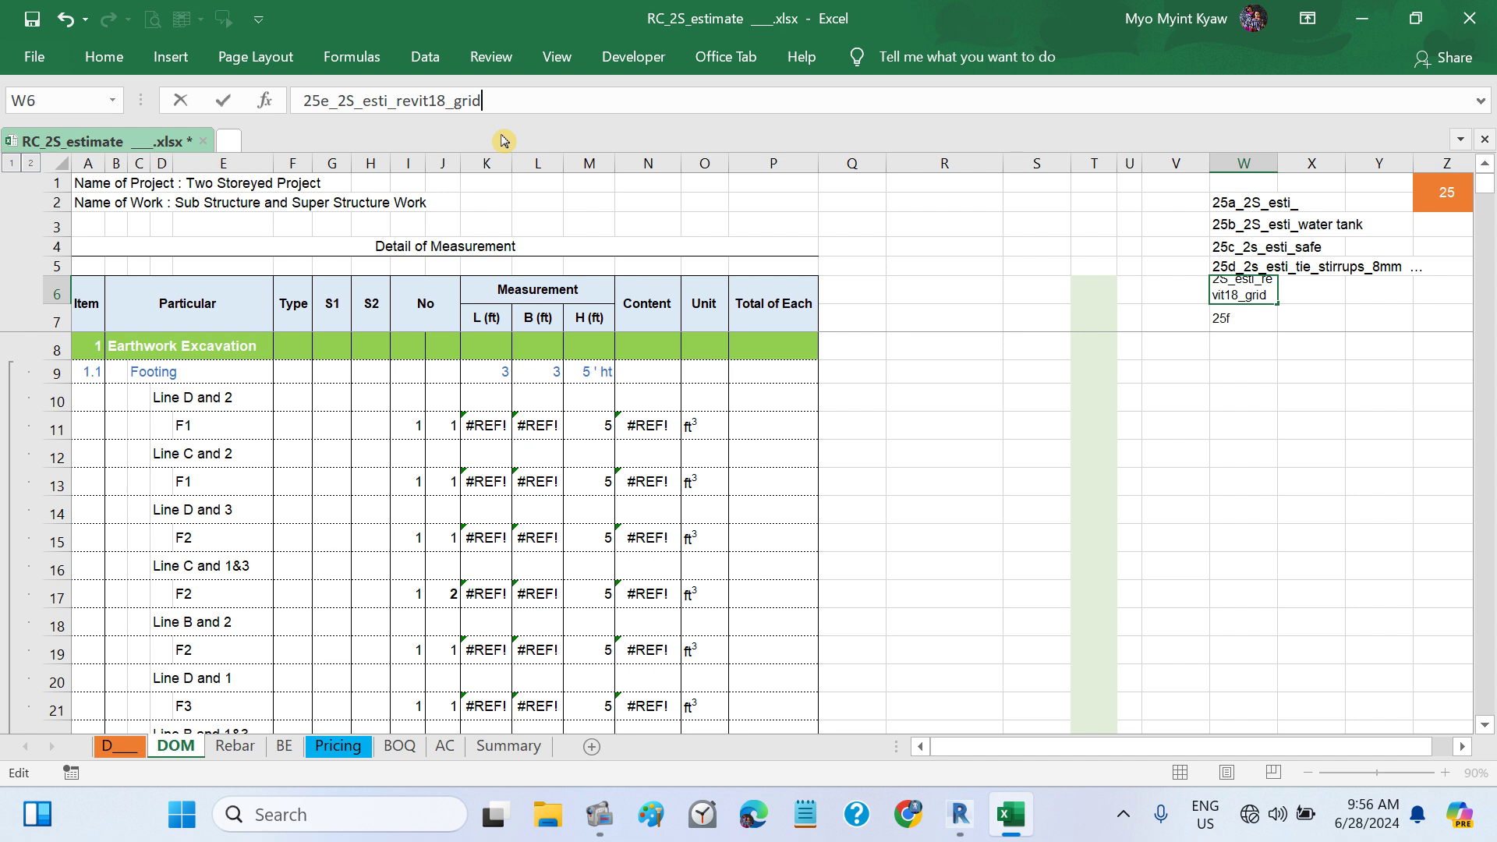
- Complete the file name entry in cell W6 as 25e_2S_esti_revit18_gridline
type("ne")
key("Return")
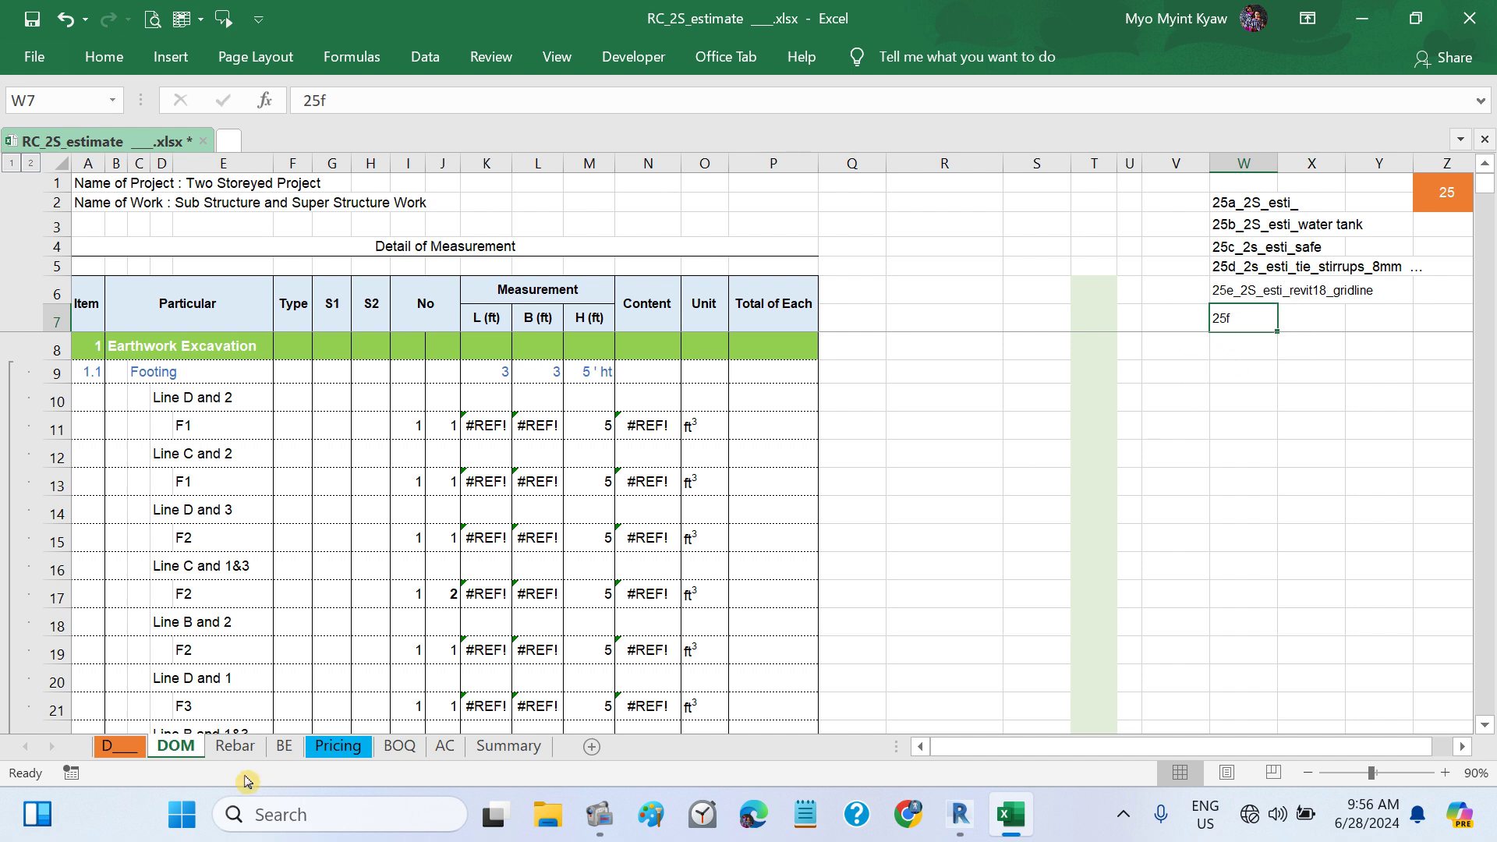
- Open the D____ drawing sheet and look through its architectural plan and 3D structure pictures back to the Footing Design plan
left_click(119, 746)
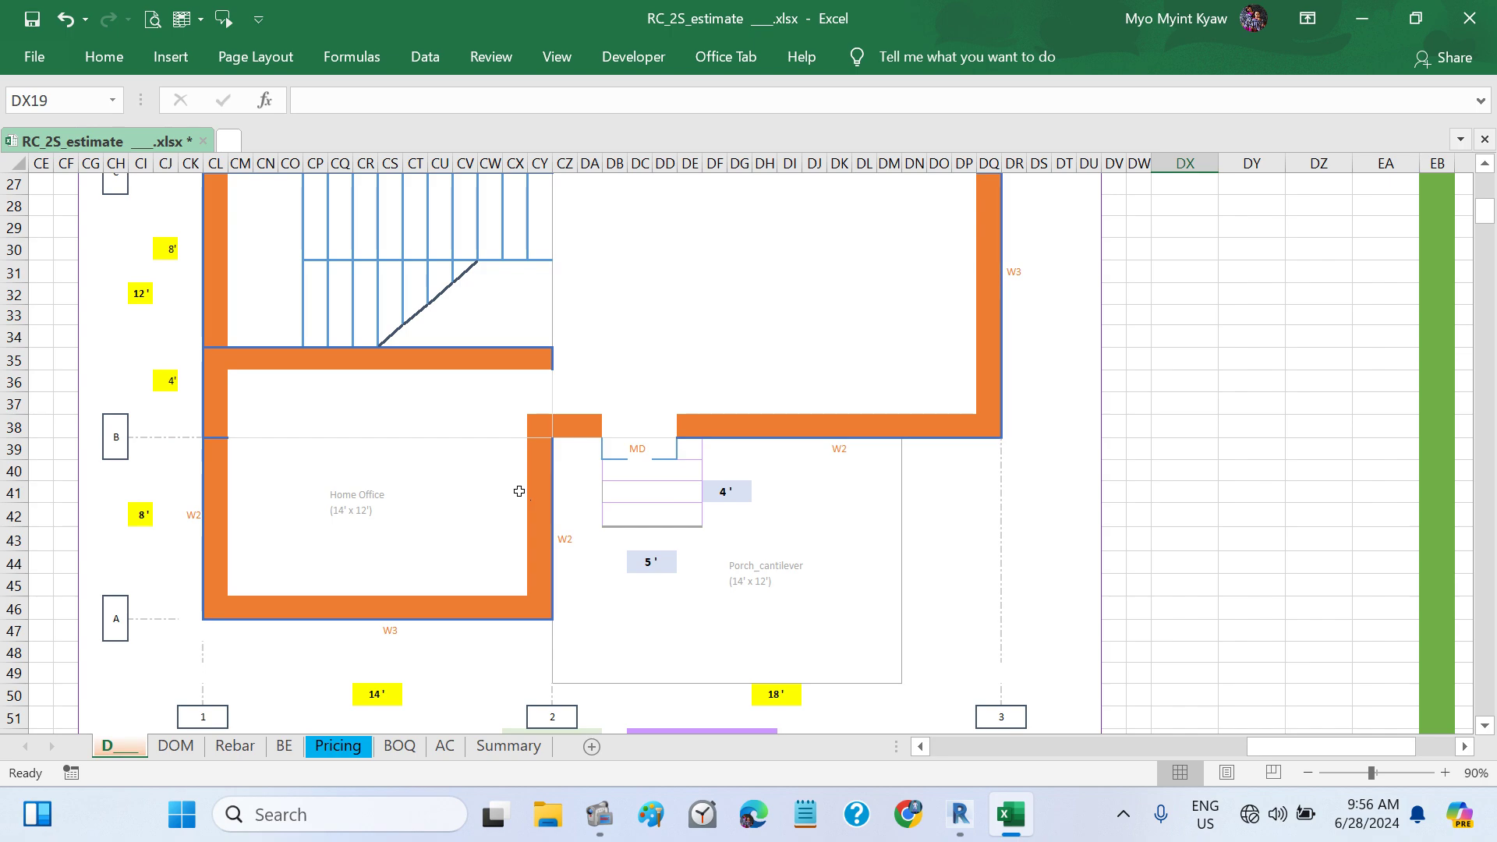
scroll(519, 491, "up", 9)
scroll(519, 492, "left", 10)
scroll(520, 491, "right", 4)
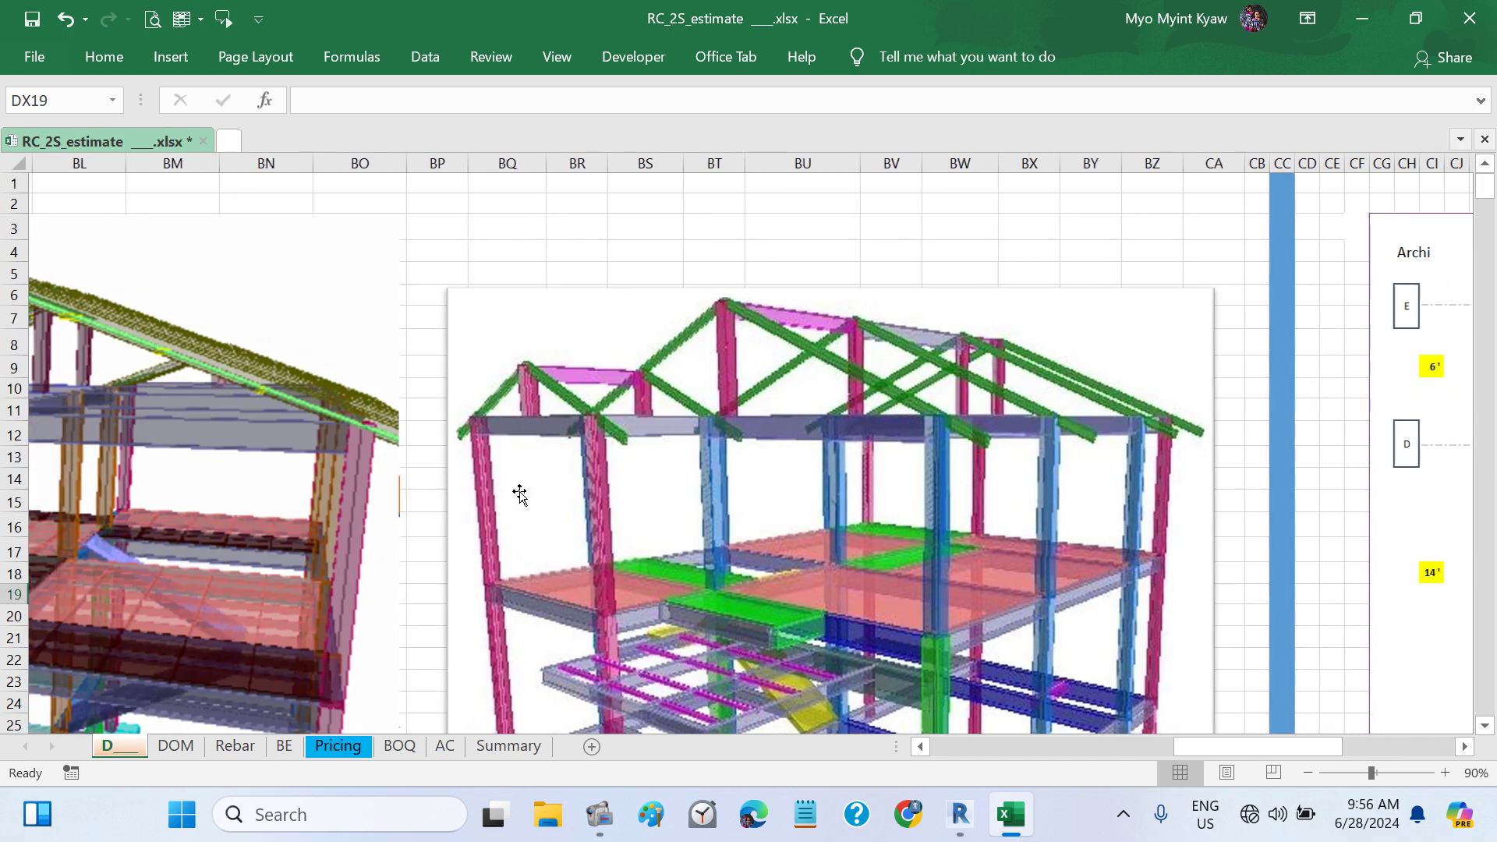
scroll(519, 494, "left", 5)
scroll(519, 493, "right", 8)
scroll(520, 493, "left", 6)
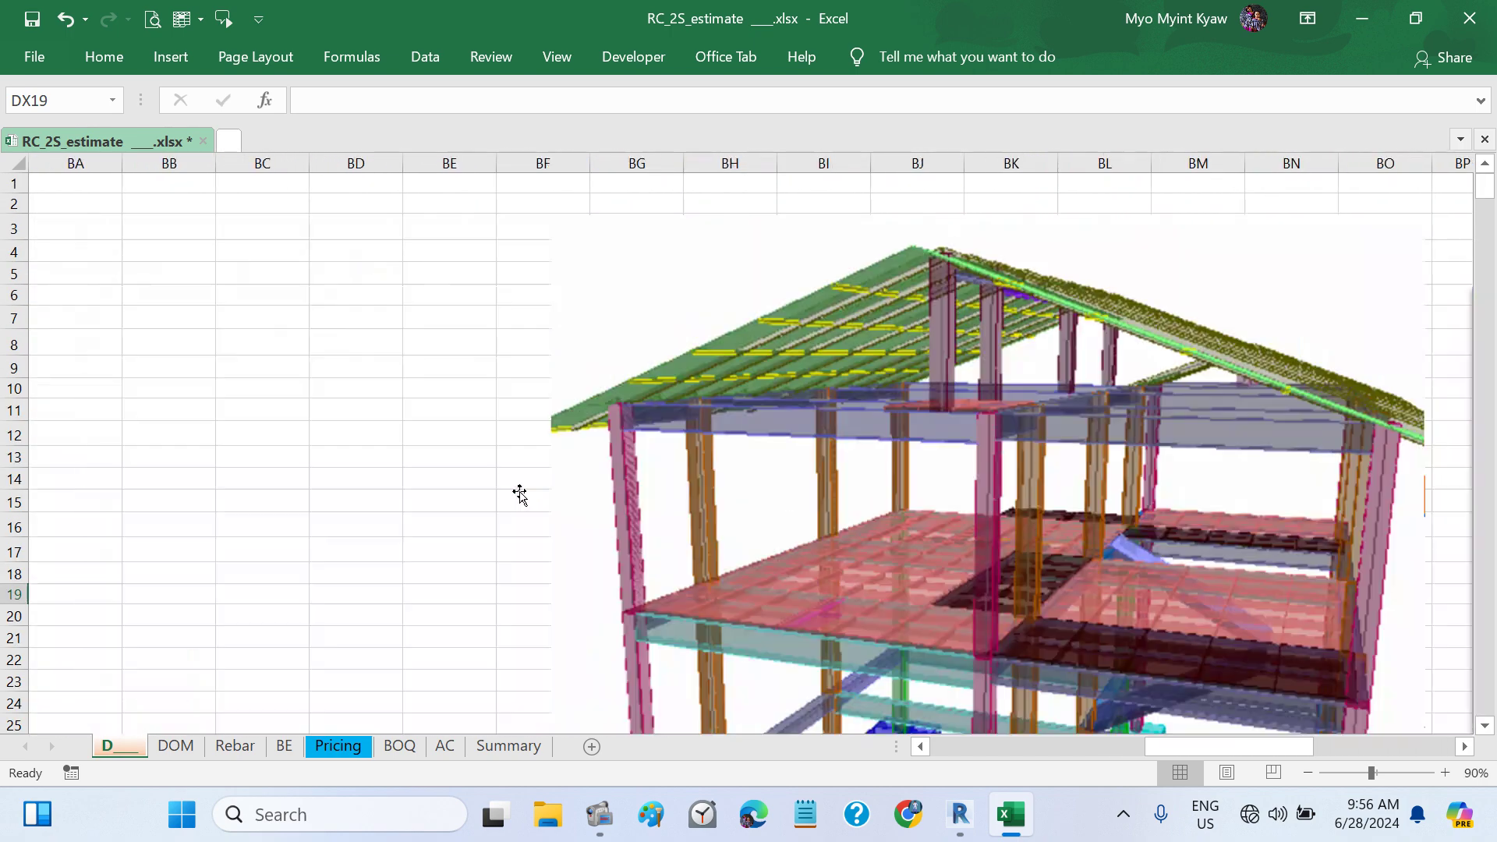
scroll(519, 494, "left", 10)
scroll(519, 494, "left", 3)
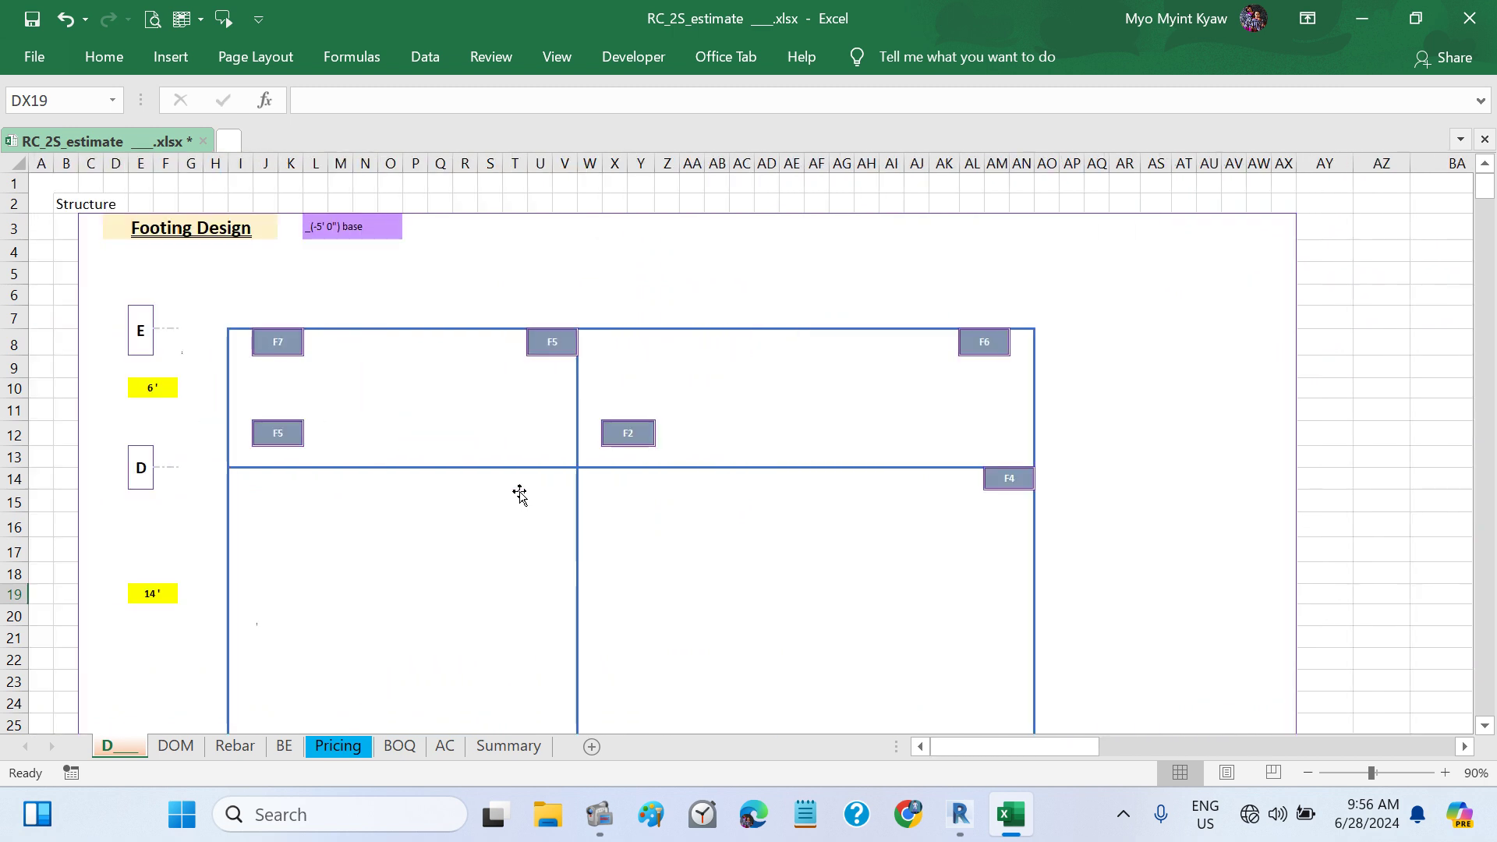
- Examine the column types at the grid intersections on the Column Design plan, comparing them with the Footing Design plan
scroll(520, 494, "down", 17)
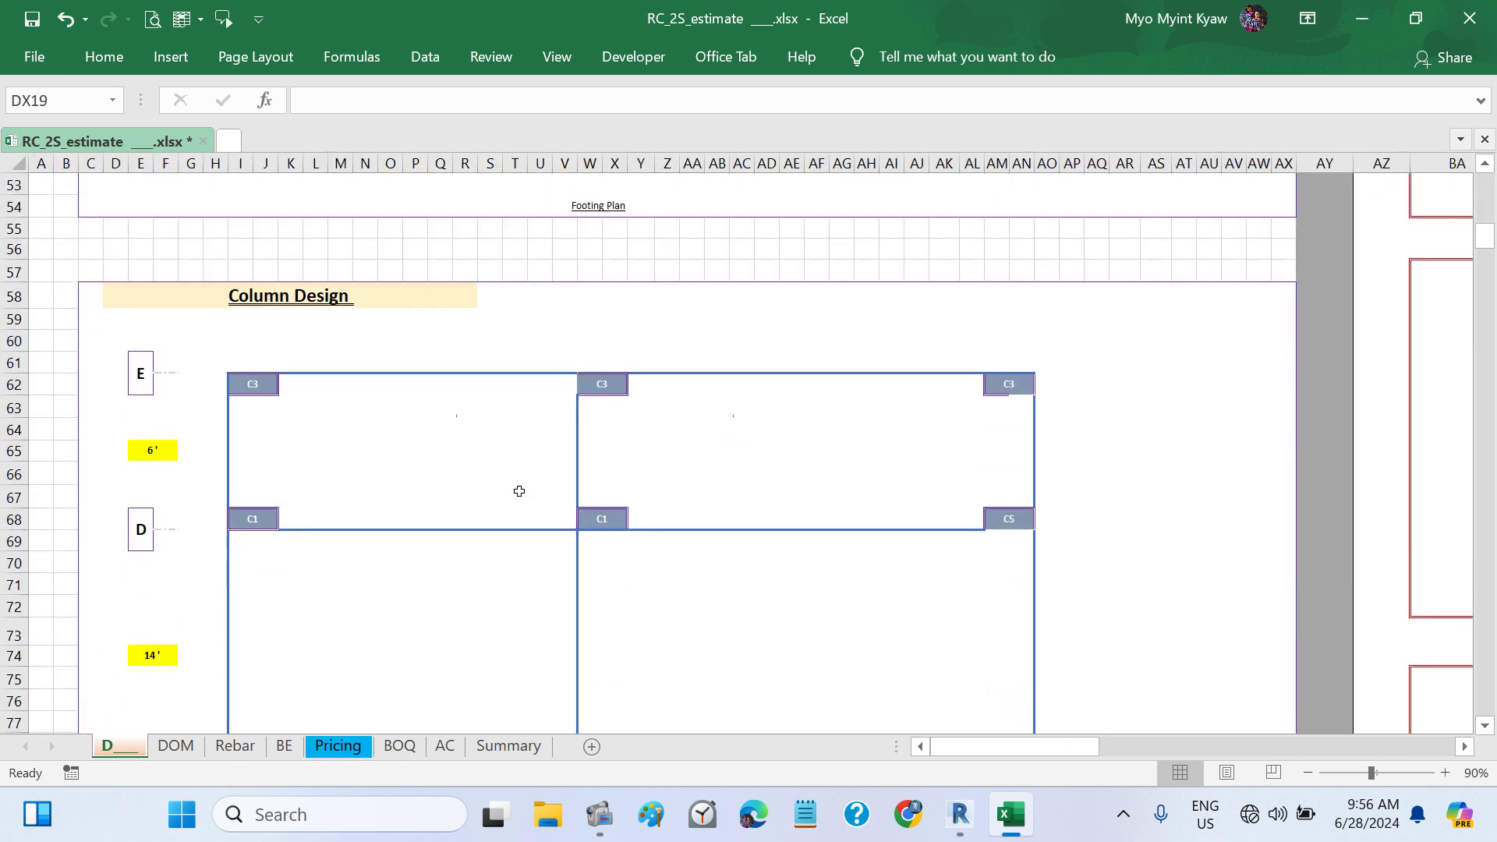
scroll(519, 491, "down", 13)
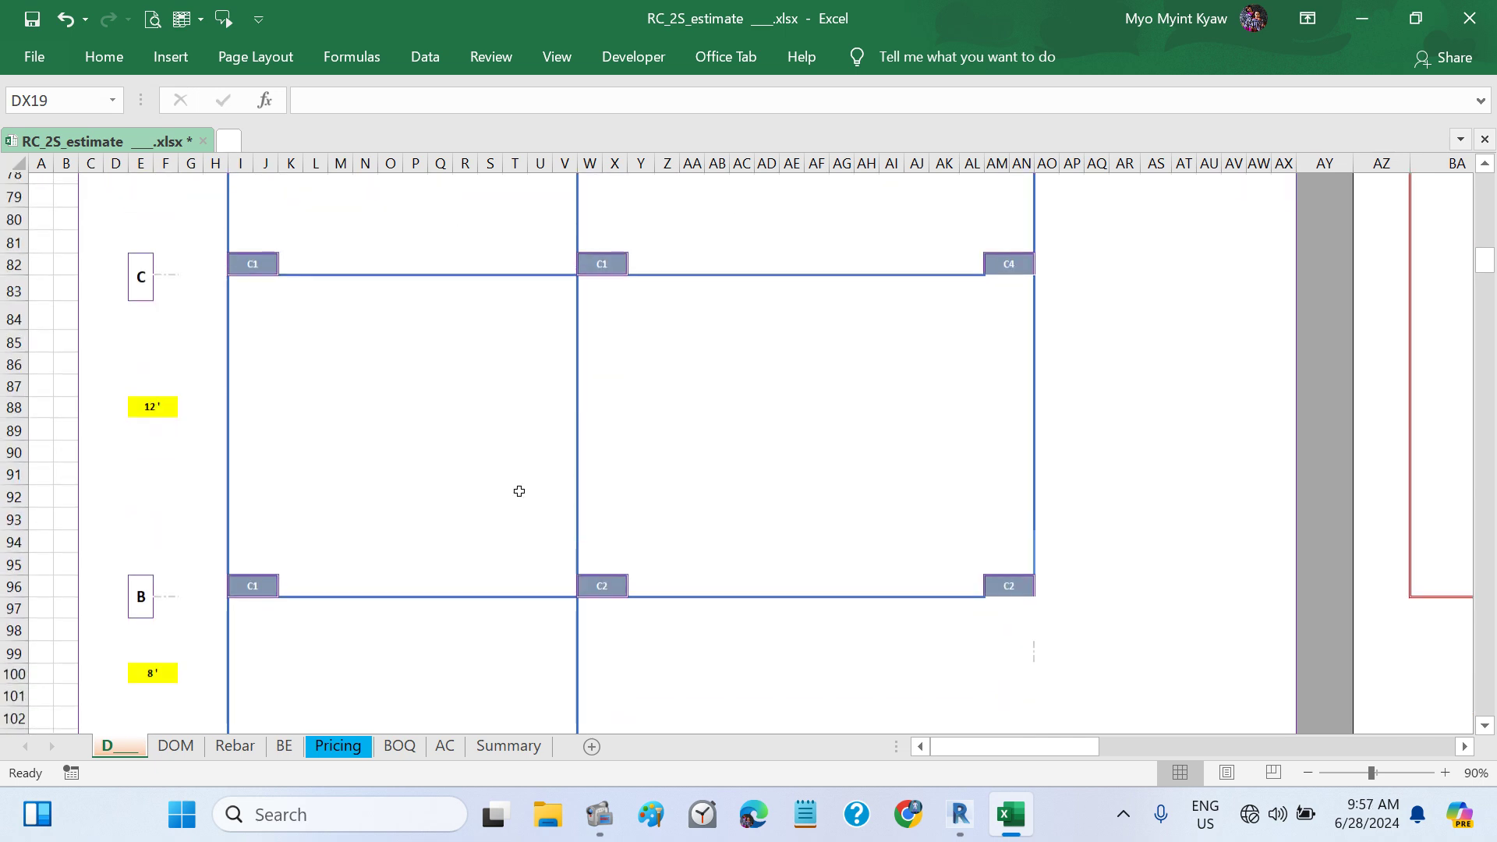
scroll(519, 491, "down", 4)
scroll(518, 492, "up", 4)
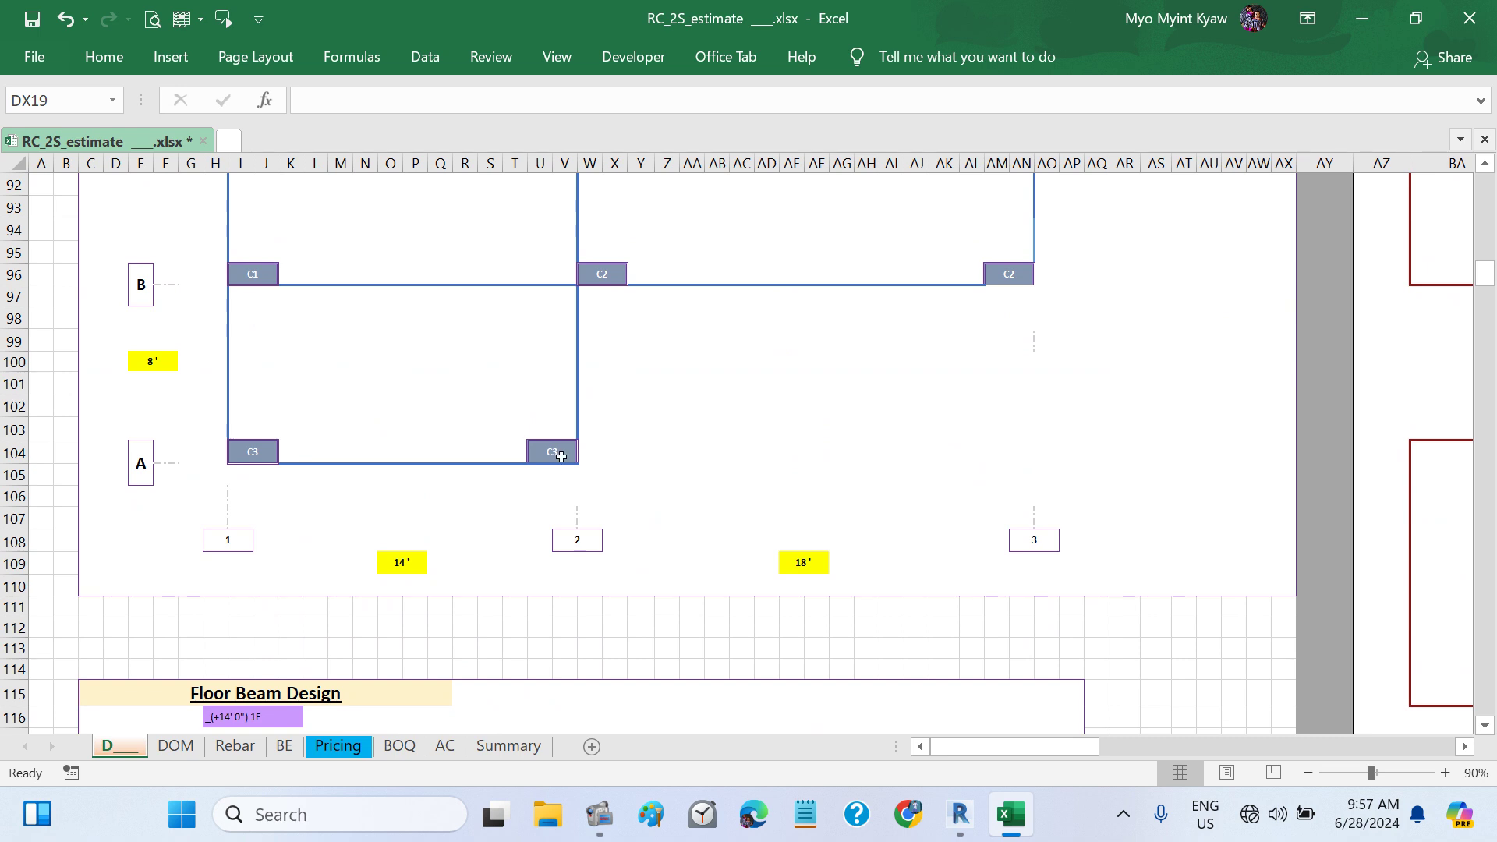
scroll(652, 436, "up", 20)
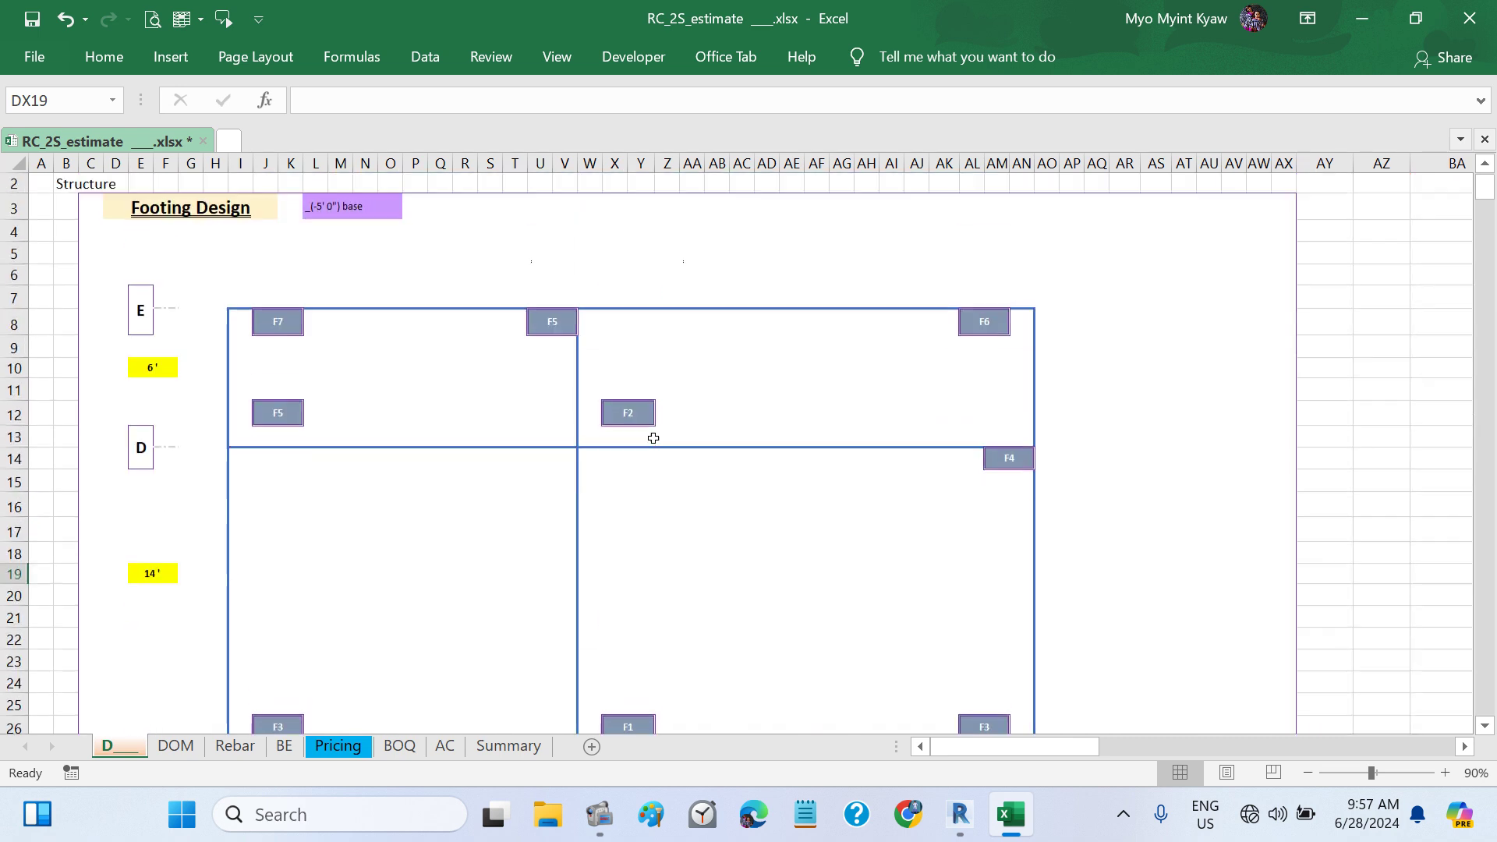
scroll(653, 438, "up", 1)
scroll(686, 460, "down", 17)
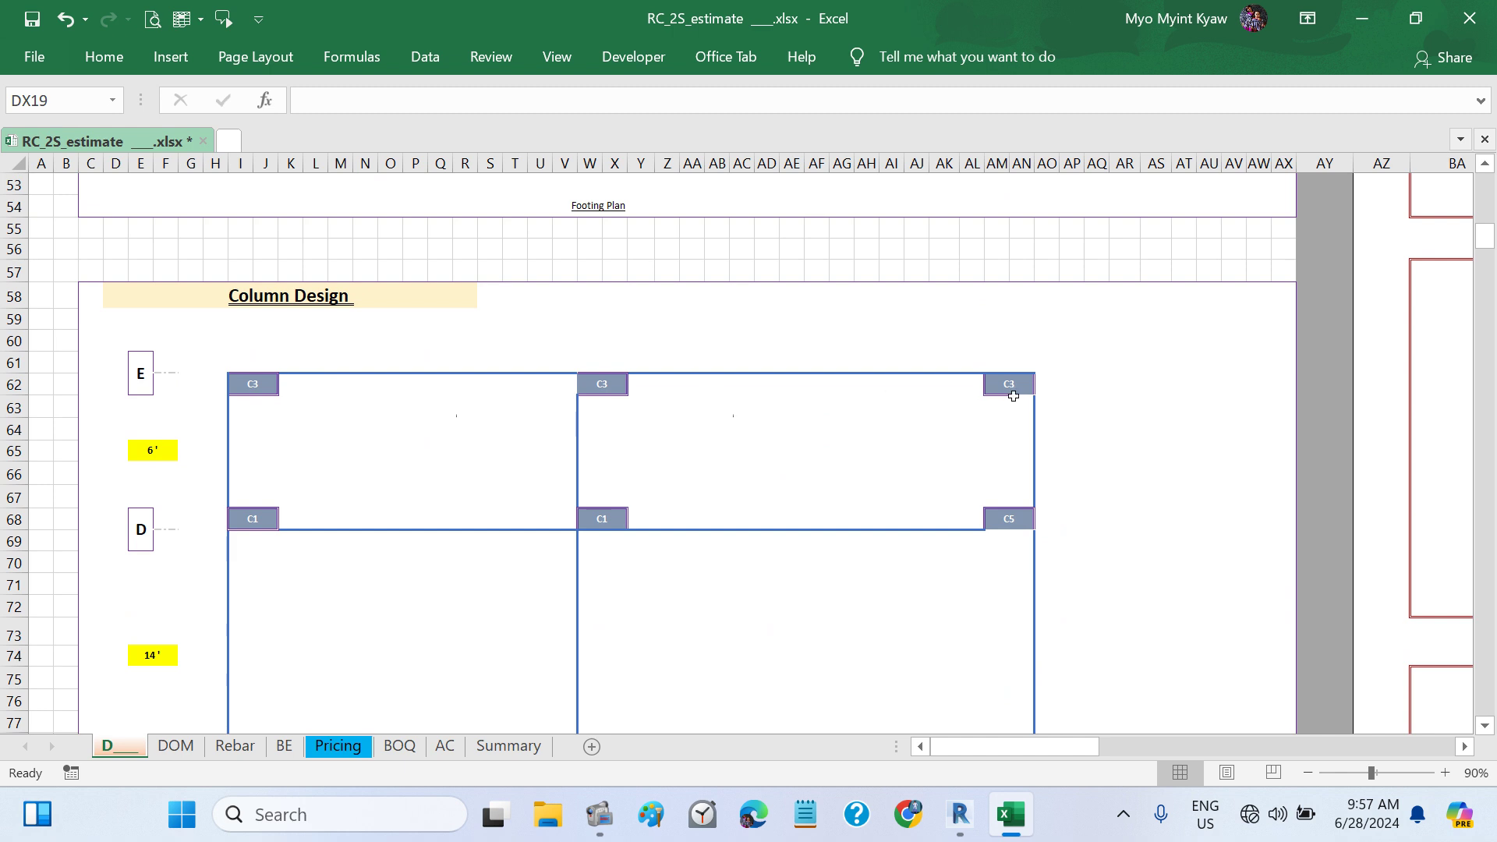
scroll(704, 439, "down", 20)
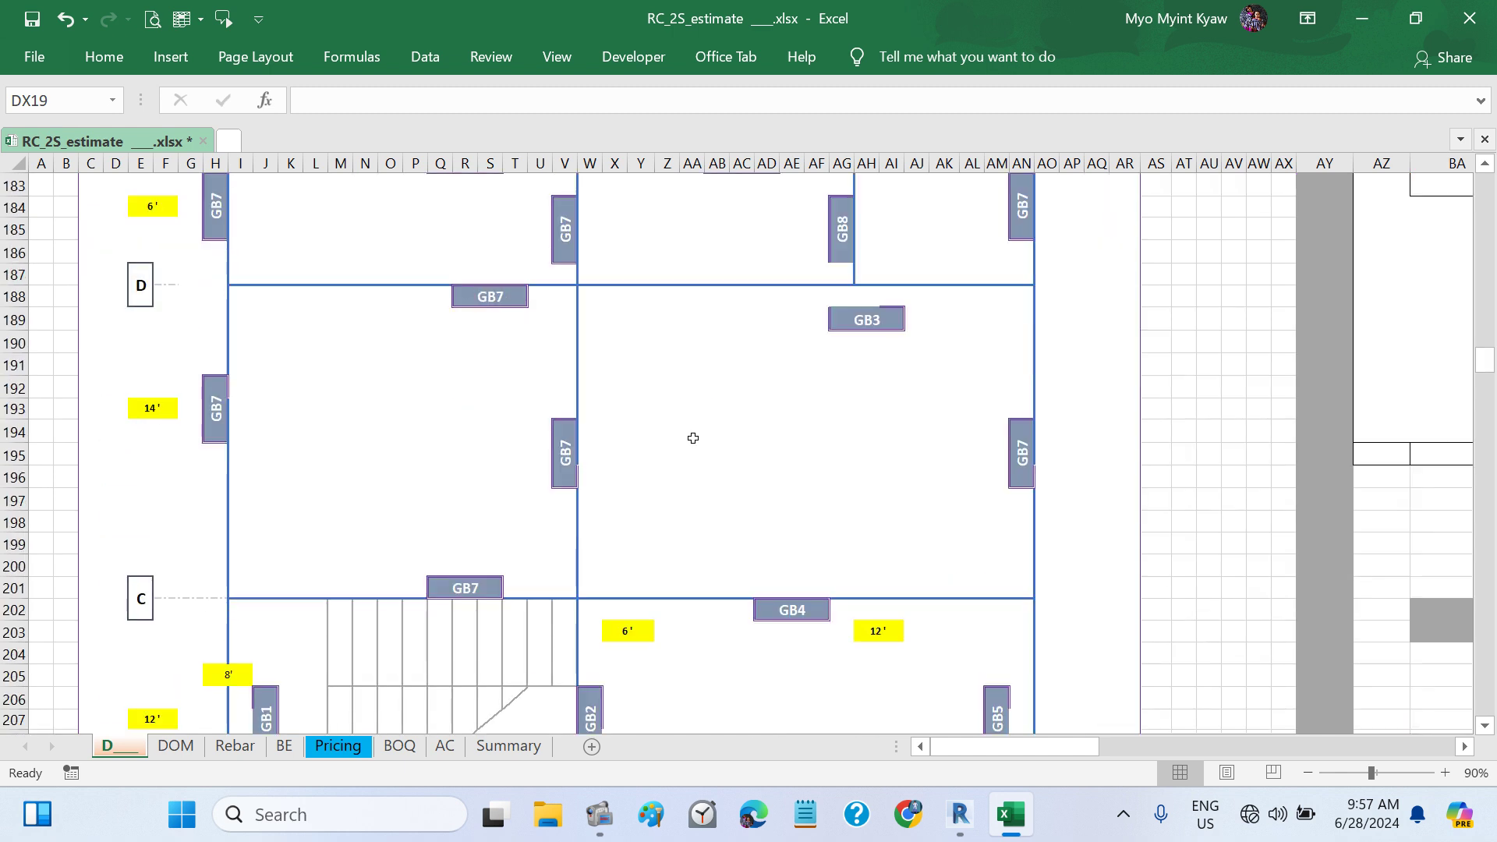
scroll(702, 438, "up", 20)
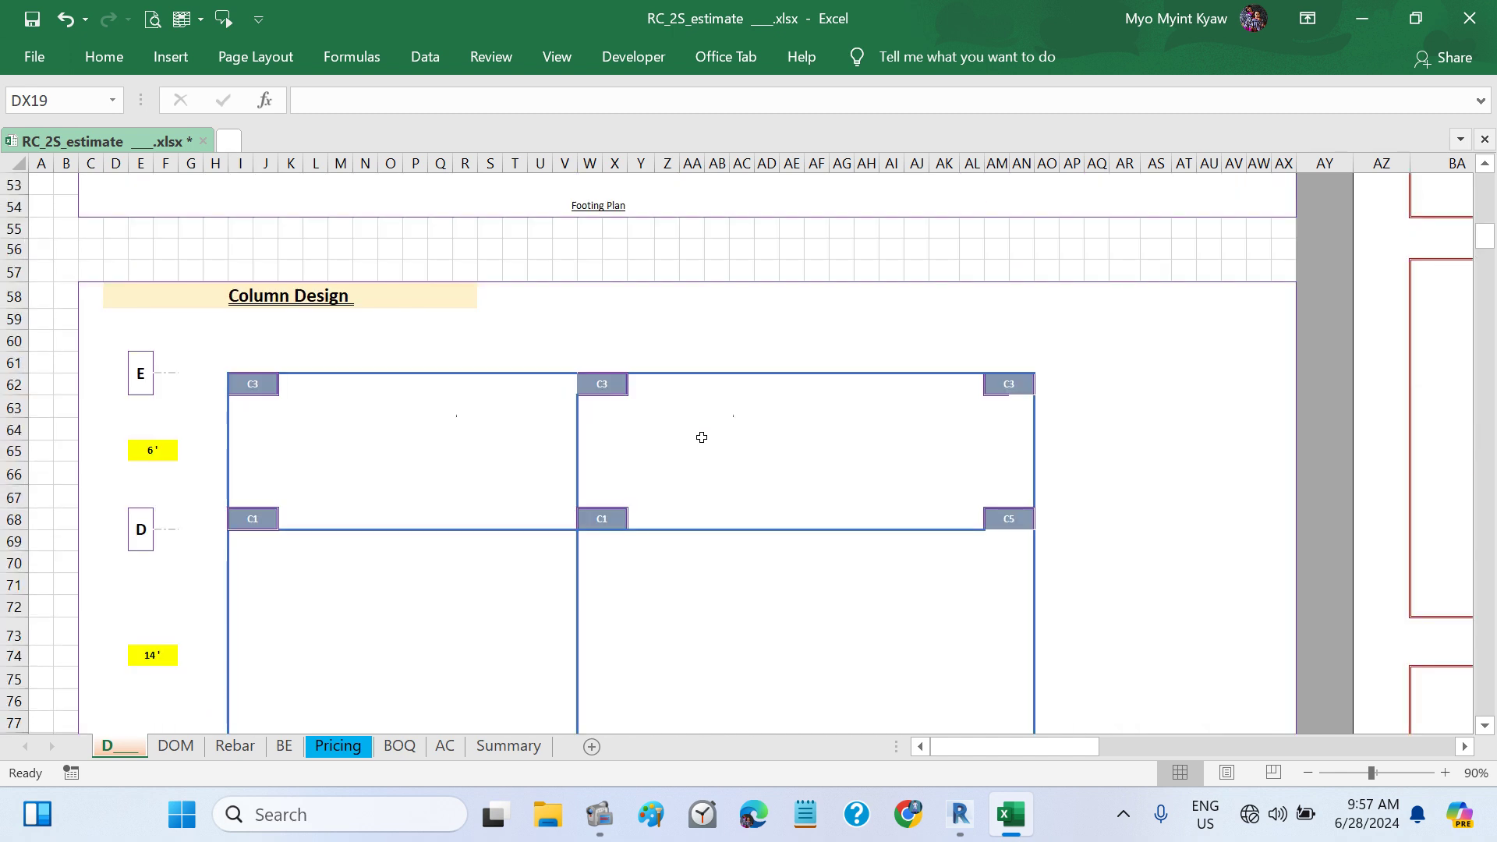
scroll(701, 437, "down", 12)
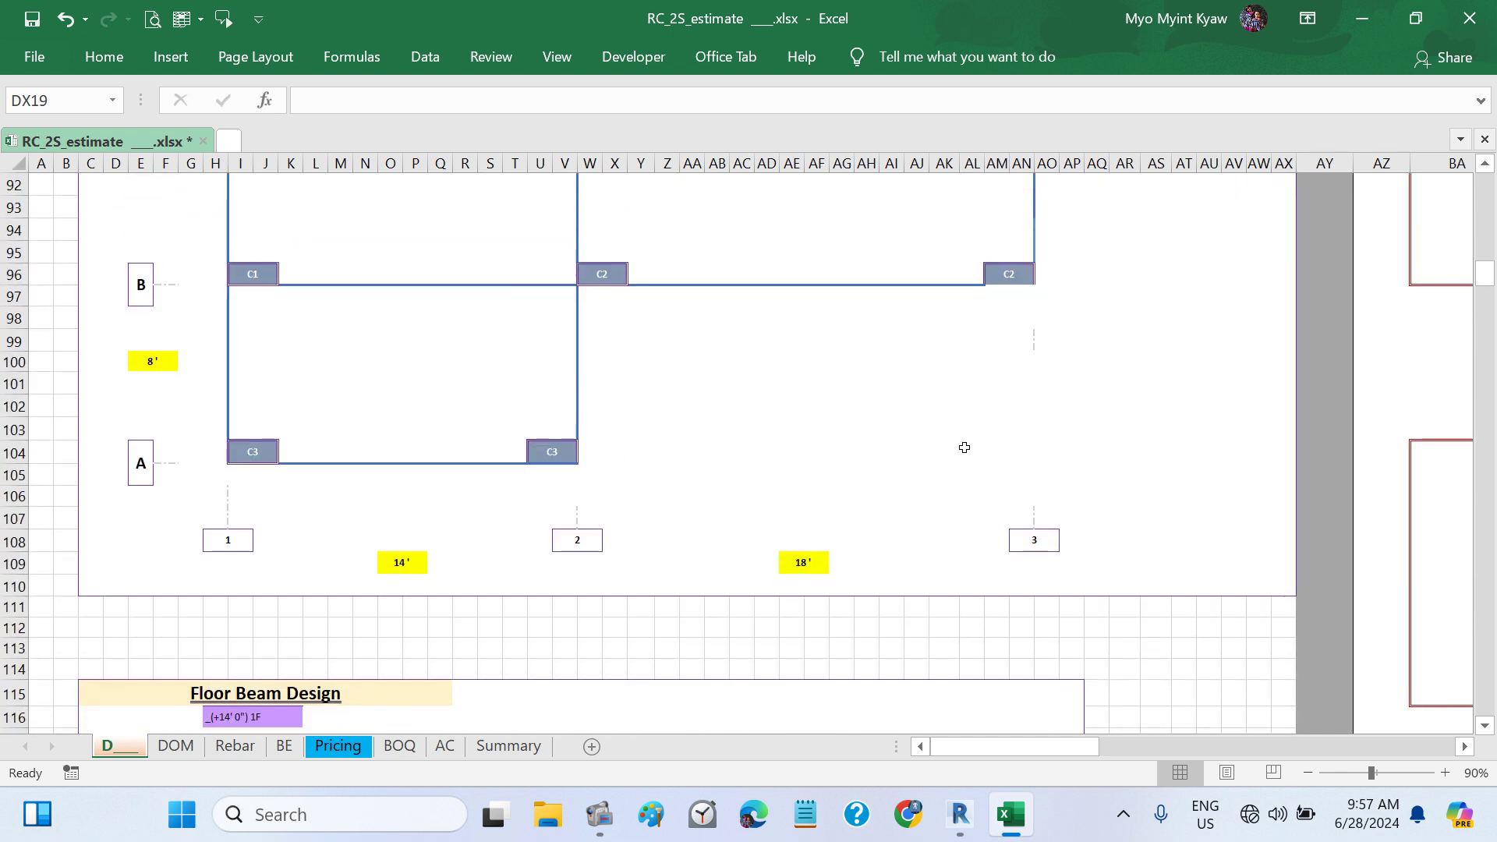
- Find the Column schedule beside the plans and check the level and size entries for column type C3
scroll(965, 448, "up", 20)
scroll(995, 457, "right", 10)
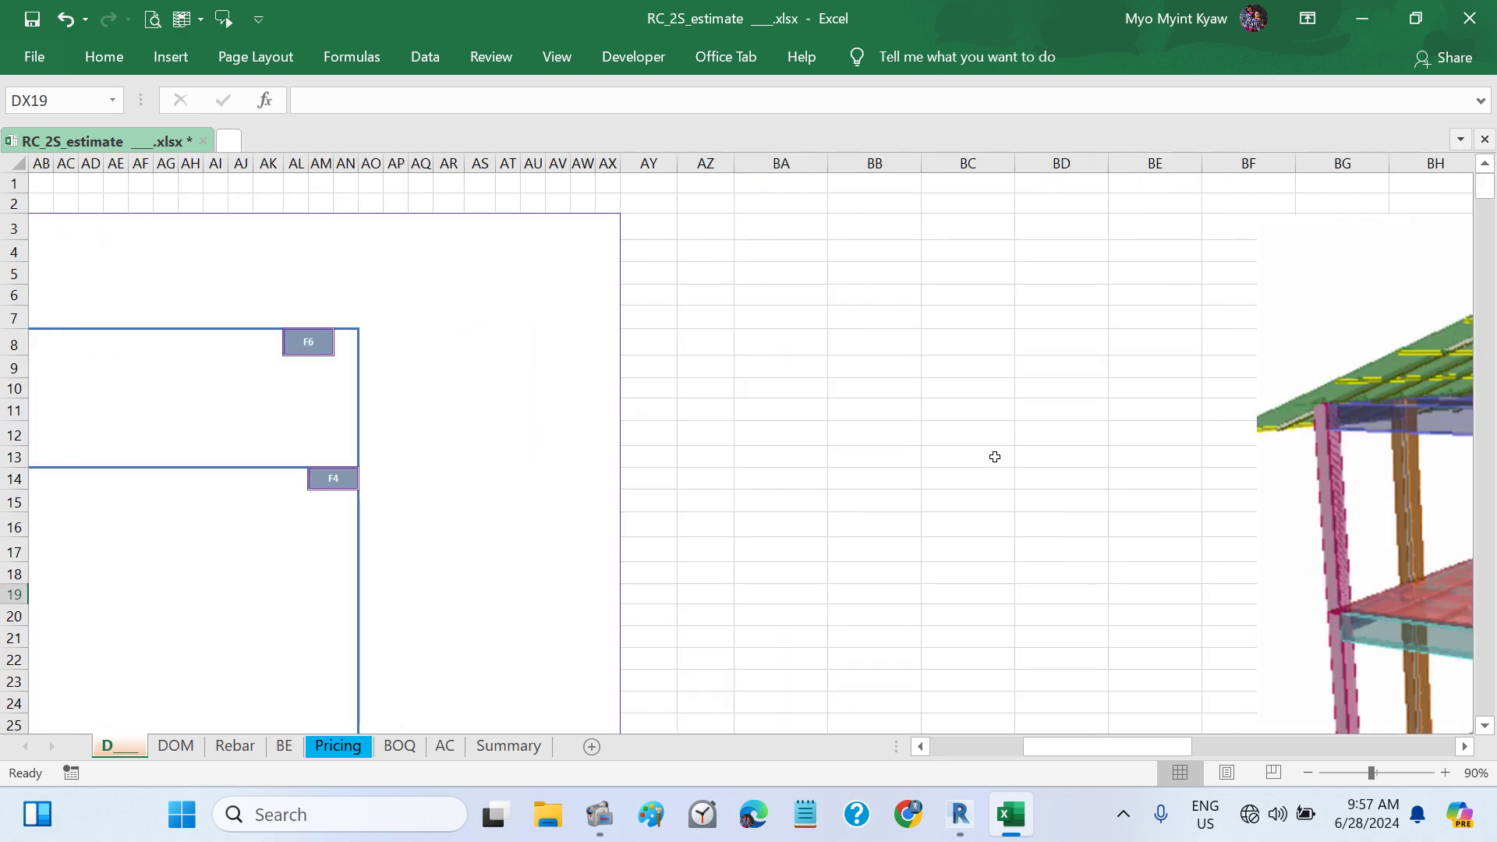
scroll(994, 457, "down", 20)
scroll(995, 457, "up", 20)
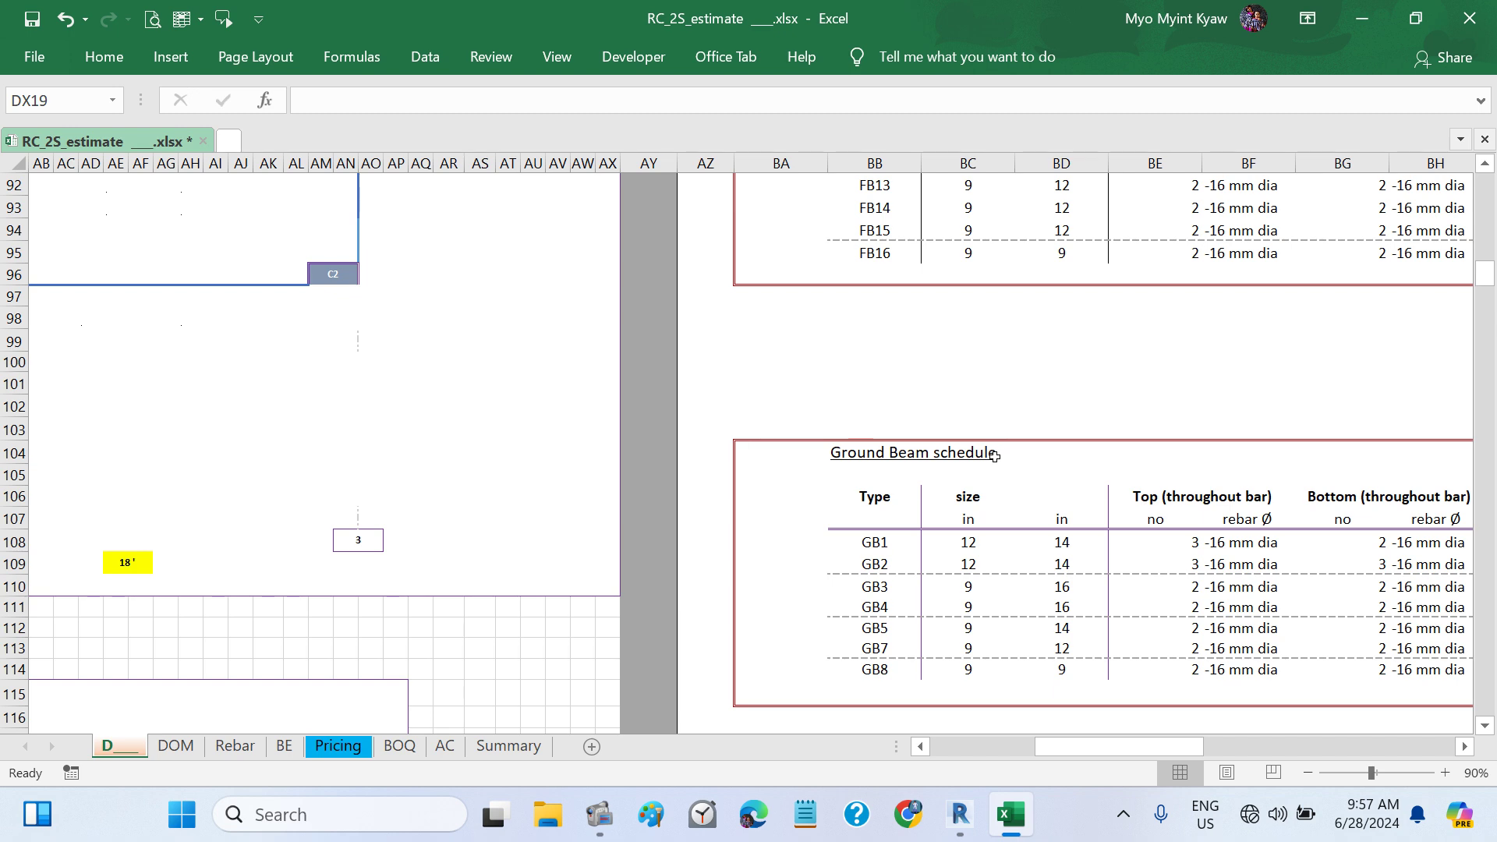
scroll(995, 457, "up", 4)
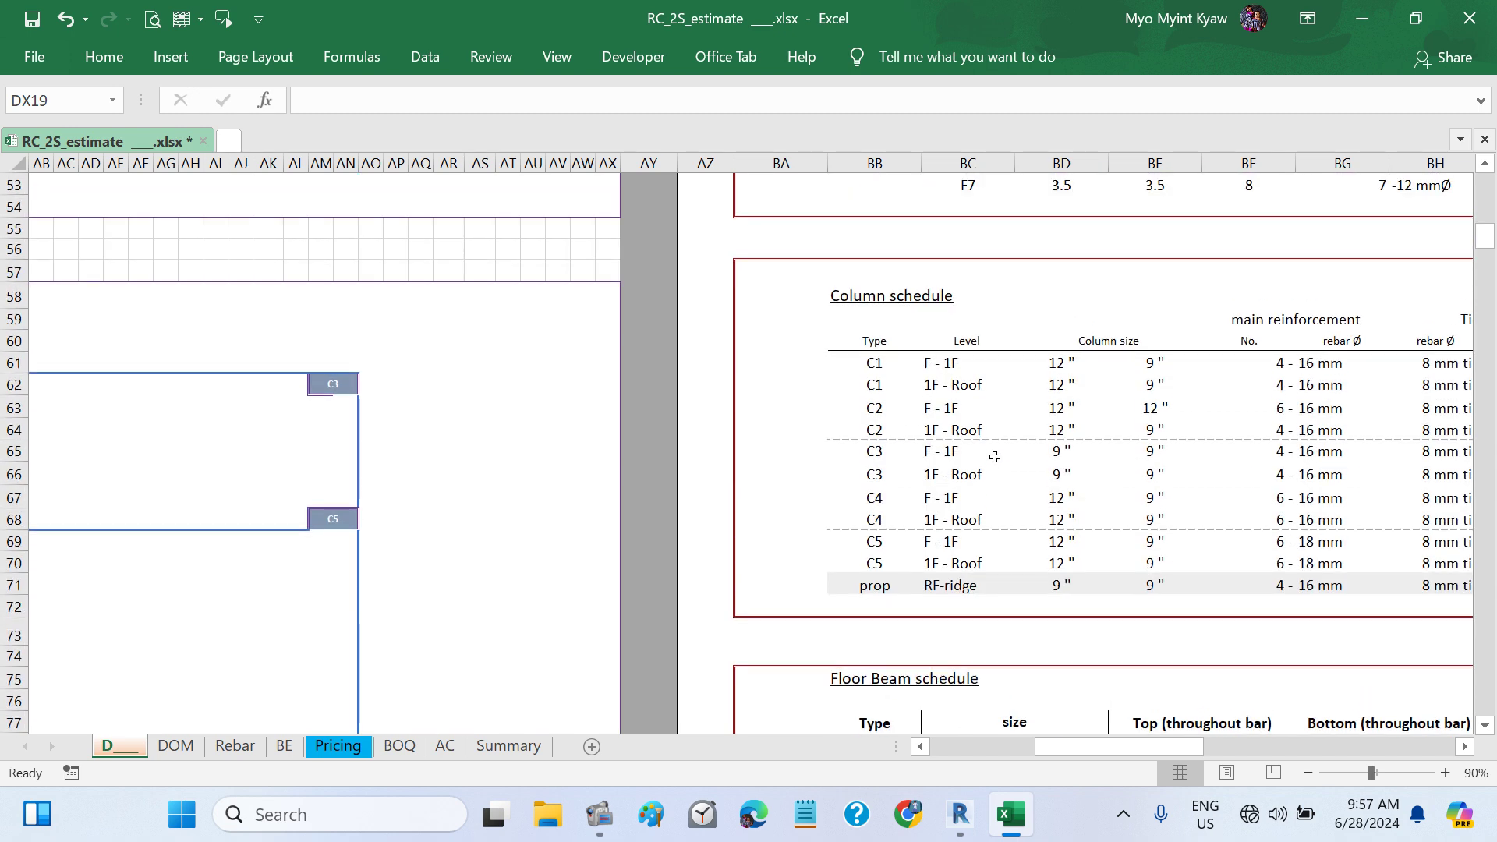
left_click(884, 471)
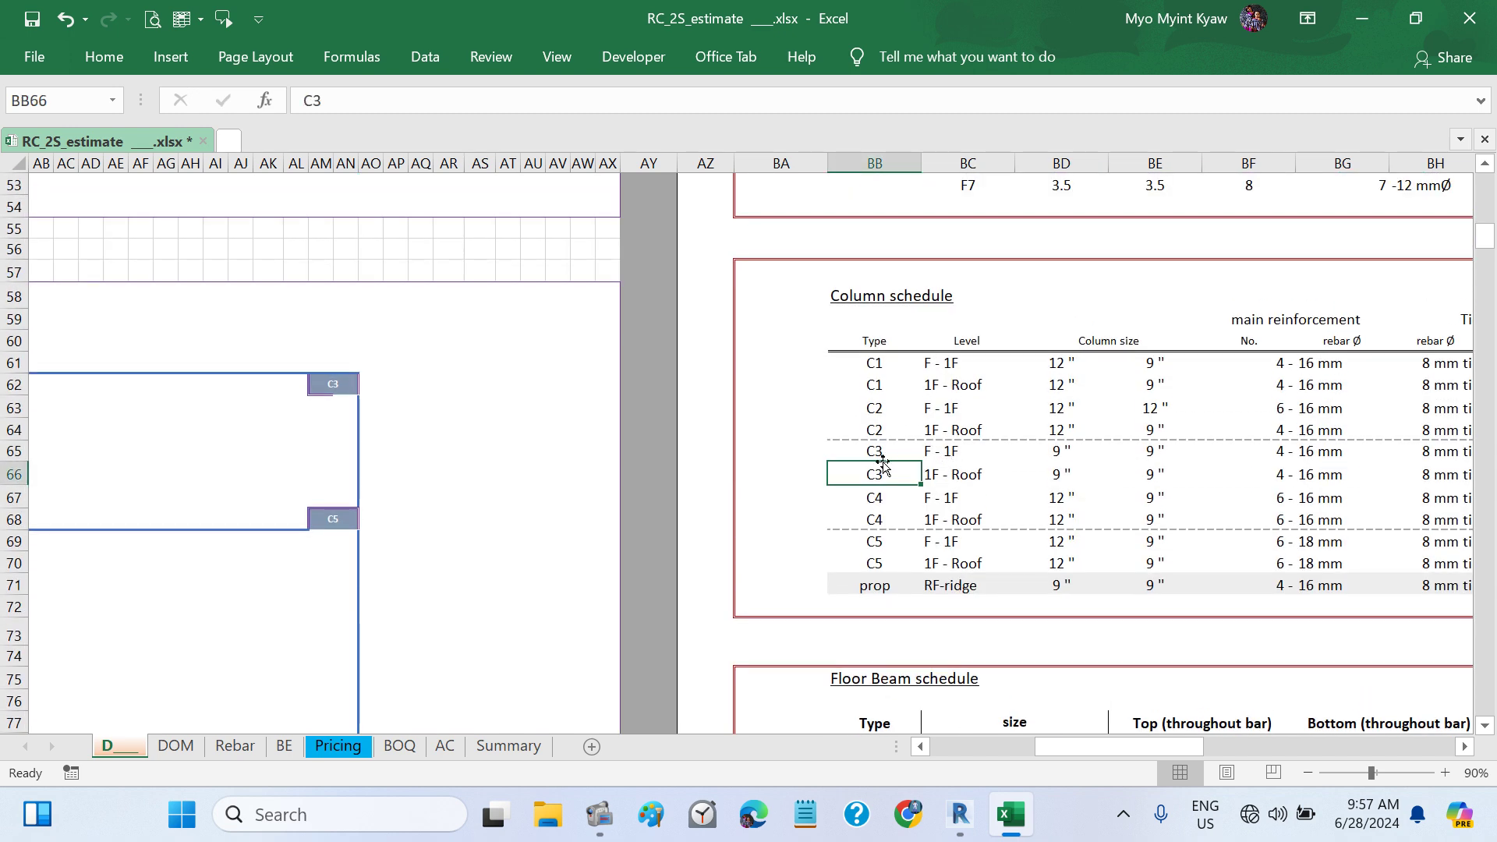
left_click_drag(889, 453, 1189, 471)
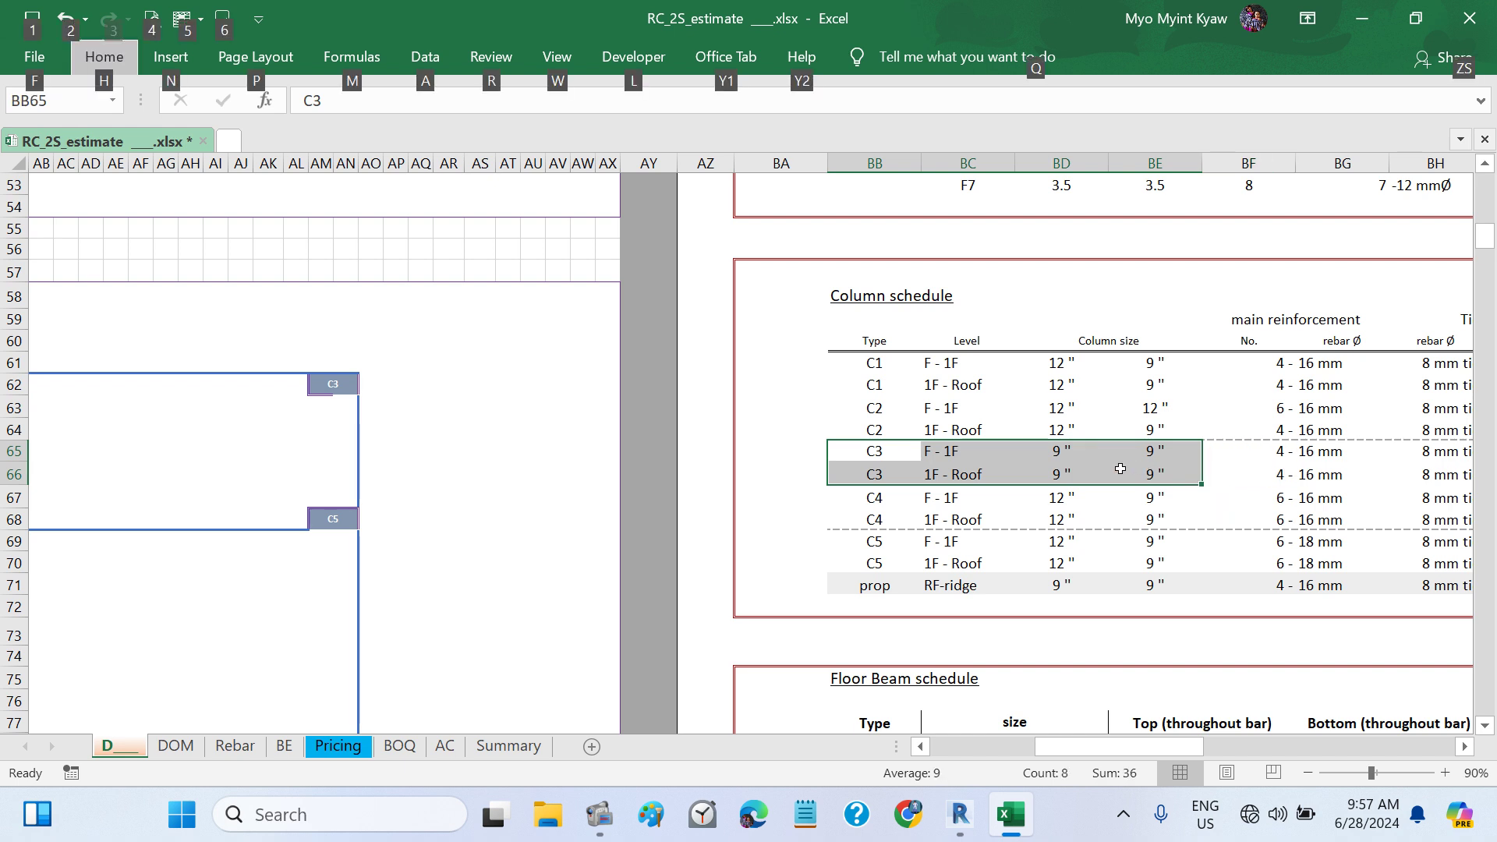
key("ctrl+q")
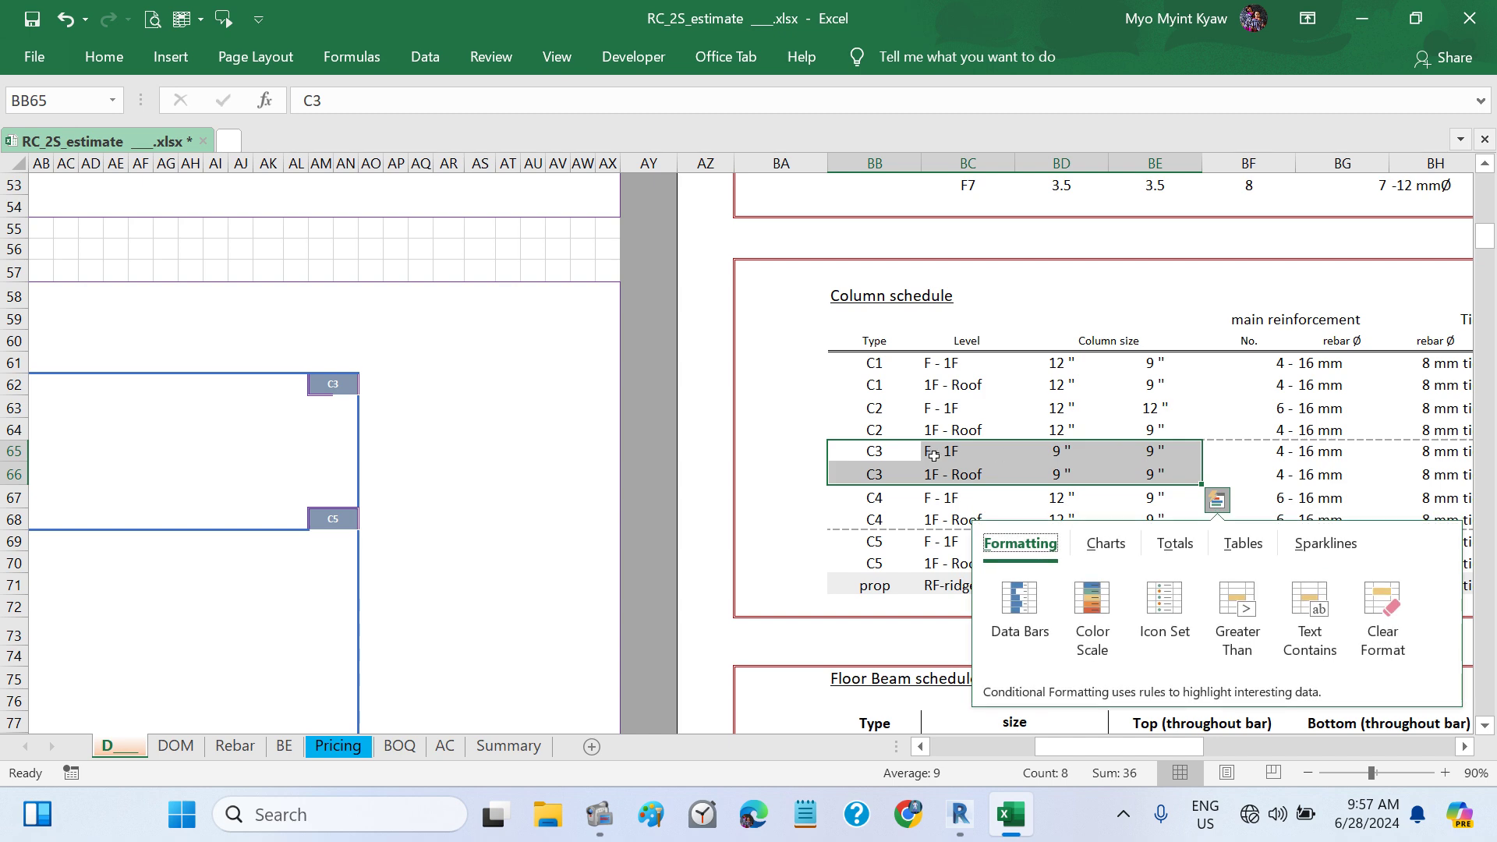
left_click(718, 473)
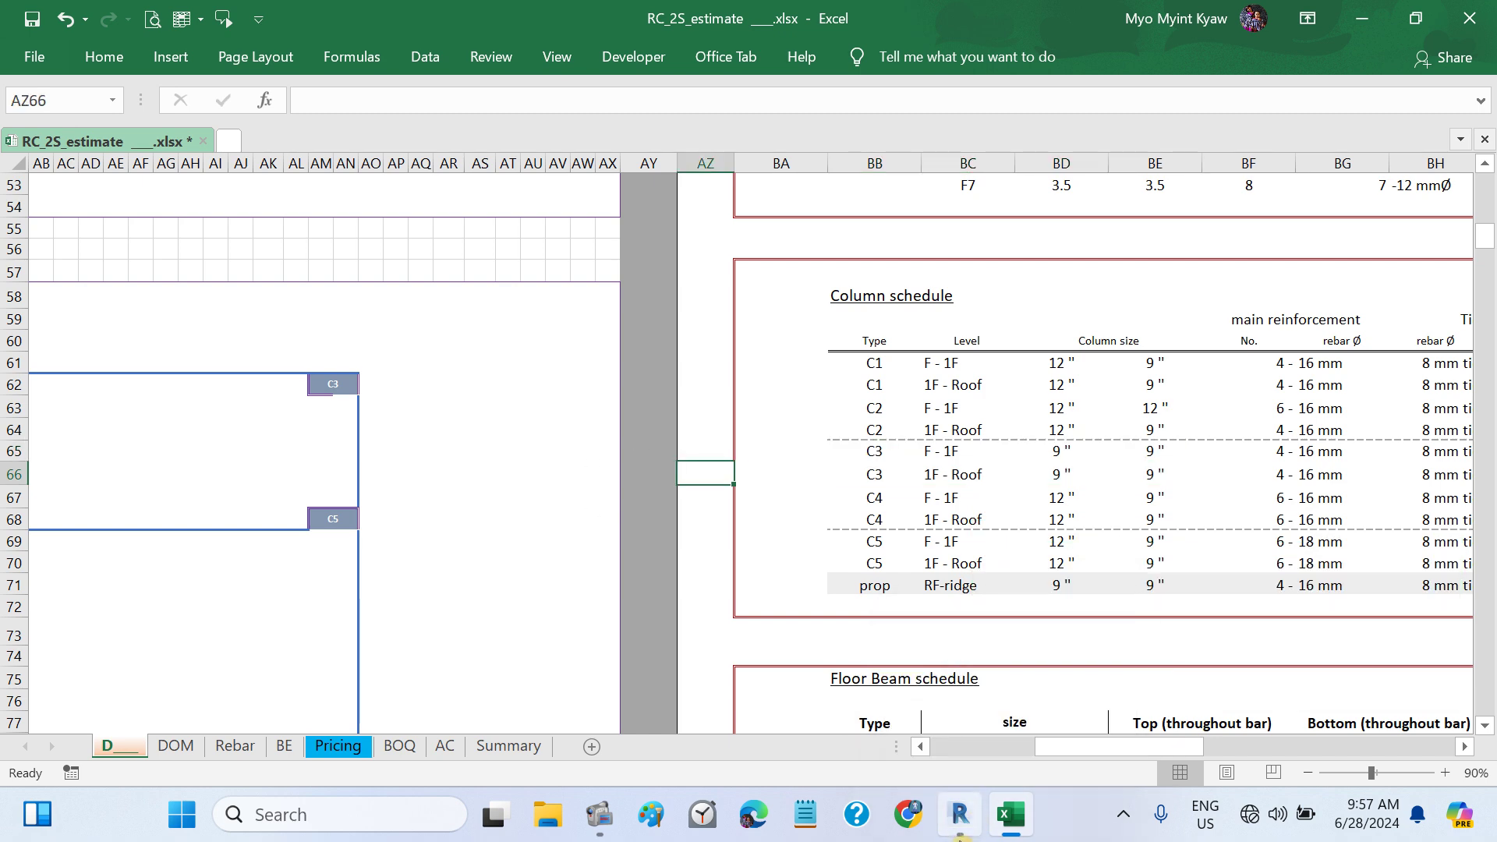
- Switch to Revit and, for structural column placement, load the Concrete-Rectangular-Column family from the US Imperial Structural Columns Concrete library
left_click(959, 814)
left_click(674, 234)
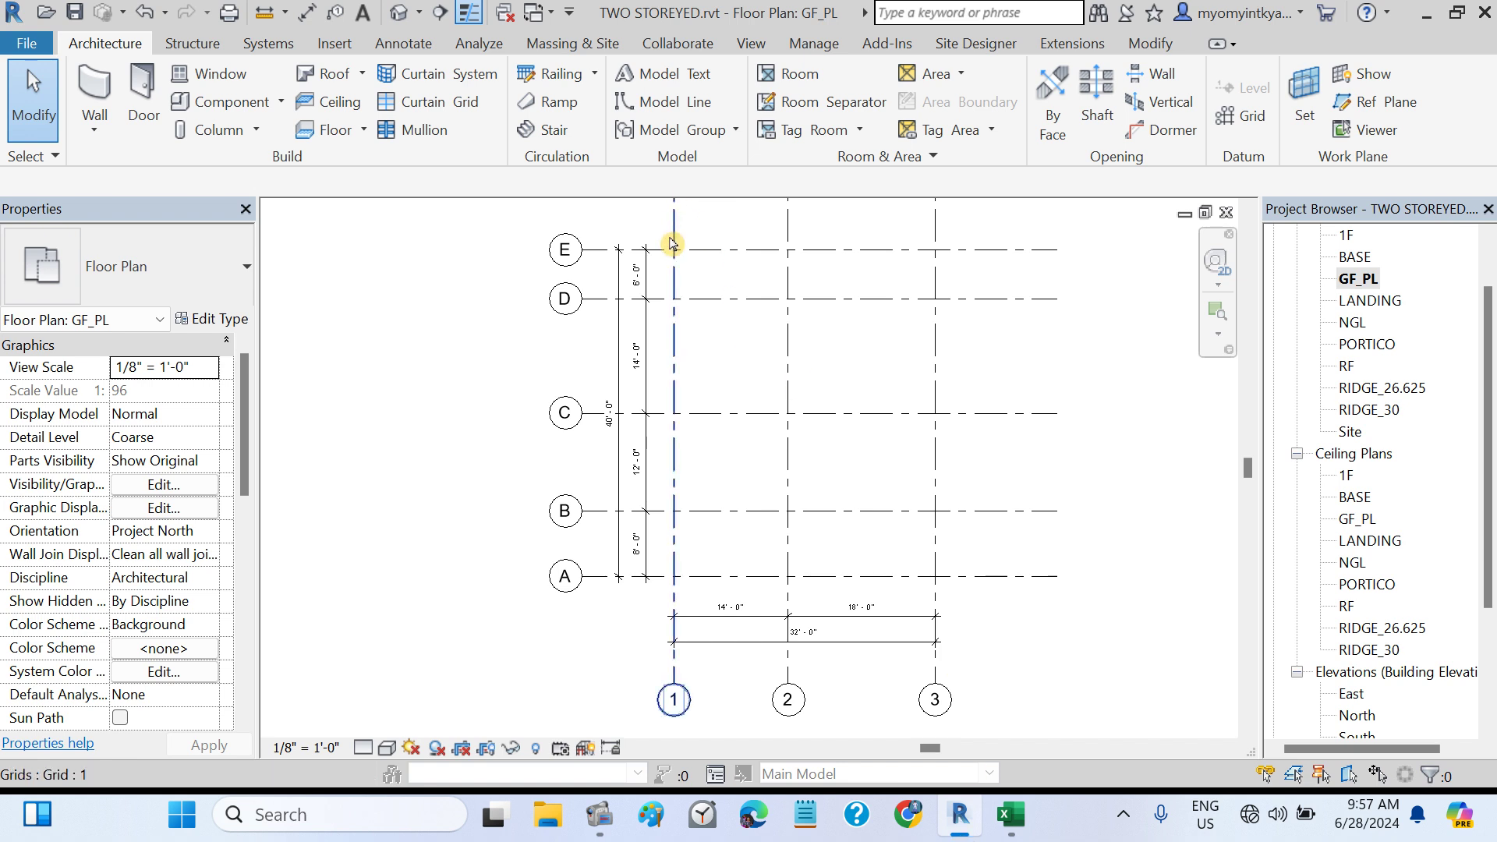
left_click(193, 44)
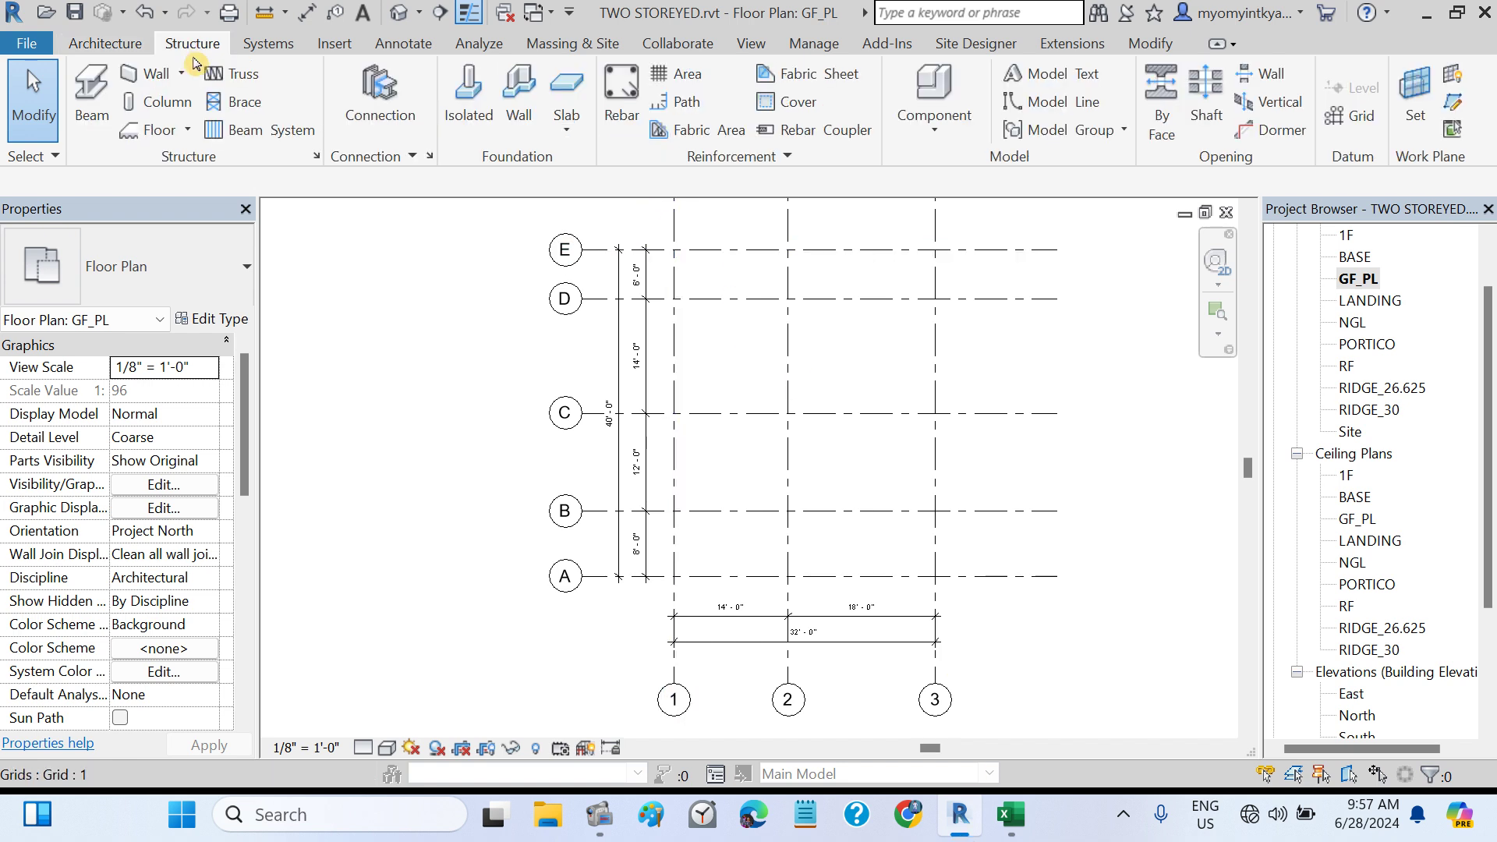
left_click(175, 101)
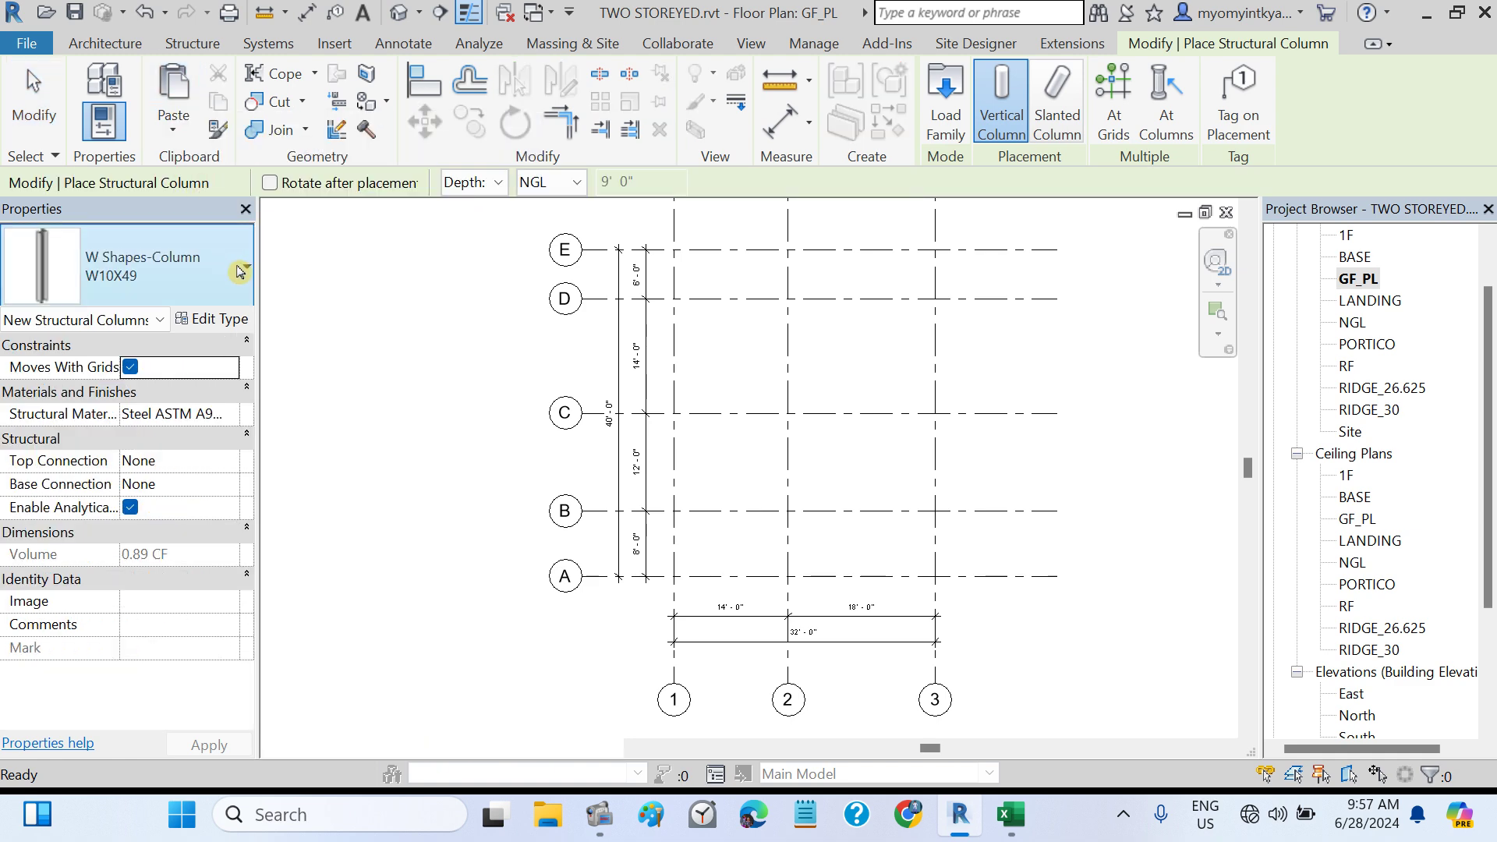
left_click(226, 266)
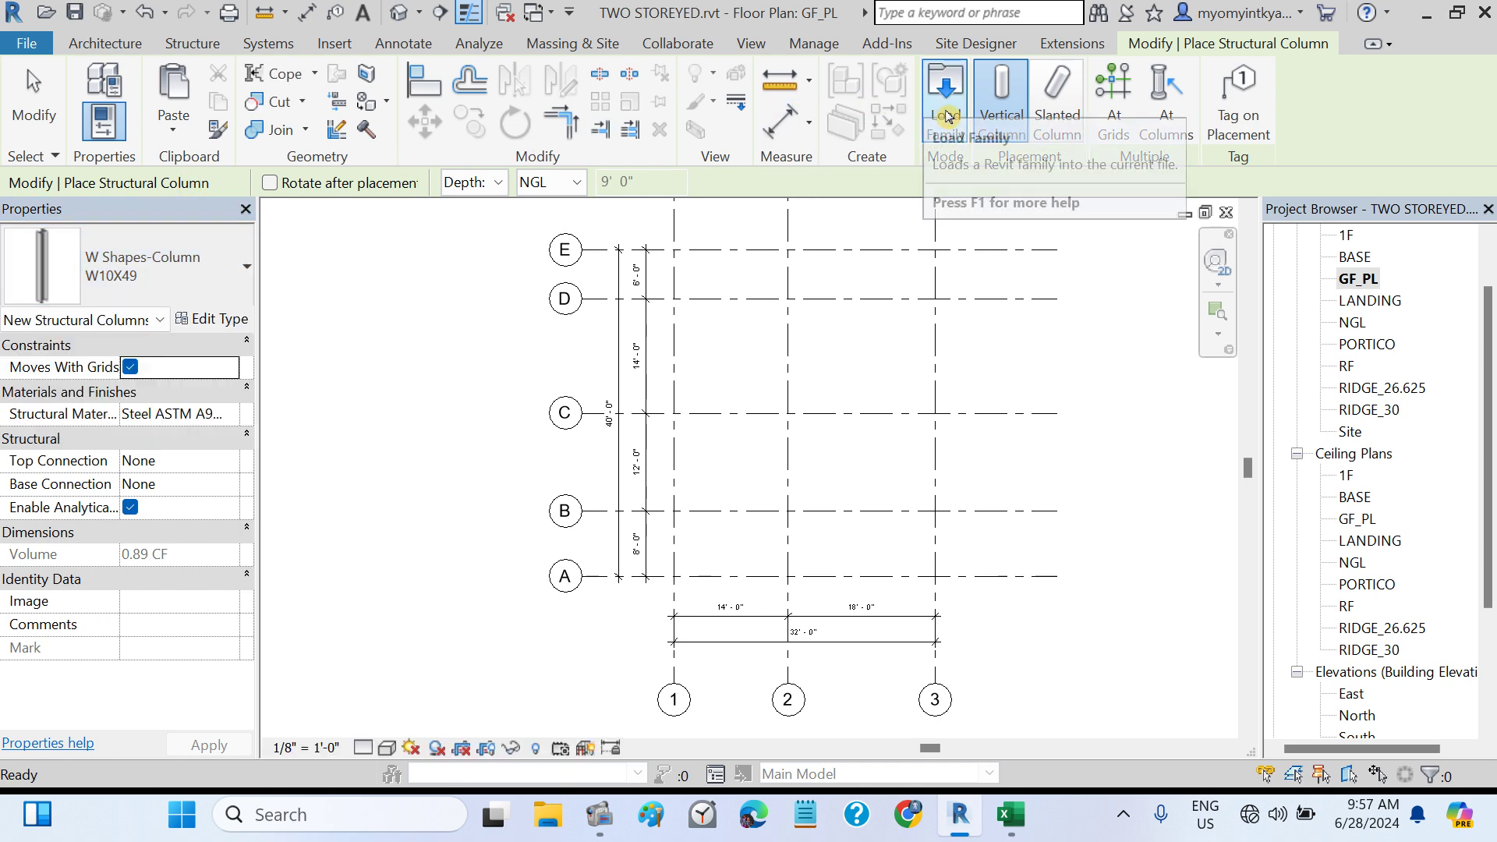
left_click(945, 109)
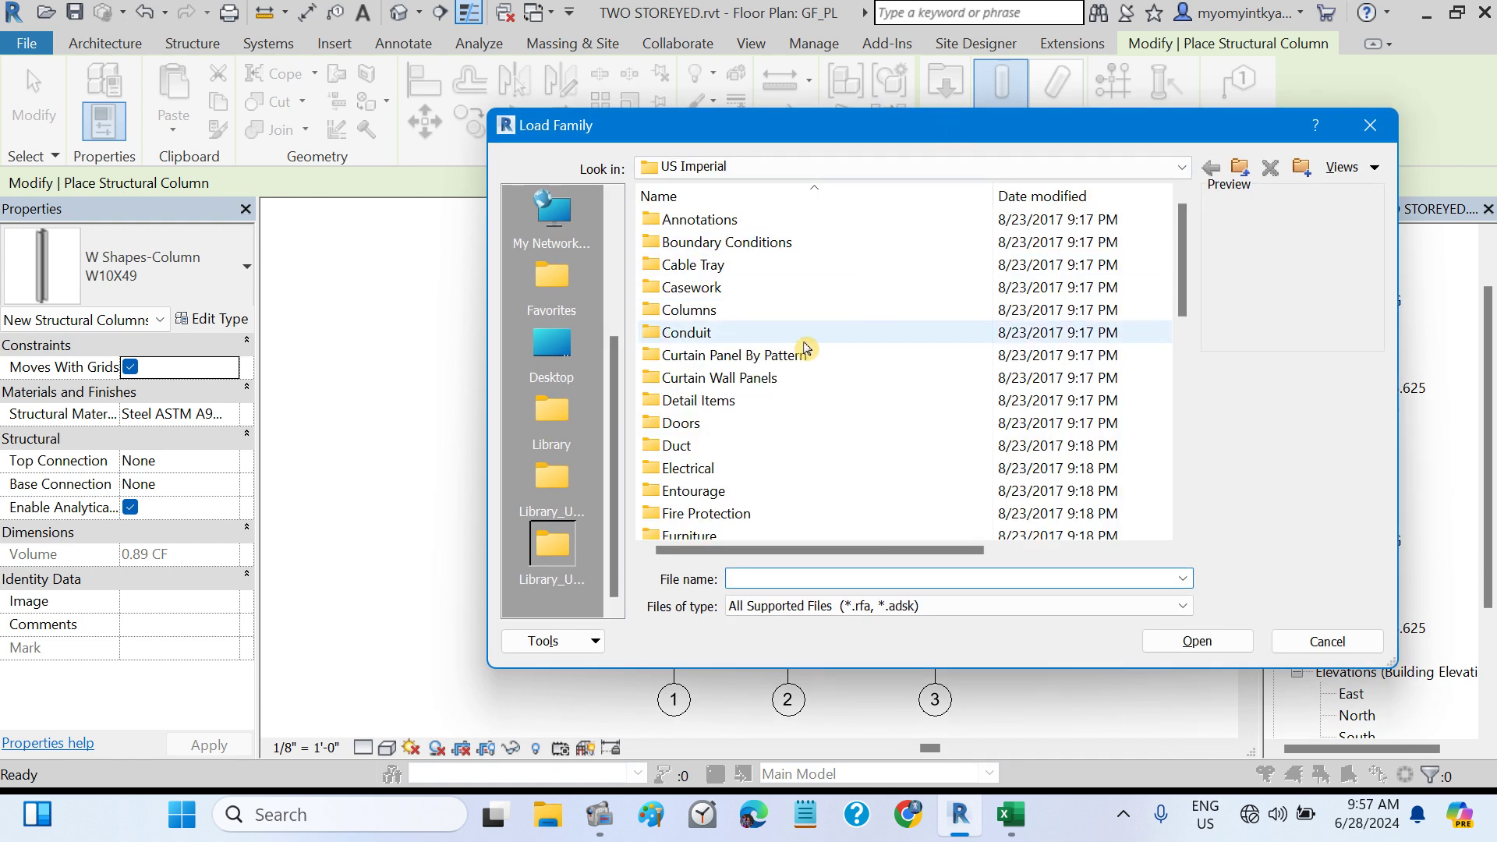
left_click_drag(1188, 297, 1186, 461)
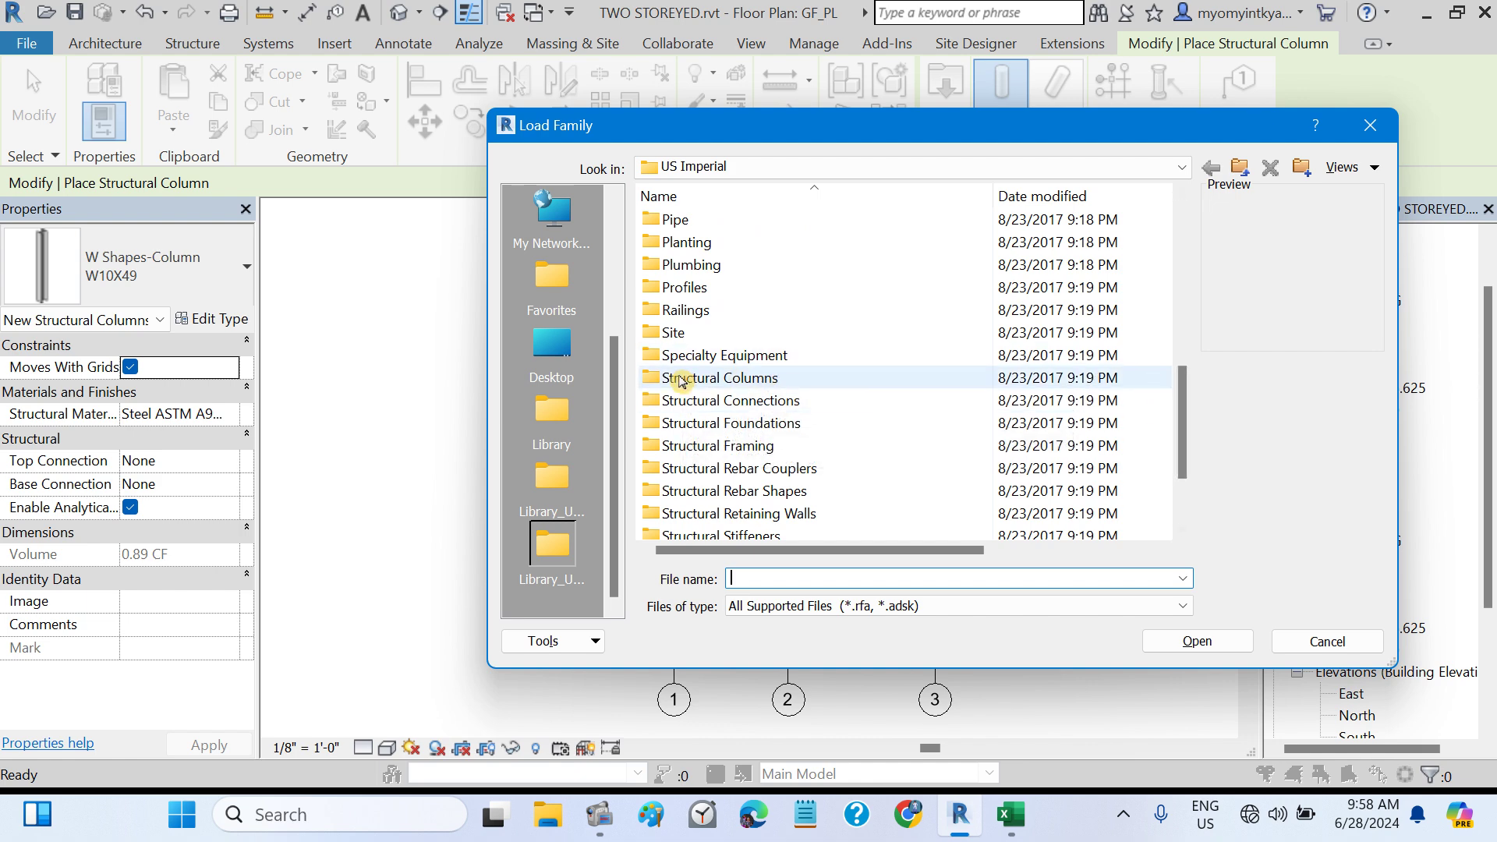
double_click(683, 378)
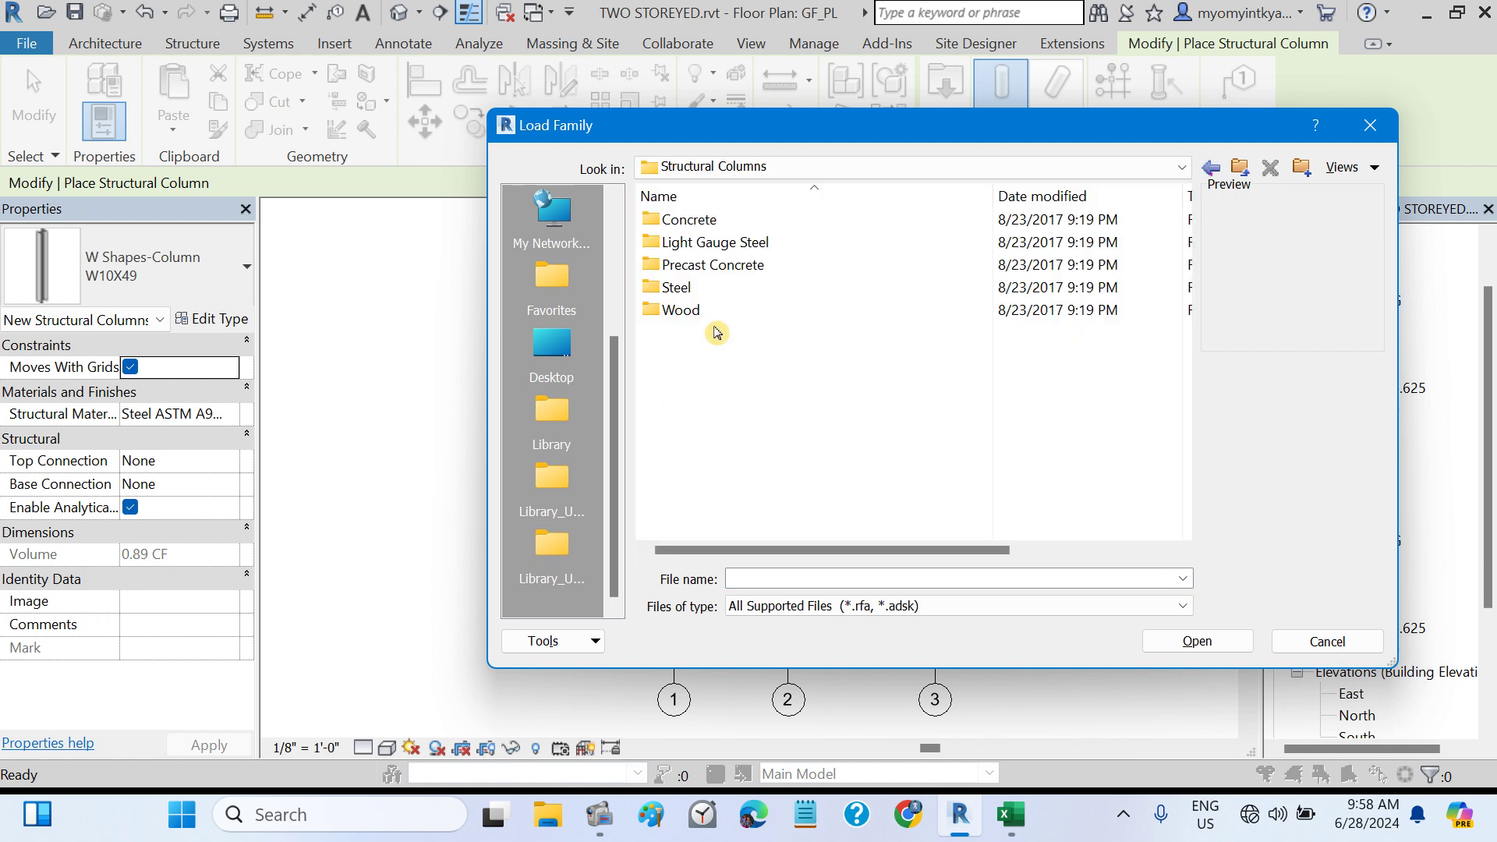
double_click(689, 225)
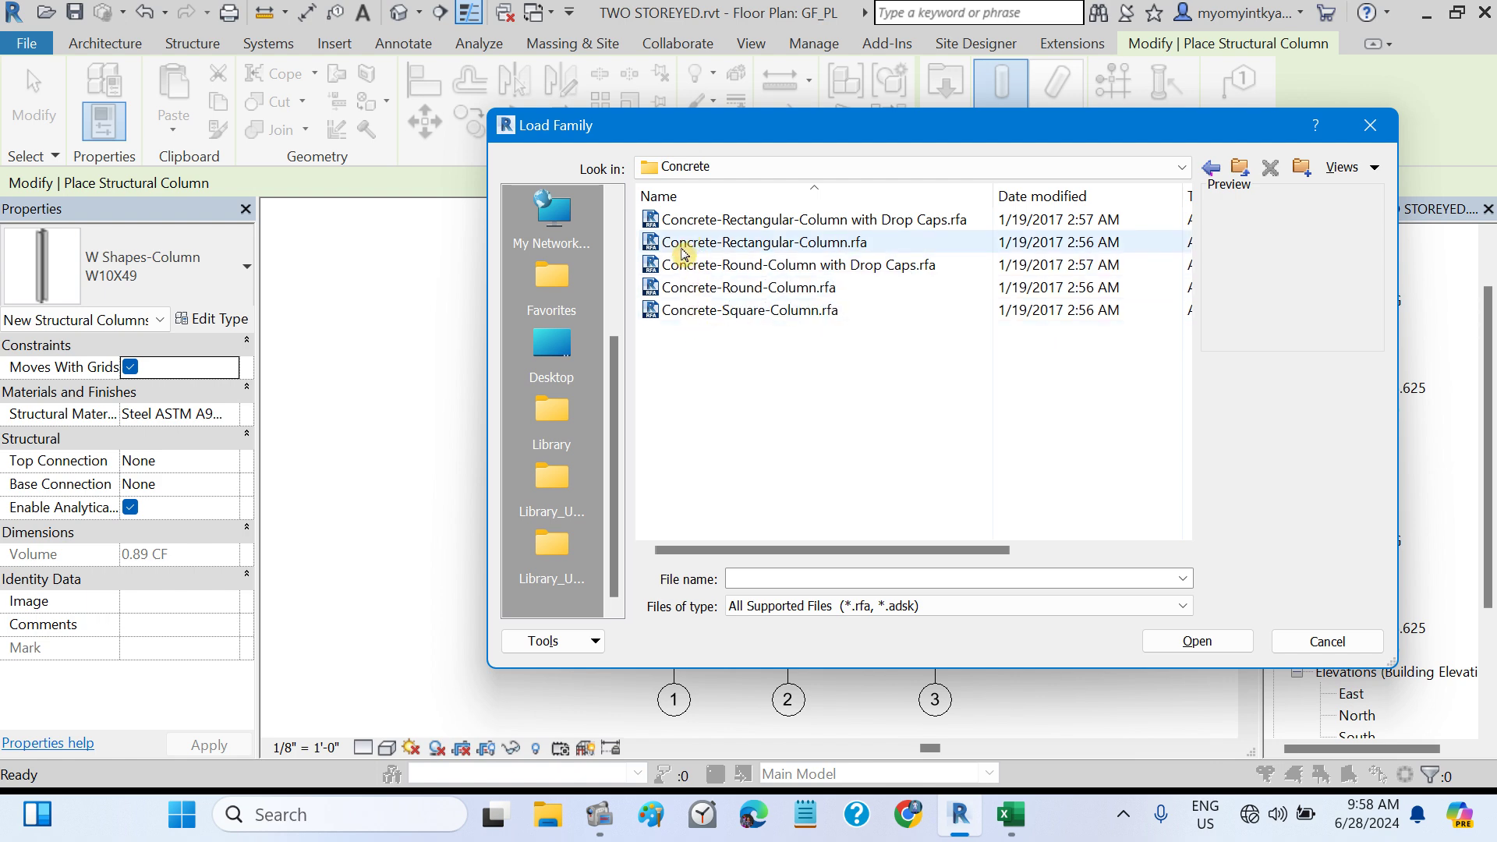
double_click(679, 243)
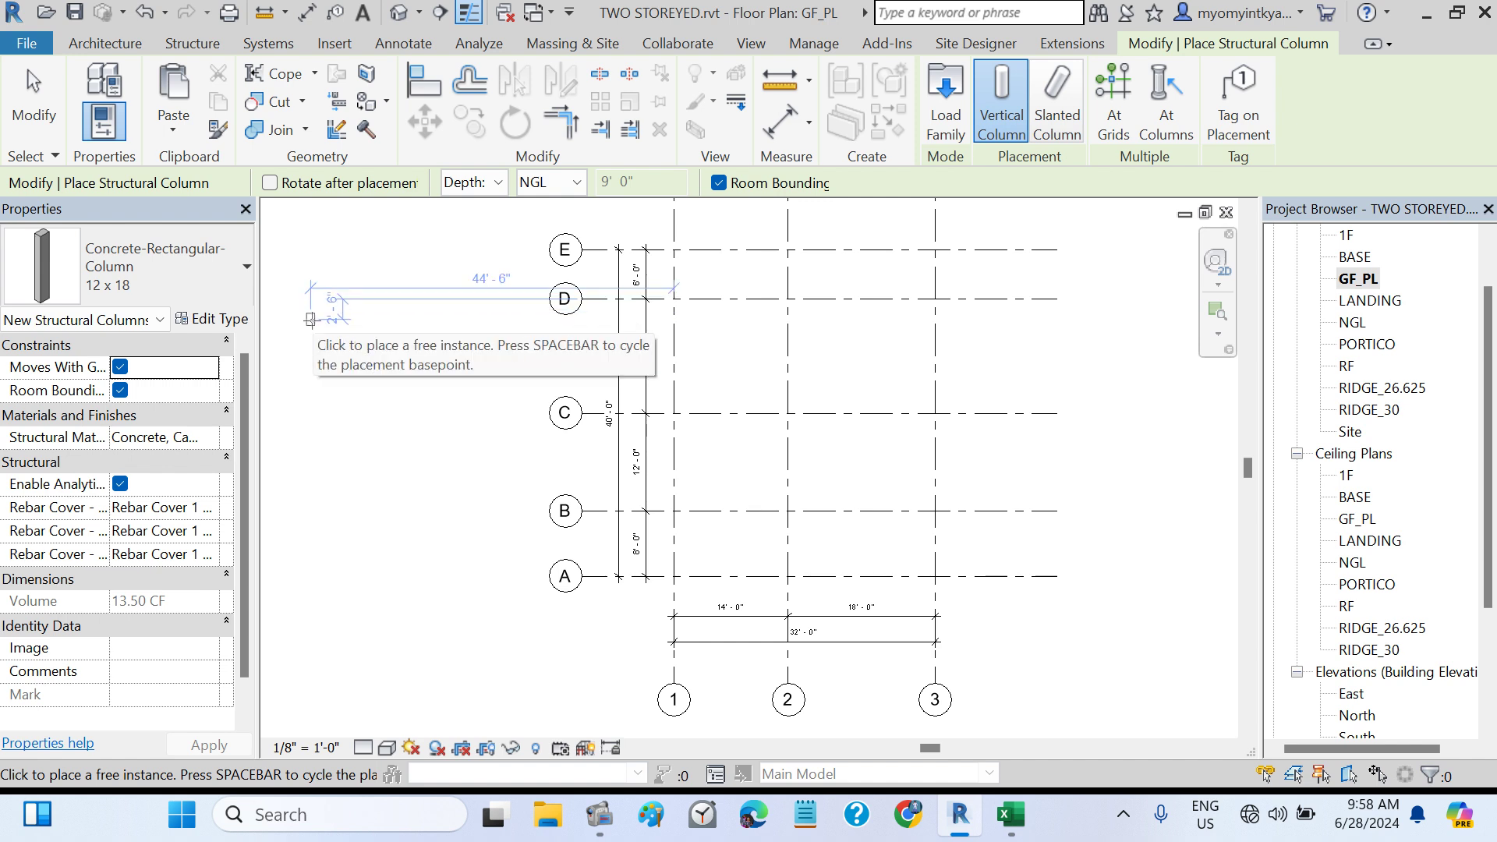
left_click(236, 278)
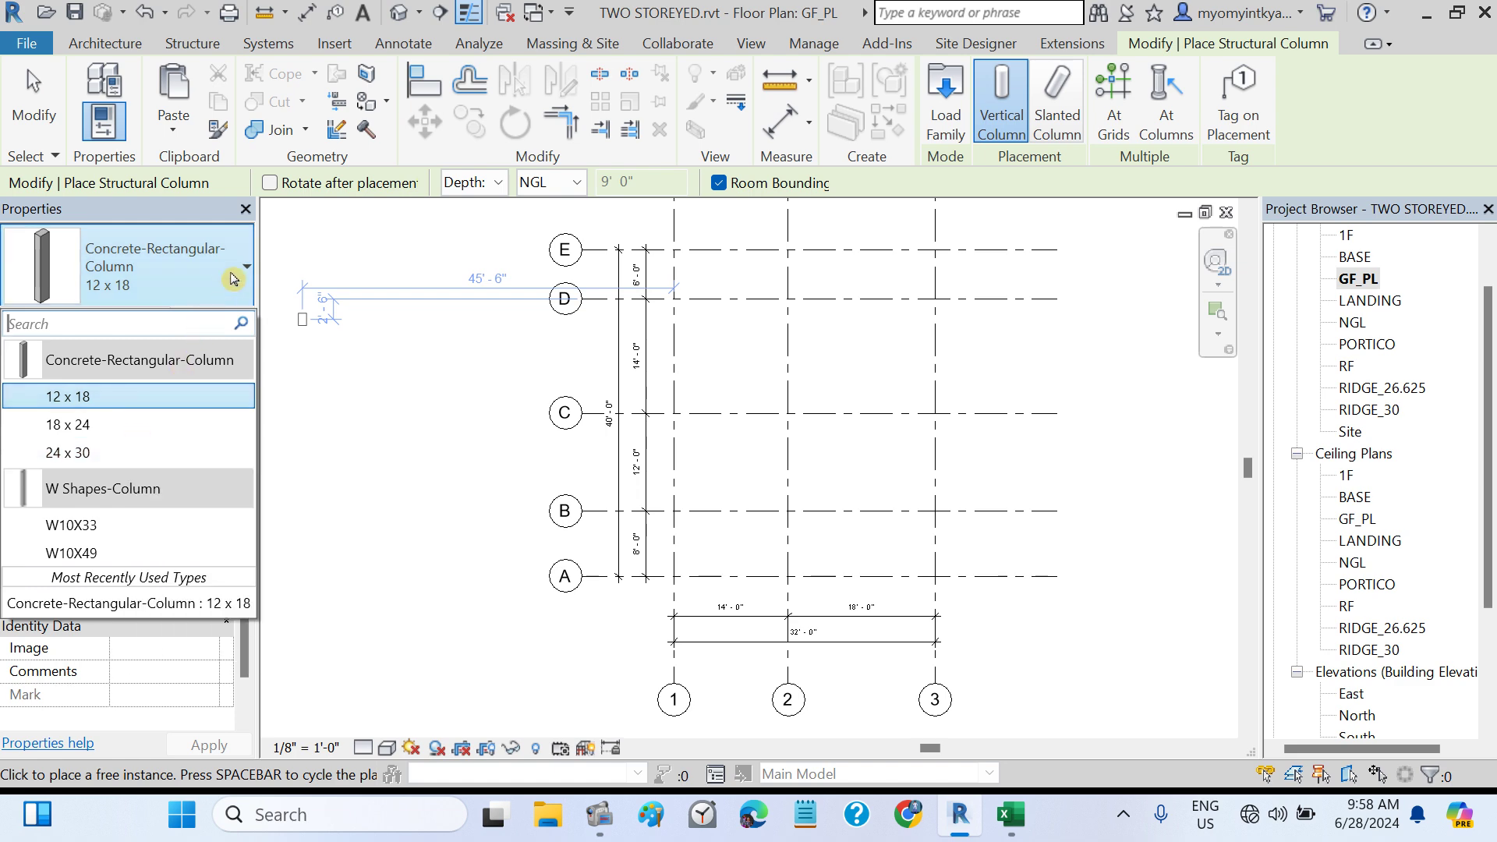
left_click(231, 282)
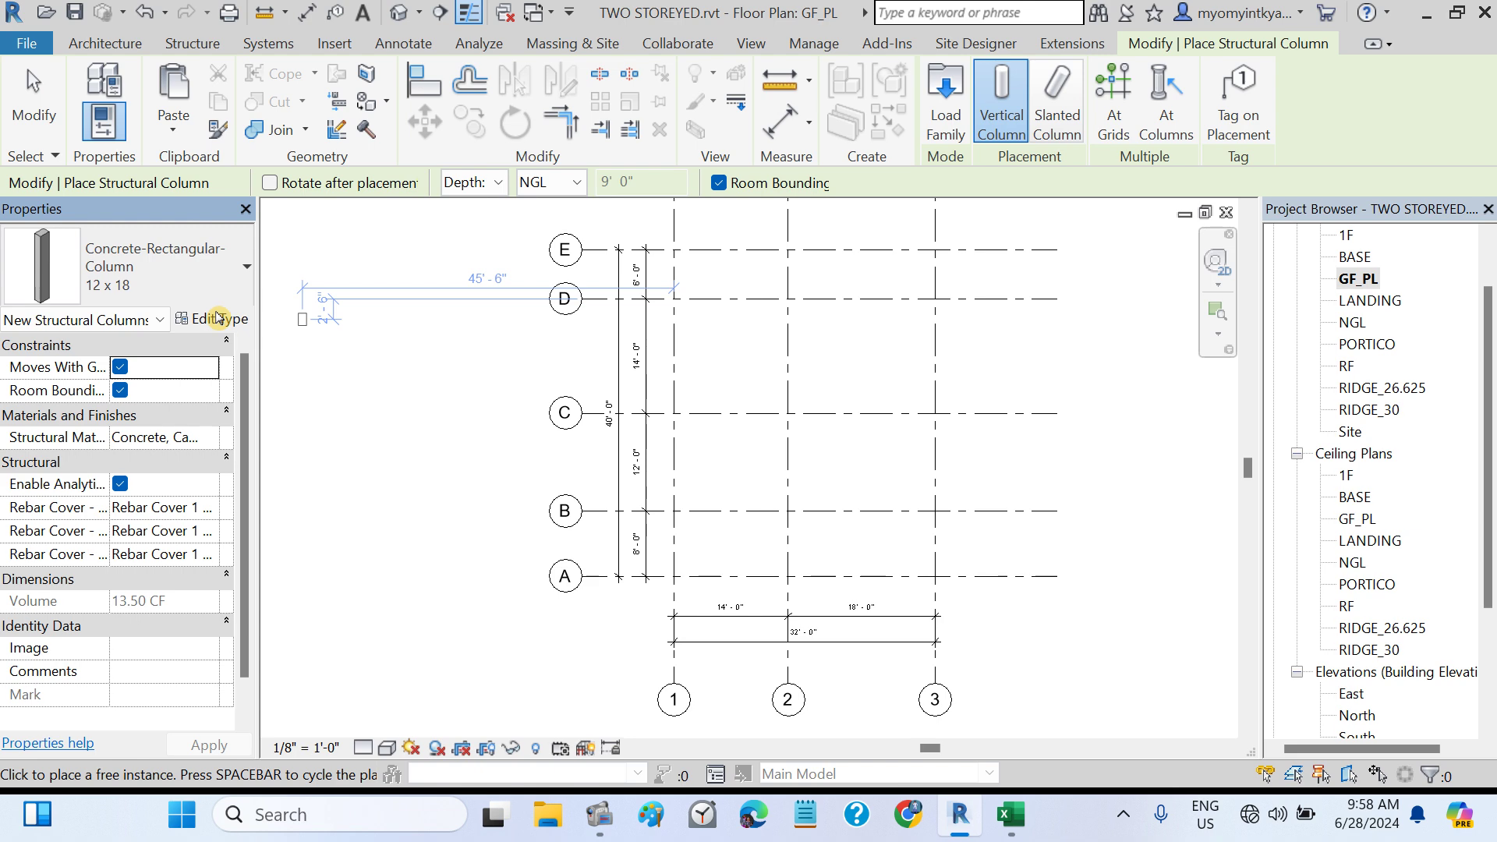
left_click(242, 271)
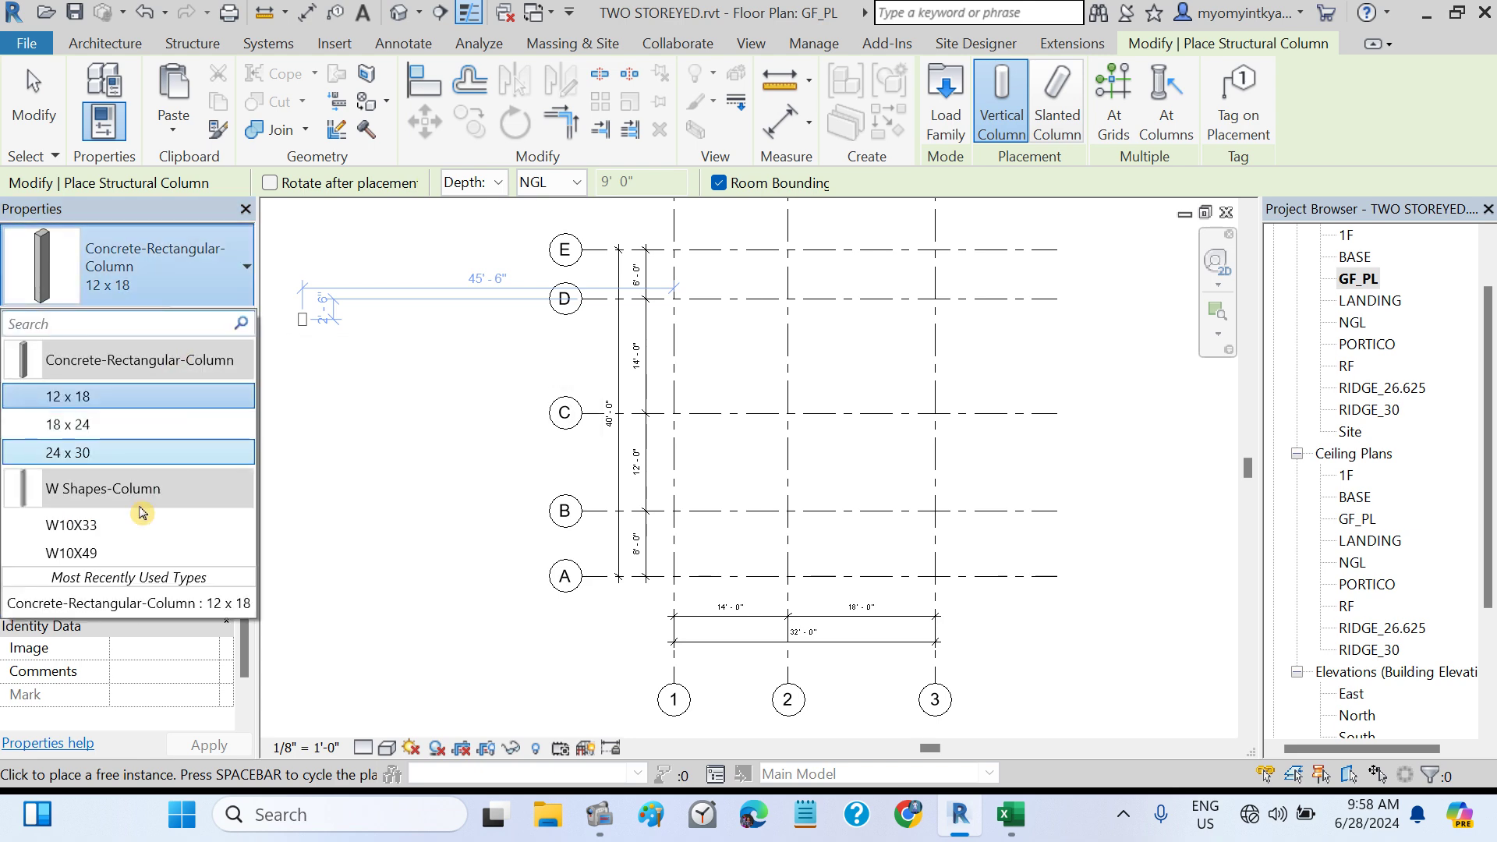
left_click(232, 276)
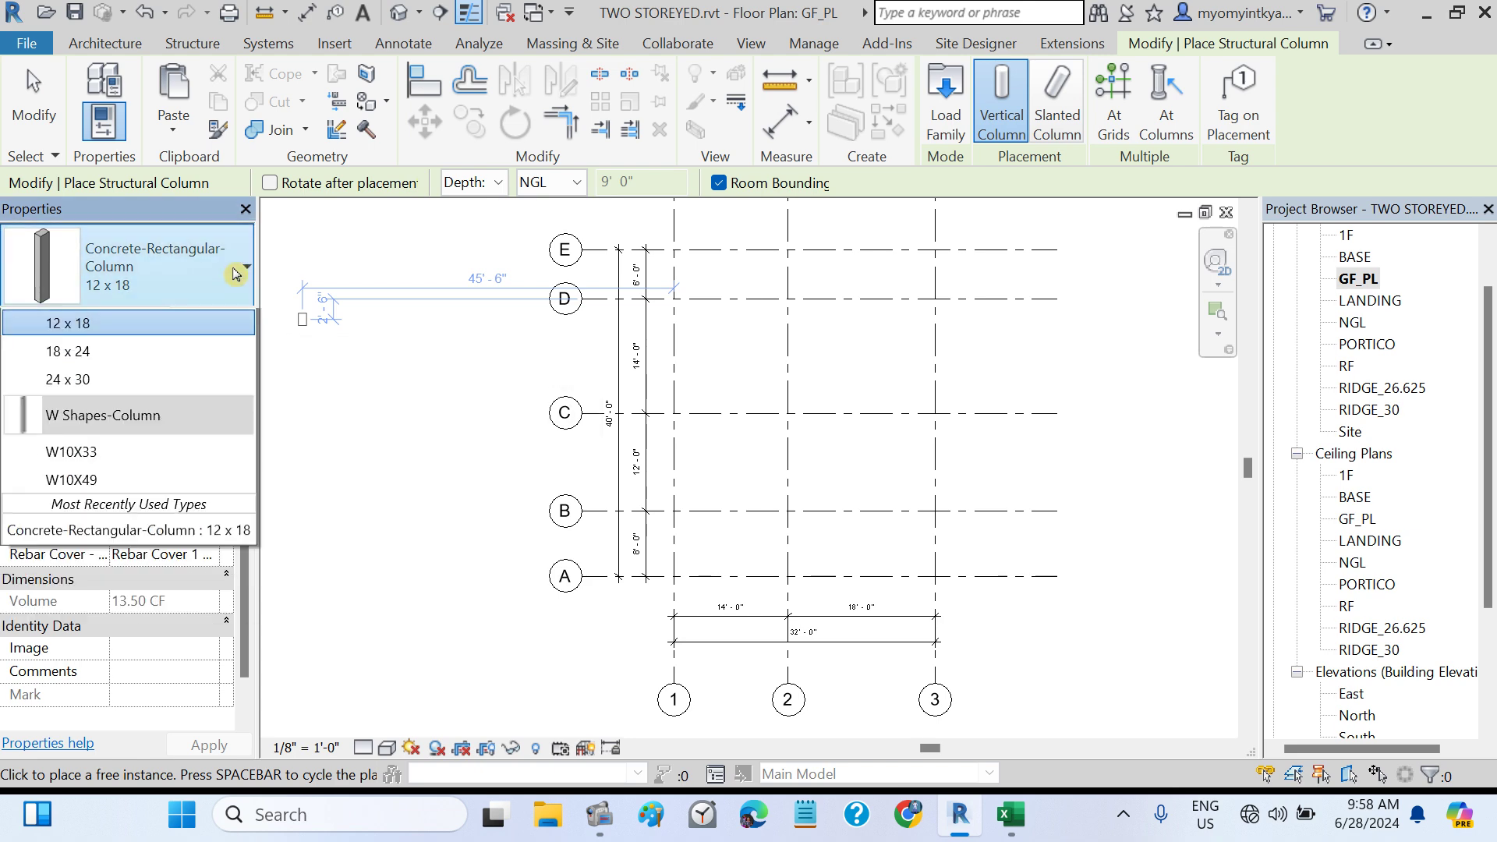
left_click(231, 276)
left_click(232, 276)
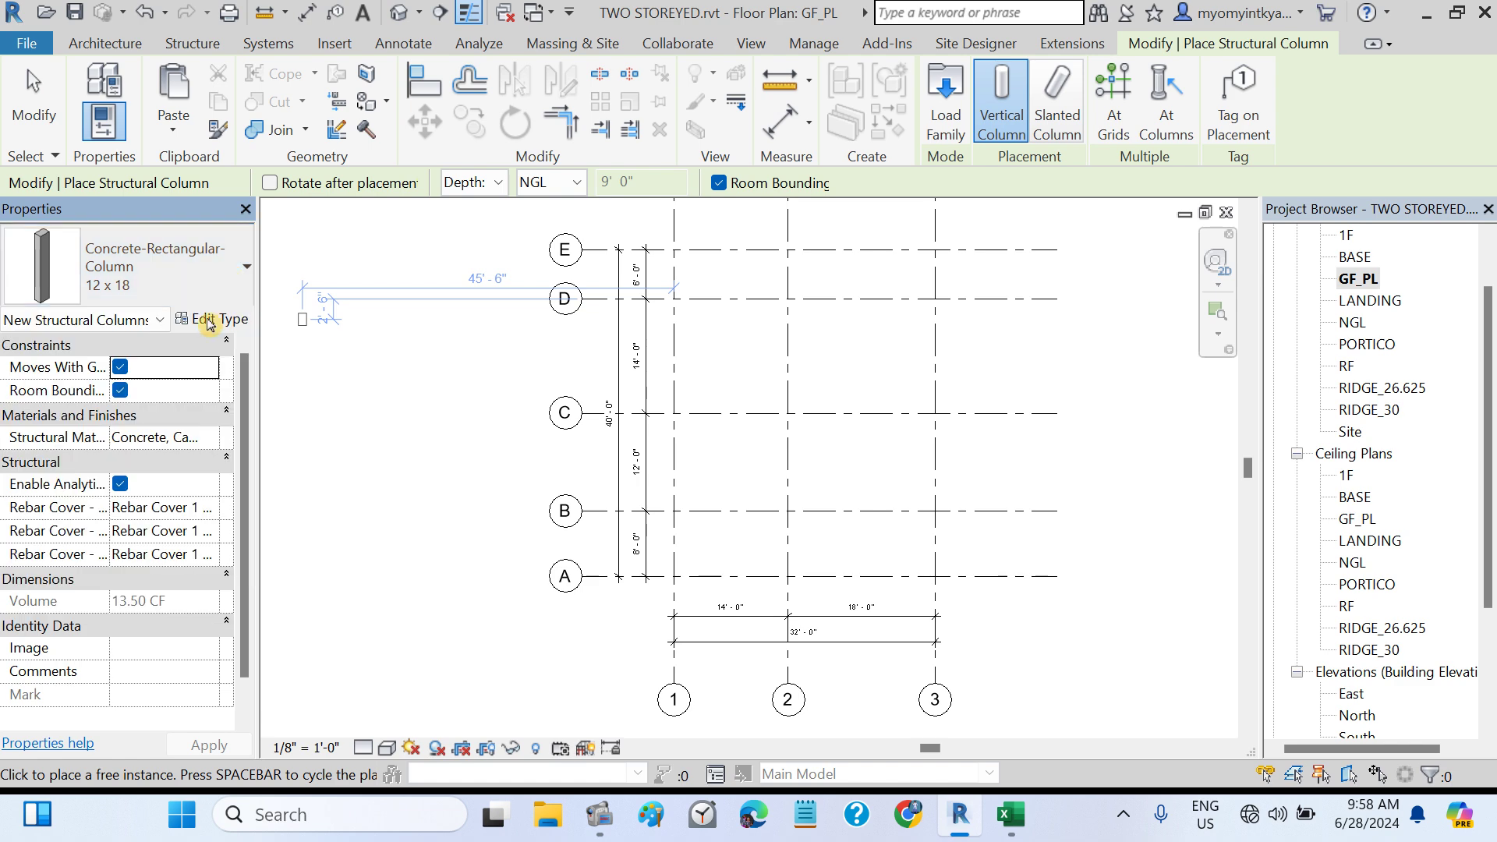
- Duplicate the 12 x 18 Concrete-Rectangular-Column type as a new type named C9x9
left_click(208, 322)
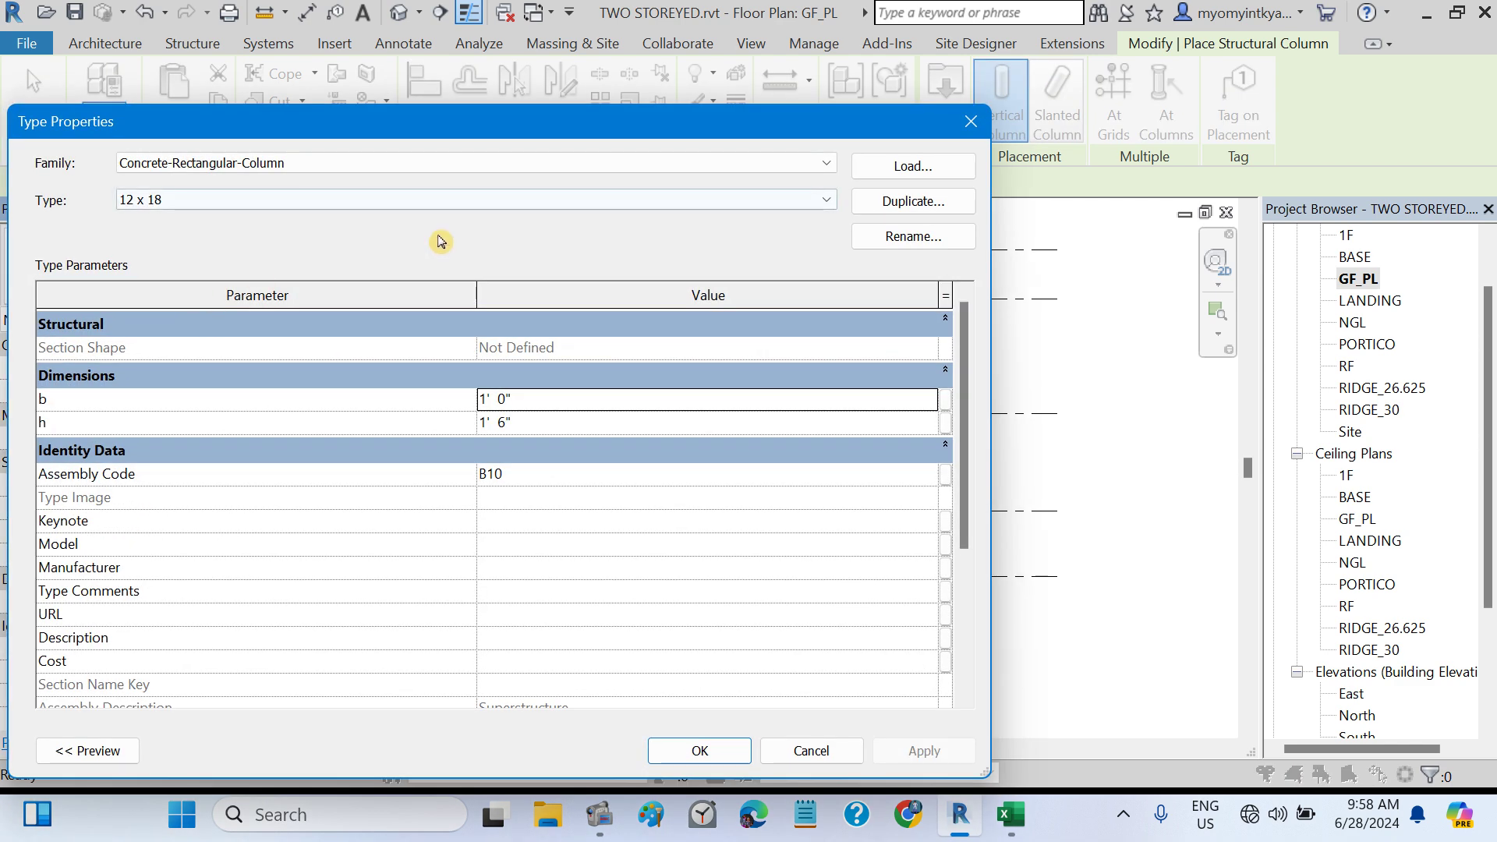
left_click(904, 200)
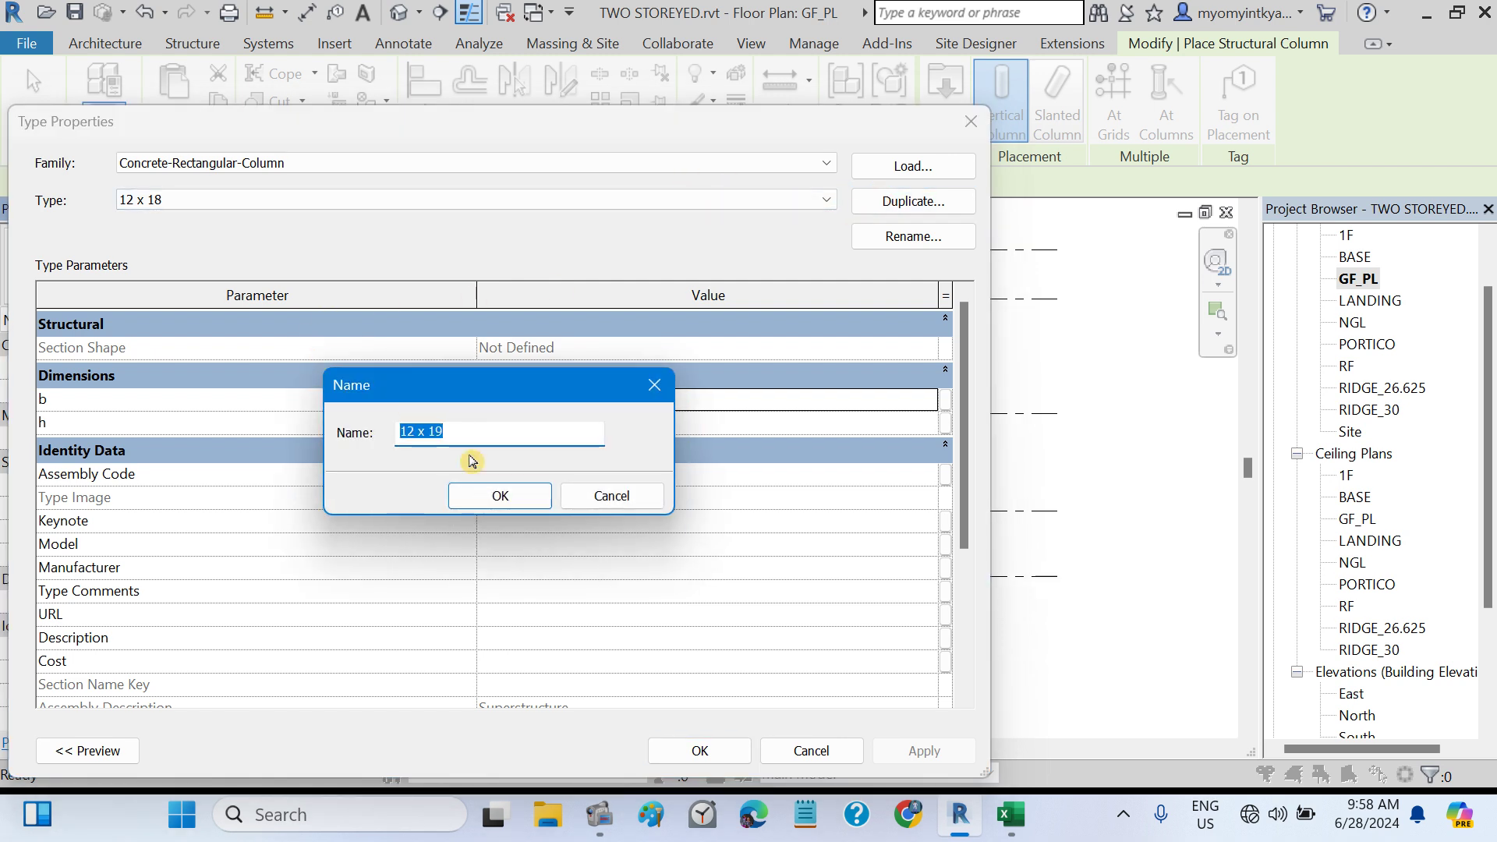
type("C9x9")
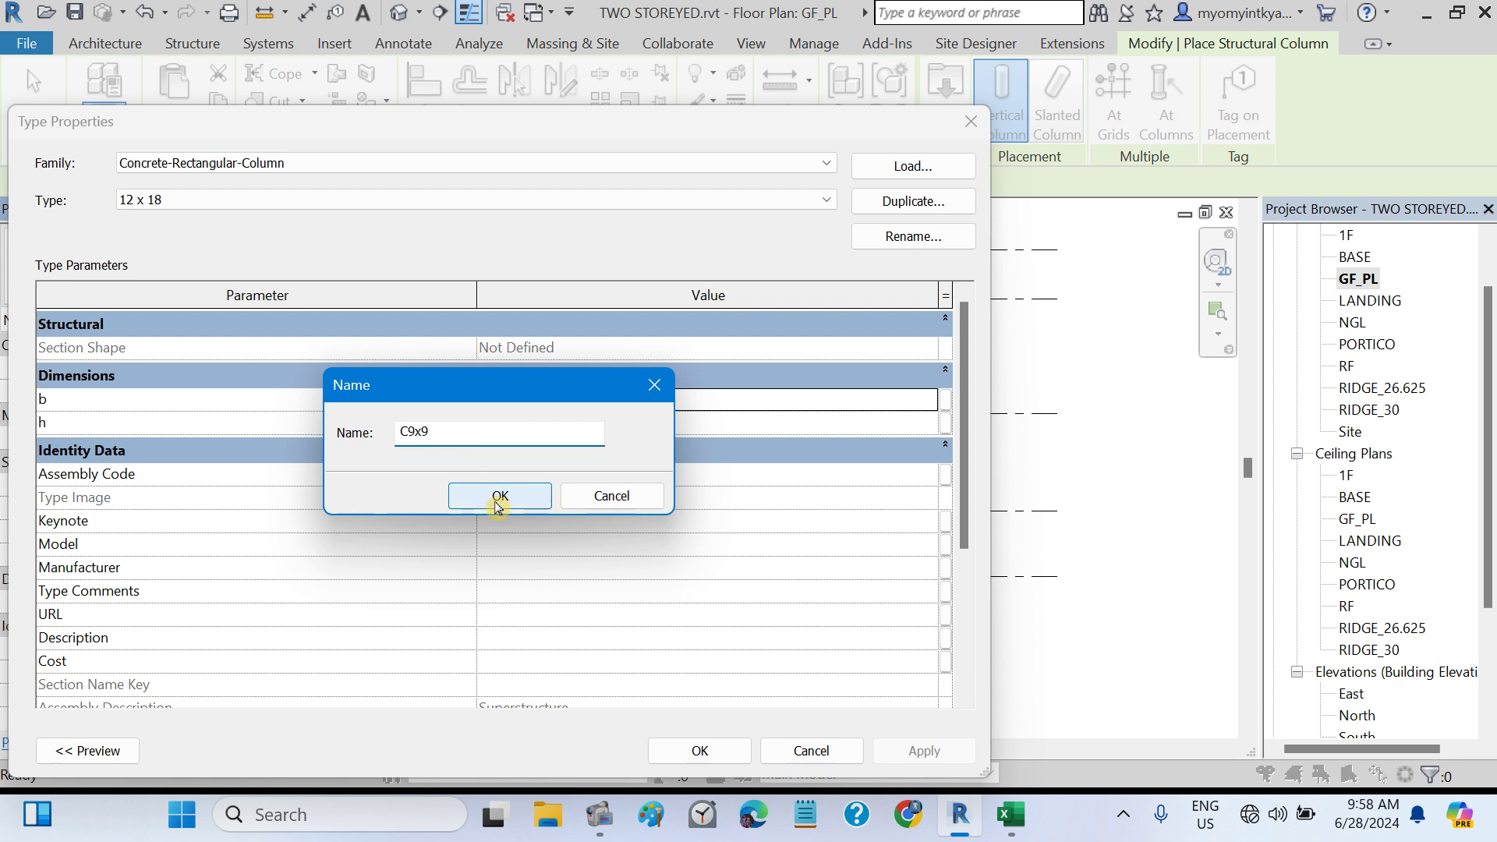
left_click(496, 503)
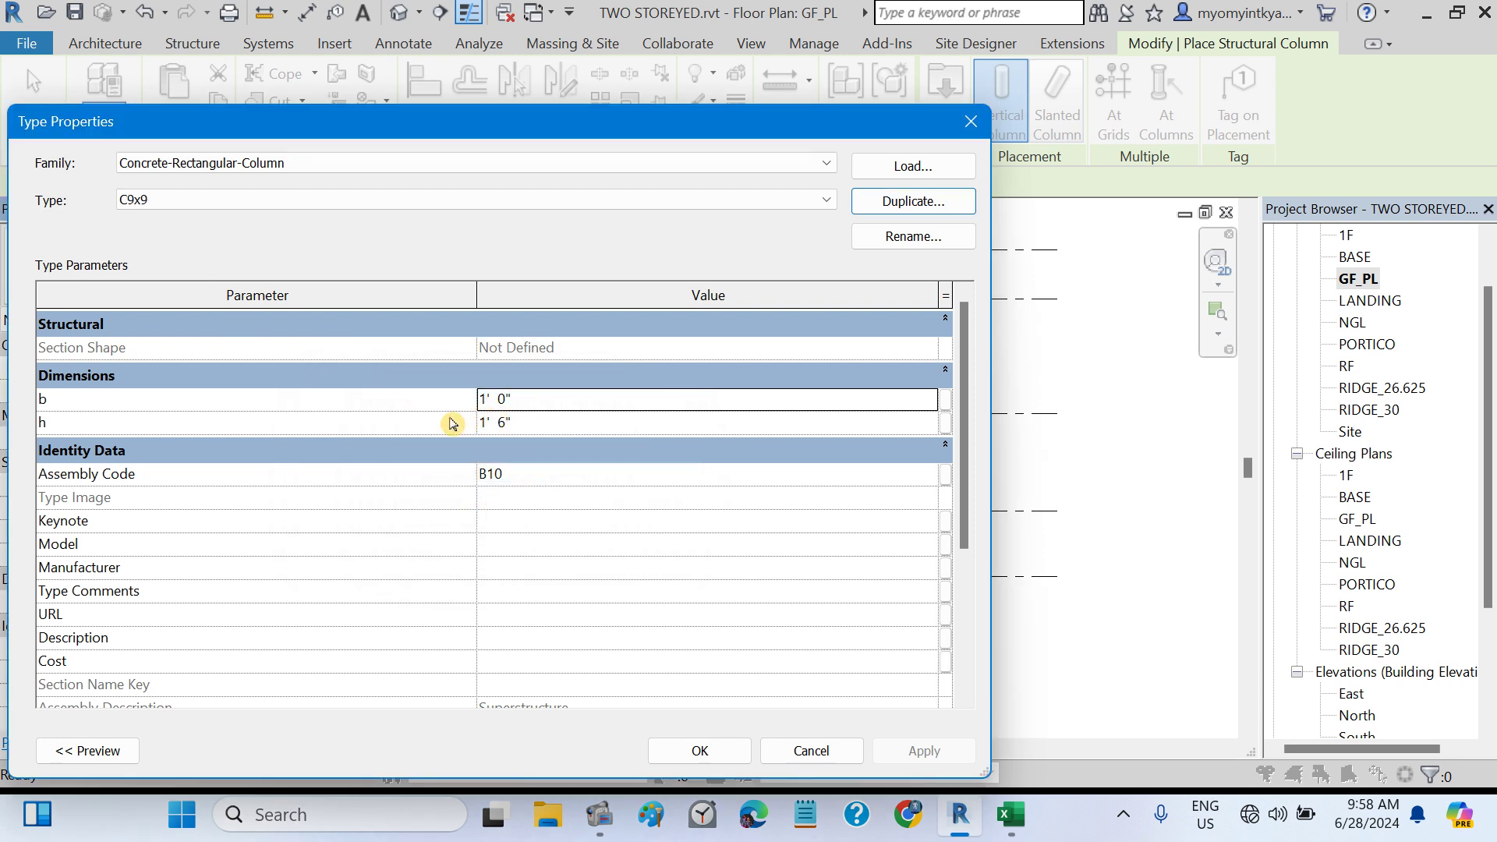
- Set both the b and h dimensions of the C9x9 column type to 9 inches
left_click(531, 393)
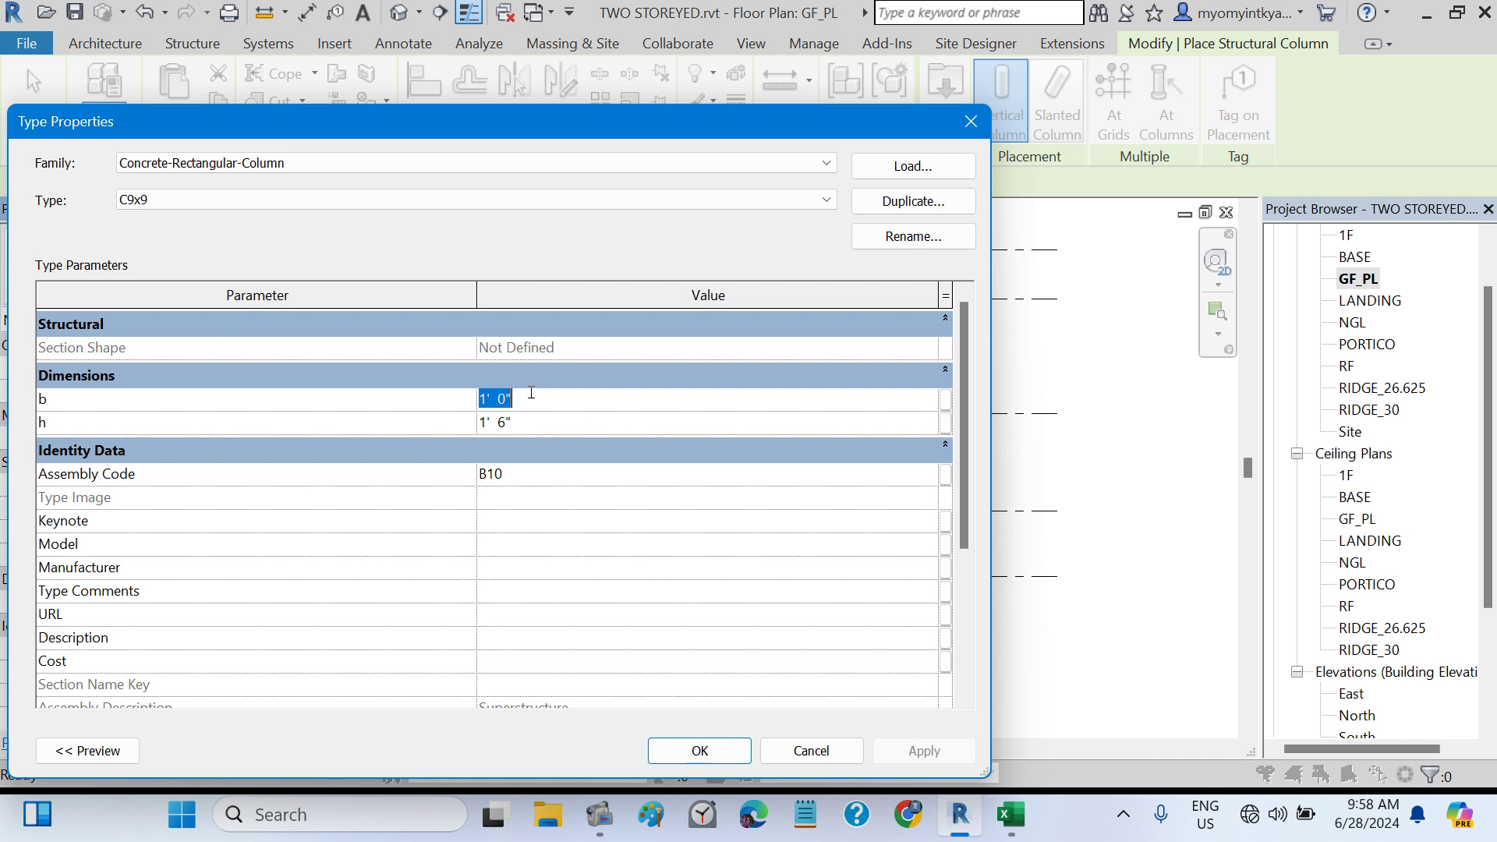
type("9")
left_click(521, 423)
type("9")
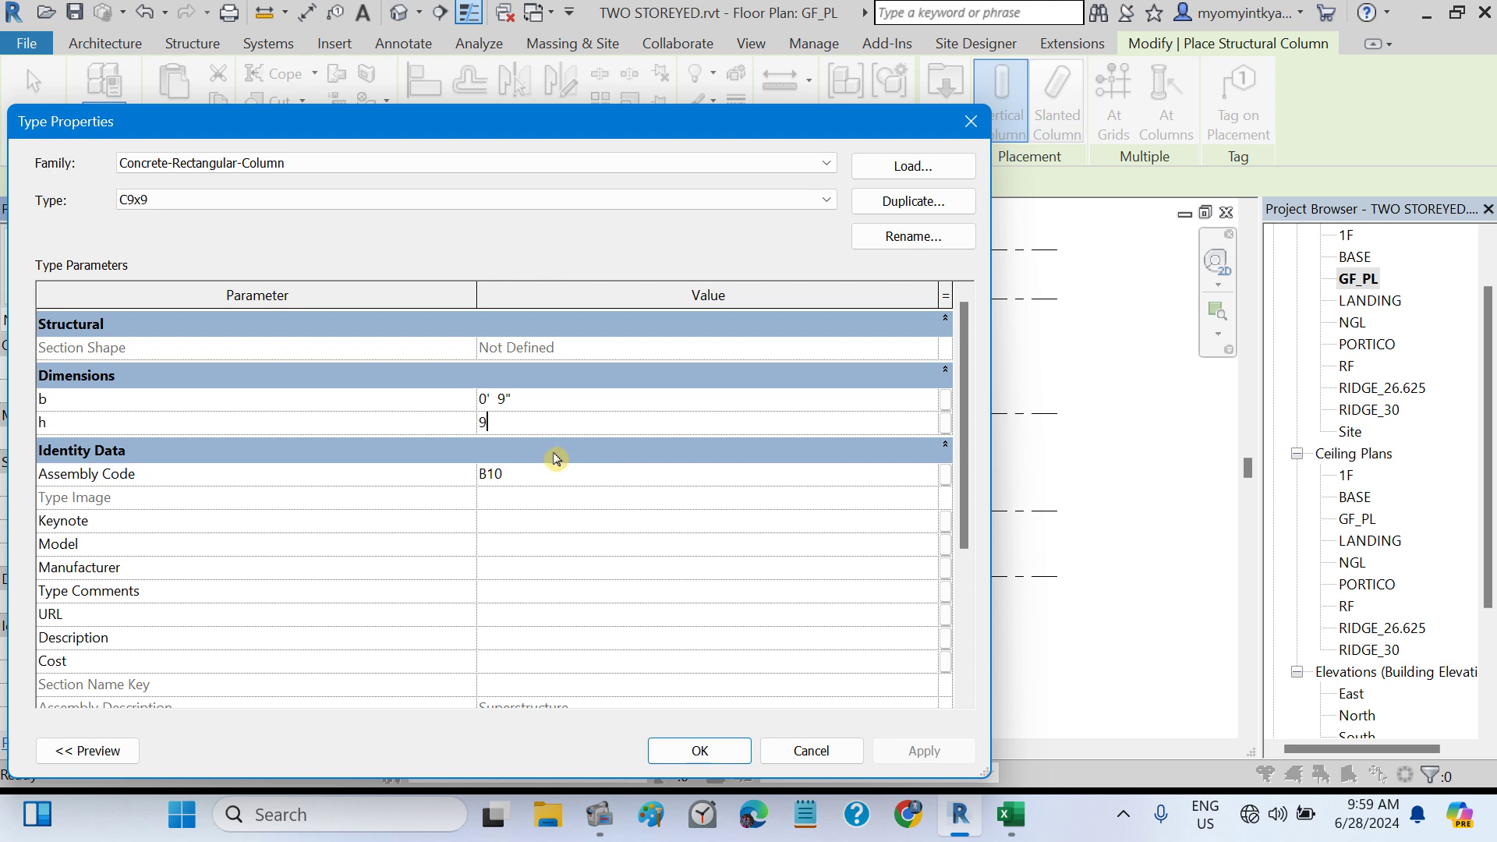
left_click(554, 456)
left_click(534, 423)
left_click_drag(534, 424, 496, 425)
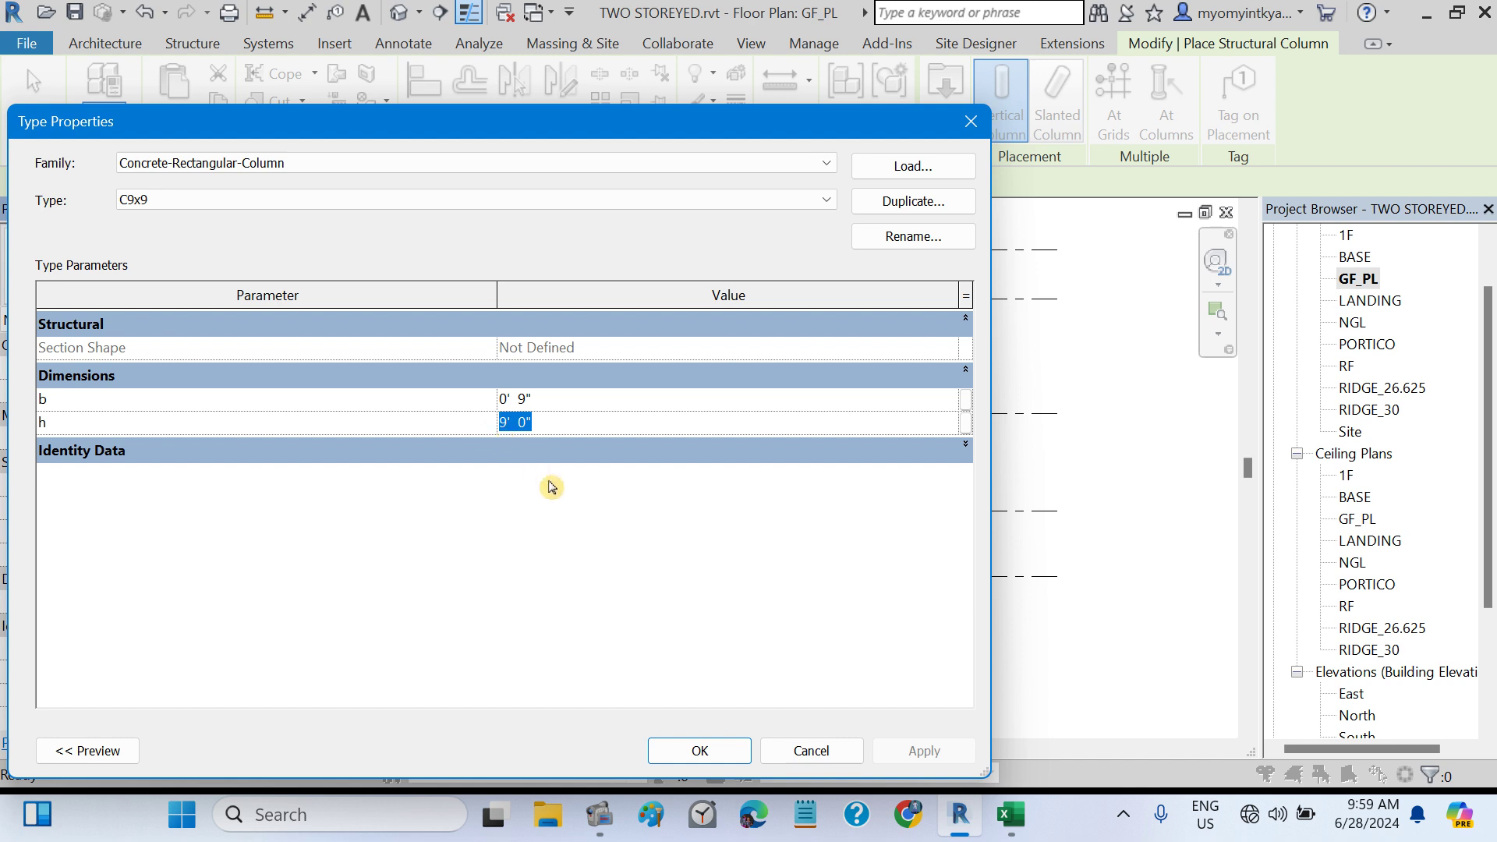
type("9")
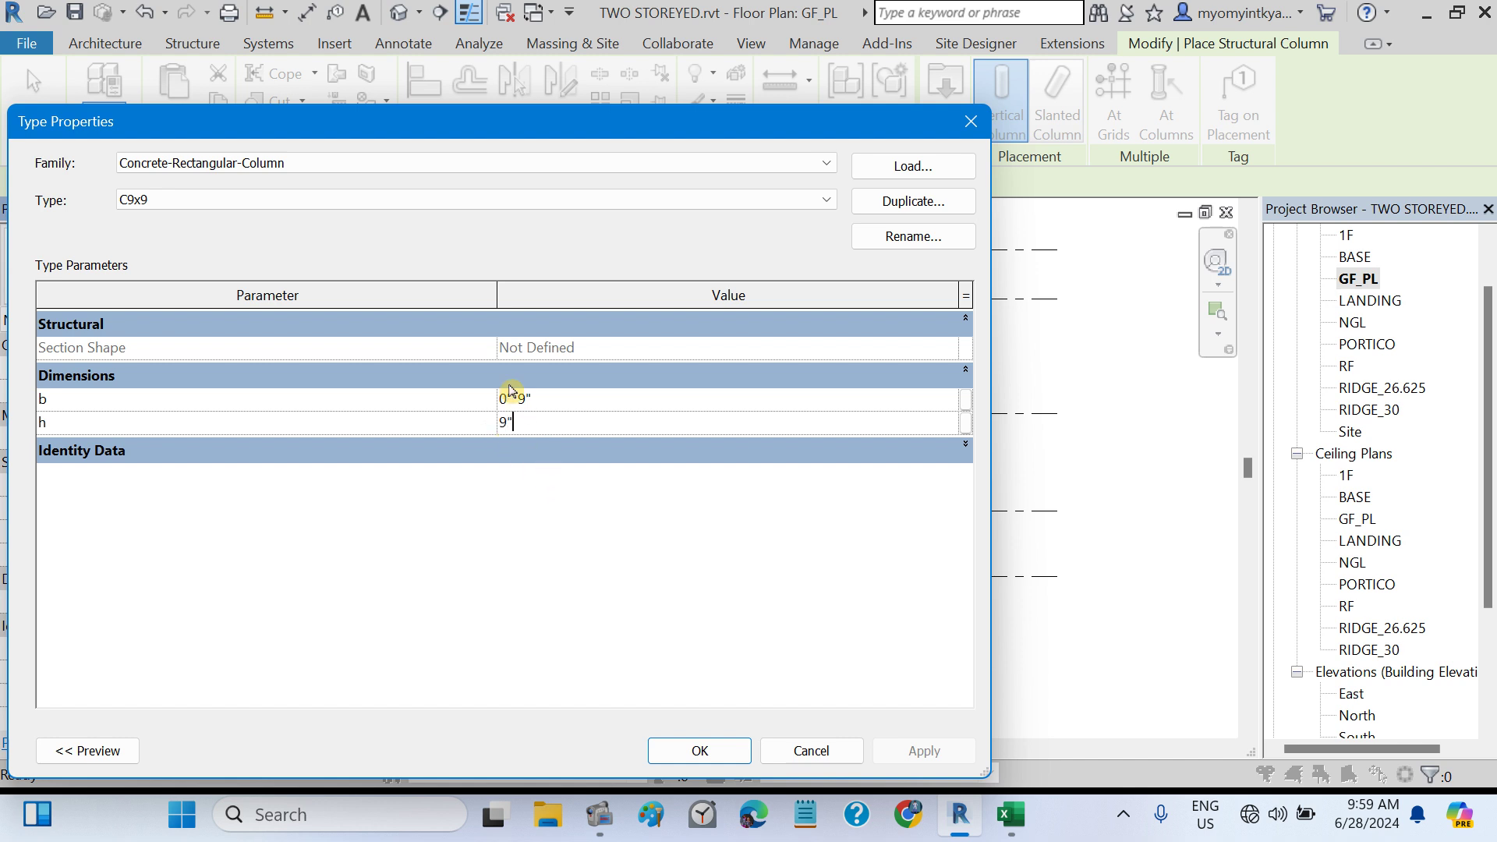
- Expand the Identity Data and Dimensions parameter groups, check the C9x9 dimensions, and accept the type properties
left_click(372, 381)
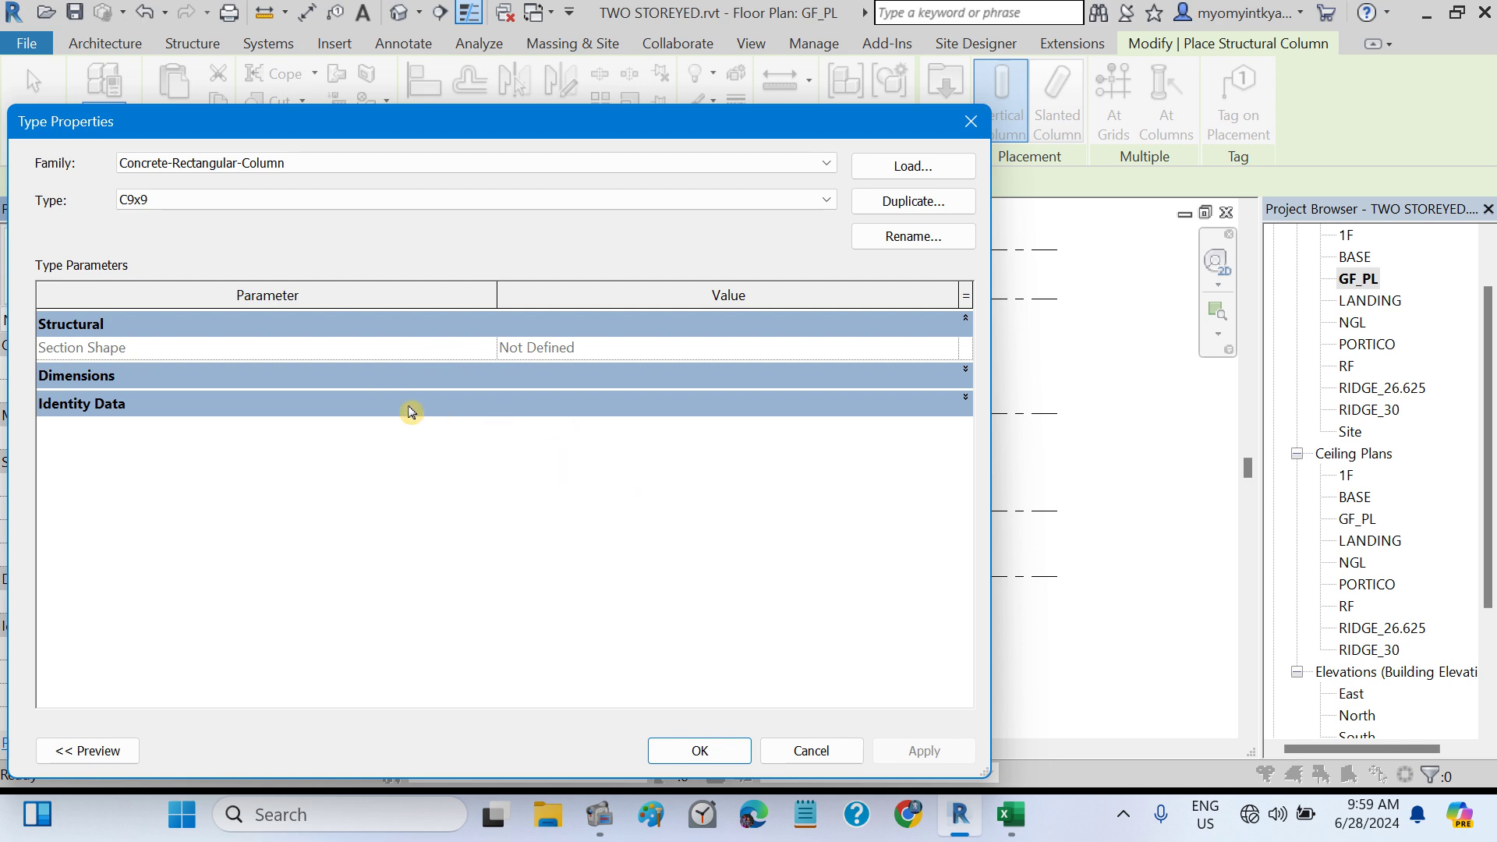
left_click(966, 401)
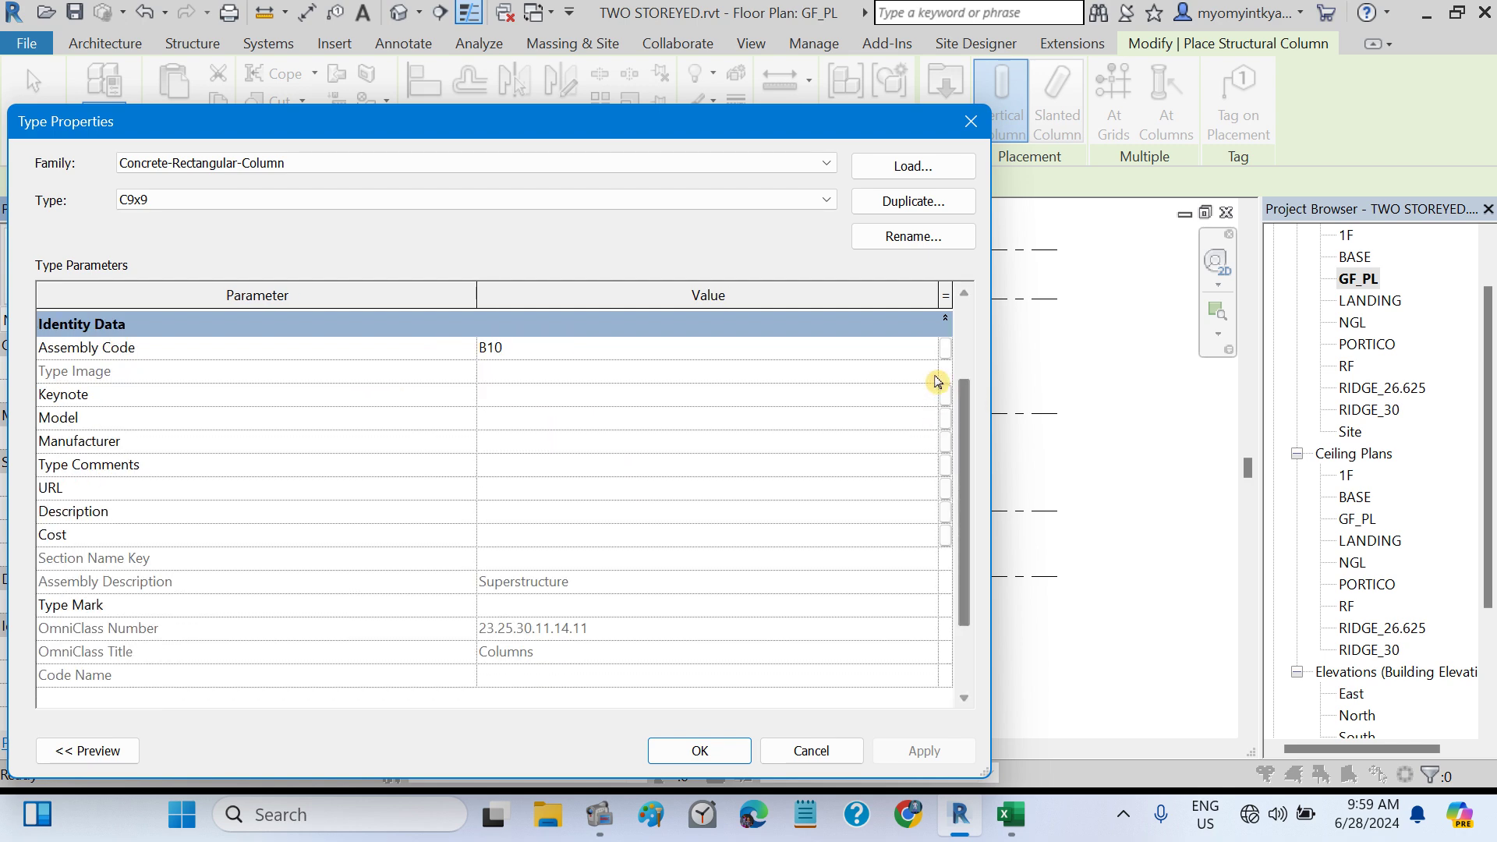
scroll(721, 479, "up", 2)
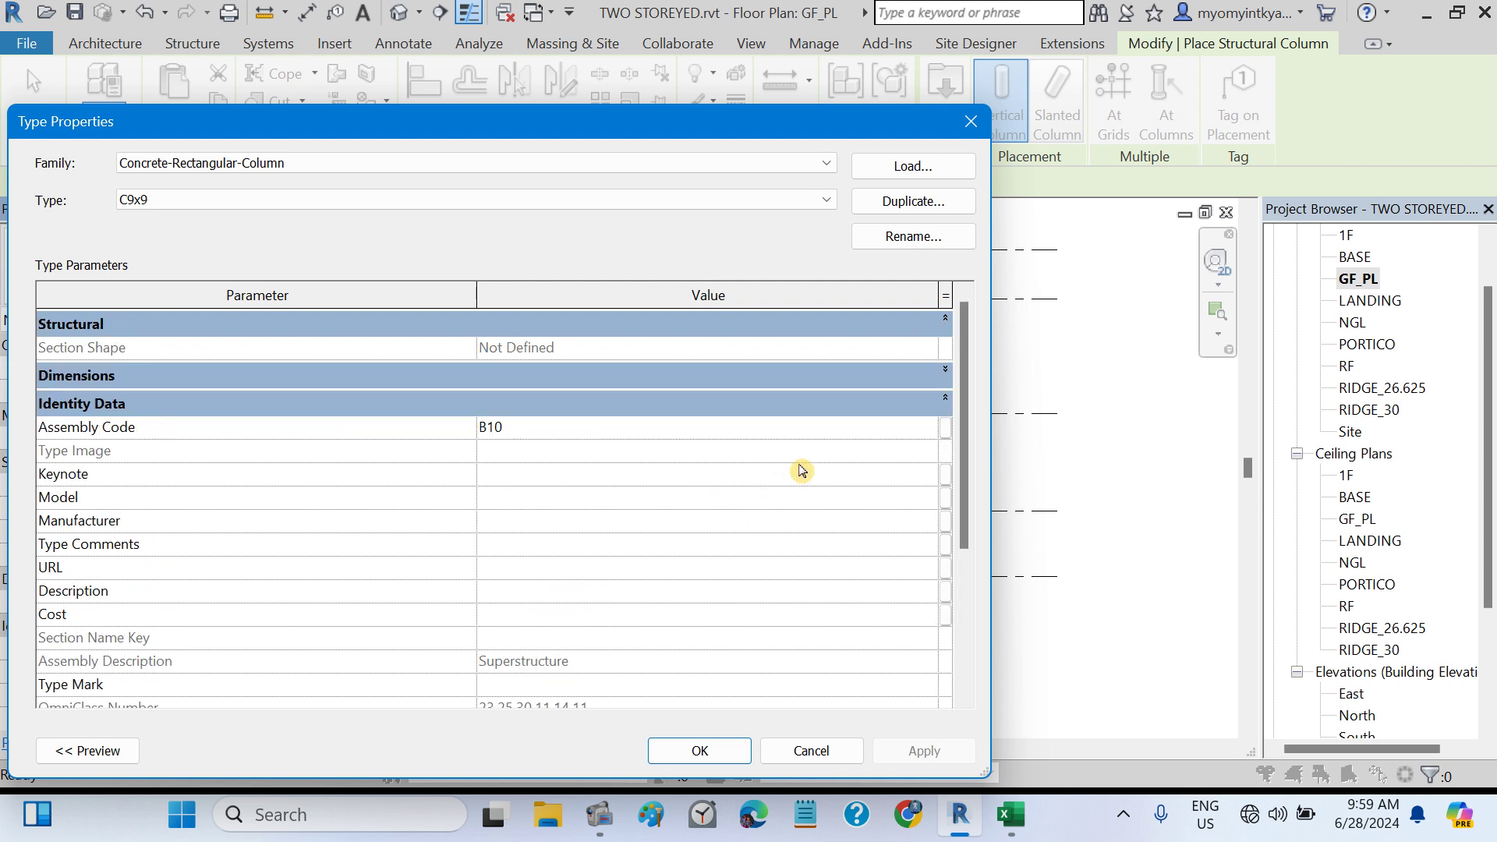
left_click(946, 375)
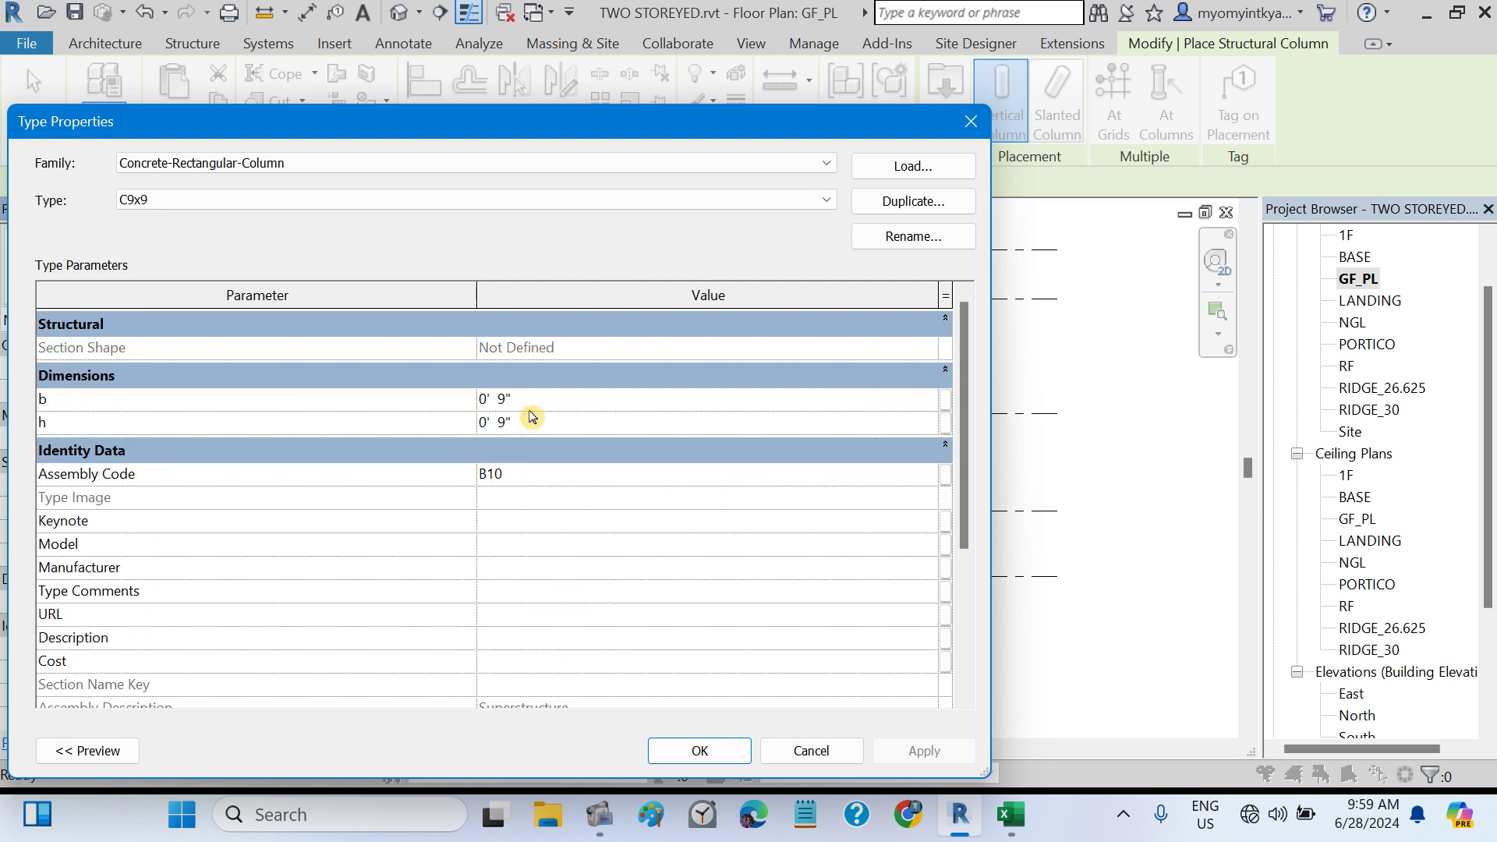
left_click(136, 221)
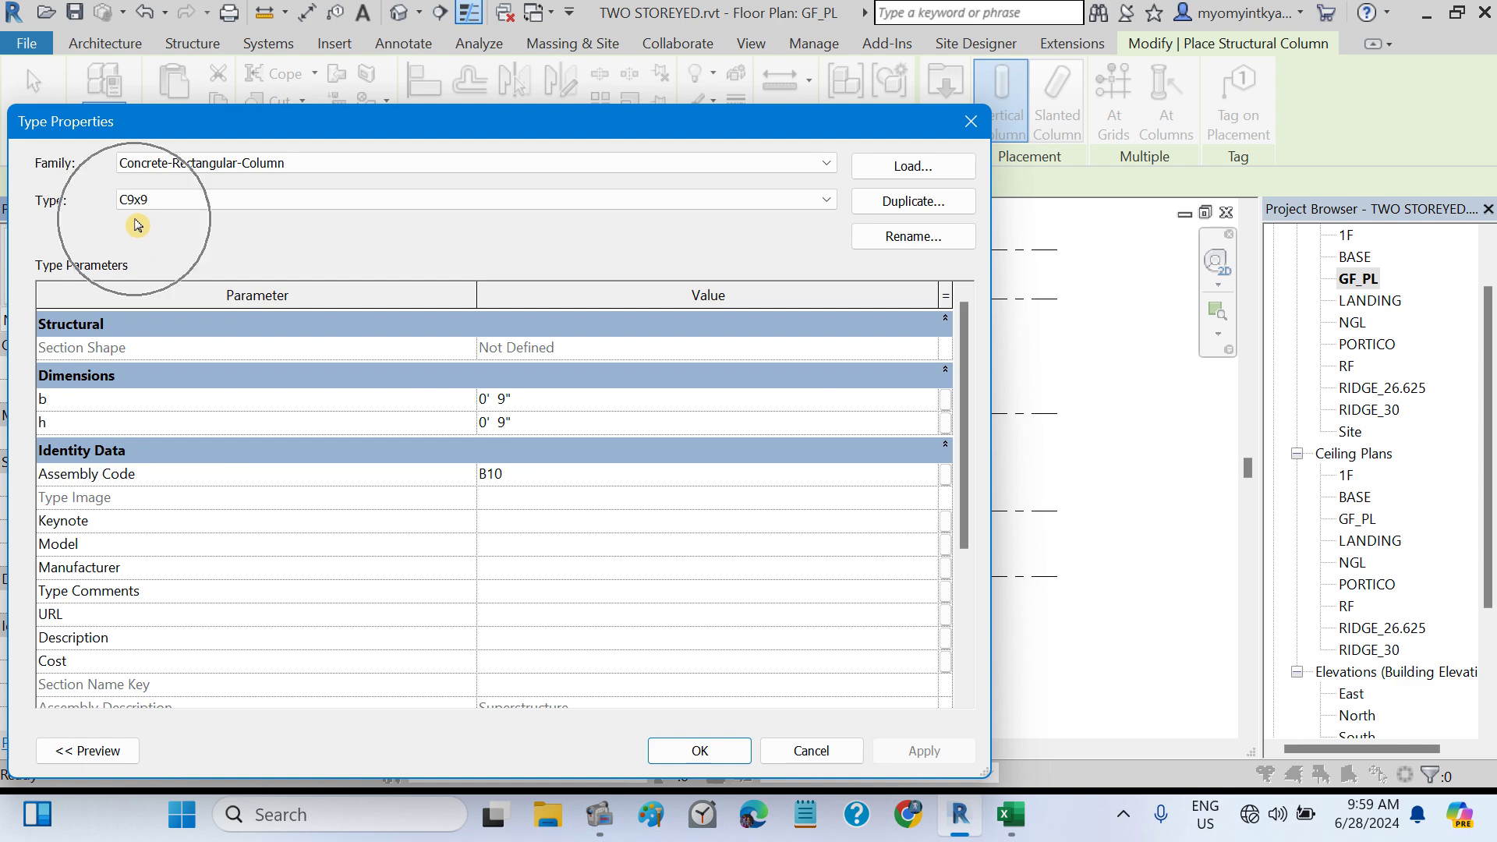
left_click(683, 741)
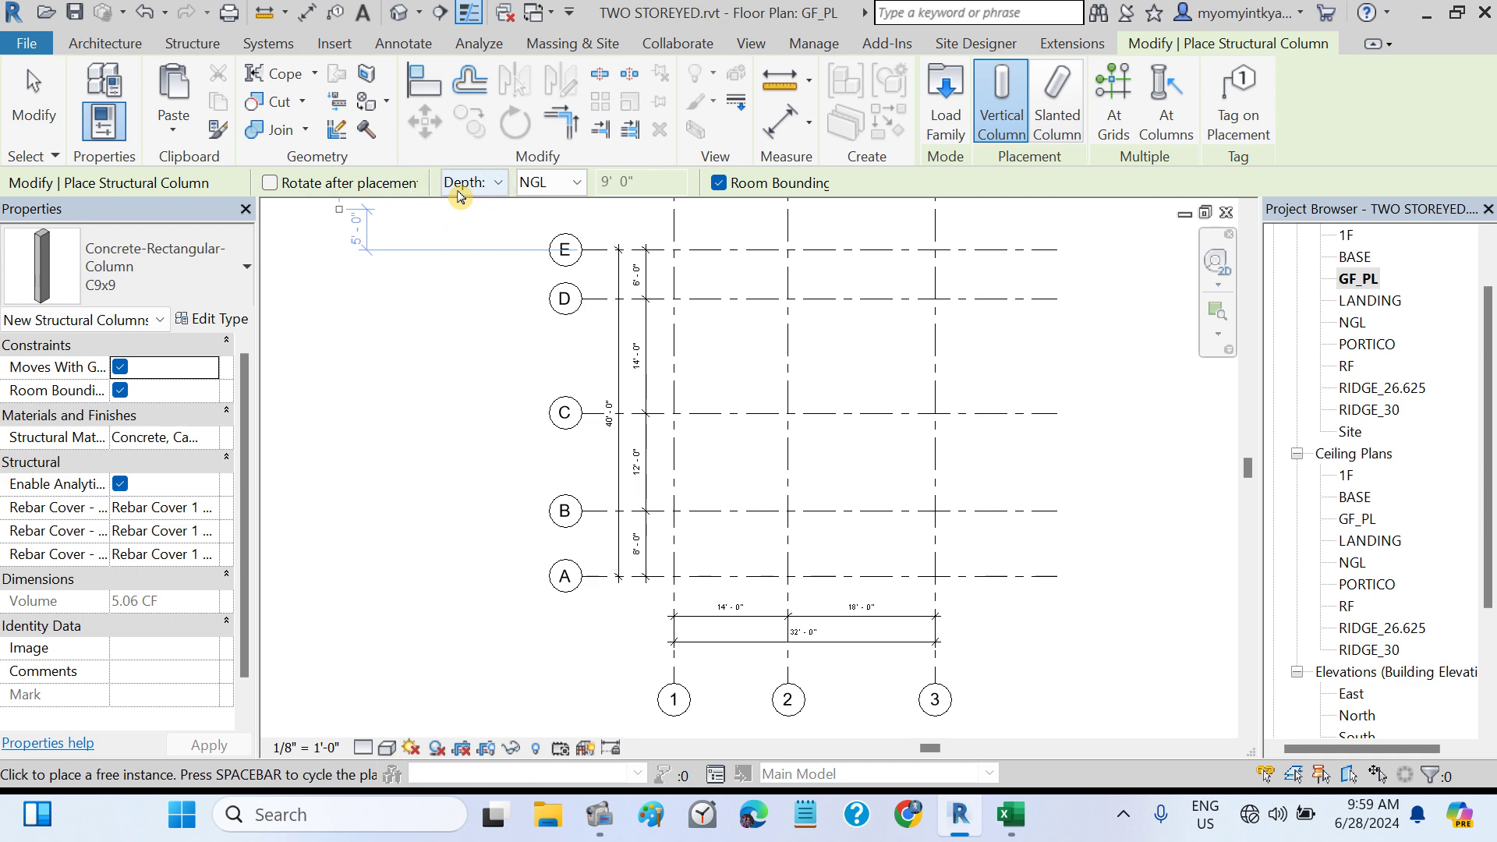
- Set the column placement to extend by Height up to level 1F
left_click(471, 191)
left_click(499, 187)
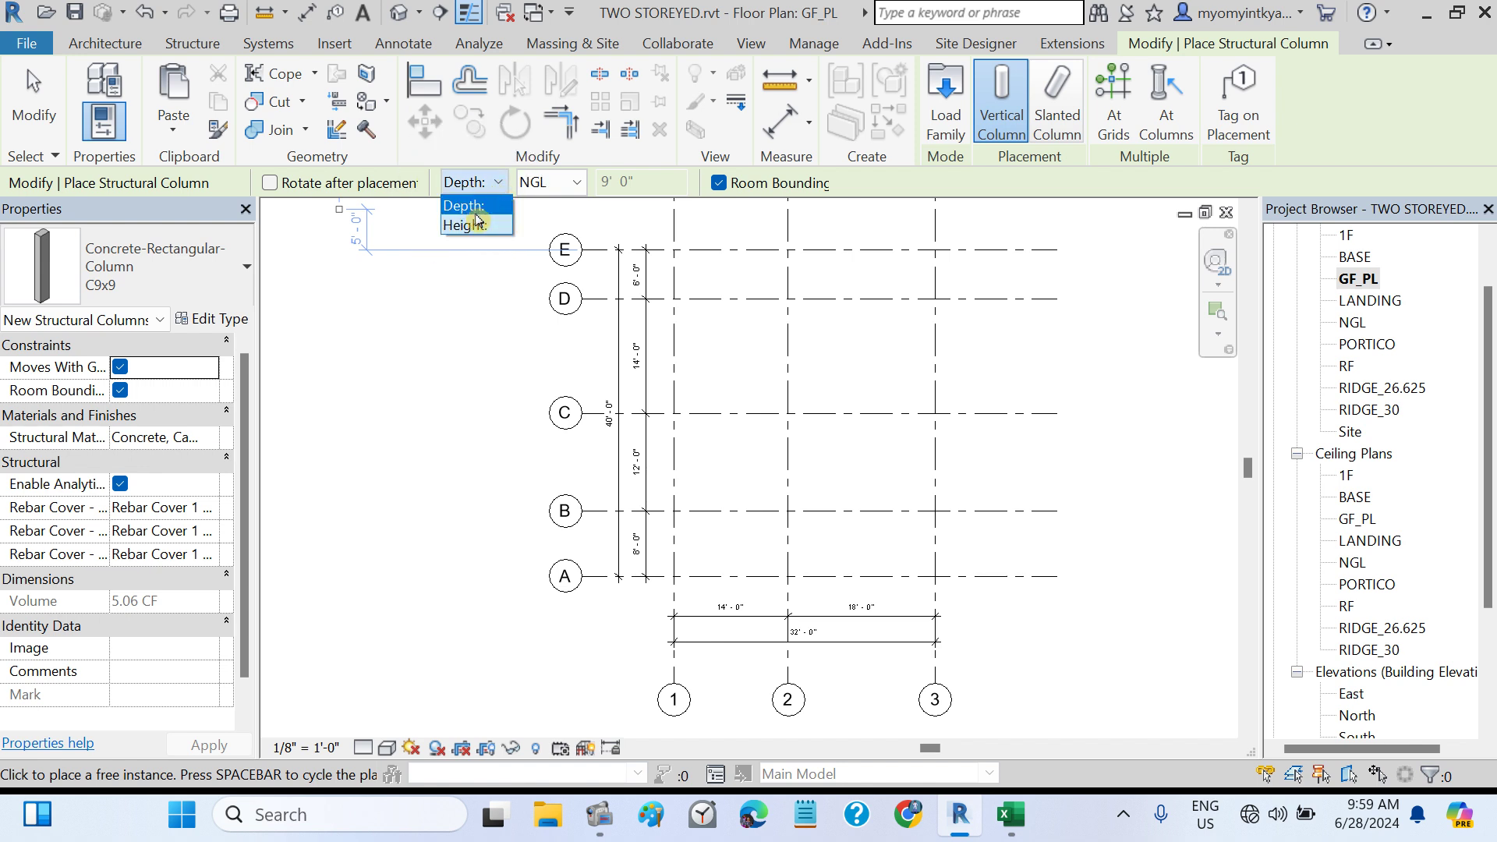
left_click(472, 223)
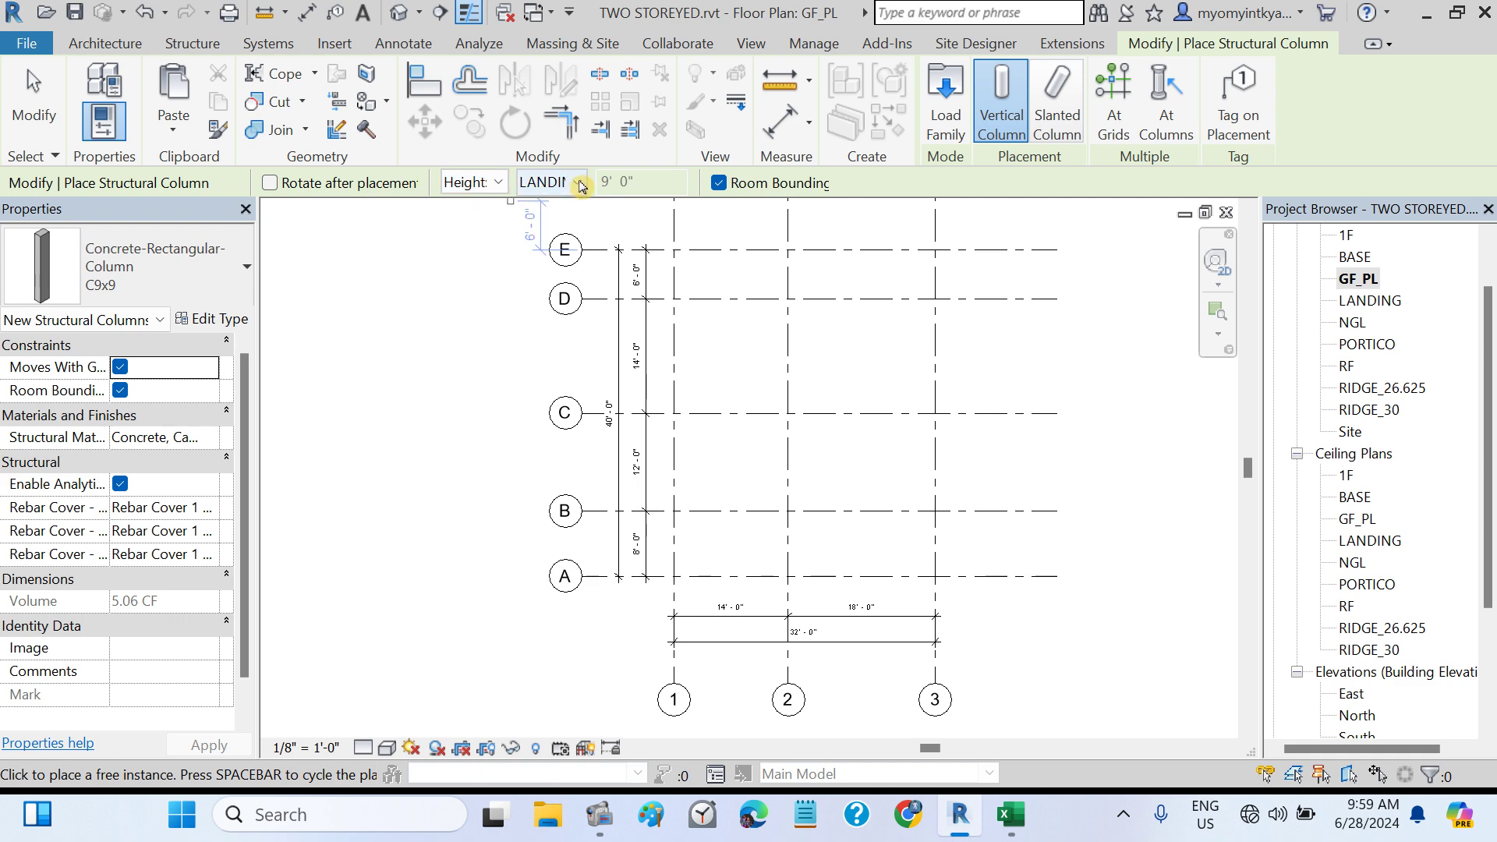
left_click(578, 184)
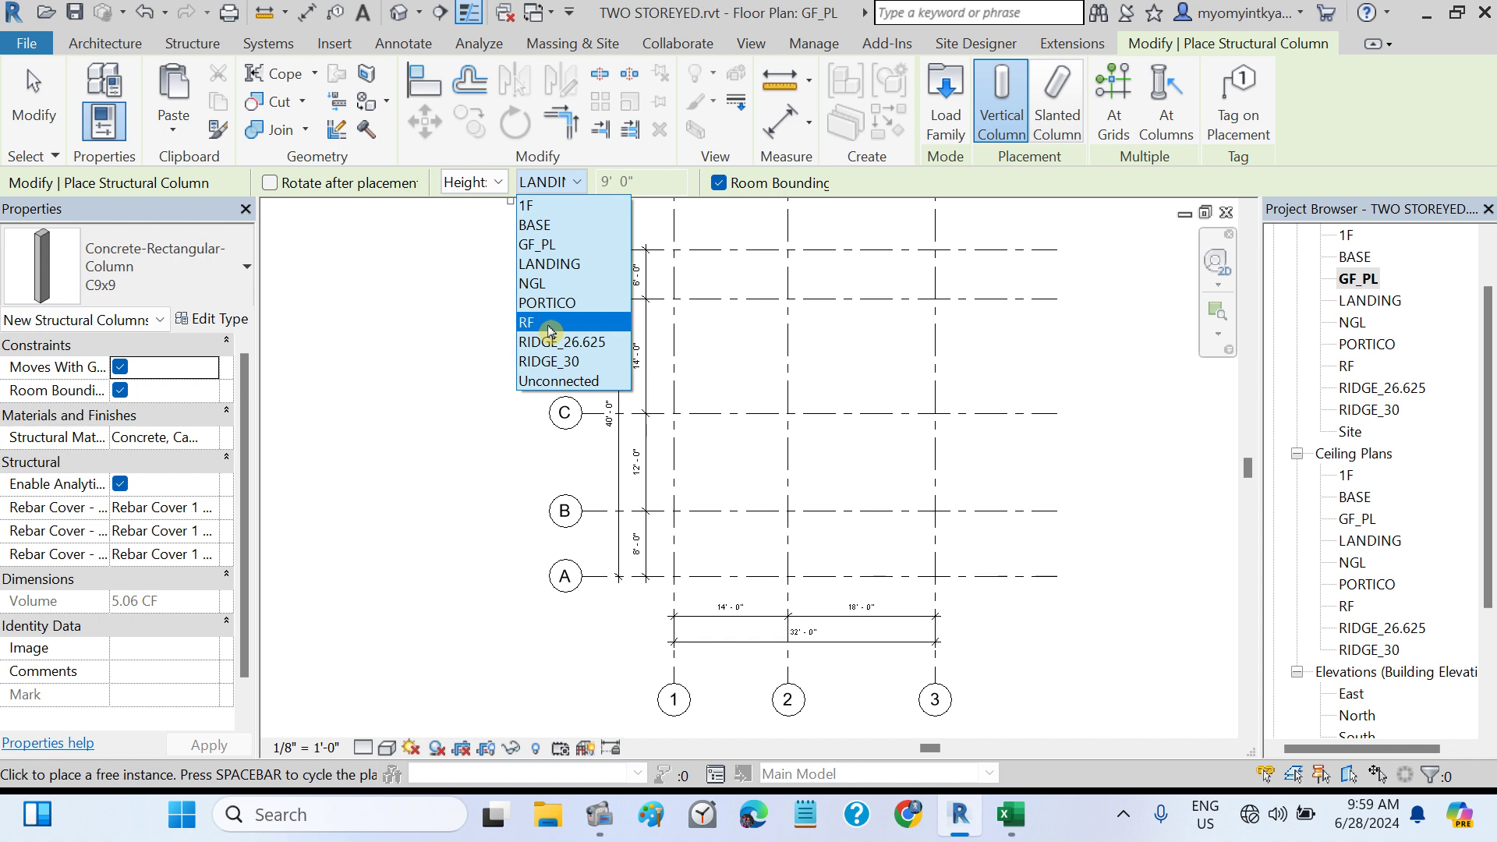
left_click(542, 209)
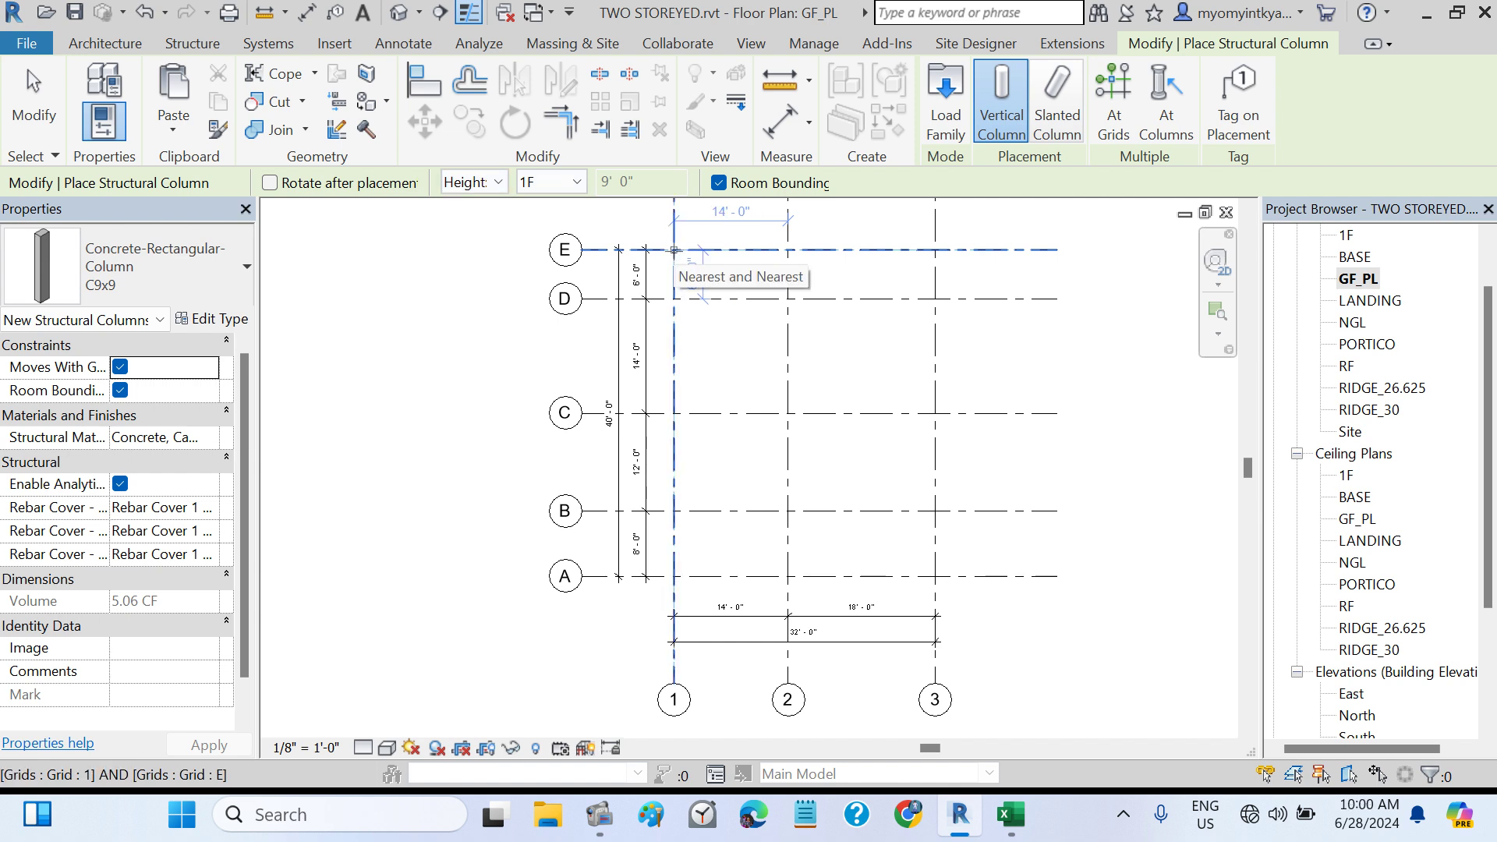
- Place a C9x9 column at the intersection of grids E and 1
scroll(674, 250, "up", 3)
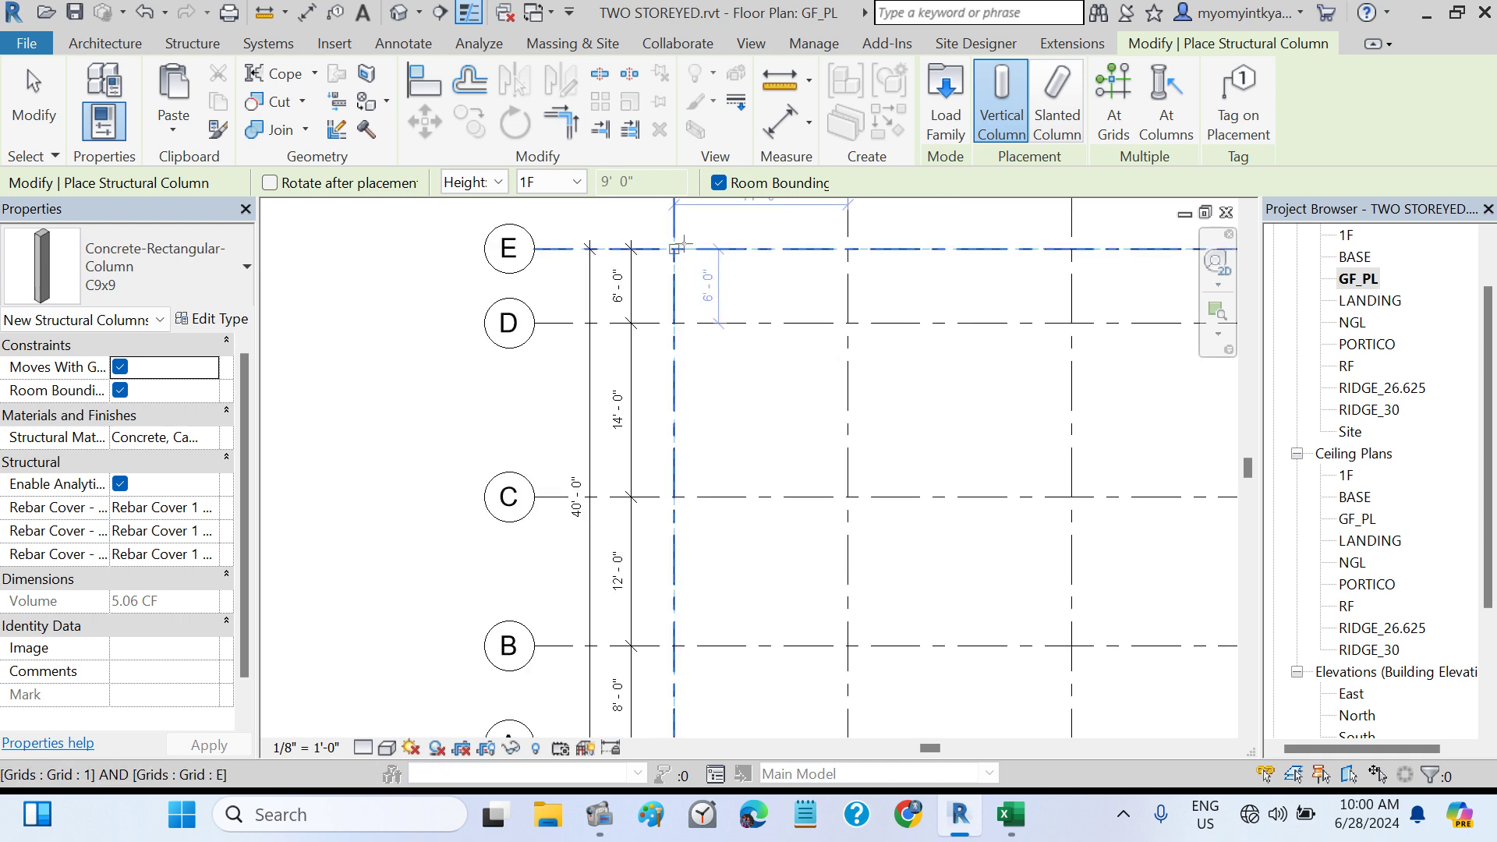
scroll(679, 248, "up", 3)
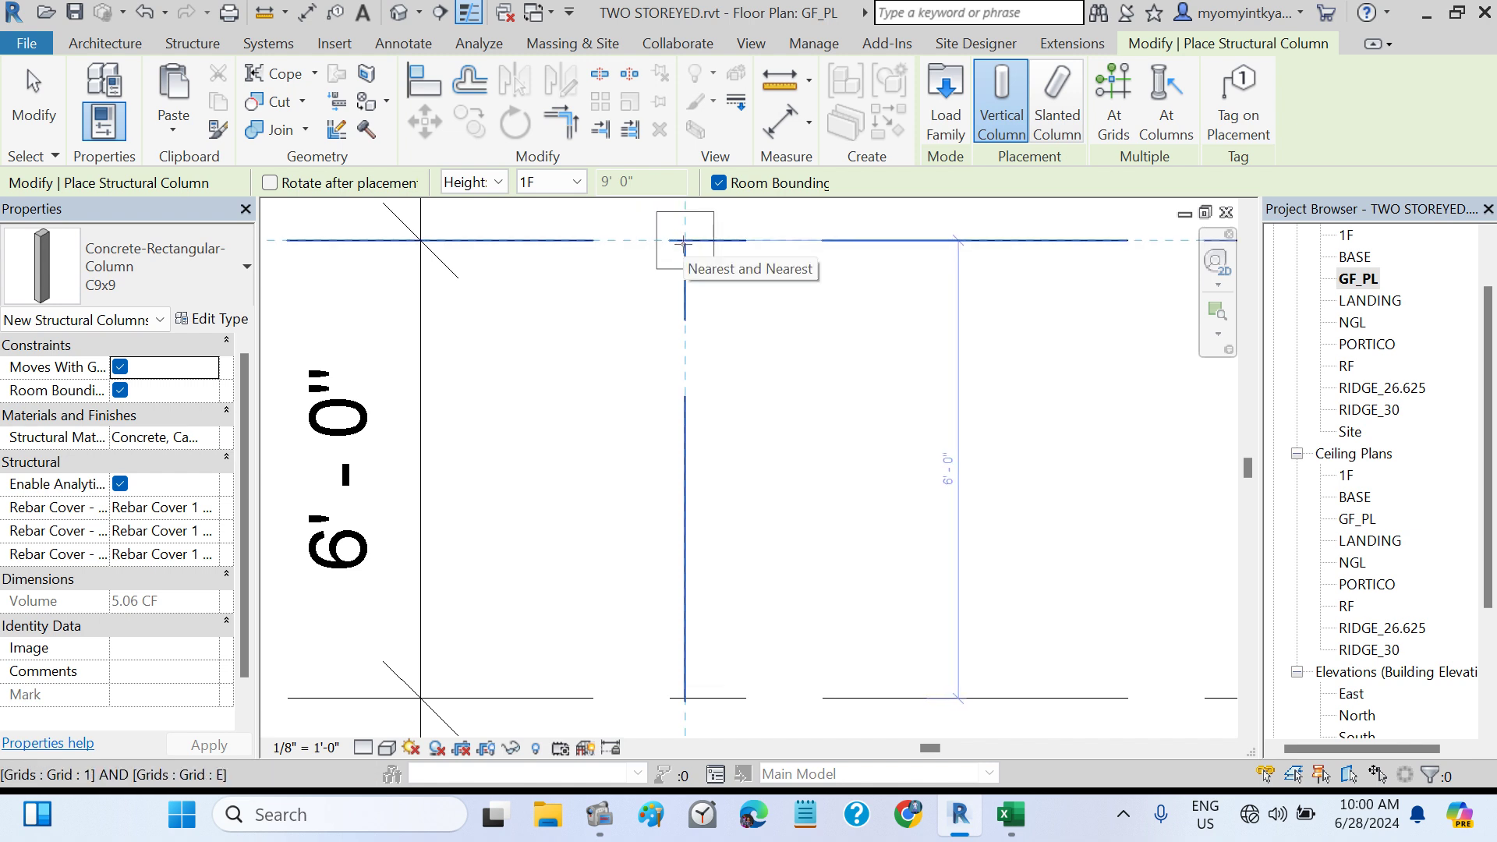
left_click(684, 245)
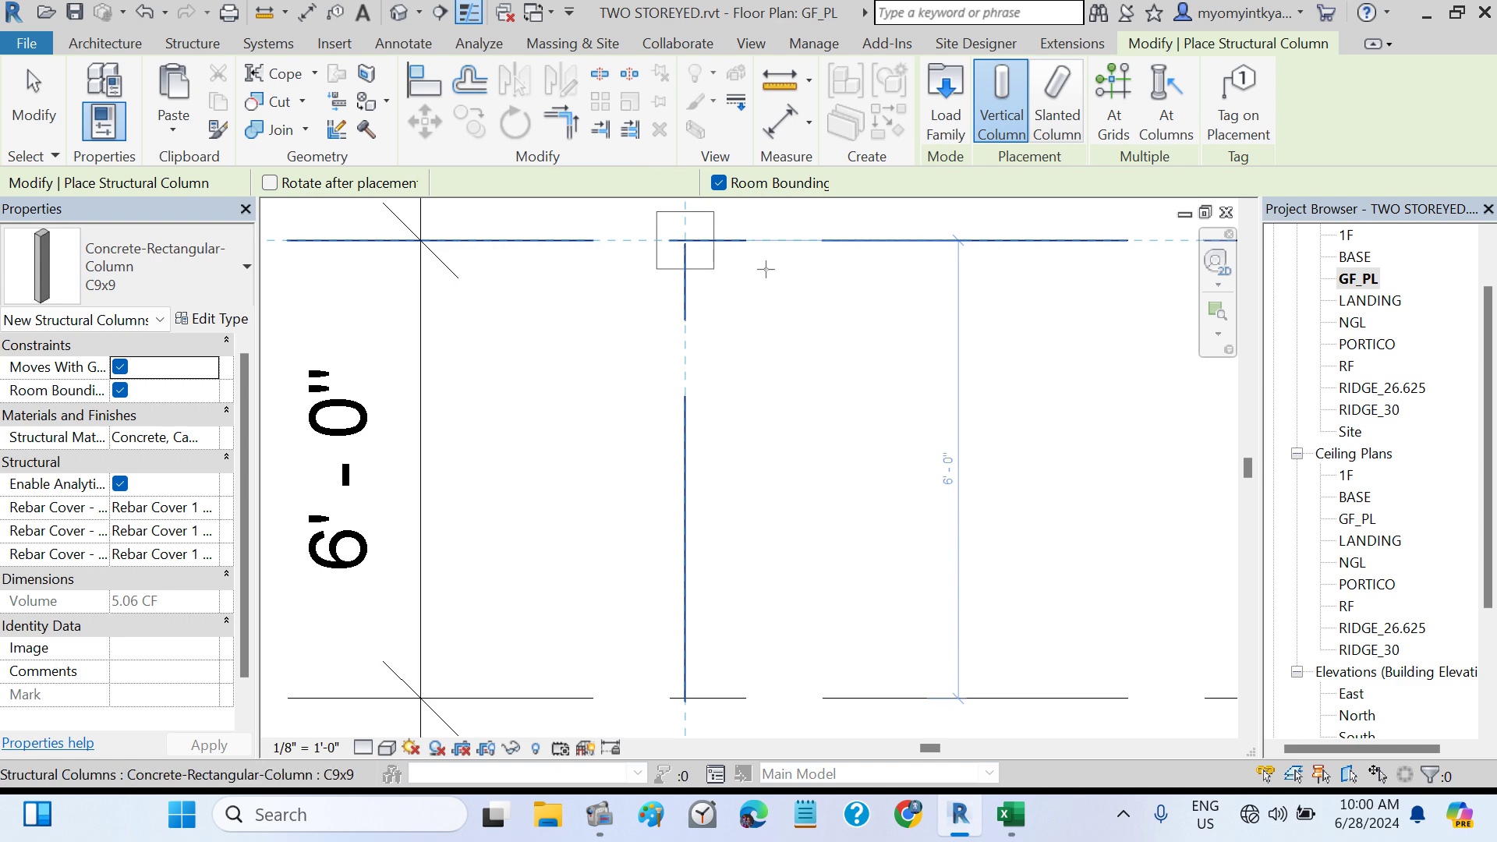
- Place a C9x9 column at the intersection of grids E and 2
scroll(913, 347, "down", 4)
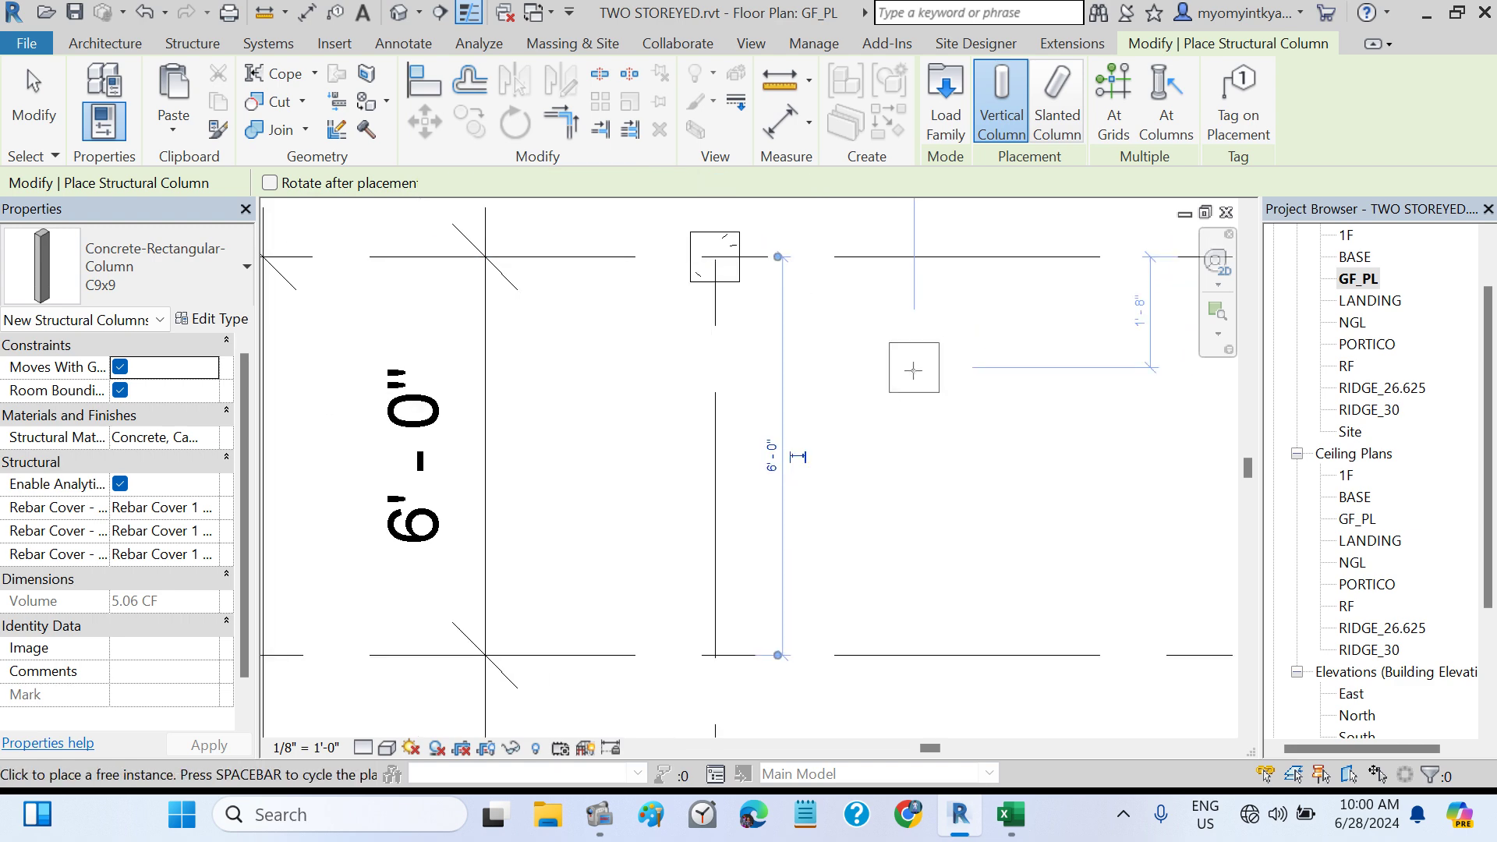
scroll(913, 381, "down", 5)
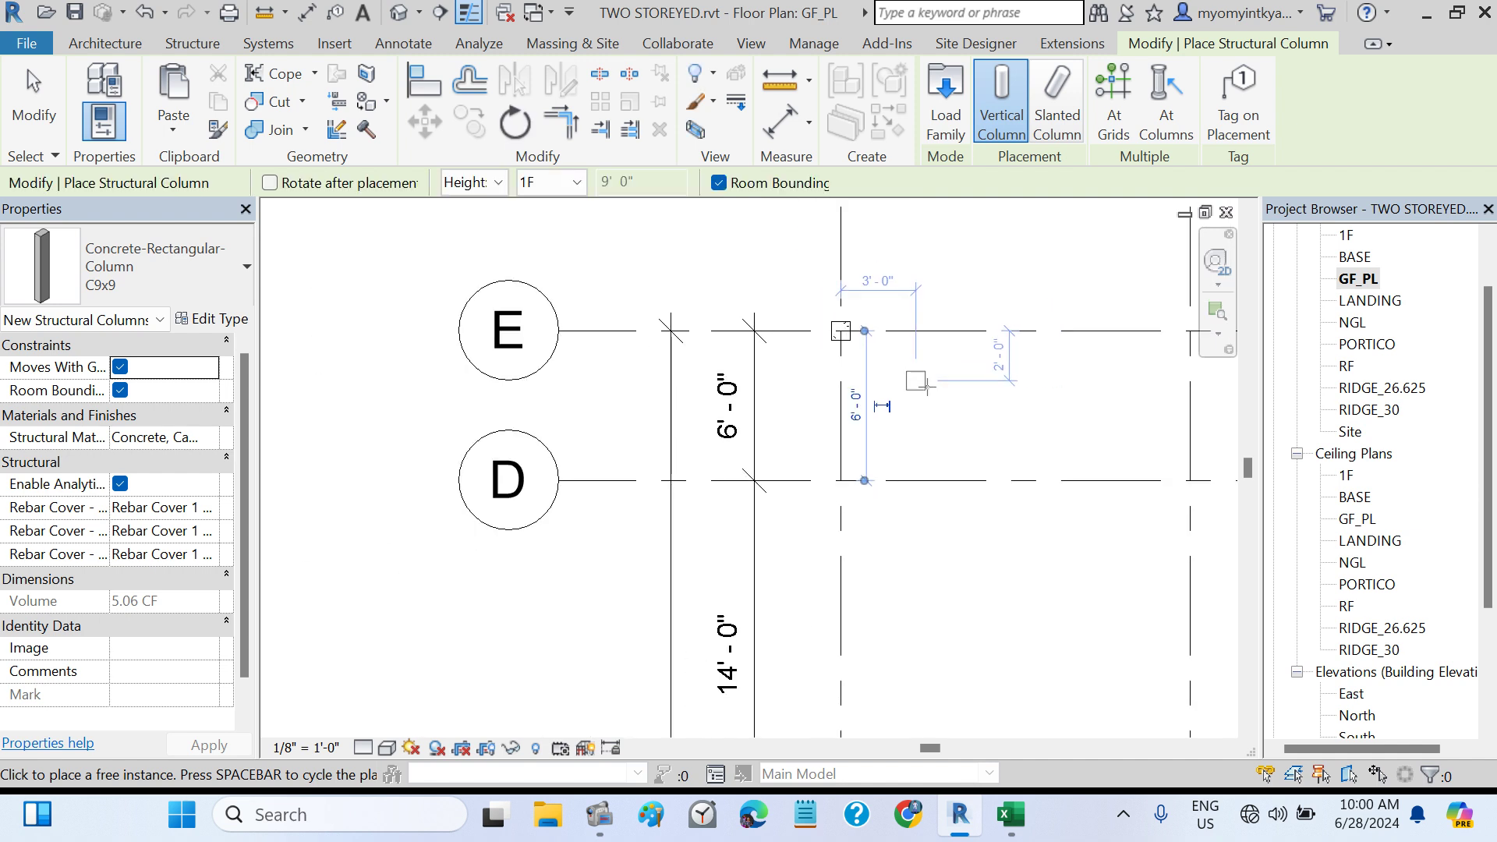
middle_click_drag(914, 403, 668, 464)
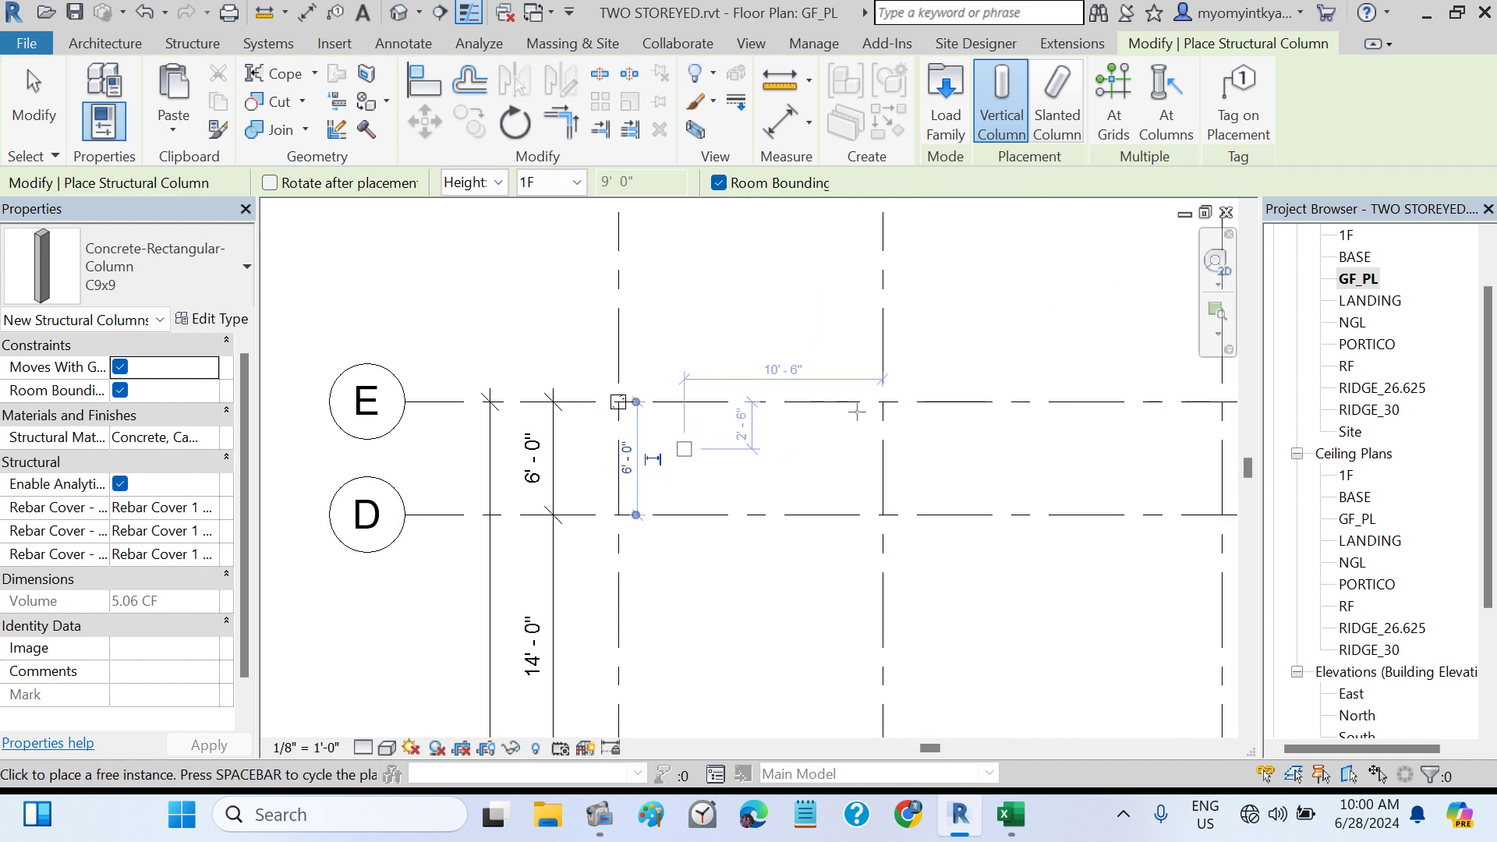
scroll(882, 401, "up", 7)
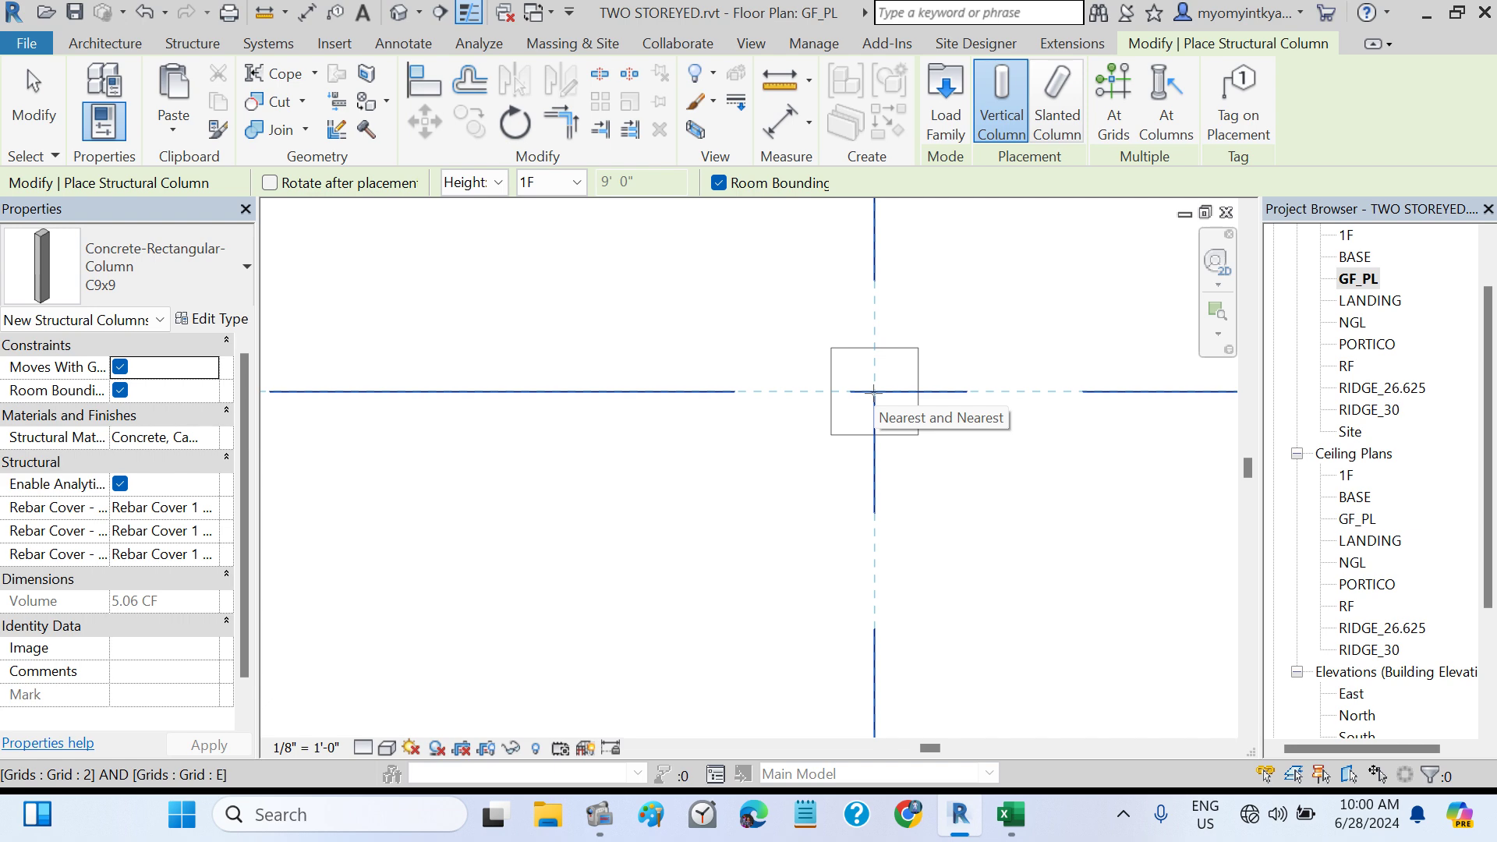
left_click(873, 393)
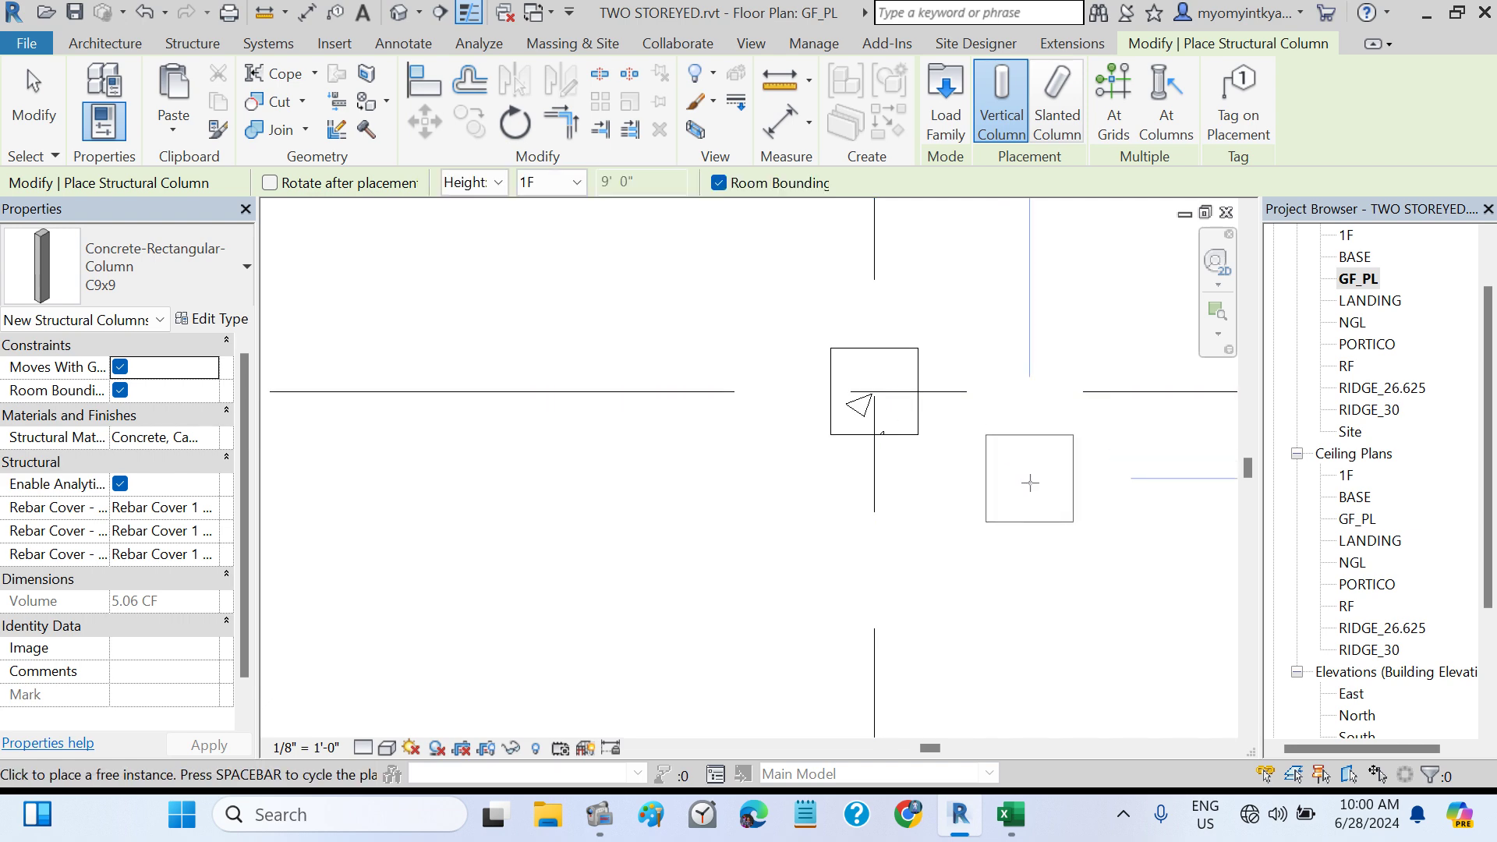
- Place a C9x9 column at the intersection of grids E and 3
scroll(1030, 482, "down", 5)
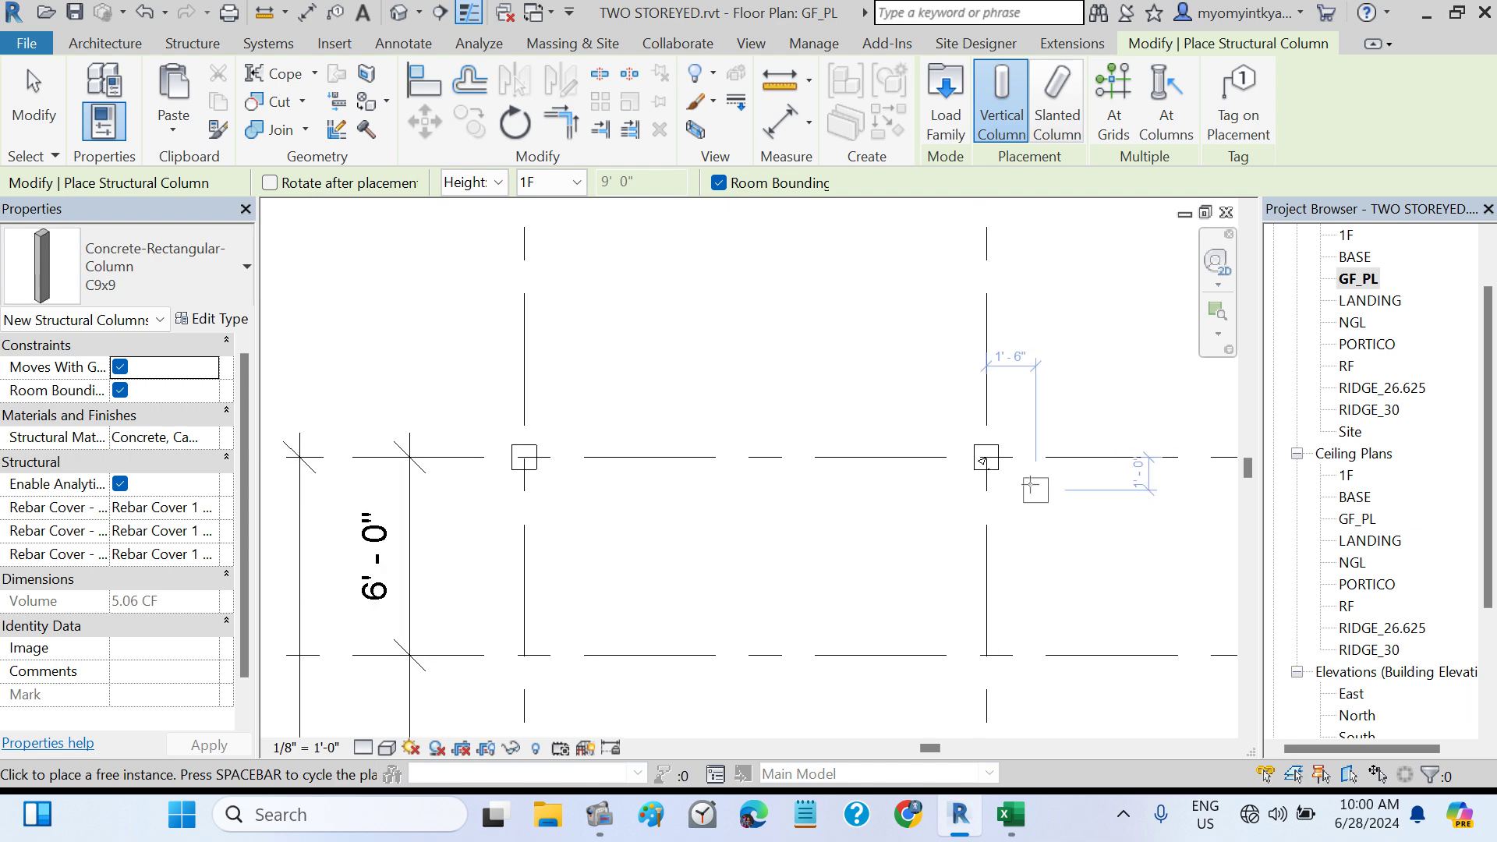
middle_click_drag(1030, 483, 624, 484)
scroll(927, 517, "down", 4)
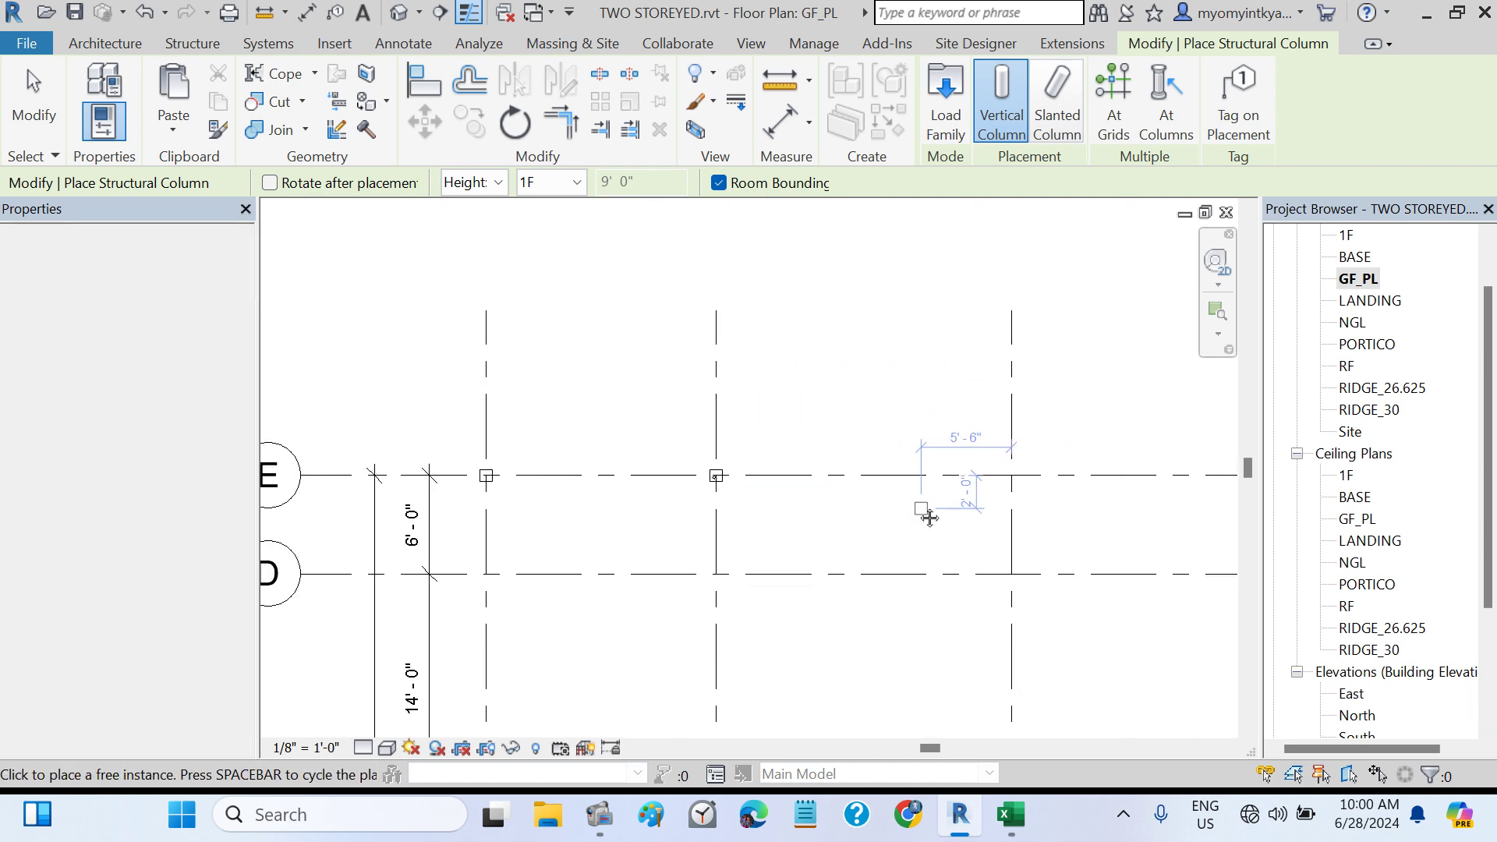
middle_click_drag(772, 499, 616, 499)
scroll(860, 484, "up", 2)
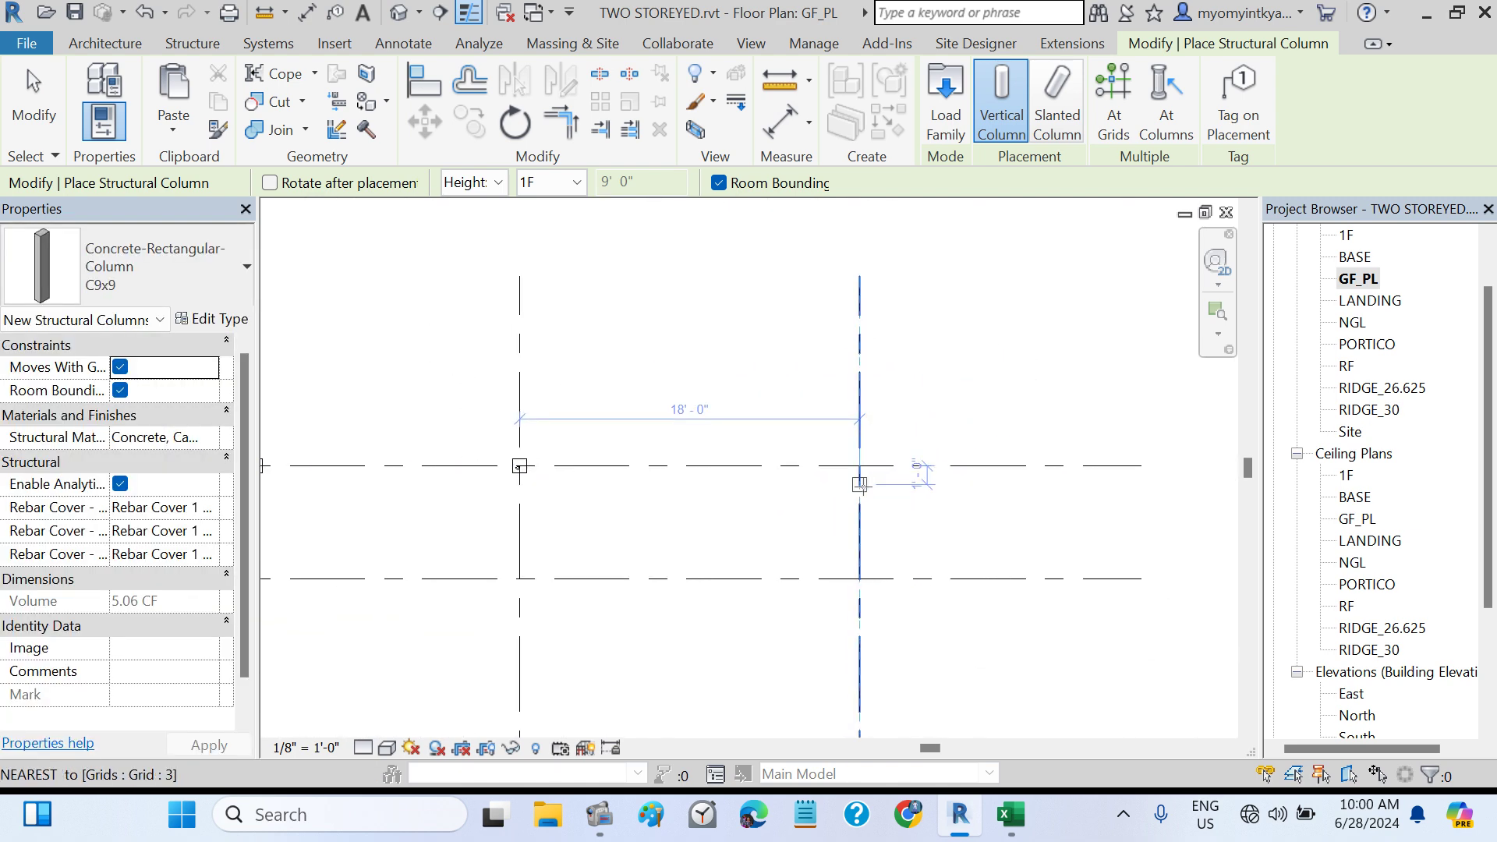
scroll(860, 484, "up", 3)
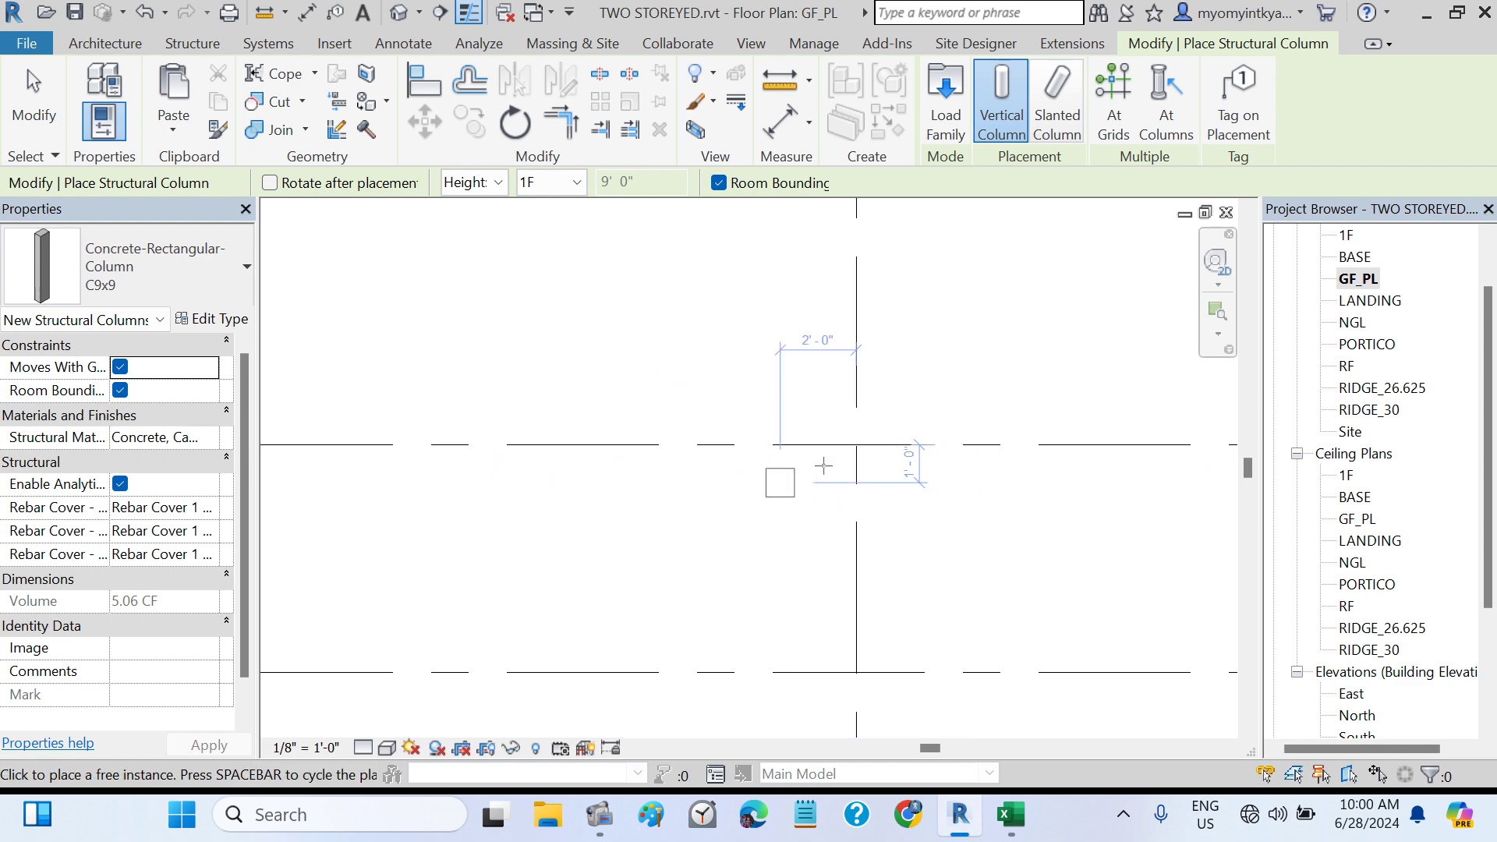
scroll(852, 453, "up", 2)
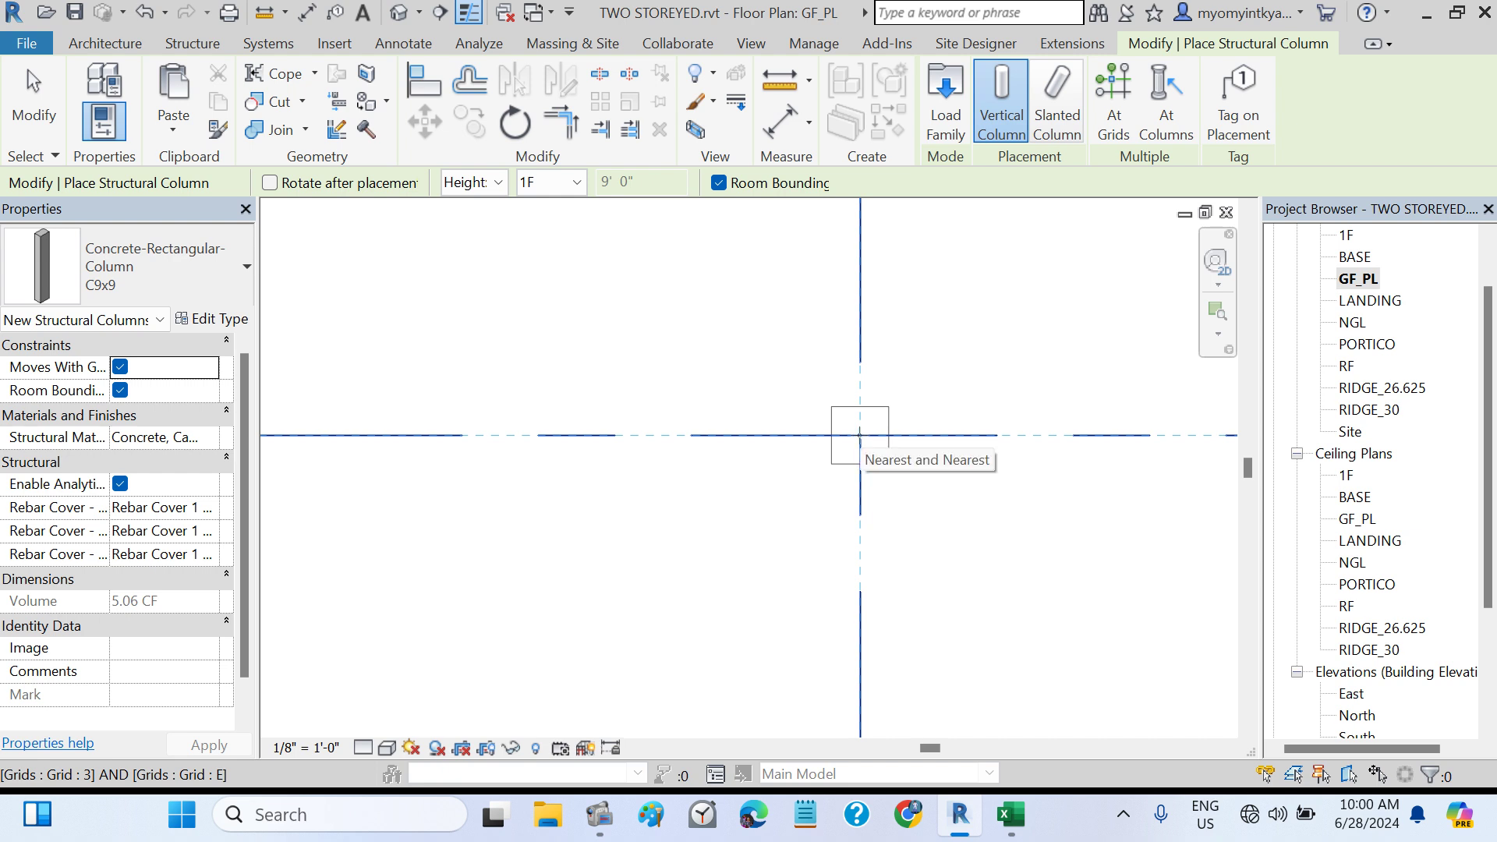
left_click(860, 434)
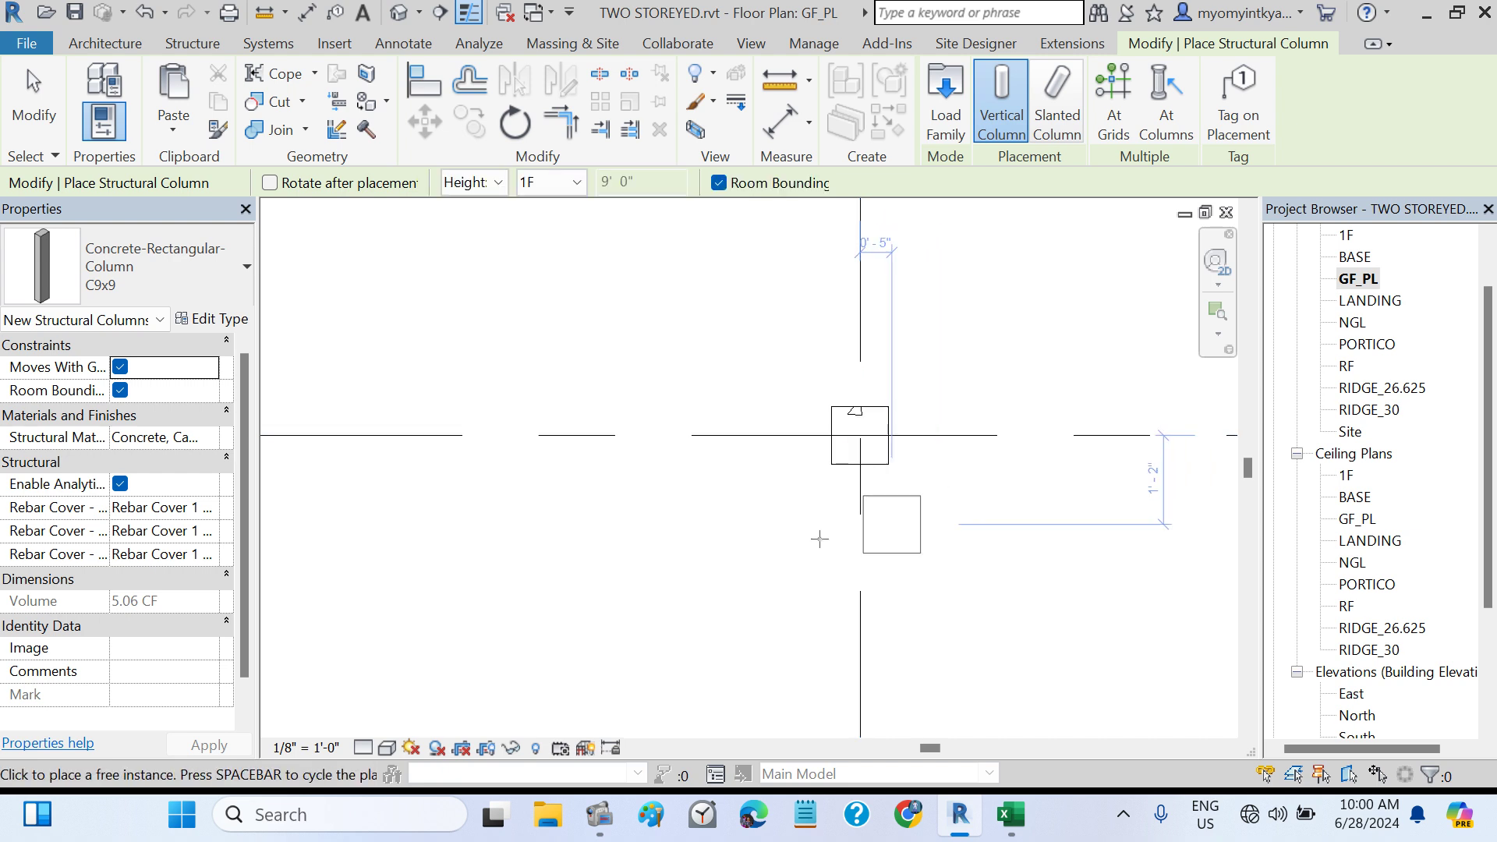
- Place a C9x9 column at the intersection of grids A and 1
scroll(819, 538, "down", 10)
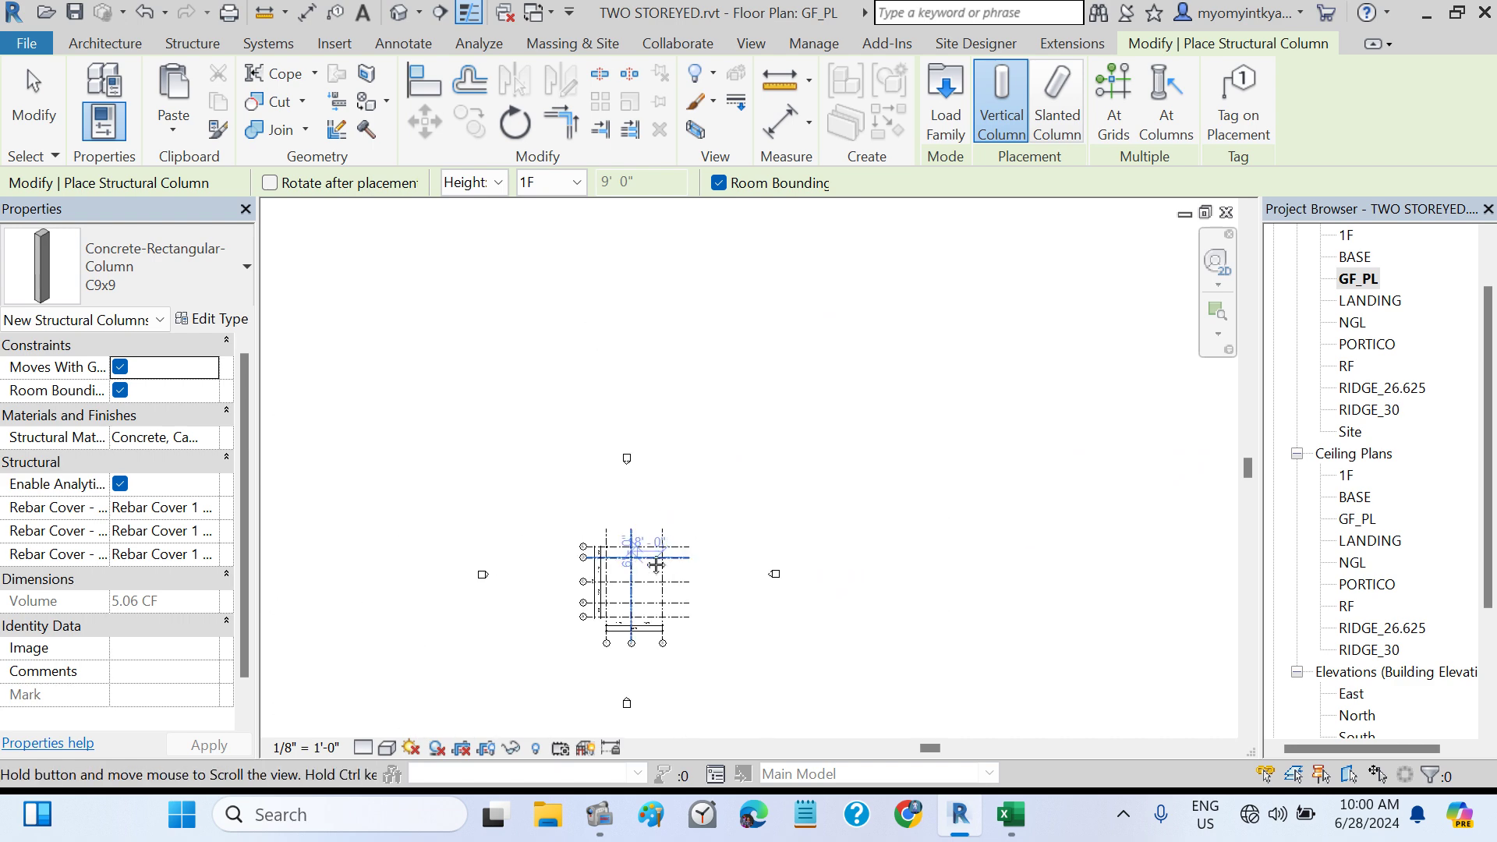
scroll(656, 564, "up", 8)
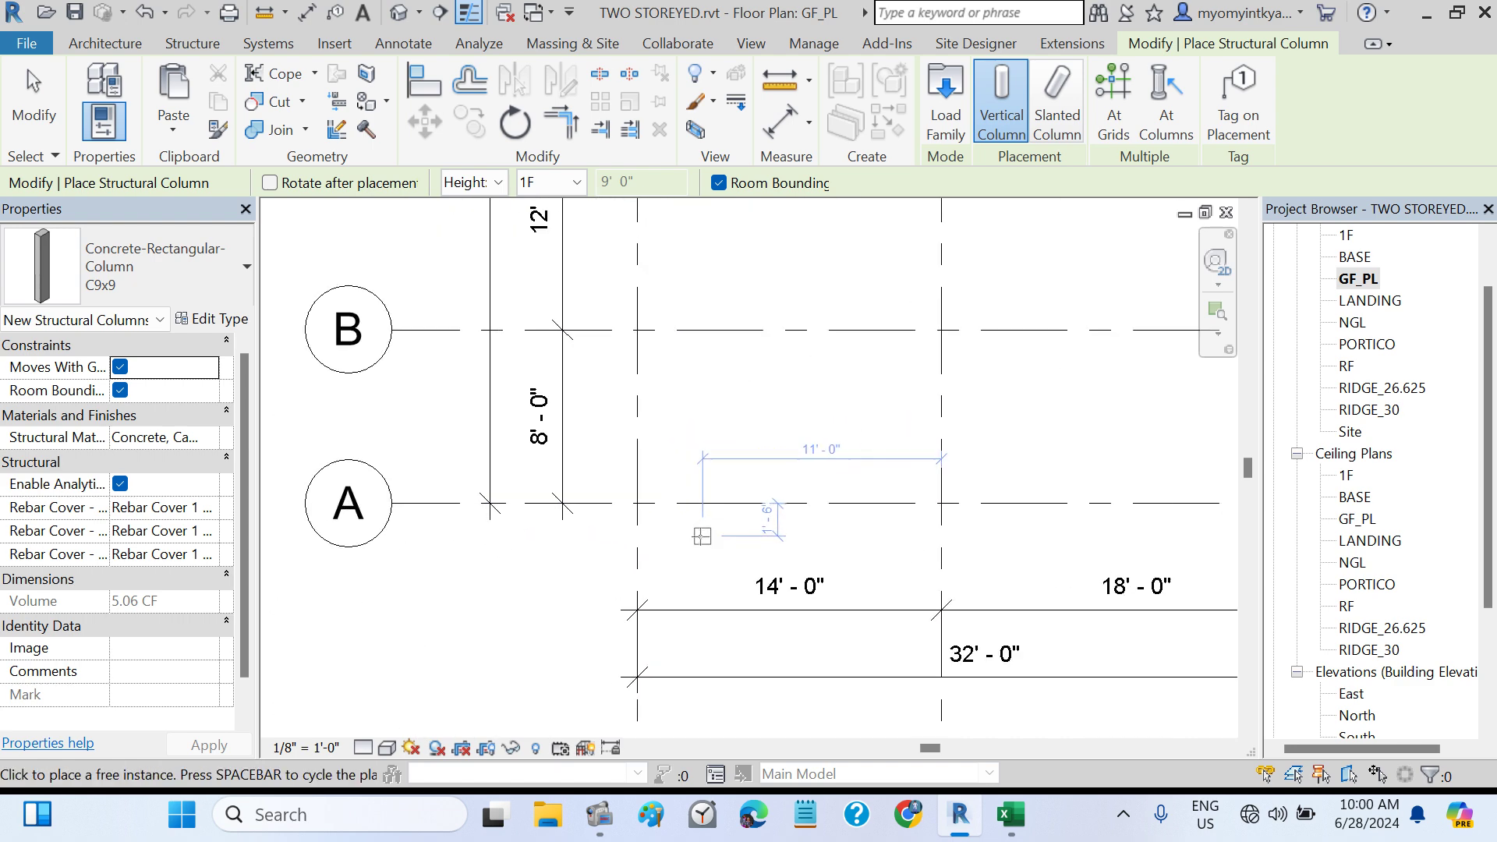
scroll(697, 496, "up", 4)
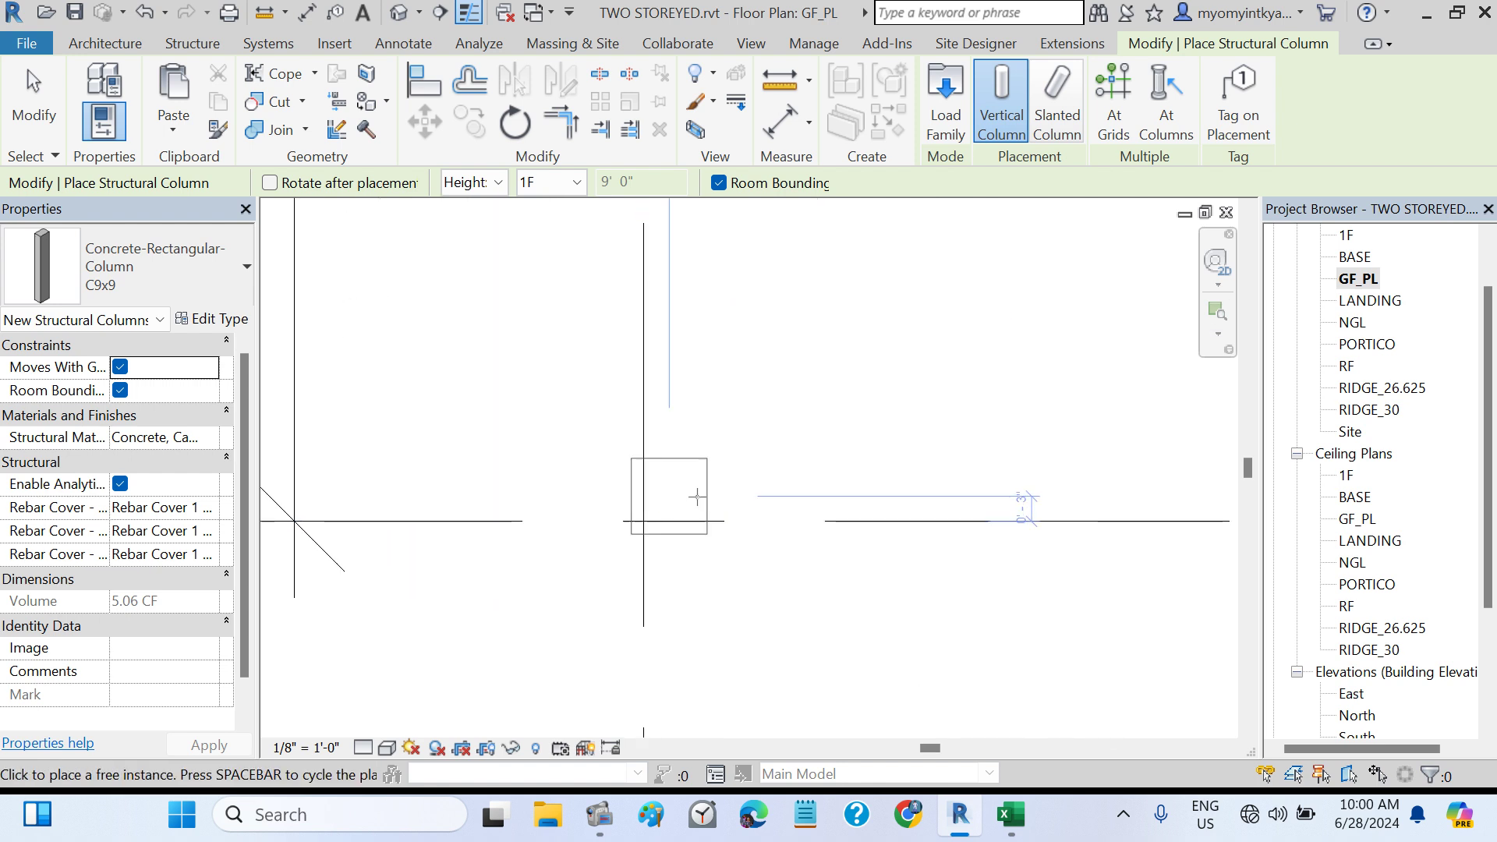
left_click(646, 522)
- Place a C9x9 column at the intersection of grids A and 2, and end the column placement
scroll(940, 550, "down", 1)
scroll(941, 550, "down", 6)
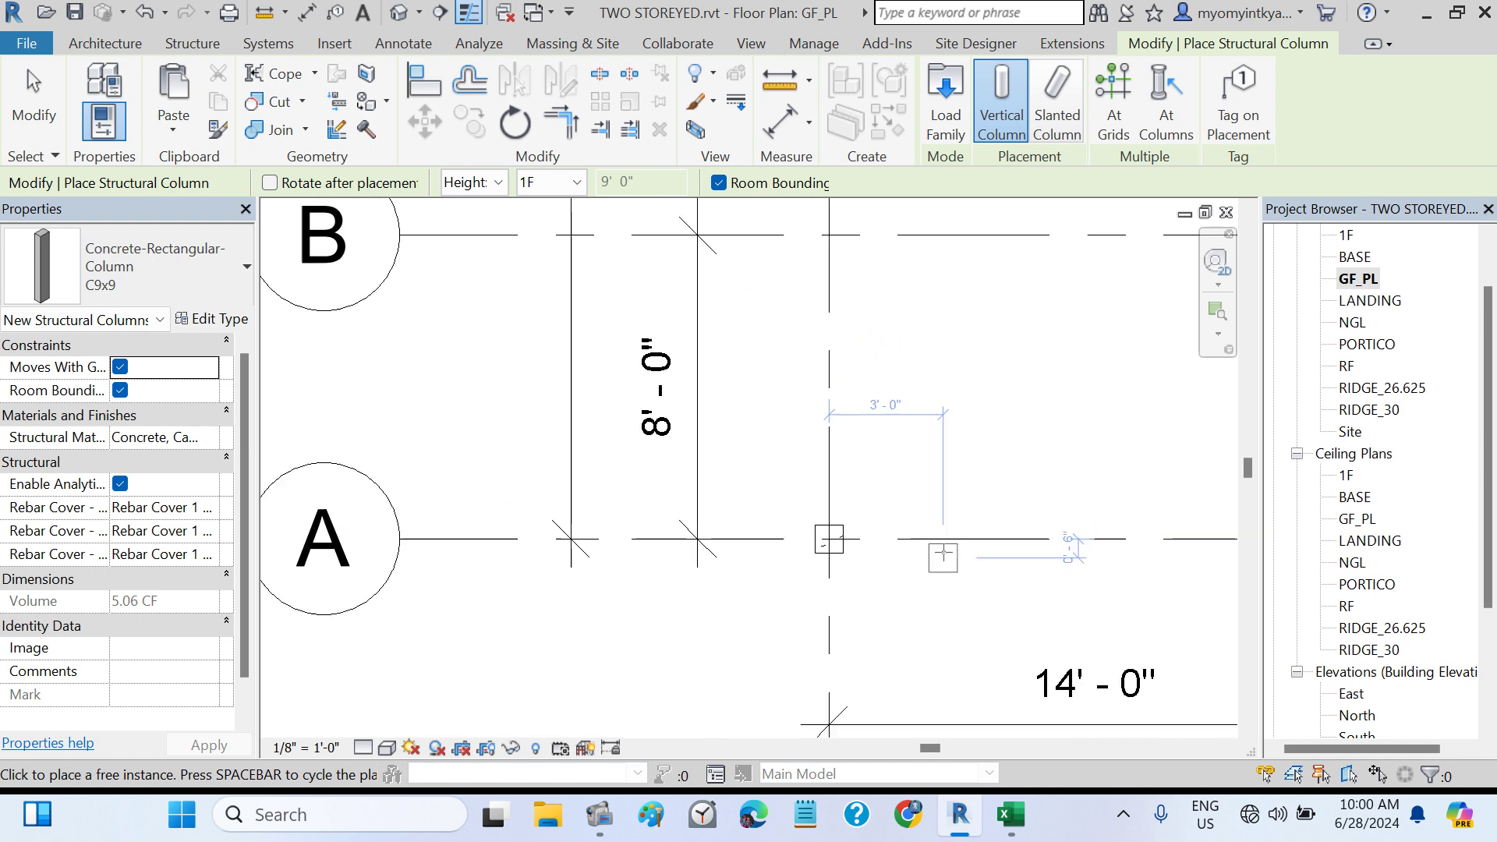
middle_click_drag(906, 569, 743, 569)
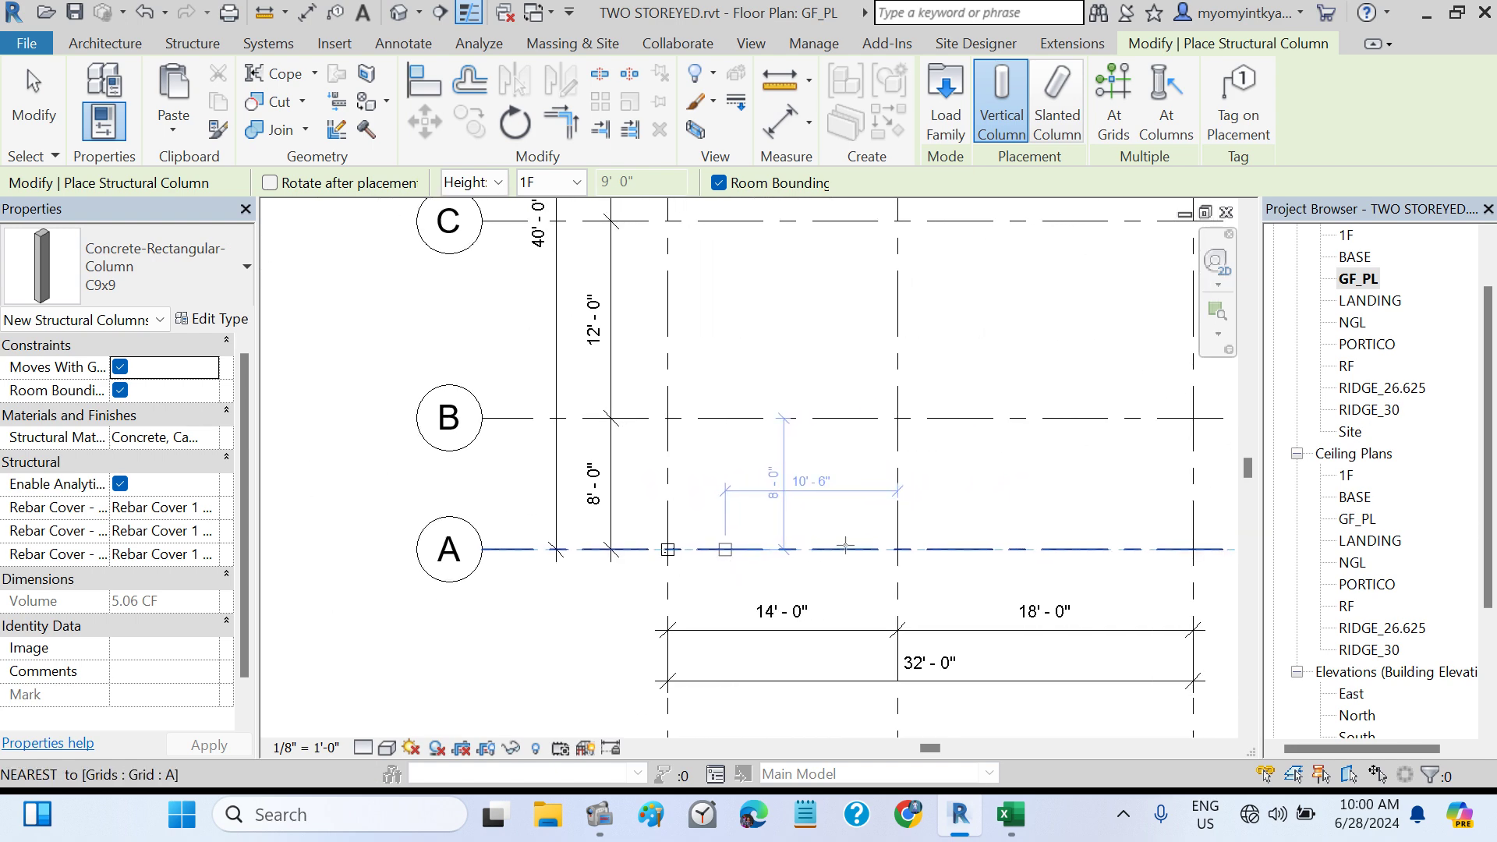
scroll(964, 541, "up", 3)
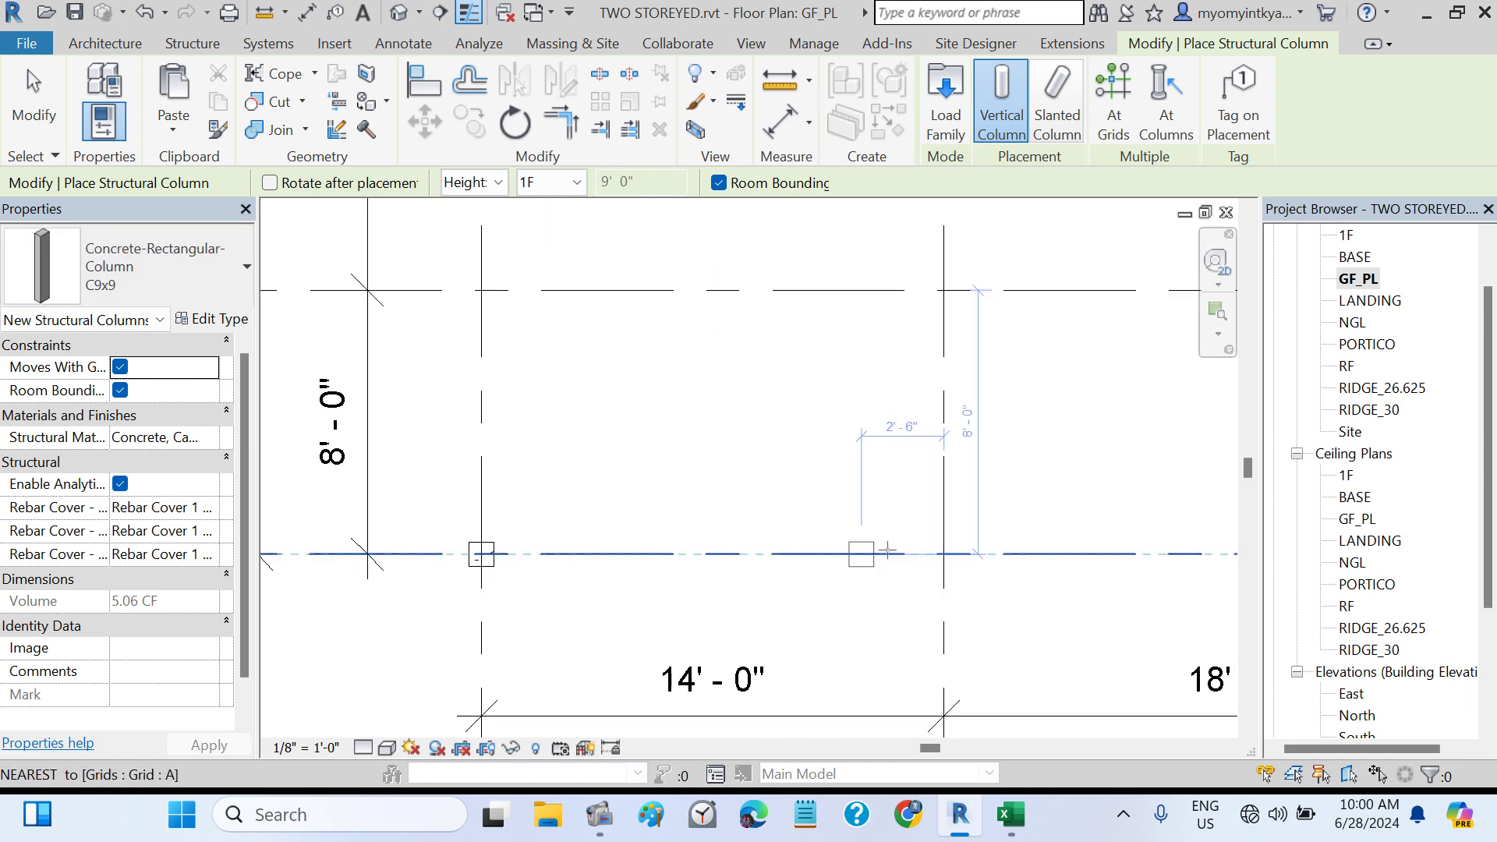
left_click(943, 554)
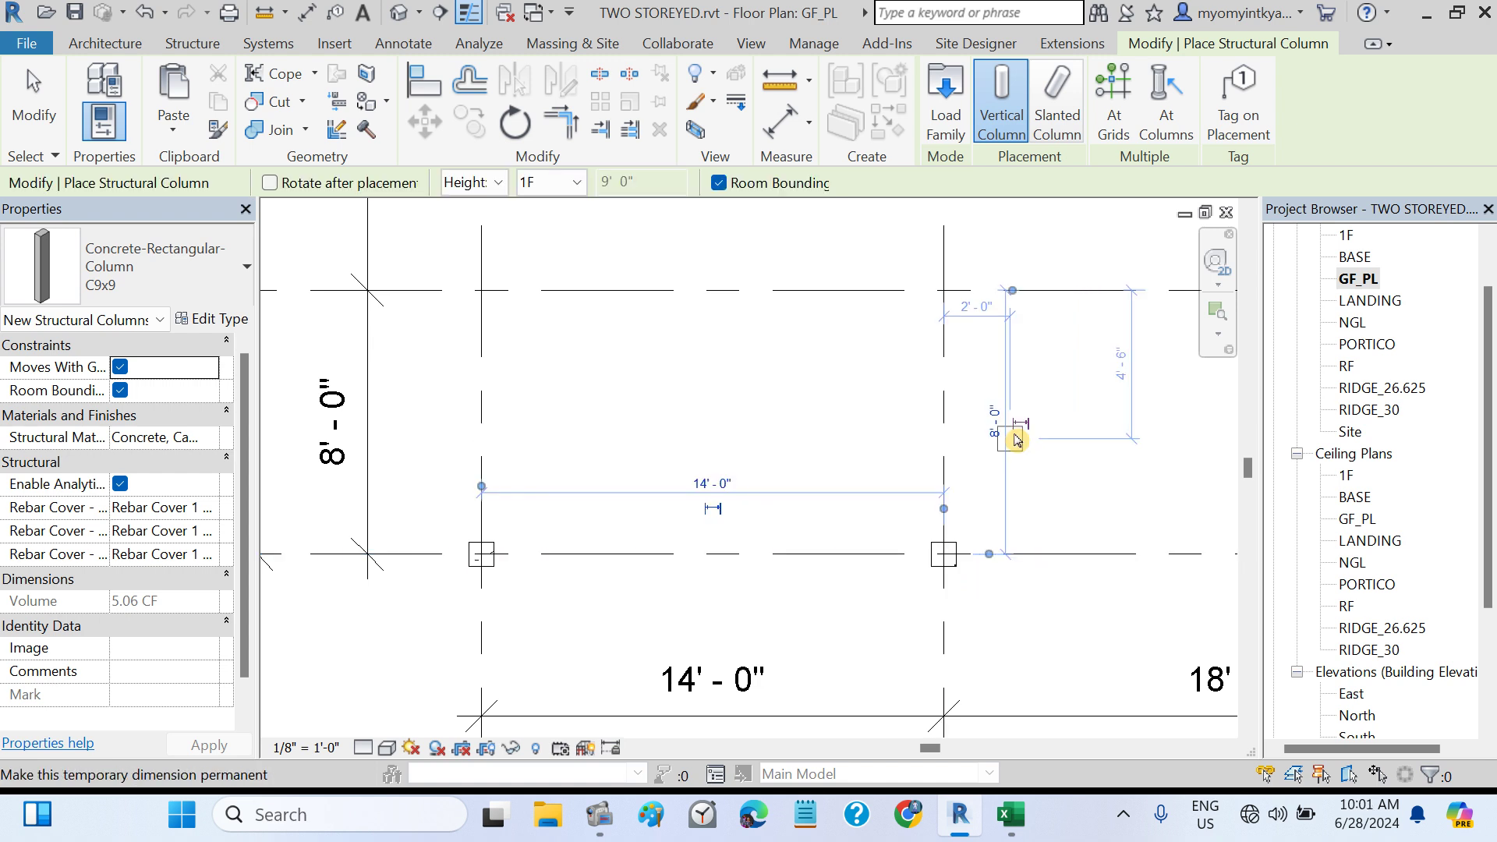
key("Escape")
key("Escape")
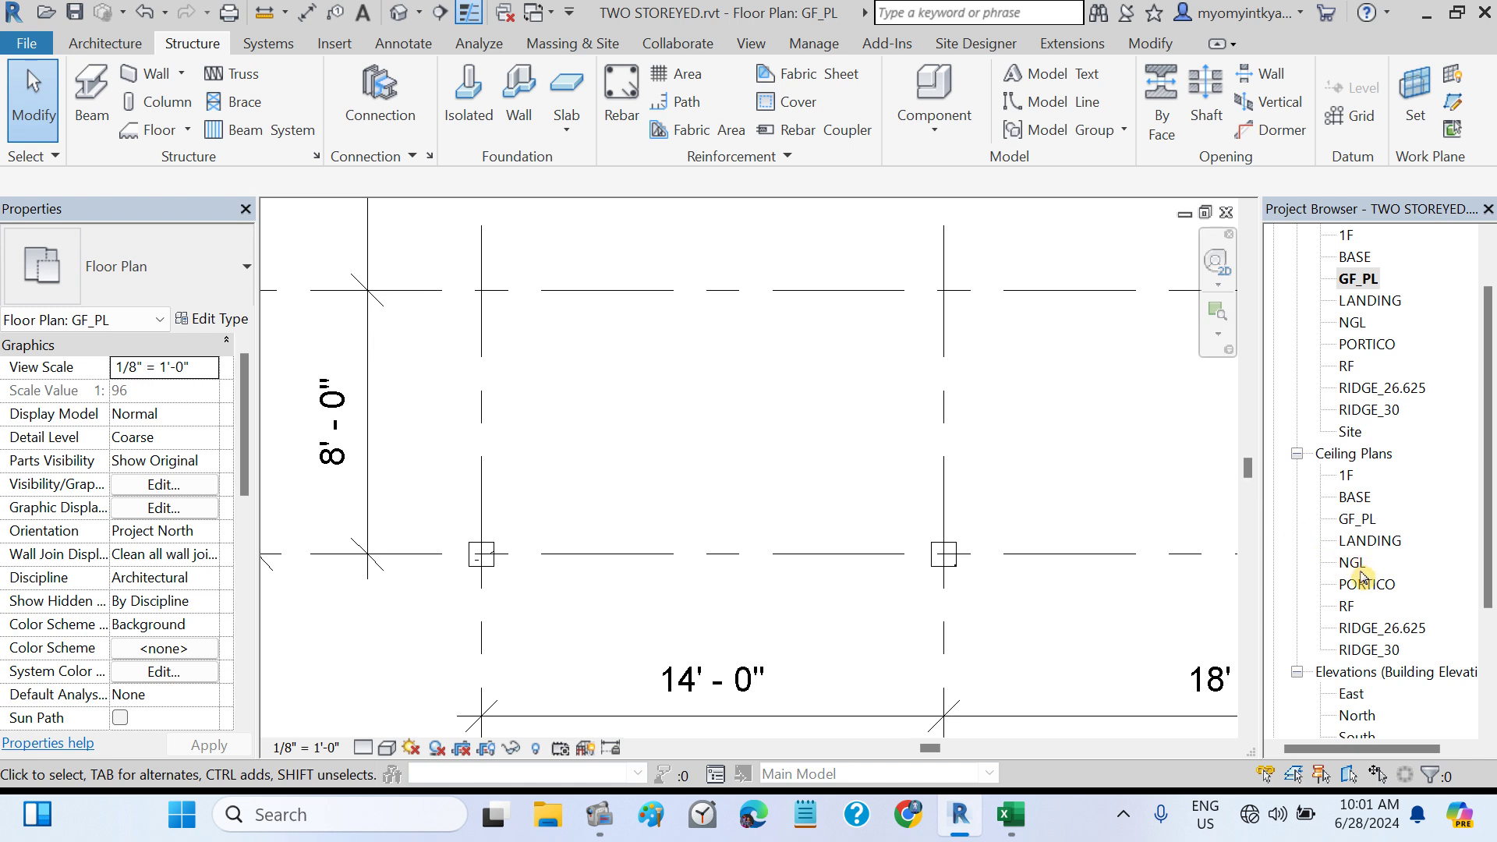
- Open the default 3D view and examine the placed columns
scroll(1361, 592, "down", 3)
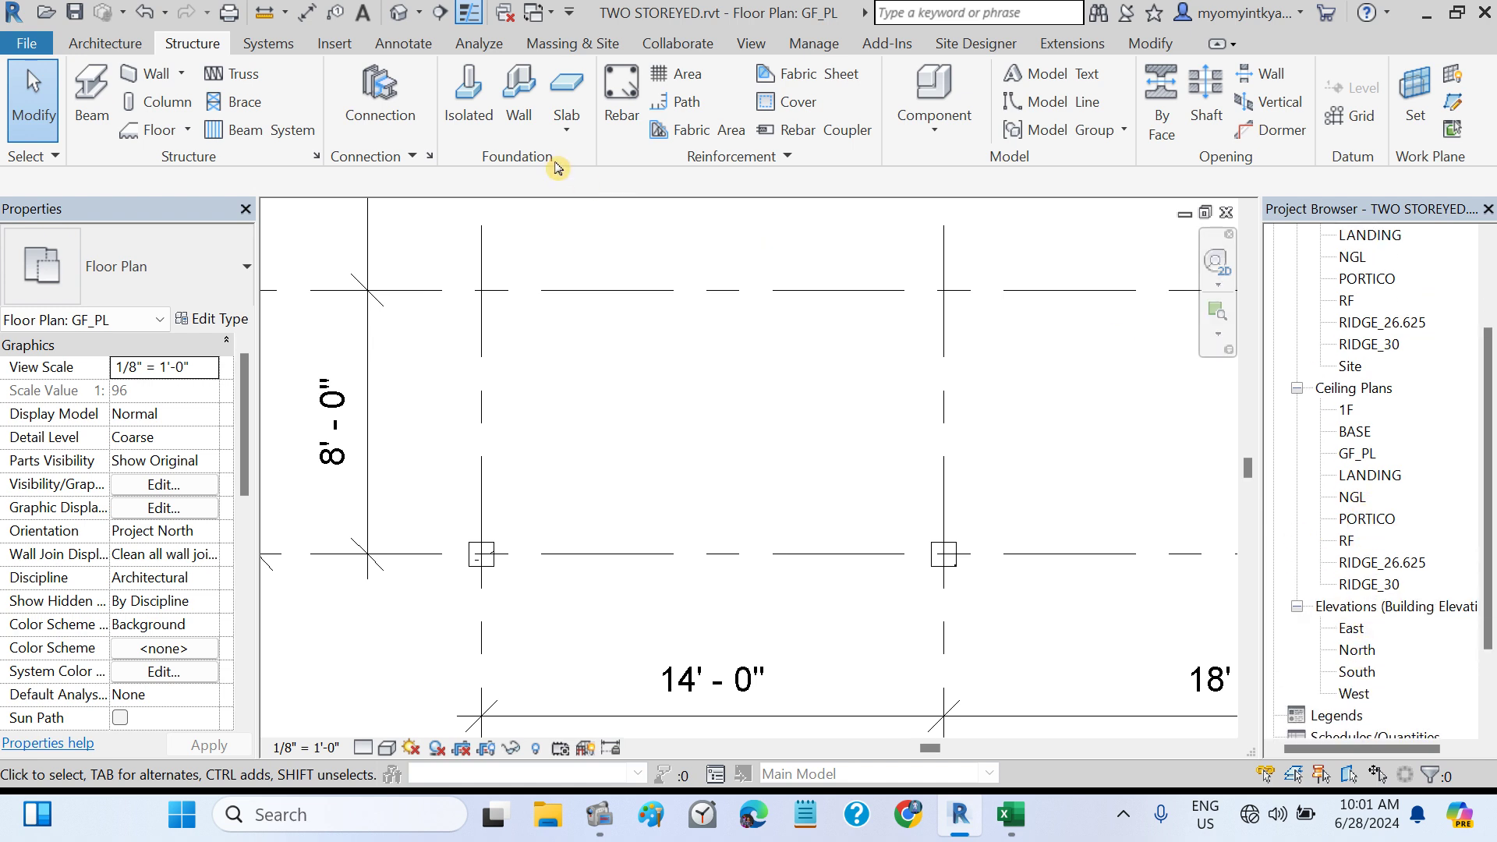
left_click(399, 18)
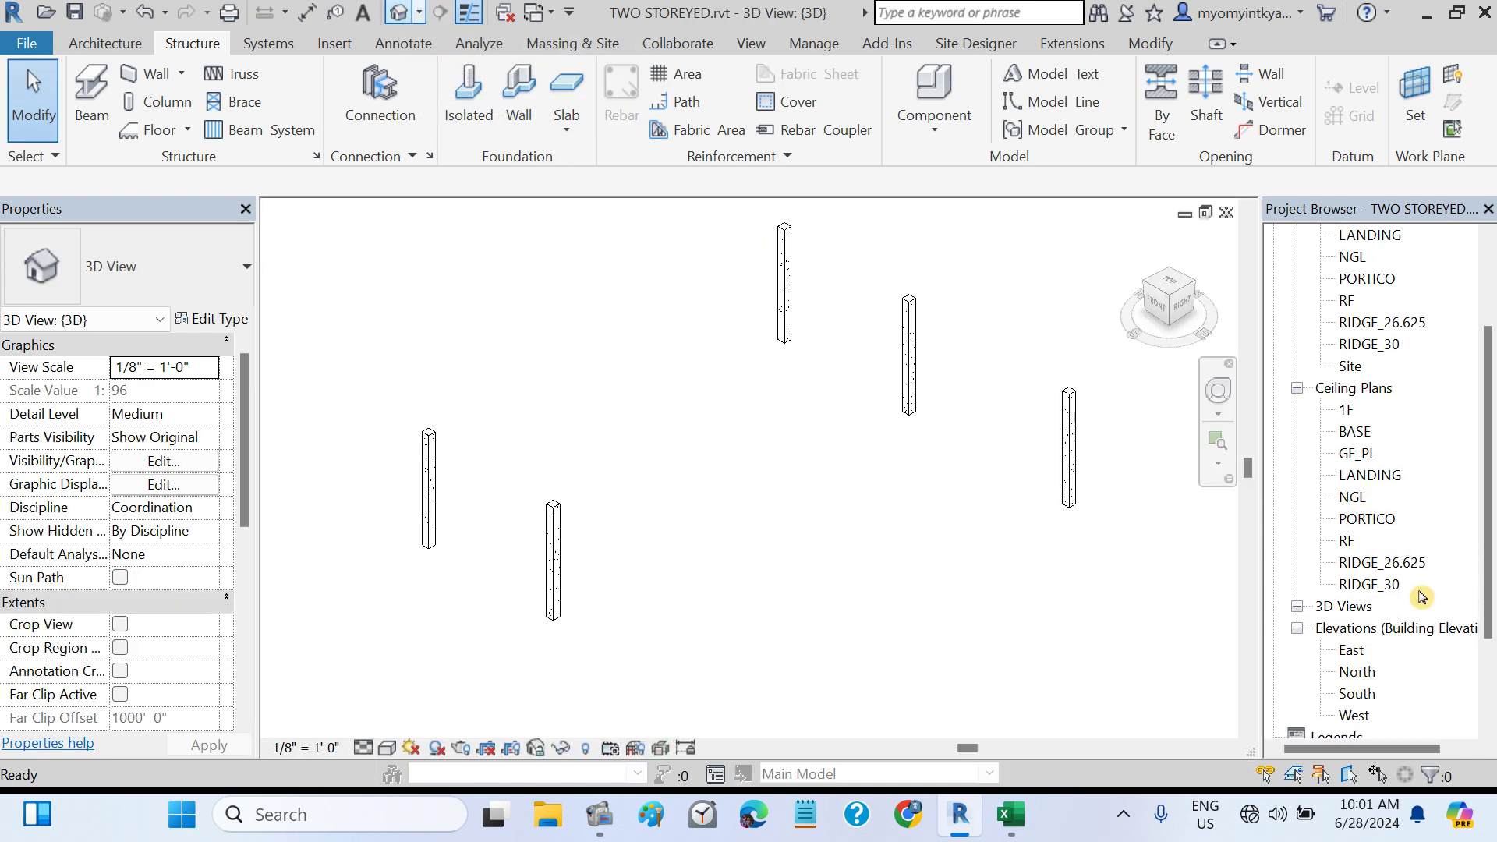
left_click(1298, 607)
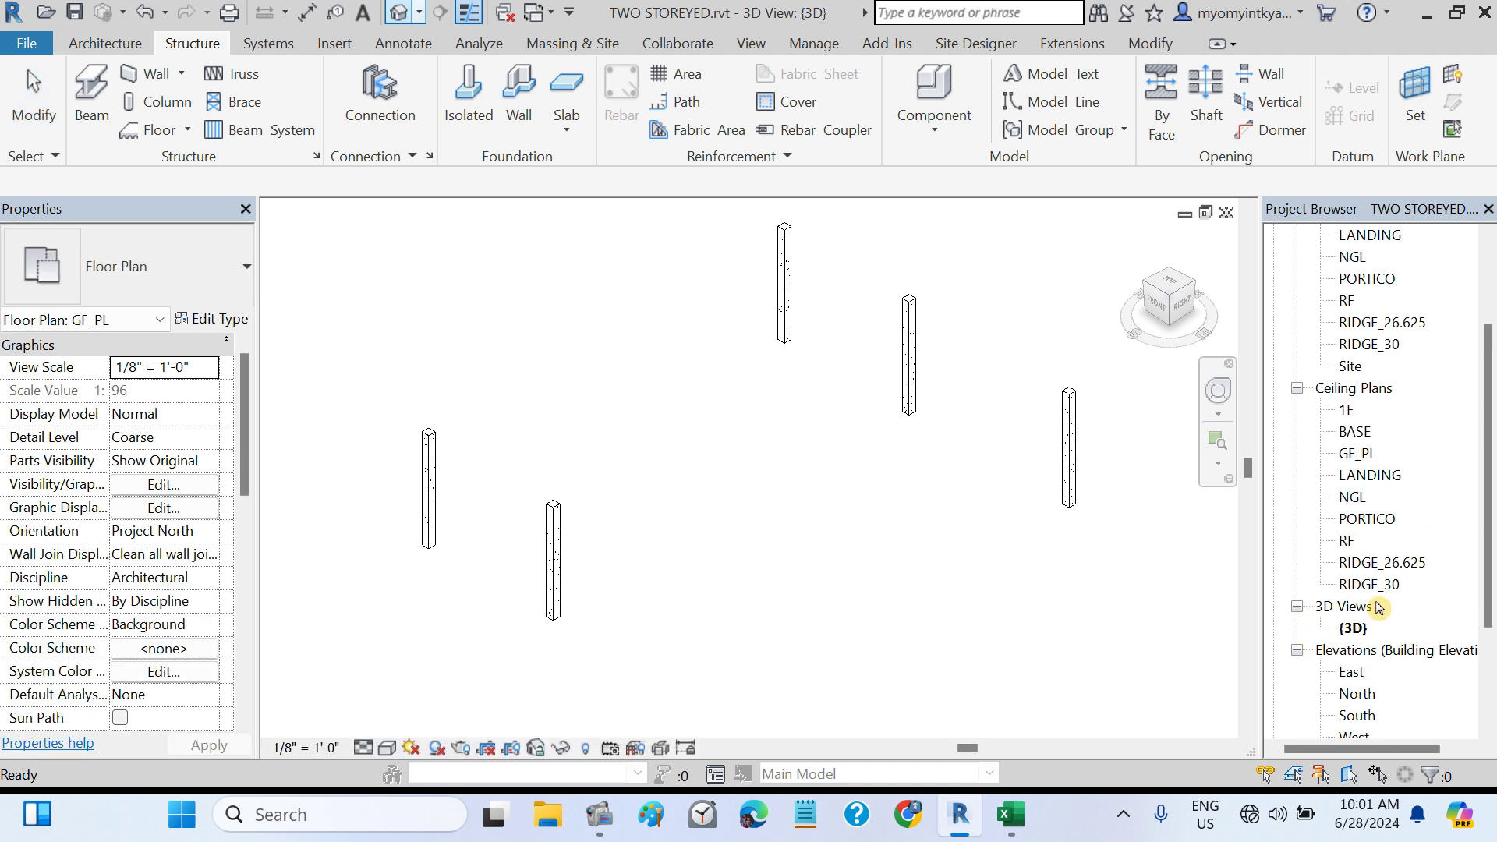
left_click(1298, 608)
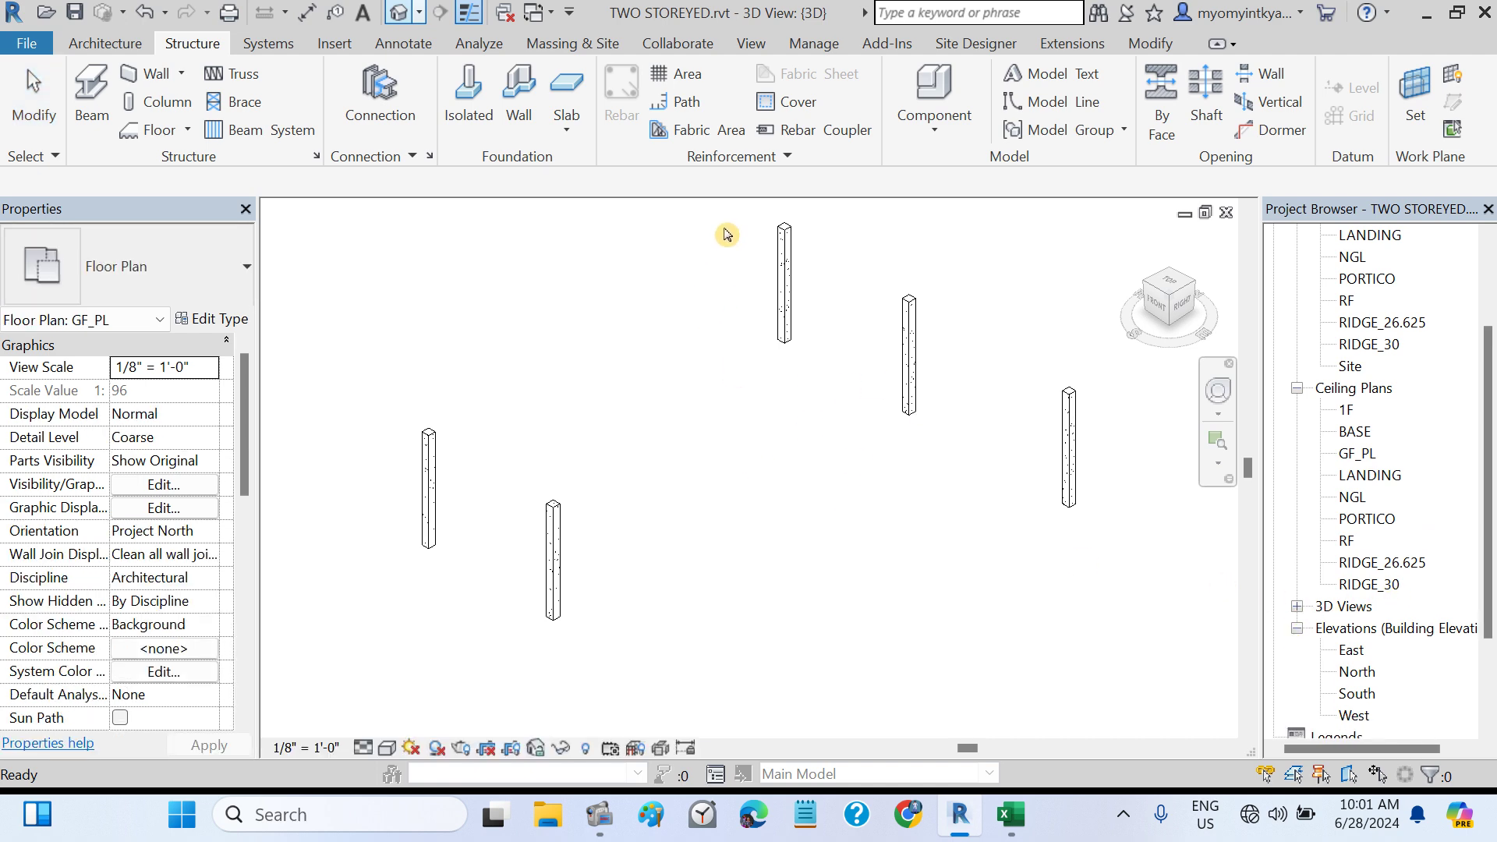
scroll(815, 514, "down", 2)
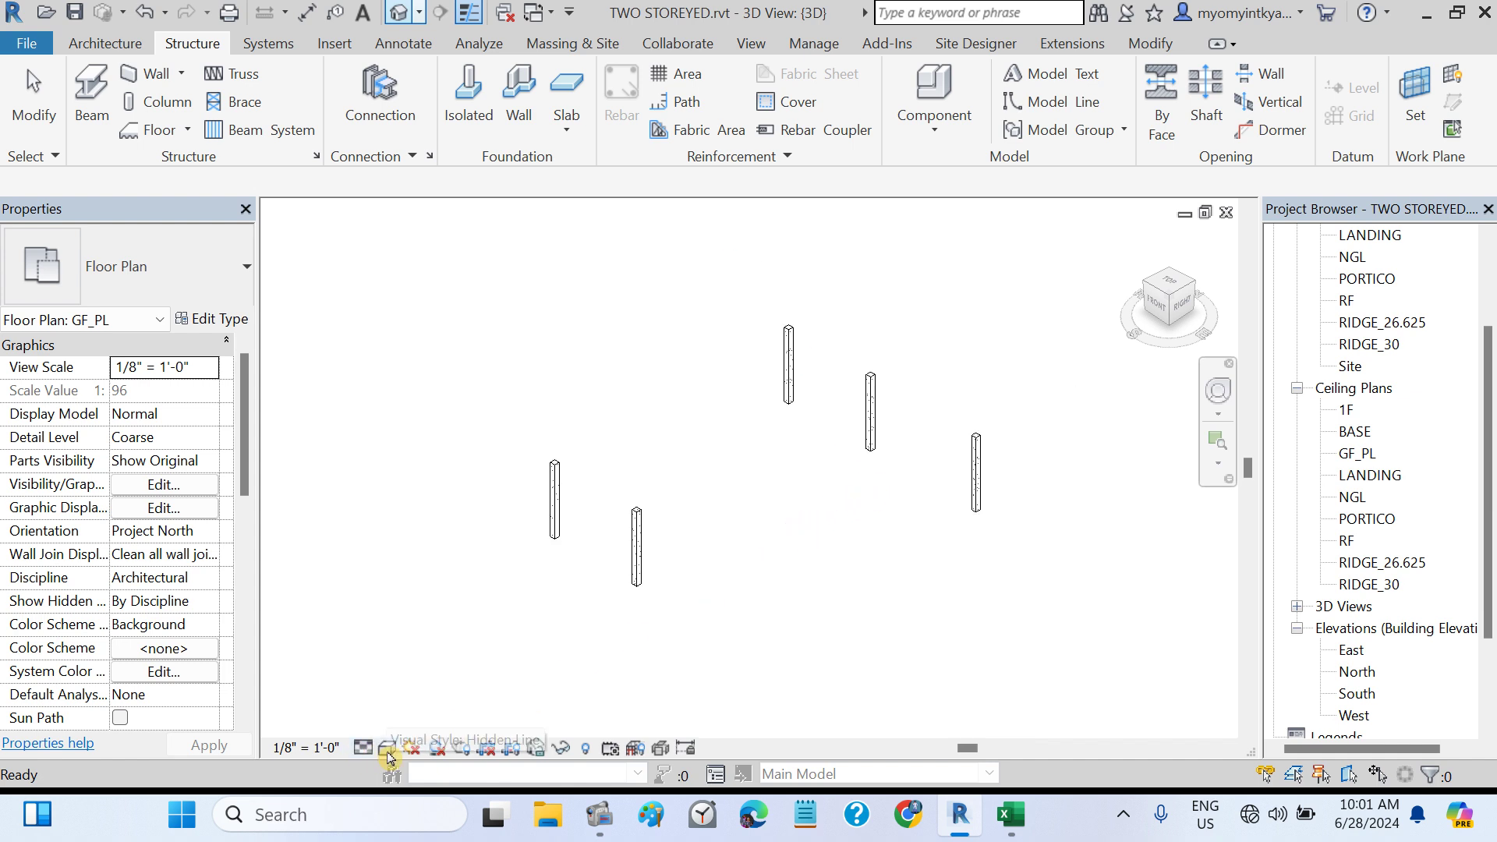
- Set the 3D view's visual style to Shaded and its detail level to Fine
left_click(387, 755)
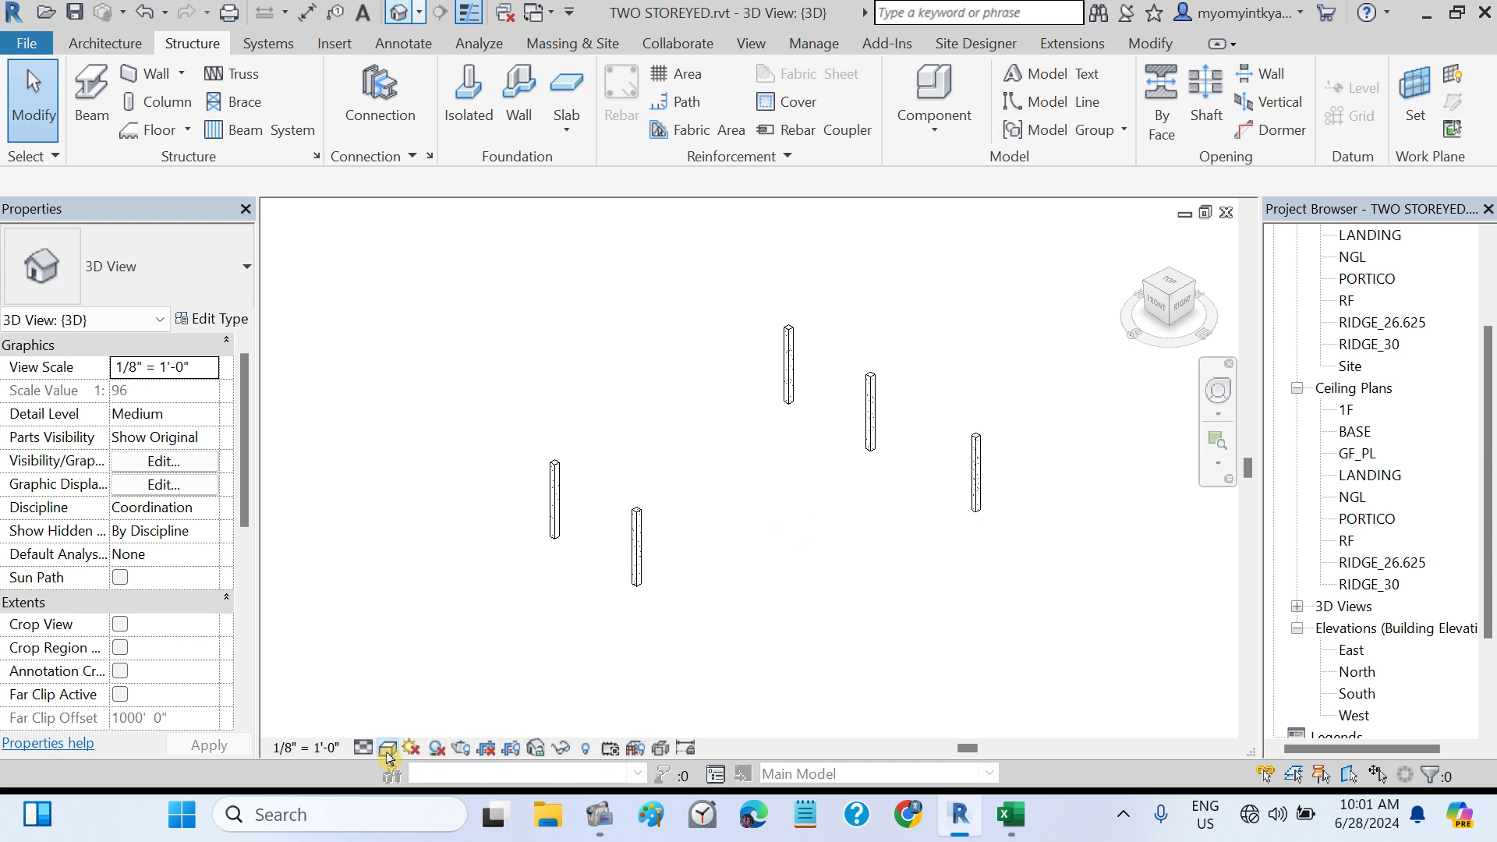
left_click(388, 750)
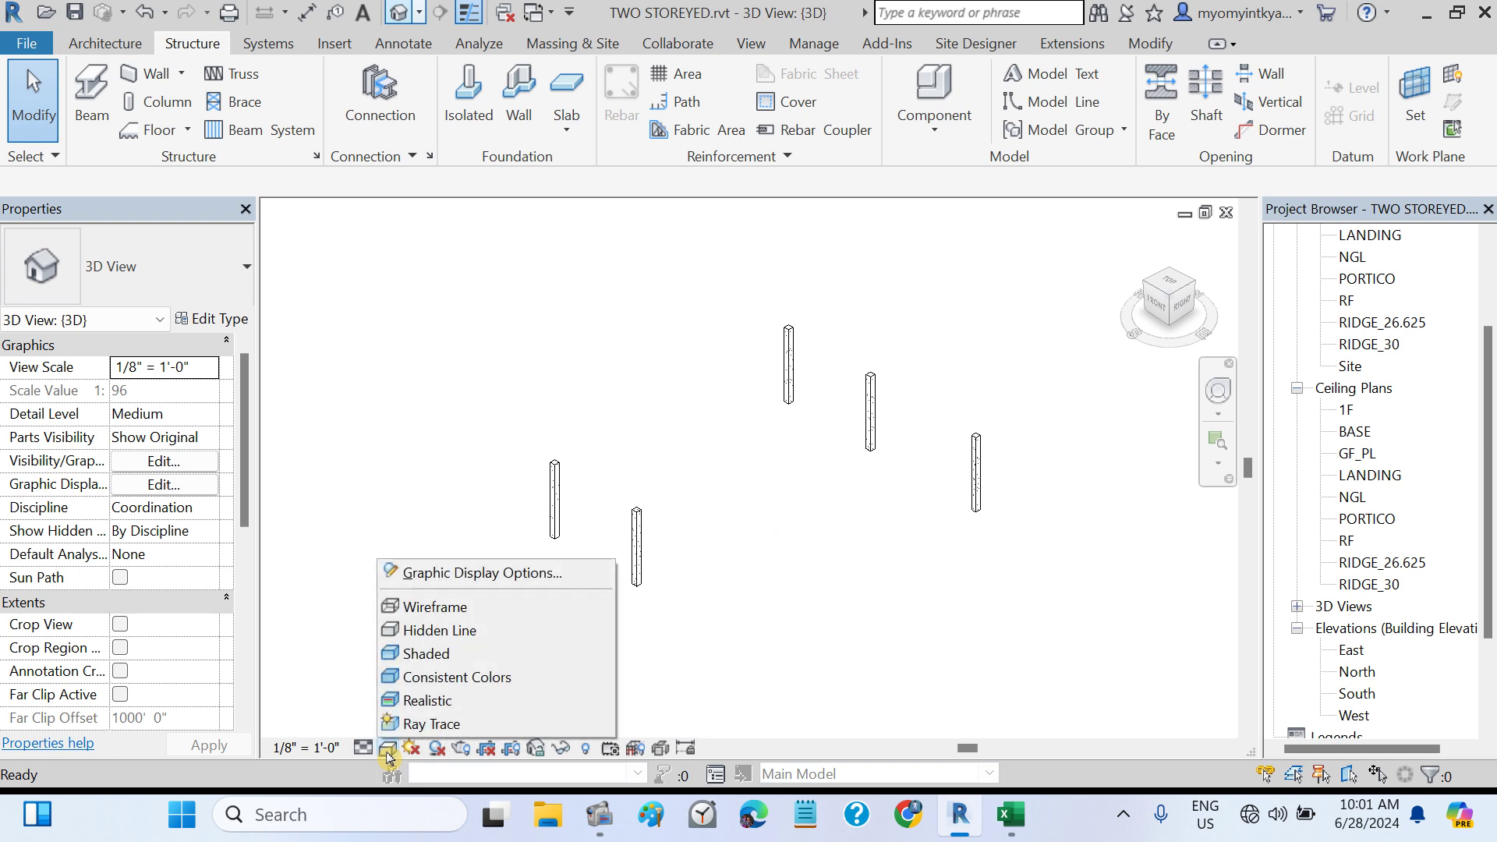
left_click(414, 653)
left_click(363, 750)
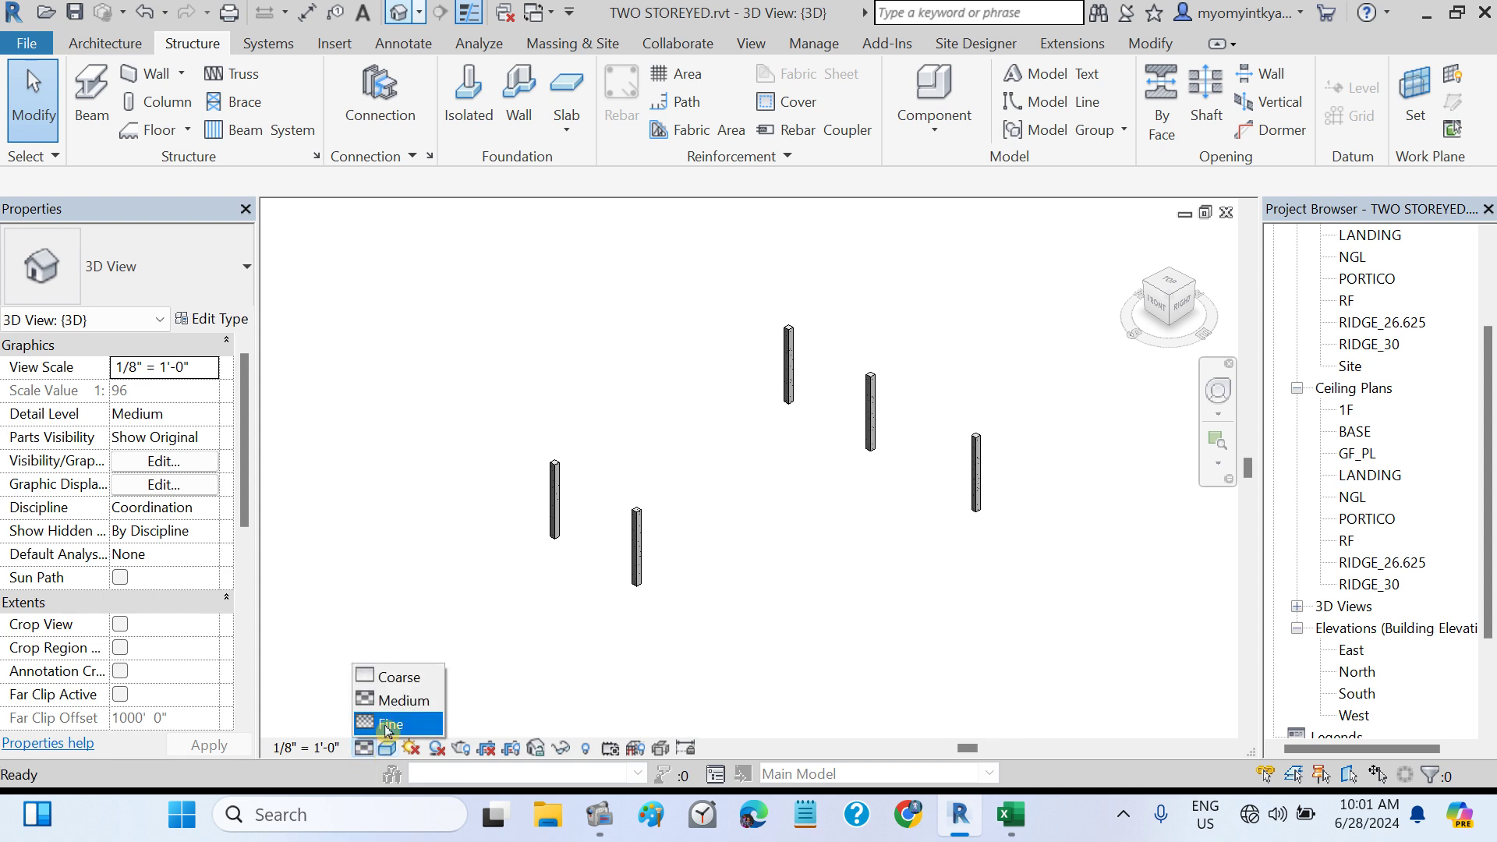
left_click(390, 724)
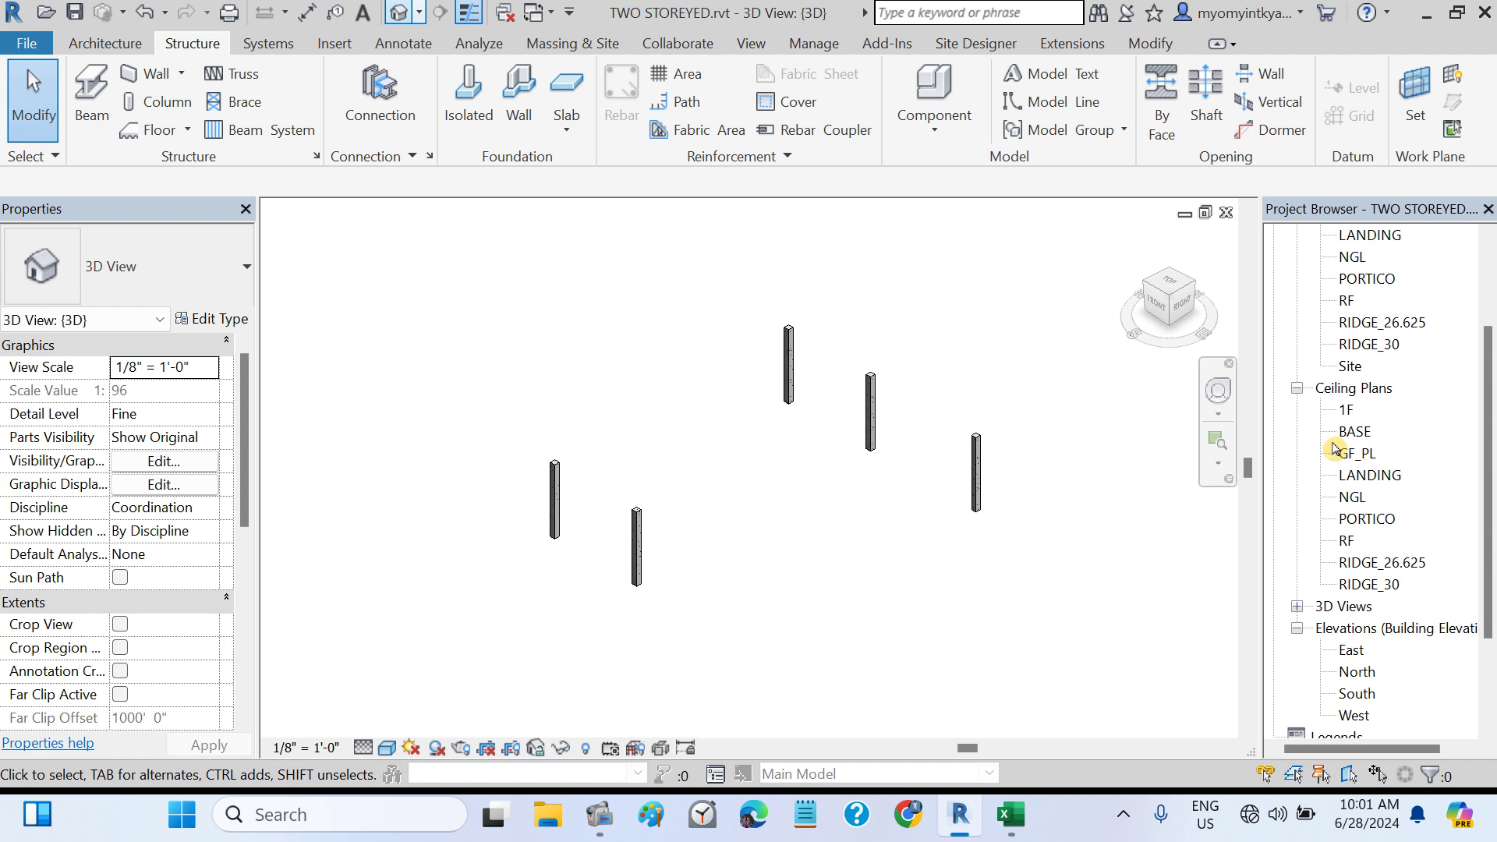
- Return to the GF_PL floor plan and bring the whole column grid into view
scroll(1371, 414, "up", 1)
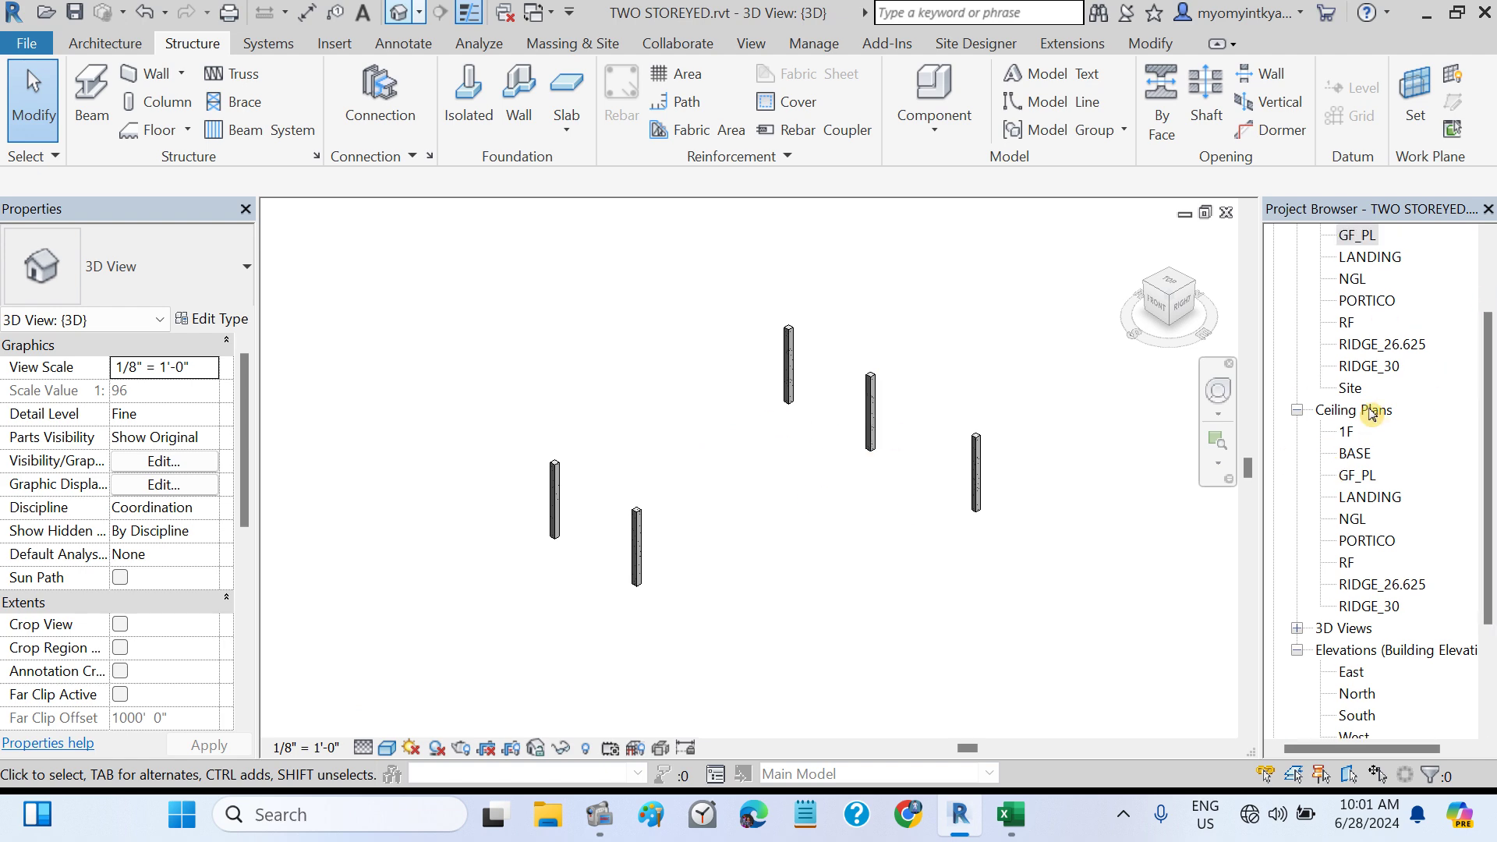
scroll(1362, 374, "up", 1)
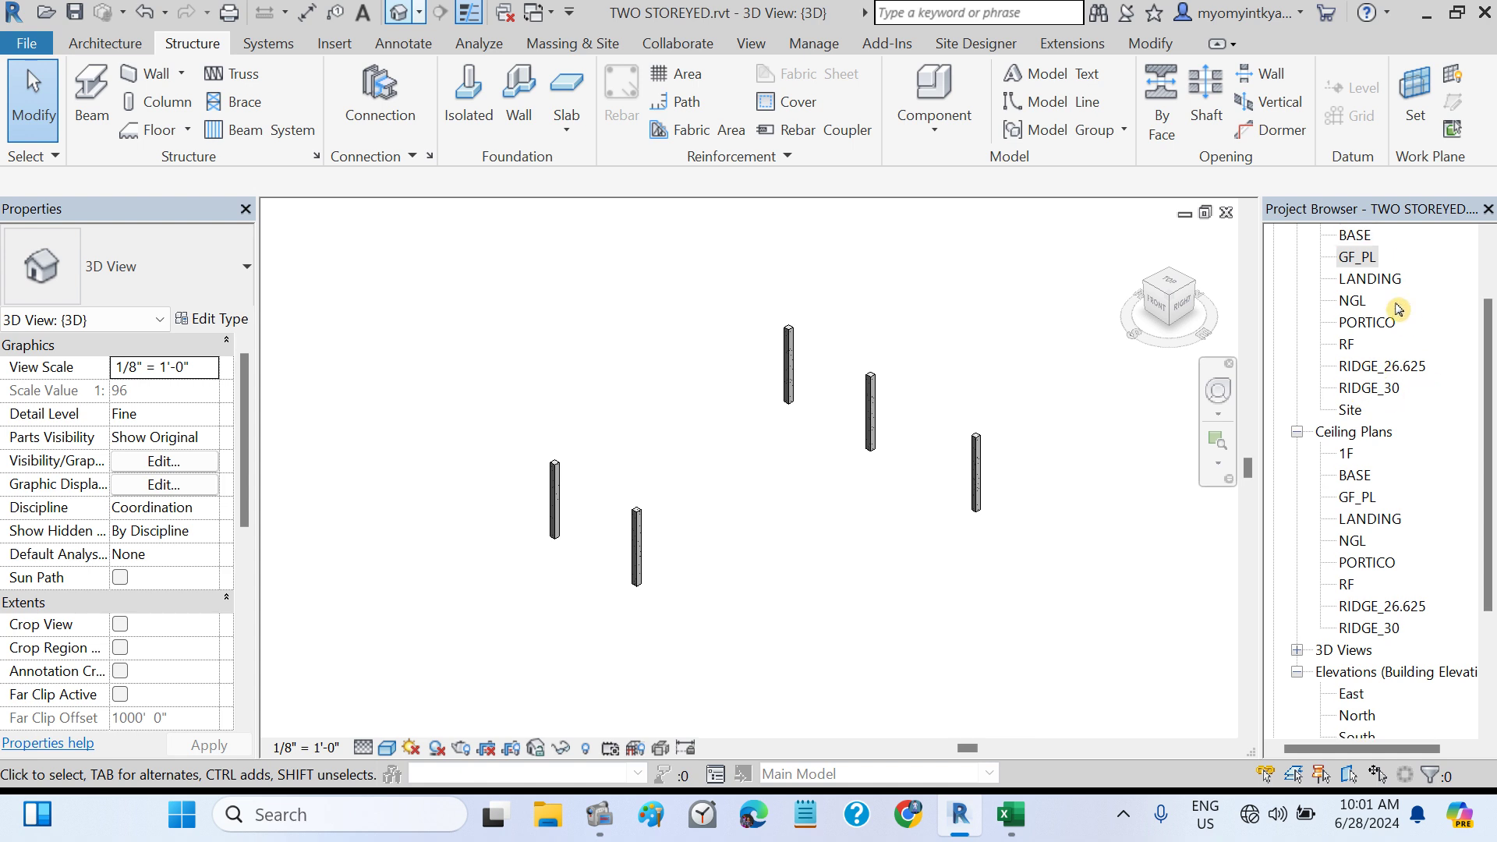
double_click(1355, 259)
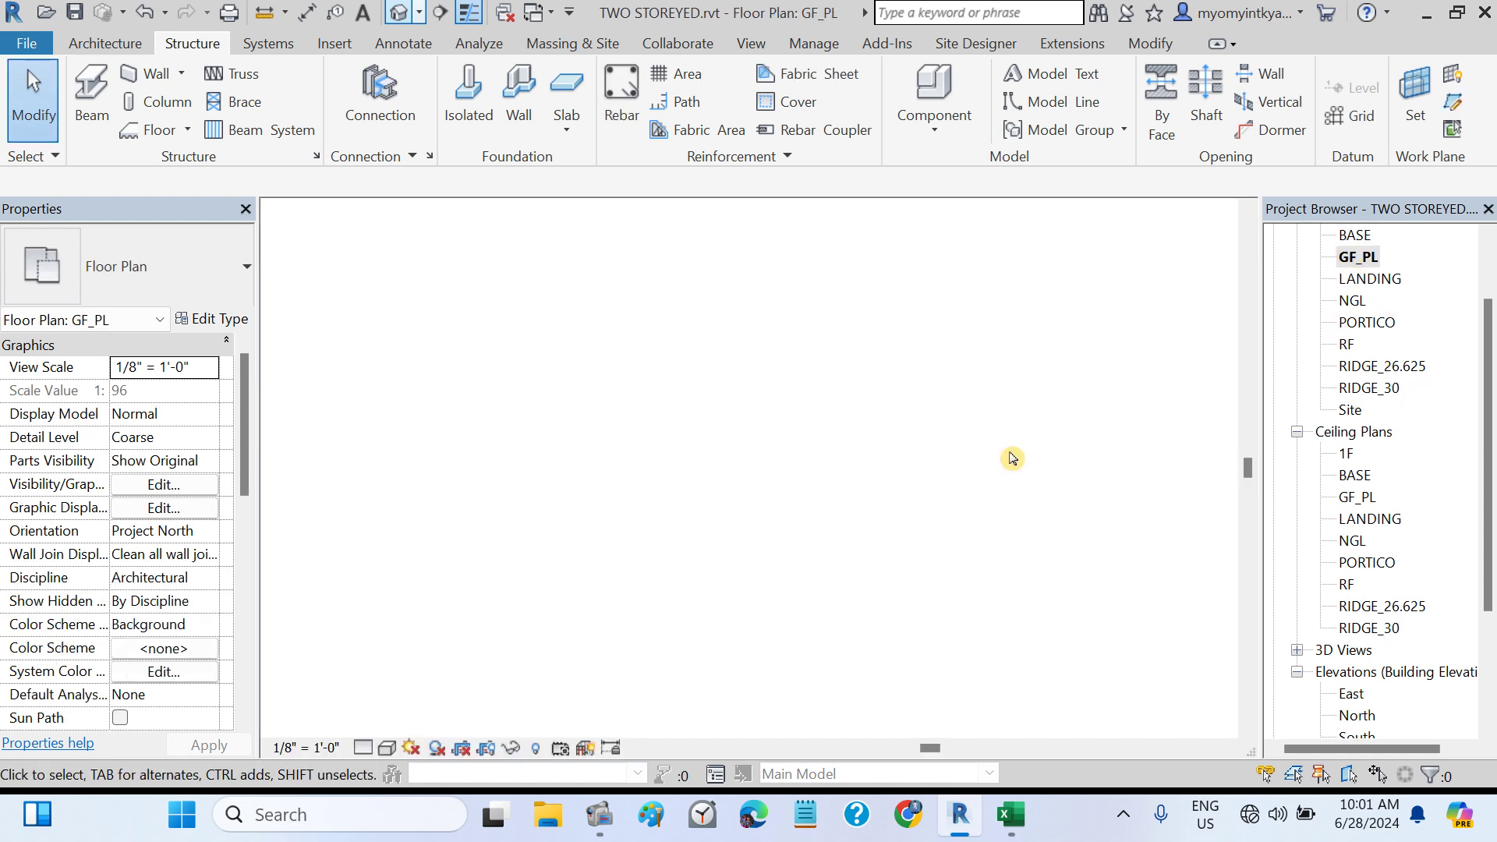
scroll(942, 463, "down", 4)
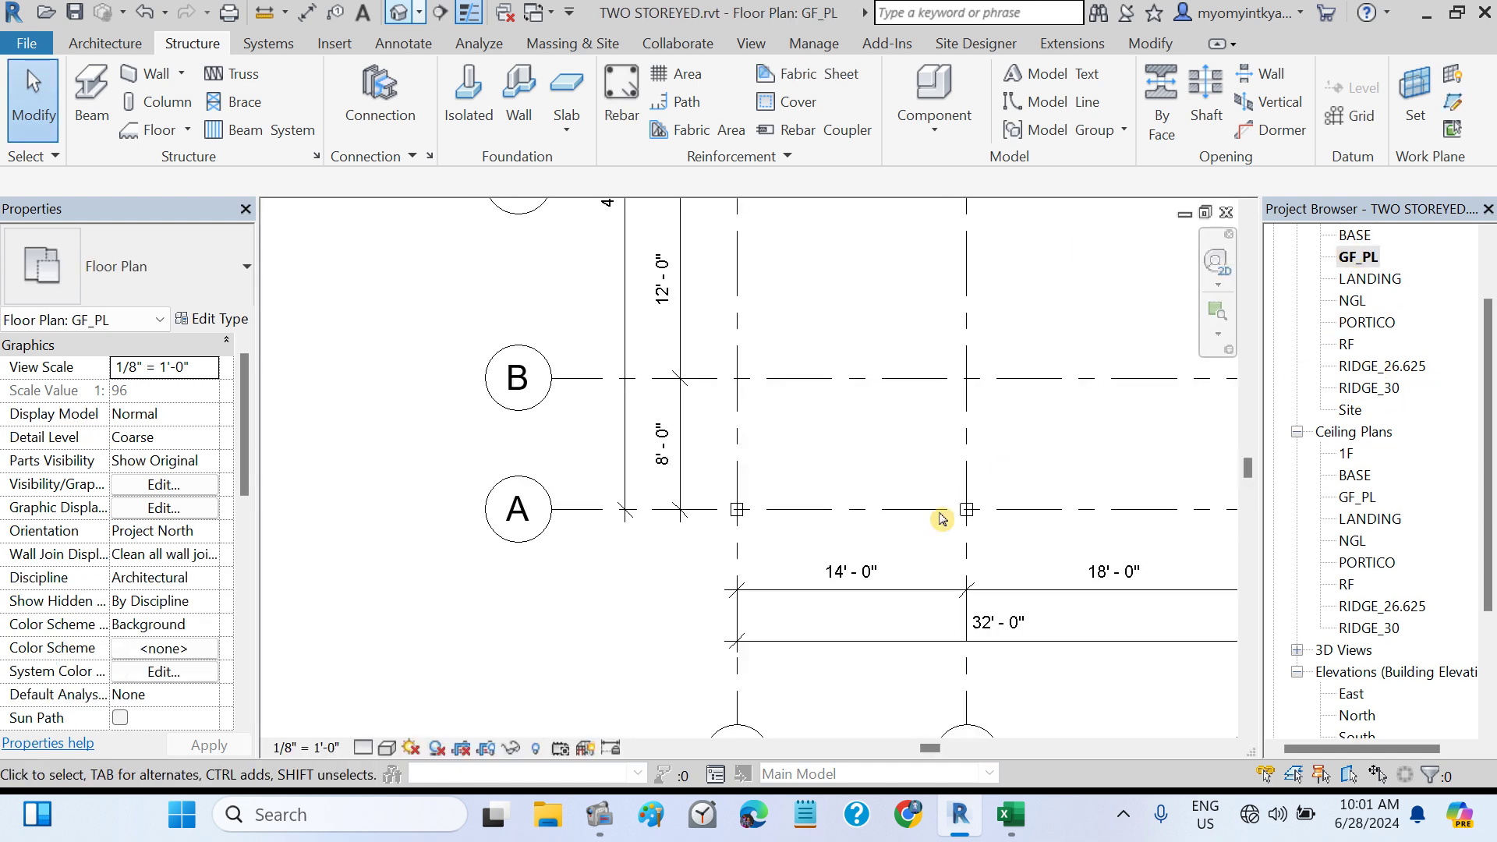
scroll(988, 381, "down", 2)
scroll(987, 381, "down", 1)
middle_click_drag(989, 345, 810, 561)
- Set the GF_PL floor plan's detail level to Fine and its visual style to Shaded
left_click(363, 747)
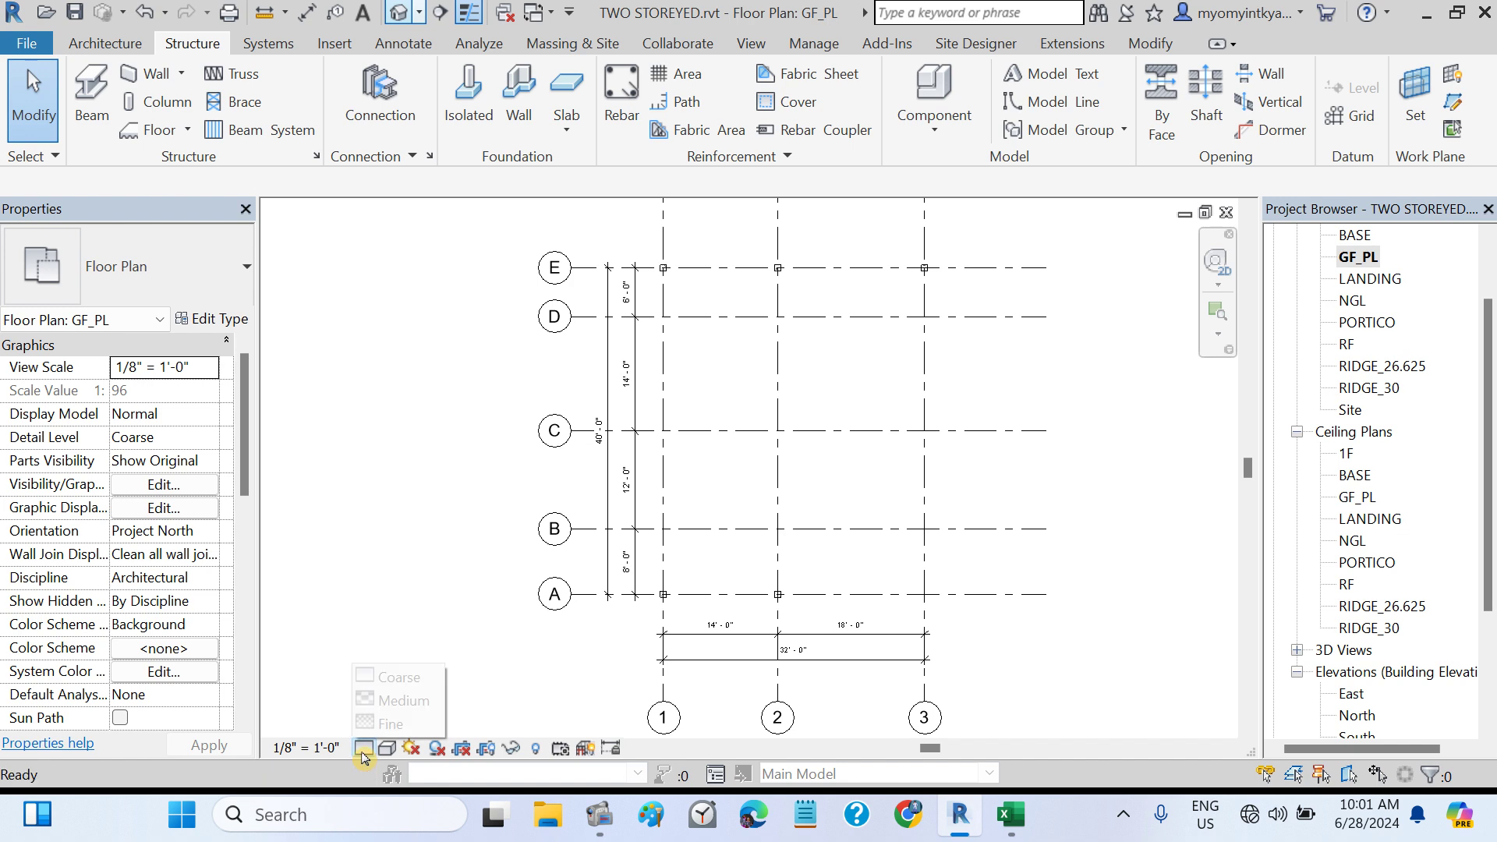
left_click(390, 724)
left_click(386, 749)
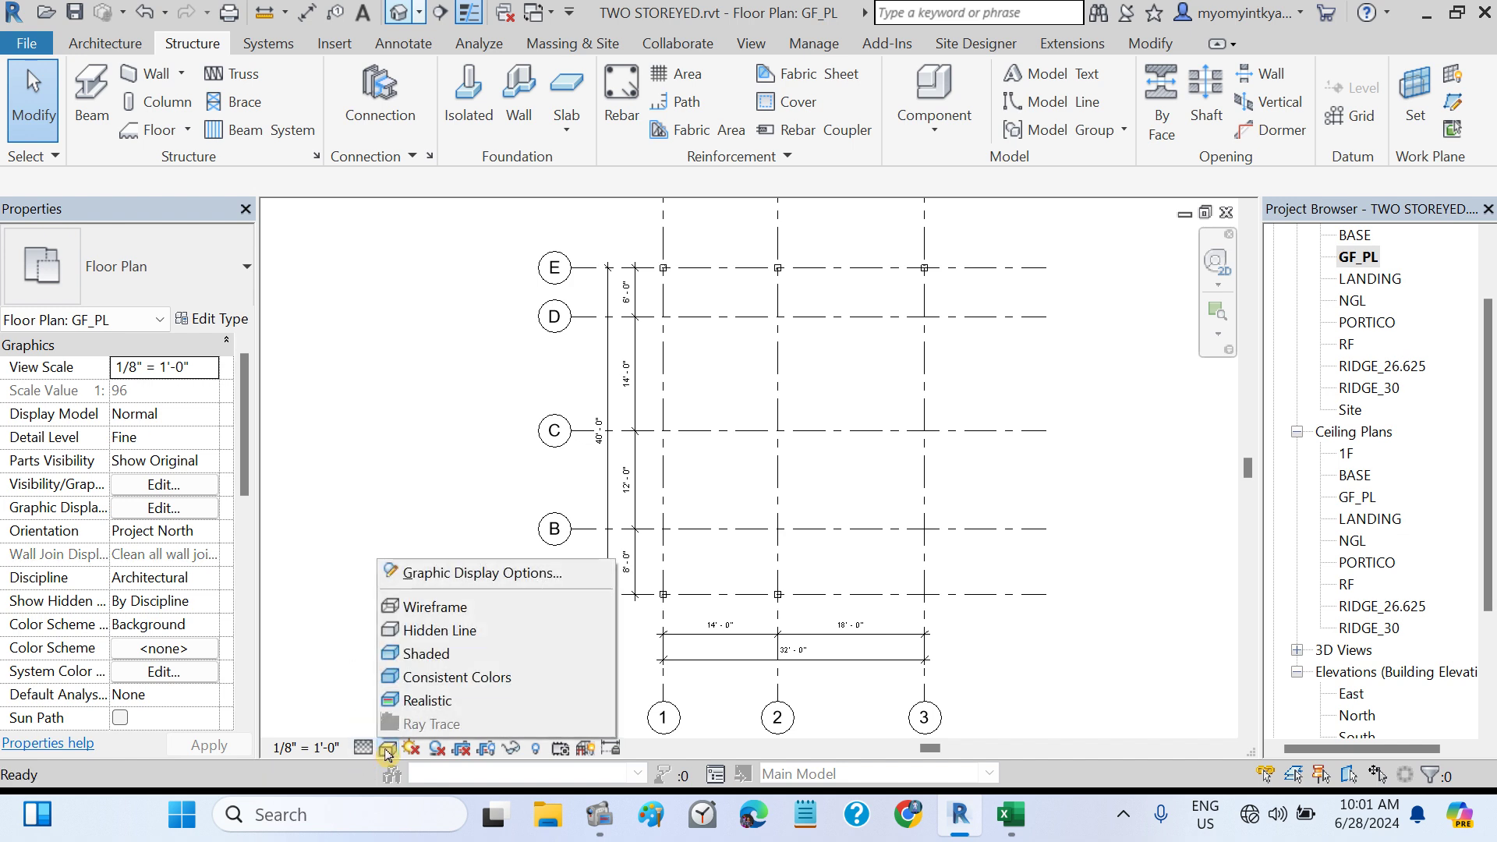
left_click(433, 657)
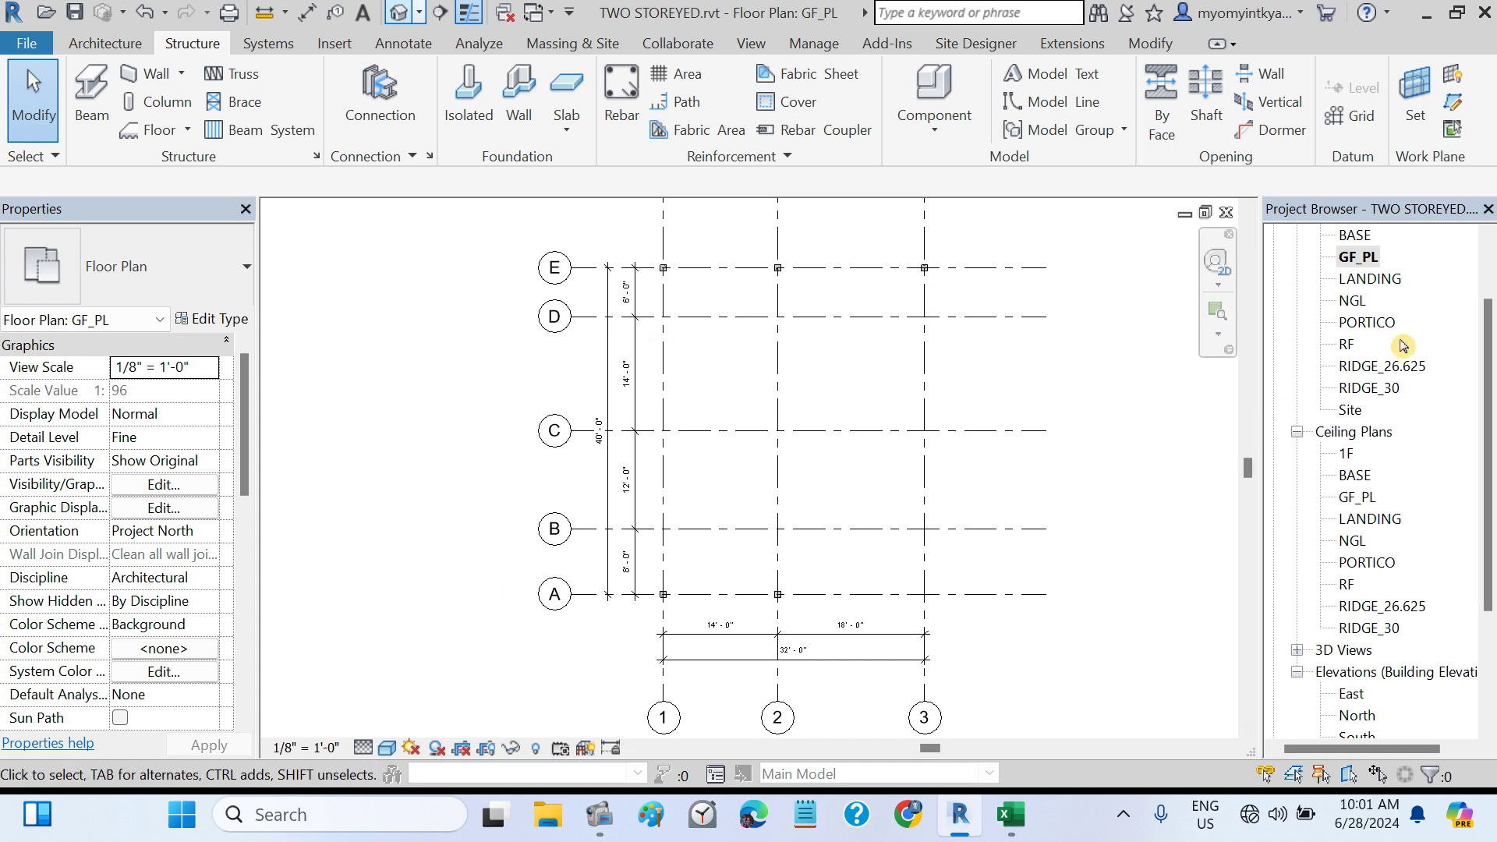
- Open the 1F floor plan and place a vertical C9x9 concrete structural column, with its height up to RF, at grid intersection E-1
scroll(1403, 360, "up", 1)
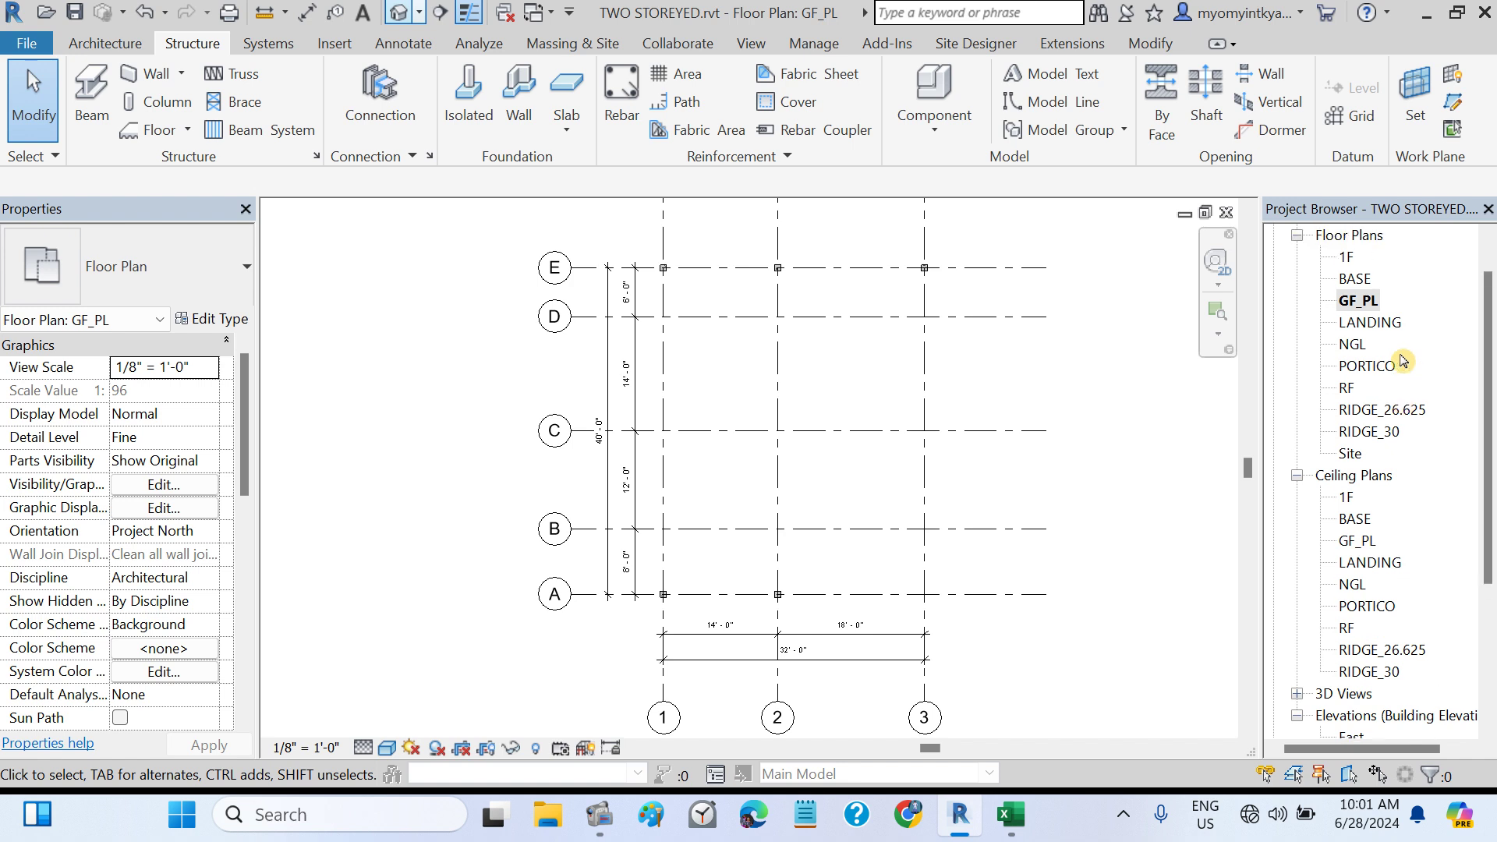
double_click(1343, 263)
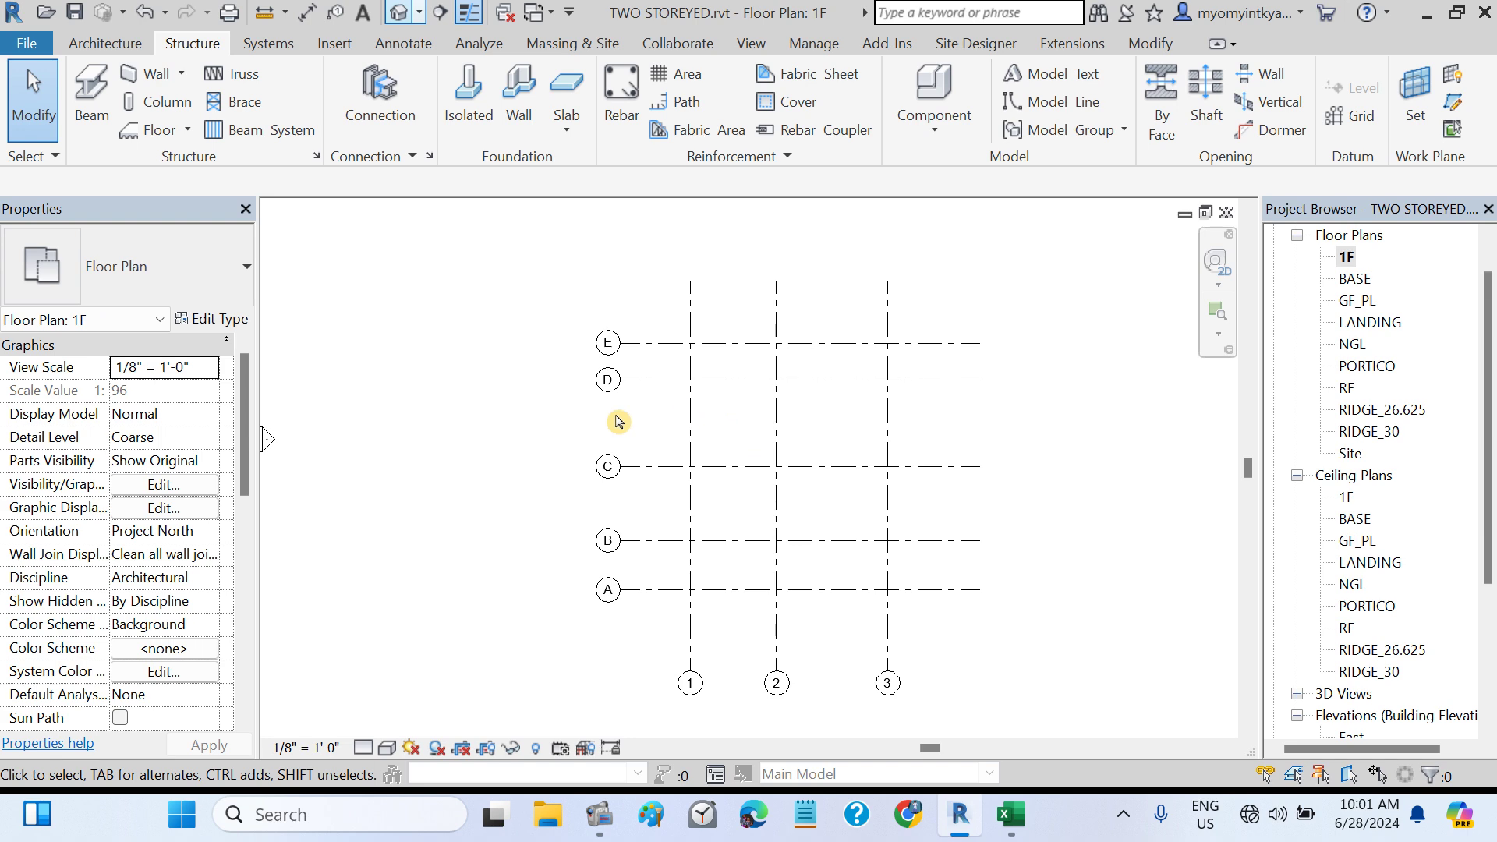
left_click(166, 104)
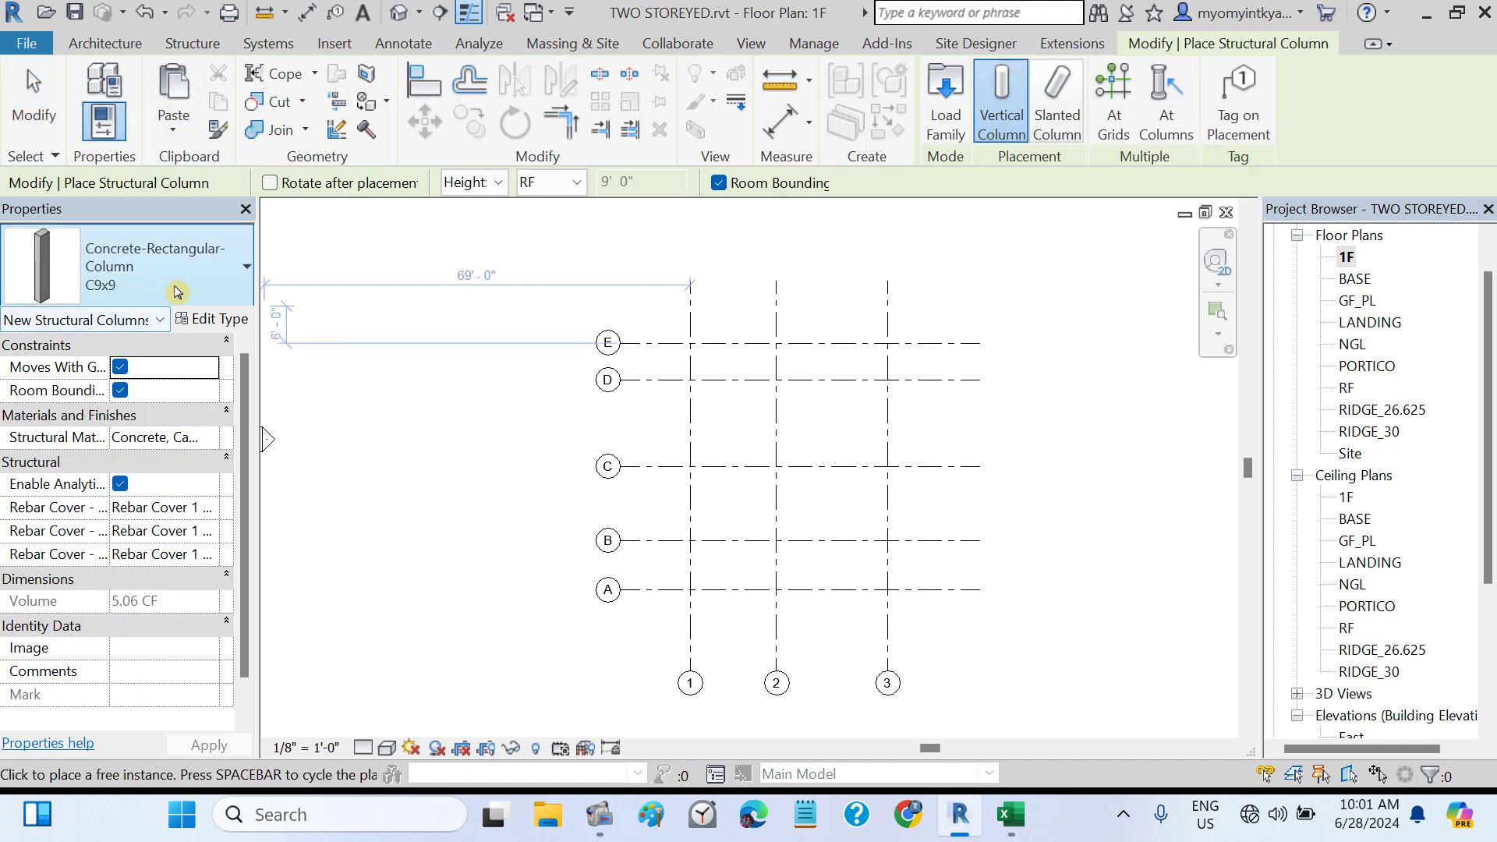
scroll(733, 364, "up", 5)
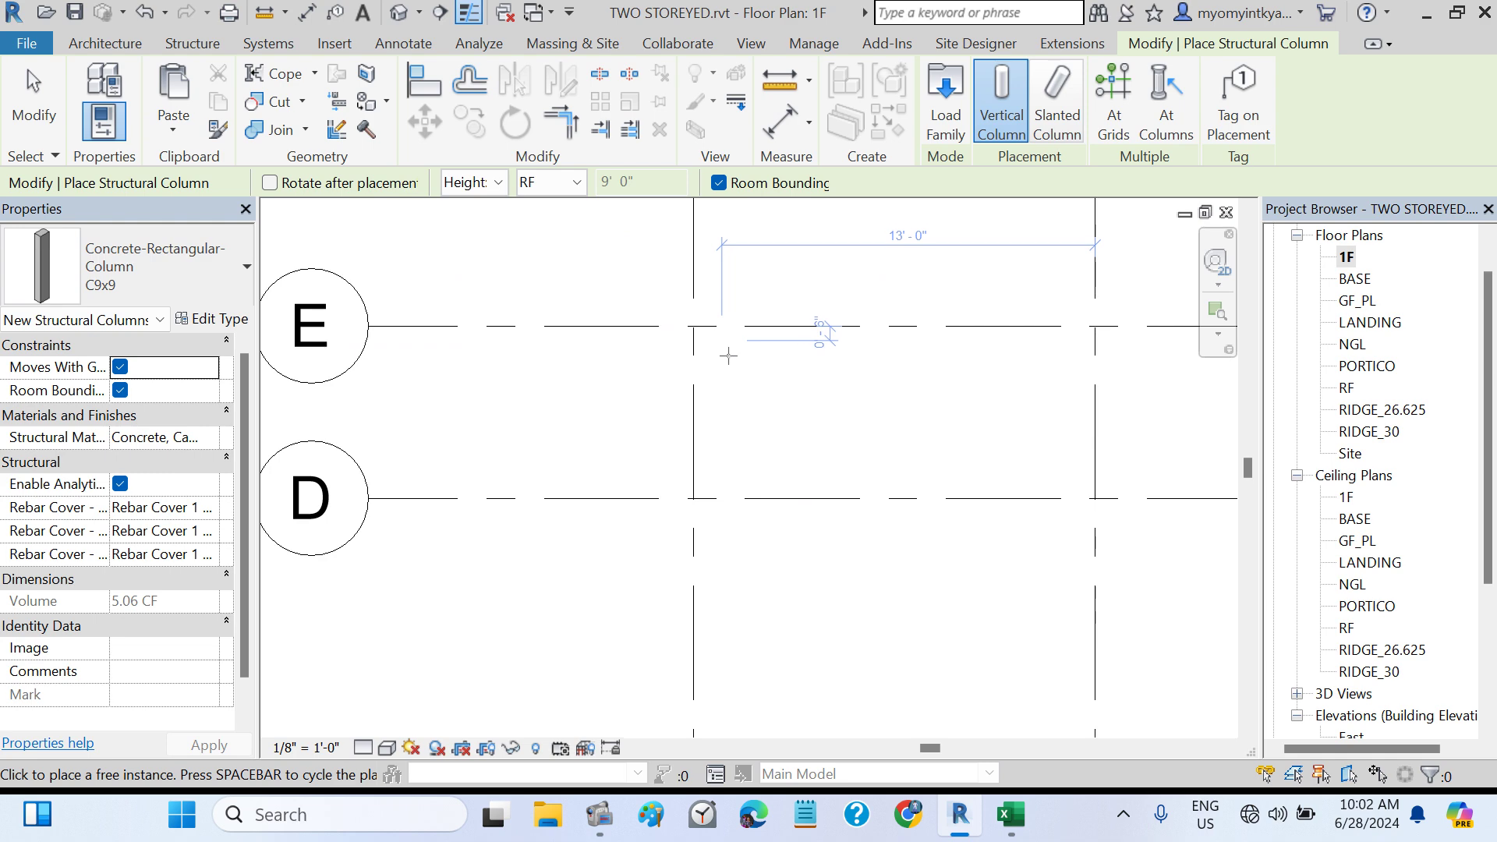
scroll(697, 328, "up", 3)
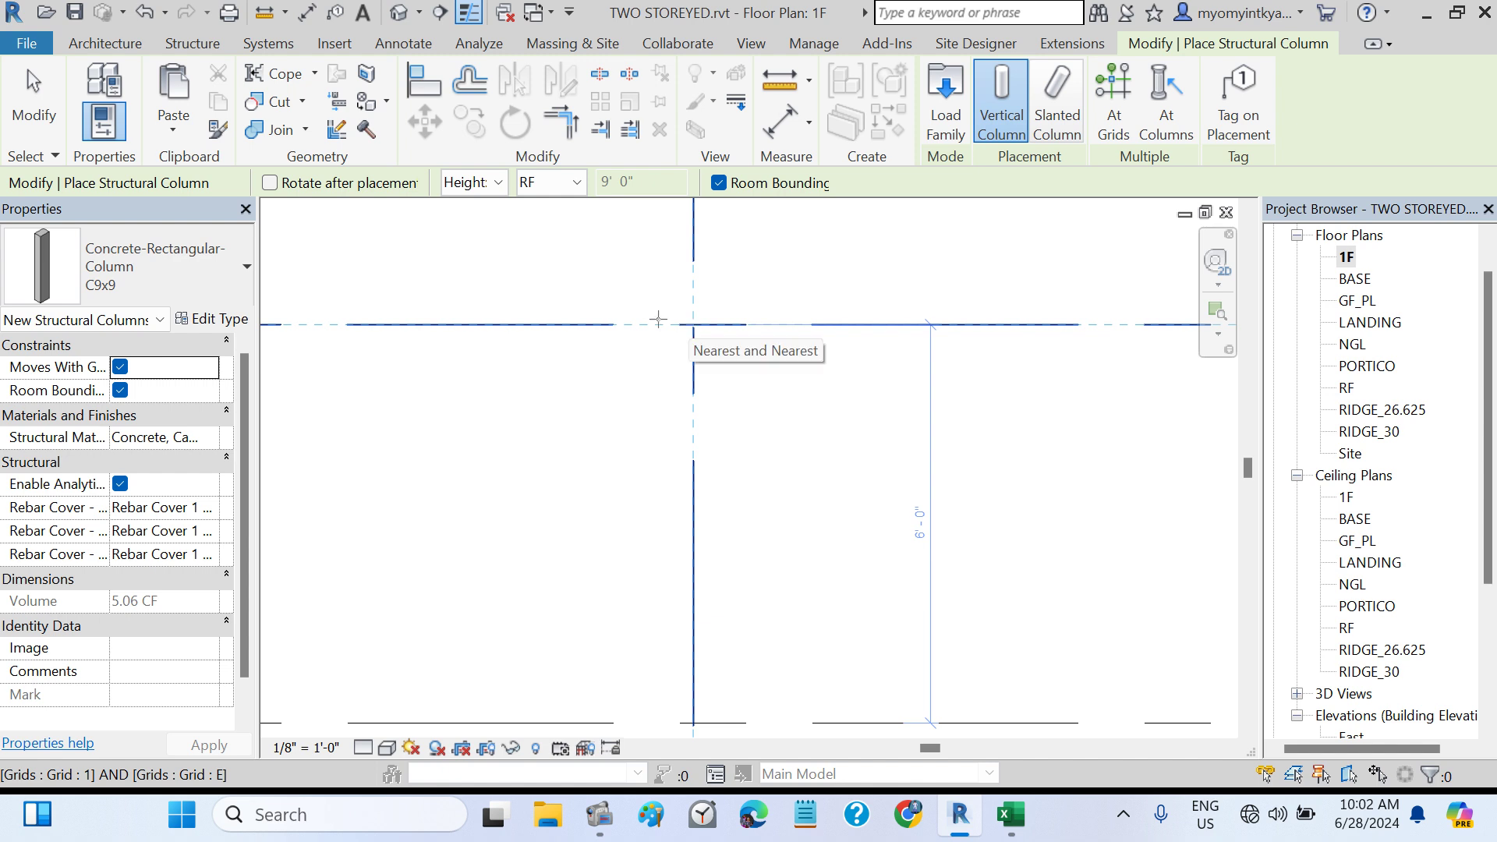
scroll(658, 319, "down", 2)
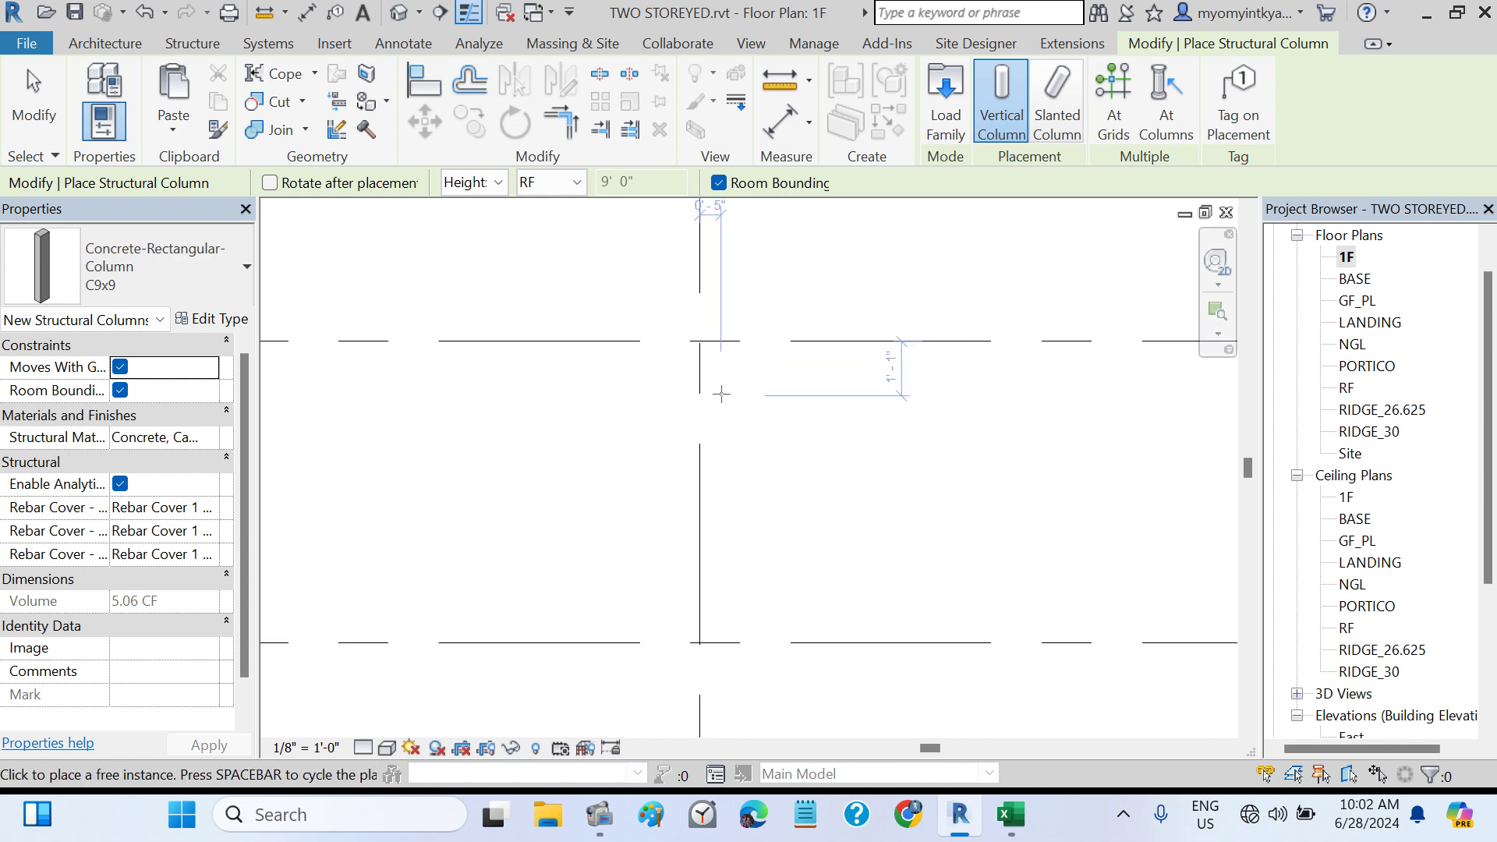
left_click(499, 188)
left_click(499, 188)
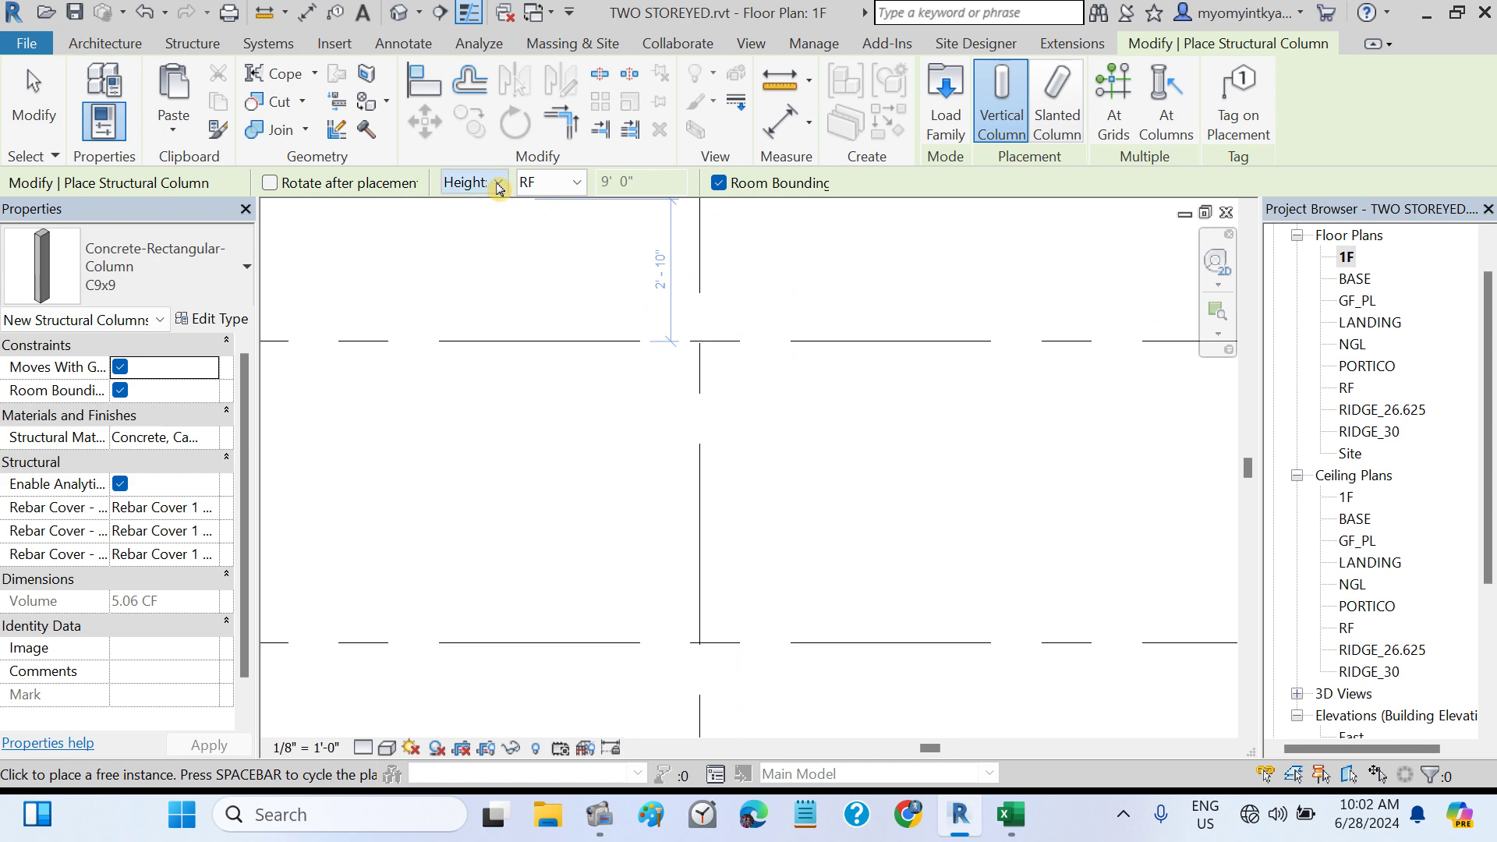
left_click(577, 184)
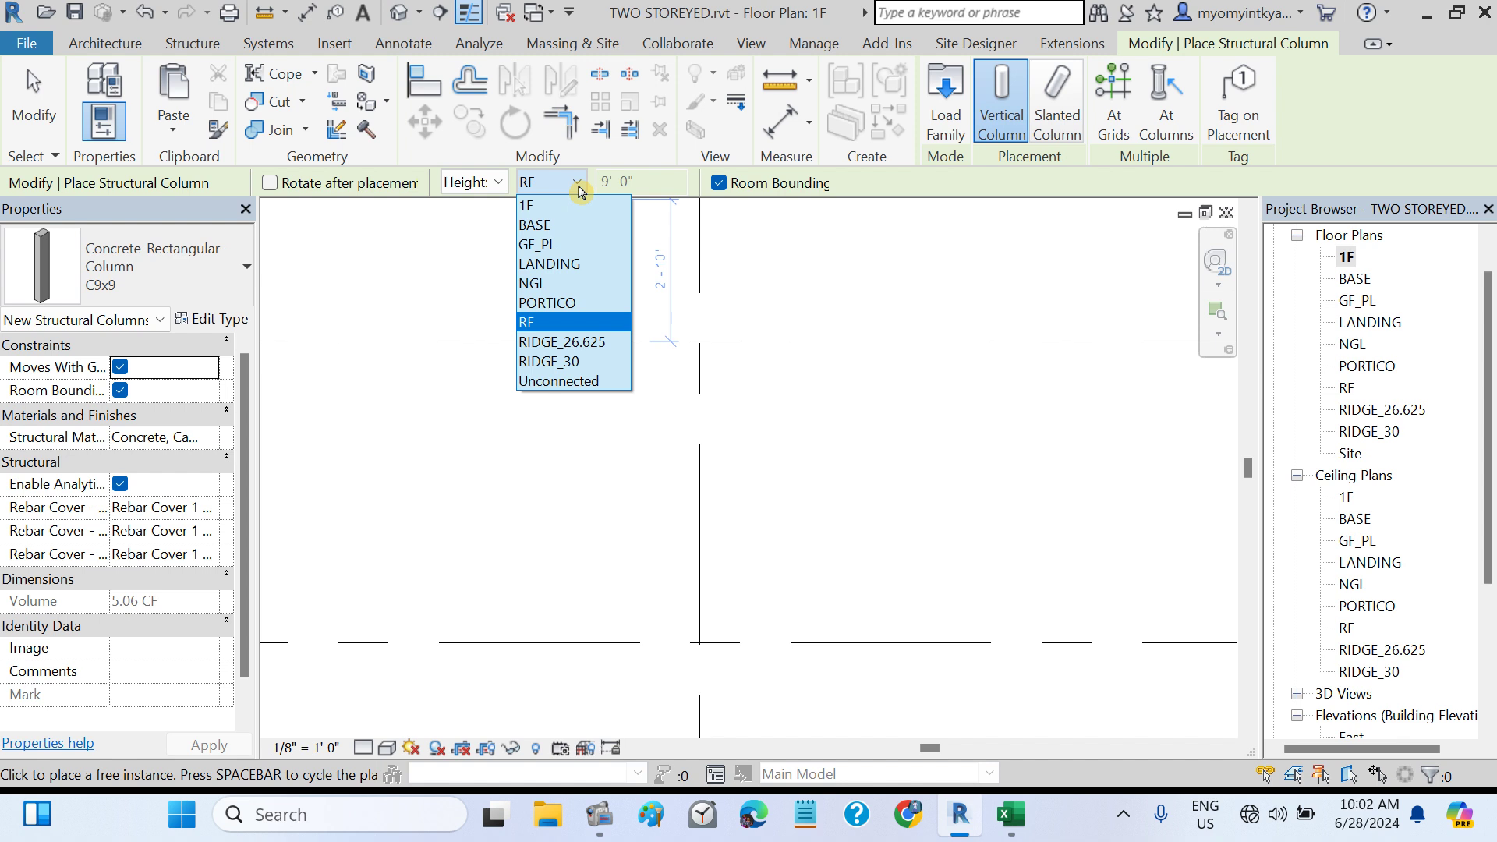
left_click(578, 185)
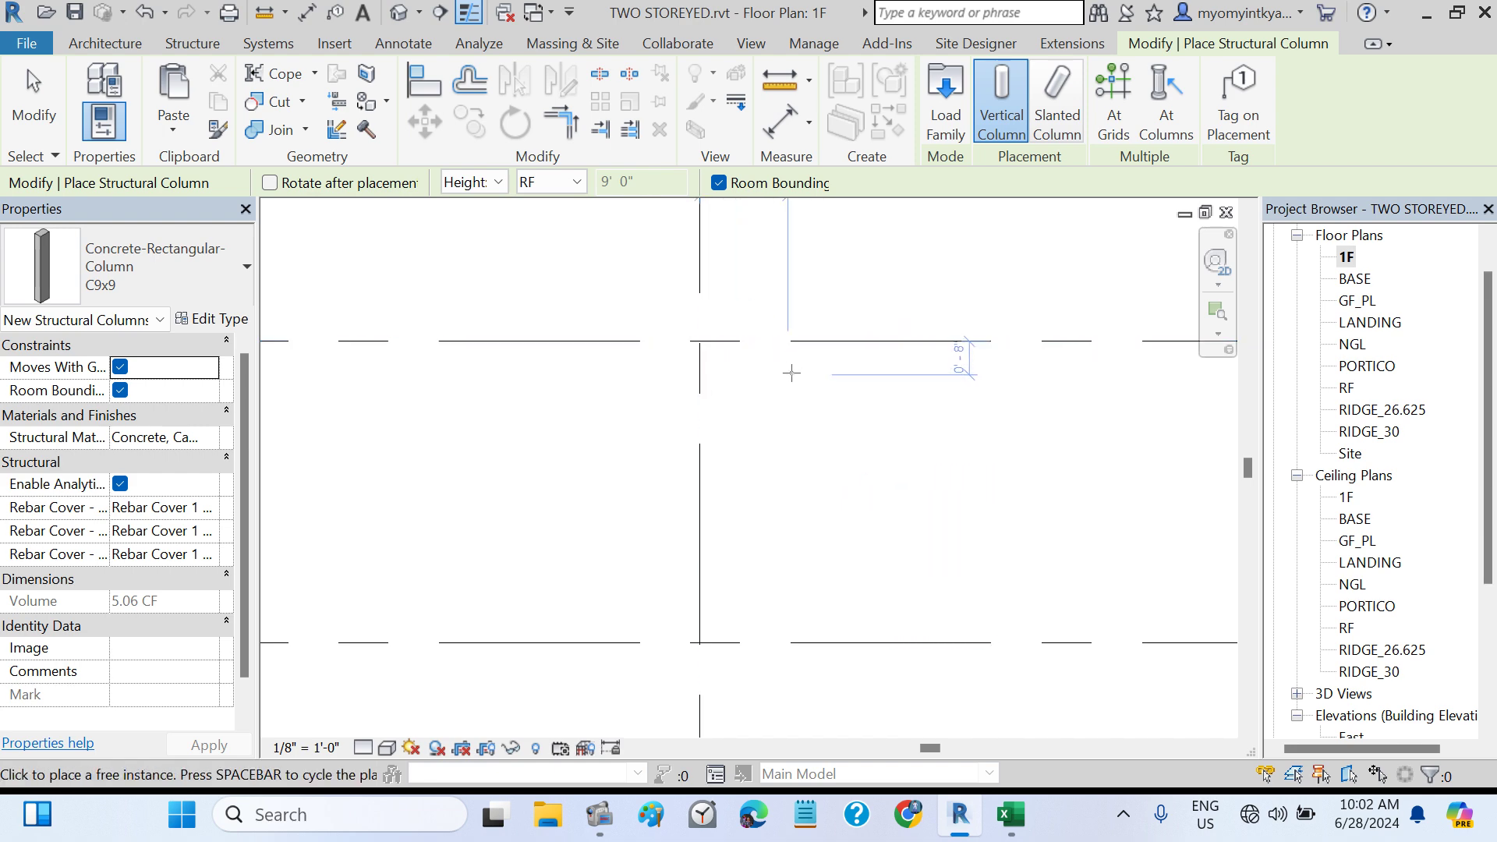
left_click(700, 341)
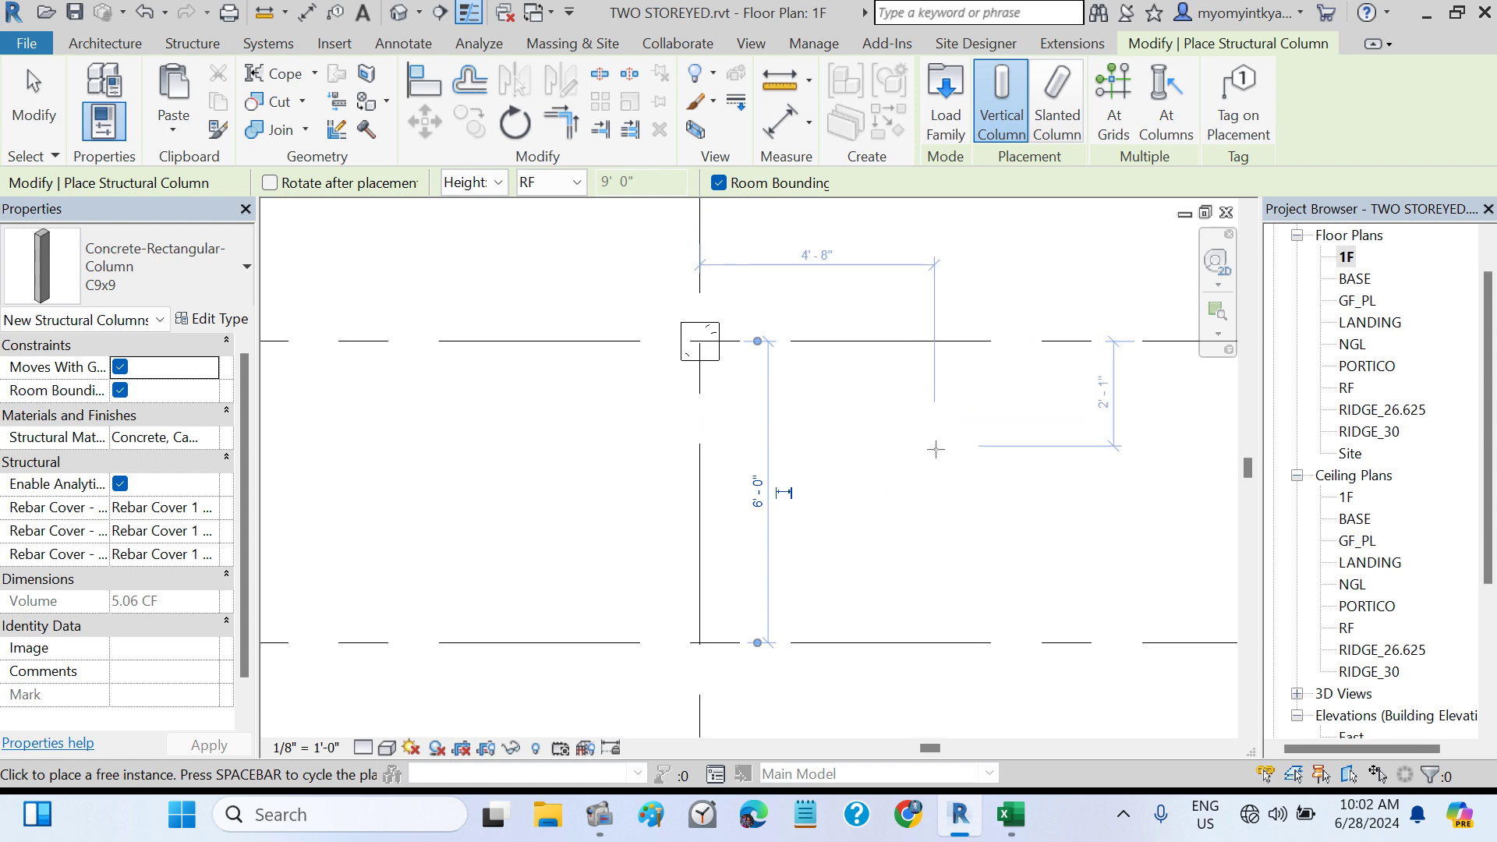
- Place a C9x9 column from 1F up to RF at grid intersection E-2
scroll(939, 460, "down", 2)
scroll(943, 472, "down", 3)
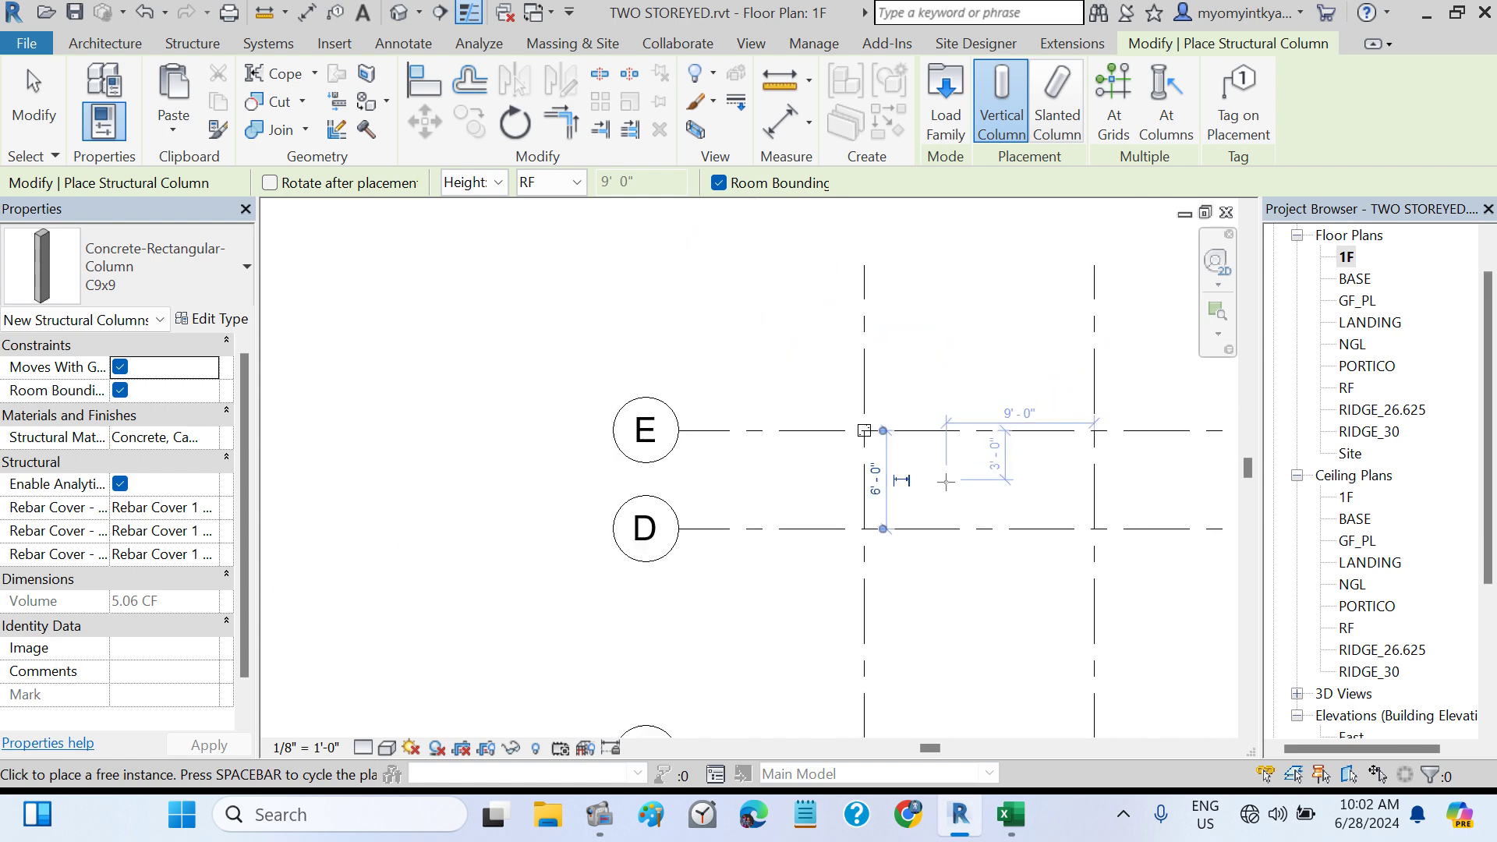
middle_click_drag(944, 485, 600, 525)
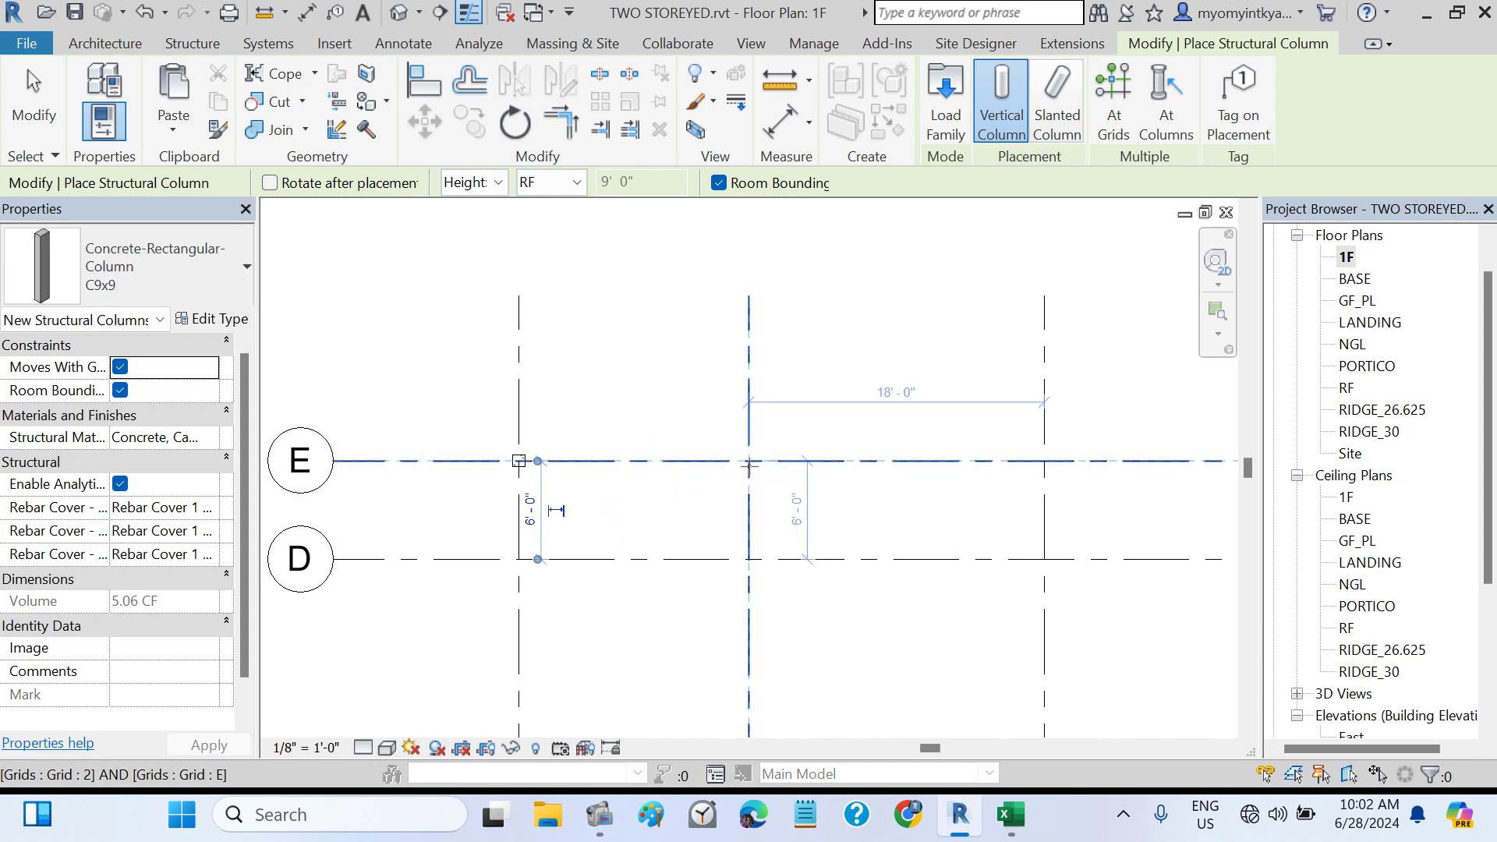
scroll(749, 466, "up", 3)
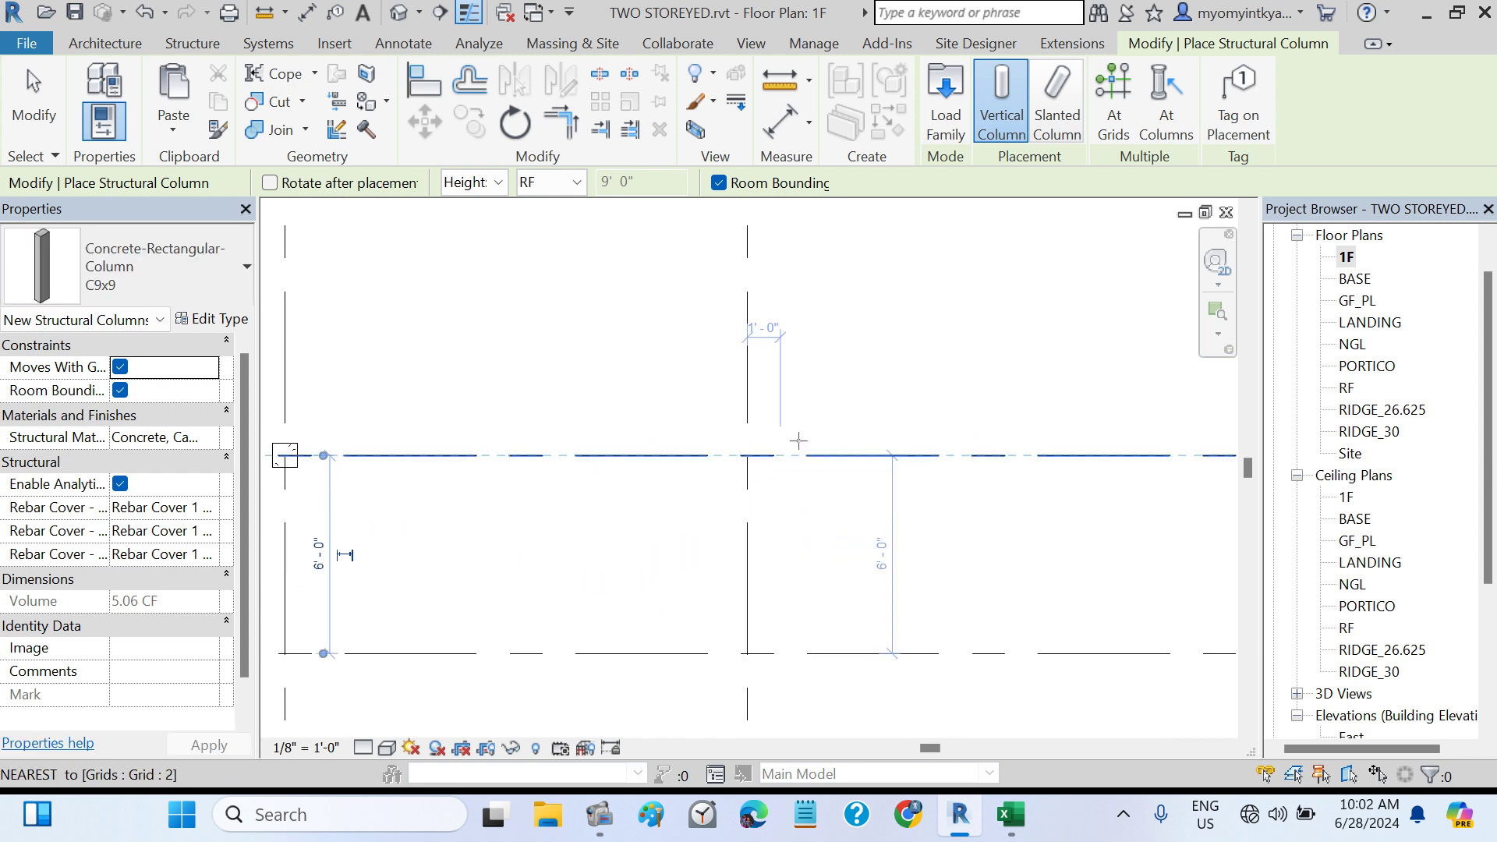
left_click(746, 455)
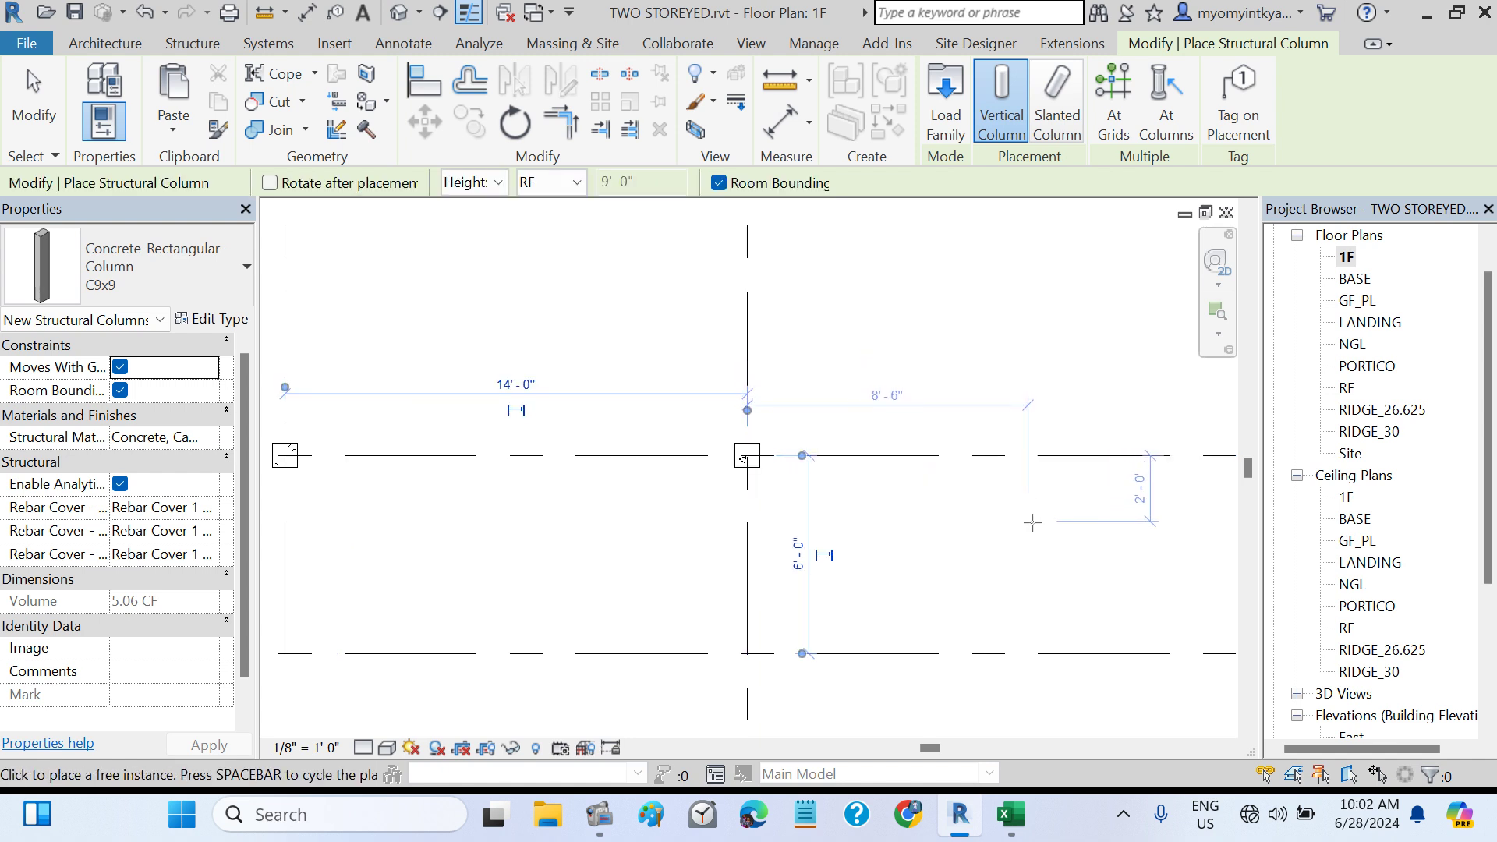
- Place a C9x9 column from 1F up to RF at grid intersection E-3
scroll(1033, 523, "down", 4)
middle_click_drag(962, 538, 728, 562)
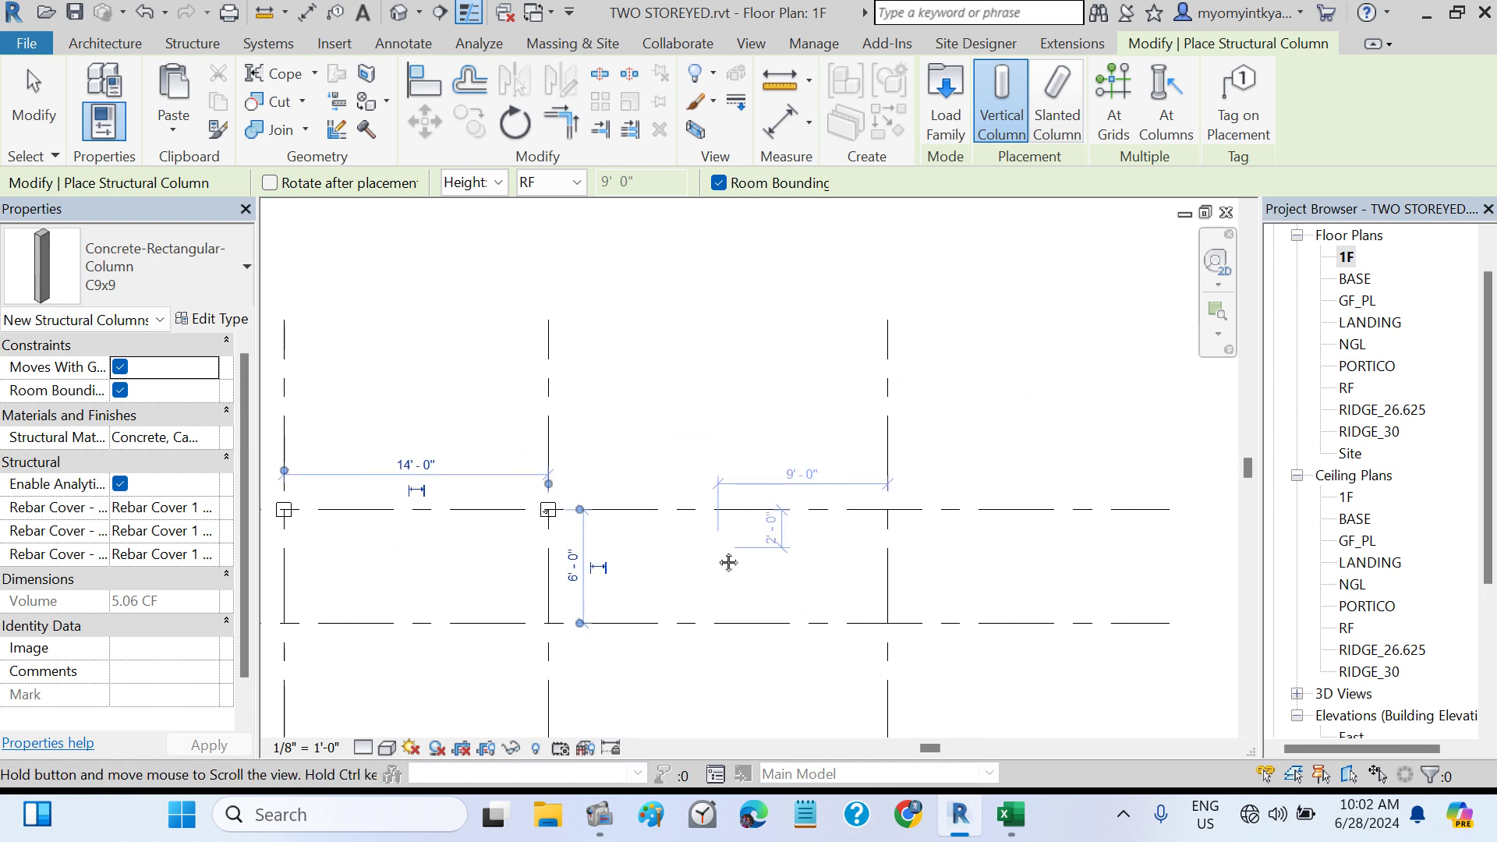
scroll(887, 510, "up", 3)
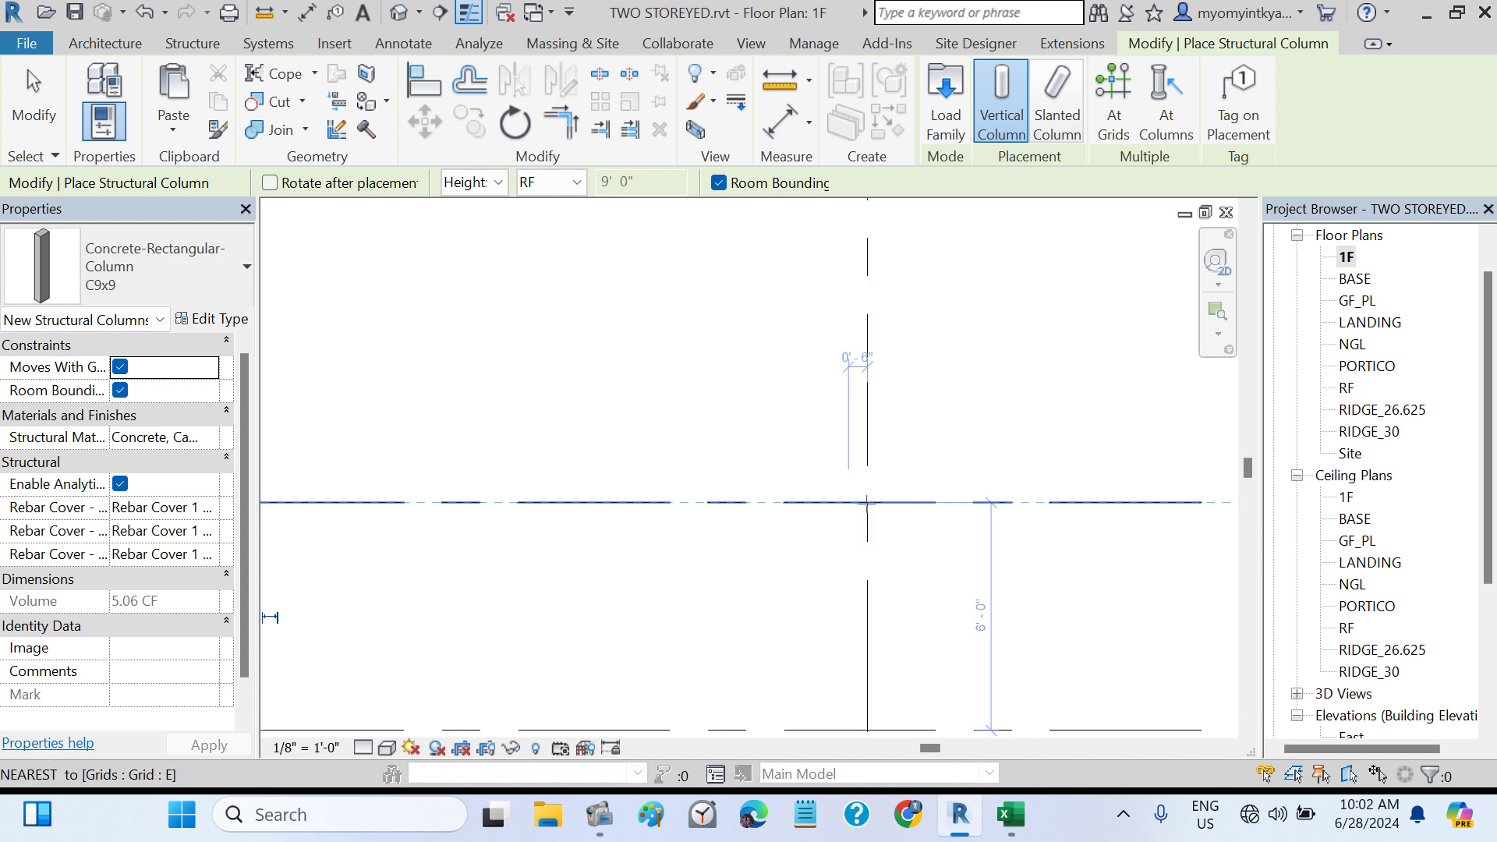
scroll(866, 506, "up", 1)
scroll(864, 509, "down", 1)
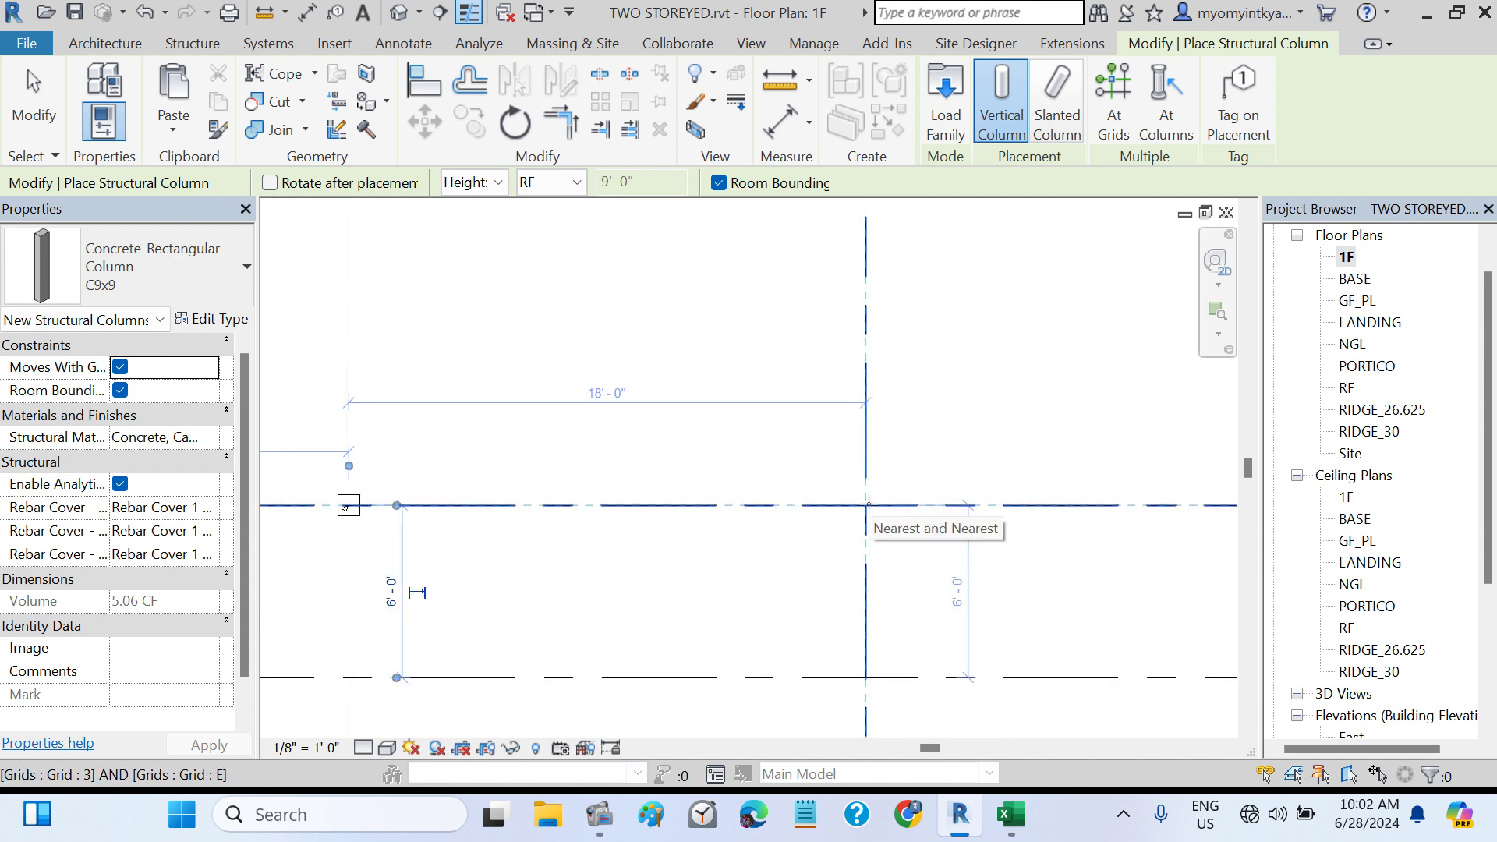
left_click(866, 505)
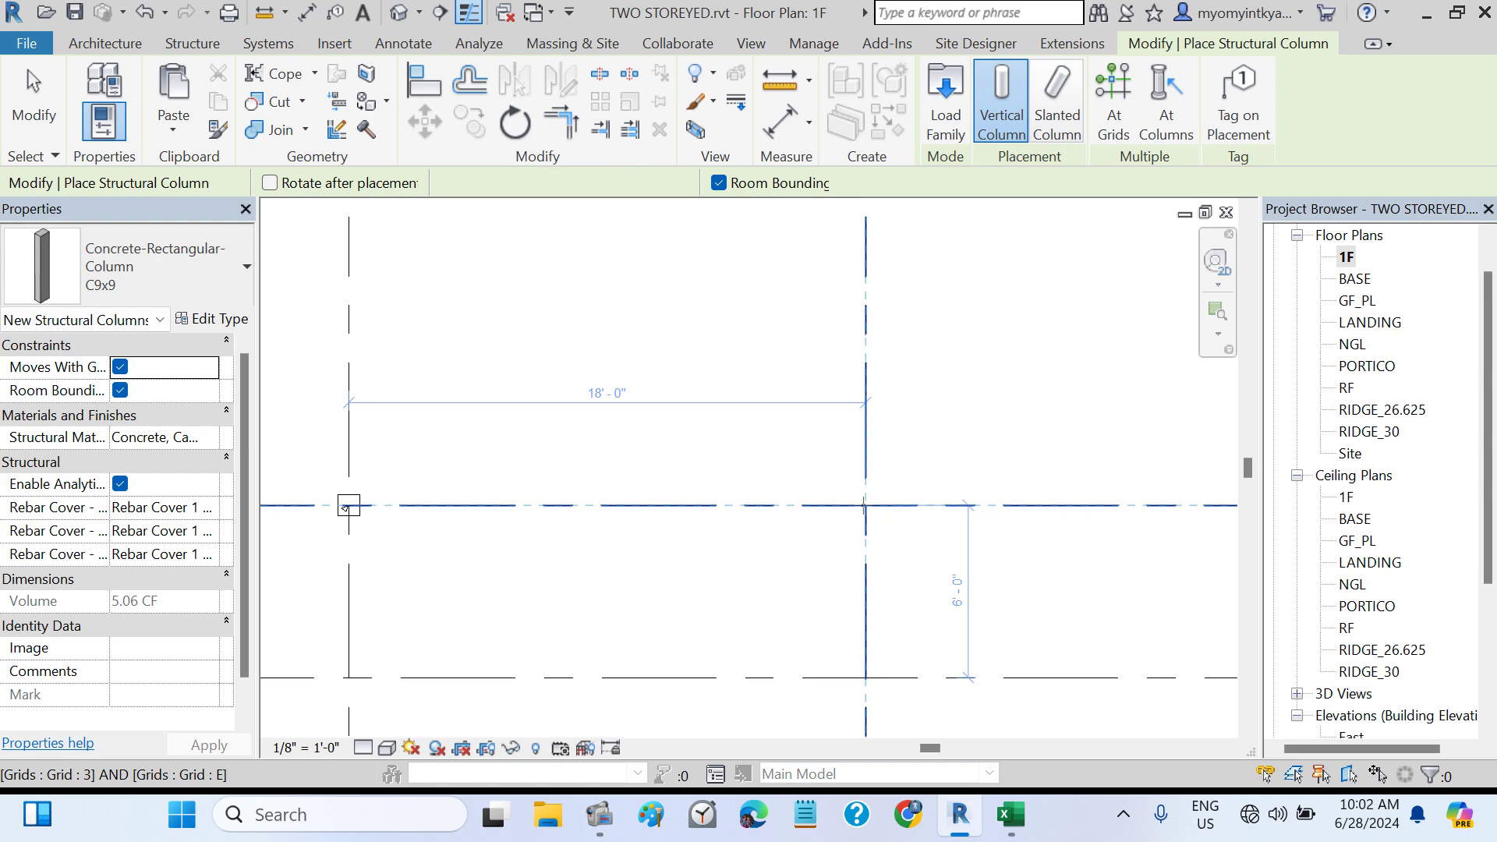
- Place C9x9 columns from 1F up to RF at grid intersections A-1 and A-2, and end column placement
scroll(813, 499, "down", 3)
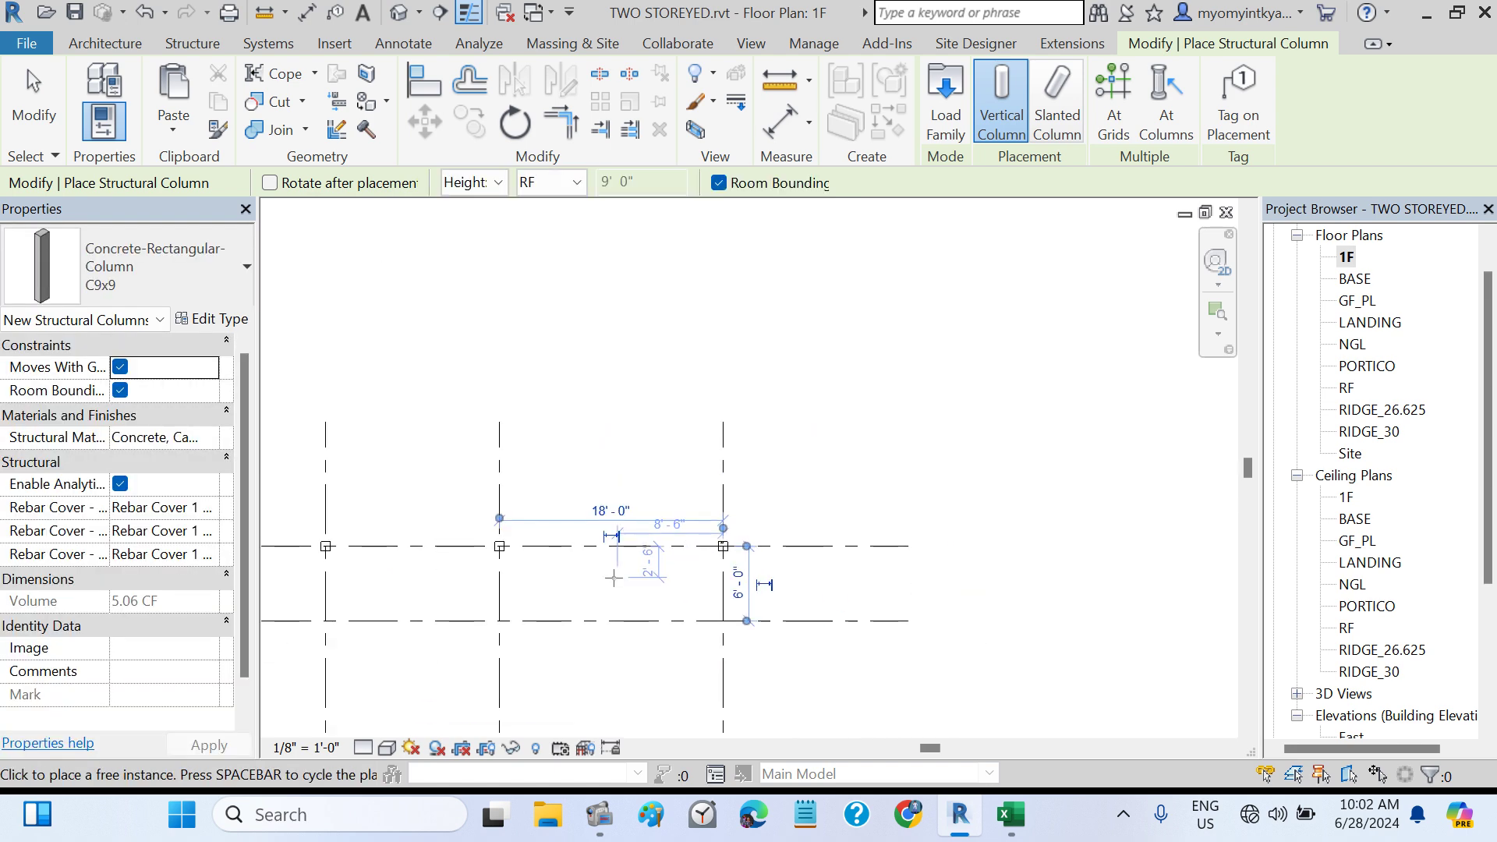
middle_click_drag(787, 523, 835, 440)
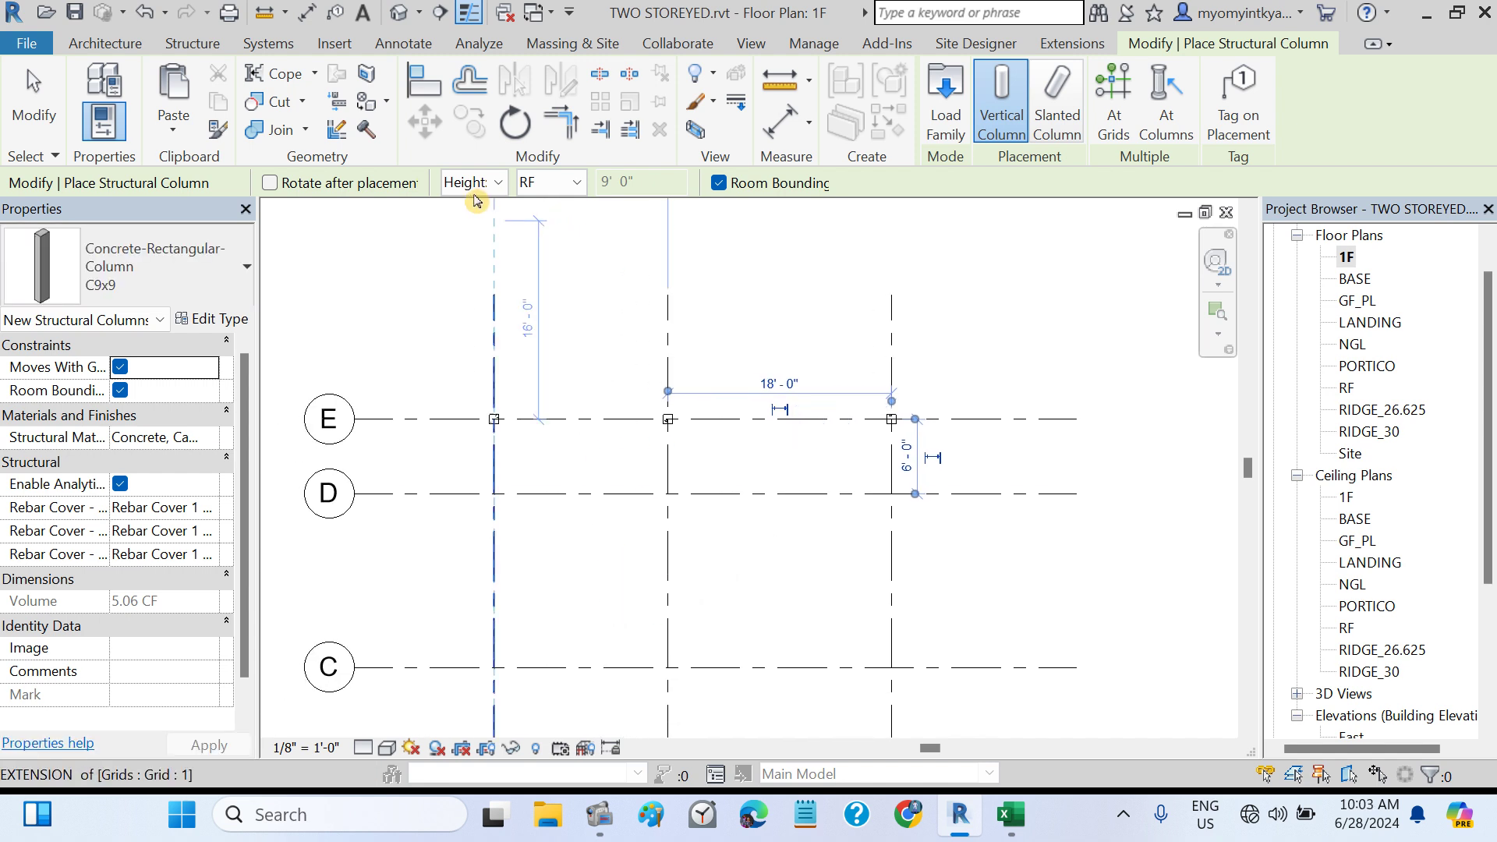
middle_click_drag(676, 474, 683, 316)
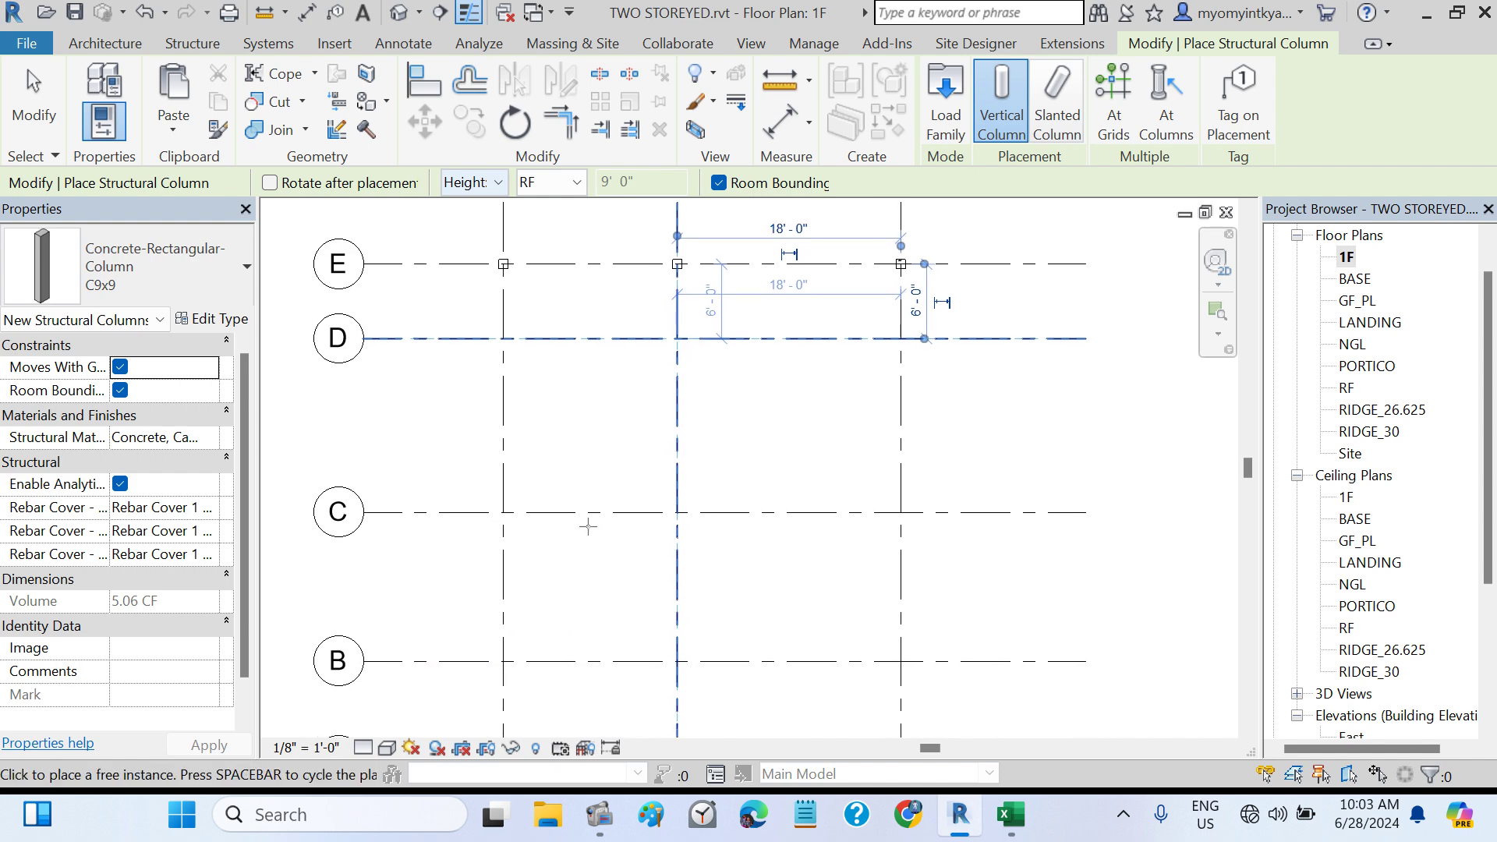
middle_click_drag(588, 460, 630, 266)
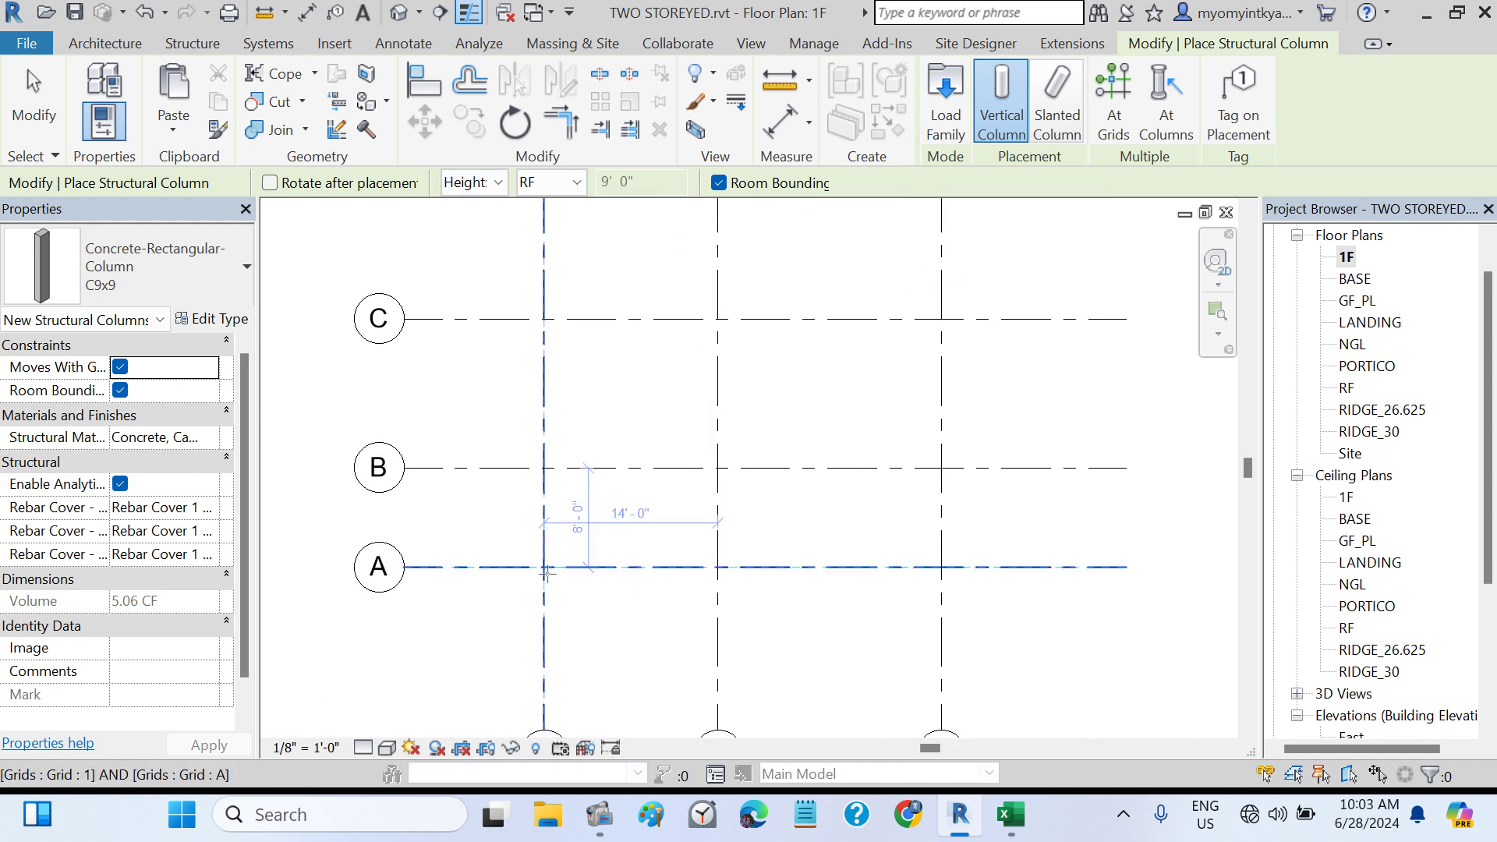
scroll(547, 573, "up", 4)
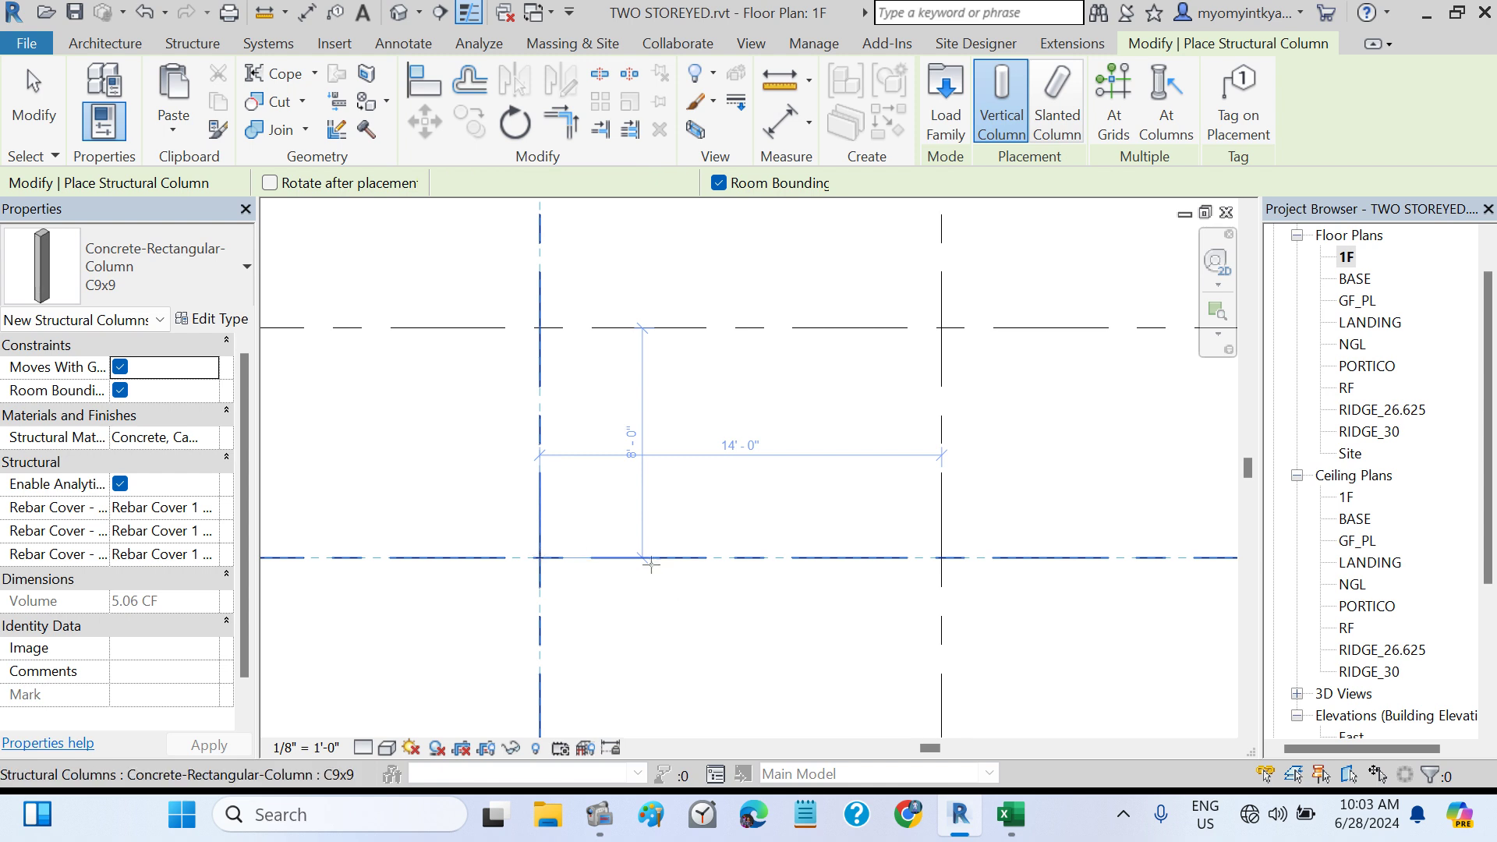
left_click(540, 558)
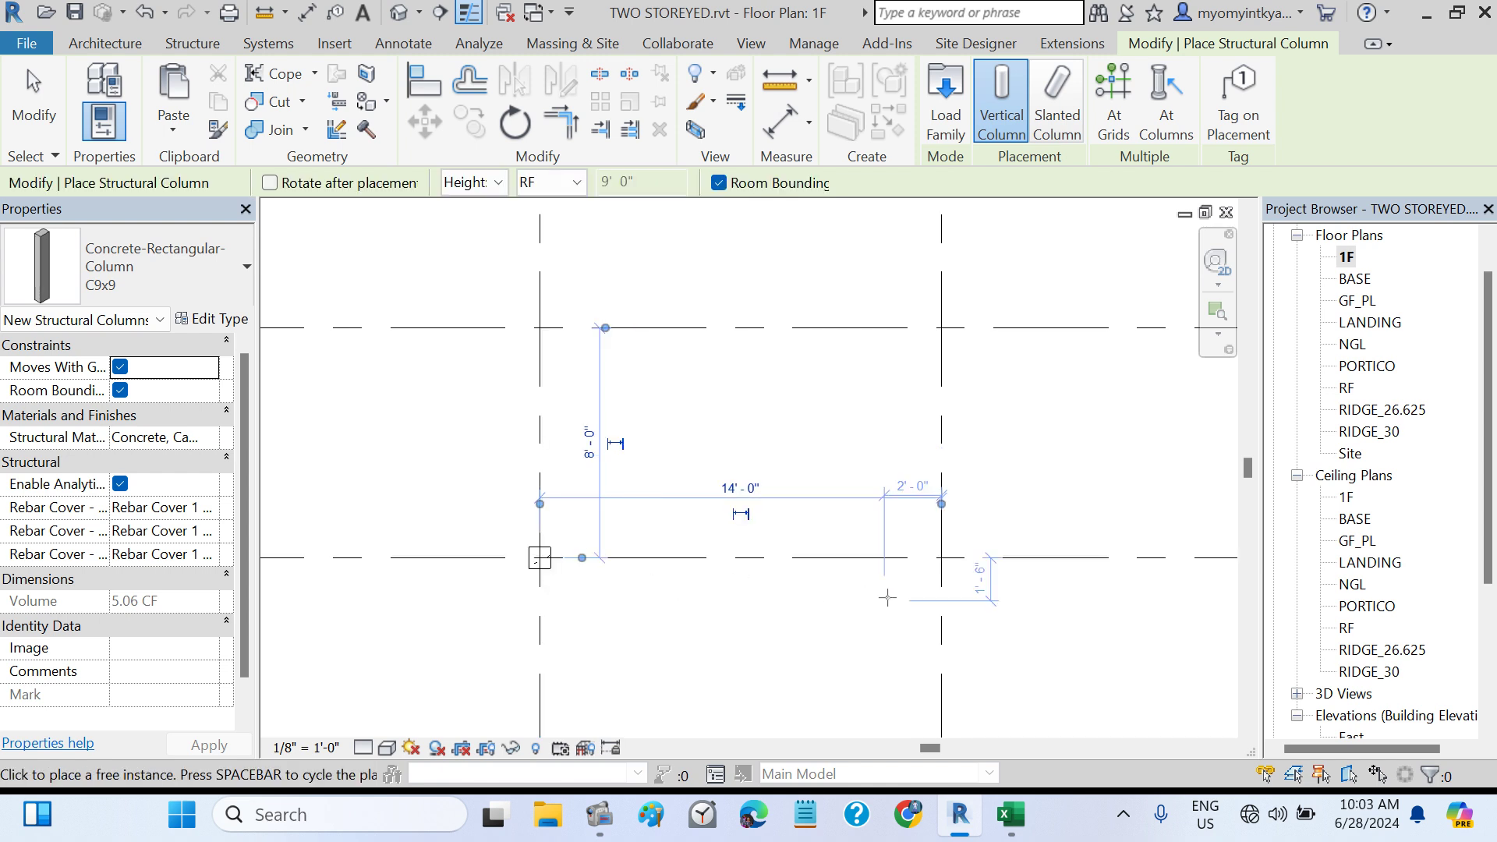
left_click(941, 558)
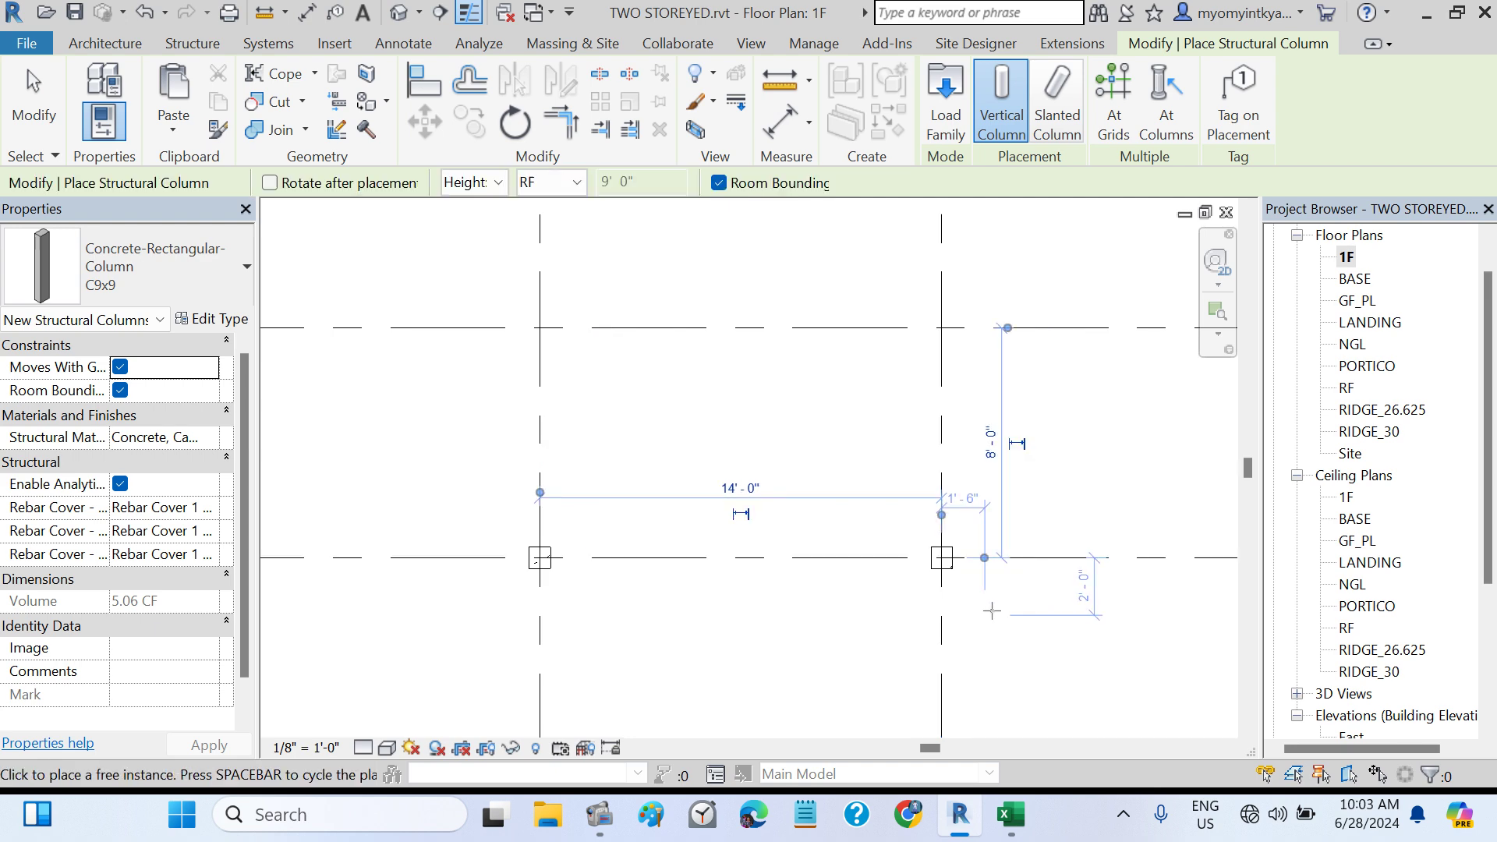
key("Escape")
key("Escape")
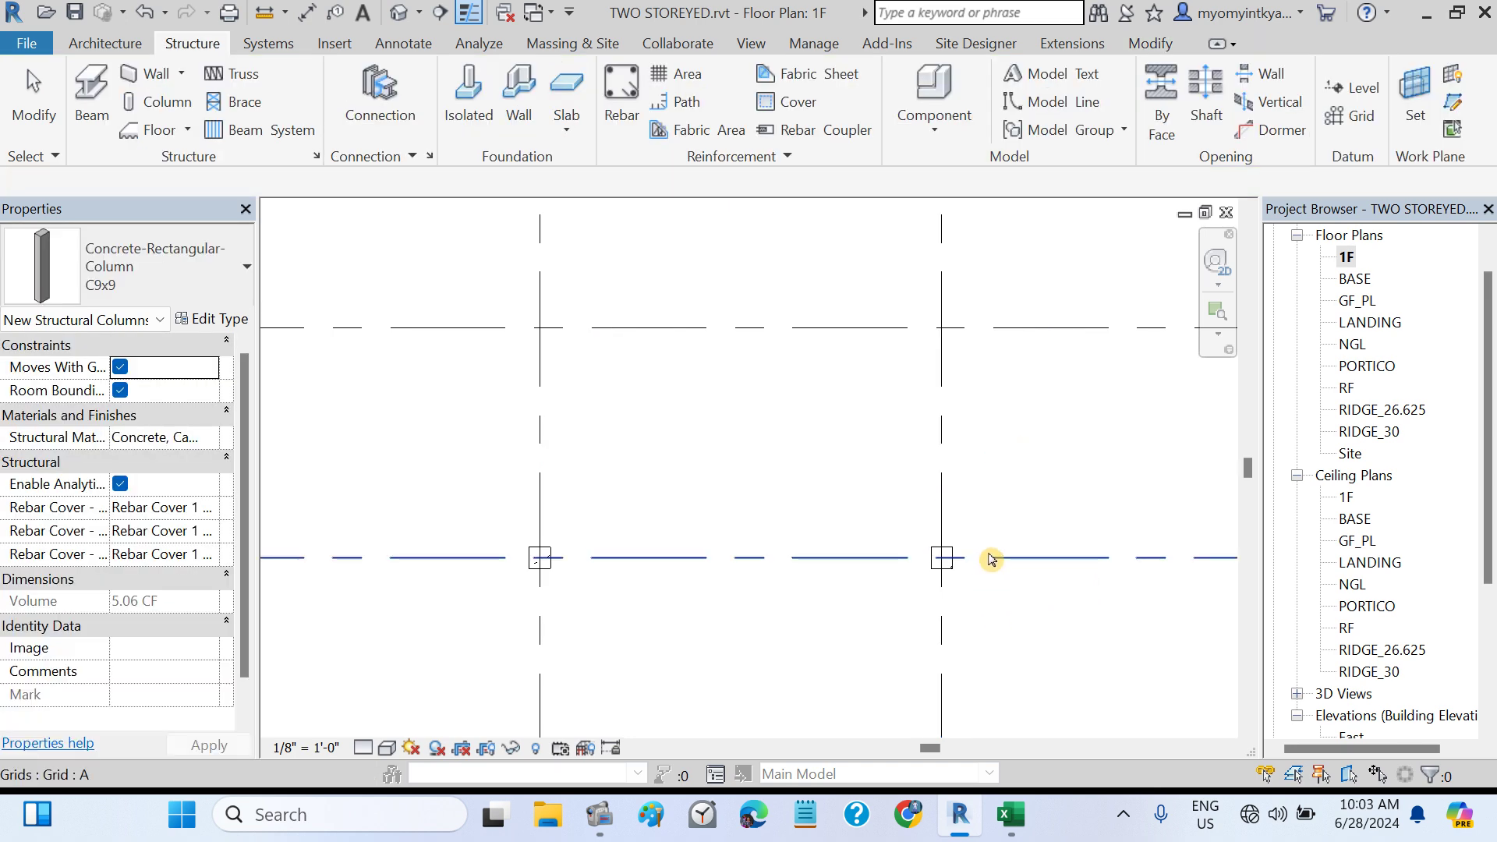
- Set the 1F floor plan's detail level to Fine and its visual style to Shaded
scroll(990, 558, "down", 5)
scroll(1060, 531, "up", 5)
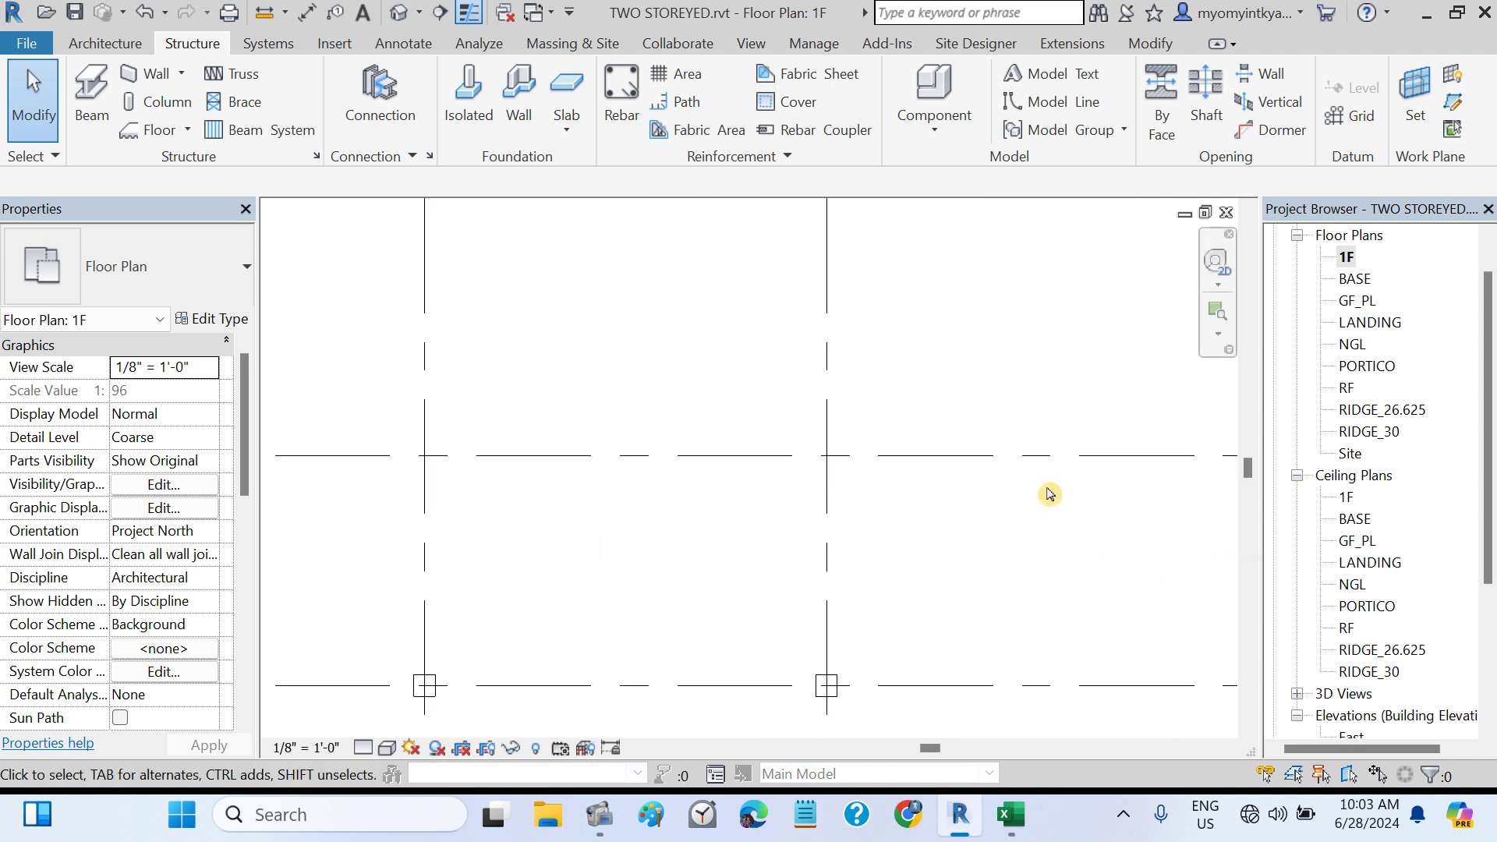
middle_click_drag(1046, 494, 862, 581)
scroll(867, 580, "down", 3)
scroll(867, 580, "down", 4)
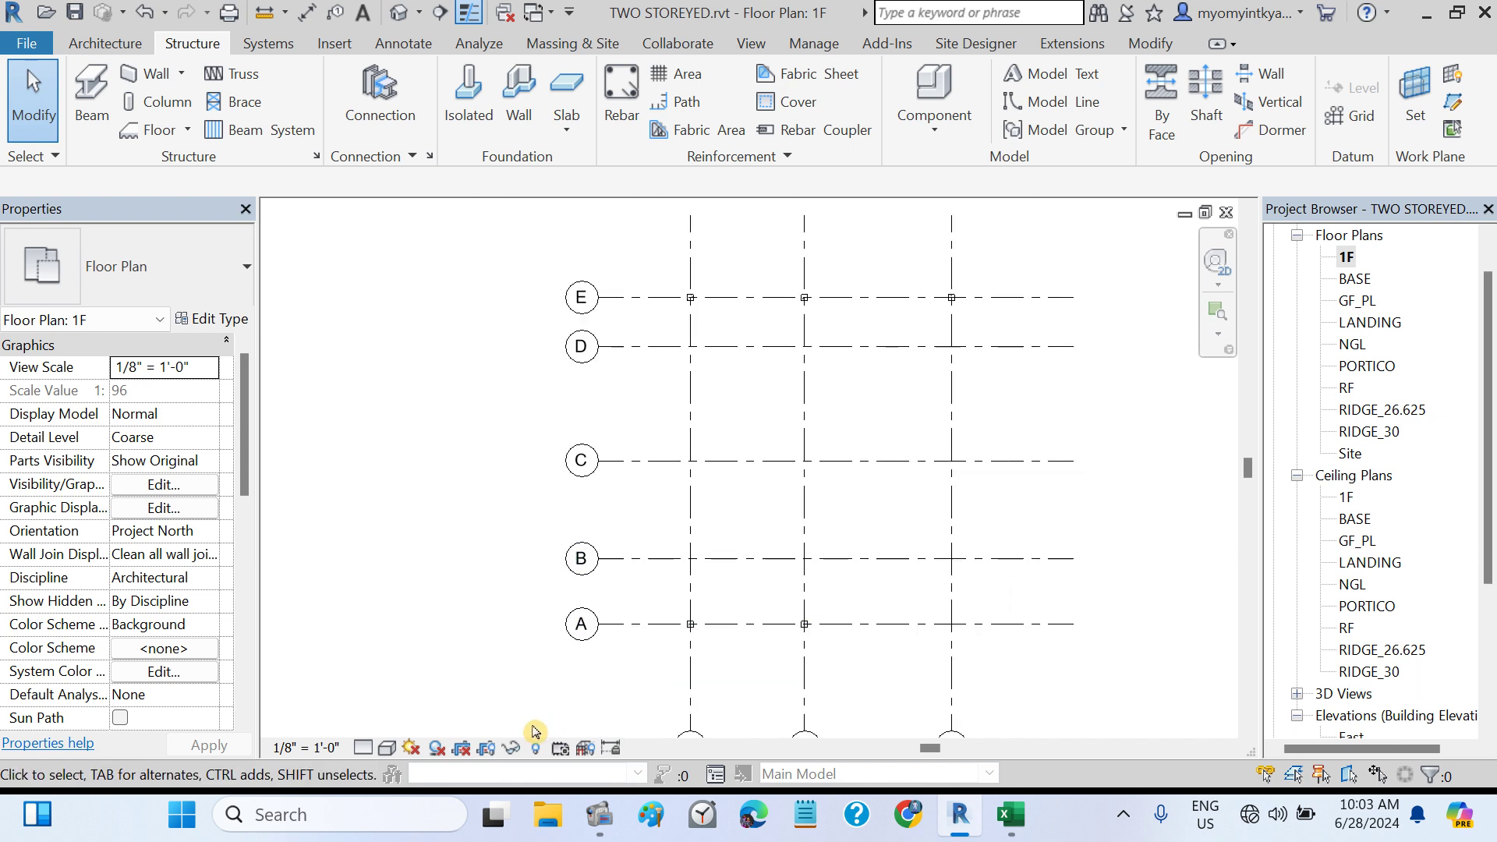
left_click(363, 748)
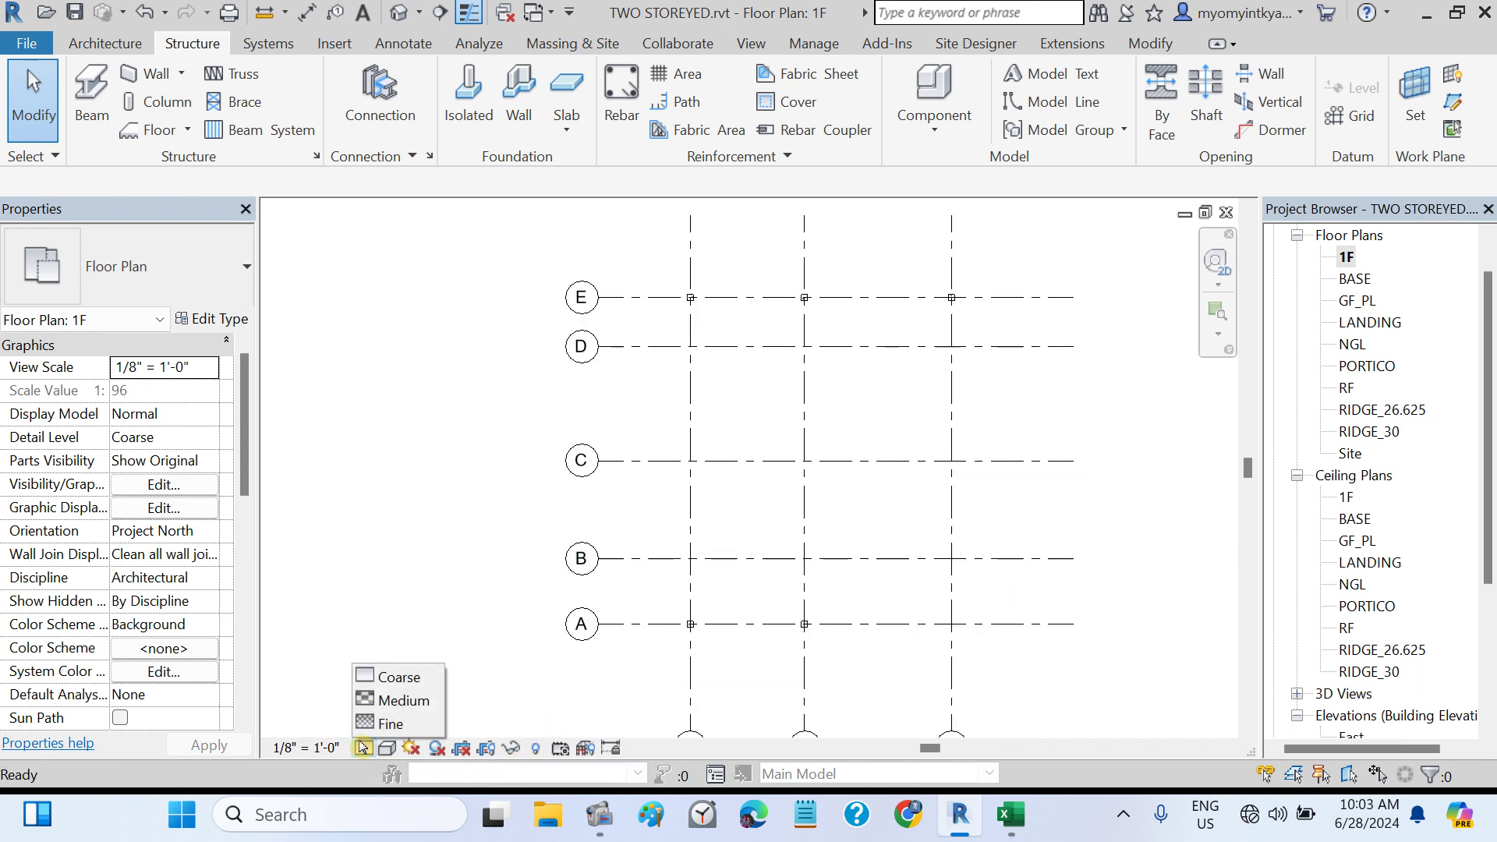
left_click(387, 726)
left_click(388, 750)
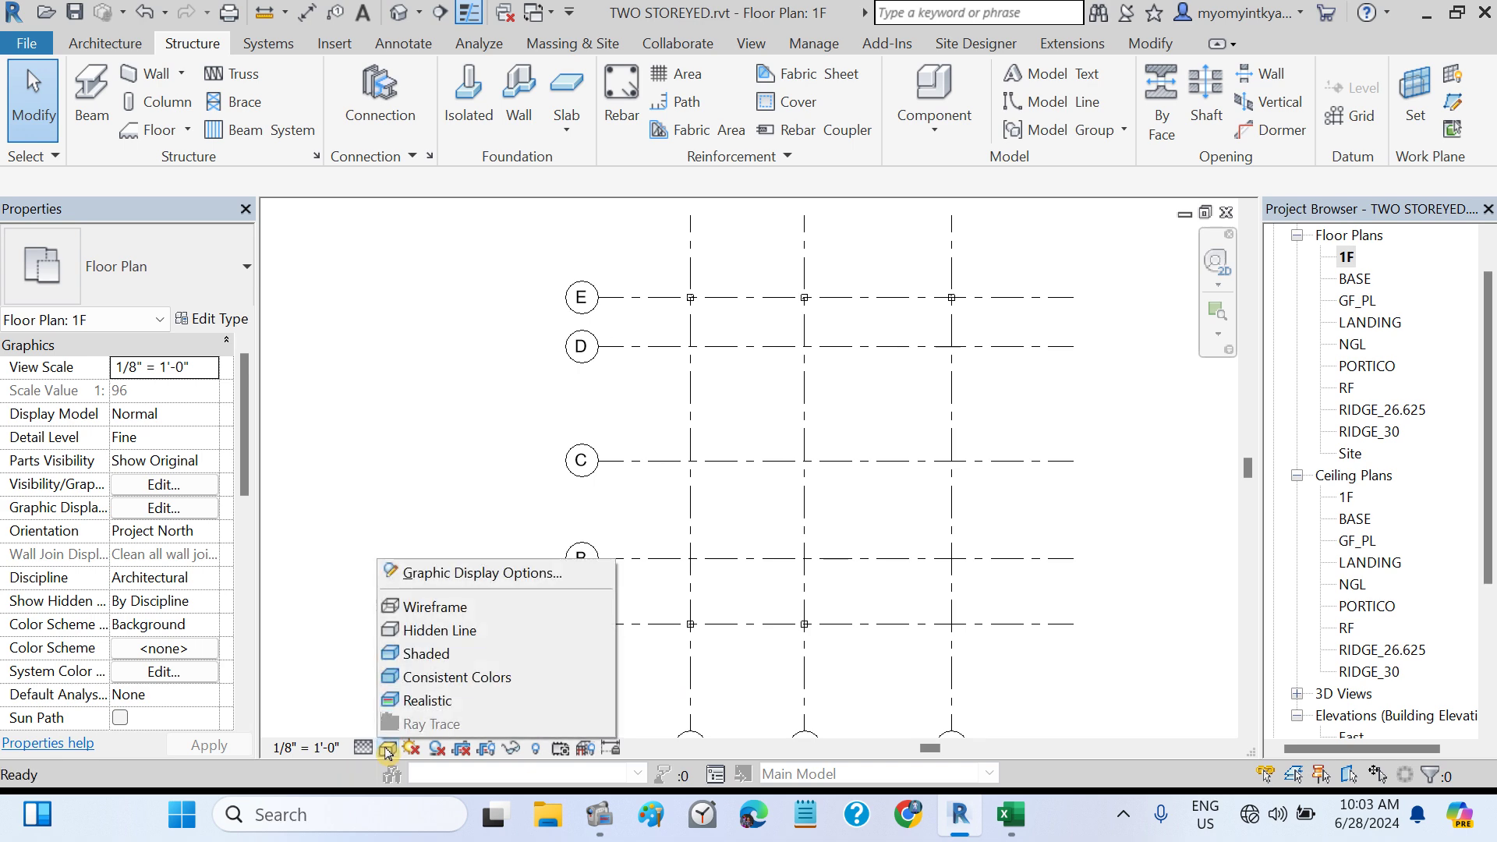
left_click(433, 655)
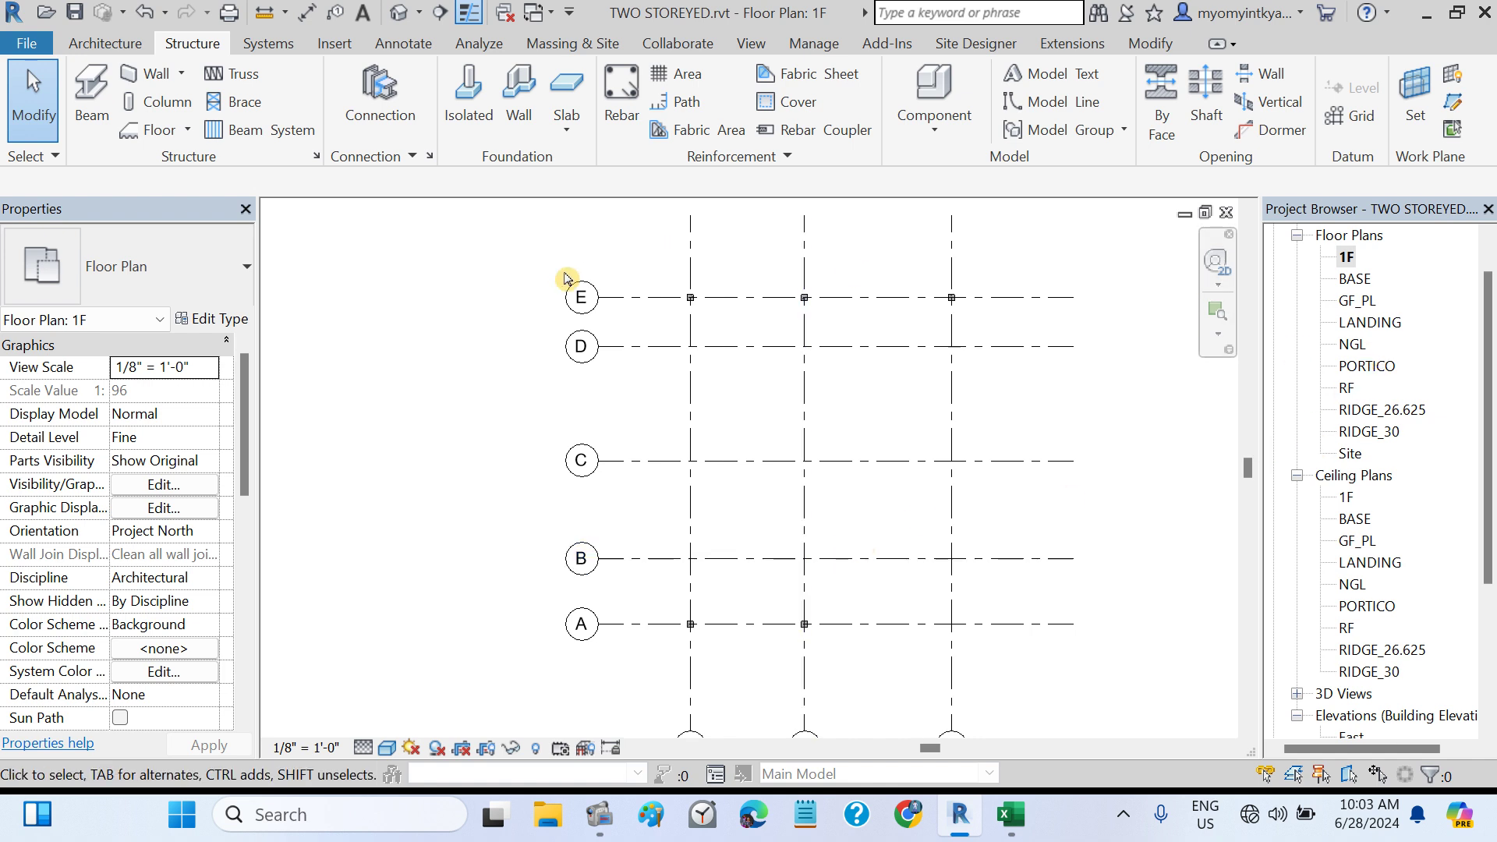
- Open the default 3D view and inspect the lower and upper column segments along grid E by selecting them individually
left_click(399, 12)
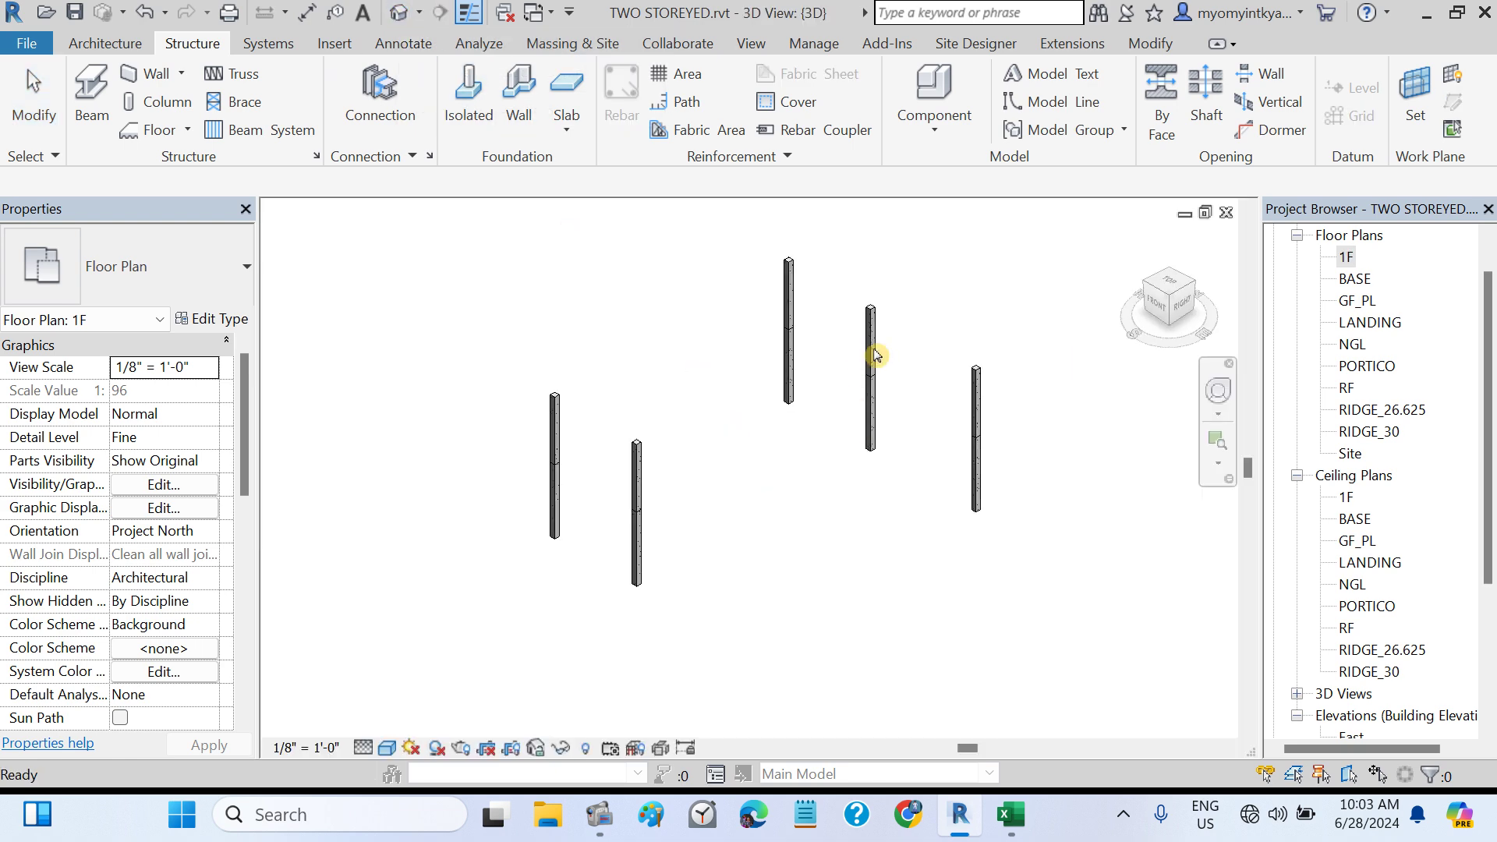
left_click(874, 398)
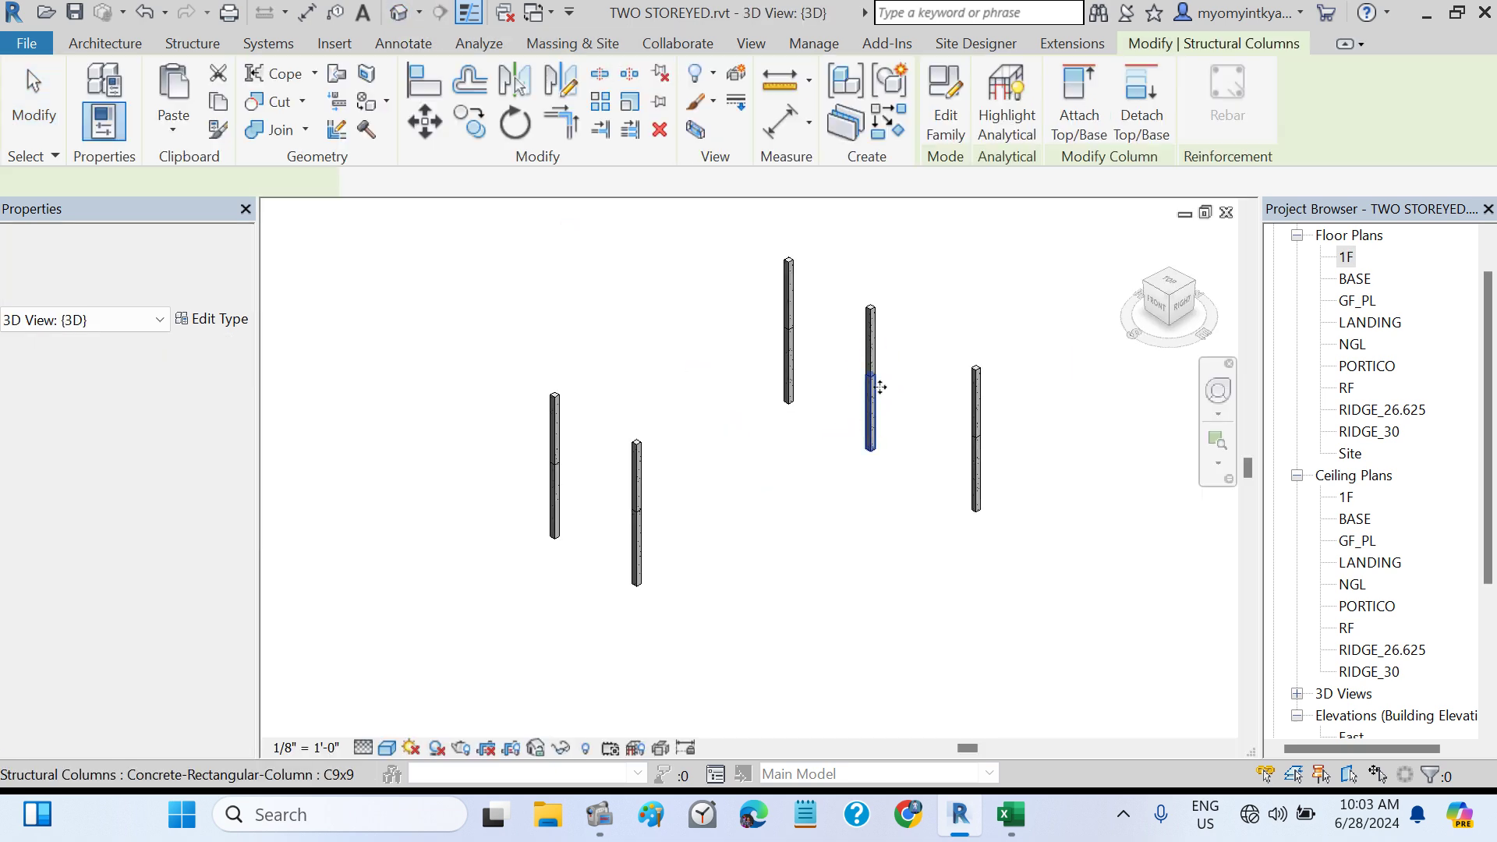
left_click(976, 456)
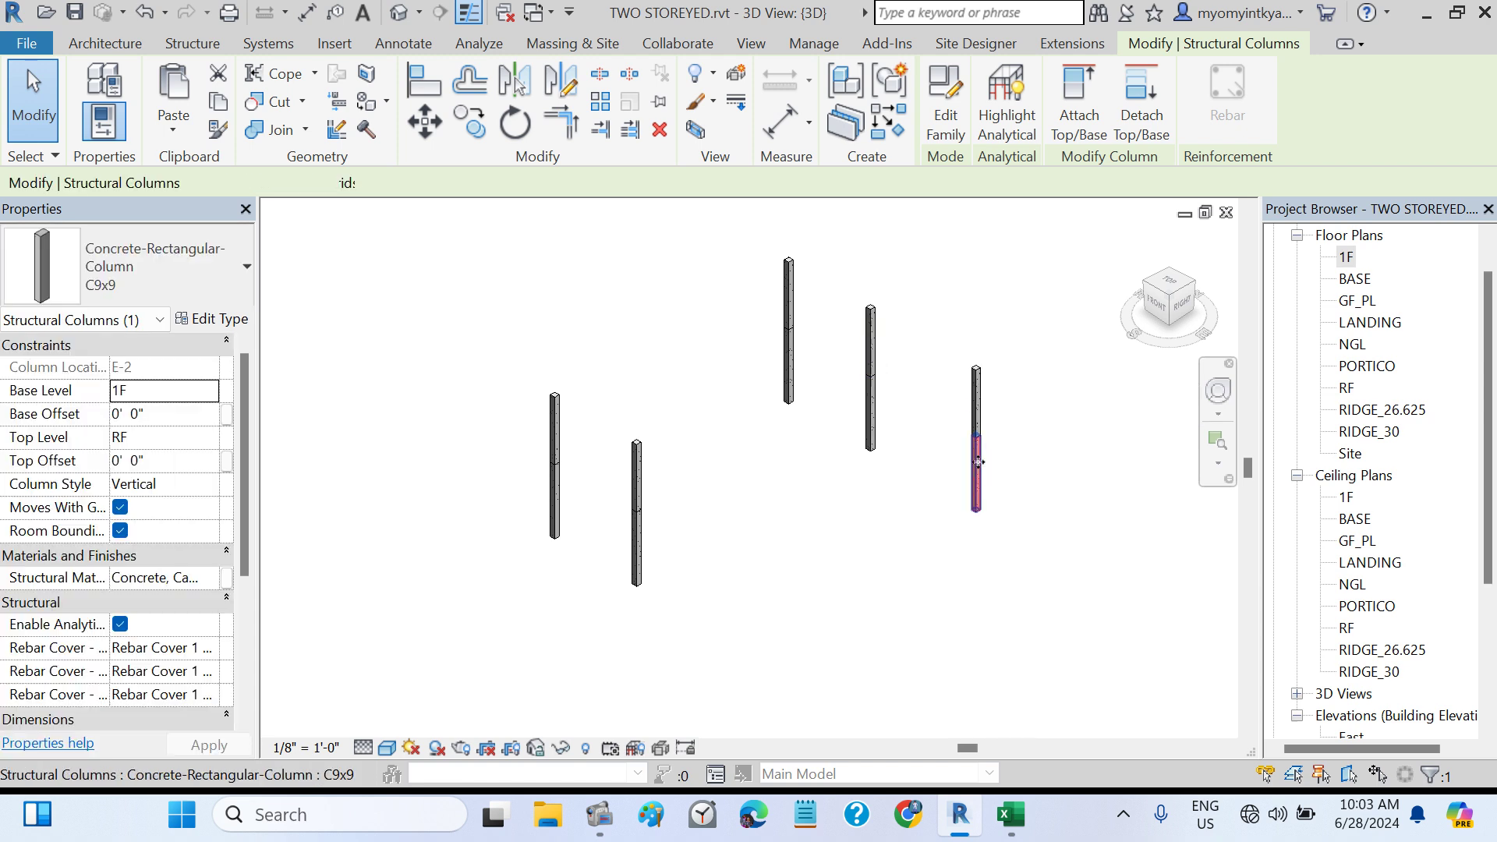
left_click(789, 301)
left_click(789, 367)
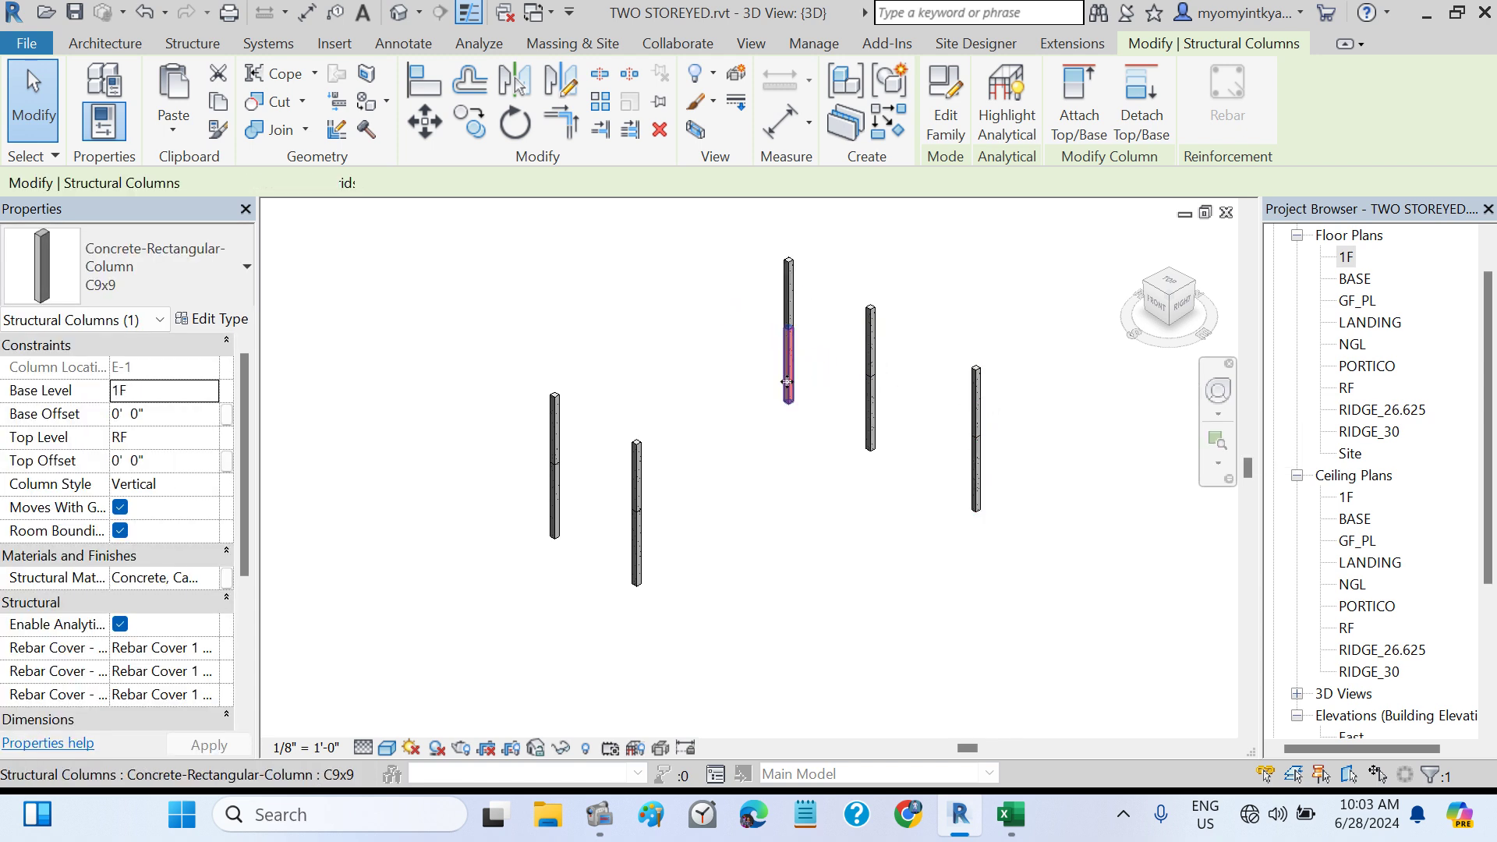
- Inspect the column segments along grid A in the 3D view by selecting them individually, including the upper segment at A-1
left_click(636, 557)
left_click(550, 513)
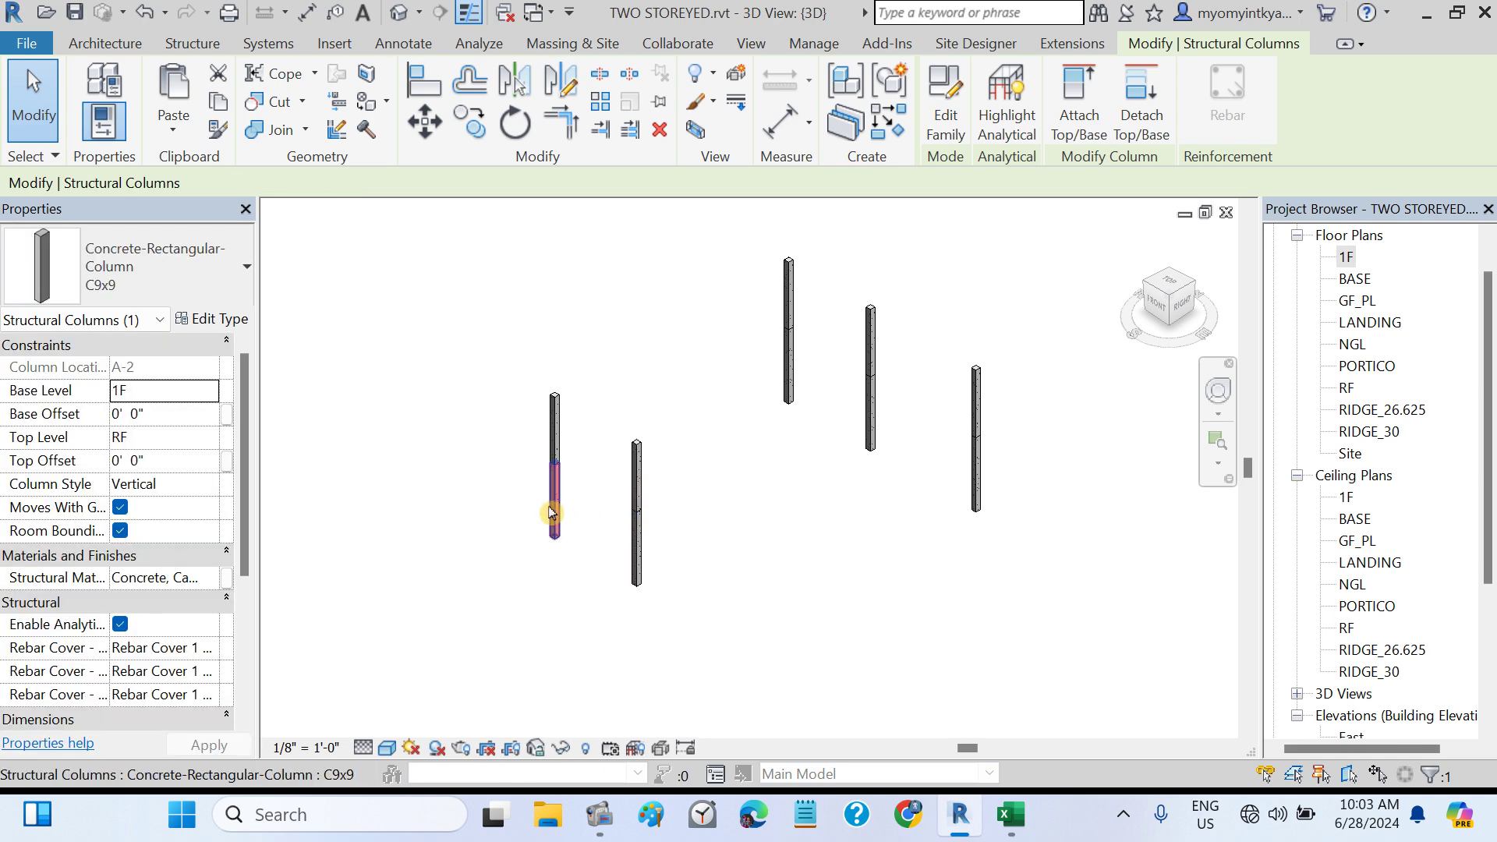
left_click(553, 427)
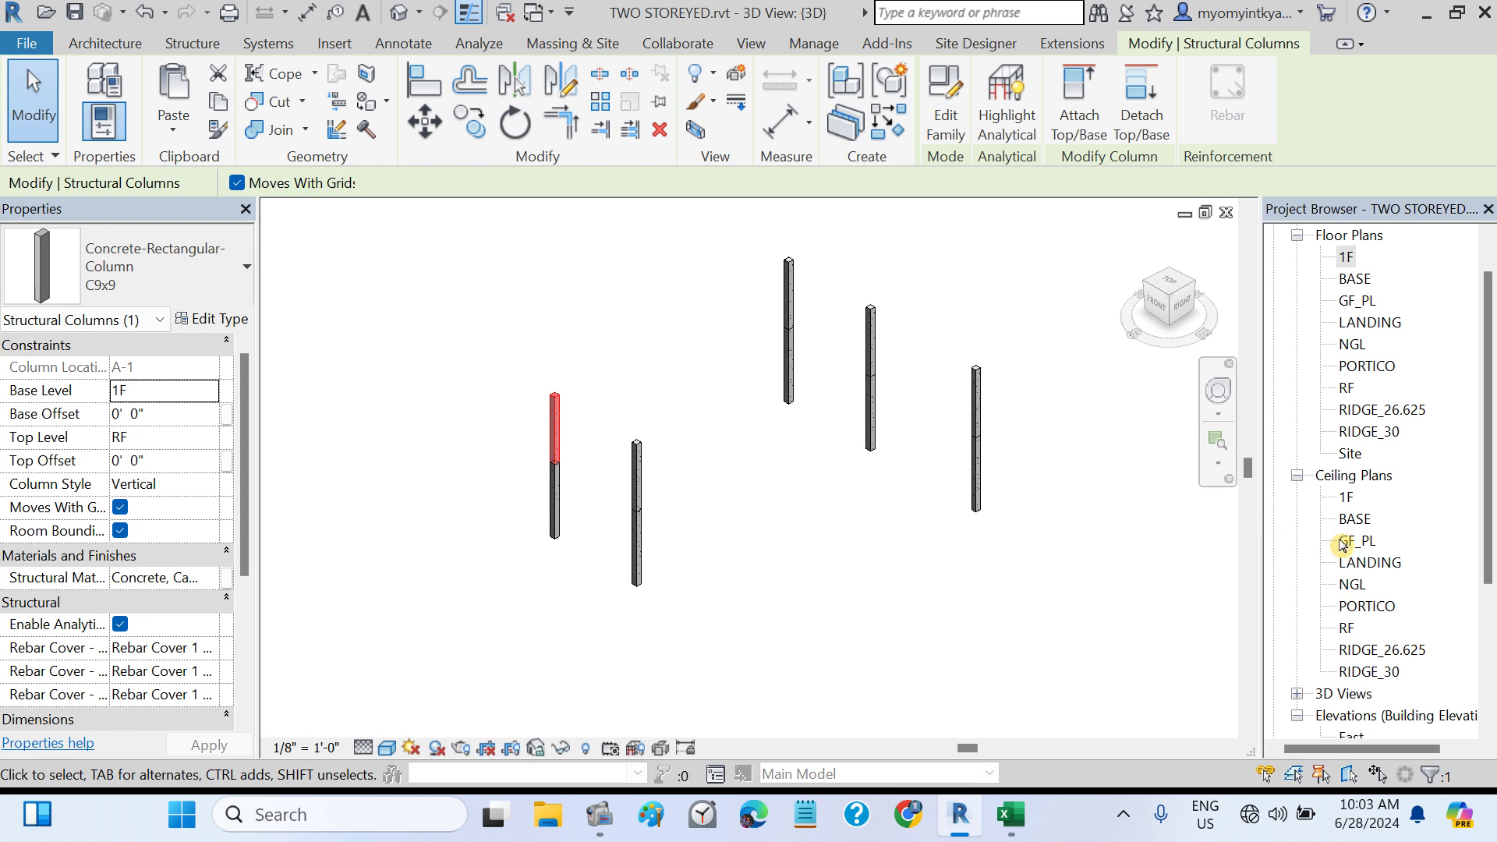
- Open the East elevation and check the column segments on grid E against the GF_PL, 1F and RF levels
scroll(1385, 667, "down", 1)
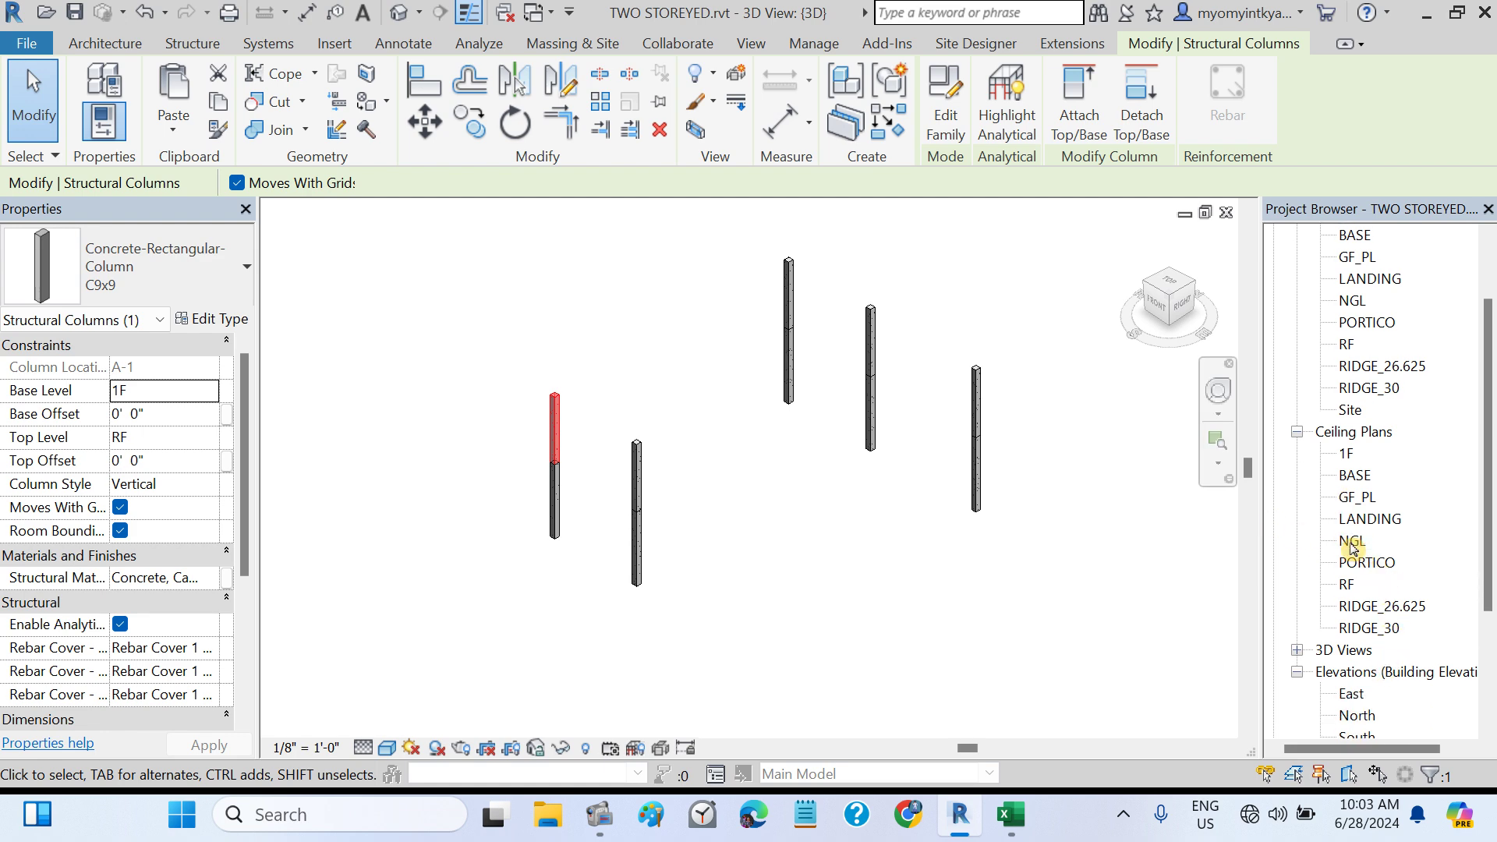
left_click(1351, 694)
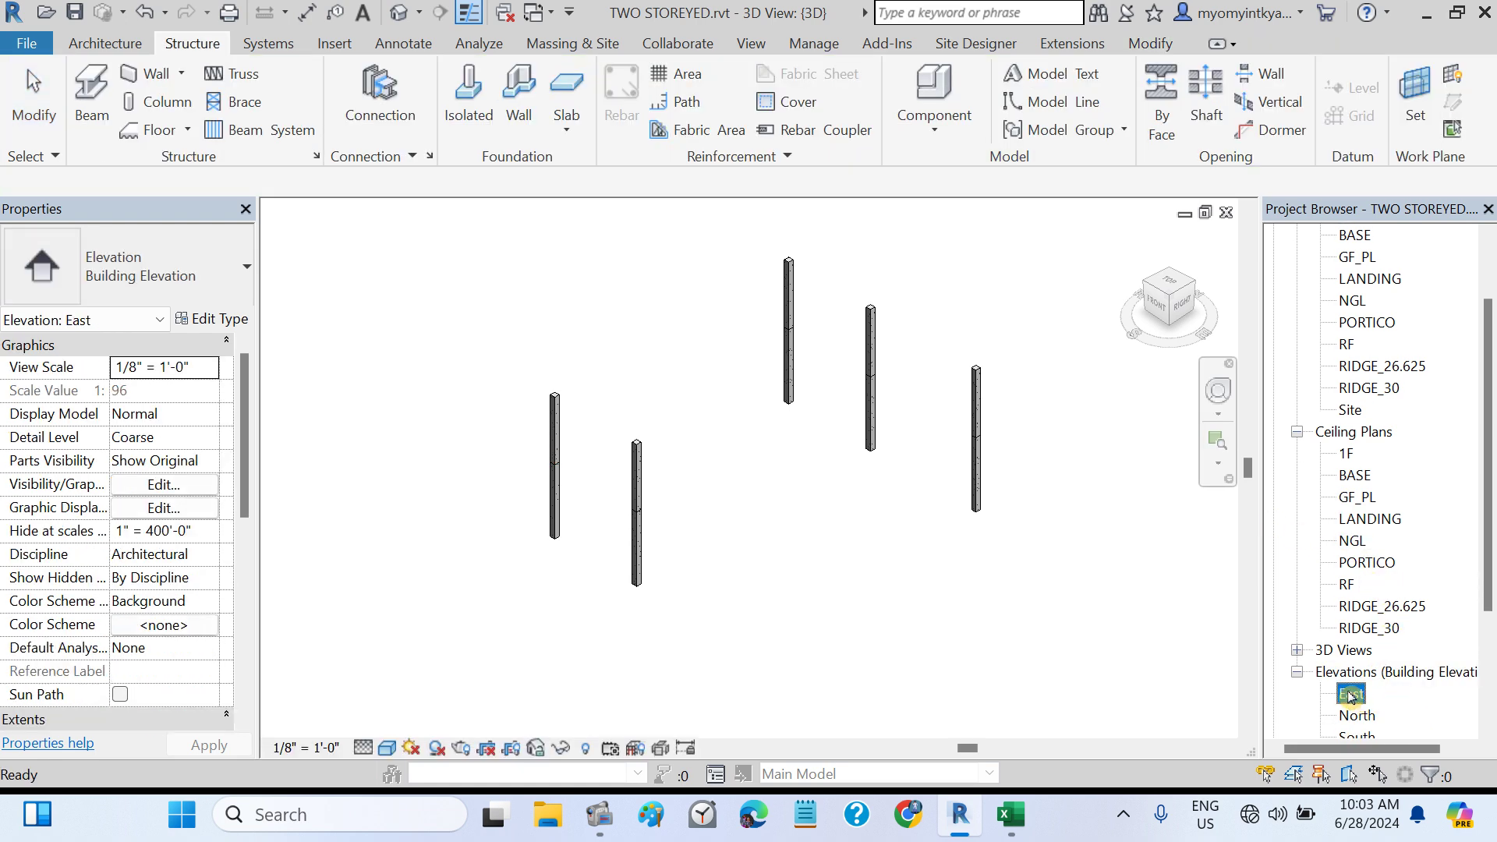
double_click(1351, 693)
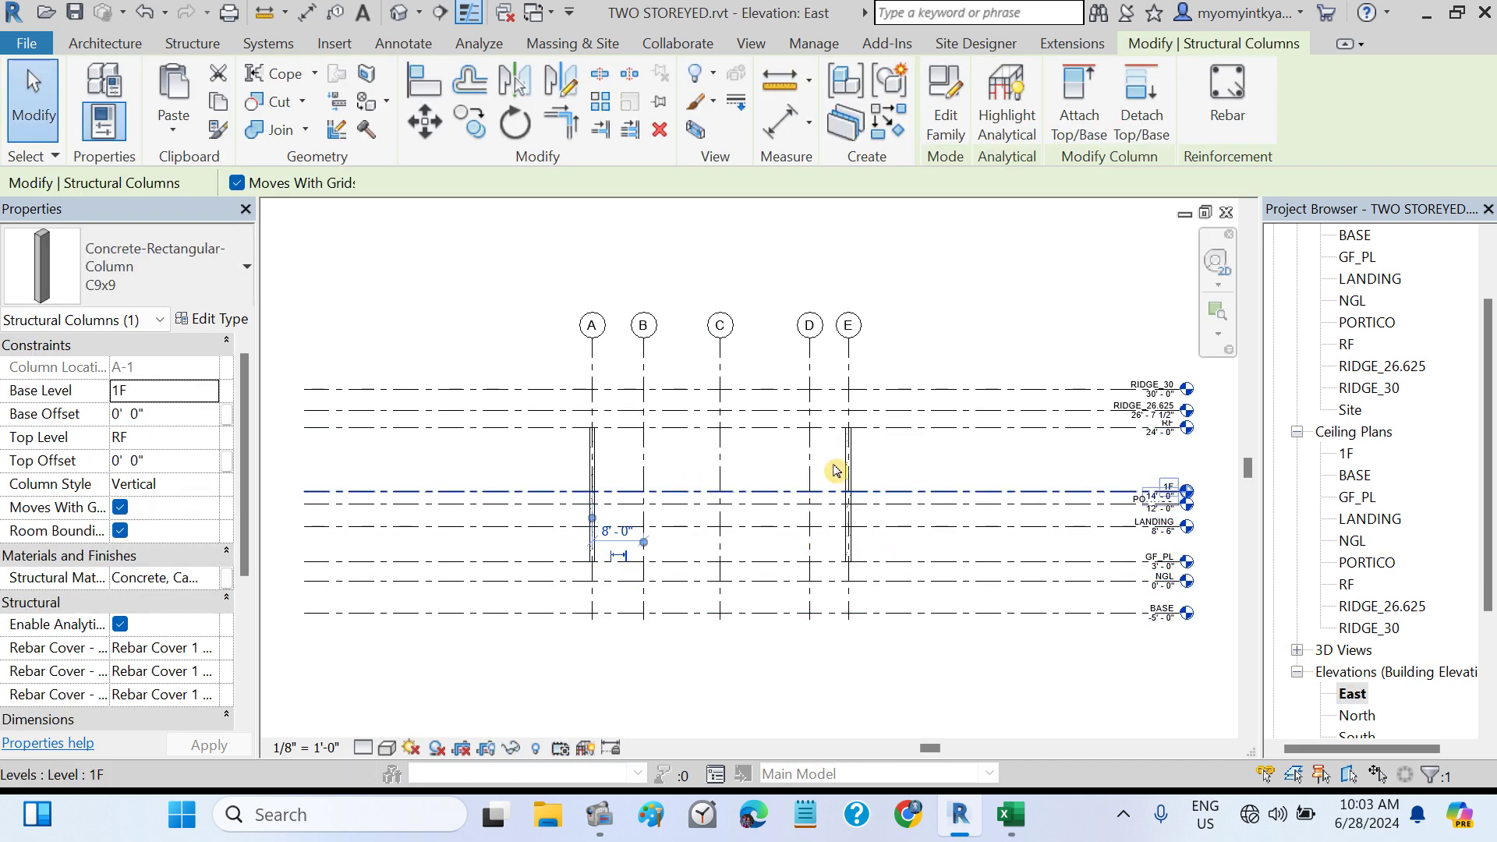
left_click(847, 524)
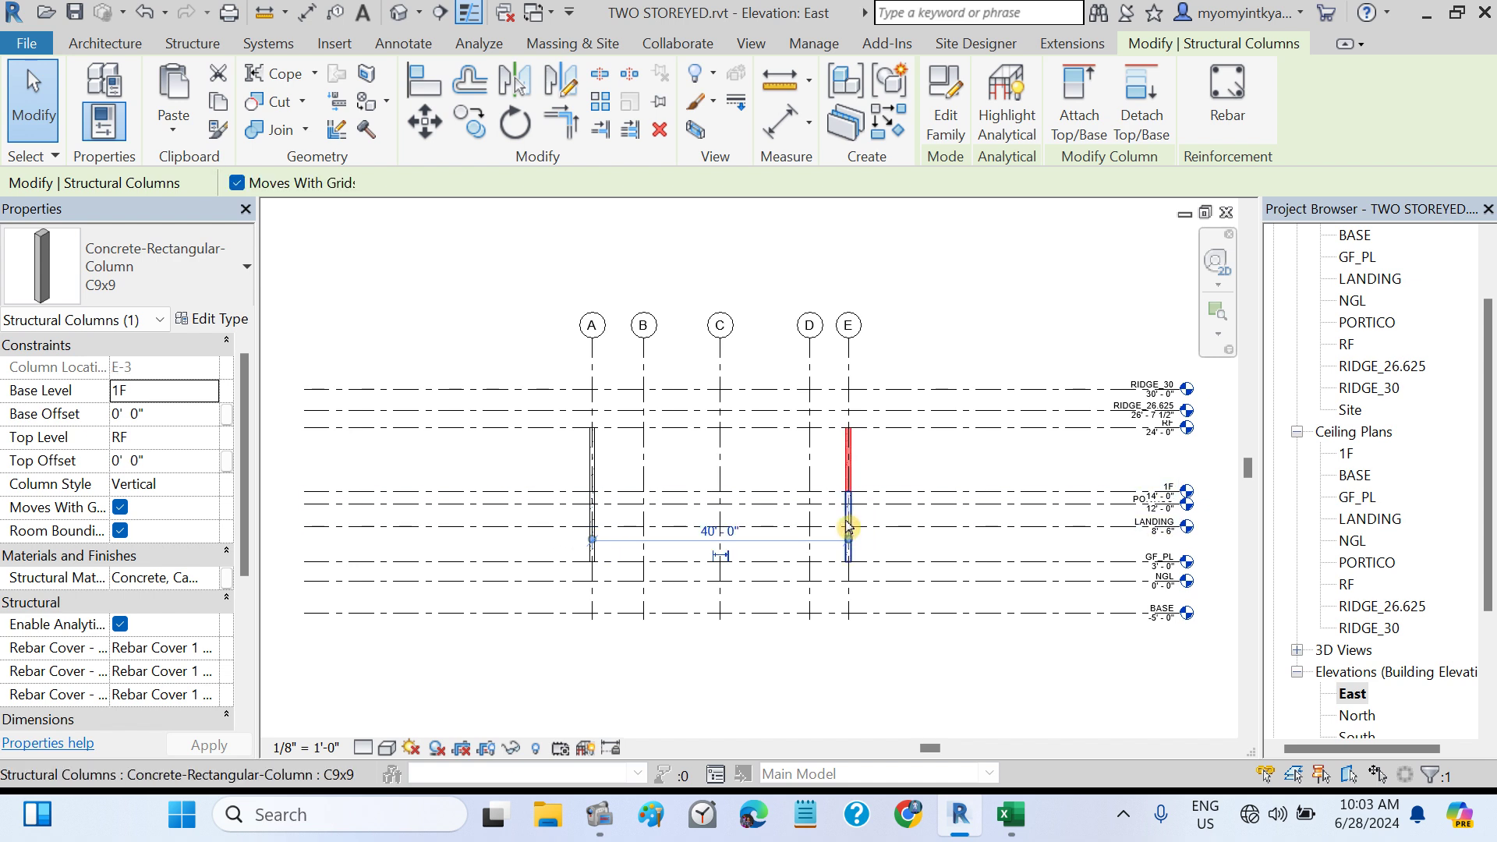
scroll(1162, 425, "up", 3)
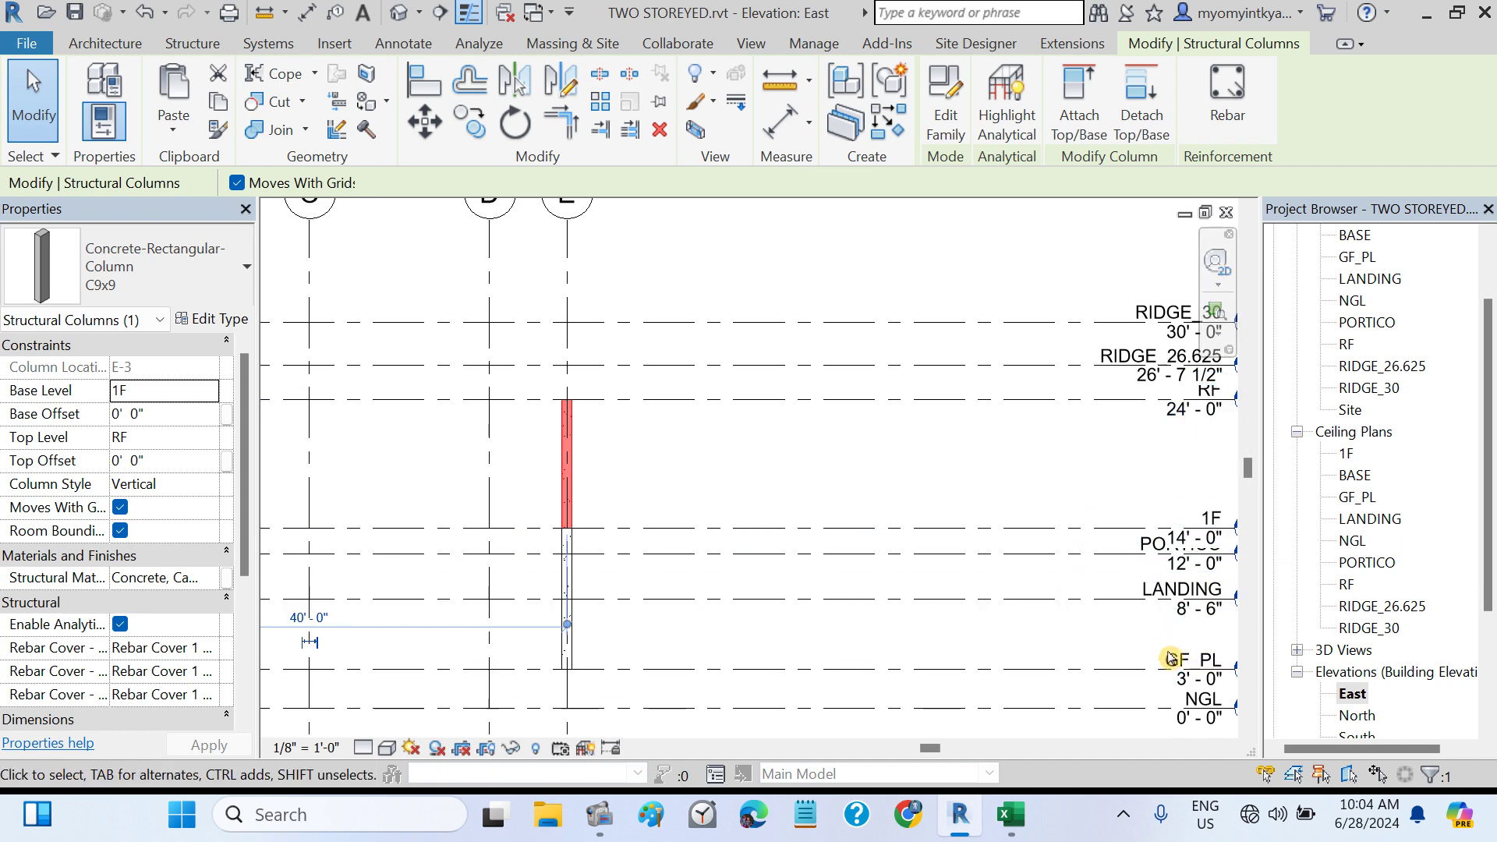
scroll(947, 589, "down", 3)
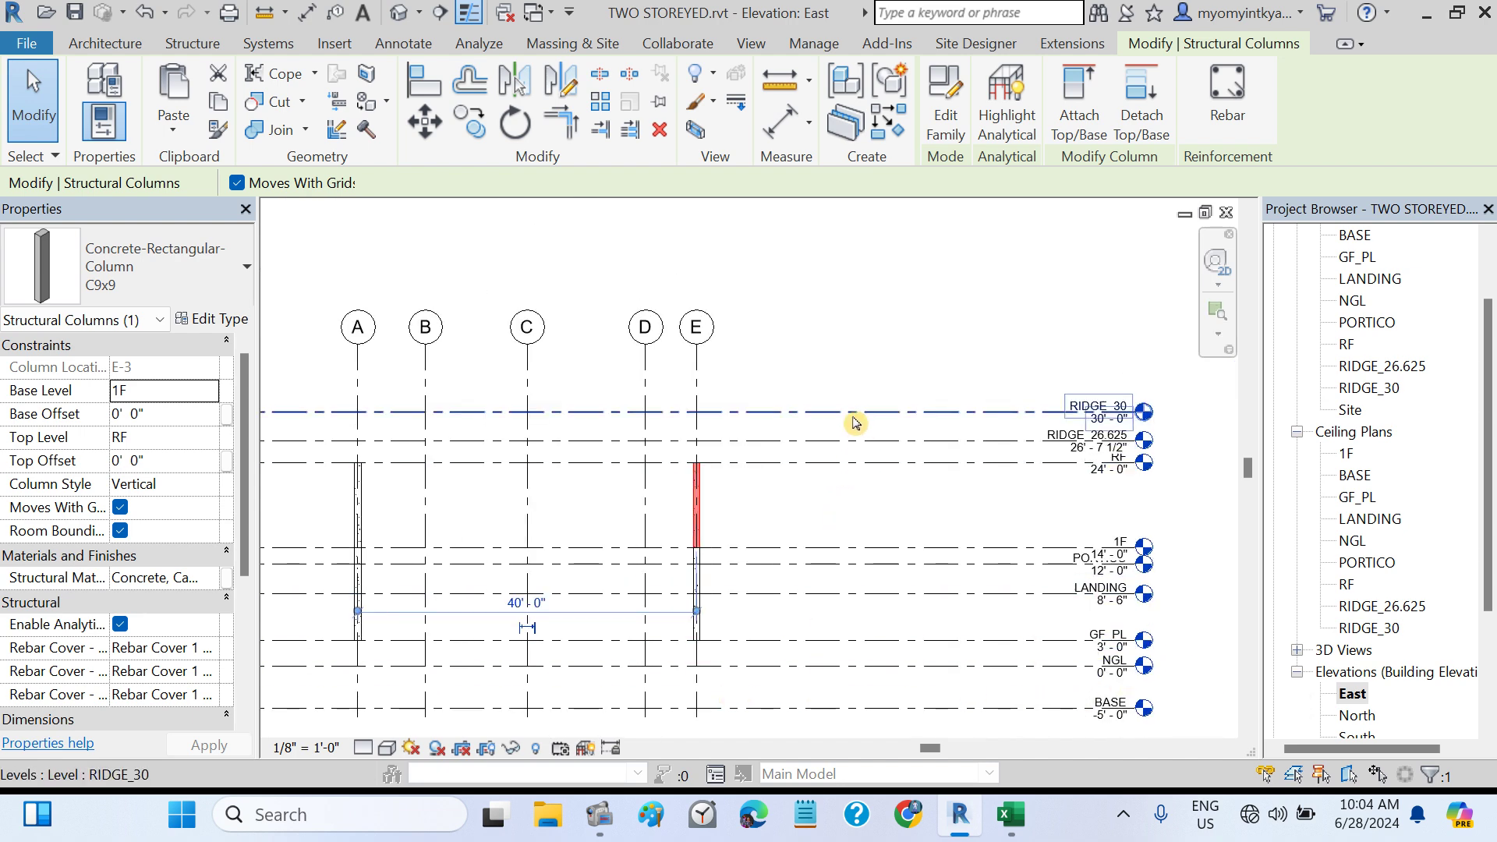
left_click(865, 355)
scroll(945, 391, "down", 2)
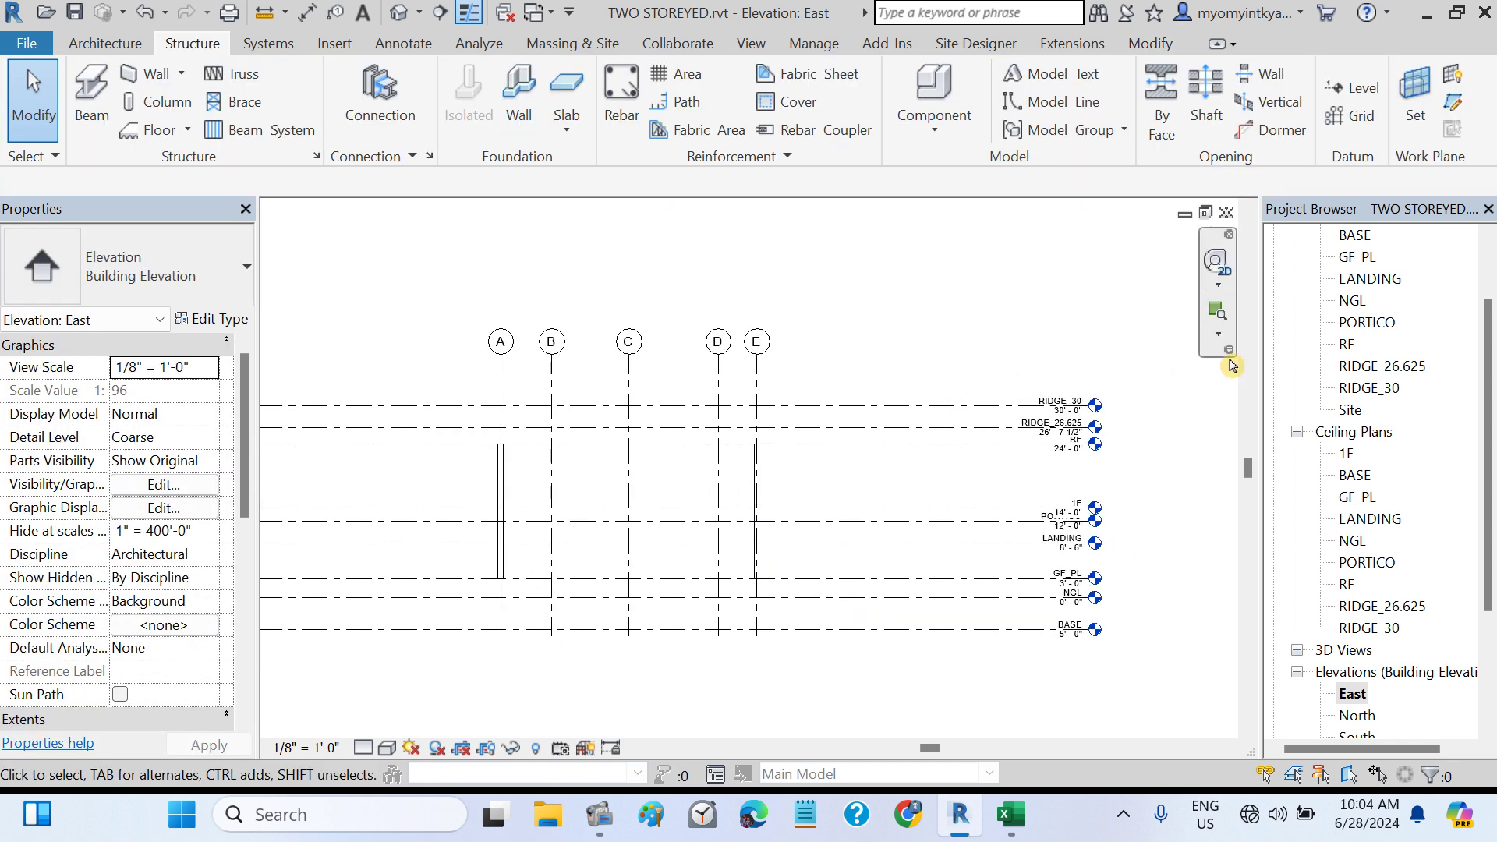
scroll(1388, 370, "up", 1)
scroll(1388, 369, "down", 1)
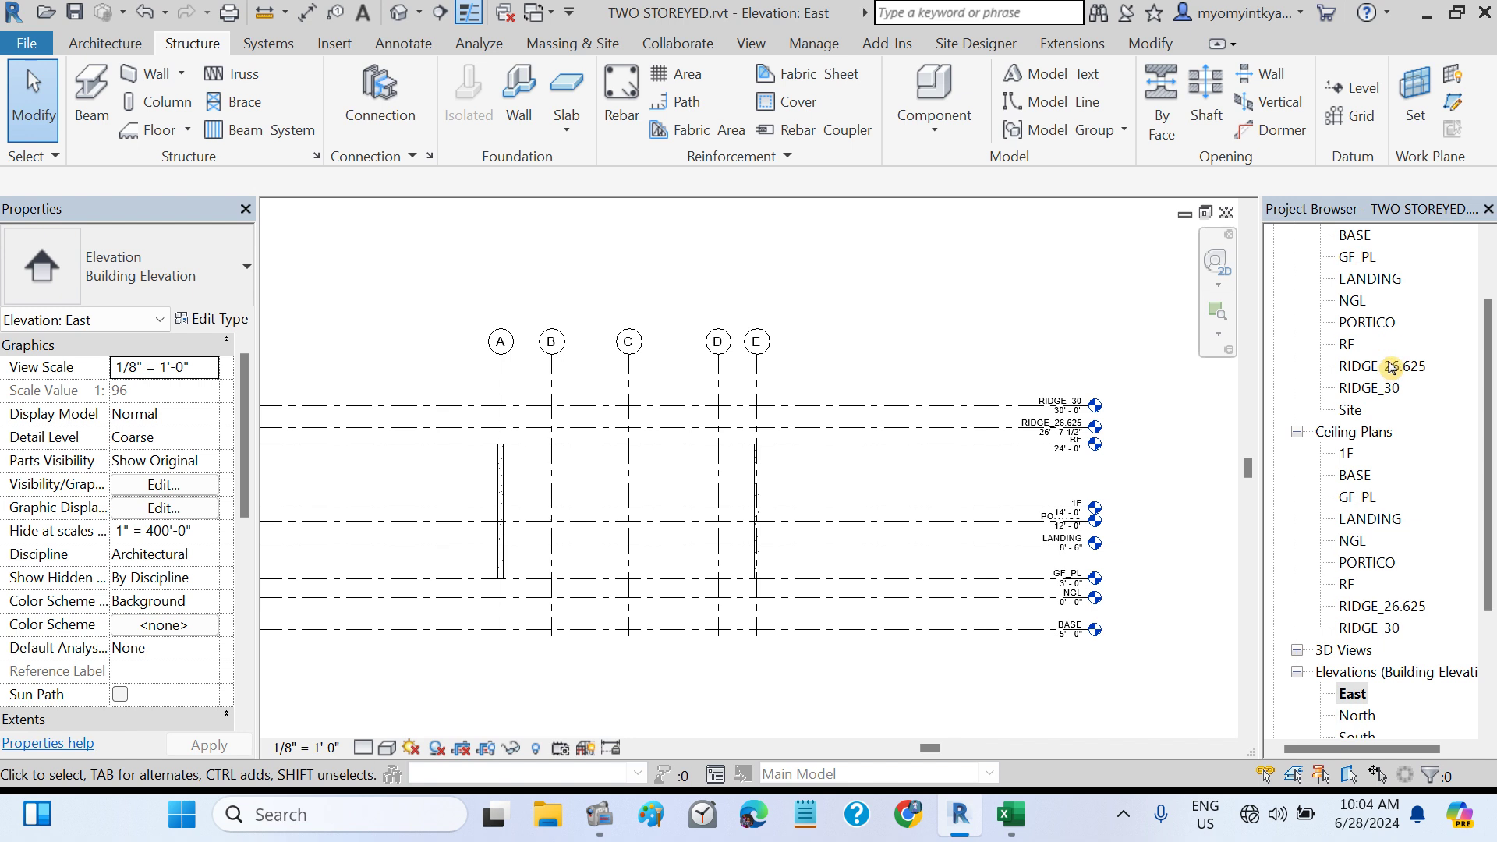
- Open the GF_PL floor plan, frame the column grid, and save the project
scroll(1390, 367, "up", 1)
double_click(1348, 281)
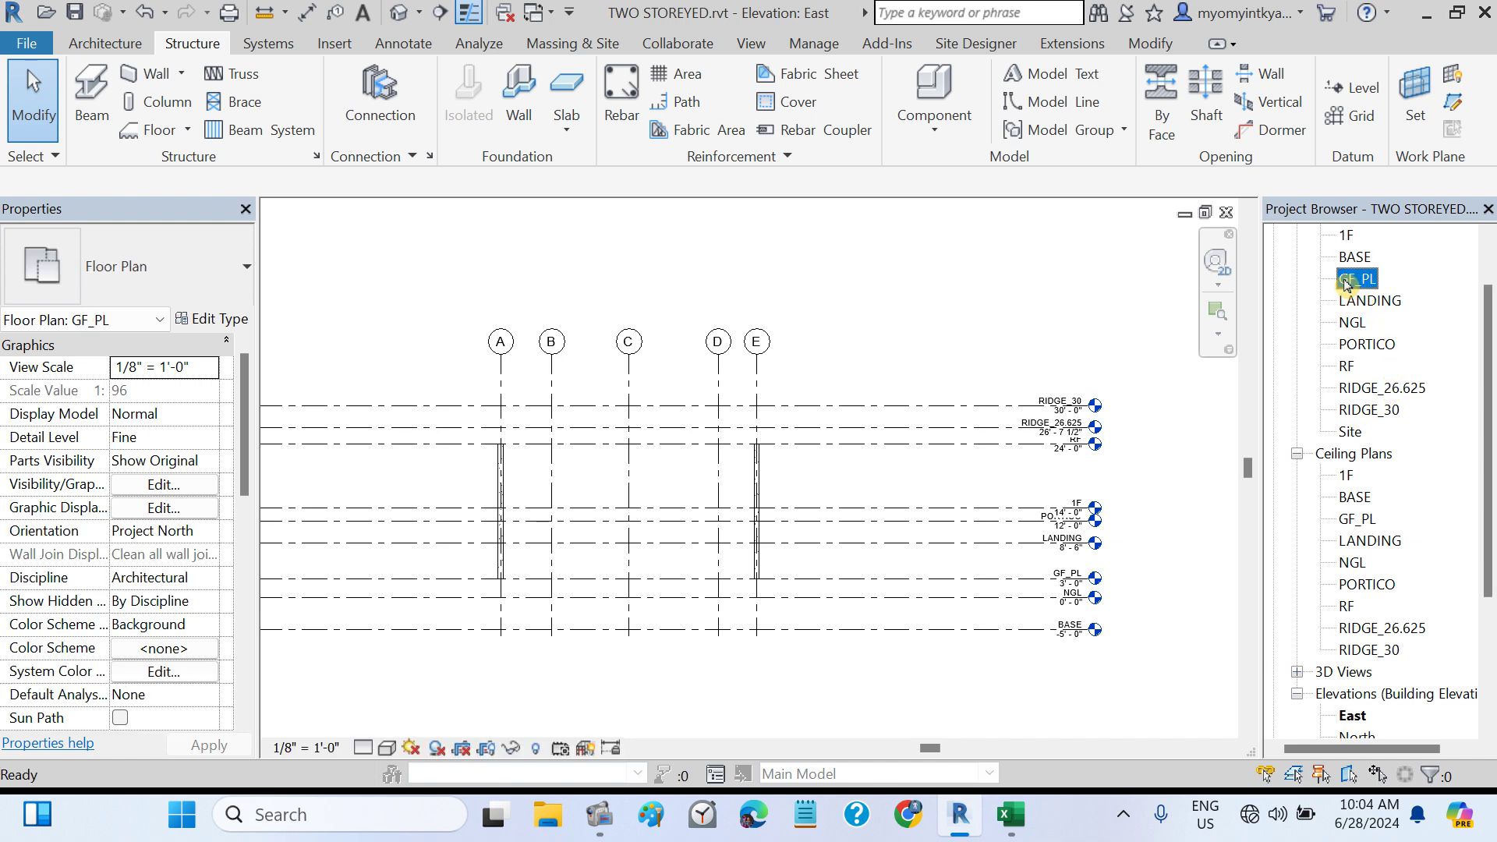
scroll(963, 419, "up", 2)
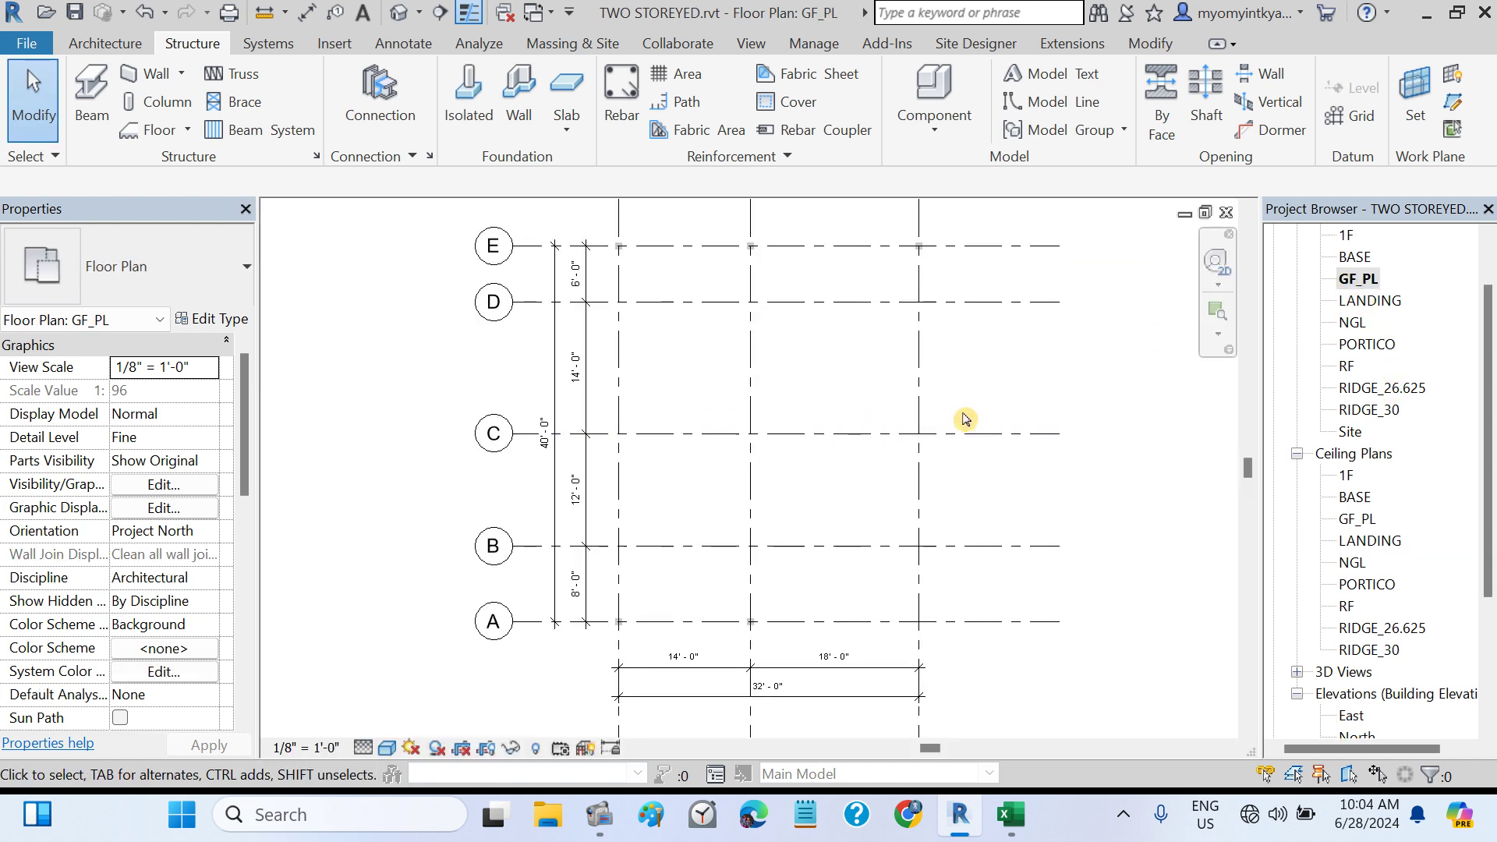
left_click(65, 14)
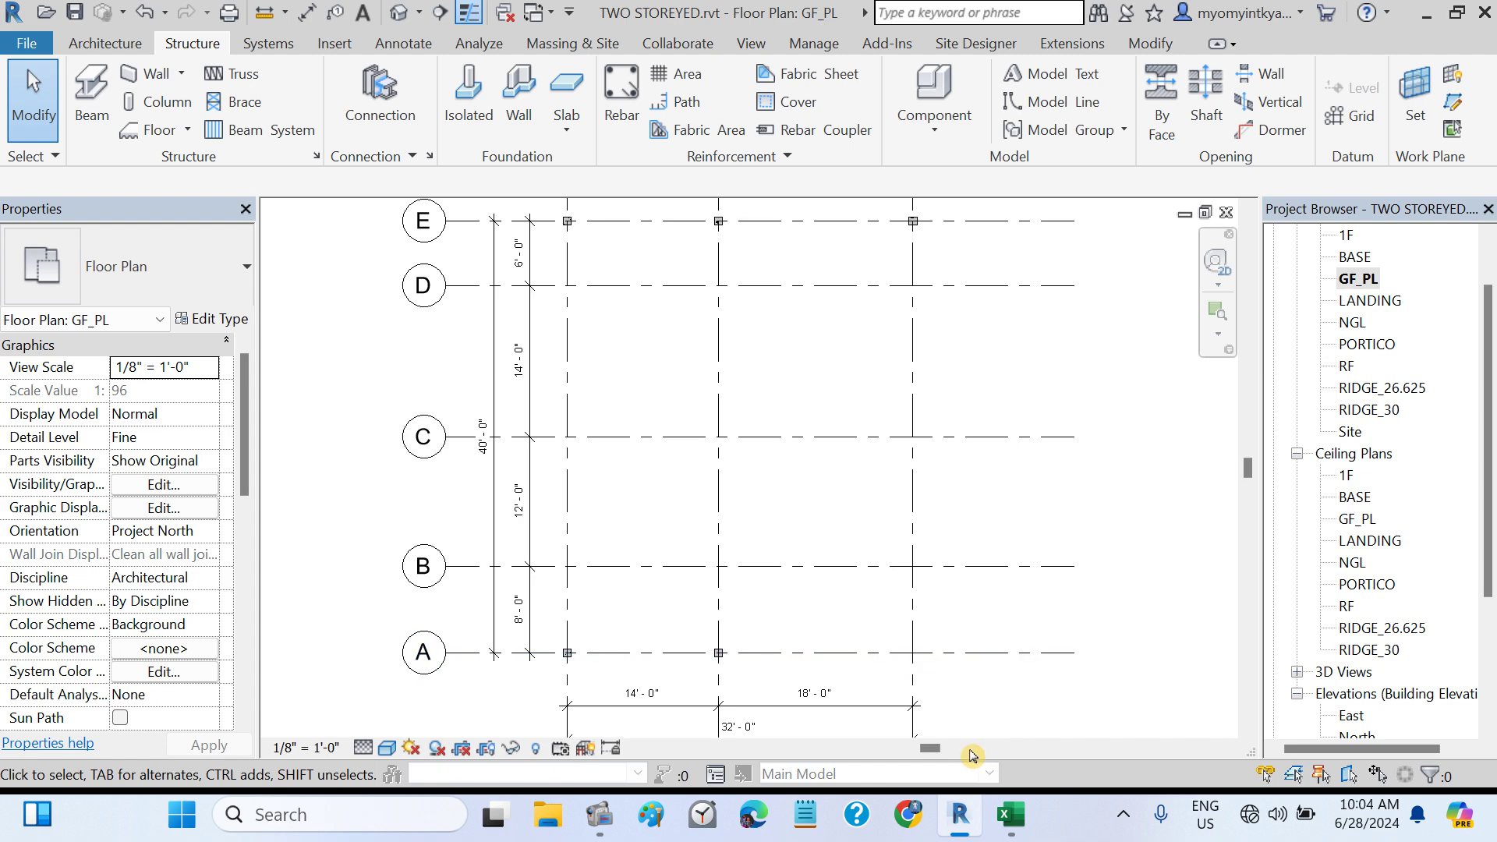
- Switch to the RC_2S_estimate workbook in Excel and examine the column types at each grid intersection in the Column Design plan
key("alt+Tab")
scroll(628, 519, "left", 3)
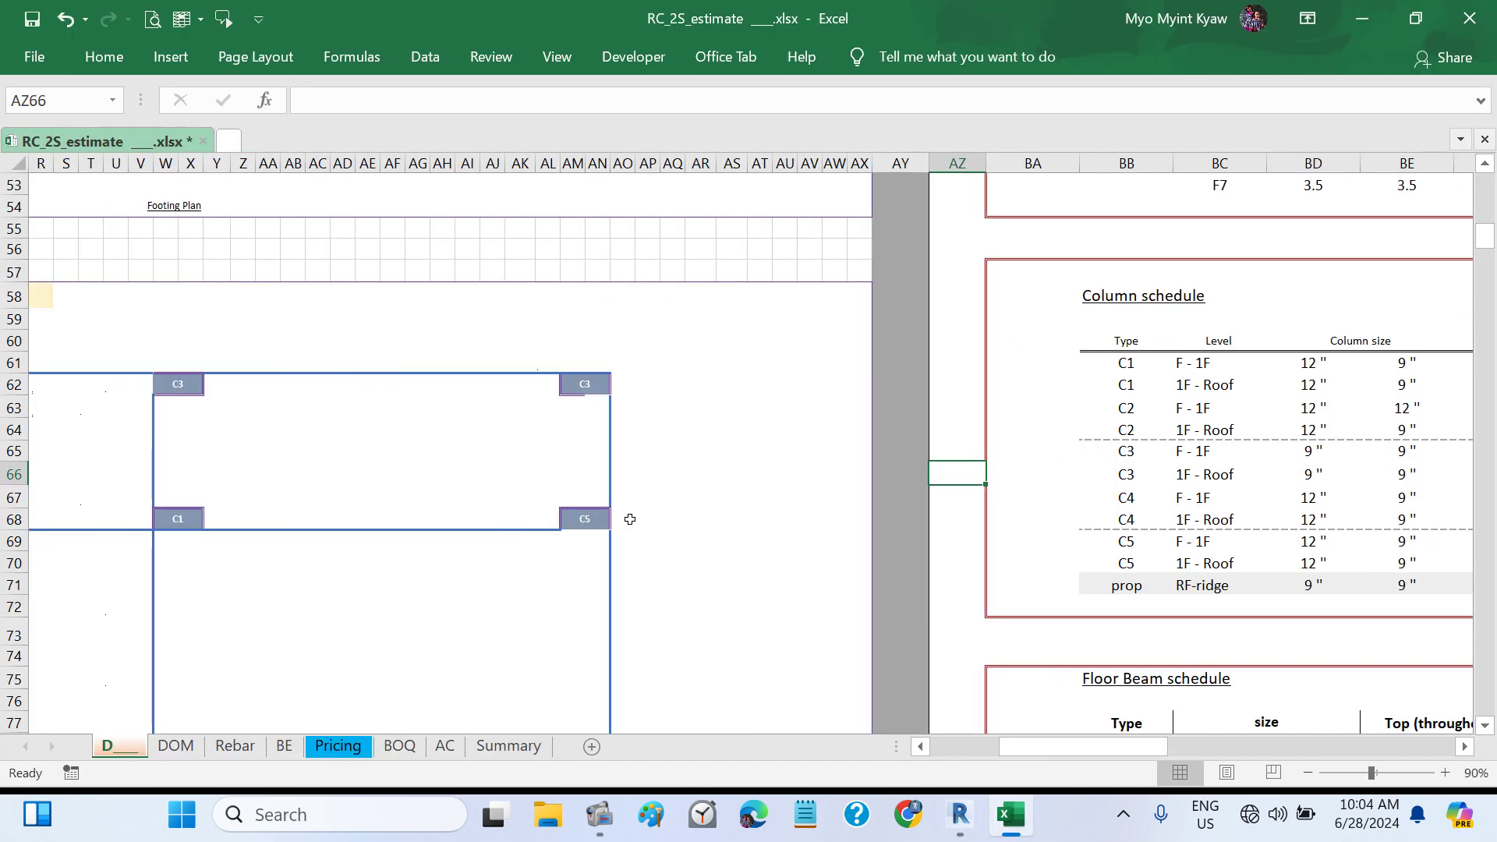
scroll(635, 518, "left", 5)
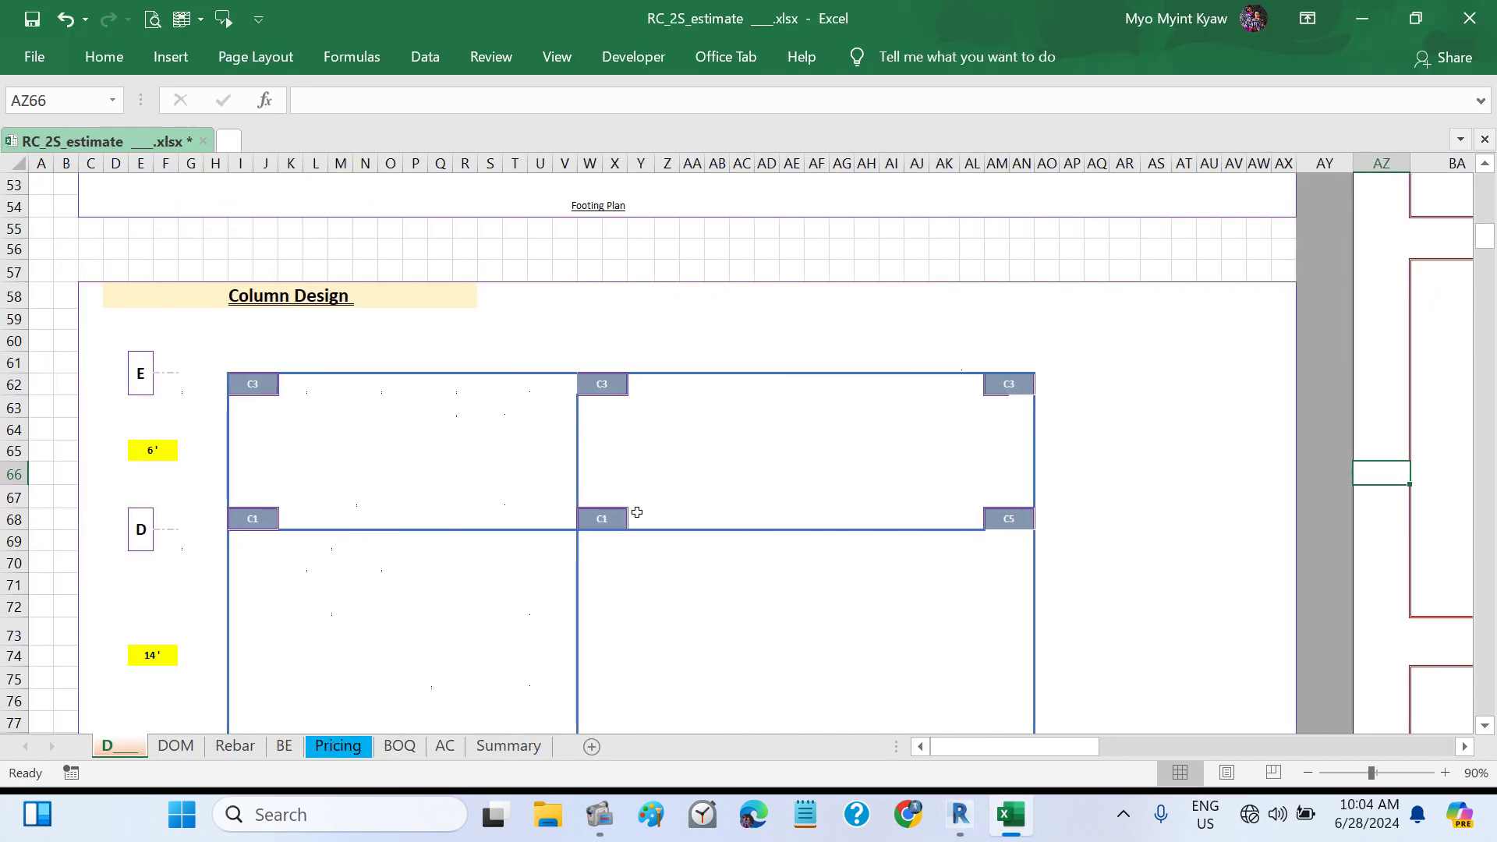
scroll(639, 510, "down", 20)
scroll(639, 510, "up", 20)
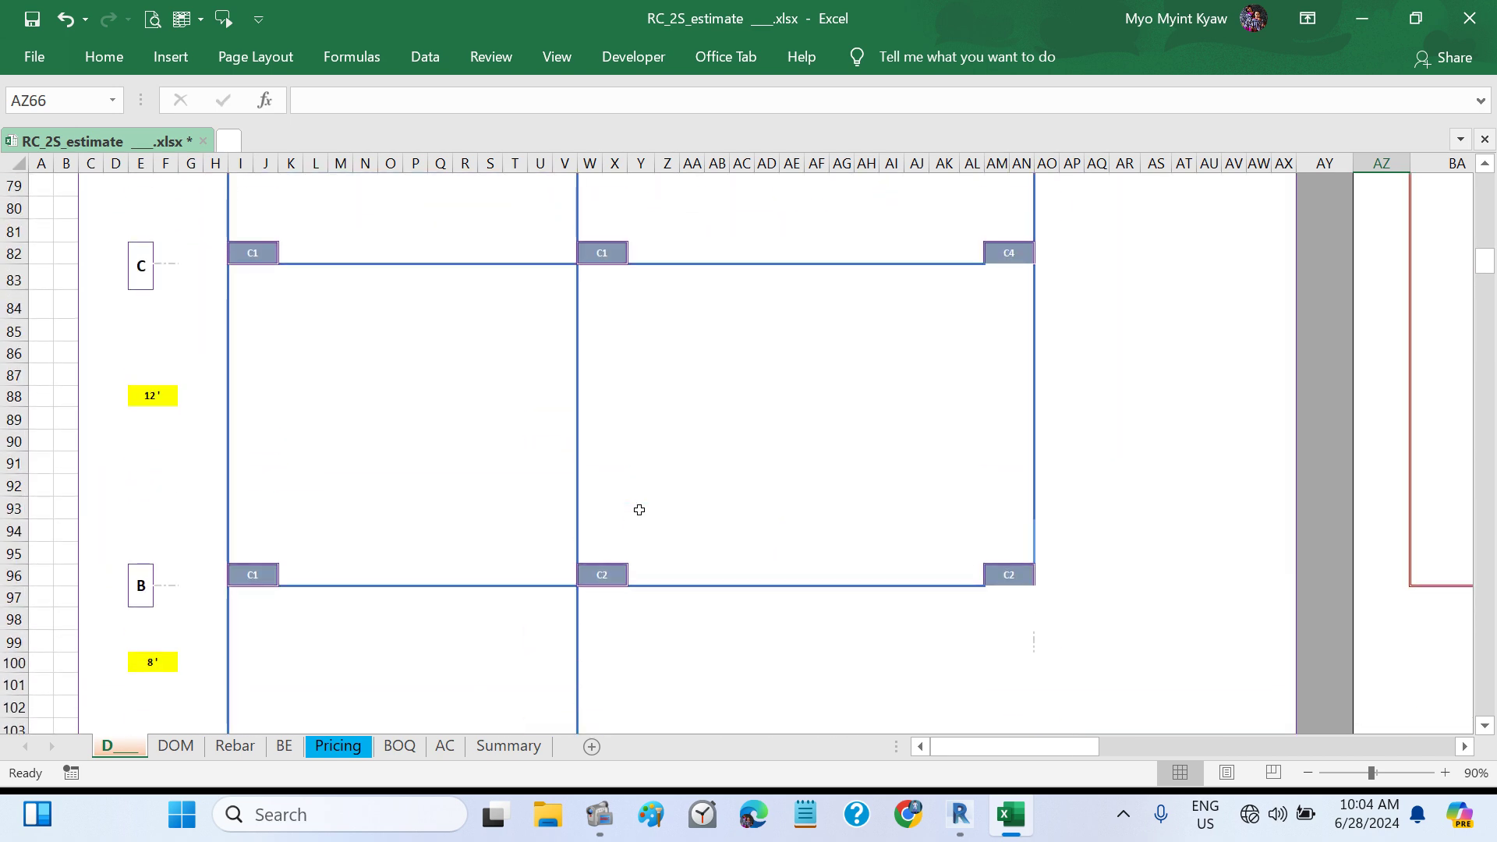
scroll(639, 510, "down", 4)
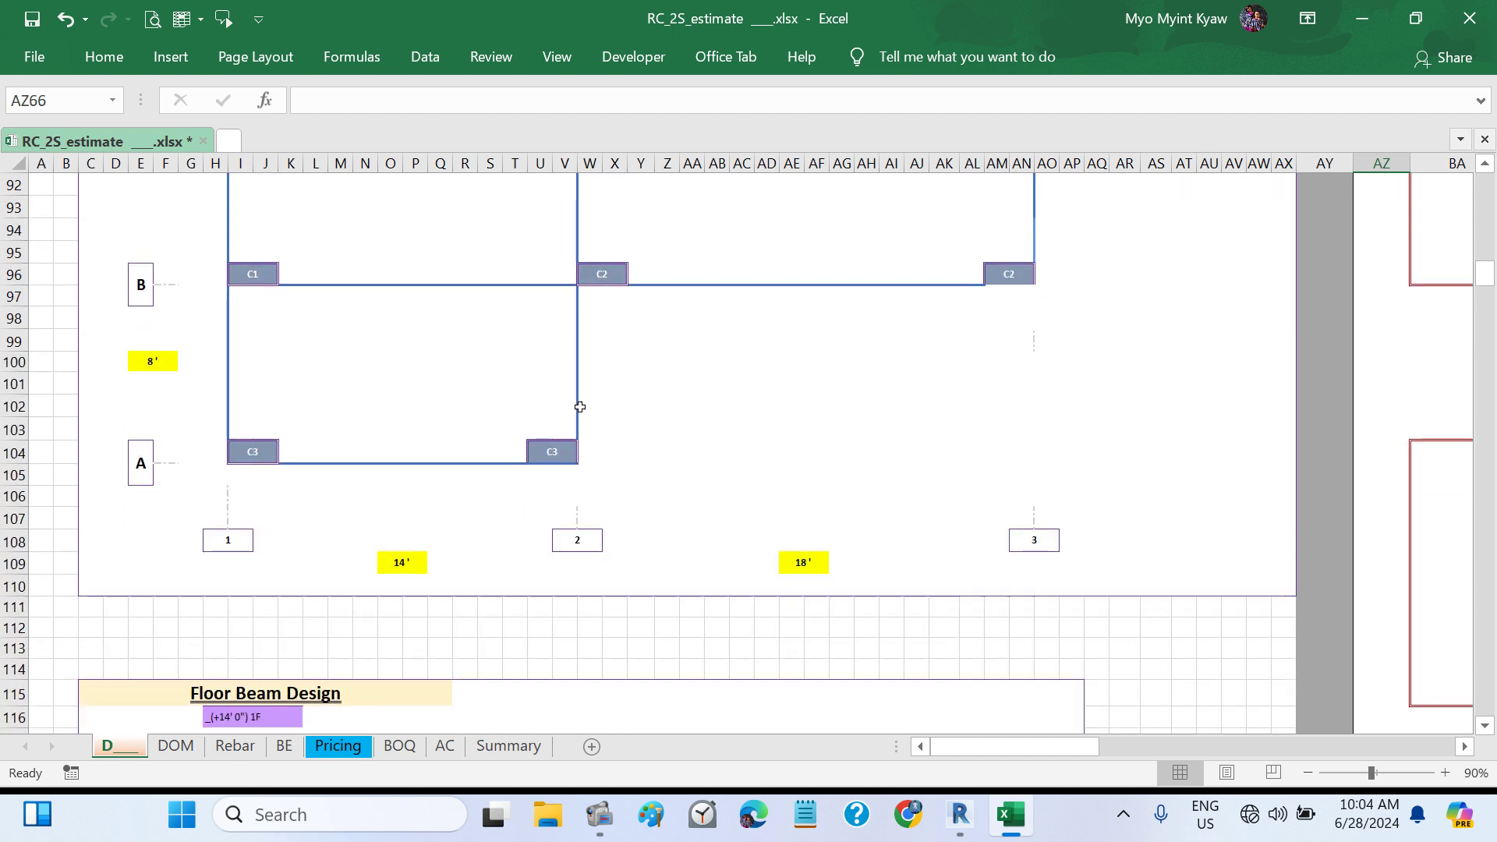
scroll(669, 392, "up", 13)
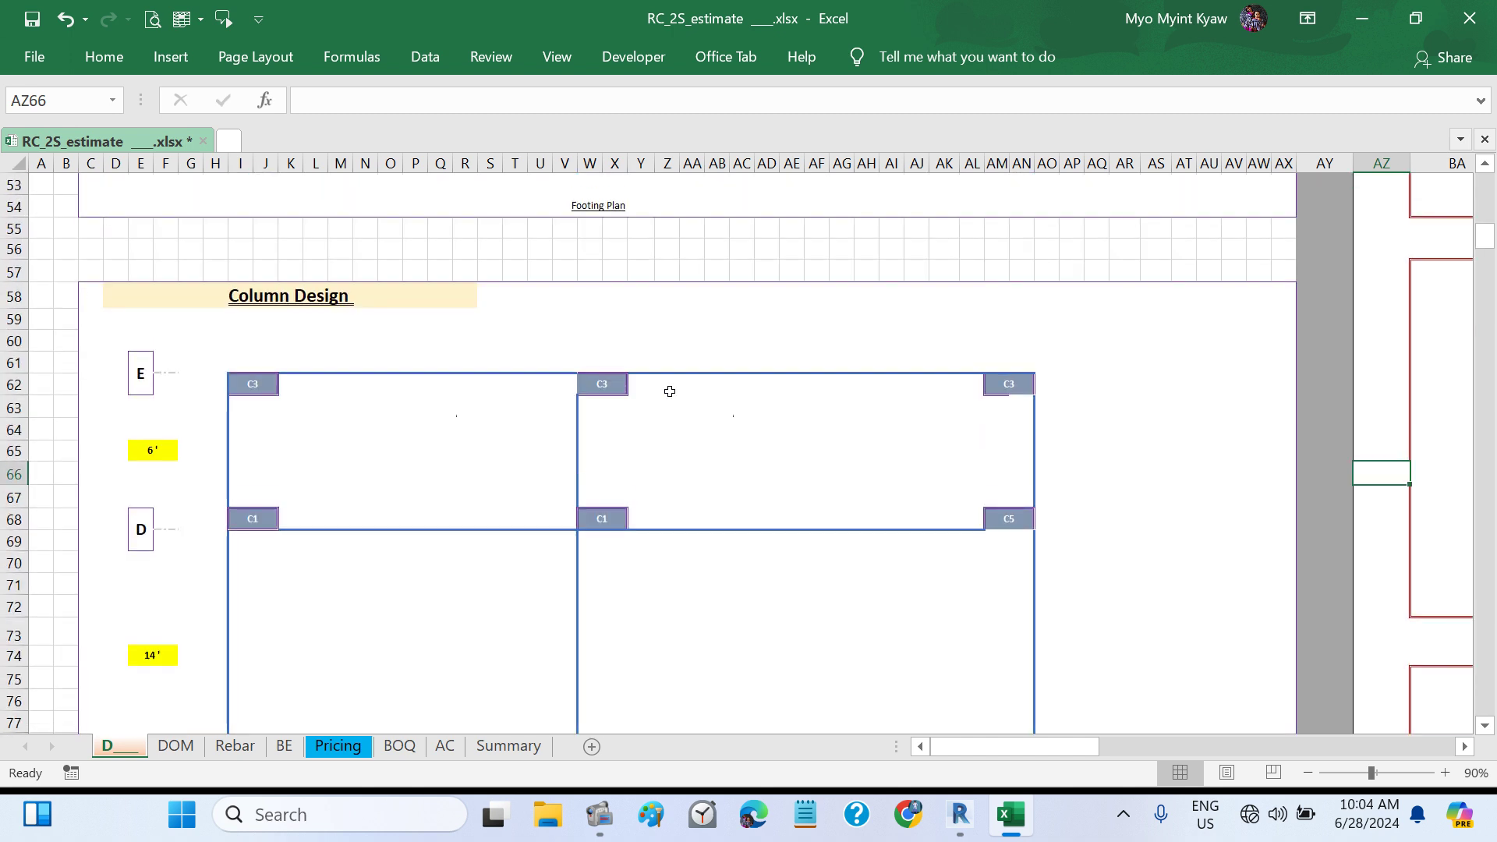
scroll(669, 391, "down", 4)
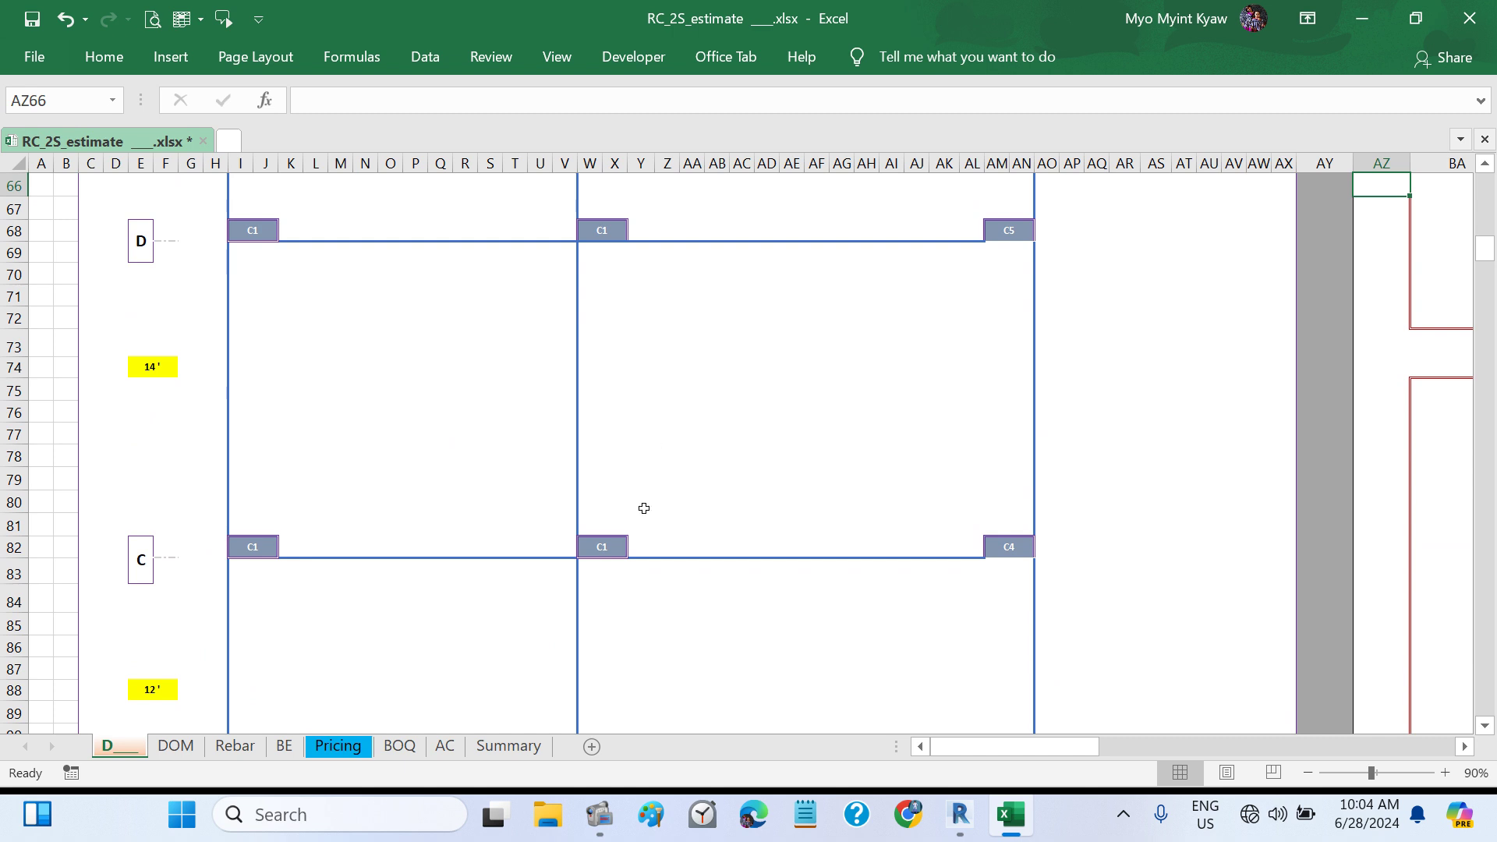
scroll(639, 560, "down", 4)
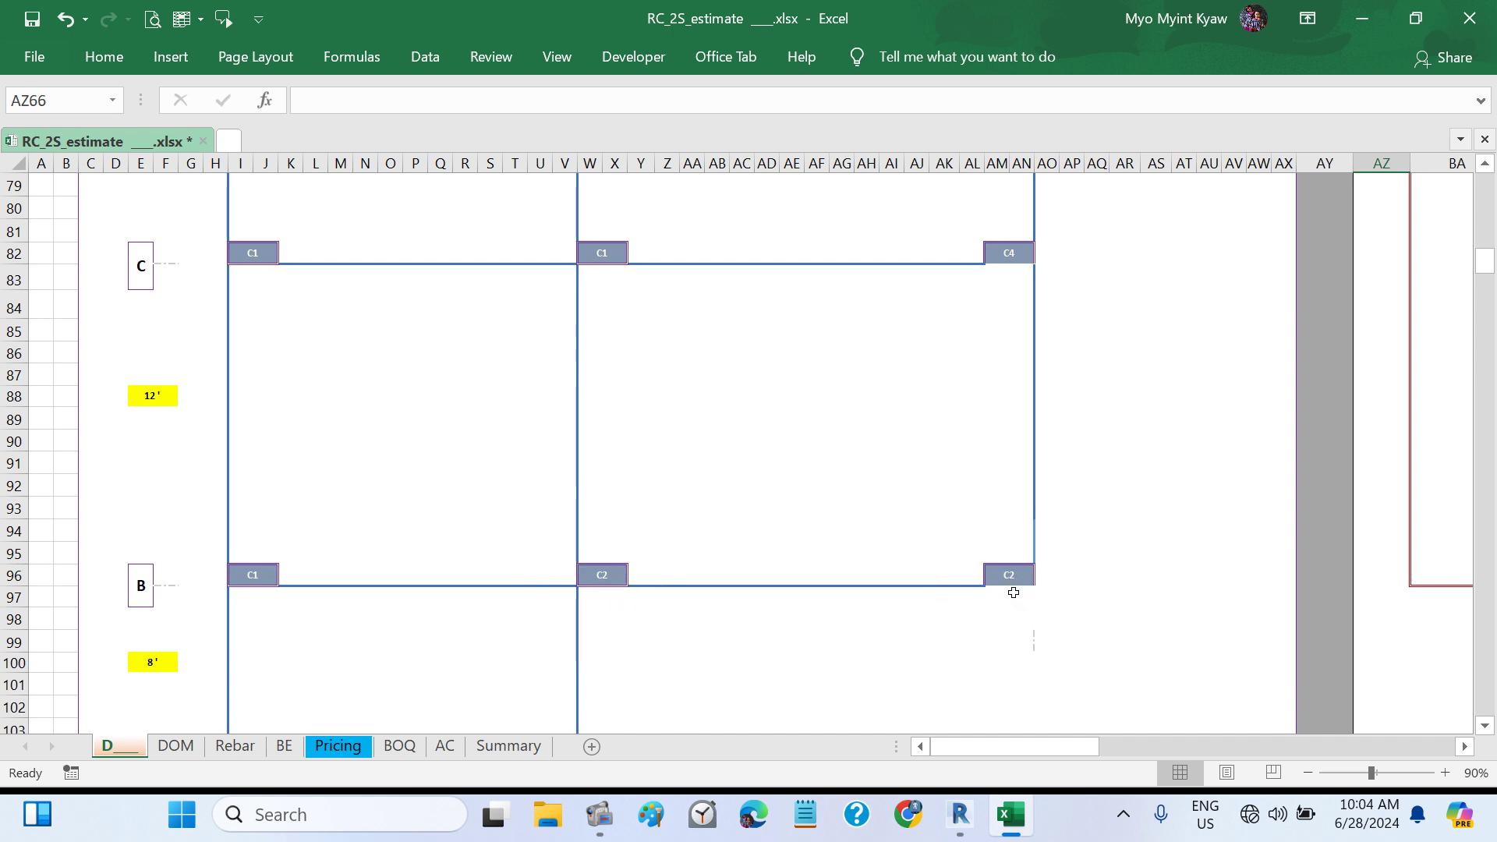
scroll(1013, 593, "right", 2)
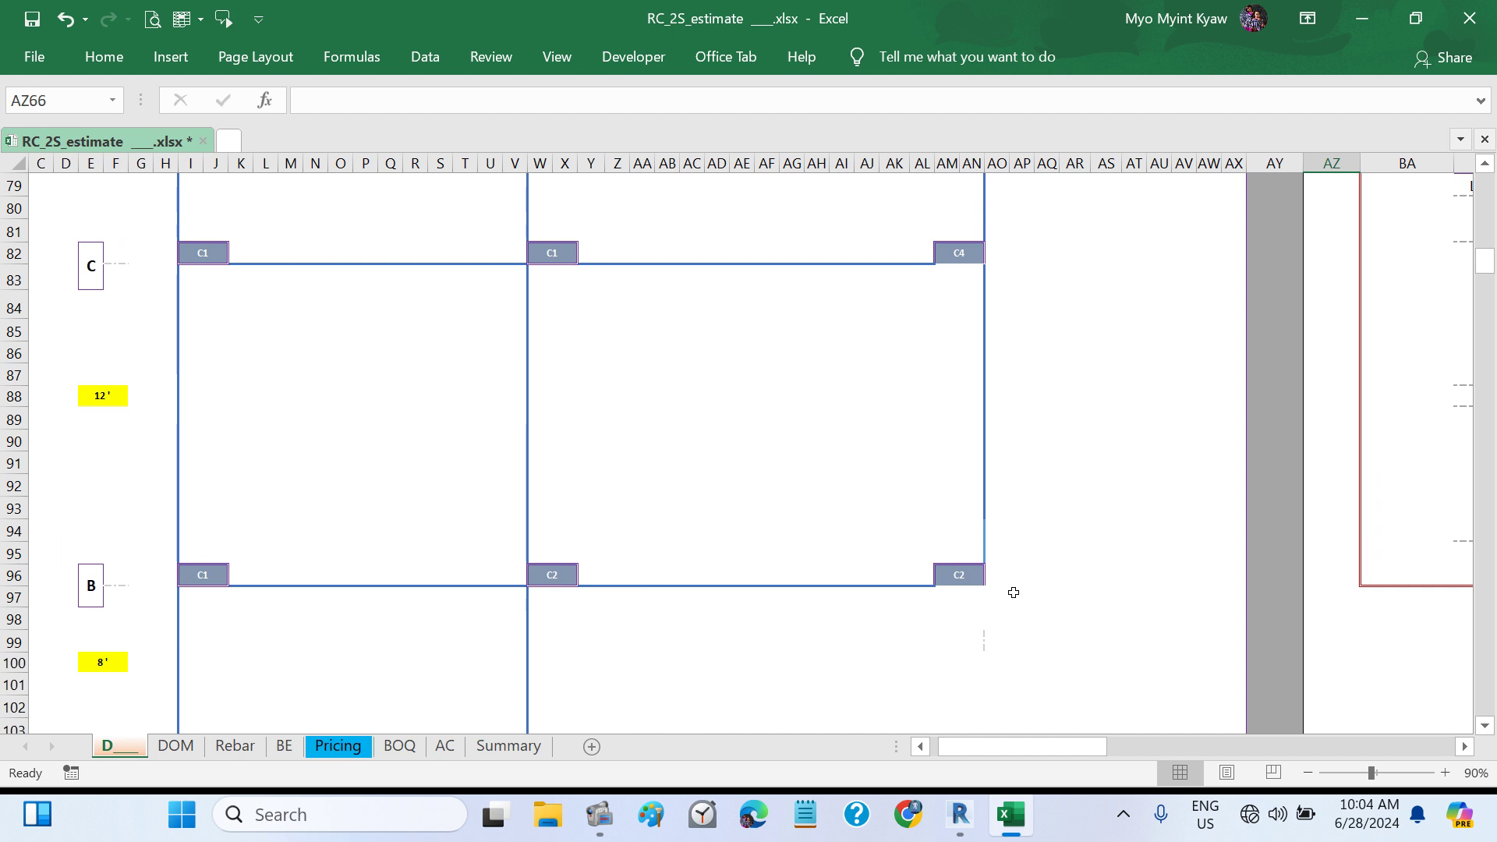
scroll(1013, 593, "down", 8)
scroll(1013, 593, "up", 4)
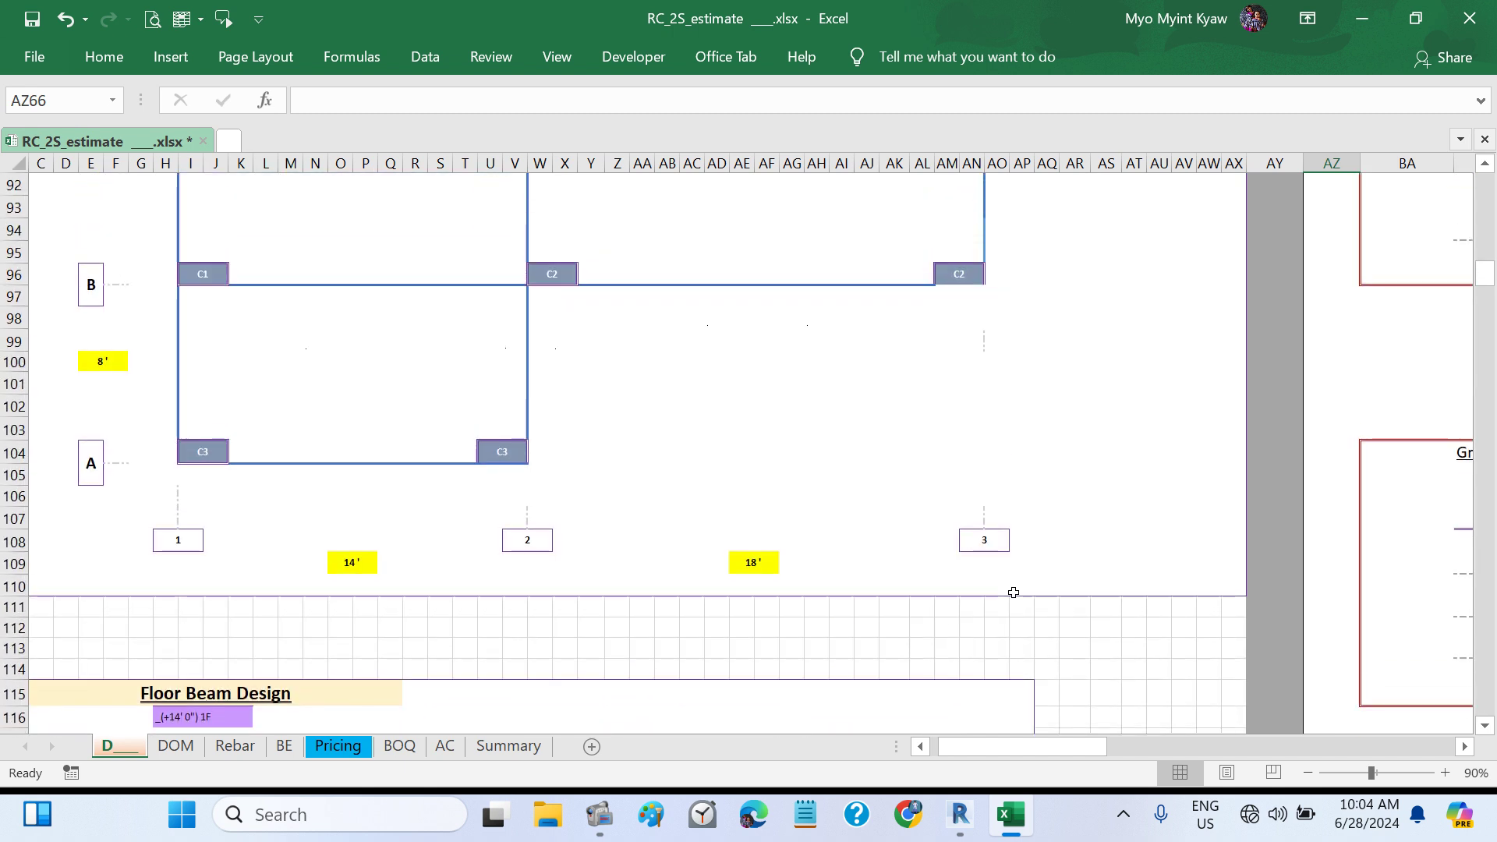
scroll(1012, 592, "up", 13)
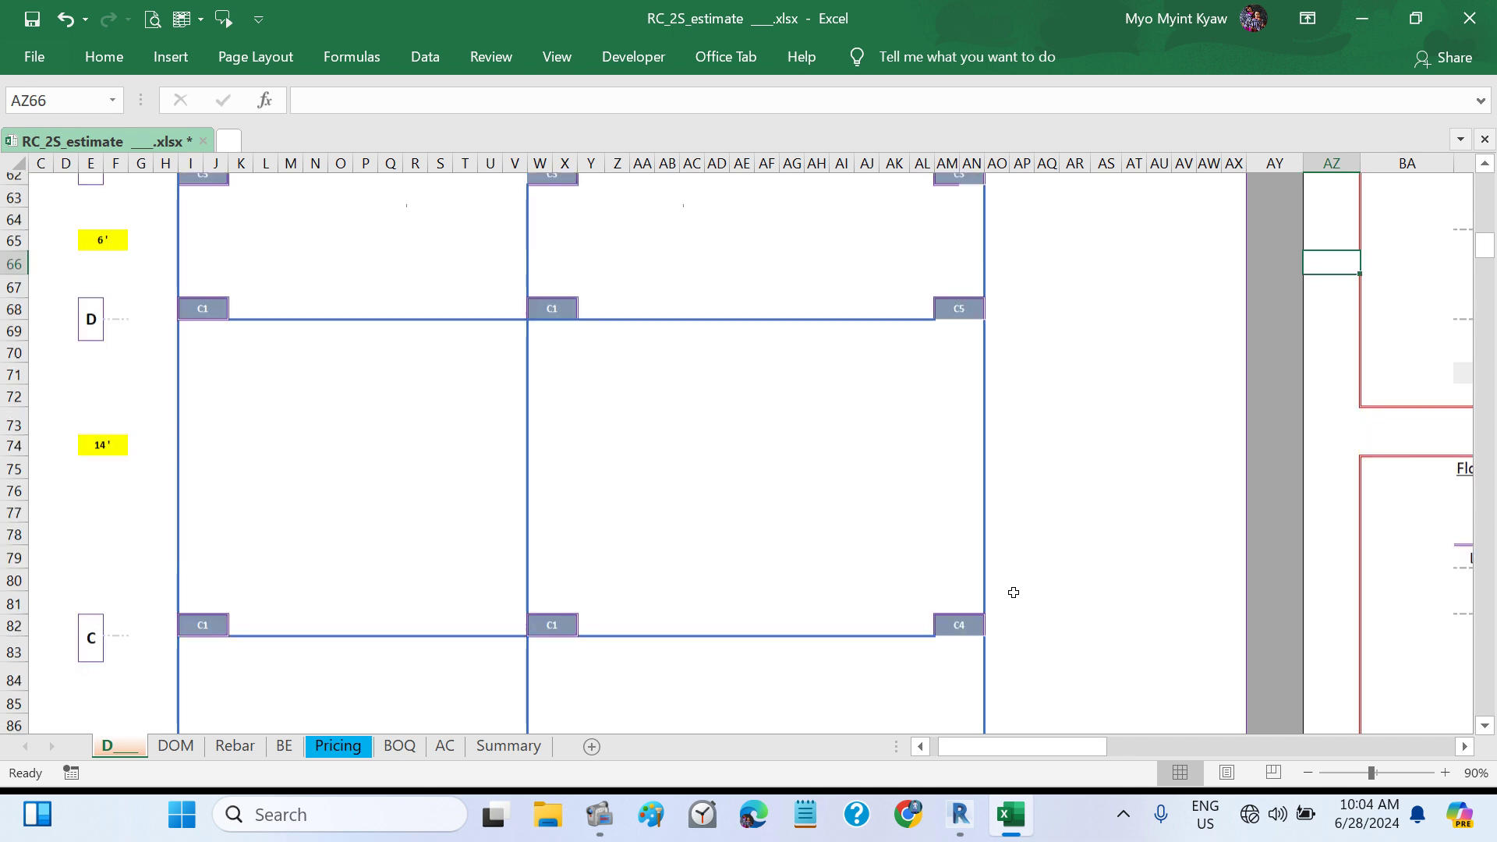
- Look up the C2 column sizes for F - 1F and 1F - Roof in the Column schedule, highlighting both rows
scroll(887, 423, "right", 6)
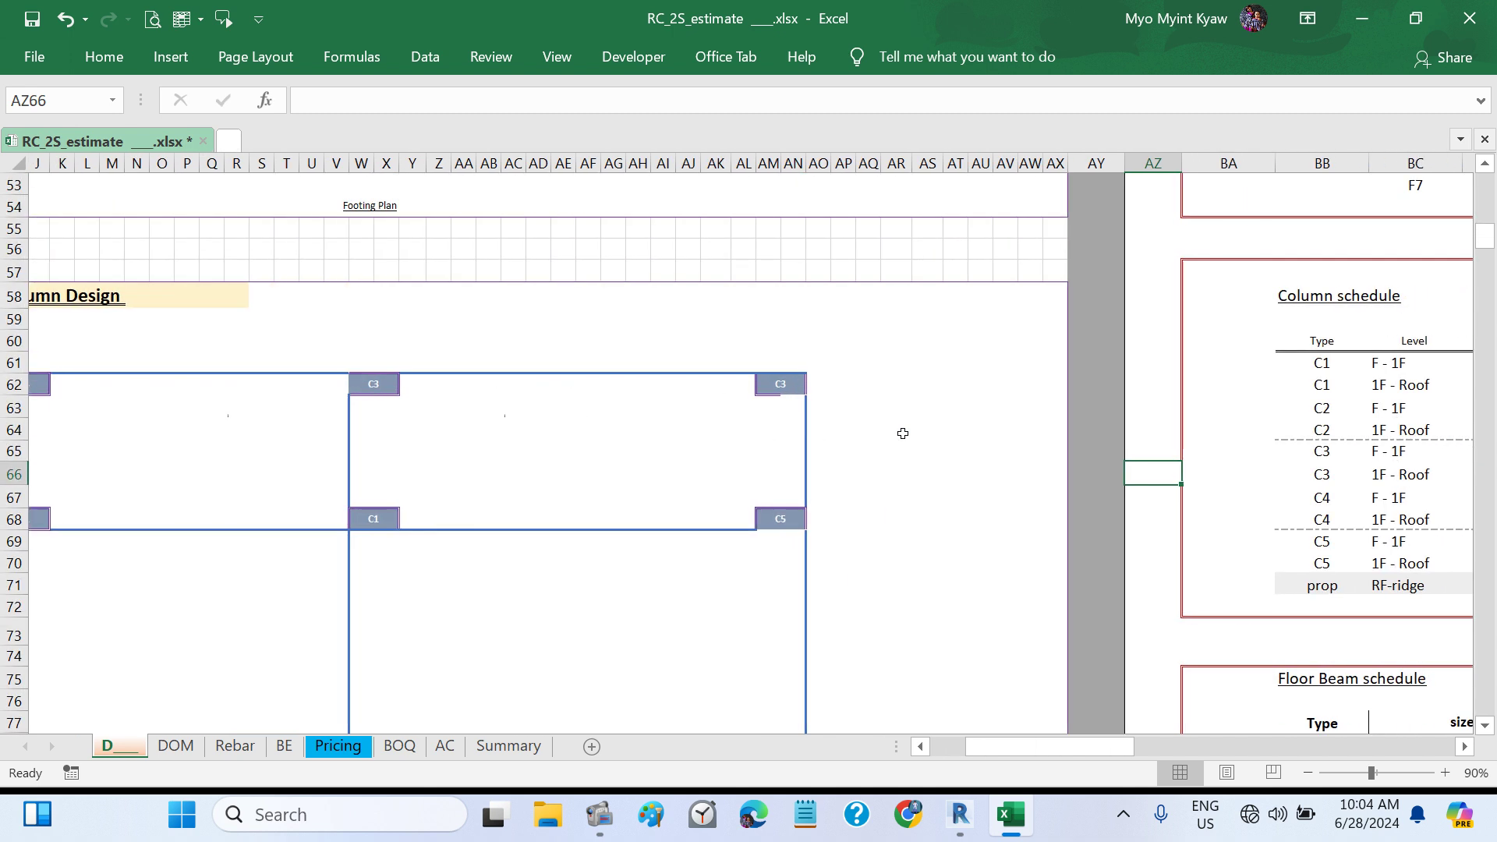
scroll(902, 434, "right", 3)
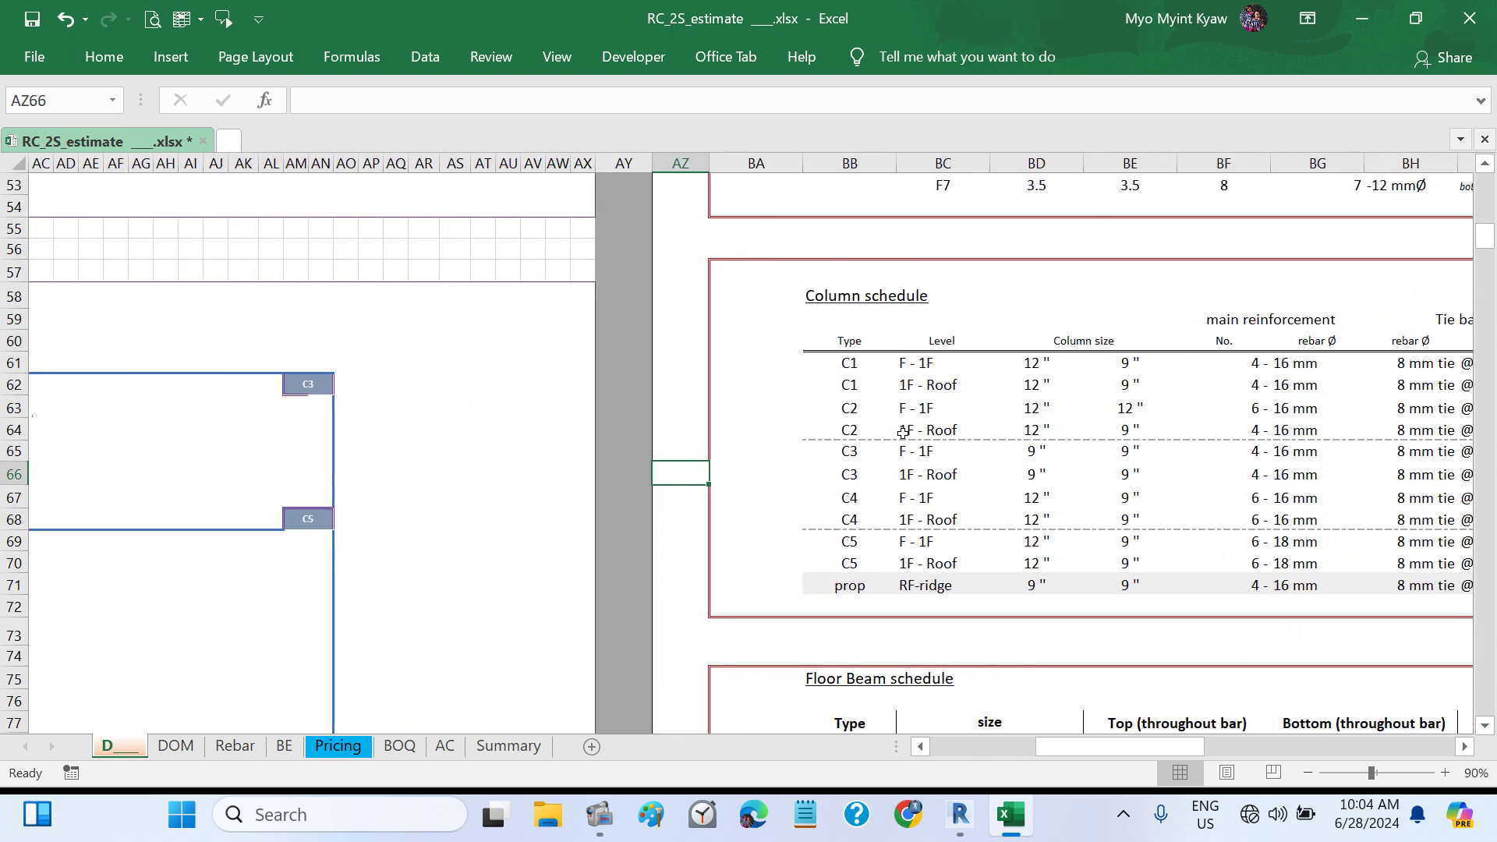
left_click_drag(864, 412, 1134, 421)
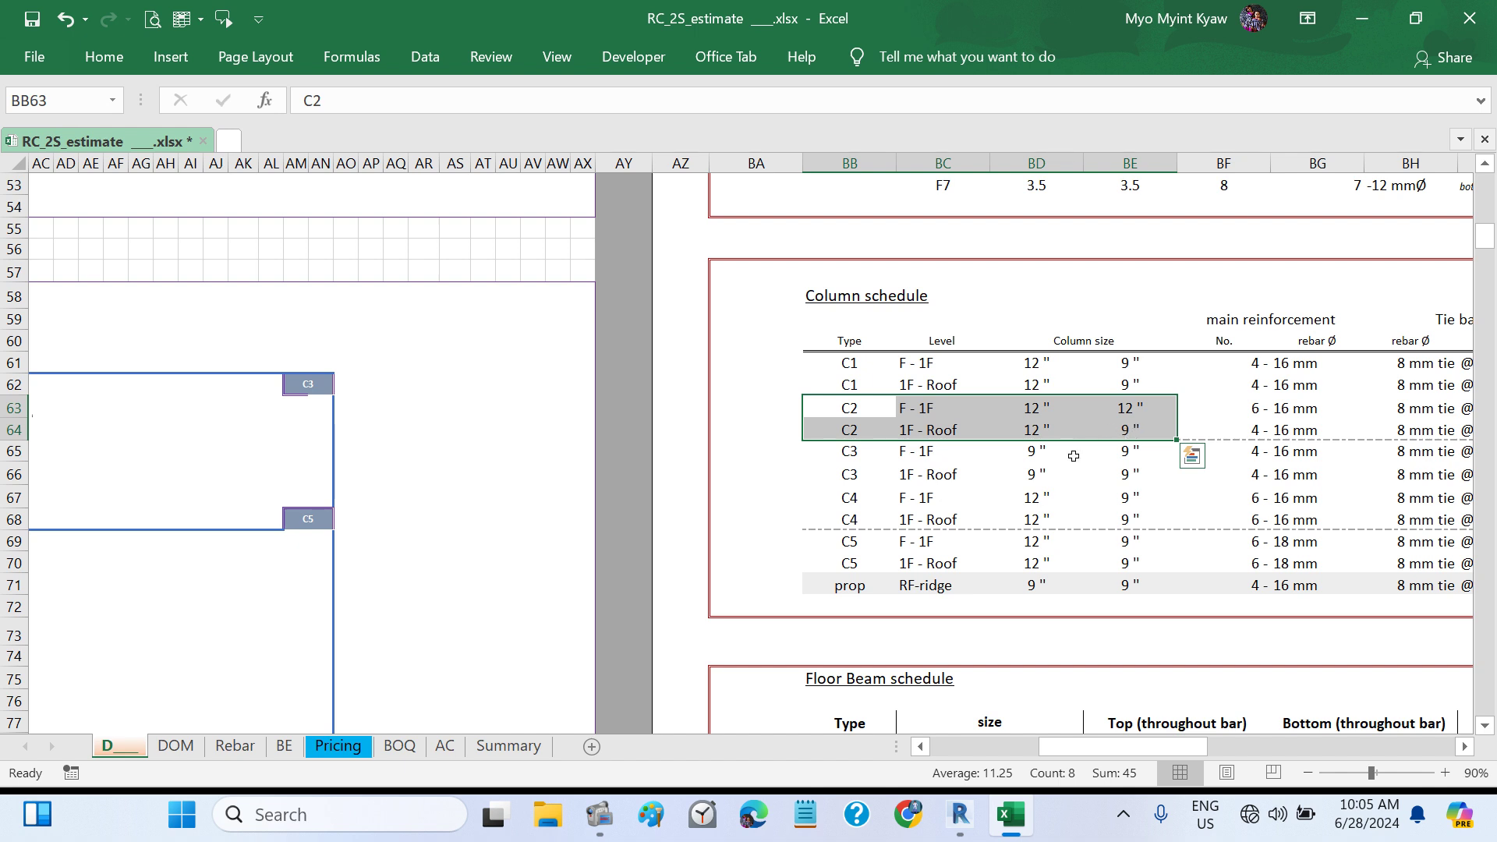
- Compare Revit's GF_PL plan with the Column Design plan in Excel to locate the C2 columns on grid B
left_click(959, 815)
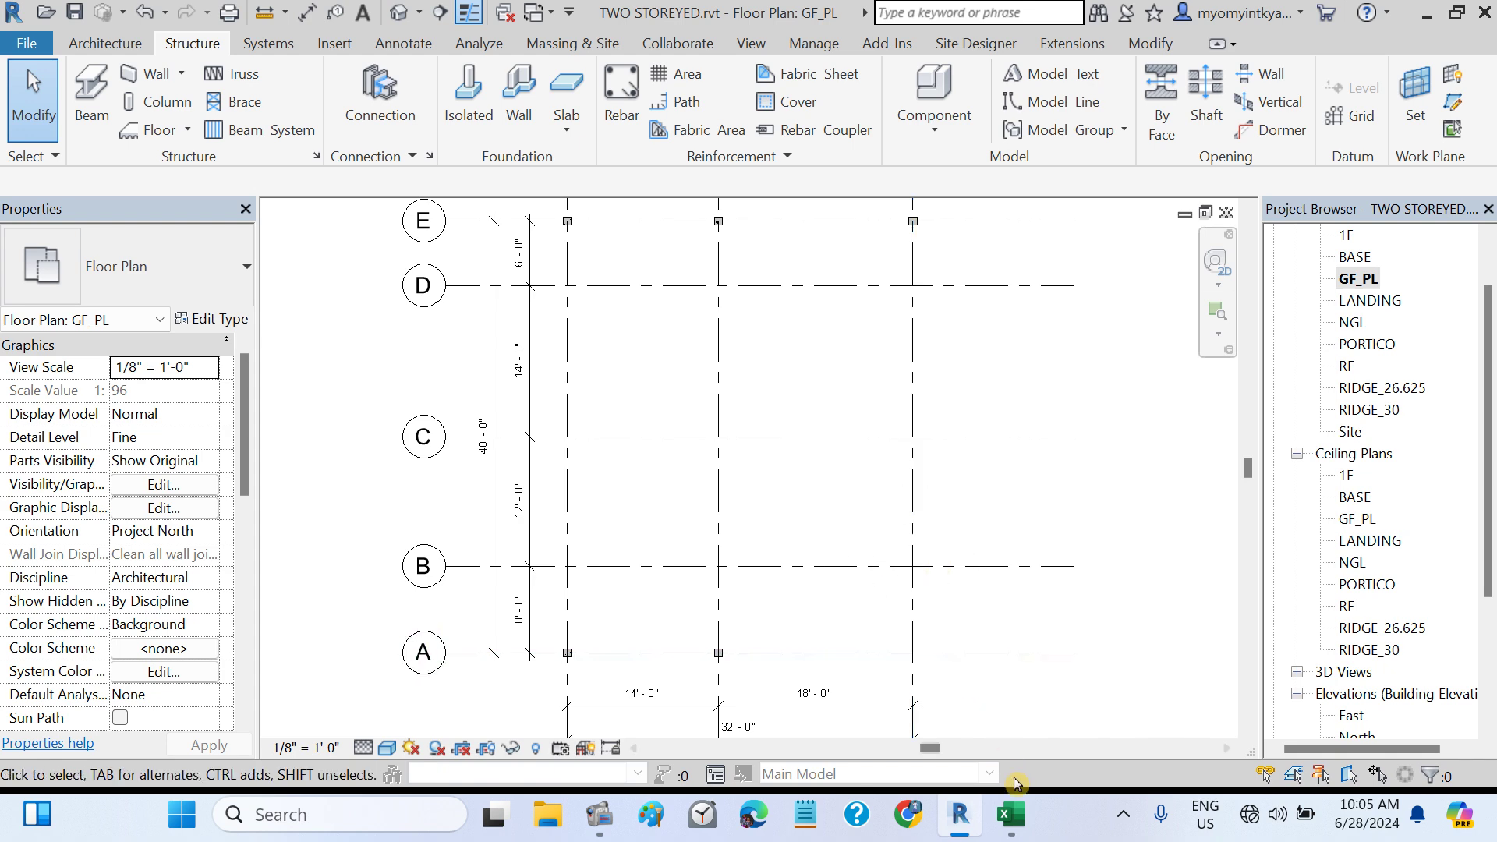
left_click(1010, 815)
scroll(639, 528, "left", 10)
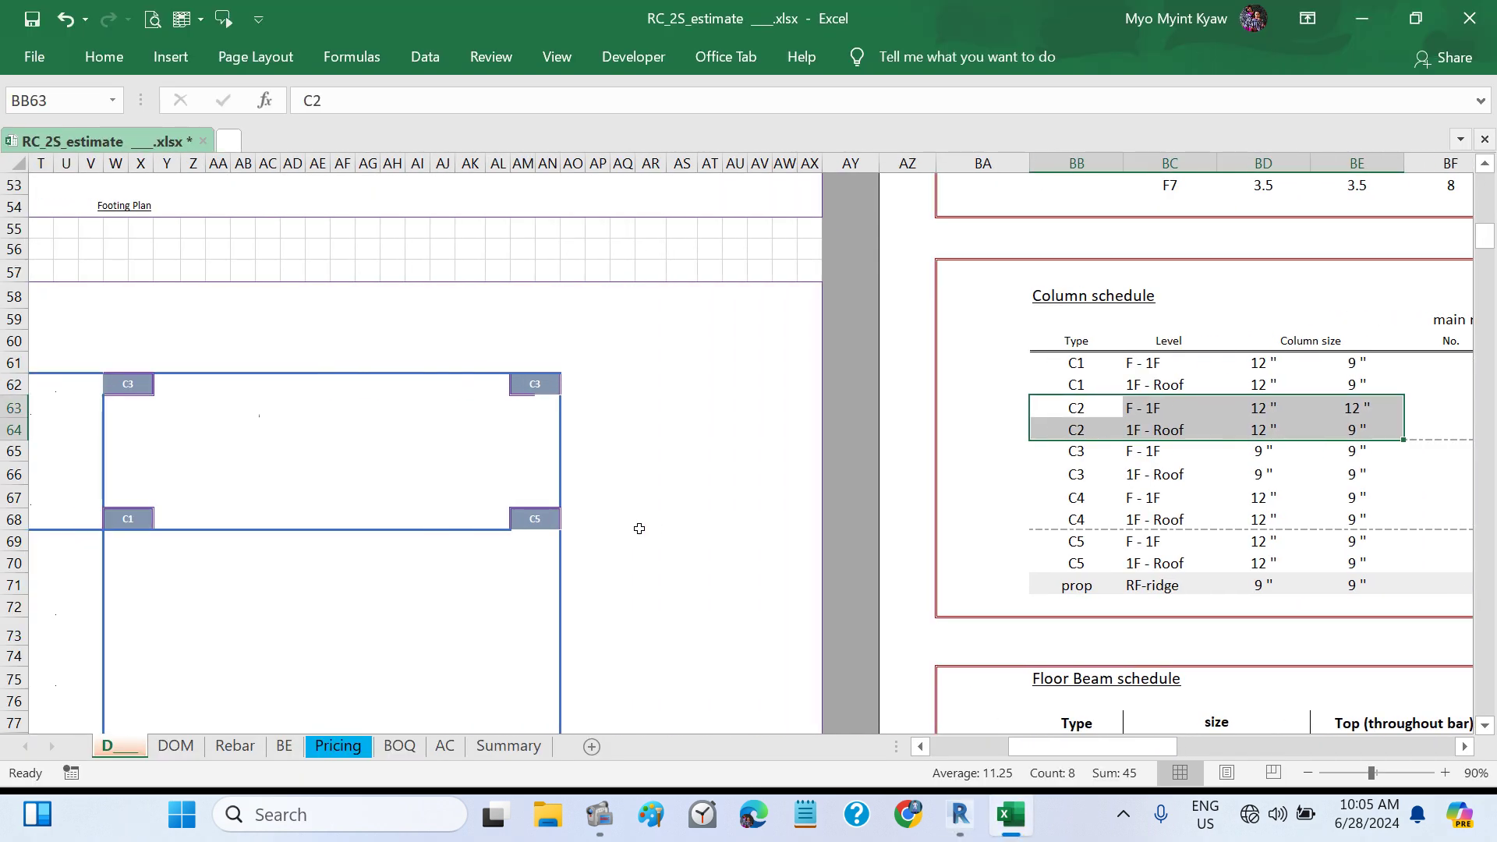
scroll(639, 529, "down", 20)
scroll(639, 528, "up", 20)
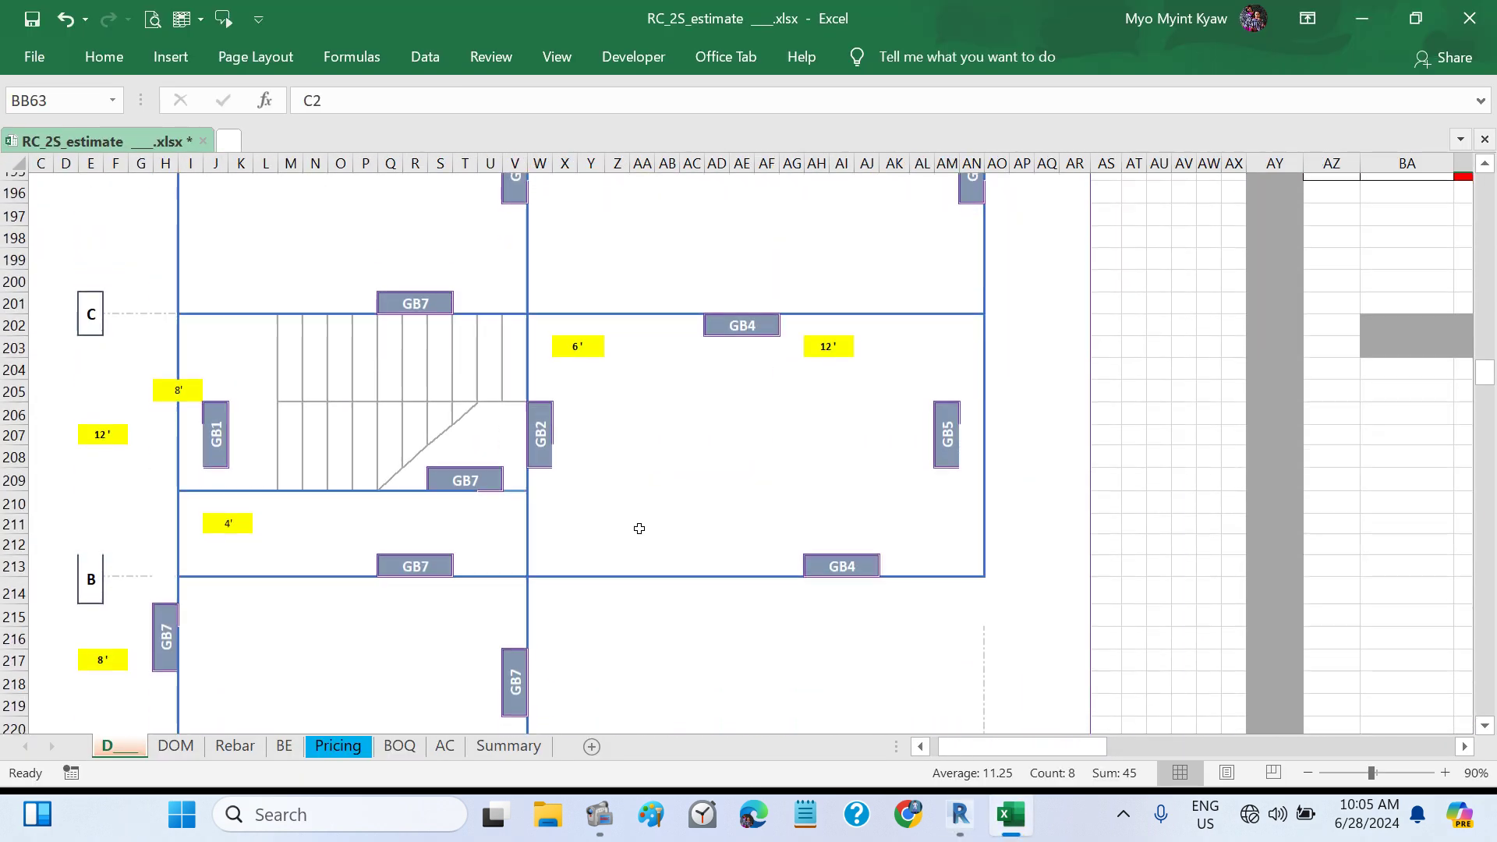
scroll(640, 529, "up", 1)
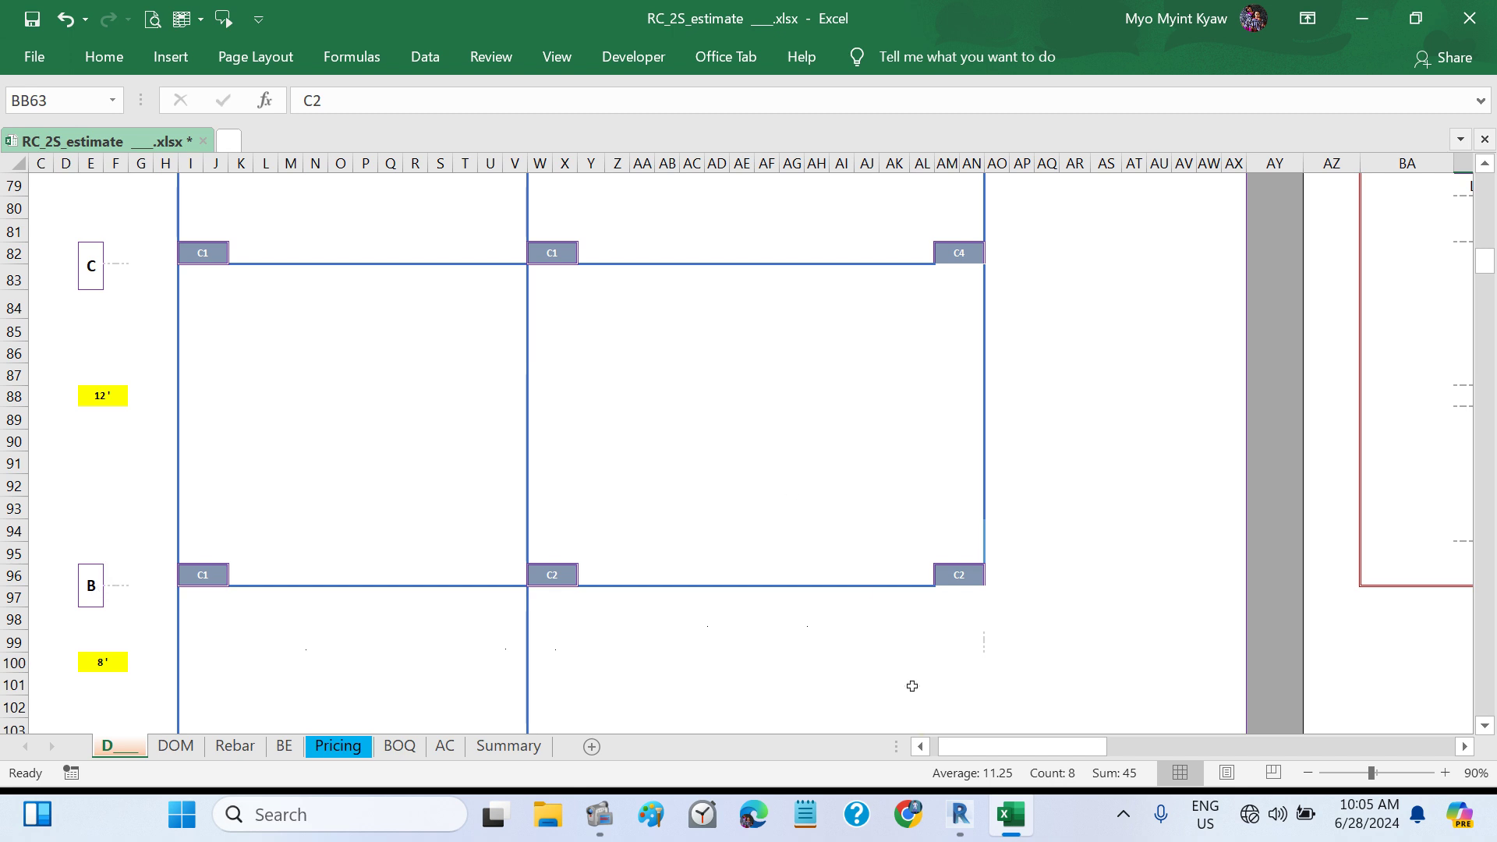
- Switch to Revit, start a structural column, and duplicate the C9x9 concrete rectangular type as C12x12
left_click(959, 822)
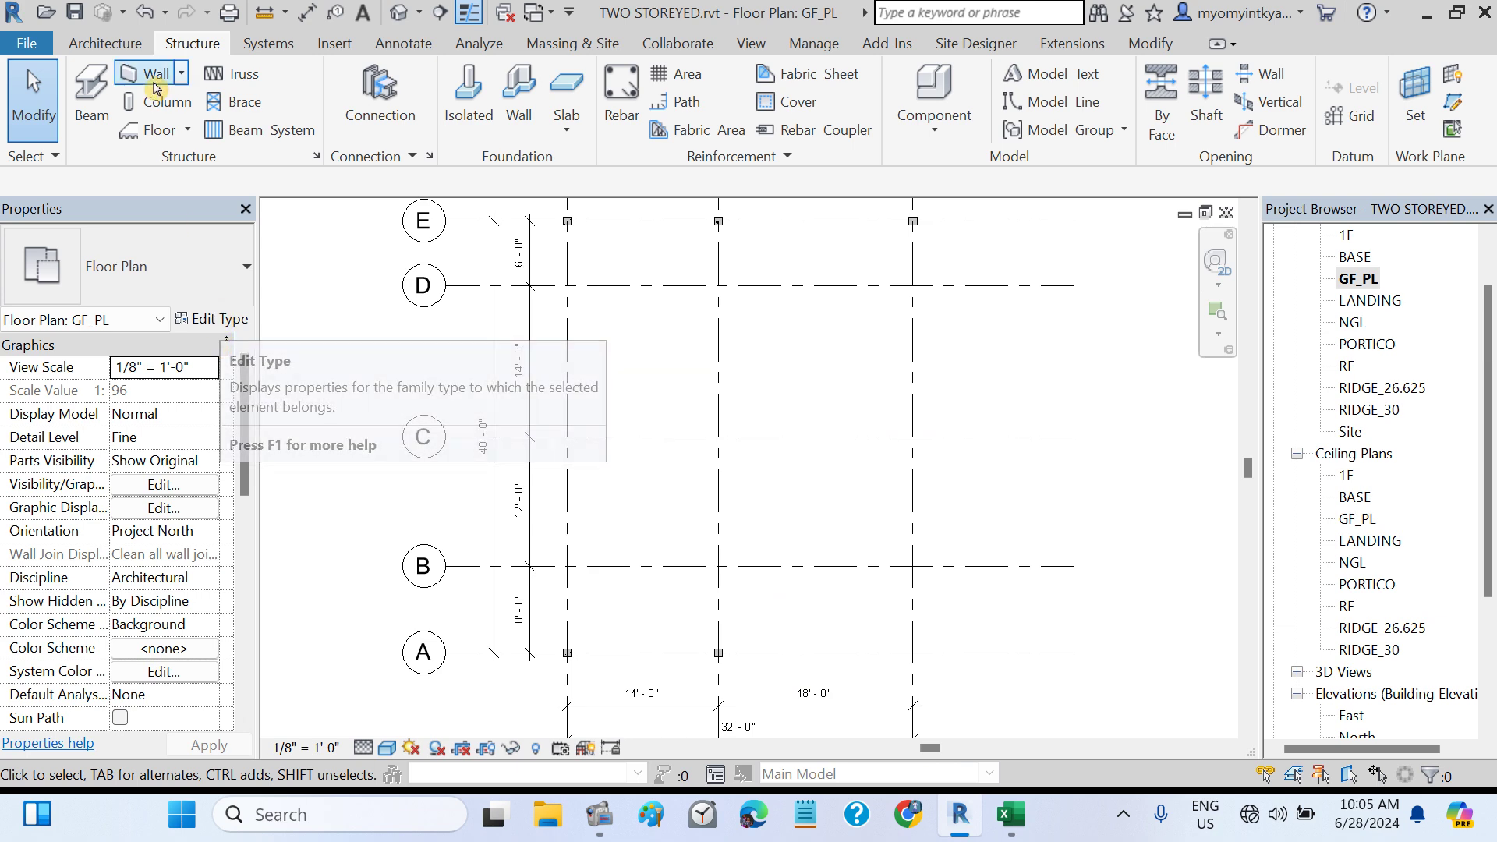
left_click(129, 45)
left_click(187, 42)
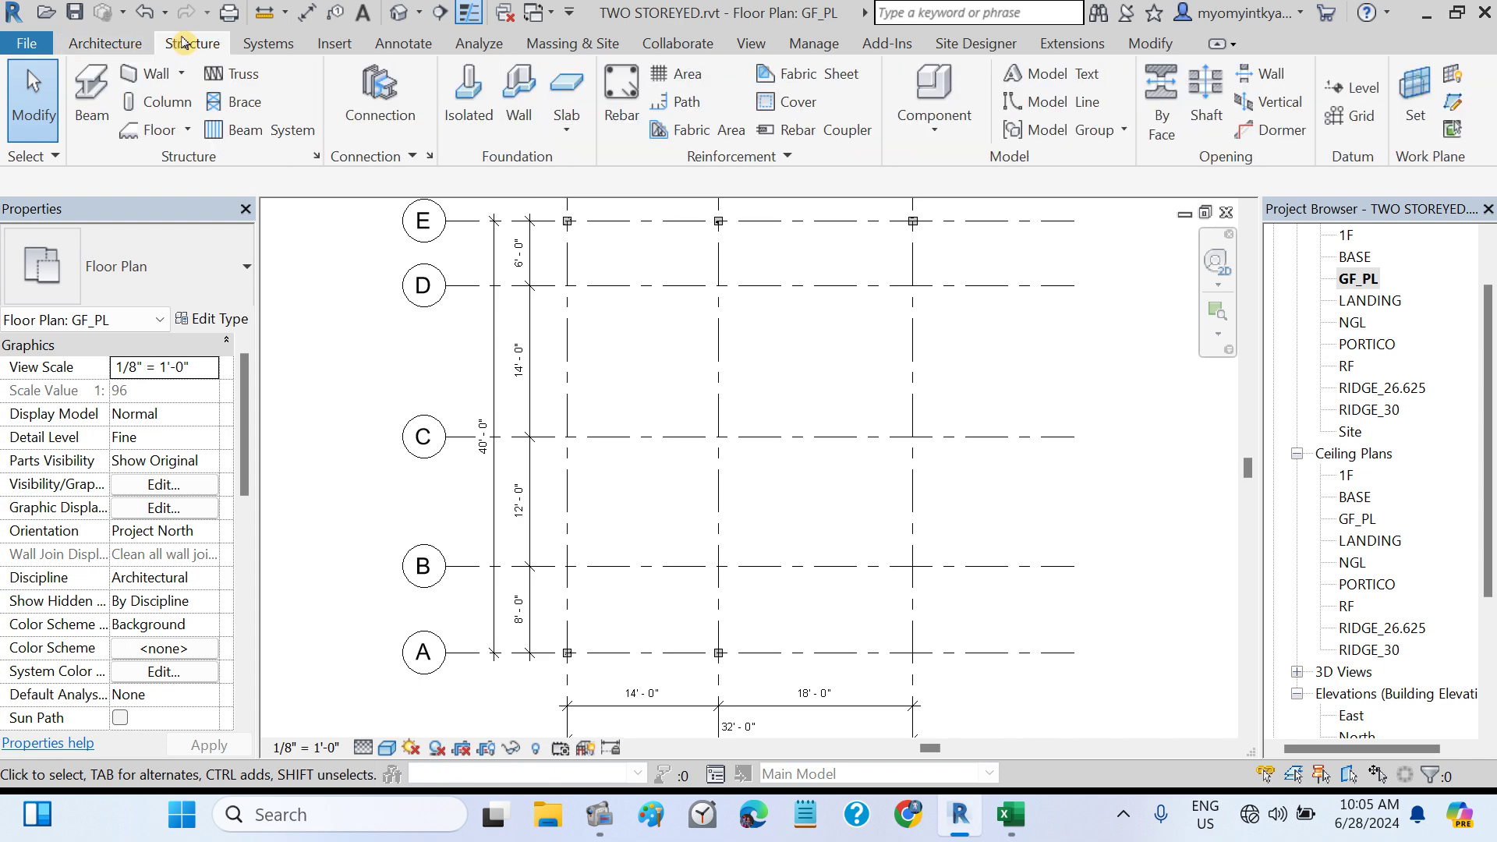
left_click(160, 102)
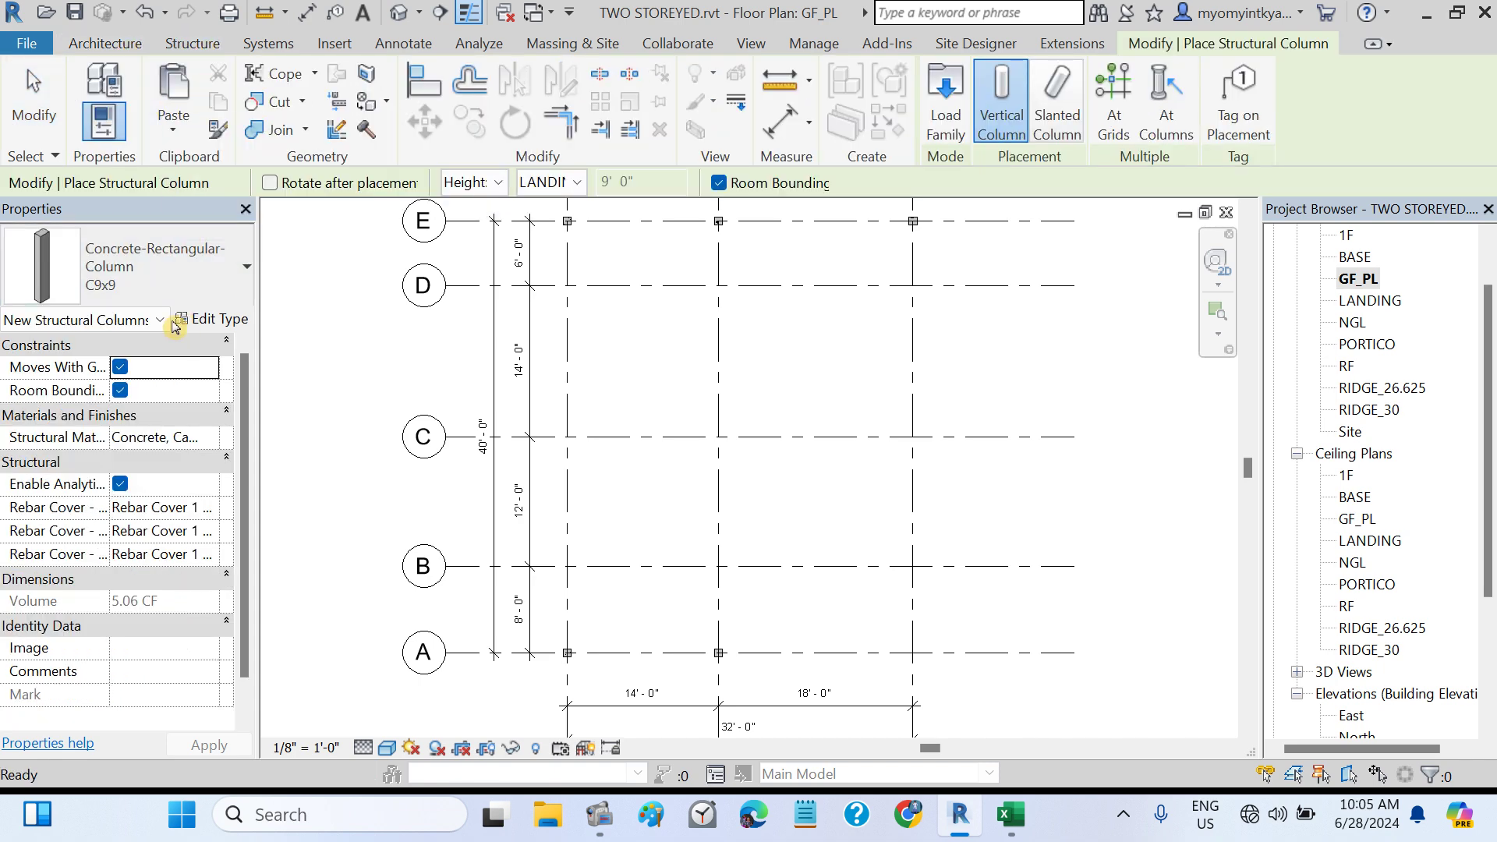
left_click(210, 325)
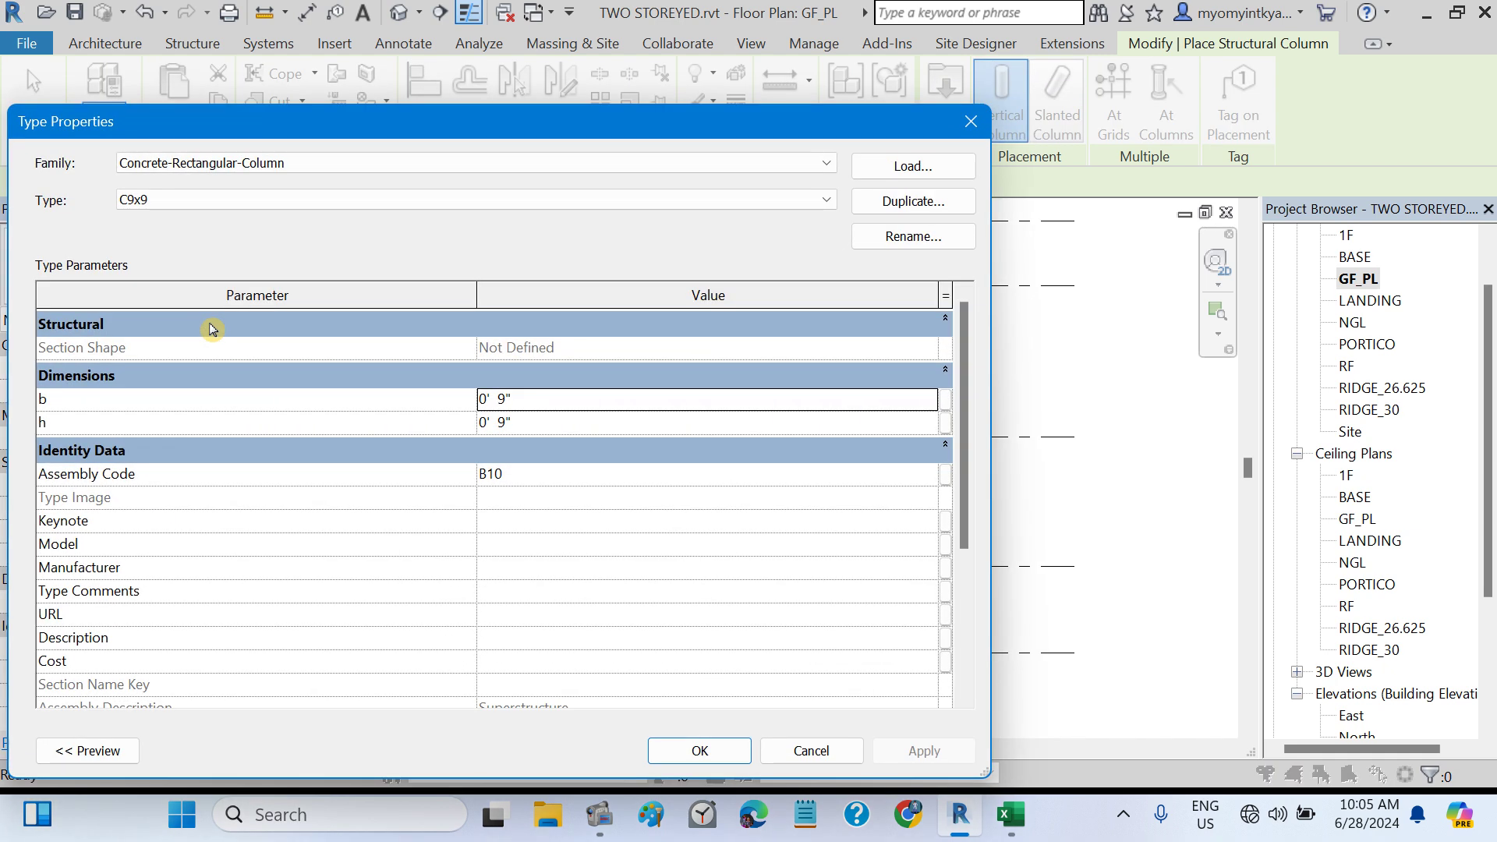
left_click(902, 203)
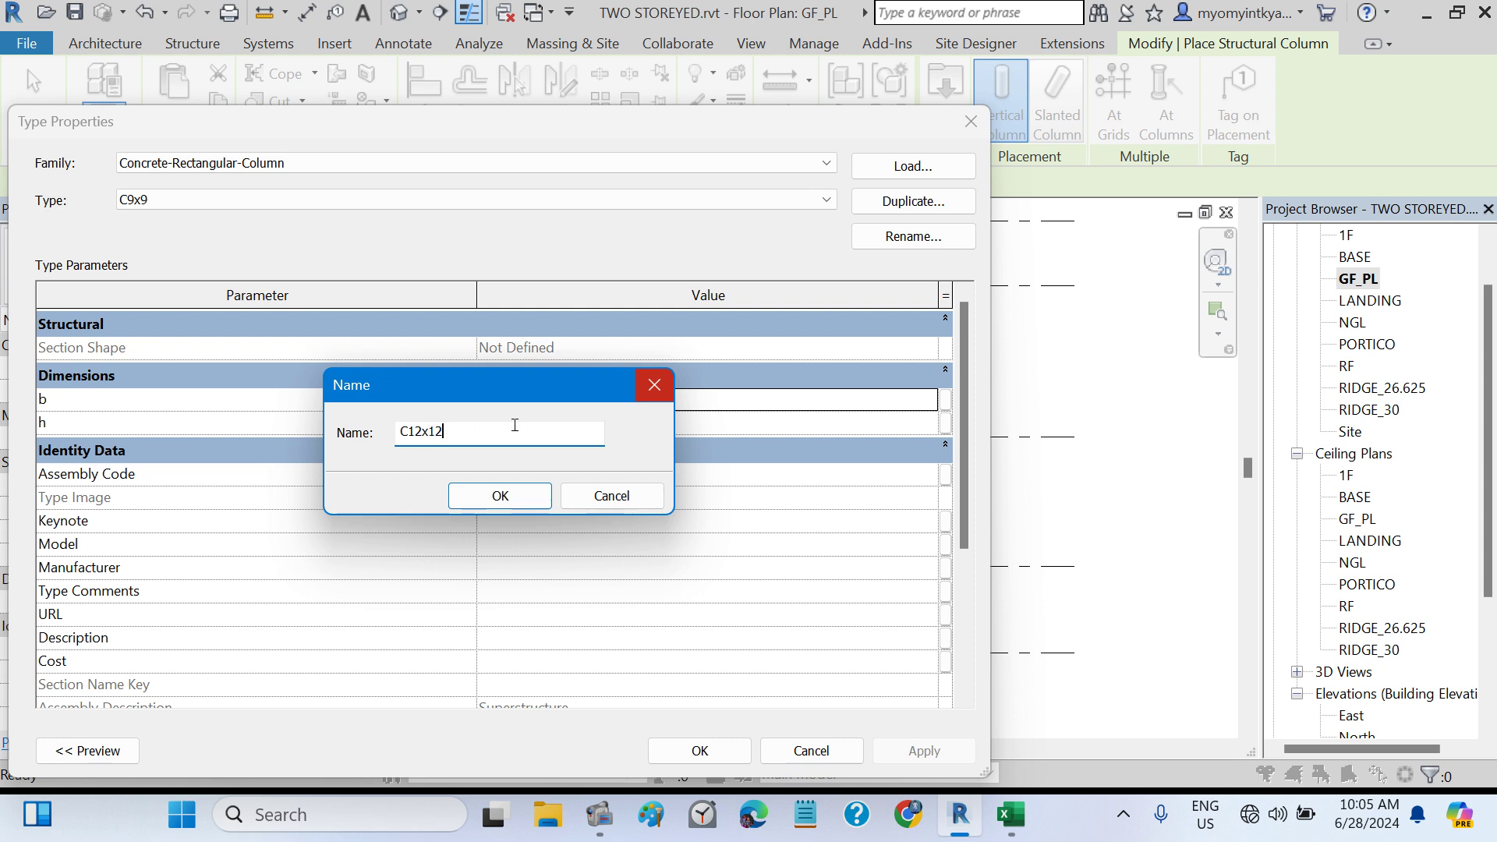
left_click(497, 501)
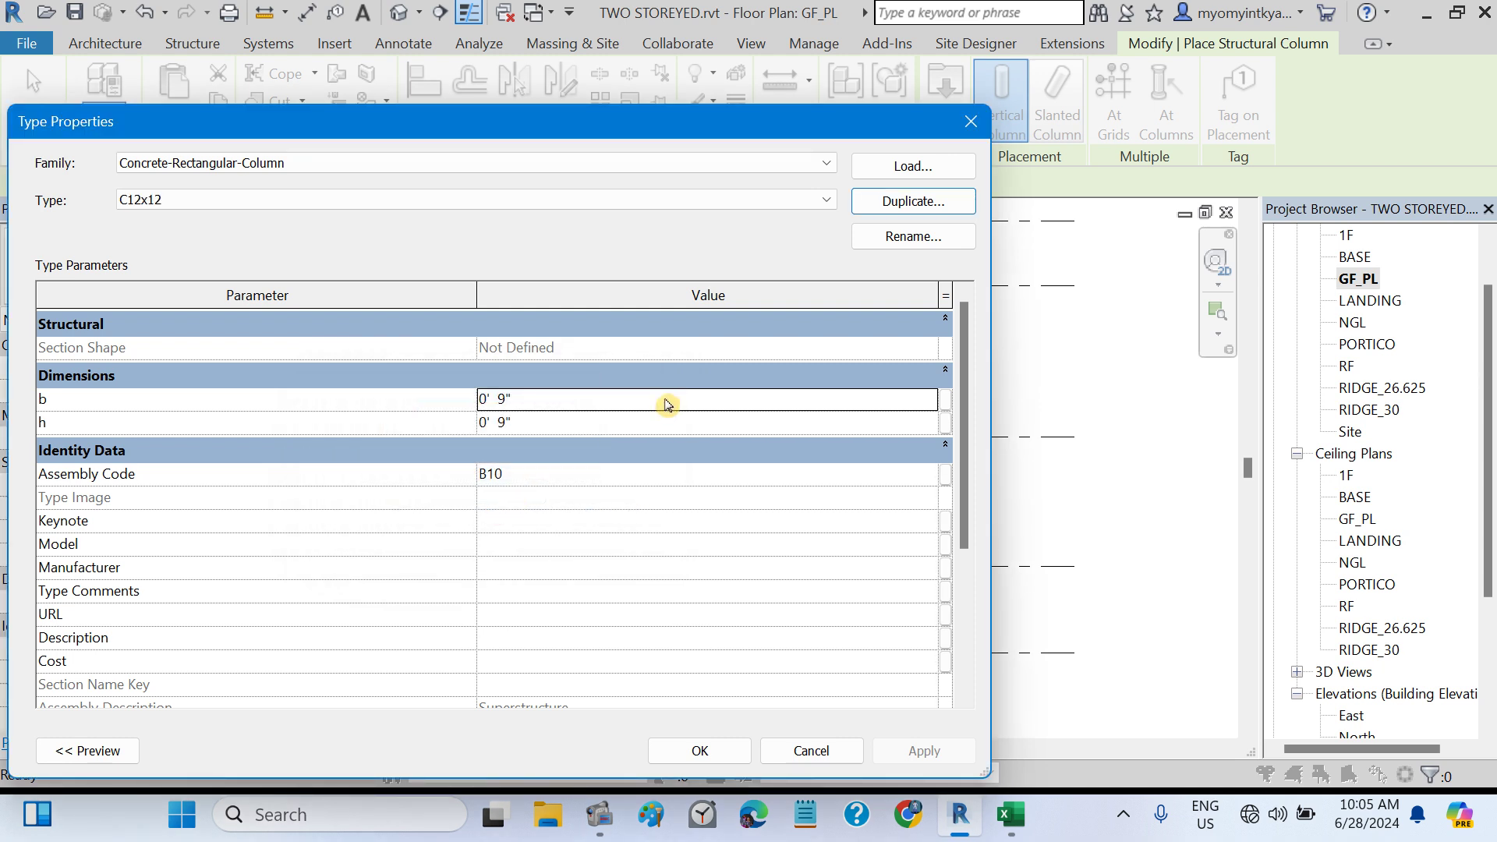
- Set both the b and h dimensions of the C12x12 column type to 12" and accept the type properties
left_click(538, 380)
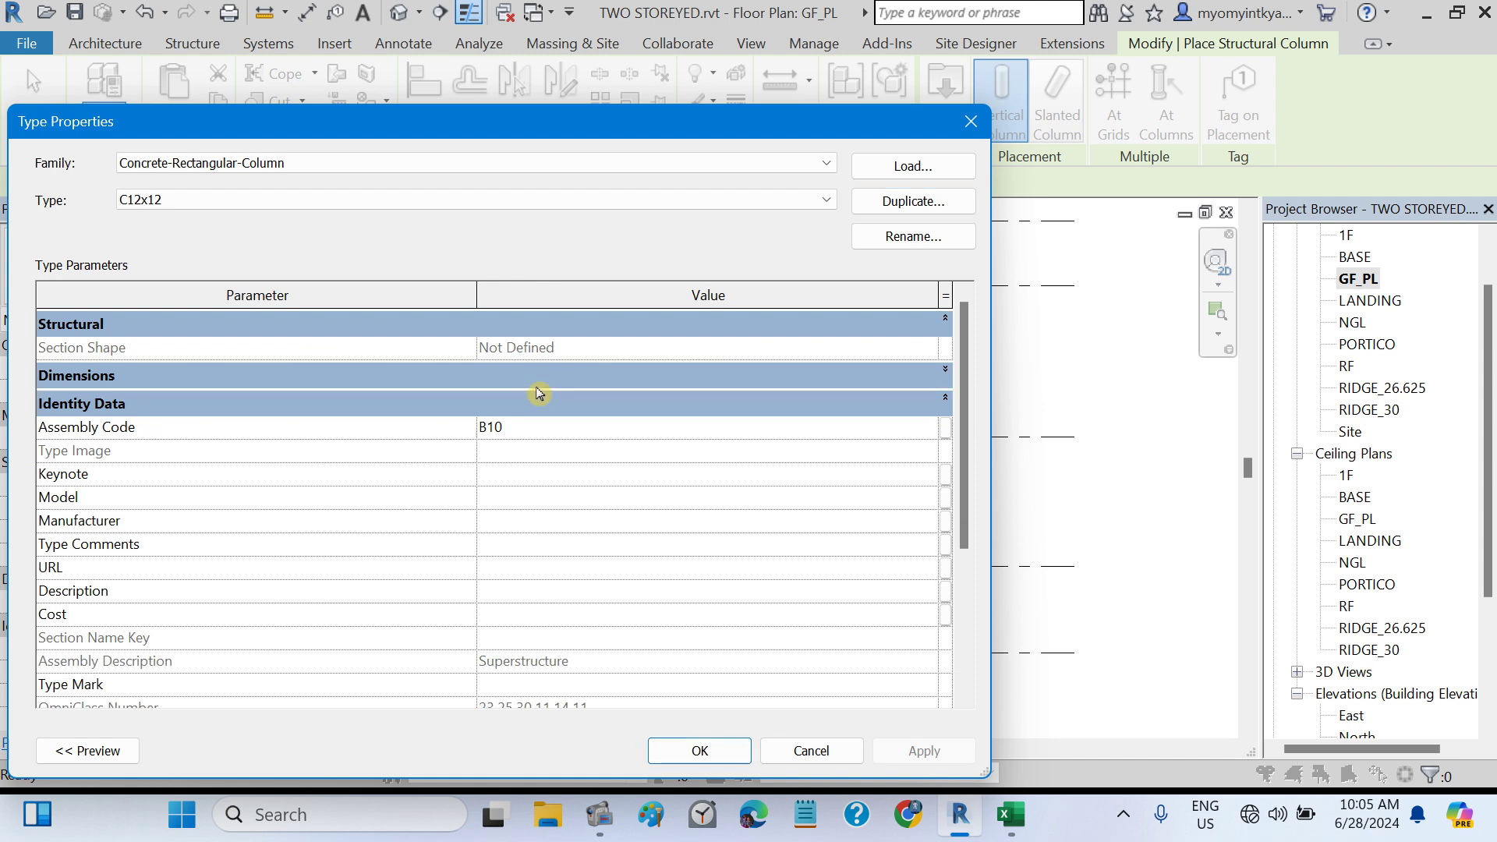
left_click(945, 374)
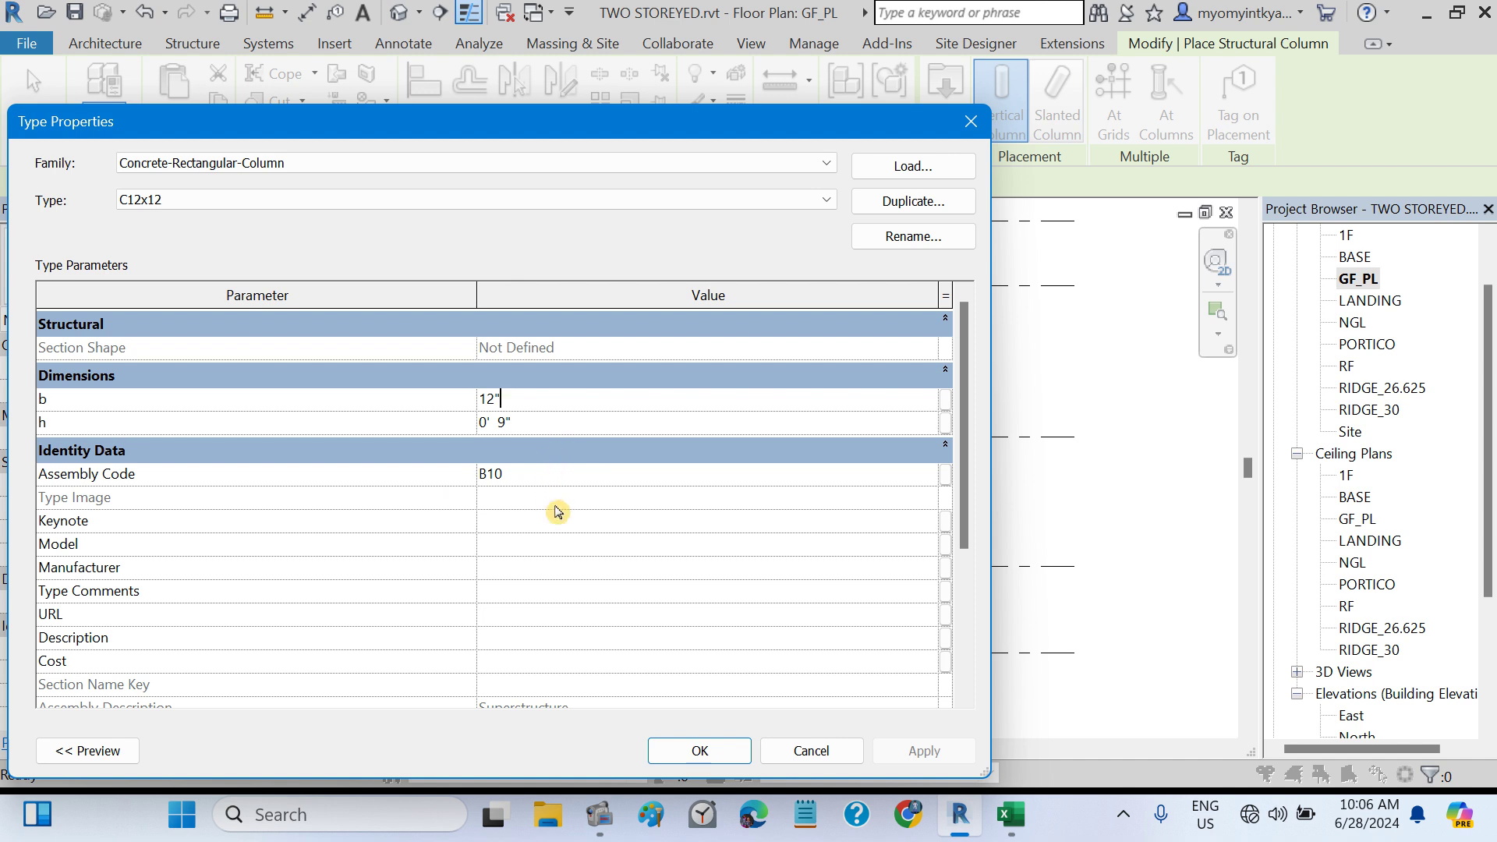
key("Return")
left_click(521, 426)
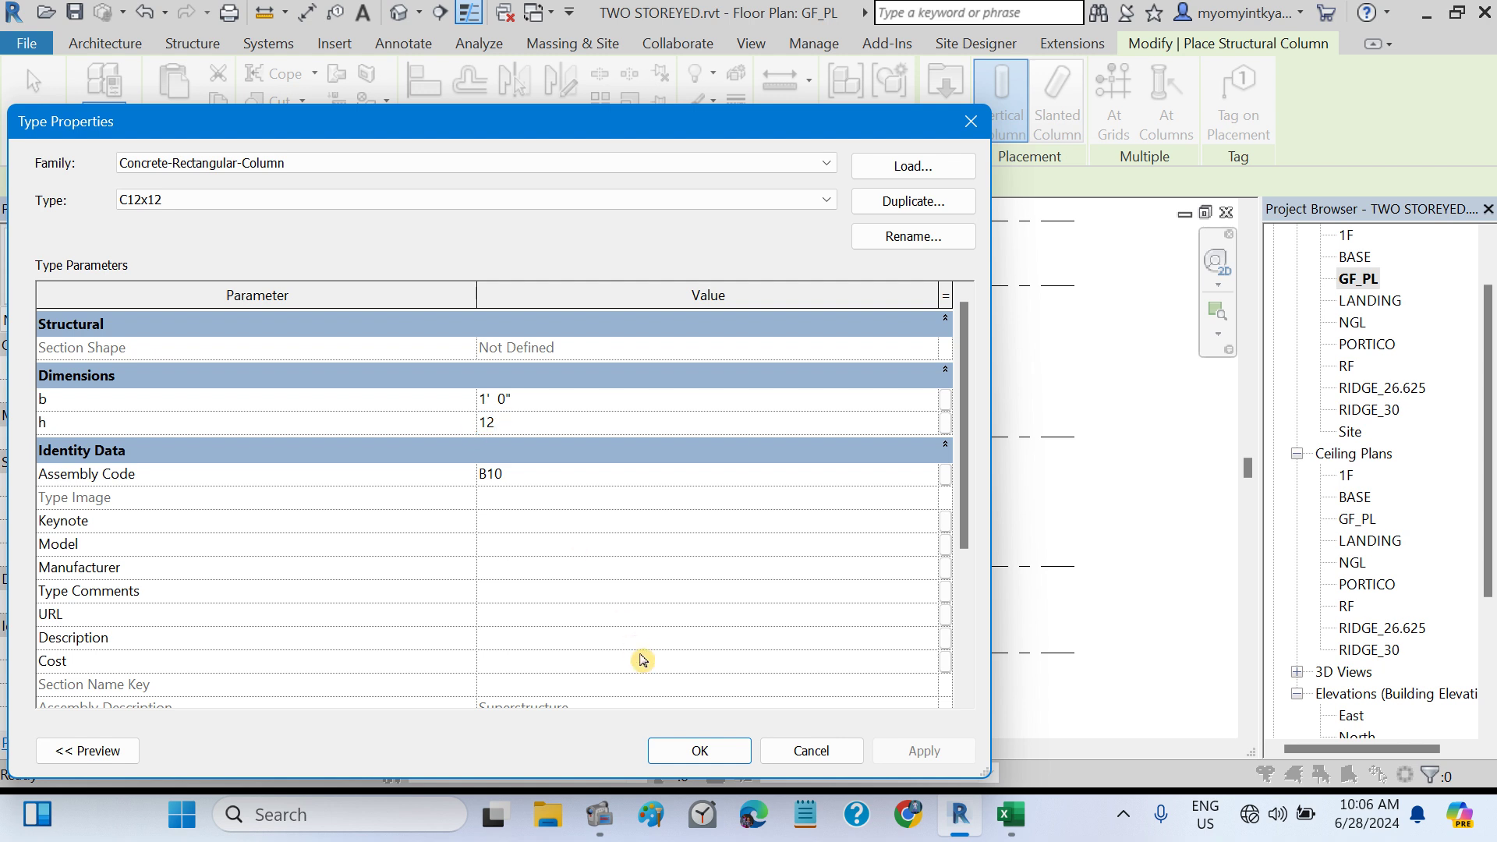
type("12\"")
left_click(572, 616)
left_click(675, 753)
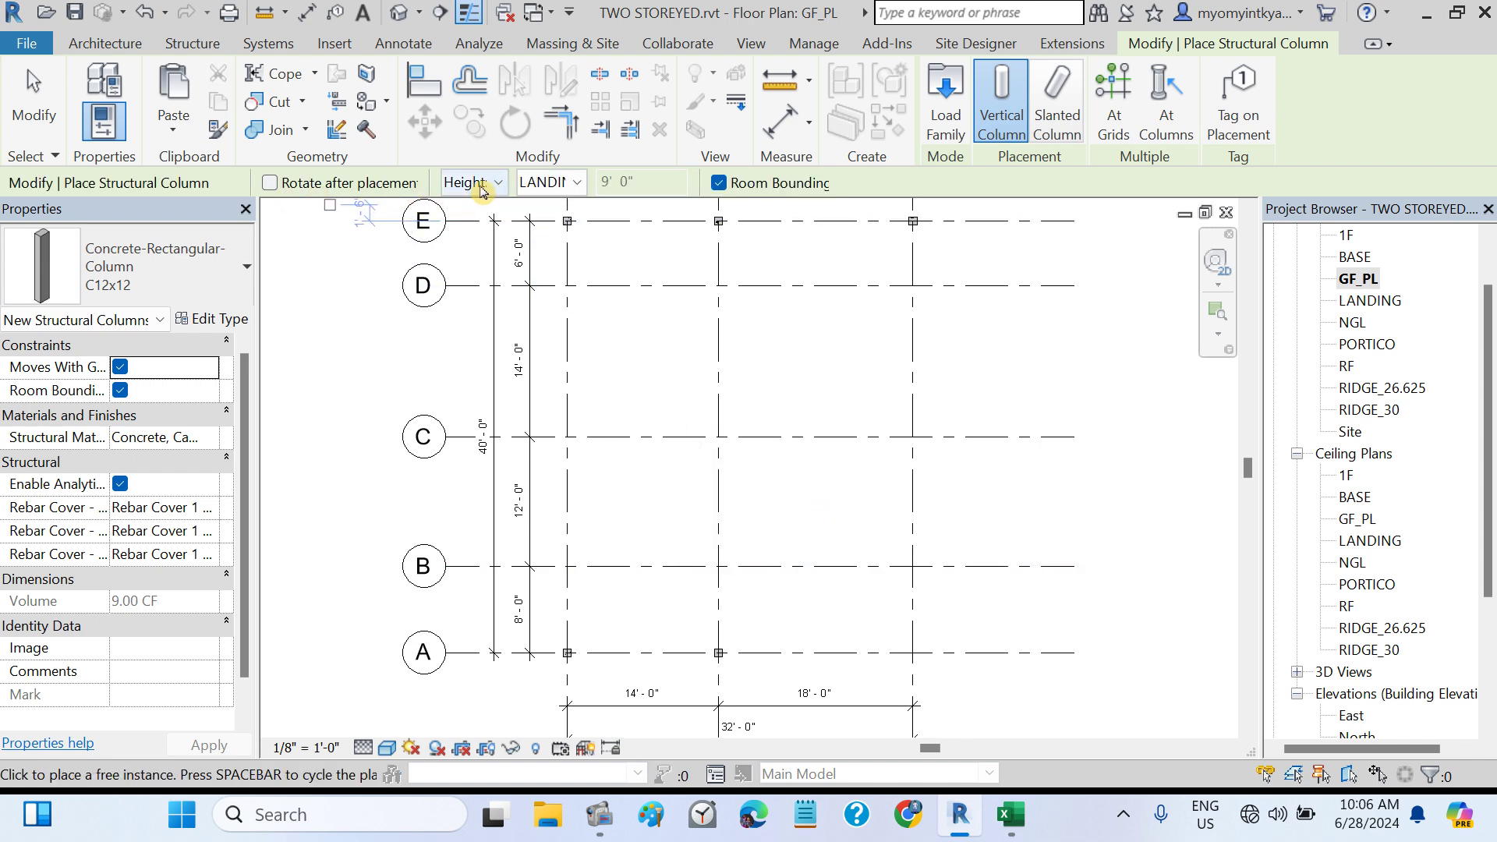
- Place C12x12 columns with their top at level 1F on grid B at its intersections with grids 2 and 3
left_click(578, 184)
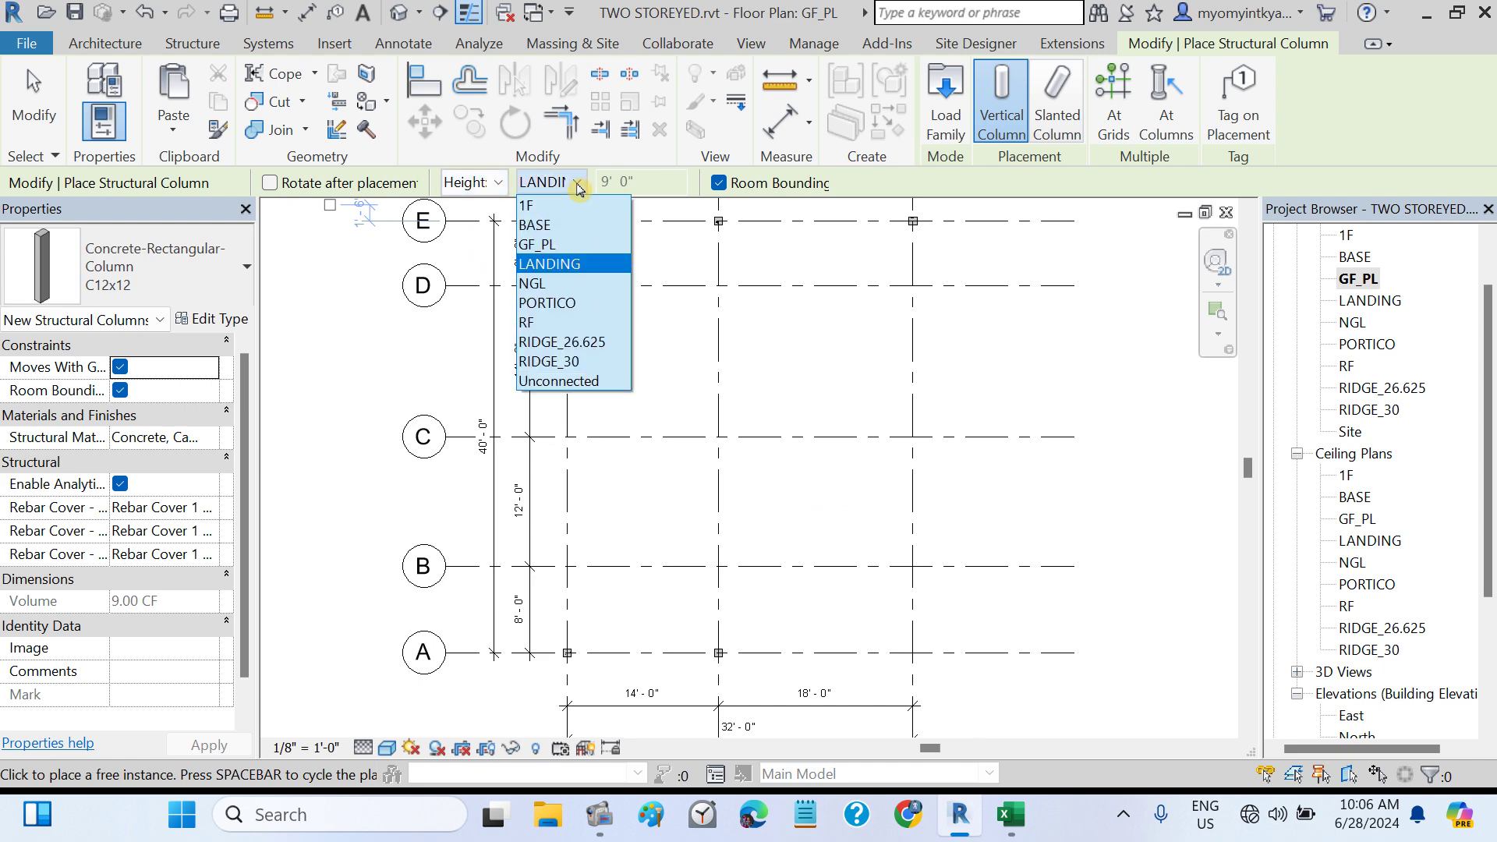
left_click(535, 205)
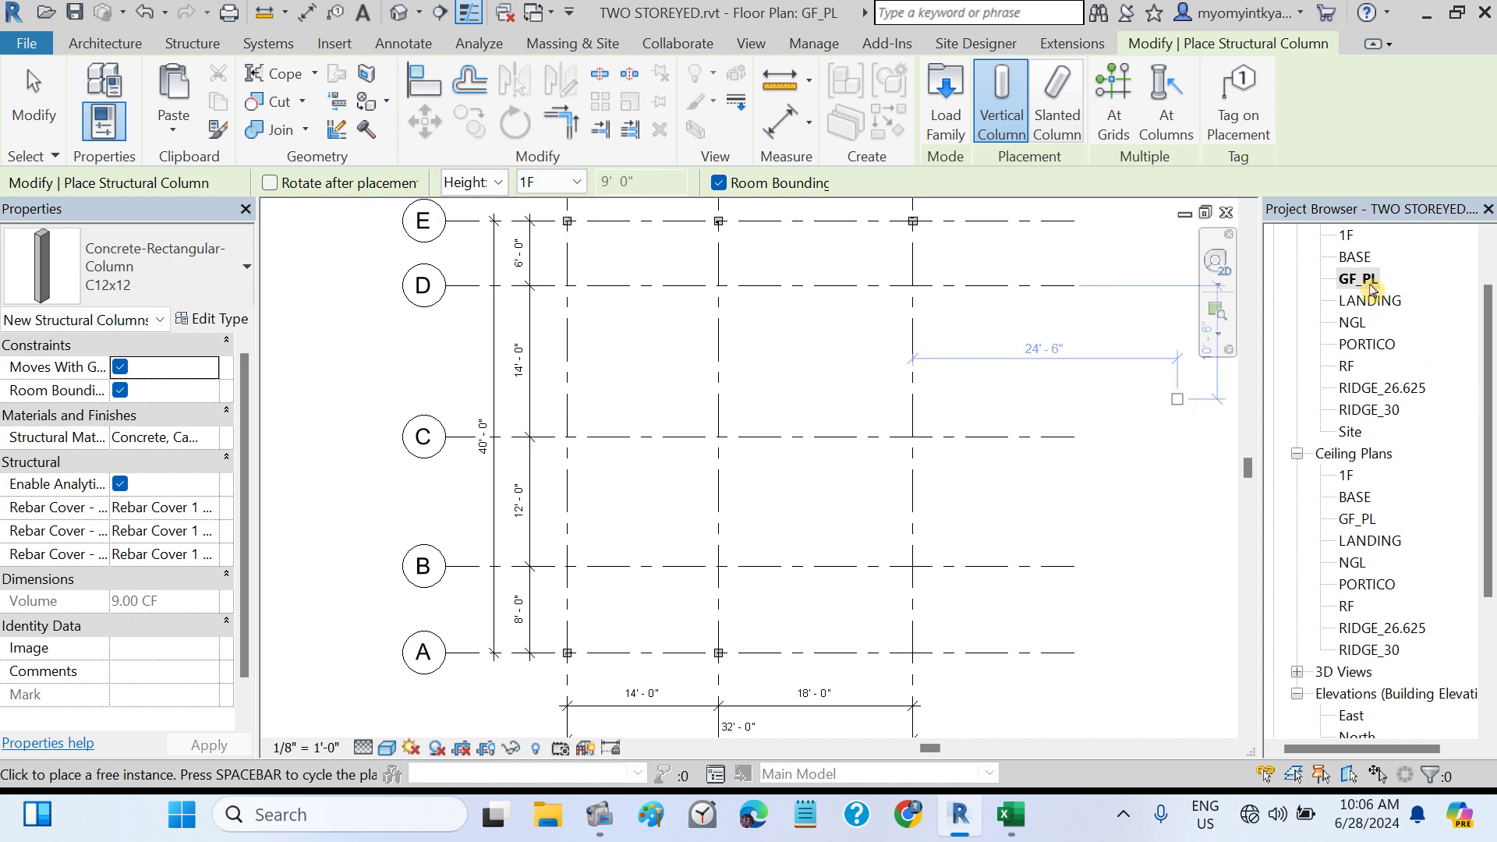
left_click(523, 197)
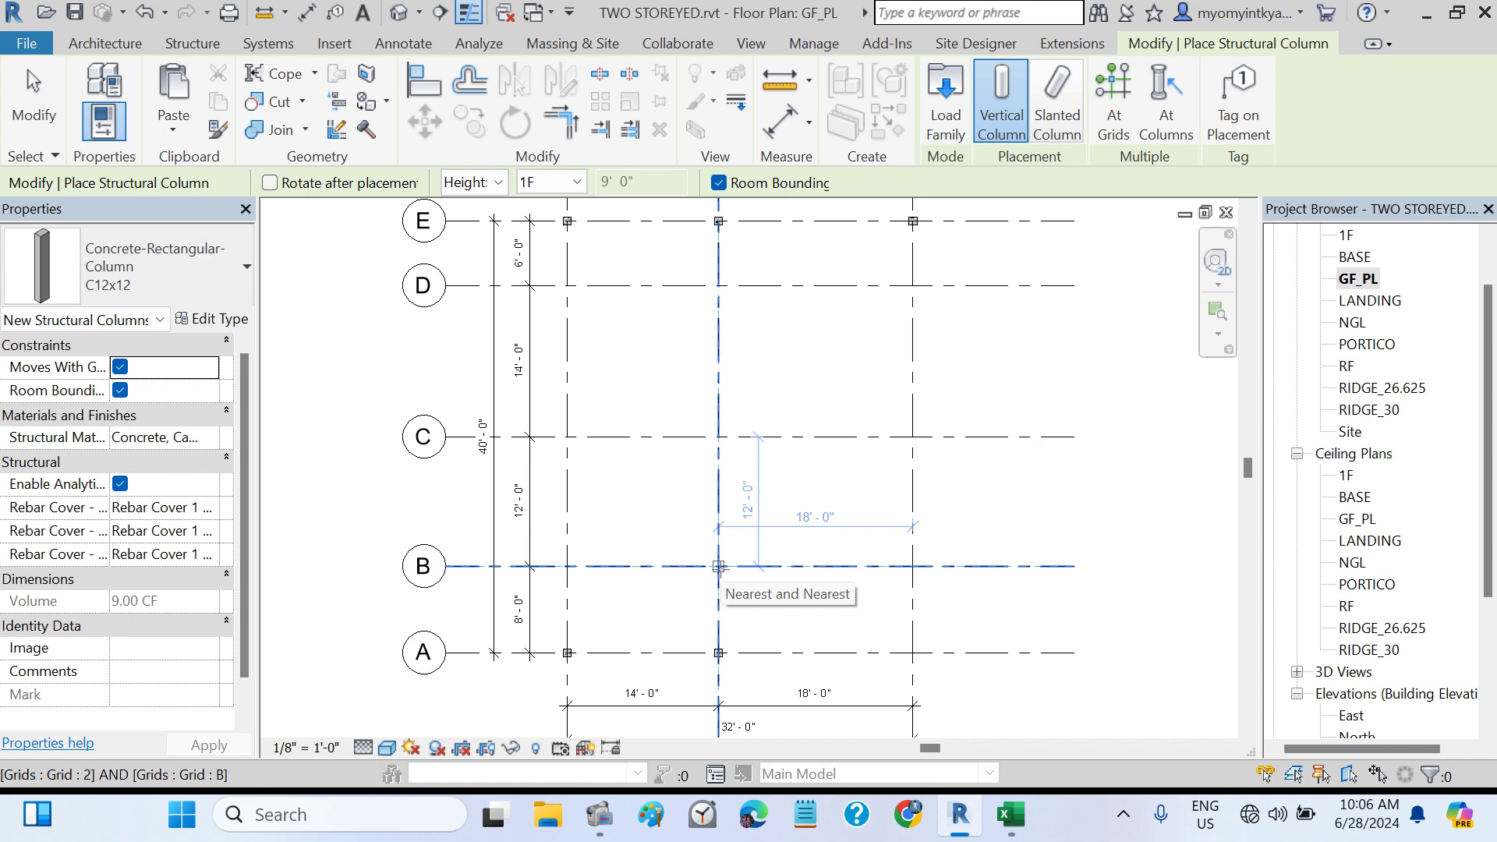
scroll(719, 567, "up", 5)
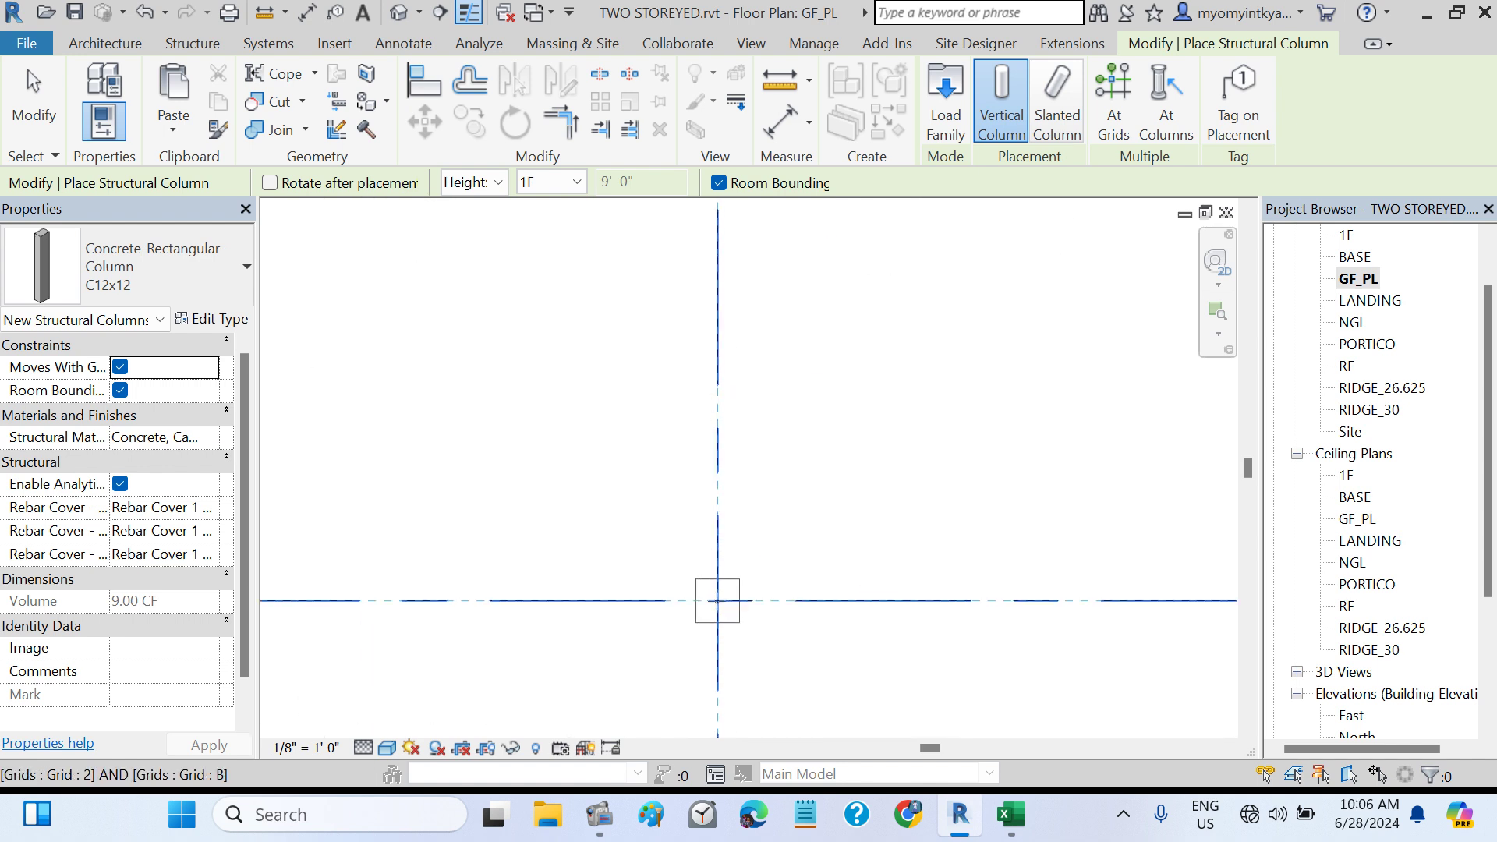
scroll(717, 600, "down", 4)
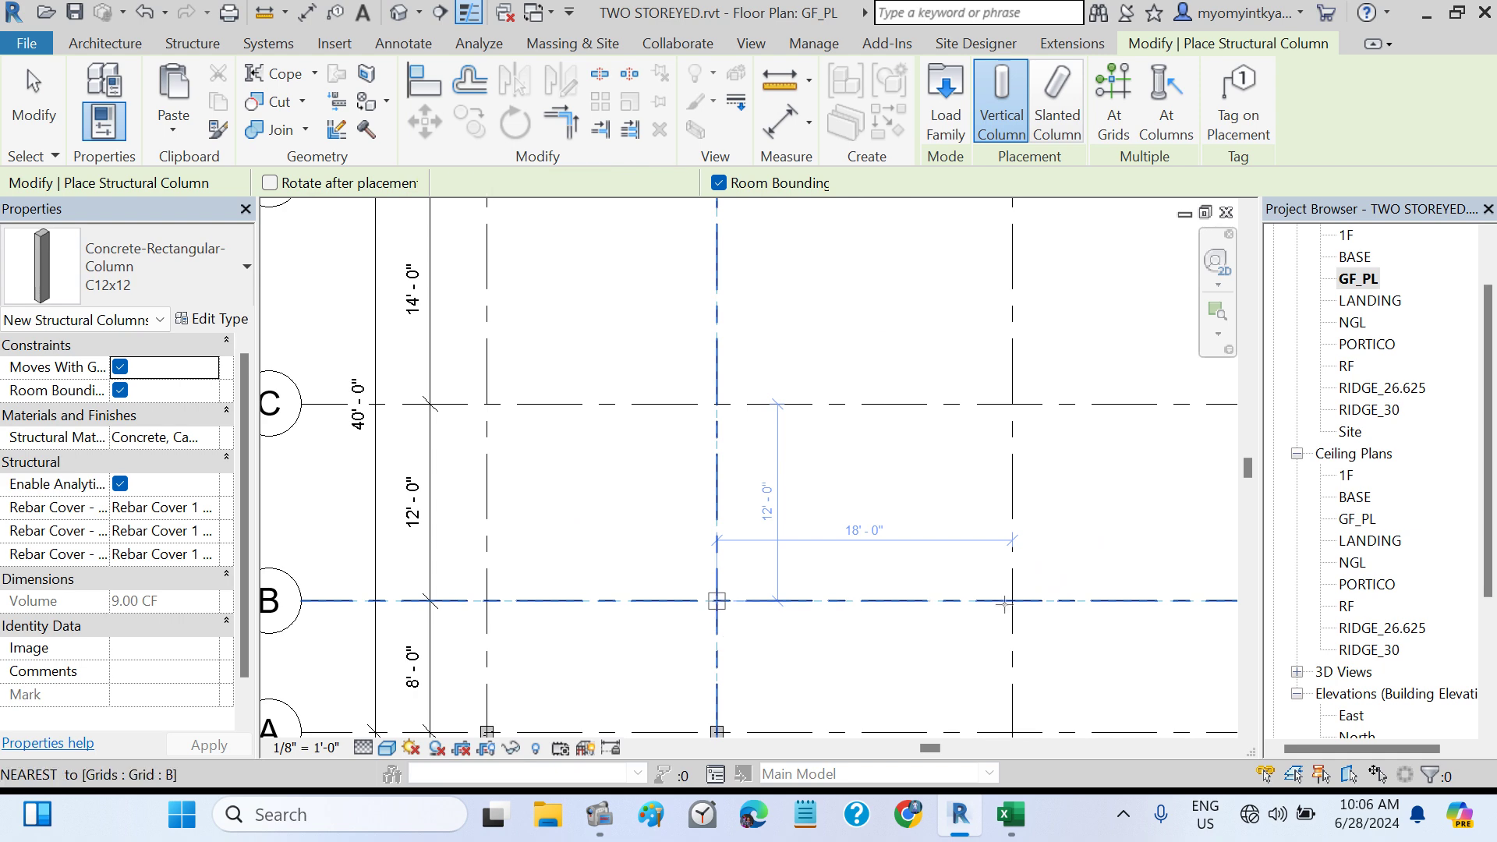
left_click(717, 600)
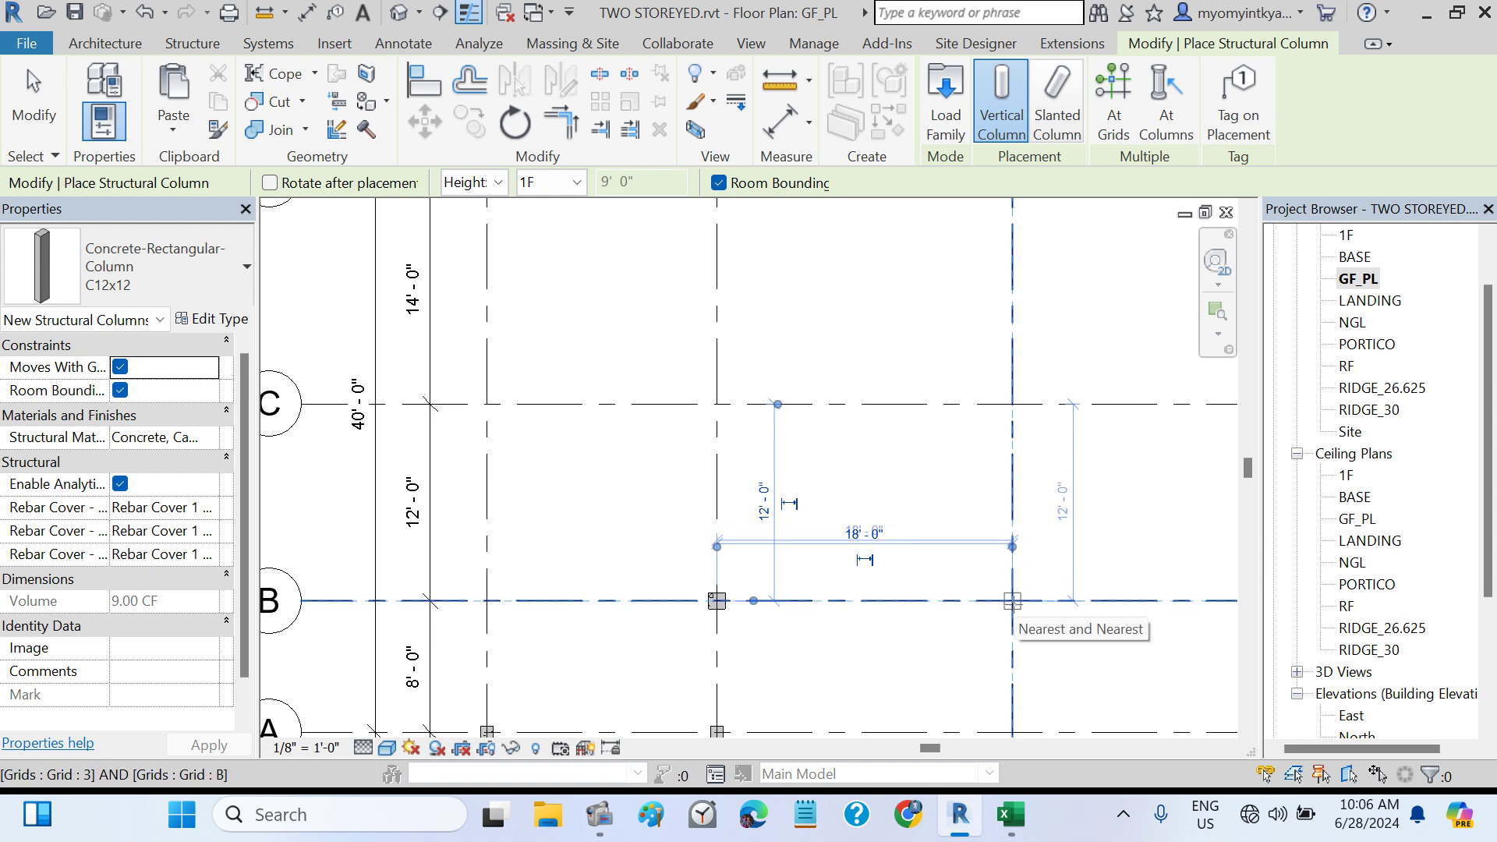
left_click(1012, 600)
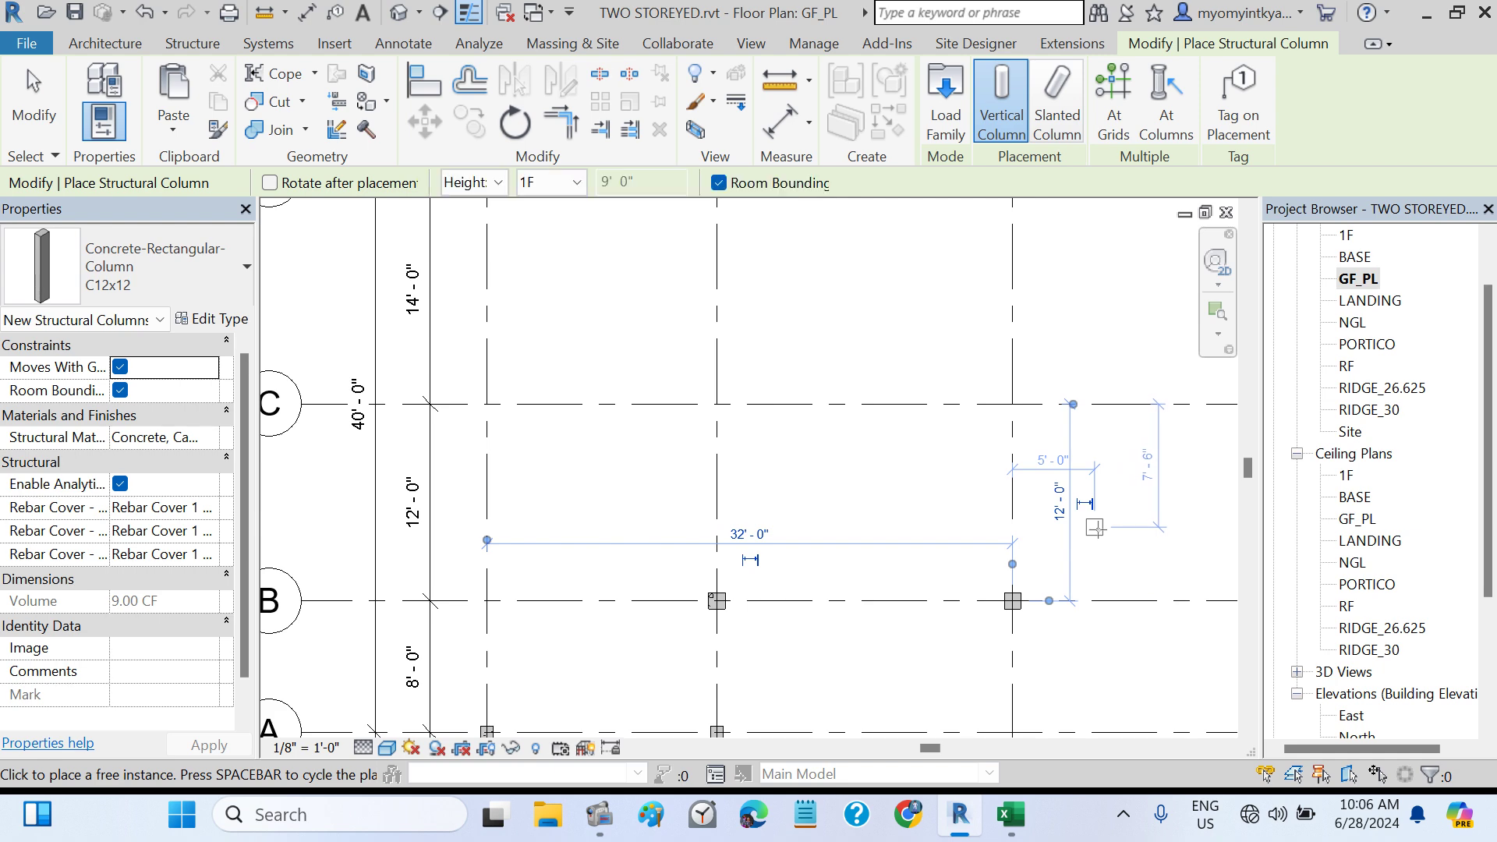
key("Escape")
key("Escape")
scroll(1096, 530, "down", 1)
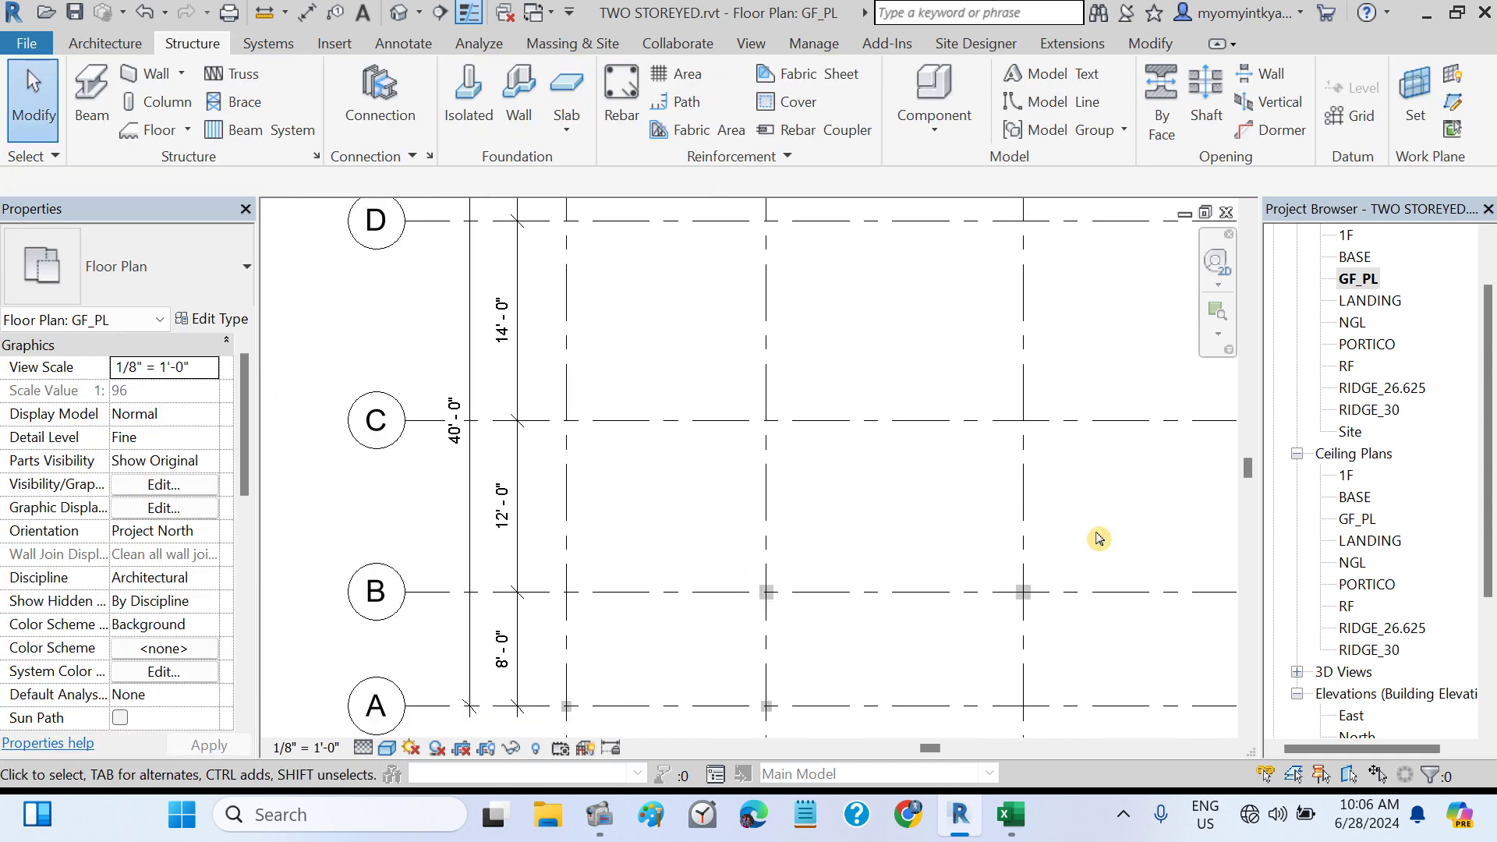
scroll(1098, 538, "down", 1)
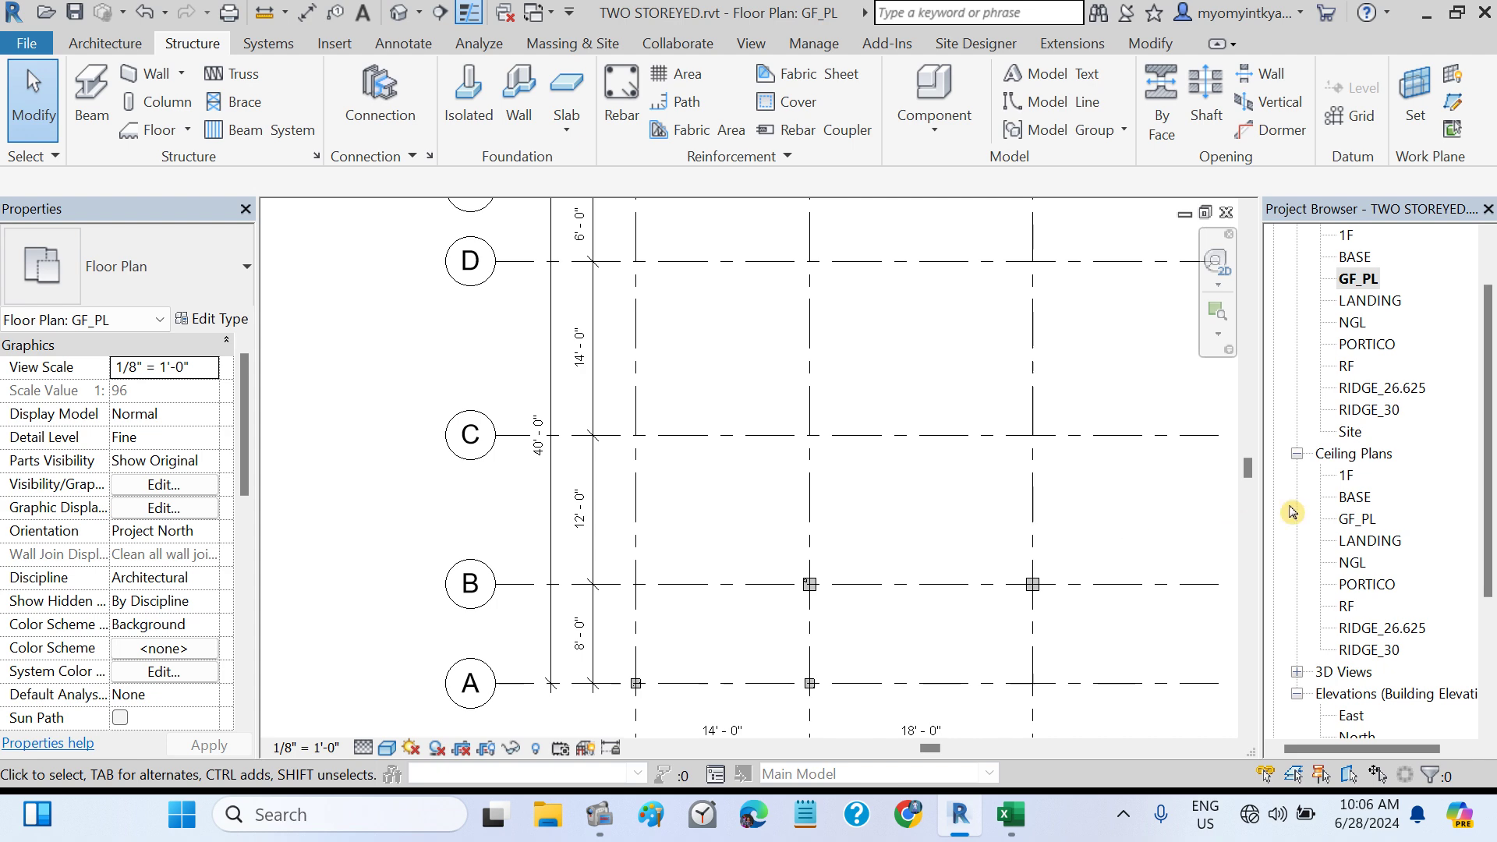
- Open the 1F floor plan, and look up the C2 column size for 1F - Roof in the Excel Column schedule
double_click(1346, 236)
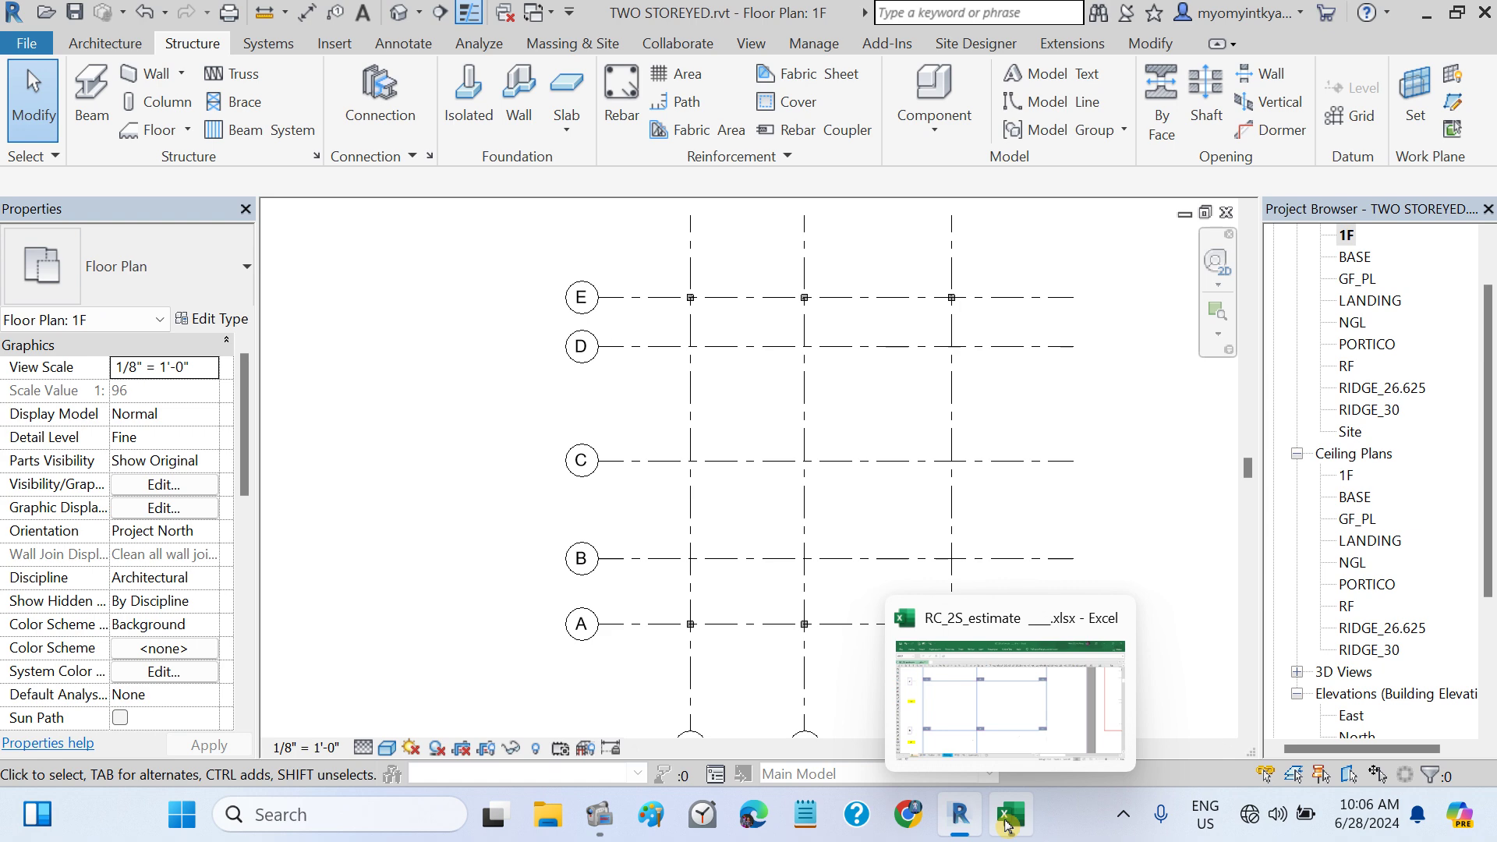
left_click(1006, 824)
scroll(1033, 537, "down", 8)
scroll(1032, 535, "up", 8)
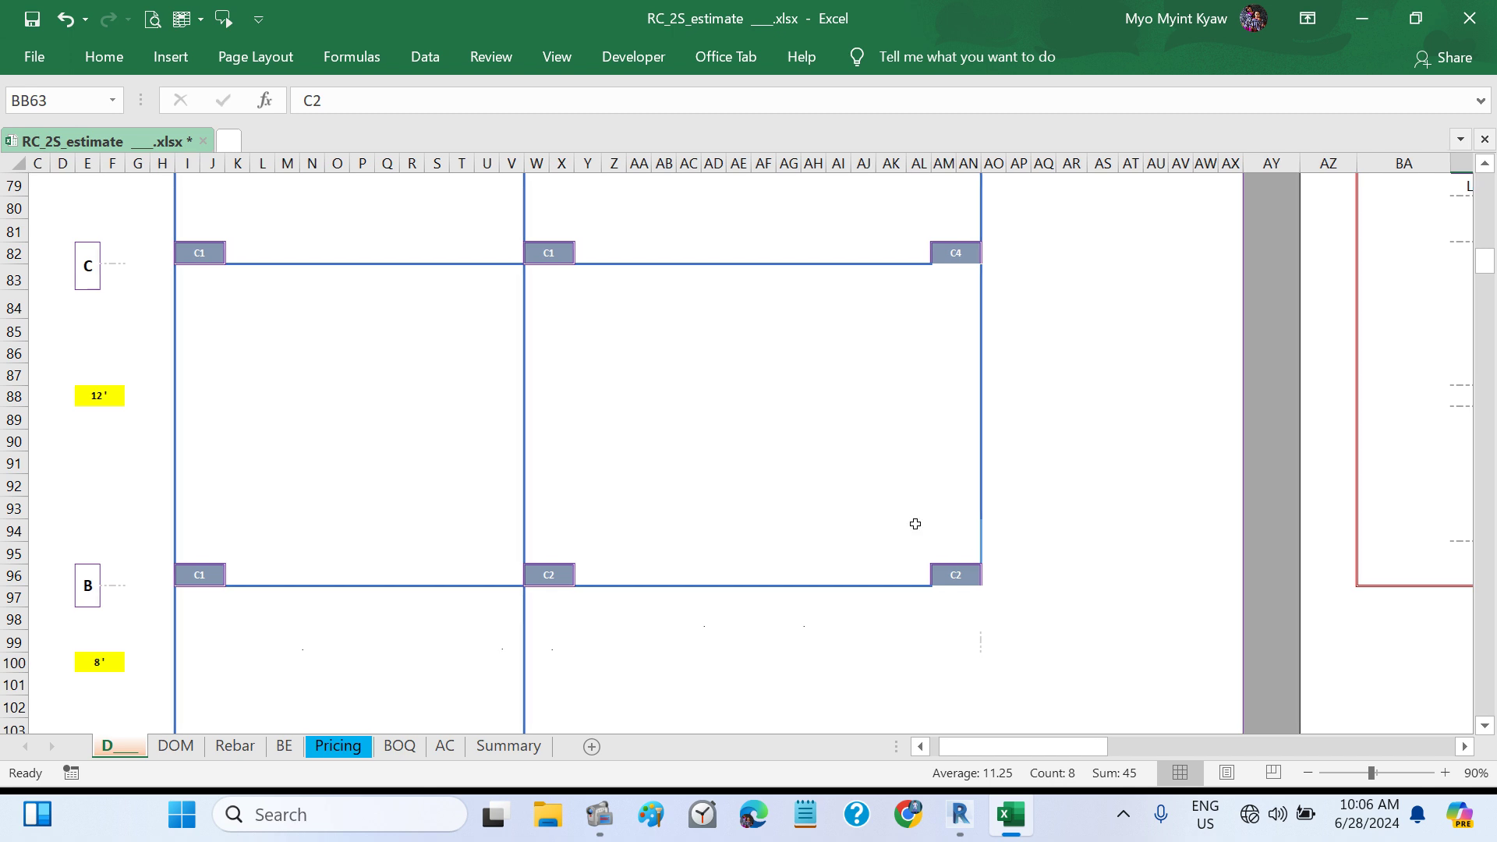
scroll(912, 523, "right", 6)
scroll(915, 524, "right", 3)
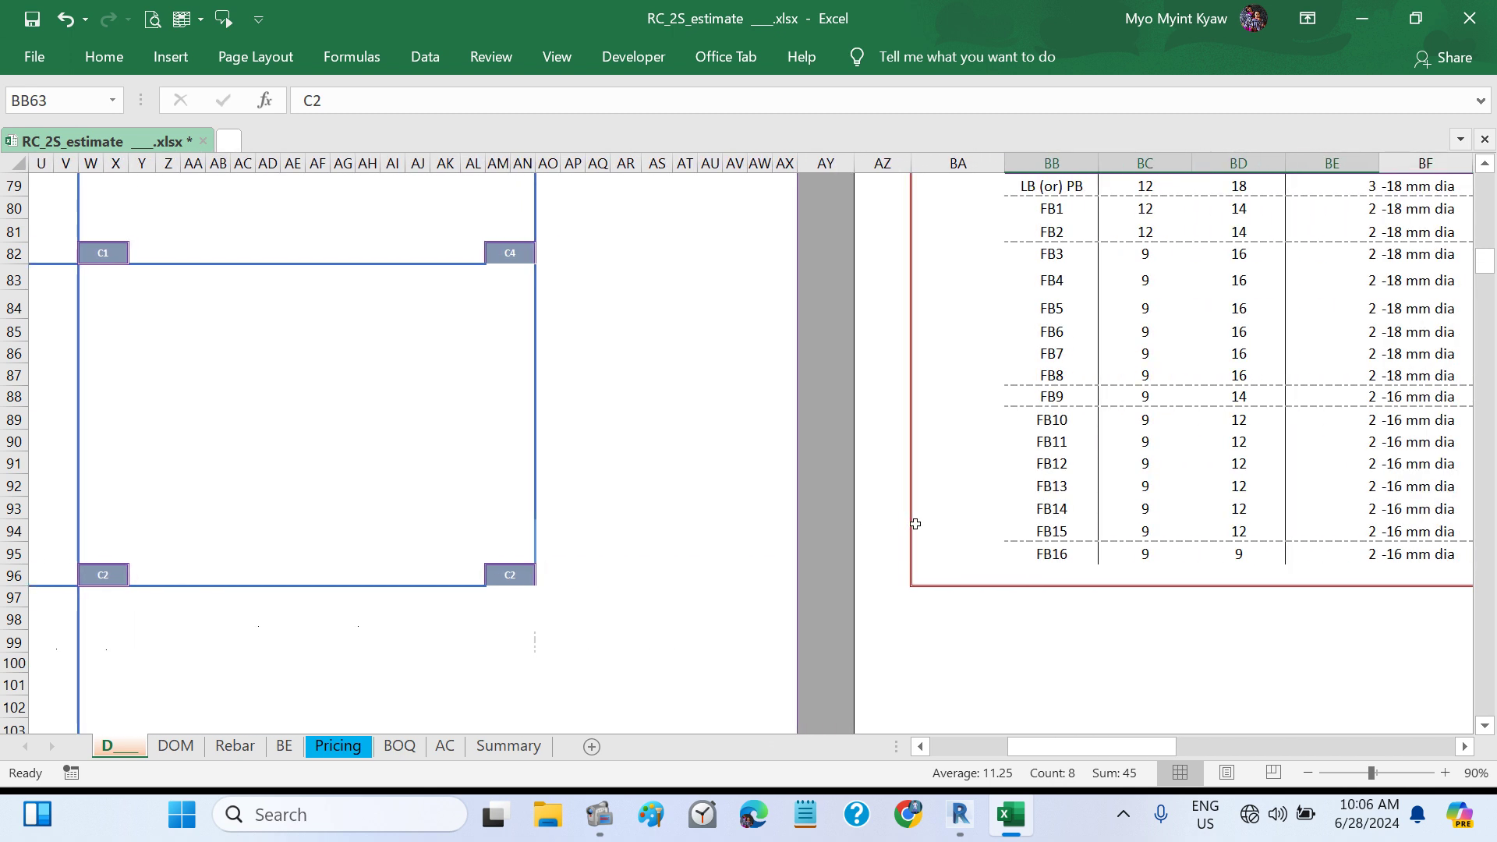
scroll(915, 524, "up", 20)
scroll(915, 524, "down", 7)
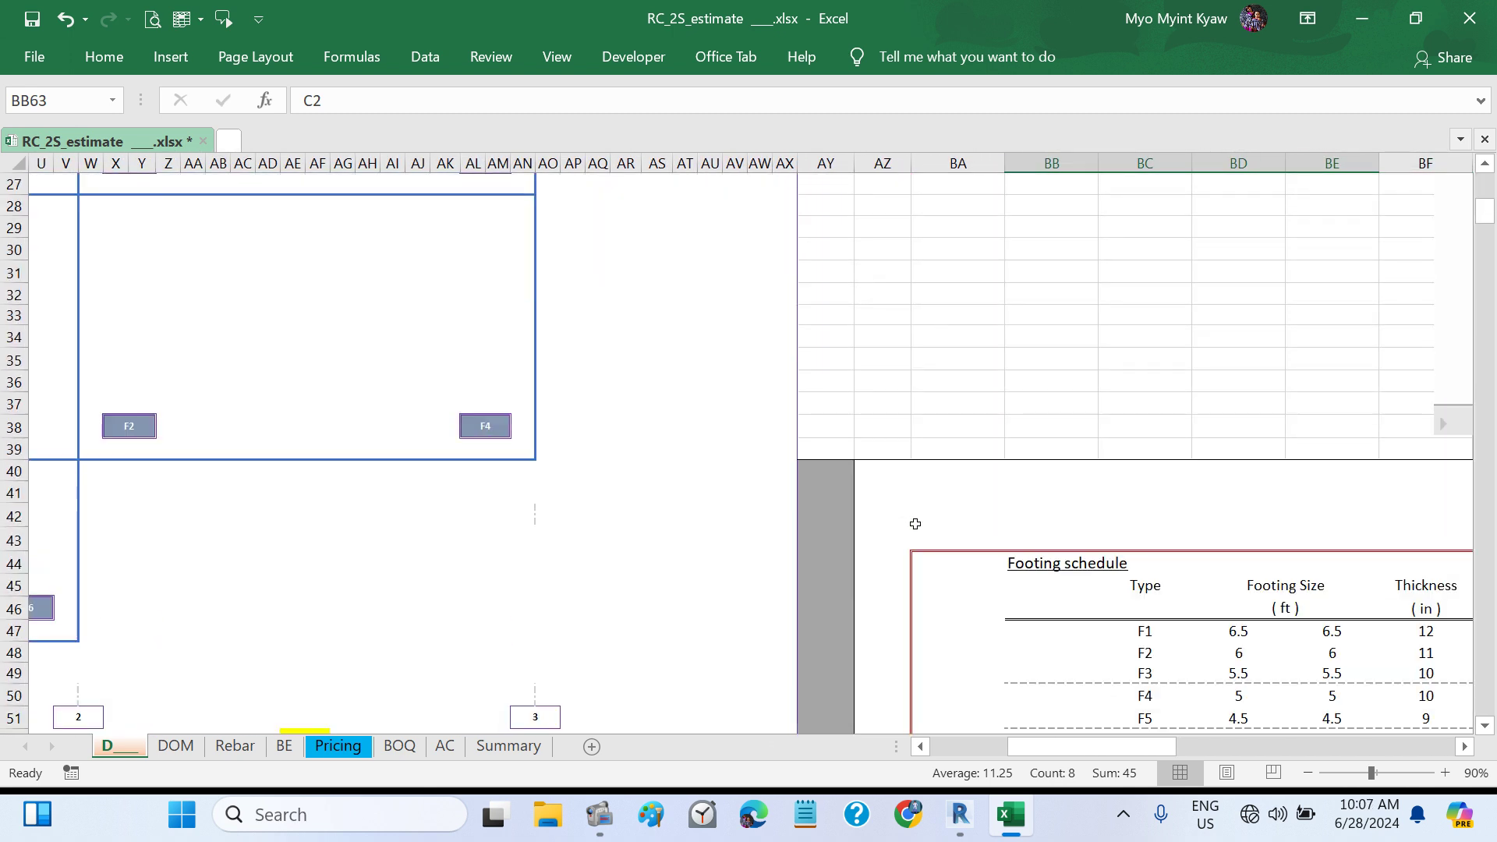
scroll(915, 524, "down", 4)
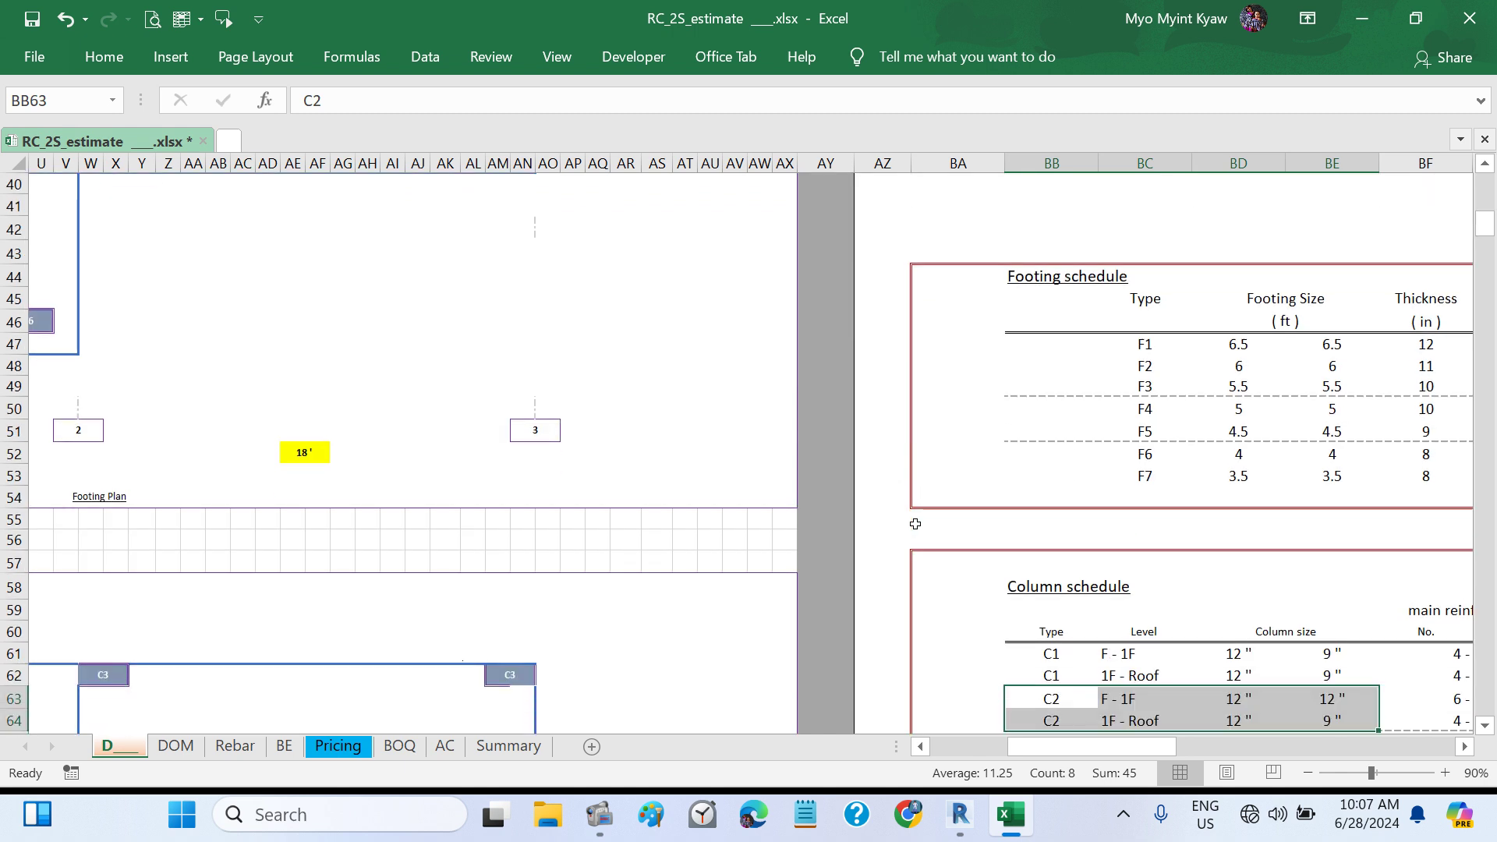
scroll(915, 524, "down", 4)
key("ctrl+v")
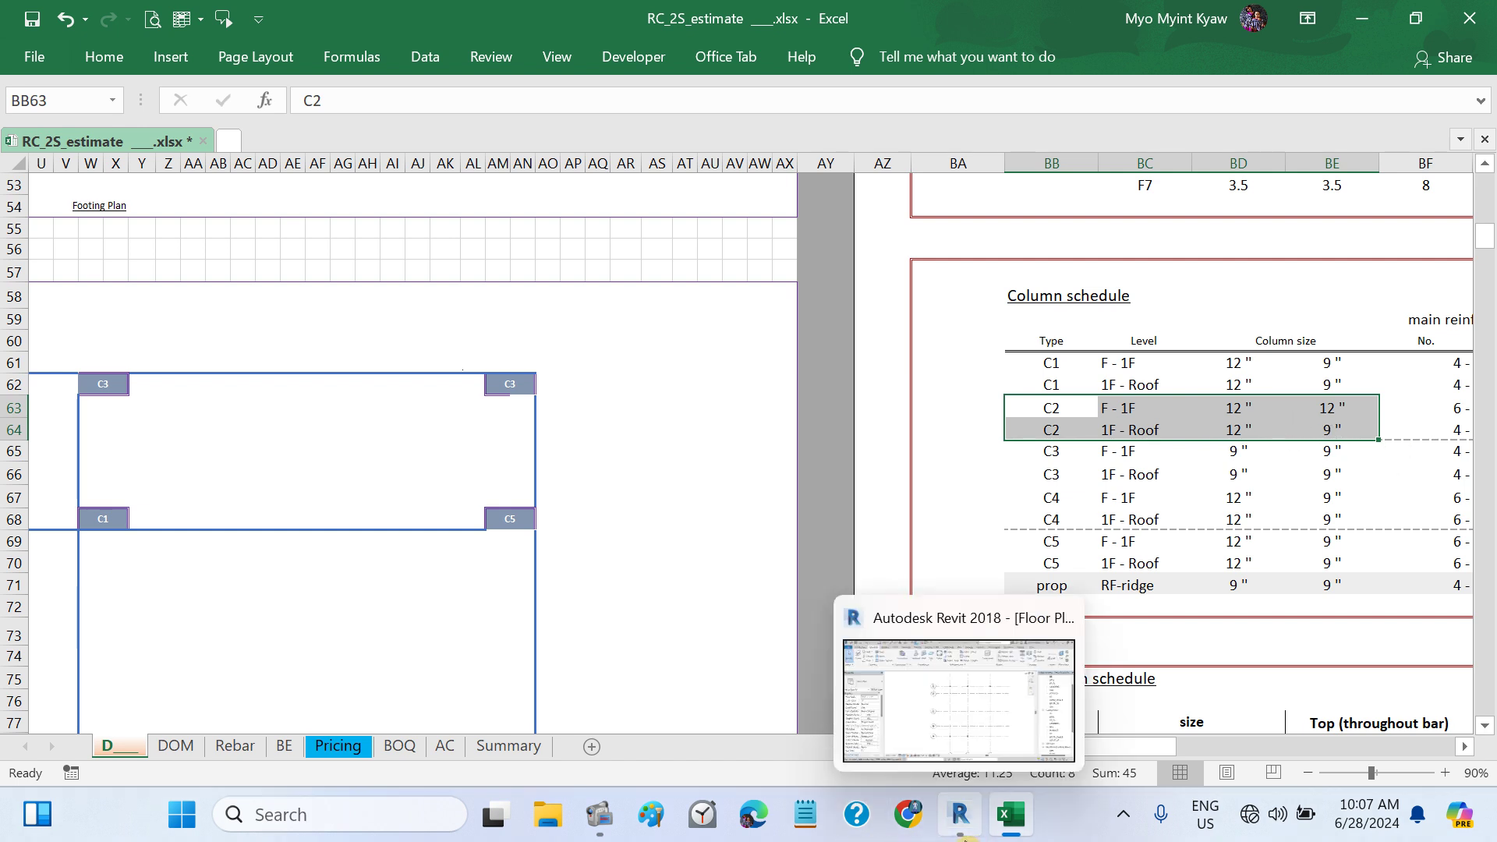
- Switch to Revit, start a structural column in the 1F plan, and duplicate the C12x12 concrete rectangular type as C12x9
left_click(961, 836)
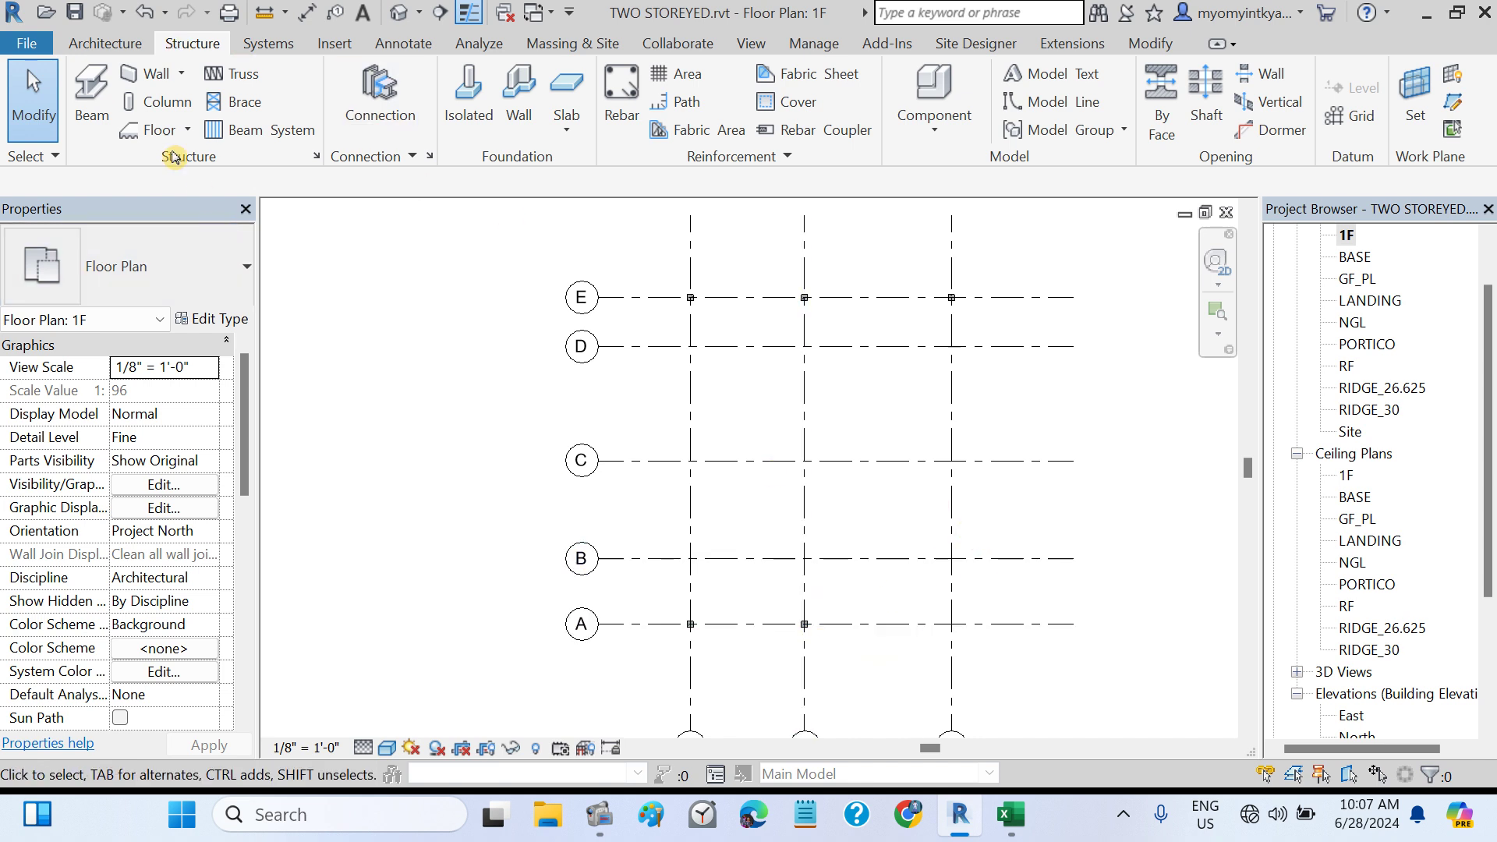
left_click(158, 101)
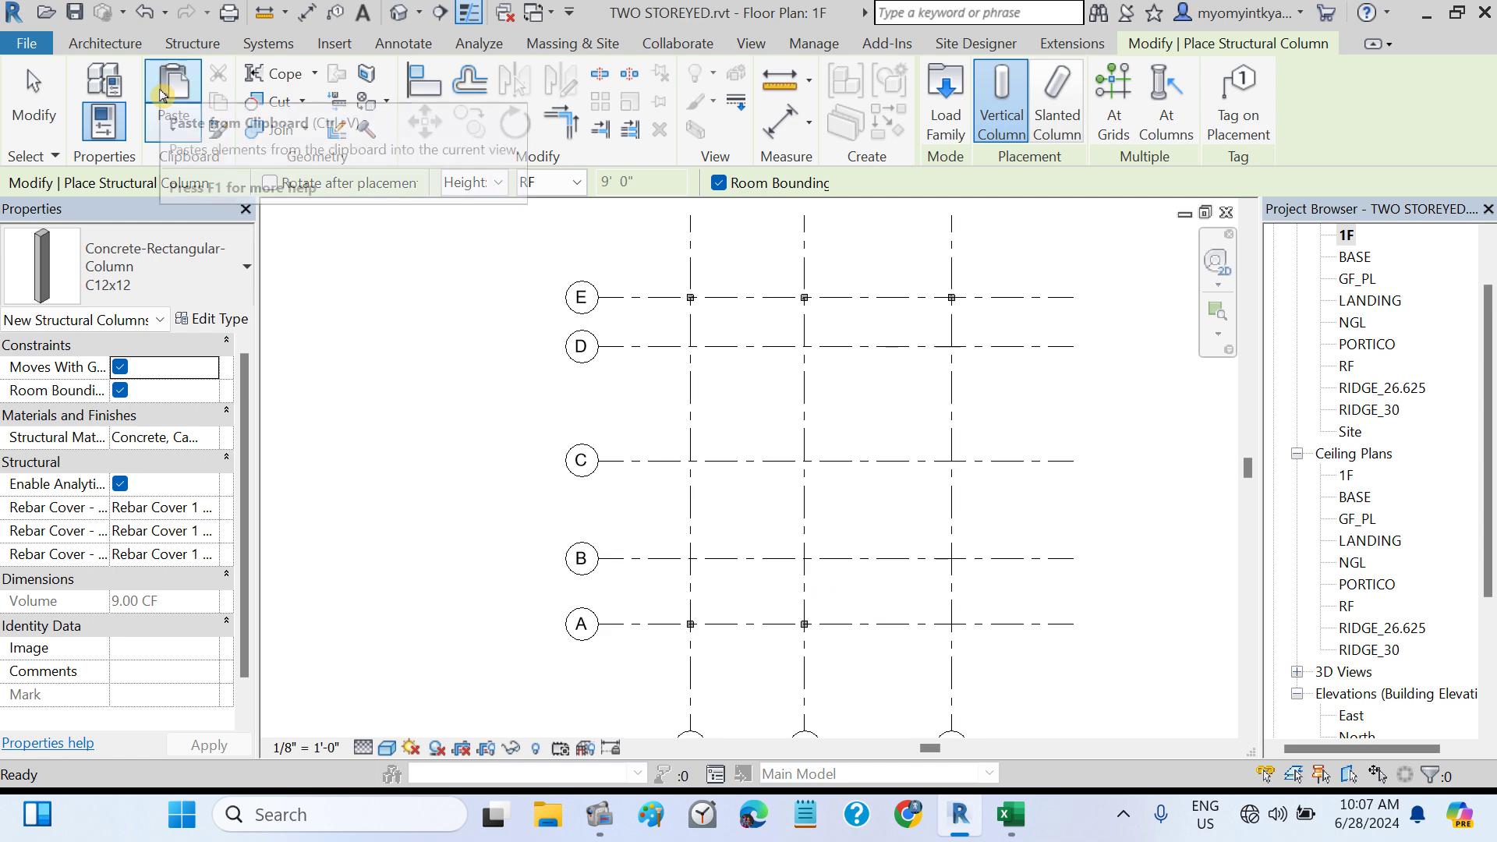
left_click(239, 287)
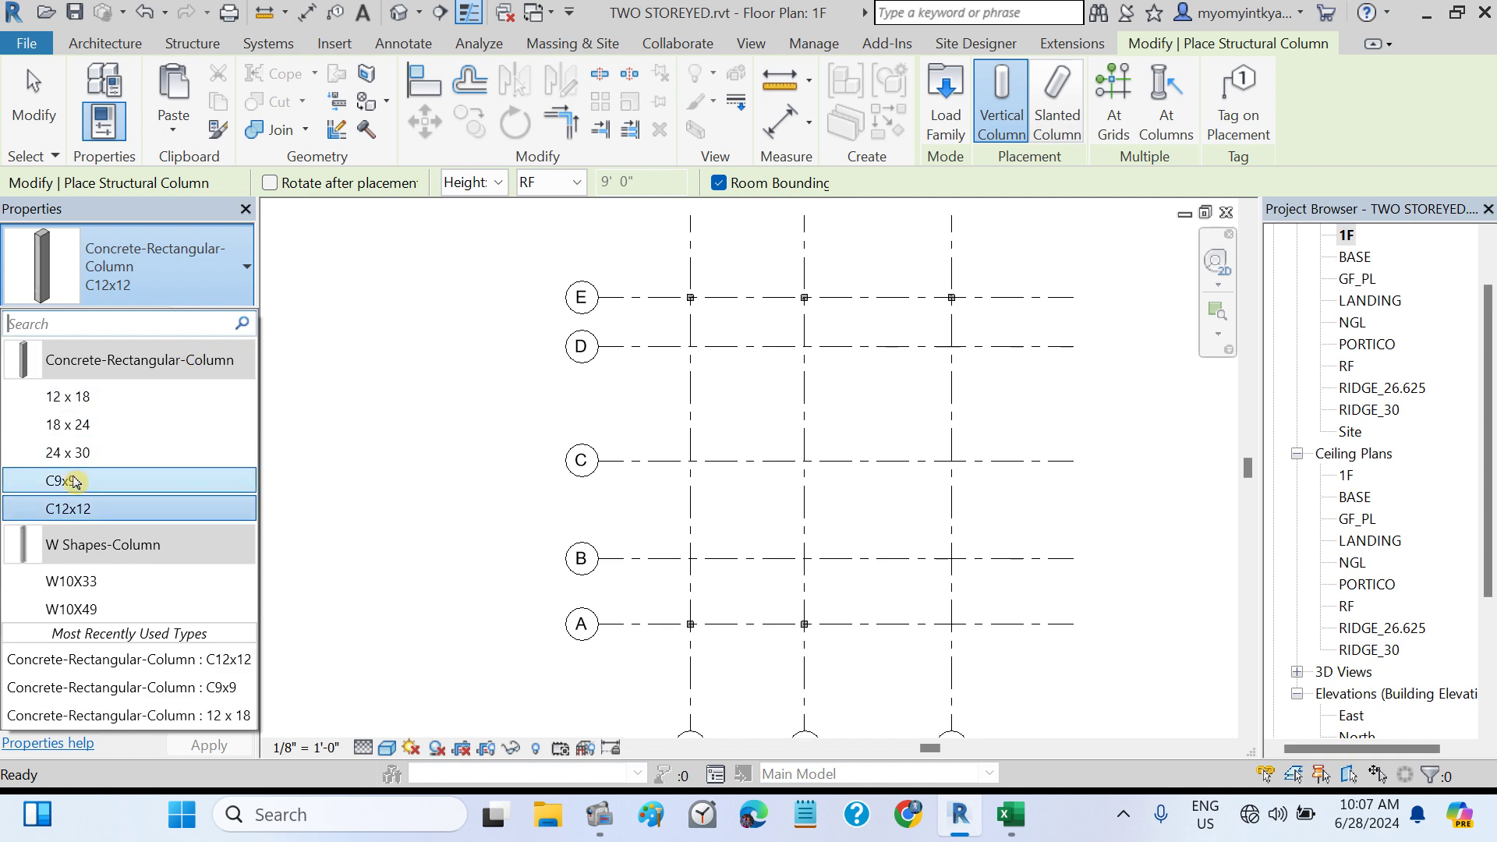
left_click(74, 480)
left_click(240, 285)
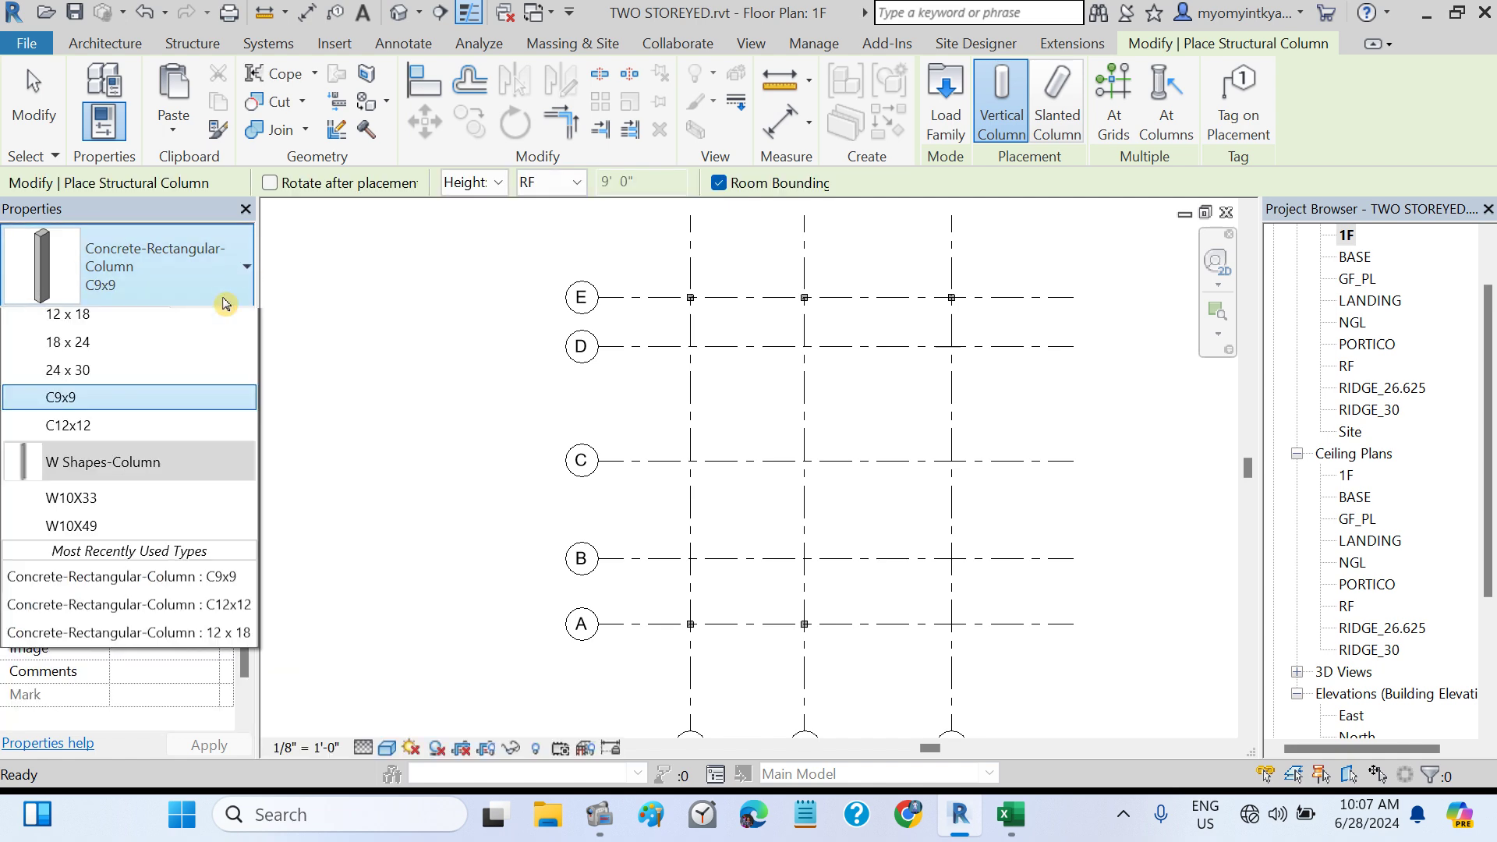
left_click(74, 508)
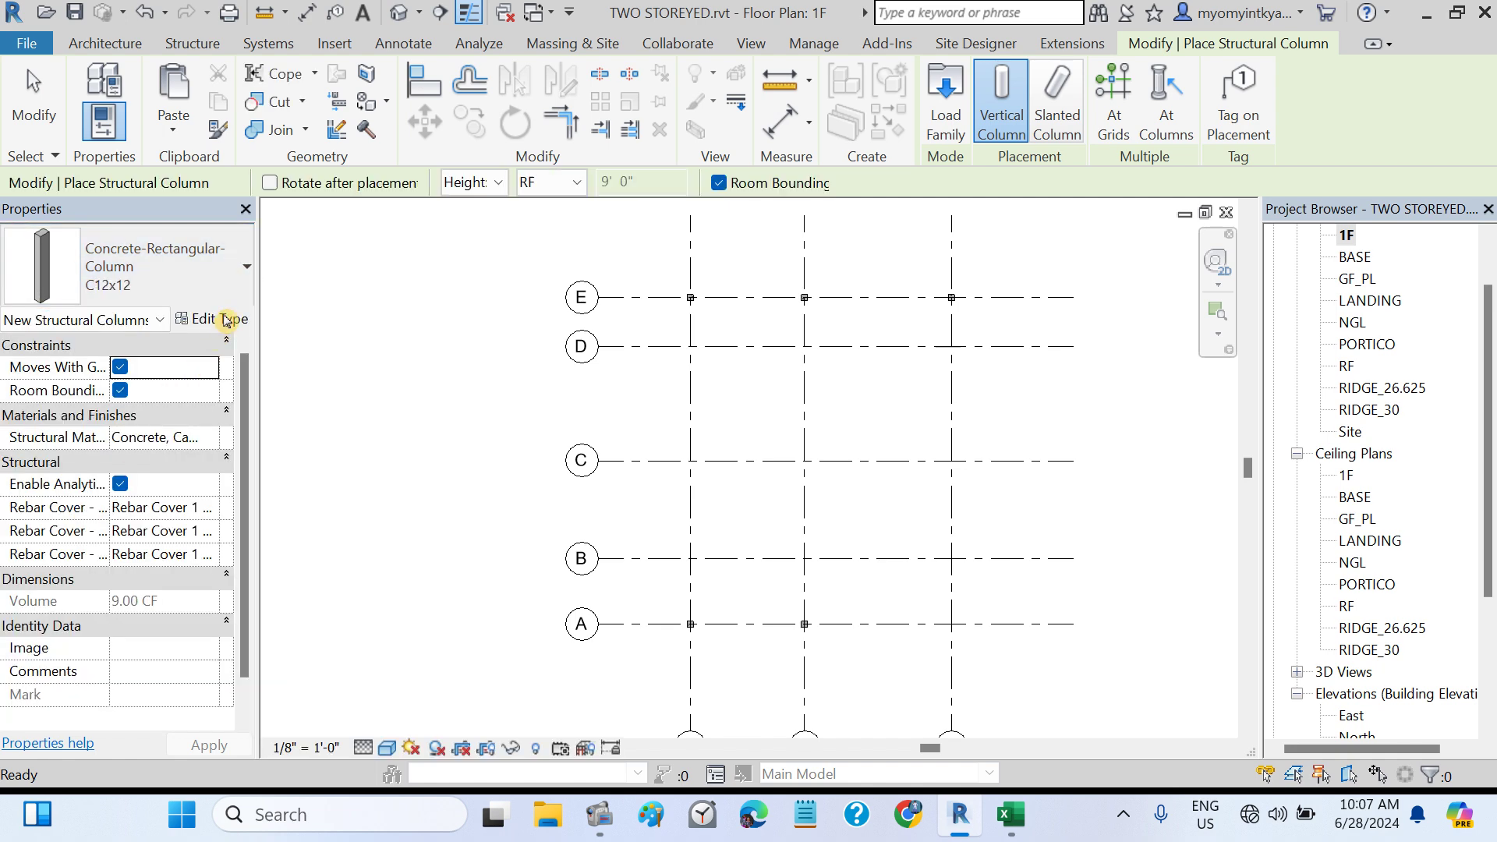
left_click(225, 319)
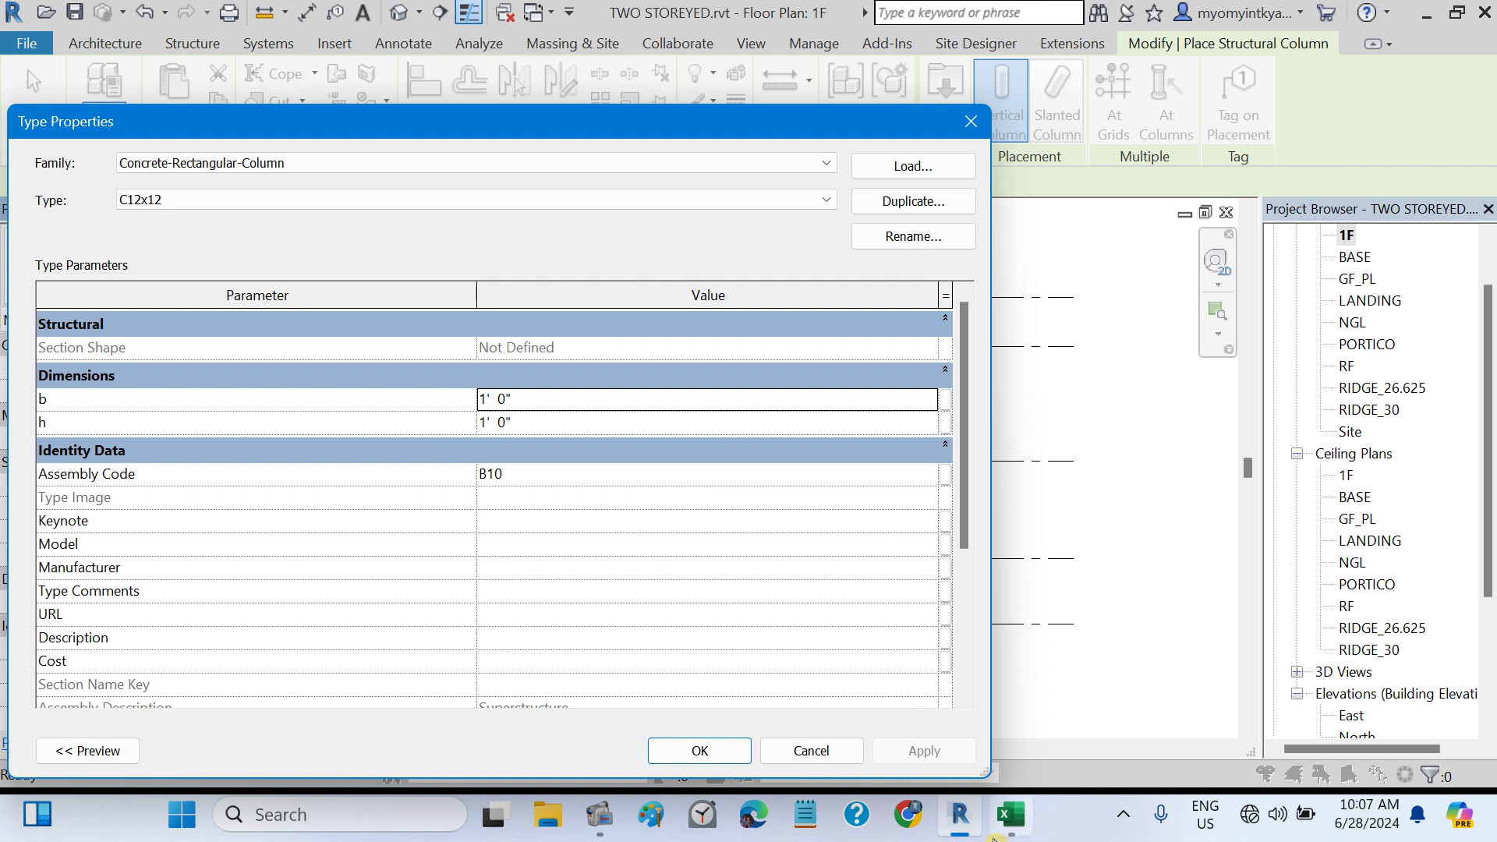
left_click(1009, 830)
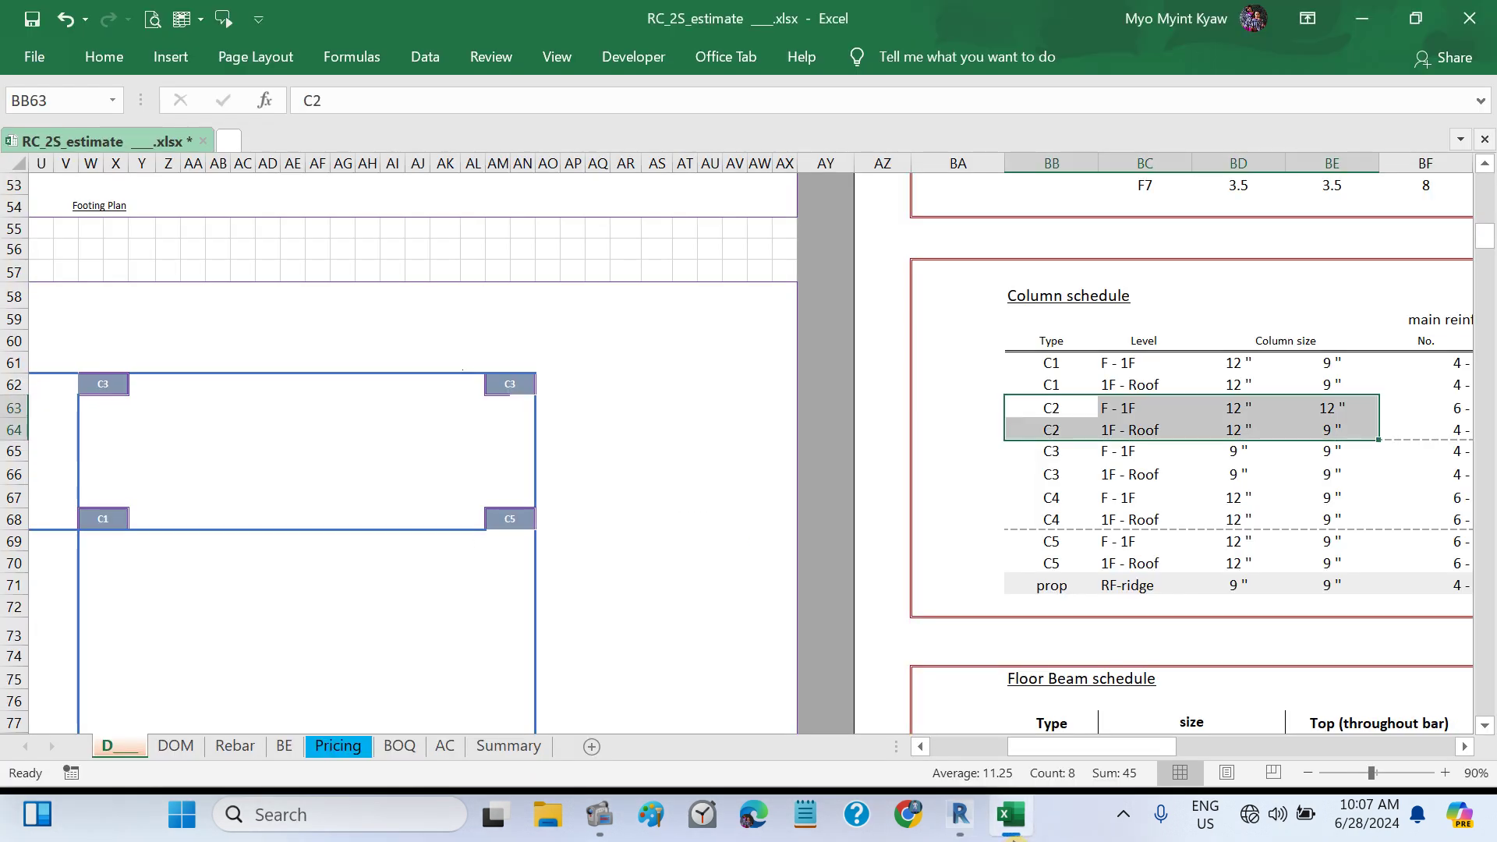
left_click(959, 815)
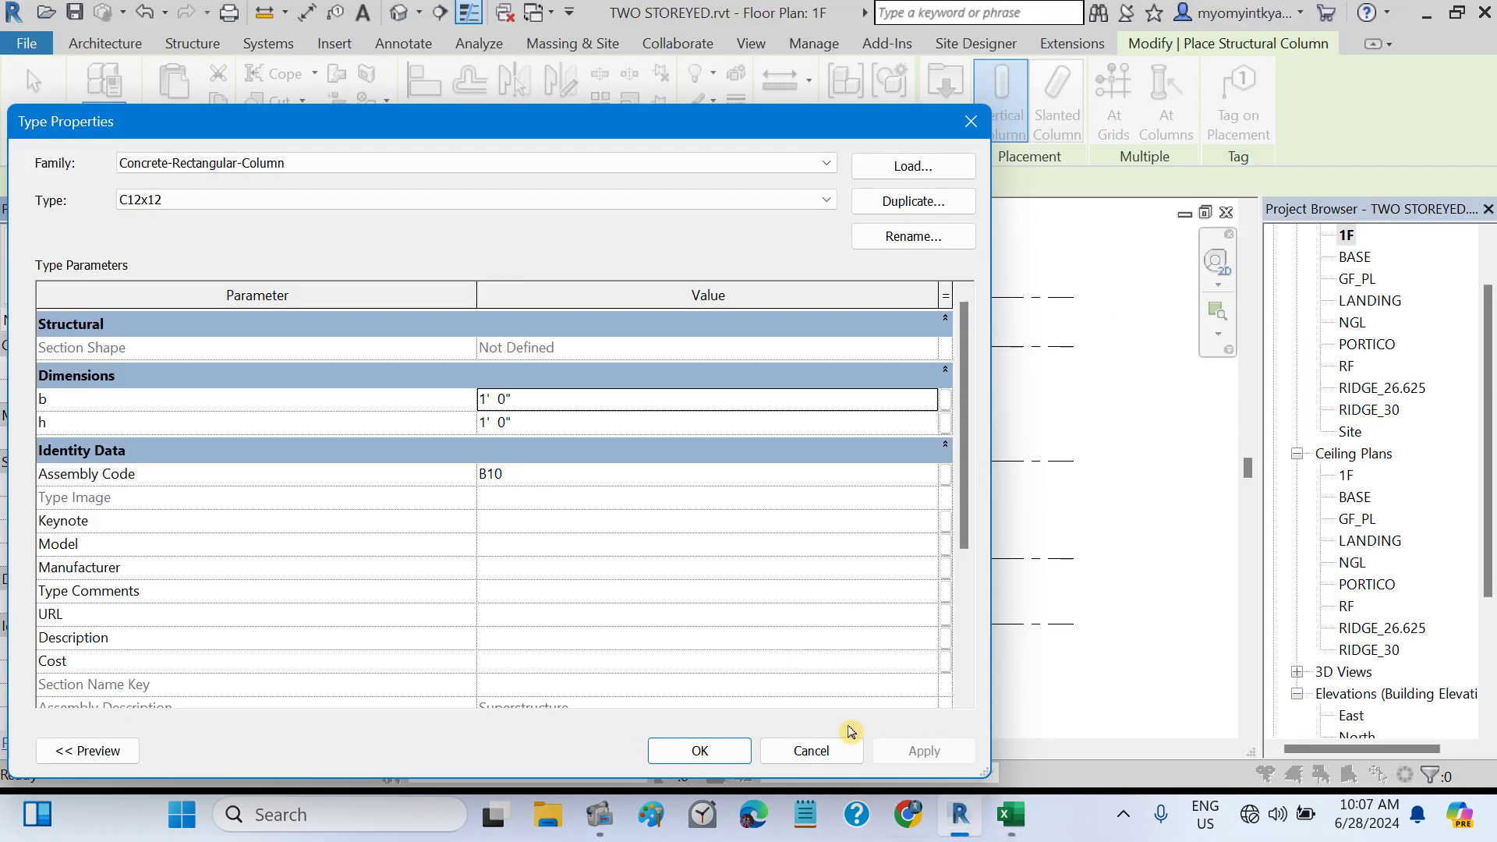
left_click(881, 202)
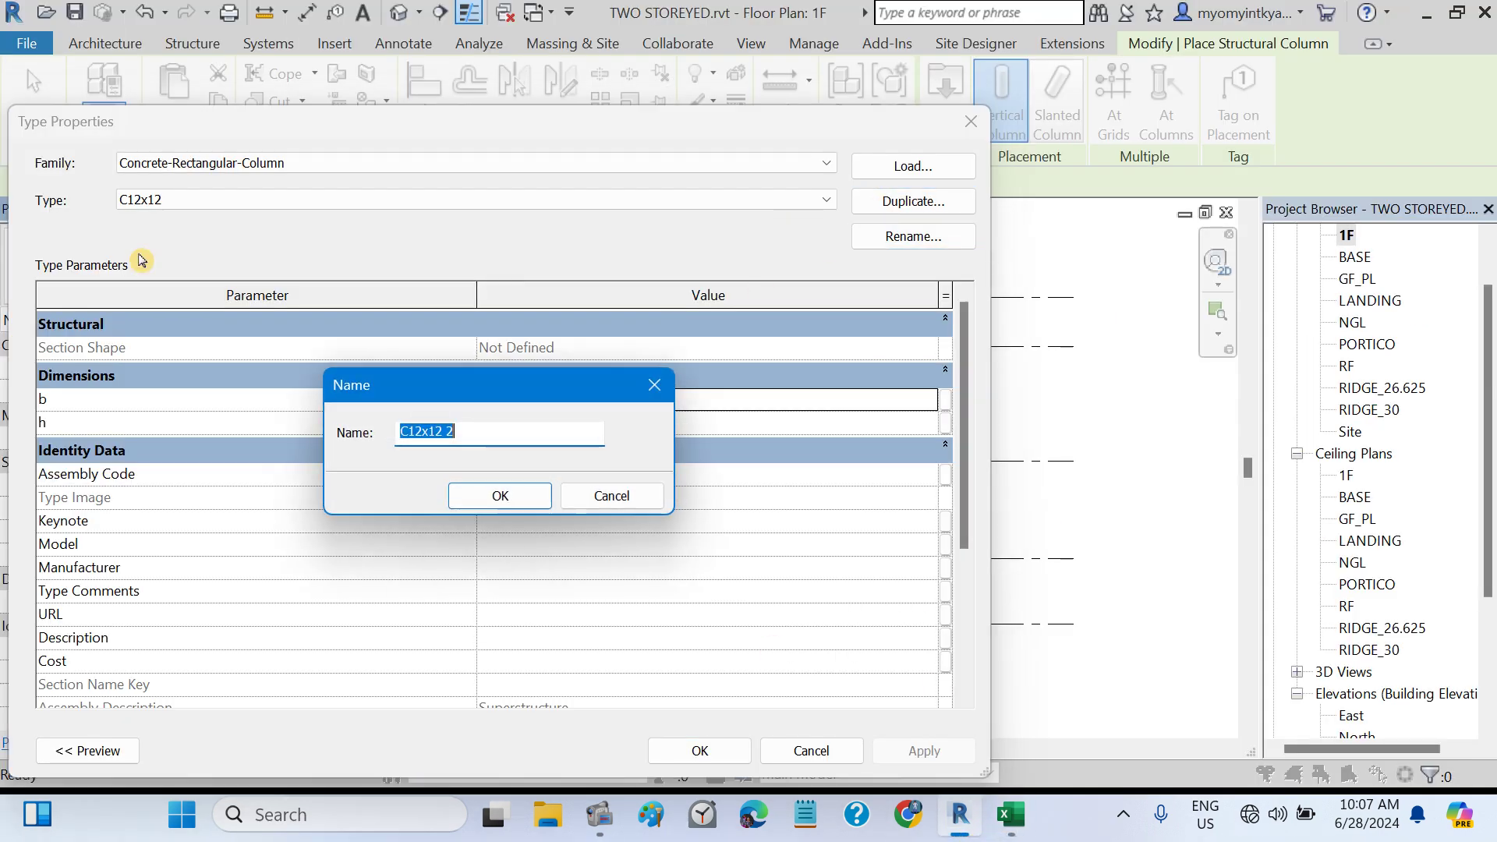
left_click(472, 431)
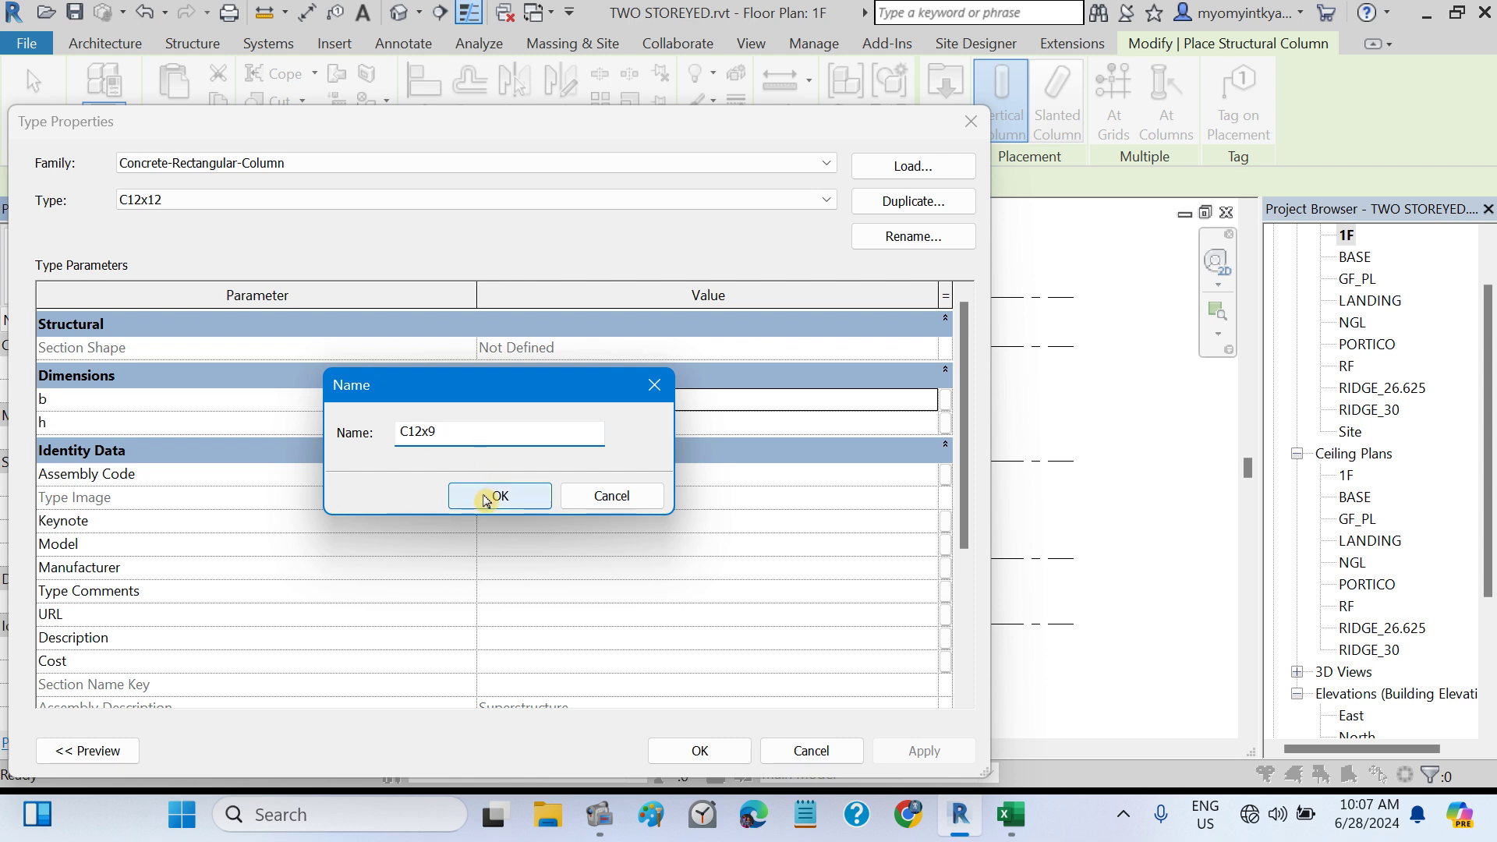
left_click(485, 499)
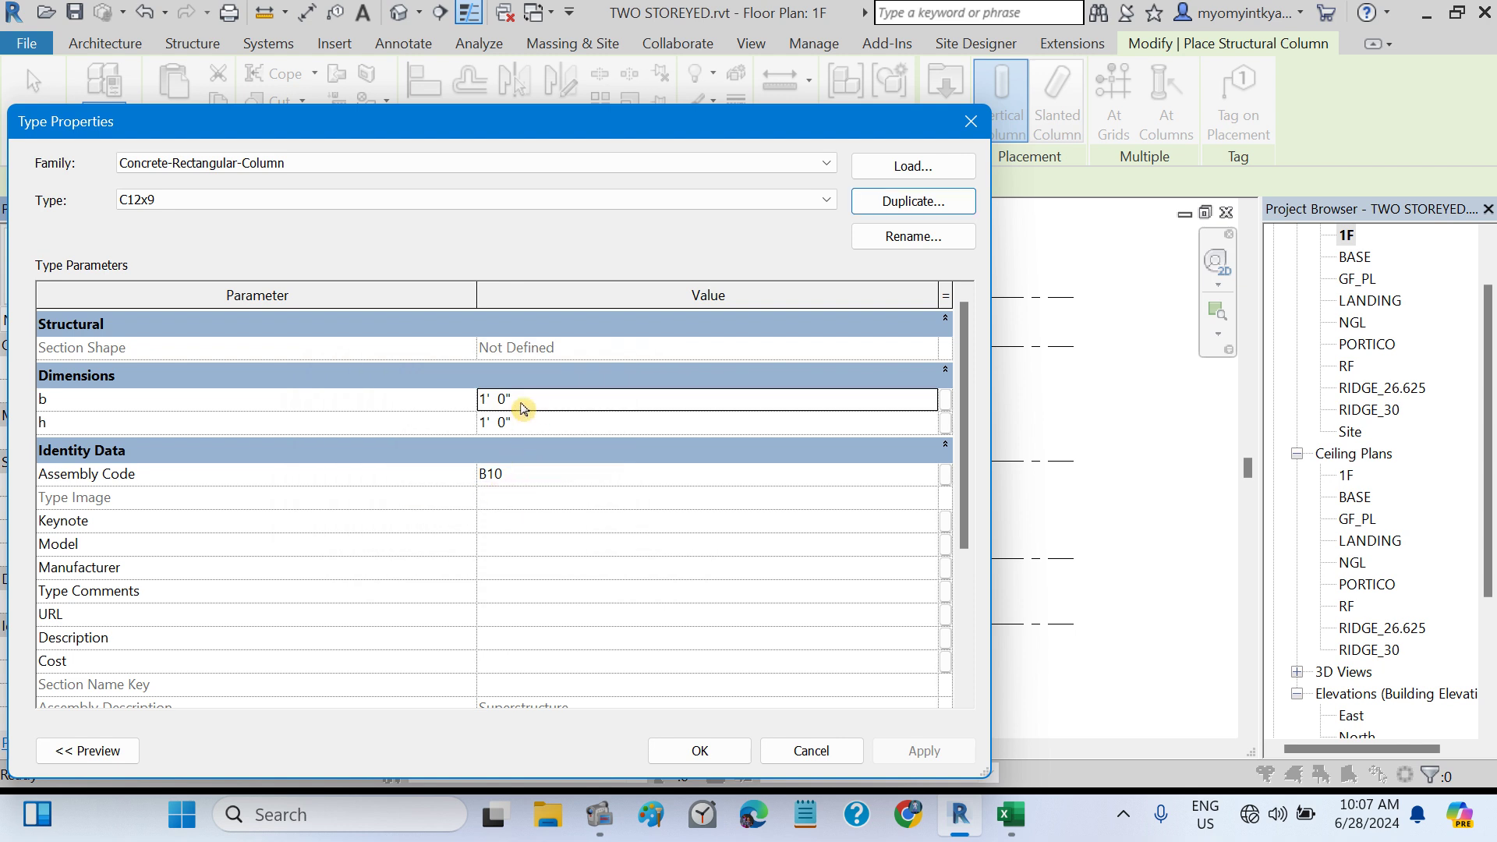
- Set the C12x9 column type's b dimension to 12" and h to 9", and accept the type properties
left_click(521, 407)
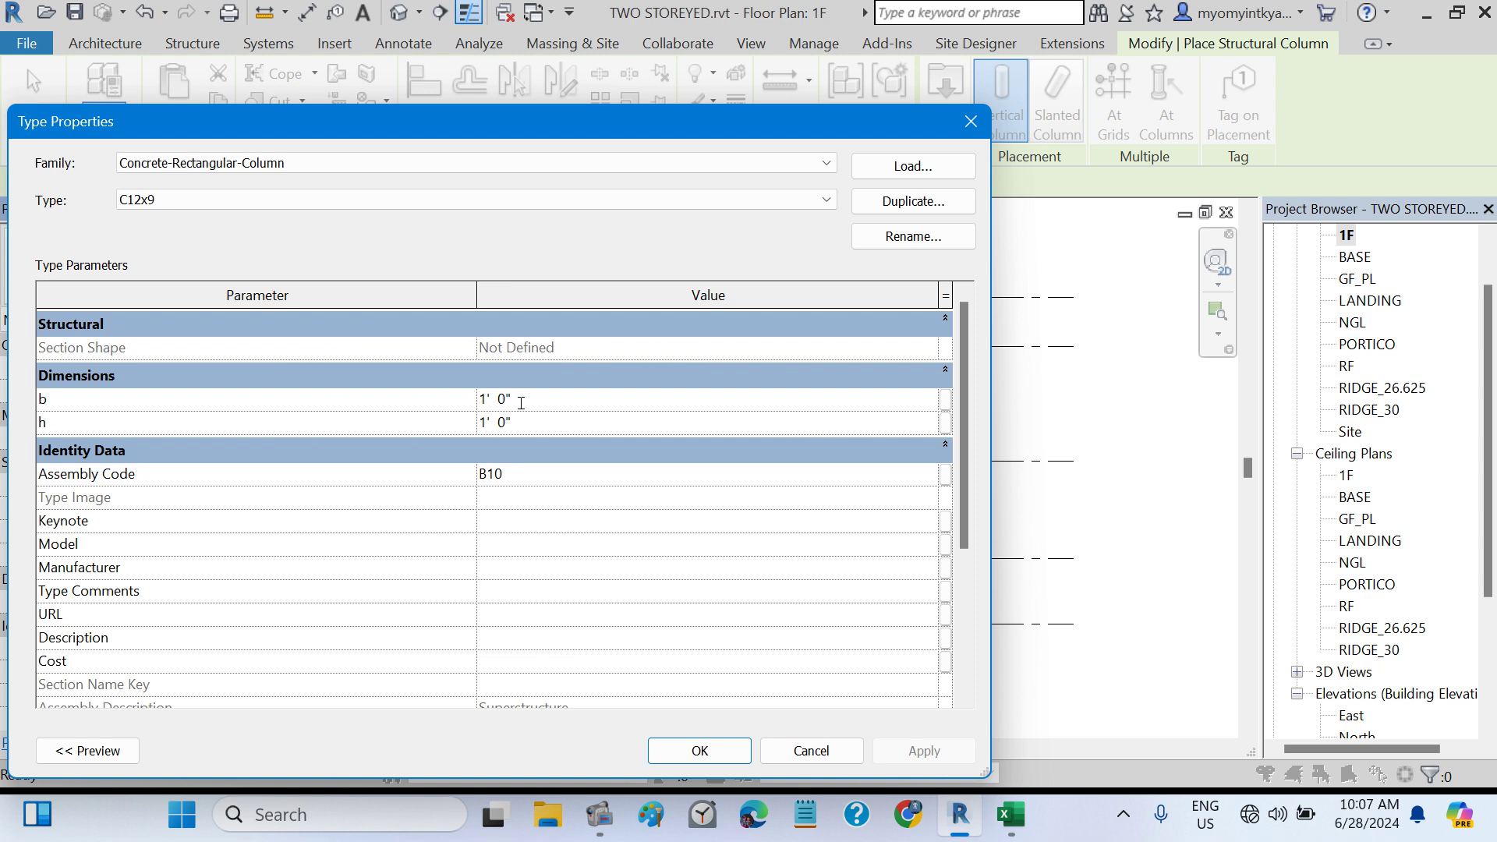
left_click_drag(521, 402, 477, 399)
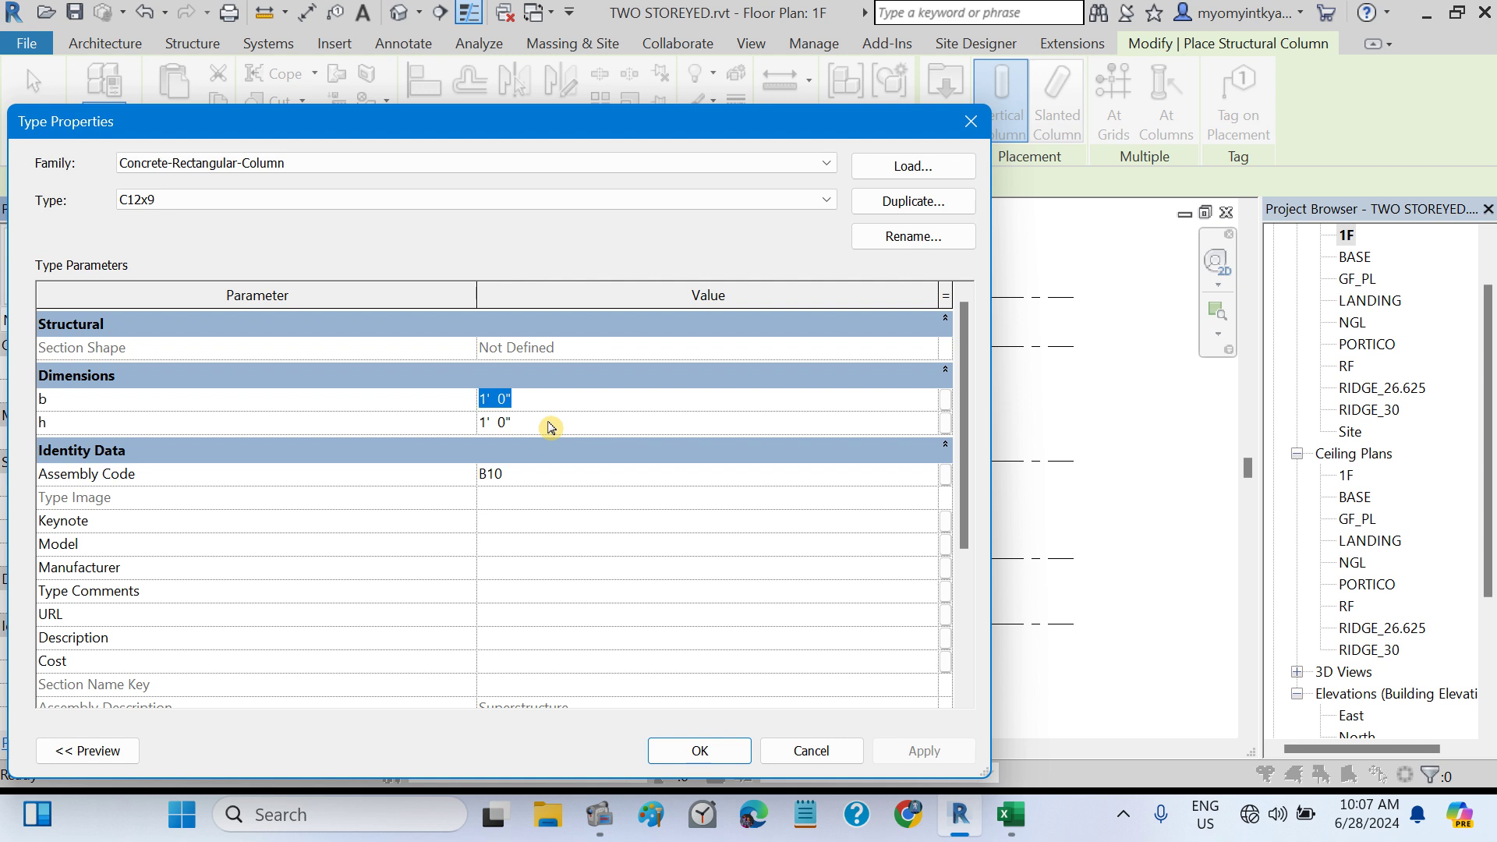
type("12")
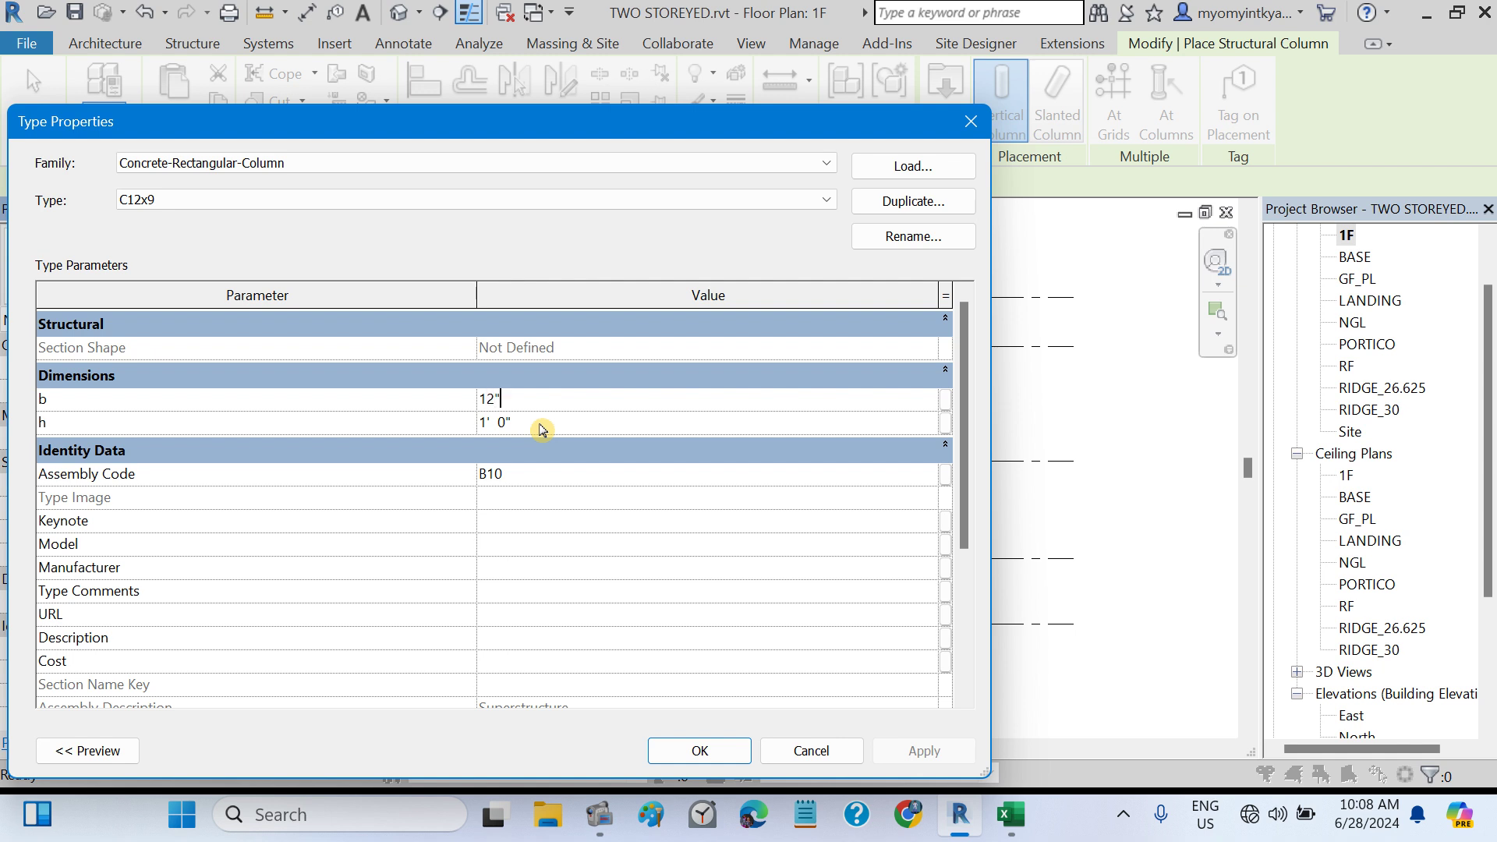
left_click(527, 425)
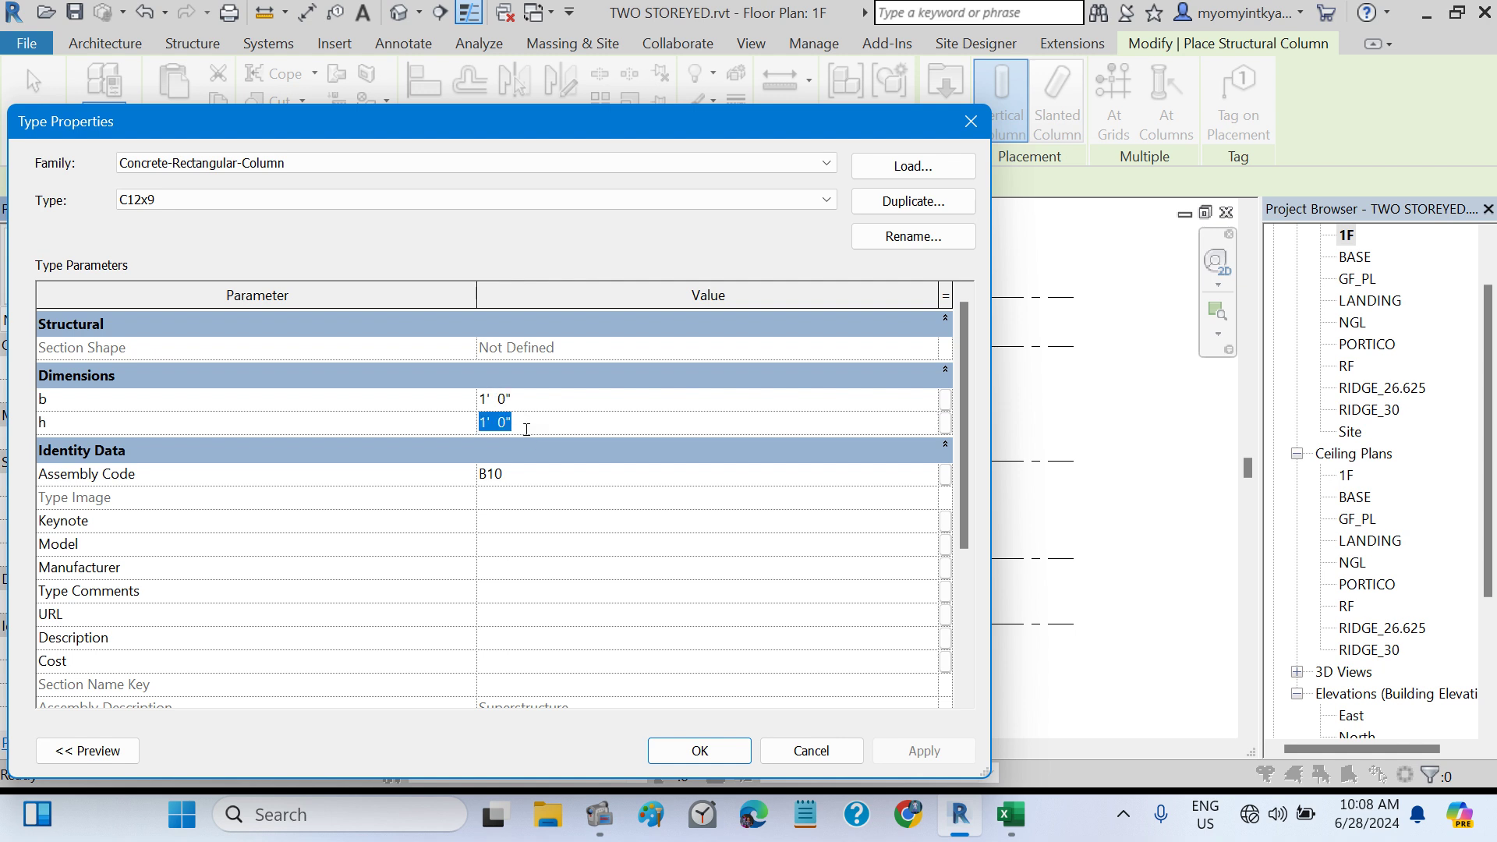
type("9")
key("Return")
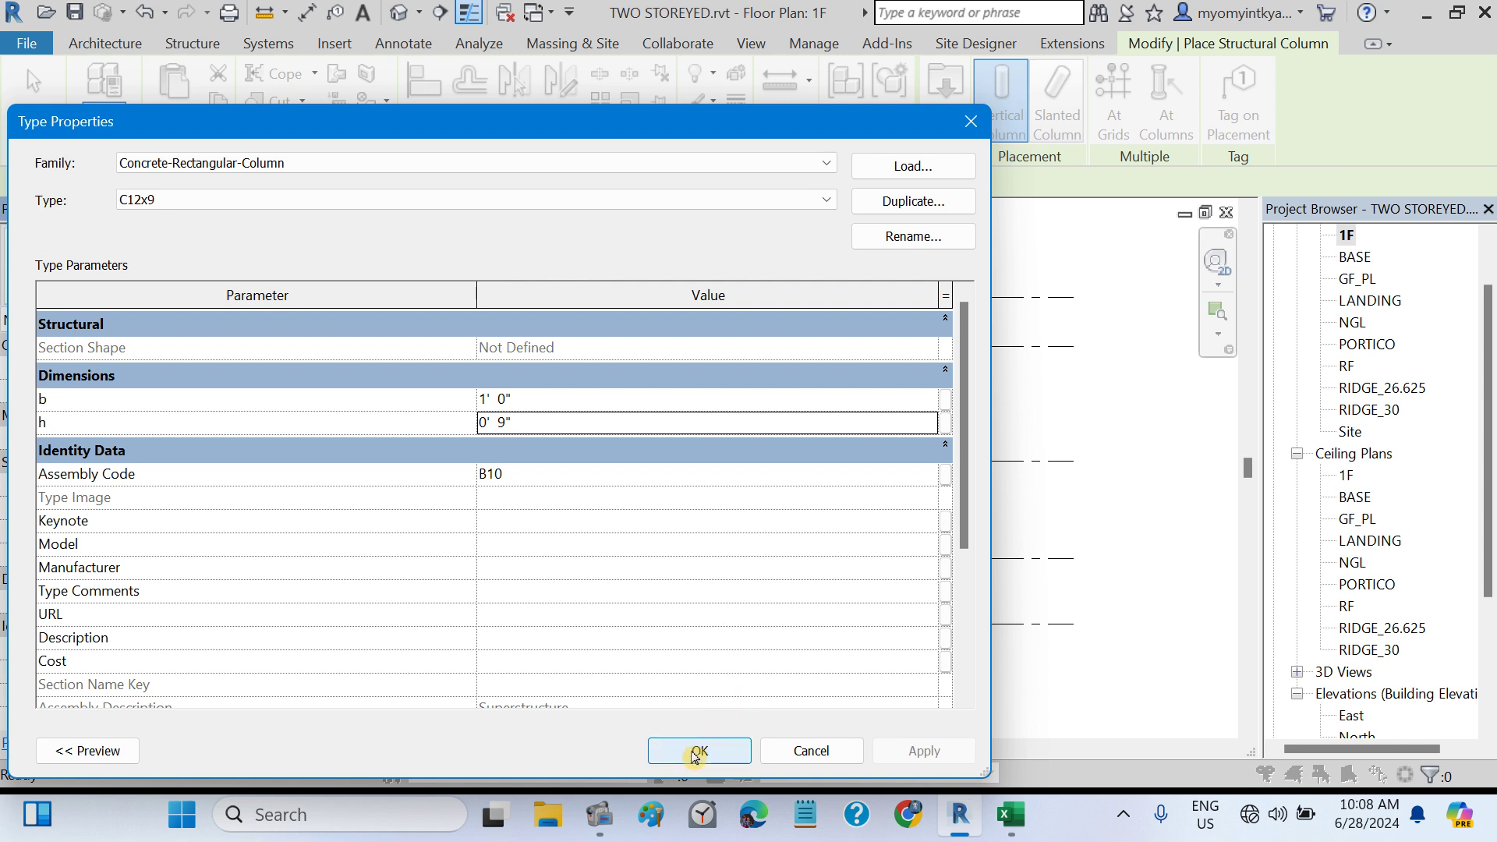
left_click(695, 755)
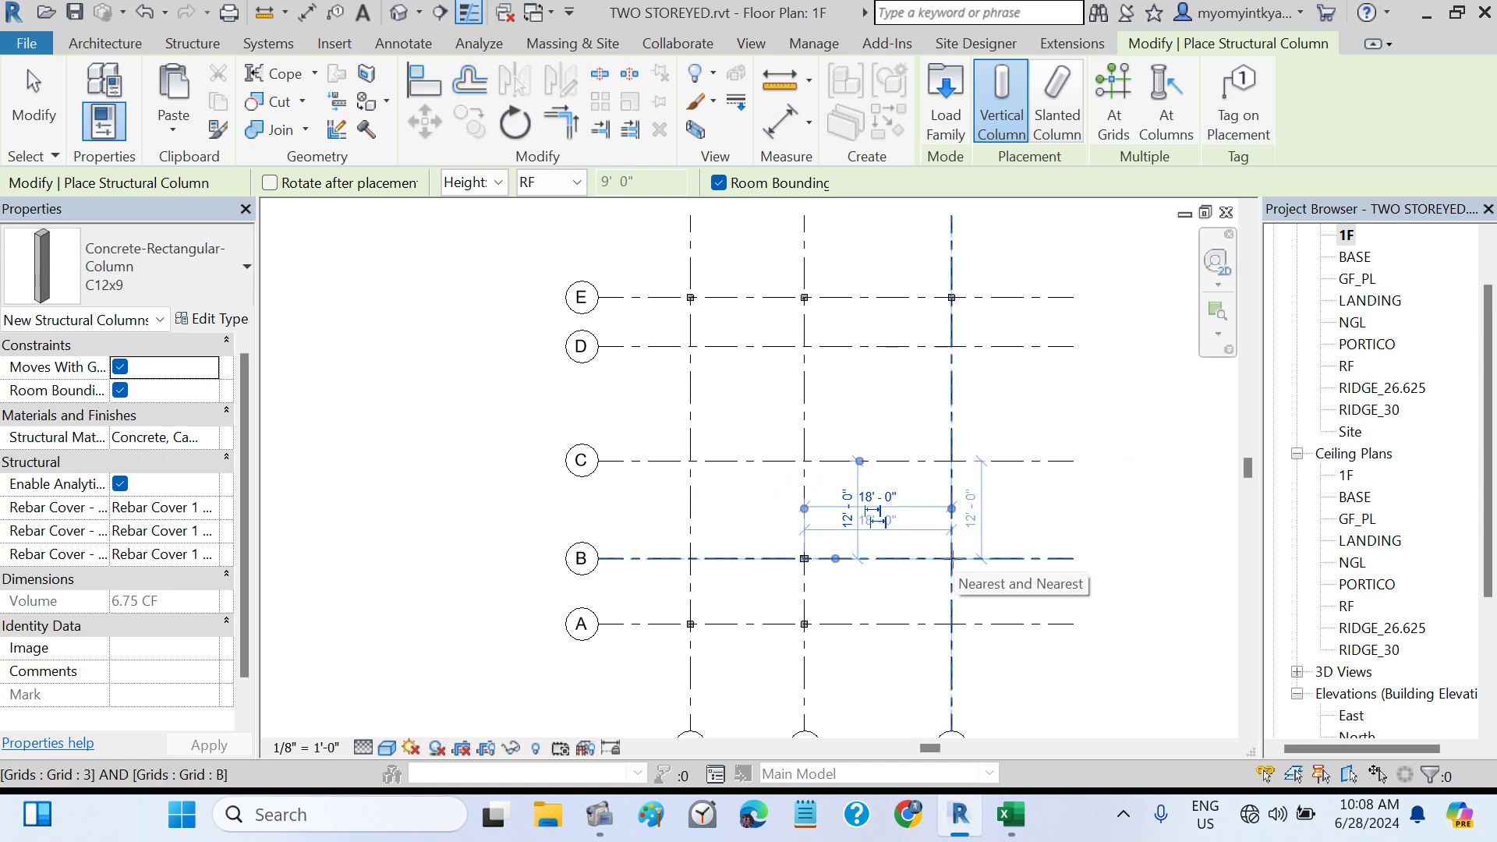
- Place C12x9 columns from 1F up to level RF on grid B at its intersections with grids 2 and 3
left_click(951, 558)
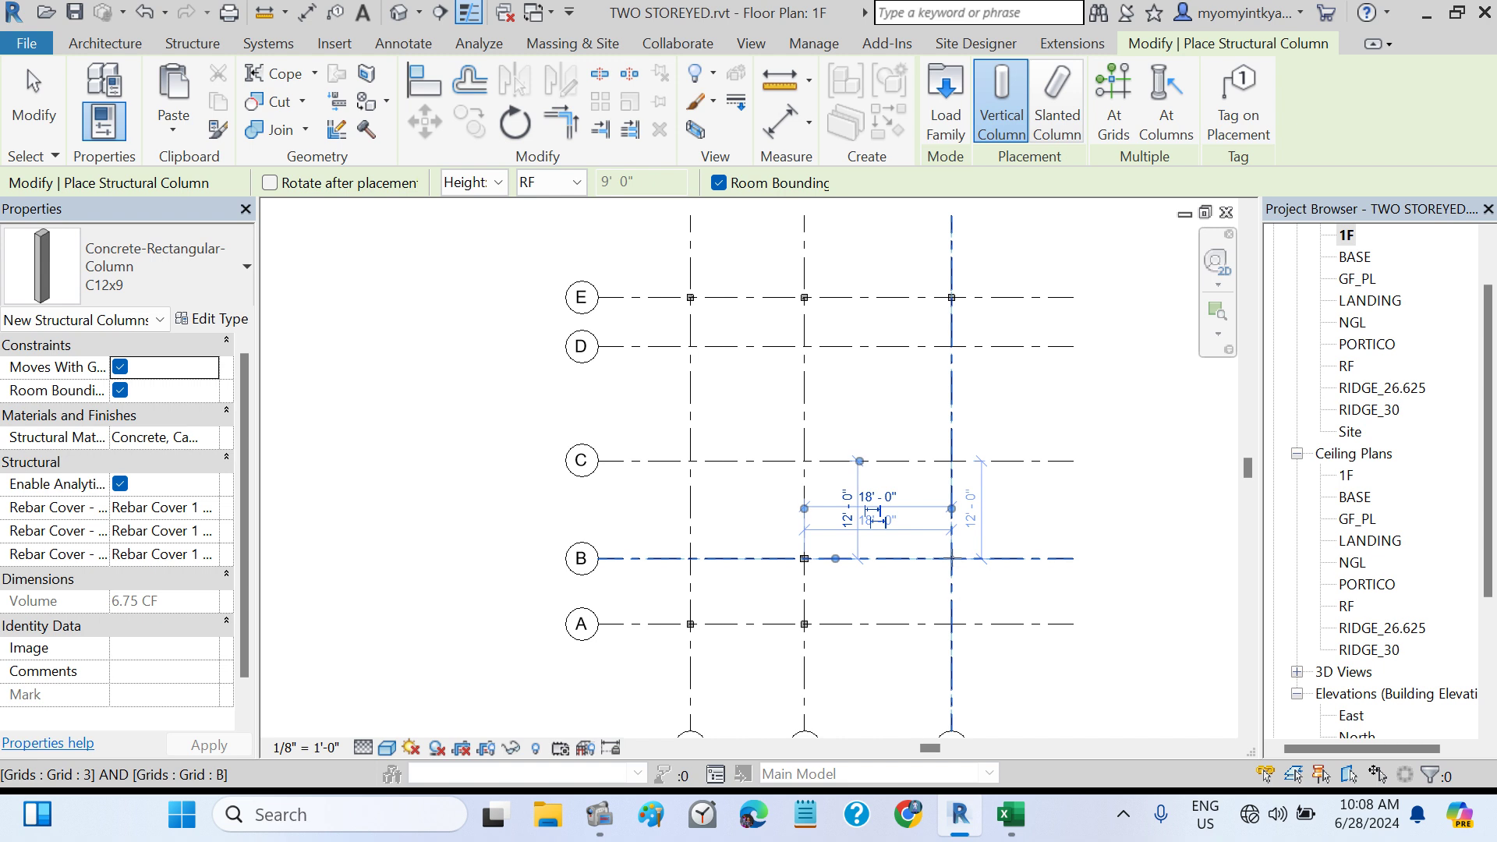
left_click(951, 558)
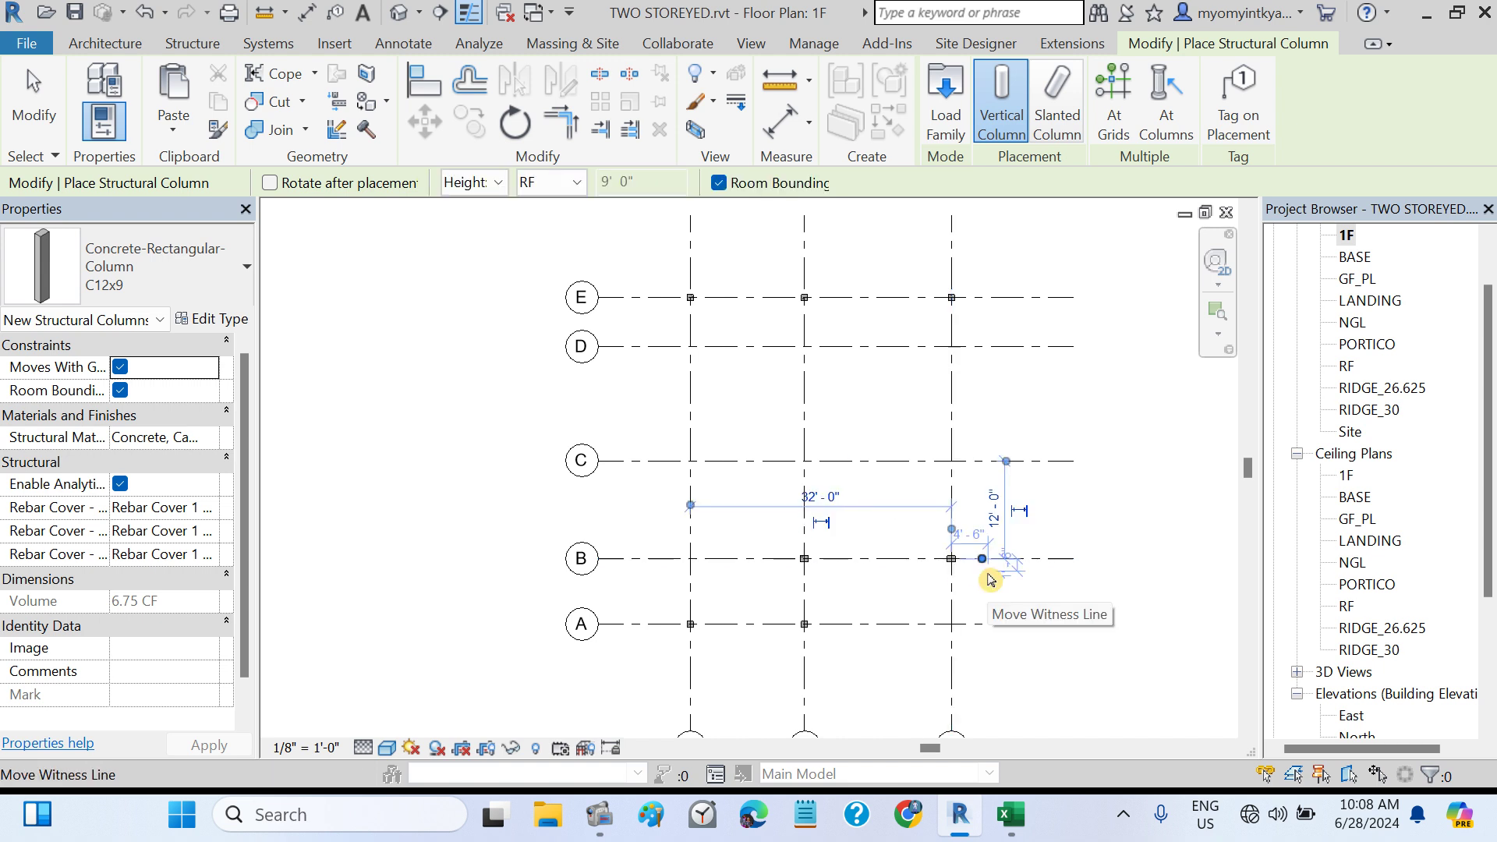
key("Escape")
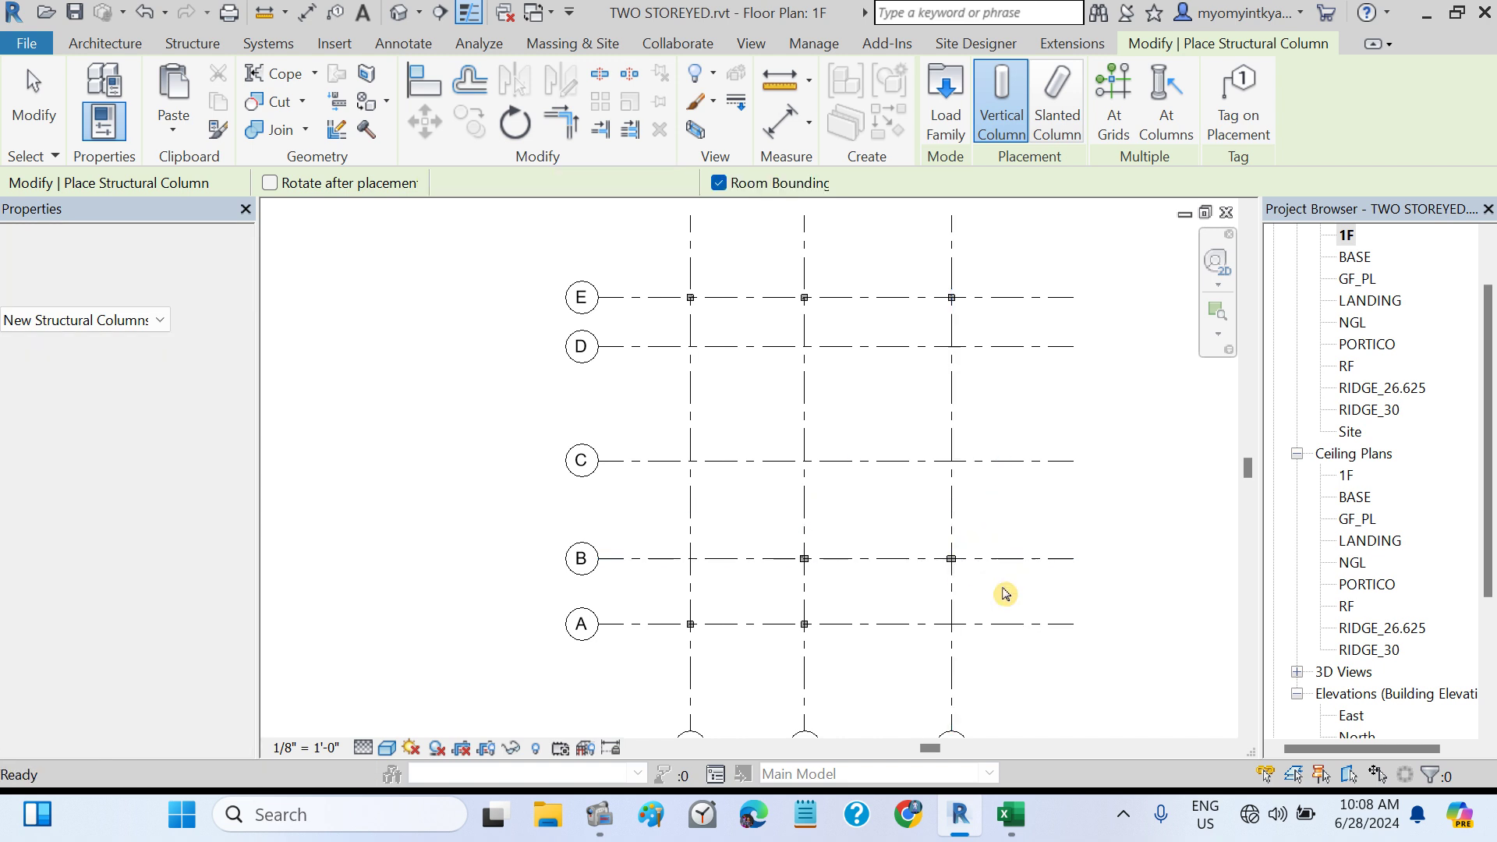
key("Escape")
- Check the base and top level constraints of the two C12x9 columns at B-2 and B-3
scroll(966, 602, "up", 4)
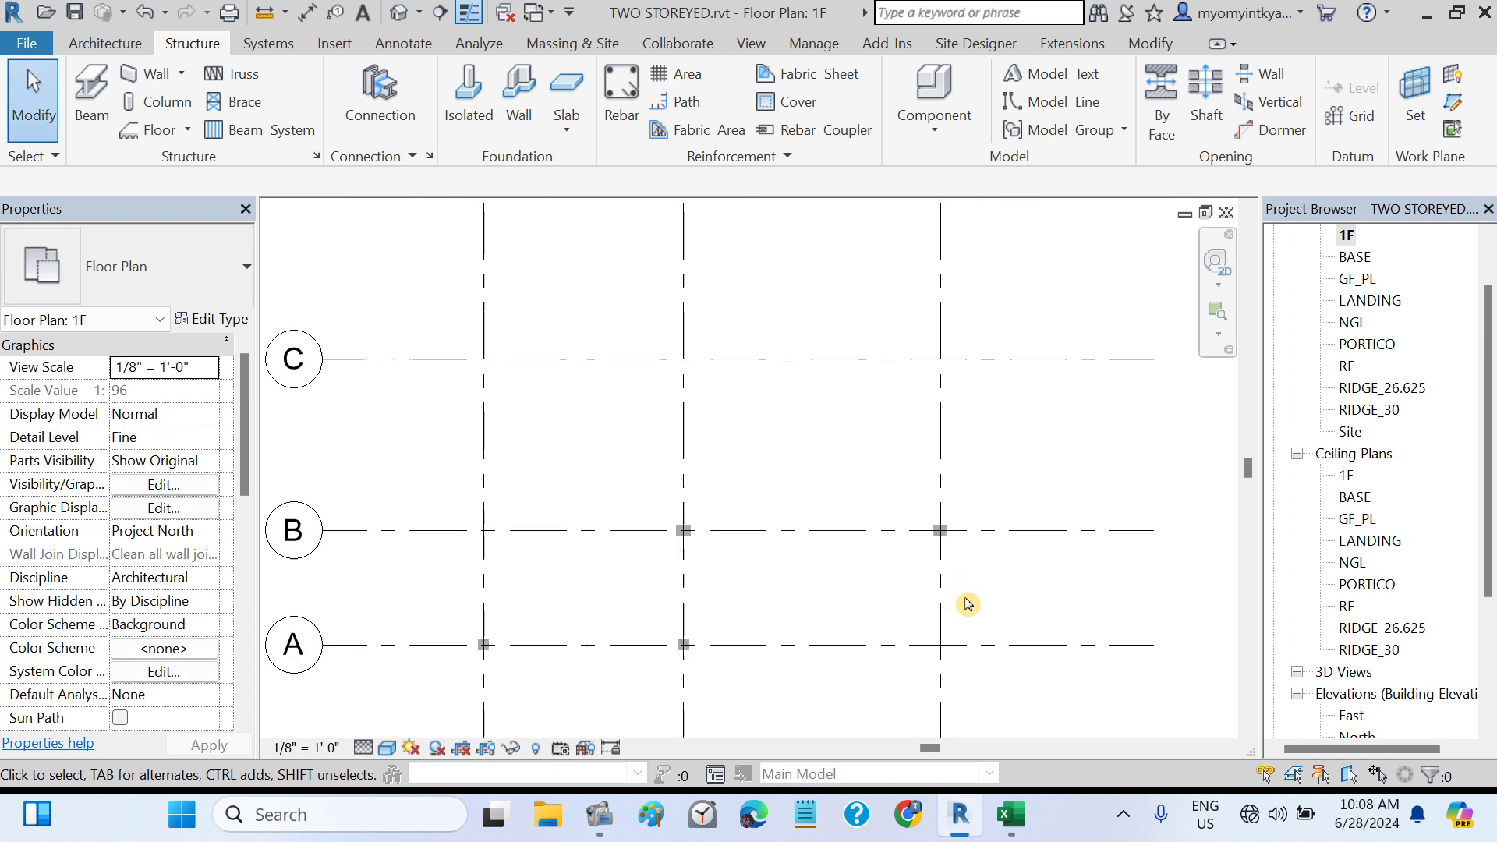
scroll(665, 555, "up", 1)
scroll(665, 554, "up", 1)
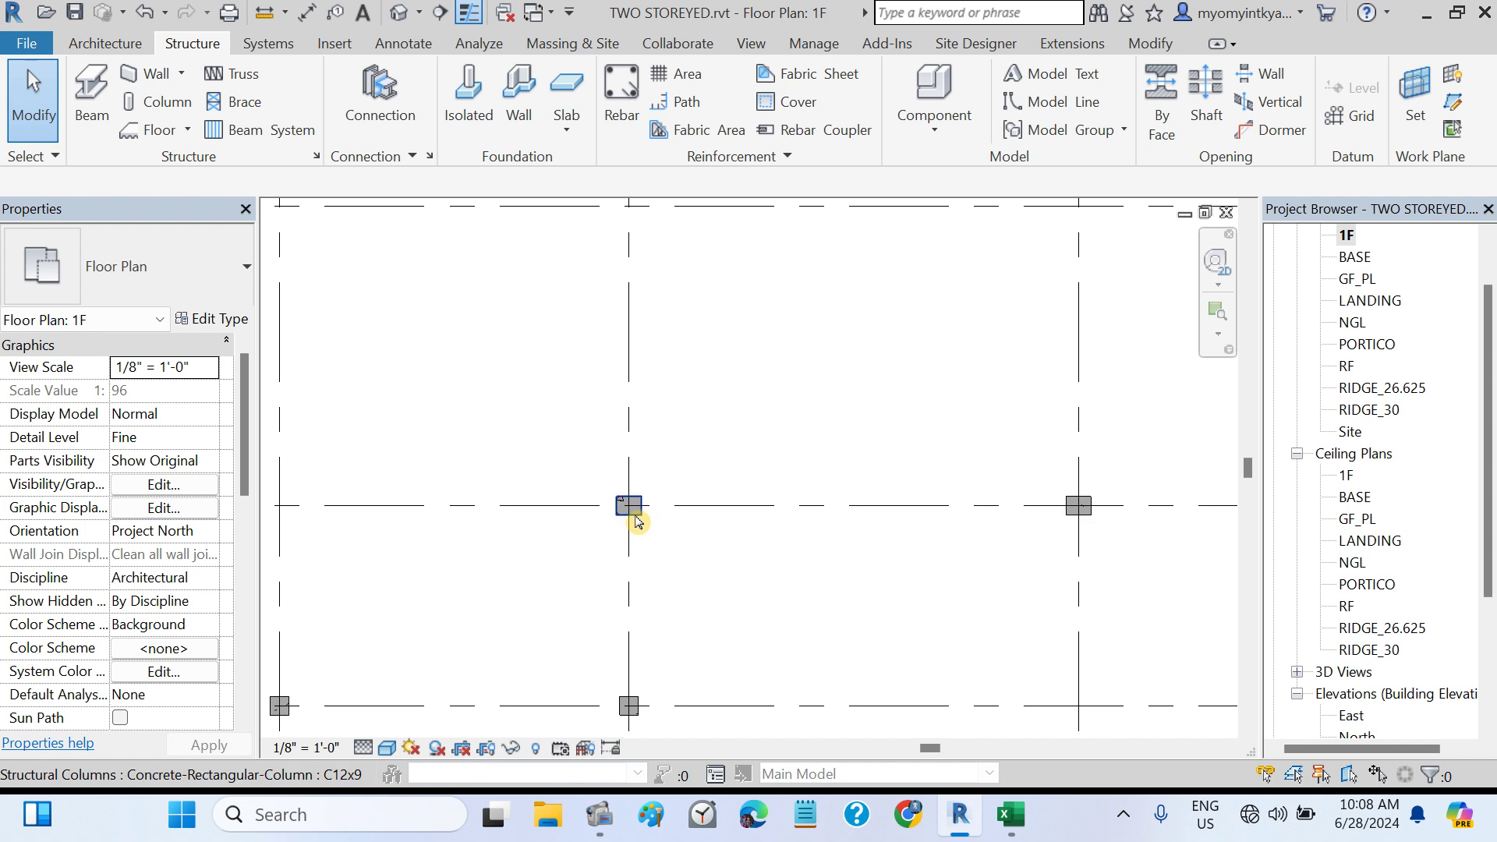
left_click(630, 511)
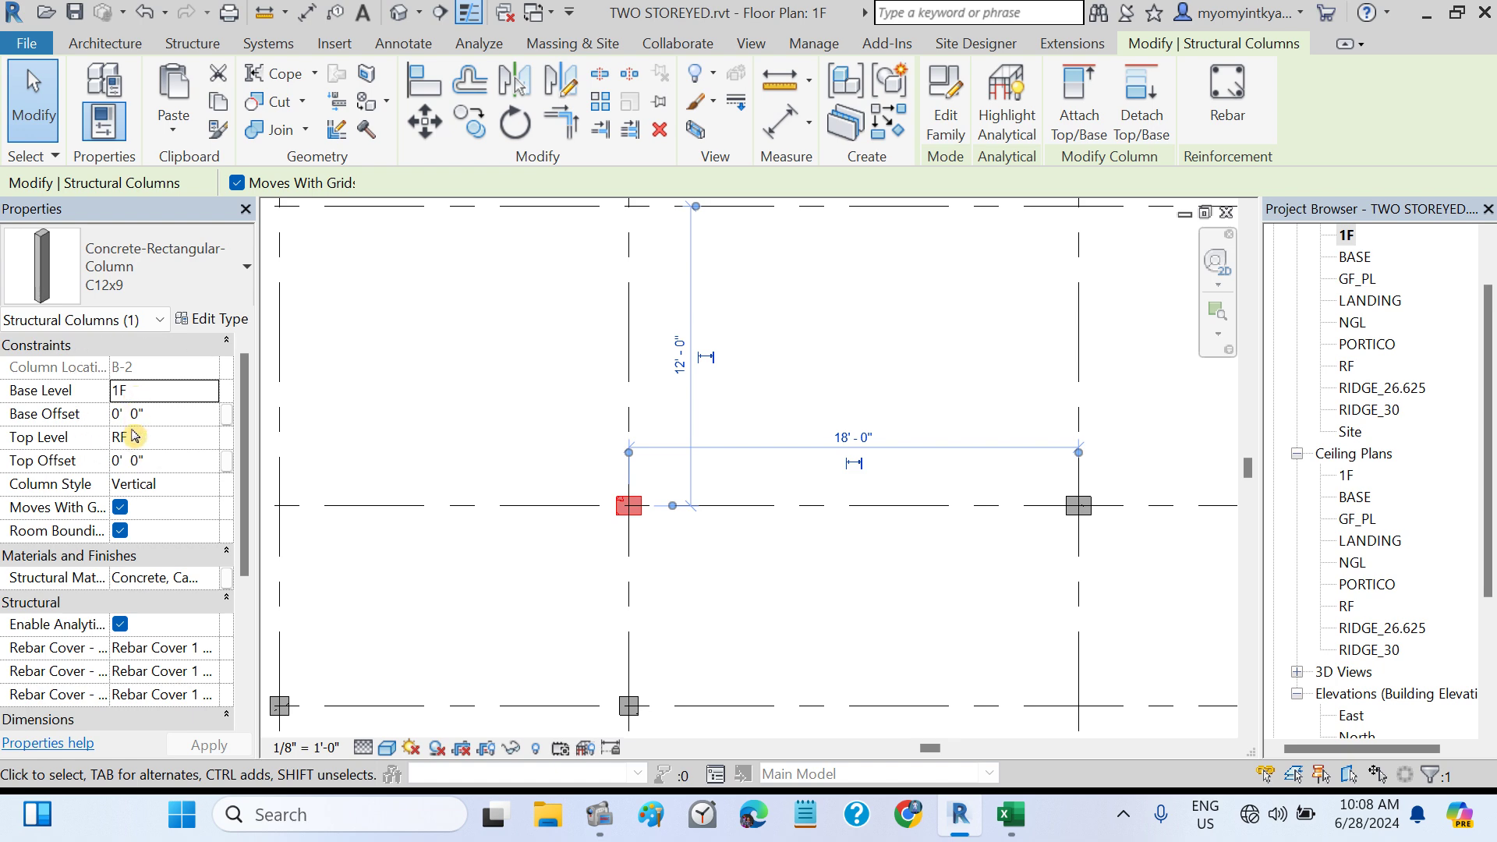
left_click(134, 441)
left_click(872, 575)
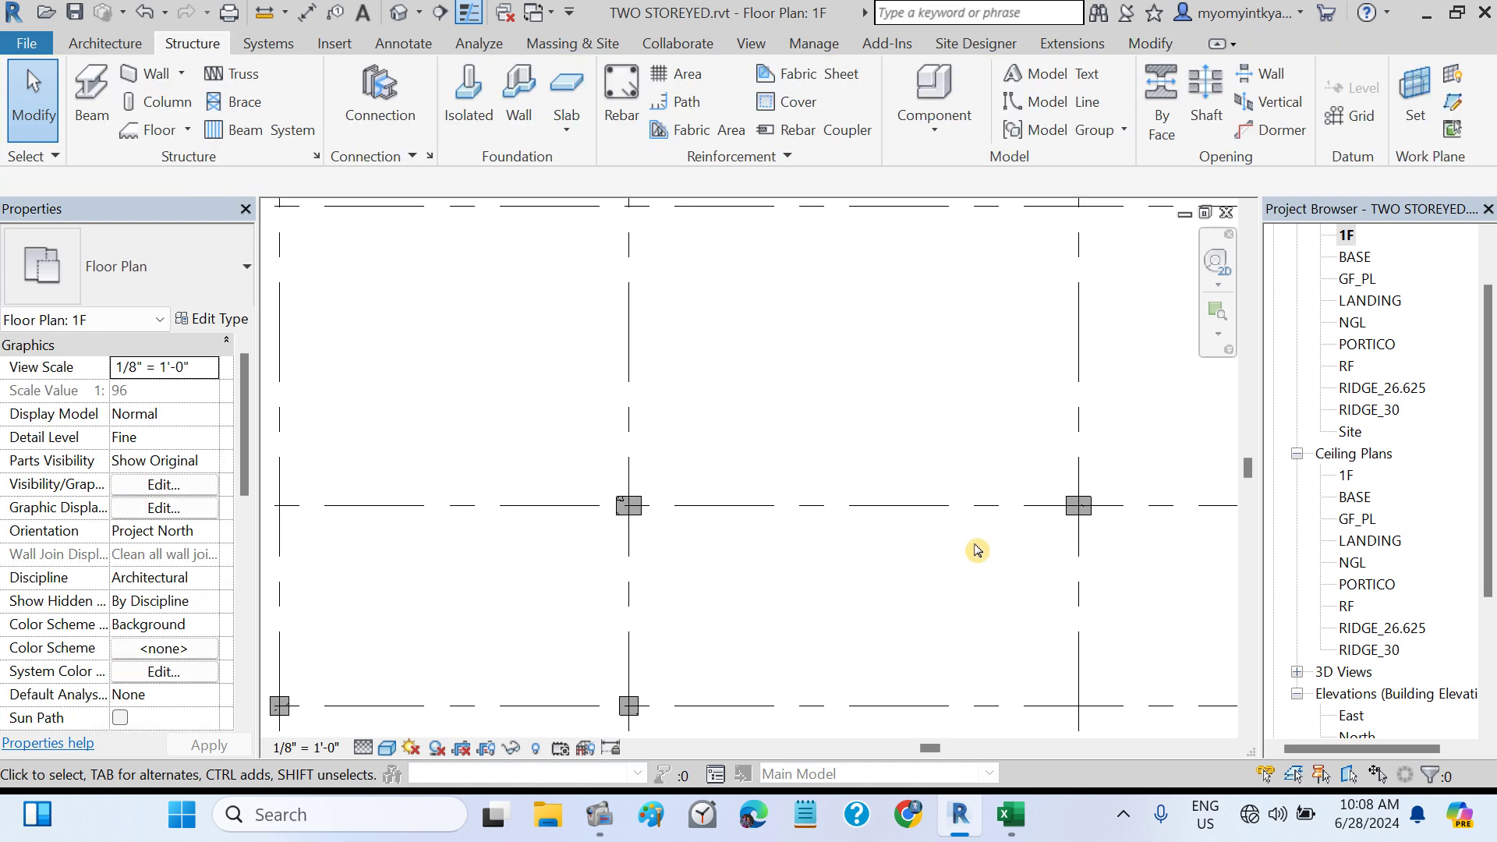
left_click(1079, 514)
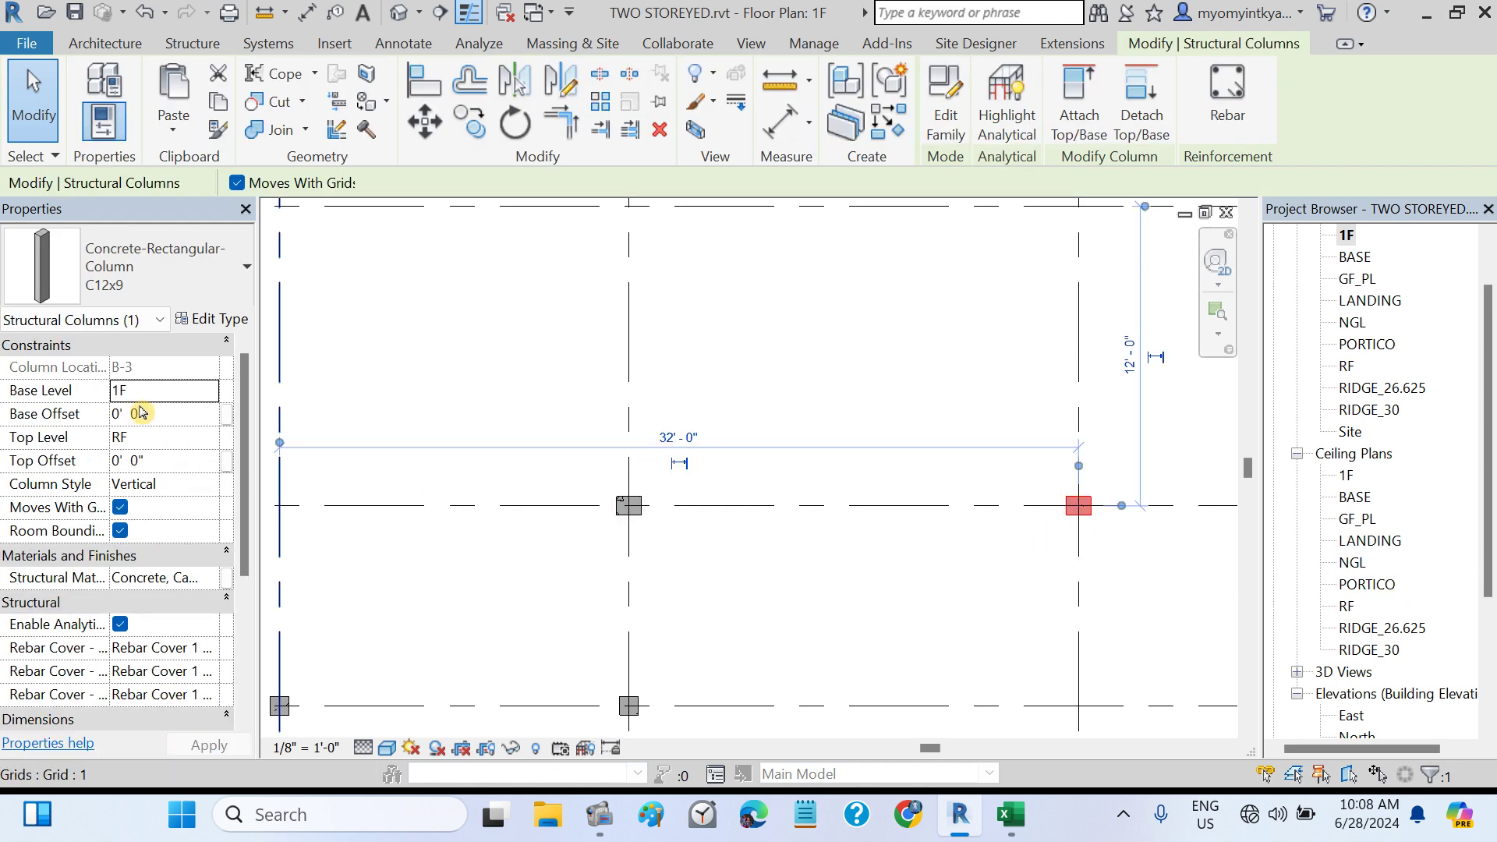
left_click(133, 407)
left_click(951, 641)
- Open the GF_PL floor plan, and examine the column types at the grid intersections in Excel's Column Design plan
scroll(933, 581, "down", 5)
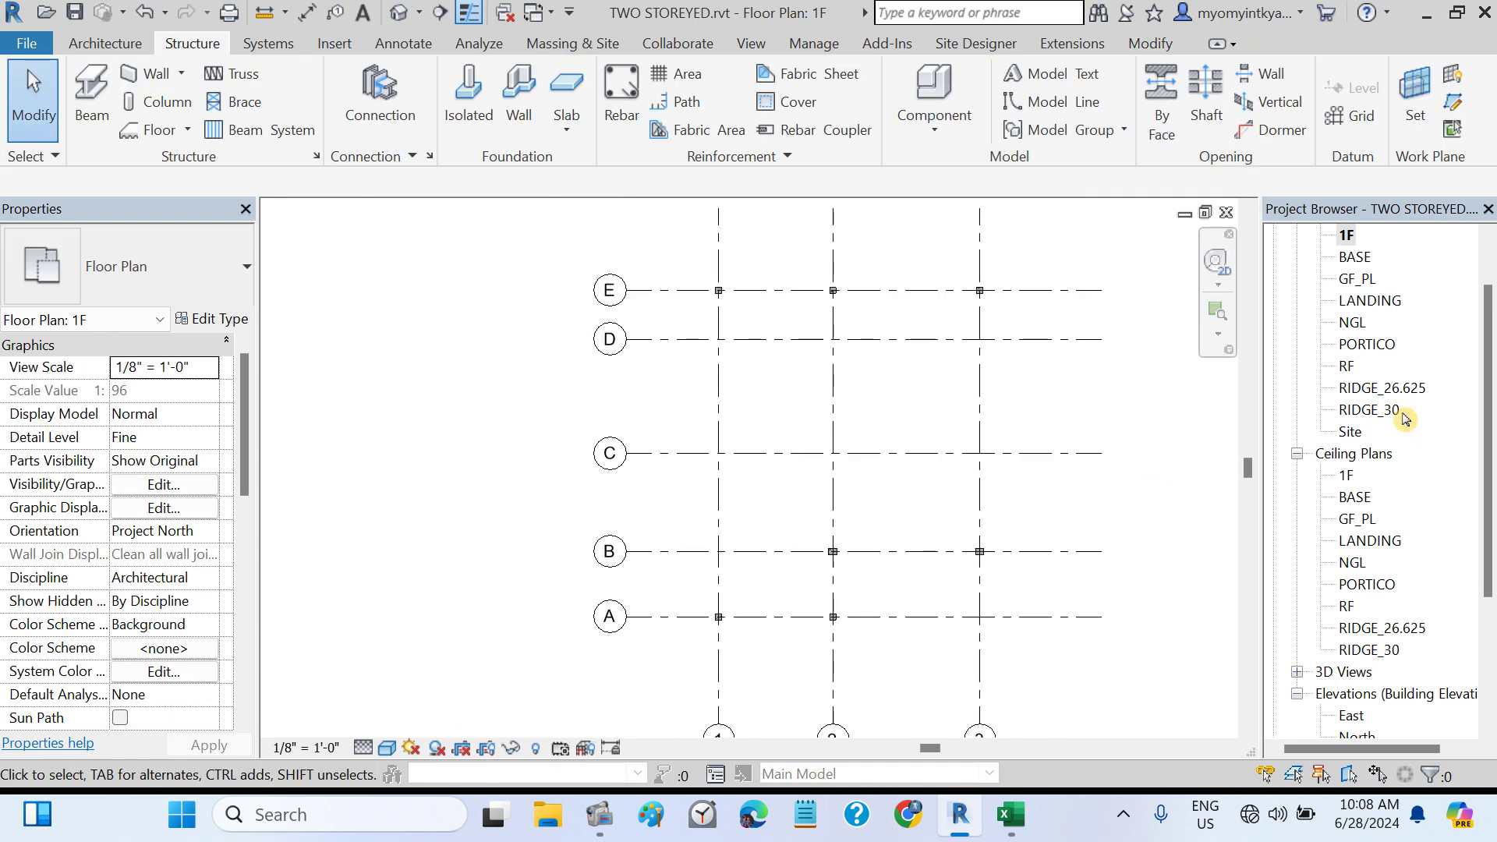
double_click(1354, 279)
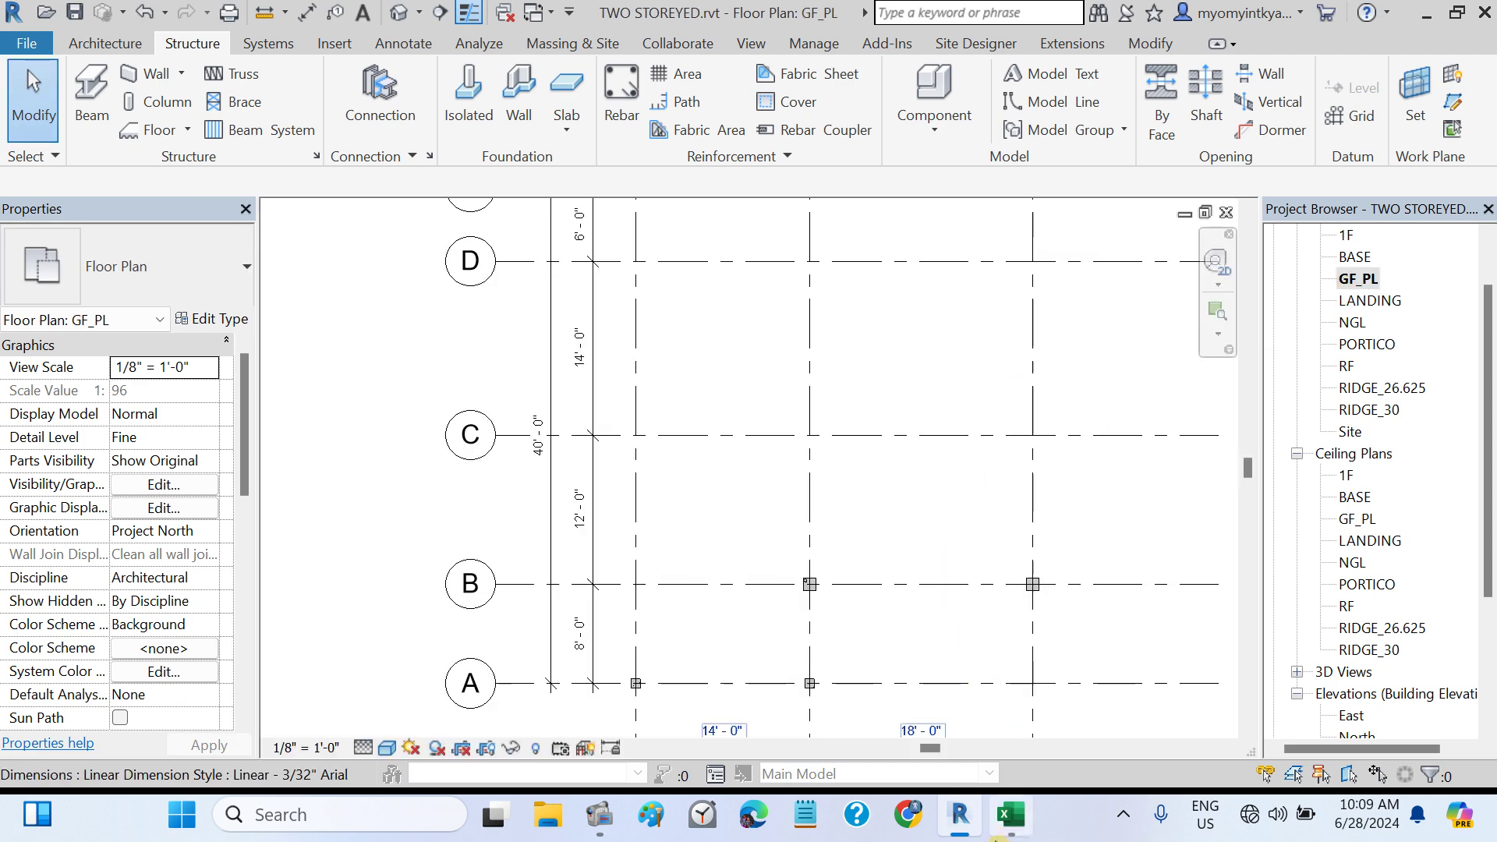
left_click(1009, 814)
scroll(616, 573, "down", 2)
scroll(611, 569, "down", 10)
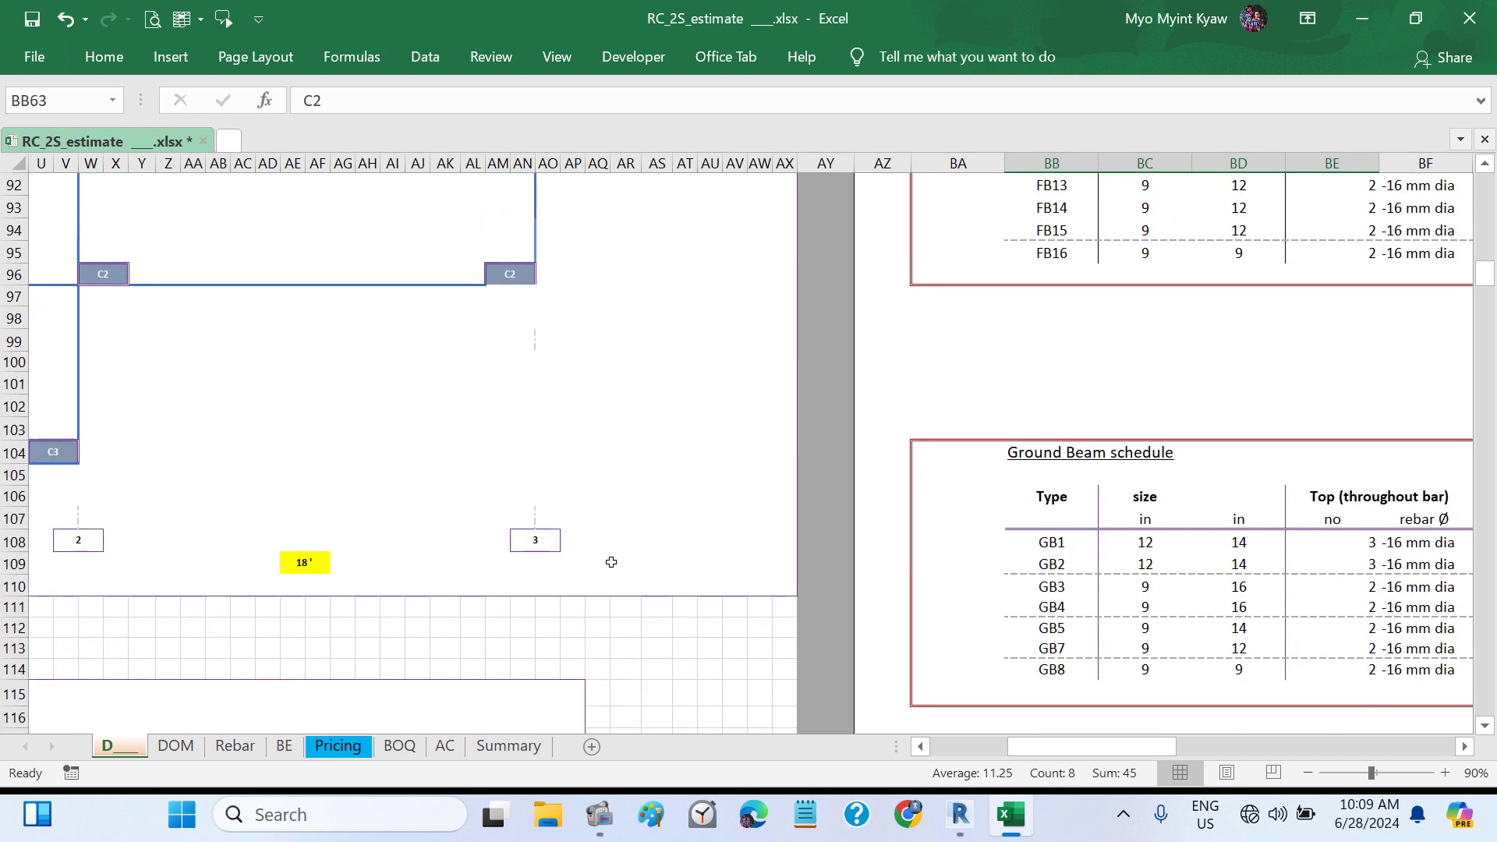
scroll(611, 560, "up", 4)
scroll(611, 560, "left", 5, "shift")
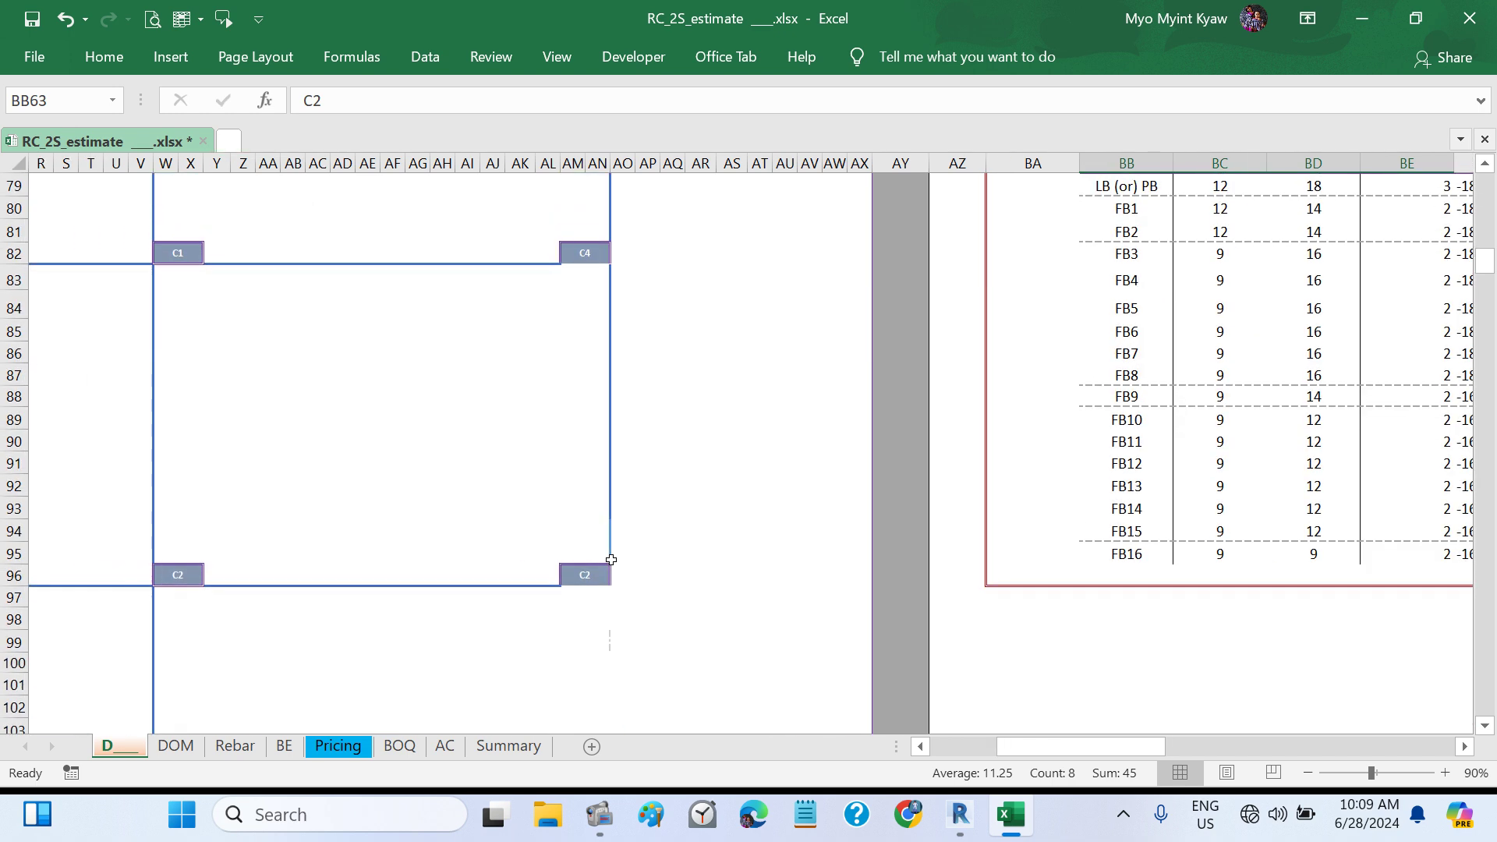
scroll(611, 560, "left", 2, "shift")
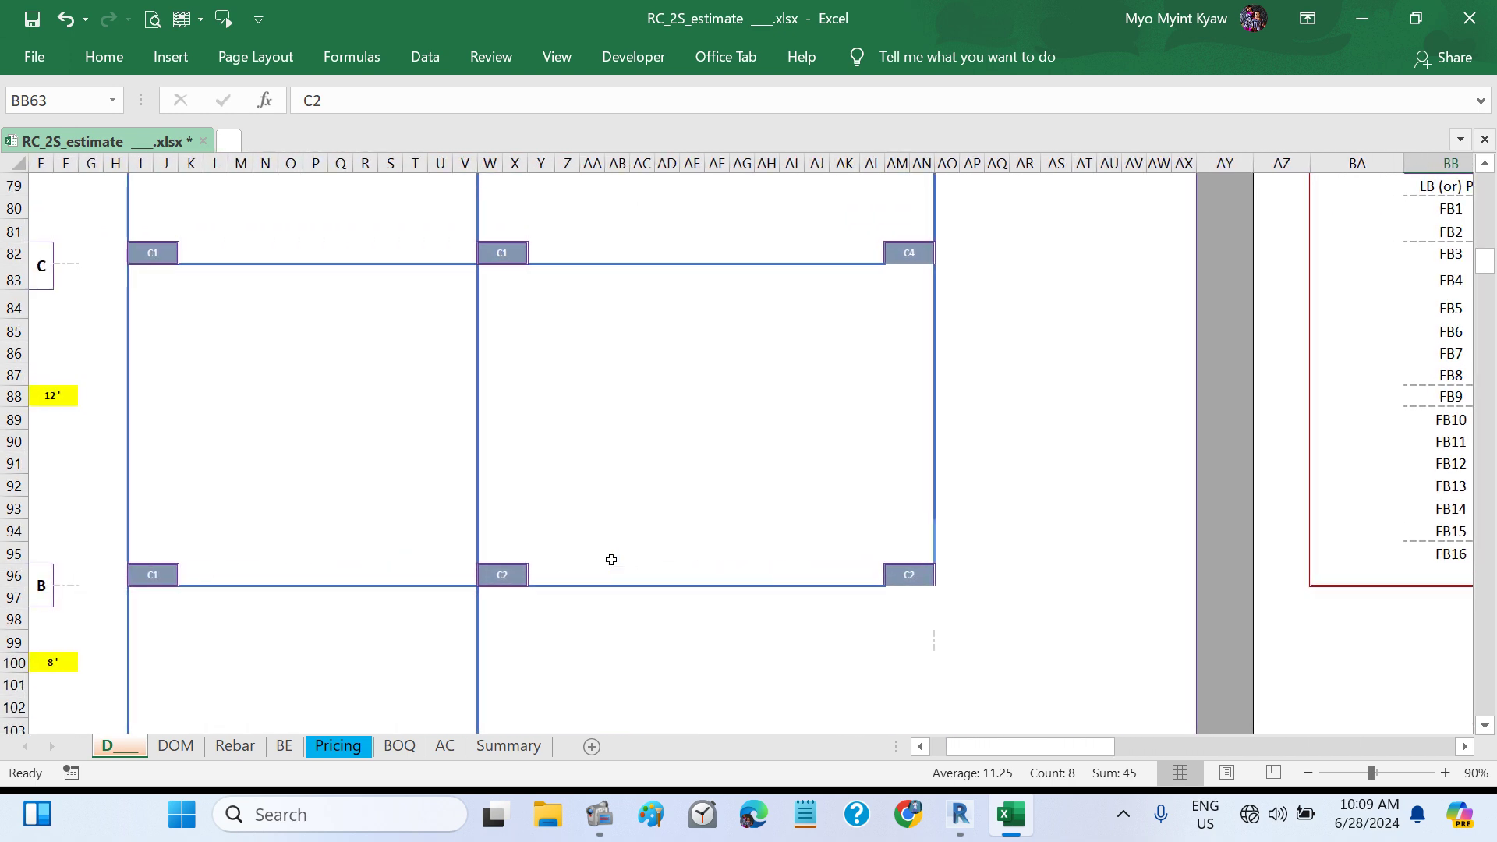
scroll(611, 560, "up", 20)
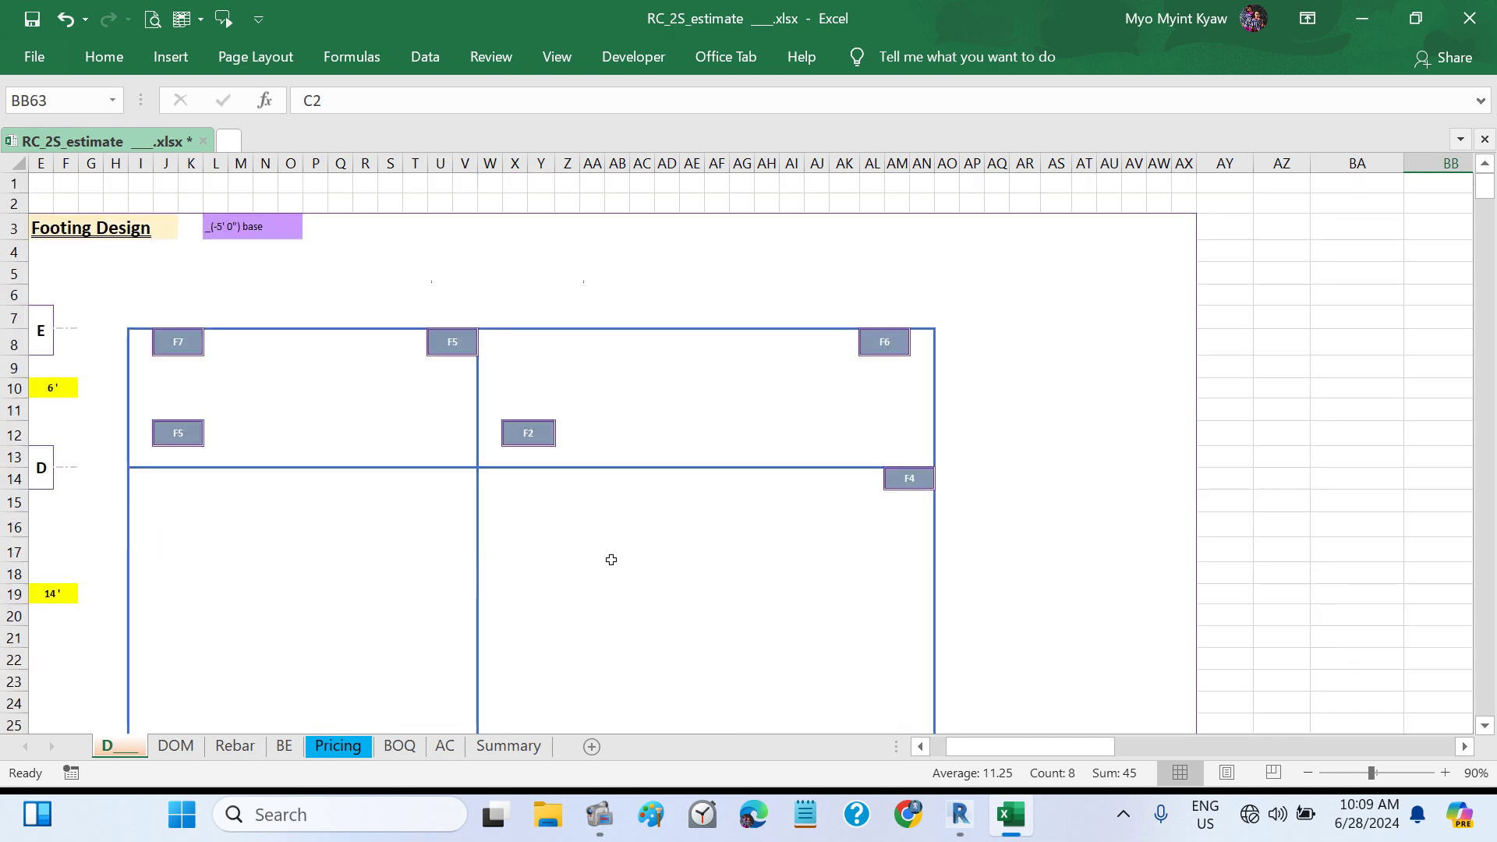
scroll(611, 560, "down", 13)
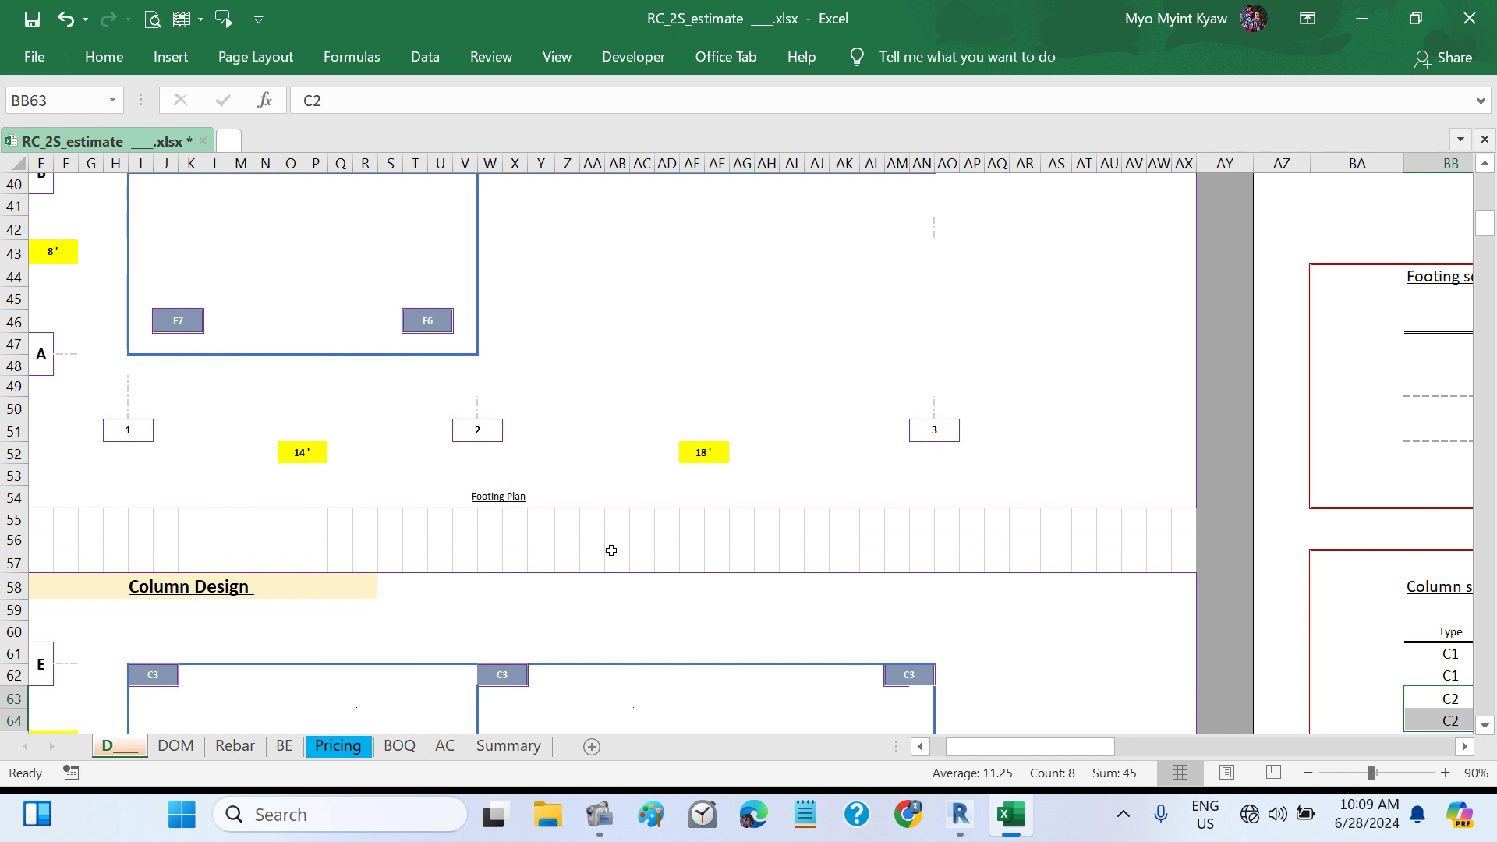
scroll(915, 658, "down", 17)
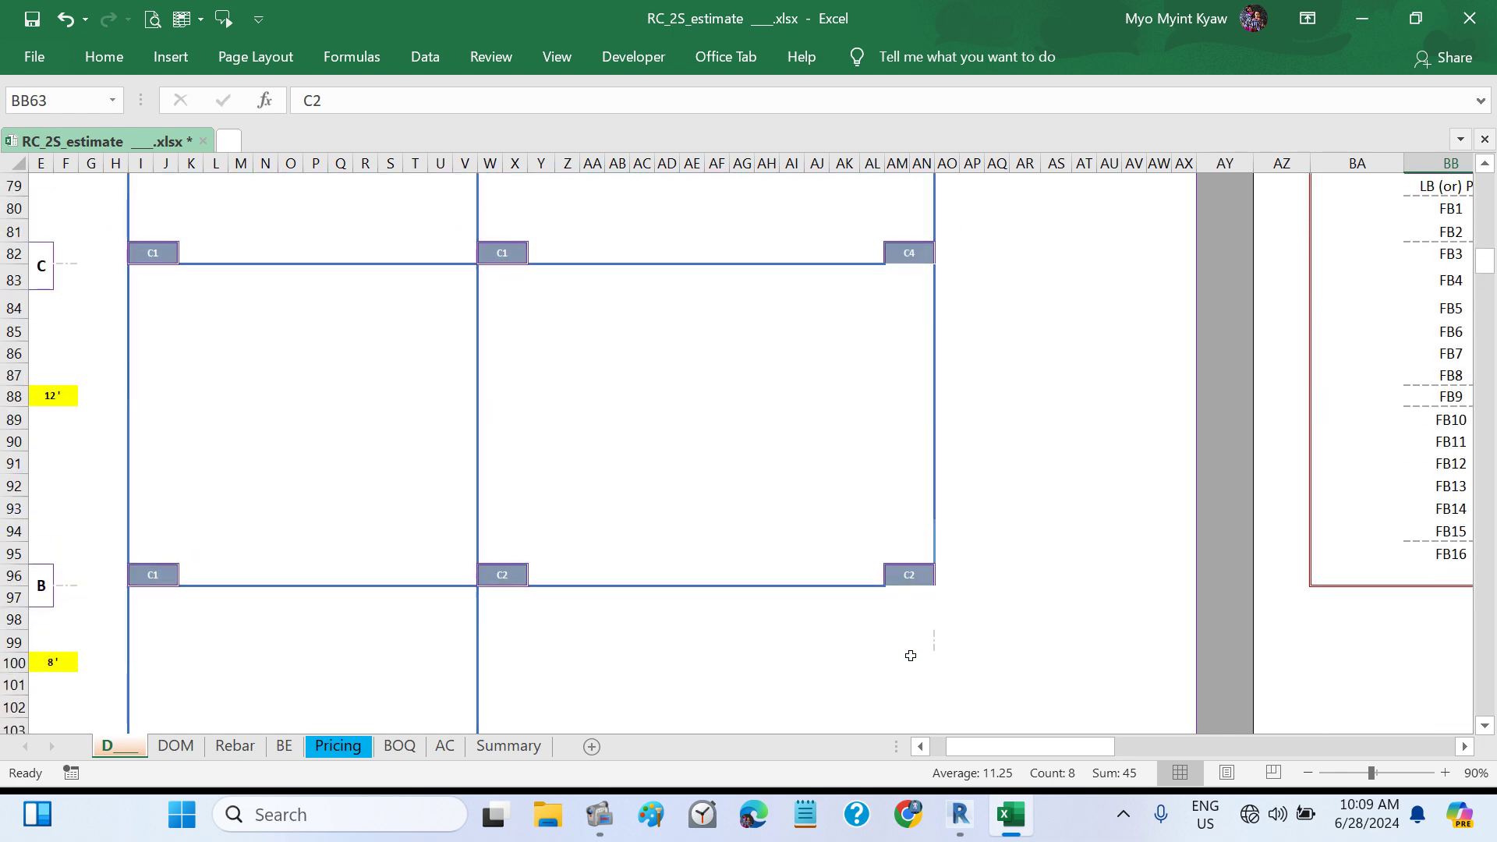
scroll(541, 480, "up", 9)
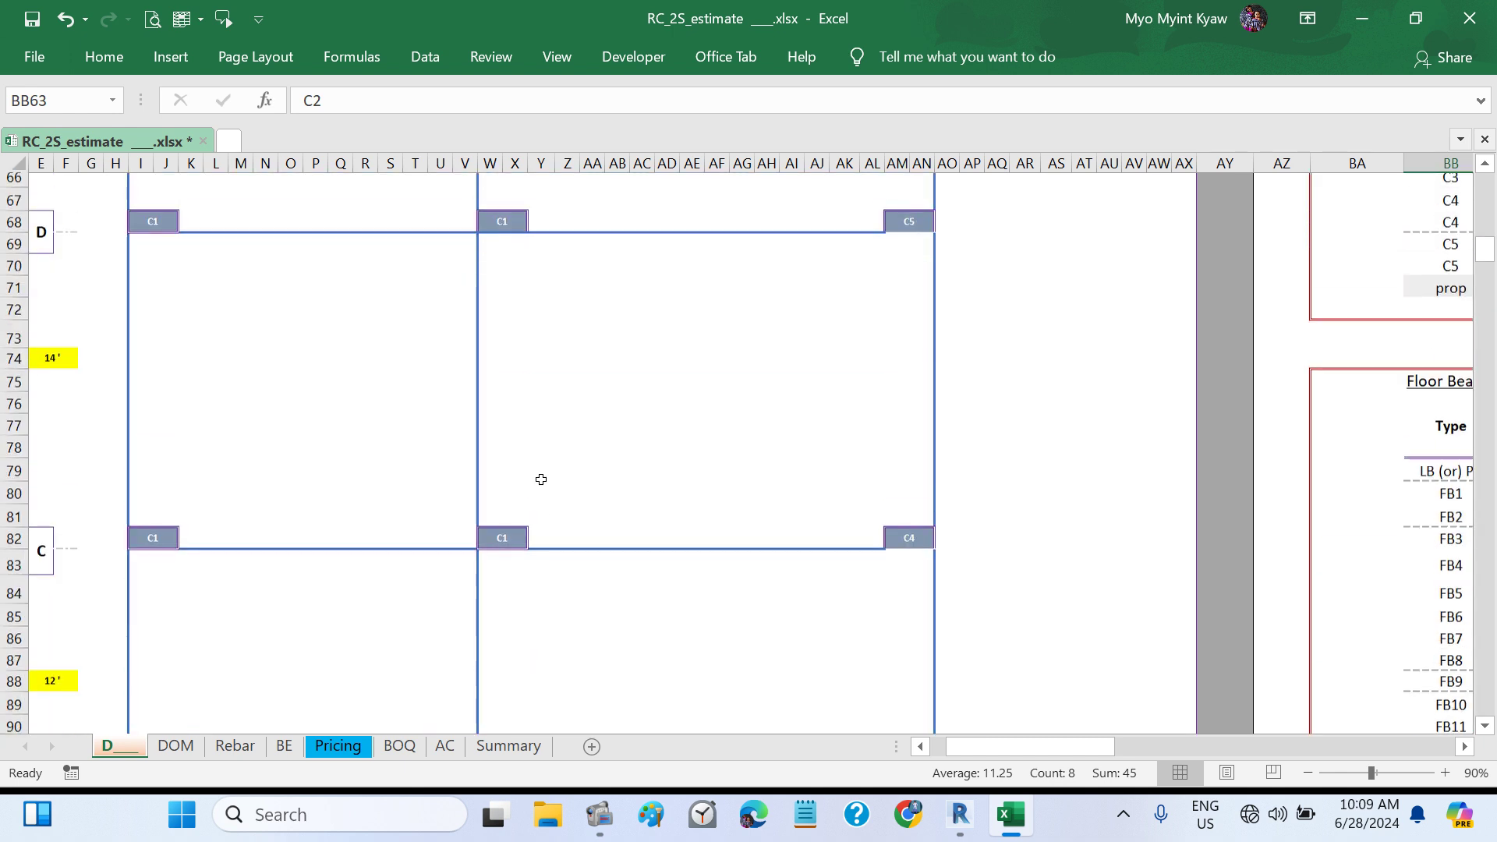
scroll(527, 526, "down", 4)
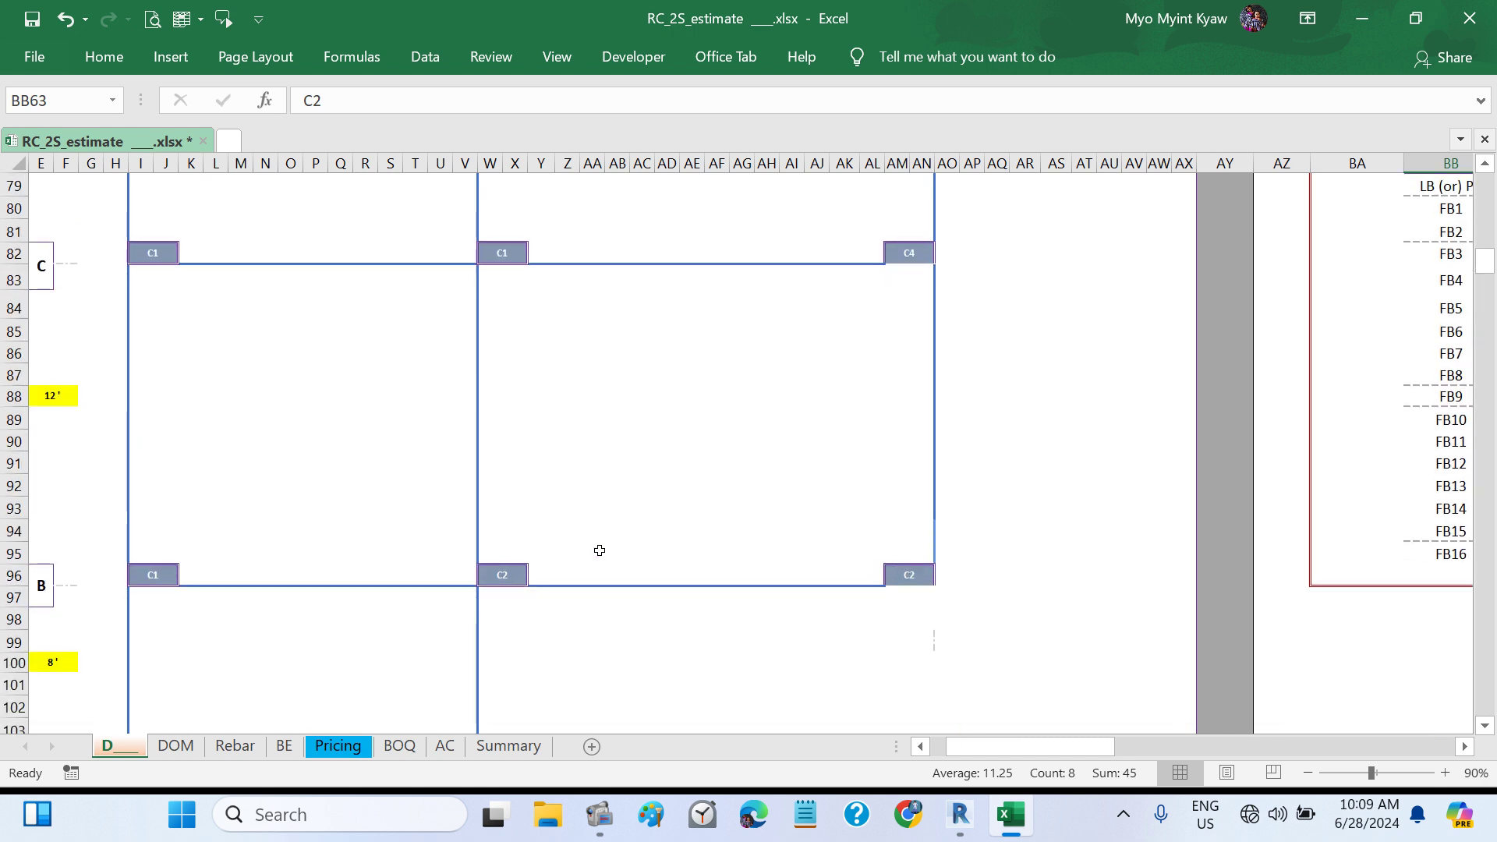
- Go through grid rows A to E of the Column Design plan to identify the intersections that take C1 columns
scroll(695, 431, "up", 9)
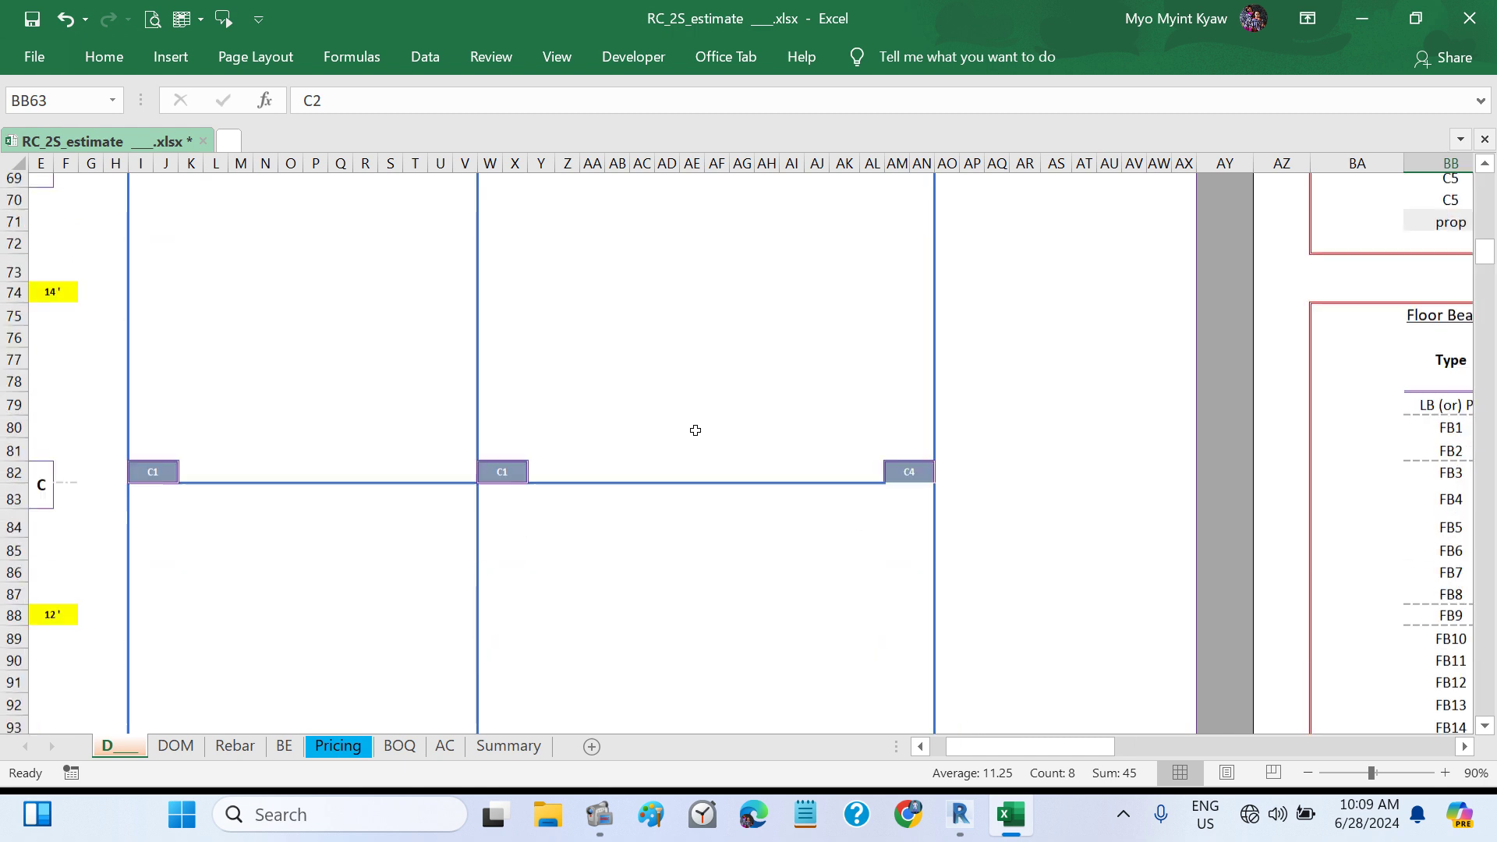
scroll(695, 426, "down", 4)
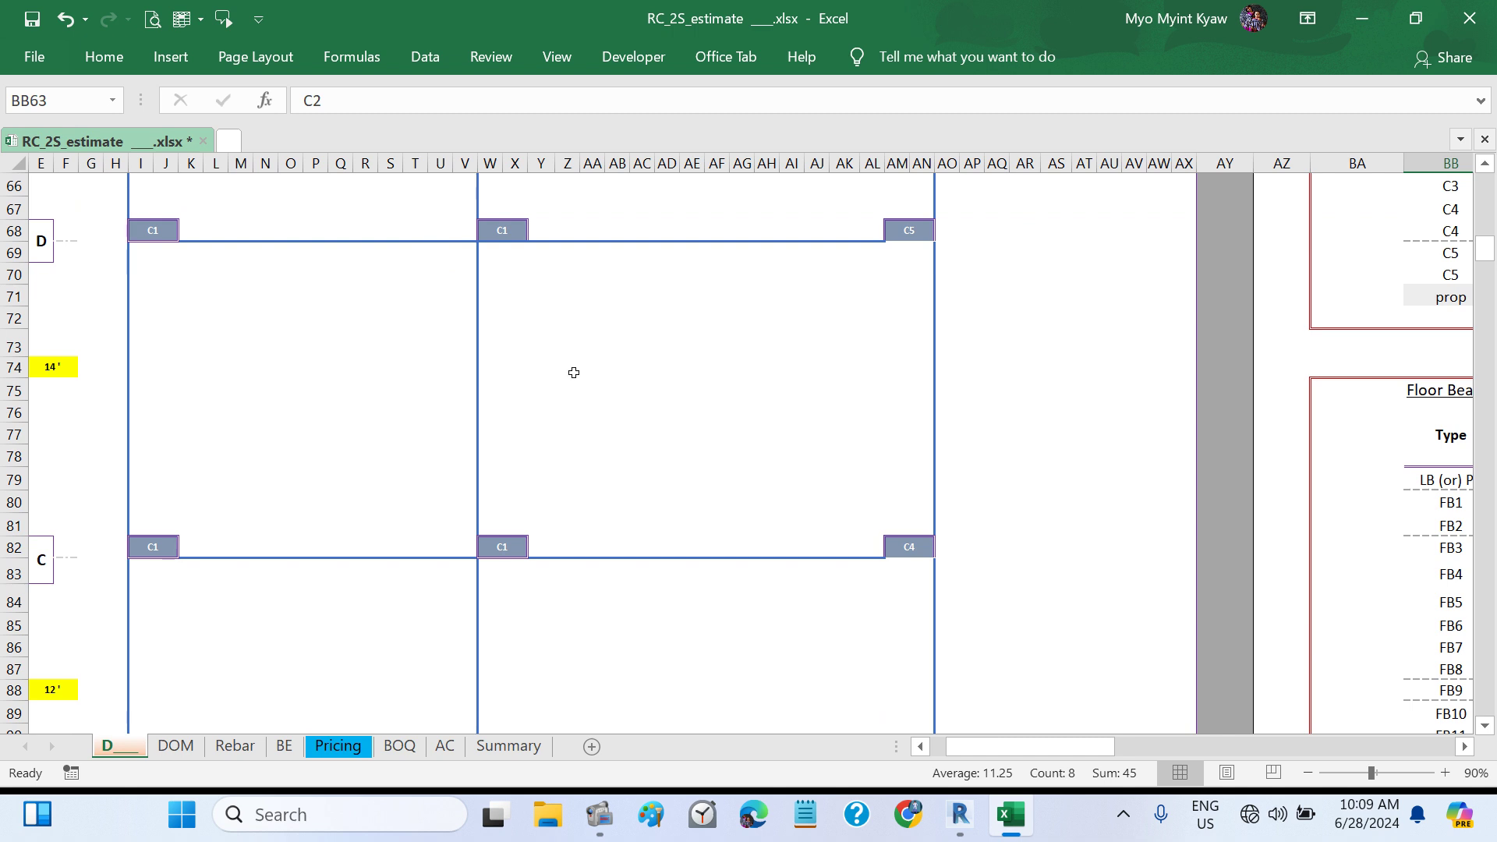
scroll(574, 372, "up", 4)
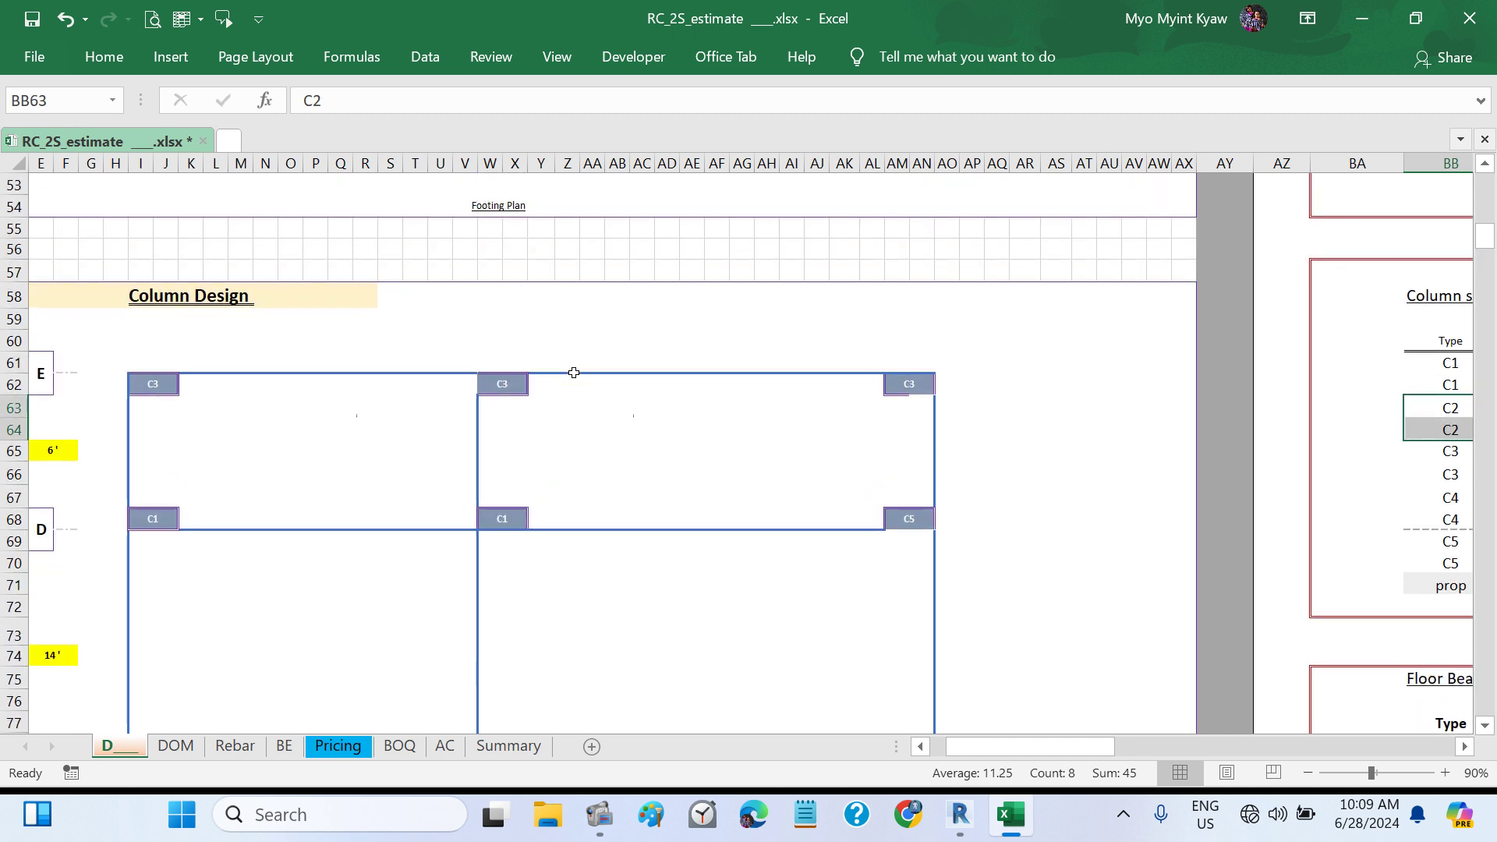
scroll(573, 373, "left", 2)
scroll(574, 373, "down", 8)
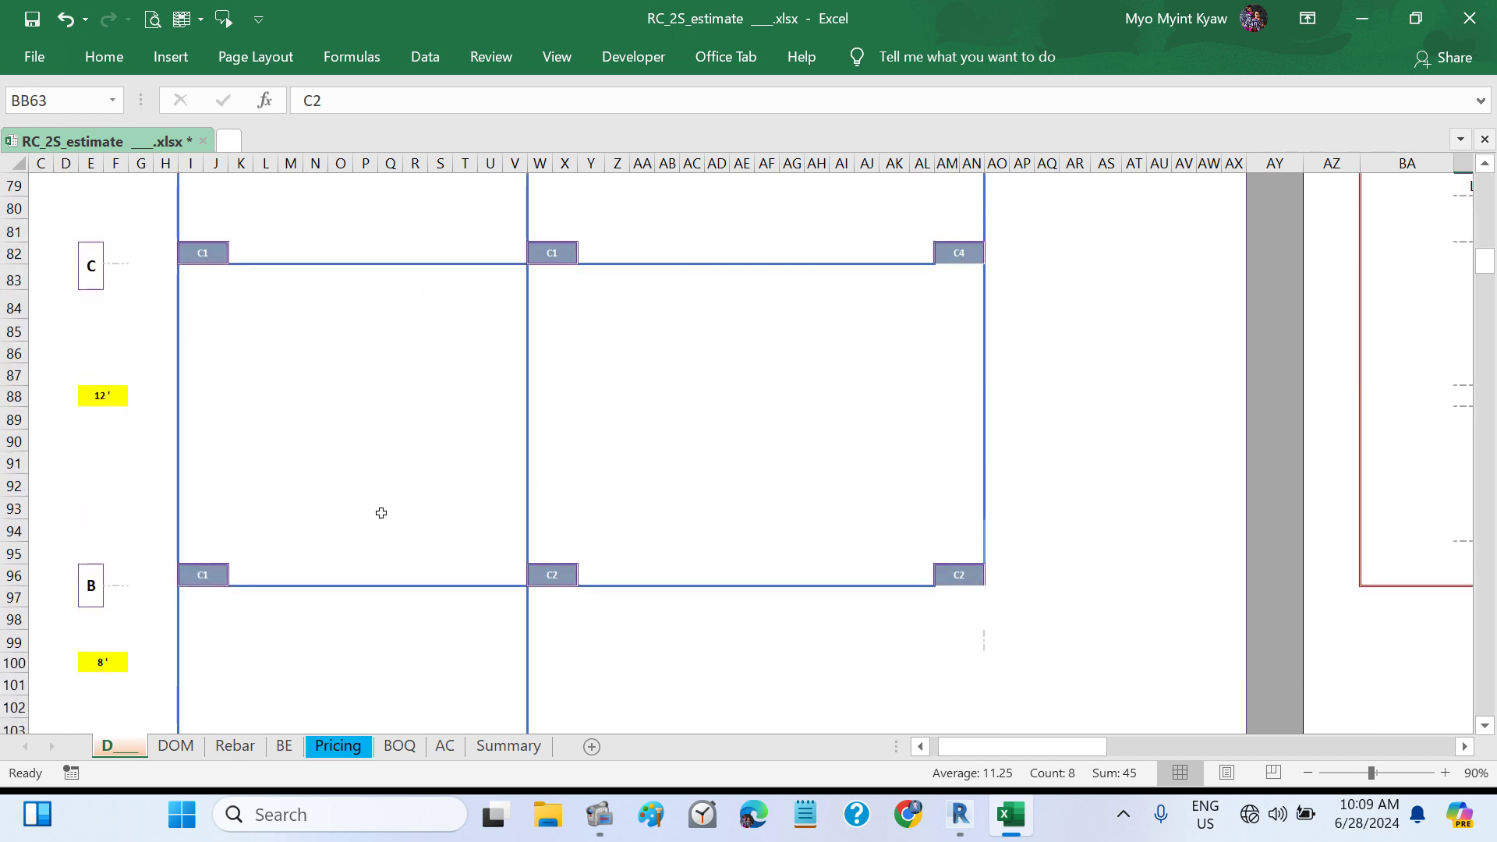
scroll(608, 581, "up", 4)
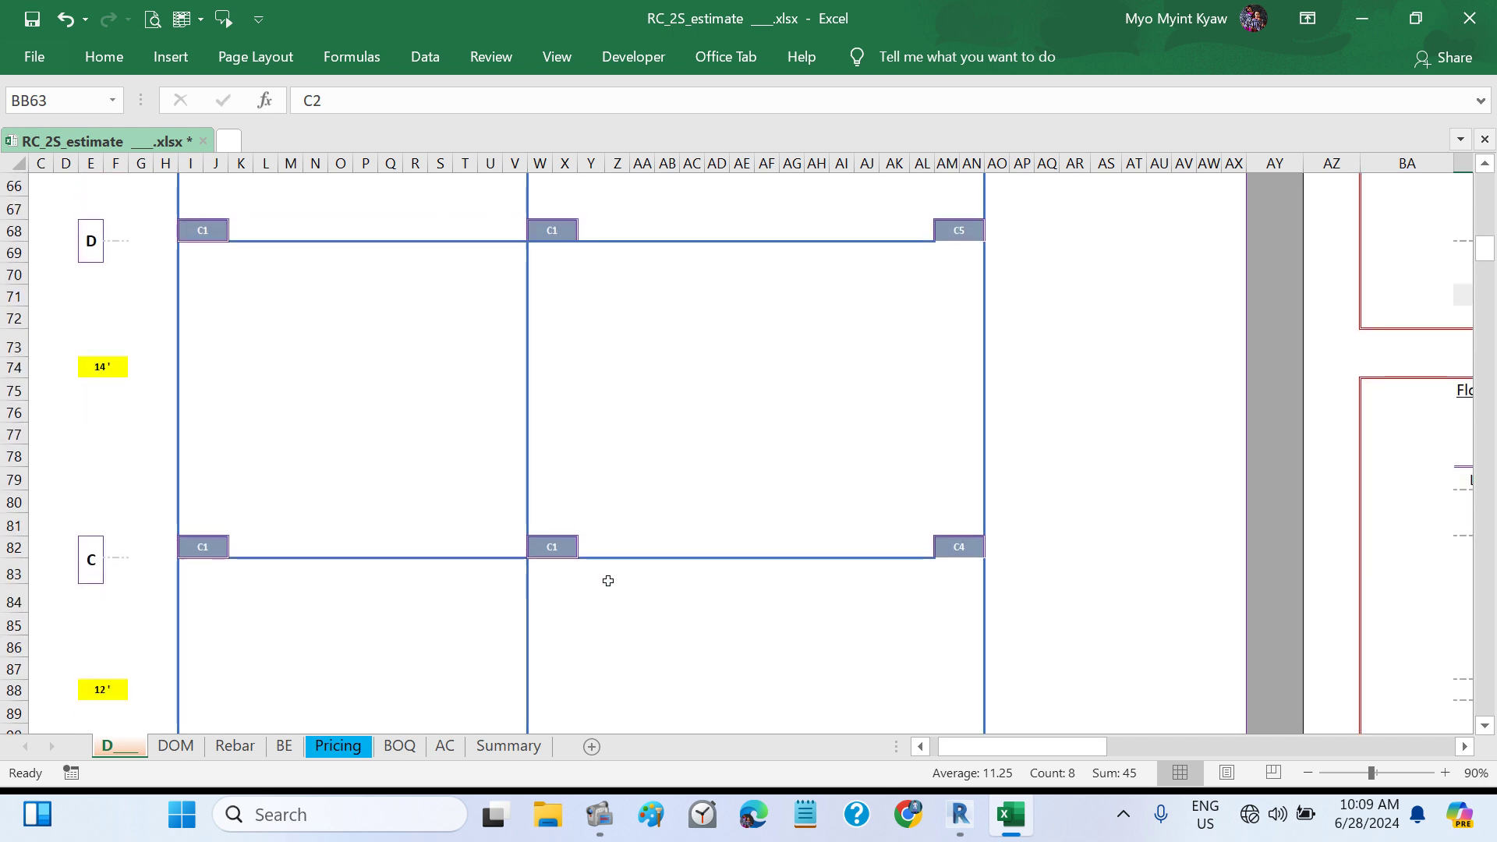
scroll(608, 581, "up", 4)
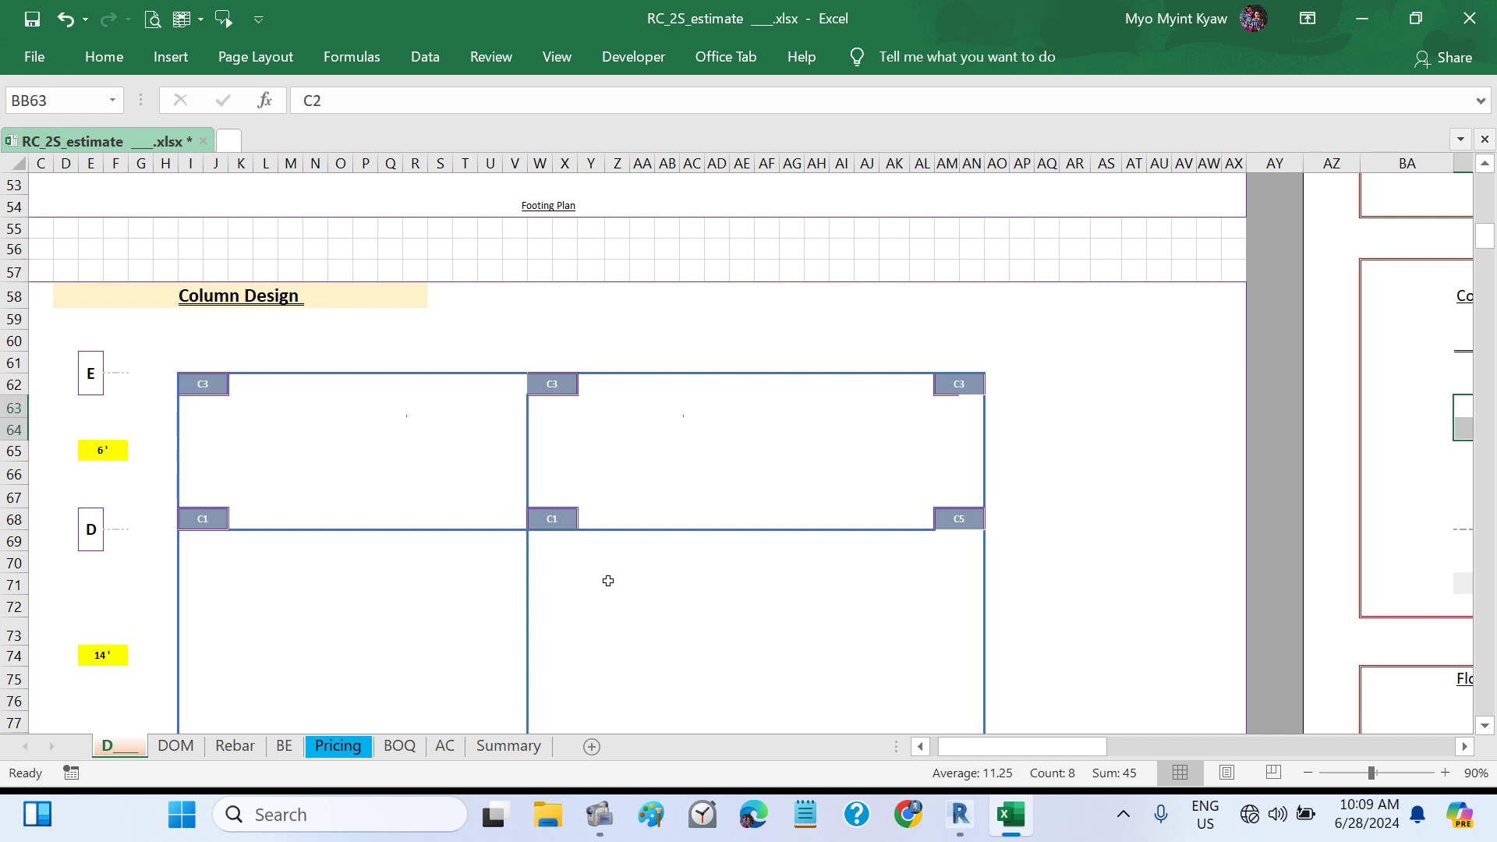
scroll(608, 581, "down", 4)
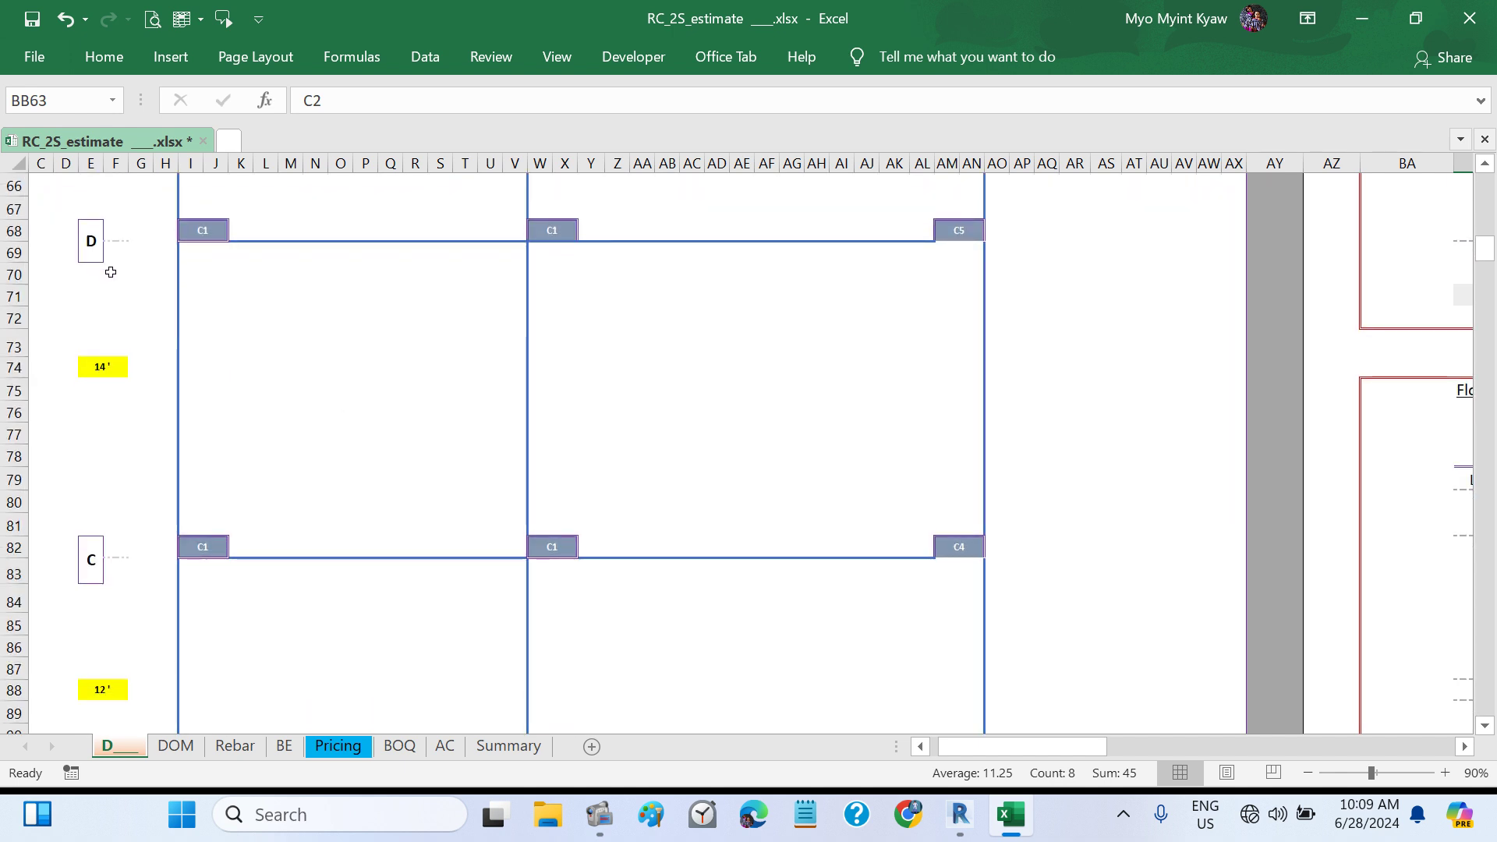
key("ctrl")
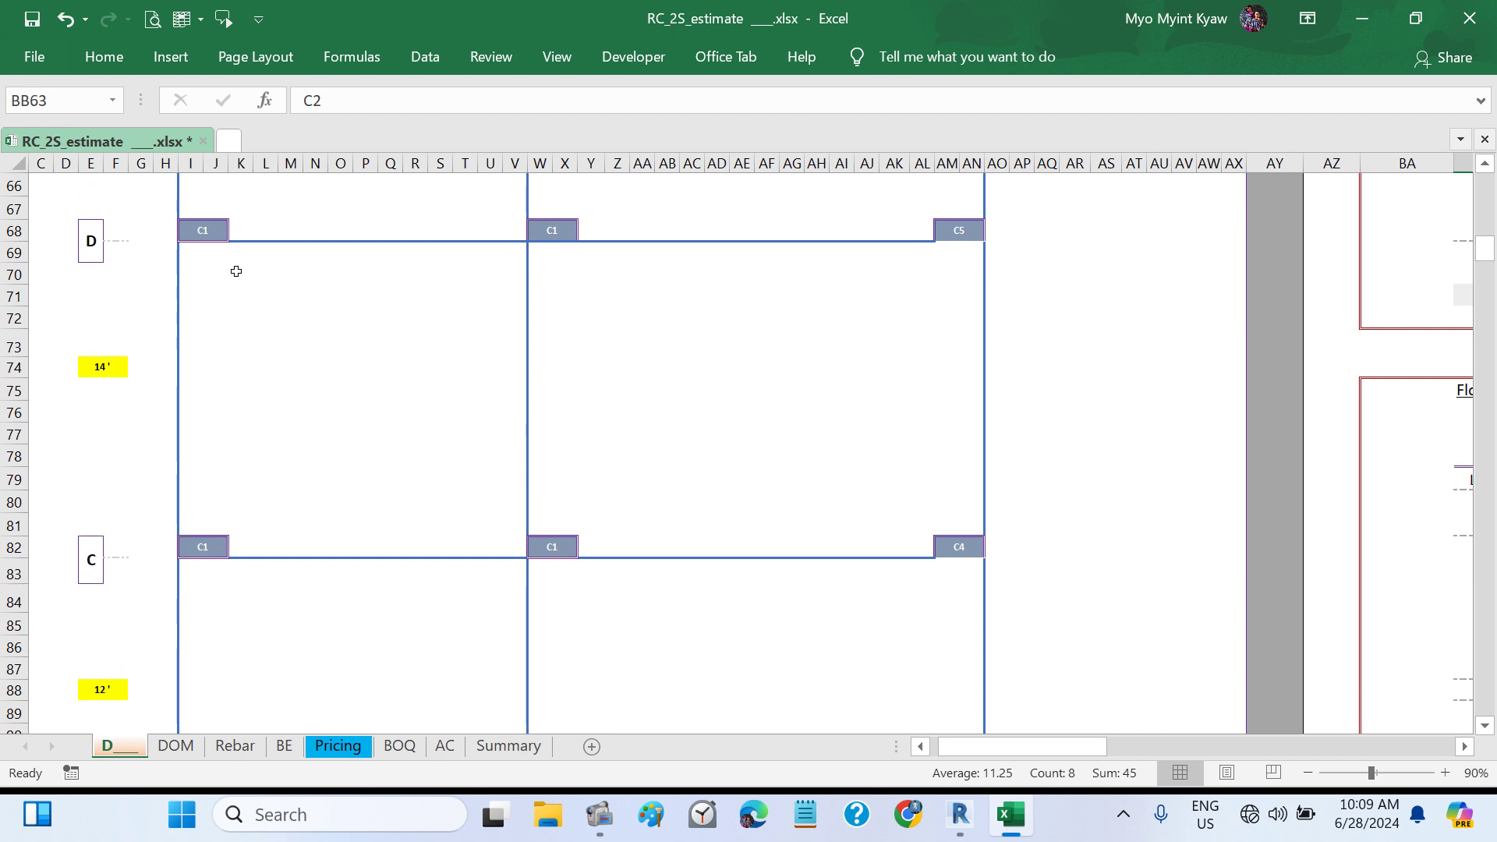
key("ctrl")
key("ctrl")
key("ctrl")
key("ctrl")
scroll(431, 605, "down", 13)
scroll(433, 606, "up", 4)
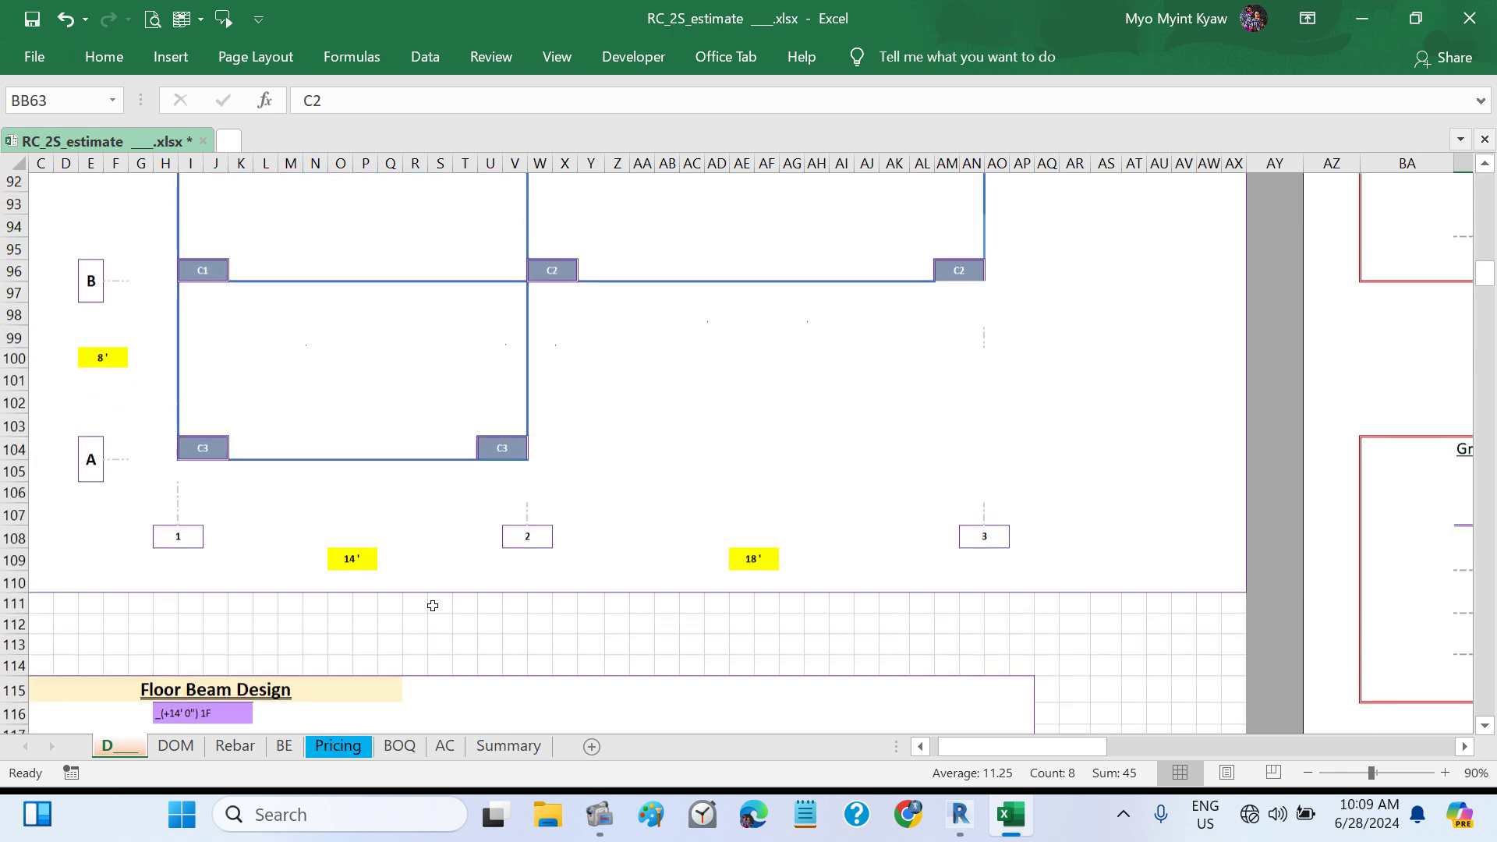
left_click(201, 316)
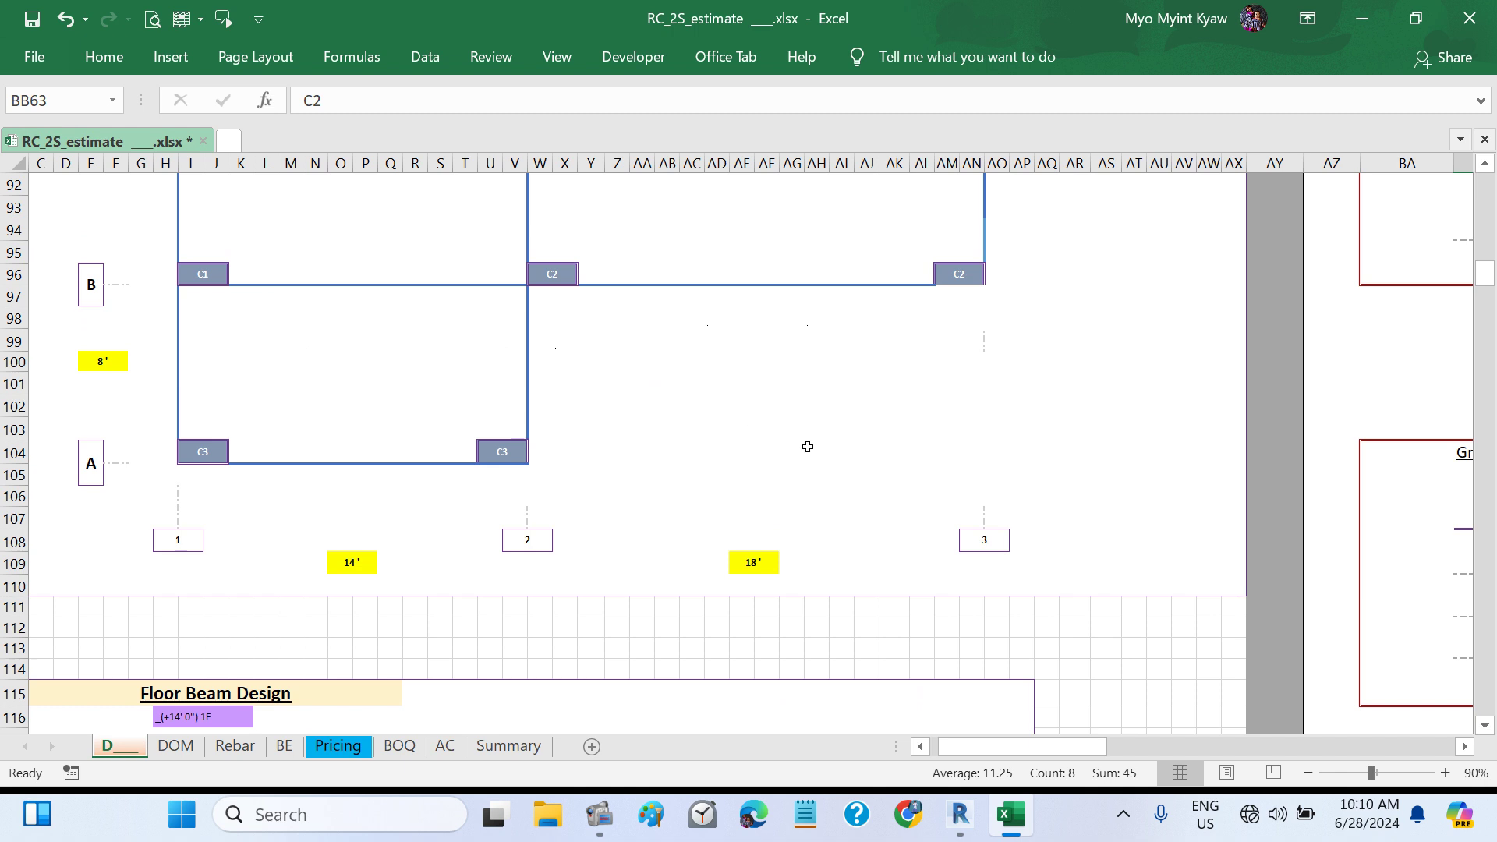
scroll(807, 446, "up", 9)
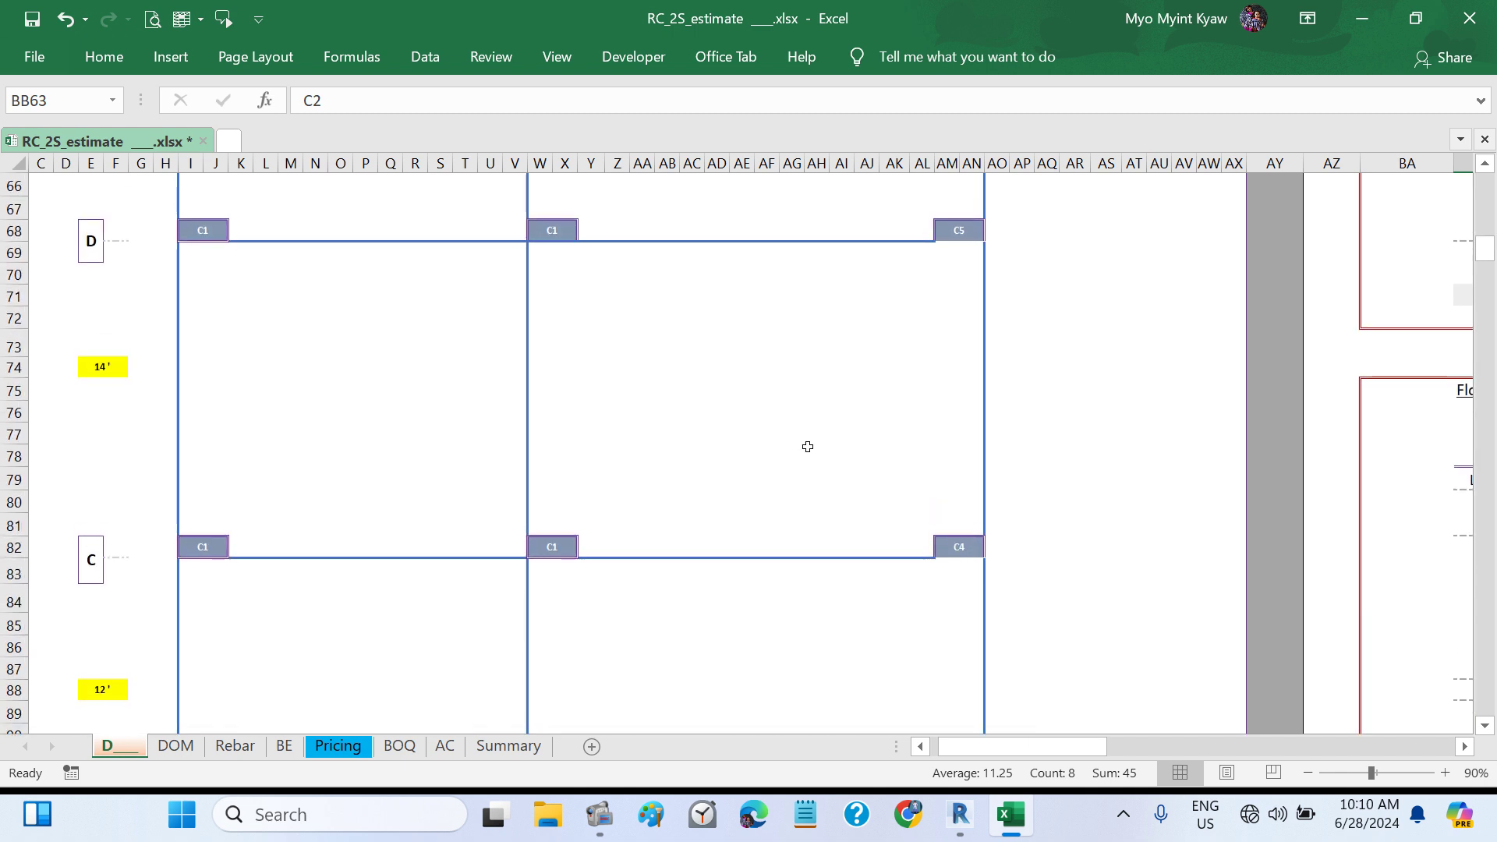
scroll(807, 447, "up", 4)
scroll(808, 447, "down", 8)
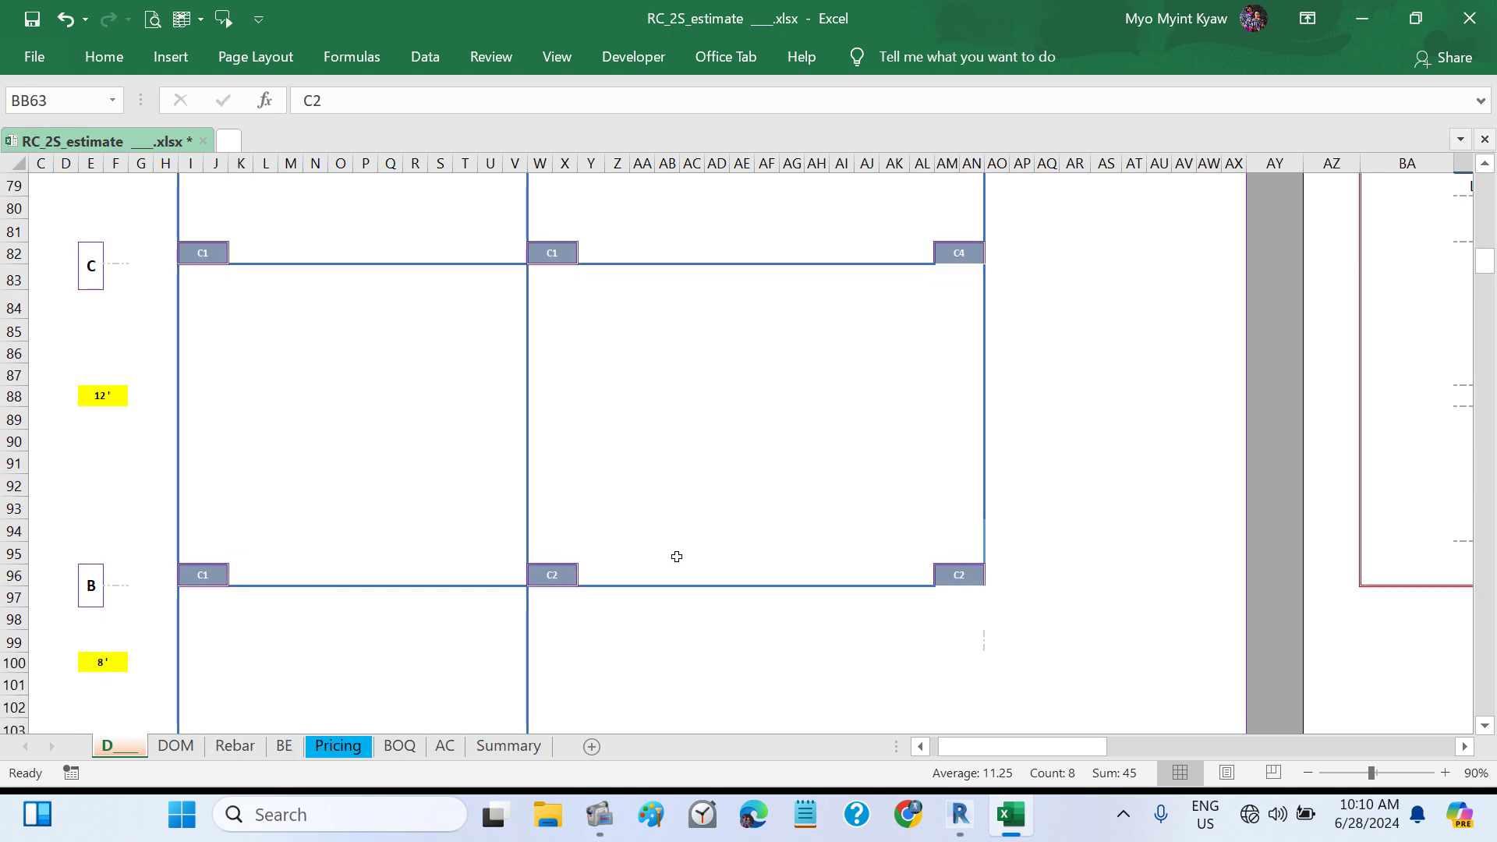
scroll(676, 557, "up", 8)
scroll(677, 557, "down", 4)
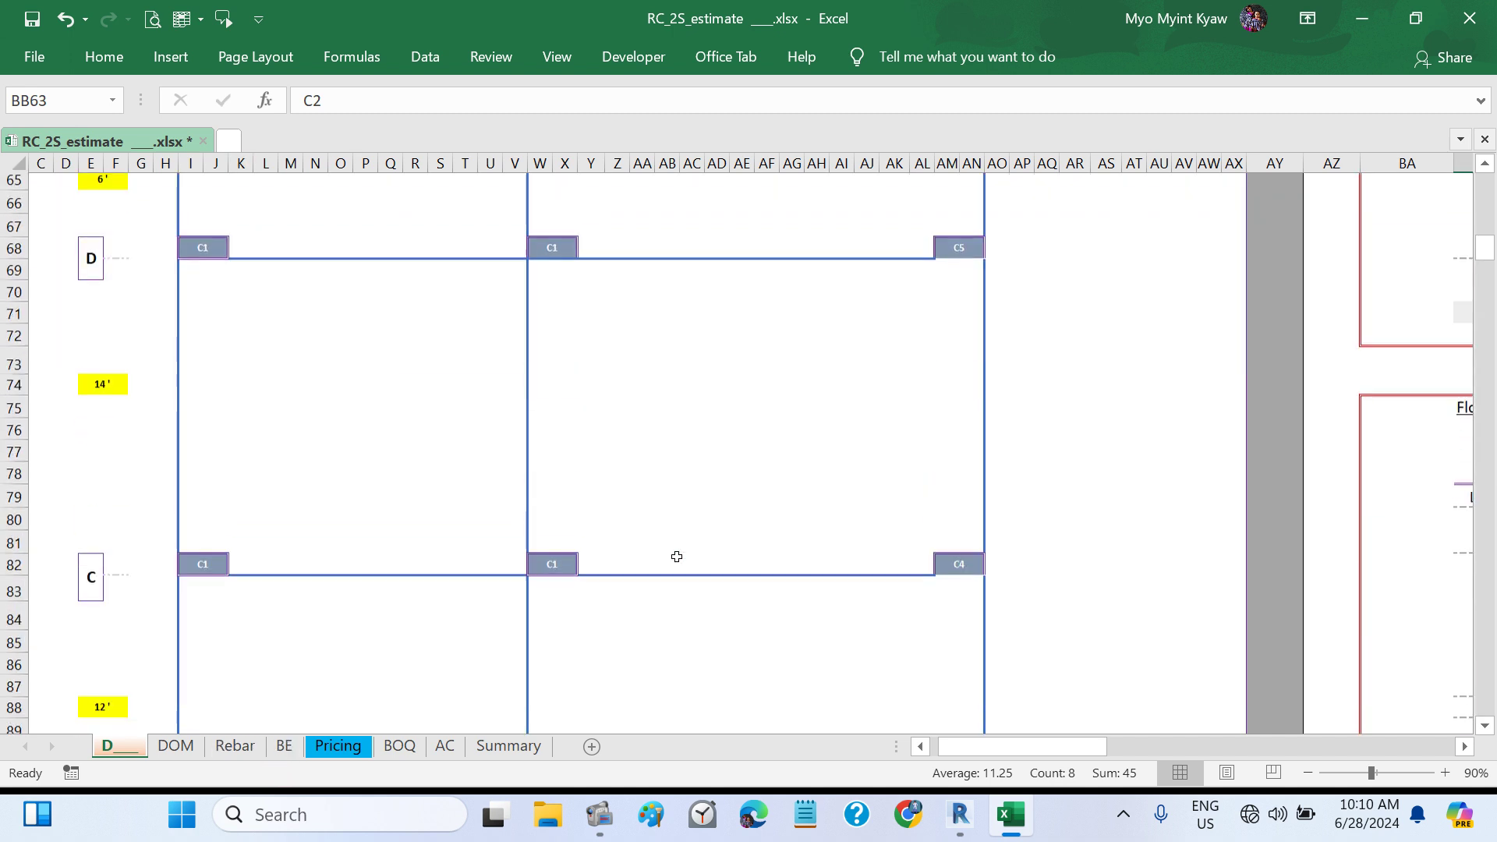
- Read the C1 levels and column sizes in the Column schedule, selecting the two C1 rows from type through size
scroll(677, 556, "right", 2)
scroll(677, 557, "right", 2)
scroll(676, 557, "up", 9)
scroll(677, 556, "right", 3)
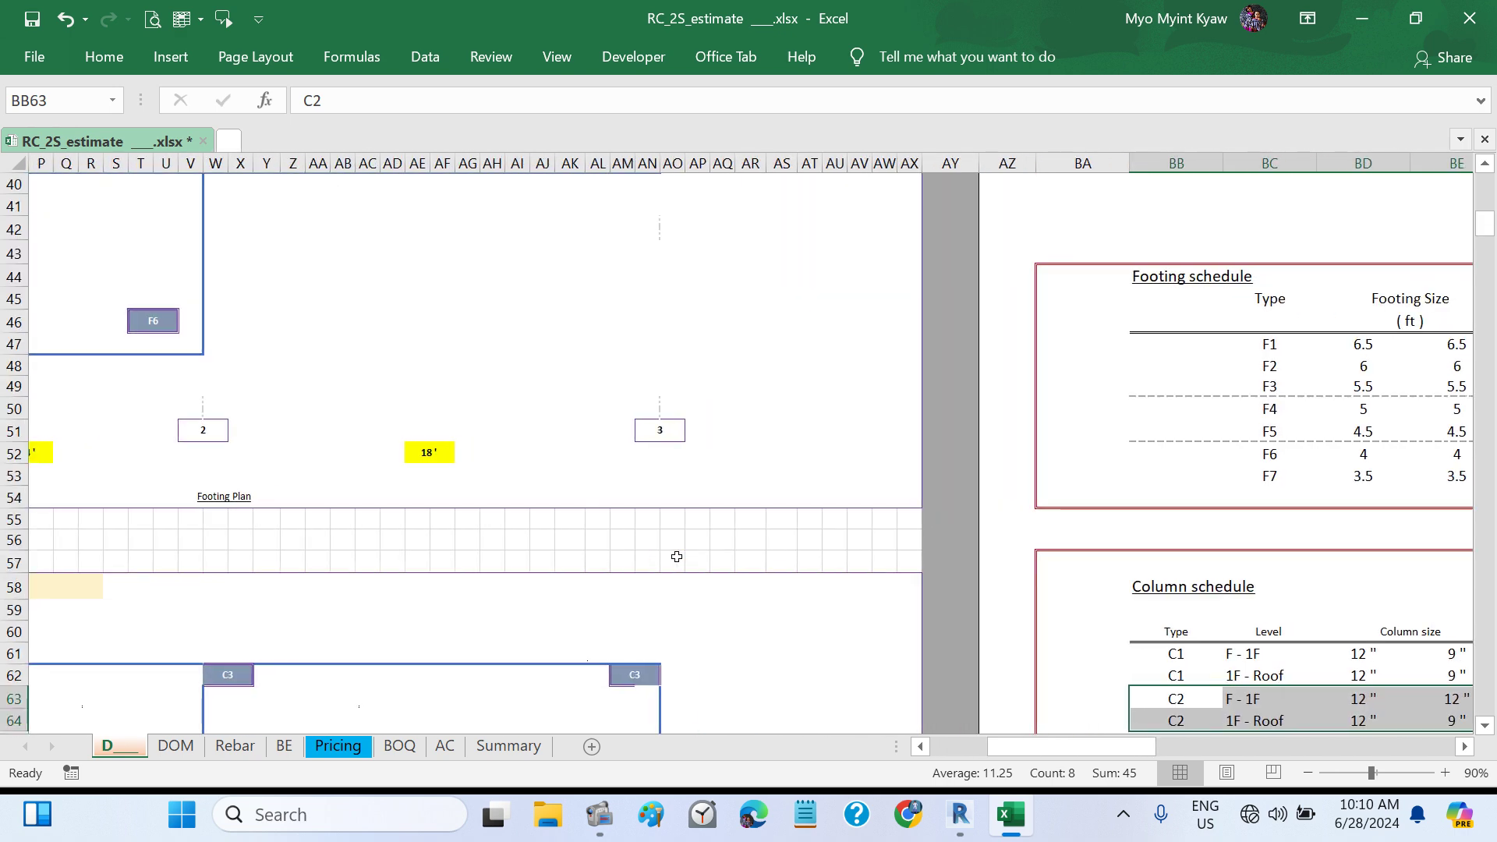
scroll(677, 557, "right", 2)
scroll(677, 556, "down", 5)
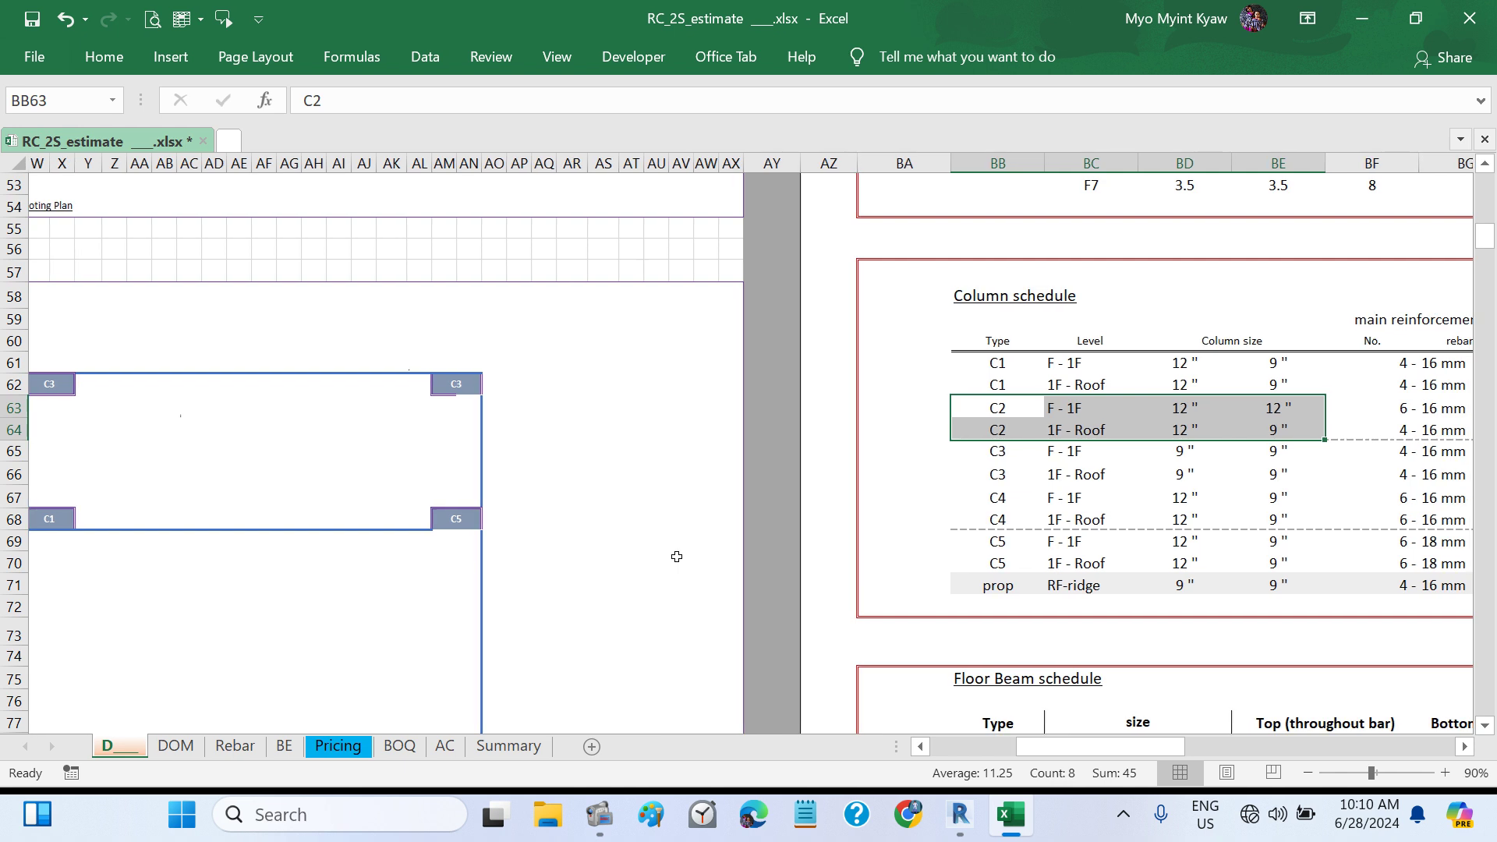
scroll(735, 533, "right", 2)
left_click_drag(874, 360, 1150, 388)
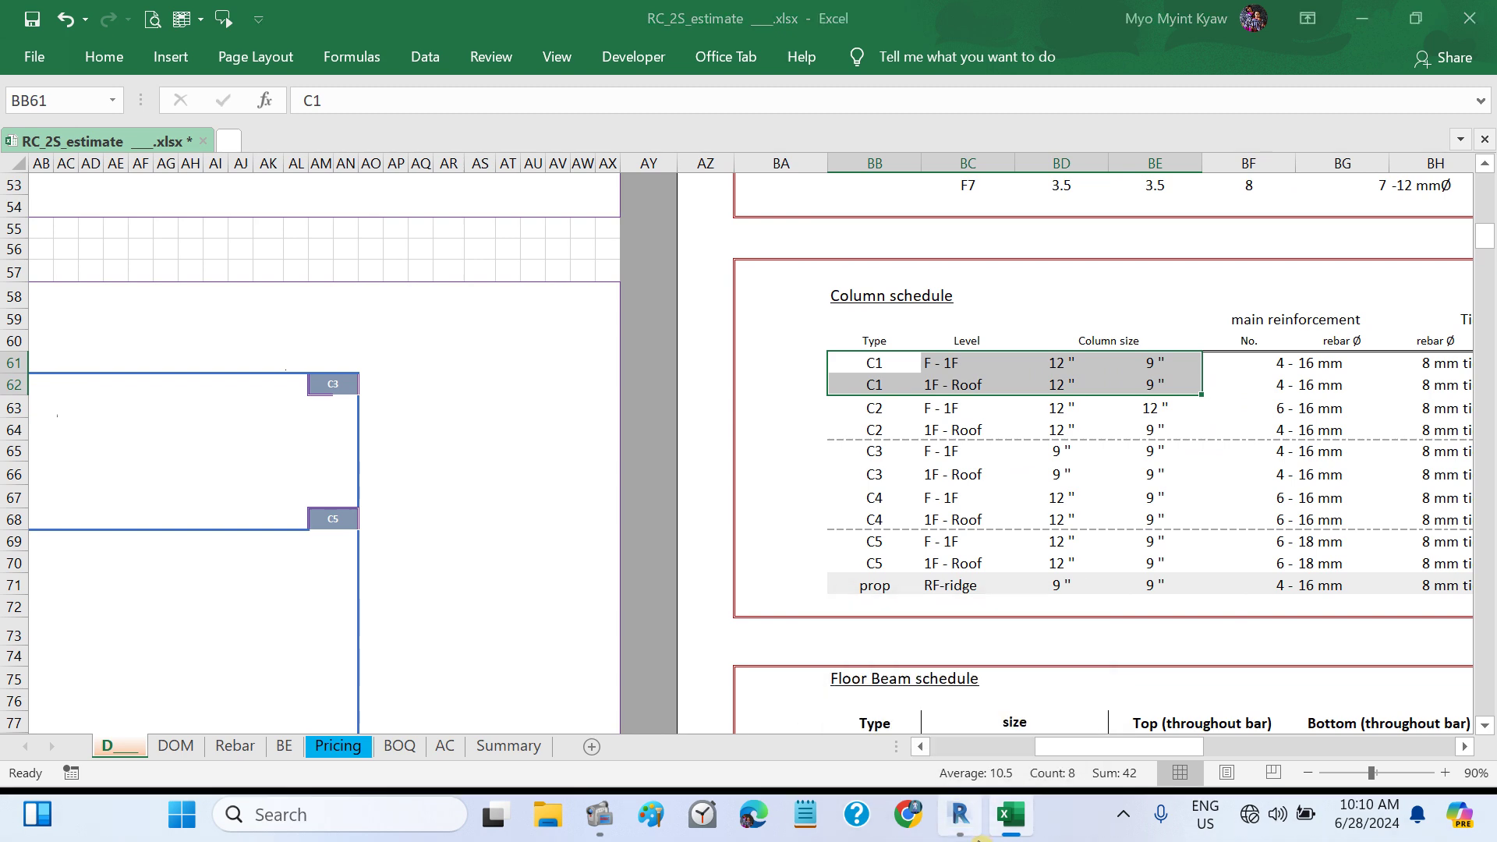
- Switch to Revit and place C12x9 structural columns in the GF_PL plan at grid intersections B-1, C-1, C-2, D-1 and D-2
left_click(964, 817)
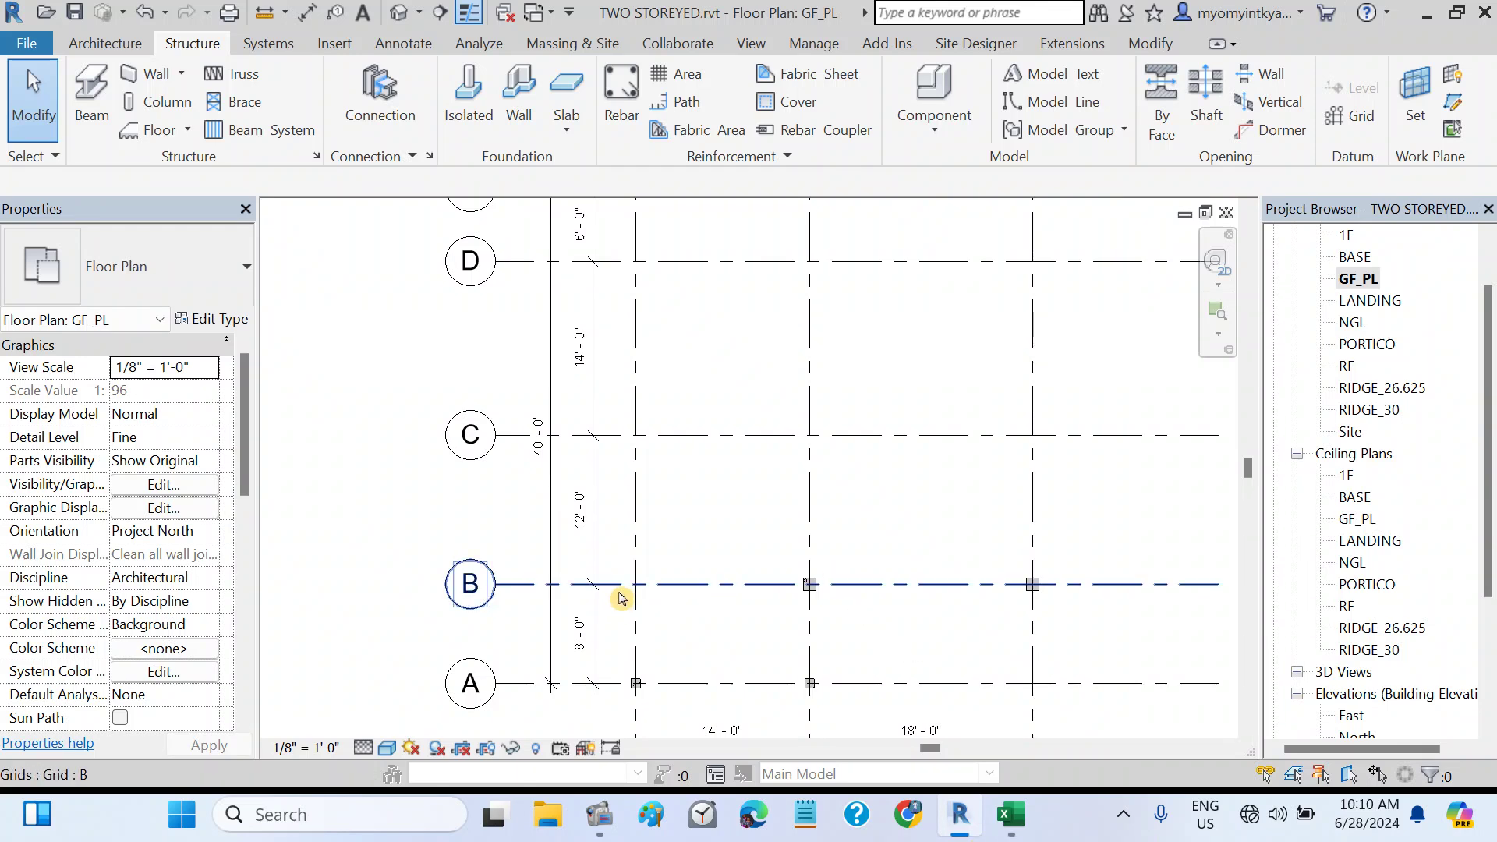
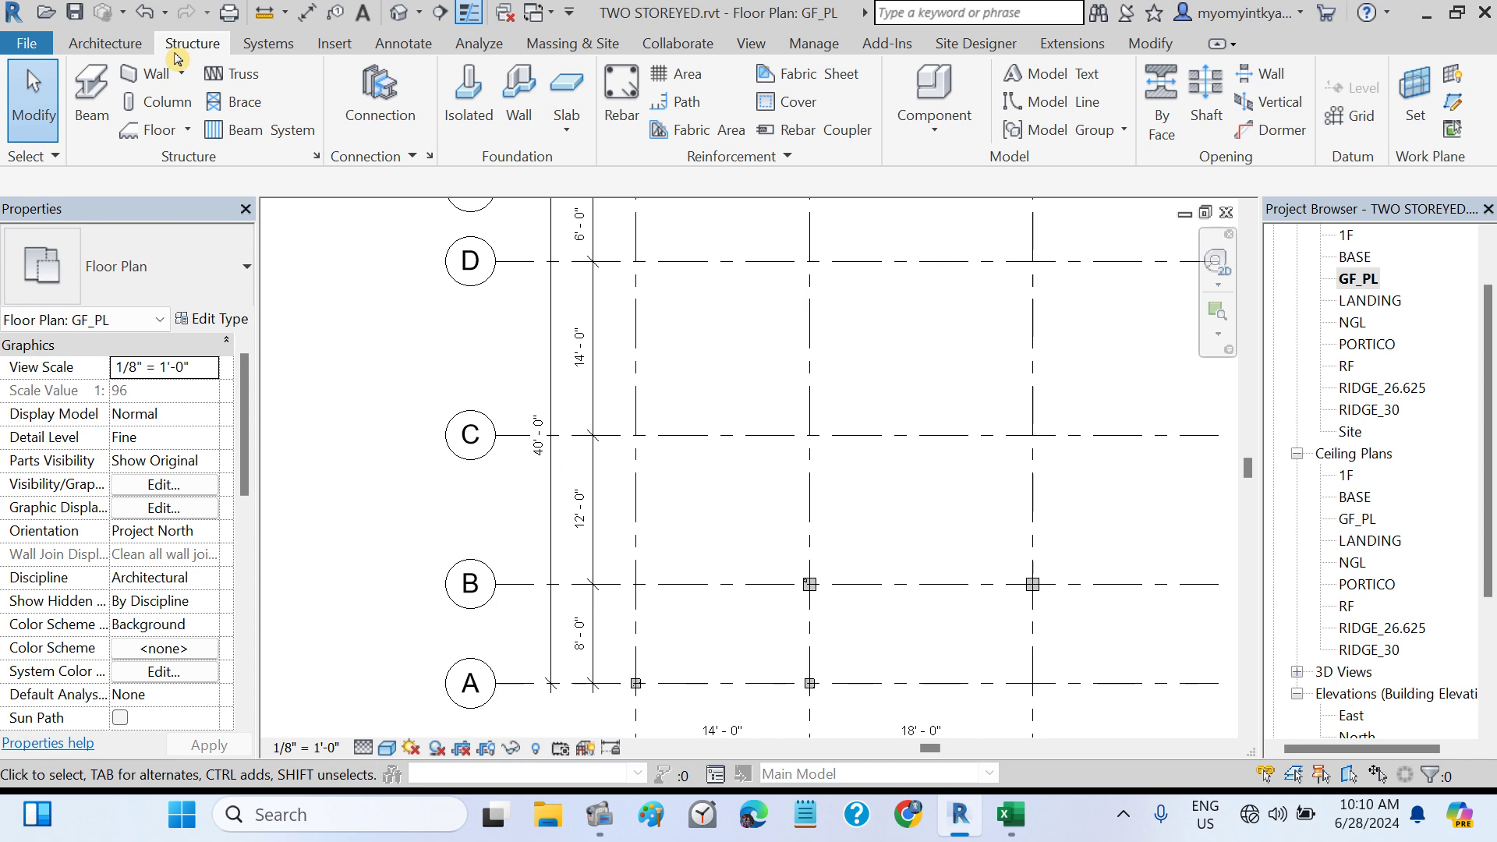
left_click(162, 103)
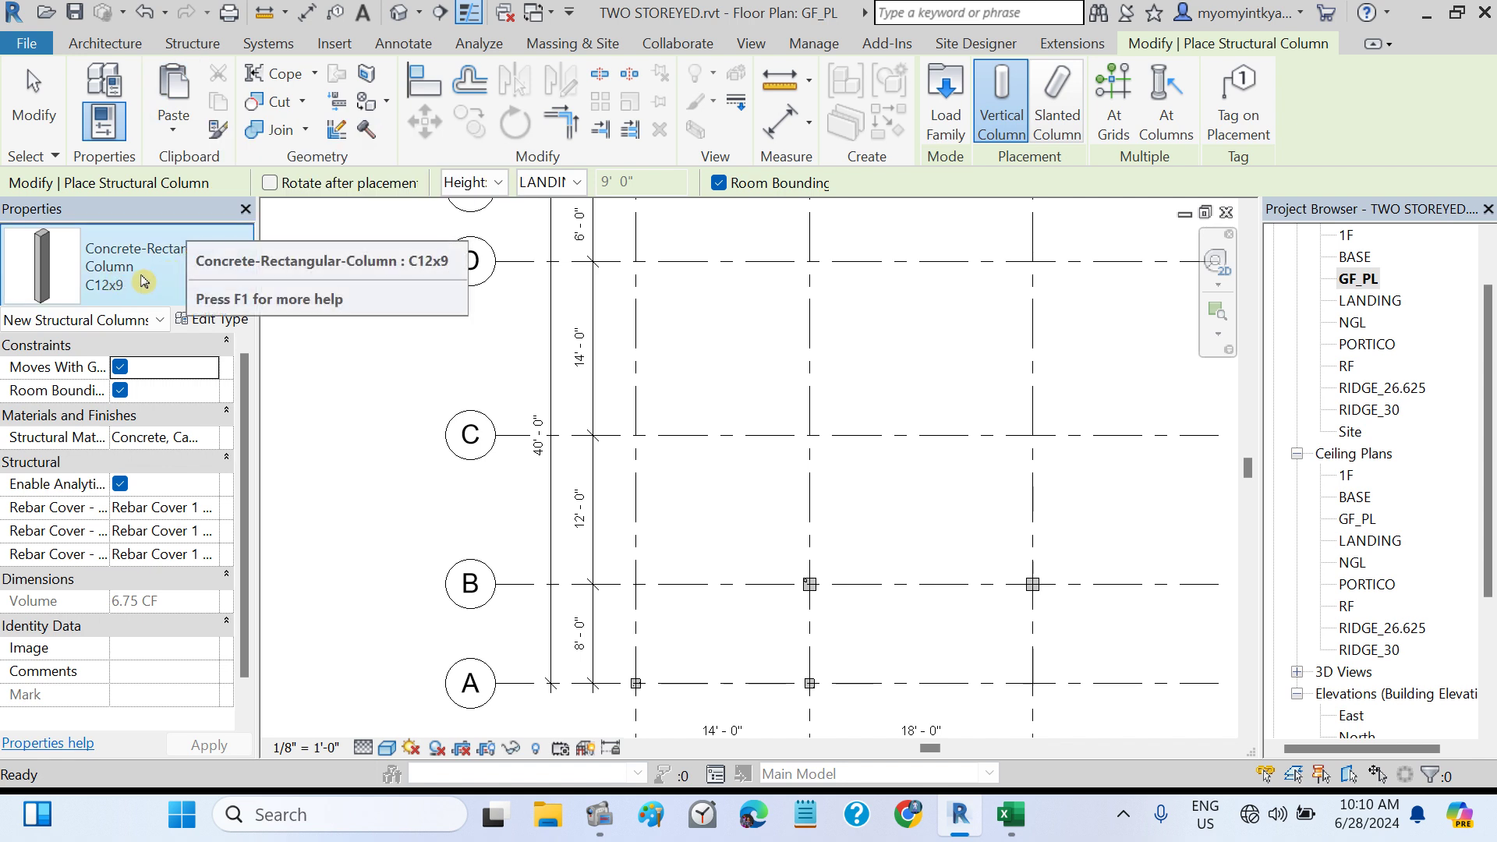
left_click(637, 584)
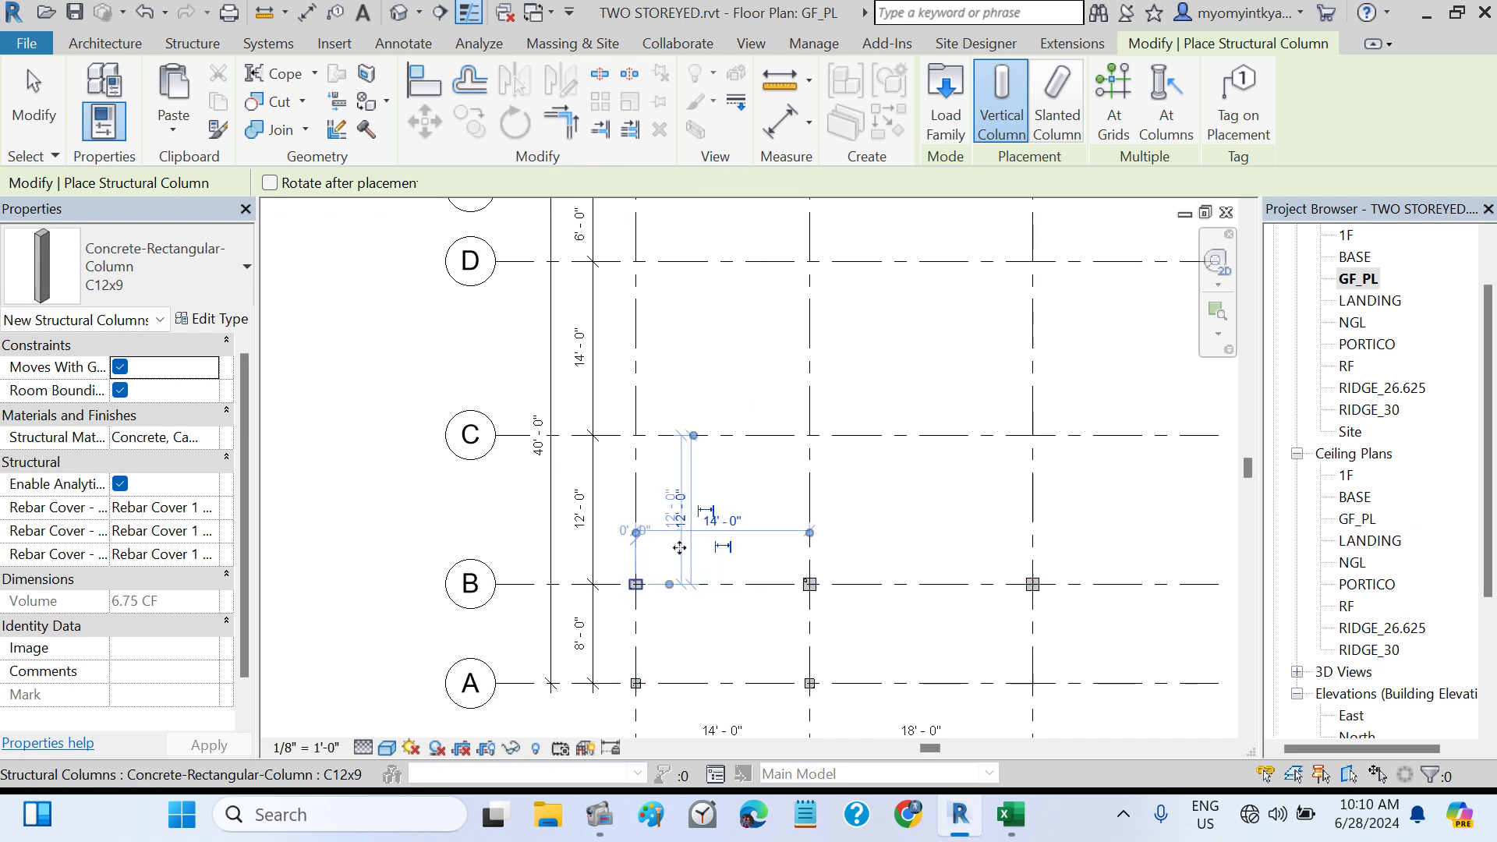
left_click(636, 435)
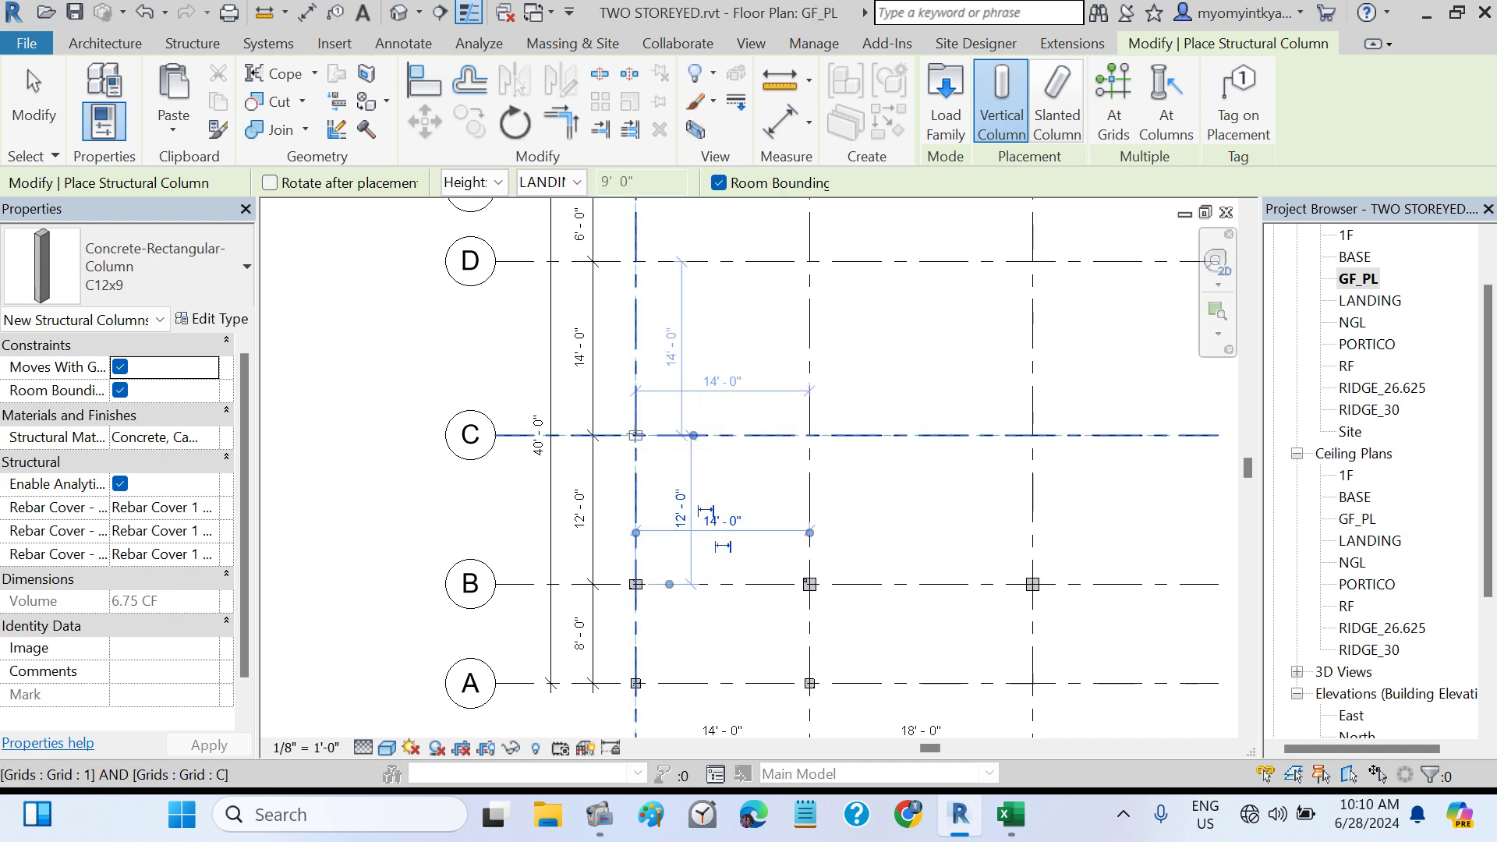
left_click(809, 435)
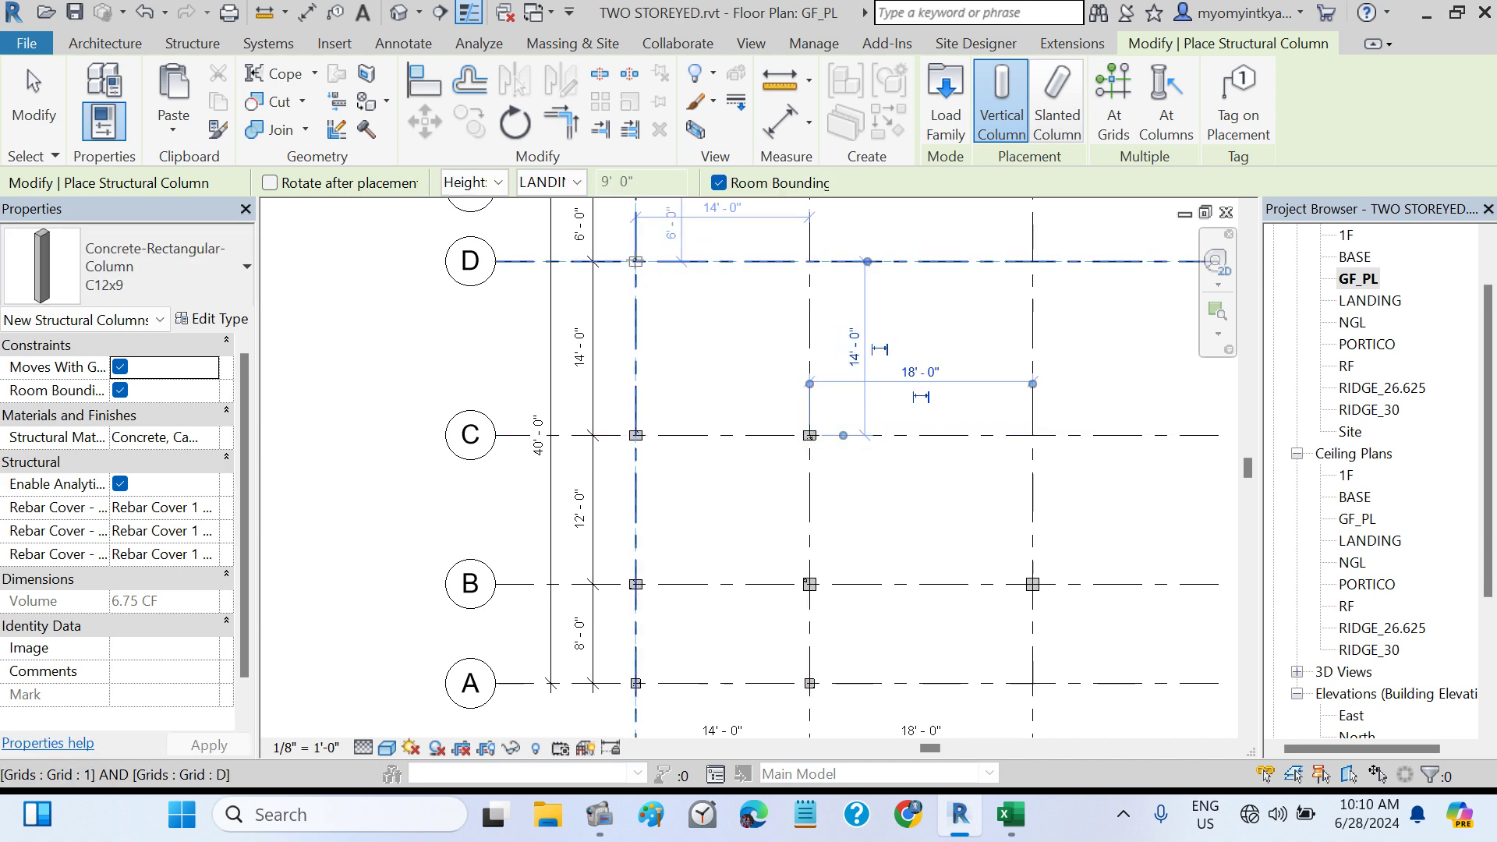
left_click(635, 261)
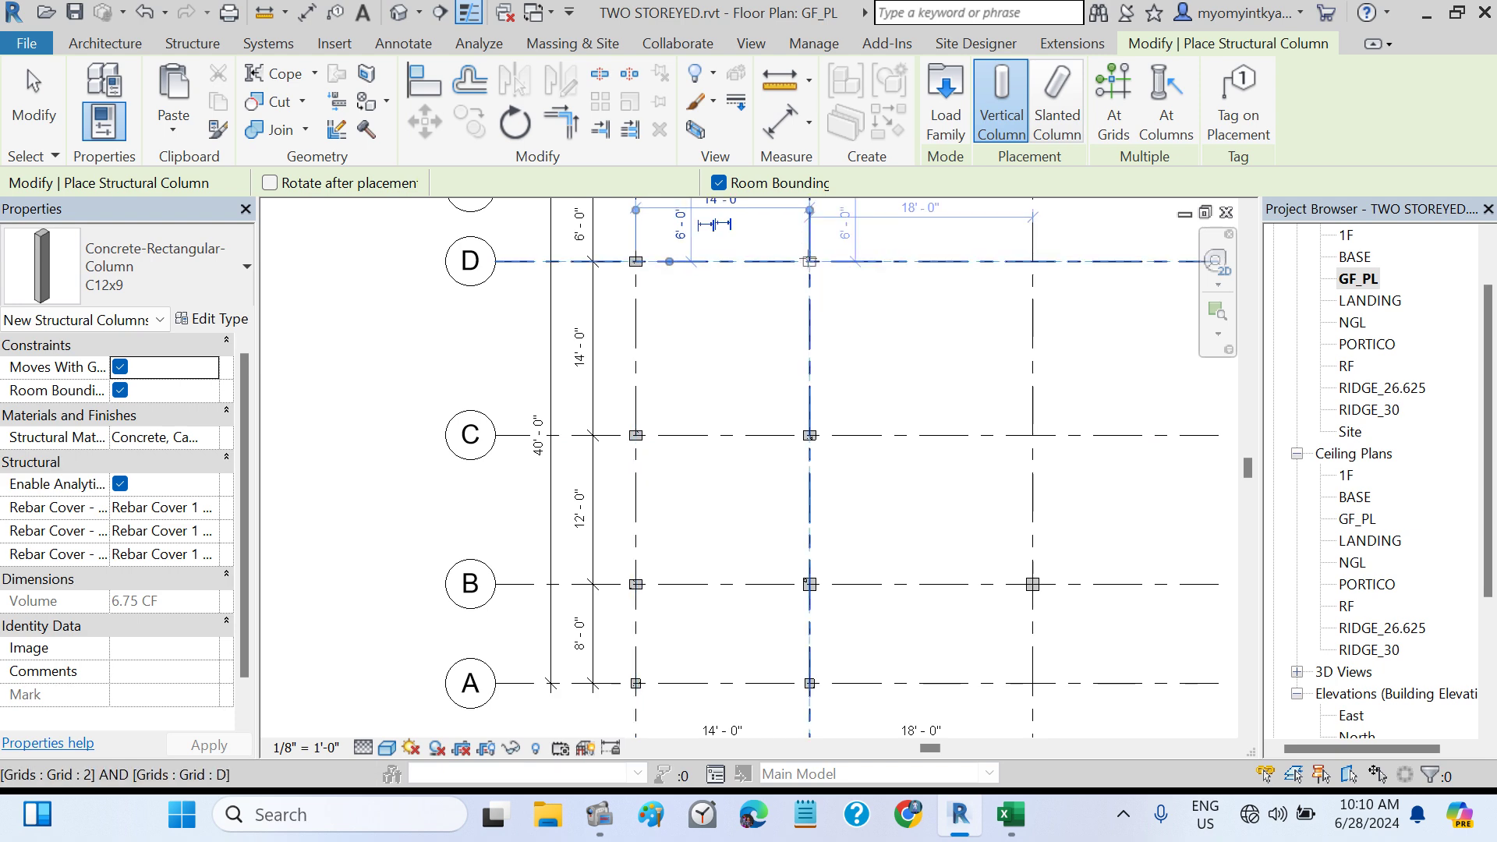
left_click(810, 261)
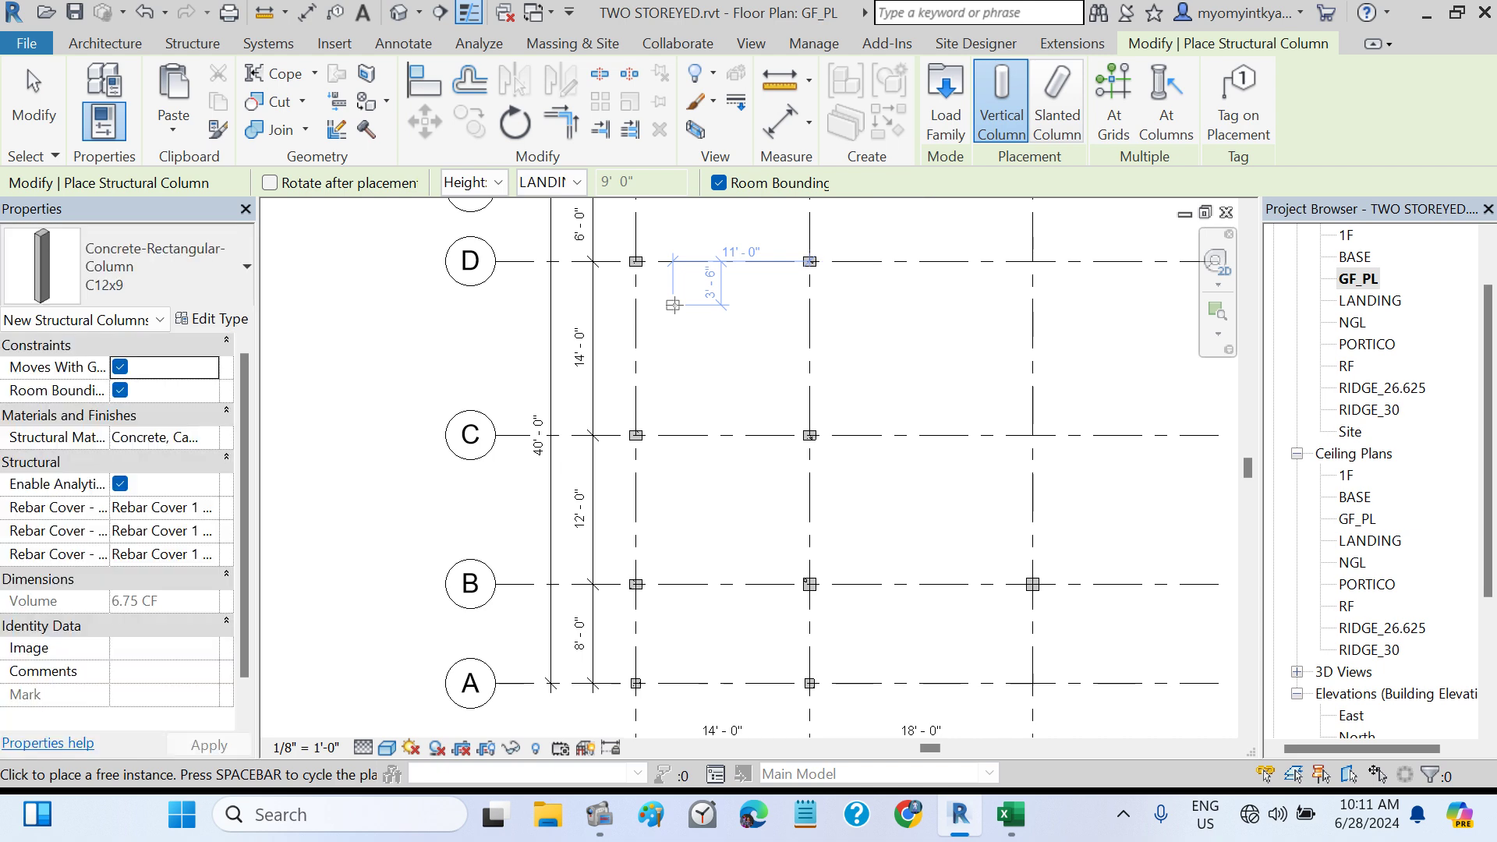
key("Escape")
key("Escape")
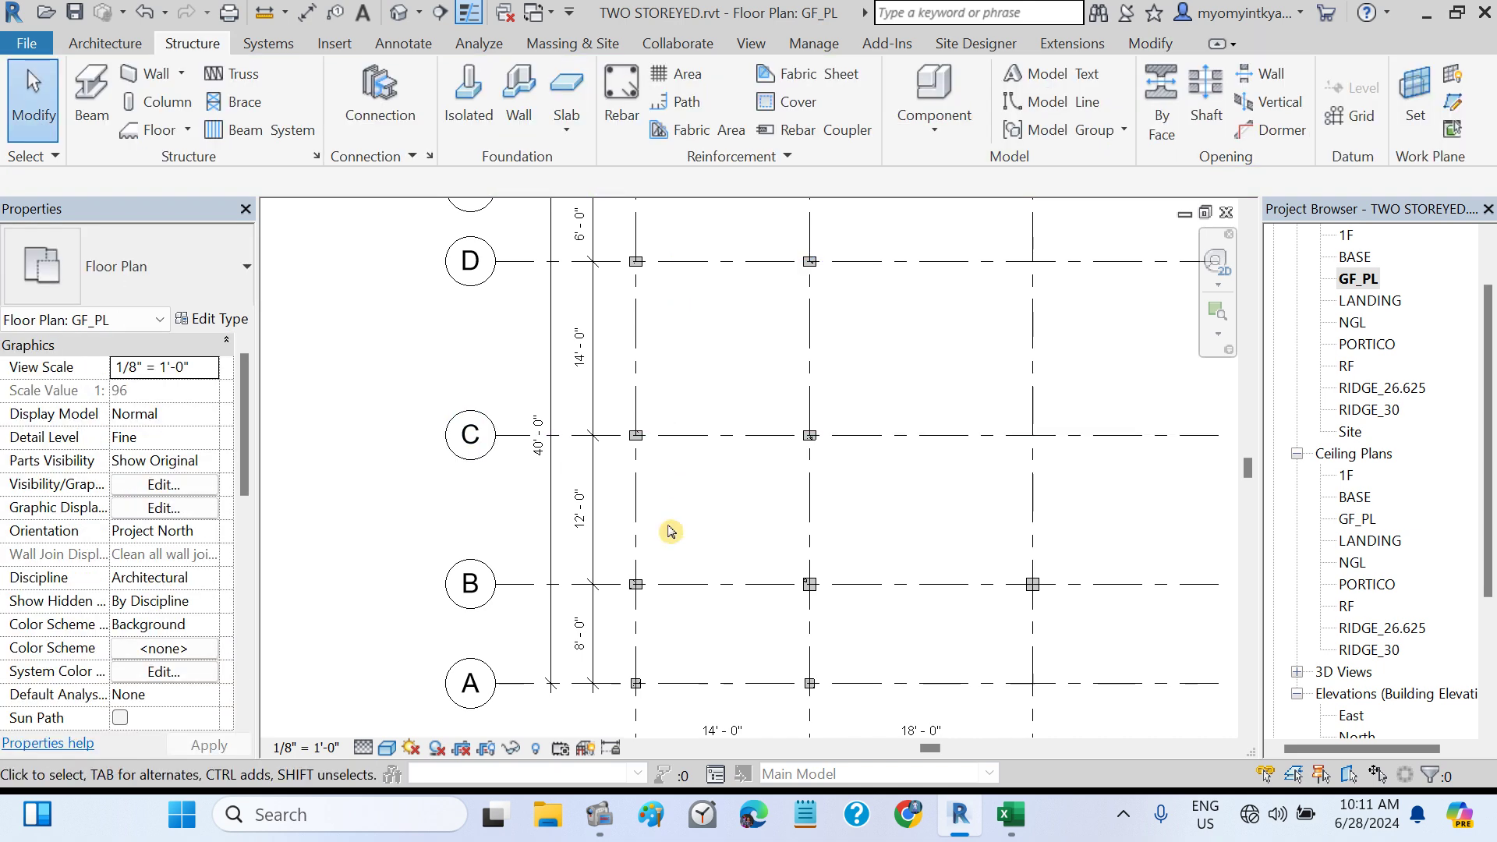
- Set the top level of the five C12x9 columns at B-1, C-1, C-2, D-1 and D-2 to 1F
left_click(637, 582)
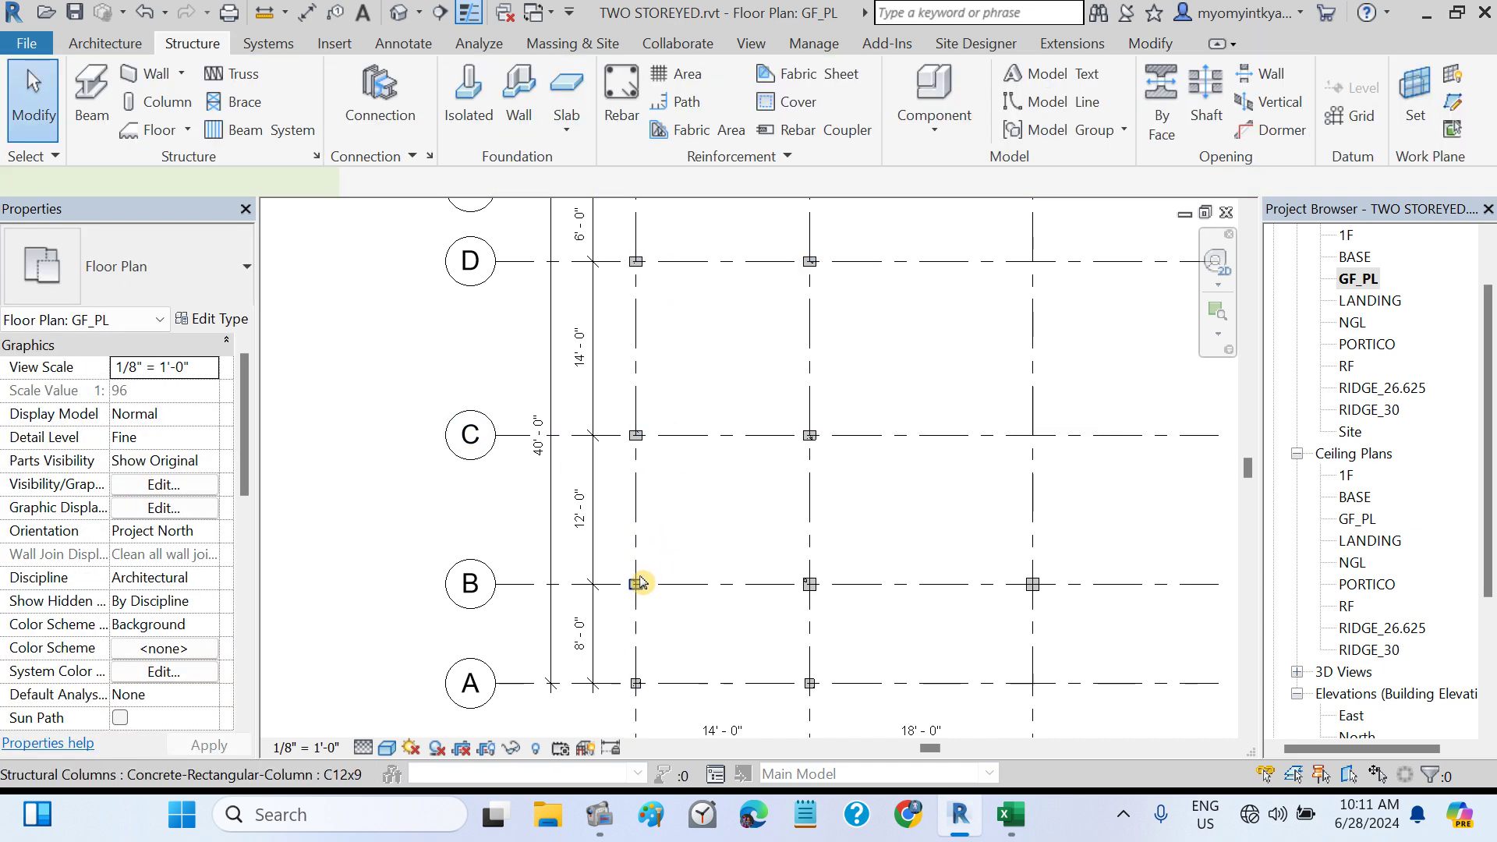
left_click(636, 435)
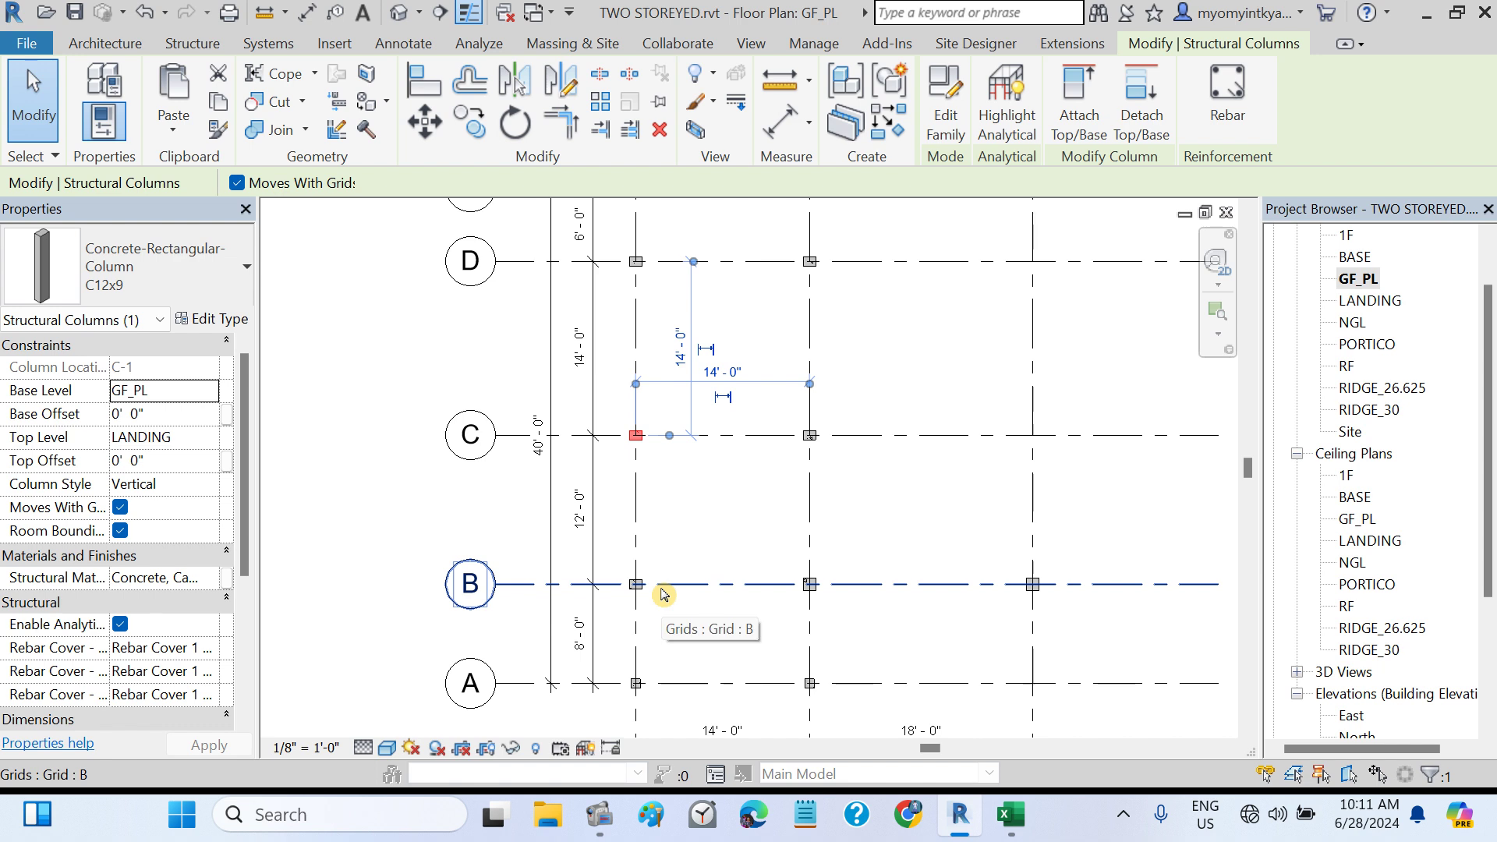
left_click(636, 584, "ctrl")
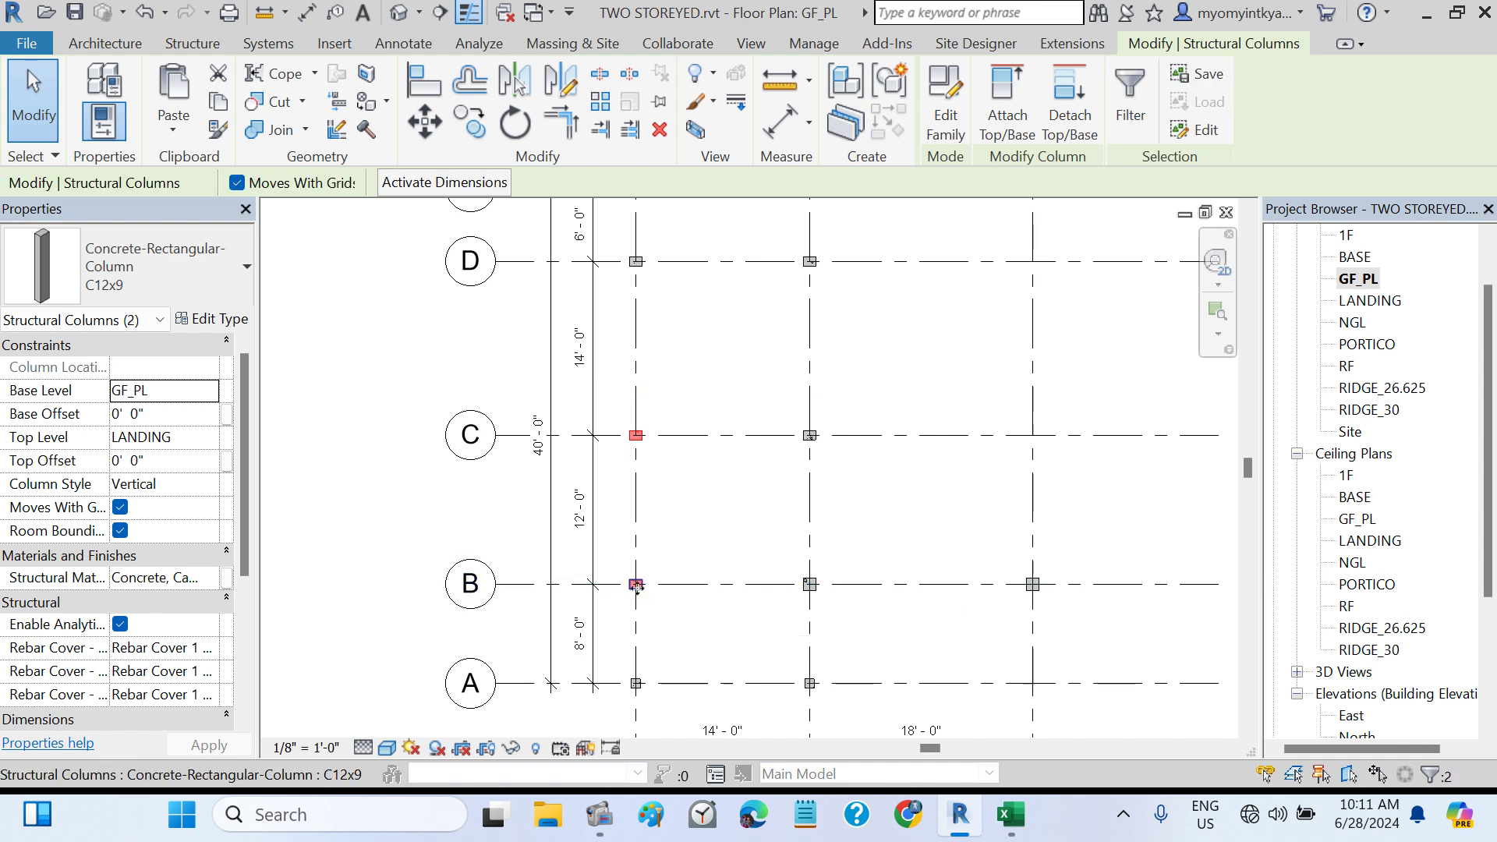
left_click(811, 435, "ctrl")
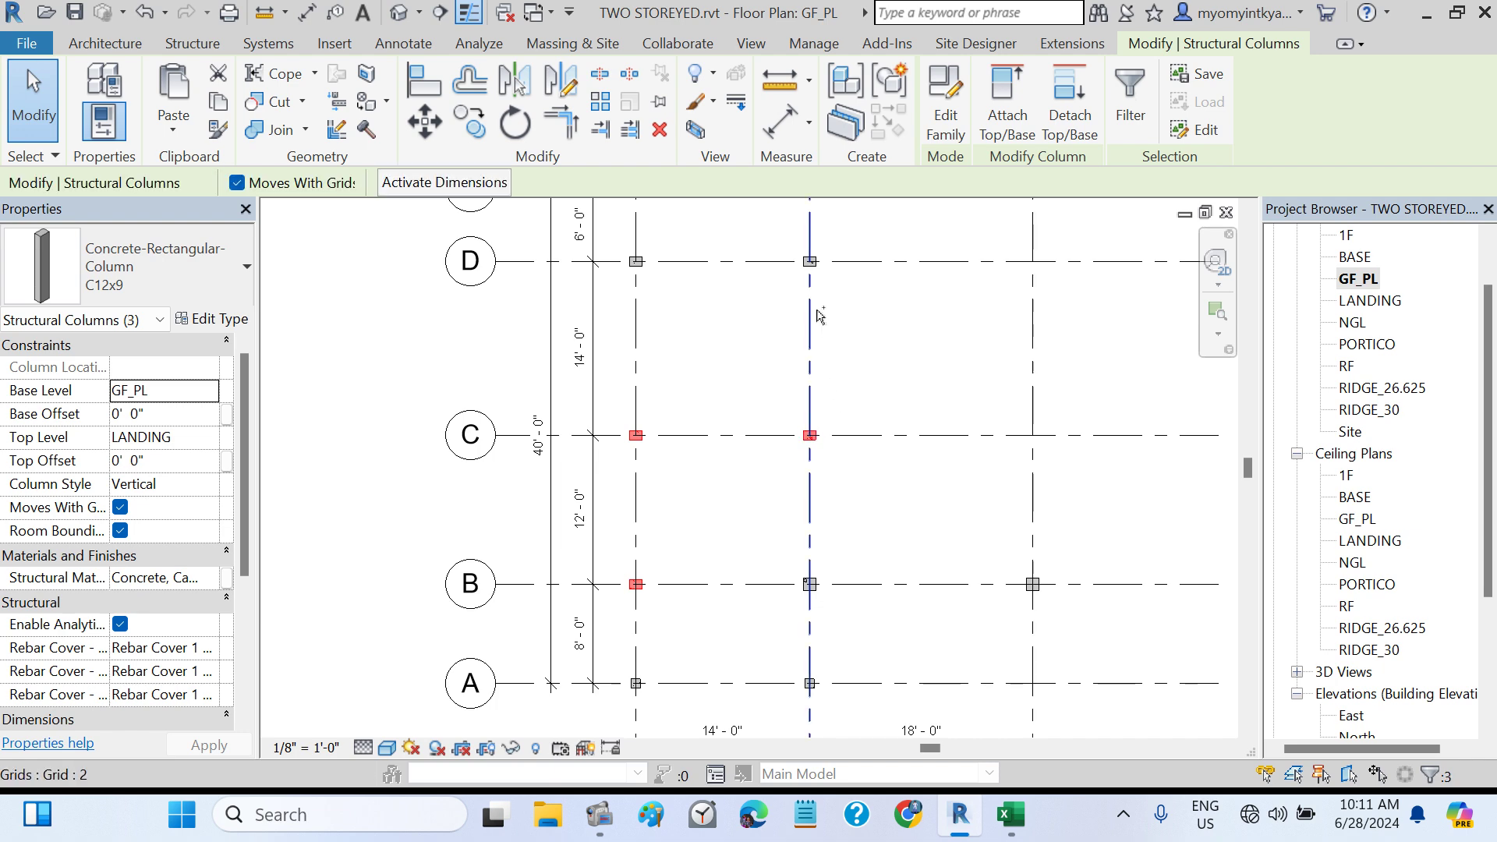
left_click(811, 262, "ctrl")
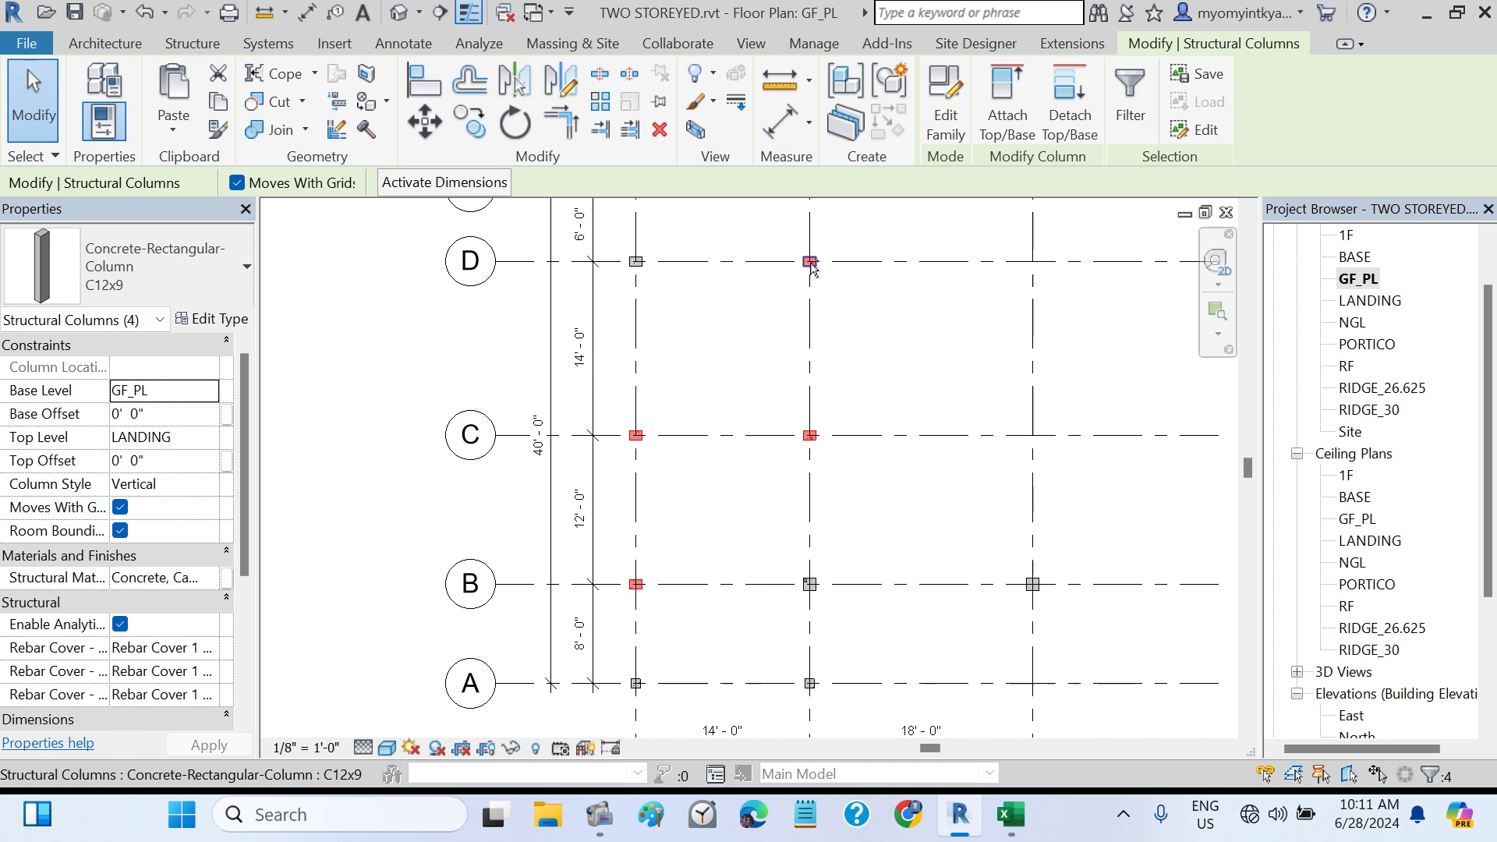
left_click(636, 262, "ctrl")
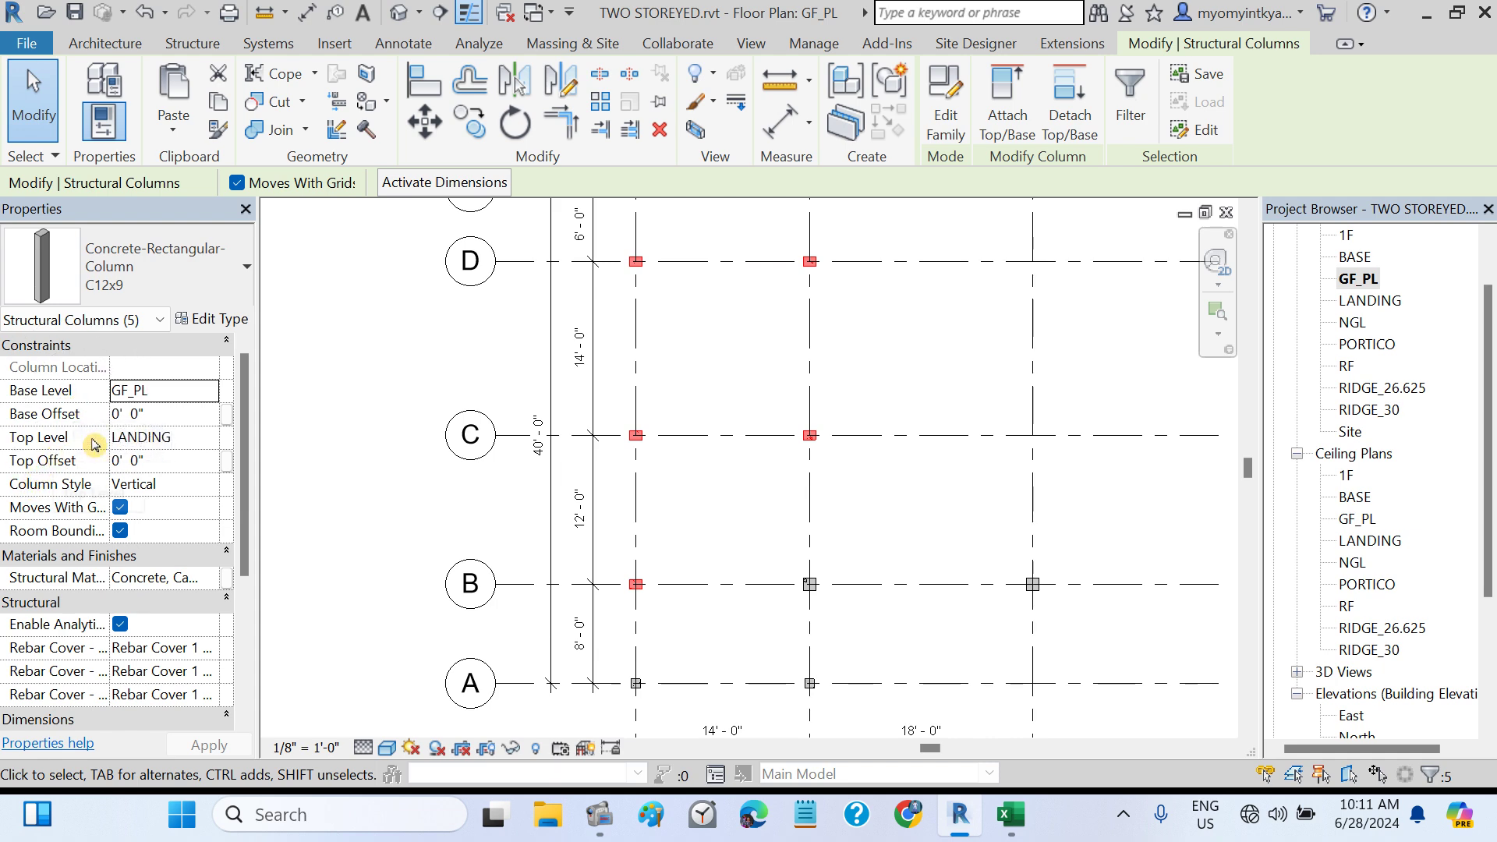
left_click(194, 439)
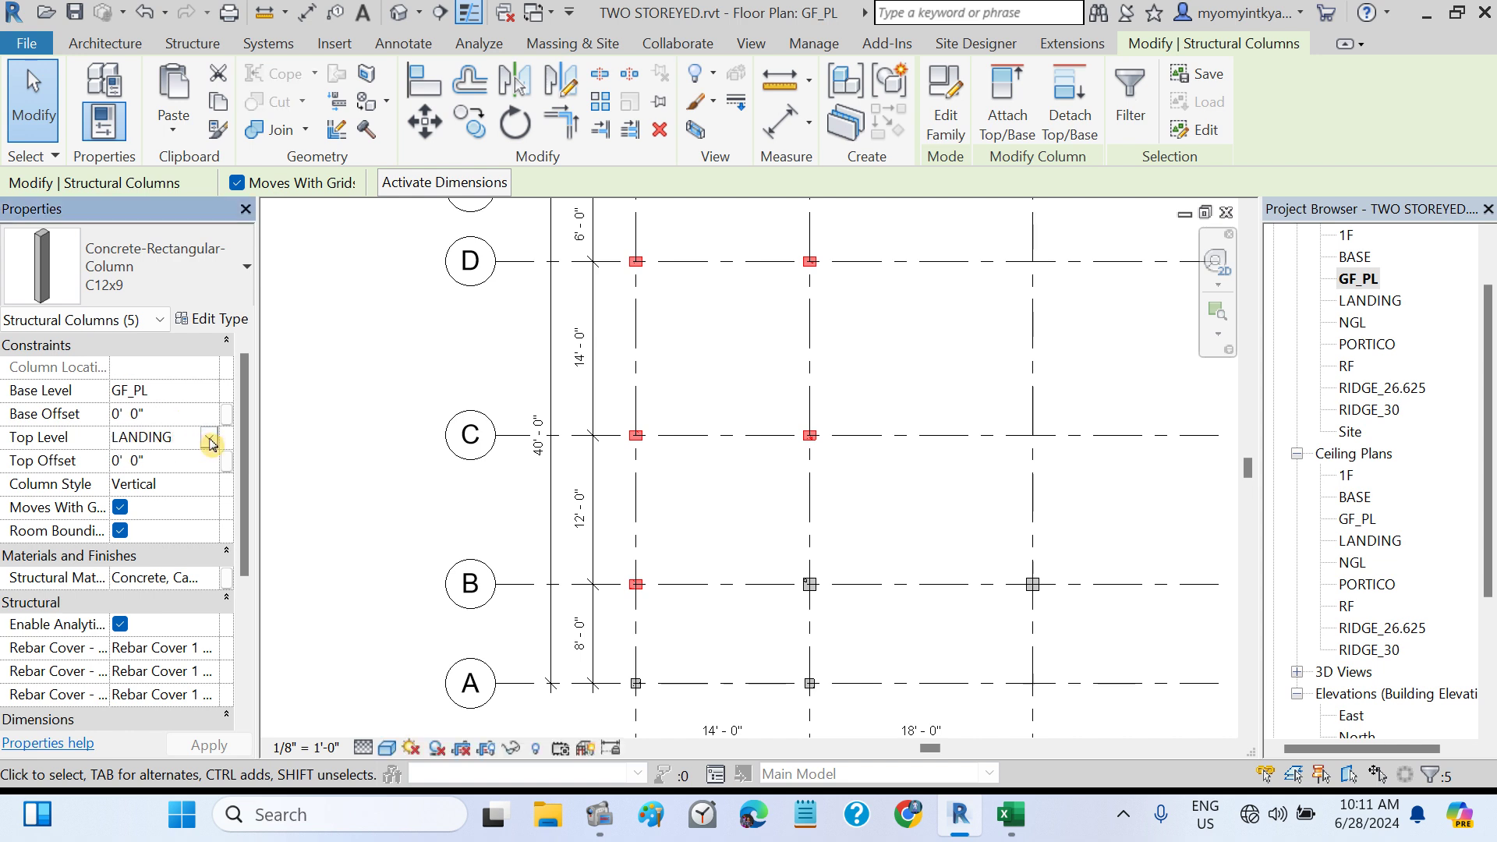
left_click(210, 441)
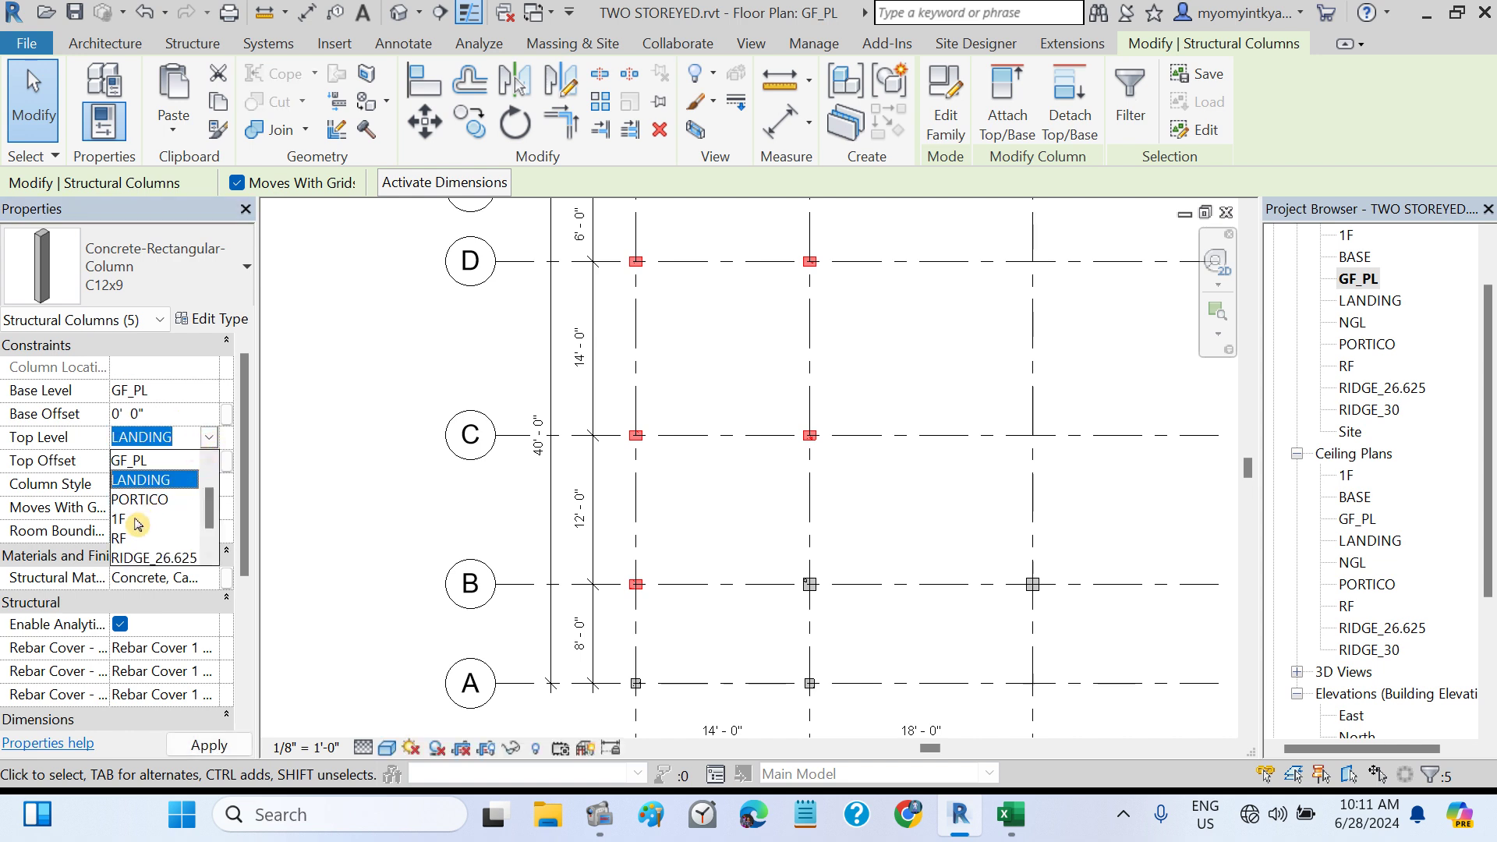
left_click(125, 521)
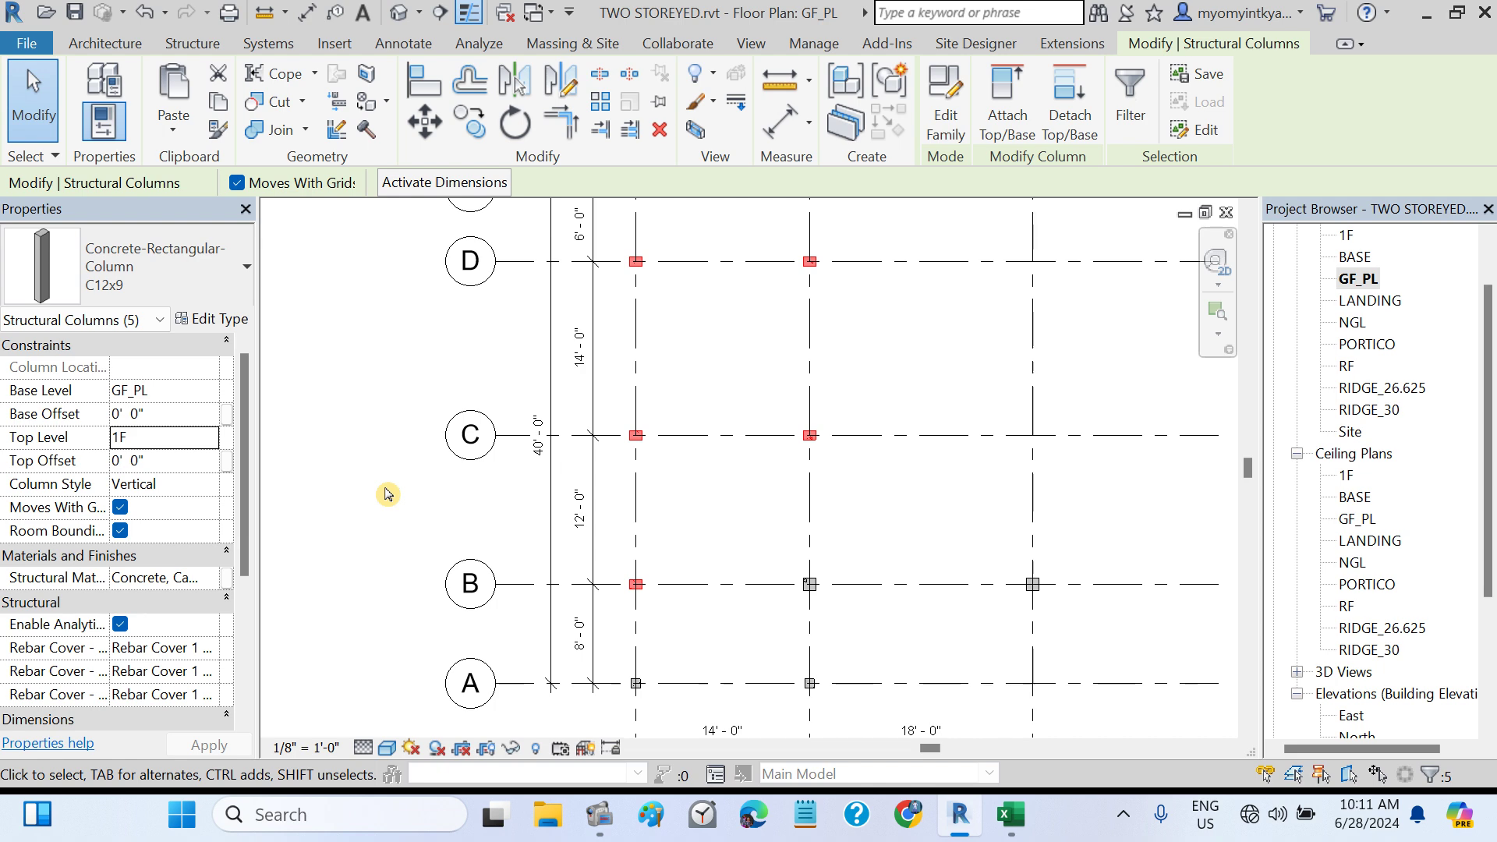
key("c")
key("l")
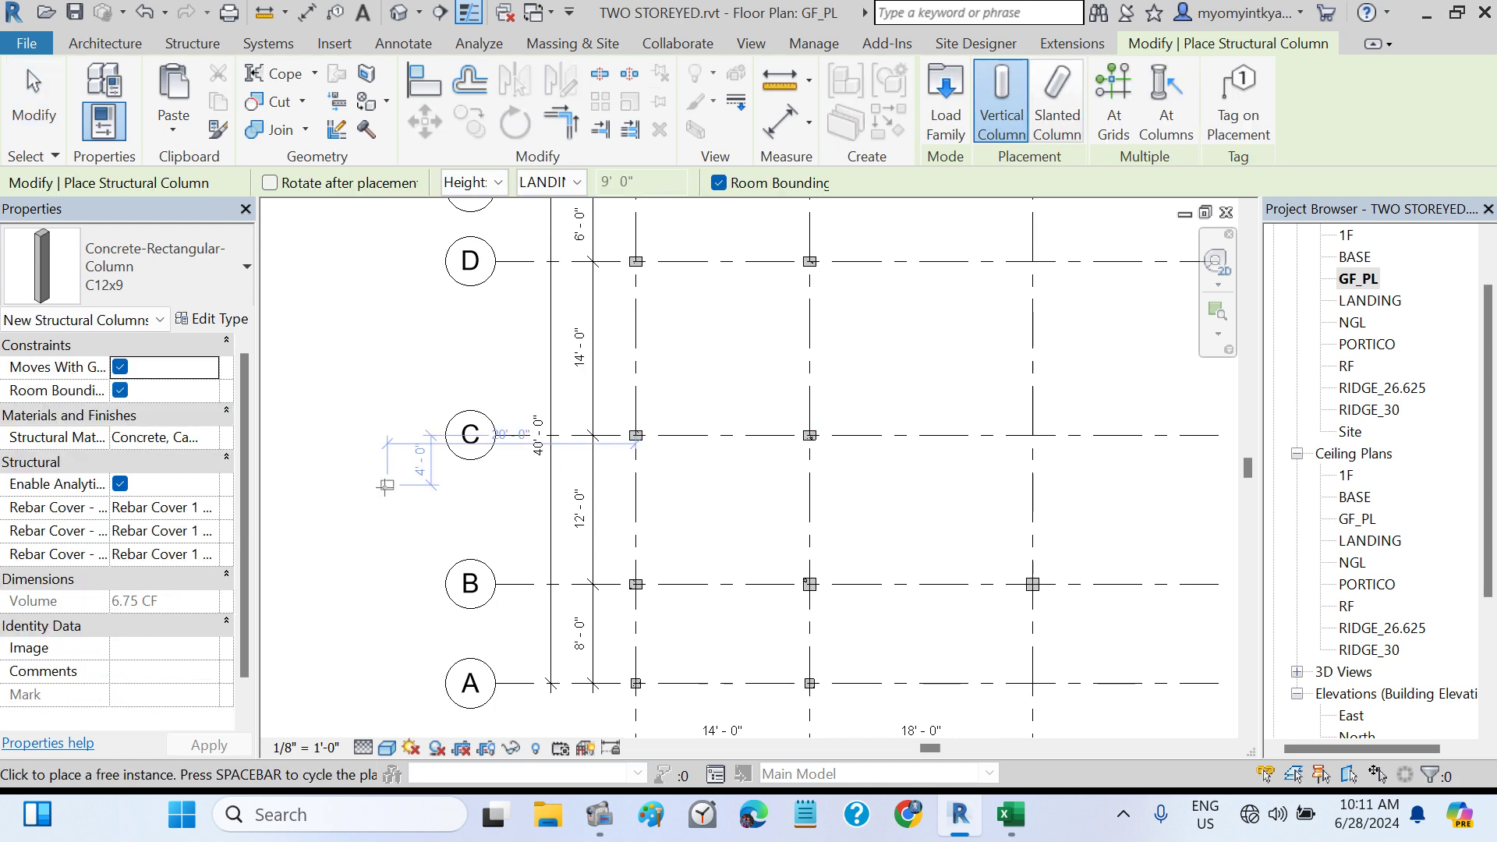
key("Escape")
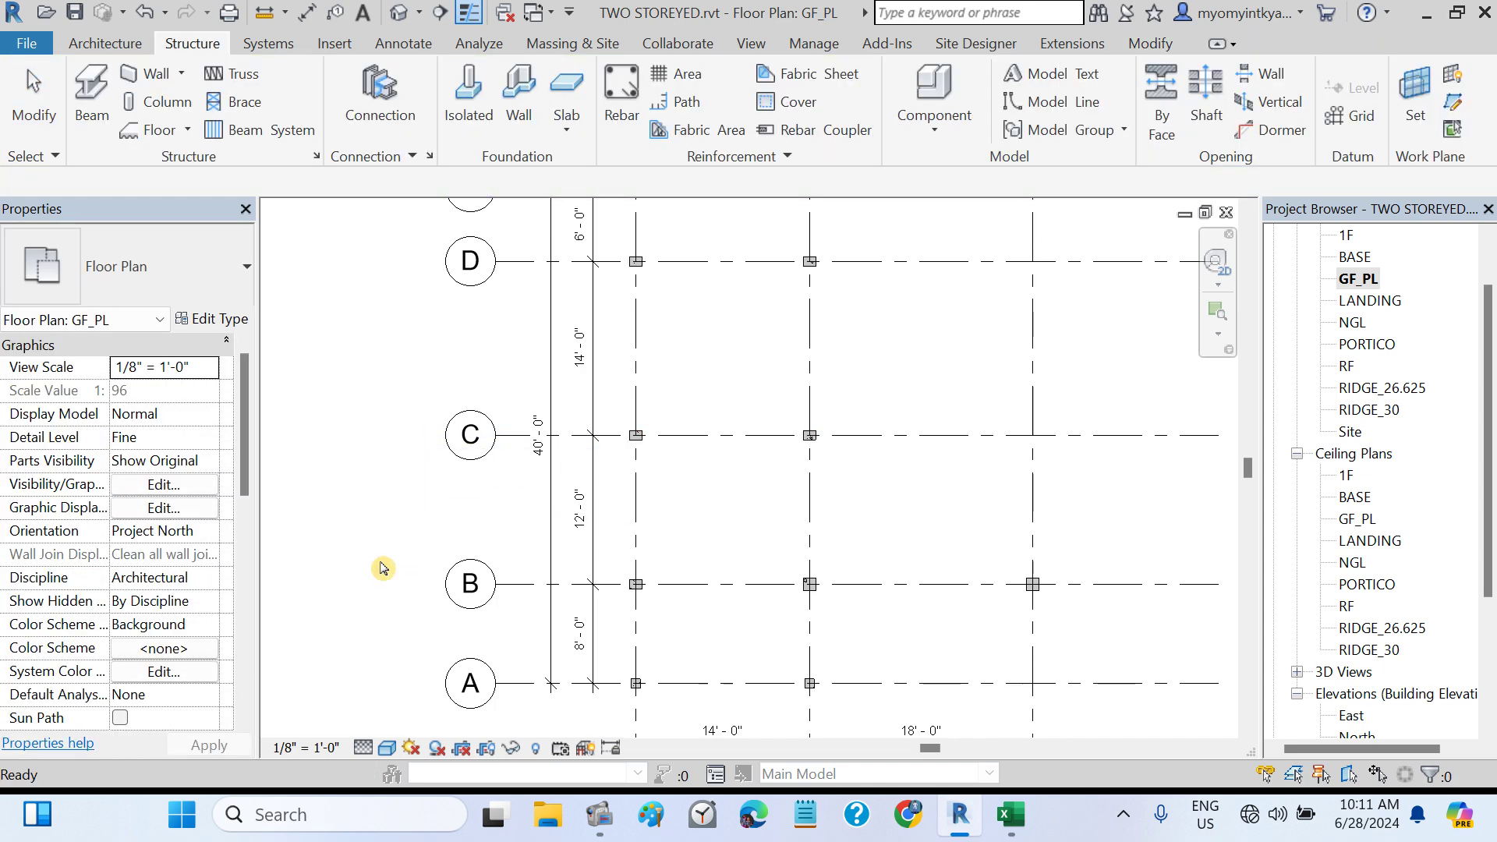
- Check the base and top levels of the C12x9 columns at C-1, B-1, C-2, D-2 and D-1
left_click(638, 447)
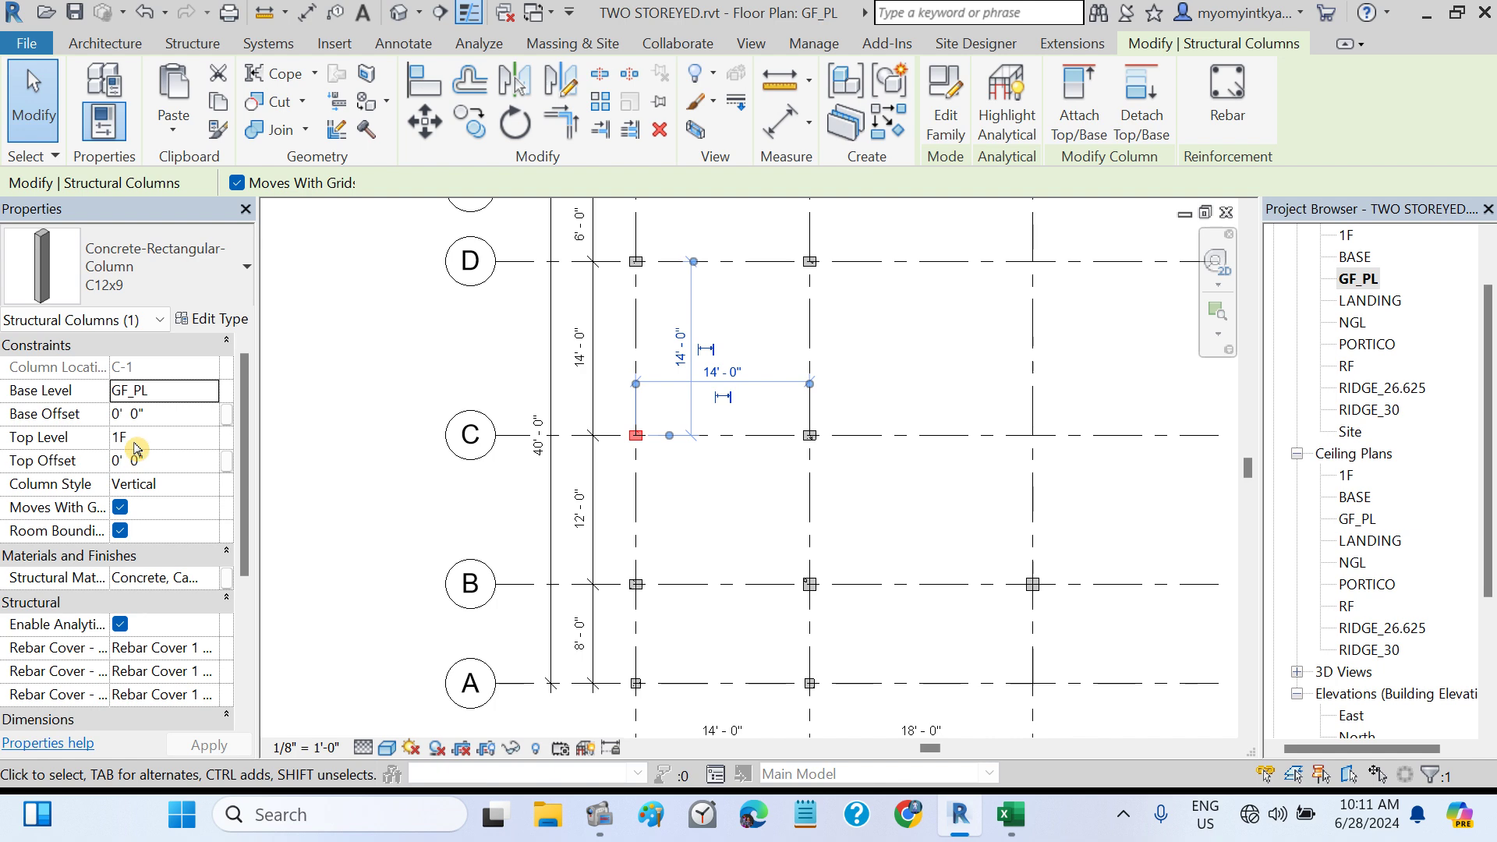
left_click(616, 511)
left_click(642, 591)
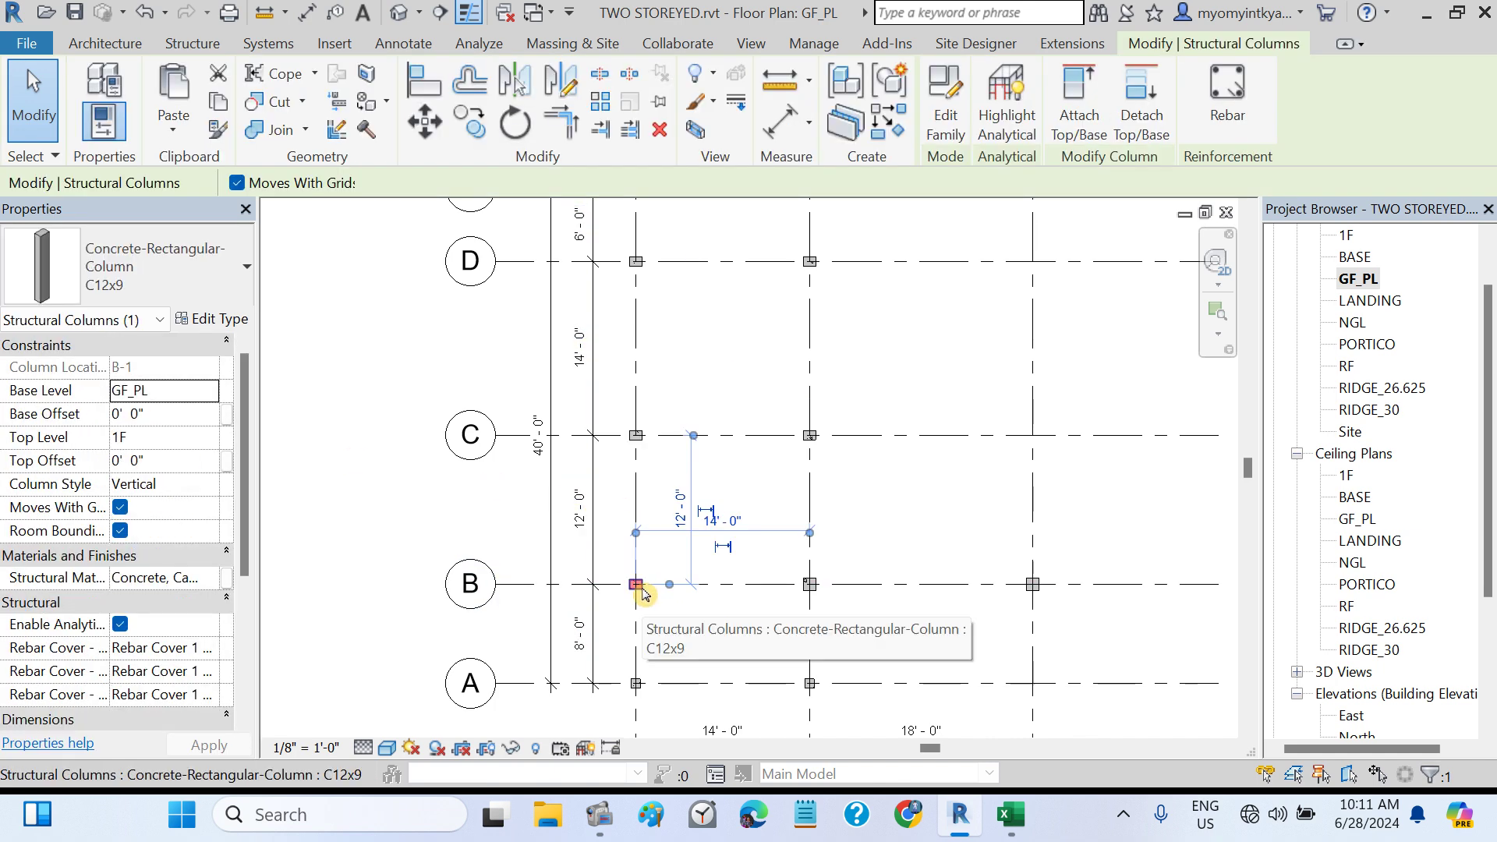
left_click(779, 500)
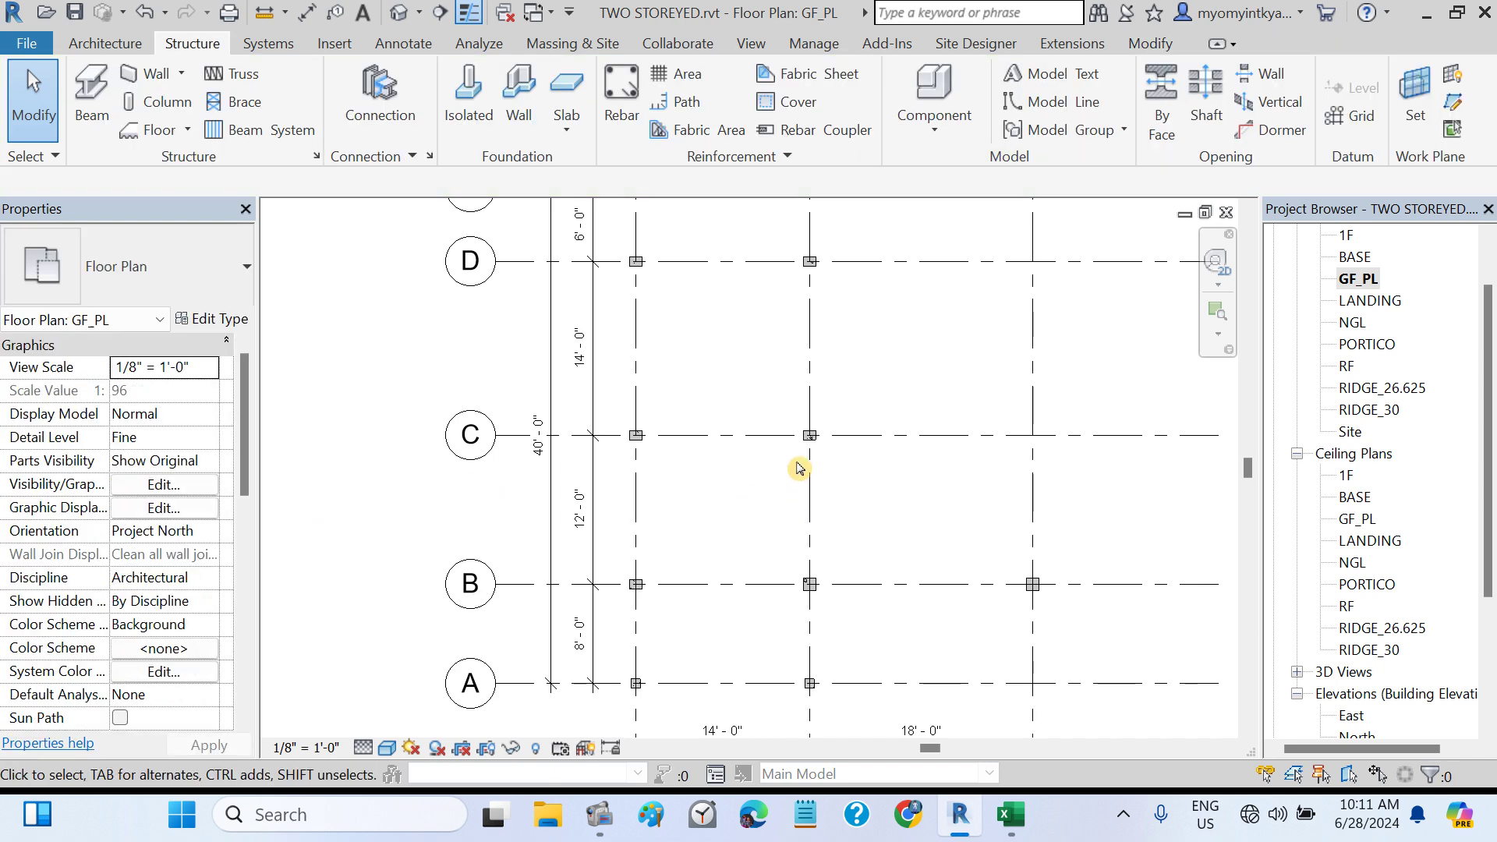
left_click(810, 448)
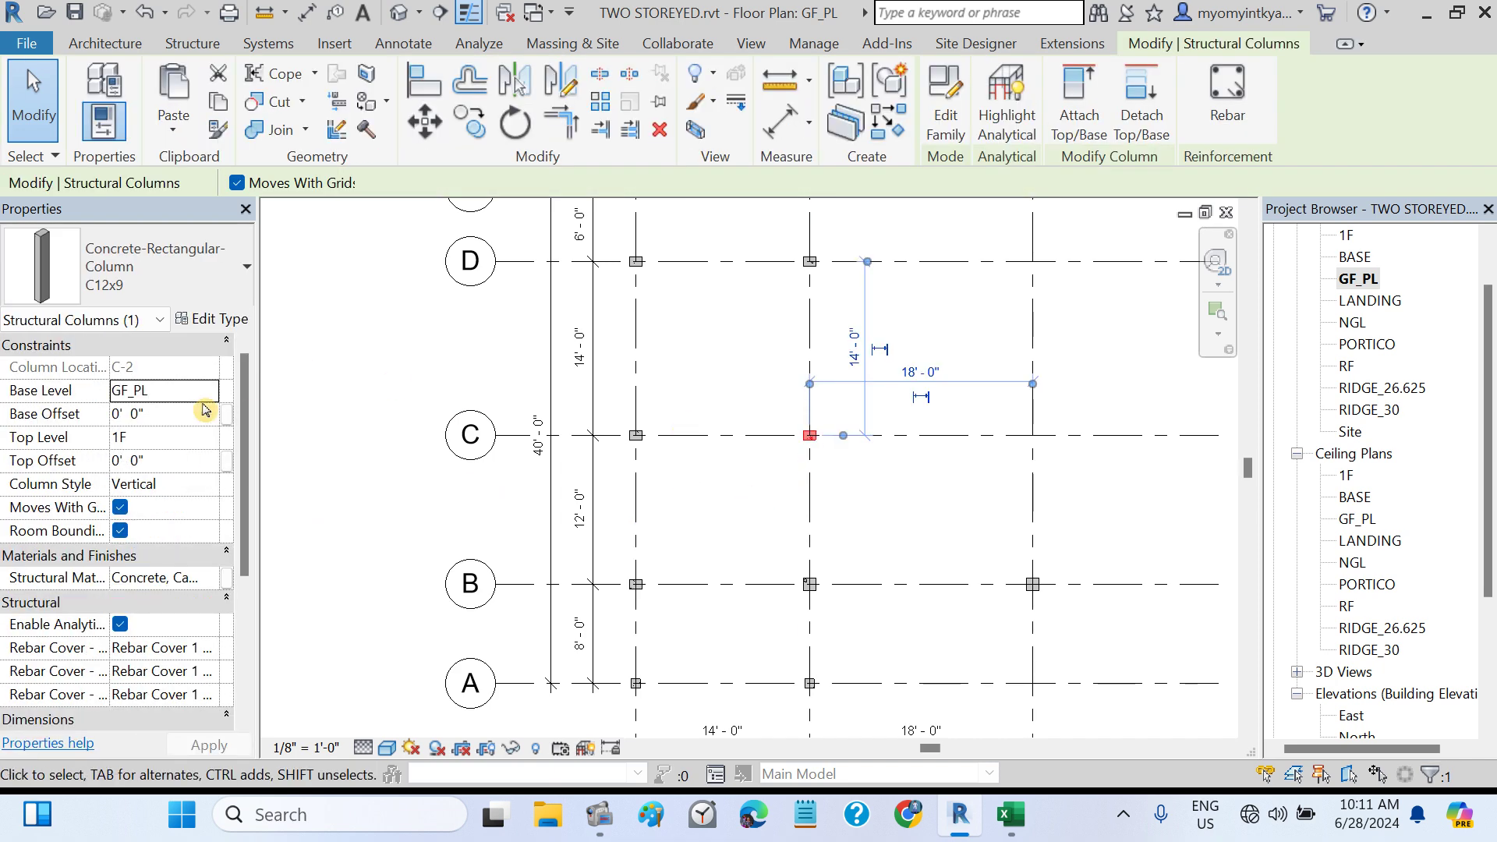
left_click(471, 421)
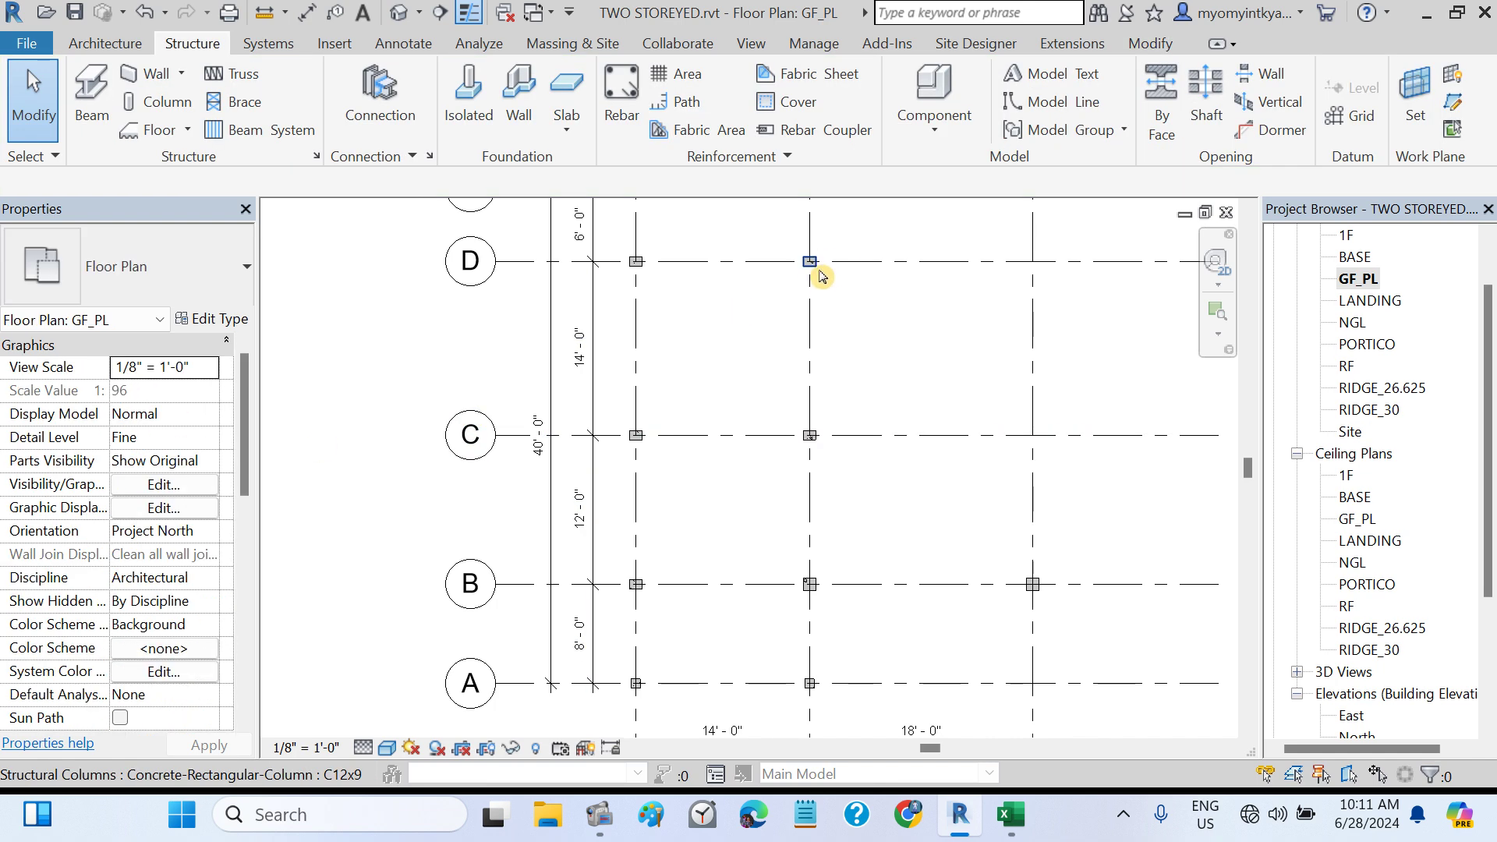
left_click(813, 269)
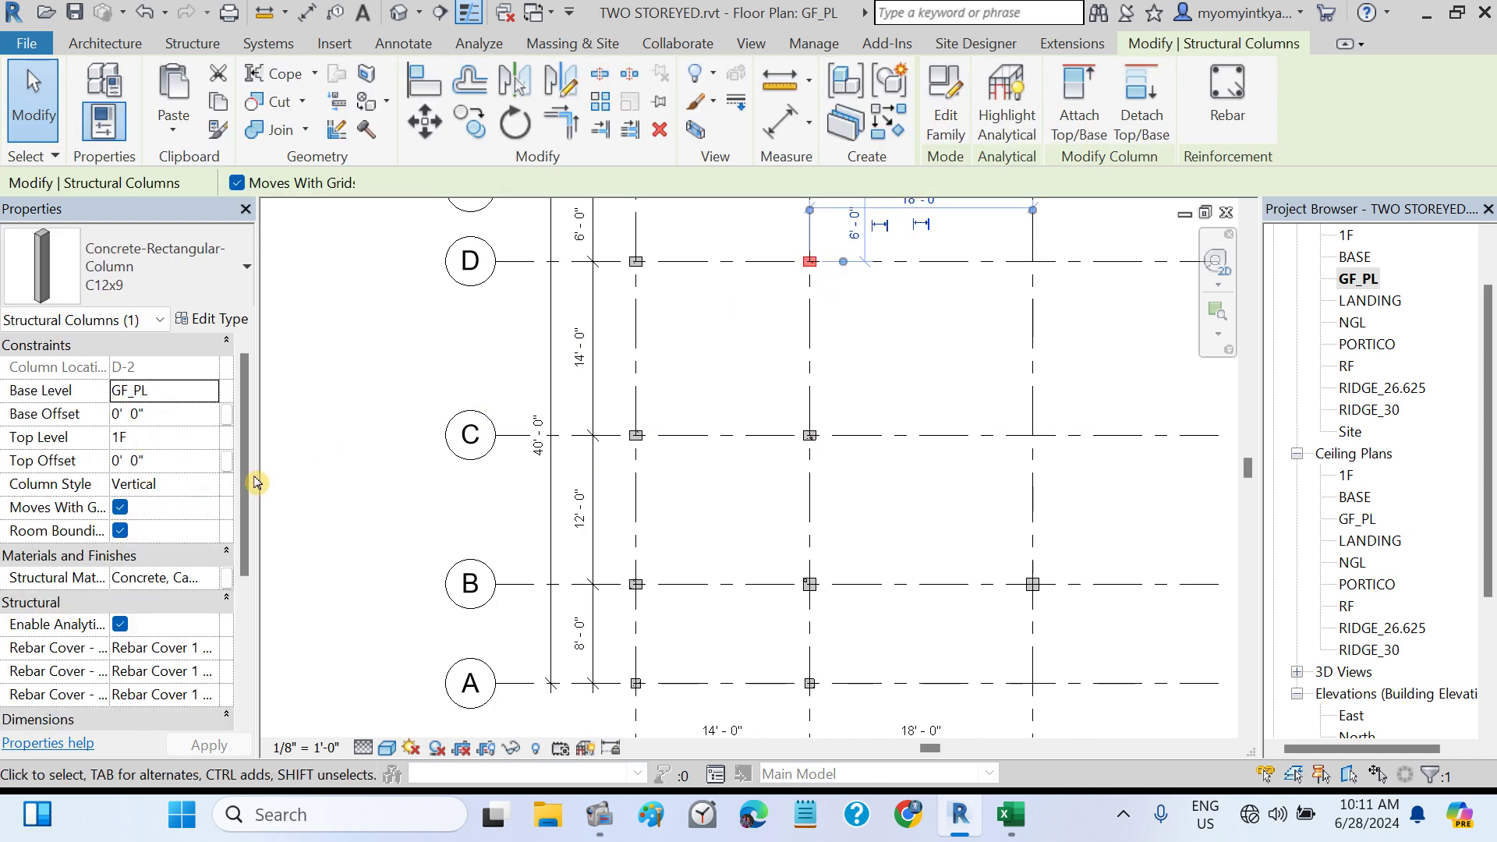
left_click(678, 304)
left_click(637, 266)
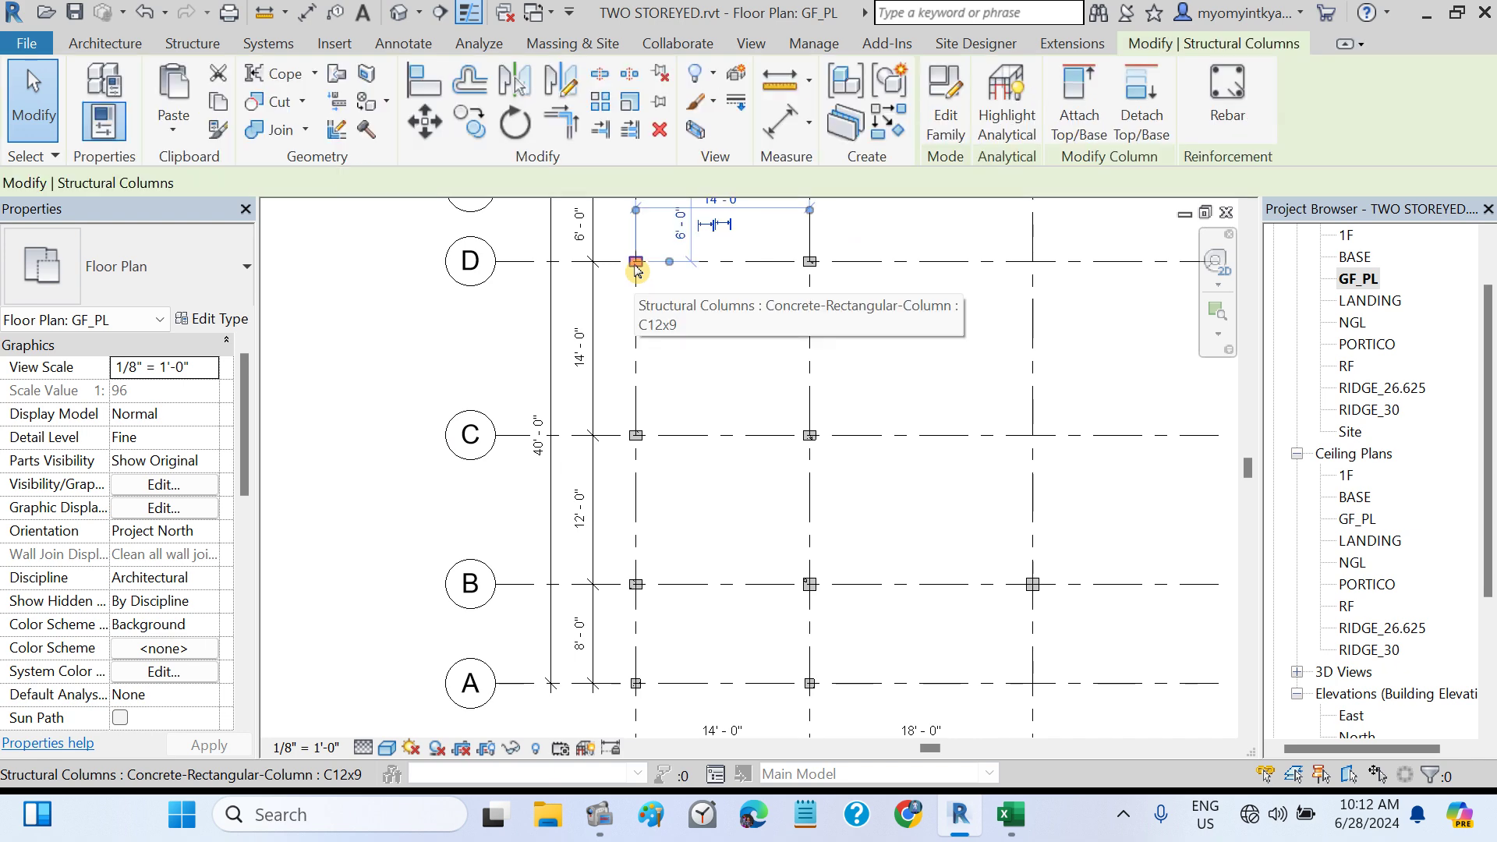
left_click(782, 382)
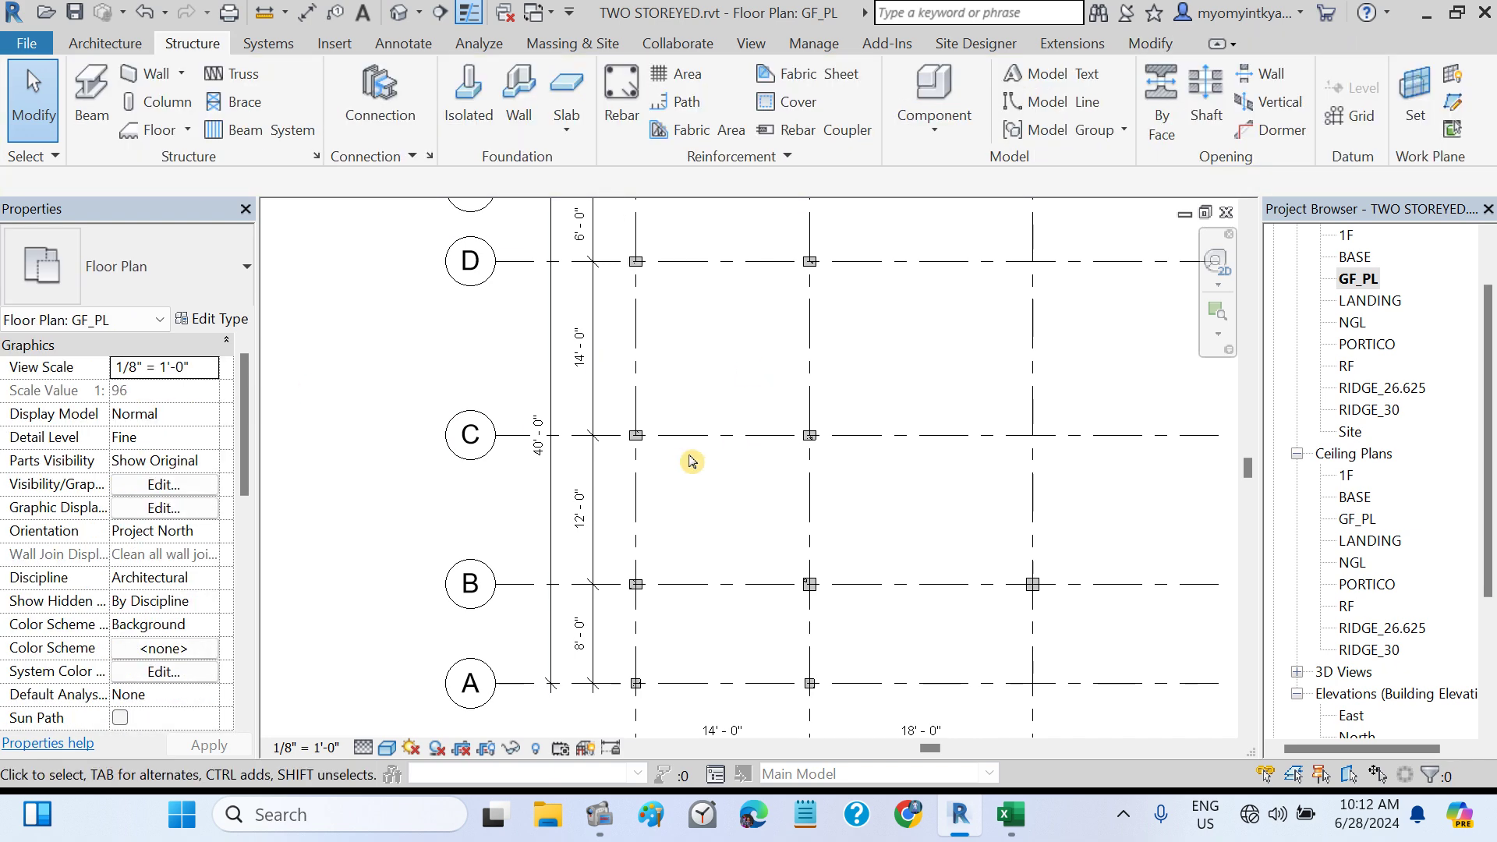
- Review the constraints, dimensions and identity data in the properties of the C12x9 column at C-1
left_click(640, 442)
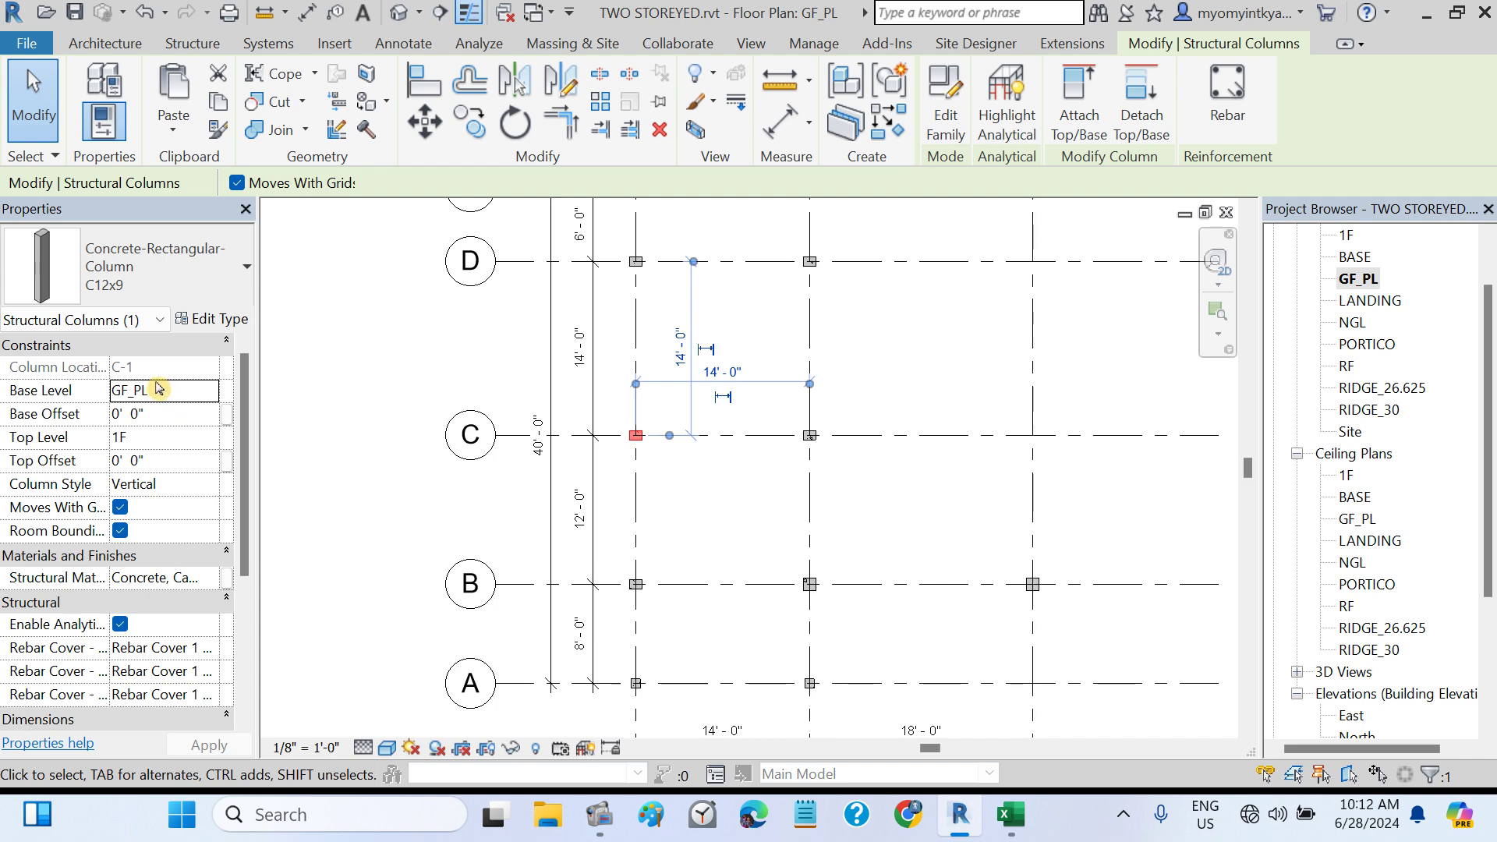
scroll(136, 596, "down", 3)
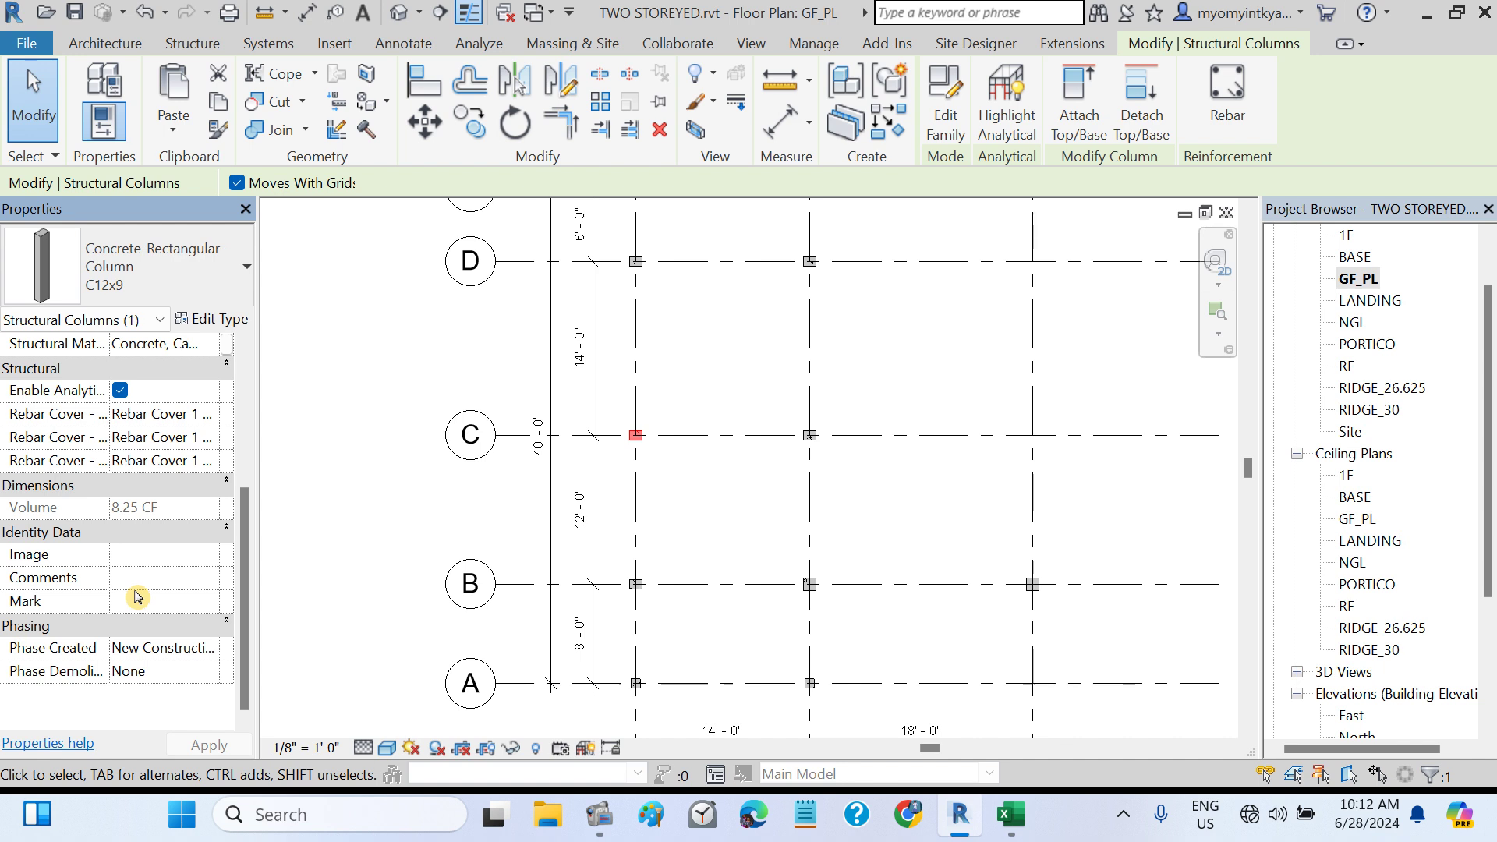
scroll(136, 596, "up", 3)
scroll(136, 597, "down", 3)
scroll(338, 531, "up", 2)
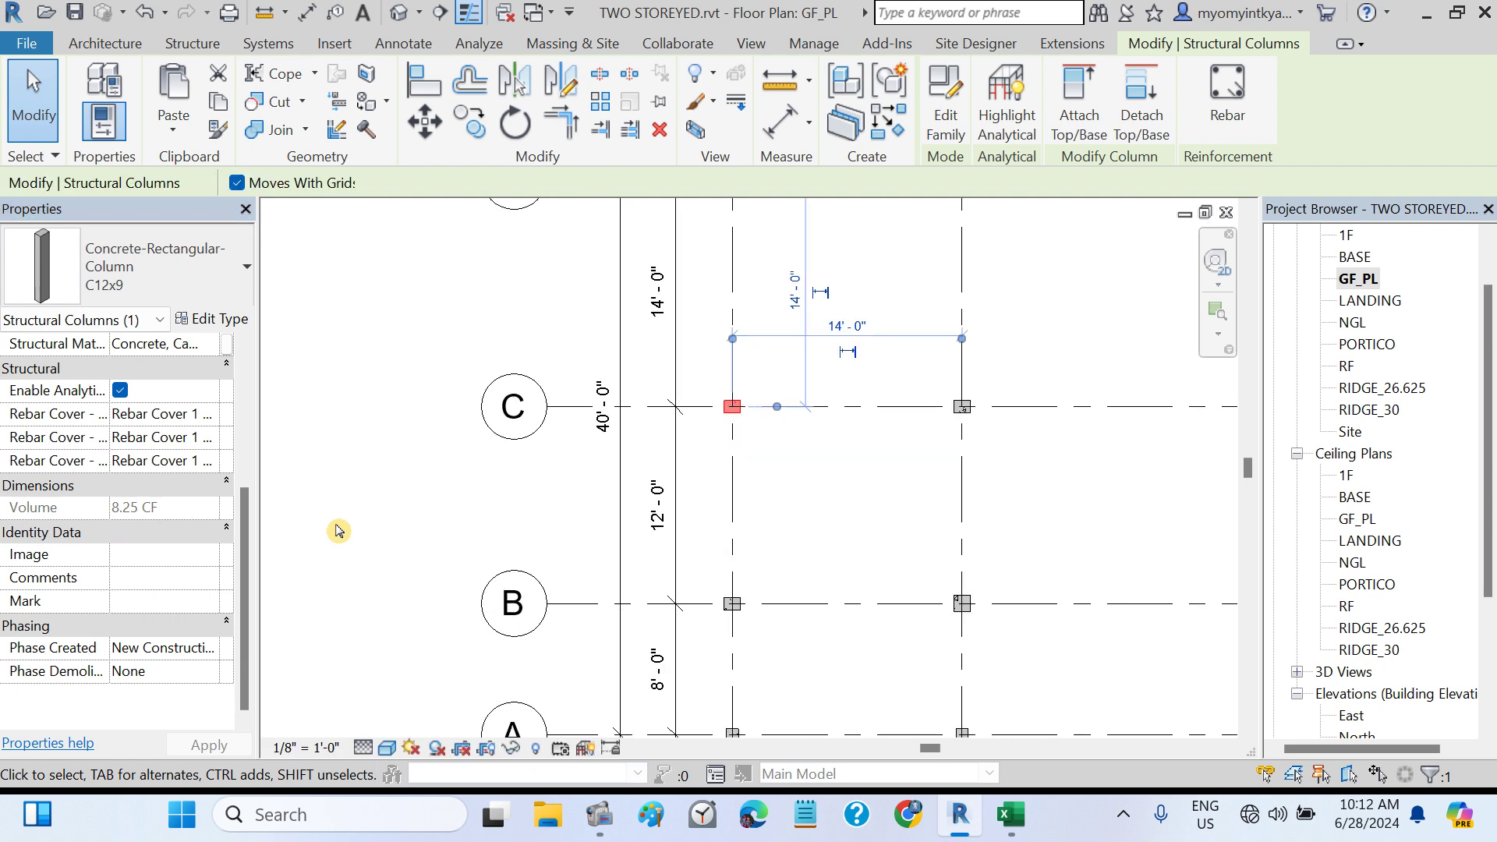
key("Escape")
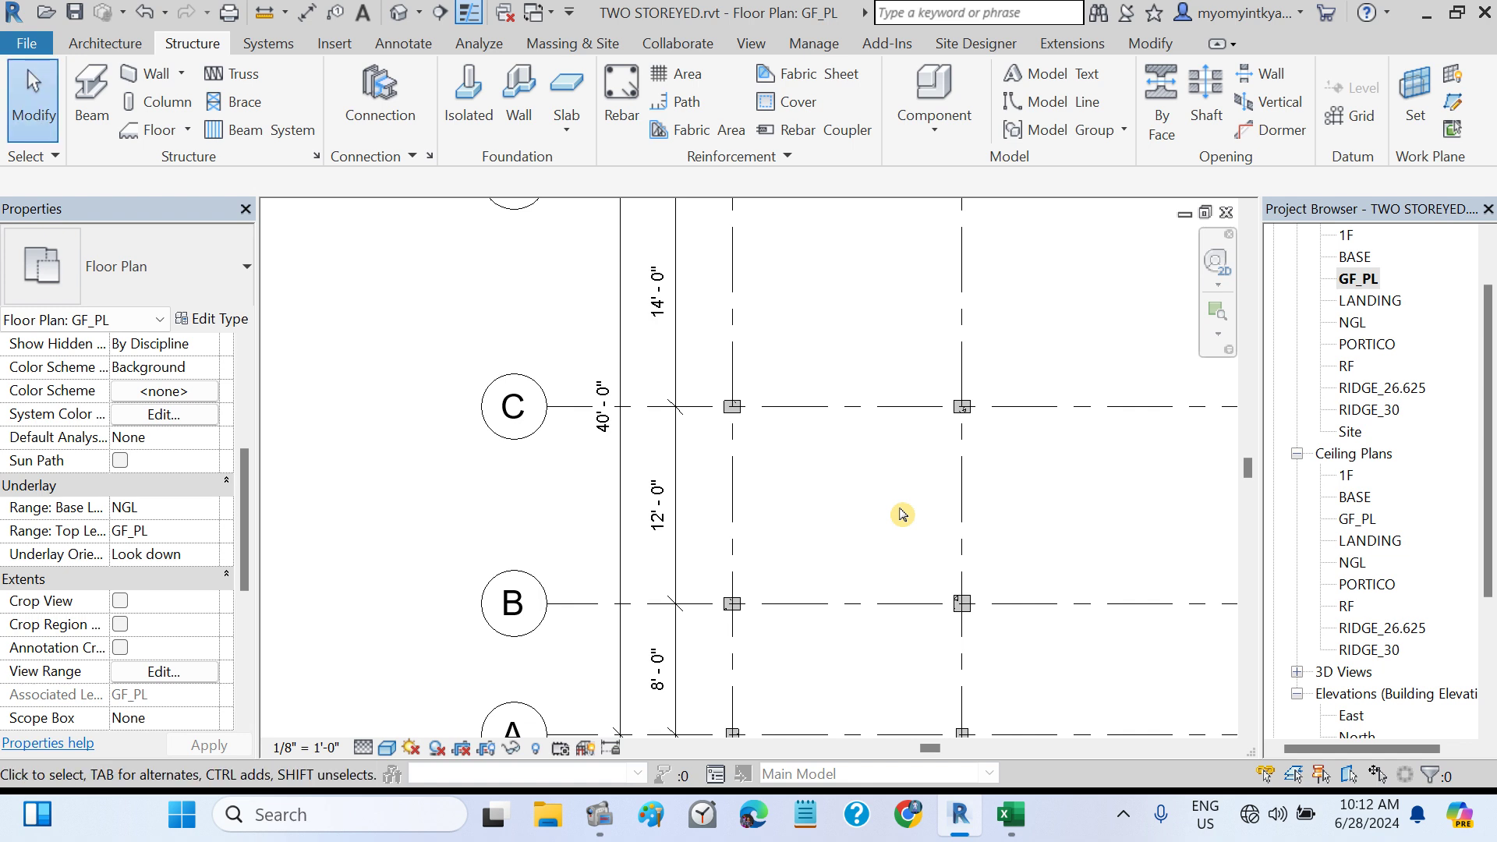
- Open the 1F floor plan and place C12x9 structural columns up to level RF at grid intersections B-1, C-1 and C-2
scroll(902, 514, "up", 2)
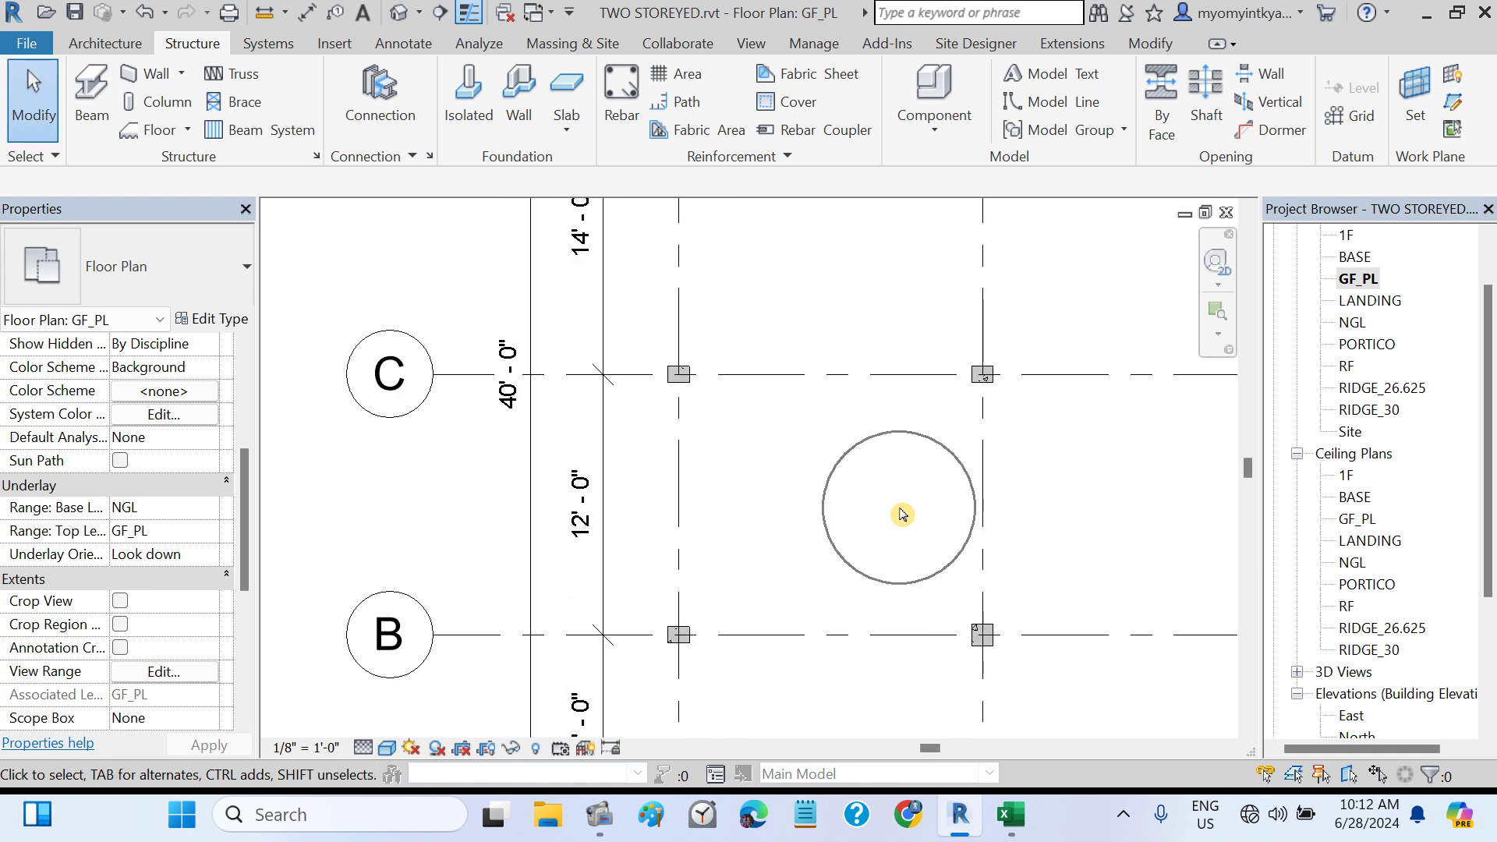
scroll(902, 514, "down", 4)
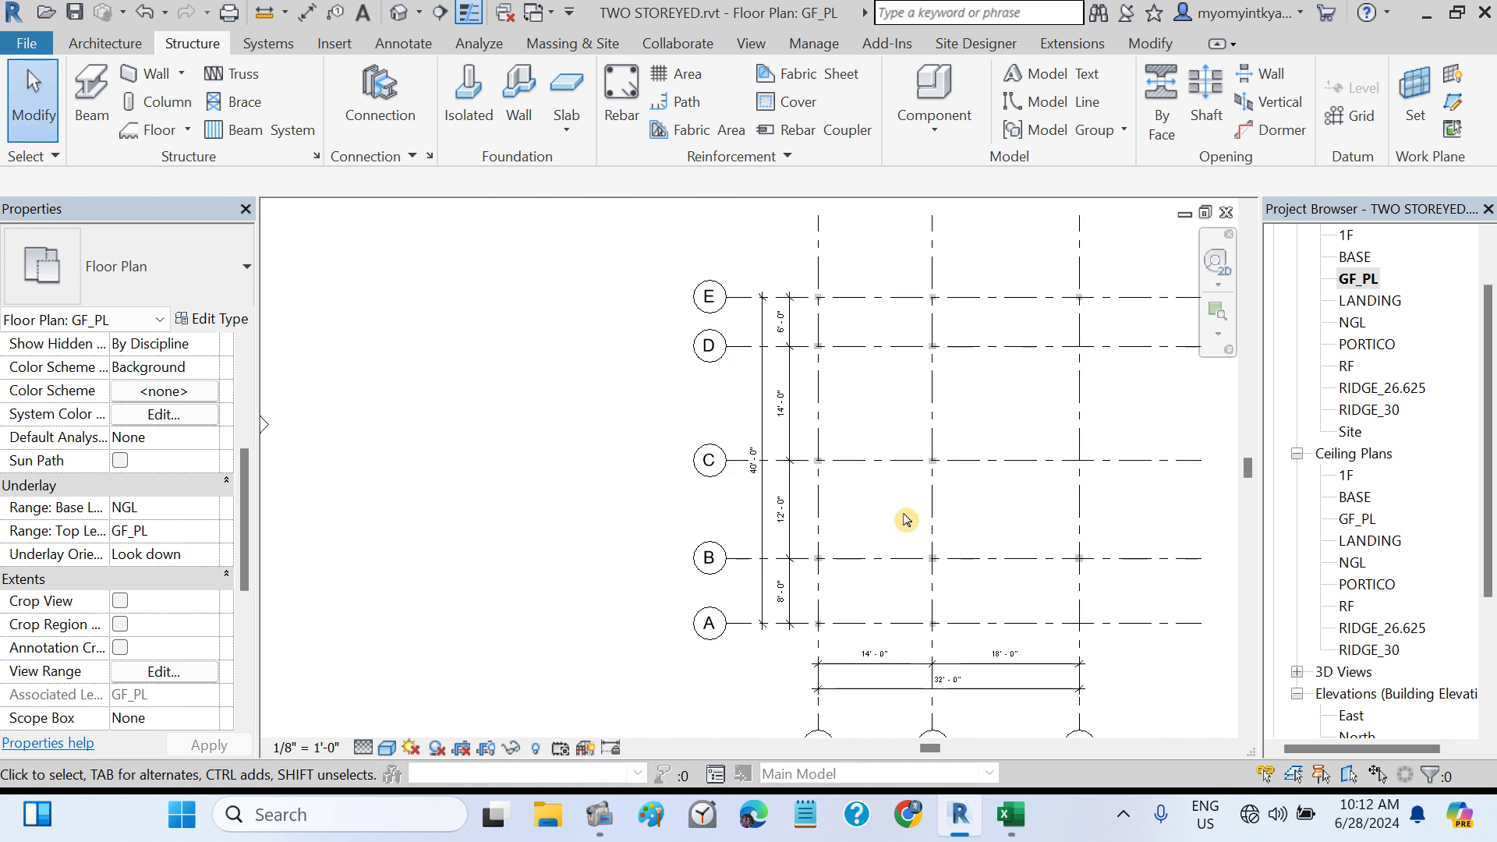
scroll(905, 514, "up", 1)
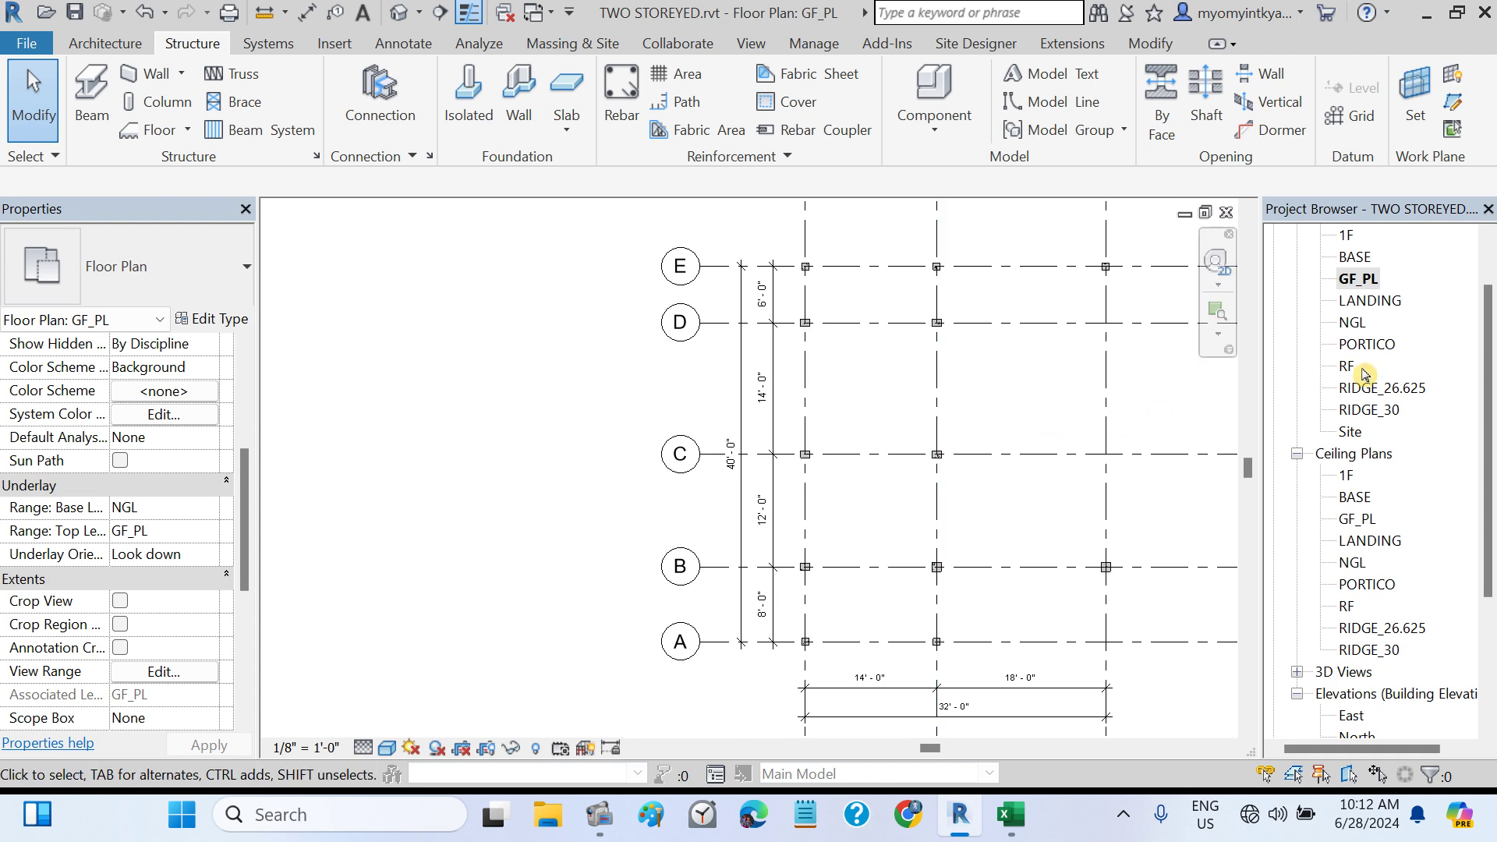
double_click(1344, 236)
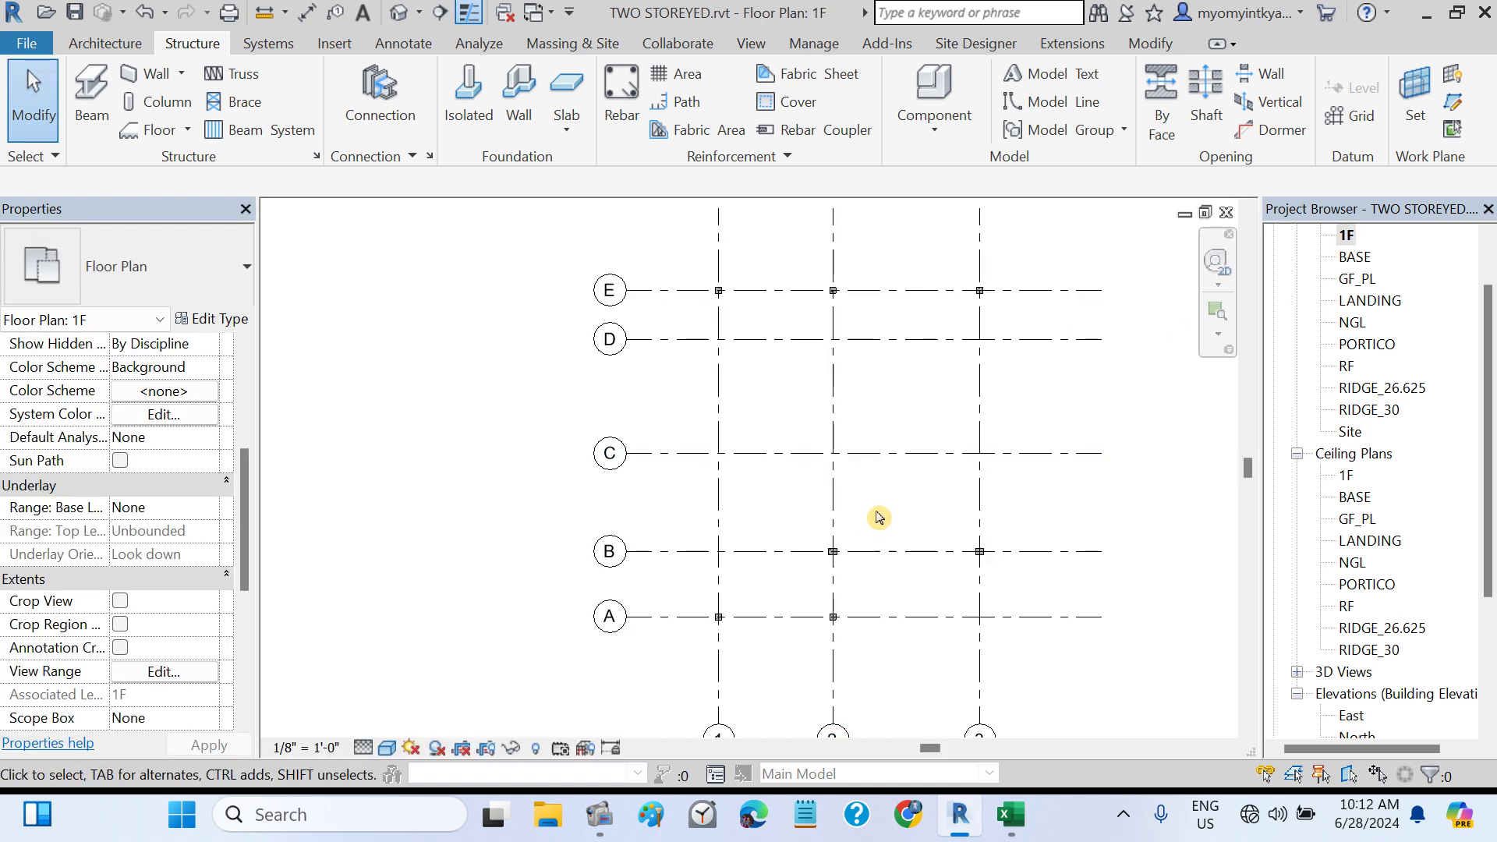
scroll(874, 508, "up", 1)
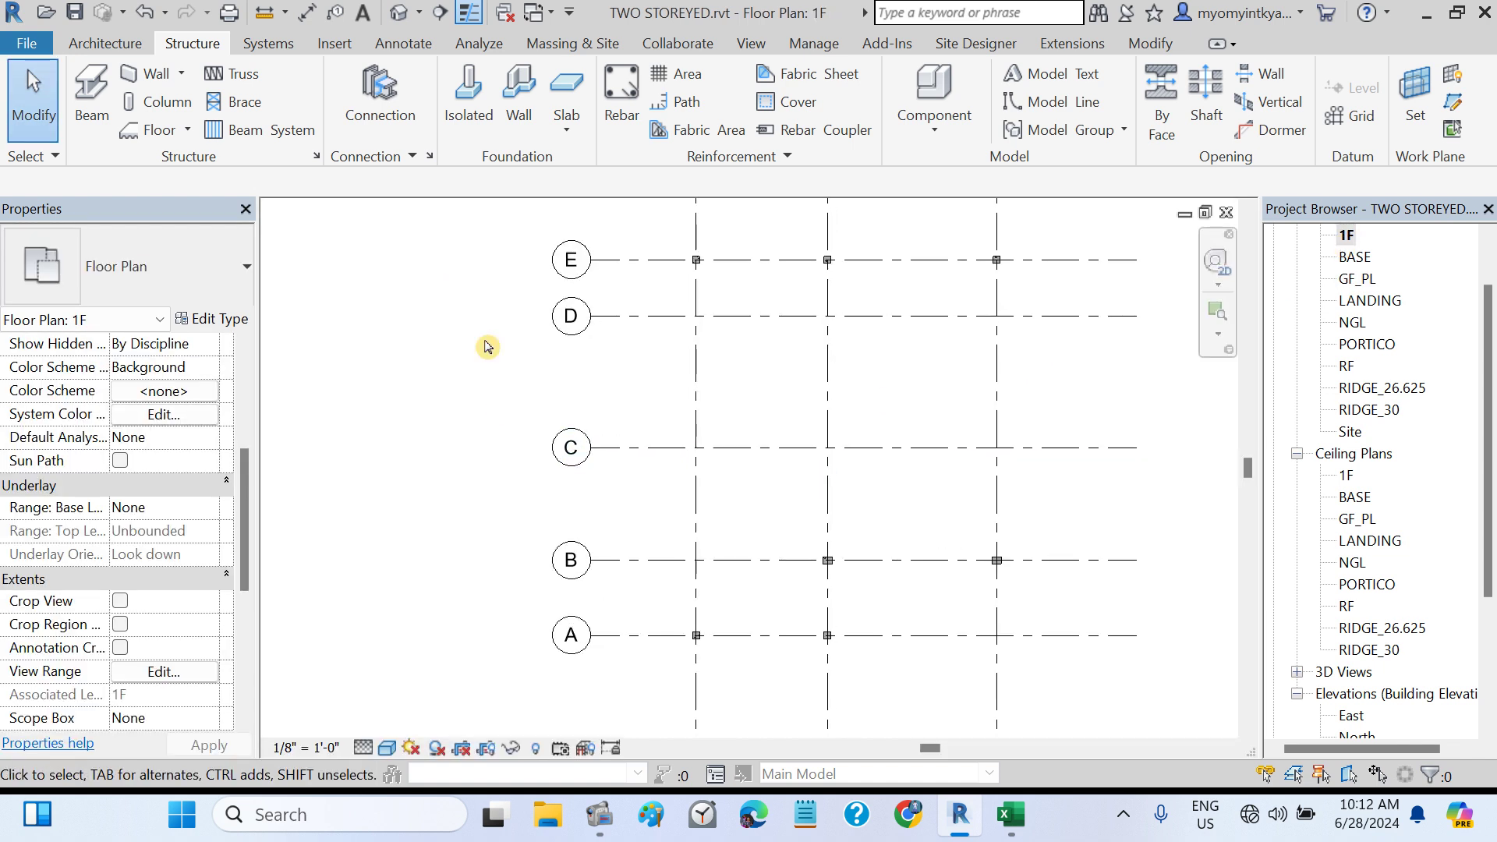
left_click(171, 107)
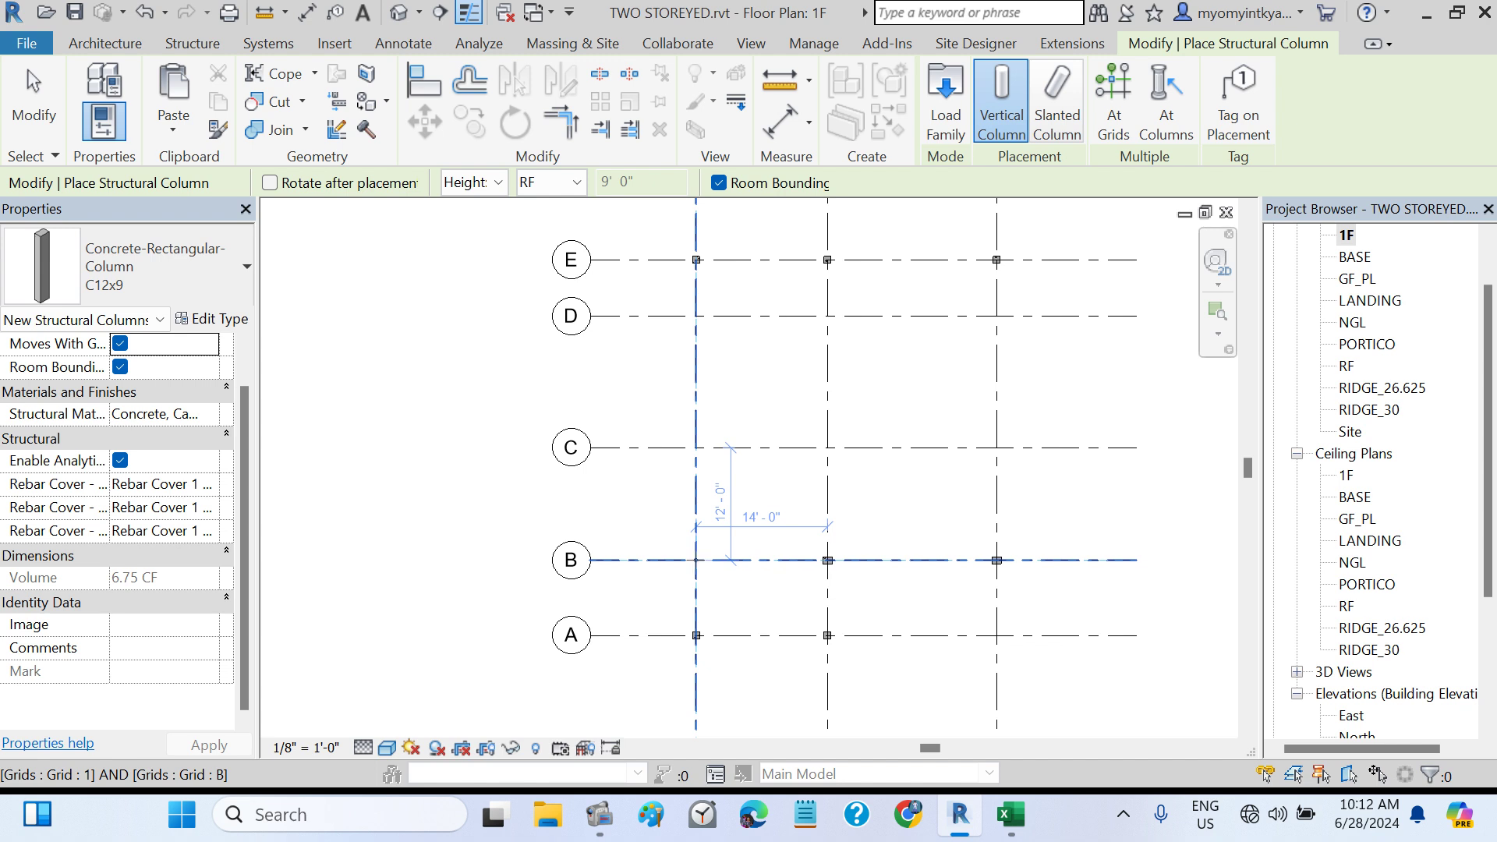
left_click(696, 560)
scroll(693, 464, "up", 2)
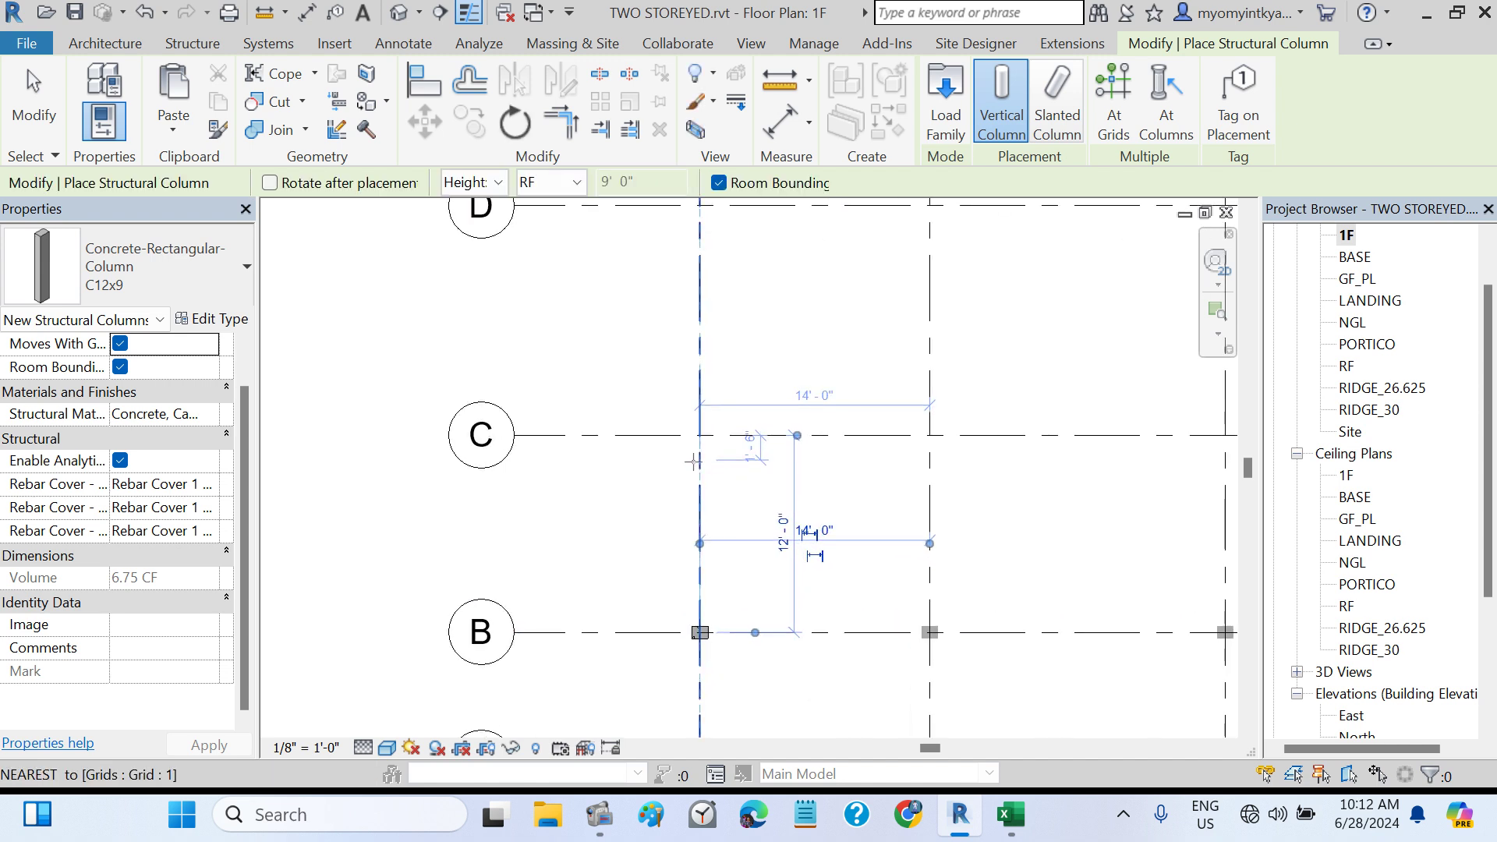
scroll(693, 462, "up", 2)
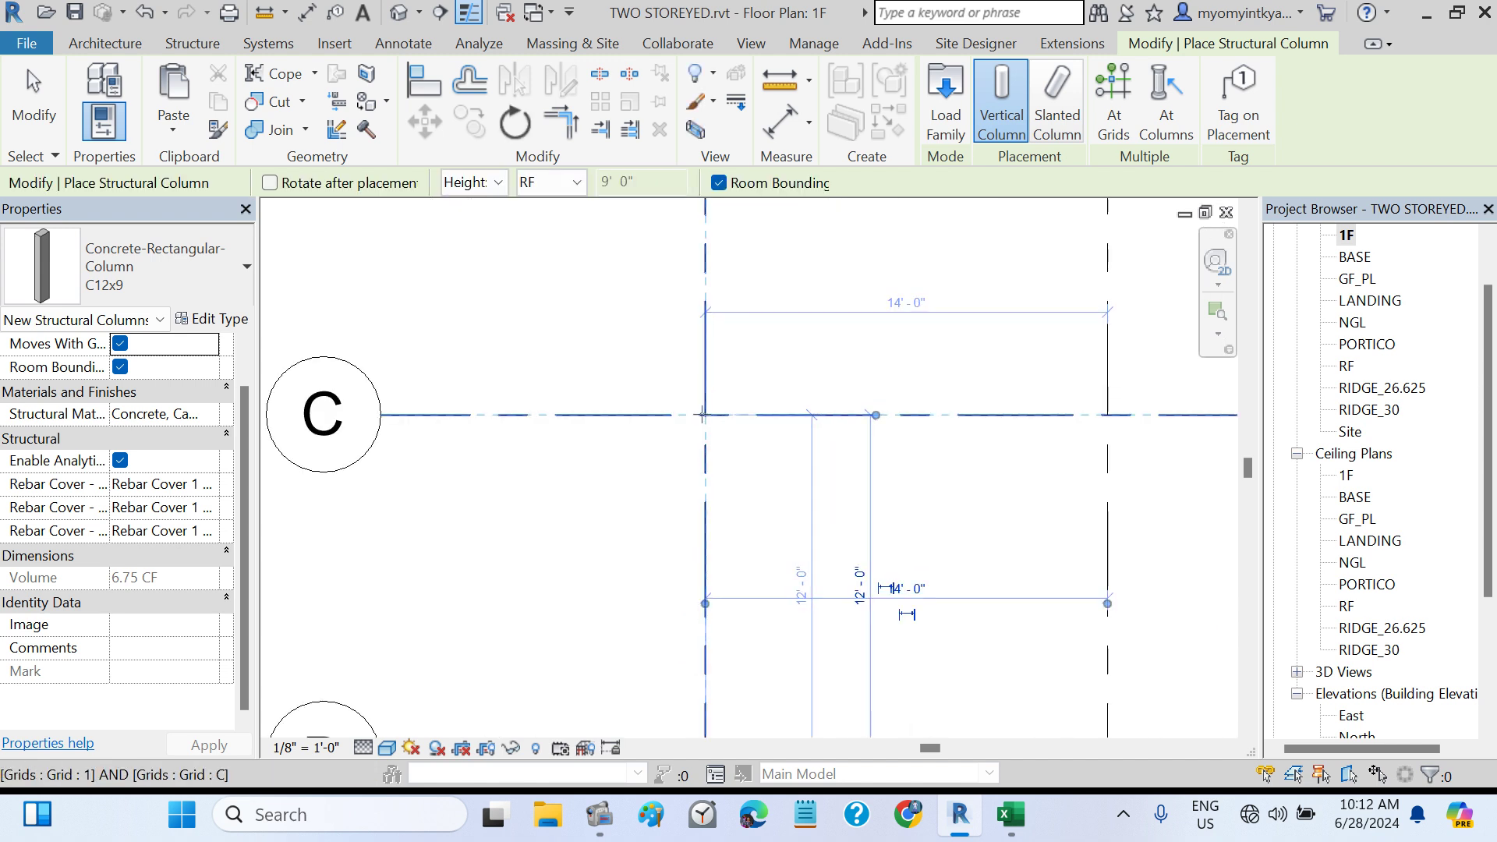
left_click(704, 414)
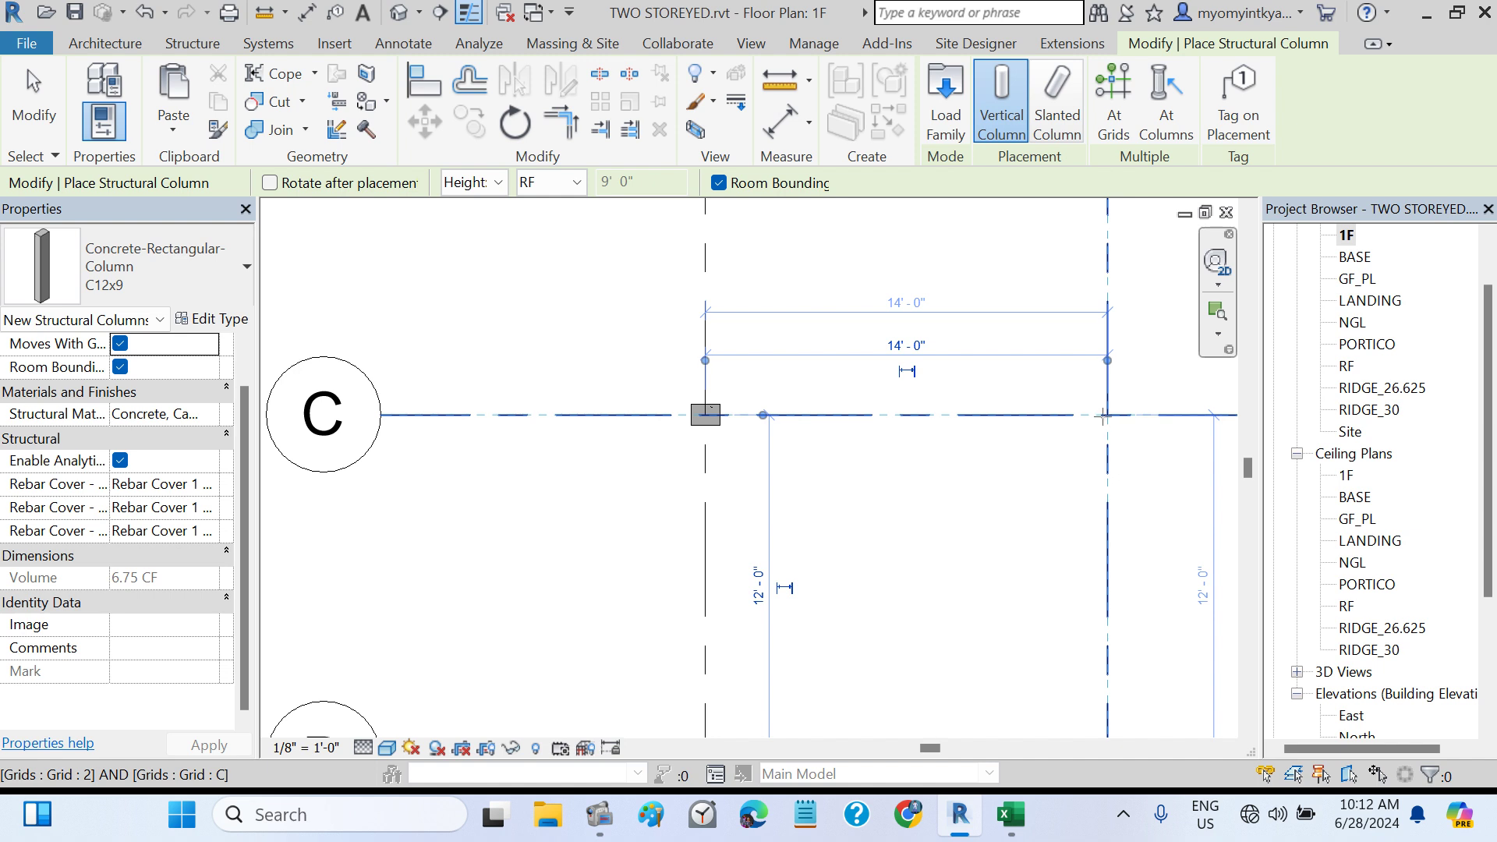
scroll(896, 389, "down", 5)
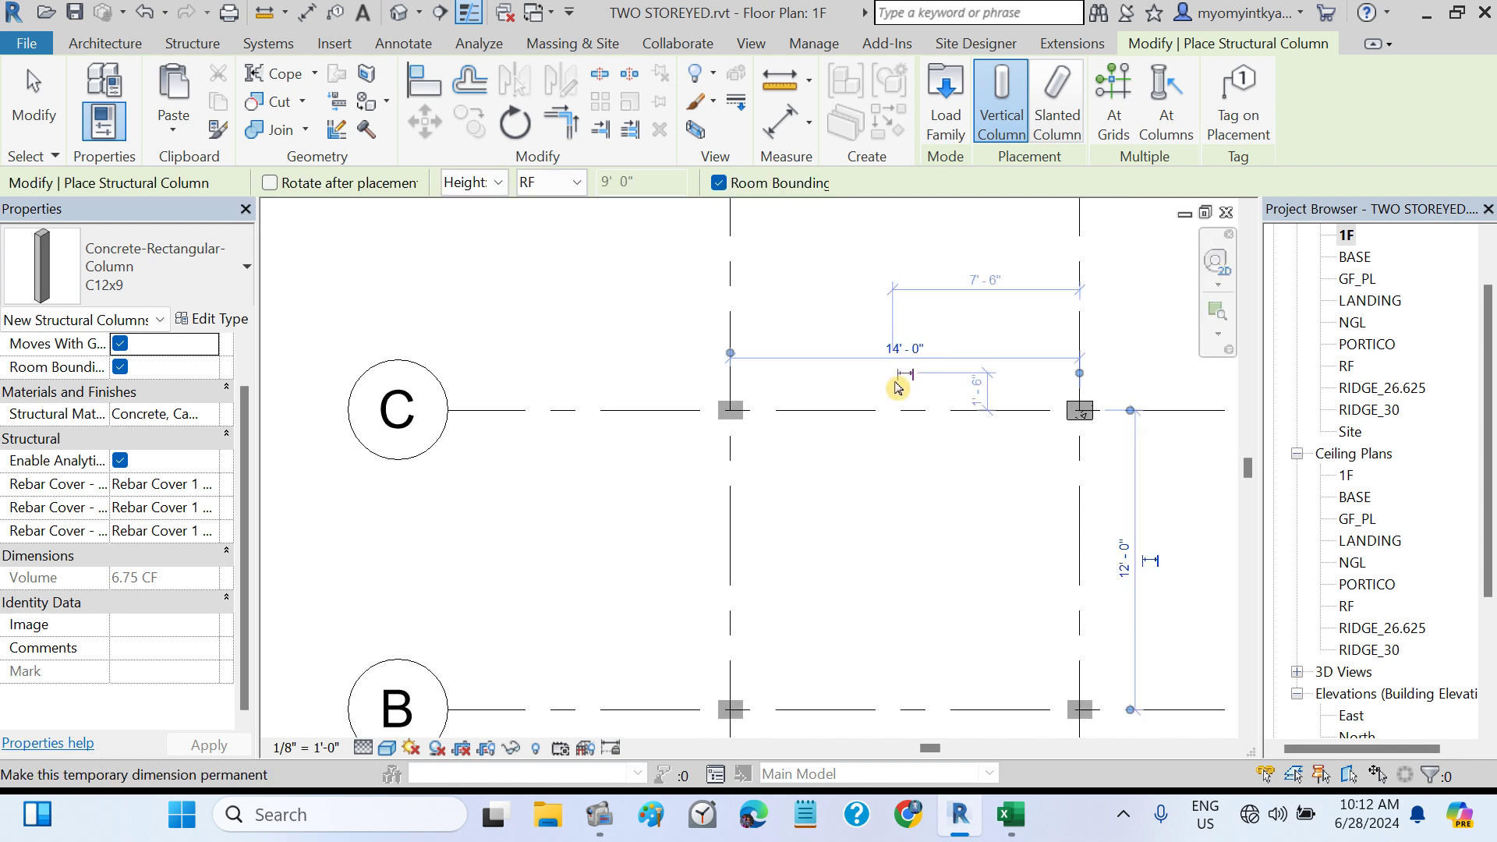
- Place C12x9 structural columns up to level RF at grid intersections D-1 and D-2, and end column placement
middle_click_drag(895, 390, 915, 534)
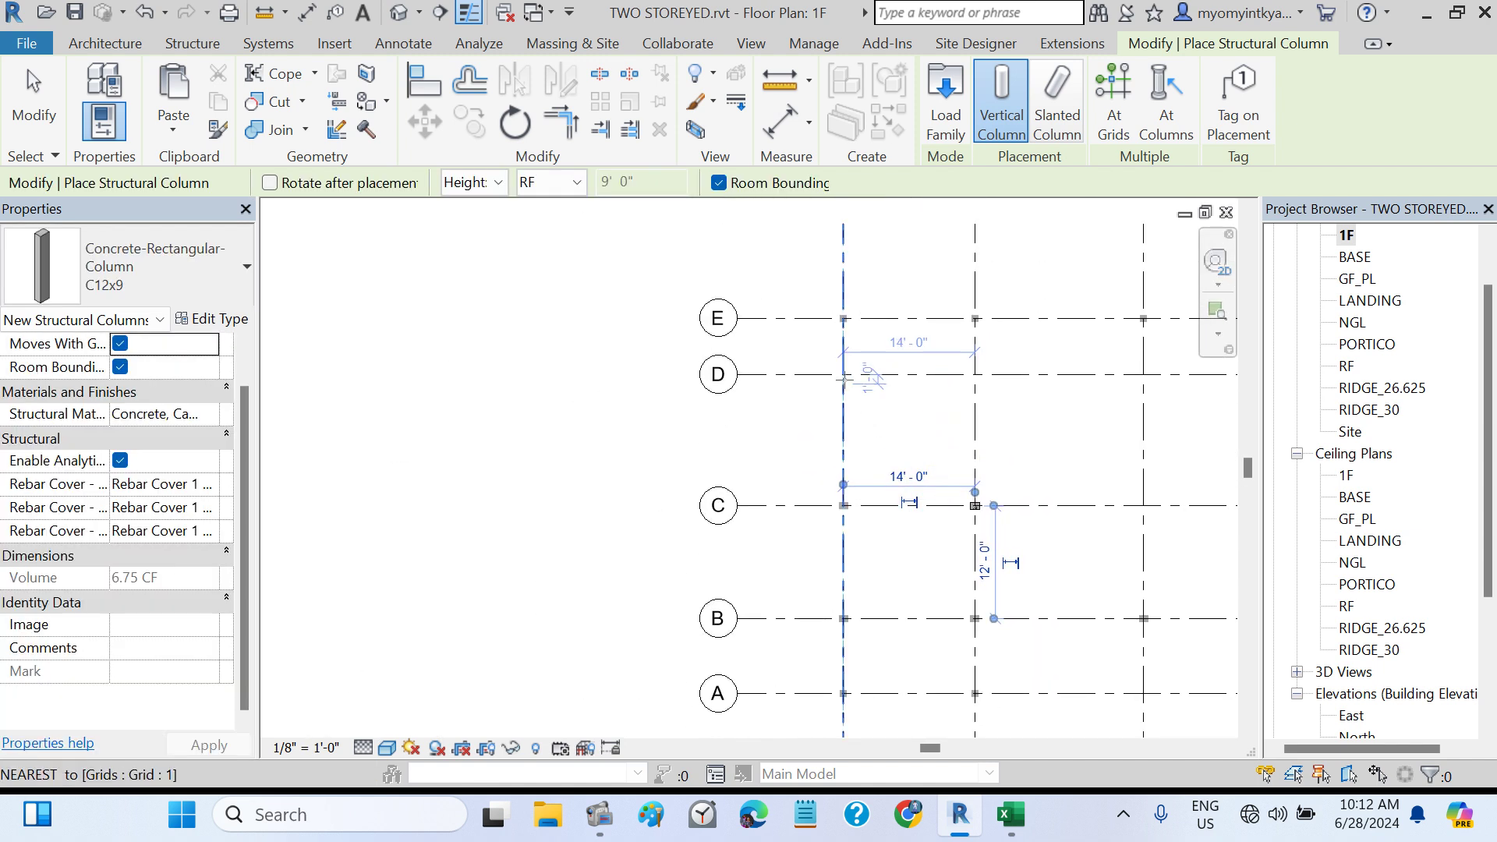
scroll(845, 378, "up", 5)
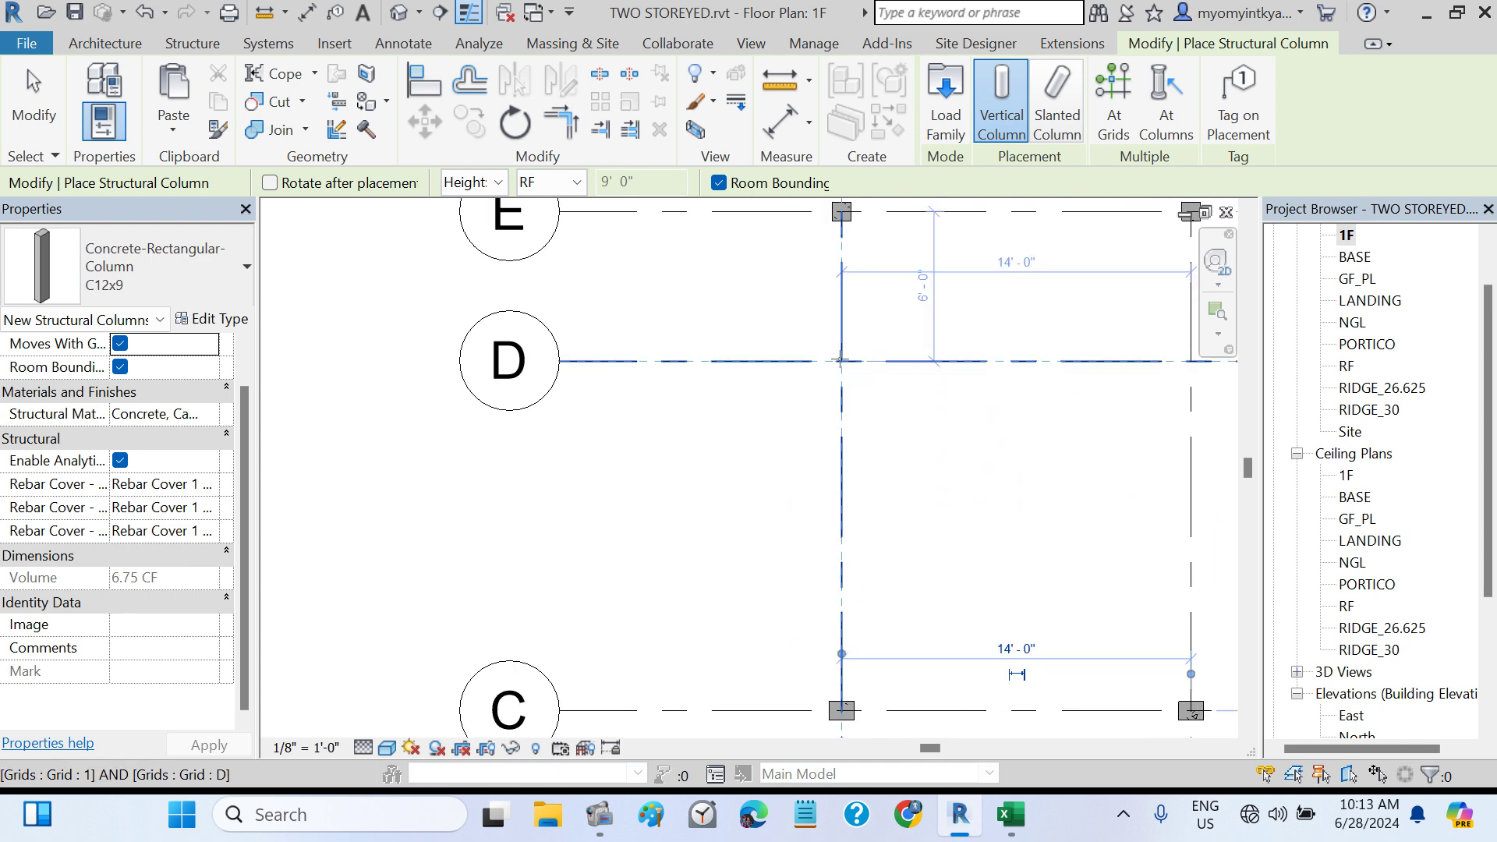
left_click(840, 360)
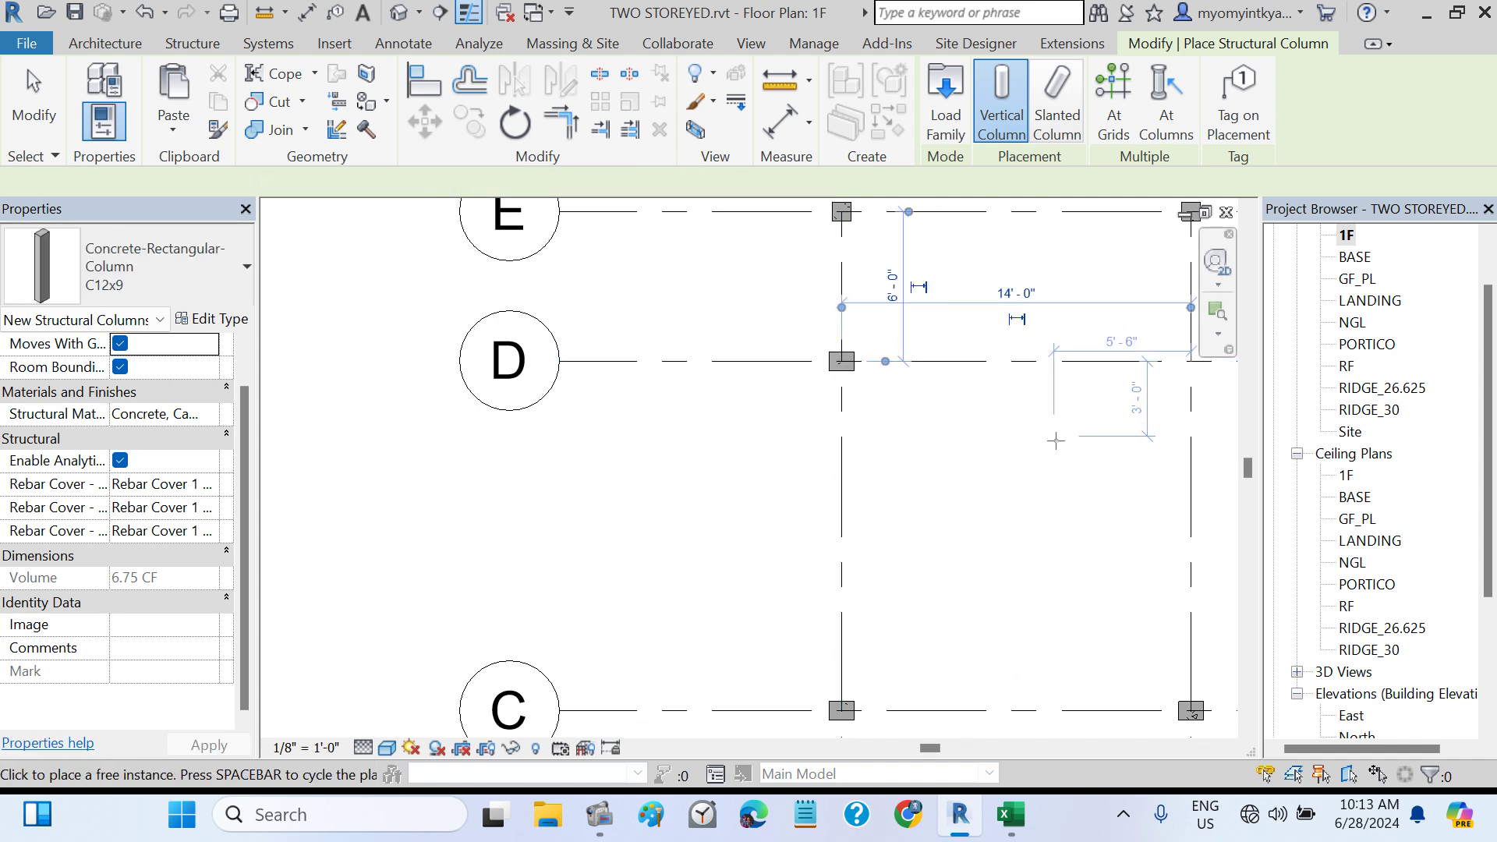
middle_click_drag(1056, 440, 849, 491)
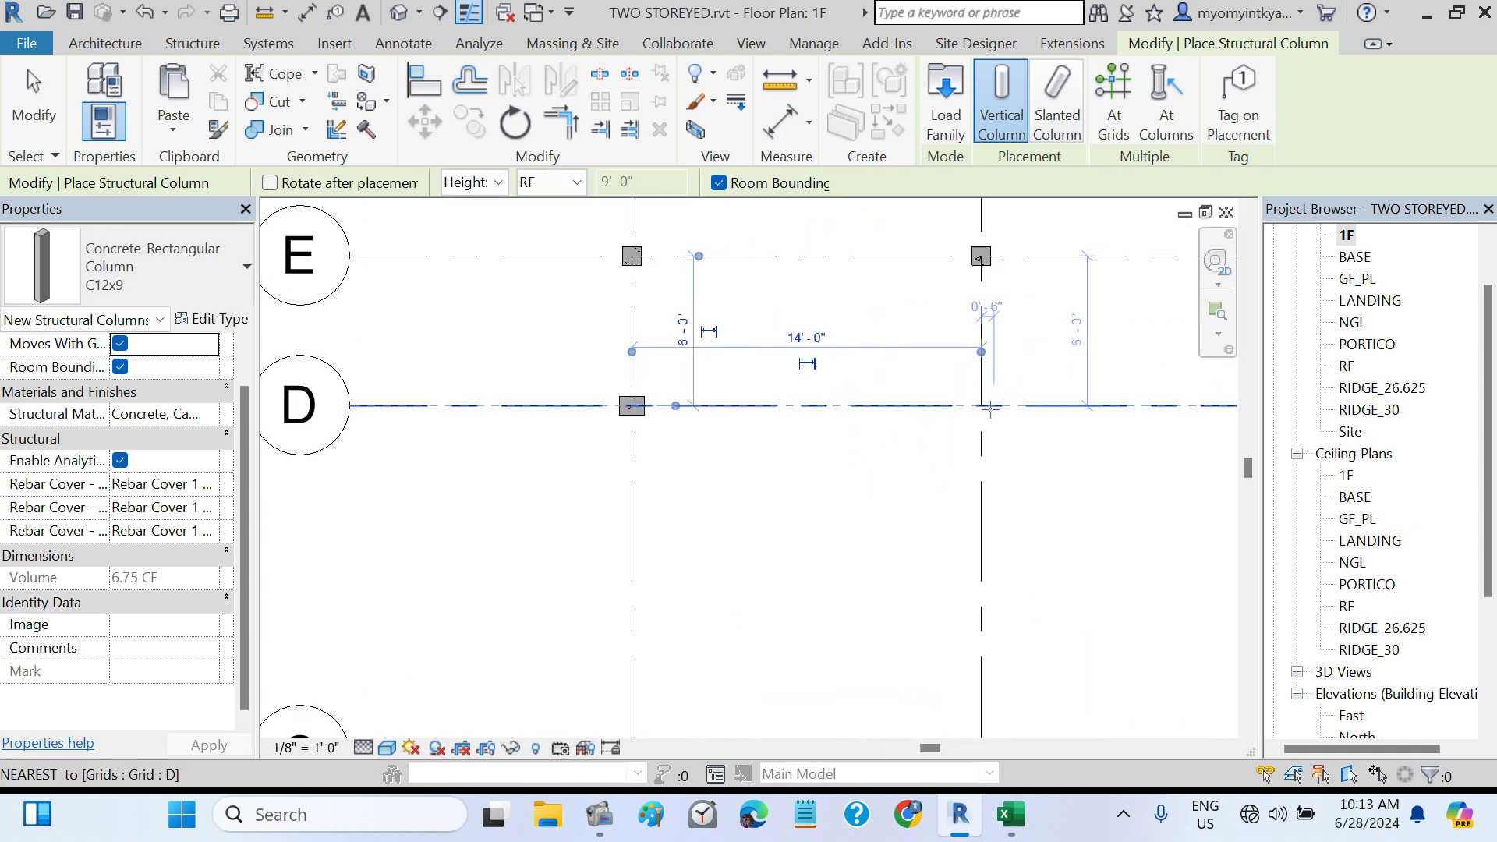
left_click(981, 405)
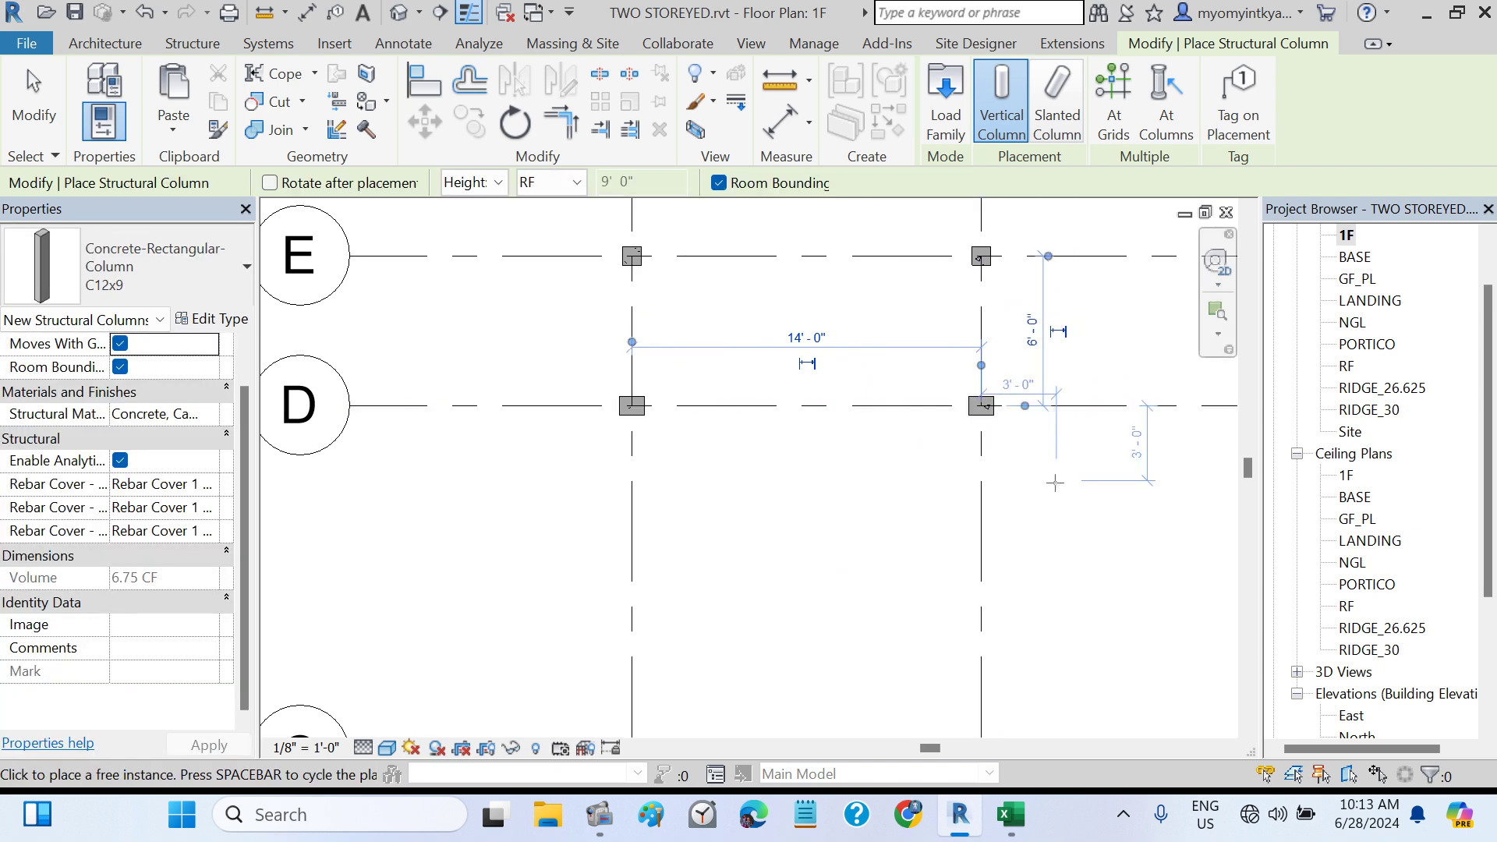
key("Escape")
key("Escape")
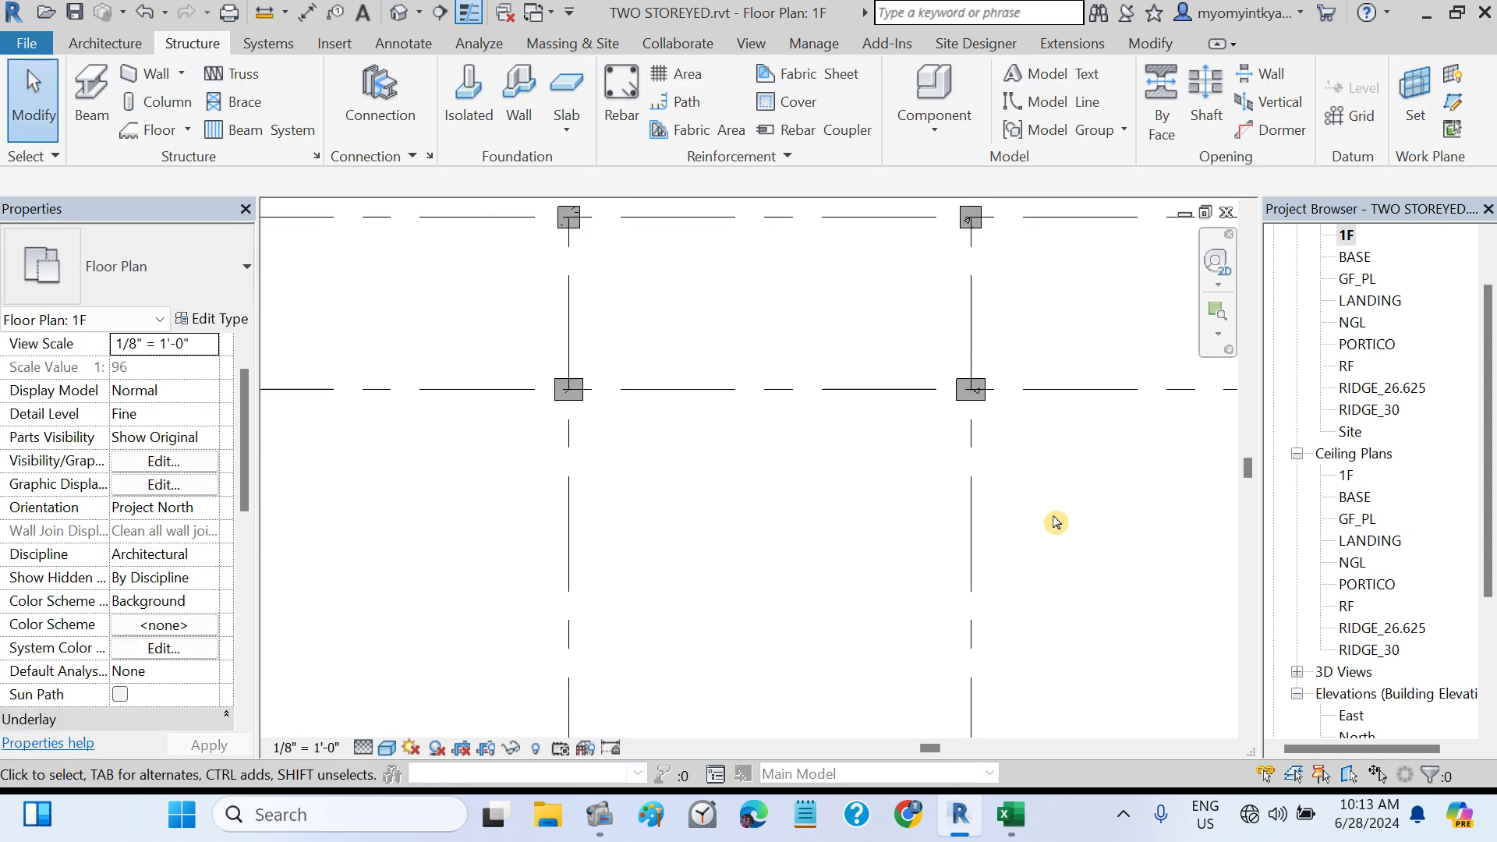
- Look over the columns placed in the 1F plan and return to the GF_PL floor plan
scroll(1060, 518, "down", 5)
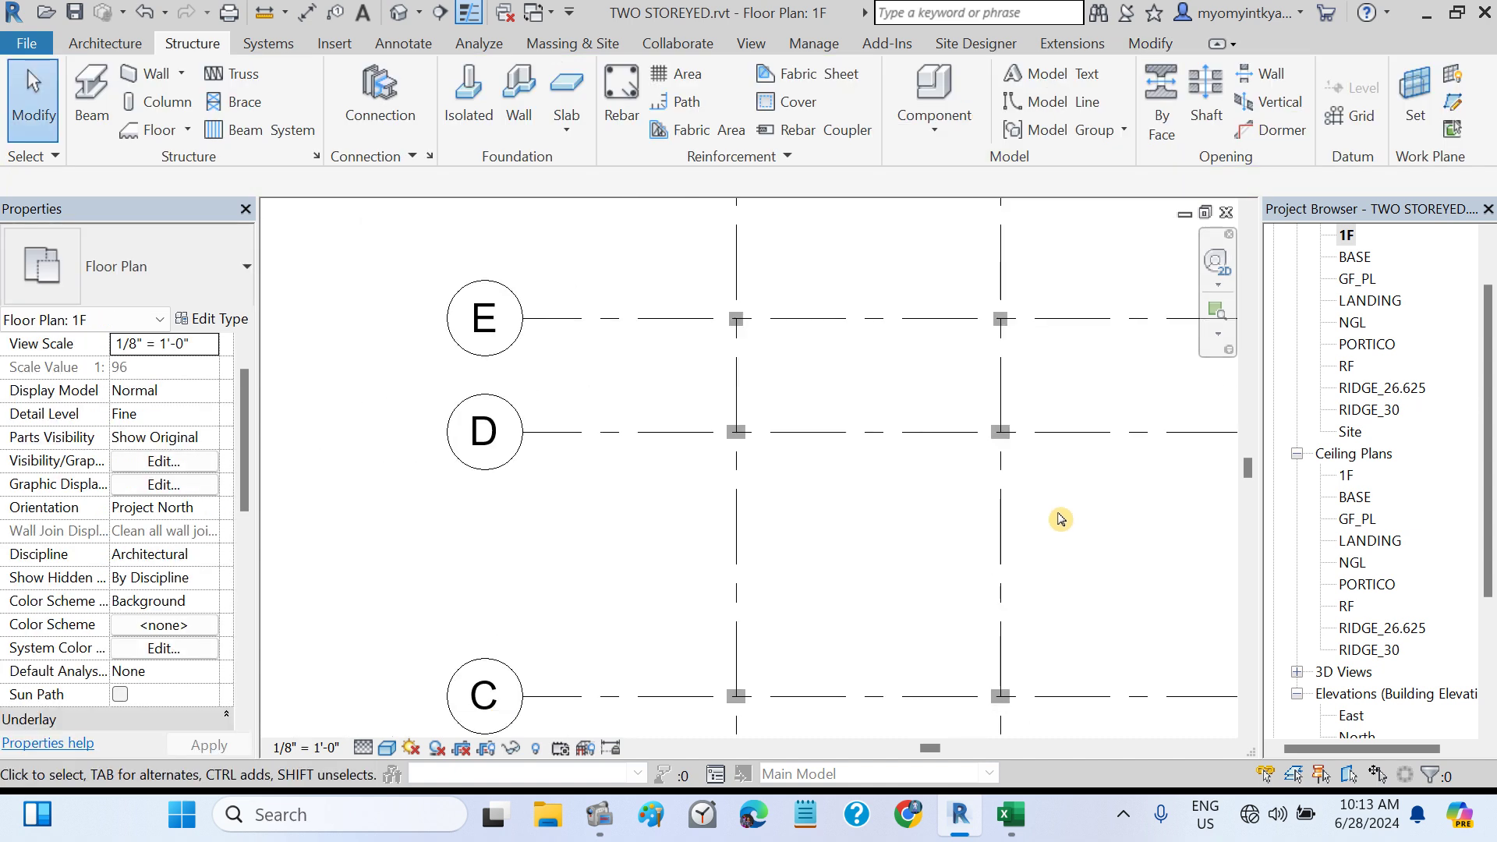
scroll(1060, 519, "right", 5, "shift")
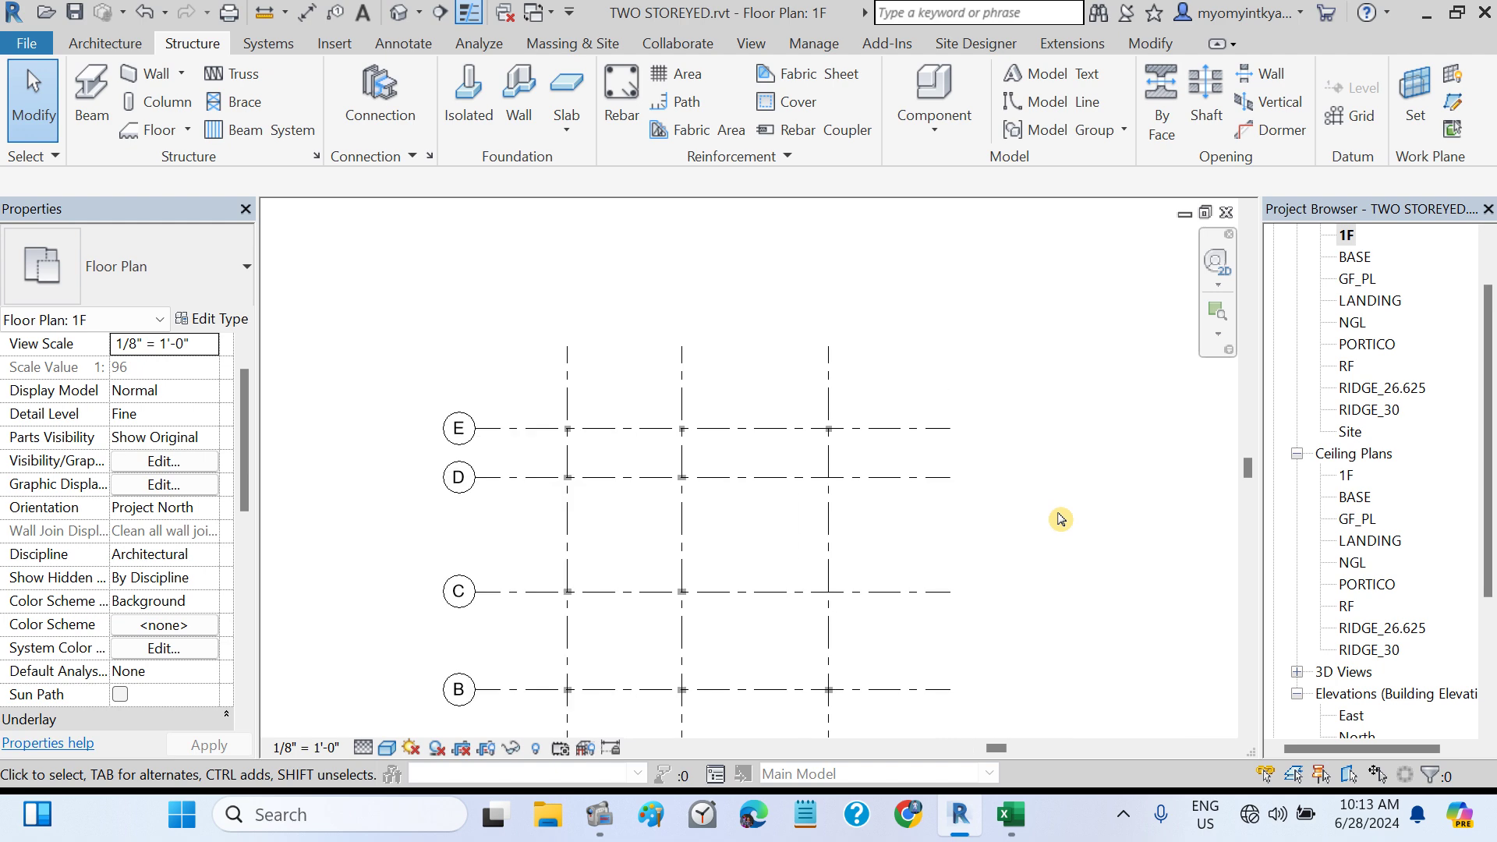
scroll(1060, 518, "down", 2)
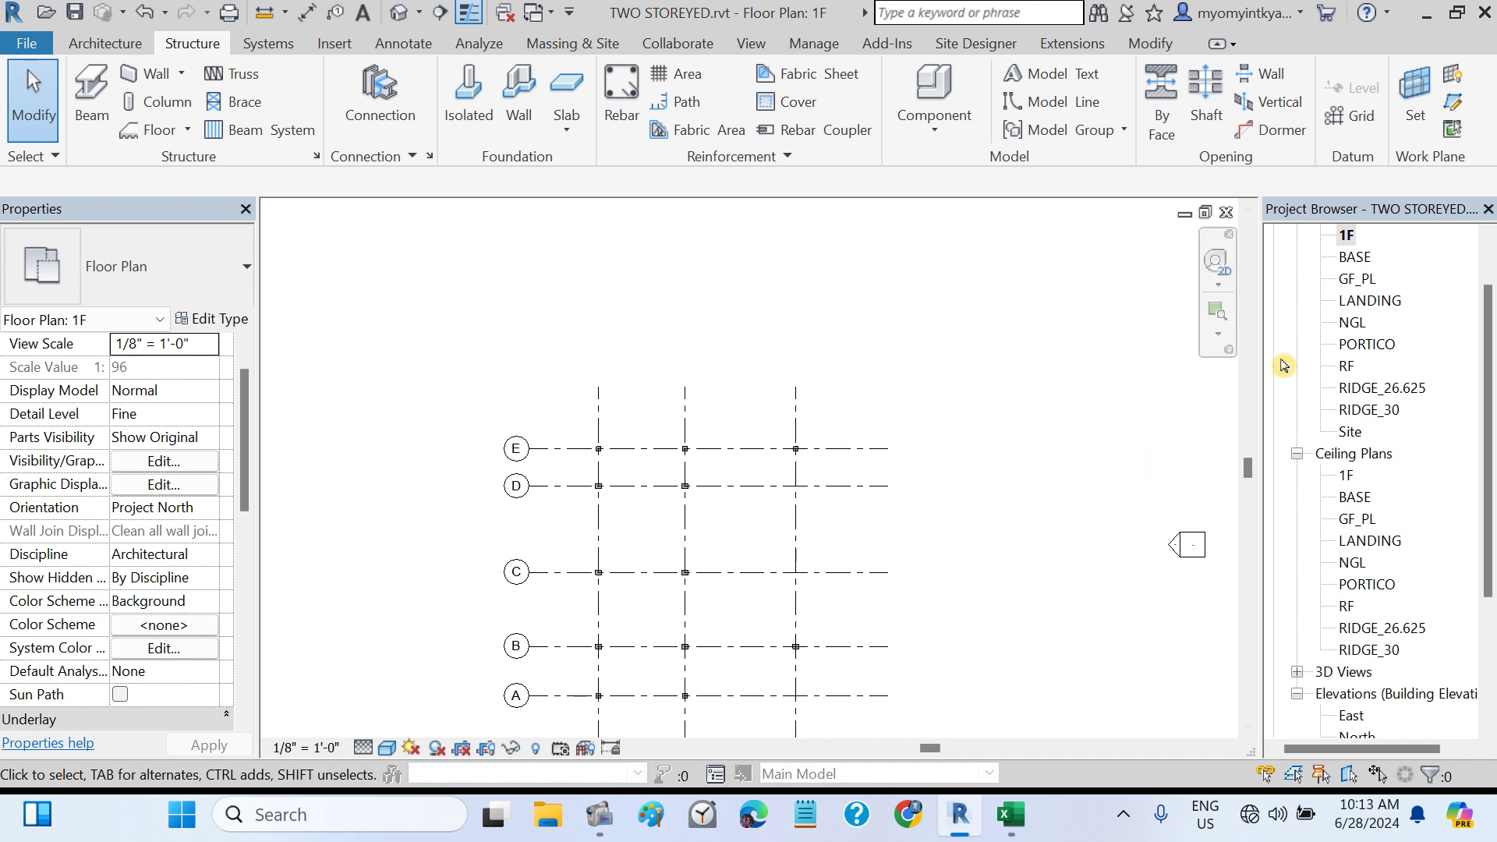
double_click(1348, 279)
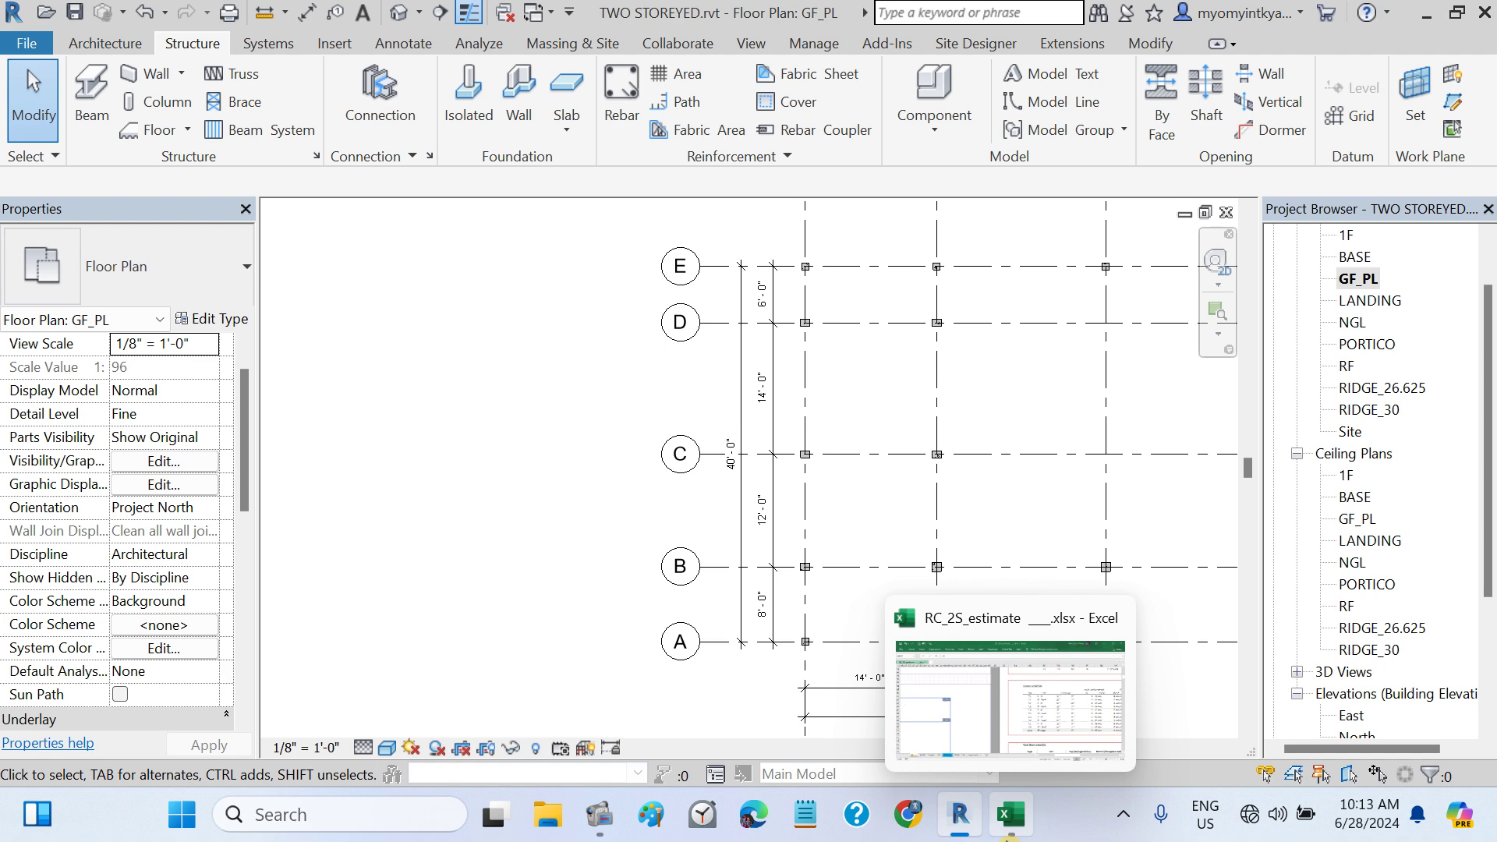
- Switch to the RC_2S_estimate workbook in Excel and examine the Column Design plan for the column types at each grid intersection
left_click(1006, 694)
scroll(333, 490, "down", 13)
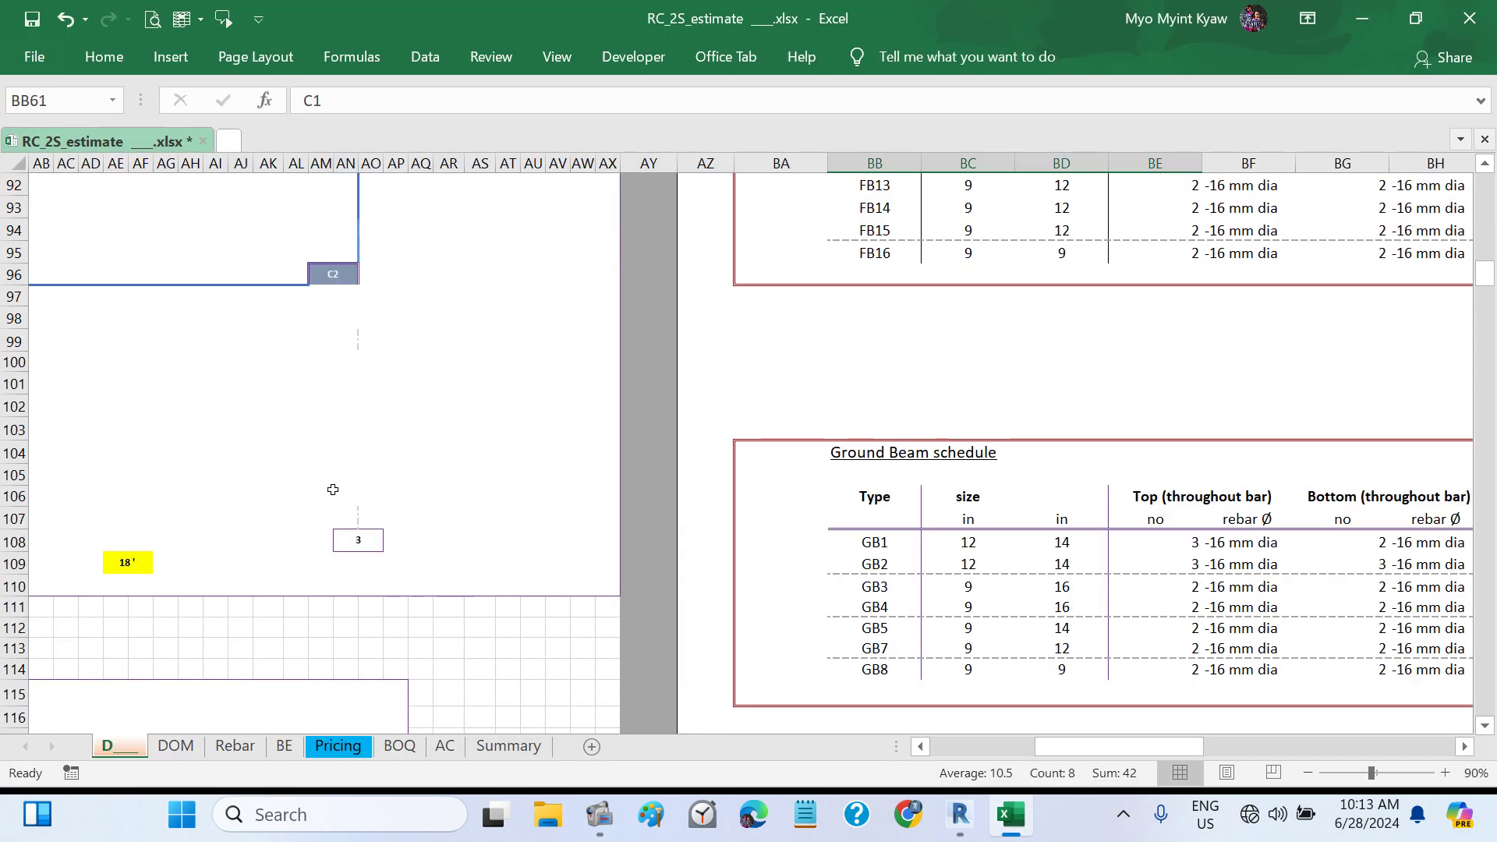
scroll(333, 489, "up", 4)
scroll(333, 490, "left", 5)
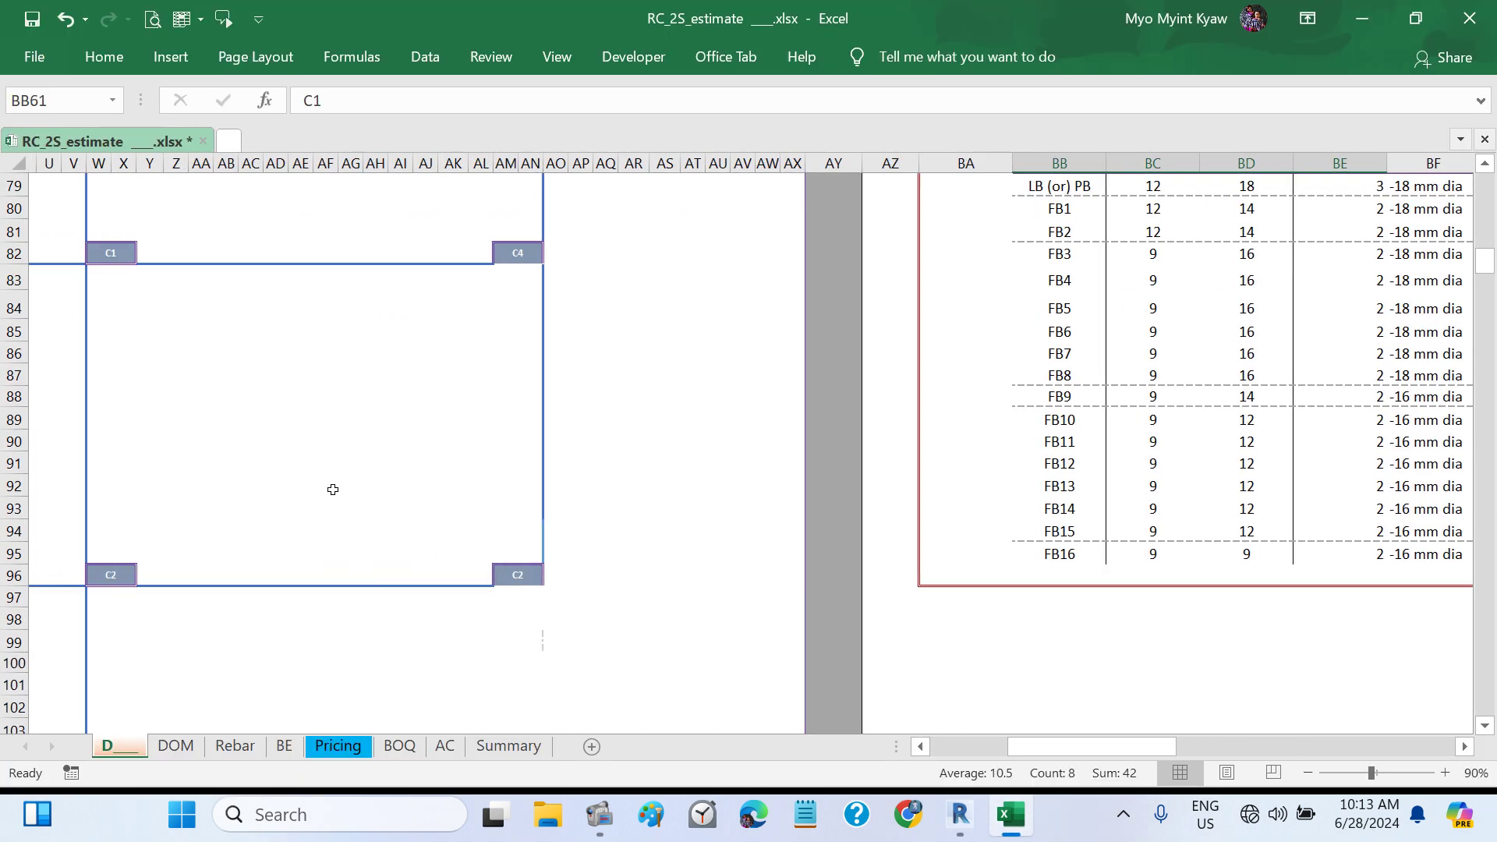
scroll(333, 489, "left", 3)
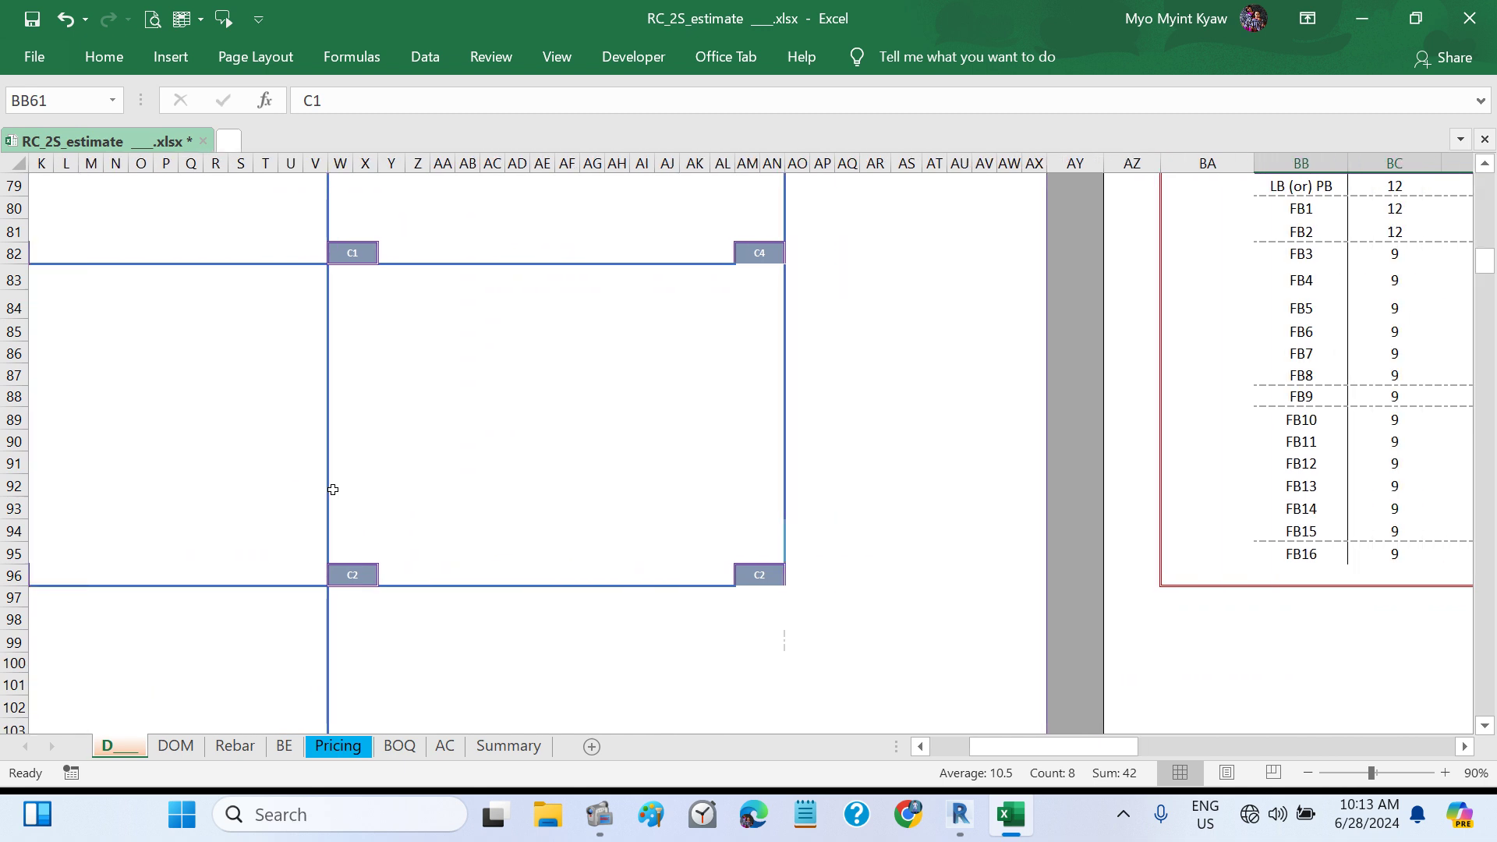
scroll(333, 490, "up", 20)
scroll(333, 490, "down", 9)
scroll(332, 489, "left", 4)
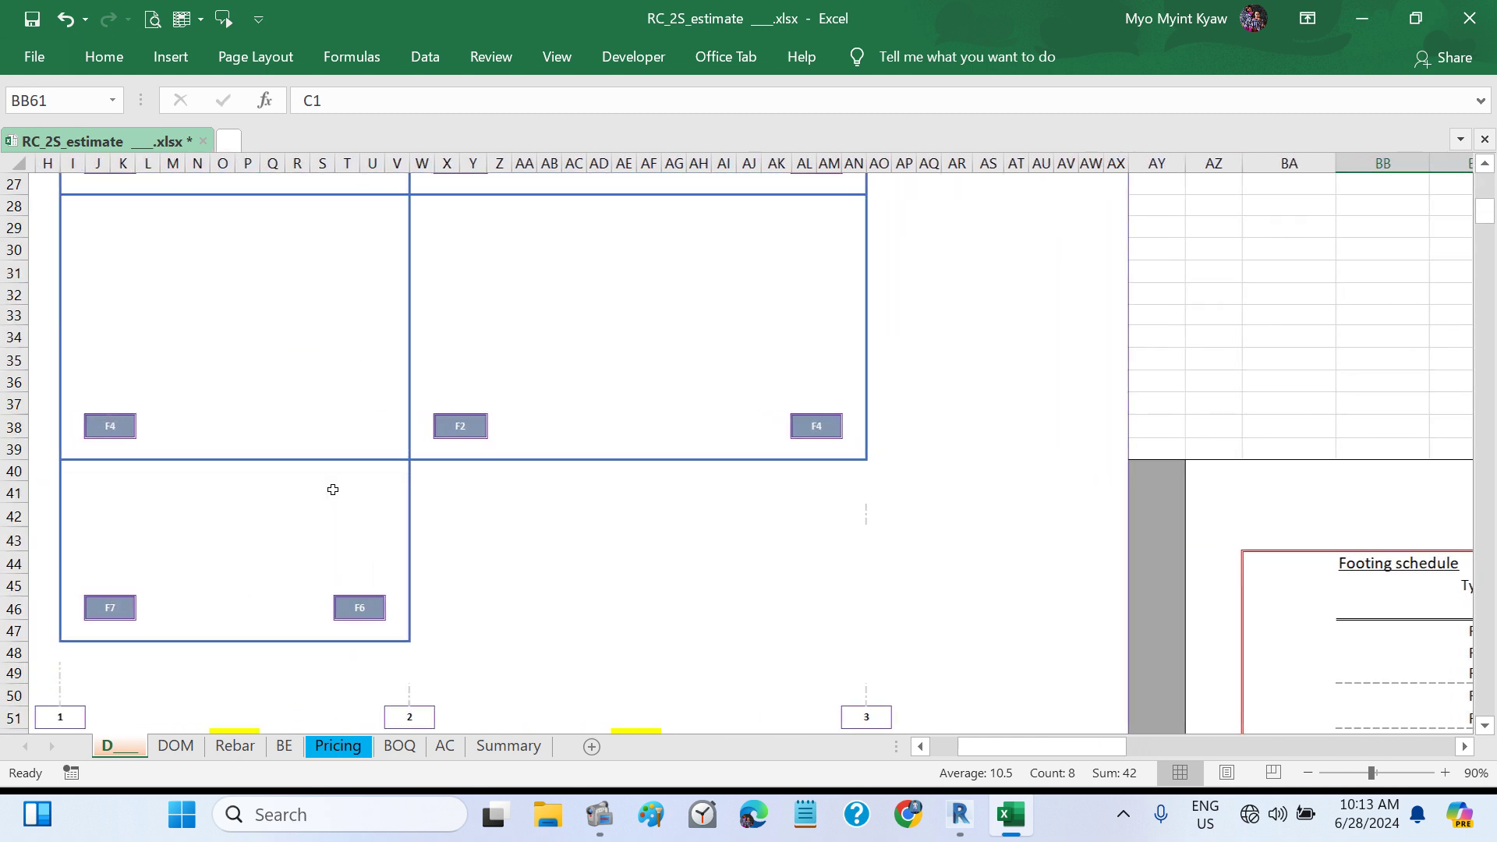
scroll(333, 489, "down", 20)
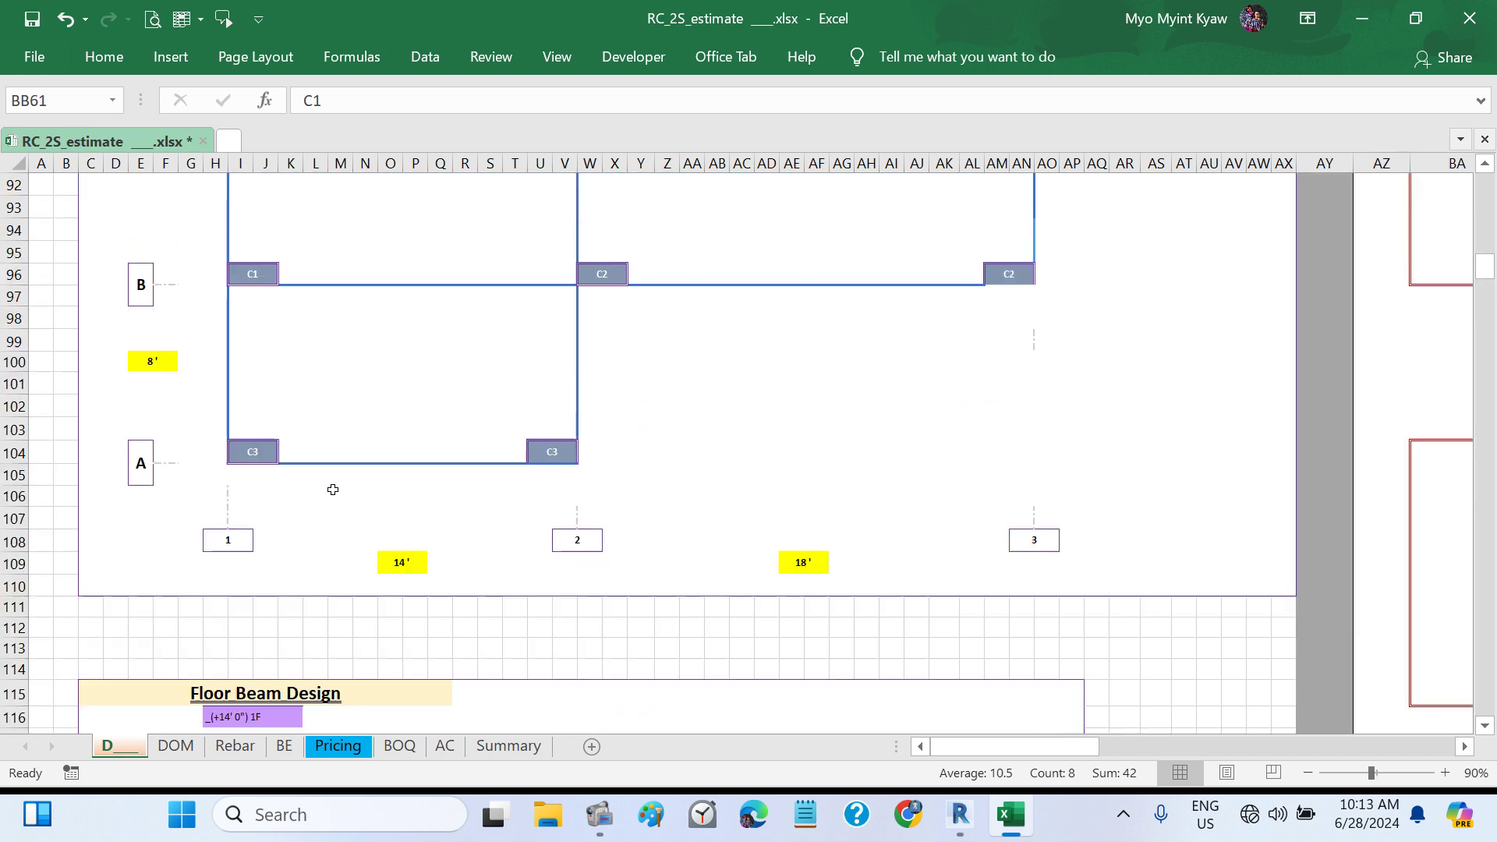
scroll(333, 489, "up", 9)
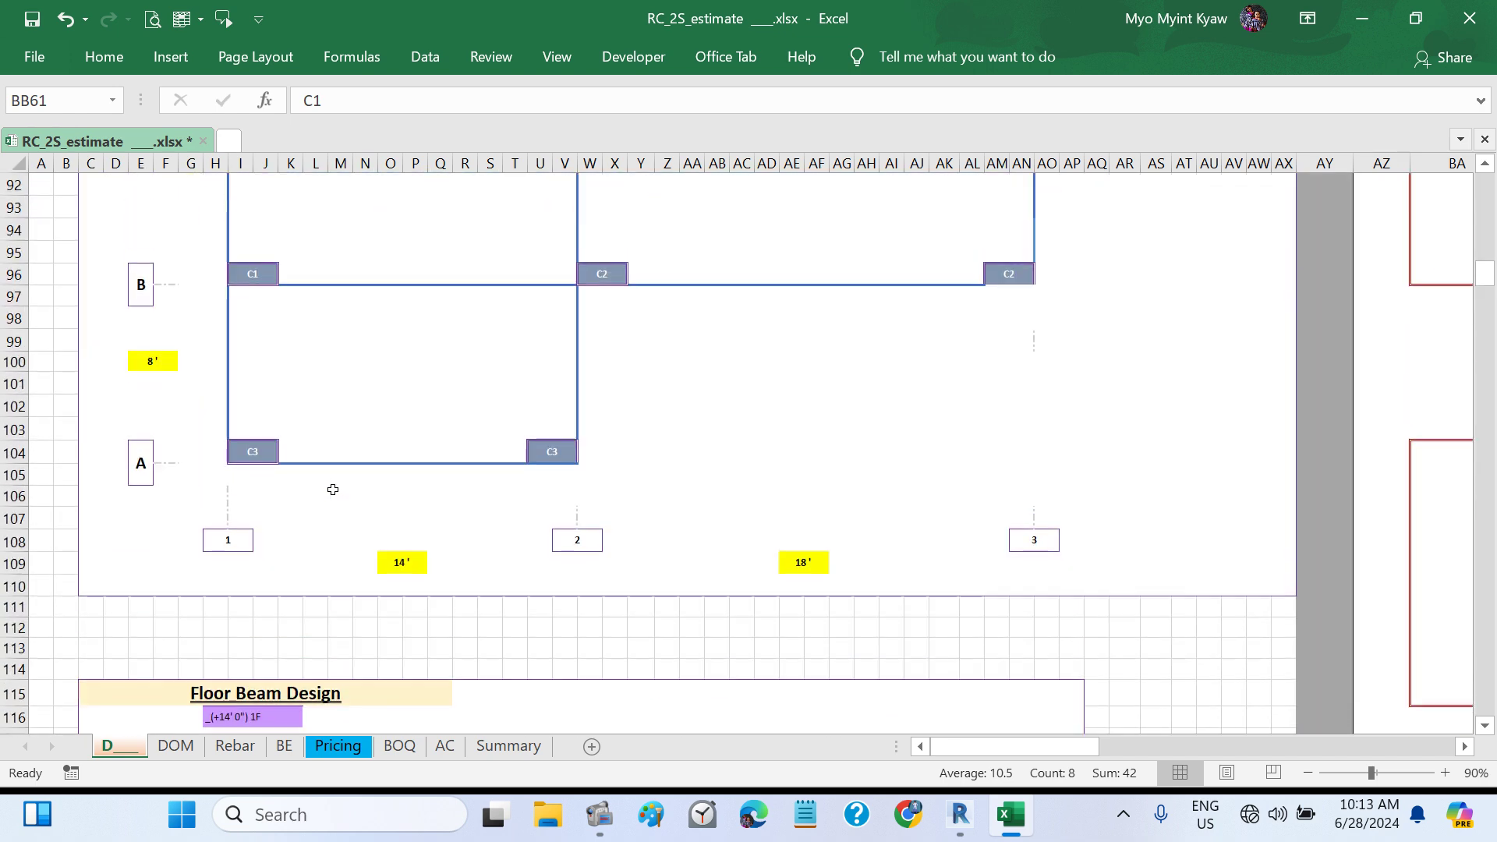
scroll(333, 489, "down", 6)
scroll(333, 489, "down", 2)
scroll(333, 490, "up", 20)
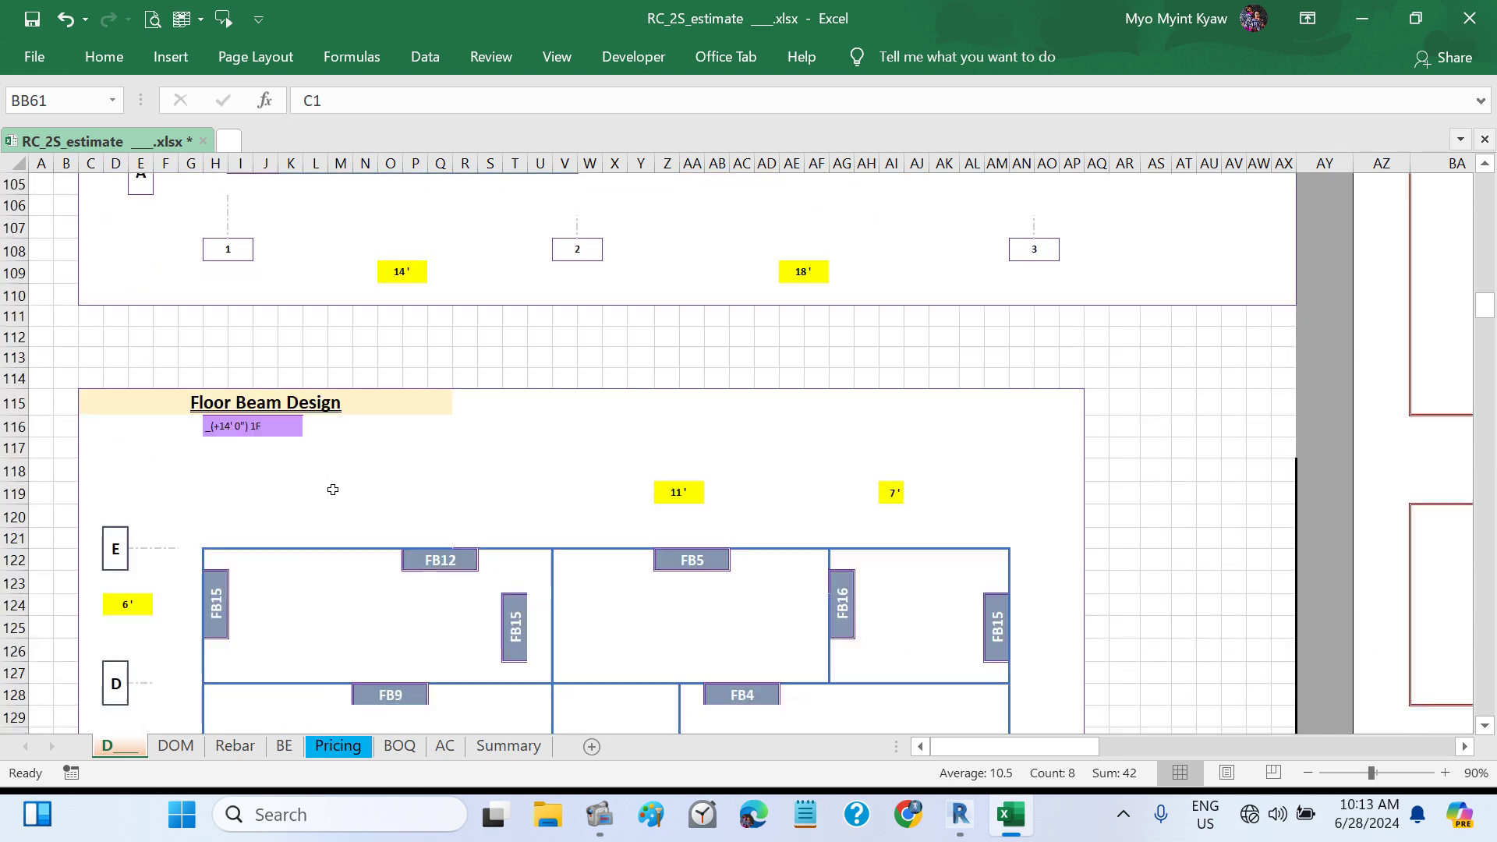
scroll(333, 490, "down", 17)
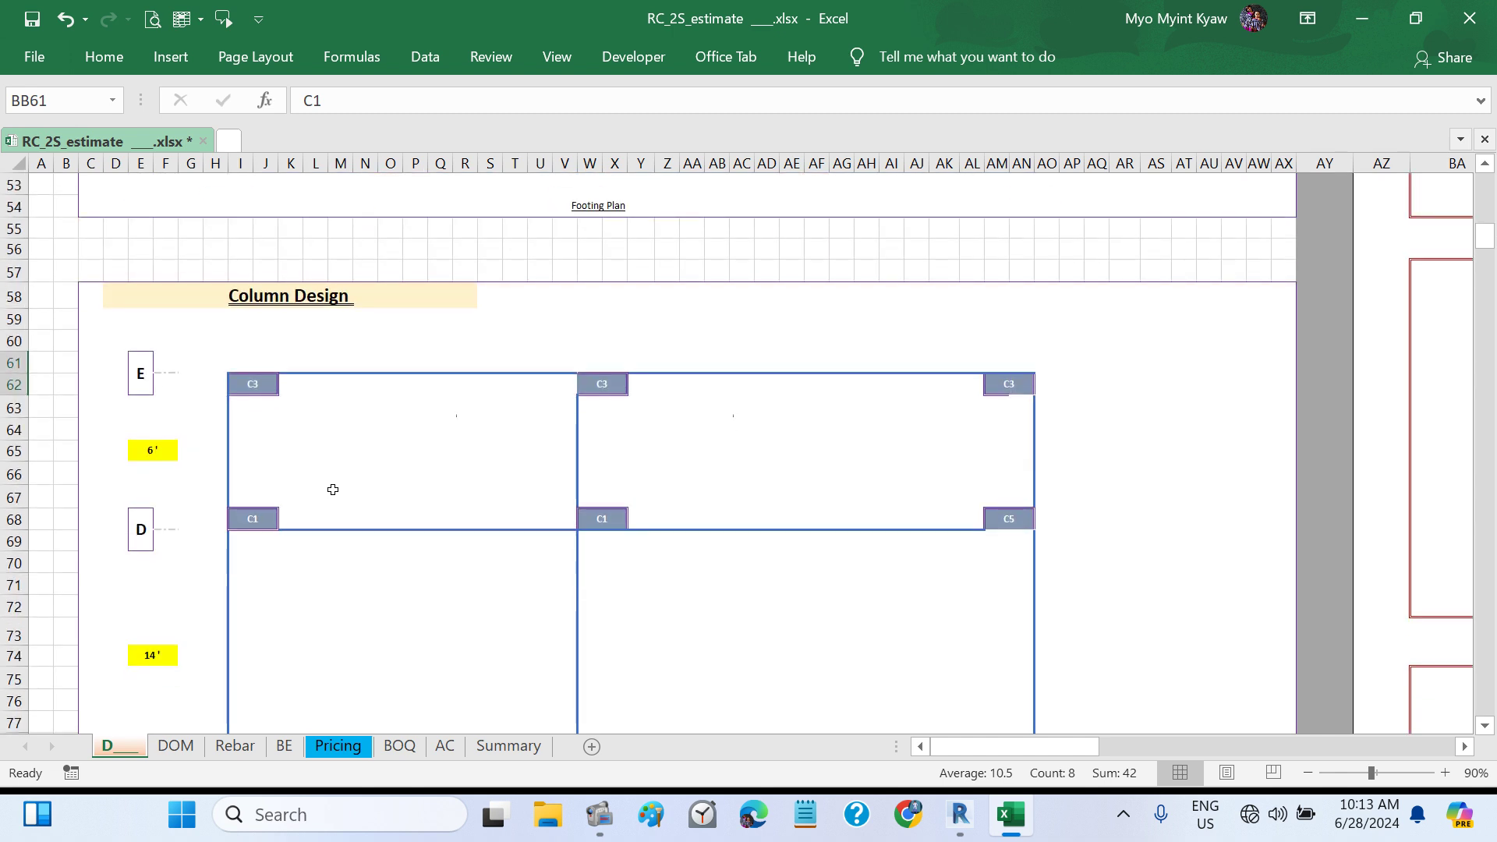
scroll(333, 489, "down", 4)
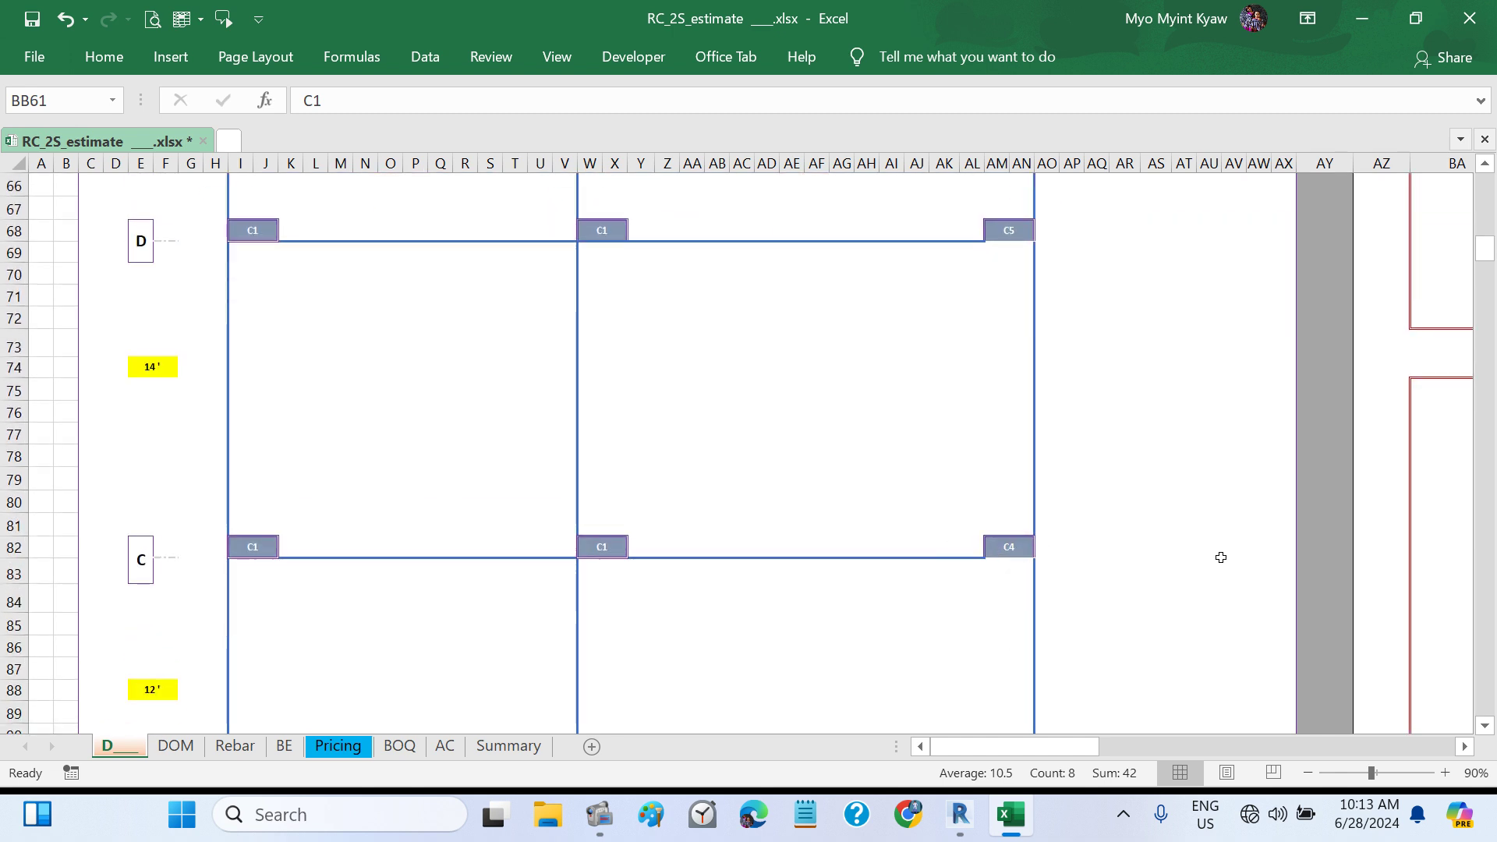
- Check the sizes of column types C4 and C5 for both storeys in the Column schedule
scroll(1221, 557, "right", 5)
scroll(1221, 557, "up", 9)
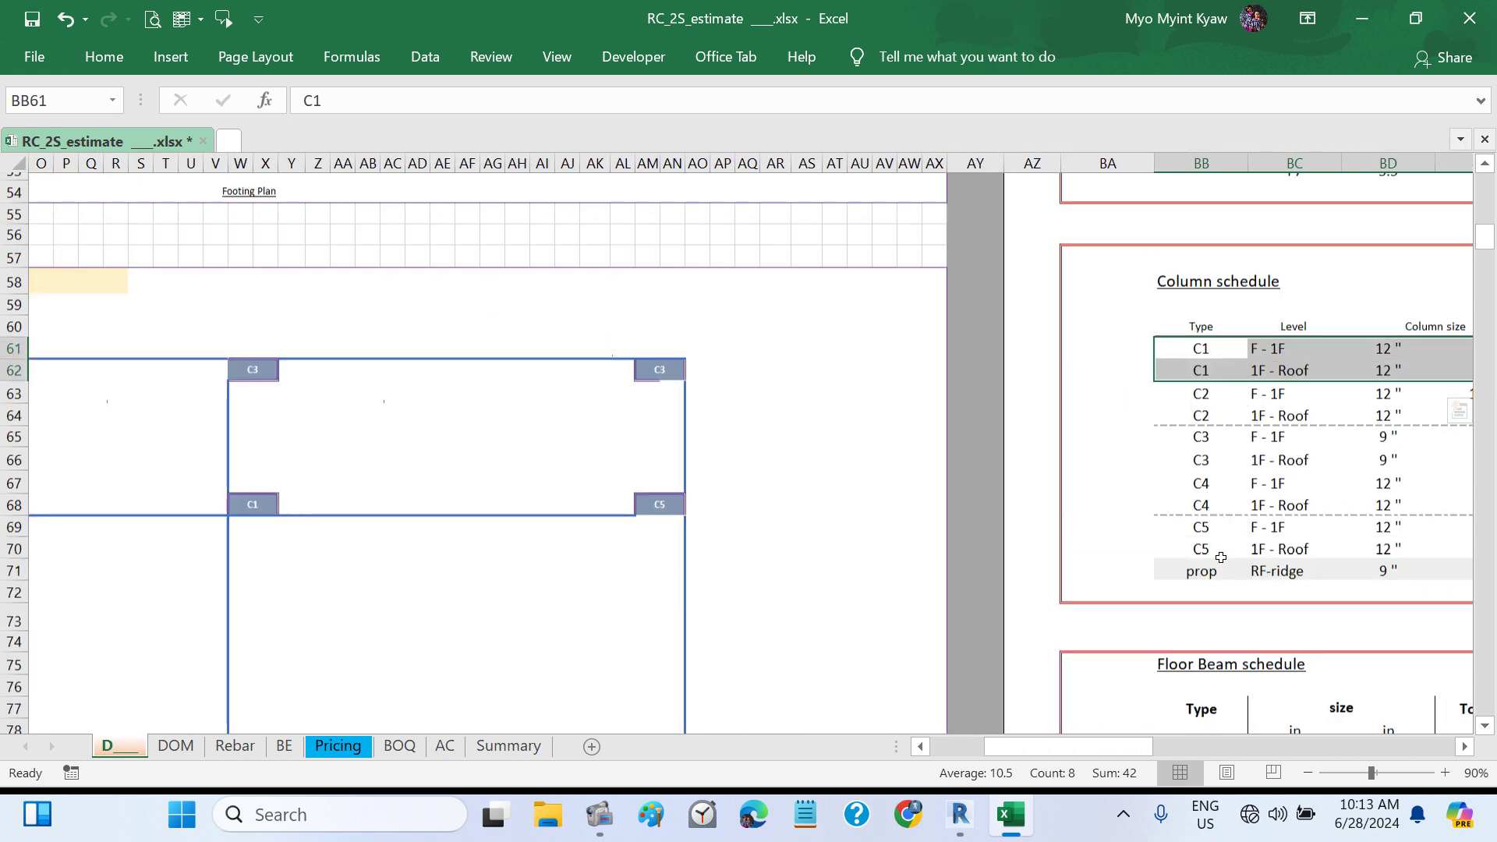
scroll(1226, 518, "down", 9)
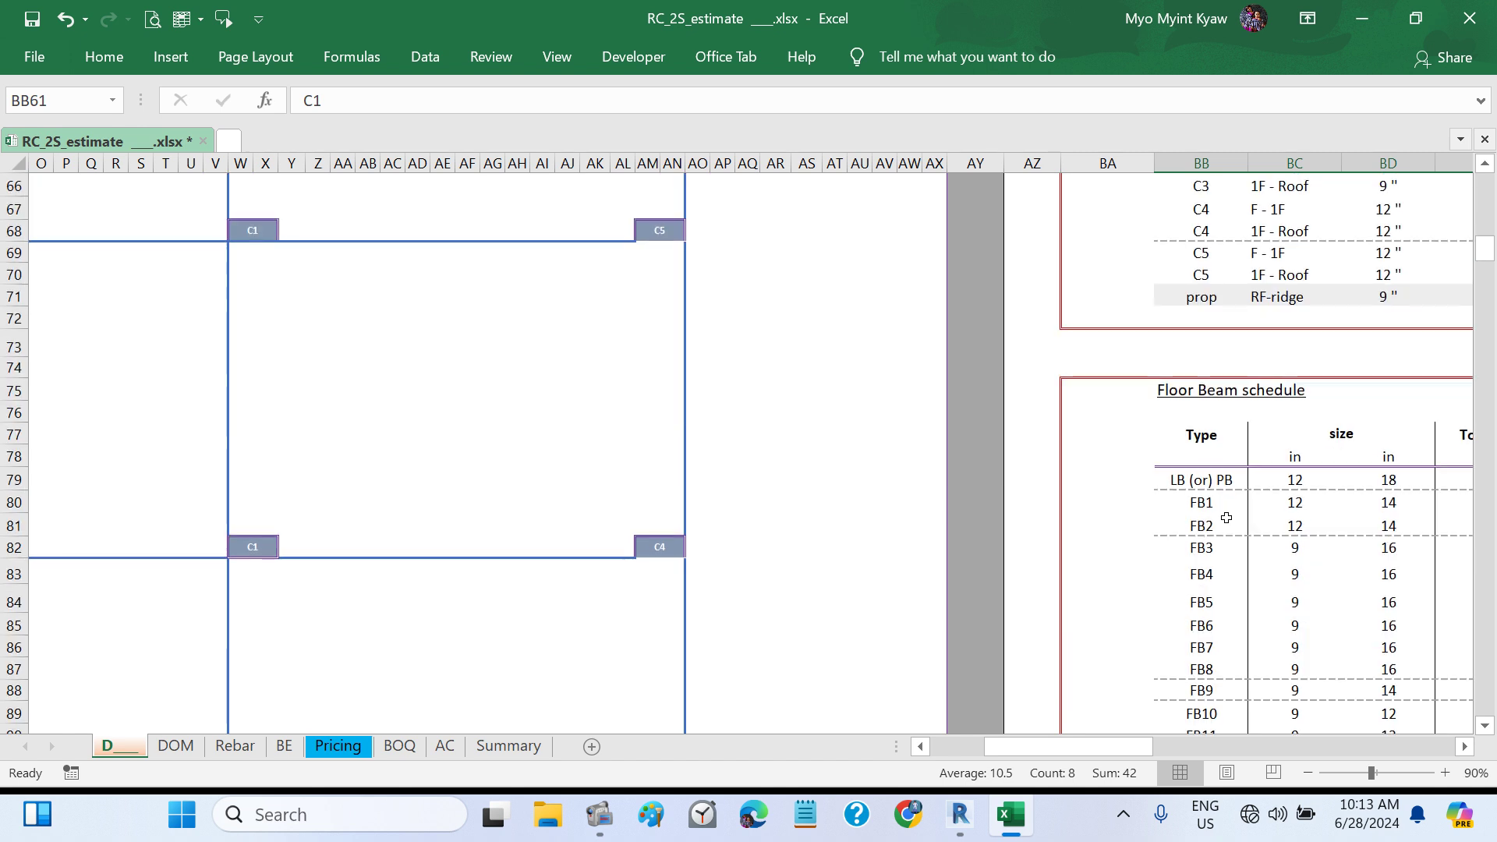
scroll(1226, 517, "right", 3)
scroll(1225, 517, "right", 1)
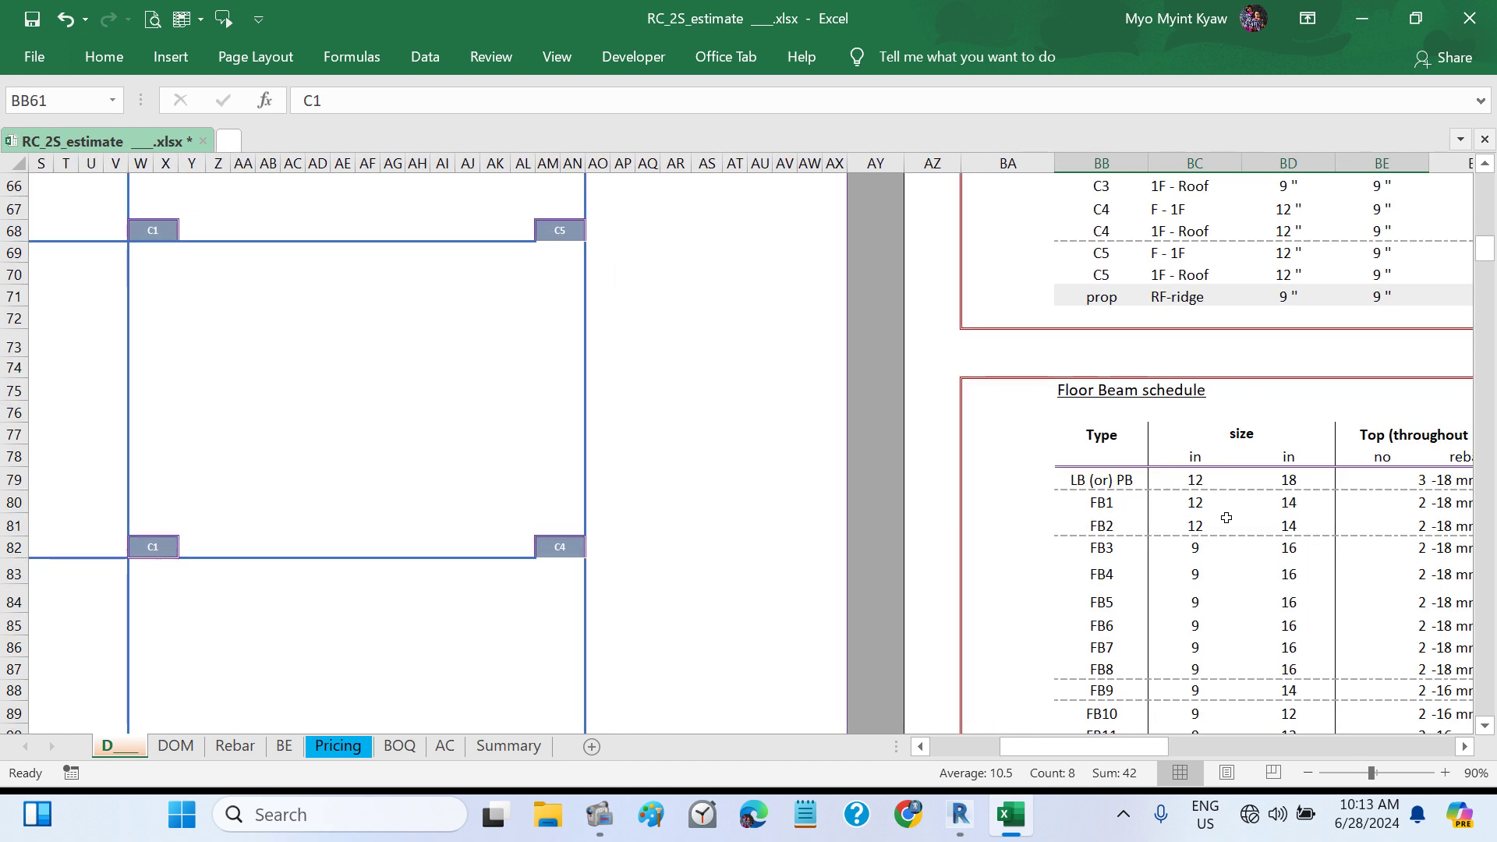
scroll(1226, 518, "right", 1)
left_click_drag(1080, 212, 1355, 266)
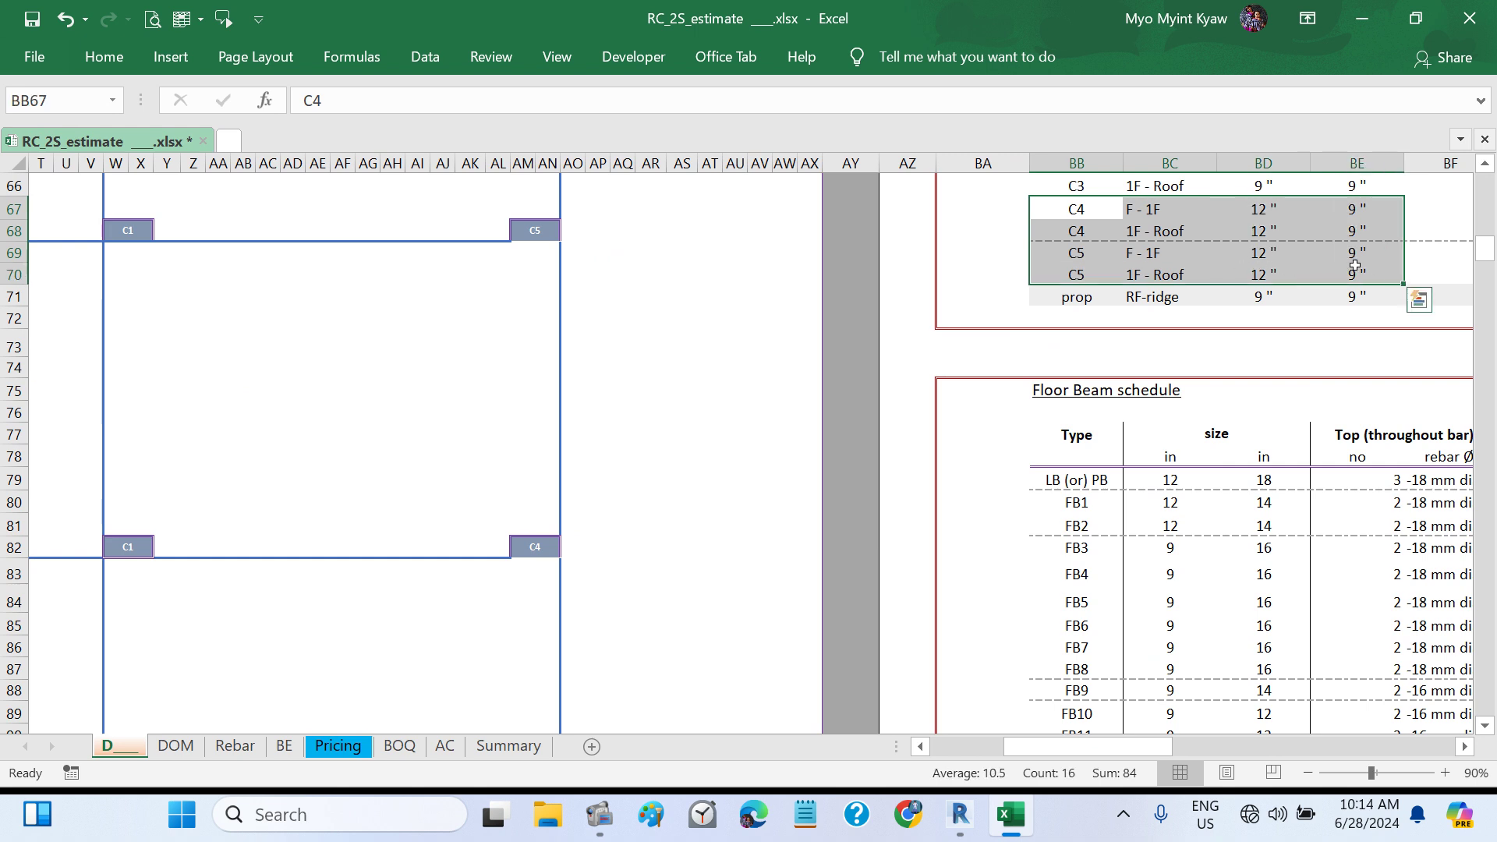
left_click(746, 391)
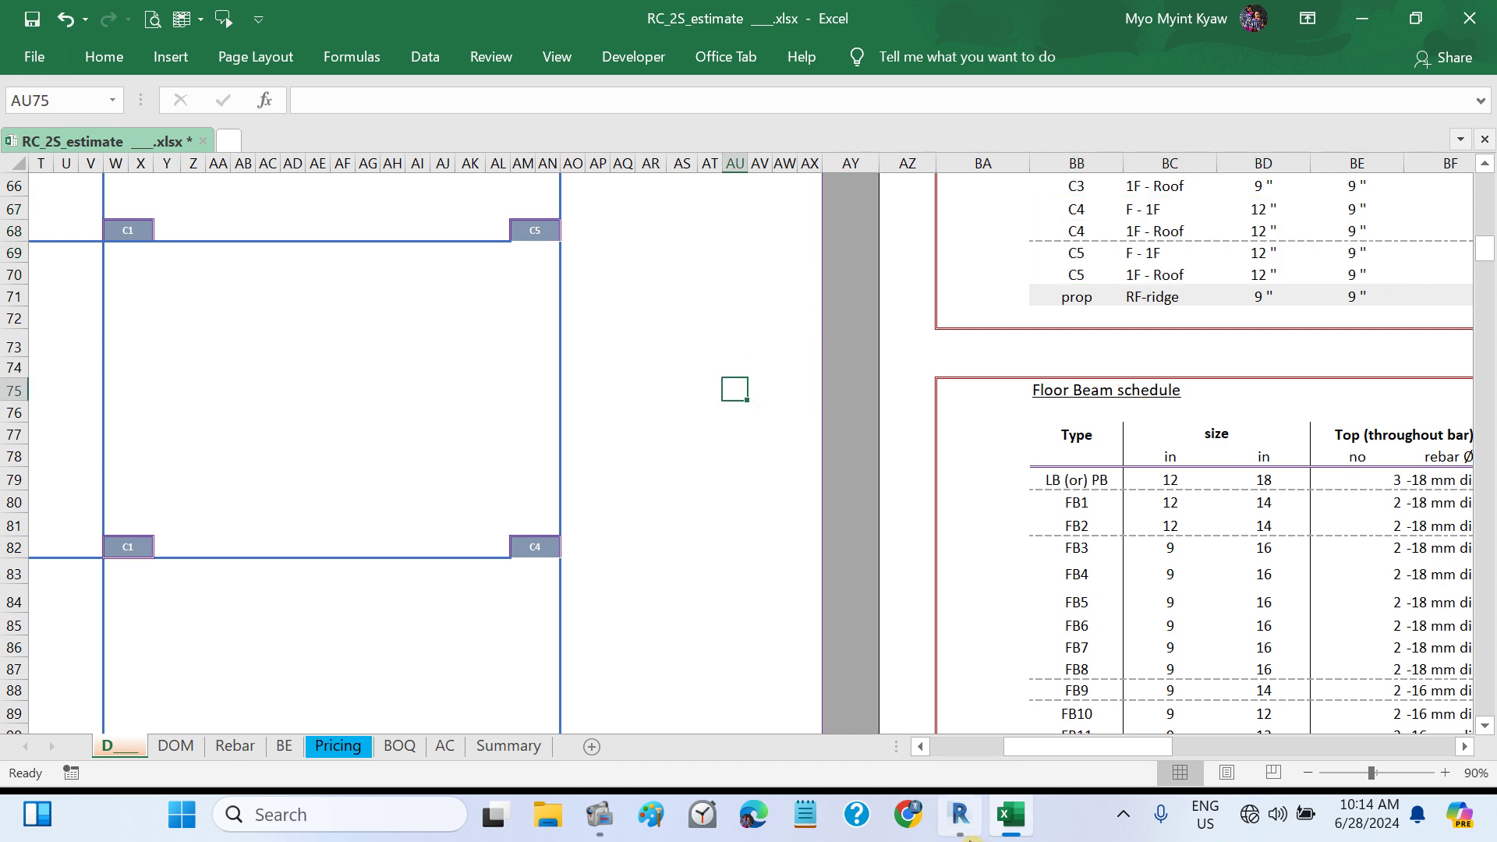
- Switch to Revit and place C12x9 structural columns up to level 1F at grid intersections C-3 and D-3 in the GF_PL plan
left_click(961, 816)
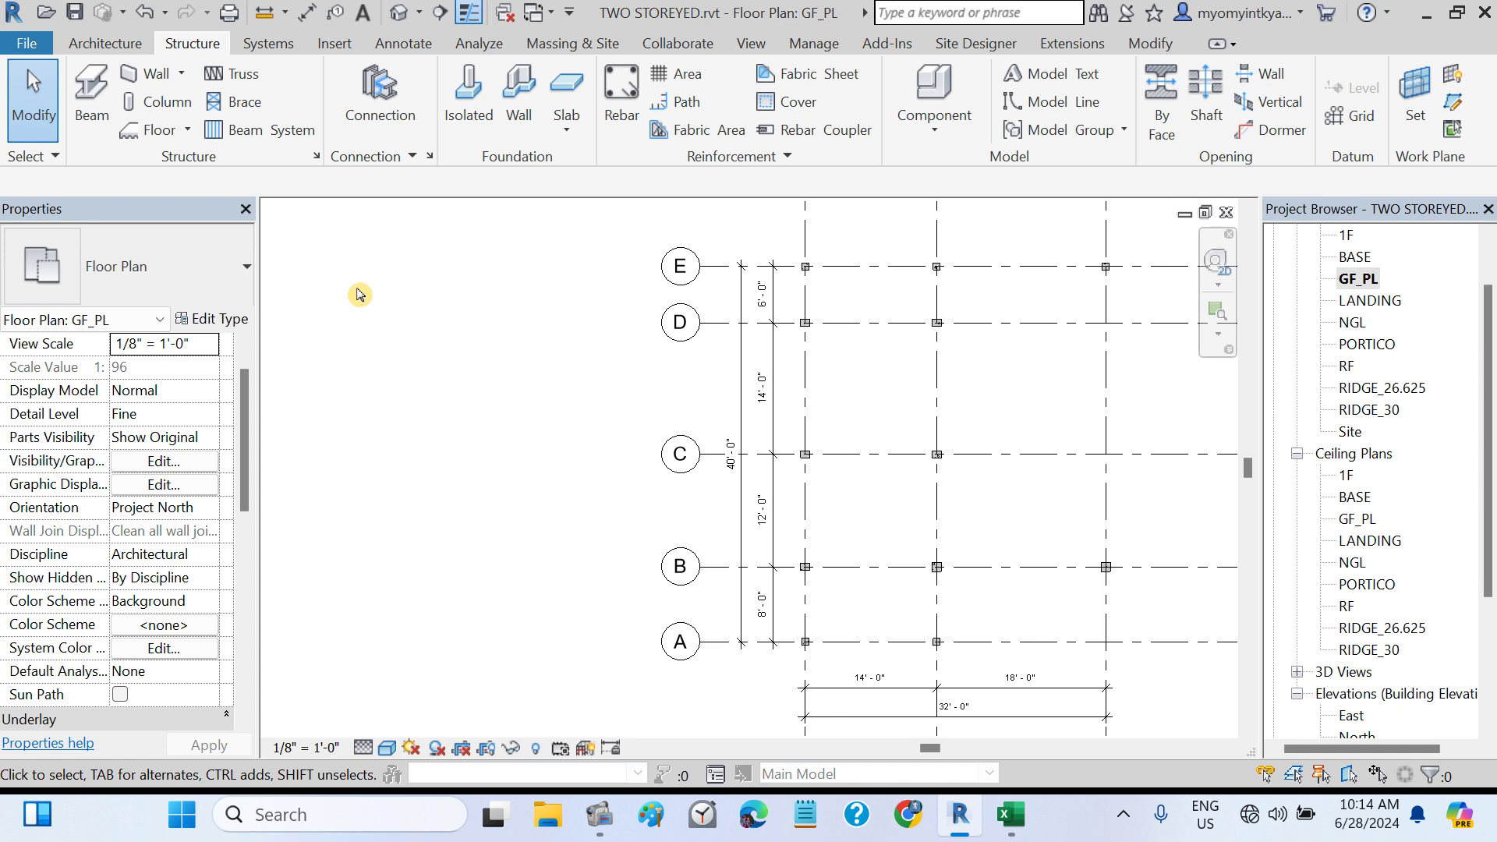
left_click(156, 102)
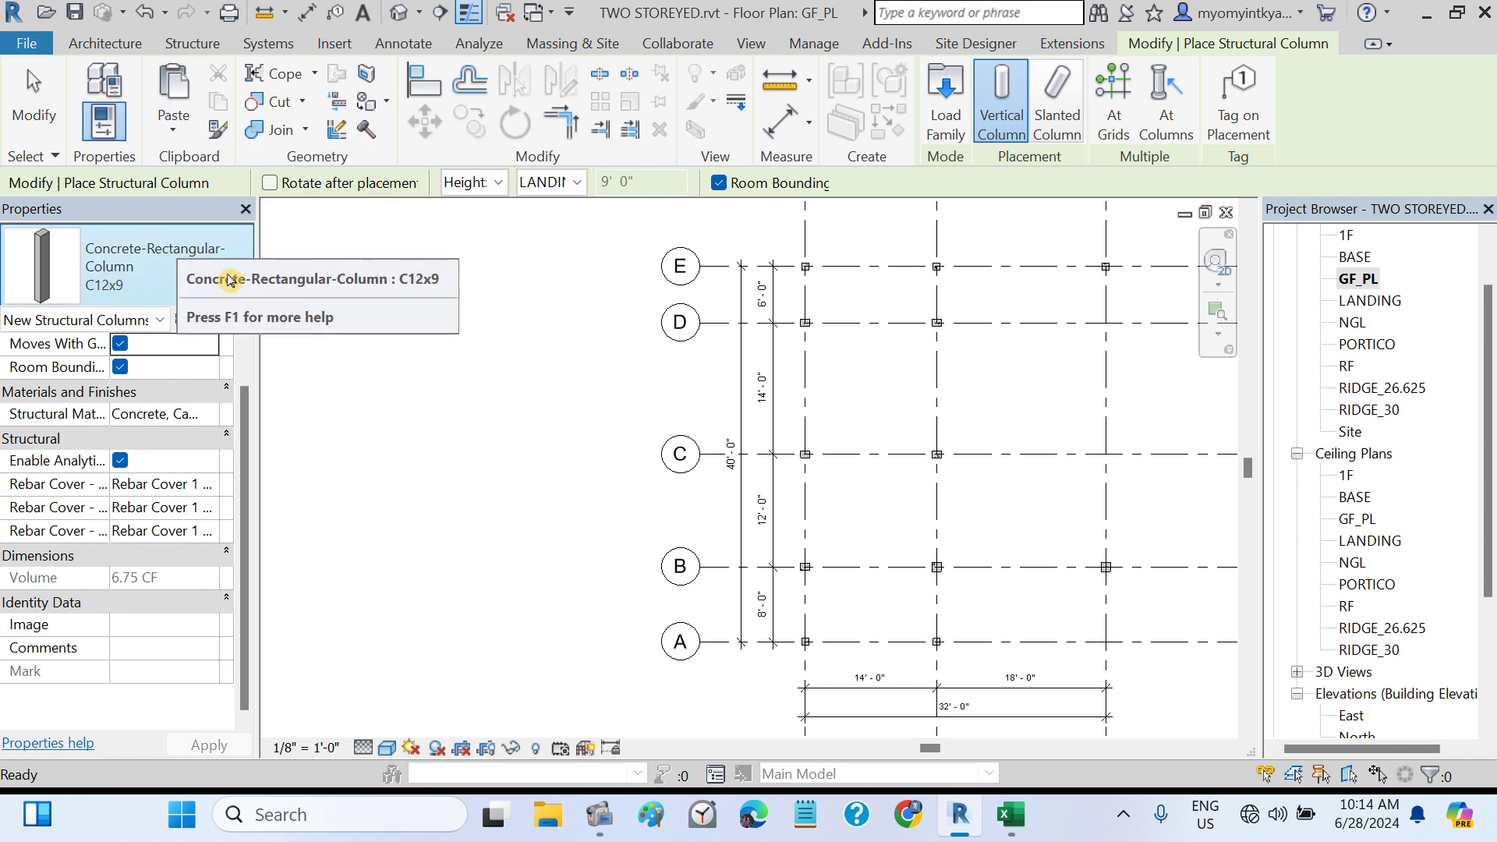
left_click(578, 187)
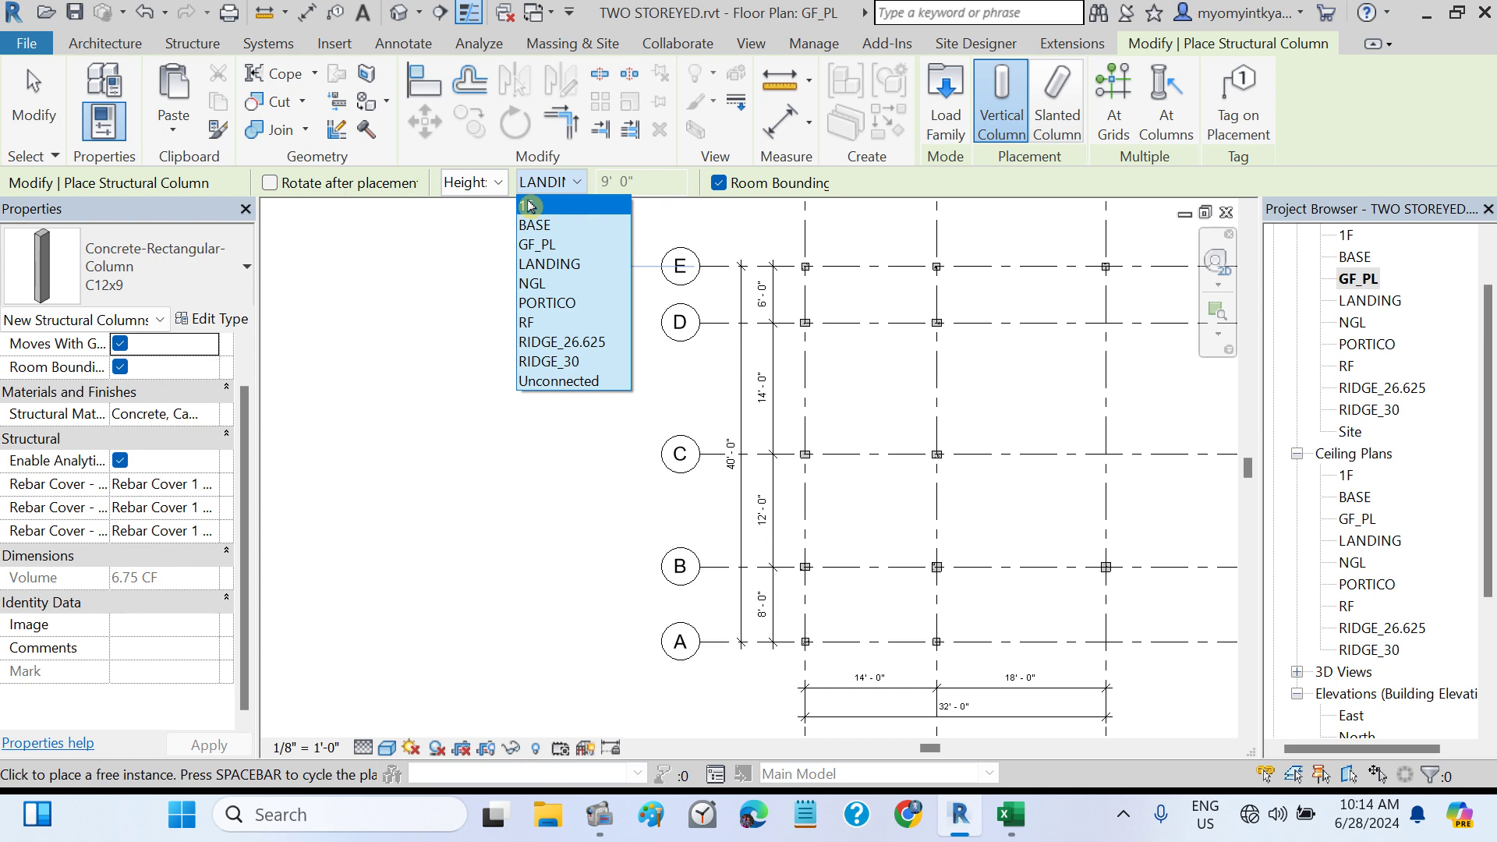
left_click(546, 204)
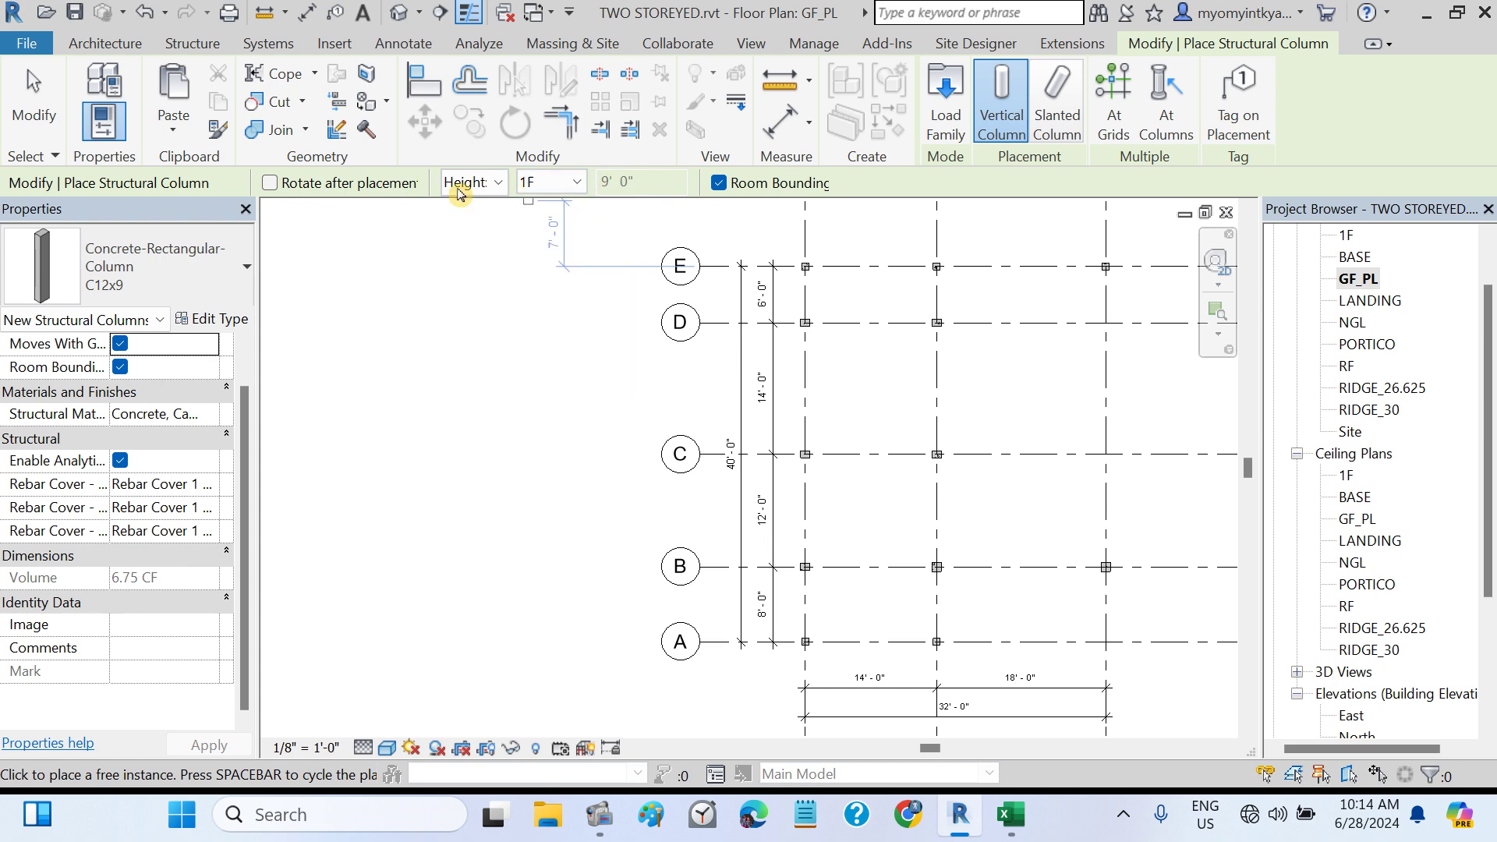
left_click(1106, 454)
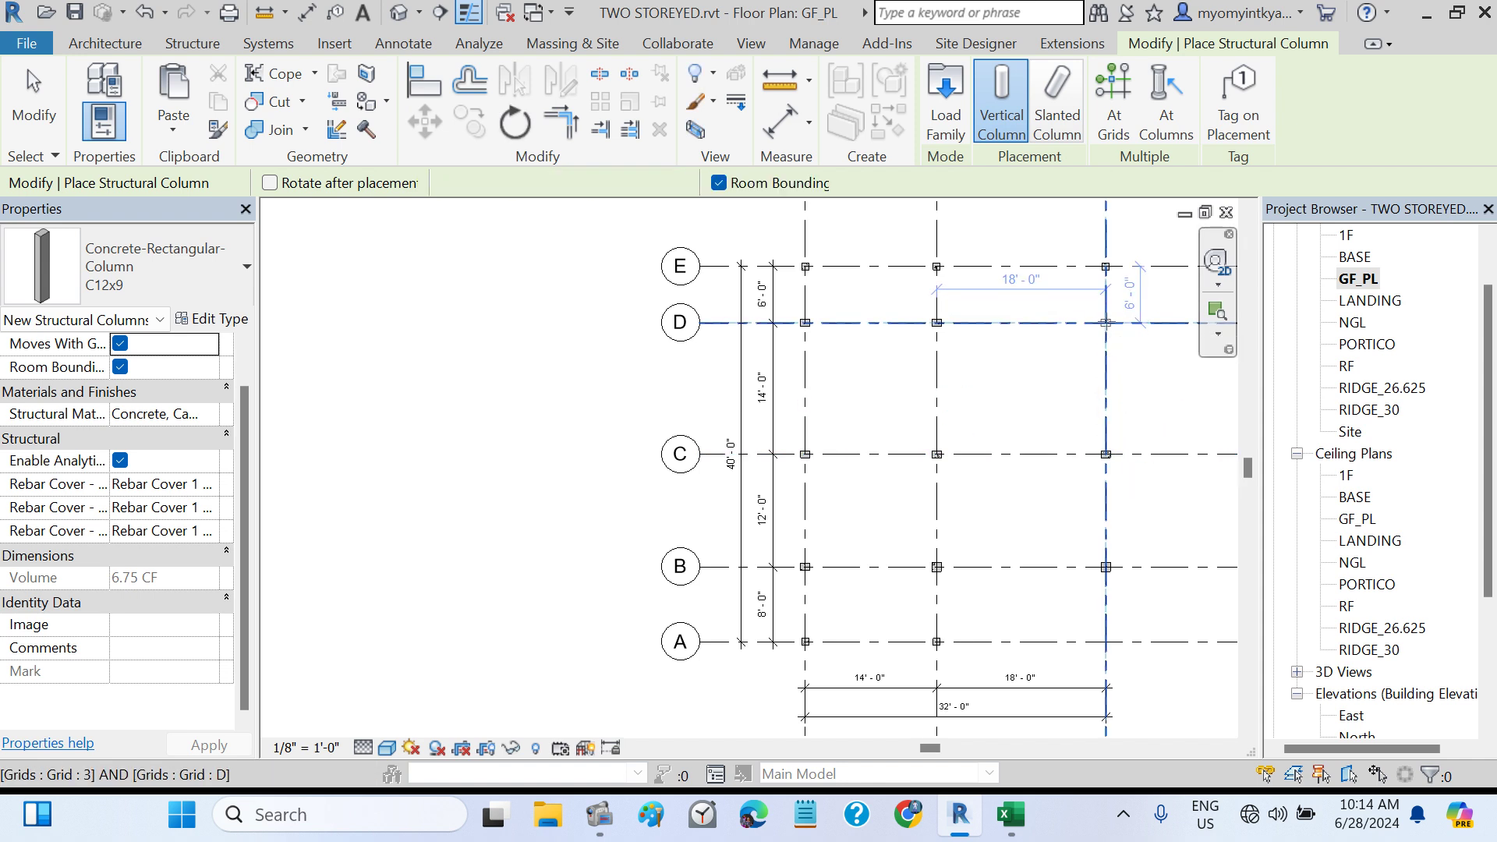
left_click(1106, 322)
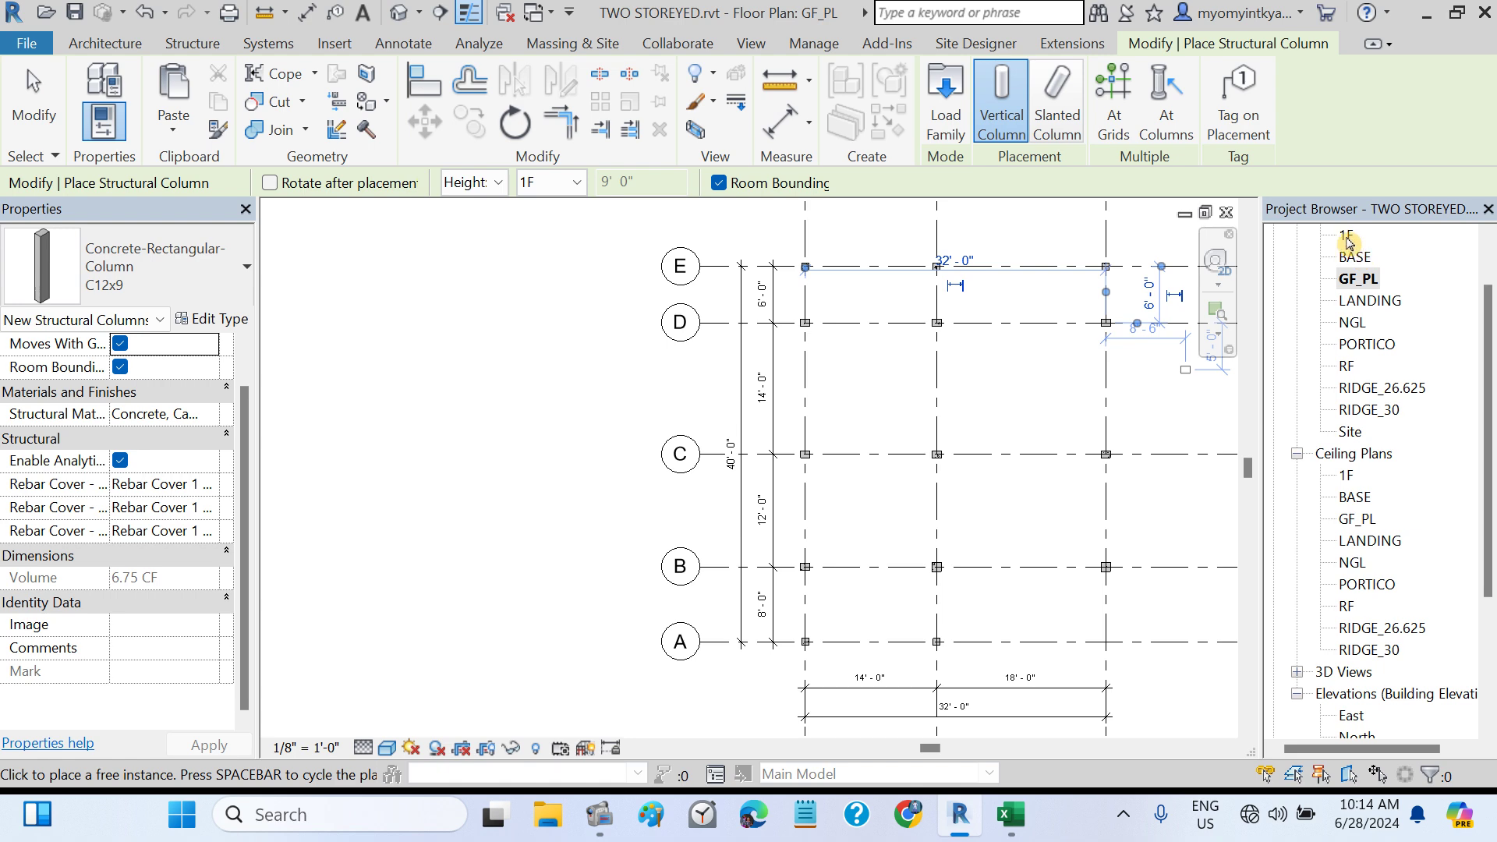
- Open the 1F floor plan, place C12x9 structural columns up to level RF at grid intersections C-3 and D-3, and end column placement
double_click(1346, 238)
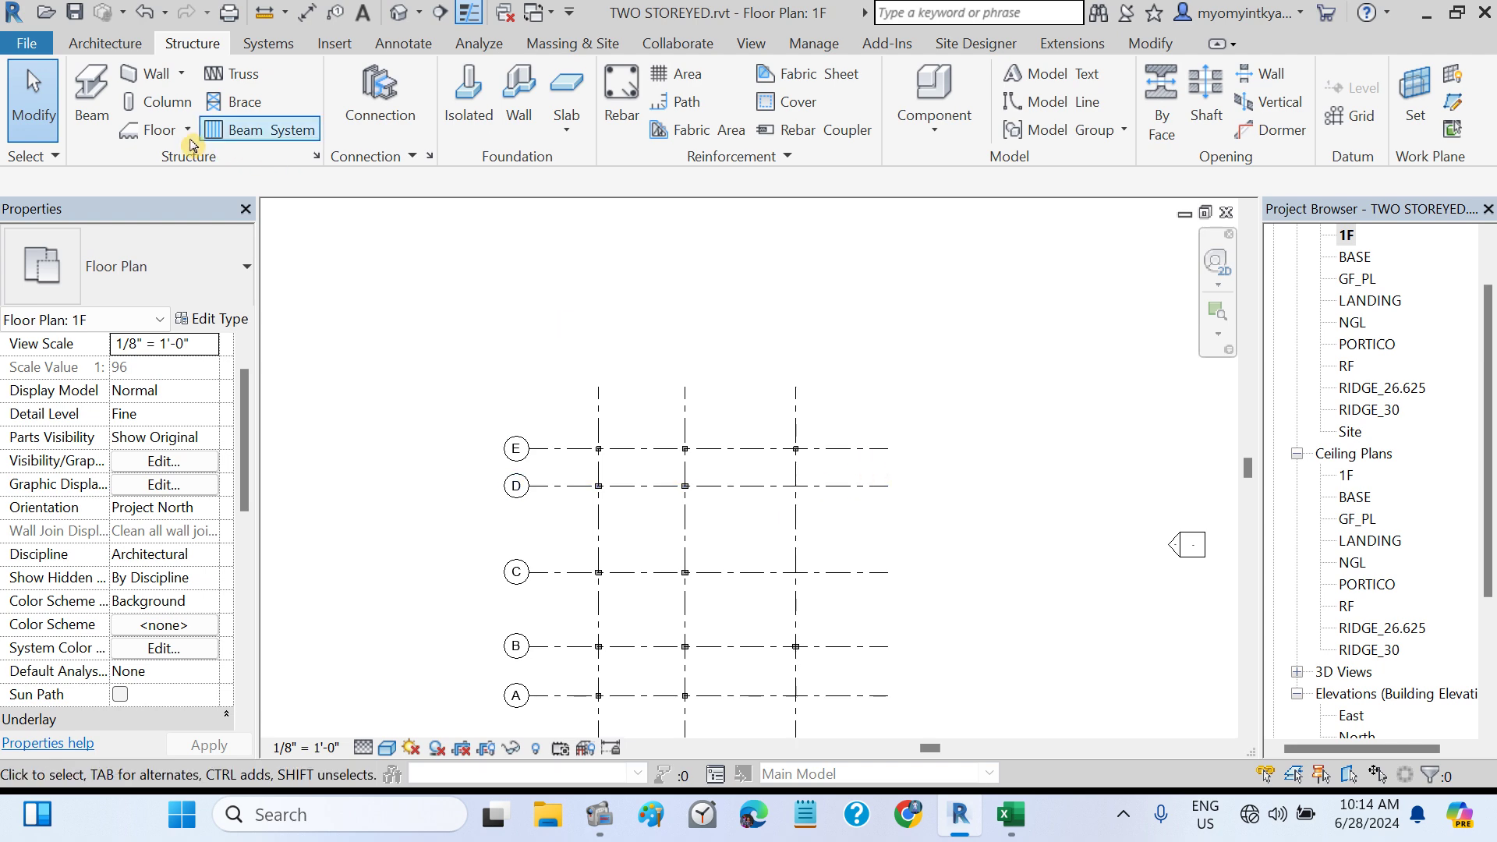
left_click(156, 103)
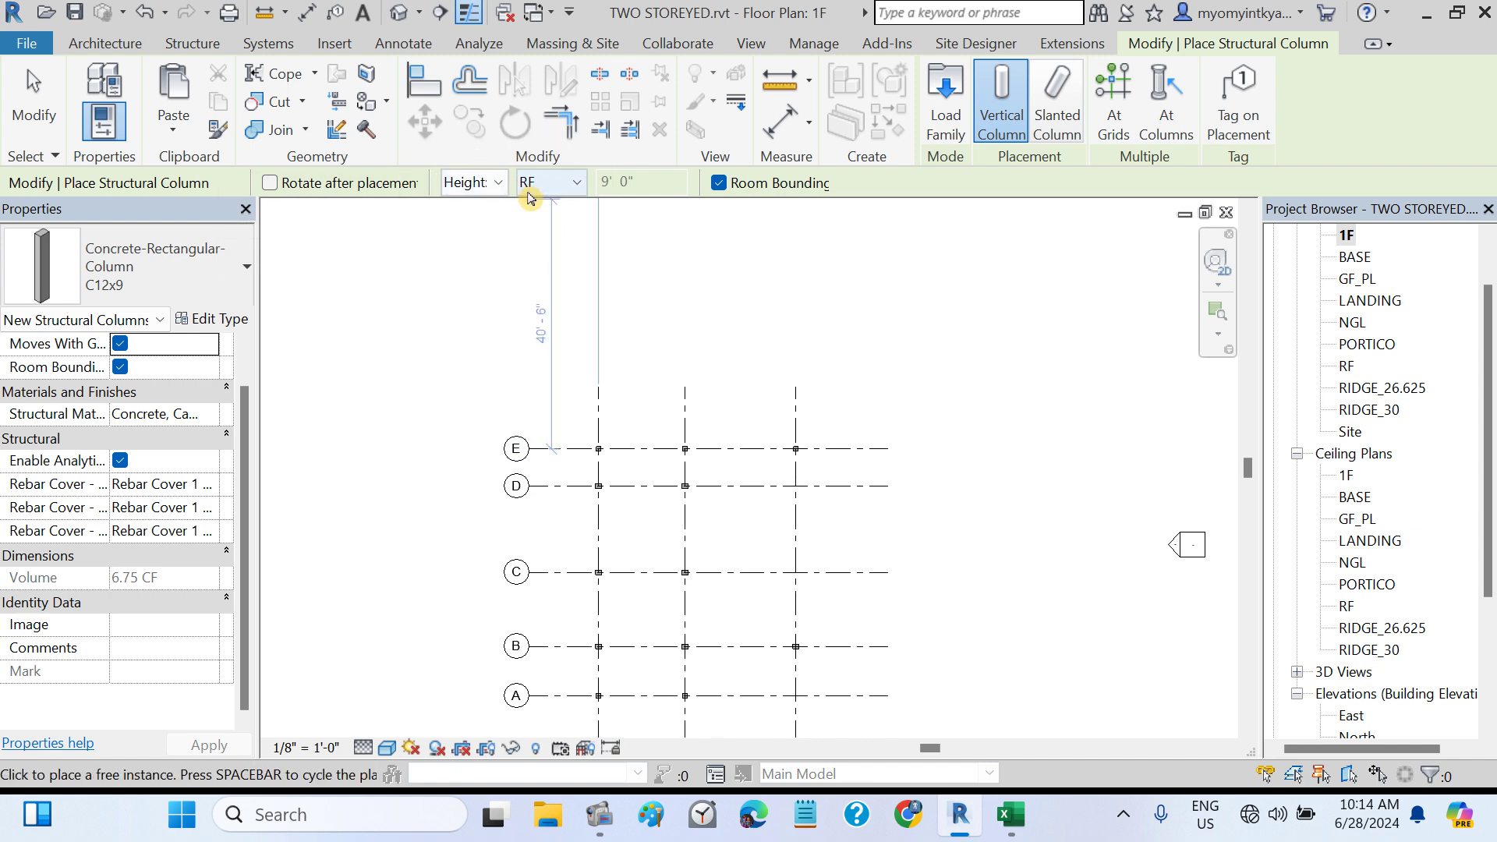
left_click(795, 572)
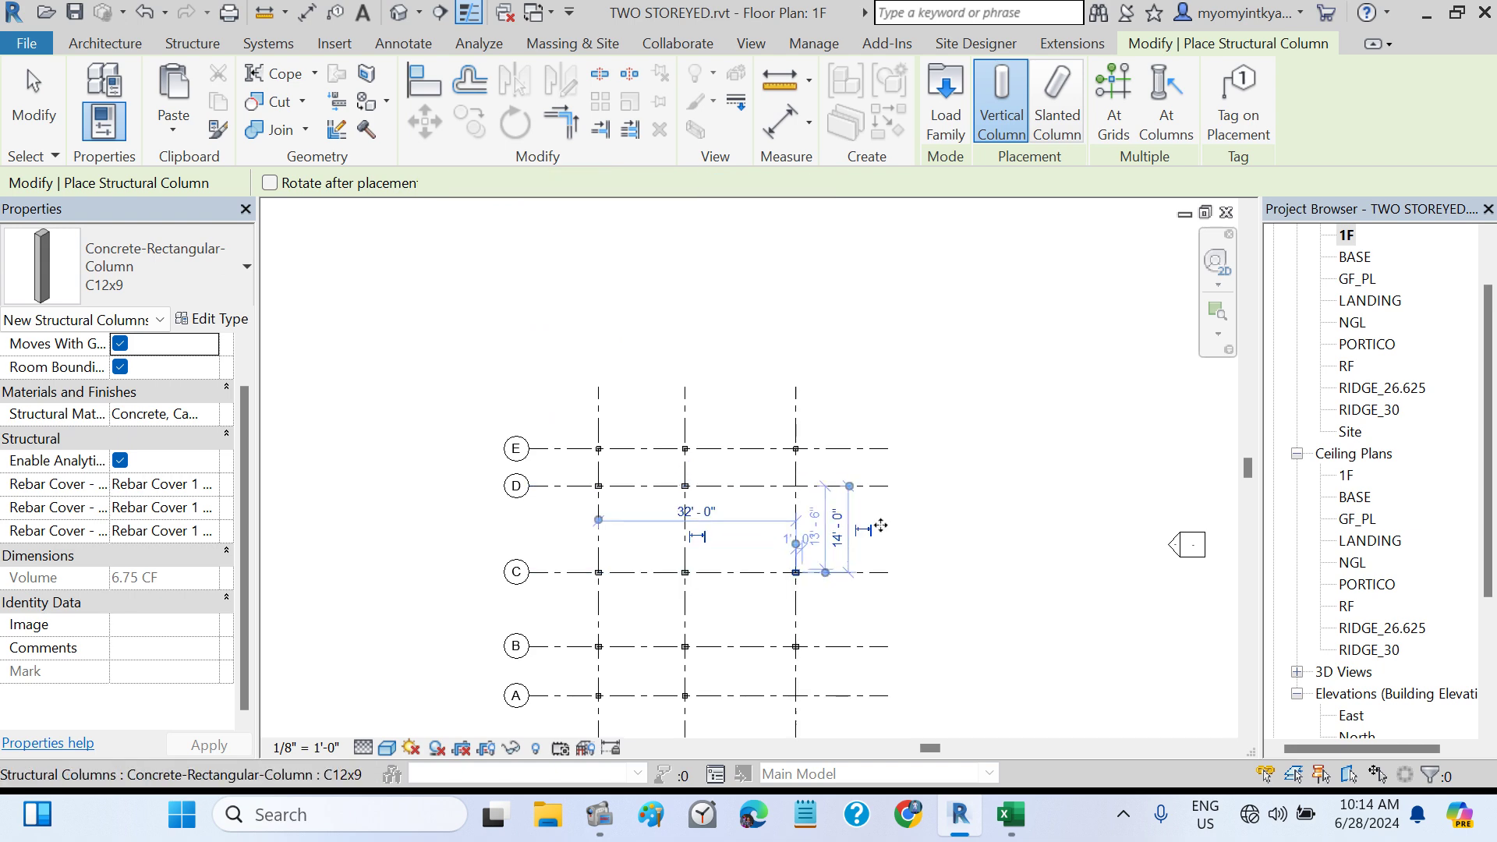
left_click(796, 486)
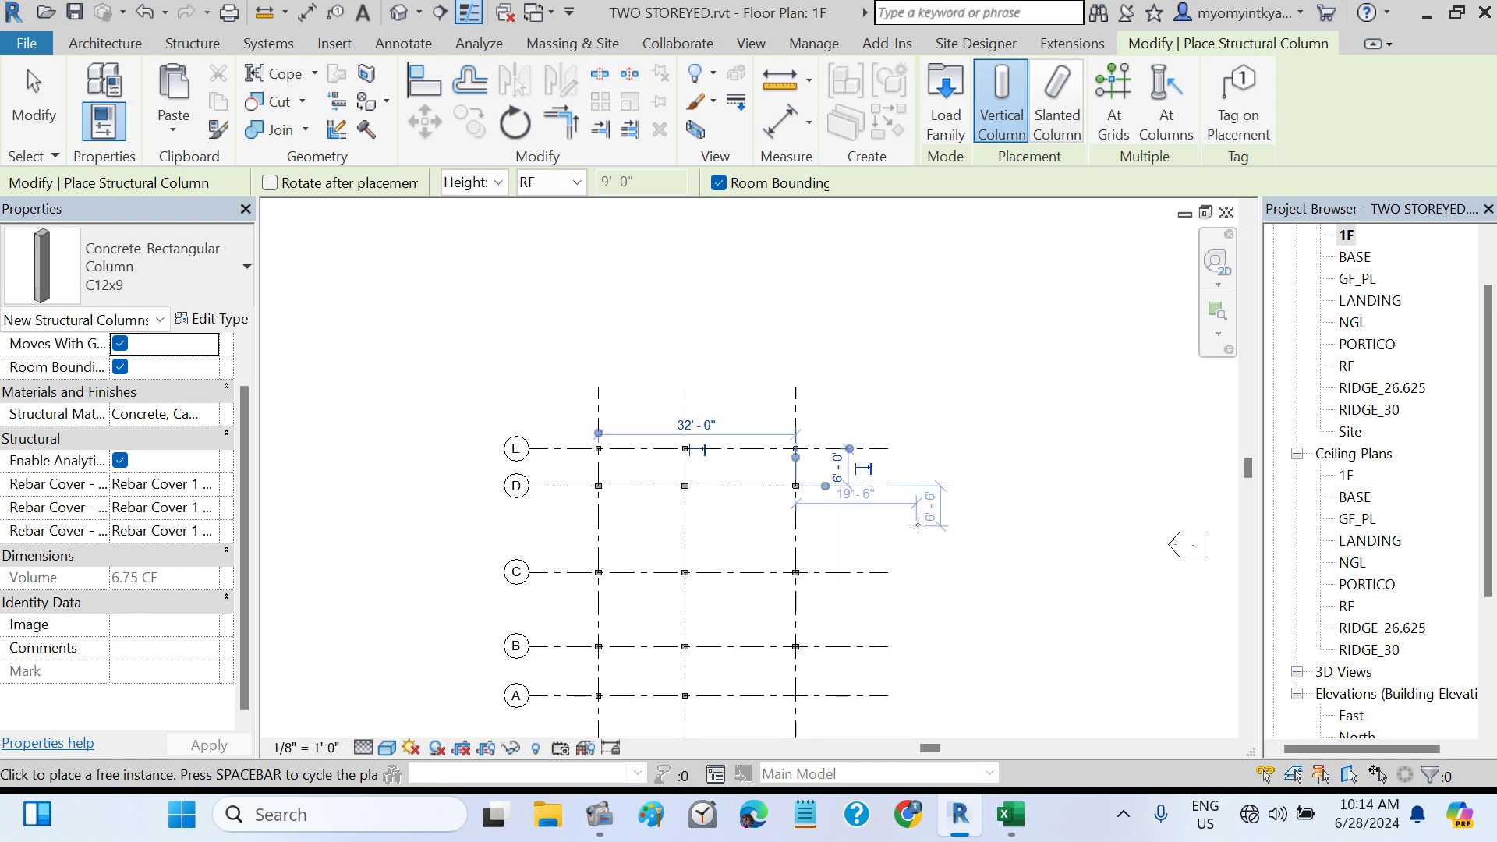
key("Escape")
key("Escape")
- Inspect the placed columns in the 1F plan and the default 3D view, and return to the GF_PL floor plan
scroll(838, 493, "up", 3)
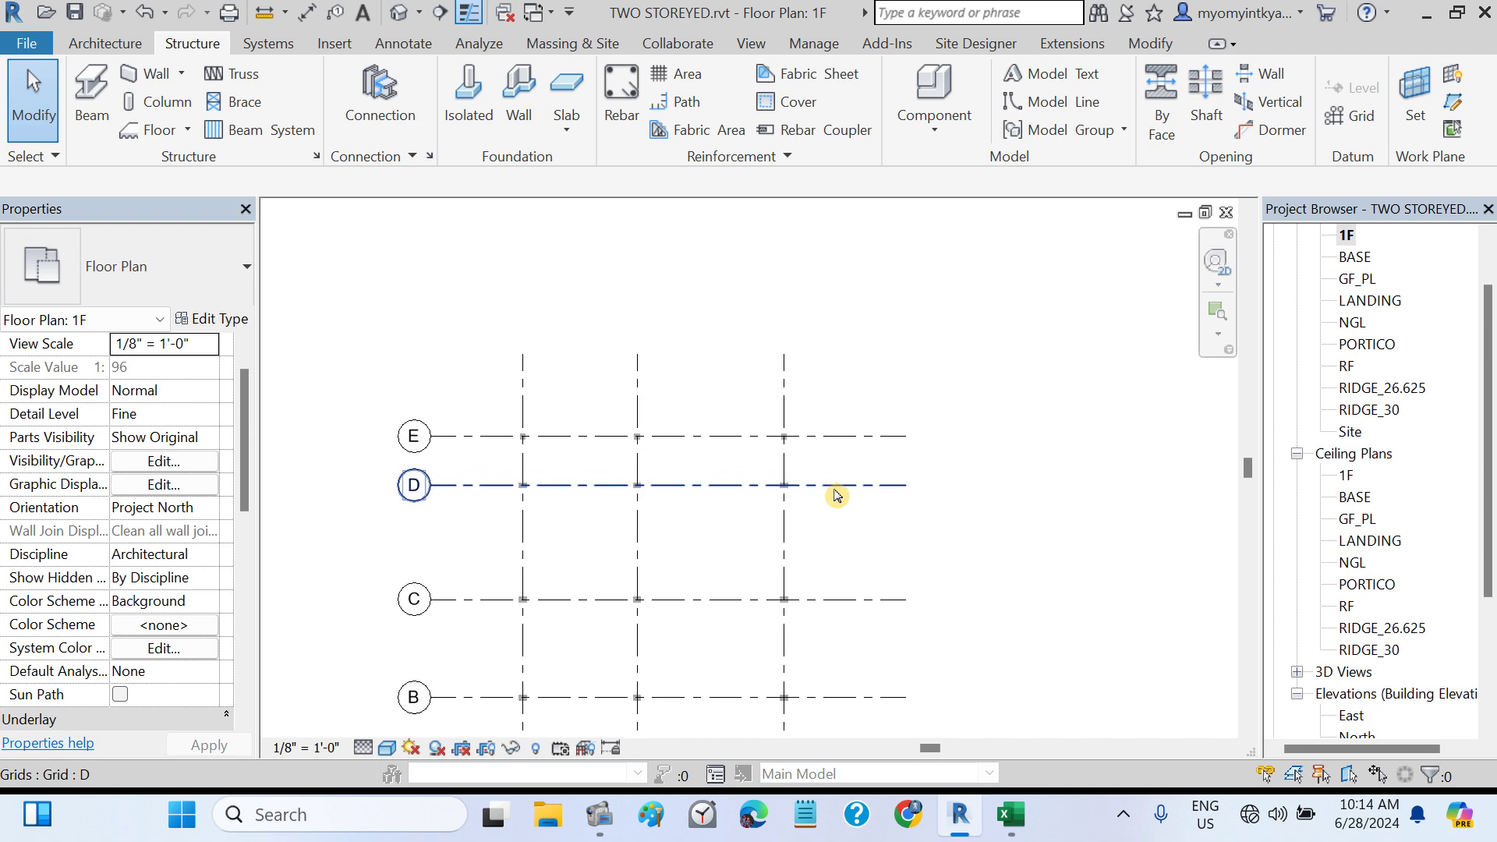
middle_click_drag(848, 560, 939, 457)
middle_click_drag(909, 511, 950, 459)
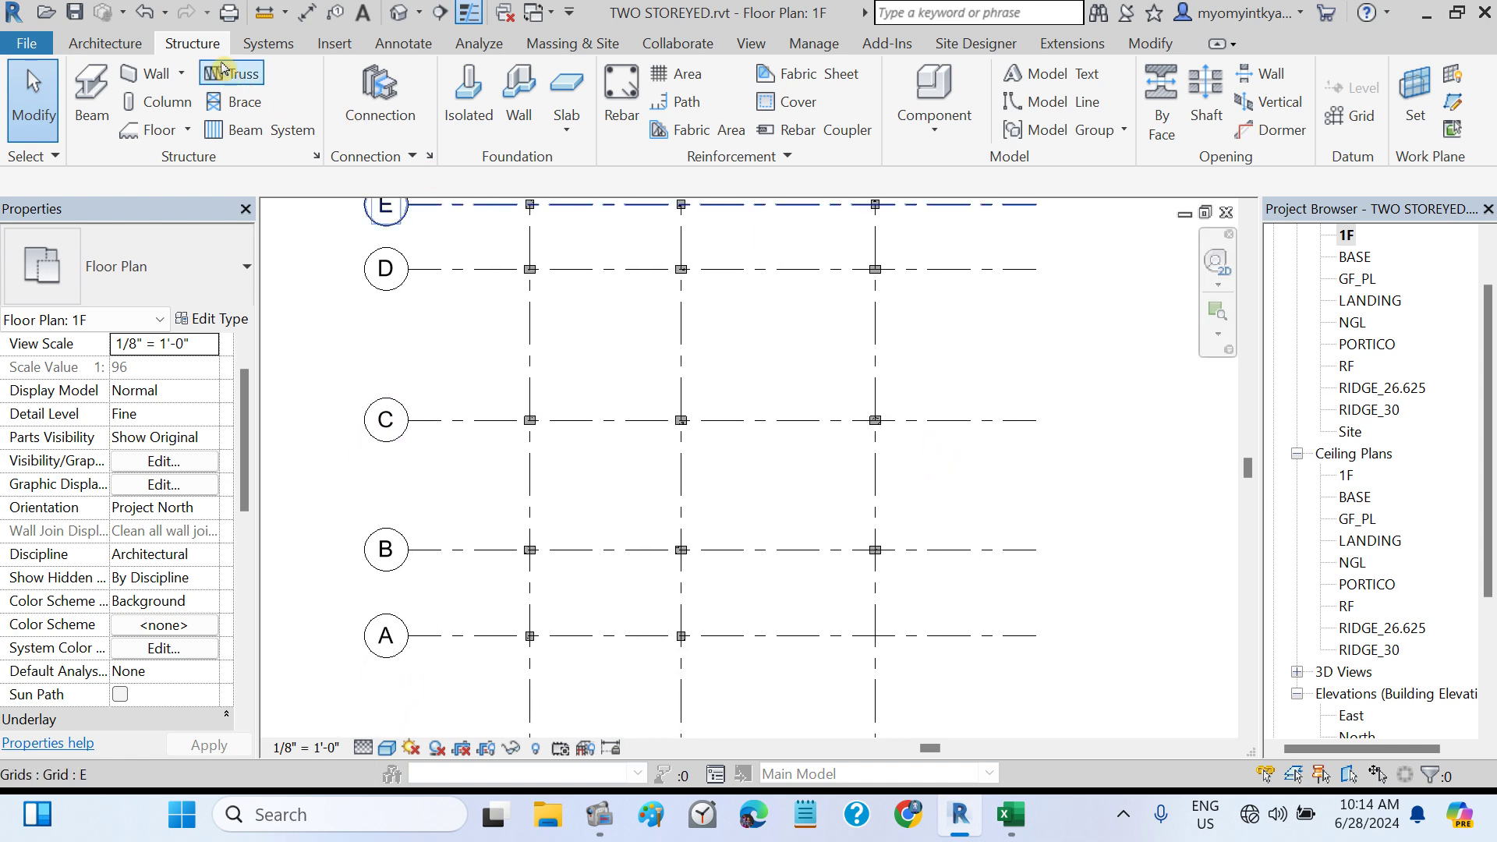
left_click(399, 12)
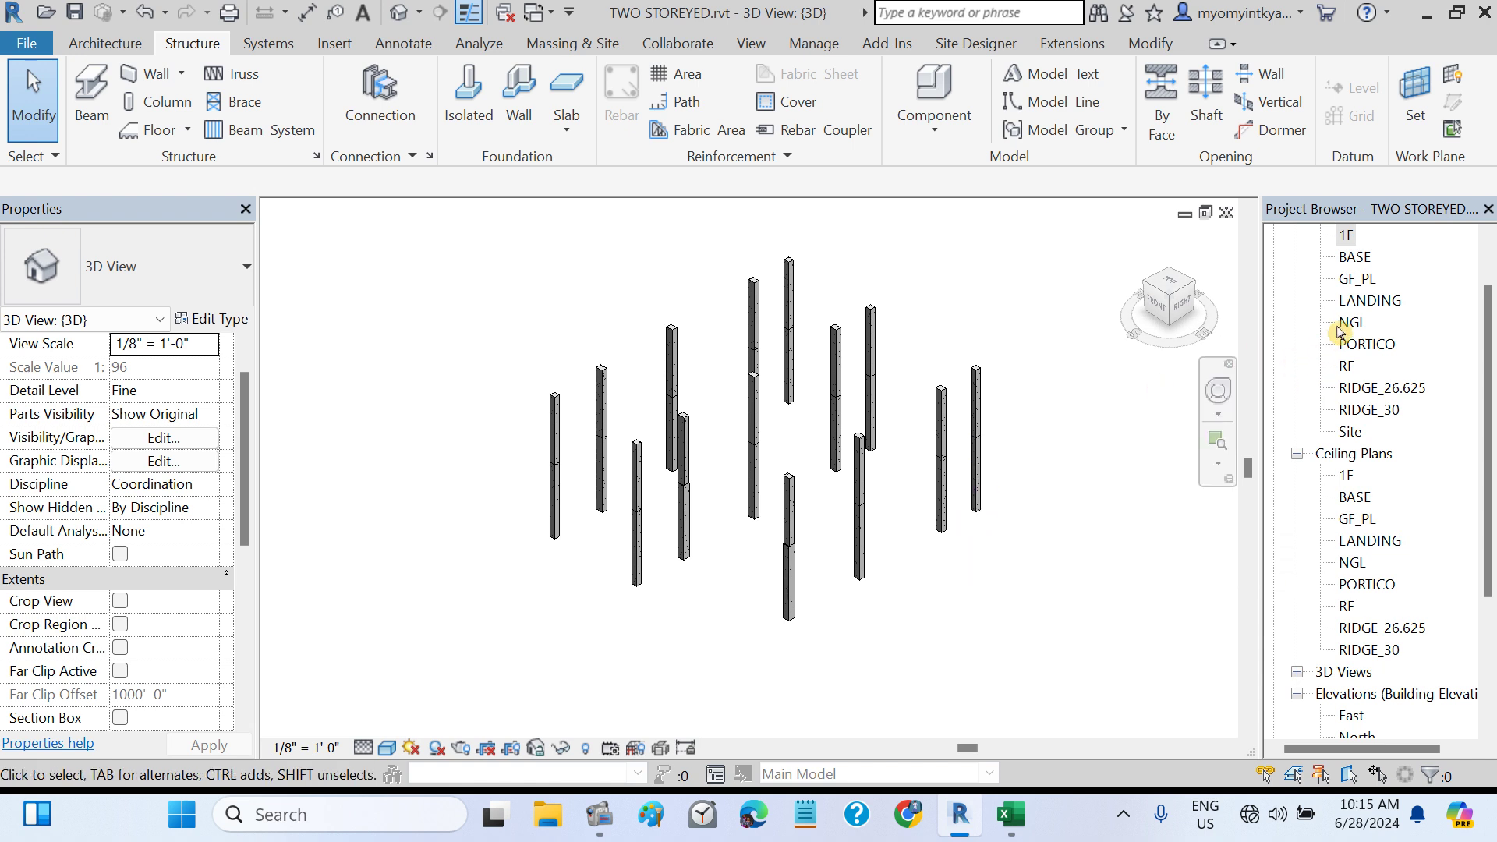
double_click(1355, 279)
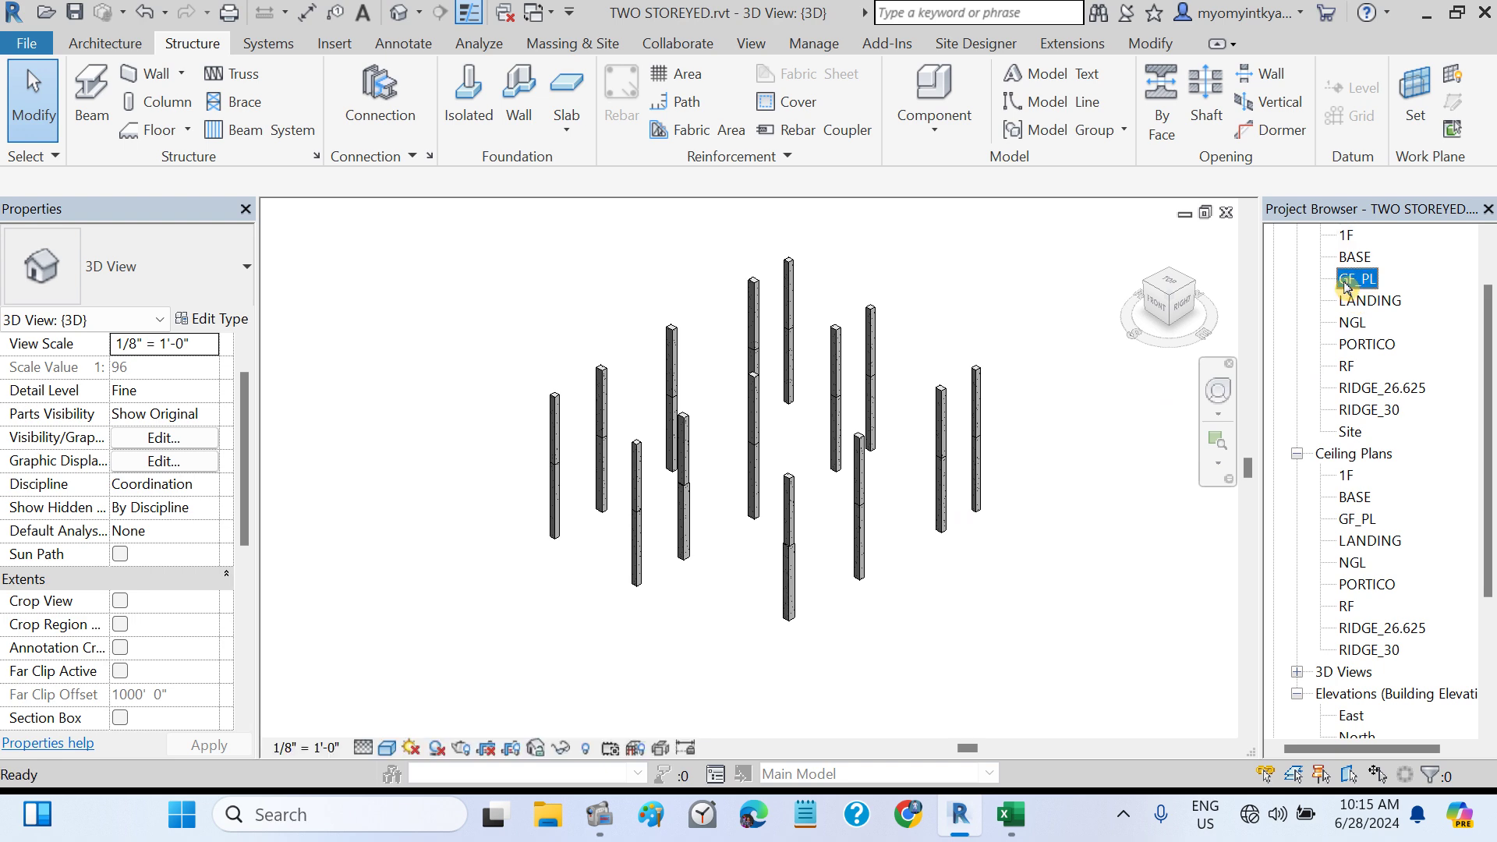
middle_click_drag(1026, 546, 899, 515)
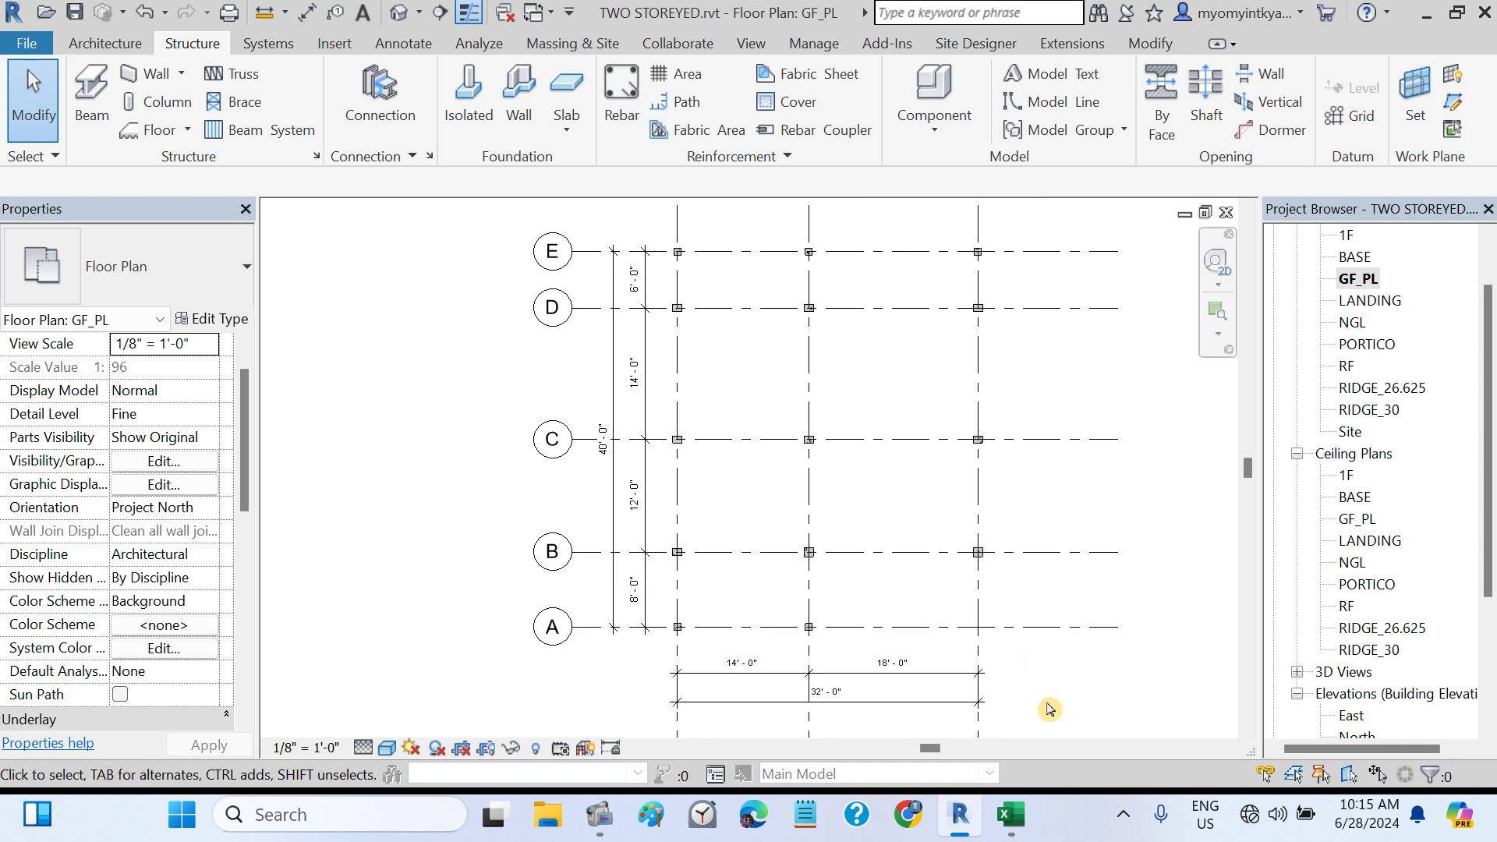
- Switch to the Excel workbook and review the sizes of ground beams GB1 and GB2 in the Ground Beam schedule
left_click(1024, 797)
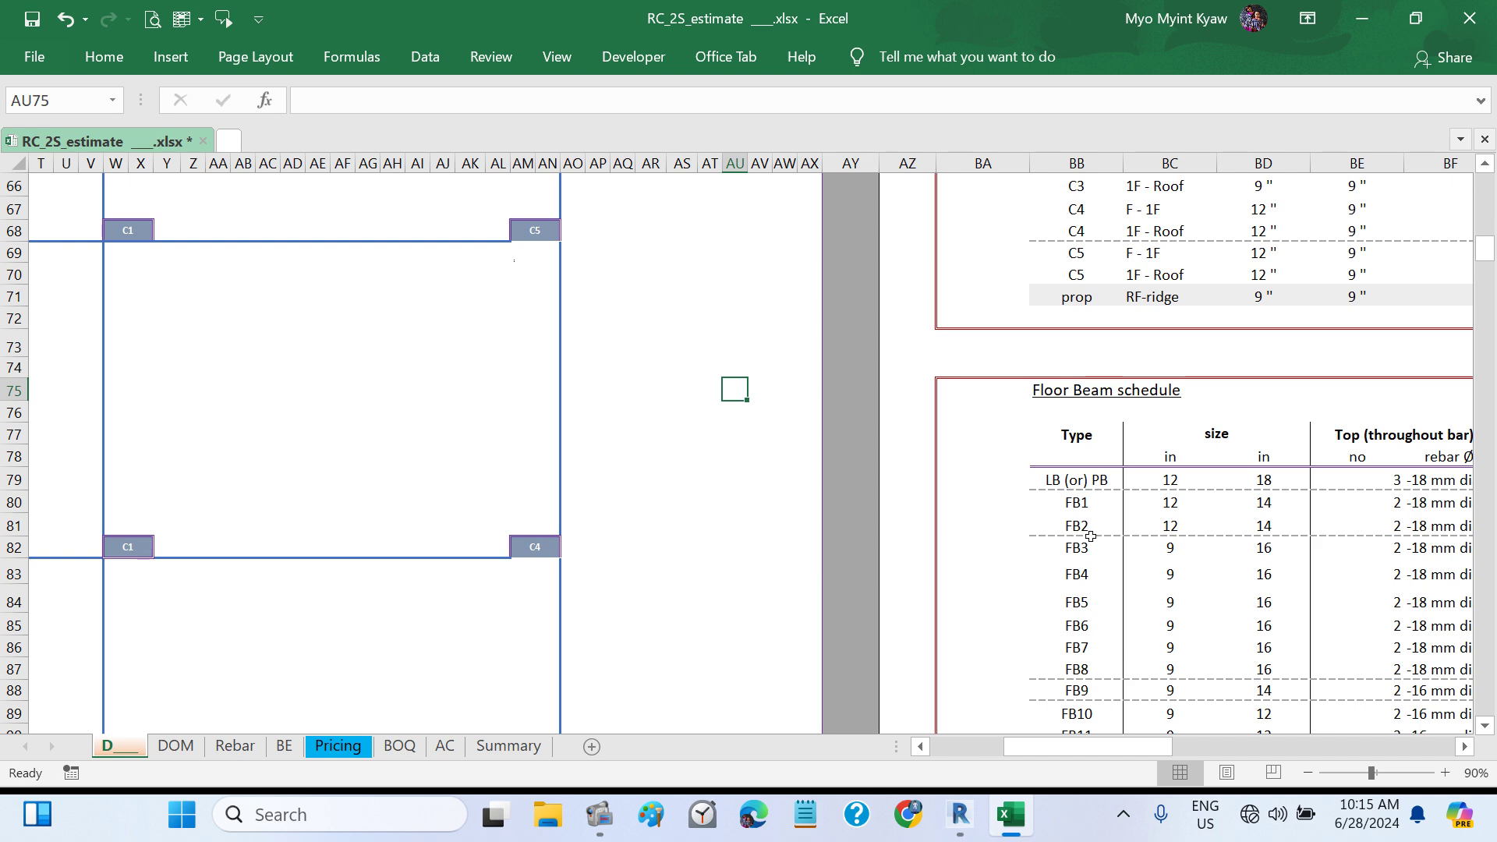
scroll(1182, 535, "up", 9)
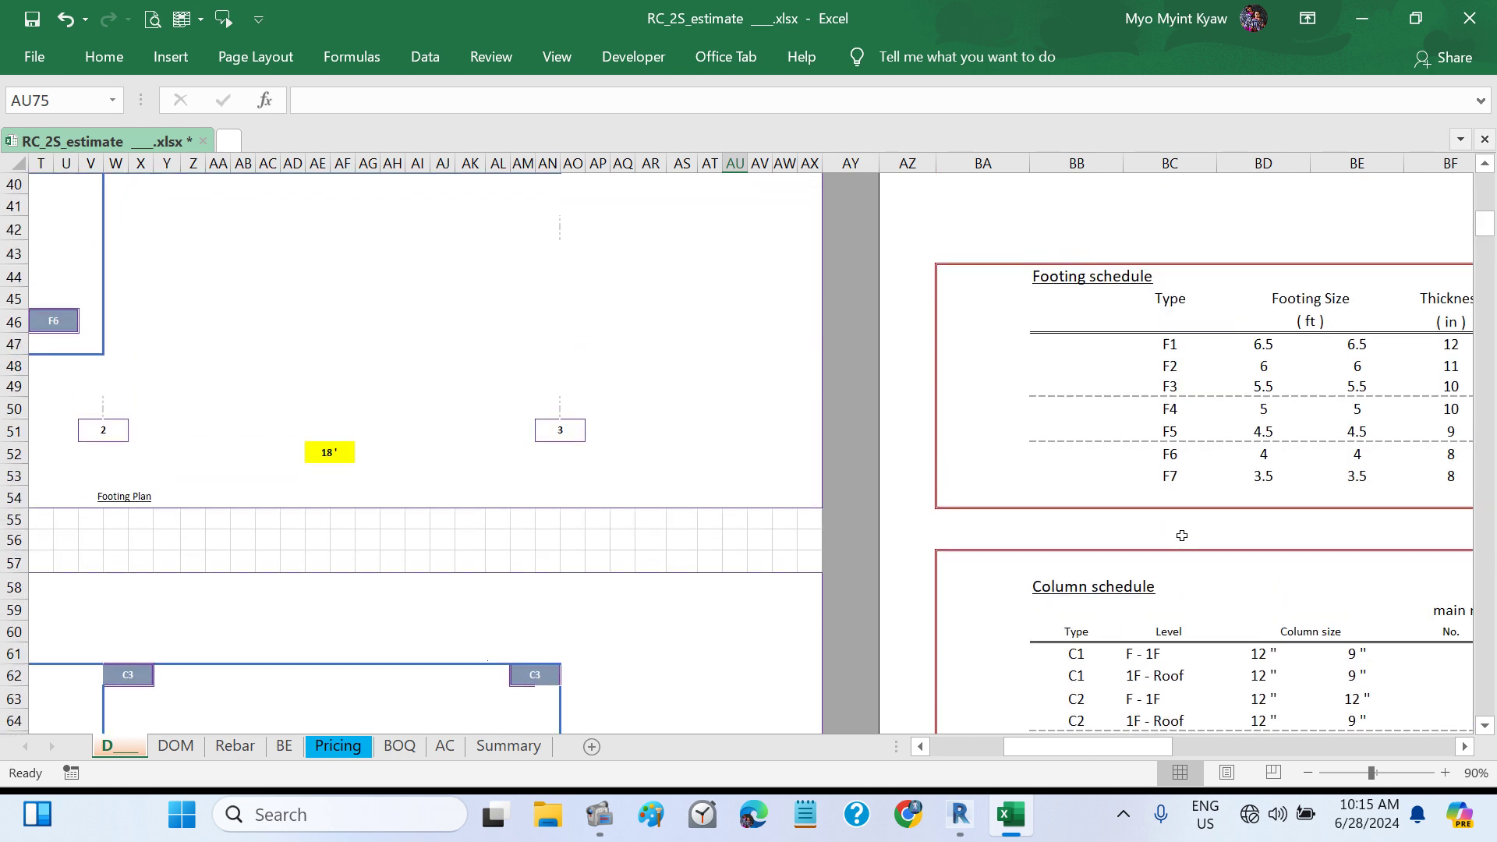
scroll(1182, 535, "down", 20)
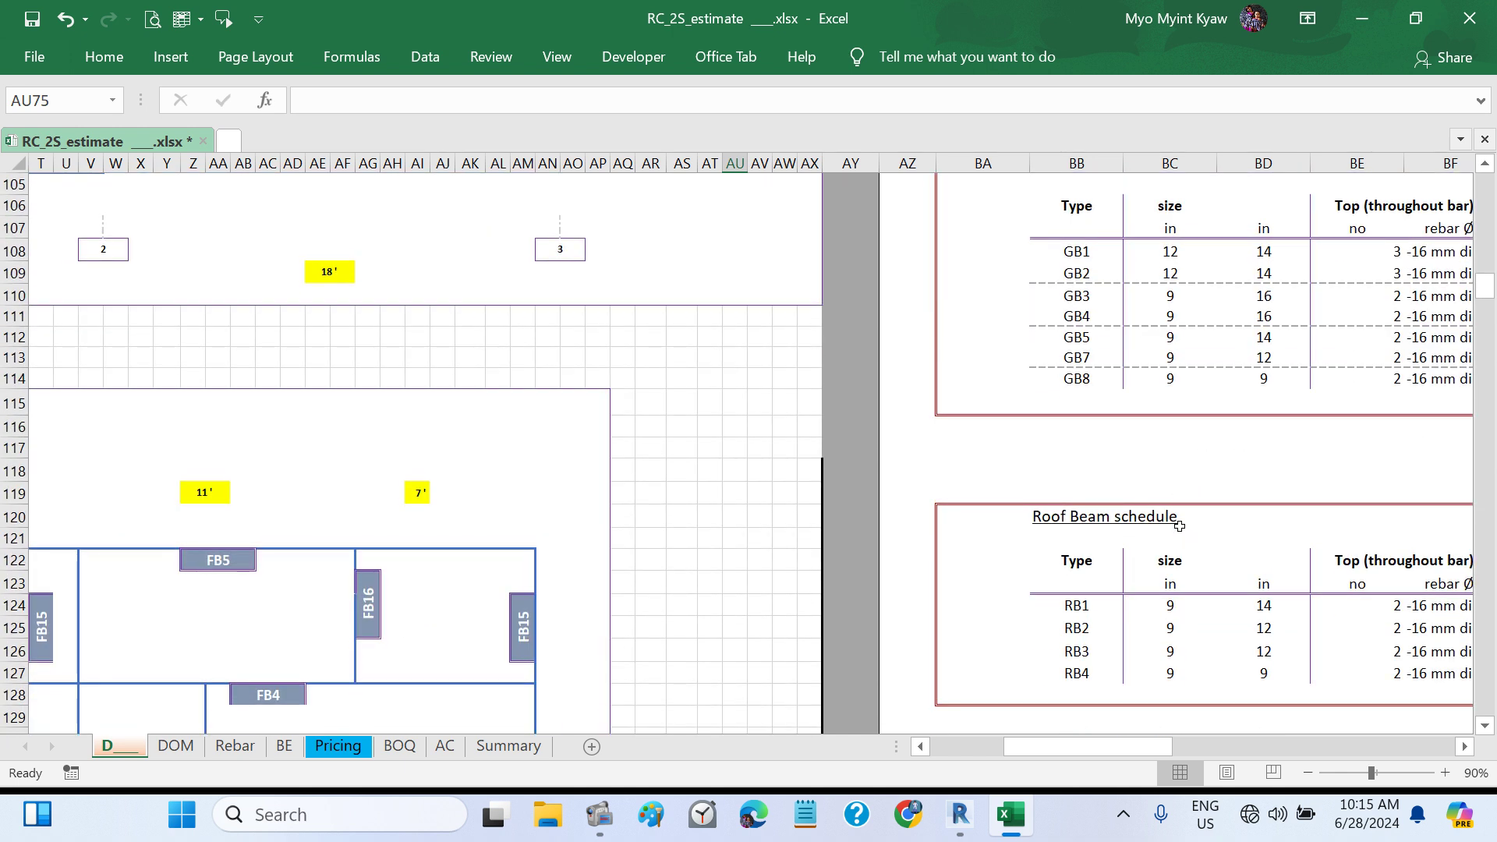
left_click(1068, 251)
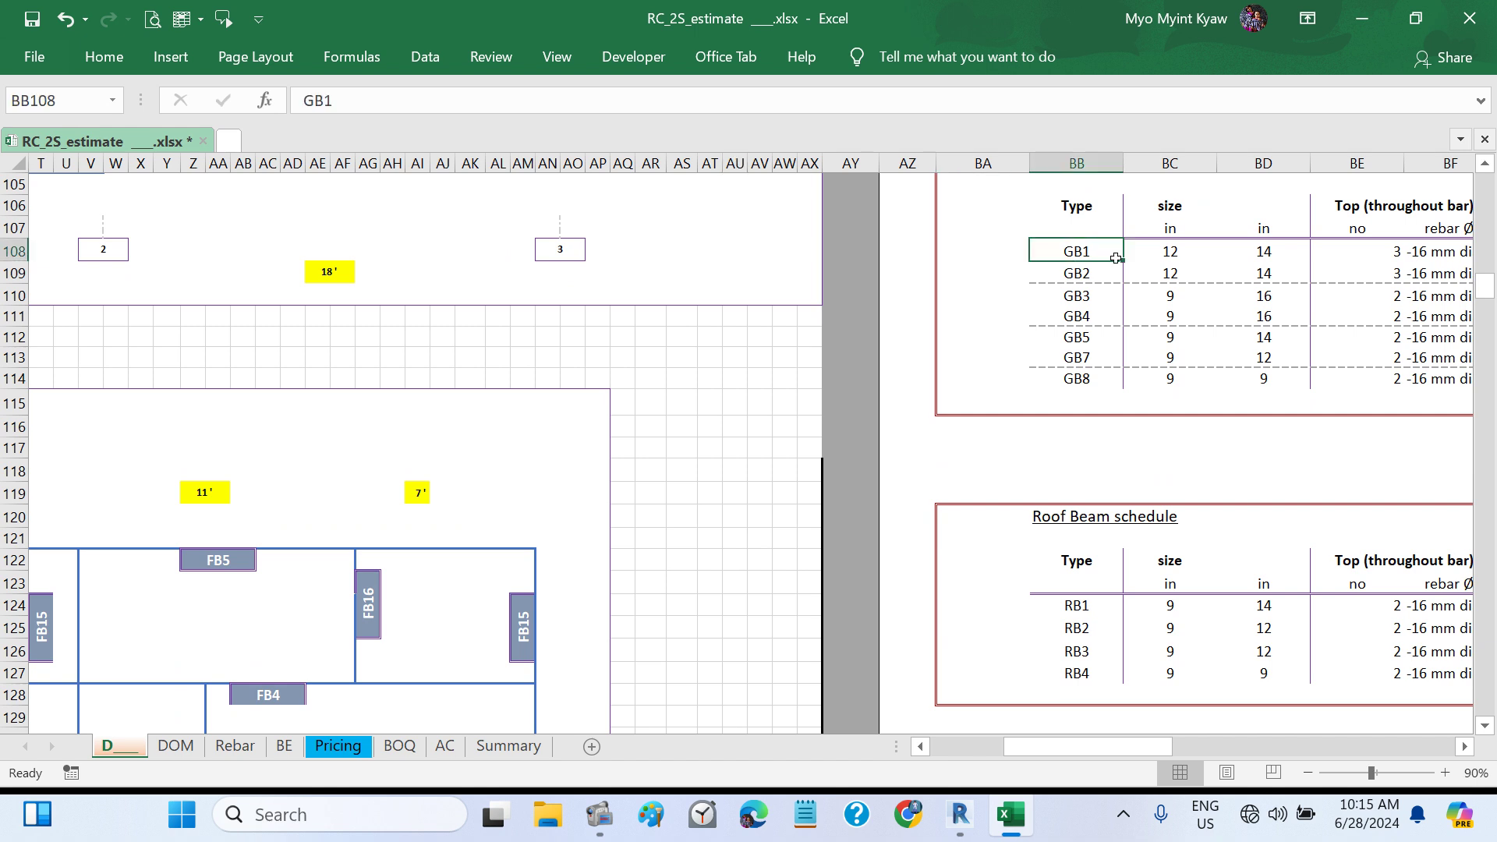
left_click_drag(1116, 258, 1242, 267)
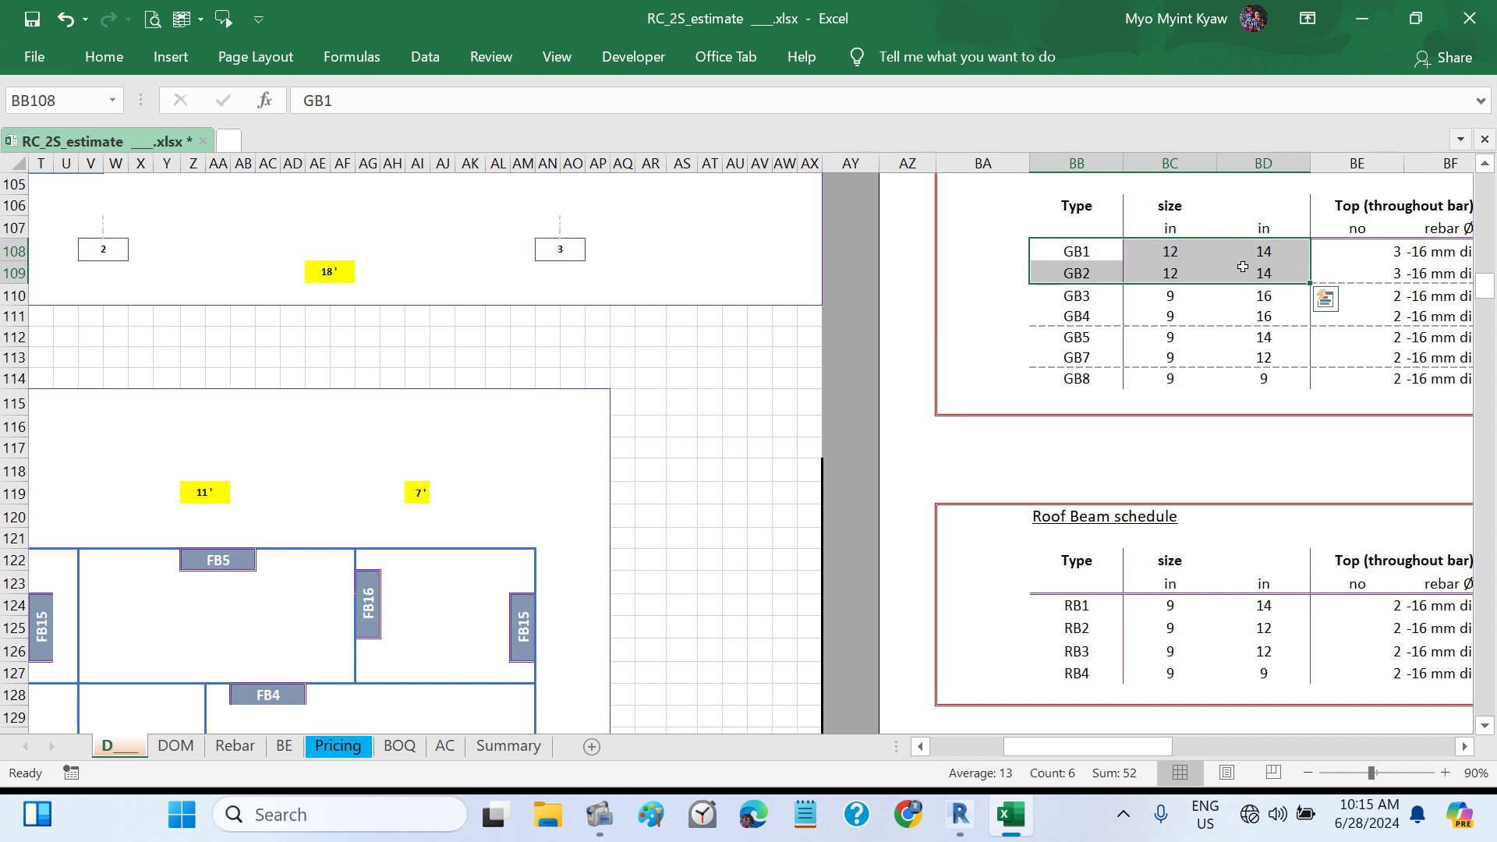
left_click(590, 435)
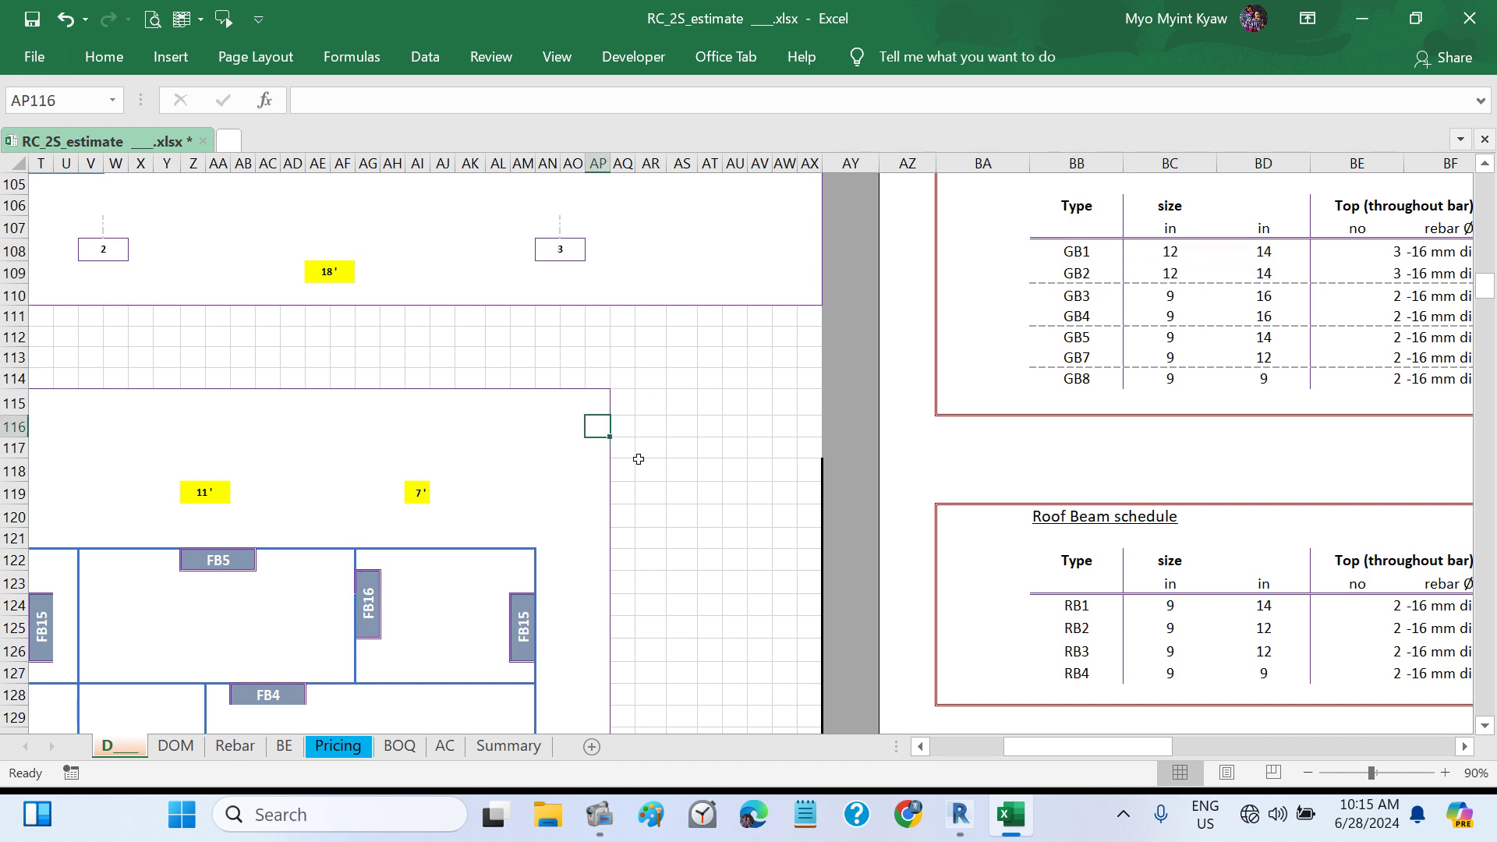
- Look through the 1F beam plan and the column plan, and recheck the GB1 size in the Ground Beam schedule
scroll(641, 464, "left", 4)
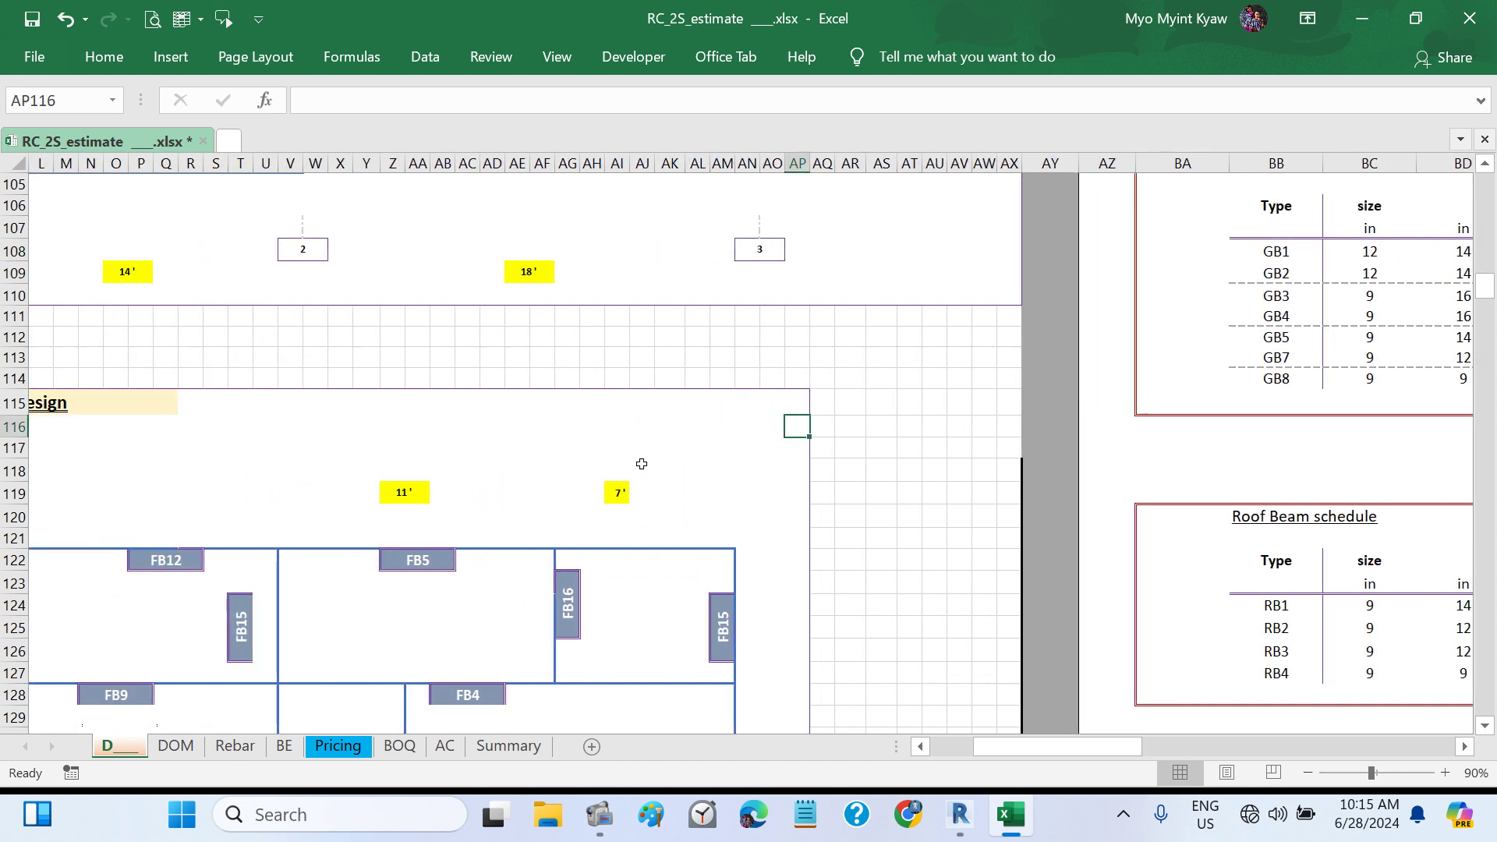
scroll(641, 464, "down", 17)
scroll(641, 463, "left", 5)
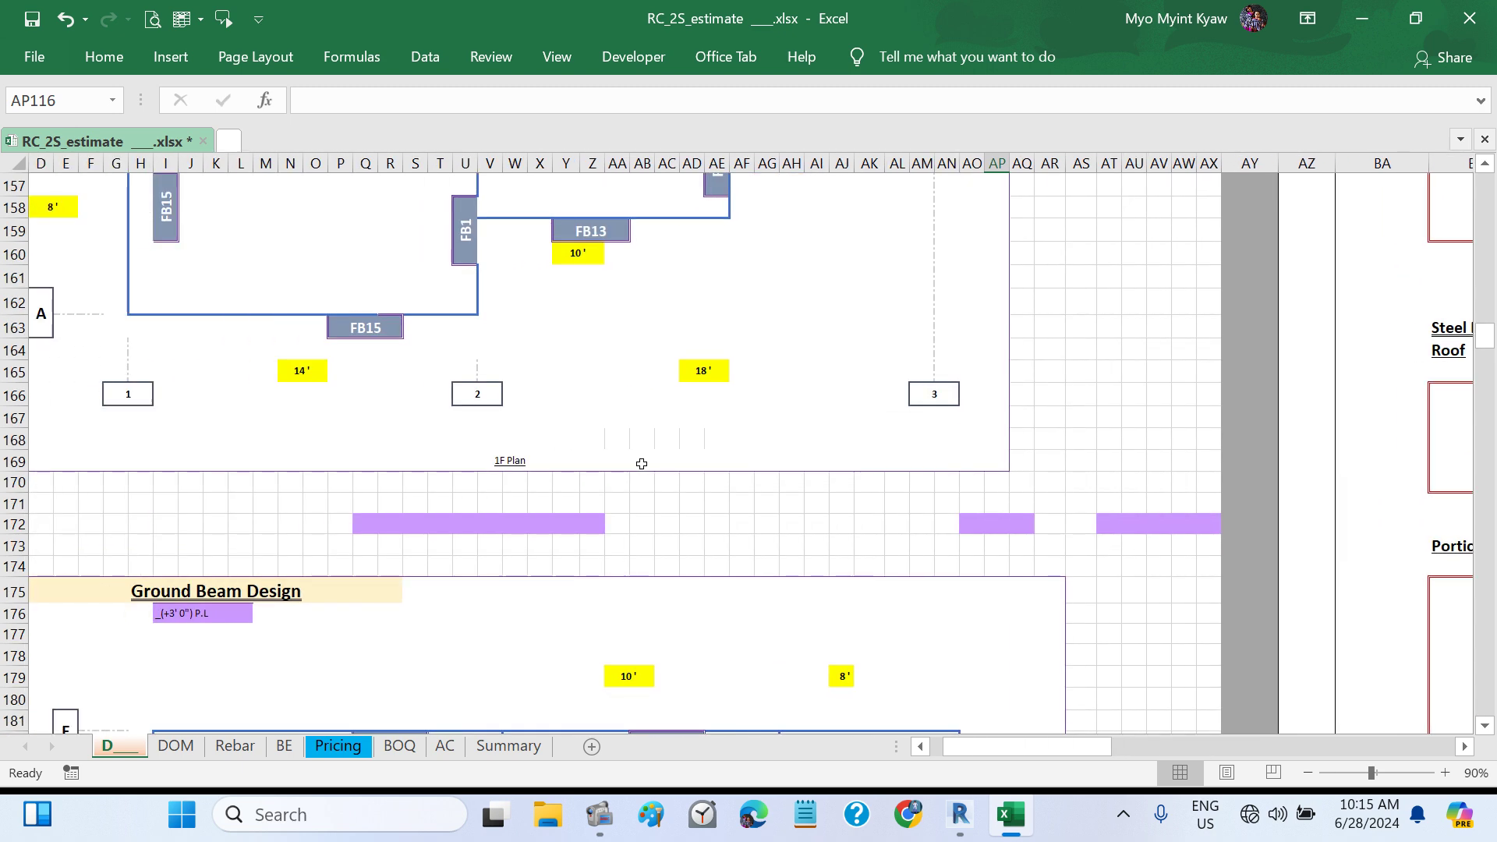
scroll(641, 464, "up", 13)
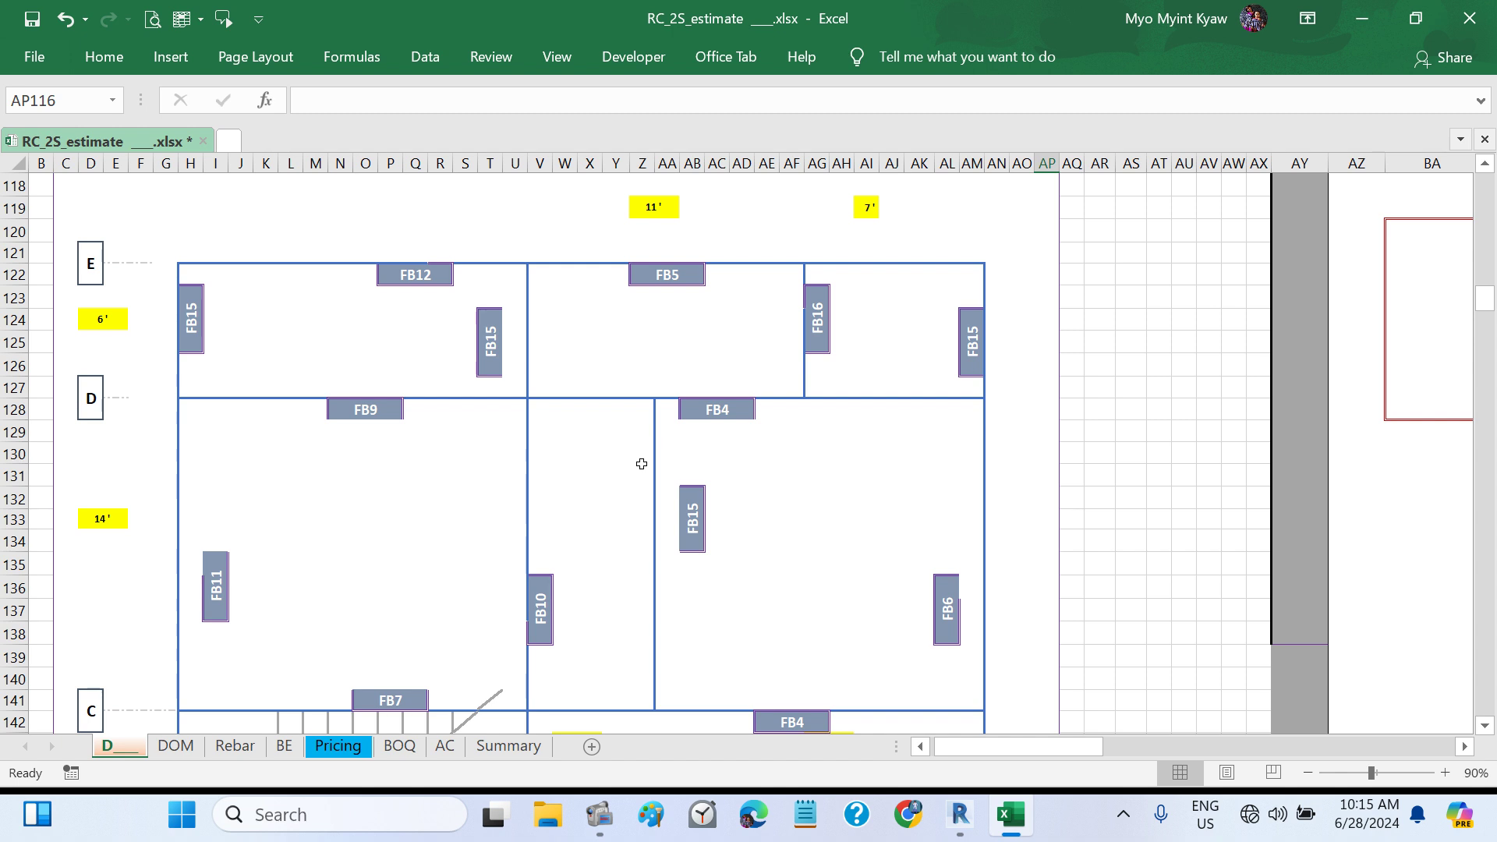
scroll(641, 464, "up", 17)
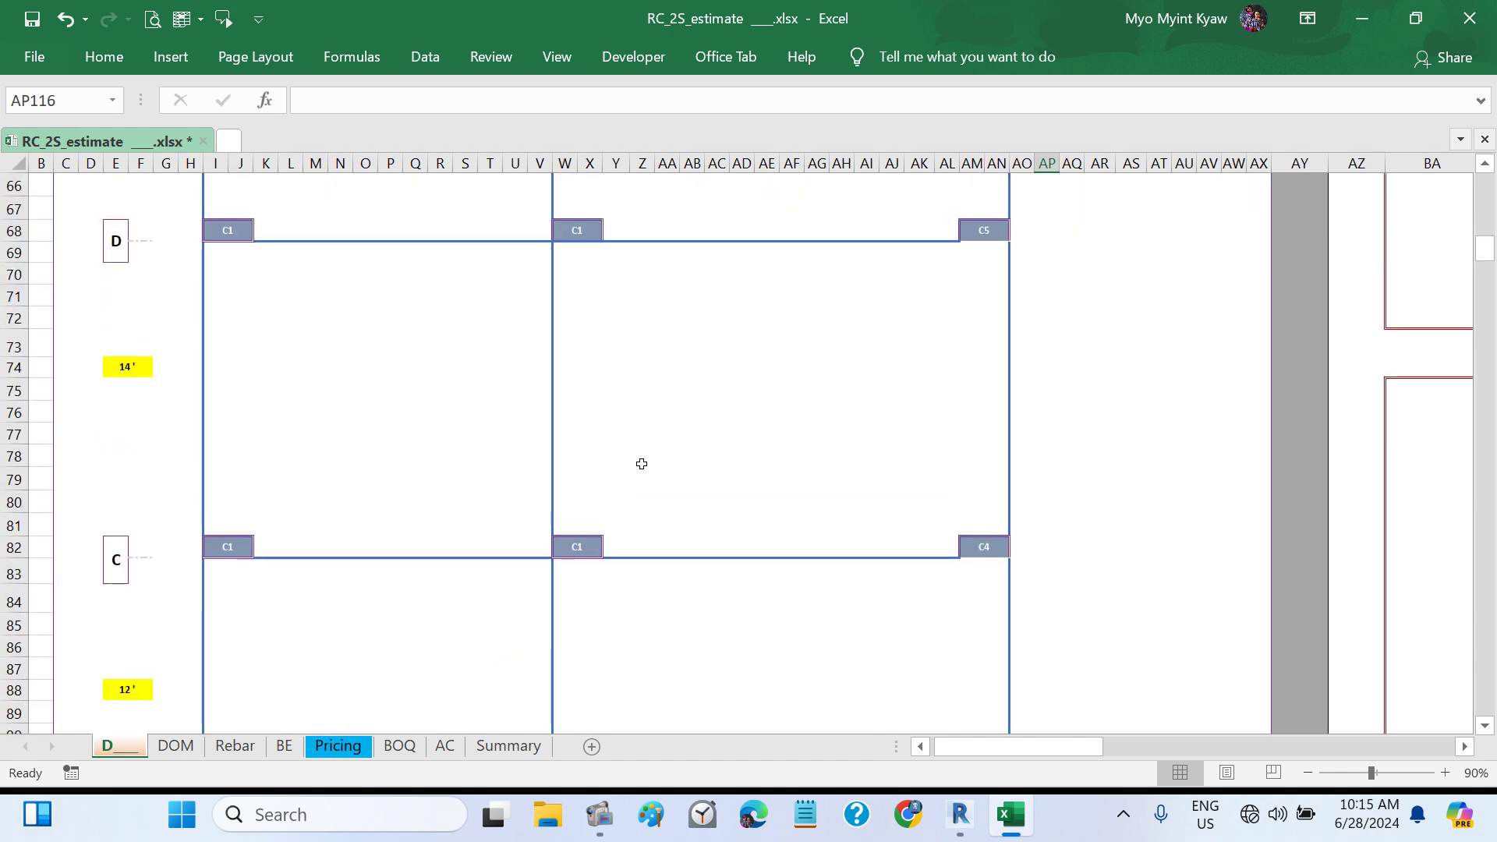
scroll(641, 464, "right", 4)
scroll(641, 464, "right", 3)
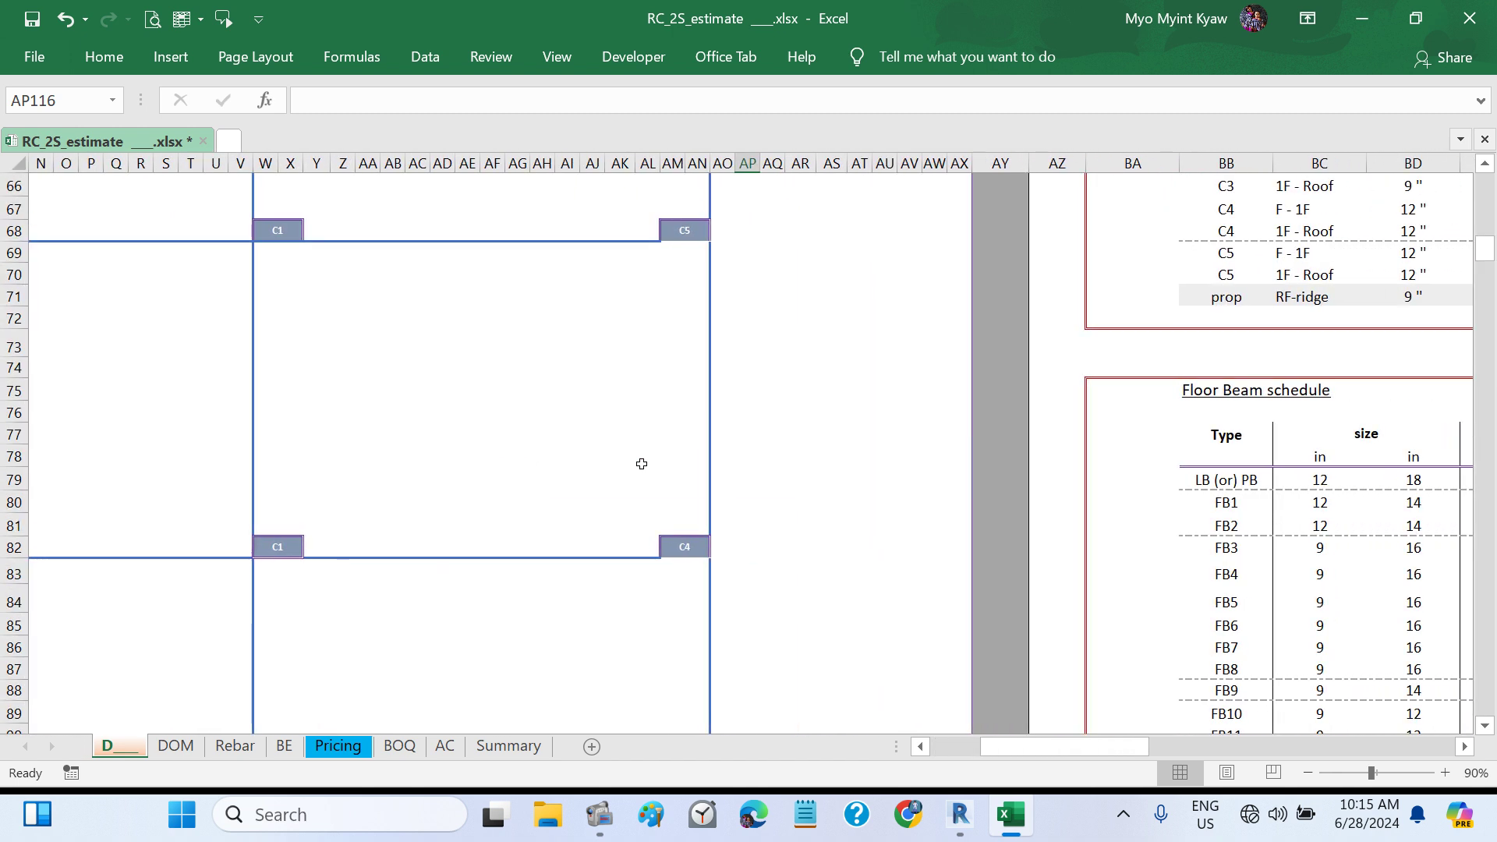
scroll(641, 464, "down", 20)
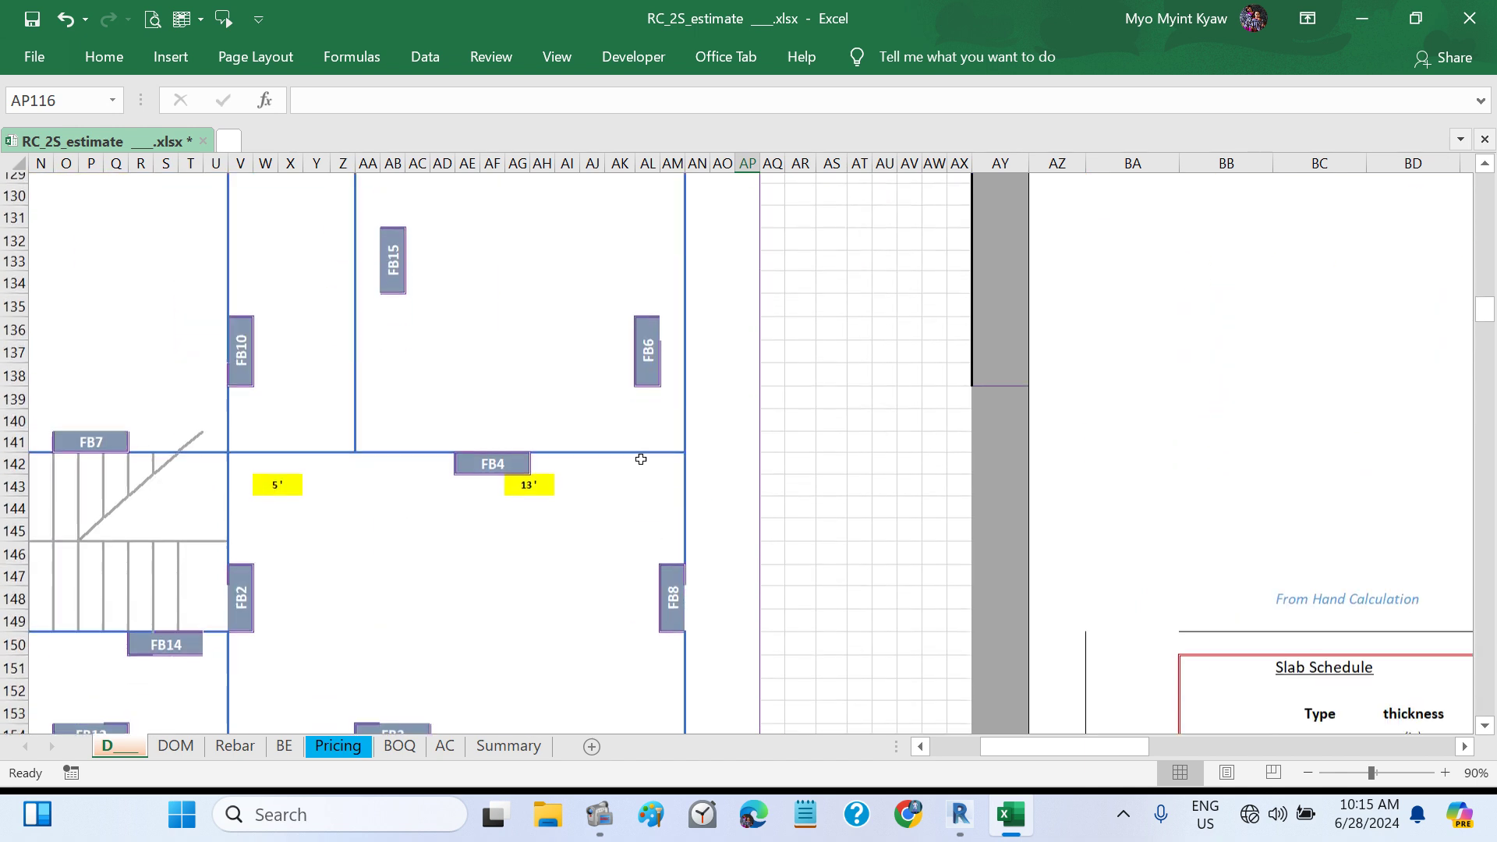
scroll(641, 459, "up", 8)
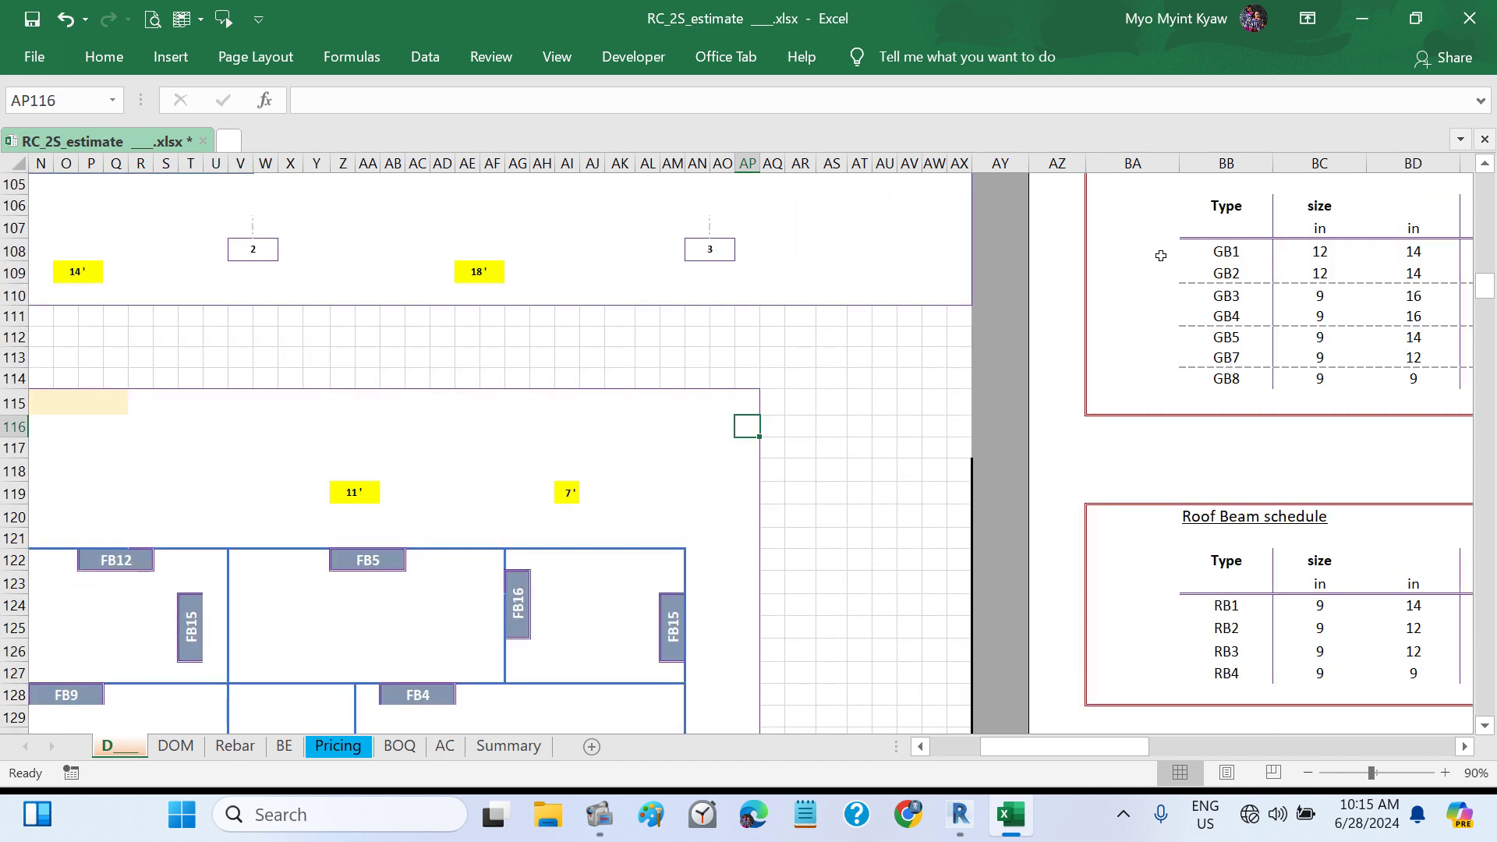
left_click_drag(1222, 248, 1411, 251)
left_click(805, 404)
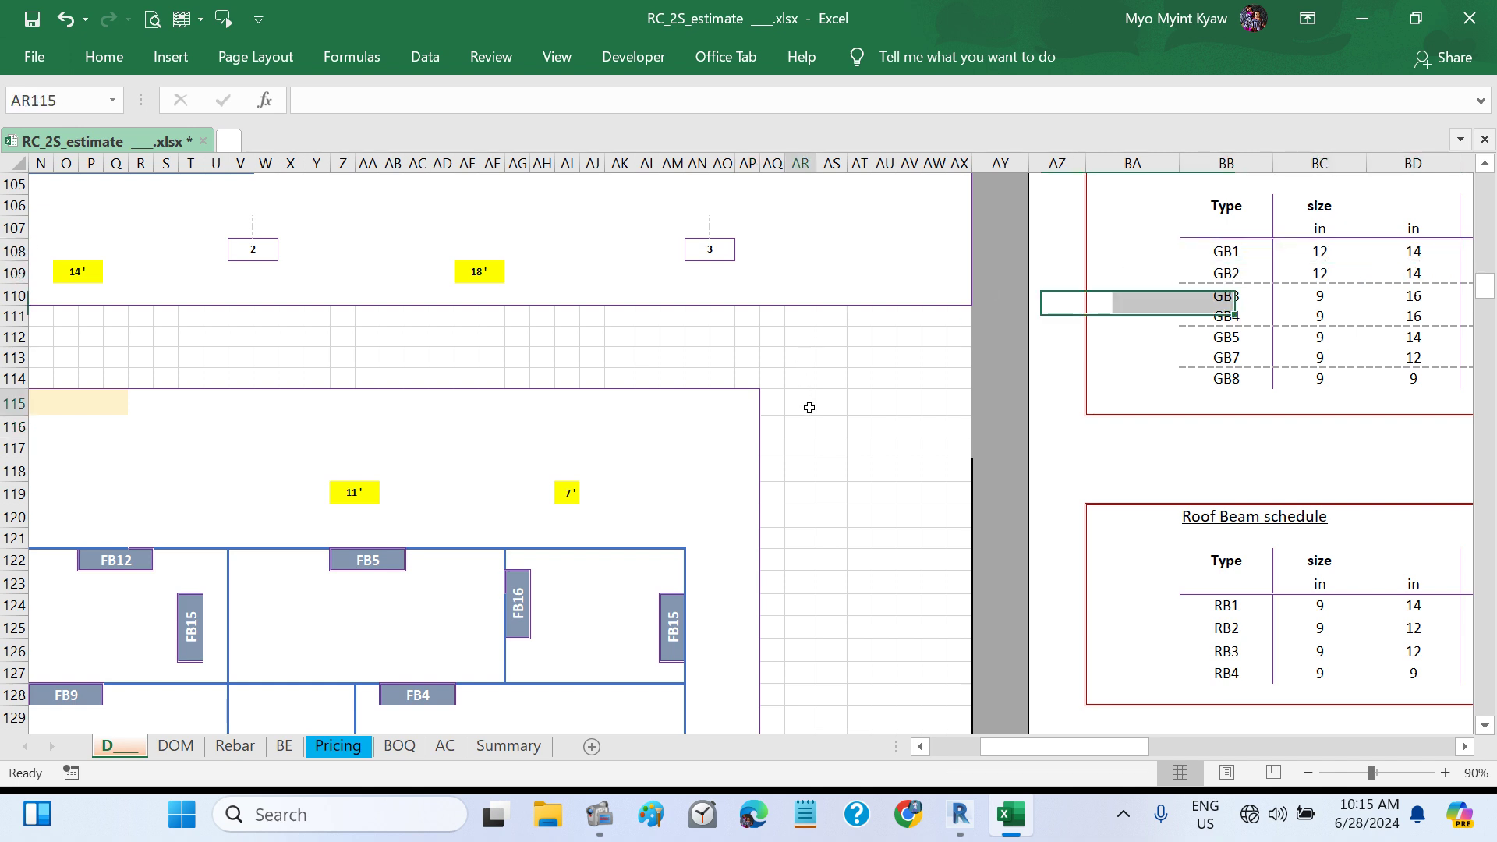
- Examine the Ground Beam Design plan for the positions of GB1 and GB2 between grids B and C
scroll(776, 545, "down", 13)
scroll(773, 548, "down", 9)
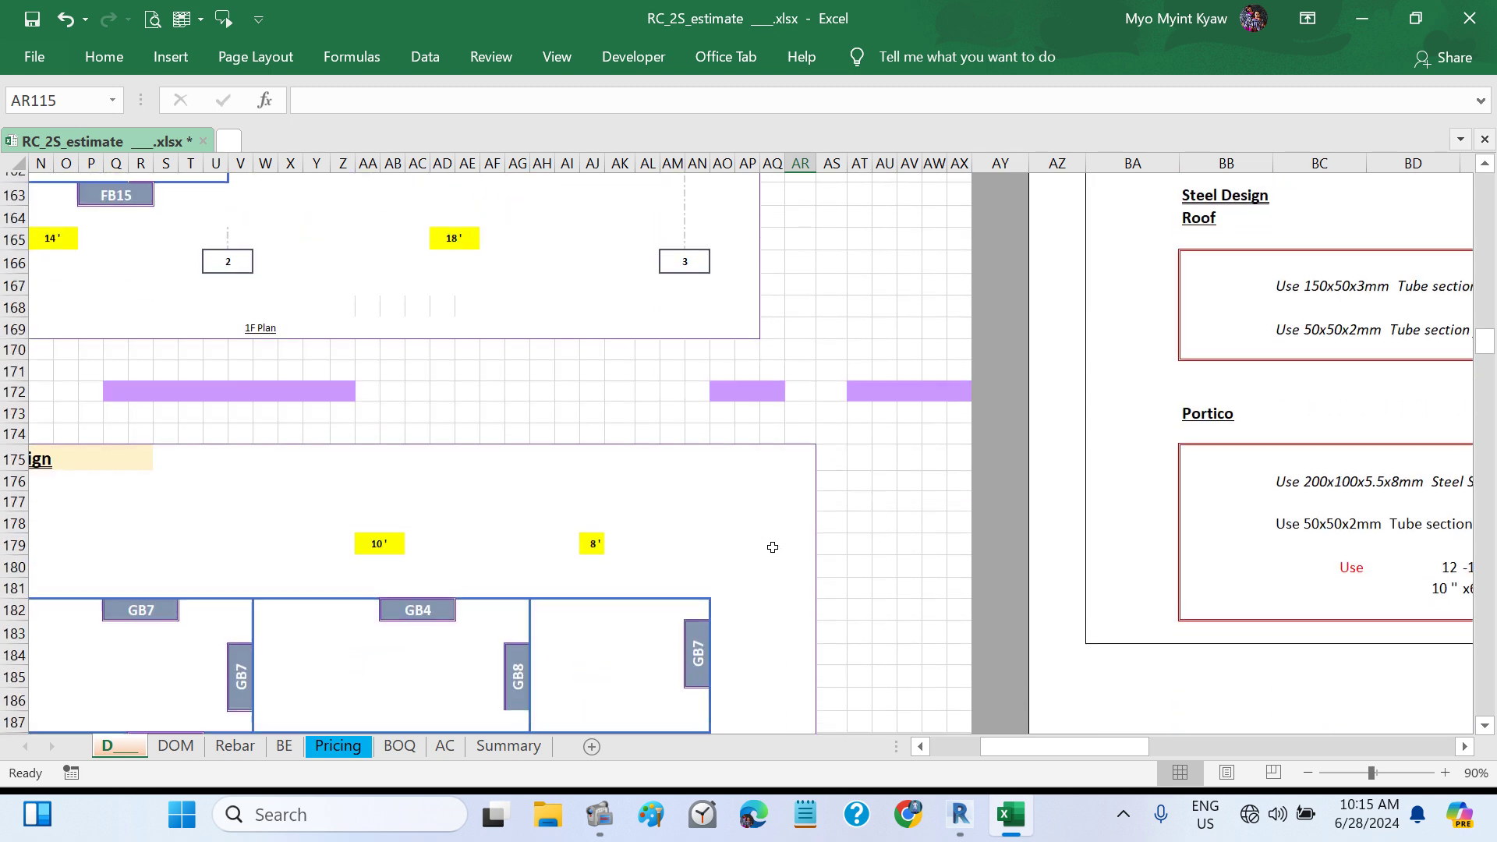
scroll(772, 548, "left", 3)
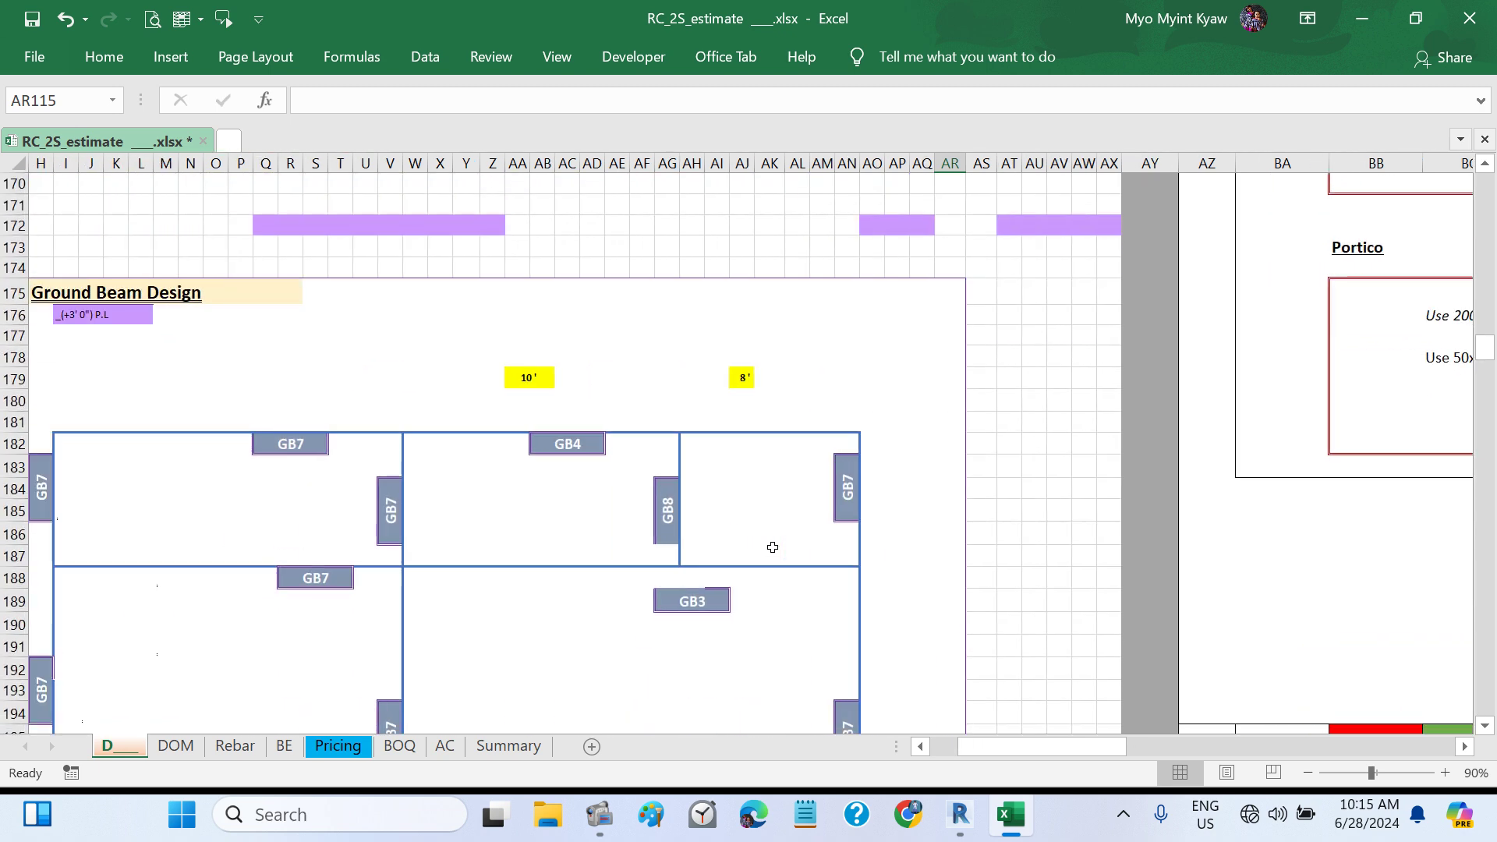
scroll(772, 548, "down", 9)
scroll(772, 547, "left", 2)
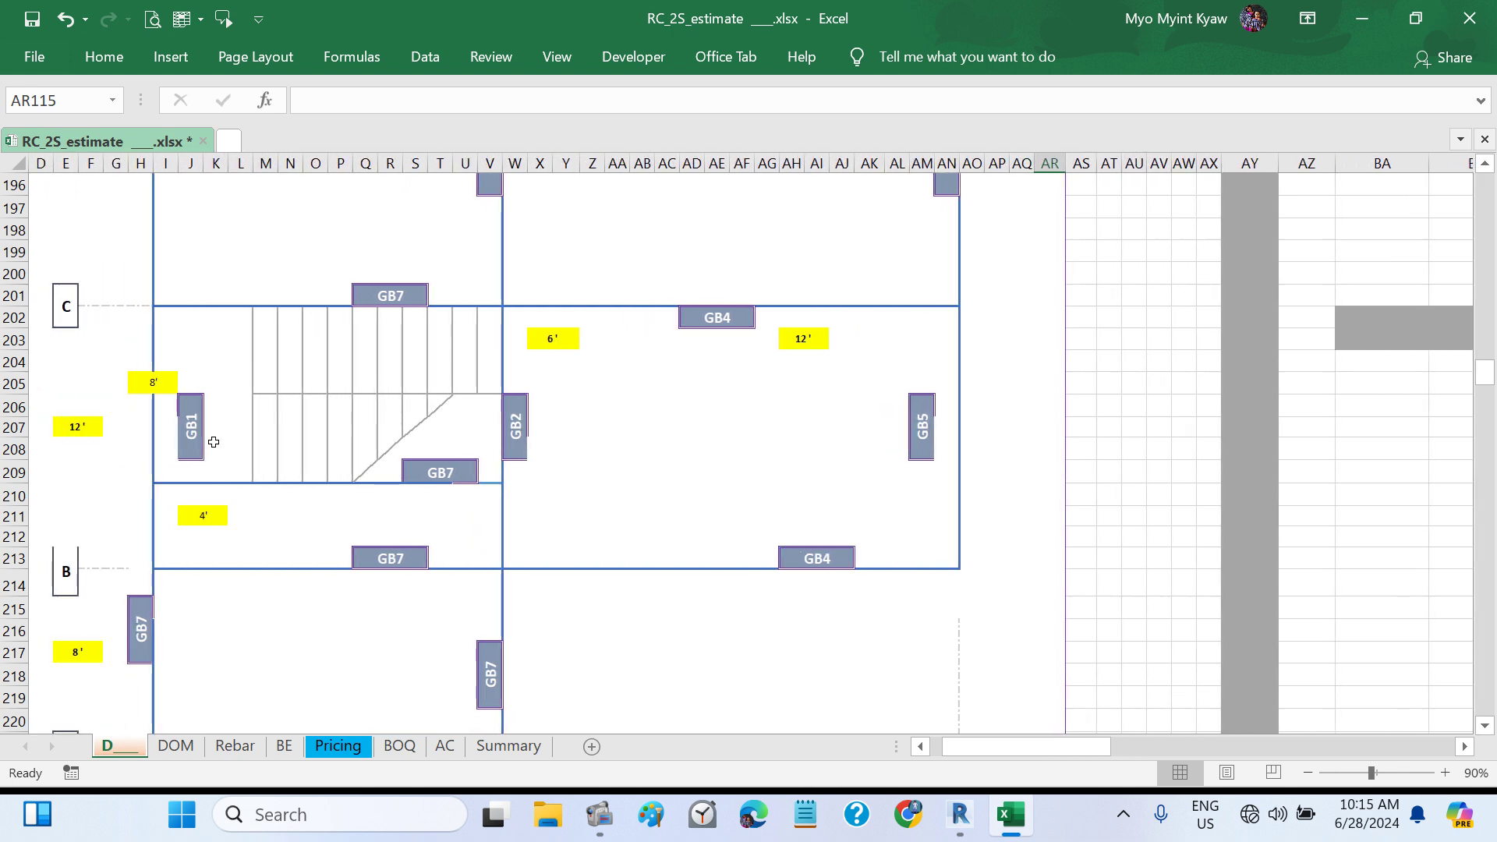
key("ctrl")
key("ctrl")
key("ctrl")
- Switch to Revit, start a structural beam in the GF_PL plan, and browse to the Structural Framing folder to load a beam family
left_click(961, 831)
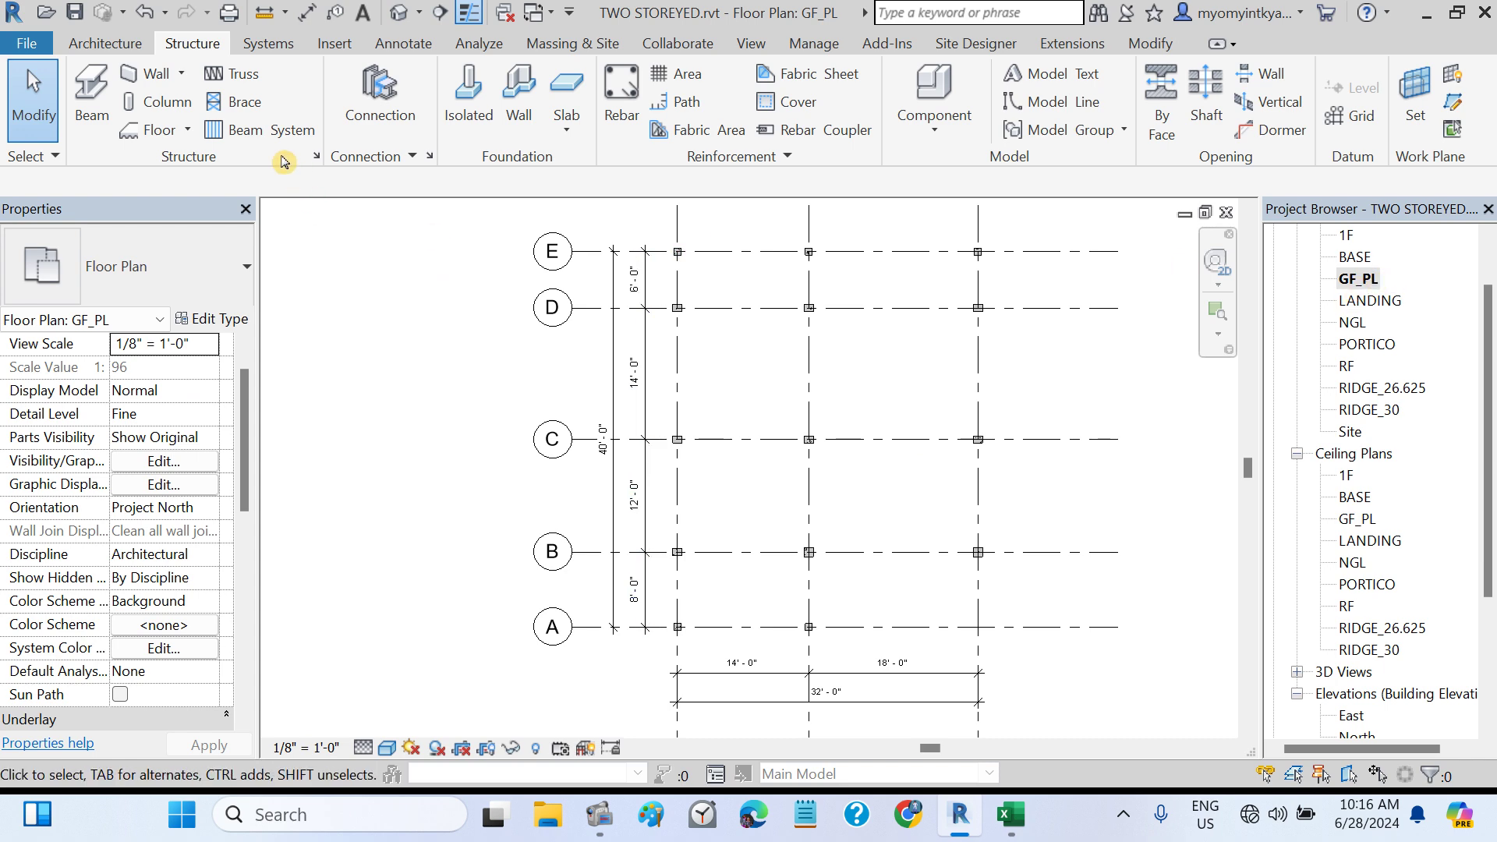
left_click(91, 108)
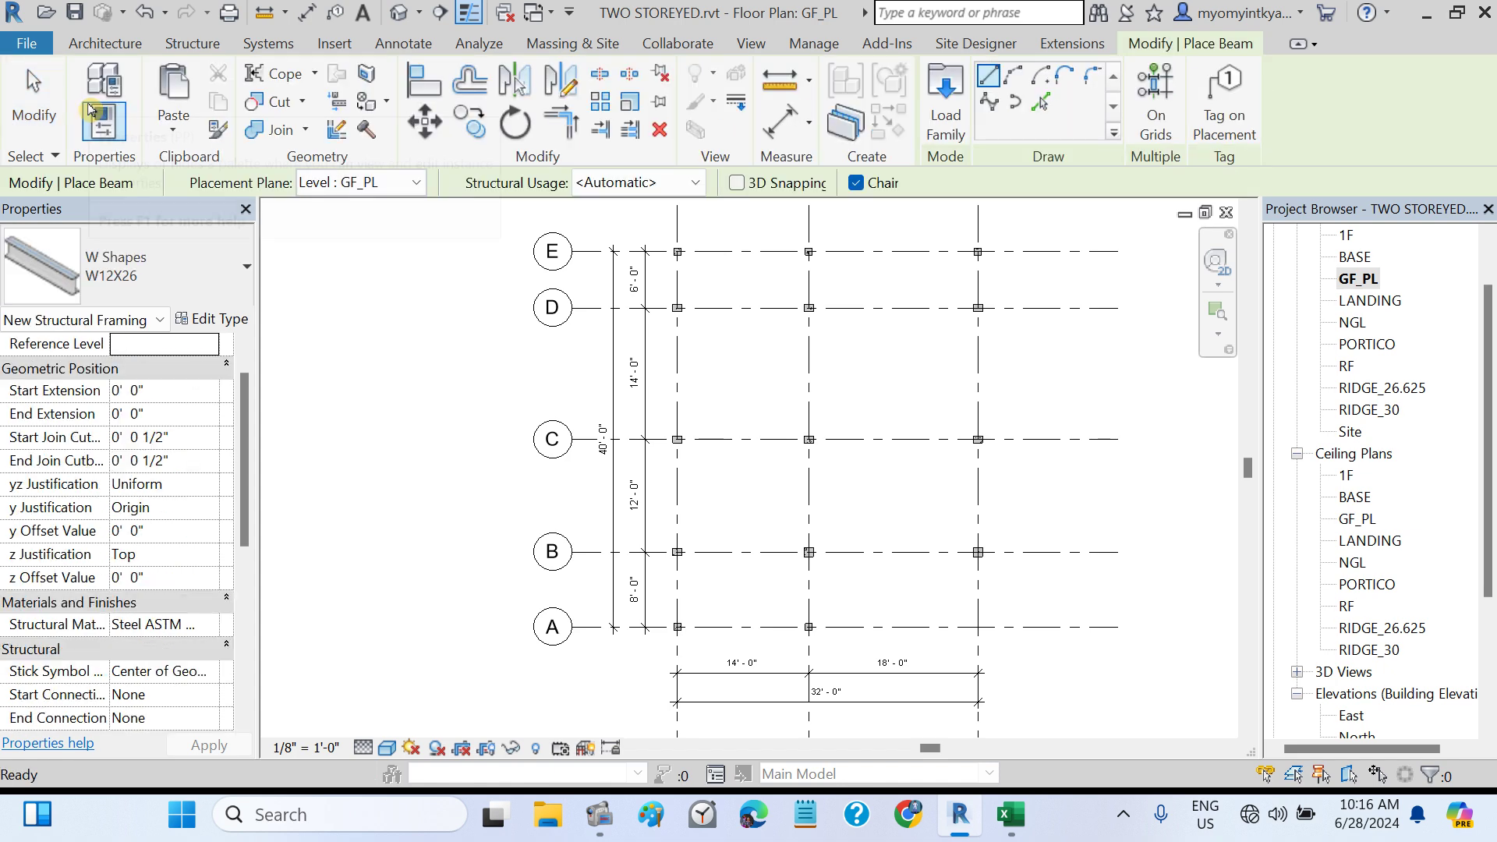
left_click(246, 277)
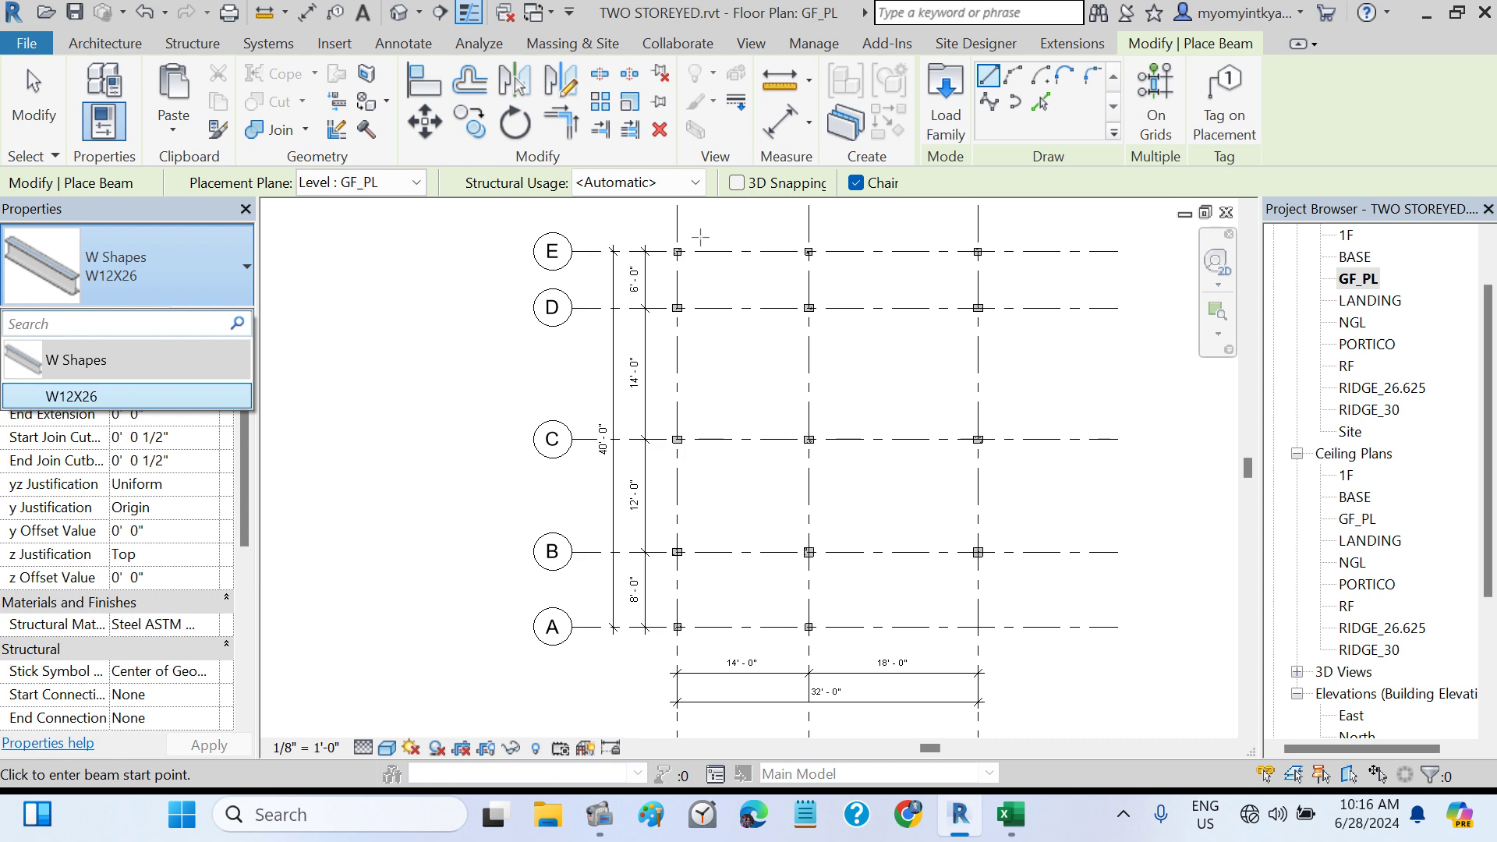
left_click(946, 102)
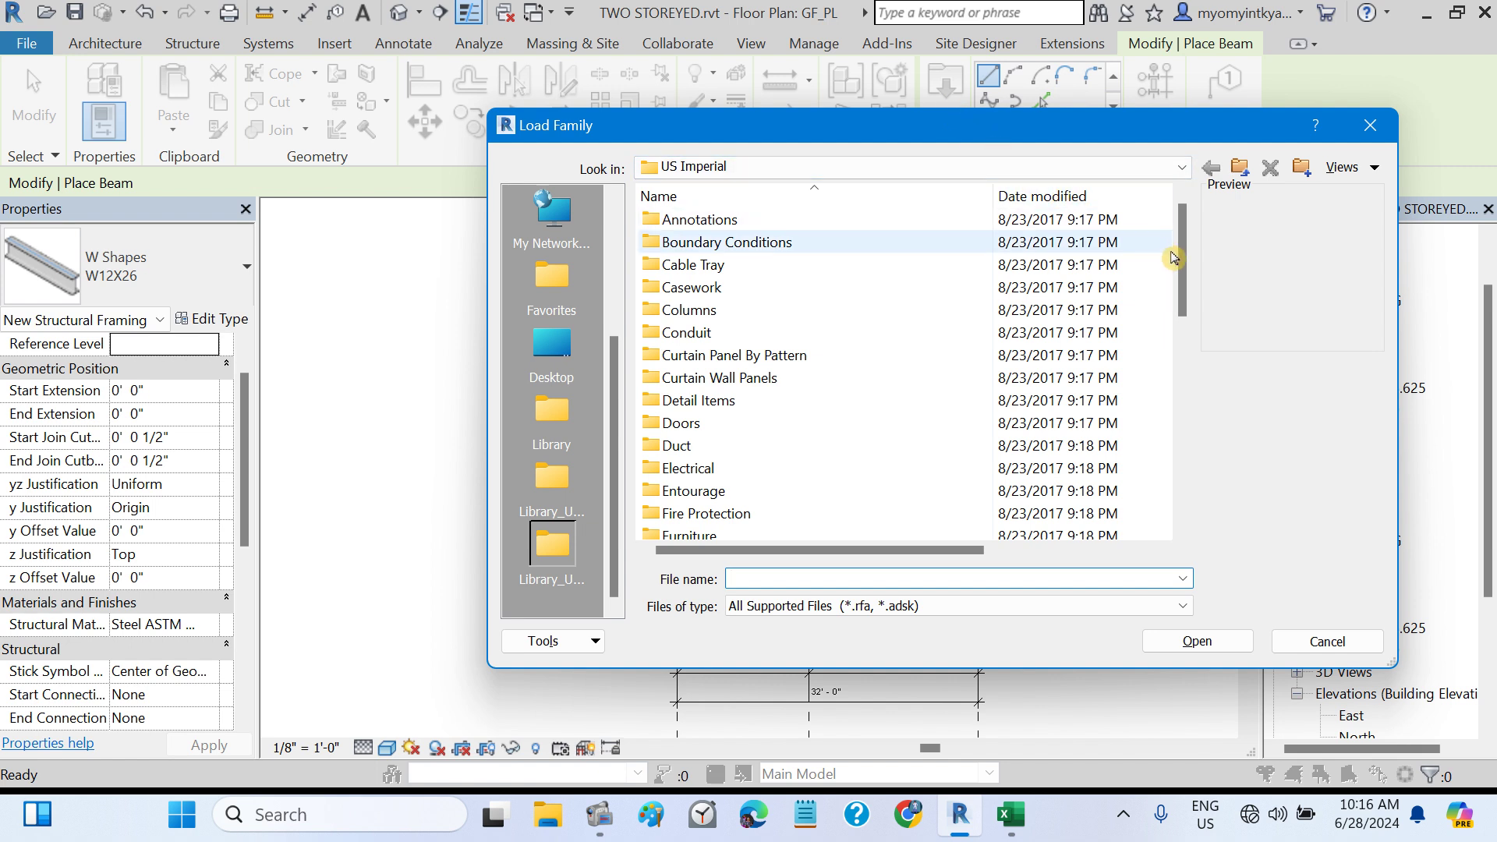
left_click_drag(1177, 261, 1186, 421)
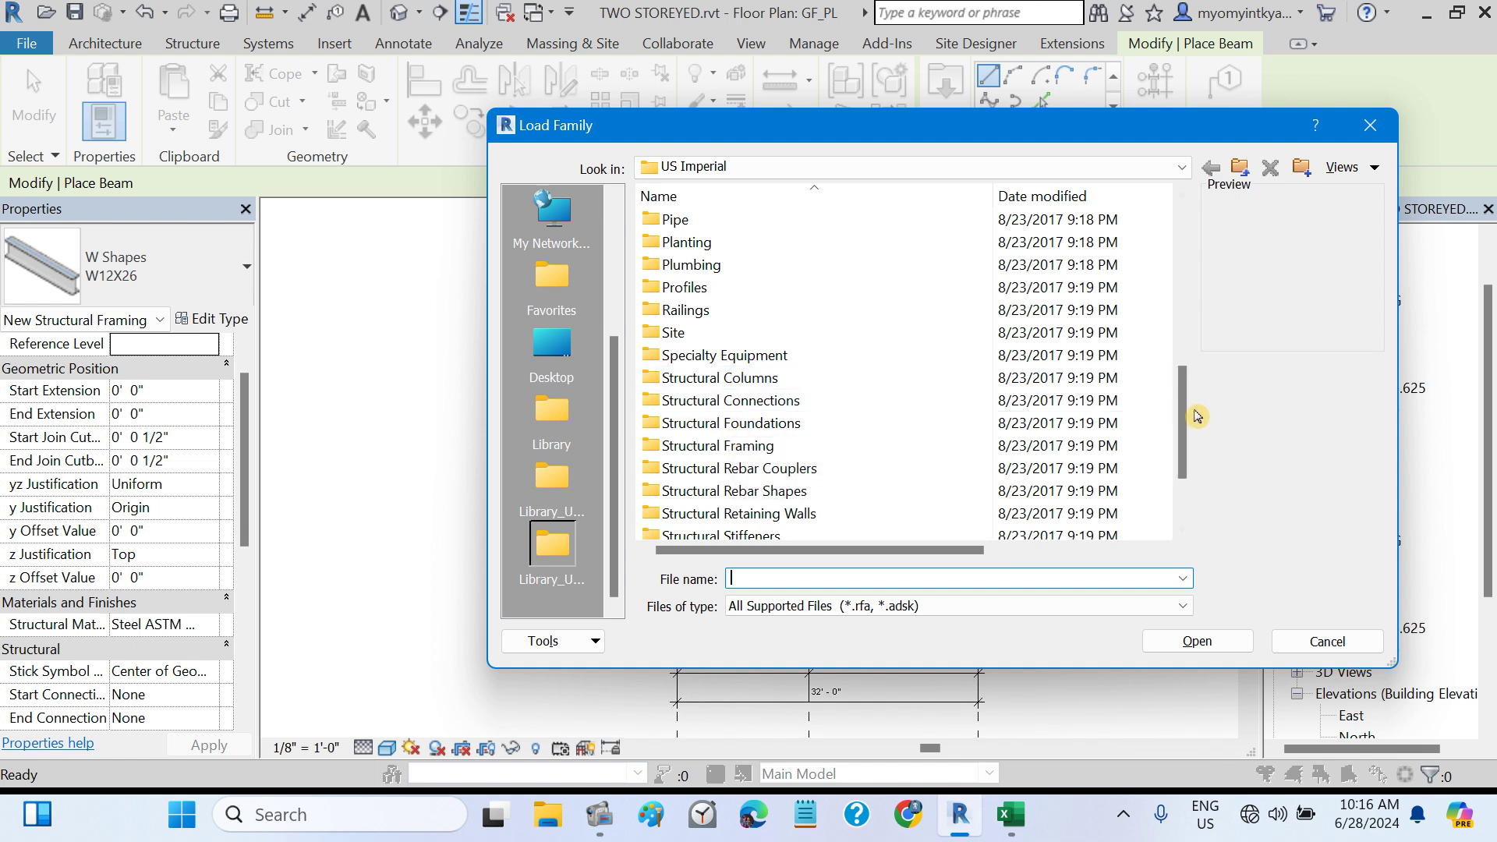
mouse_move(1175, 419)
left_mouse_down()
mouse_move(1176, 445)
mouse_move(1176, 429)
left_mouse_up()
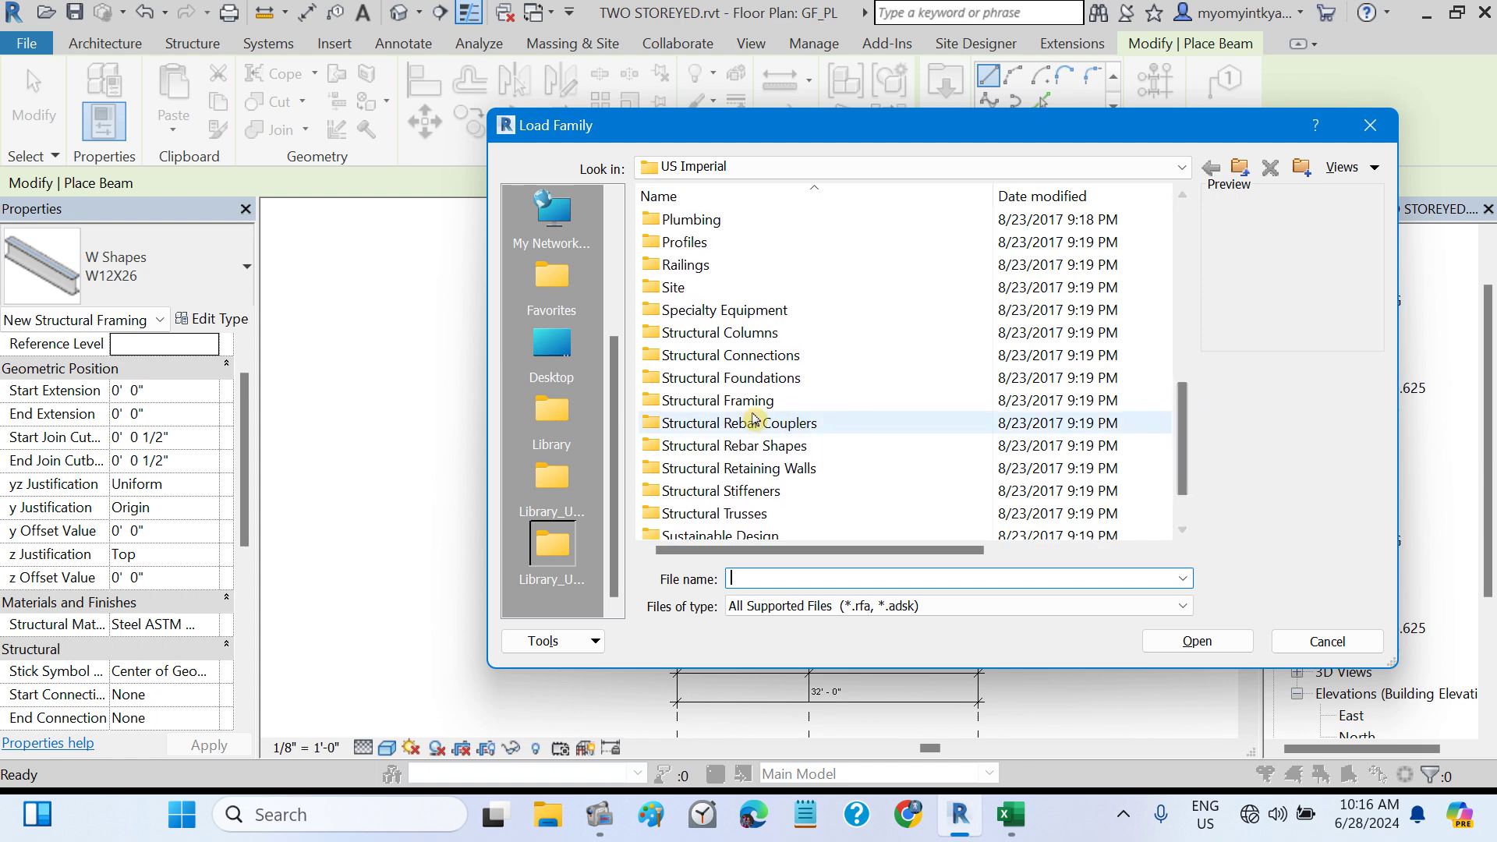
double_click(701, 401)
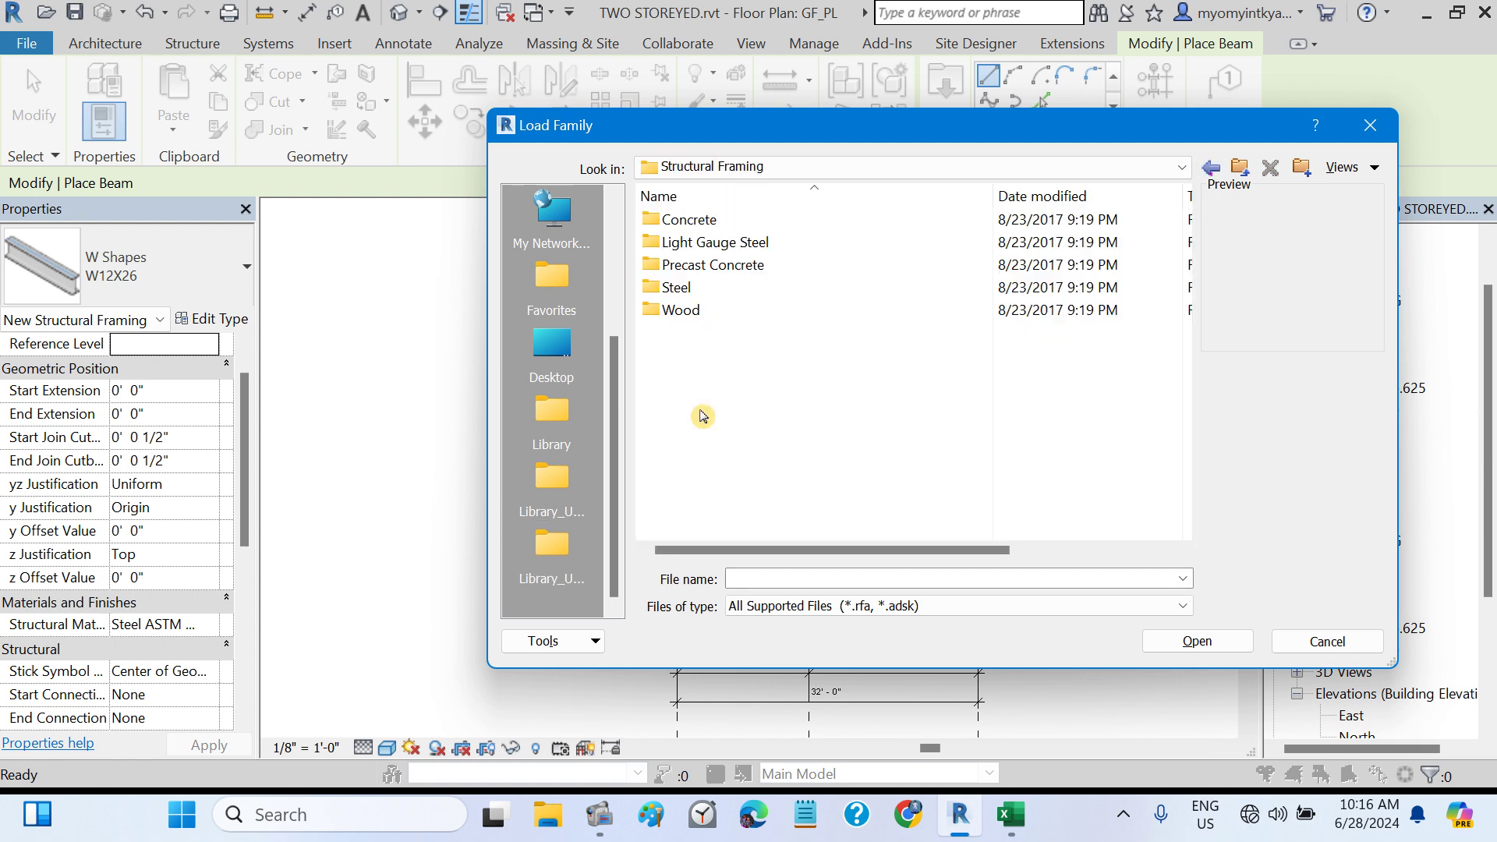
- Load the Concrete-Rectangular Beam family from the Concrete folder and duplicate its 16 x 32 type as GB12X14
double_click(689, 222)
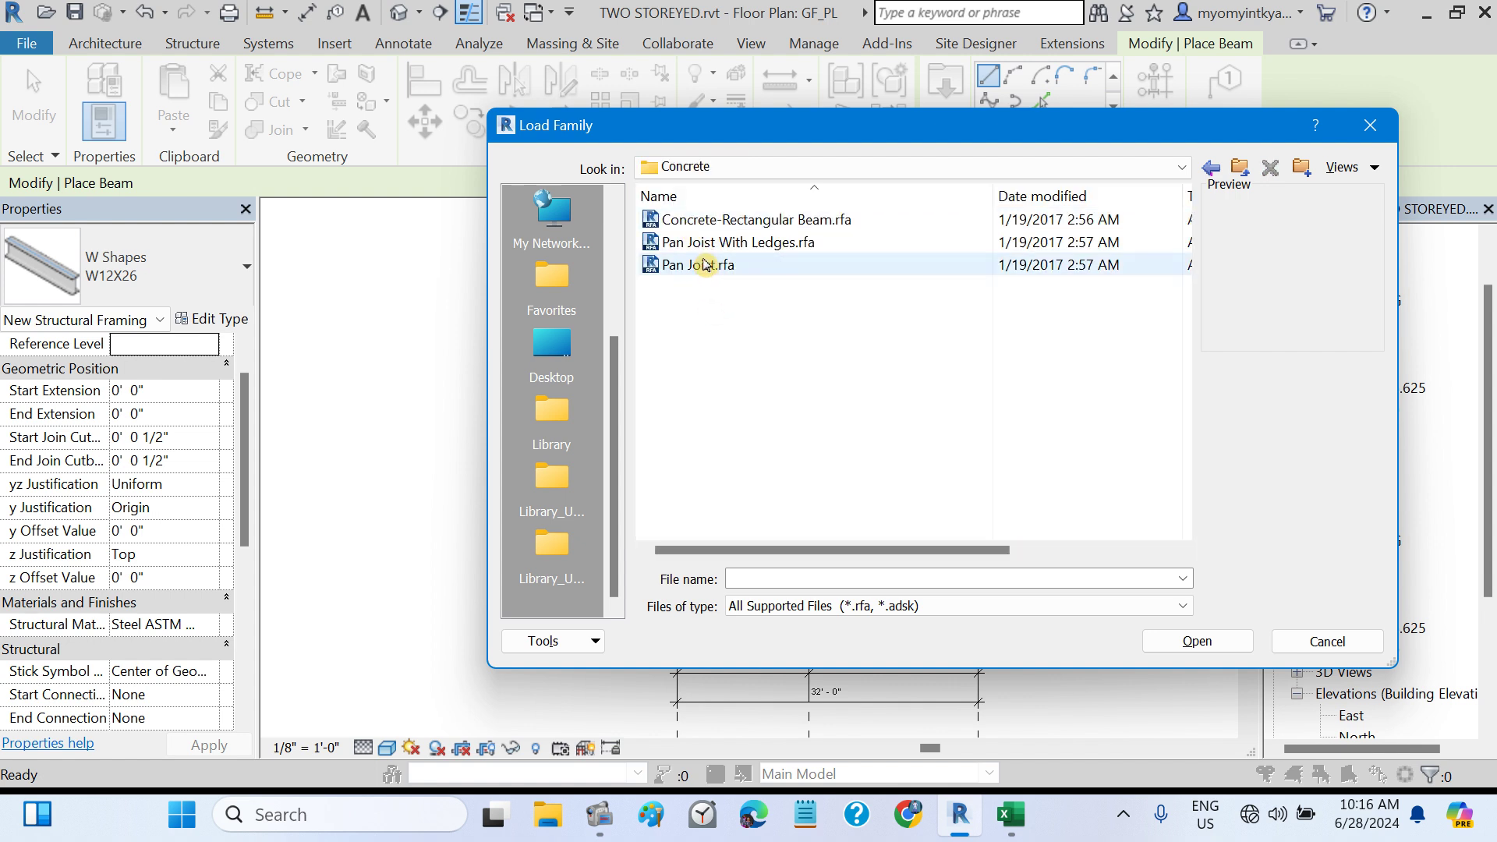
double_click(689, 221)
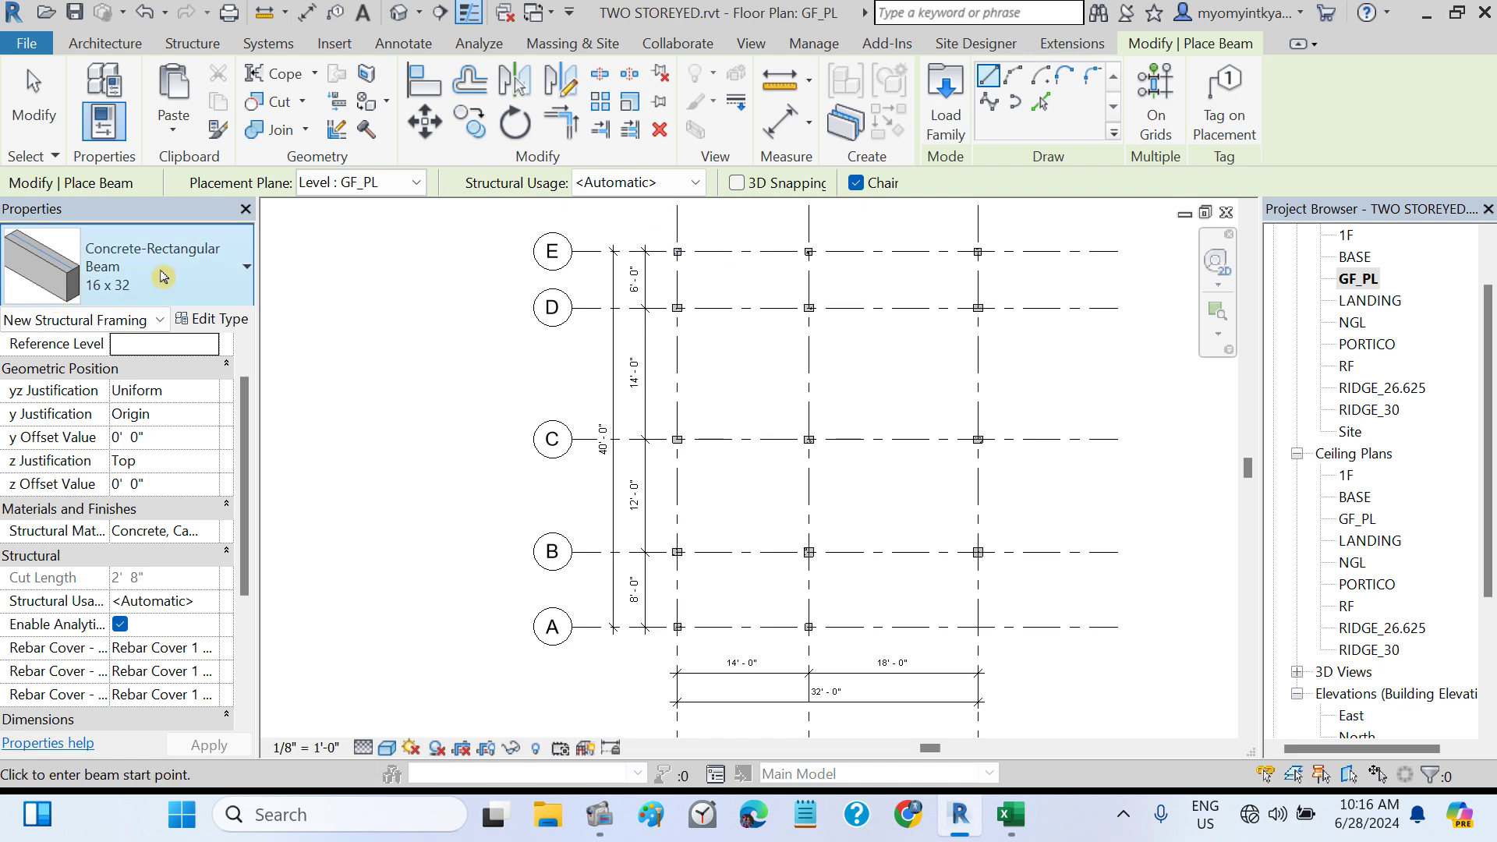
left_click(219, 318)
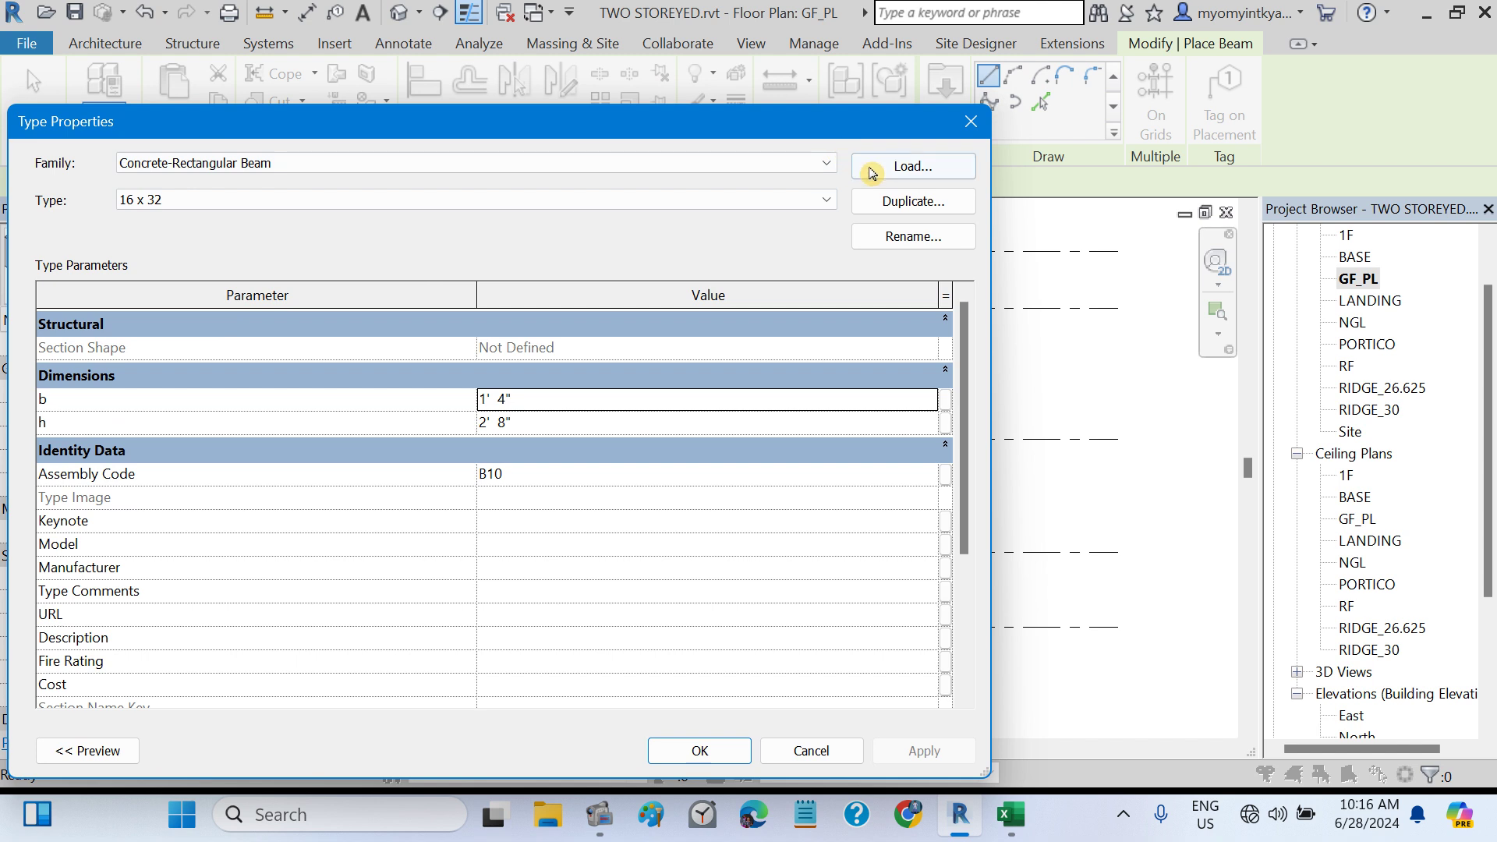
left_click(885, 200)
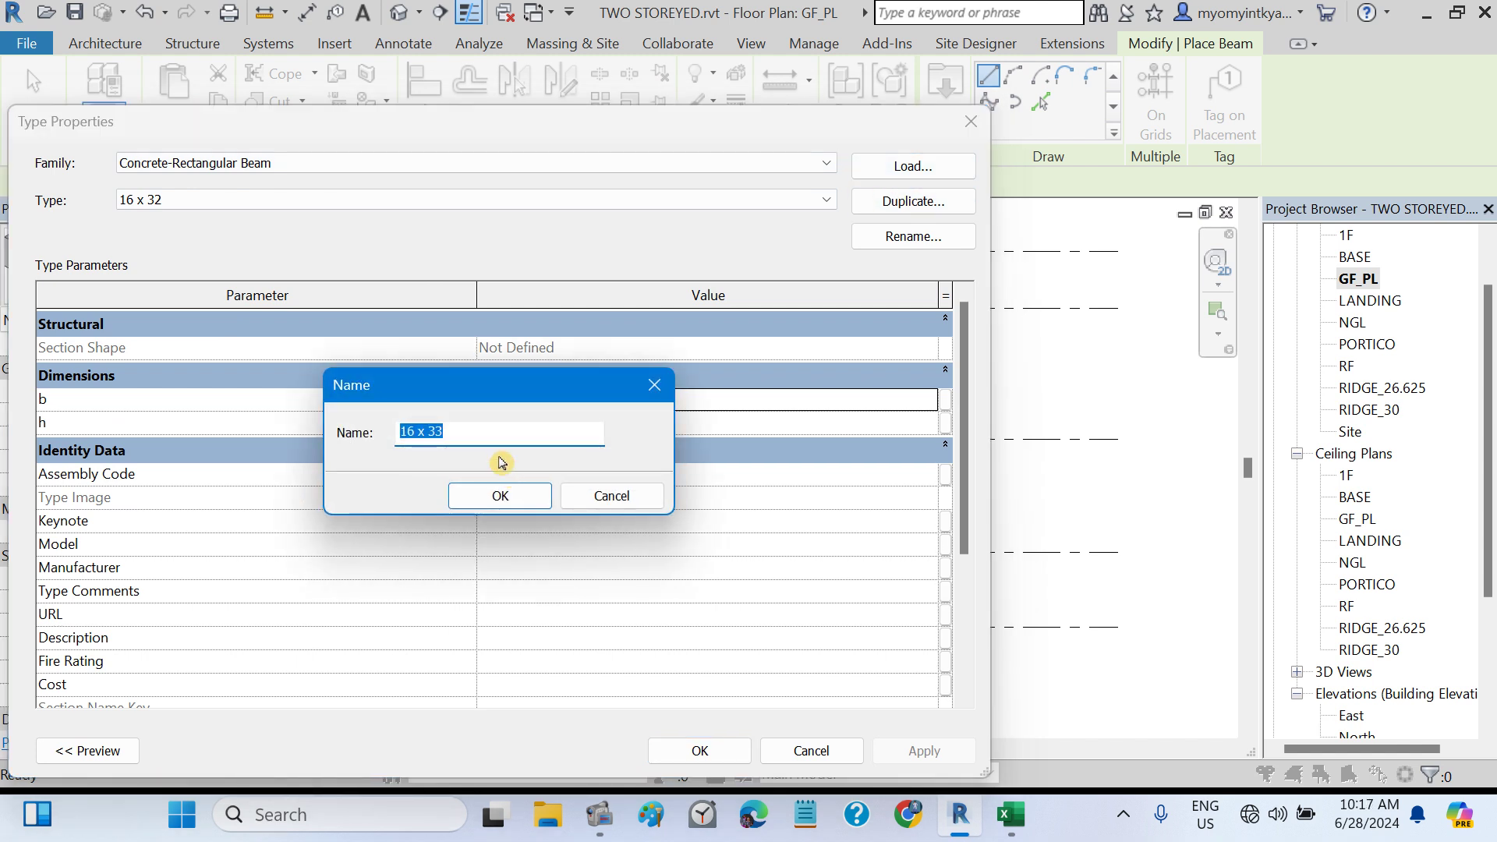
type("GB12X14")
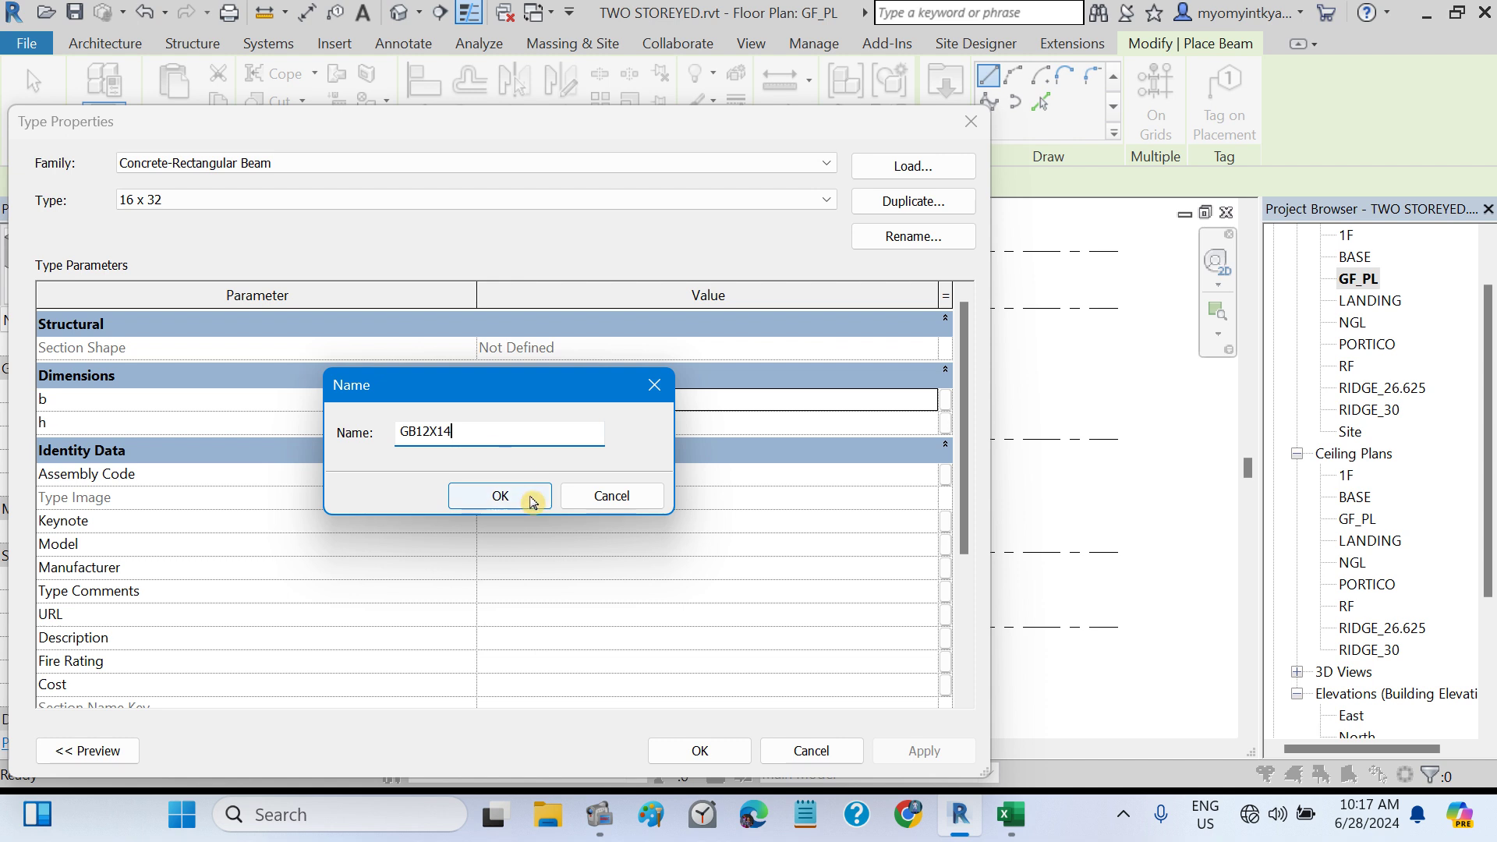
left_click(502, 495)
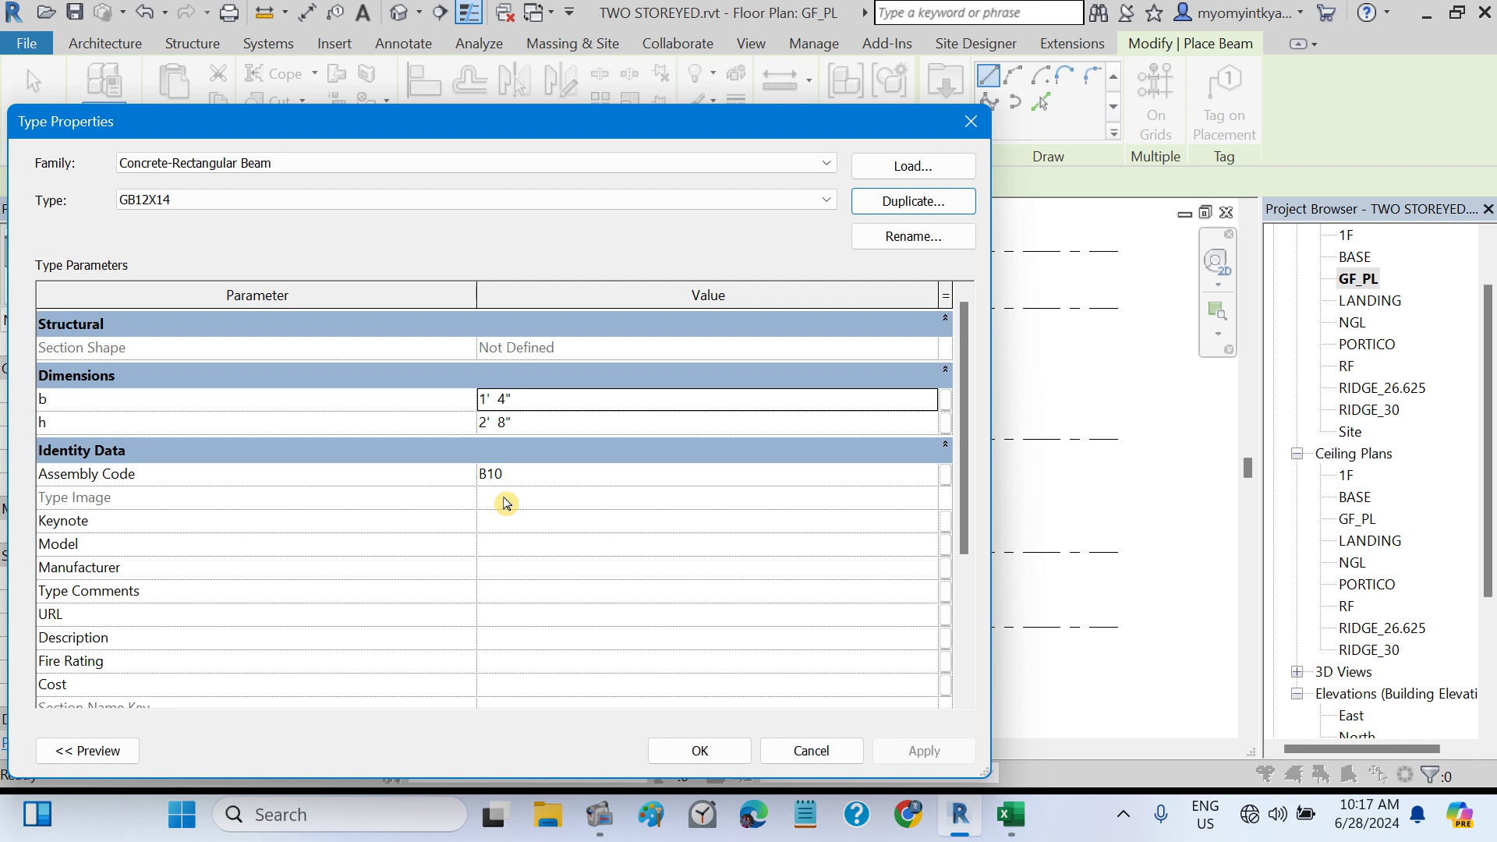
- Set the GB12X14 beam type's width b to 12" and height h to 14", and accept the type properties
left_click(524, 403)
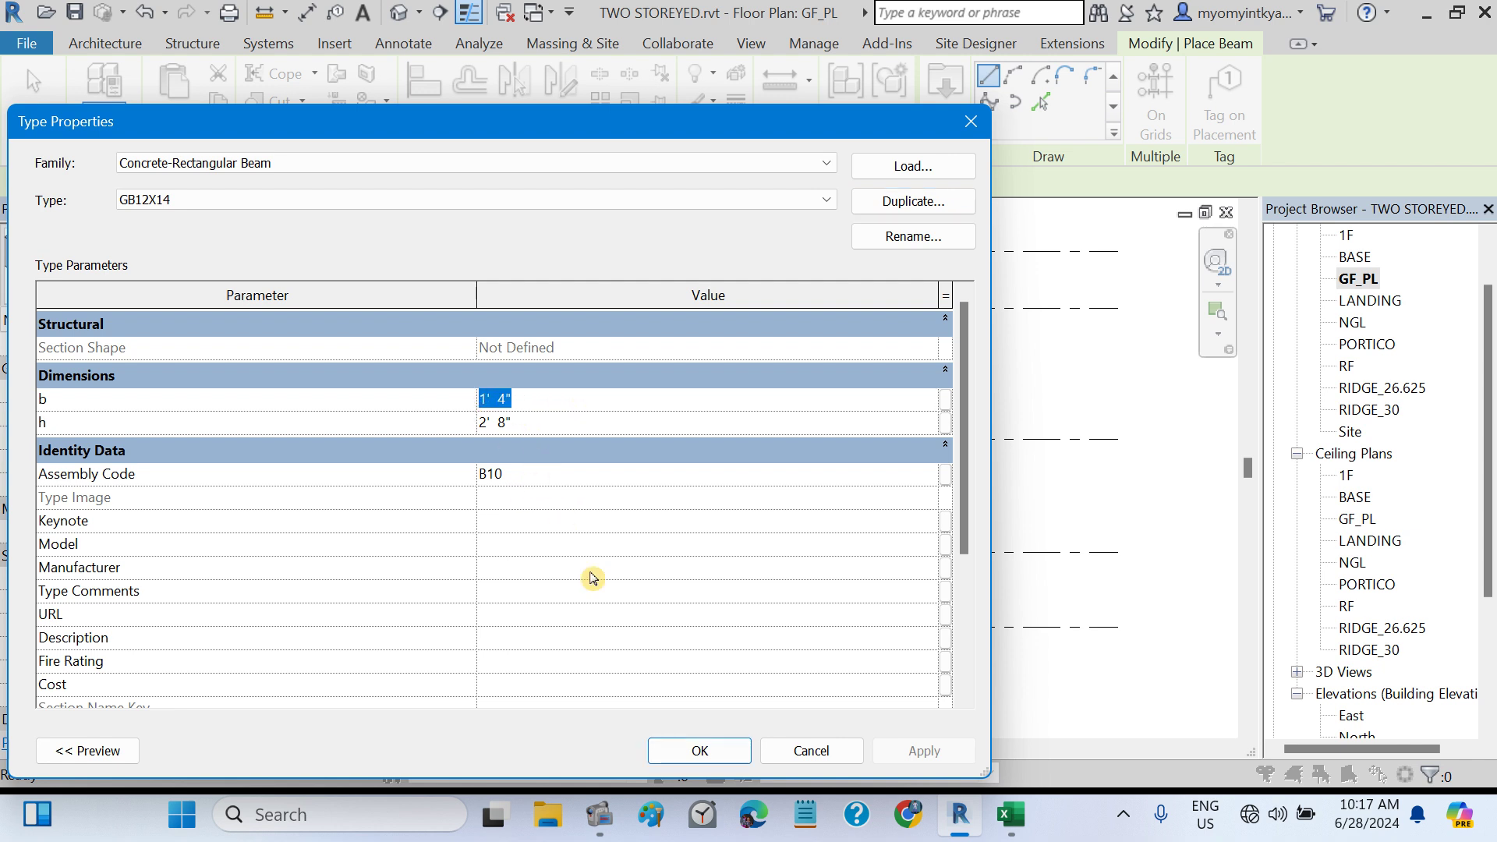
type("12")
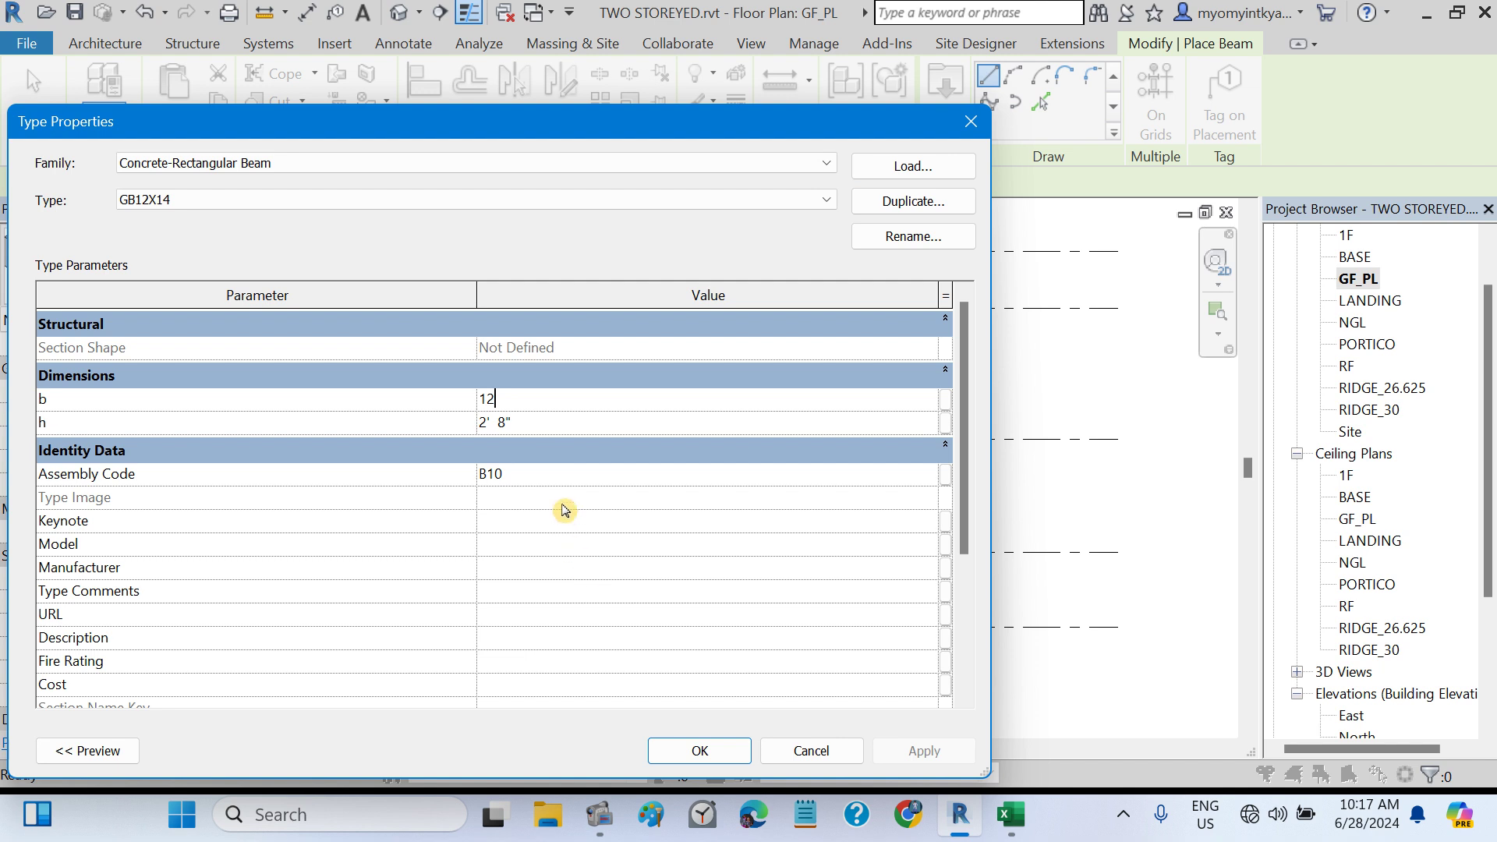
left_click(518, 426)
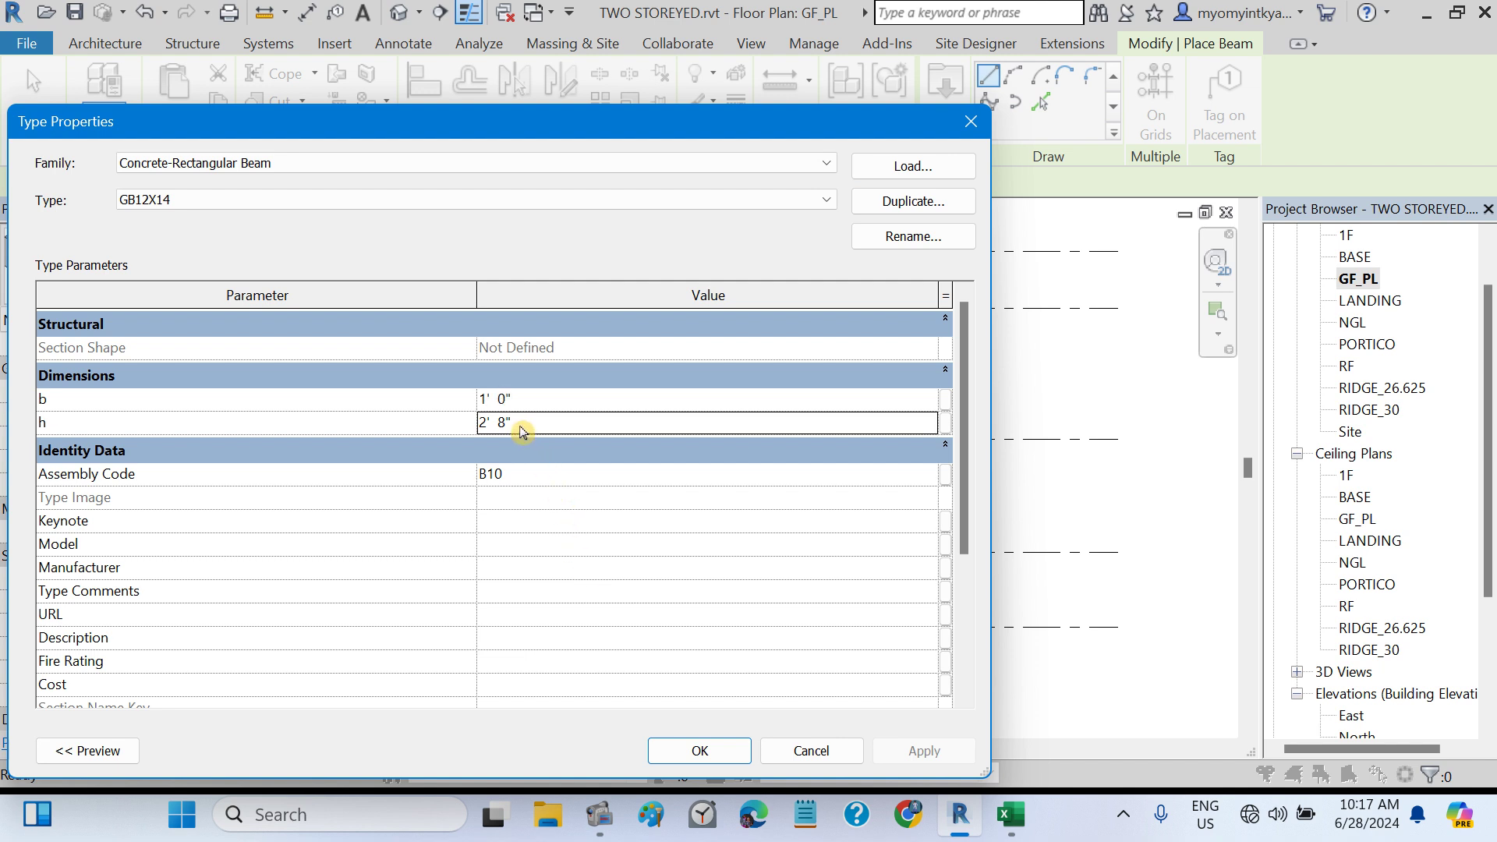
type("1")
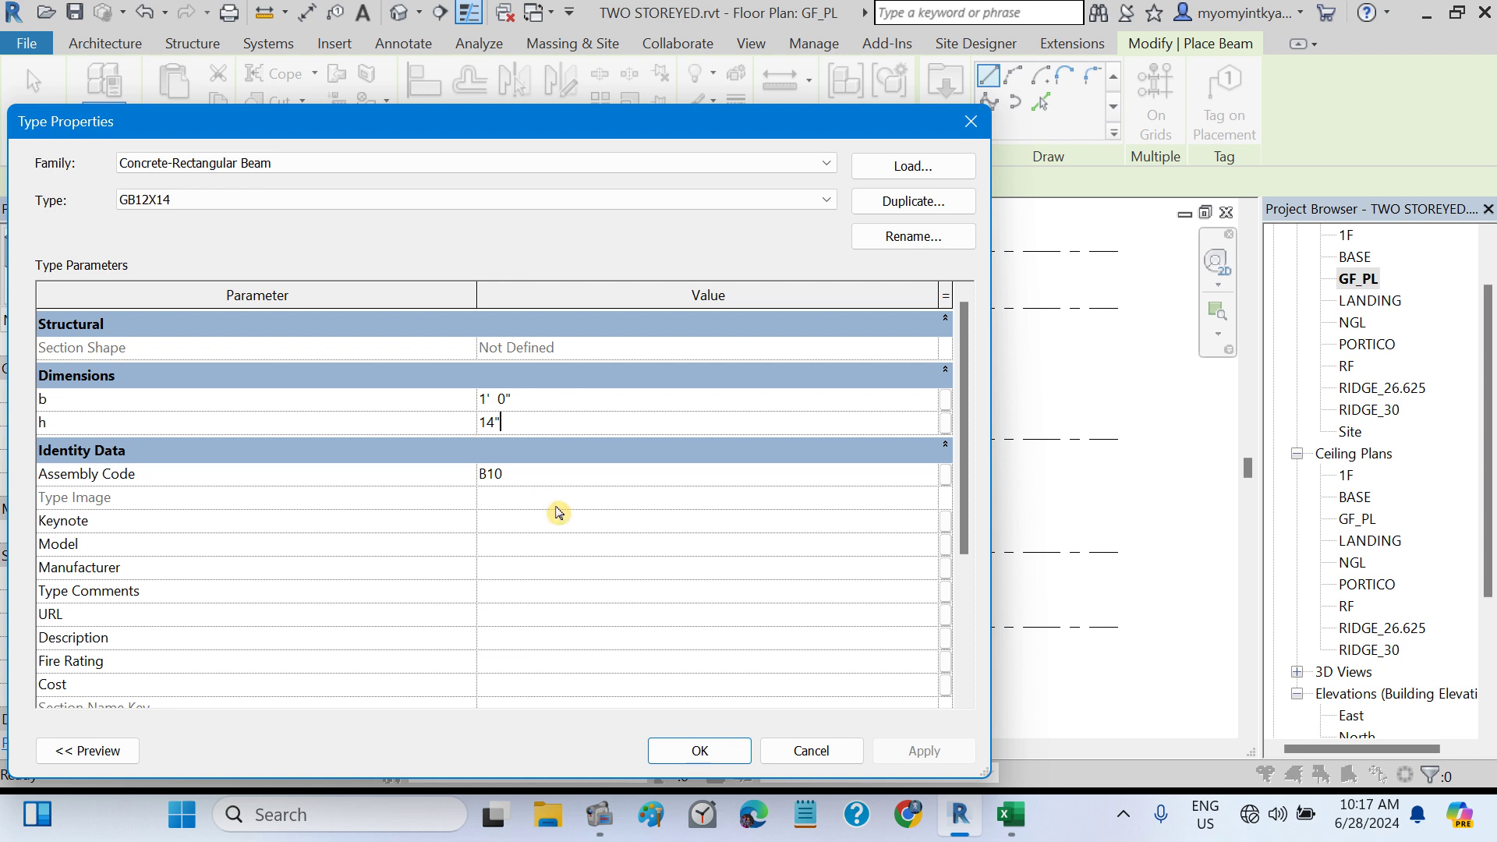
type("4\"")
key("Return")
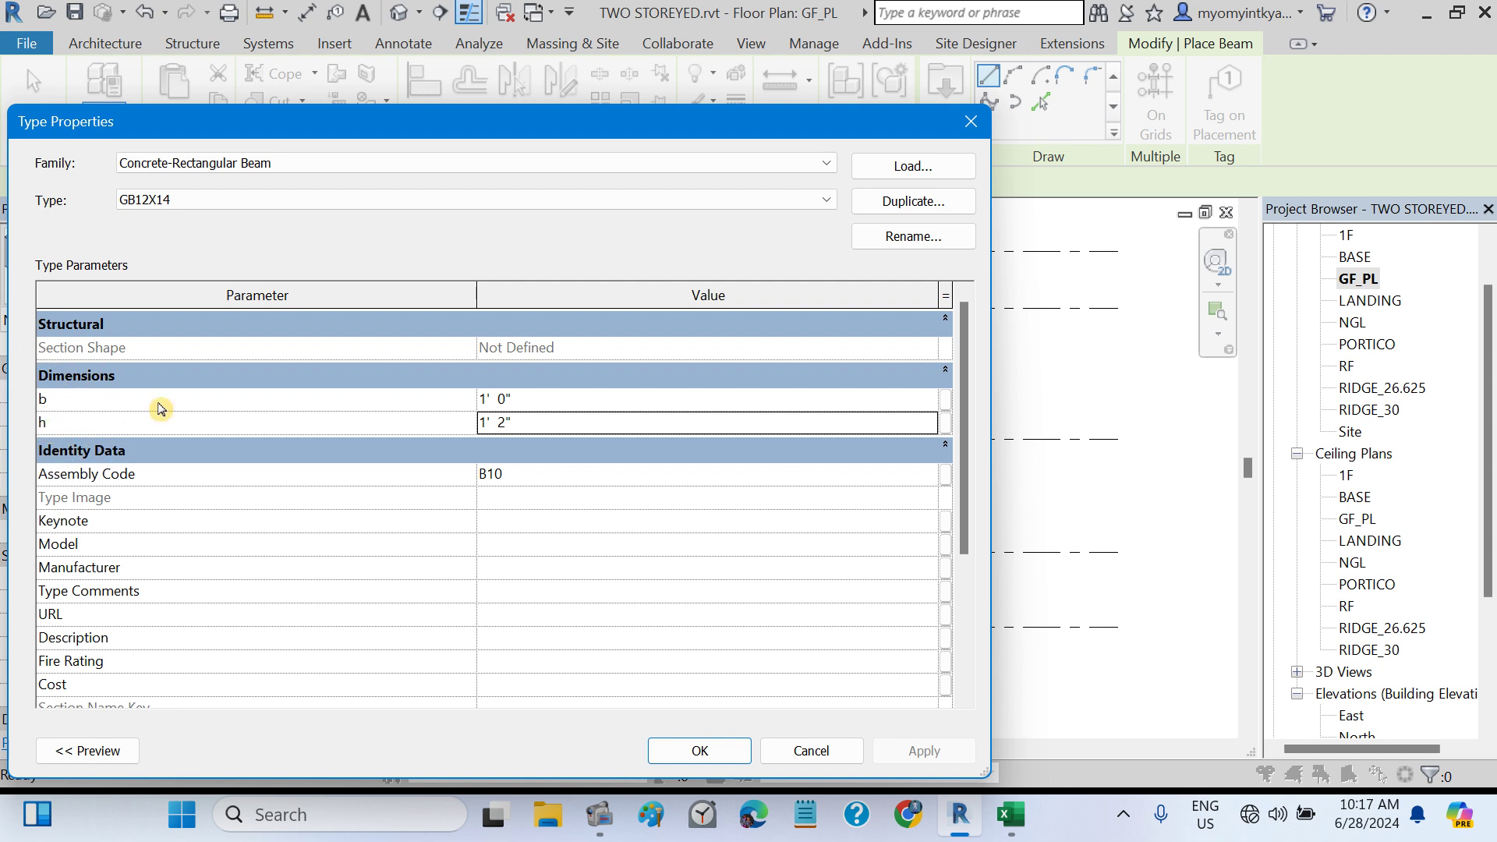
left_click(696, 750)
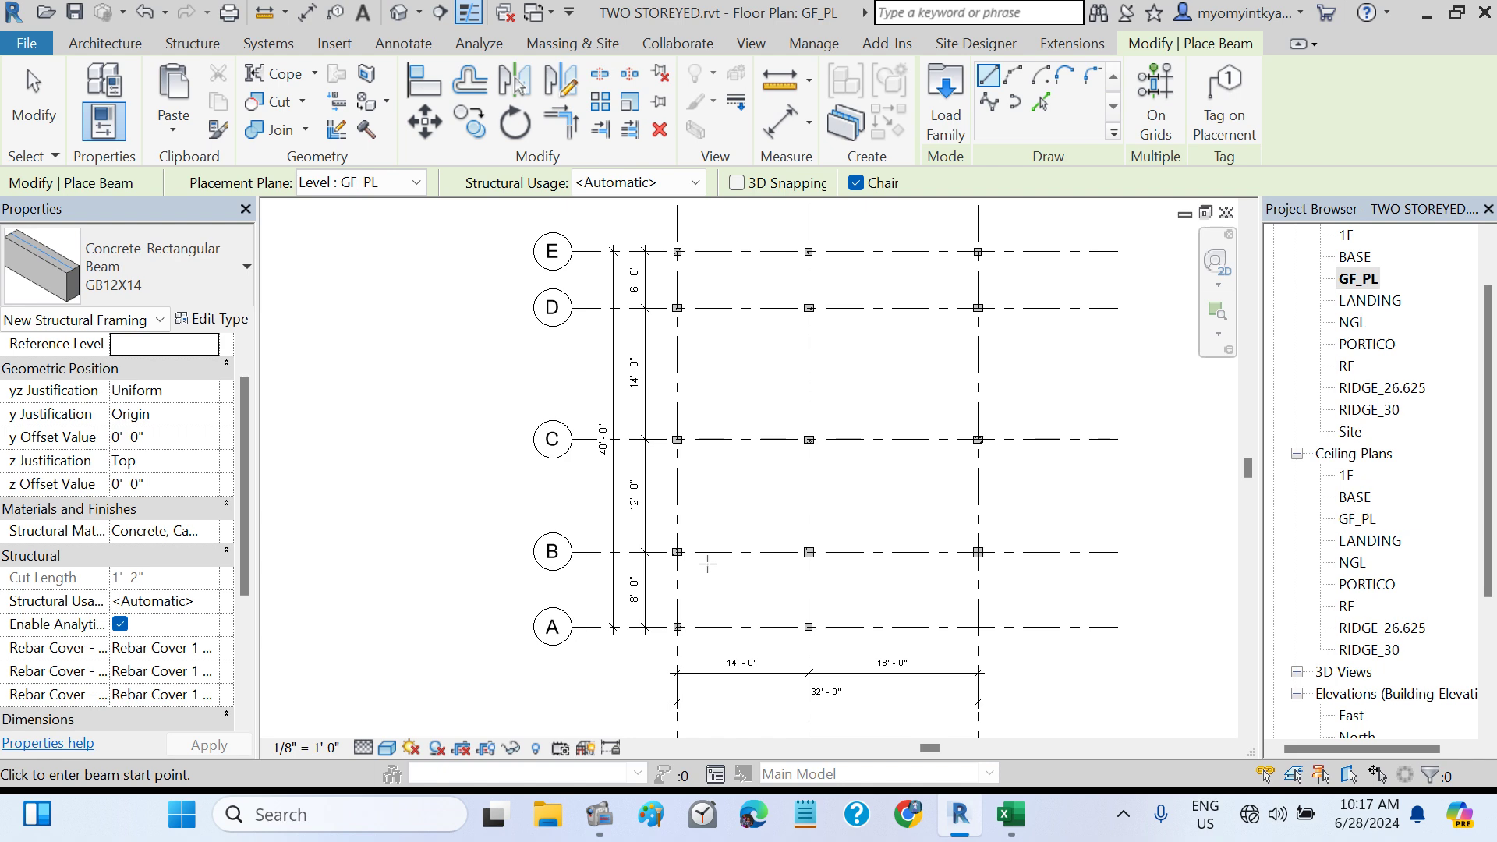
- Consult the beam layout in Excel and place a 12' GB12X14 beam from grid B to grid C on the leftmost column line
scroll(707, 563, "up", 2)
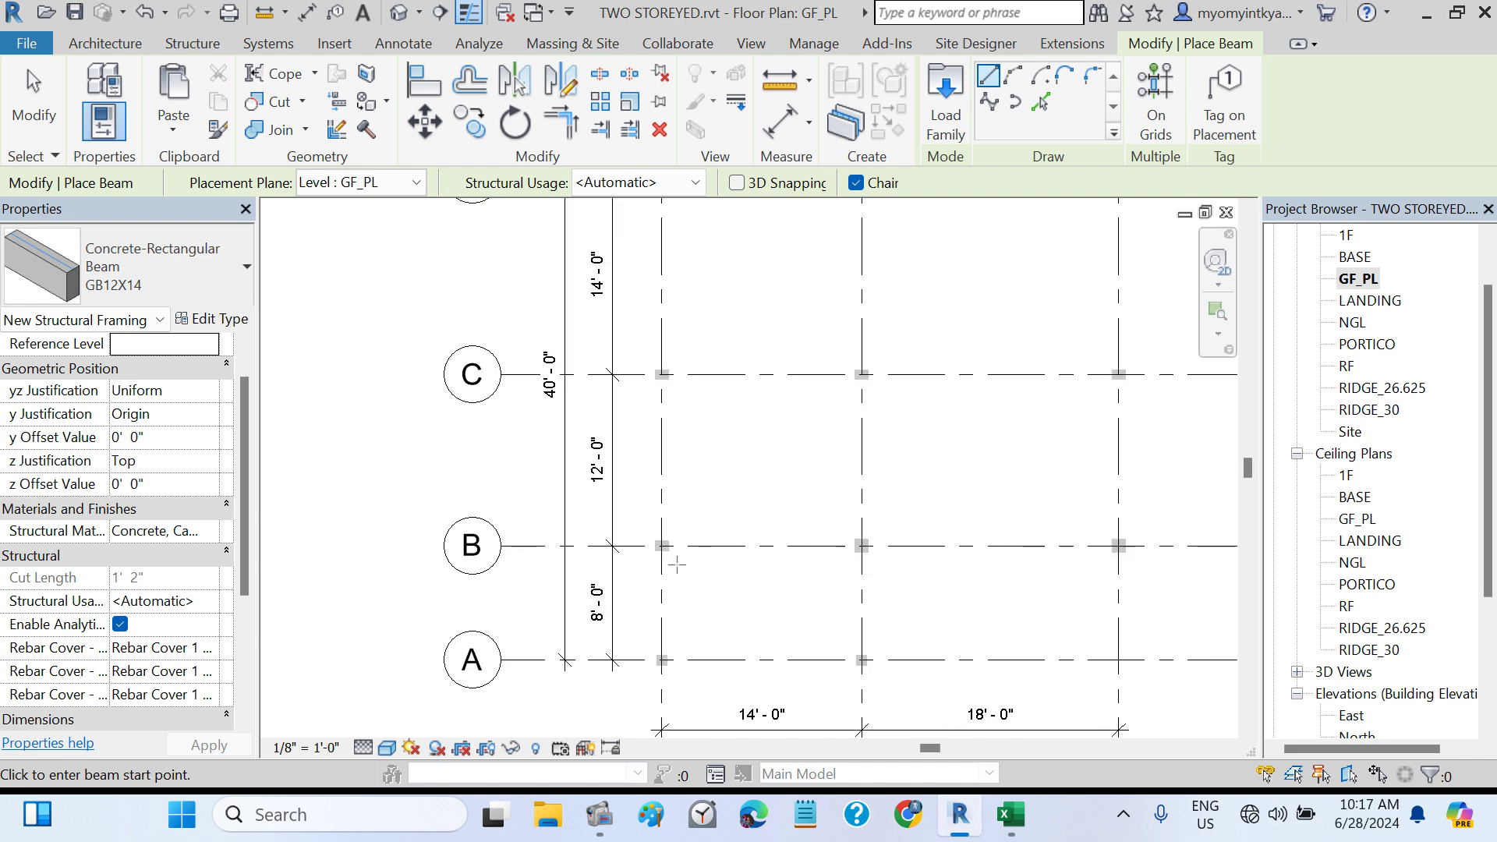
left_click(1008, 835)
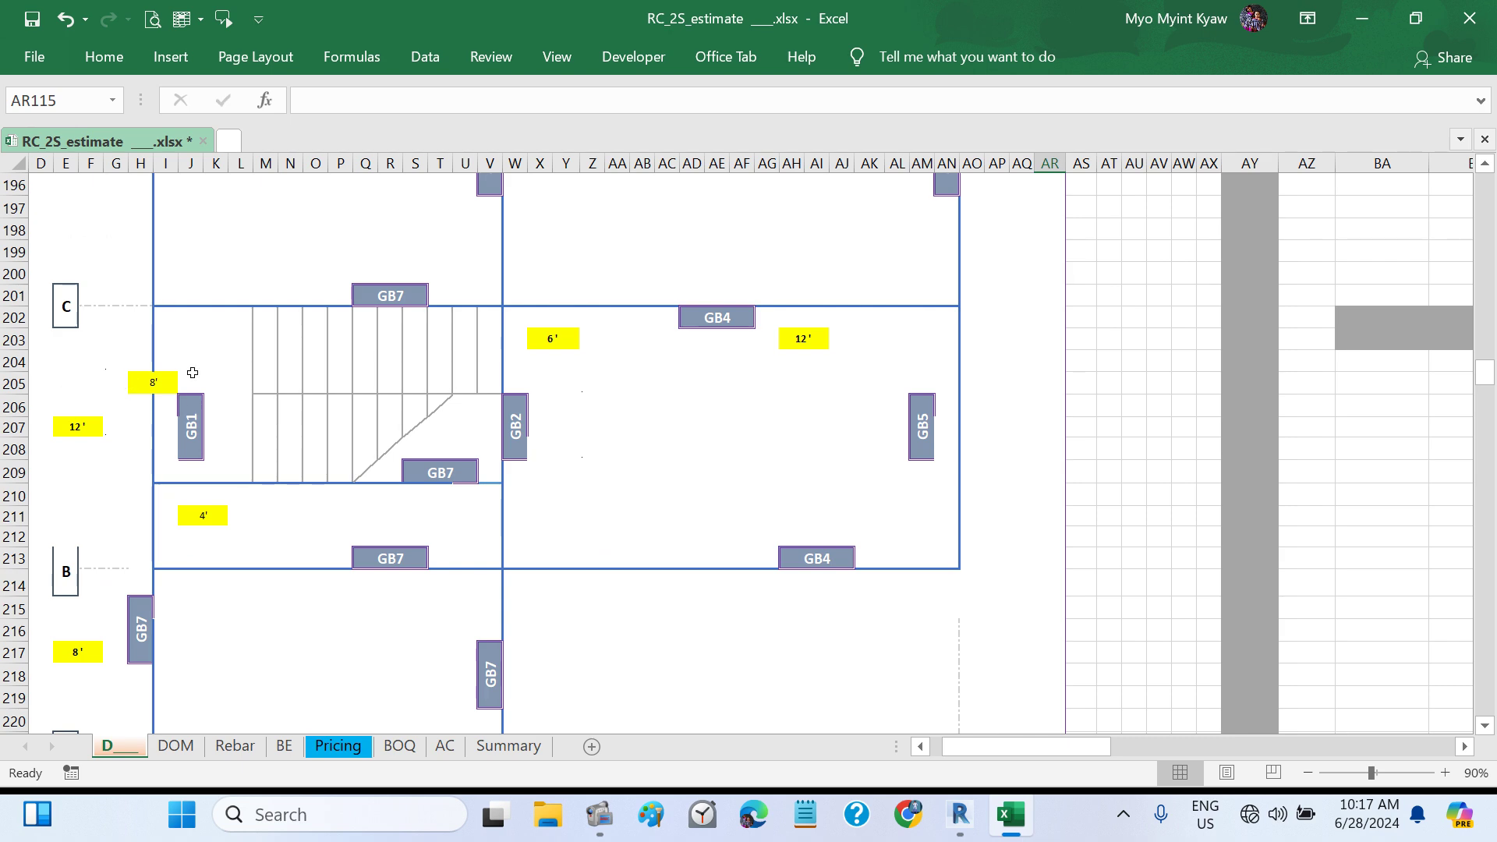
left_click(958, 833)
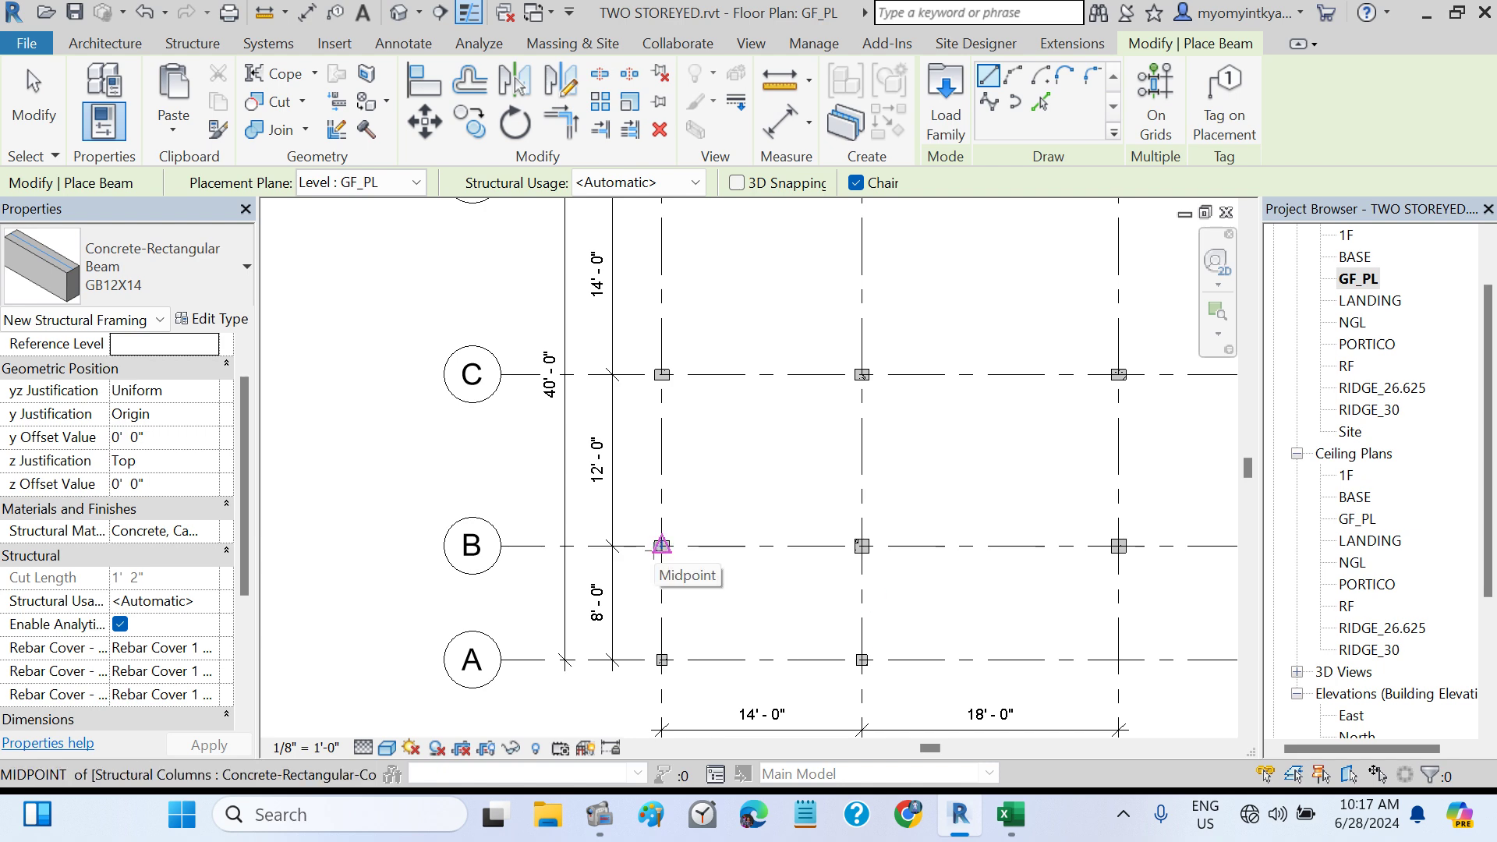
scroll(663, 547, "up", 5)
left_click(737, 501)
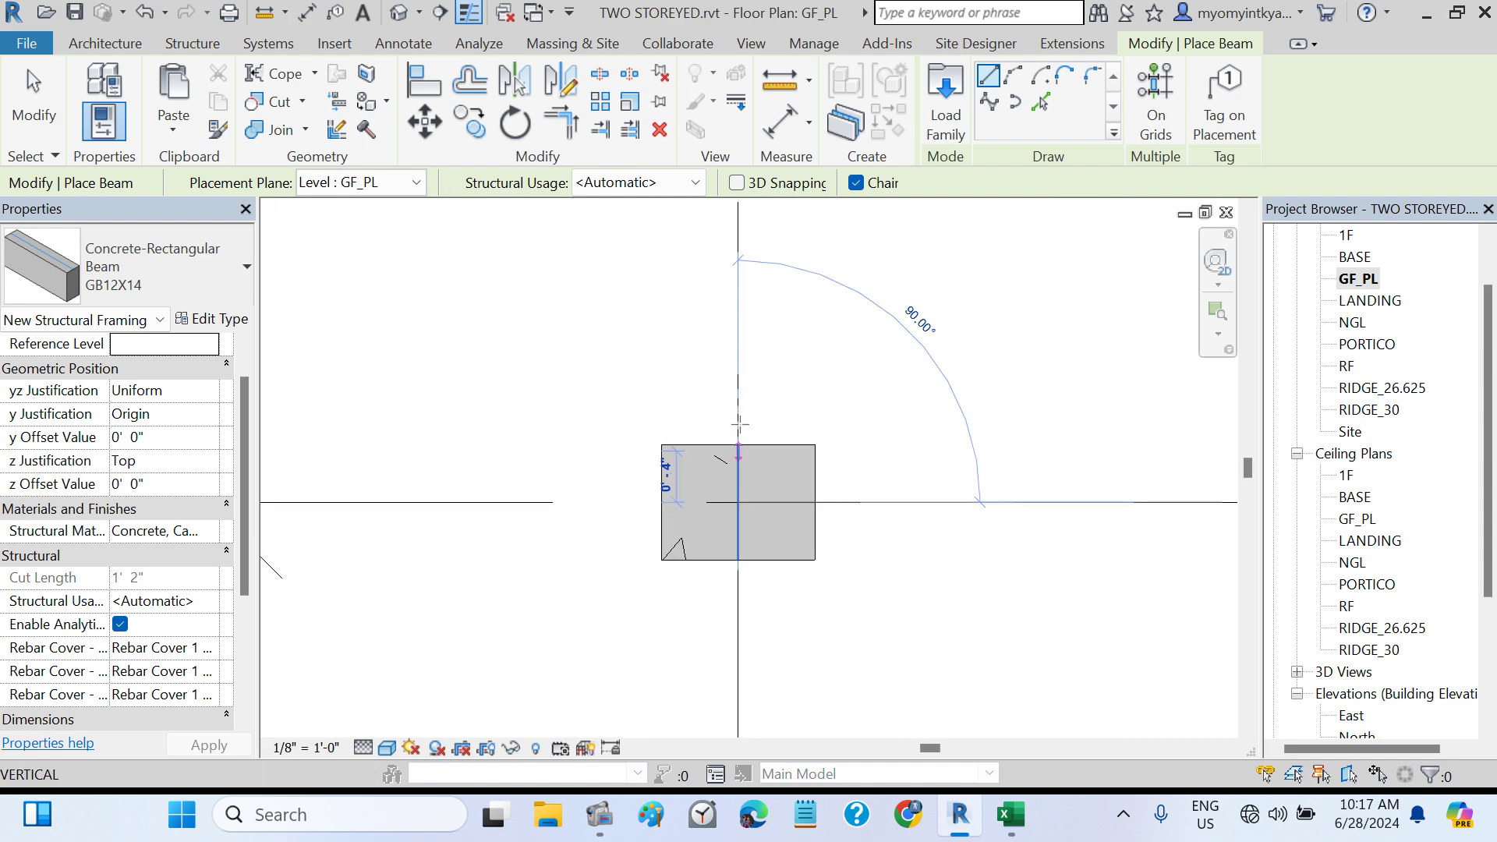
scroll(738, 358, "down", 3)
middle_click_drag(737, 358, 702, 646)
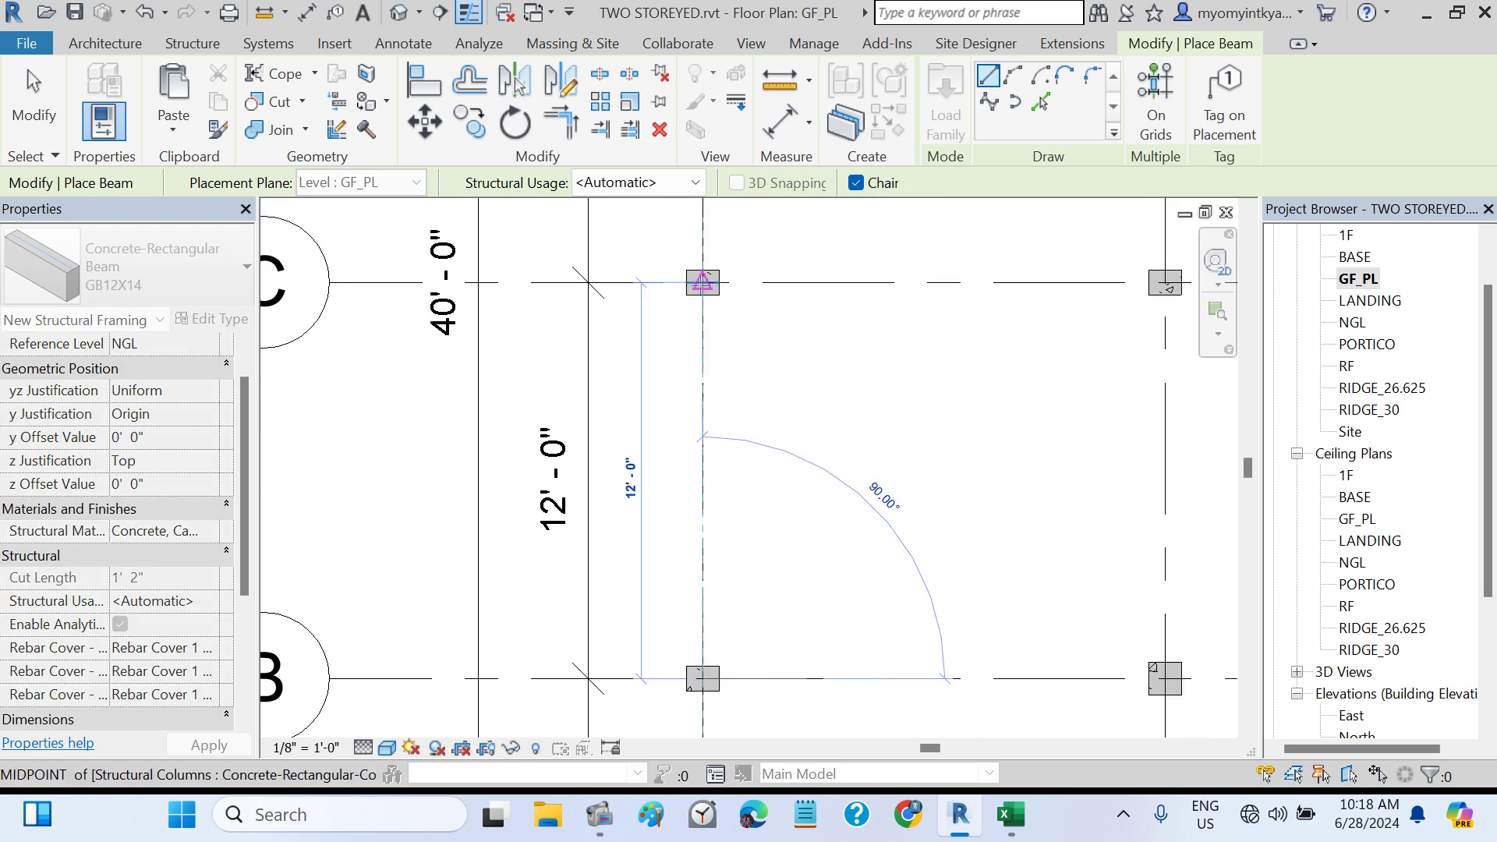
scroll(706, 283, "up", 1)
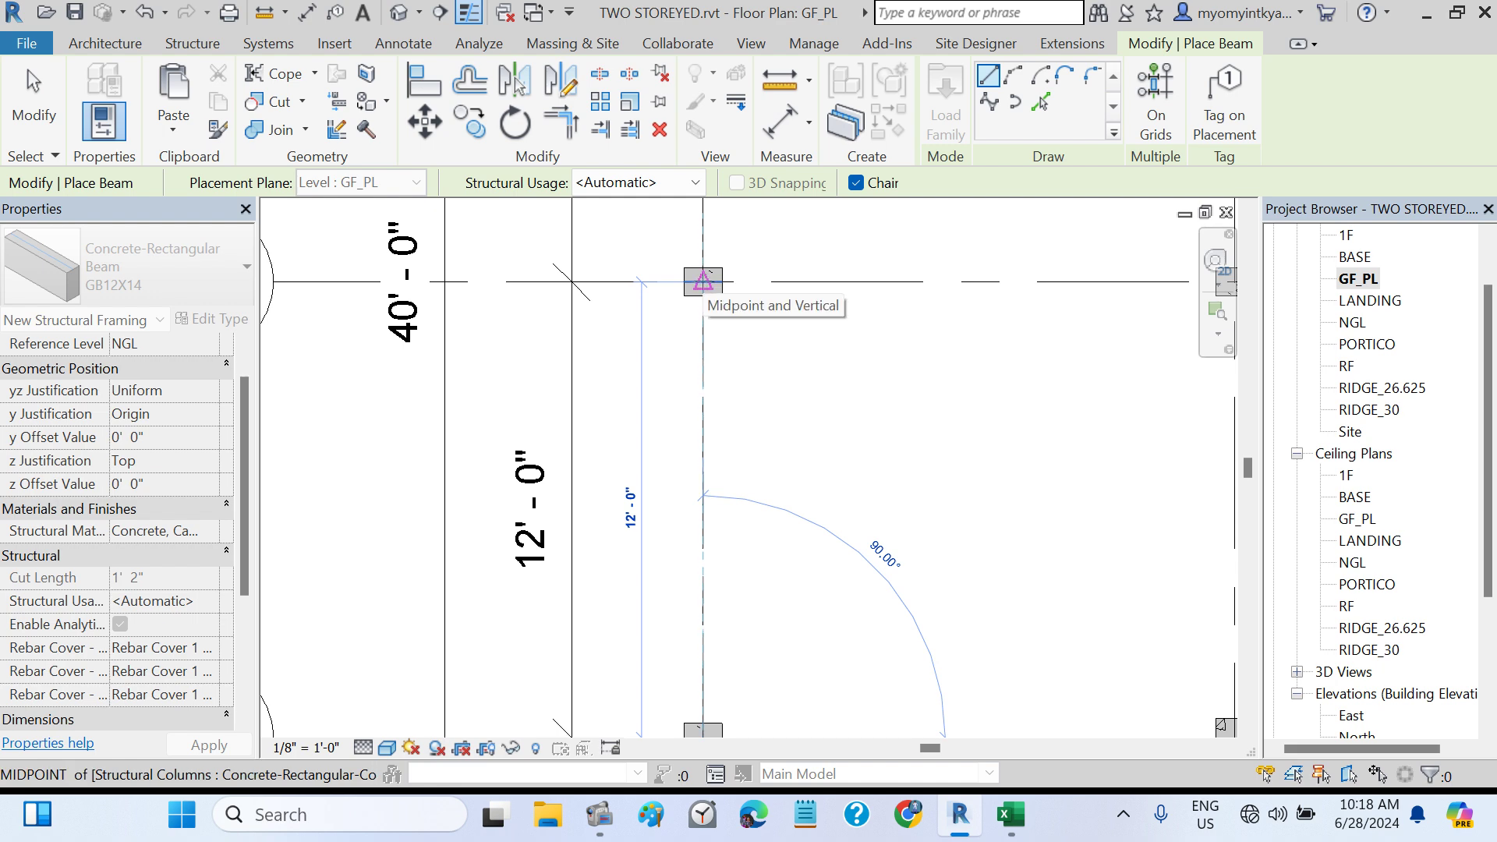
left_click(703, 281)
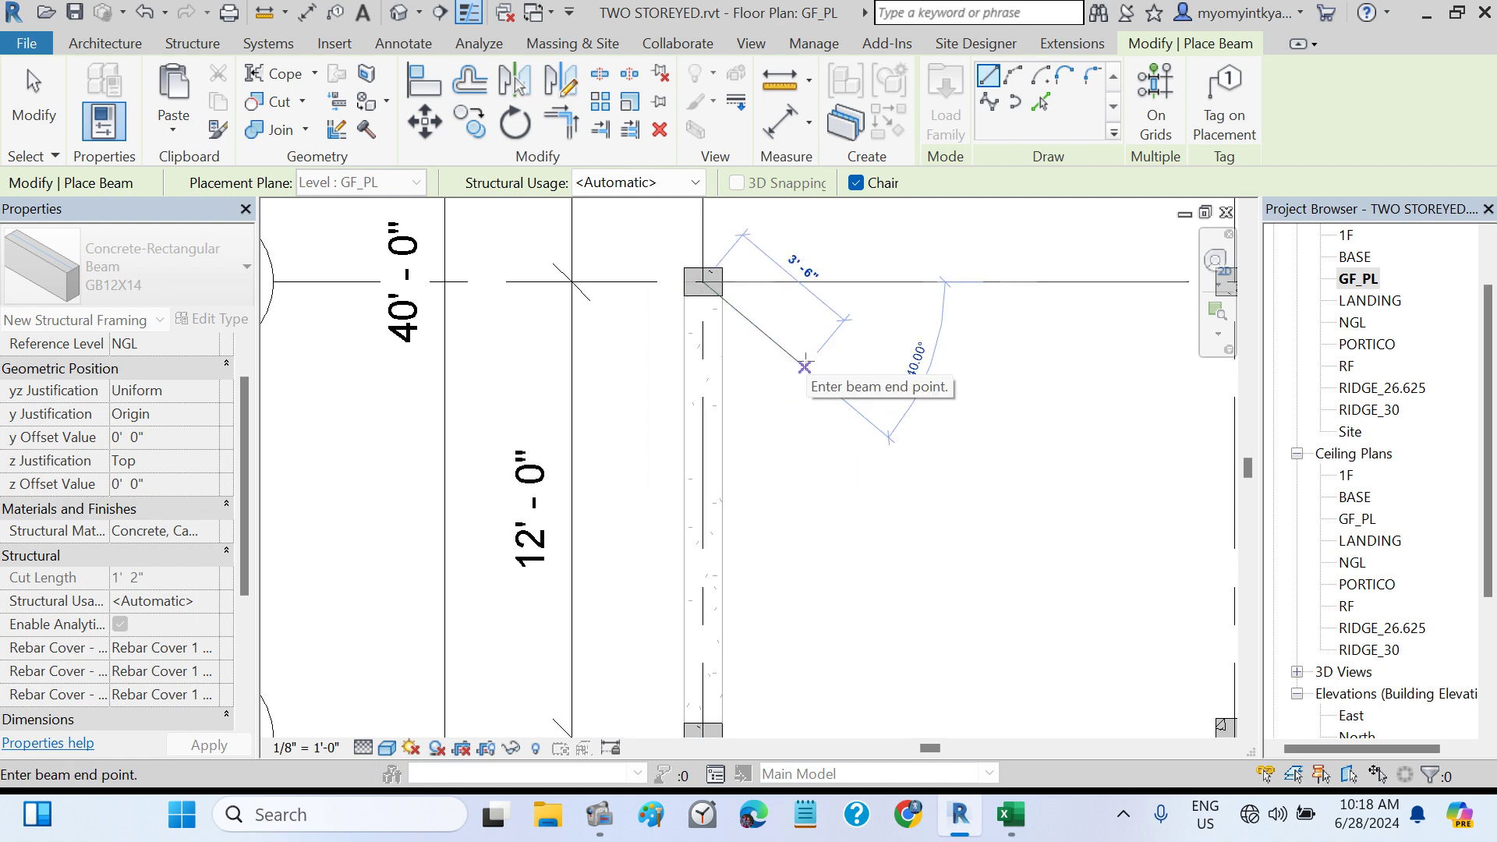
key("Escape")
key("Escape")
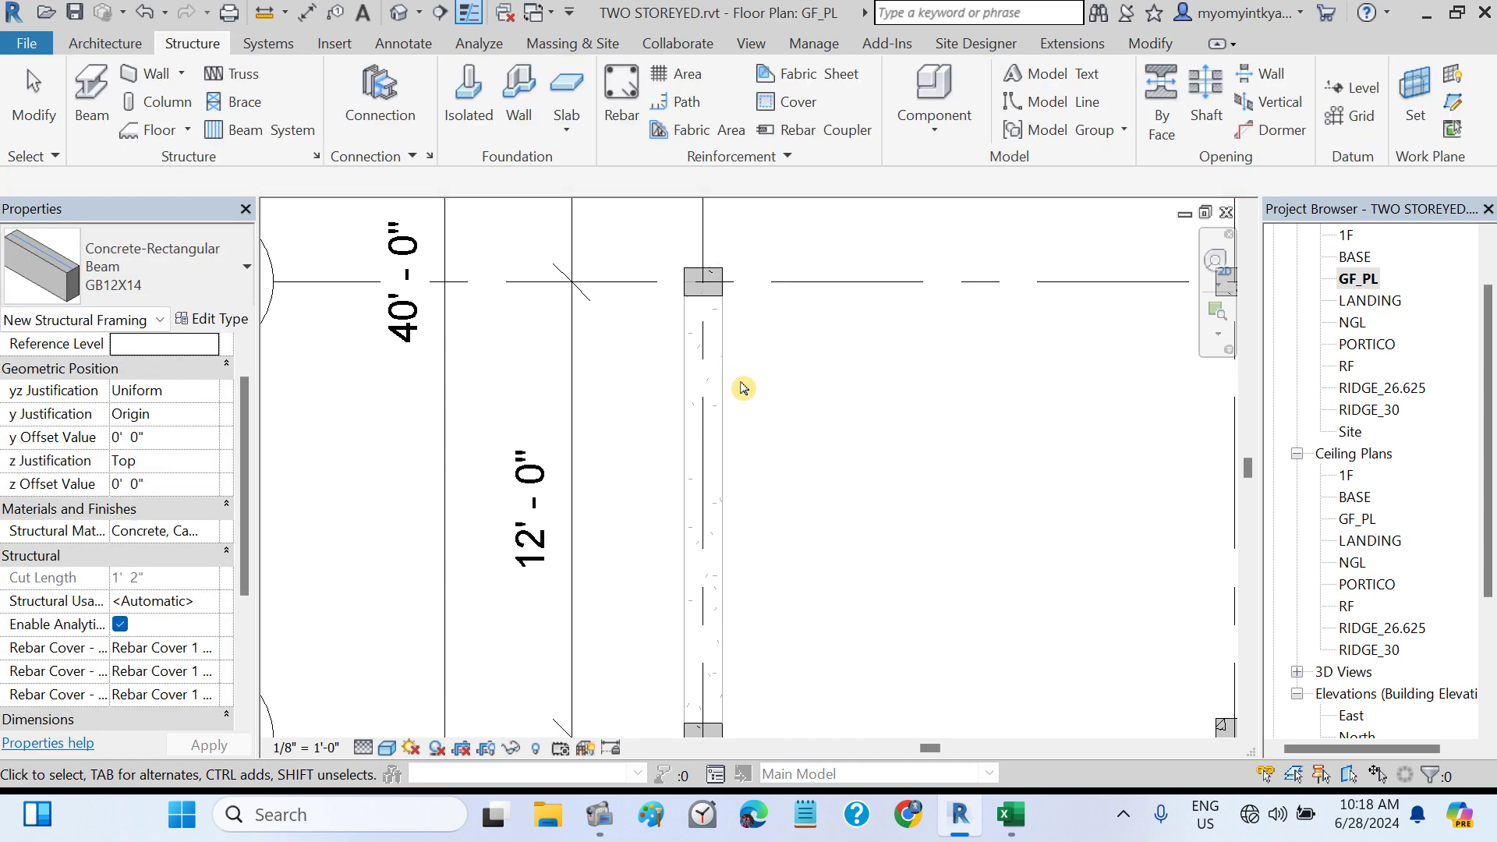
- Inspect the new beam on the leftmost column line and its properties
left_click(718, 395)
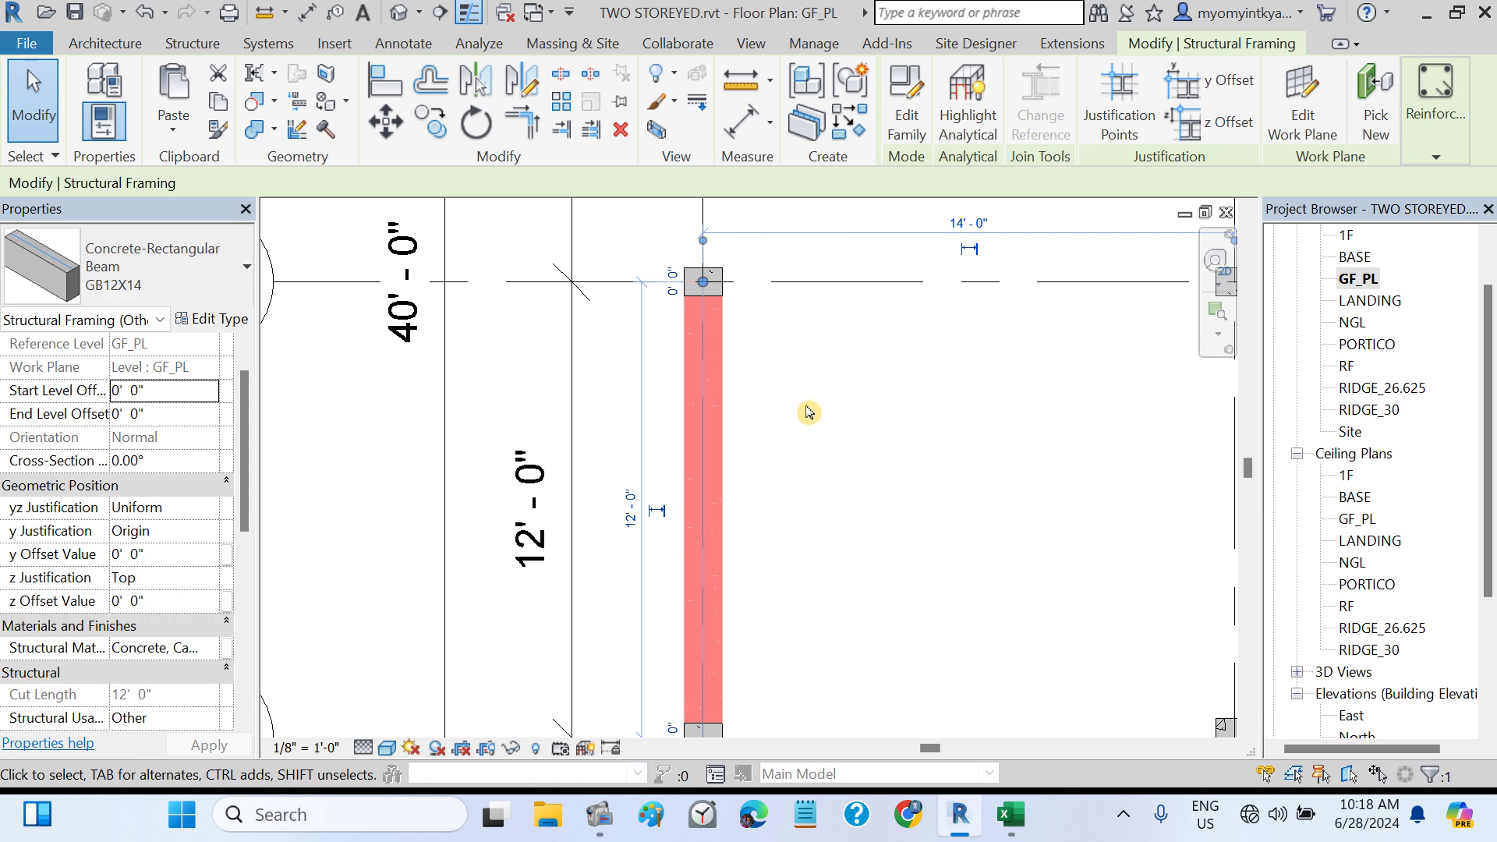
middle_click_drag(803, 548, 790, 474)
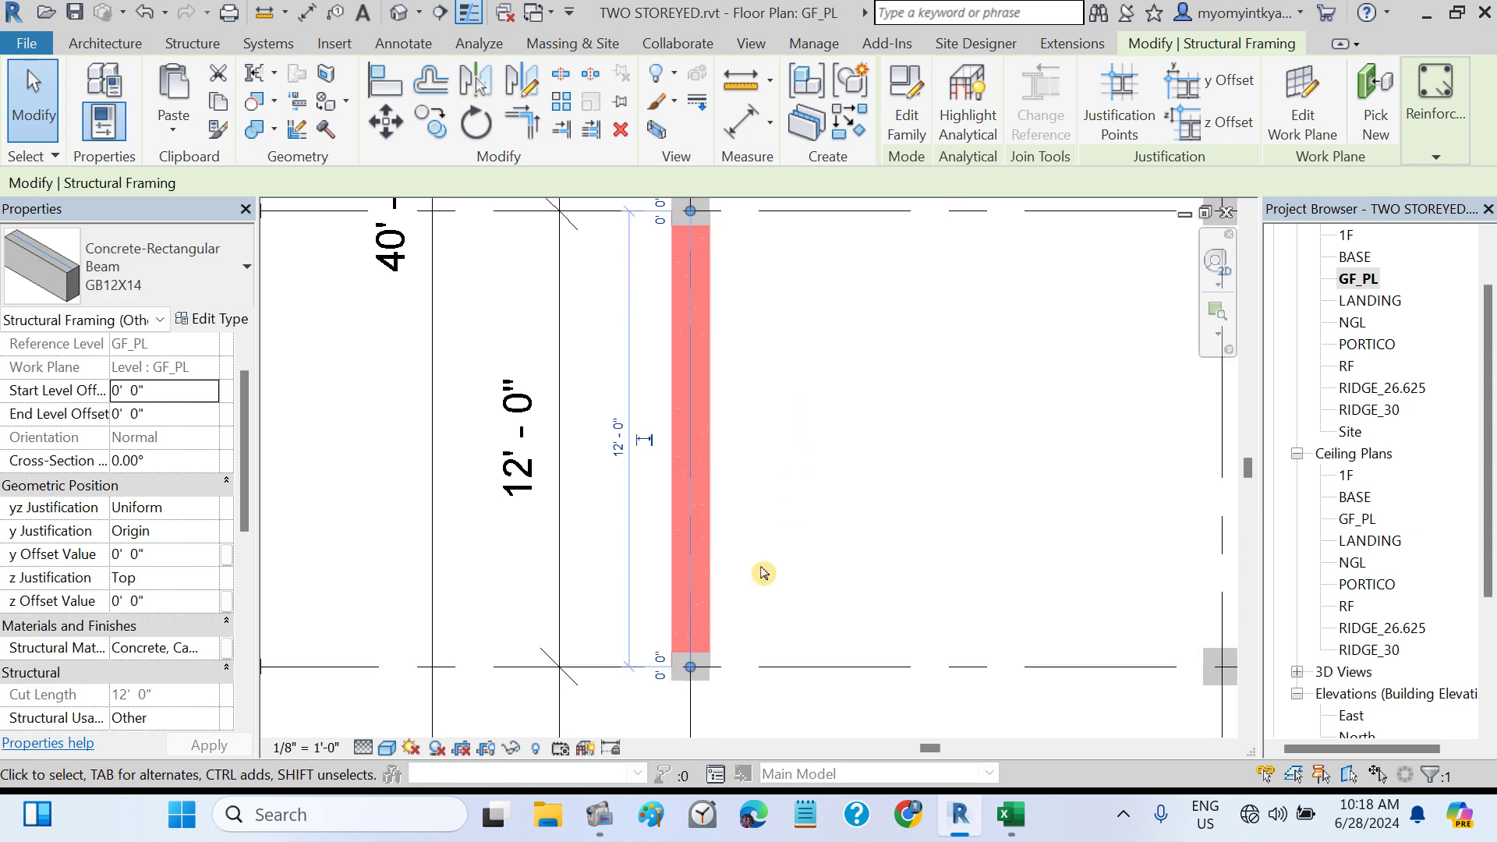
left_click(885, 545)
- Place a second 12' GB12X14 beam from grid B to grid C on the middle column line
scroll(882, 493, "down", 2)
middle_click_drag(882, 493, 654, 531)
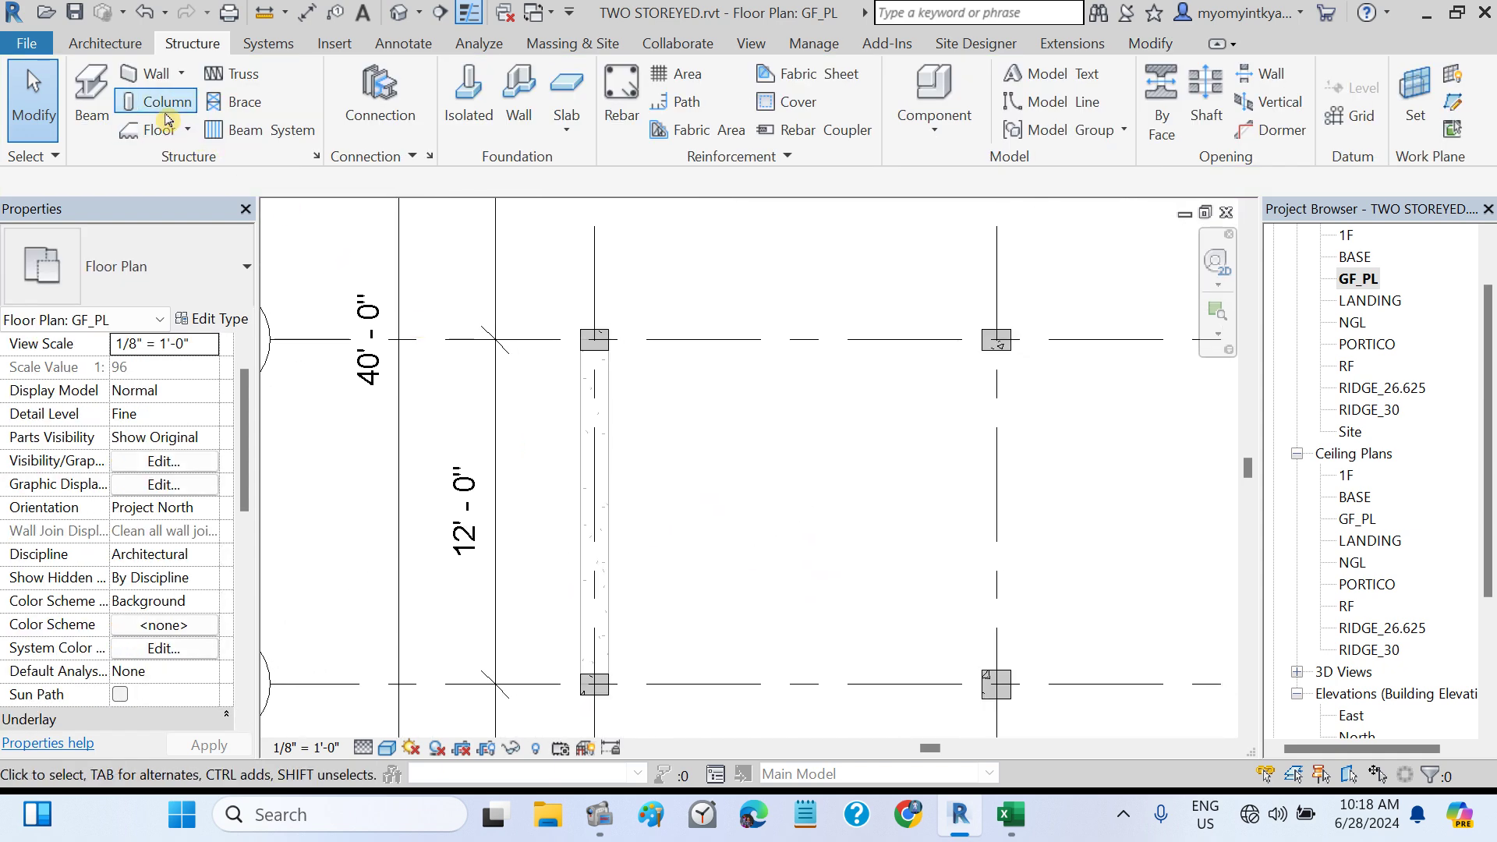
left_click(91, 98)
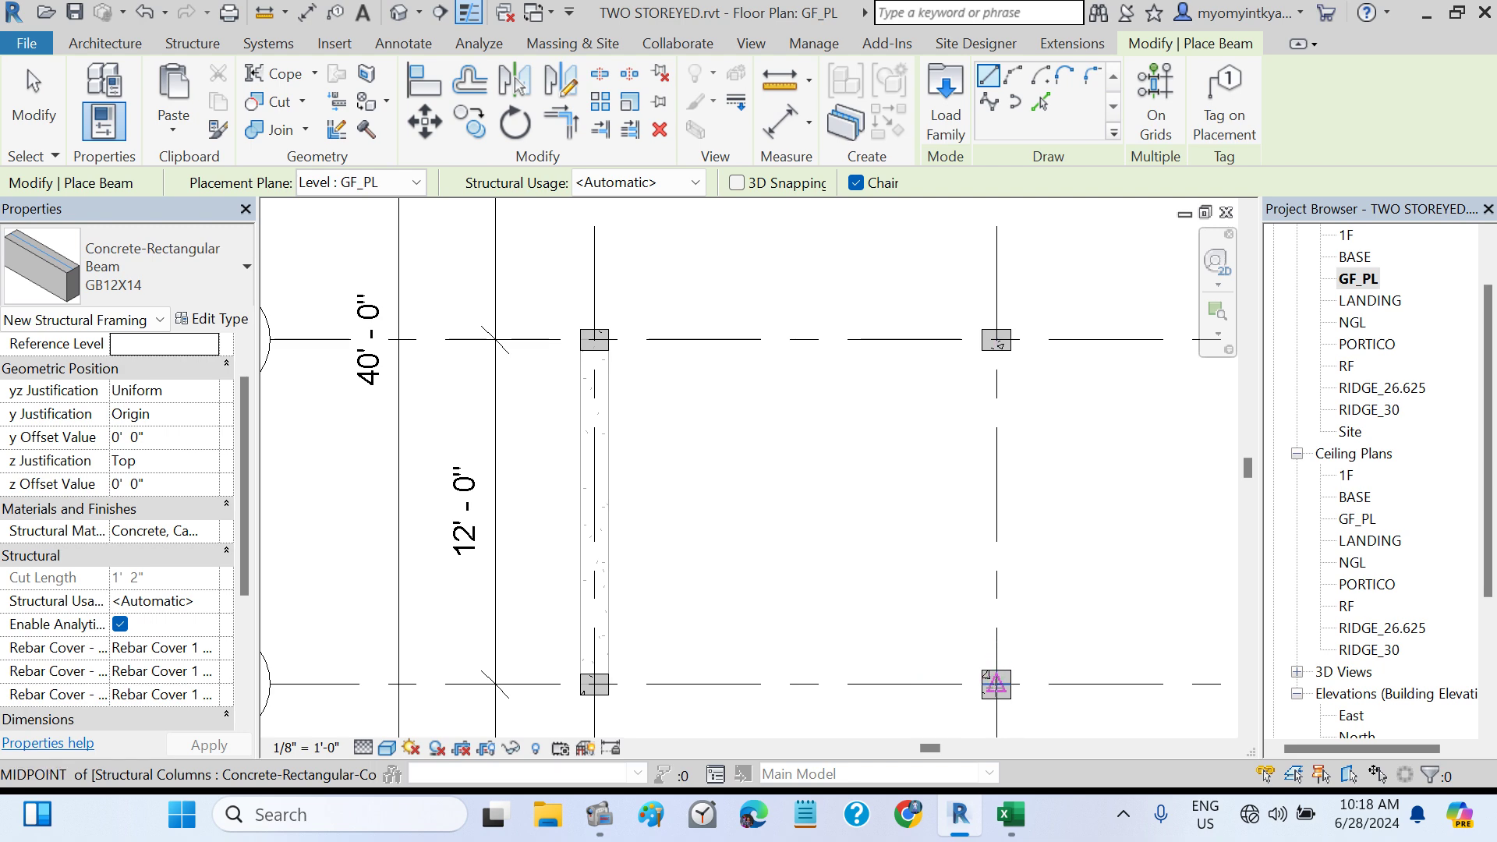
scroll(996, 683, "up", 2)
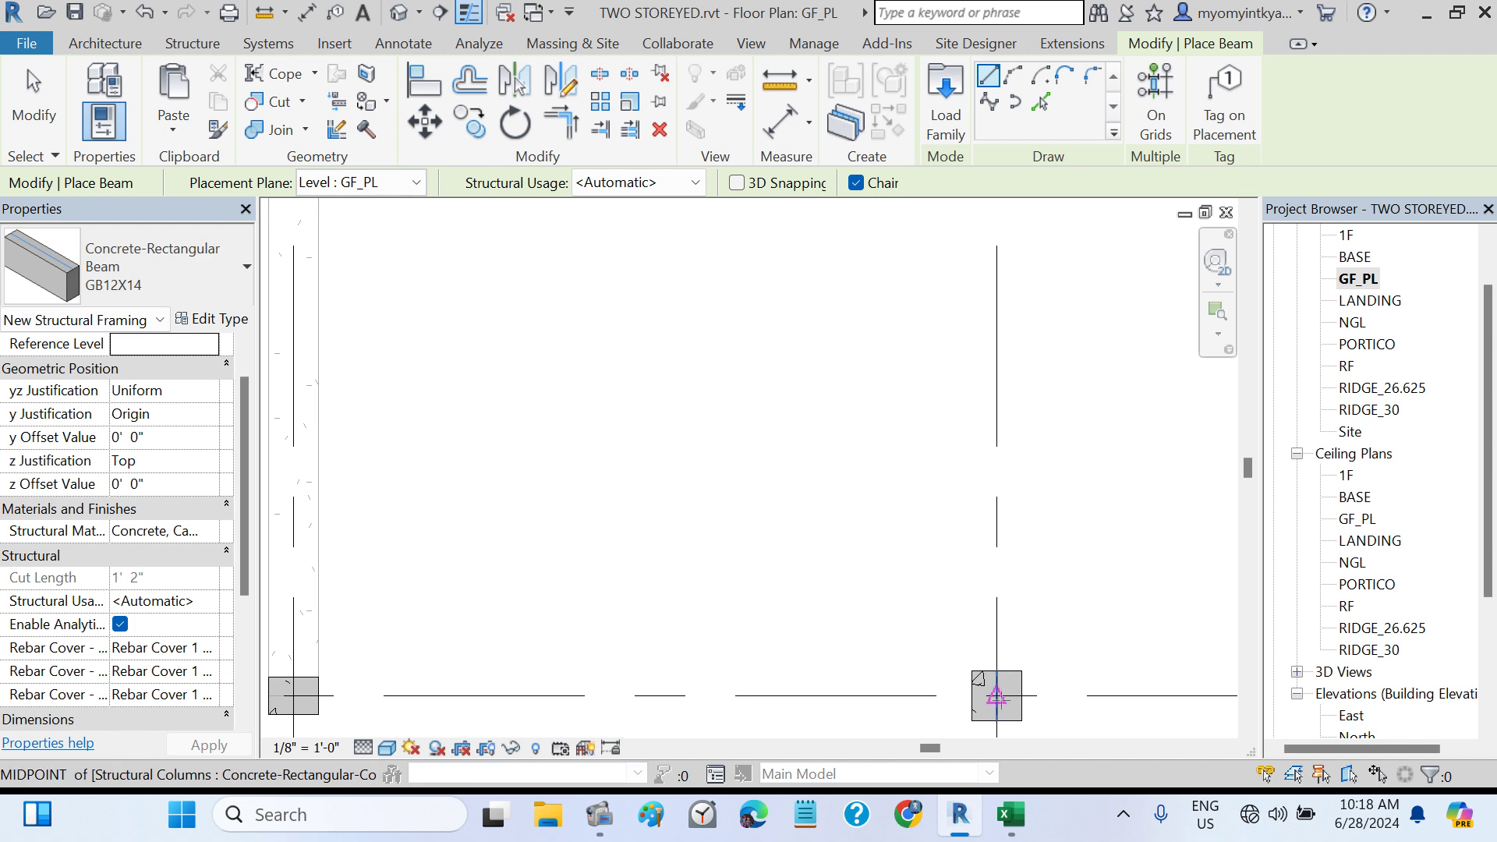
left_click(997, 694)
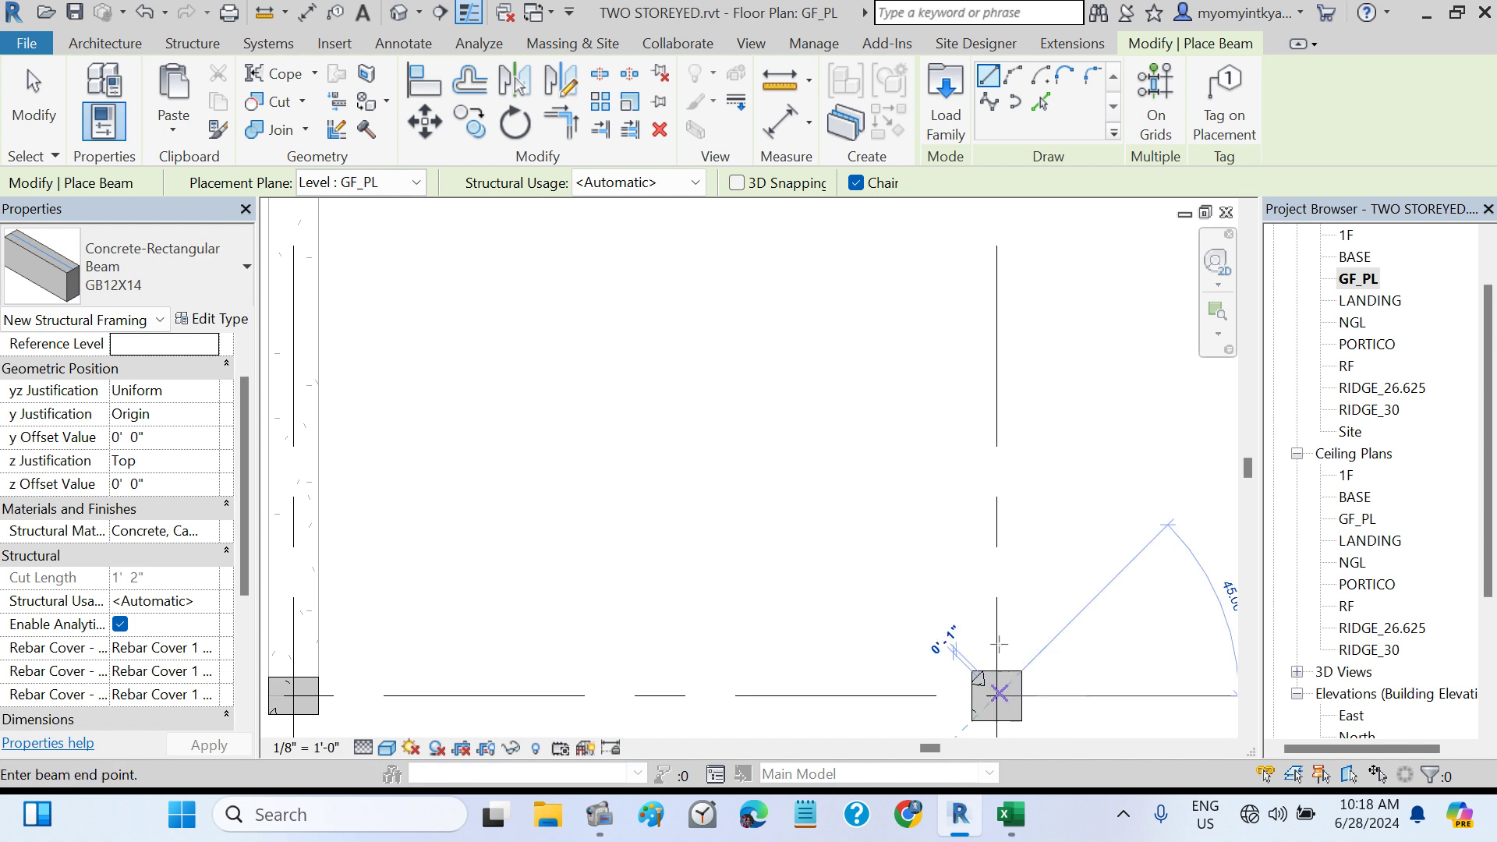
scroll(1021, 460, "down", 2)
middle_click_drag(1010, 425, 990, 511)
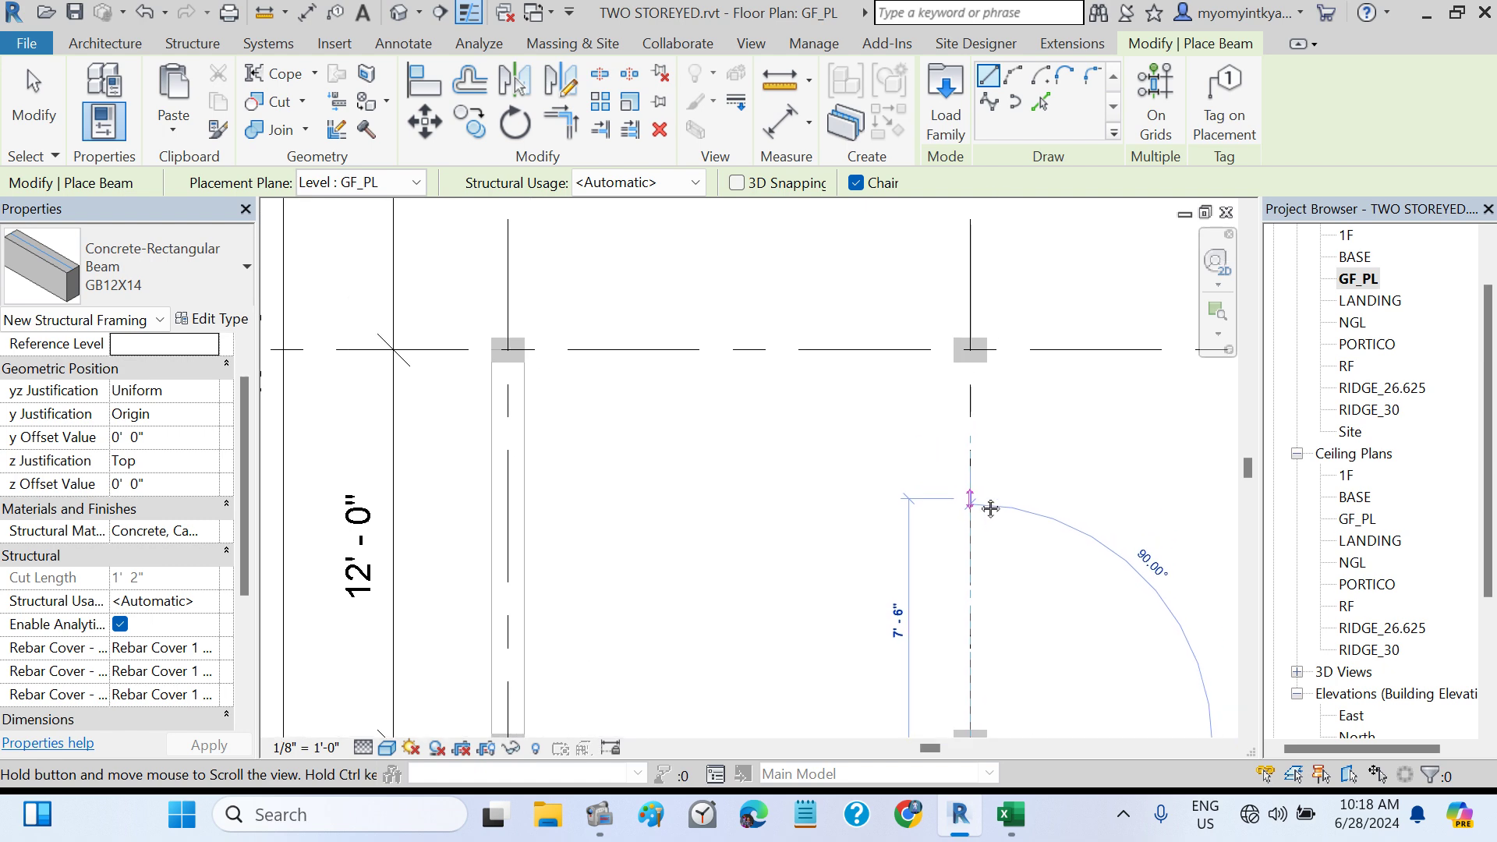
scroll(967, 358, "up", 2)
left_click(966, 321)
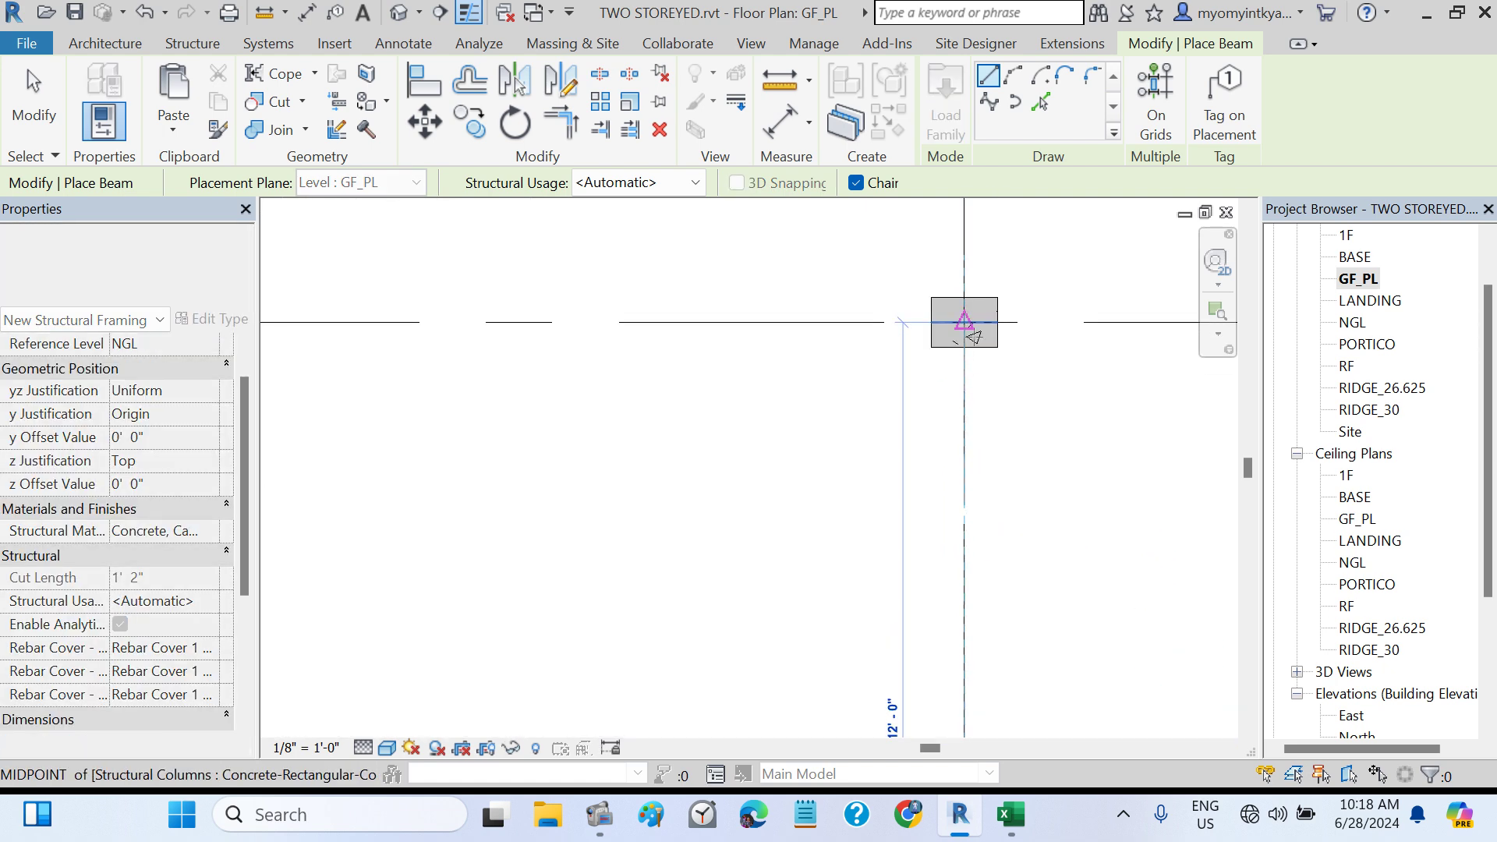
left_click(1099, 506)
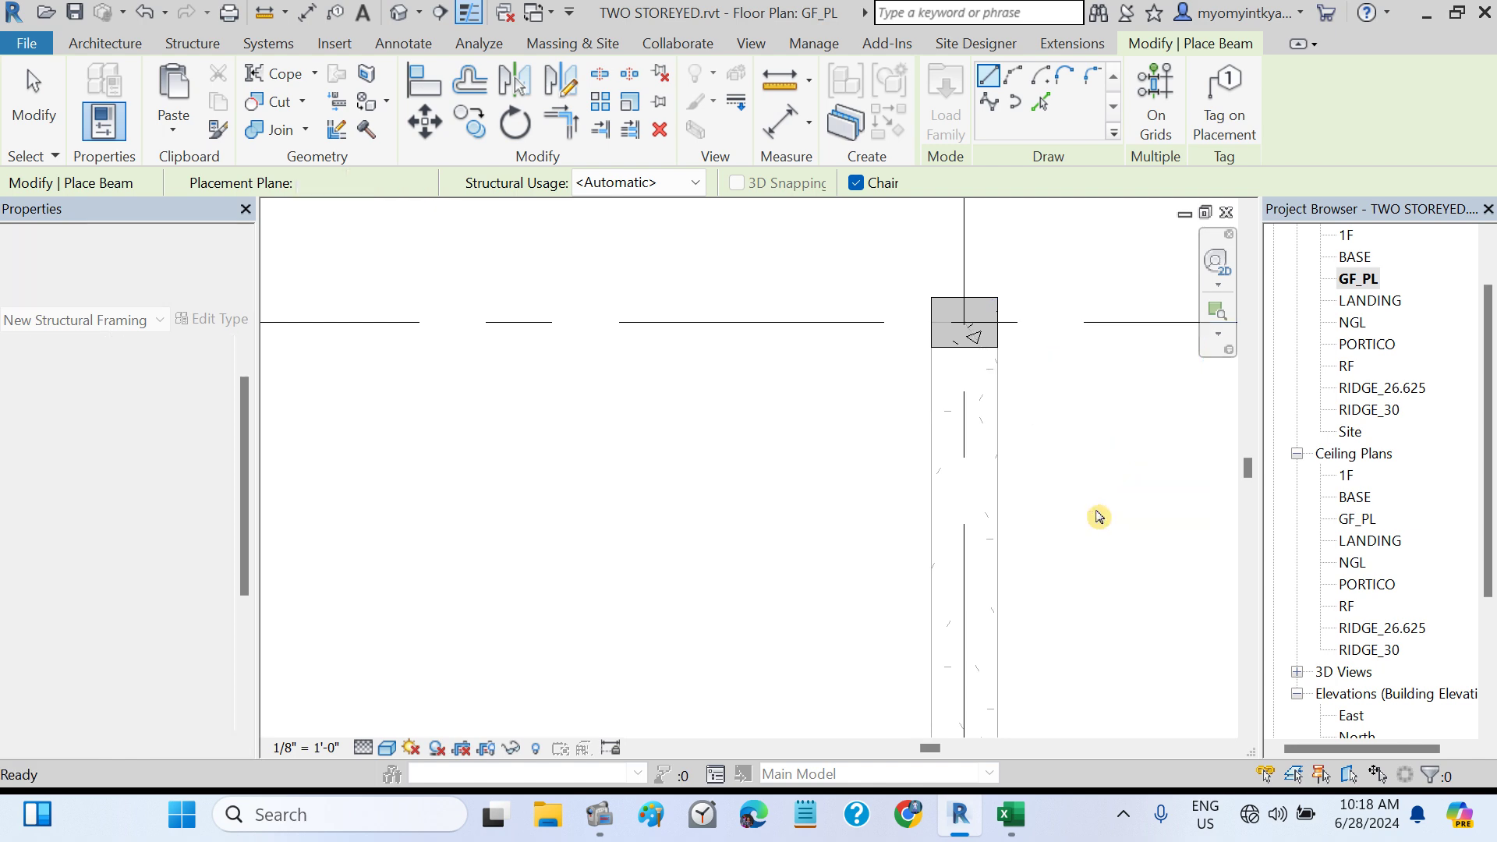
key("Escape")
key("Escape")
- Compare the two placed beams with the ground beam layout between grids B and C in the Excel workbook
scroll(1068, 523, "down", 2)
scroll(1068, 523, "down", 3)
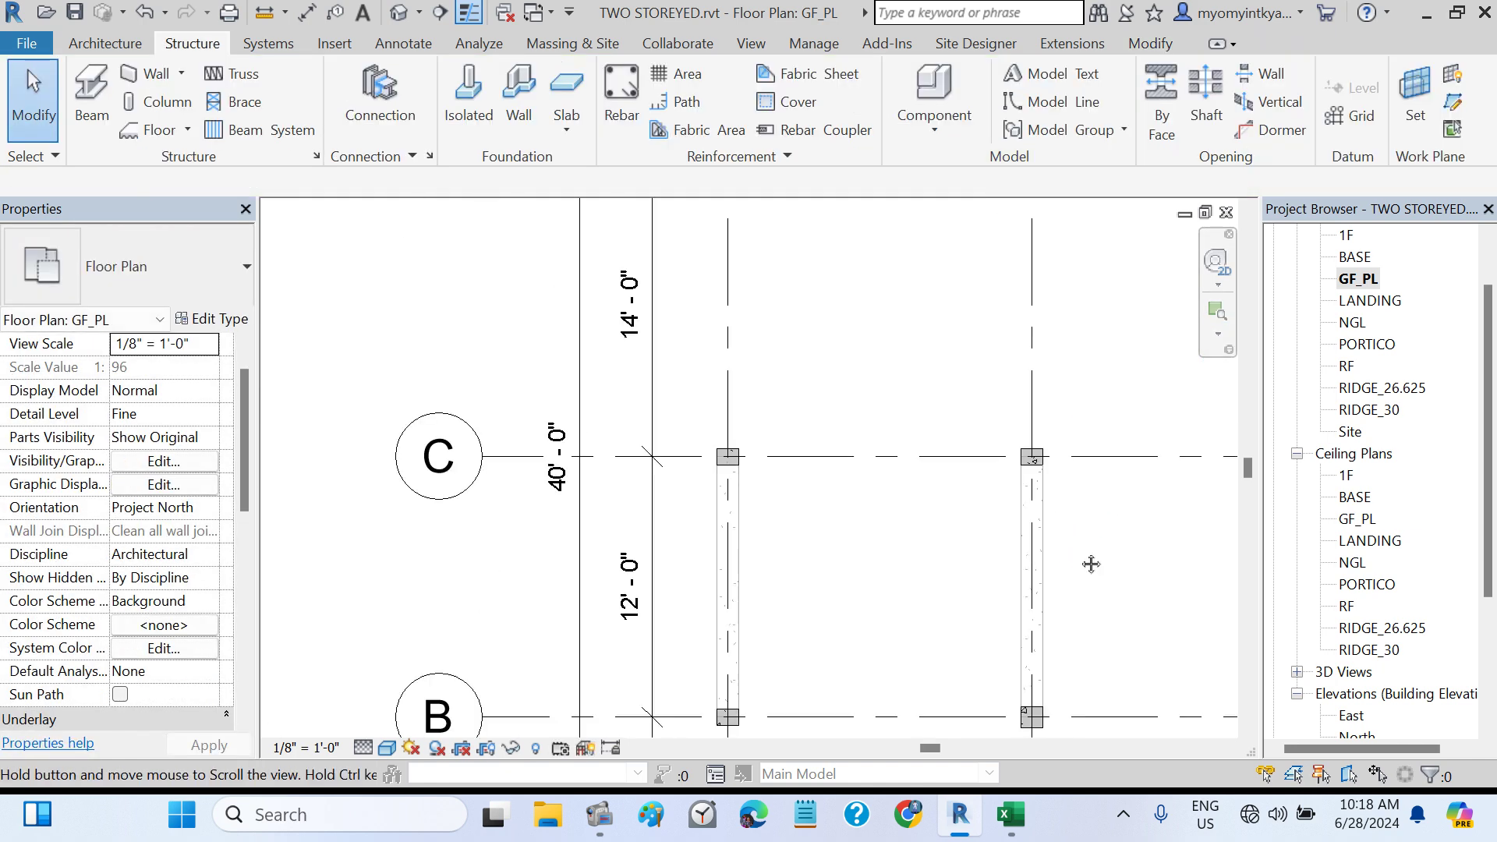
middle_click_drag(1090, 565, 1006, 470)
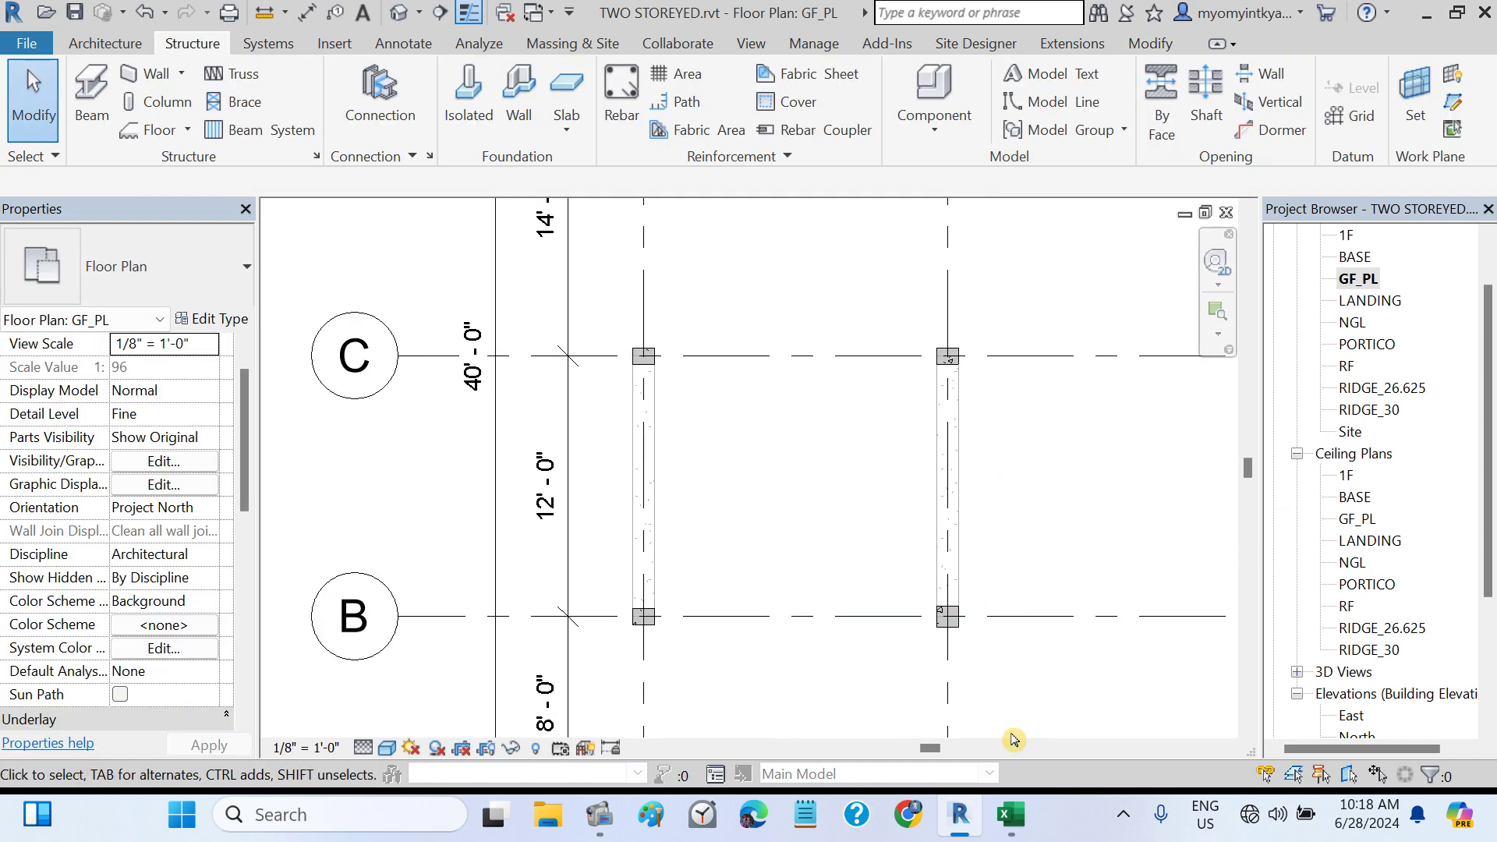
left_click(1016, 834)
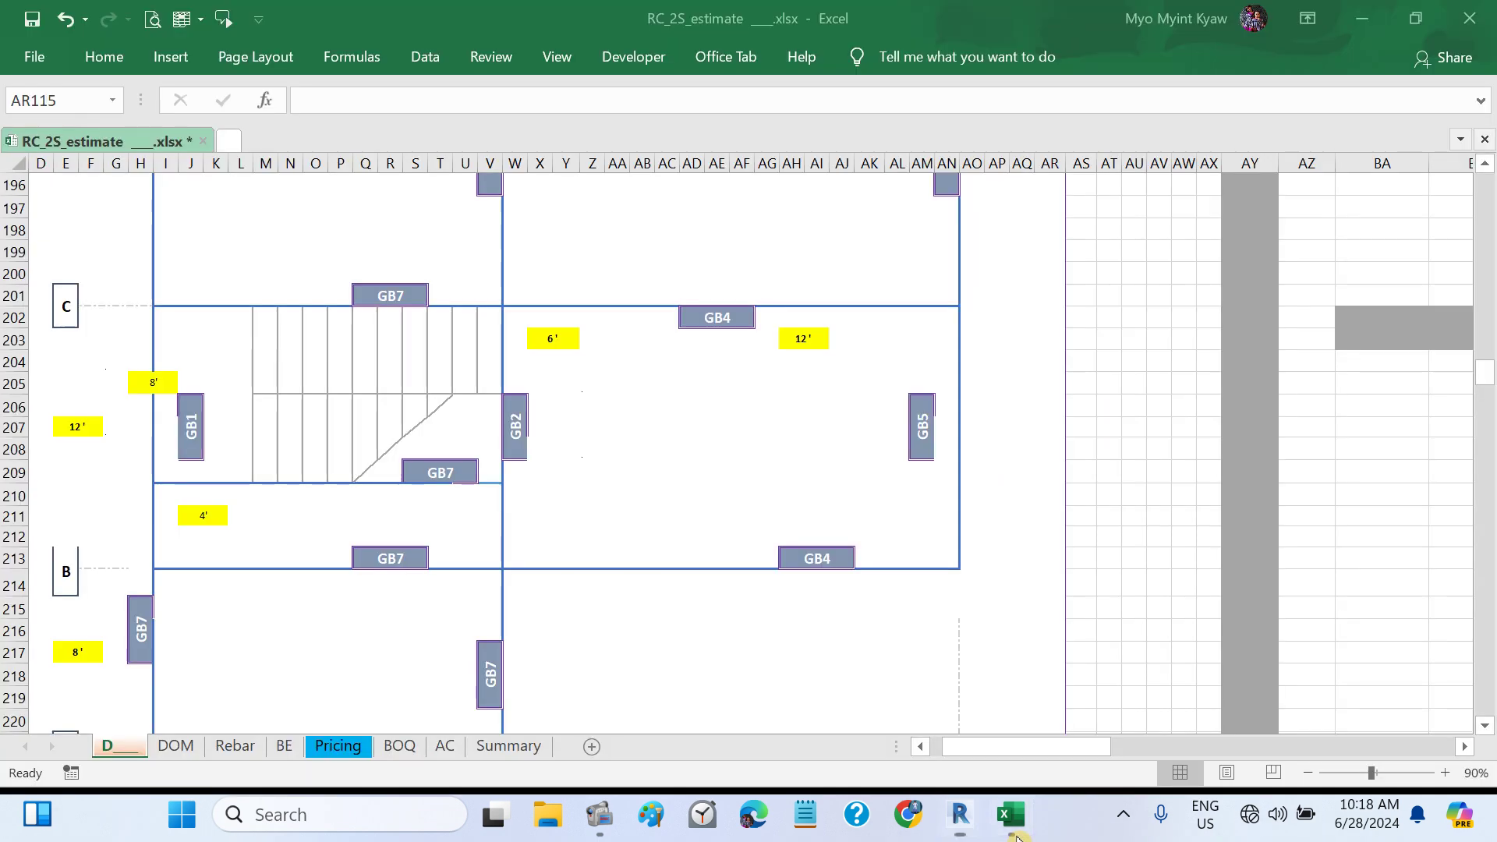
left_click(960, 817)
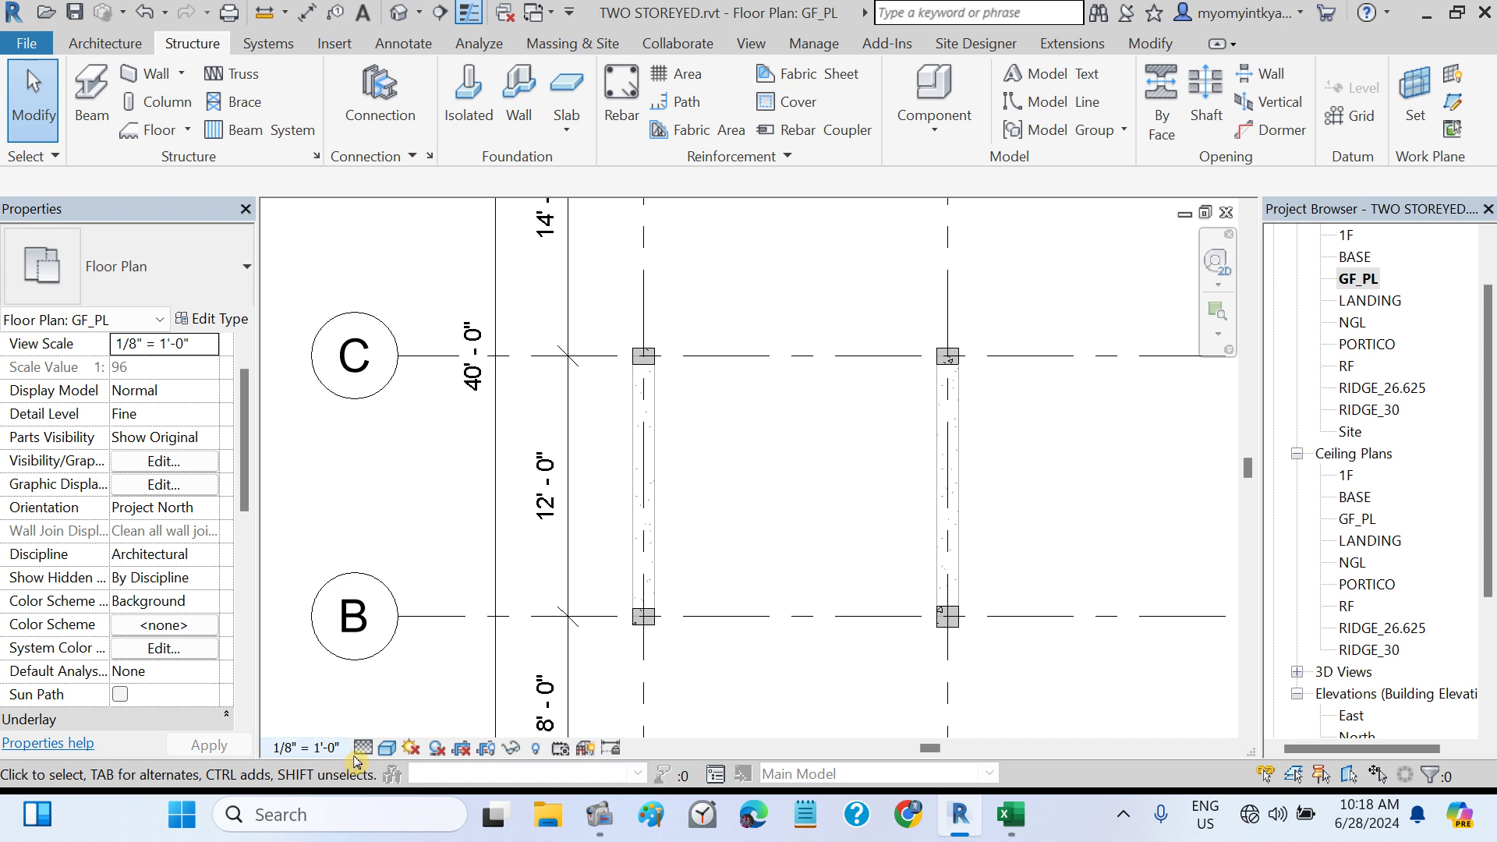
- Set the GF_PL plan view's detail level to Fine and its visual style to Shaded
left_click(361, 749)
left_click(382, 725)
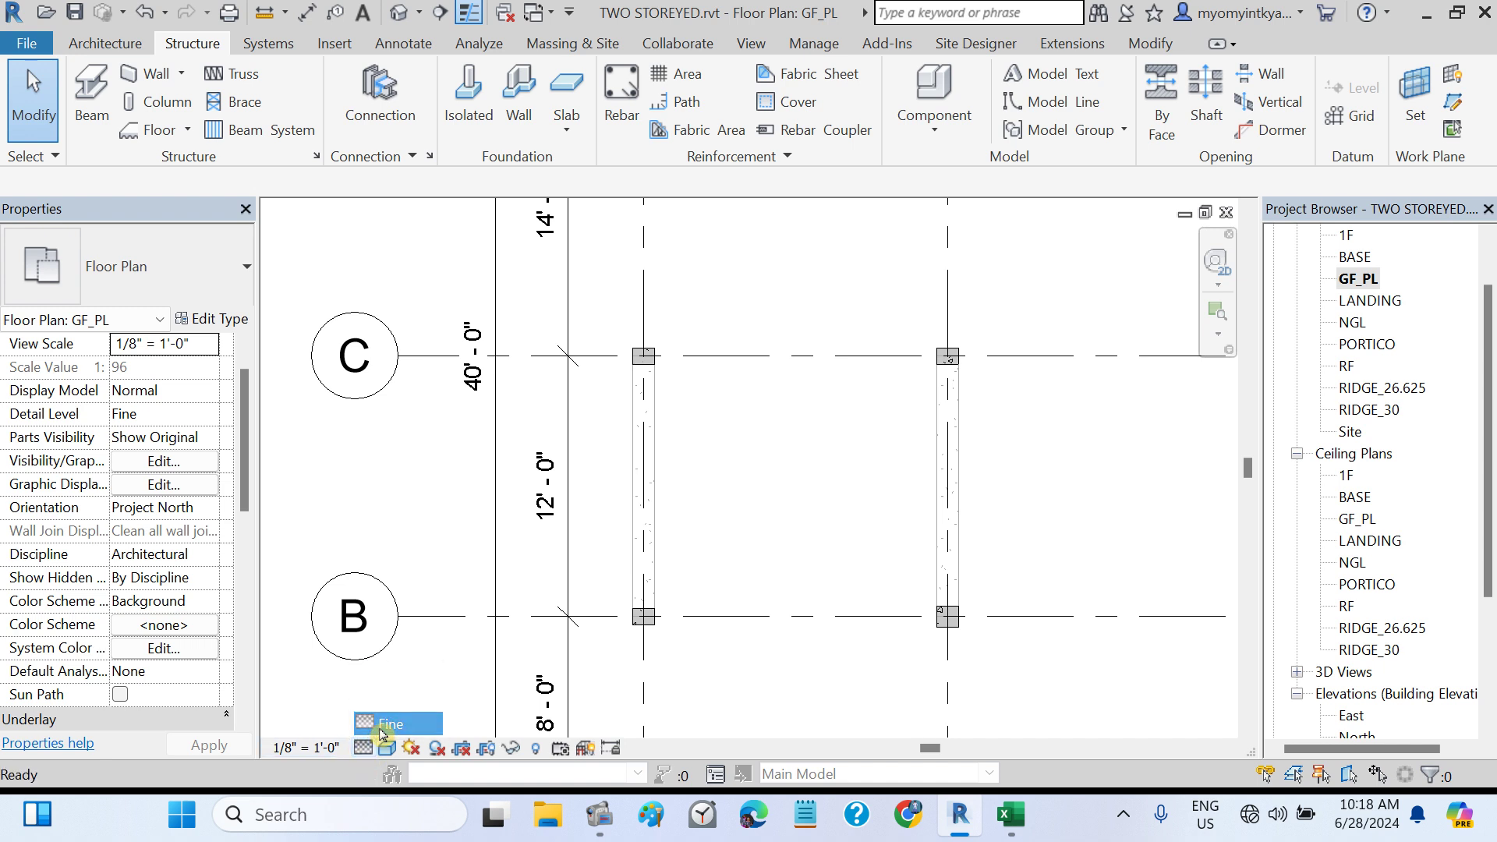
left_click(388, 749)
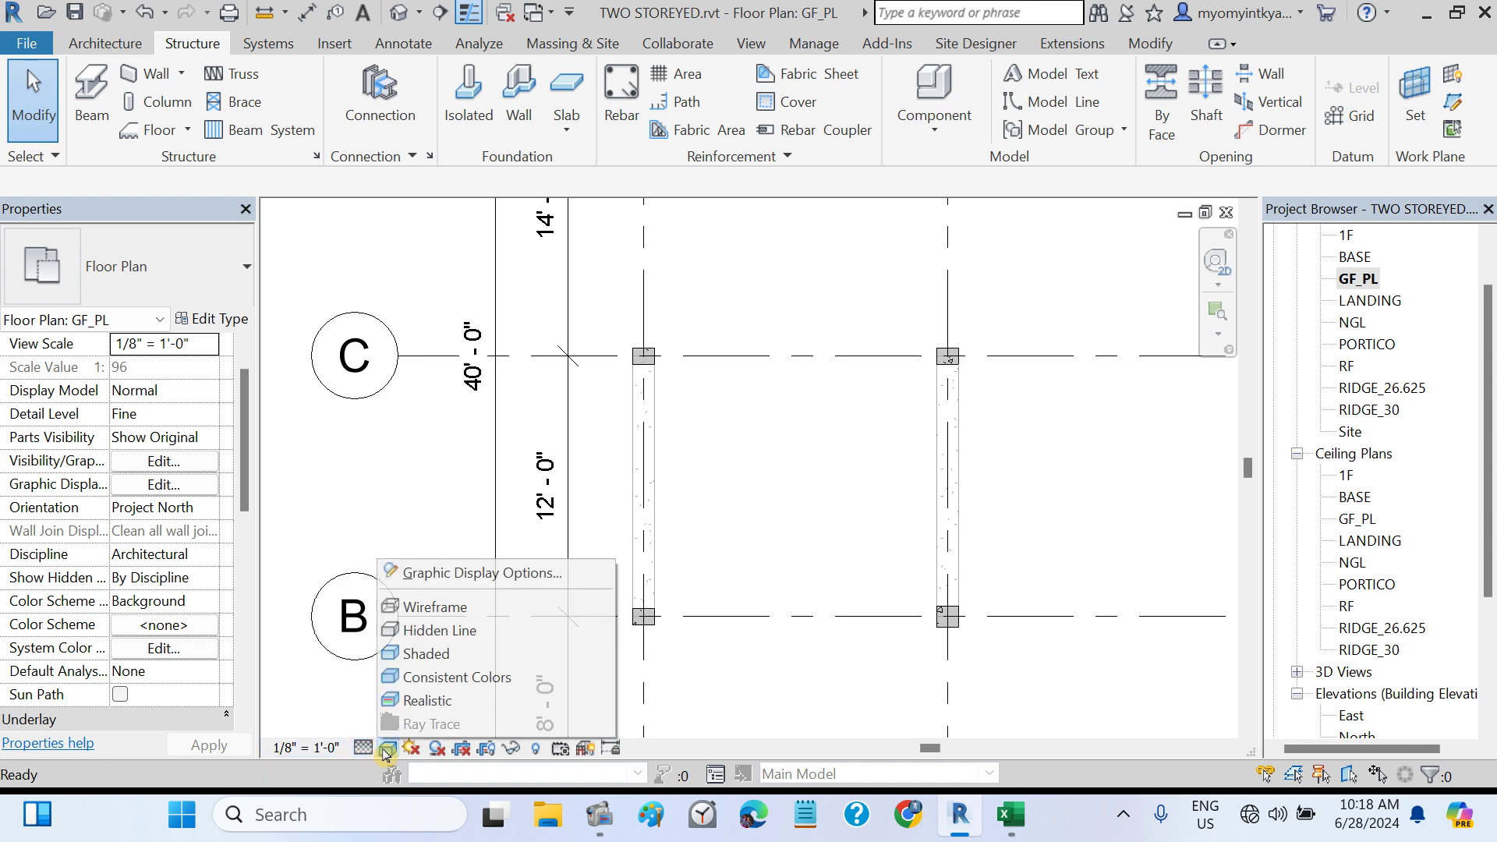
left_click(436, 654)
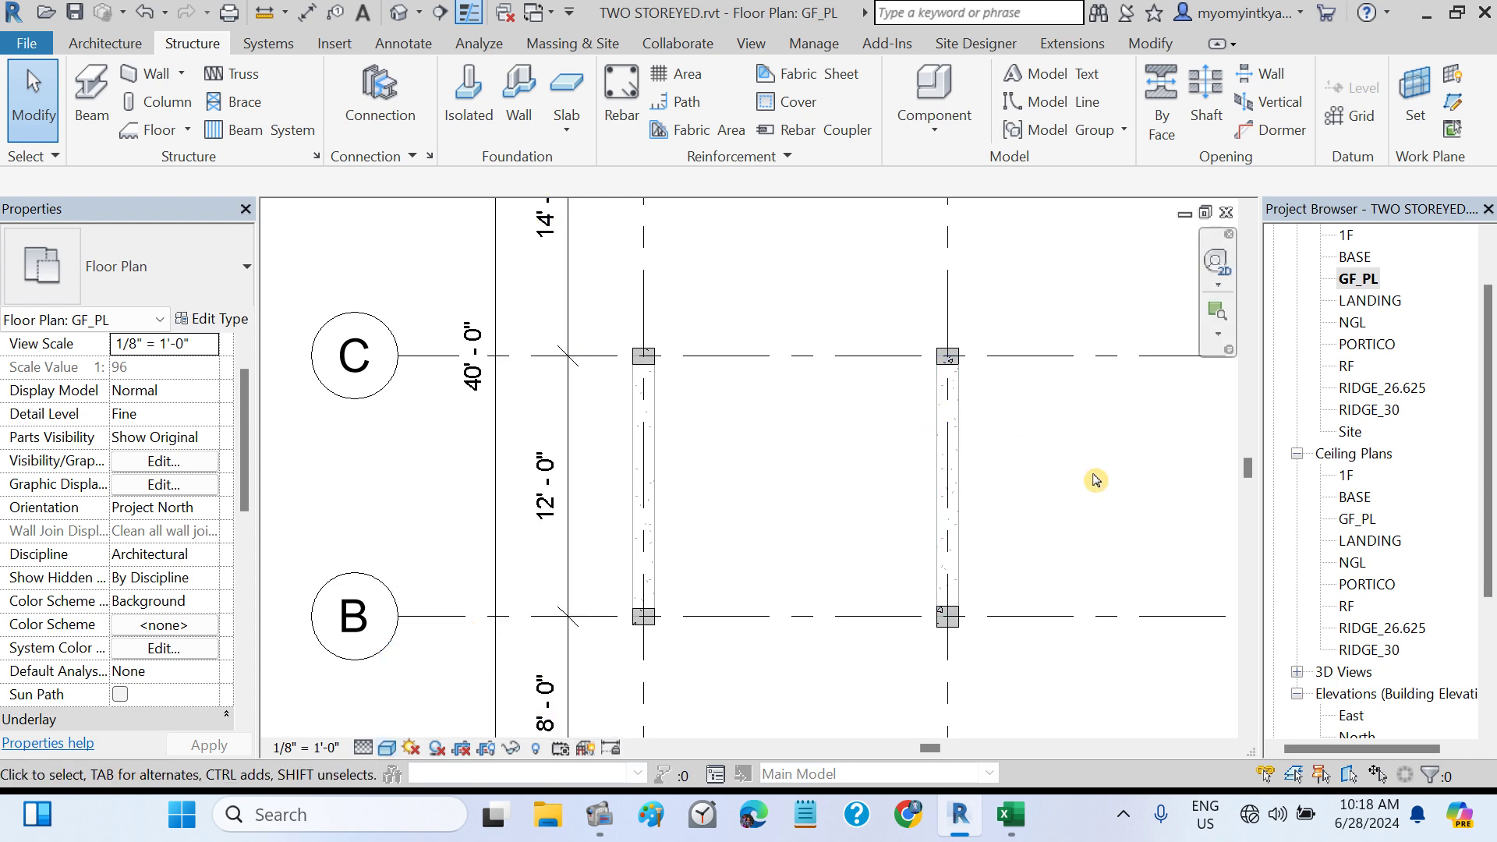
- Switch to Excel and look up the GB3 and GB4 sizes in the Ground Beam schedule
scroll(1020, 503, "down", 1)
left_click(1008, 826)
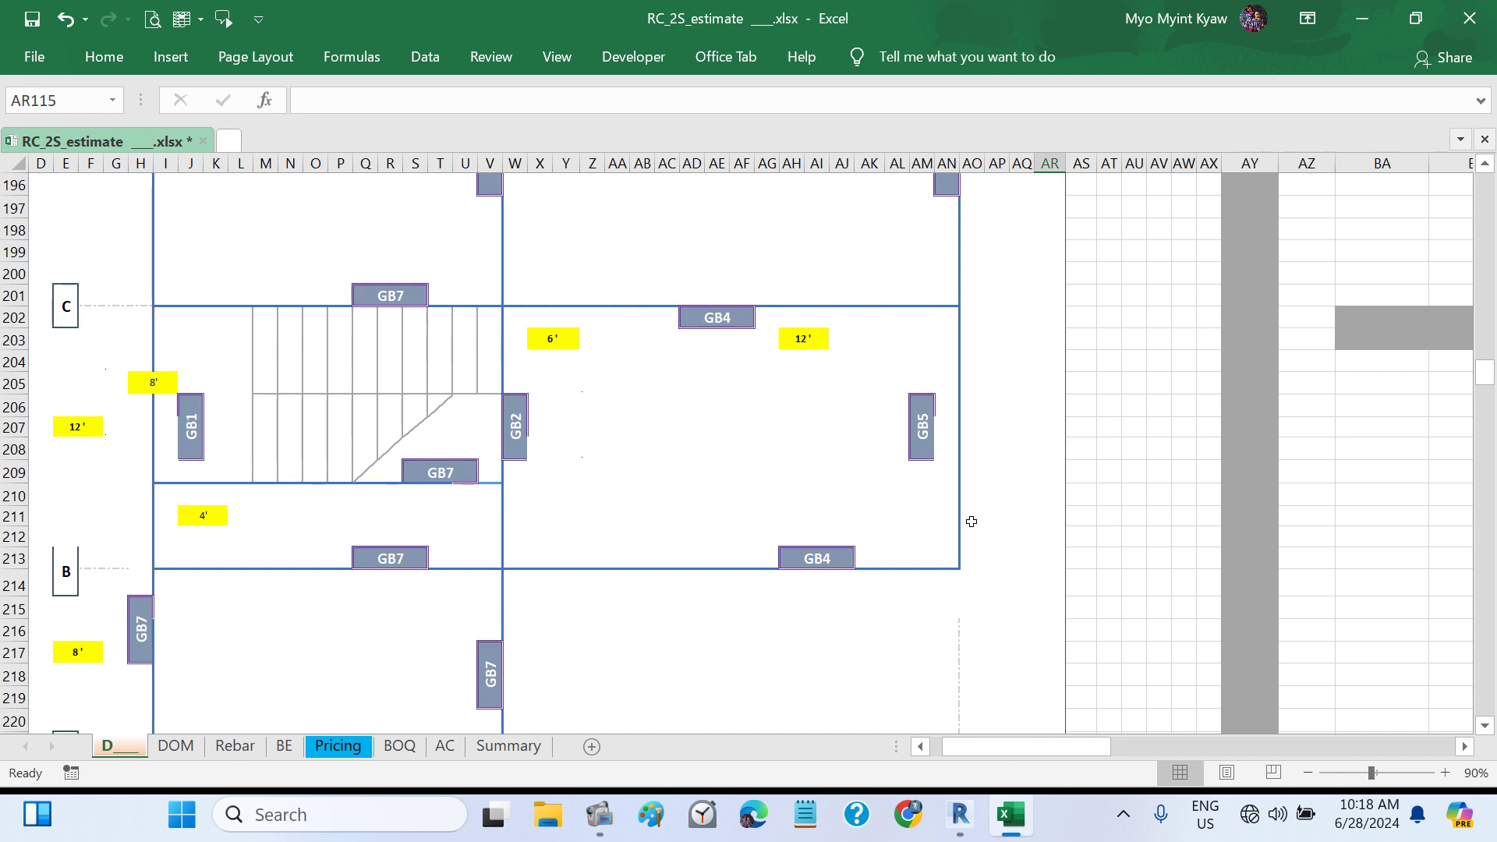
scroll(970, 521, "up", 20)
scroll(971, 521, "right", 3)
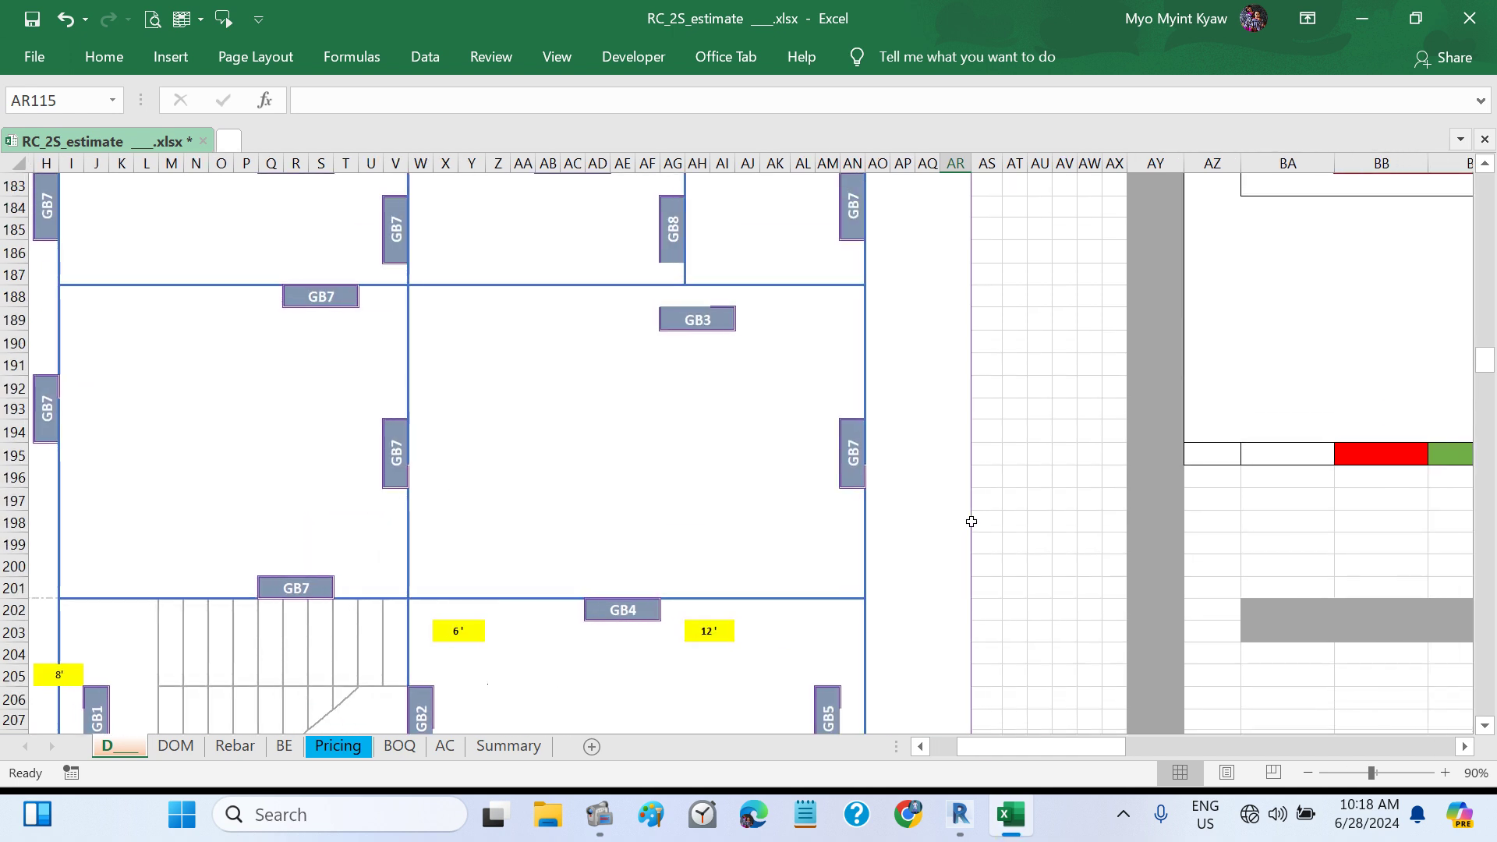
scroll(971, 521, "right", 4)
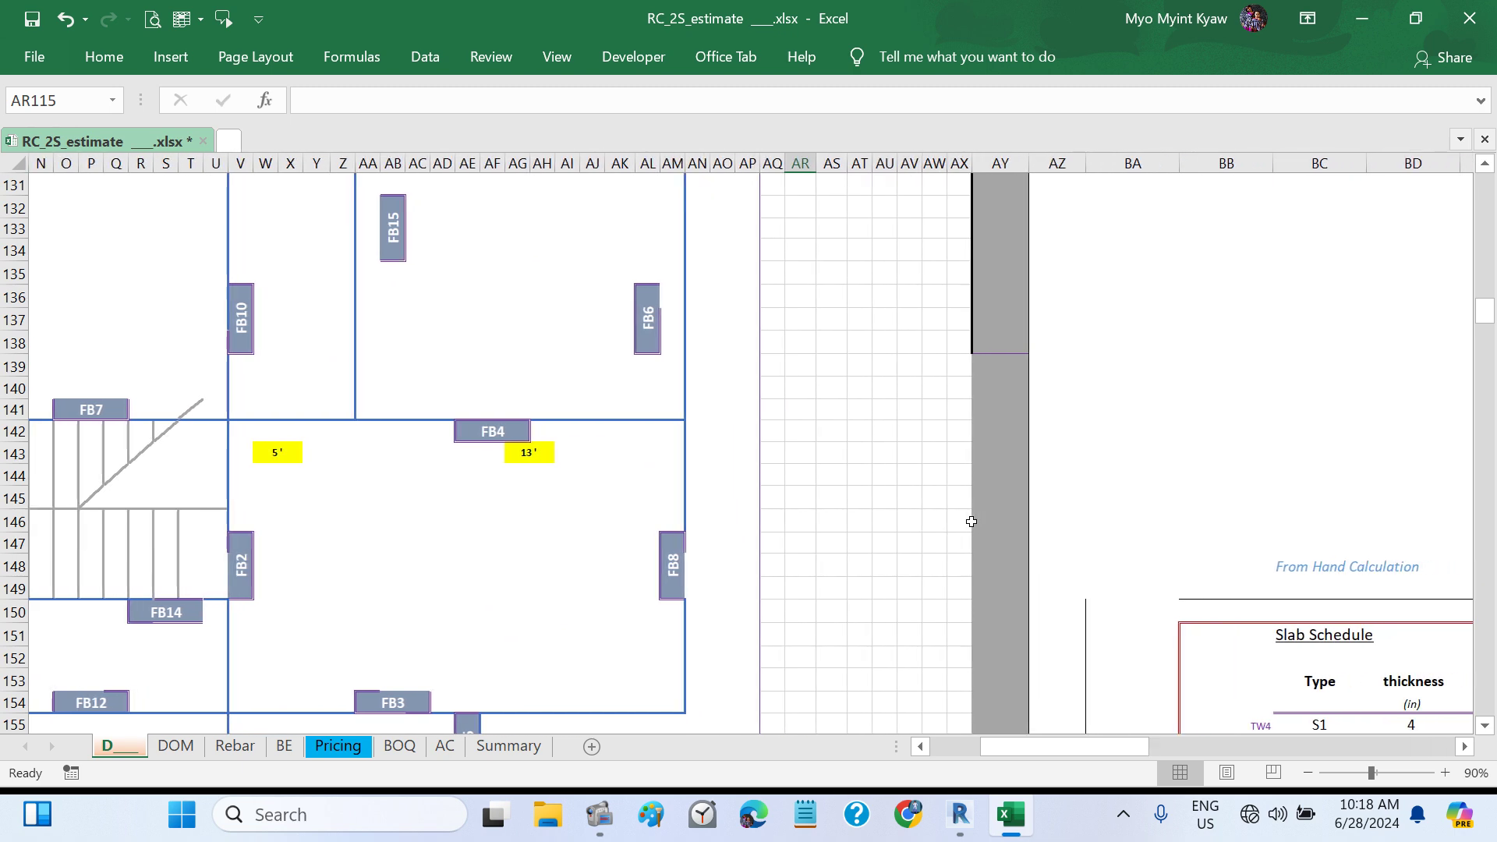
scroll(970, 521, "up", 13)
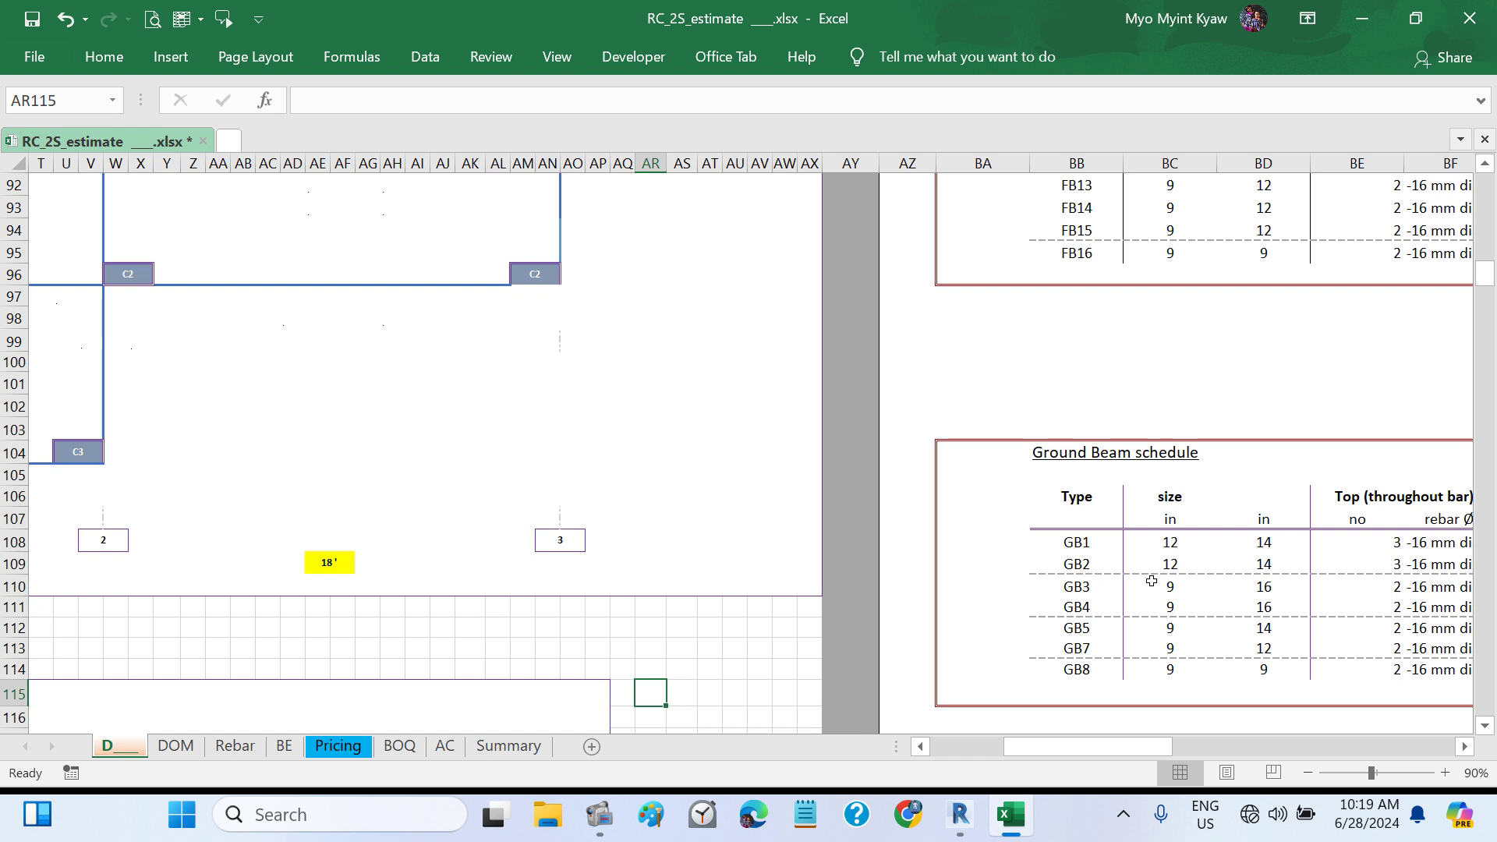
left_click_drag(1152, 580, 1265, 608)
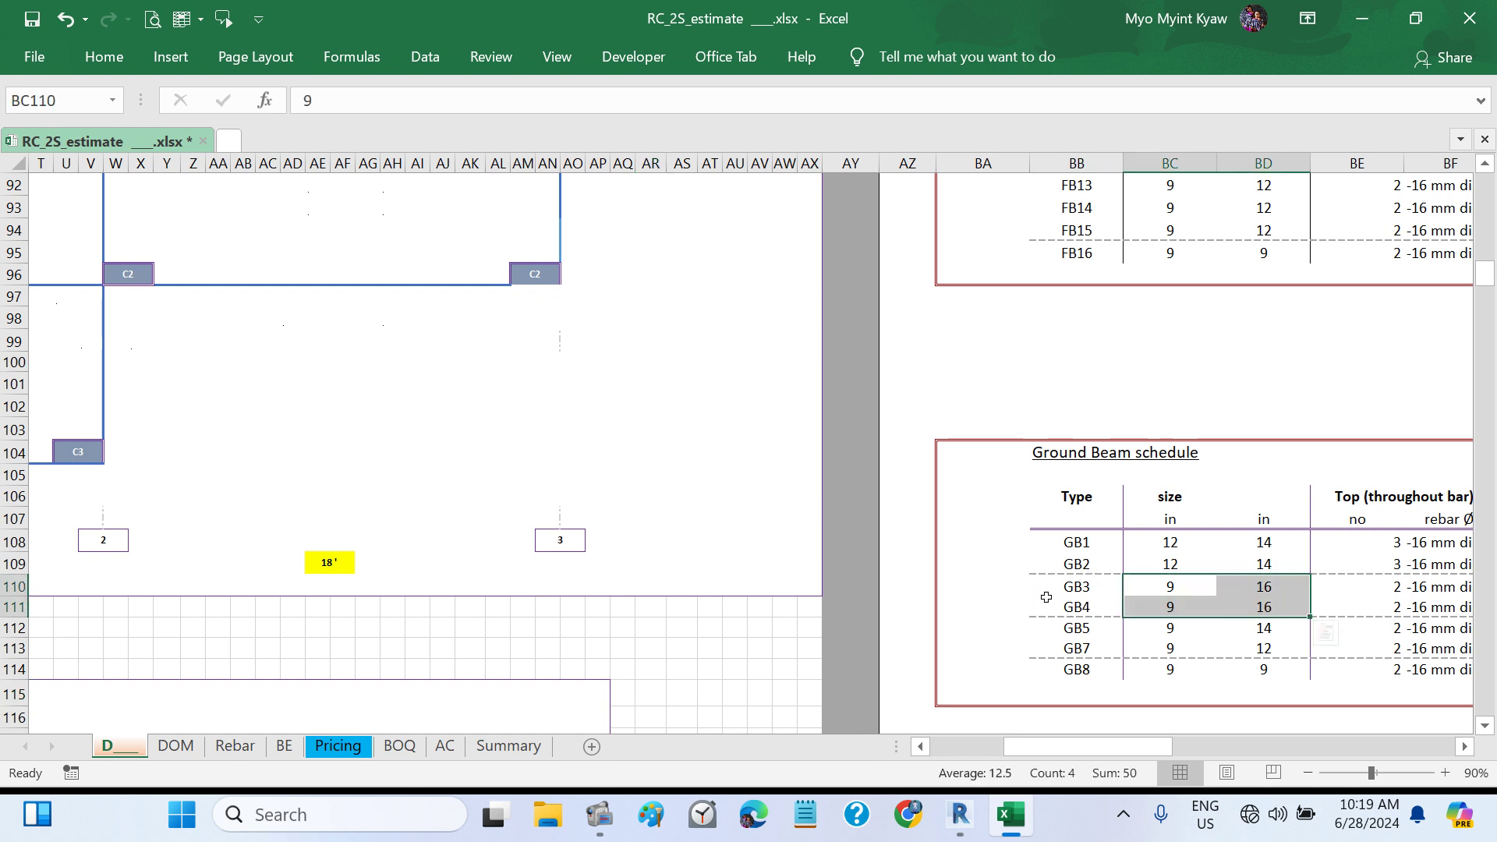
key("ctrl+q")
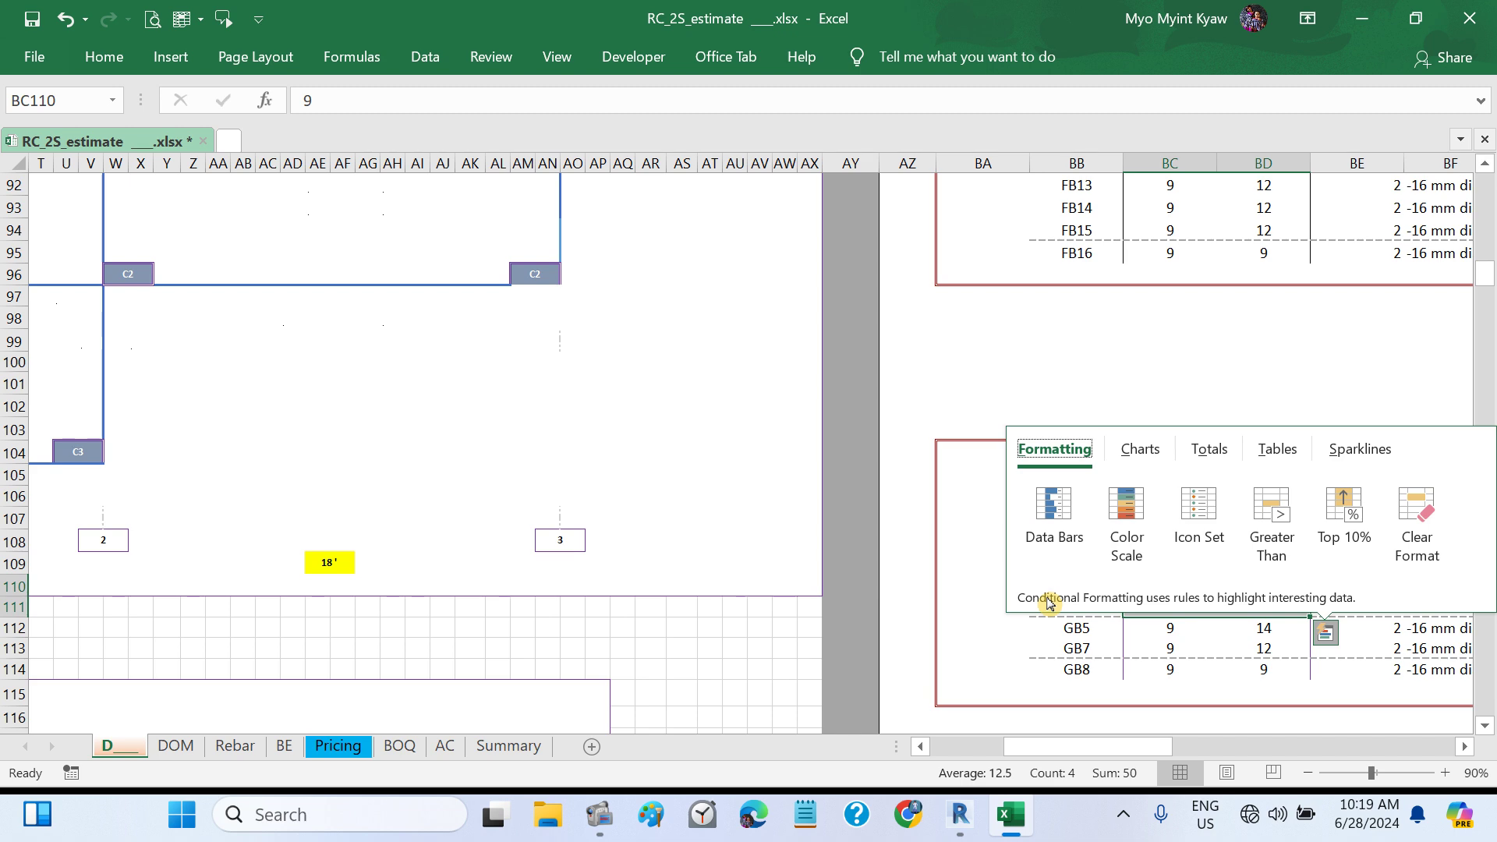
left_click(946, 549)
- Locate the GB3 and GB4 beams in the Ground Beam Design layout, checking it from grid E down to grid A
scroll(946, 550, "down", 9)
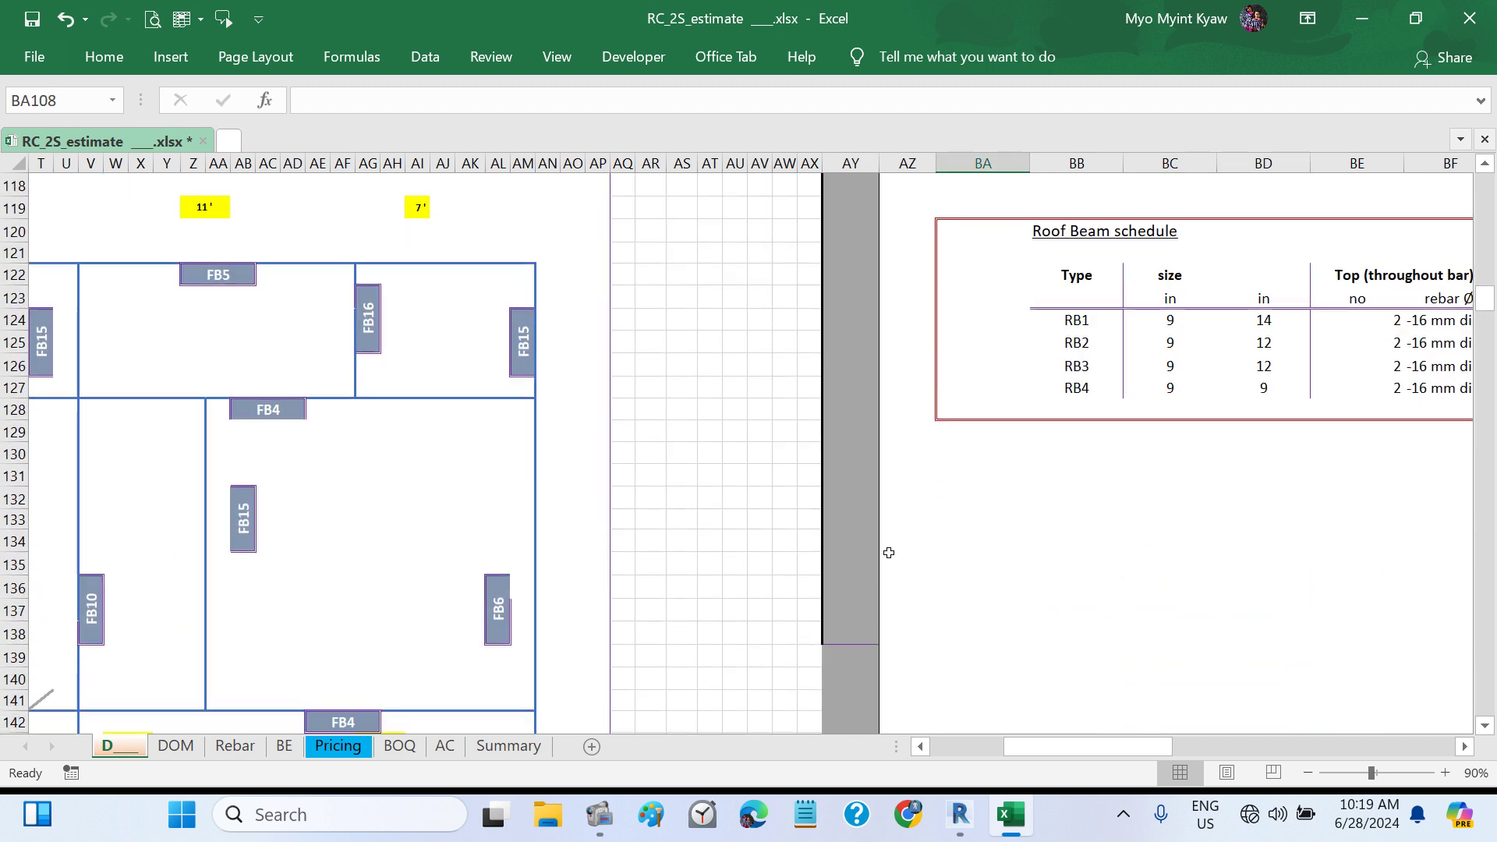
scroll(695, 541, "left", 4)
scroll(698, 541, "left", 3)
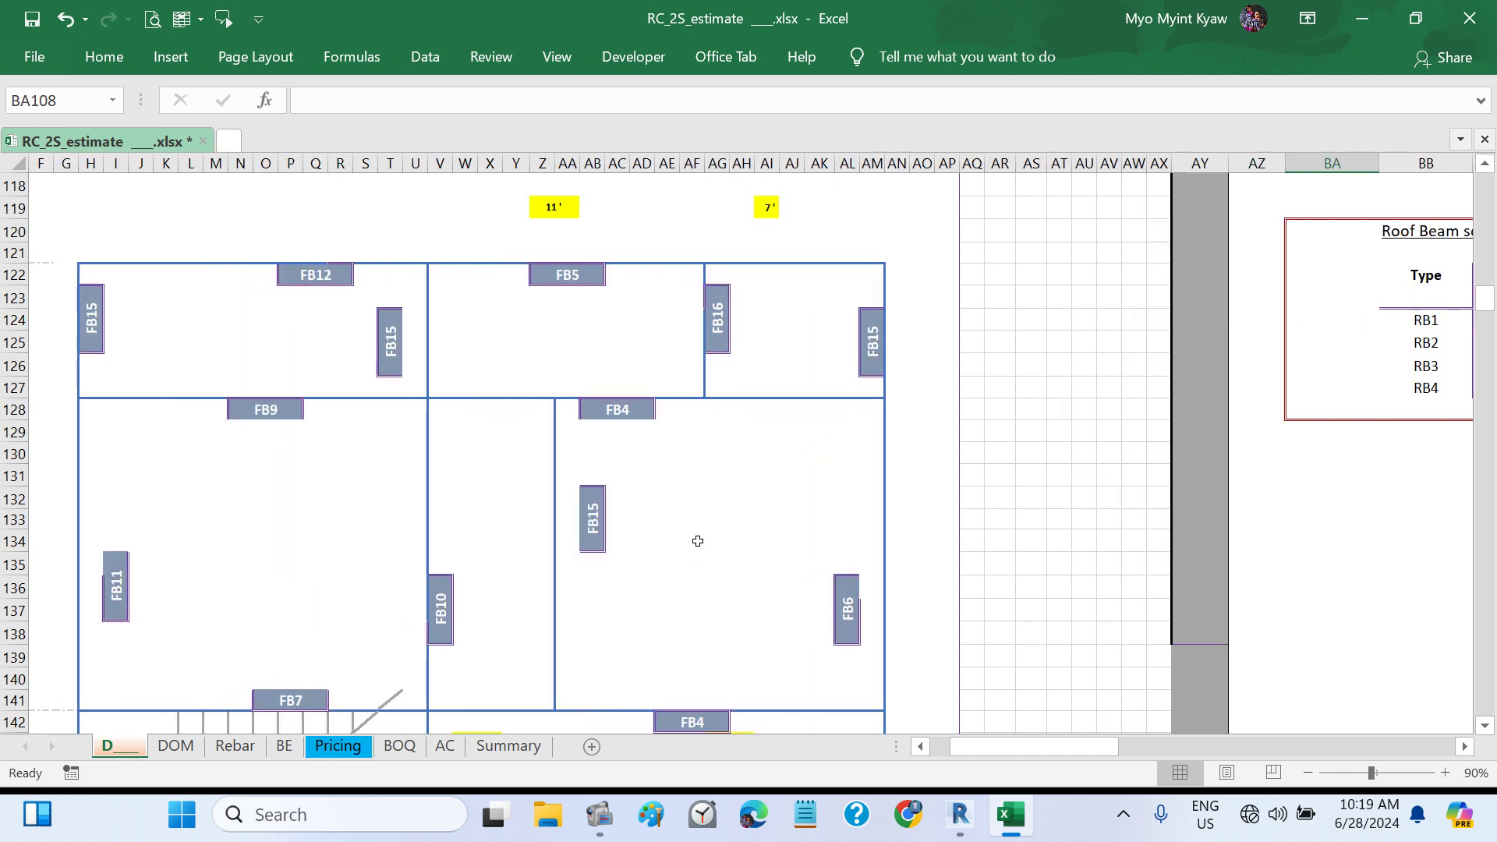
scroll(698, 541, "down", 20)
scroll(698, 541, "down", 4)
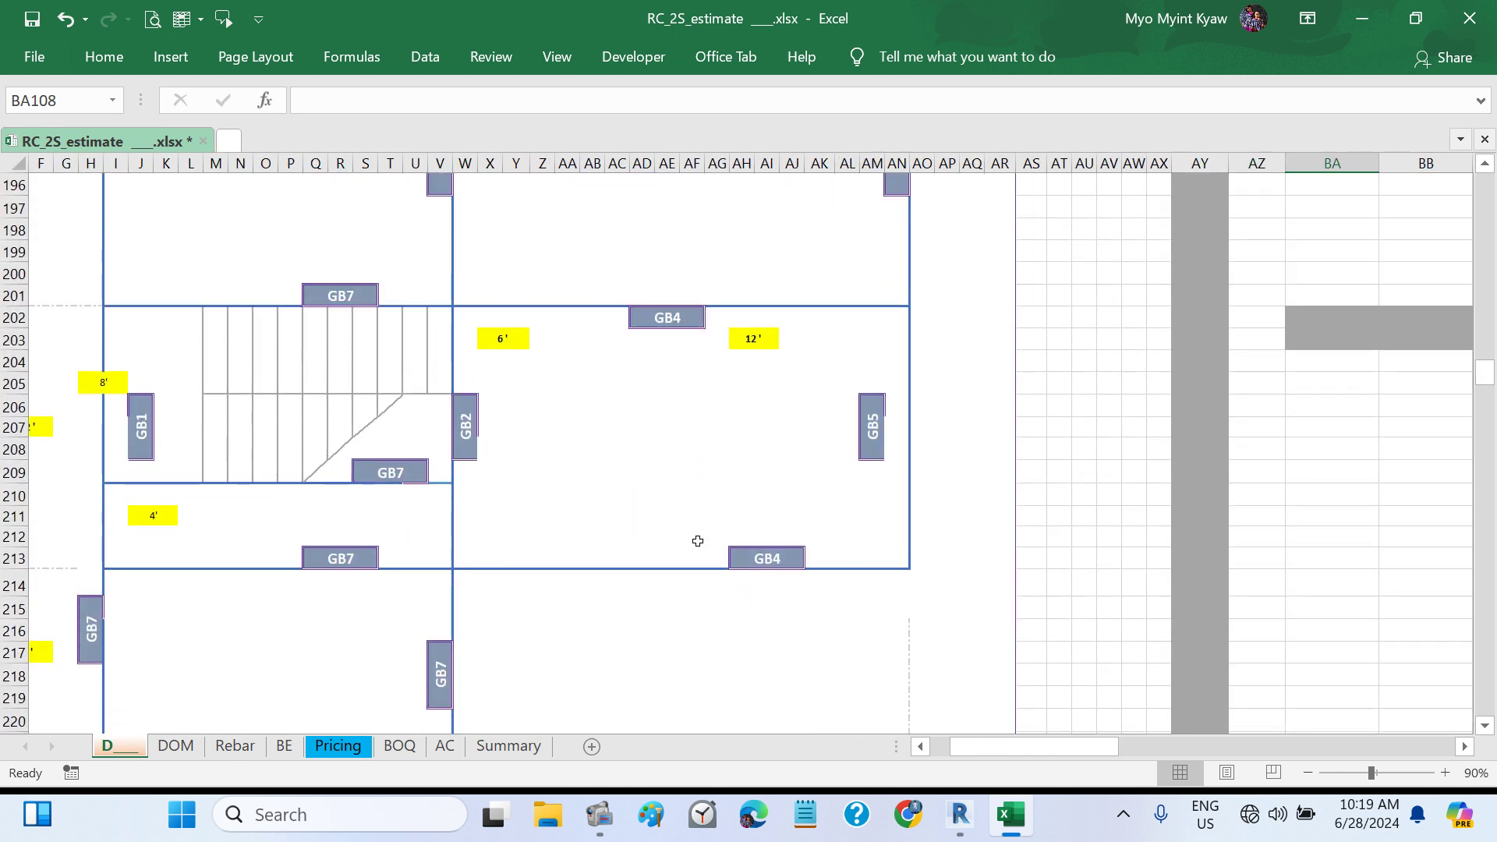
scroll(699, 534, "down", 4)
scroll(700, 534, "up", 8)
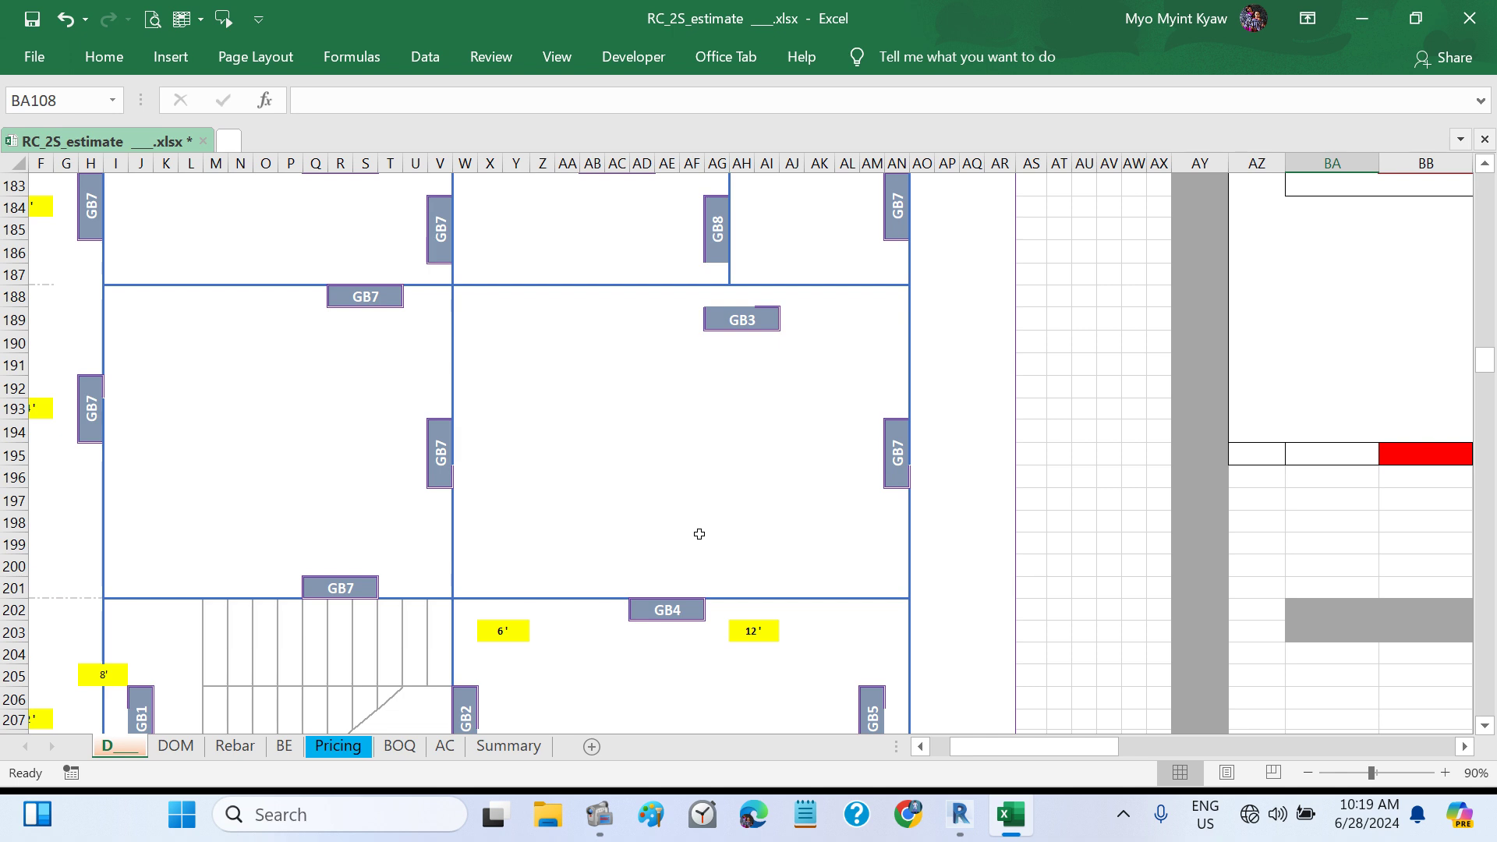
scroll(699, 534, "up", 4)
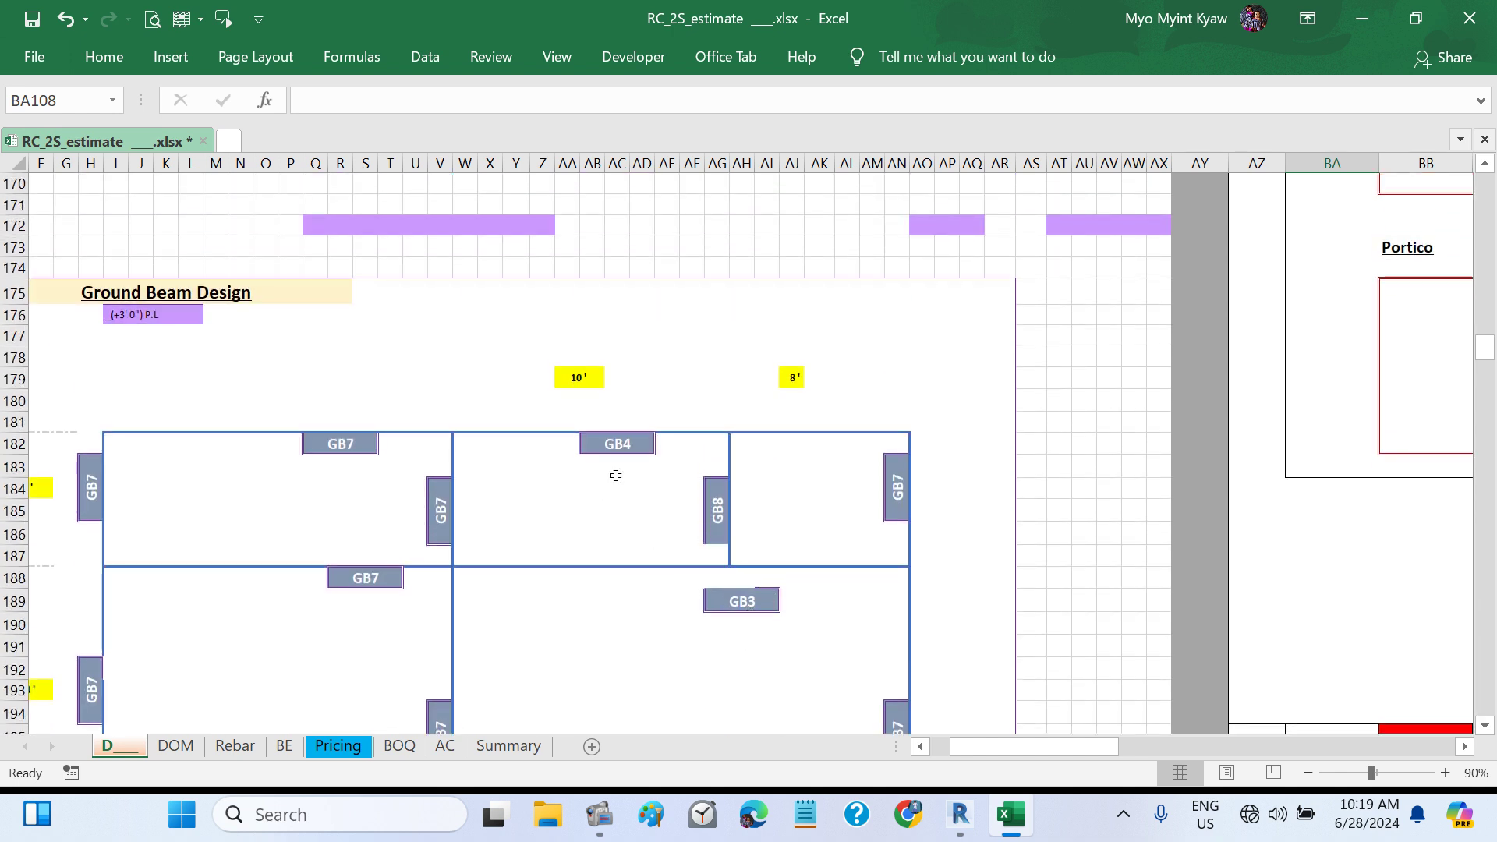
scroll(728, 543, "down", 9)
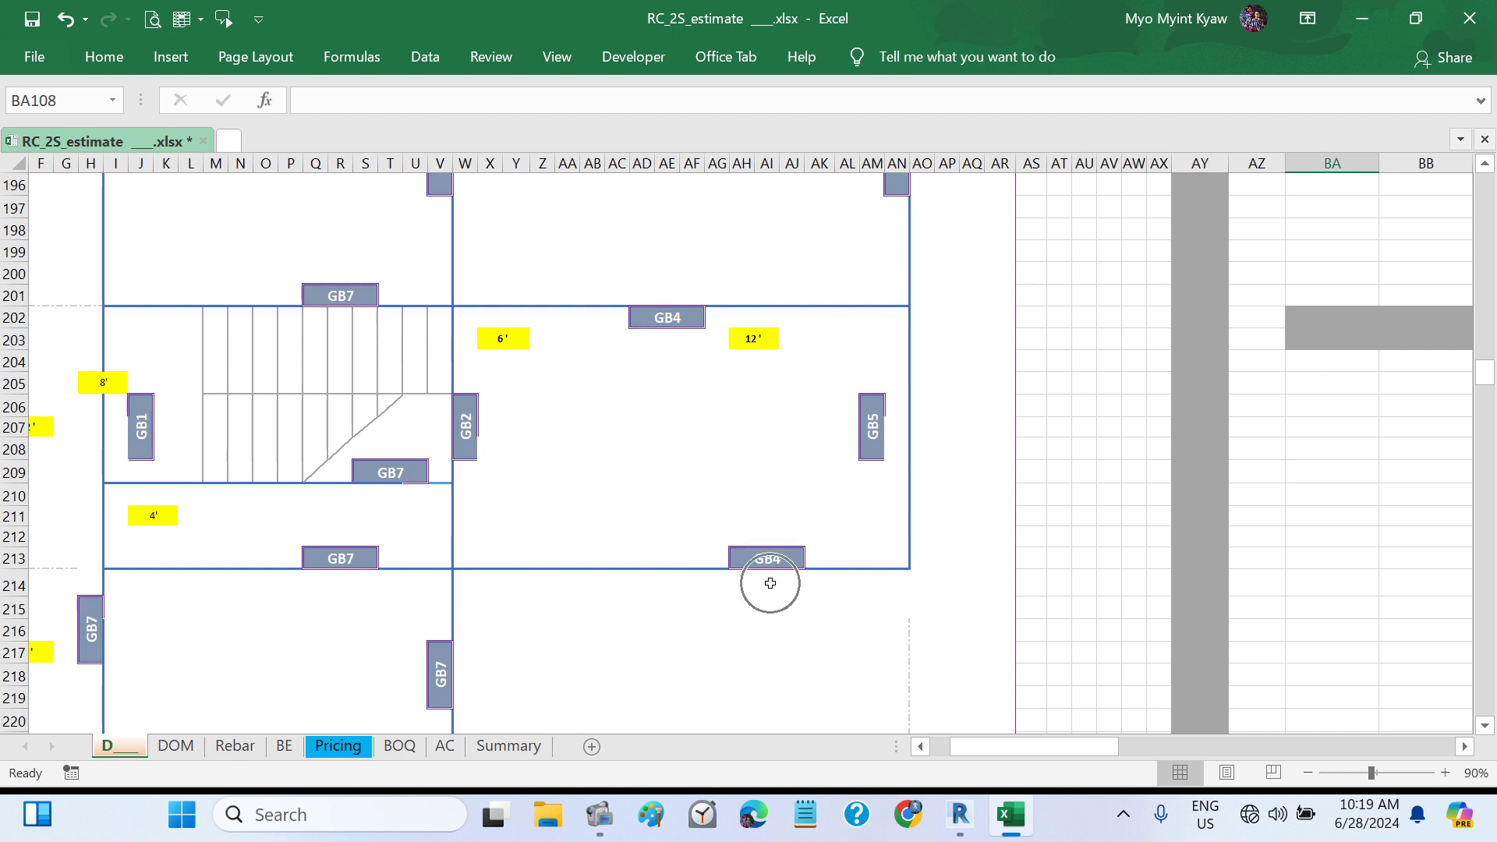
scroll(770, 581, "down", 4)
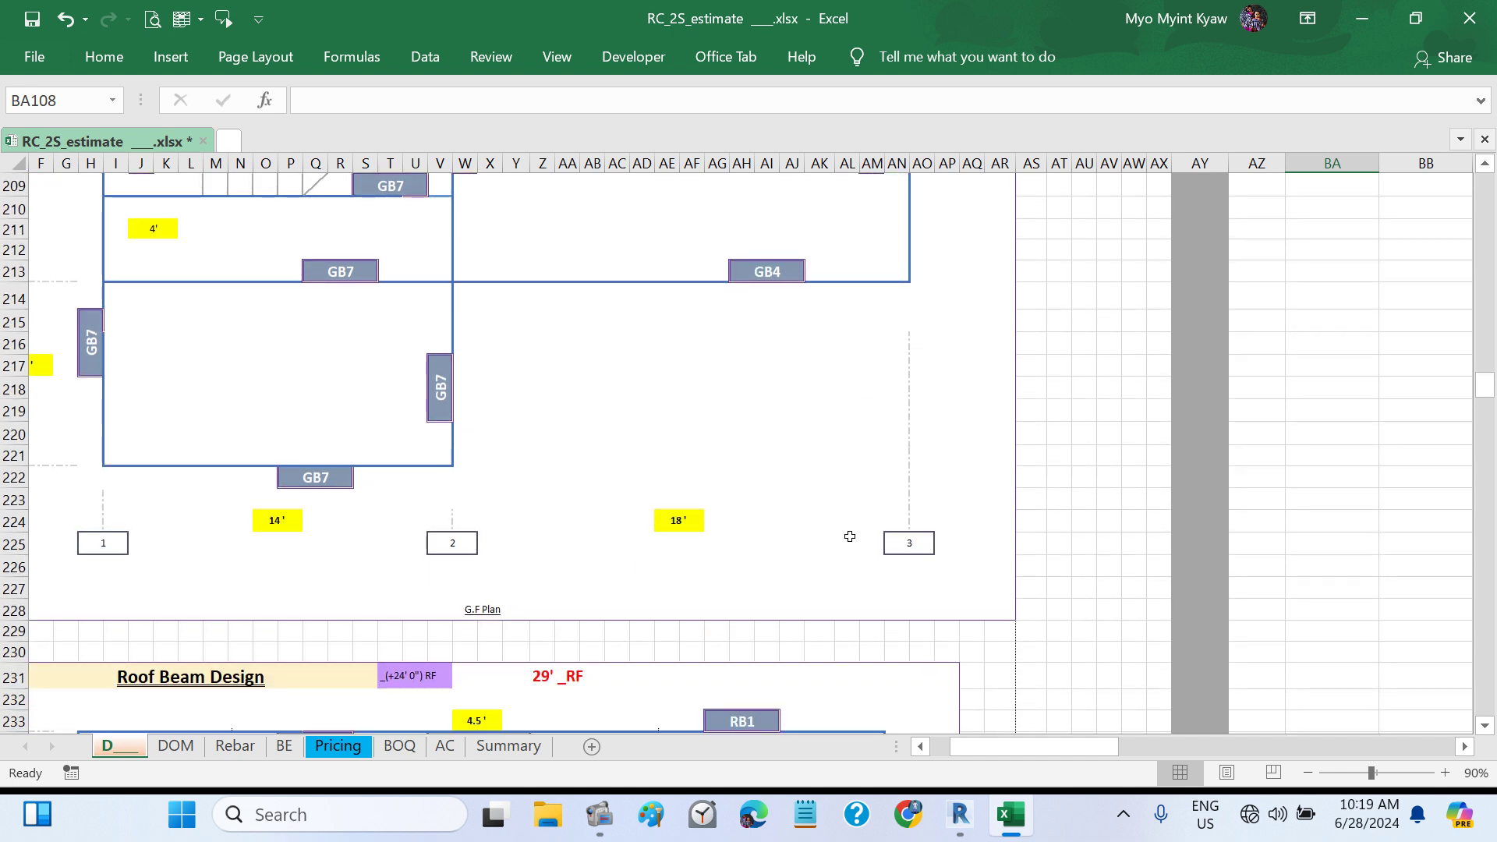
scroll(733, 452, "up", 13)
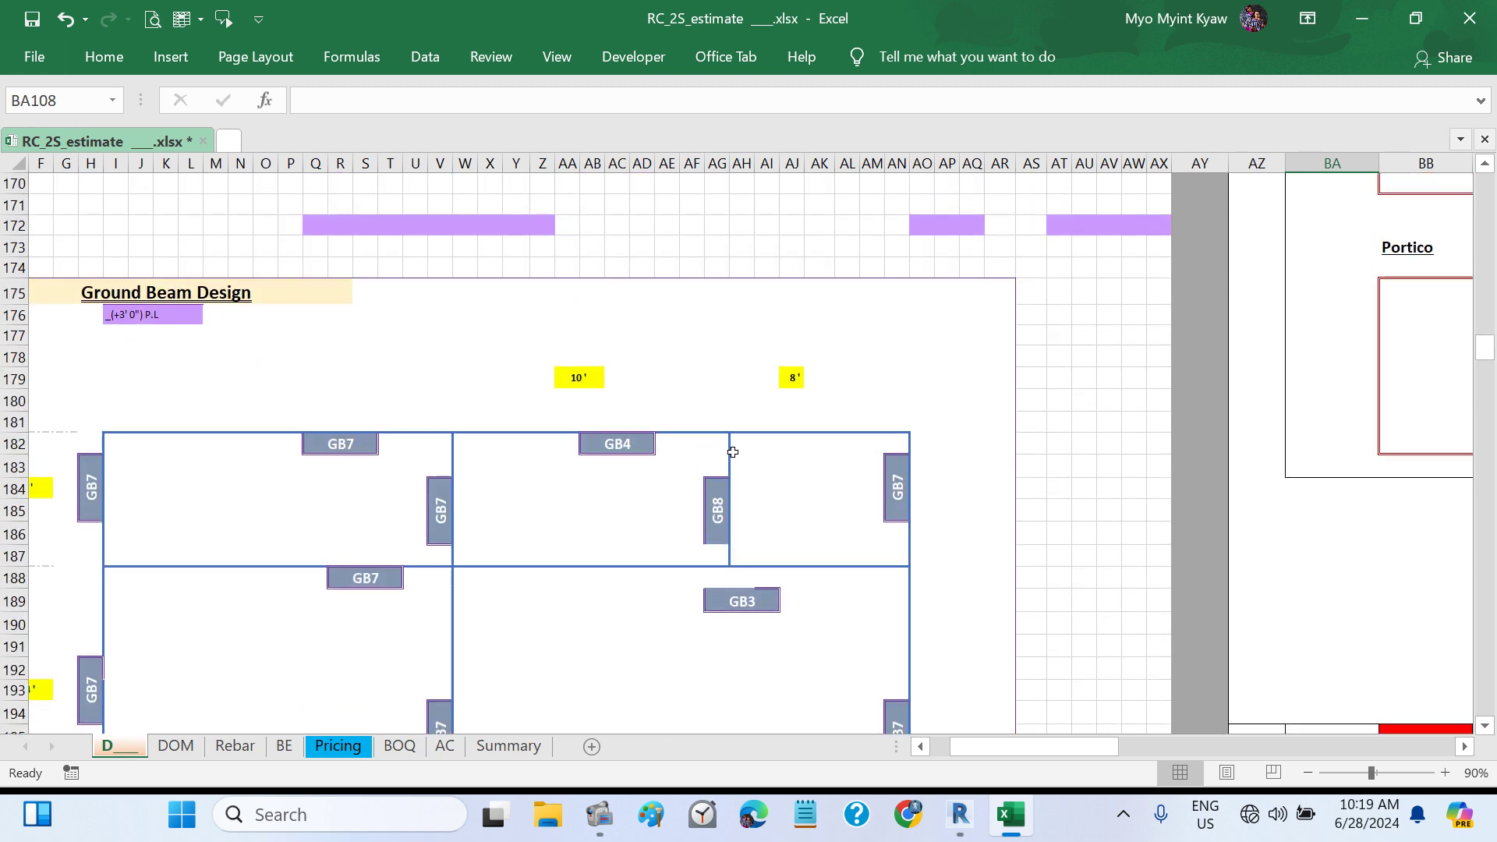
scroll(651, 478, "left", 2)
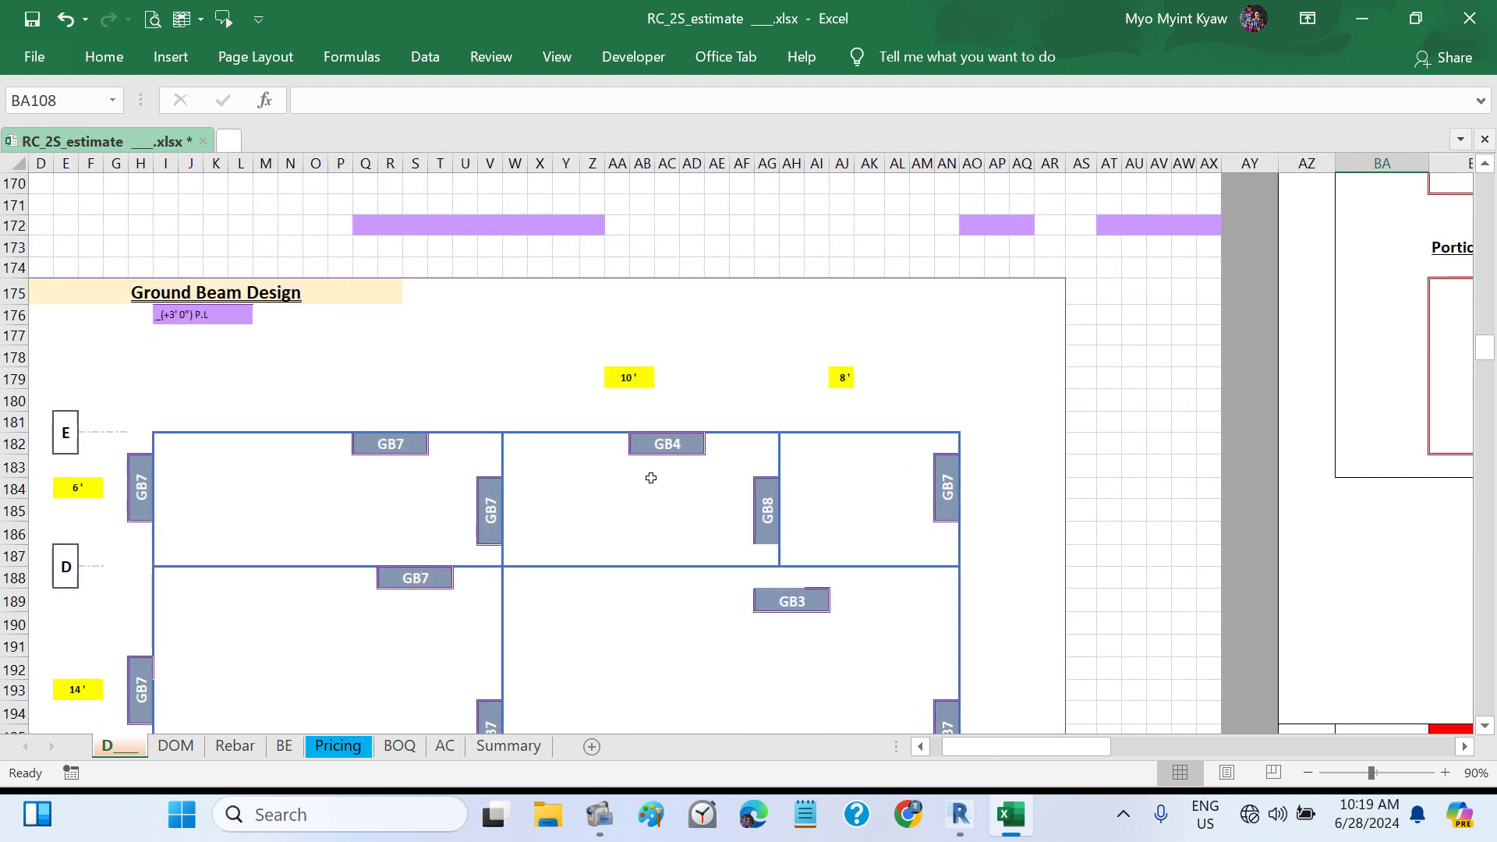
scroll(651, 478, "down", 12)
scroll(650, 478, "down", 1)
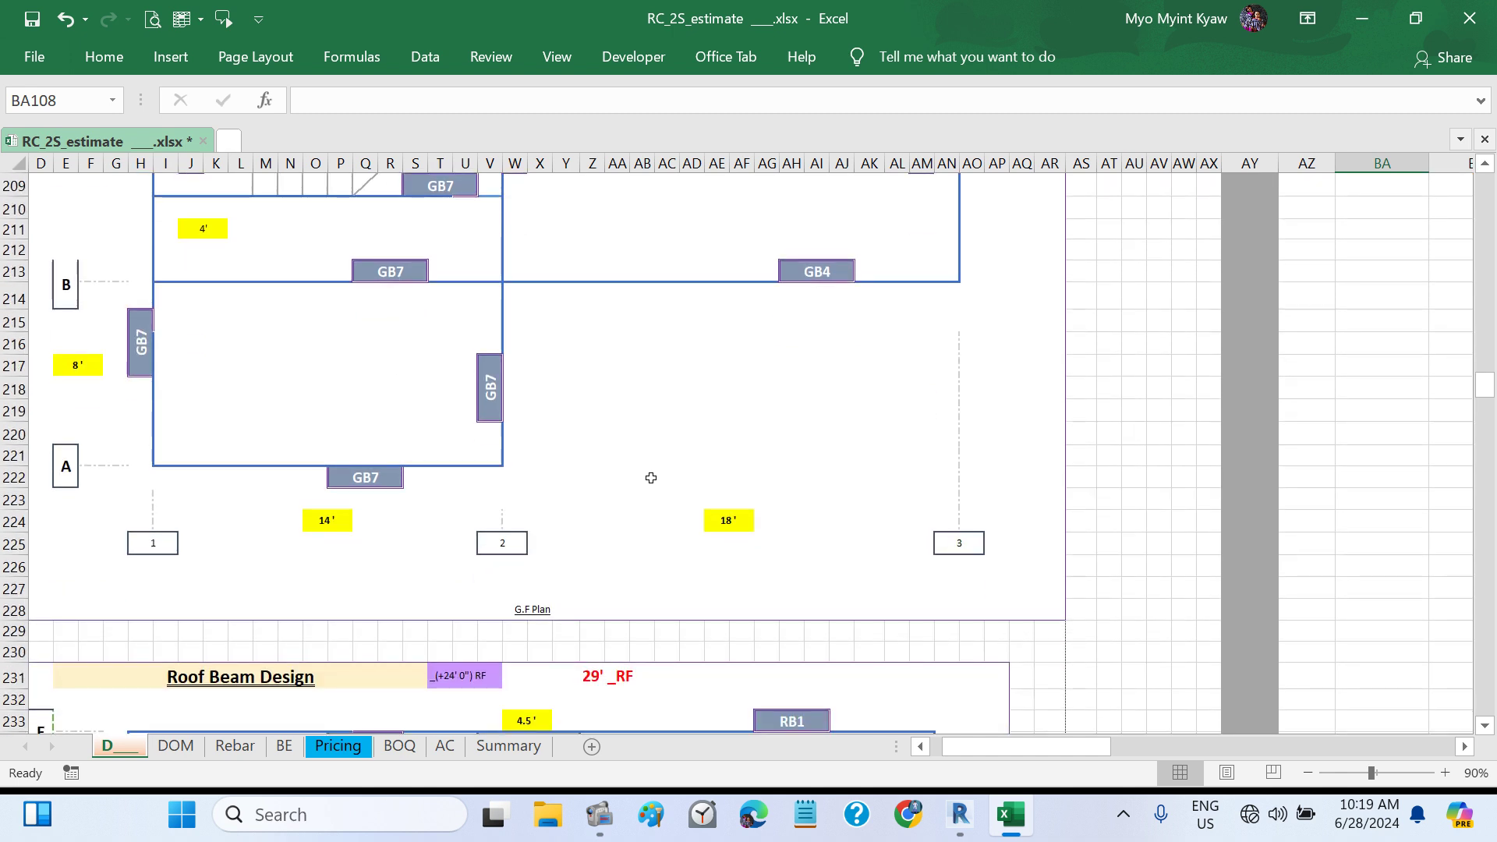
scroll(651, 478, "up", 13)
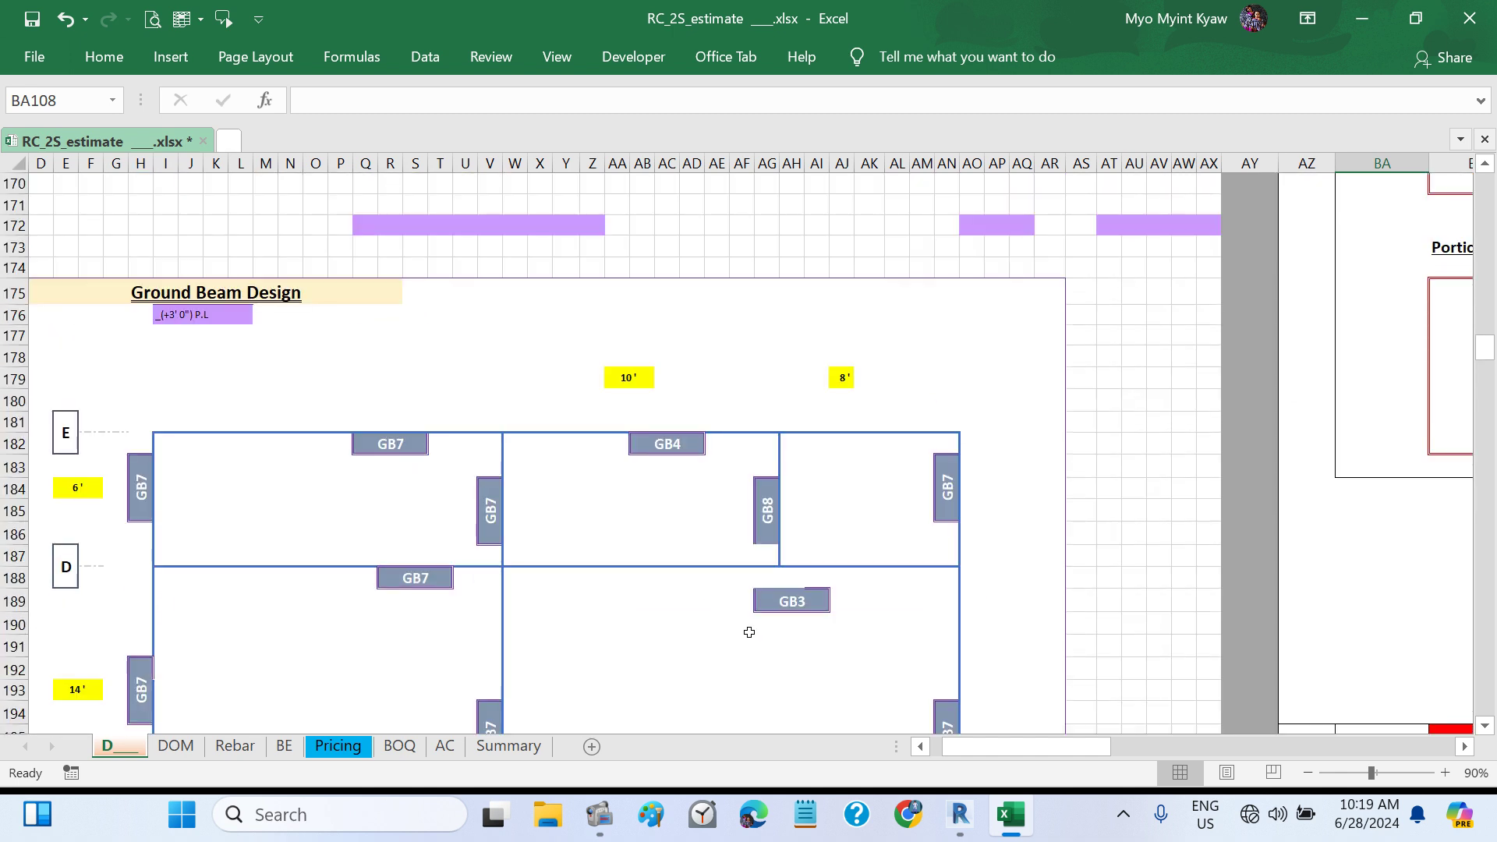
- Switch to Revit, start the Beam command and duplicate the GB12X14 type as GB9X16
left_click(960, 814)
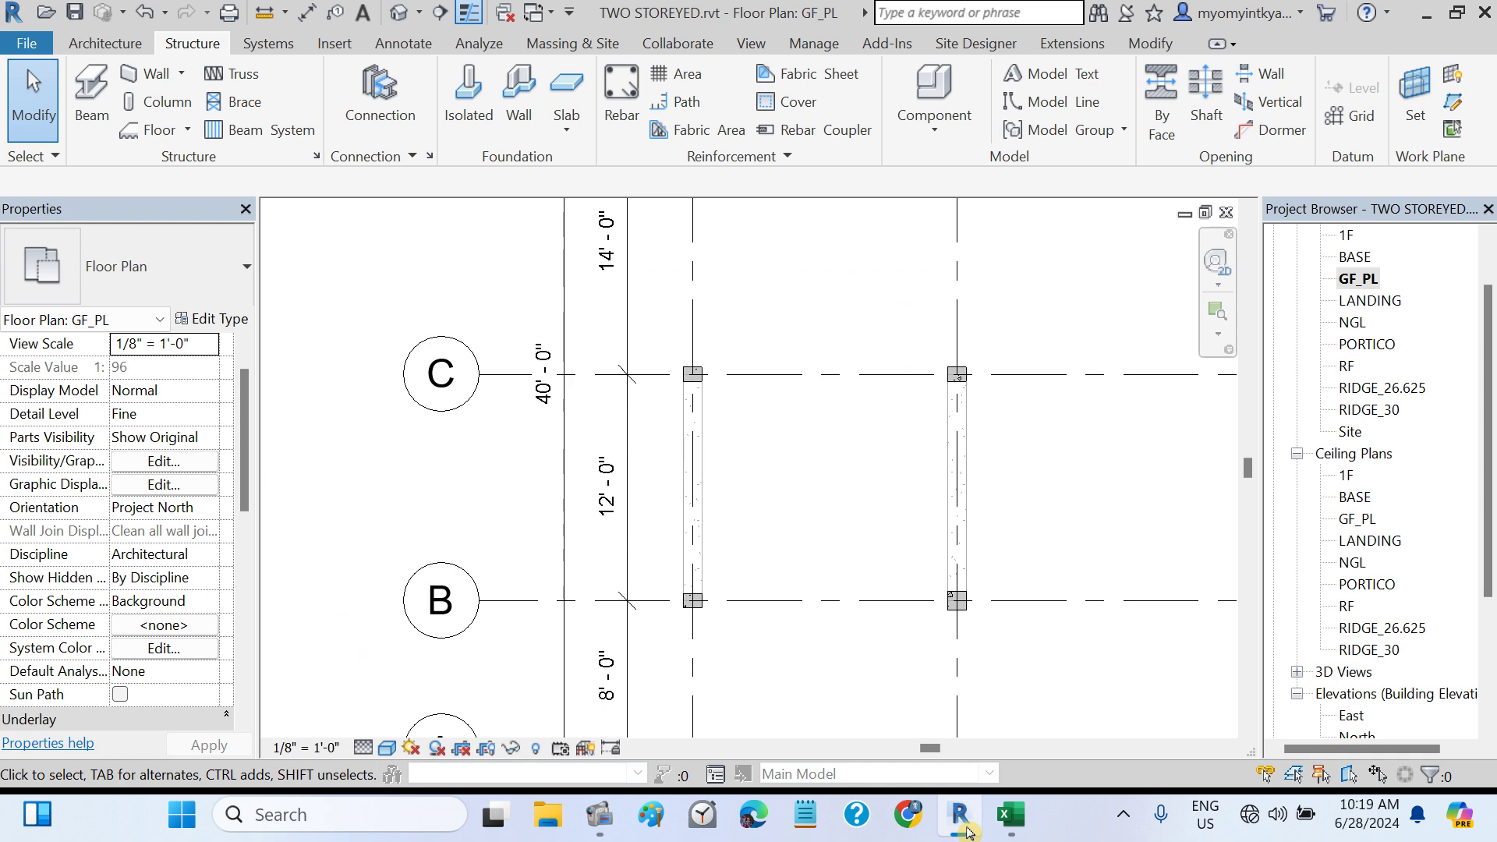
left_click(92, 109)
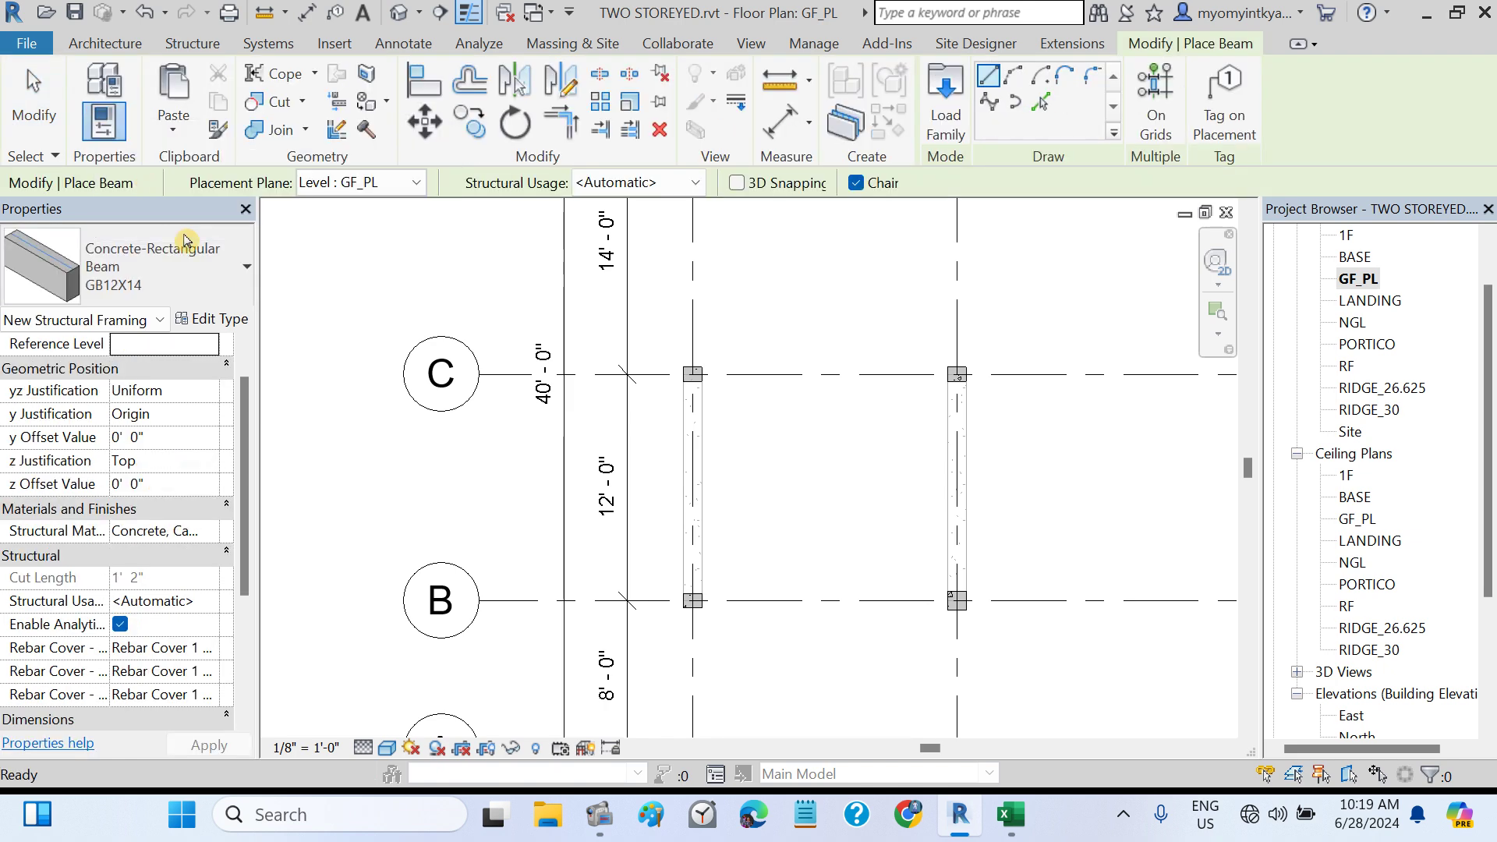
left_click(216, 320)
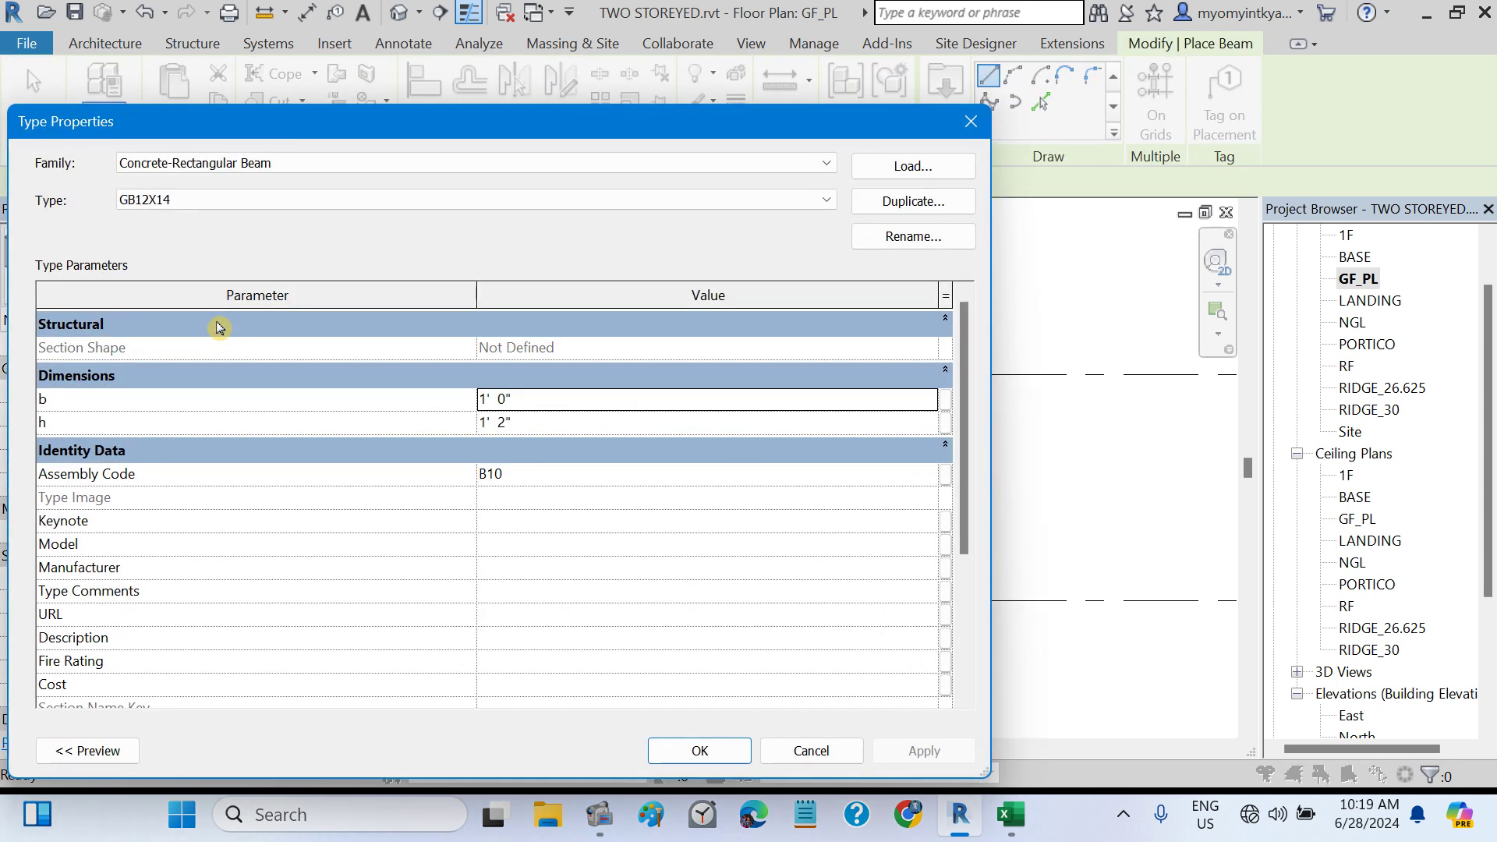
left_click(874, 204)
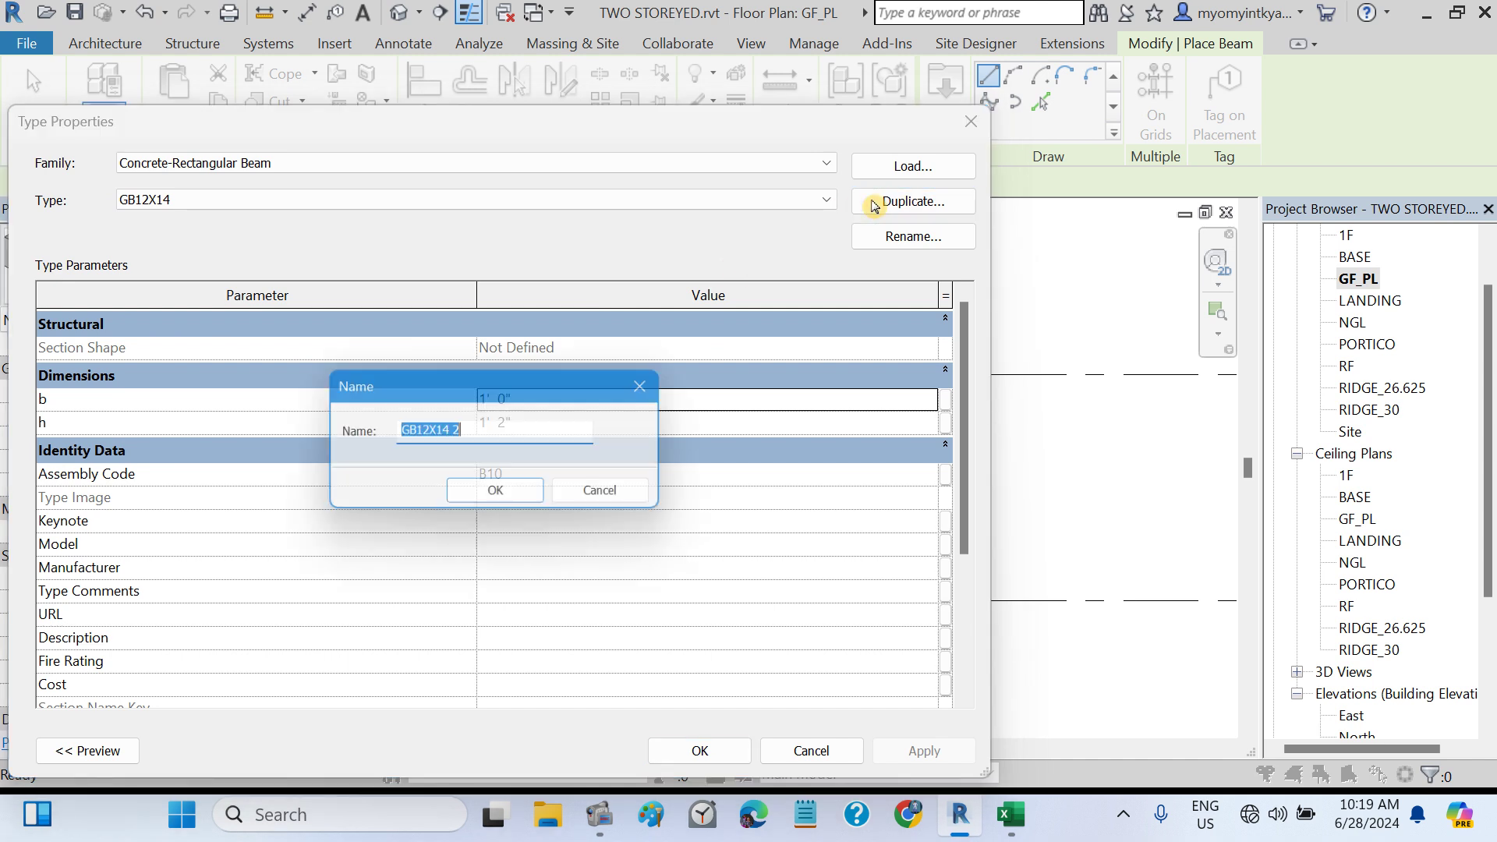
left_click(473, 428)
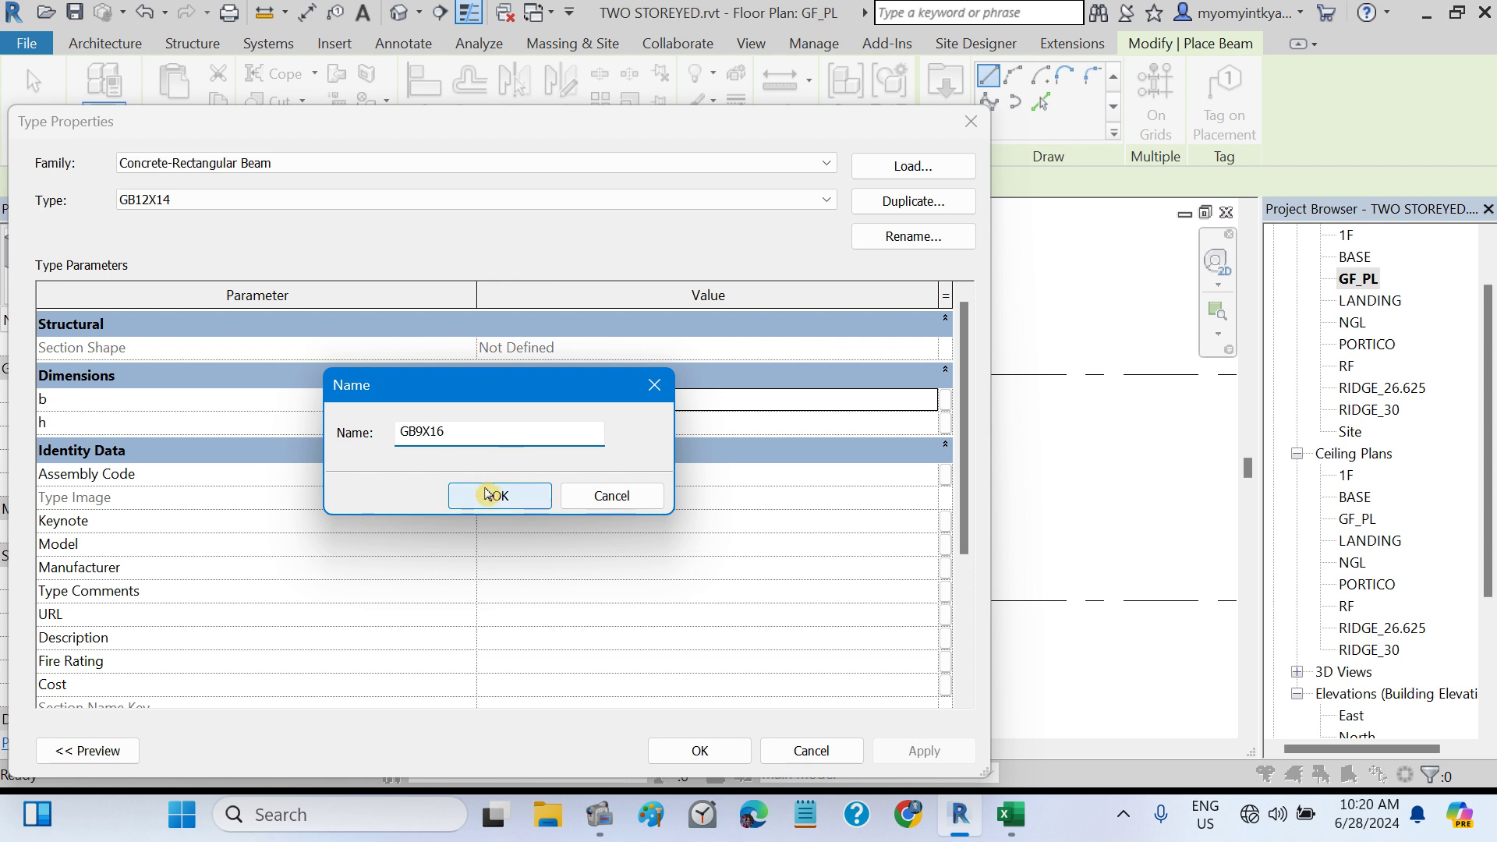
left_click(489, 495)
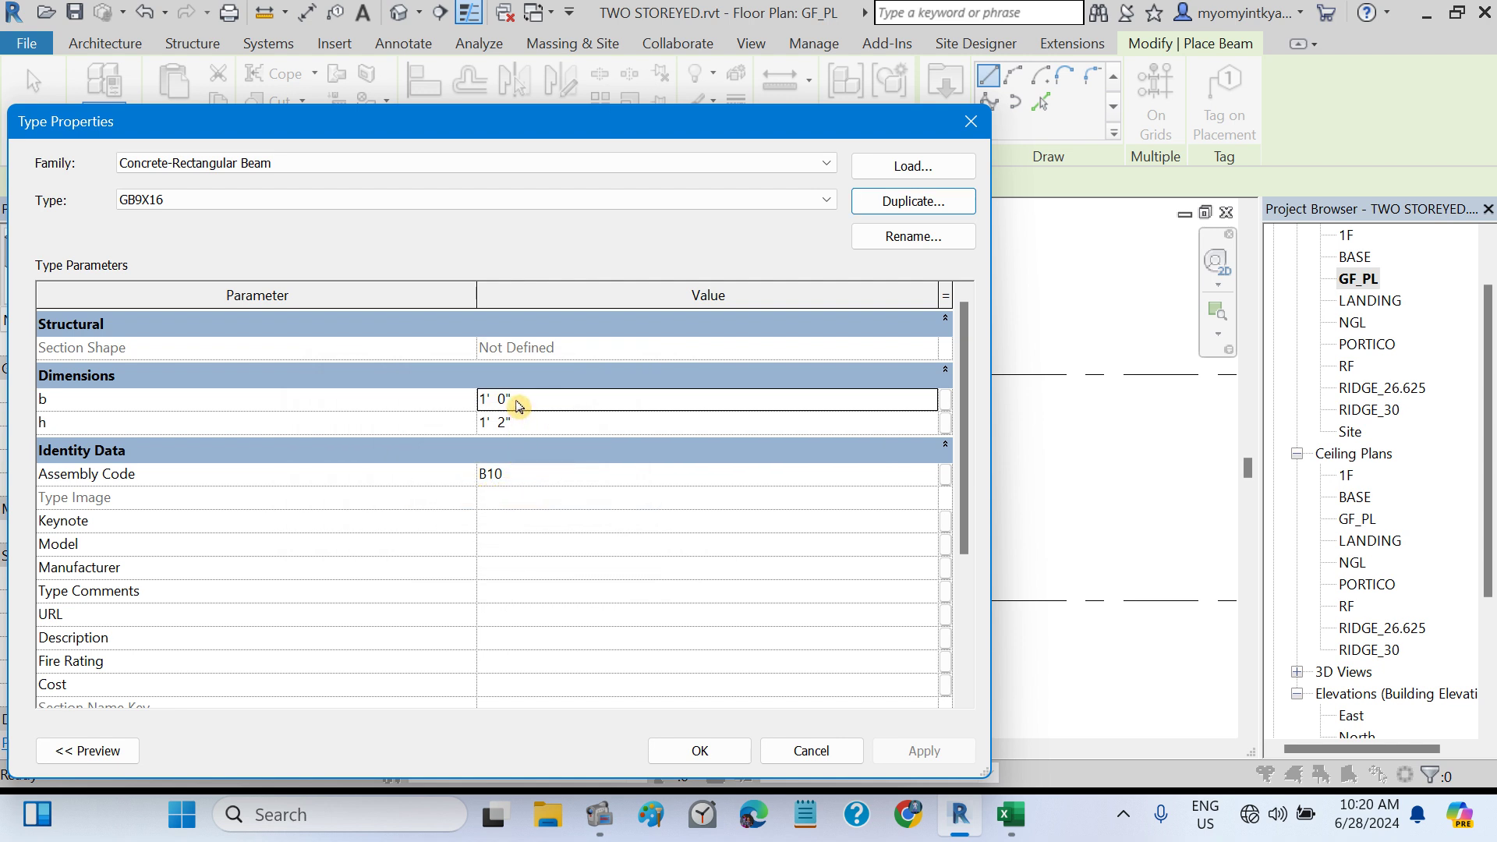
- Set the GB9X16 type's dimension b to 9" and h to 16", and accept the type properties
left_click(515, 399)
left_click_drag(516, 399, 468, 407)
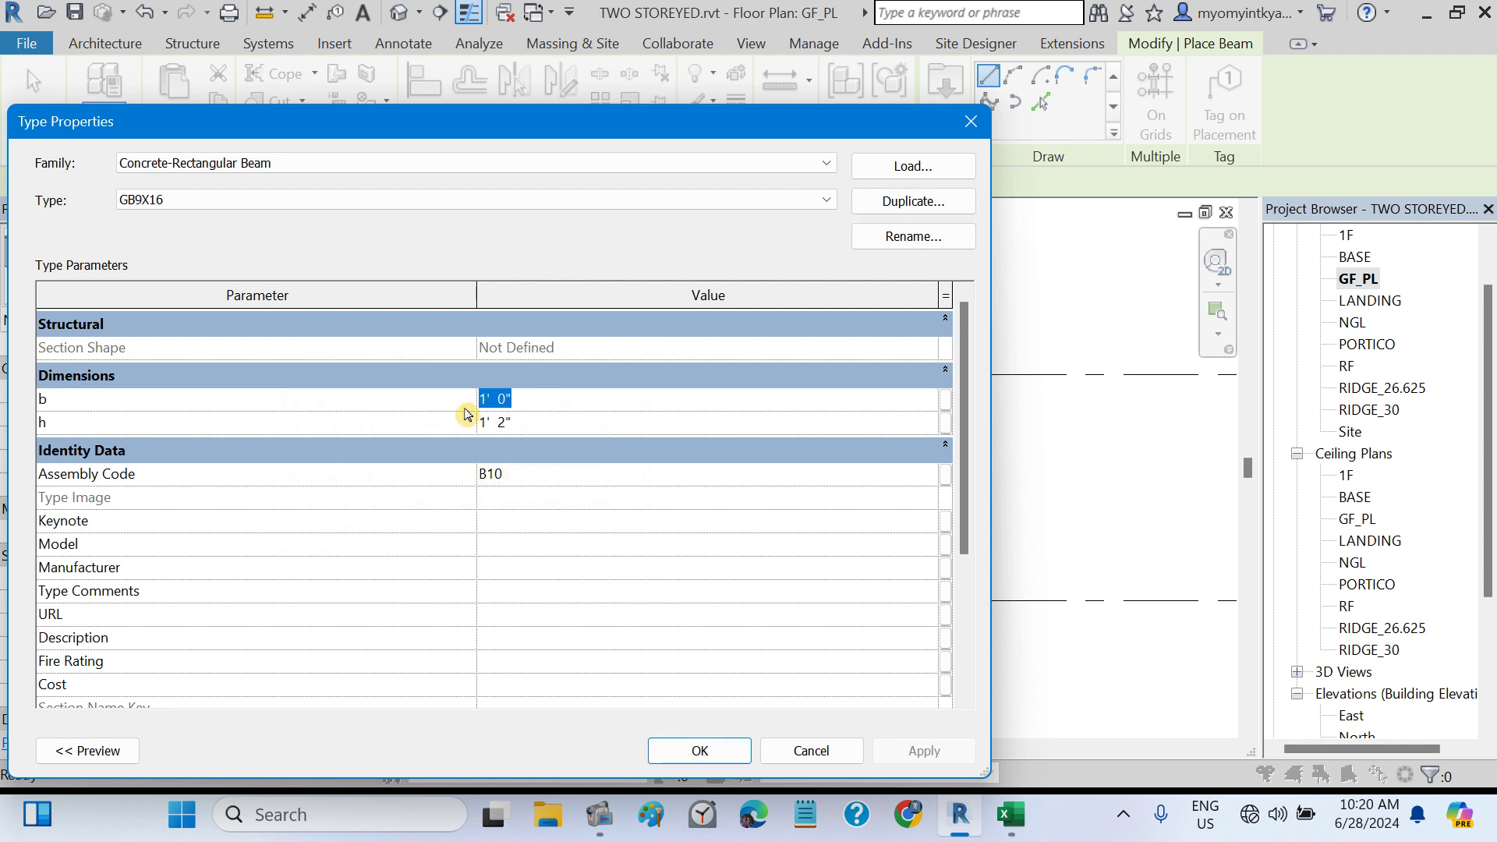
type("9\"")
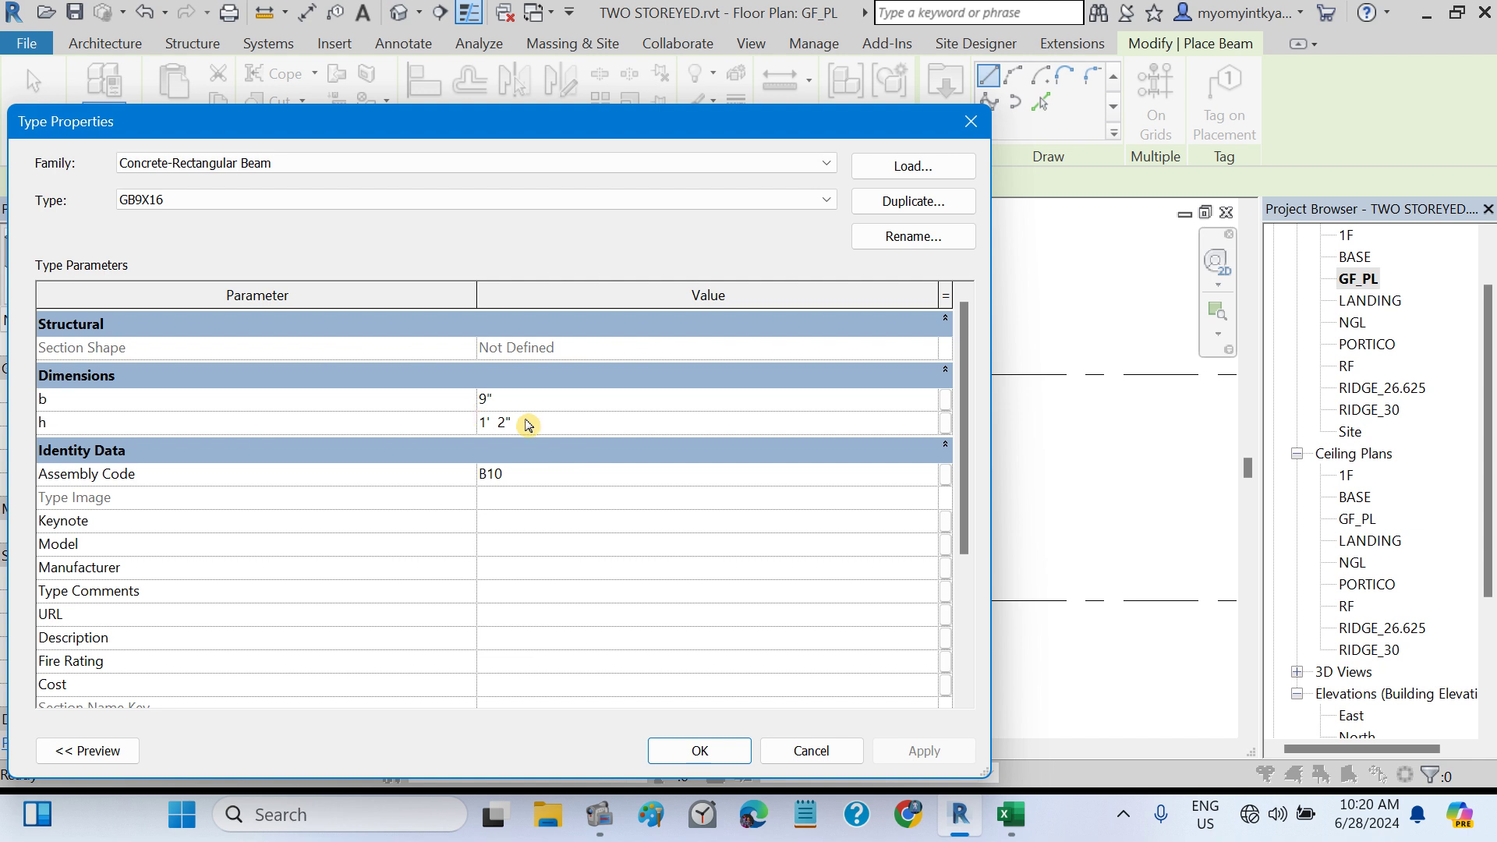
left_click(538, 426)
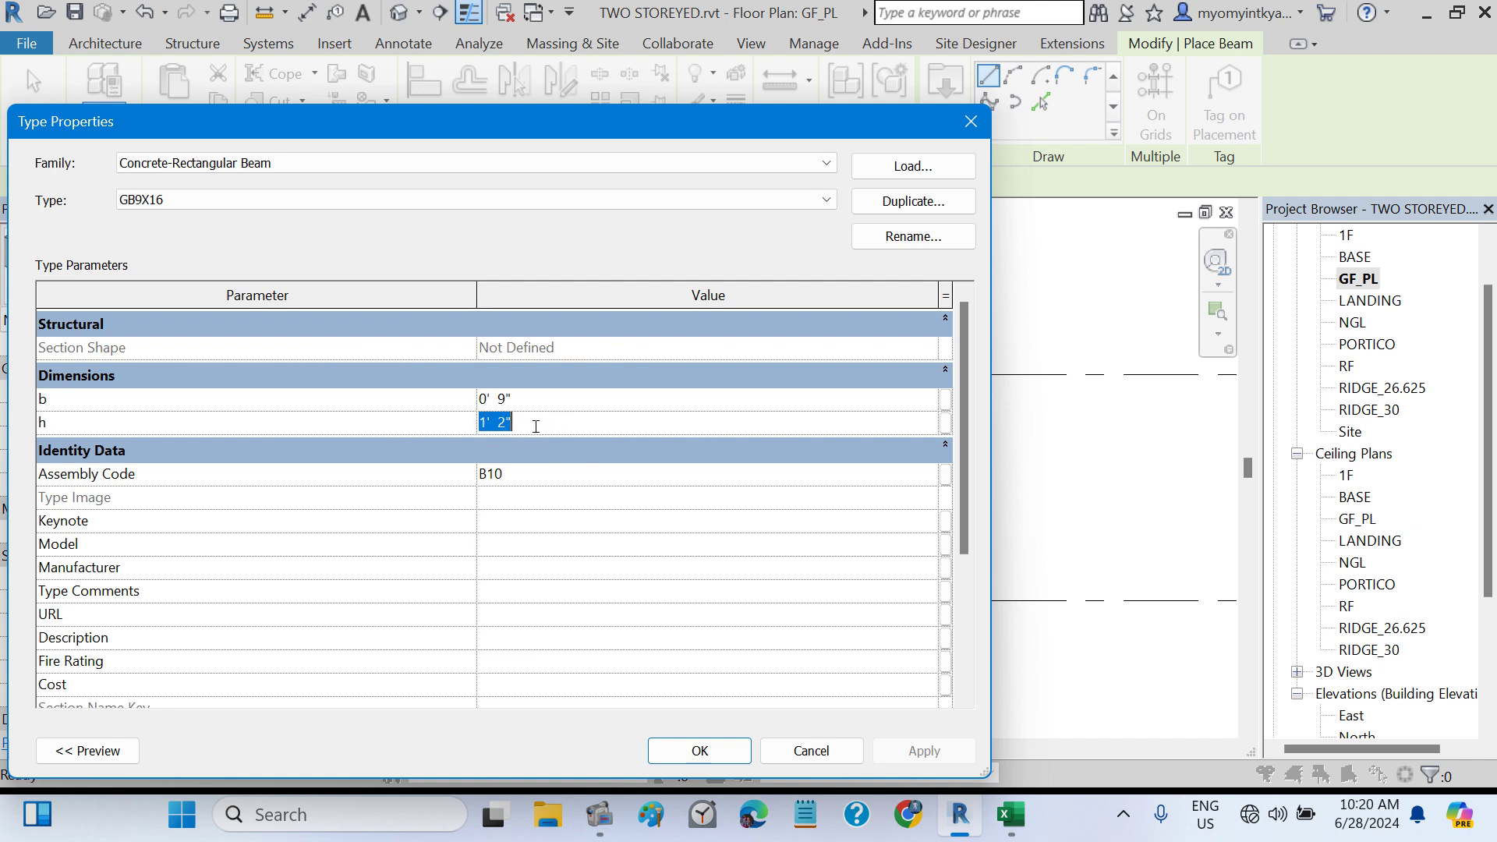
type("16\"")
left_click(597, 547)
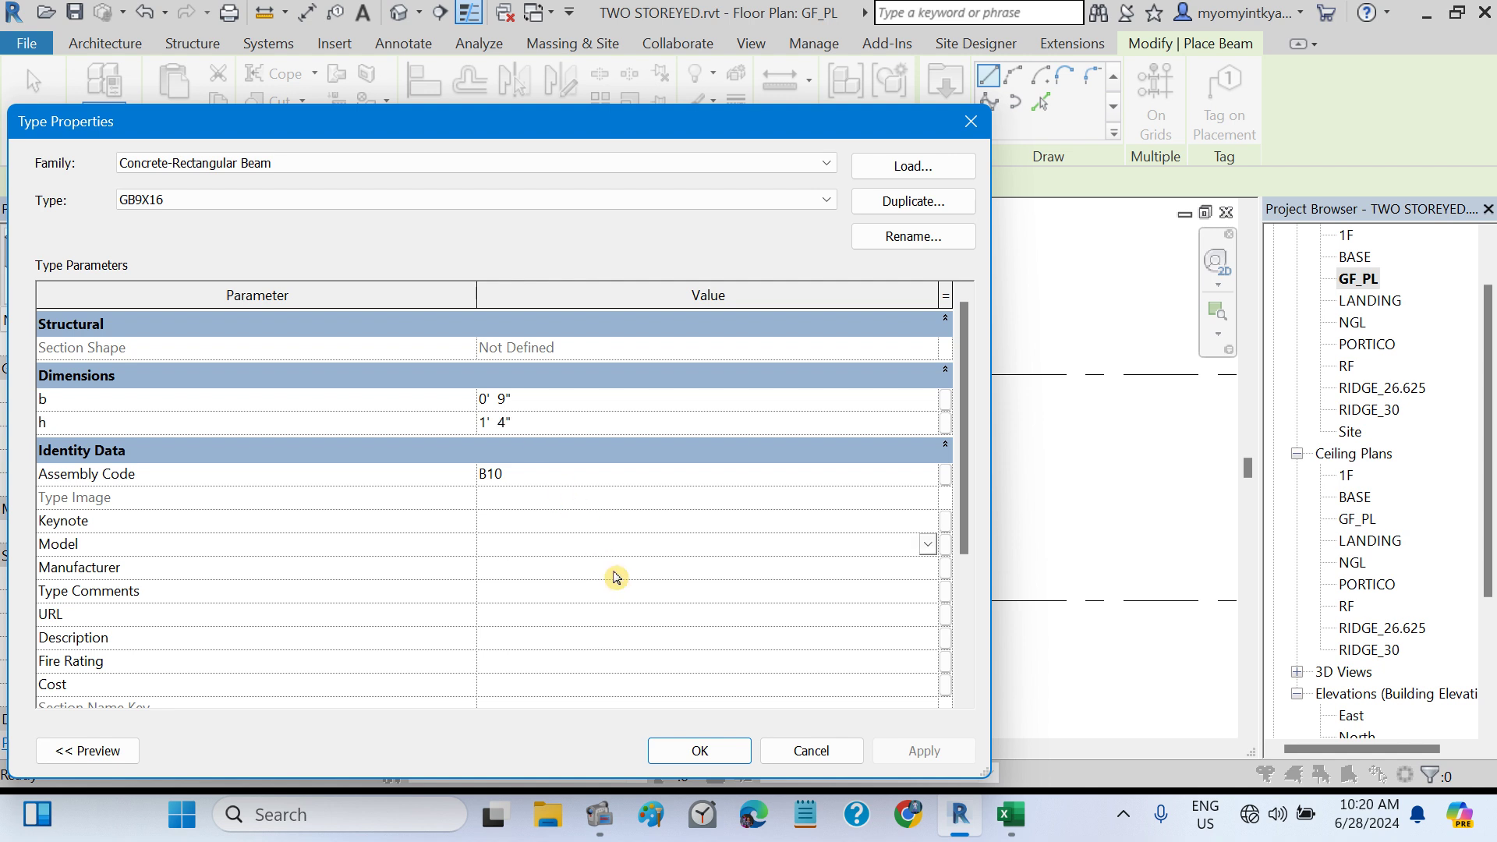
left_click(693, 750)
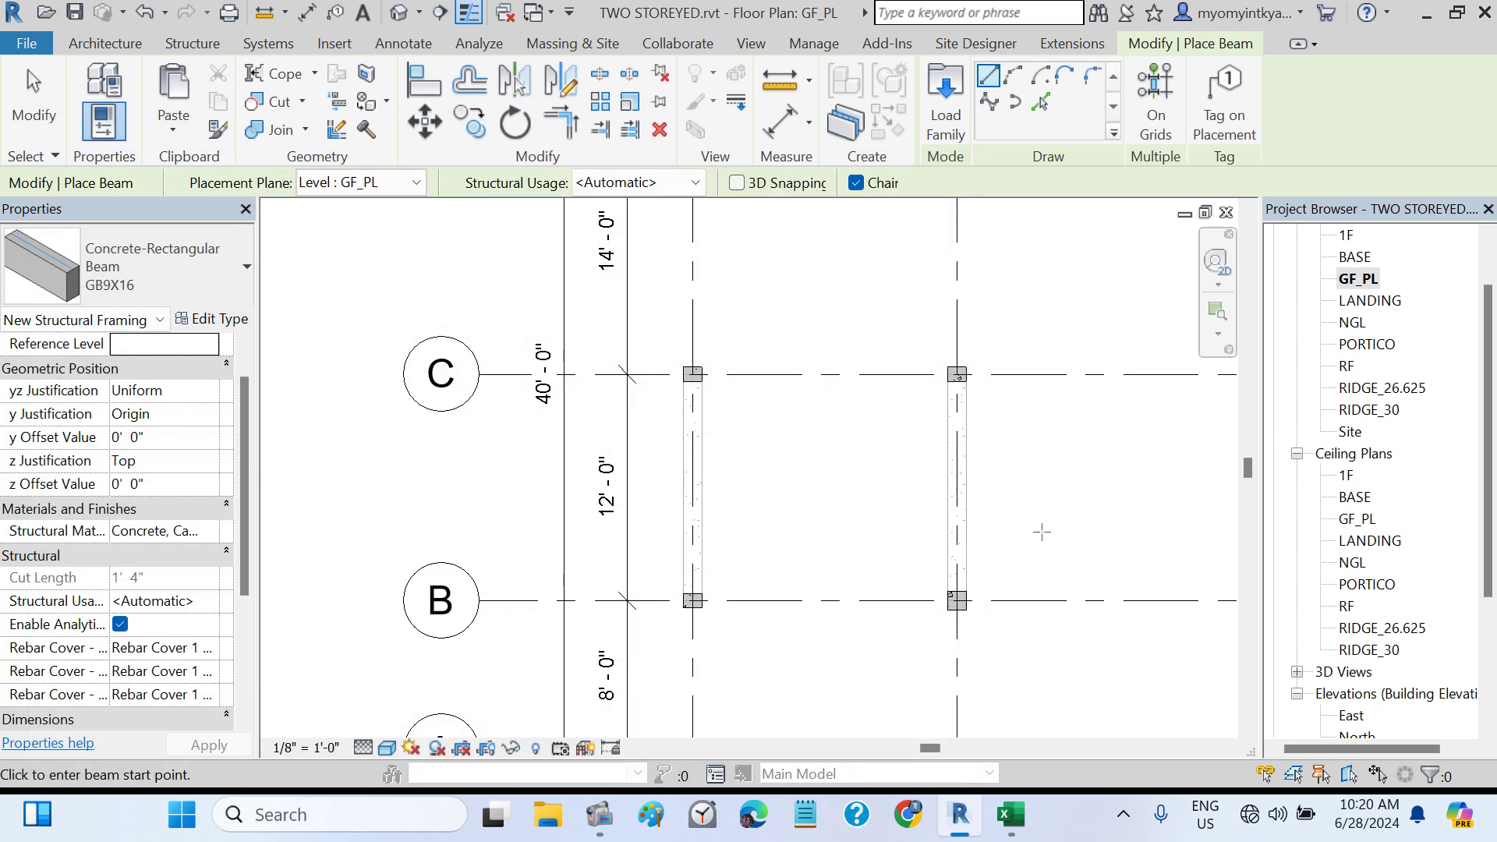
- Place two 18' GB9X16 beams from the middle to the rightmost column line, one along grid B and one along grid C
scroll(1044, 529, "down", 2)
middle_click_drag(1039, 532, 835, 466)
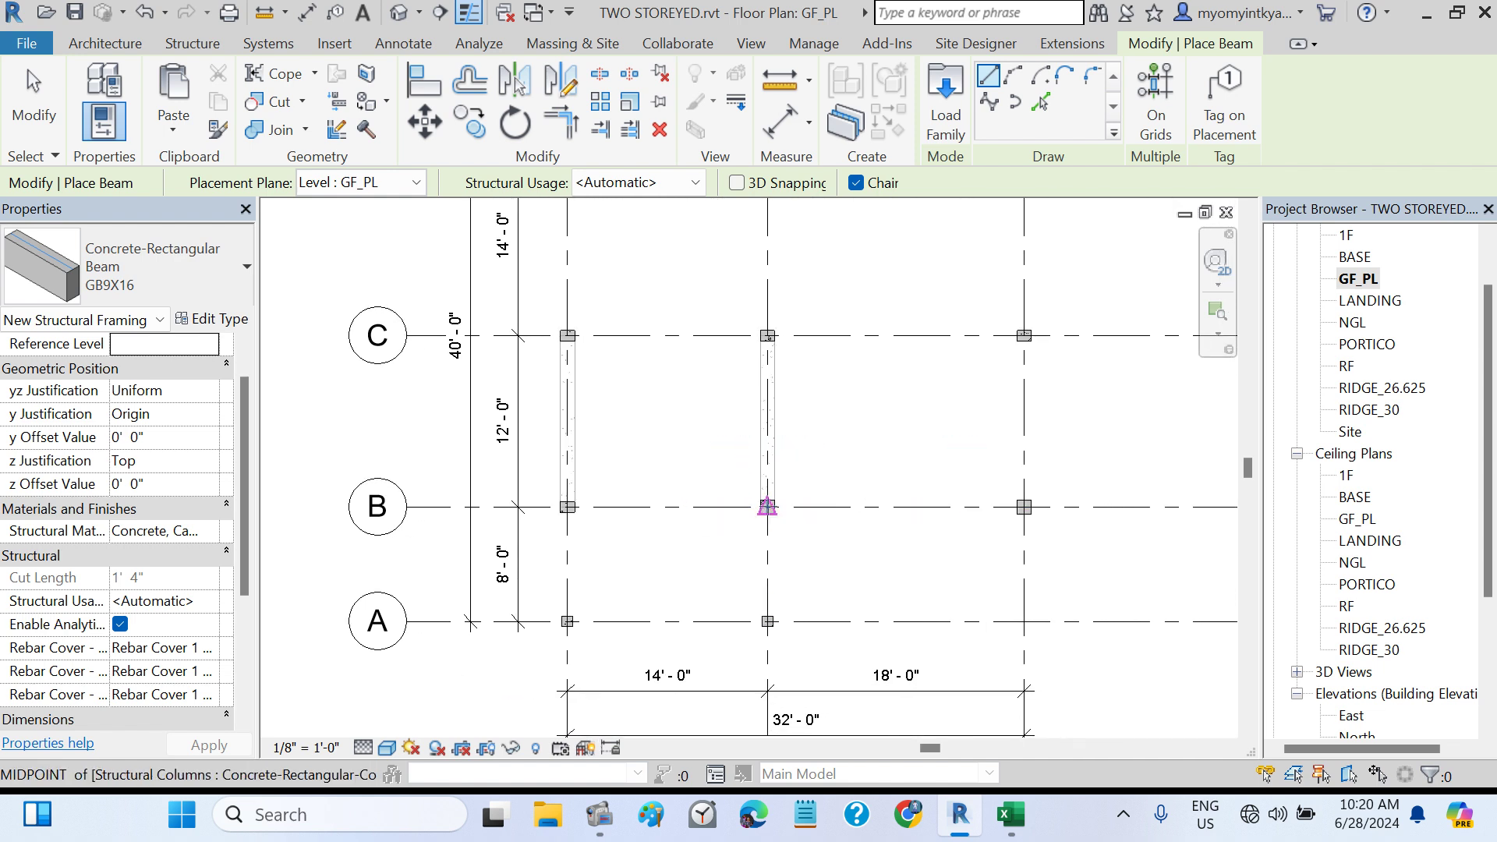
left_click(768, 506)
left_click(1024, 507)
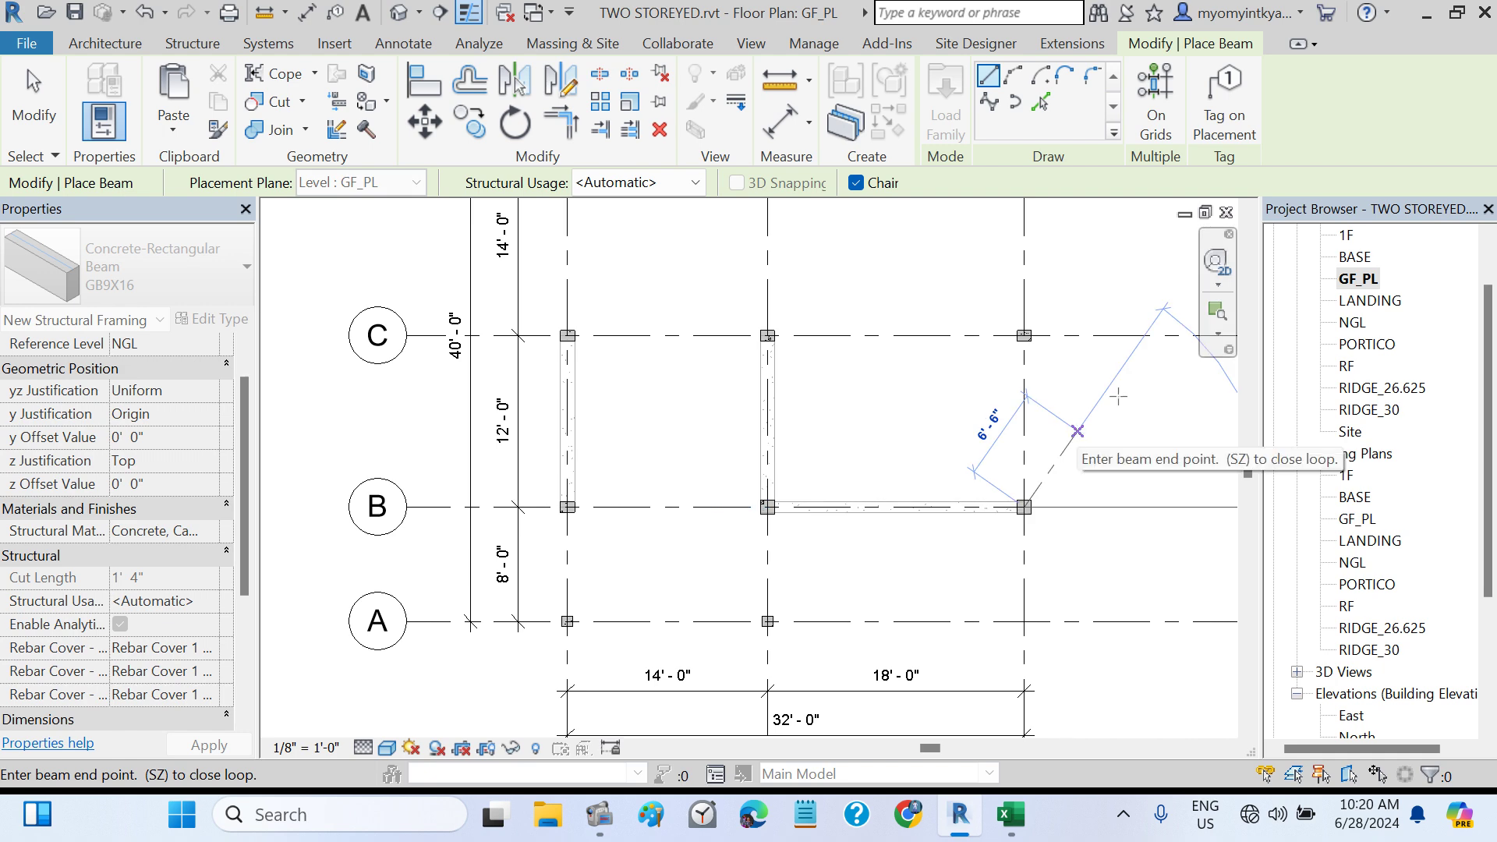
key("Escape")
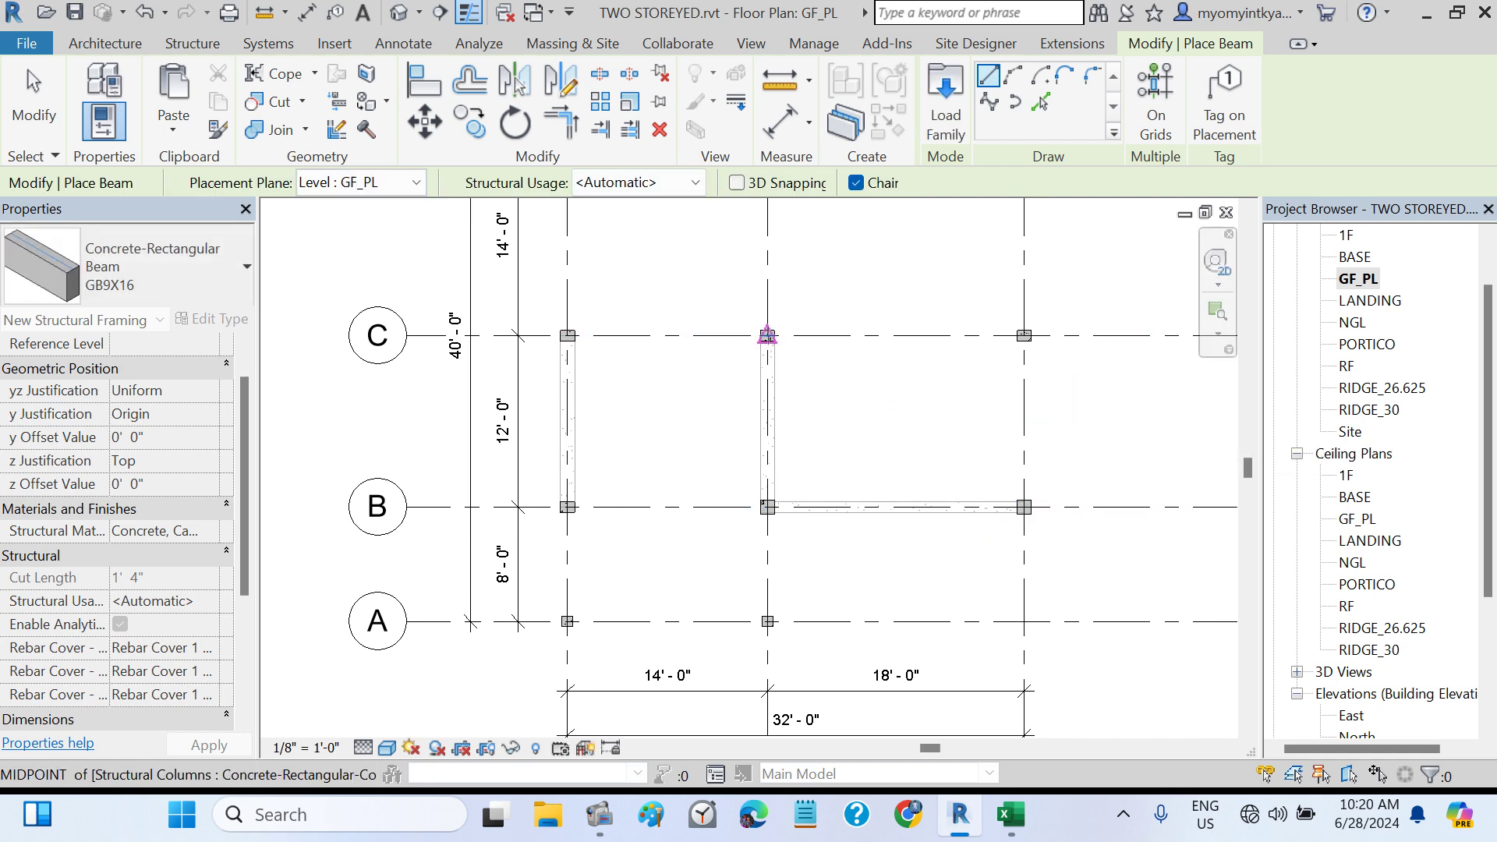
left_click(767, 335)
left_click(1024, 336)
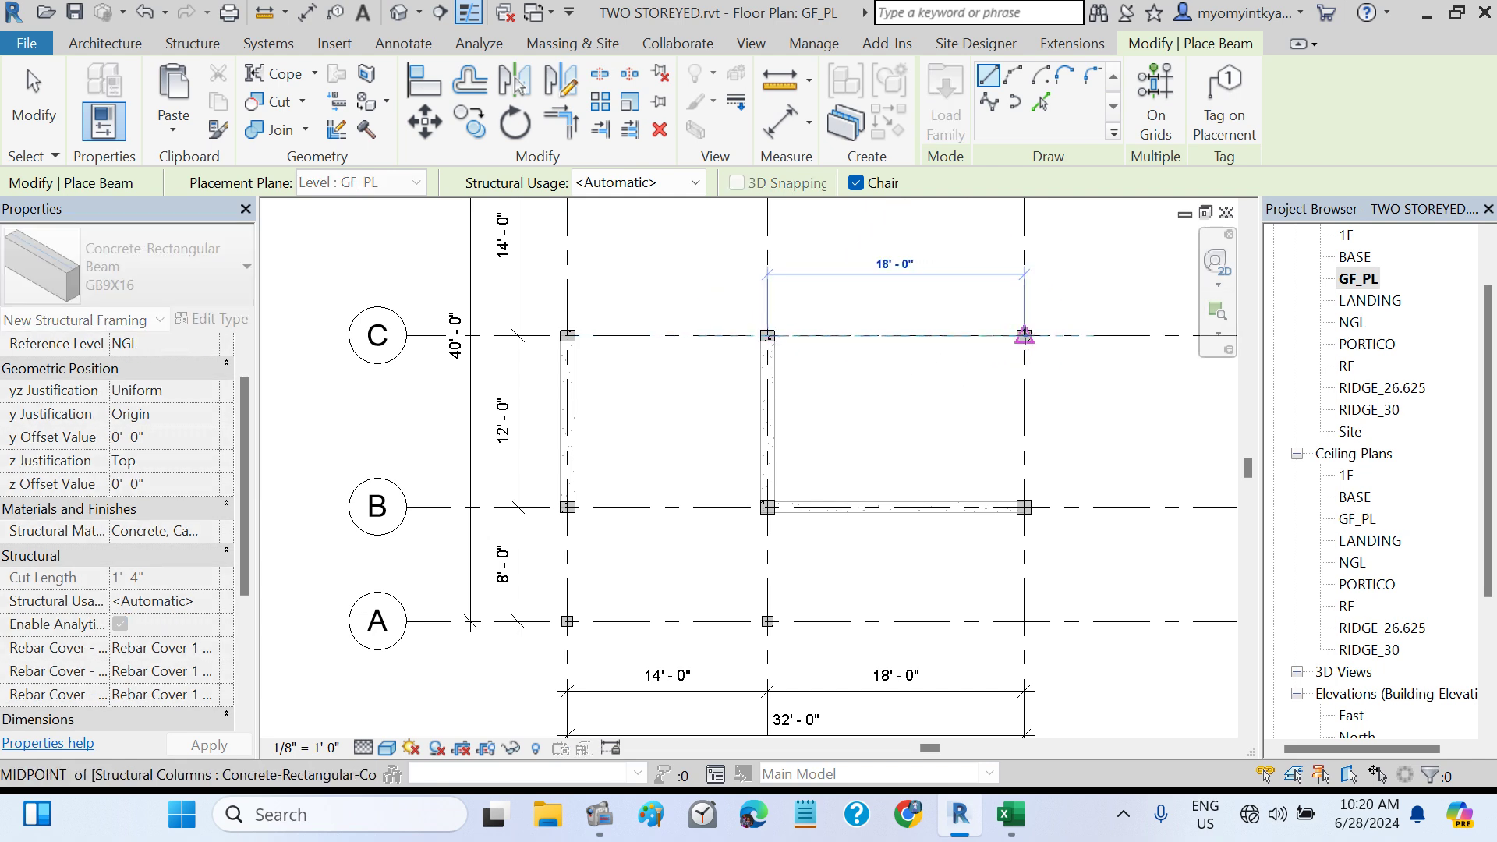
- Place two GB9X16 beams from the middle to the rightmost column line, one along grid D and one along grid E, and end the command
middle_click_drag(1074, 420, 1067, 637)
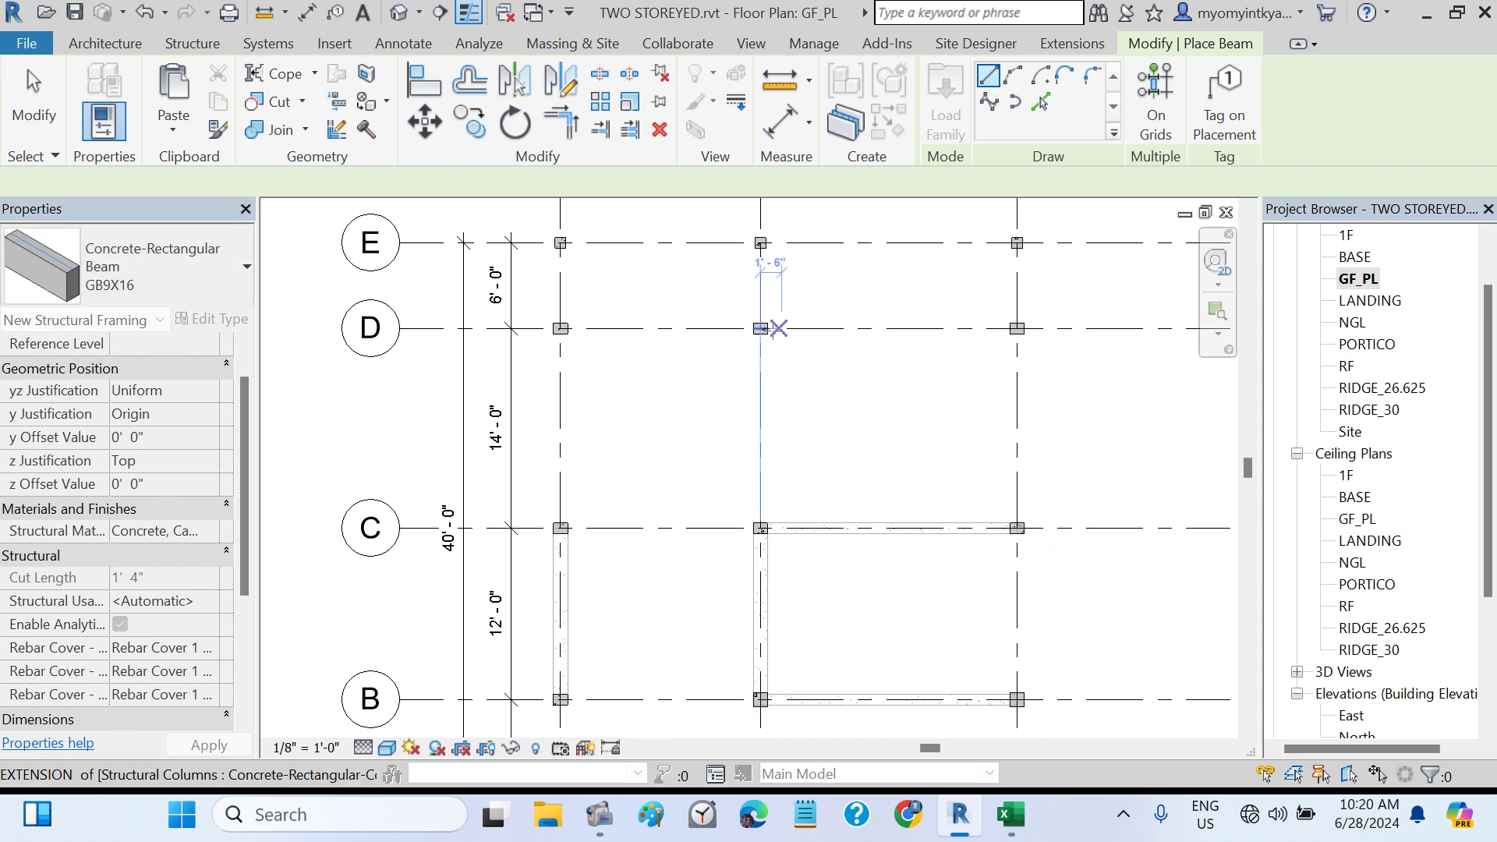
left_click(760, 328)
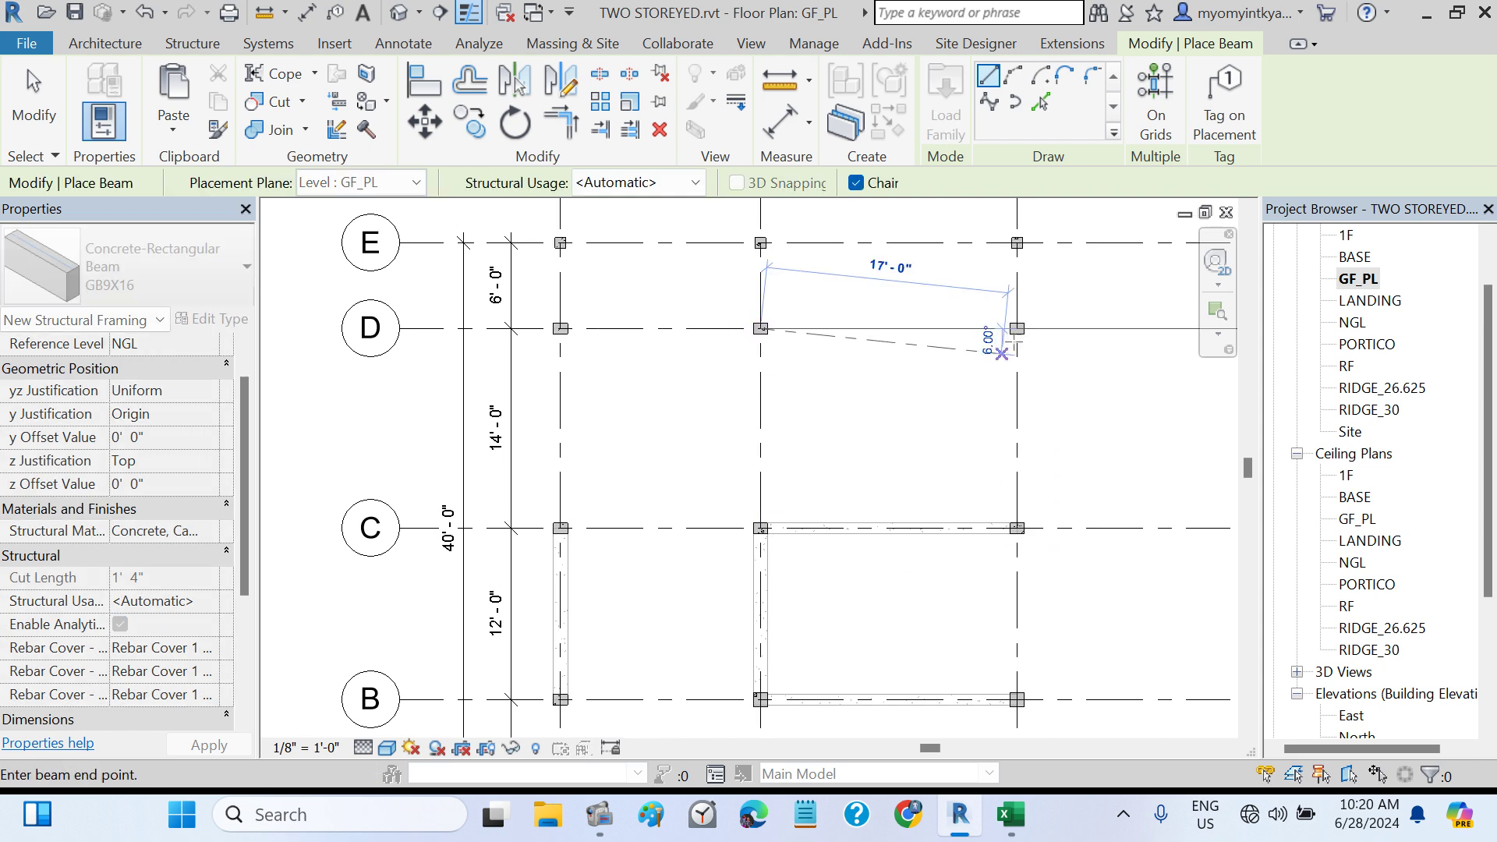
left_click(1017, 328)
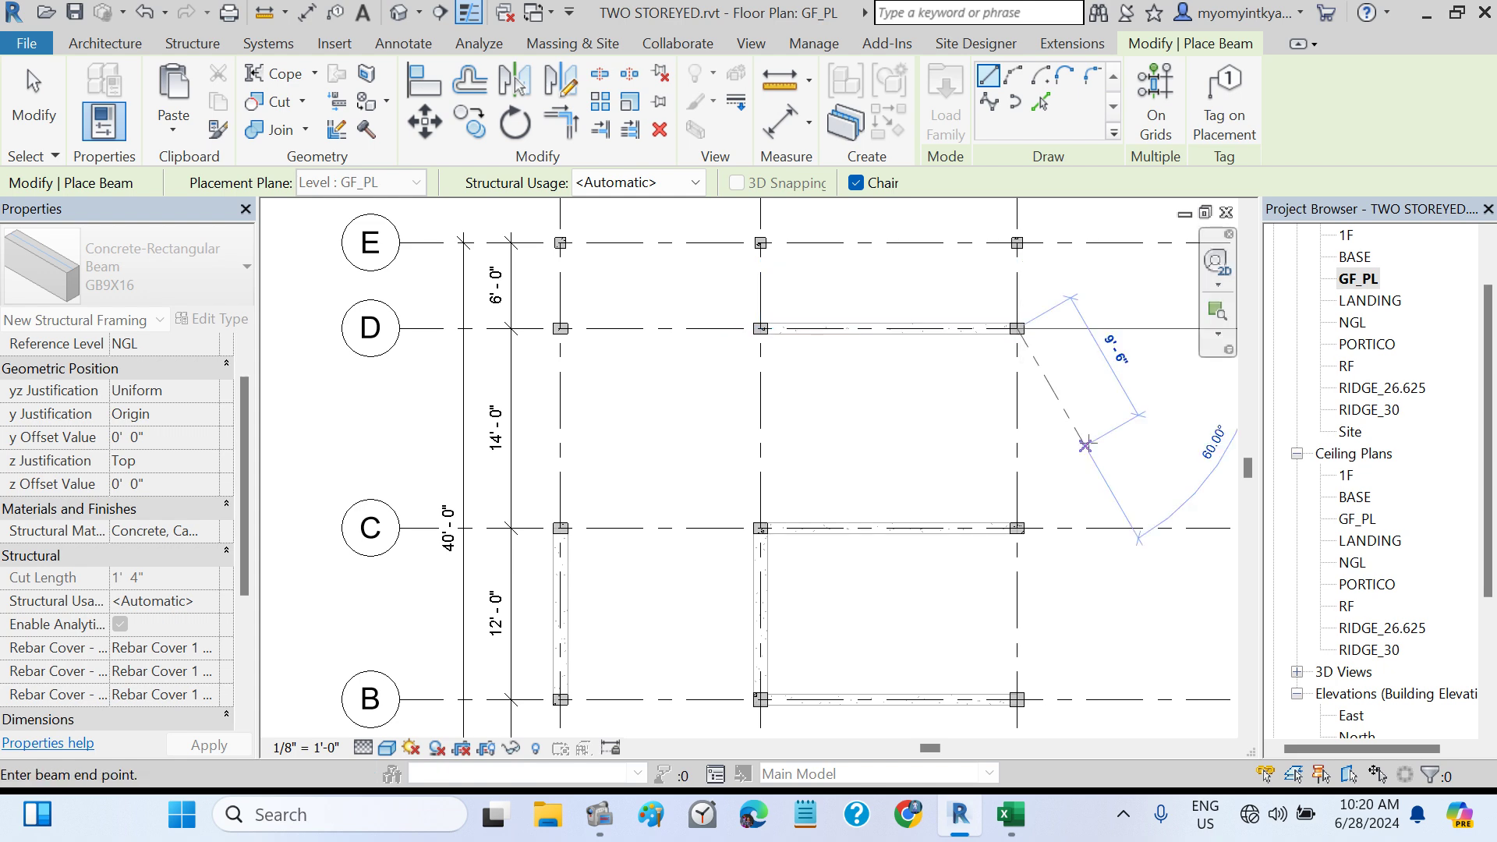
key("Escape")
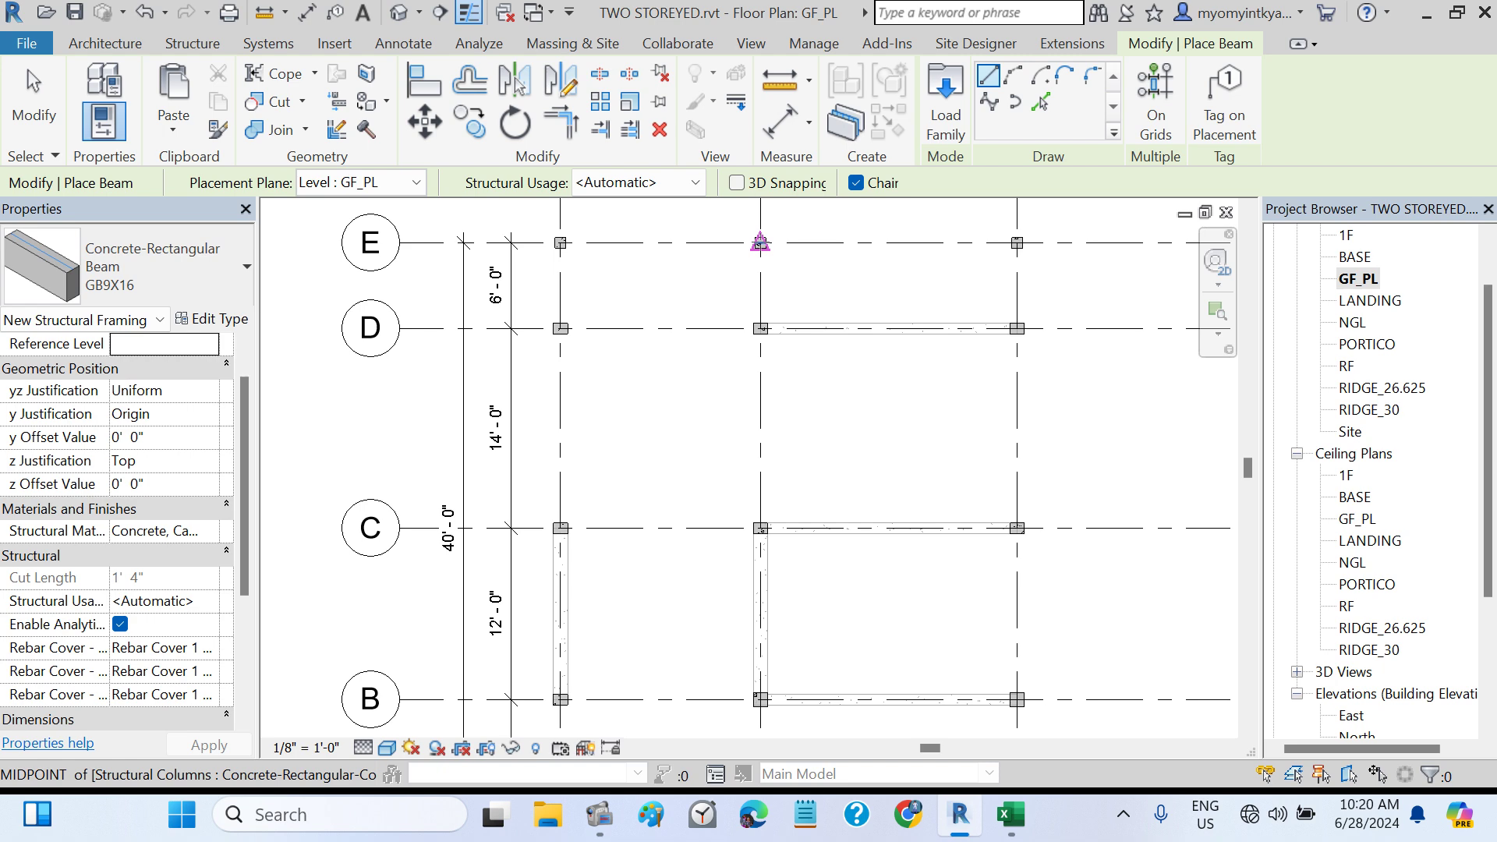
left_click(760, 242)
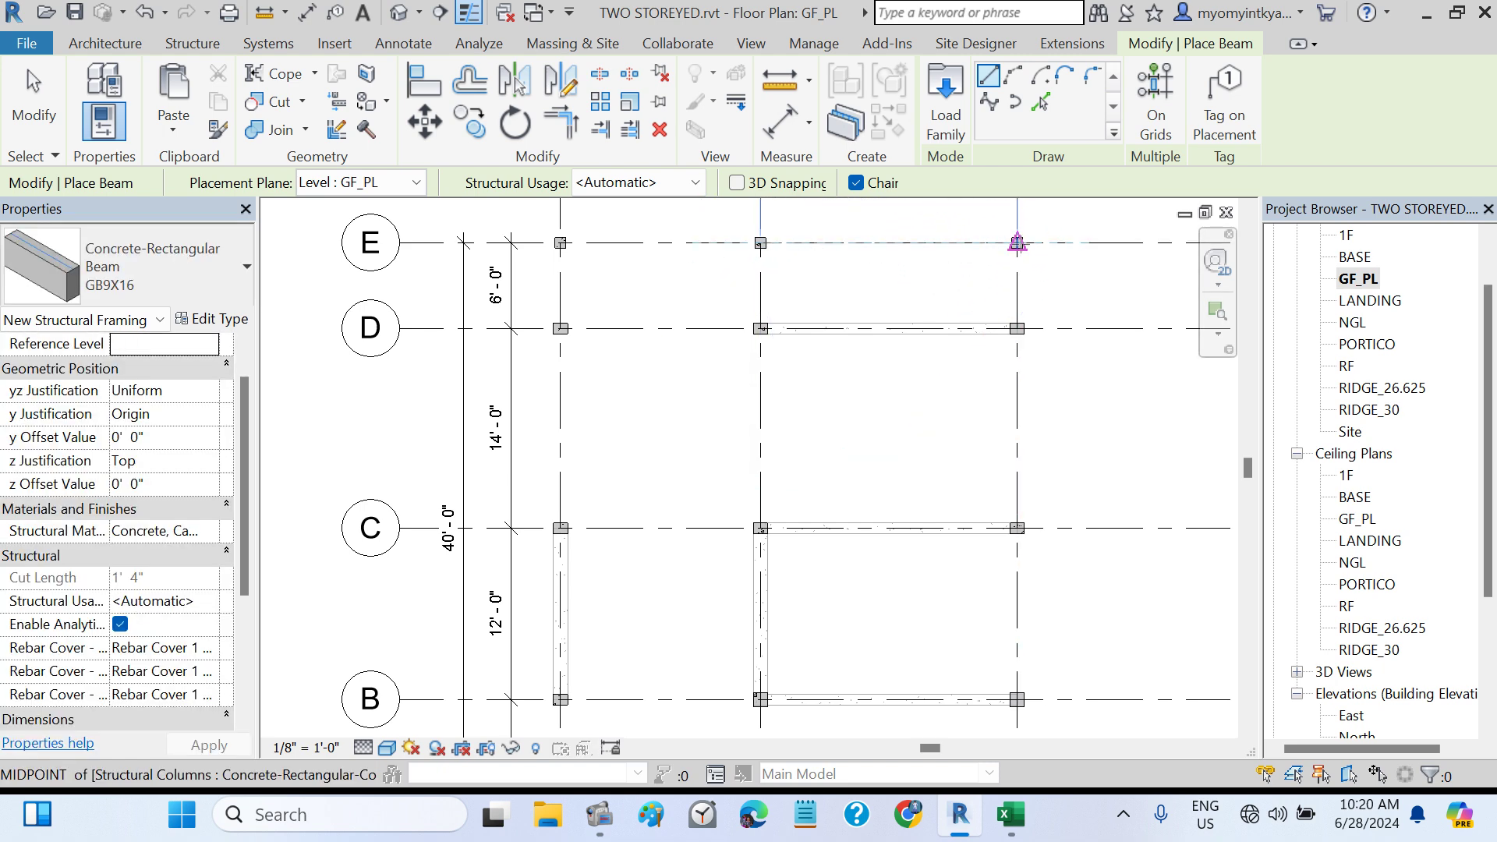
left_click(1017, 242)
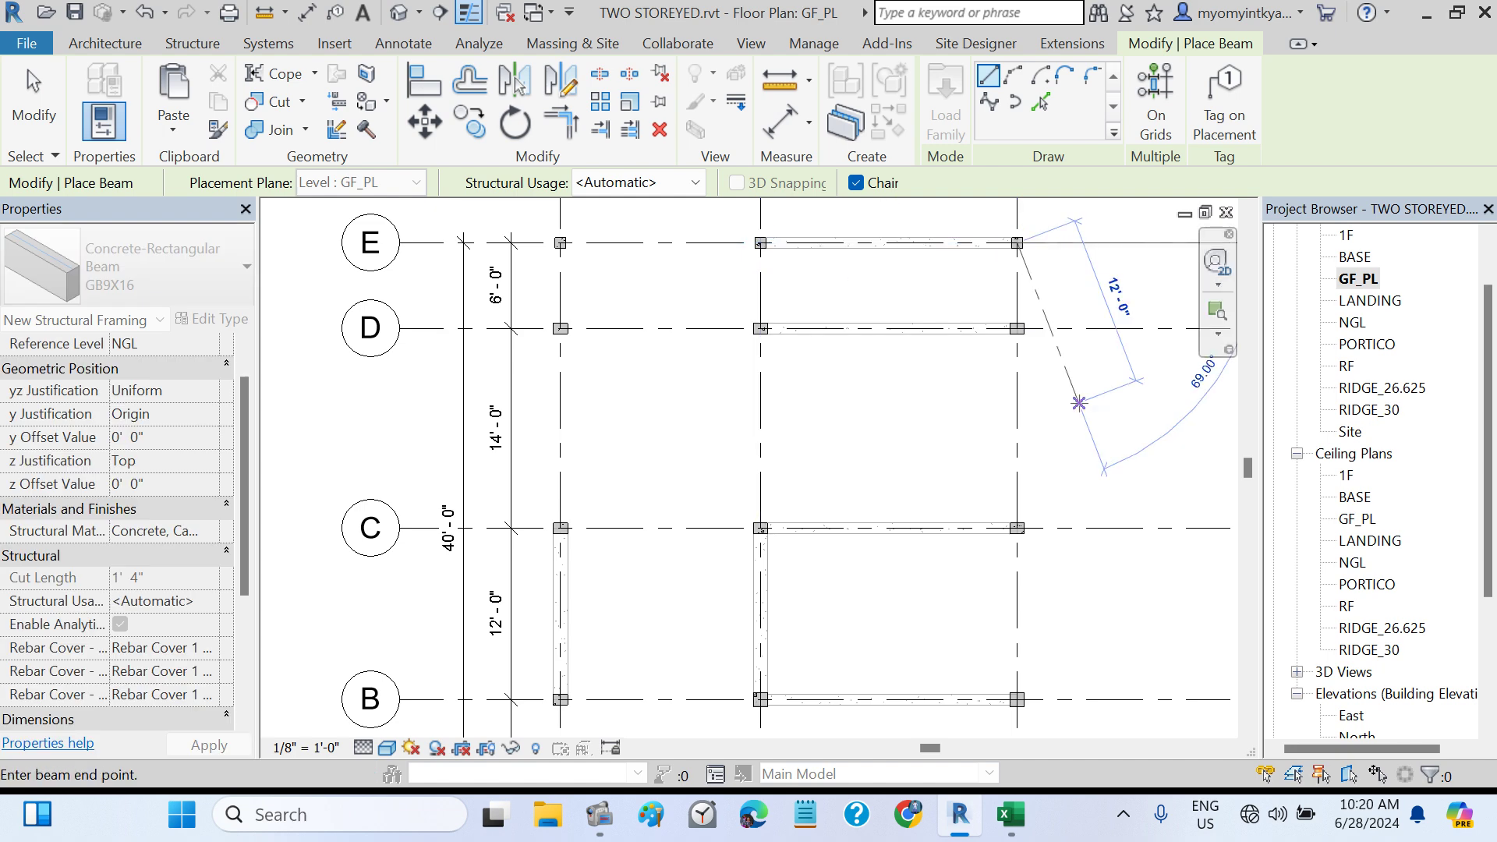
key("Escape")
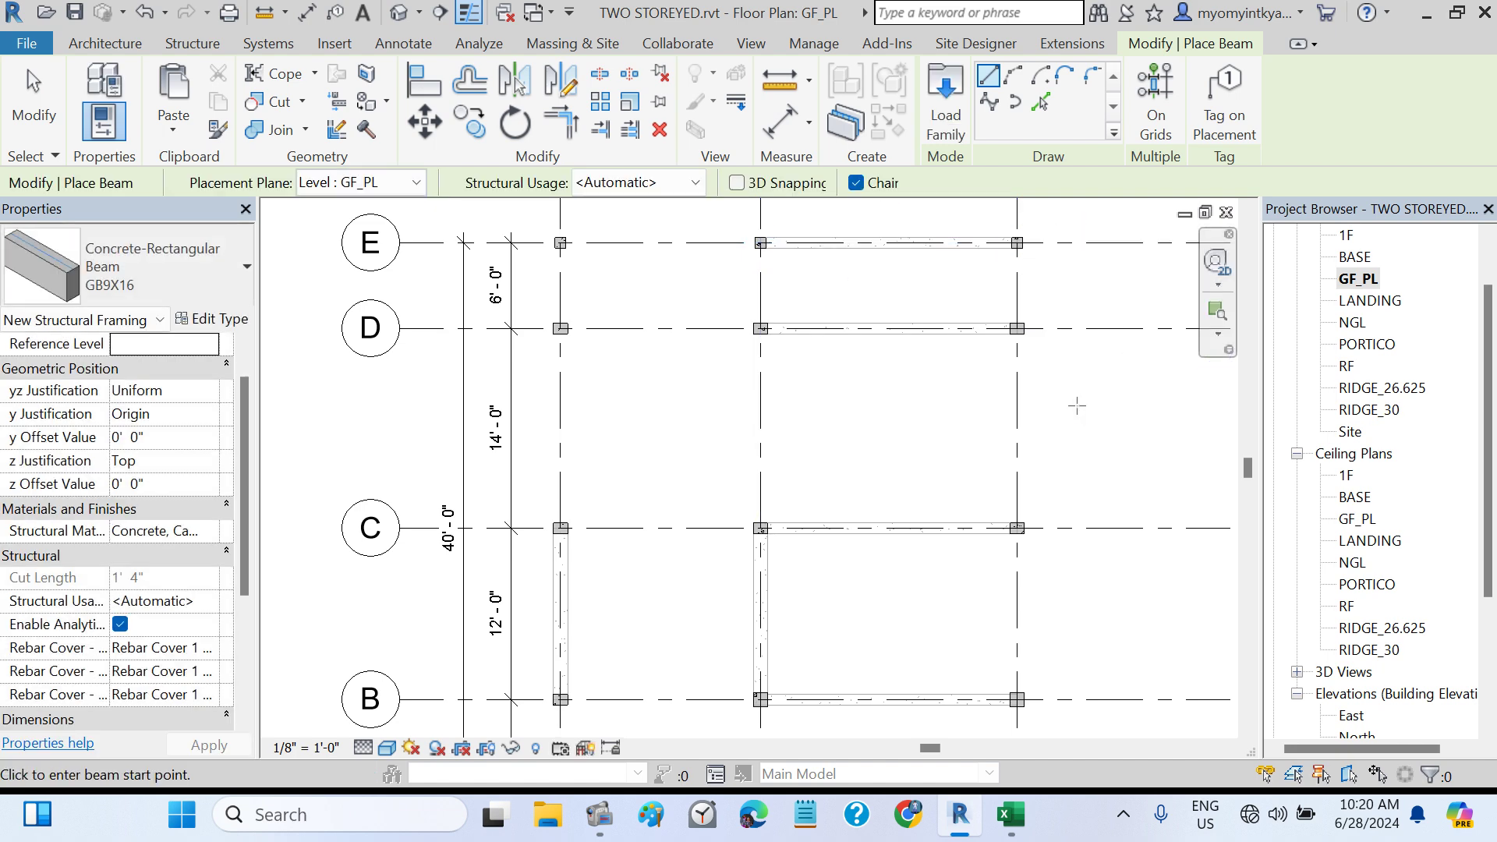
left_click(26, 69)
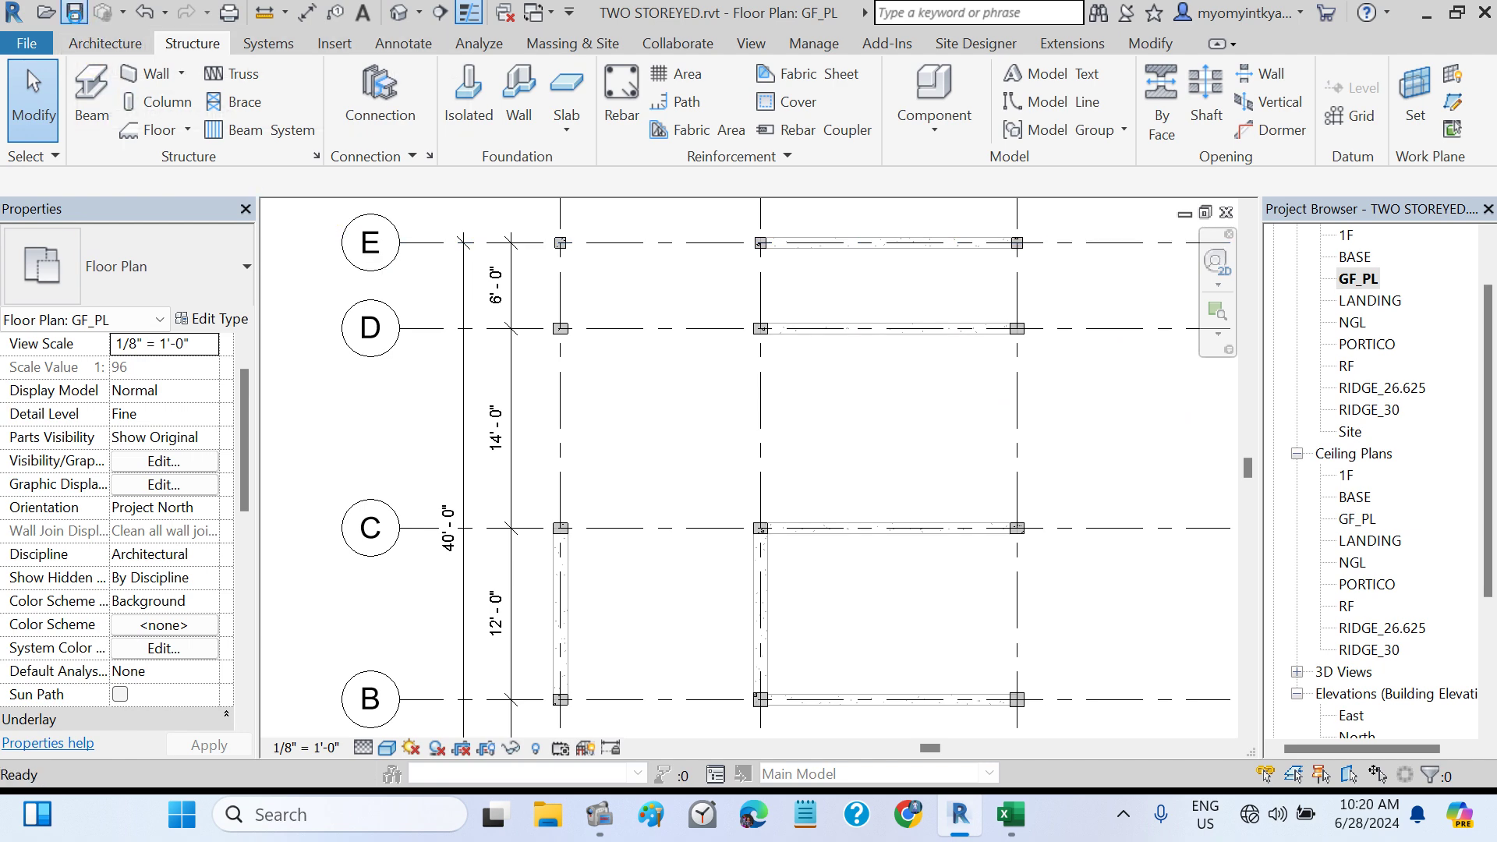
- Switch to Excel and look up the GB5 size in the Ground Beam schedule, selecting its two size cells
left_click(1011, 815)
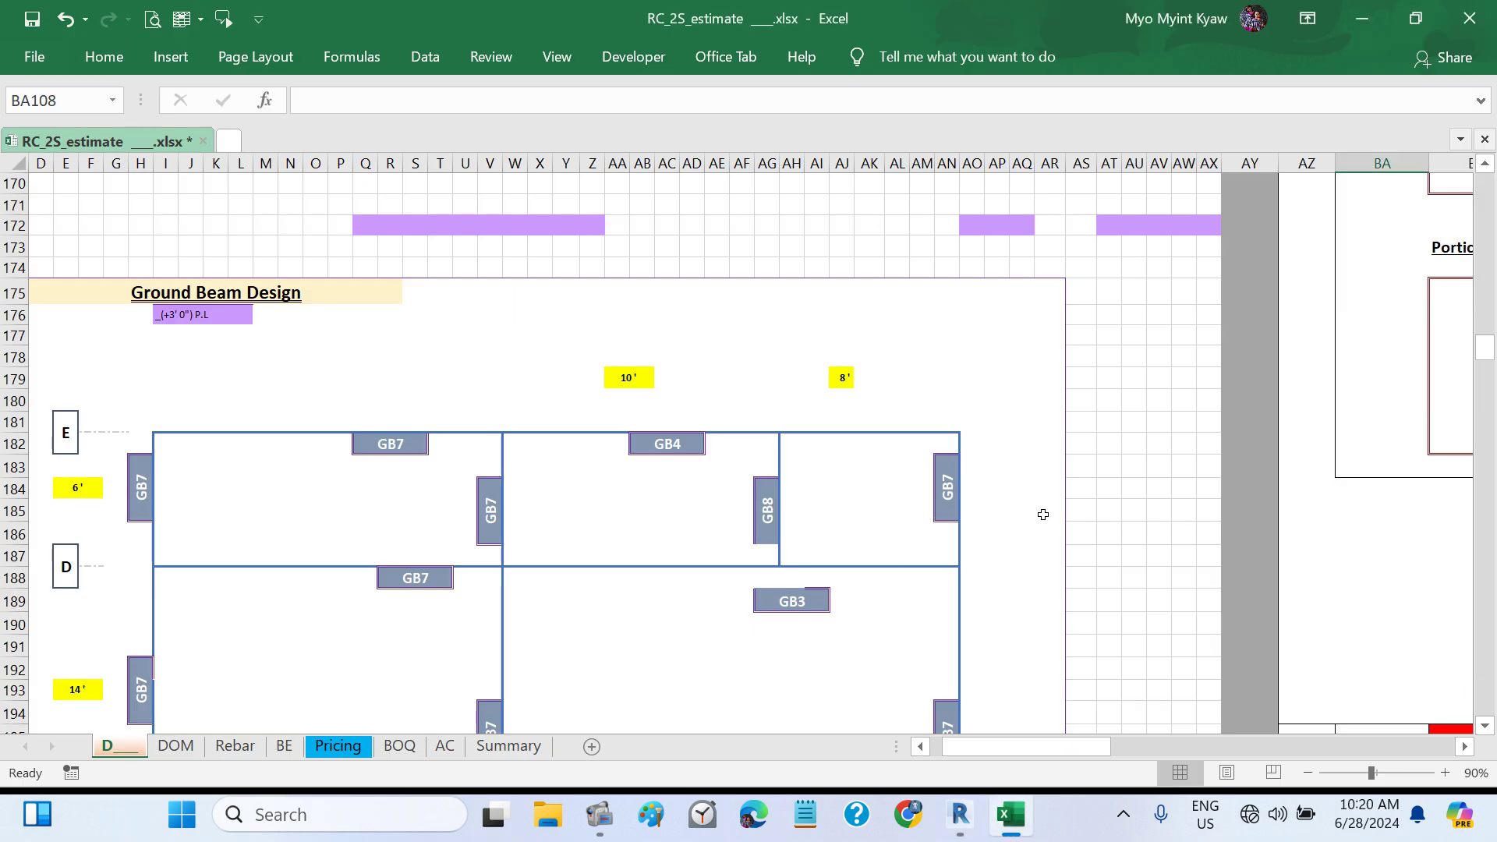
scroll(1043, 514, "up", 4)
scroll(1043, 515, "right", 5)
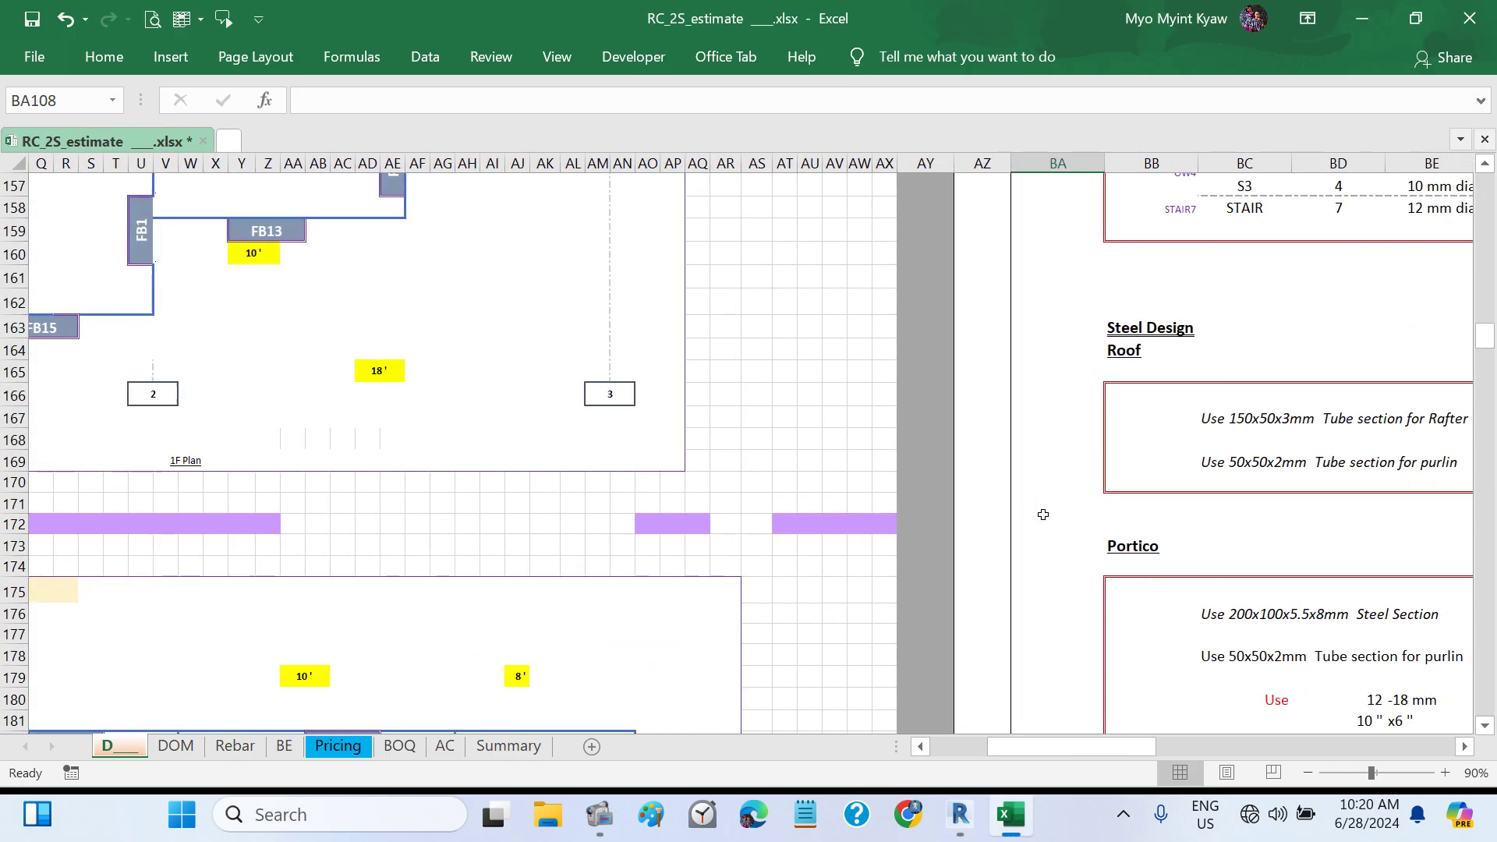
scroll(1043, 514, "right", 1)
scroll(1043, 514, "up", 13)
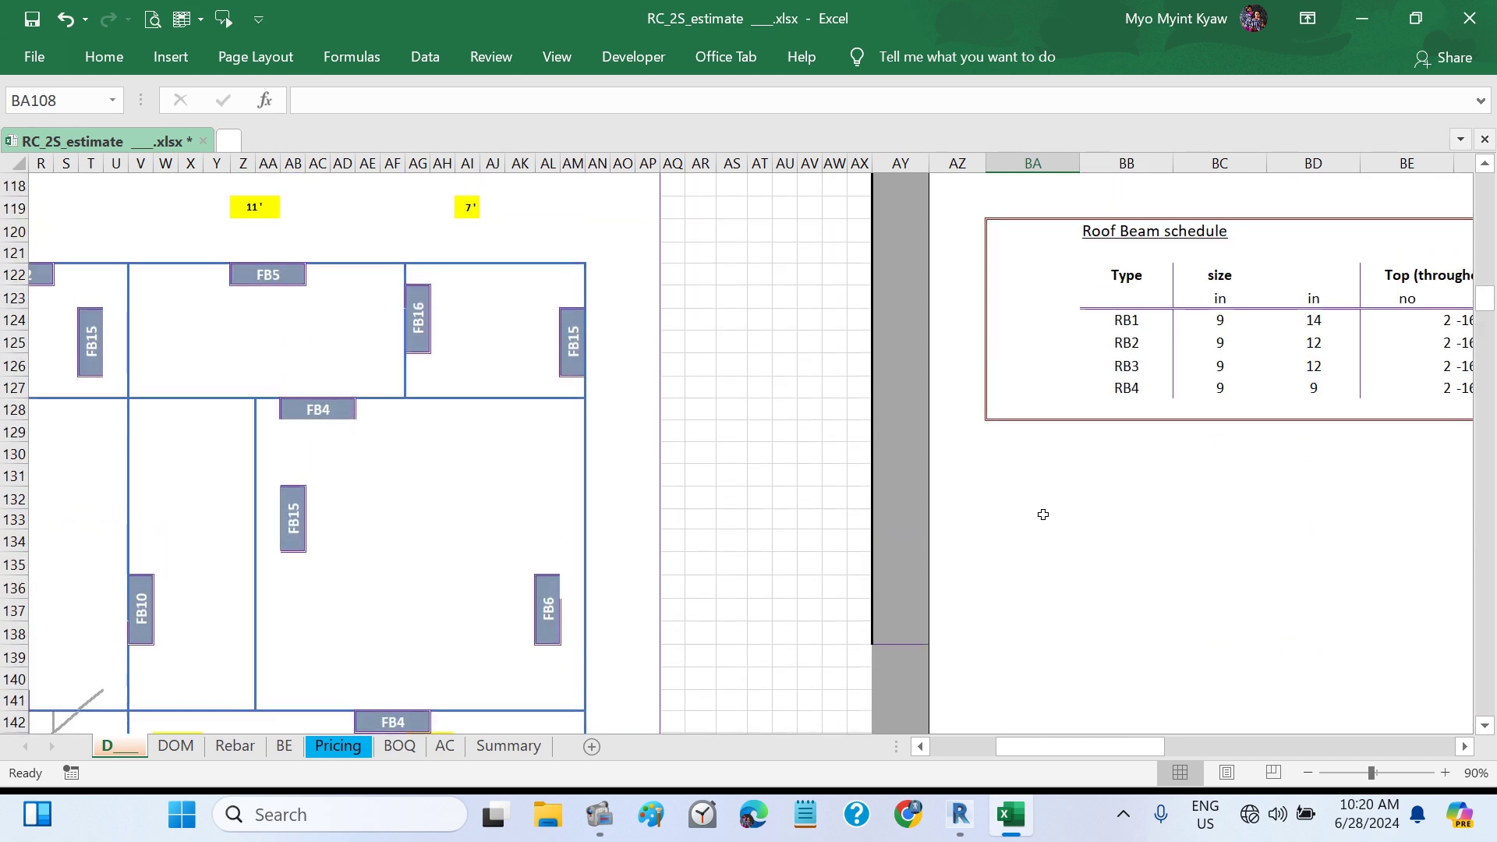
scroll(1043, 515, "right", 2)
scroll(1043, 515, "up", 9)
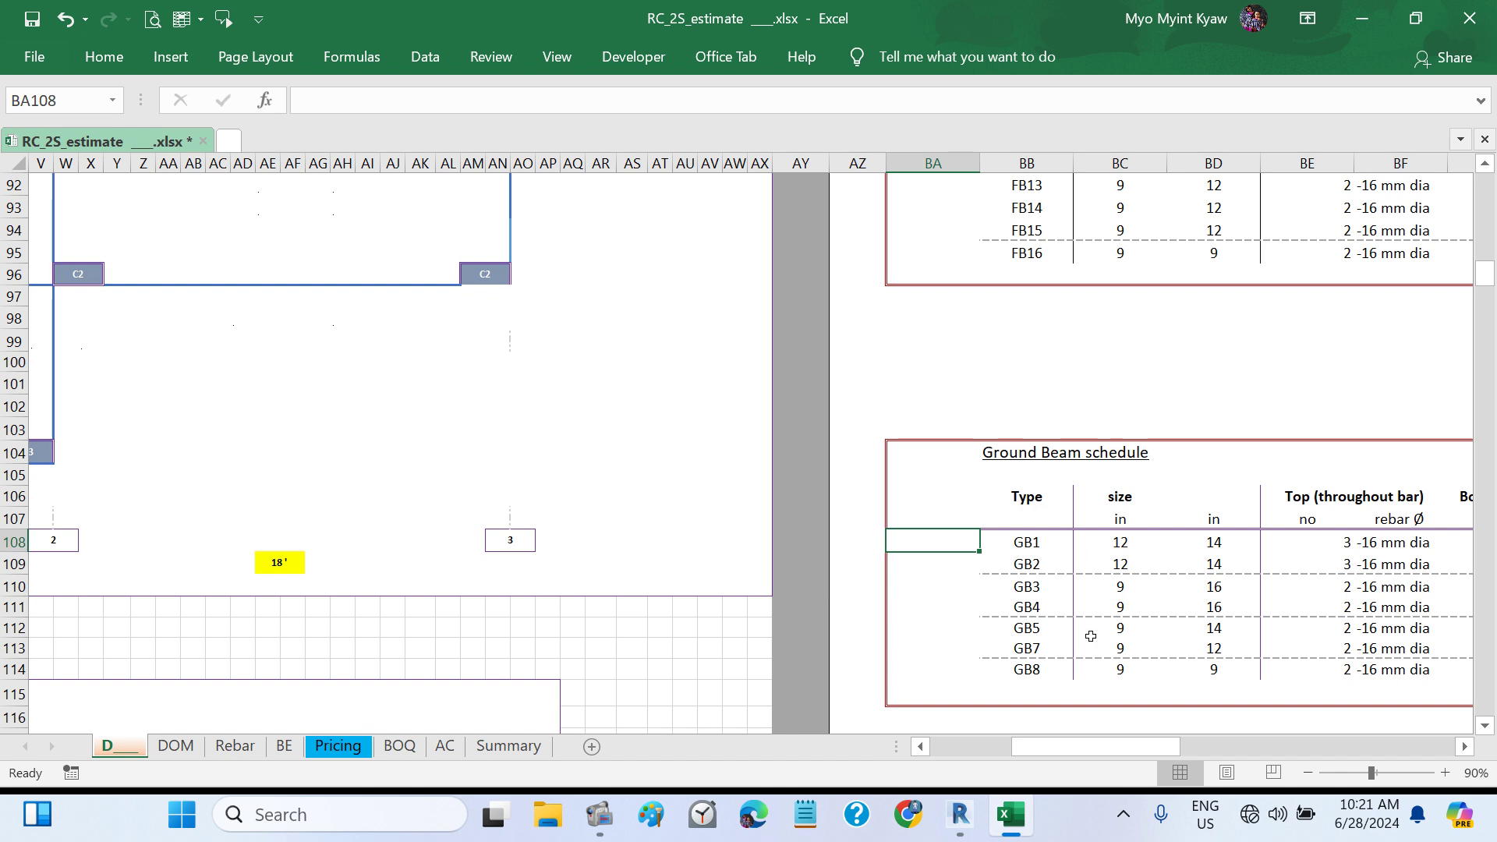
left_click_drag(1095, 630, 1237, 626)
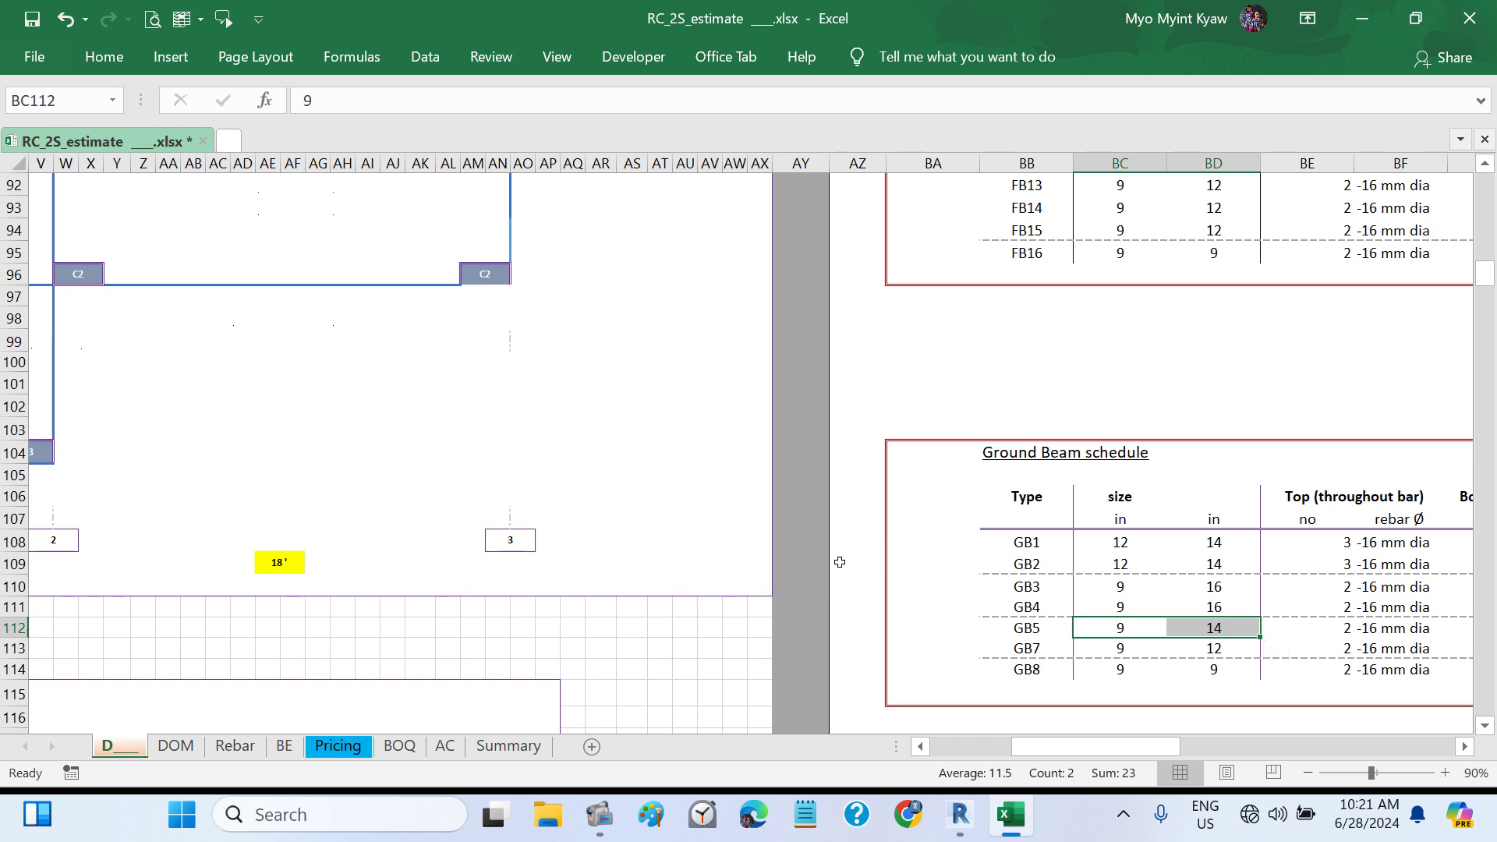
- Return to the Ground Beam Design layout and locate the GB5 beam between grids B and C
scroll(777, 548, "down", 13)
scroll(777, 548, "left", 3)
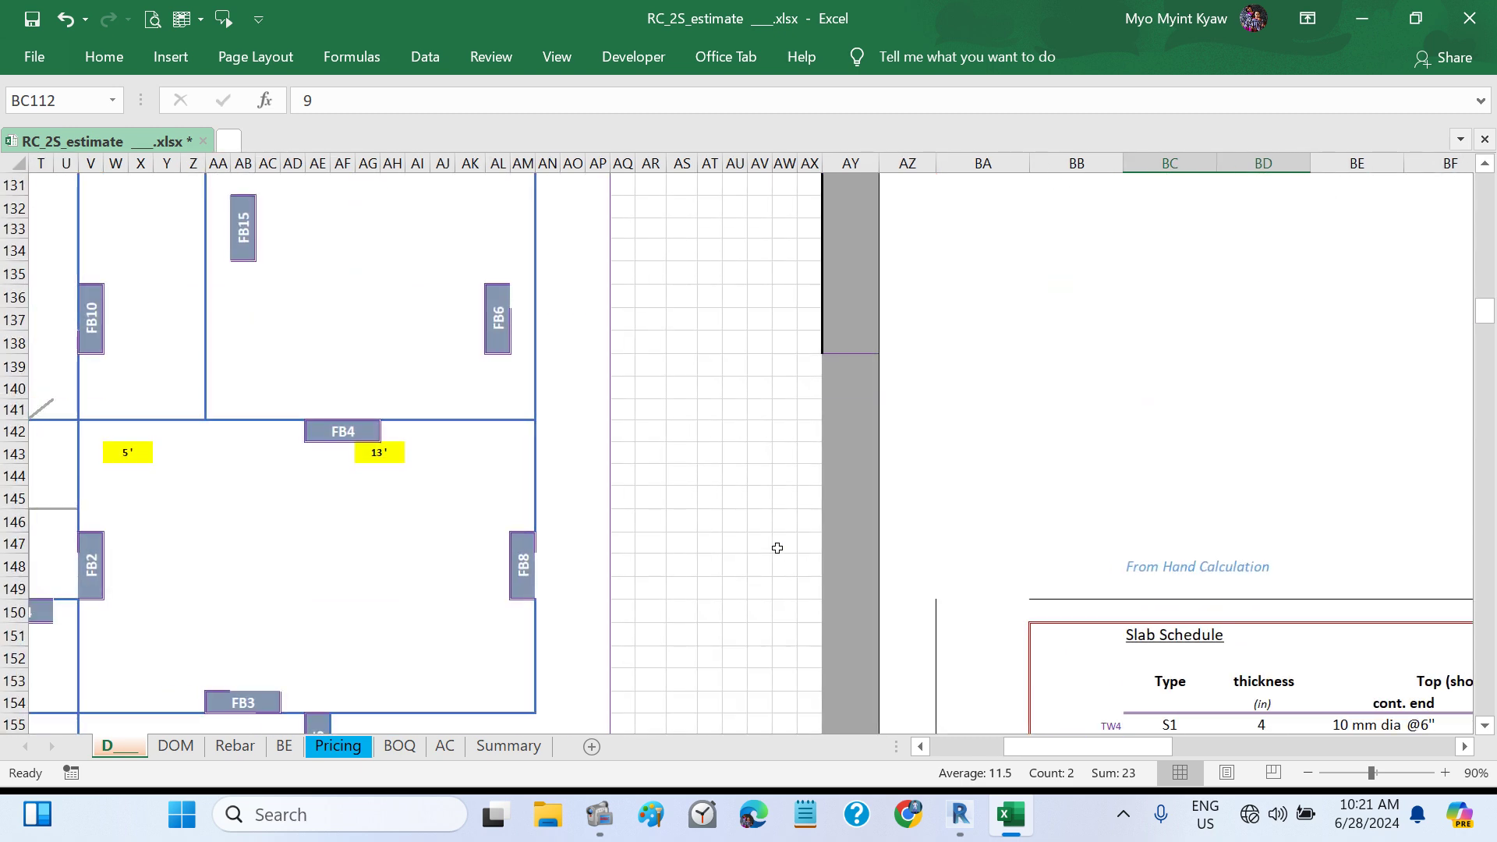
scroll(778, 548, "left", 3)
scroll(777, 548, "down", 20)
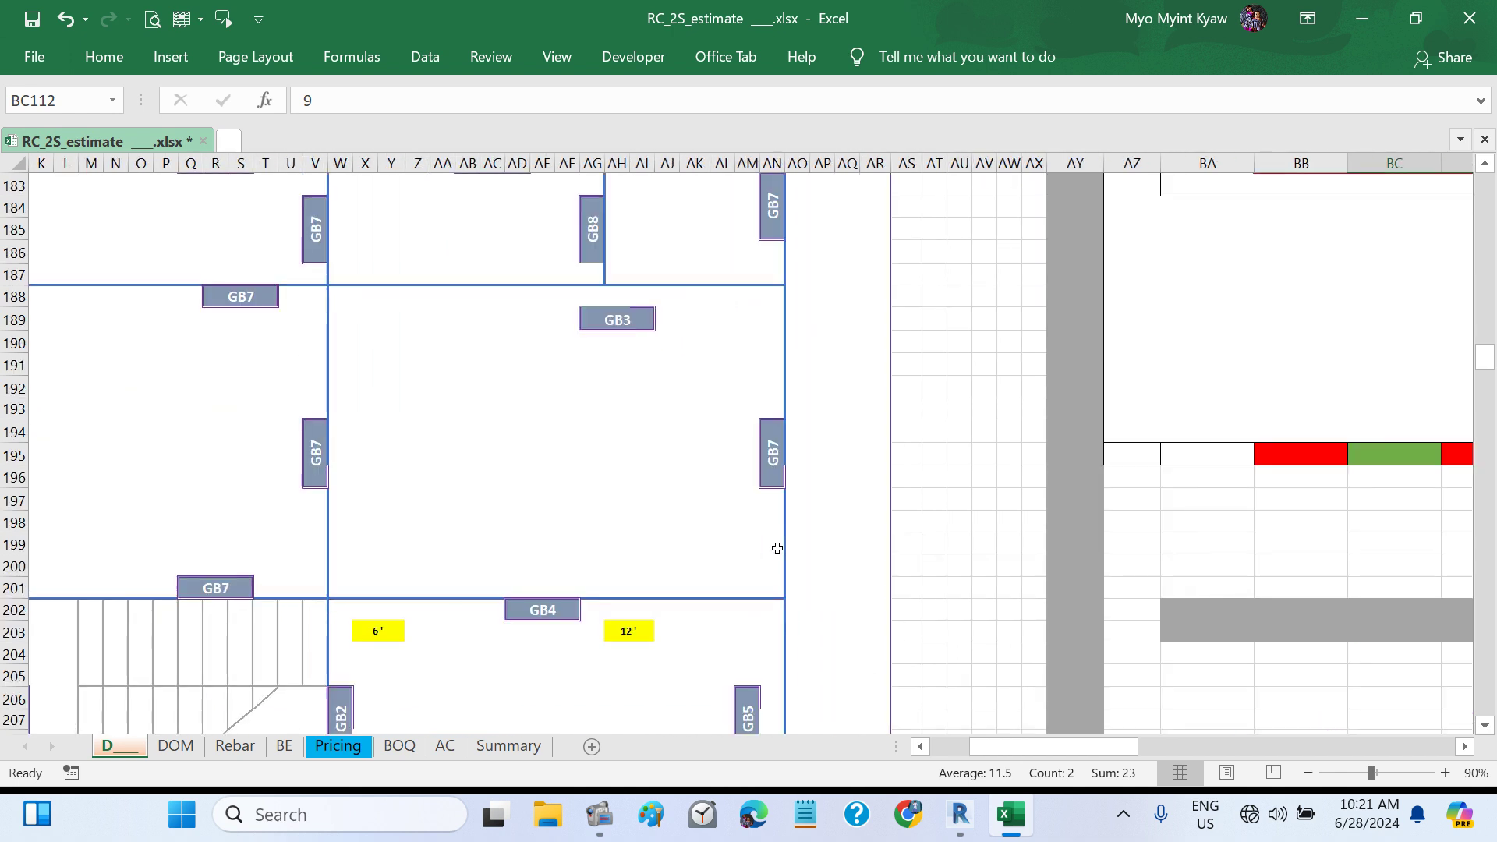
scroll(778, 548, "down", 4)
scroll(777, 548, "up", 4)
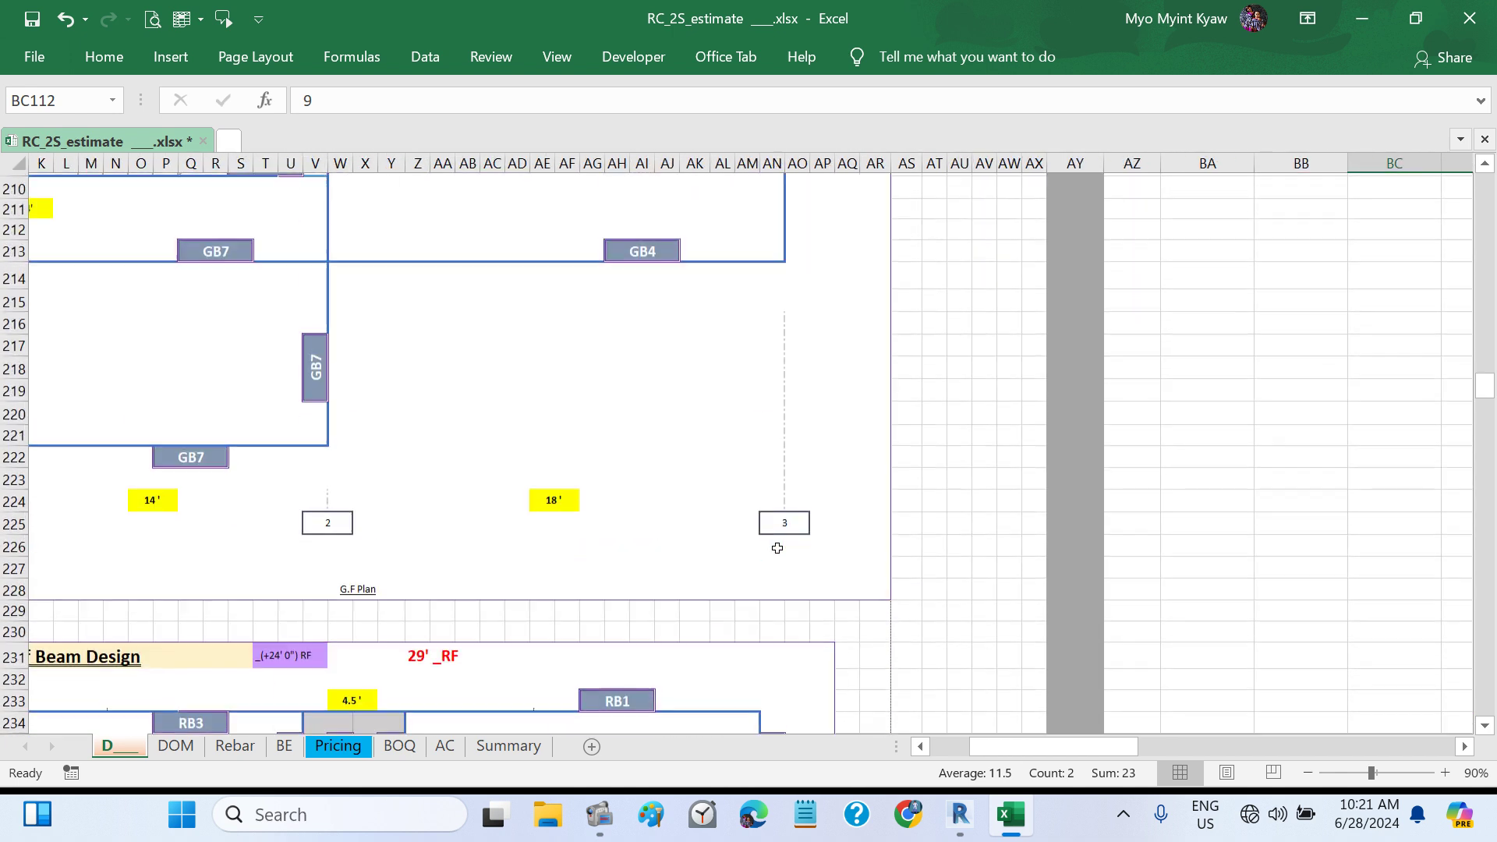
scroll(777, 548, "left", 4)
scroll(777, 548, "up", 4)
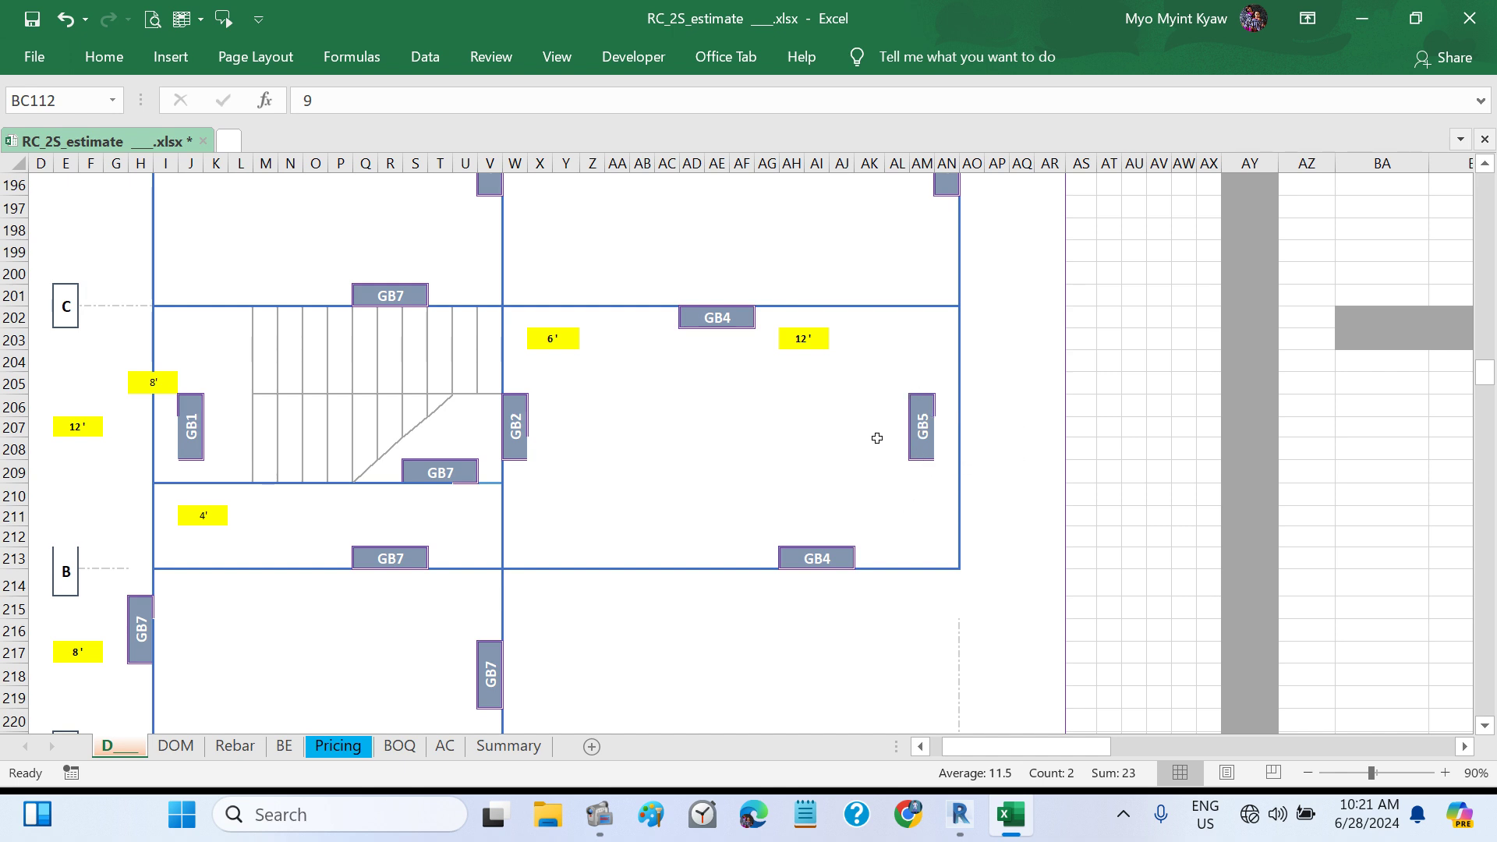
- Check the Ground Beam Design layout between grids E and A for any further GB5 beams
scroll(877, 439, "up", 4)
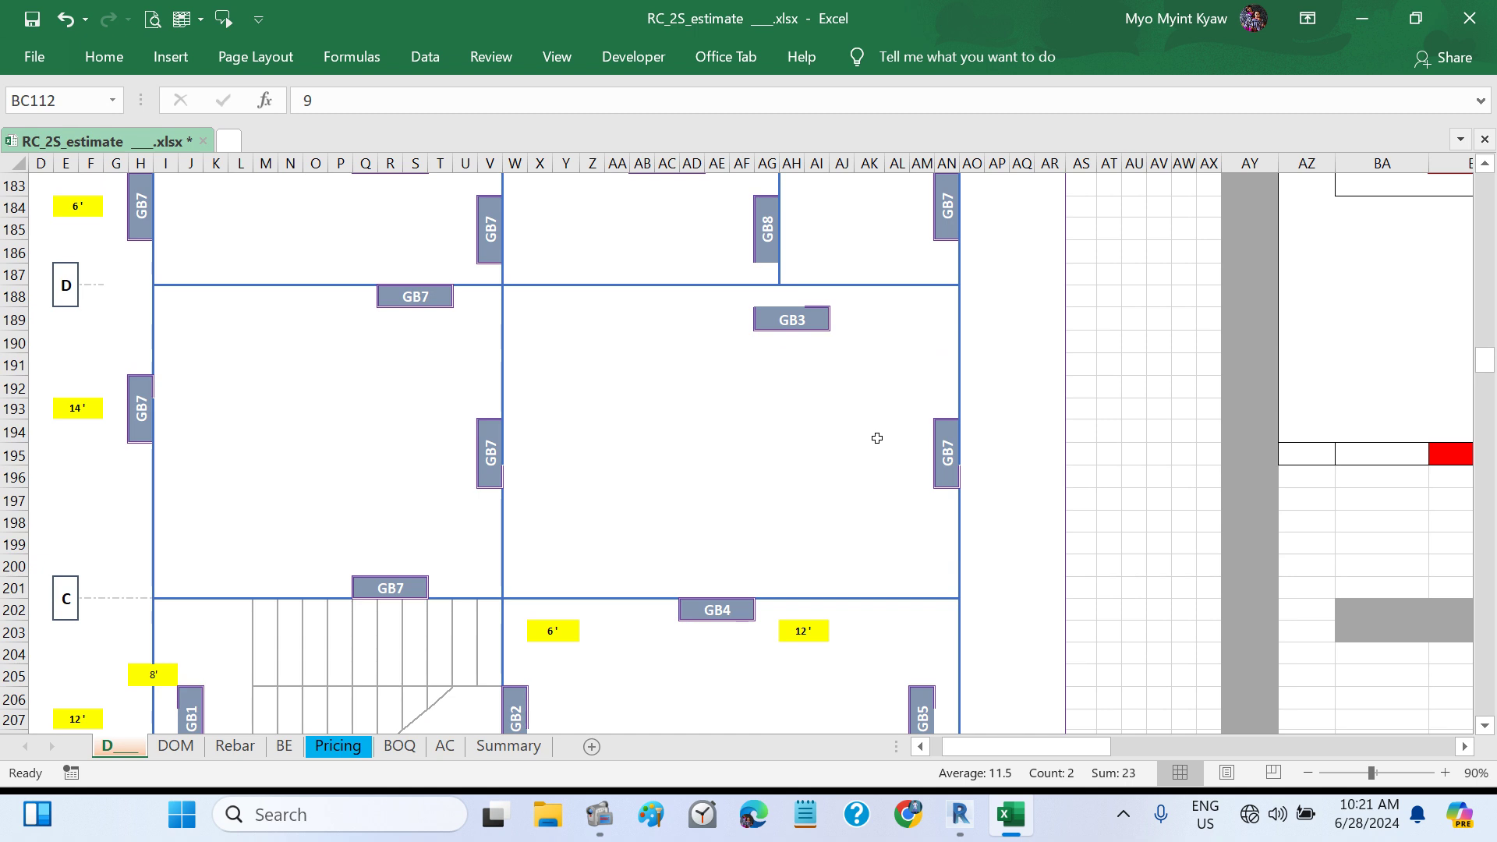
scroll(877, 439, "up", 4)
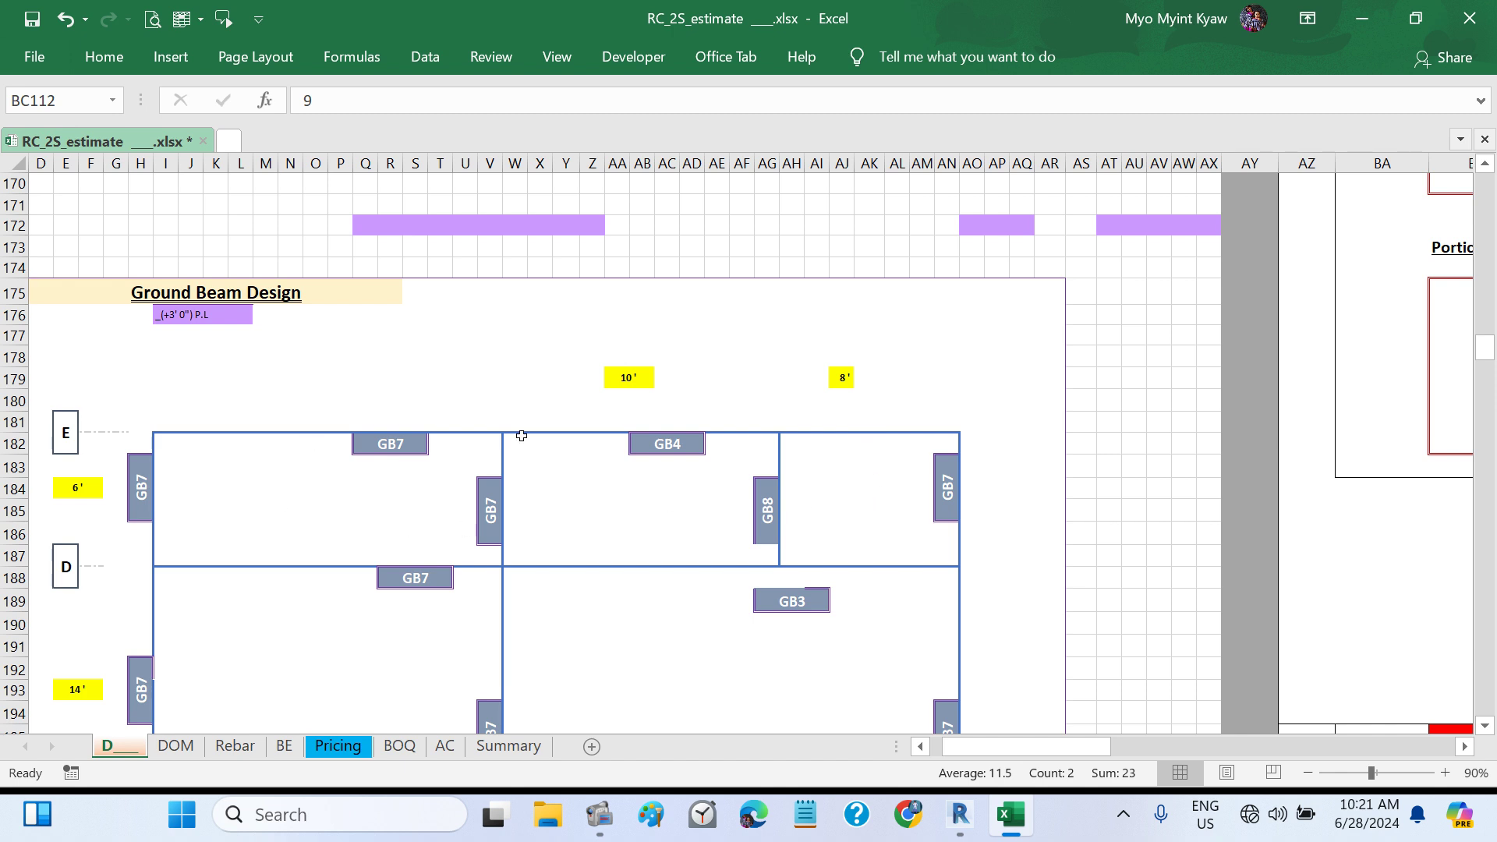
scroll(682, 682, "down", 4)
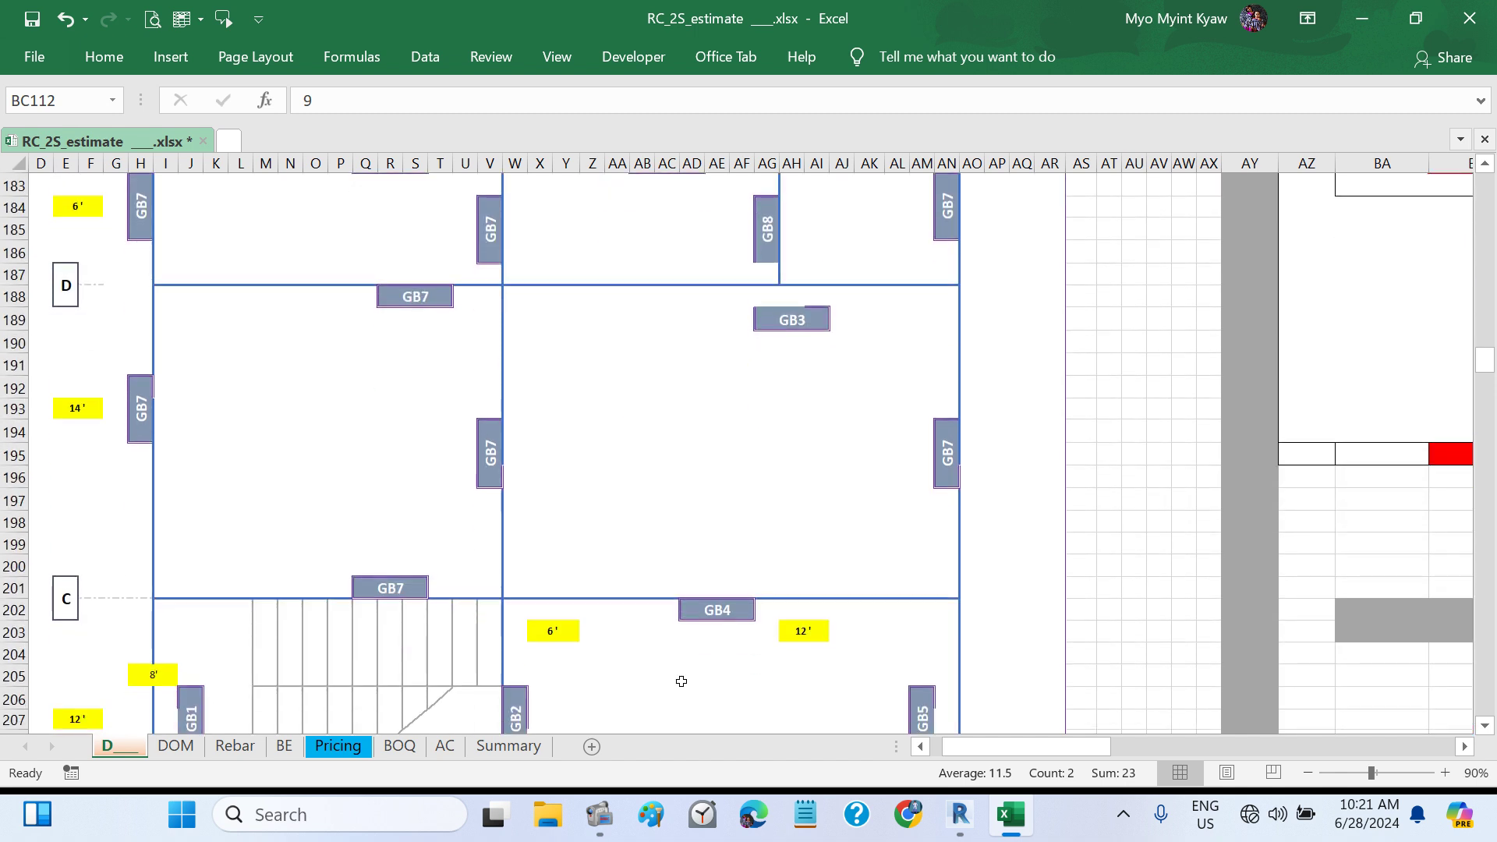
scroll(793, 503, "down", 4)
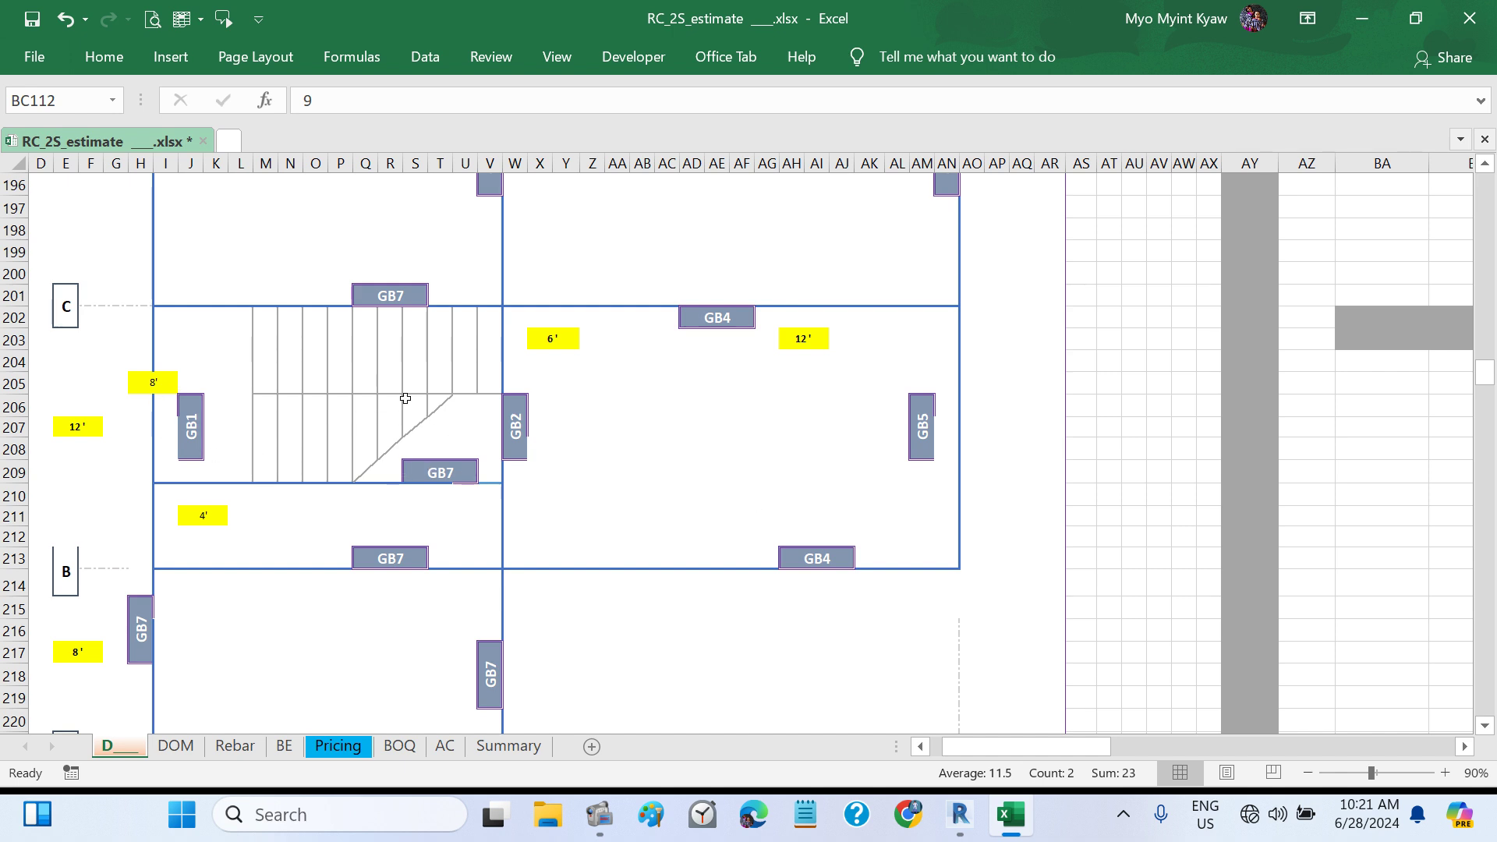
scroll(644, 599, "down", 4)
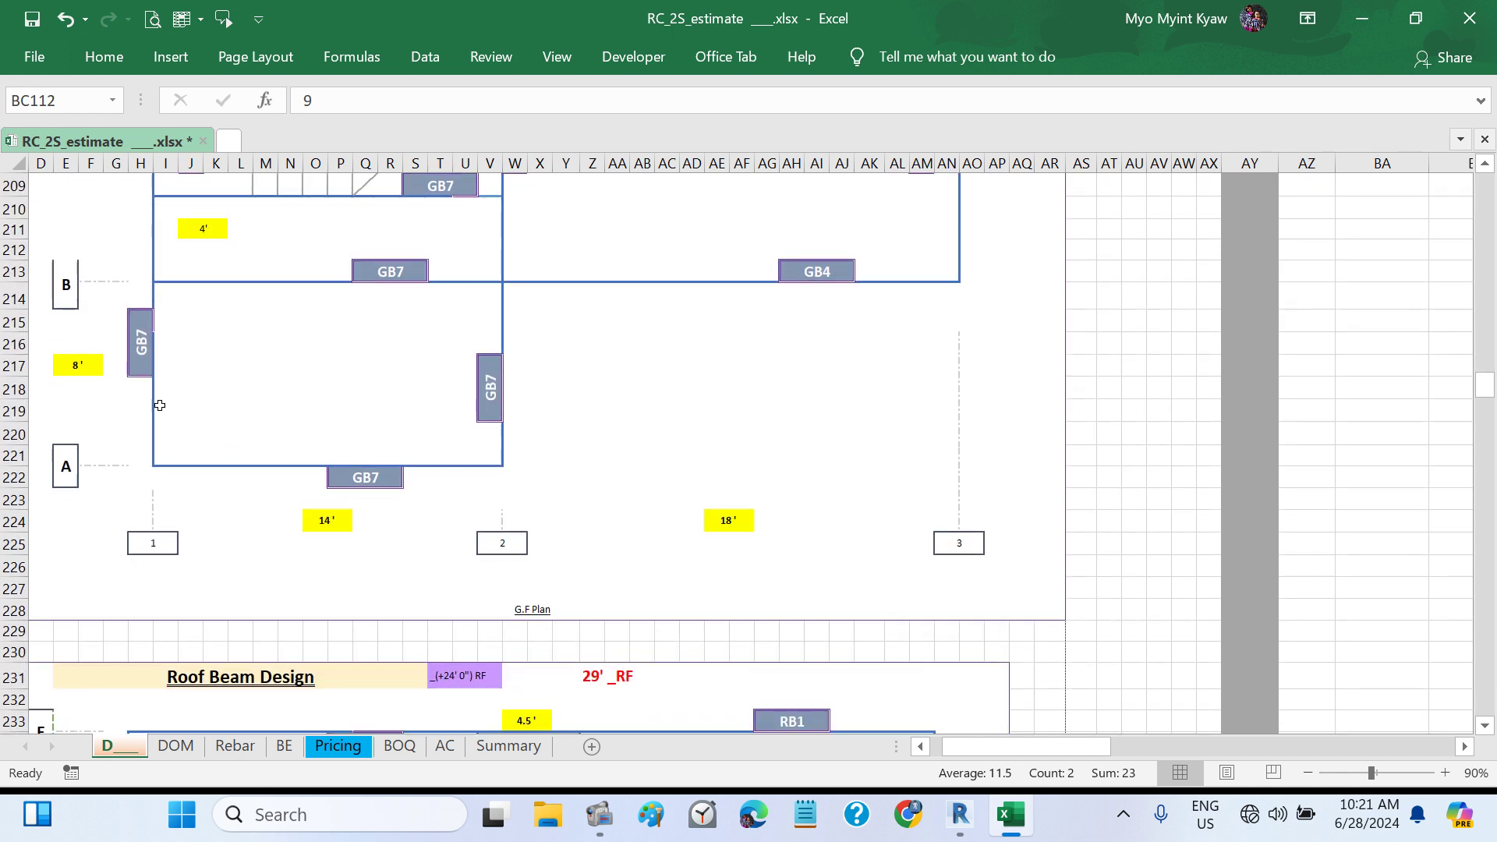
scroll(659, 457, "up", 8)
scroll(935, 558, "down", 4)
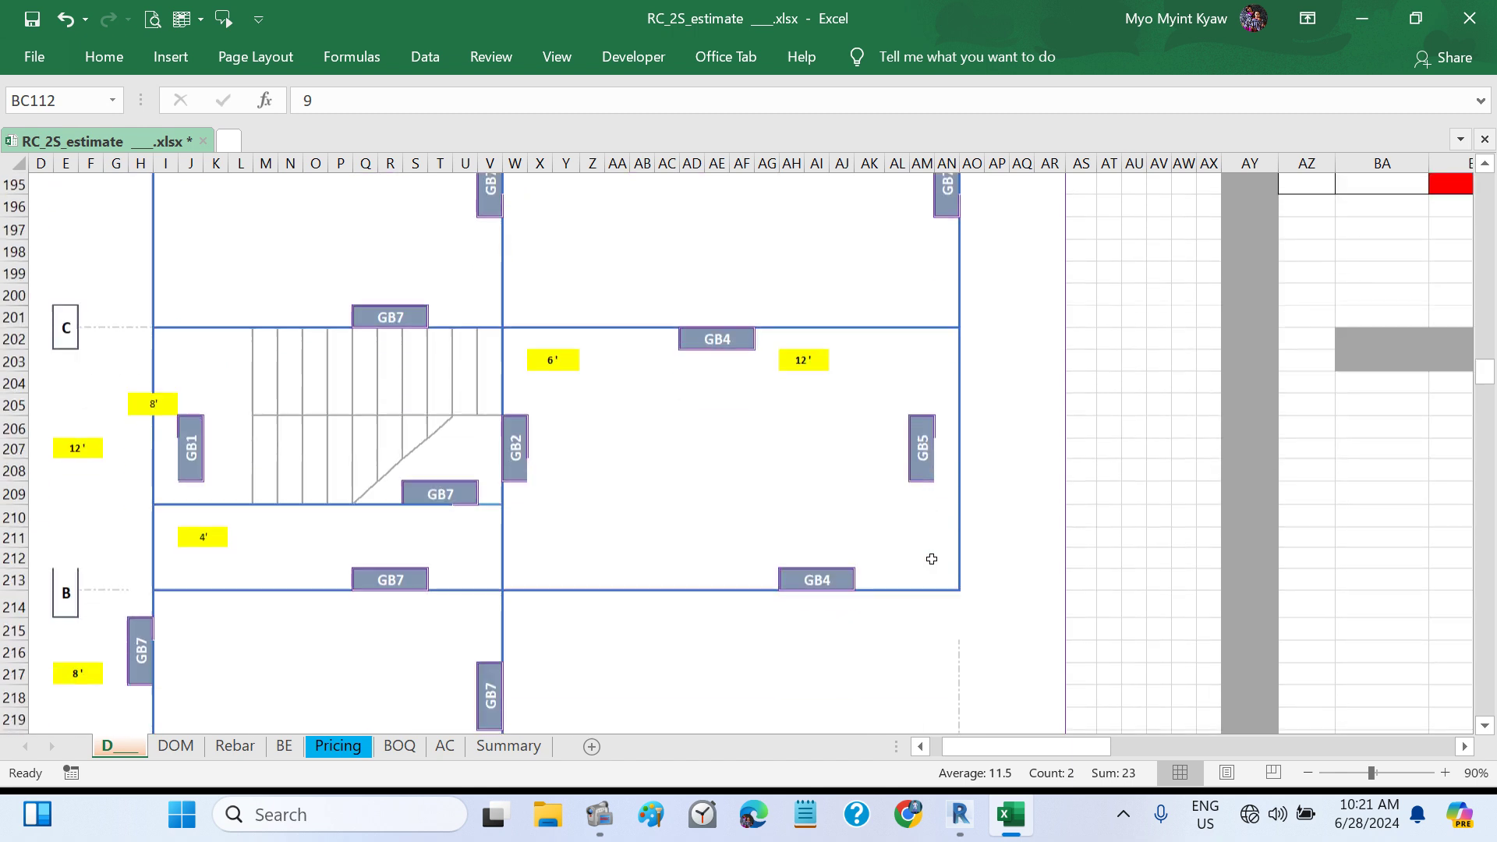
key("ctrl")
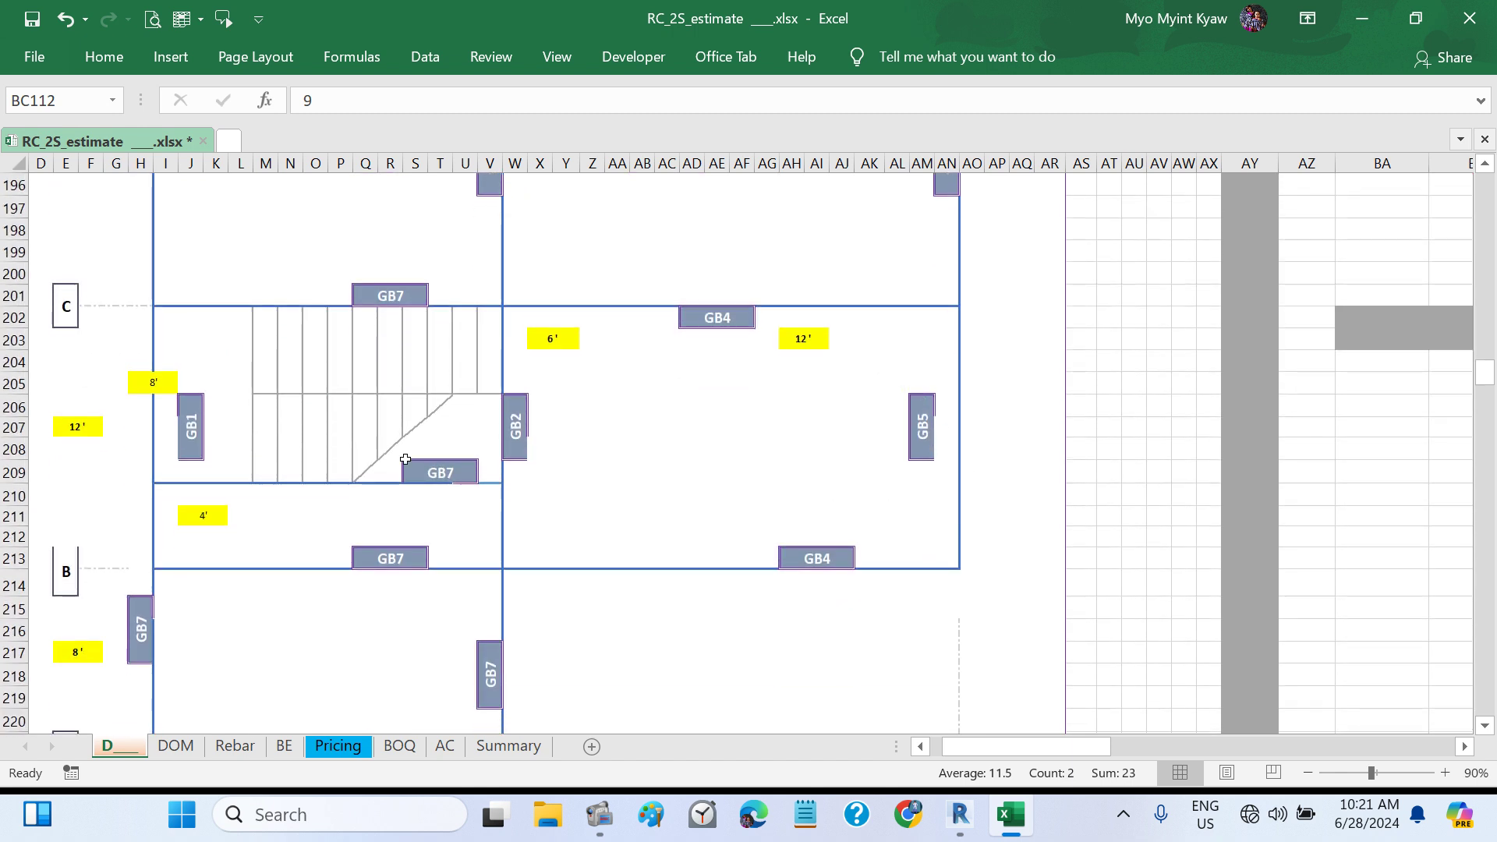
key("ctrl")
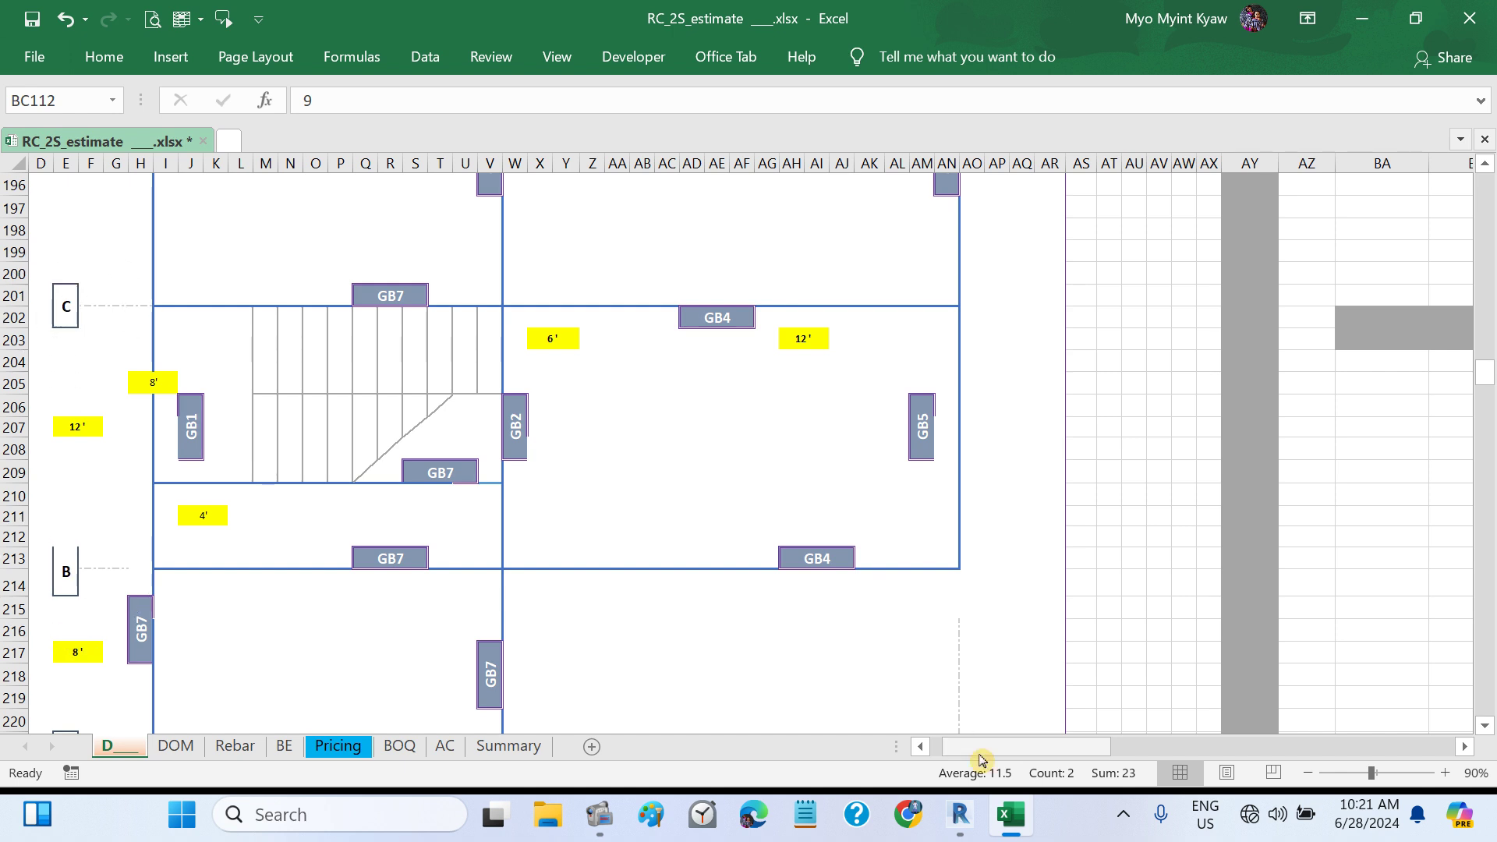
- Switch to Revit, start the Beam command and duplicate the GB9X16 type as GB9X14
mouse_move(961, 819)
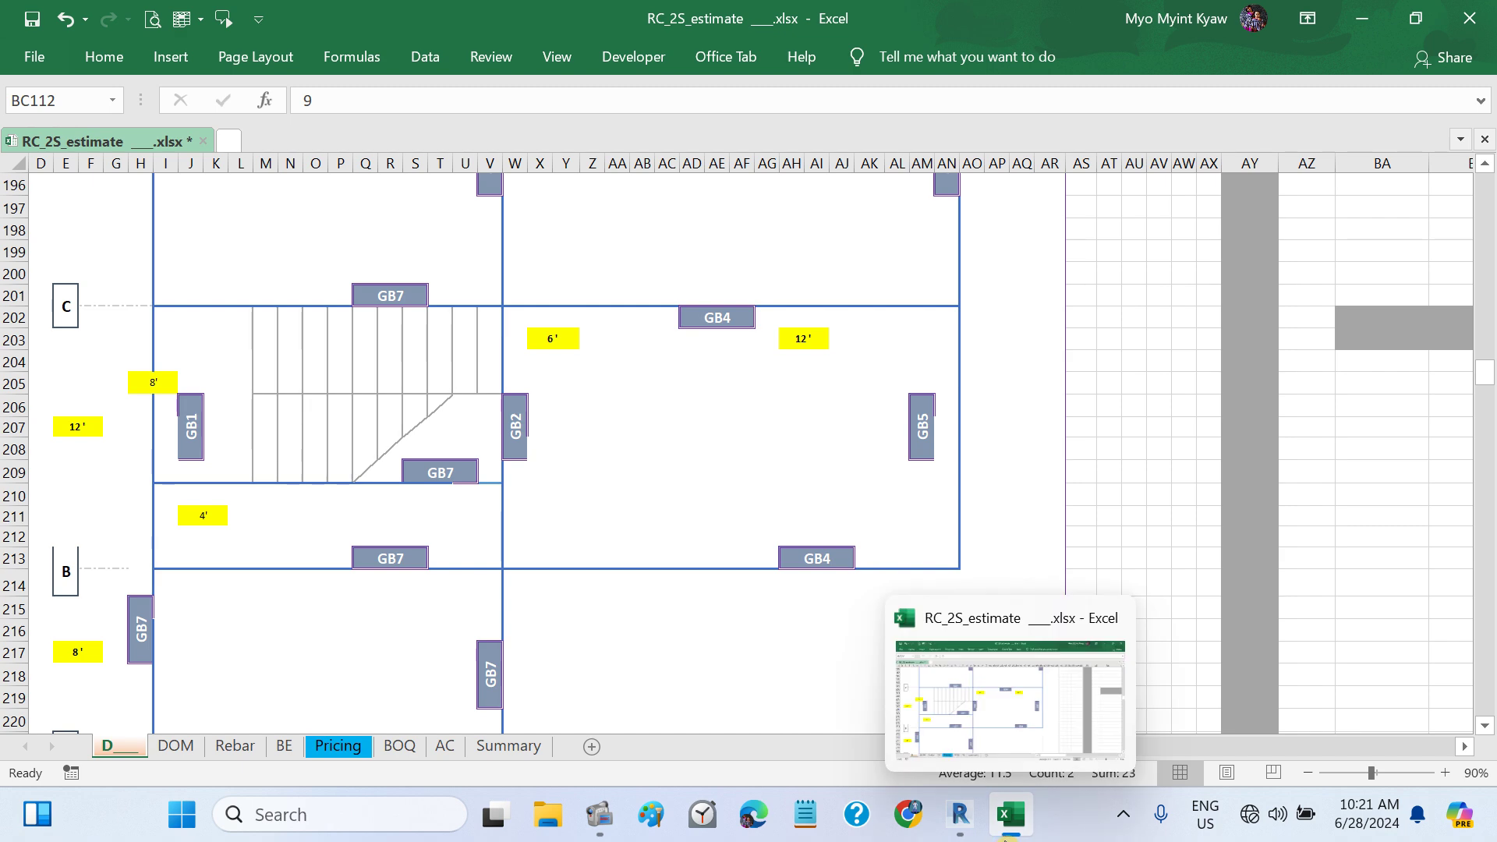
left_click(960, 814)
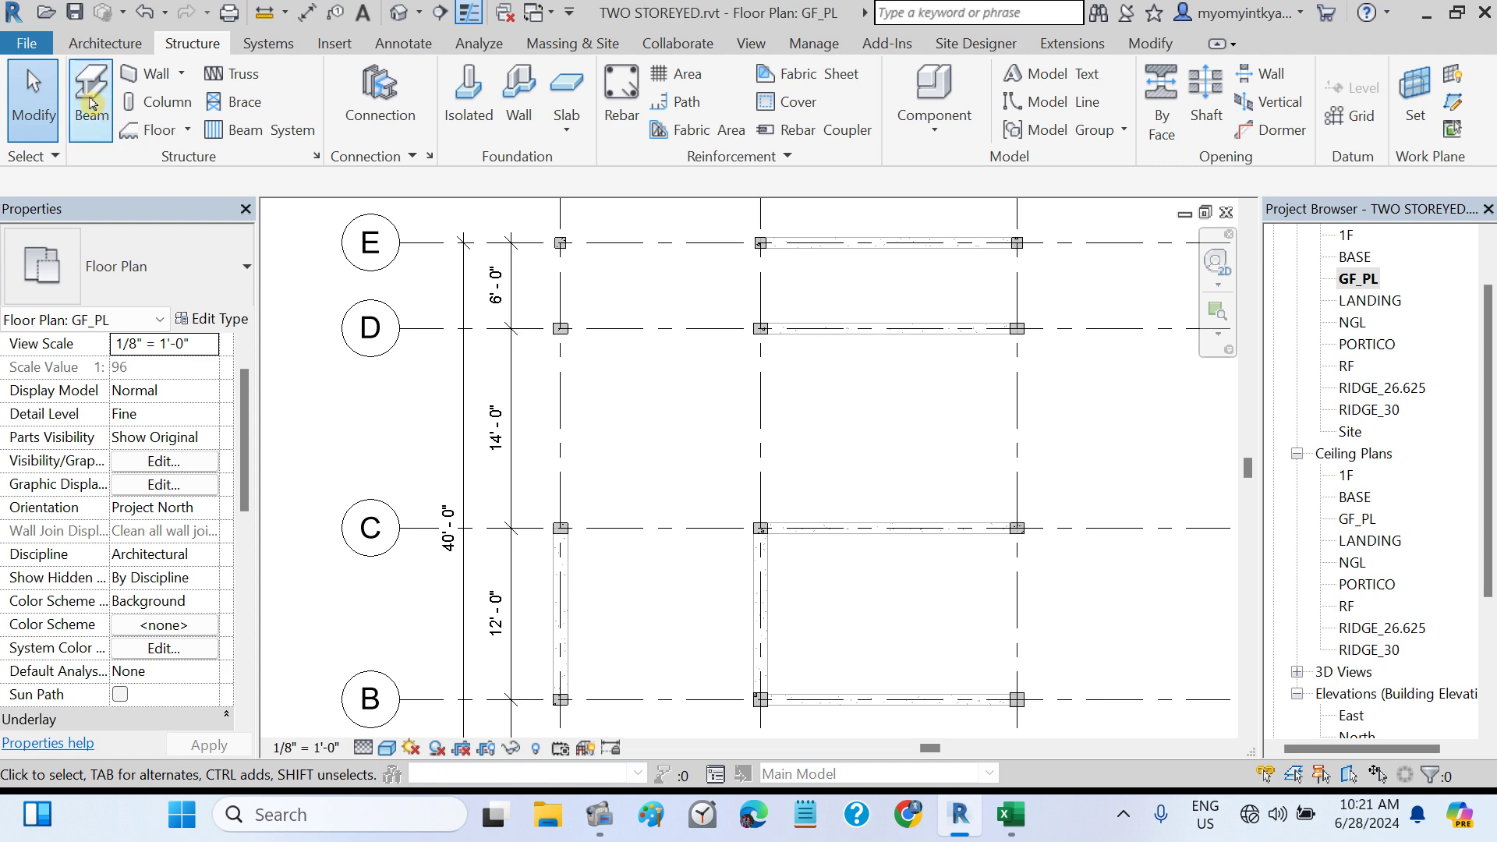
left_click(92, 97)
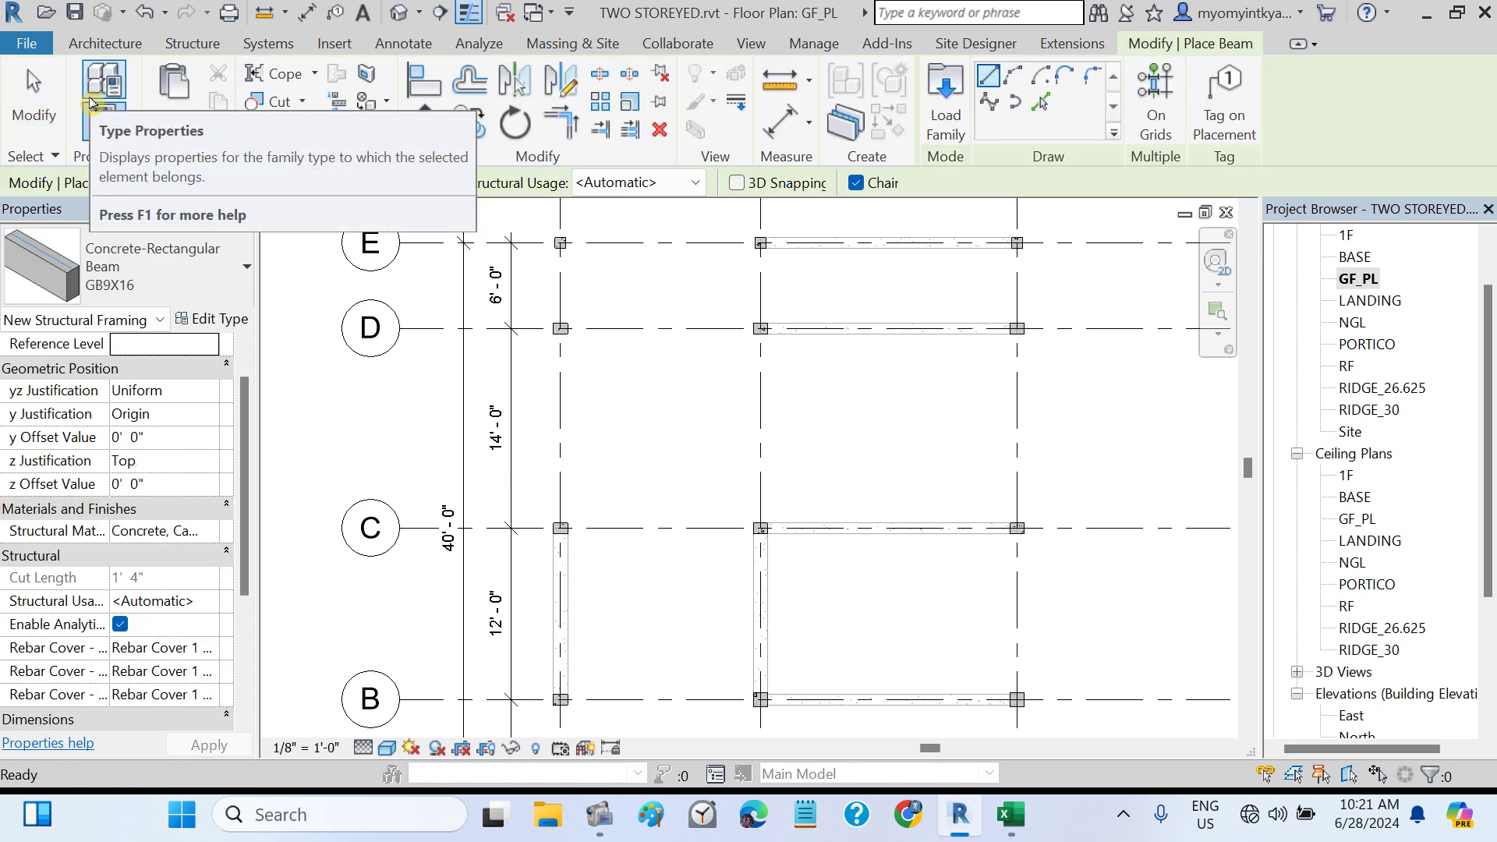
left_click(209, 320)
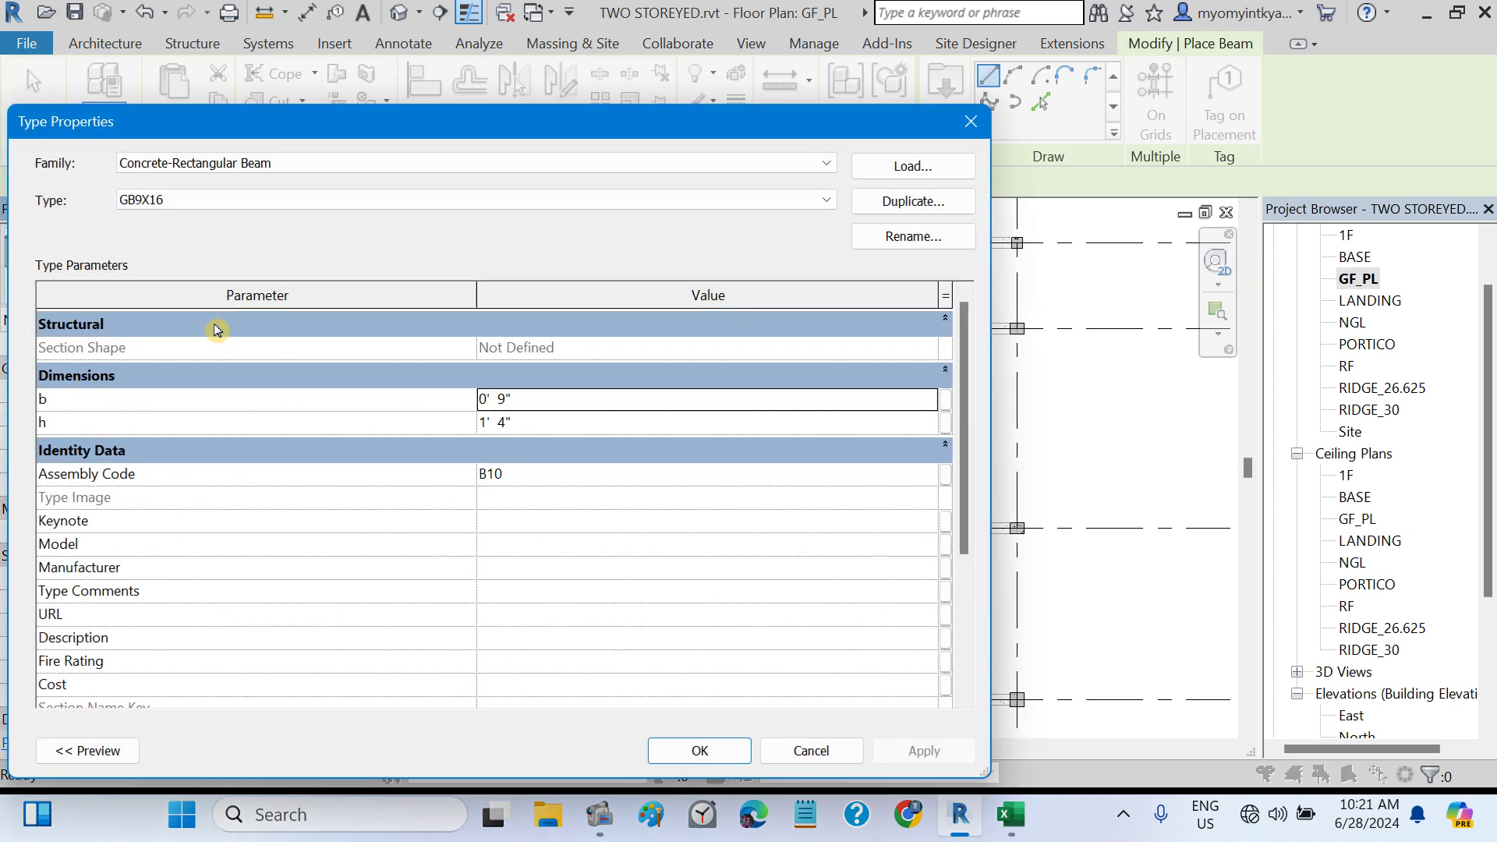
left_click(886, 204)
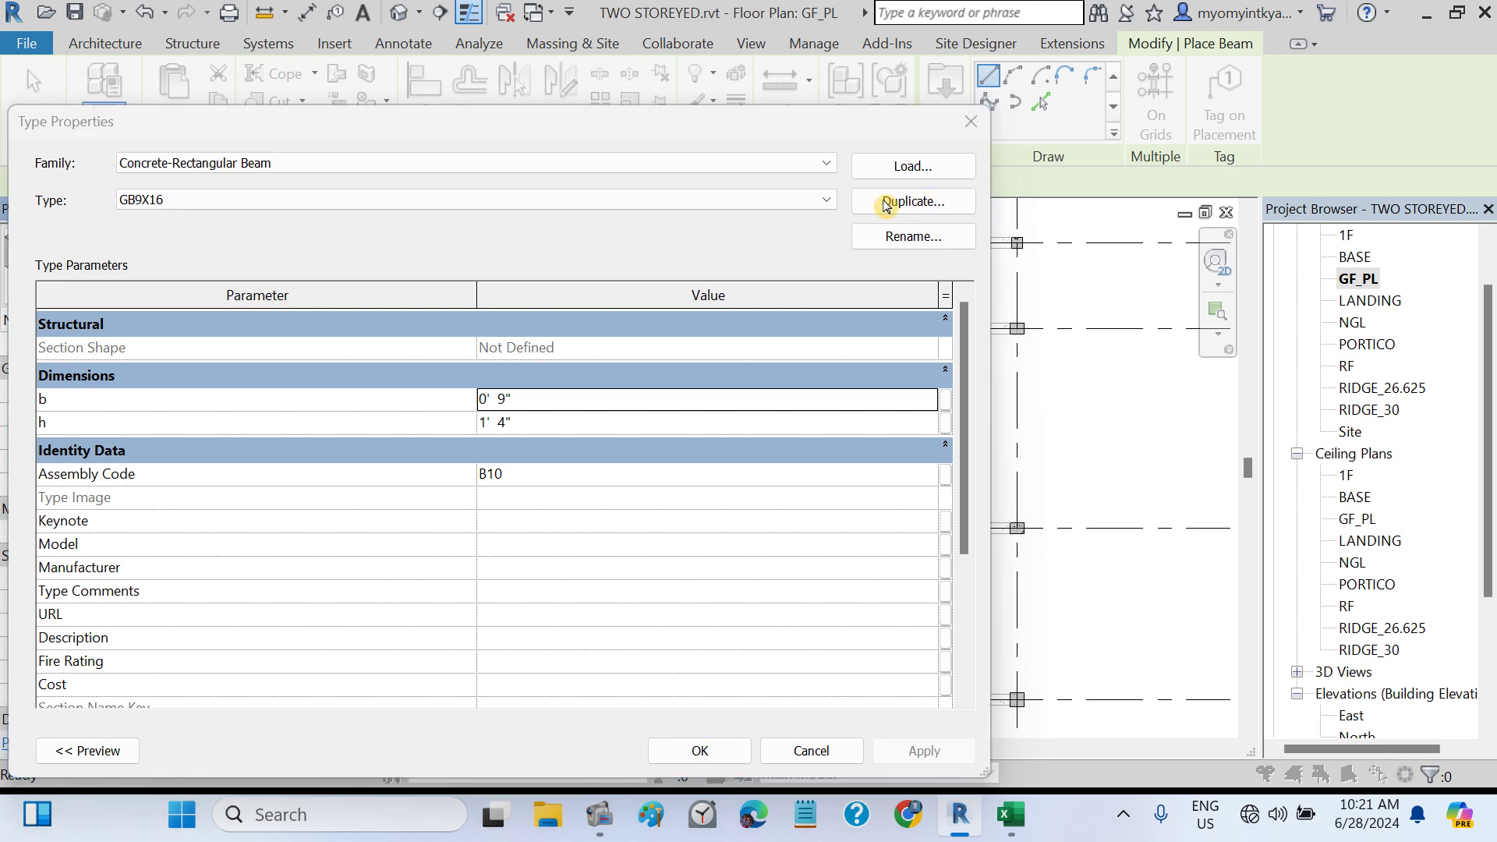
left_click(472, 430)
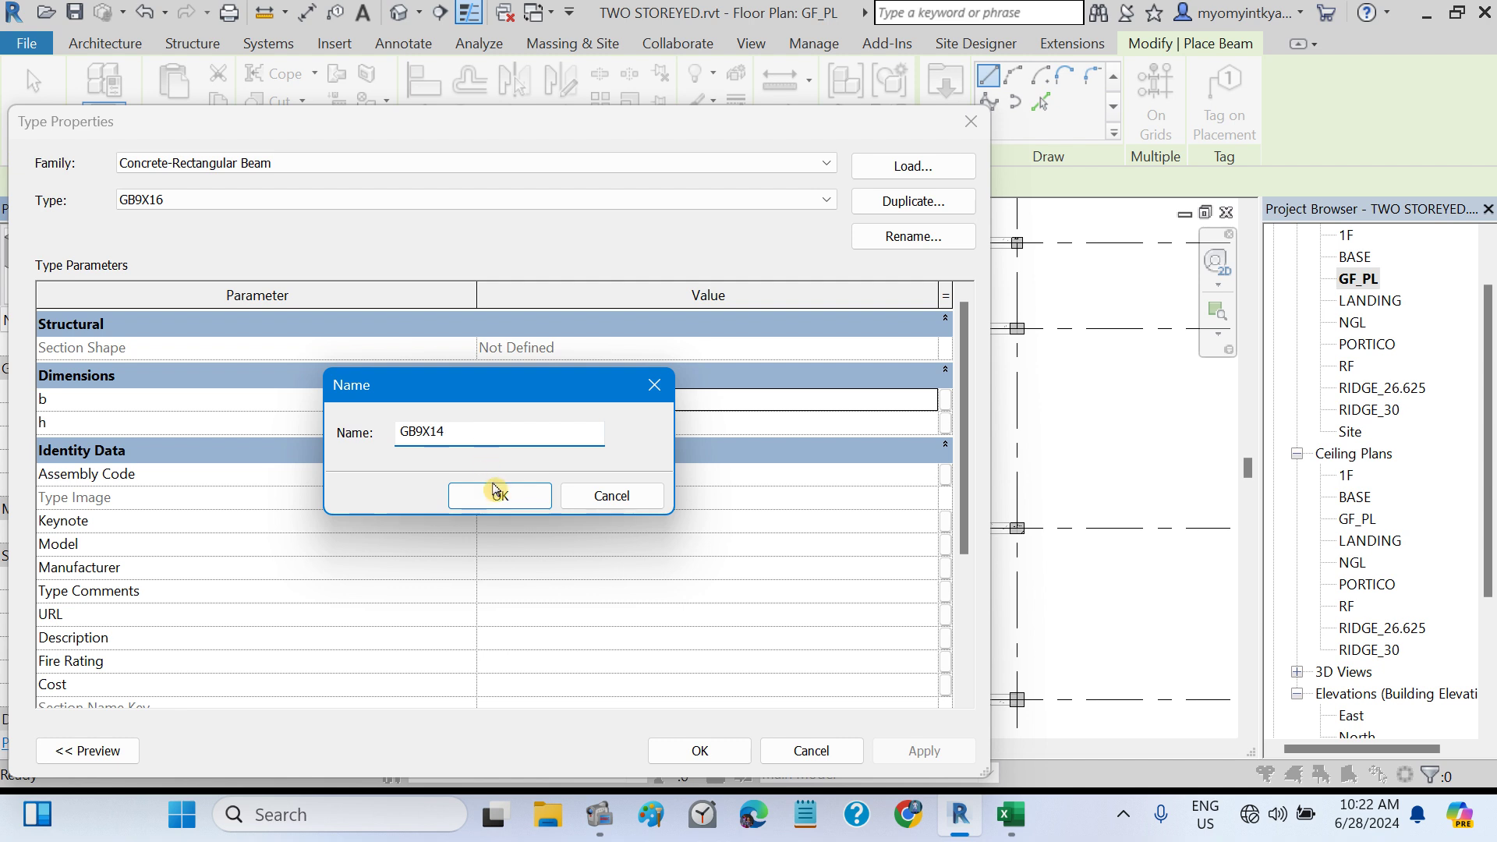
left_click(497, 494)
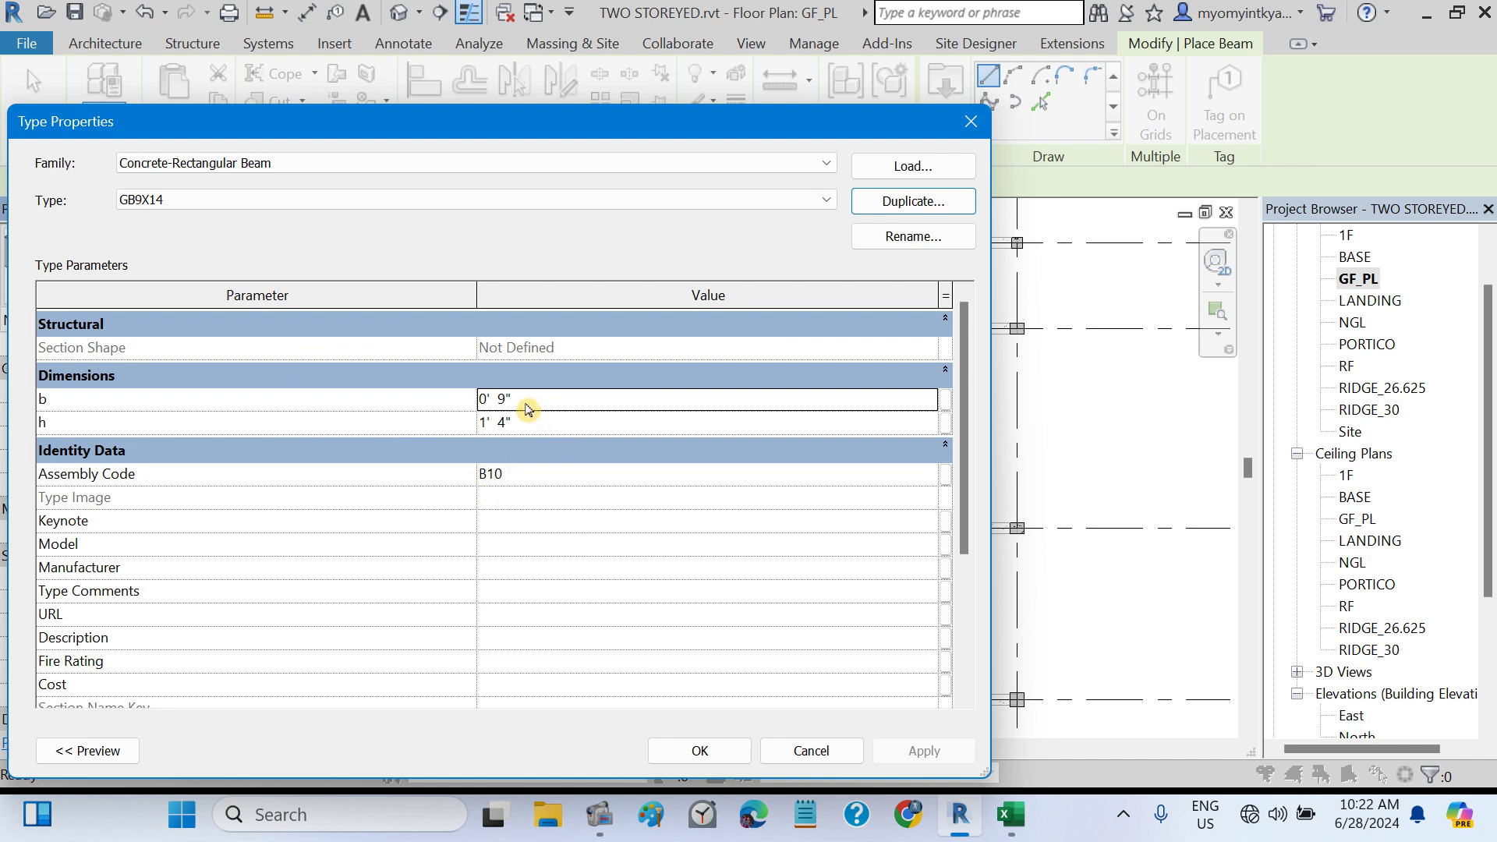
- Set the GB9X14 type's dimension h to 1' 2" and accept the type properties
double_click(520, 399)
left_click(521, 424)
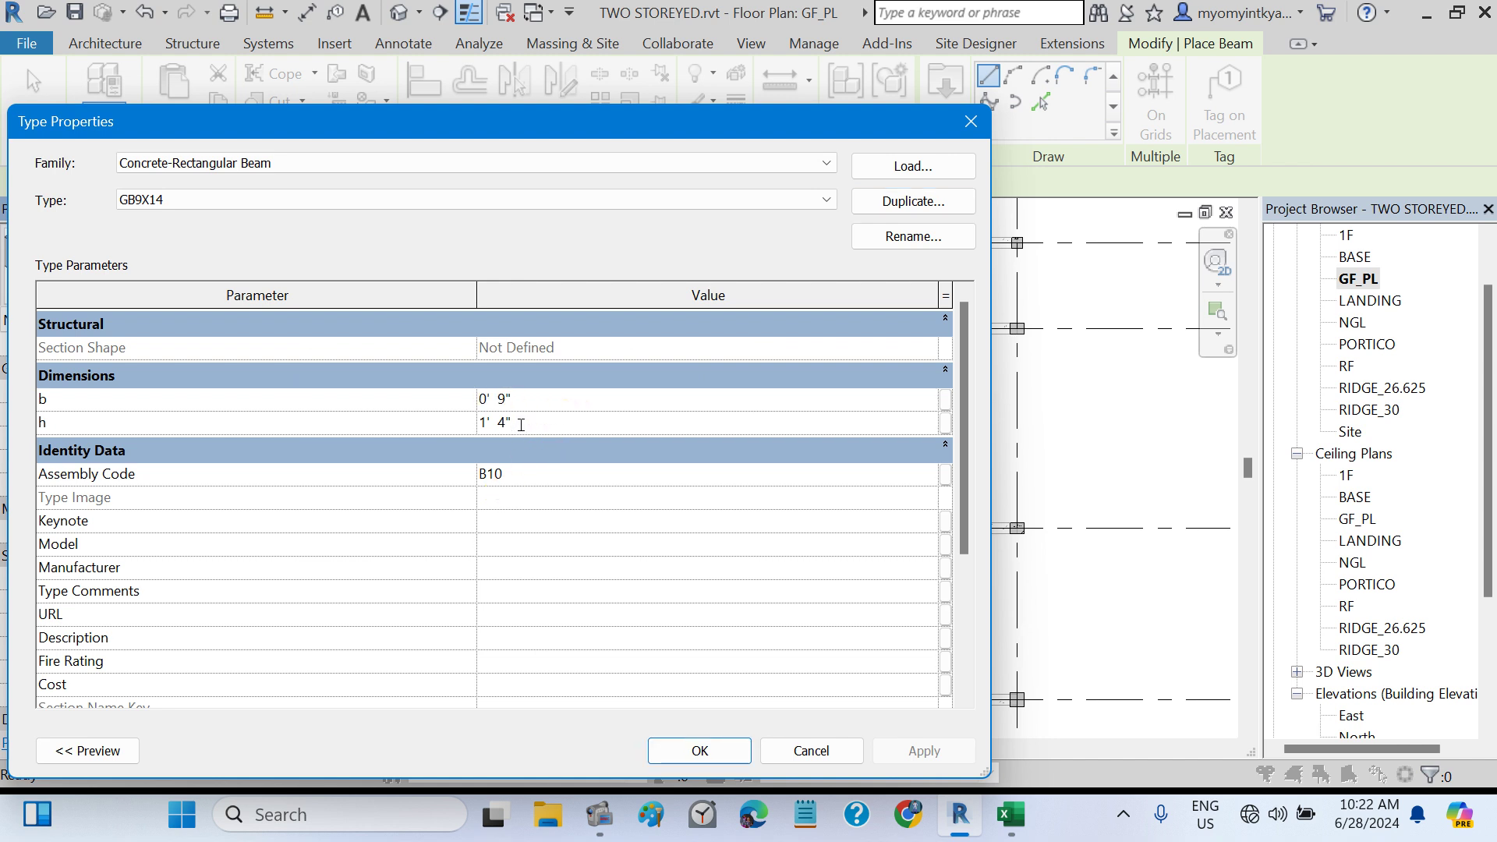
key("BackSpace")
left_click(563, 523)
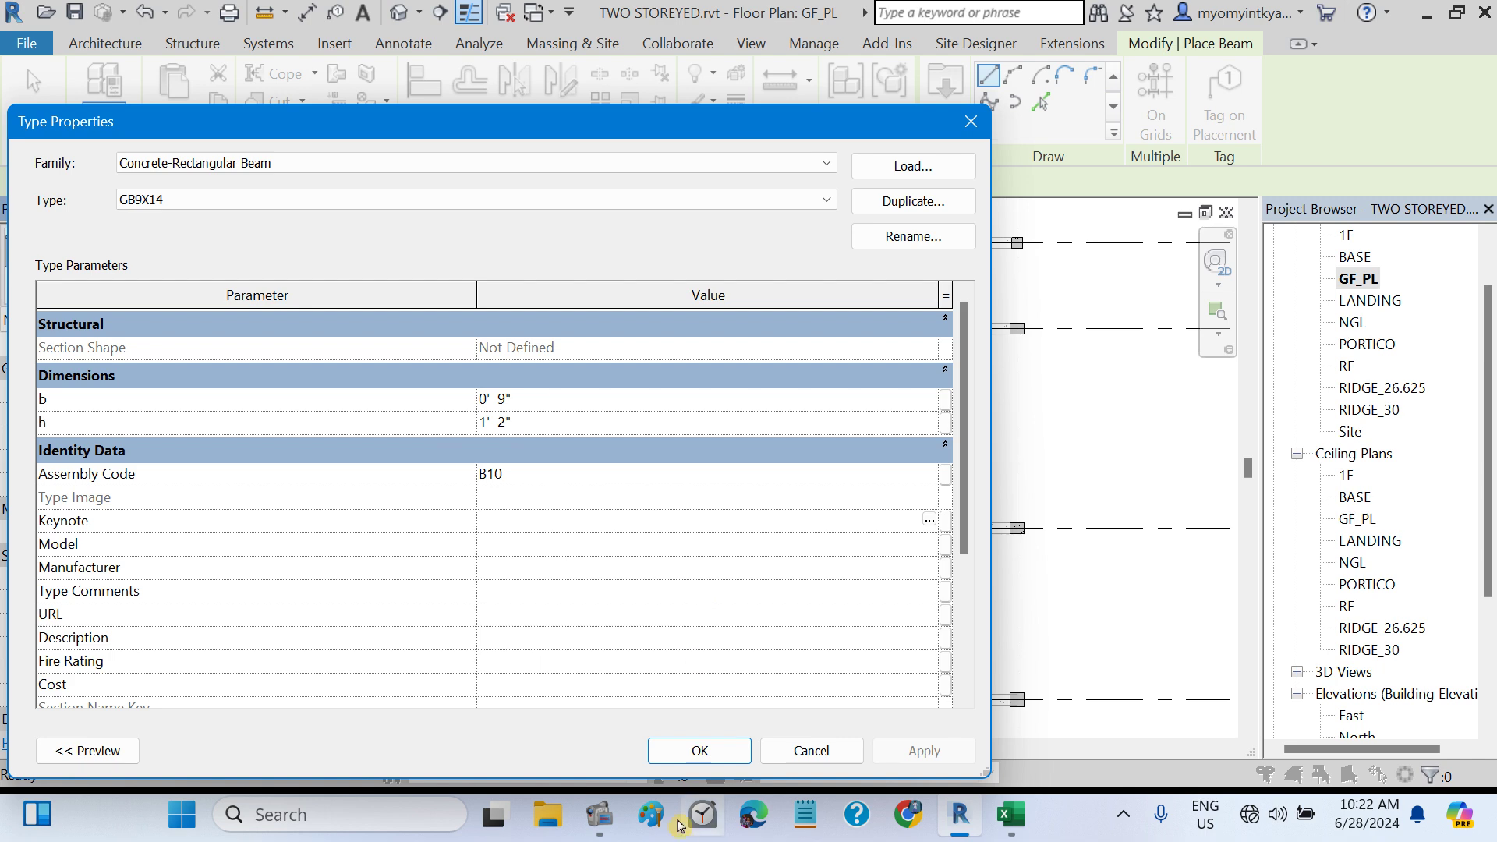
left_click(696, 751)
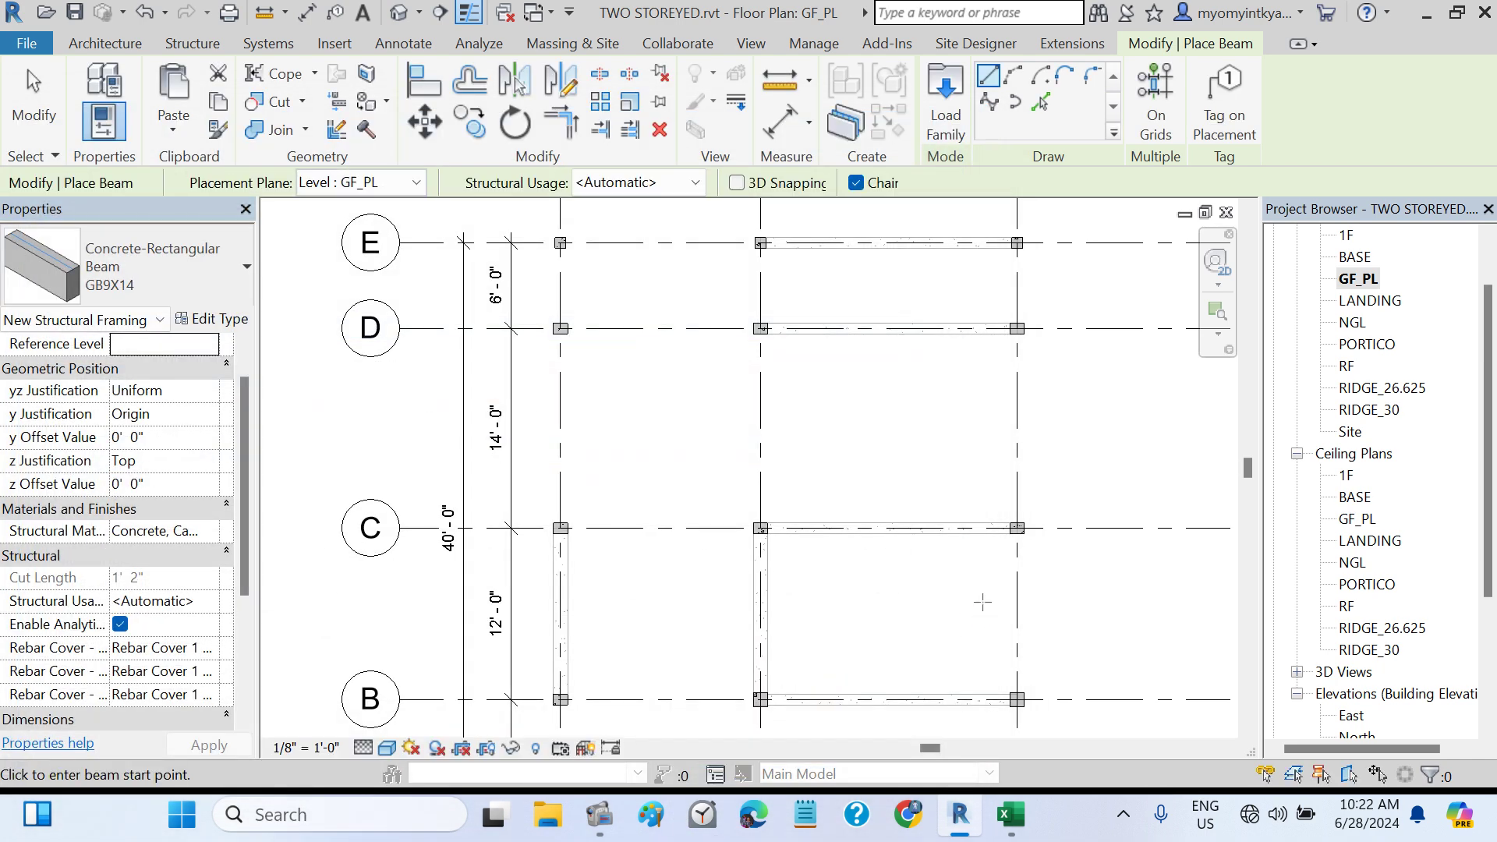
- Place a GB9X14 beam along grid 3 between the columns at grids B and C
middle_click_drag(1077, 580, 1092, 518)
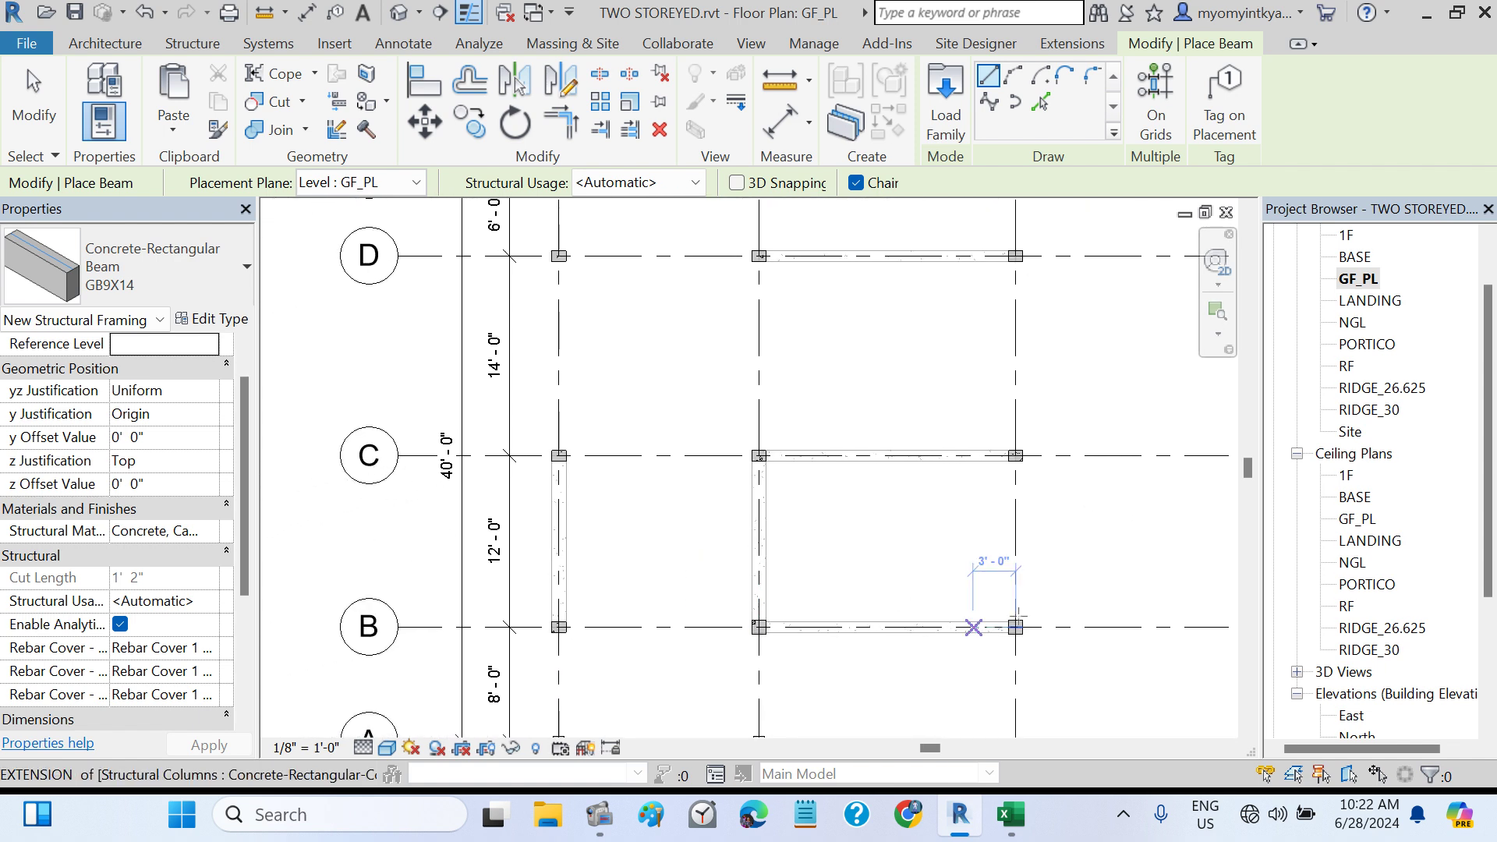
left_click(1015, 626)
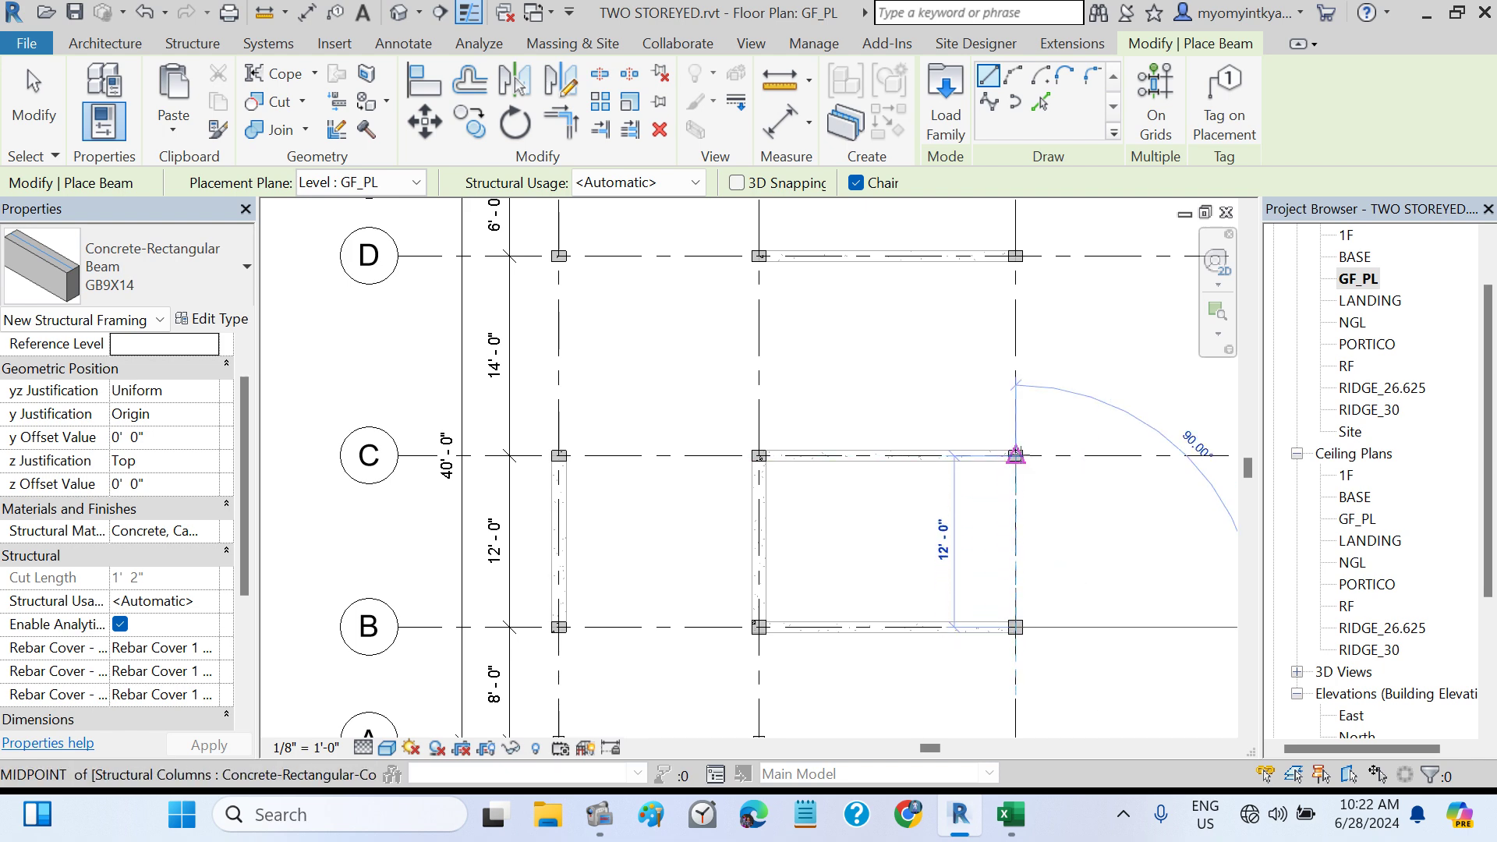
left_click(1015, 455)
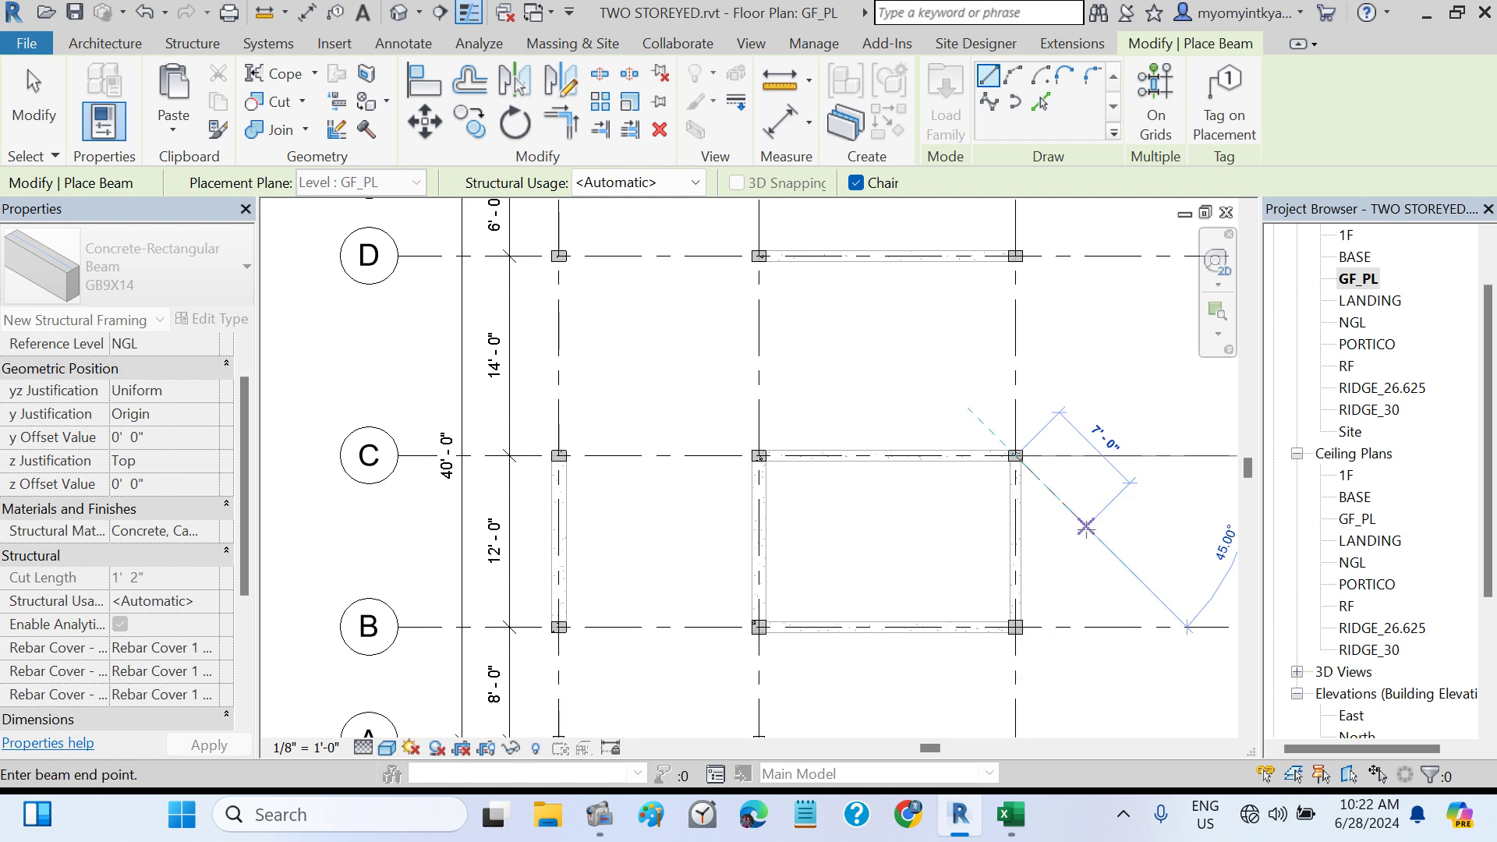
key("Escape")
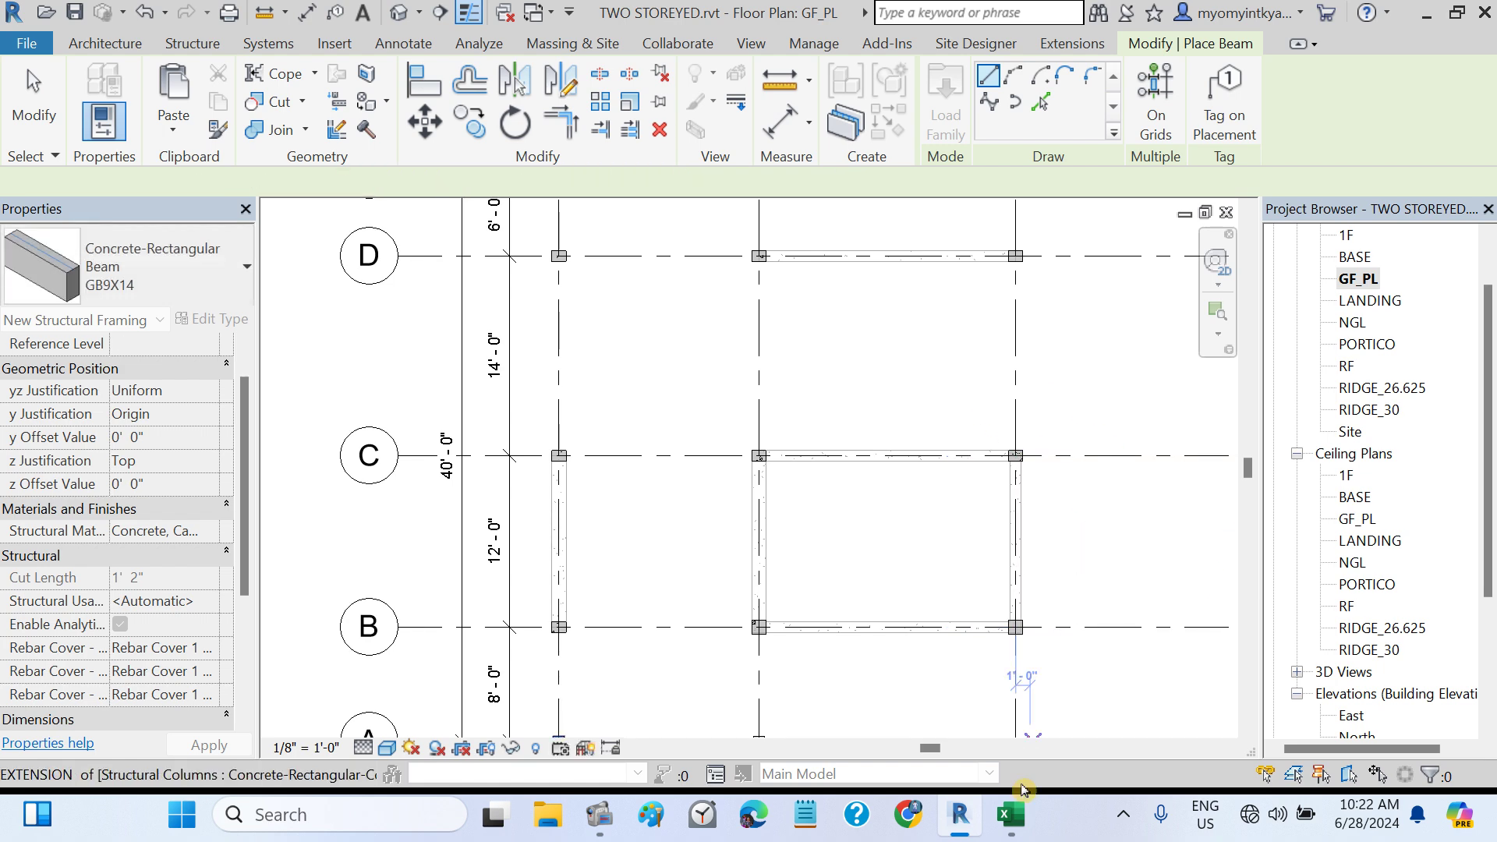
- Switch to the Excel workbook and look up the GB7 size in the ground beam schedule
key("alt+Tab")
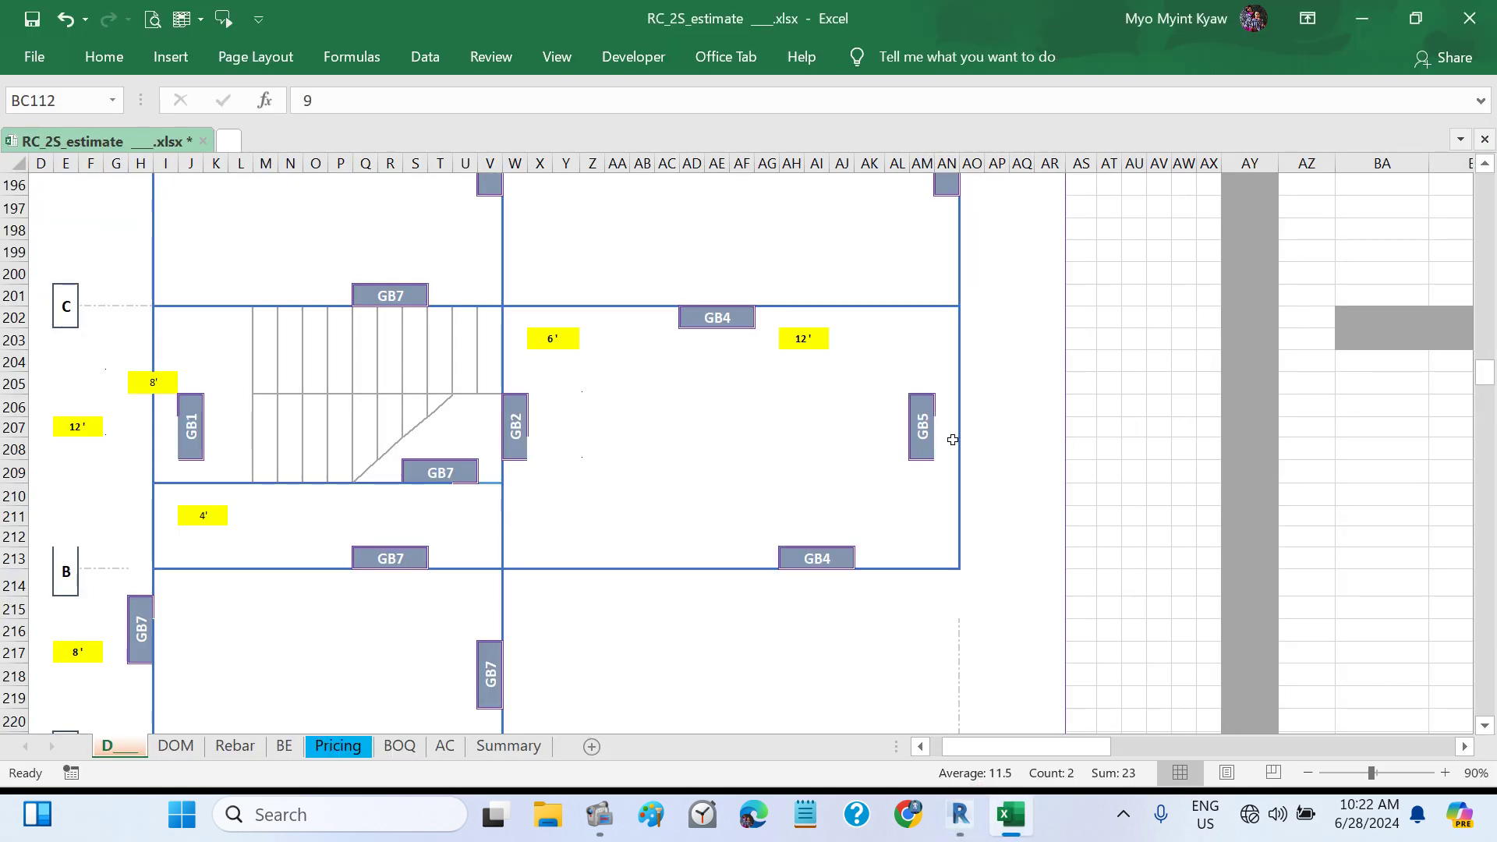
left_click(953, 439)
scroll(1045, 455, "right", 2)
scroll(1046, 454, "up", 20)
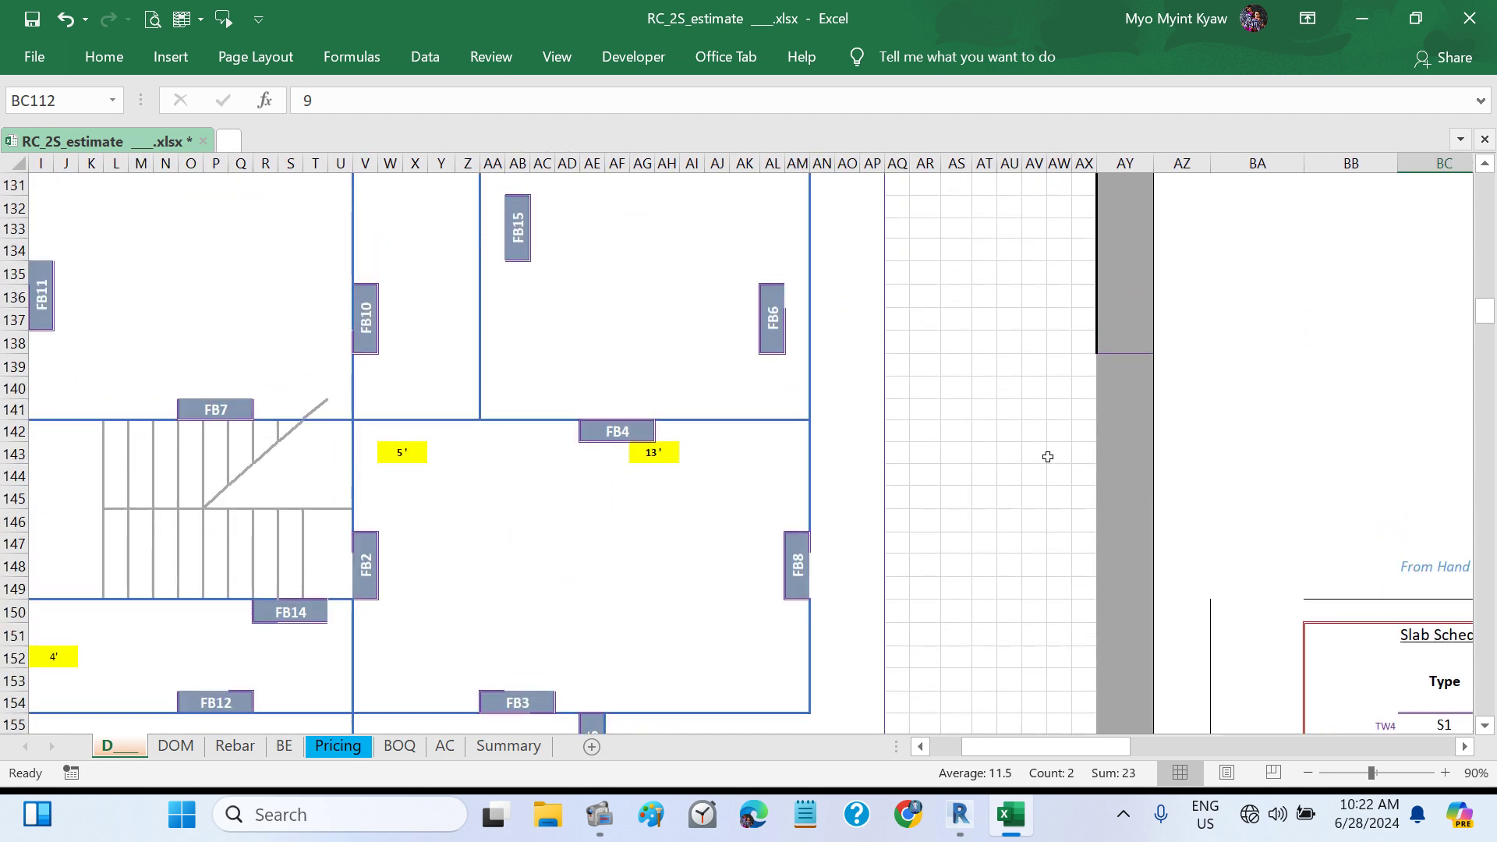
scroll(1048, 456, "right", 1)
scroll(1048, 457, "up", 9)
scroll(1048, 457, "right", 4)
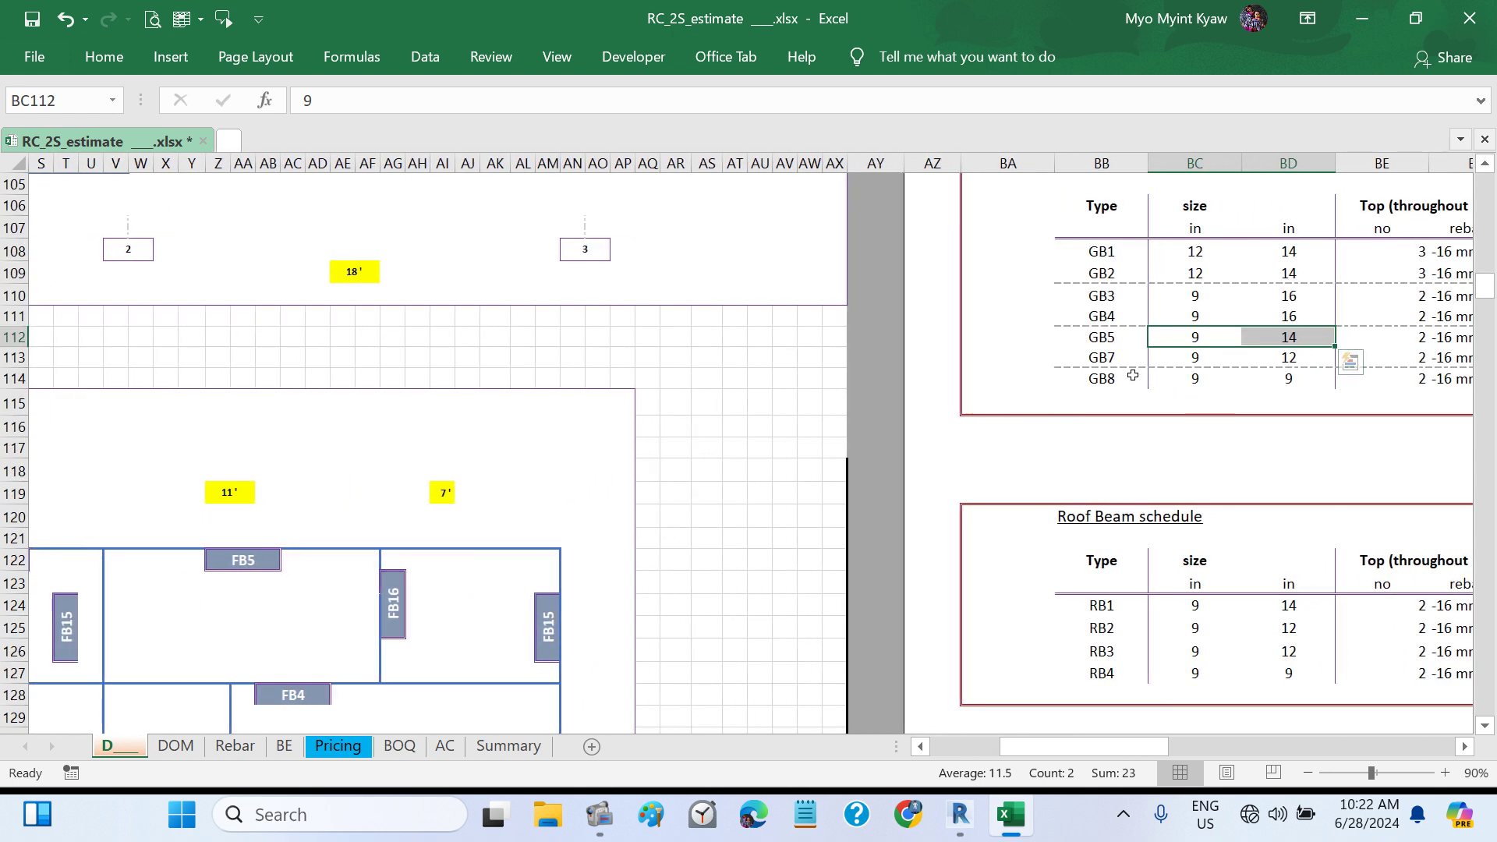
left_click(1098, 359)
scroll(1133, 398, "right", 1)
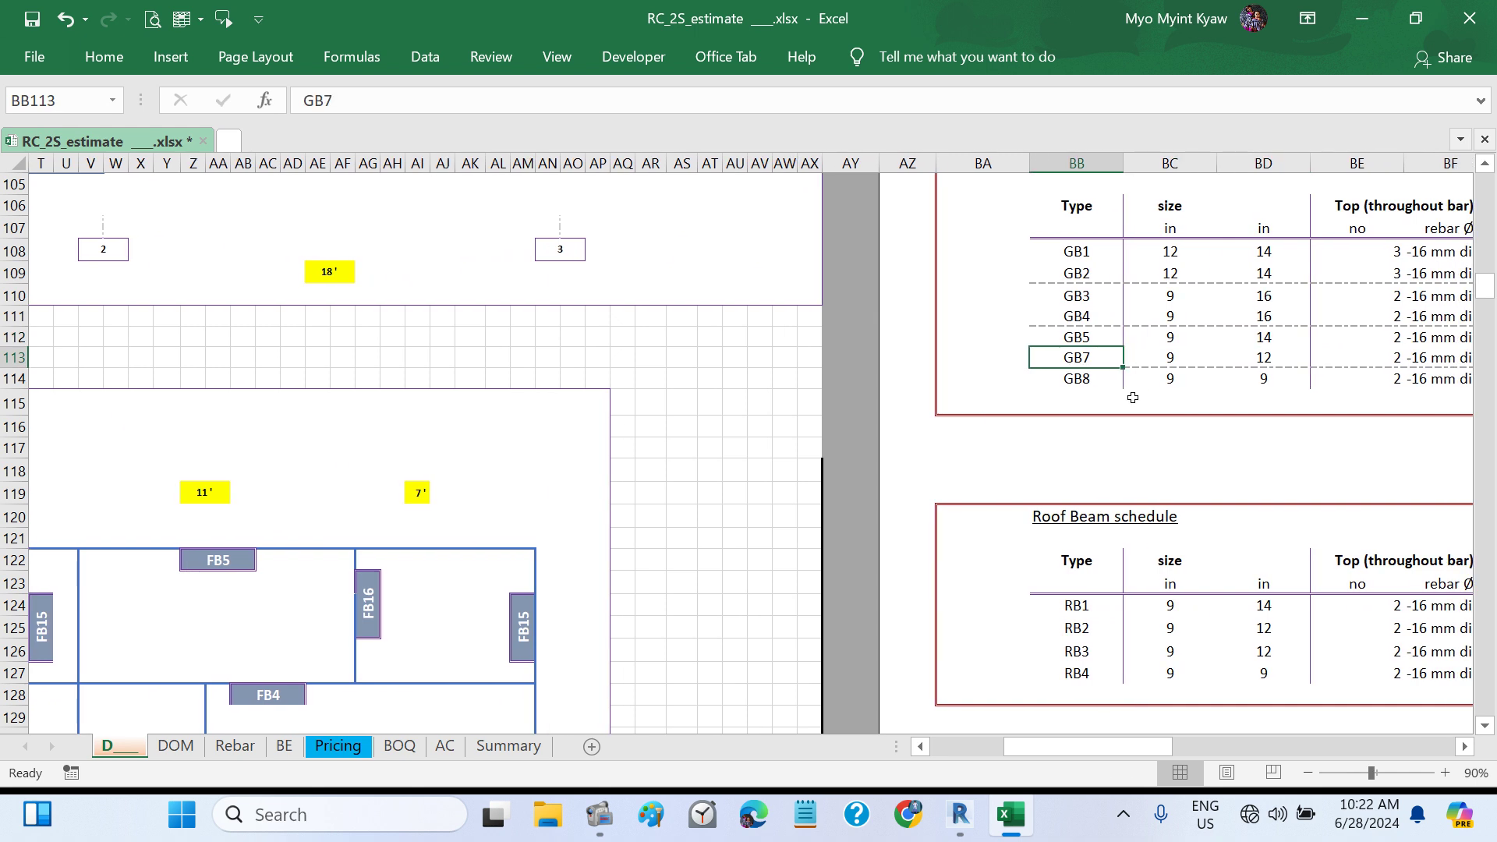
left_click(1095, 359)
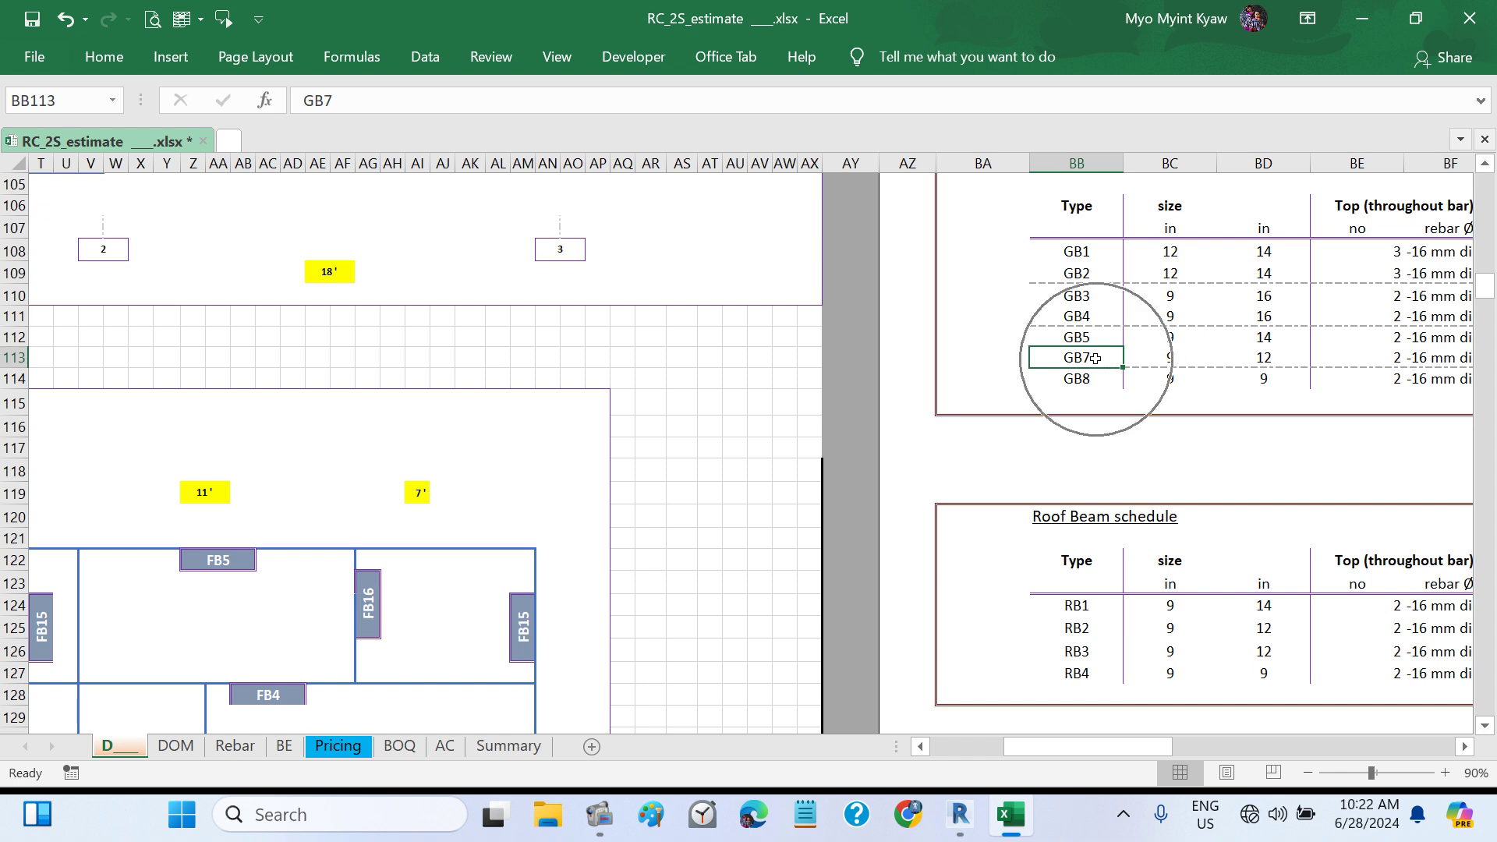
scroll(1086, 357, "right", 4)
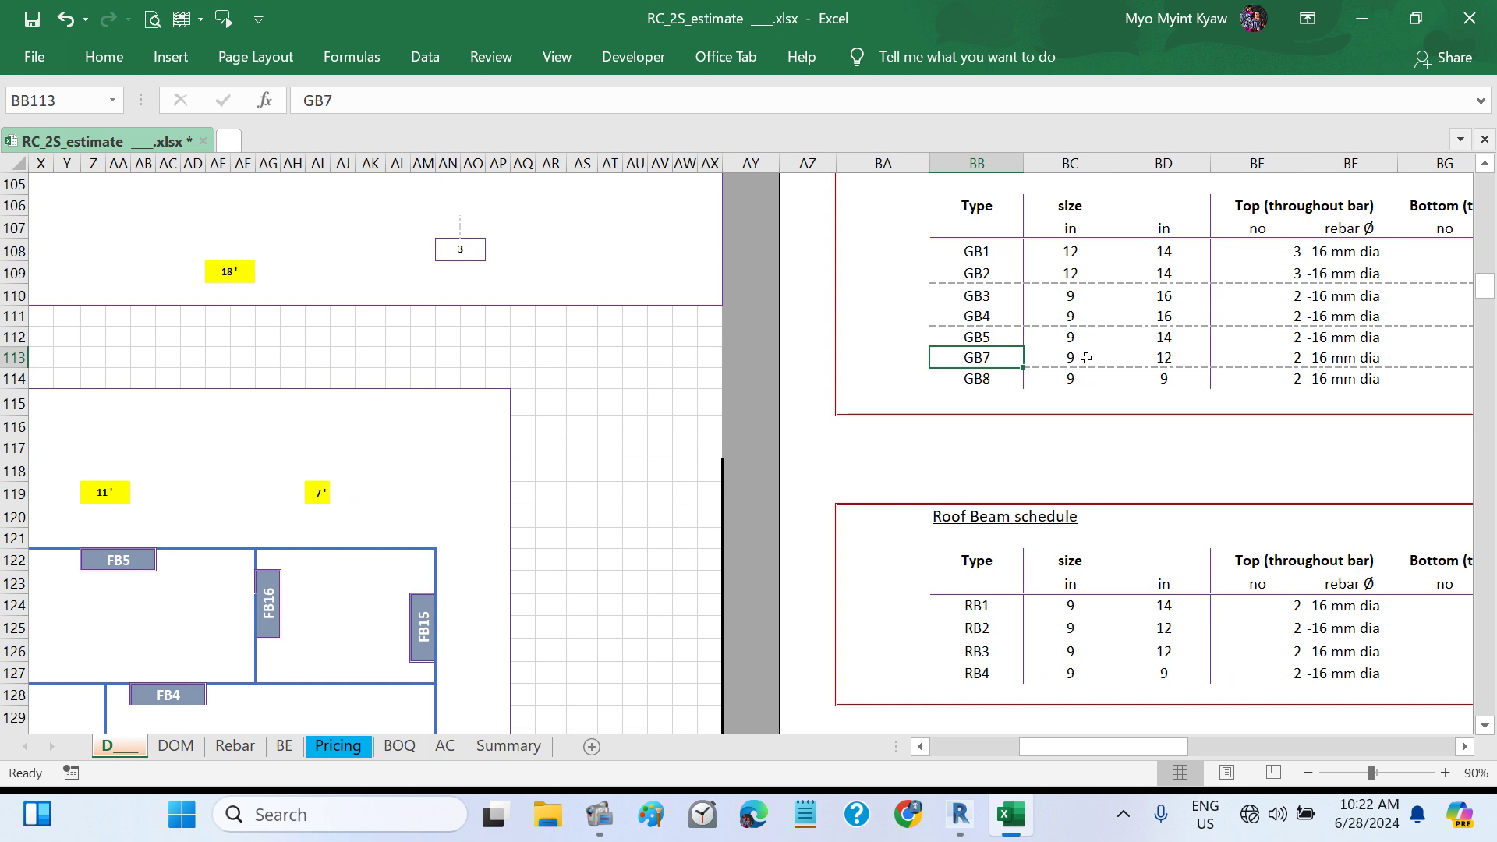
- Check the FB6 to FB10 rows of the floor beam schedule, then highlight the GB7 type and size in the ground beam schedule
scroll(1086, 357, "up", 9)
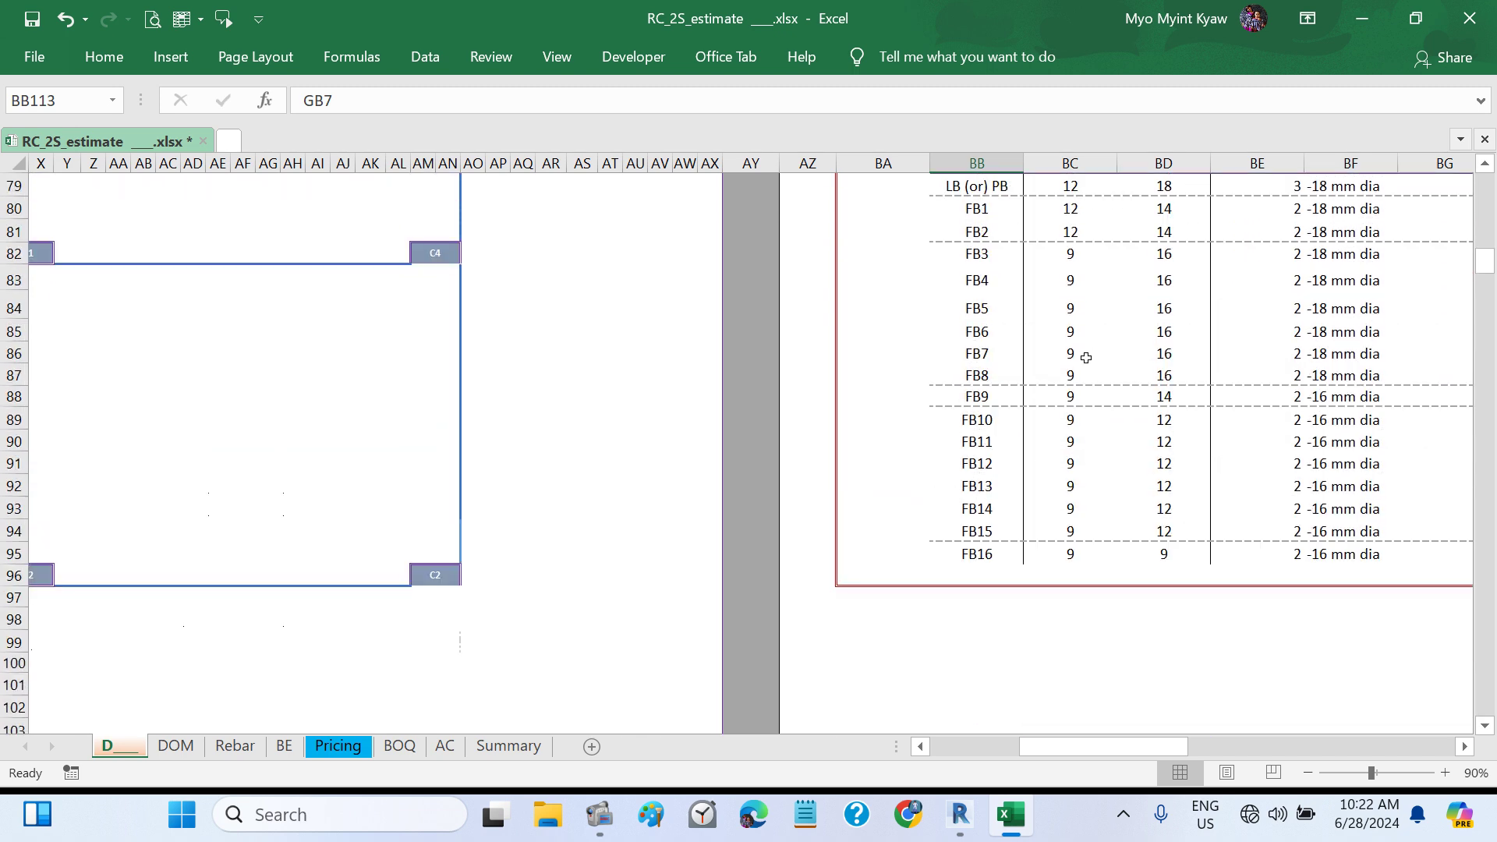
left_click(987, 335)
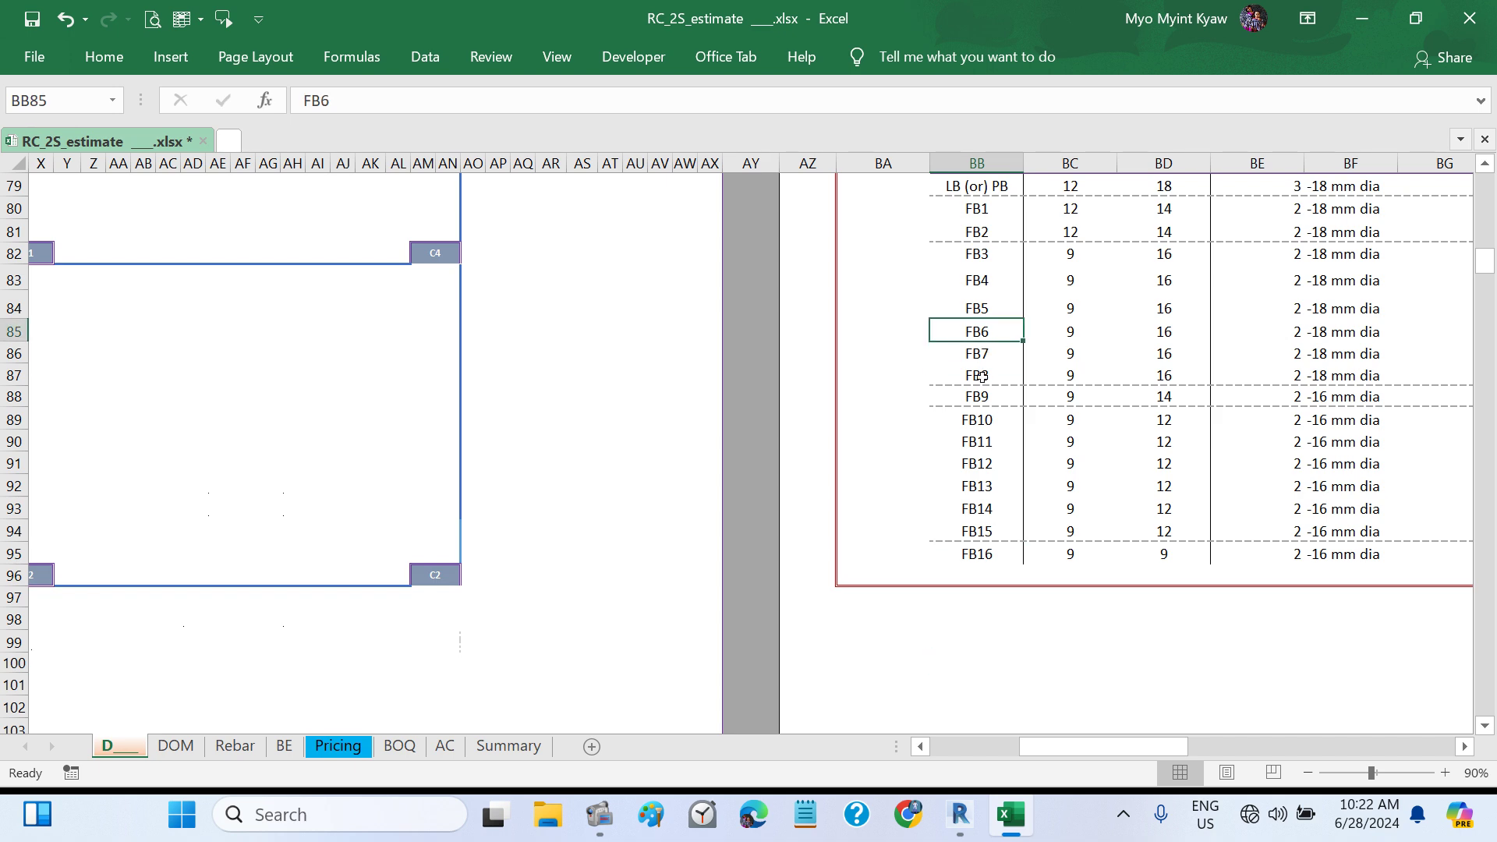
left_click(981, 377)
left_click(984, 419)
scroll(989, 463, "down", 15)
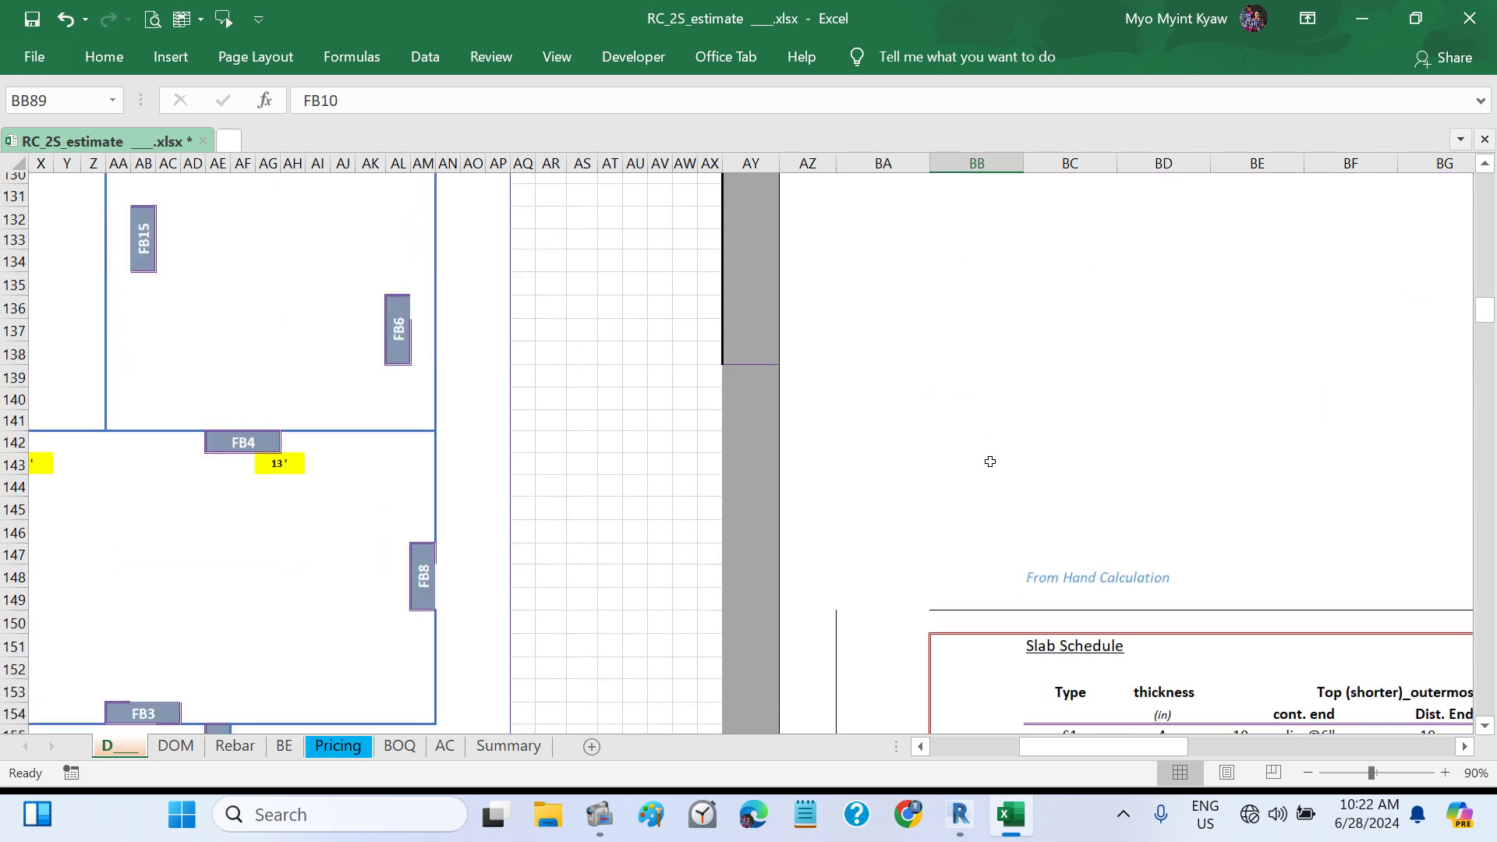
scroll(989, 462, "up", 9)
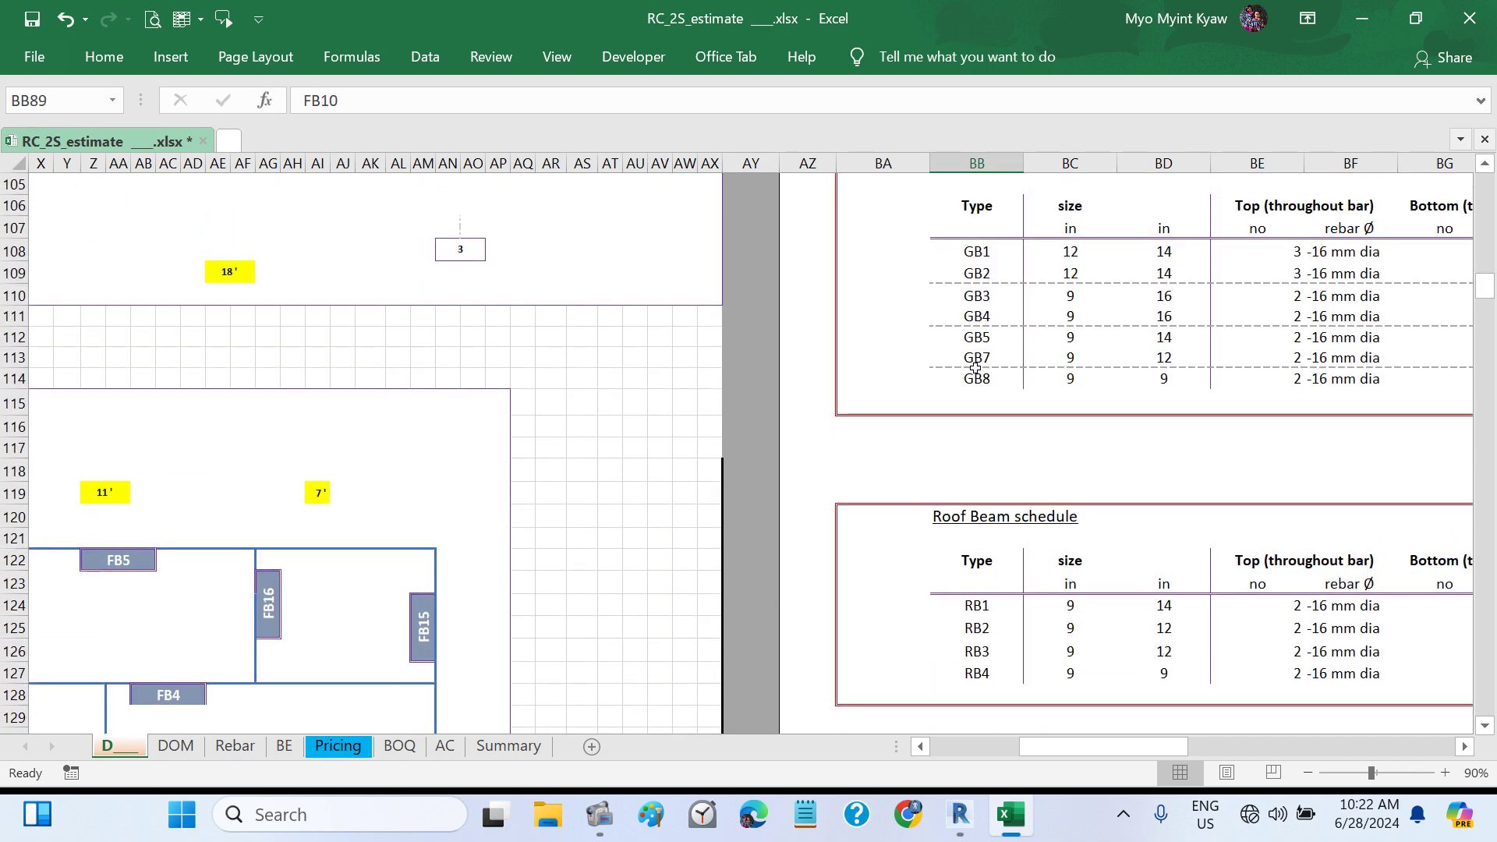
left_click_drag(975, 360, 1160, 358)
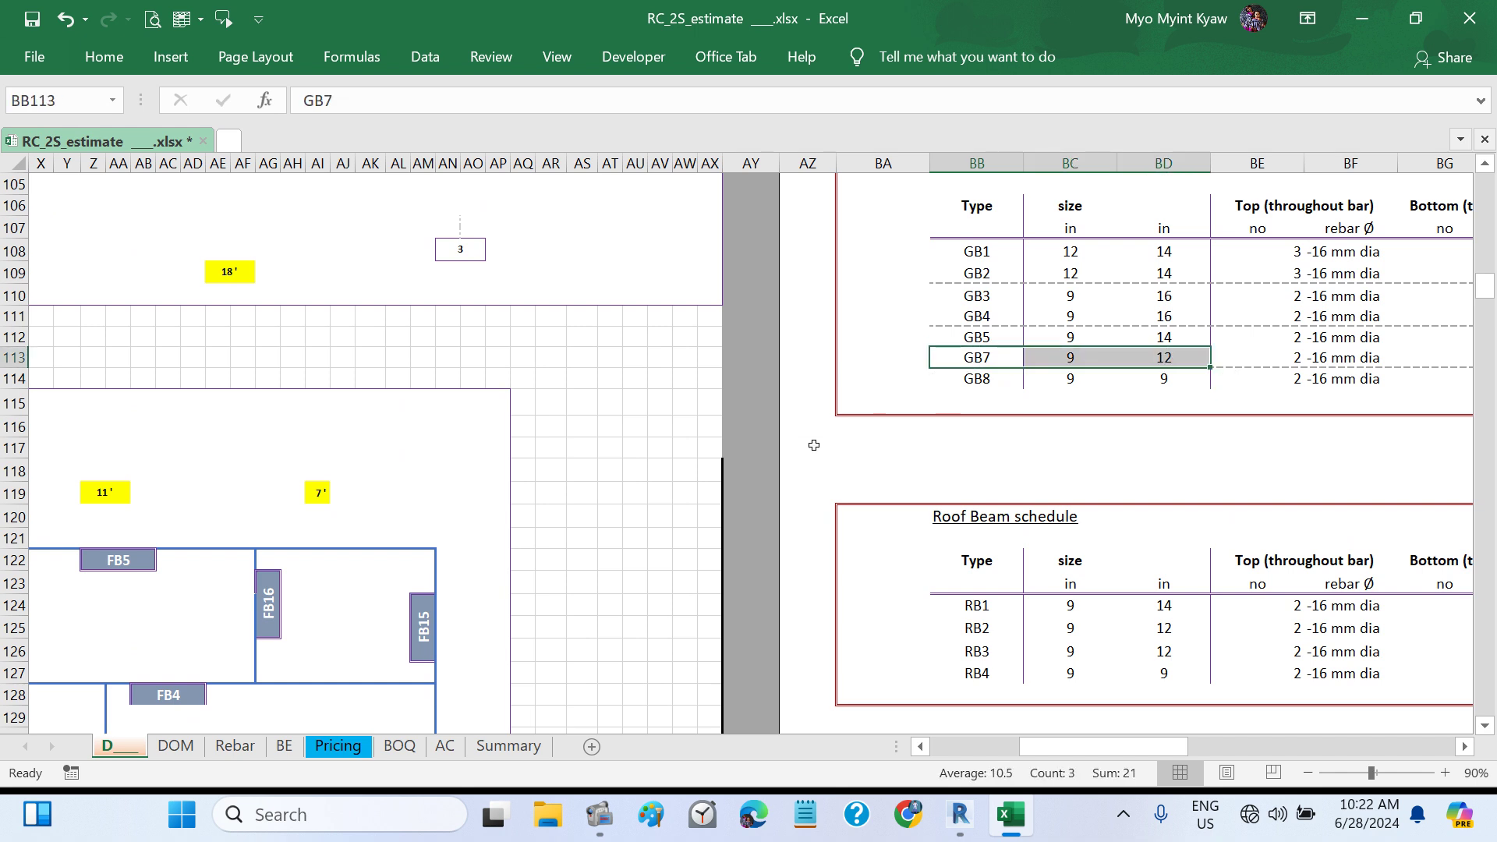
- Return to the Ground Beam Design layout and examine where the GB7 beams run between grids A and E
scroll(610, 487, "left", 5)
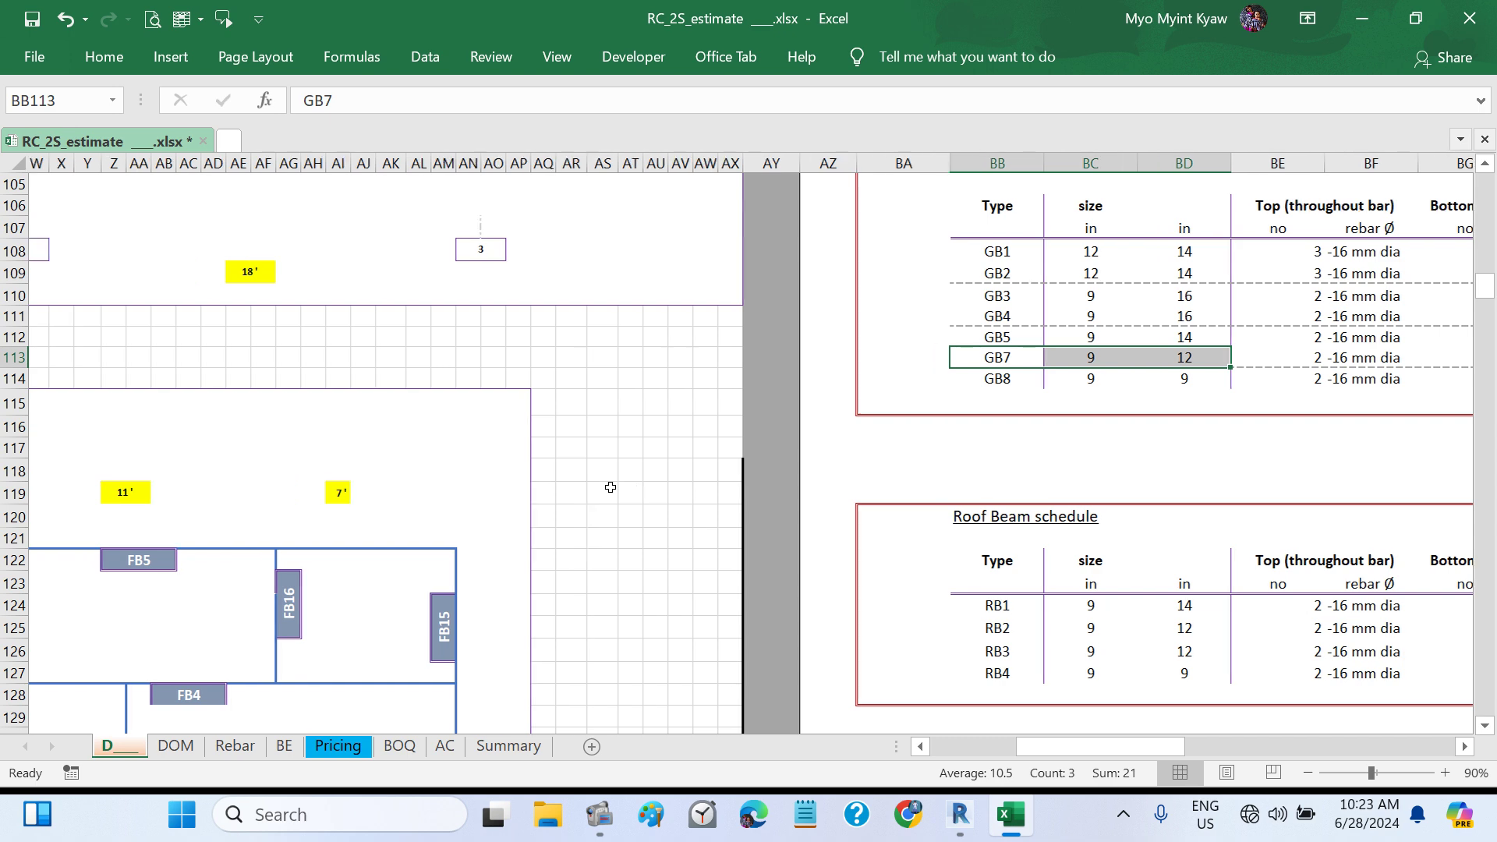
scroll(610, 487, "down", 13)
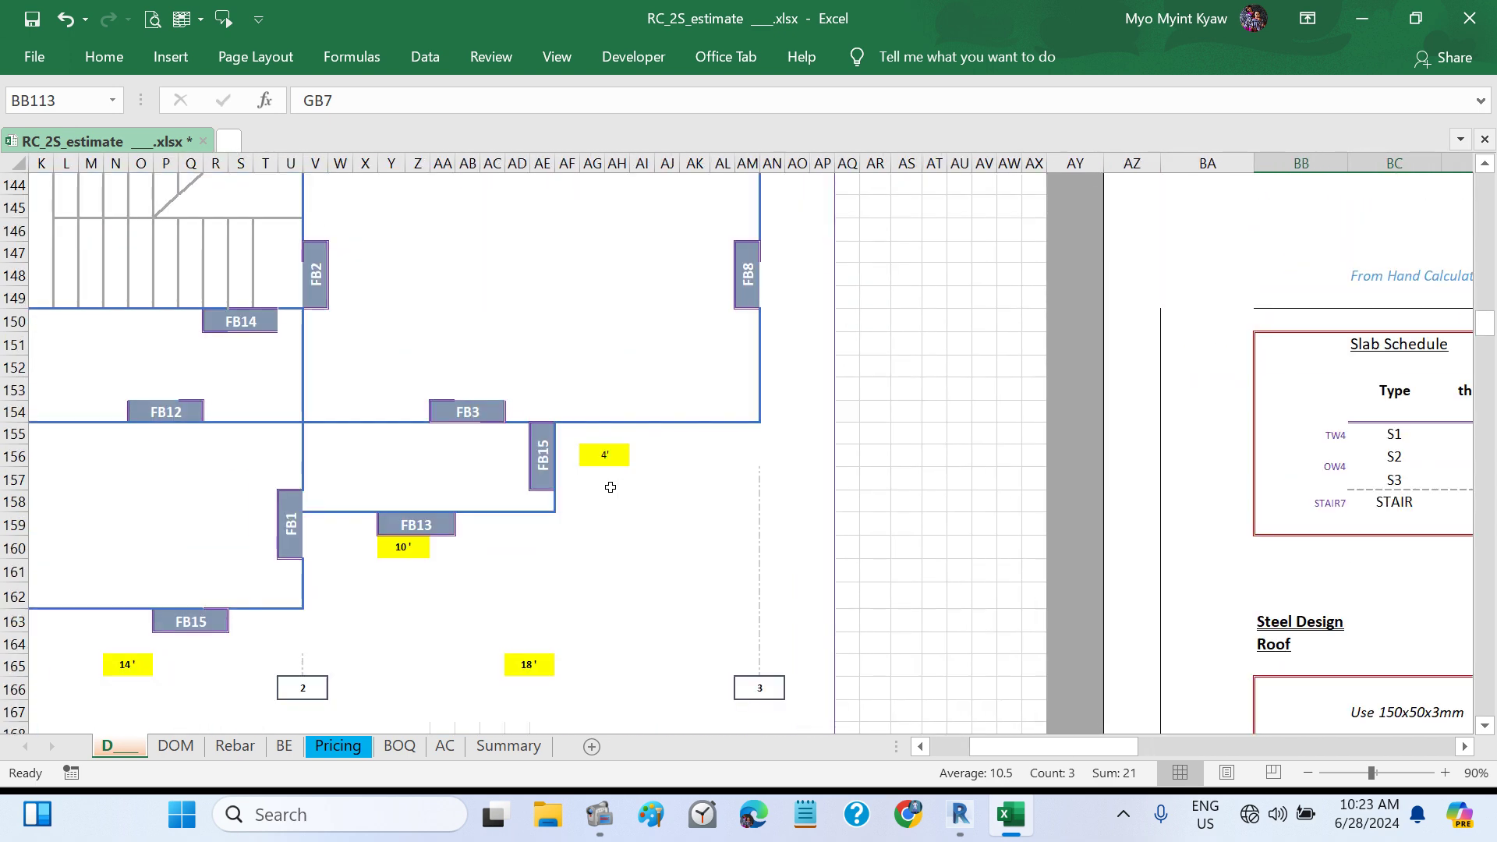
scroll(610, 487, "left", 3)
scroll(611, 487, "down", 8)
scroll(610, 488, "down", 13)
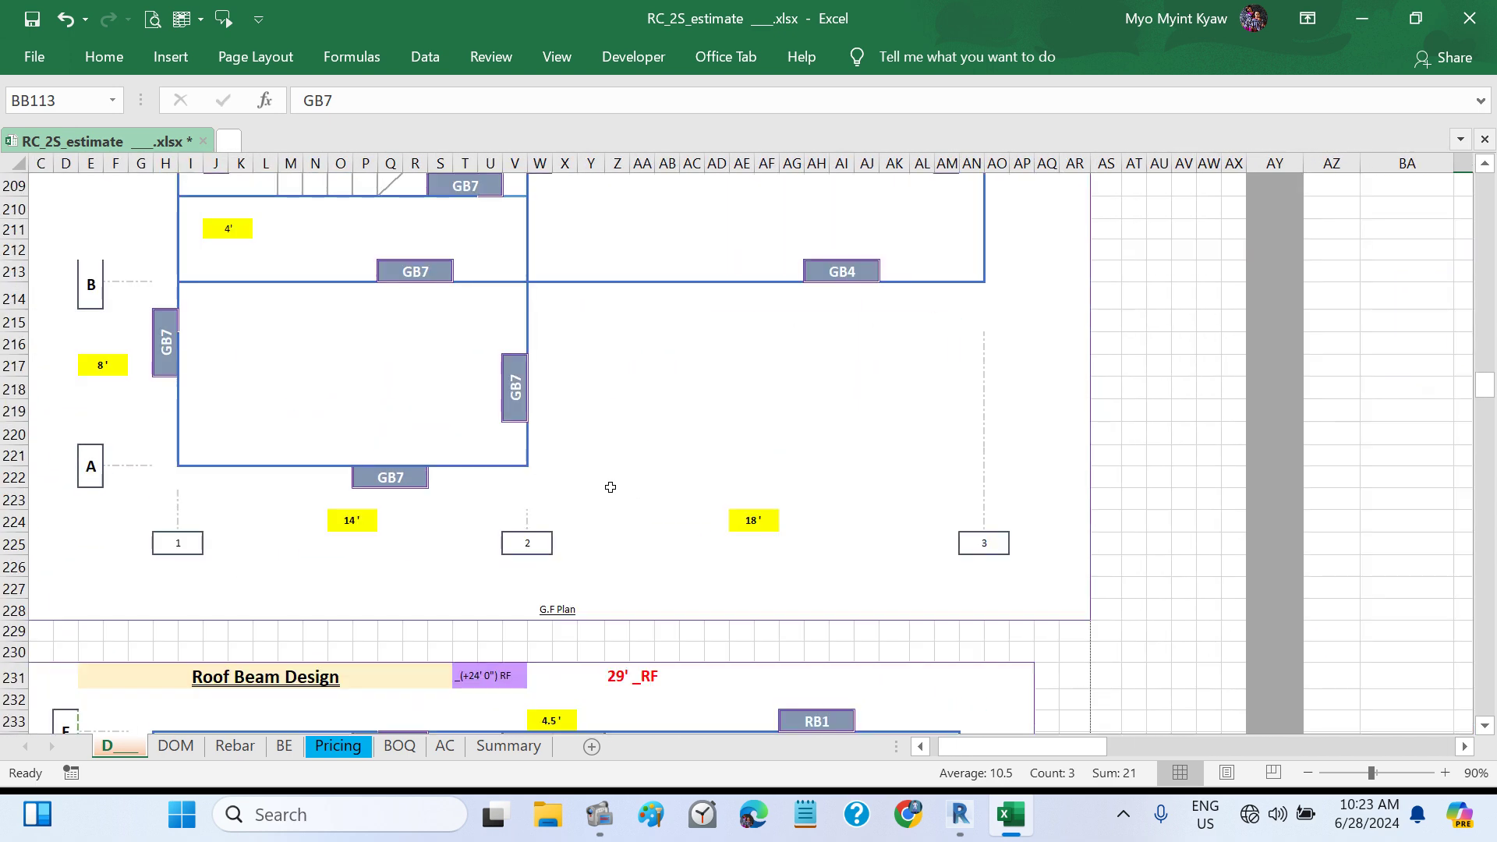
scroll(553, 465, "up", 4)
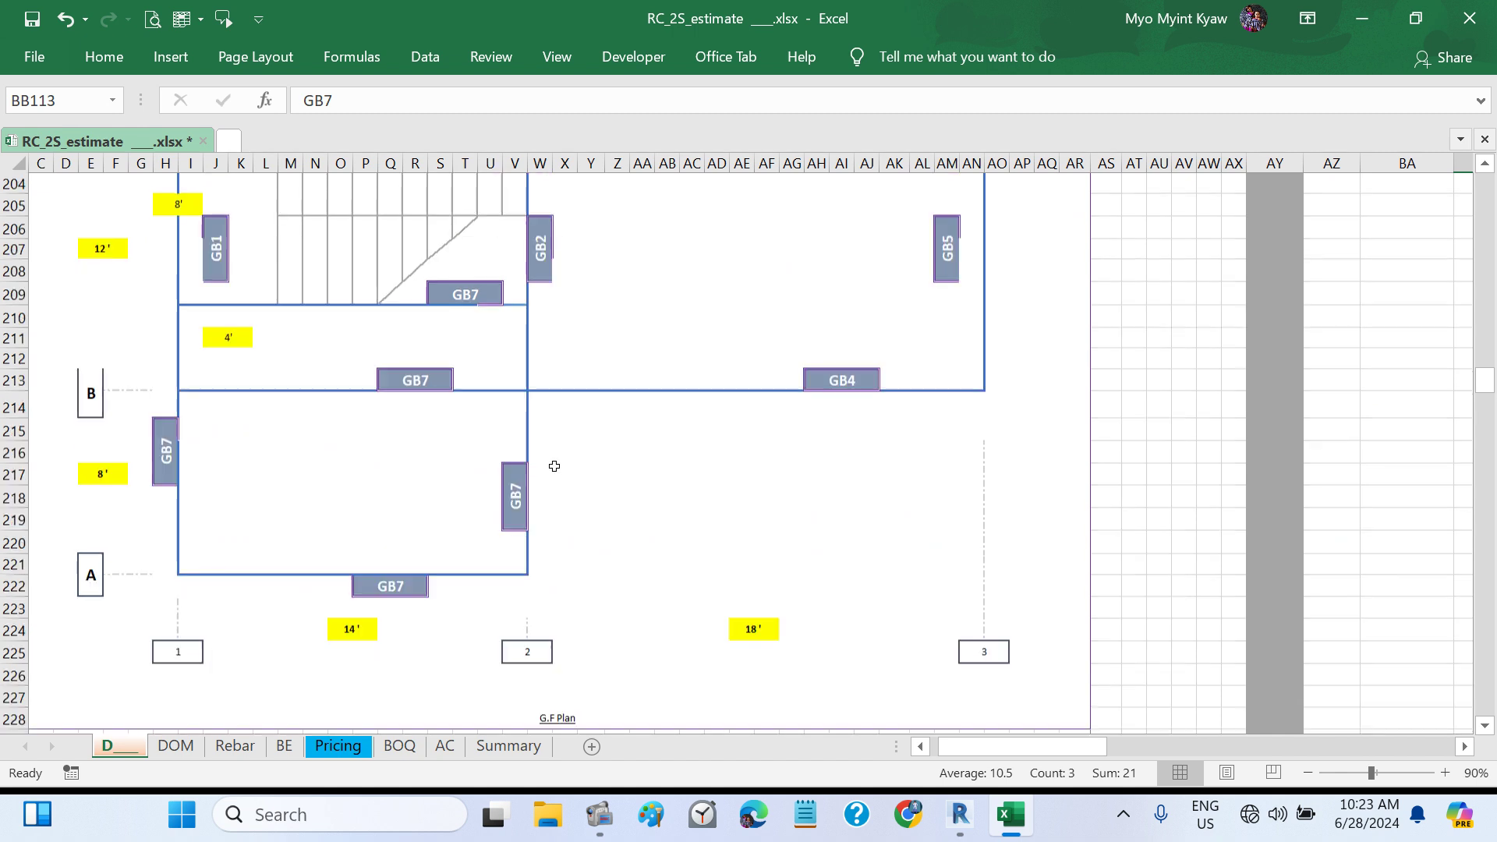
scroll(530, 470, "up", 4)
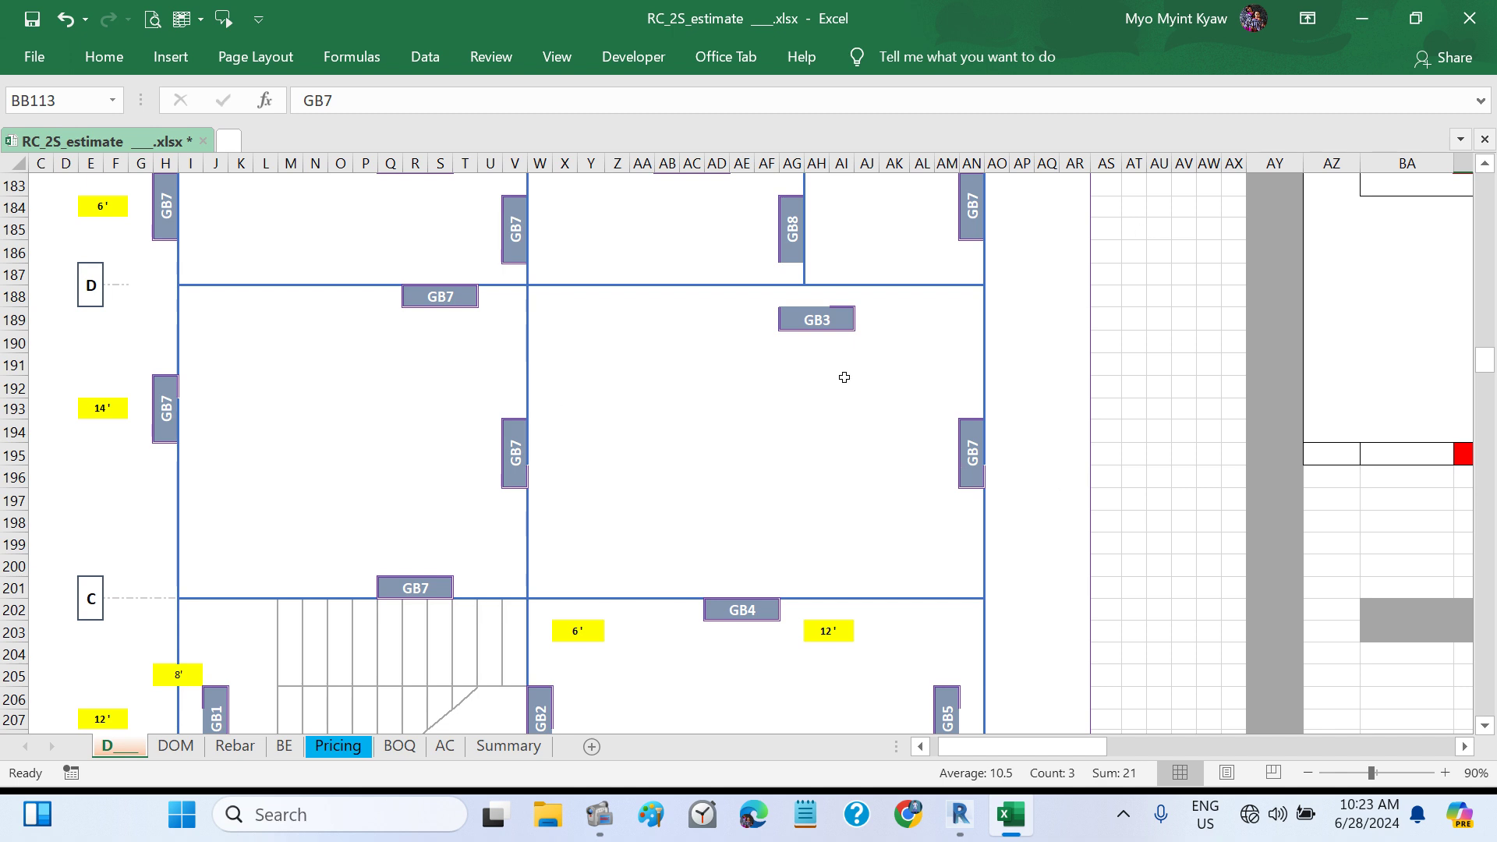
scroll(844, 377, "up", 4)
scroll(672, 536, "down", 4)
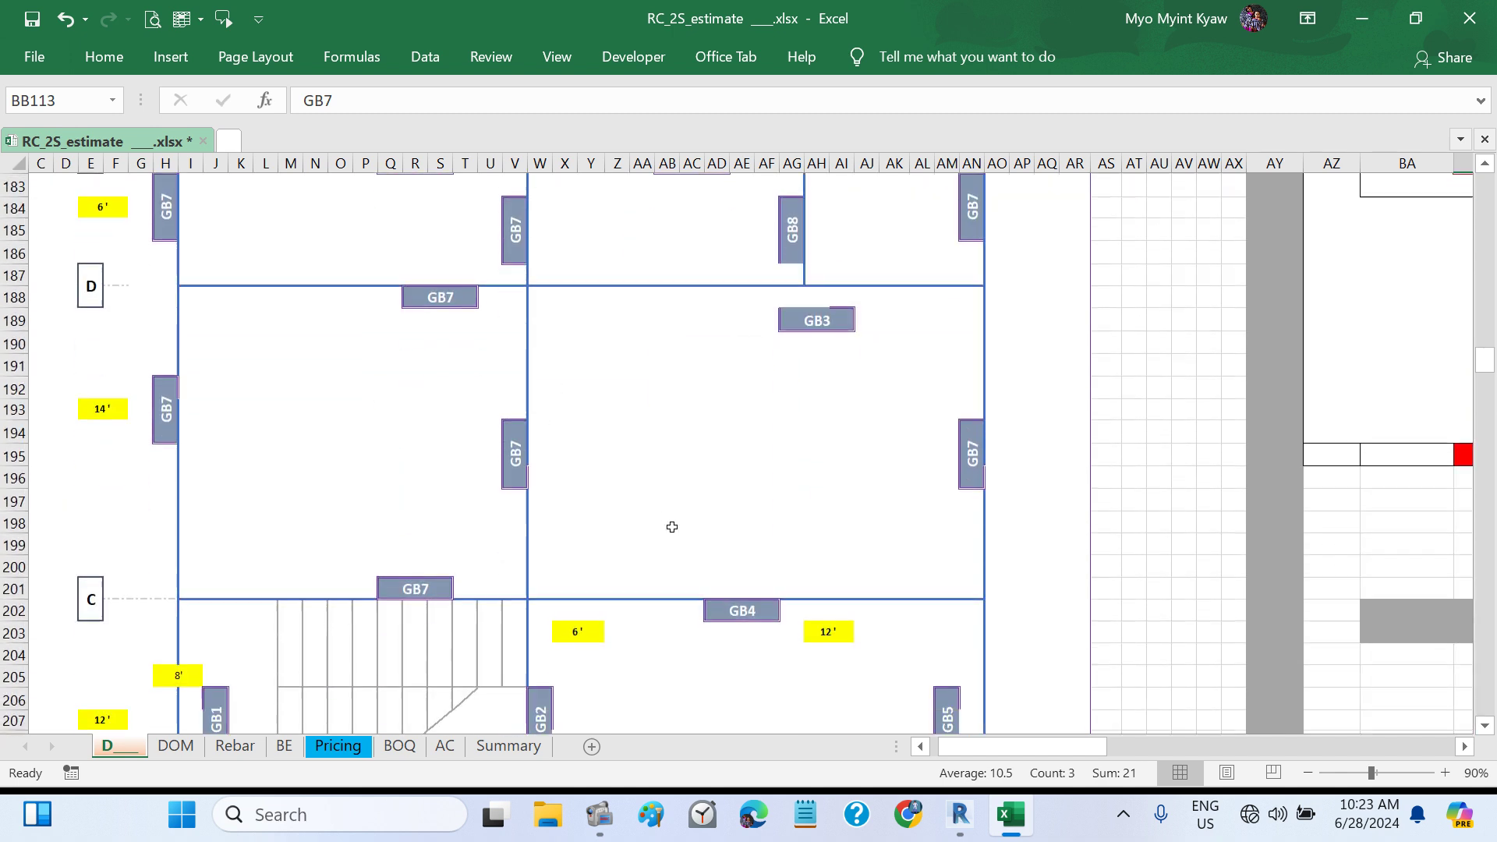
scroll(836, 569, "down", 13)
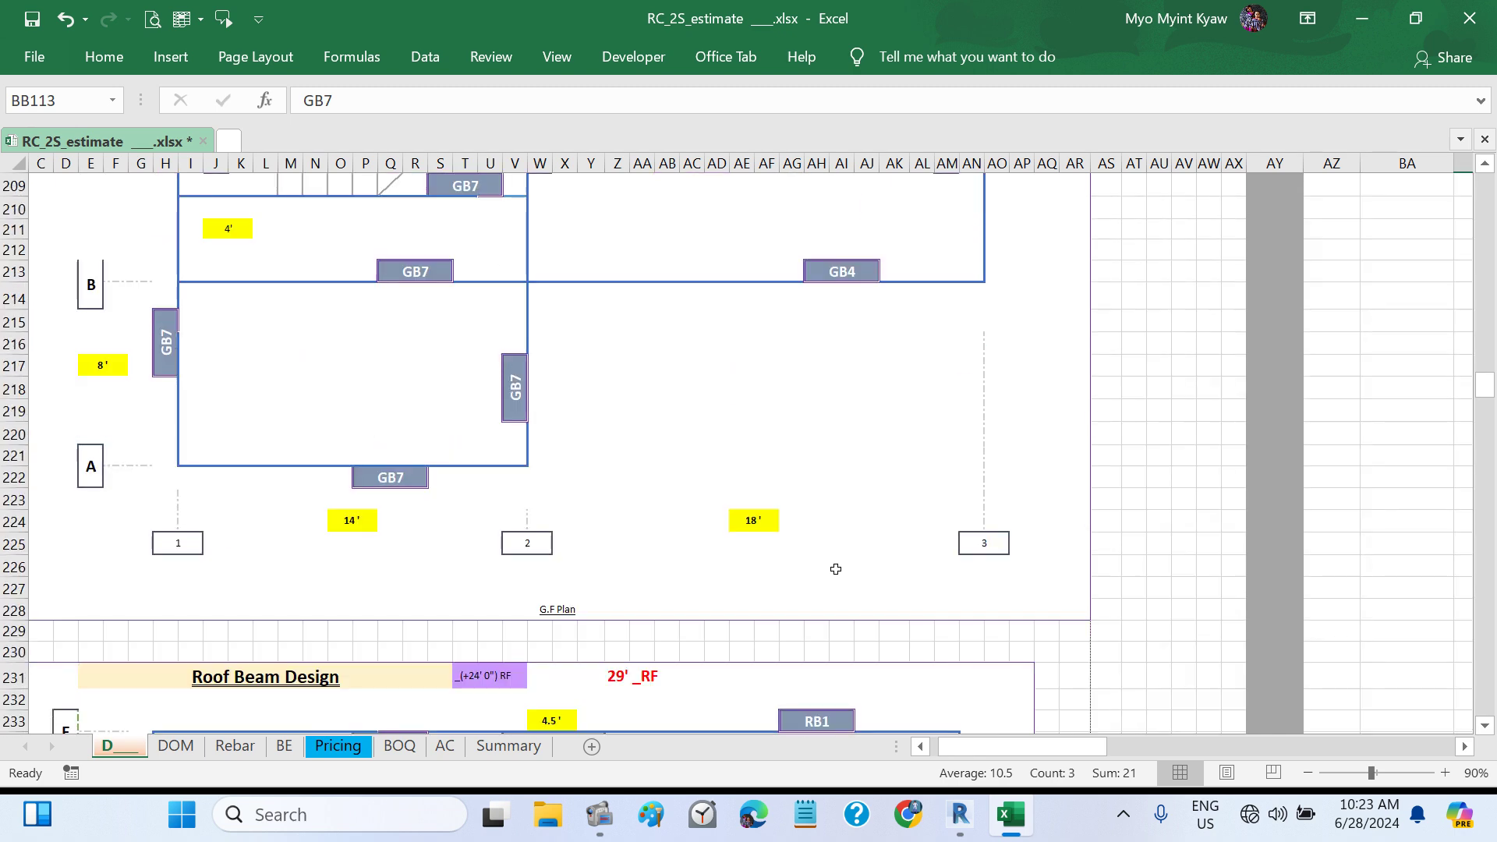
scroll(835, 569, "up", 4)
- Switch to Revit, restart the Beam command and duplicate the GB9X14 type as GB9X12
left_click(960, 815)
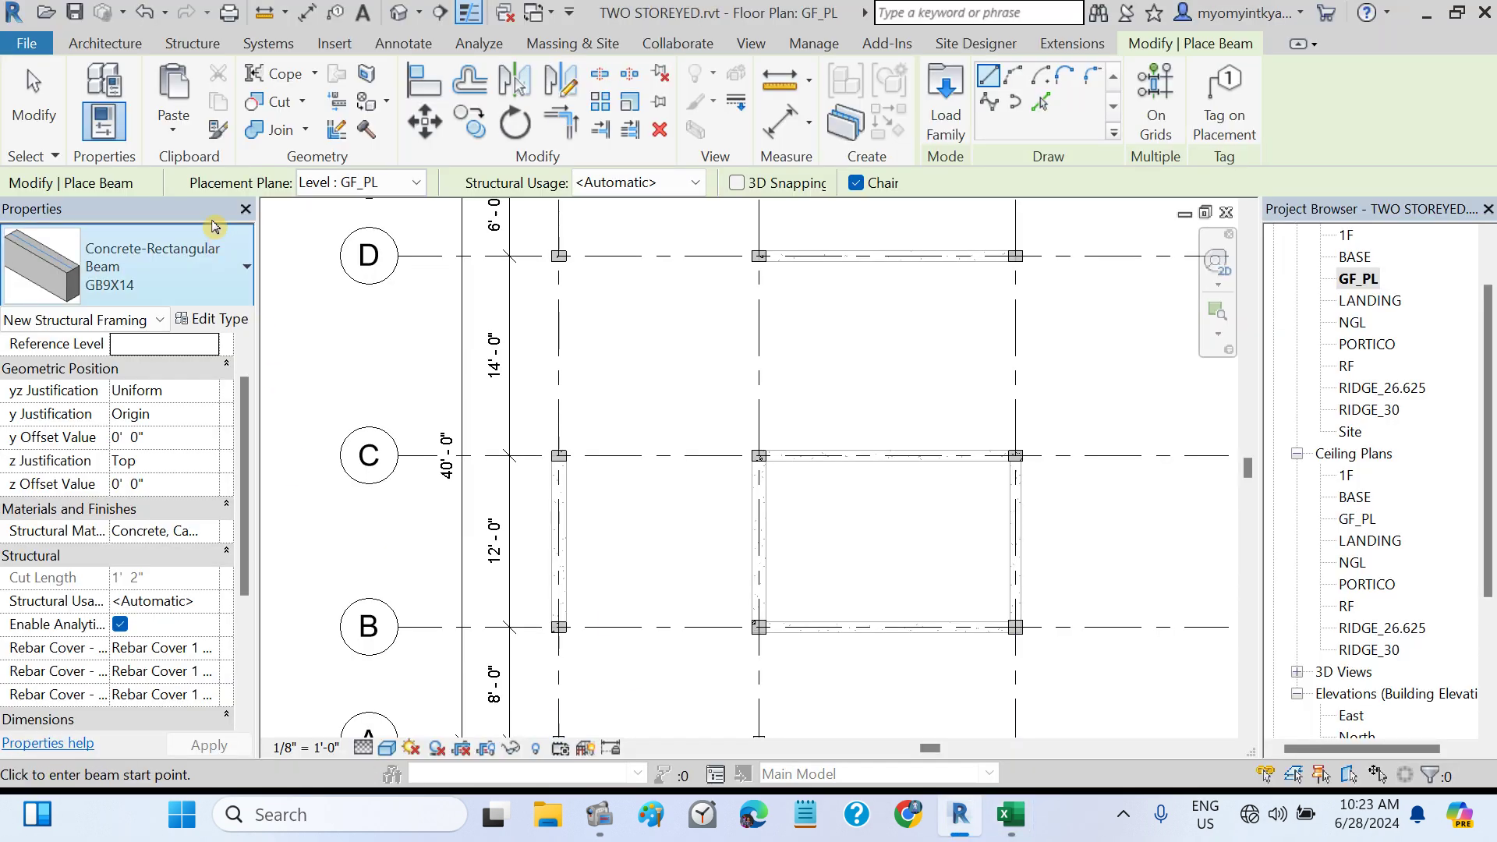
left_click(191, 43)
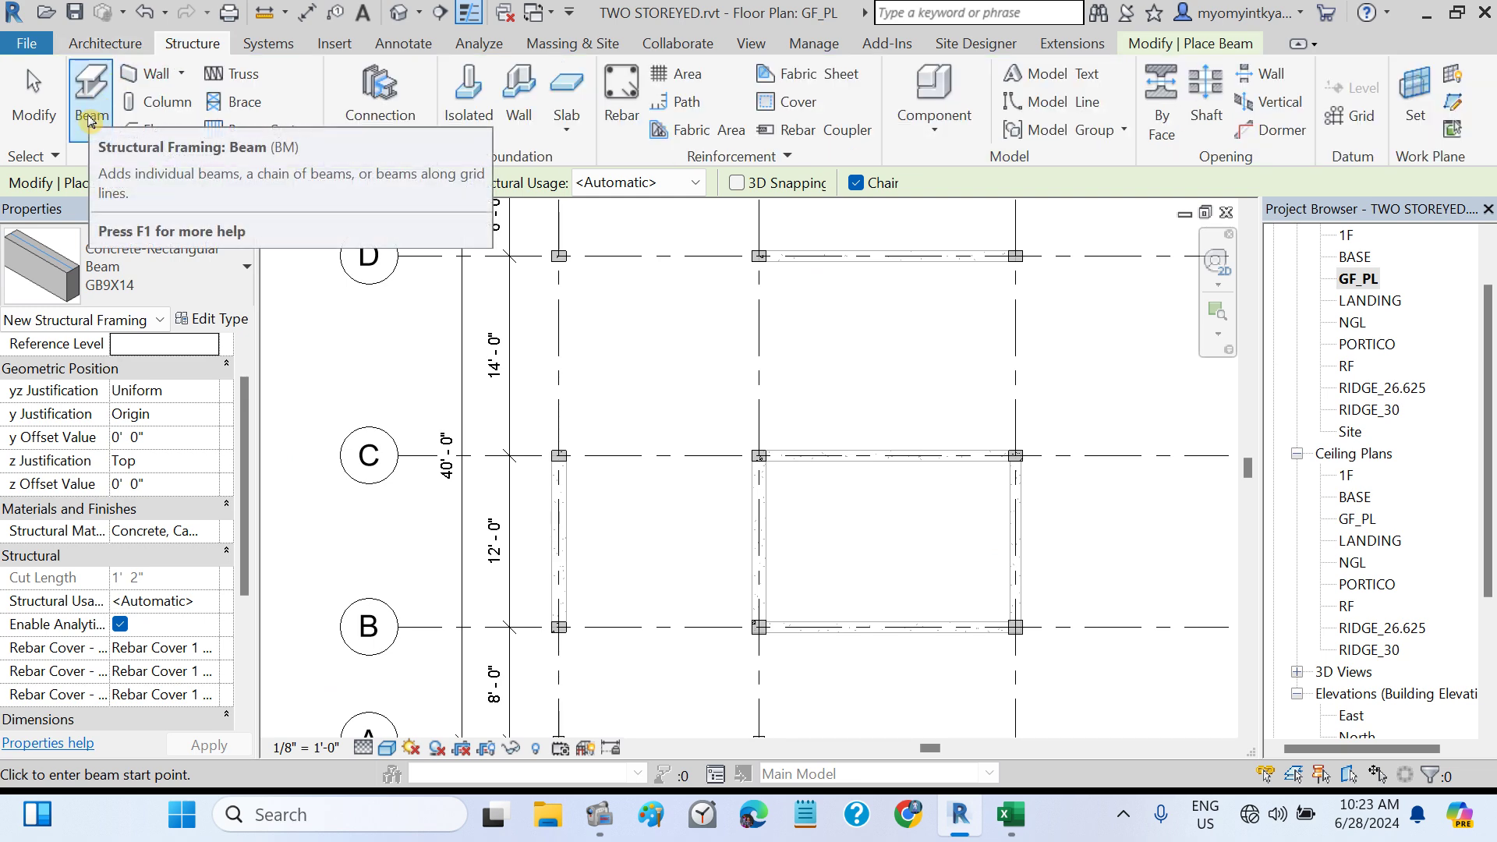
left_click(91, 119)
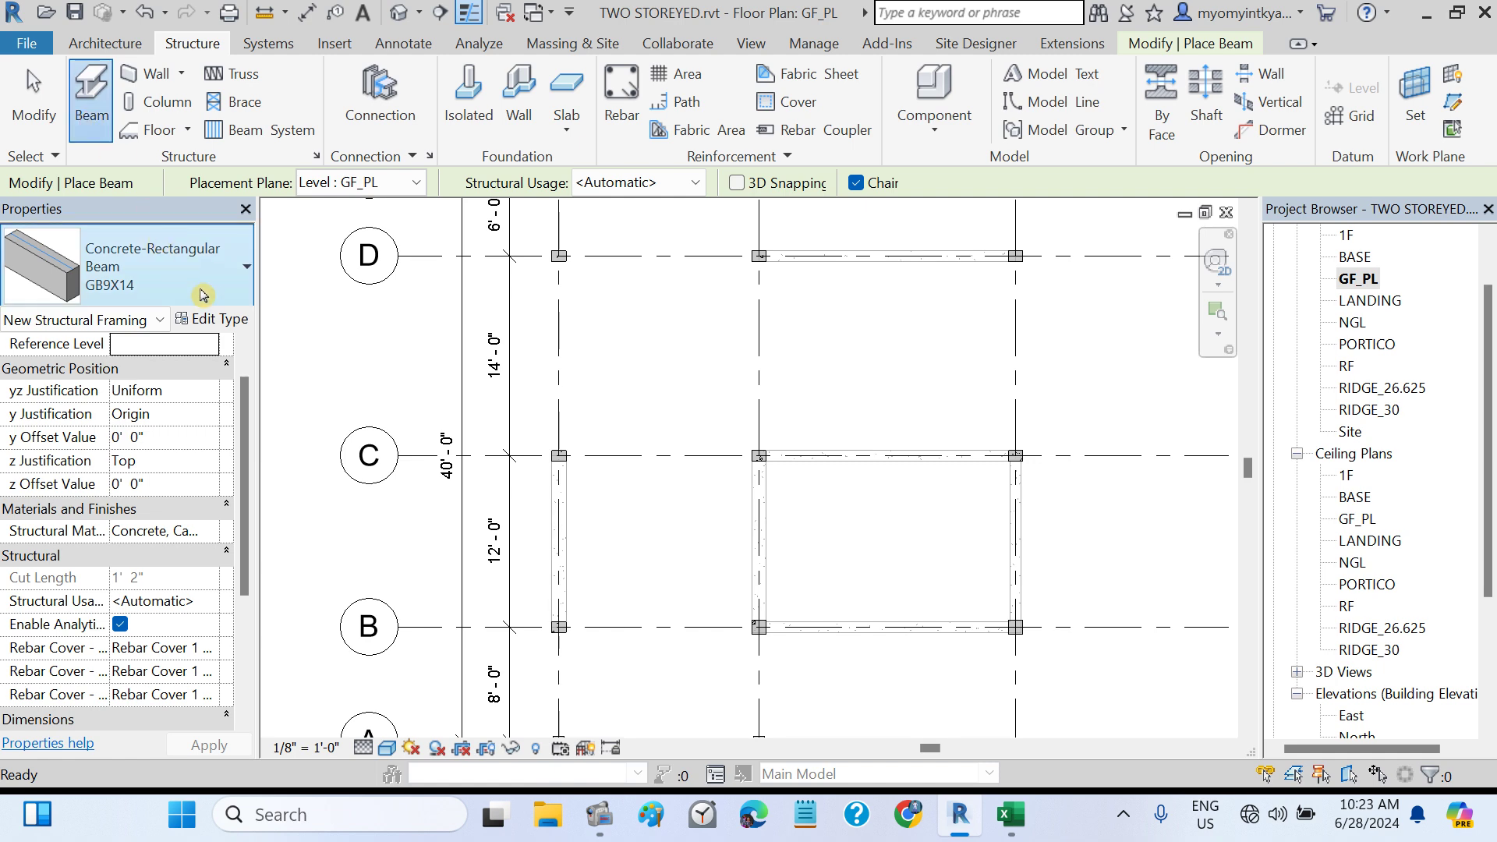
left_click(216, 319)
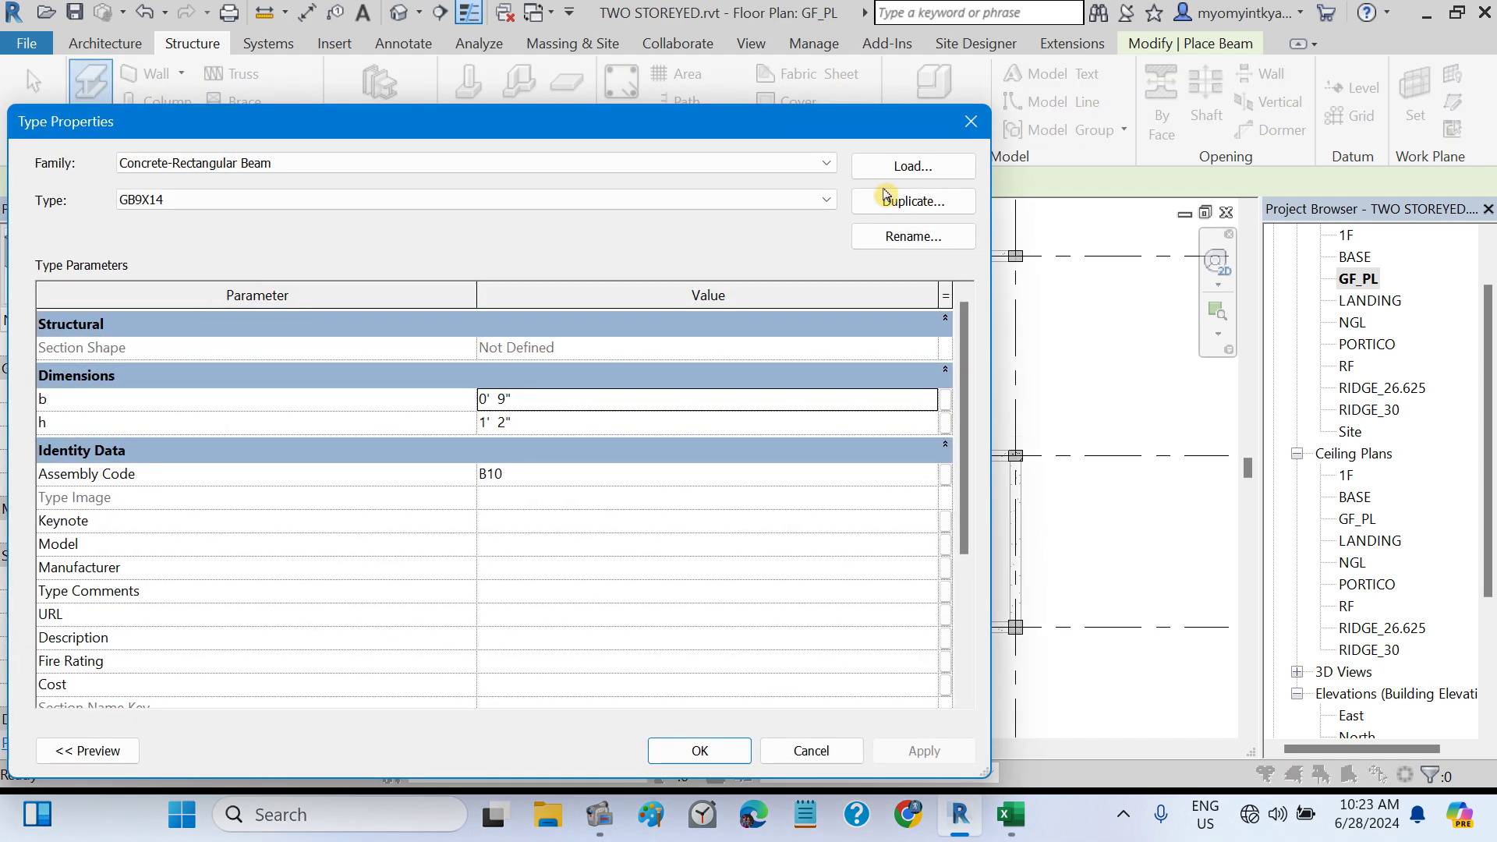
left_click(892, 200)
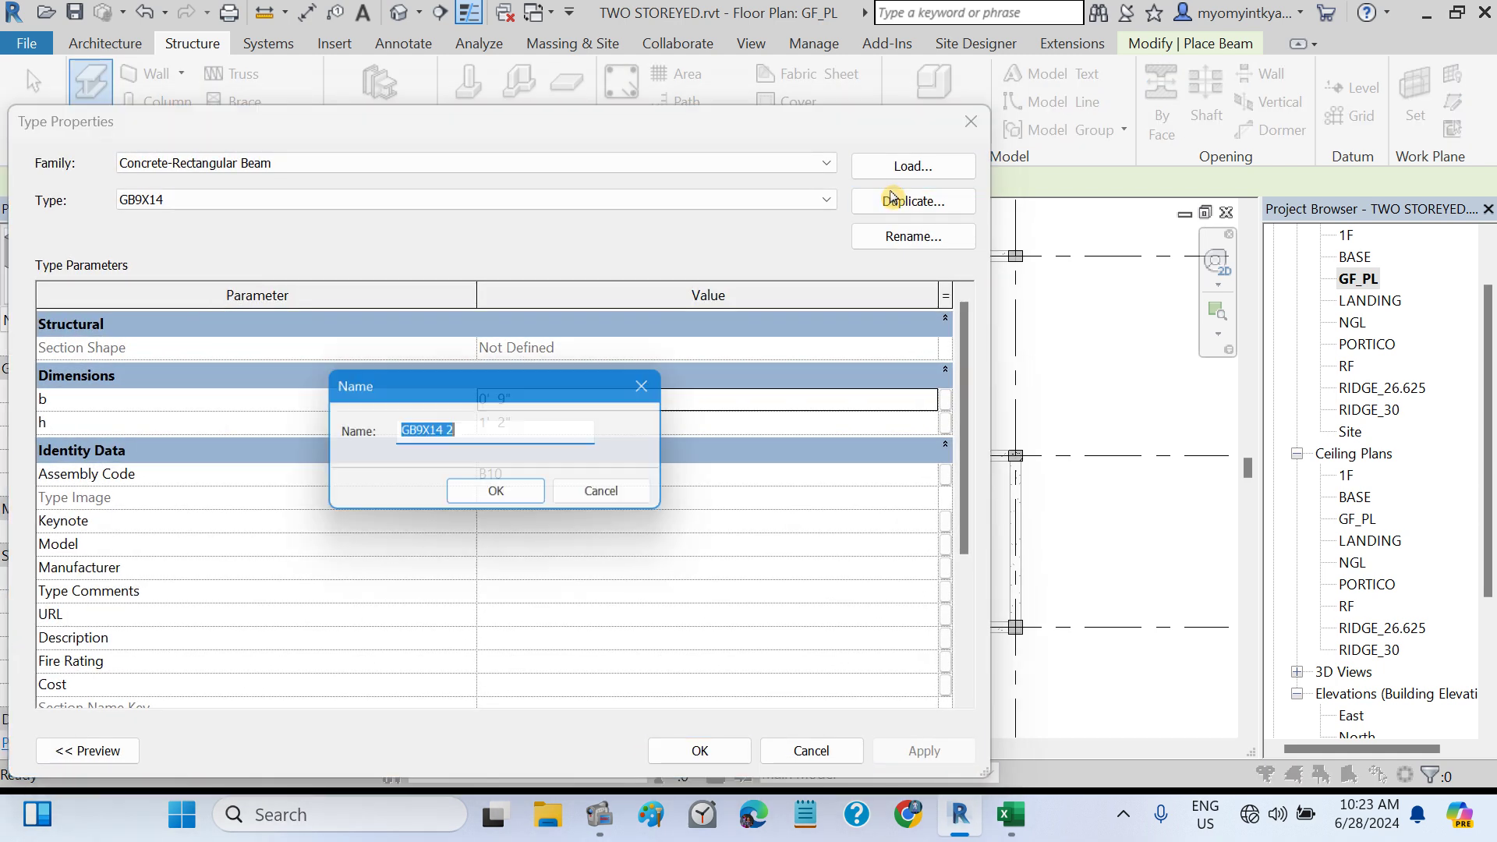
left_click(478, 435)
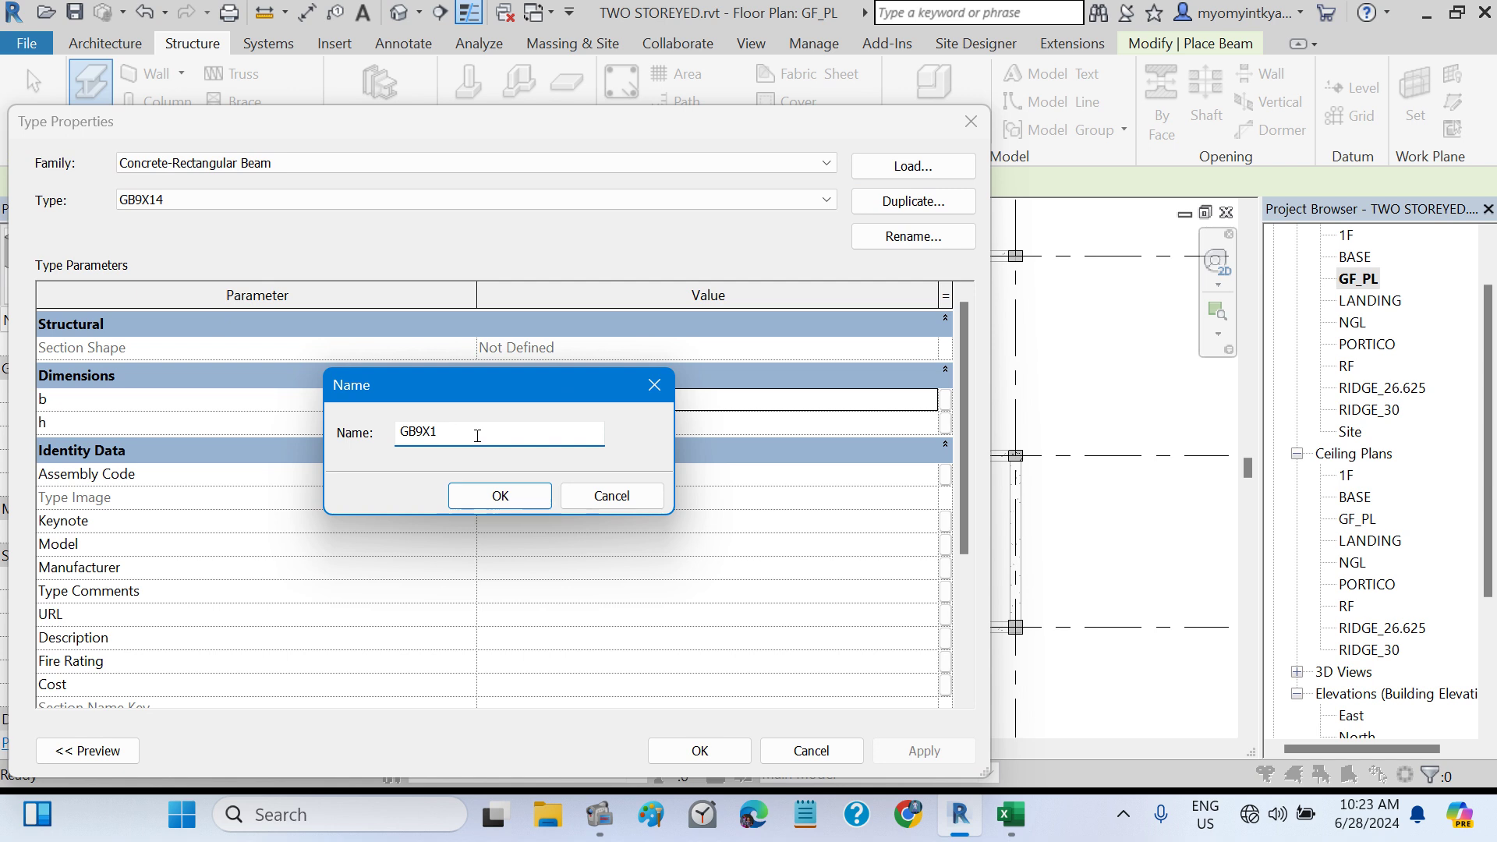
left_click(485, 495)
- Set the GB9X12 type's dimension h to 1' 0" and accept the type properties
left_click(526, 409)
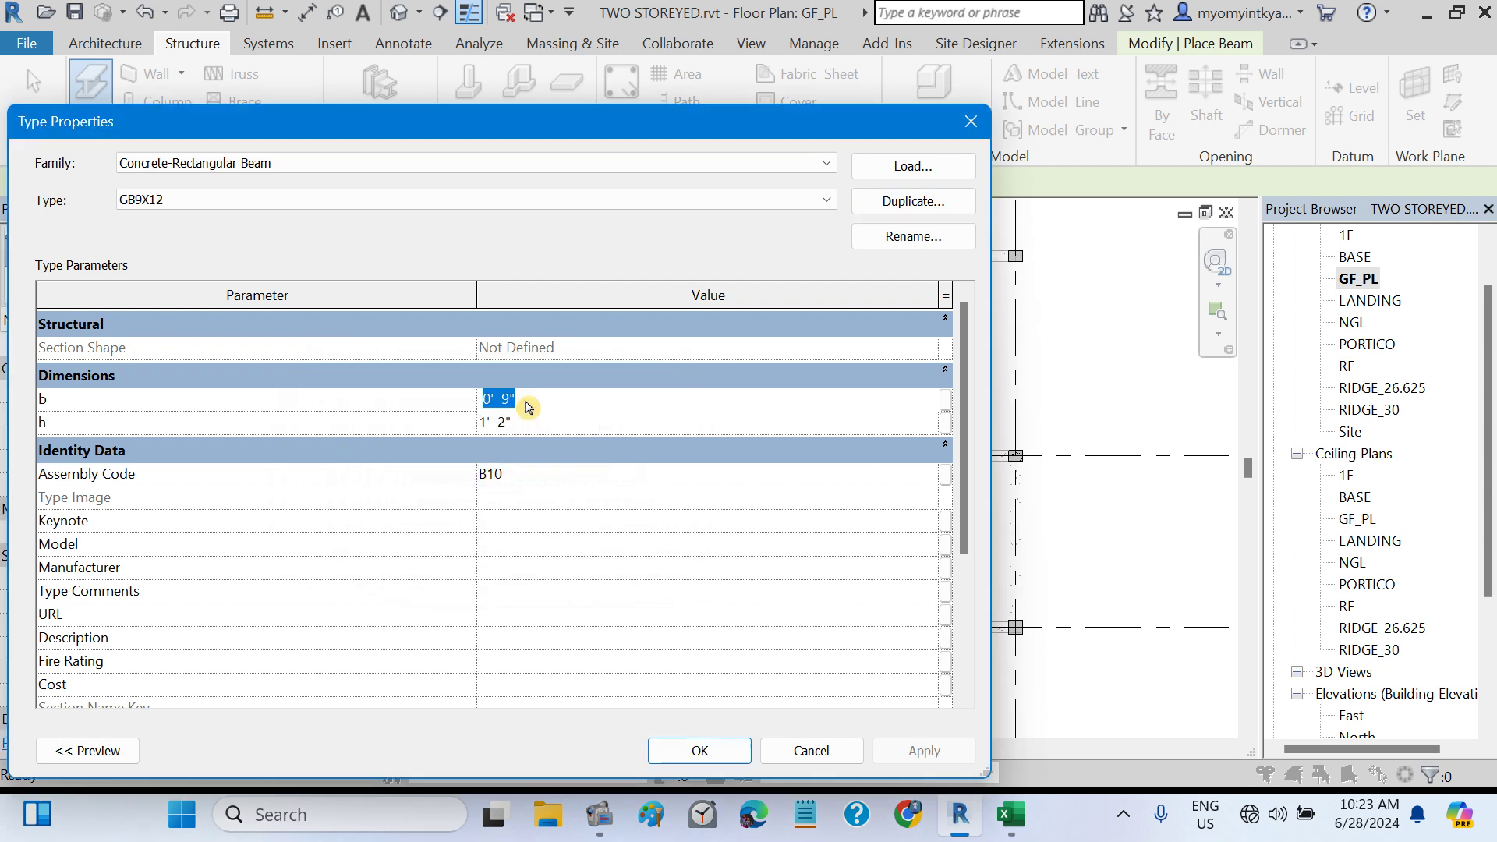
left_click(526, 418)
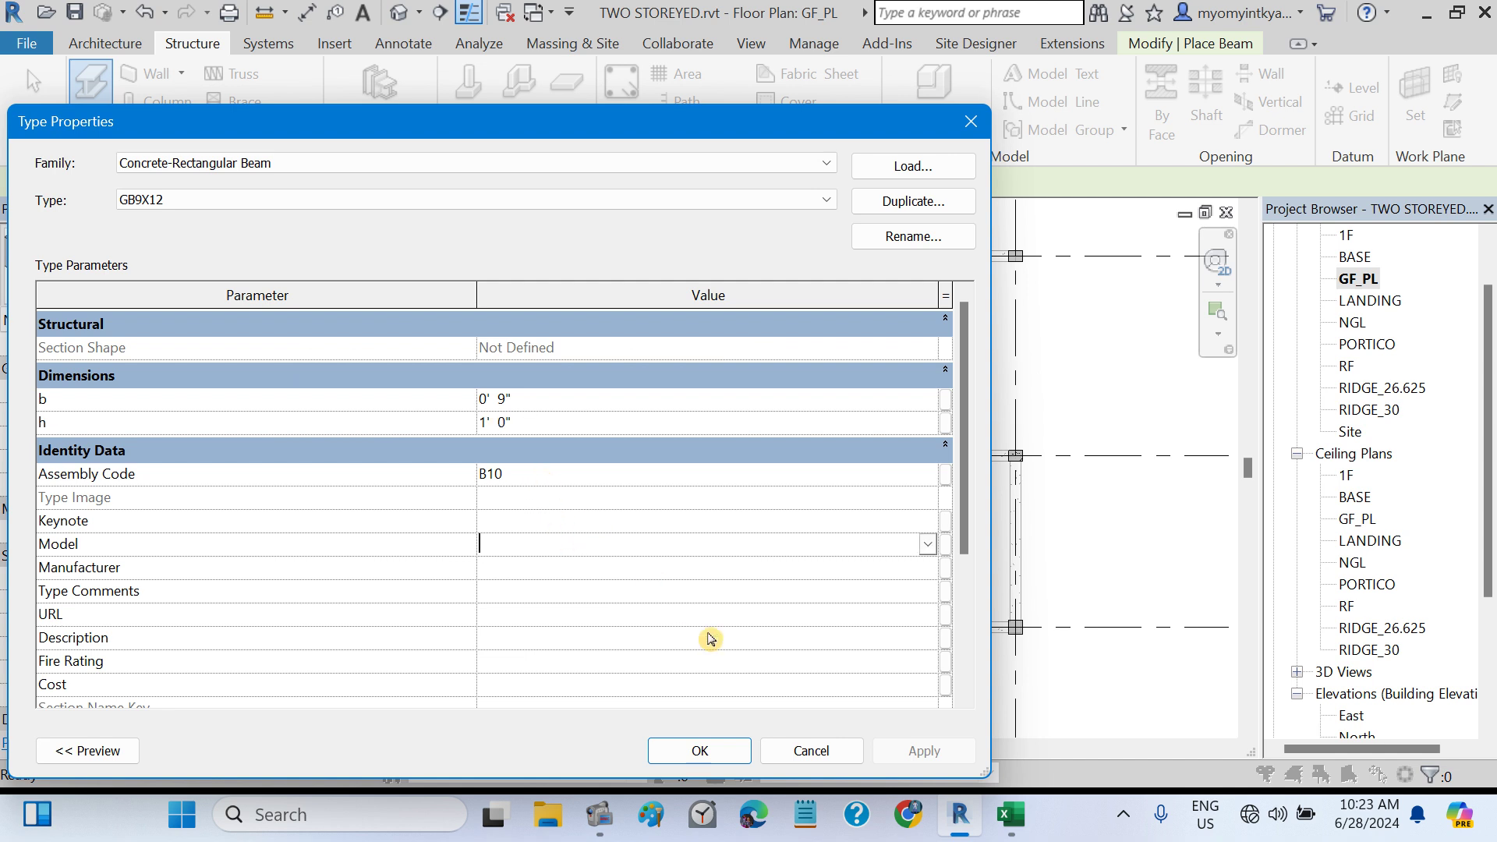
left_click(698, 751)
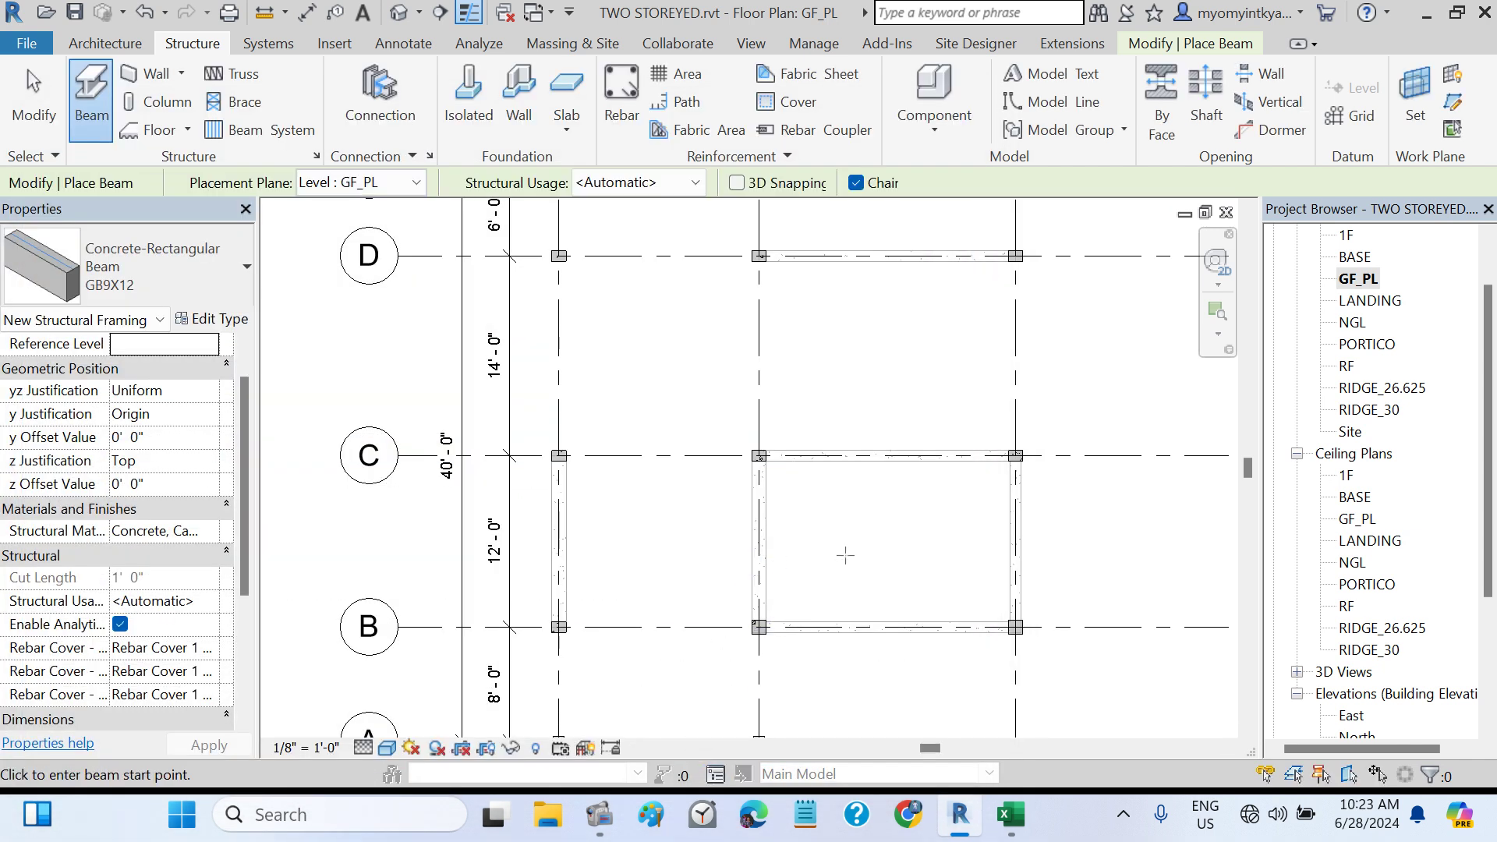
- Place GB9X12 beams along grid A and along grid B, each spanning between the columns on grids 1 and 2
middle_click_drag(859, 560, 862, 428)
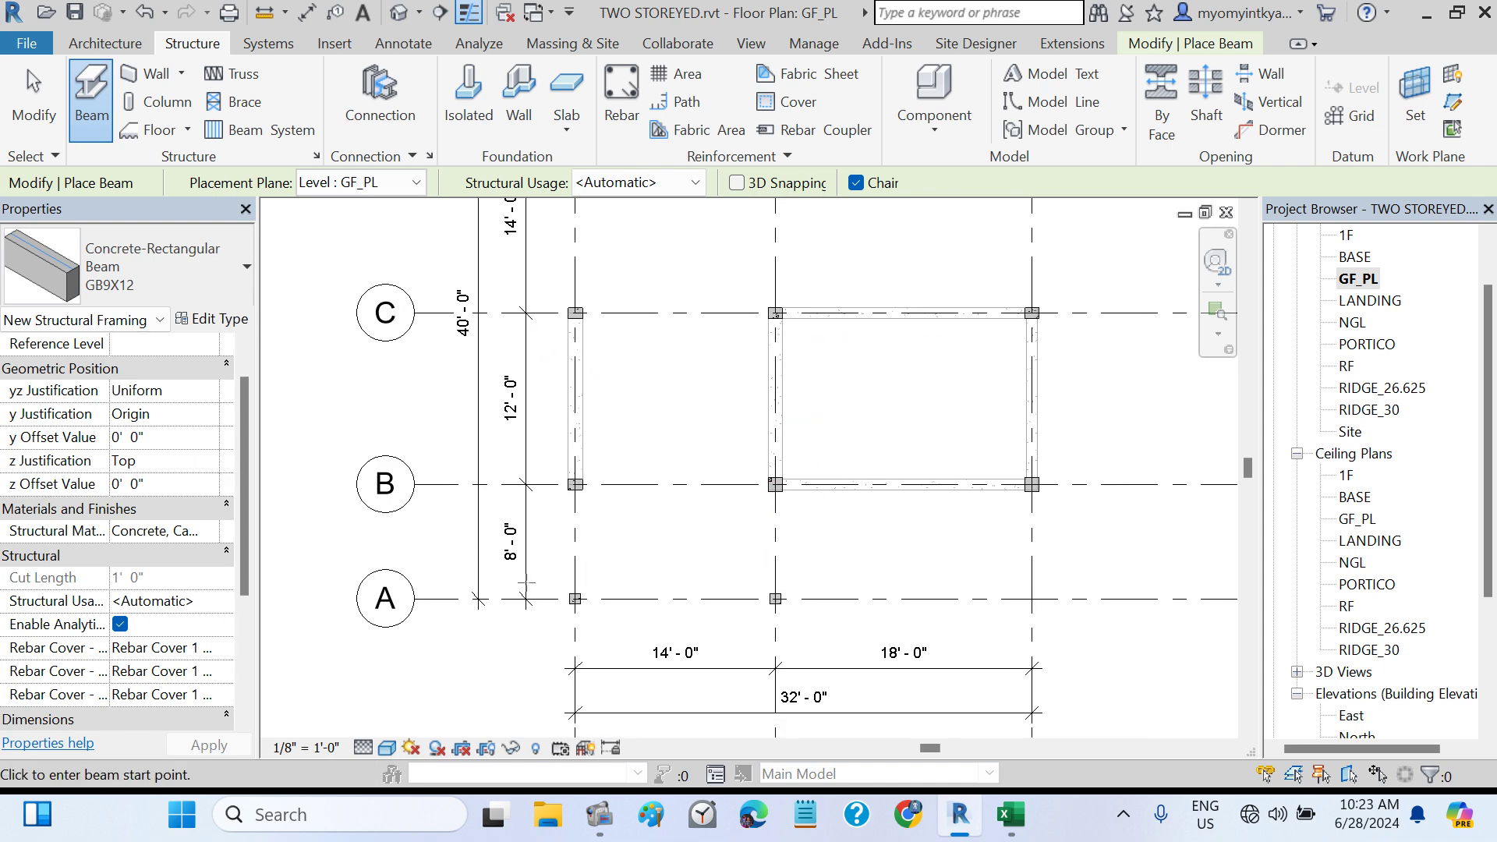
left_click(575, 598)
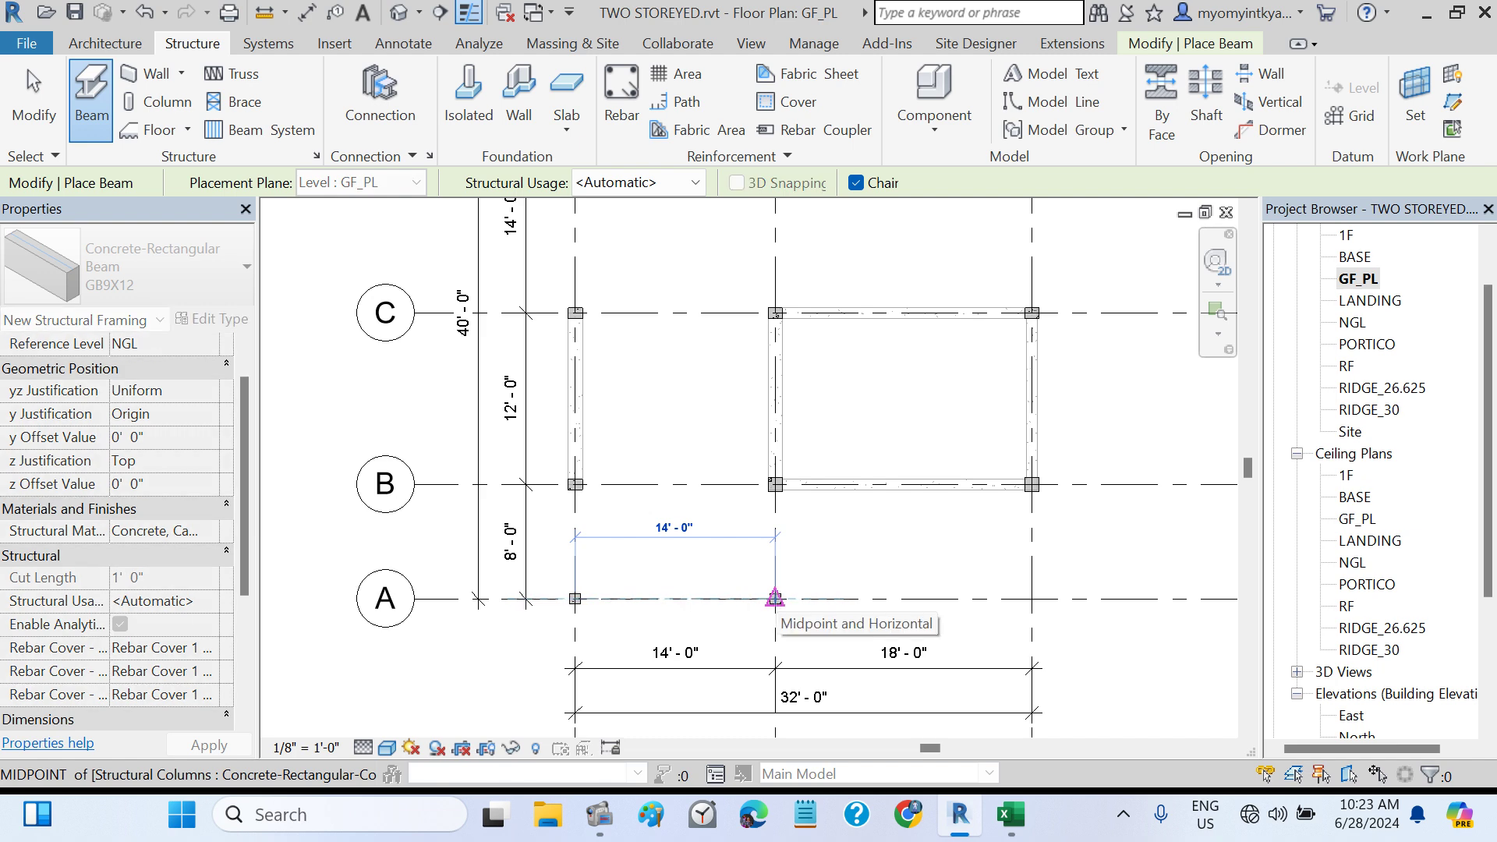
left_click(775, 598)
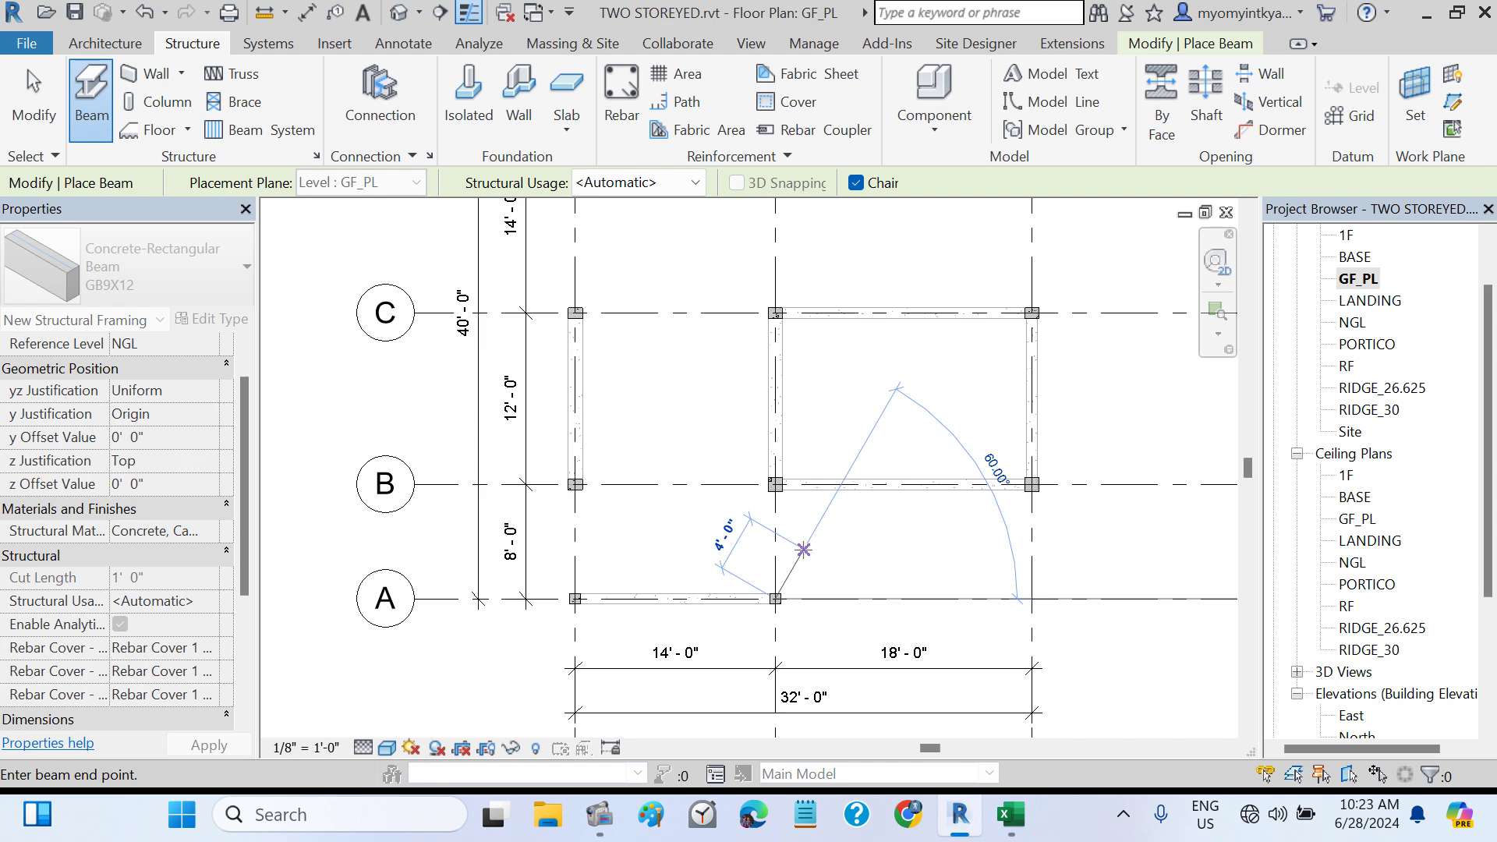
key("Escape")
left_click(575, 484)
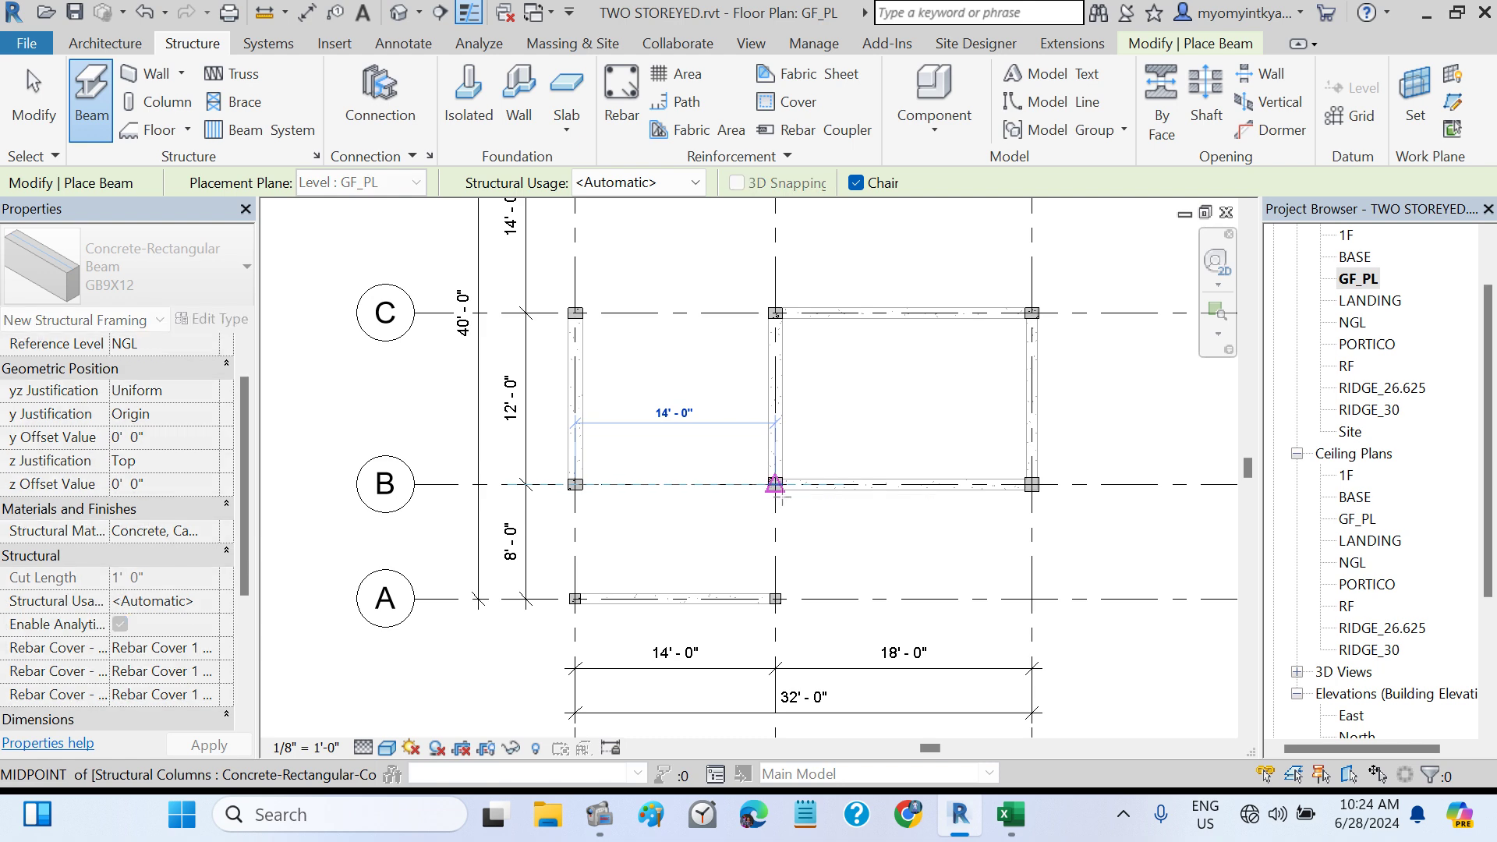
left_click(775, 484)
key("Escape")
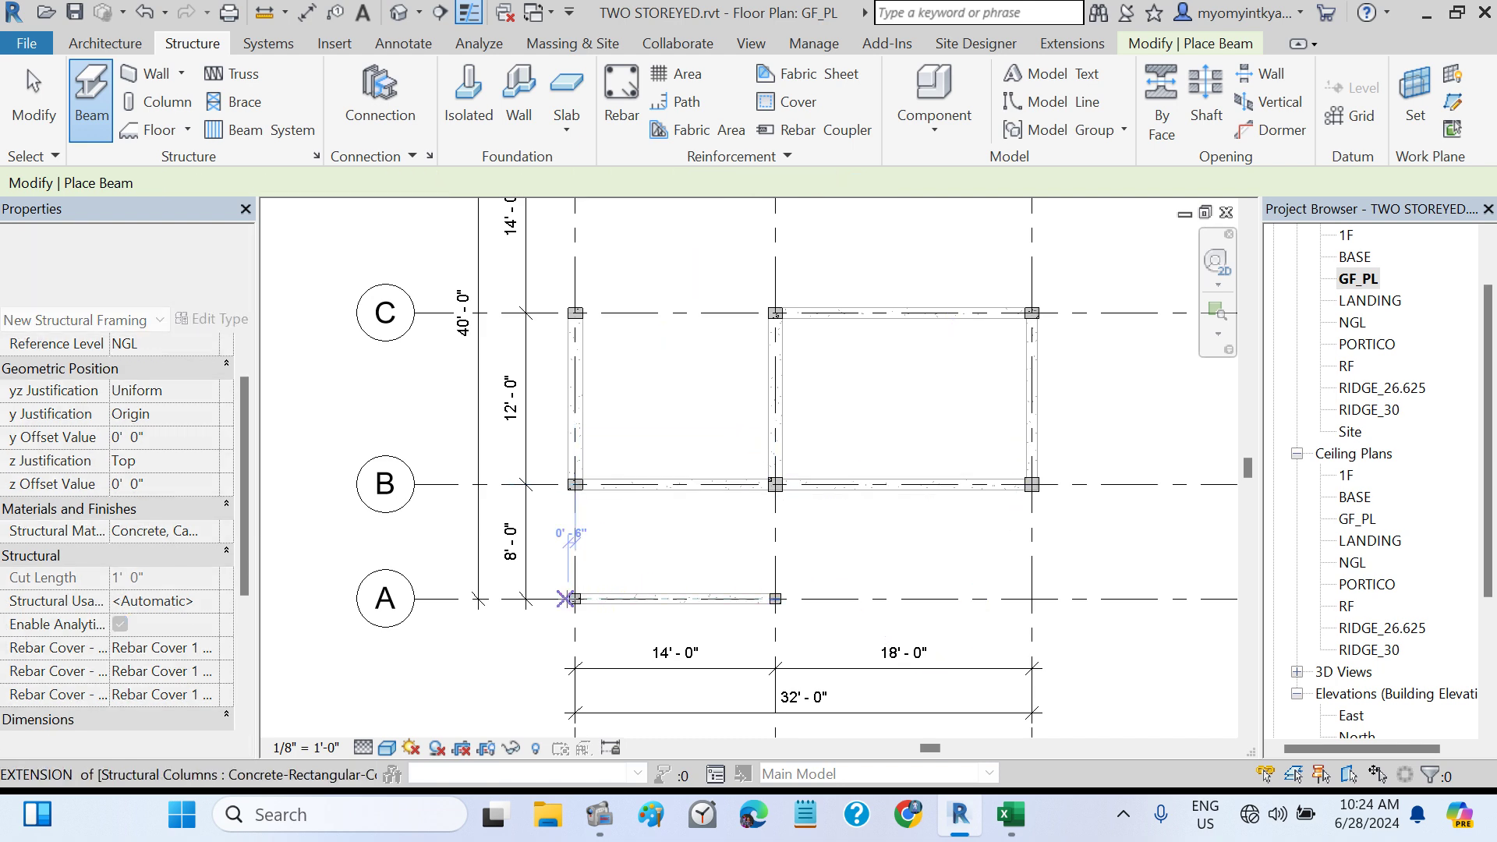
- Place GB9X12 beams along grids 1 and 2, each spanning from the grid A column to the grid B column
left_click(575, 599)
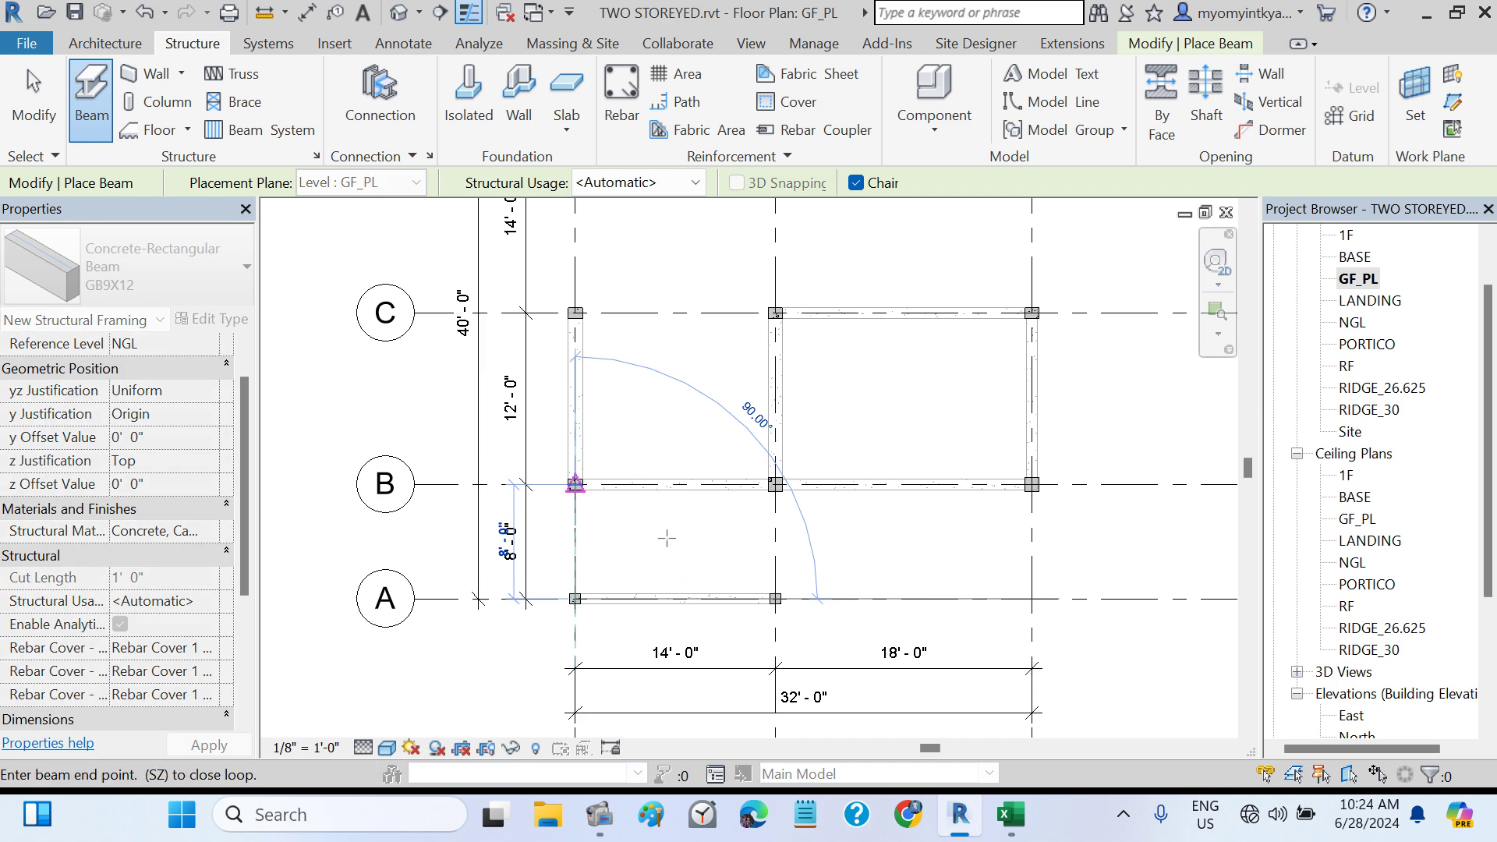
left_click(575, 485)
key("Escape")
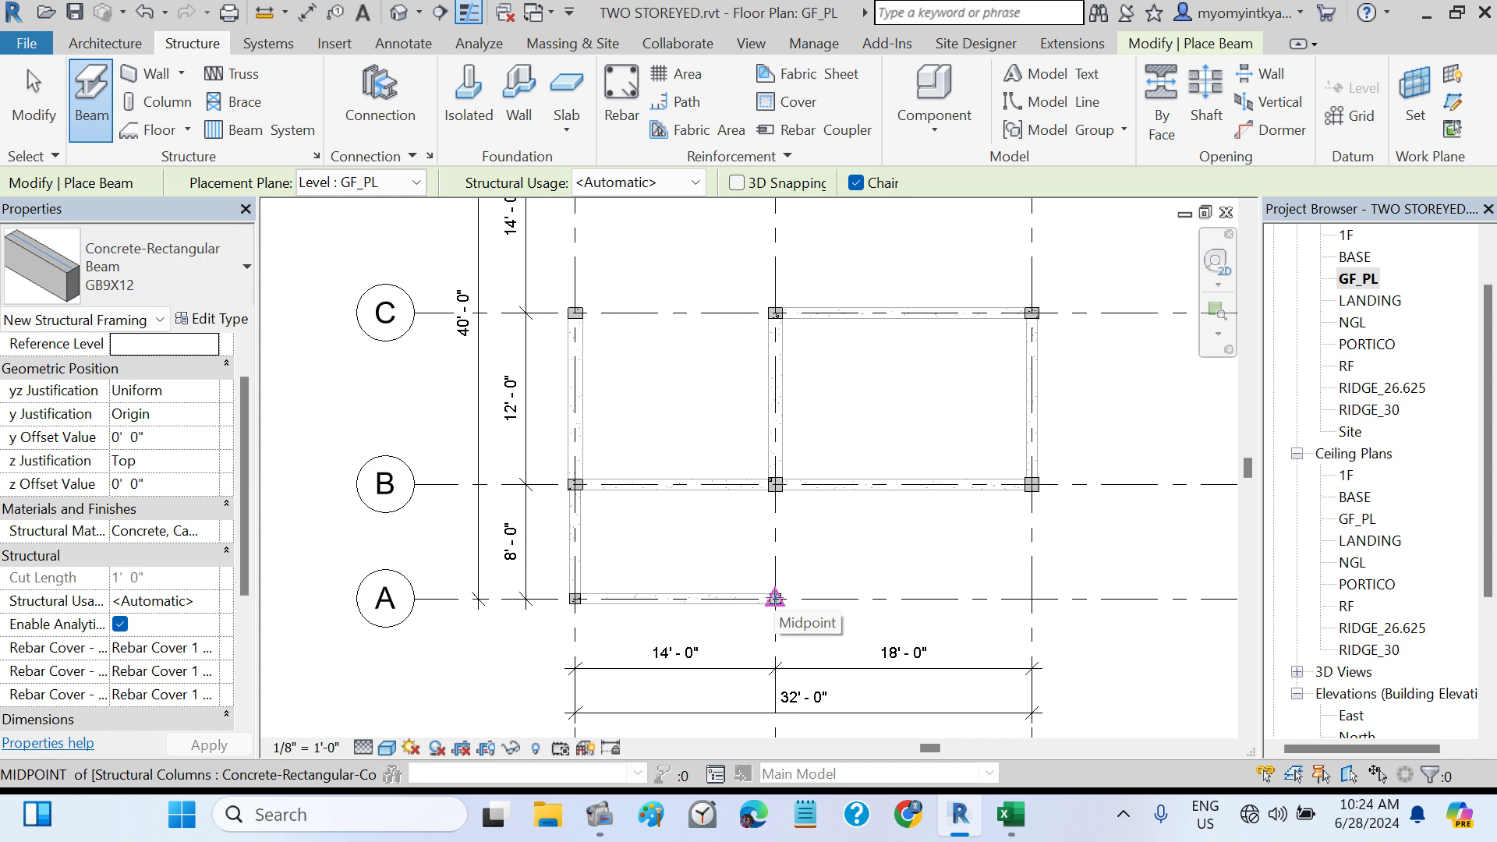
left_click(774, 598)
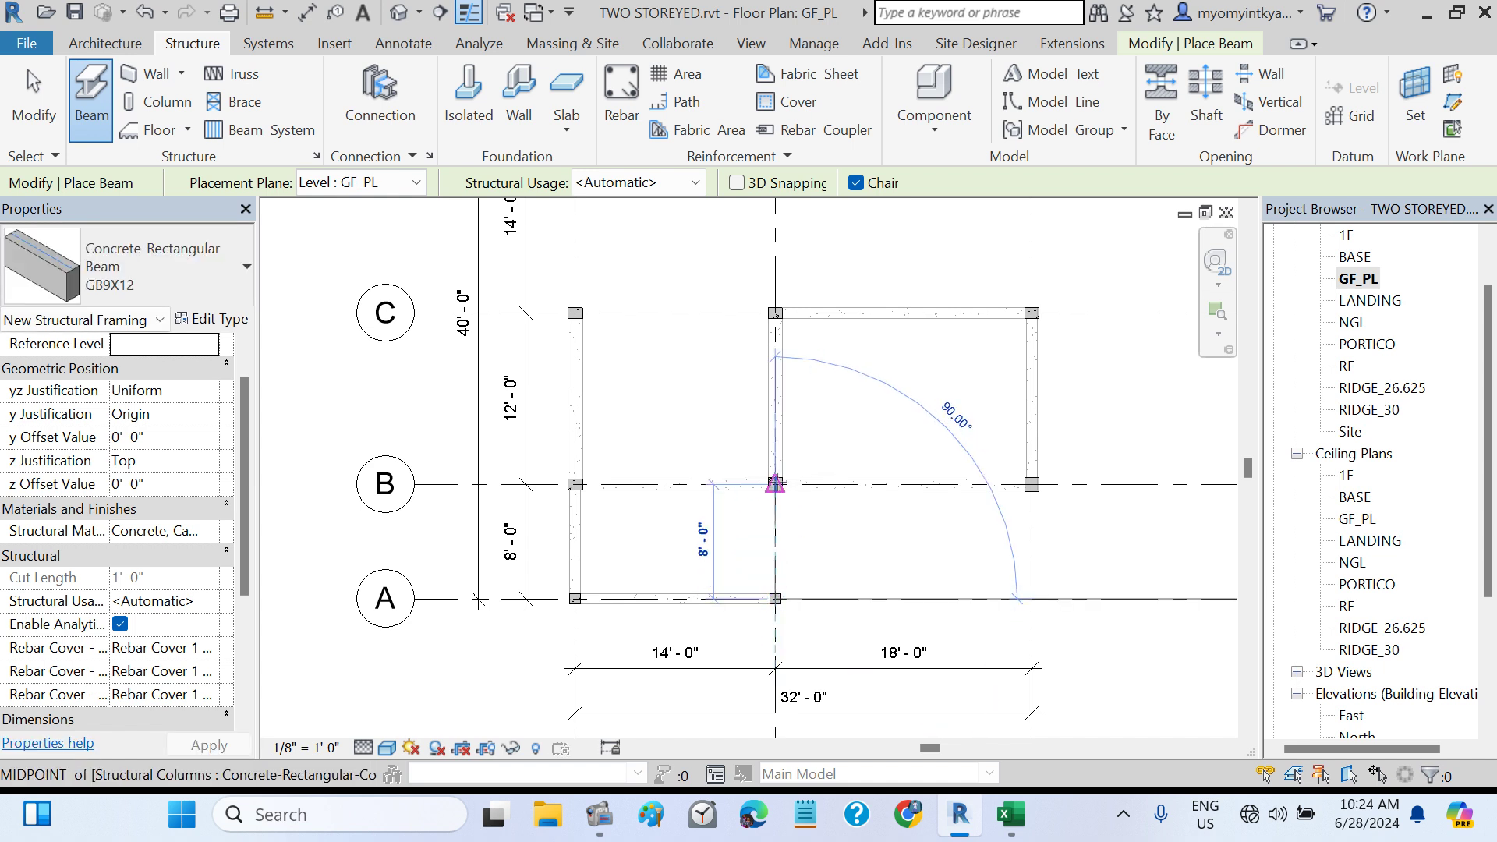
left_click(774, 484)
key("Escape")
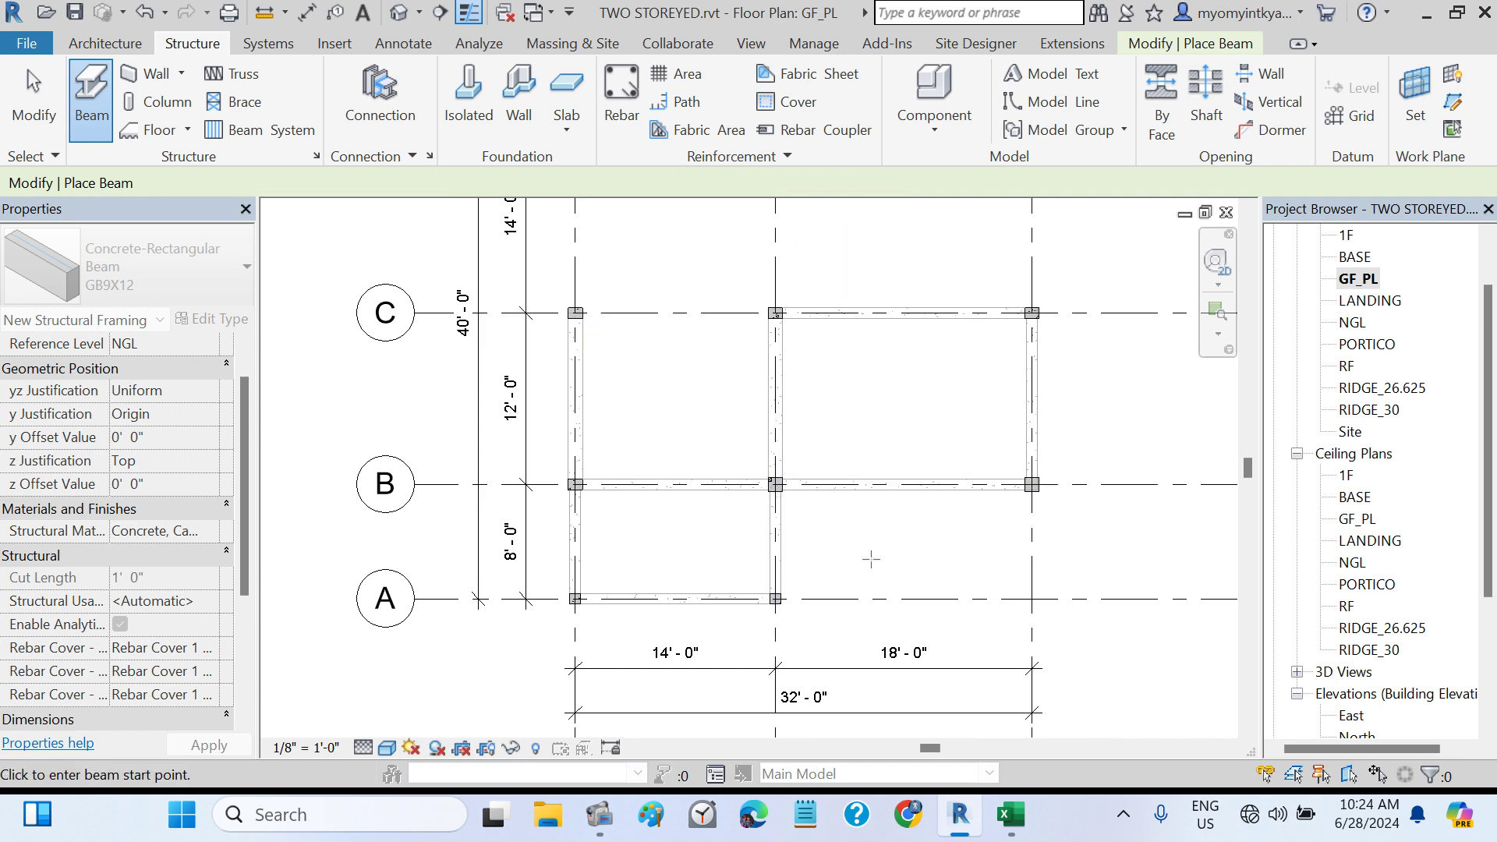
- Check the layout in Excel, then in Revit place a GB9X12 beam 4' 0" above grid B between grids 1 and 2
mouse_move(1013, 832)
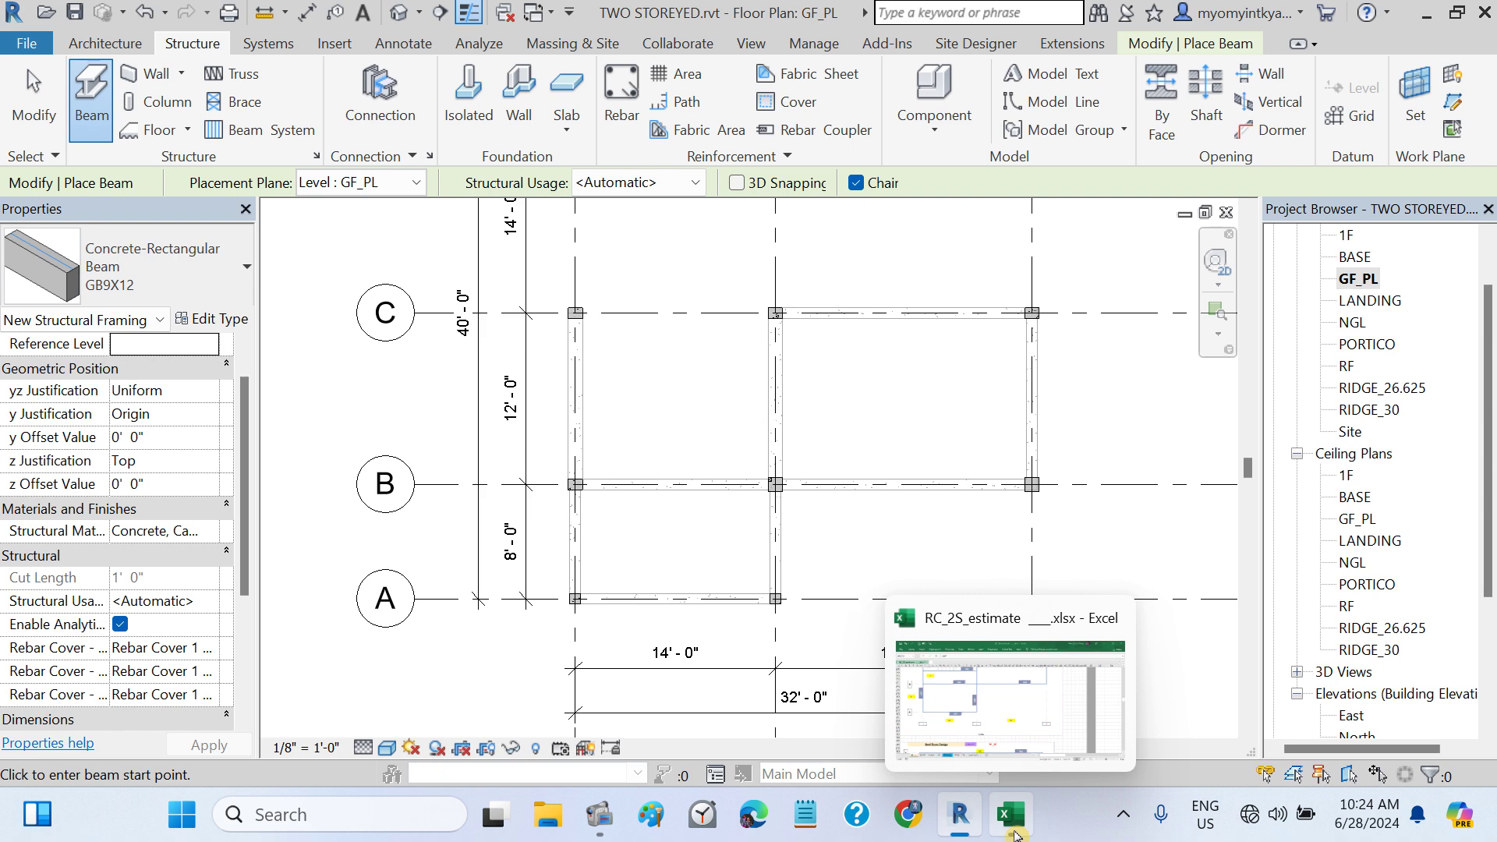
left_click(1013, 815)
scroll(605, 445, "down", 3)
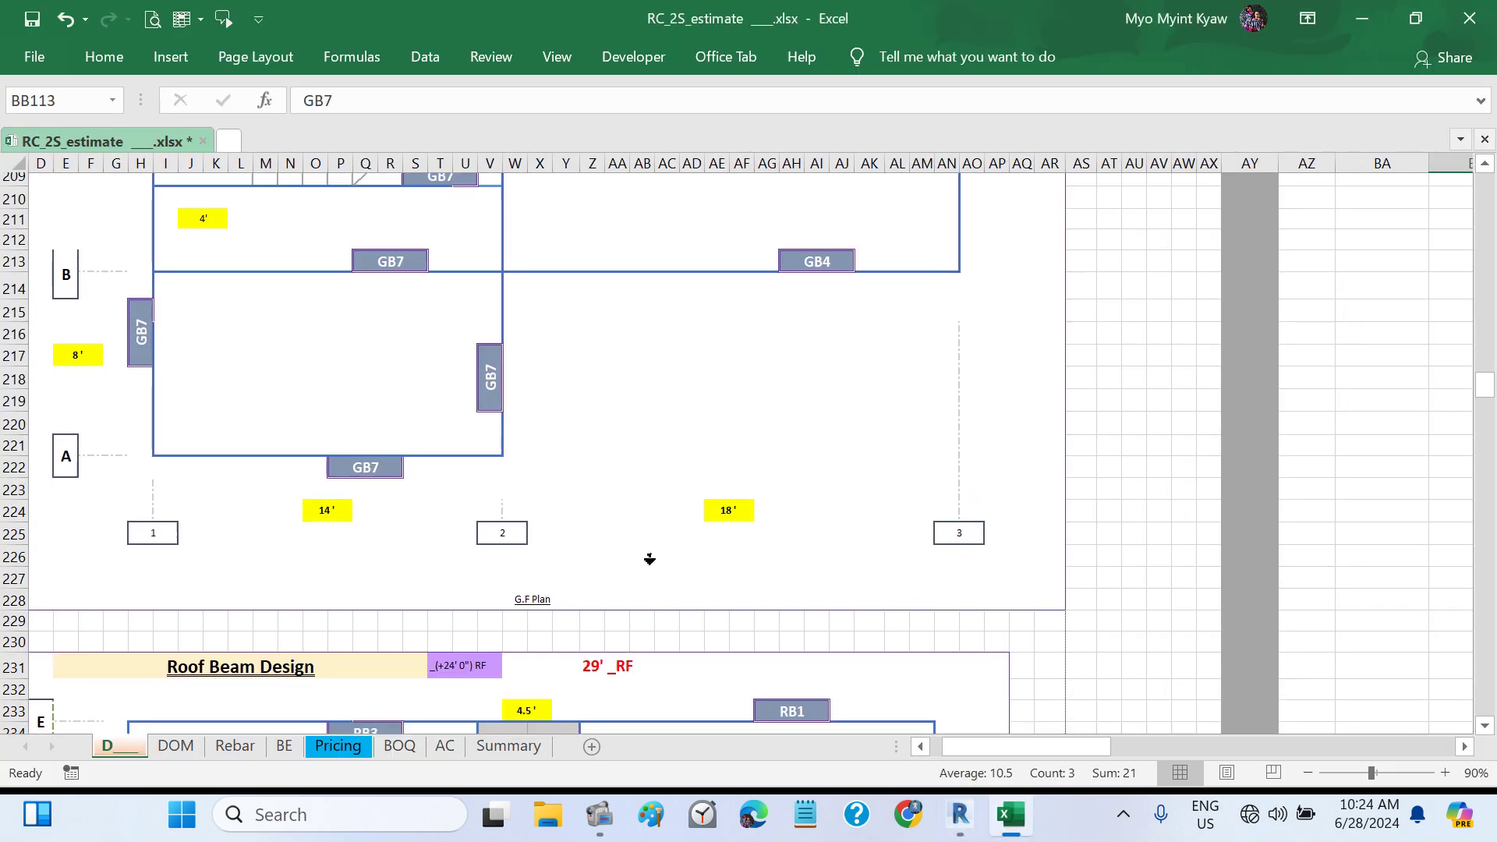
scroll(683, 369, "up", 9)
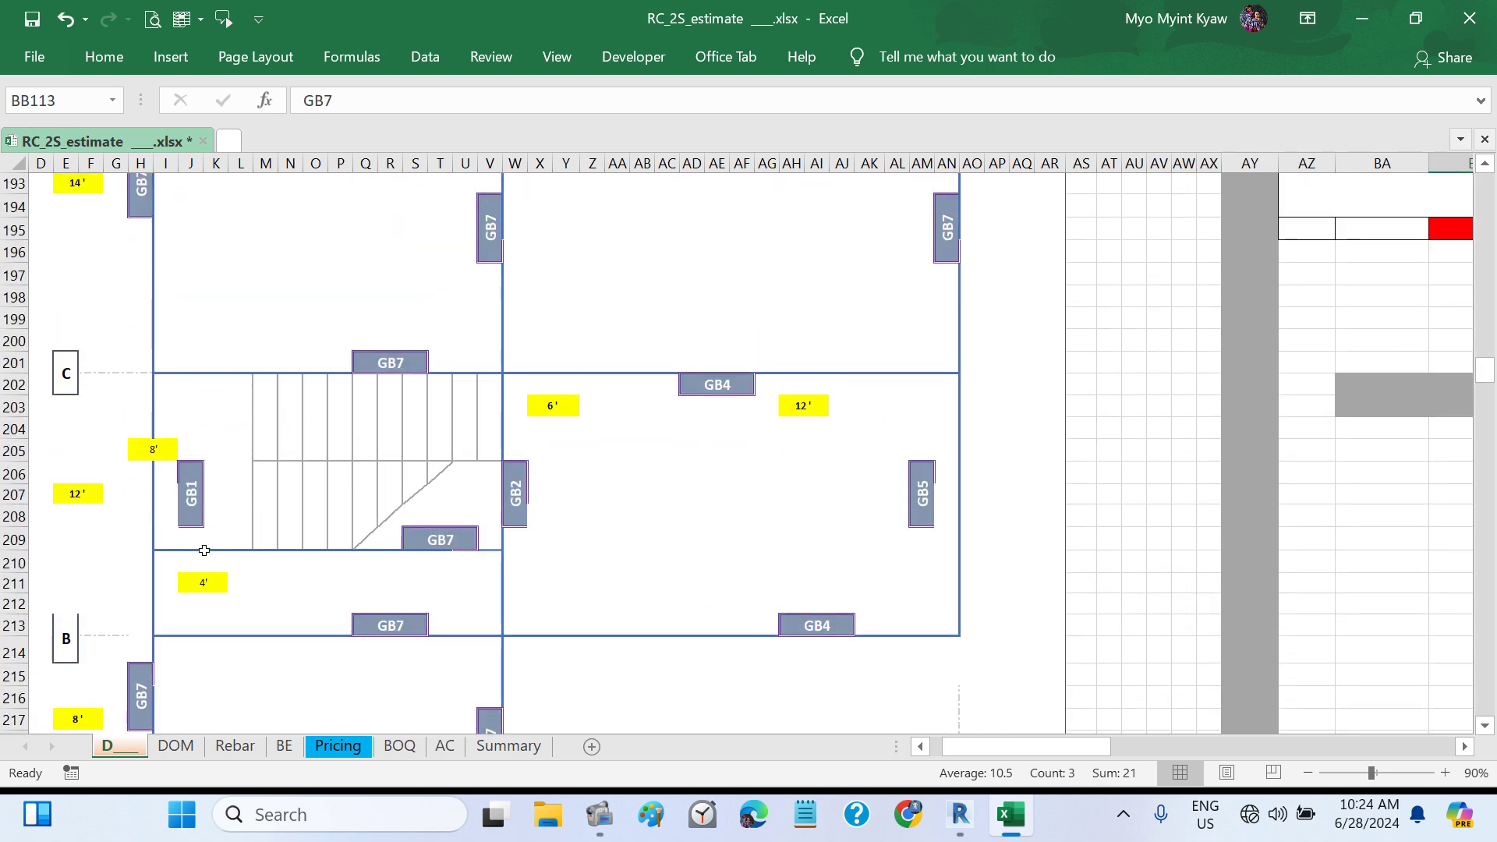
left_click(959, 814)
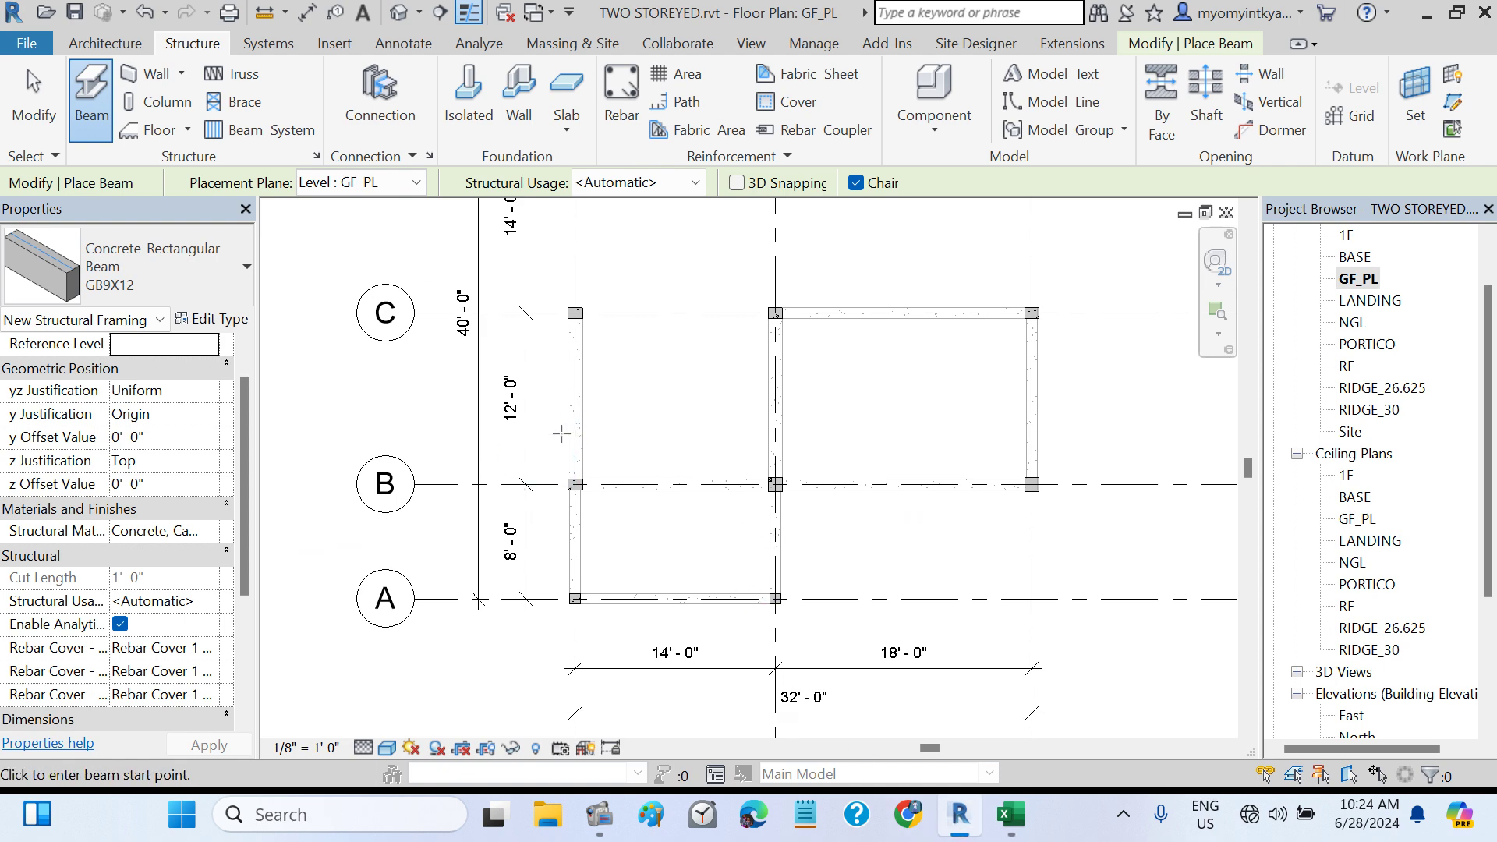
scroll(576, 434, "up", 1)
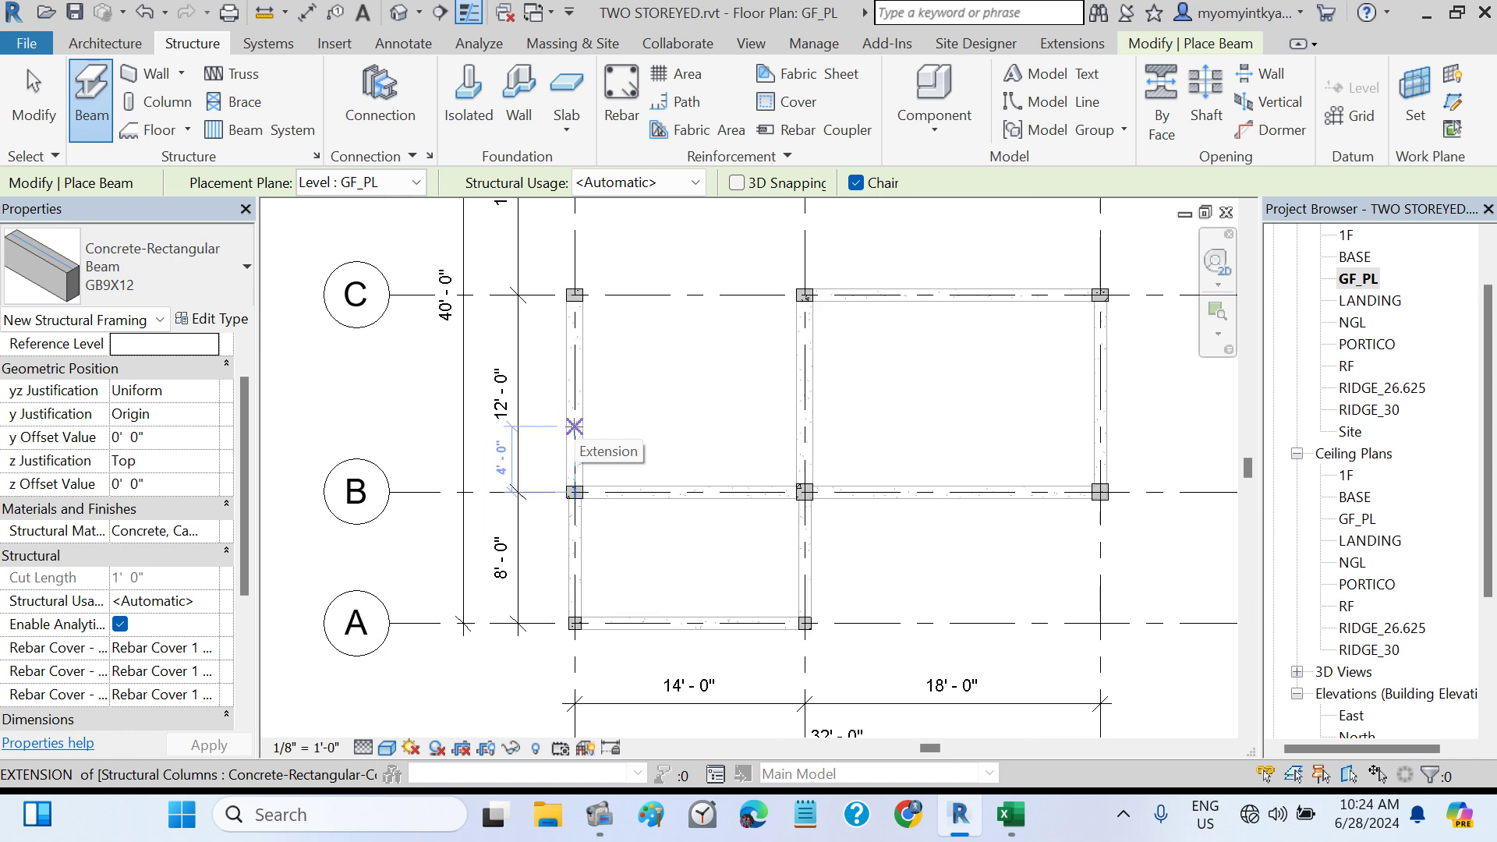
left_click(575, 427)
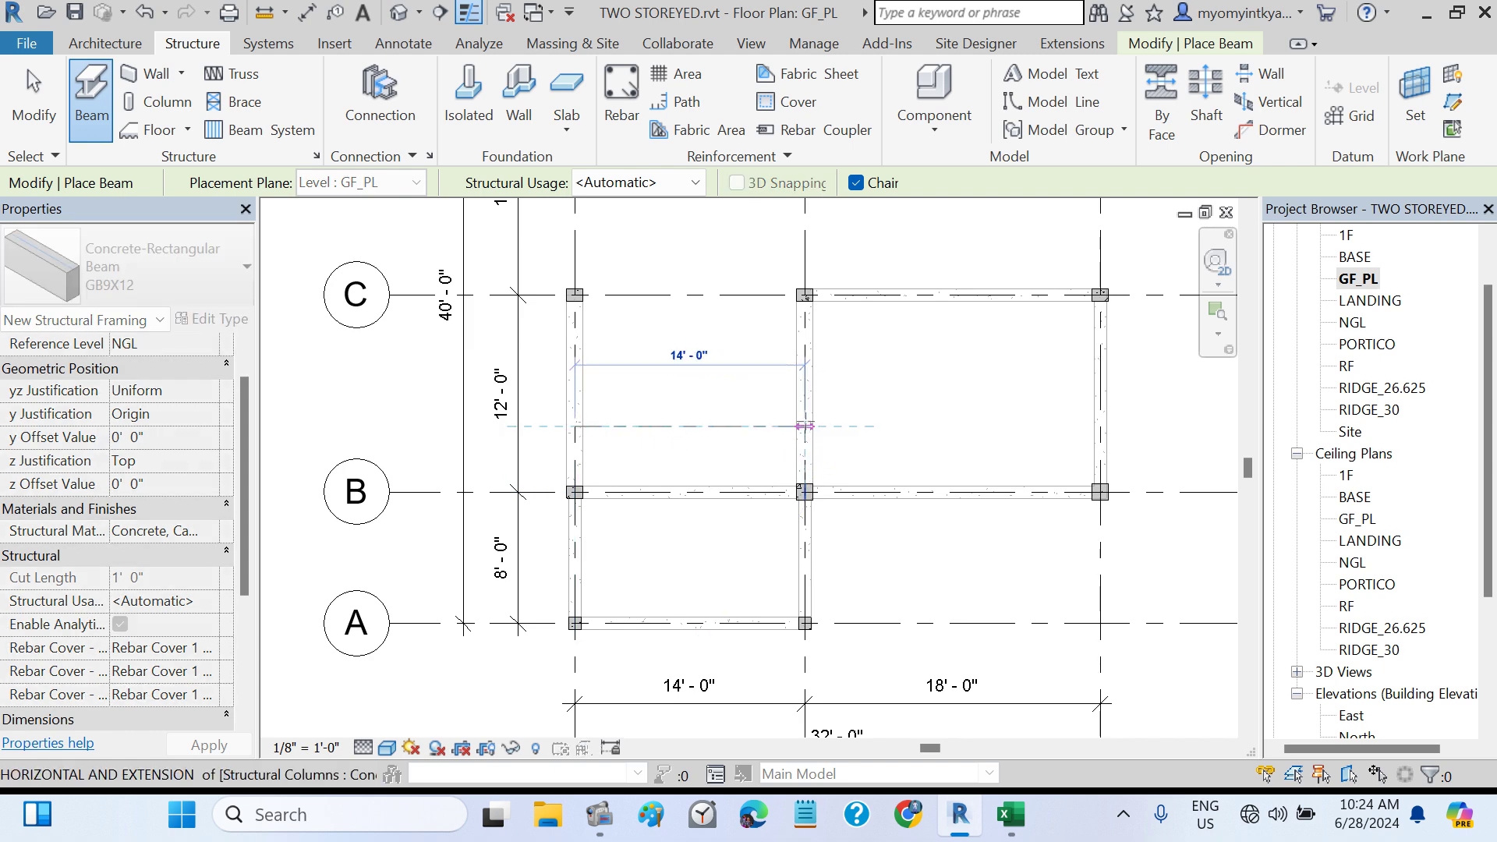
left_click(805, 427)
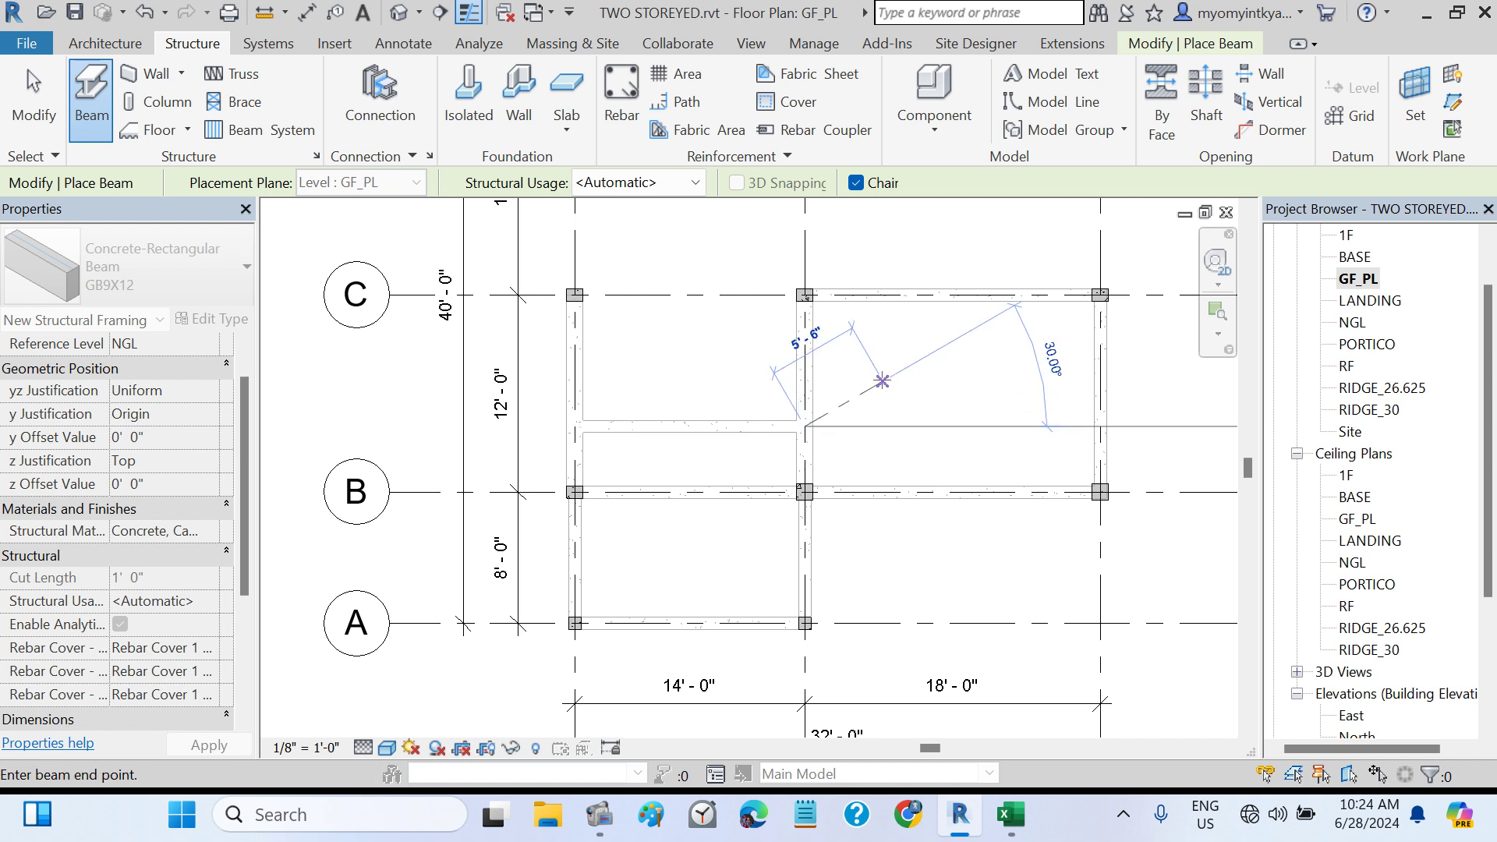
key("Escape")
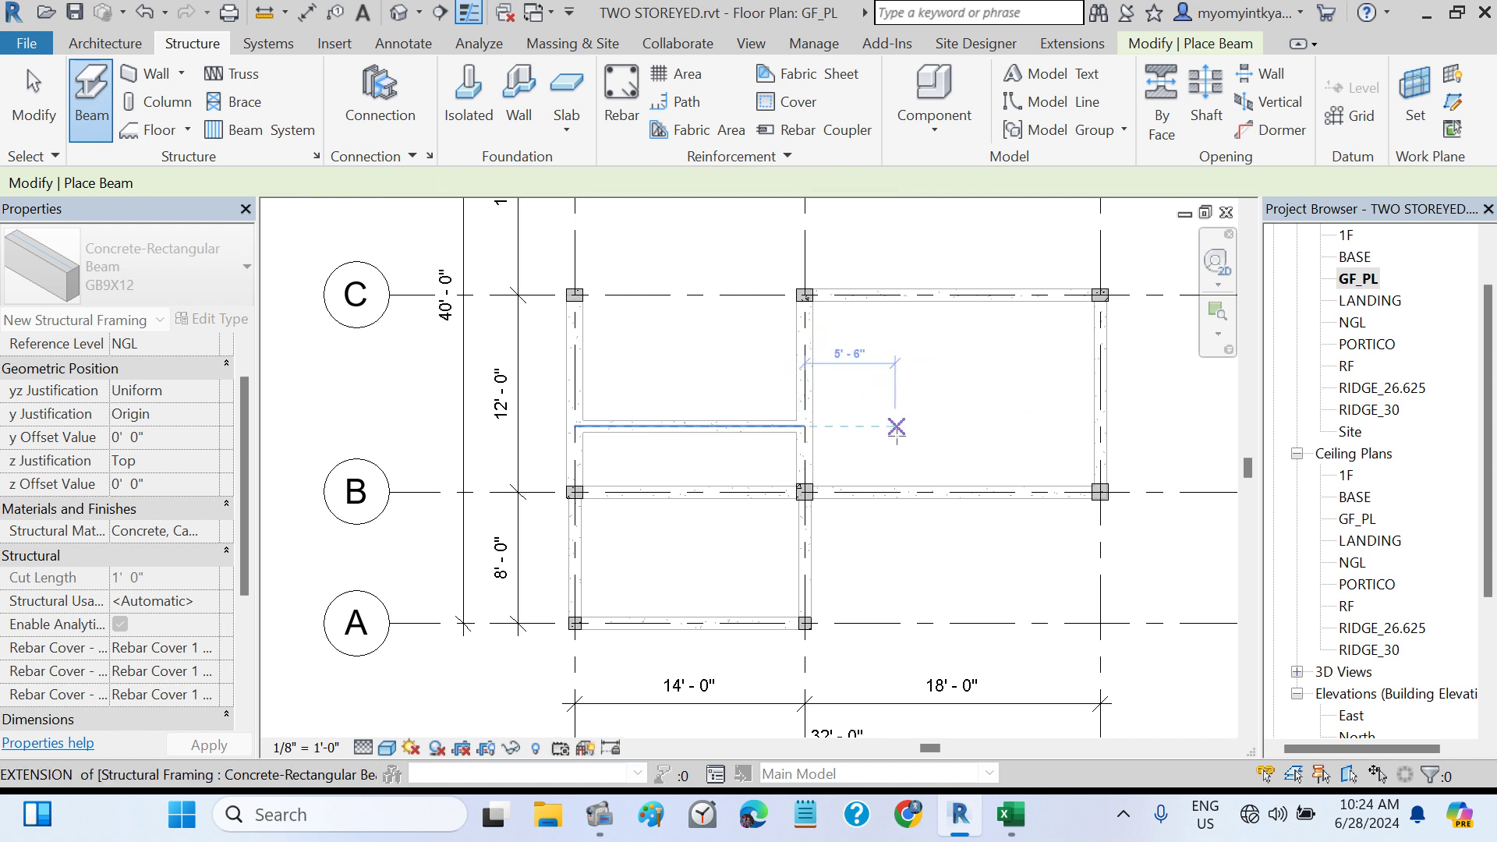
- End beam placement and check the type of the beam on grid B between grids 1 and 2
middle_click_drag(882, 367, 1003, 712)
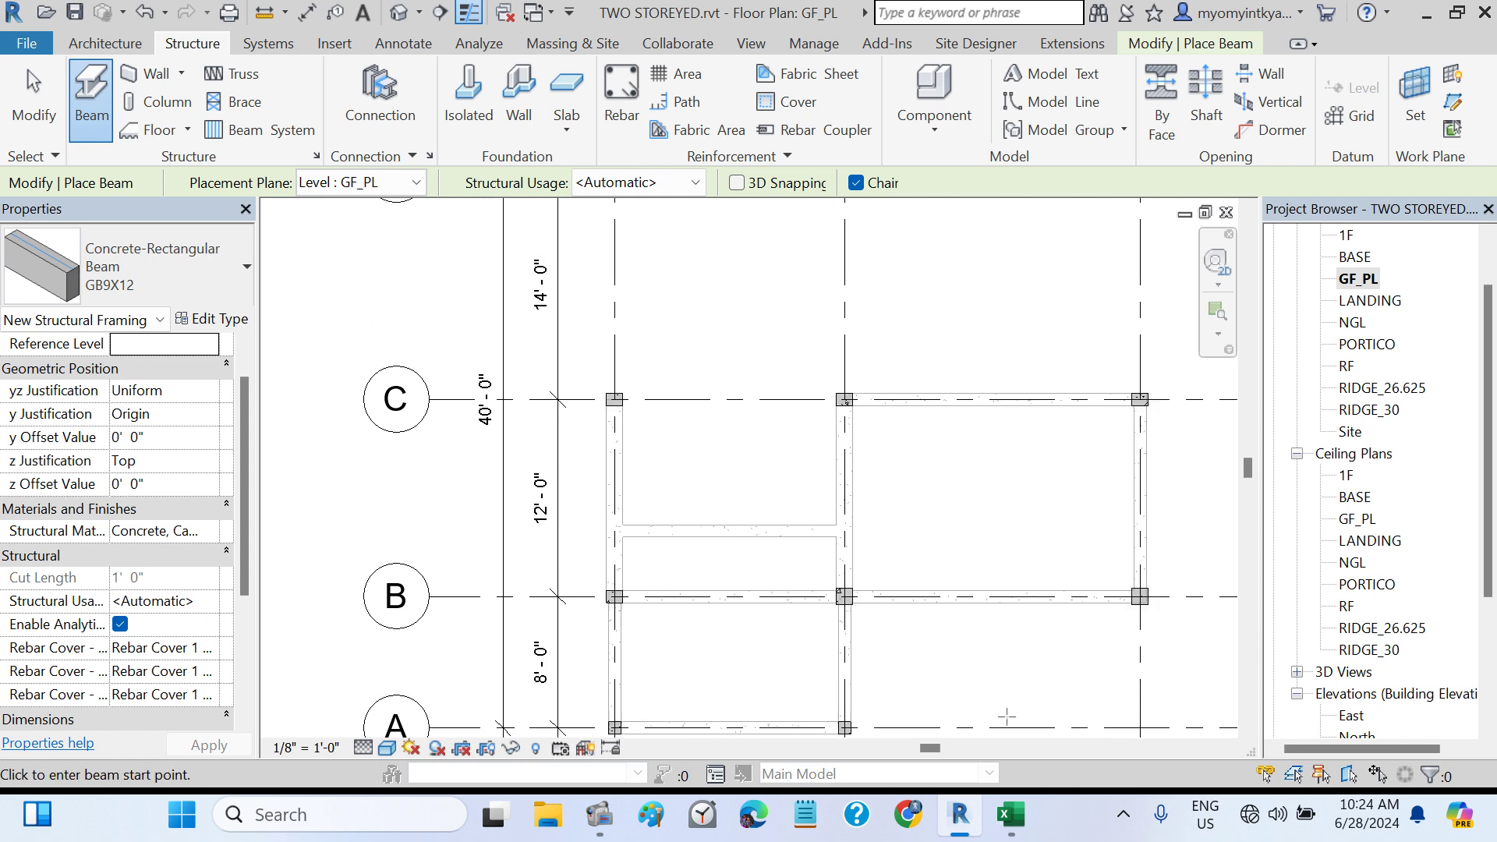
key("alt+Tab")
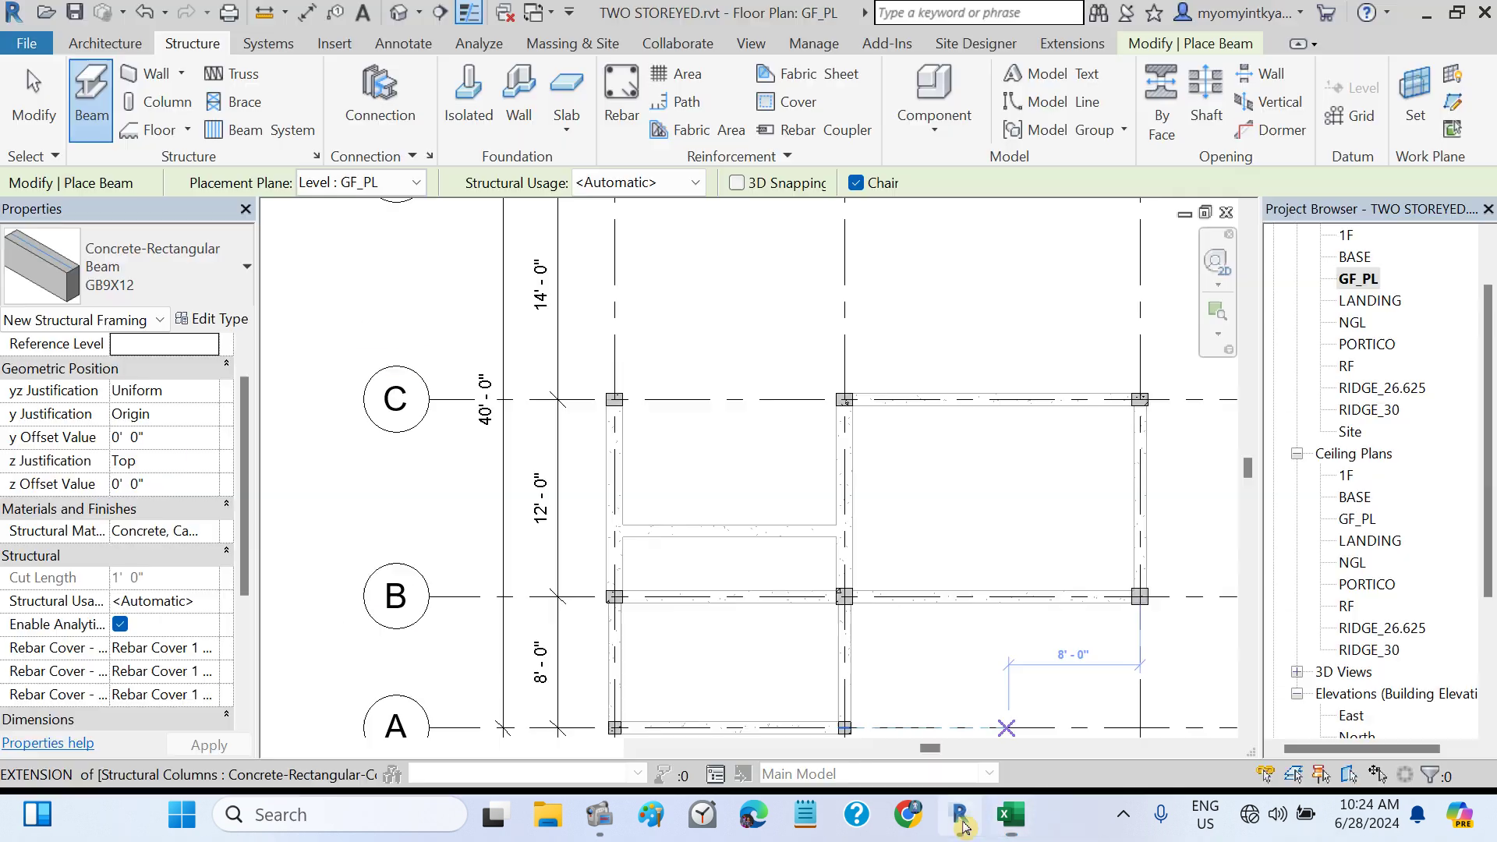
left_click(960, 815)
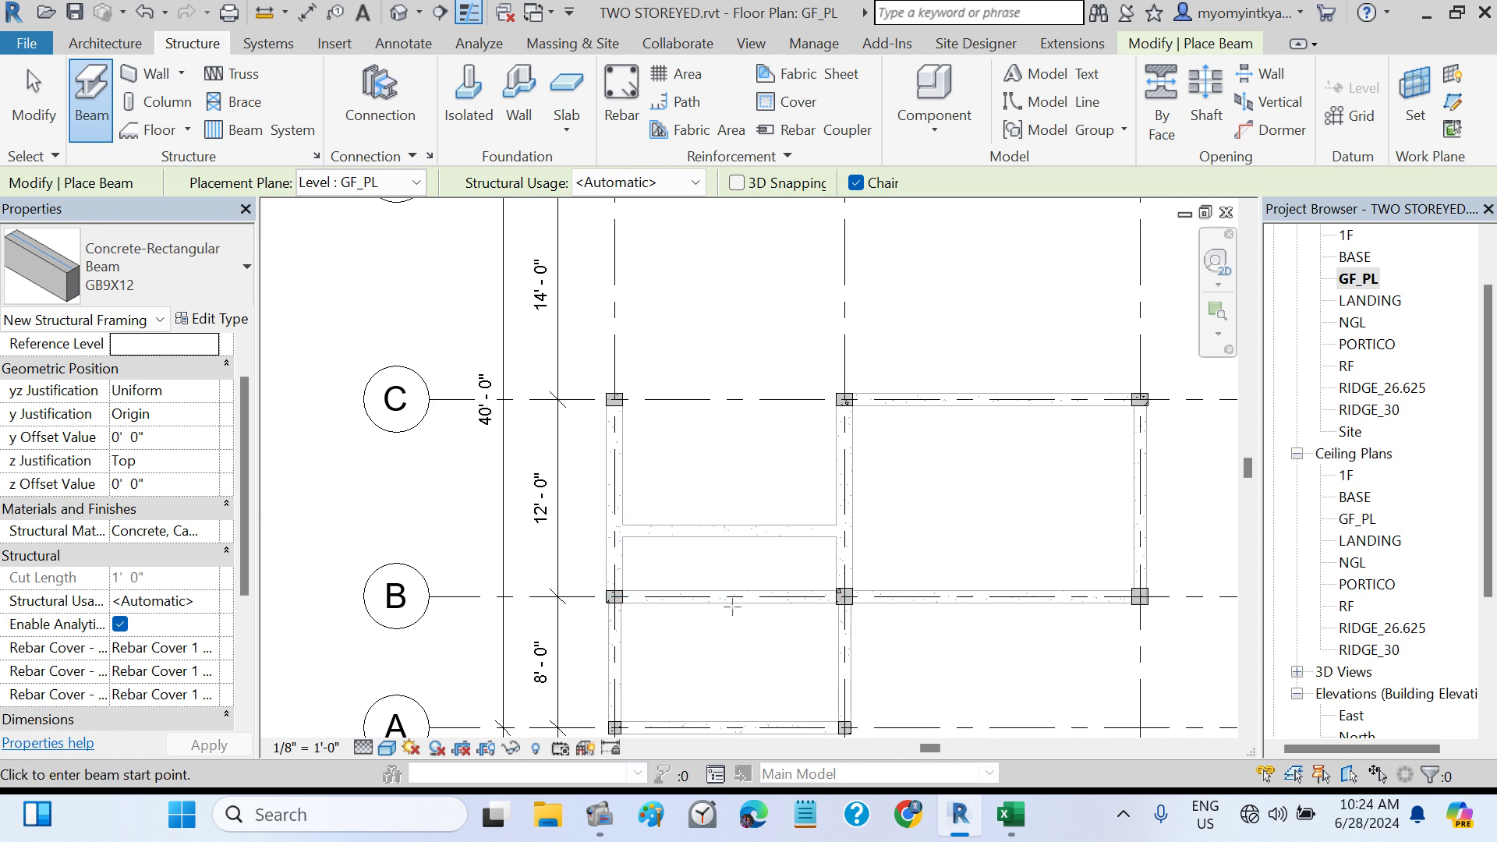
middle_click_drag(966, 559, 971, 496)
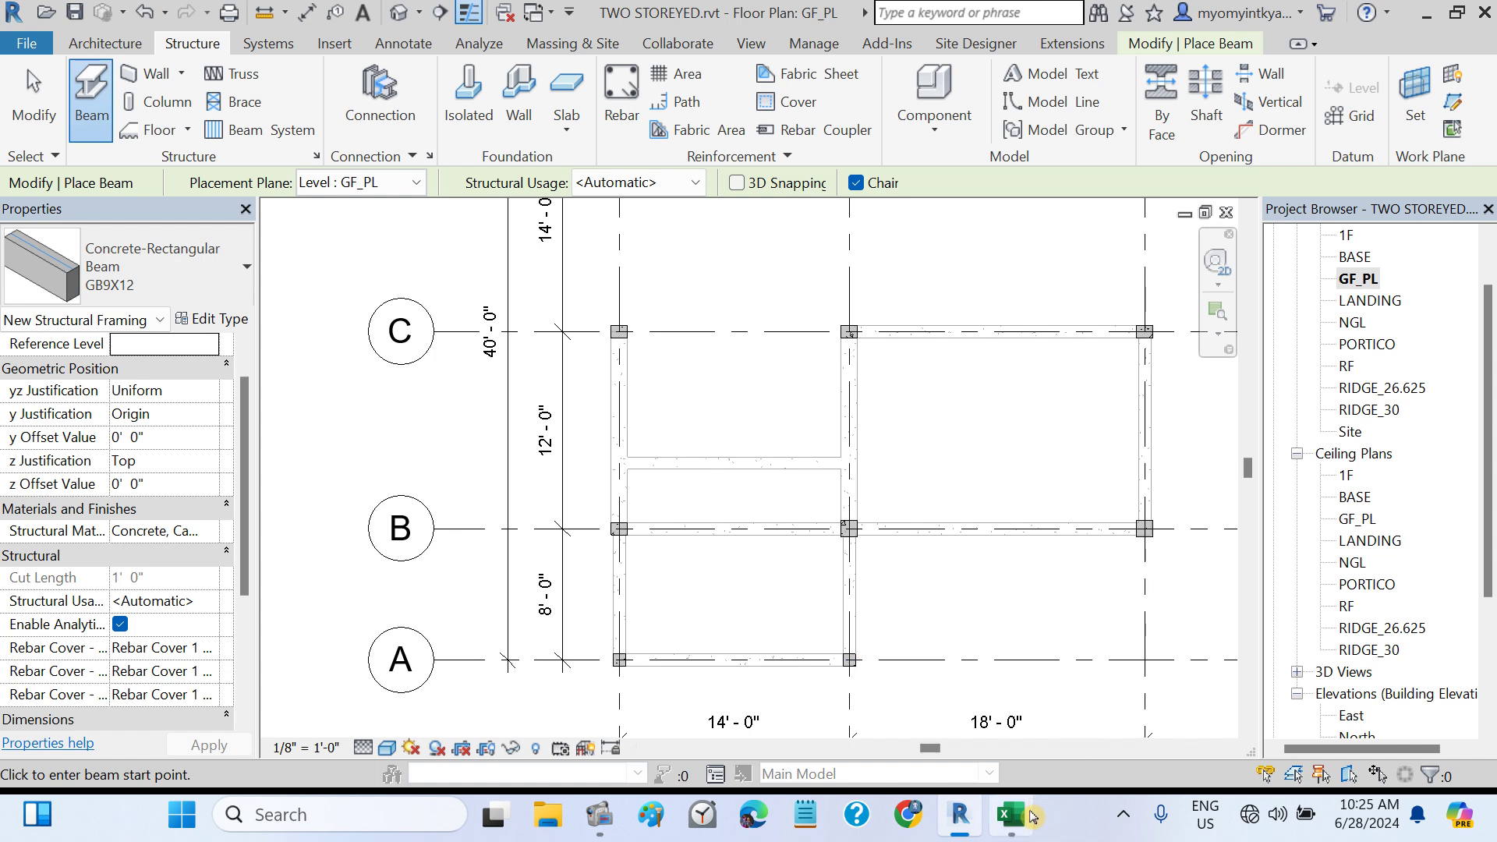
mouse_move(1030, 814)
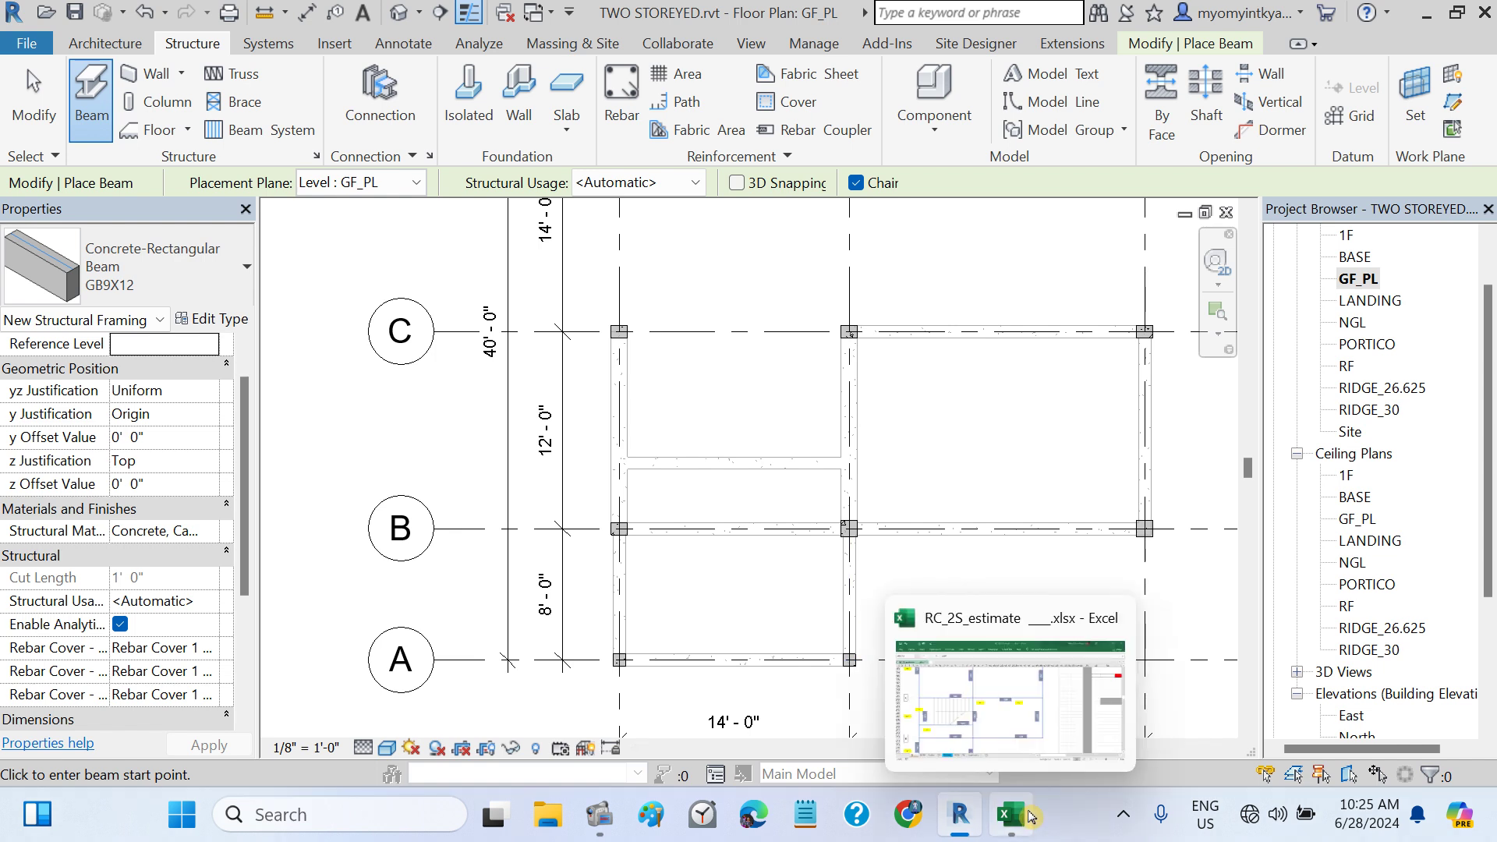
key("Escape")
key("Escape")
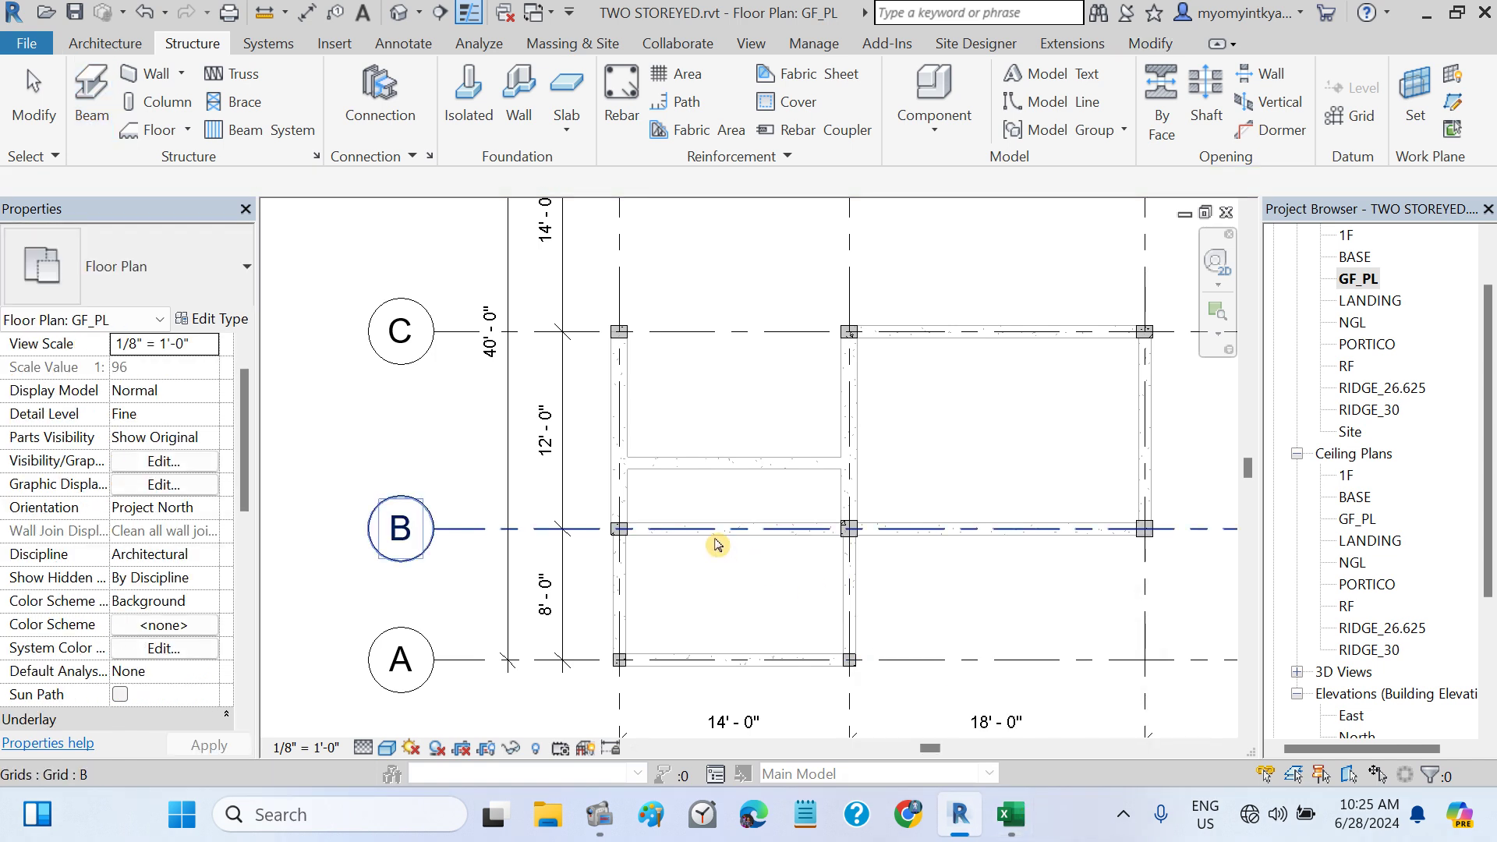
left_click(713, 532)
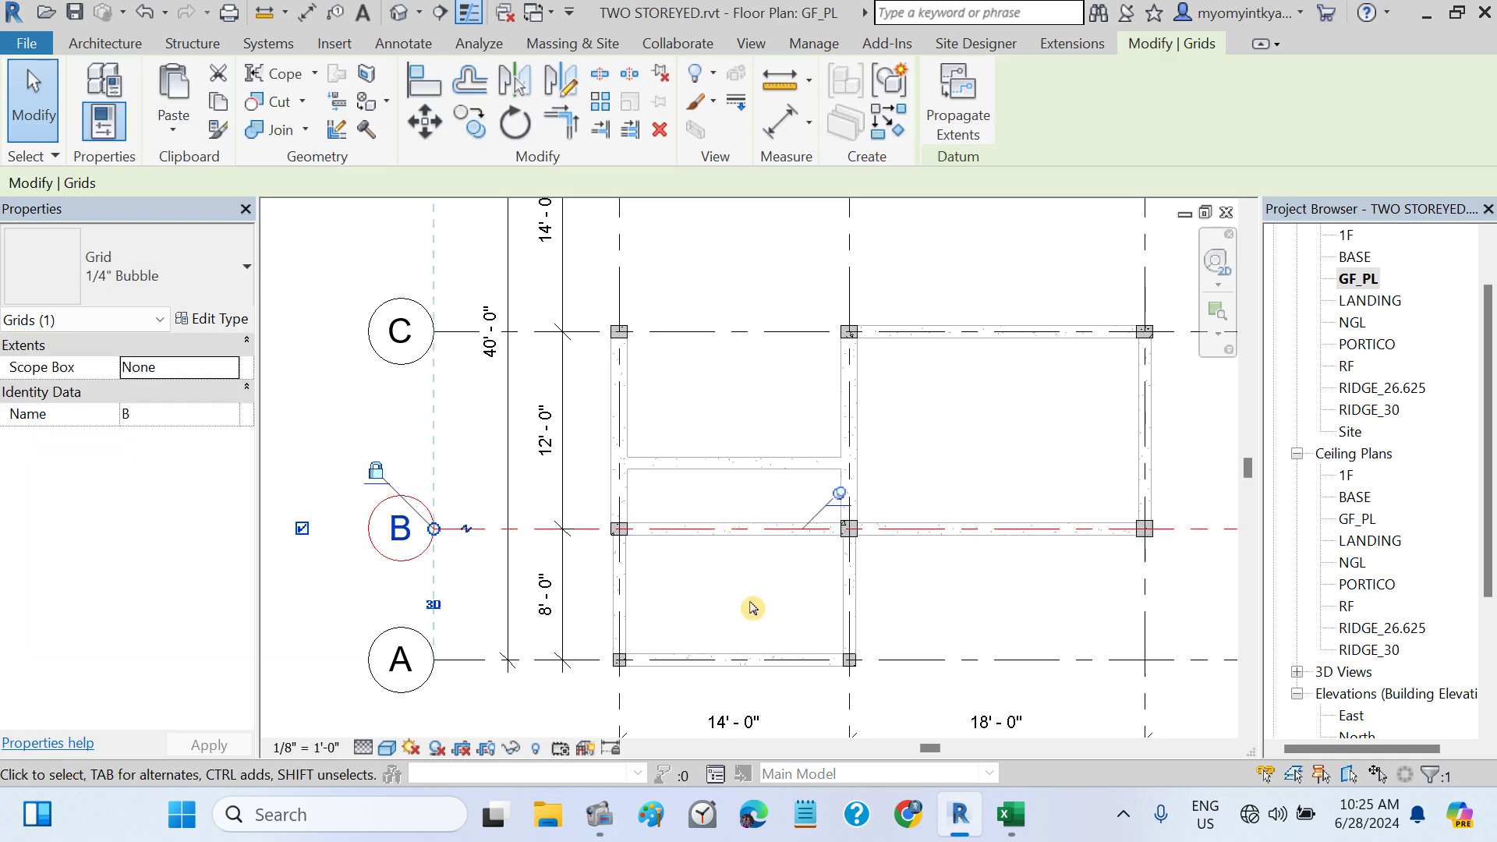
key("Escape")
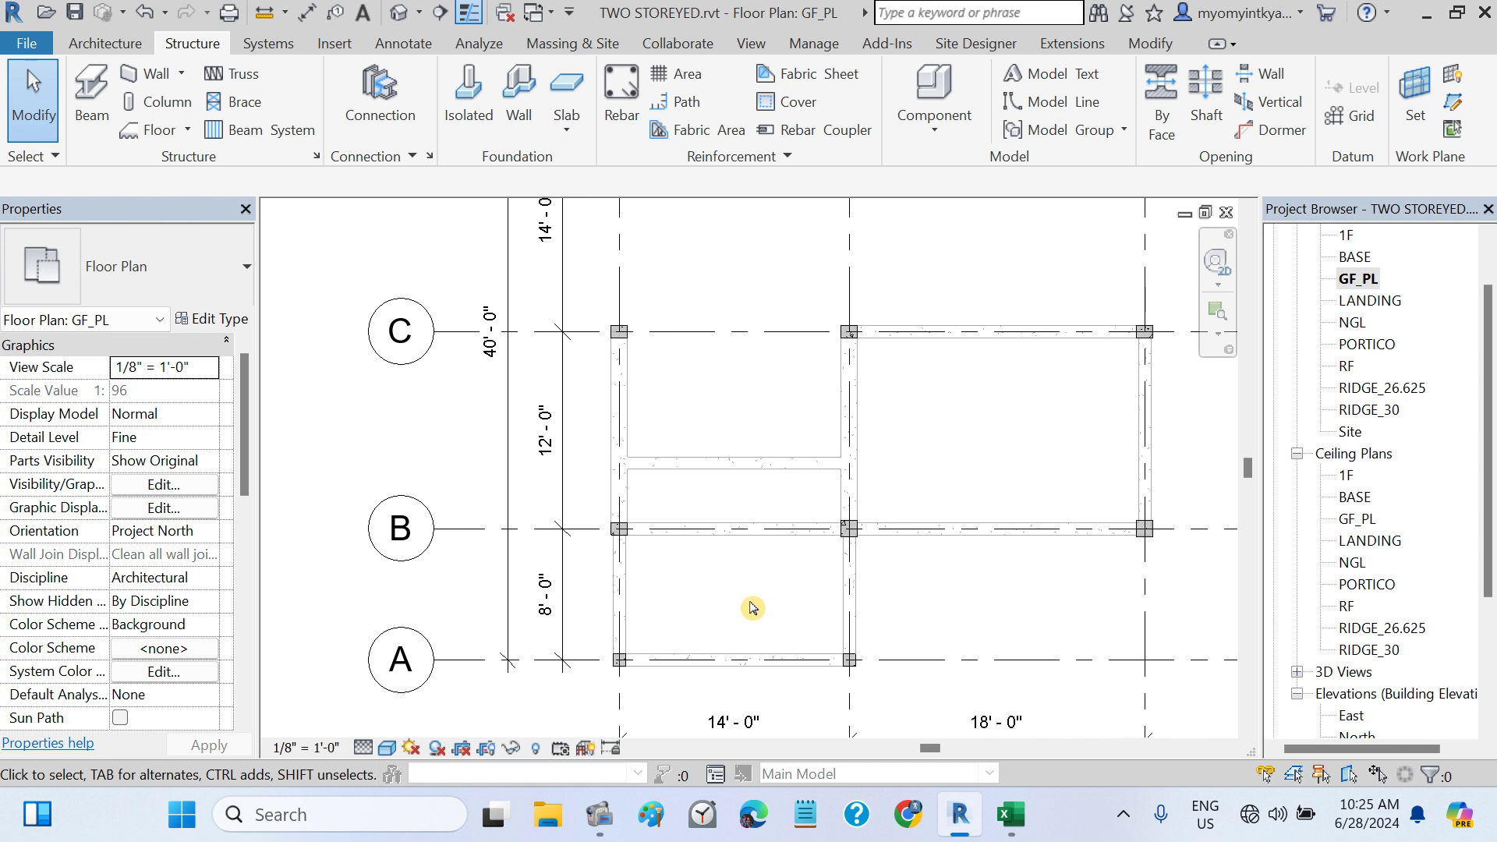
left_click(732, 550)
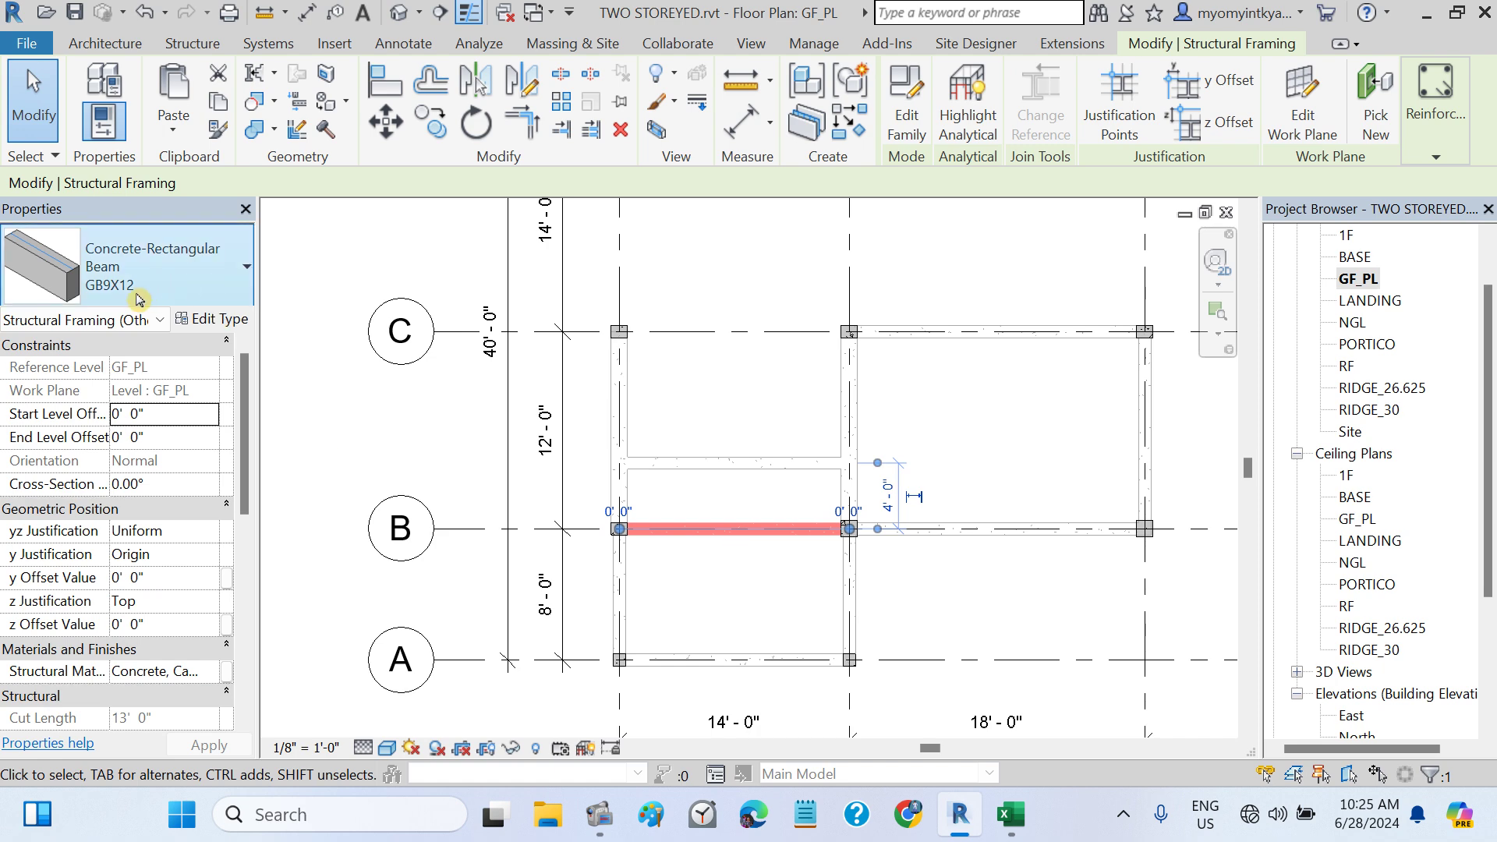
left_click(935, 571)
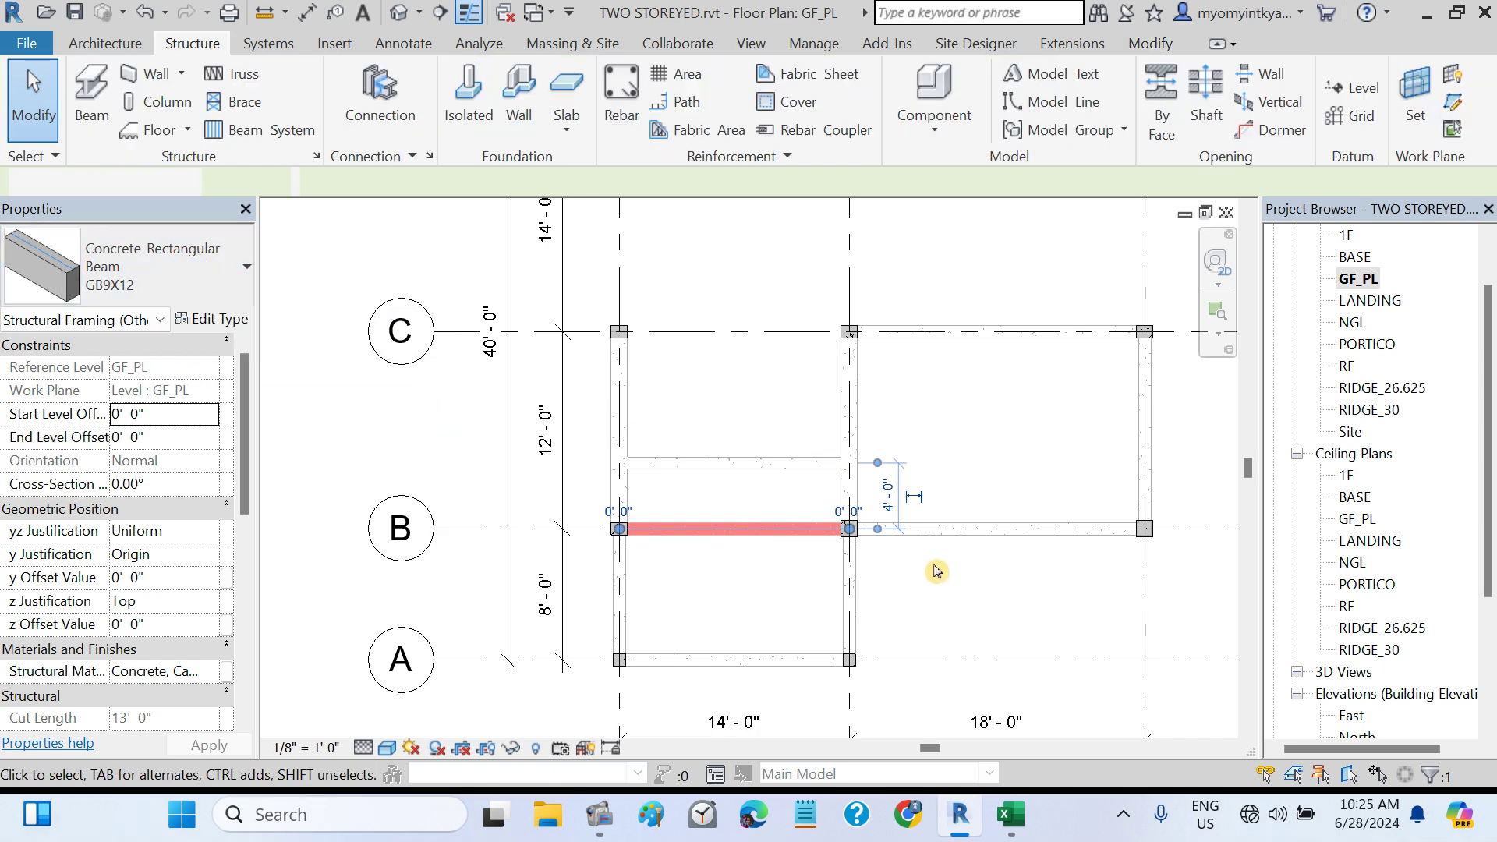
- Check grid C in the Excel layout, then in Revit place a GB9X12 beam along grid C between grids 1 and 2
left_click(1017, 807)
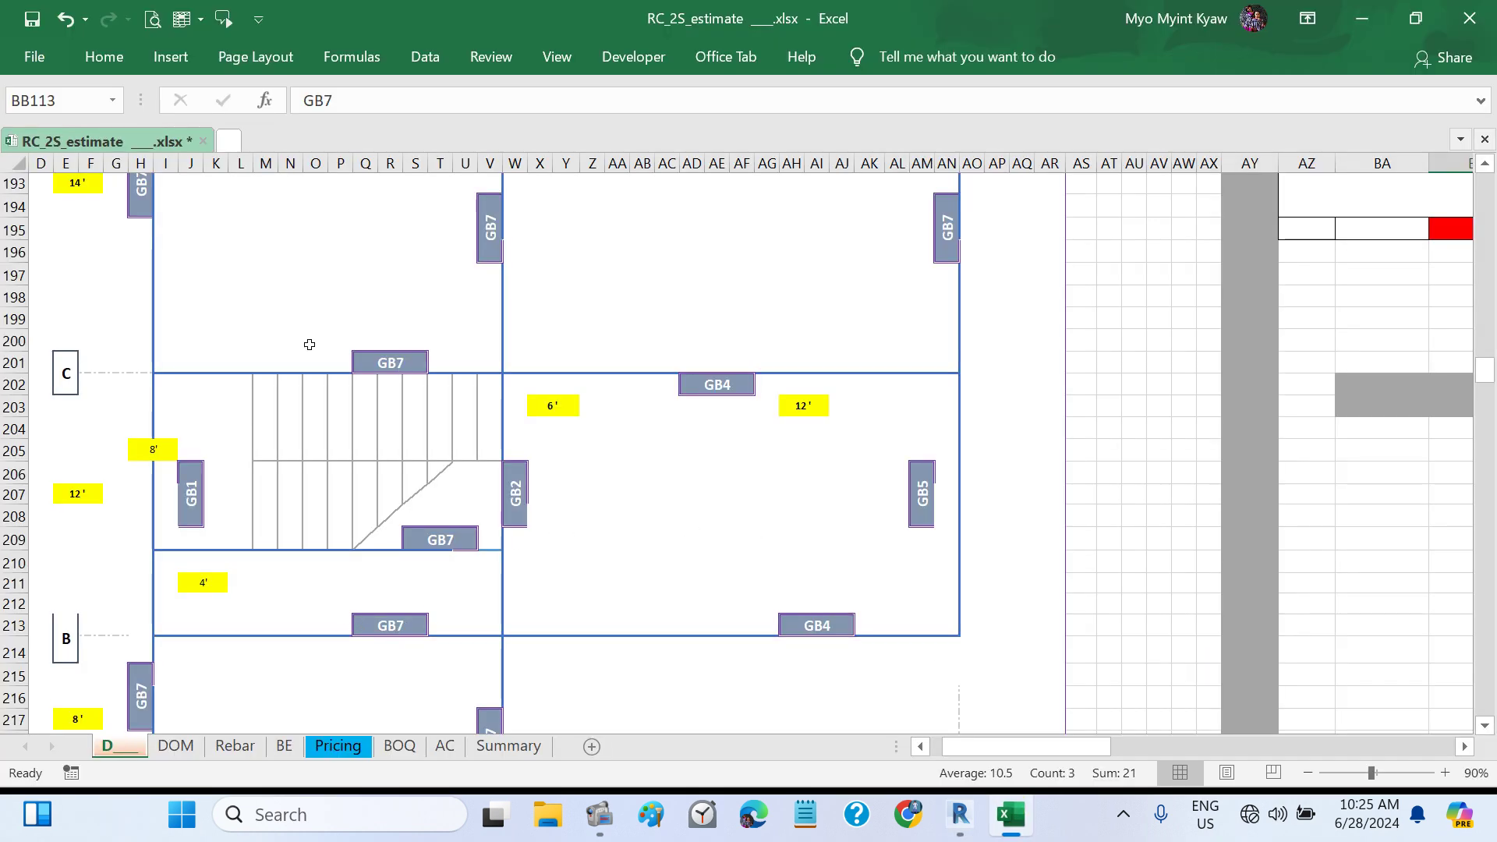
left_click(960, 814)
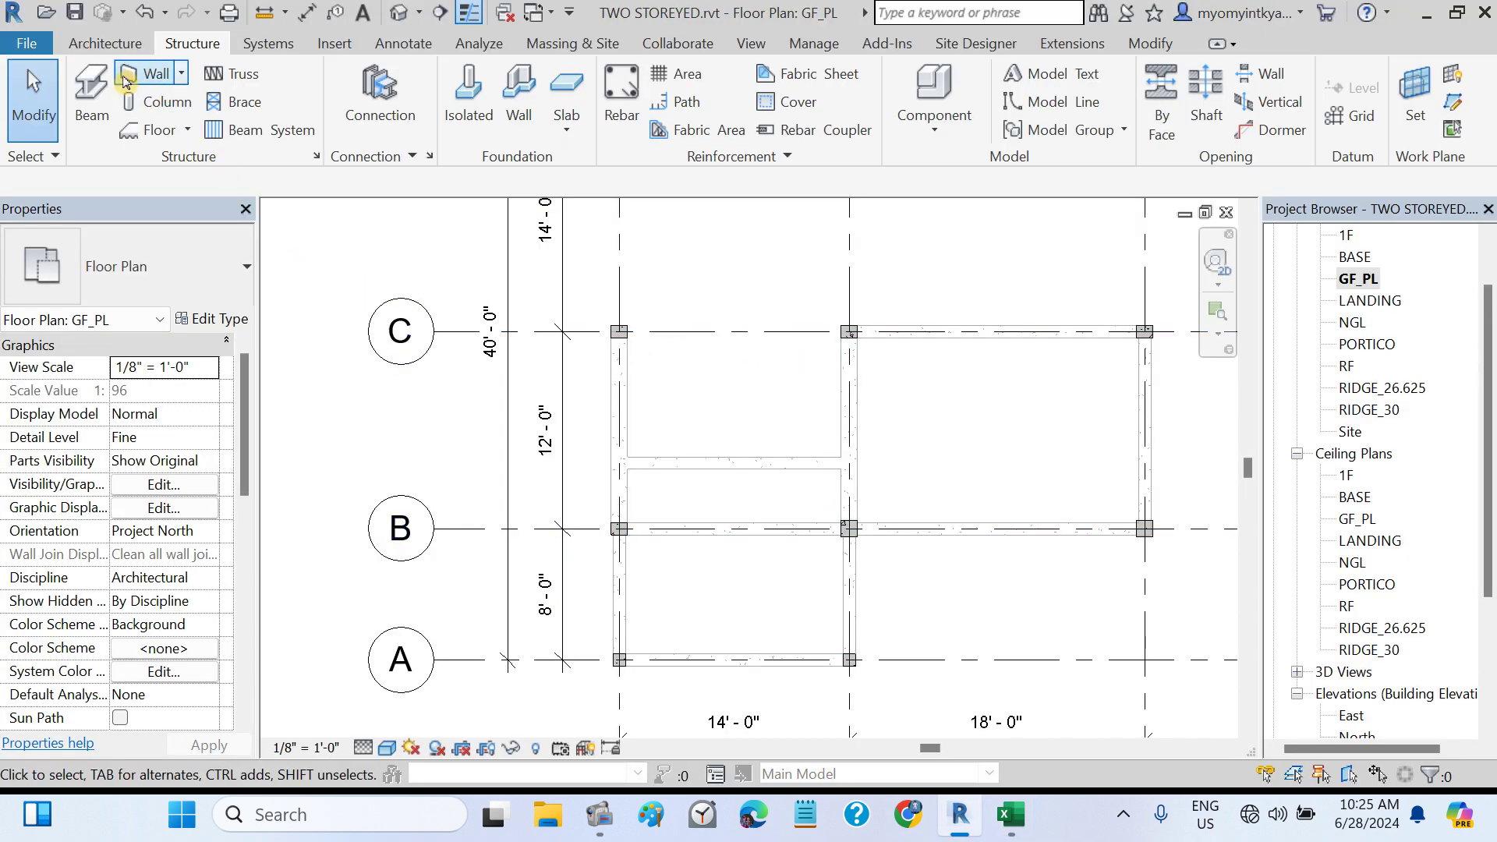
left_click(92, 94)
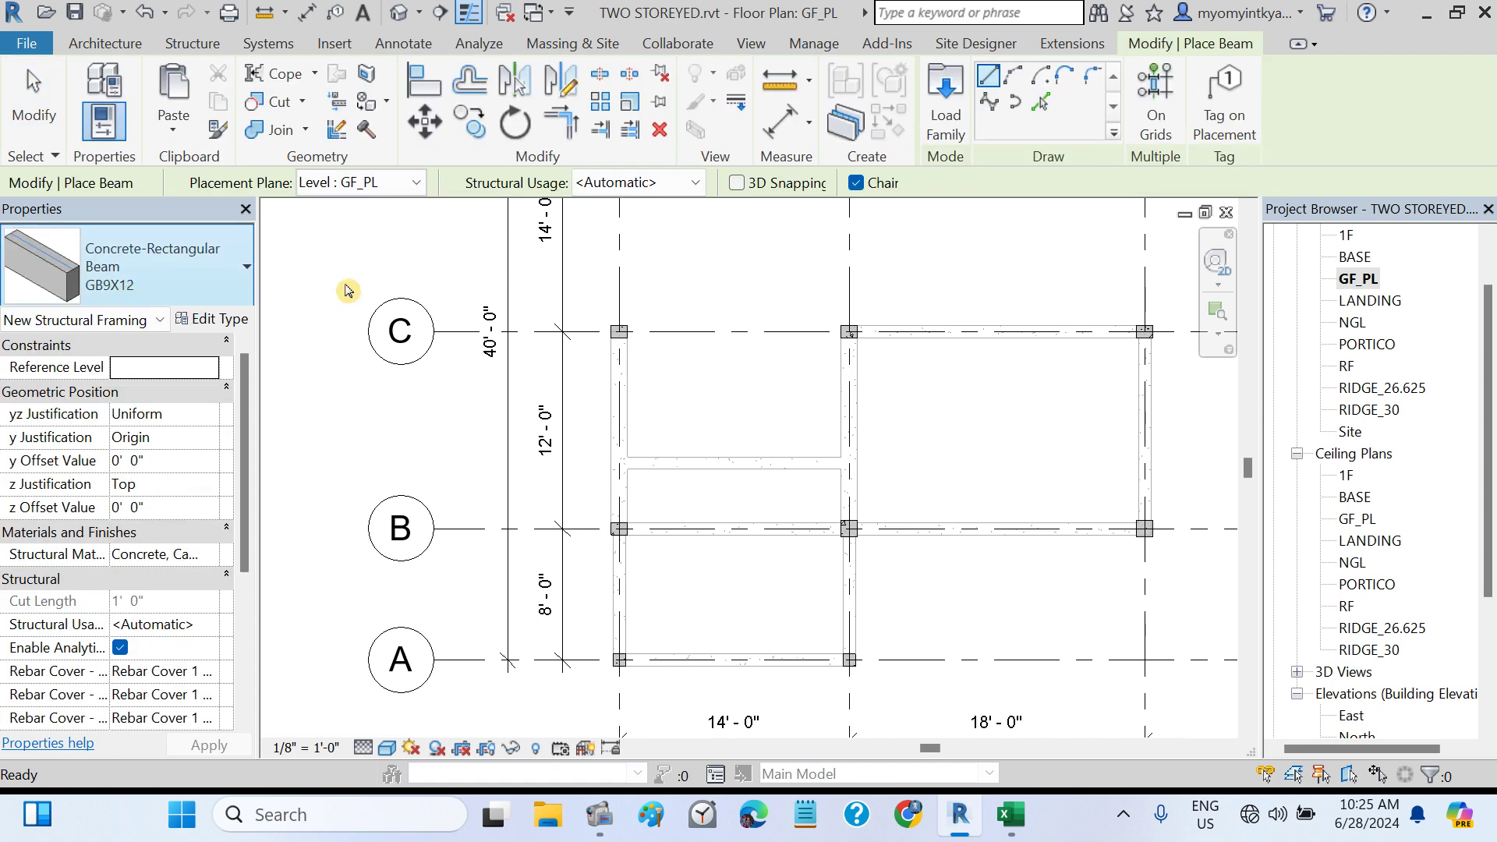
left_click(619, 331)
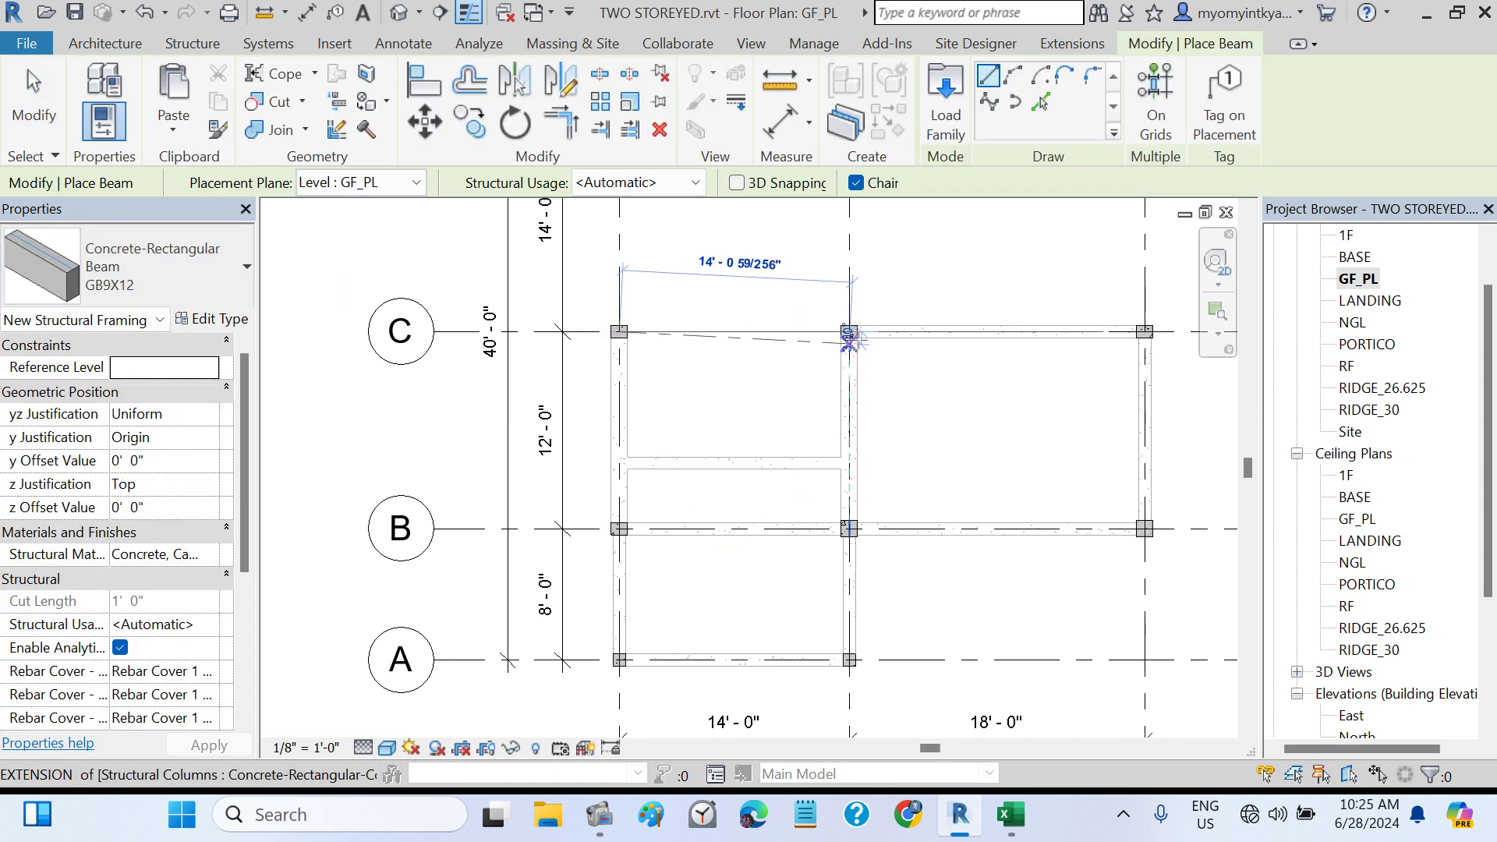
left_click(849, 331)
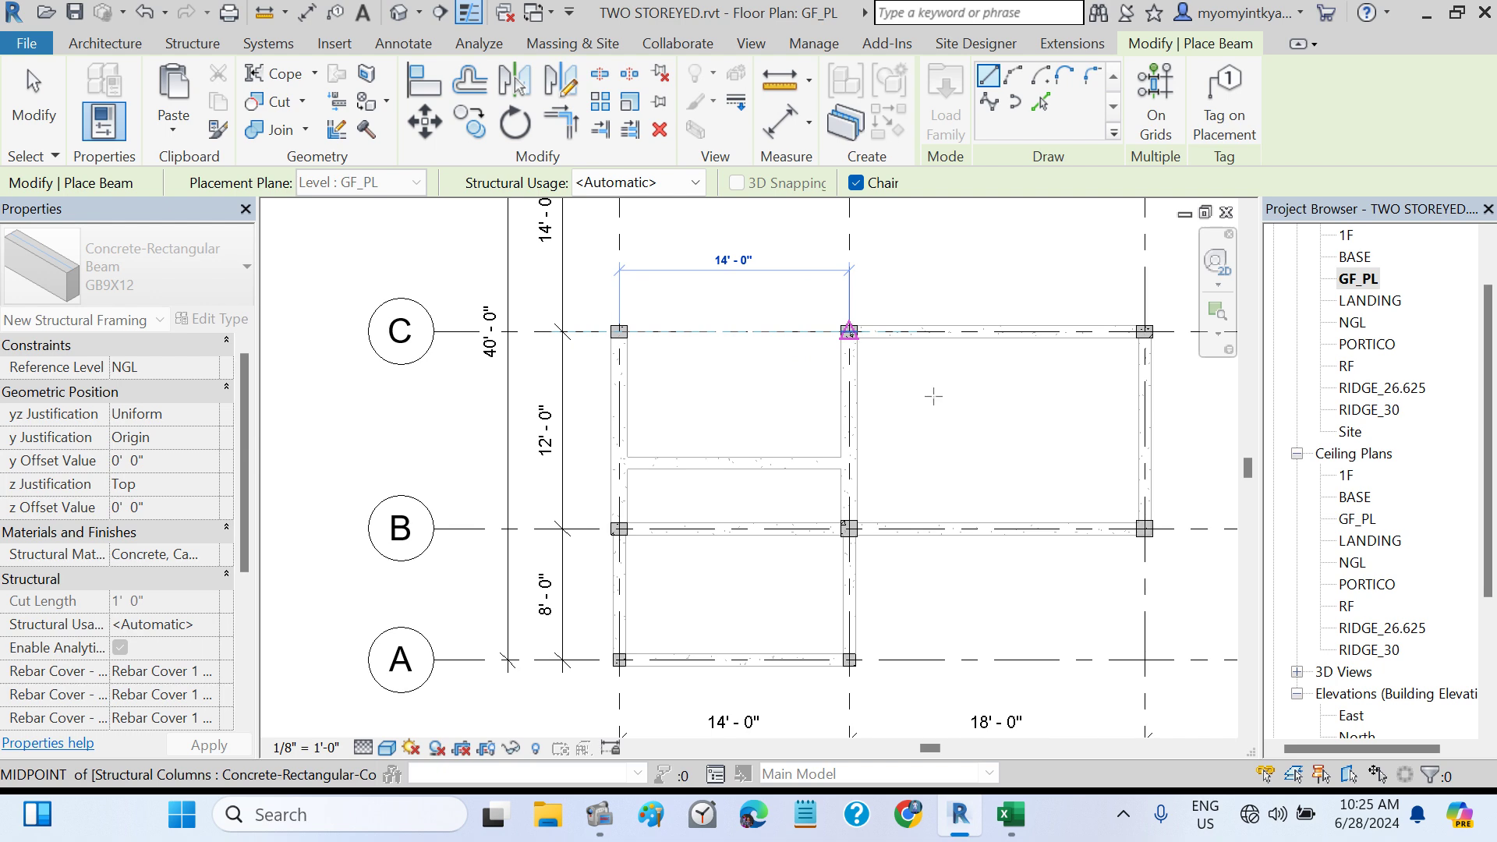
key("Escape")
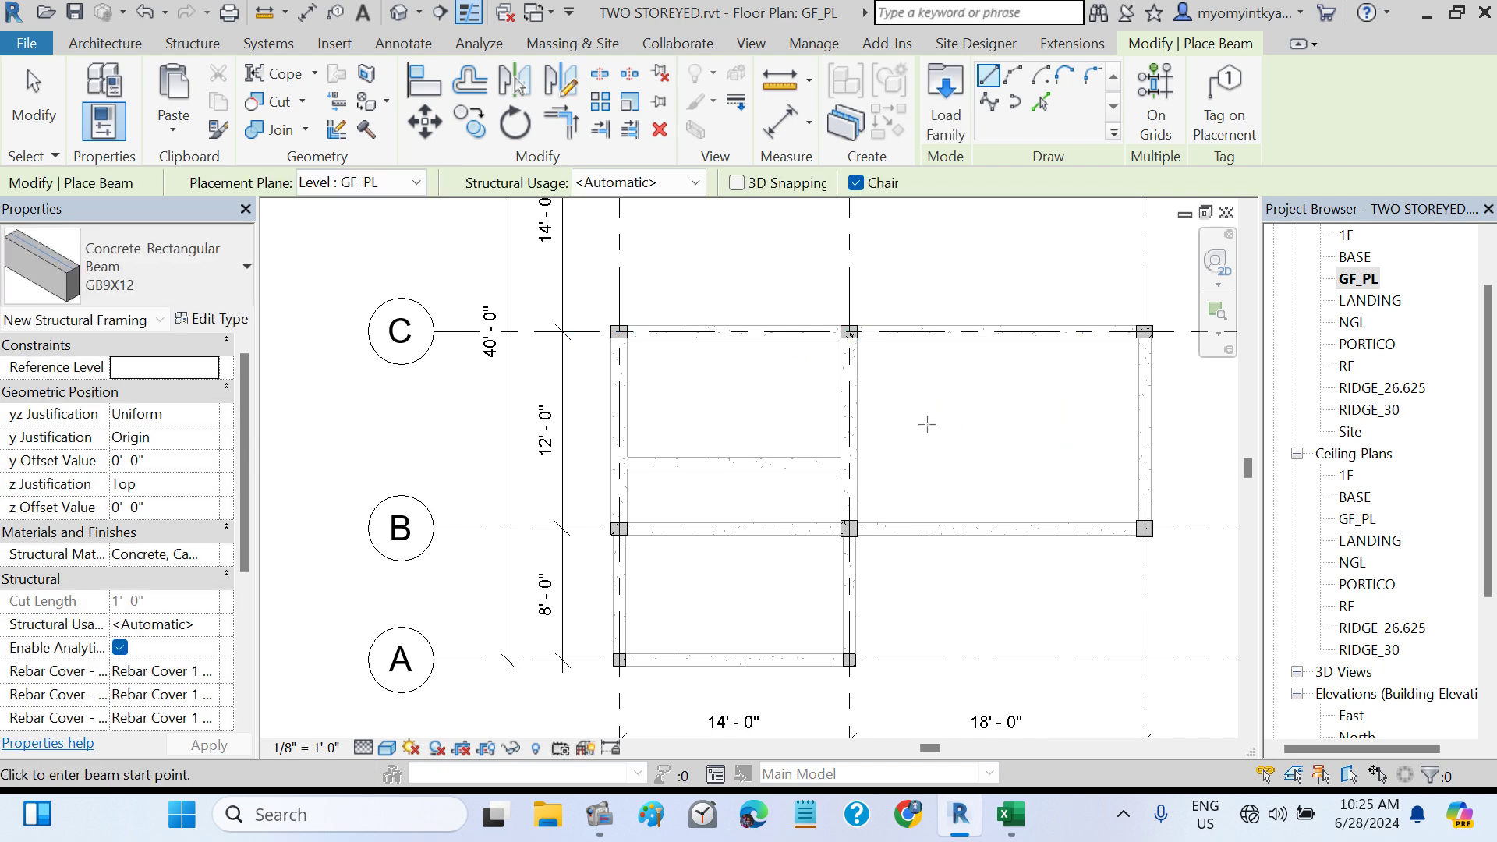
- Check the grid D area of the Excel layout, then in Revit place a GB9X12 beam along grid D between grids 1 and 2
scroll(944, 413, "down", 1)
middle_click_drag(940, 450, 947, 580)
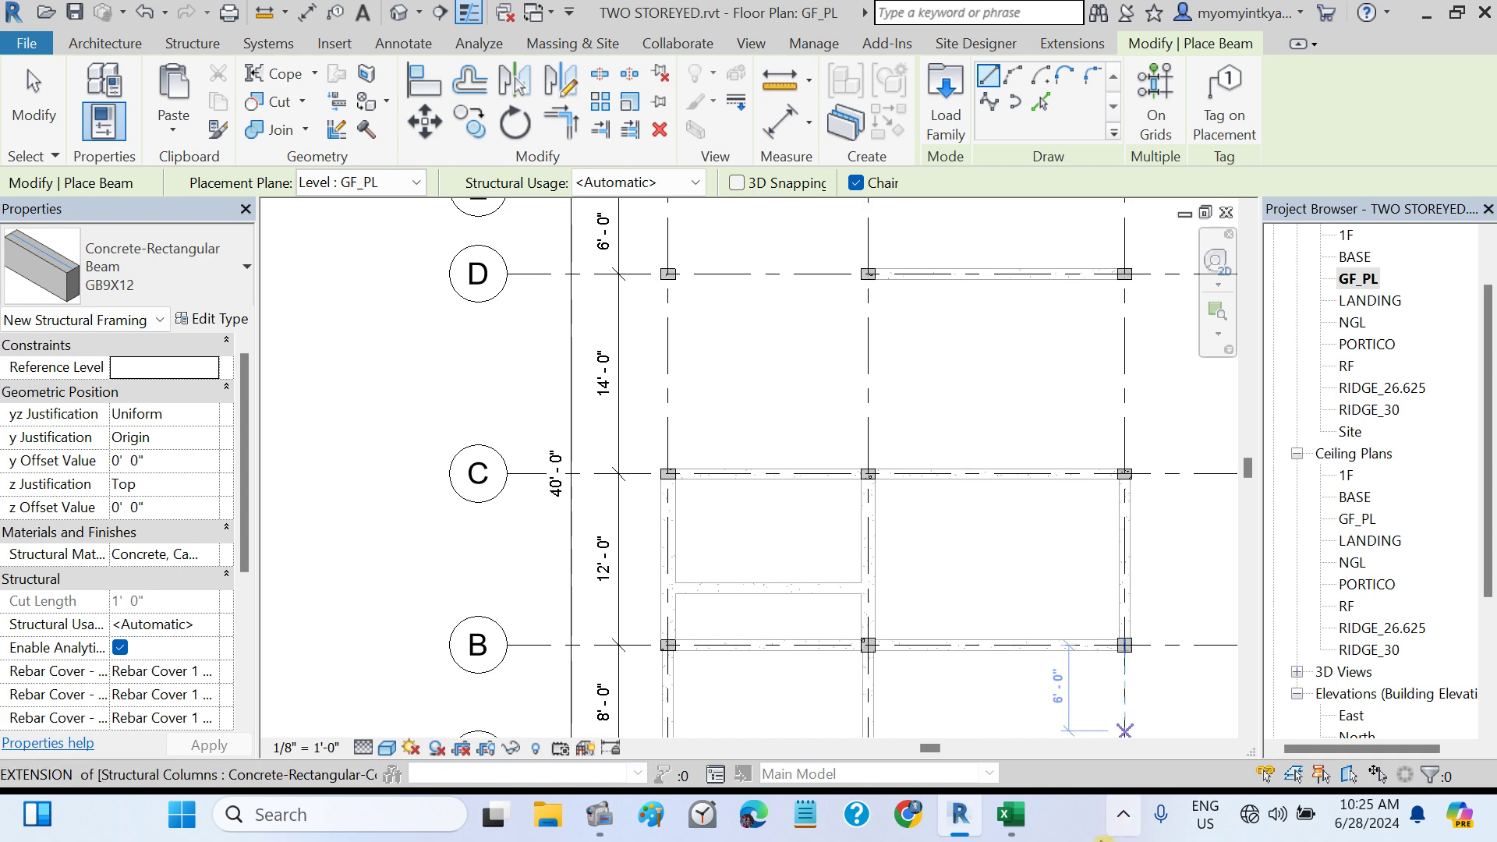
key("alt+Tab")
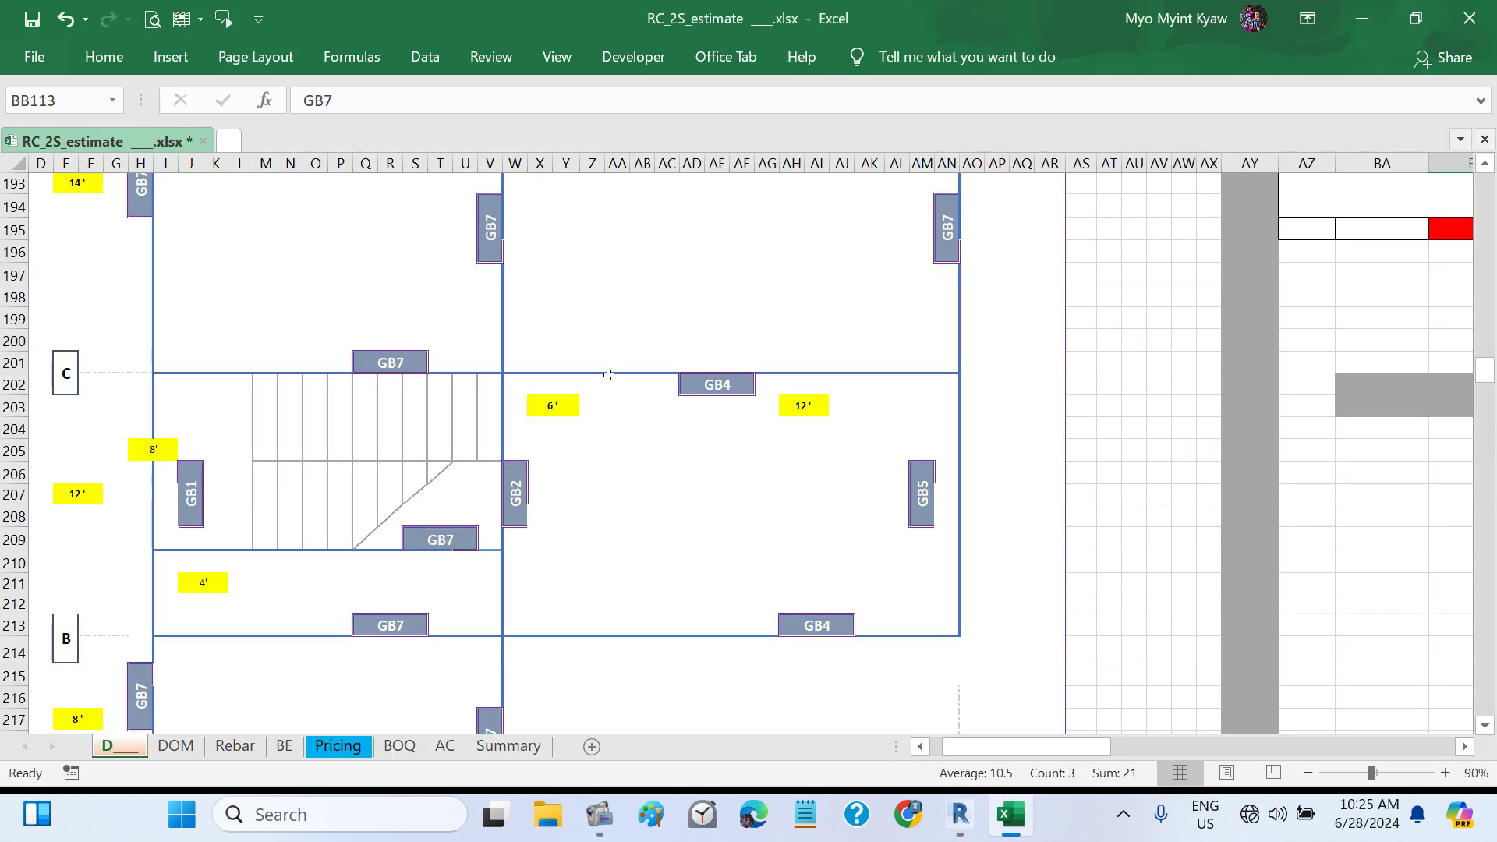
scroll(612, 382, "up", 8)
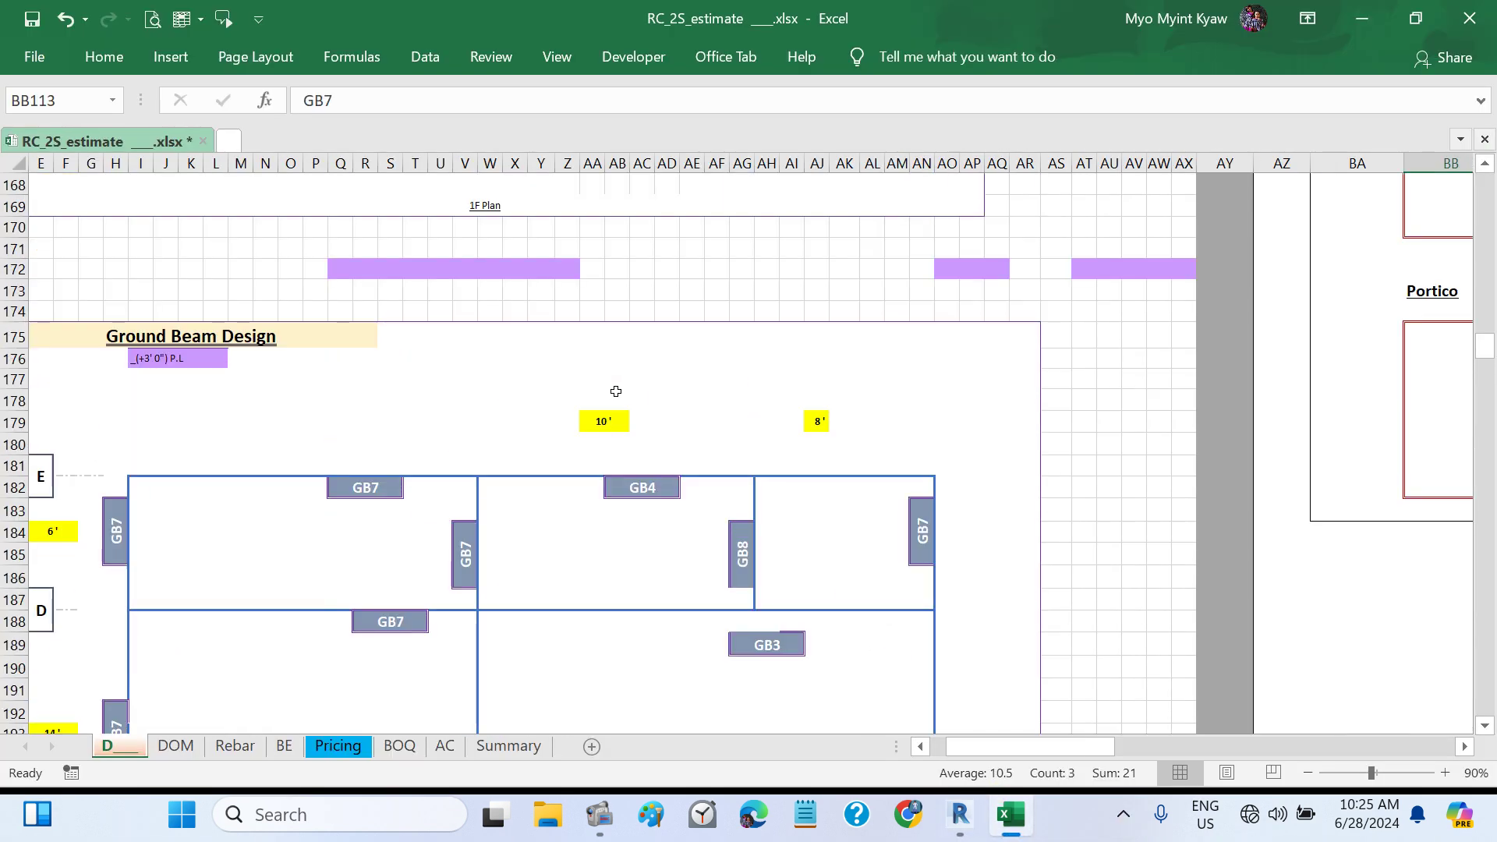
scroll(615, 391, "down", 4)
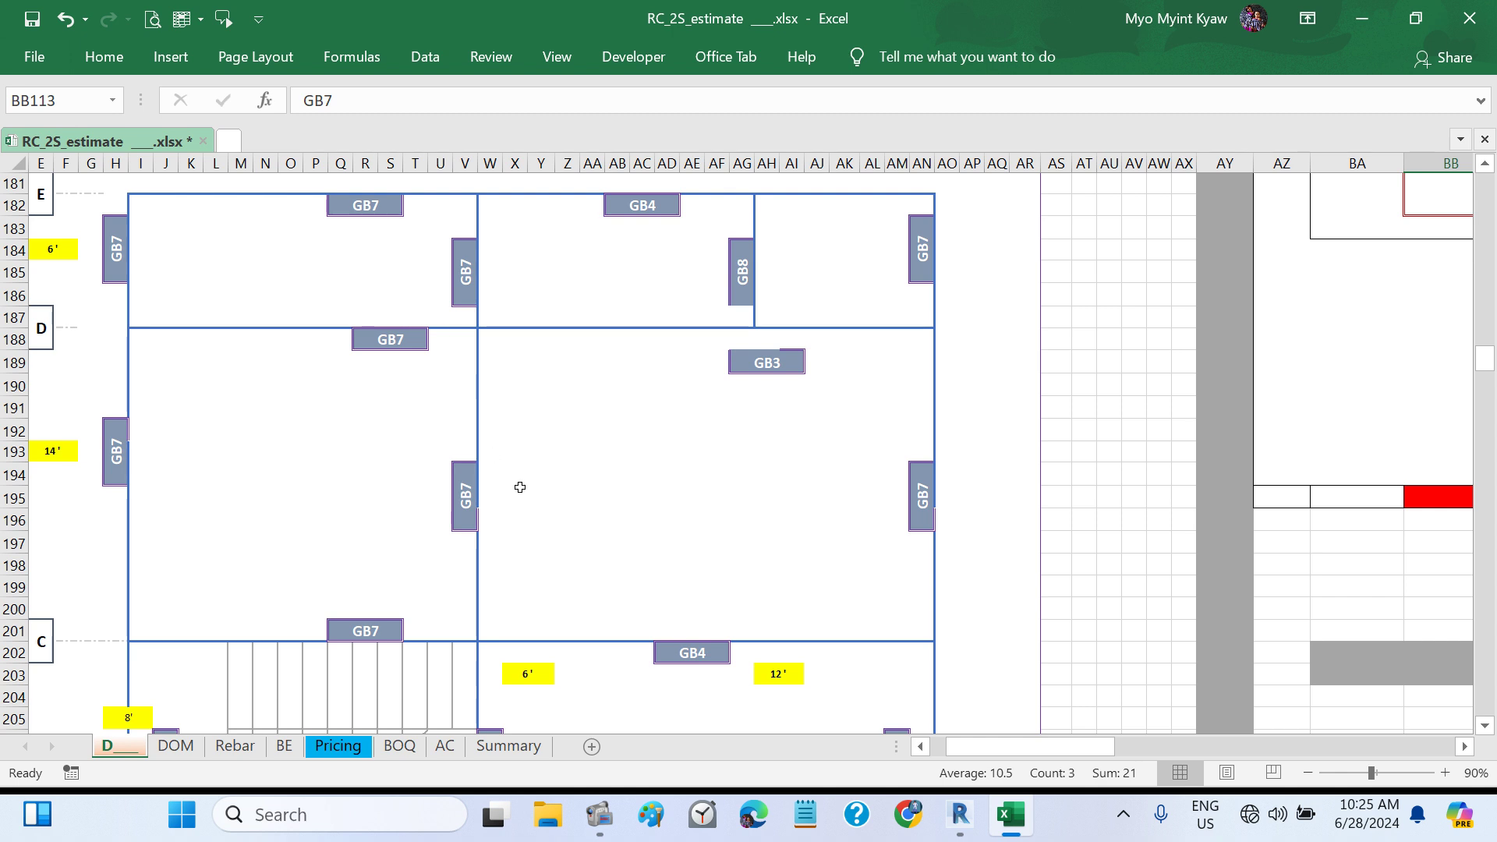
left_click(960, 815)
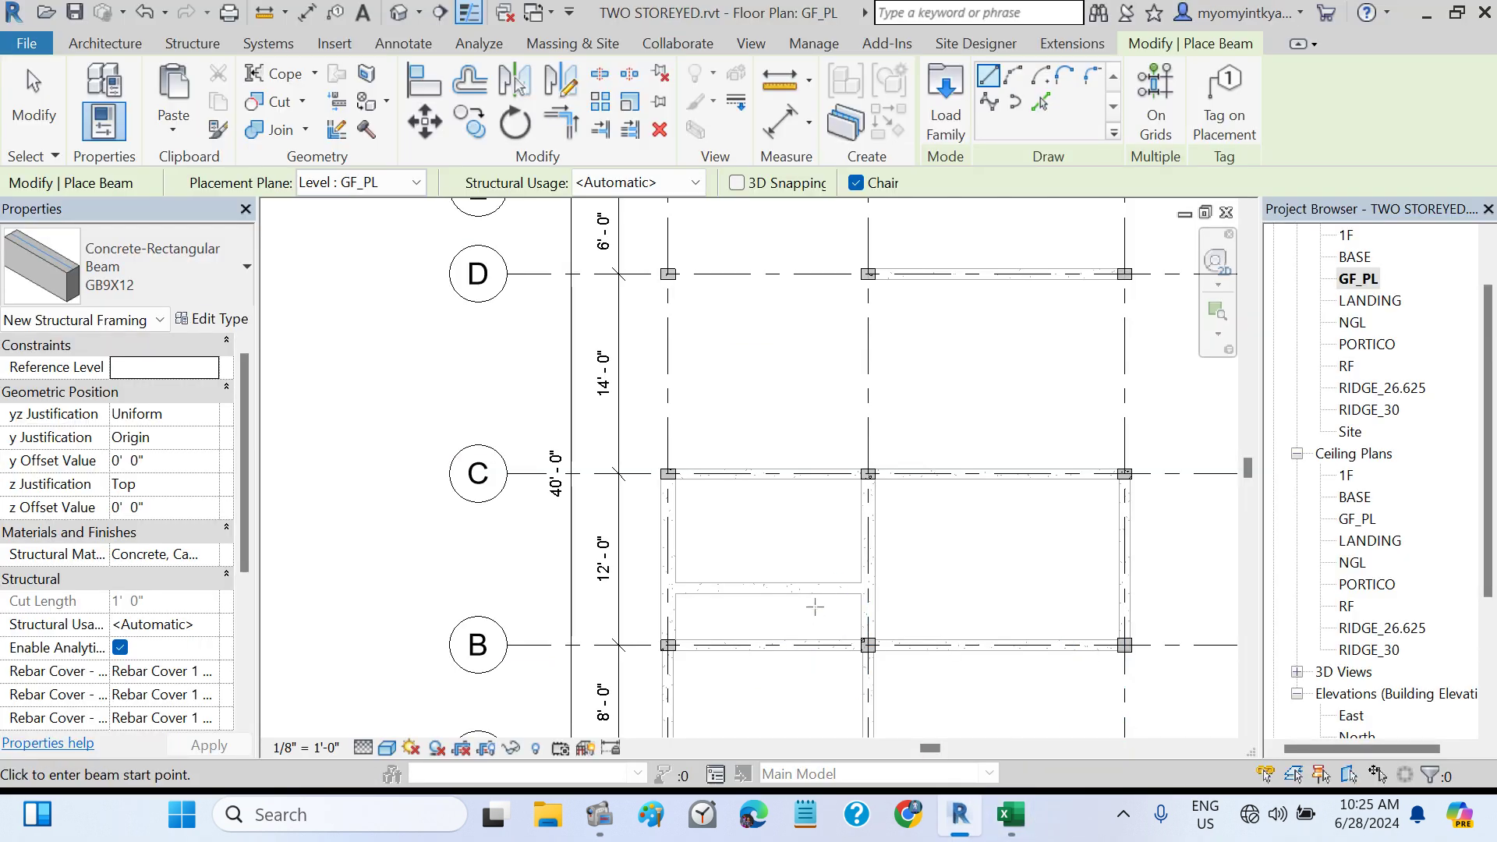
left_click(668, 274)
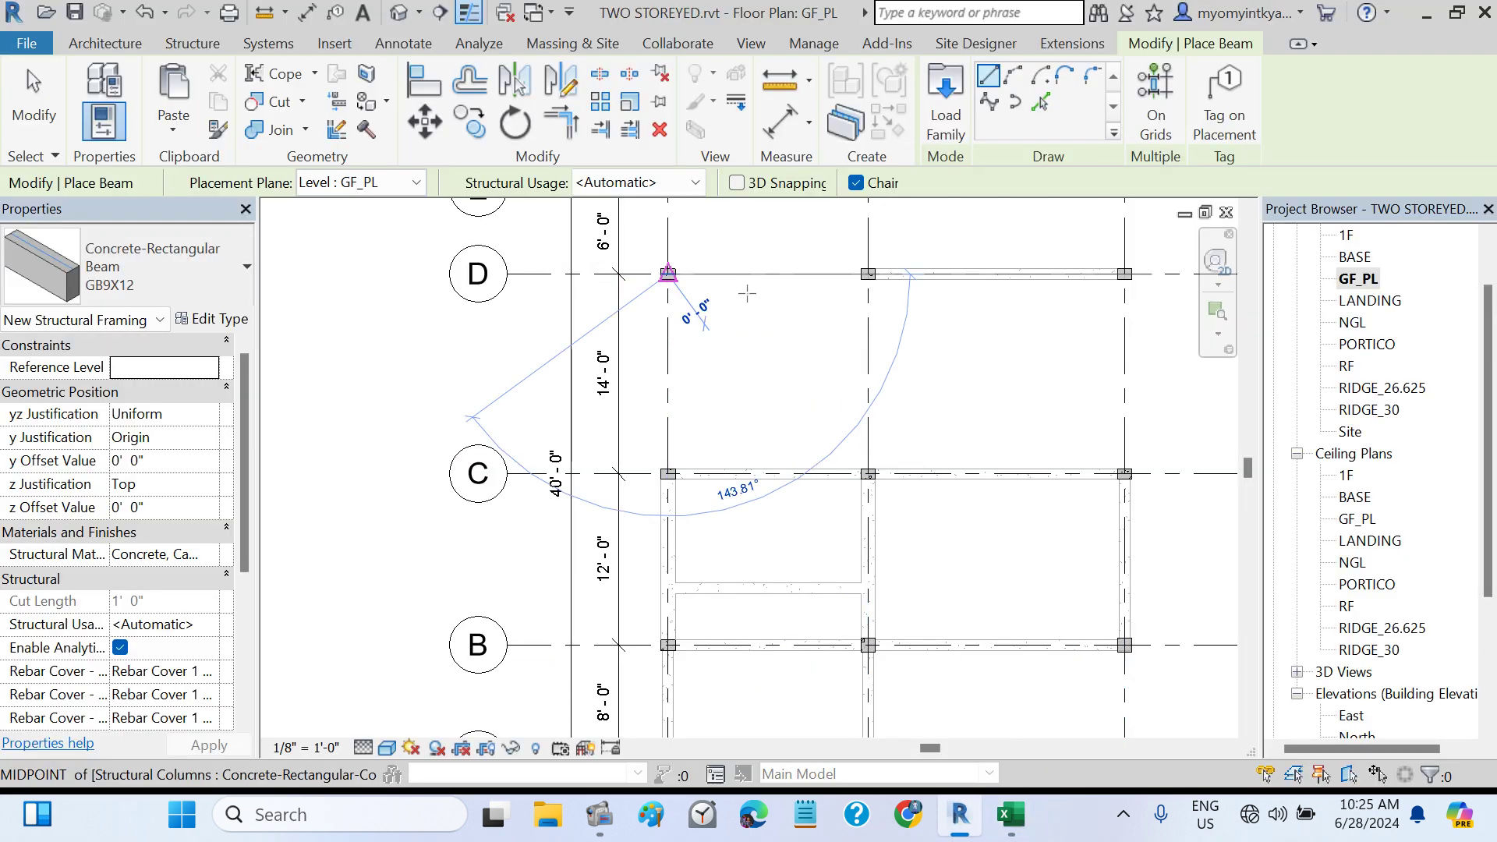
left_click(868, 274)
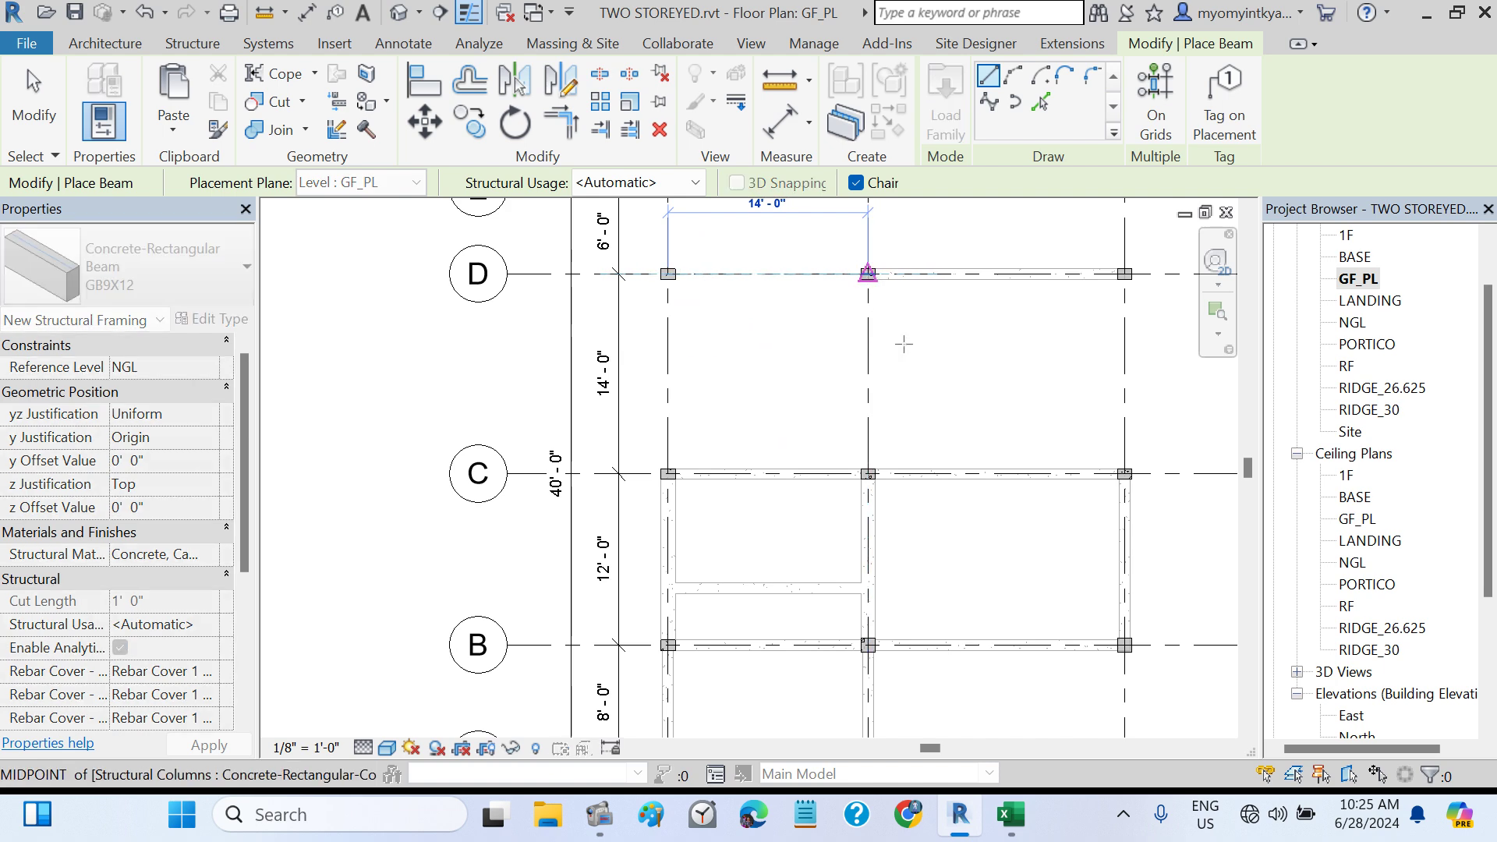
key("Escape")
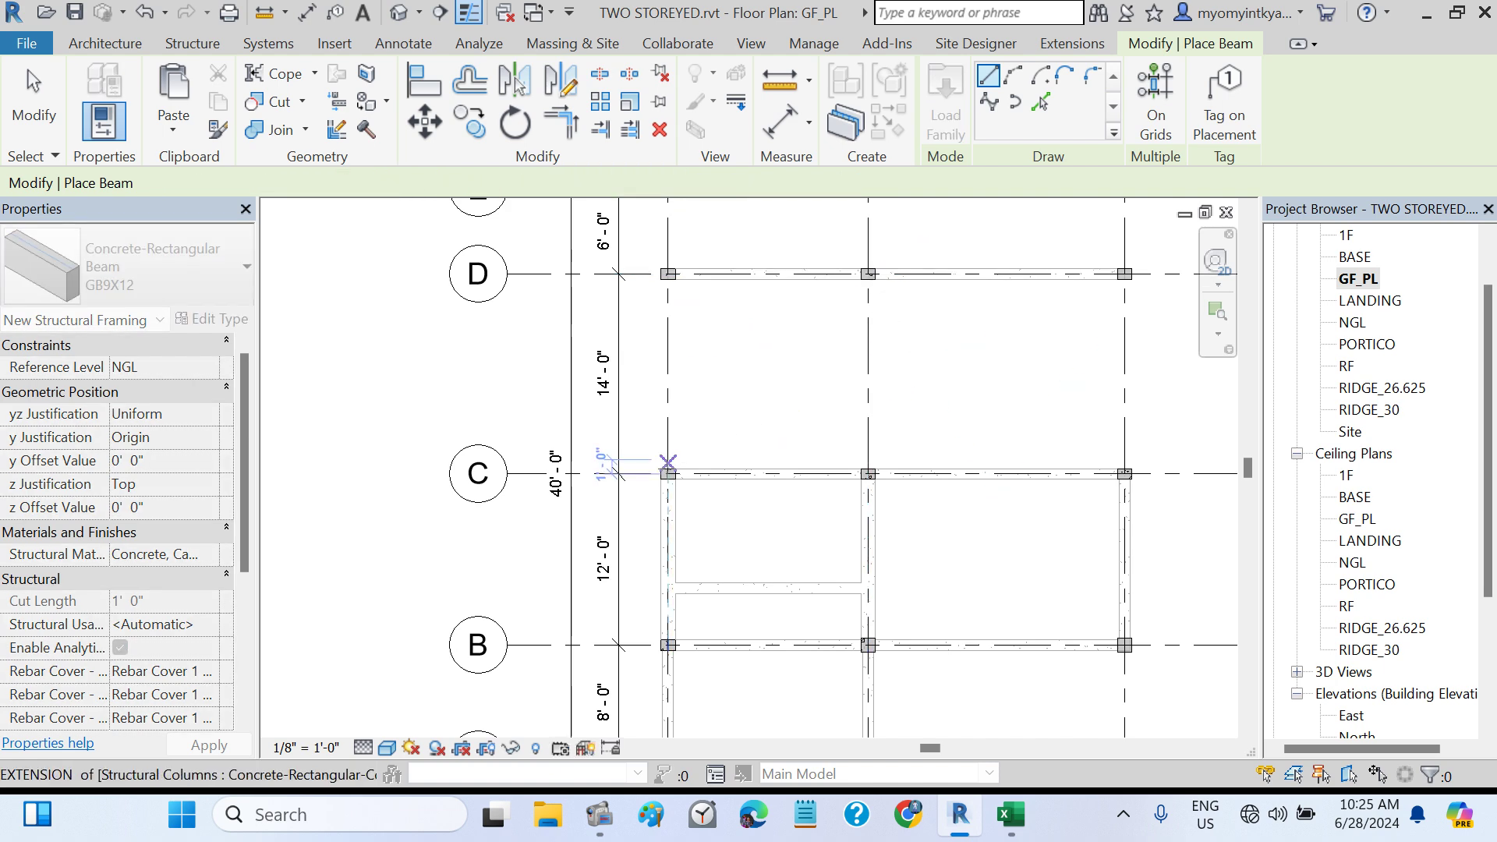
- Place GB9X12 beams along grids 1 and 2, each spanning from the grid C column to the grid D column
left_click(668, 474)
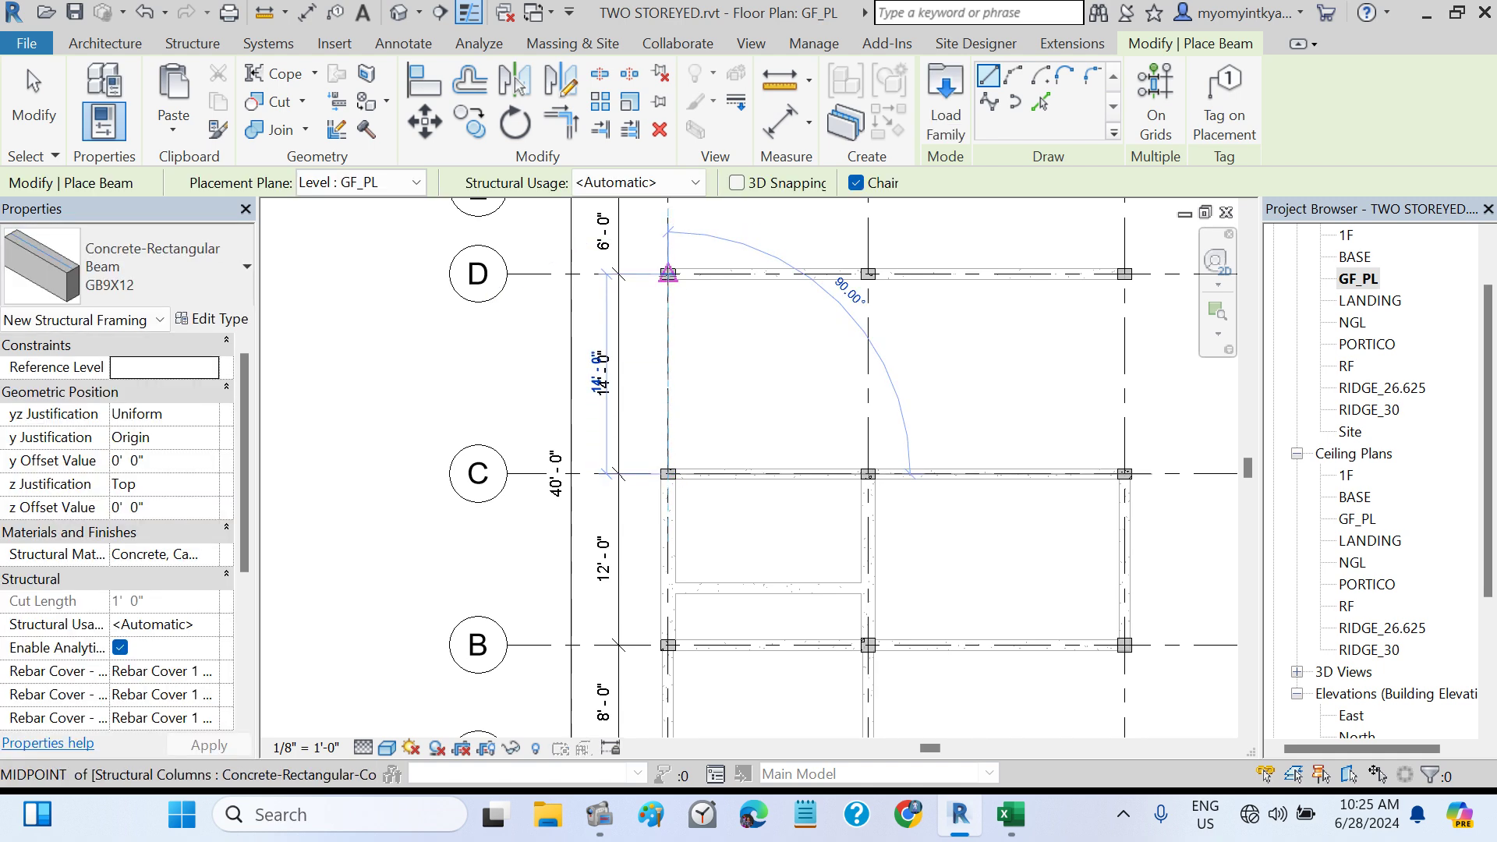
left_click(668, 273)
key("Escape")
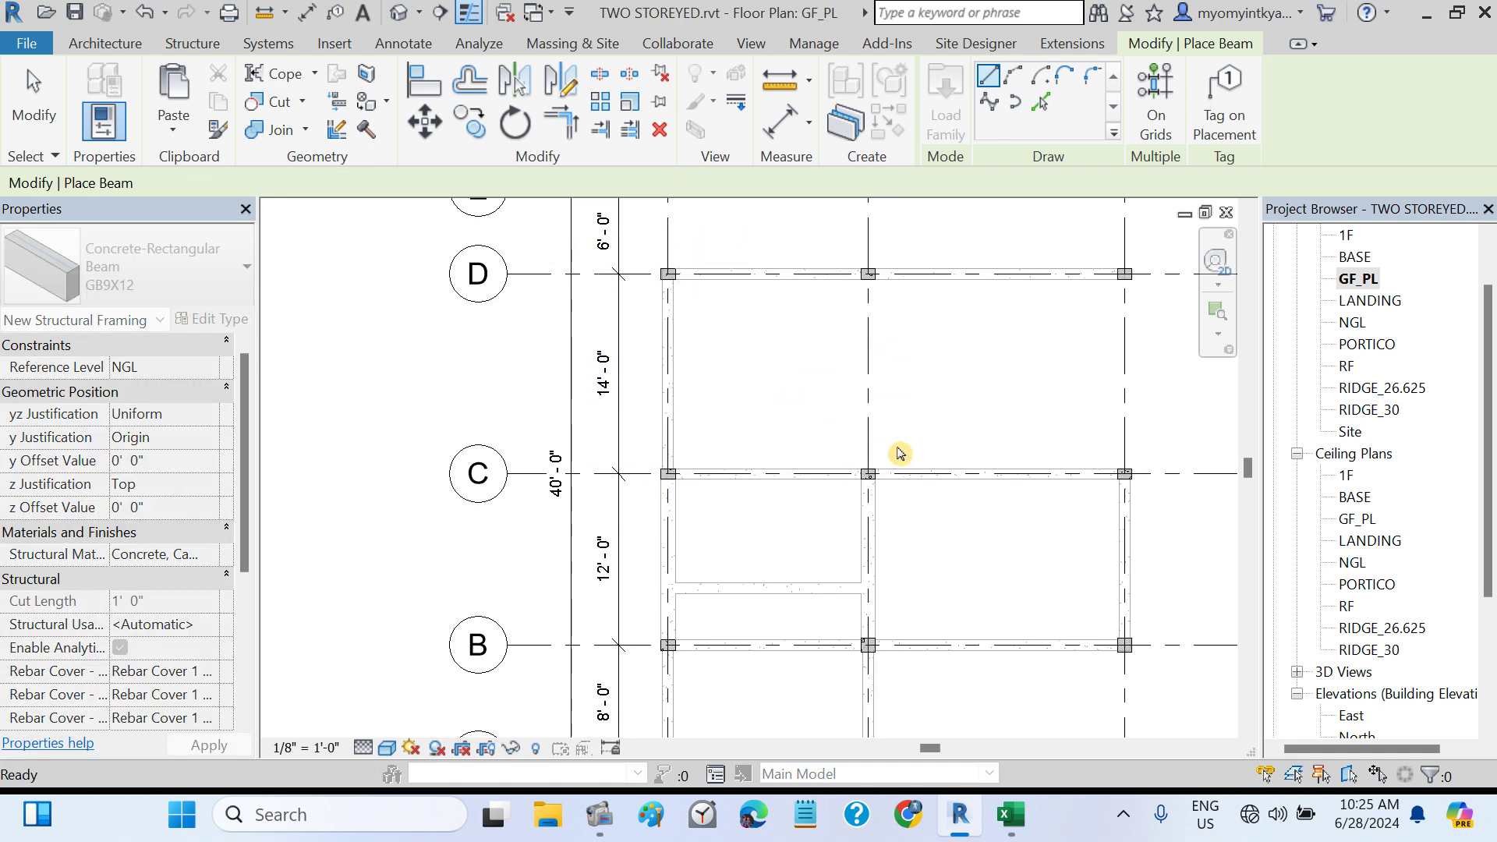
left_click(867, 473)
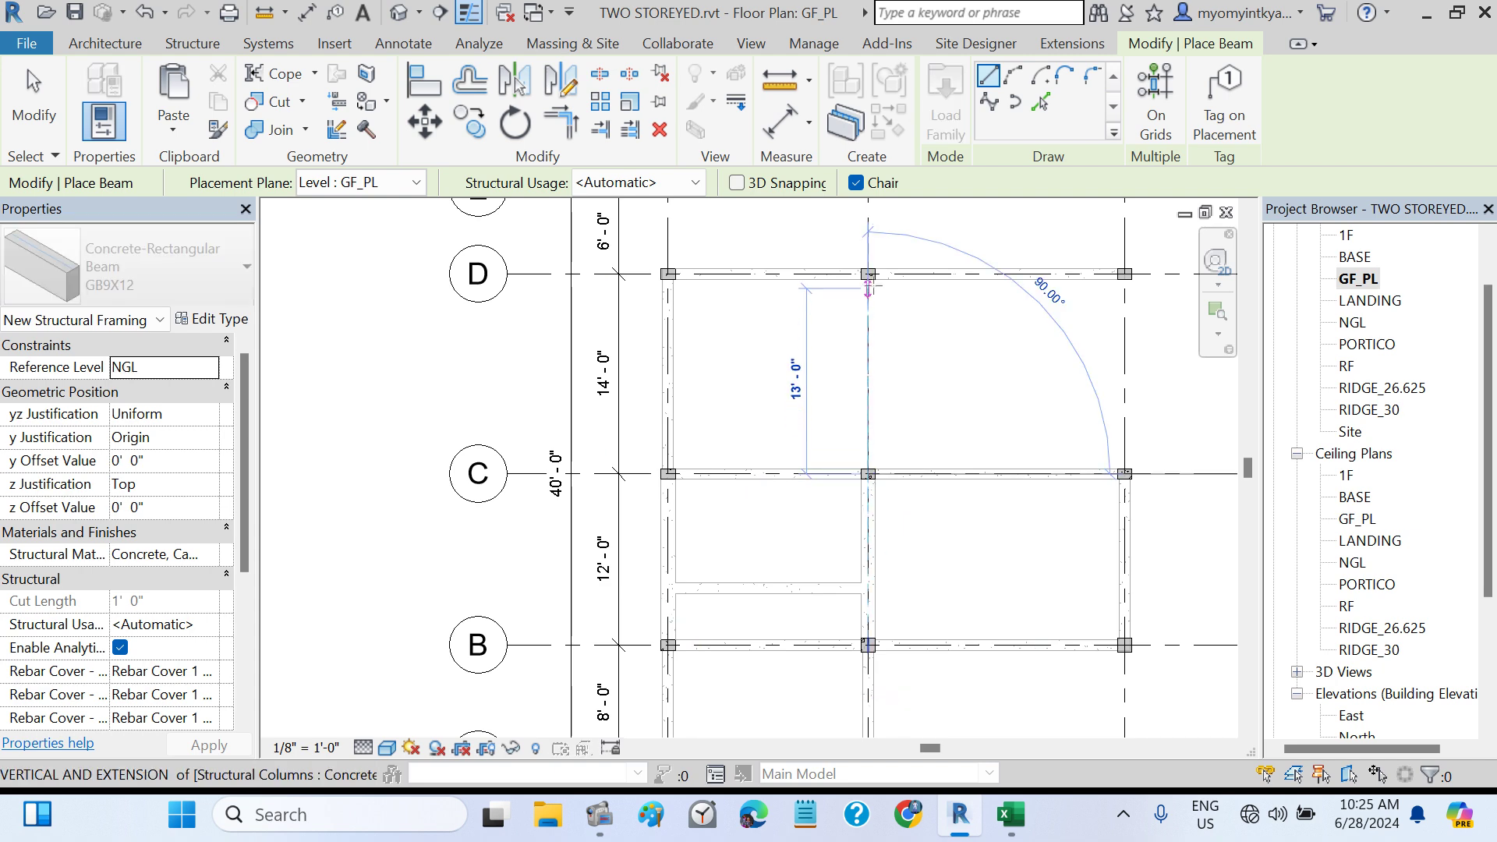
left_click(868, 274)
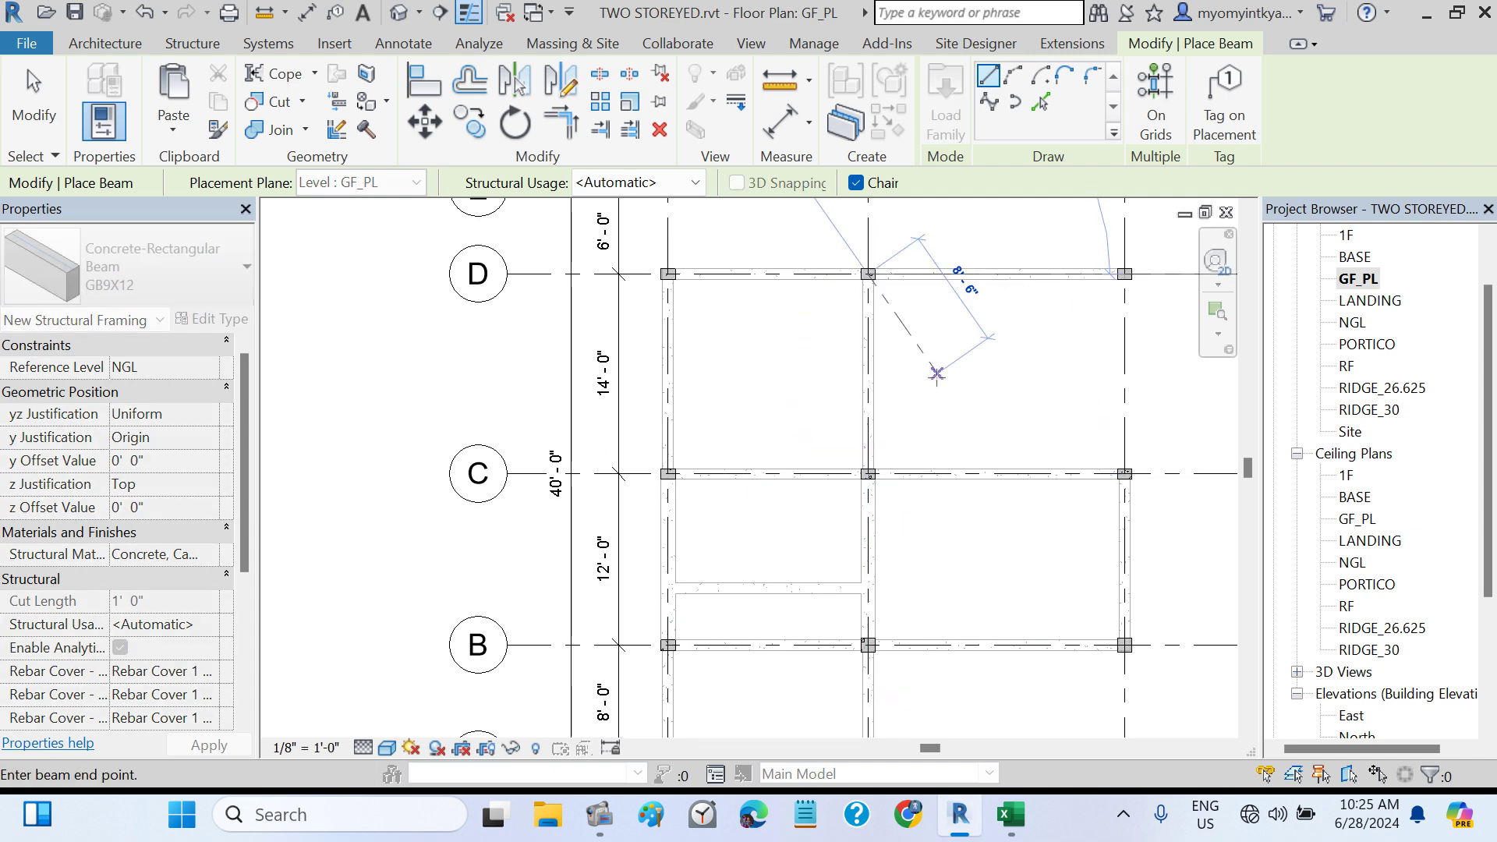
key("Escape")
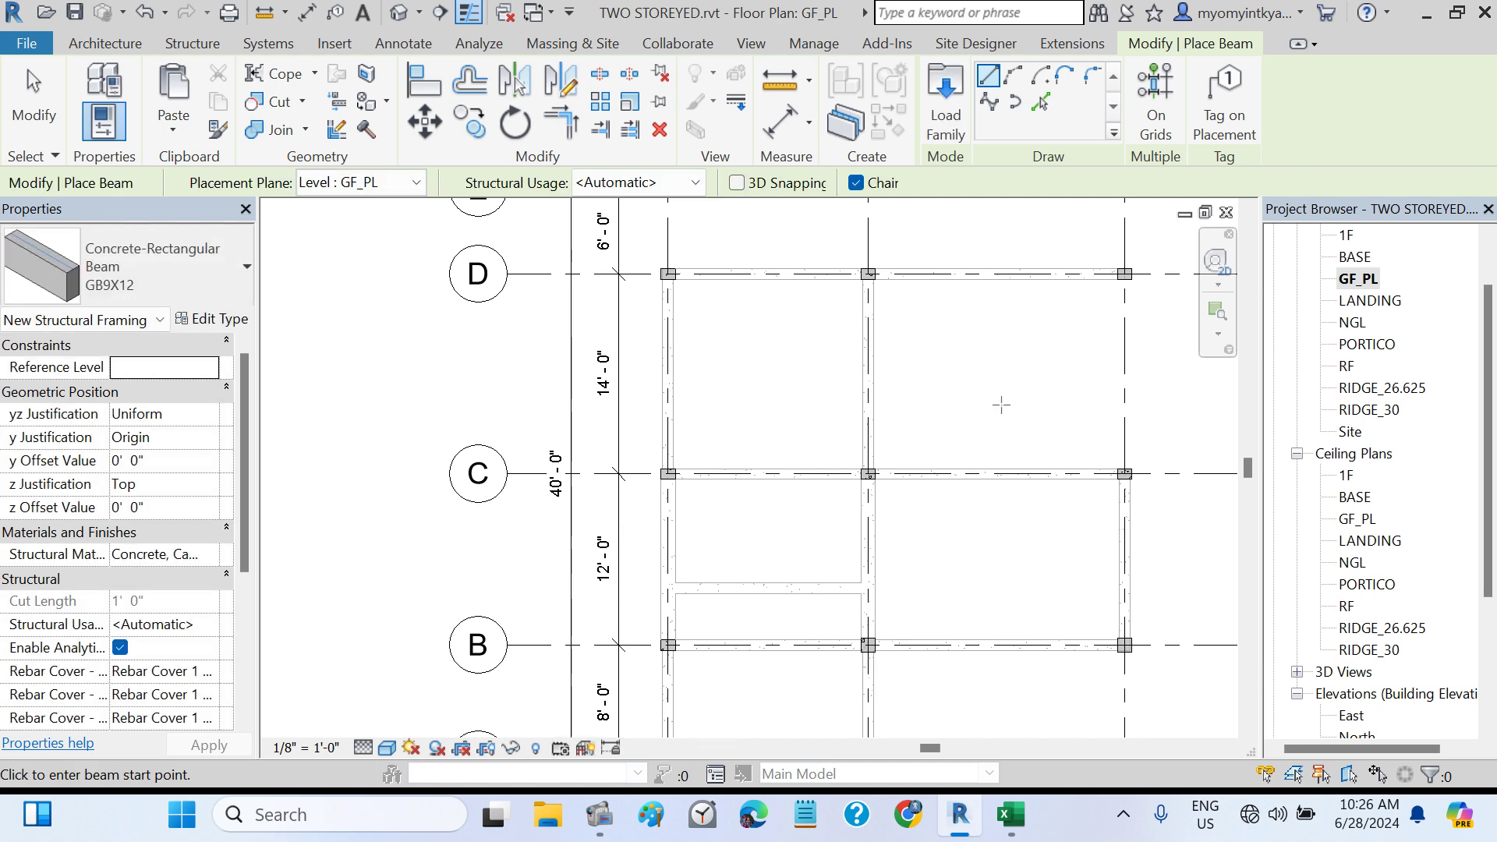
- Check grid E in the Excel layout, then in Revit place a GB9X12 beam along grid E between grids 1 and 2
middle_click_drag(1001, 404, 1004, 487)
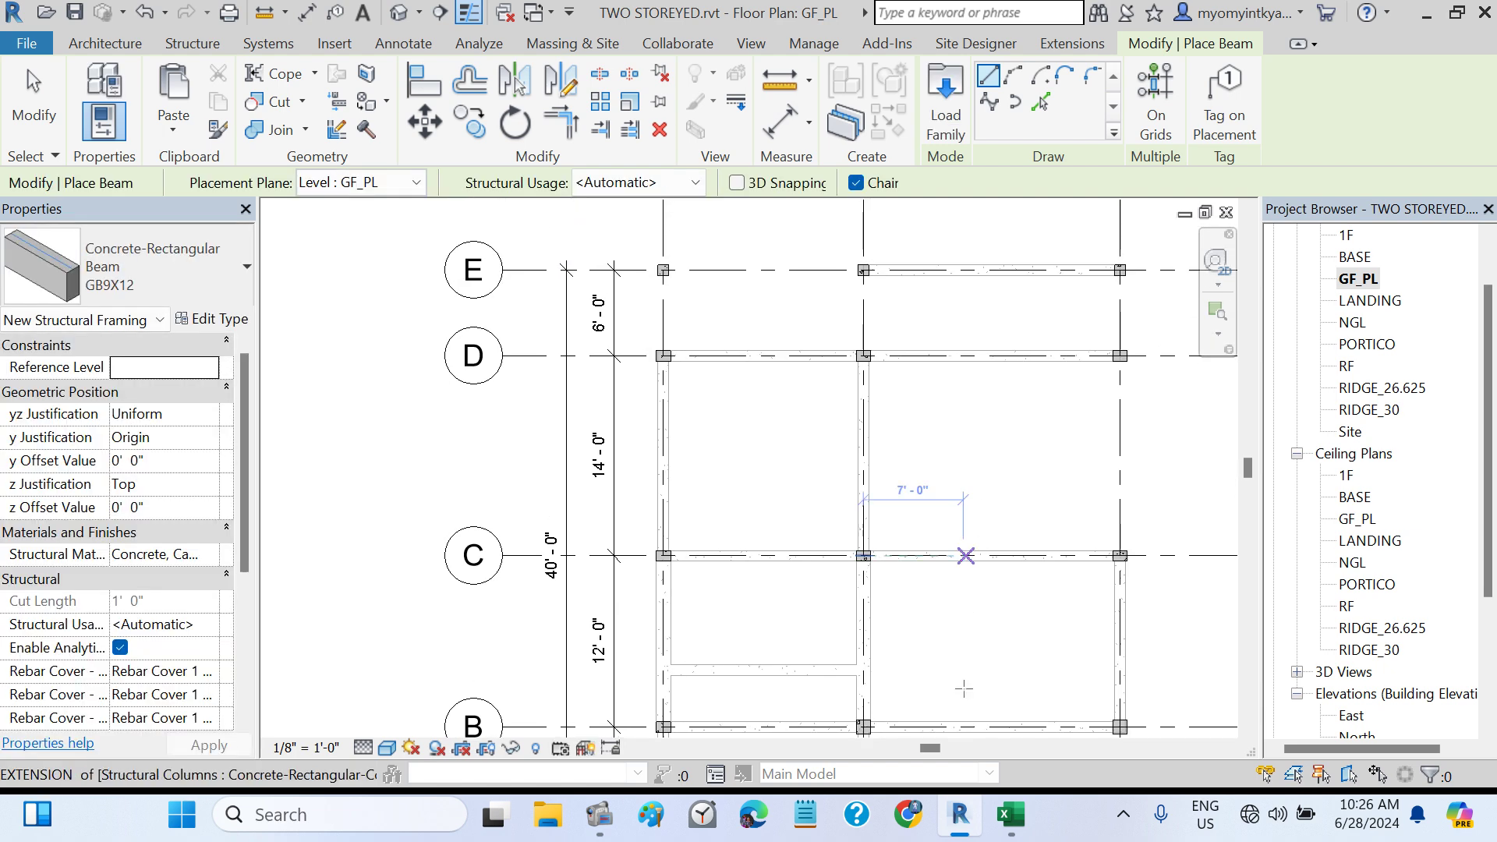
left_click(1012, 837)
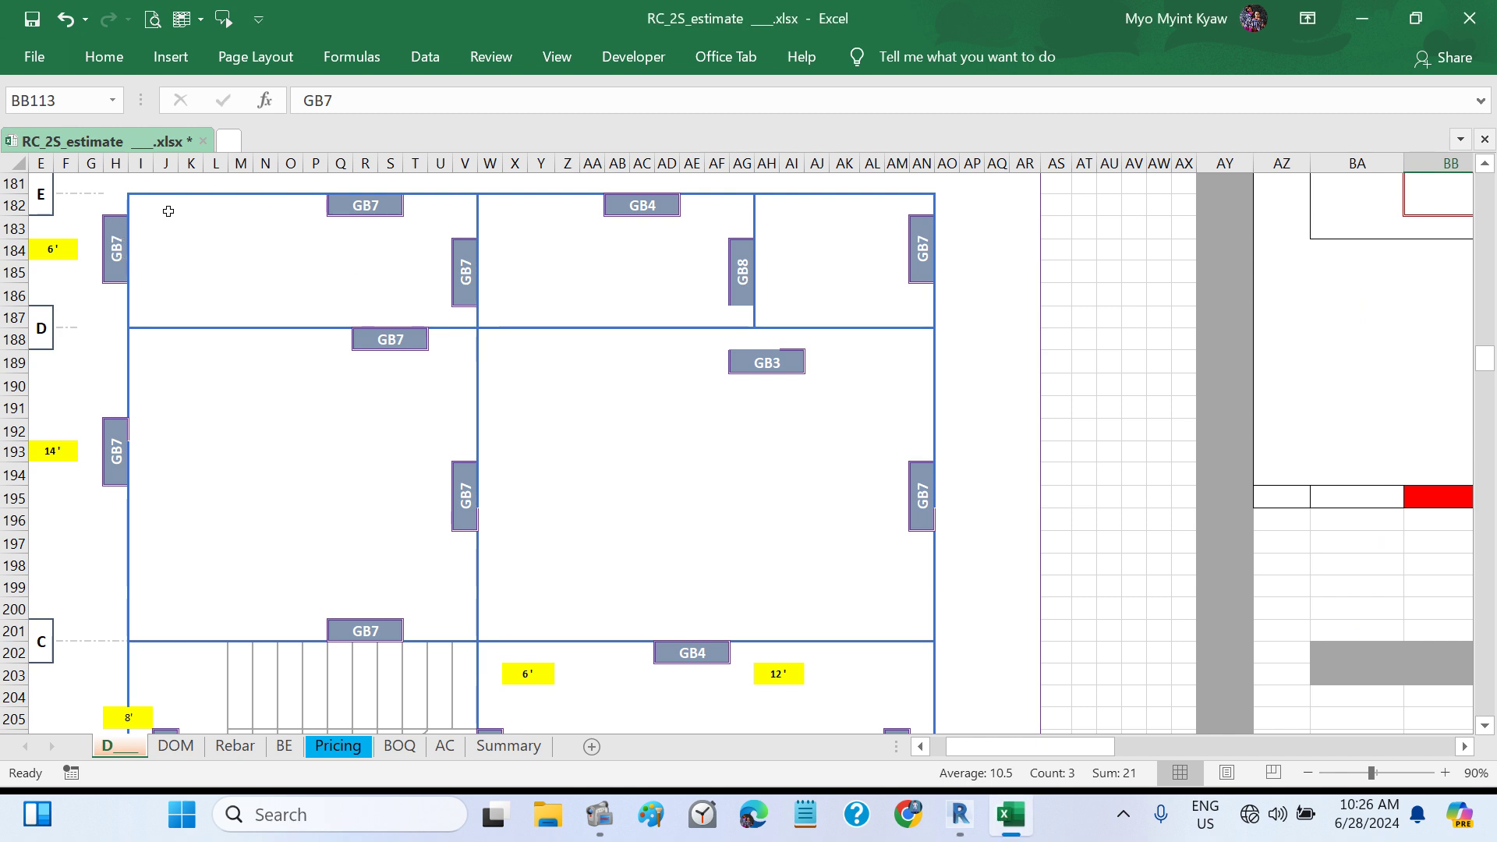
left_click(959, 814)
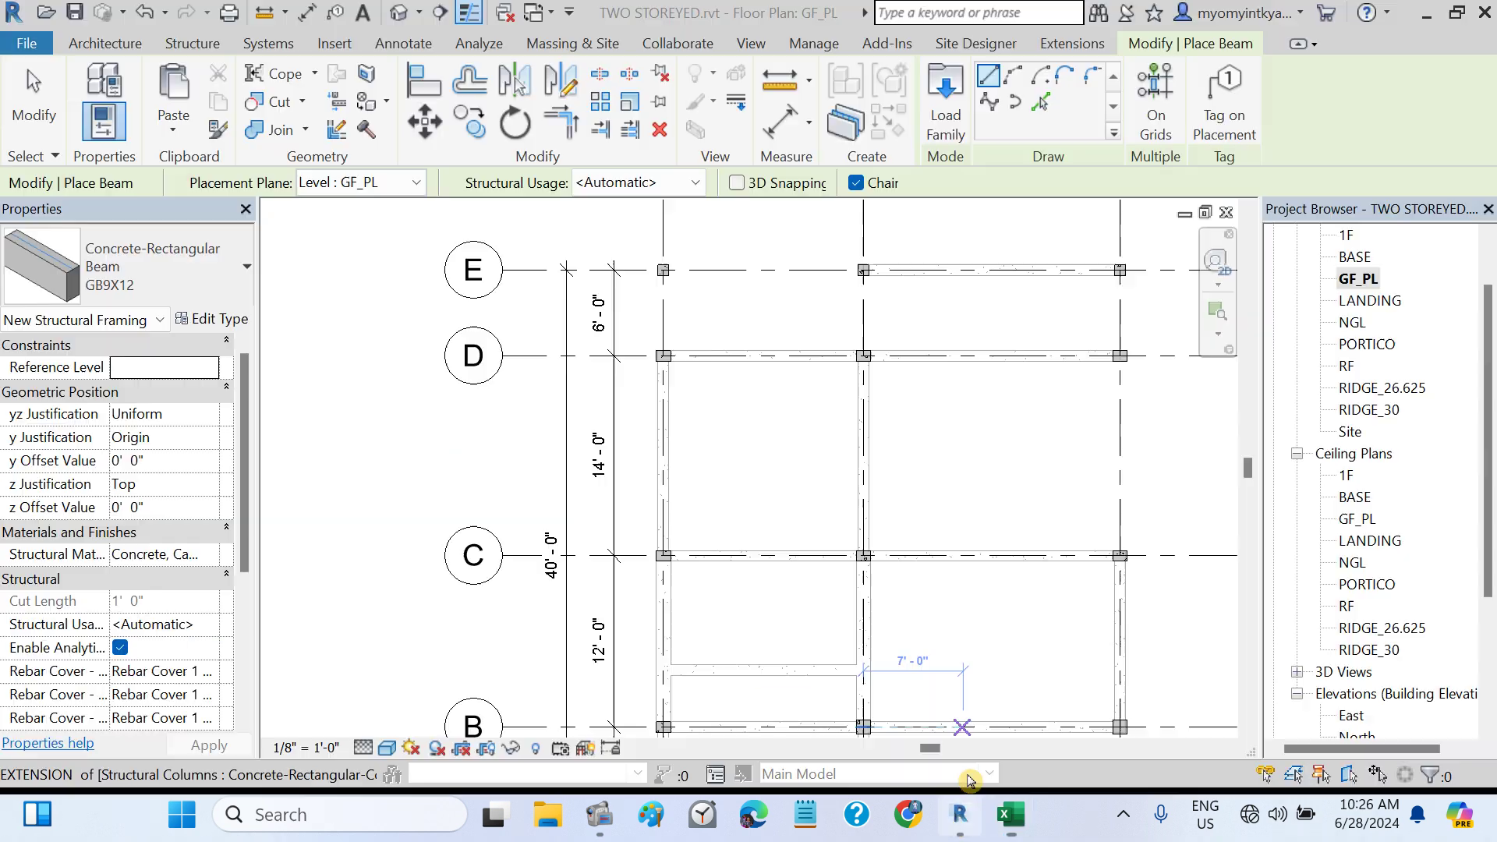
left_click(663, 269)
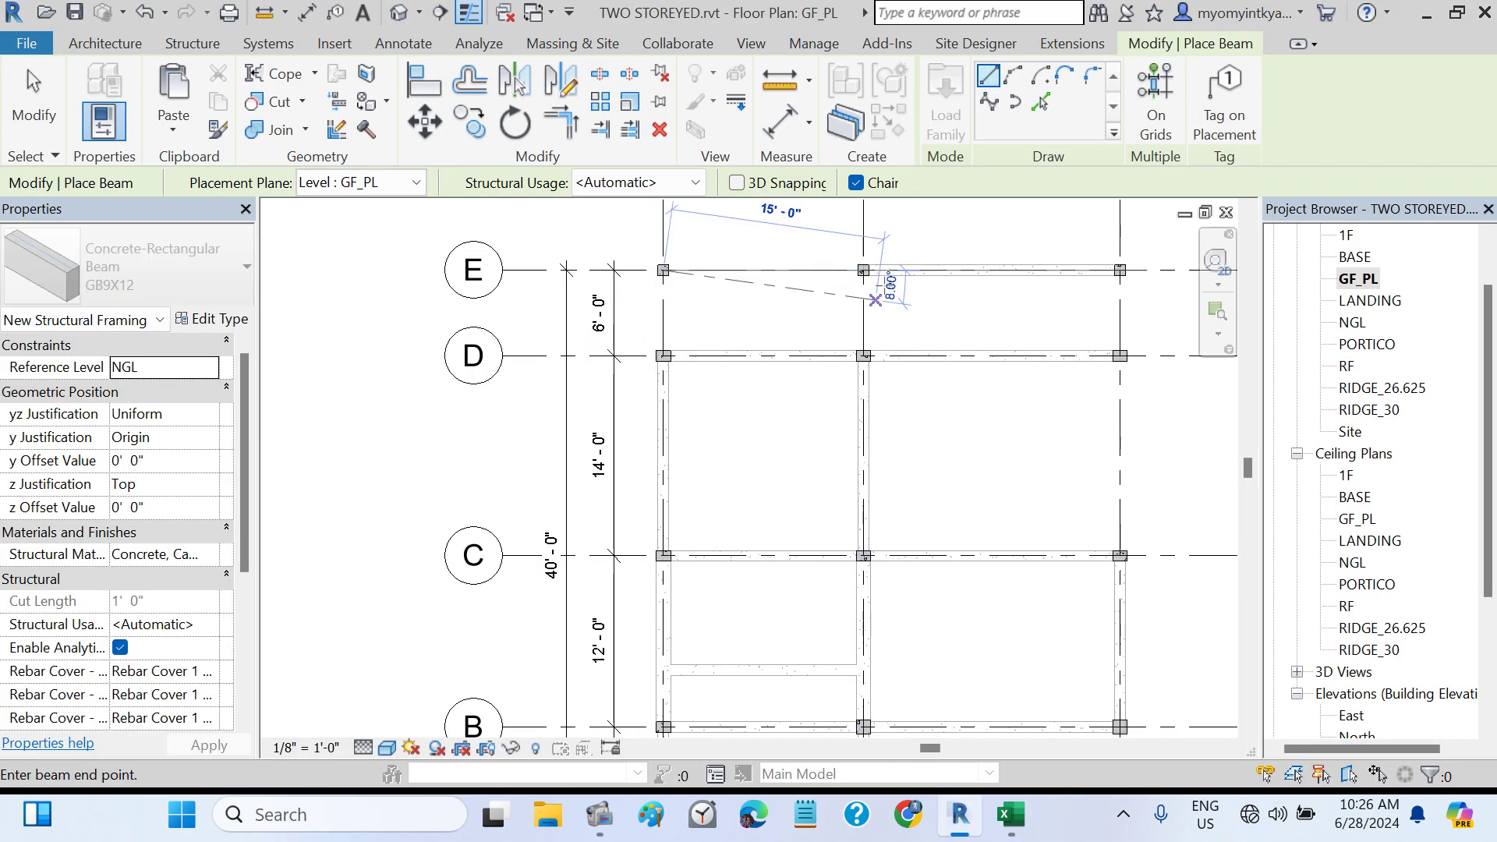
left_click(863, 269)
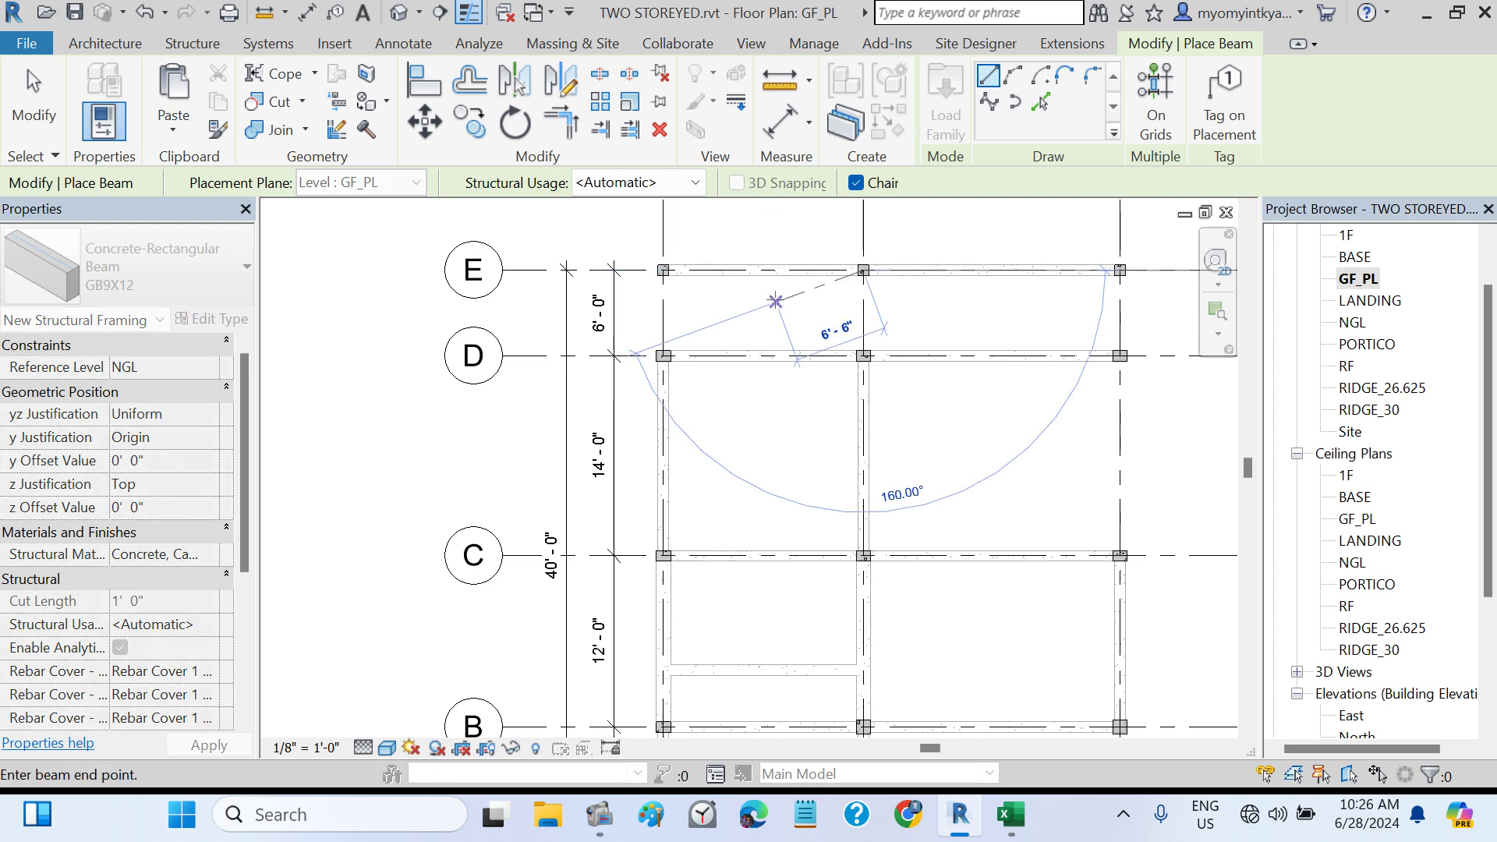
key("Escape")
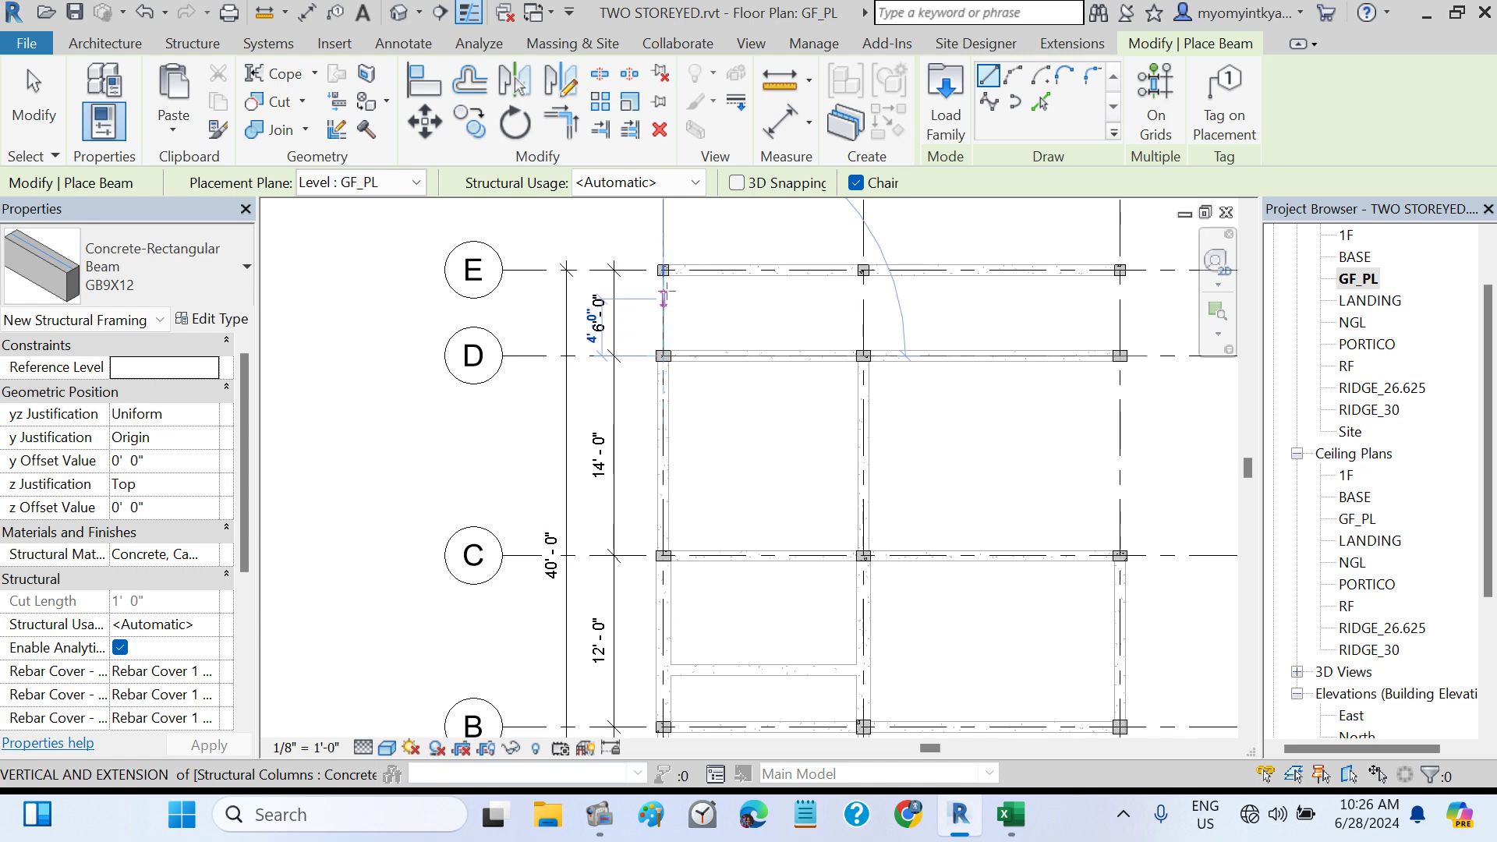
- Place GB9X12 beams along grids 1 and 2, each spanning between the grid D and grid E columns
left_click(664, 270)
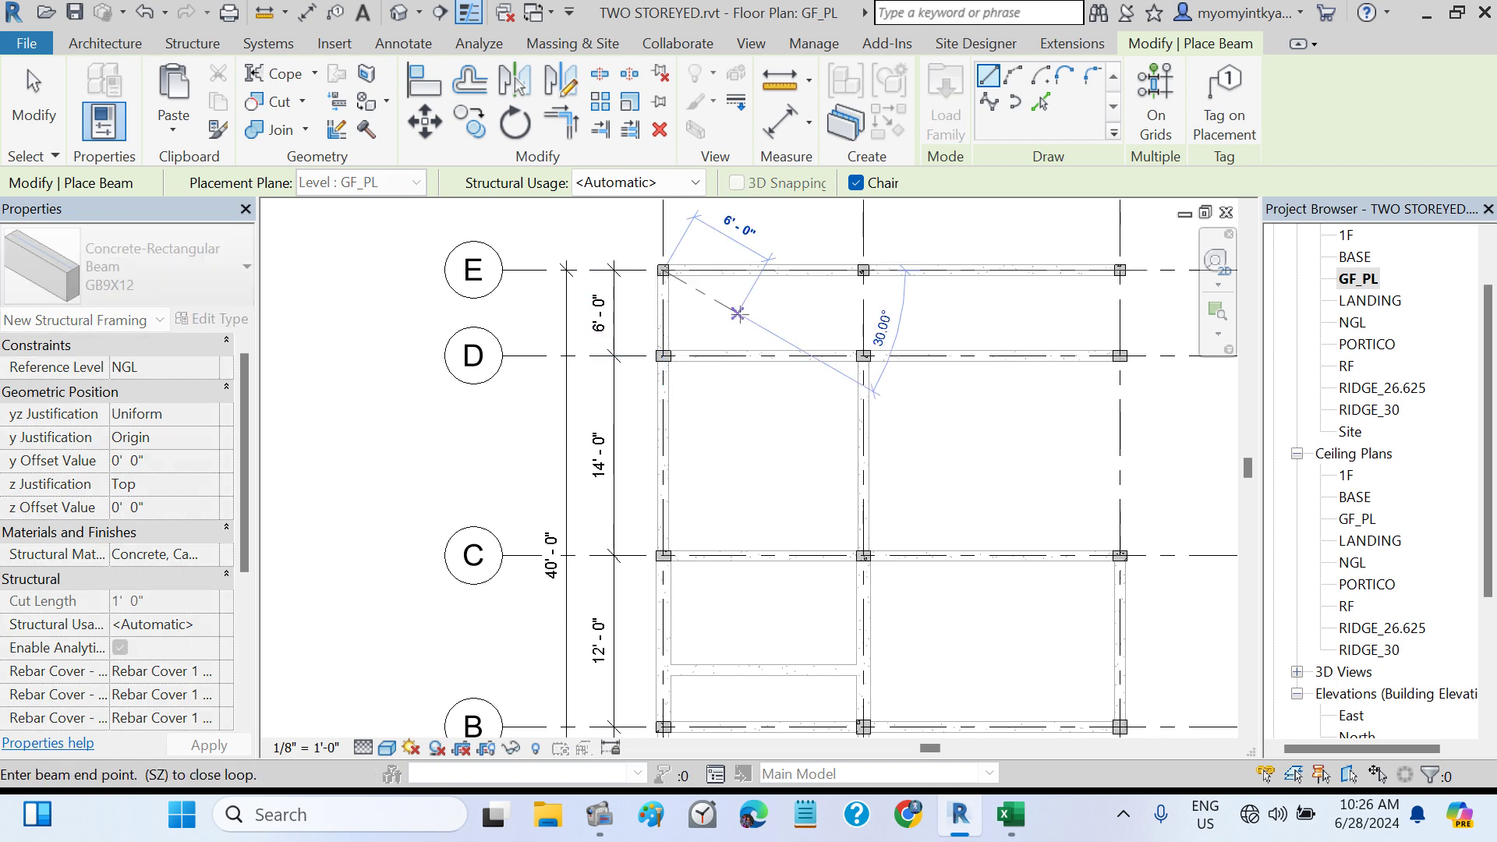
key("Escape")
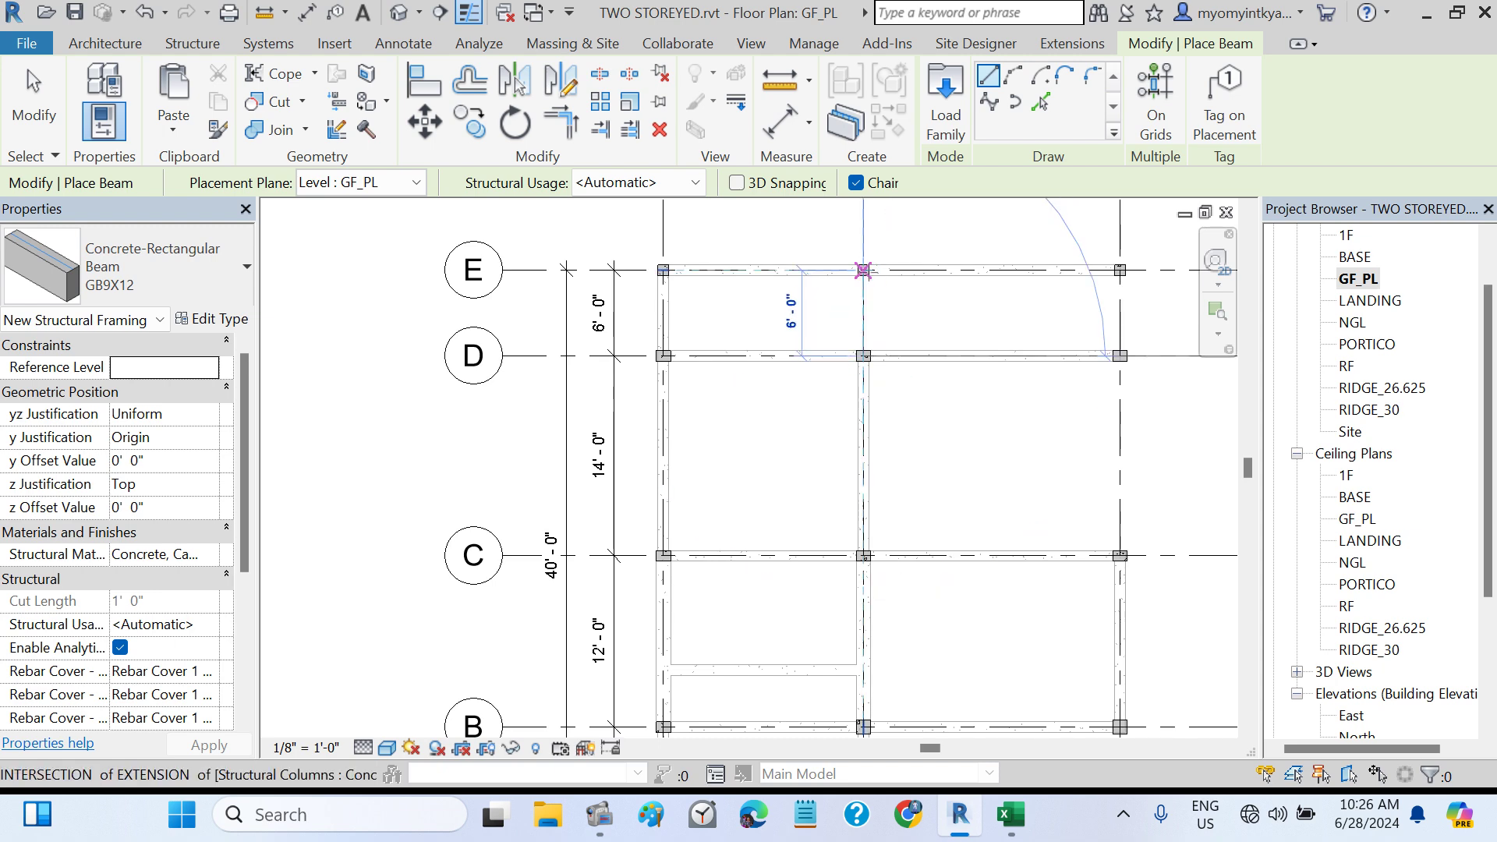
left_click(862, 270)
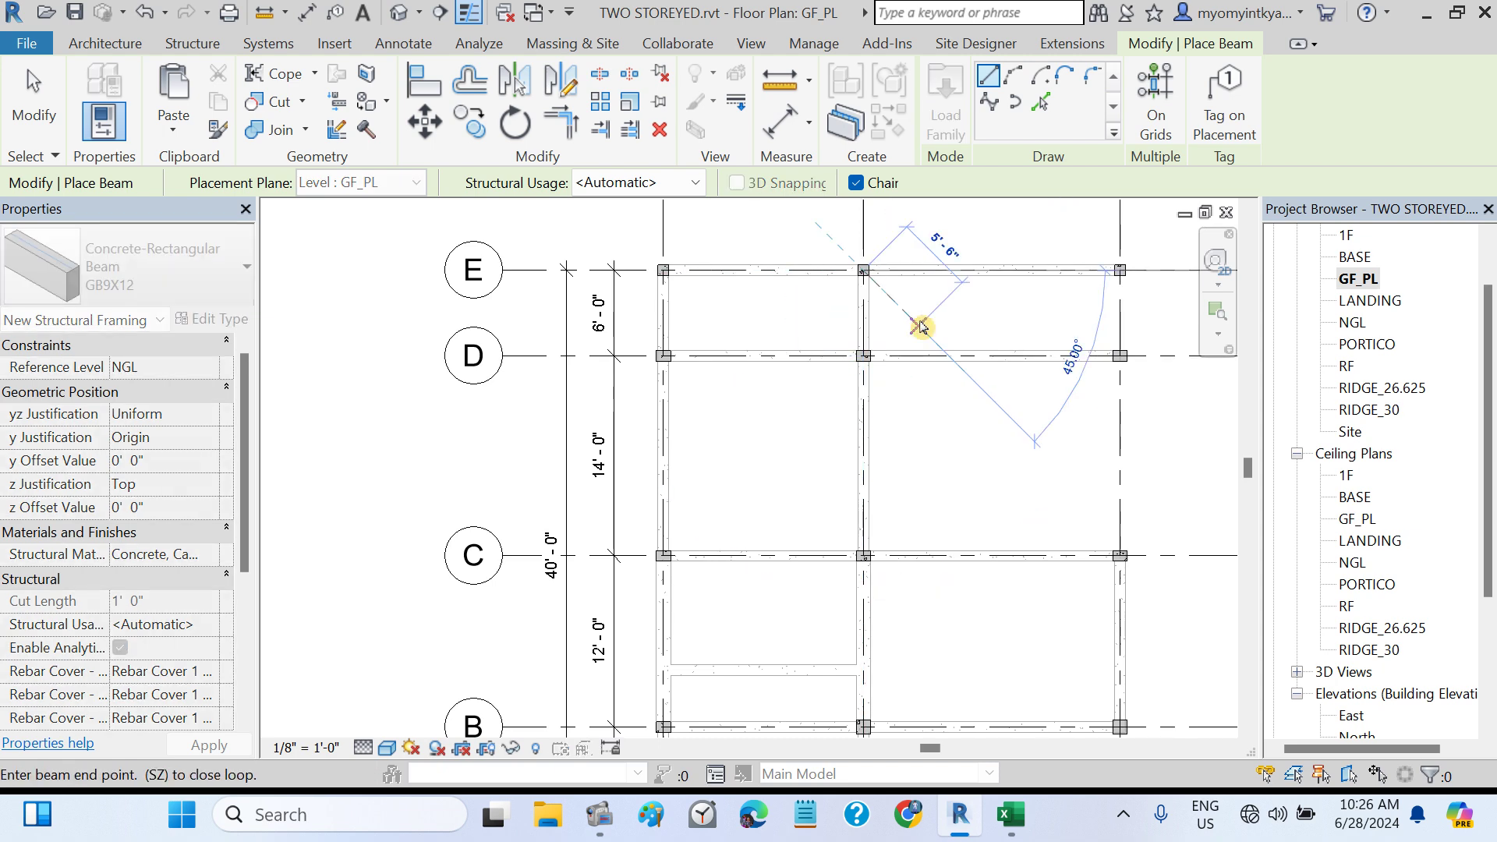
key("Escape")
- Check grid 3 in the Excel layout, then in Revit place GB9X12 beams along grid 3 from C to D and D to E, and end beam placement
left_click(1012, 812)
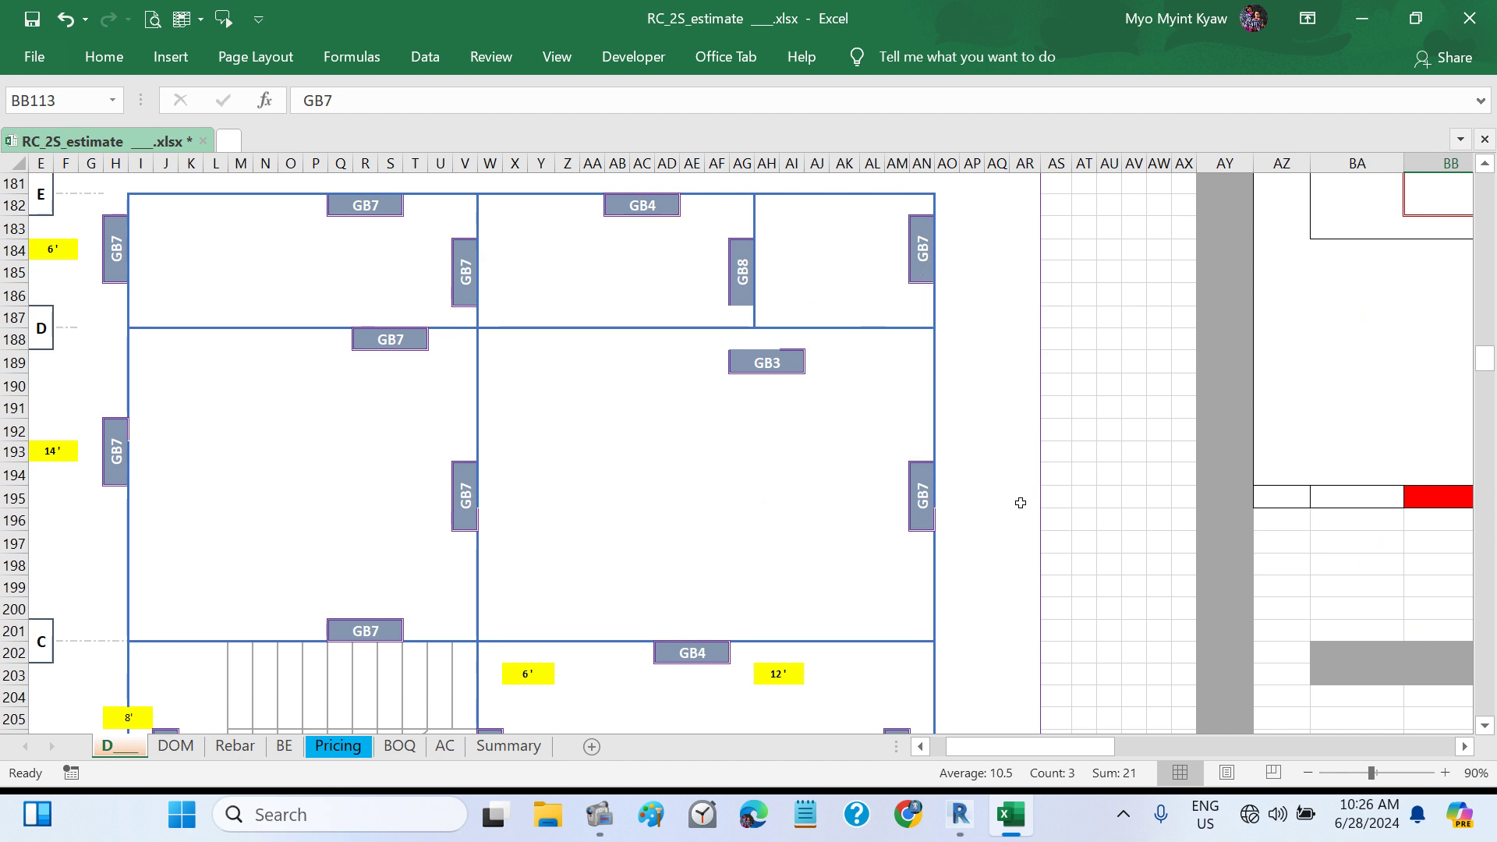
scroll(1019, 503, "down", 5)
scroll(1019, 505, "up", 5)
left_click(959, 814)
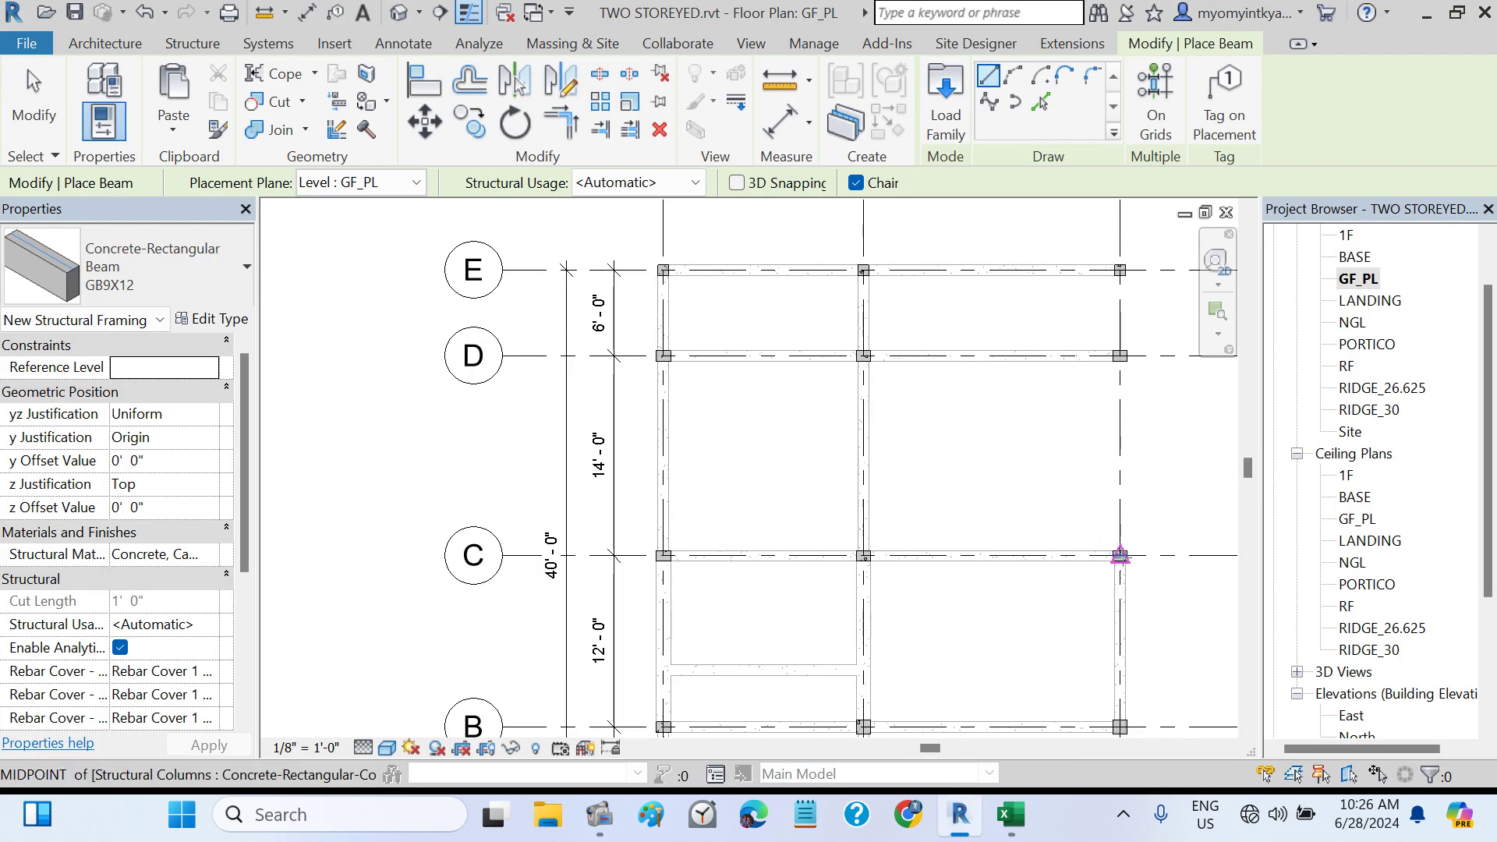
left_click(1119, 555)
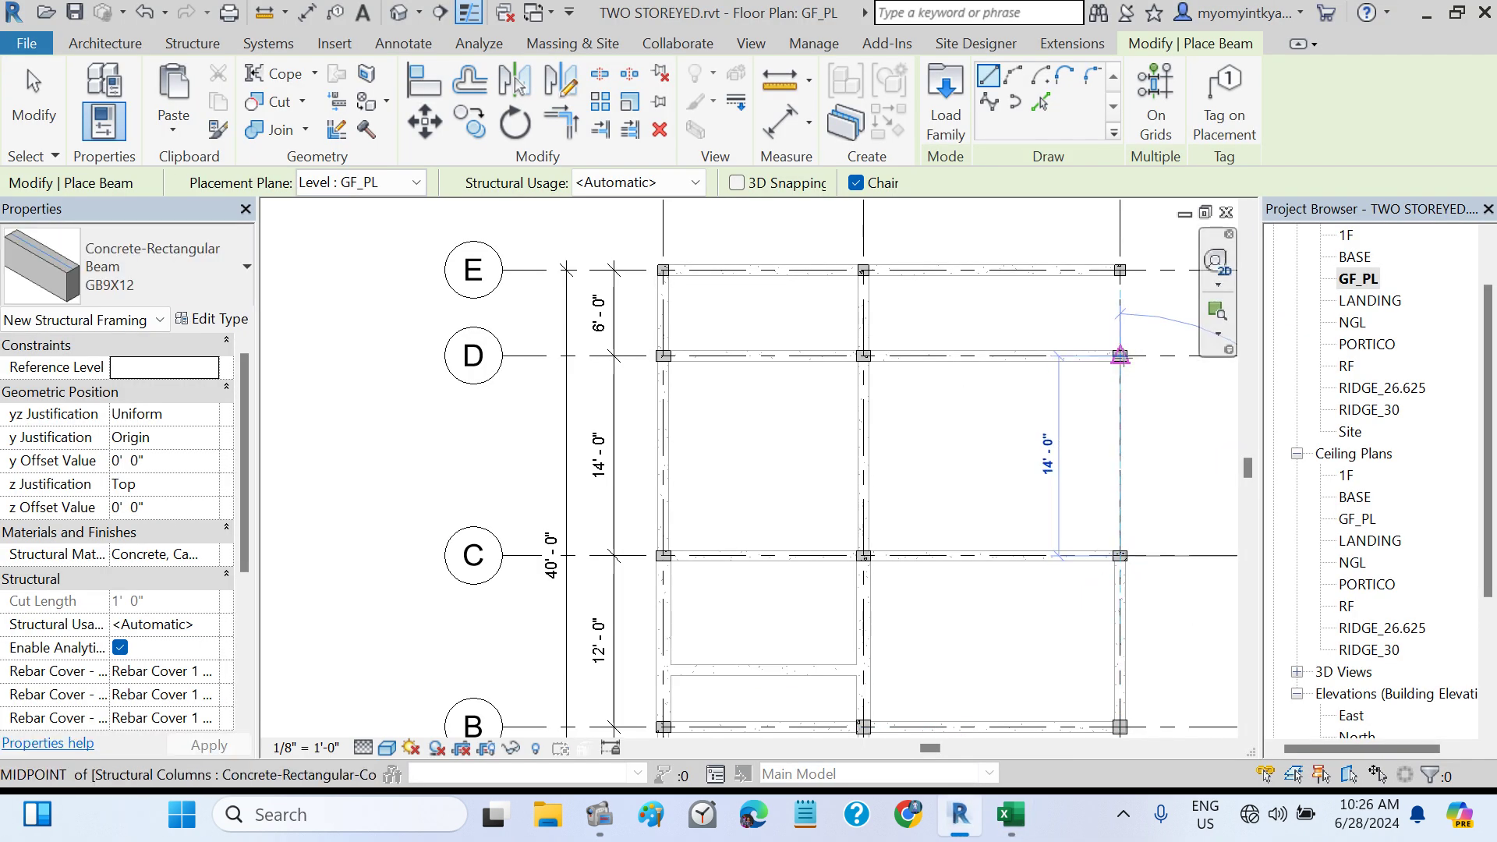
left_click(1120, 356)
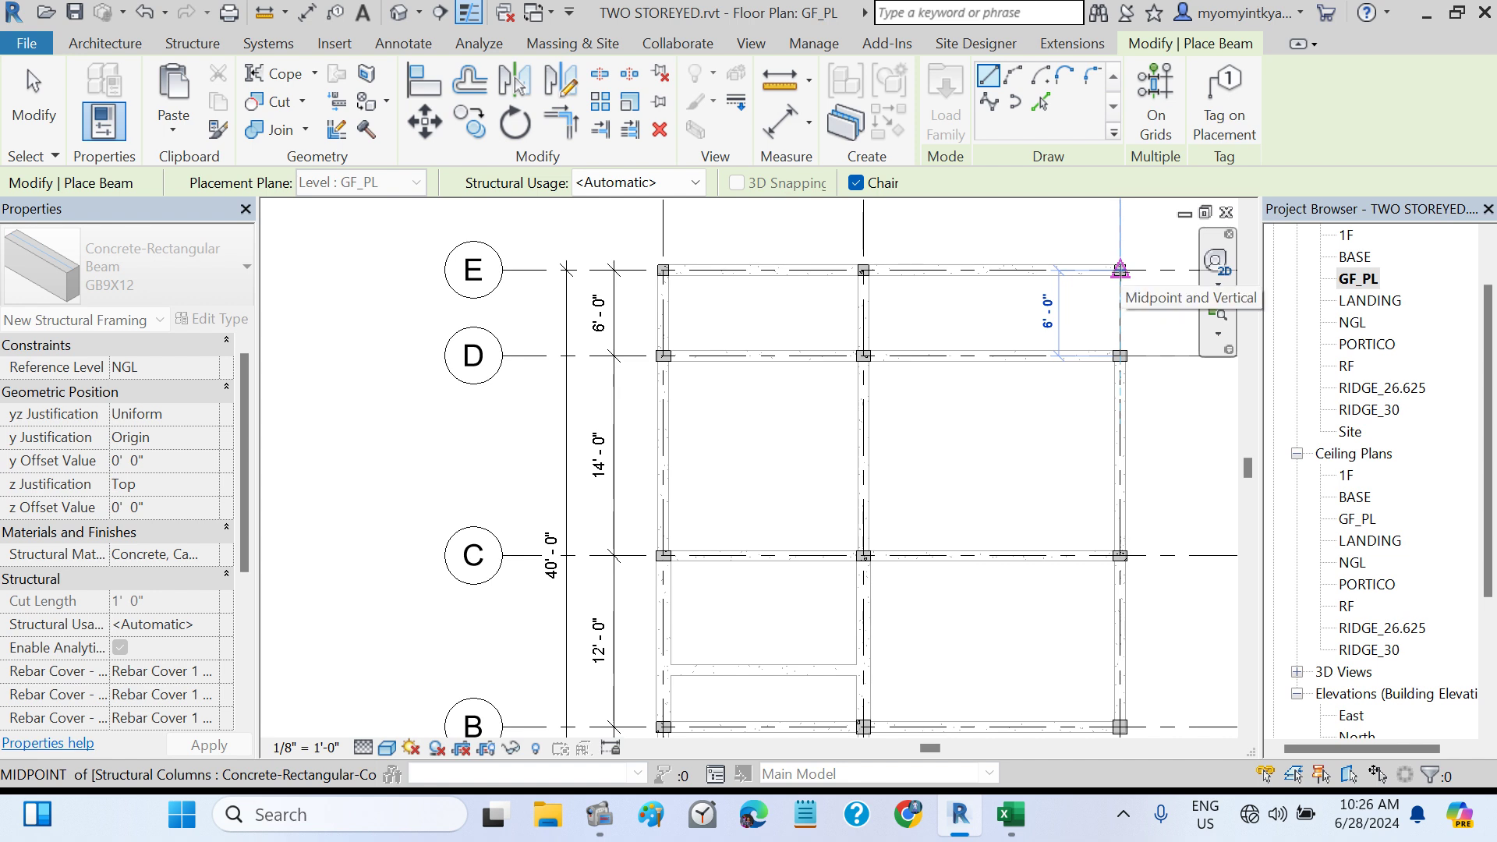
left_click(1120, 270)
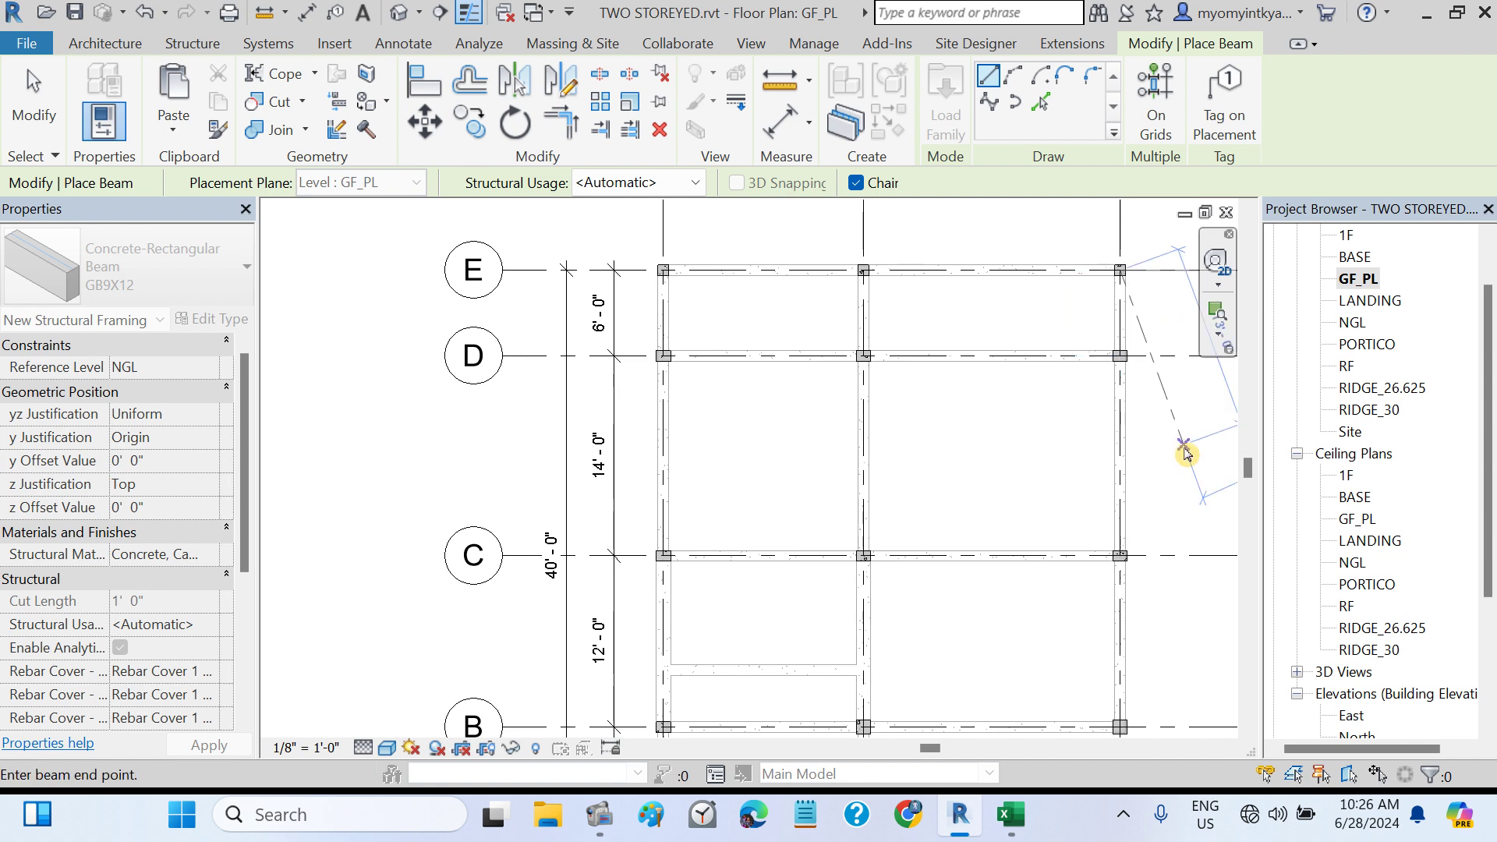
key("Escape")
key("Escape")
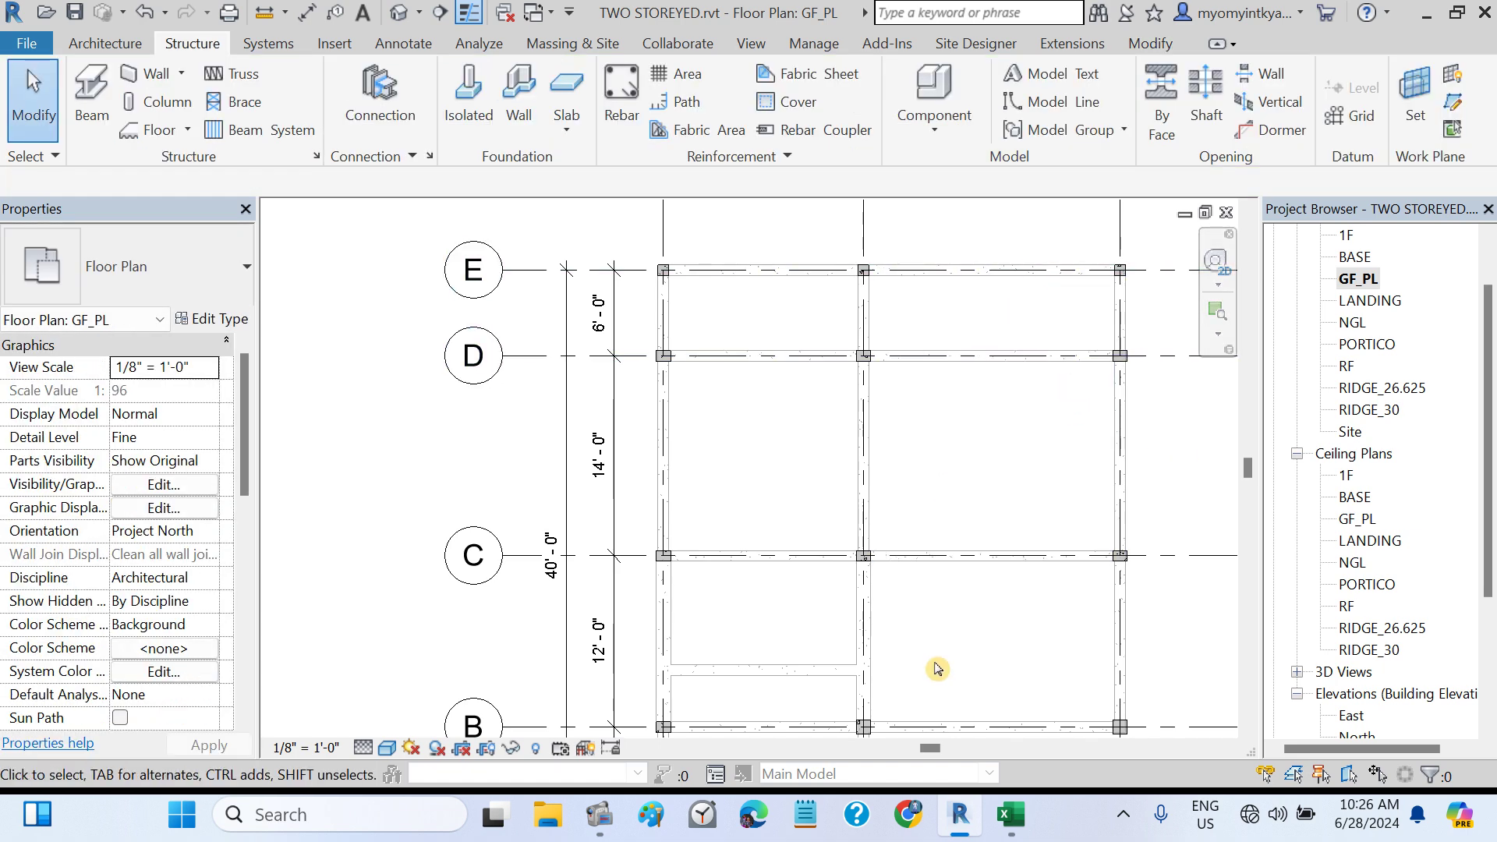
- In Excel, examine the GB8 beam between grids D and E and the architectural plan's Kitchen and Bath & WC dimensions
left_click(1010, 814)
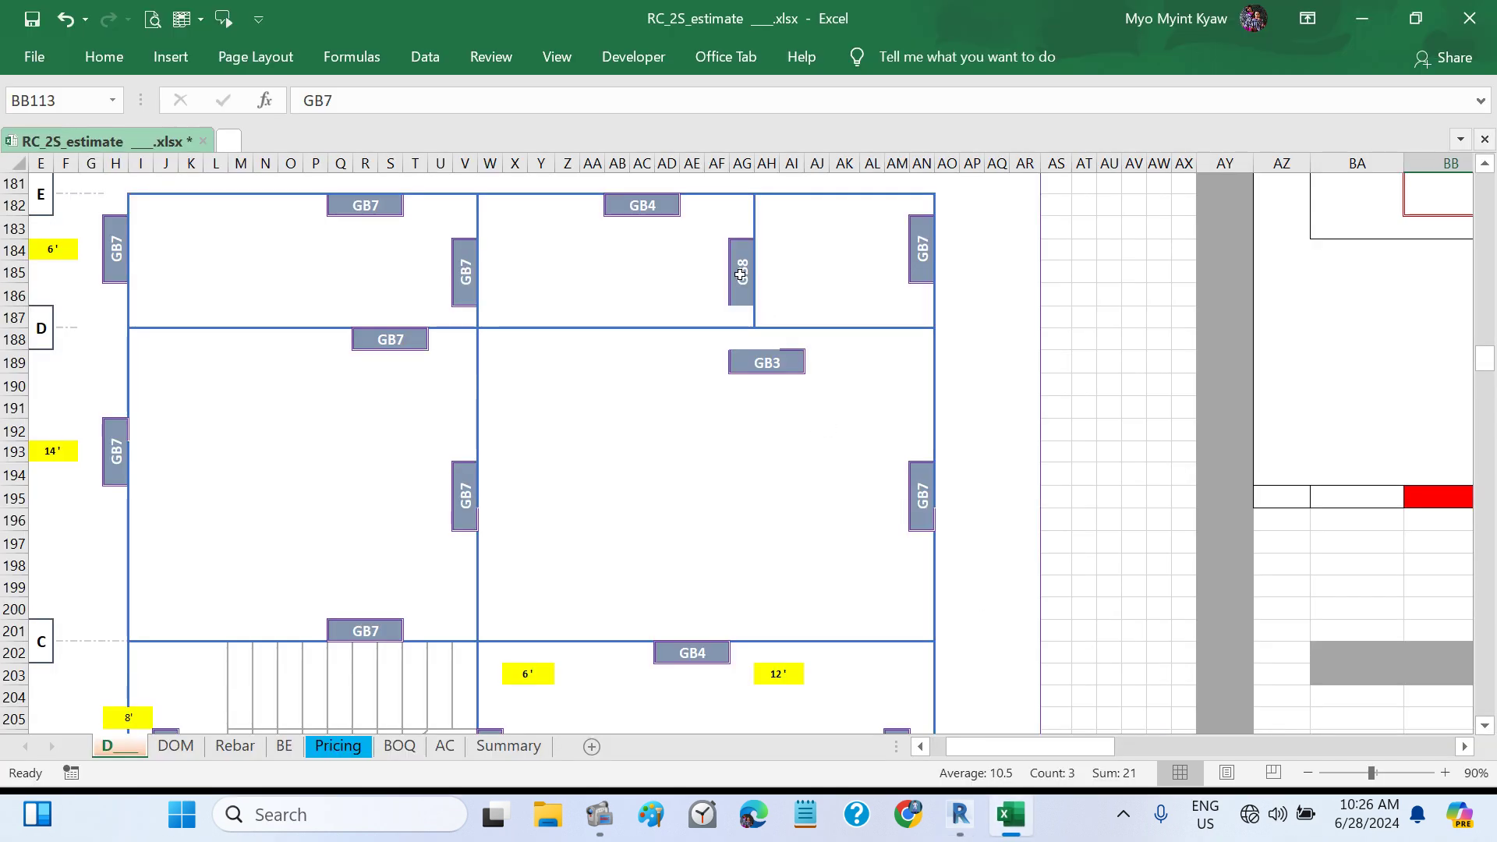
scroll(973, 445, "down", 13)
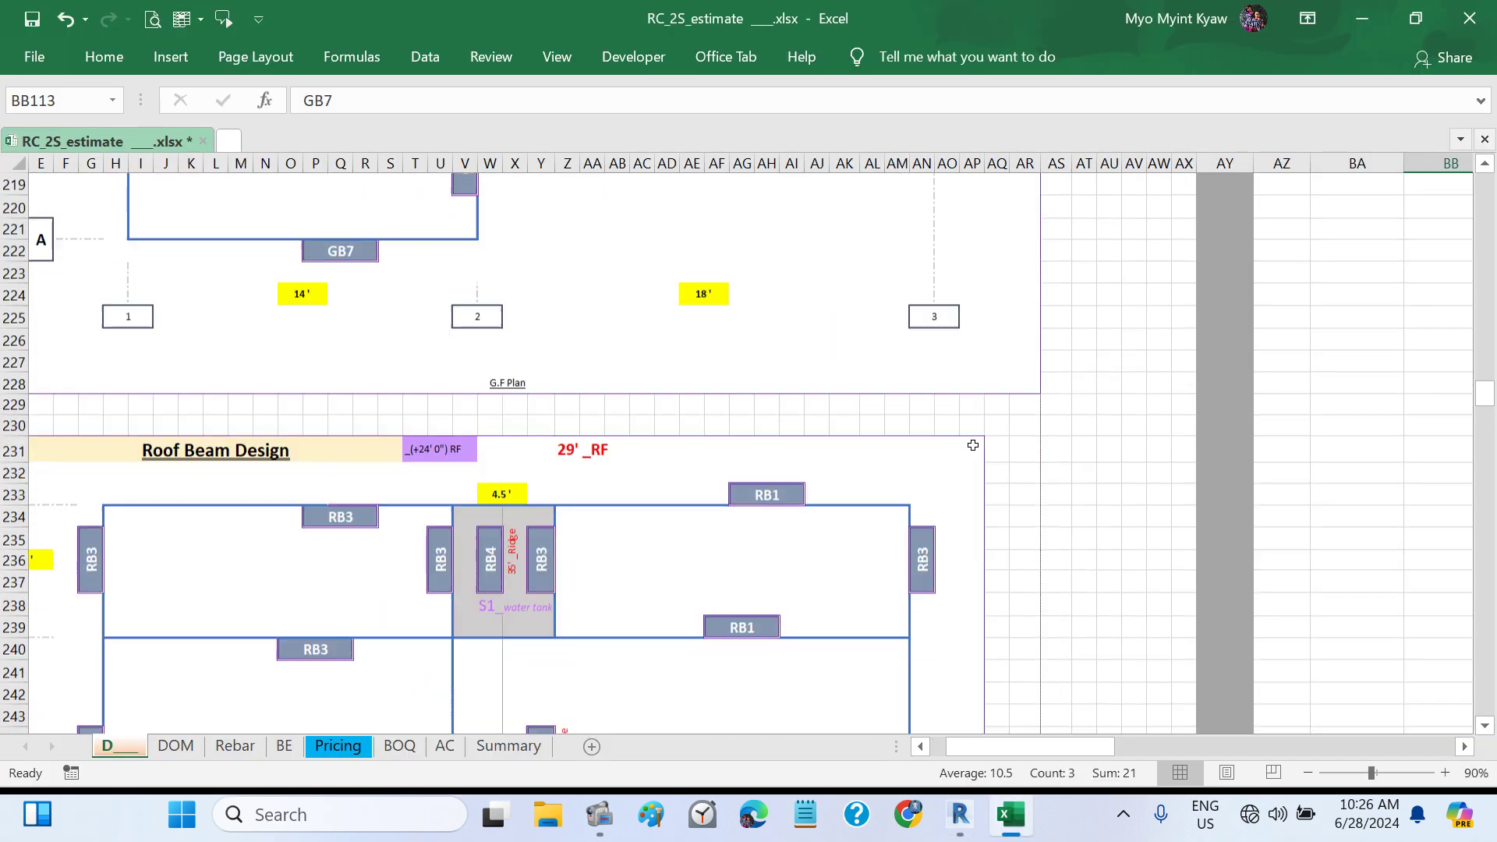
scroll(974, 447, "up", 13)
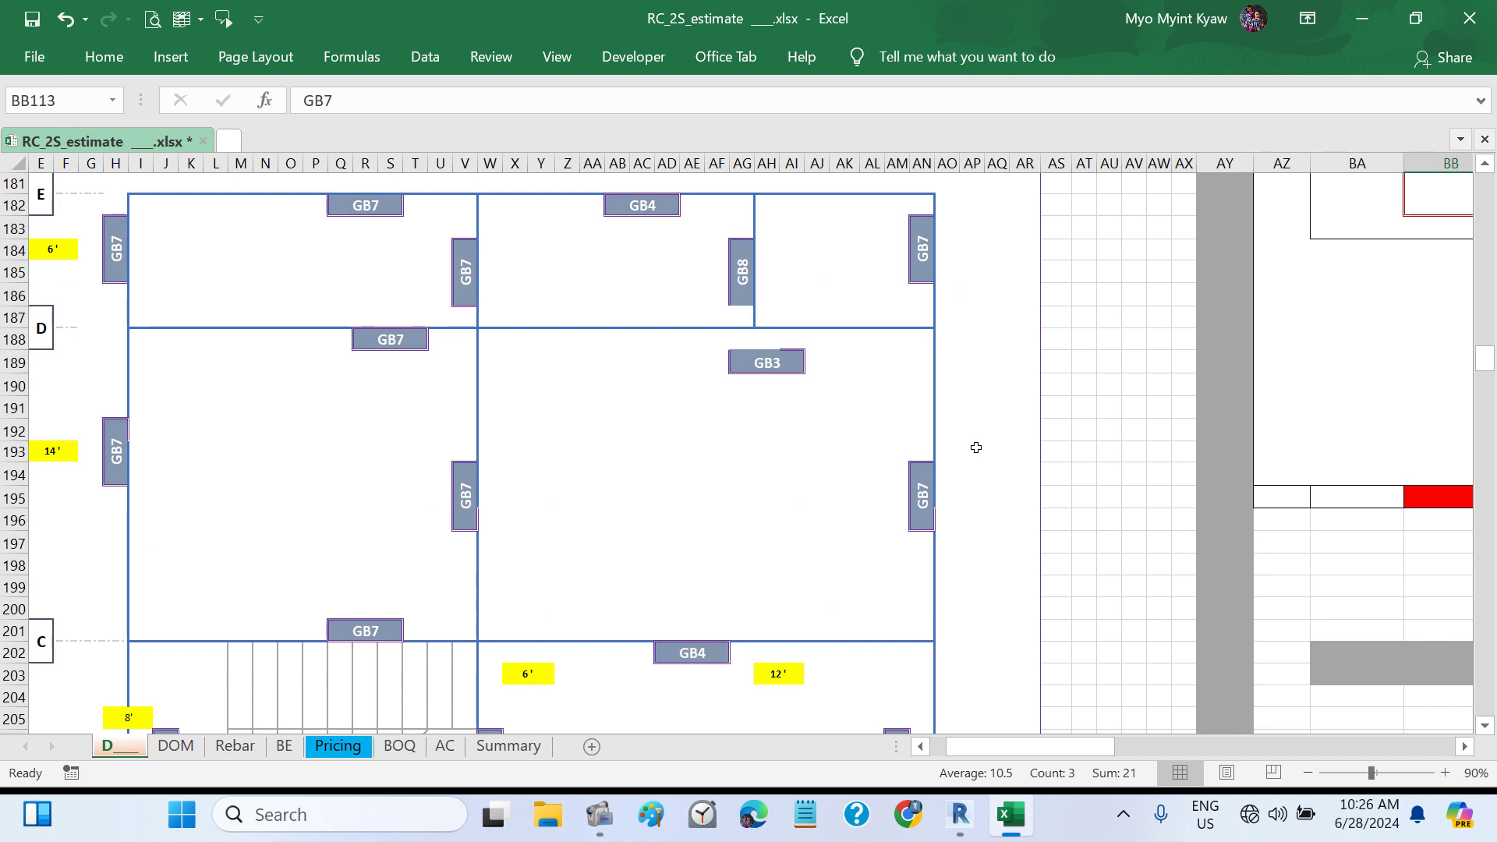
scroll(975, 446, "up", 13)
scroll(975, 446, "right", 3)
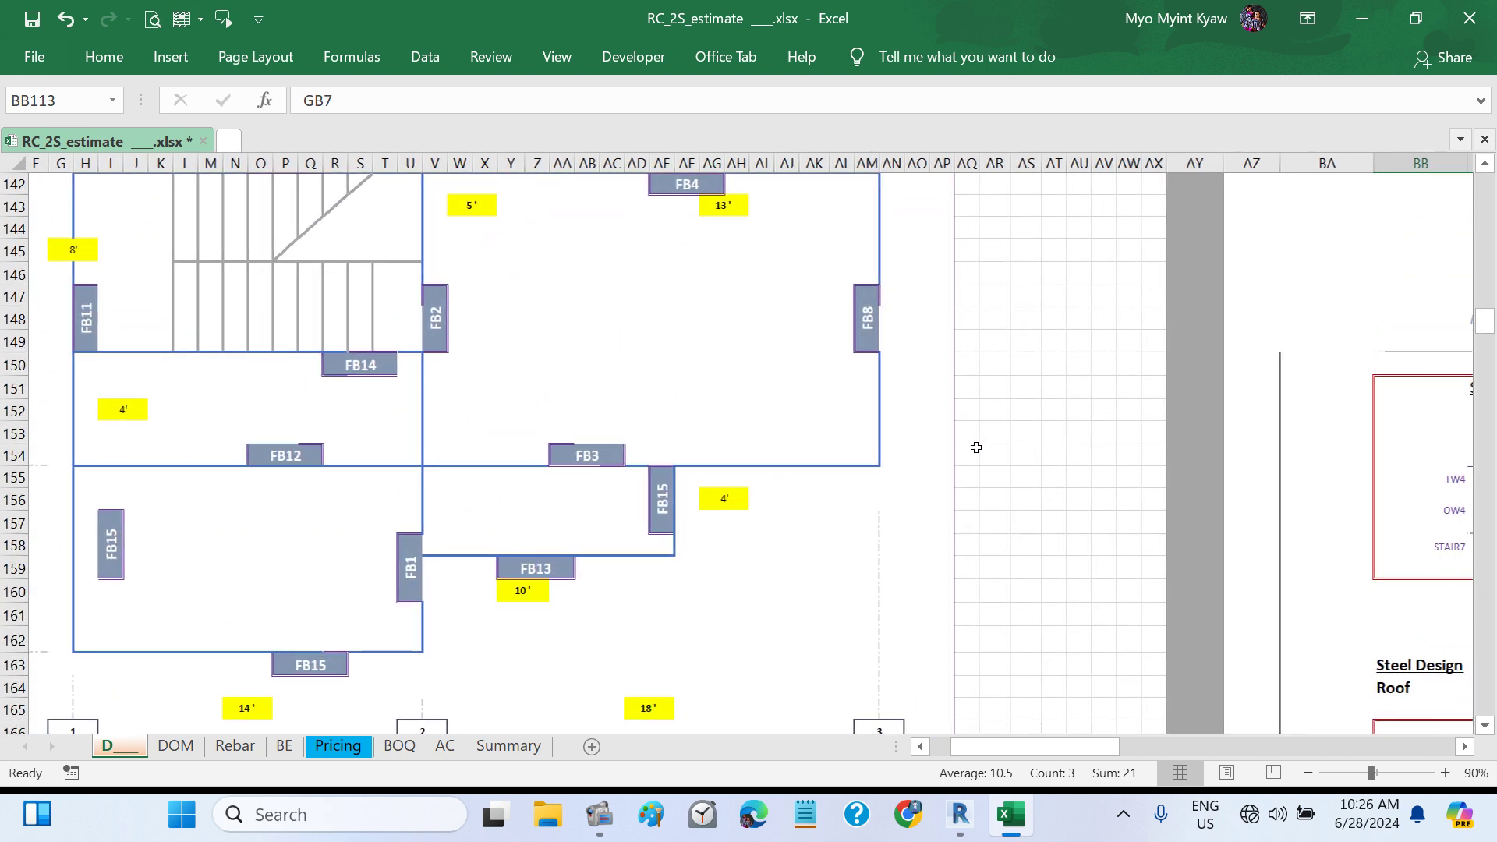
scroll(976, 447, "right", 7)
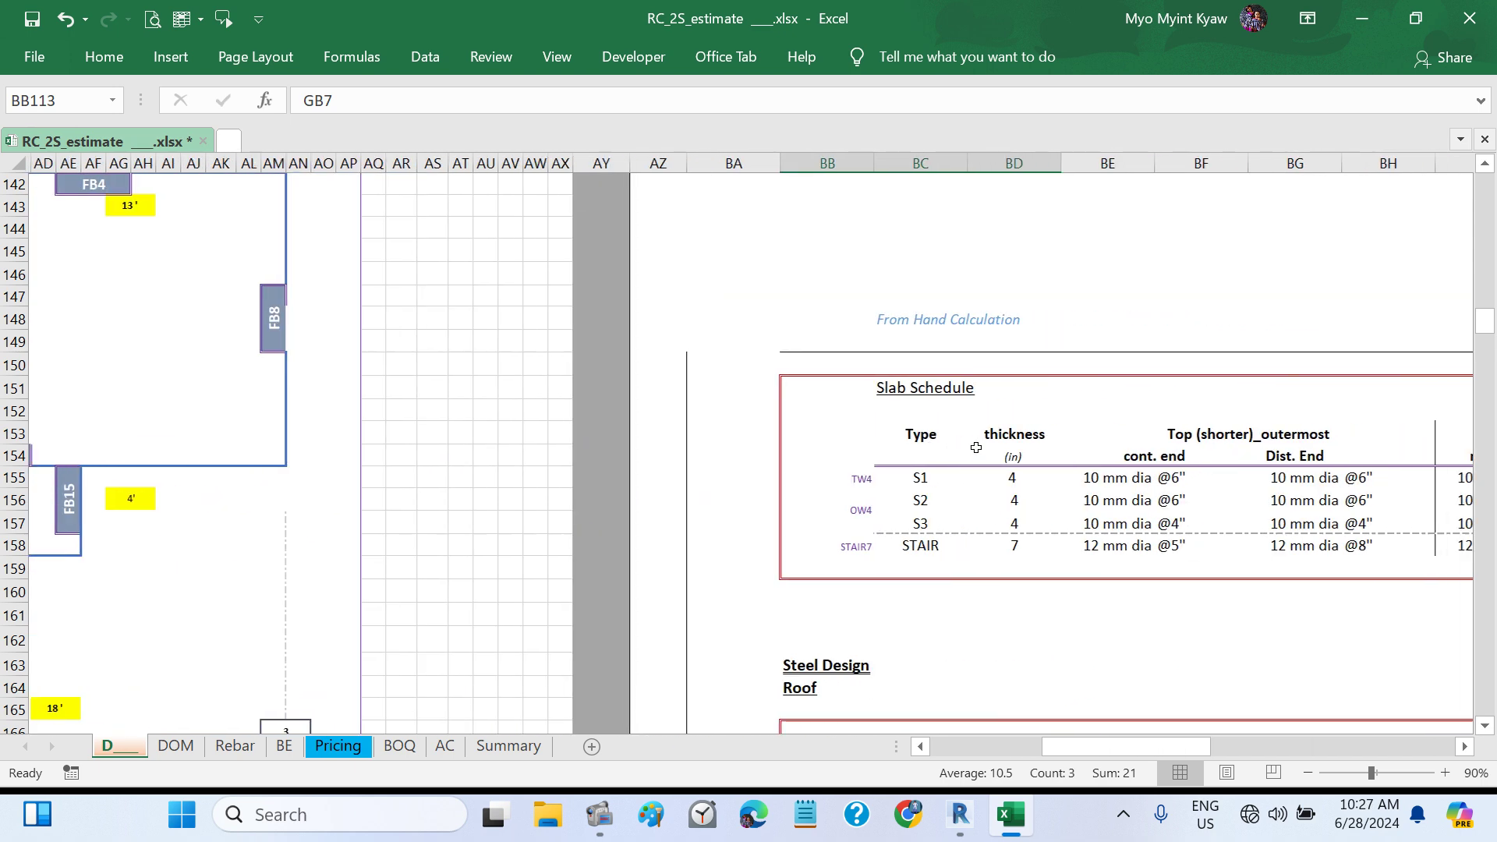
scroll(976, 446, "up", 20)
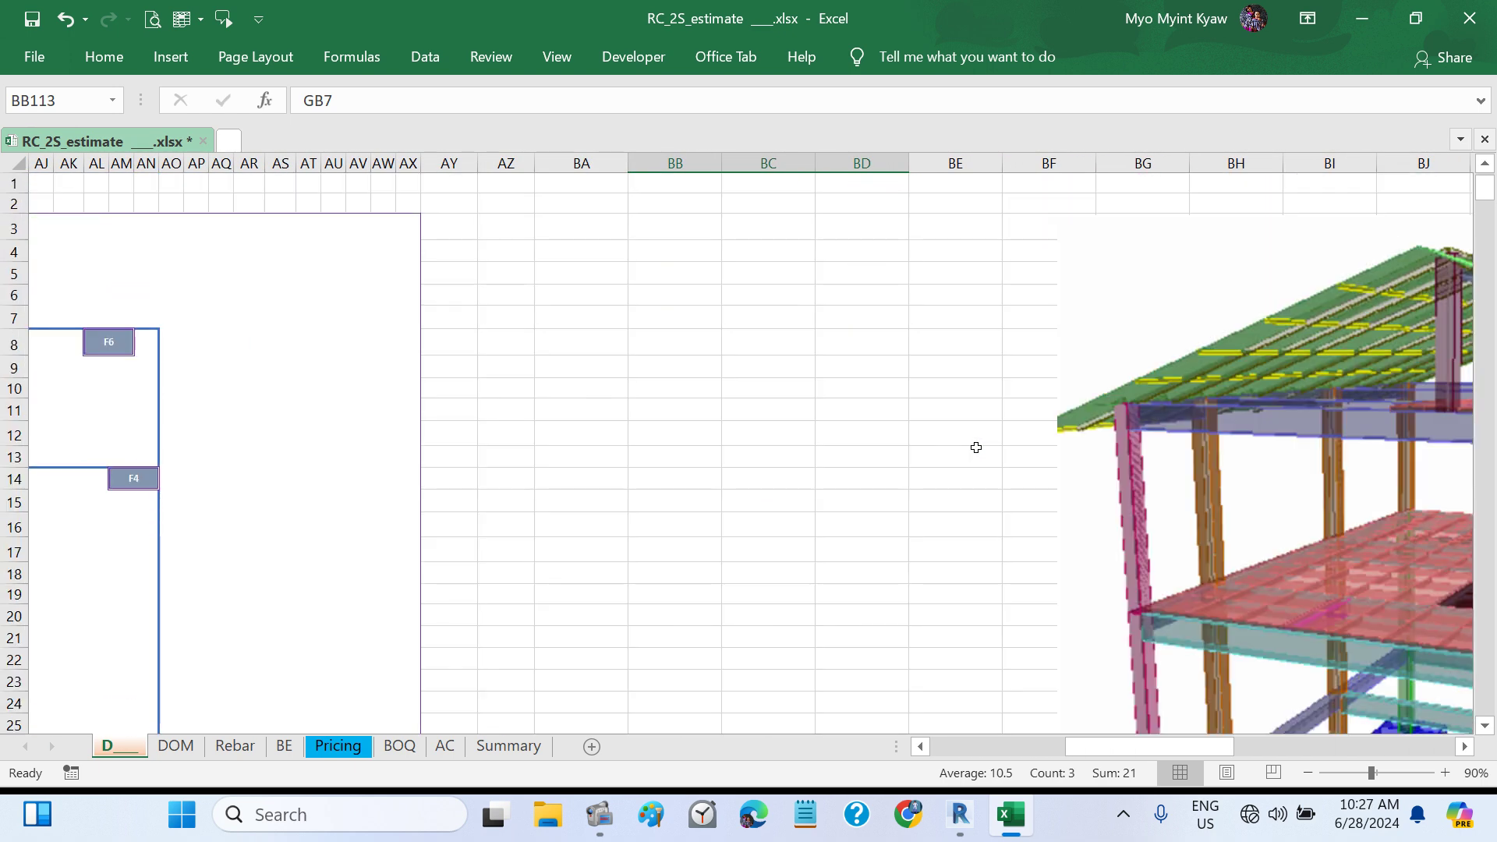
scroll(975, 447, "right", 13)
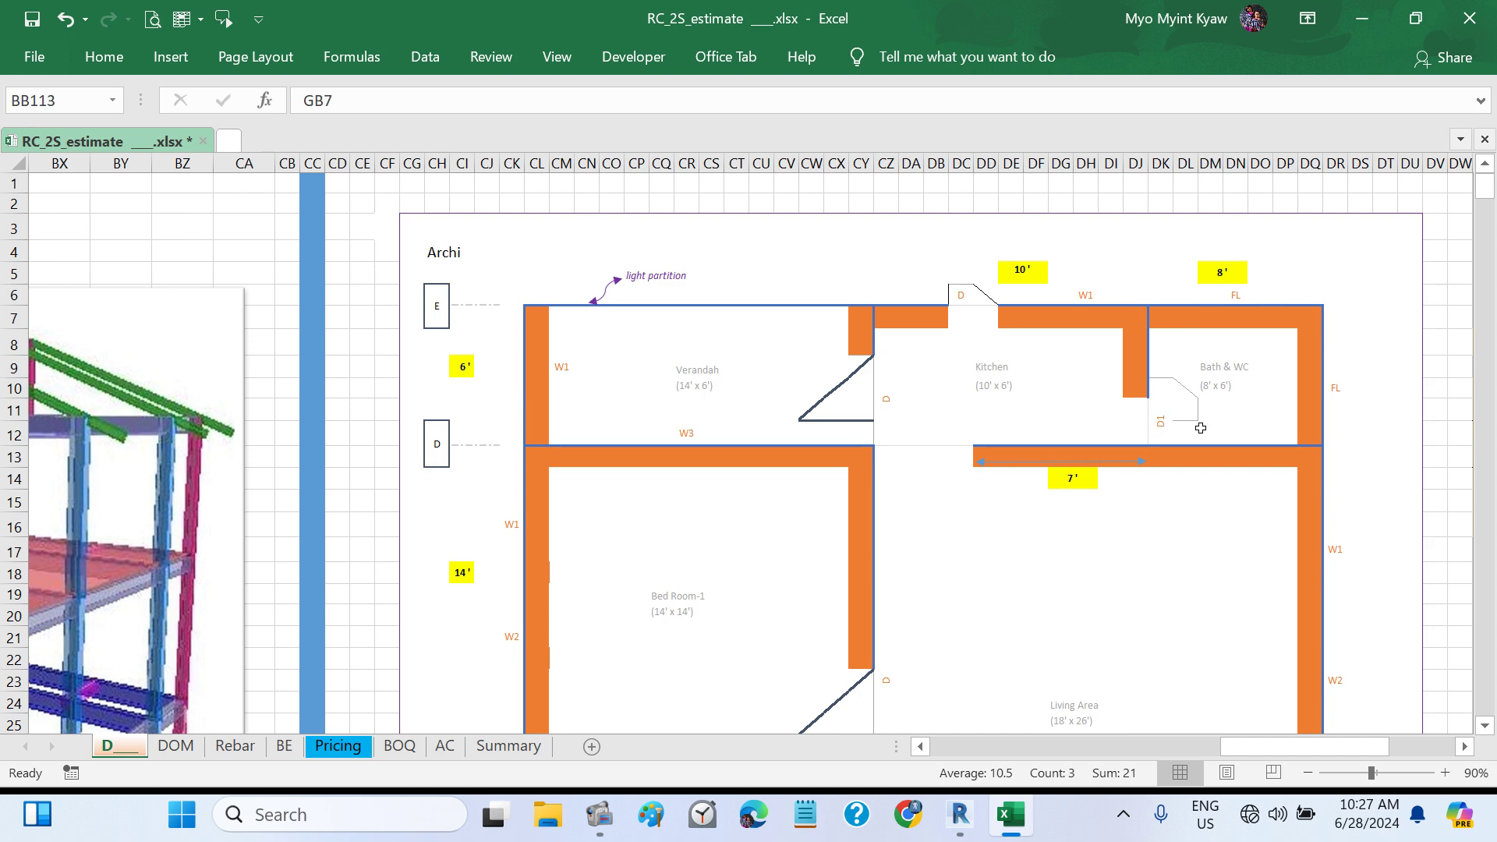
- In Excel, look over the GB8 beam in the ground beam layout and look up its size in the Ground Beam schedule
scroll(790, 447, "left", 18)
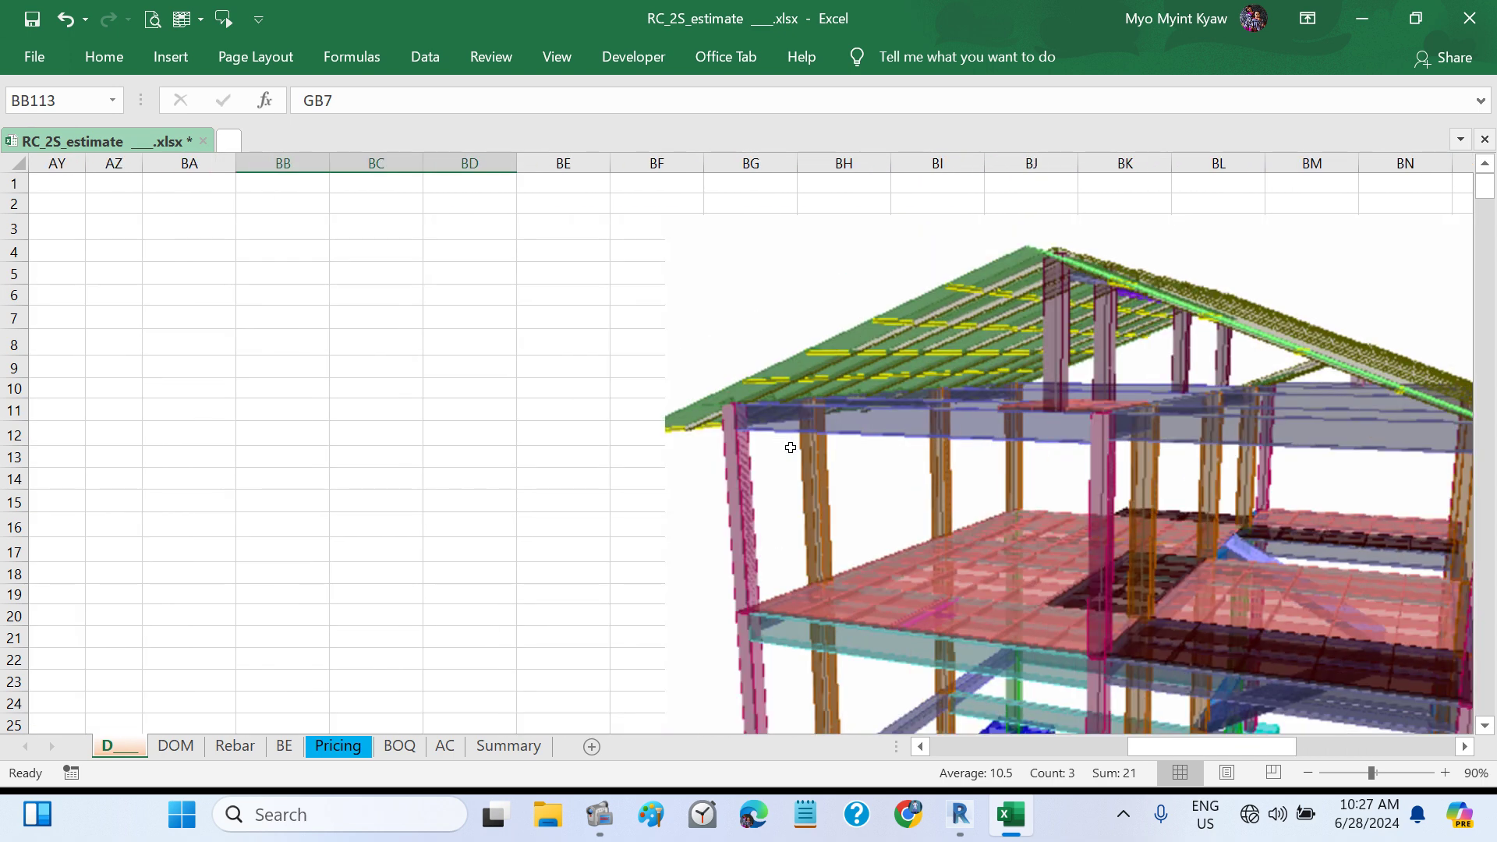
scroll(789, 441, "down", 20)
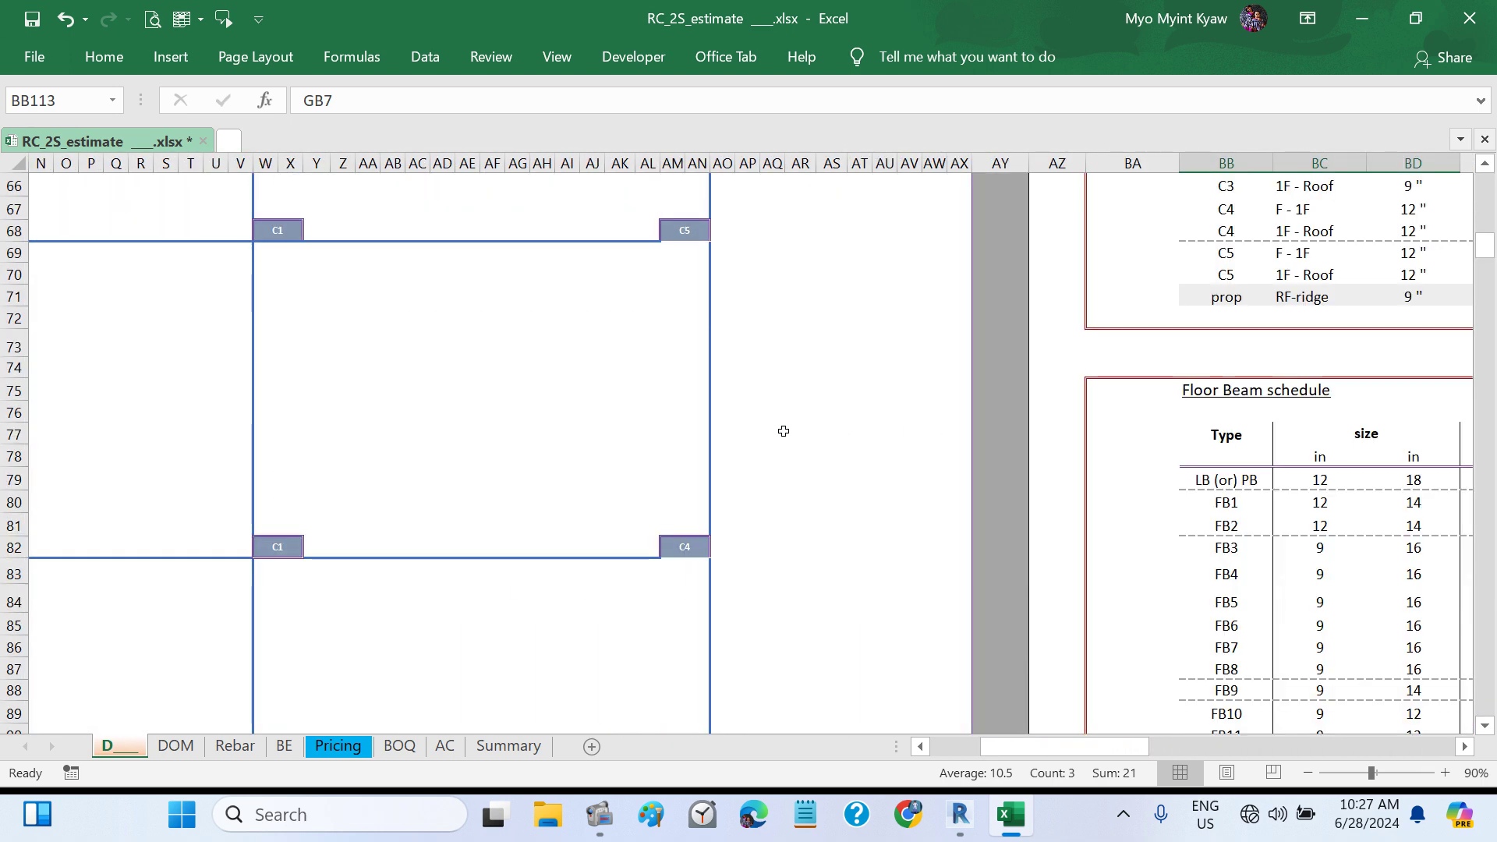
scroll(784, 431, "down", 17)
scroll(784, 431, "up", 20)
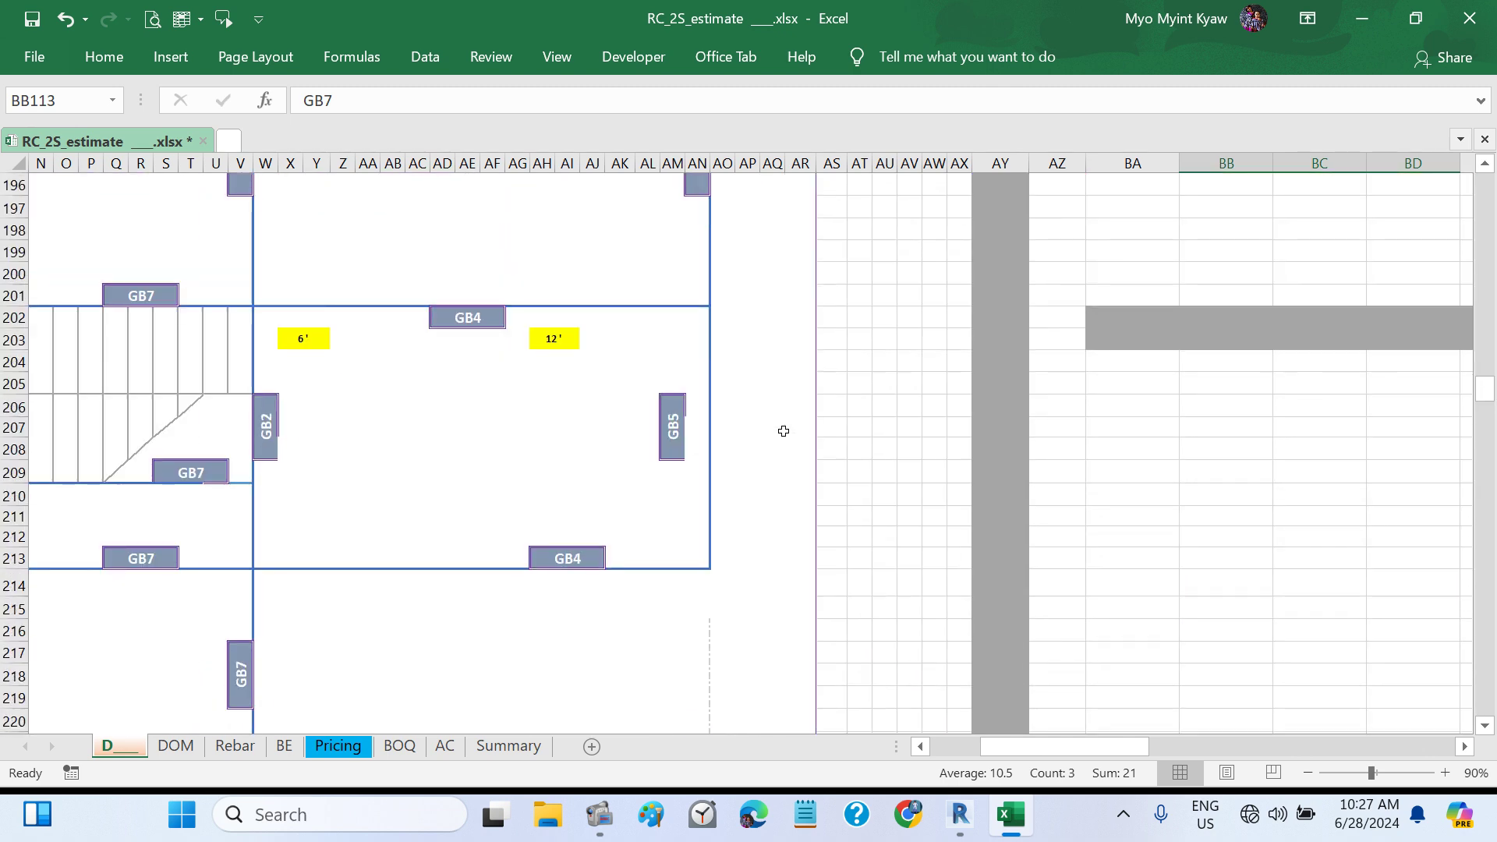
scroll(783, 431, "down", 2)
scroll(784, 431, "down", 1)
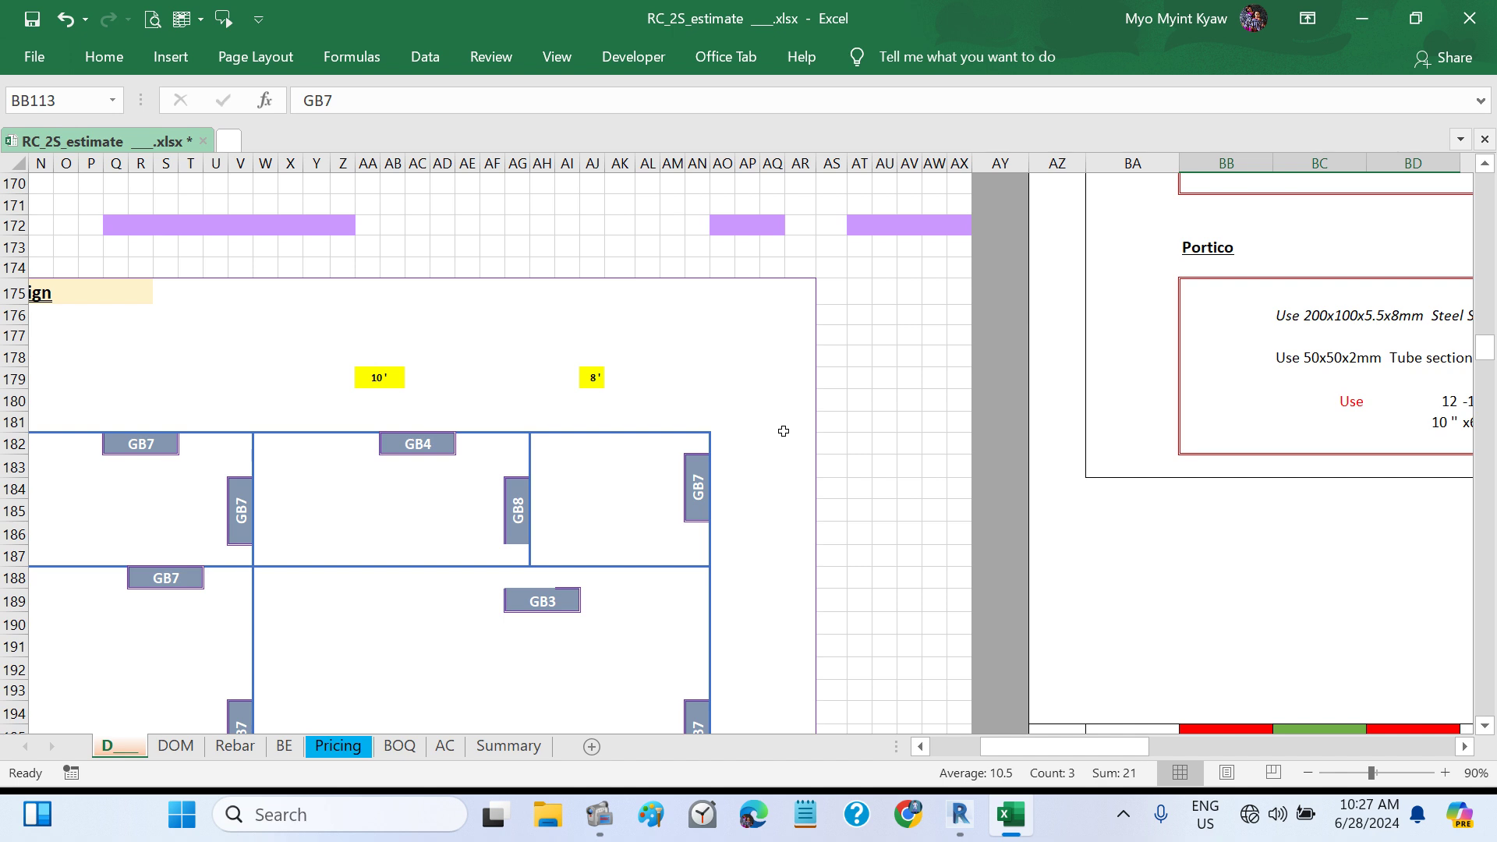
scroll(783, 431, "right", 3)
scroll(783, 431, "up", 17)
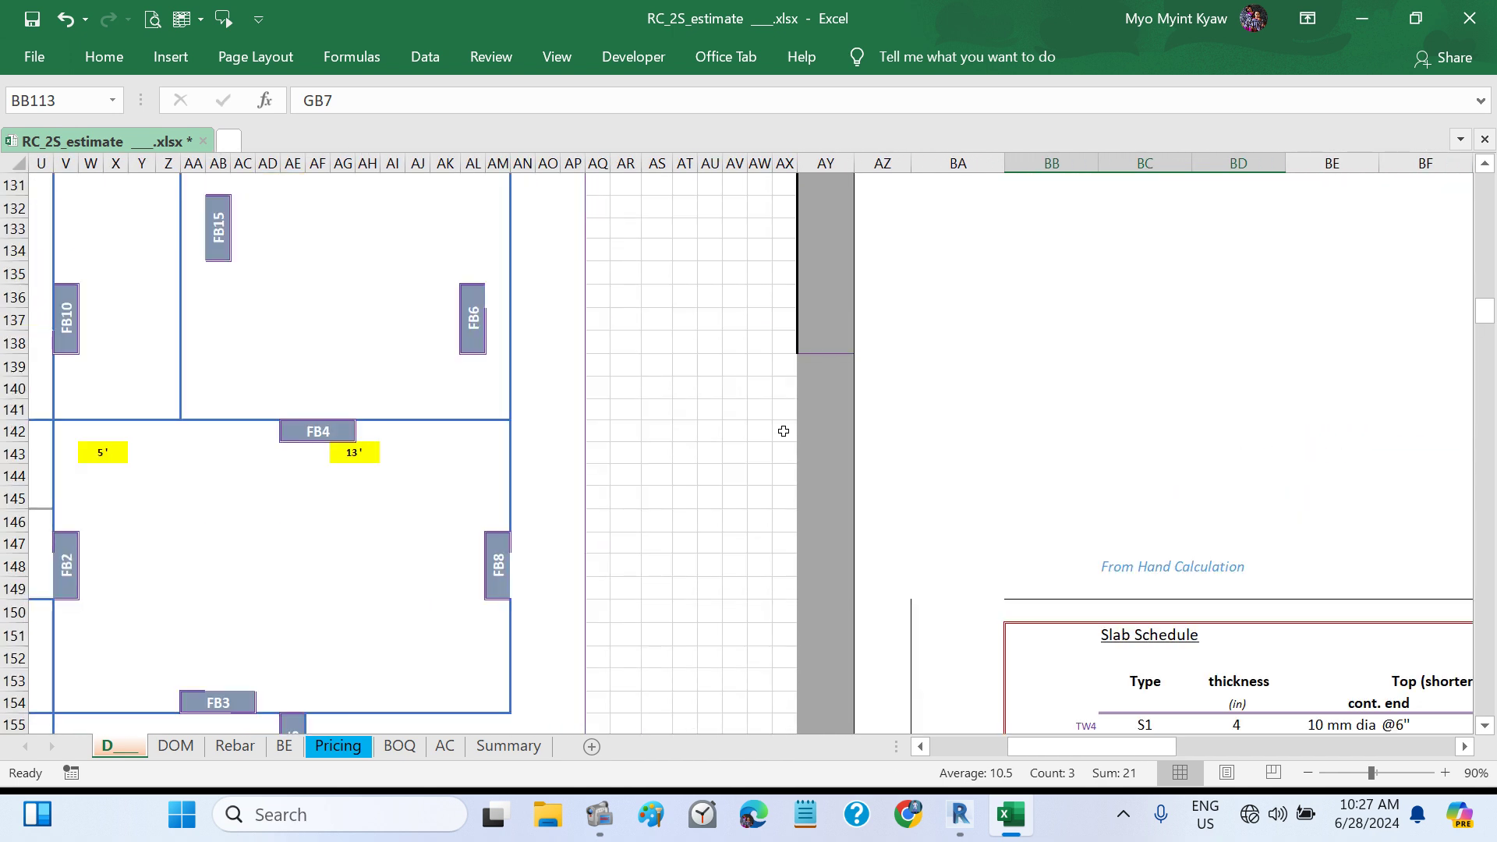
scroll(784, 431, "up", 9)
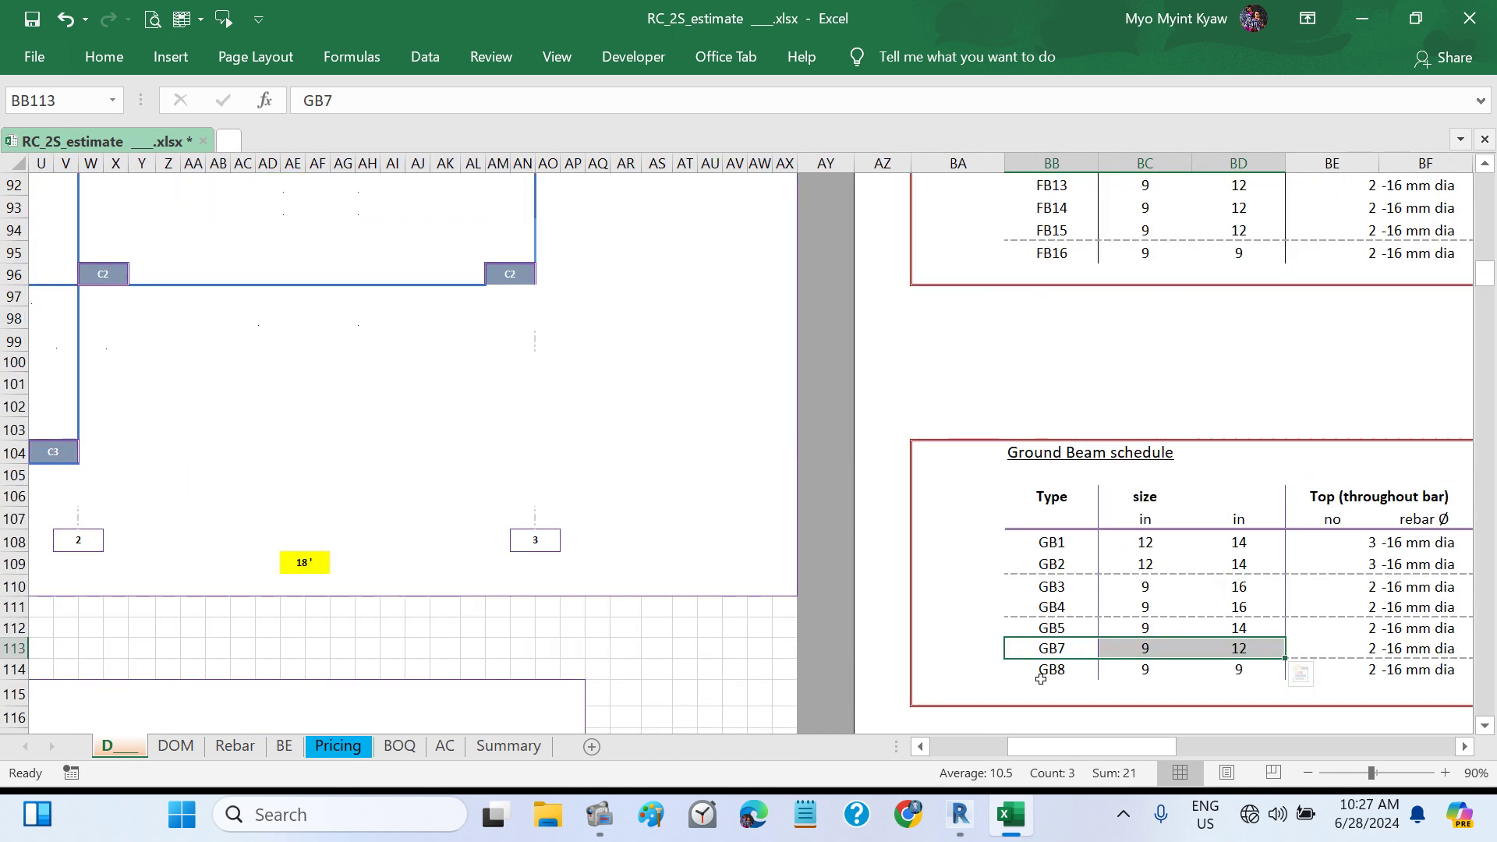
left_click_drag(1041, 675, 1242, 689)
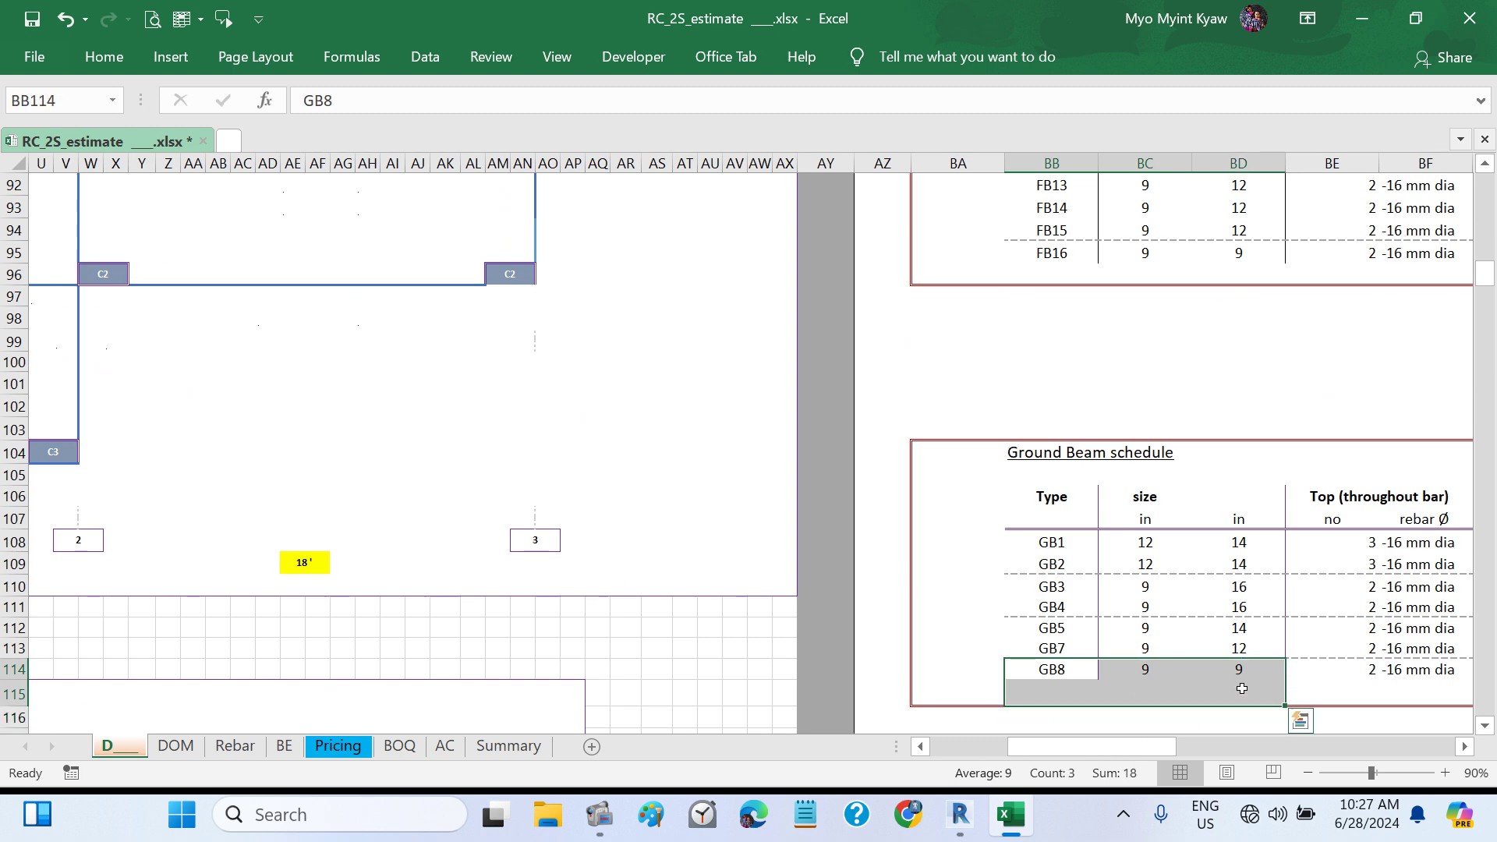
- In Revit, start a beam and duplicate the GB9X12 type as GB9X9, with h set to 9"
left_click(957, 832)
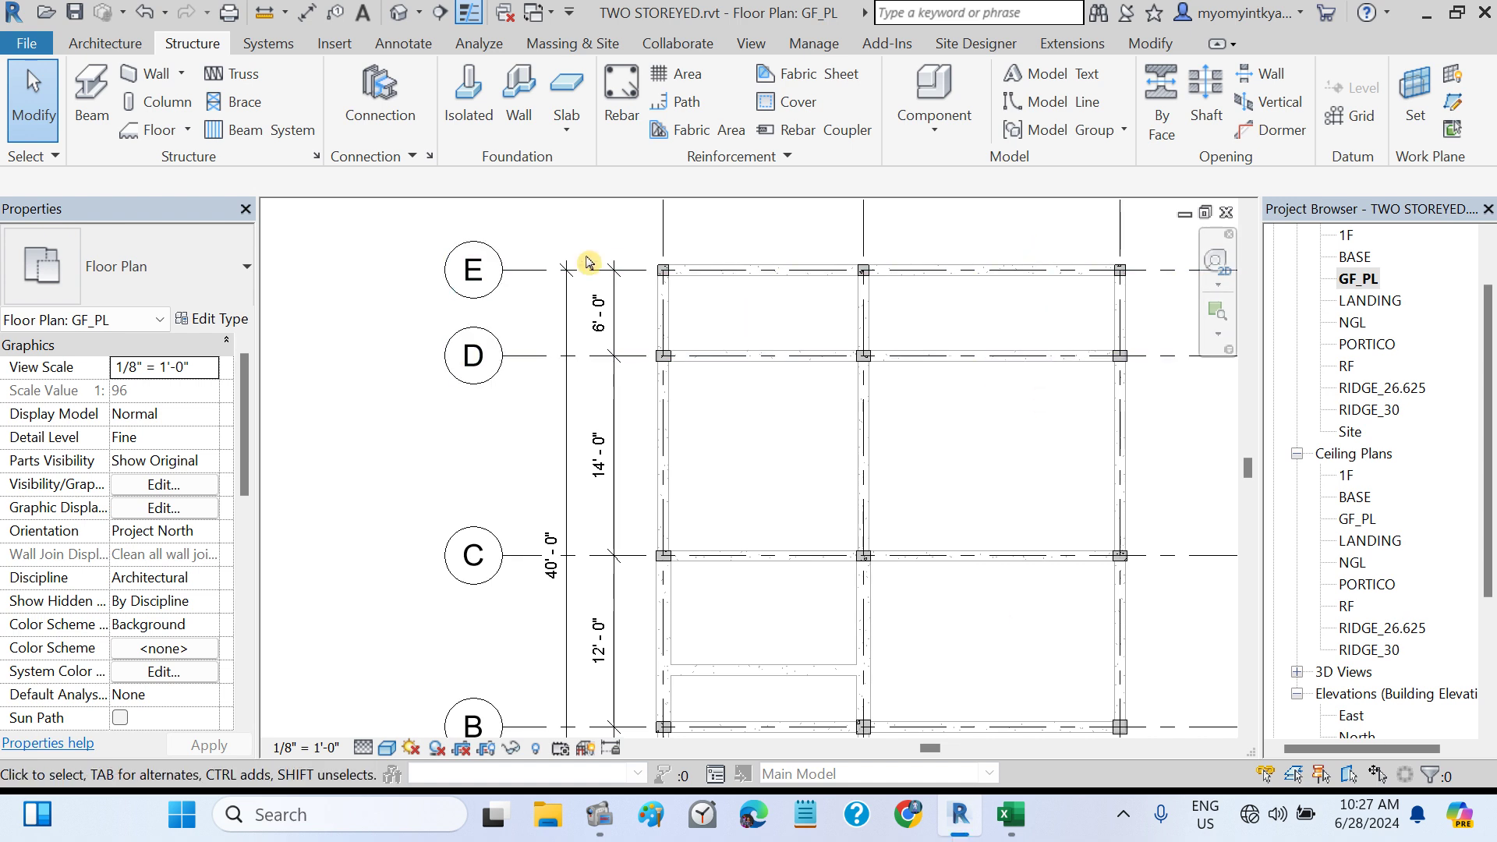
left_click(92, 105)
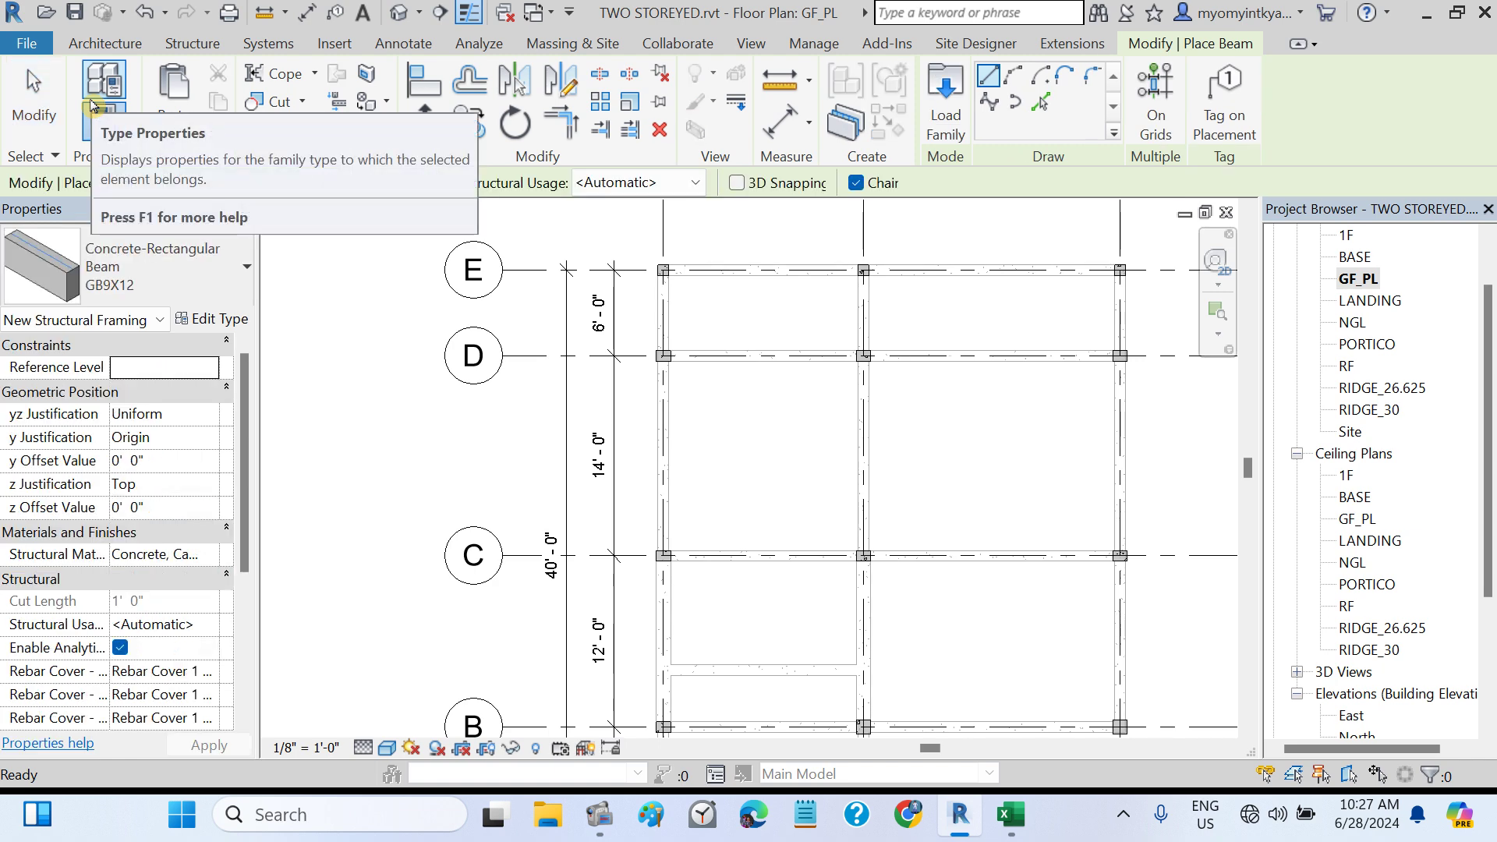
left_click(201, 320)
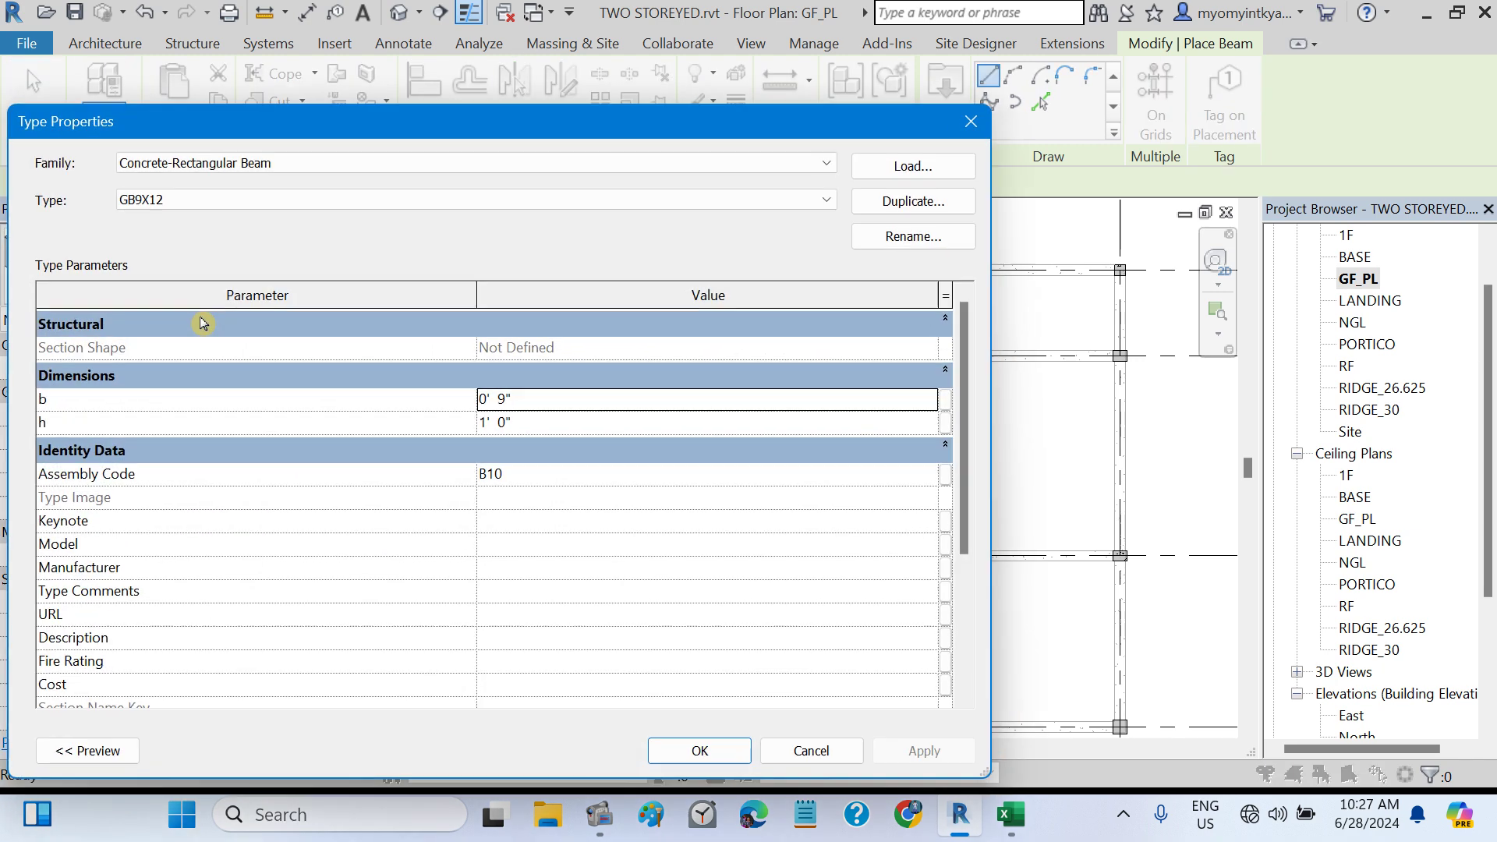
left_click(877, 209)
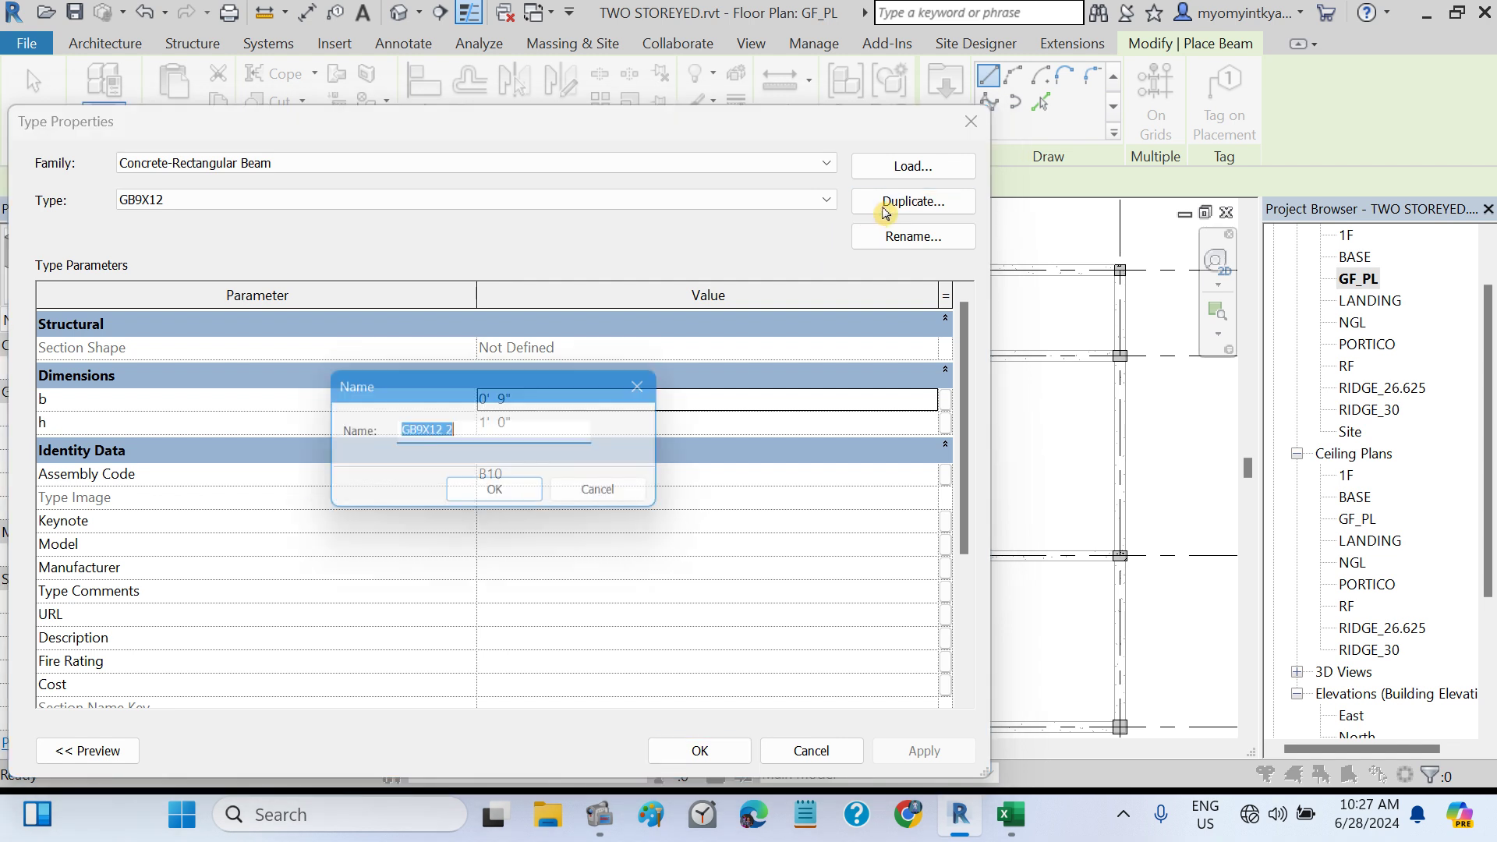
left_click(460, 436)
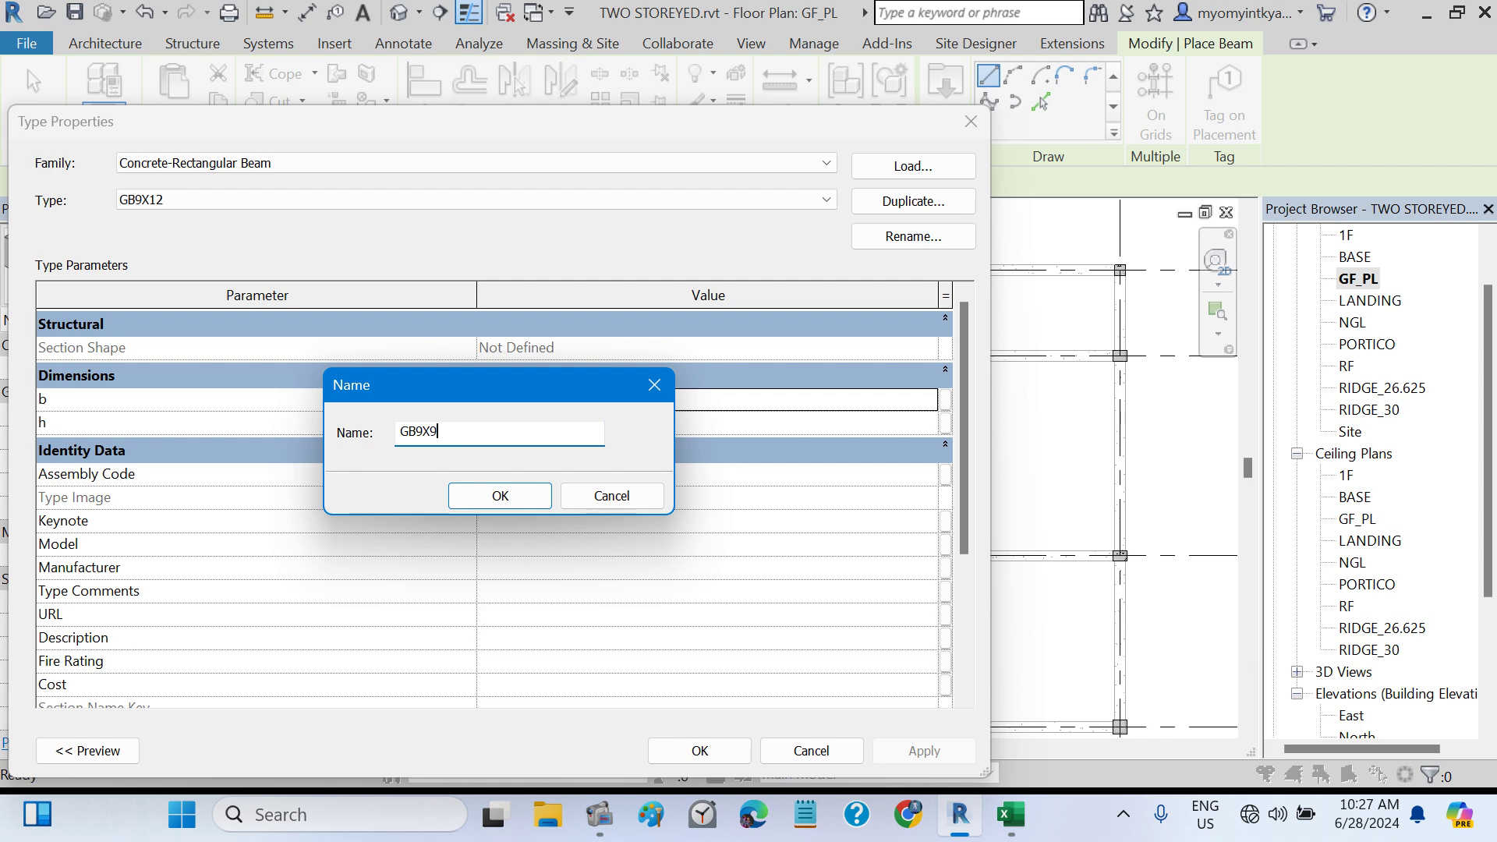
left_click(478, 498)
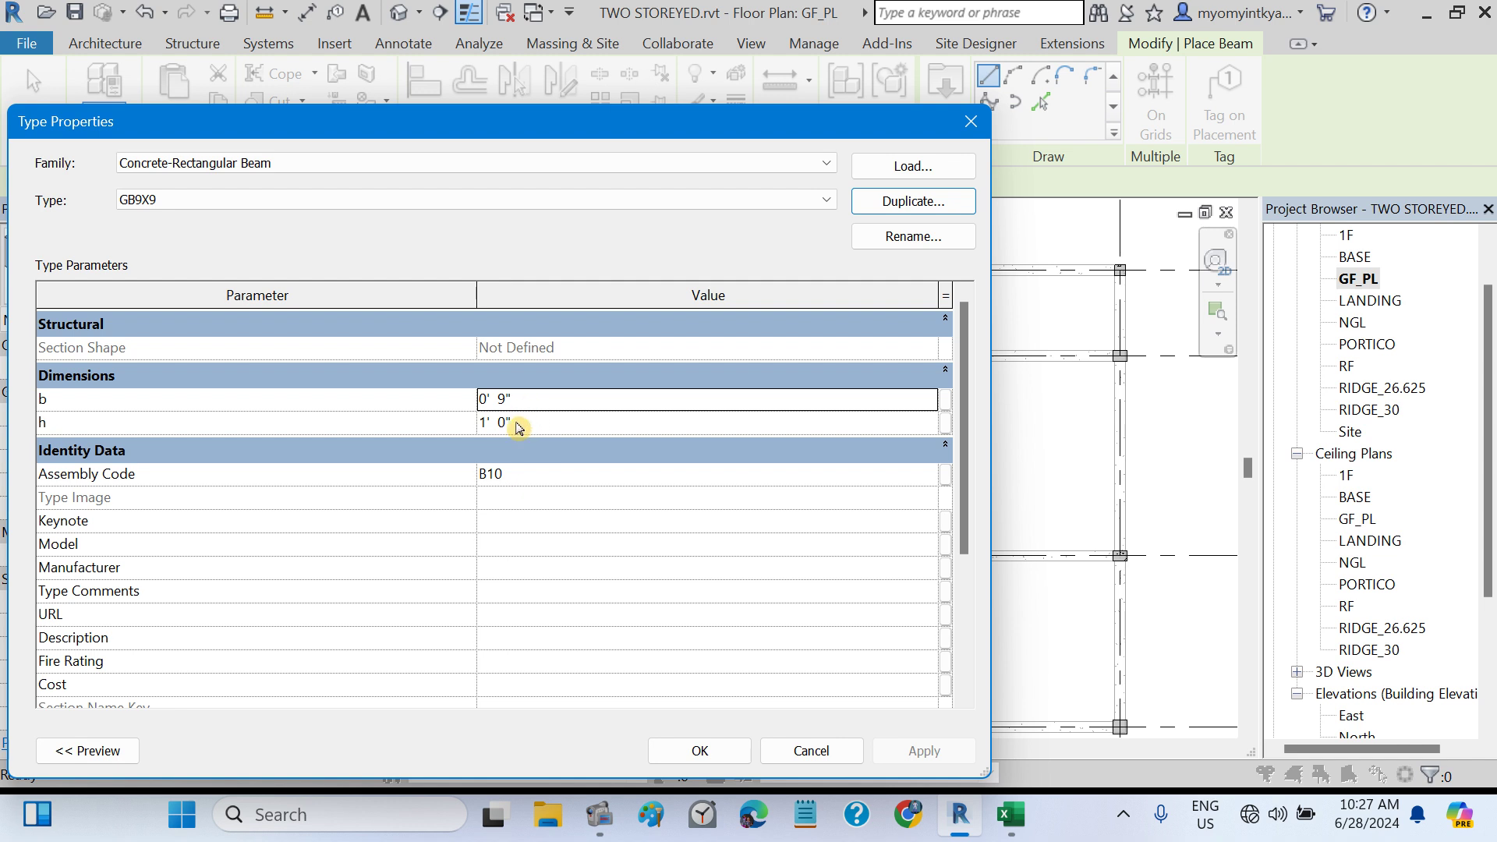
left_click(516, 423)
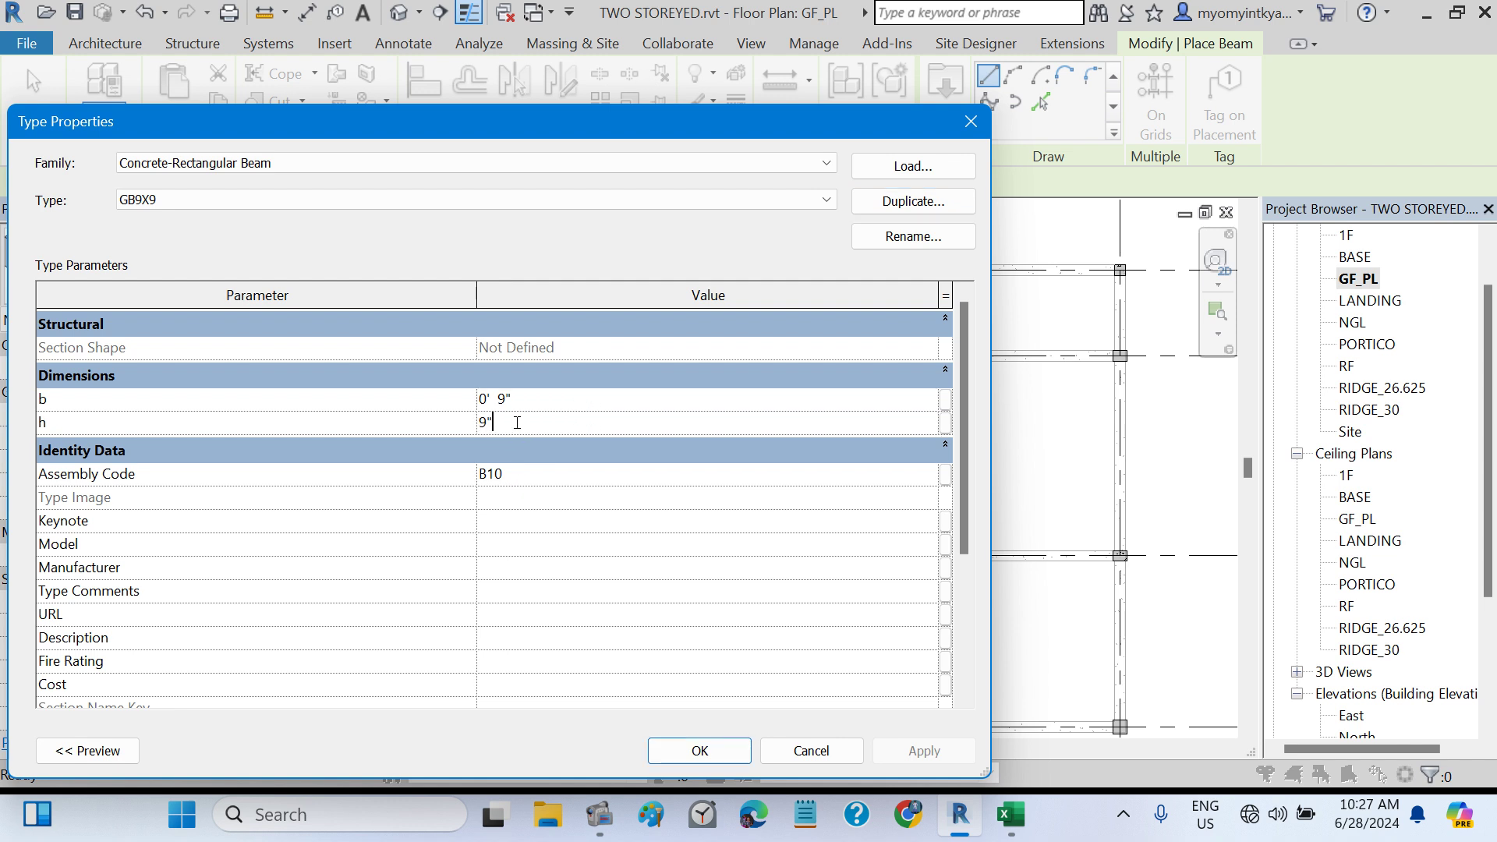
left_click(531, 538)
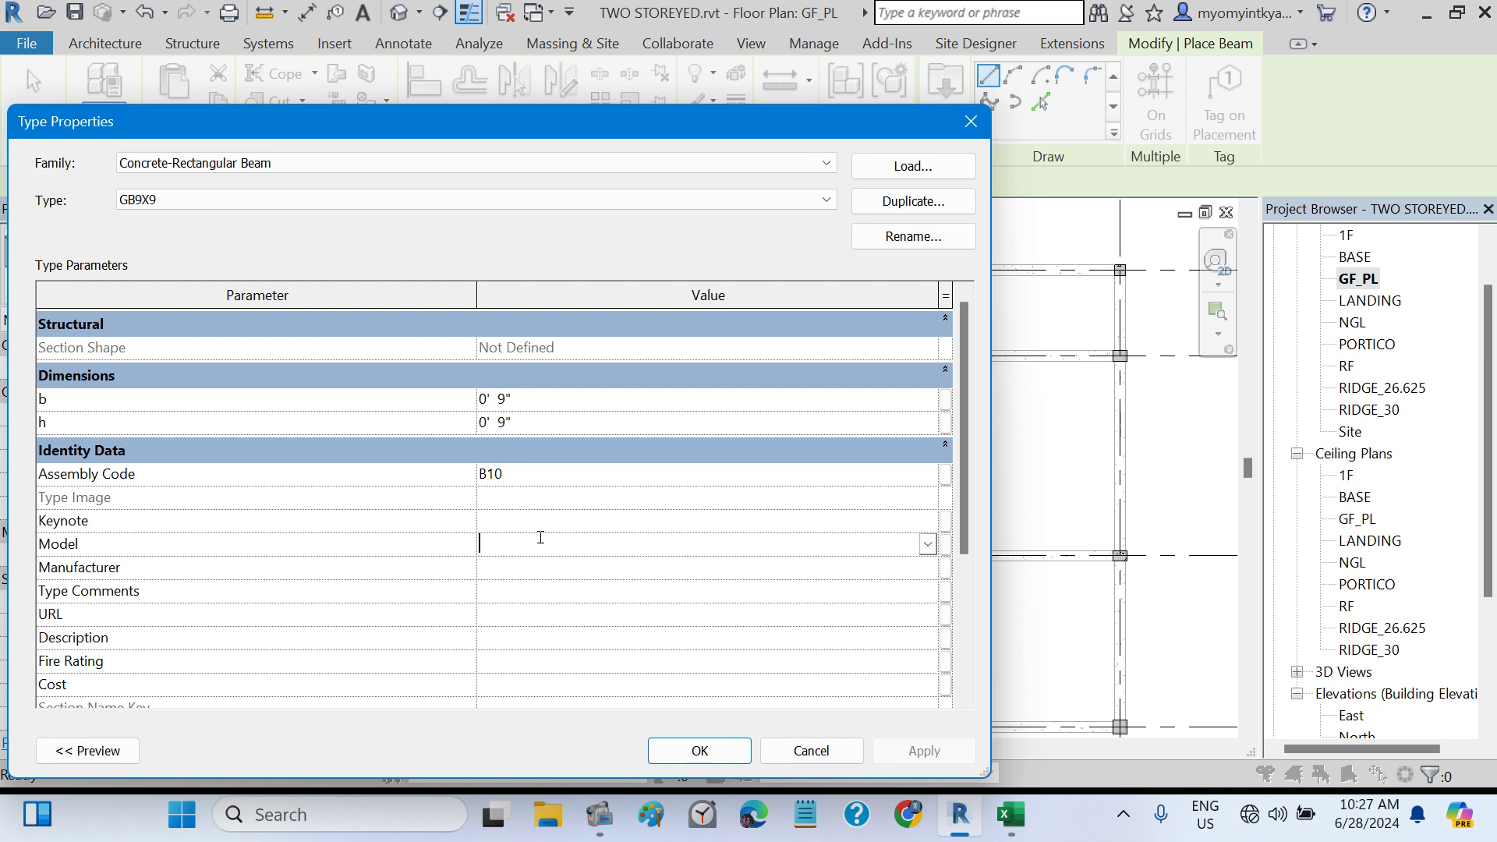
left_click(699, 750)
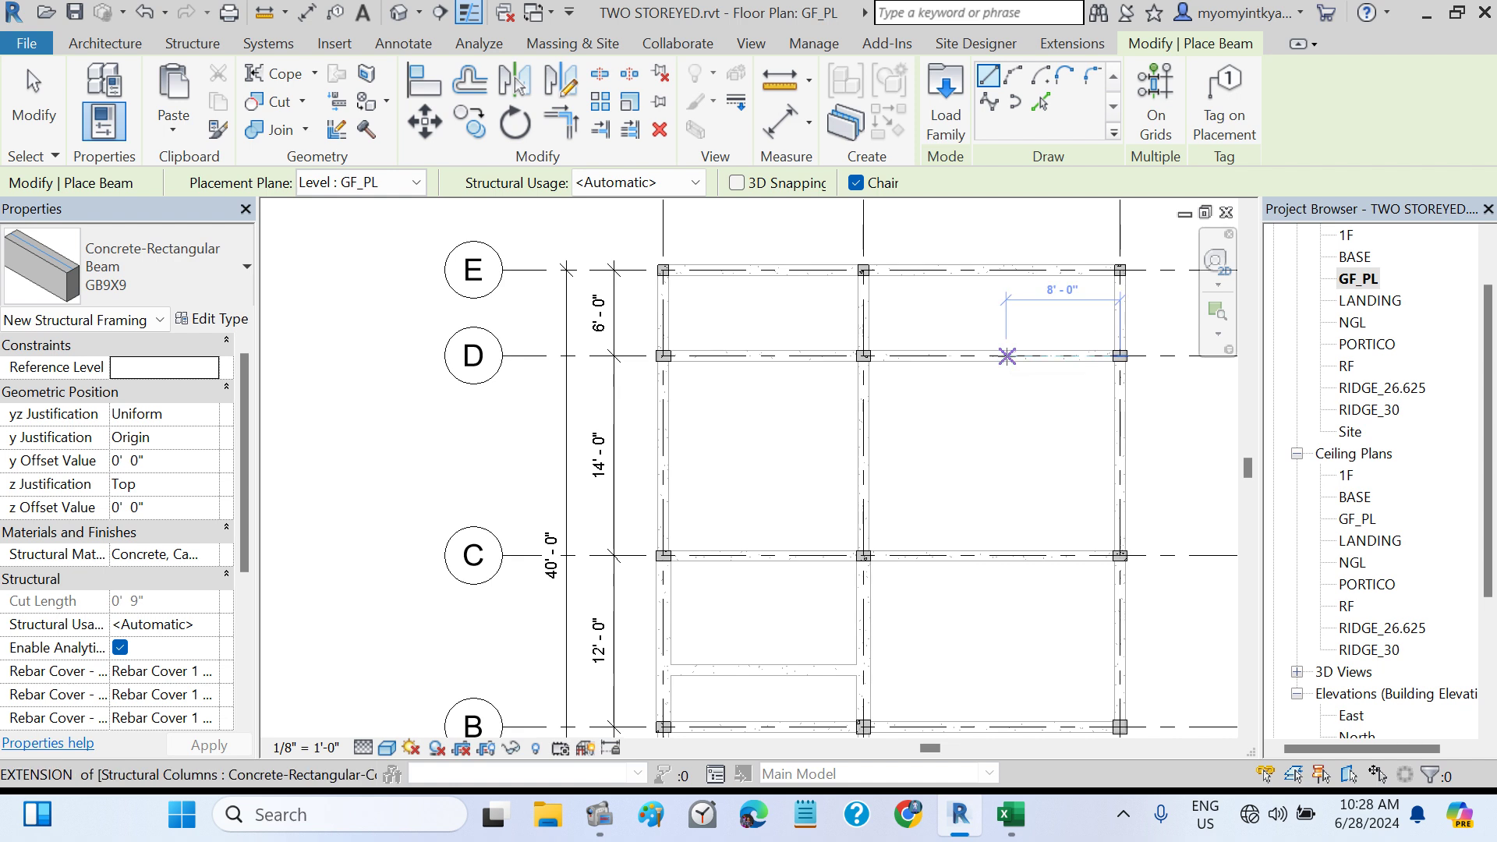
- Place a GB9X9 beam from grid D to grid E, 8' from grid 3, and end beam placement
left_click(1006, 356)
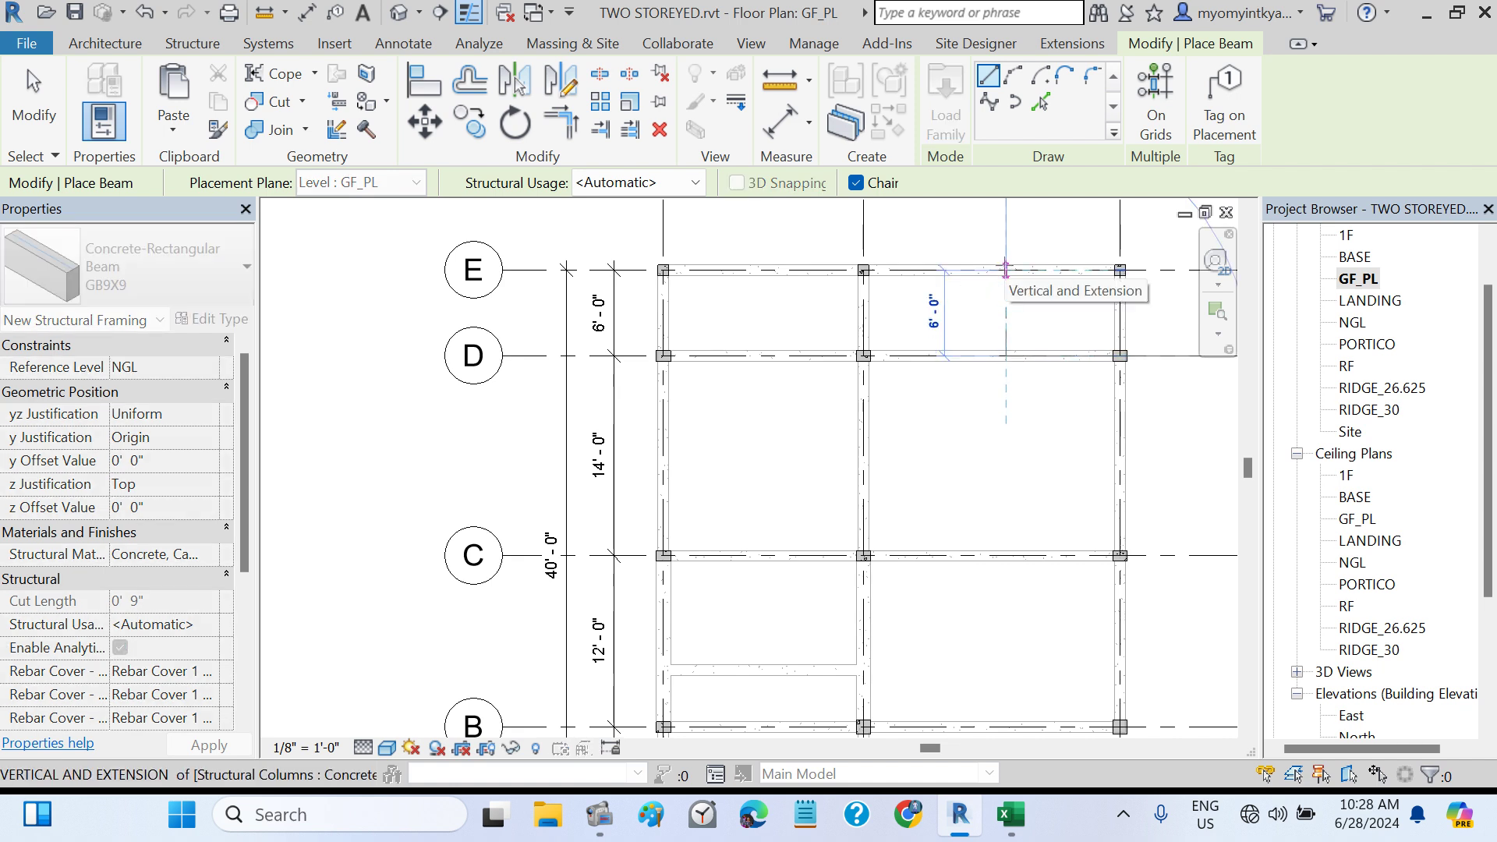
left_click(1005, 270)
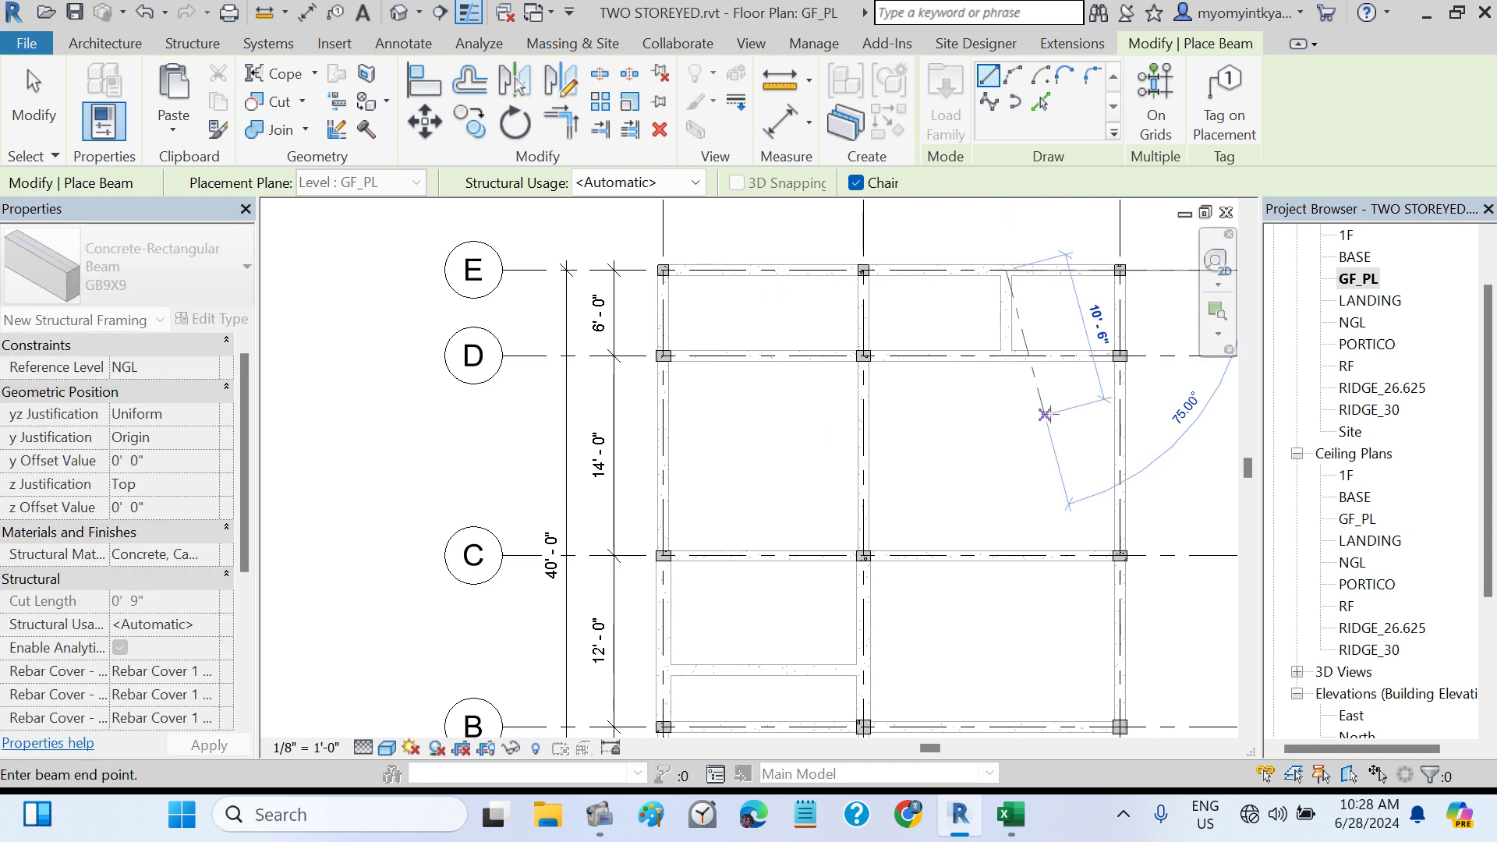
key("Escape")
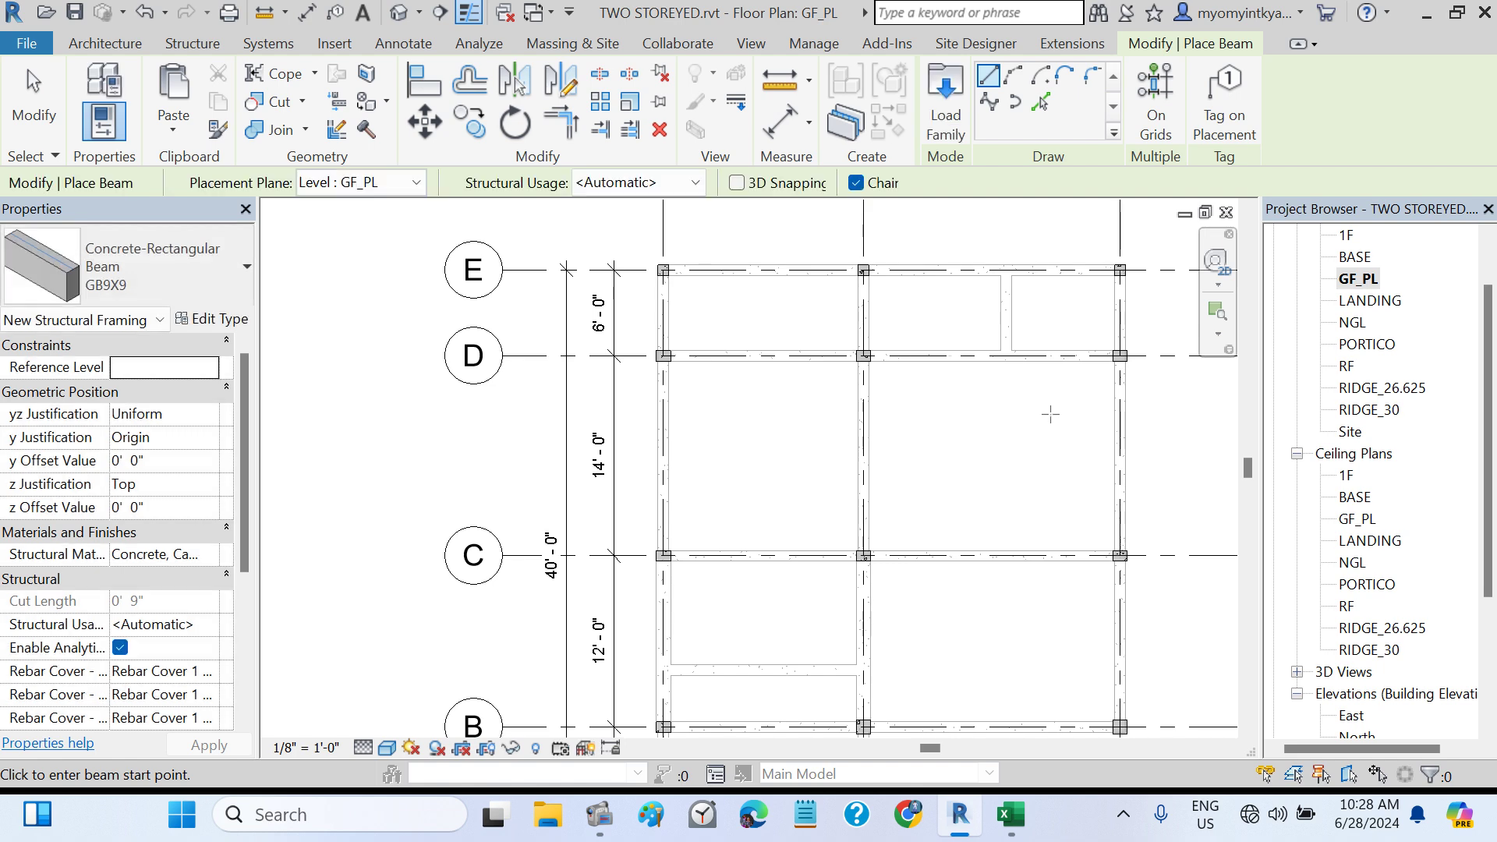
key("Escape")
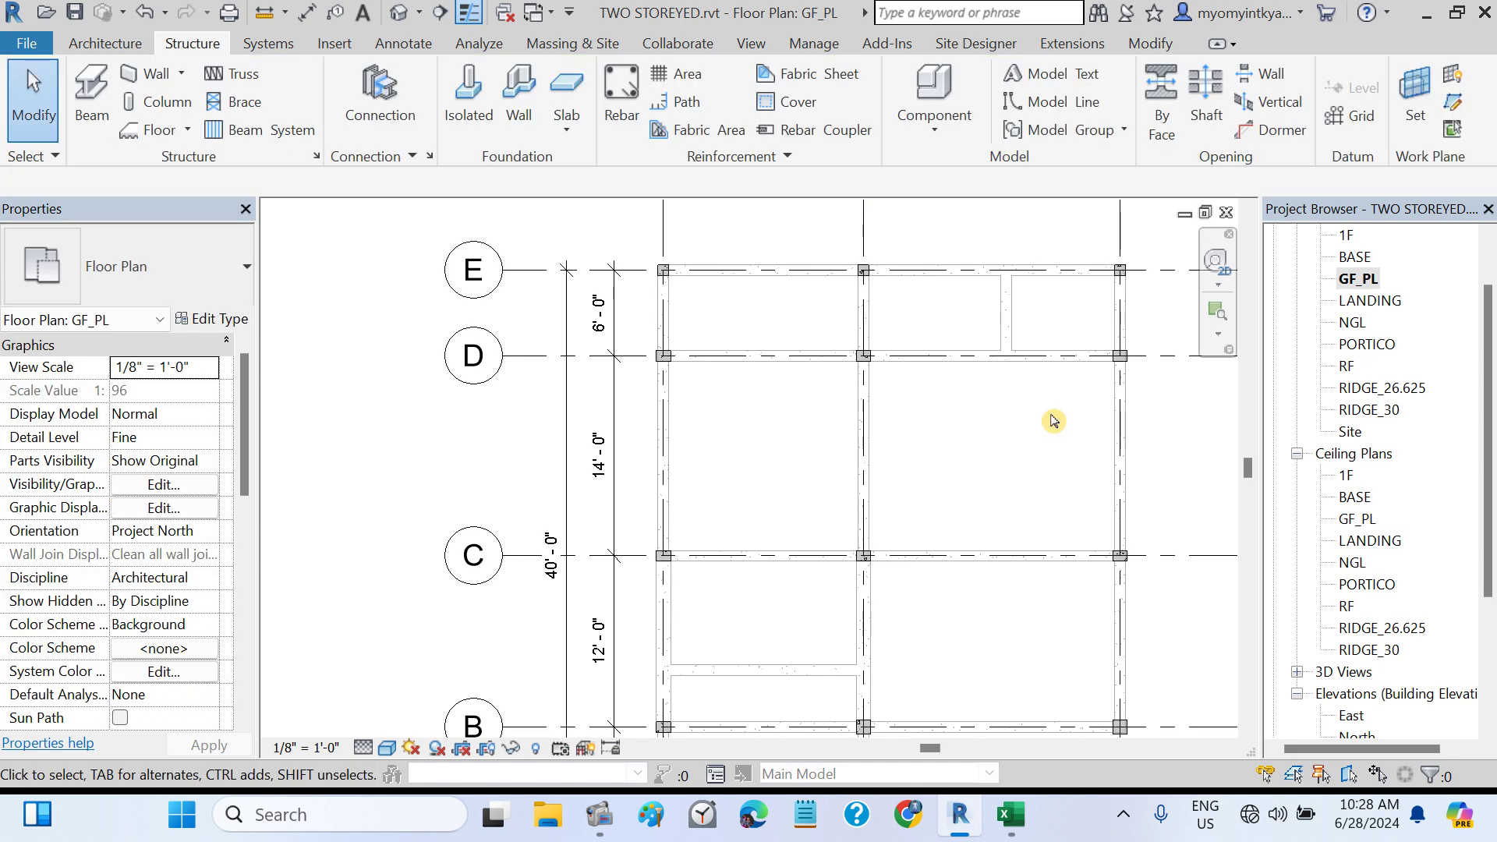
- Inspect the ground beams and columns in the 3D view, then the beams and levels in the East elevation
left_click(391, 22)
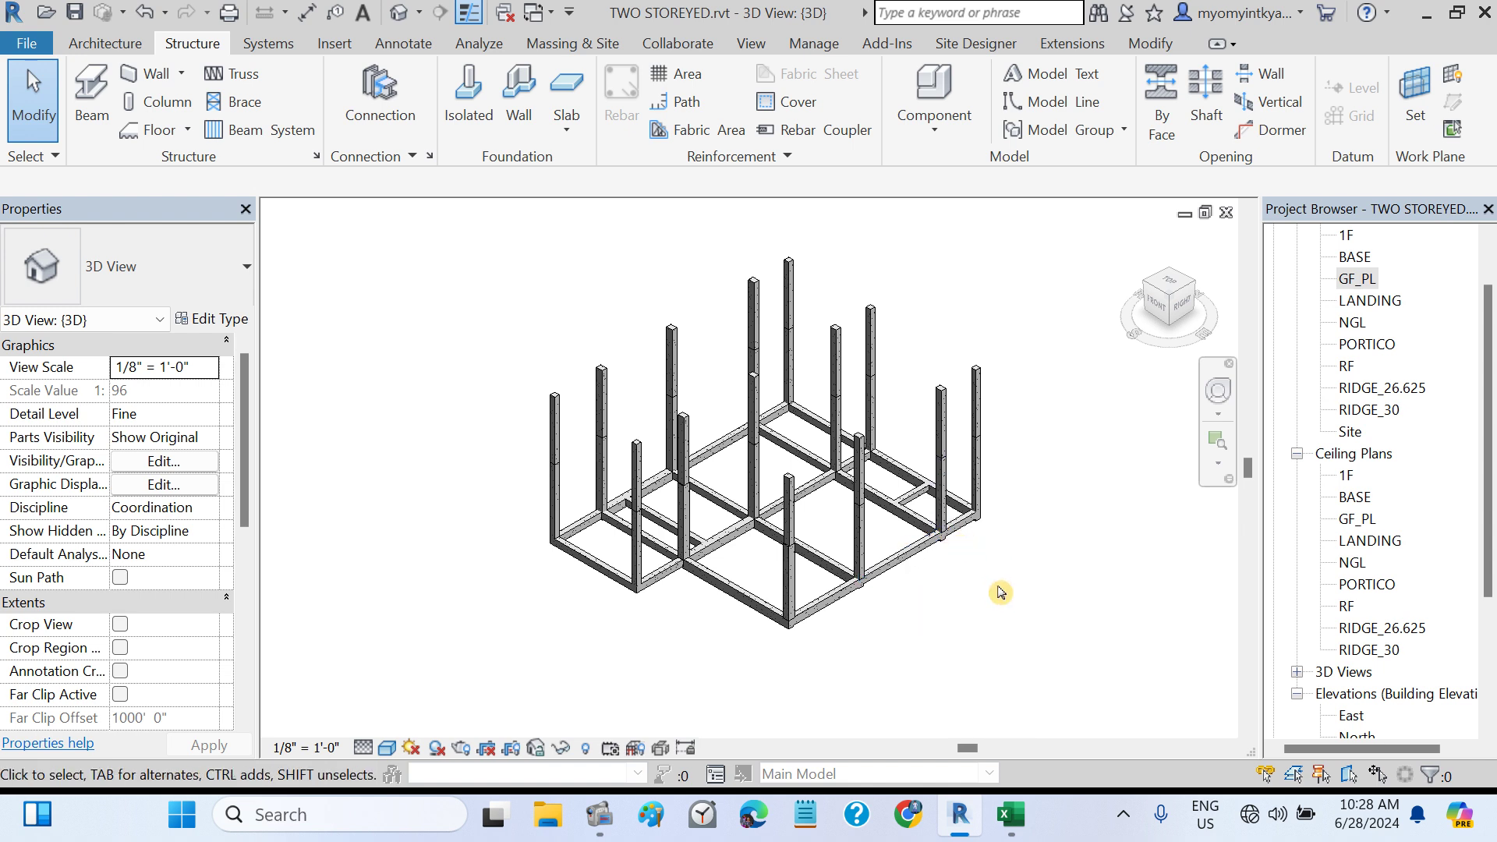
middle_click_drag(975, 565, 827, 538)
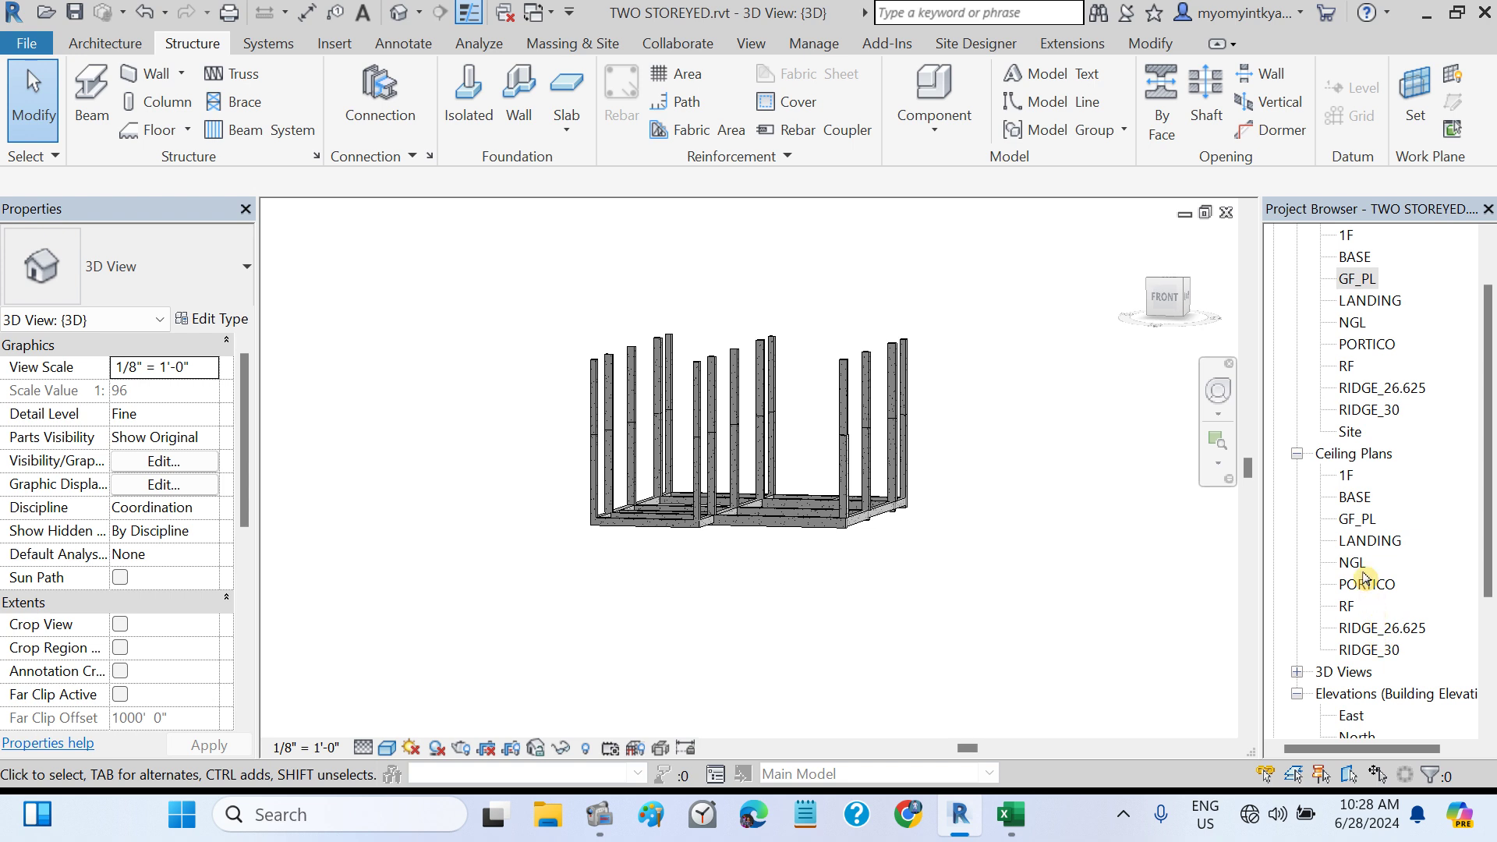
double_click(1353, 715)
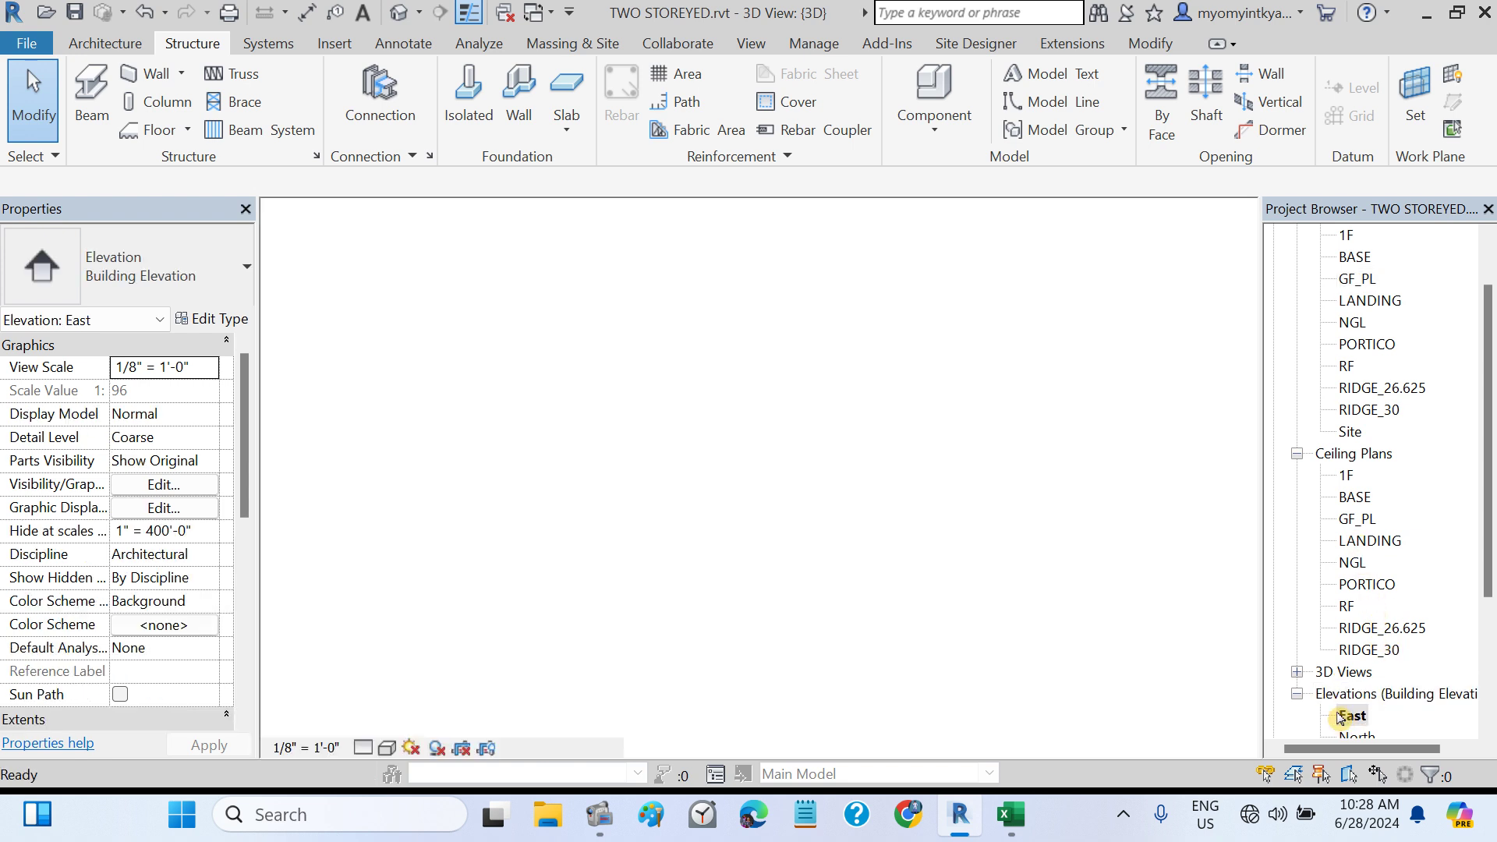
scroll(732, 601, "up", 4)
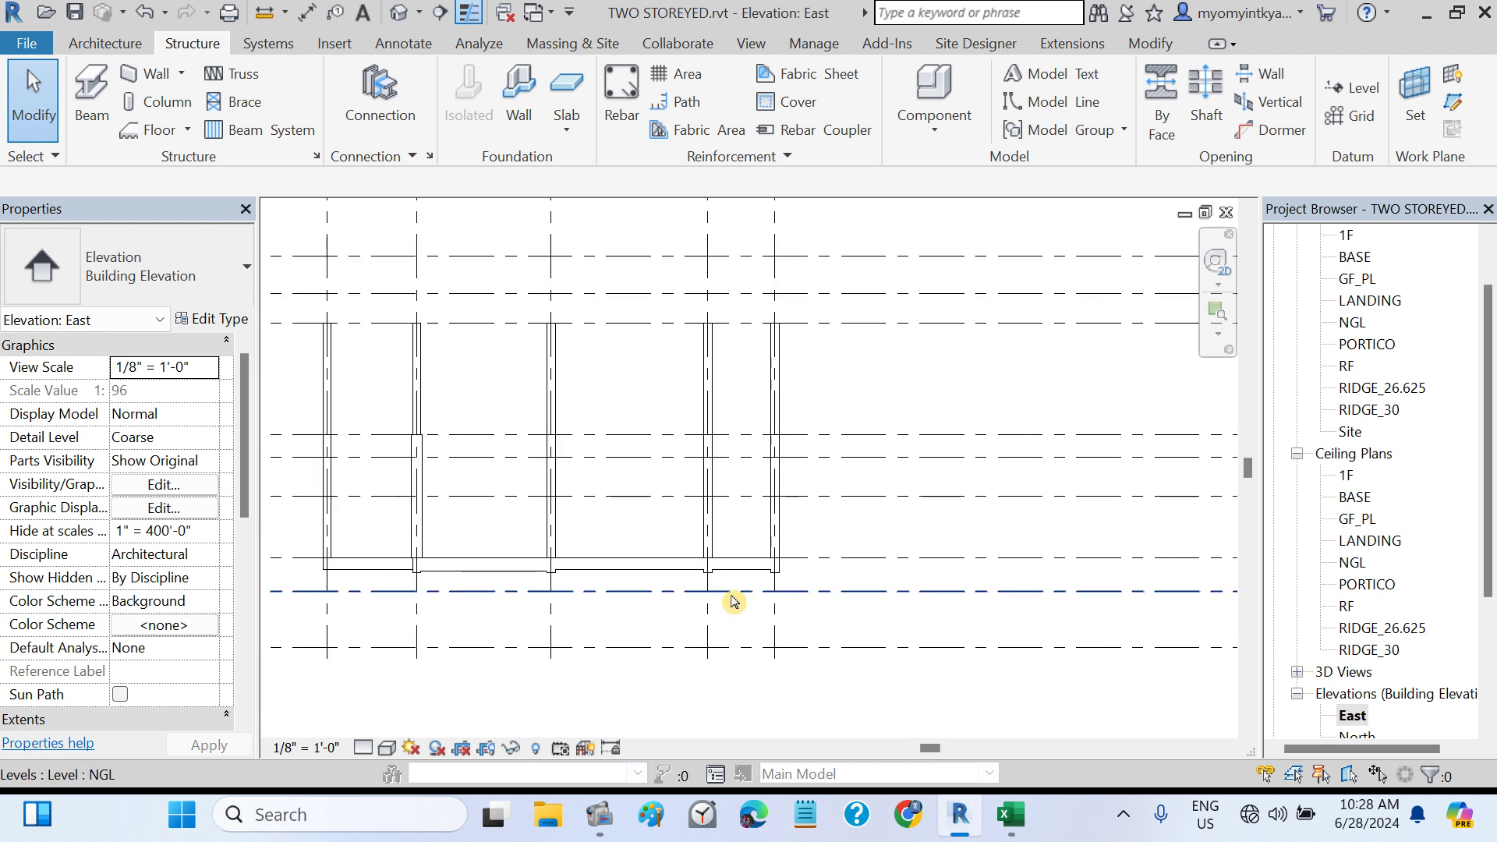
scroll(948, 591, "down", 2)
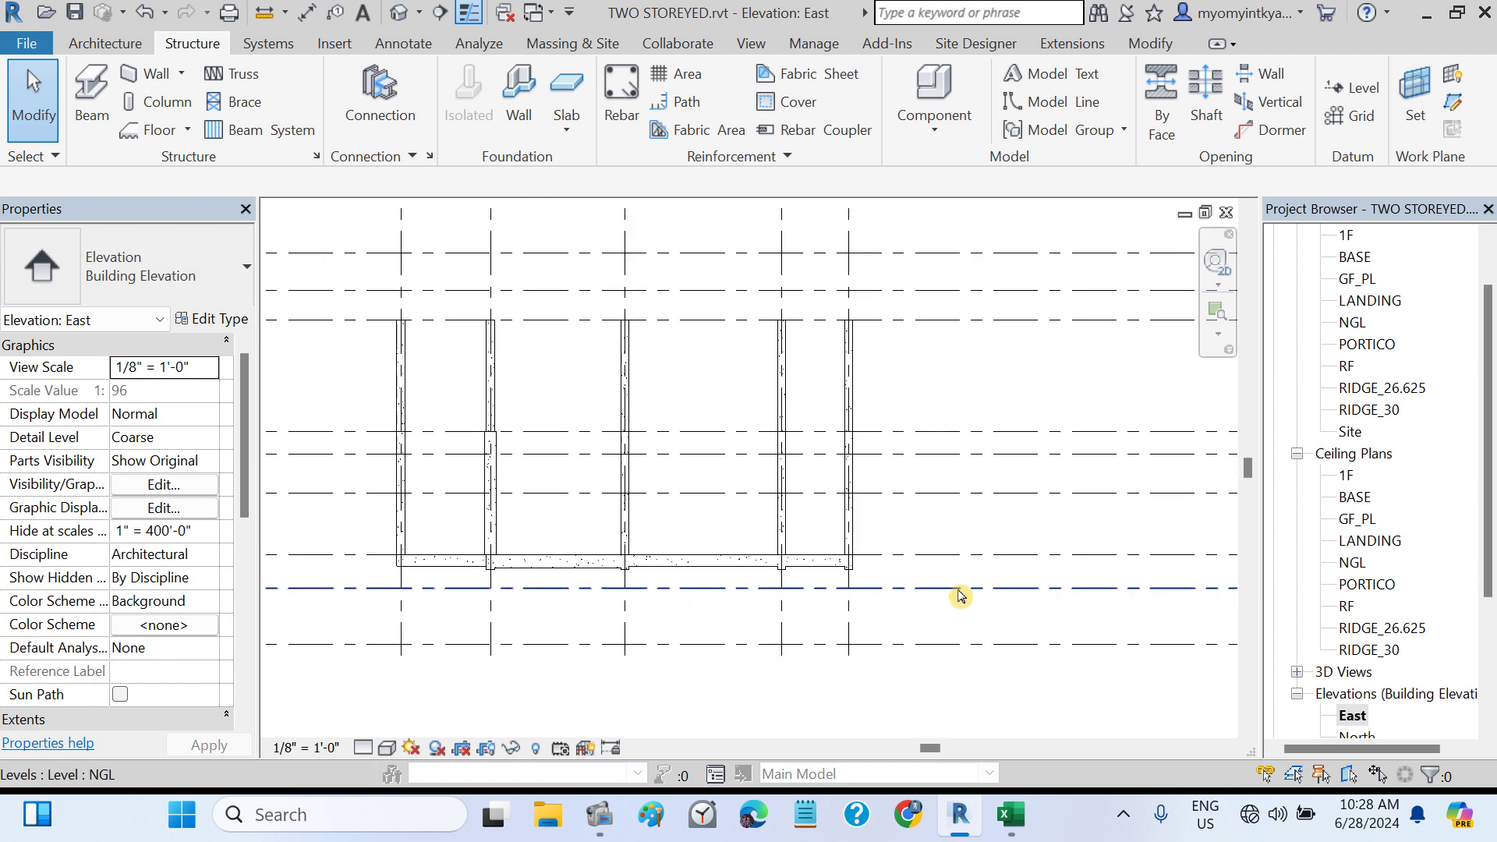
scroll(959, 596, "down", 1)
middle_click_drag(1003, 601, 811, 611)
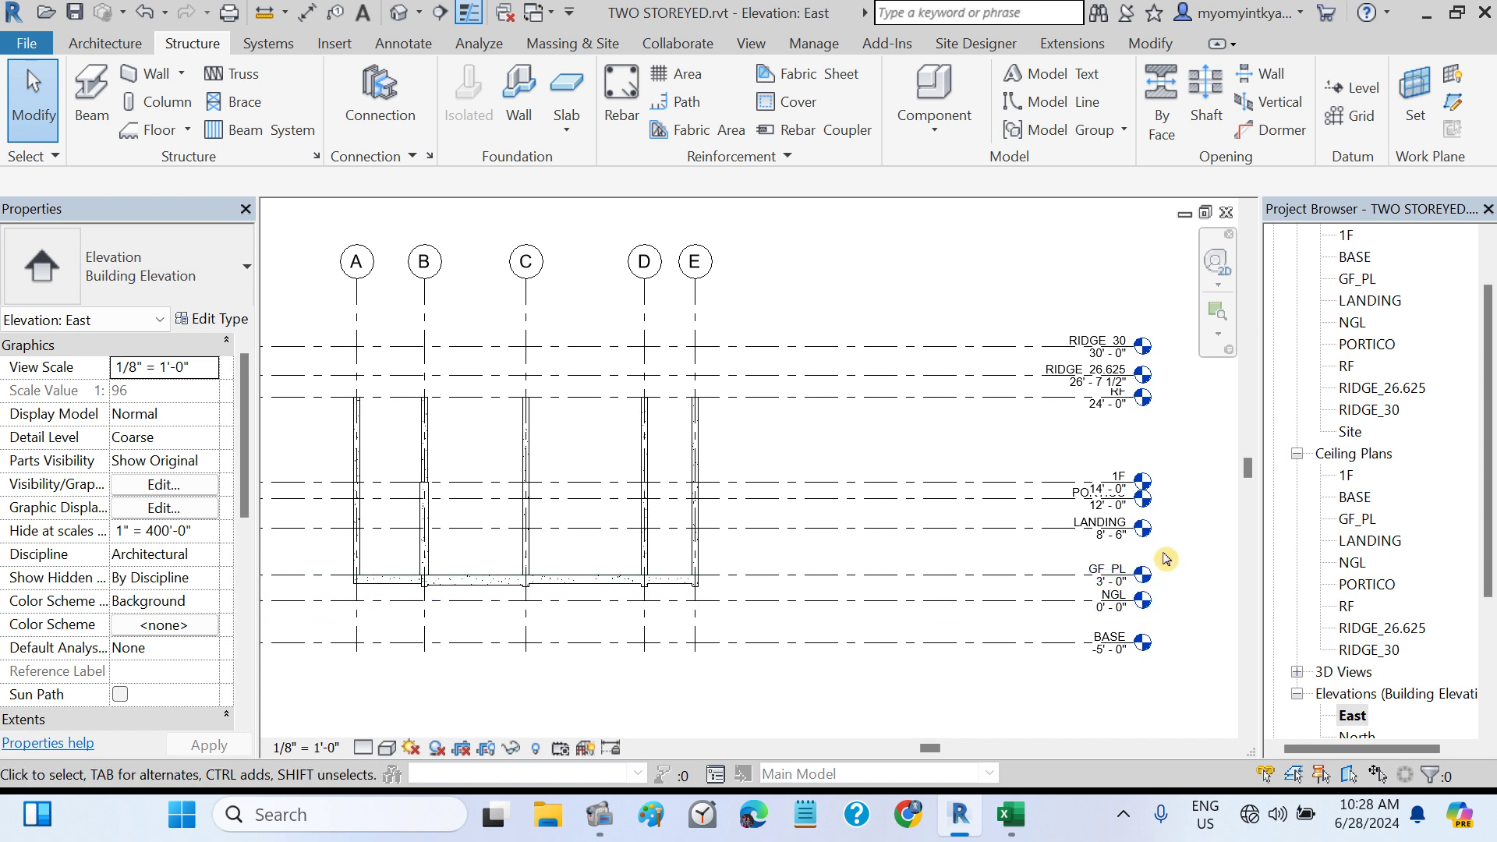
double_click(1352, 237)
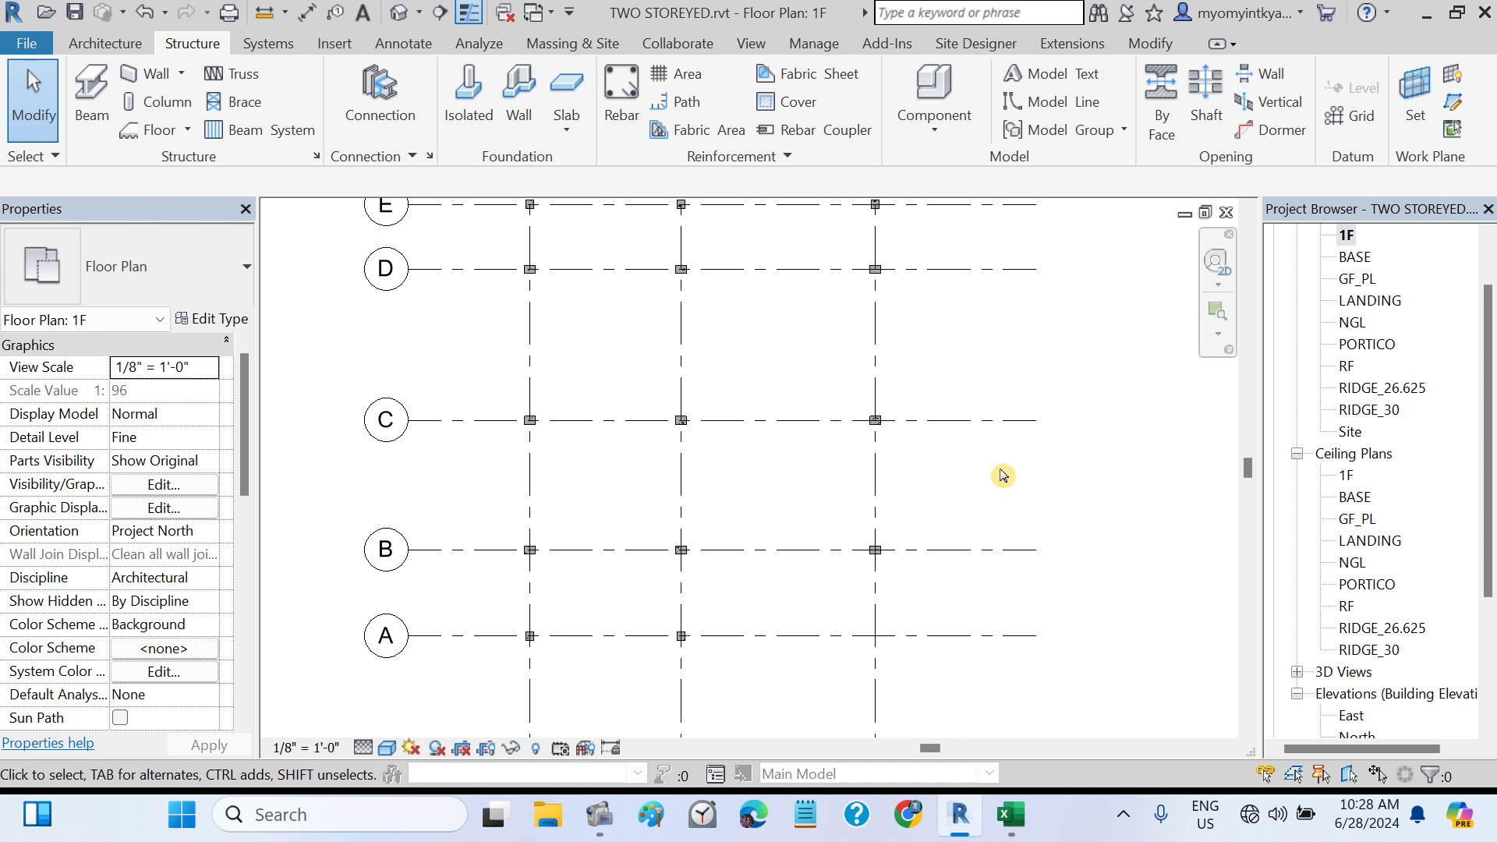
middle_click_drag(1002, 475, 1025, 501)
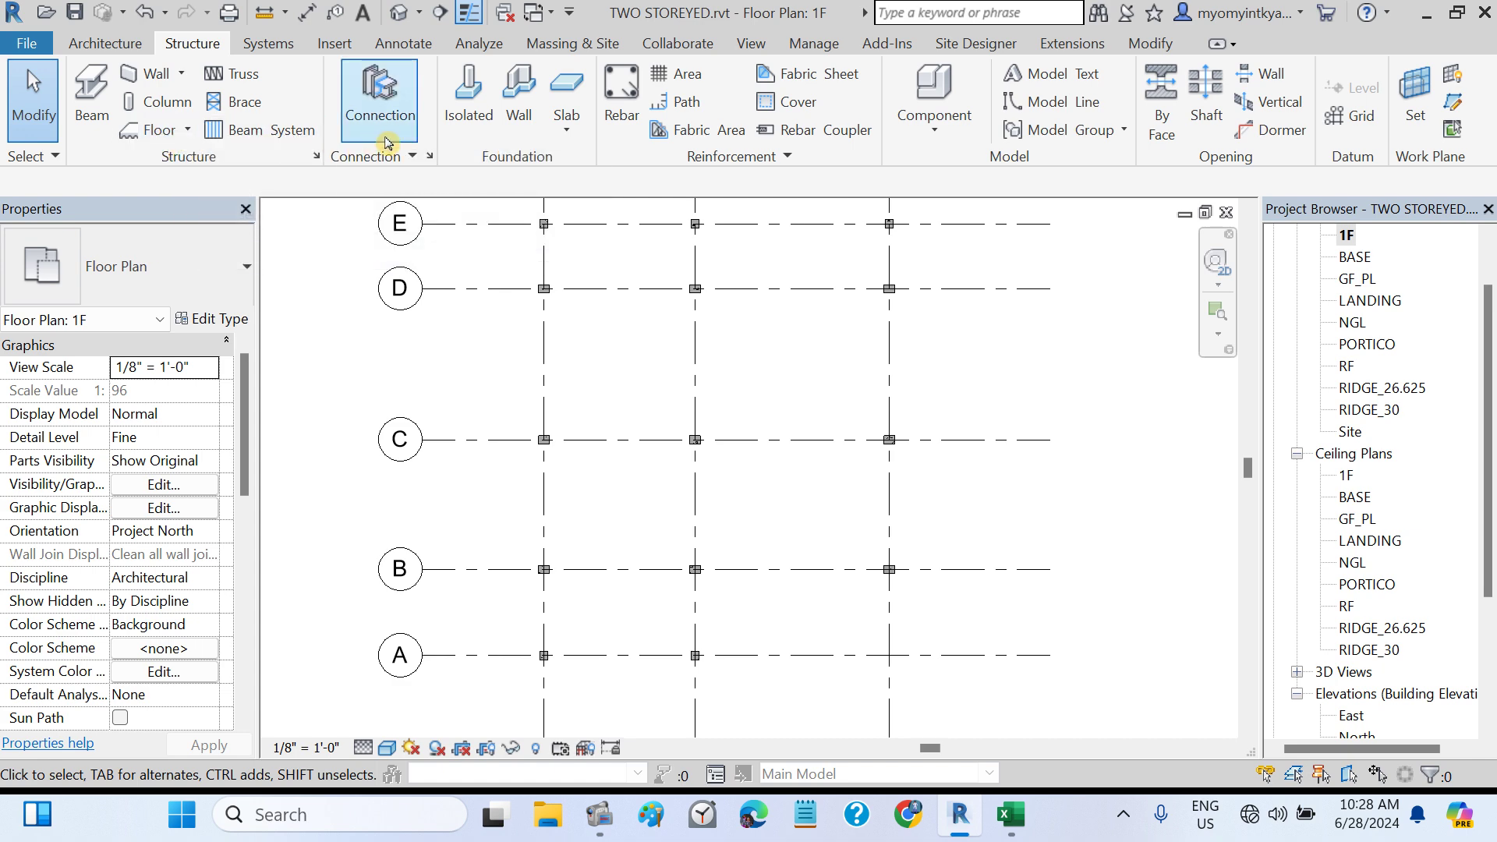
left_click(465, 125)
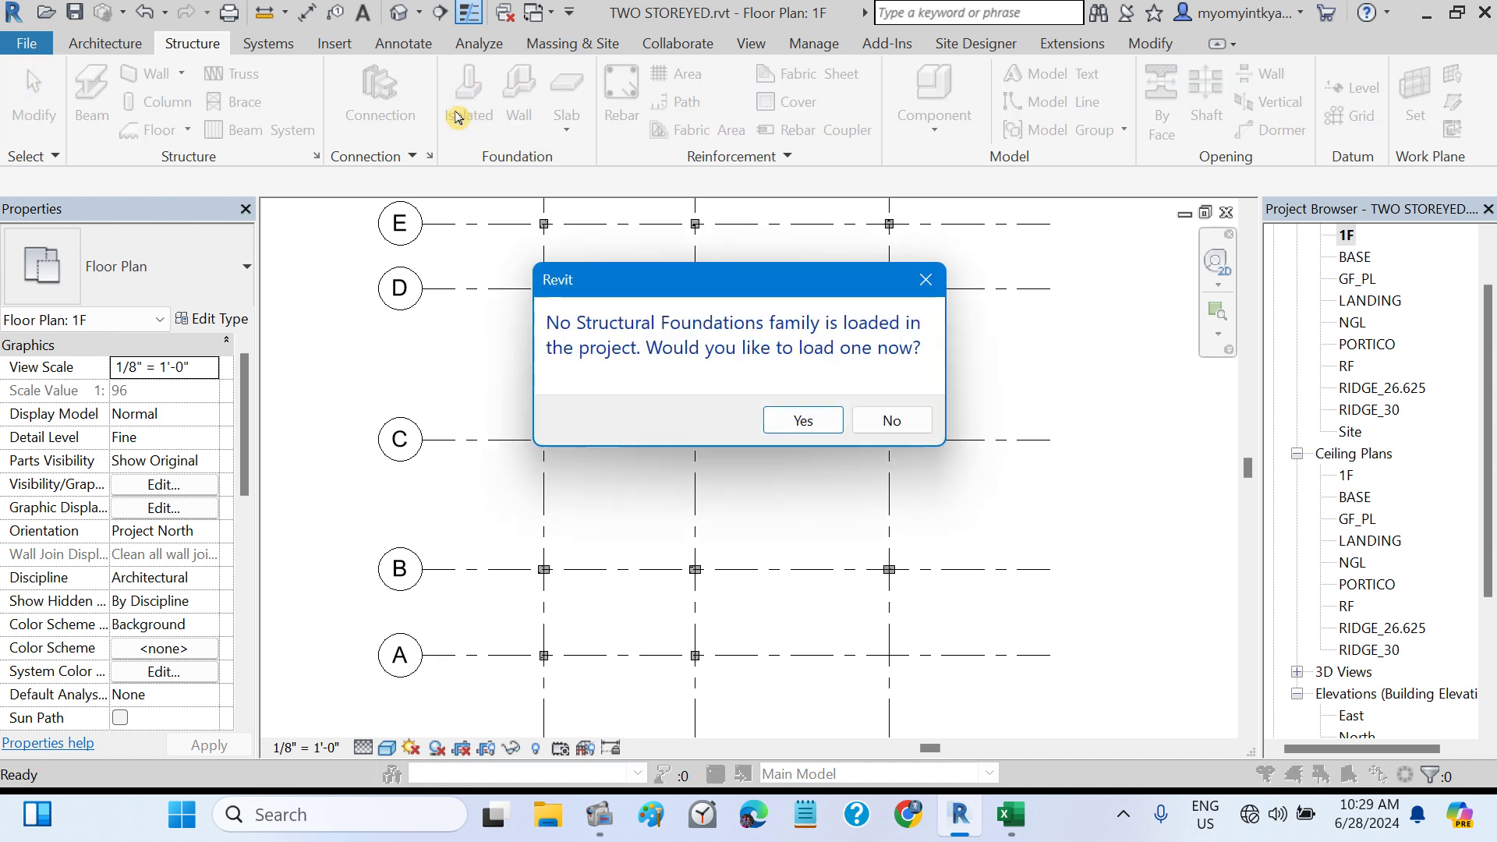
left_click(930, 280)
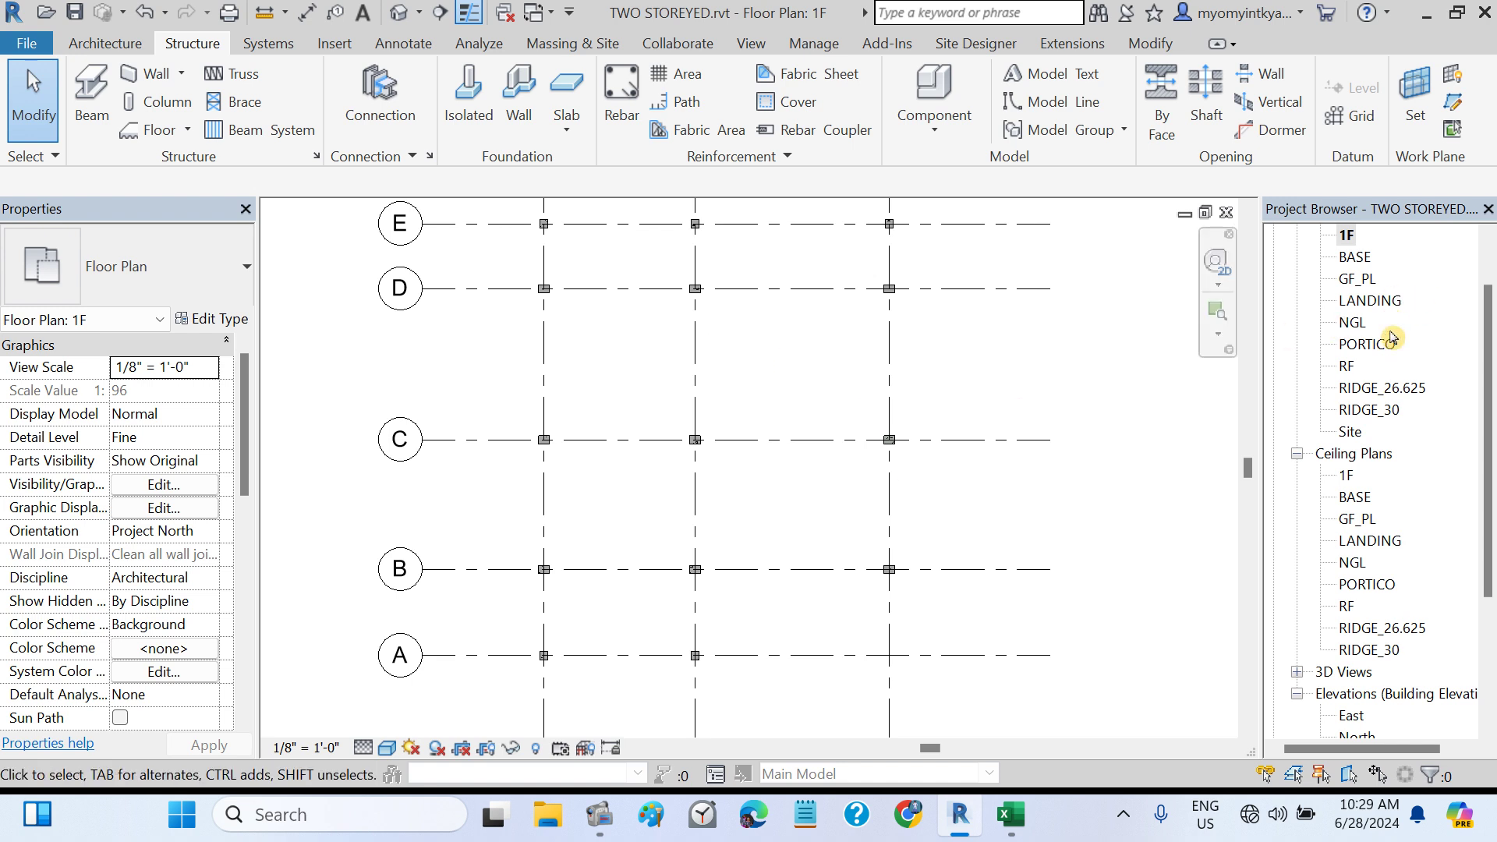
- In the GF_PL floor plan, start an architectural floor with a rectangular boundary
double_click(1359, 281)
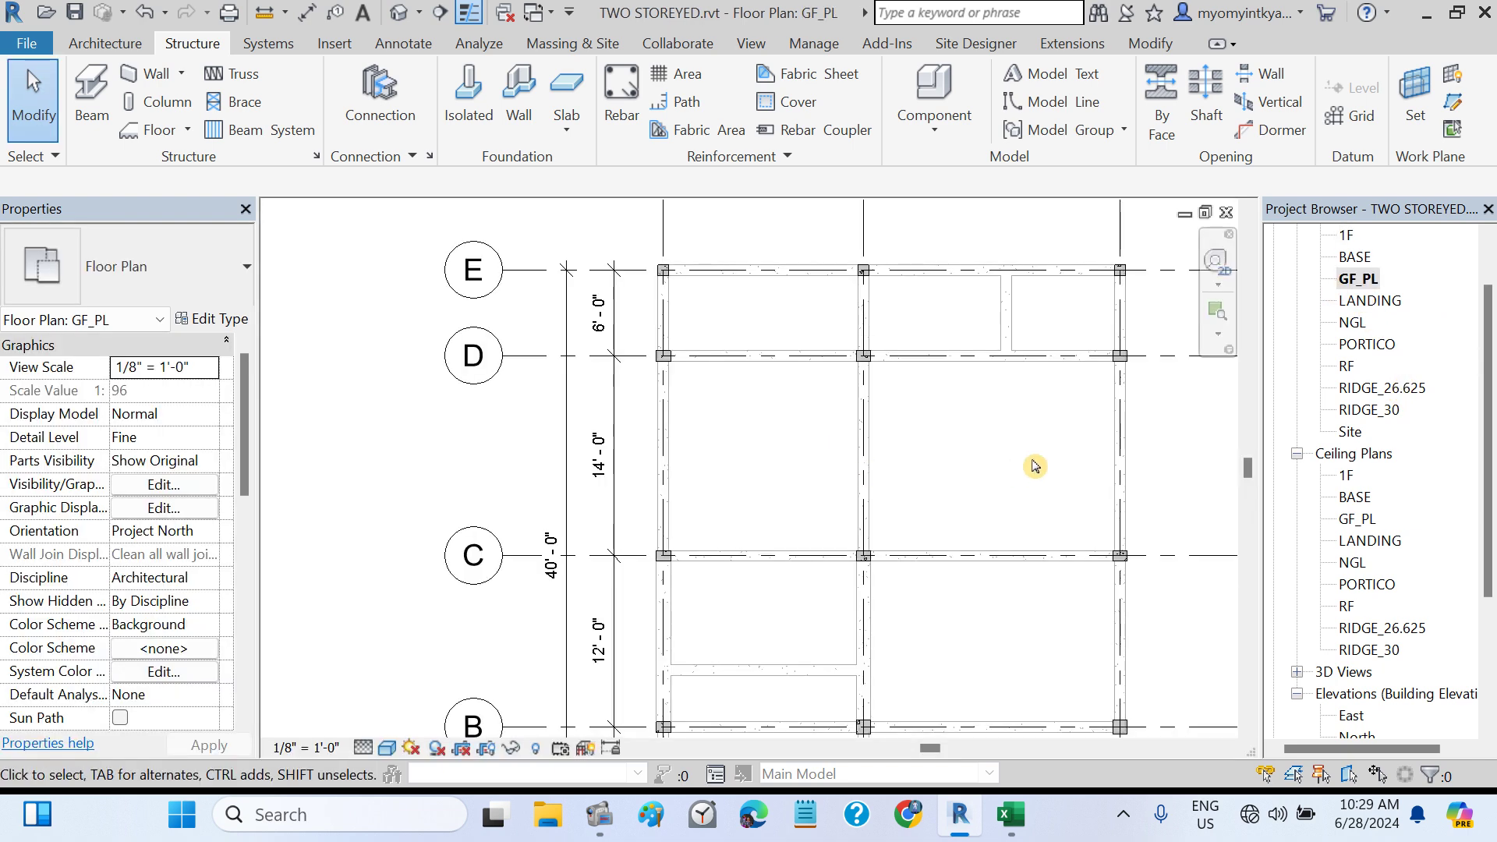
scroll(1033, 466, "down", 2)
middle_click_drag(1036, 478, 918, 428)
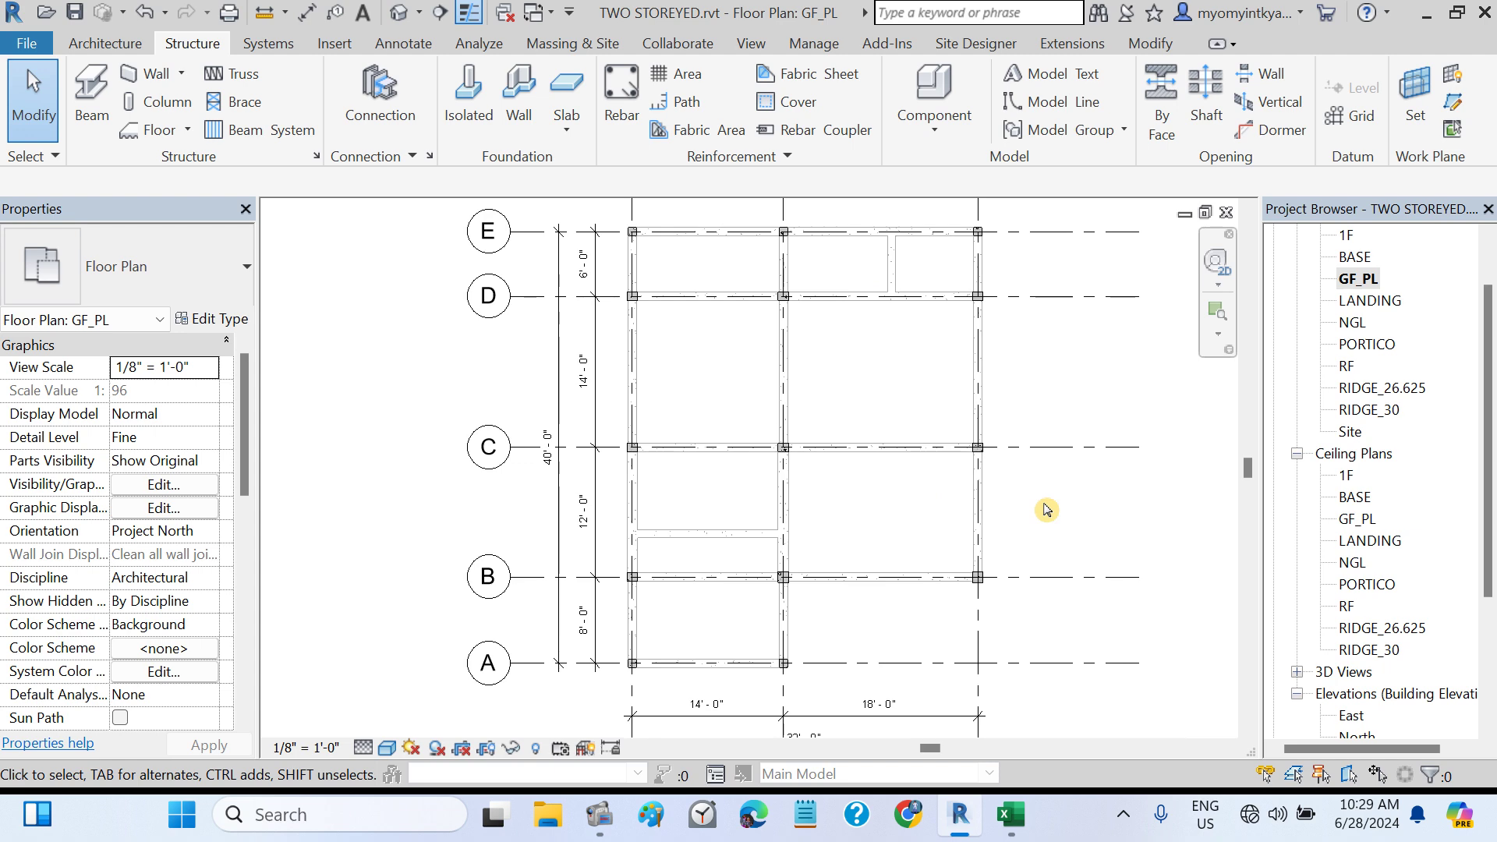
left_click(186, 131)
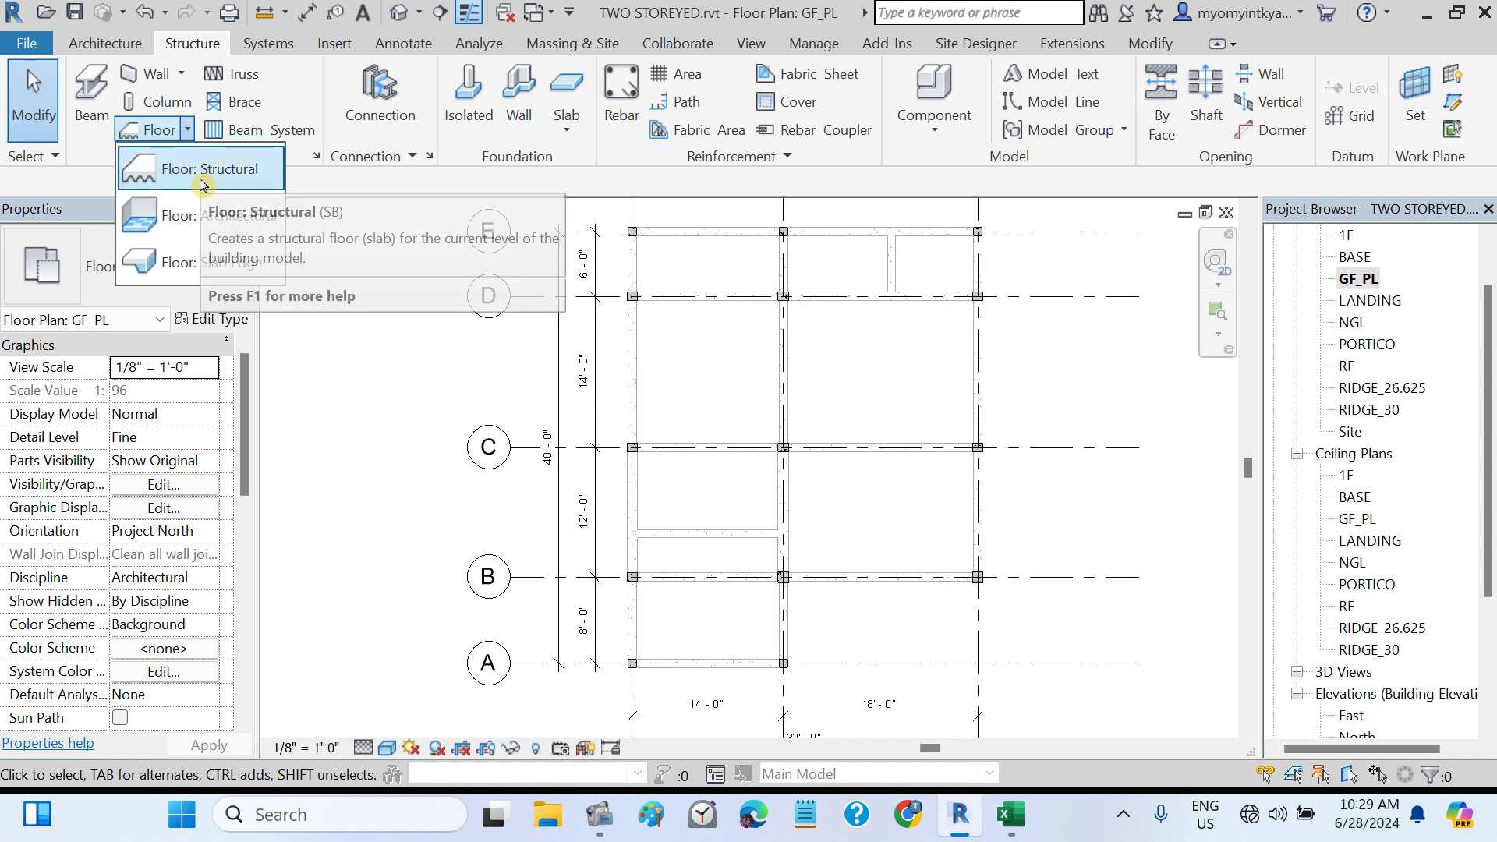
left_click(195, 217)
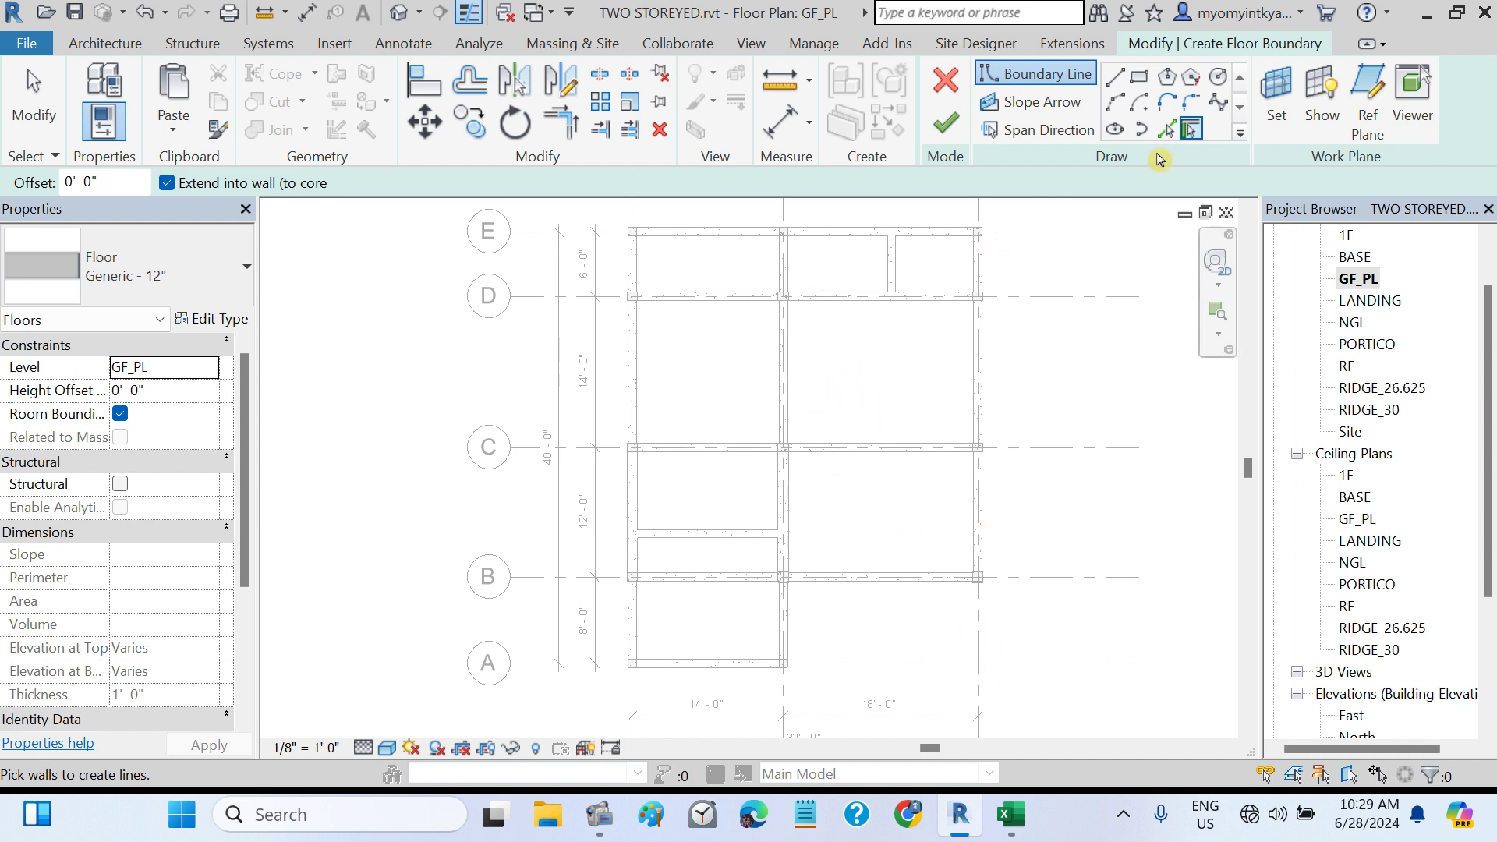
left_click(1138, 80)
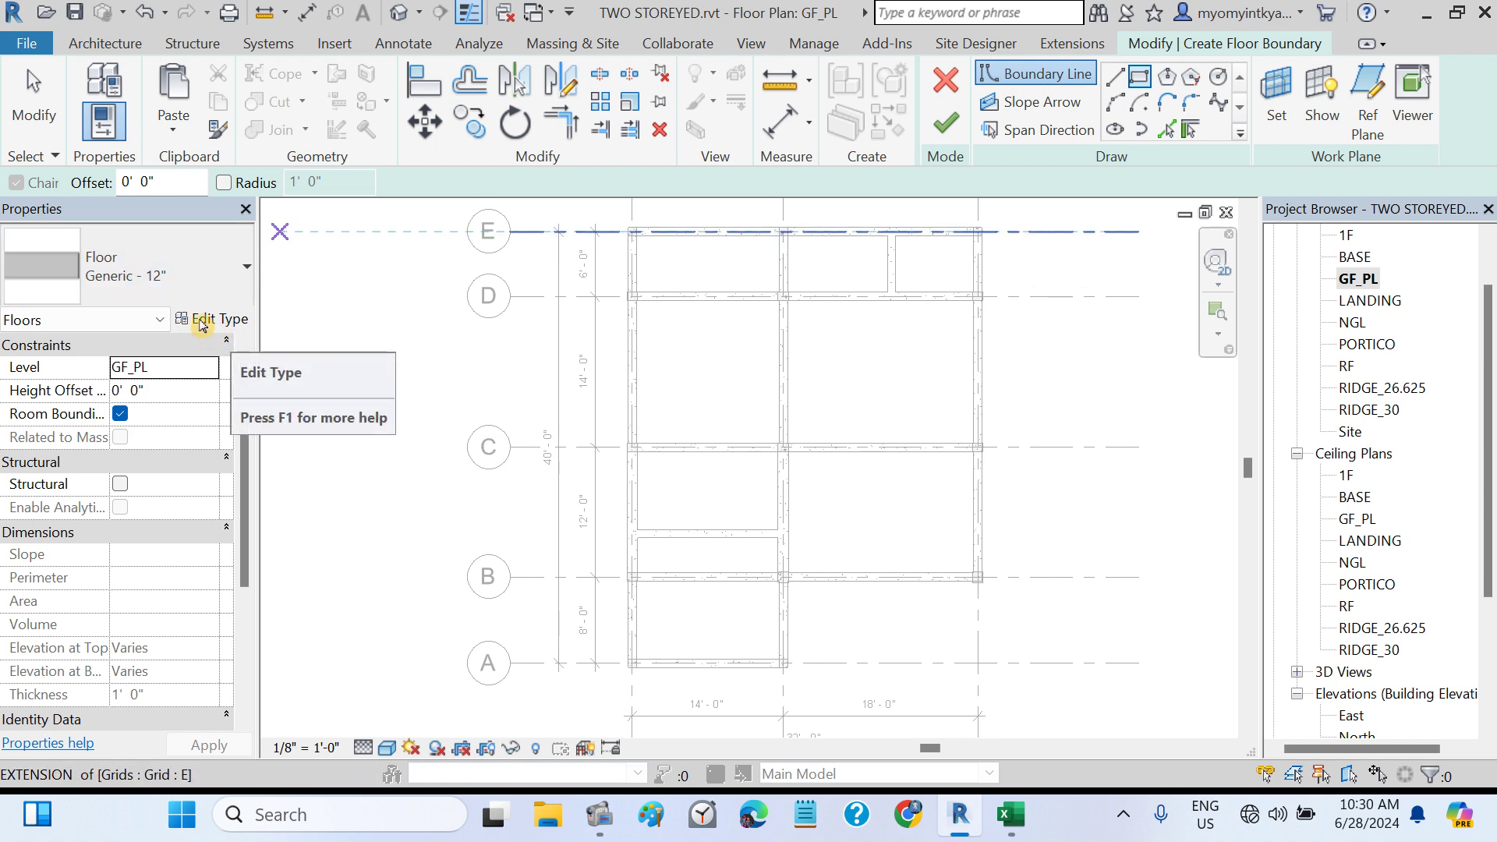
- Duplicate the Generic - 12" floor type as Generic - 3'
left_click(202, 321)
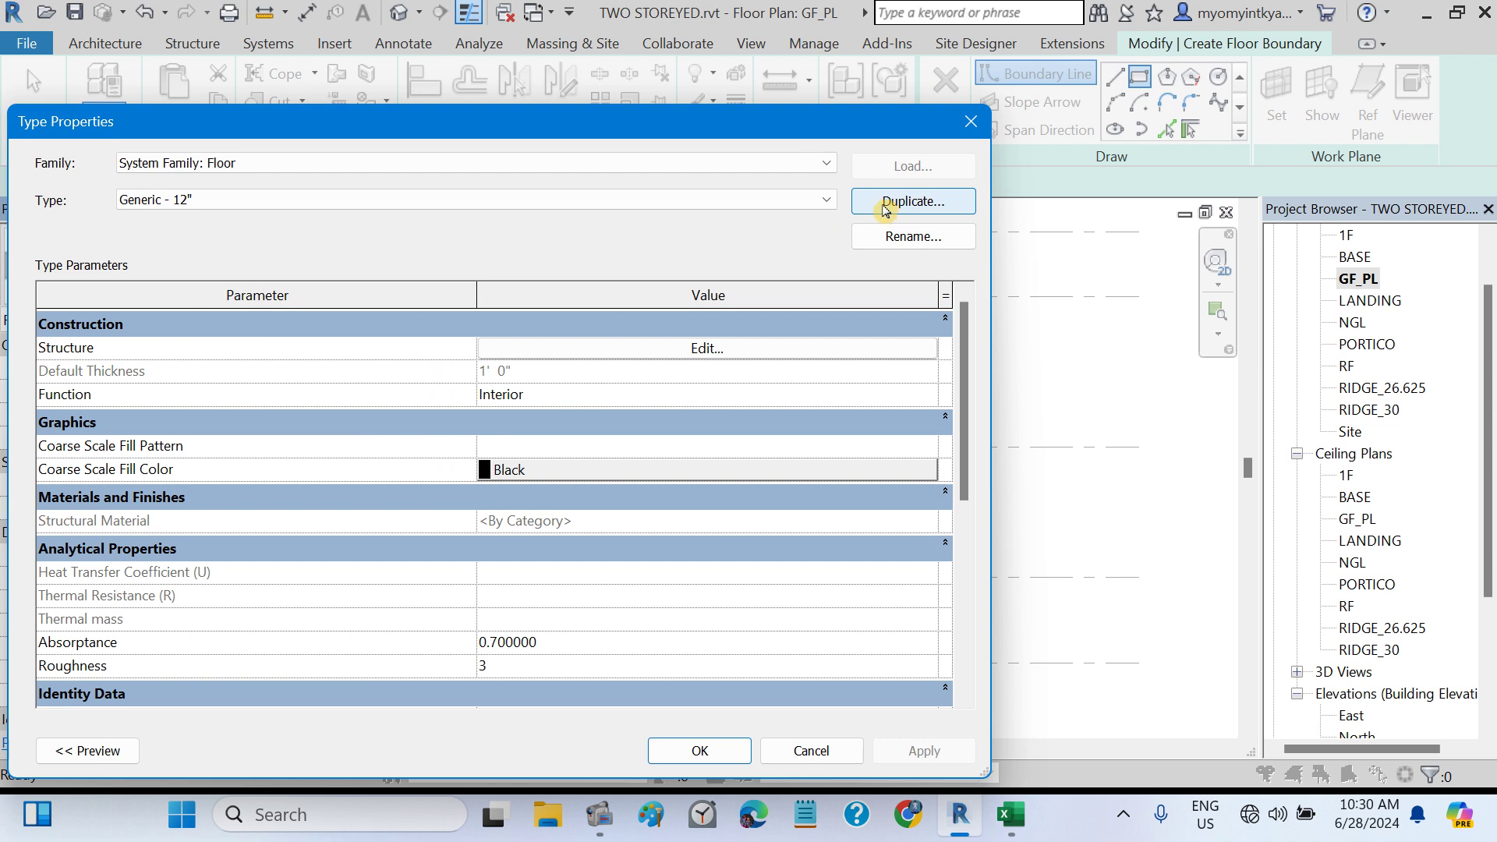
left_click(885, 204)
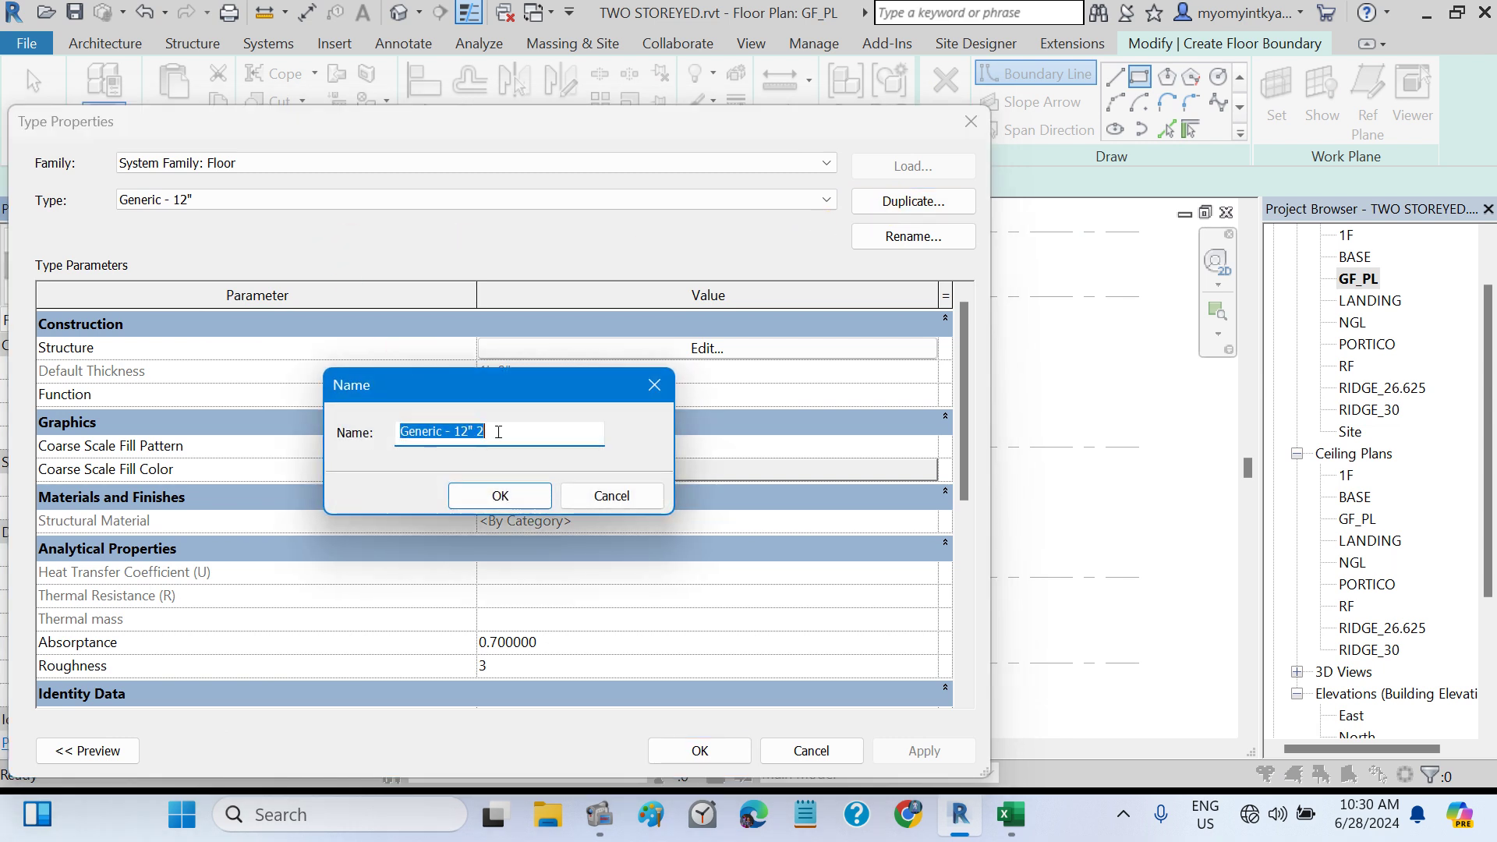
left_click(499, 431)
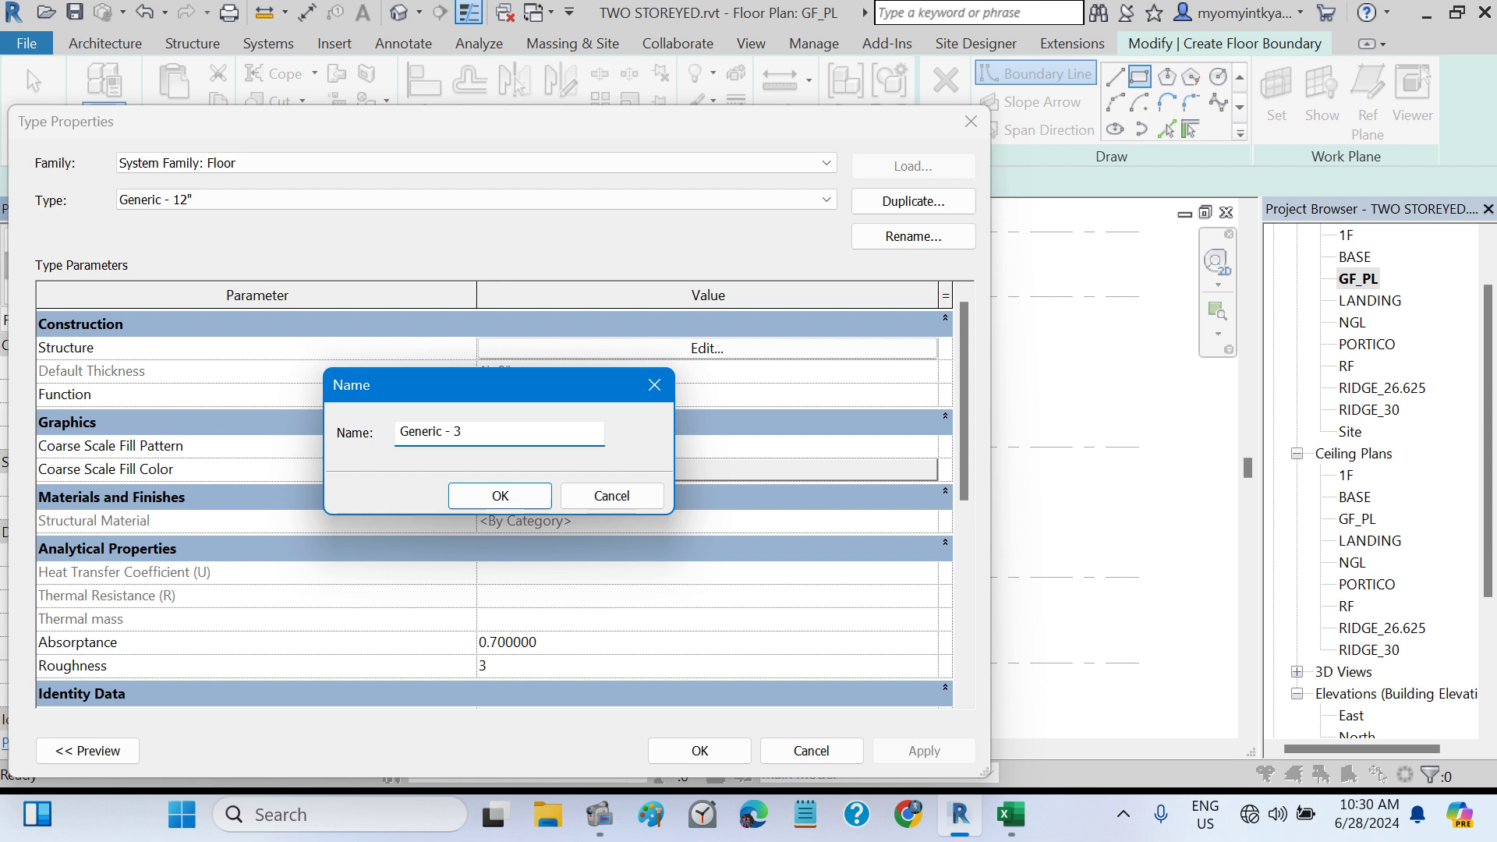
left_click(489, 497)
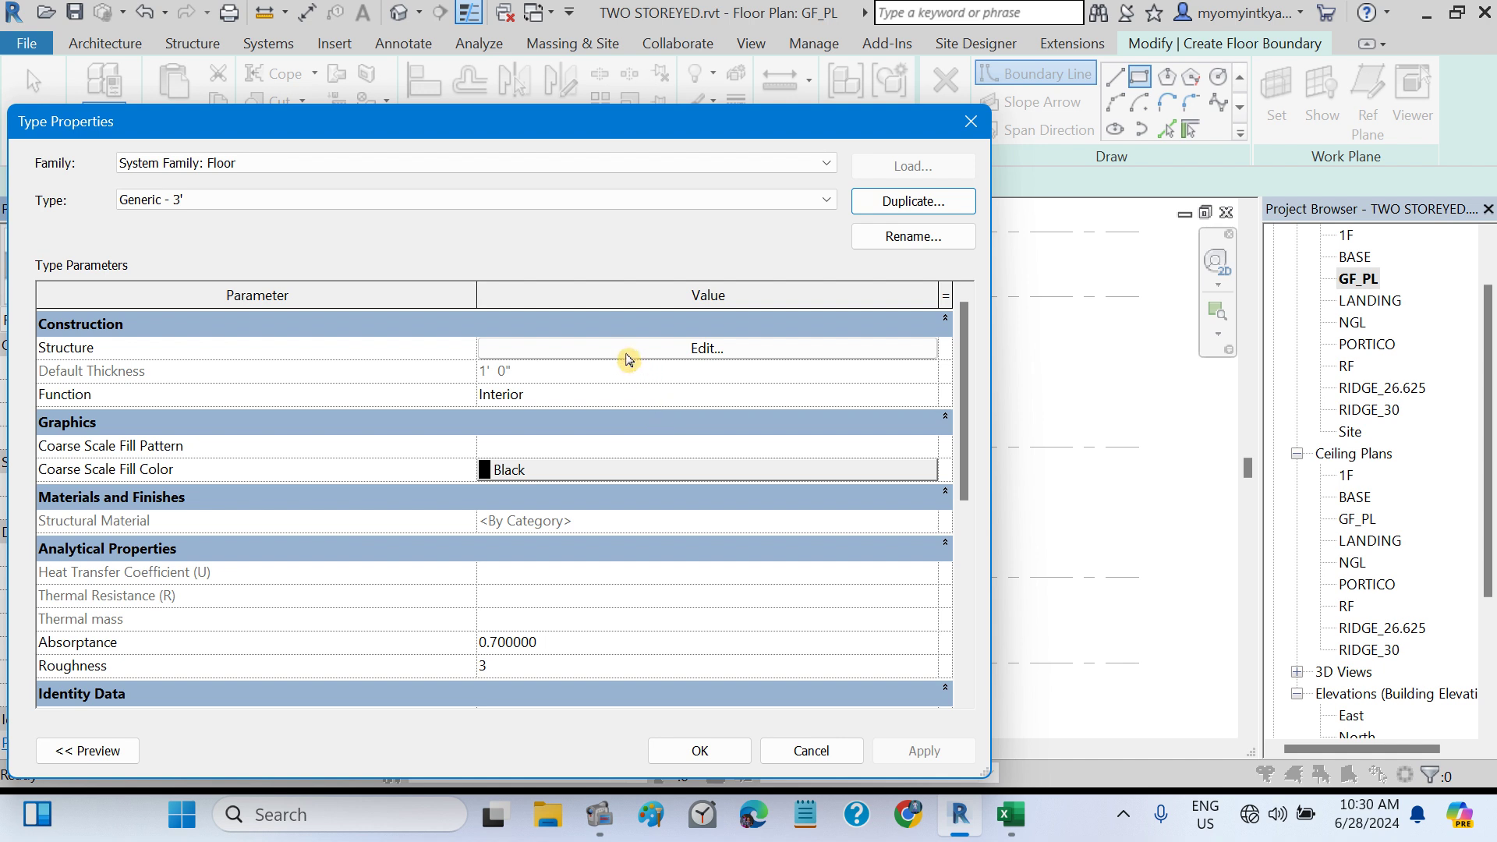
- Set the structure layer thickness of the Generic - 3' floor type to 3' 0" and accept the type changes
left_click(624, 348)
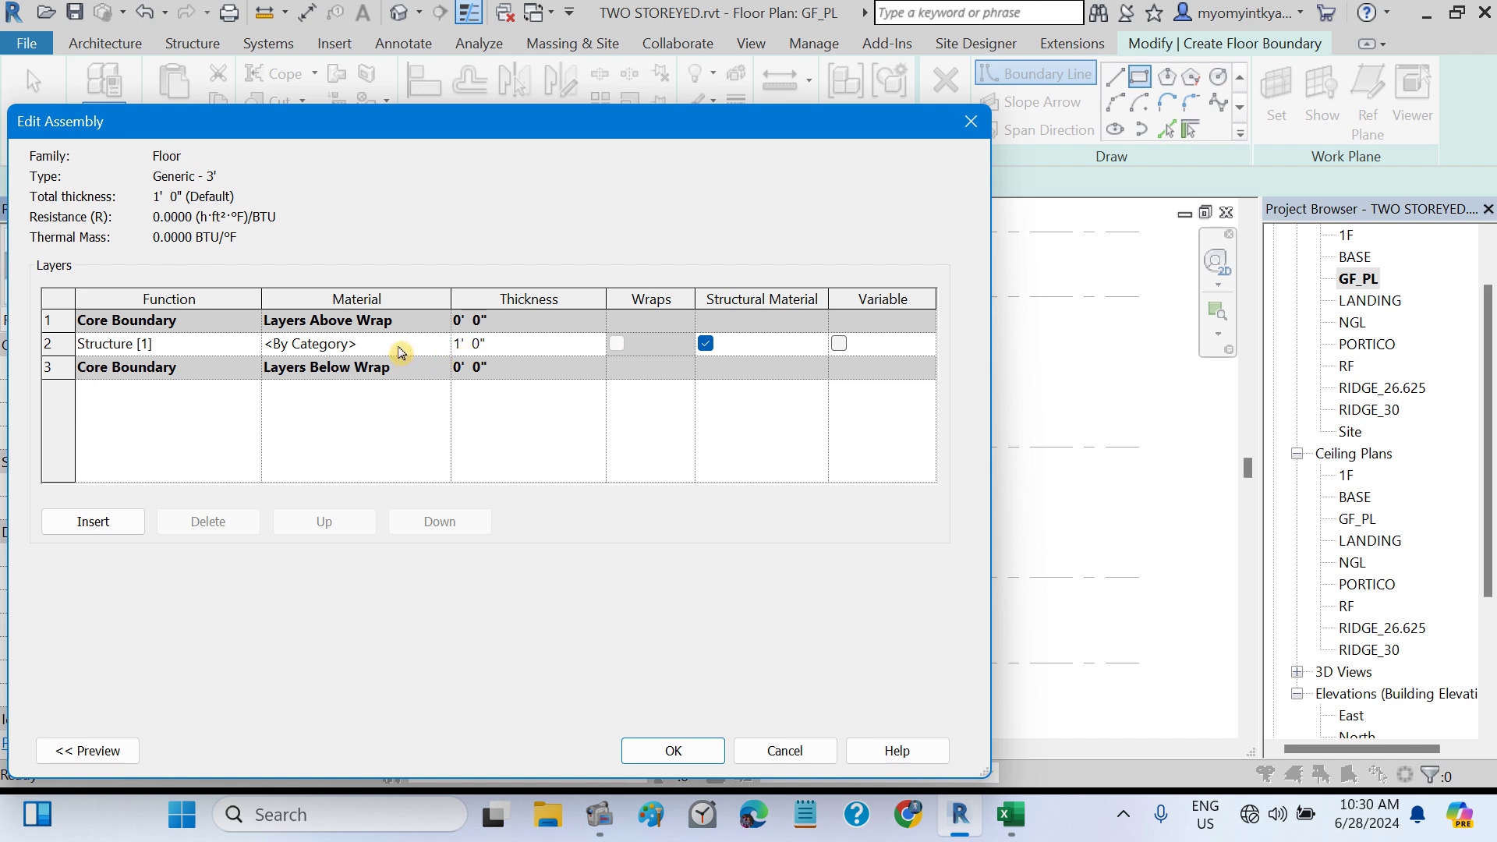
left_click(399, 352)
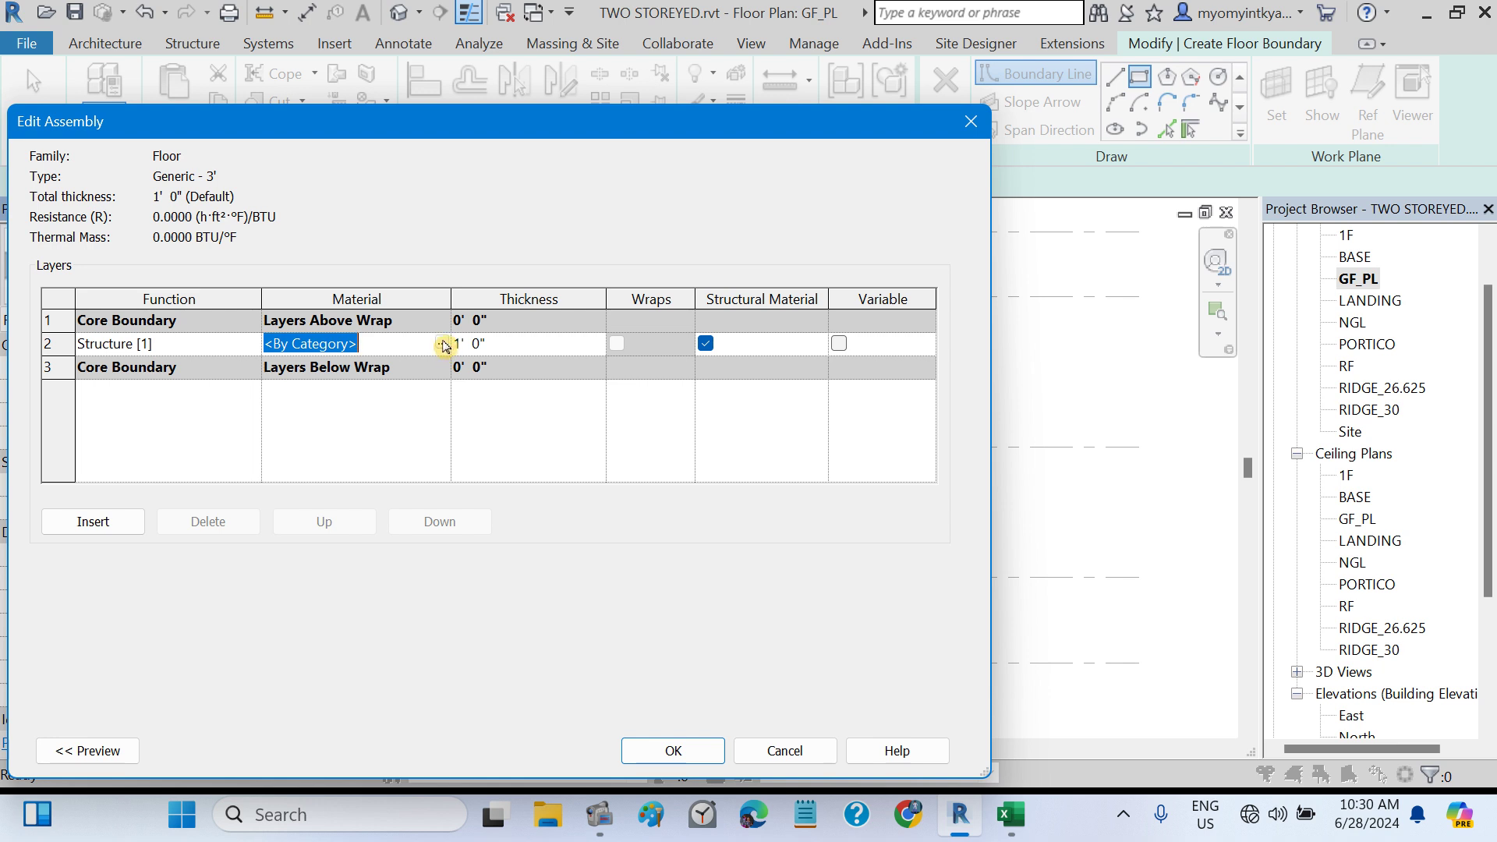
left_click(510, 347)
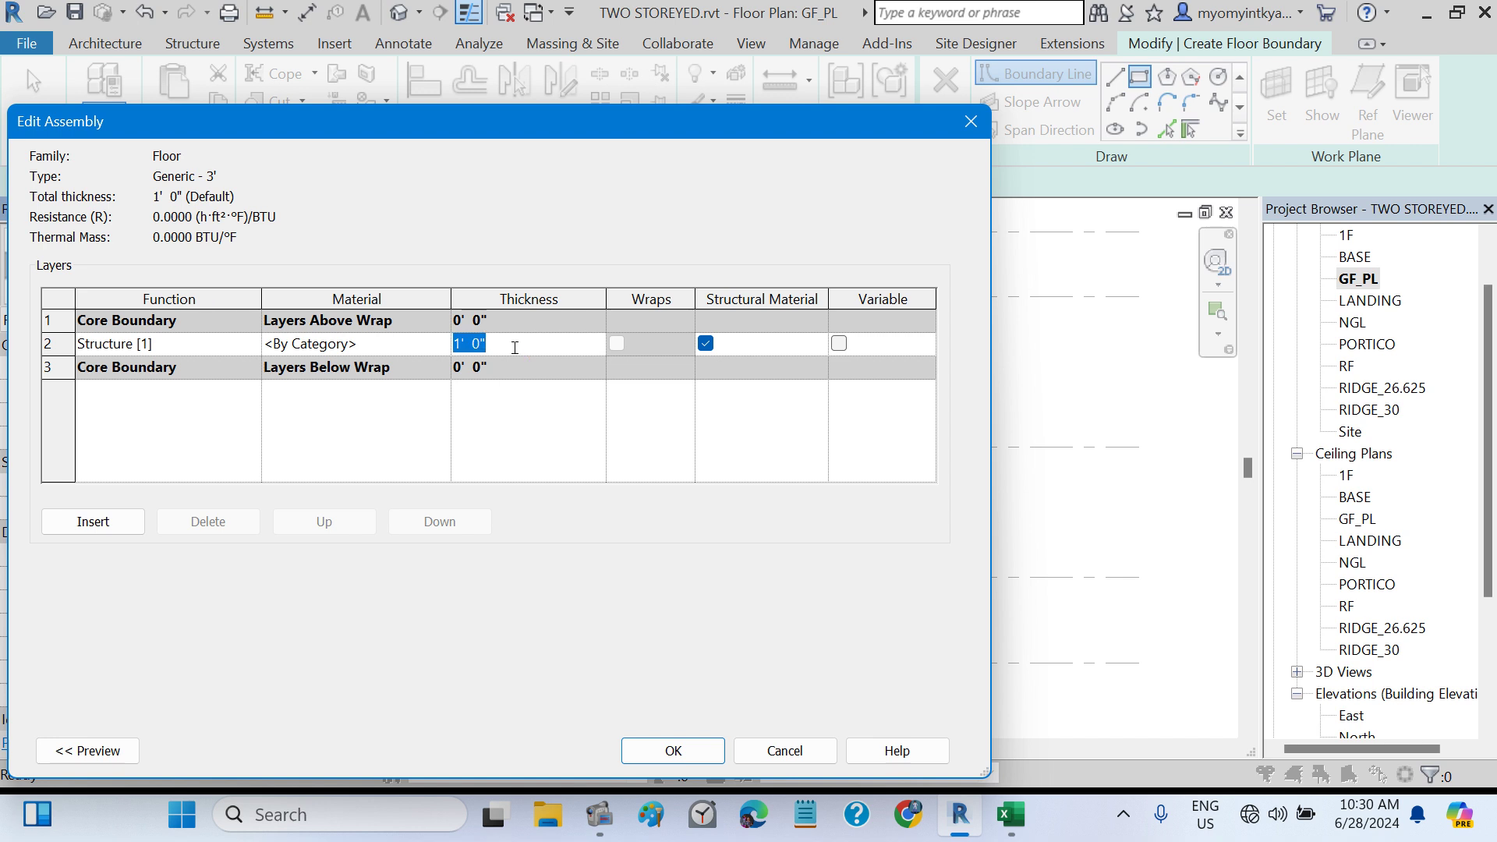
type("3")
key("Return")
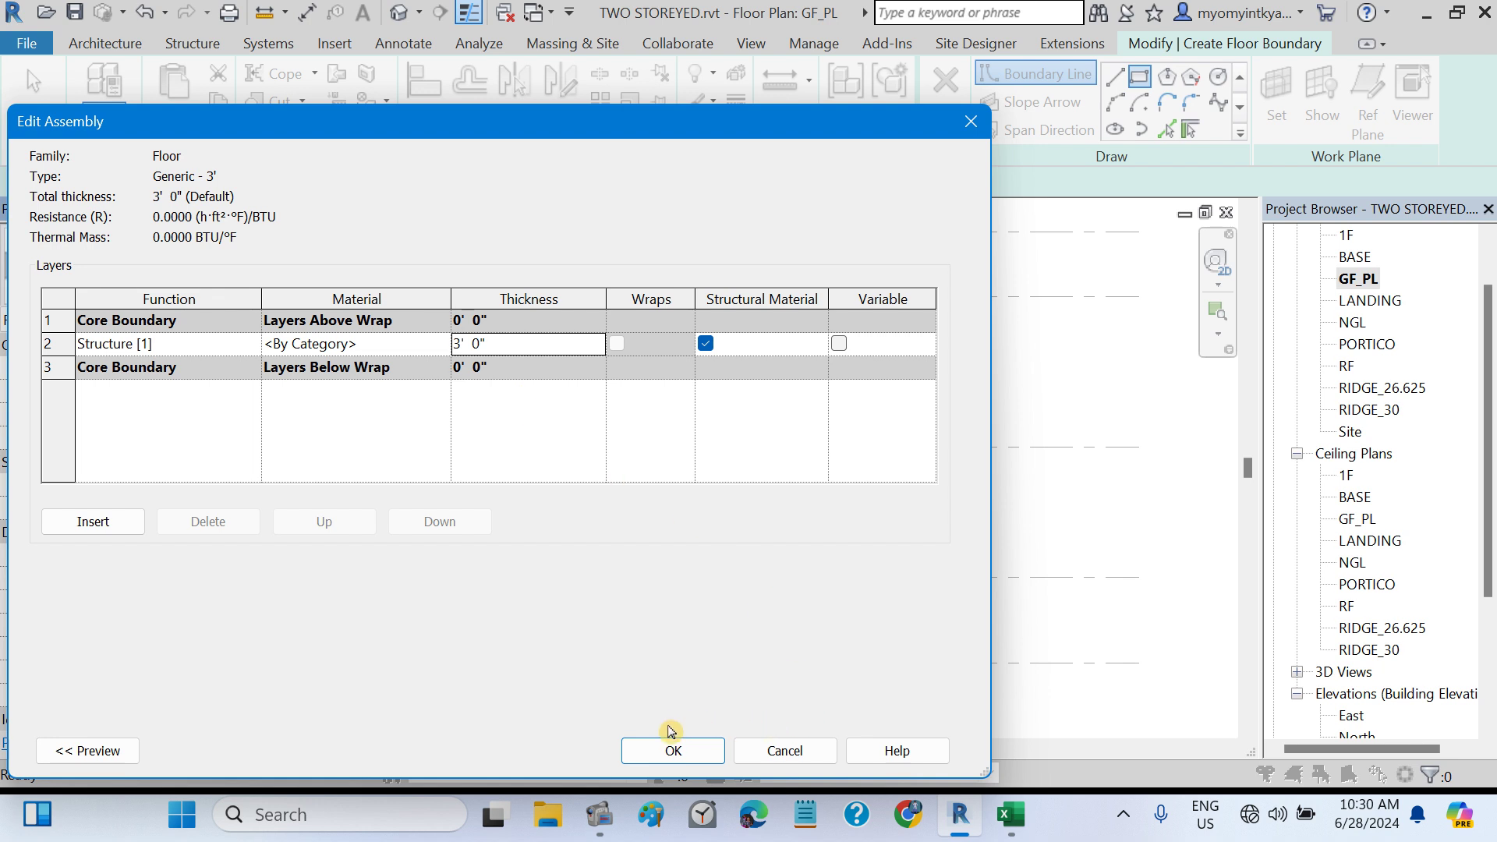
left_click(659, 753)
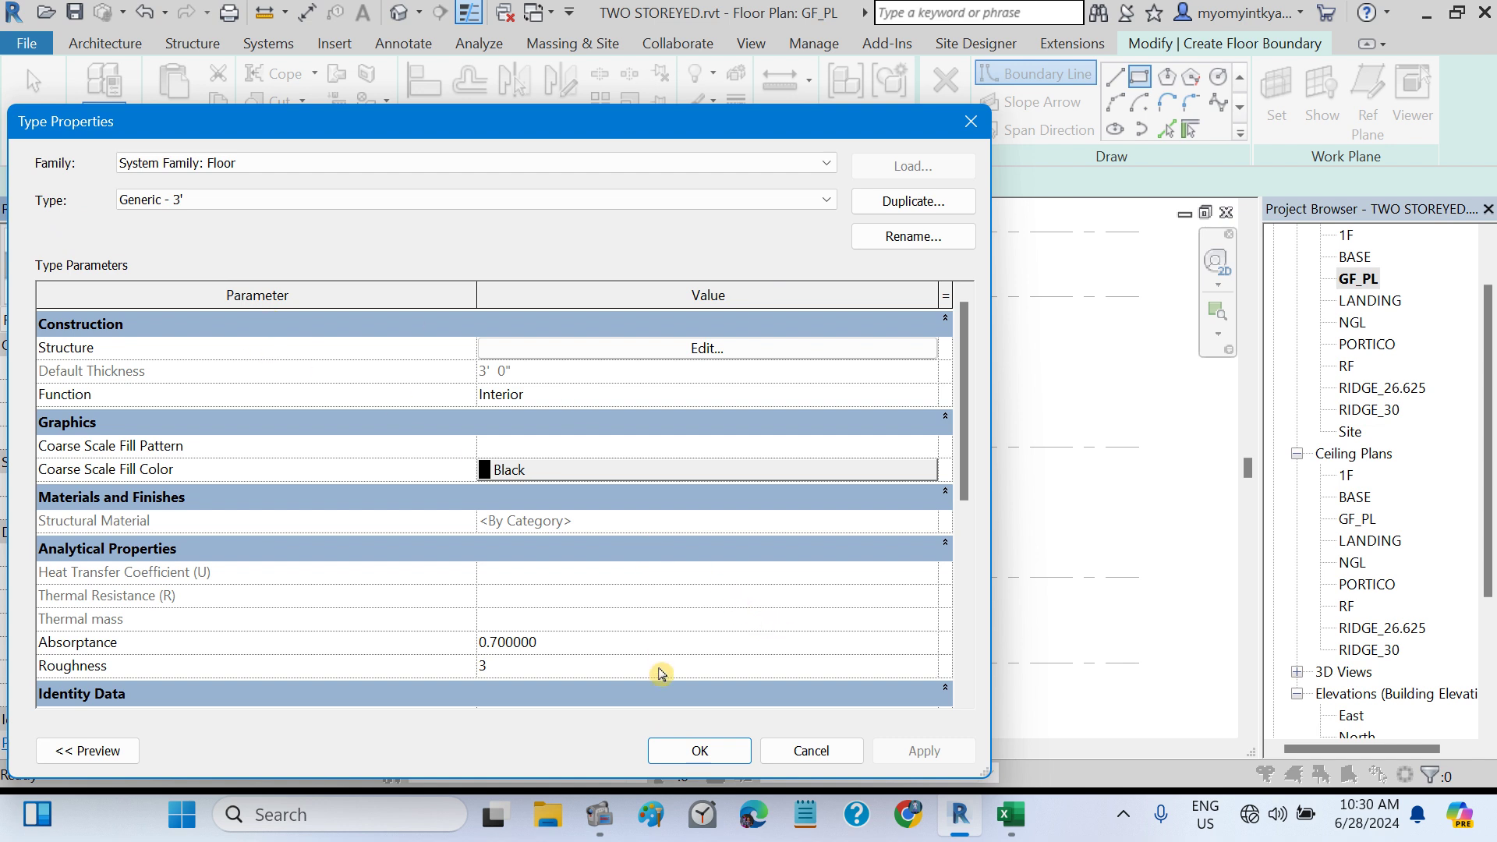
left_click(680, 753)
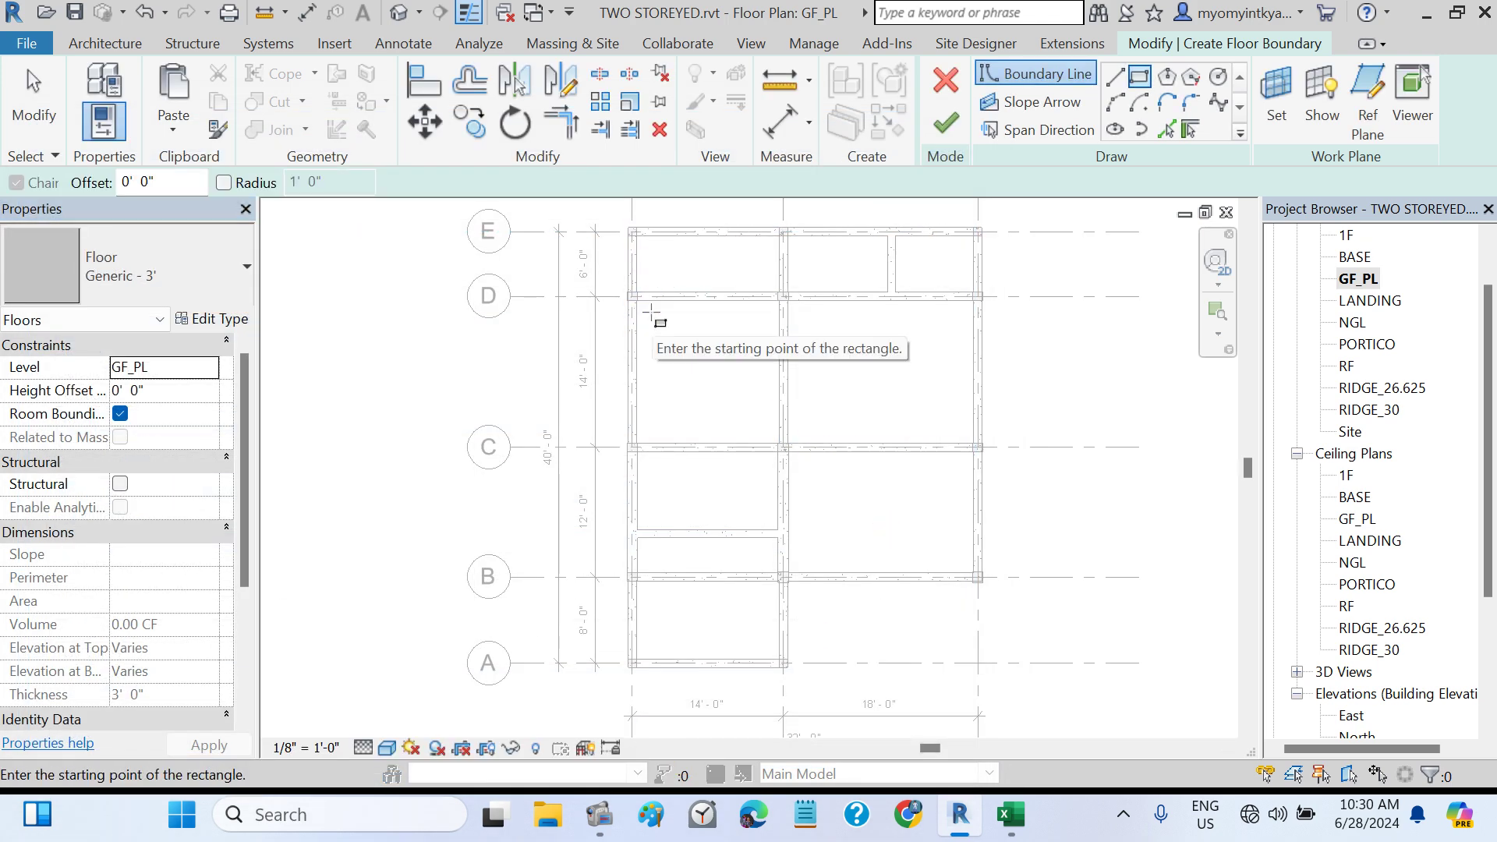
- Draw the floor boundary with a 2' outward offset from the upper-left outer beam corner at grid E to the A/3 grid intersection, and finish the floor
scroll(652, 313, "up", 1)
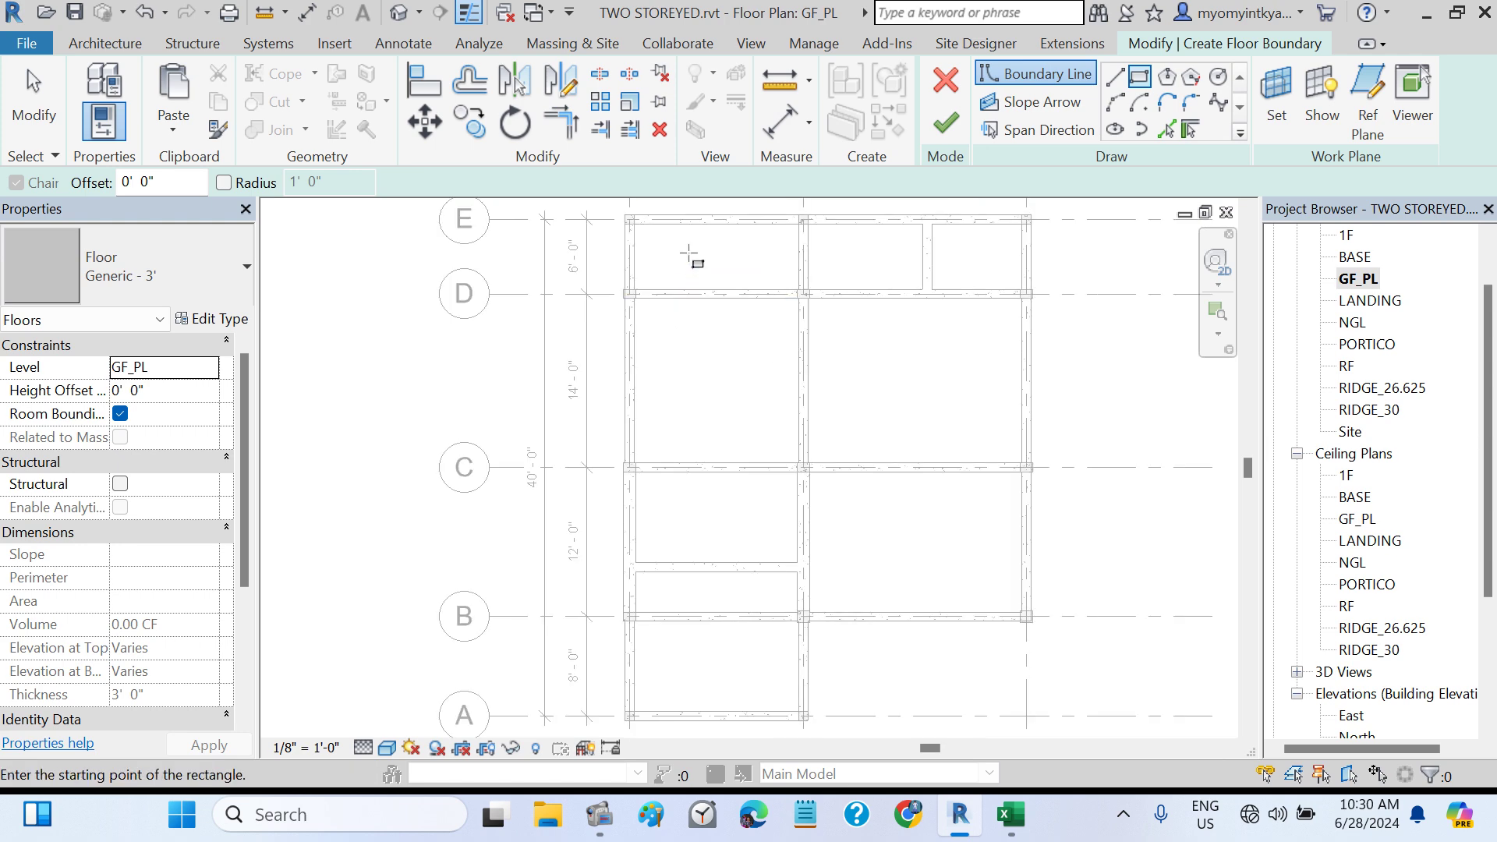
middle_click_drag(689, 258, 705, 344)
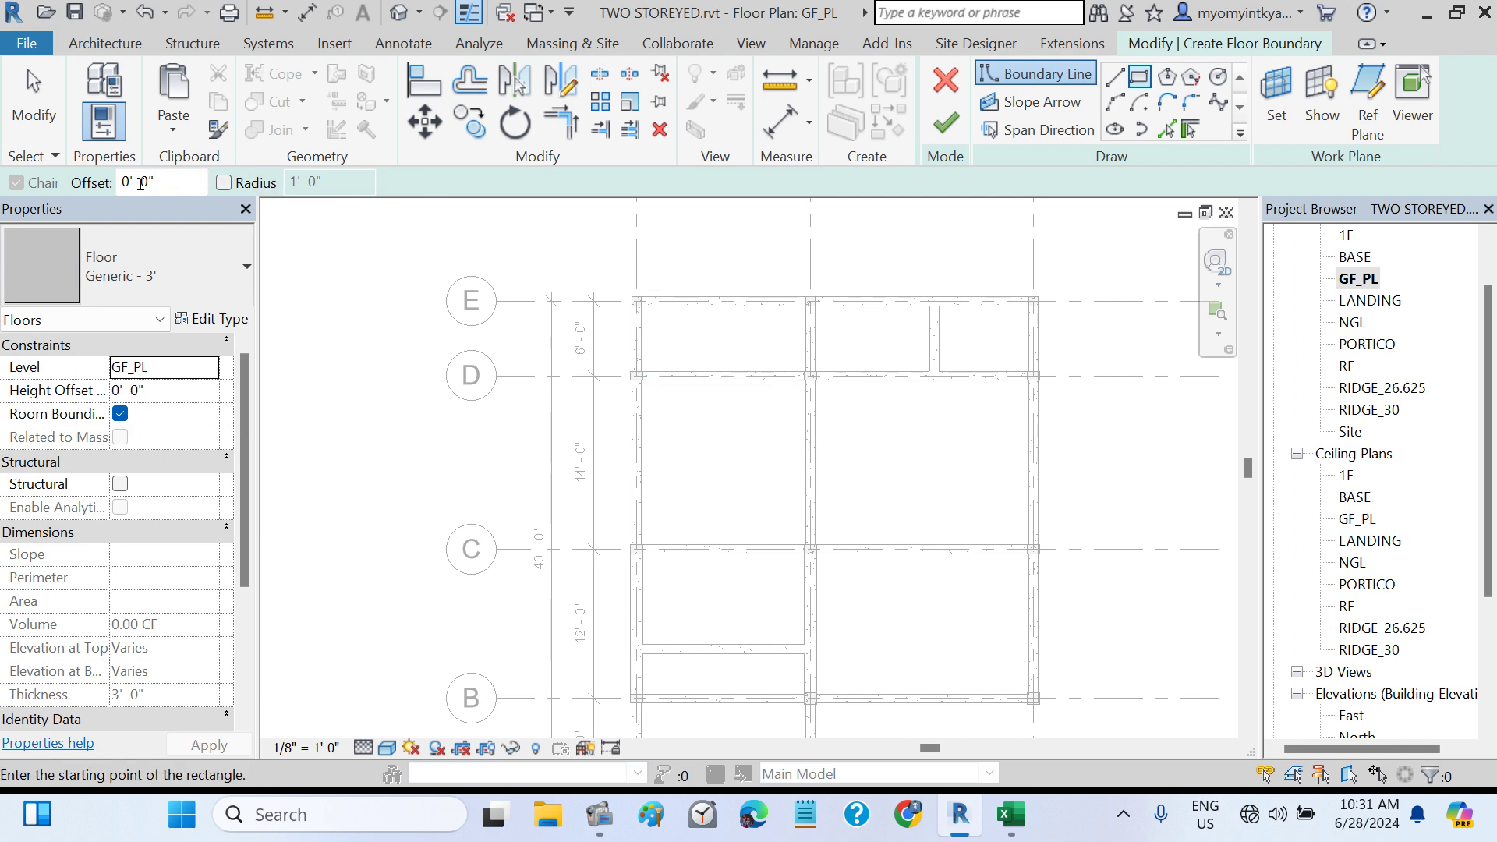
double_click(135, 185)
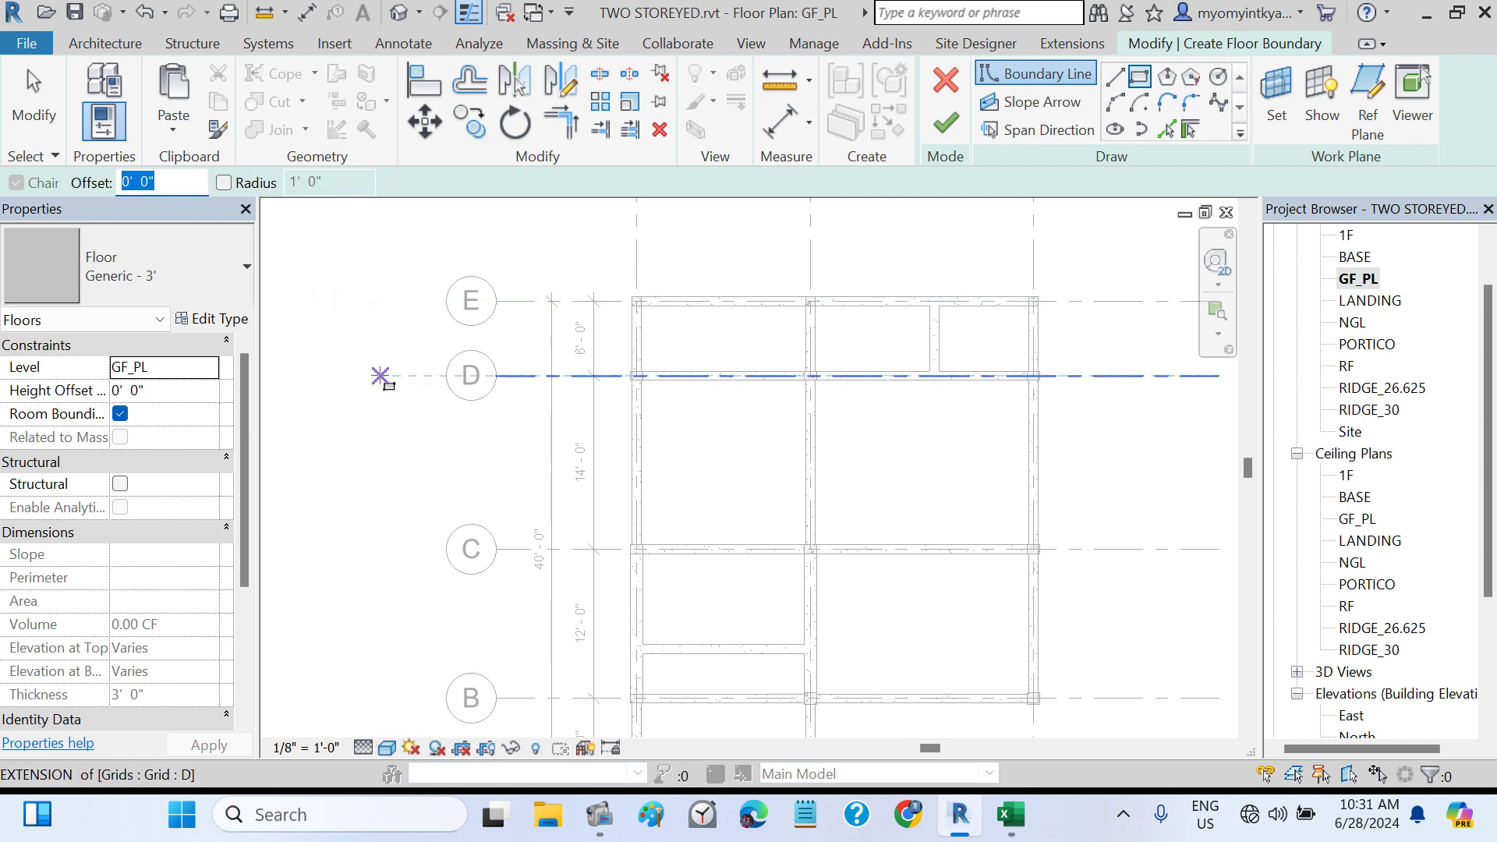
type("2")
key("Return")
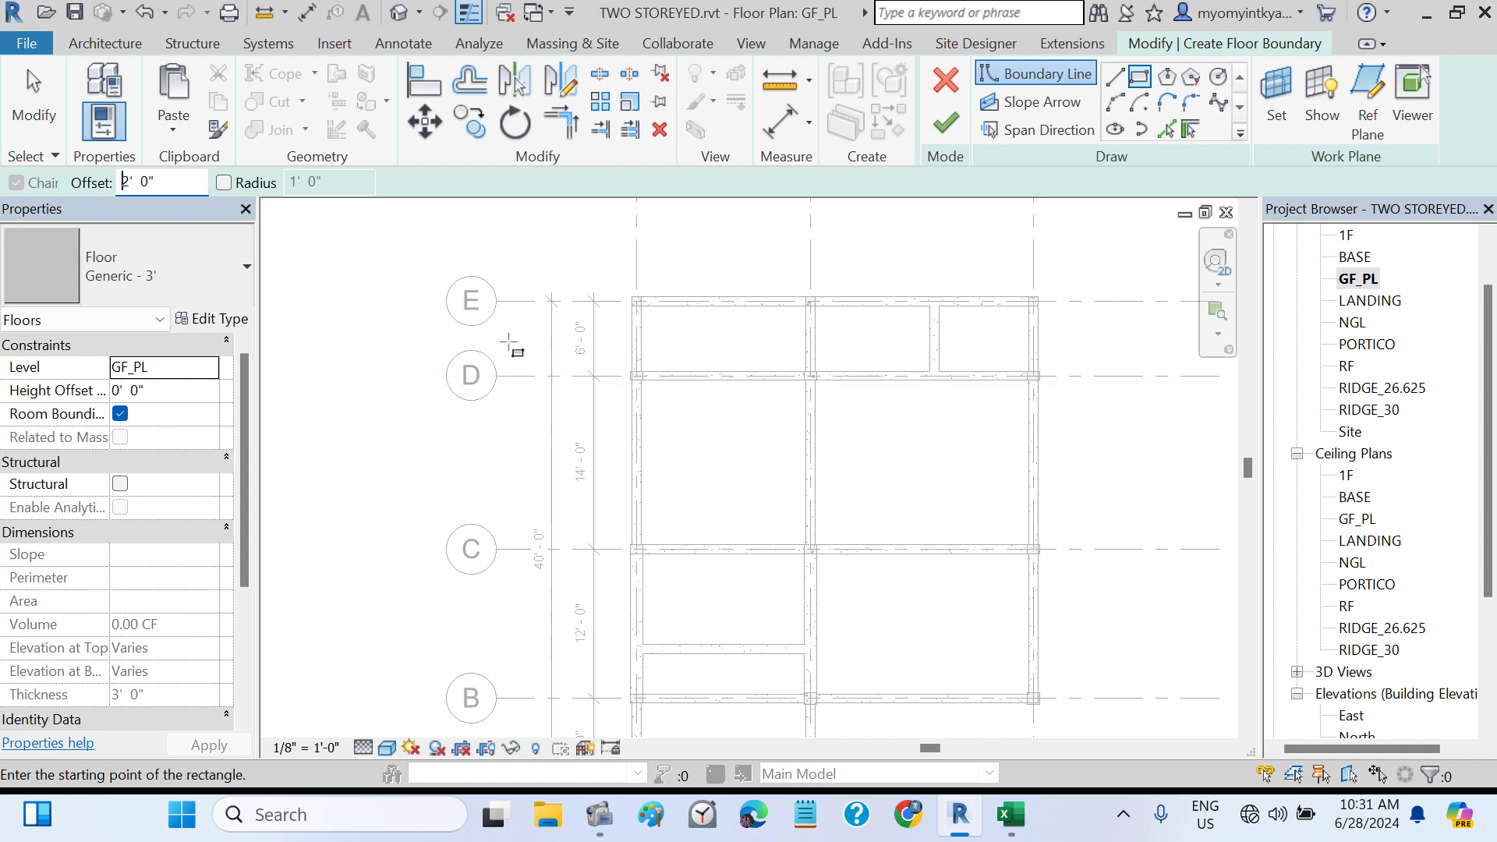
scroll(674, 308, "up", 3)
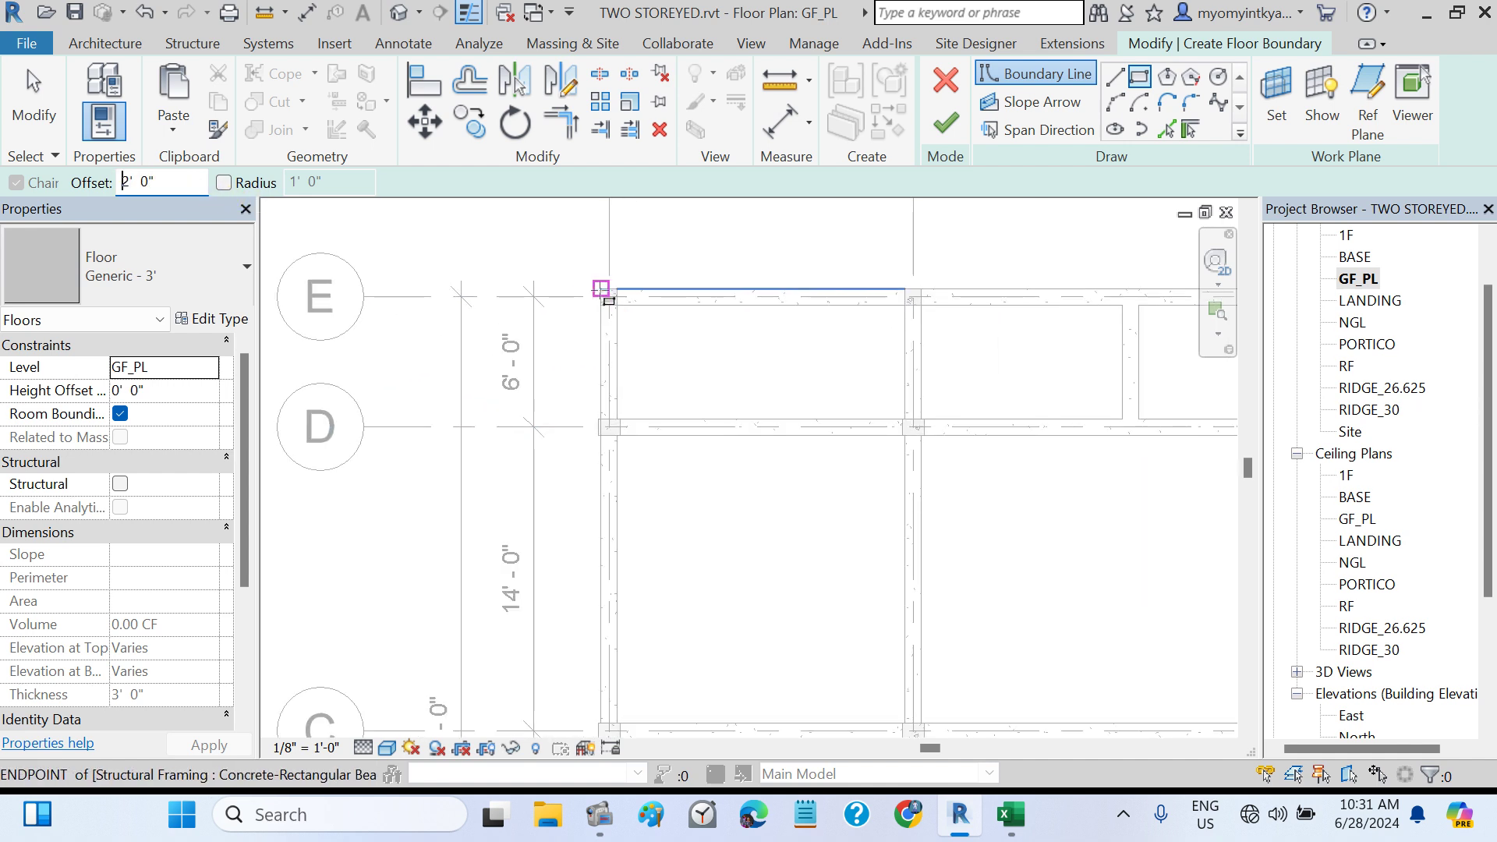
scroll(608, 299, "up", 1)
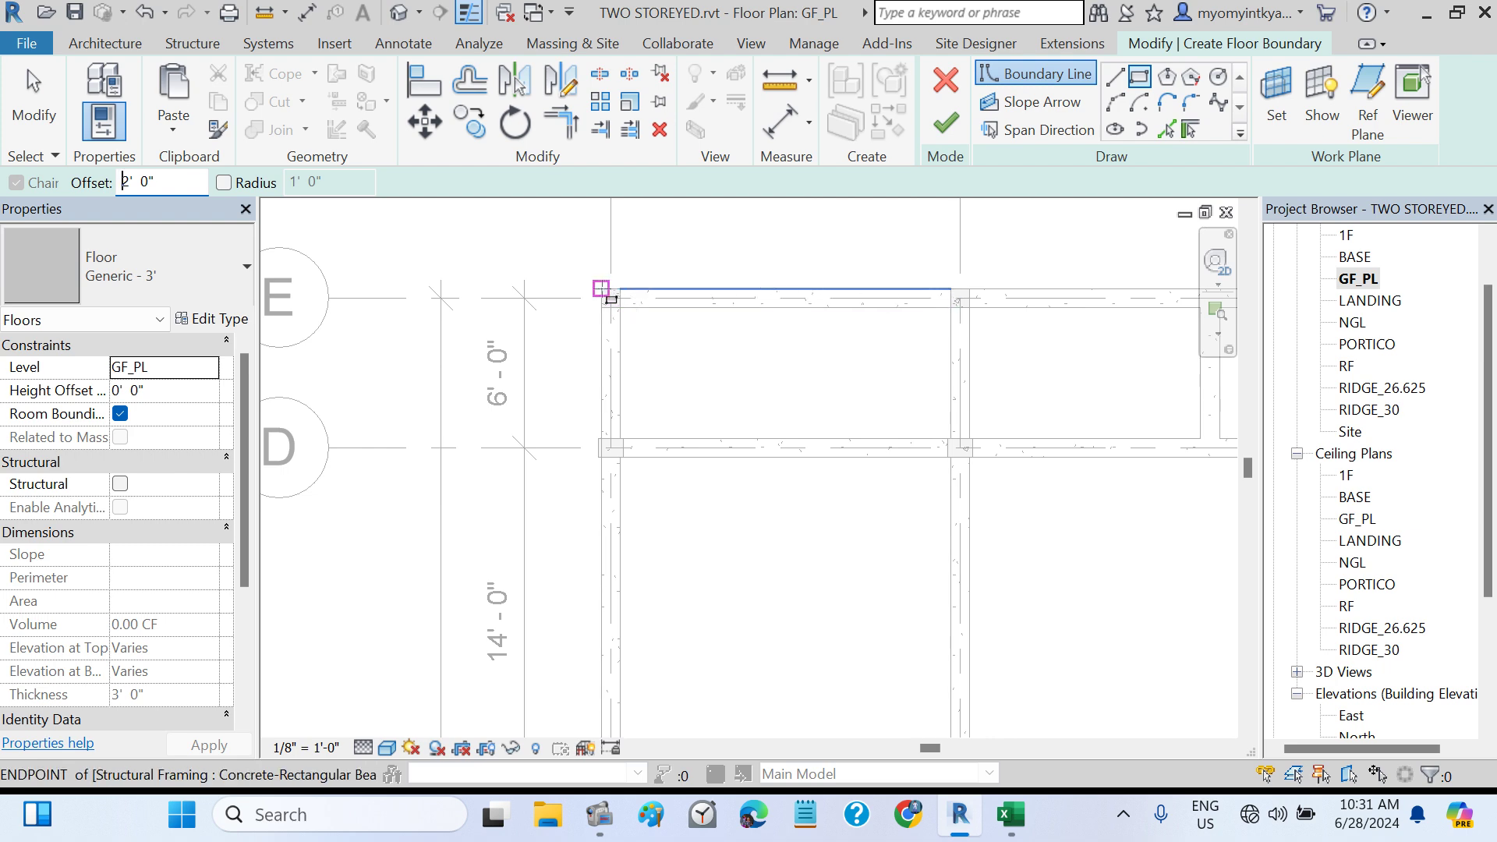
left_click(607, 298)
scroll(991, 549, "down", 1)
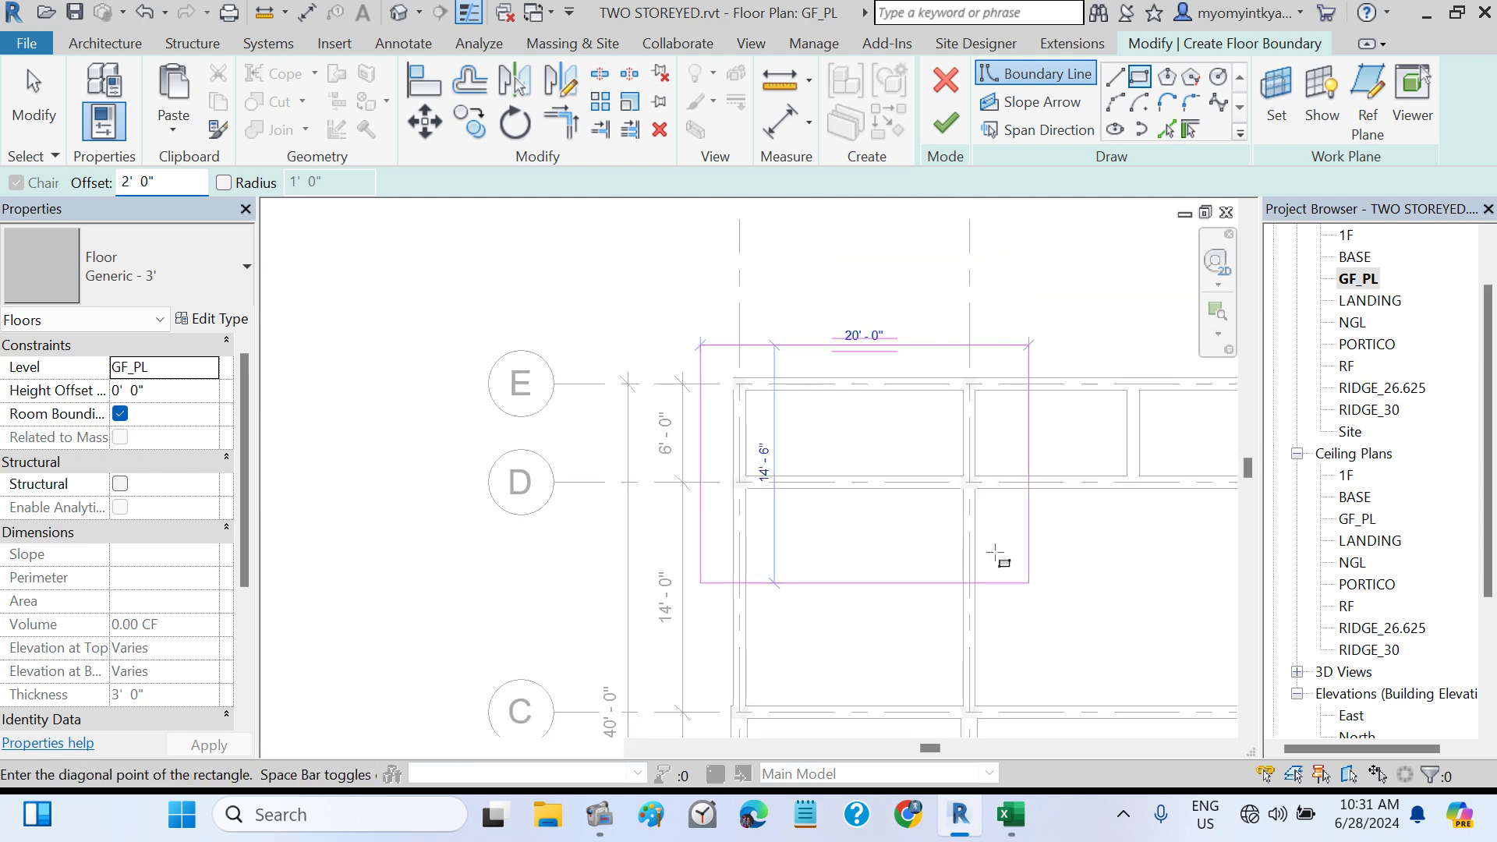
scroll(996, 553, "down", 2)
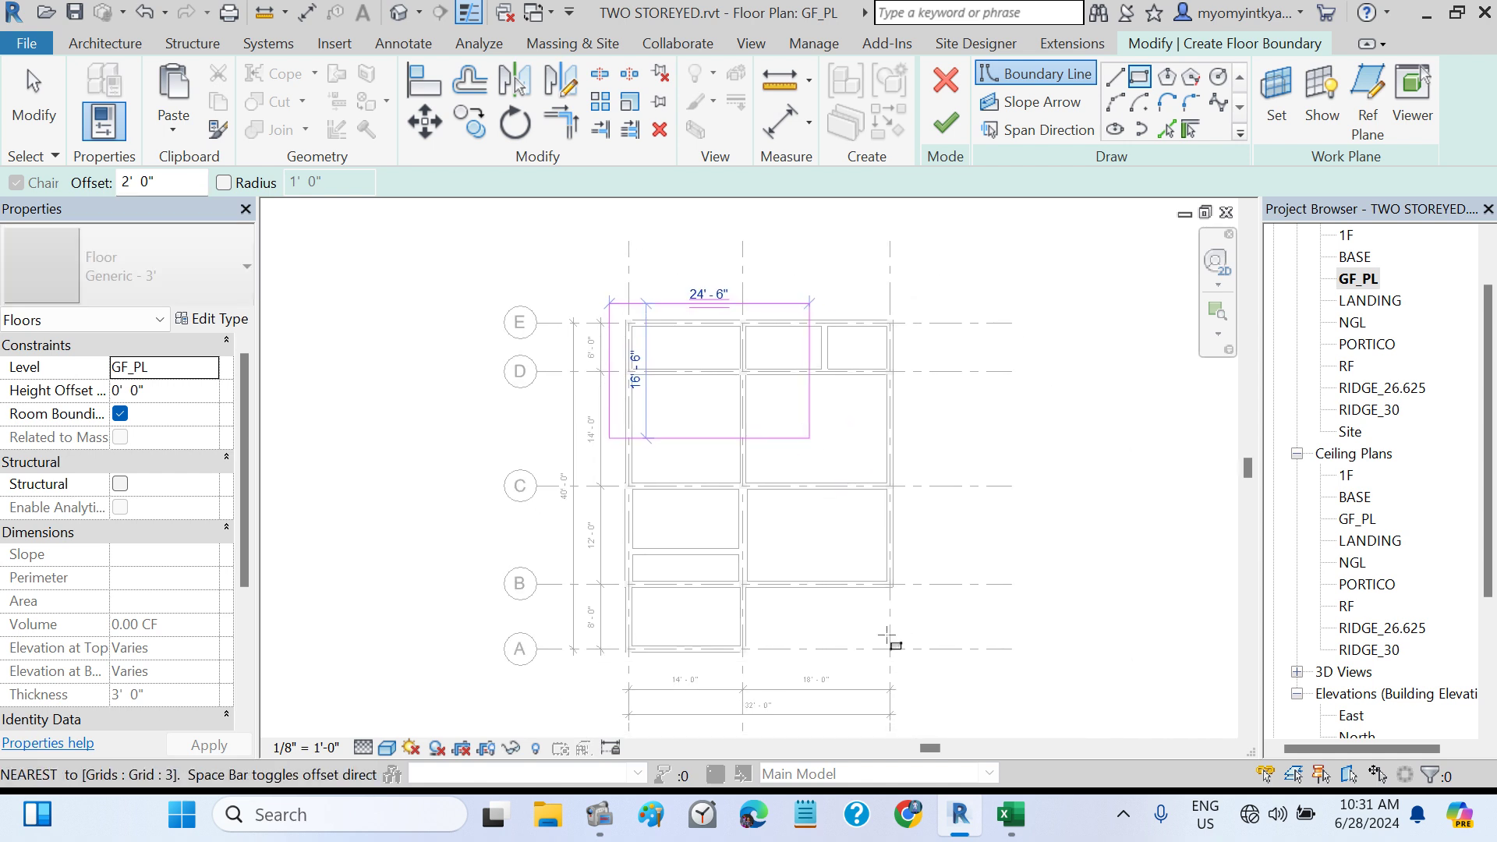
scroll(887, 641, "up", 2)
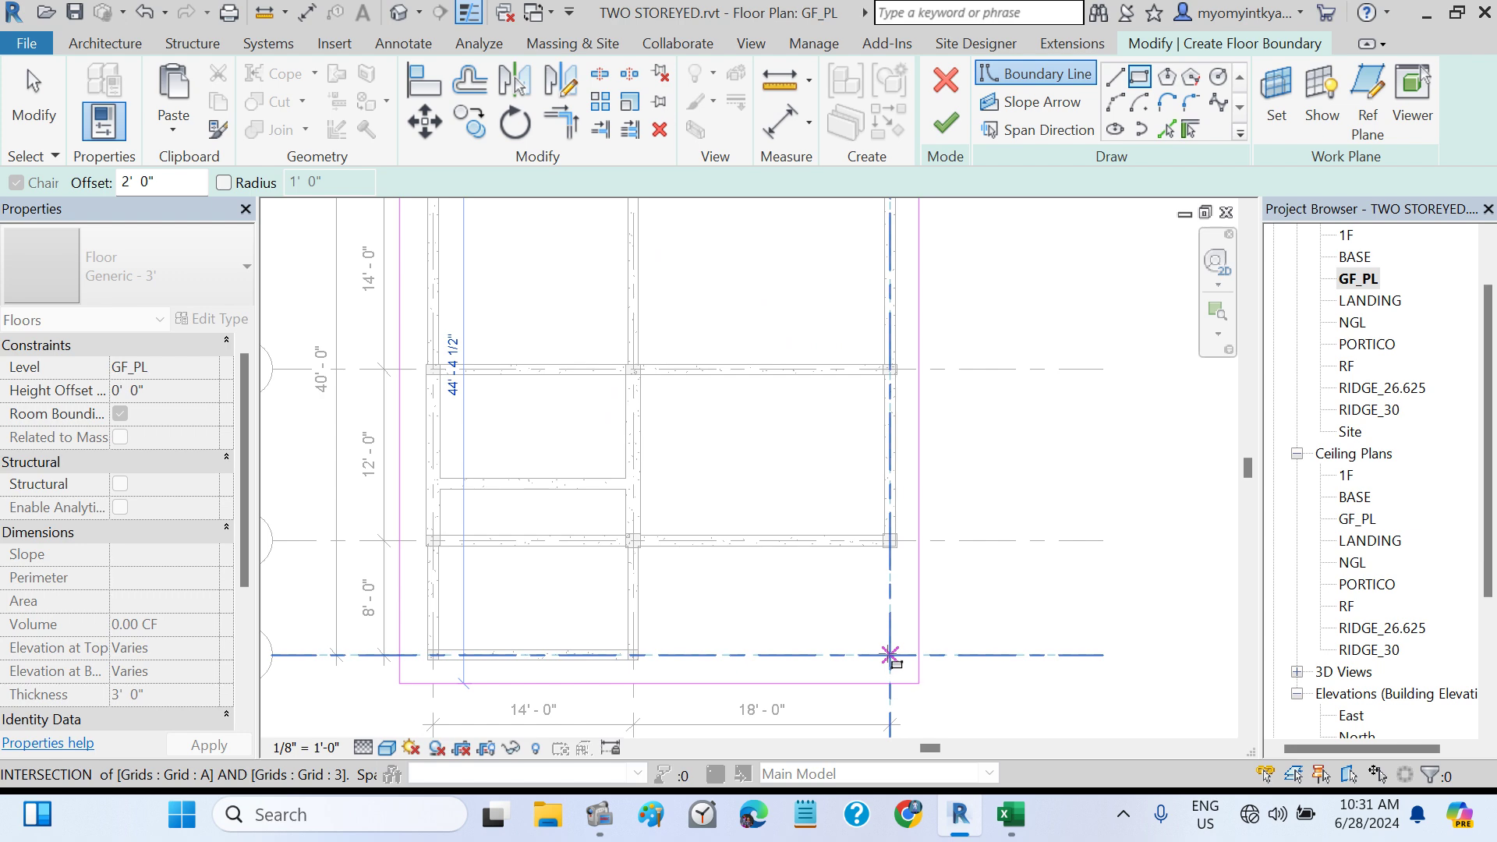
left_click(889, 655)
left_click(945, 122)
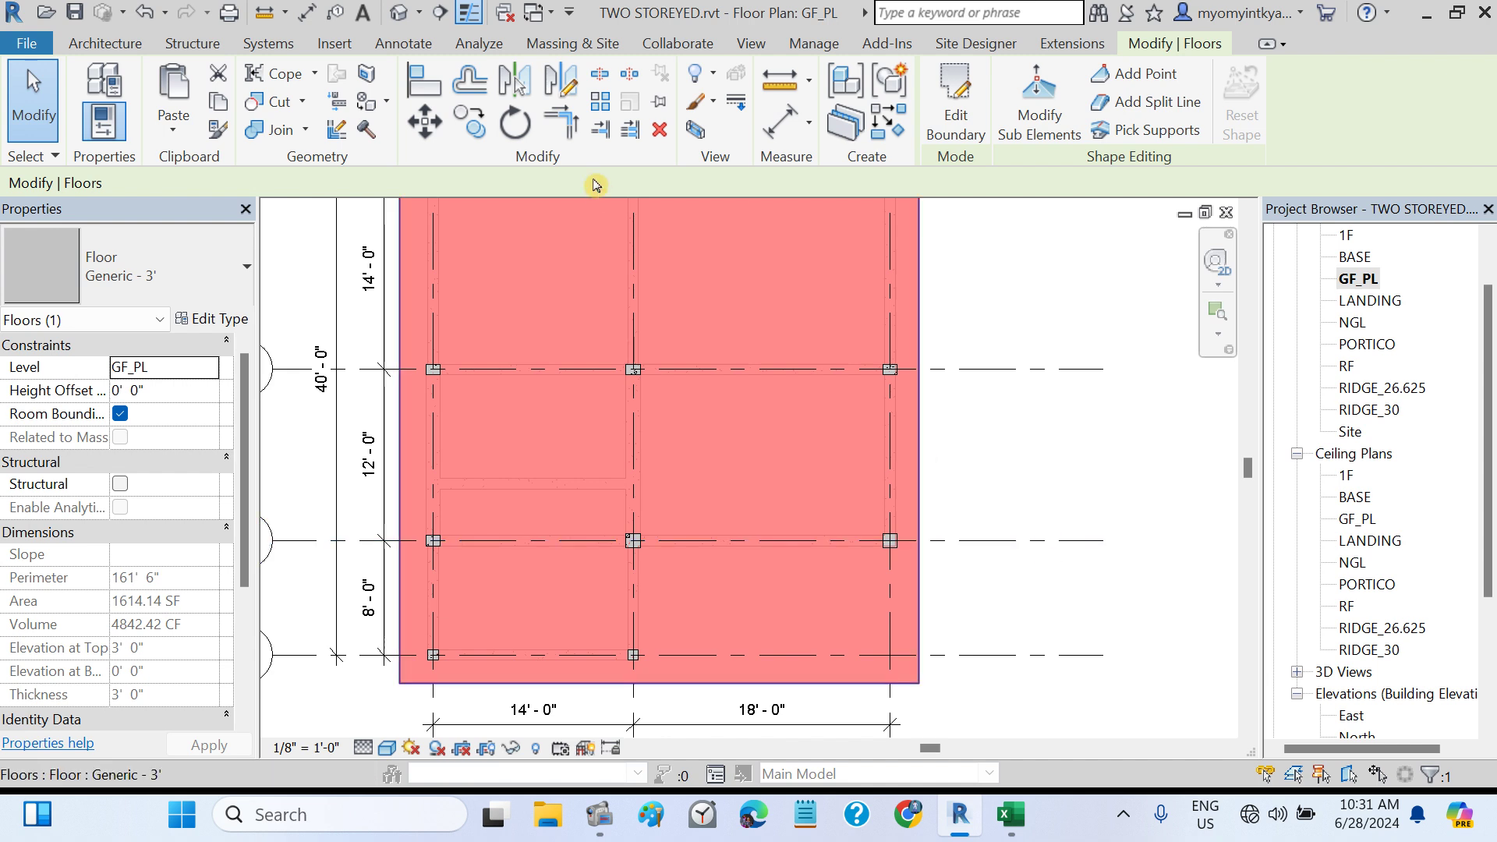
- Inspect the new floor slab with the columns and beams in the 3D view
left_click(396, 16)
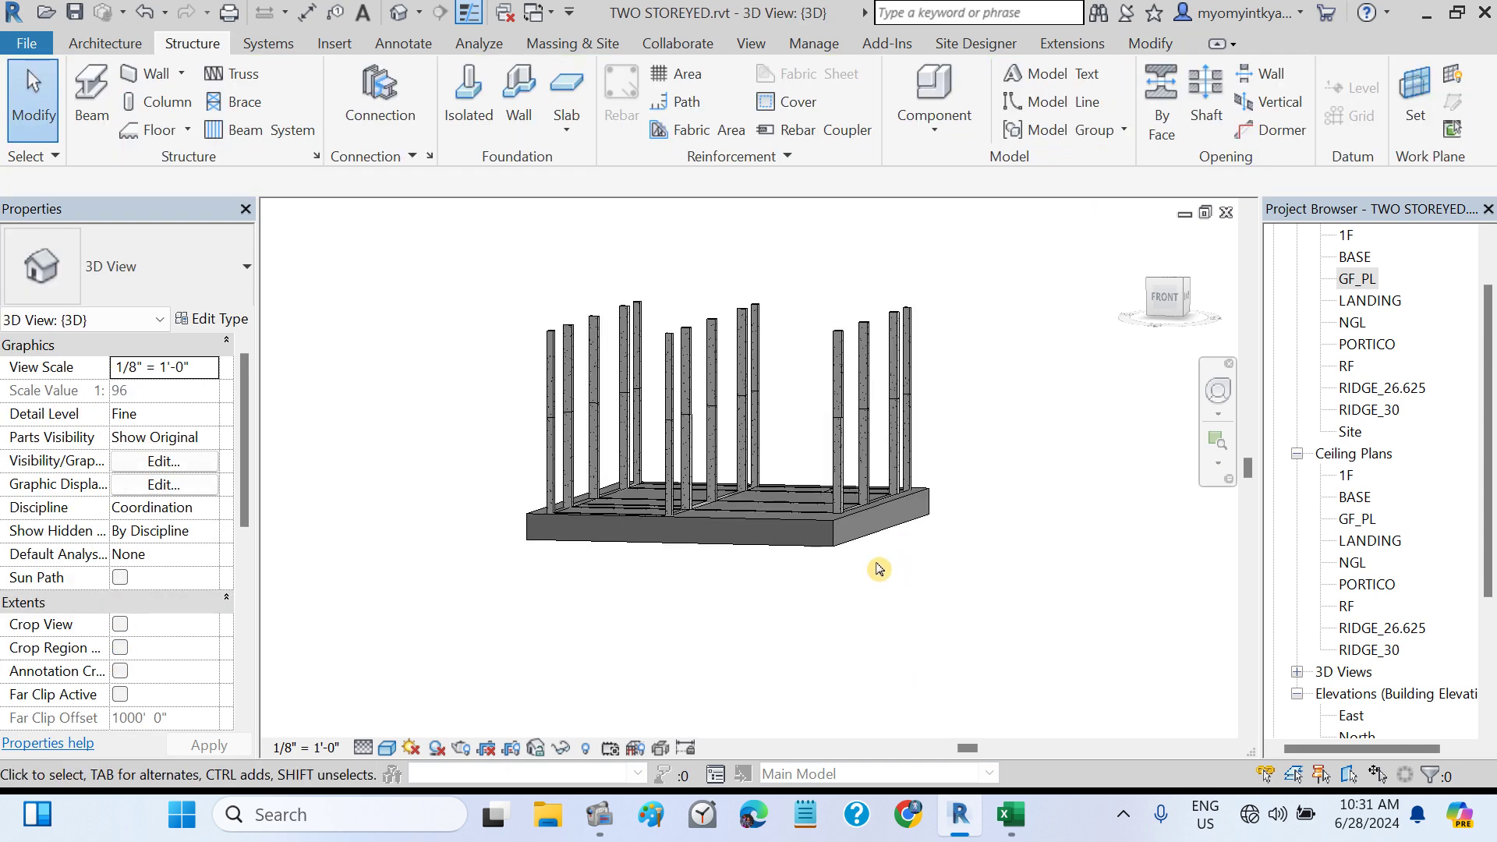
scroll(881, 558, "up", 5)
scroll(841, 529, "down", 3)
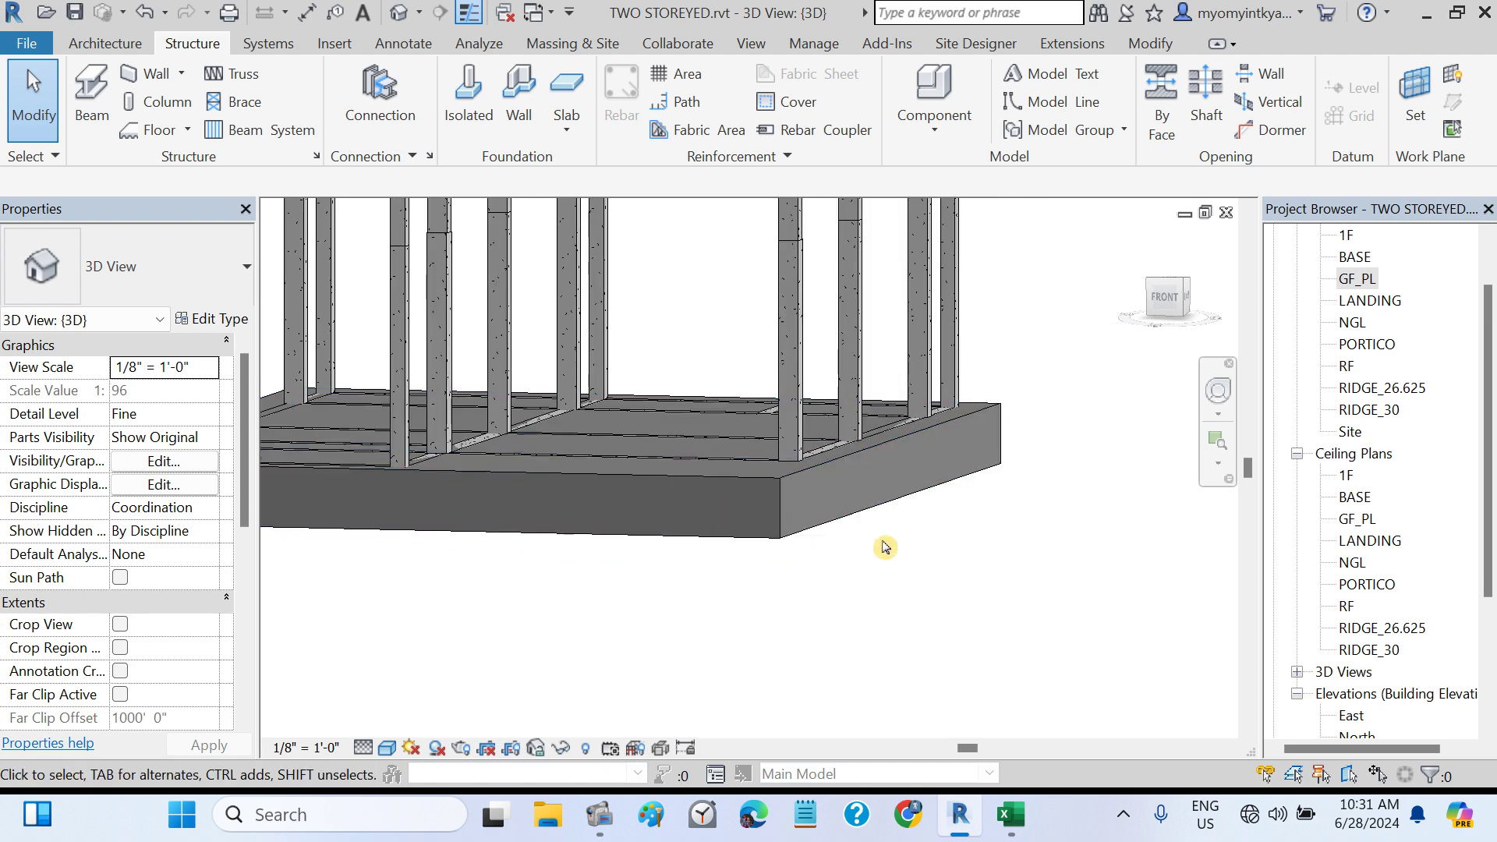
middle_click_drag(885, 544, 845, 611, "shift")
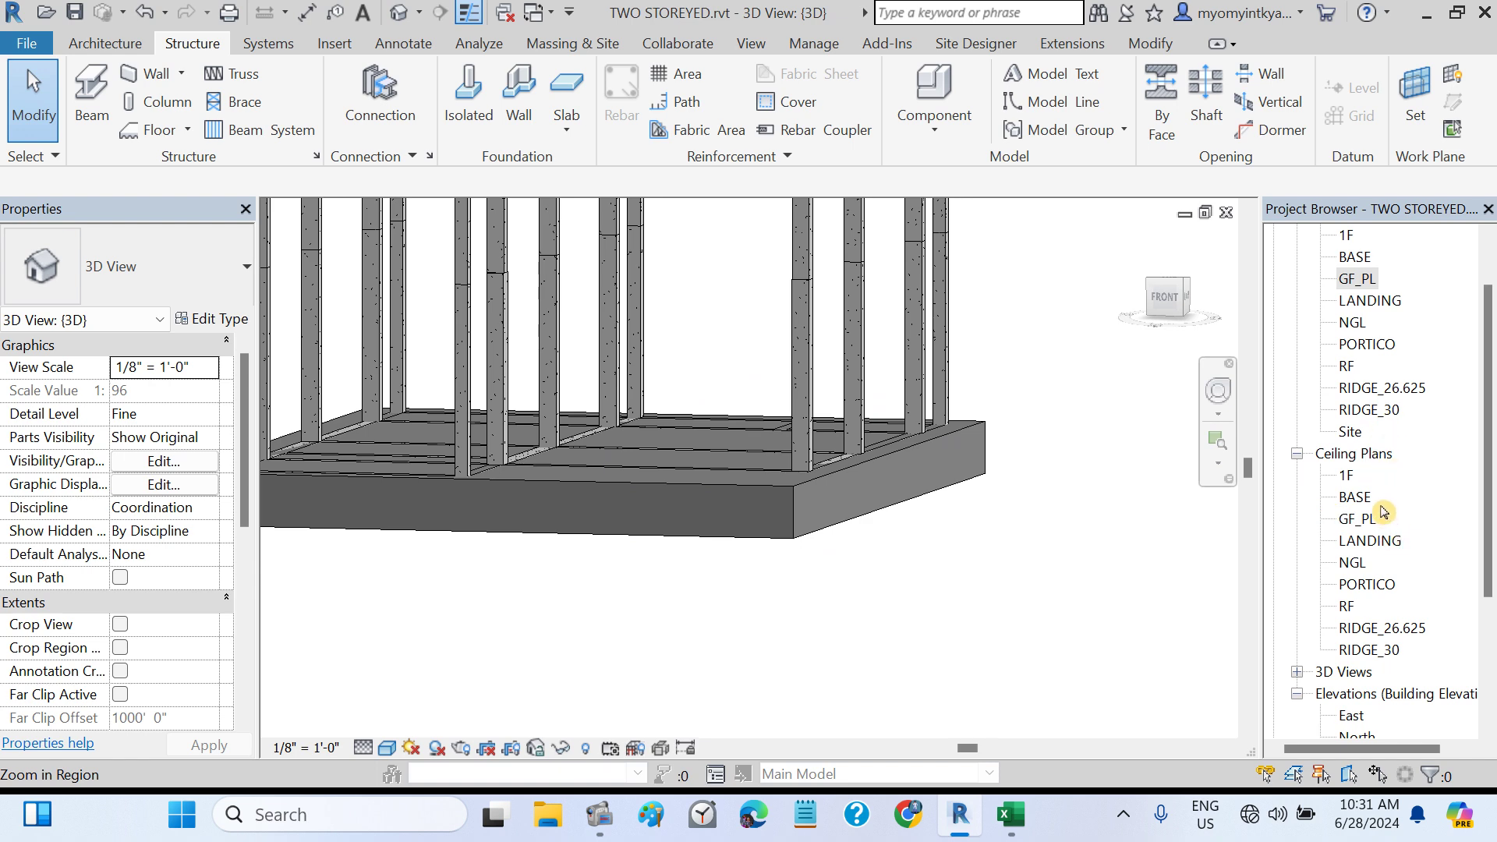
- In the East elevation, set the detail level to Fine and the visual style to Shaded, and check the slab against the levels
scroll(1384, 631, "down", 2)
double_click(1358, 672)
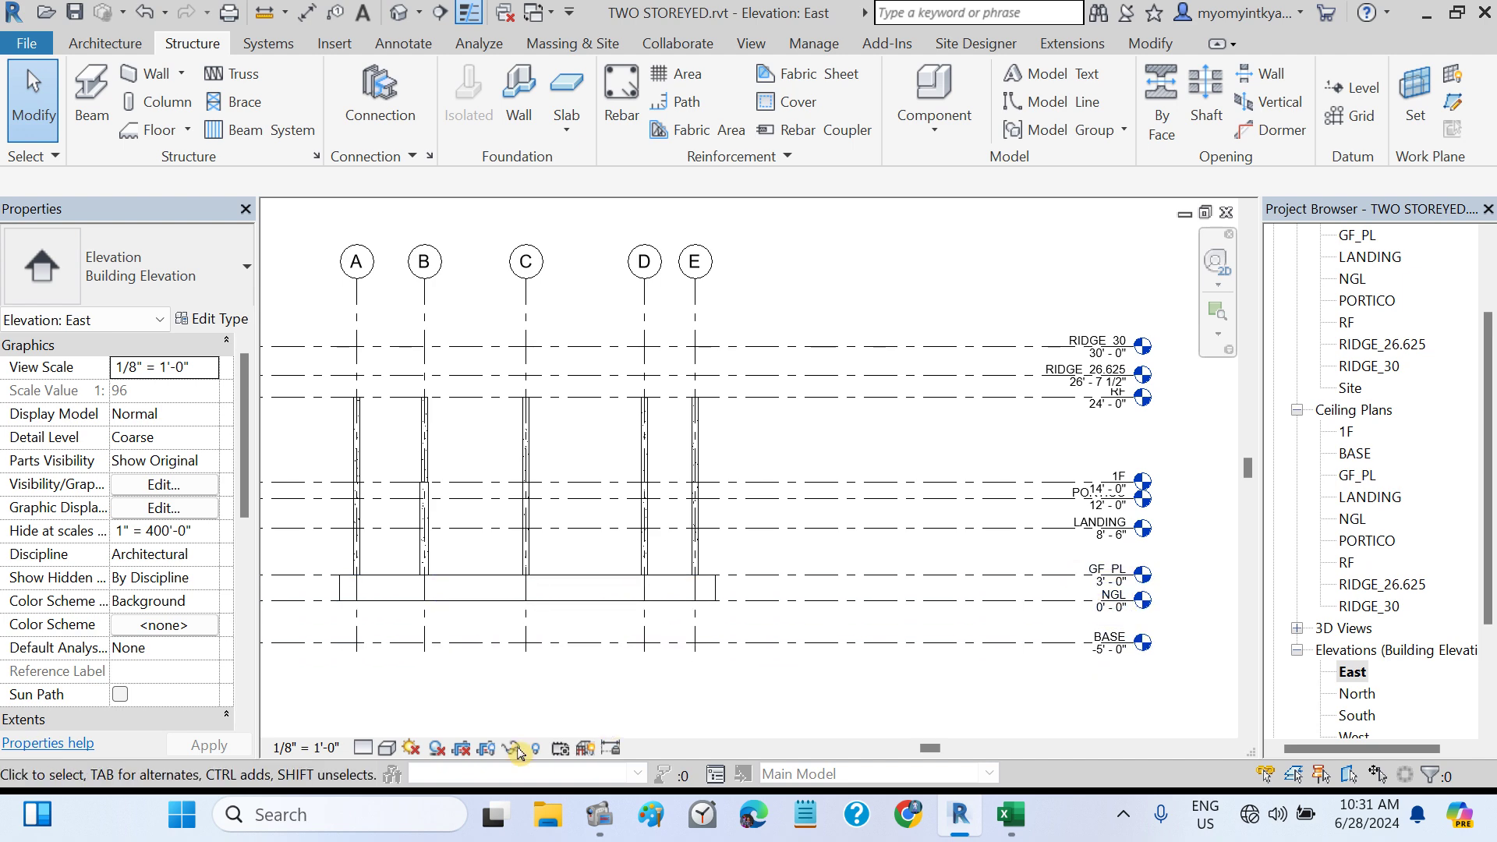
left_click(363, 750)
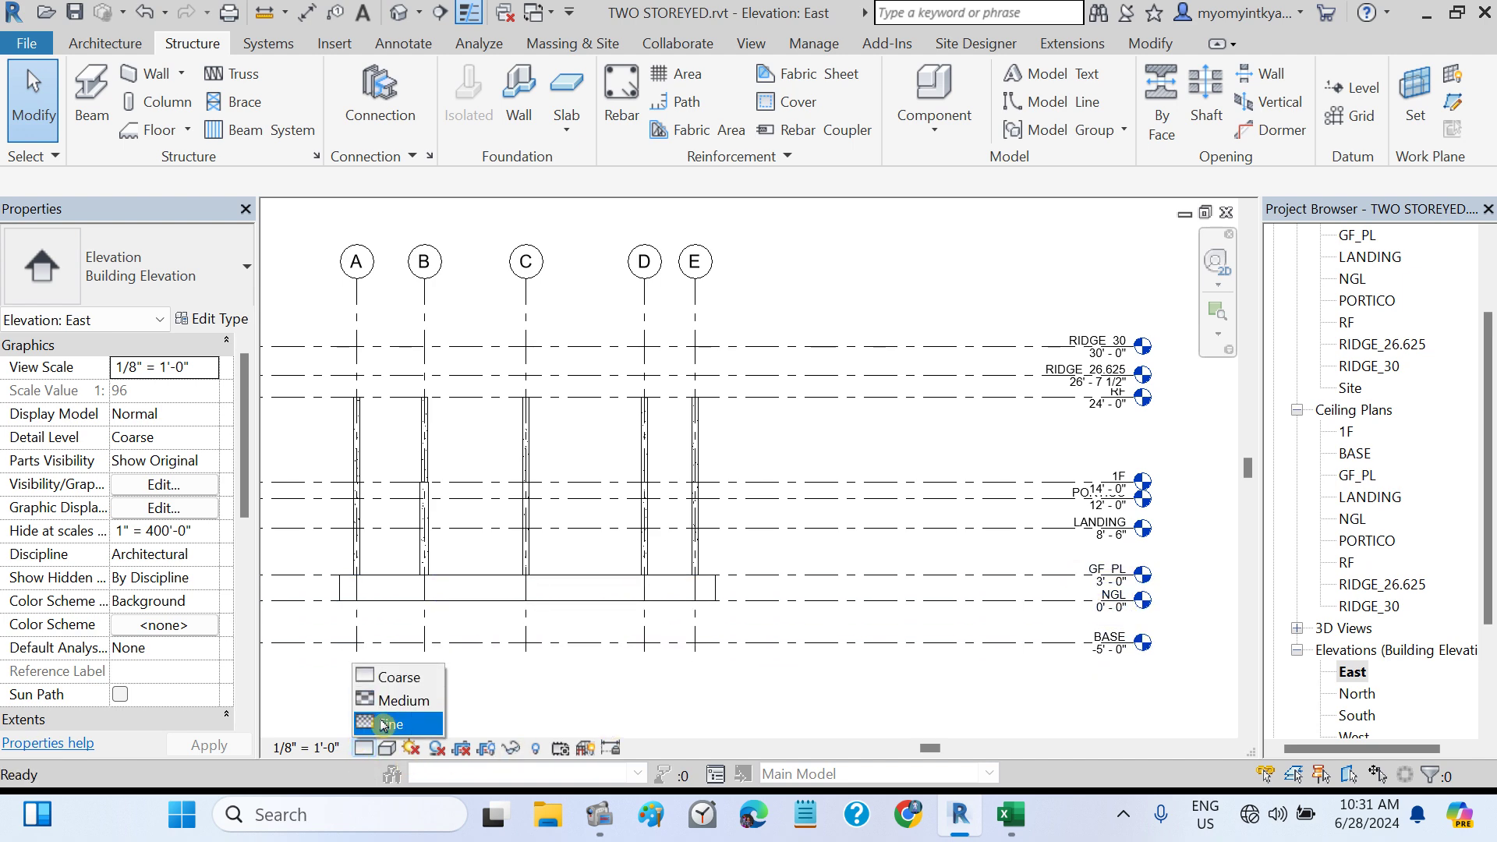
left_click(387, 747)
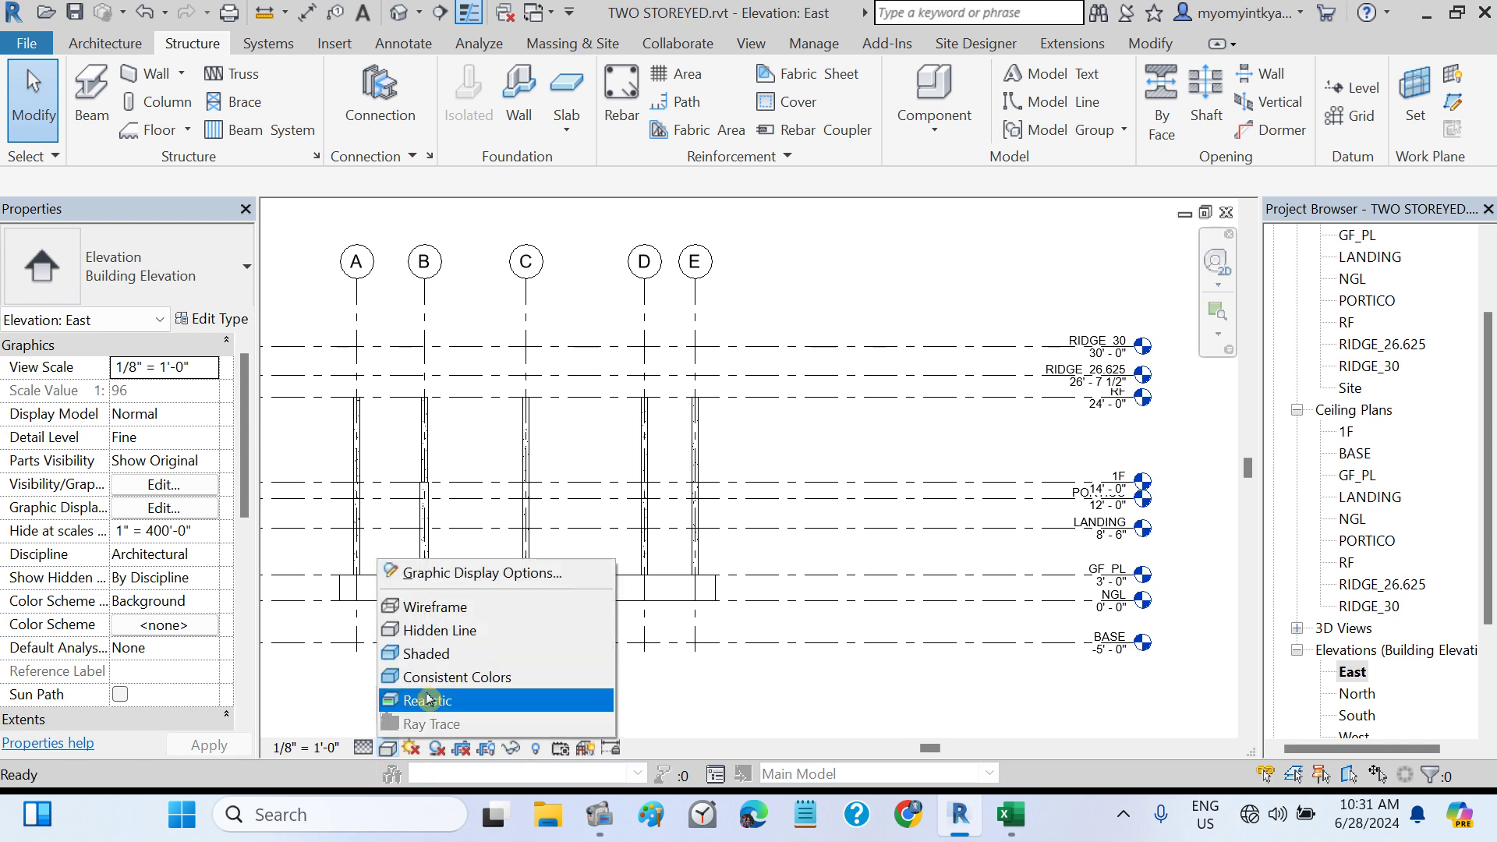
left_click(435, 653)
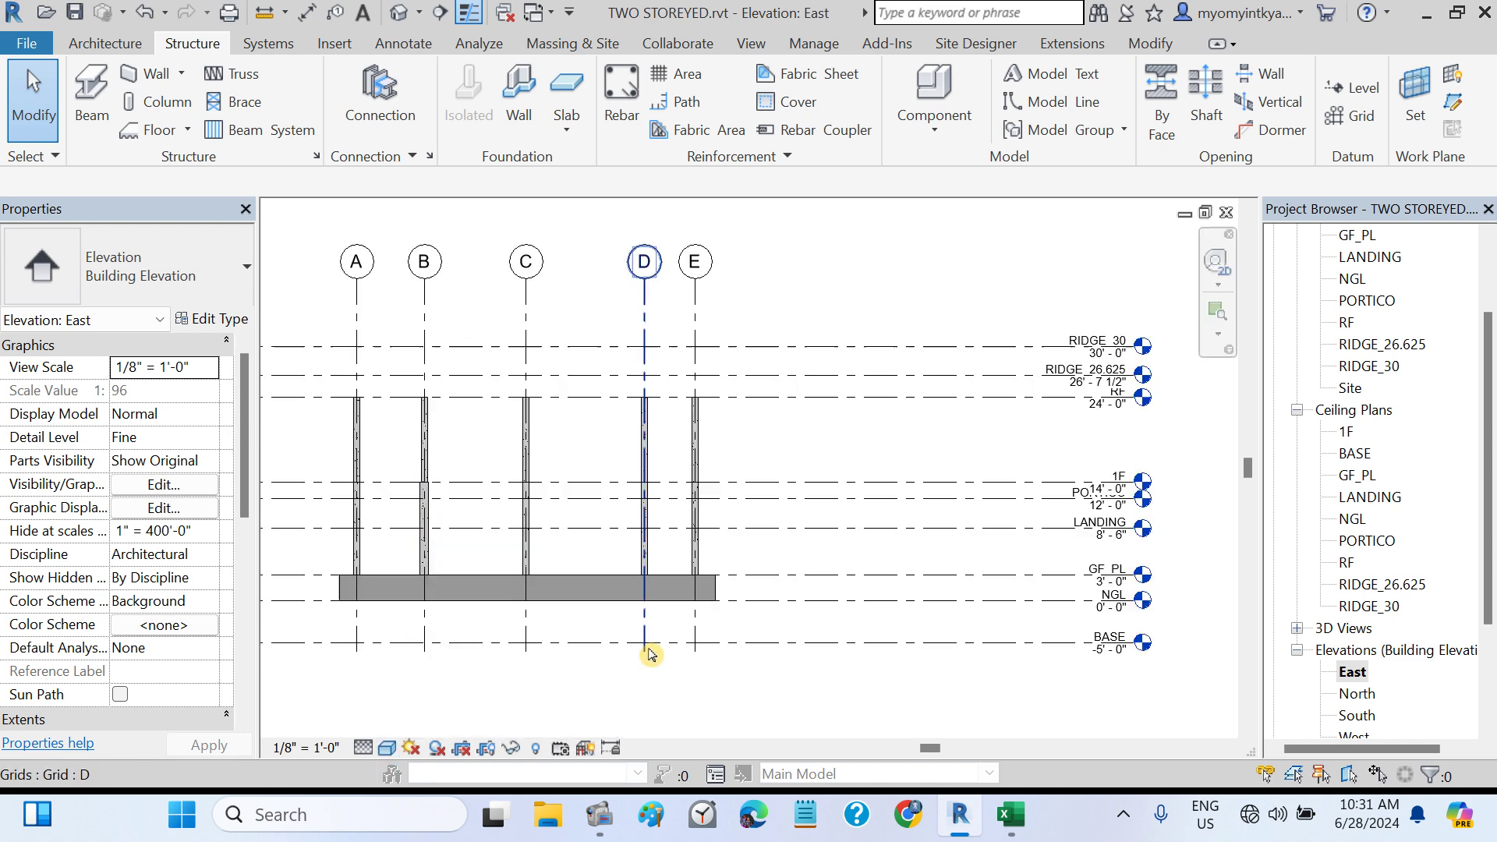
scroll(741, 577, "up", 1)
scroll(754, 585, "up", 1)
scroll(845, 635, "down", 1)
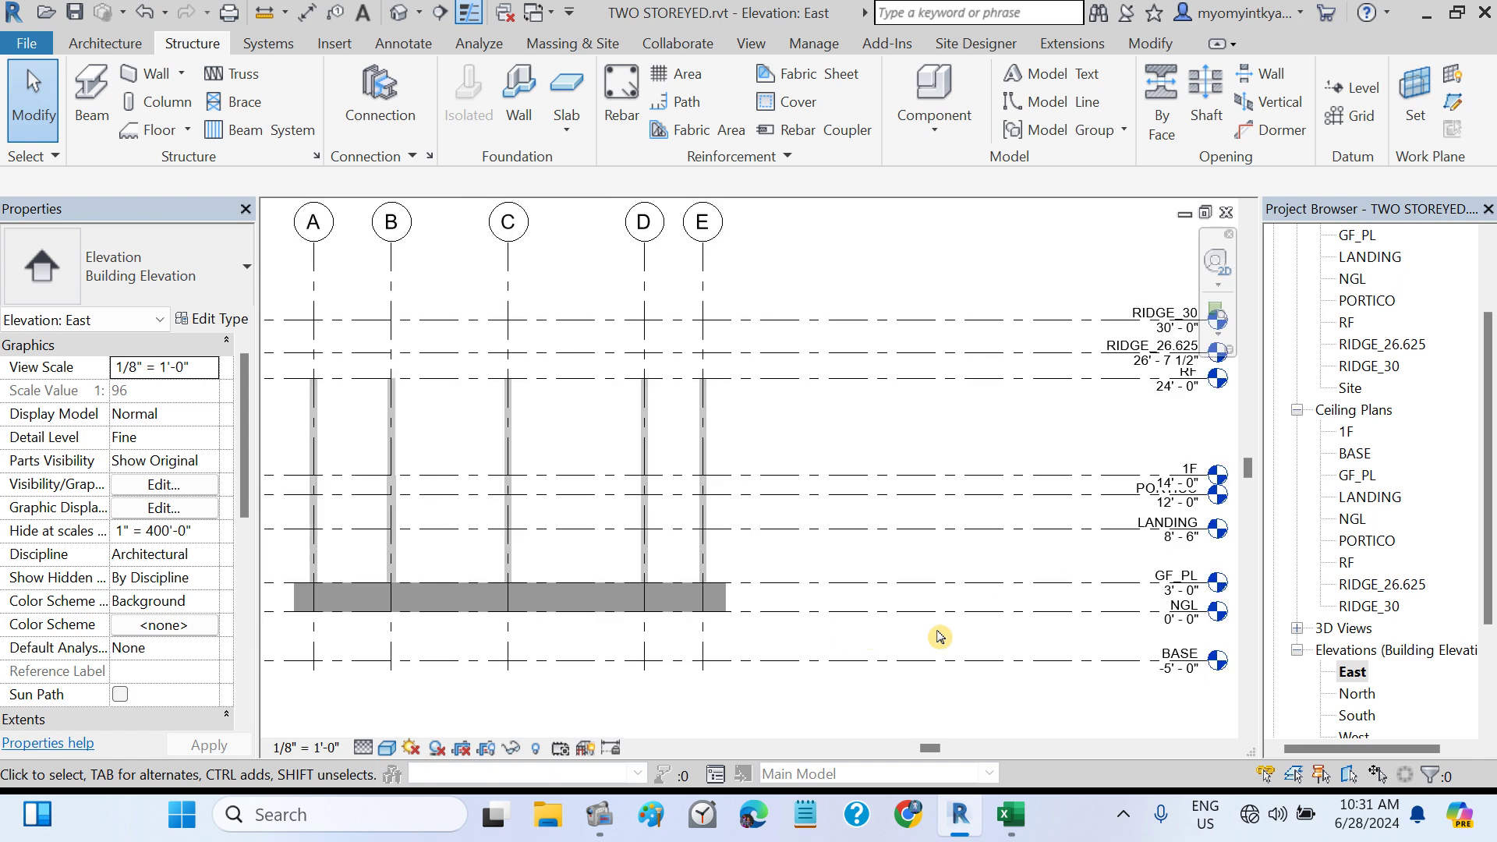
scroll(928, 628, "down", 1)
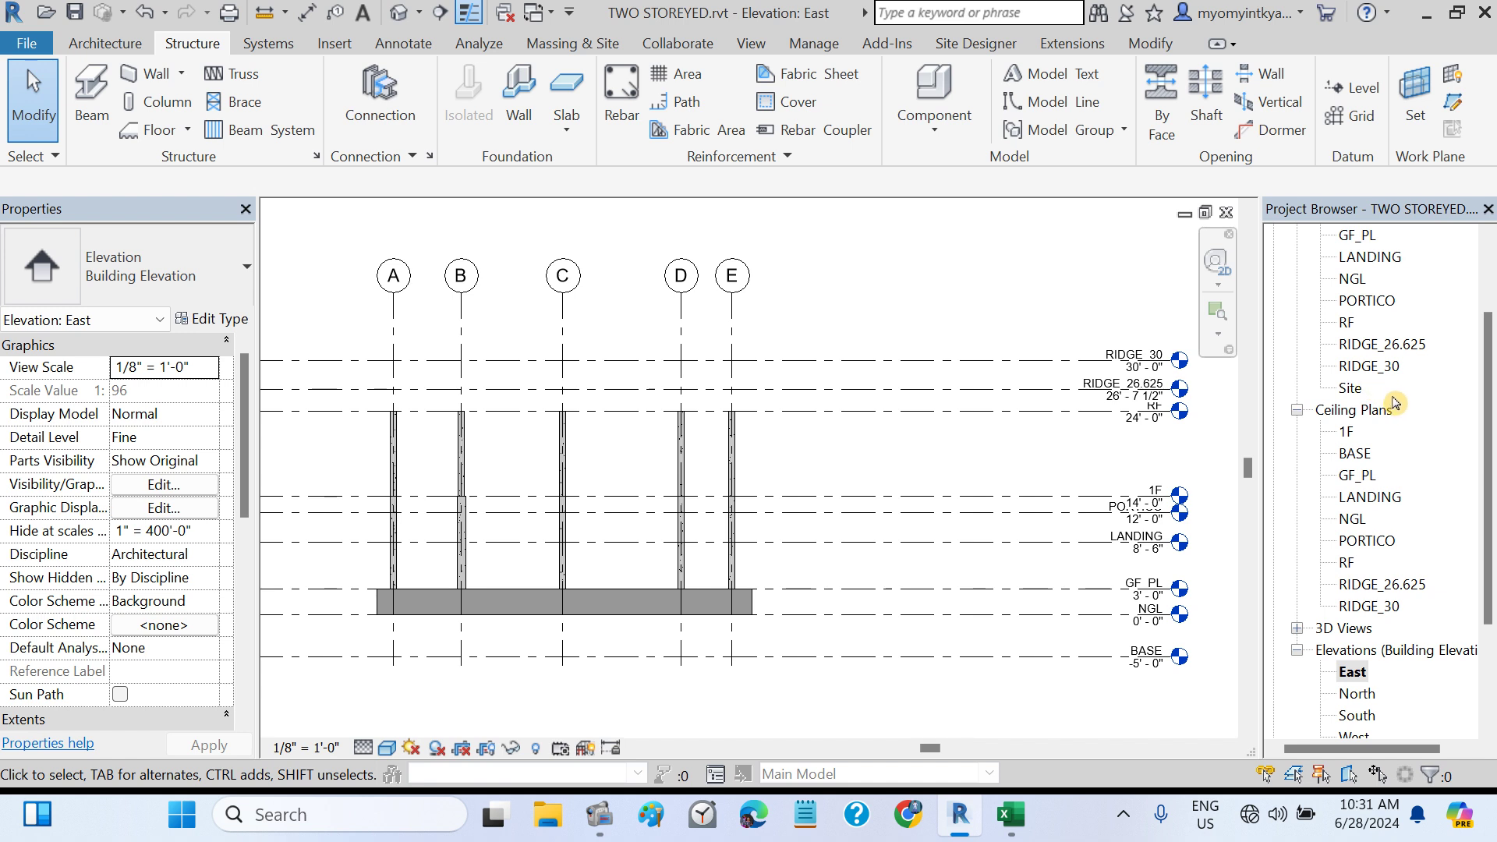
scroll(1376, 388, "up", 1)
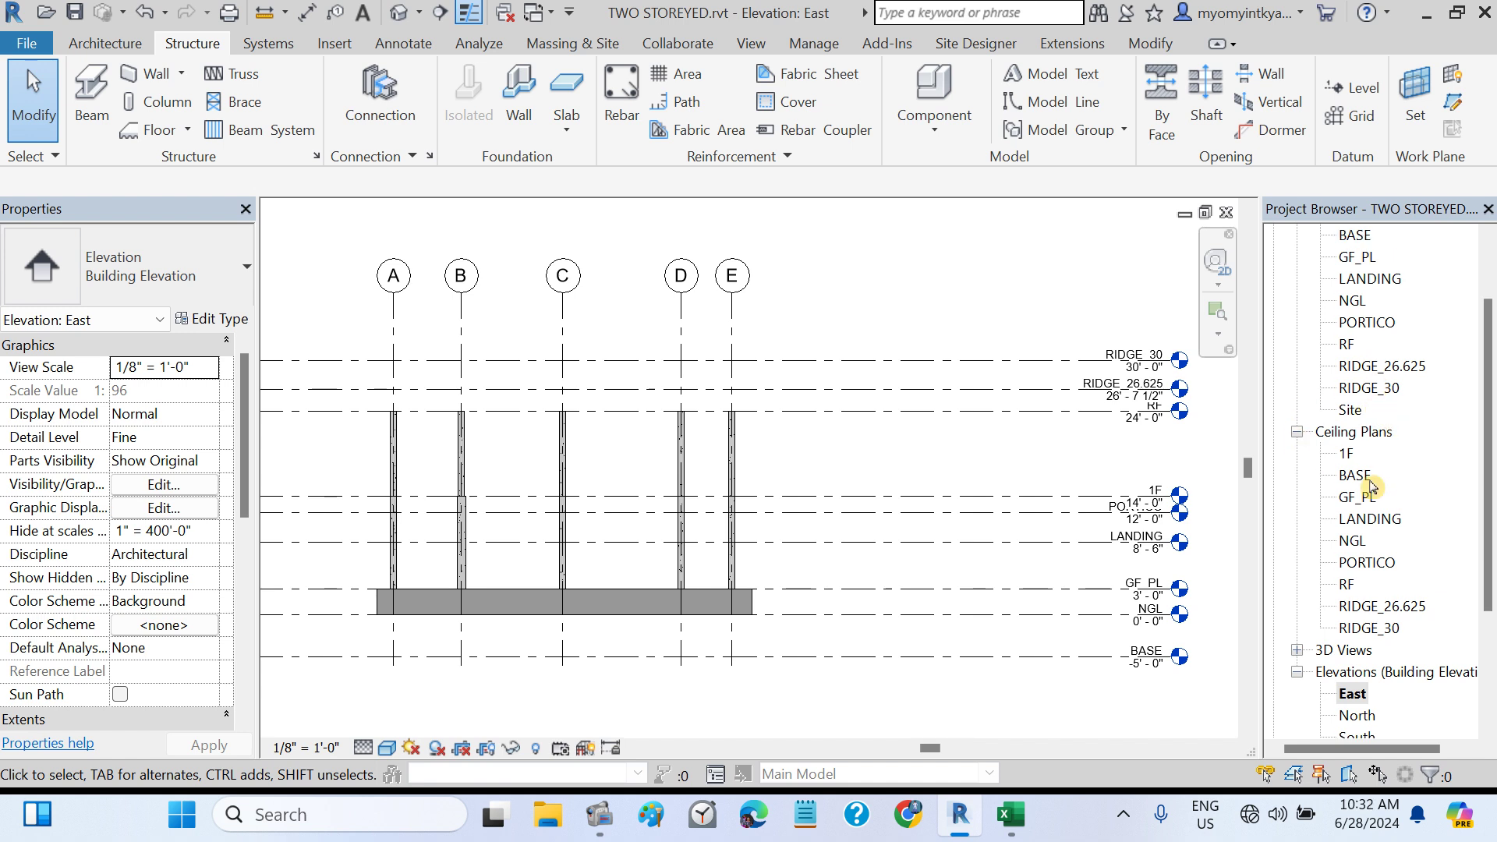
- Open the 1F floor plan, and look up the LB (or) PB beam size in the Floor Beam schedule in Excel
scroll(1369, 468, "up", 1)
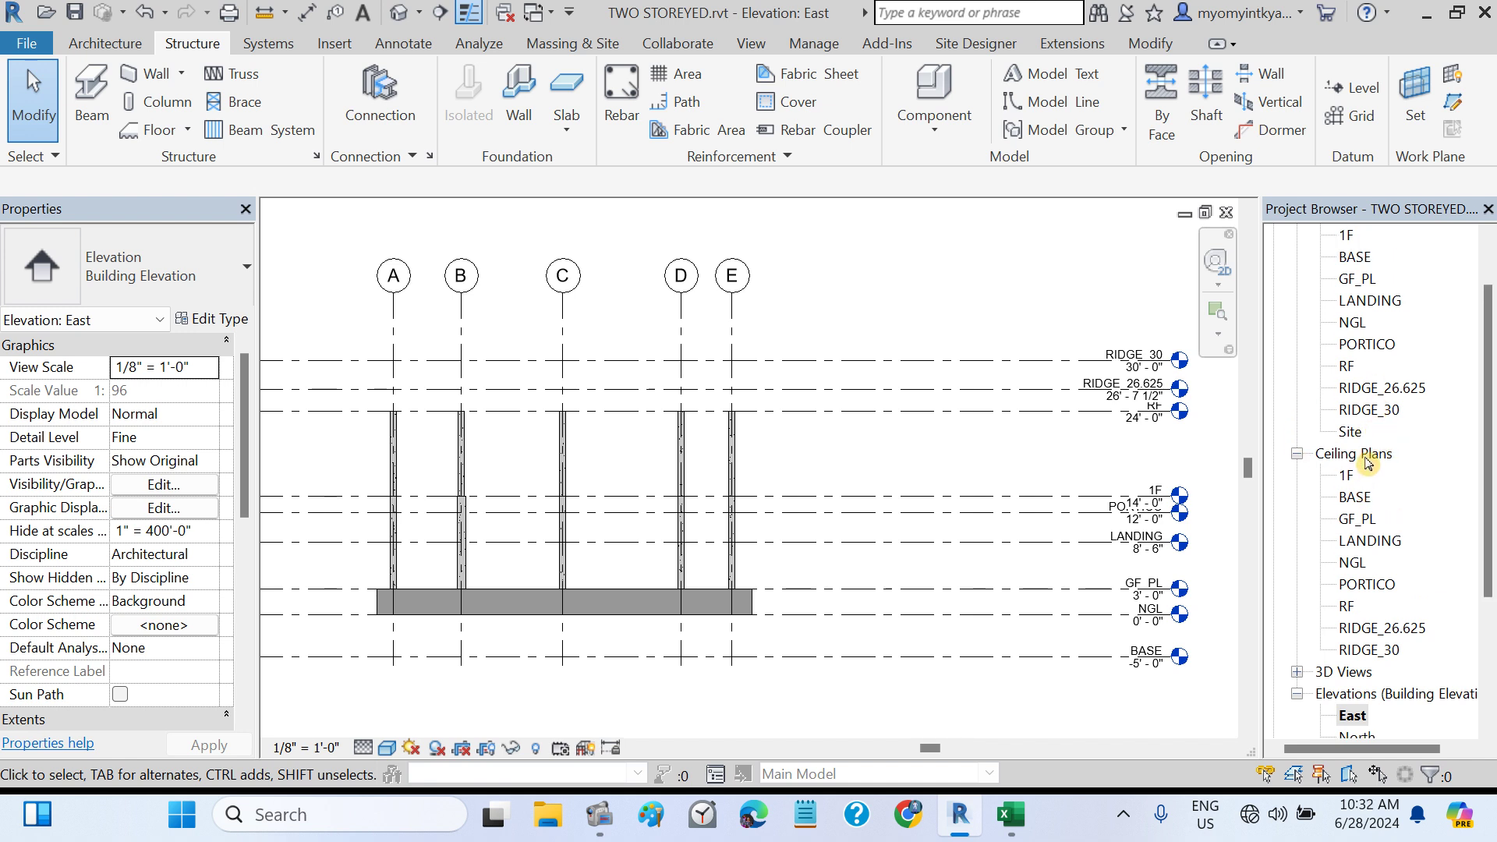
double_click(1344, 237)
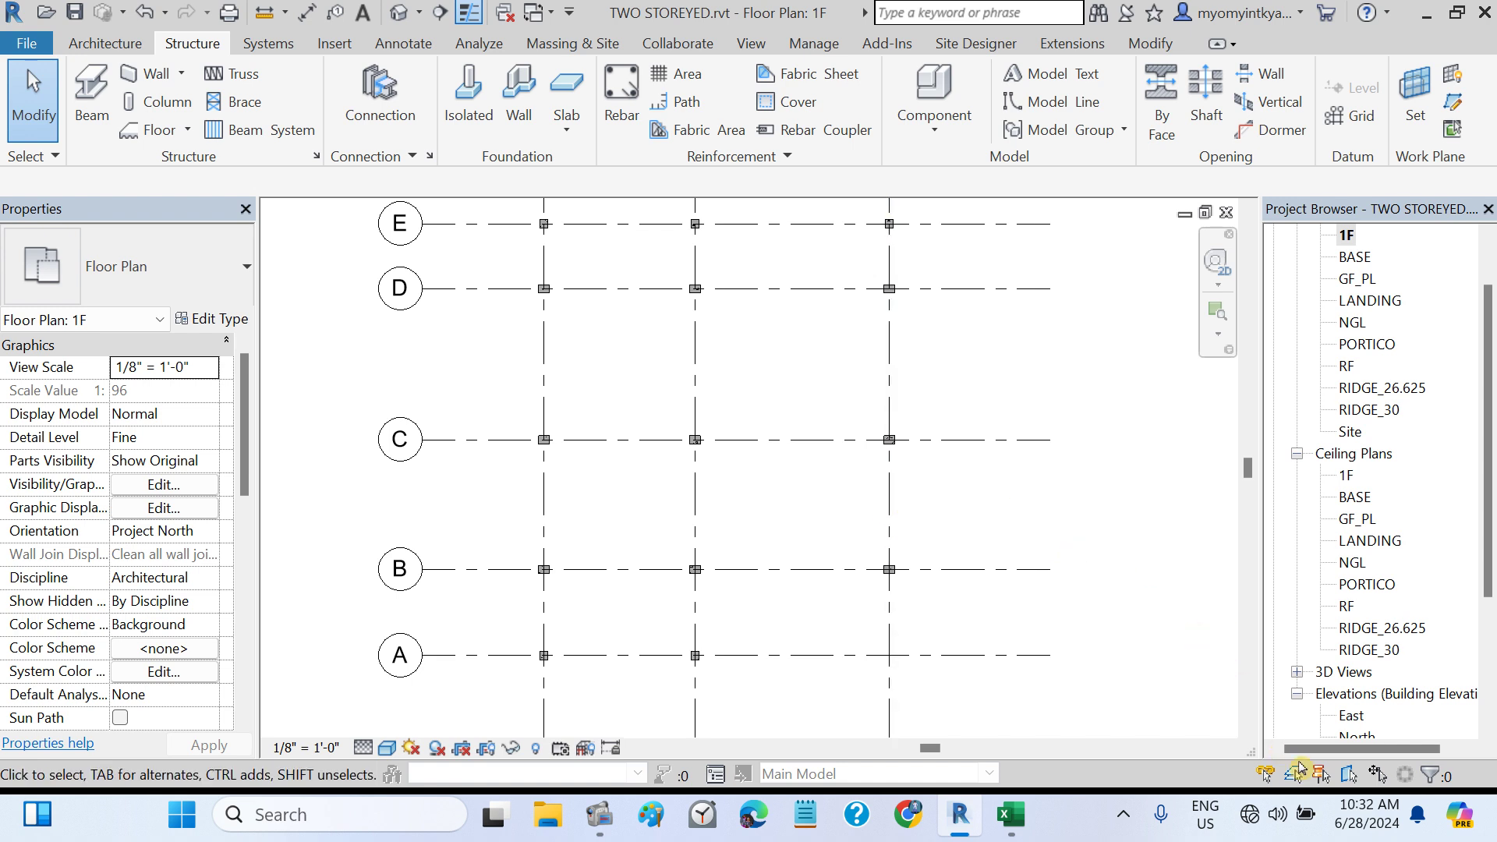
left_click(1304, 834)
left_click(1304, 834)
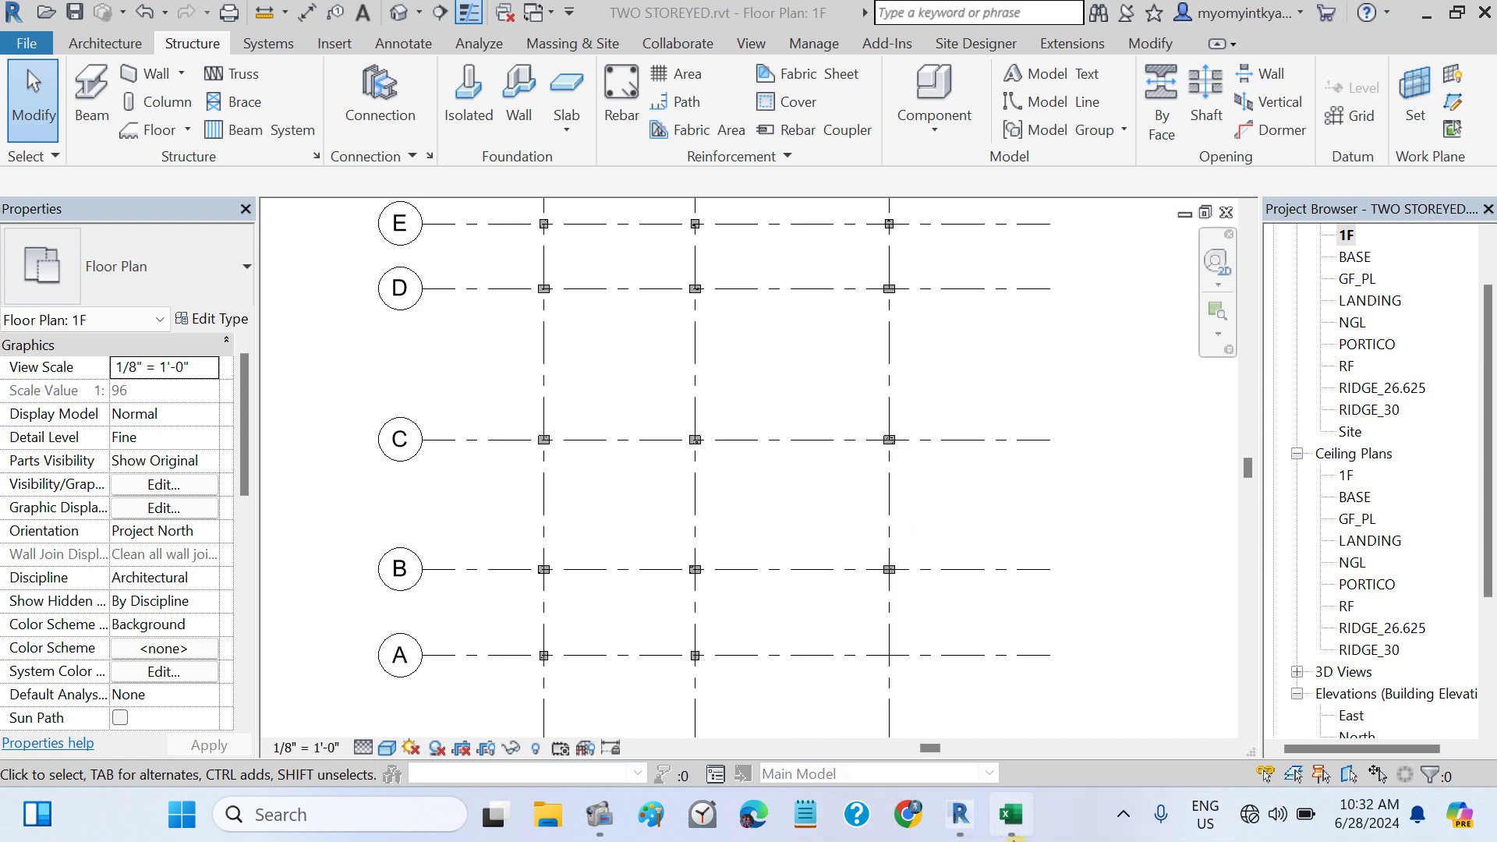
left_click(1010, 814)
scroll(1015, 524, "down", 4)
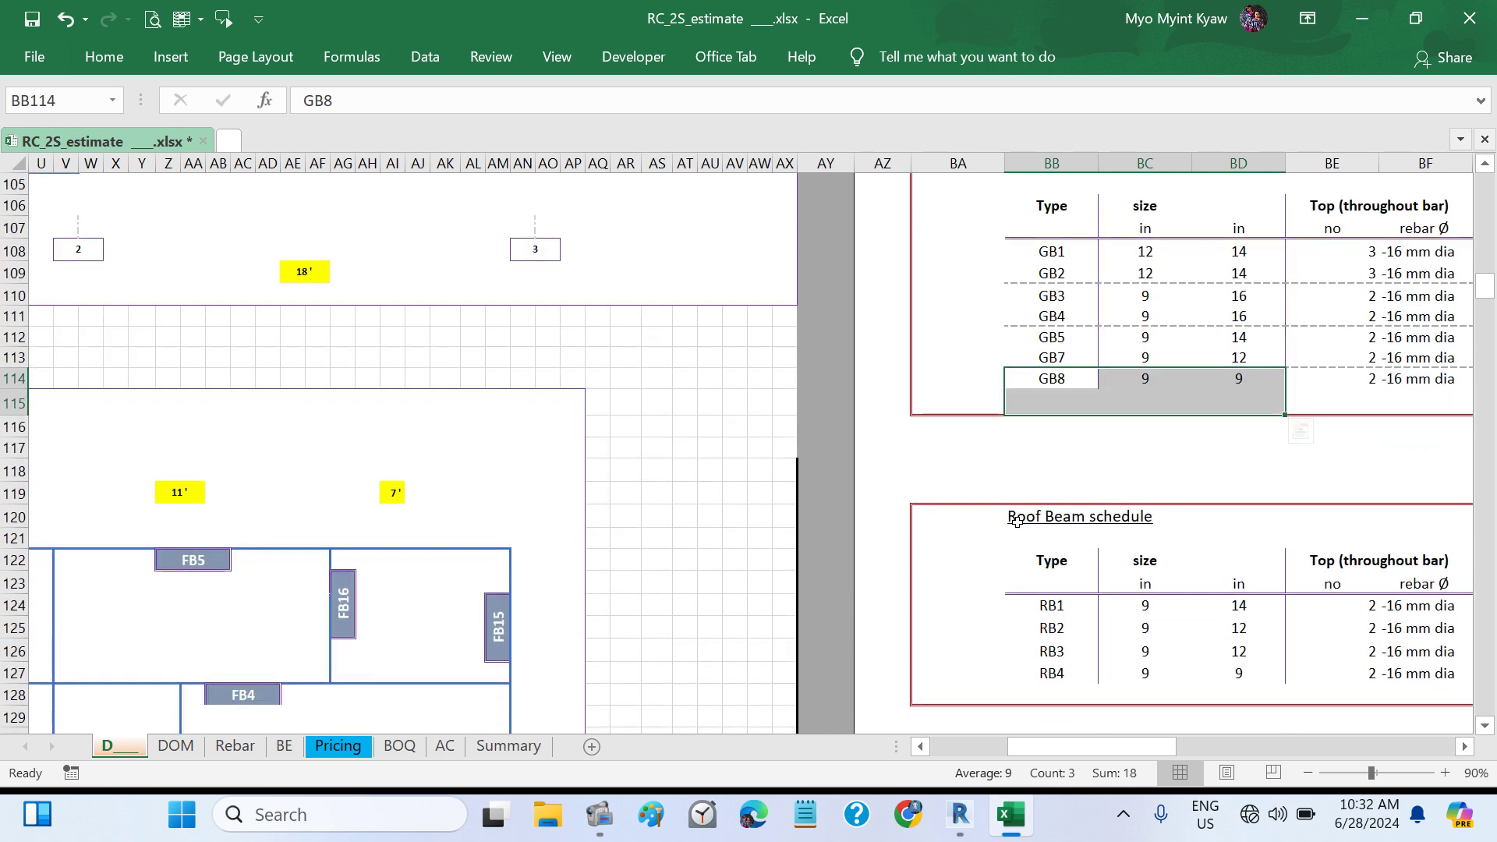
scroll(1019, 520, "up", 4)
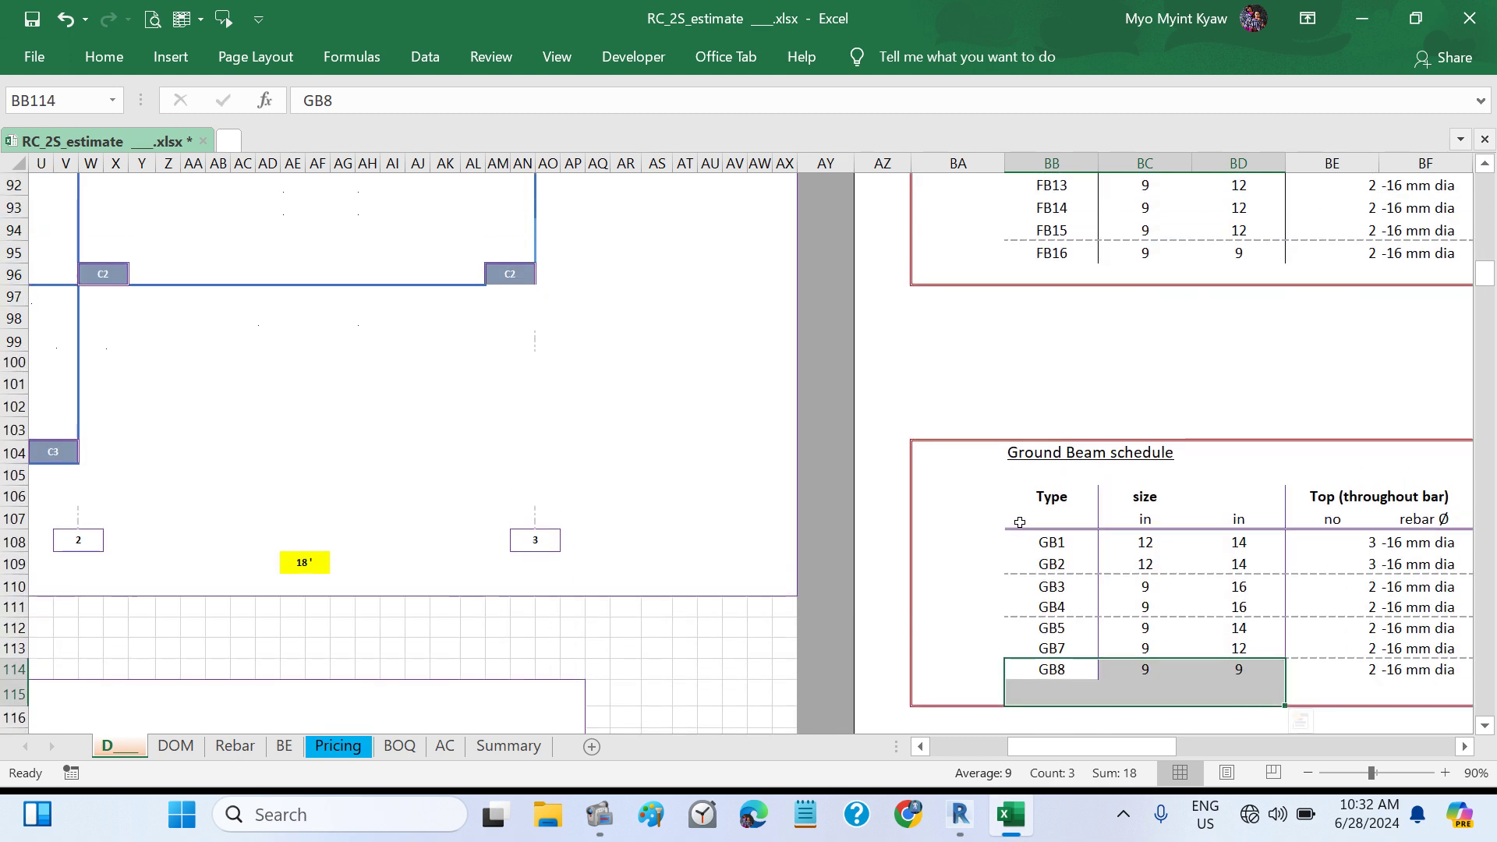
scroll(1019, 522, "up", 8)
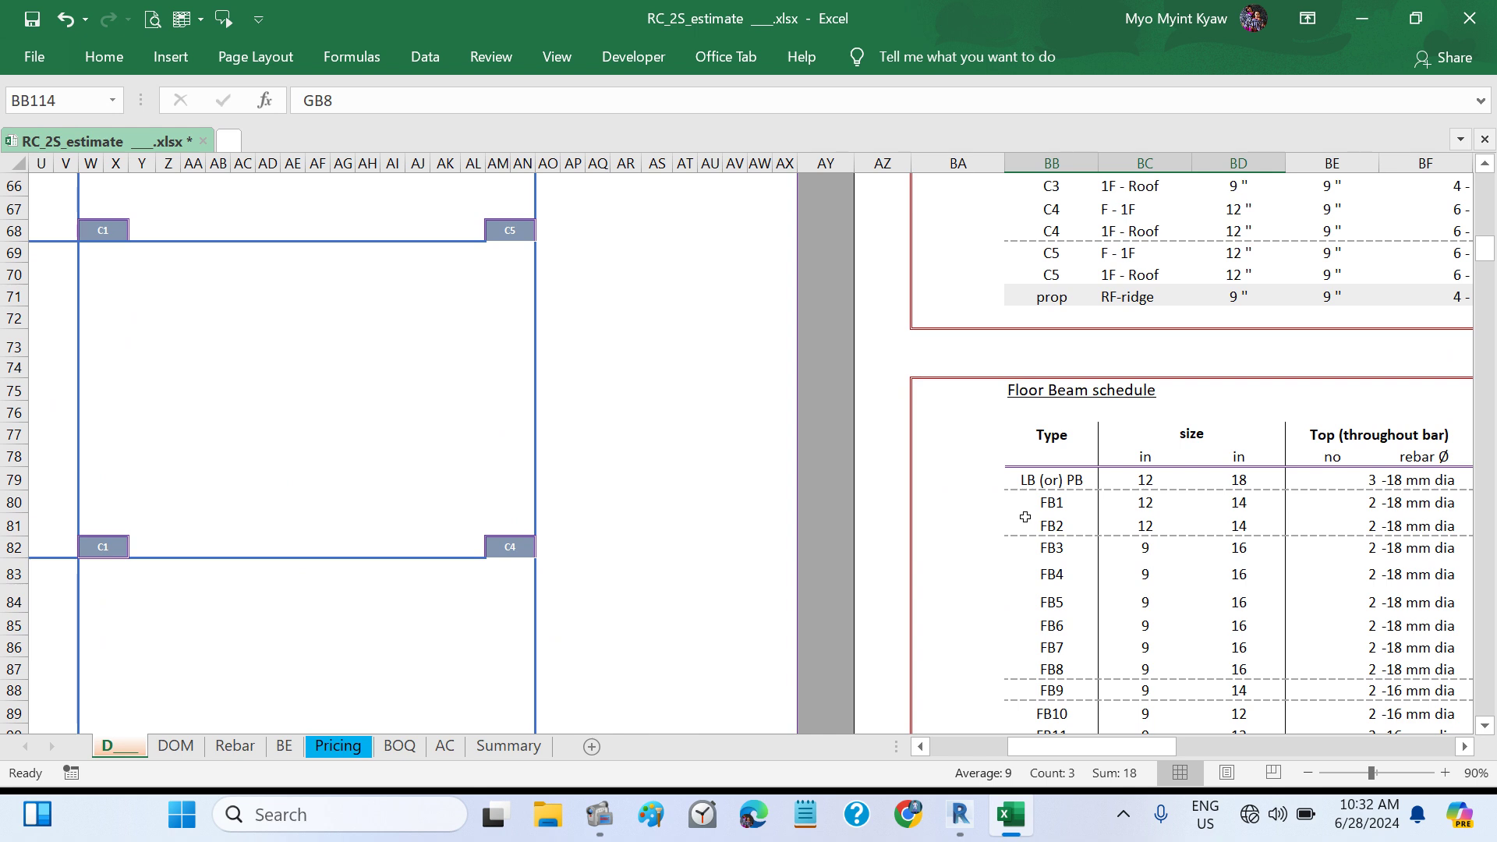
left_click_drag(1138, 480, 1217, 482)
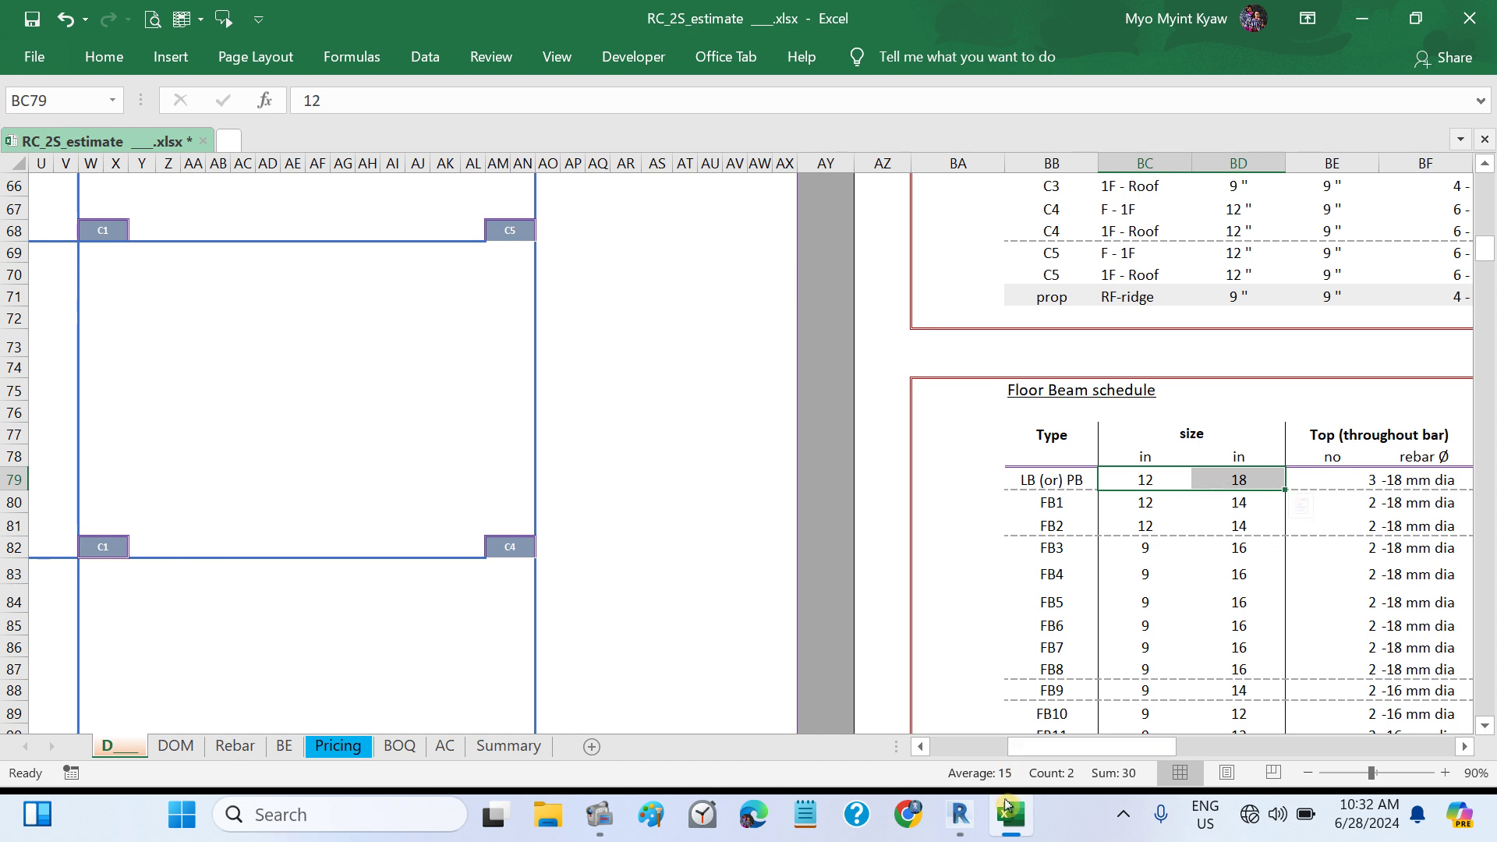
- Switch back to Revit, open the LANDING floor plan, and set its detail level to Fine and visual style to Shaded
mouse_move(1005, 835)
mouse_move(960, 828)
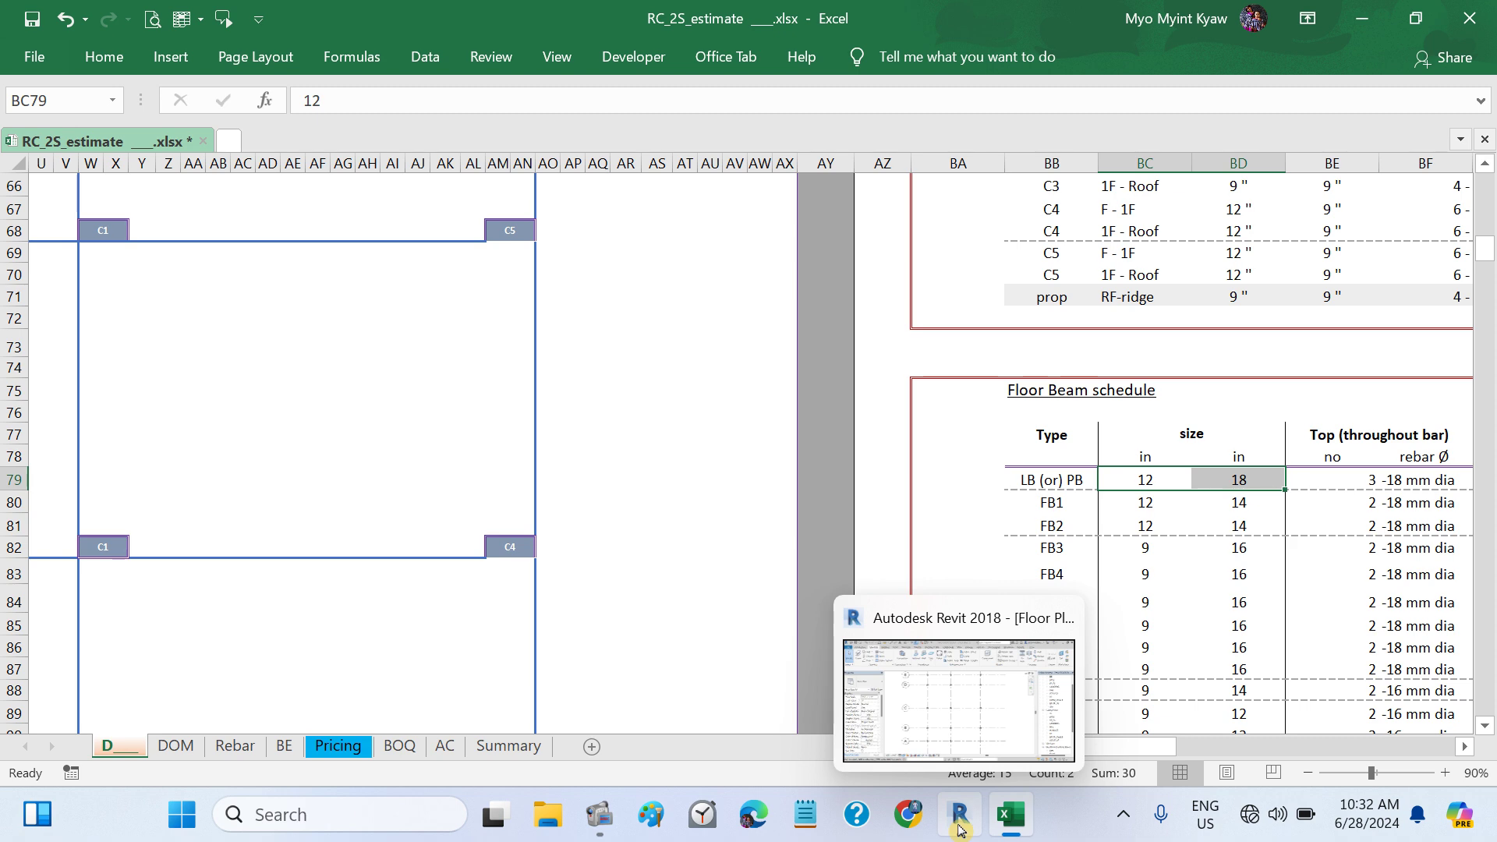
left_click(960, 828)
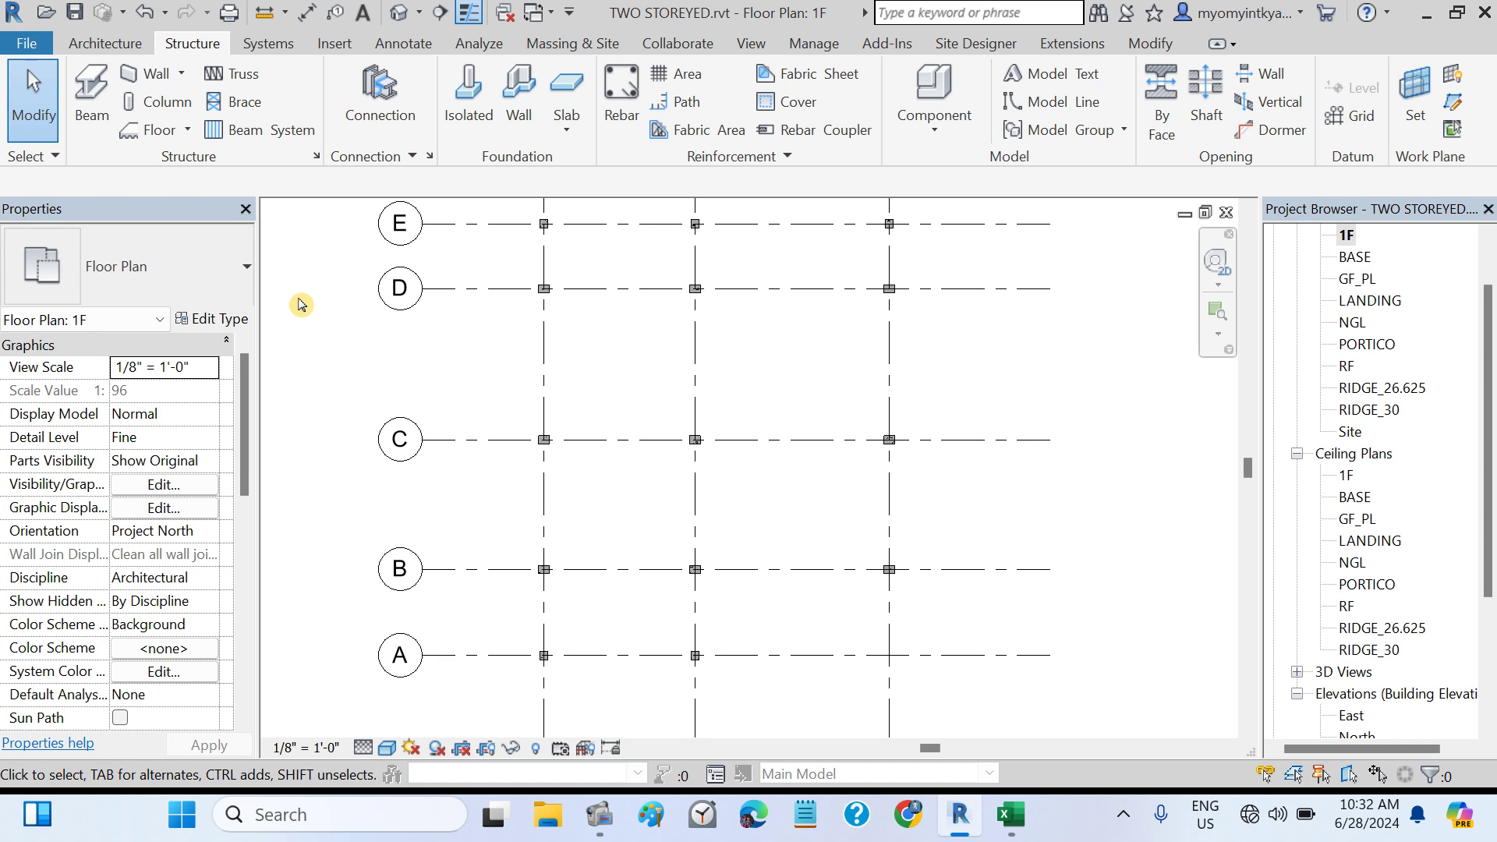
double_click(1367, 303)
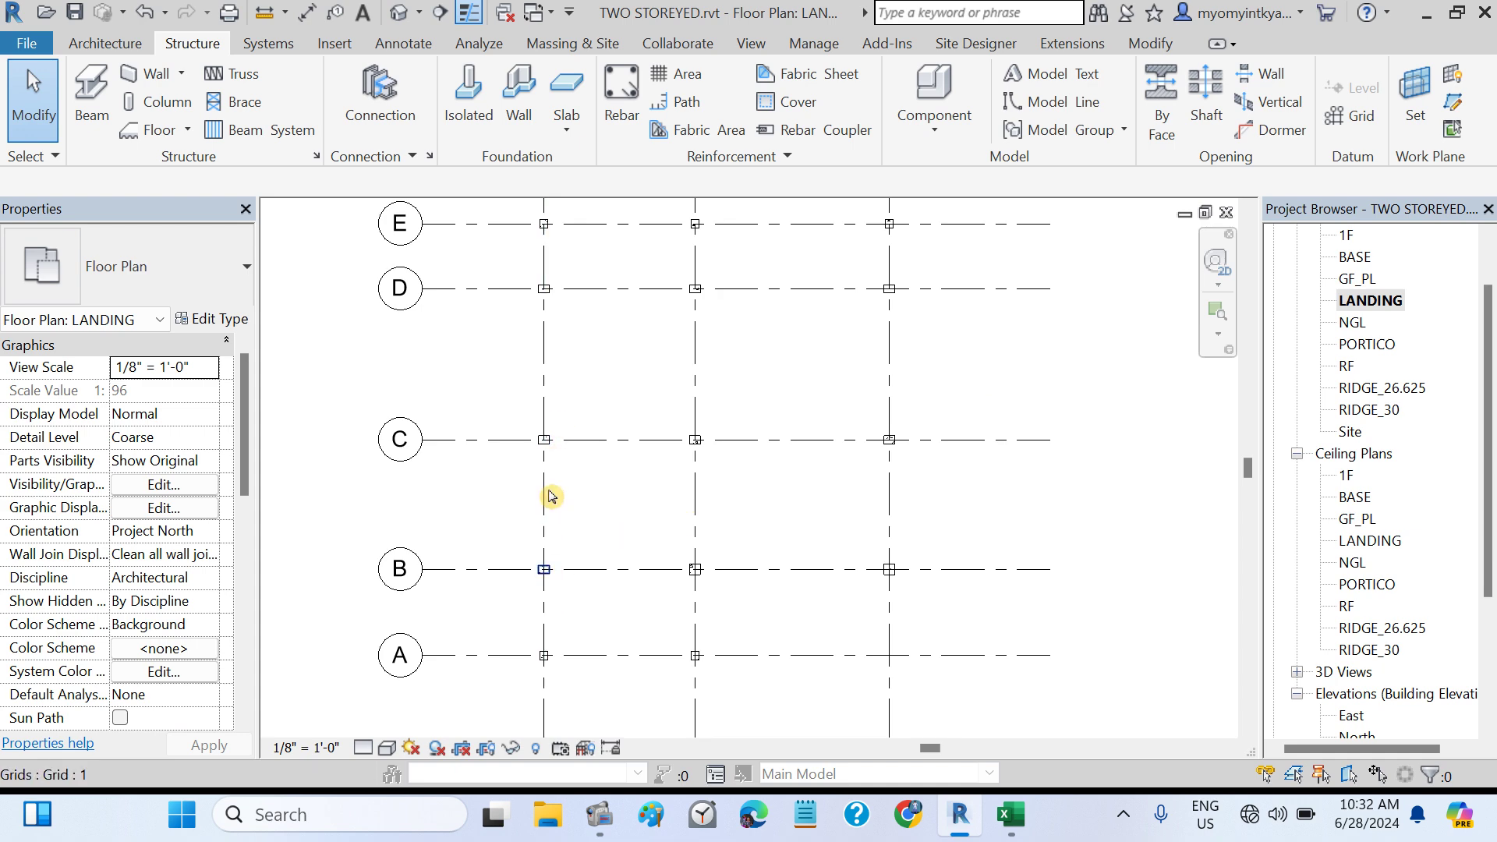
left_click(364, 748)
left_click(387, 724)
left_click(387, 747)
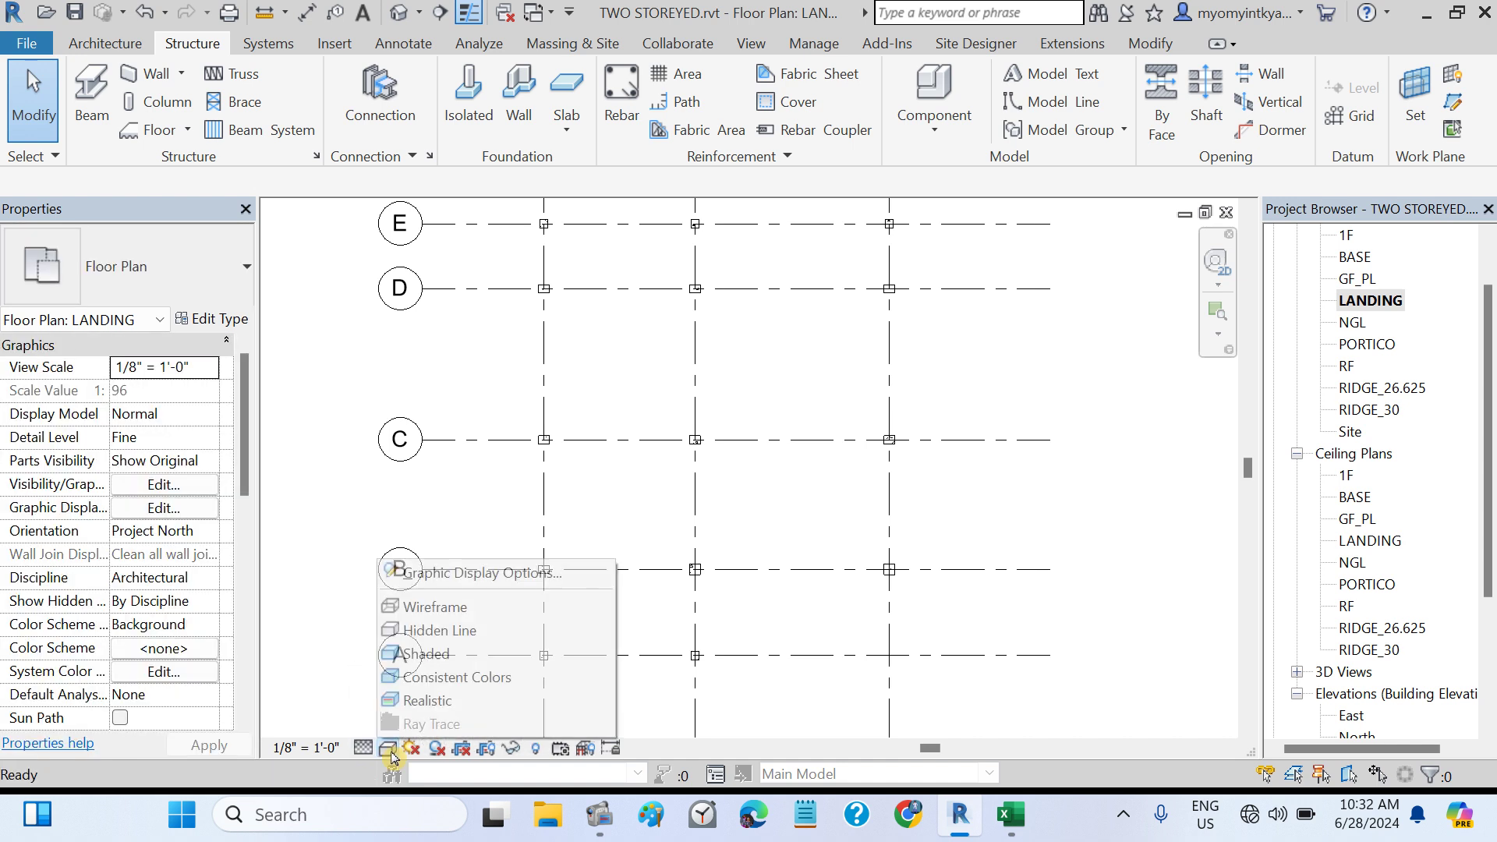
left_click(427, 654)
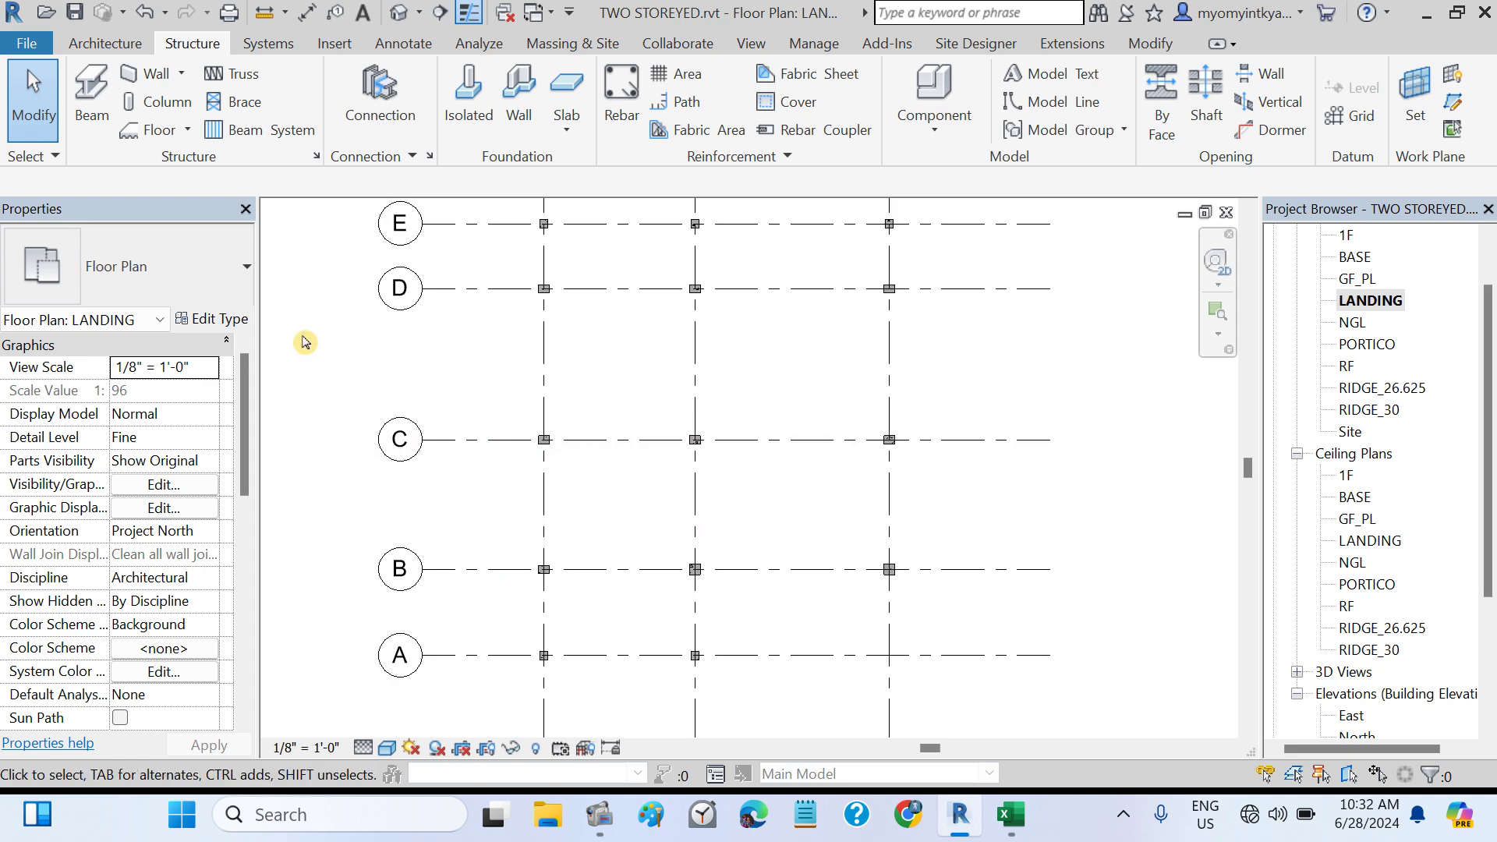
- Start a structural beam and duplicate the GB9X9 concrete beam type under the name LB_PB12X18
left_click(92, 109)
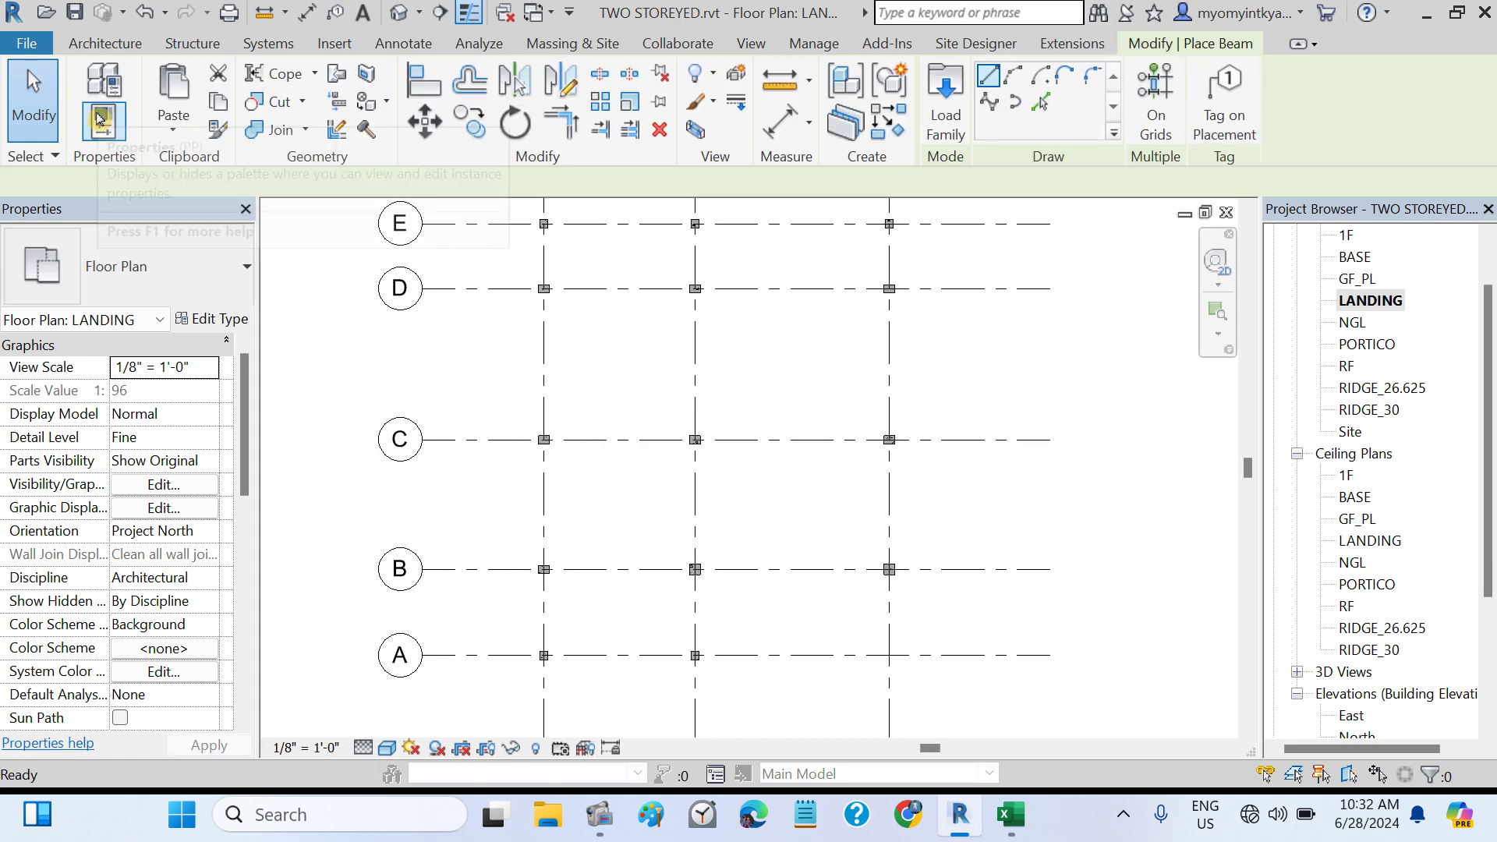
left_click(224, 324)
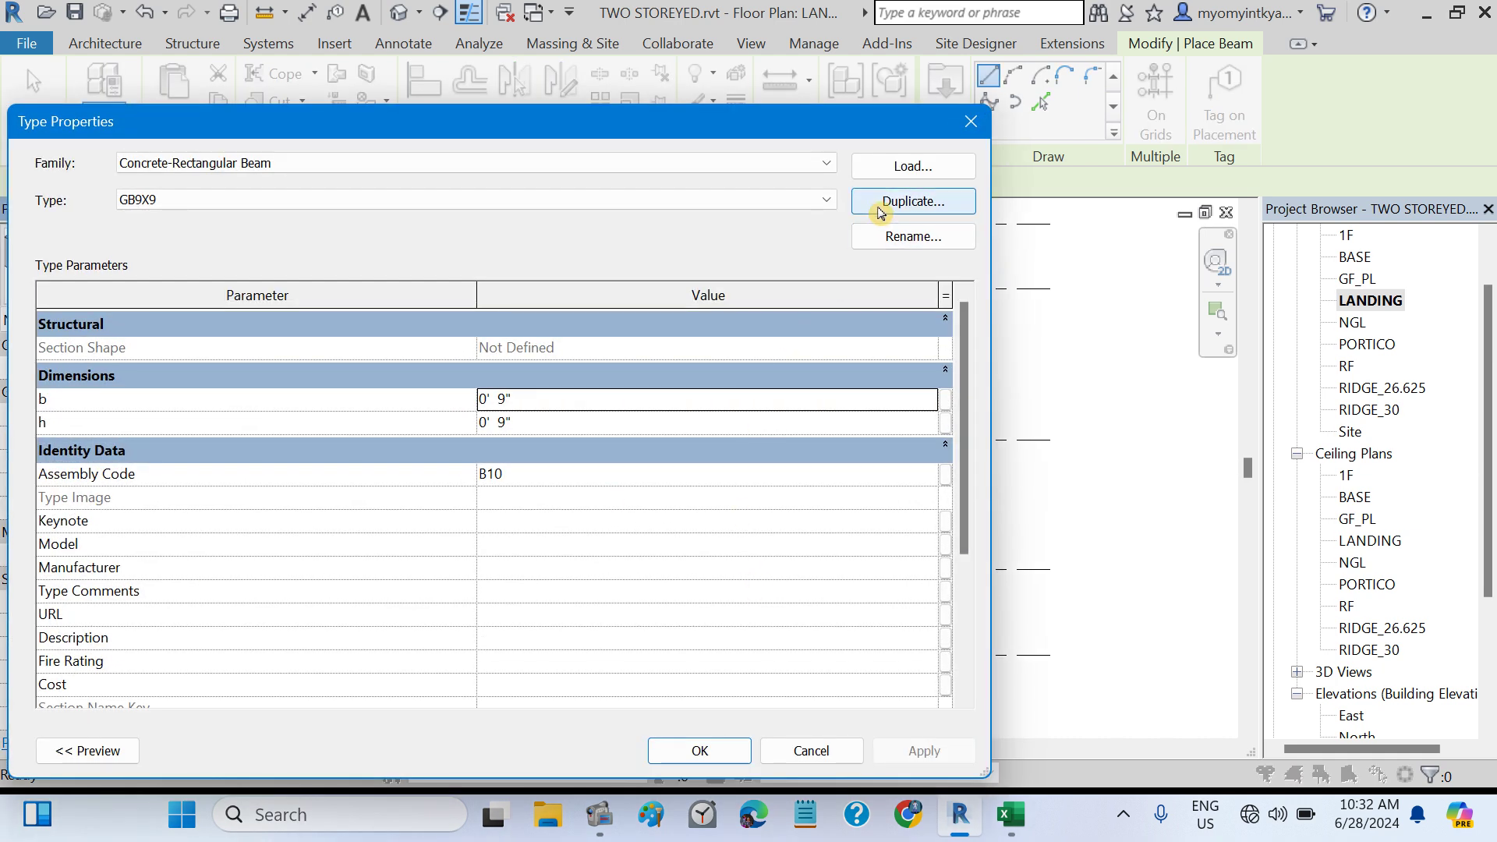
left_click(880, 205)
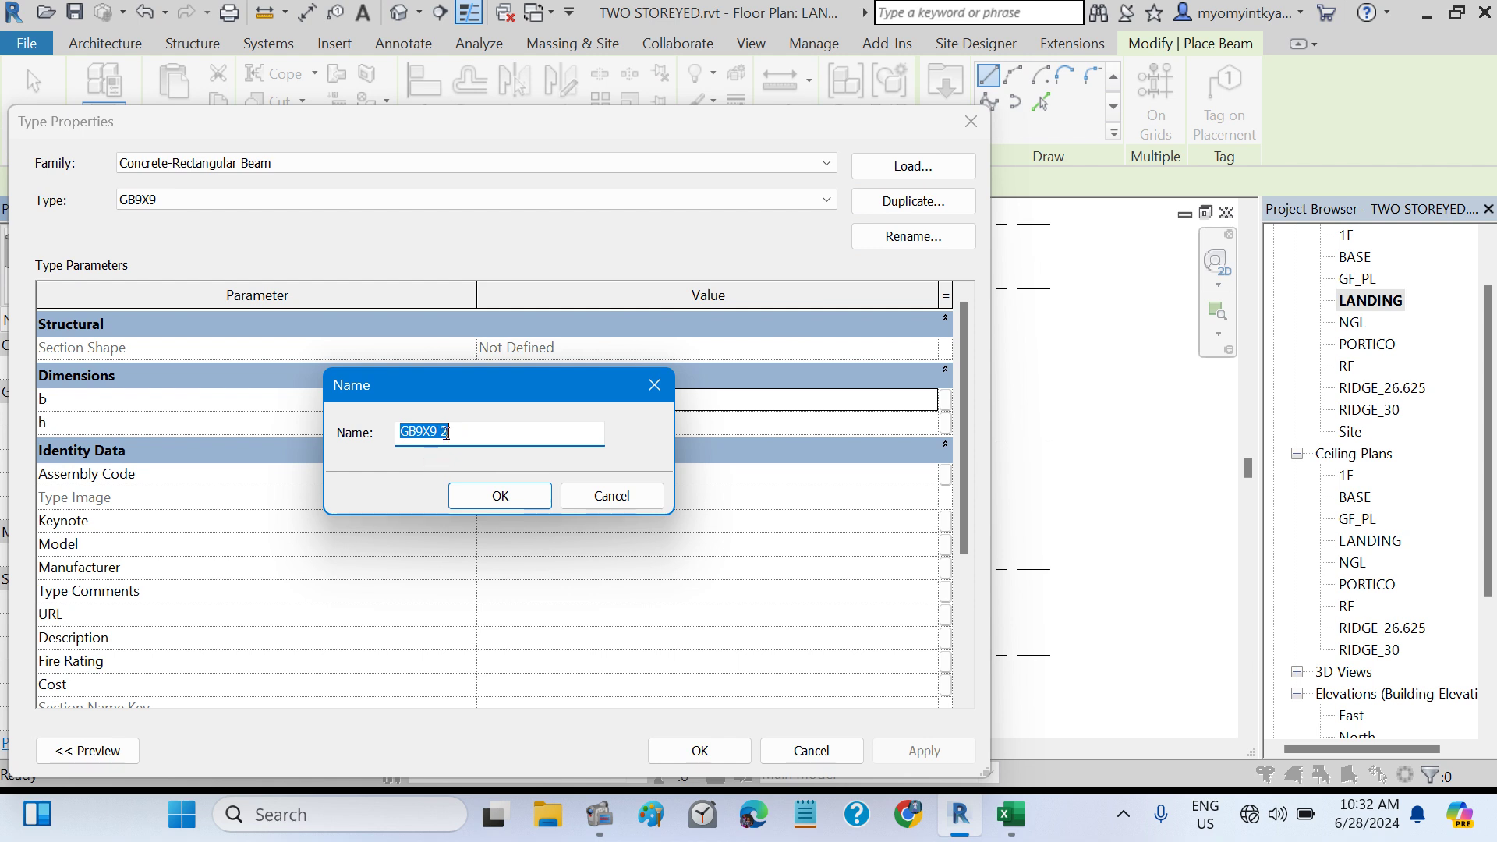
left_click(468, 434)
key("BackSpace")
key("BackSpace")
key("BackSpace")
key("BackSpace")
key("BackSpace")
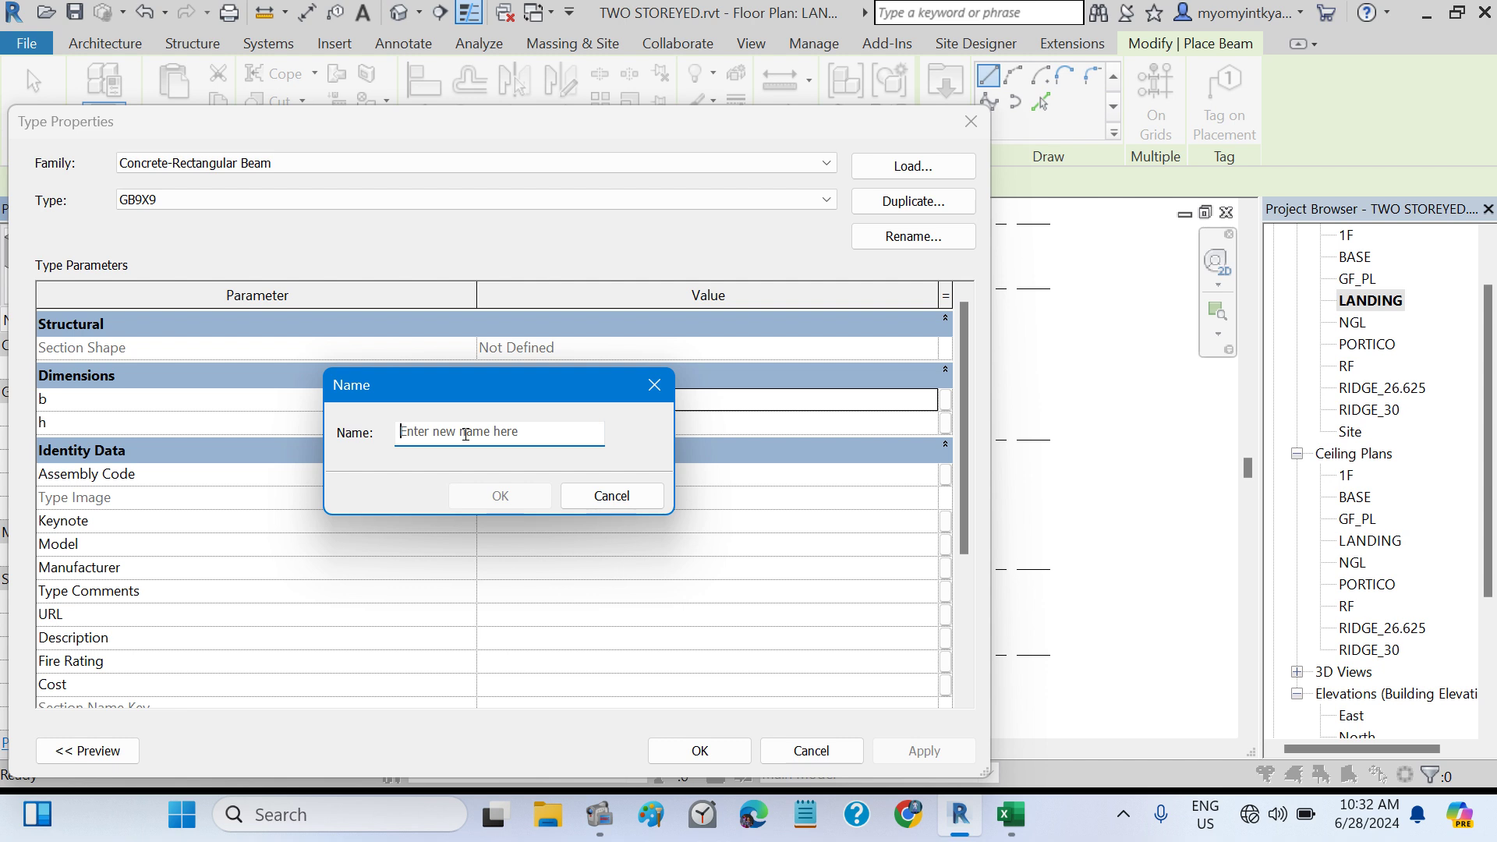
type("LB_PB12X18")
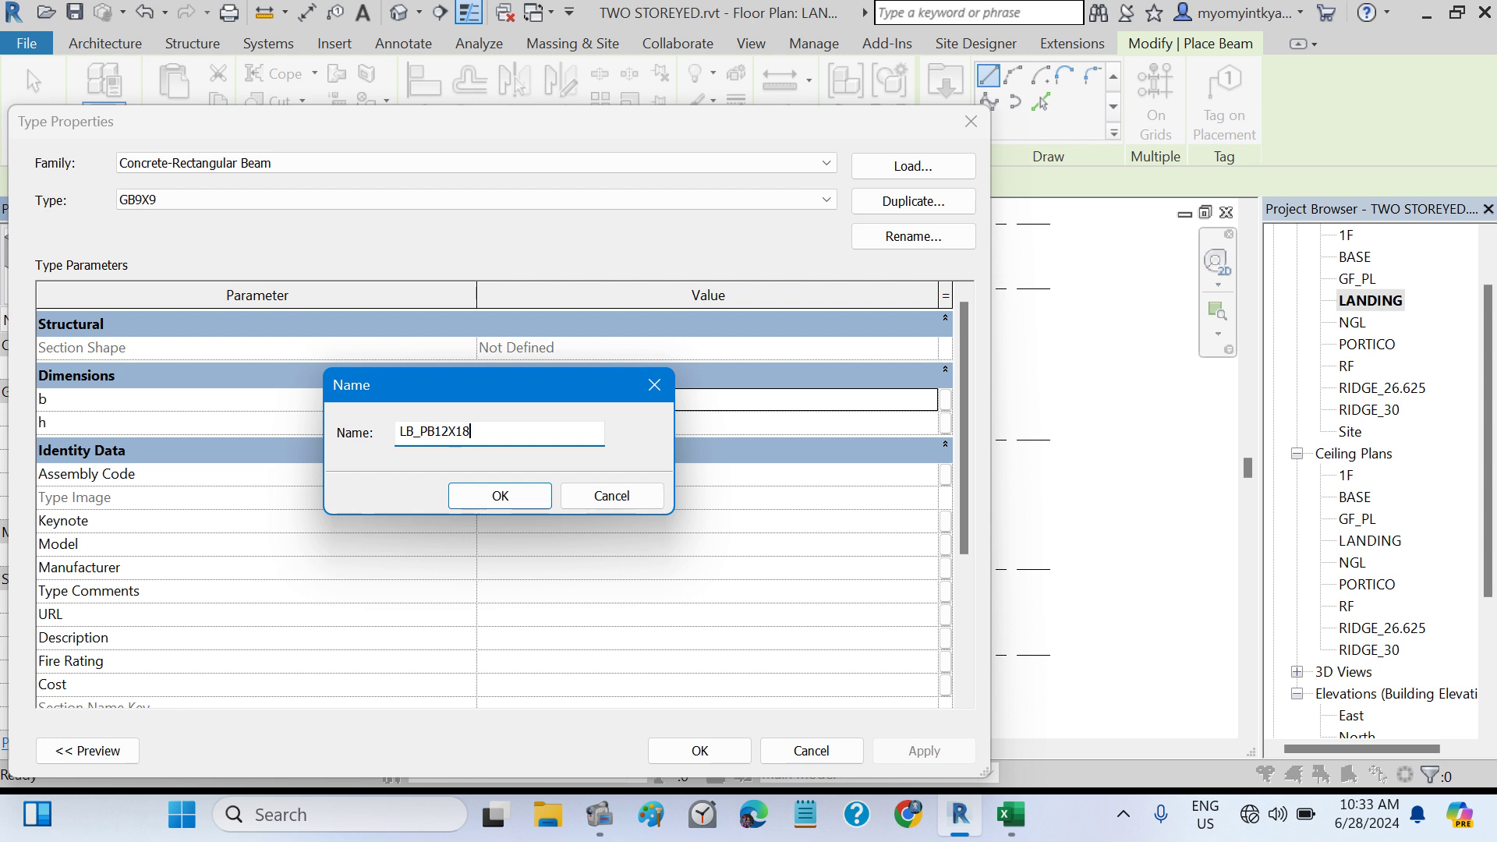
left_click(489, 496)
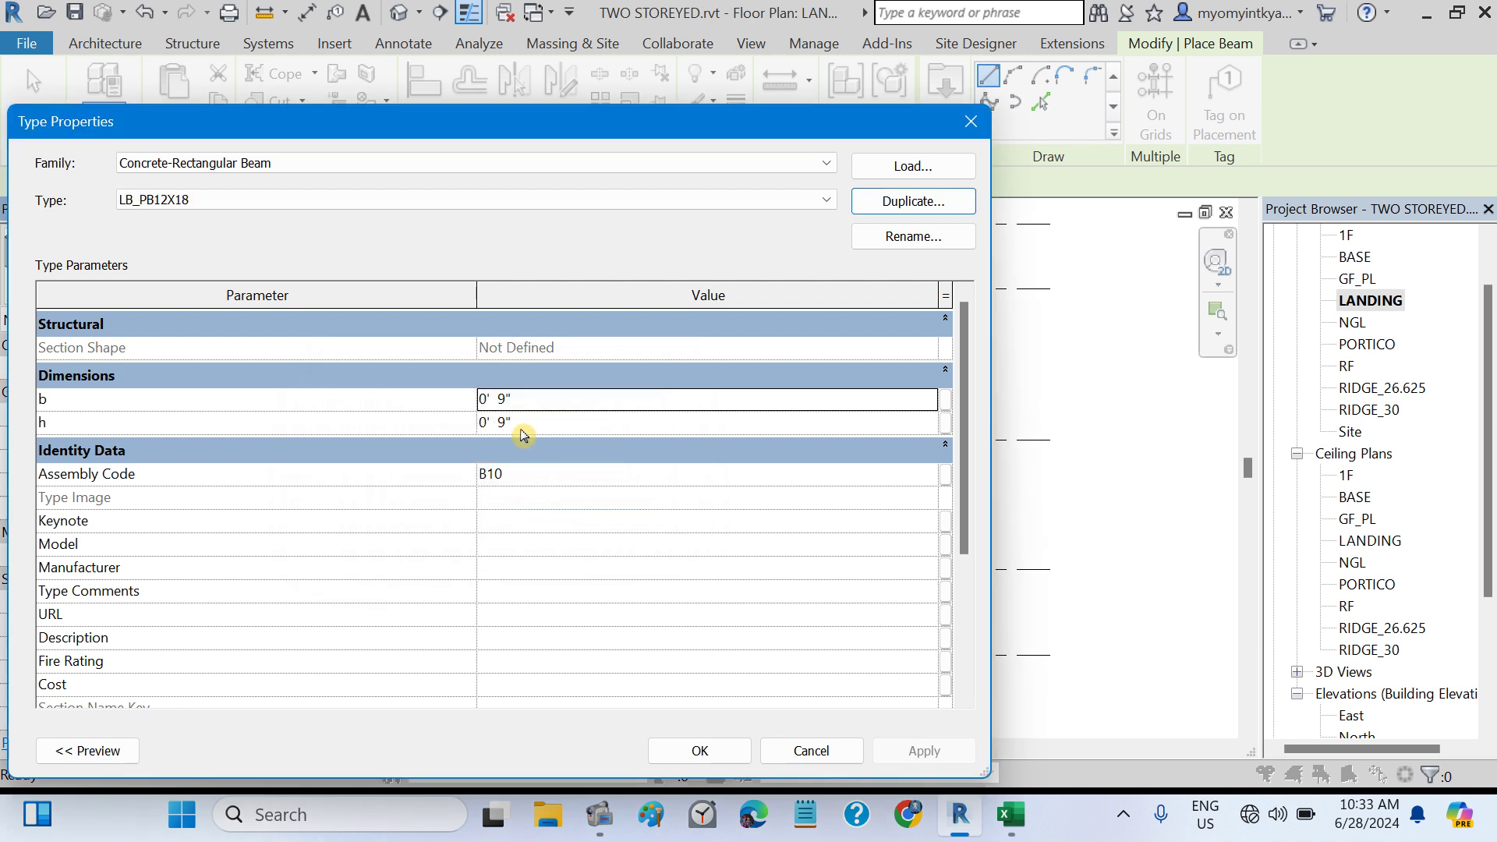
- Set the LB_PB12X18 beam type's width b to 12" and height h to 18", and accept the type changes
left_click(523, 397)
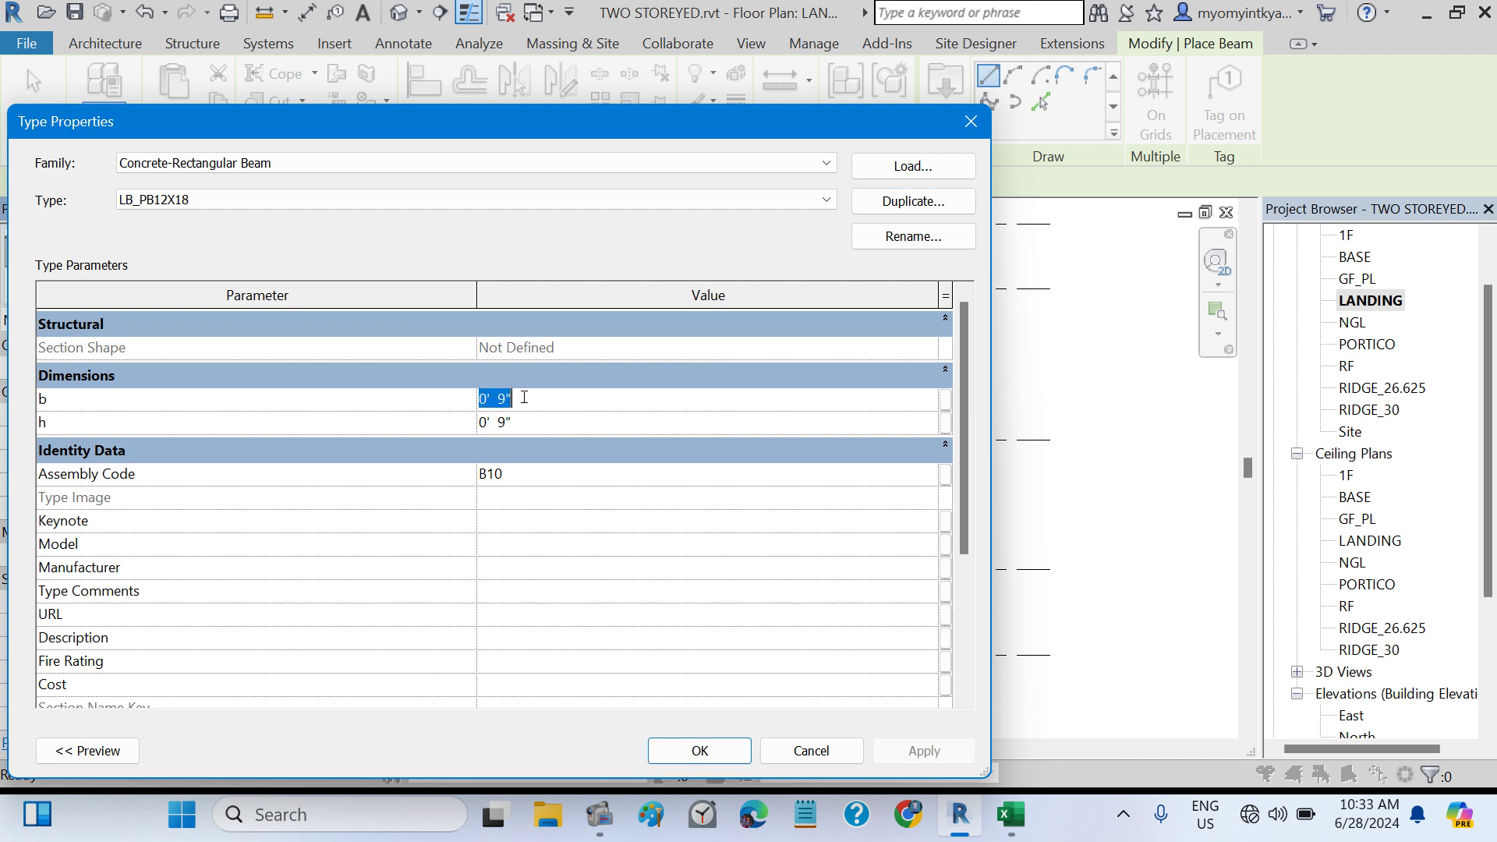
type("12")
left_click(523, 429)
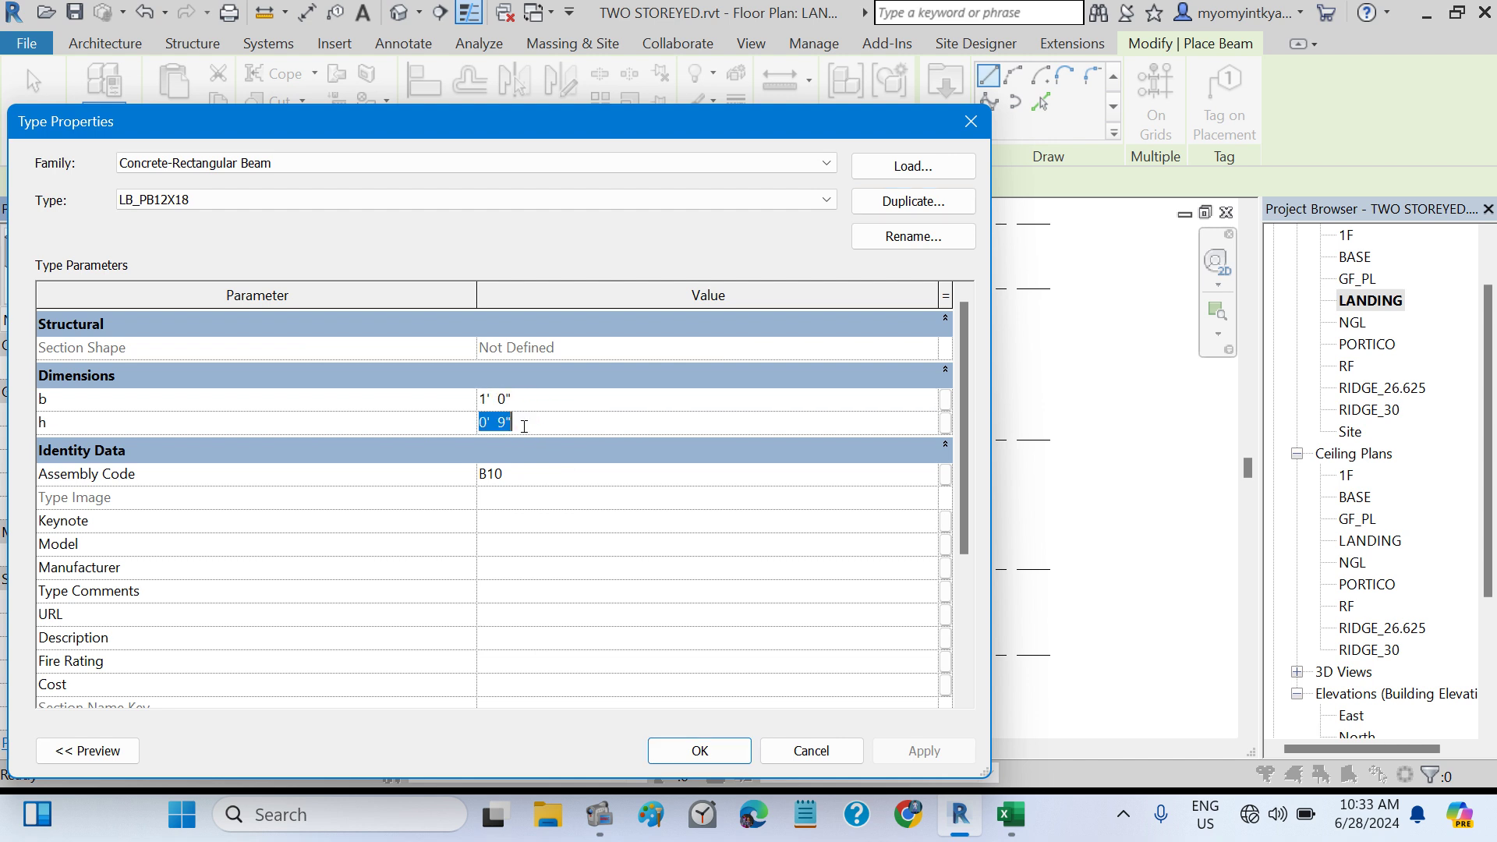
left_click(524, 426)
left_click_drag(507, 428, 473, 437)
type("18")
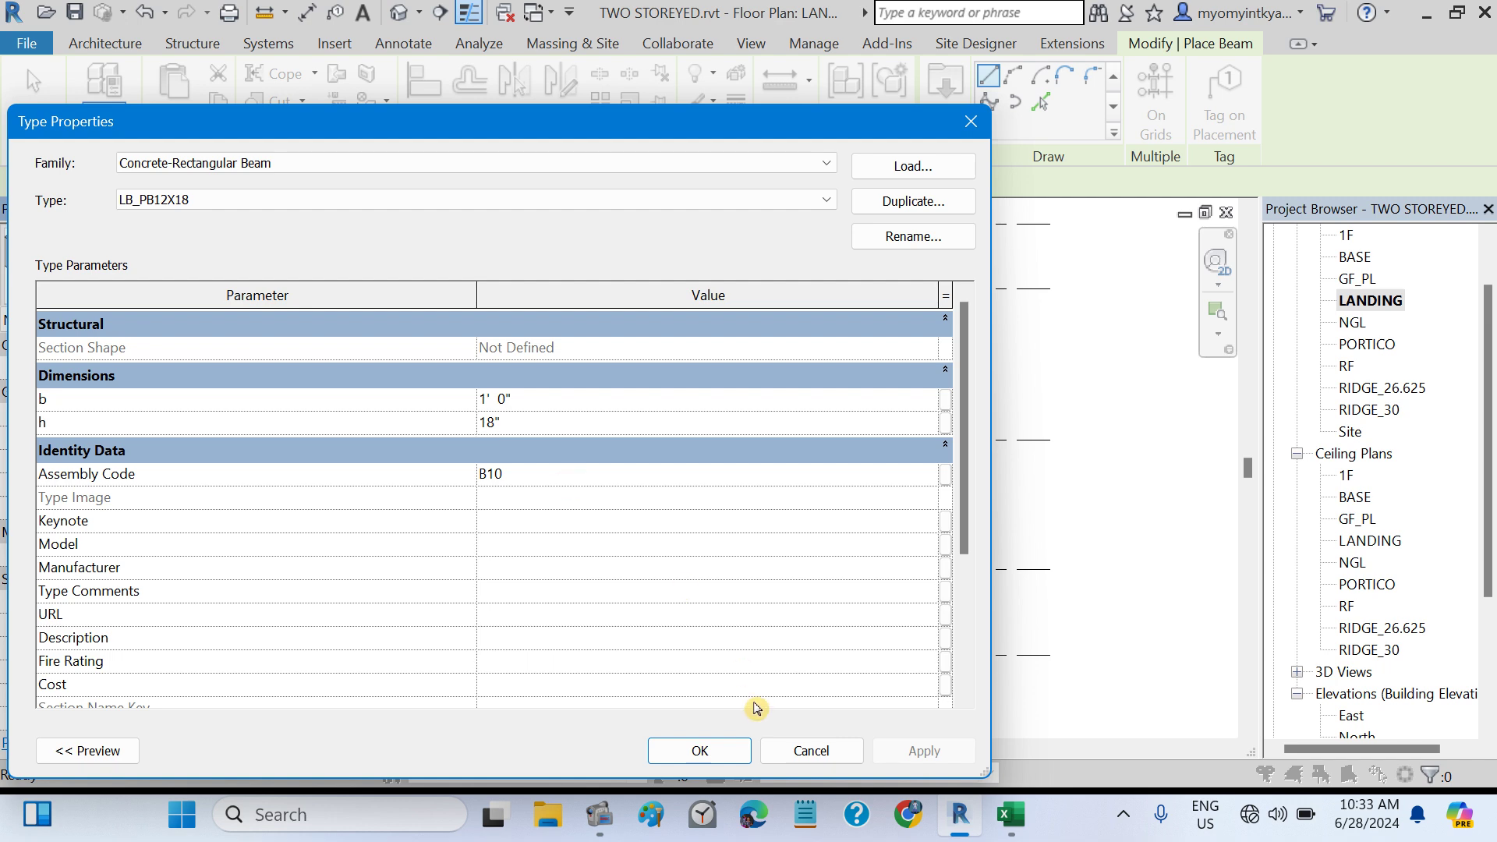
left_click(645, 596)
left_click(701, 750)
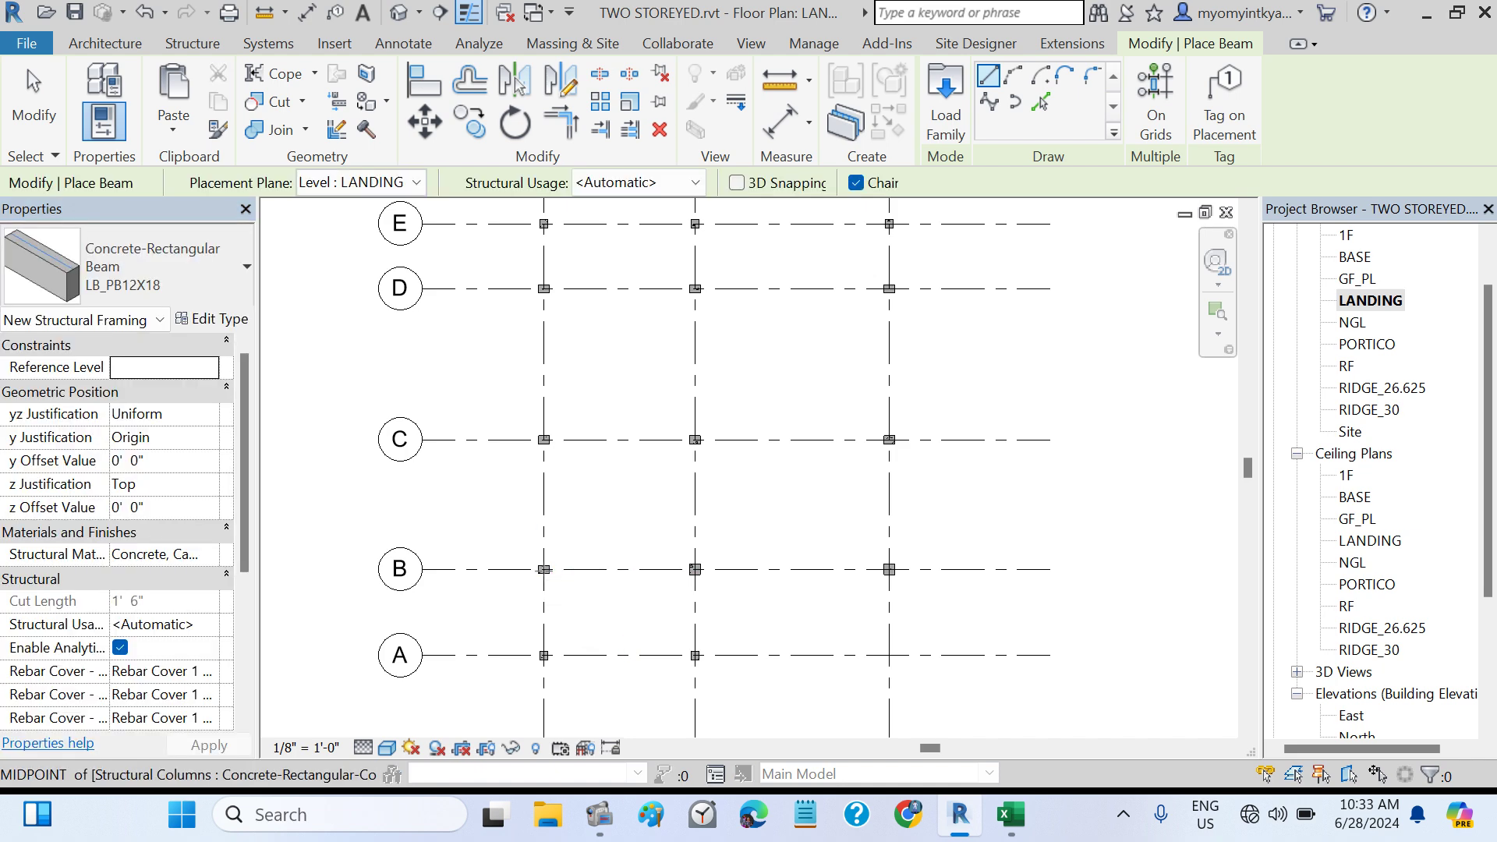
- Place an LB_PB12X18 beam on the LANDING level along grid 1 from the grid B column to the grid C column
left_click(543, 569)
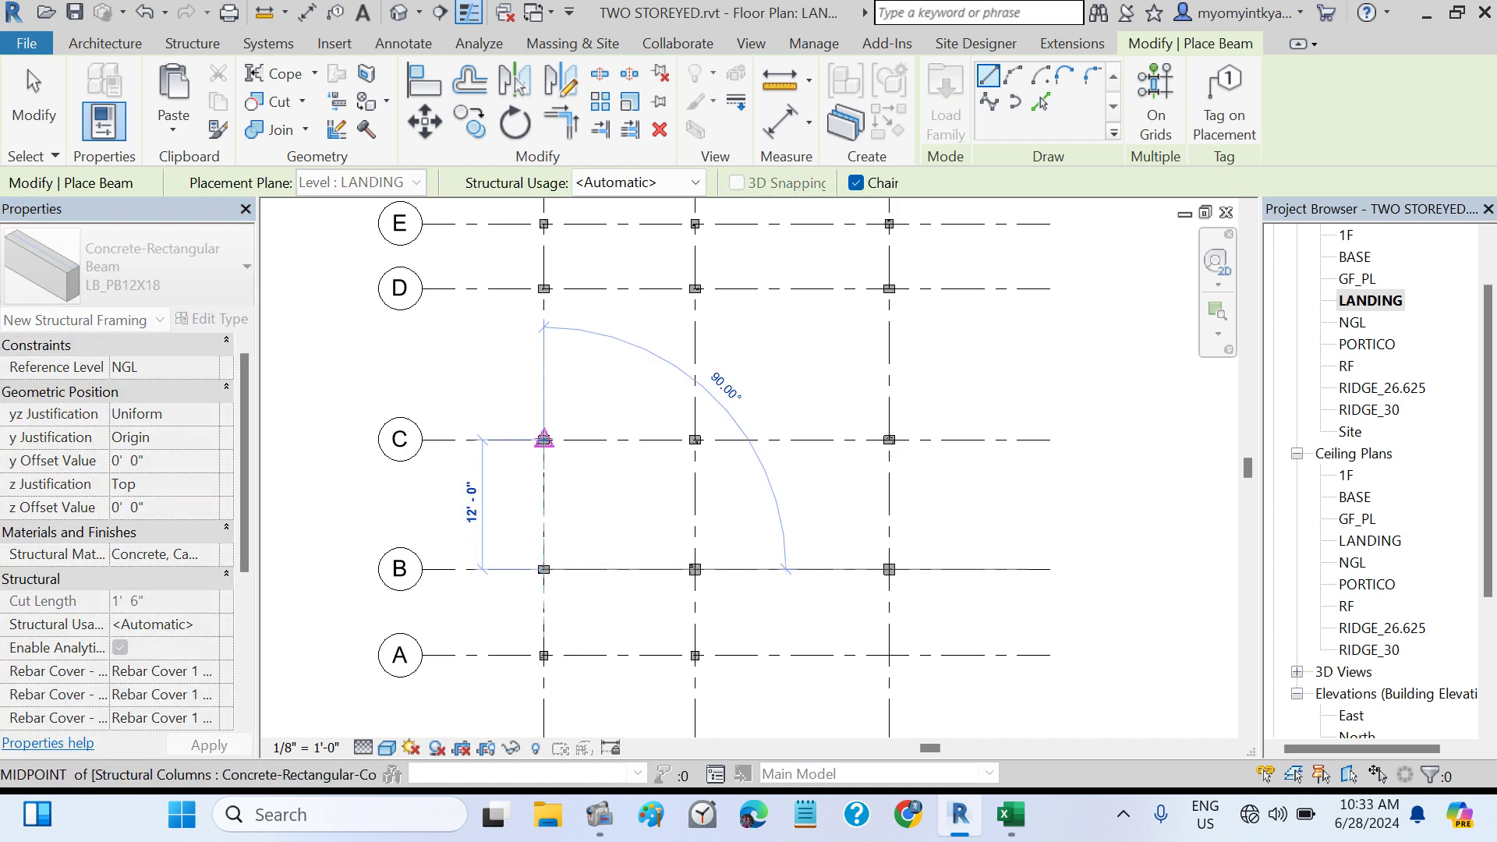
left_click(543, 438)
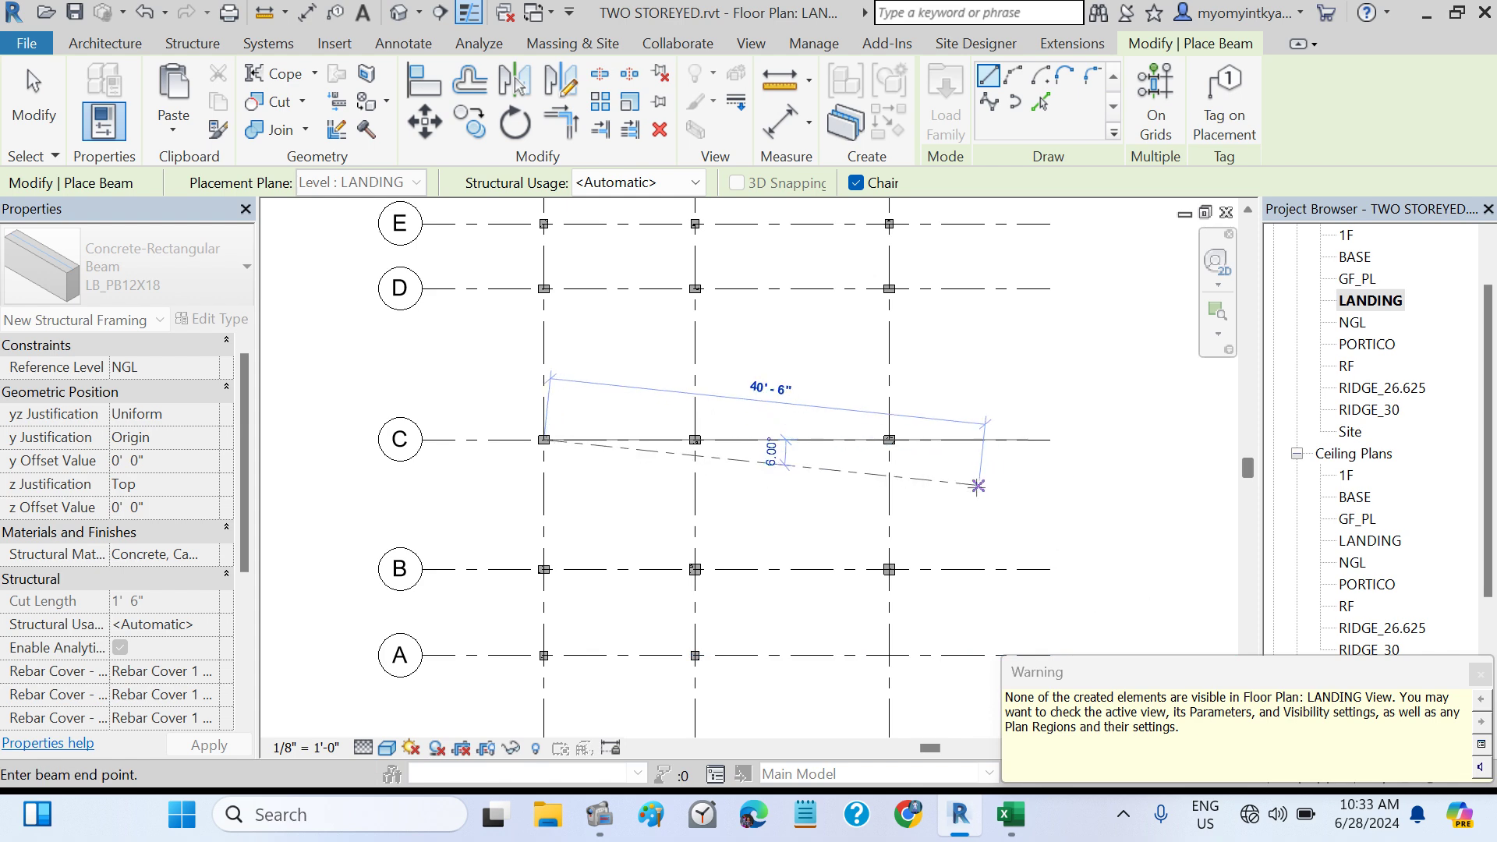
key("Escape")
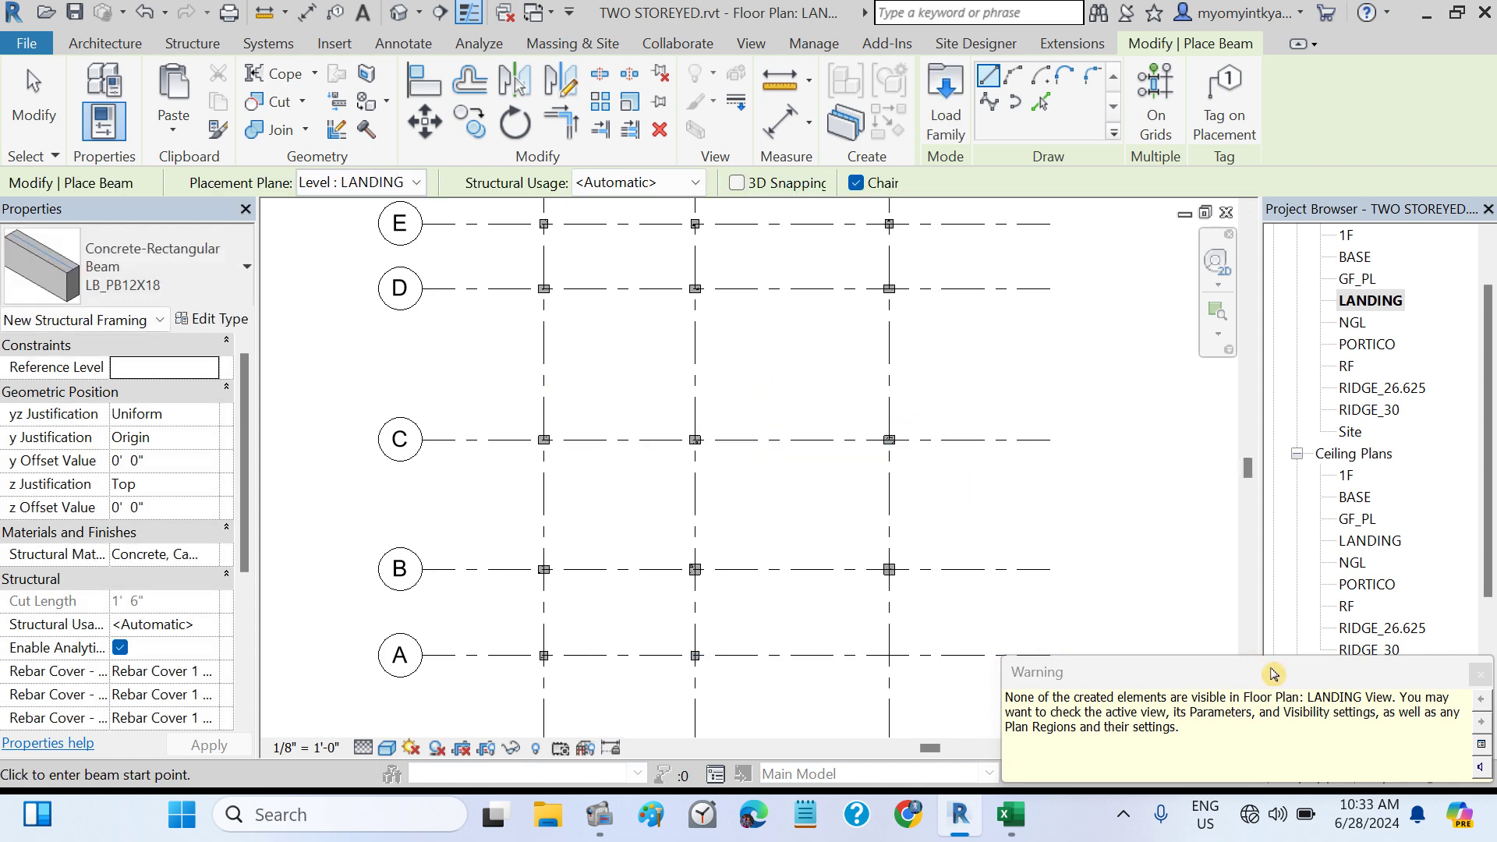
left_click(1480, 673)
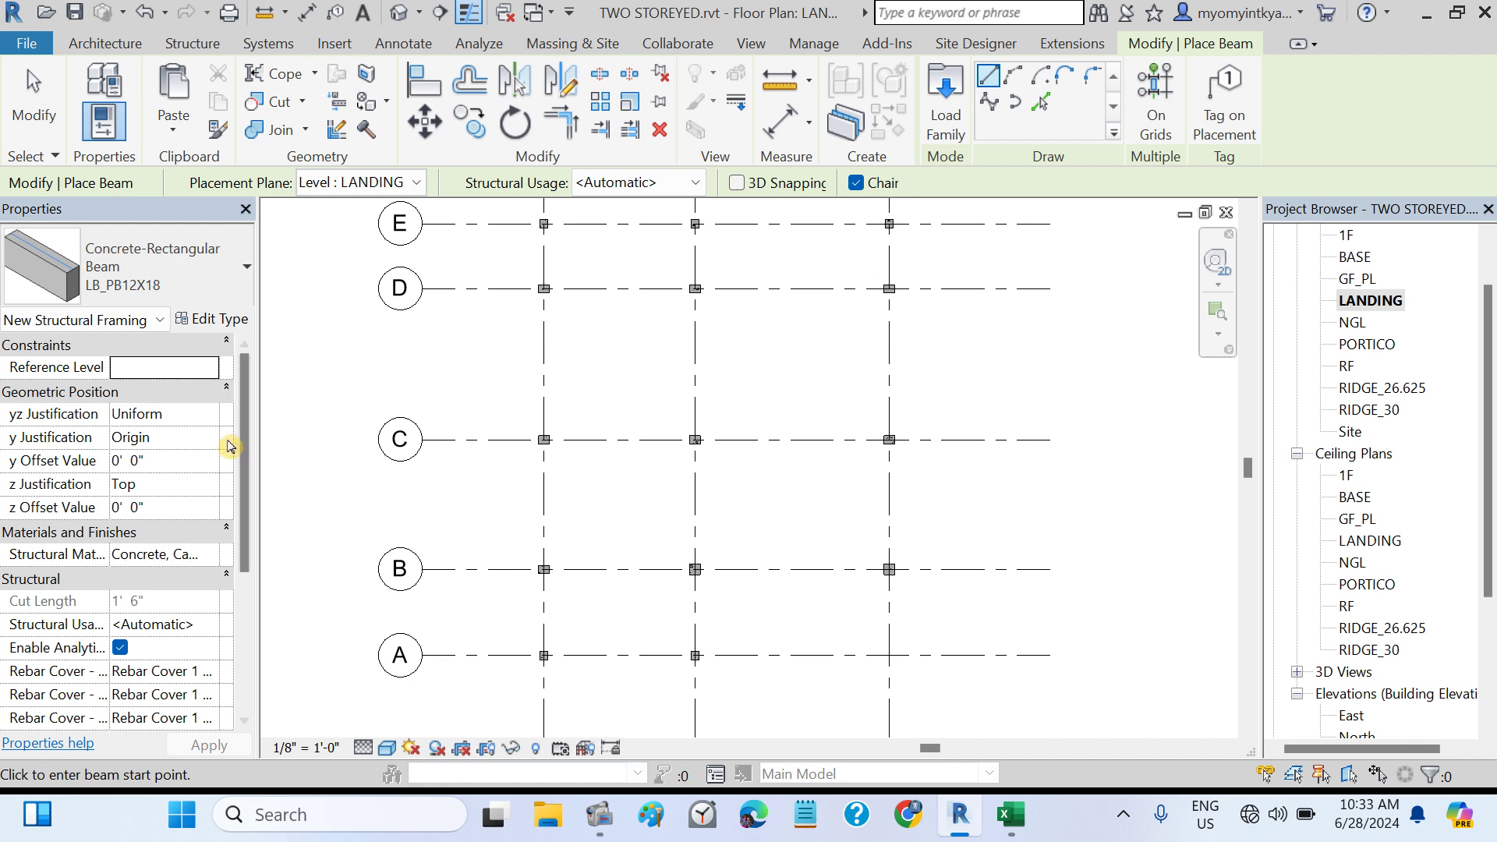
left_click_drag(244, 439, 260, 636)
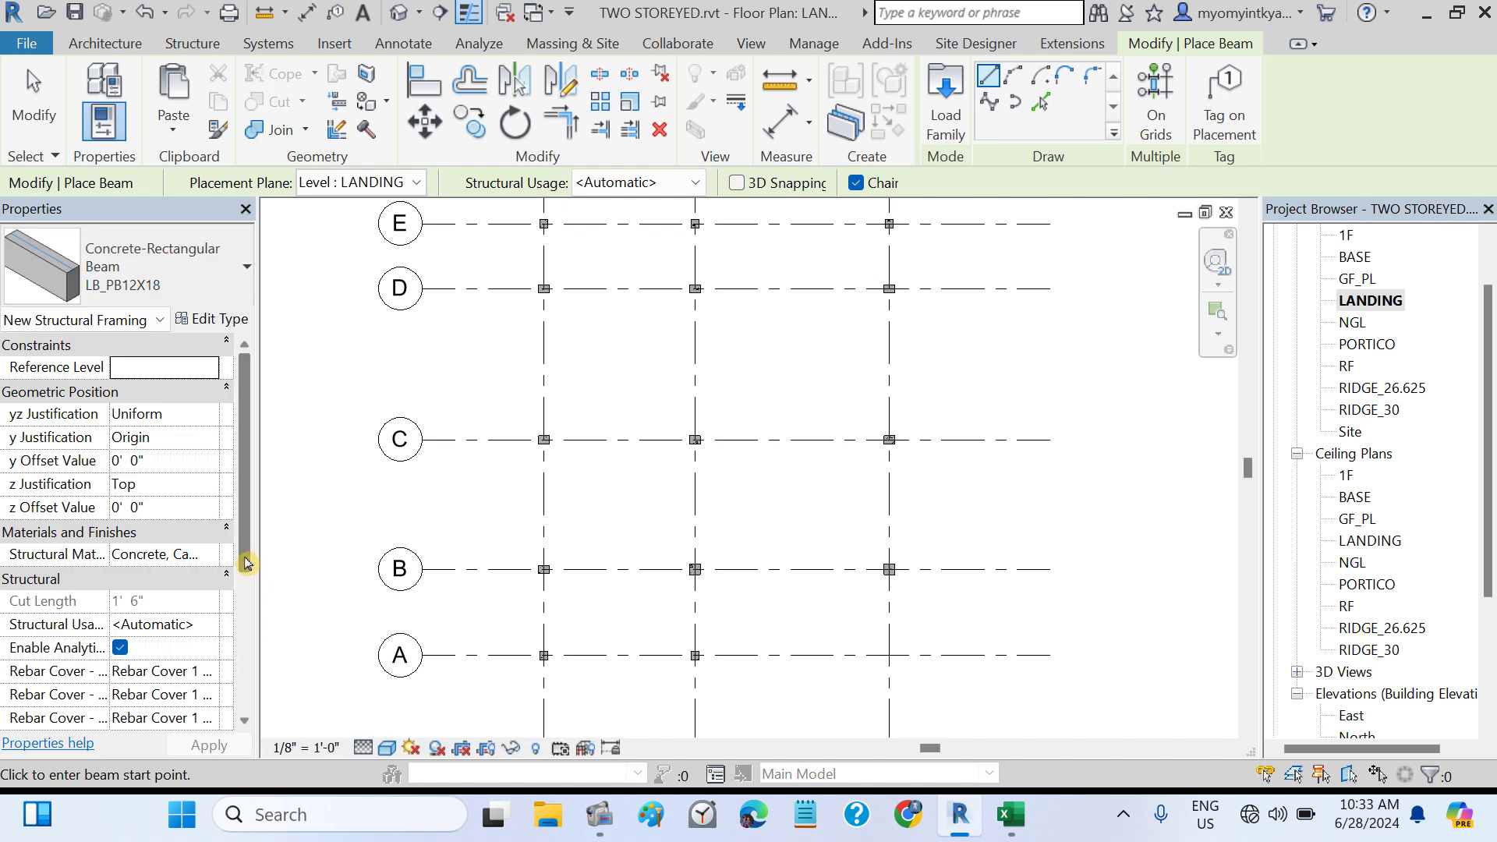
mouse_move(244, 560)
left_mouse_down()
mouse_move(244, 707)
mouse_move(247, 532)
left_mouse_up()
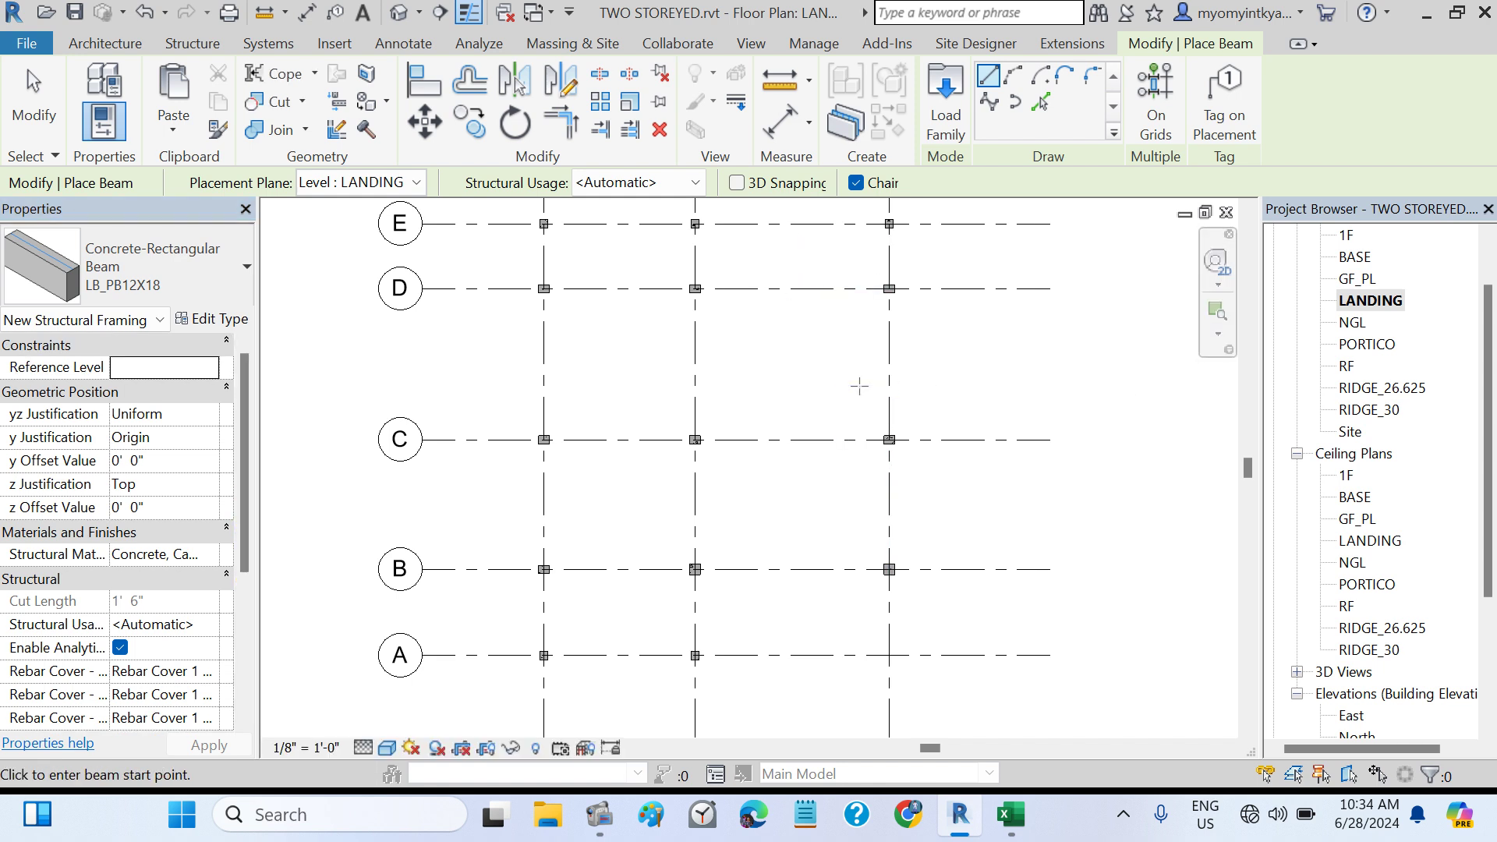
key("Escape")
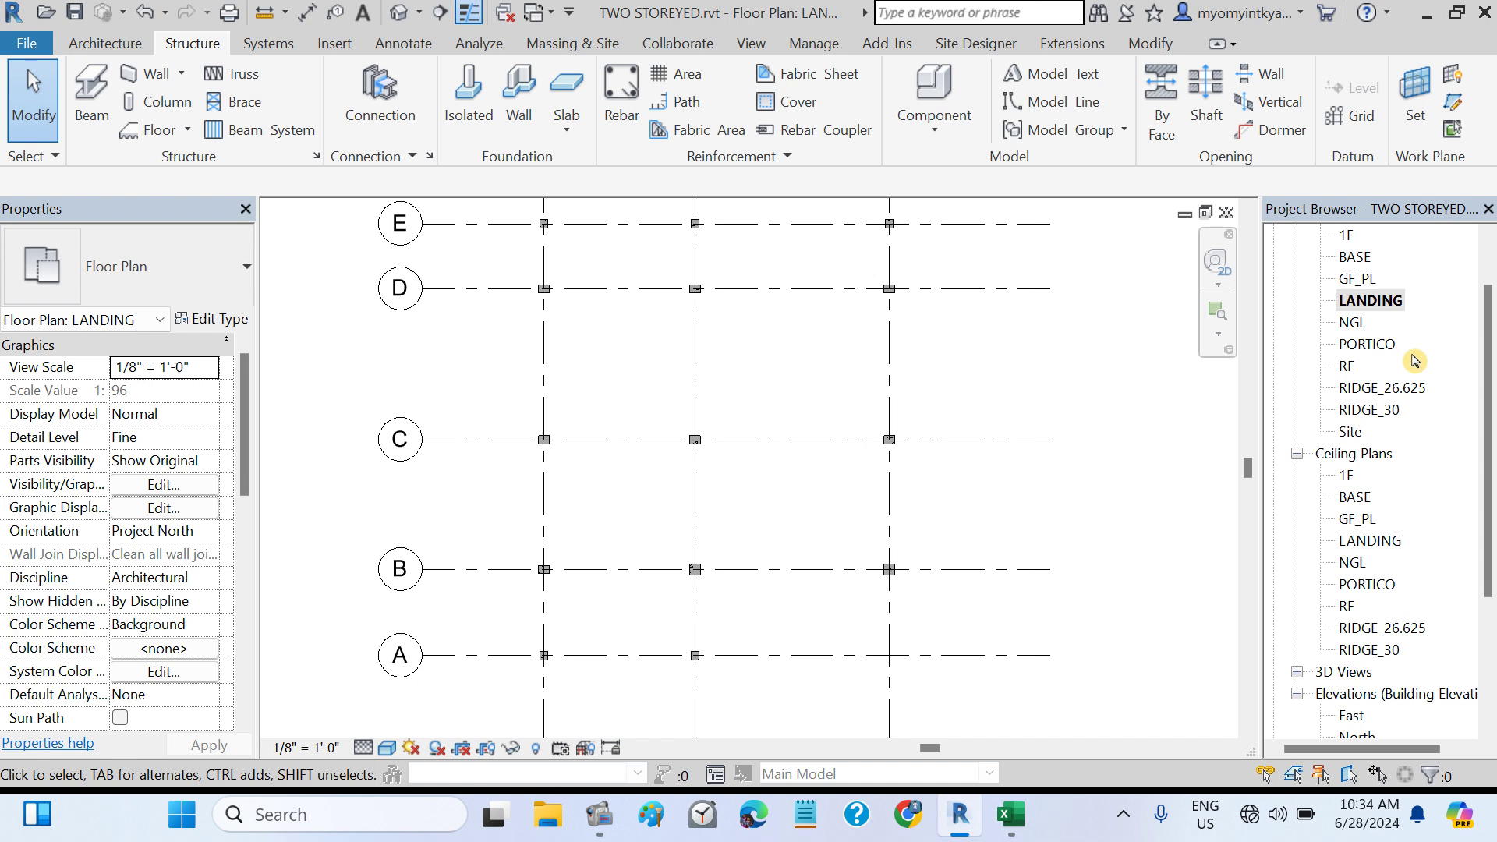
- Open the PORTICO floor plan and inspect the column positions around grids A to C
double_click(1362, 347)
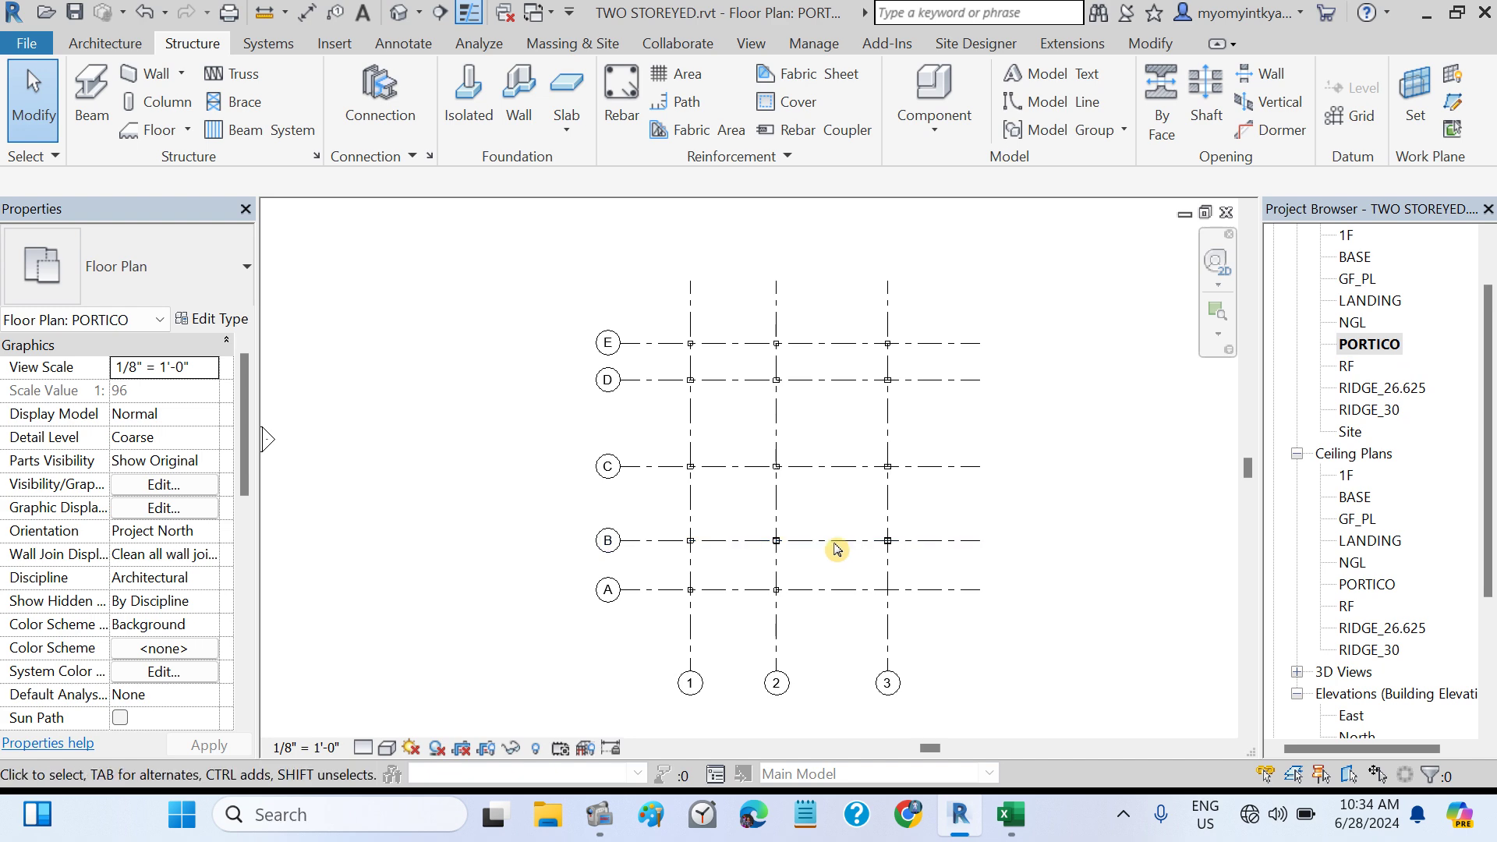
scroll(835, 546, "up", 2)
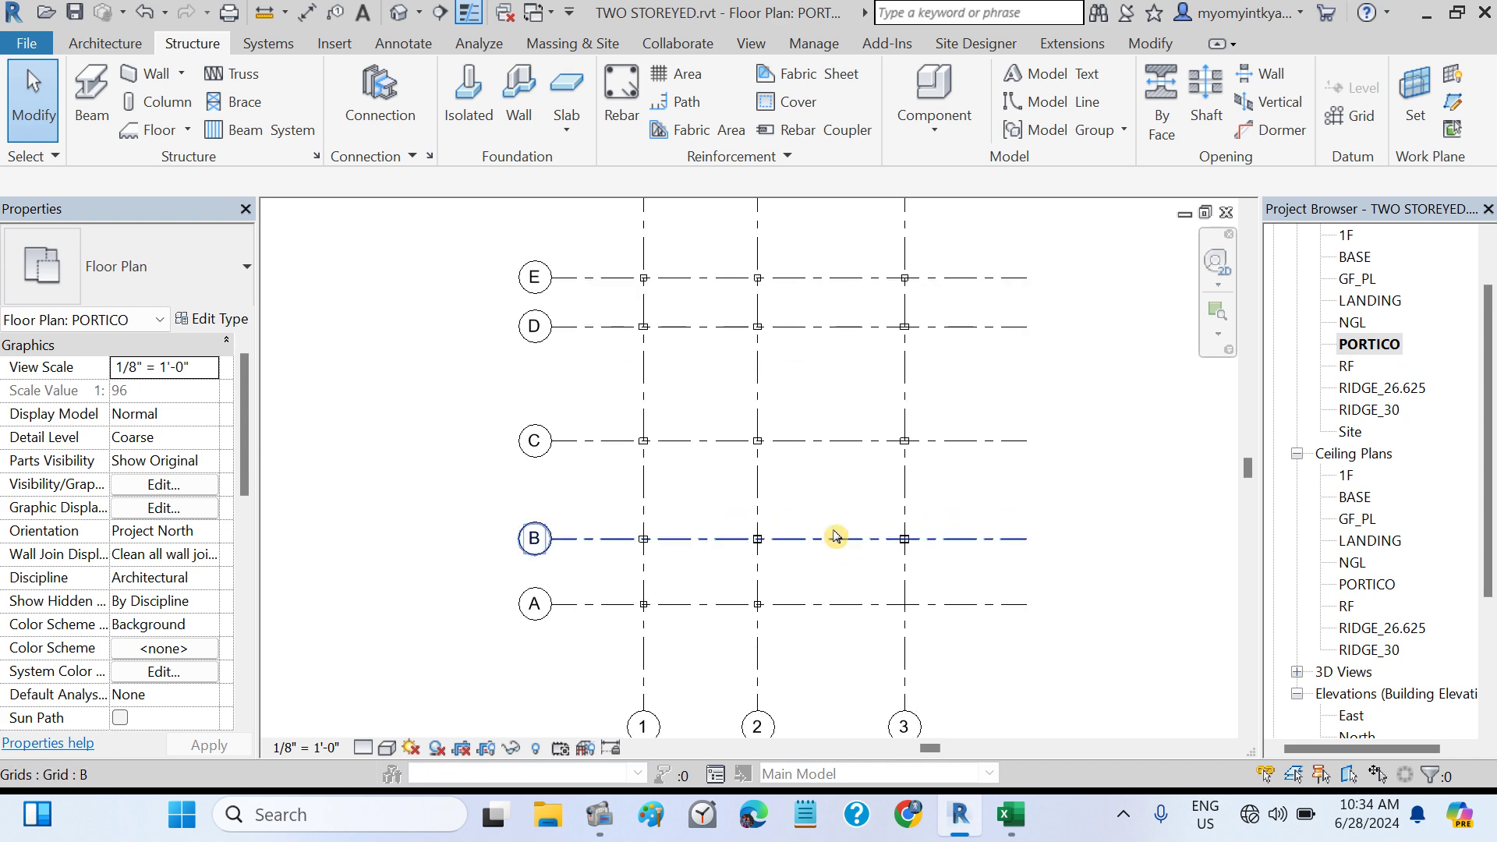
scroll(834, 536, "up", 4)
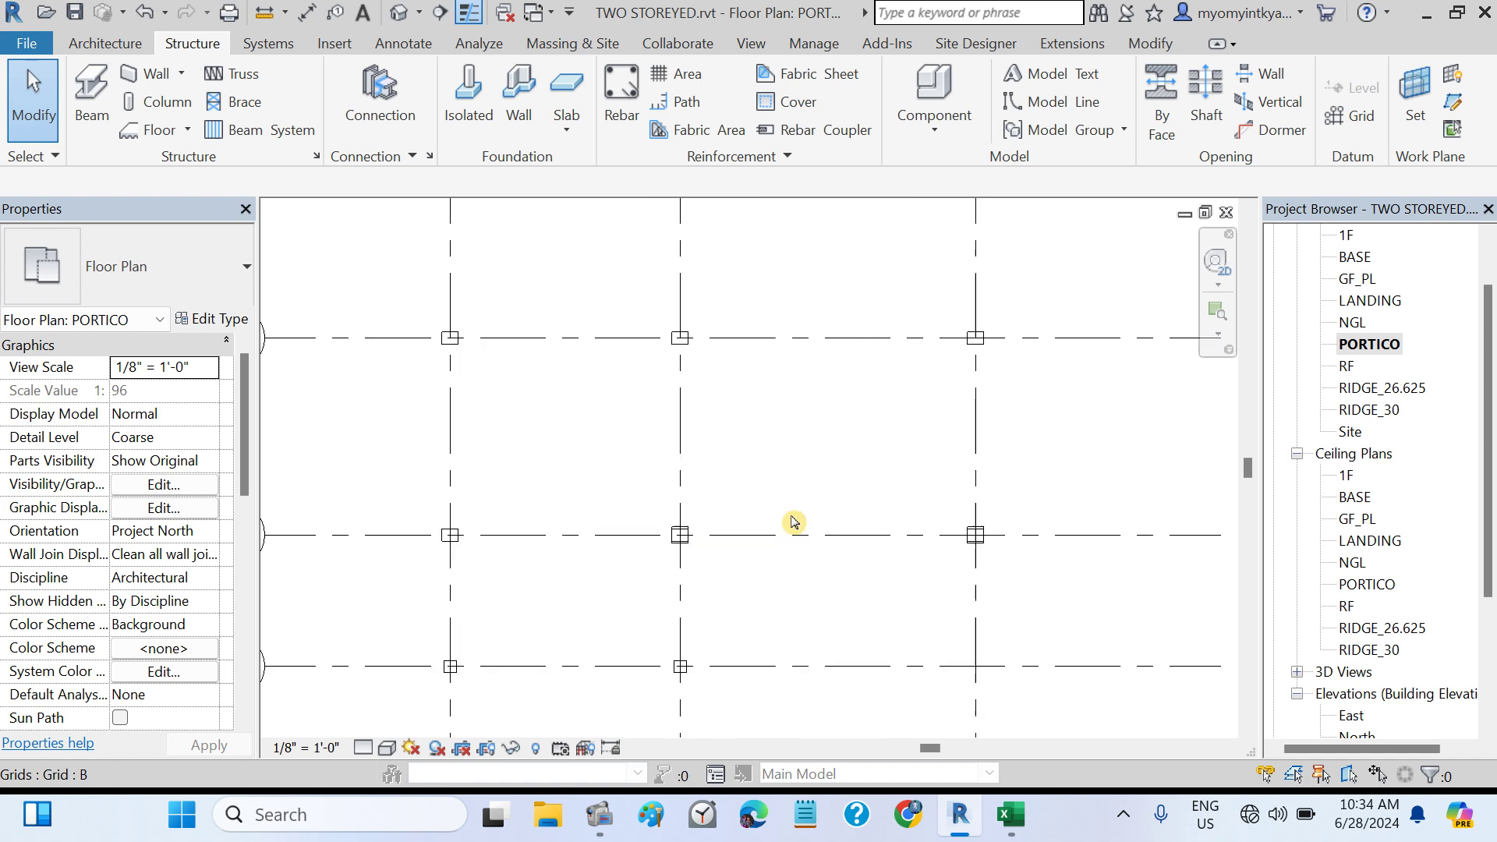
left_click(742, 428)
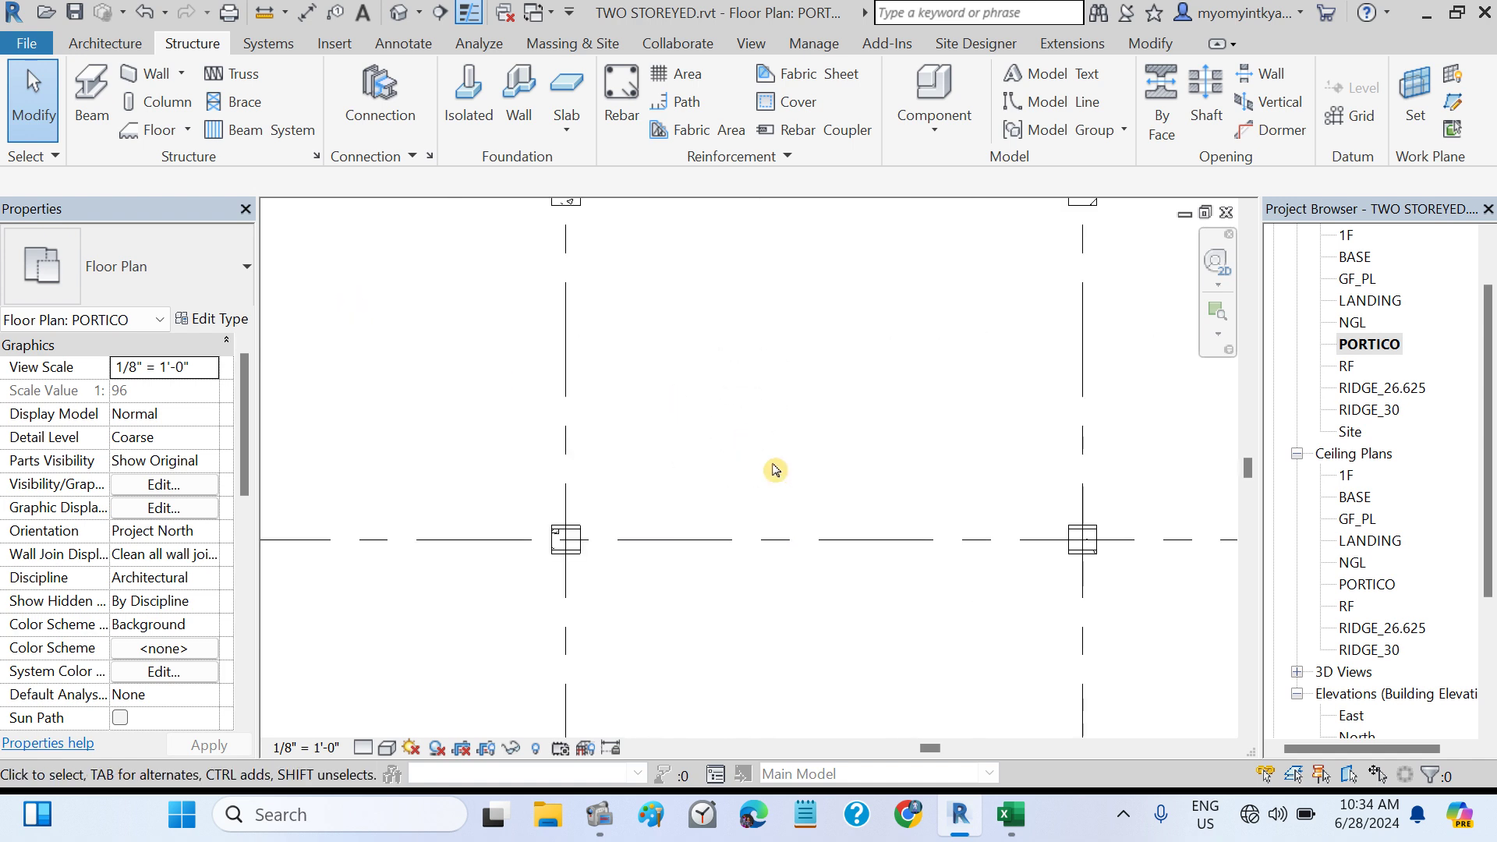
left_click(801, 525)
scroll(802, 529, "down", 2)
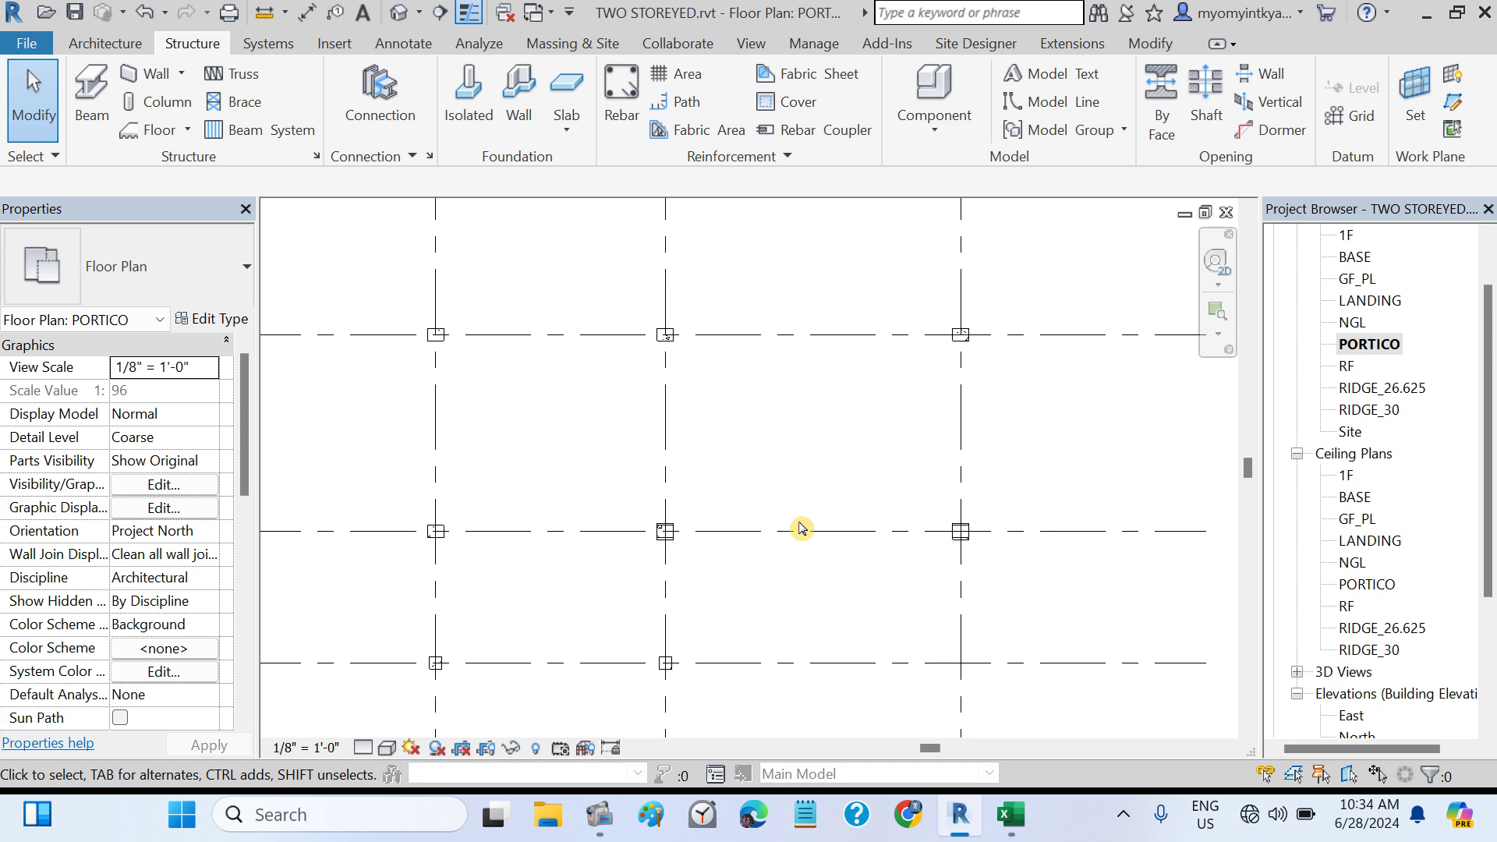
scroll(801, 529, "down", 1)
middle_click_drag(771, 548, 812, 445)
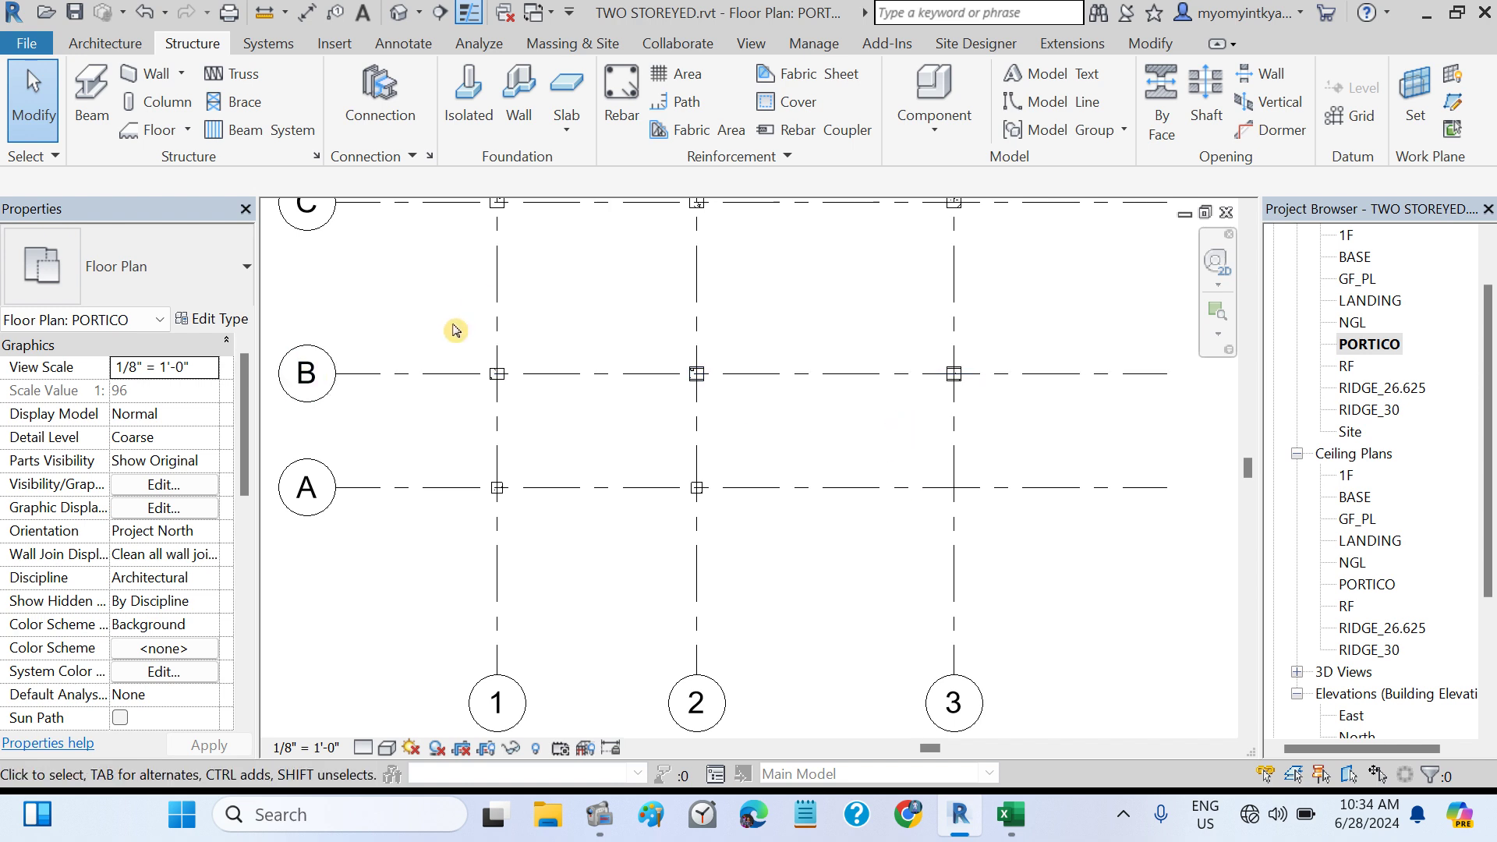
- Place an LB_PB12X18 beam on the PORTICO level along grid B from the grid 2 column to the grid 3 column
left_click(95, 98)
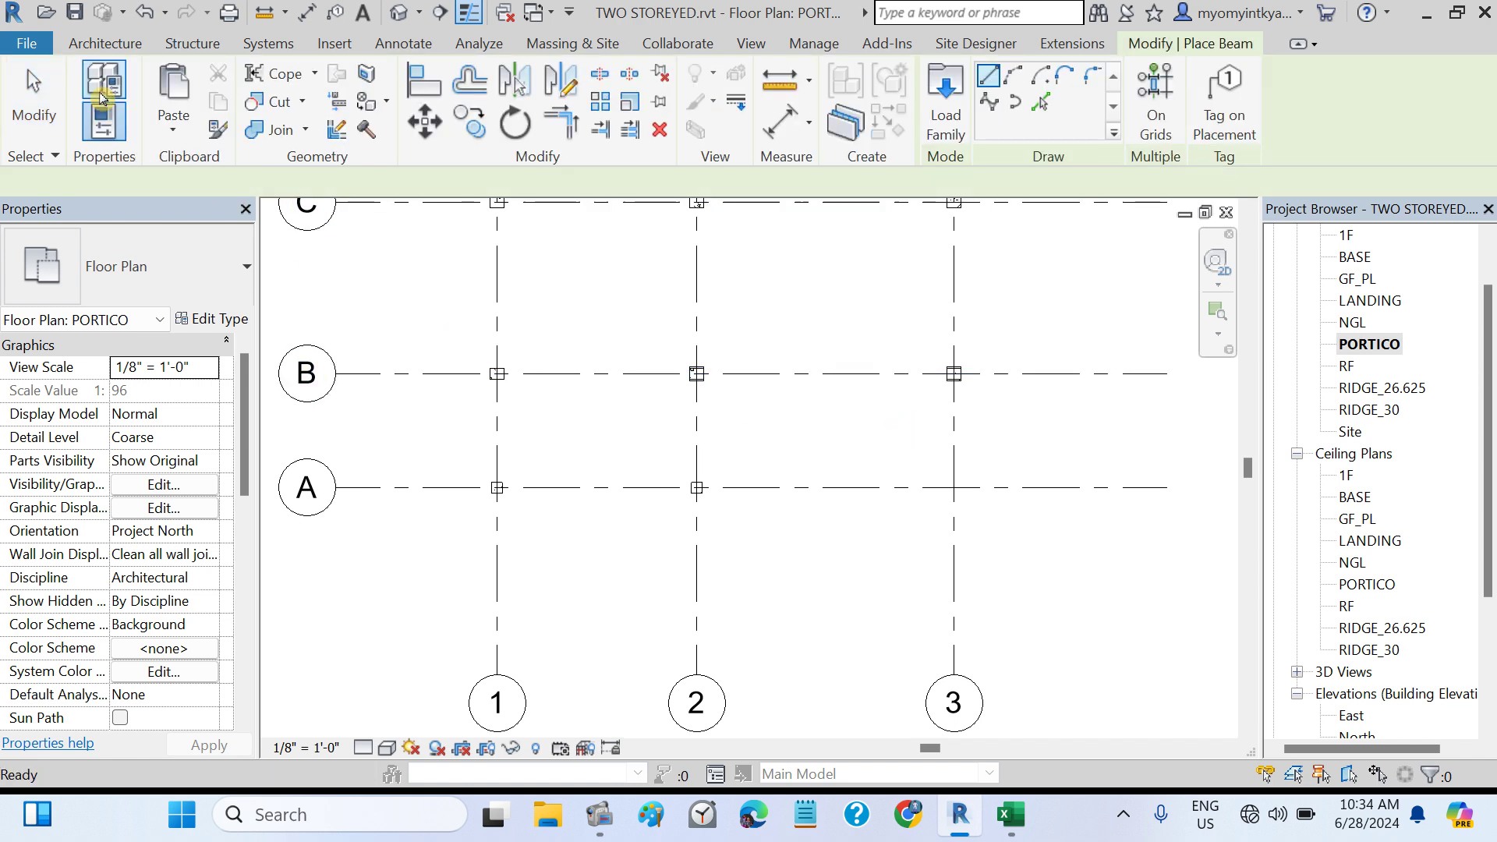
left_click(696, 374)
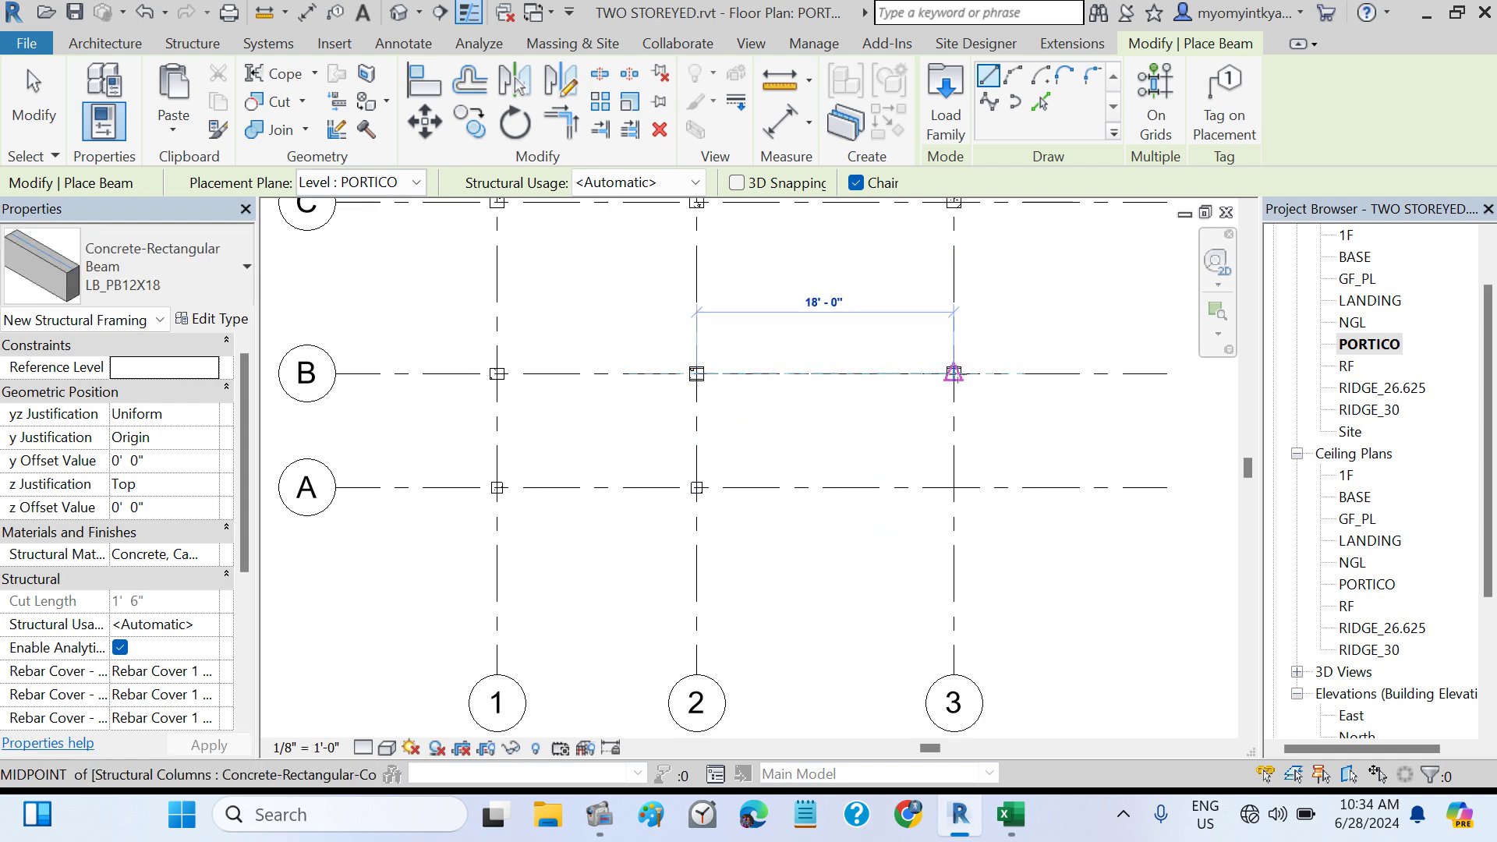
left_click(952, 374)
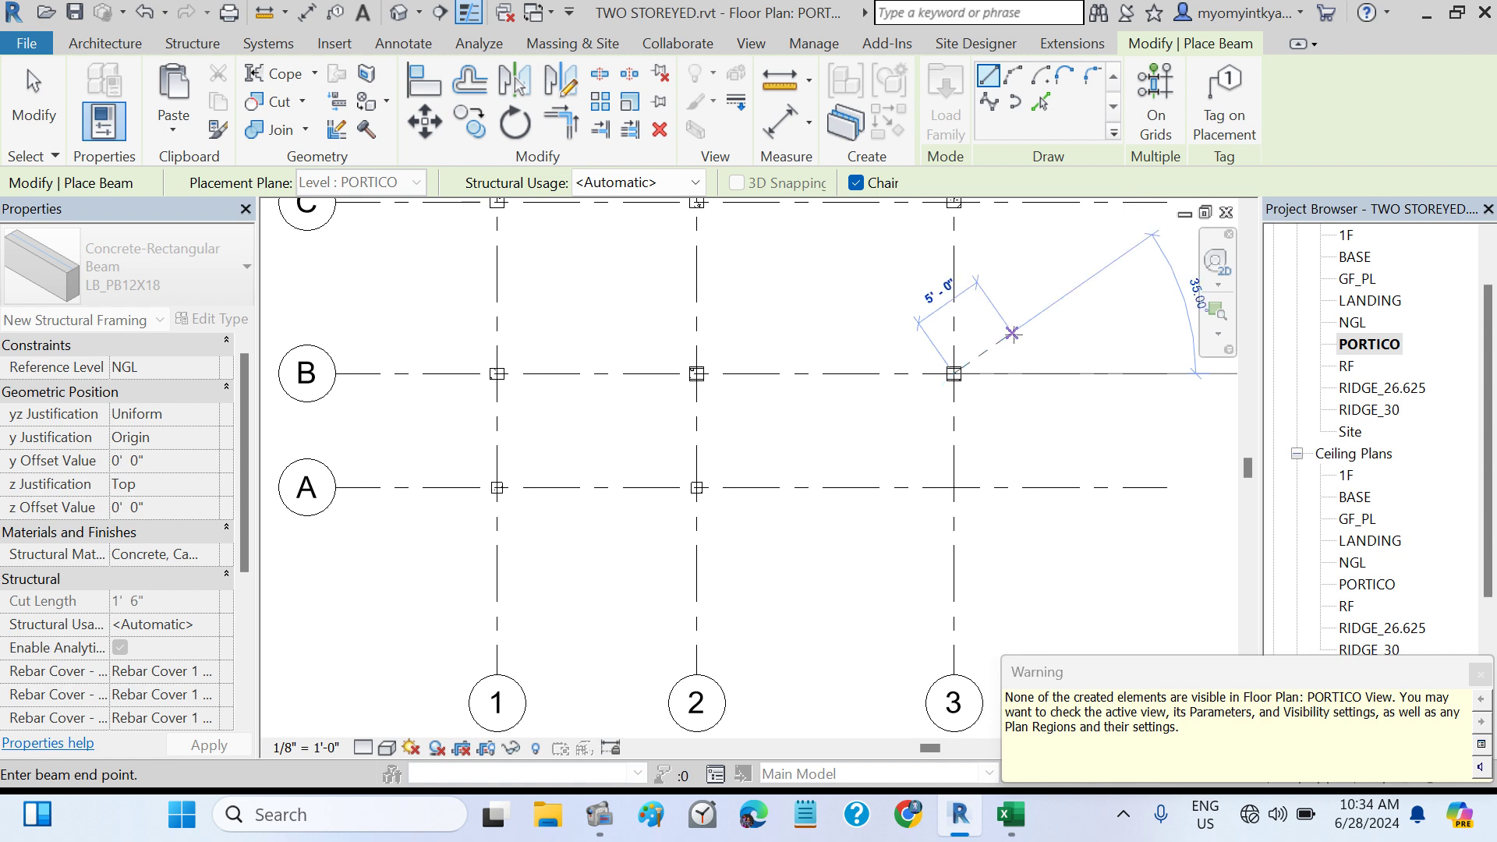
key("Escape")
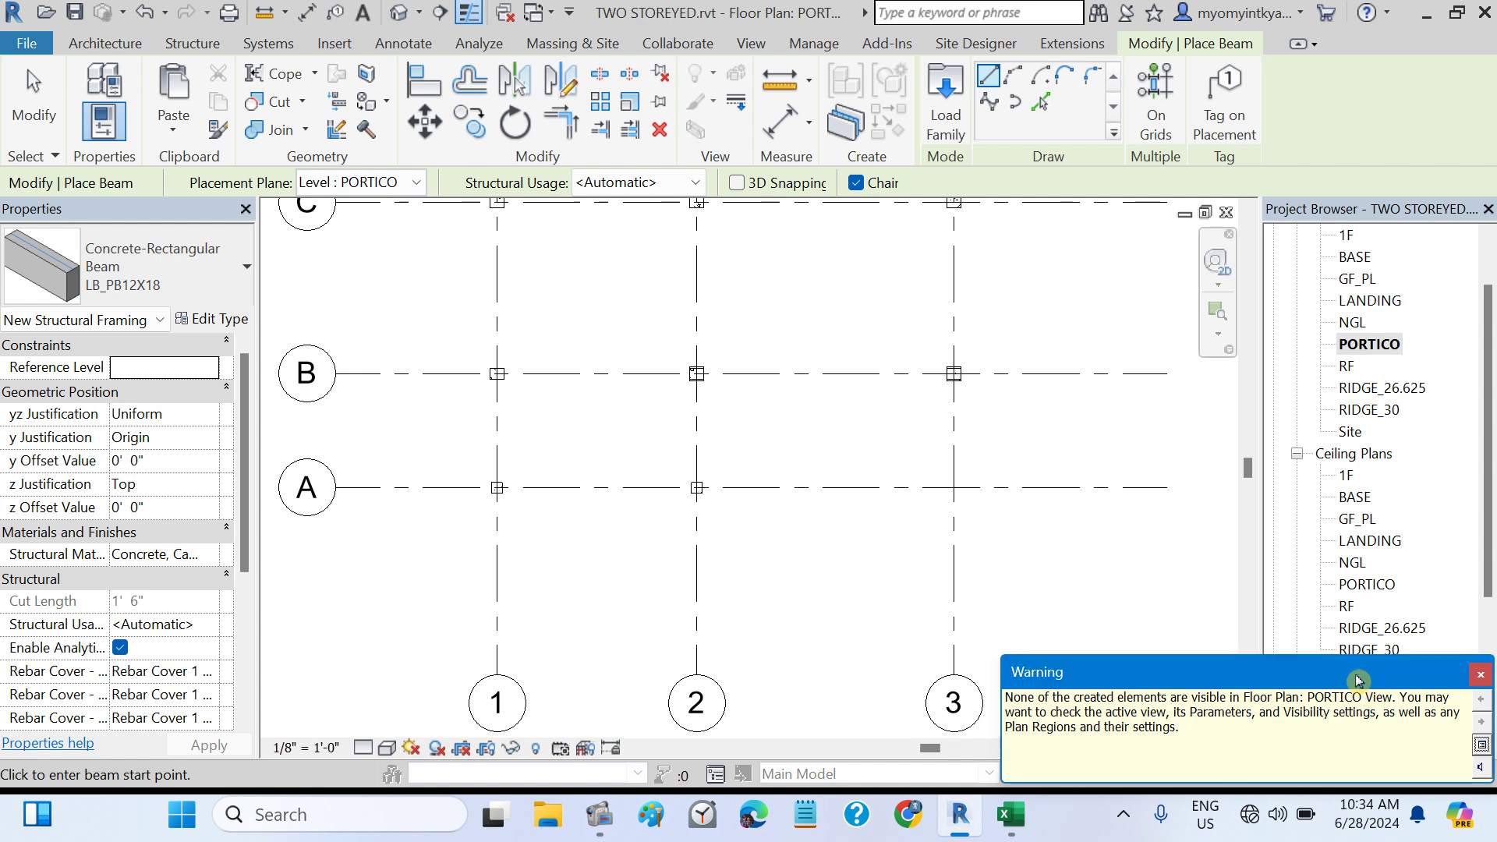
left_click(1479, 674)
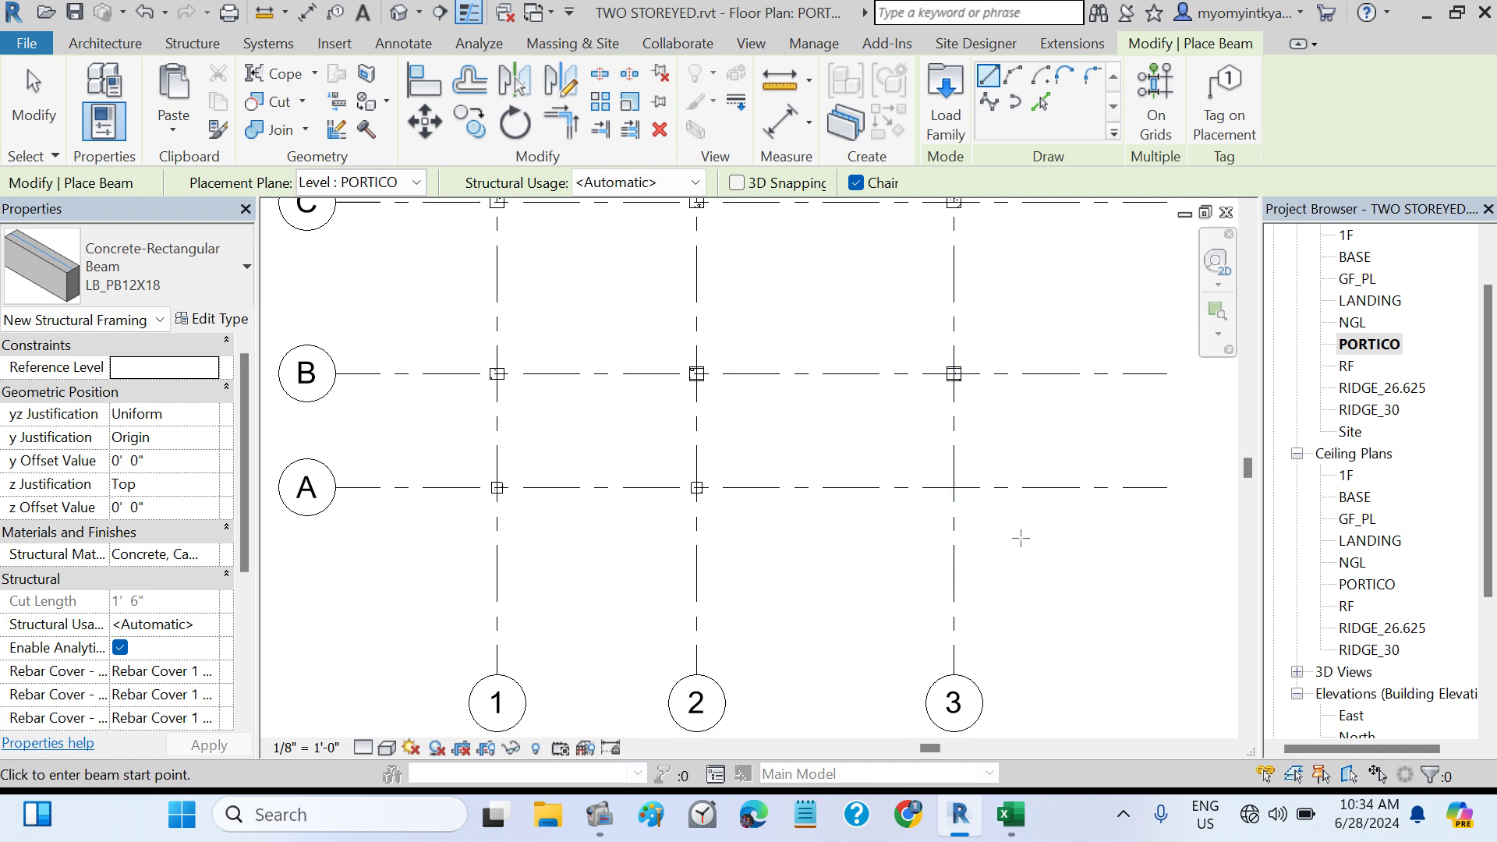
key("Escape")
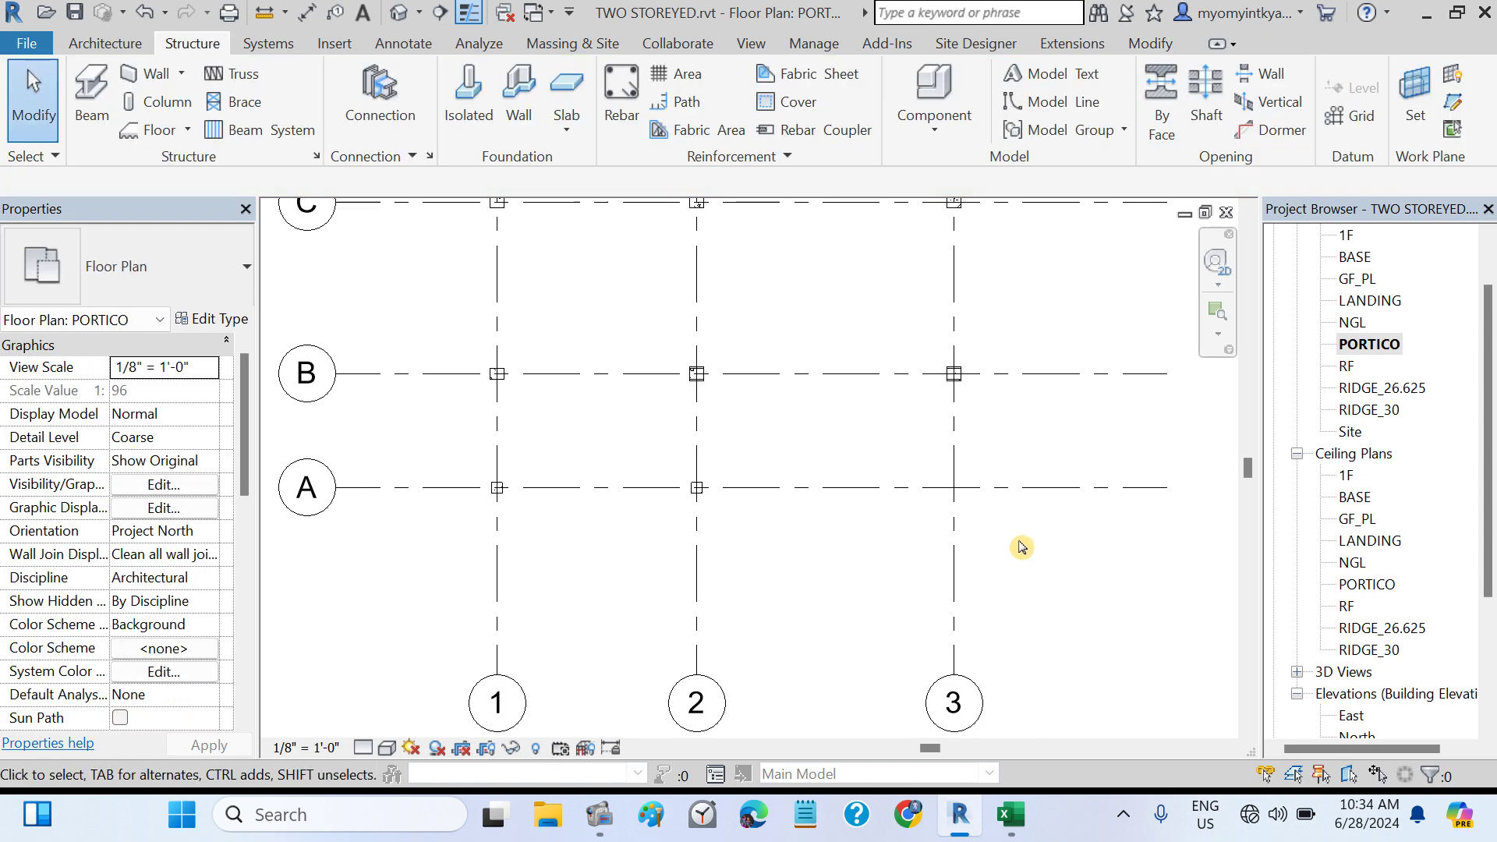
- Inspect the landing and portico beams in the 3D view and open the 1F floor plan
double_click(1348, 239)
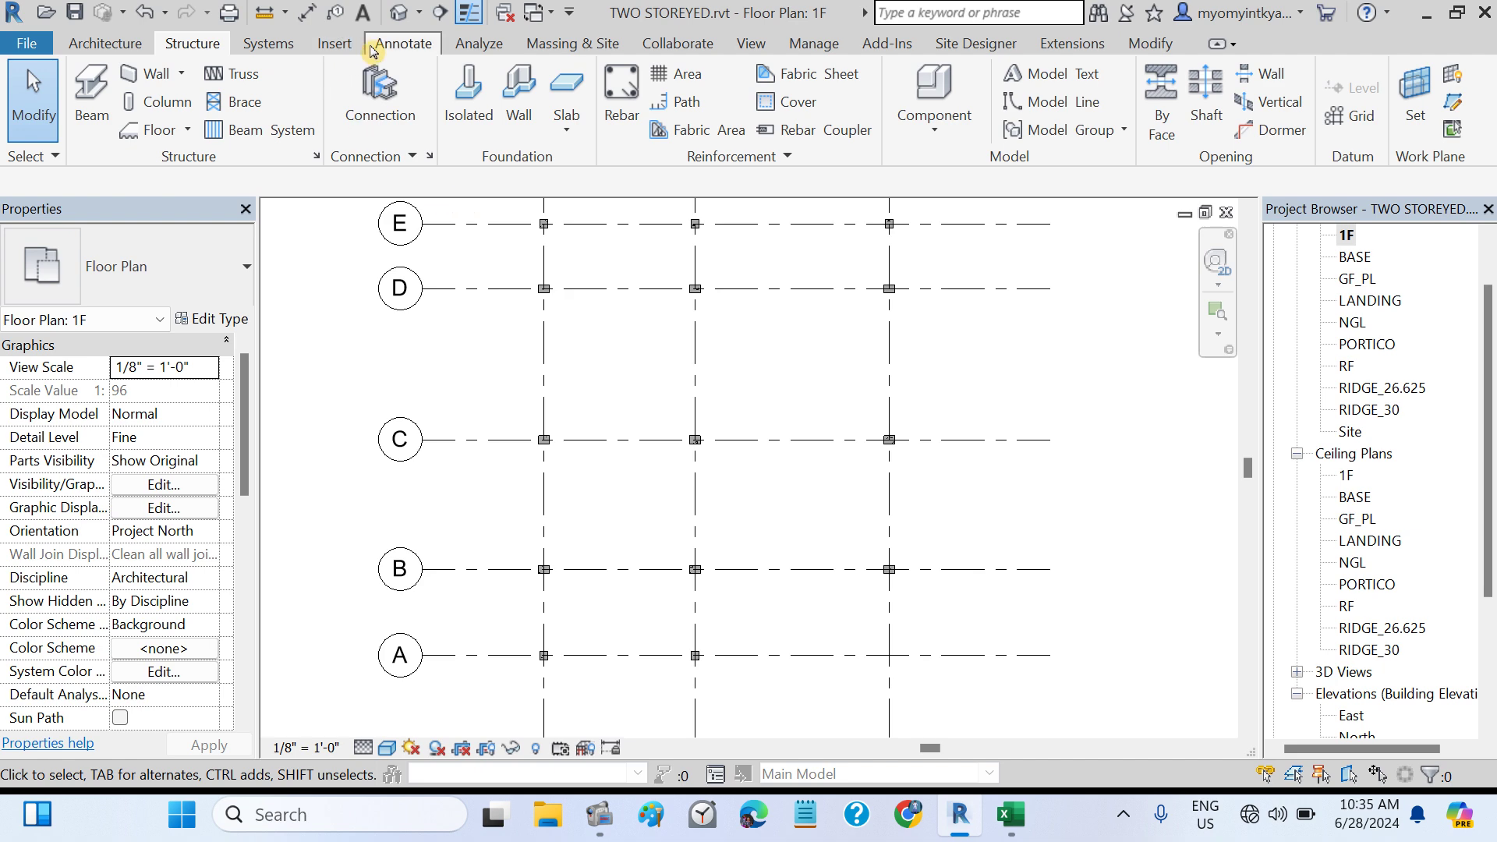
left_click(398, 12)
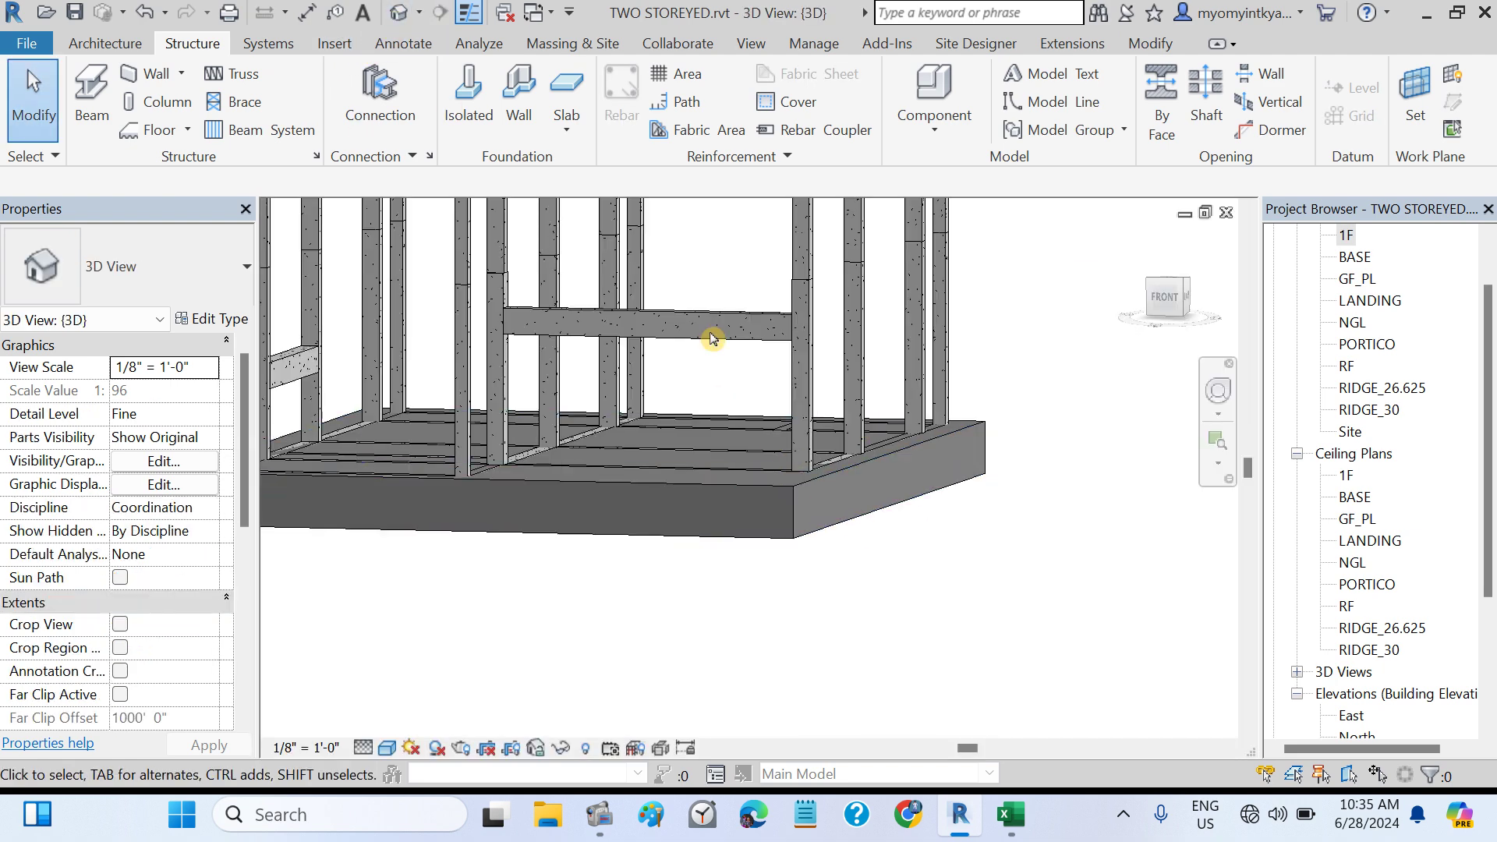
middle_click_drag(742, 478, 413, 396, "shift")
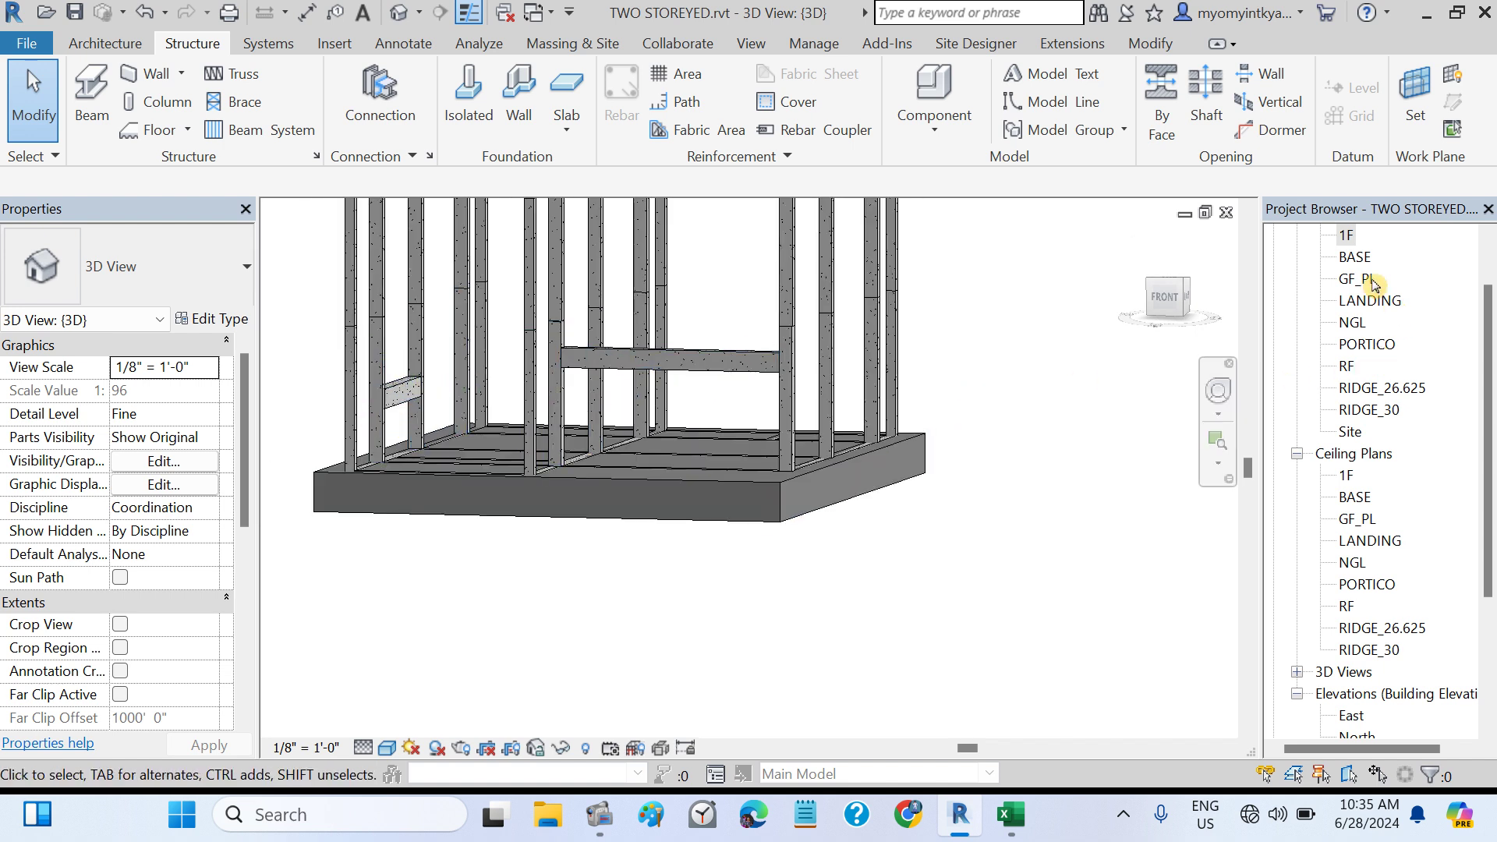
double_click(1345, 235)
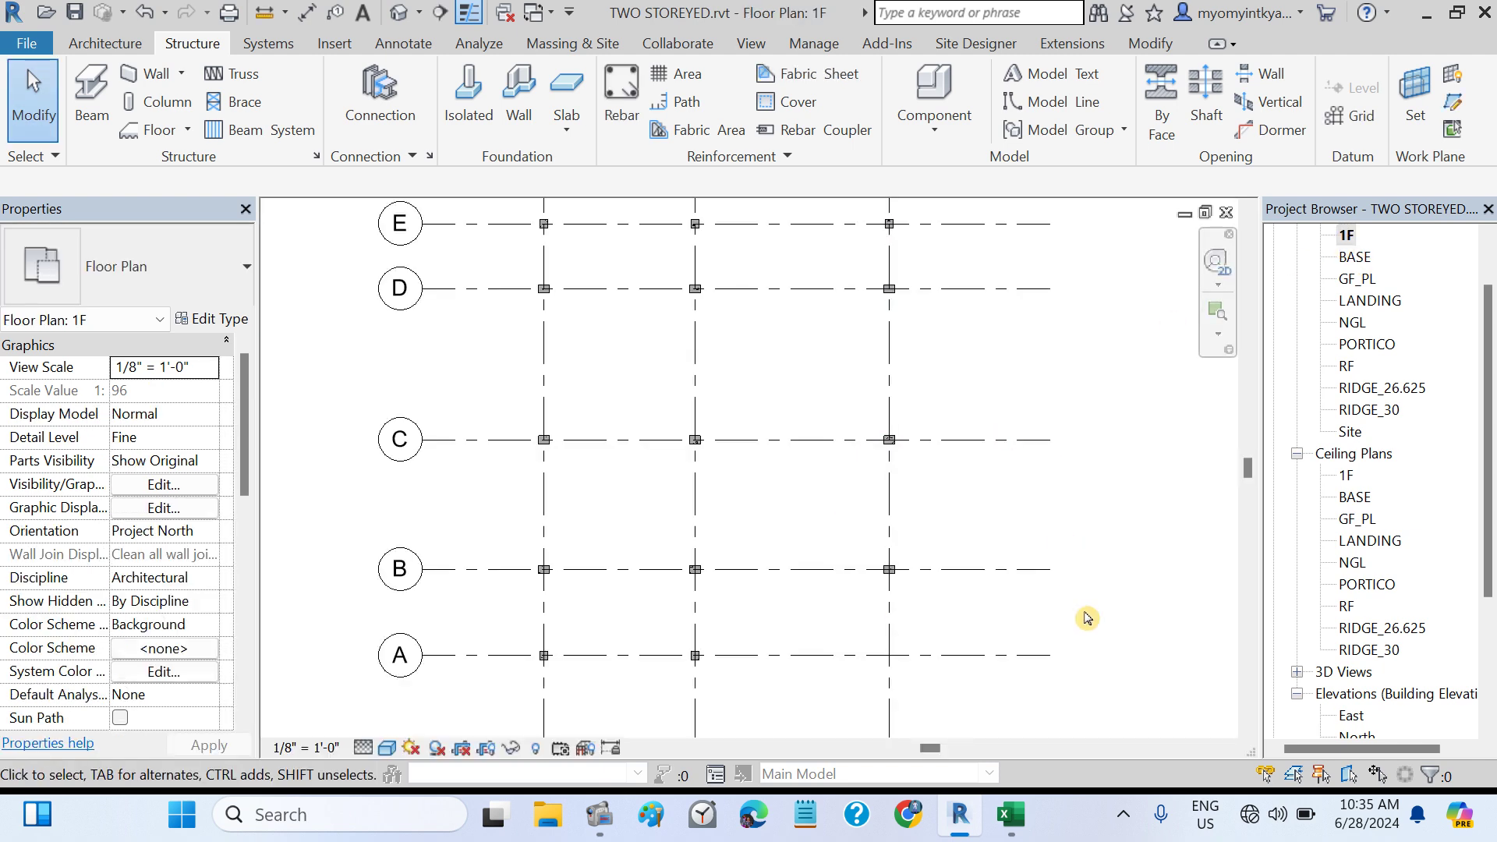
- Switch to the Excel workbook, examine the FB1 and FB2 sizes in the Floor Beam schedule and the beam layout on the 1F plan, and return to Revit
left_click(1009, 814)
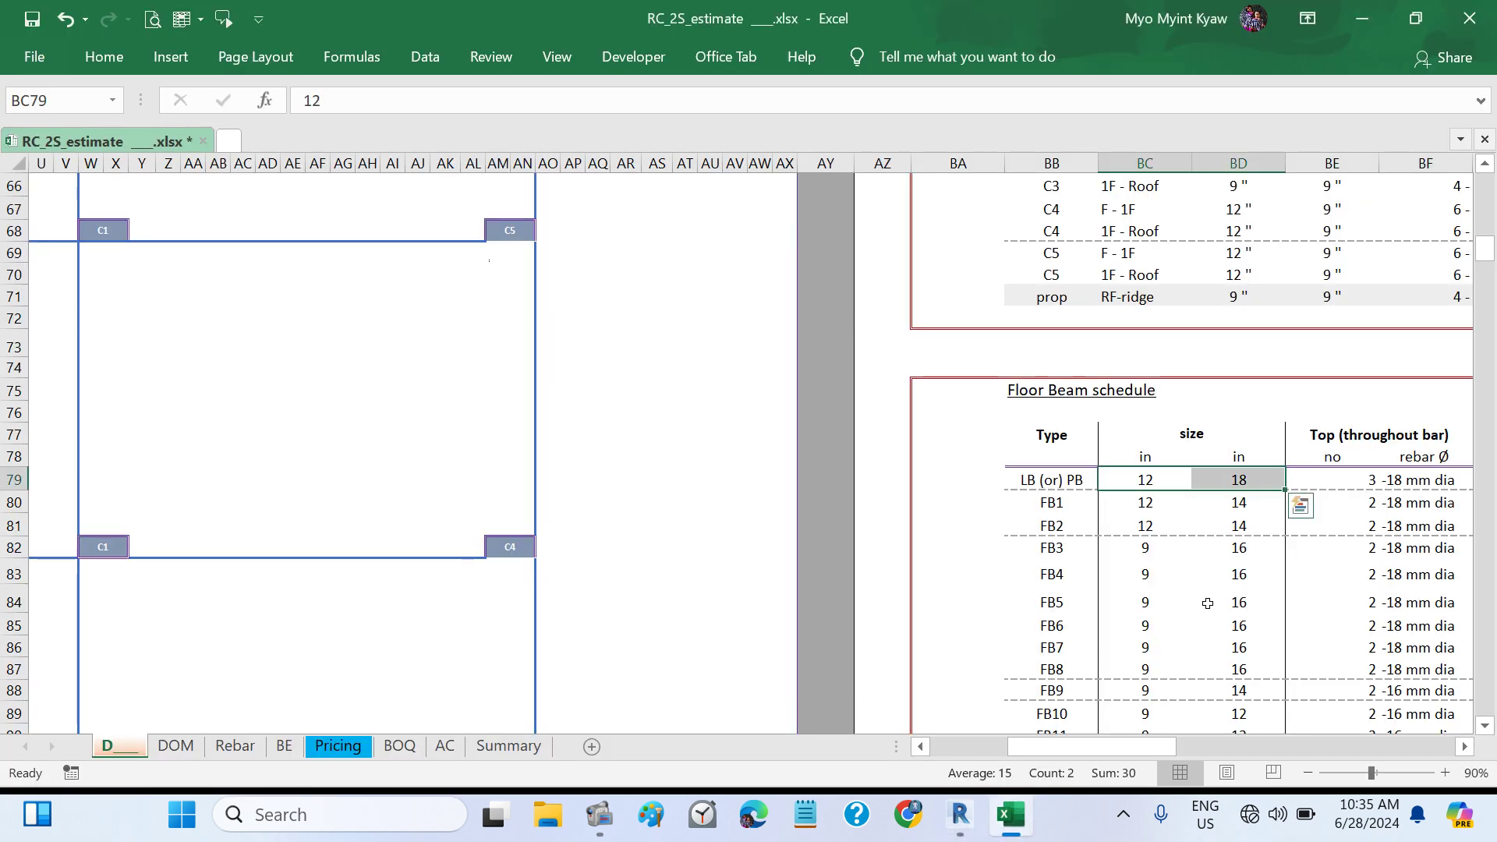
left_click_drag(1072, 513, 1217, 535)
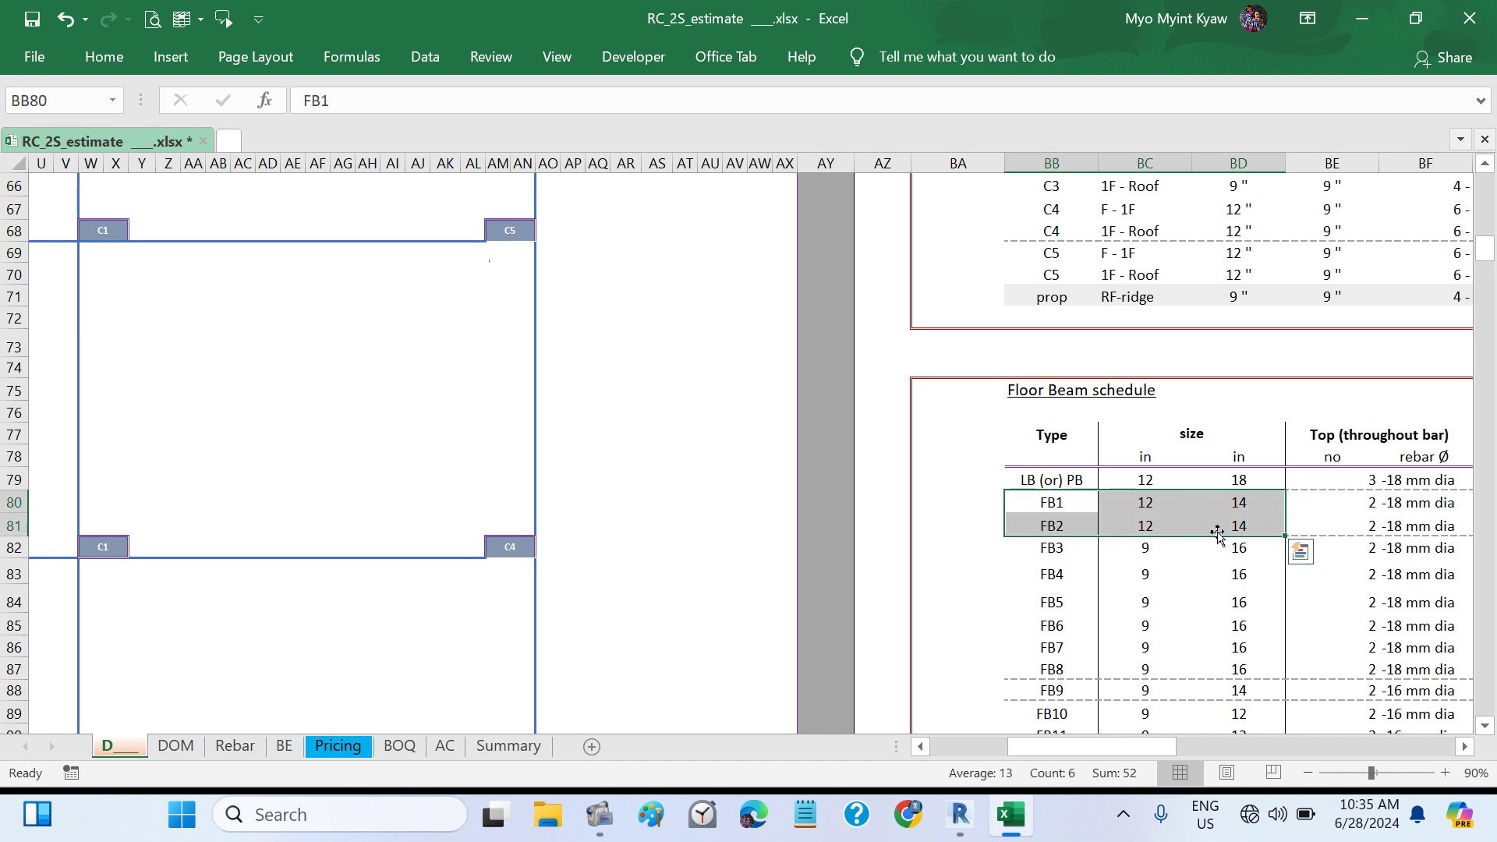
scroll(365, 495, "left", 3)
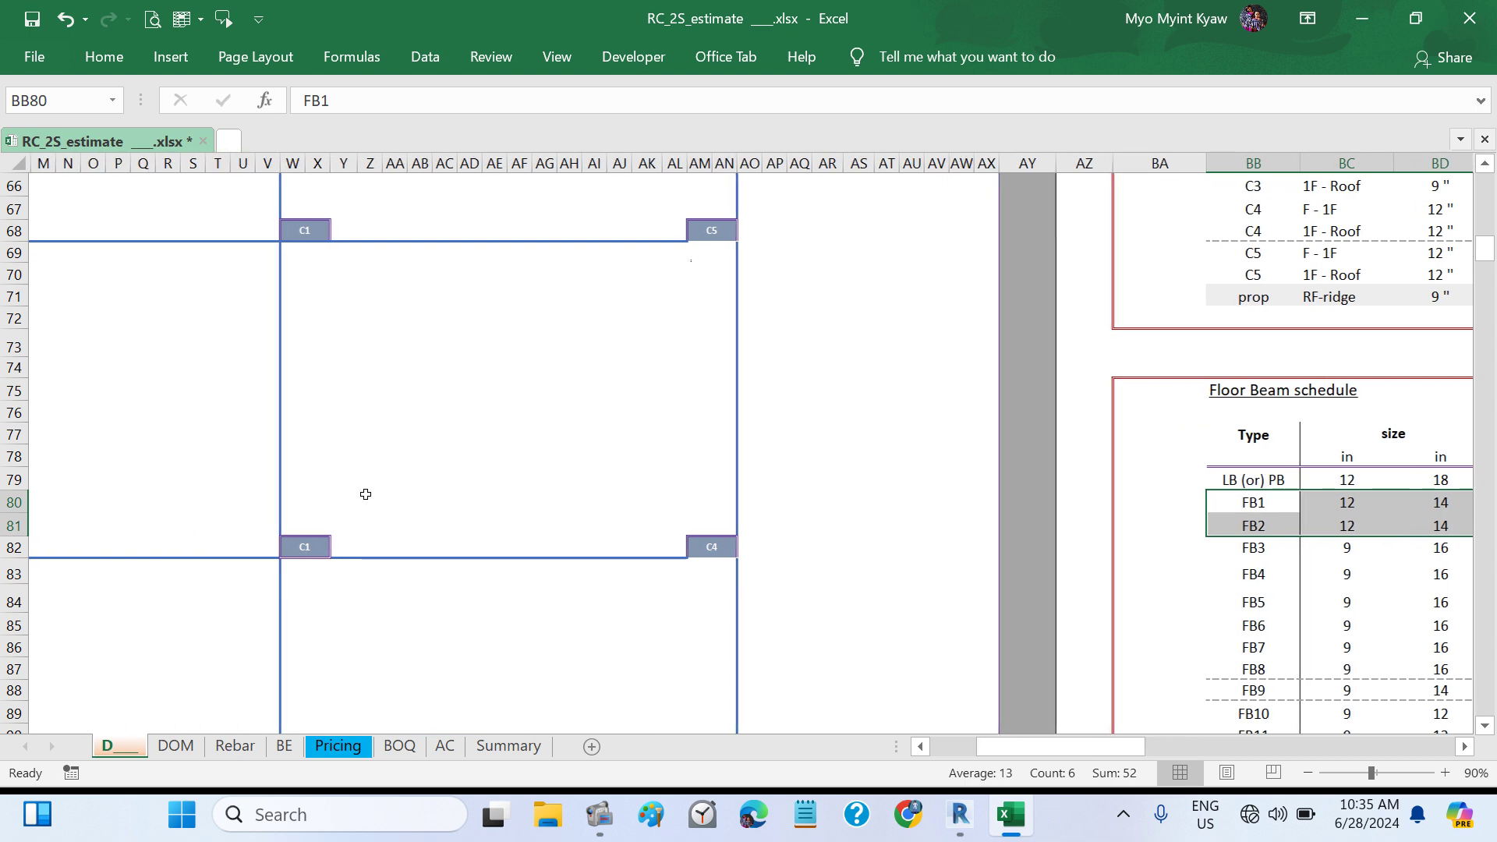
scroll(365, 494, "left", 3)
scroll(366, 495, "down", 20)
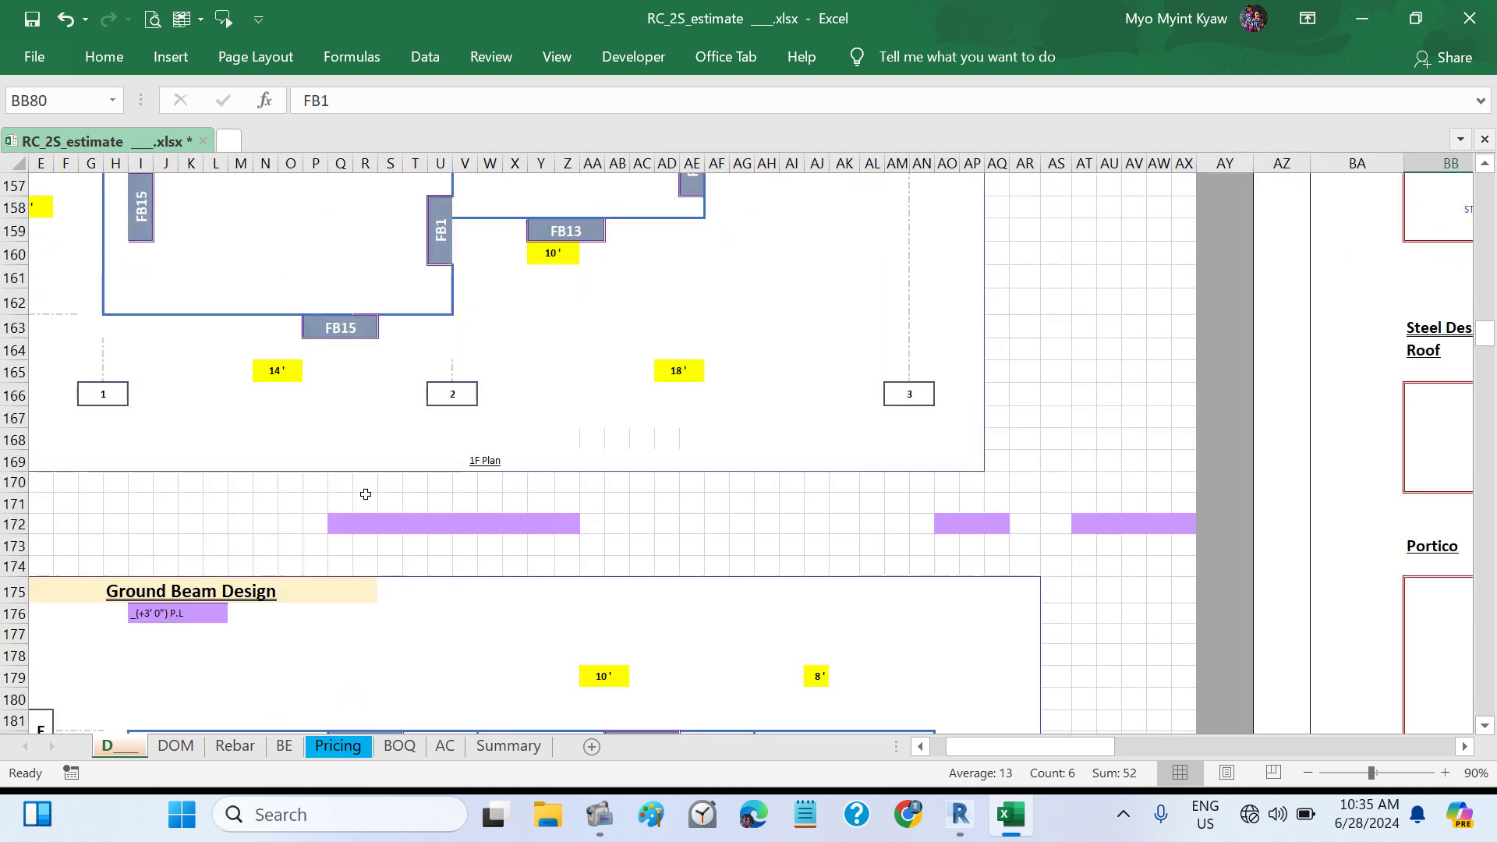
scroll(365, 494, "down", 4)
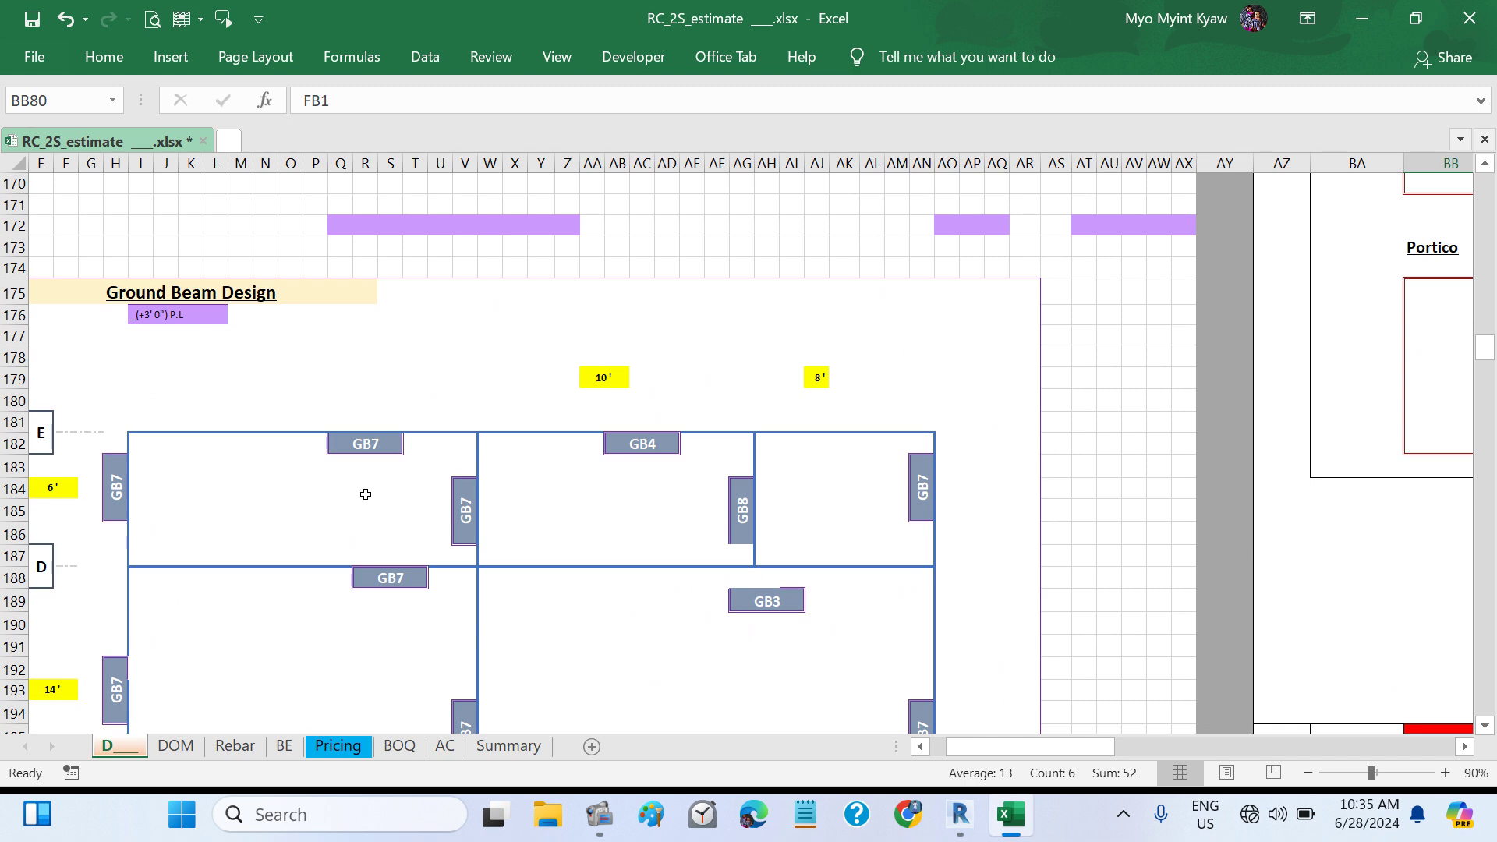
scroll(365, 494, "up", 13)
scroll(366, 495, "left", 1)
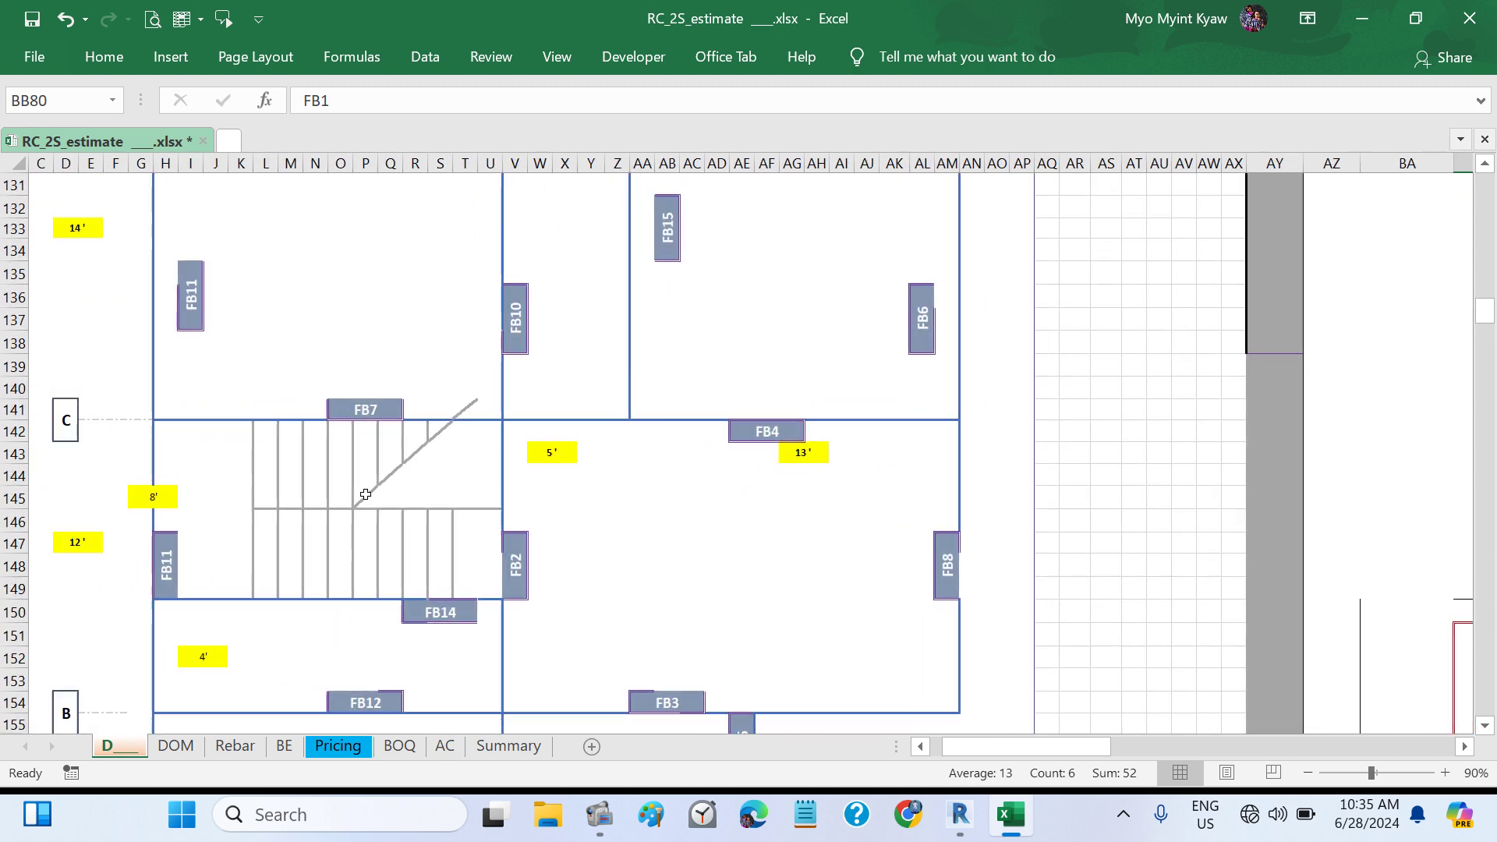
scroll(661, 585, "down", 4)
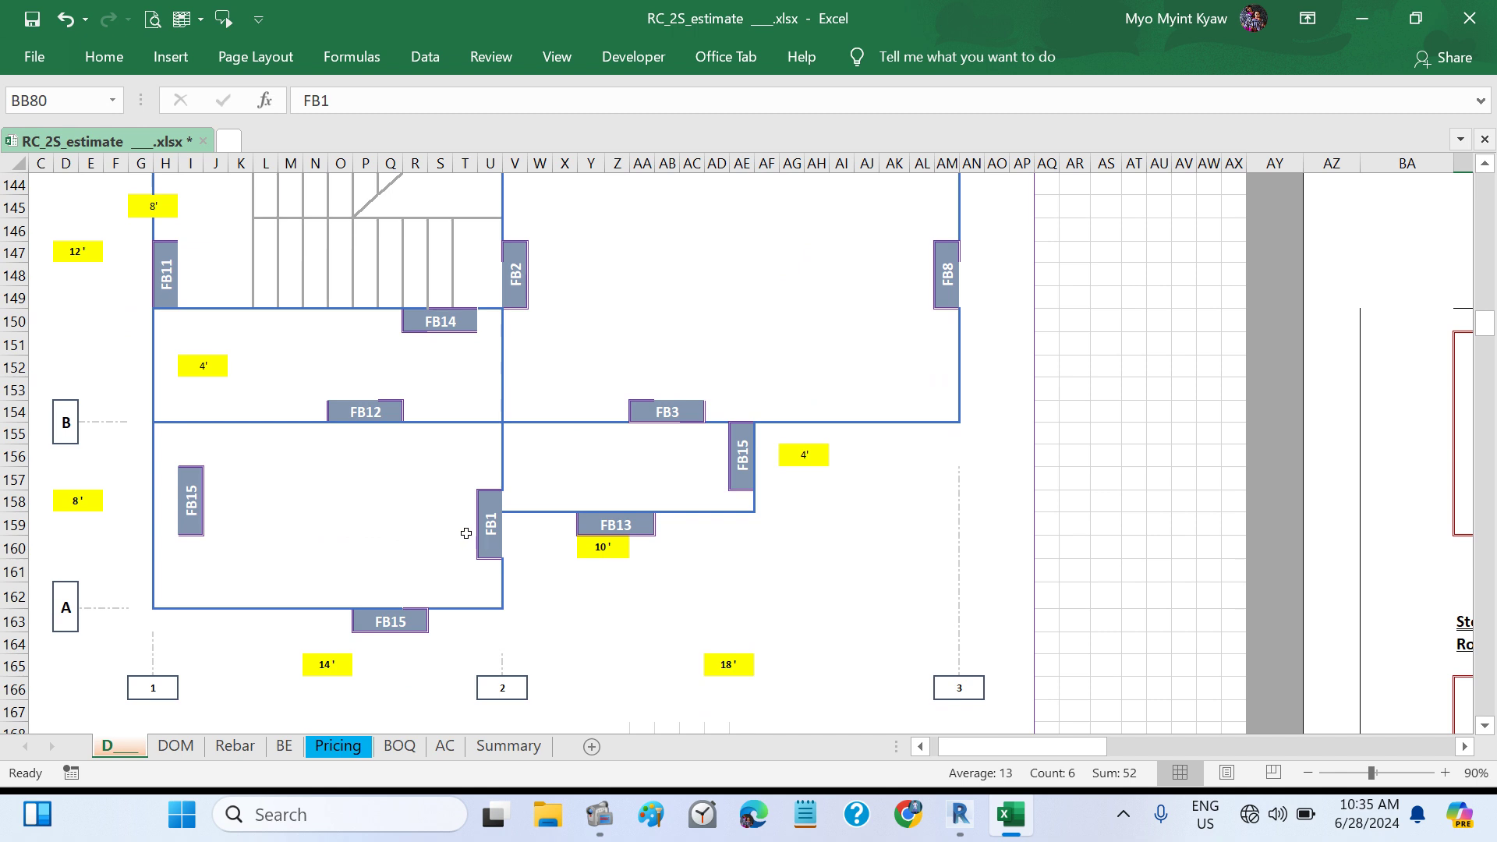
key("ctrl")
scroll(523, 536, "up", 9)
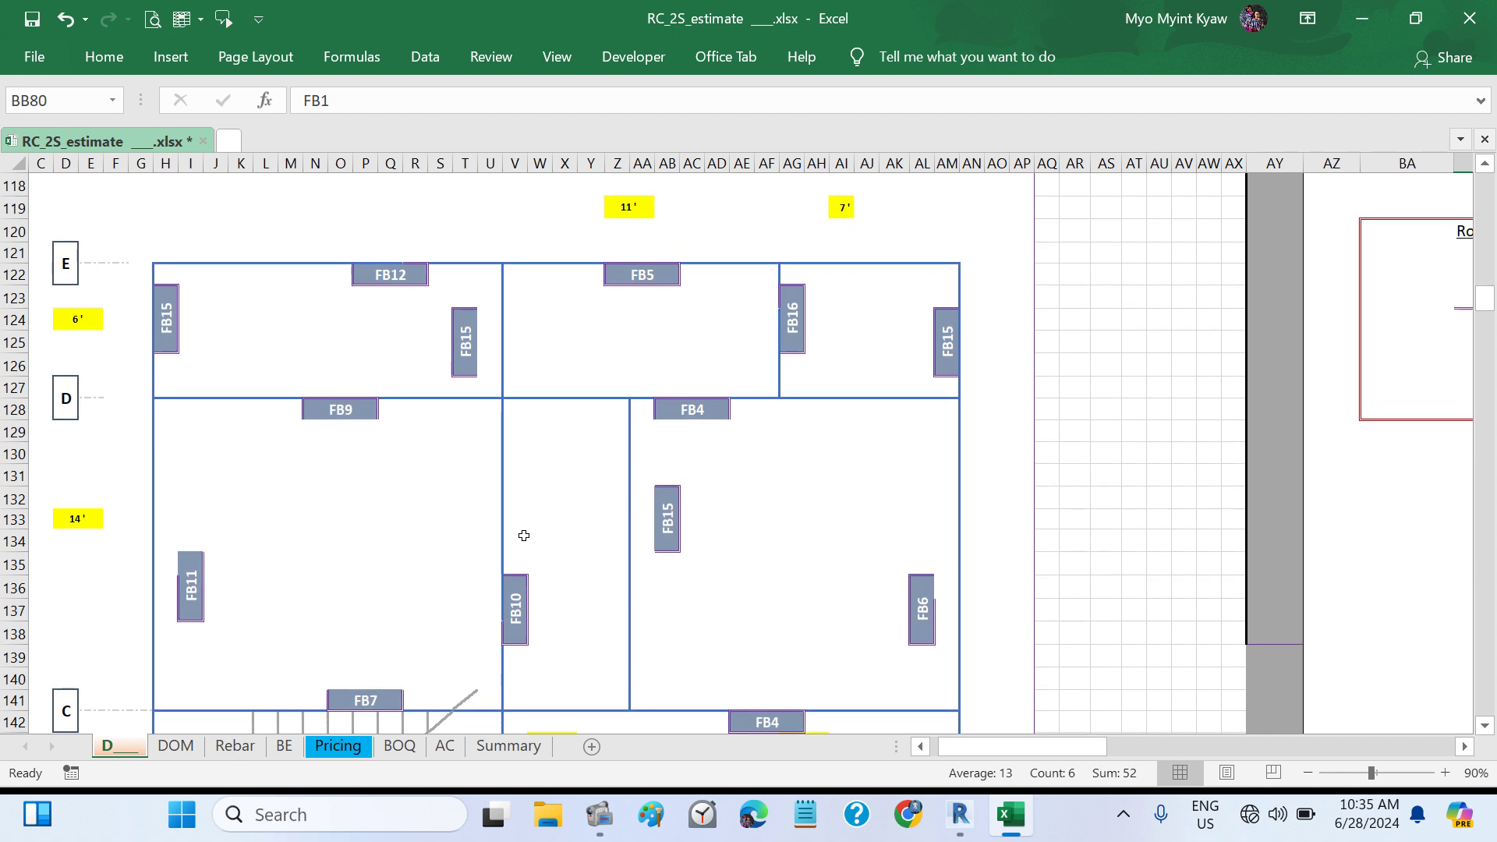
scroll(790, 505, "down", 4)
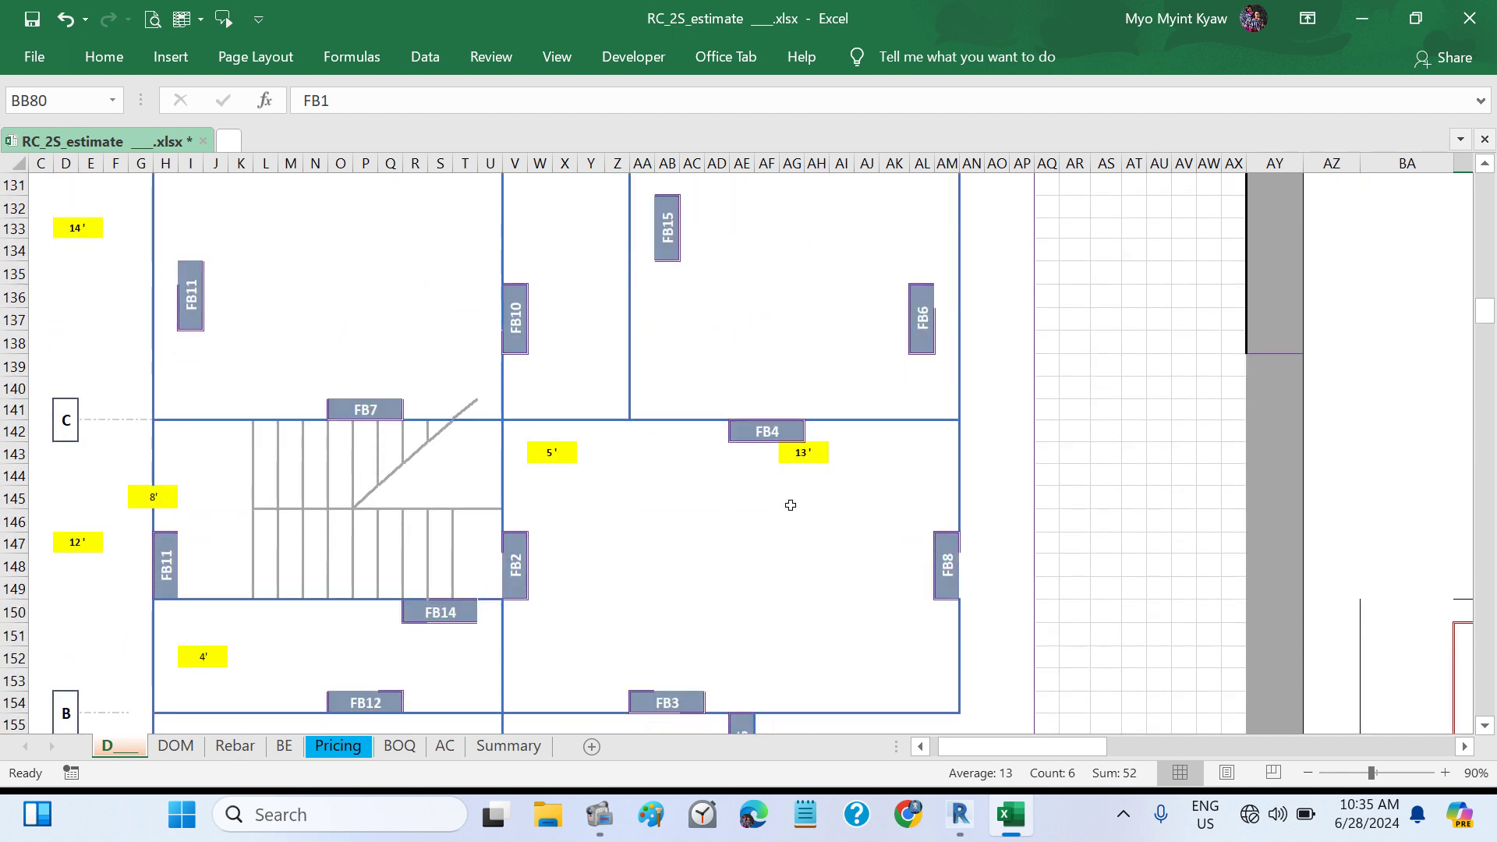
scroll(791, 506, "down", 4)
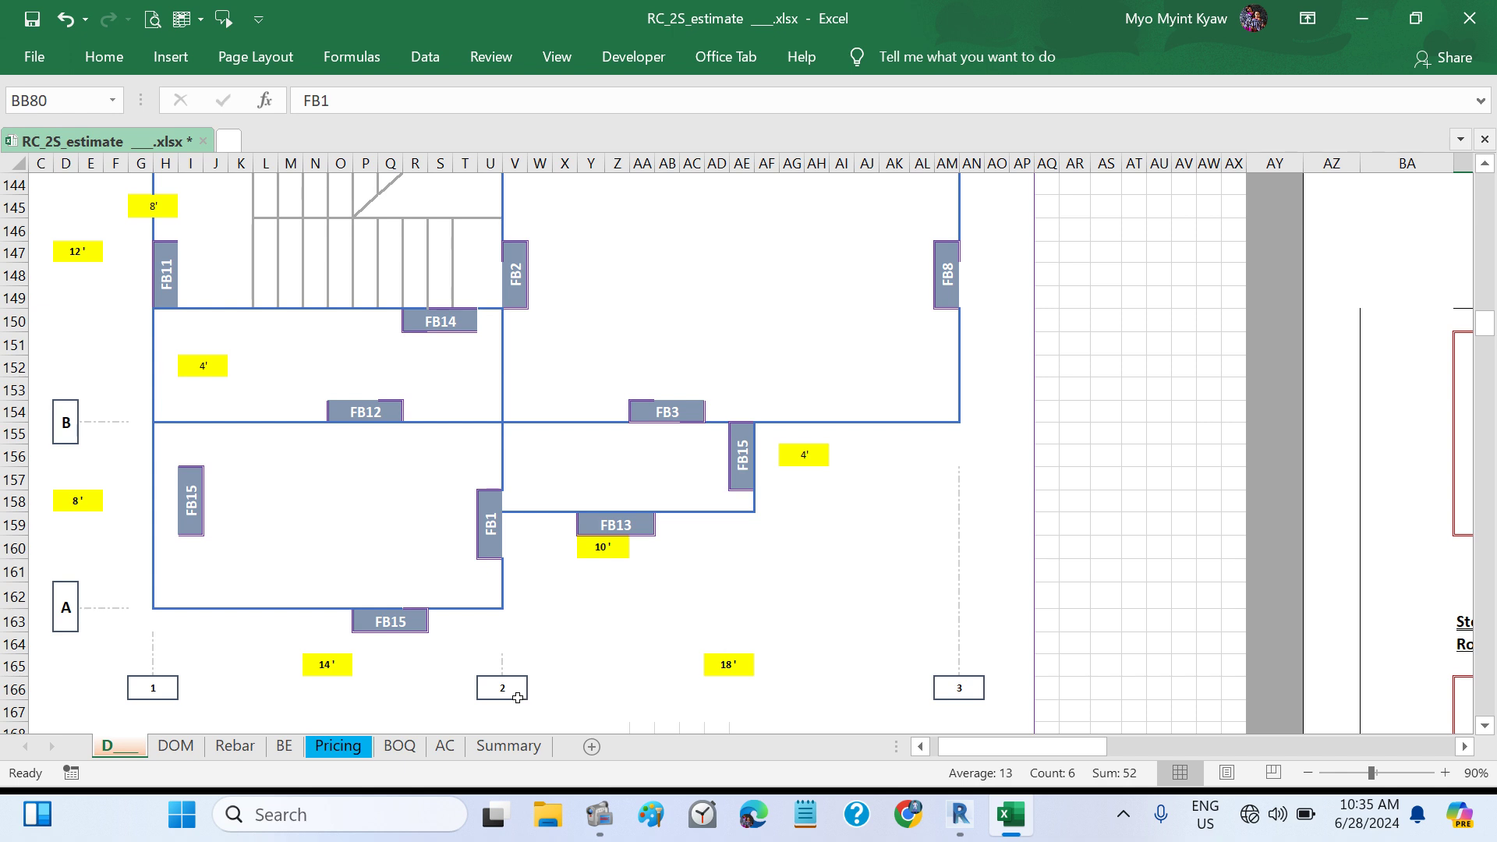
left_click(958, 831)
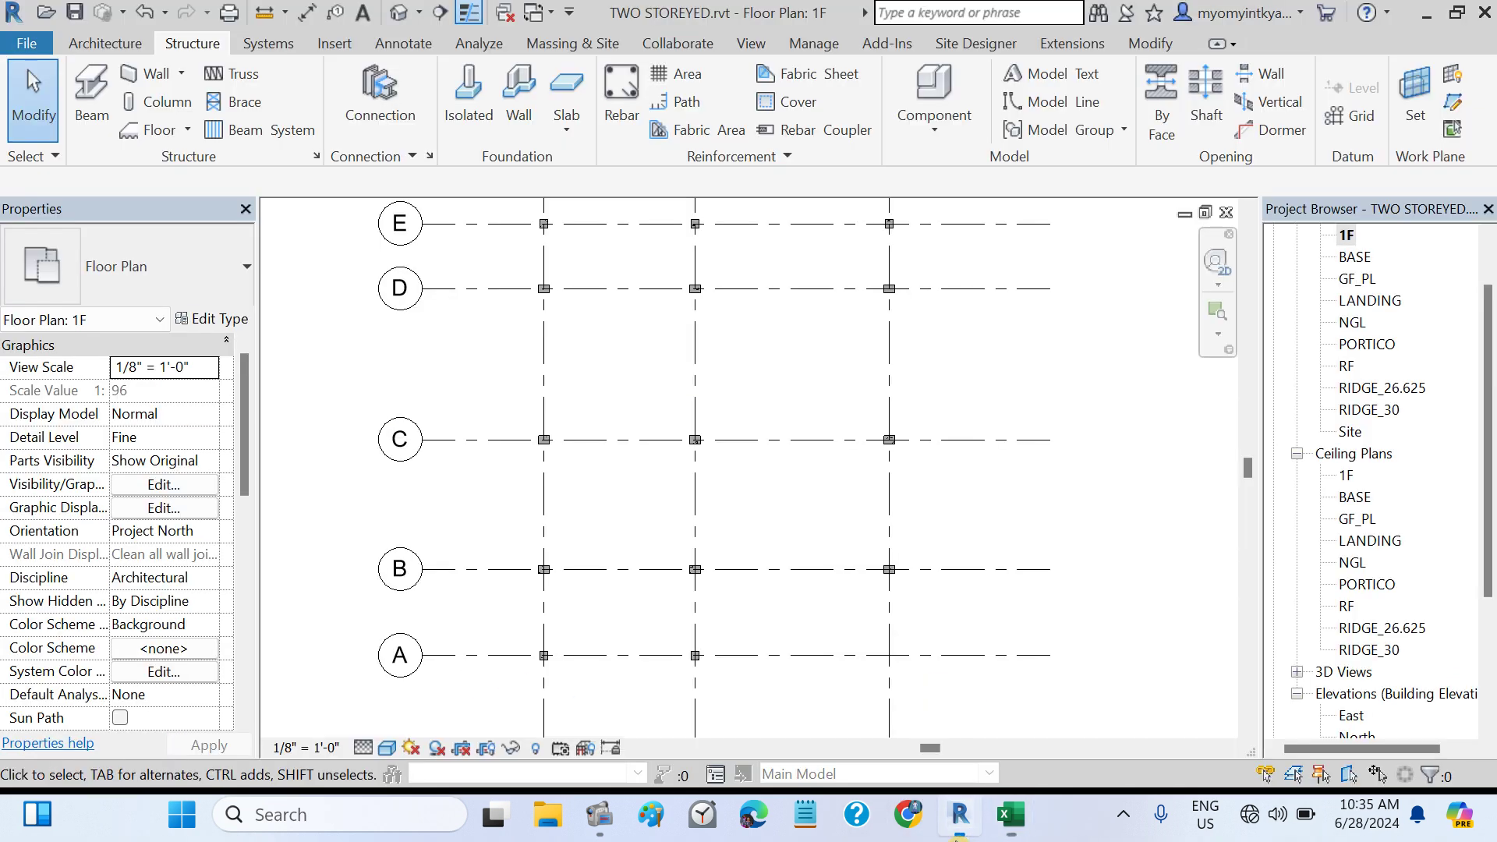
mouse_move(599, 814)
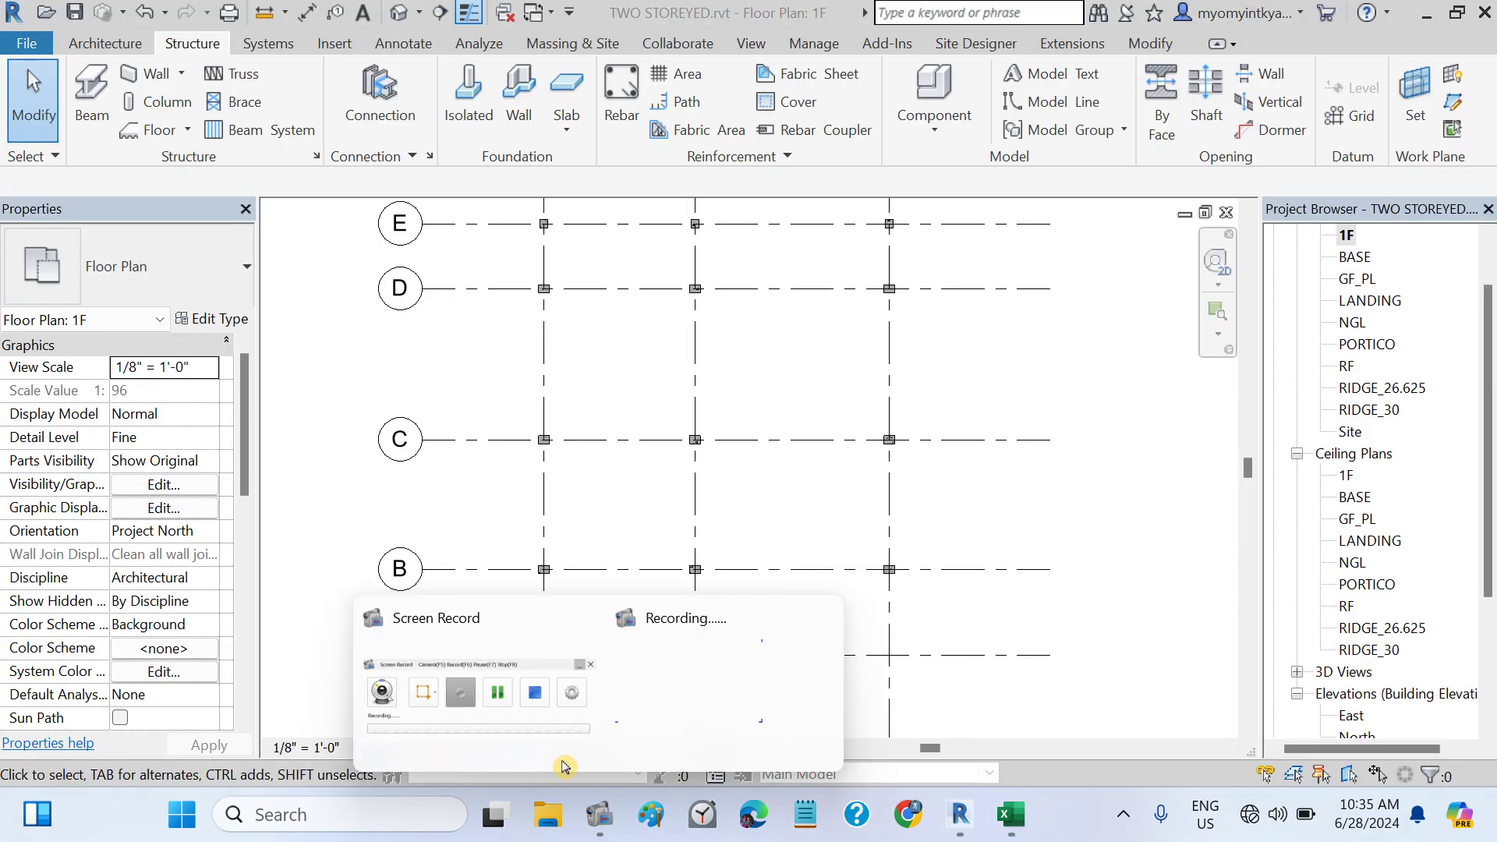
left_click(493, 628)
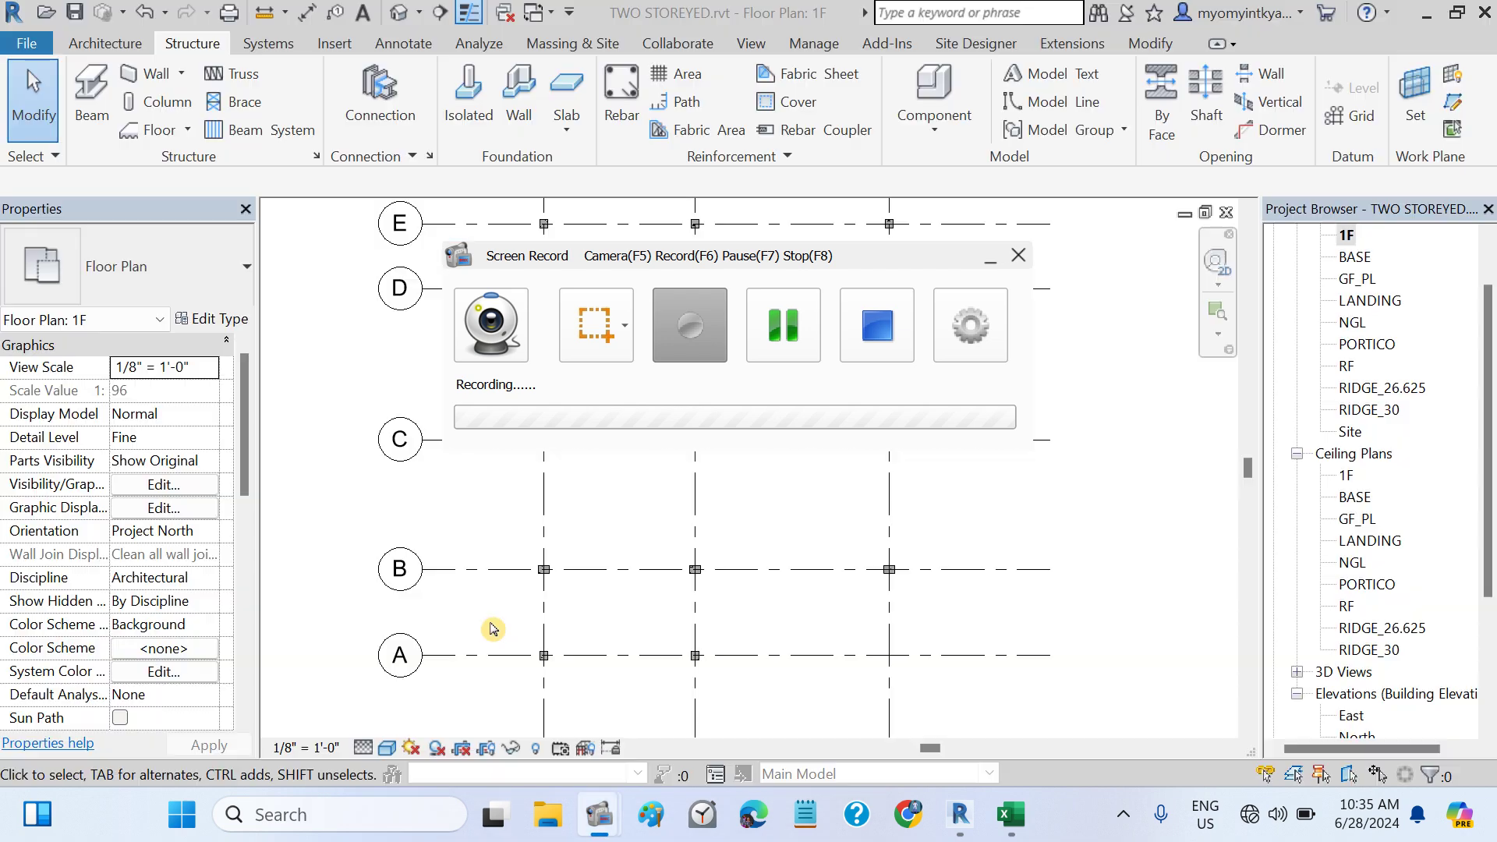
left_click(991, 260)
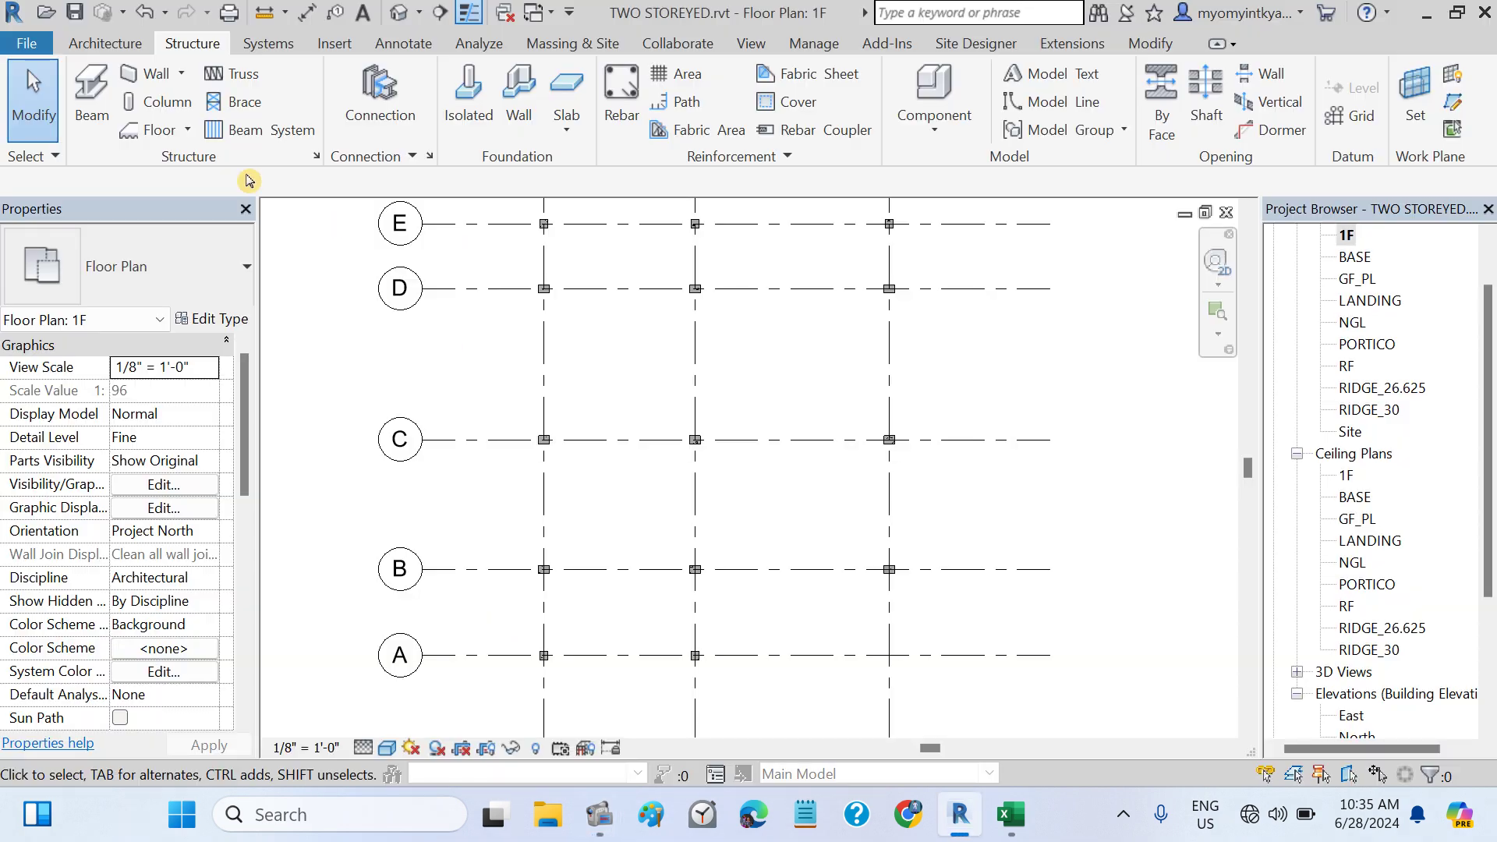
- Start a structural beam on level 1F and duplicate the LB_PB12X18 type under the name FB12X14
left_click(89, 102)
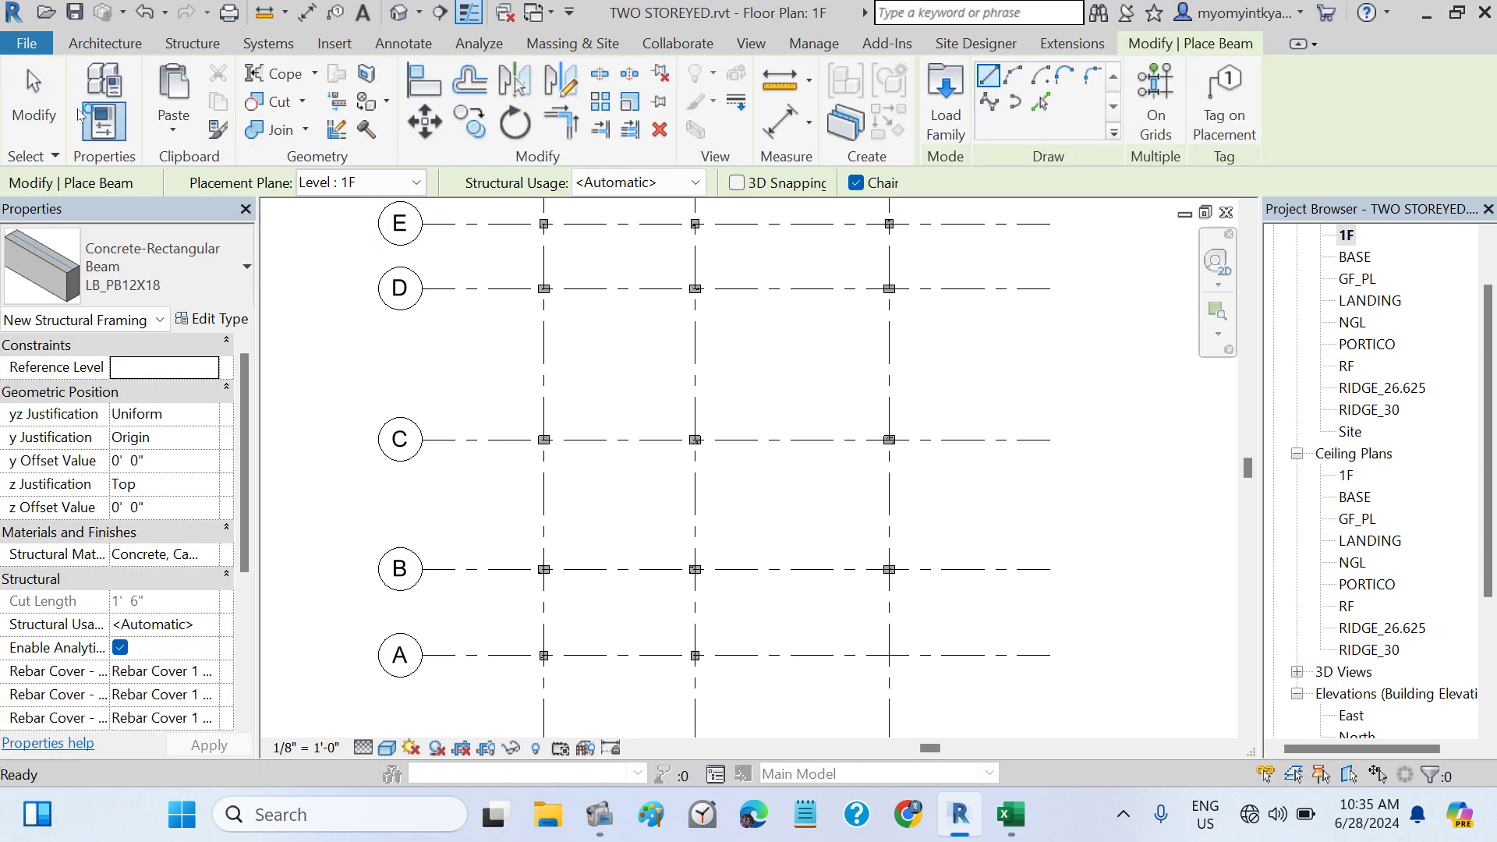
left_click(222, 320)
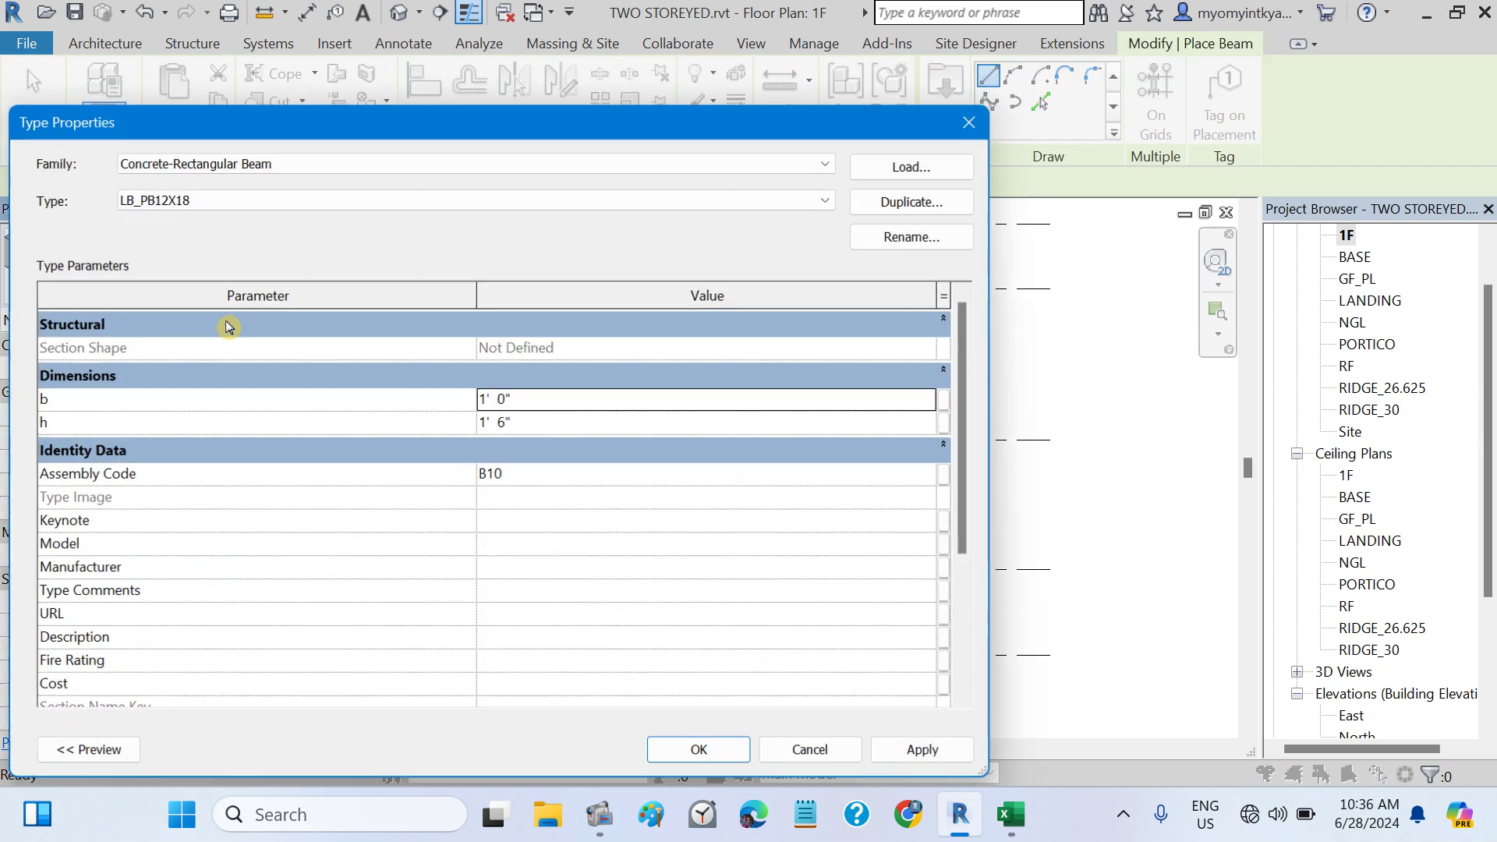
left_click(904, 202)
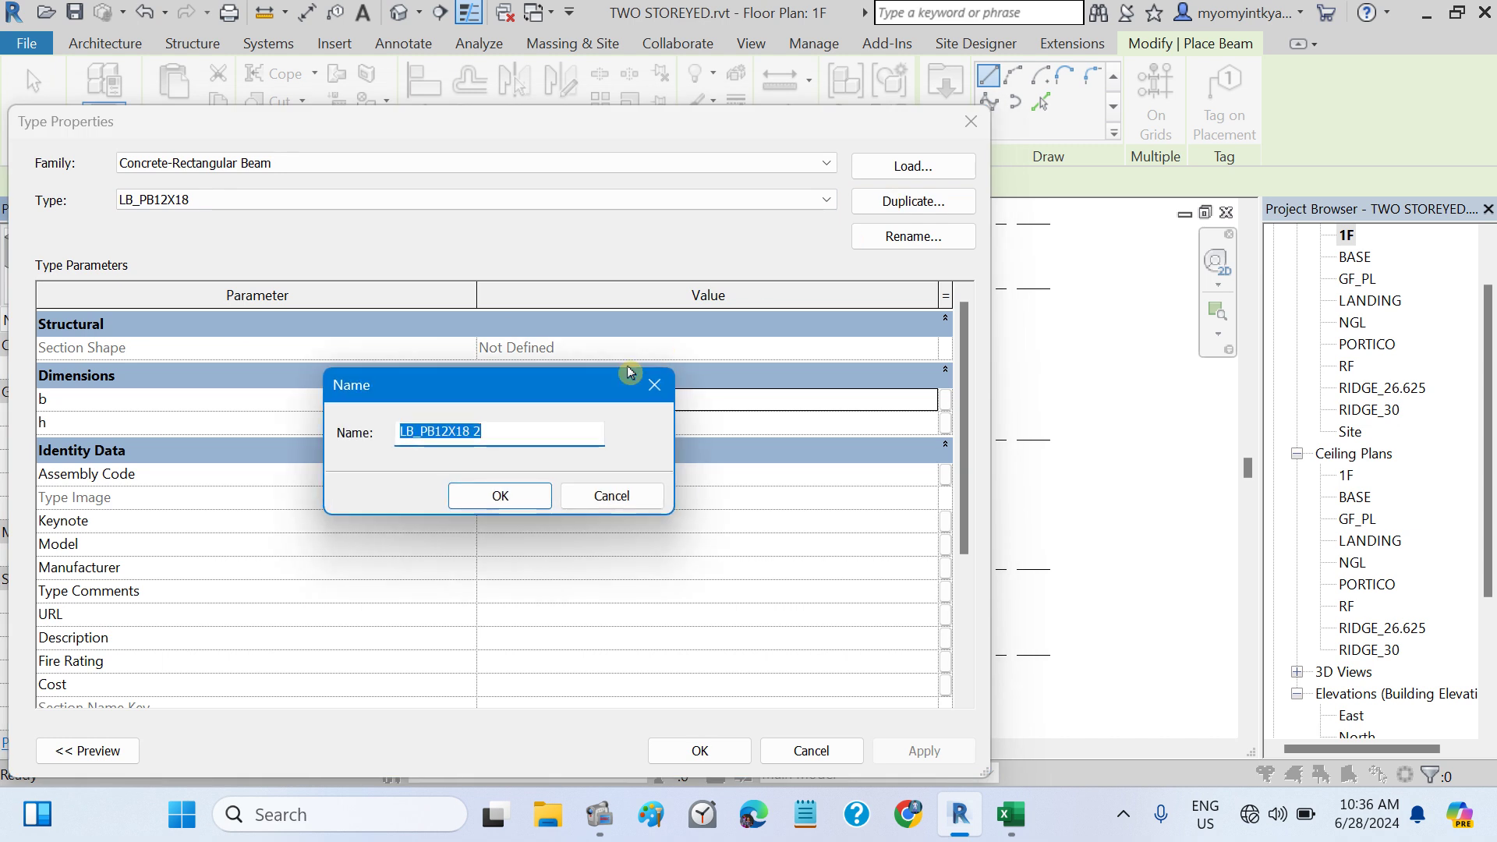
type("FB")
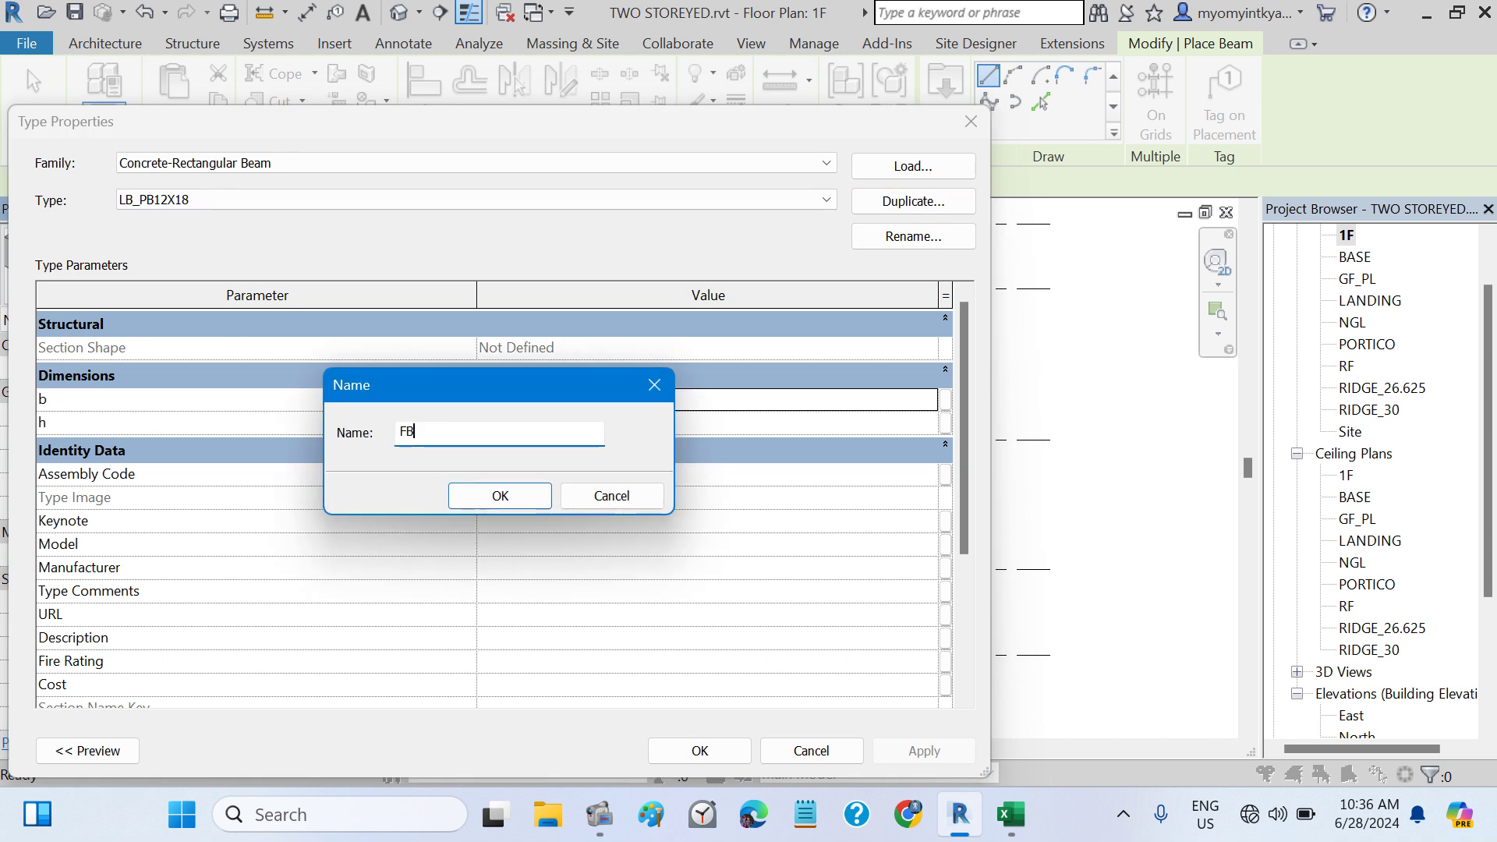
type("12X14")
left_click(488, 499)
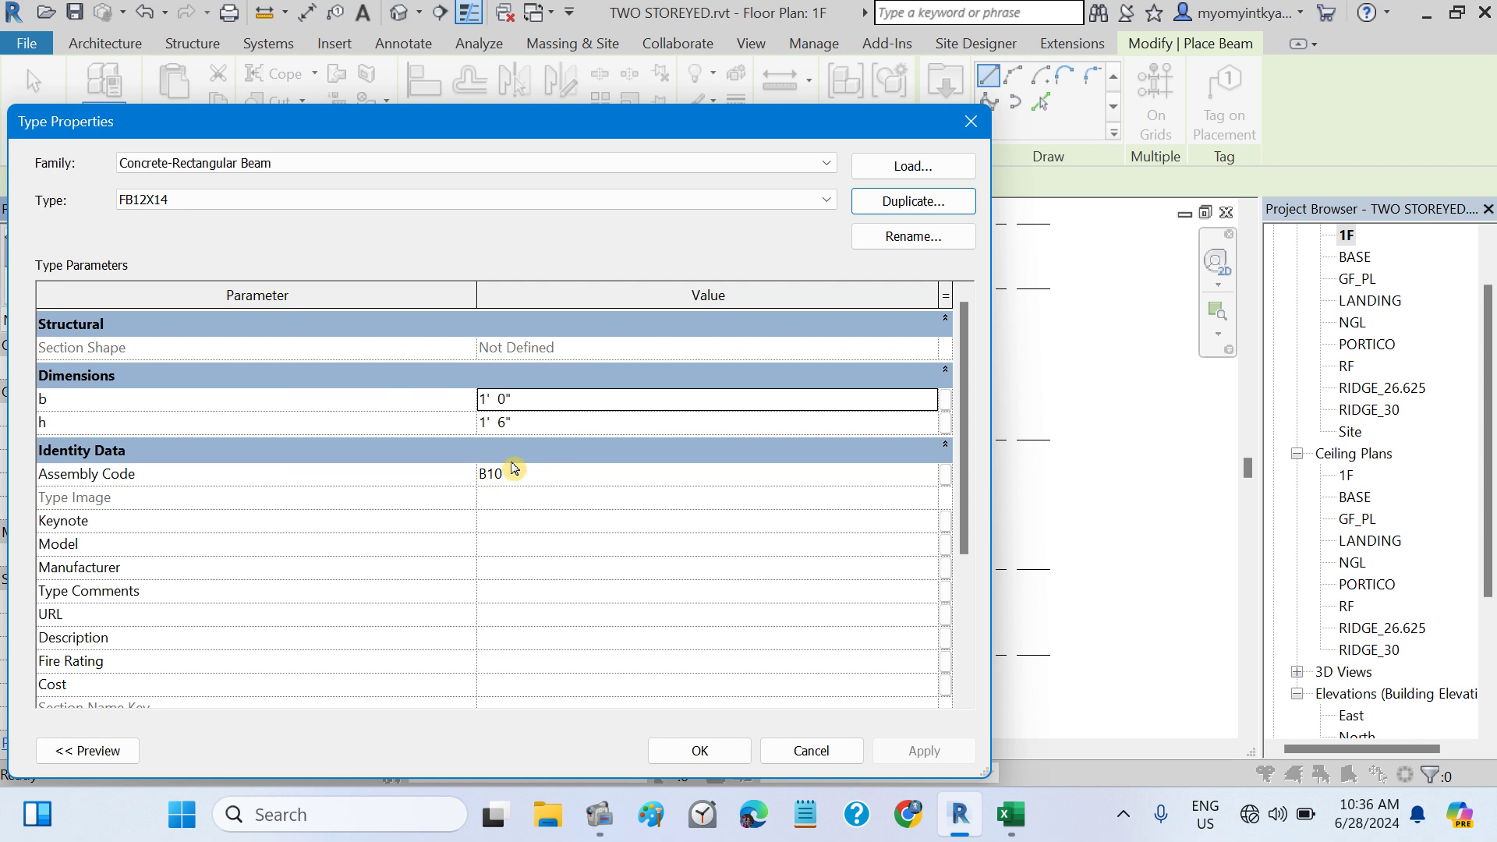
- Set the FB12X14 beam type's height h to 14" and width b to 12", and accept the type changes
left_click(517, 398)
left_click(521, 425)
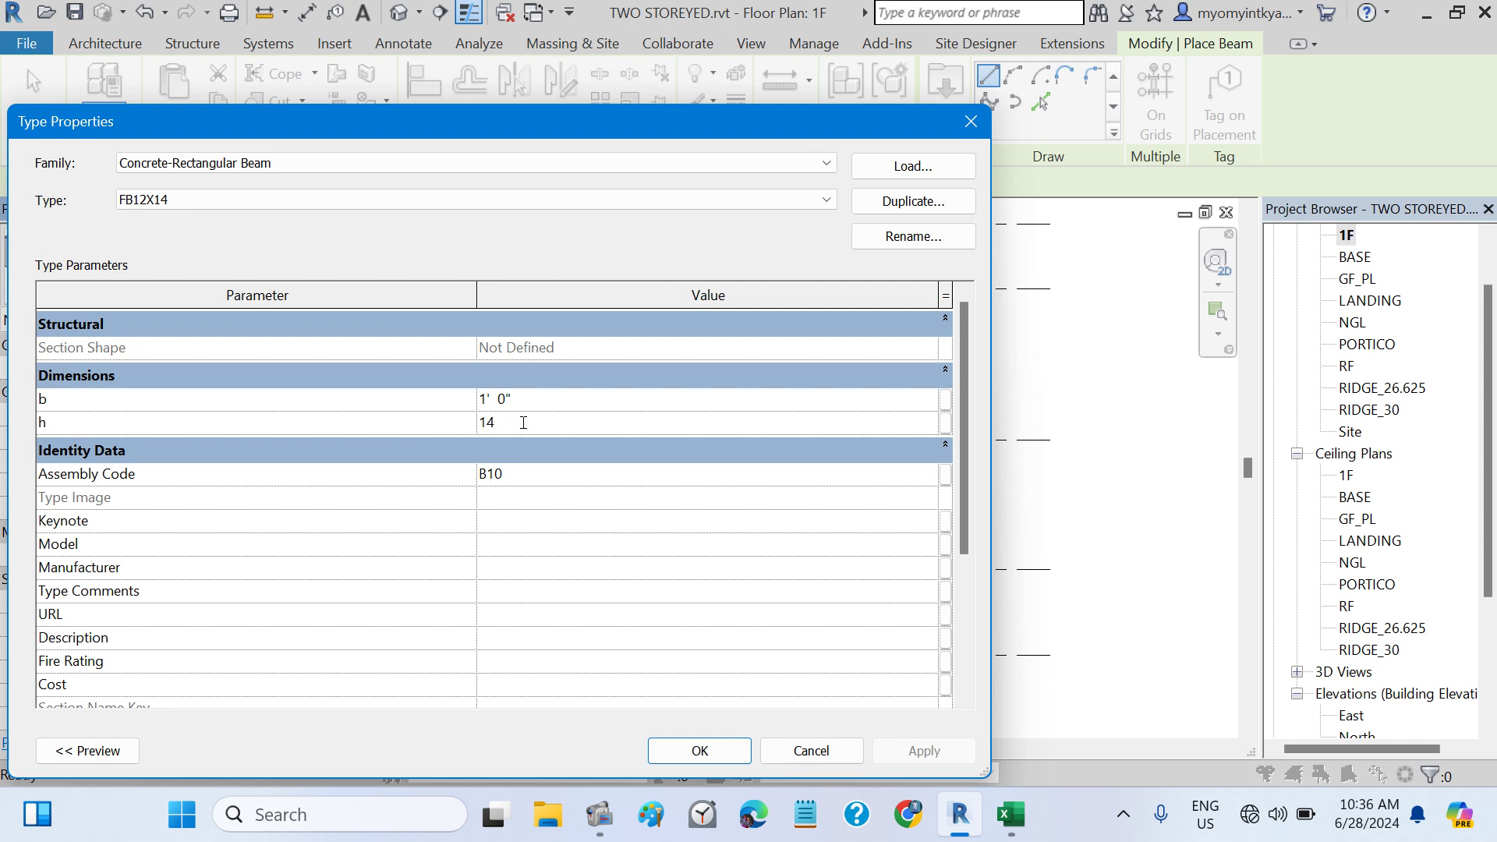
left_click(519, 399)
left_click_drag(519, 399, 468, 399)
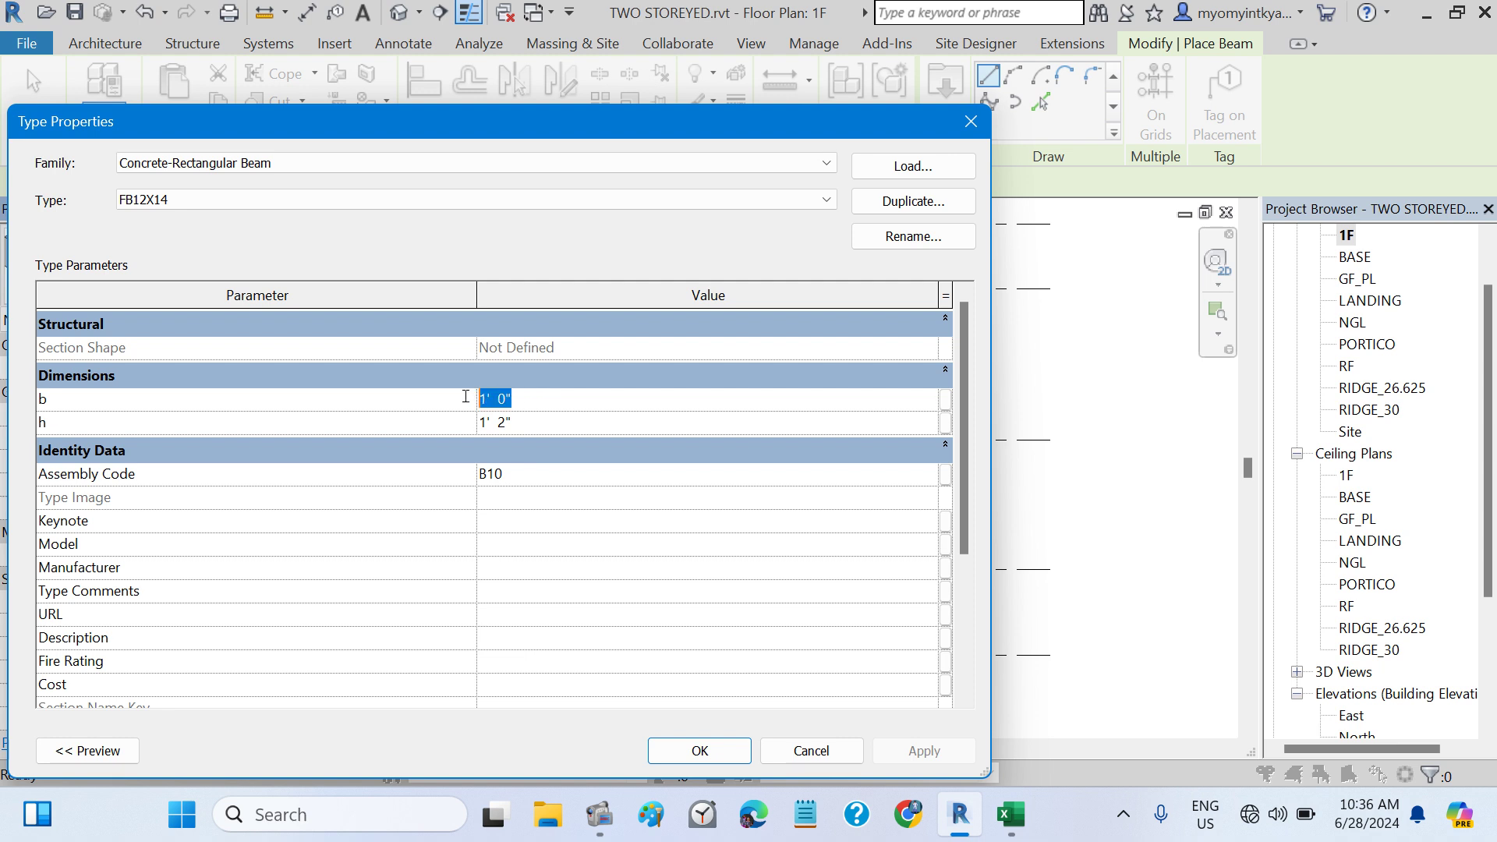
type("12")
left_click(594, 619)
left_click(699, 750)
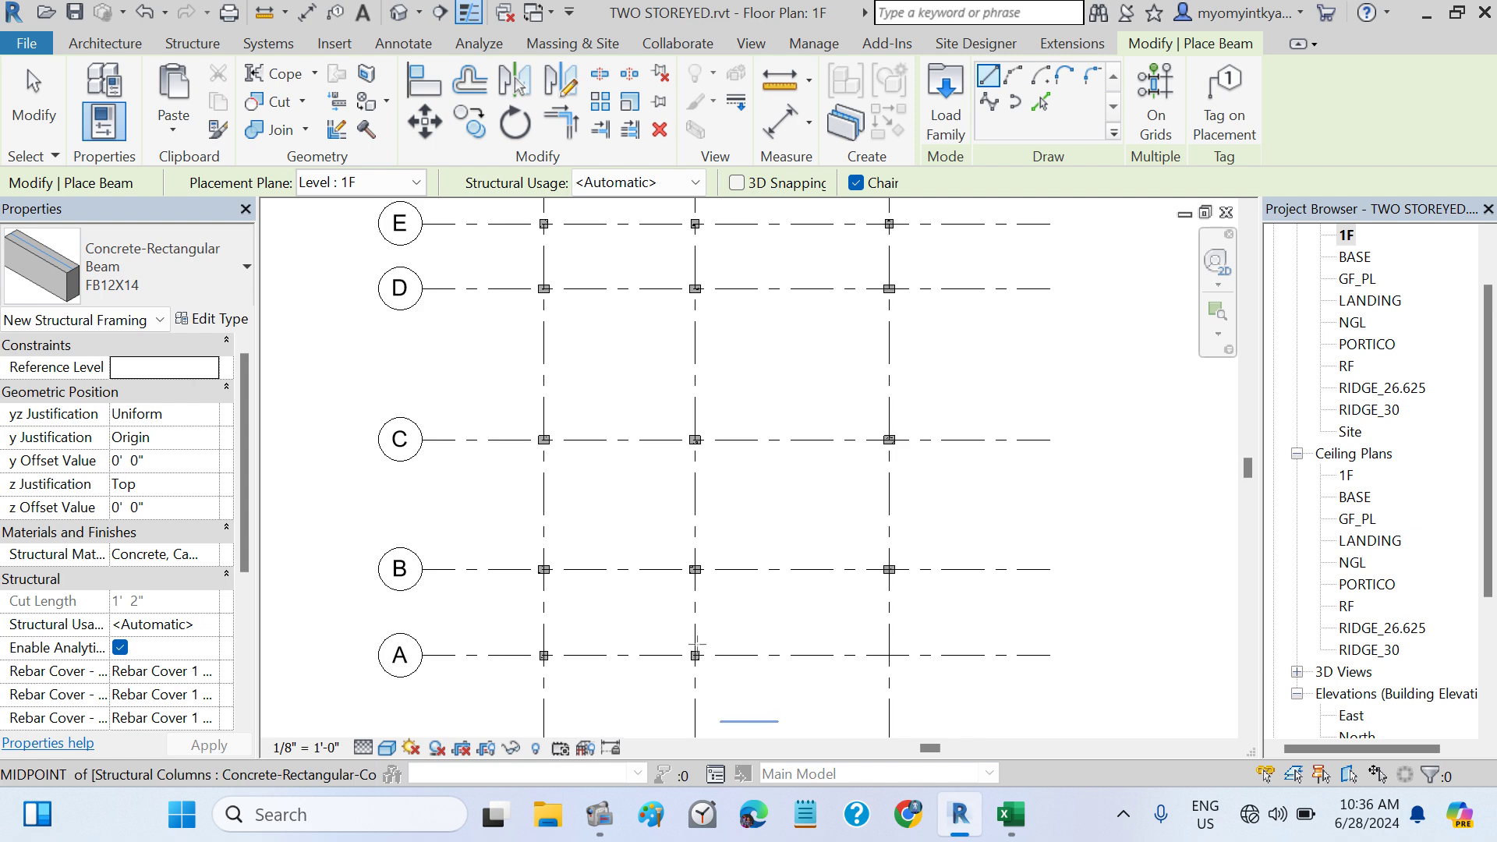
- Begin an FB12X14 beam on level 1F at the column where grids A and 2 meet
scroll(697, 644, "up", 5)
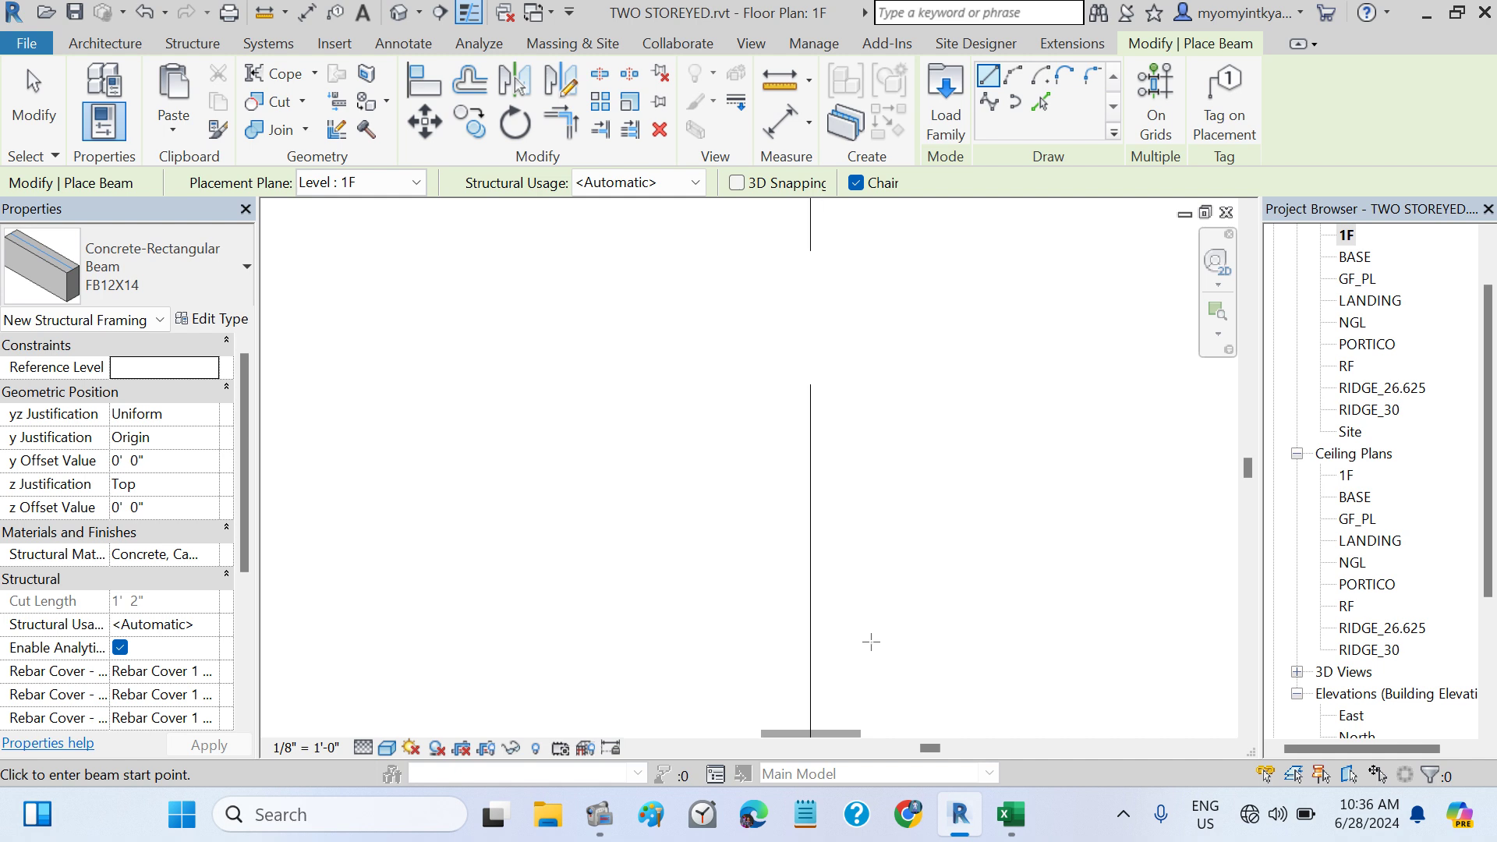
scroll(873, 624, "down", 2)
scroll(875, 620, "down", 3)
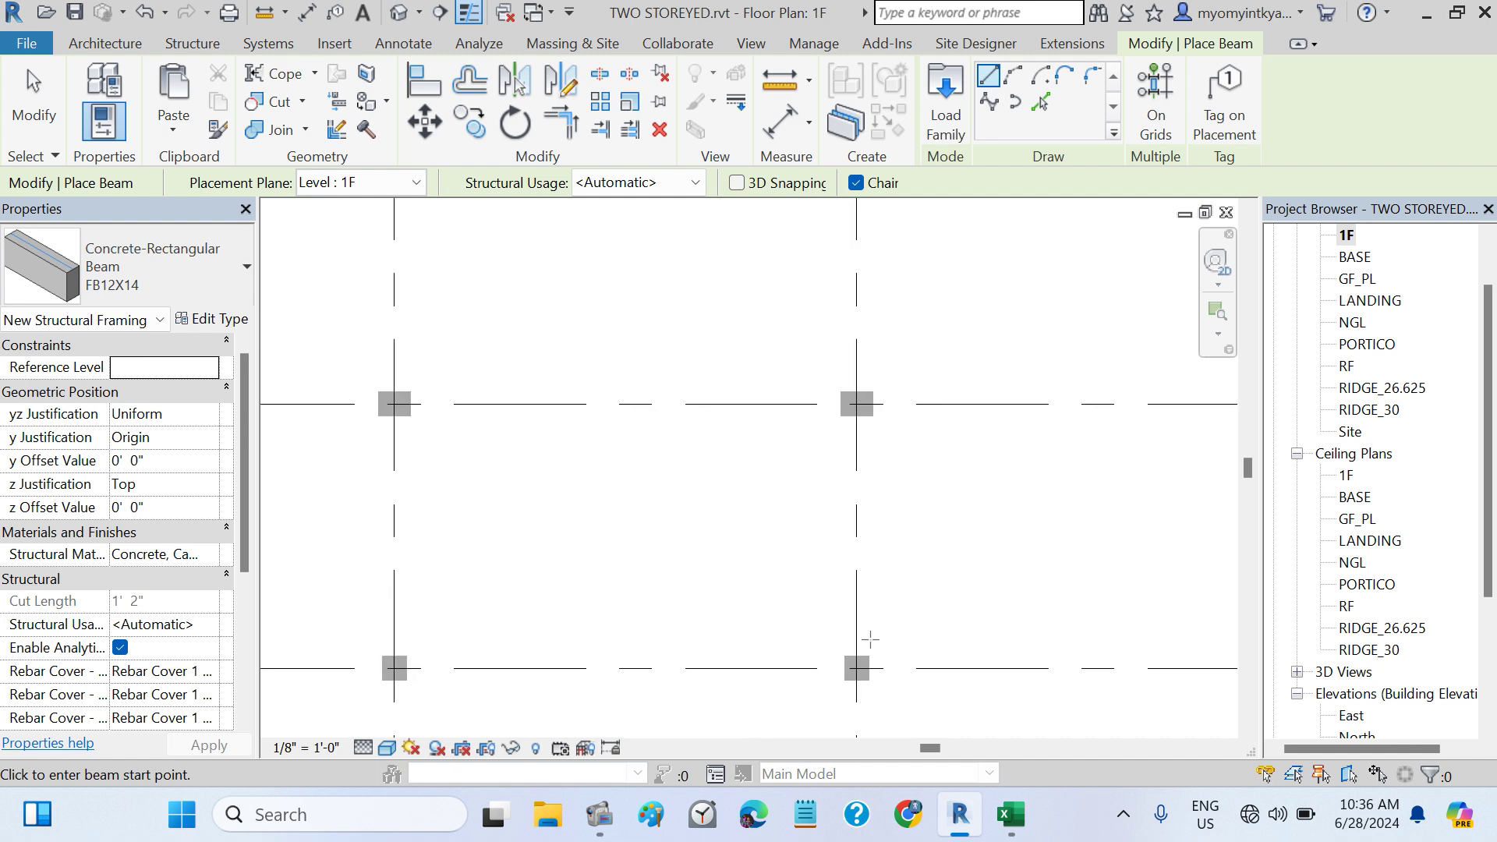
left_click(856, 669)
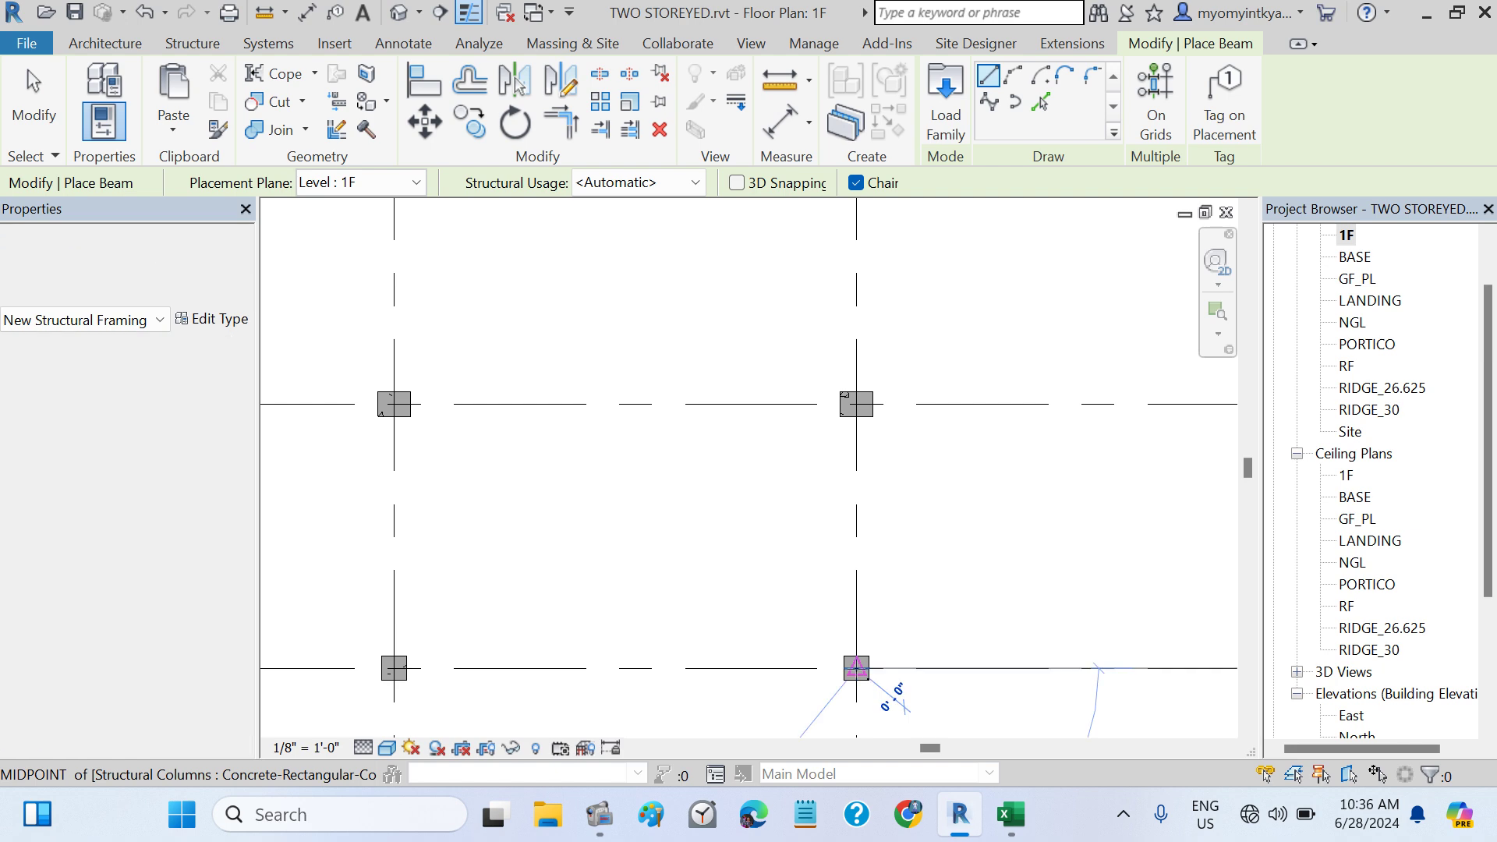
- Finish the FB12X14 beam on grid line 2 between the columns at grids A and B, and end beam placement
left_click(856, 404)
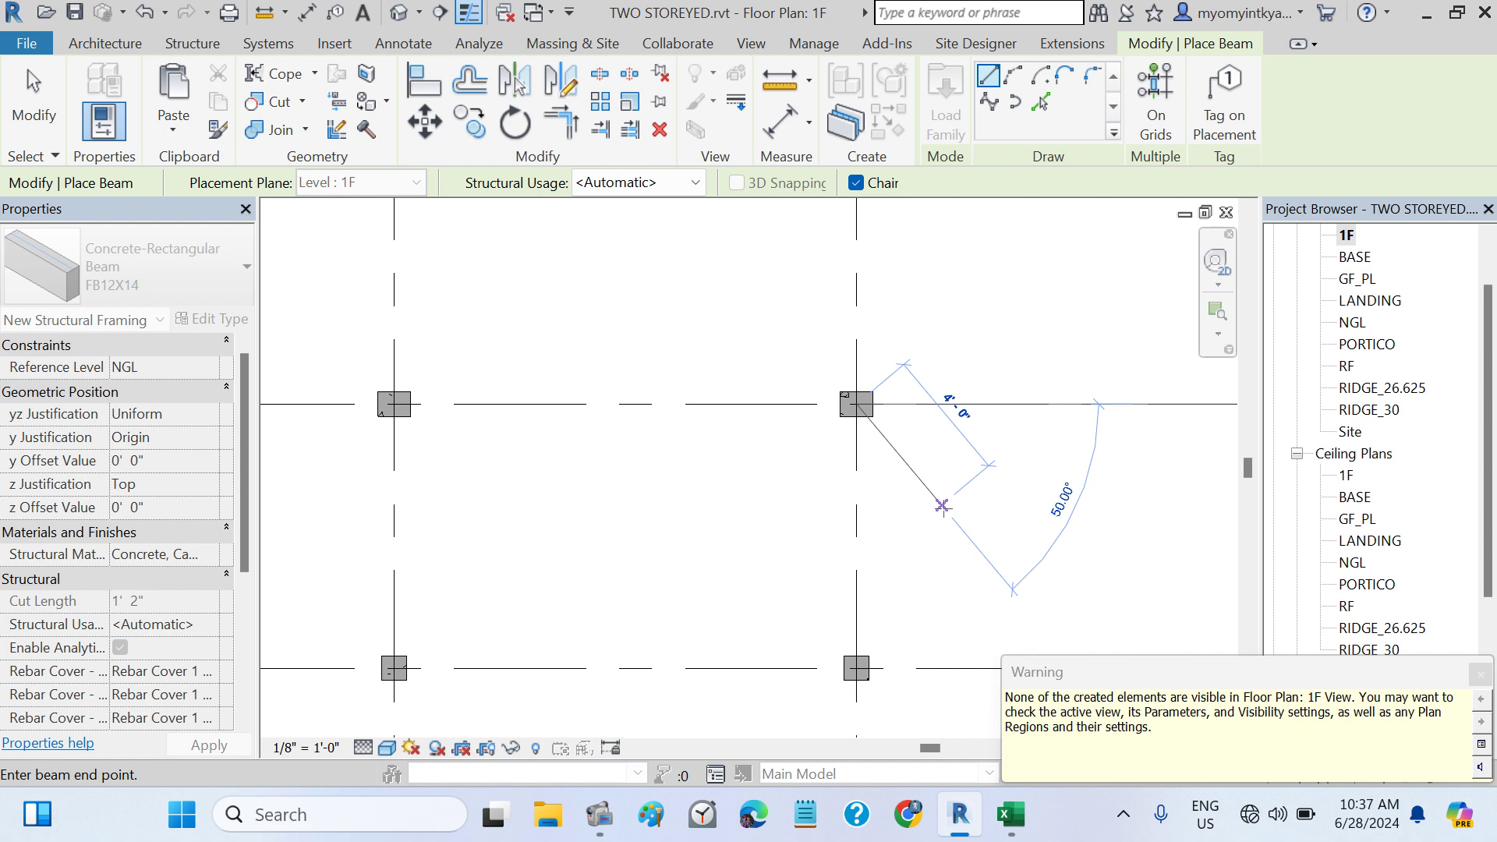
key("Escape")
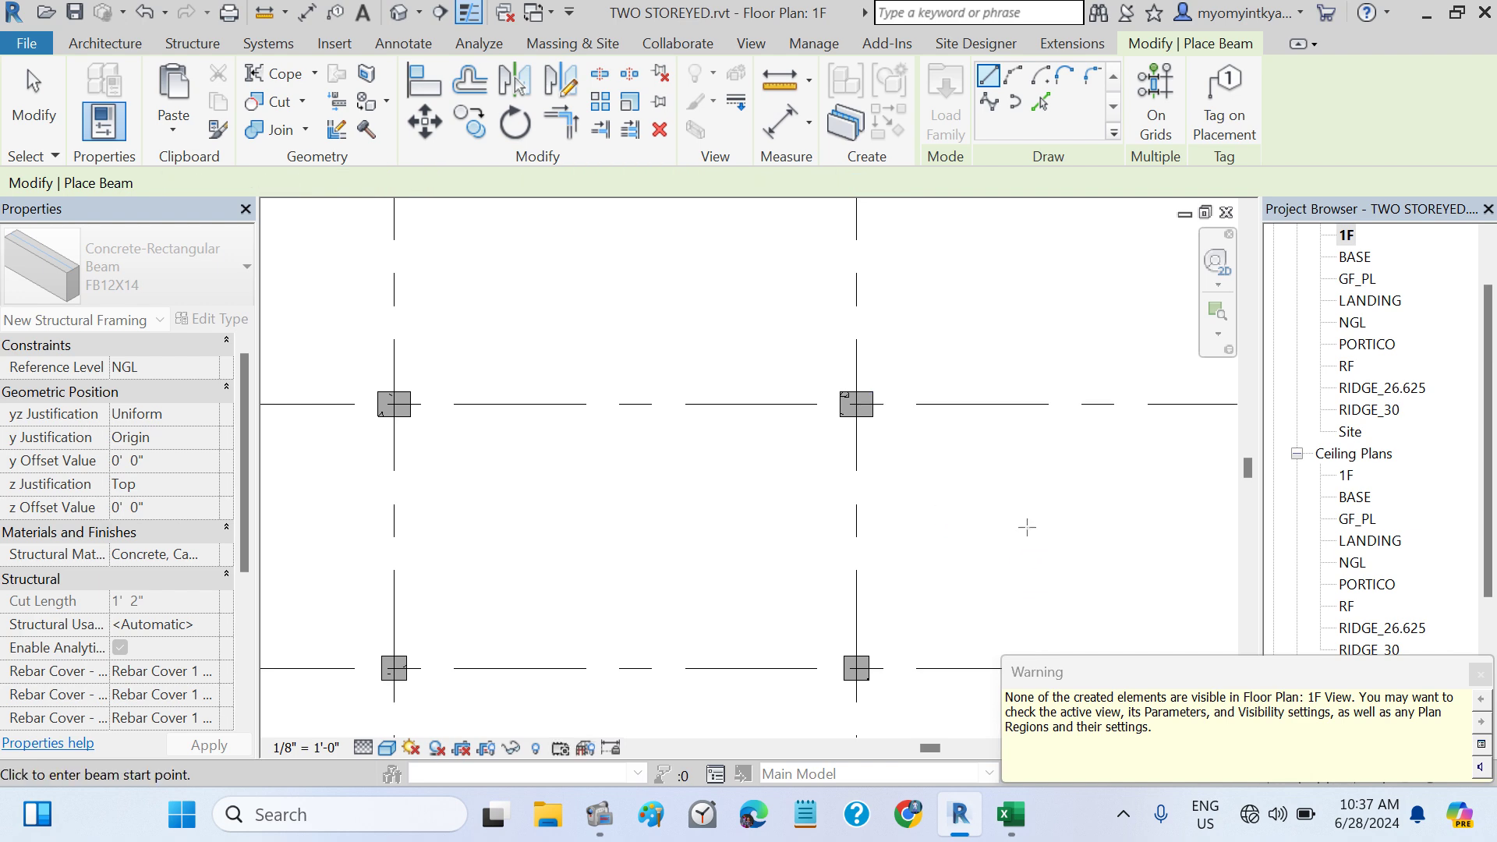
key("Escape")
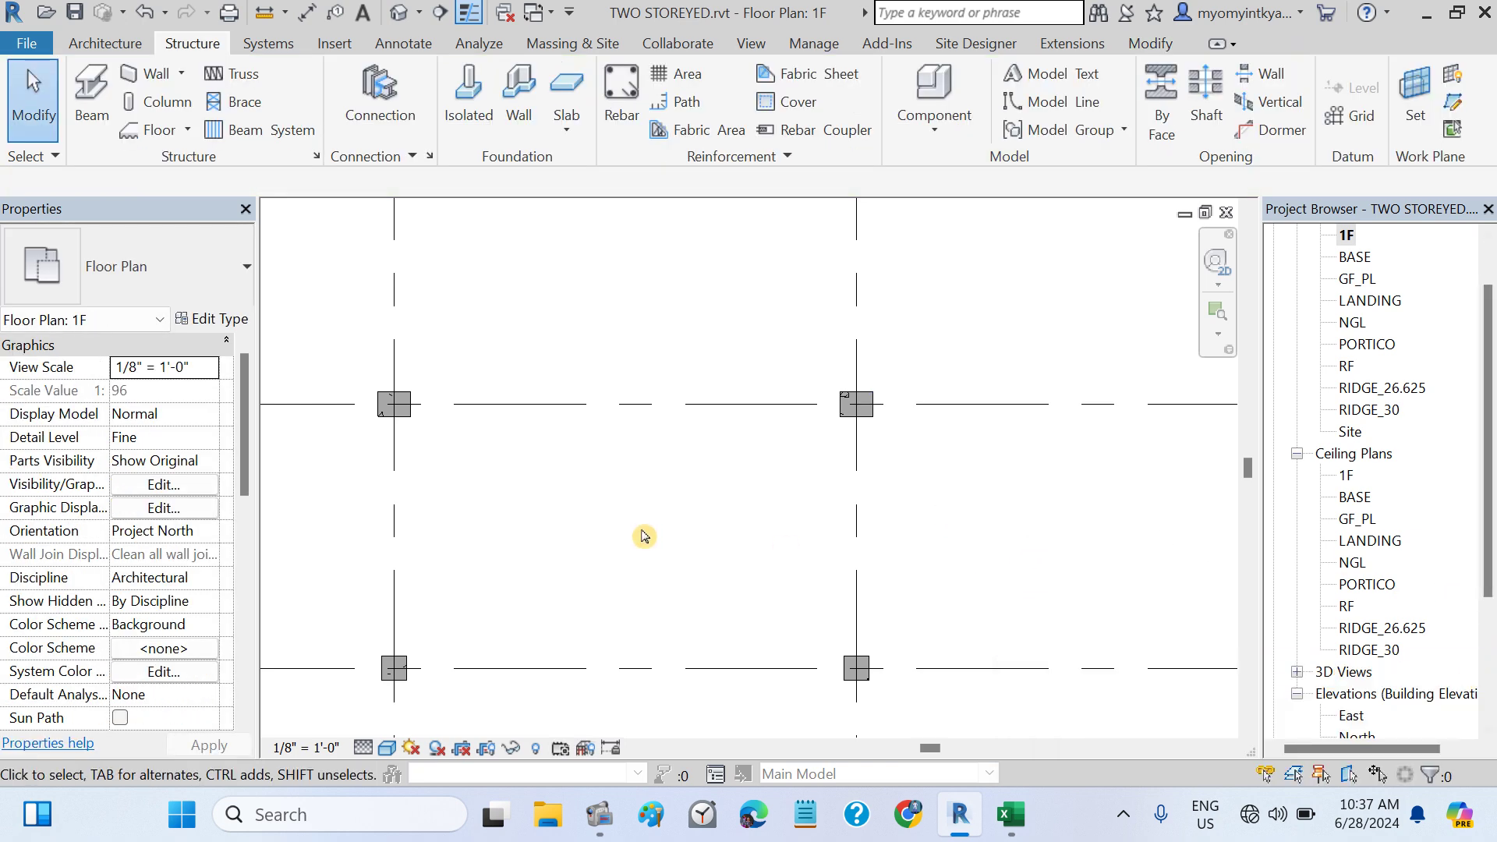
- Set the bottom and view depth offsets of the 1F floor plan's view range to -1' 6"
scroll(643, 537, "down", 1)
scroll(643, 537, "down", 1)
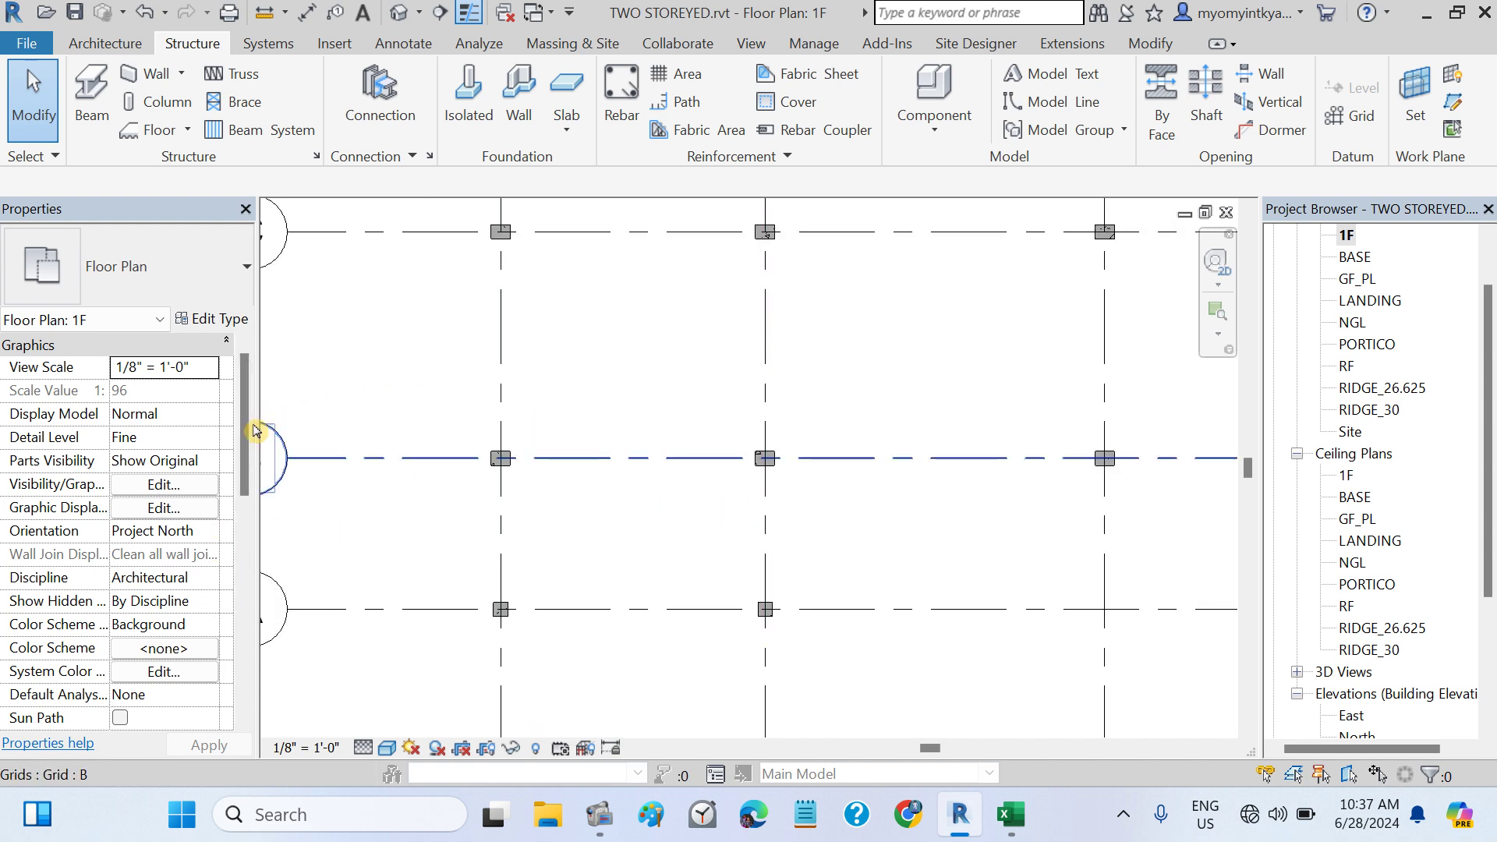
left_click_drag(248, 433, 248, 545)
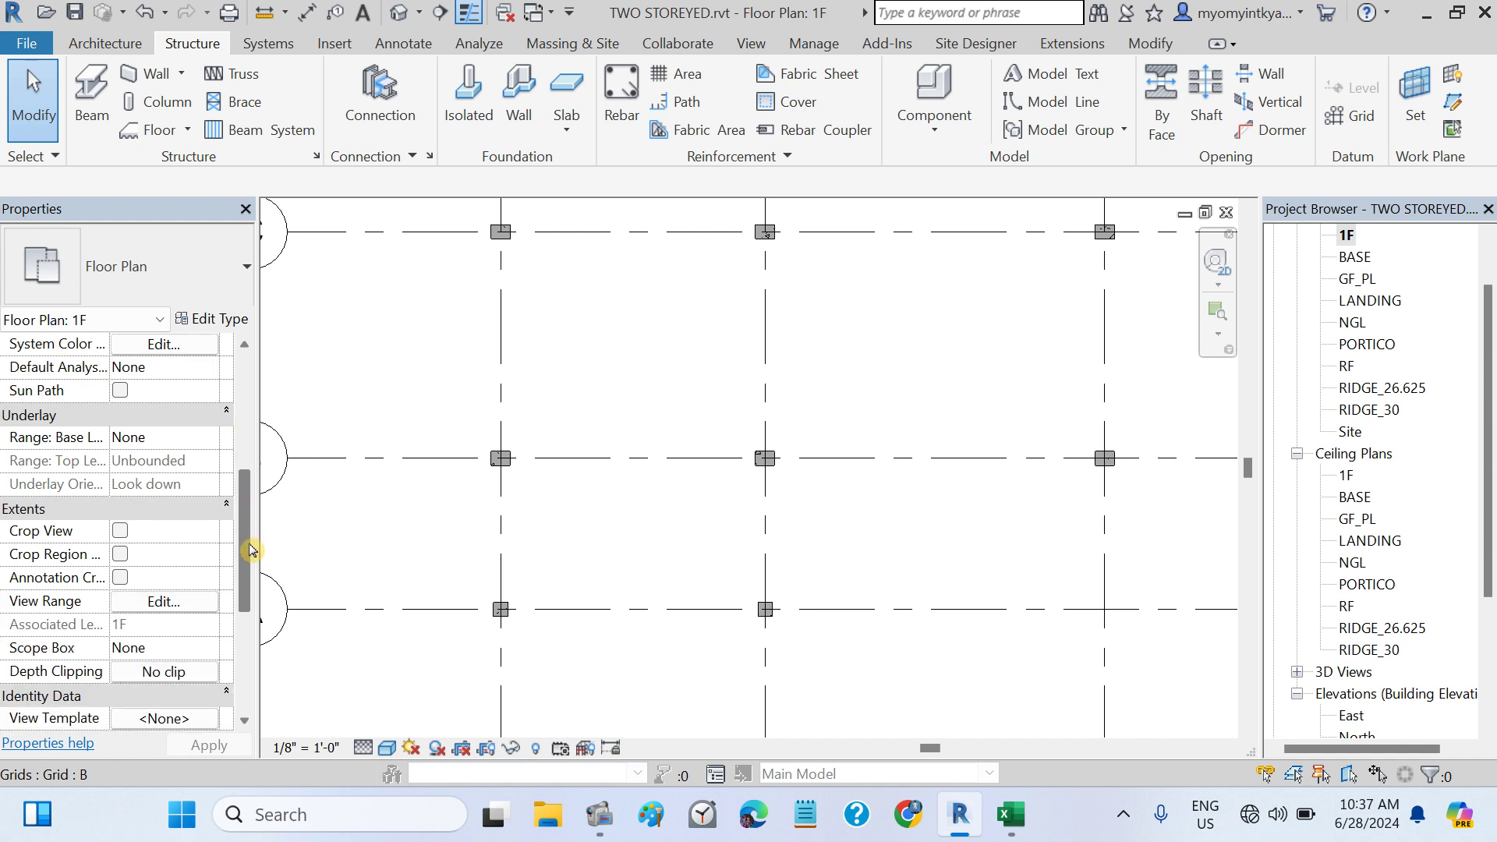
left_click(164, 602)
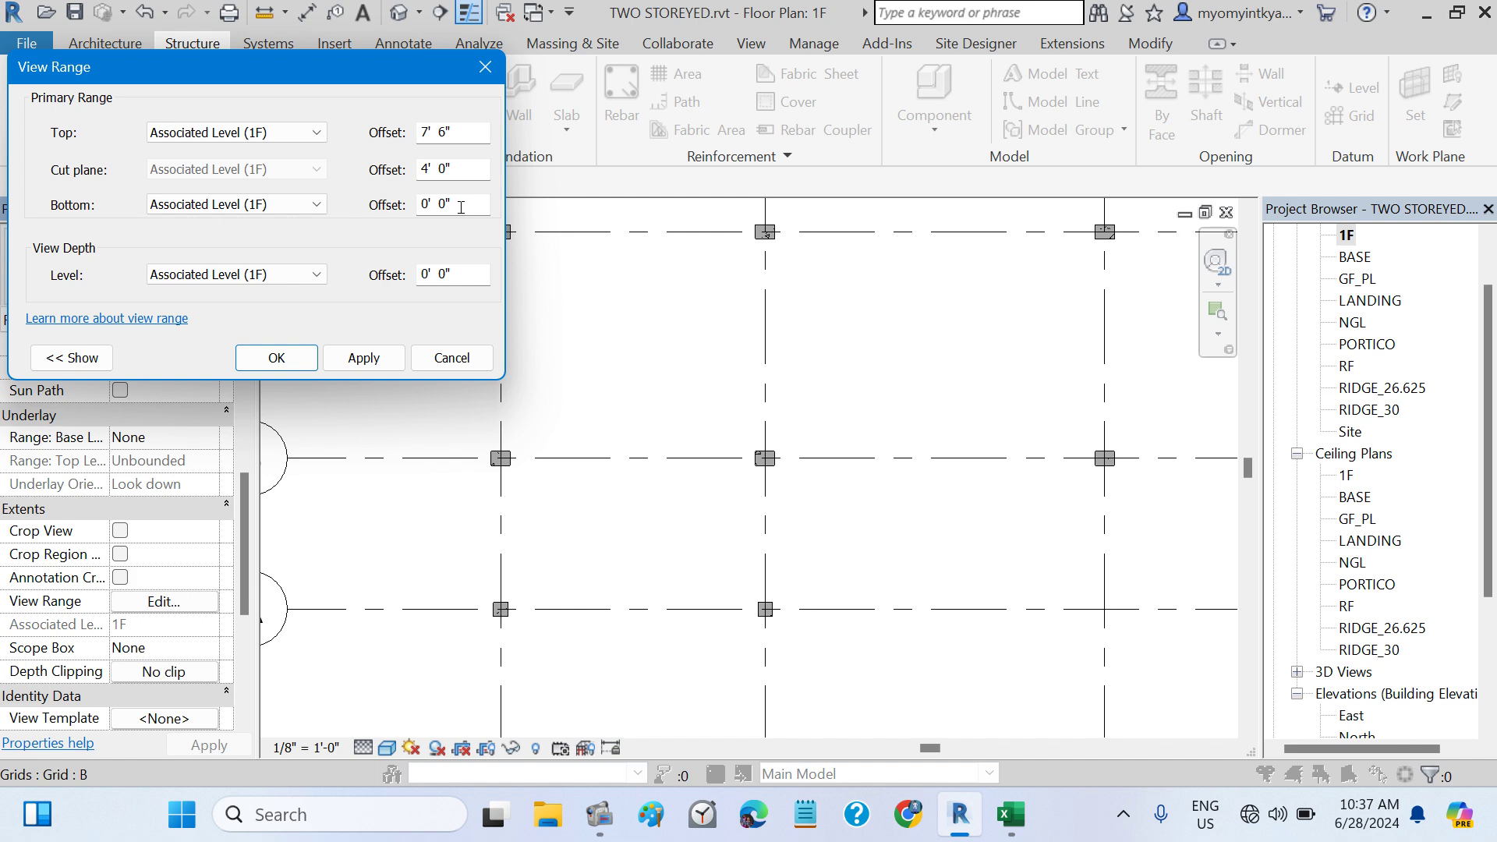
left_click_drag(460, 207, 417, 213)
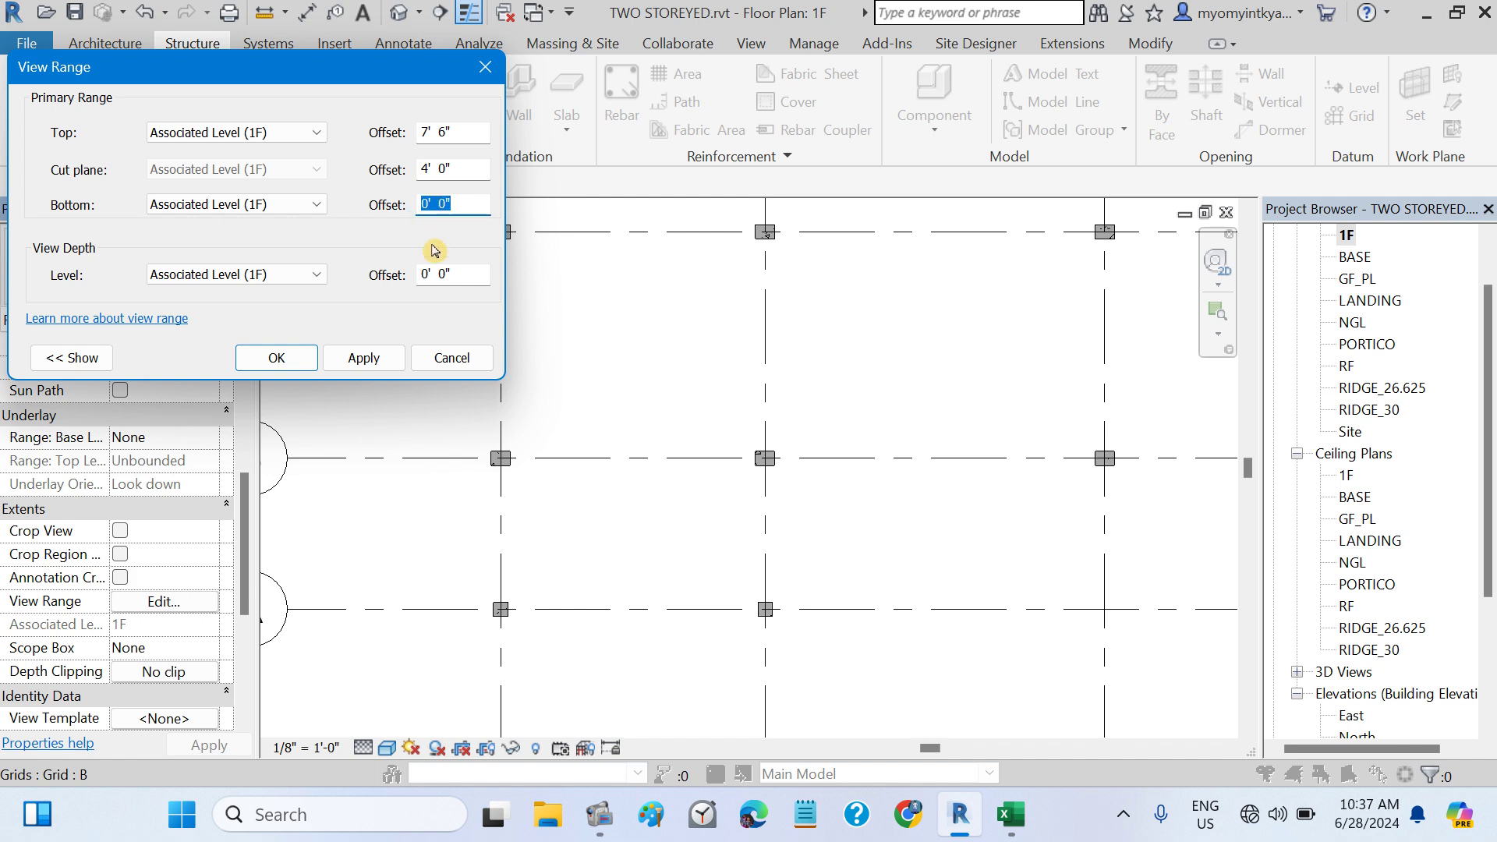
type("-1.5")
left_click(463, 276)
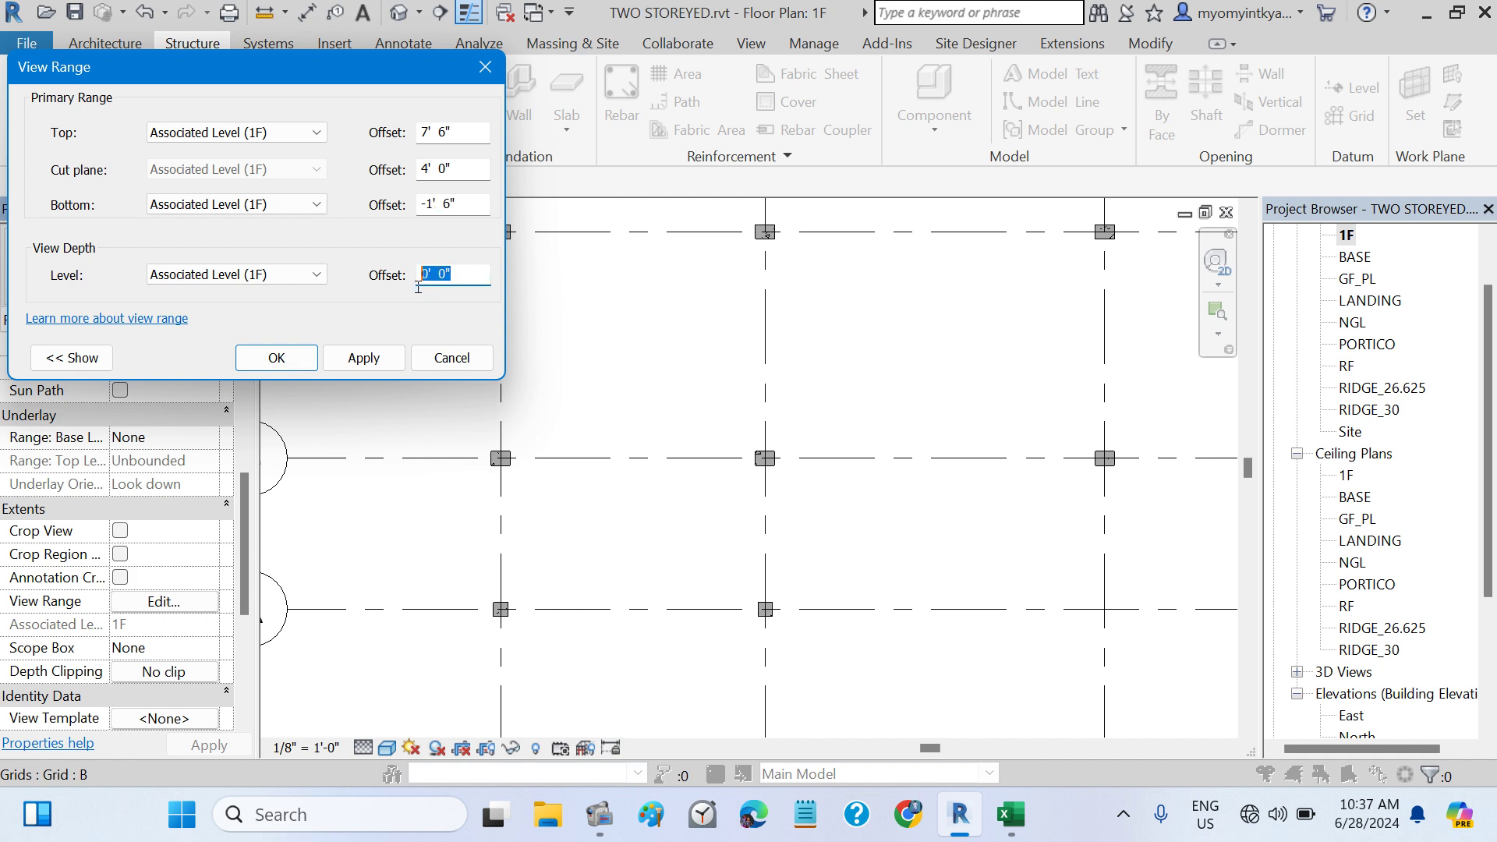
type("-1.5")
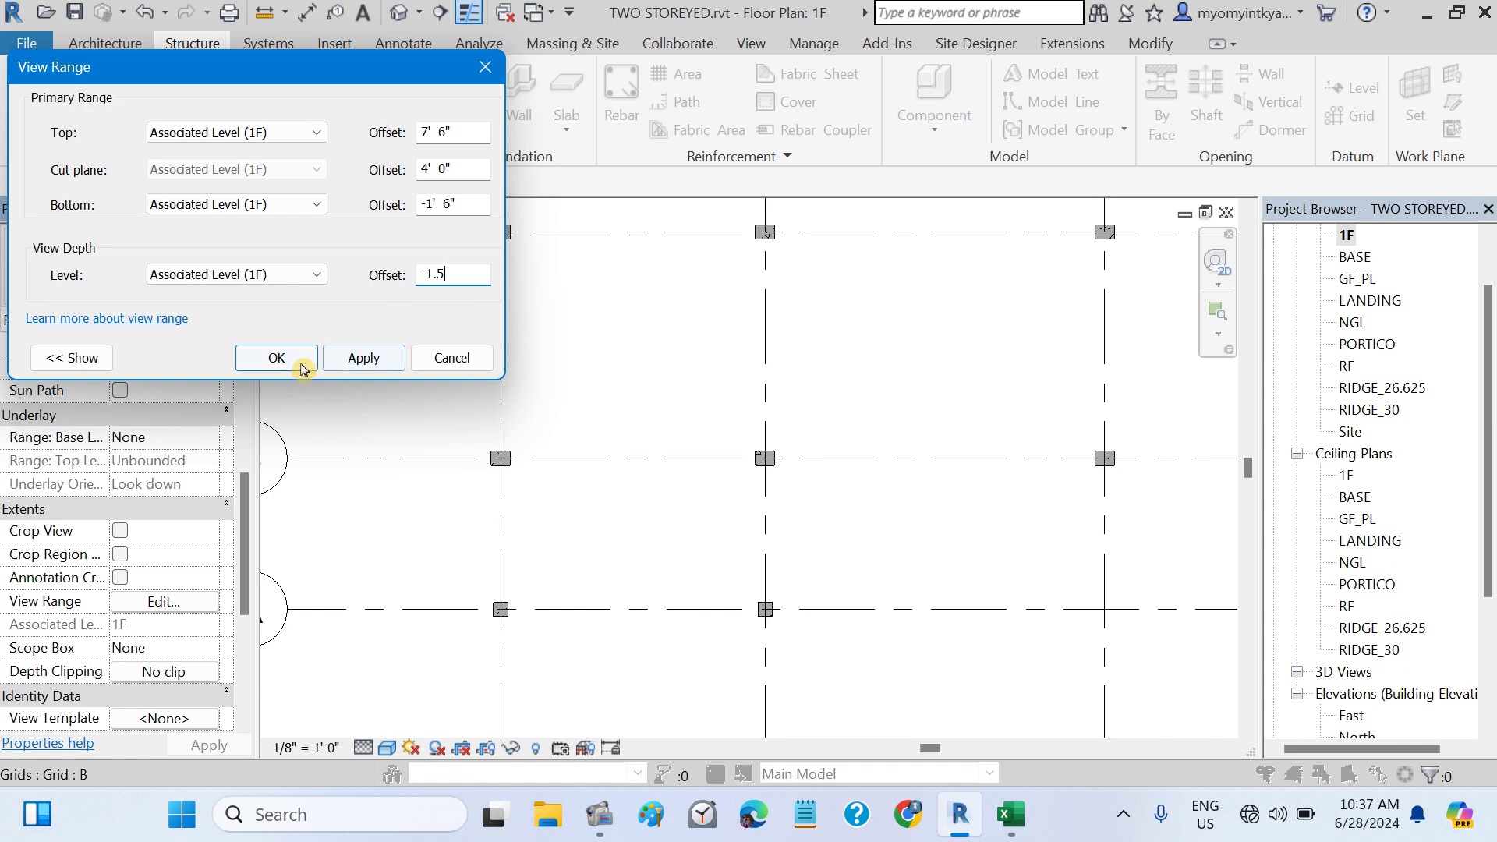
left_click(345, 368)
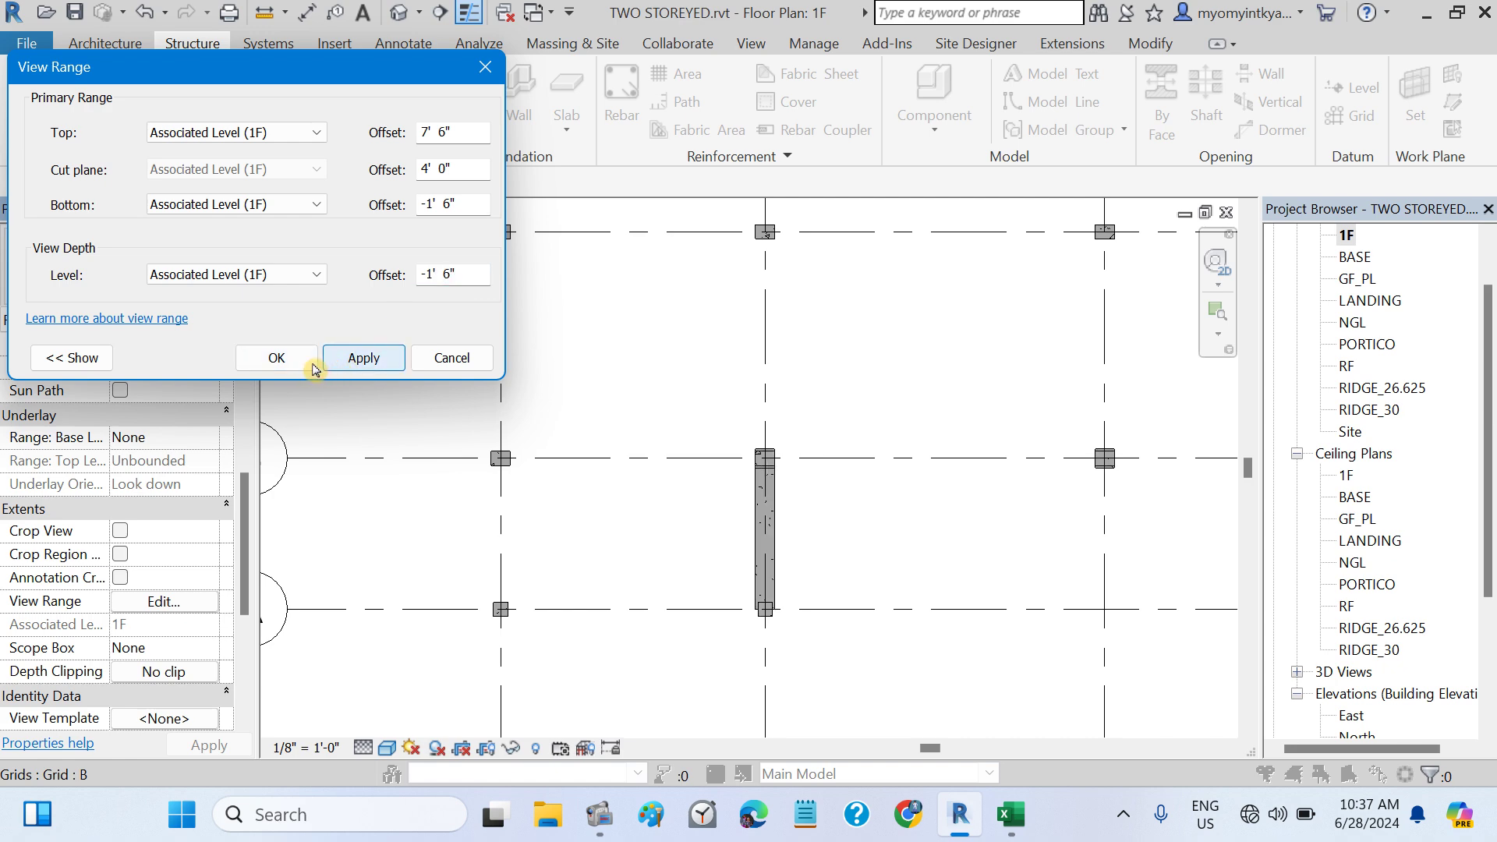
left_click(278, 359)
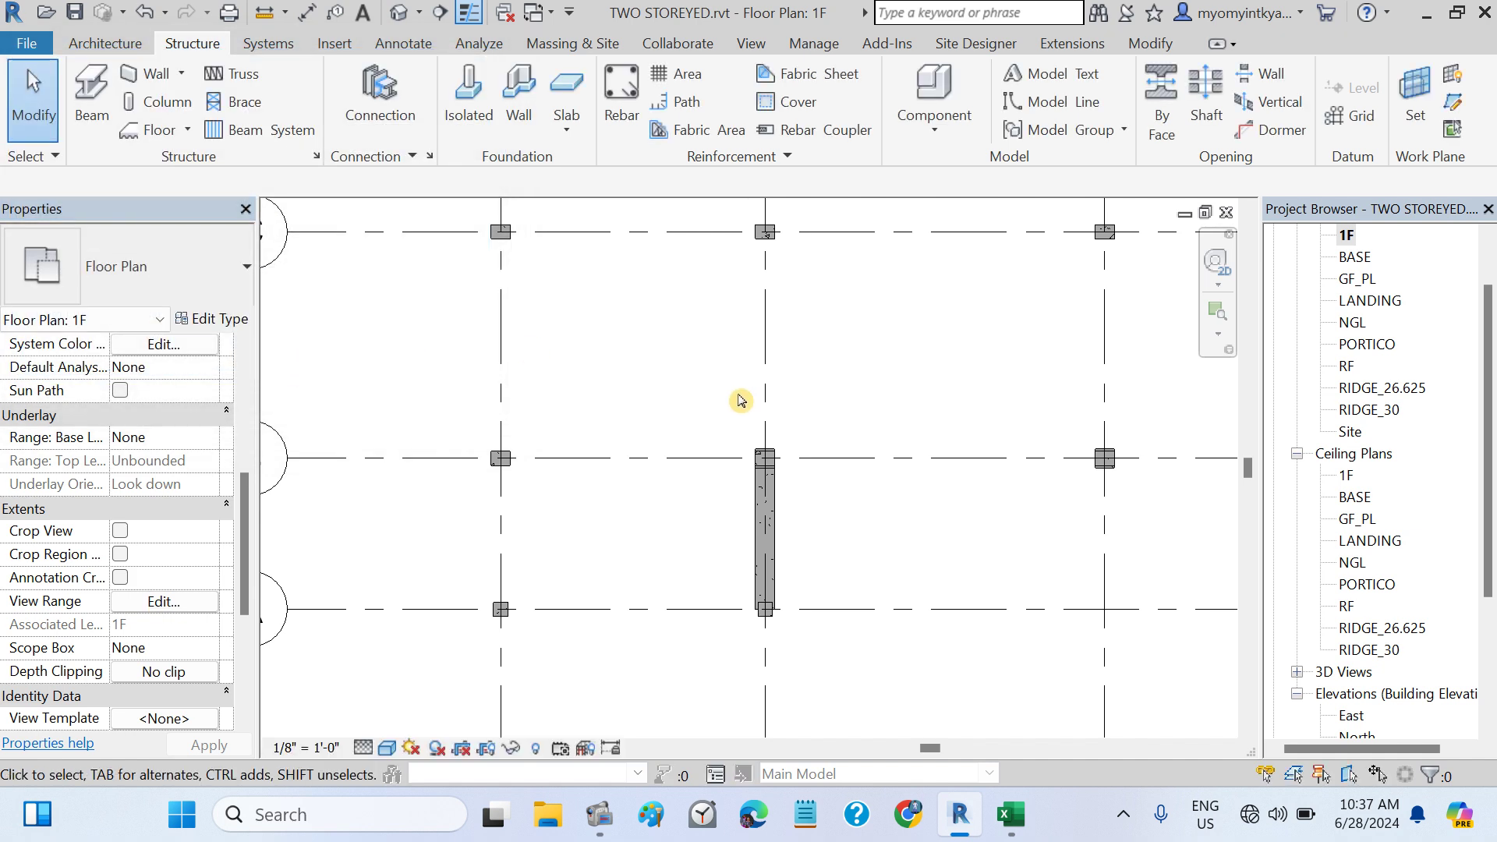
- Open the LANDING floor plan and set its view range's bottom and view depth offsets to -1' 6"
scroll(819, 439, "down", 4)
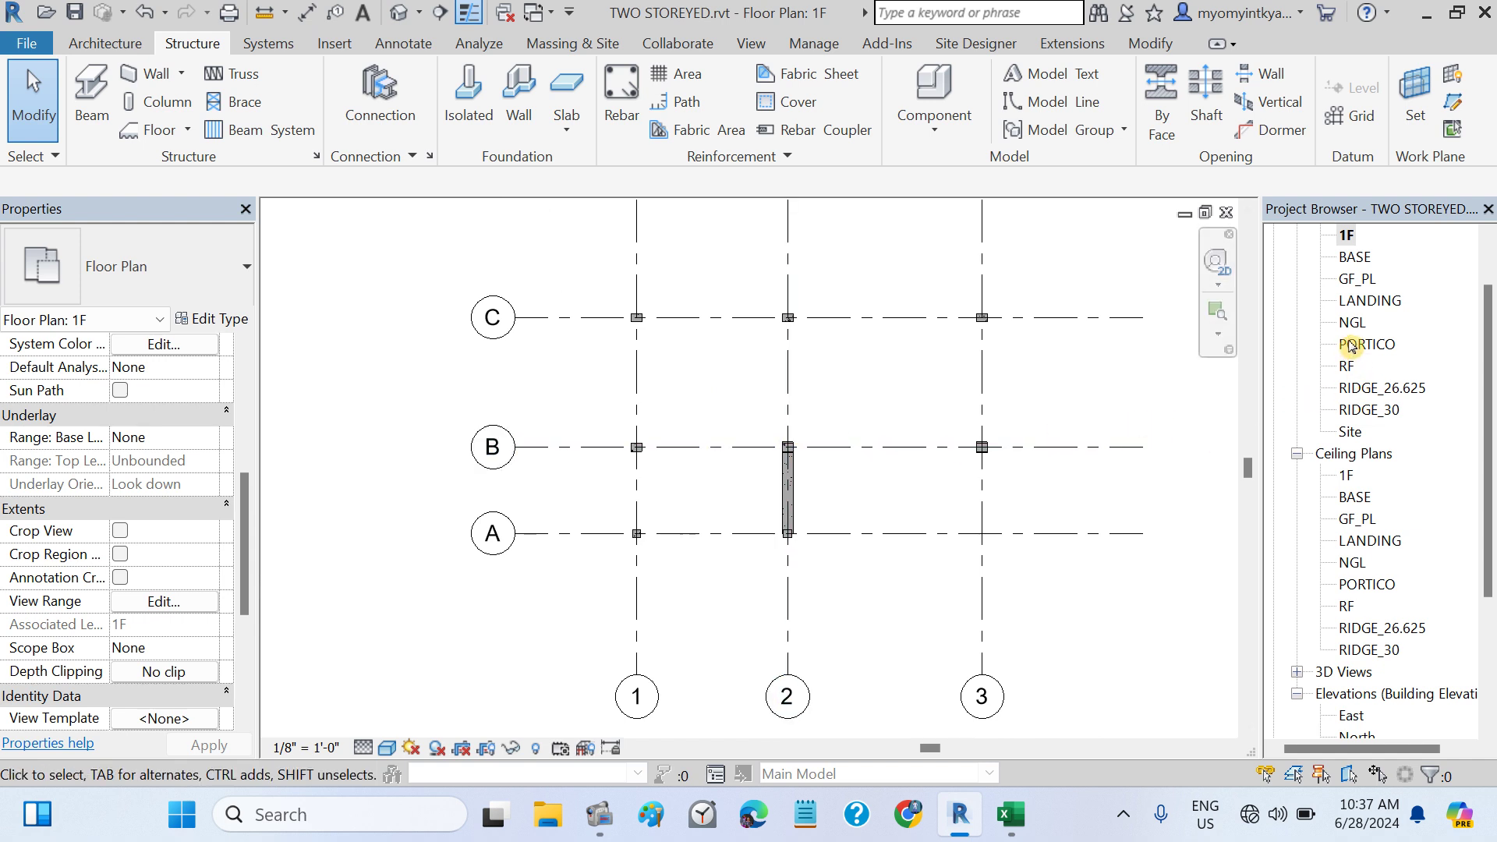
double_click(1364, 303)
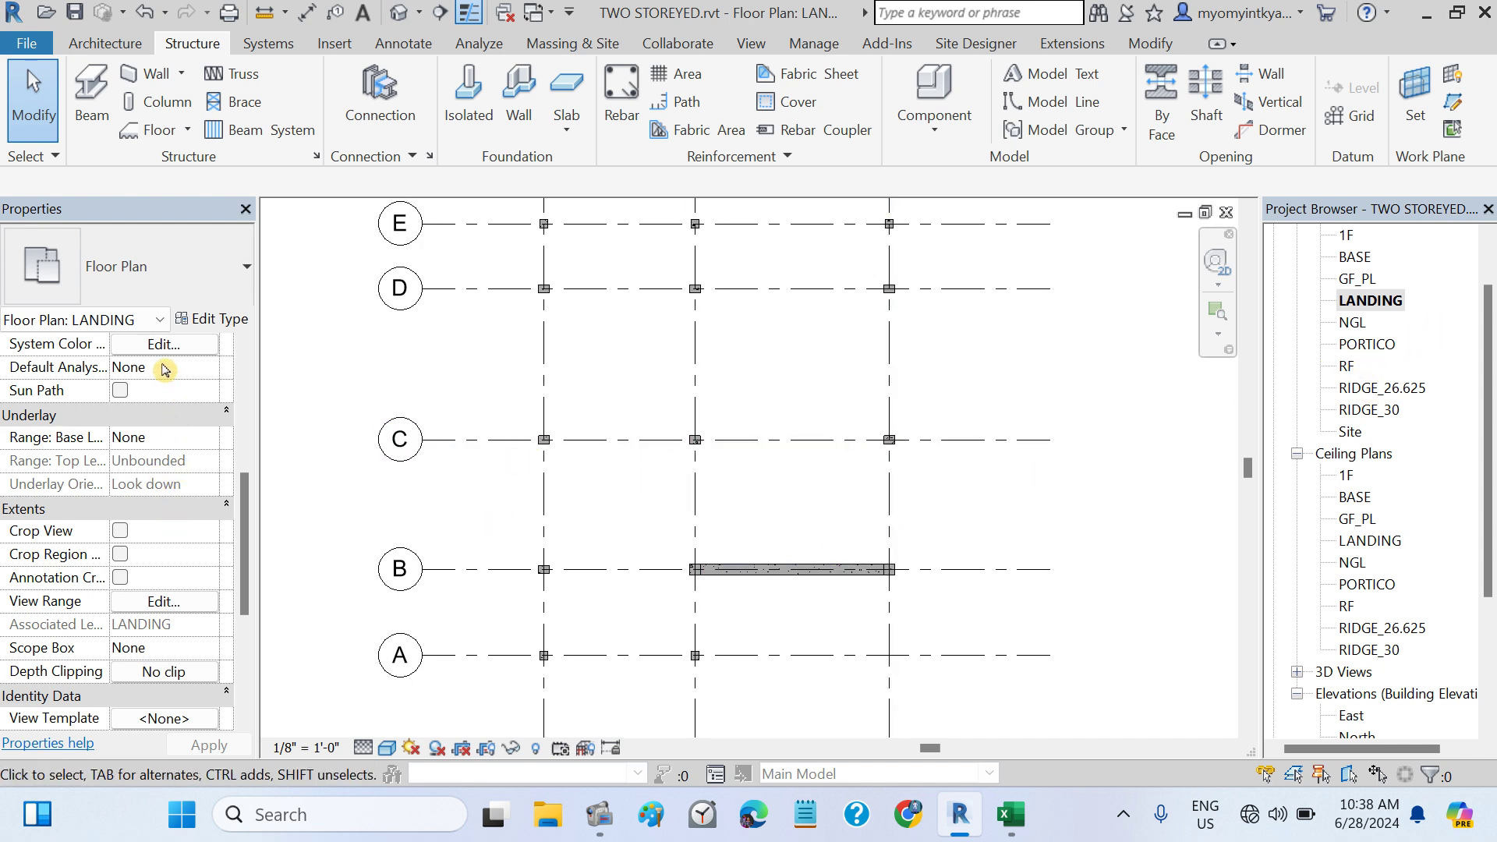
left_click_drag(248, 534, 246, 616)
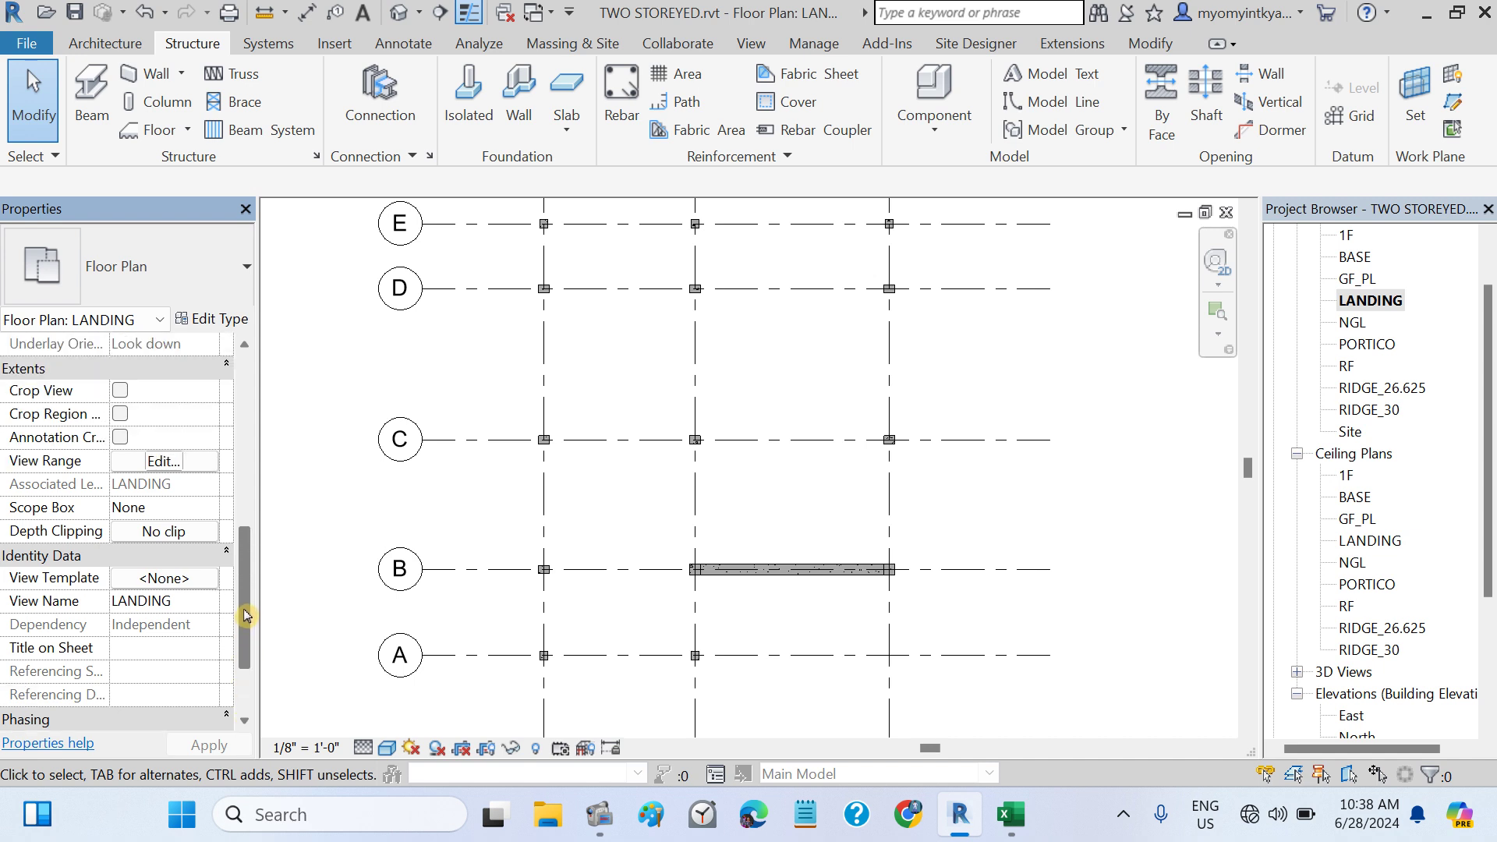
left_click(163, 461)
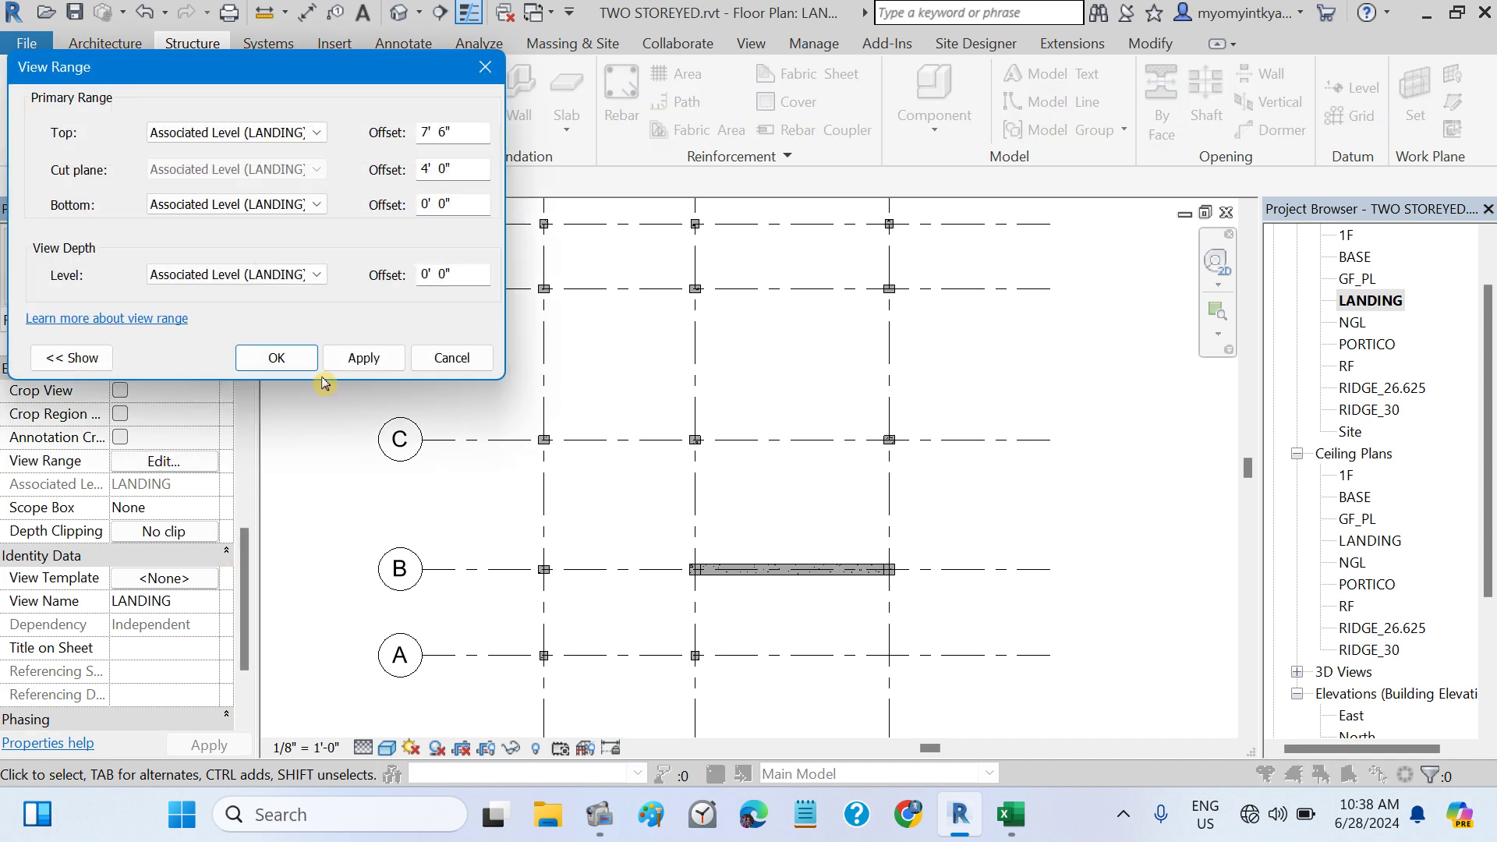
double_click(439, 198)
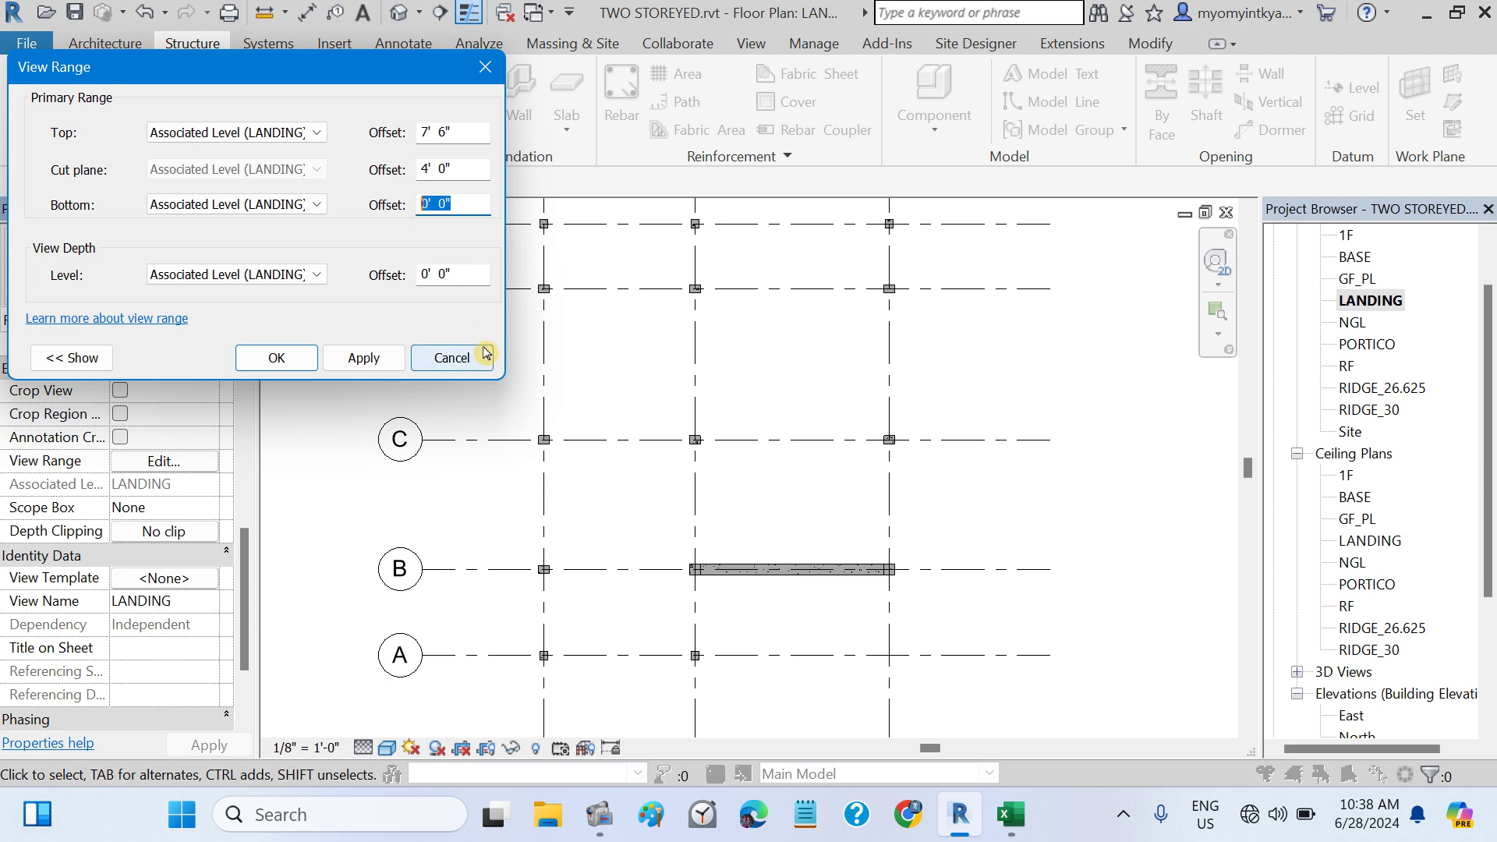
type("-1")
left_click(455, 275)
double_click(455, 275)
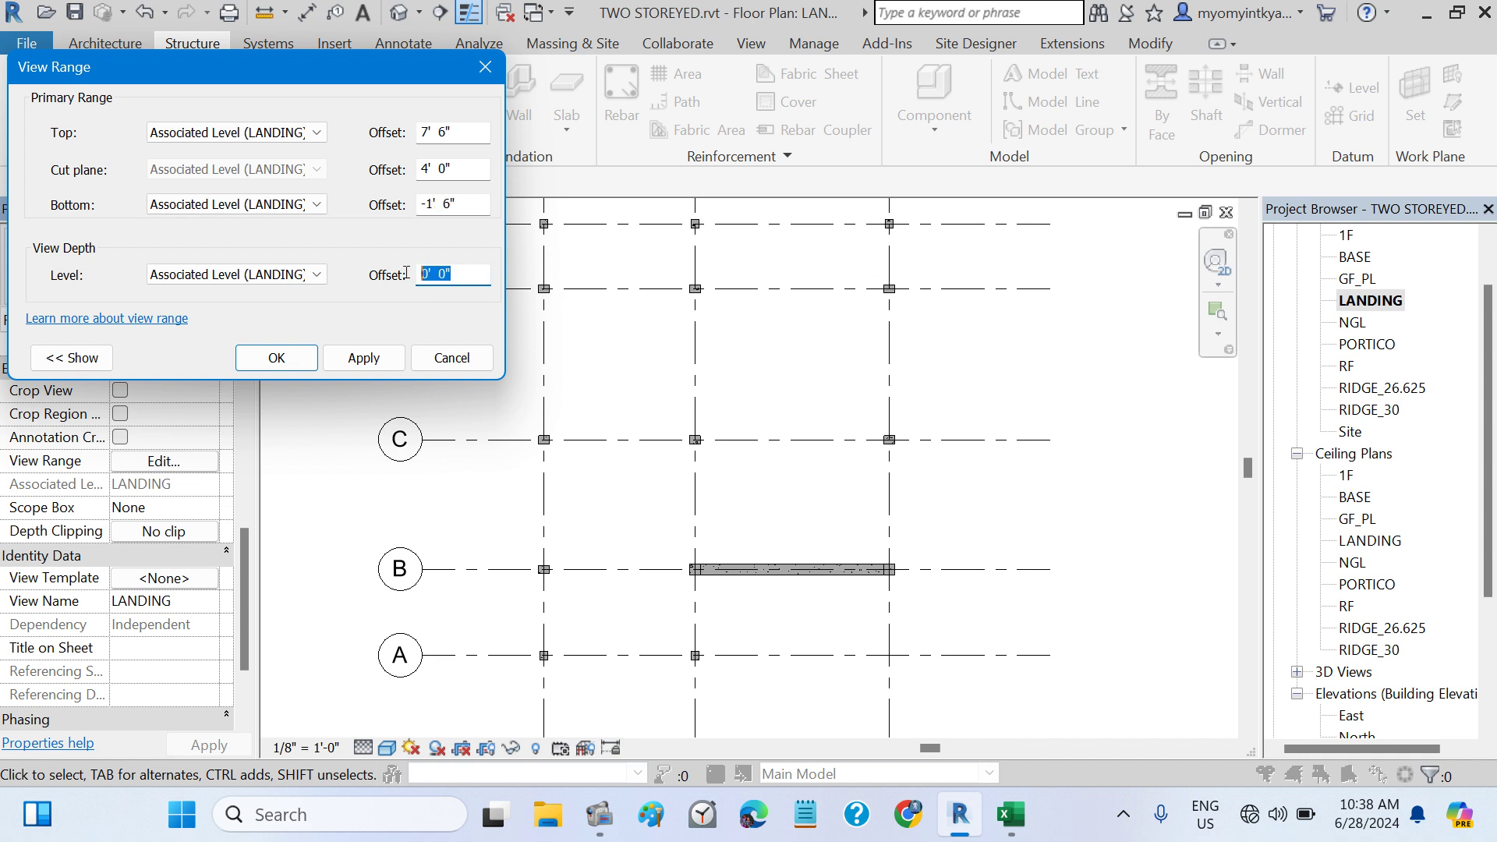
type("-1.5")
left_click(363, 357)
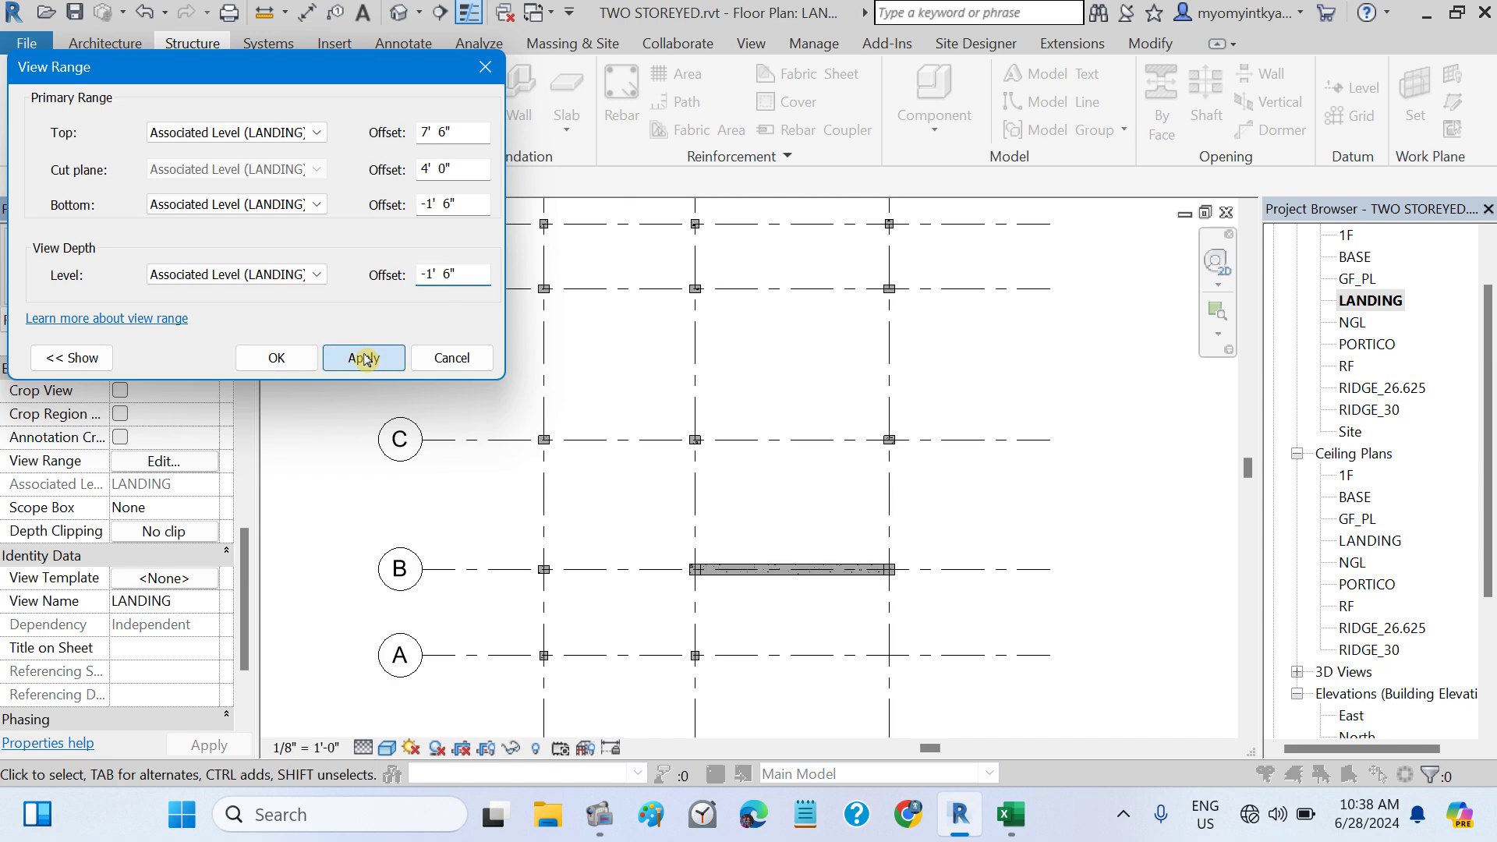
left_click(278, 357)
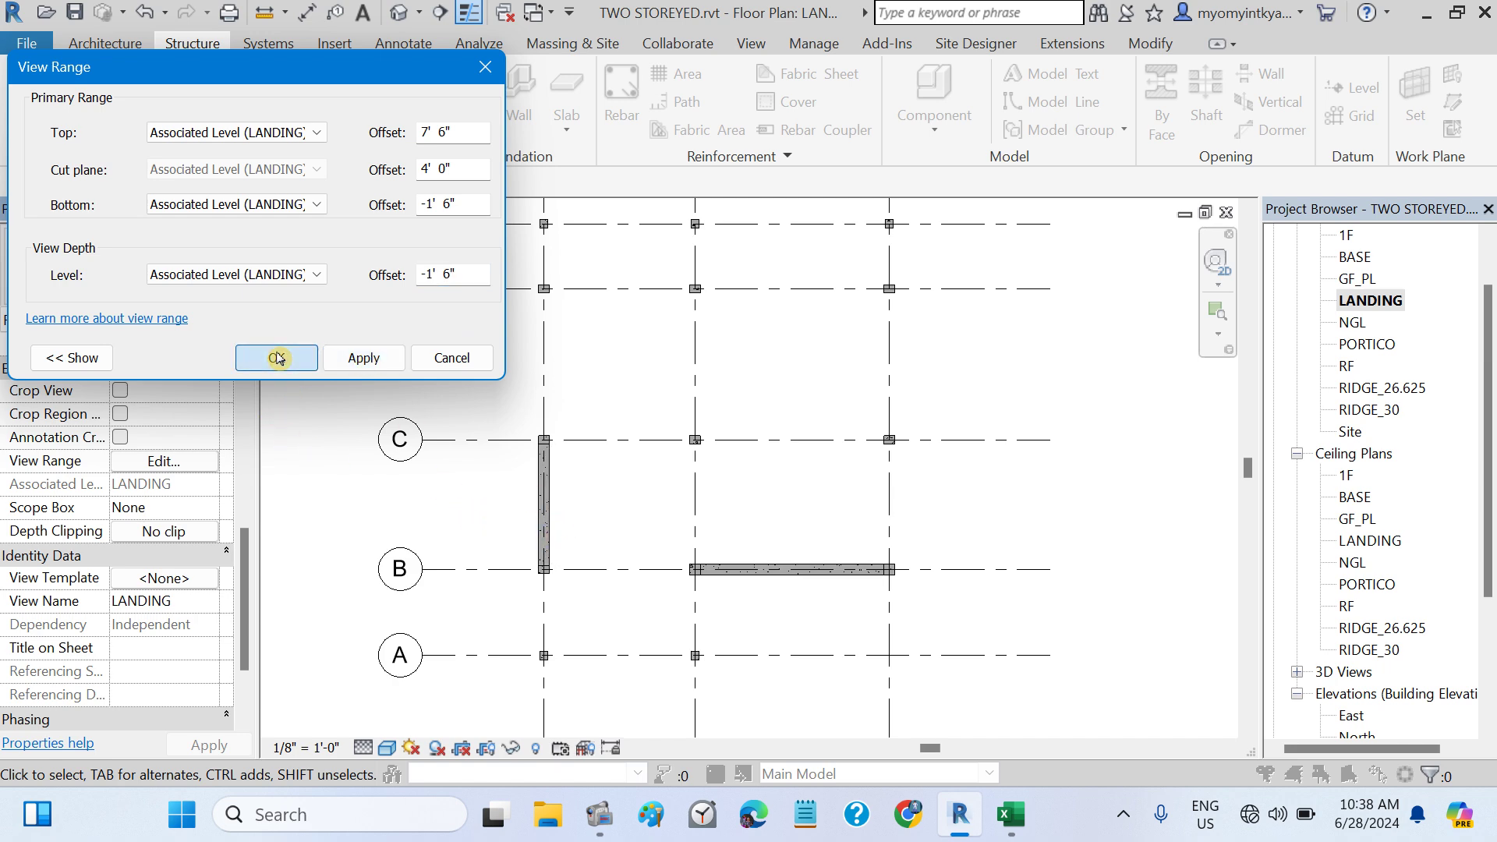
- Open the PORTICO floor plan and set its view range's bottom and view depth offsets to -1' 6"
double_click(1366, 344)
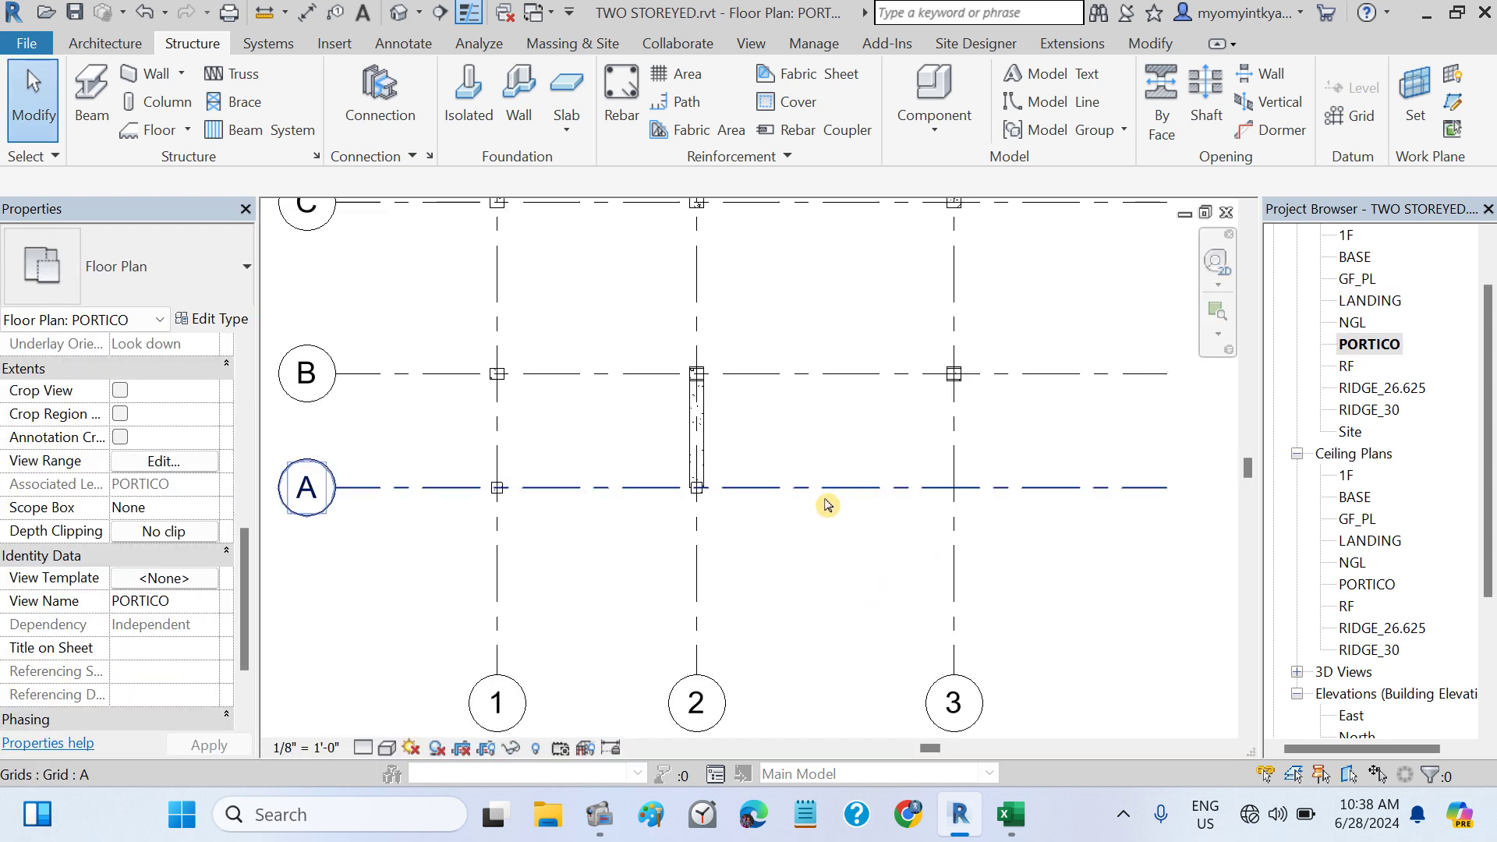
left_click(156, 461)
left_click(470, 201)
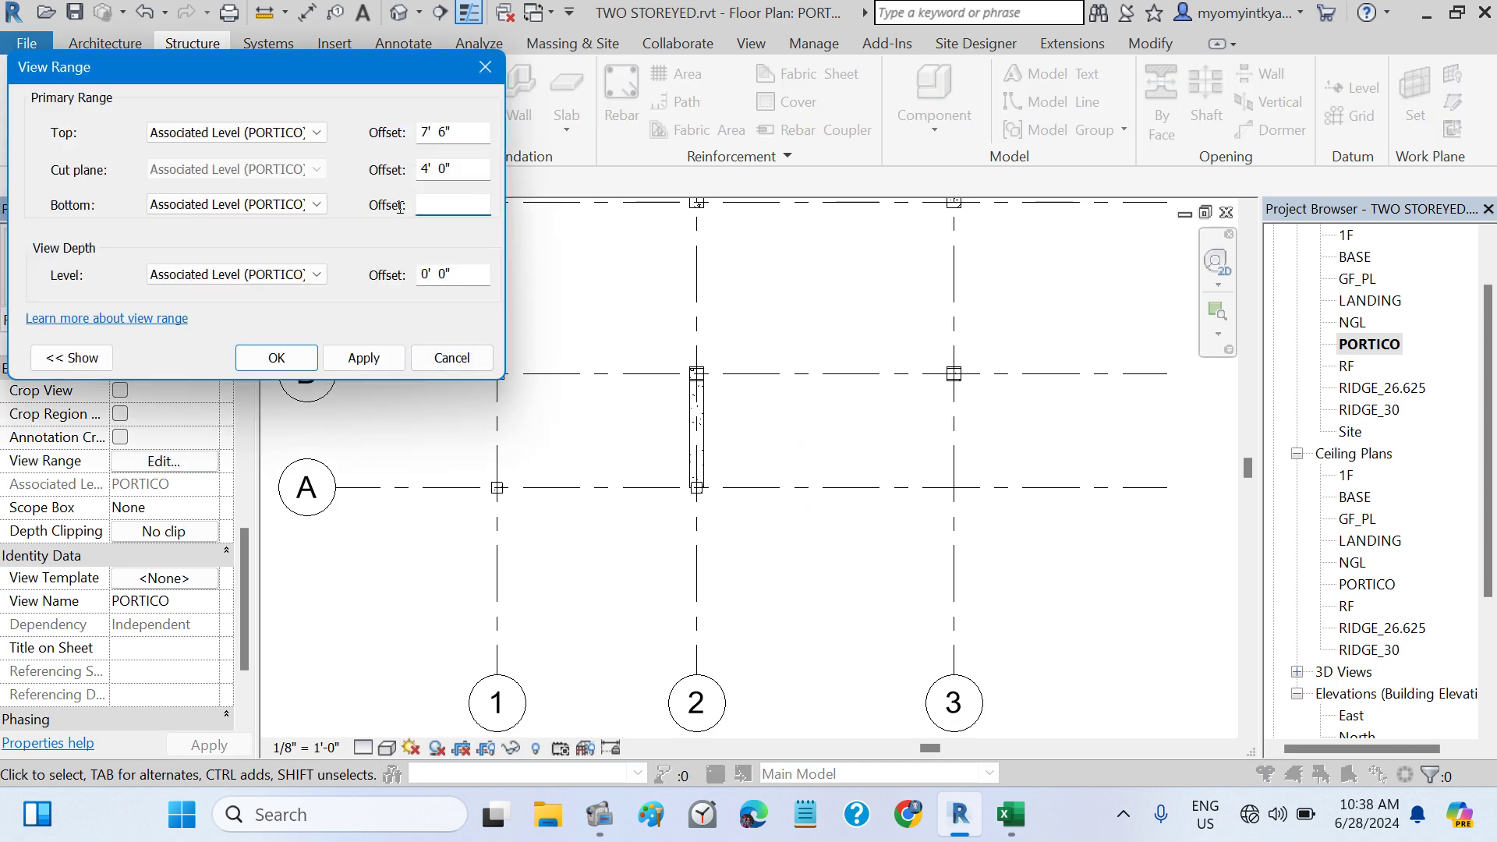
type("-1' 6\"")
key("Tab")
type("-")
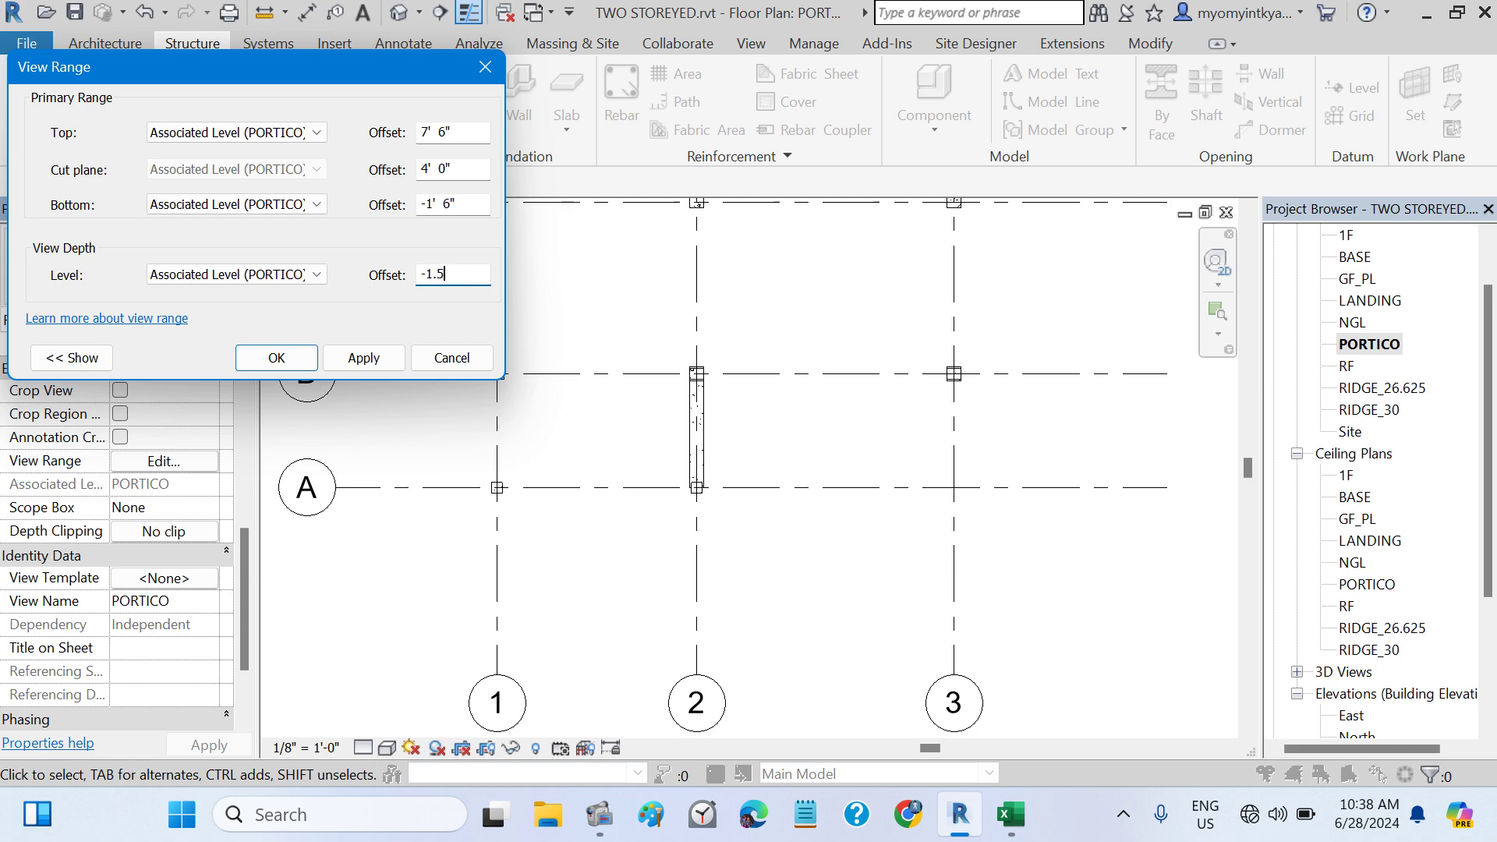
left_click(357, 359)
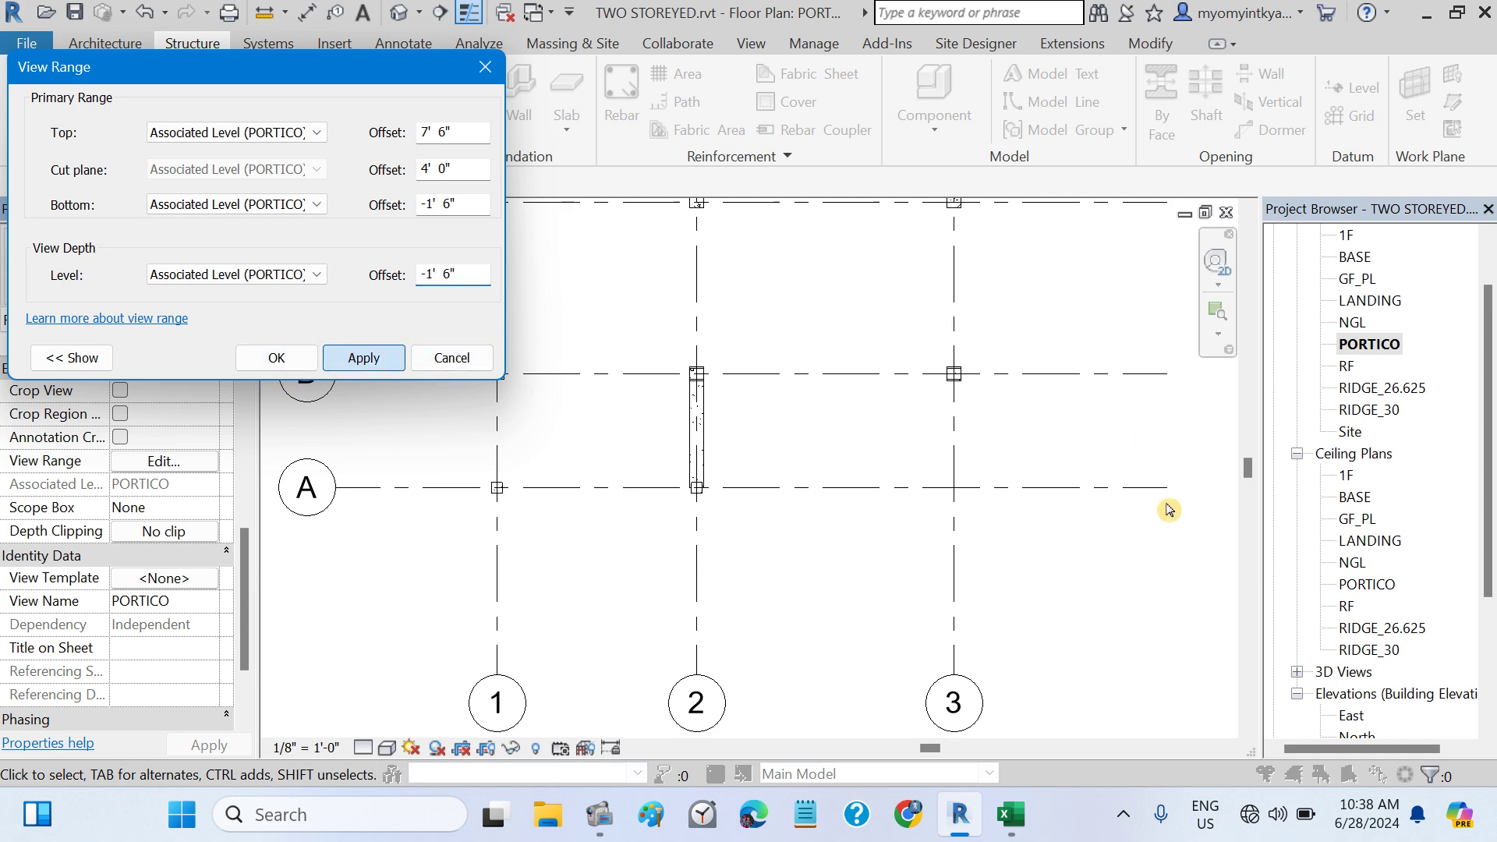
left_click(270, 357)
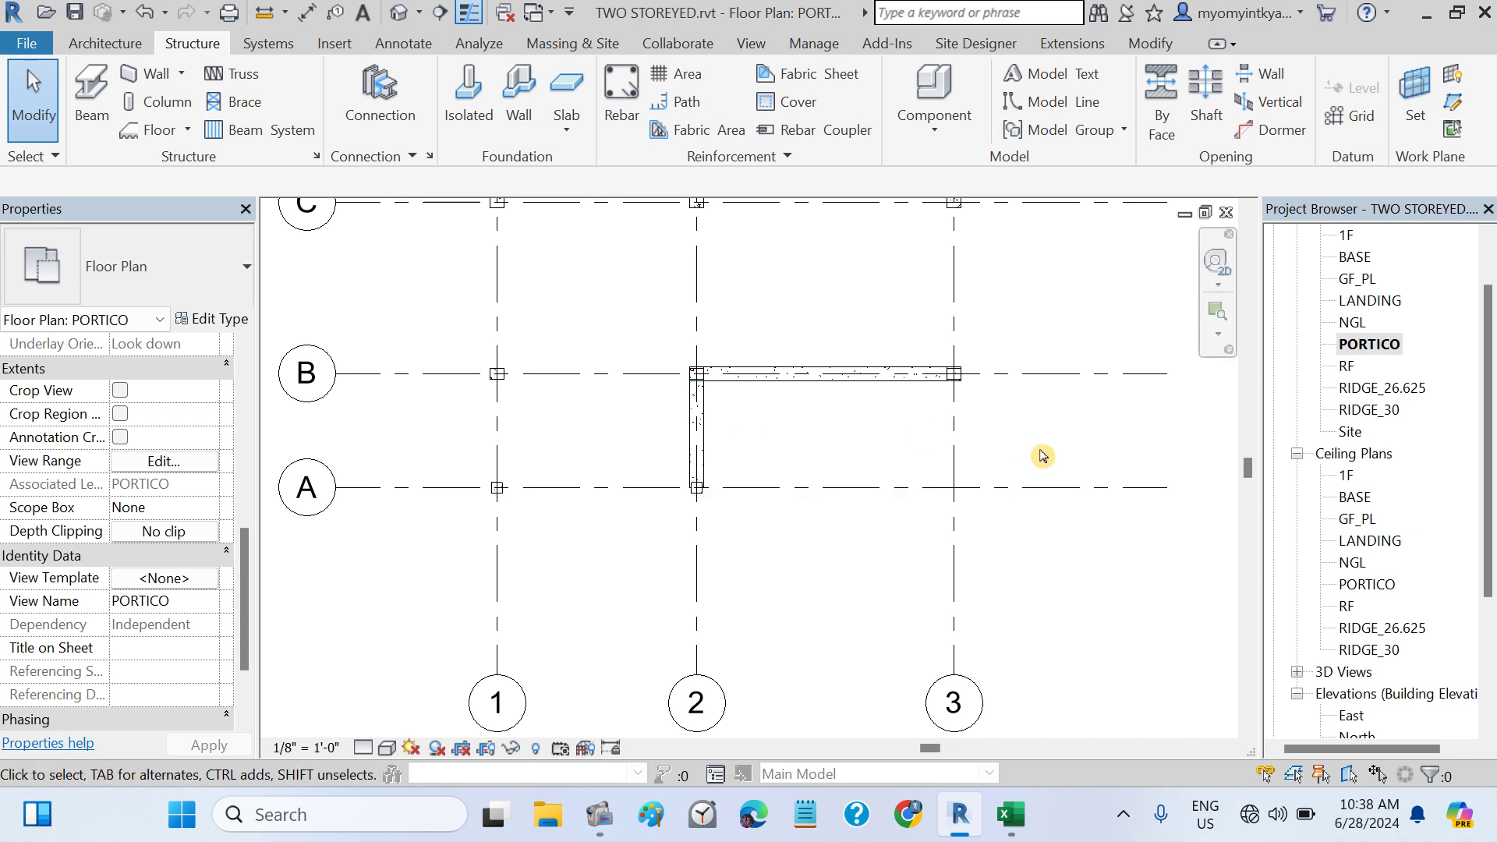
- Reopen the PORTICO floor plan's view range and apply a cut plane offset of 2'
scroll(1042, 456, "down", 2)
middle_click_drag(1046, 452, 1049, 581)
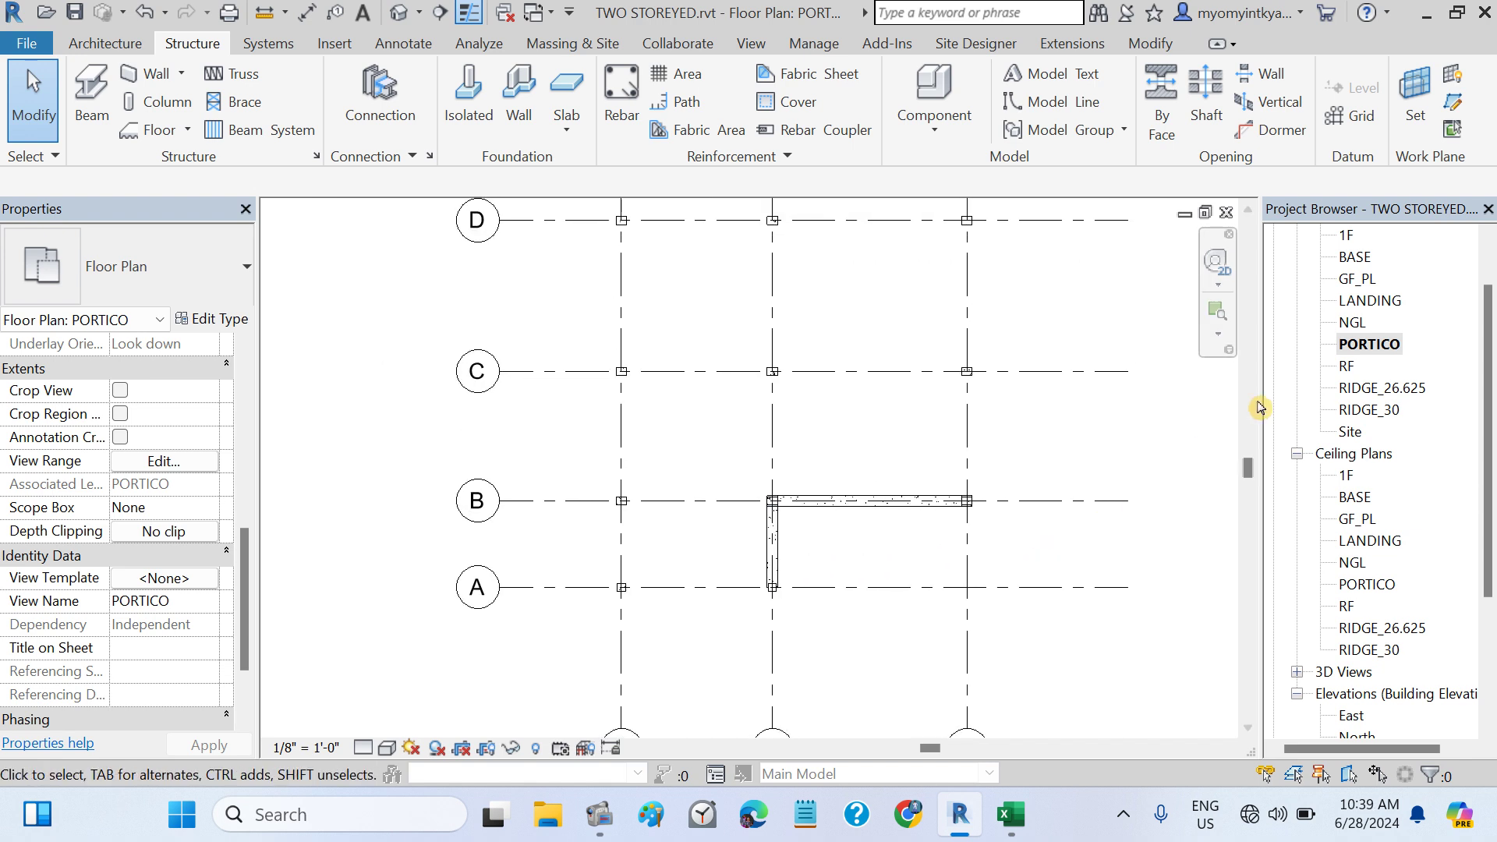
left_click(1350, 323)
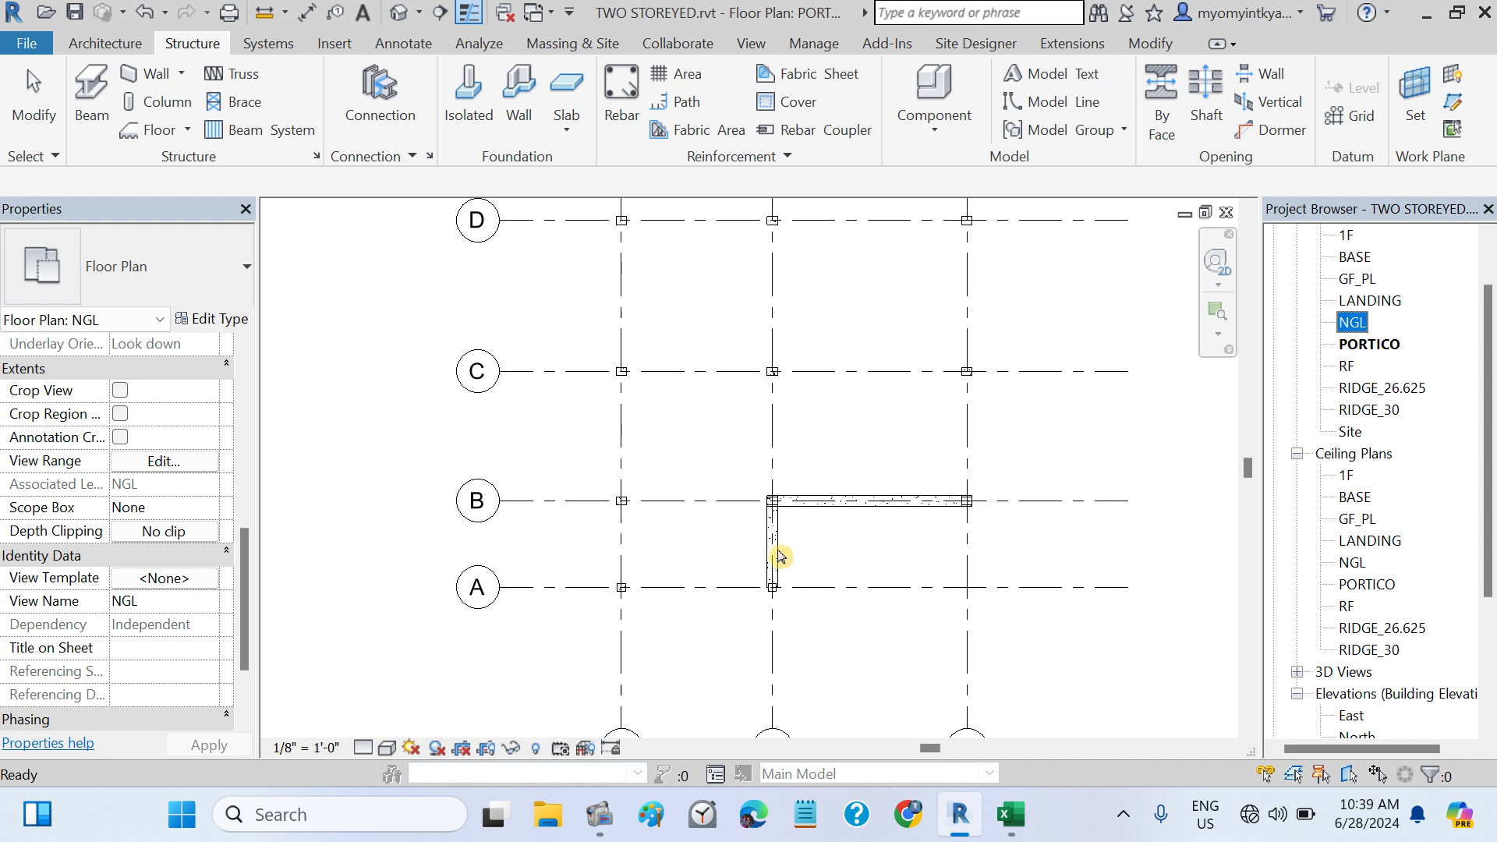
left_click(1370, 345)
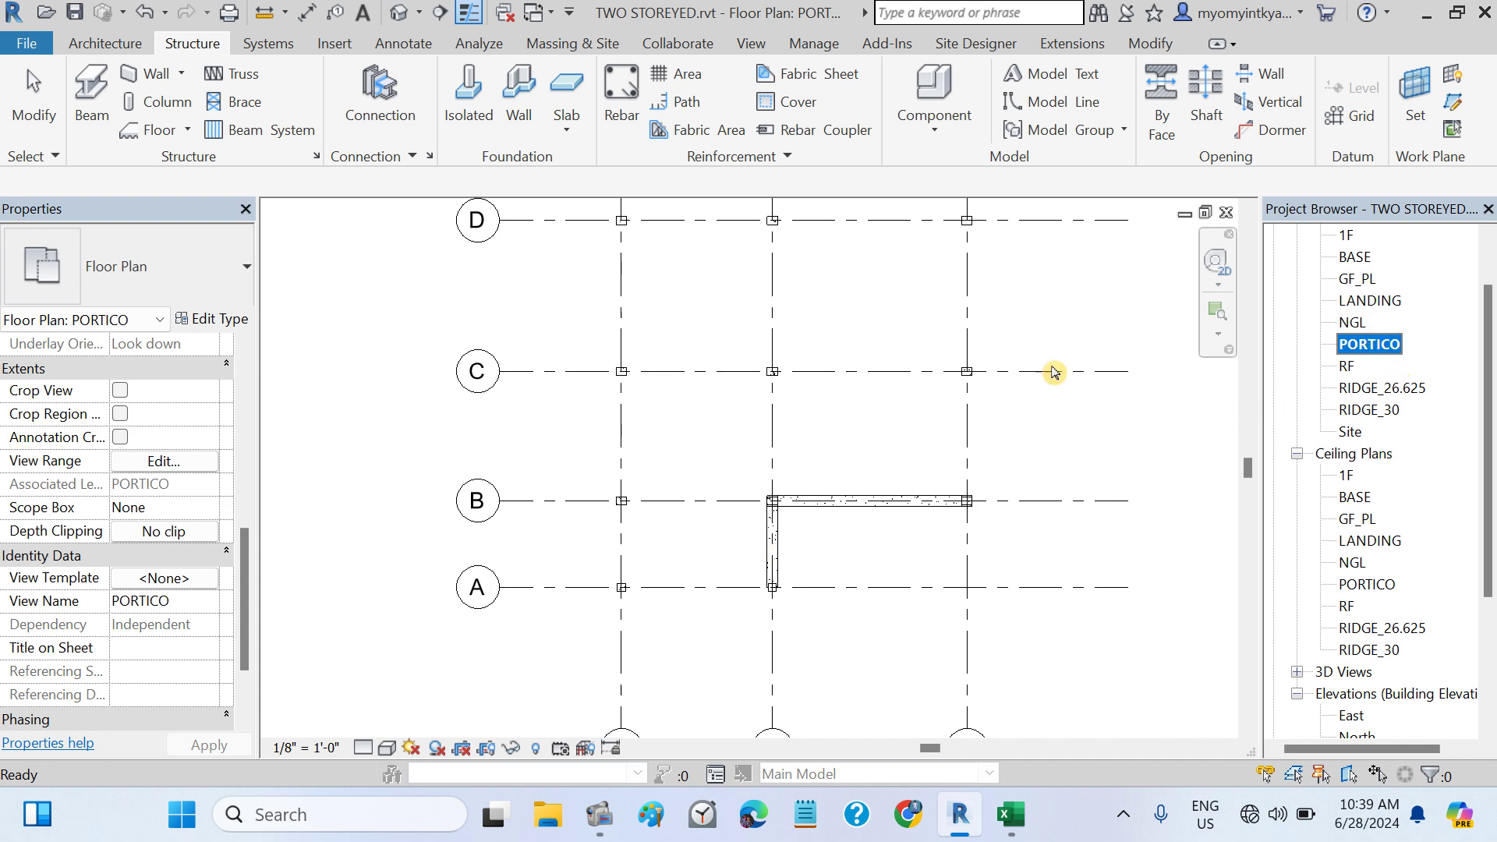
left_click(161, 463)
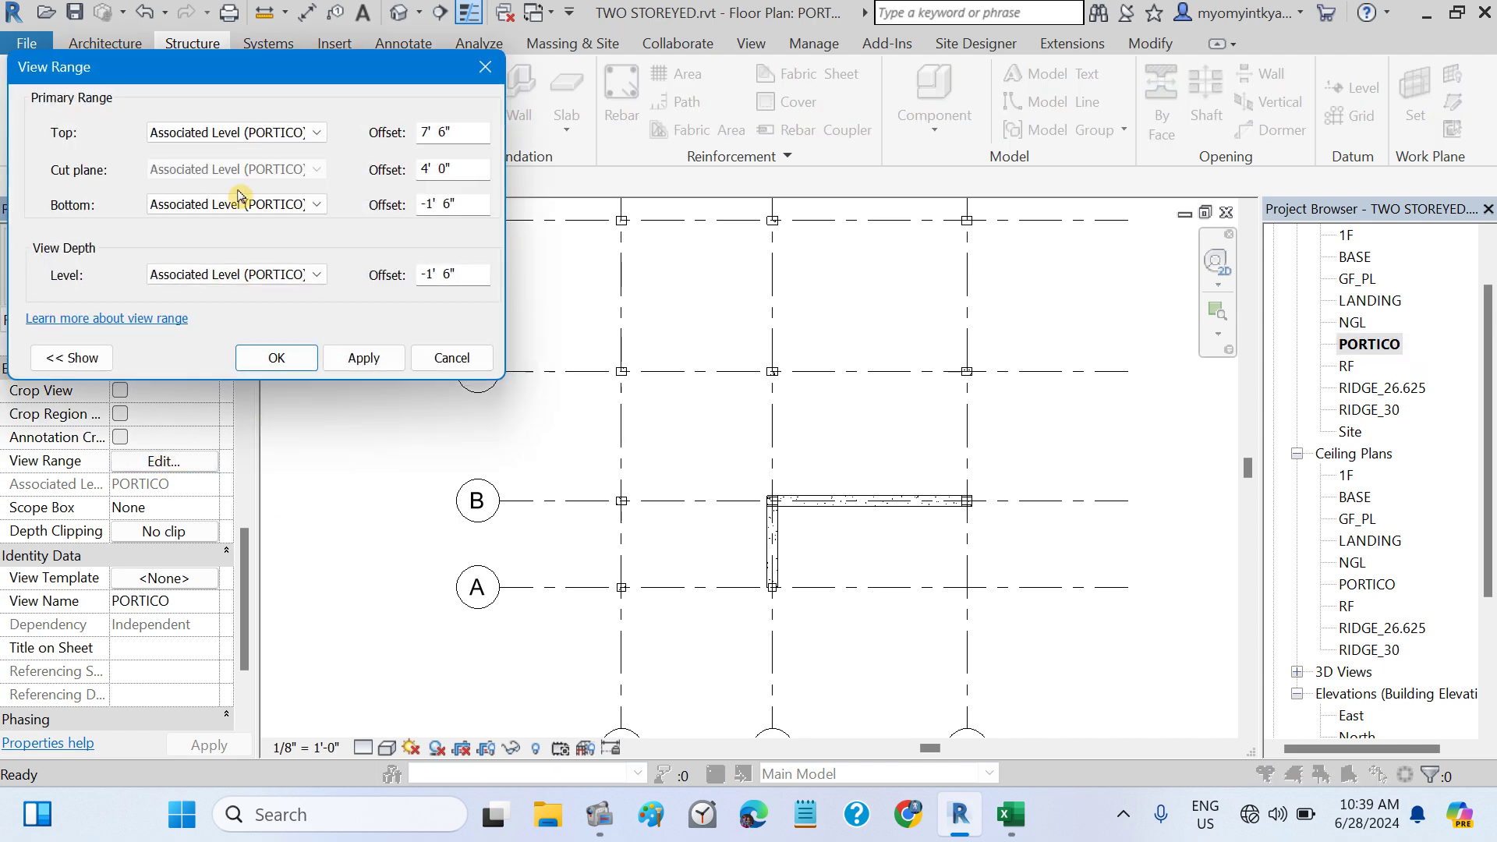
left_click(458, 172)
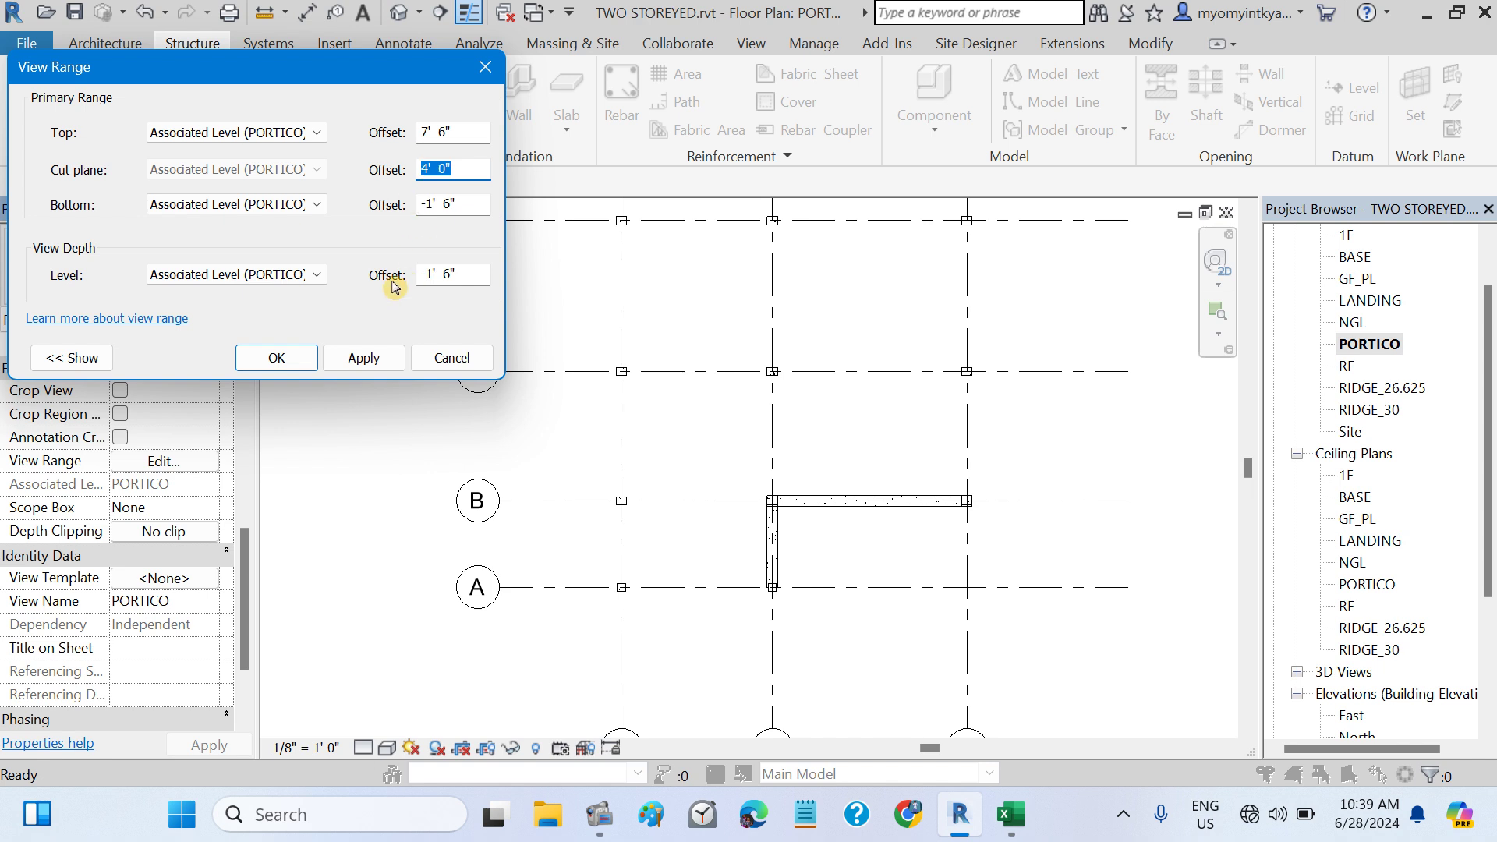
type("2")
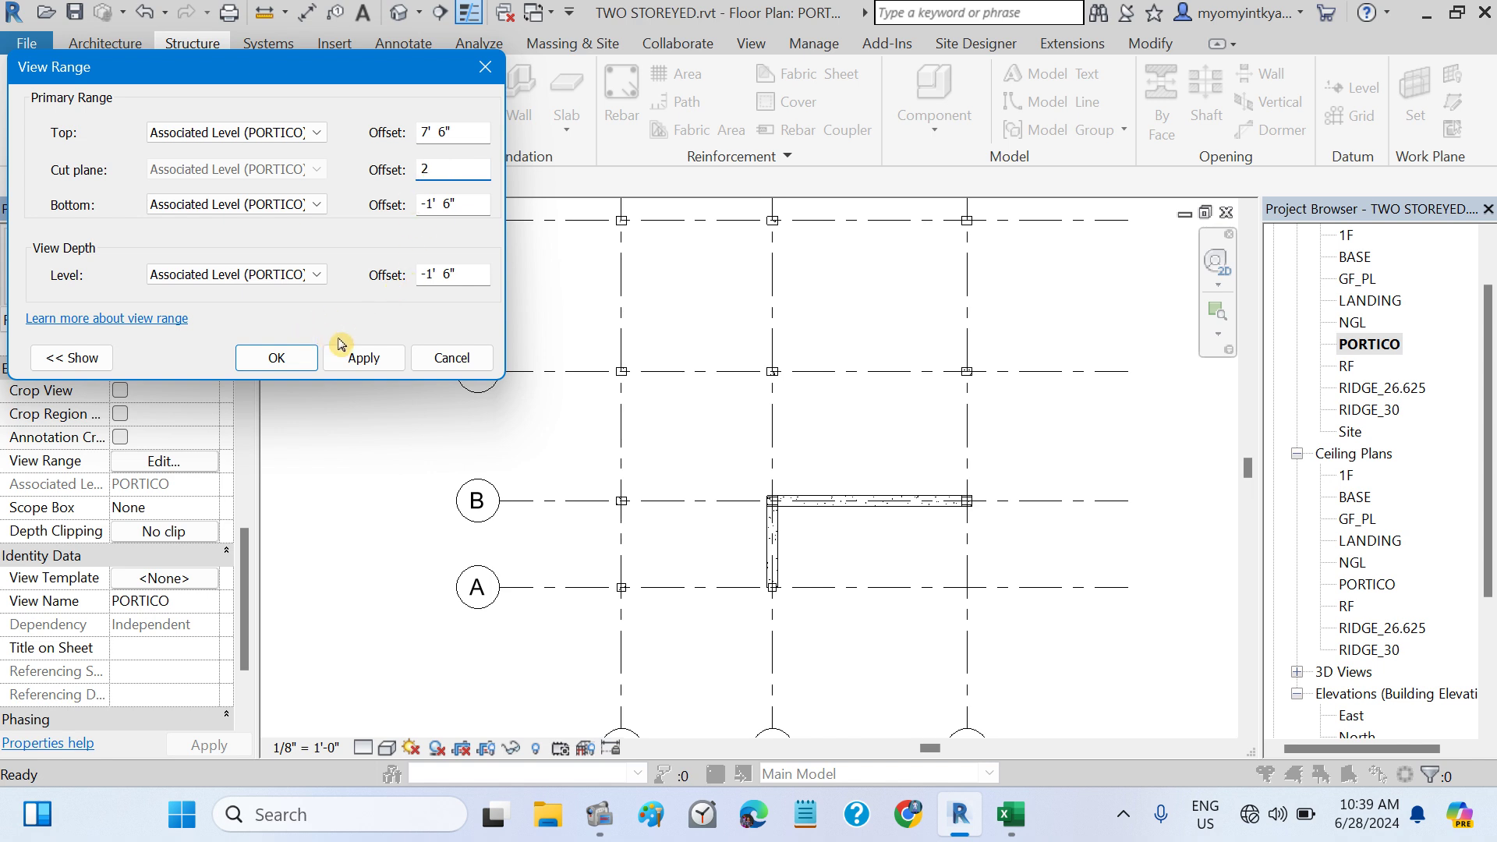
left_click(363, 357)
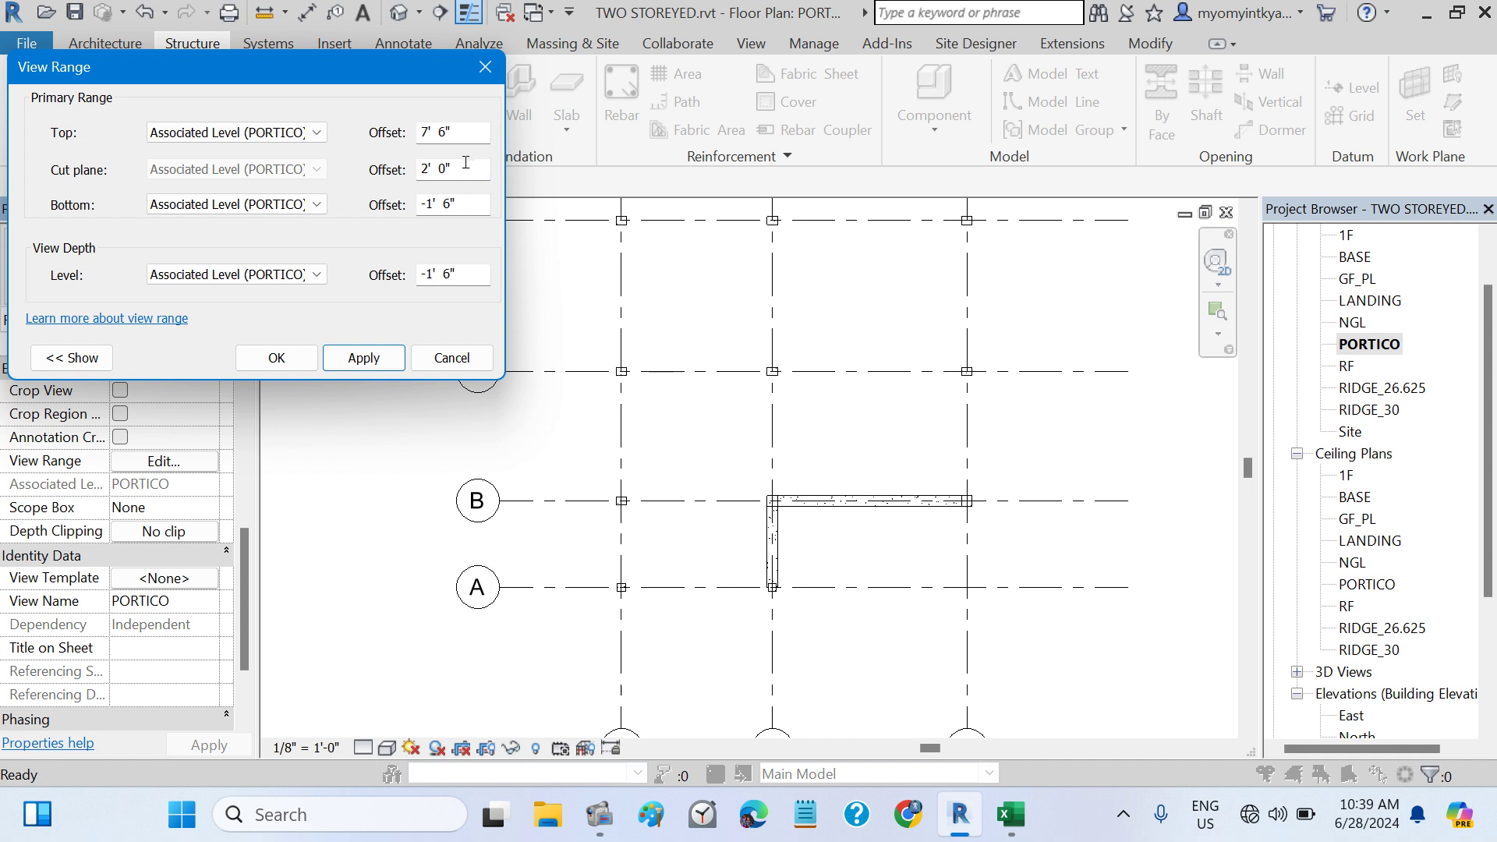
- Apply a cut plane offset of 1' in the PORTICO view range
left_click_drag(458, 169, 439, 169)
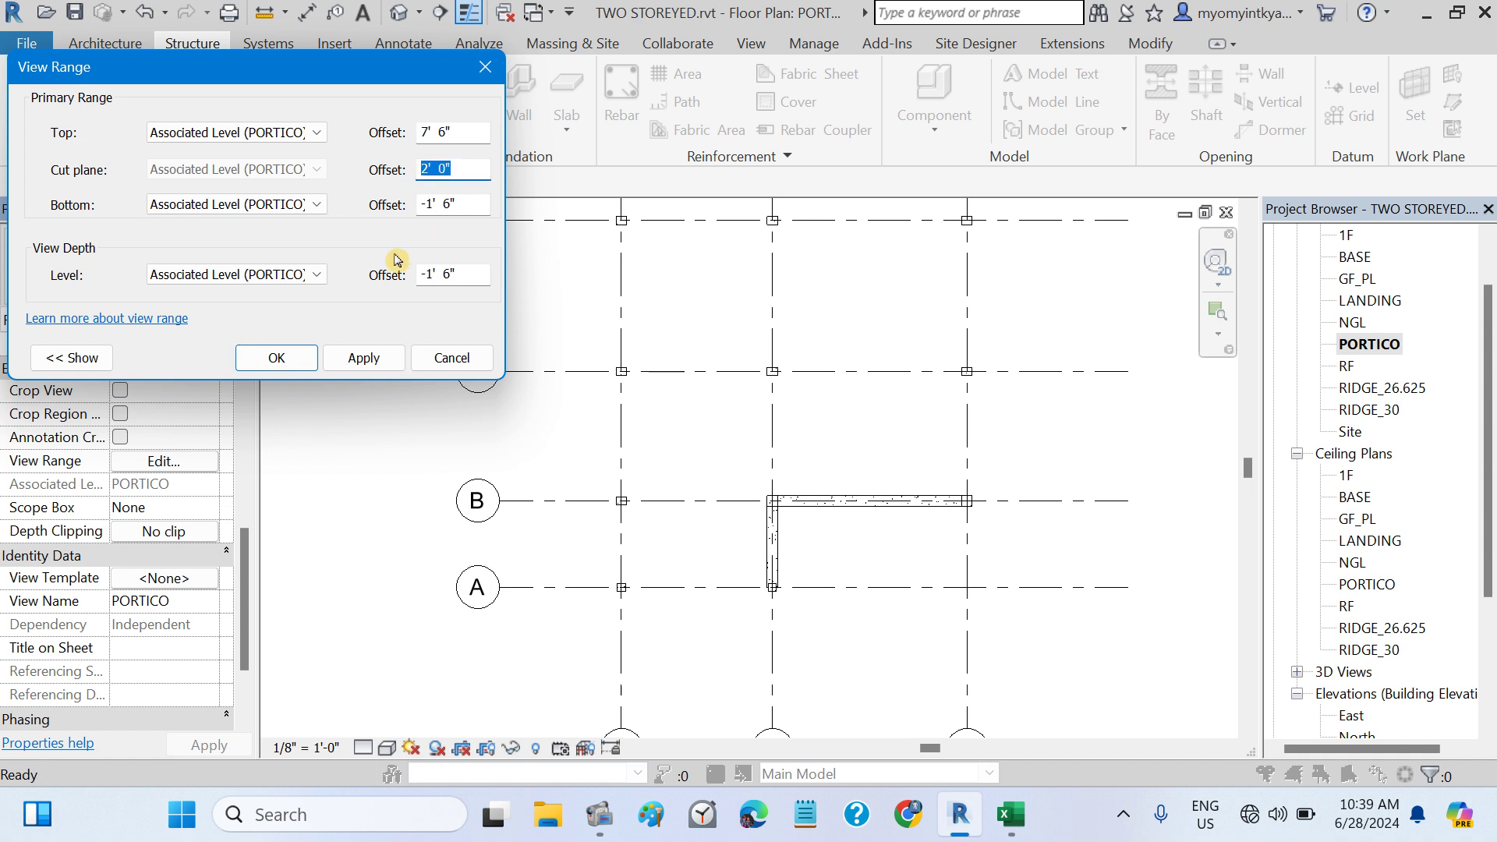
type("1")
left_click(360, 358)
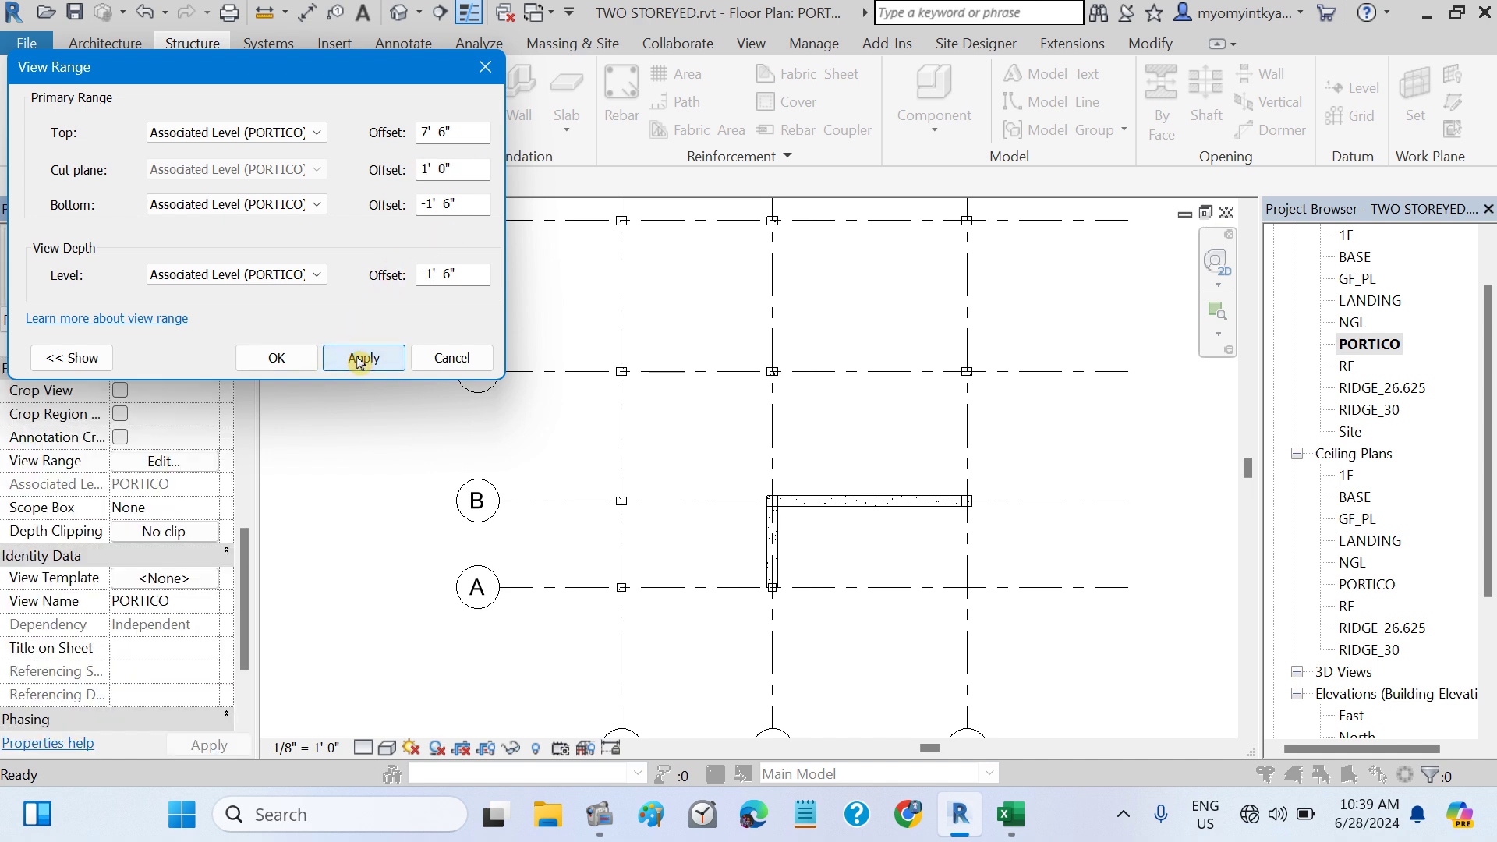
- Set the PORTICO view range's cut plane offset to 0' 0" and accept the view range
double_click(461, 173)
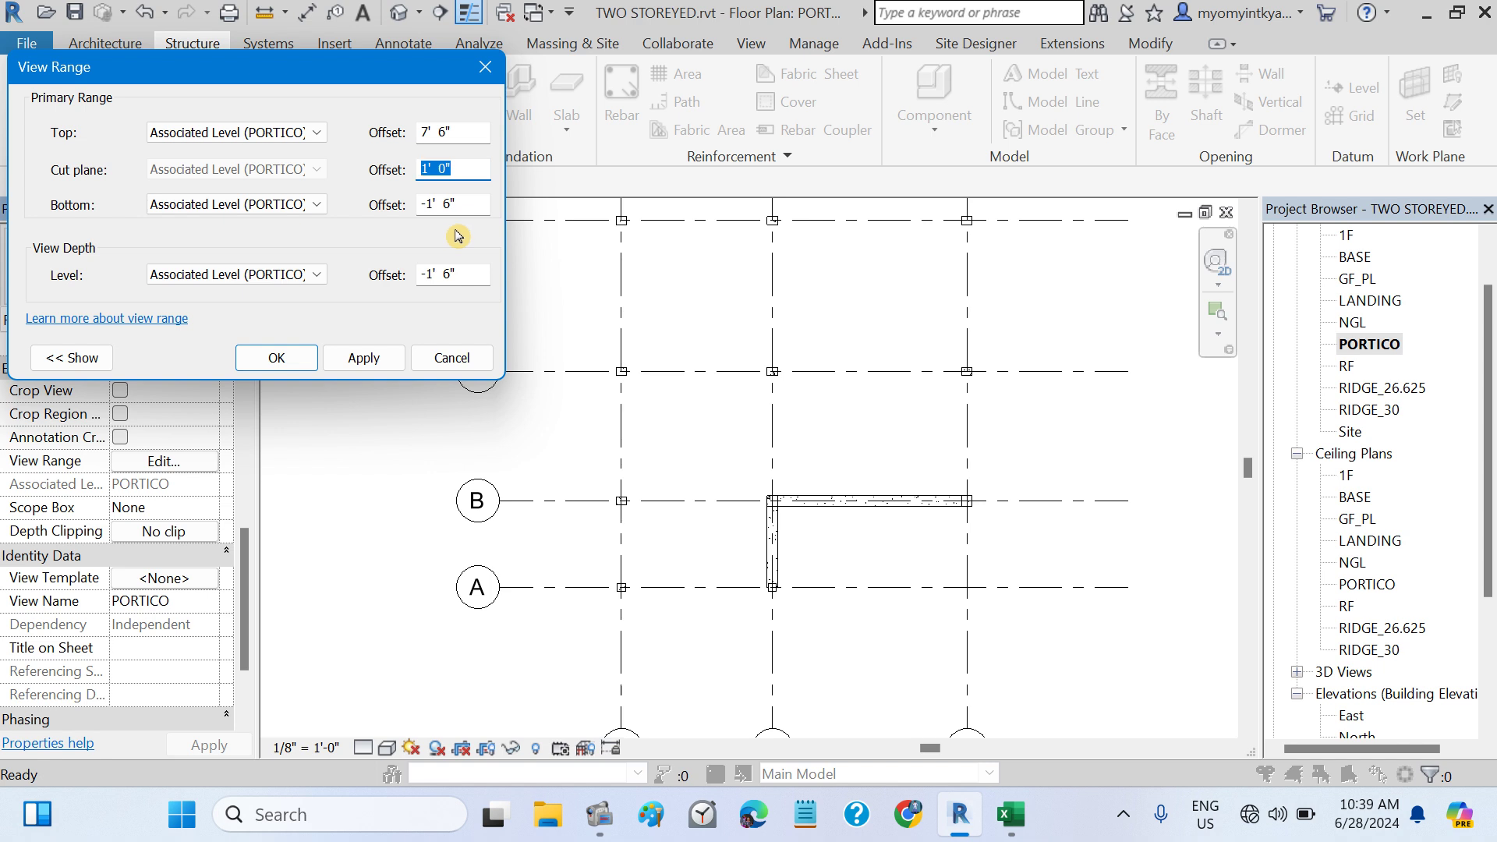
type("4")
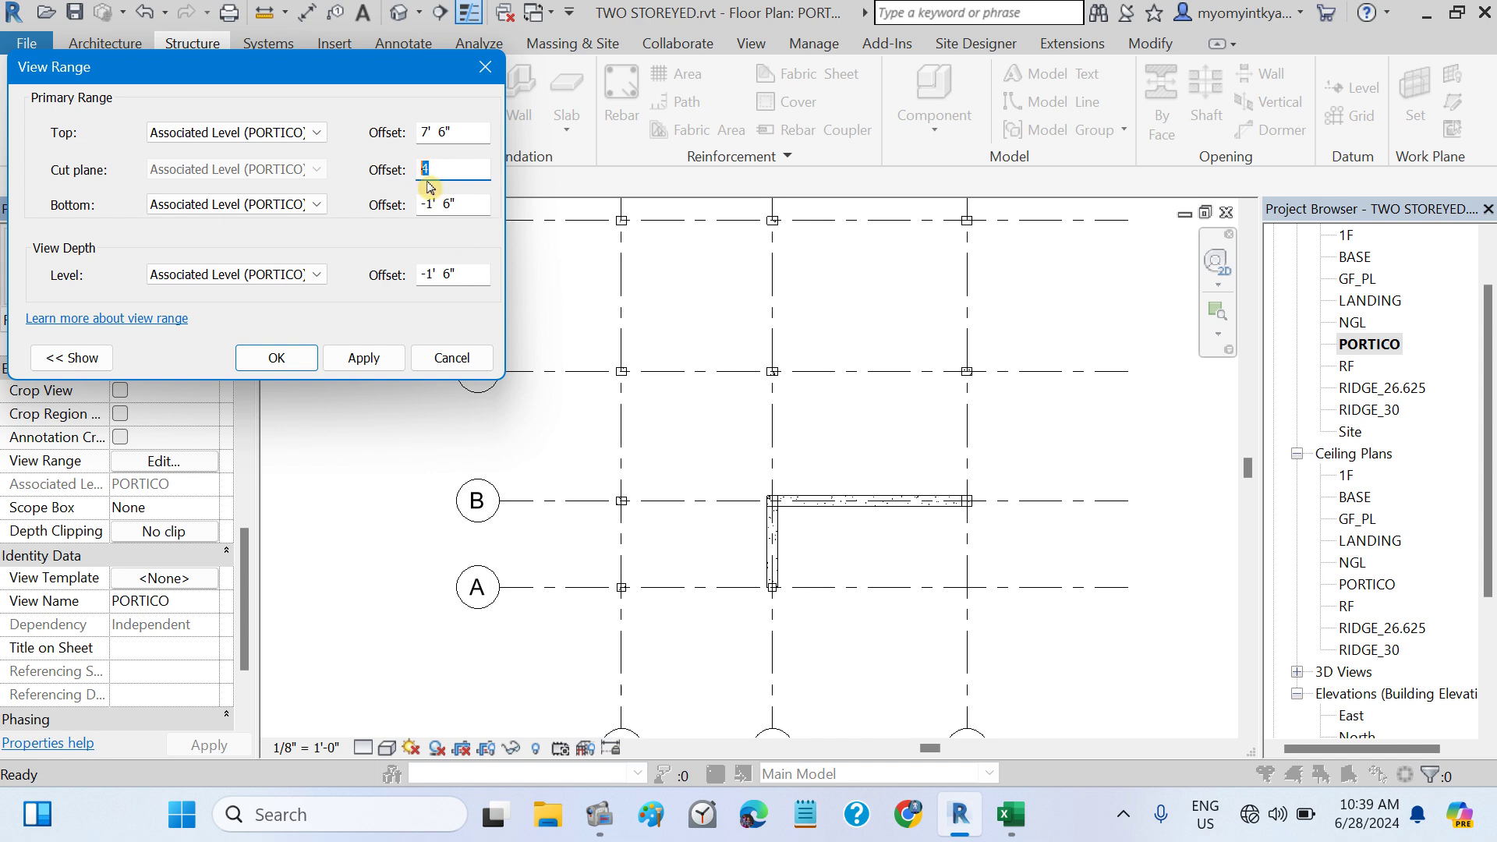
type("0")
left_click(371, 355)
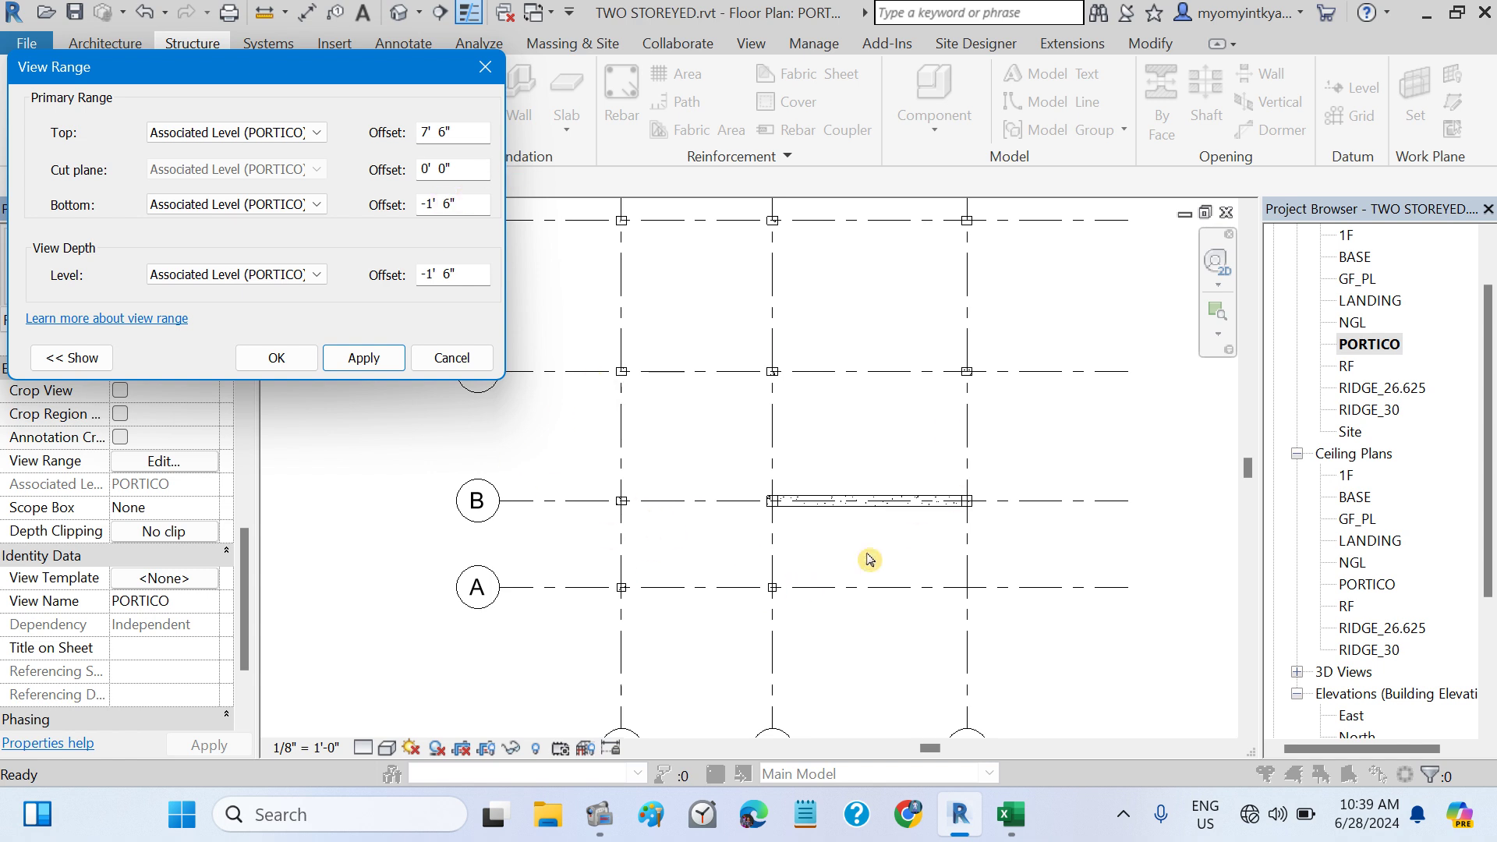
left_click(276, 359)
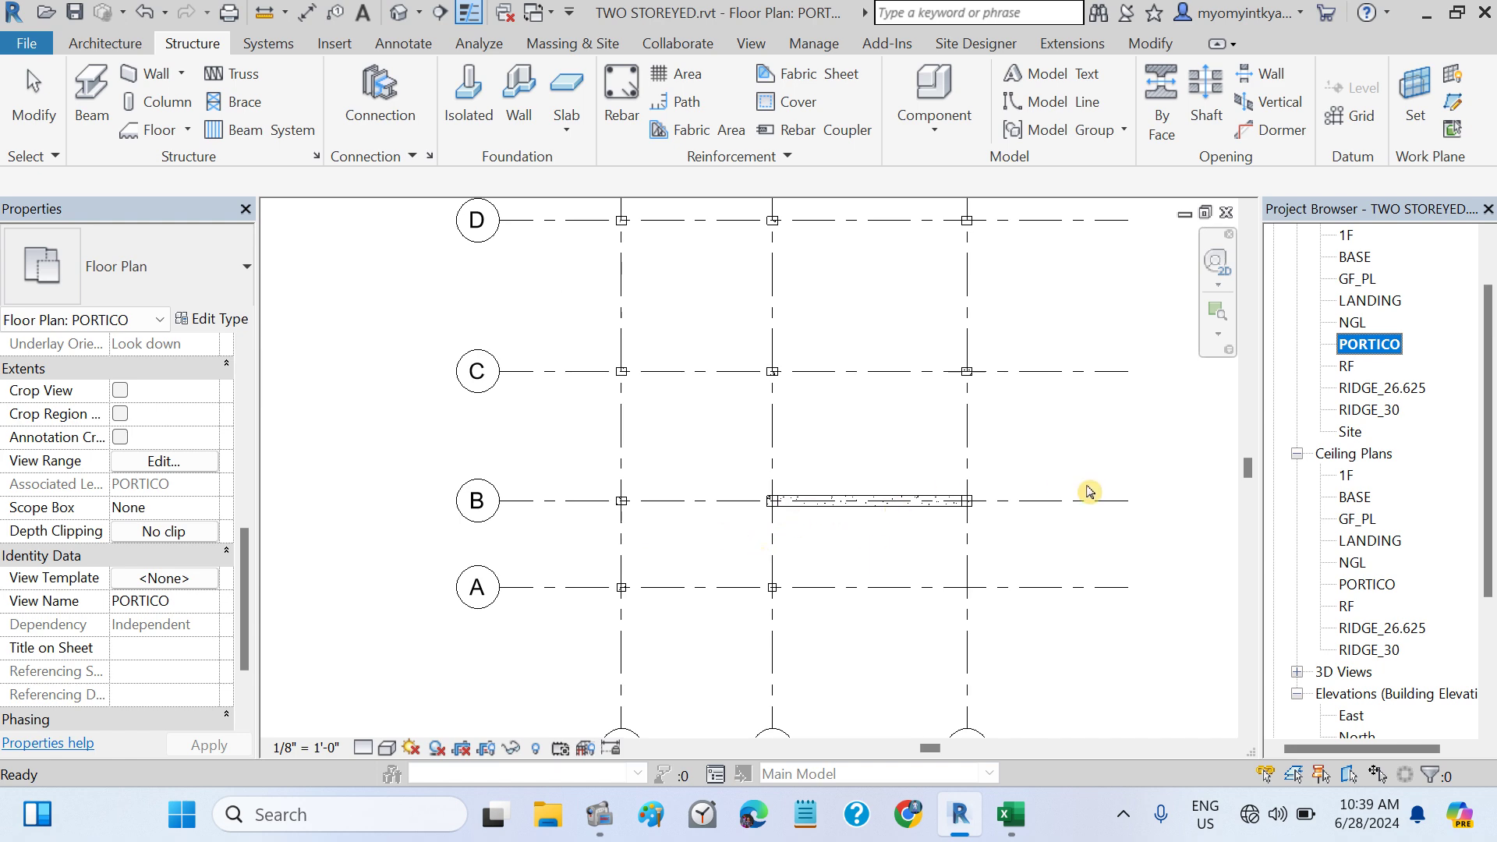
- Compare with the LANDING plan, and give the PORTICO floor plan a Fine detail level and the Shaded visual style
double_click(1371, 301)
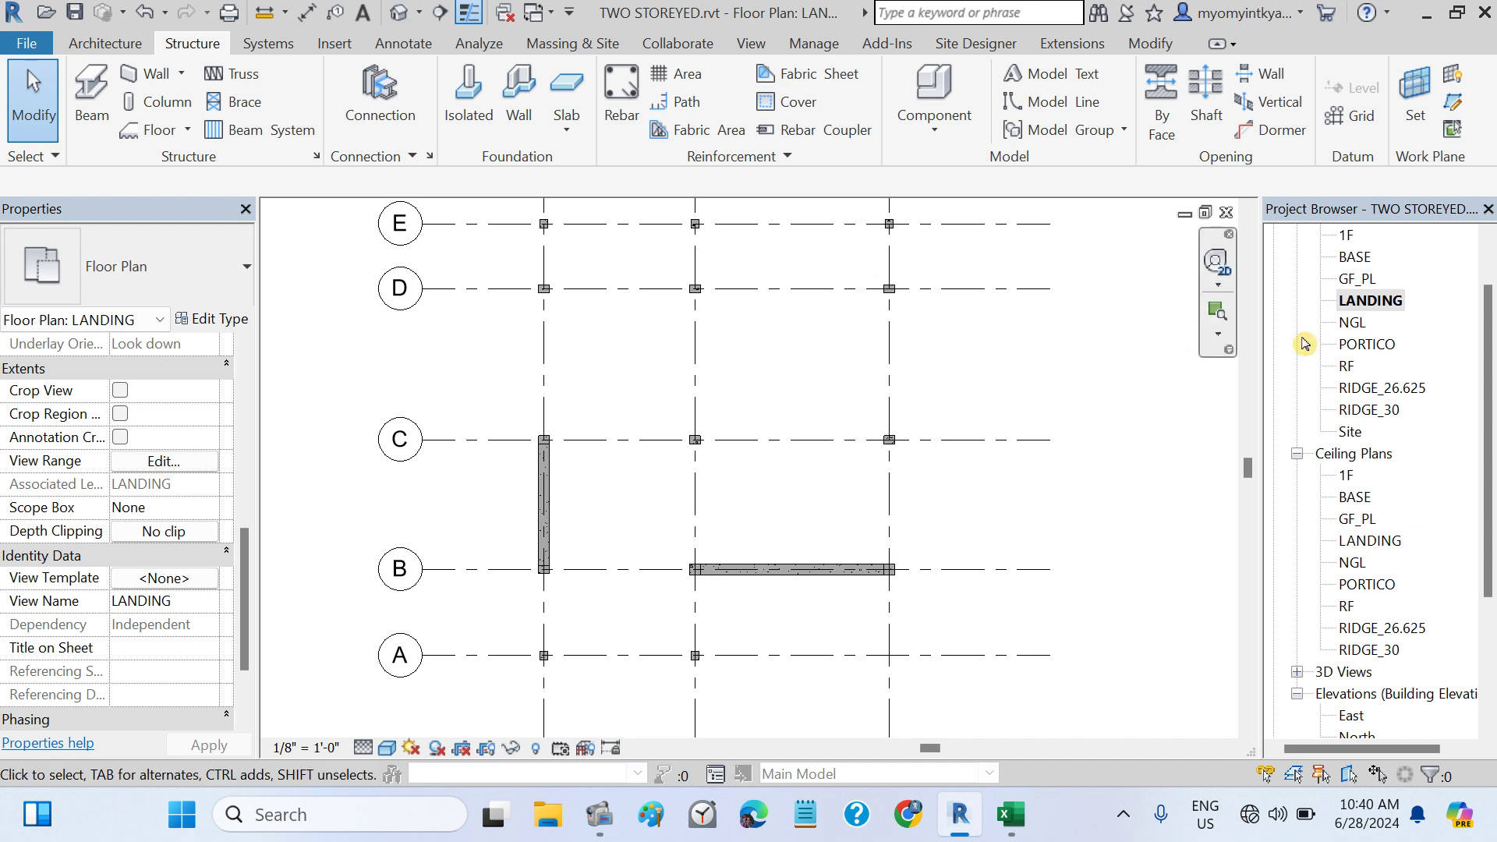
double_click(1369, 344)
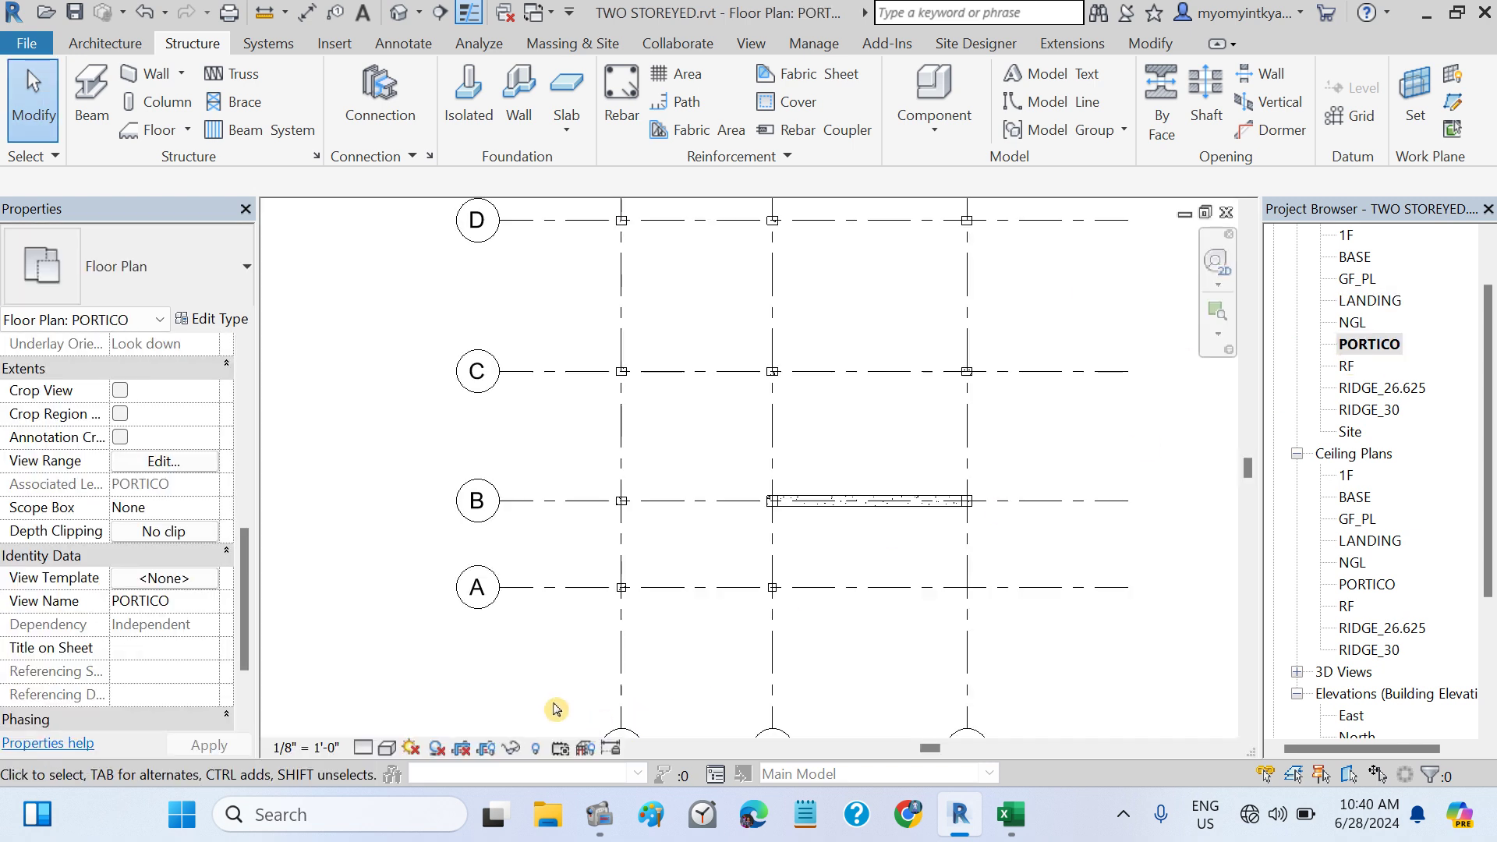
left_click(363, 750)
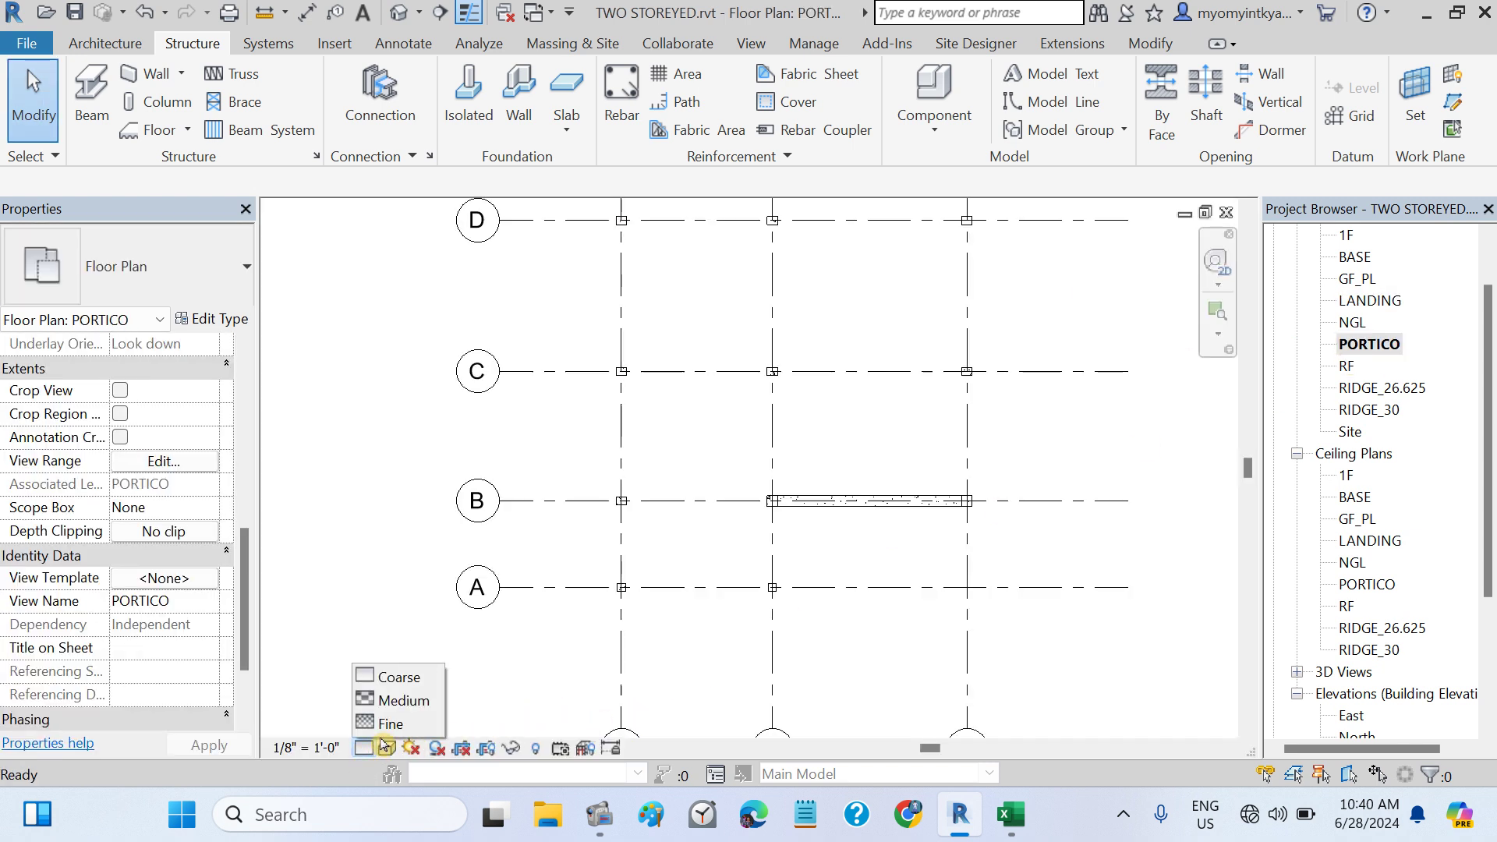
left_click(389, 723)
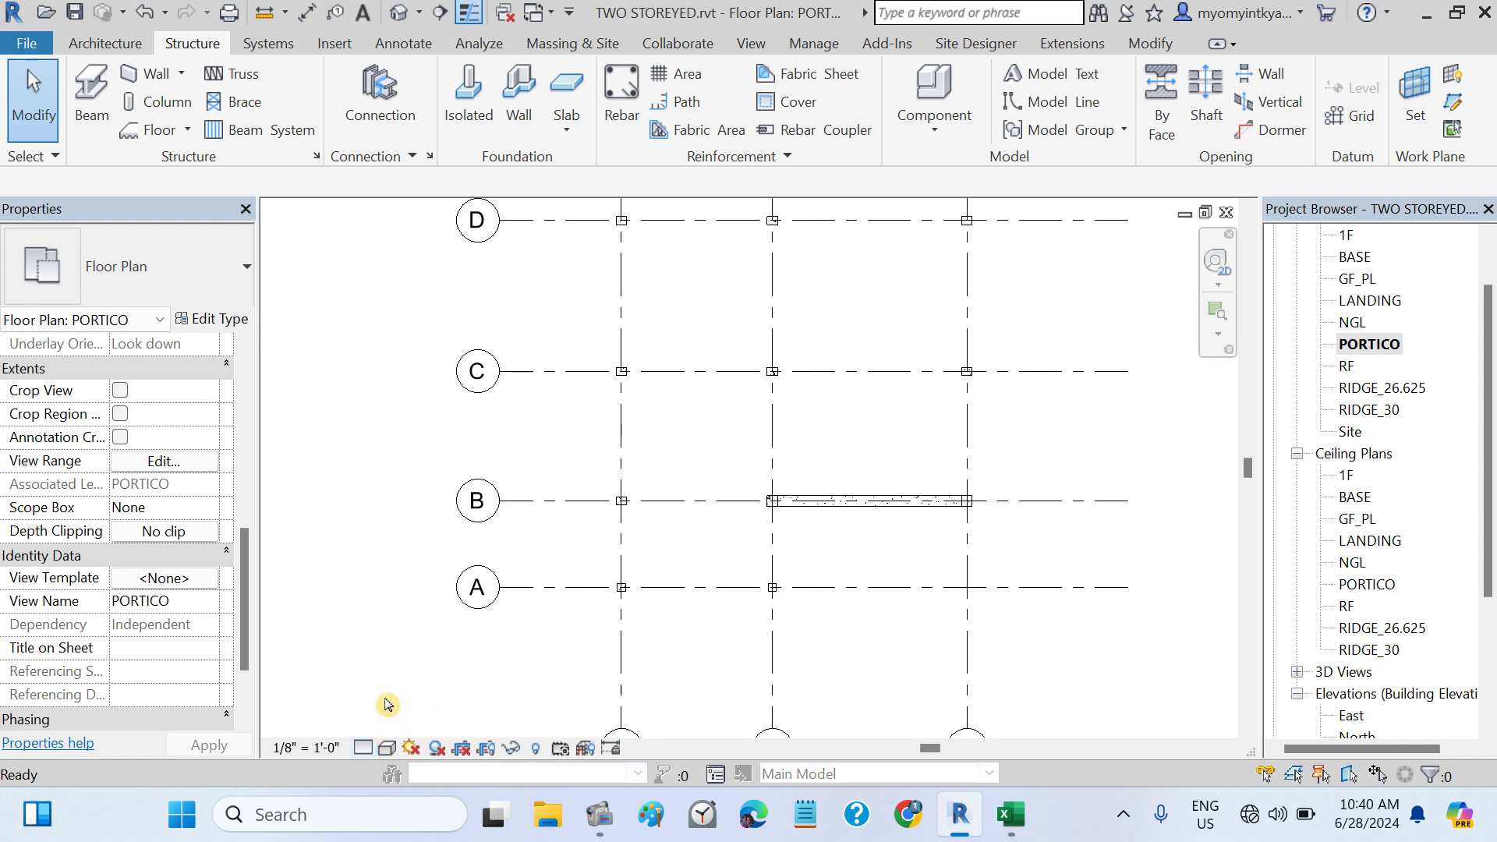
left_click(386, 750)
left_click(440, 657)
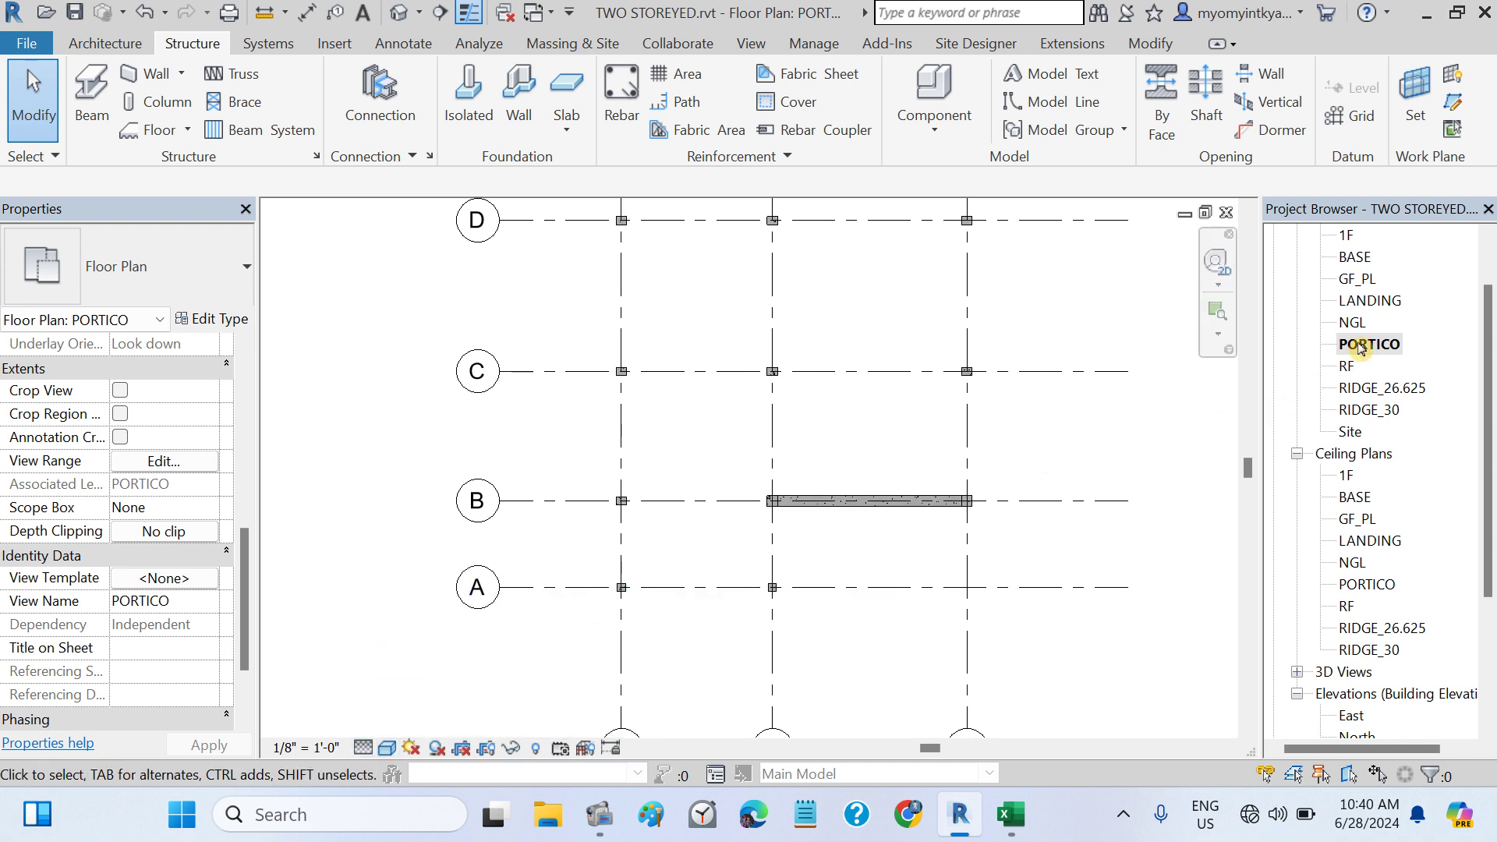
- Open the LANDING floor plan and set its view range's cut plane offset to 0' 0"
double_click(1366, 301)
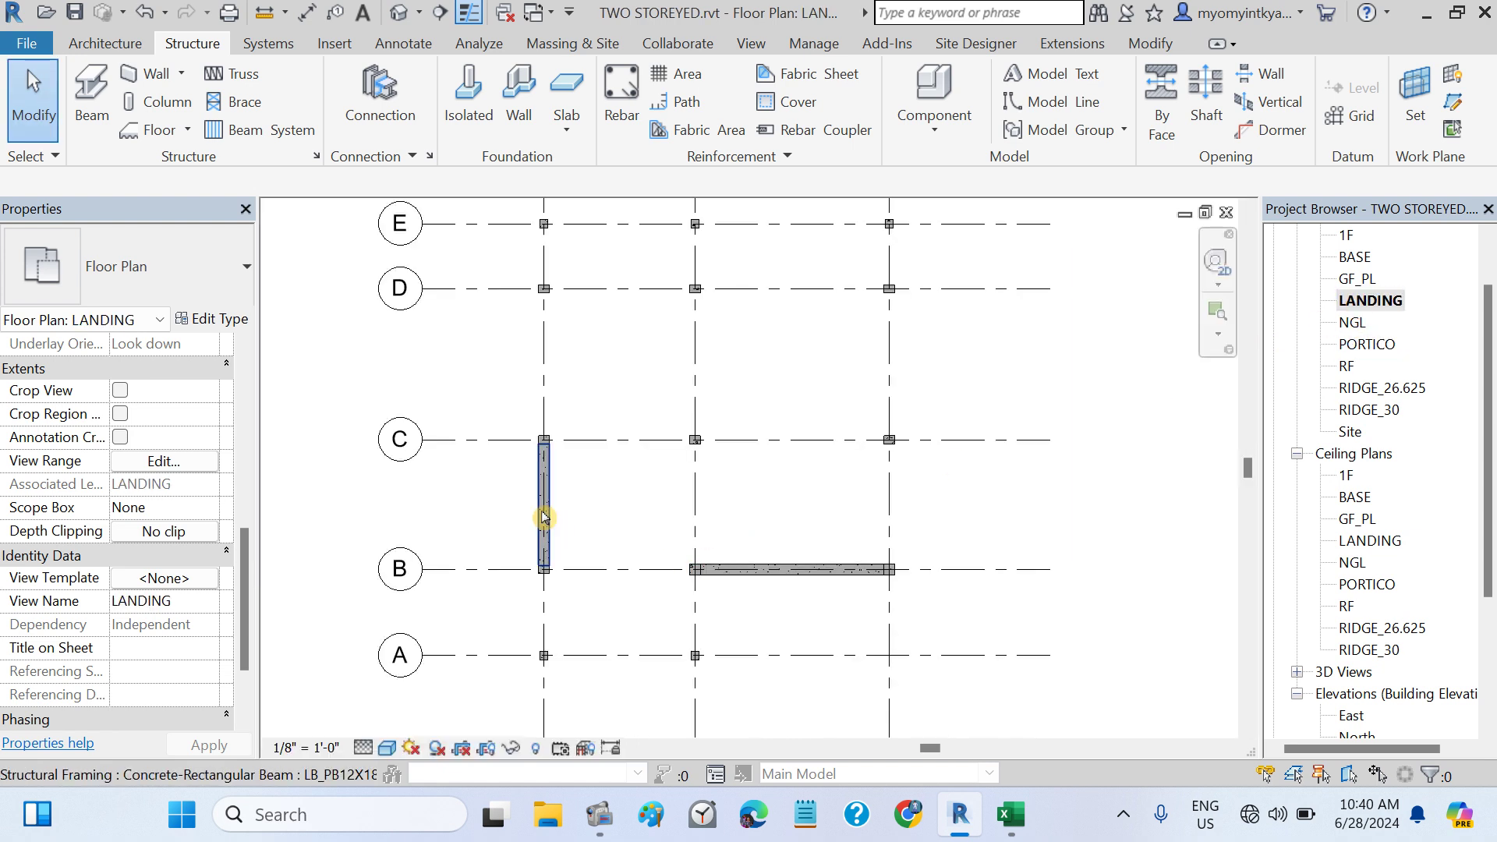
left_click(172, 463)
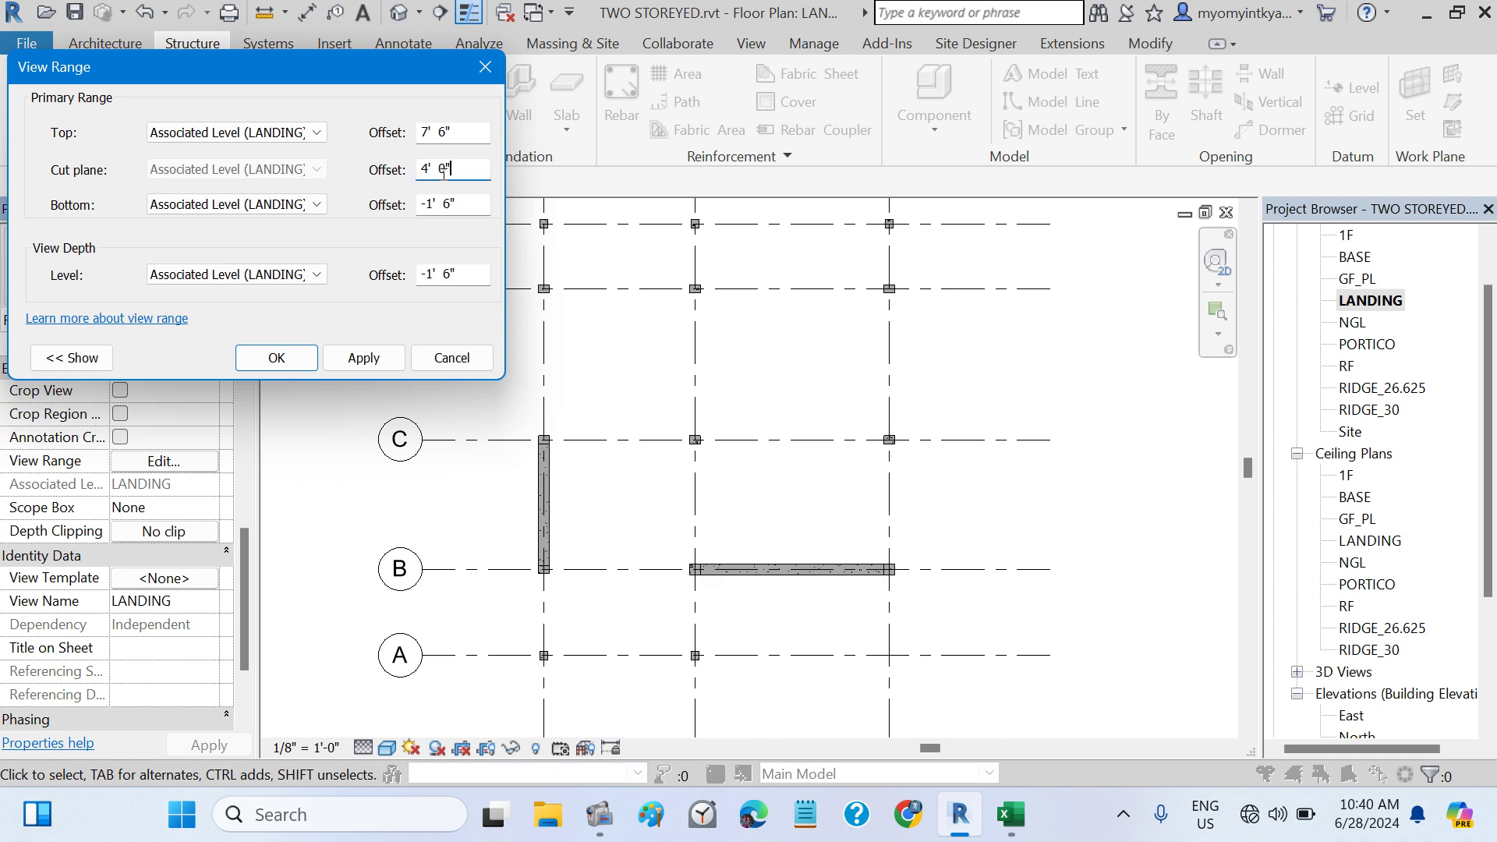
type("0")
left_click(364, 358)
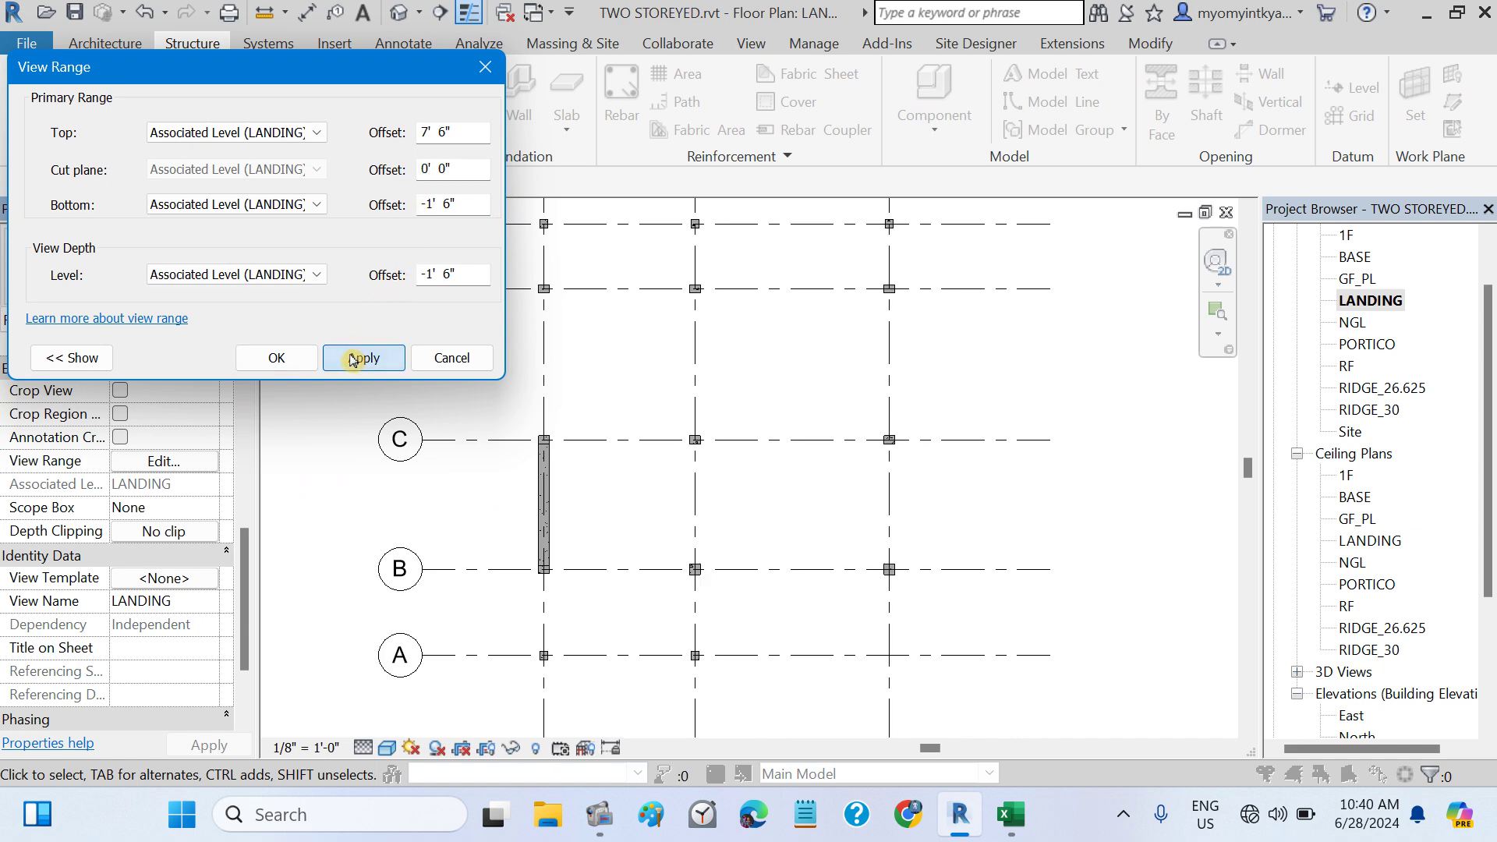
left_click(277, 358)
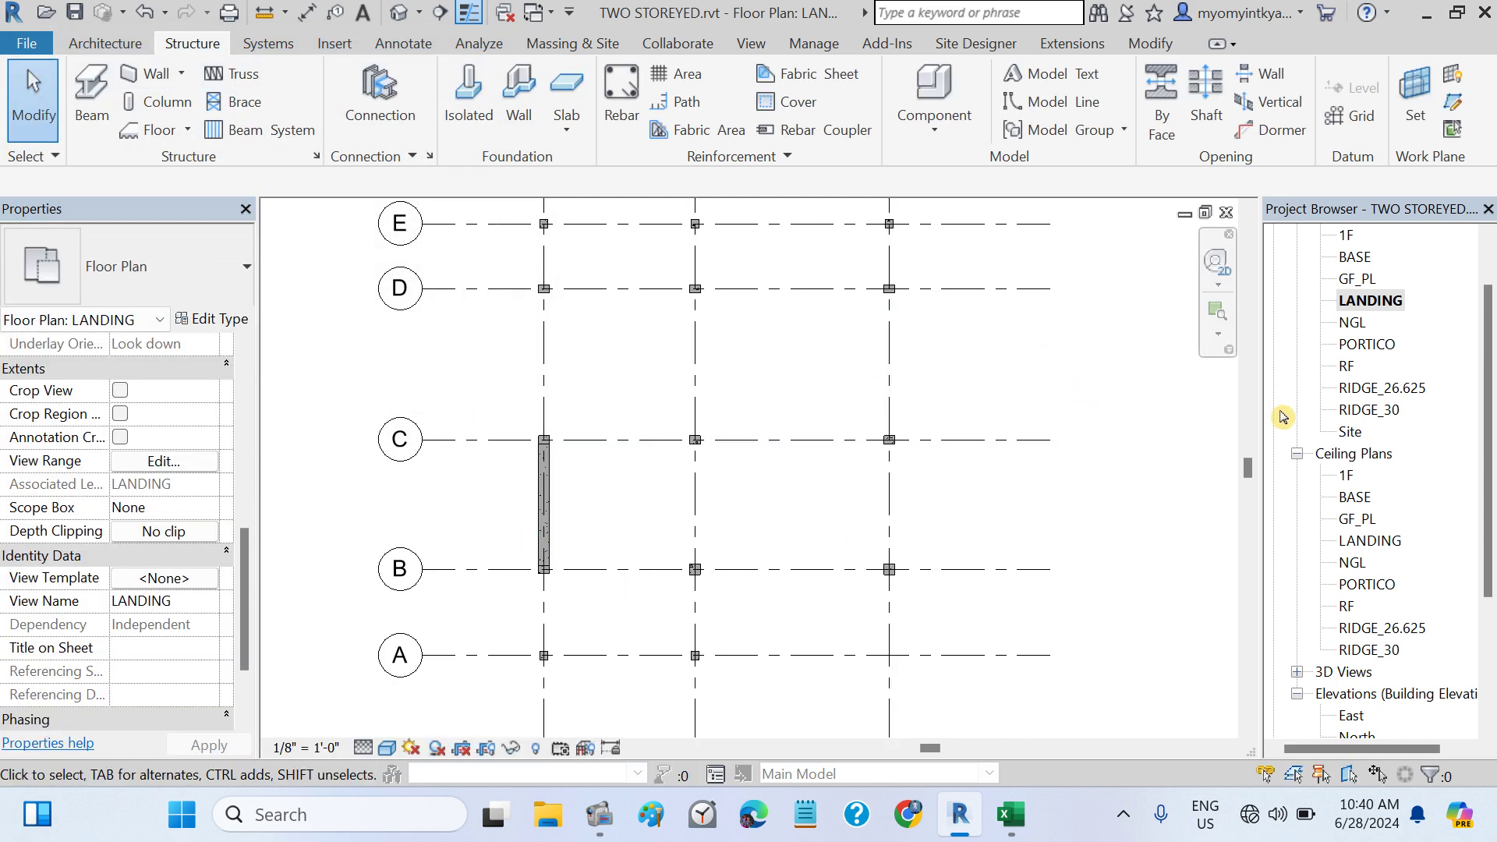
- Open the 1F floor plan and place an FB12X14 concrete beam along grid 2 from the grid B column to the grid C column
double_click(1345, 237)
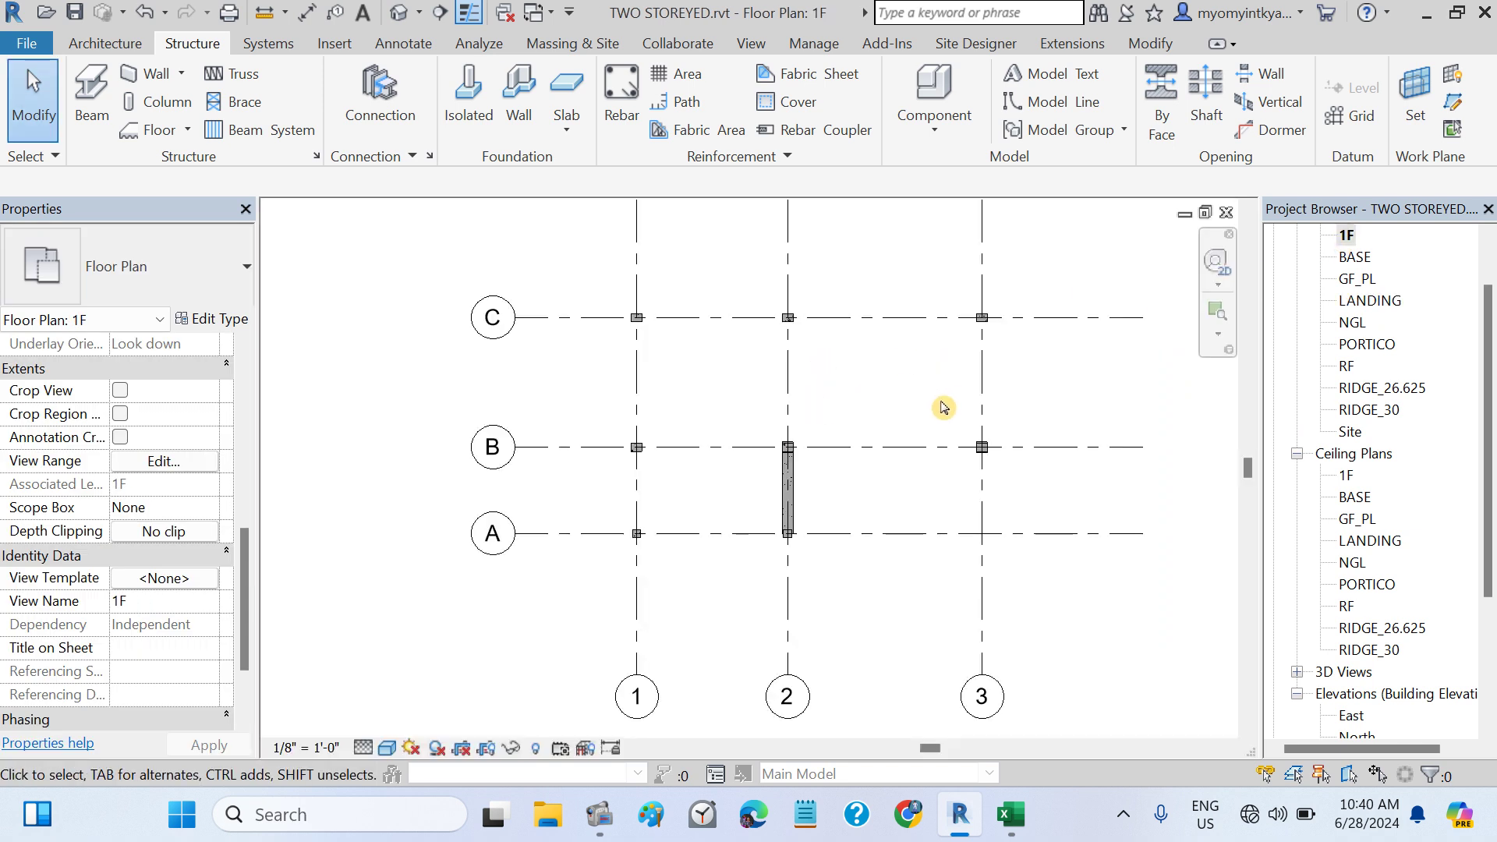
scroll(946, 408, "down", 2)
middle_click_drag(905, 374, 872, 466)
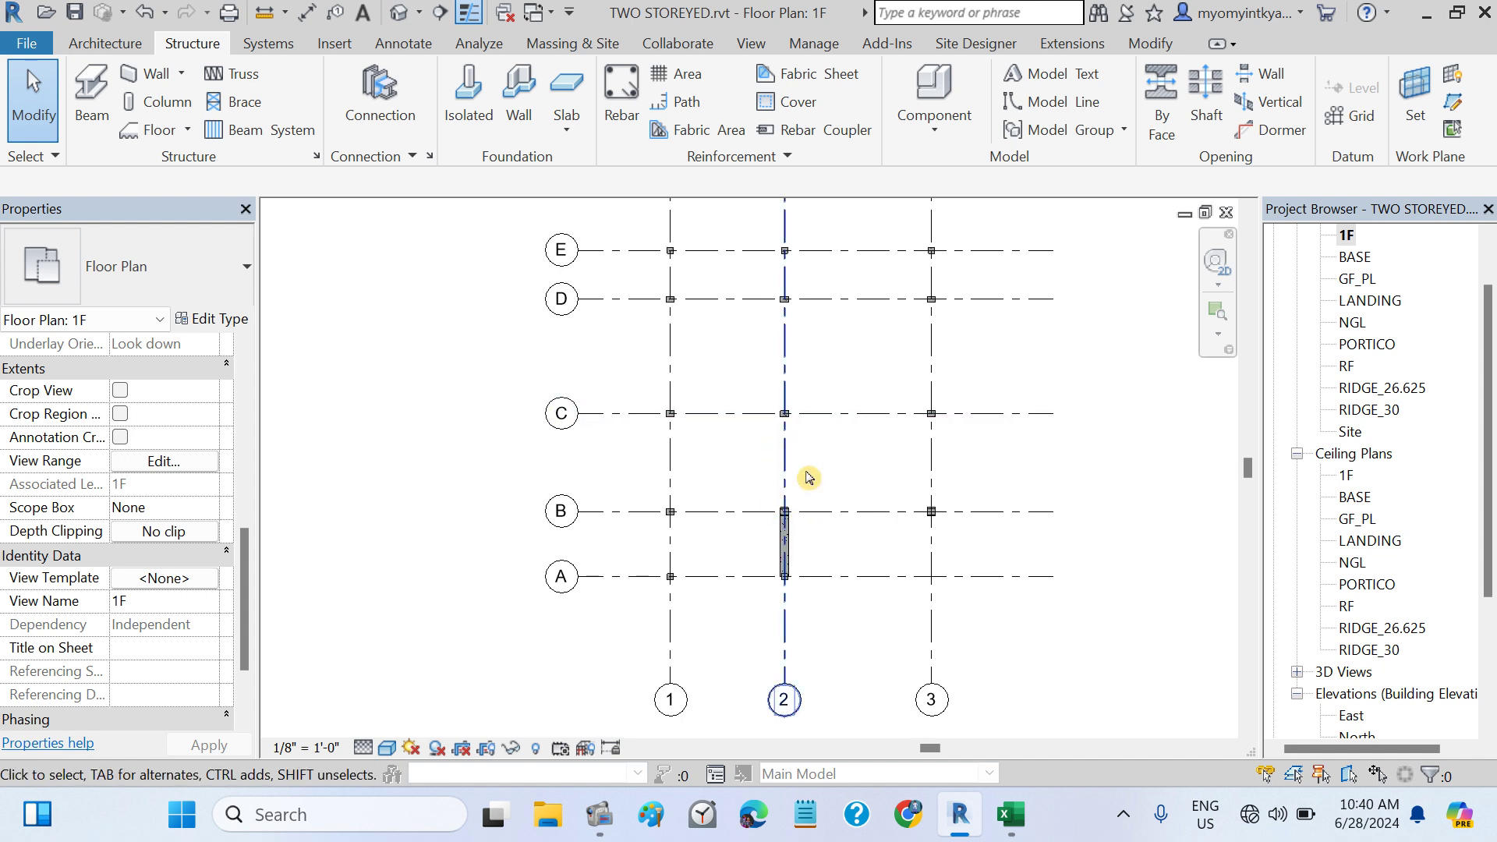
scroll(811, 528, "up", 4)
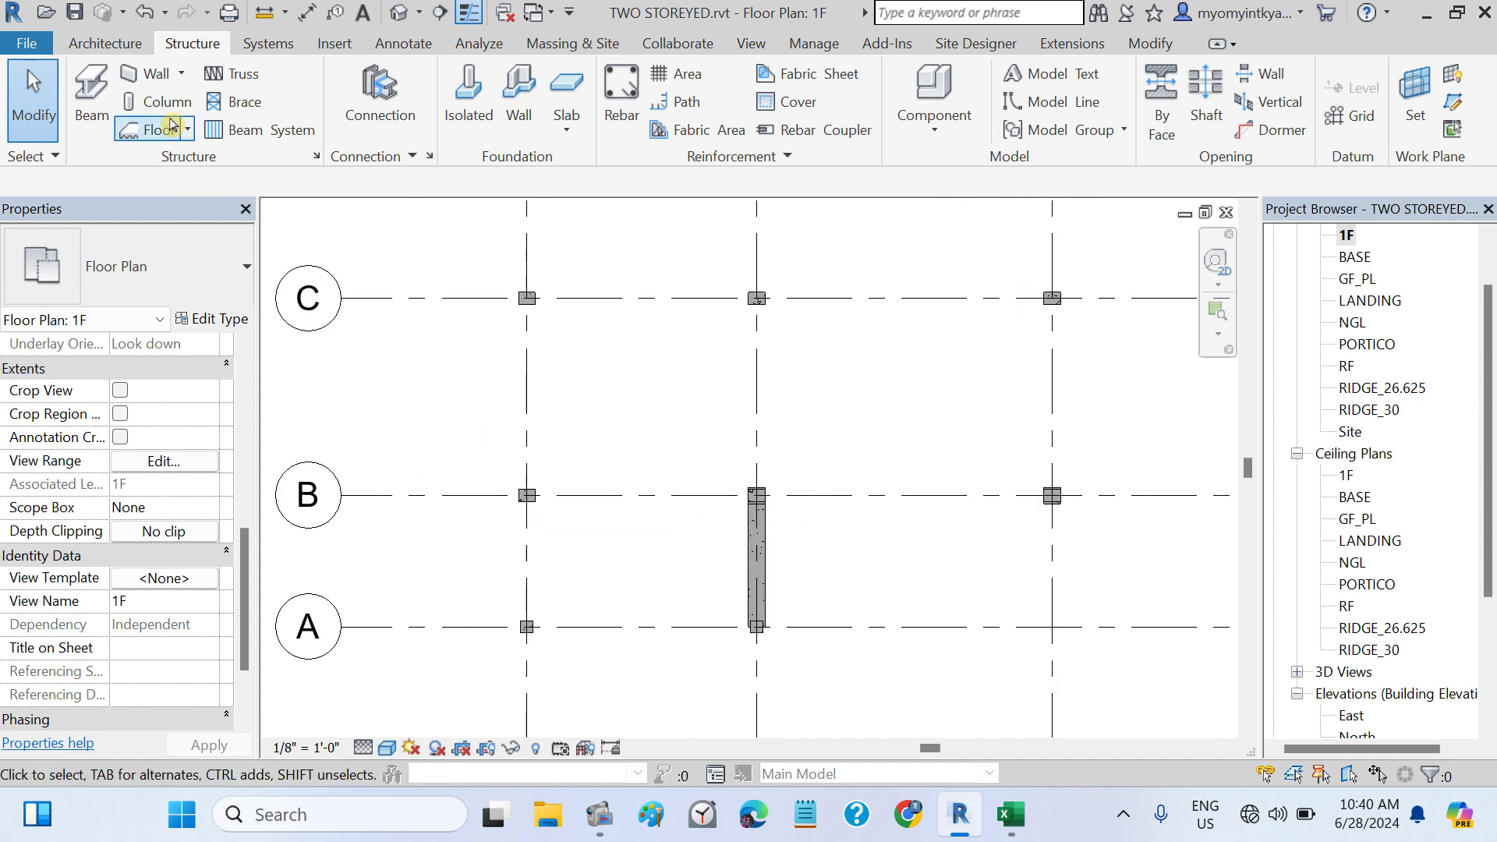
left_click(91, 92)
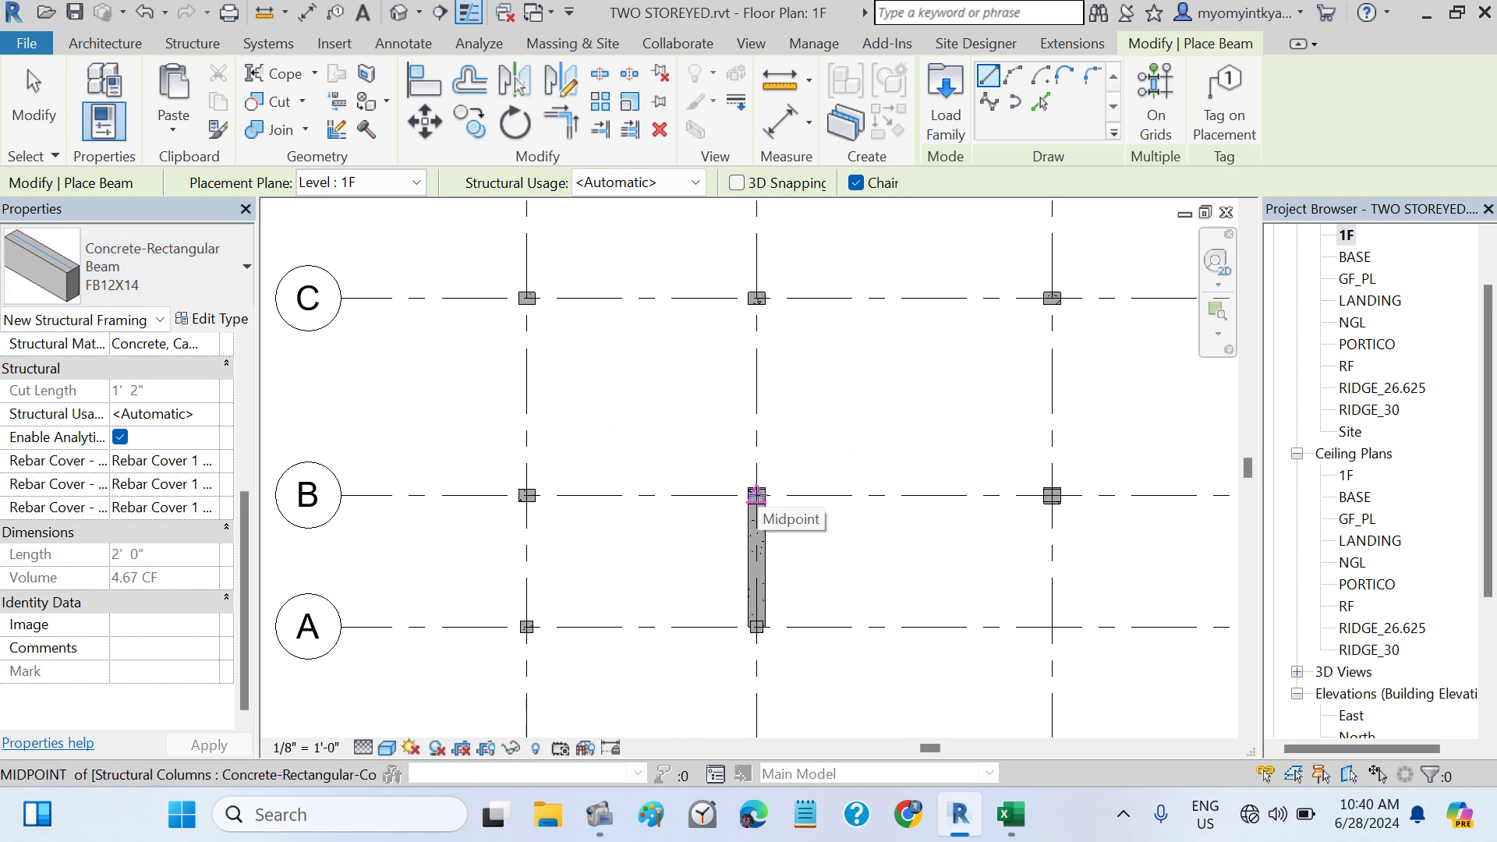
left_click(756, 495)
left_click(756, 298)
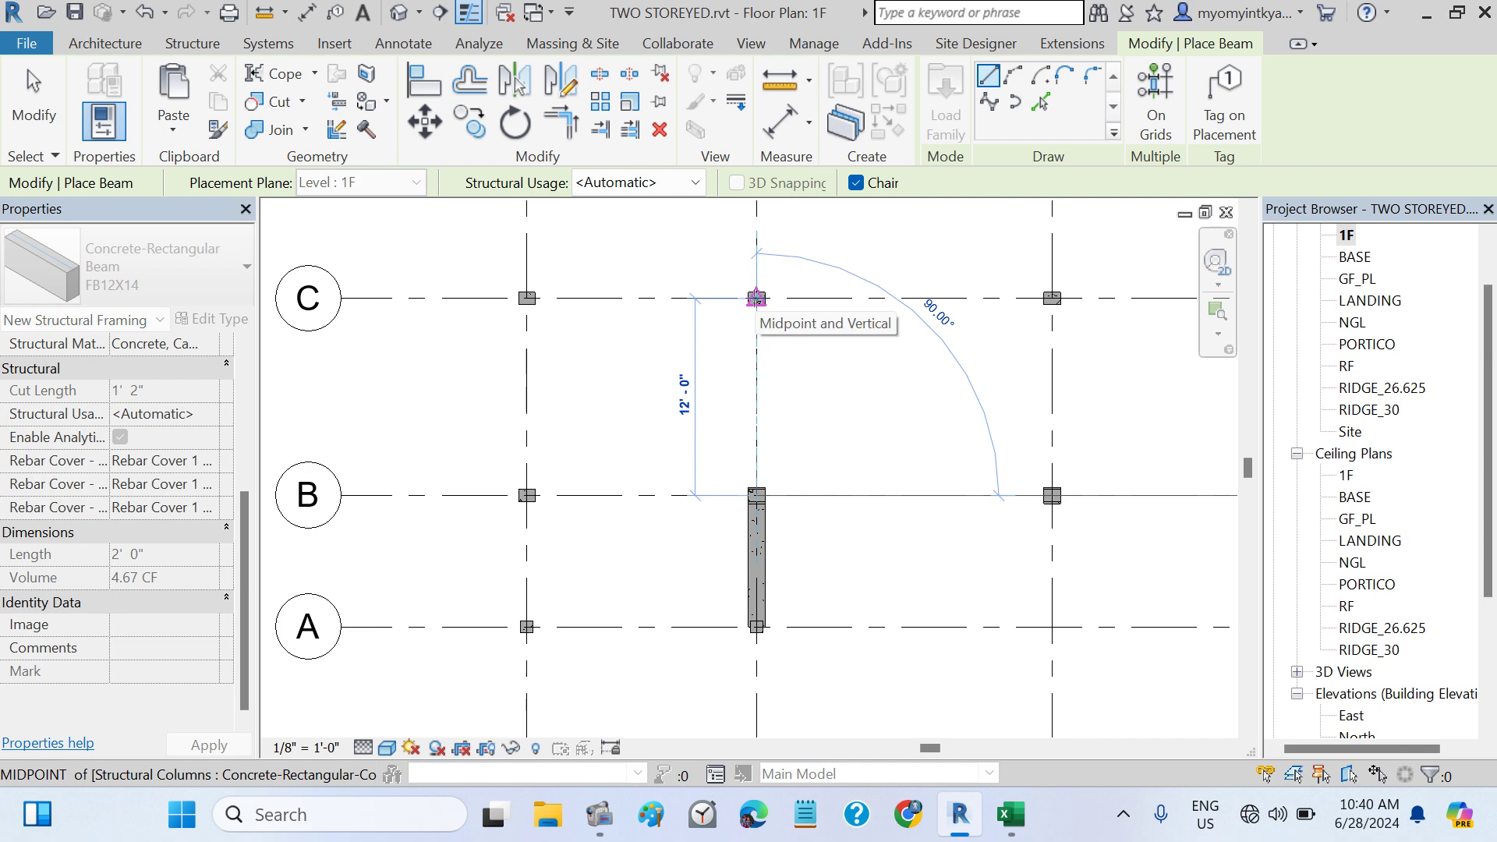
key("Escape")
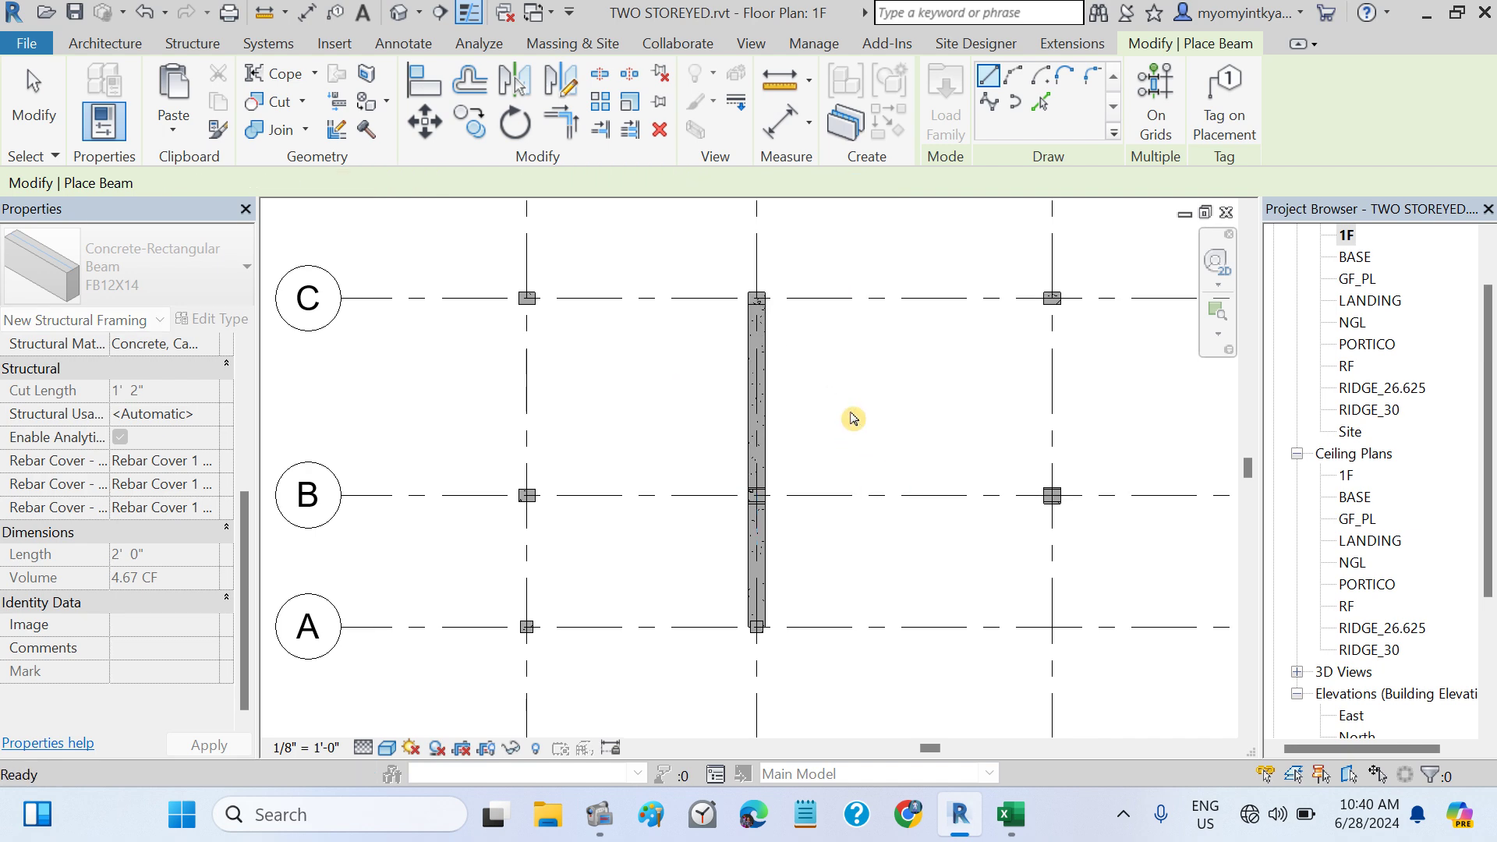
scroll(838, 566, "down", 1)
scroll(772, 616, "up", 2)
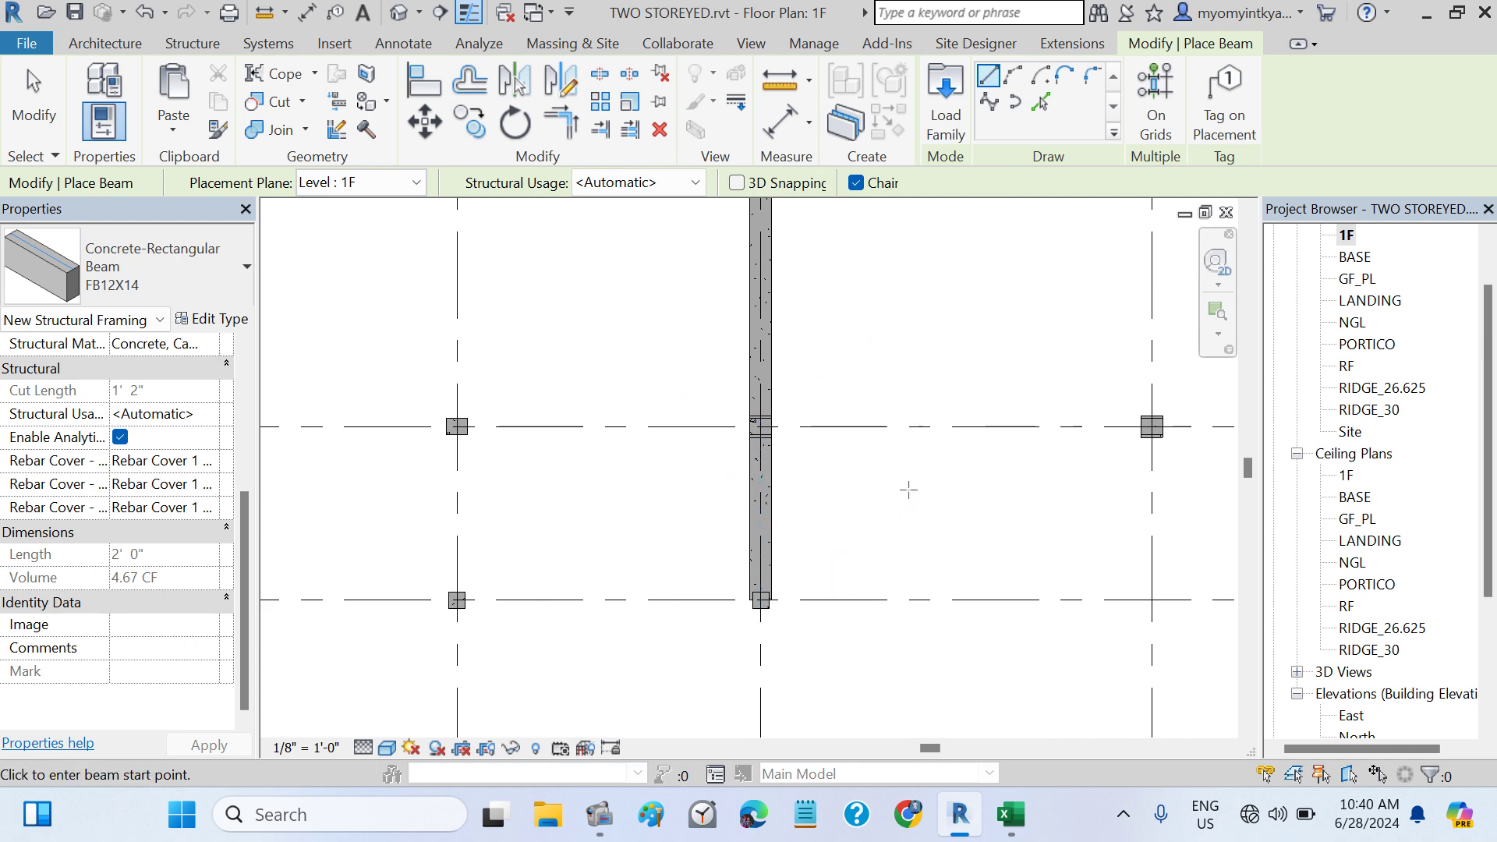
scroll(908, 489, "down", 1)
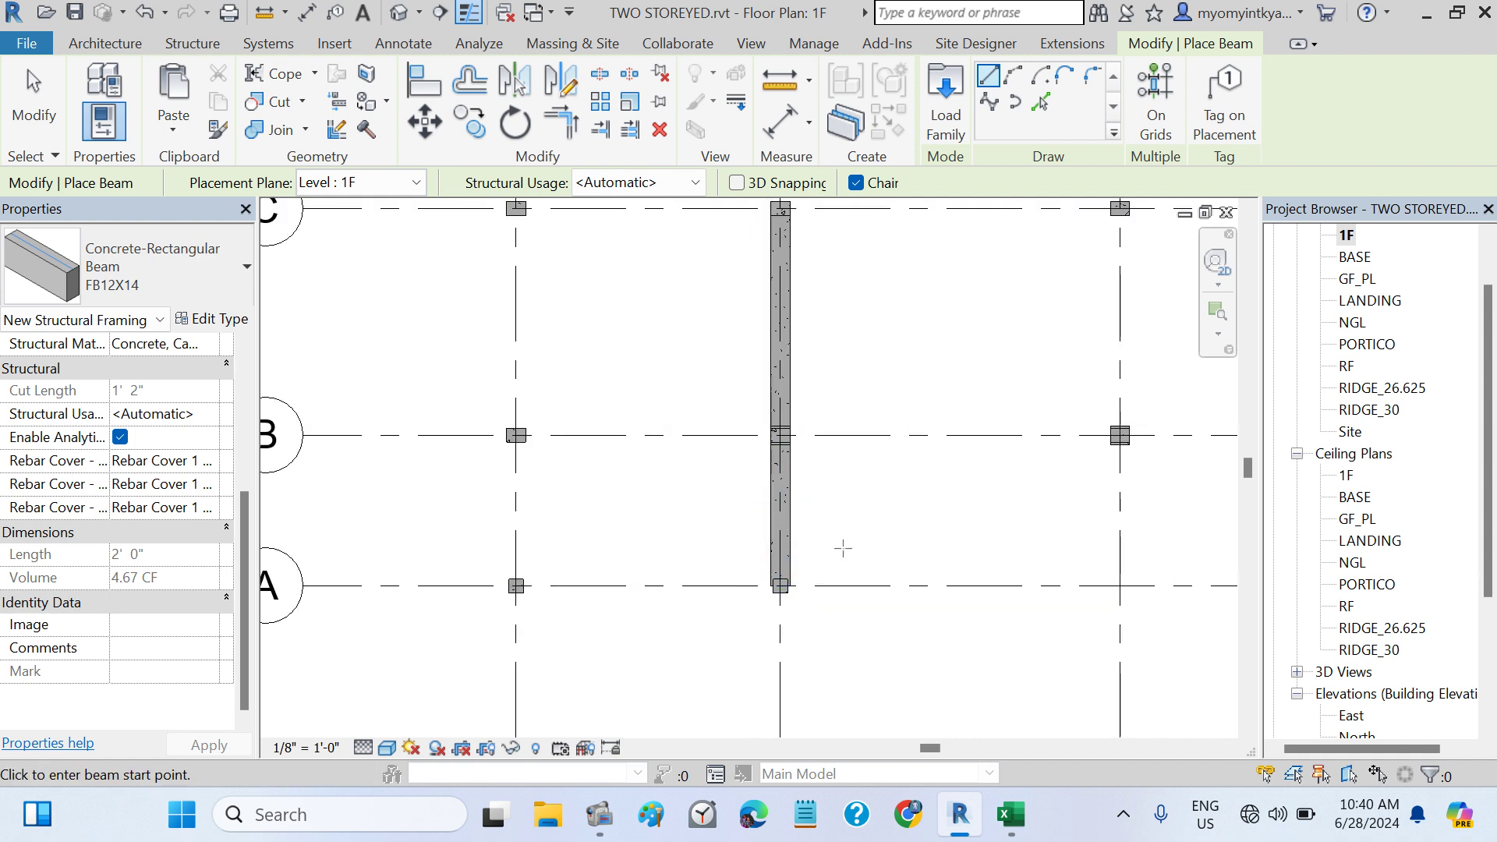
scroll(781, 583, "up", 1)
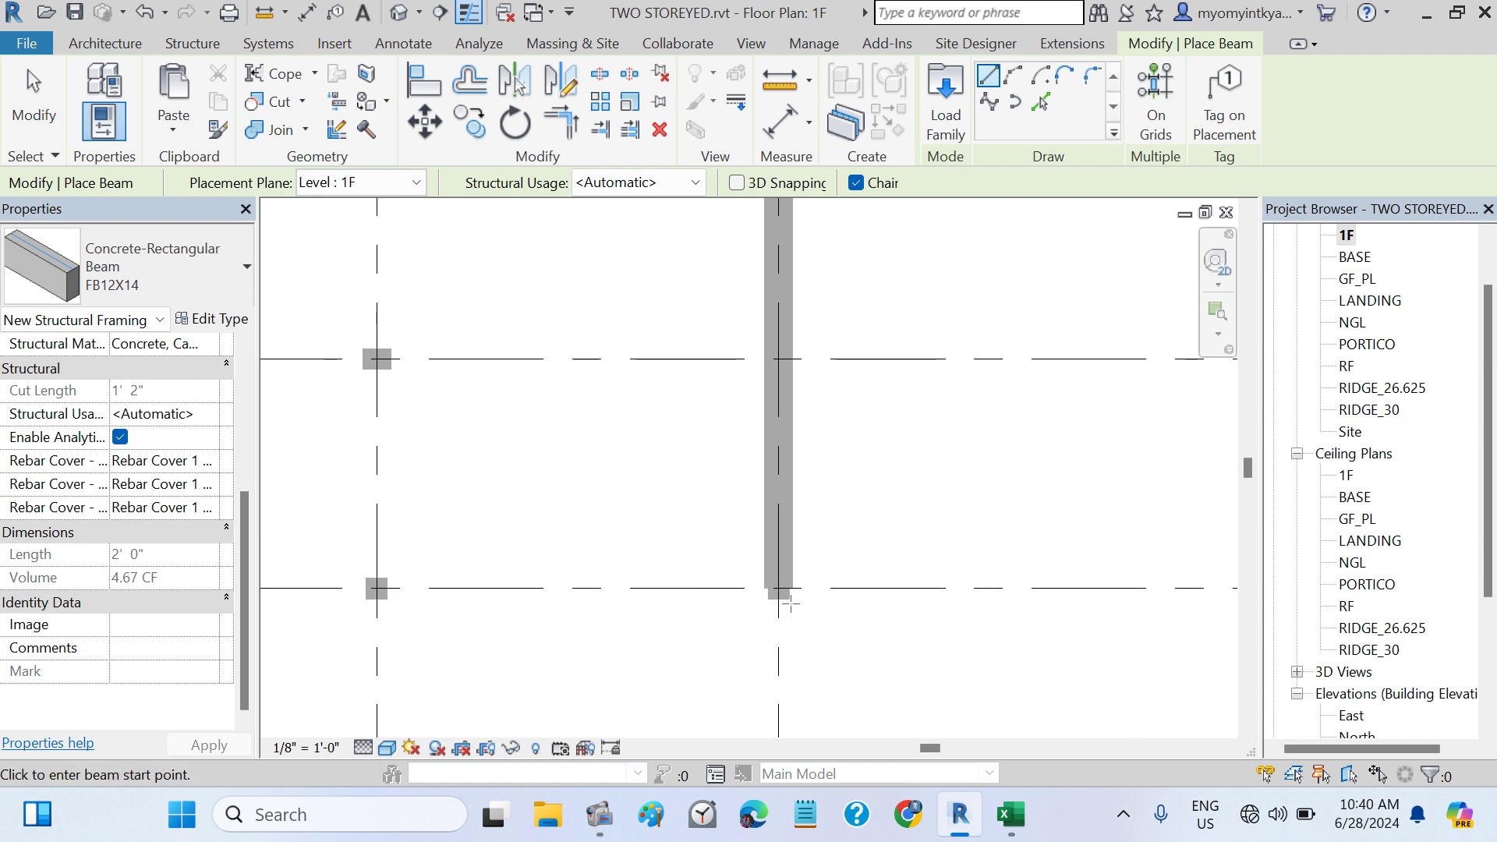
scroll(929, 492, "down", 3)
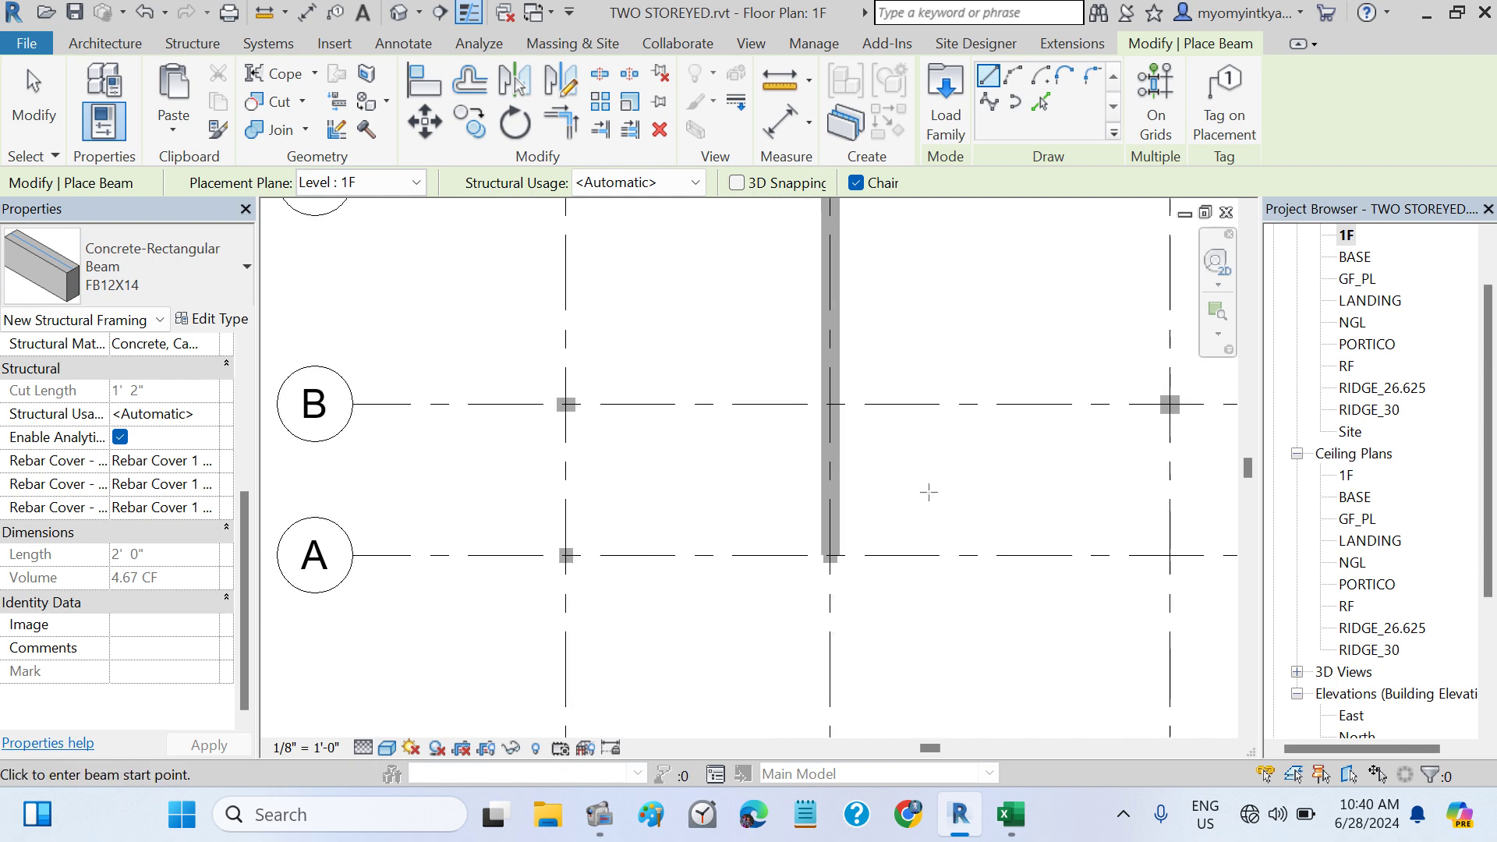
middle_click_drag(928, 494, 922, 545)
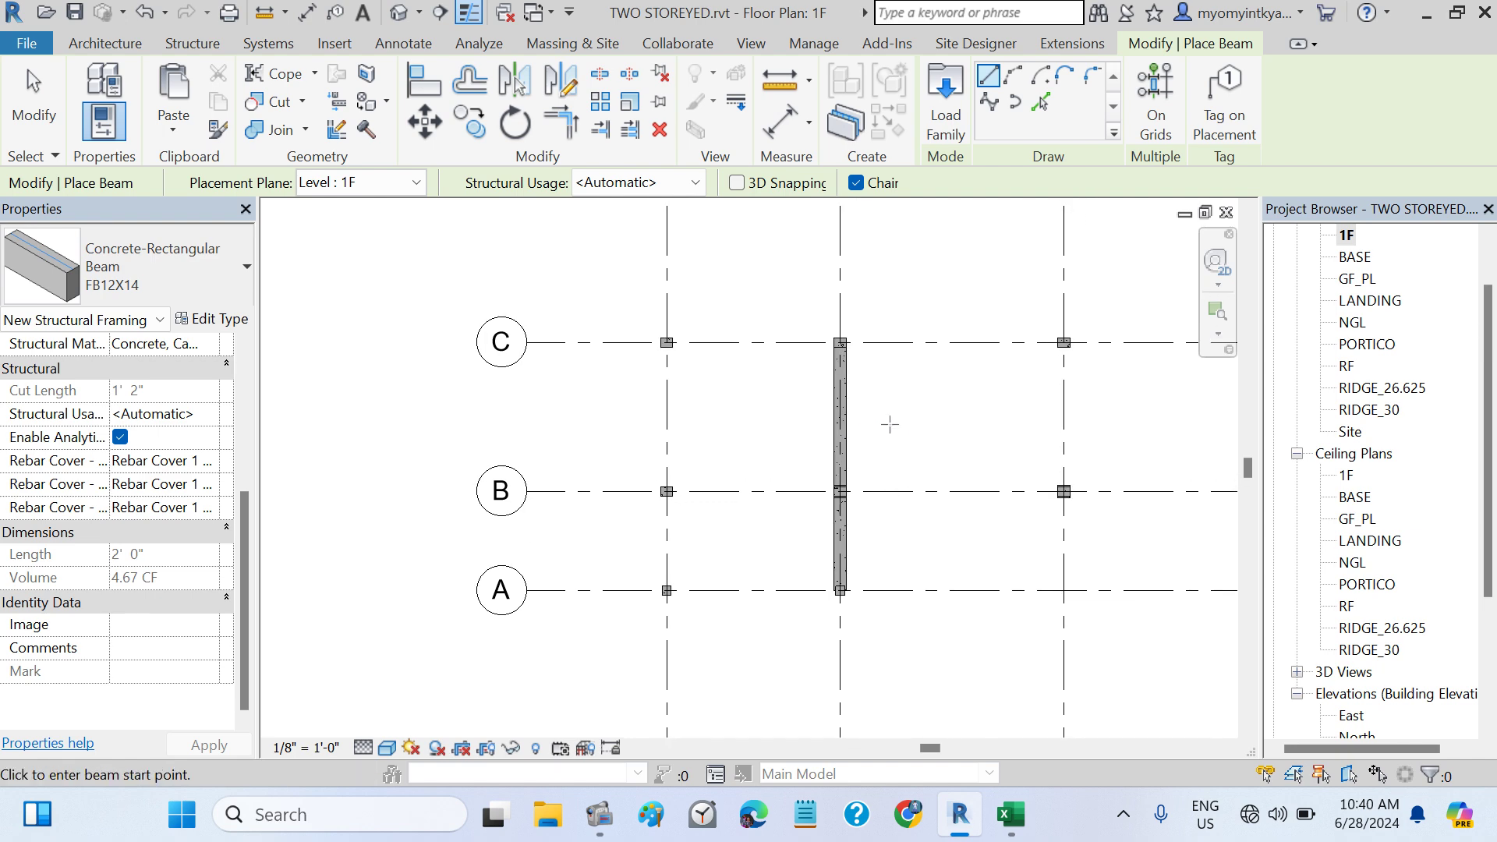
key("Escape")
key("Escape")
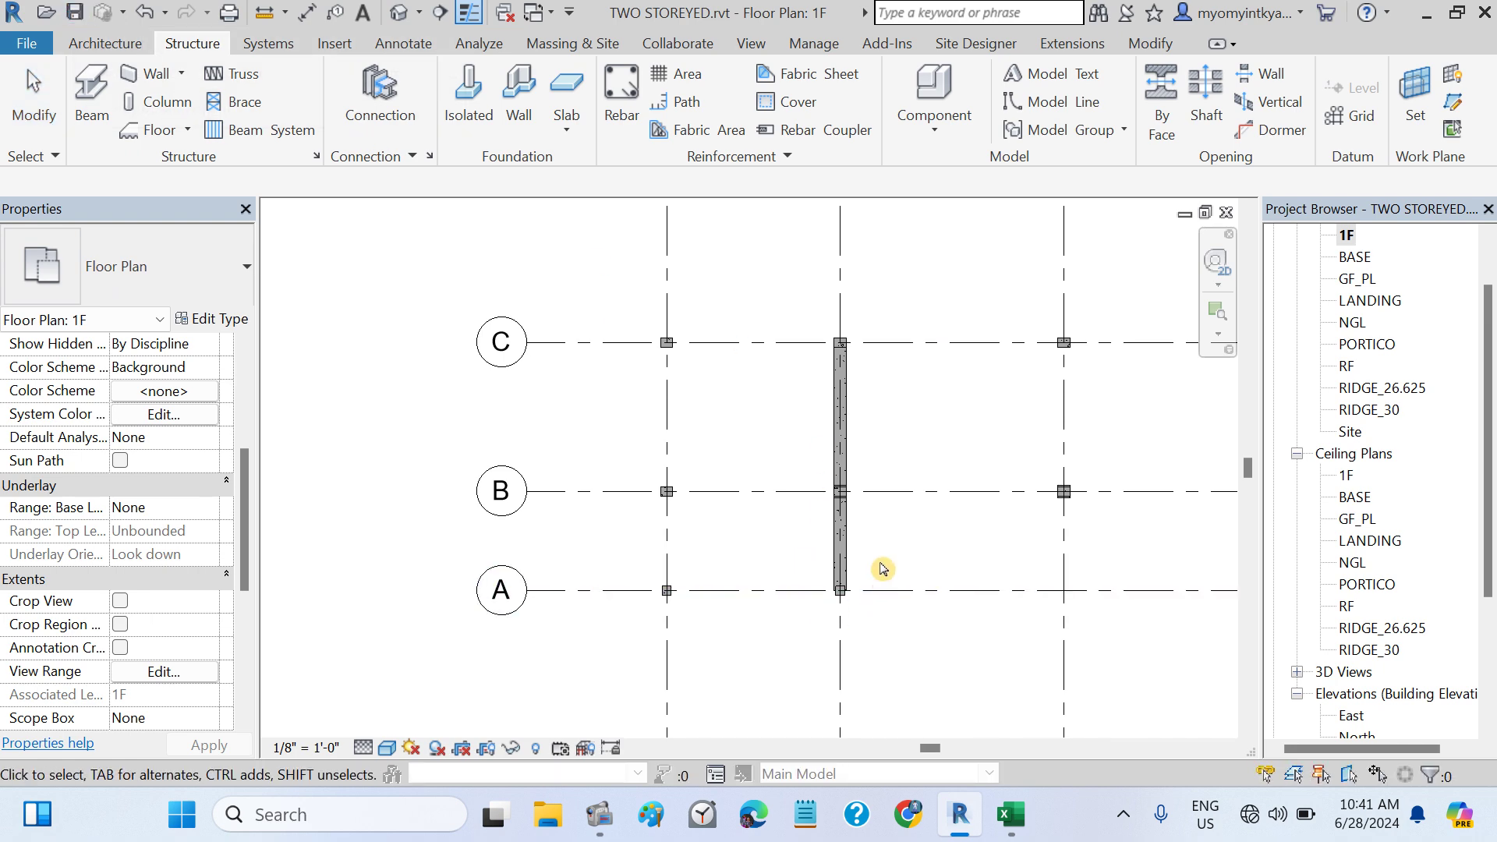
- Switch to the Excel estimate workbook and check the beam marks on the 1F floor beam design plan
left_click(1002, 834)
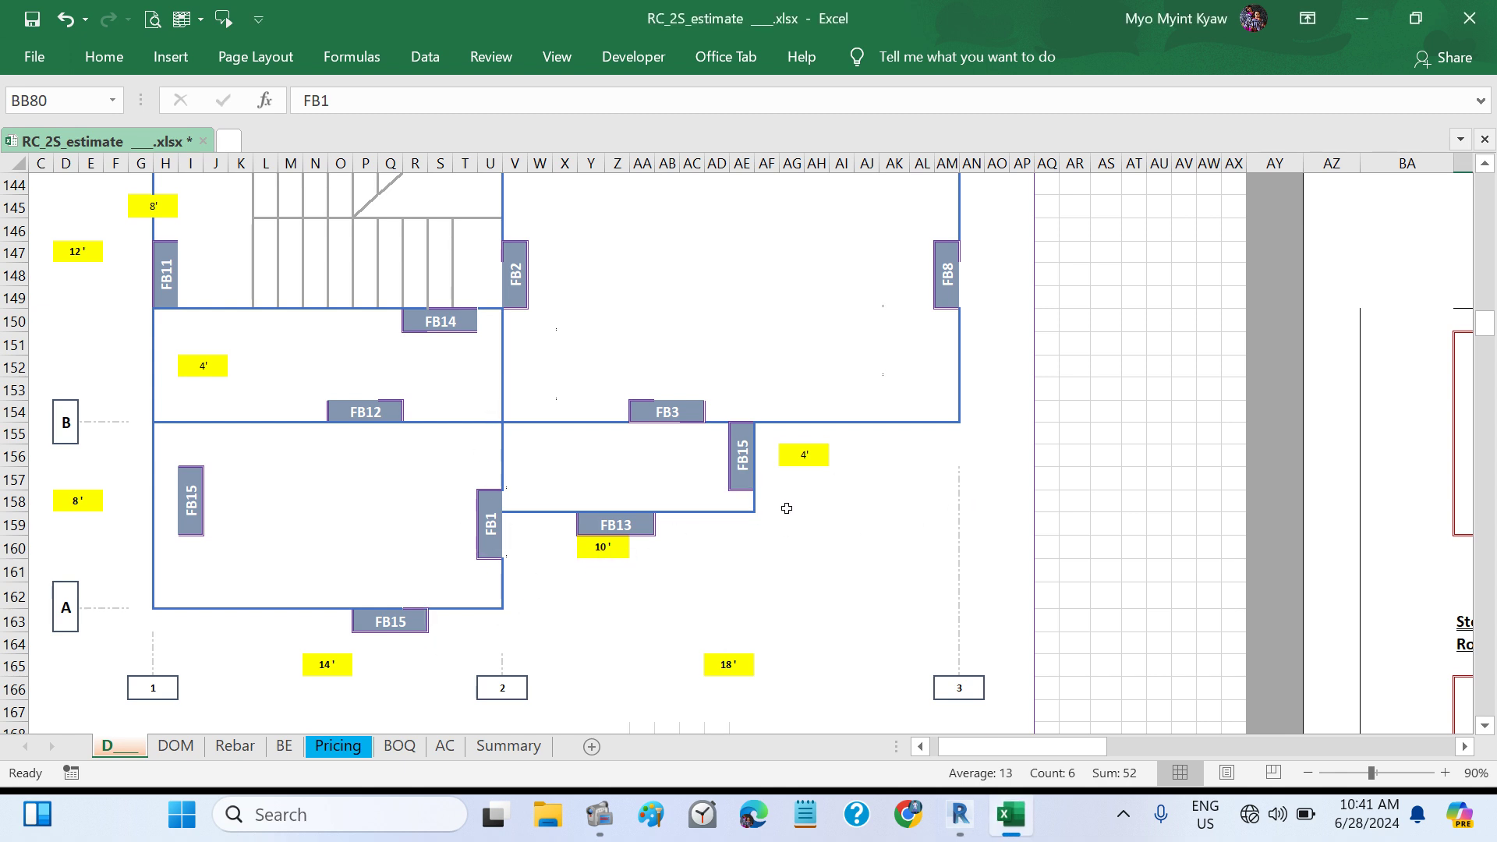
scroll(986, 459, "up", 4)
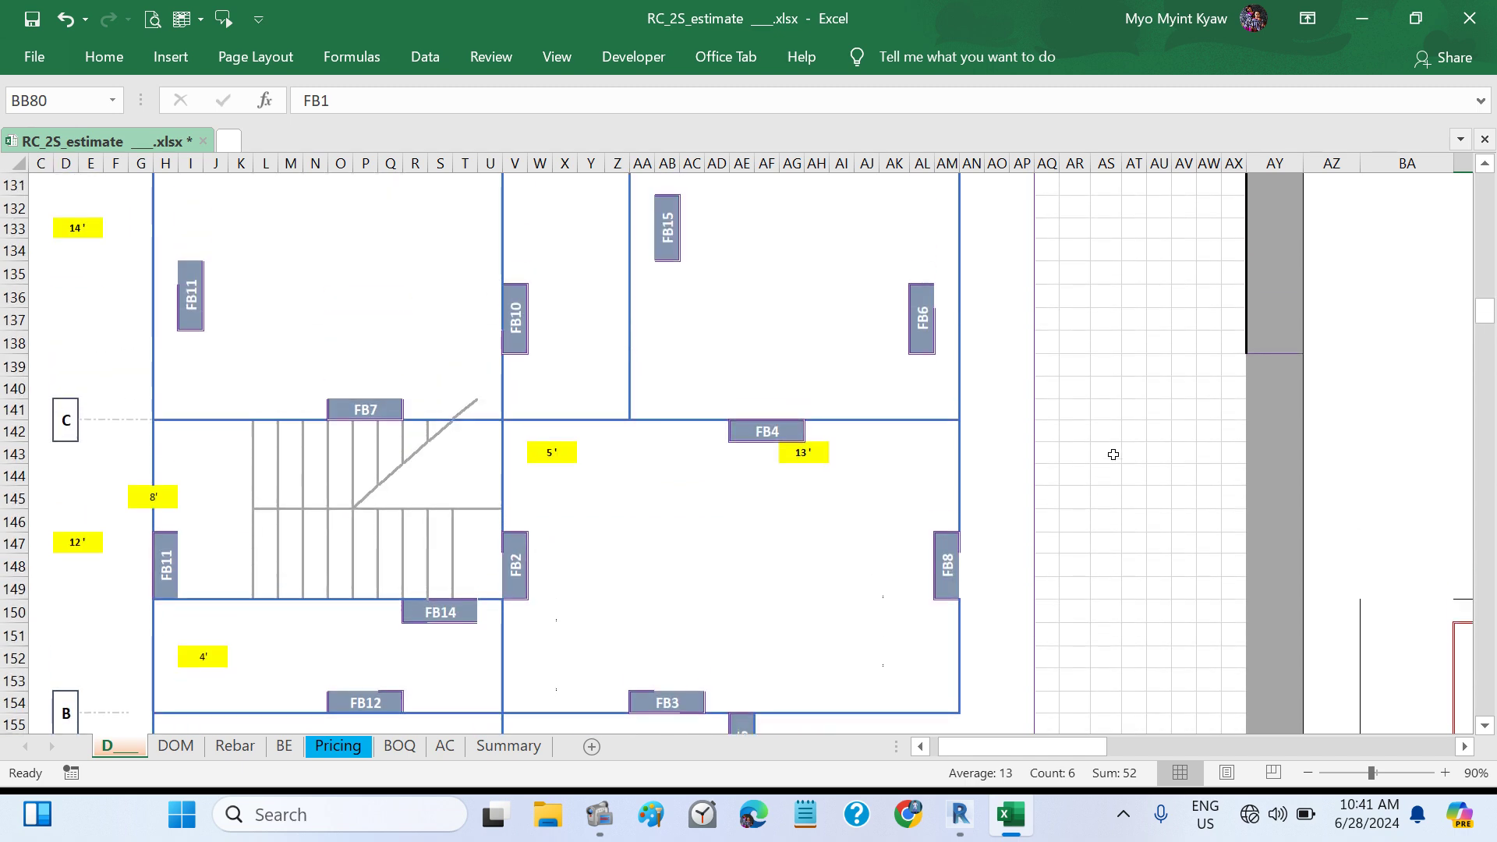
scroll(679, 506, "down", 8)
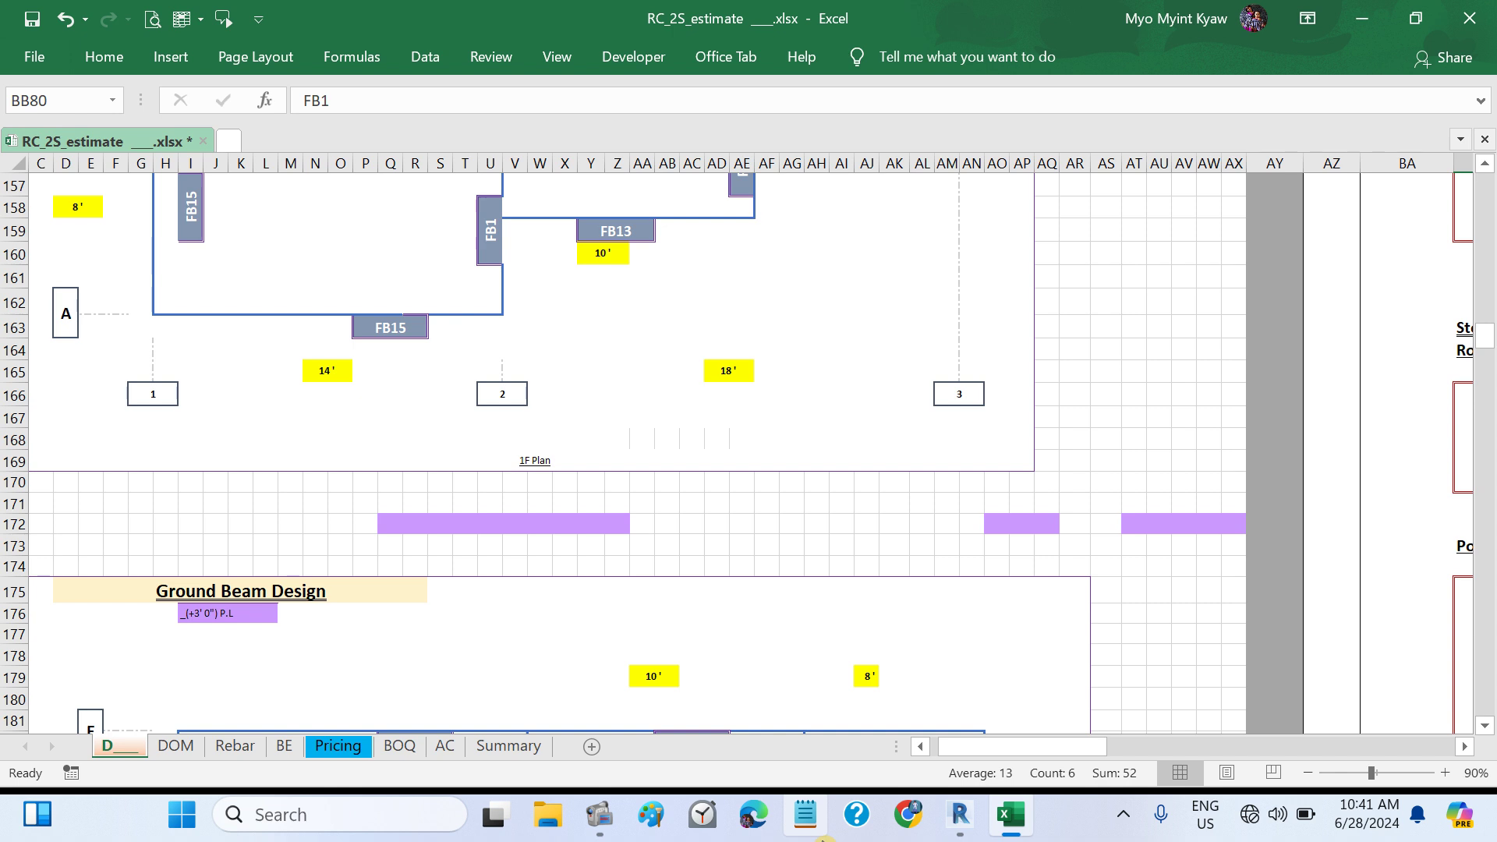
- Switch back to Revit and check the types of the two beams along grid 2, between A and B and between B and C
left_click(959, 814)
left_click(838, 530)
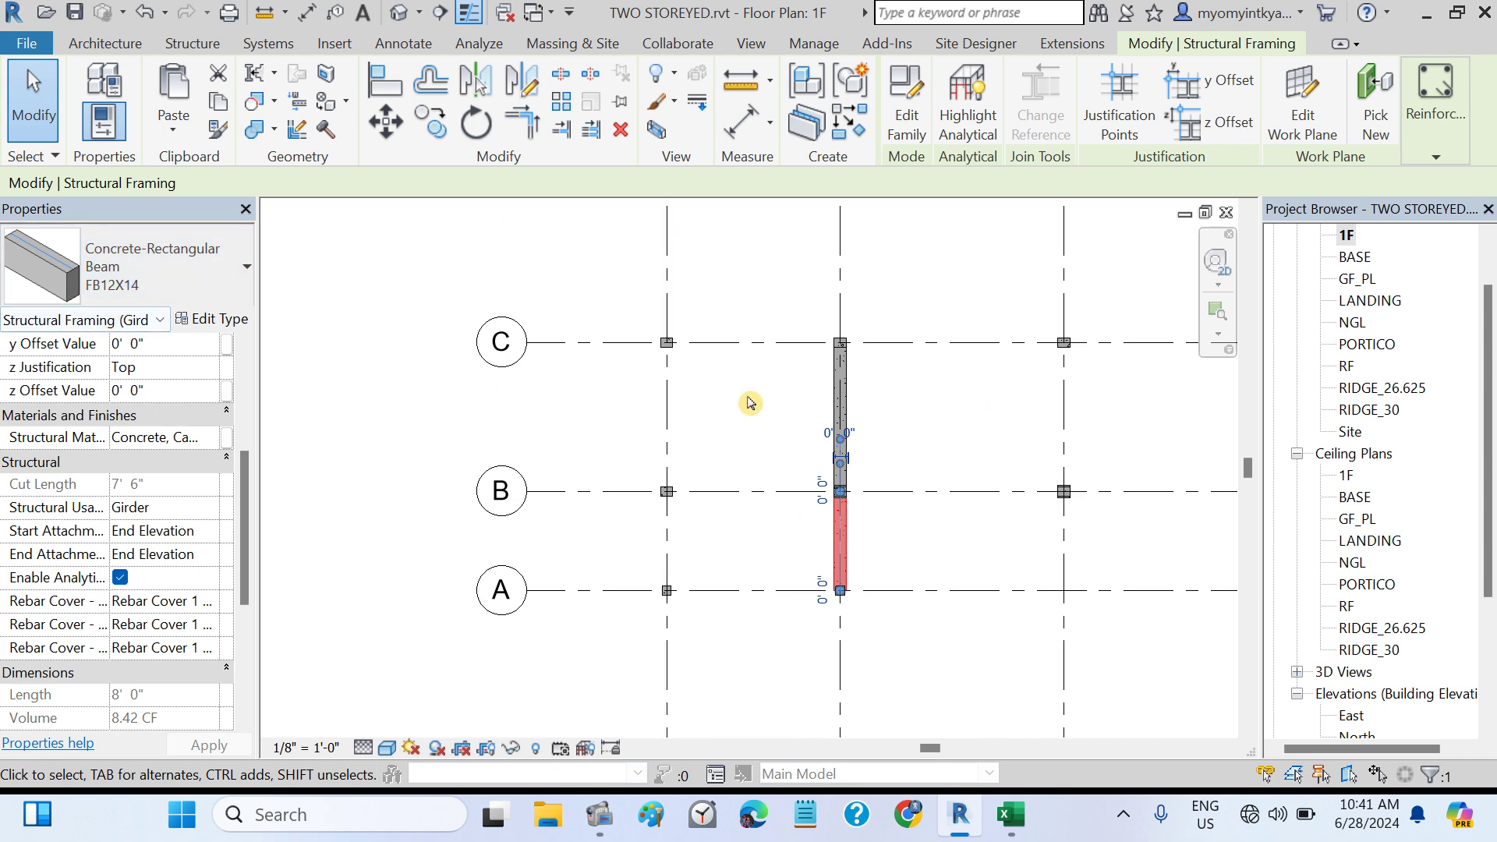
left_click(887, 441)
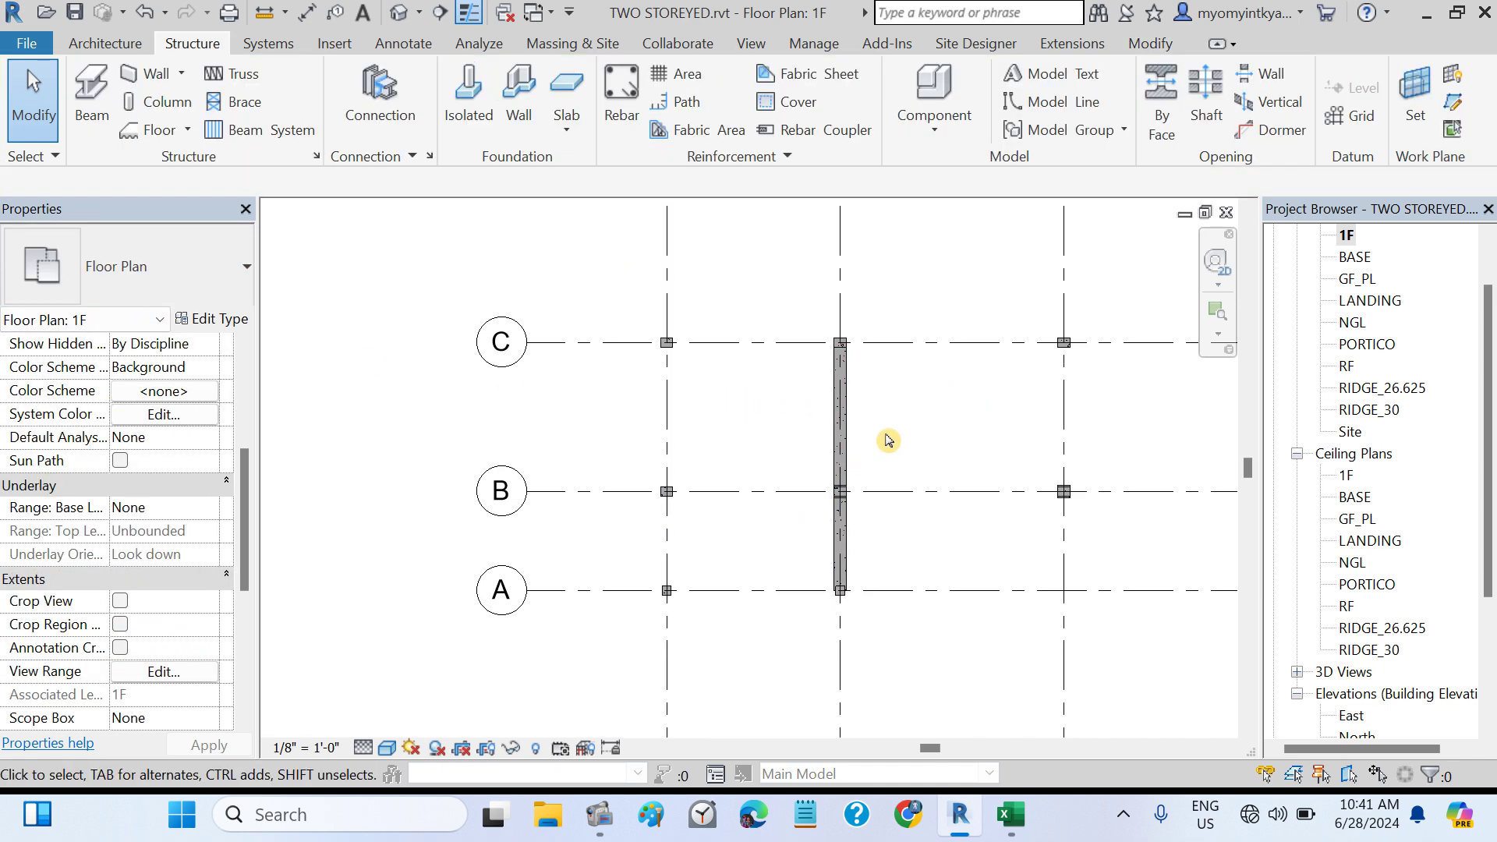
left_click(845, 435)
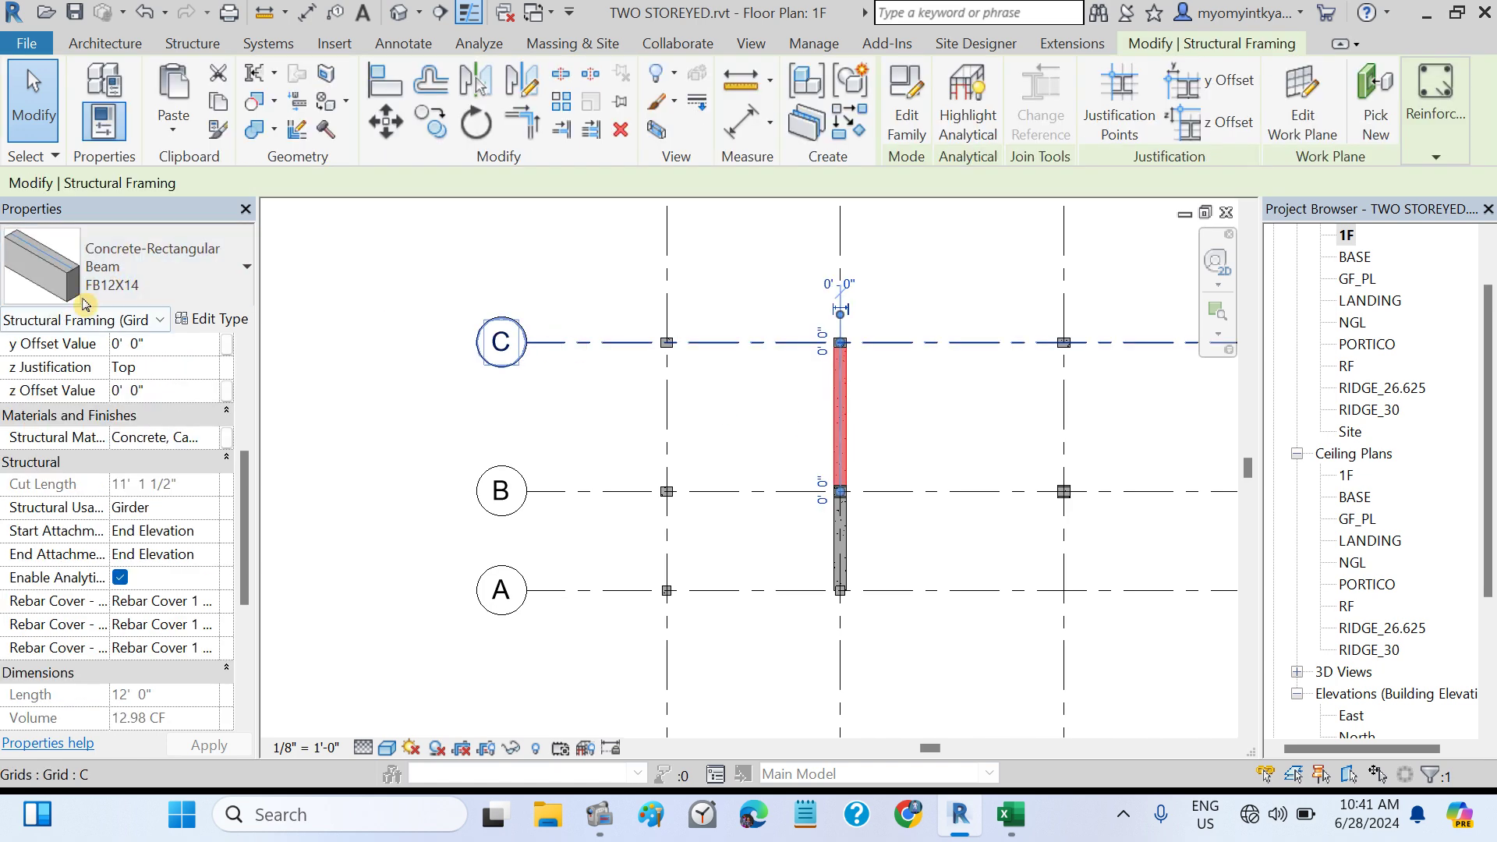
key("Escape")
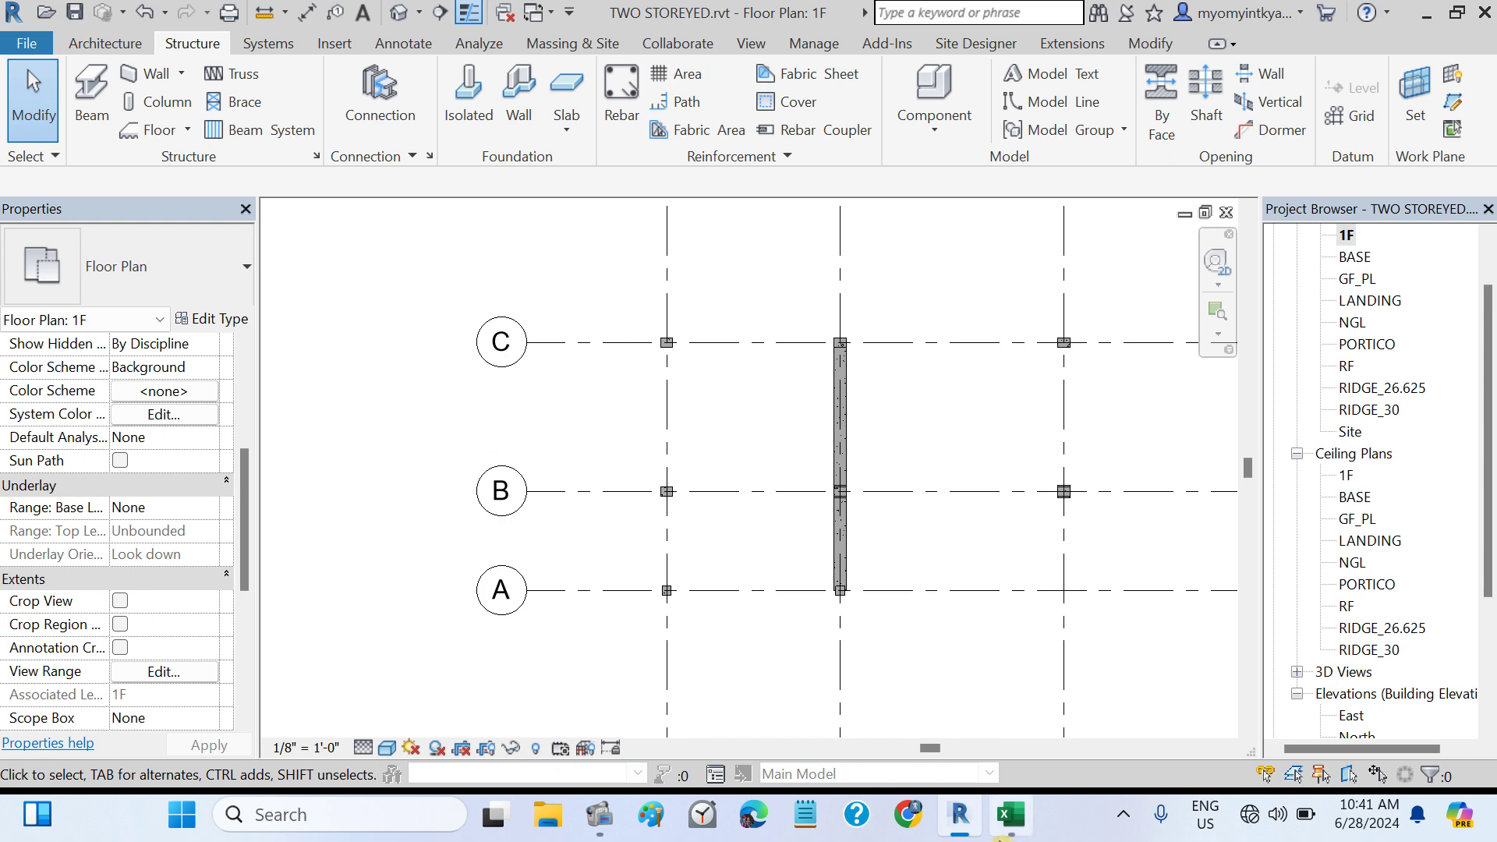
- Switch to the Excel estimate workbook and look up the sizes of beams FB3 to FB8 in the Floor Beam schedule
left_click(1010, 814)
scroll(570, 411, "up", 9)
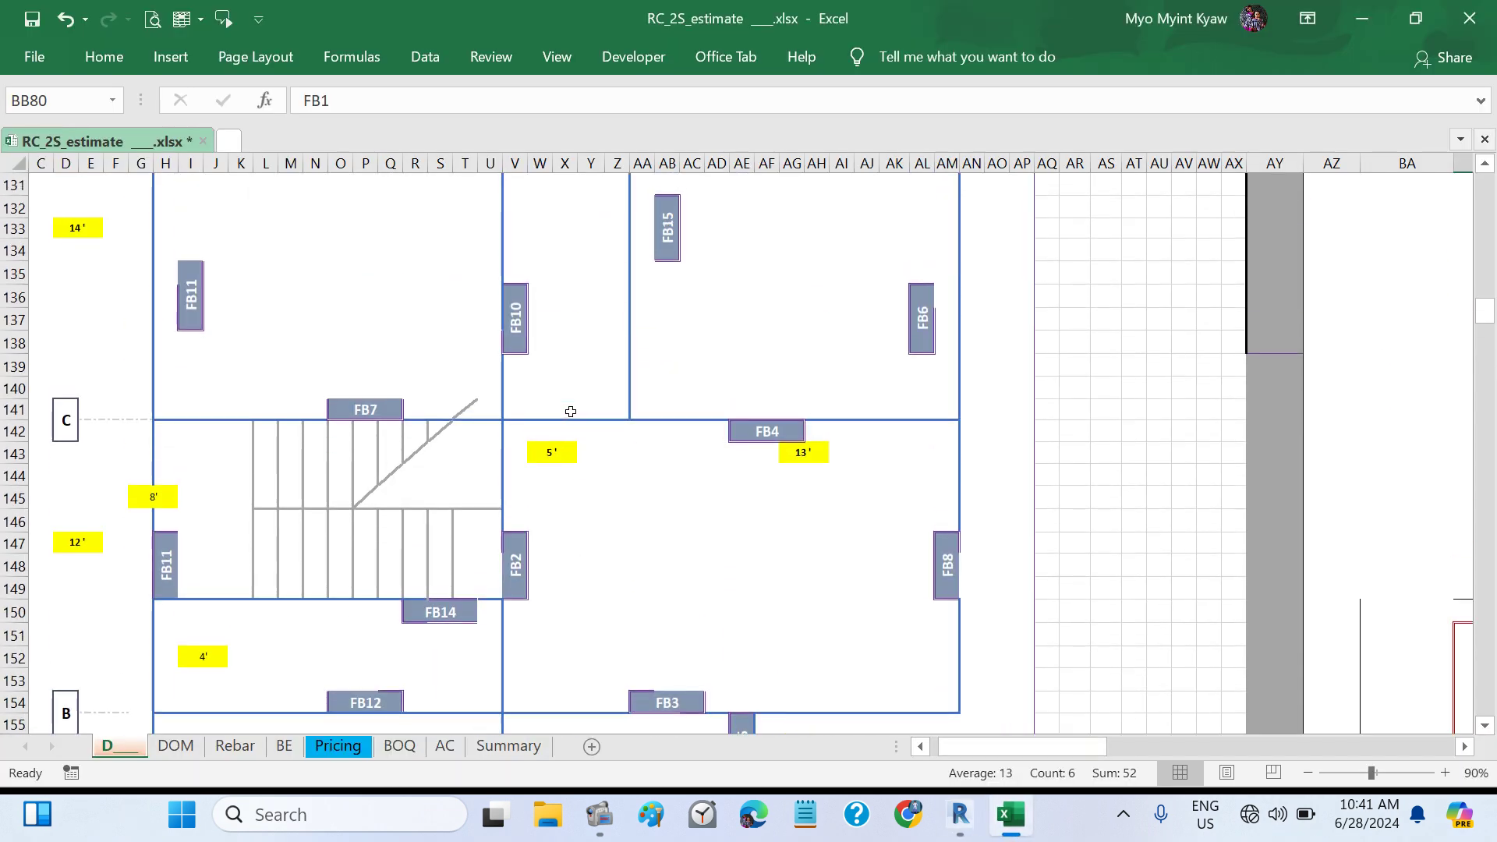
scroll(570, 411, "up", 9)
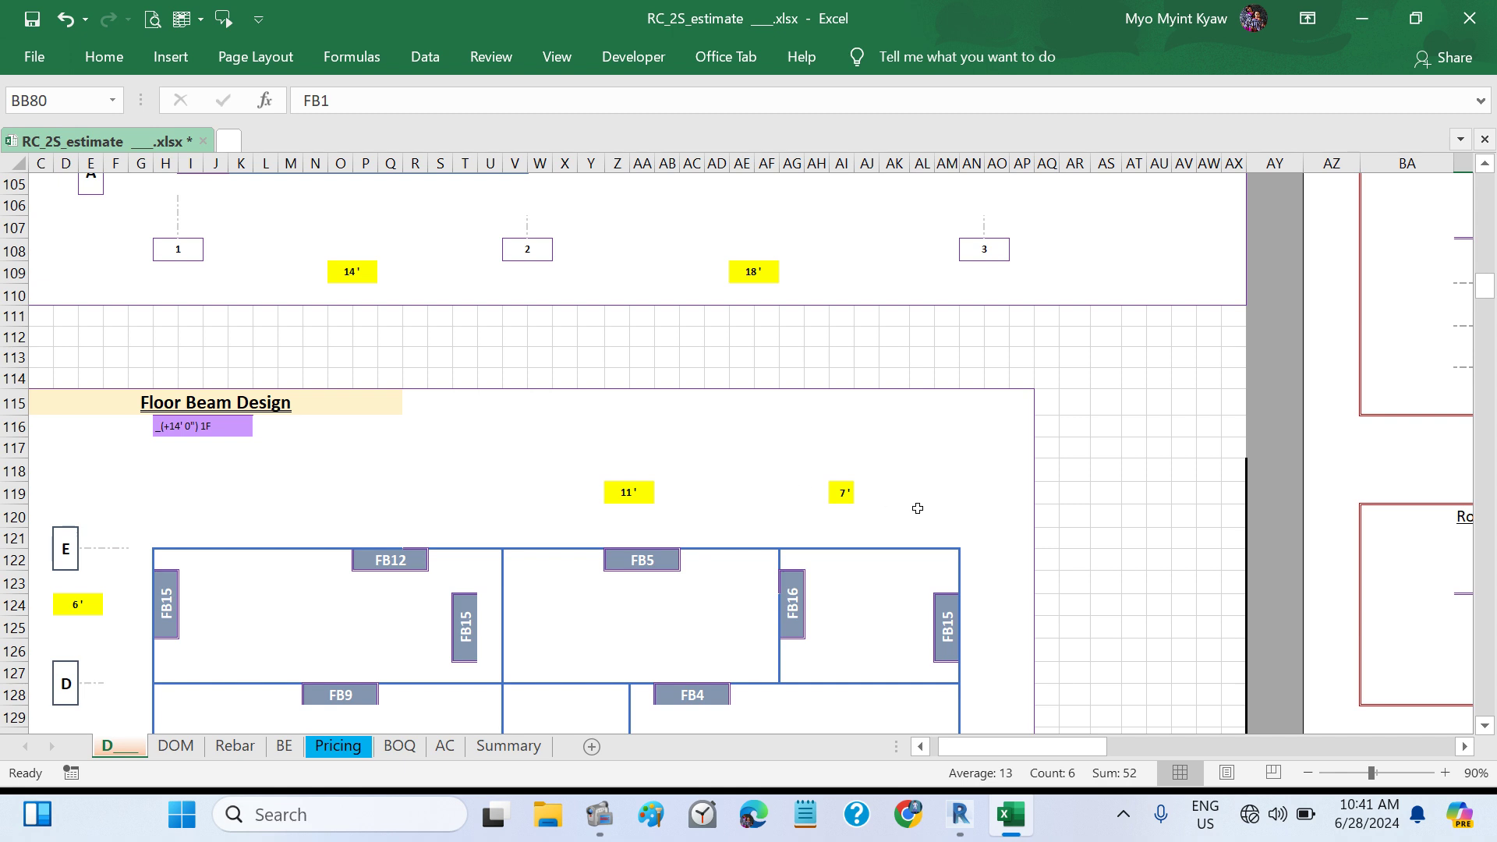
scroll(918, 508, "right", 8)
scroll(917, 509, "up", 8)
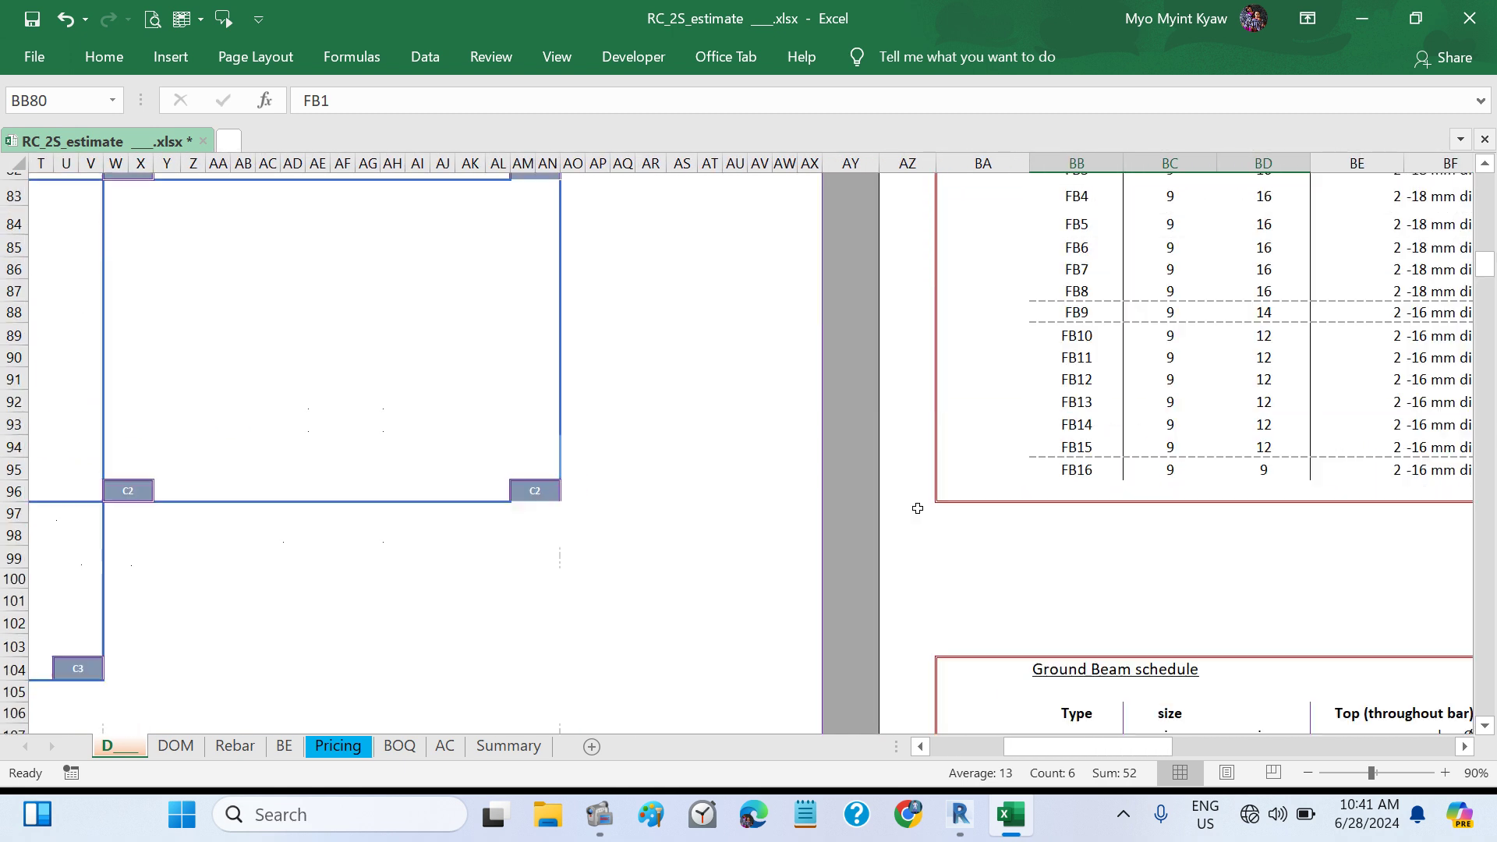
scroll(918, 508, "up", 5)
scroll(918, 508, "right", 3)
scroll(917, 509, "down", 1)
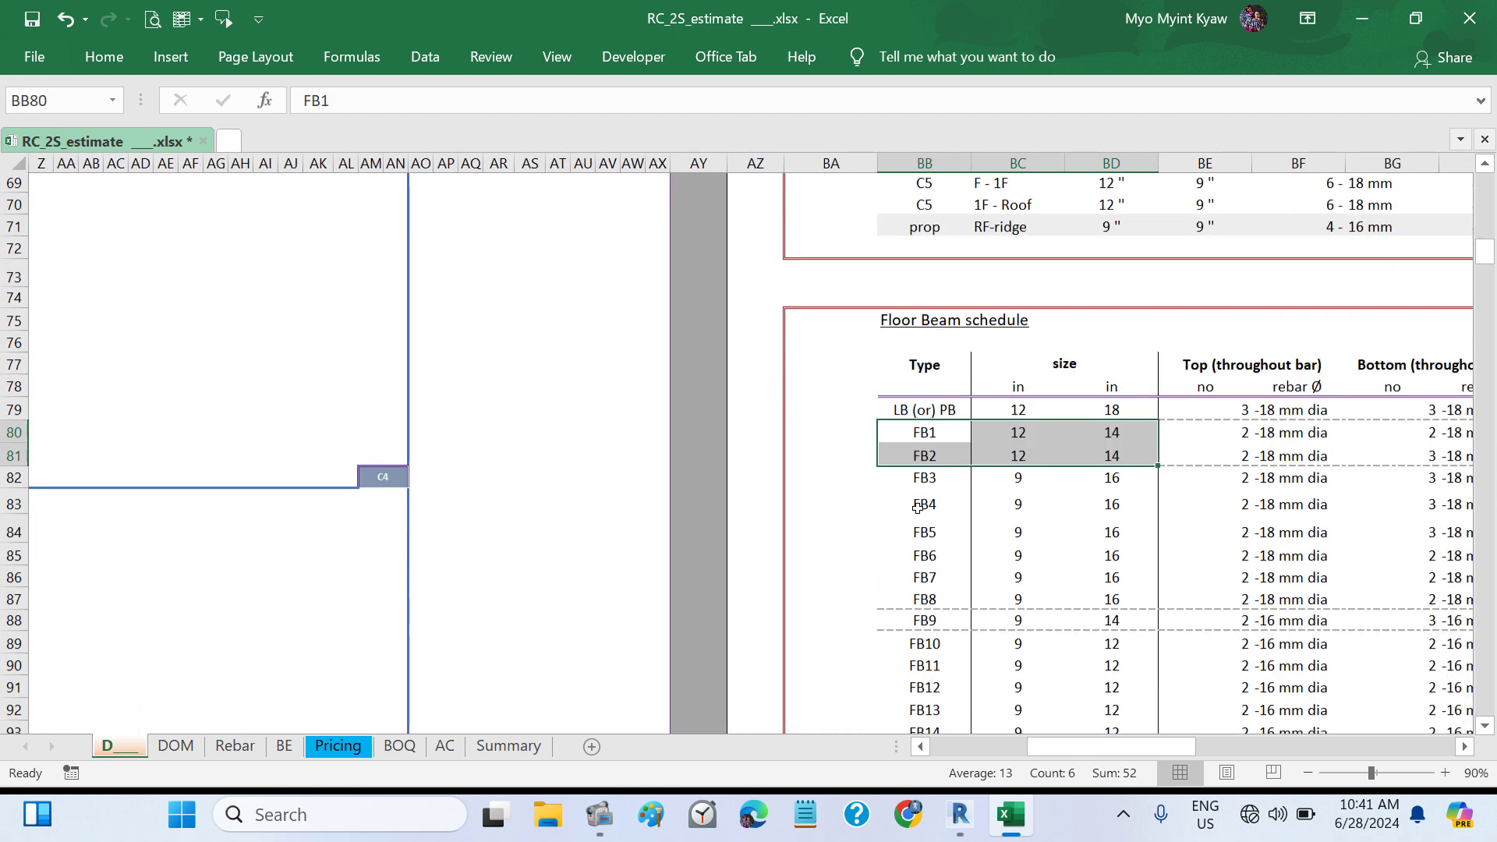
scroll(918, 507, "down", 3)
scroll(978, 438, "up", 4)
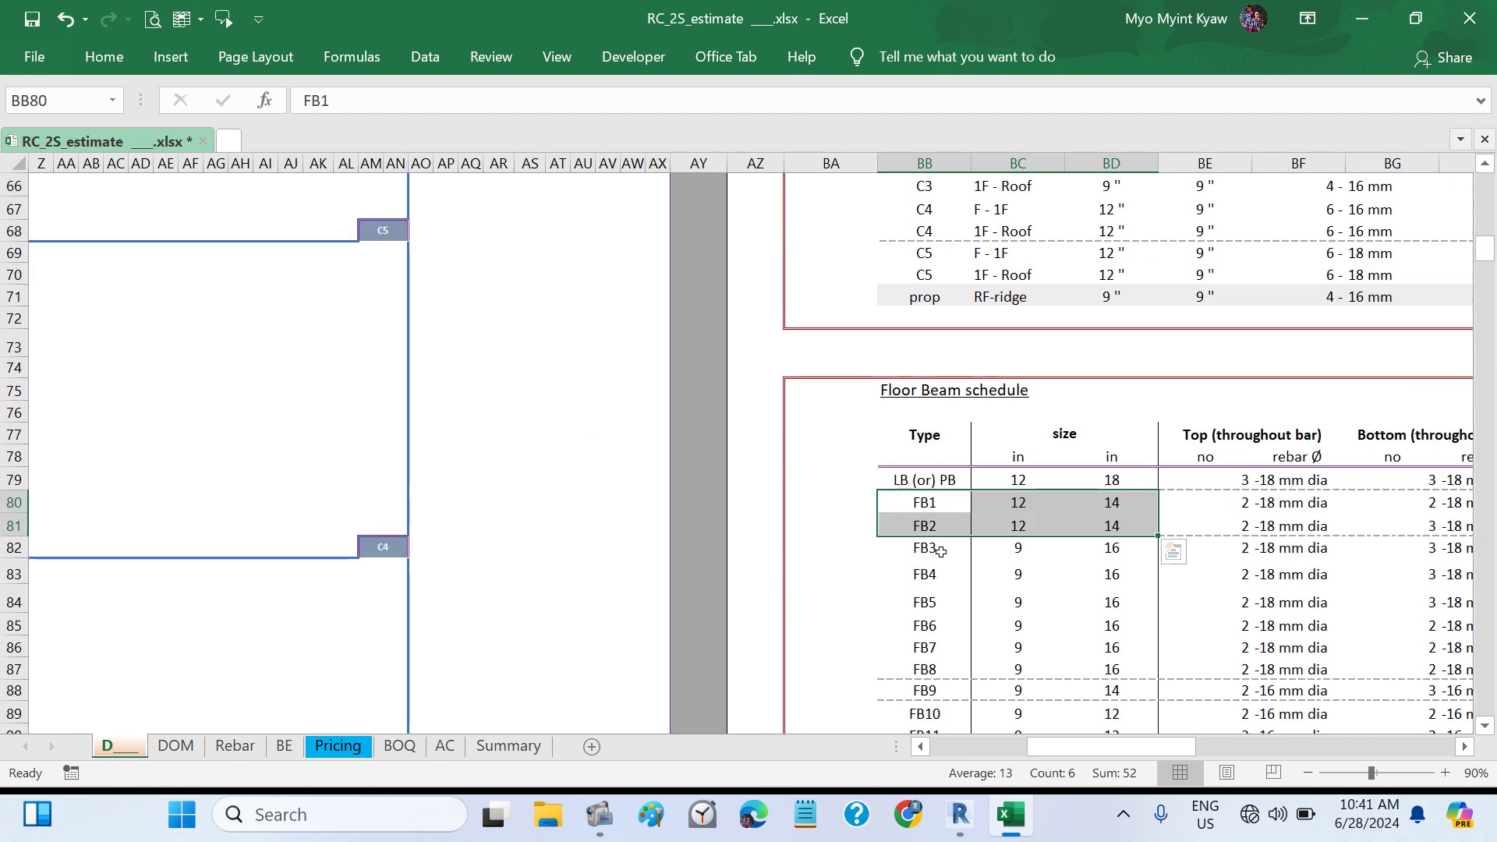
left_click_drag(933, 550, 1111, 665)
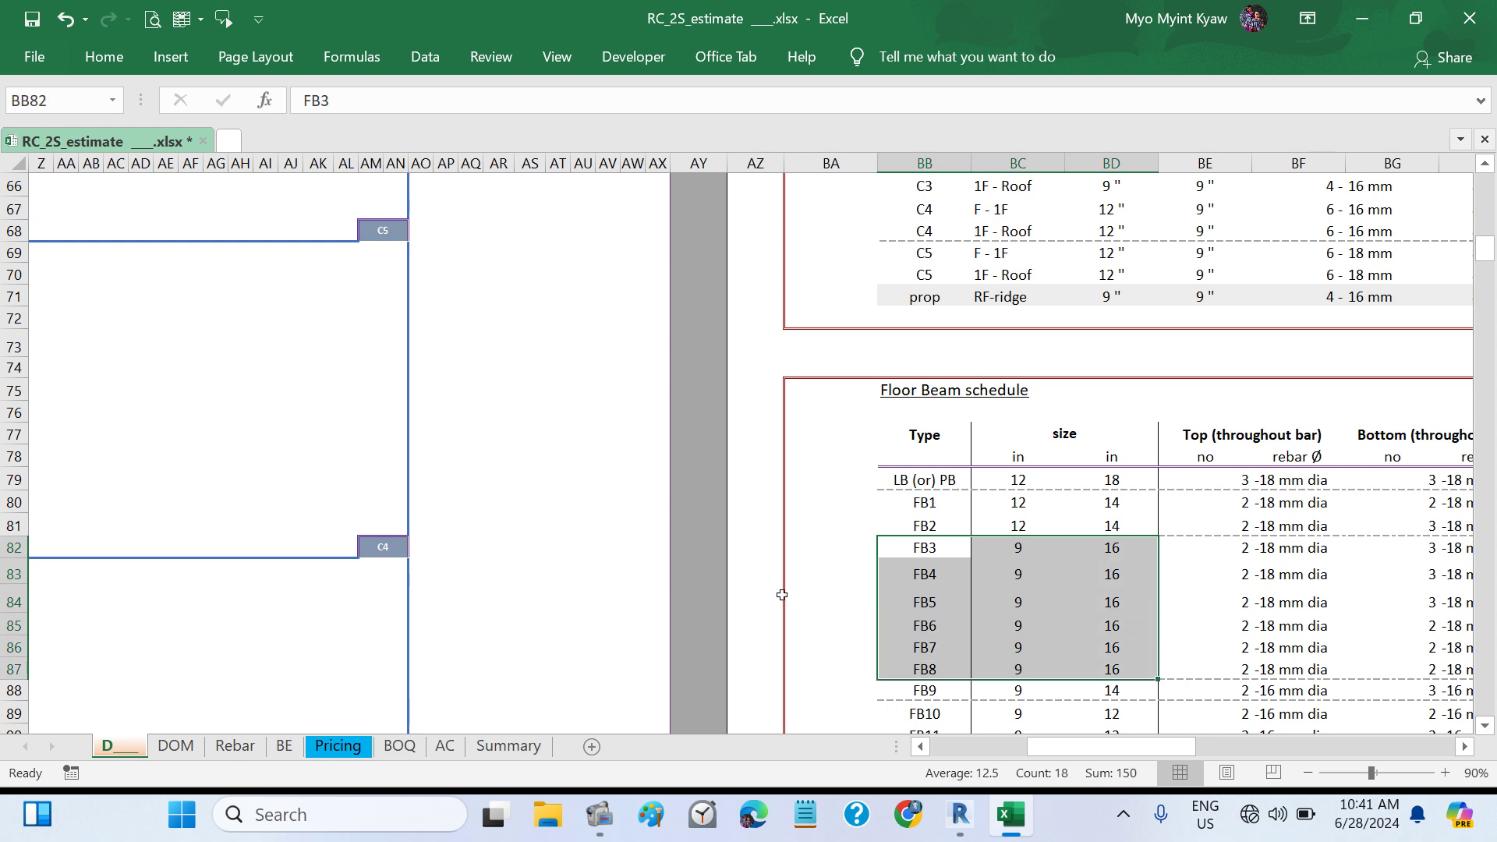
- Return to the 1F floor beam design plan and locate the FB3 beam along grid B
left_click(819, 595)
scroll(820, 595, "down", 20)
scroll(819, 595, "left", 6)
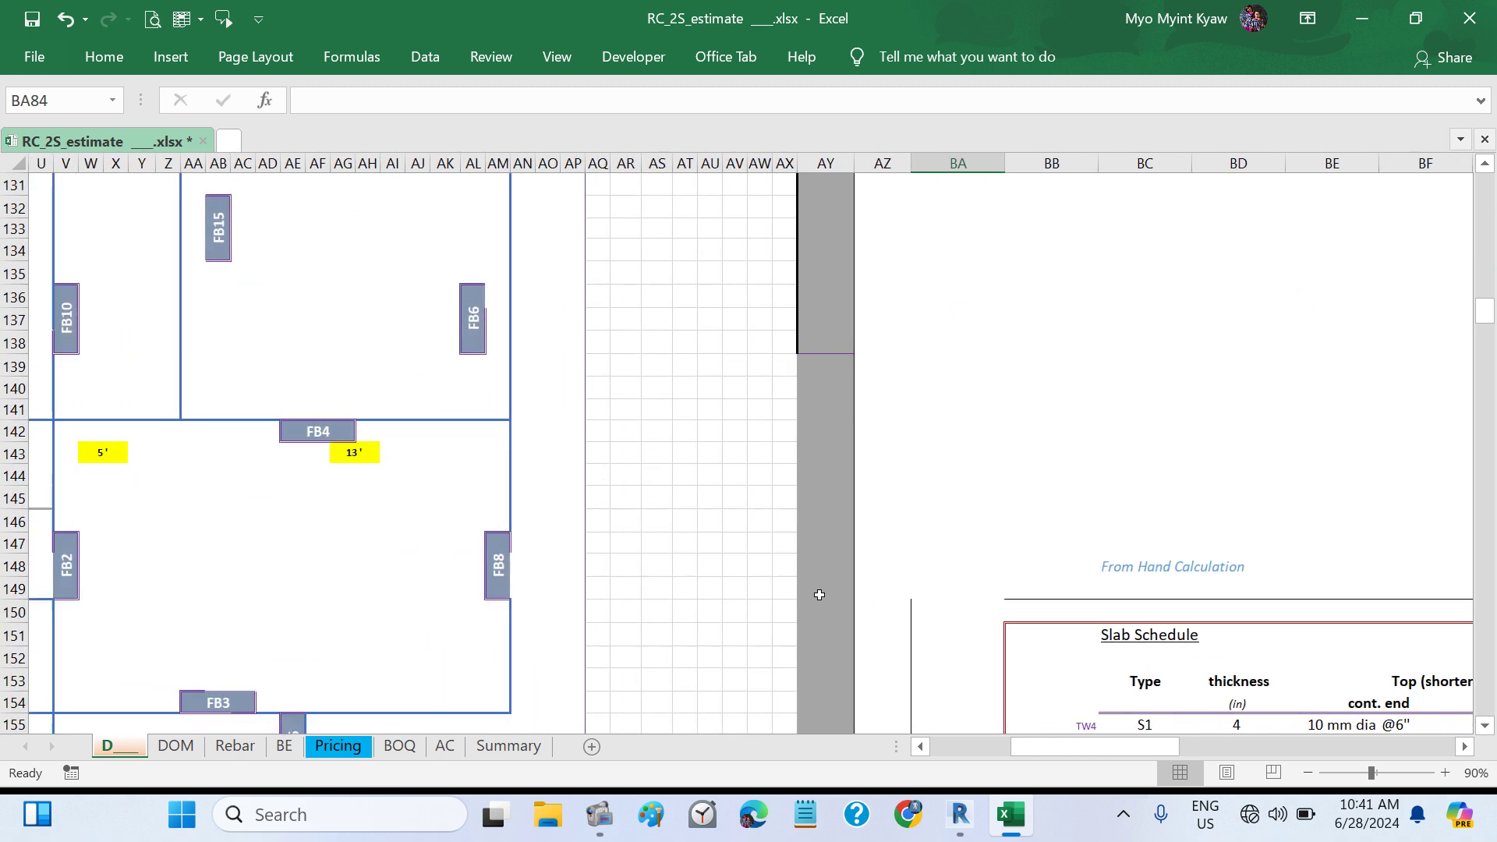
scroll(819, 595, "left", 3)
scroll(819, 595, "down", 4)
scroll(819, 595, "left", 3)
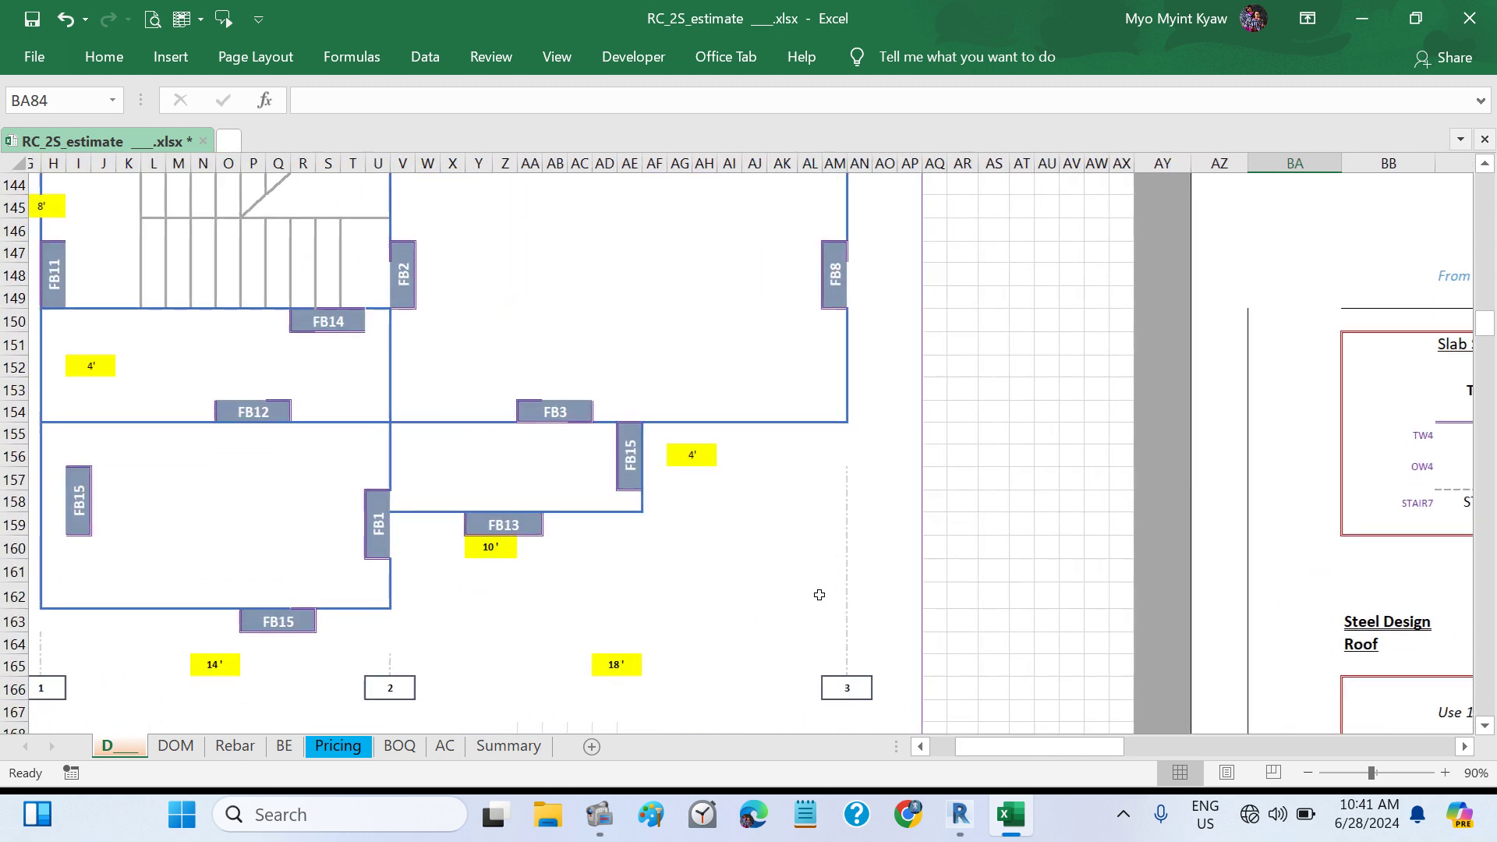
scroll(819, 595, "left", 3)
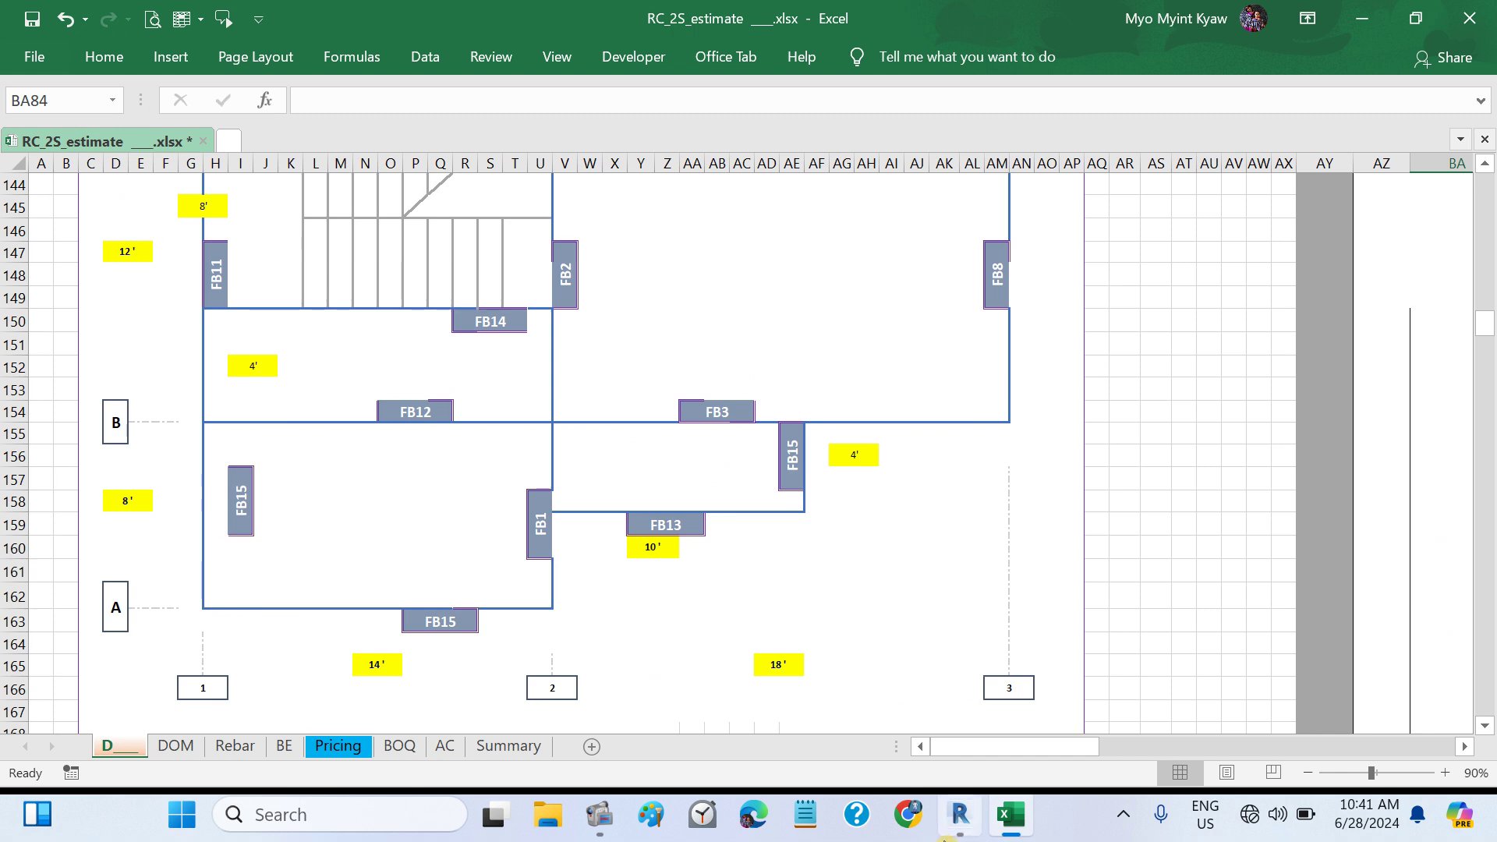
- Switch back to Revit and duplicate the FB12X14 concrete beam type under the name FB9X16
left_click(946, 831)
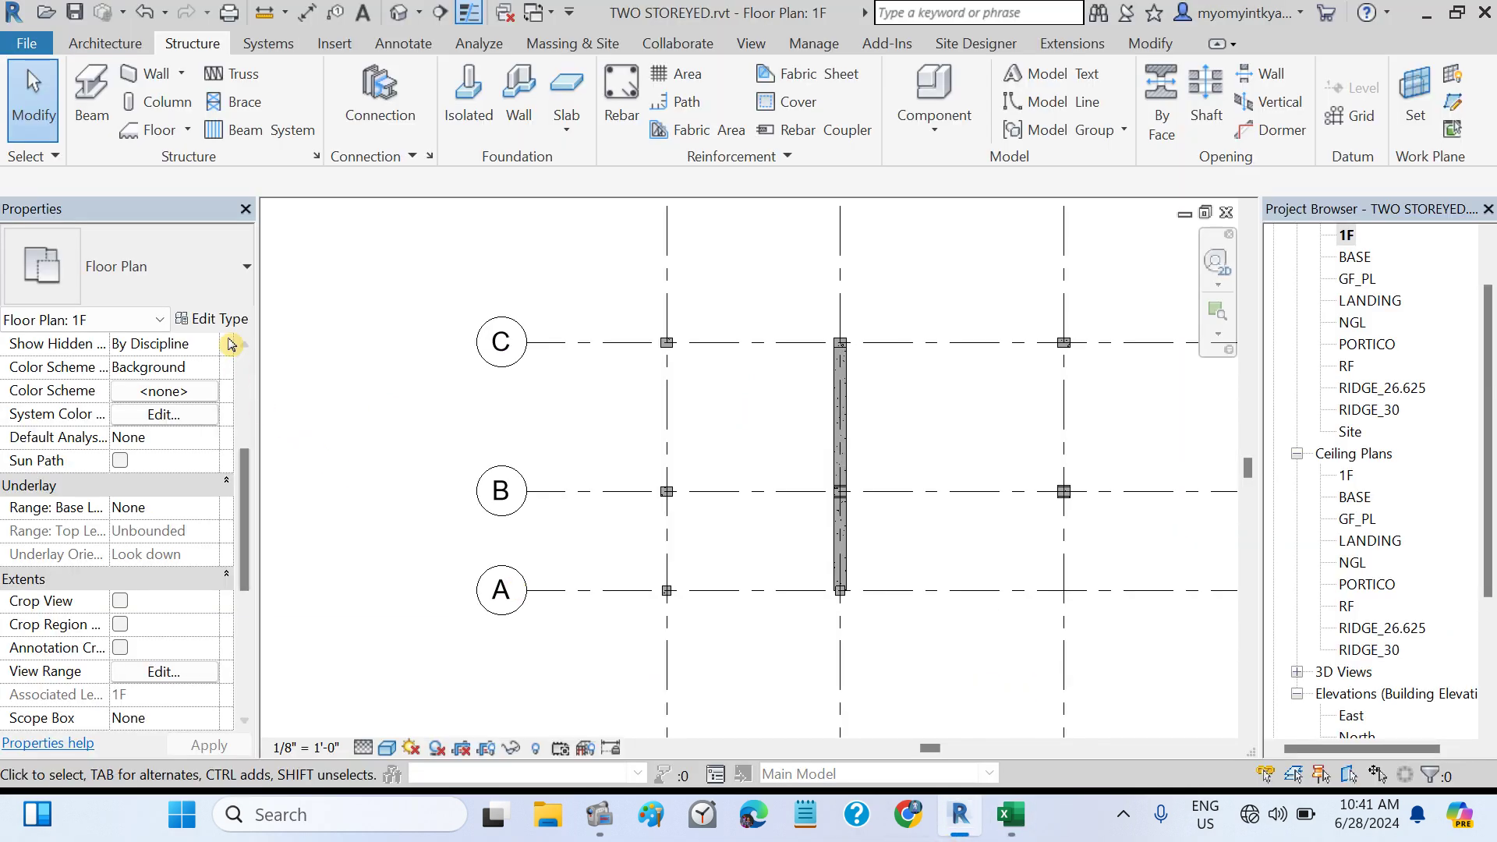
left_click(89, 124)
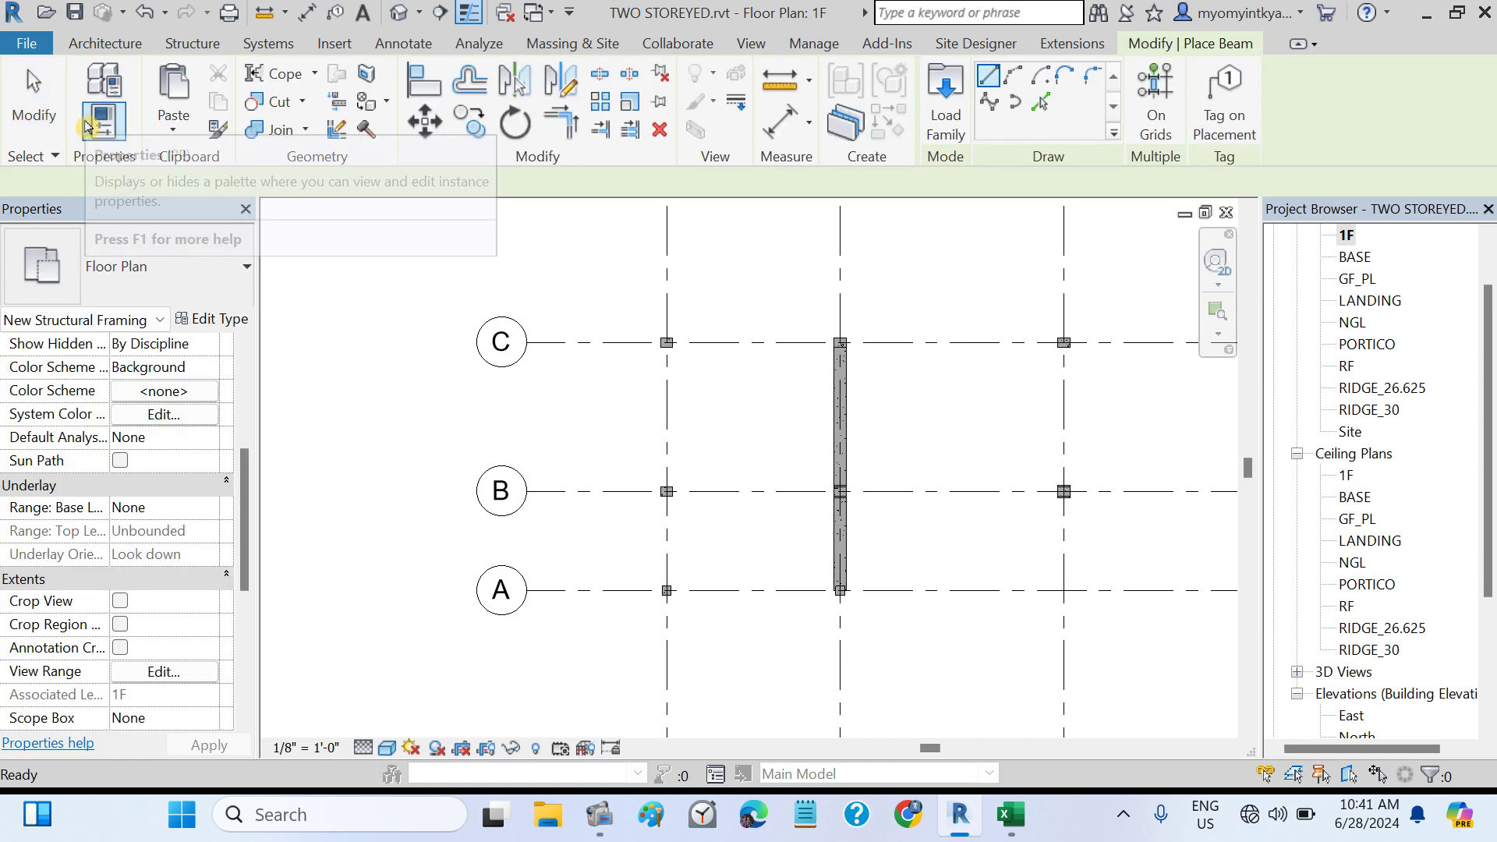
left_click(201, 317)
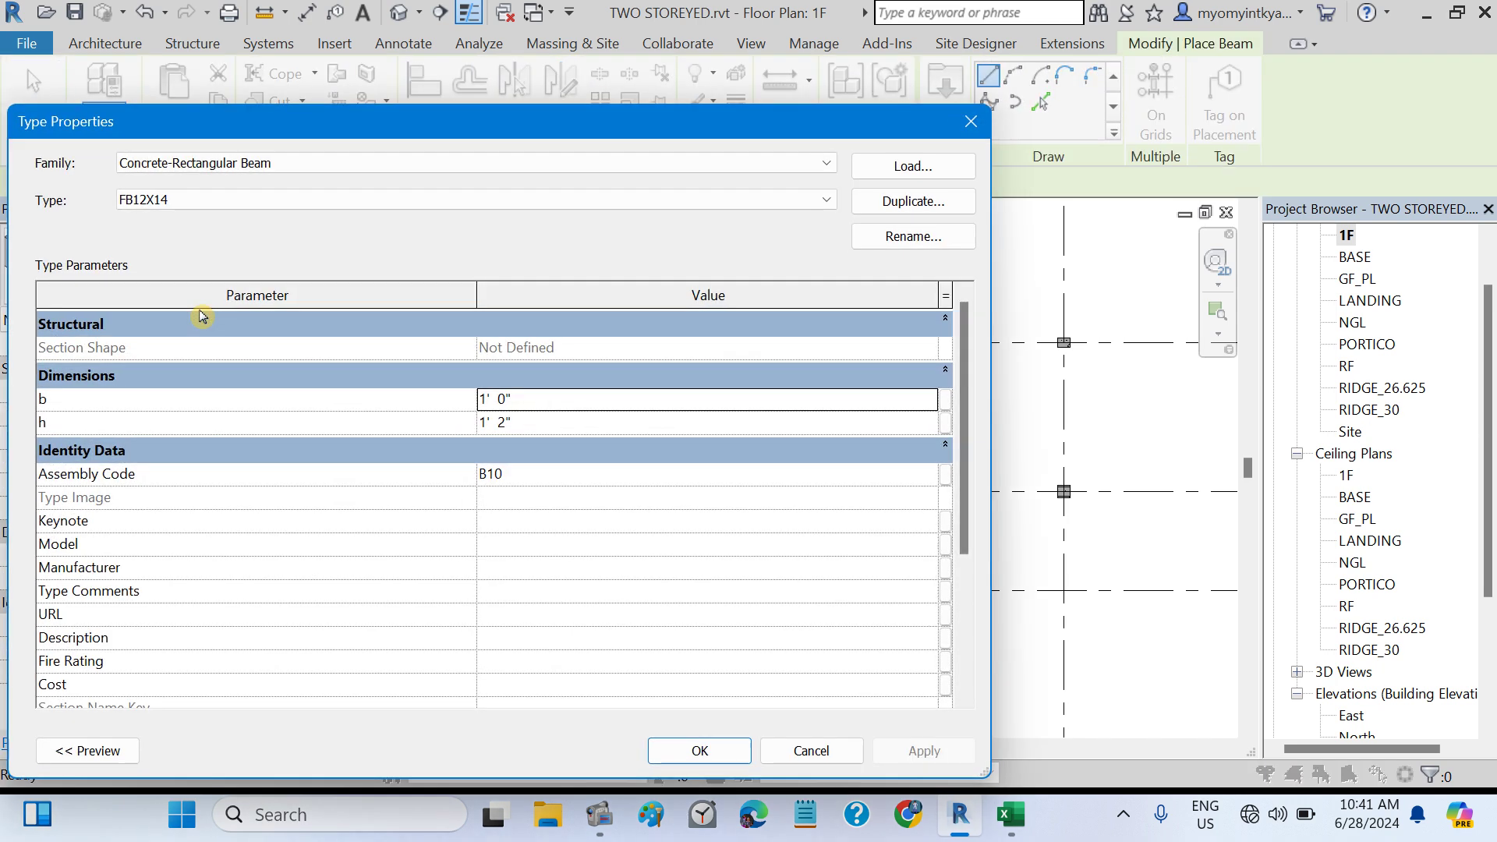
left_click(913, 201)
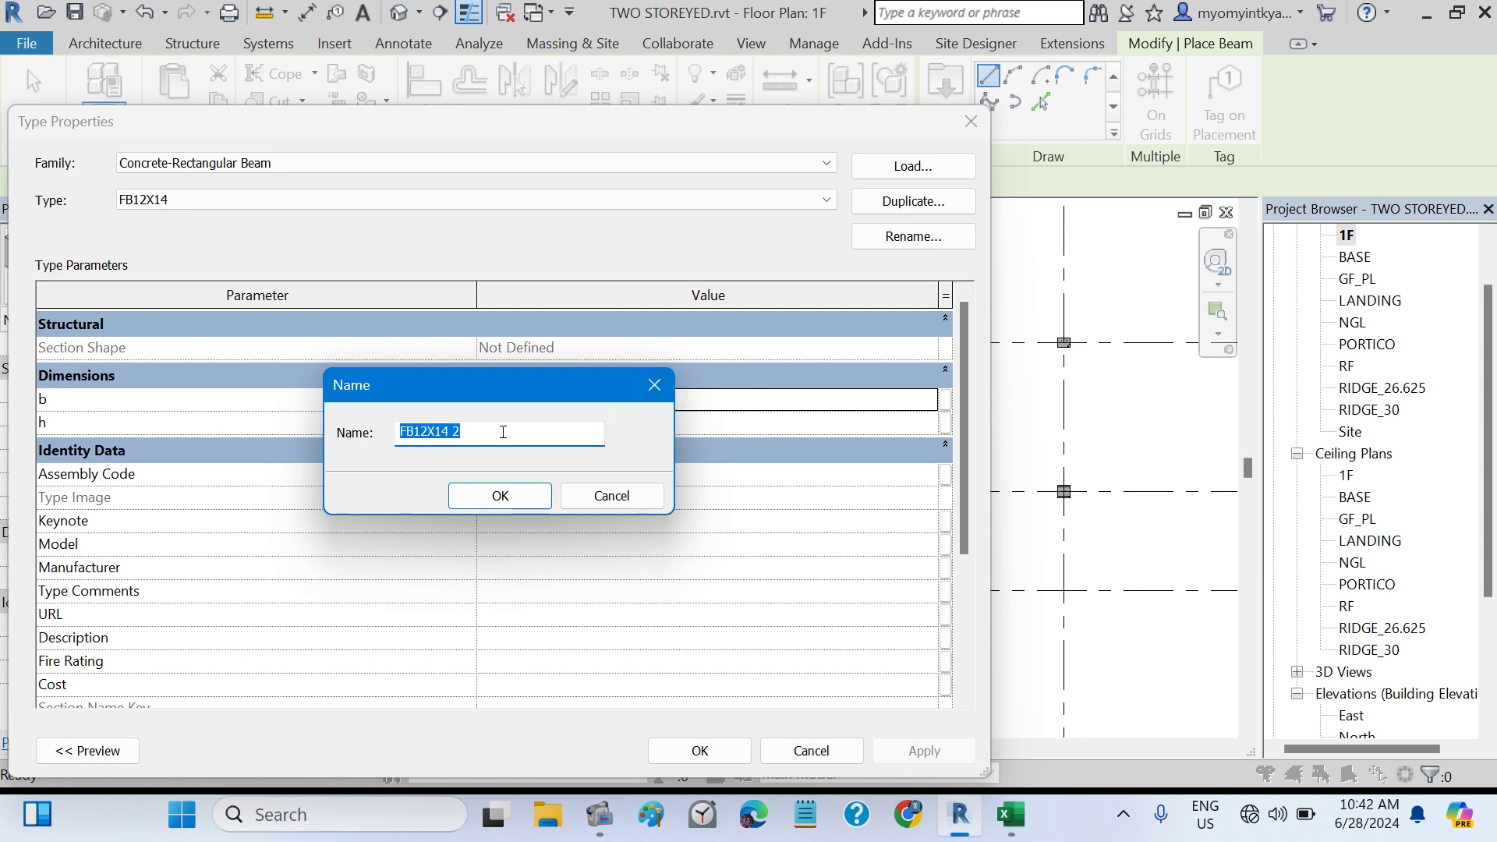
left_click(462, 433)
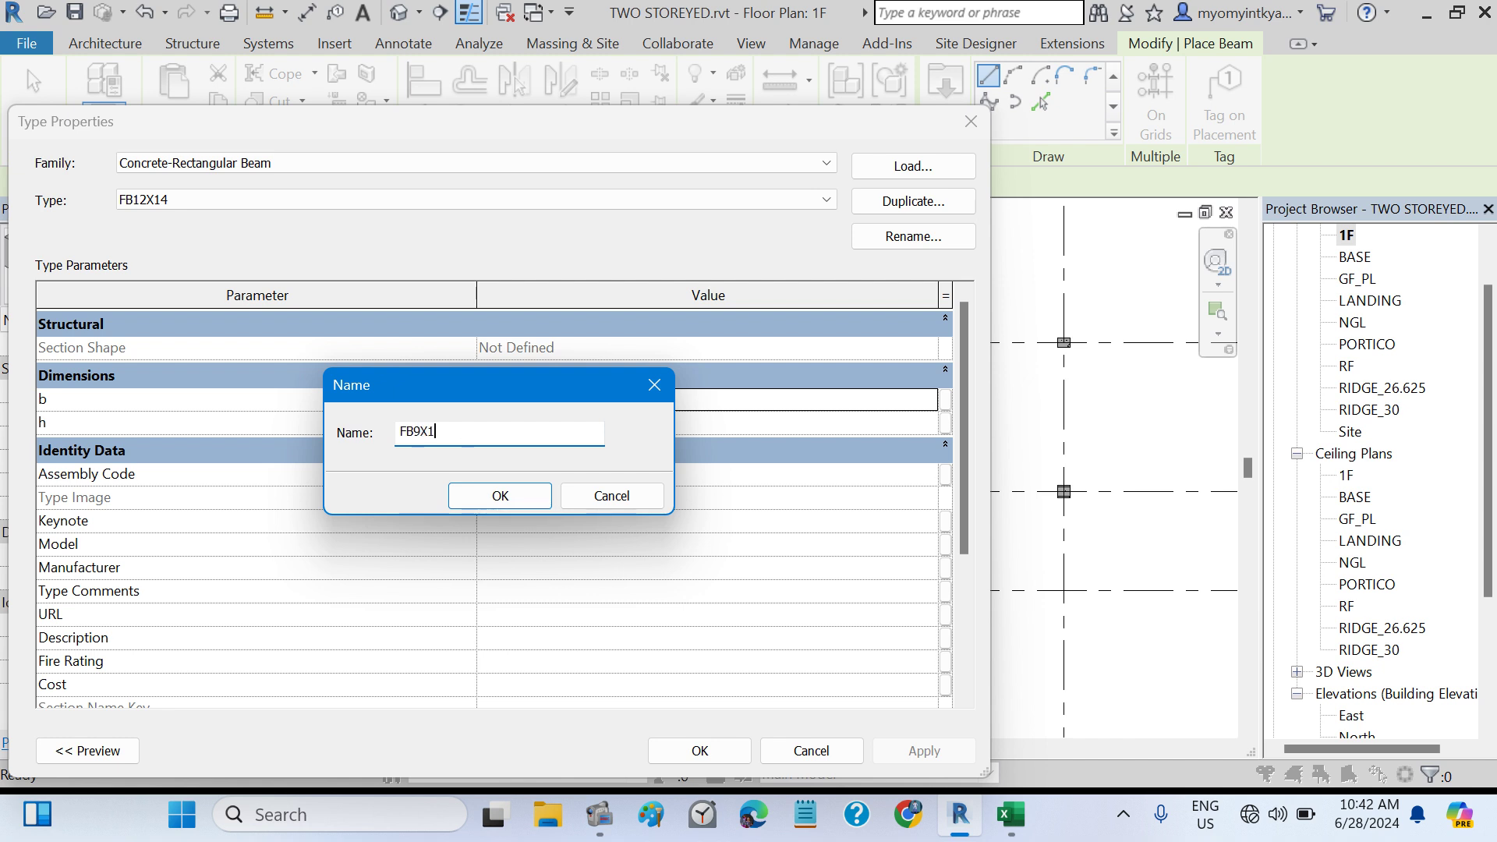
left_click(495, 494)
- Set the FB9X16 beam type's width b to 9" and height h to 16"
left_click(529, 399)
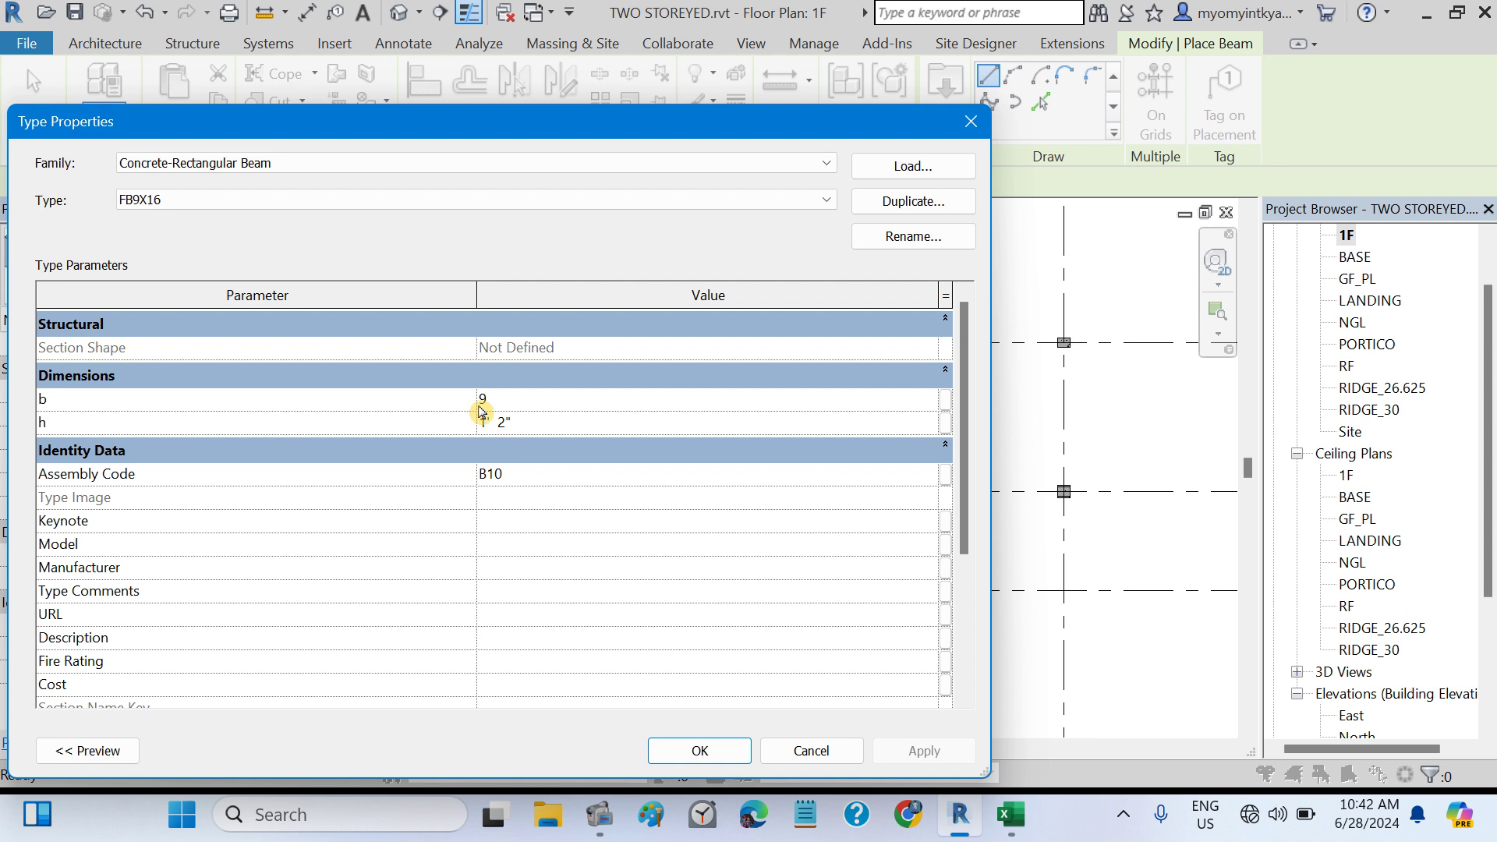
left_click(516, 421)
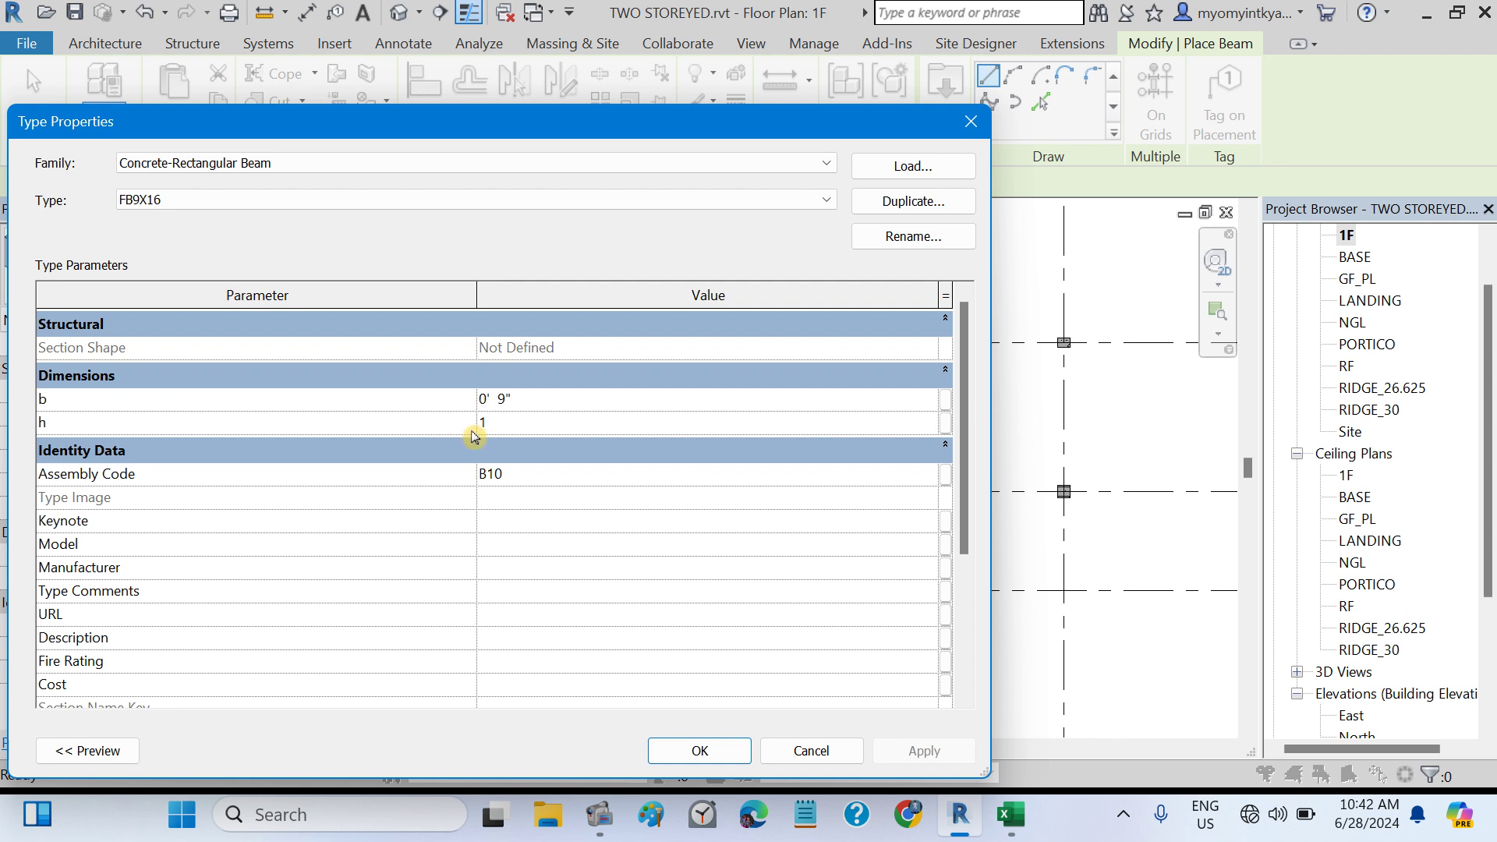
type("16\"")
left_click(583, 522)
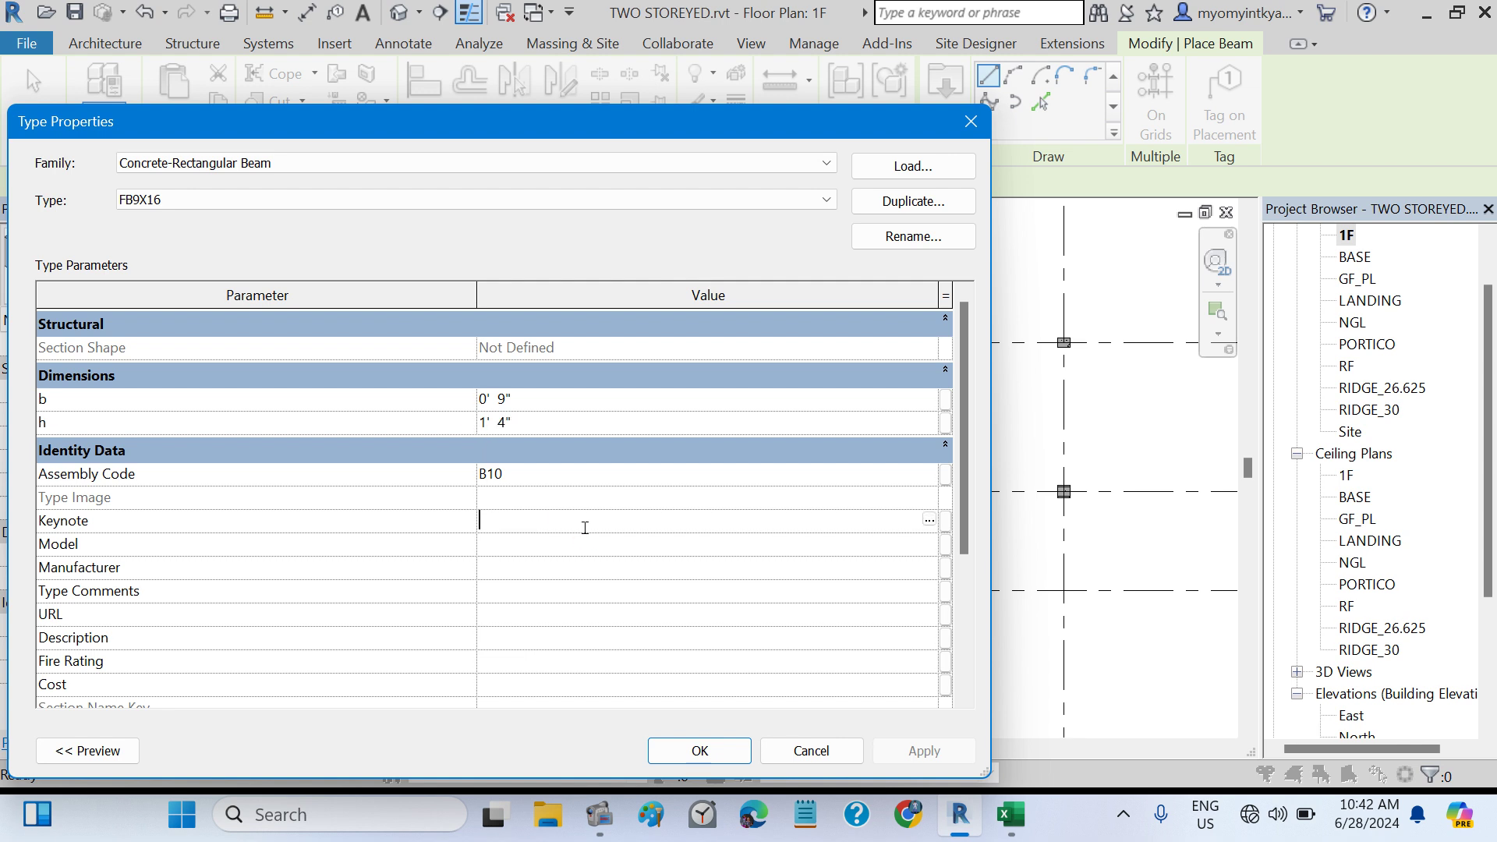
left_click(691, 752)
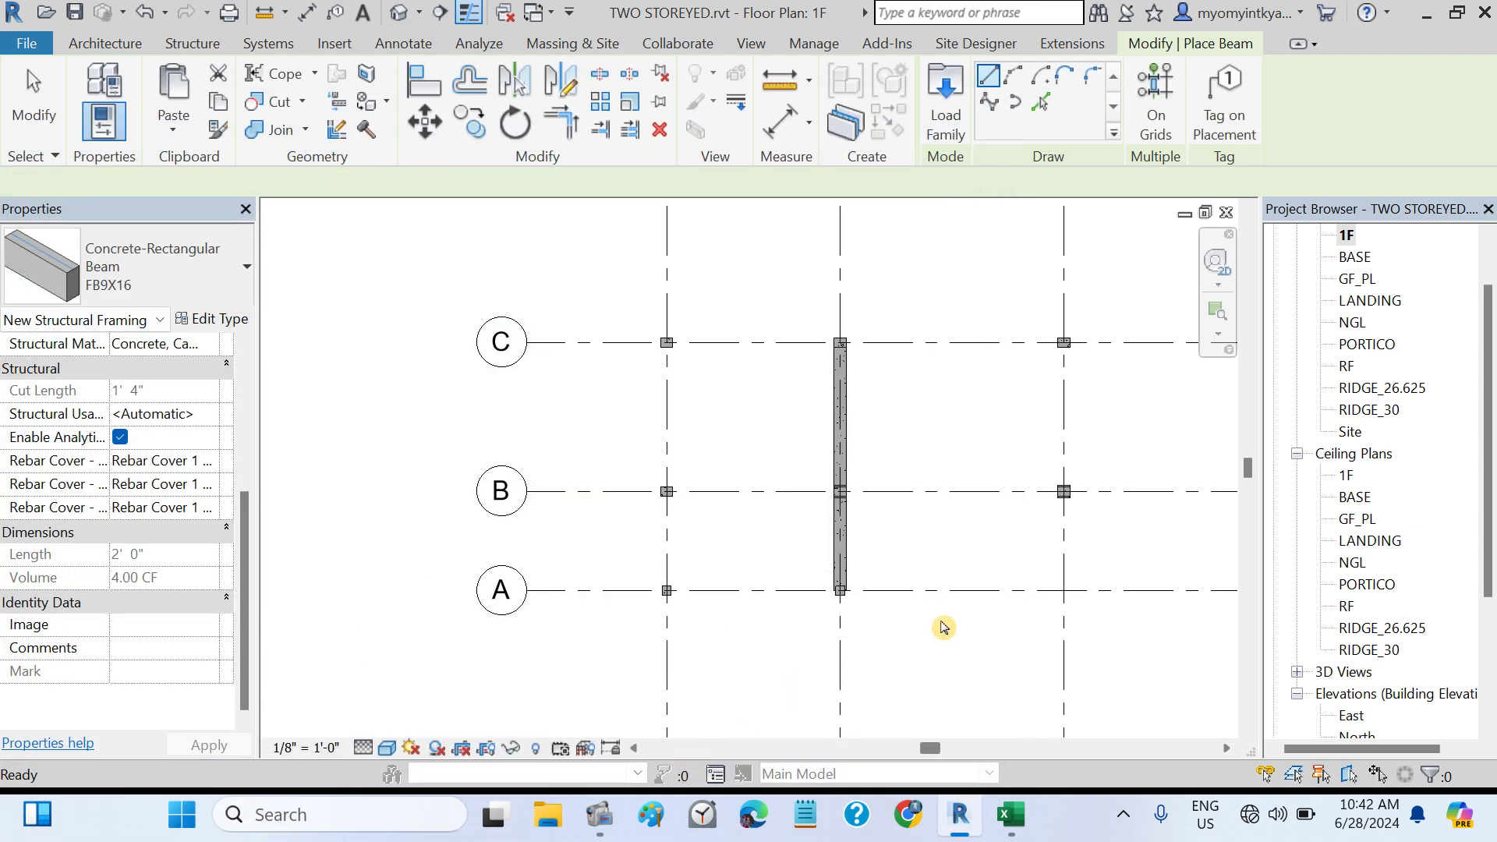
- Place an FB9X16 beam along grid B from the grid 2 column to the grid 3 column
left_click(839, 492)
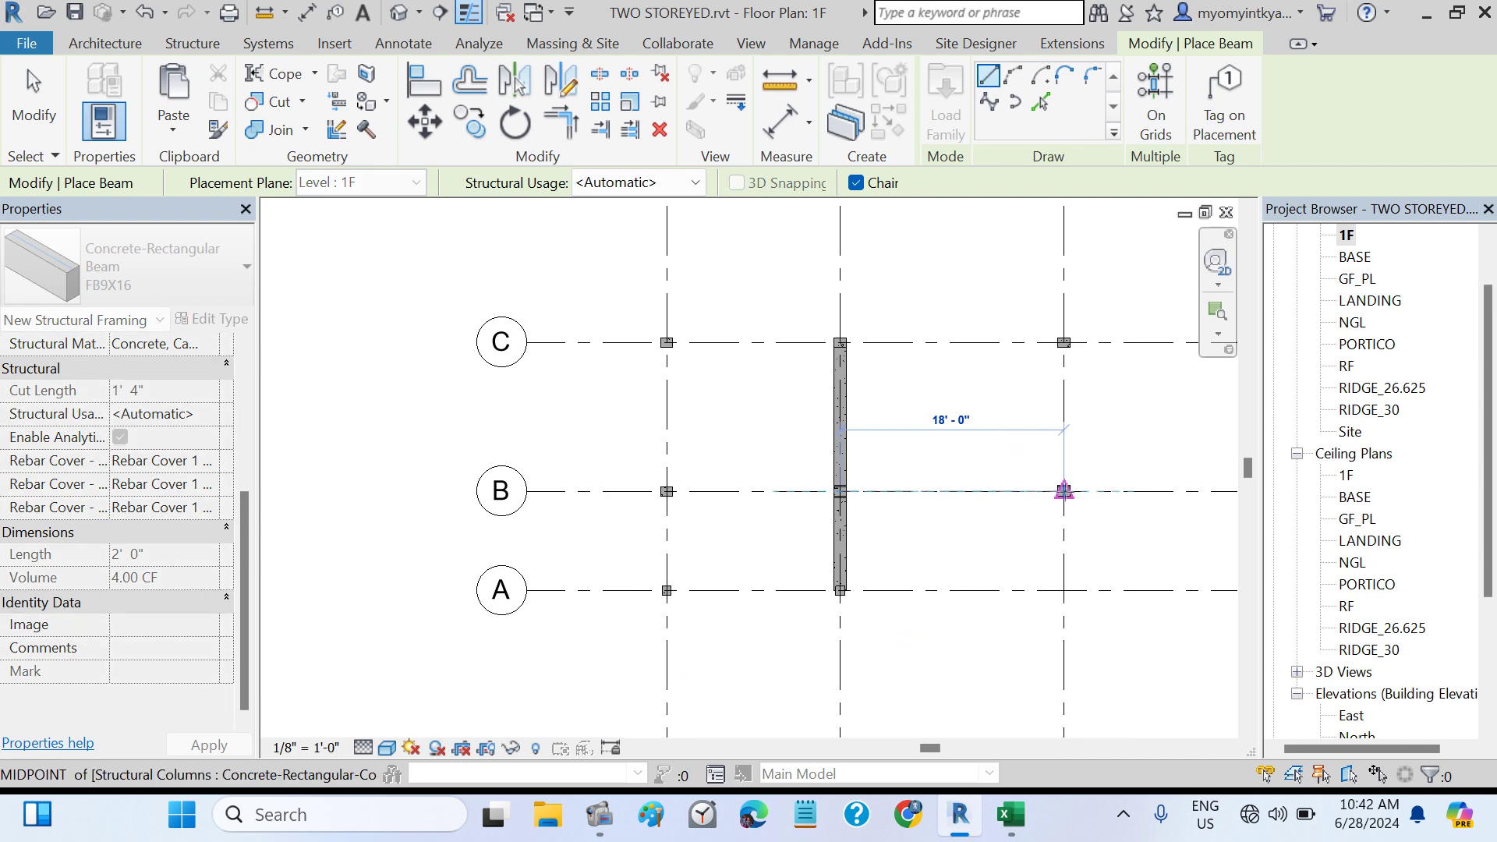
left_click(1064, 491)
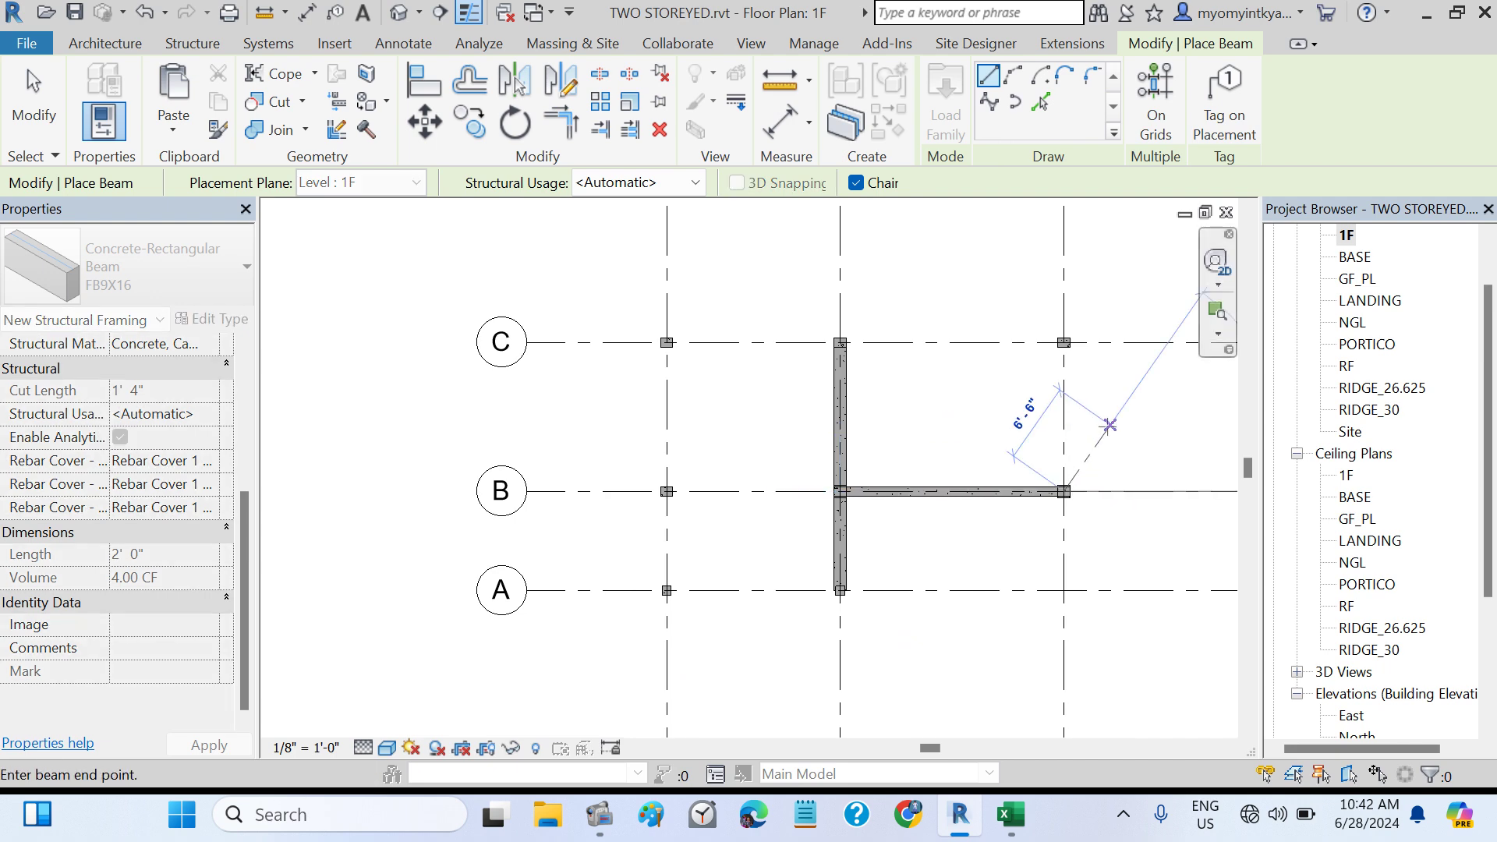
key("Escape")
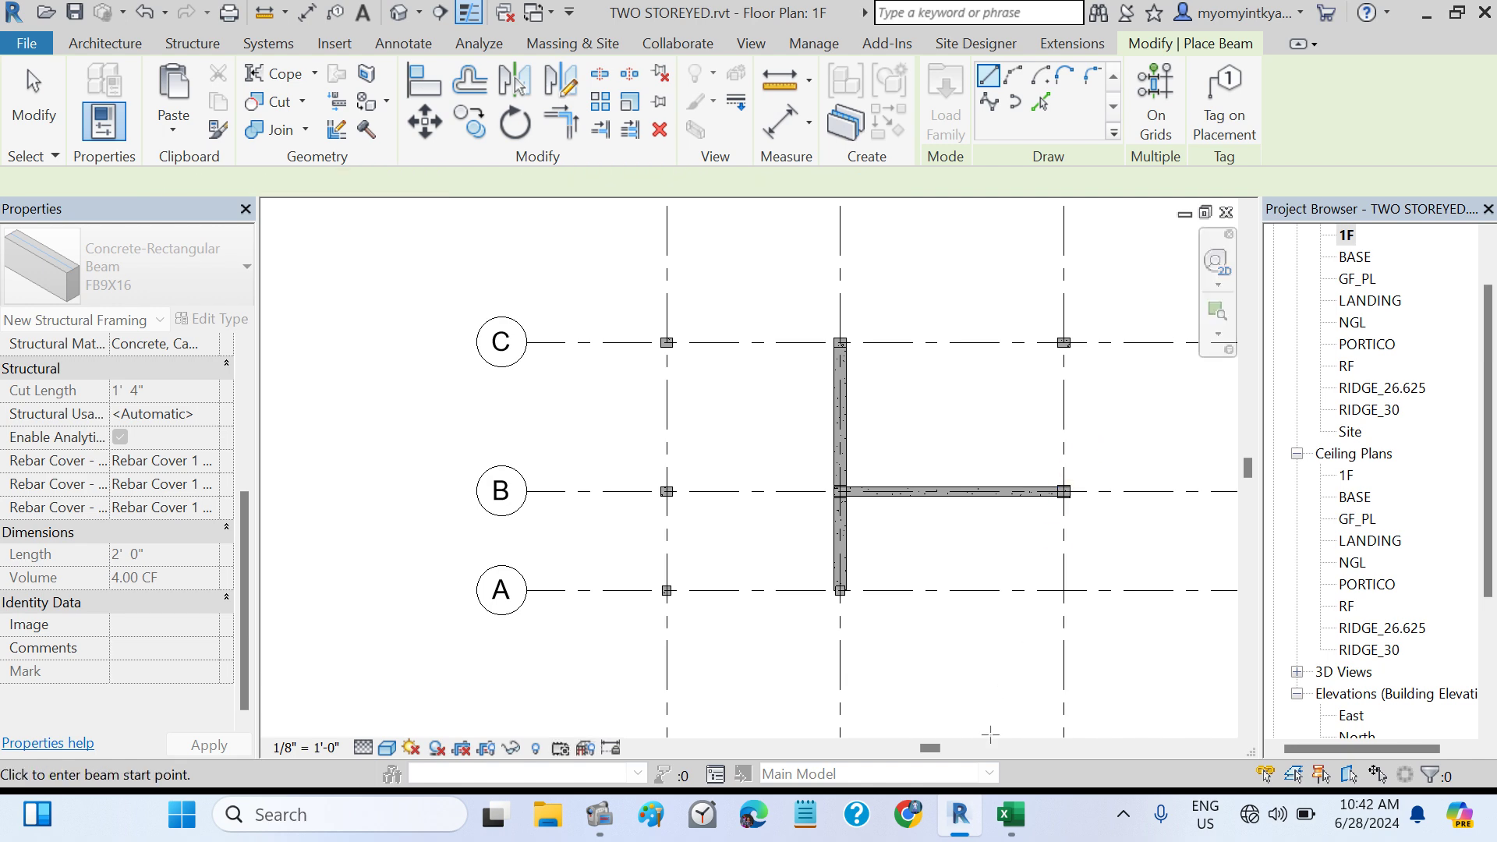
- Switch to the Excel estimate workbook and check which beam marks share the 9 x 16 size in the Floor Beam schedule
left_click(1008, 815)
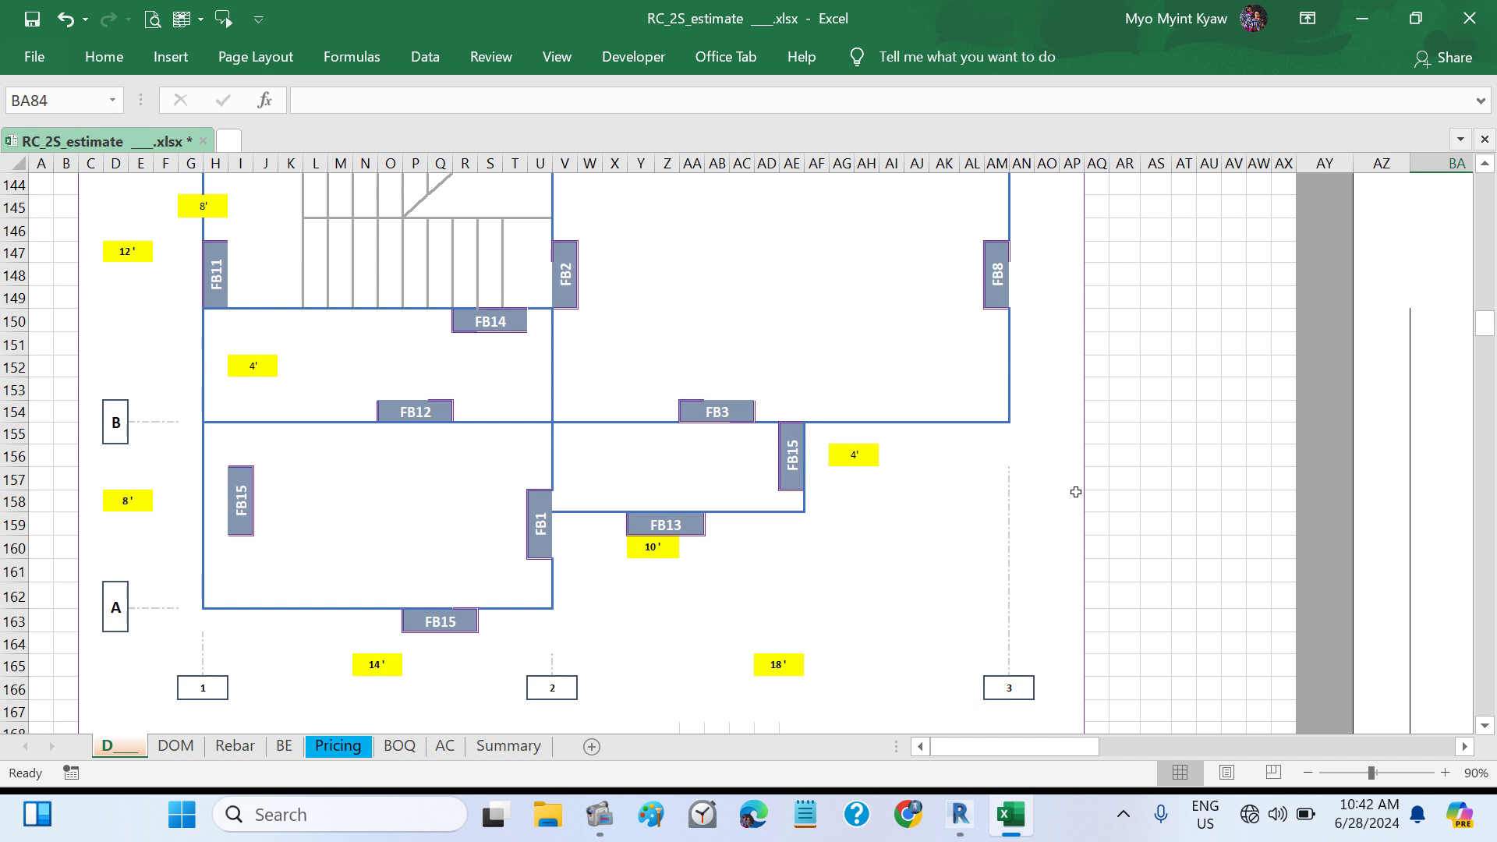
scroll(1076, 491, "up", 13)
scroll(1076, 492, "right", 5)
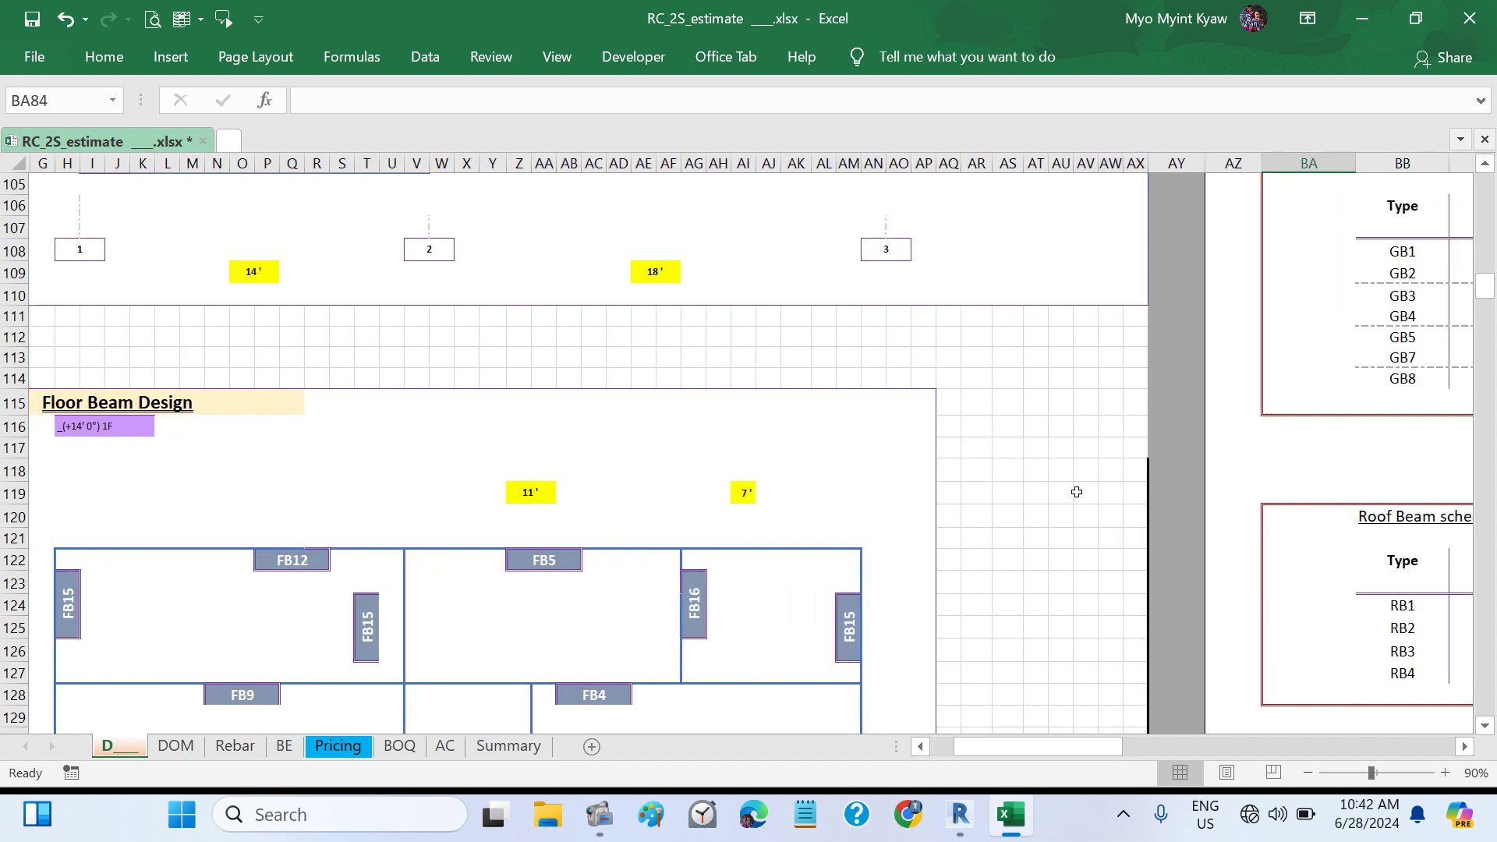
scroll(1075, 491, "up", 4)
scroll(1076, 492, "up", 4)
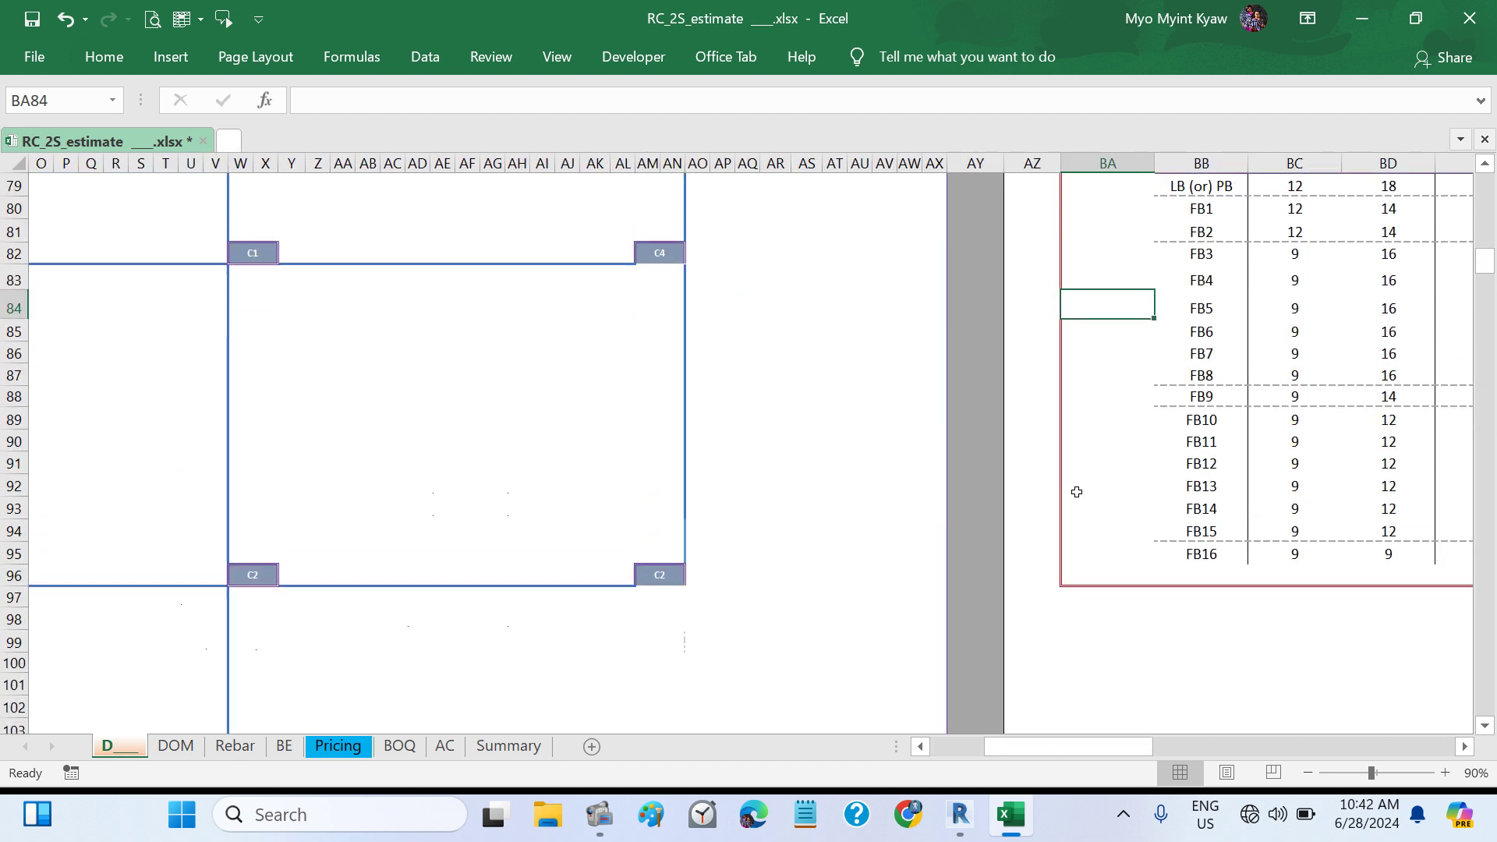
left_click(1077, 492)
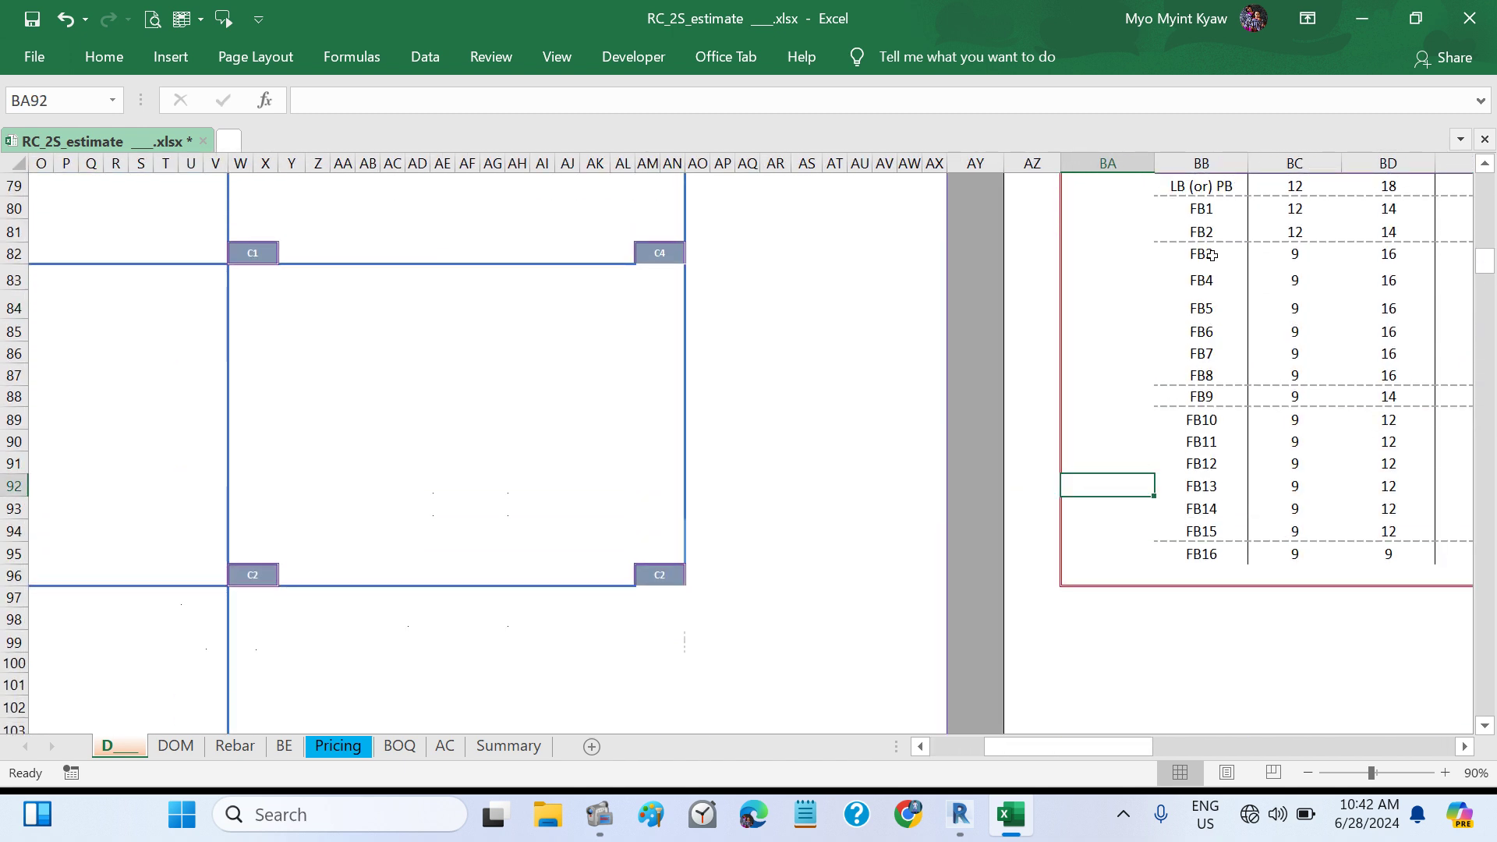
left_click_drag(1211, 255, 1374, 376)
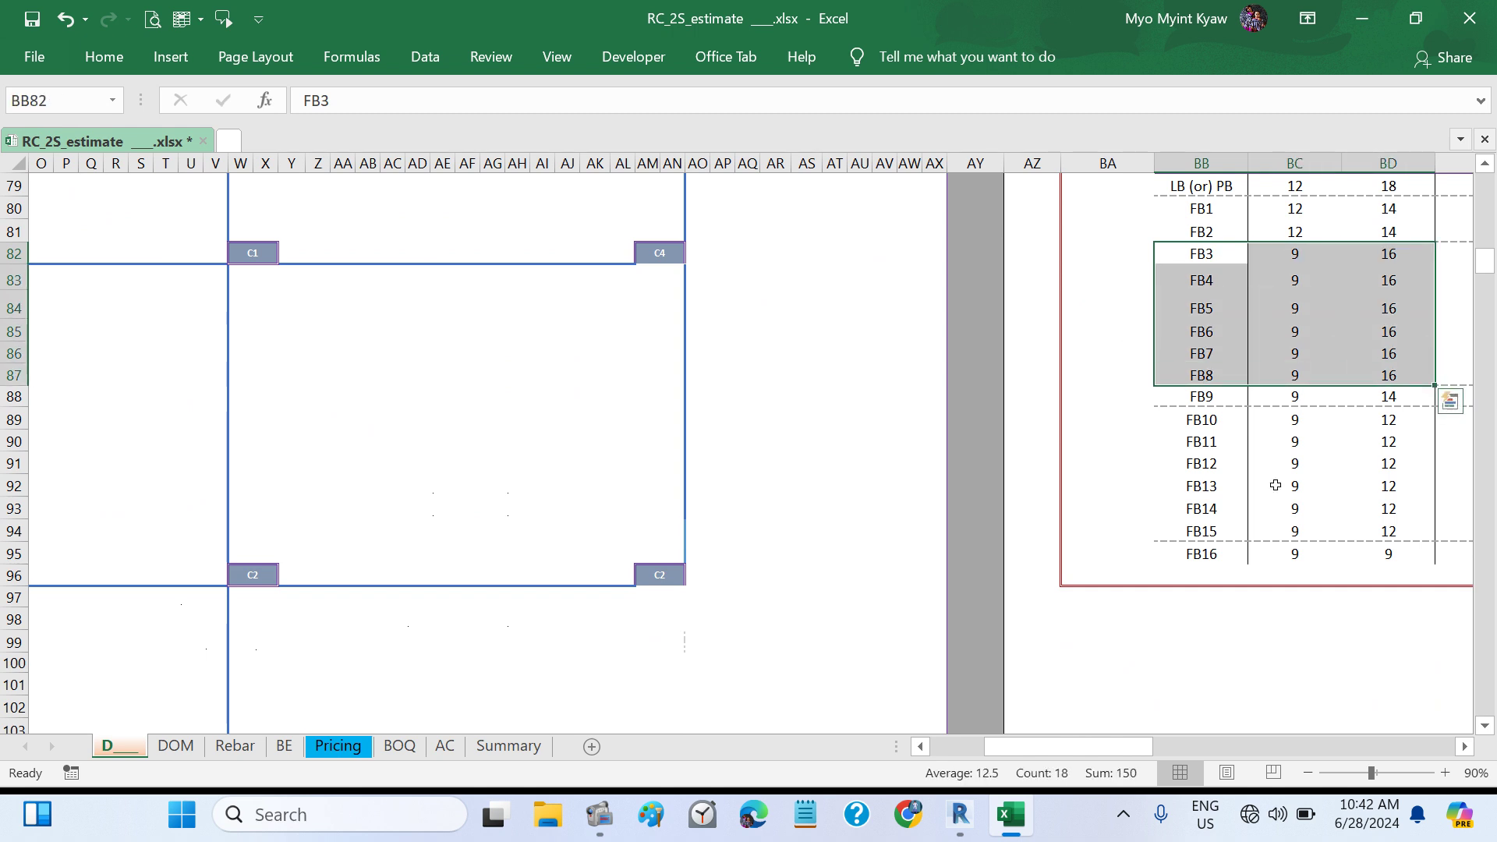
- Examine the 1F floor beam design plan for the positions of the FB4 and FB7 beams along grid C
left_click(831, 593)
scroll(600, 669, "down", 20)
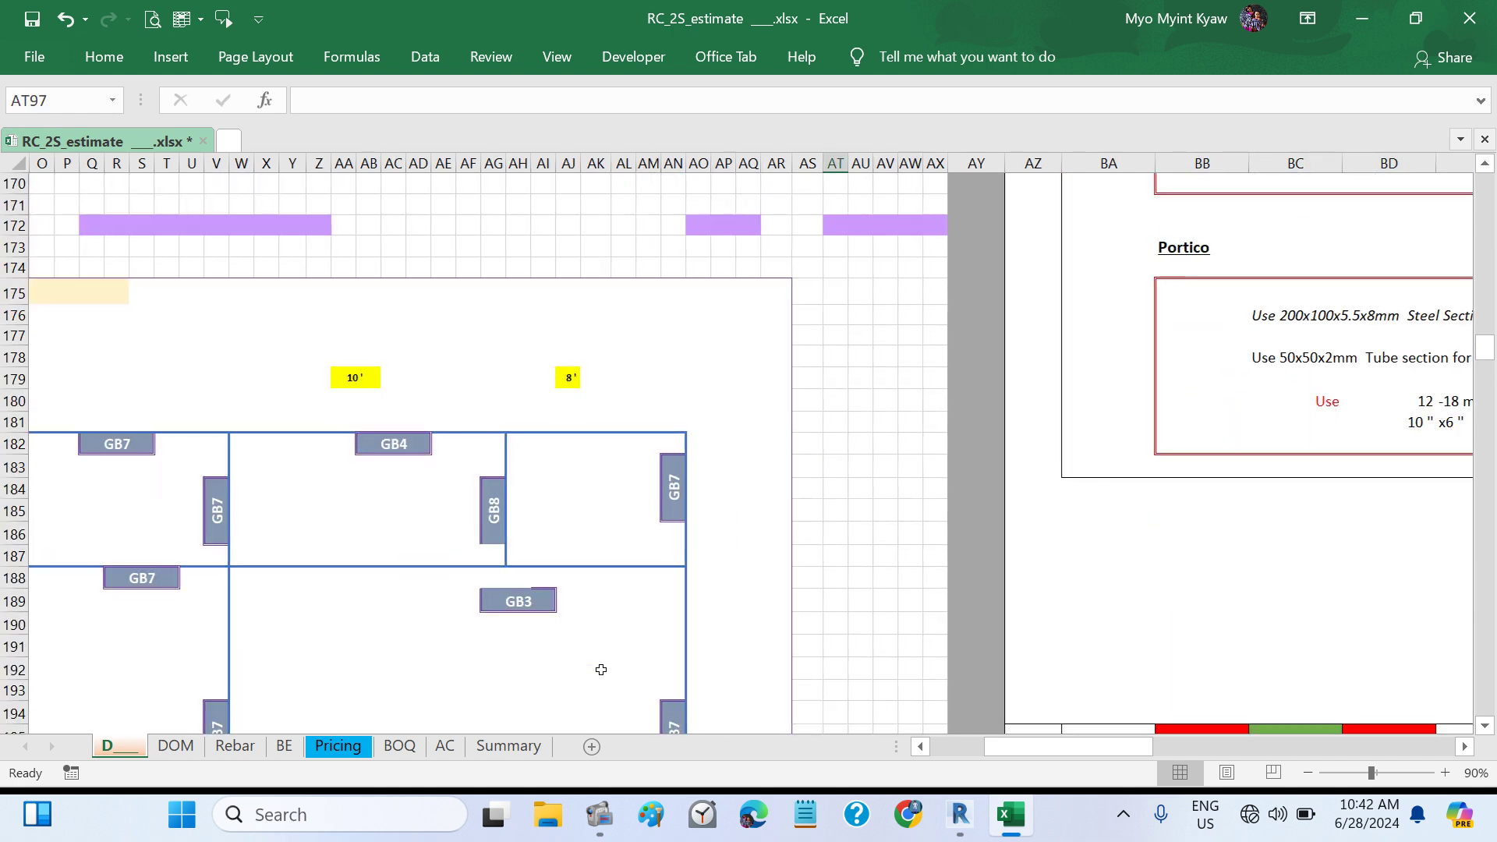
scroll(600, 669, "left", 4)
scroll(600, 669, "left", 1)
scroll(600, 669, "up", 20)
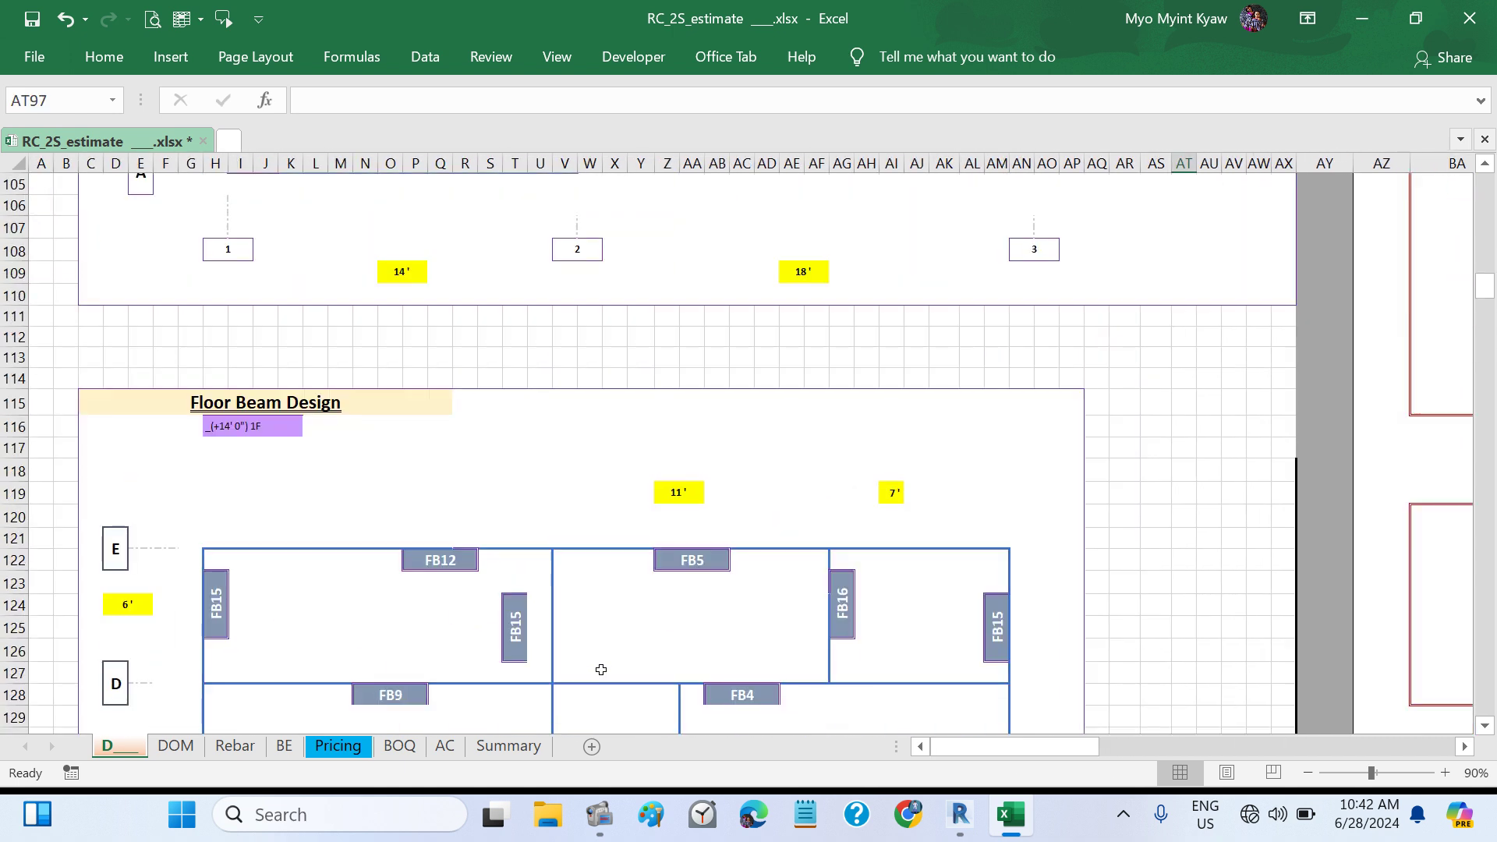
scroll(600, 669, "down", 20)
scroll(601, 669, "up", 6)
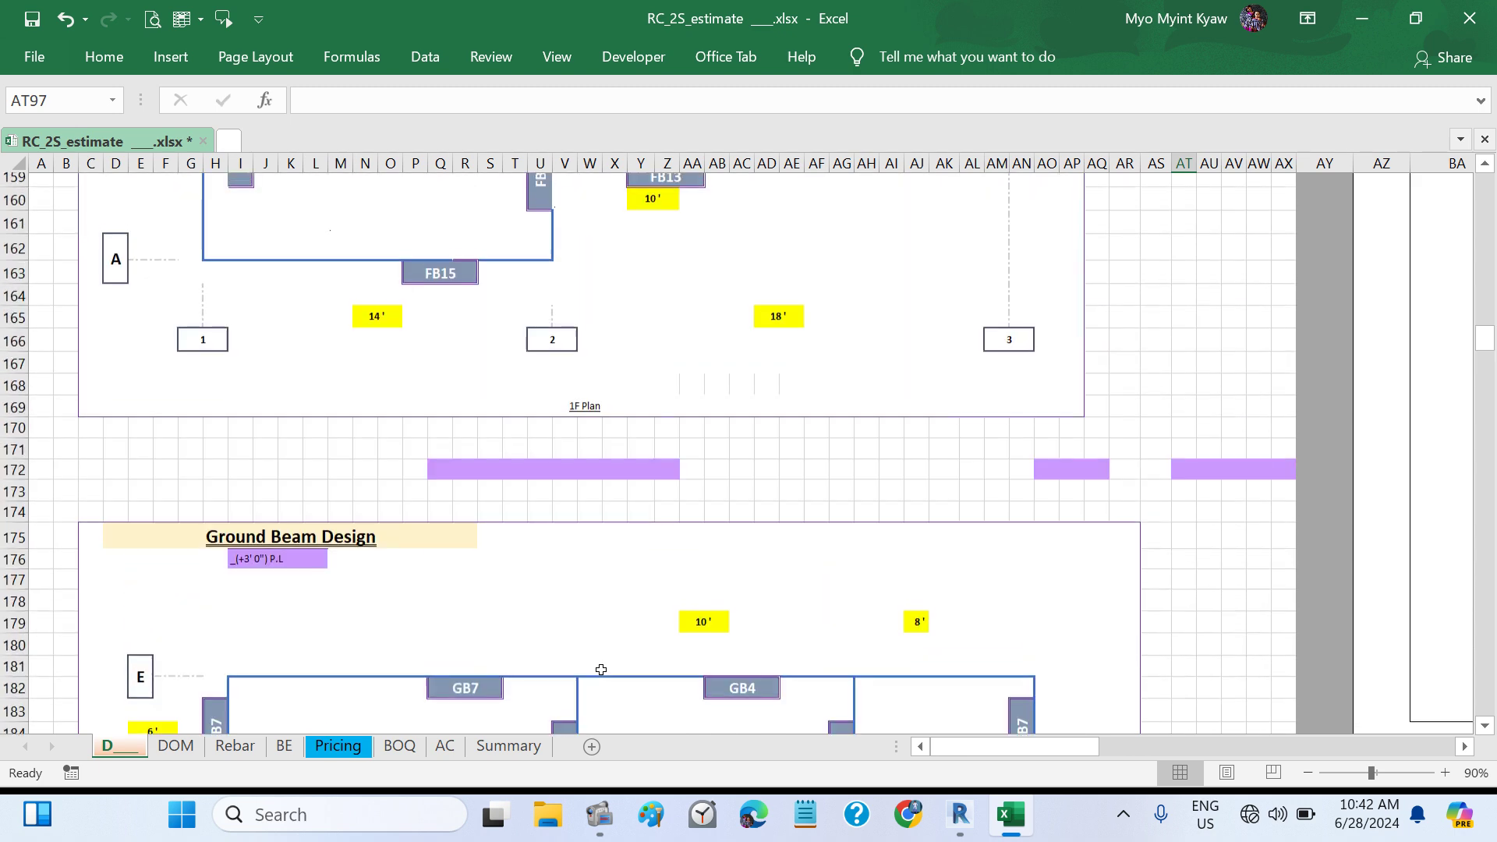
scroll(600, 669, "up", 3)
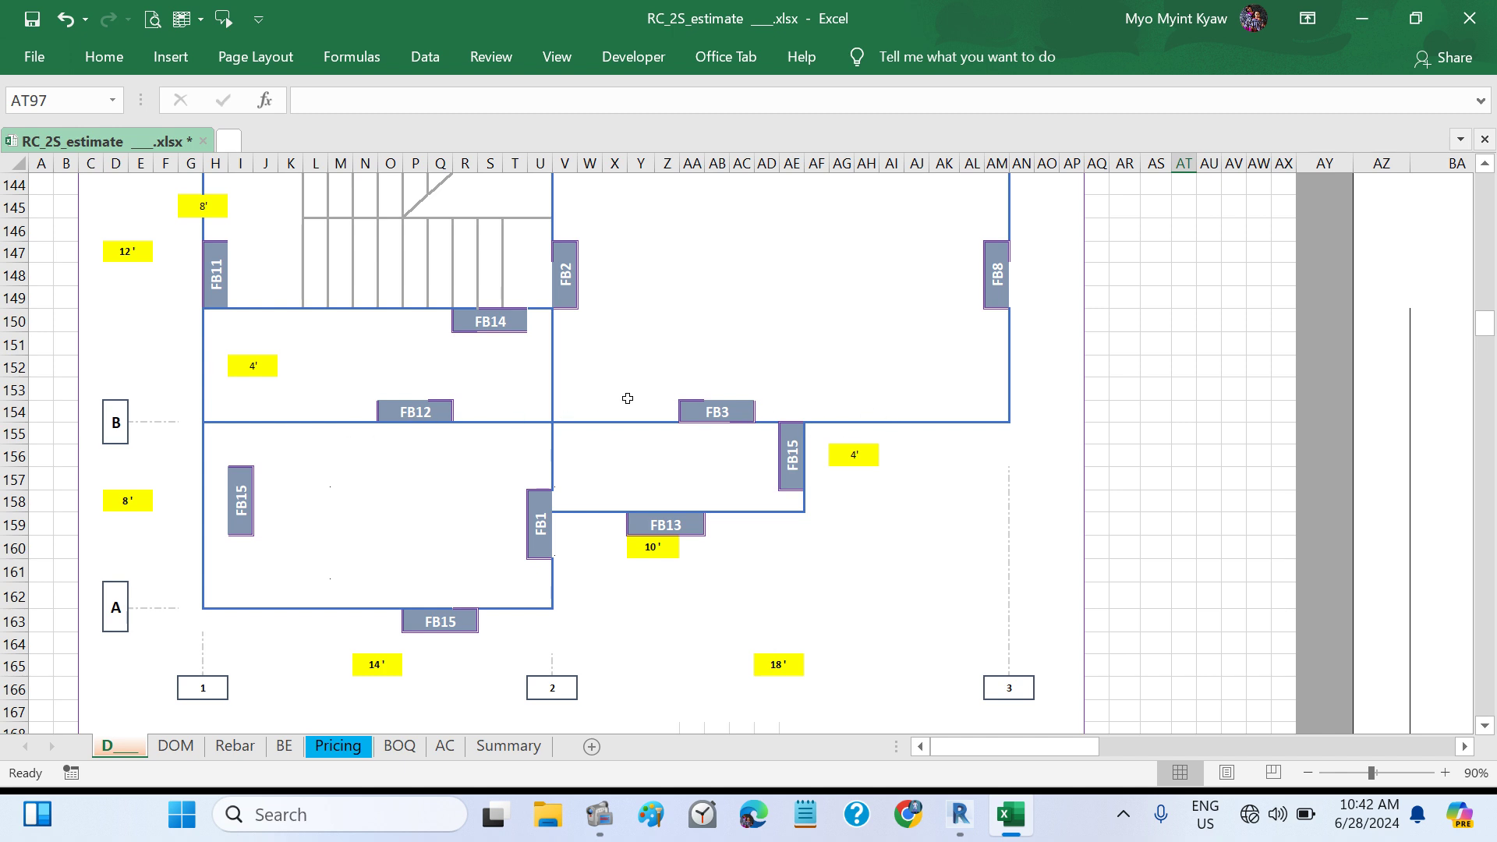
scroll(807, 392, "up", 5)
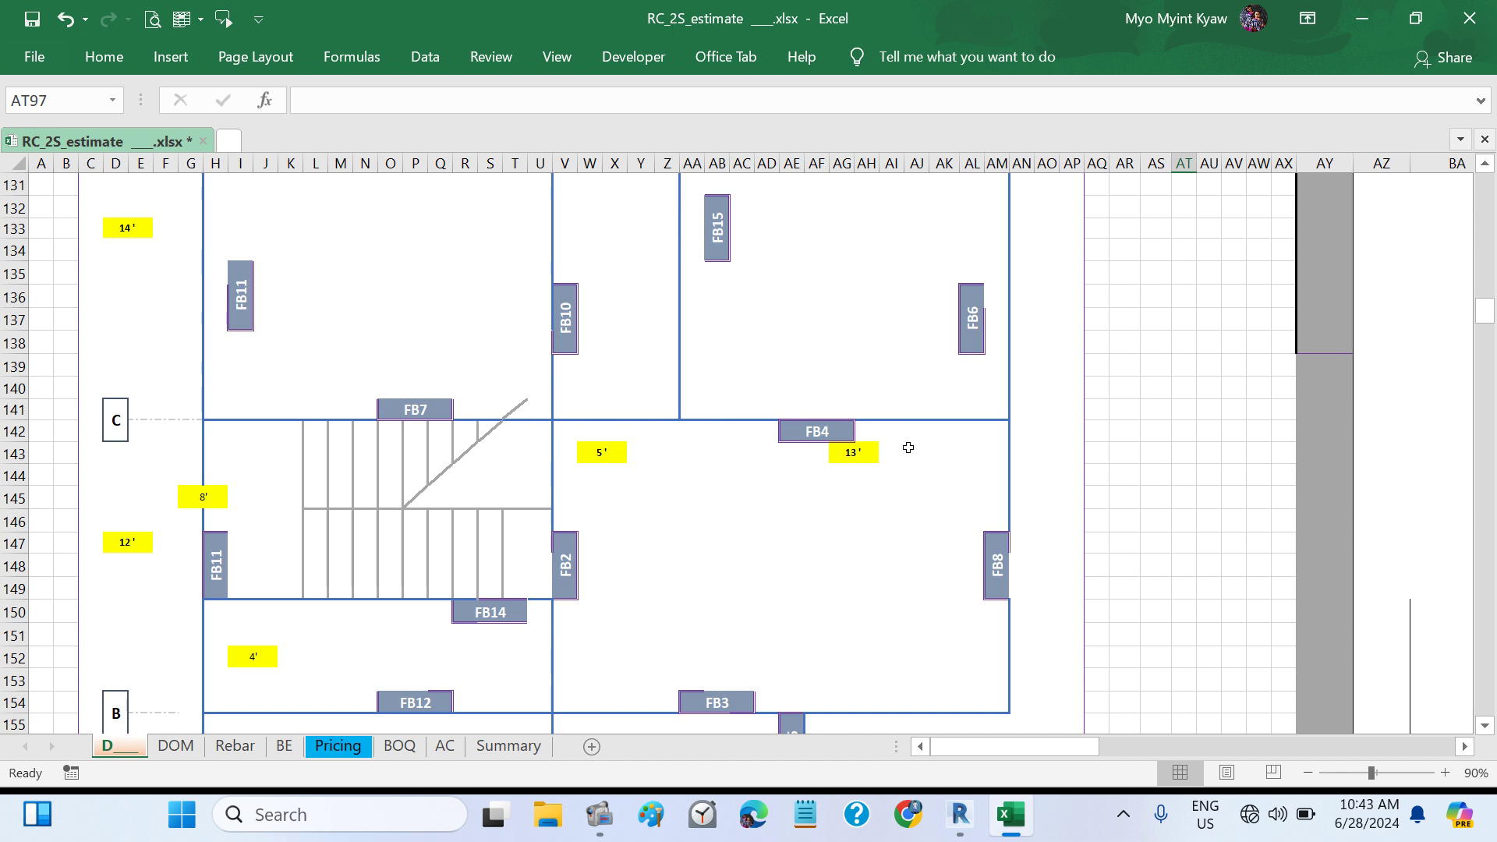
- Switch back to Revit and place FB9X16 beams along grid C from grid 1 to grid 2 and from grid 2 to grid 3
left_click(959, 832)
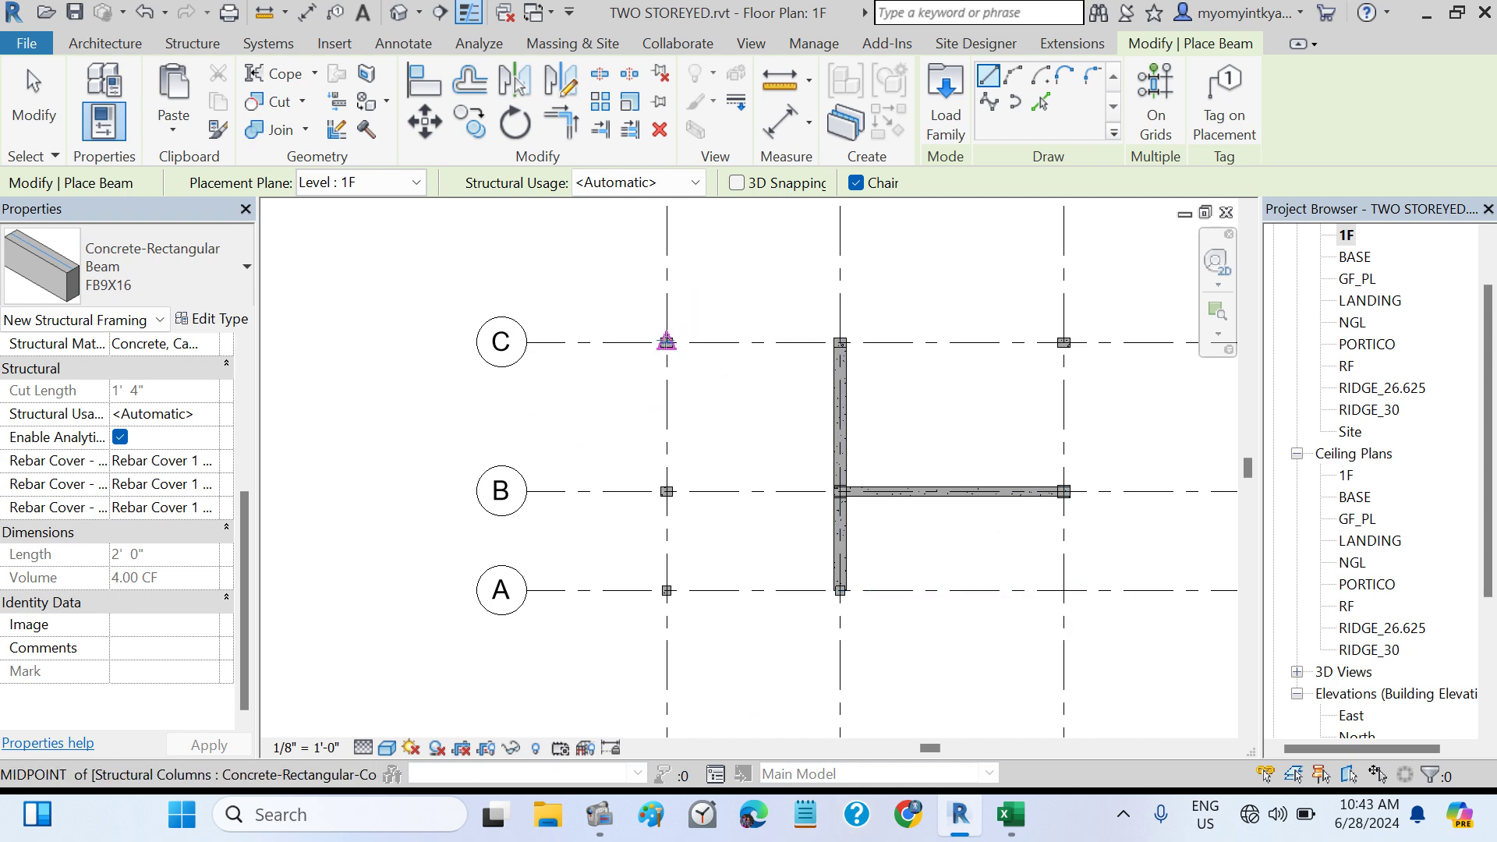
left_click(666, 341)
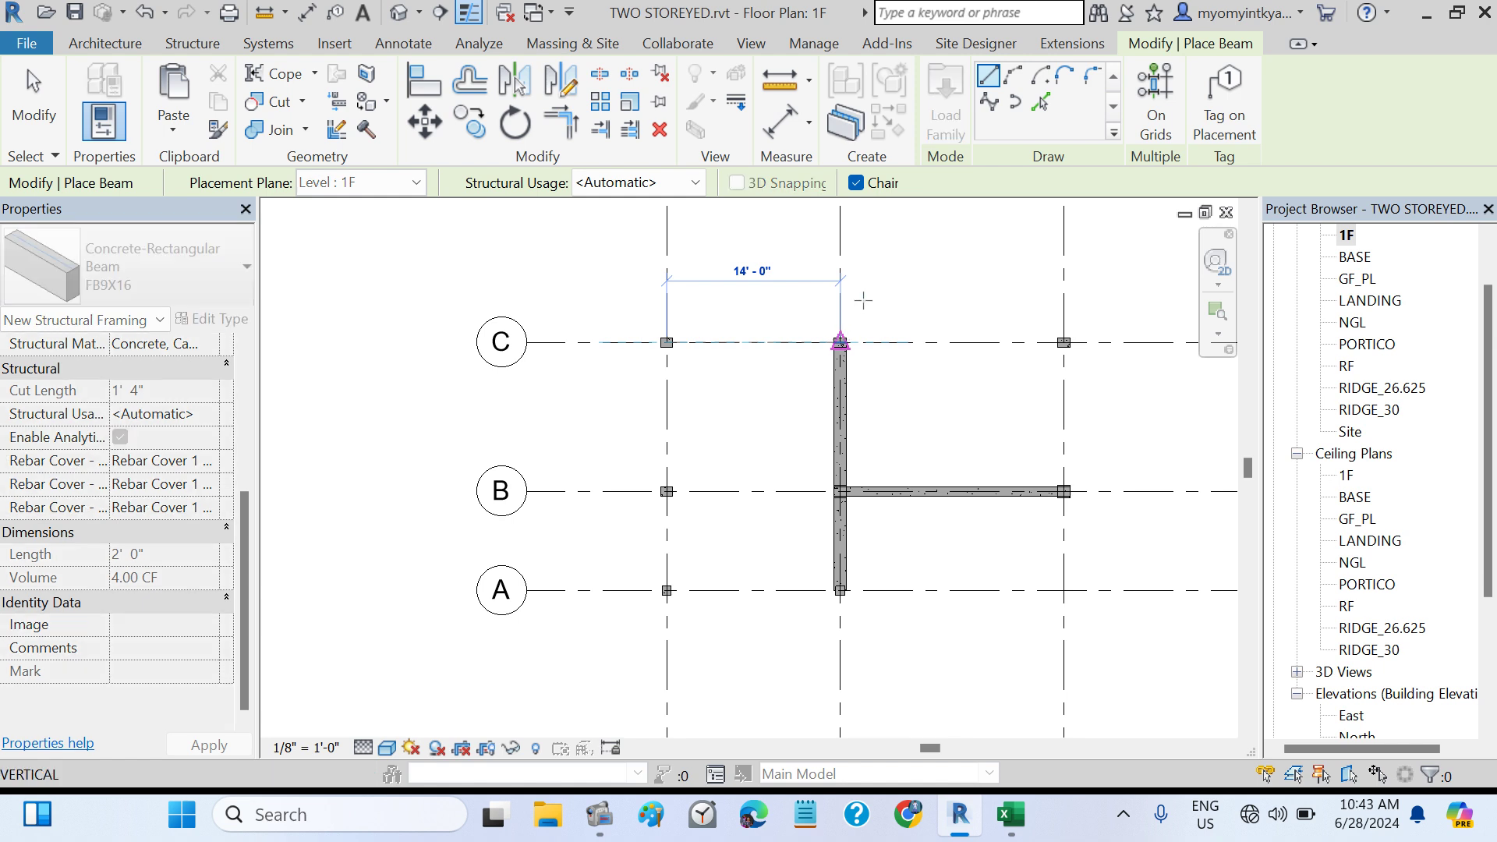
left_click(840, 342)
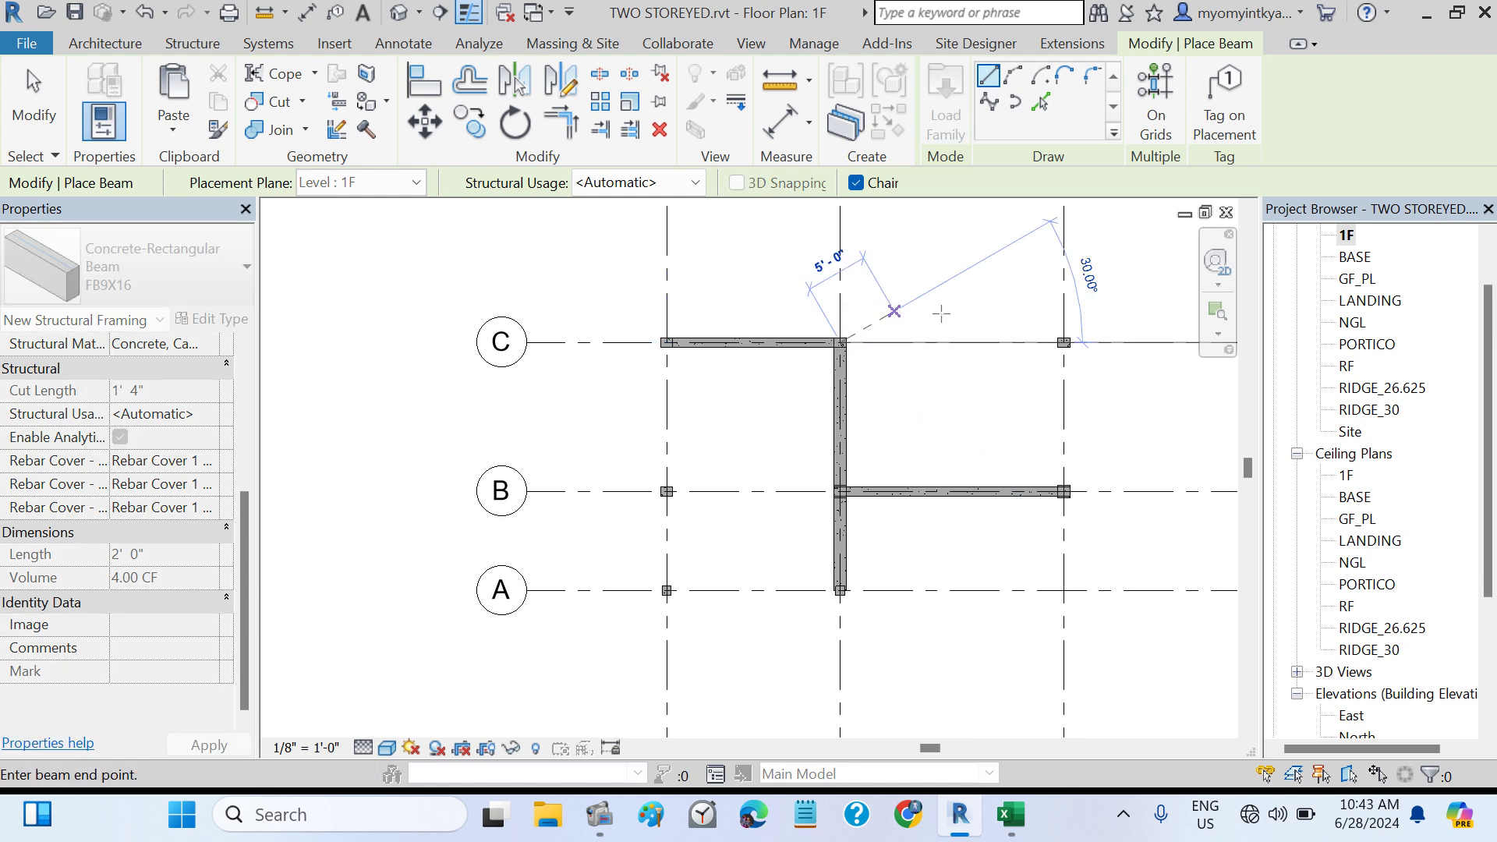
left_click(1063, 341)
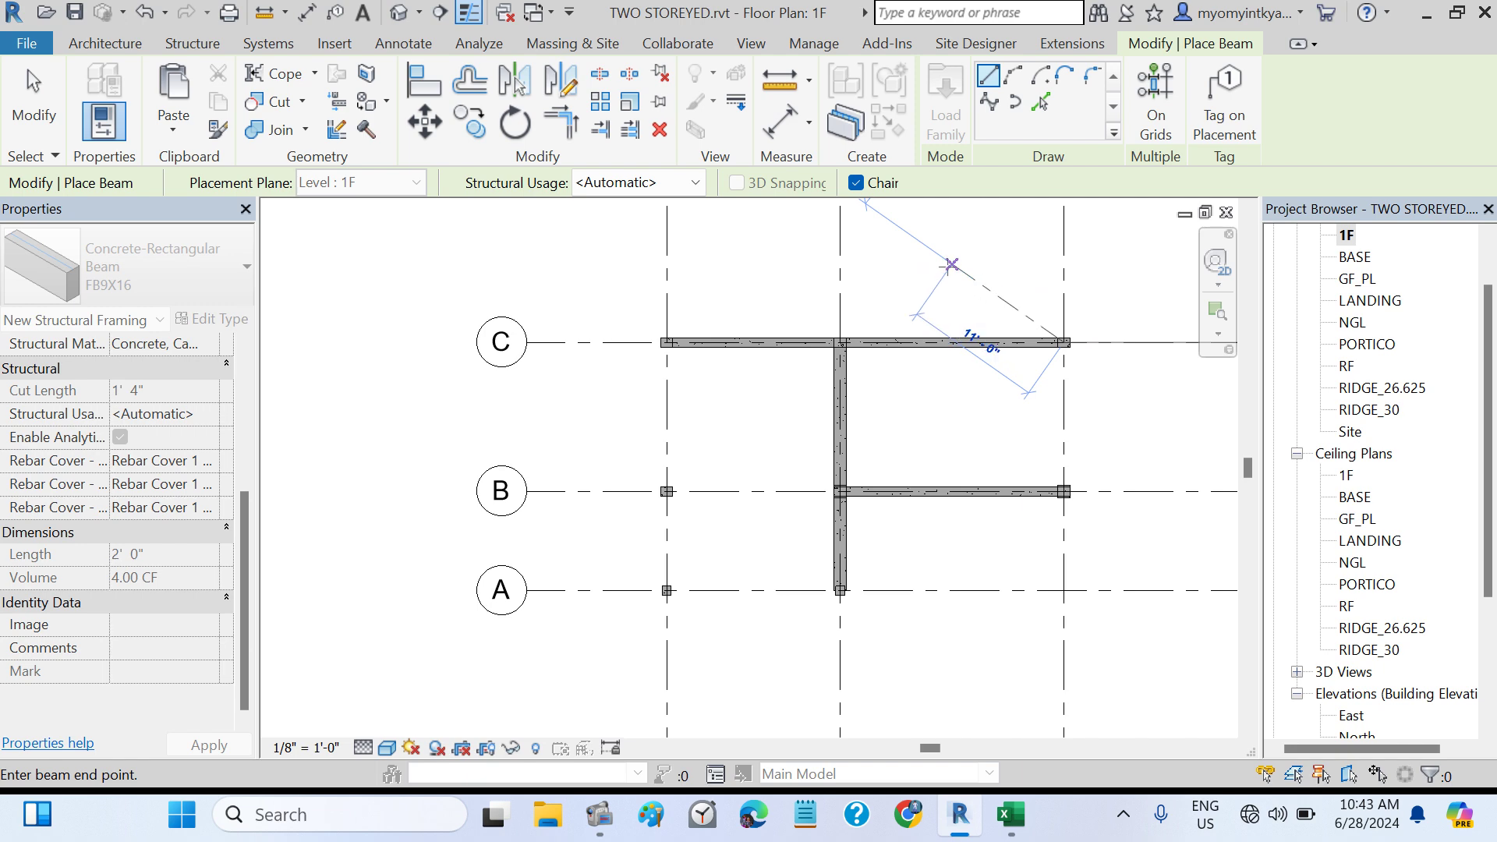
- End the grid C beam run, switch to Excel and check the 1F floor beam plan between grids C and E
key("Escape")
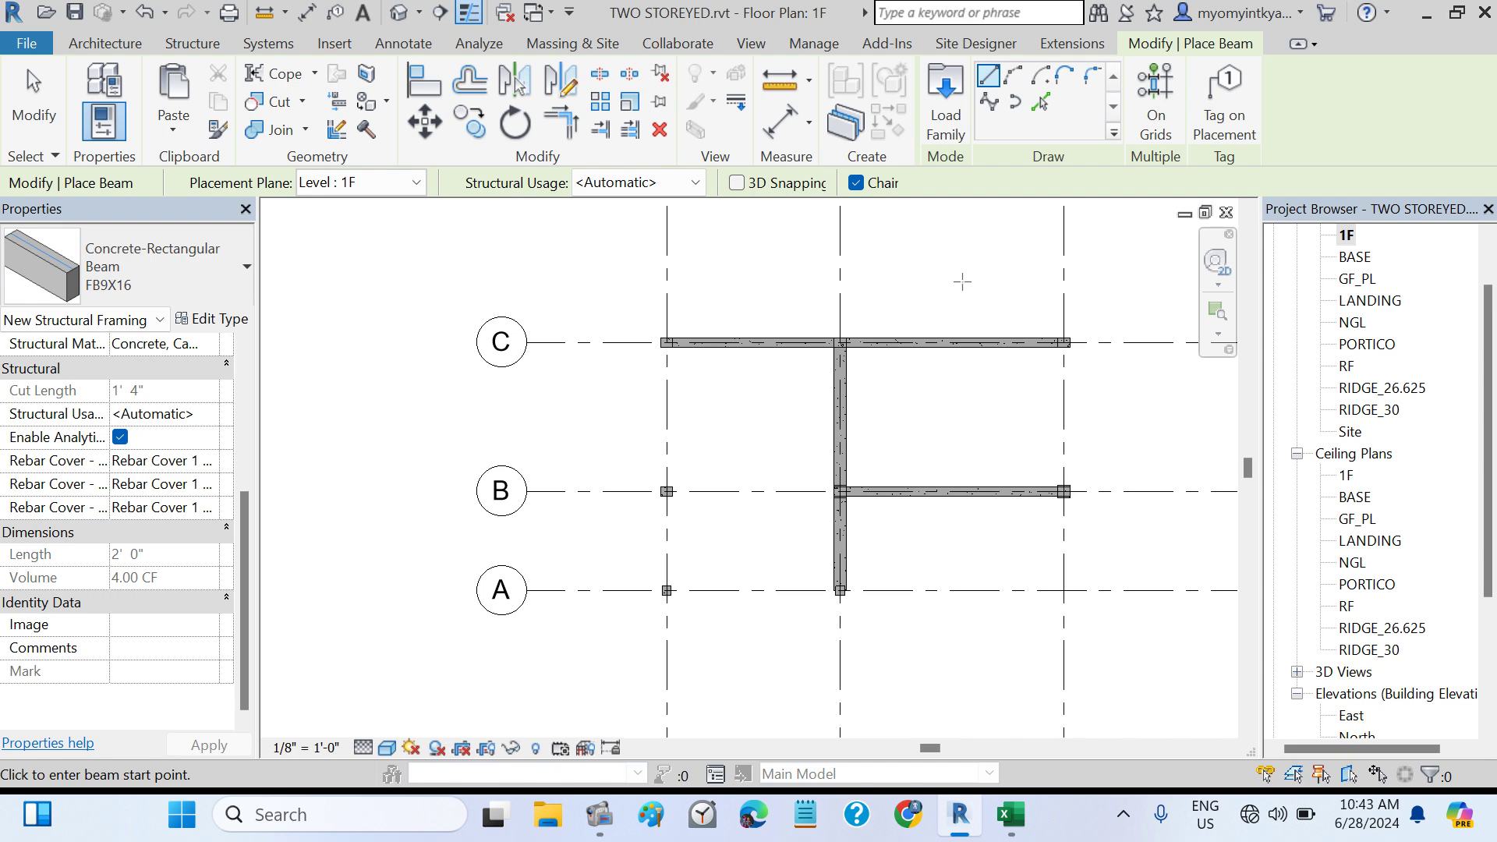
middle_click_drag(971, 311, 894, 433)
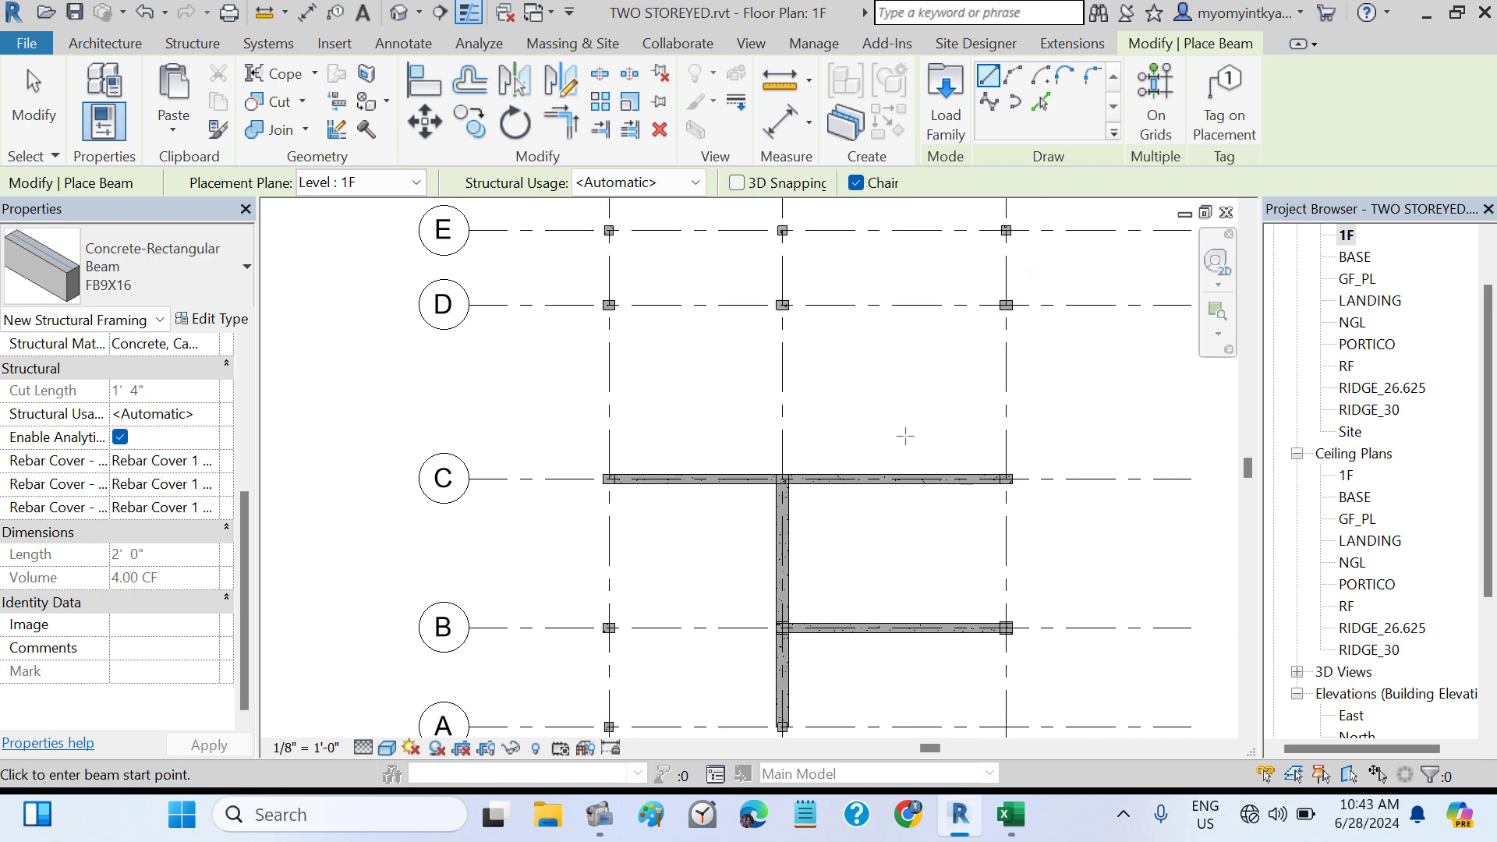
left_click(1010, 814)
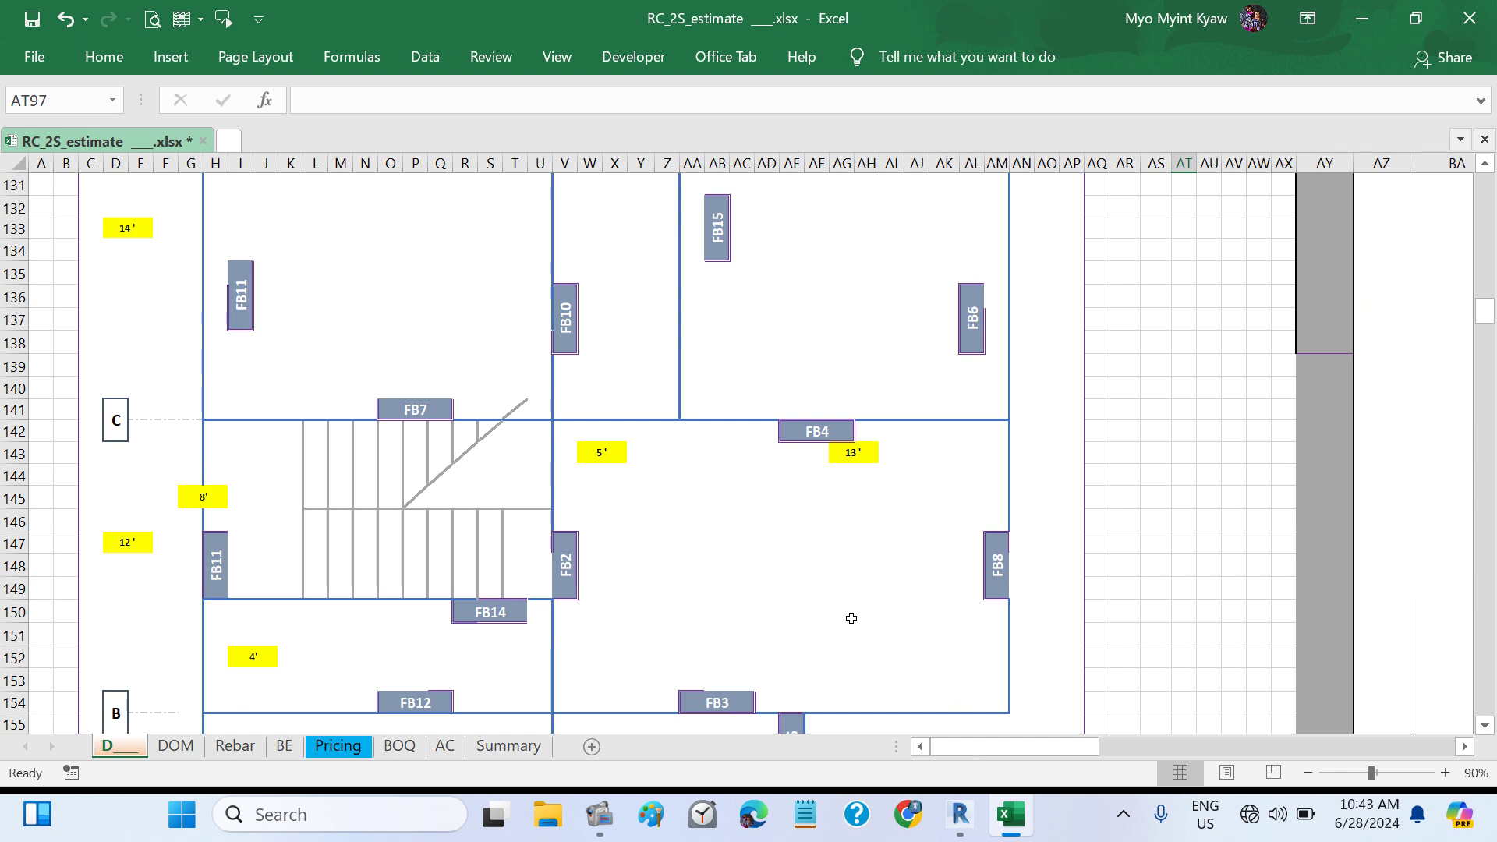
scroll(851, 618, "up", 4)
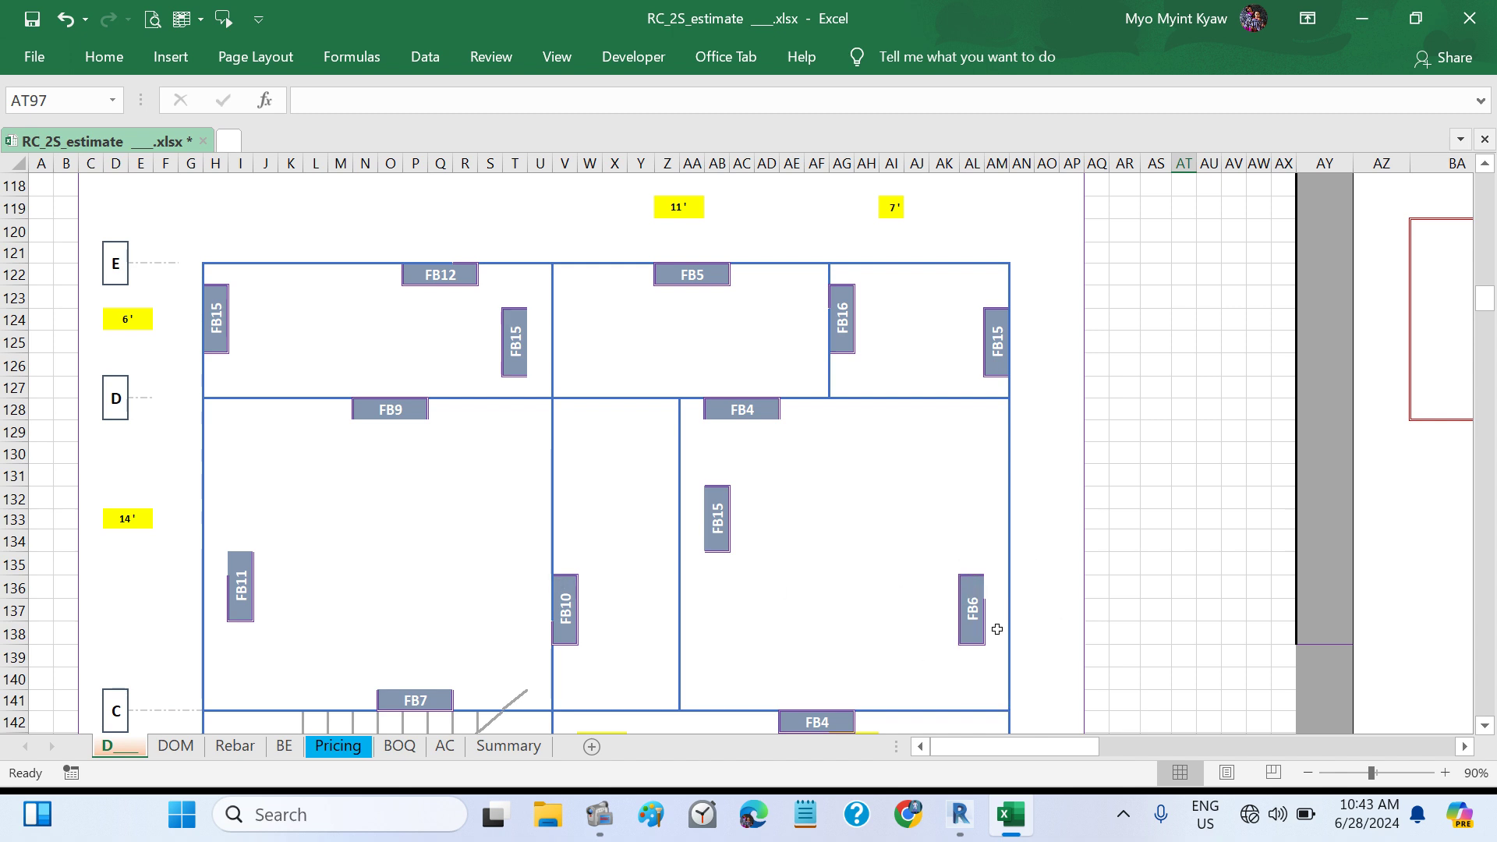
- Switch back to Revit and place an FB9X16 beam along grid 3 from grid C to the grid D column
left_click(969, 832)
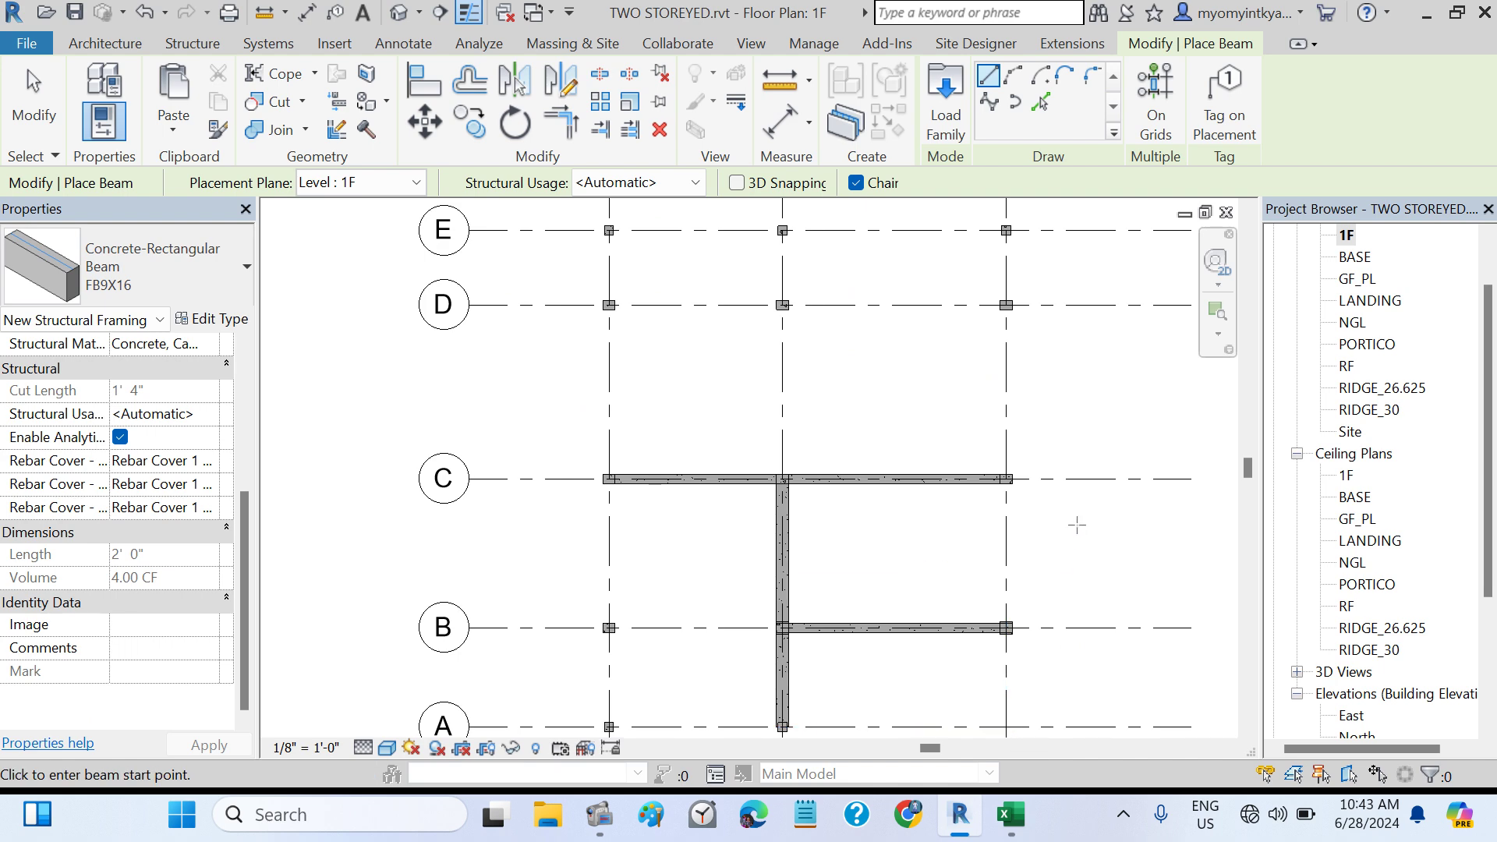
left_click(1005, 478)
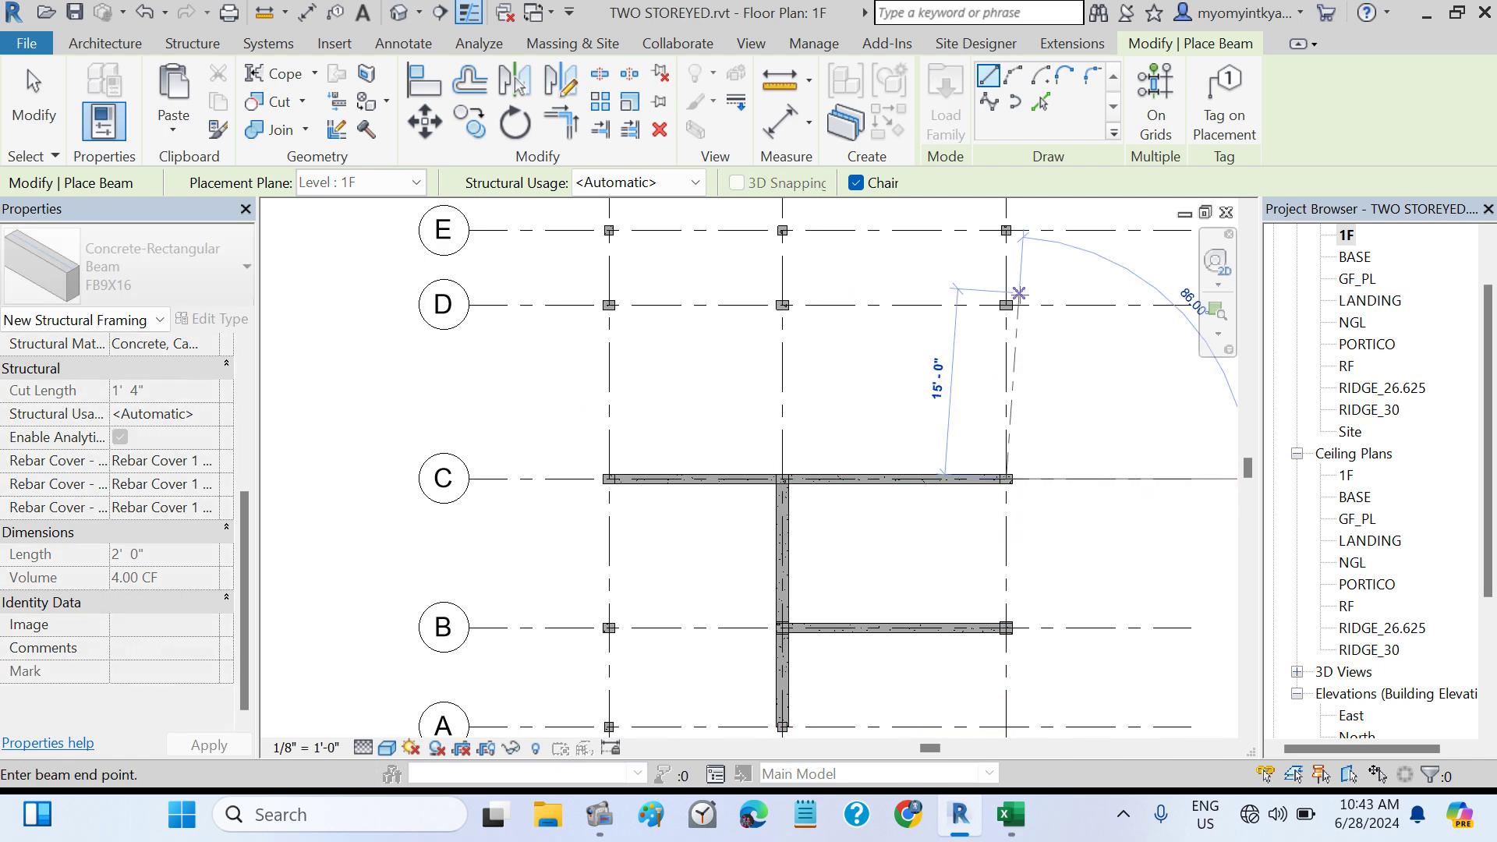
left_click(1006, 304)
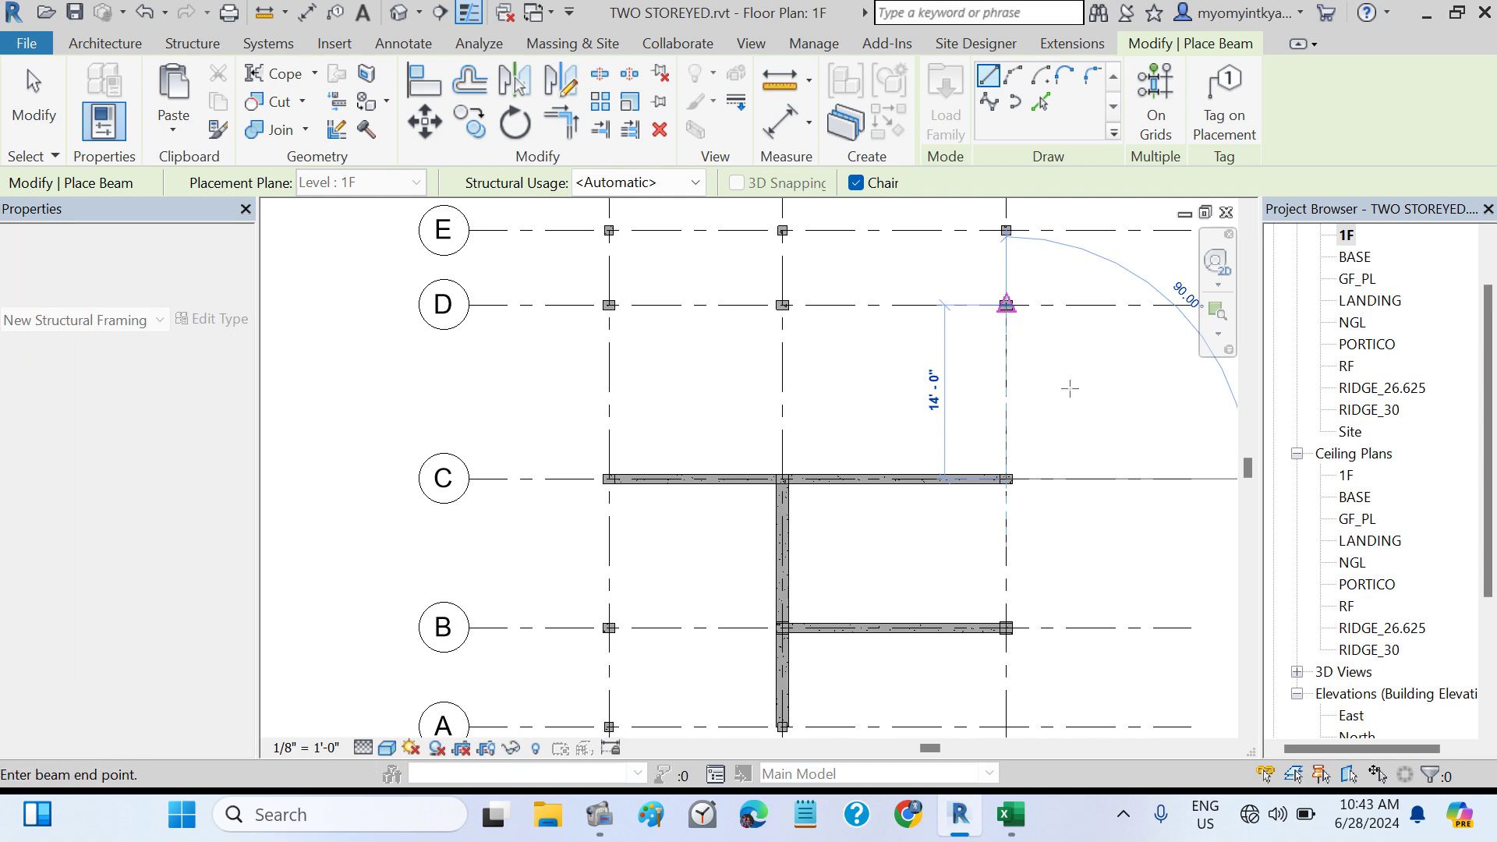
left_click(1013, 819)
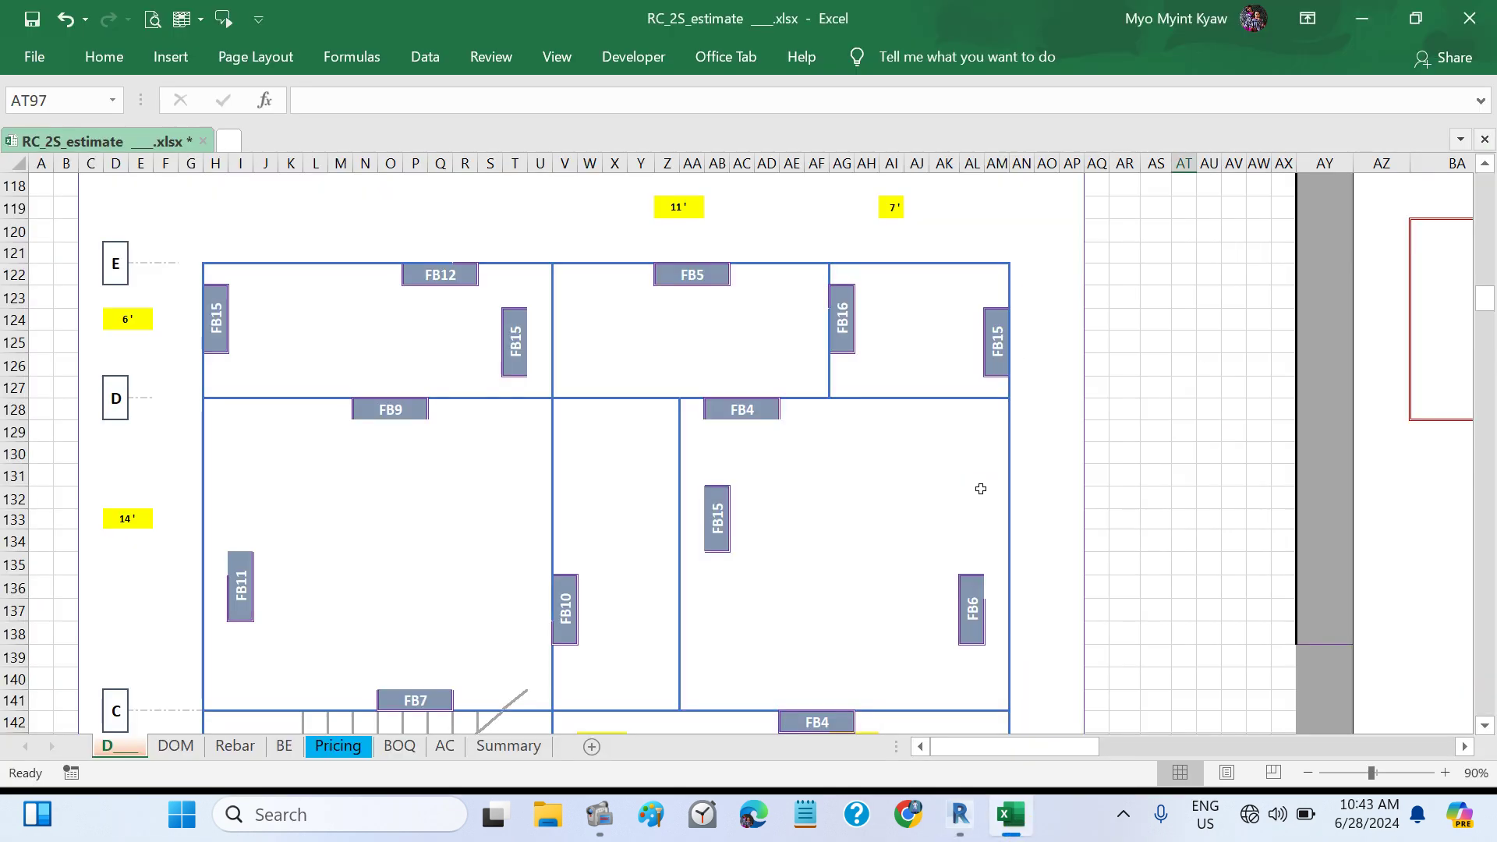
left_click(960, 815)
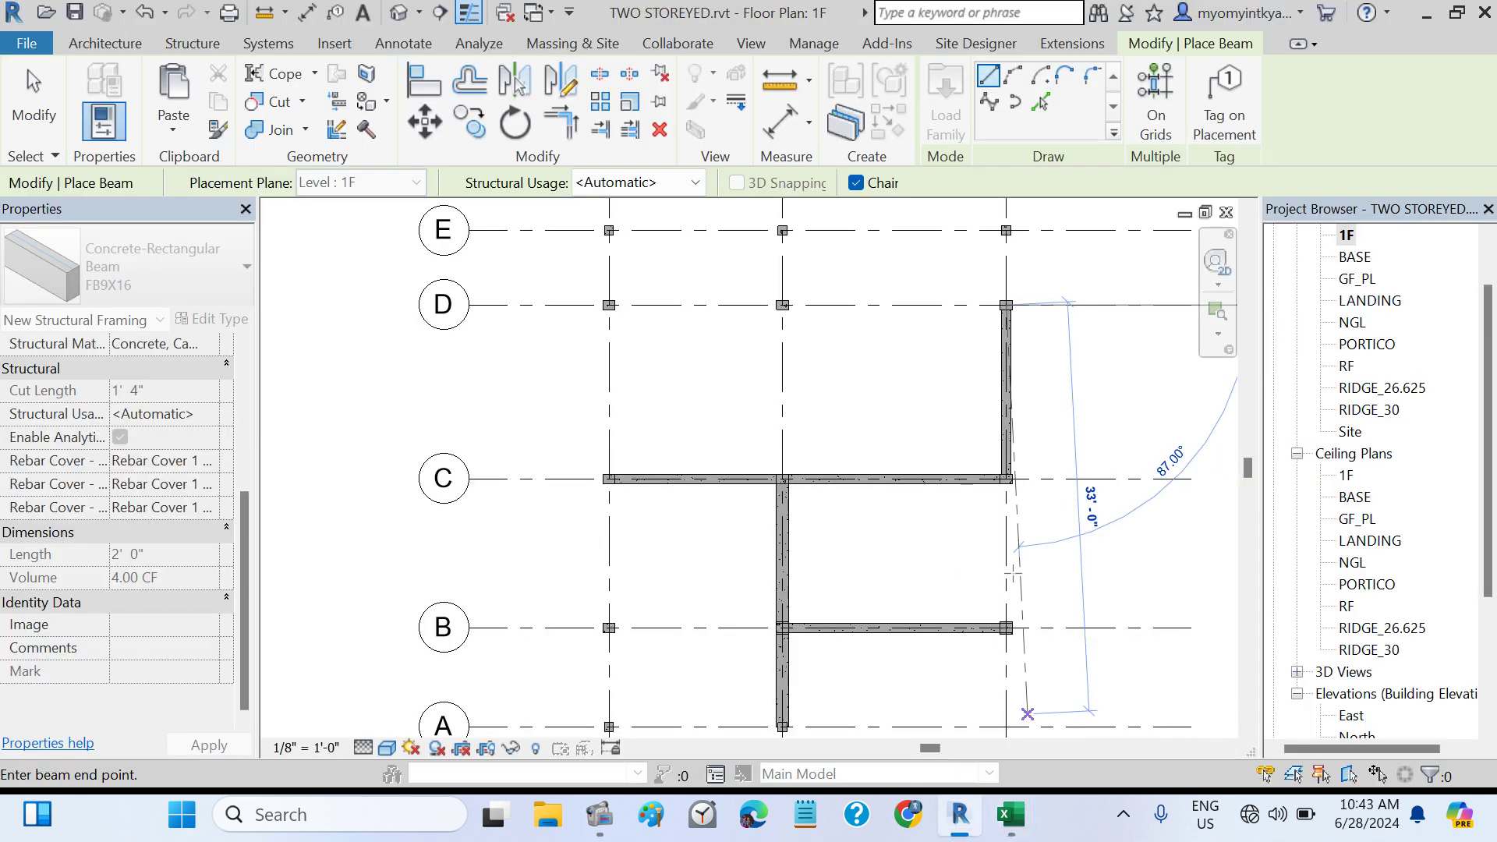
key("Escape")
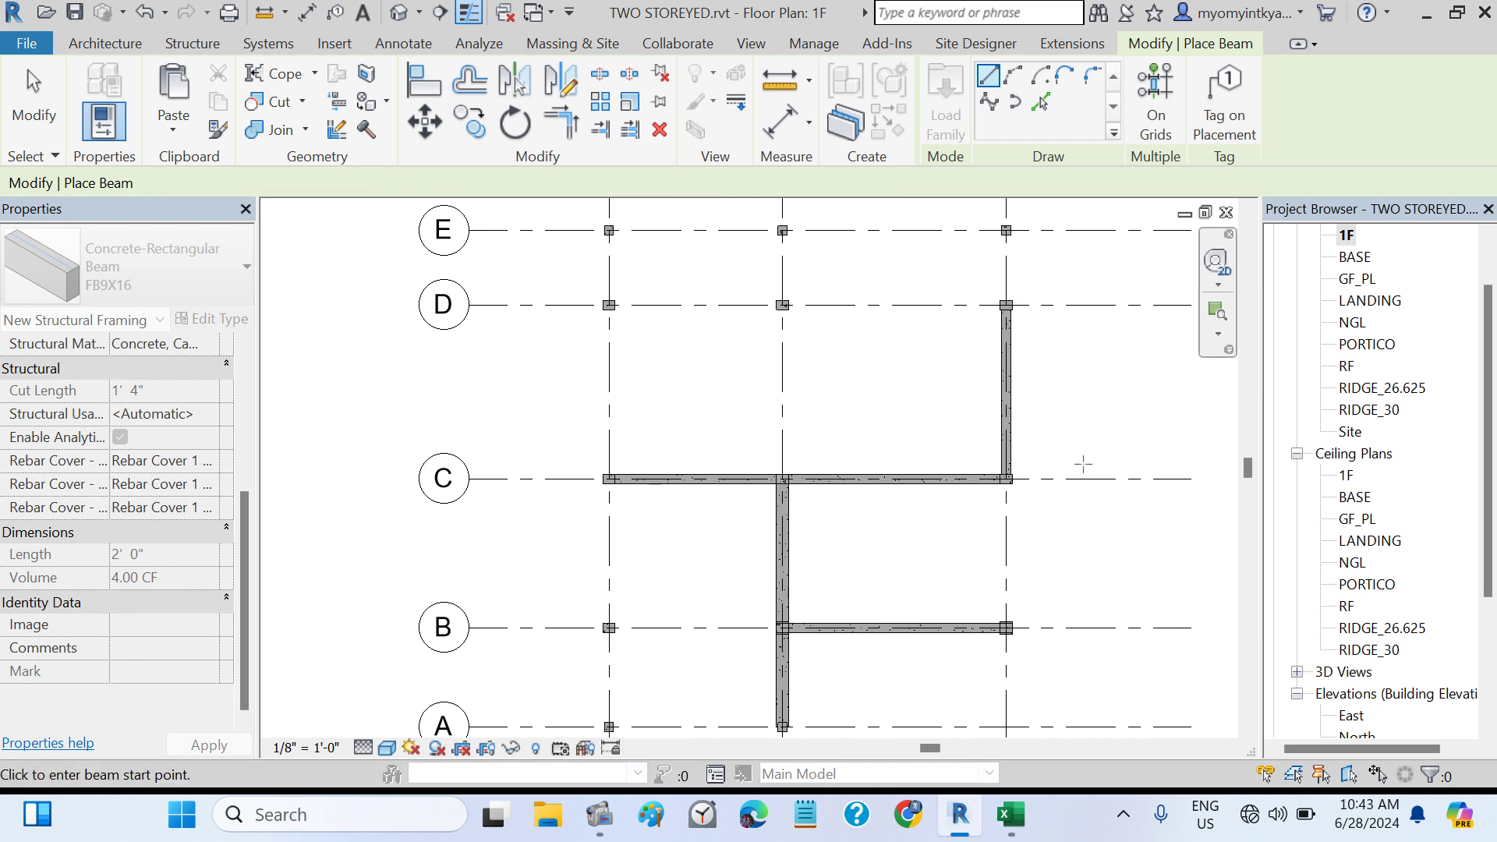
- Check the grid D beams in the Excel plan, and in Revit place an FB9X16 beam along grid D from grid 2 to grid 3
left_click(1003, 825)
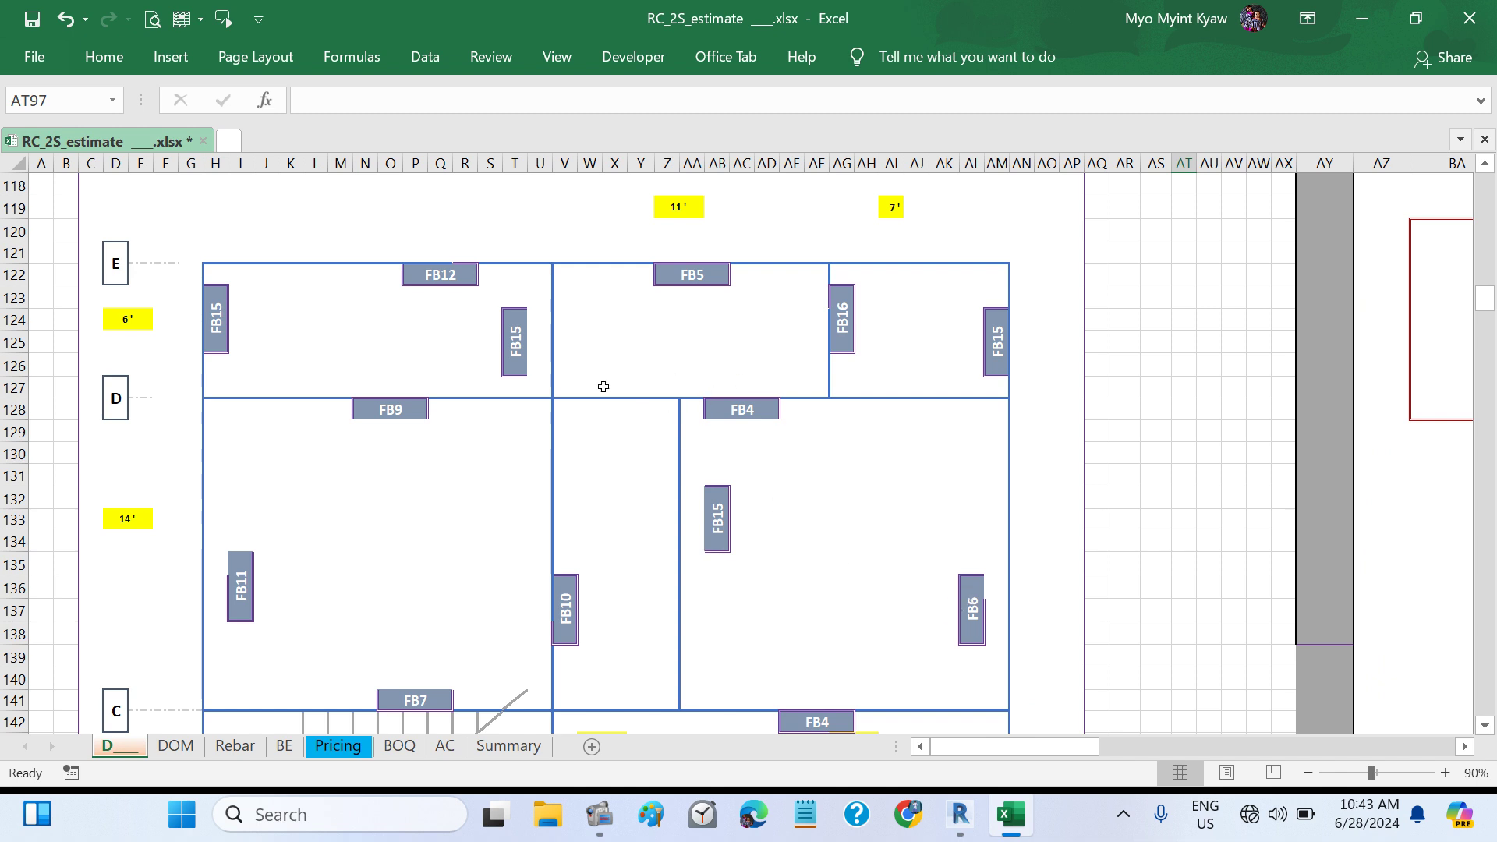
left_click(753, 422)
left_click(959, 814)
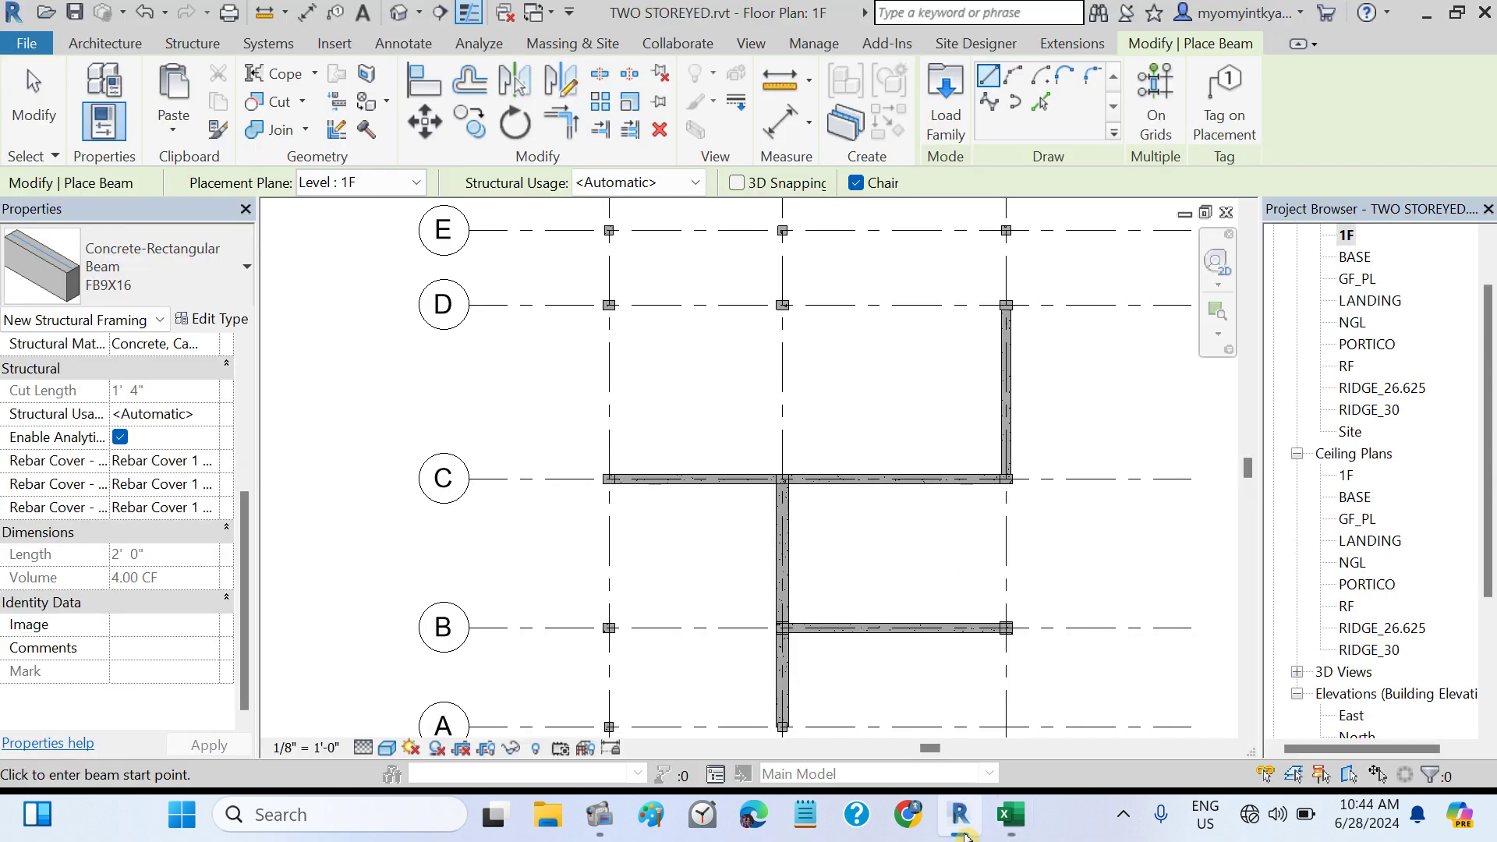
left_click(783, 305)
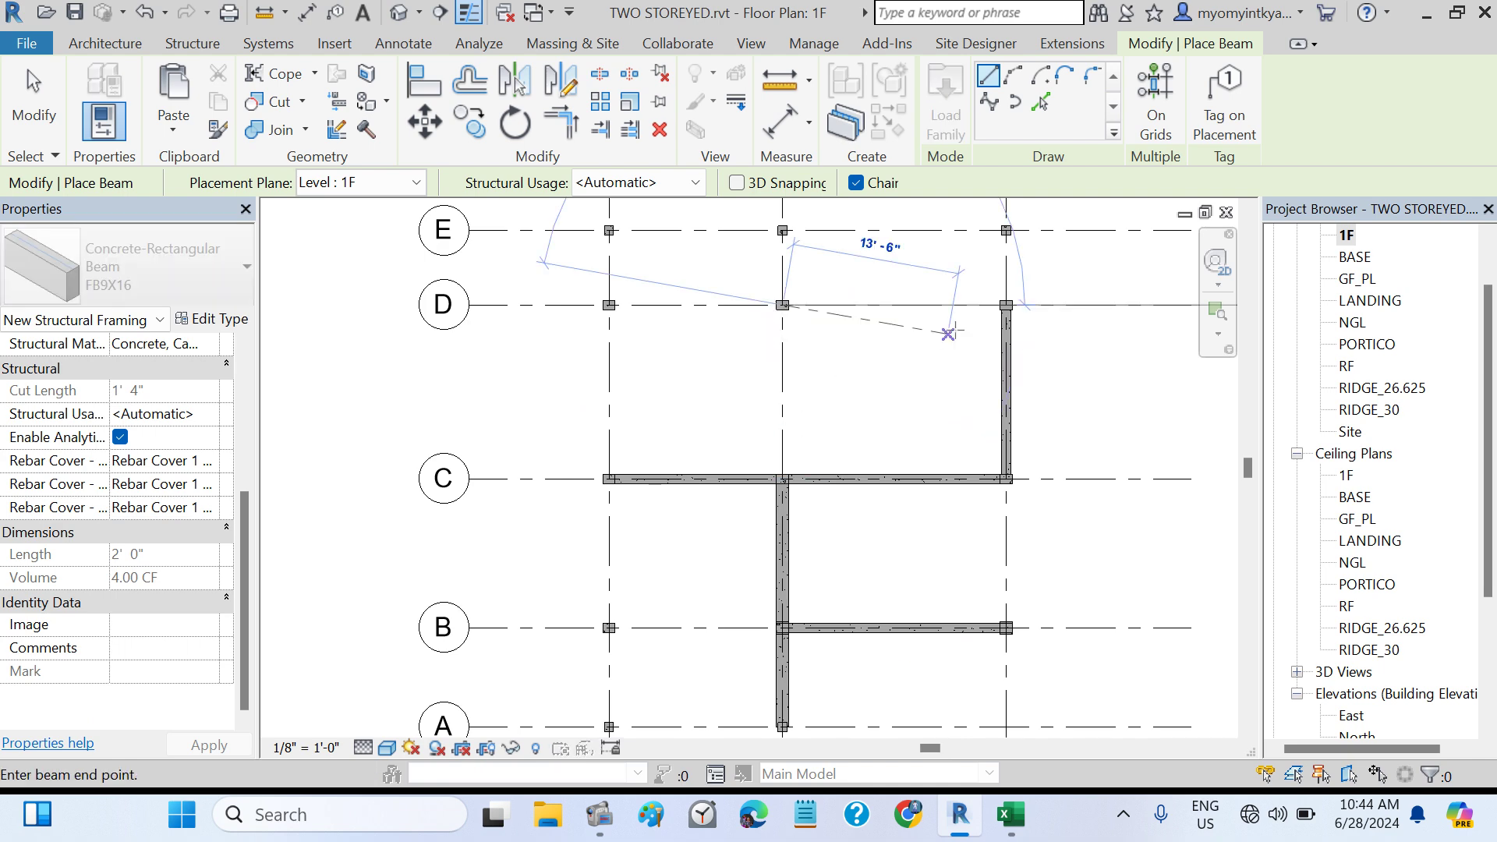
left_click(1005, 305)
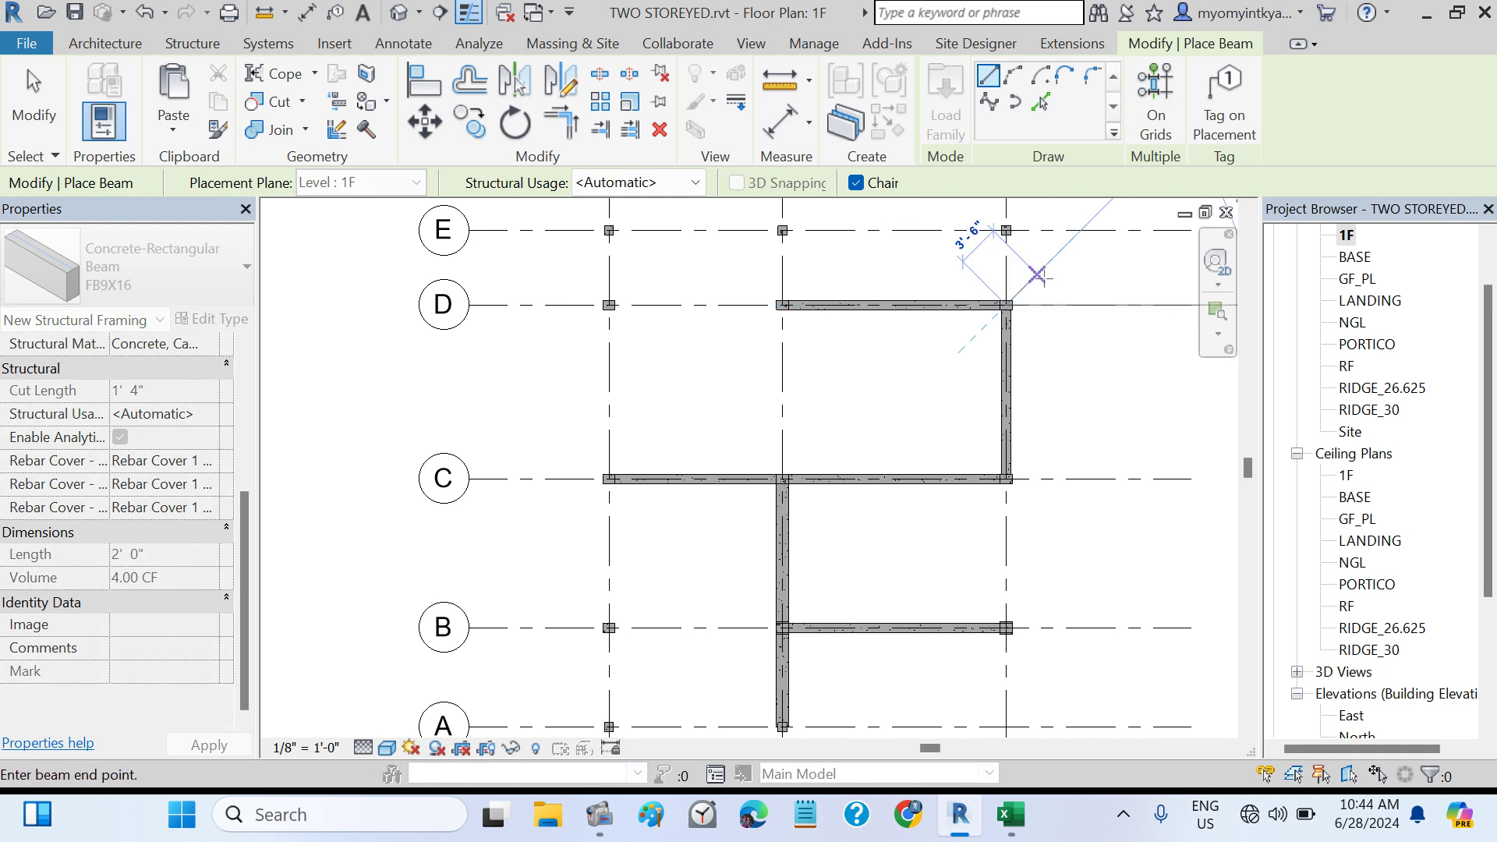
key("Escape")
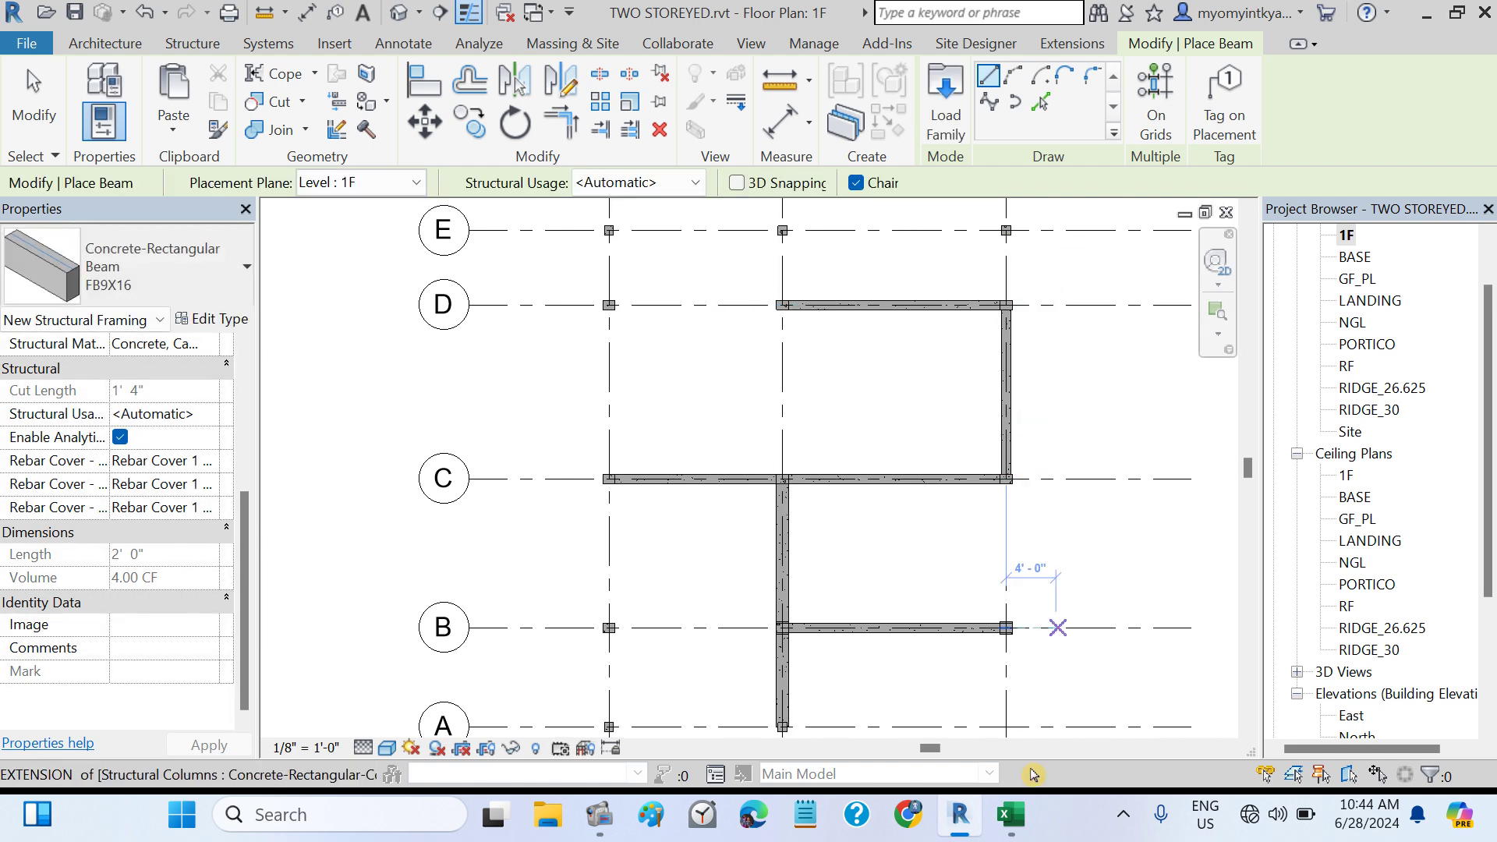
- Check the grid E beams in Excel, place an FB9X16 beam in Revit along grid E from grid 2 to grid 3, and save the project
key("alt+Tab")
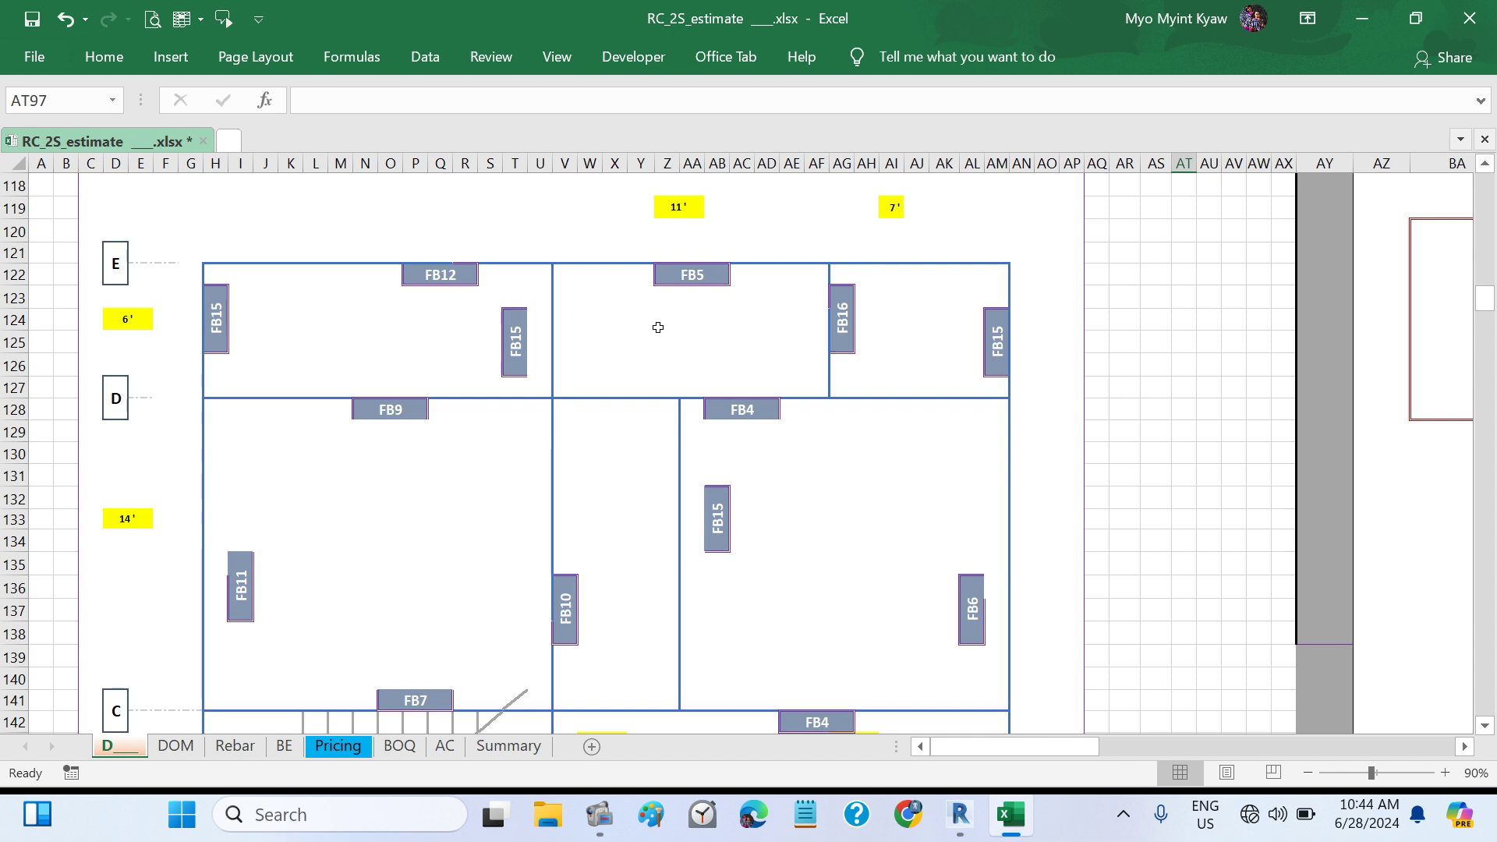
key("ctrl")
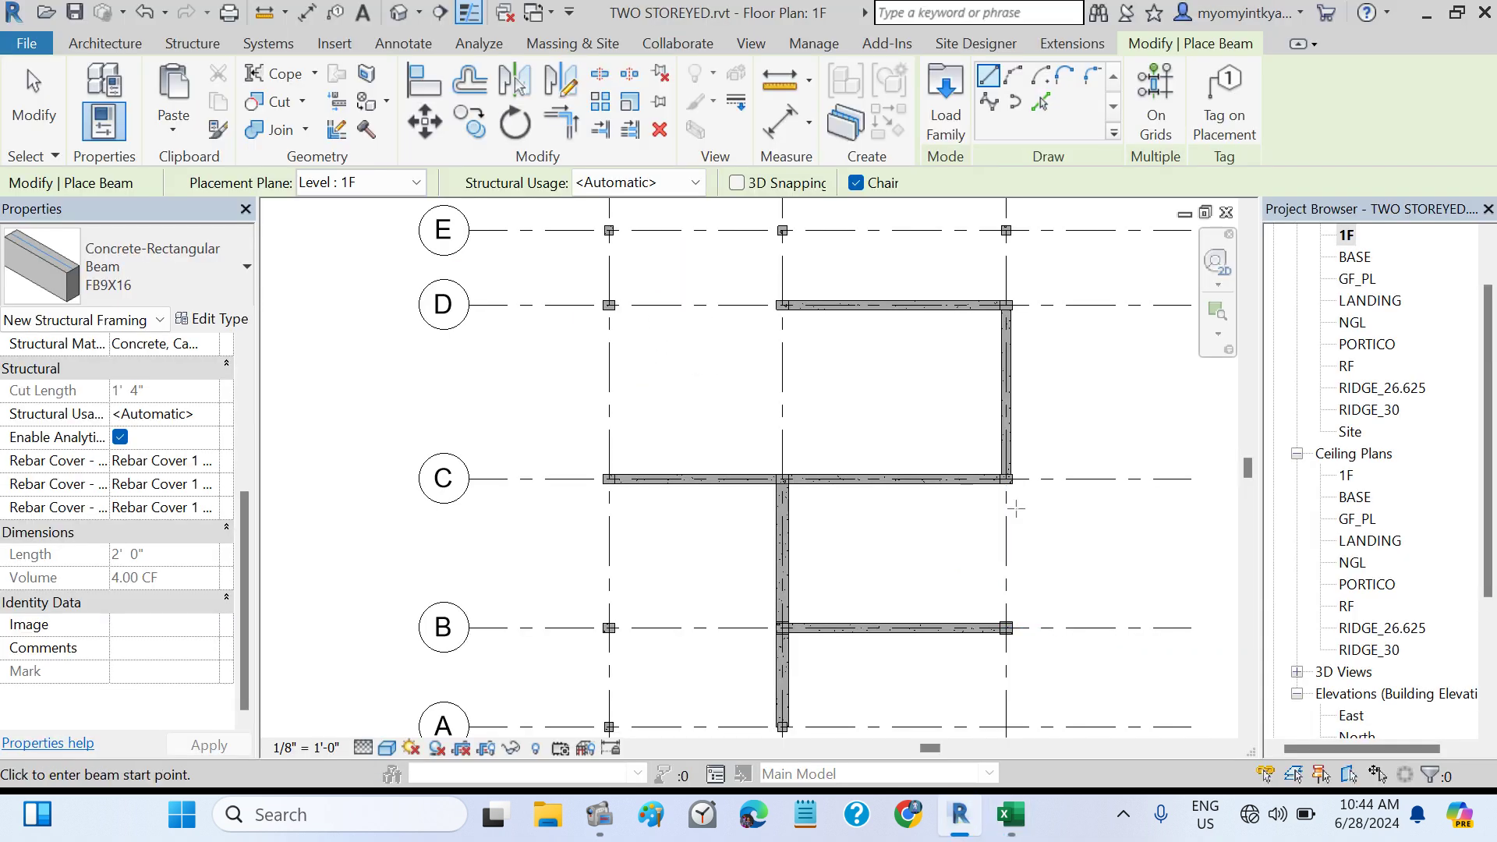
left_click(960, 814)
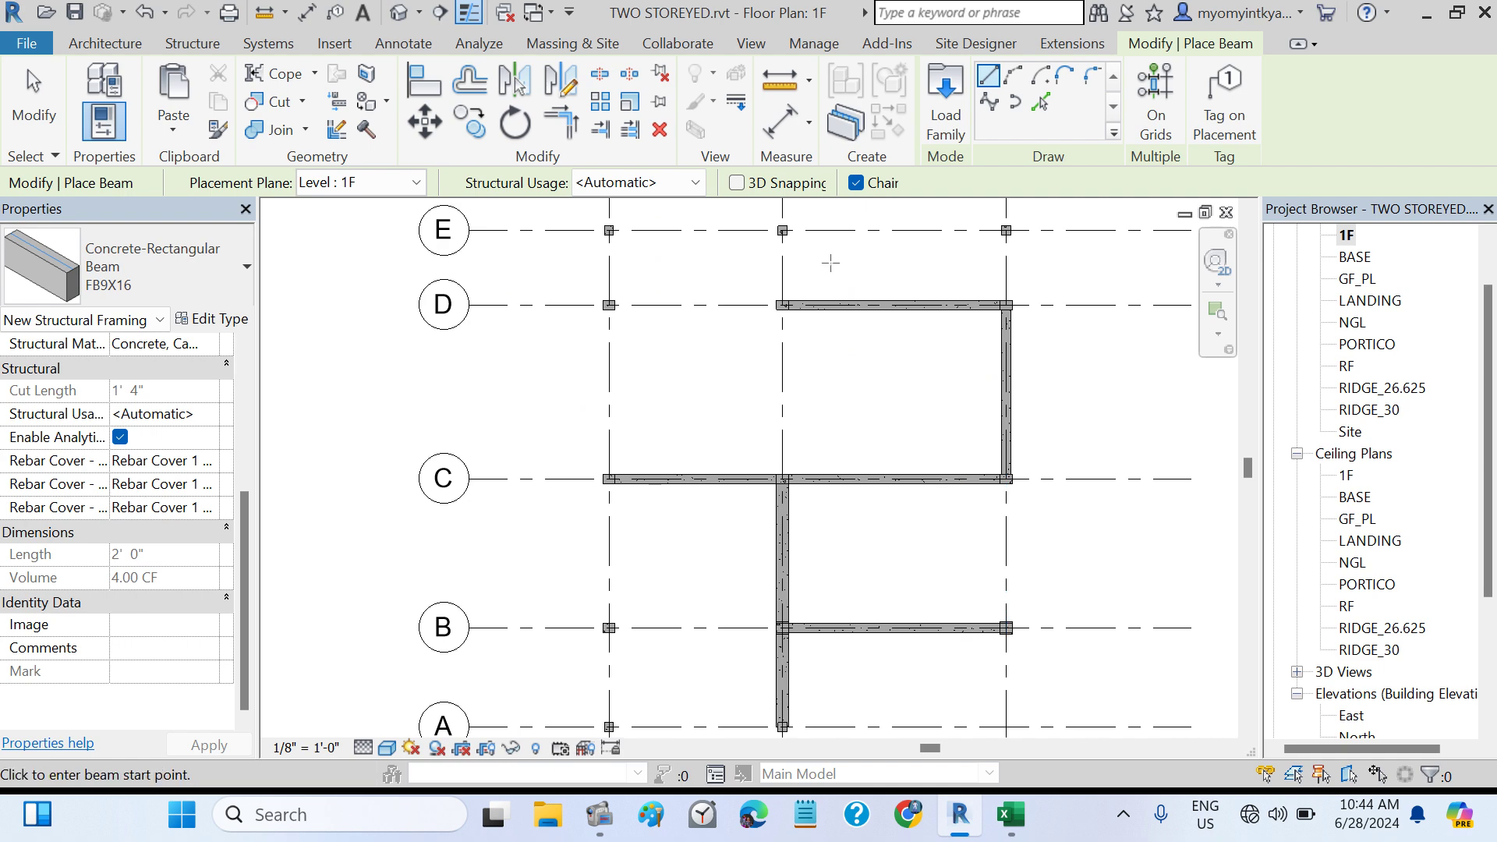
left_click(783, 230)
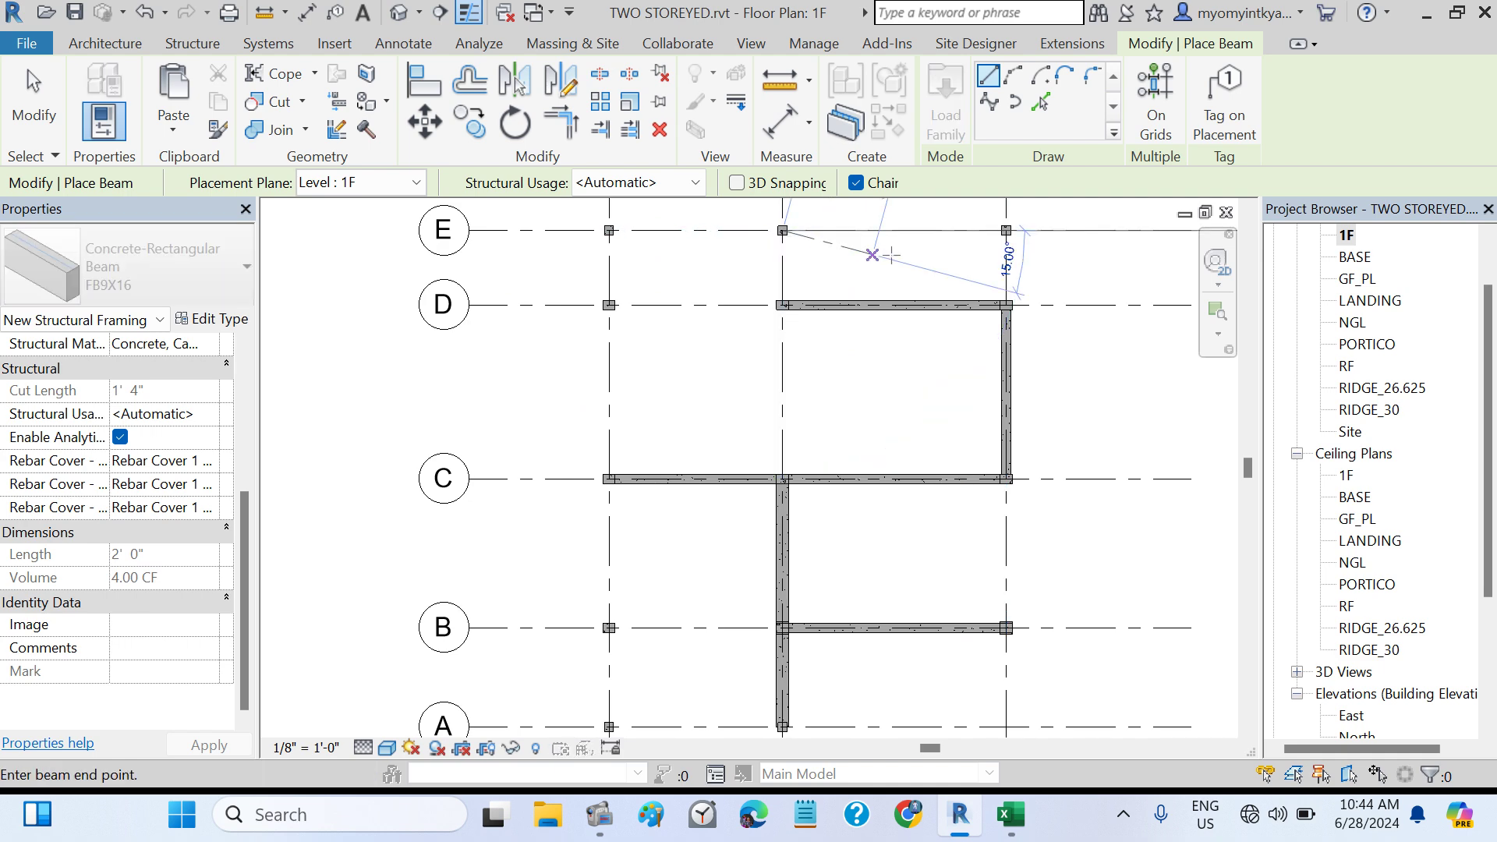
left_click(1006, 230)
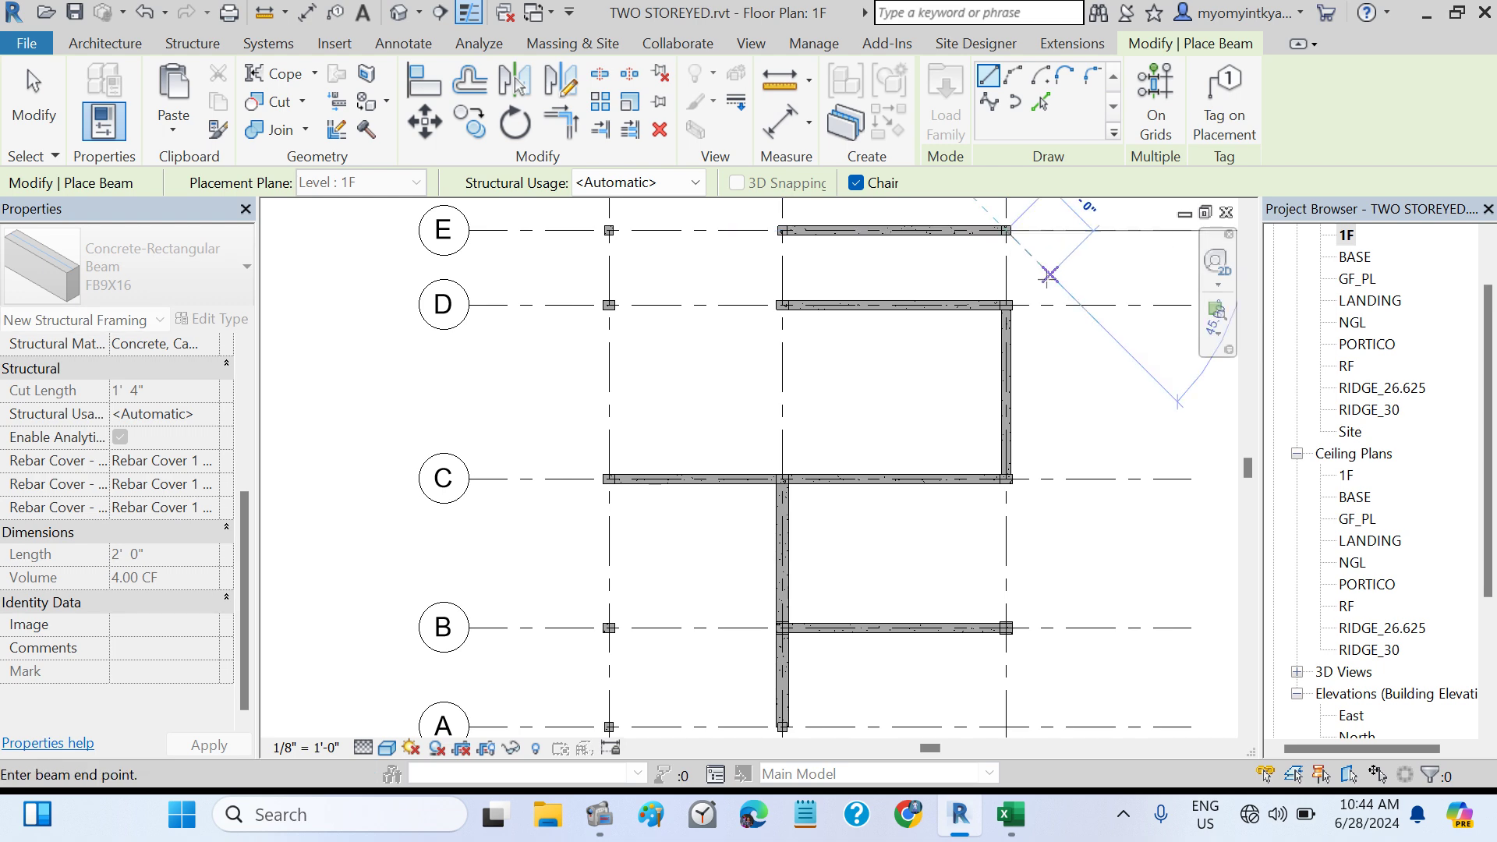
key("Escape")
key("Escape")
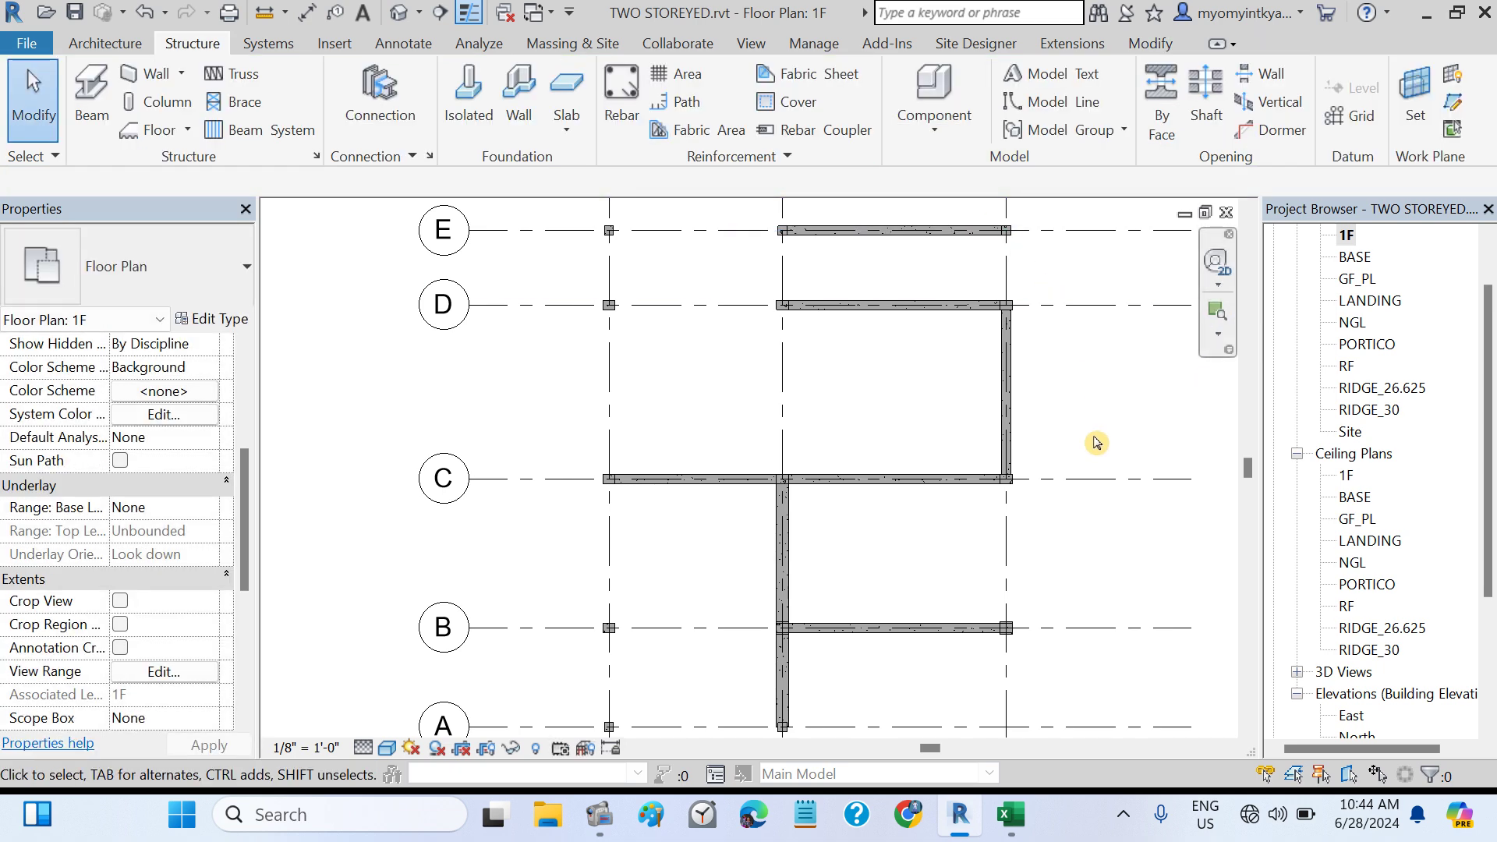
left_click(74, 13)
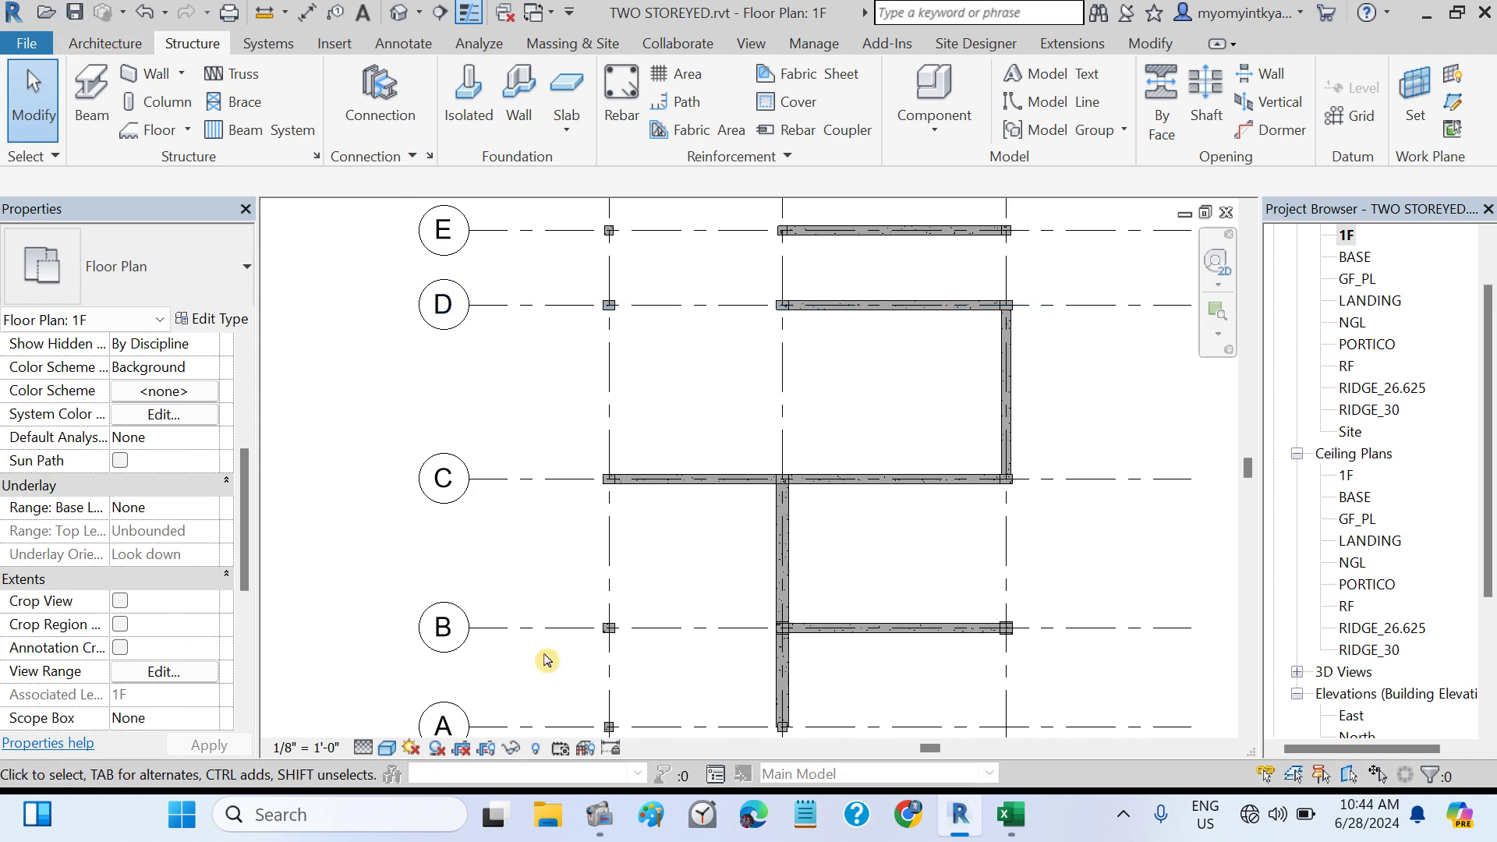
- Switch to the Excel workbook and look up the FB9 size in the Floor Beam schedule, selecting its type and size cells
left_click(1006, 815)
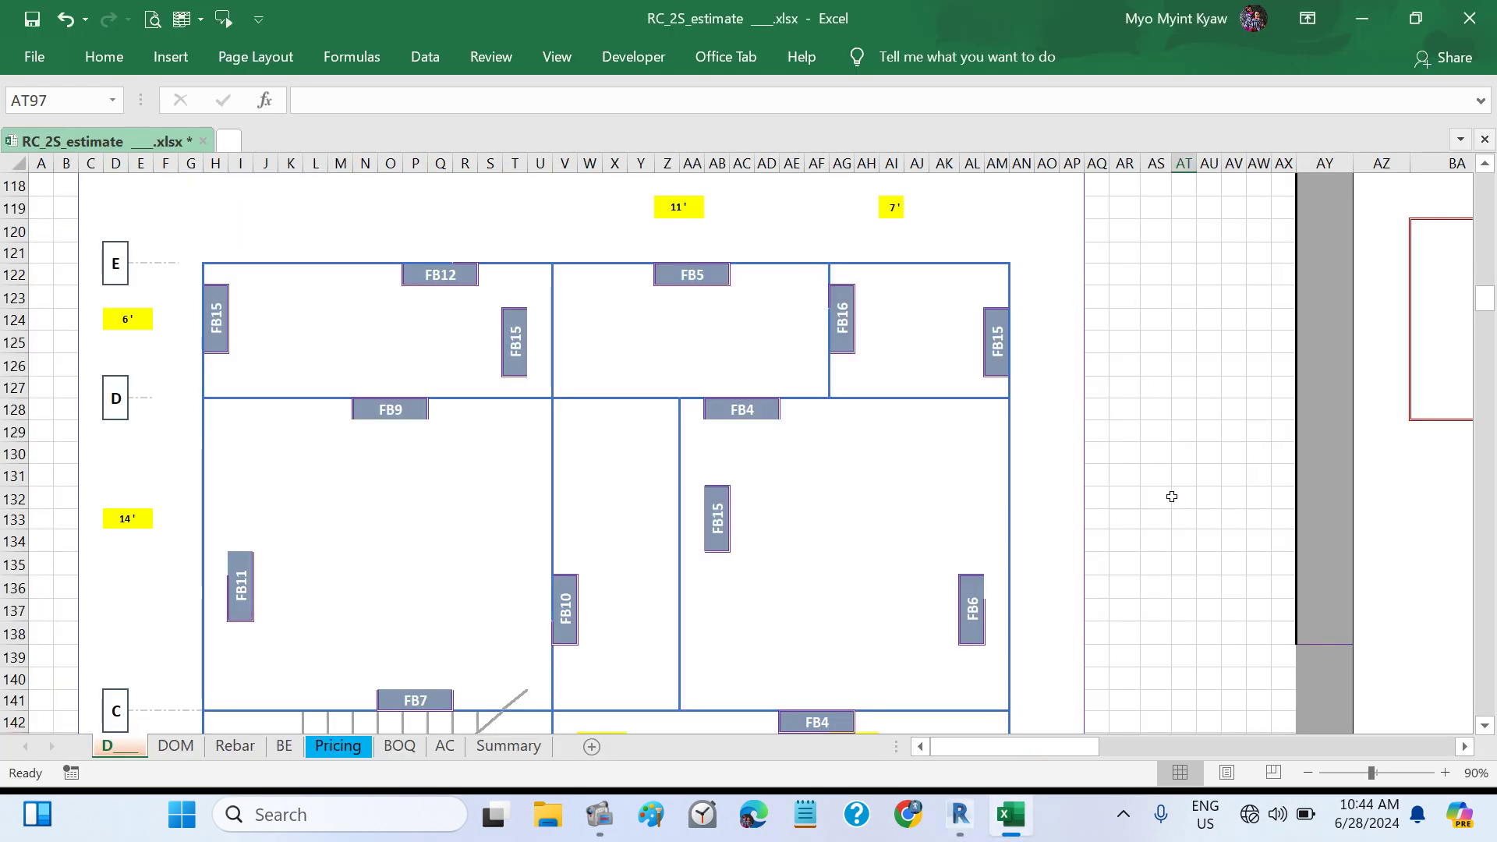
scroll(1171, 496, "right", 3)
scroll(1171, 496, "right", 2)
scroll(1171, 496, "up", 20)
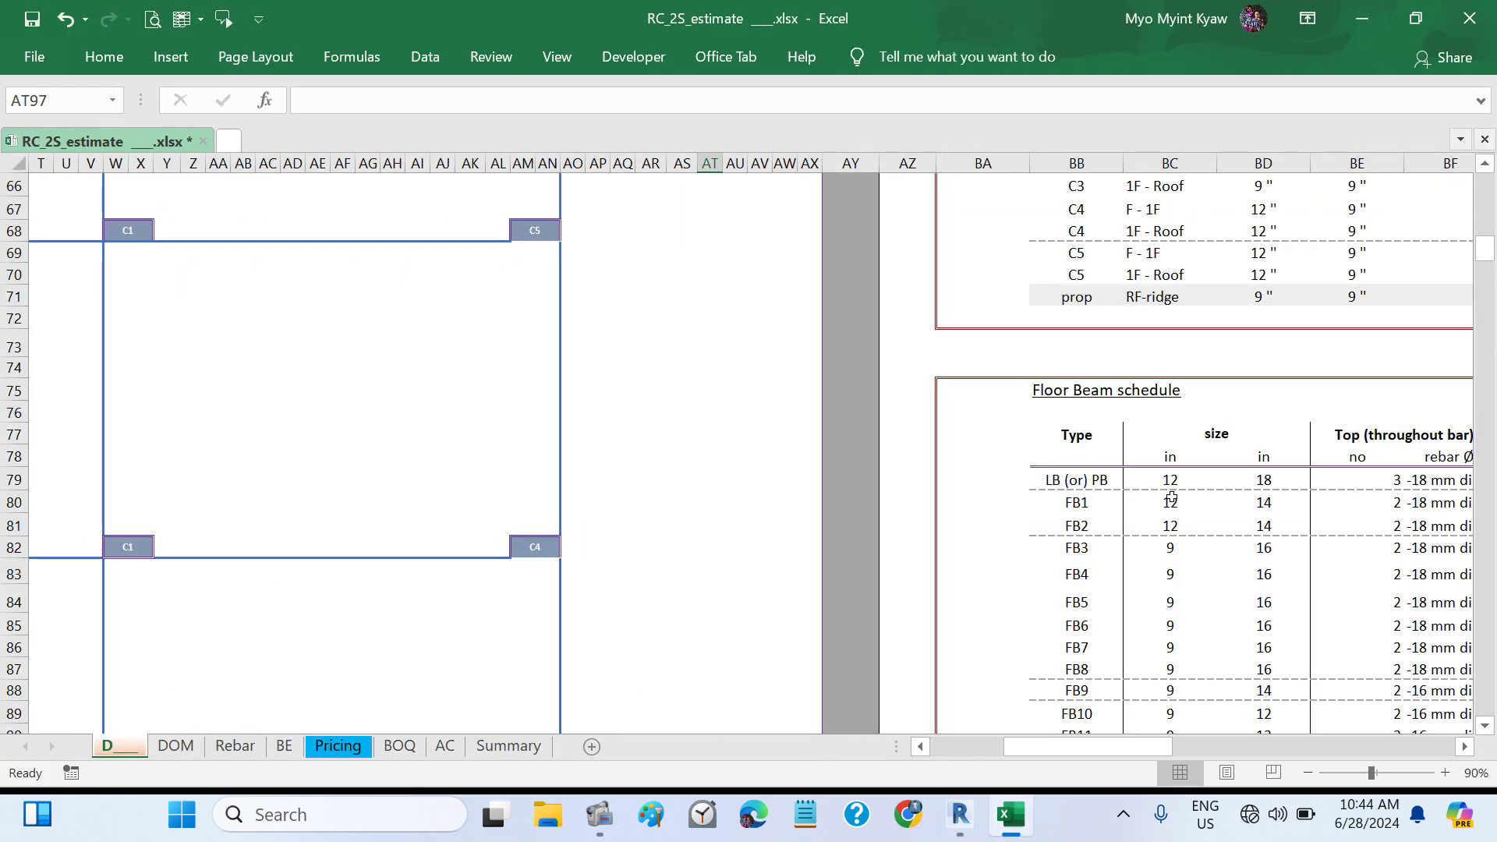
scroll(1171, 496, "down", 12)
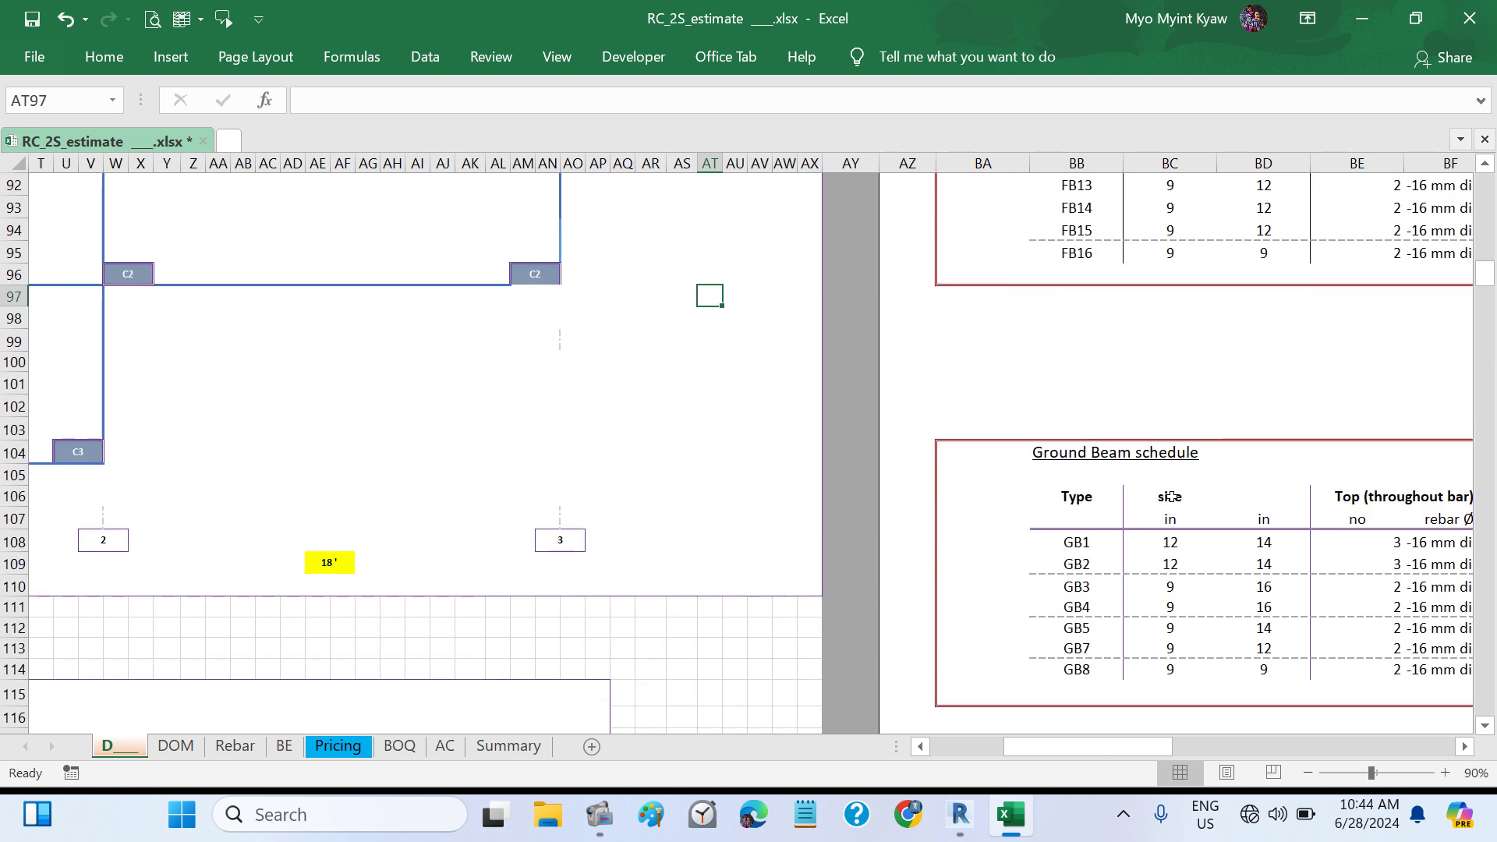
scroll(1171, 496, "up", 4)
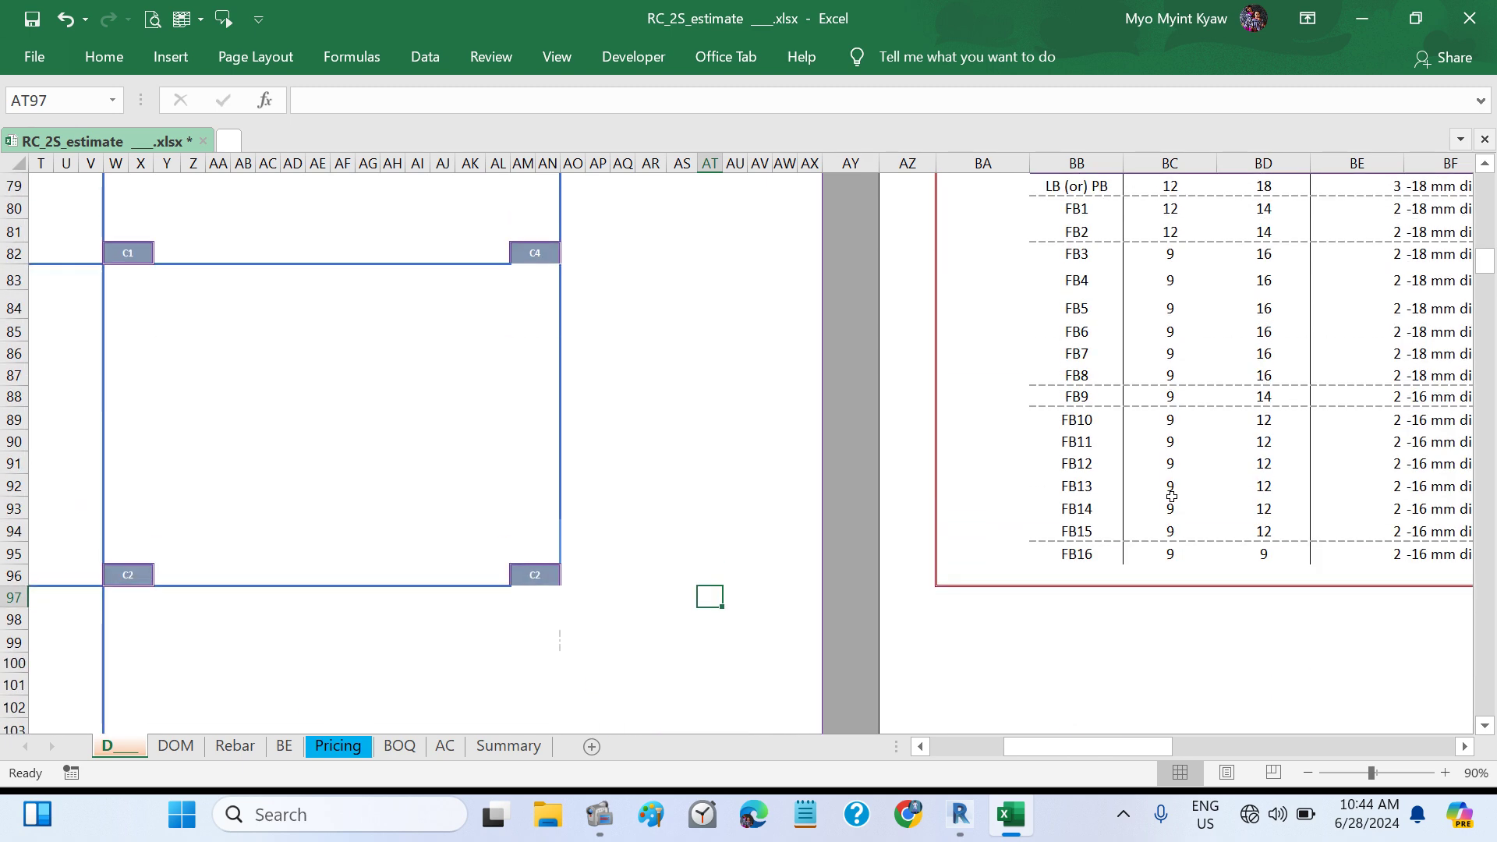
left_click_drag(1066, 398, 1246, 395)
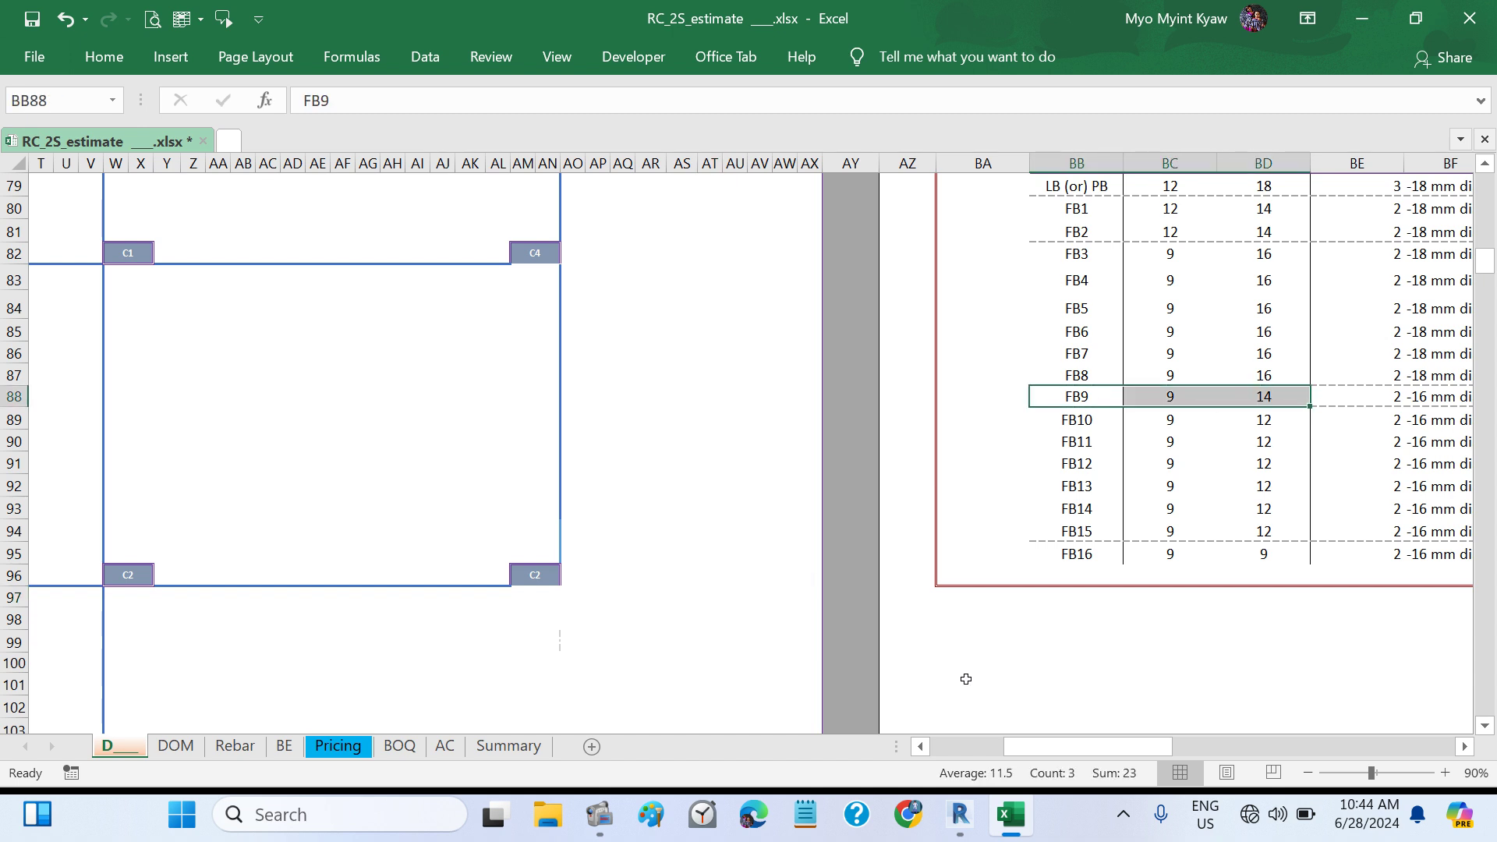
- Return to the 1F floor beam design plan and look for the position of the FB9 beam
scroll(518, 559, "left", 6)
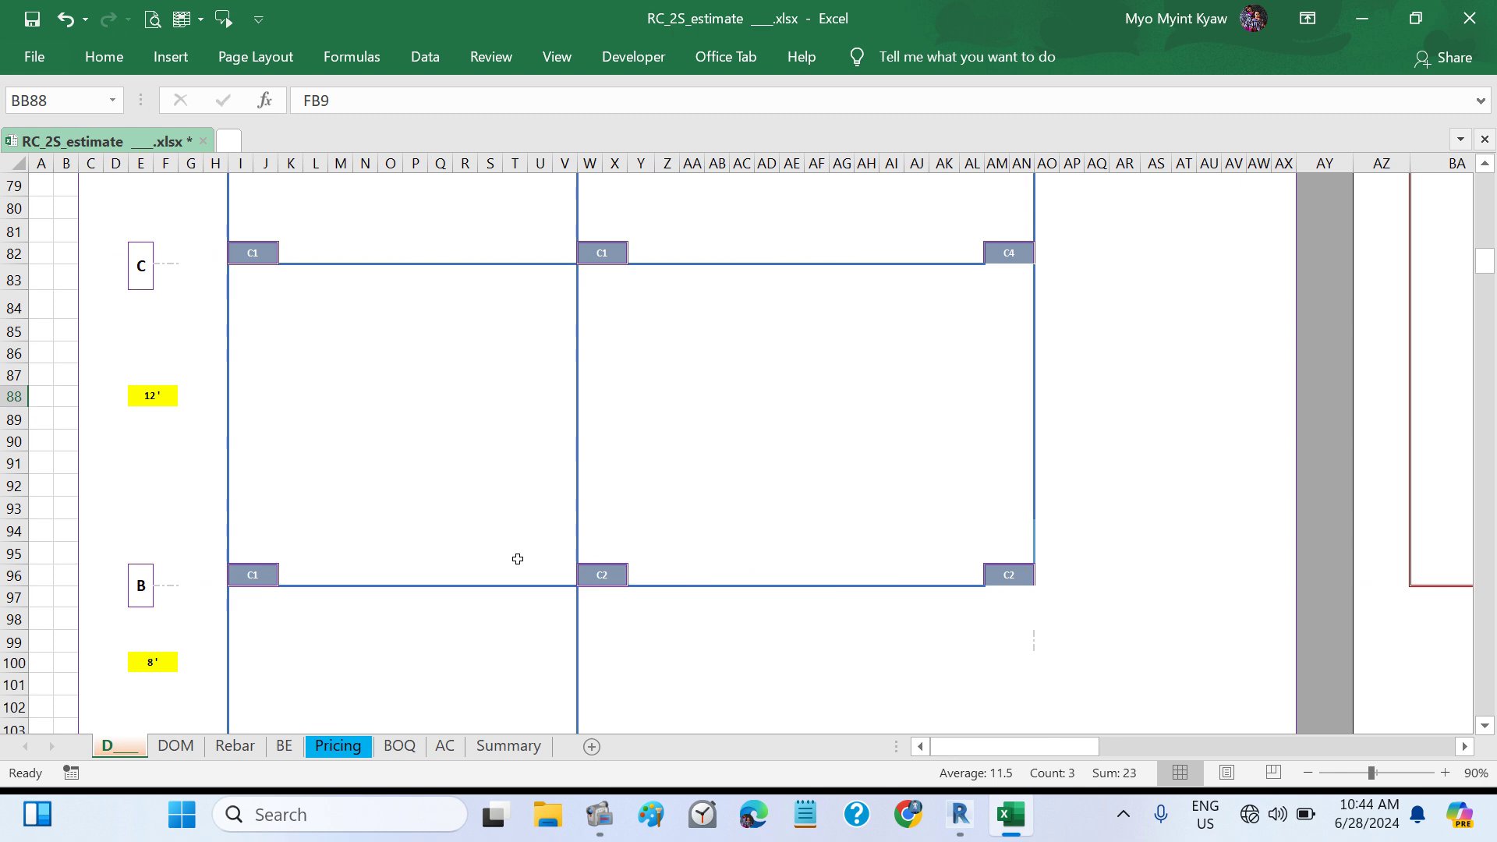
scroll(518, 559, "down", 15)
scroll(518, 559, "down", 17)
scroll(517, 559, "up", 8)
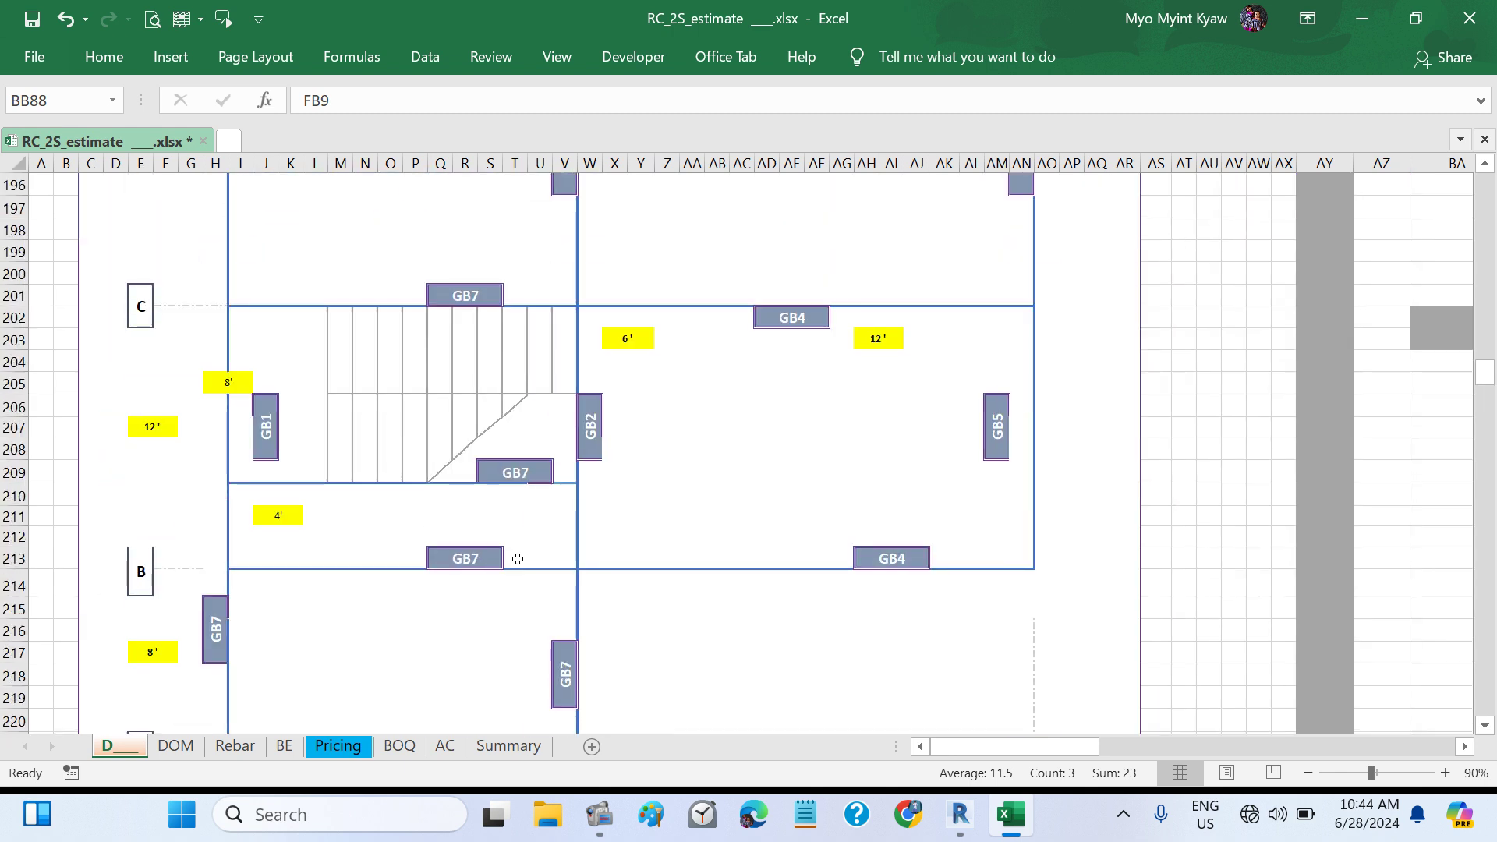
scroll(518, 559, "down", 4)
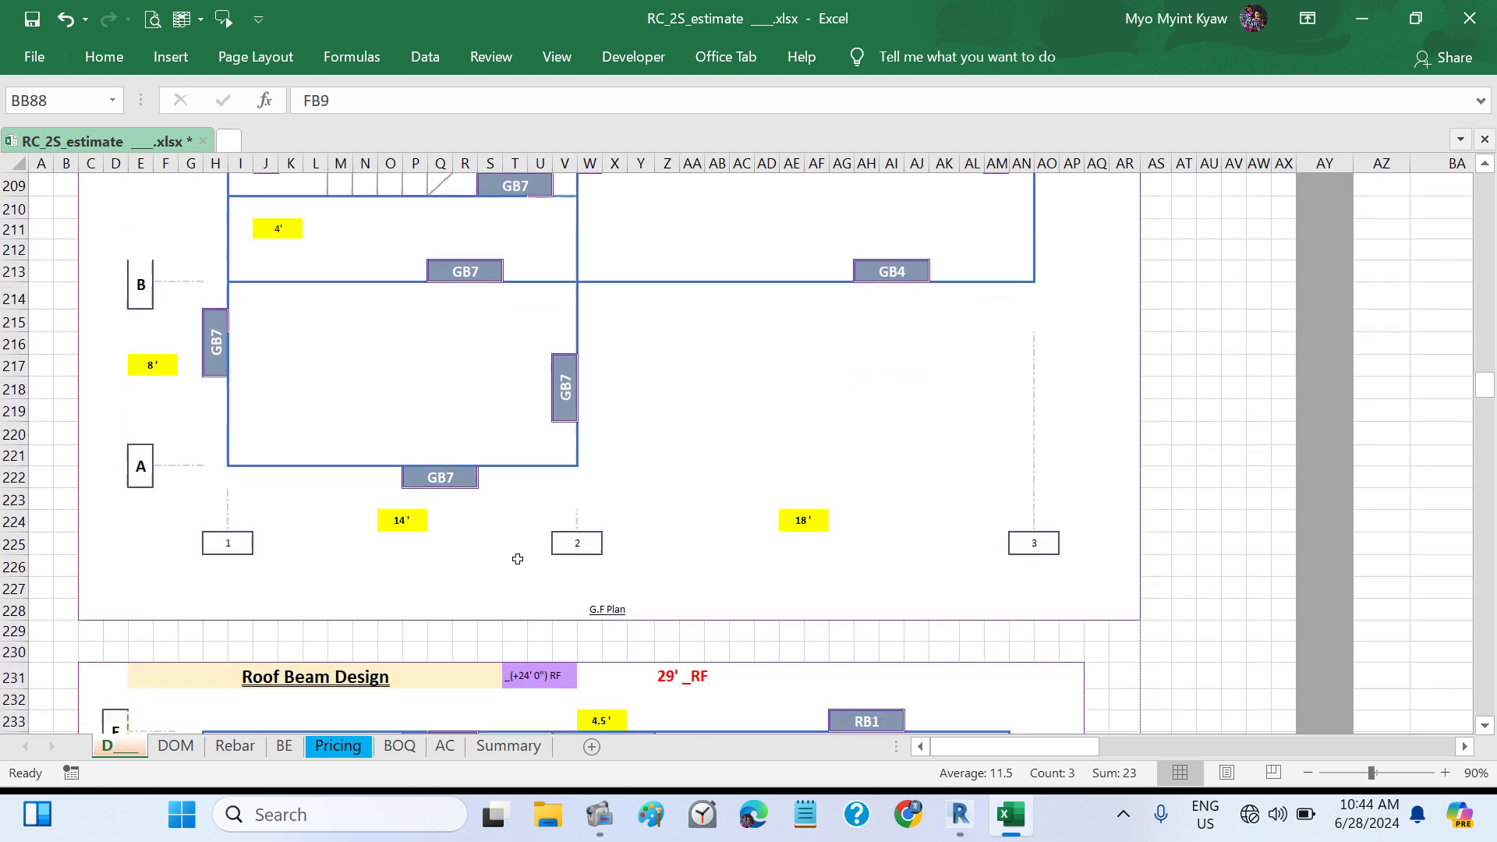
scroll(680, 498, "up", 4)
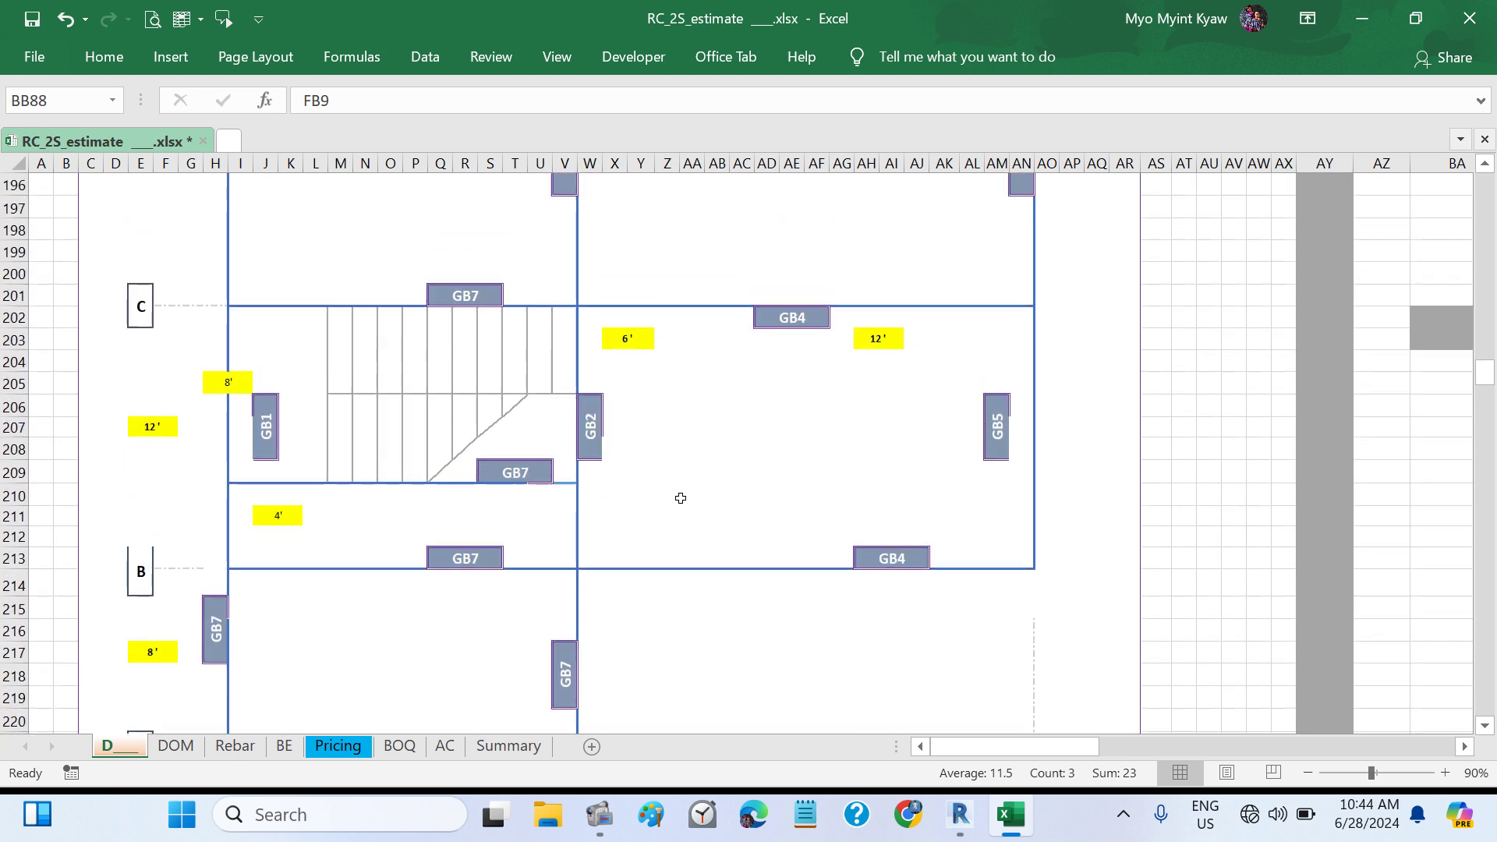
scroll(681, 499, "down", 13)
scroll(681, 499, "up", 20)
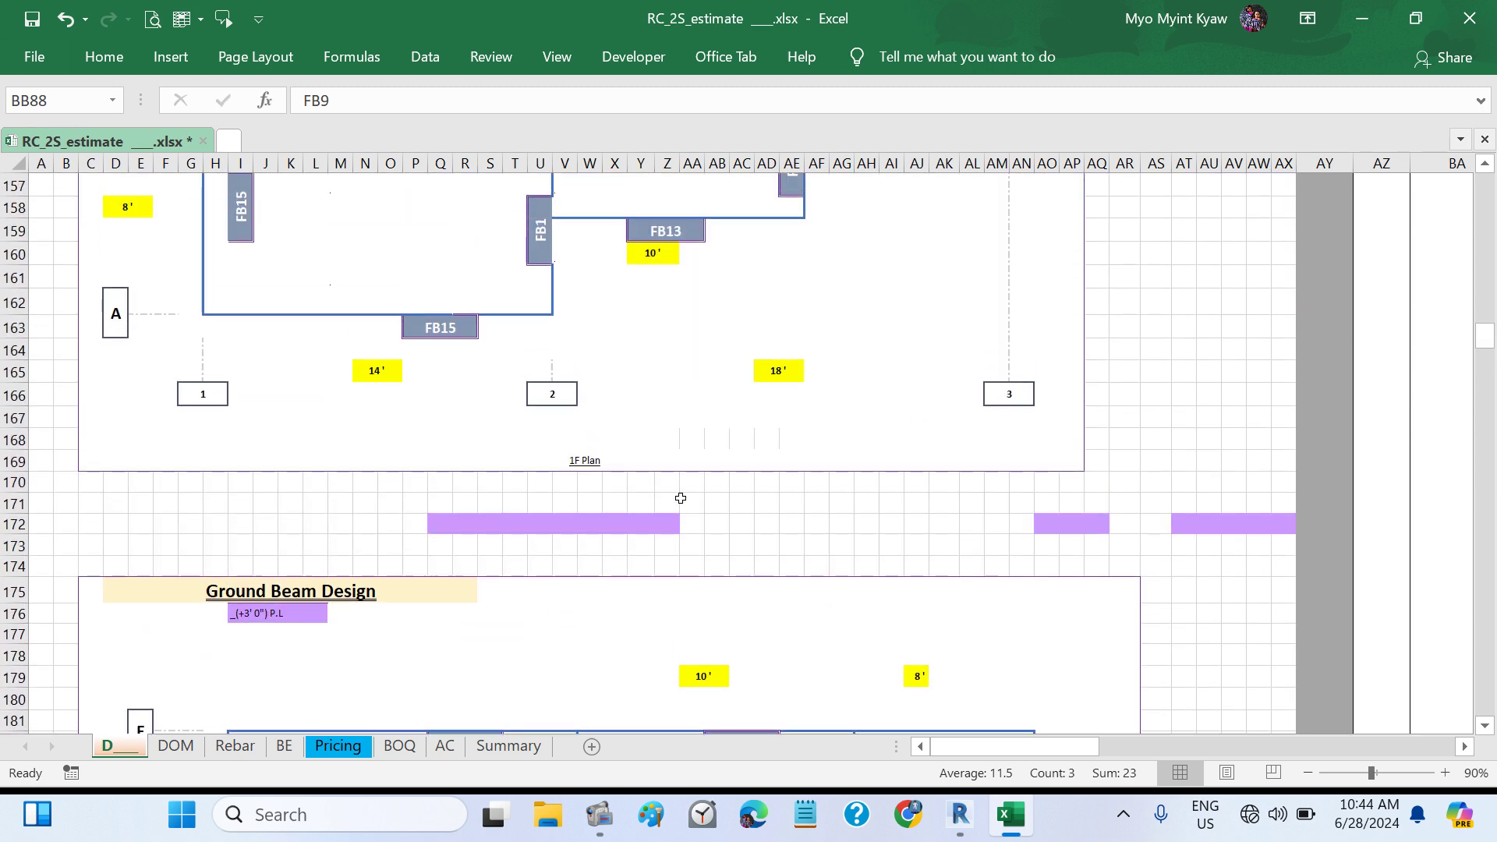
scroll(681, 498, "up", 4)
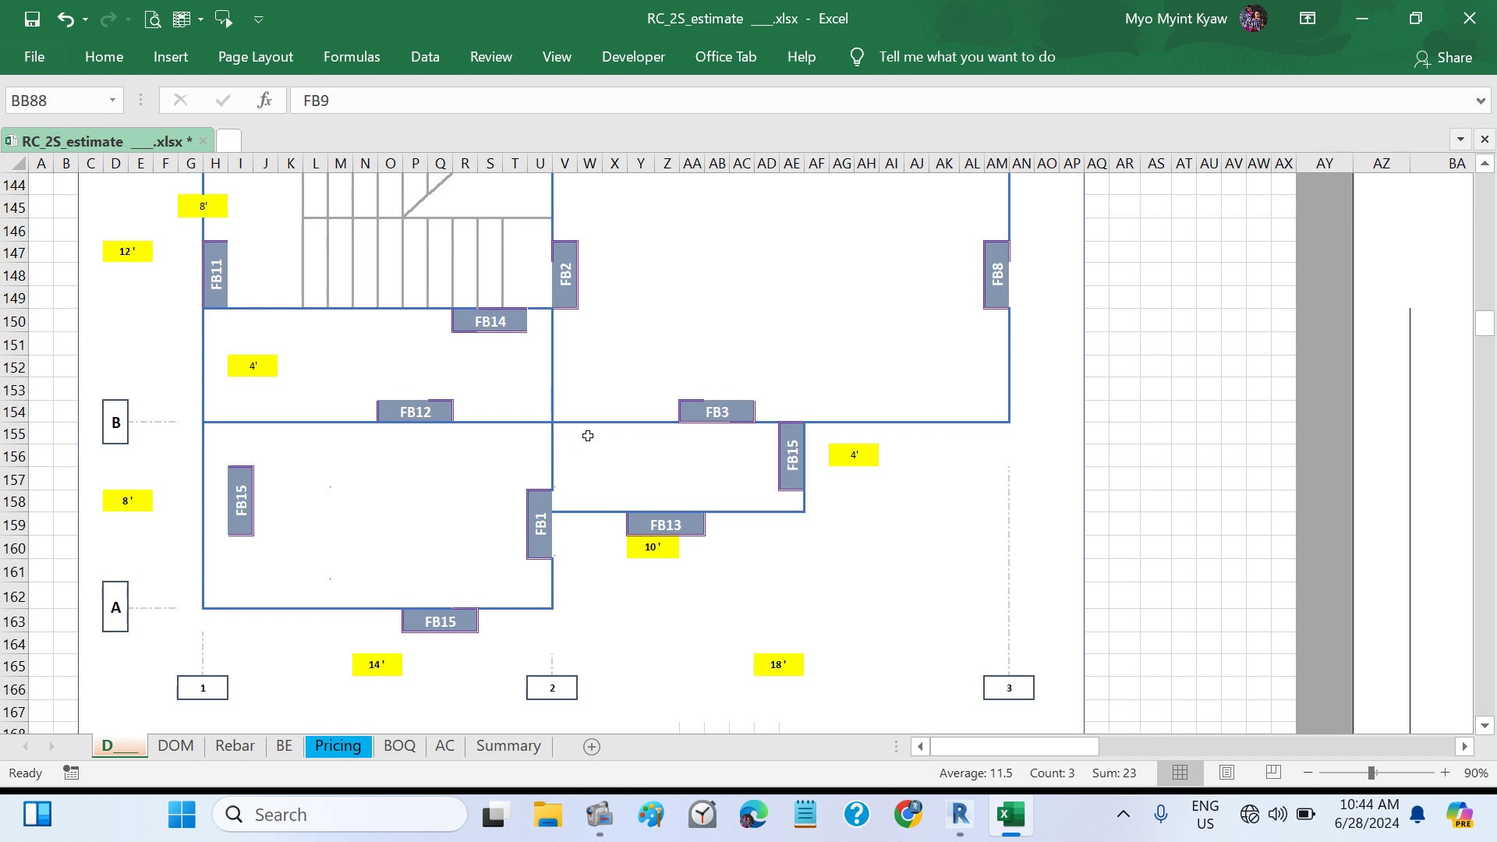
scroll(618, 528, "up", 4)
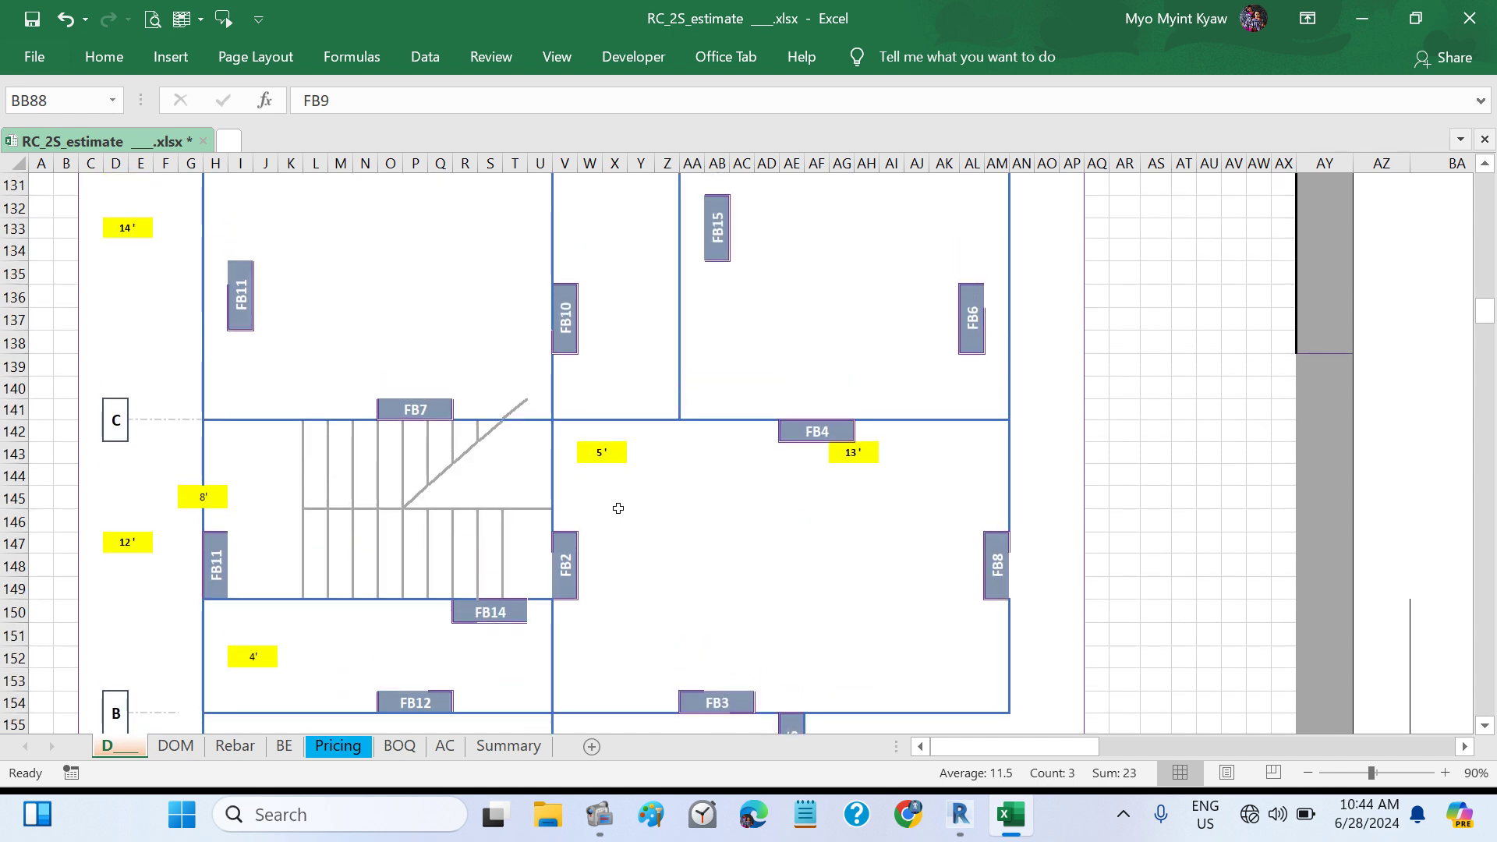
scroll(568, 453, "up", 4)
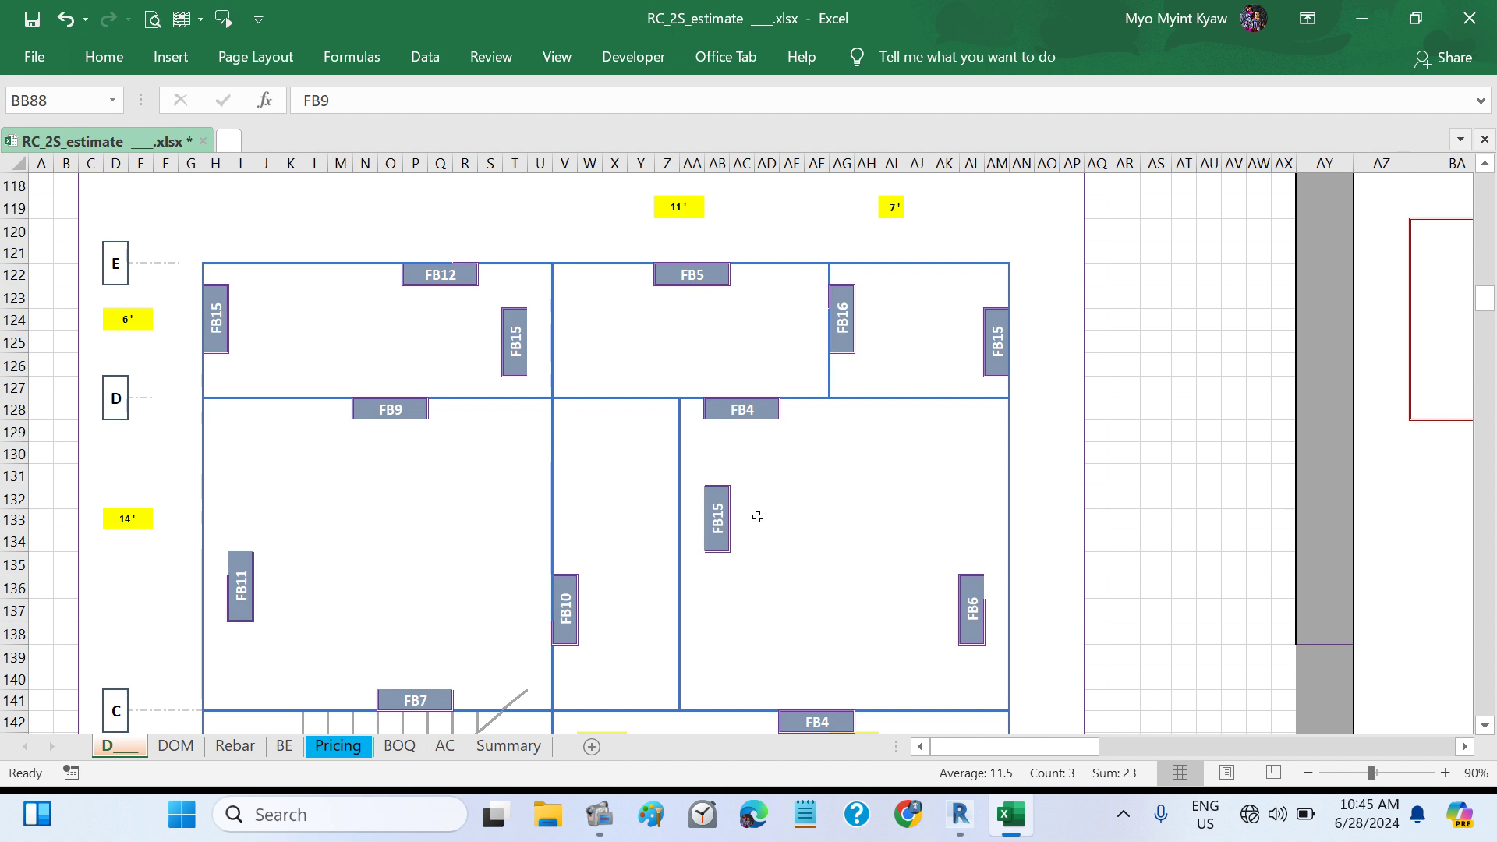
- Compare the FB9 position on grid D in the Excel 1F plan with the Revit 1F floor plan, ending in Revit
left_click(960, 815)
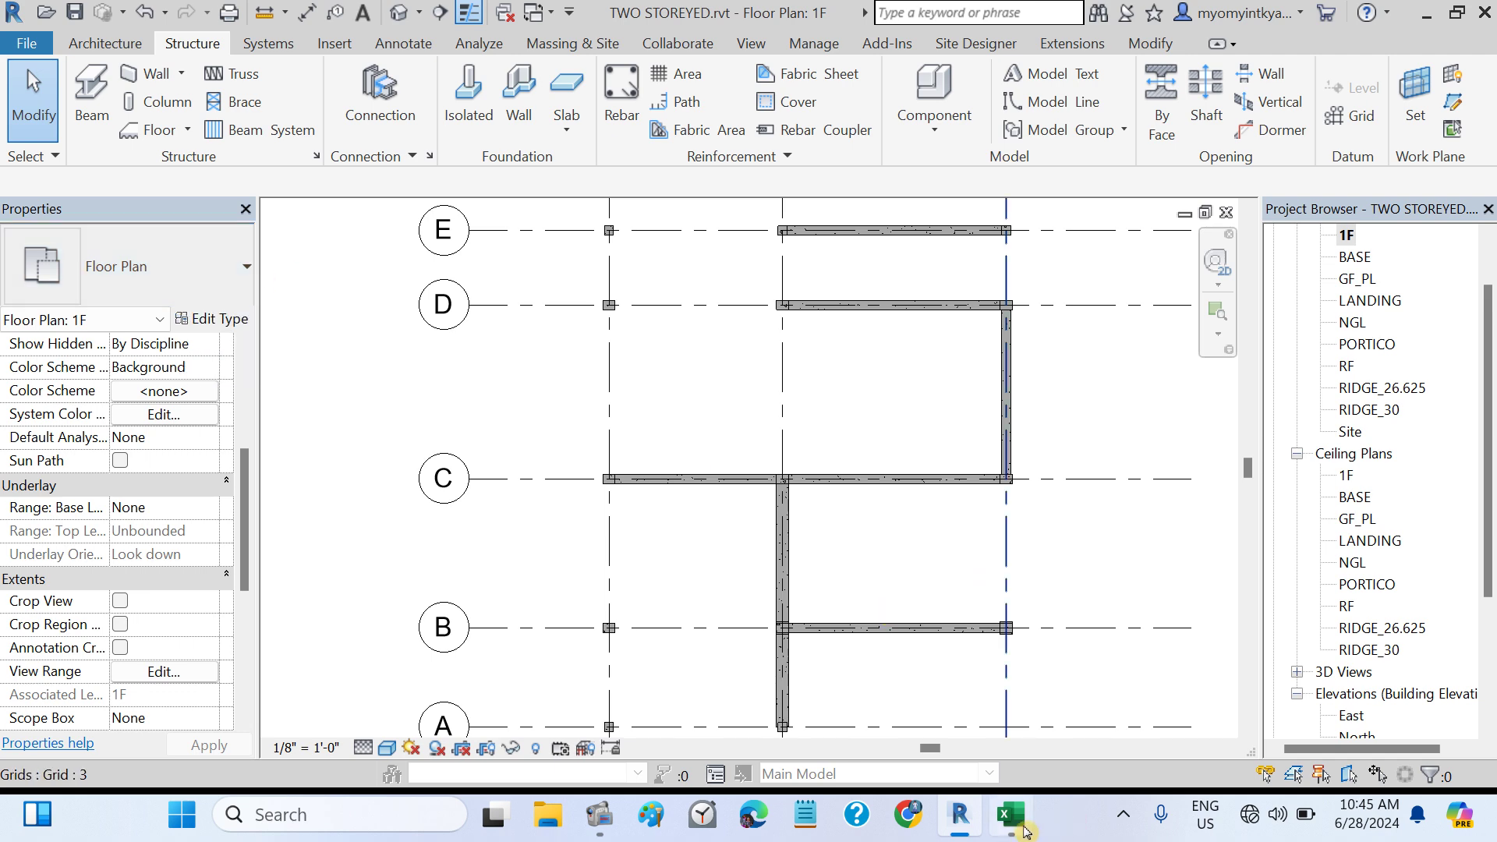
mouse_move(1010, 815)
left_click(914, 630)
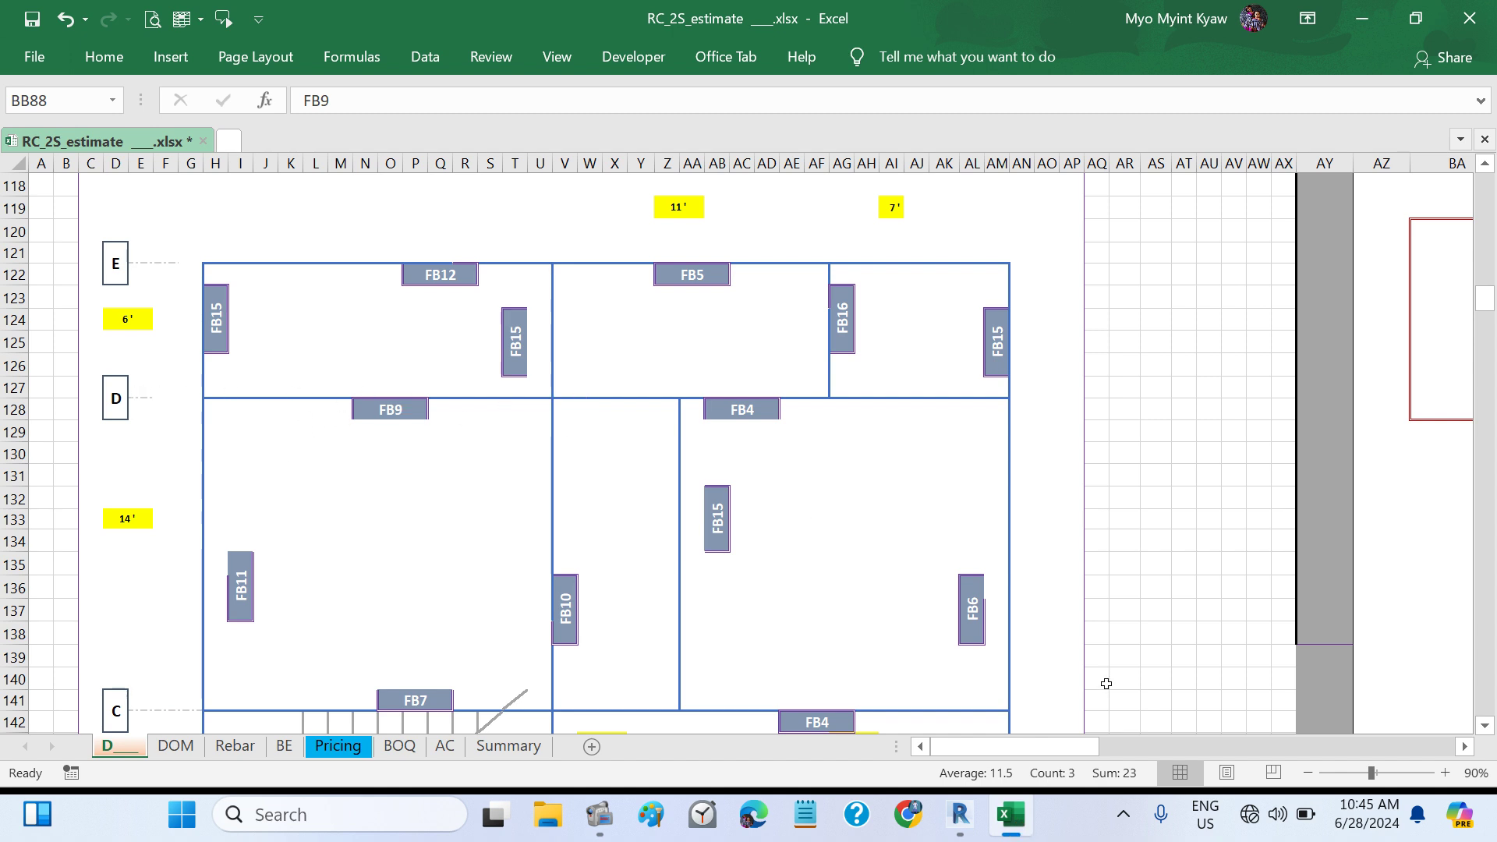
left_click(959, 815)
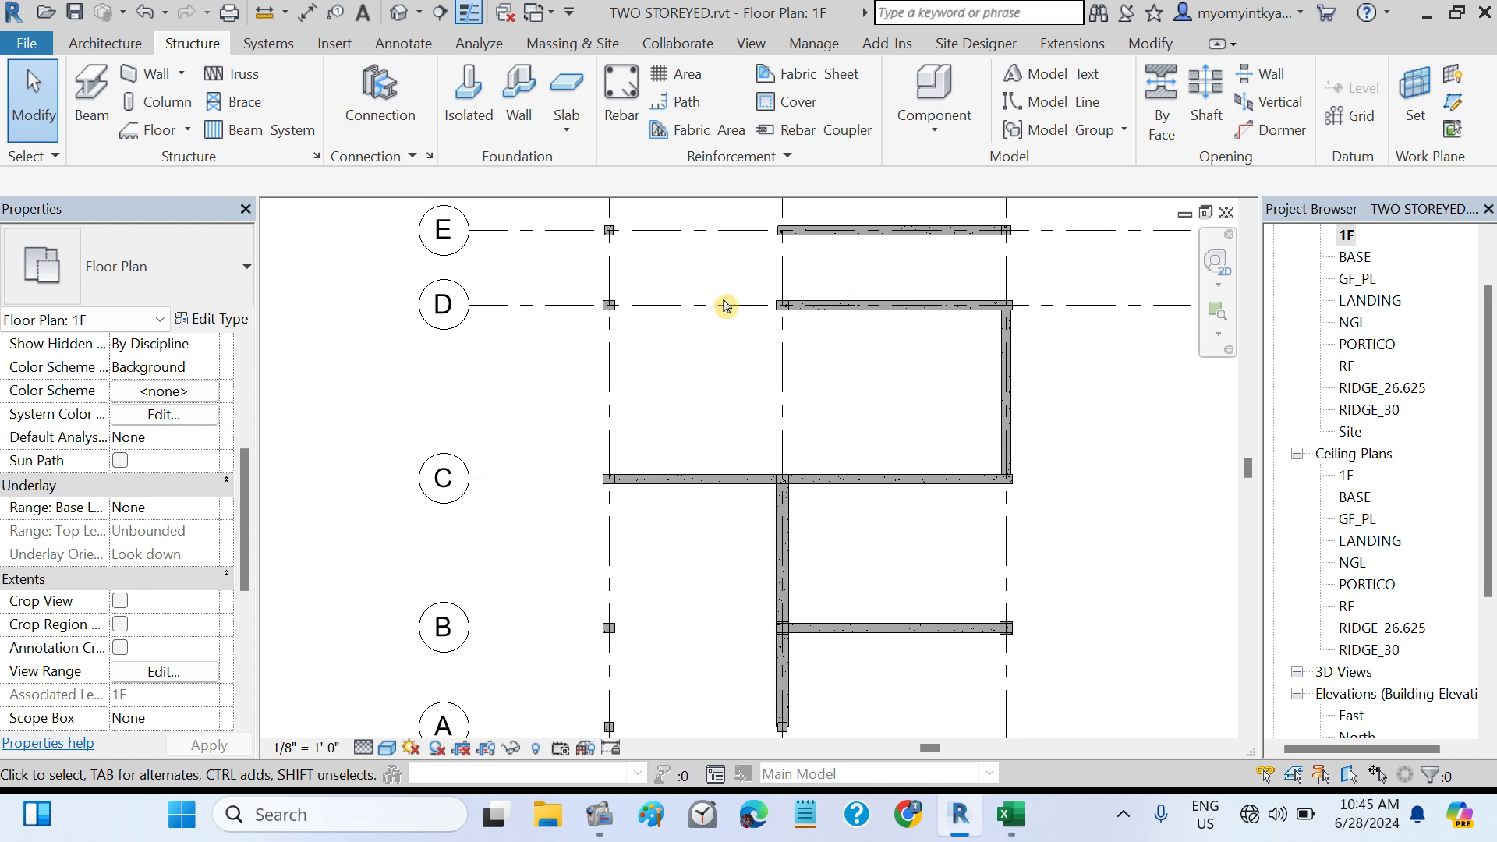
- Start the Beam command and duplicate the FB9X16 concrete rectangular beam type as FB9X14
left_click(92, 117)
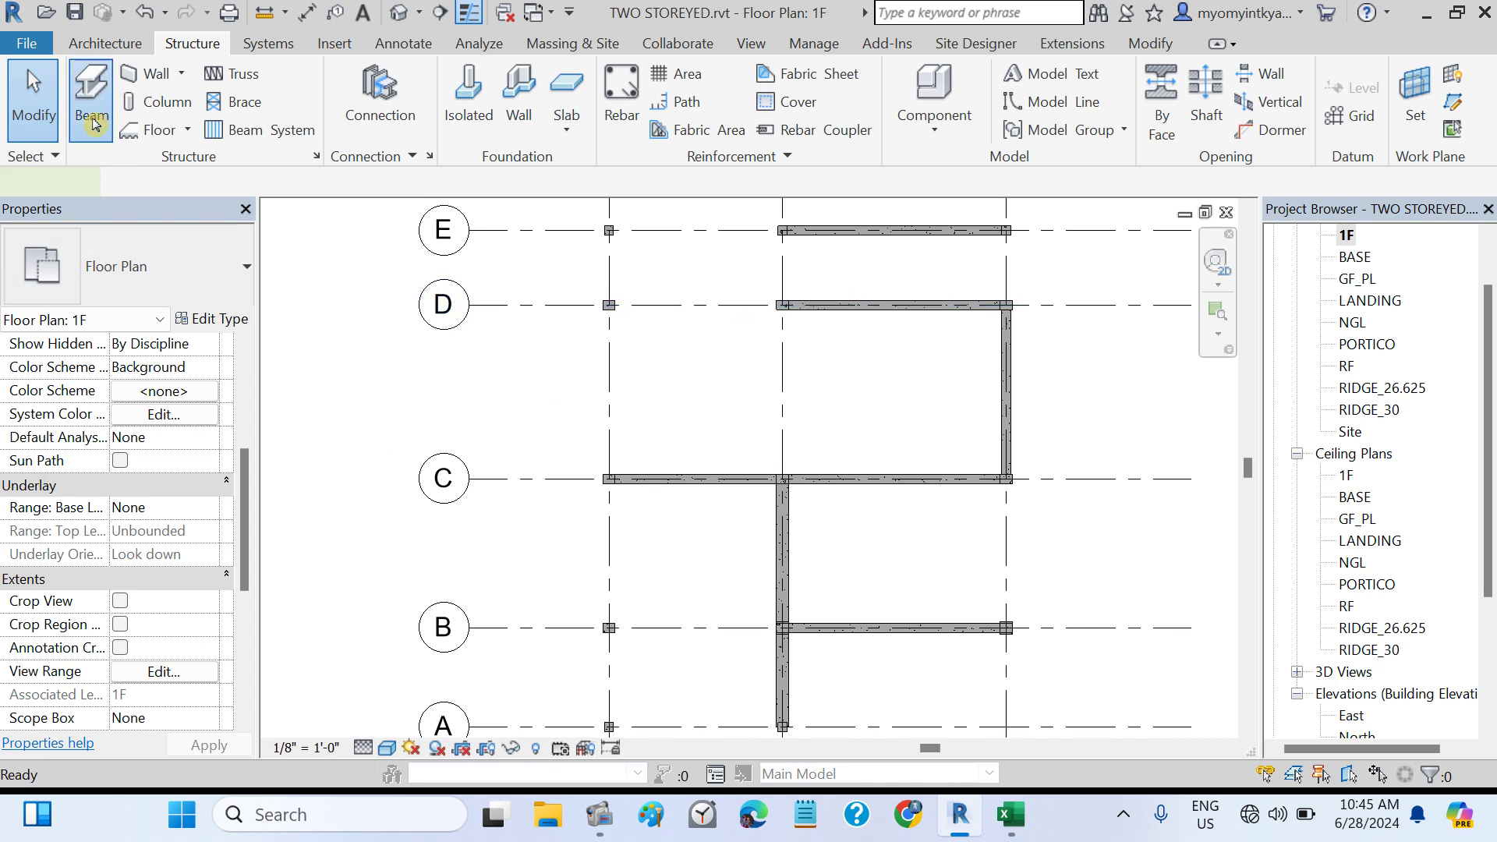
left_click(199, 321)
left_click(912, 204)
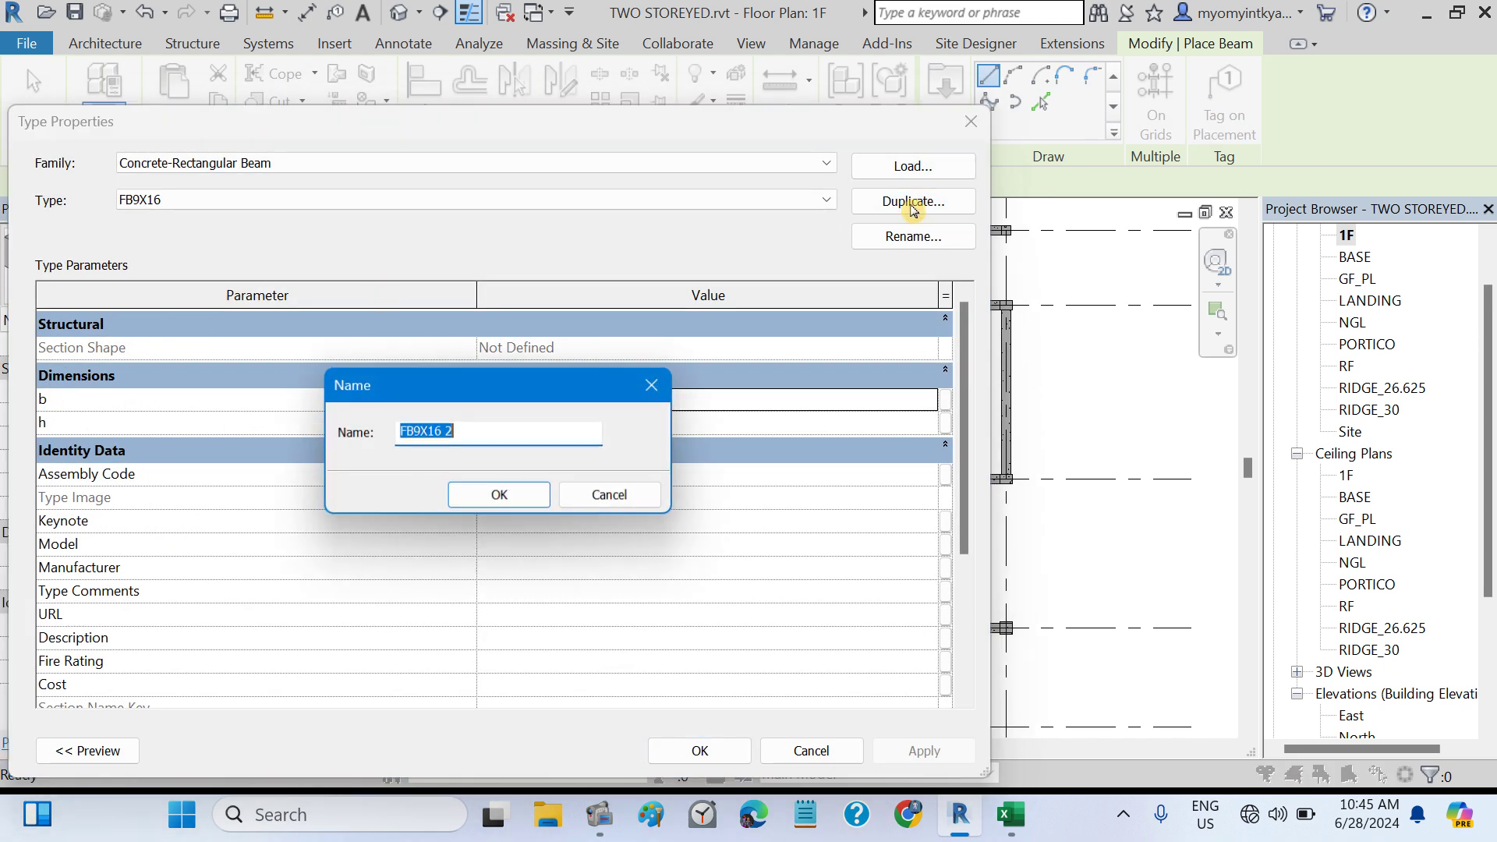
left_click(462, 427)
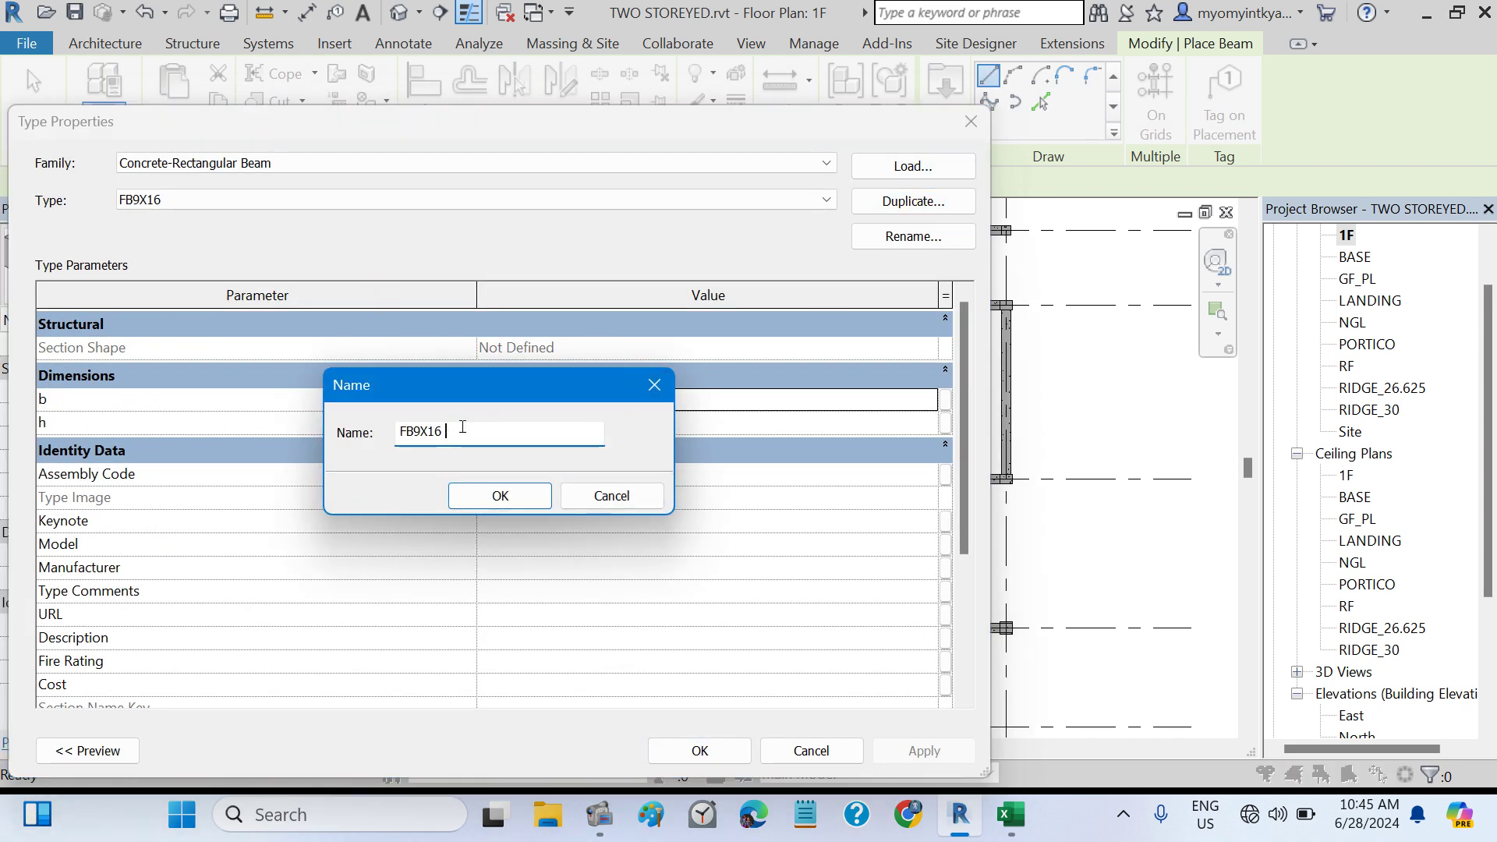
key("BackSpace")
type("4")
left_click(492, 495)
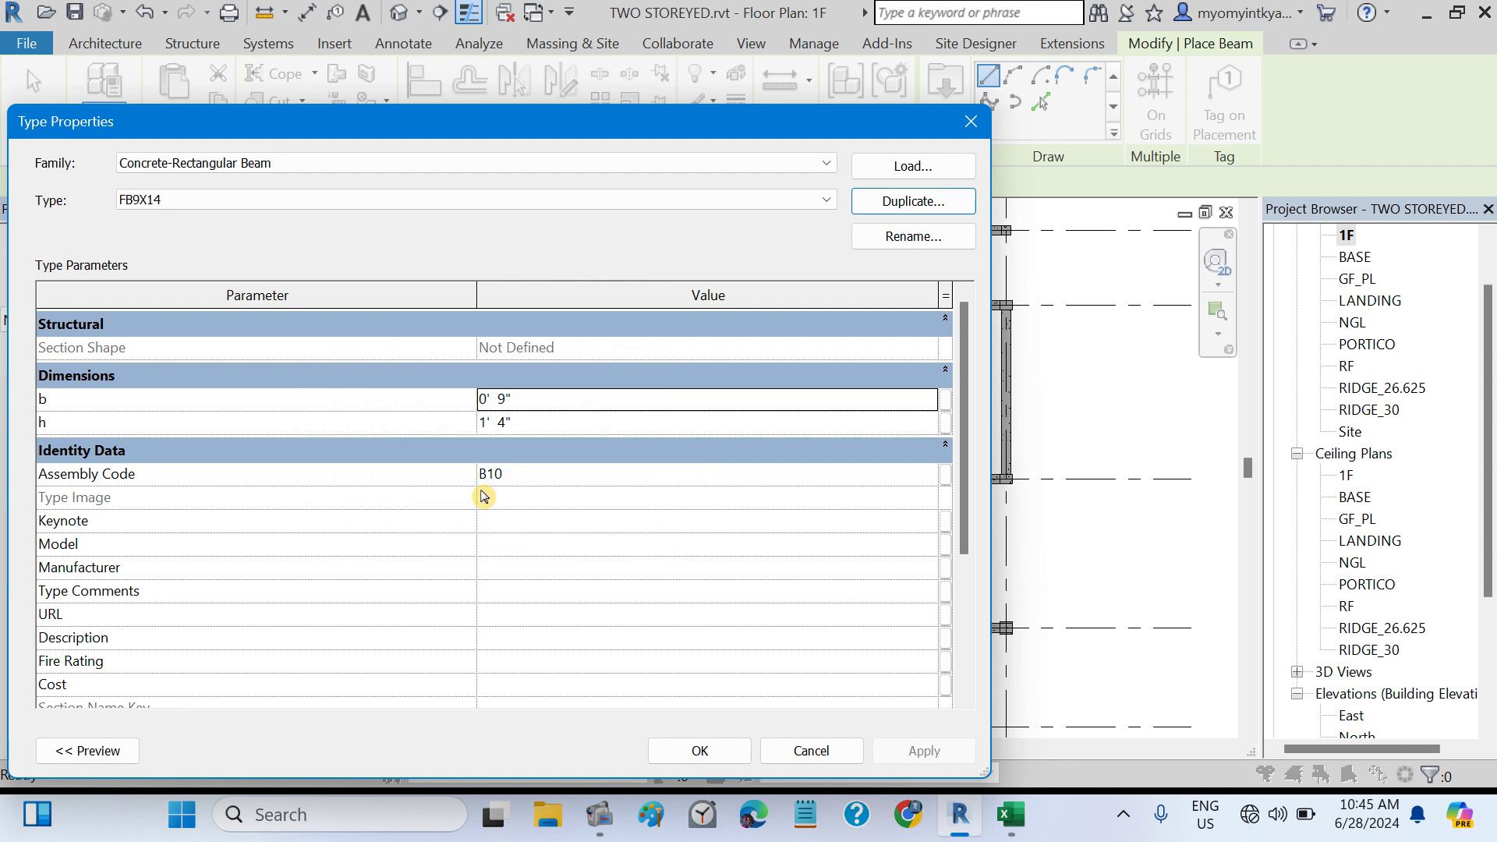
- Set the FB9X14 type's height h to 14" and accept the type properties
left_click(518, 423)
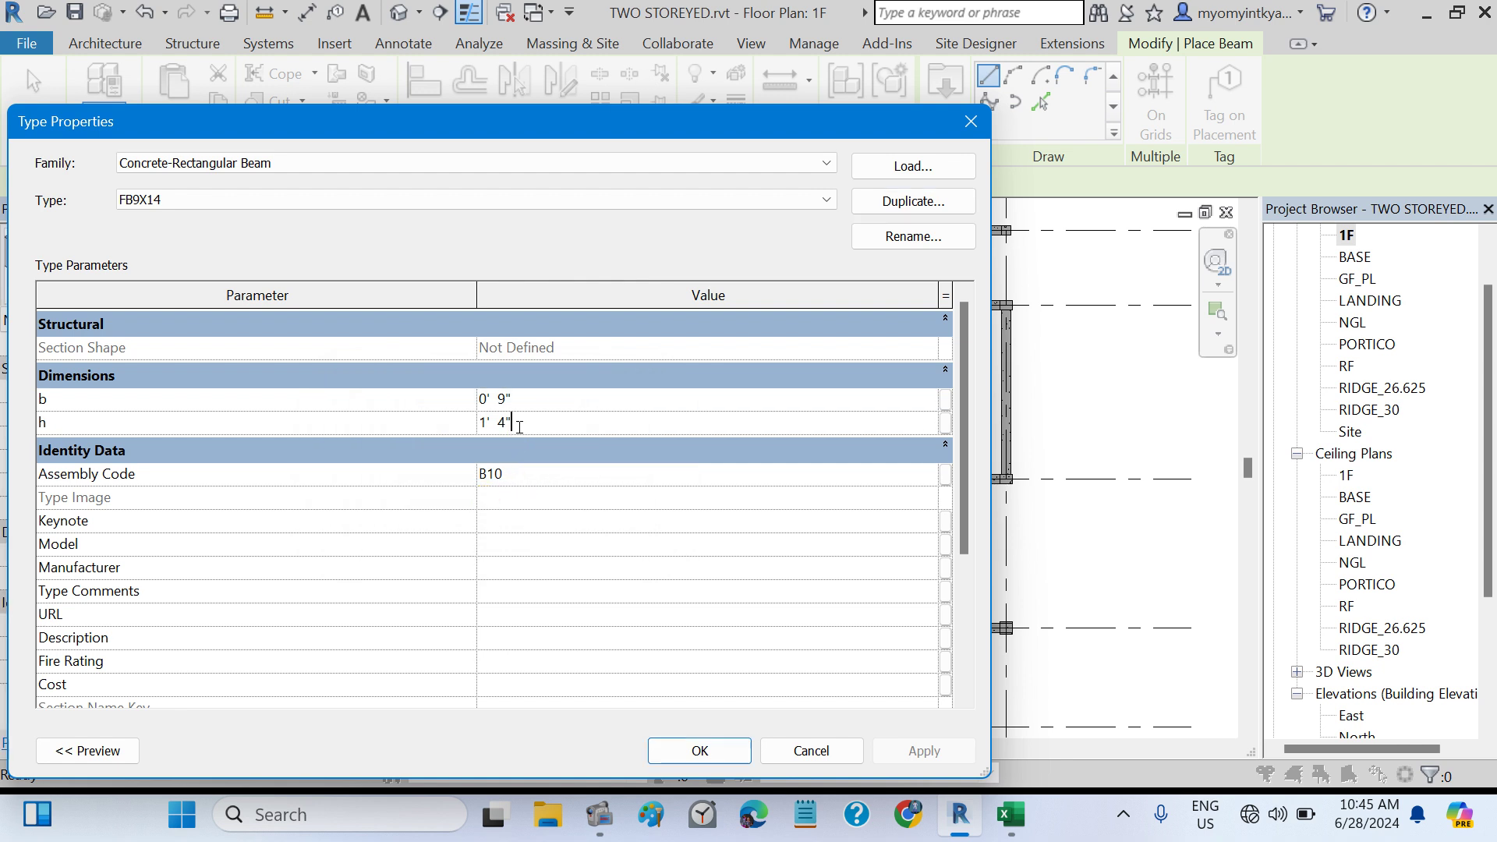
left_click_drag(518, 426, 474, 433)
type("14\"")
left_click(588, 520)
left_click(699, 750)
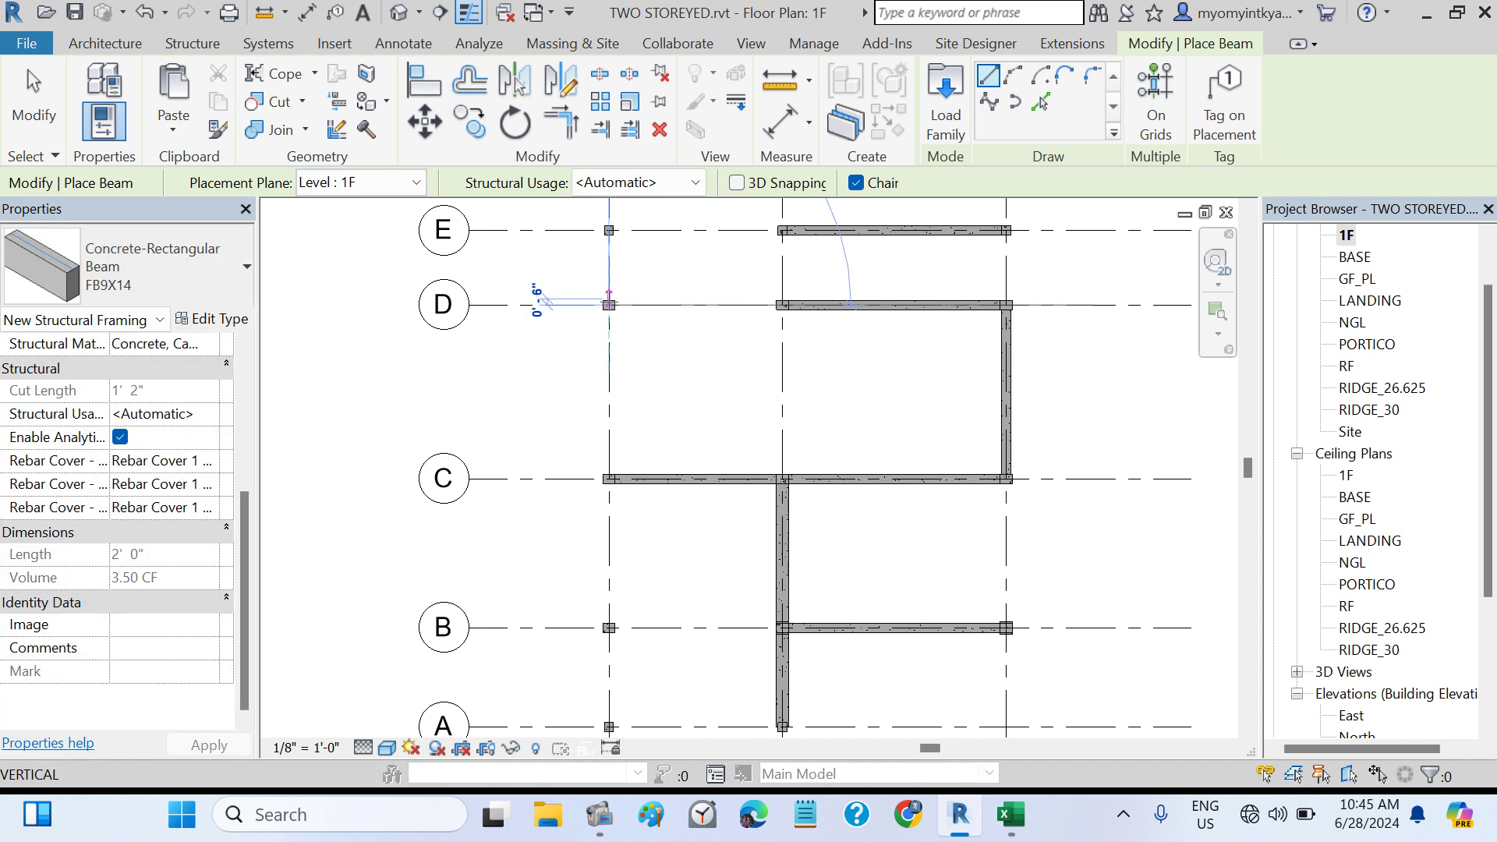
- Place an FB9X14 beam along grid D from grid 1 to grid 2 and end the beam placement
left_click(609, 305)
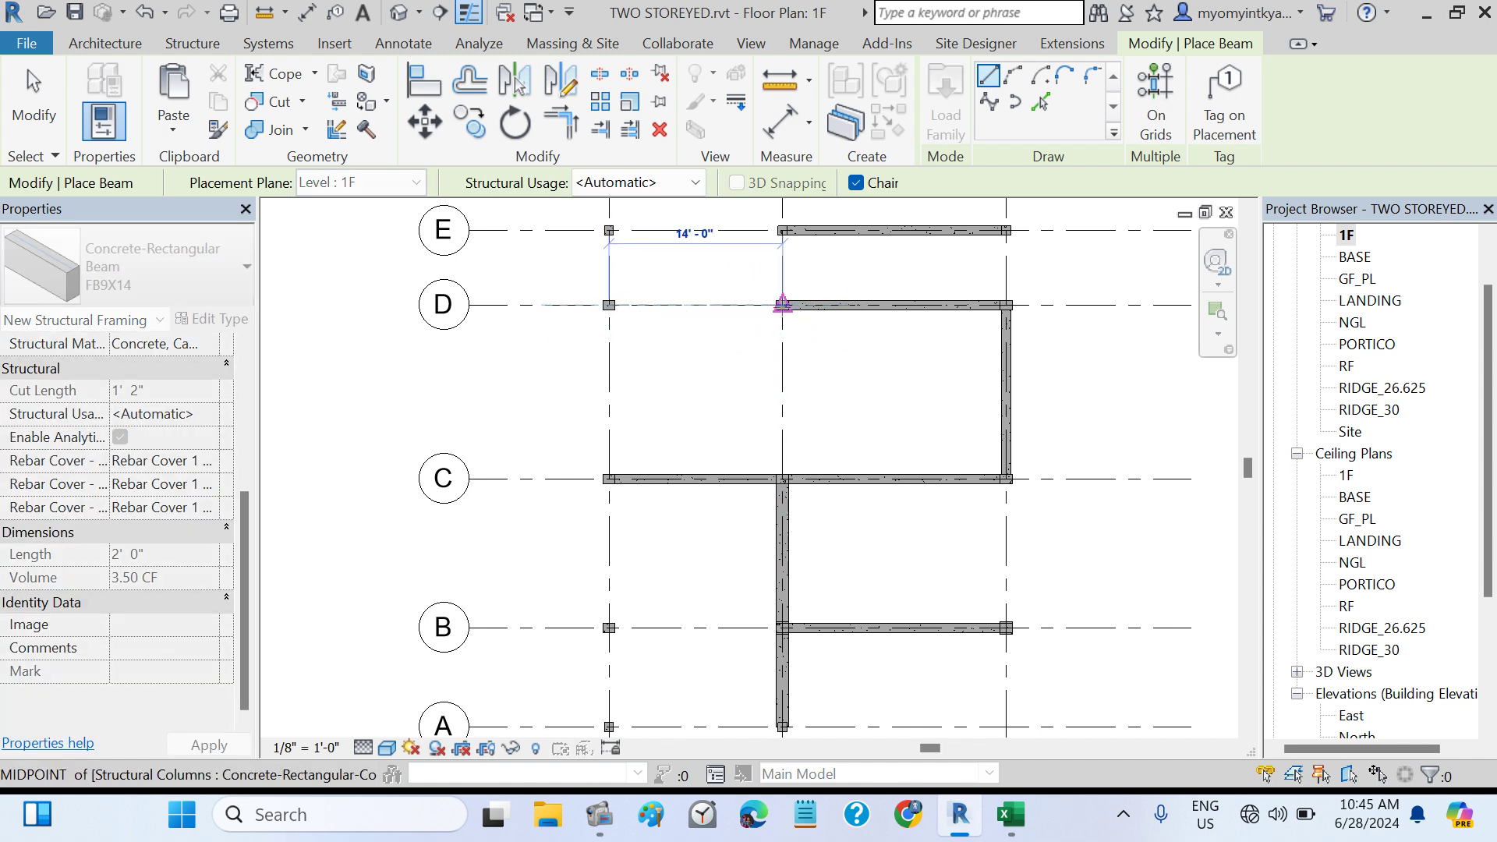
left_click(782, 304)
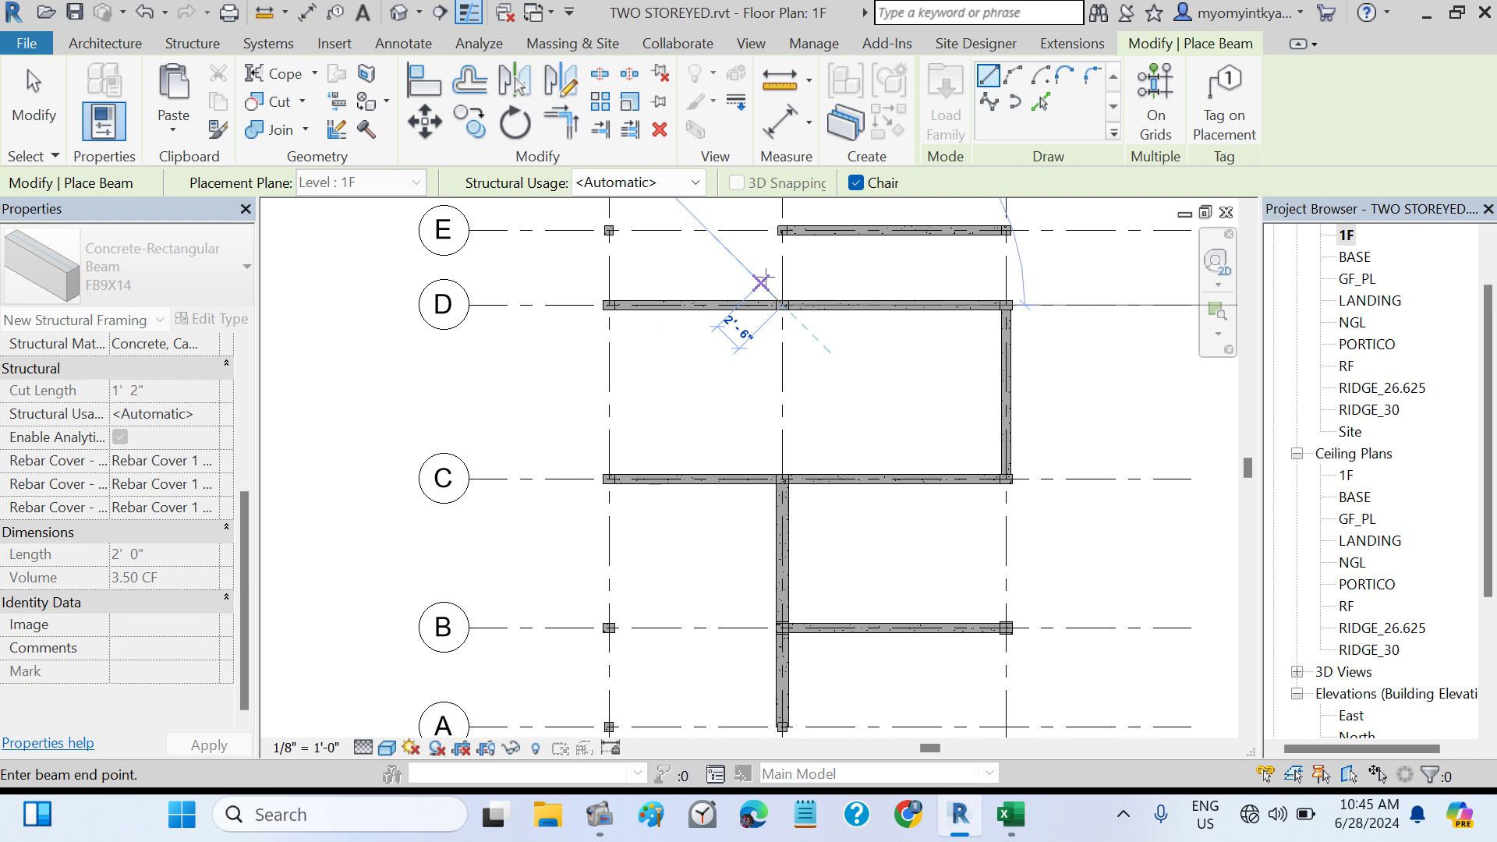
key("Escape")
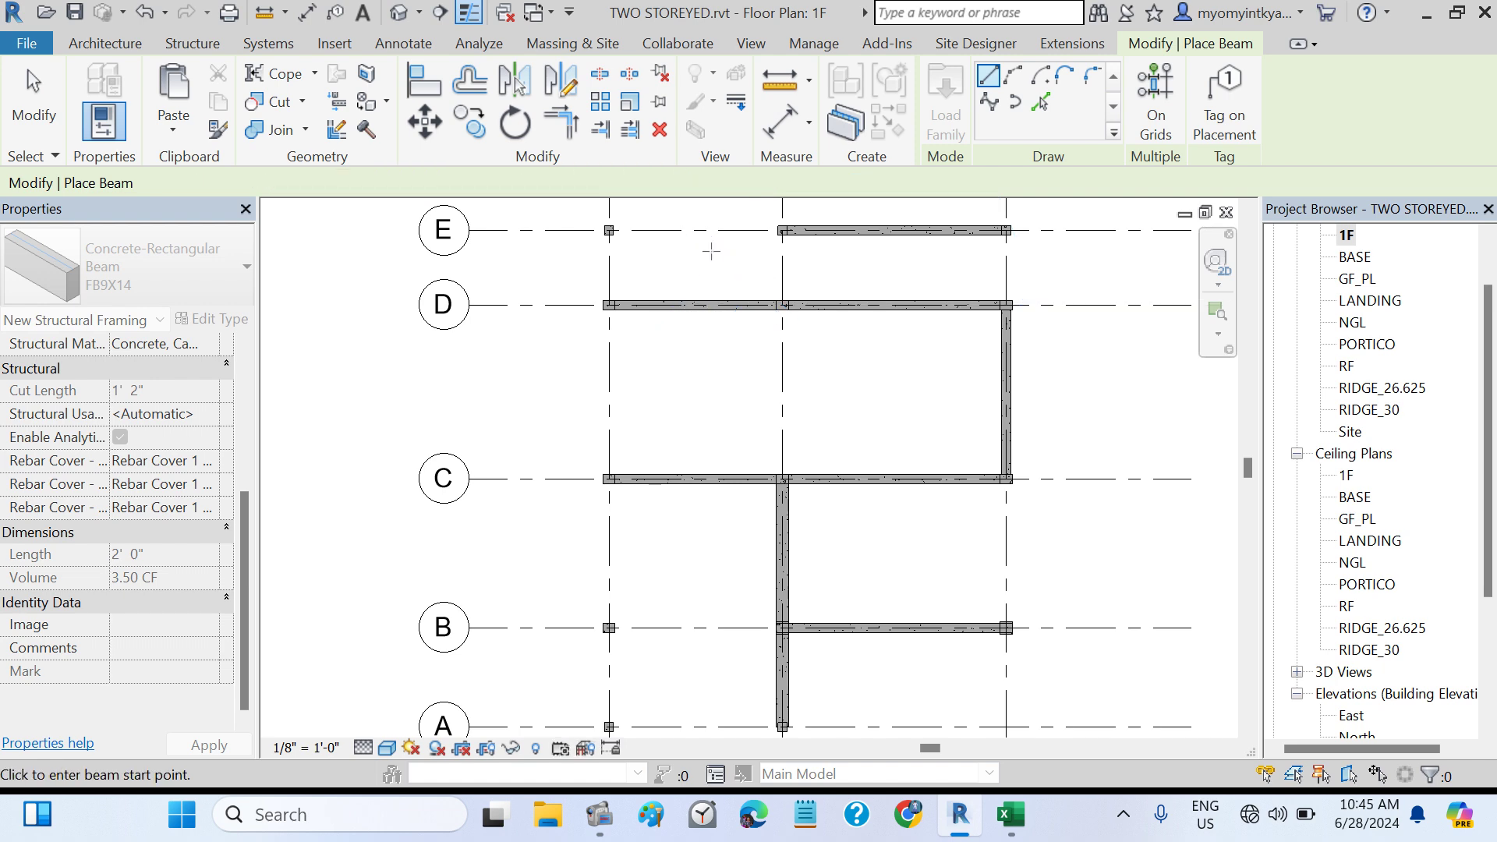
key("Escape")
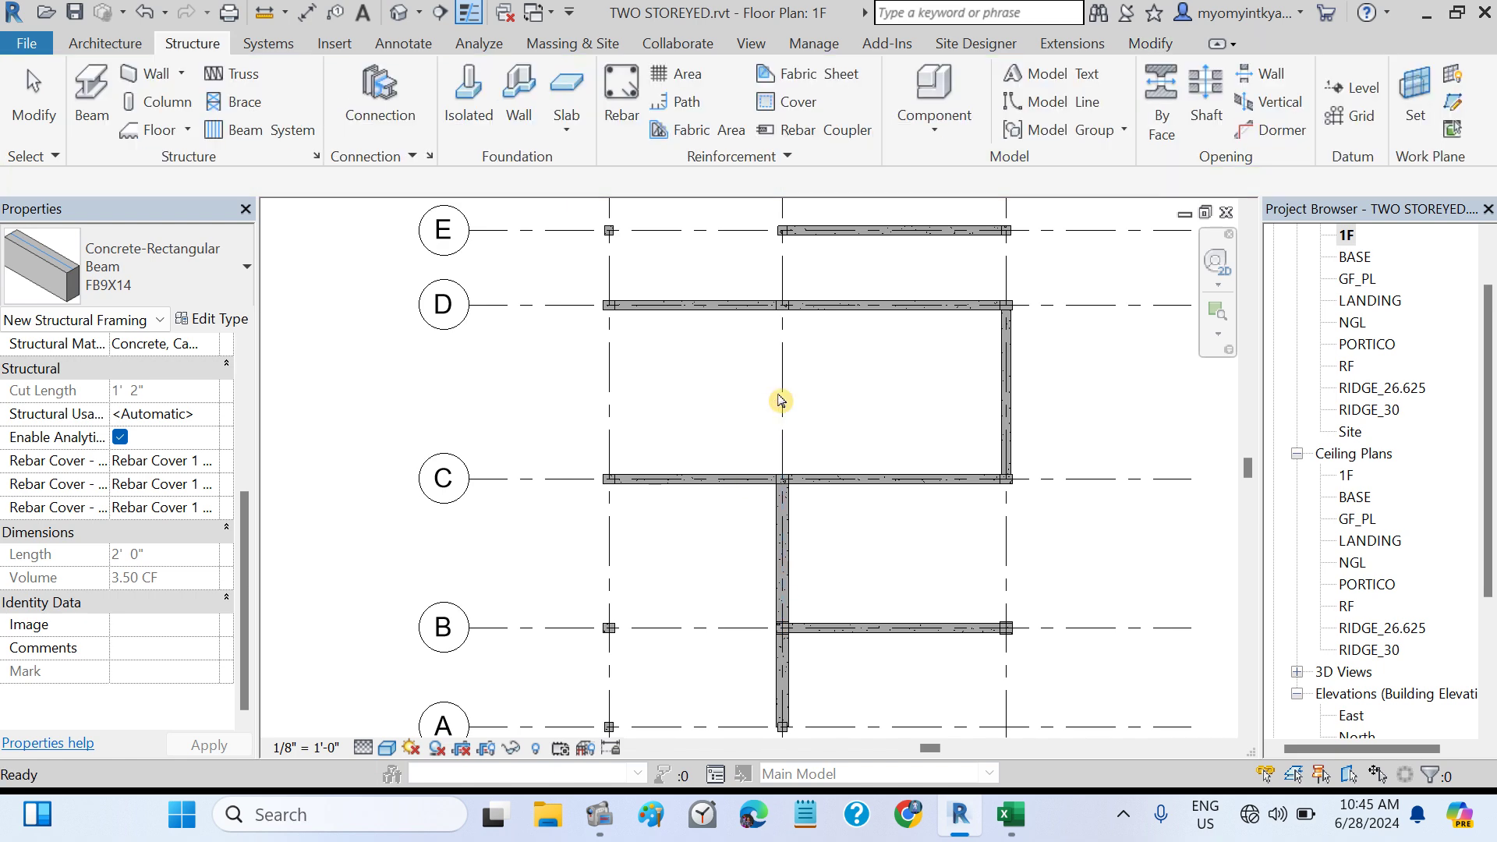
- Switch to Excel and look up the FB10 to FB15 sizes in the Floor Beam schedule, selecting their size cells
left_click(1008, 827)
scroll(1024, 551, "right", 15)
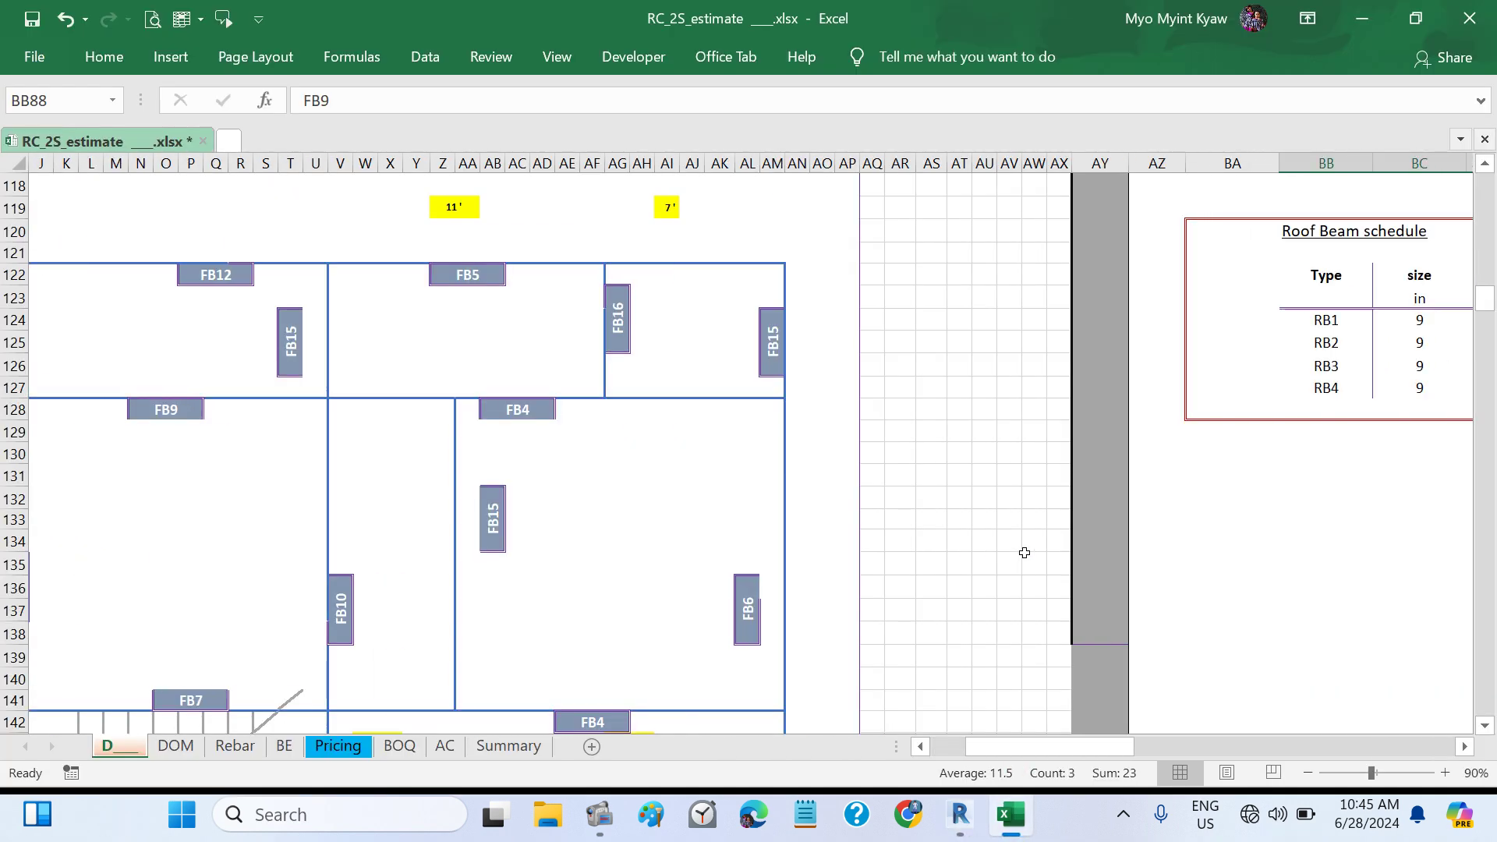
scroll(1024, 552, "up", 13)
scroll(1025, 554, "up", 4)
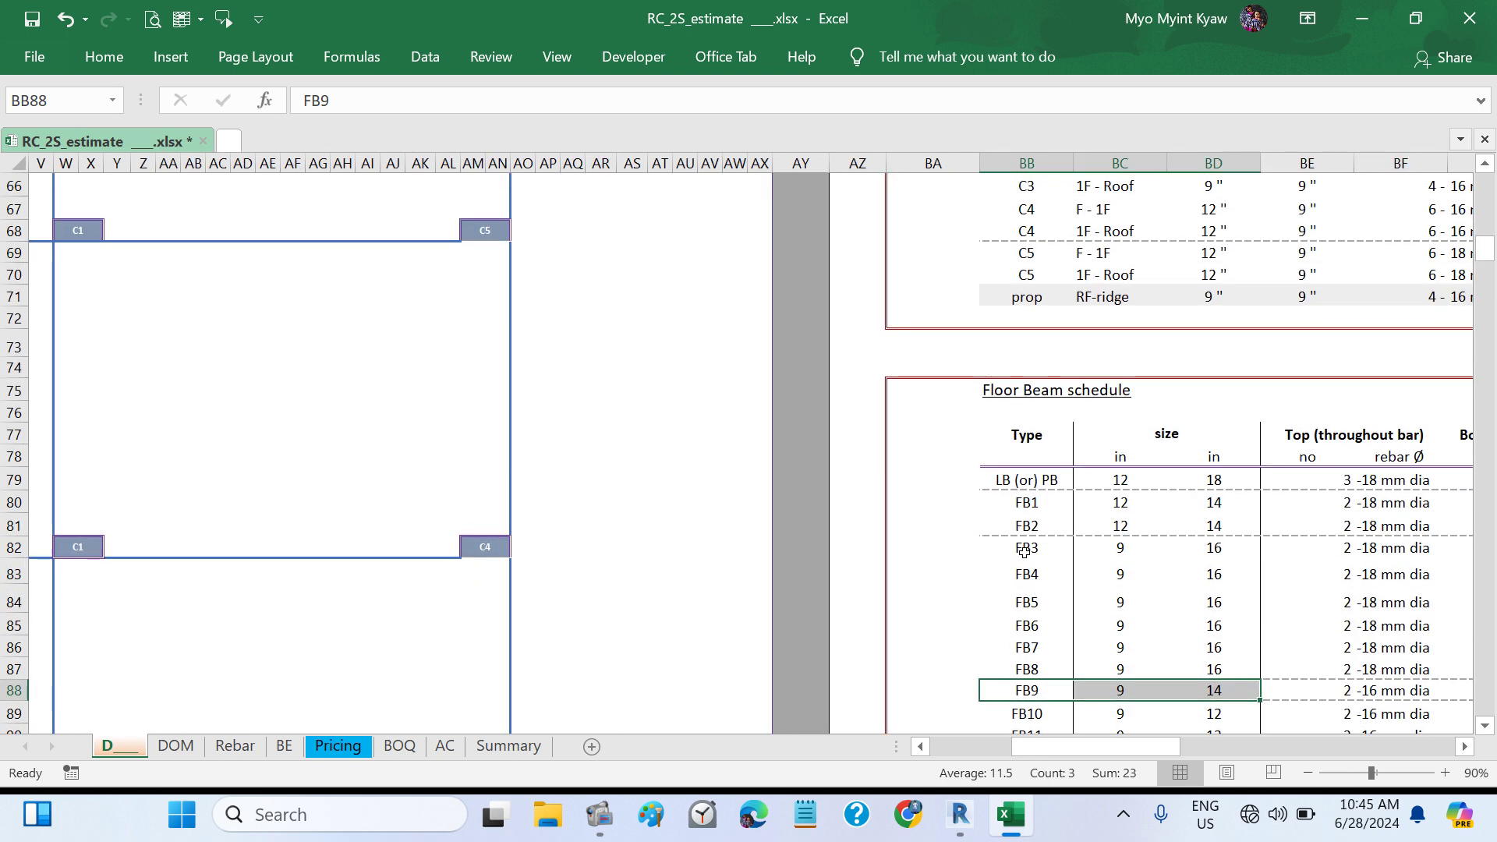
scroll(1025, 553, "down", 4)
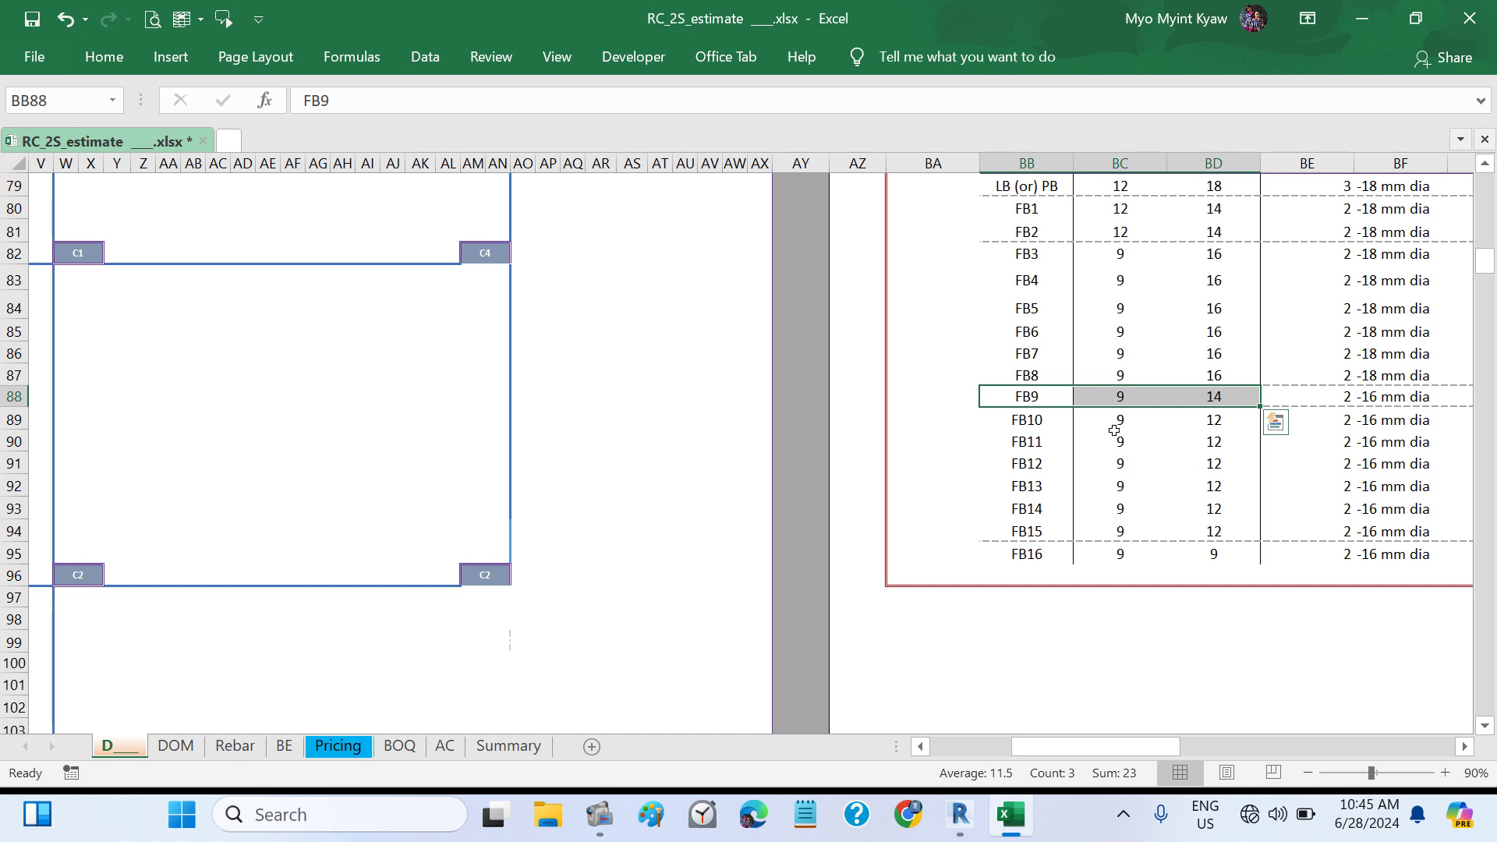
left_click_drag(1106, 421, 1208, 531)
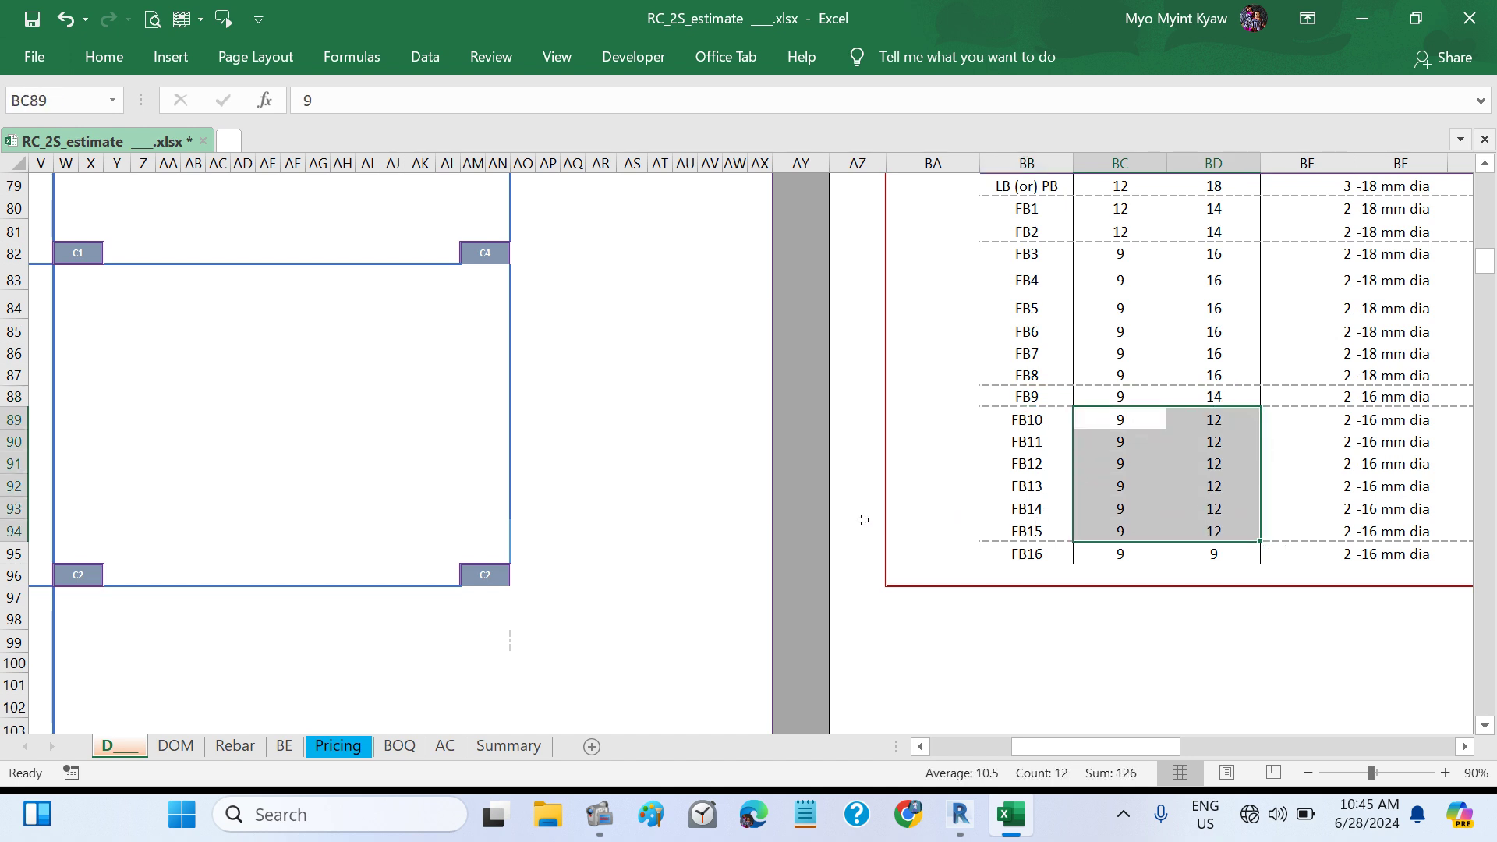
- Return to the 1F floor beam plan in Excel and look for the FB10 to FB15 beams around grids A and B
scroll(643, 537, "left", 6)
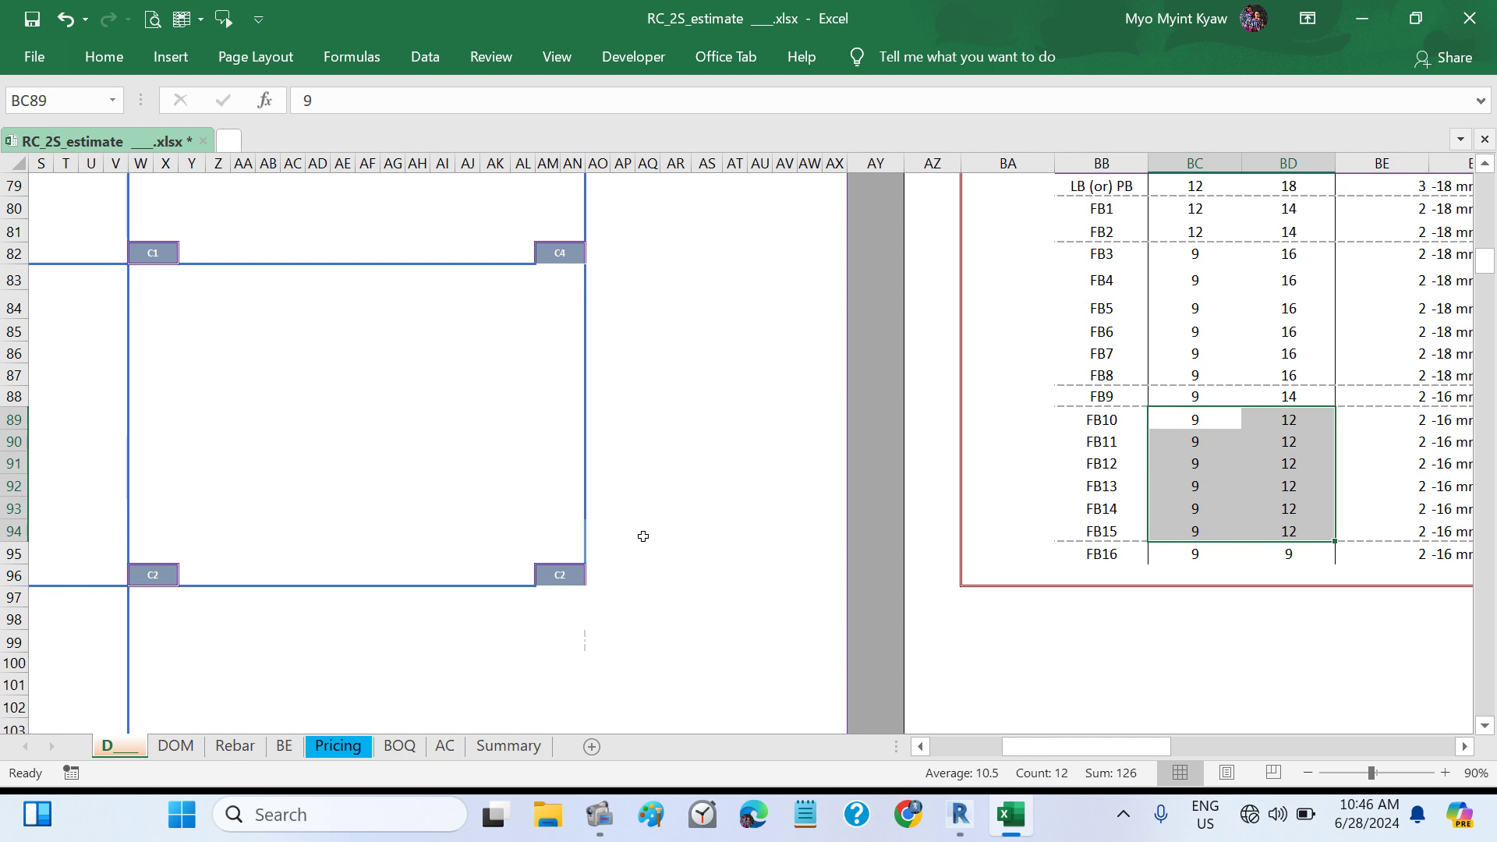
scroll(643, 537, "down", 17)
scroll(643, 536, "down", 9)
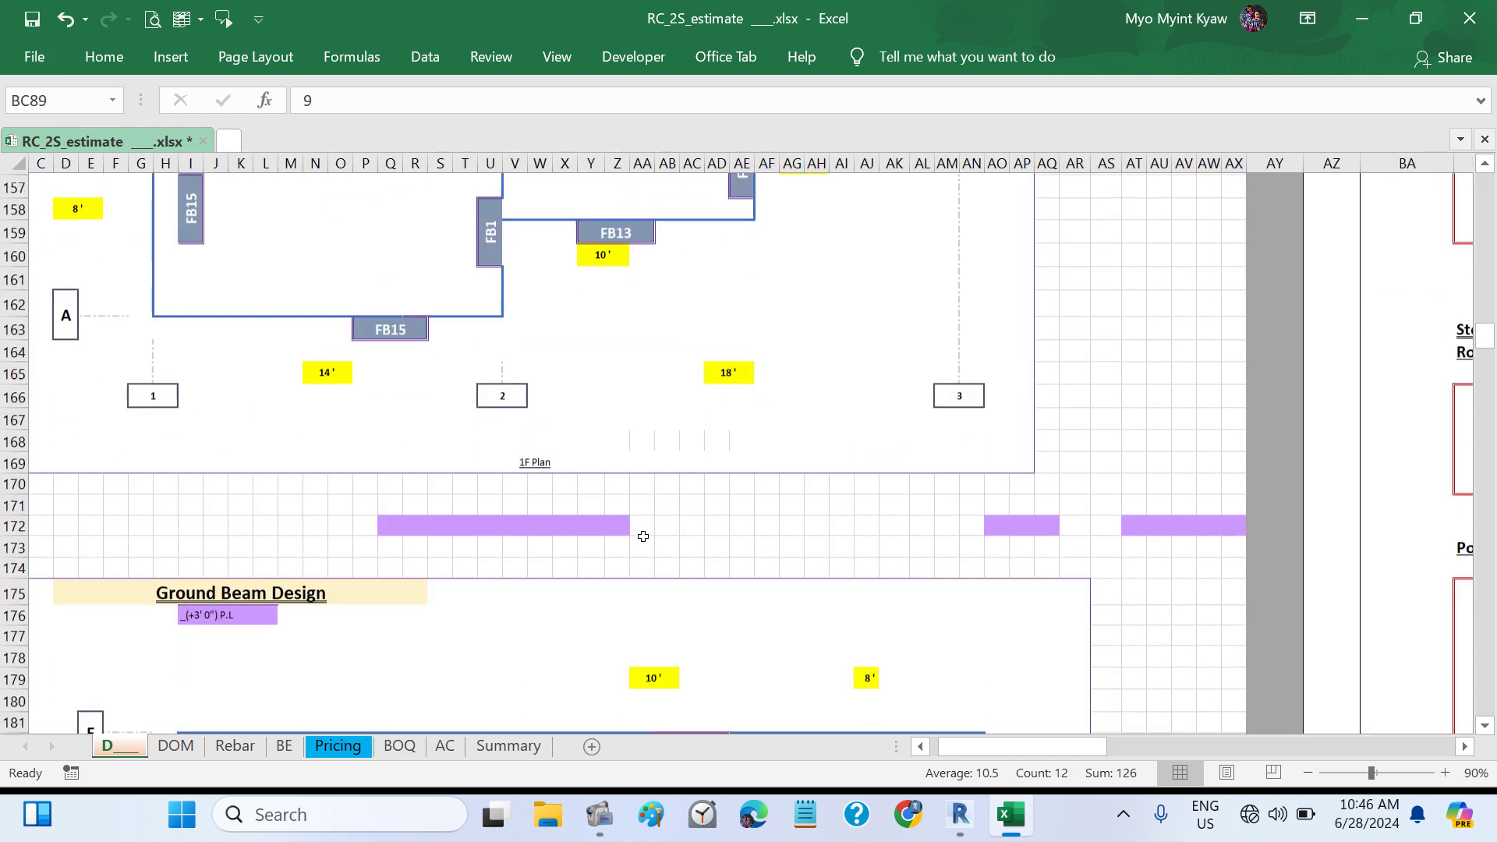
scroll(643, 536, "up", 5)
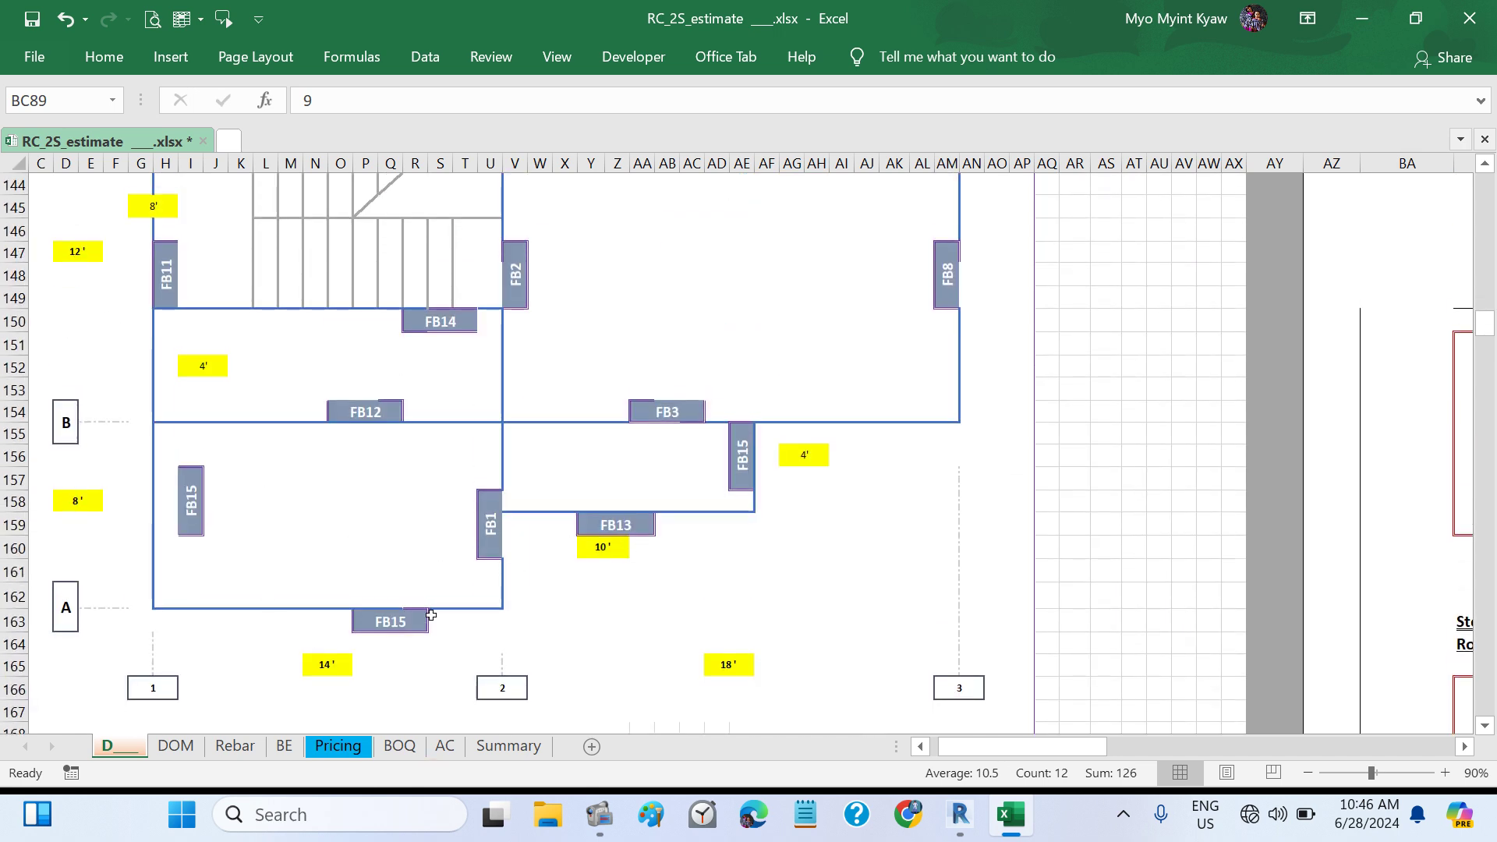
- Switch to Revit, start the Beam command and duplicate the FB9X14 type as FB9X12
left_click(960, 815)
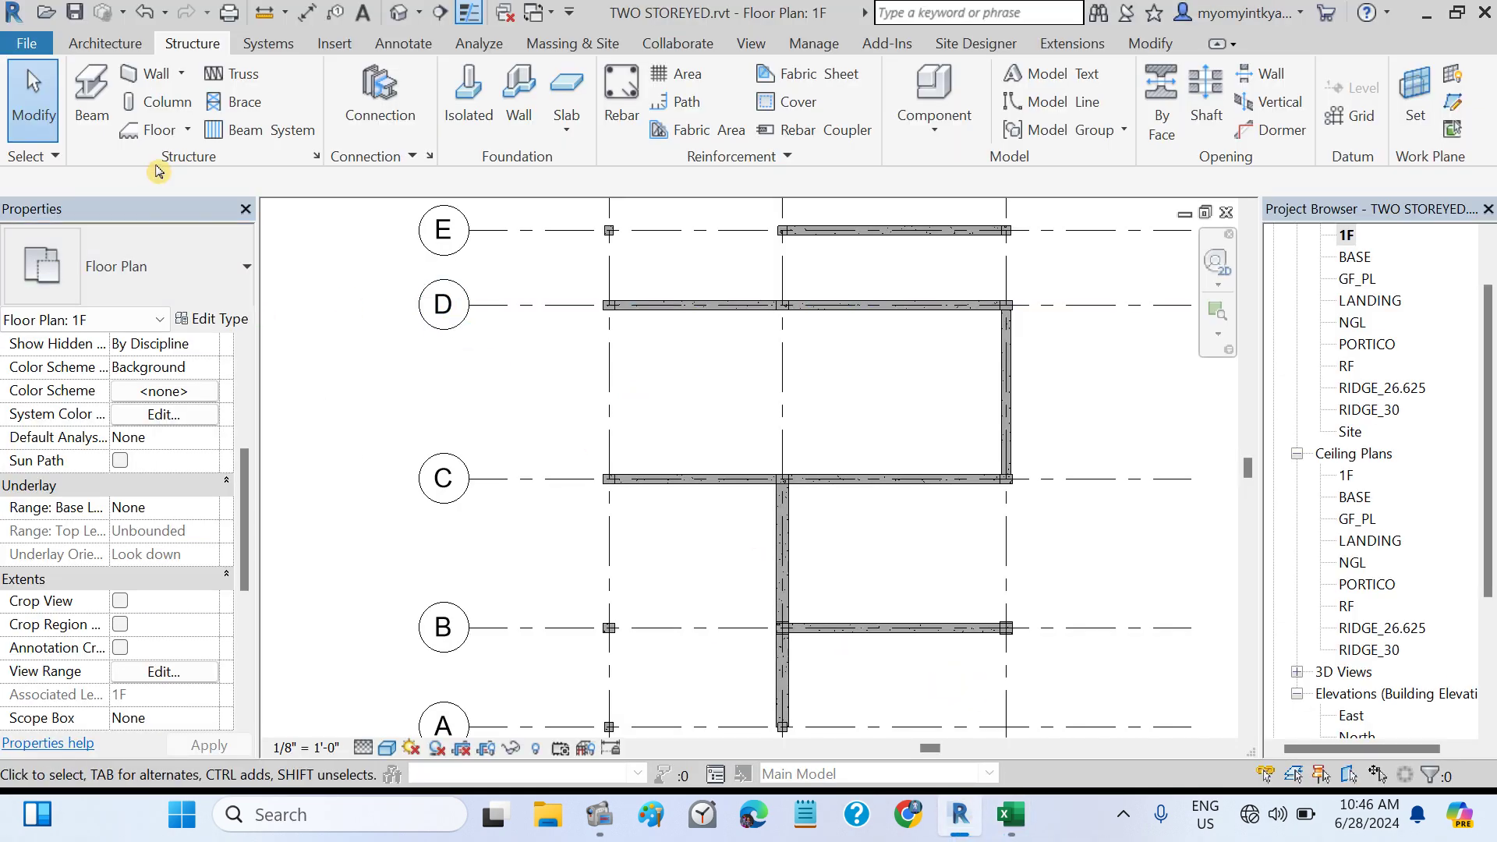
left_click(92, 108)
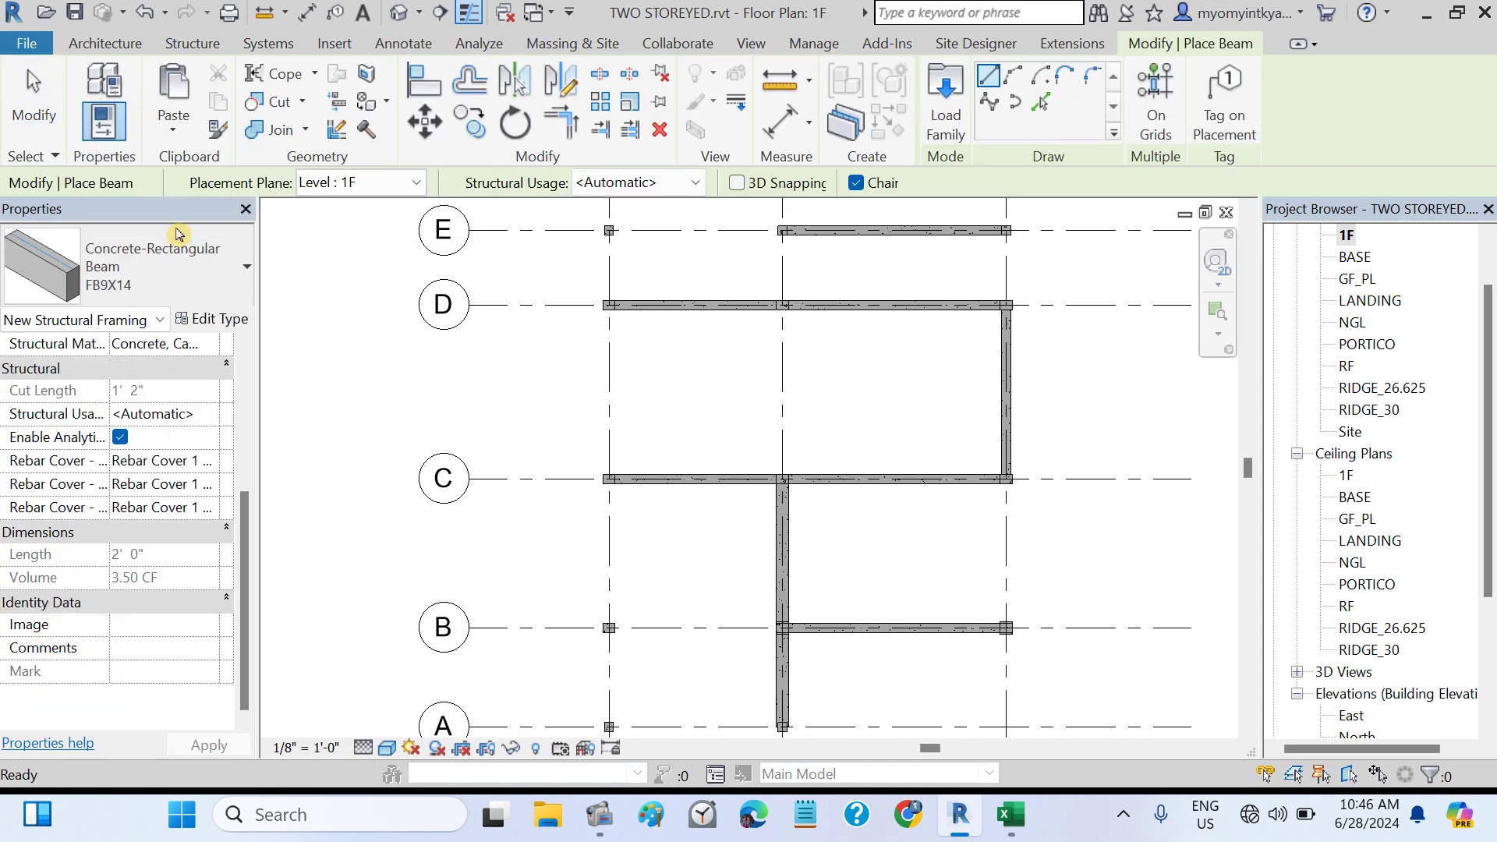
left_click(207, 318)
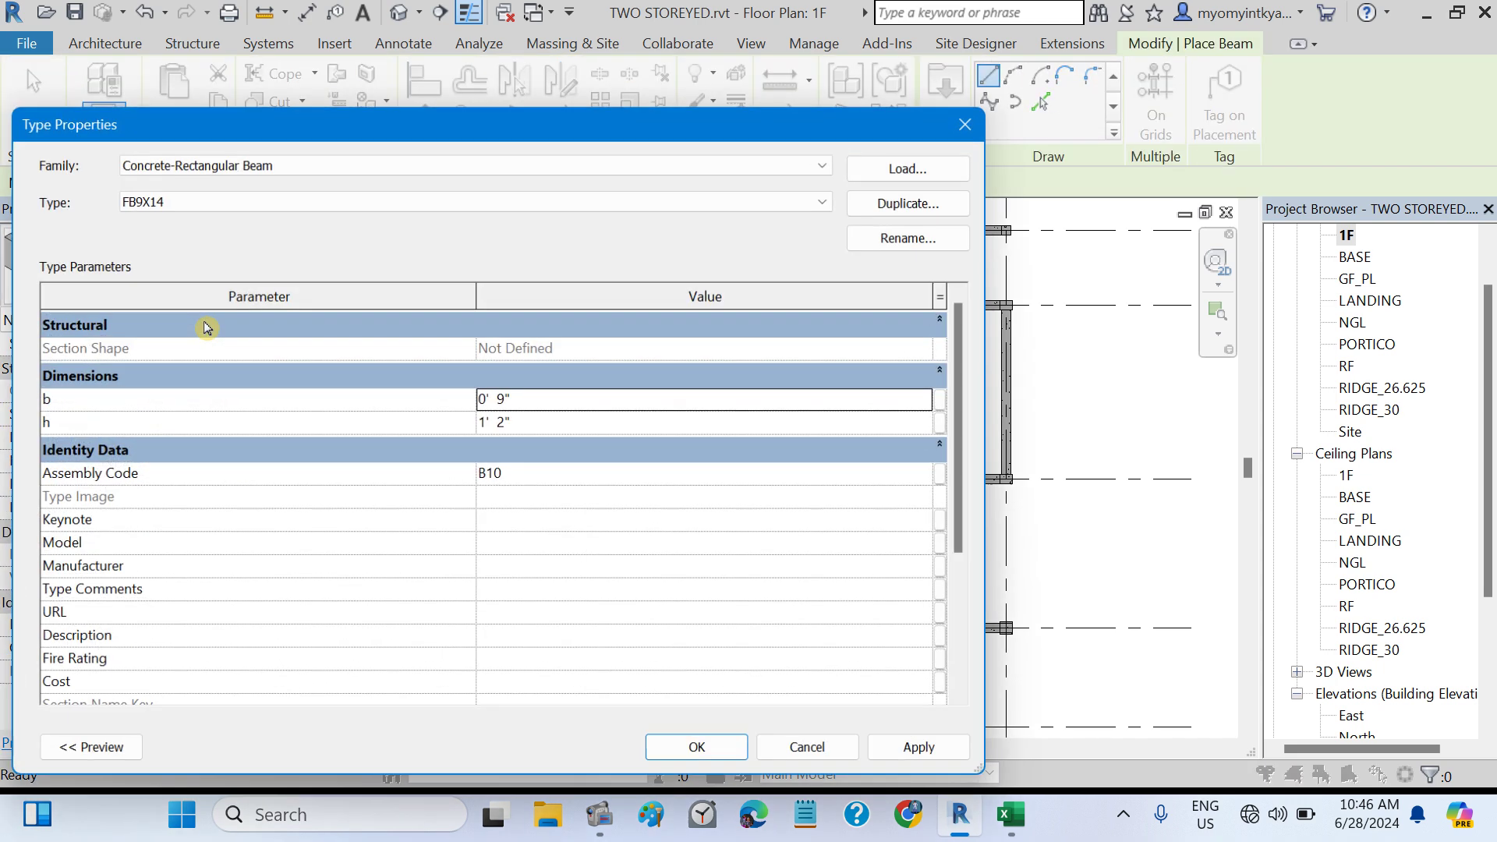
left_click(896, 202)
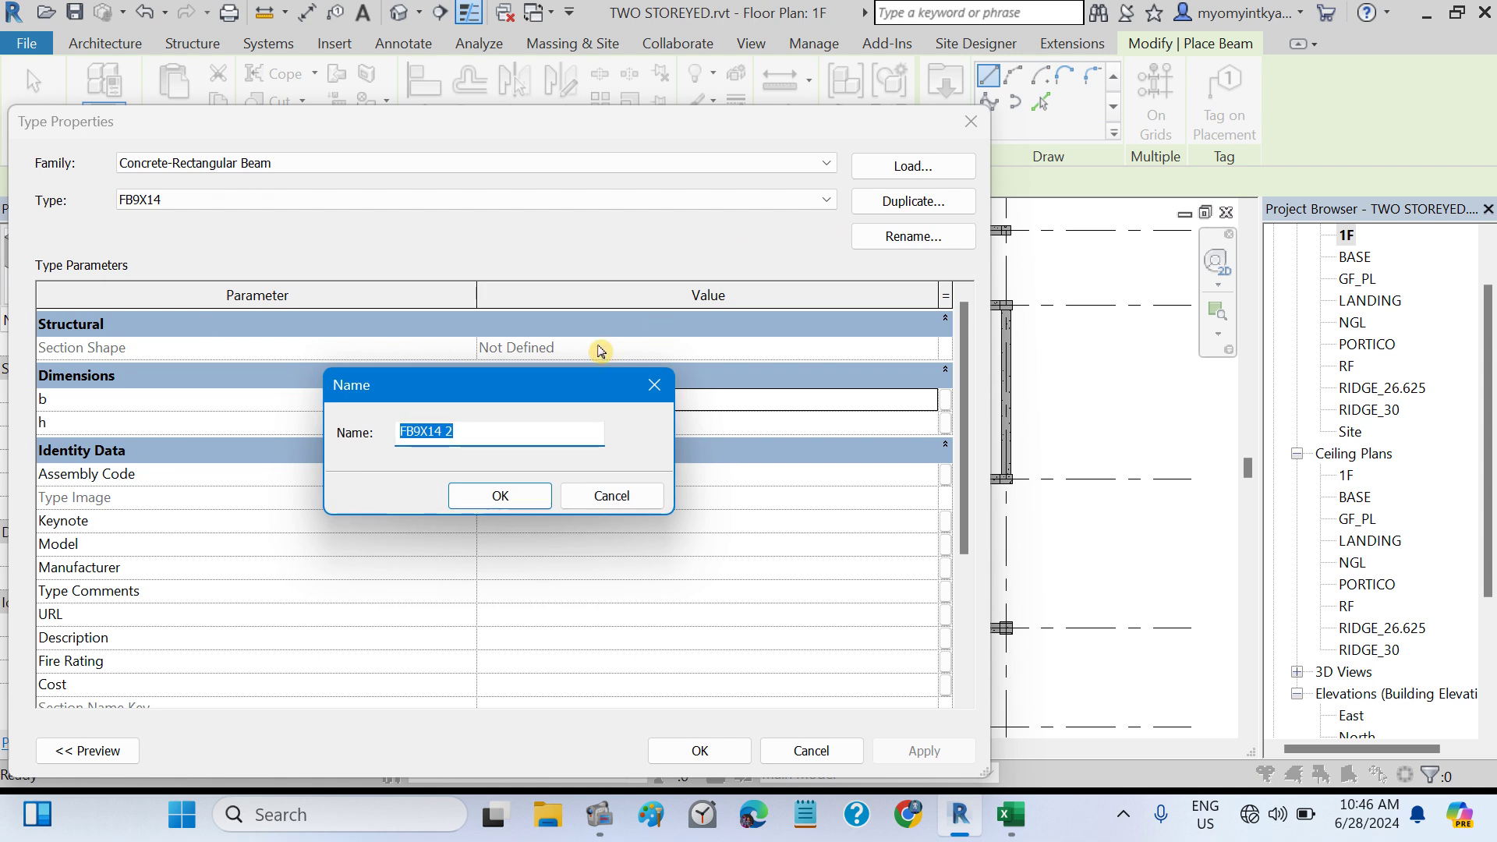
left_click(467, 430)
key("BackSpace")
key("BackSpace")
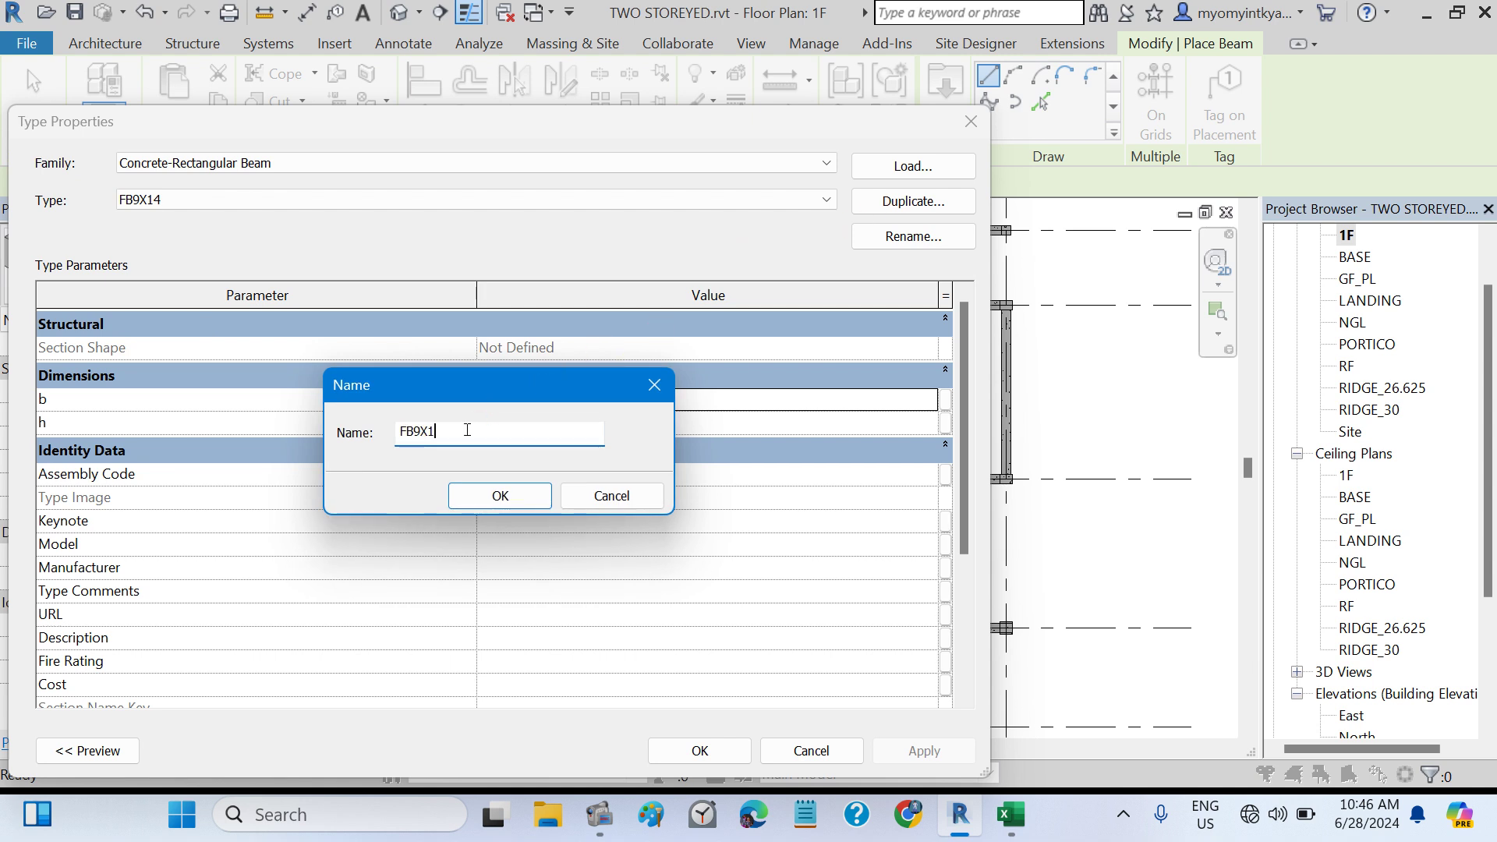
type("2")
left_click(479, 502)
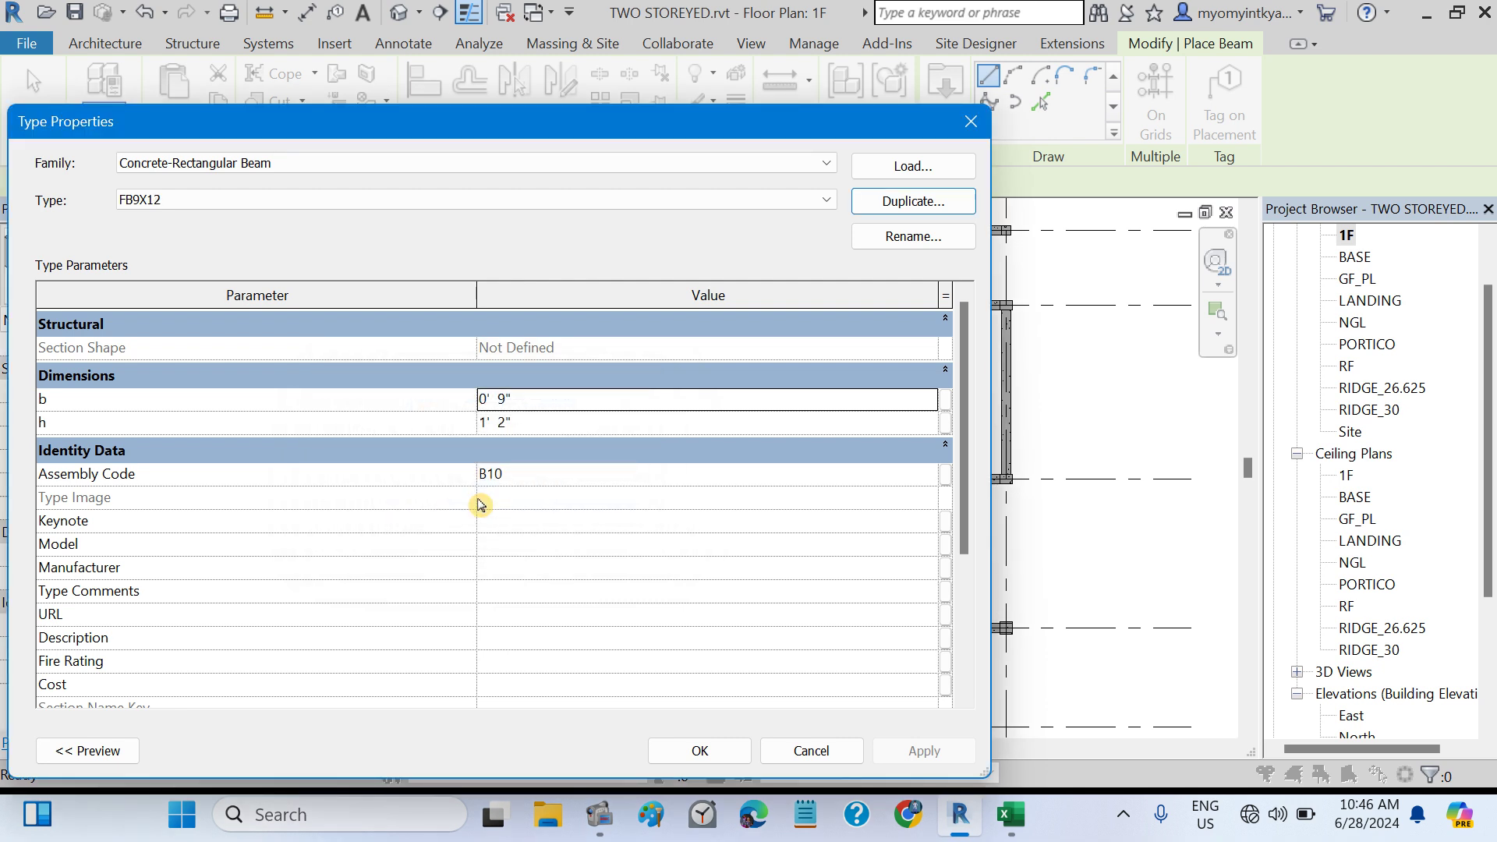
- Set the FB9X12 type's height h to 12" and accept the type properties
left_click(528, 422)
type("1")
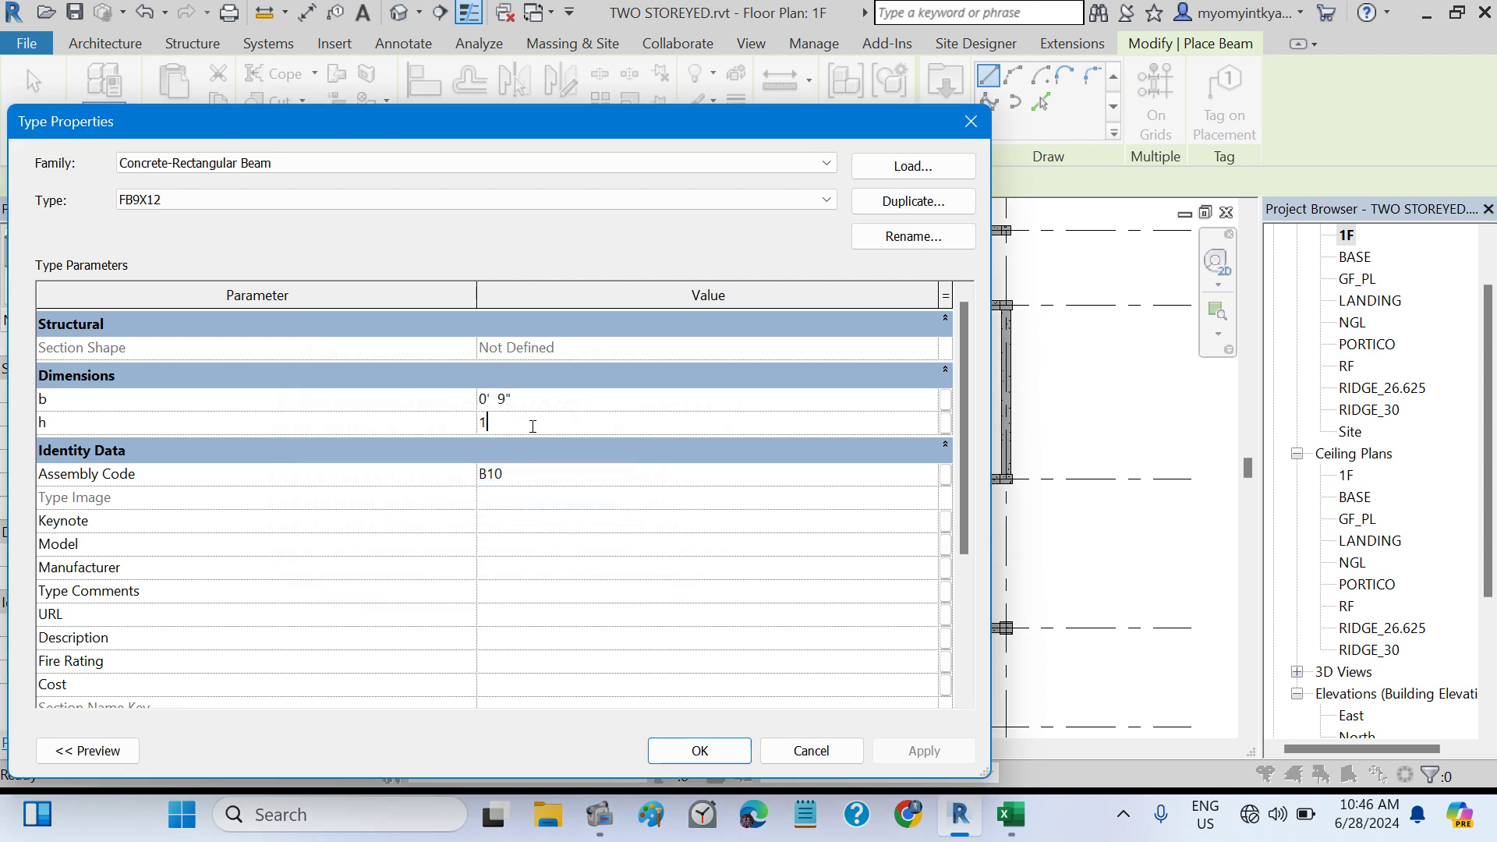
type("2\"")
left_click(574, 548)
left_click(681, 754)
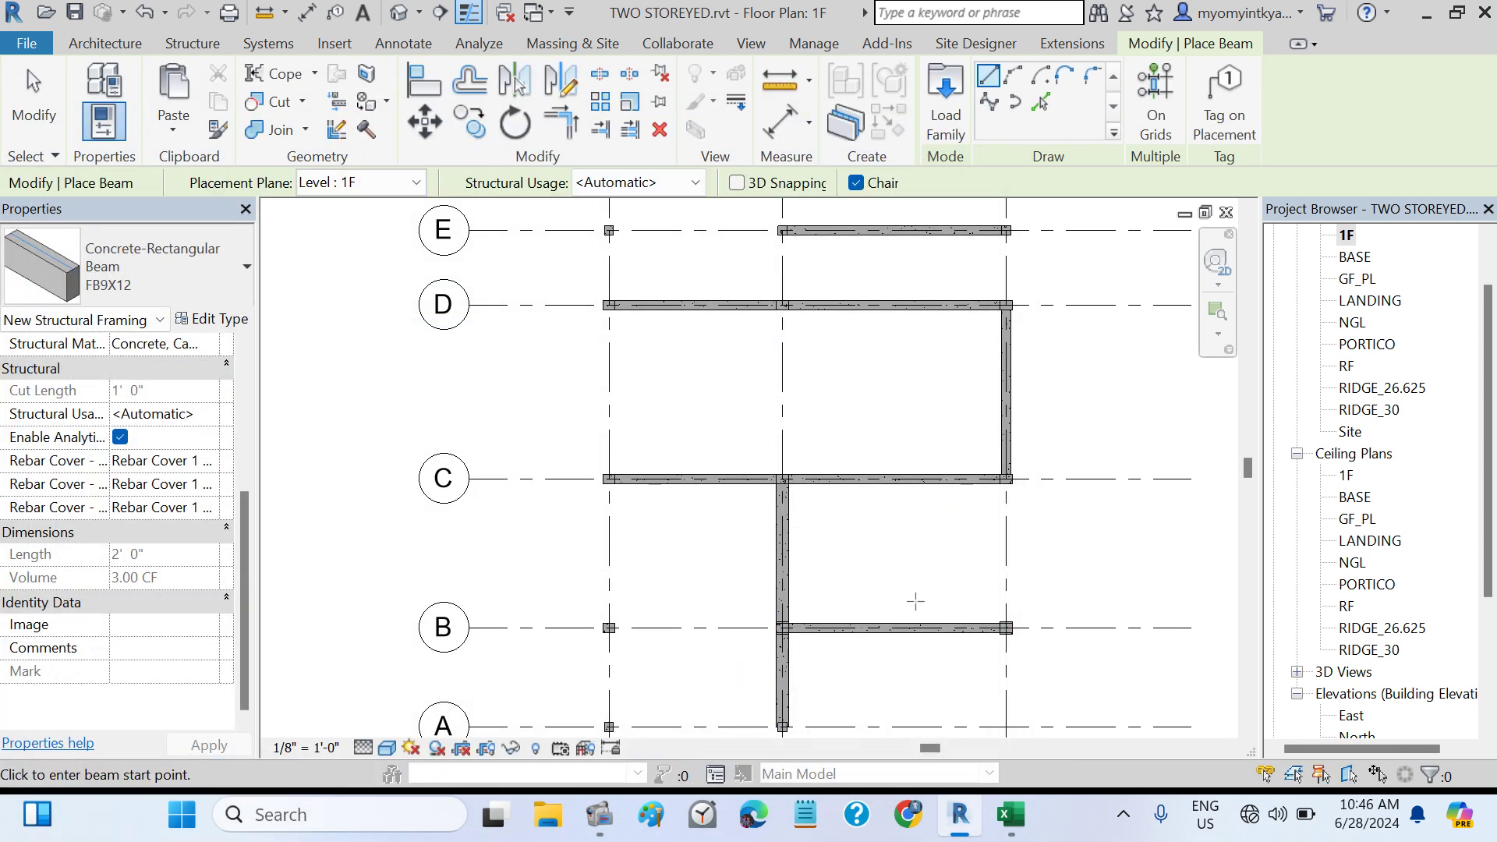
- Check the Excel 1F plan, and in Revit place FB9X12 beams along grids A and B, each from grid 1 to grid 2
middle_click_drag(915, 599, 894, 430)
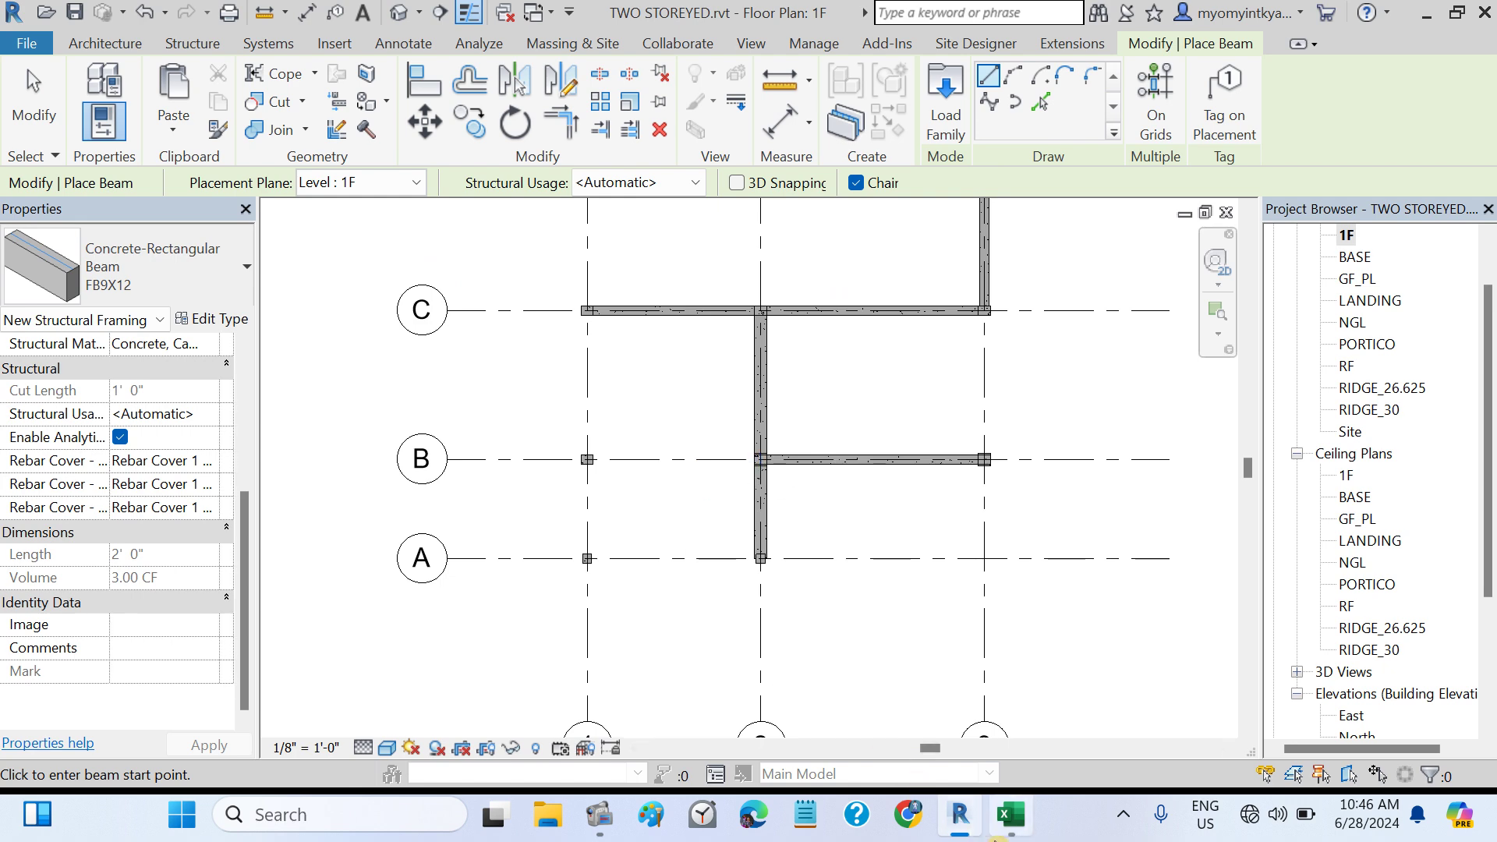
left_click(1011, 815)
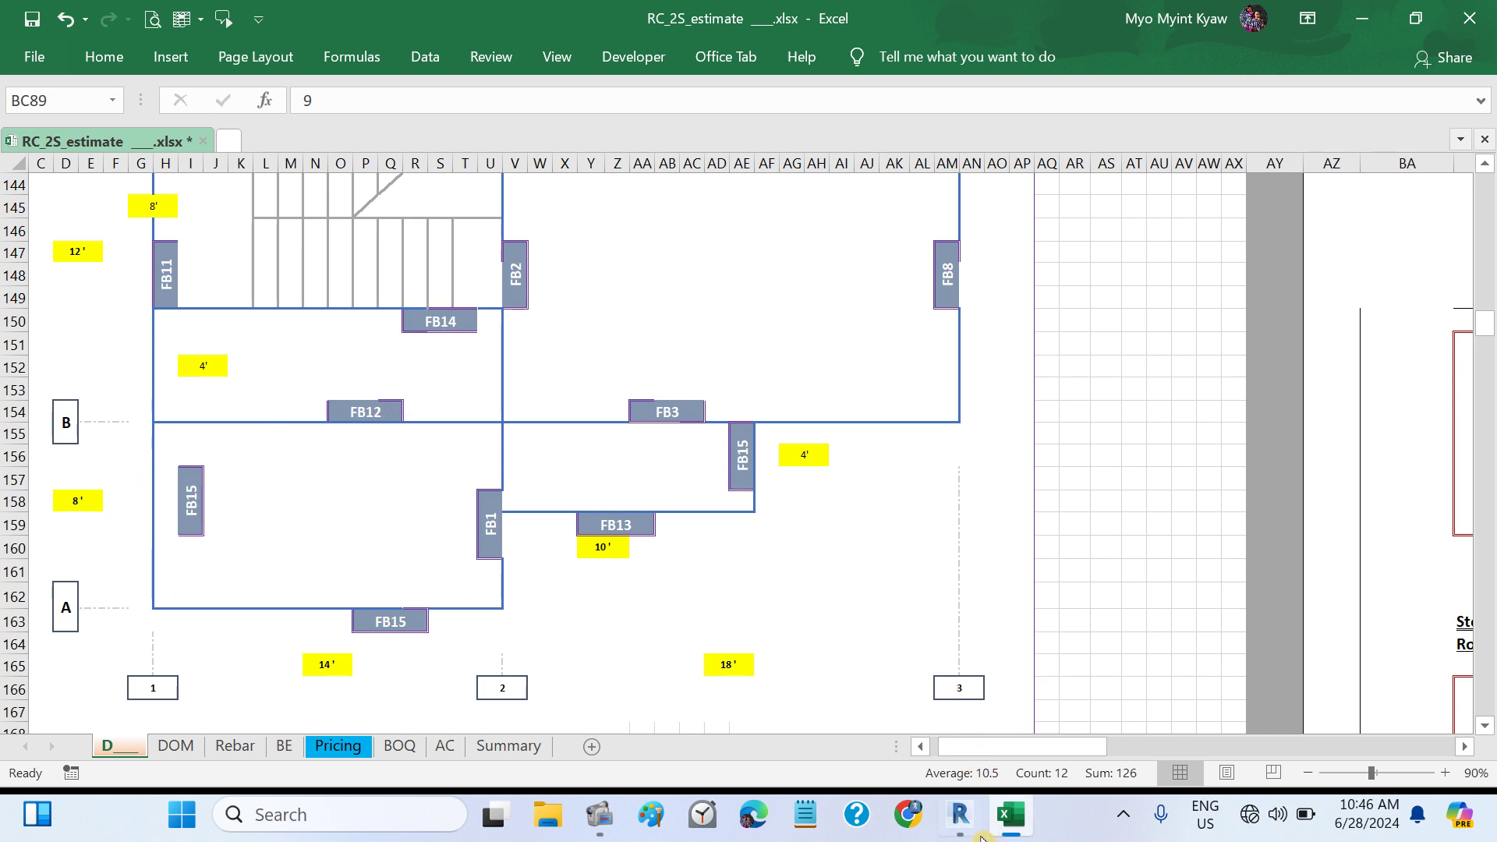
left_click(959, 815)
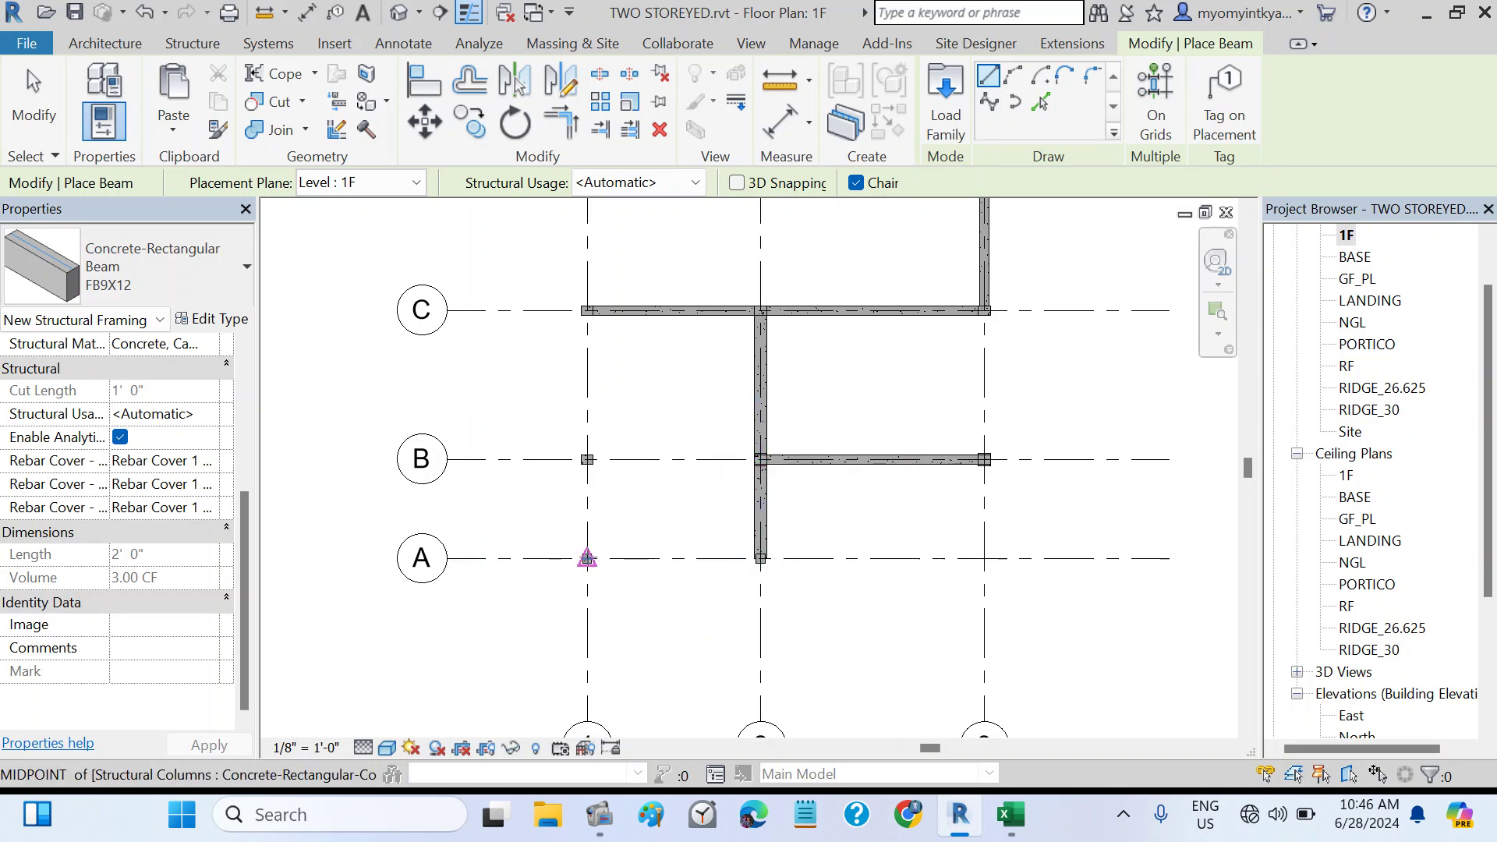
left_click(587, 559)
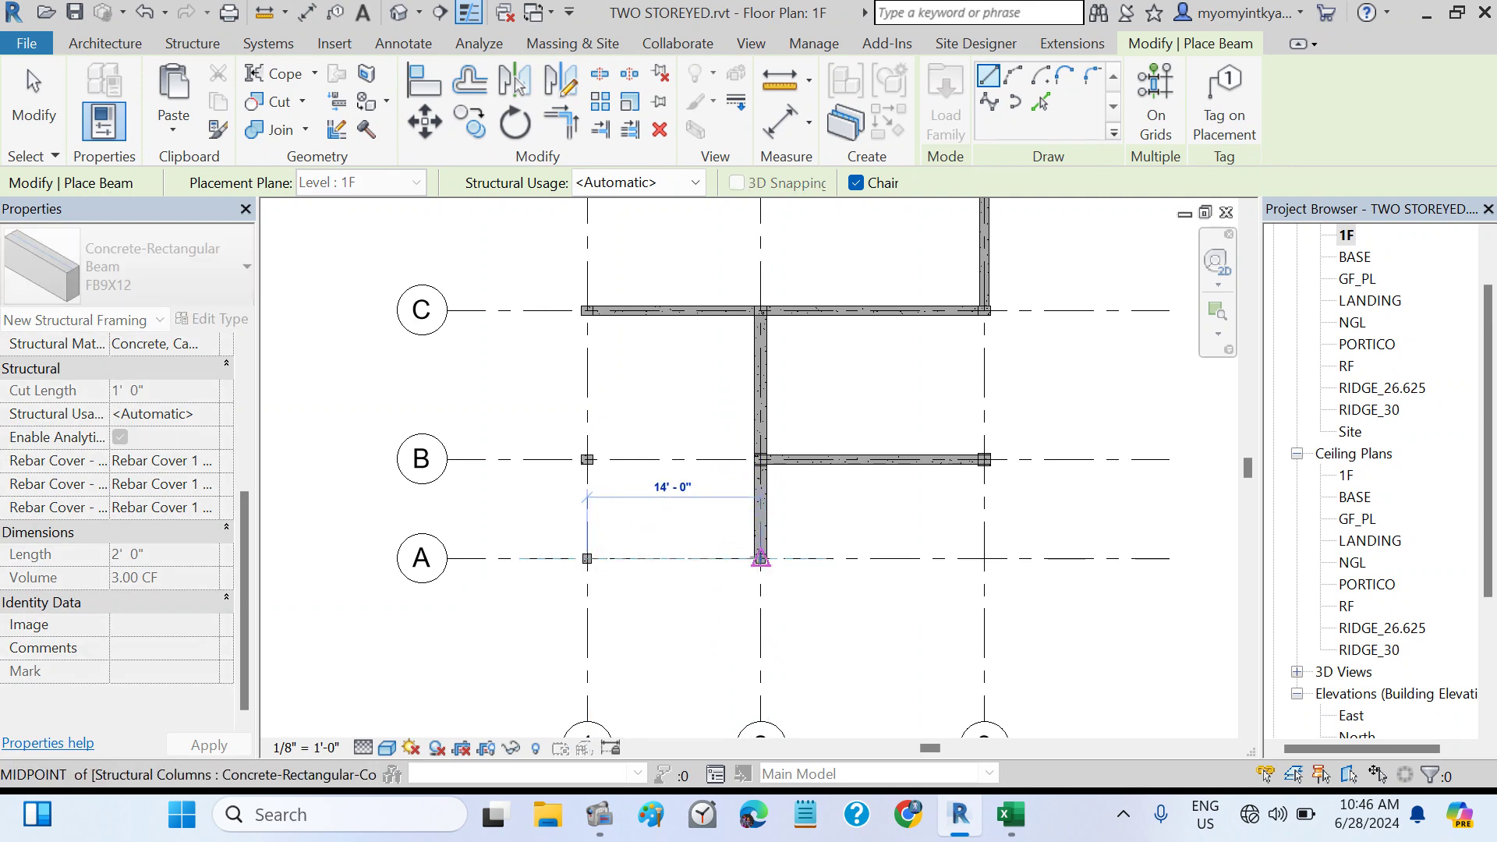
left_click(702, 505)
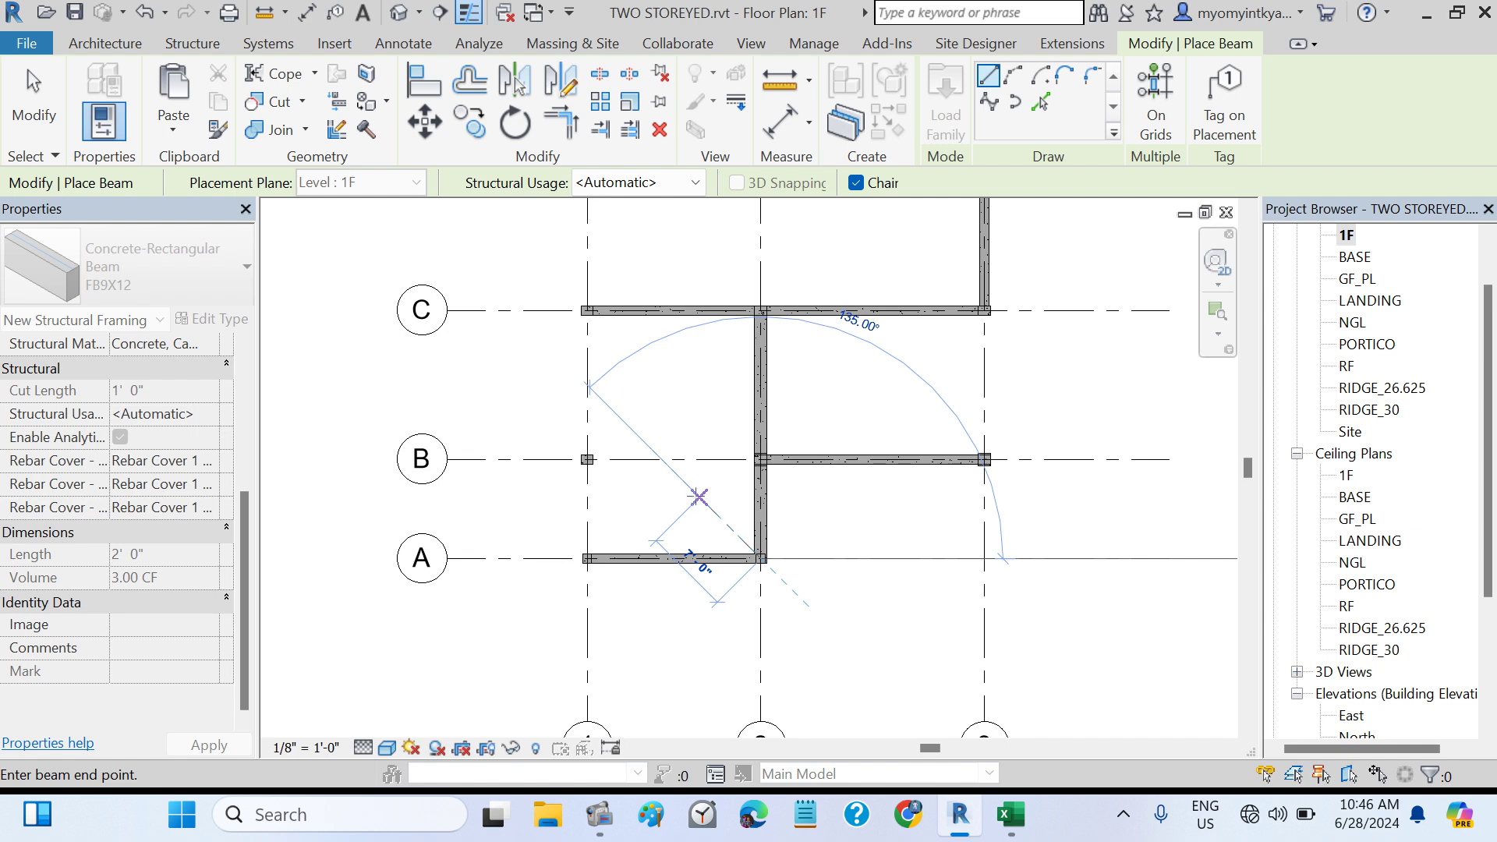
key("Escape")
left_click(587, 459)
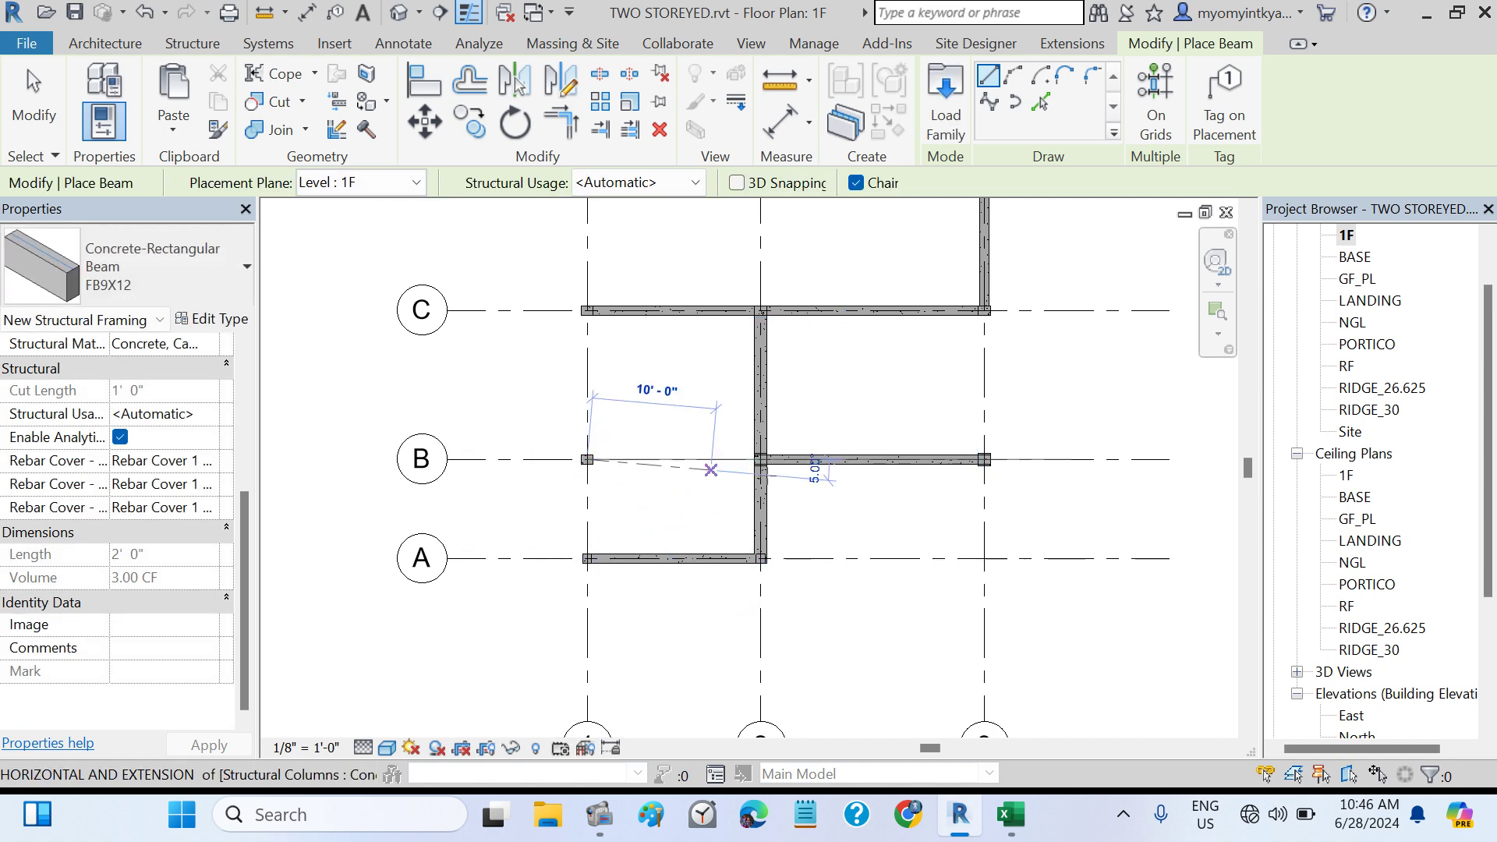
left_click(761, 459)
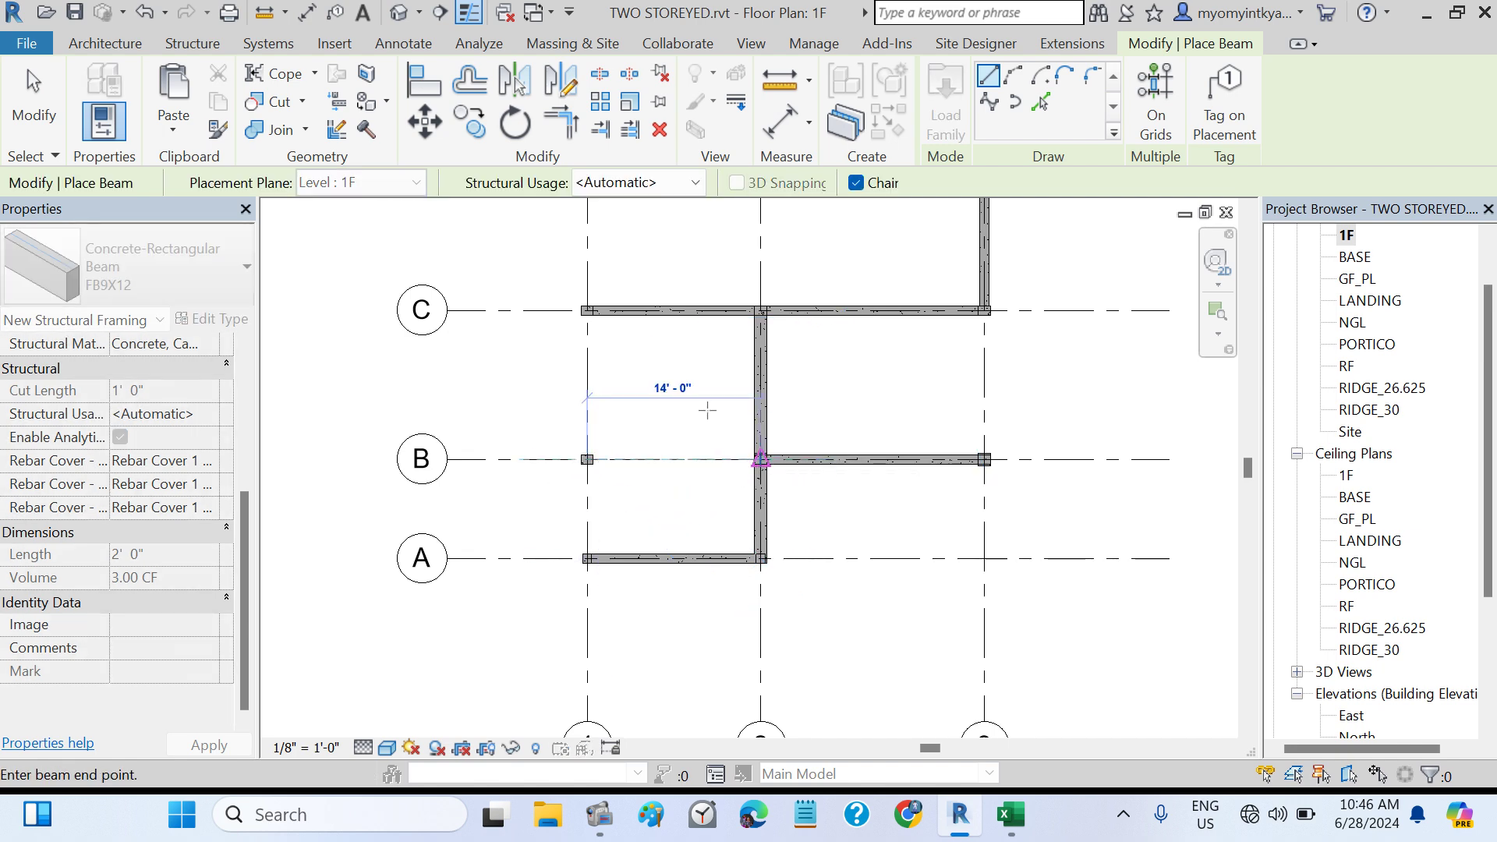
- Place an FB9X12 beam along grid 1 from grid A to grid B
key("Escape")
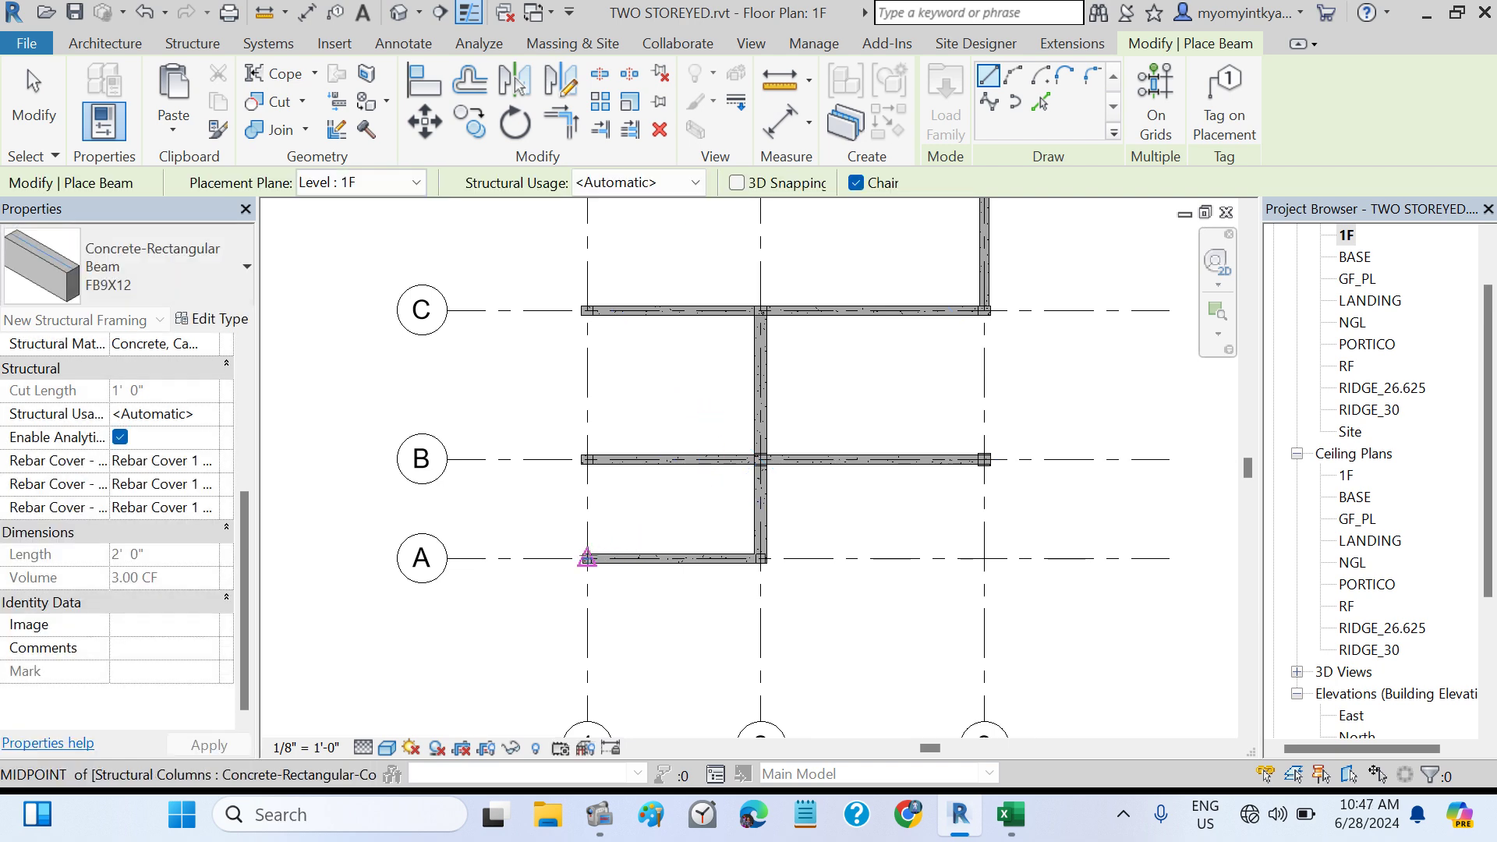
left_click(587, 558)
left_click(587, 459)
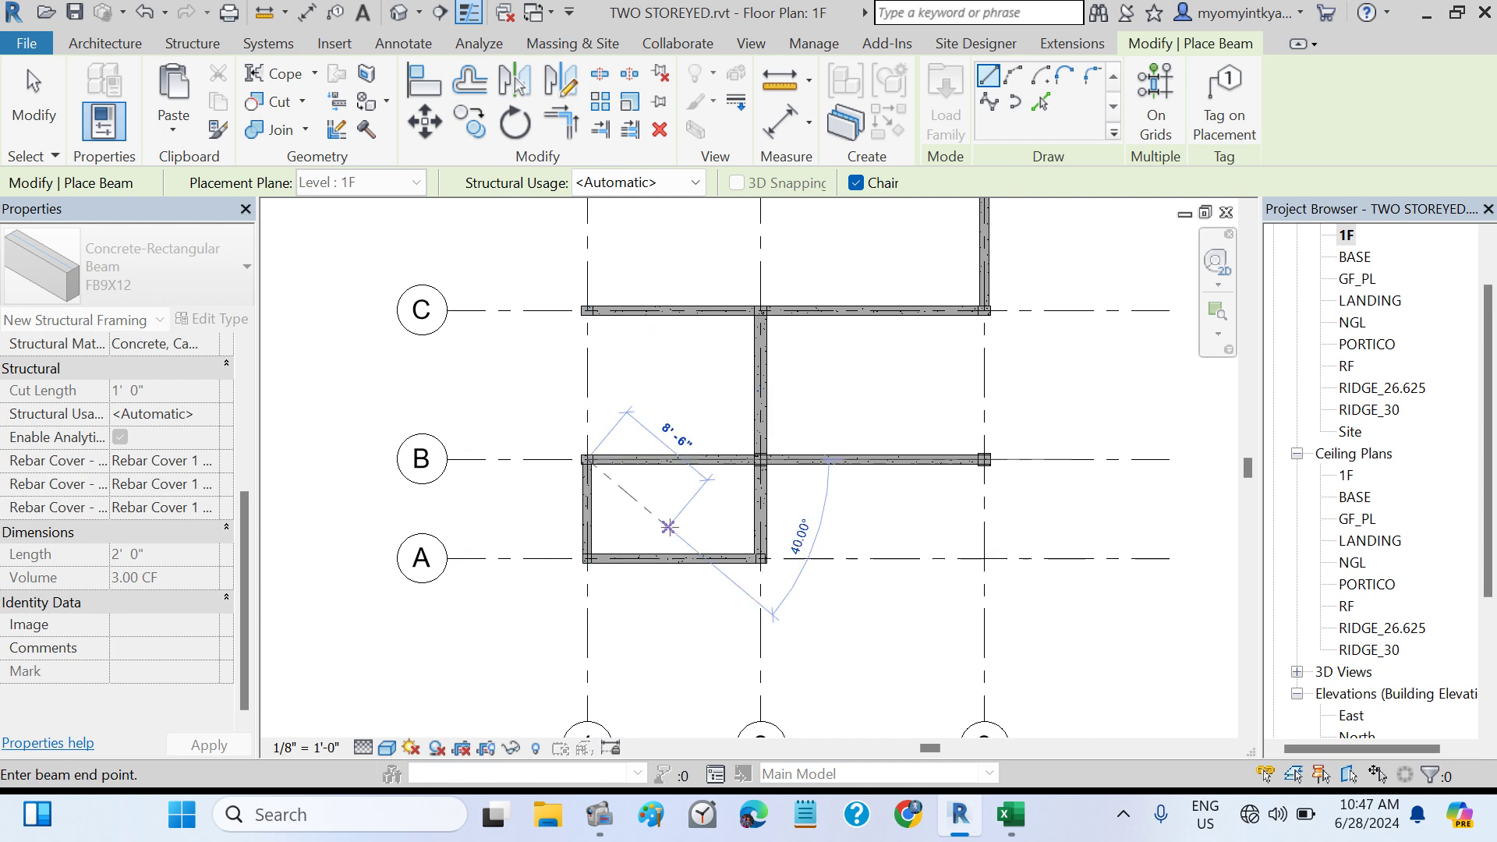
key("Escape")
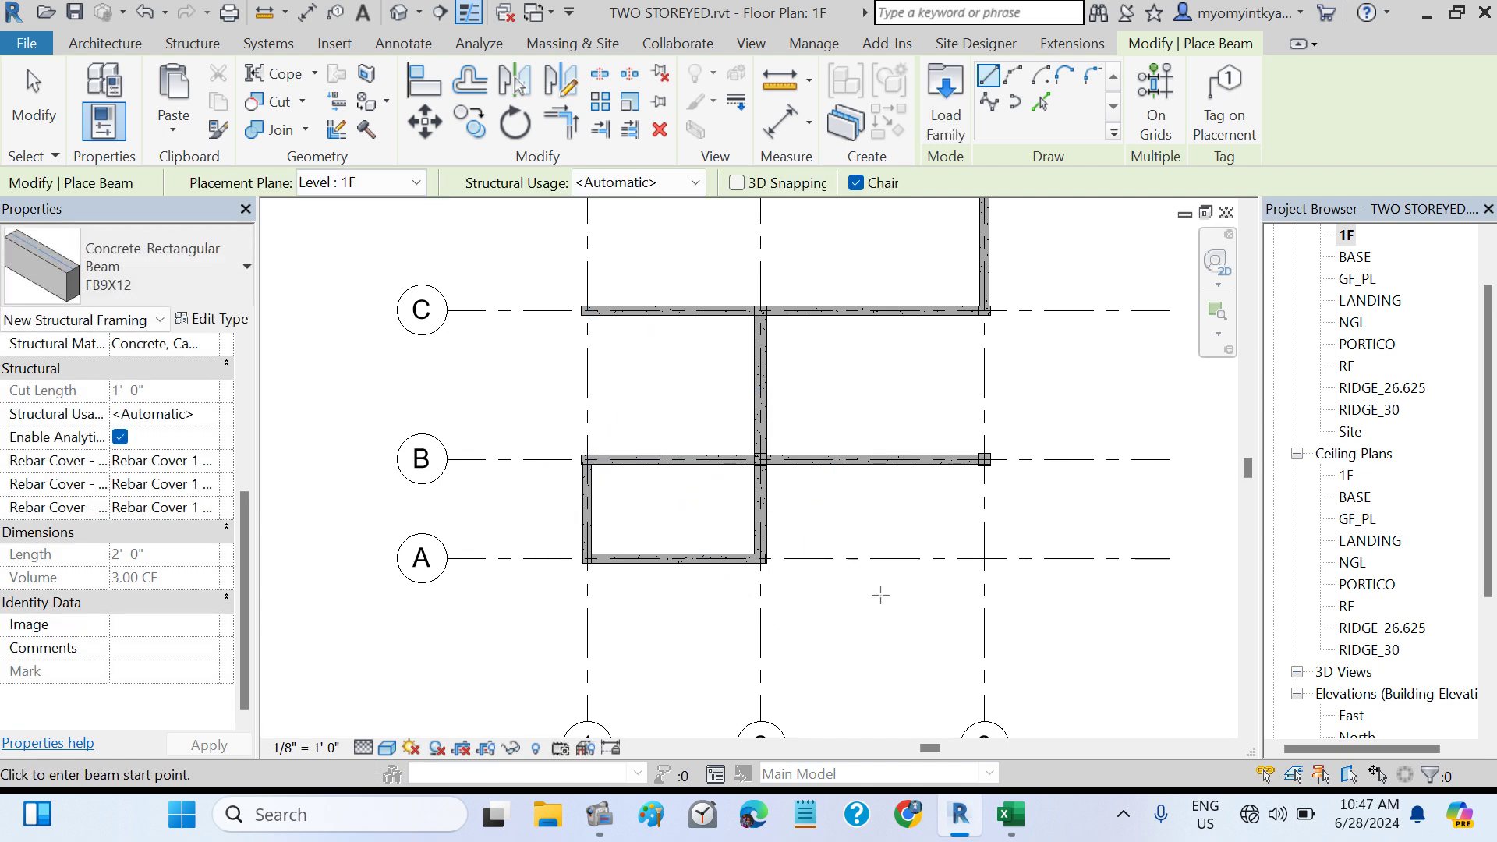
- Check FB13 in the Excel 1F plan, and in Revit place a 10'-0" FB9X12 beam from grid 2 toward grid 3, 4'-0" from grid B toward A
left_click(1011, 815)
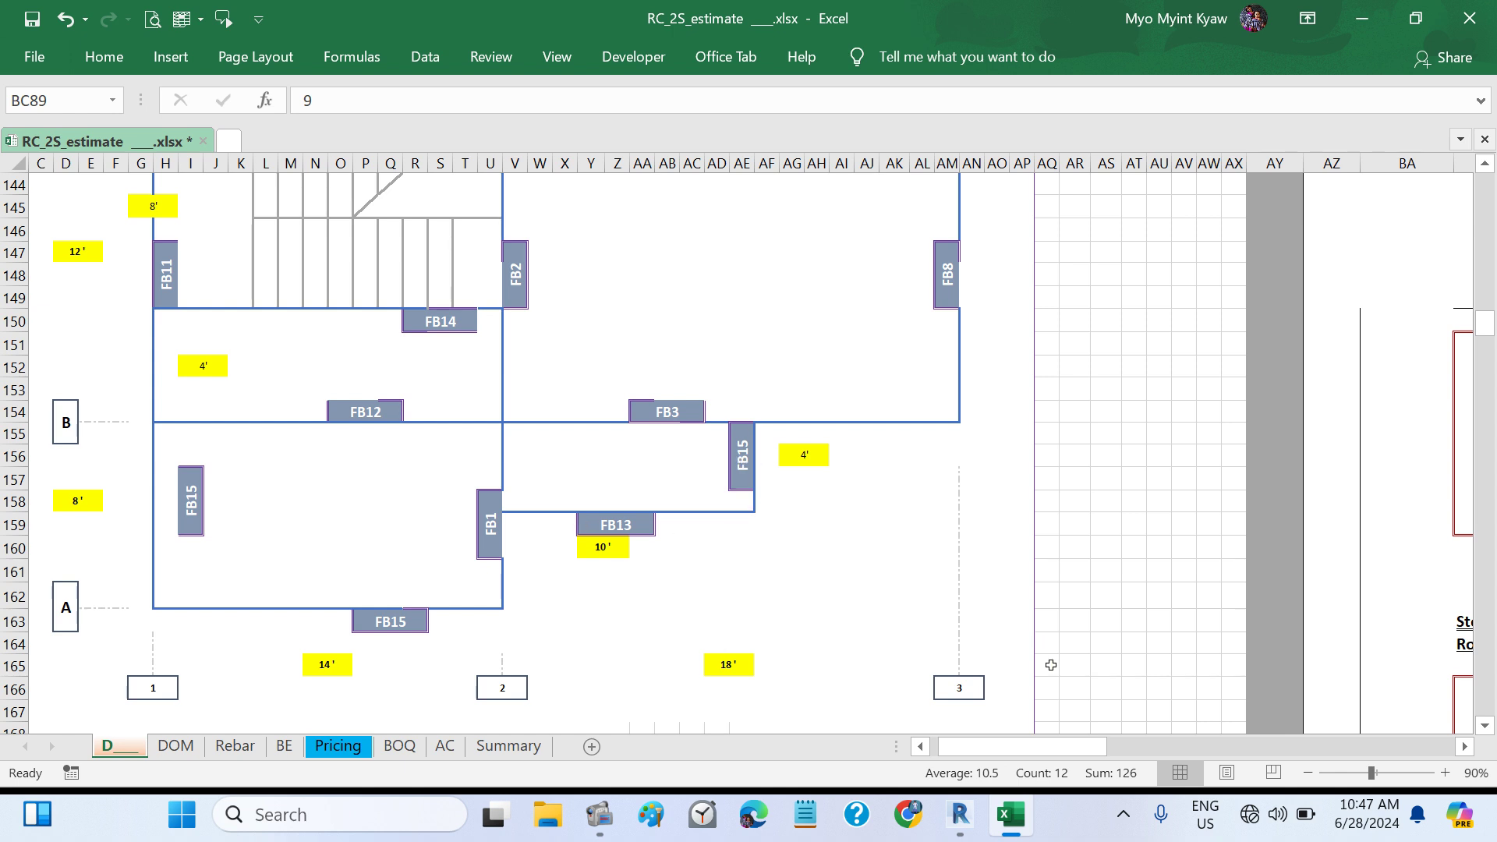
left_click(960, 814)
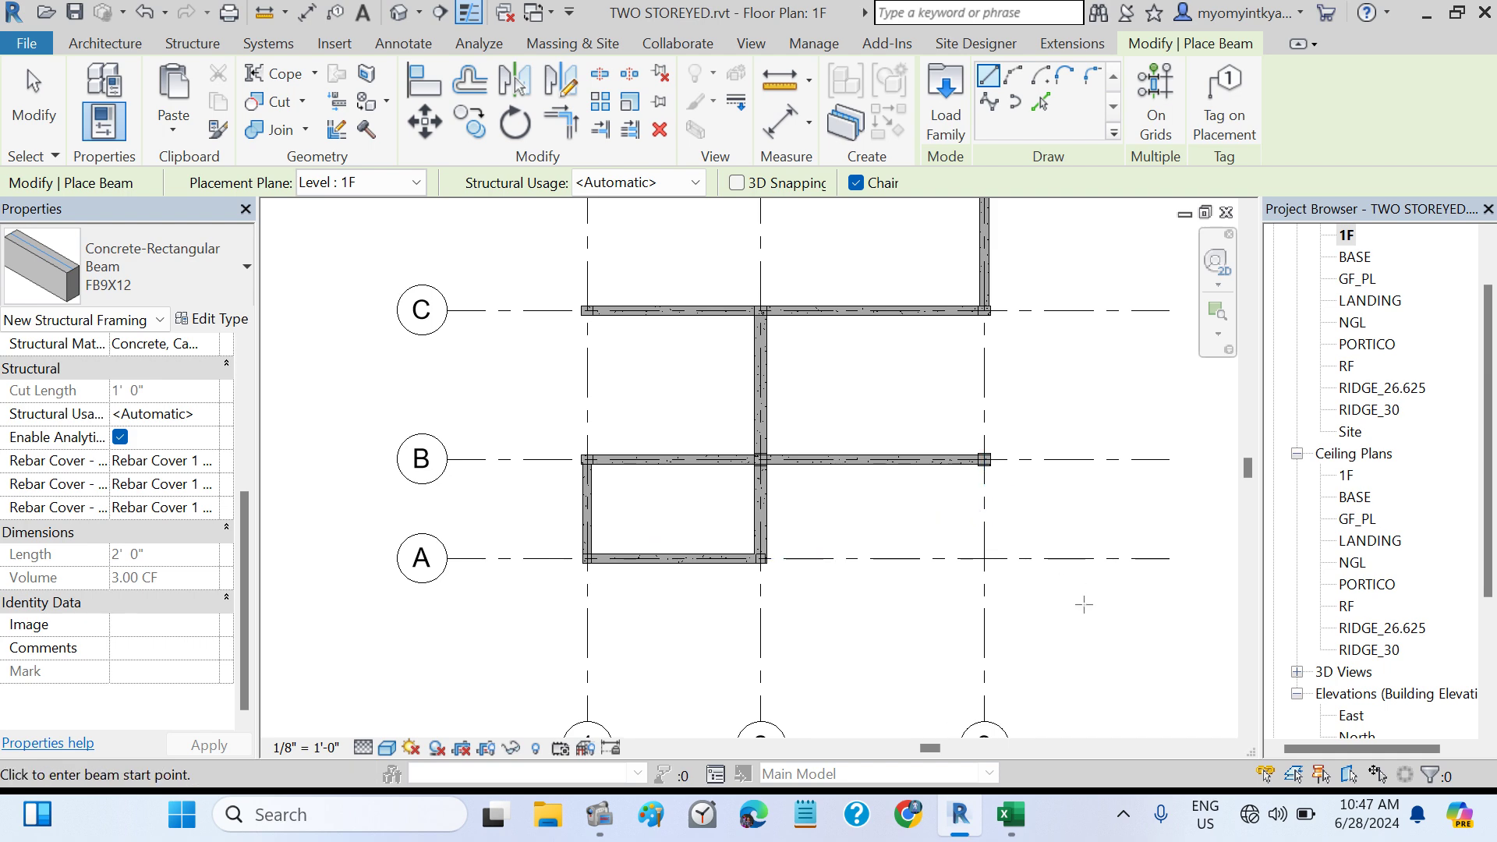
left_click(1010, 815)
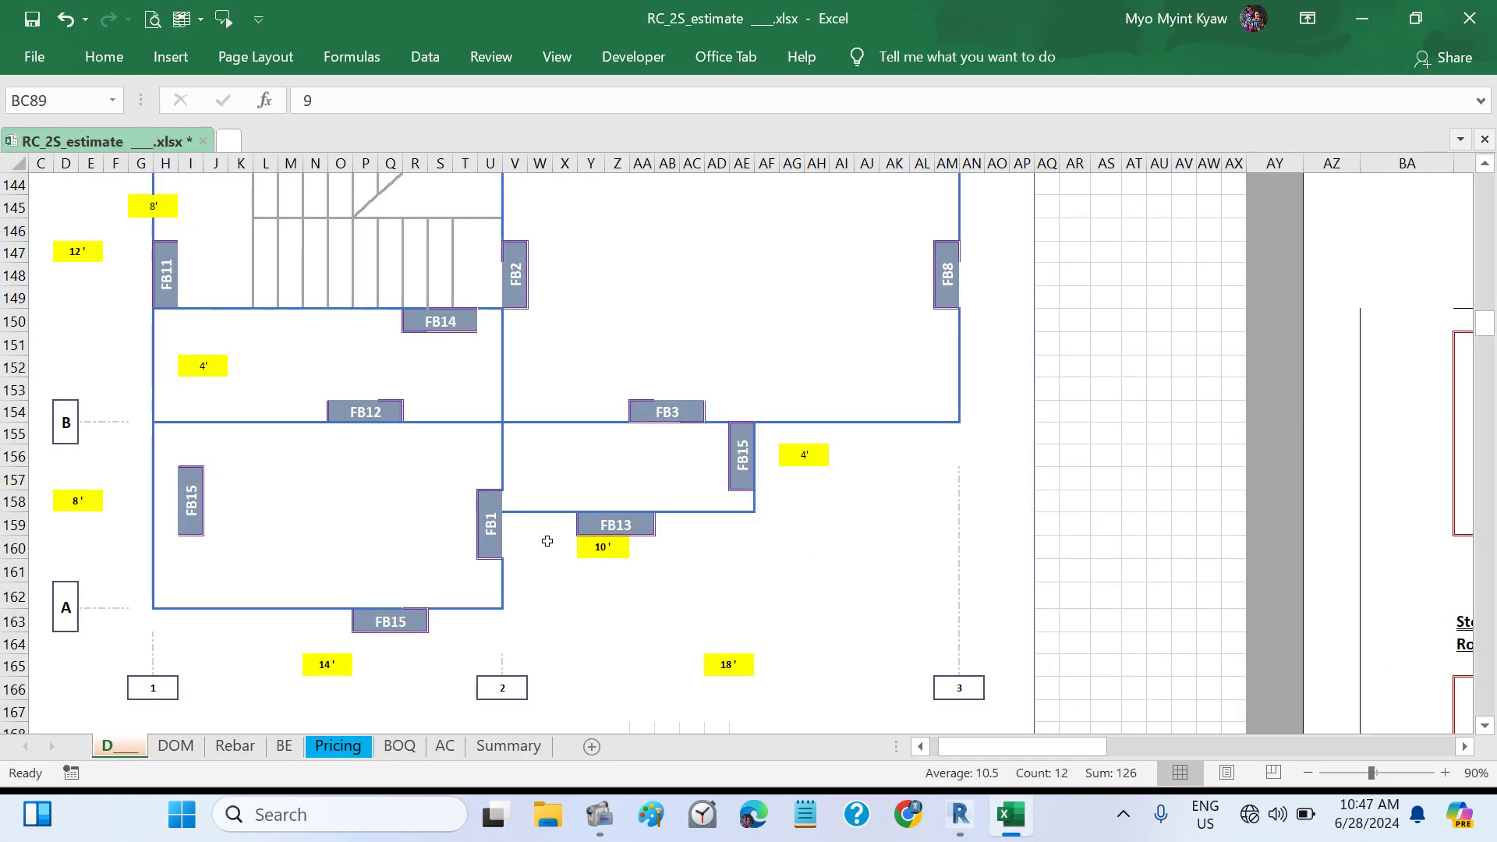
left_click(965, 833)
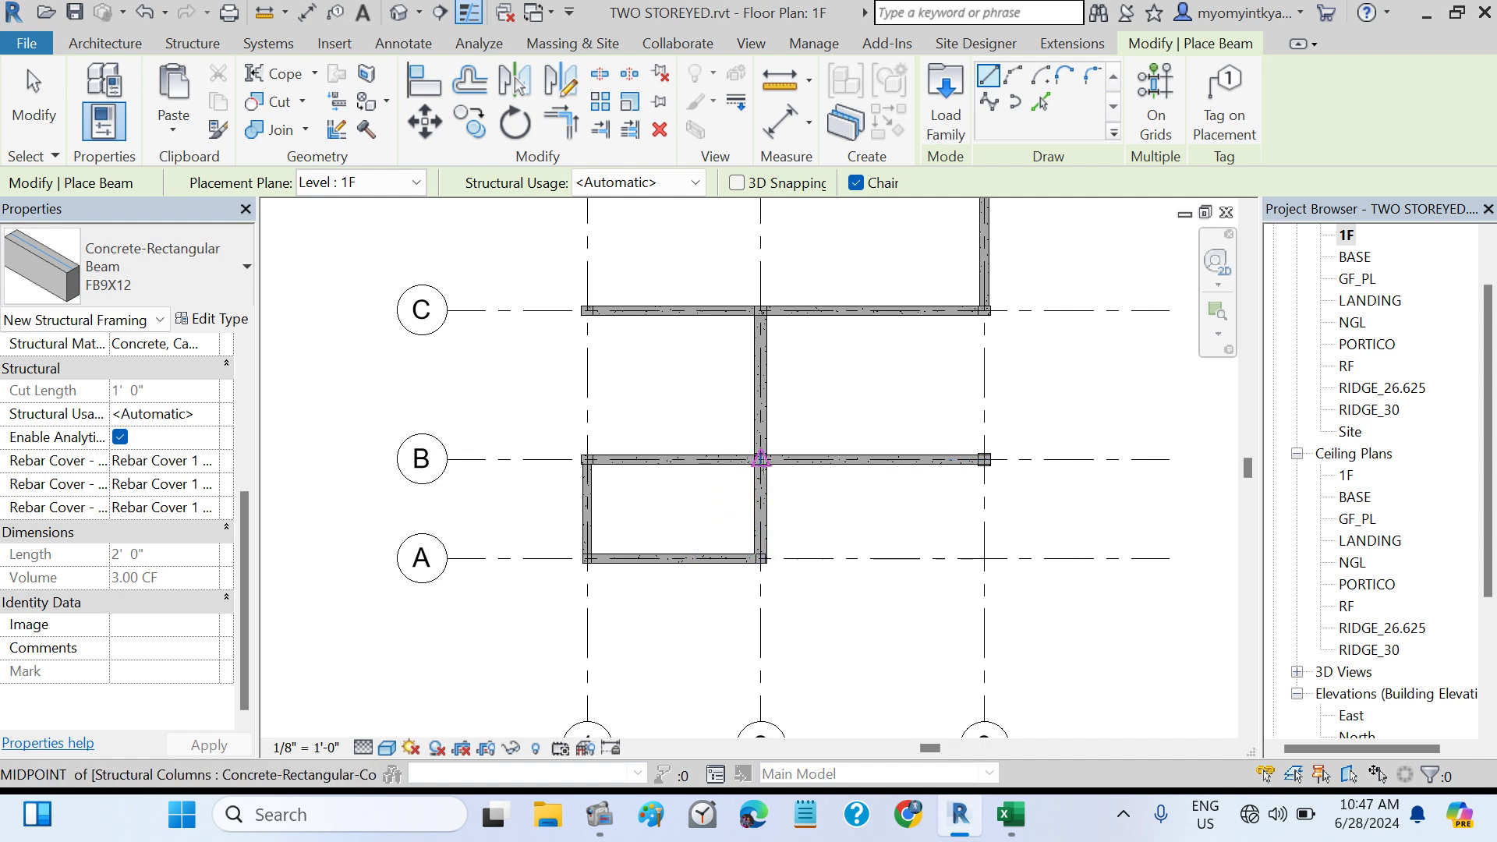
left_click(760, 509)
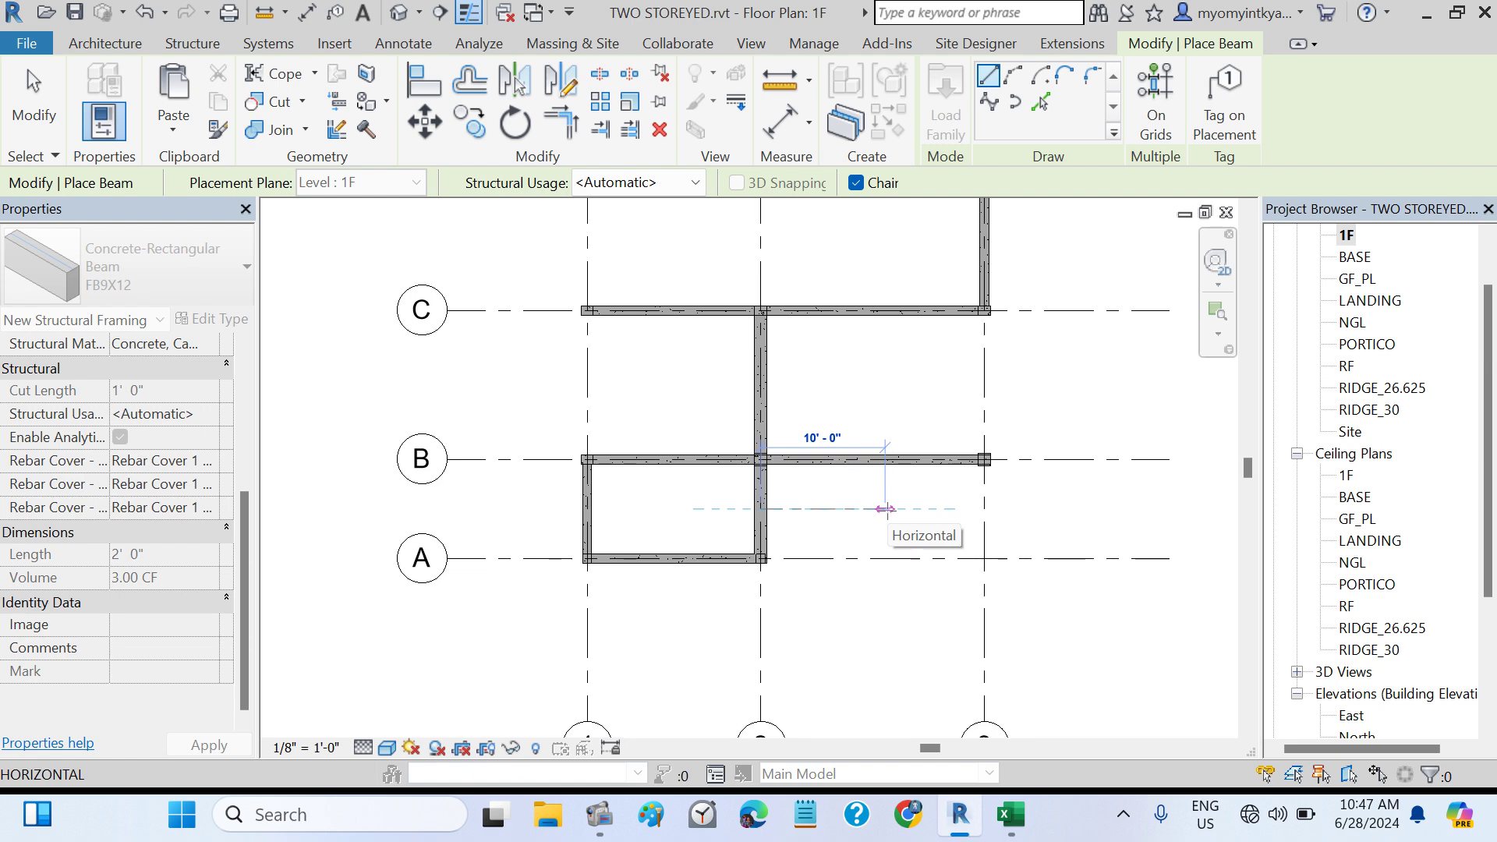
left_click(885, 508)
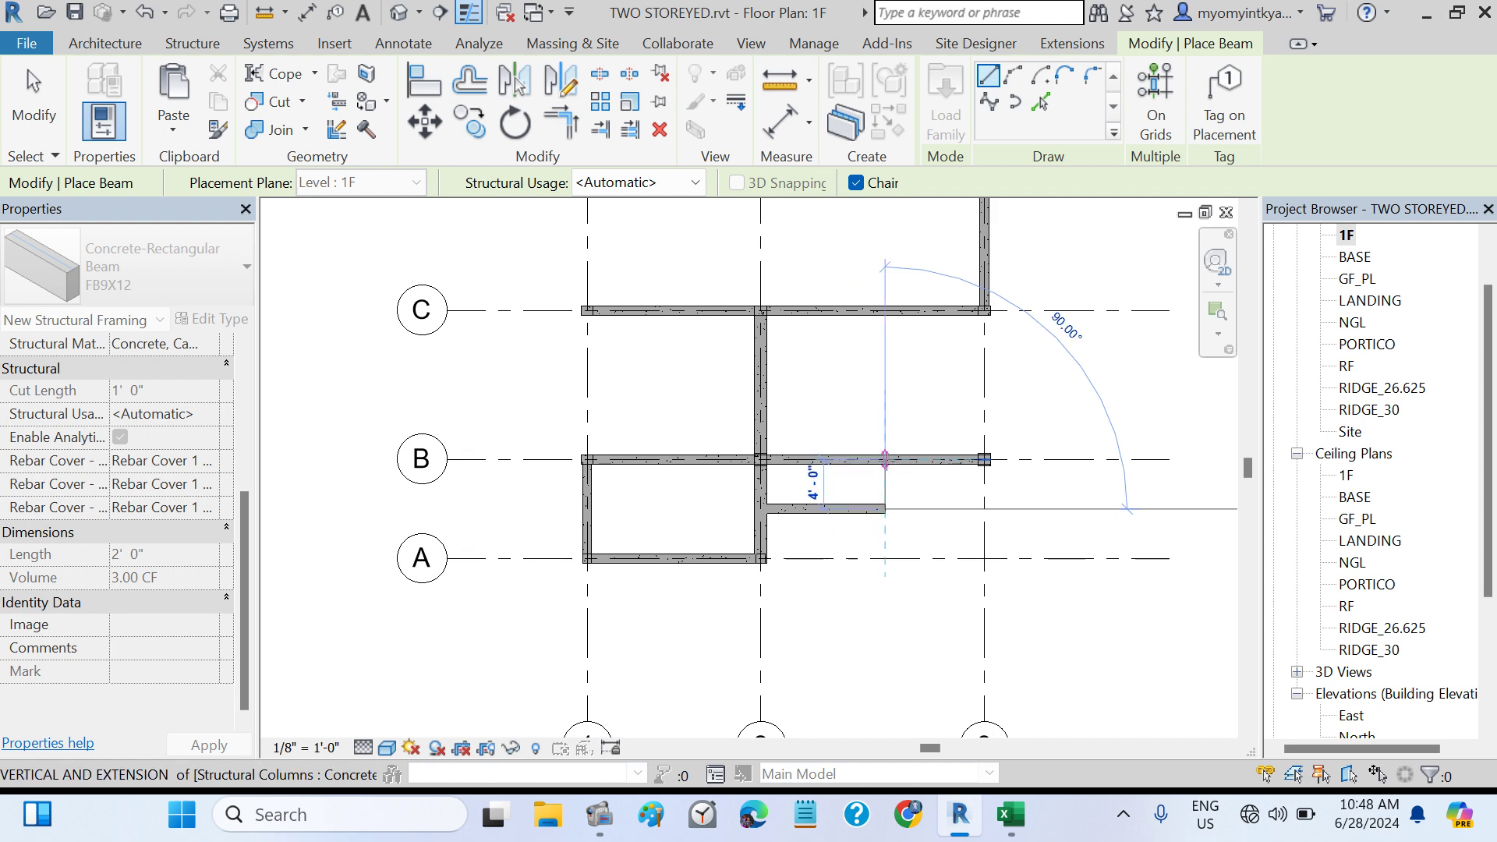
key("Escape")
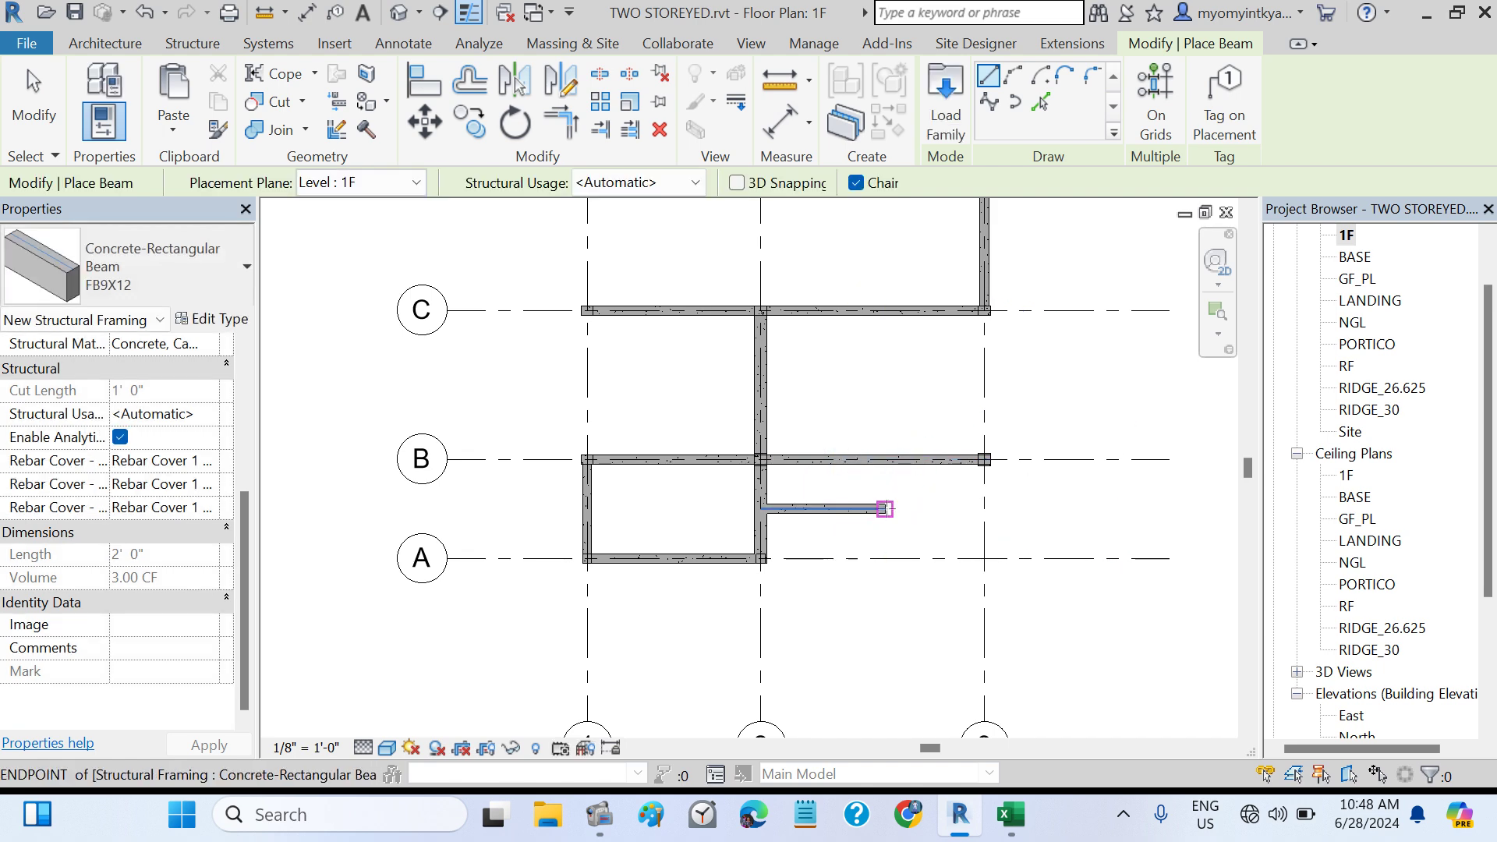
- Place a 4'-0" FB9X12 beam from the free end of the 10'-0" beam to grid B and check both beams' dimensions
left_click(885, 508)
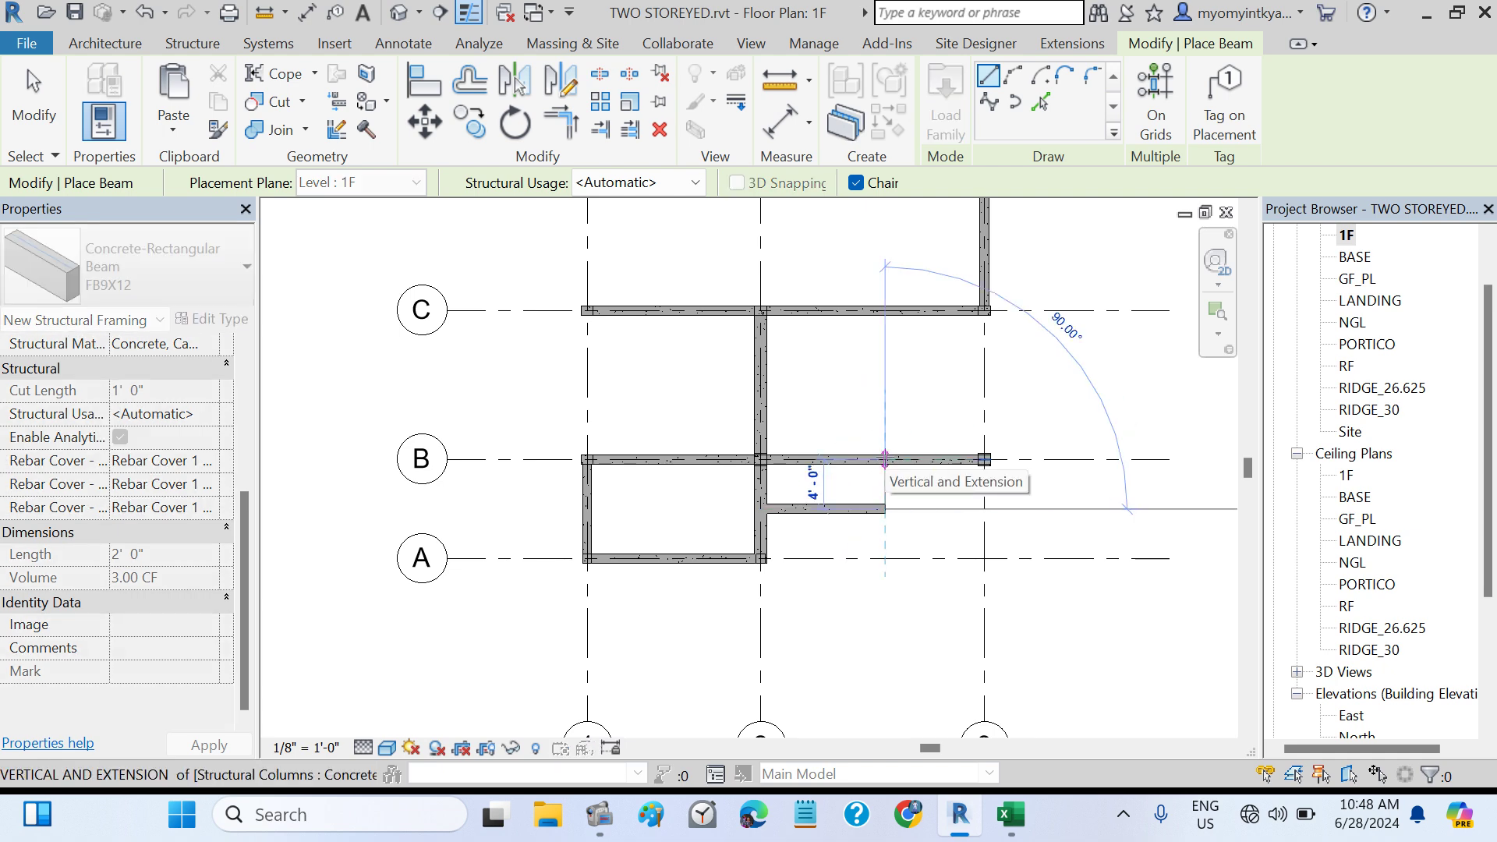
left_click(885, 459)
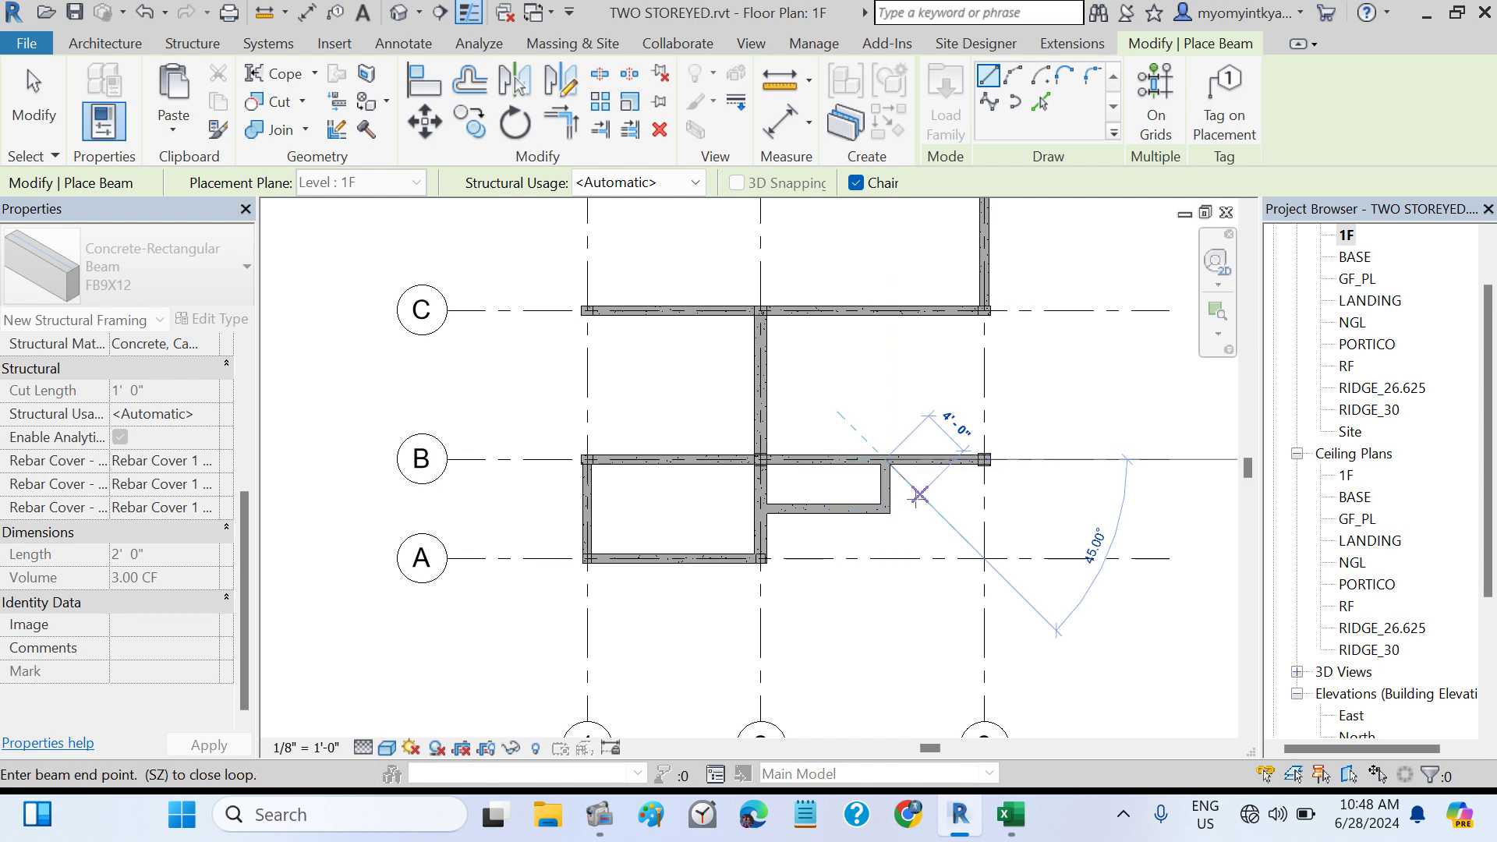
key("Escape")
key("Escape")
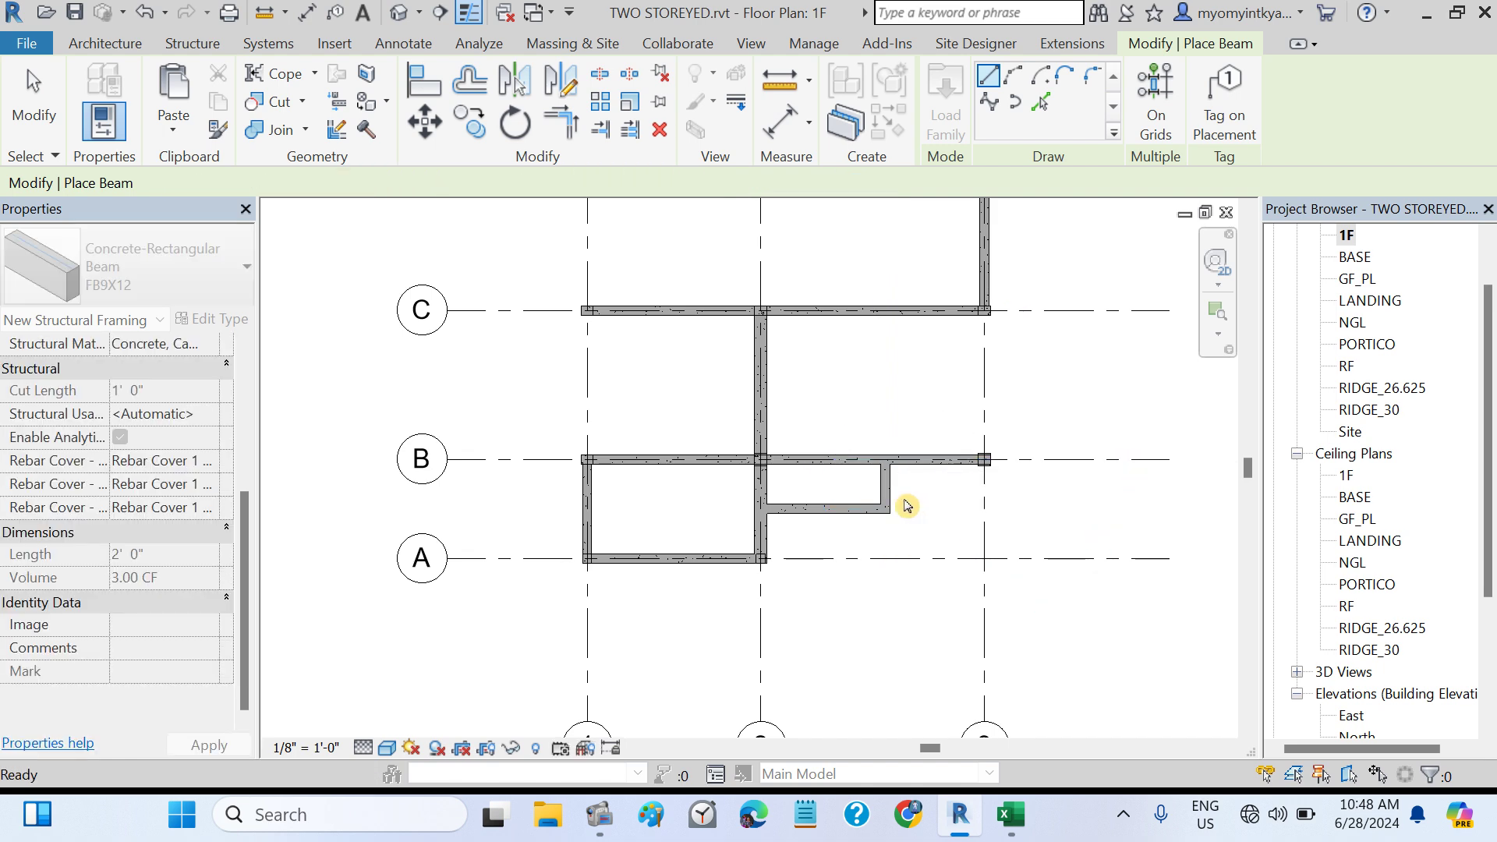
scroll(871, 514, "up", 2)
left_click(853, 510)
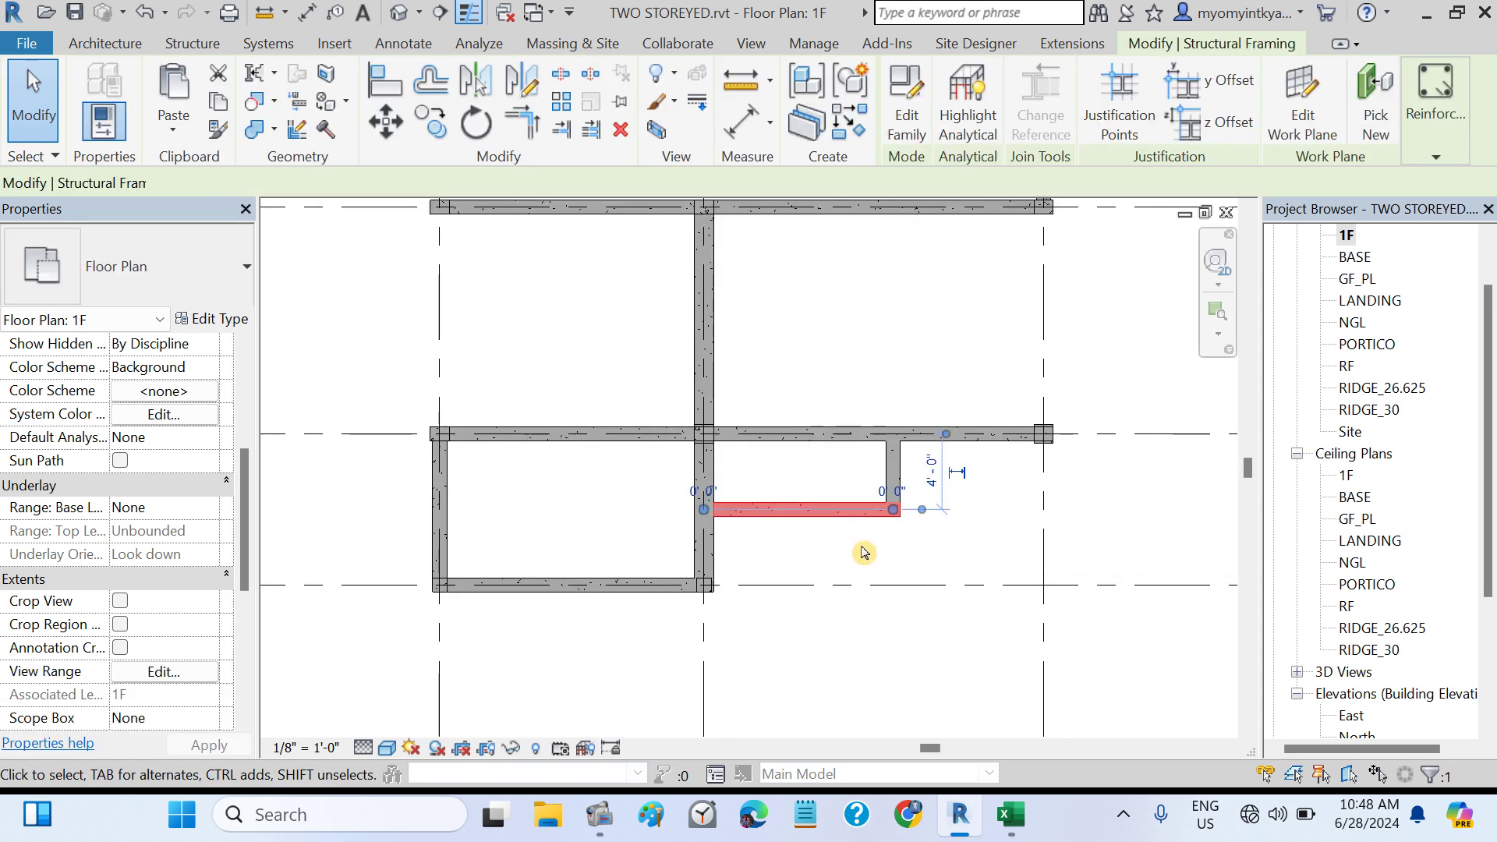
left_click(943, 561)
left_click(902, 482)
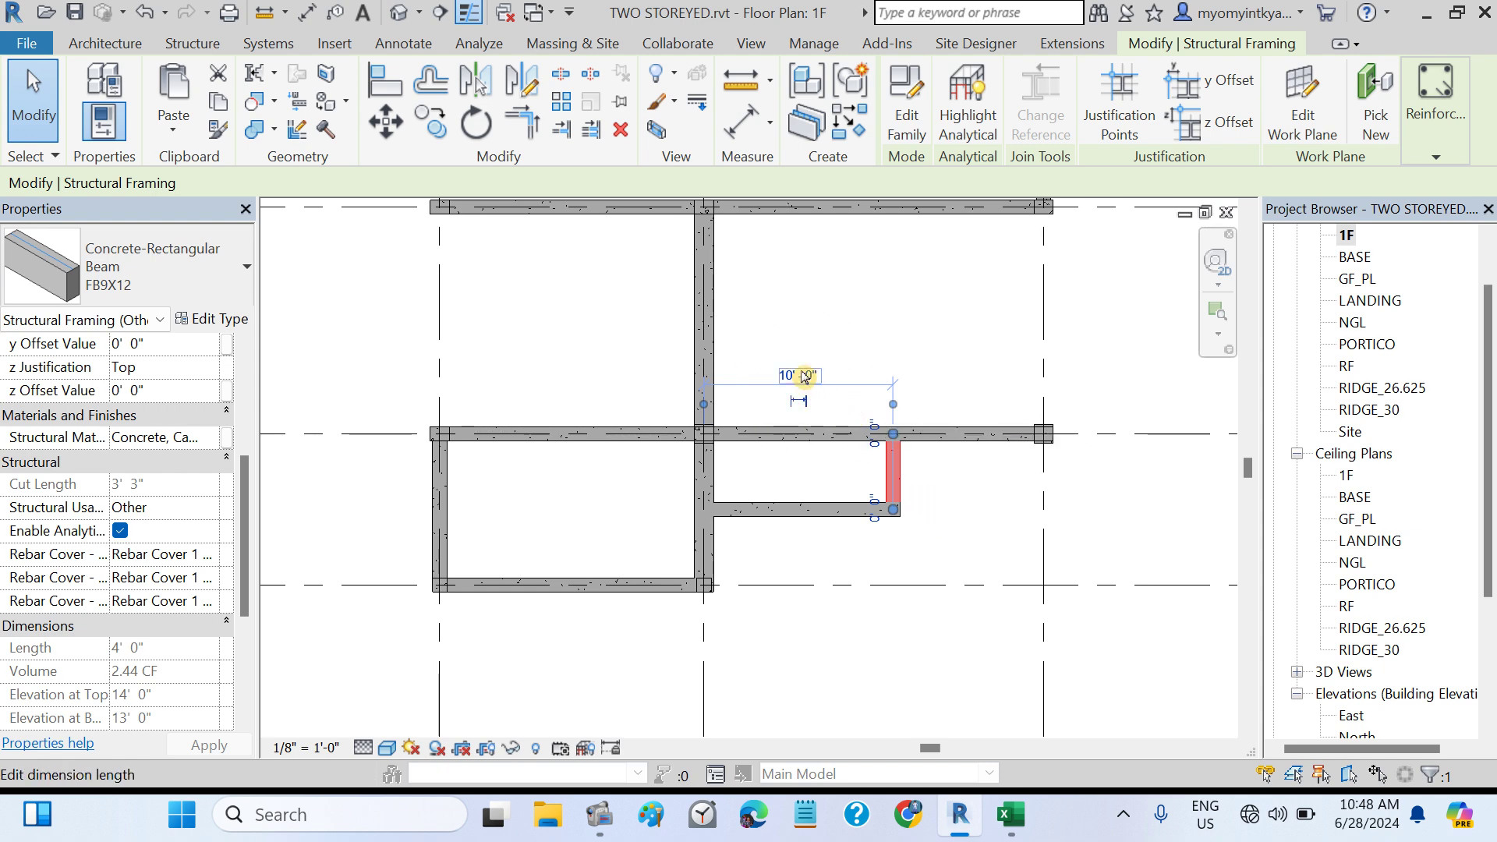
key("Escape")
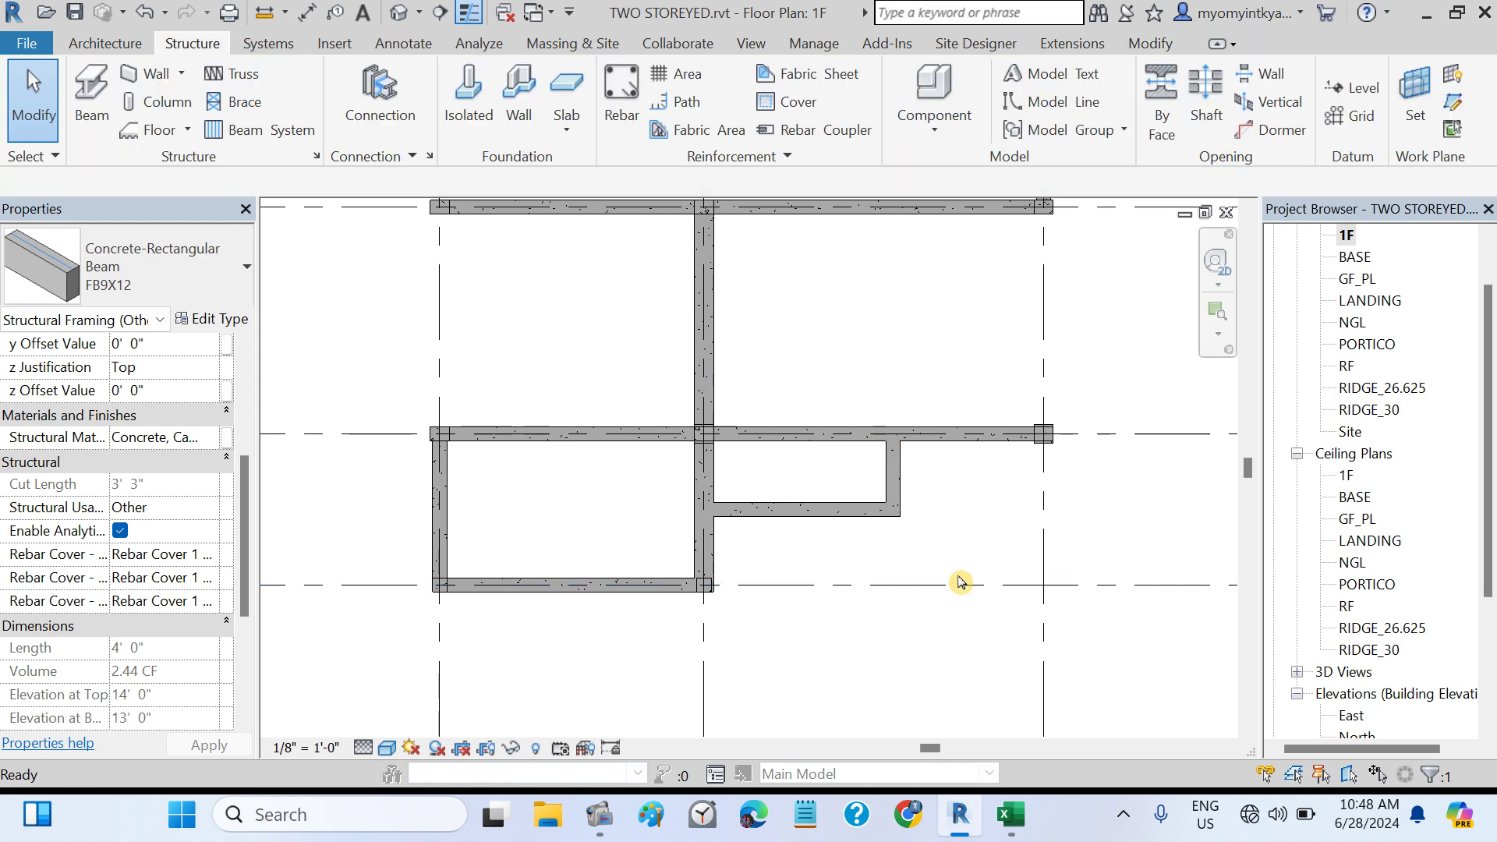
- Check FB11 in the Excel 1F plan, and in Revit place an FB9X12 beam along grid 1 from grid B to grid C
left_click(1014, 816)
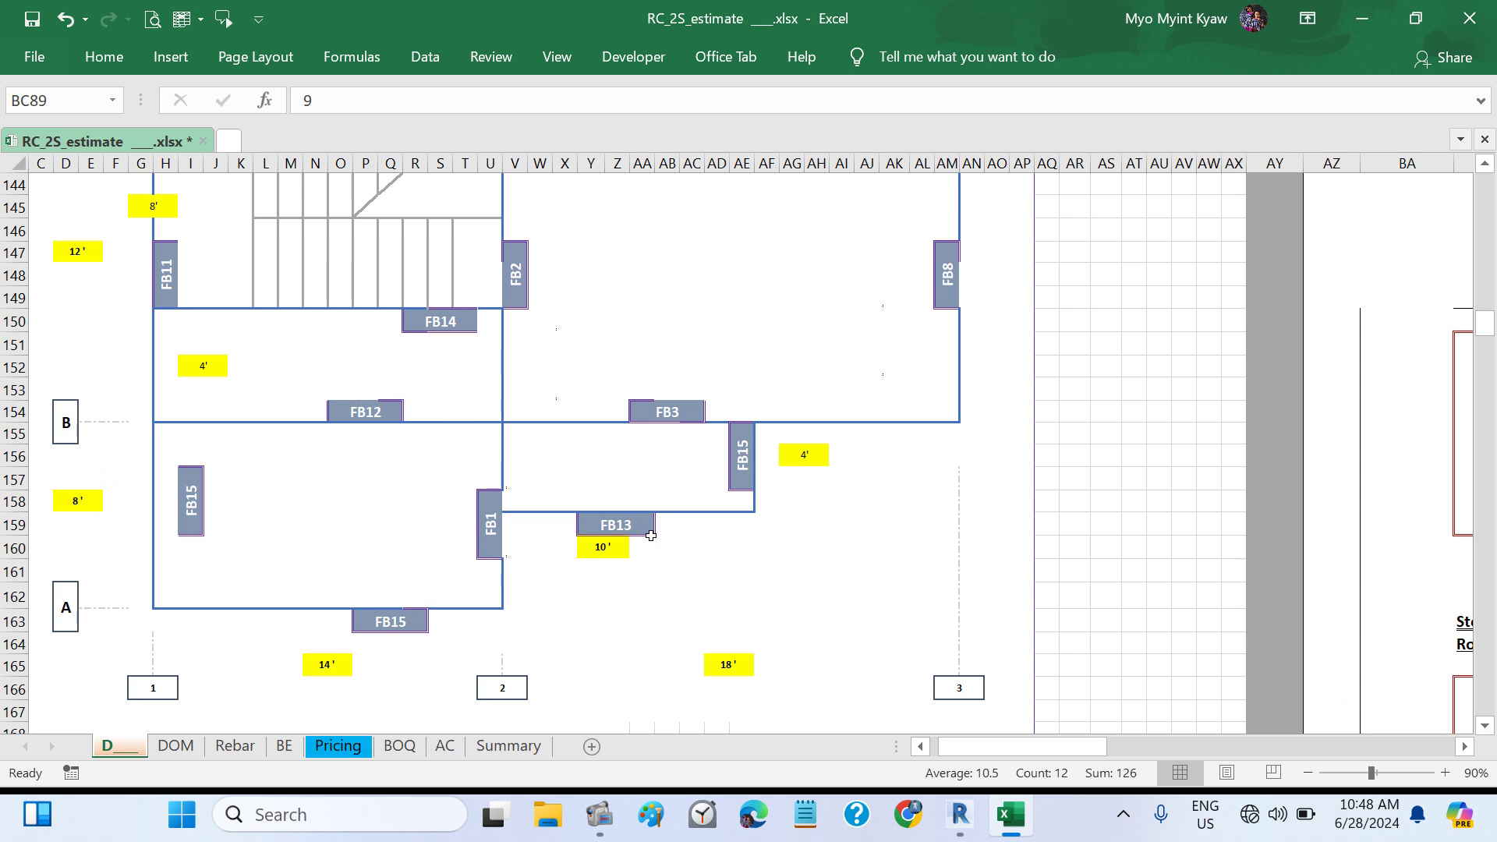
scroll(651, 535, "up", 4)
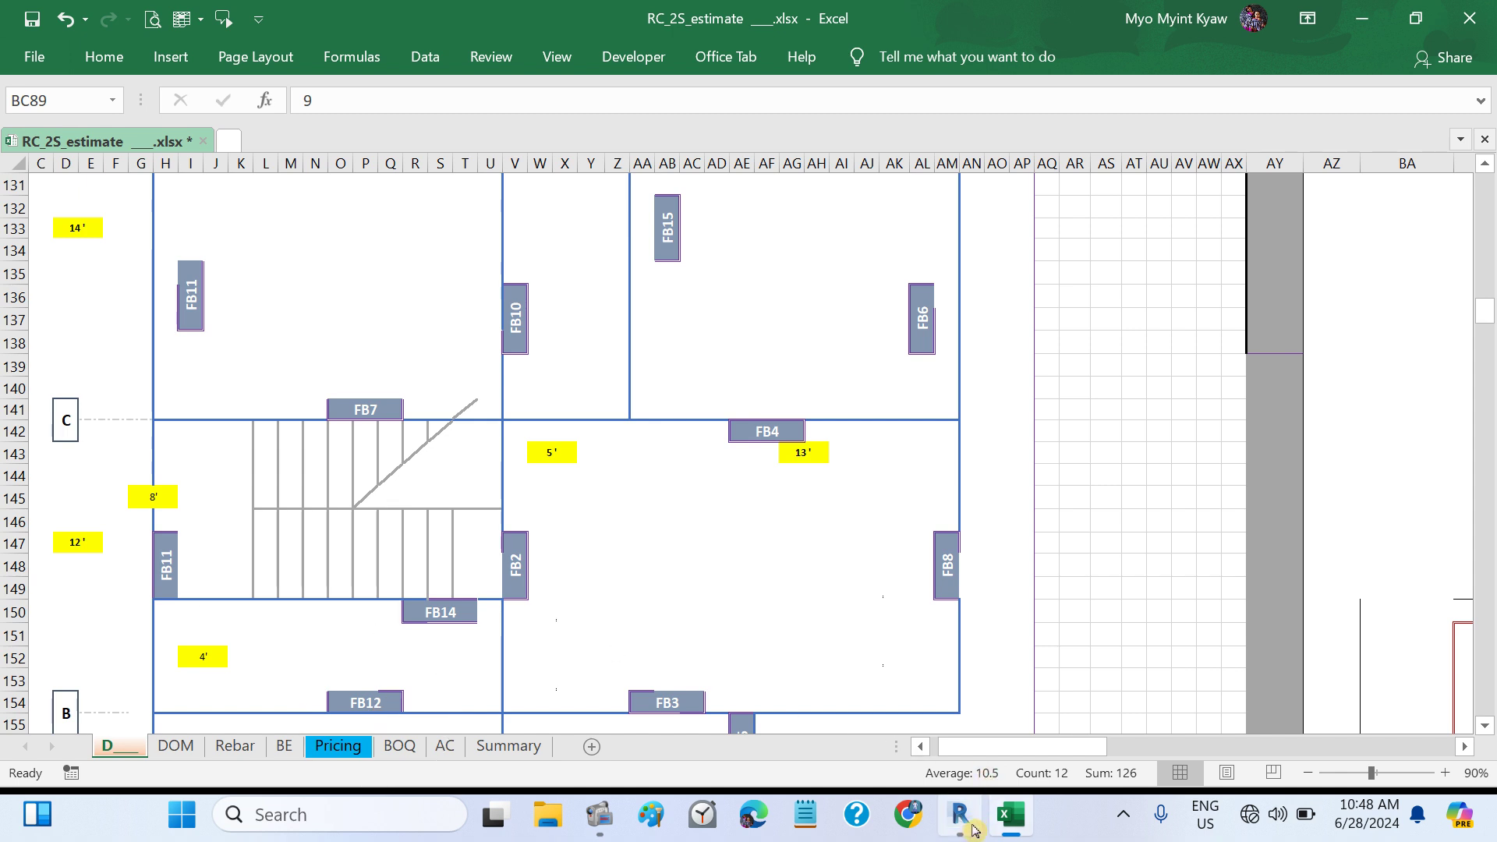
left_click(865, 686)
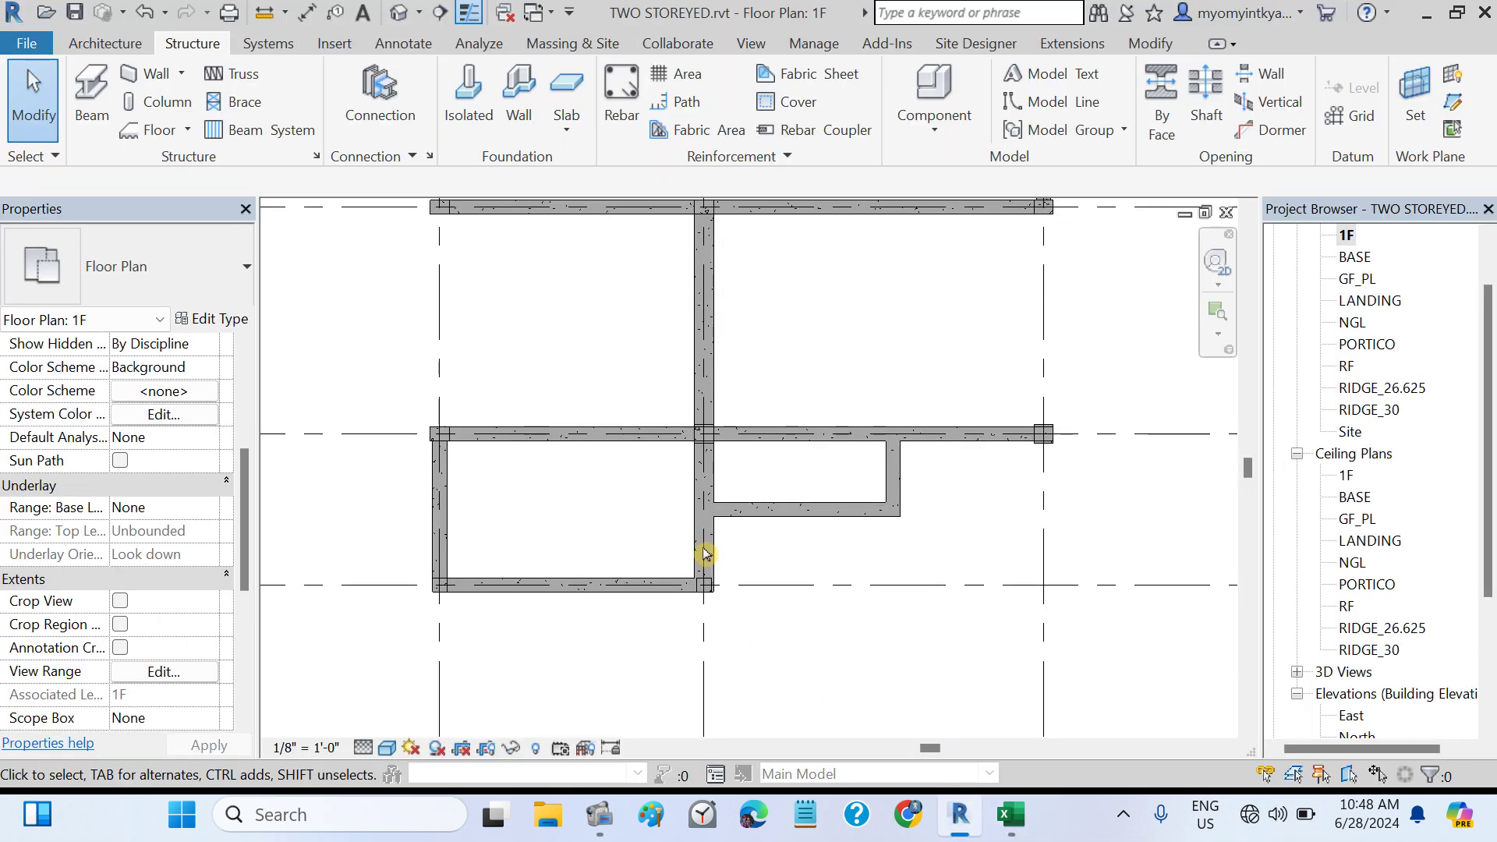
left_click(1010, 815)
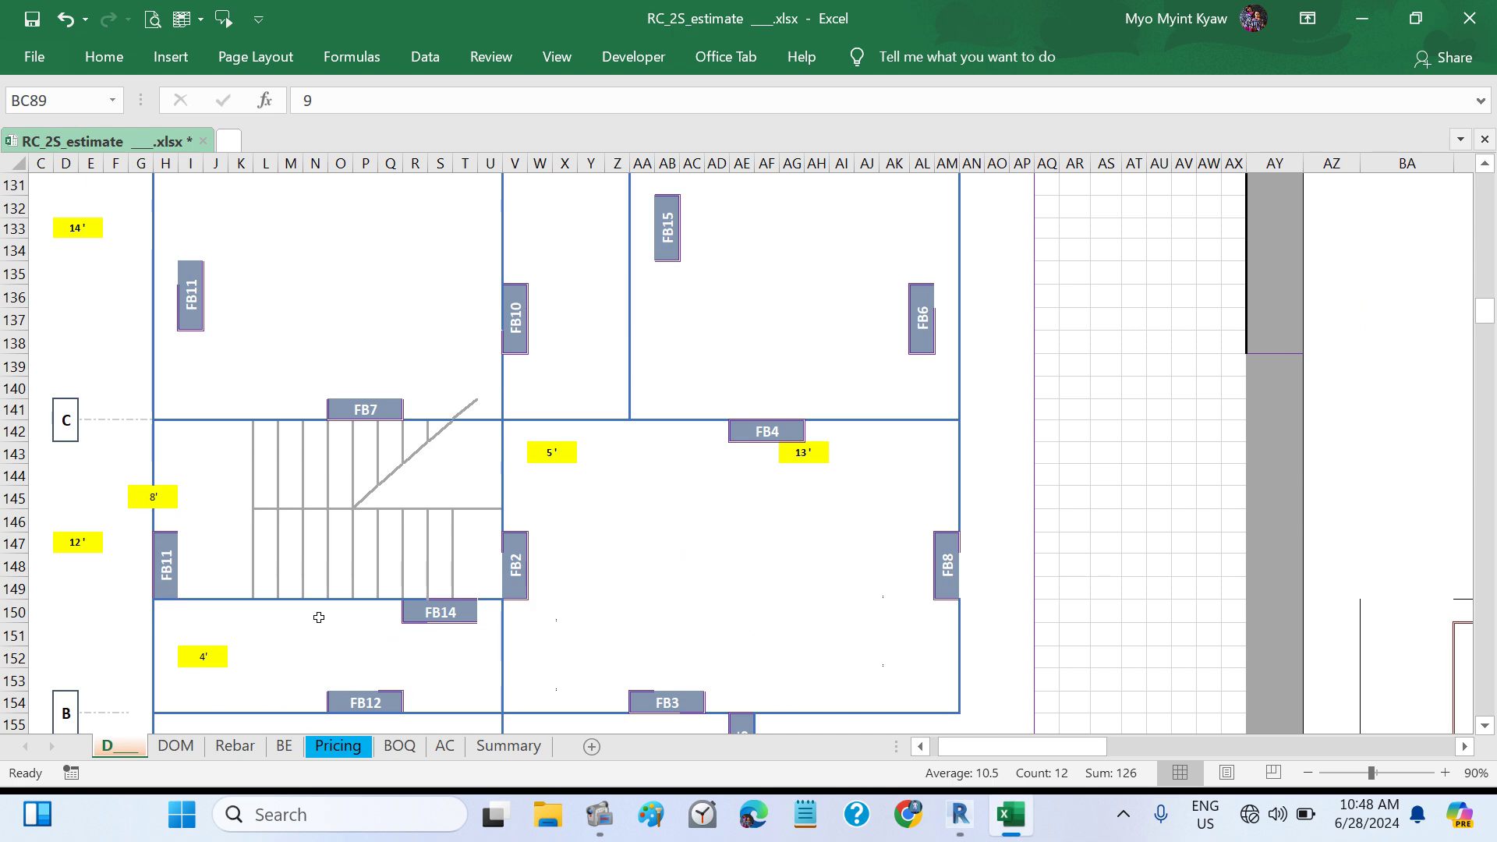
left_click(960, 815)
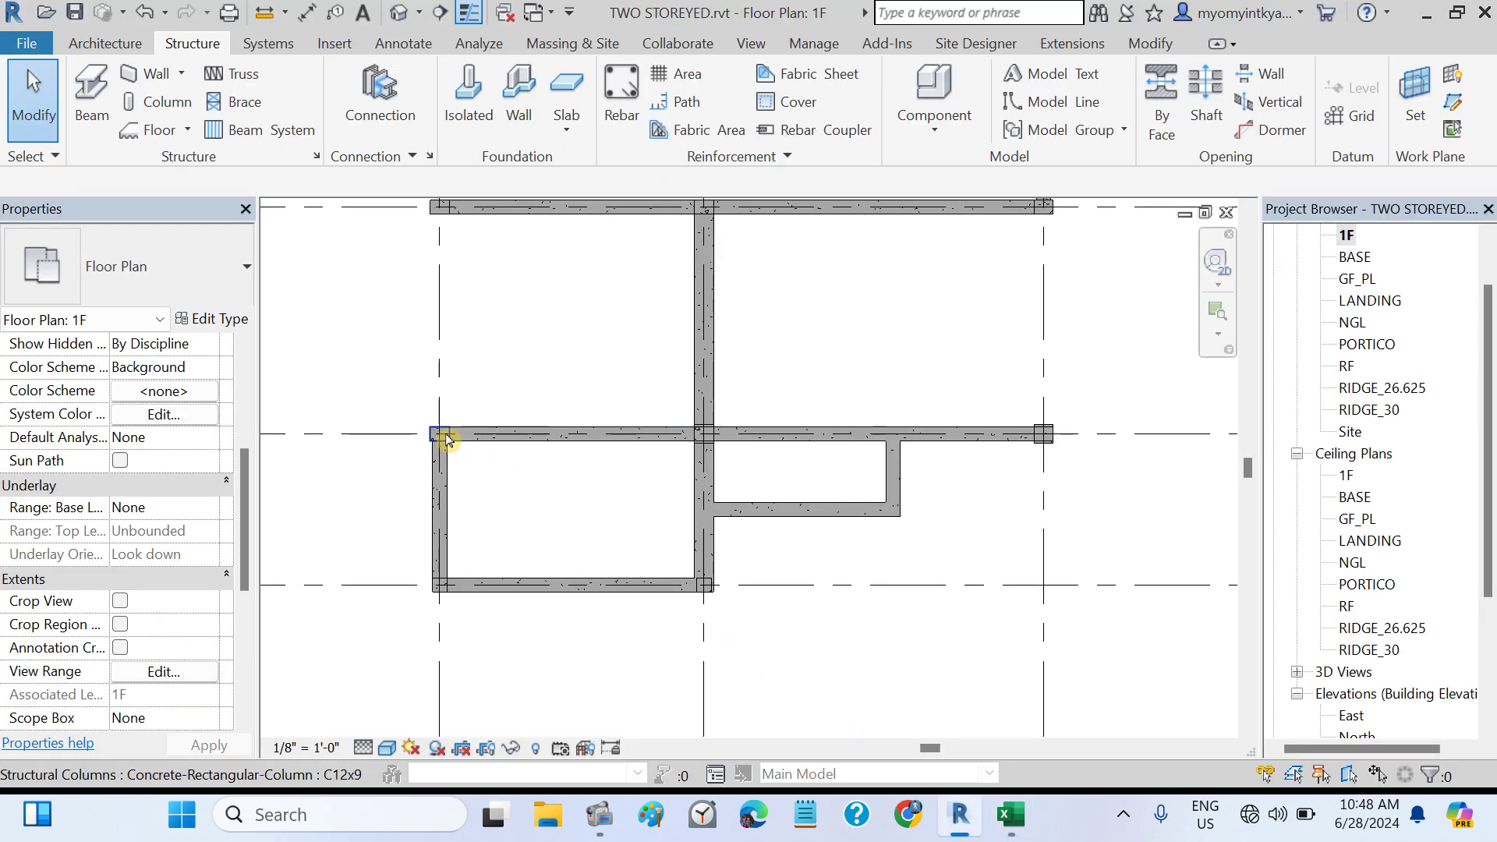
left_click(92, 112)
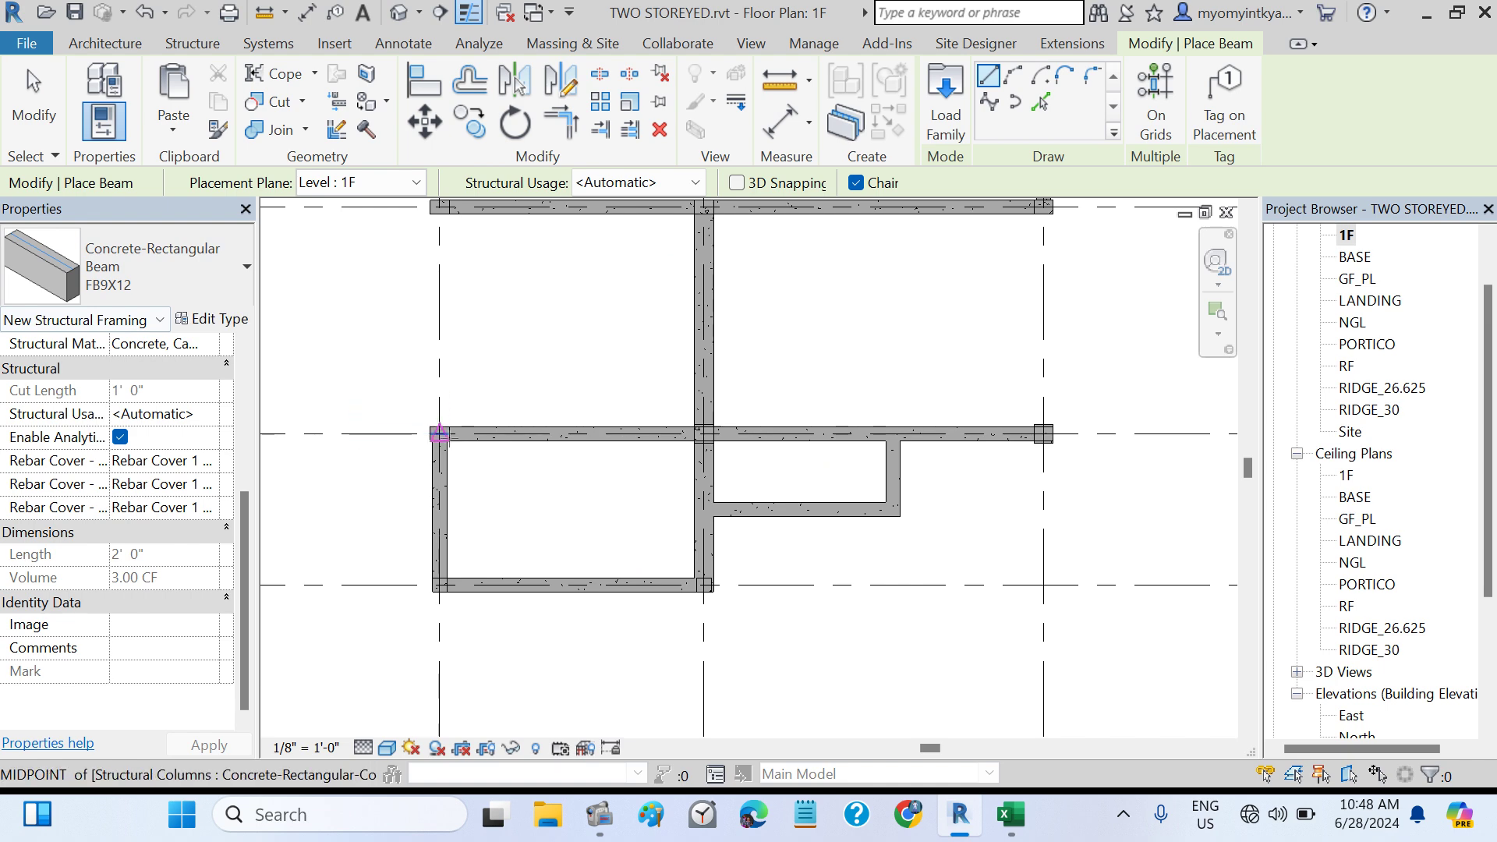
left_click(439, 434)
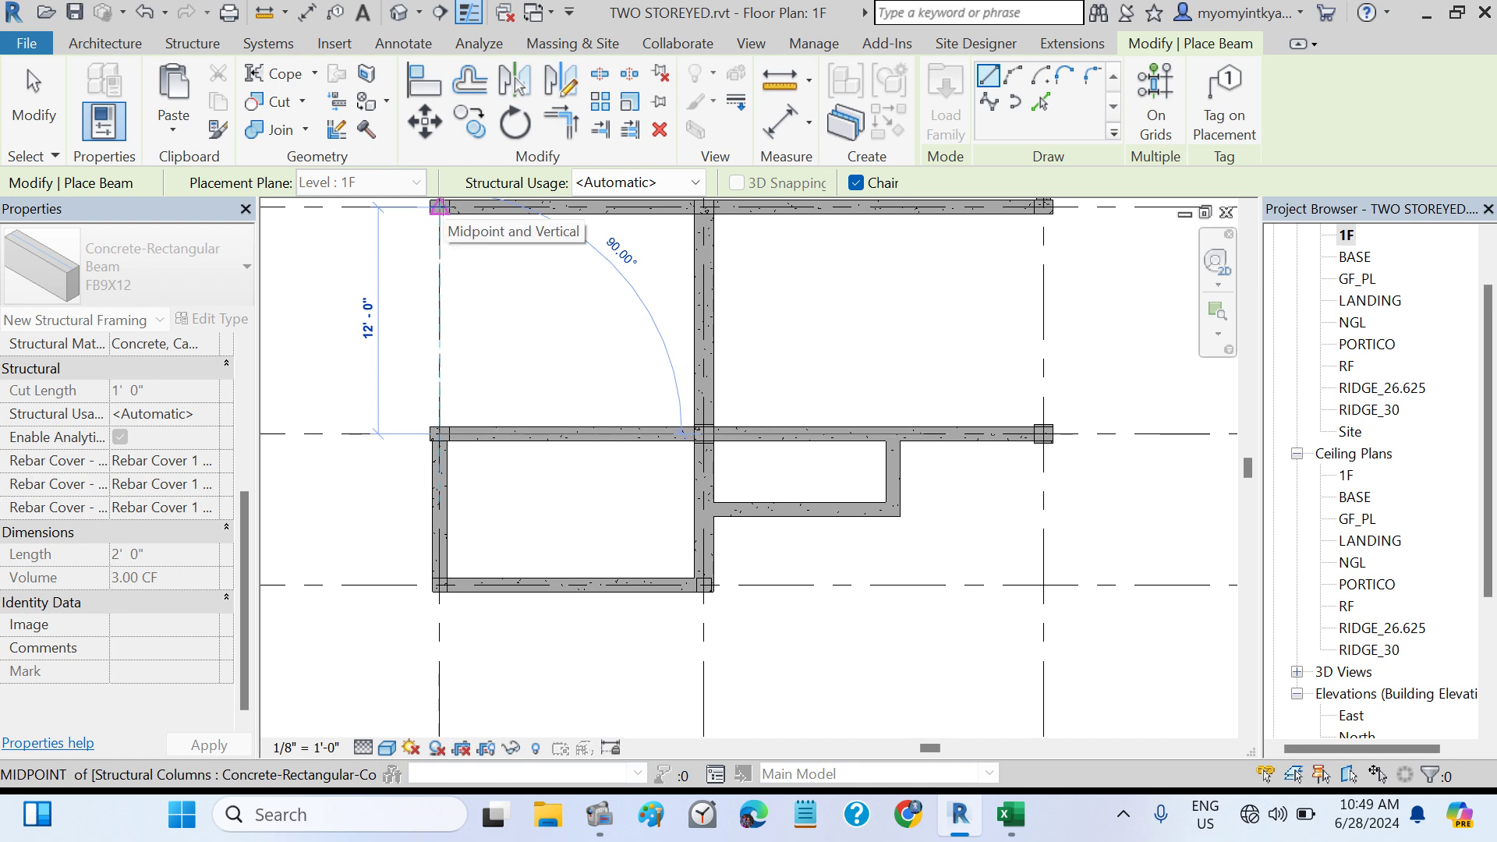
left_click(439, 206)
key("Escape")
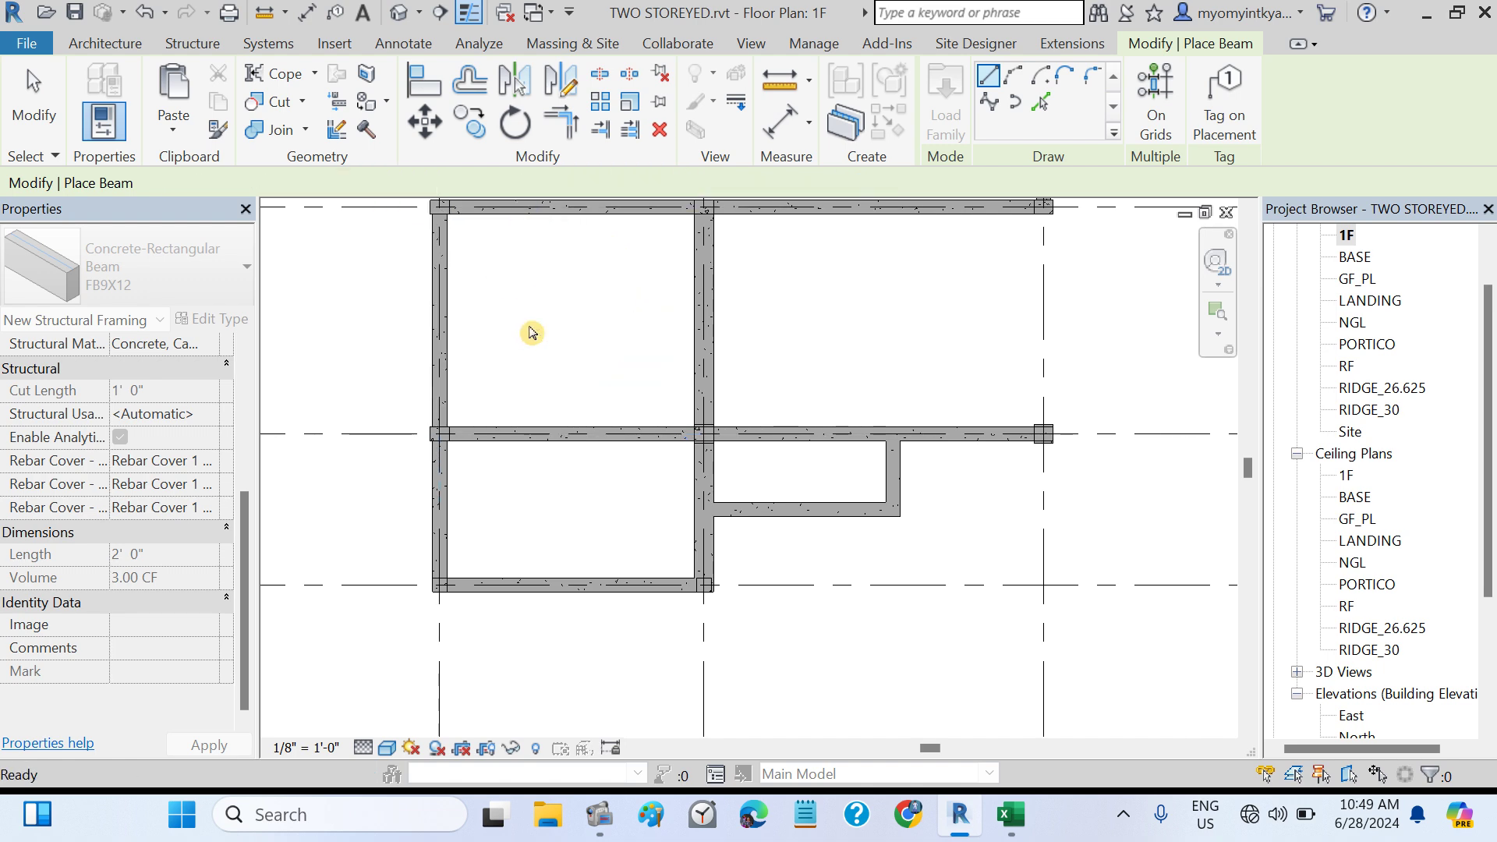
- Check FB14 in the Excel plan, and in Revit place an FB9X12 beam between grids 1 and 2, 4'-0" from grid B toward C, checking its spacing
left_click(1012, 831)
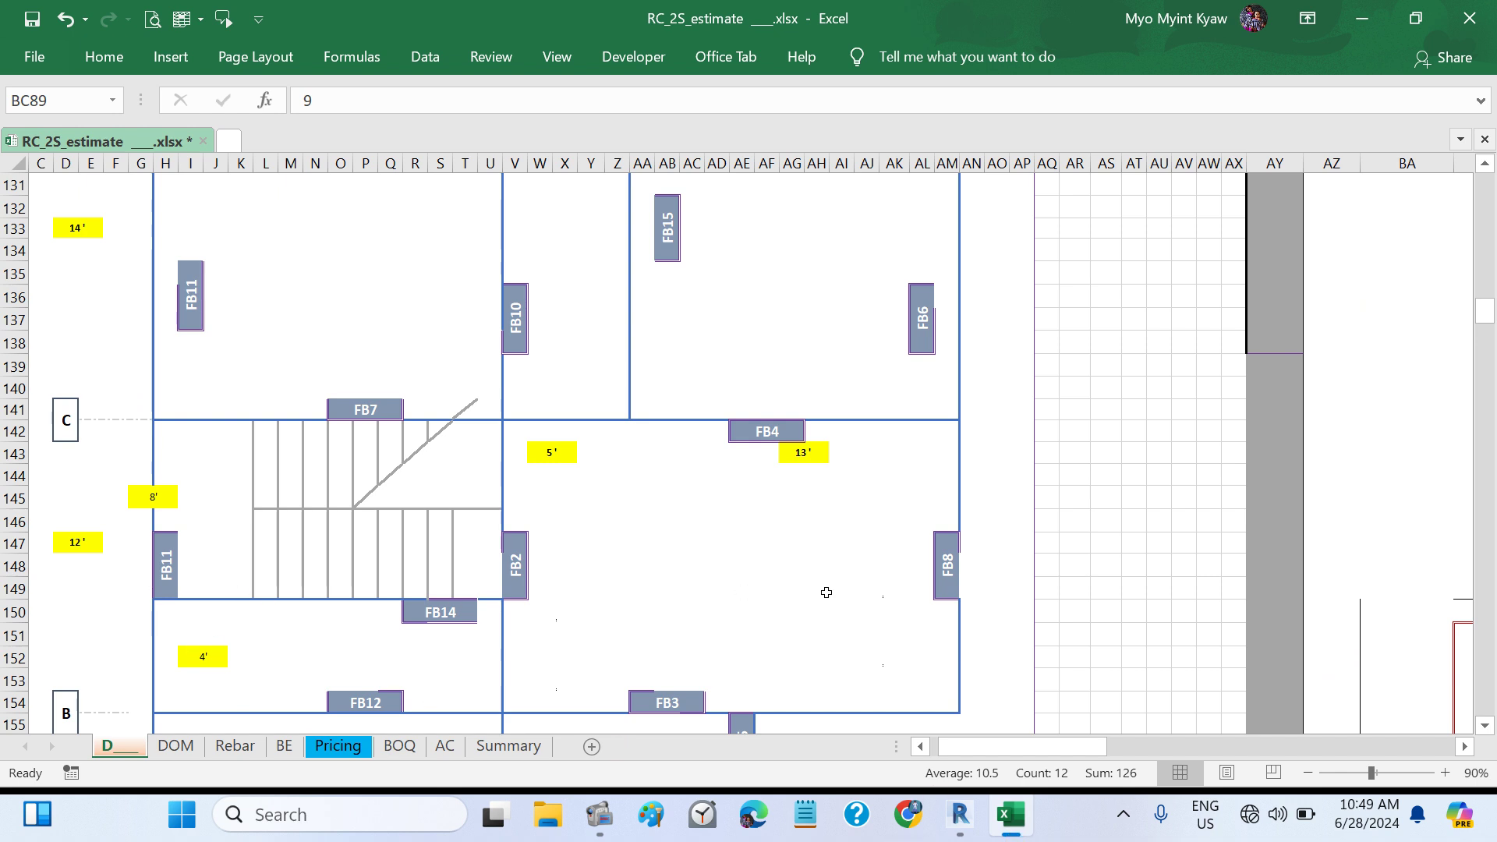
left_click(953, 814)
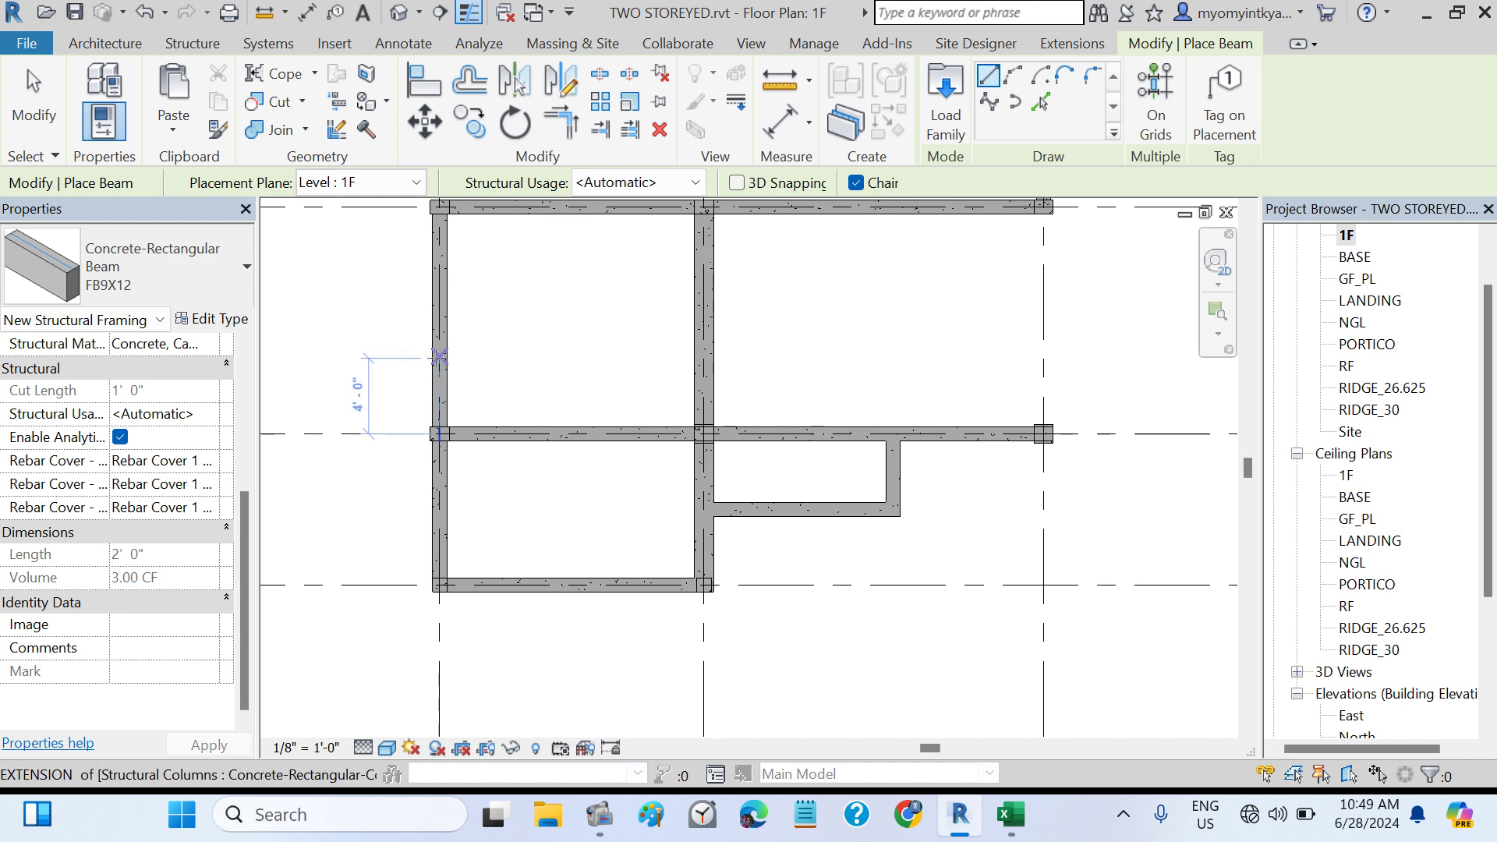
left_click(439, 360)
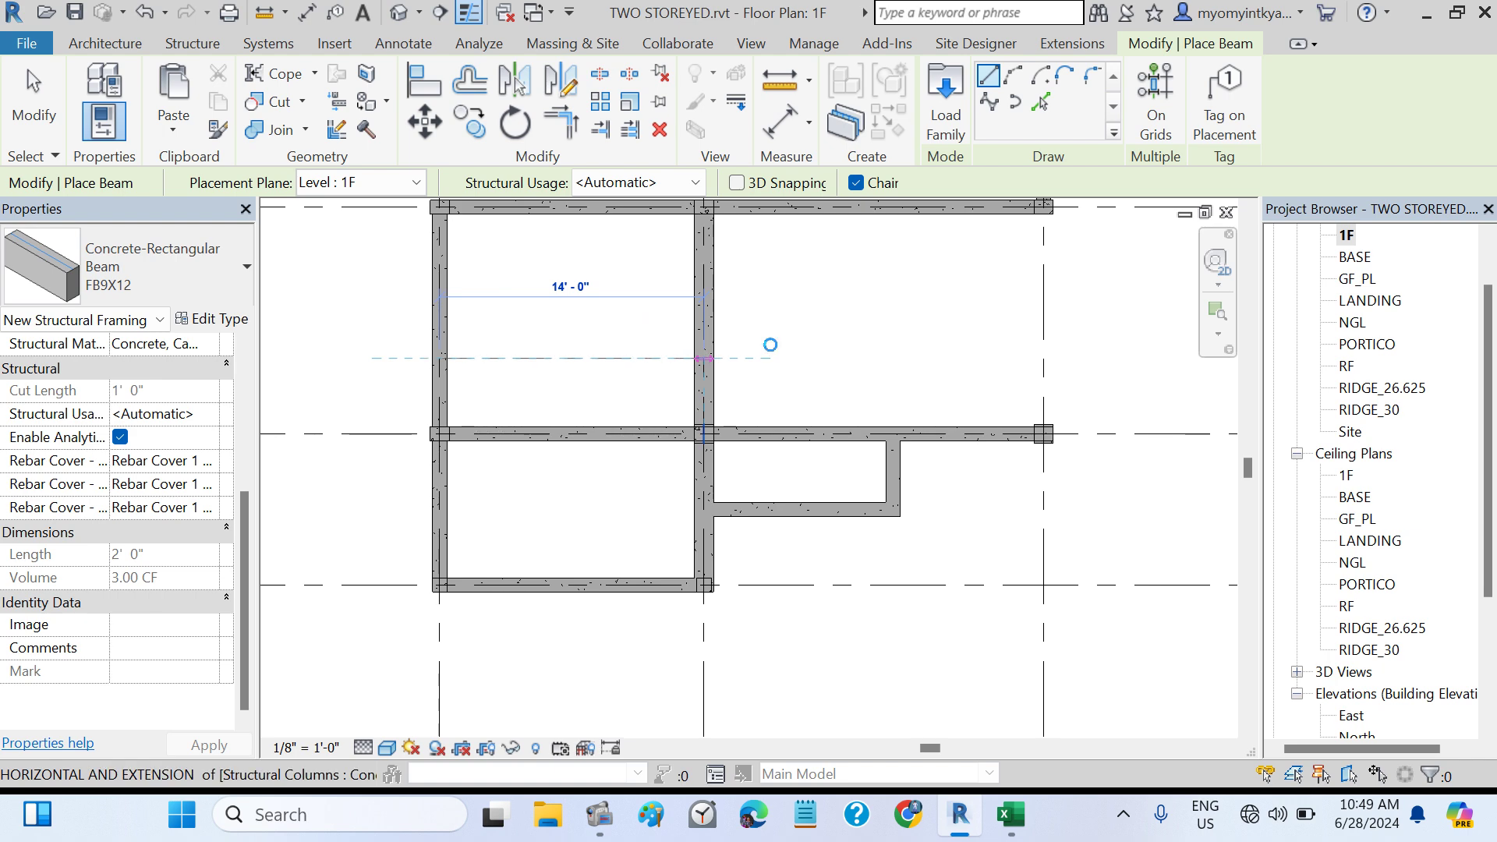
left_click(704, 358)
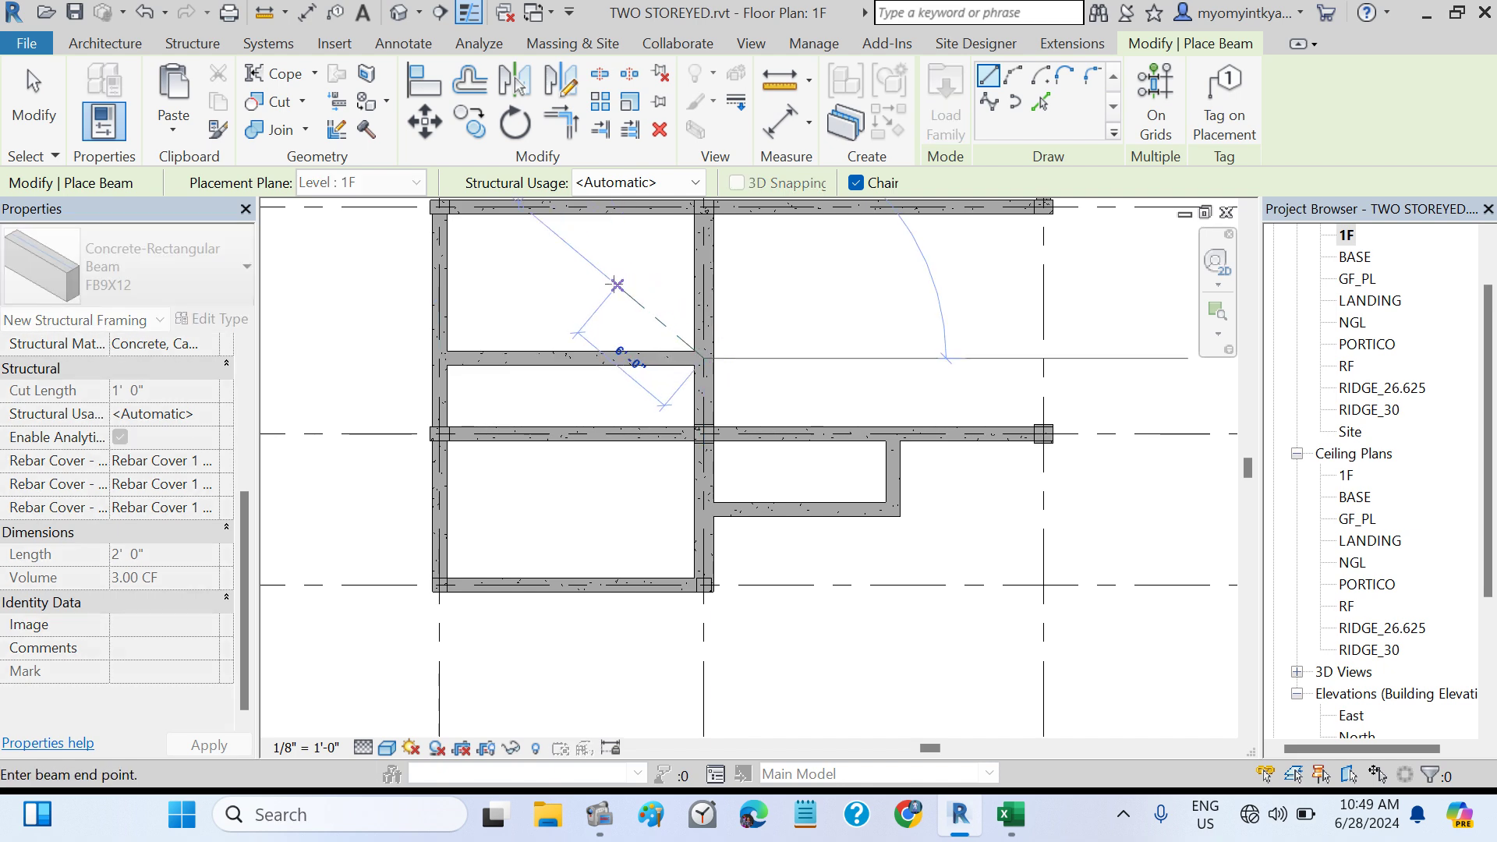
key("Escape")
key("Escape")
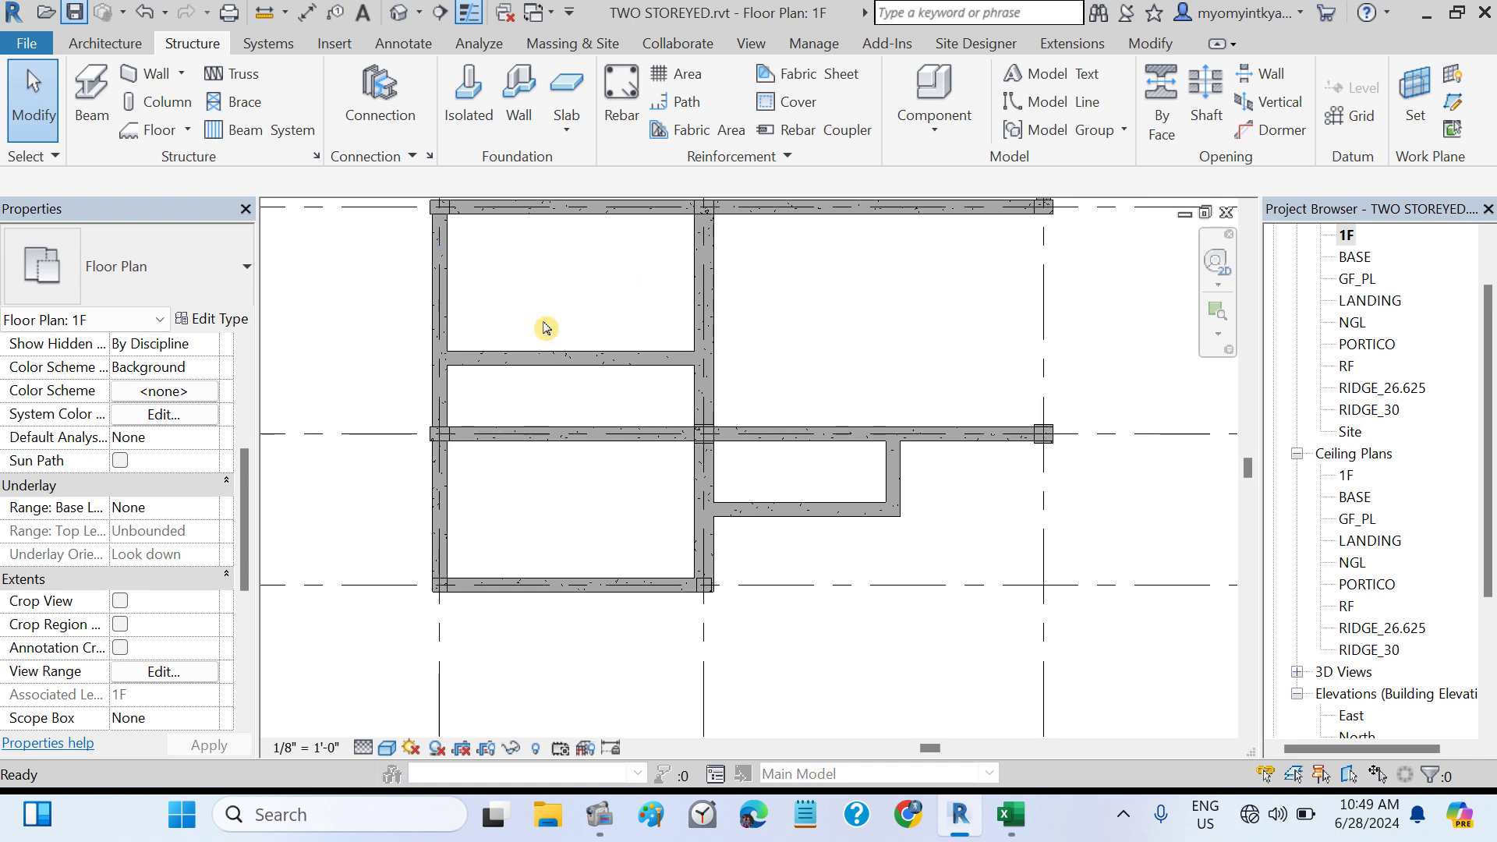
left_click(567, 358)
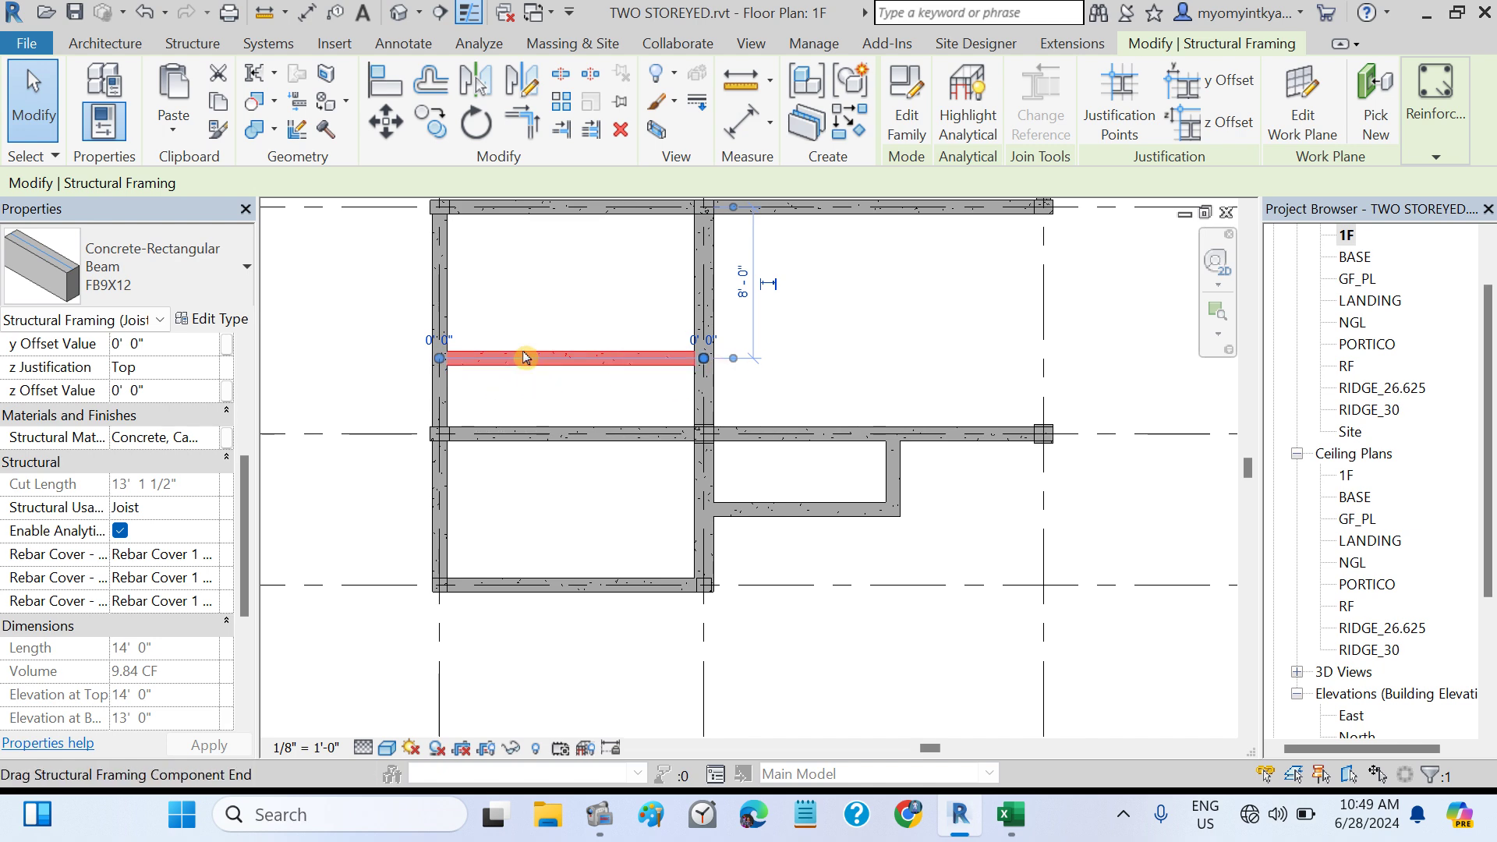
left_click(838, 375)
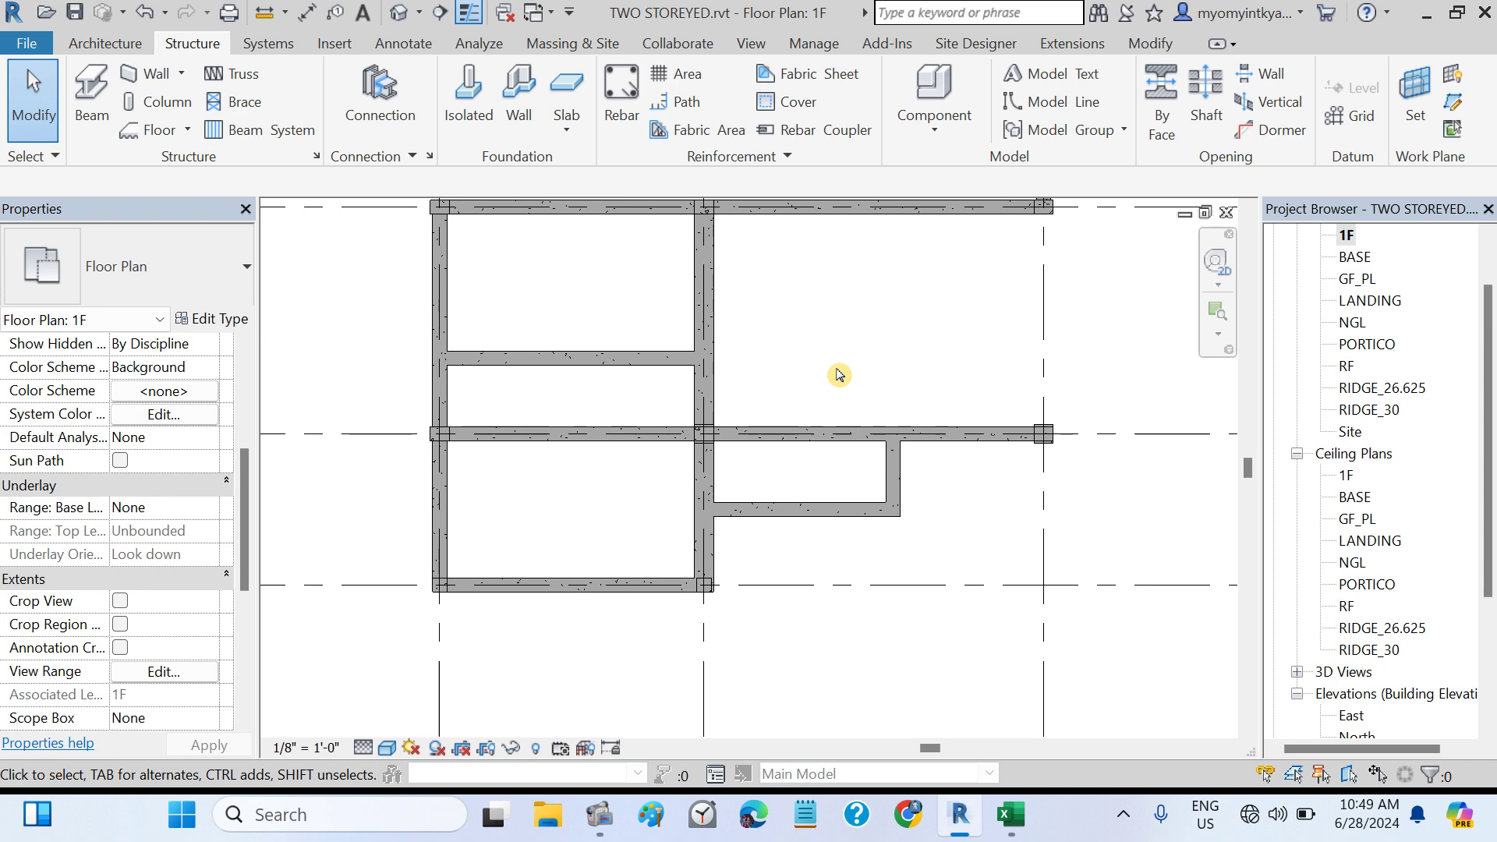
- Switch to Excel and find the beam schedule to examine the sizes listed for FB10 to FB16
middle_click_drag(843, 341, 857, 462)
left_click(1017, 832)
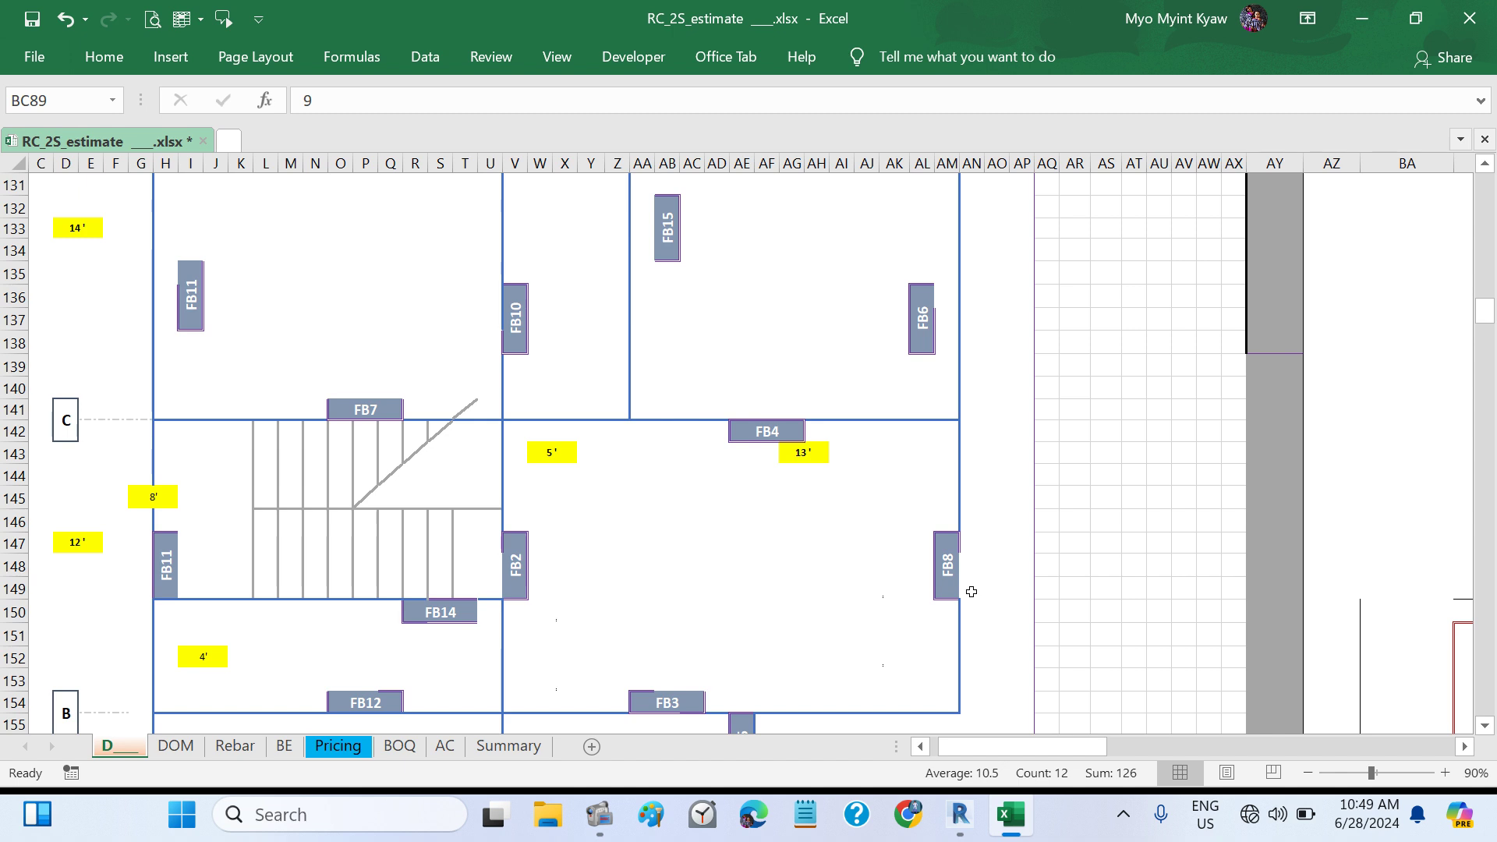
key("ctrl")
scroll(1156, 459, "up", 17)
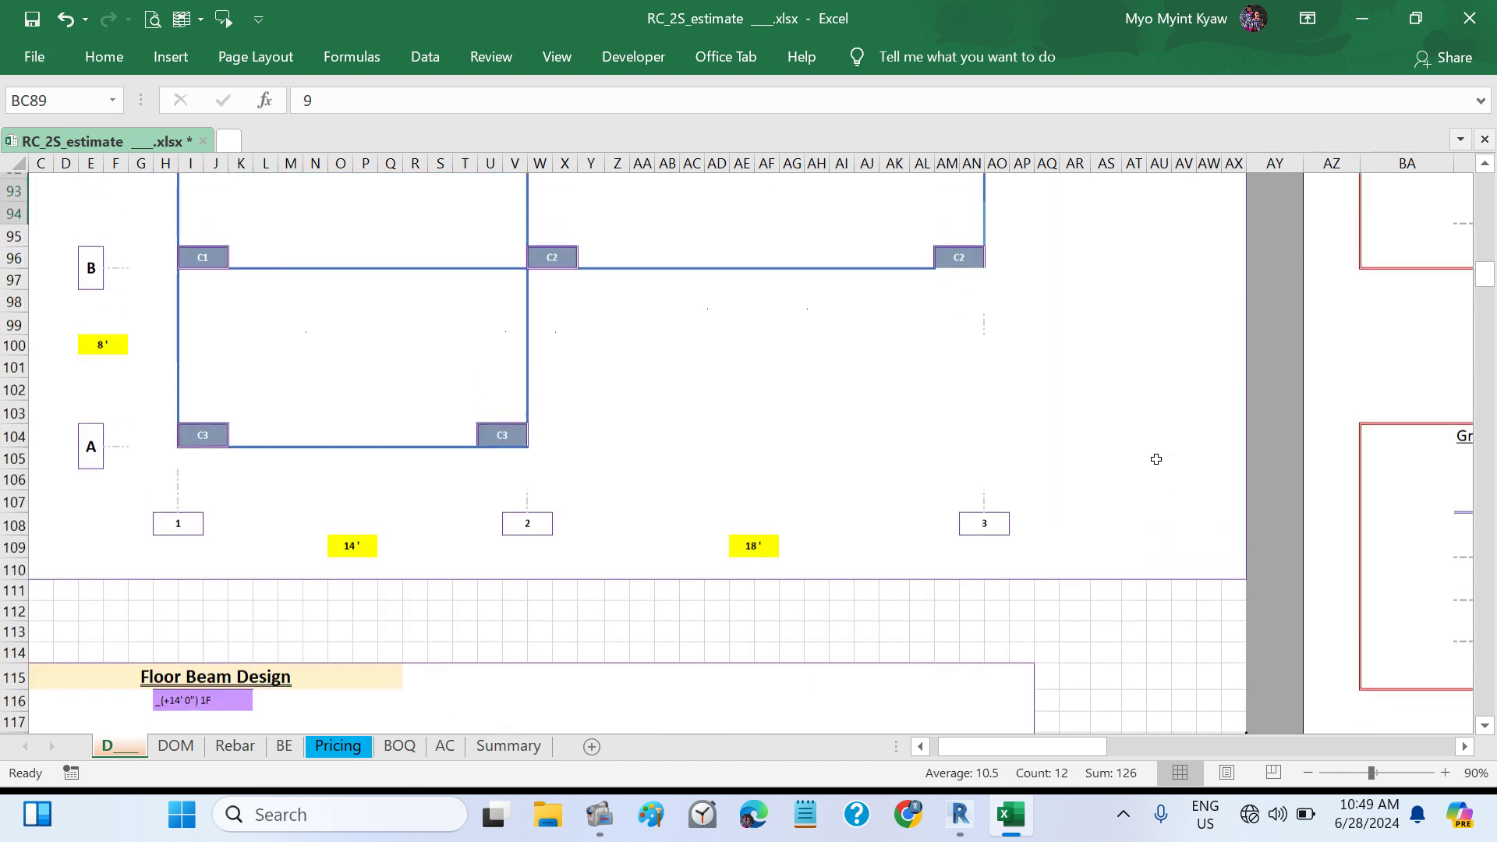
scroll(1156, 459, "right", 5)
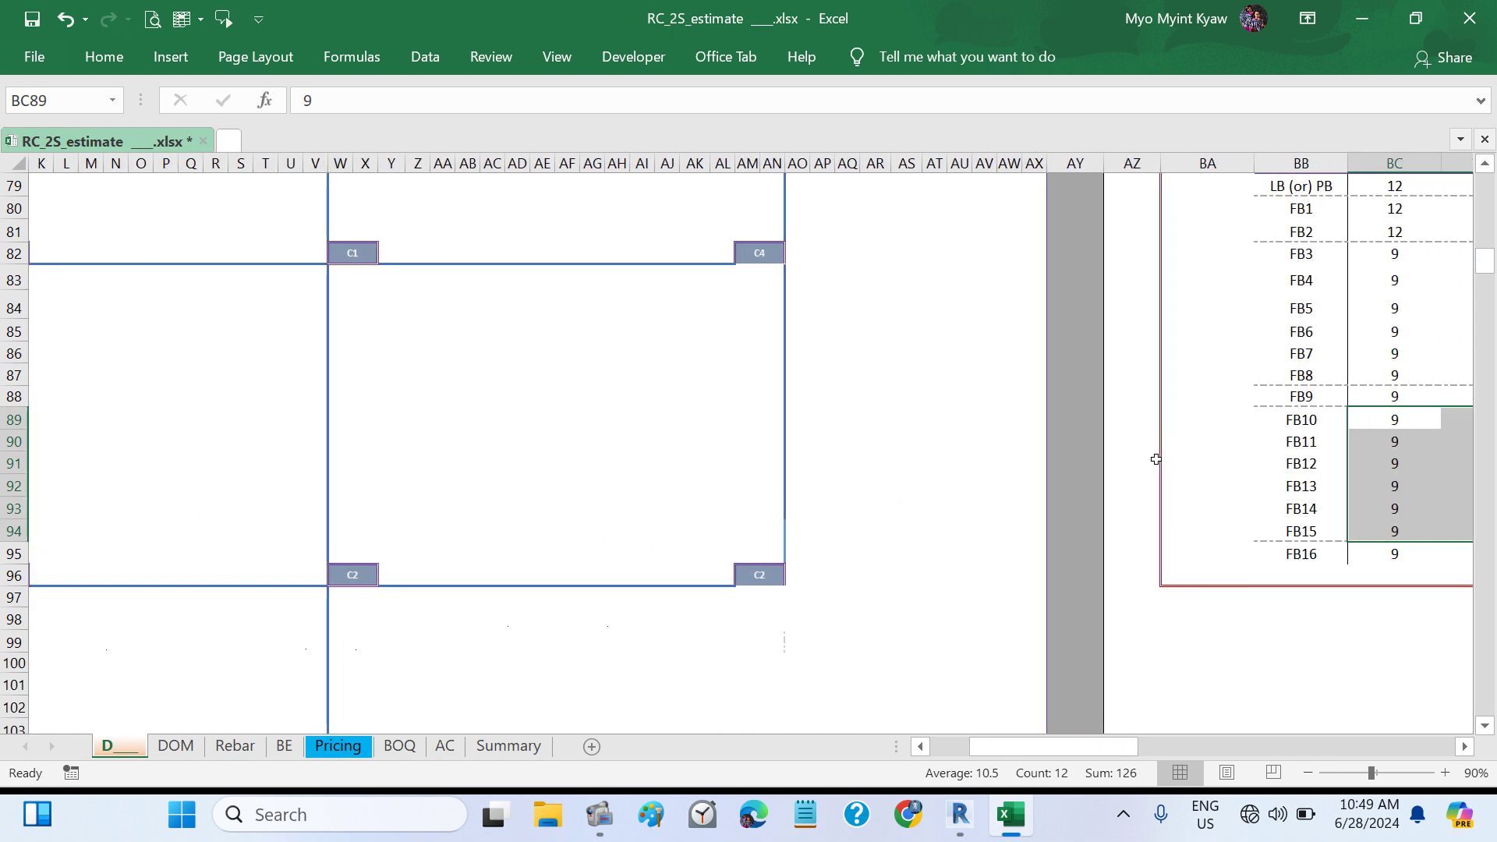
left_click_drag(1228, 375, 1413, 375)
left_click(882, 530)
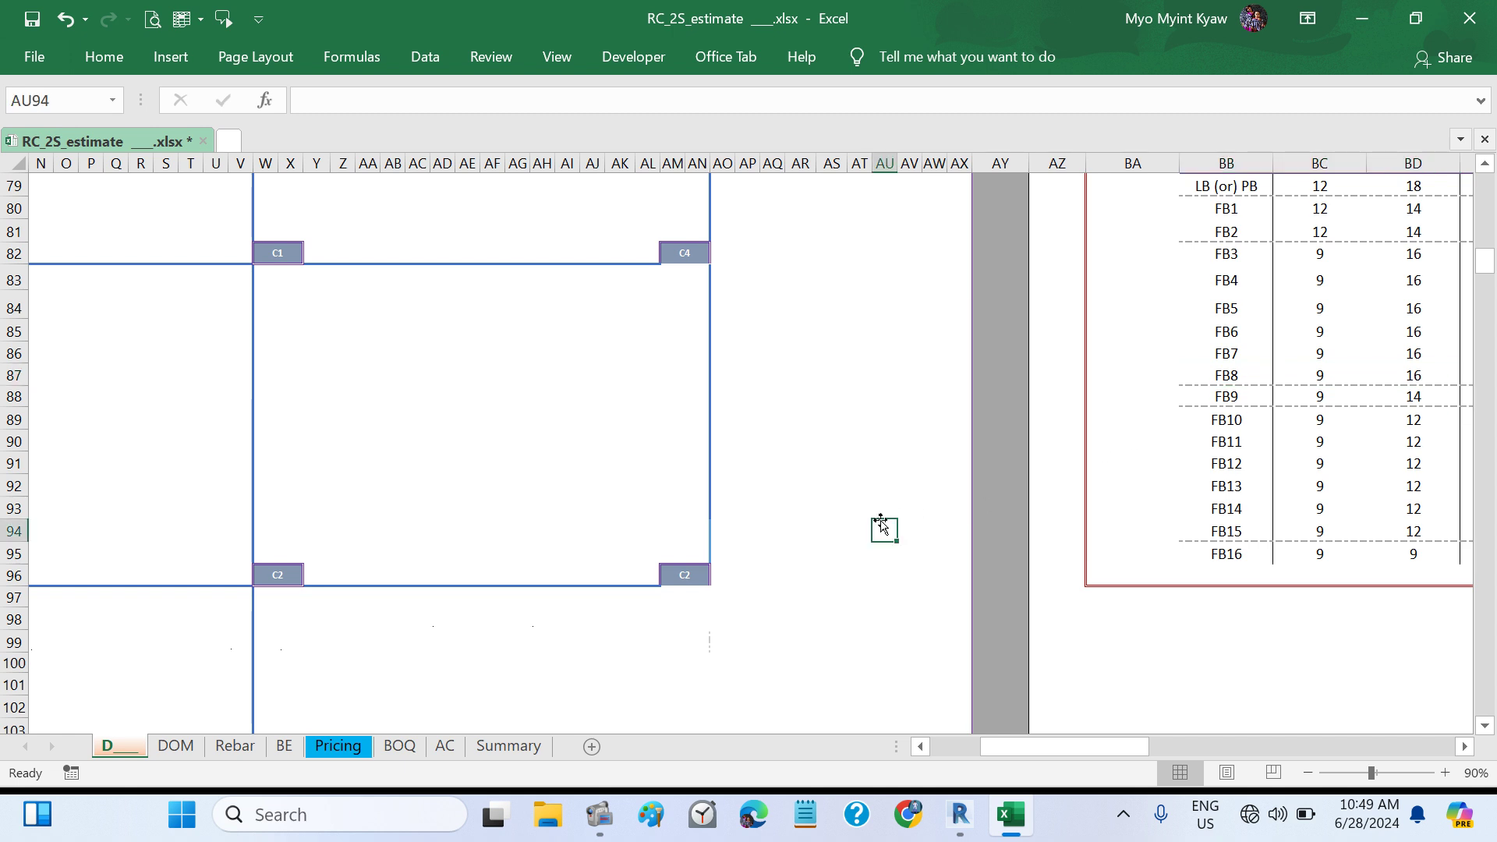
- Find FB8 in the Excel 1F beam plan and examine its location between grids B and C, then return to Revit
scroll(881, 513, "down", 20)
scroll(880, 513, "left", 1)
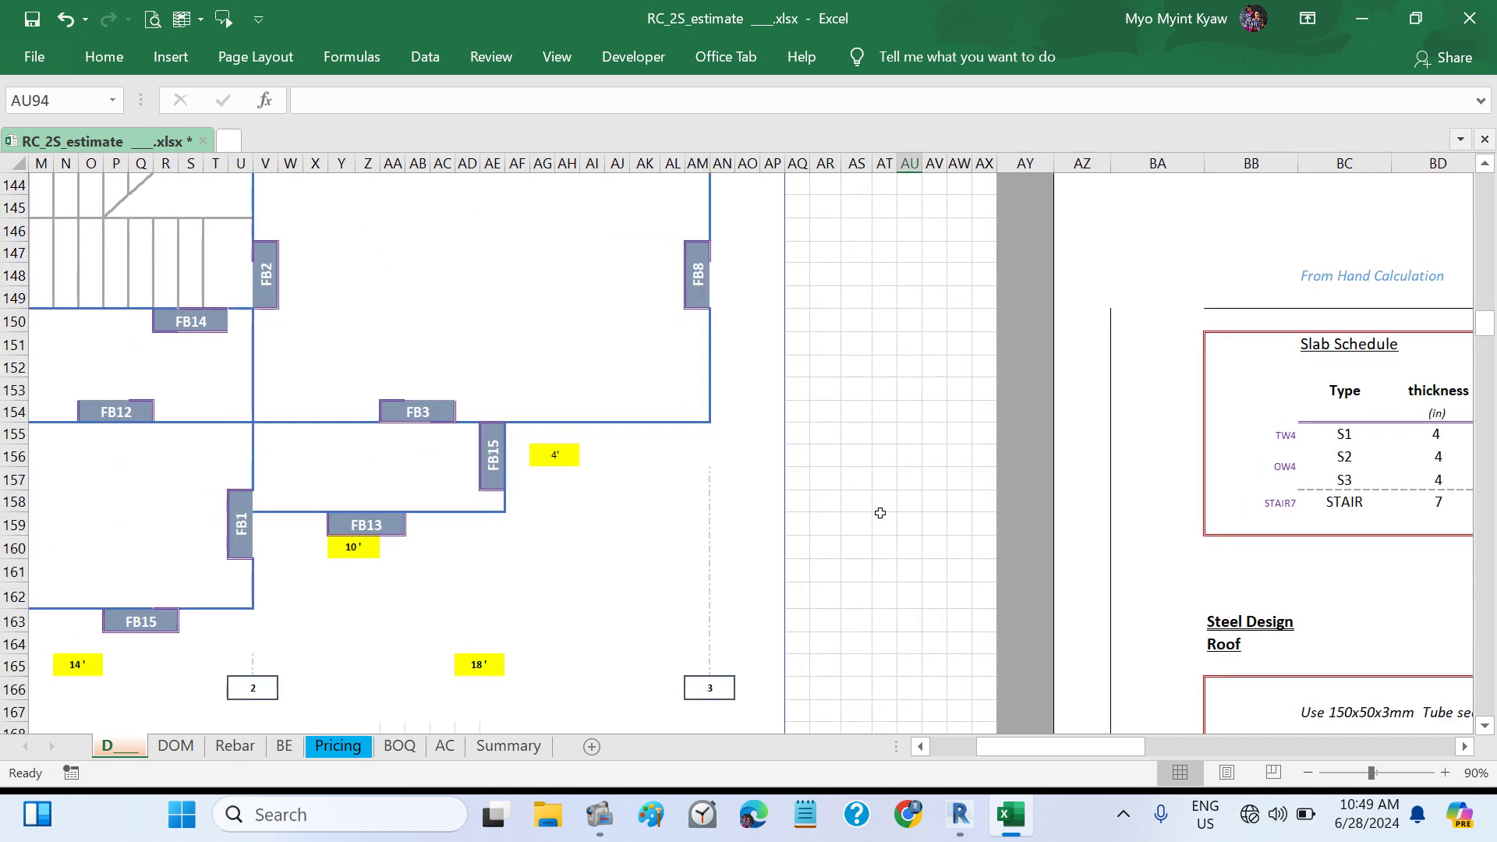
scroll(880, 513, "left", 7)
scroll(595, 523, "up", 4)
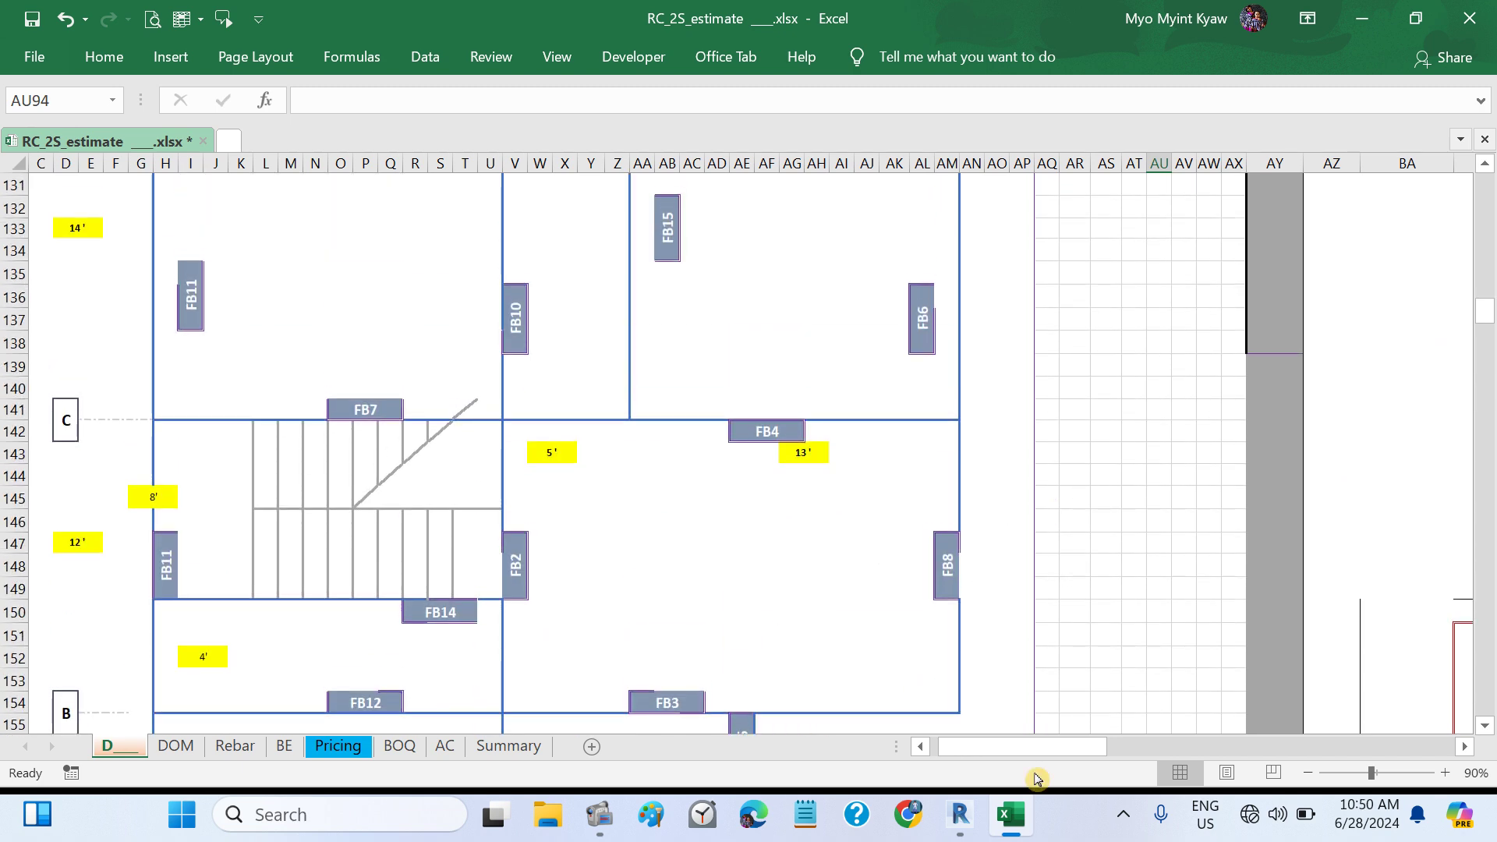
left_click(960, 814)
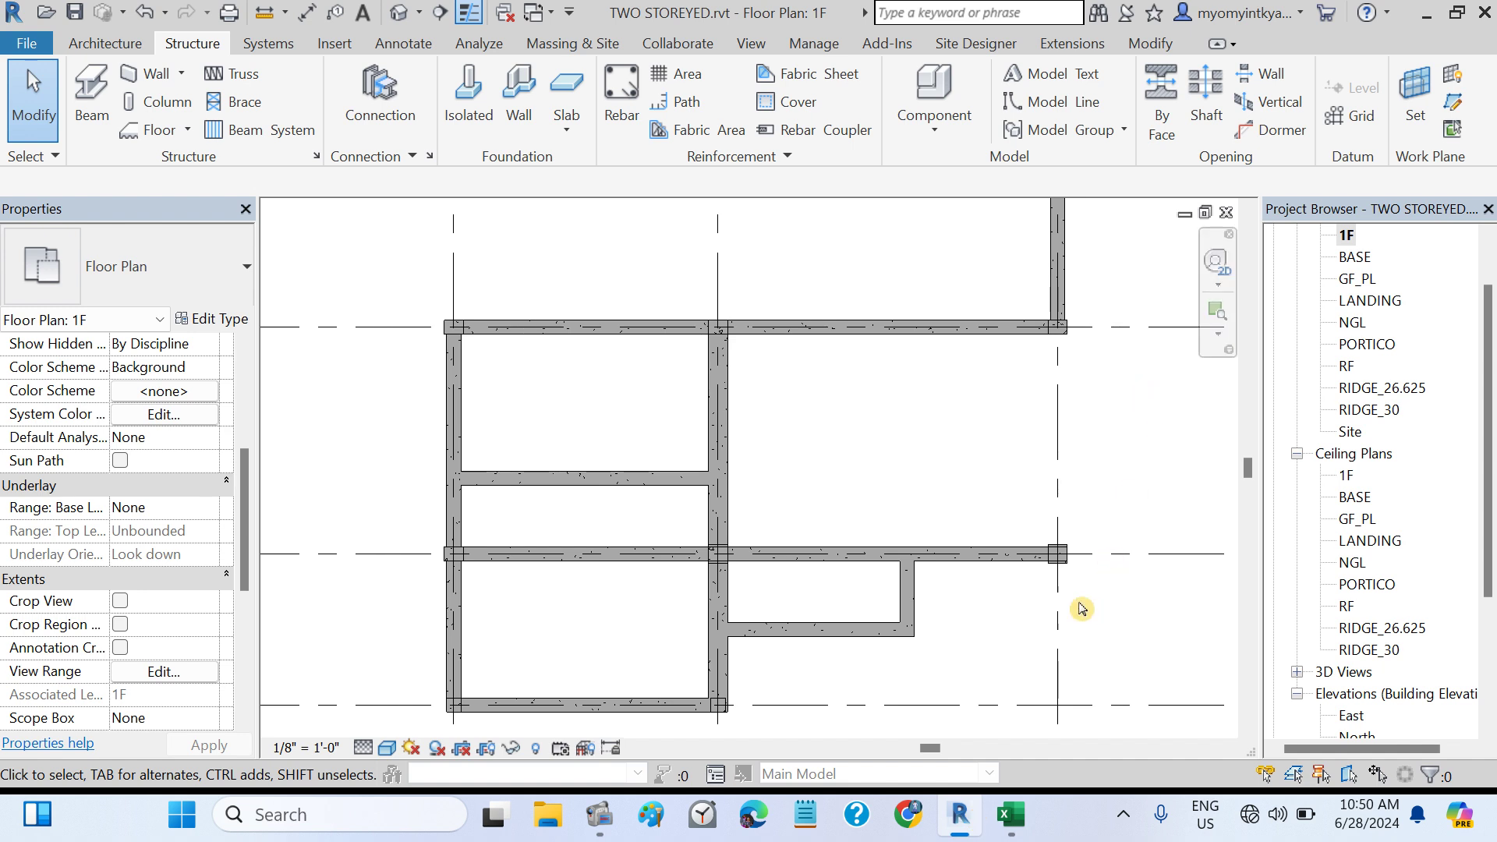
scroll(1081, 609, "down", 1)
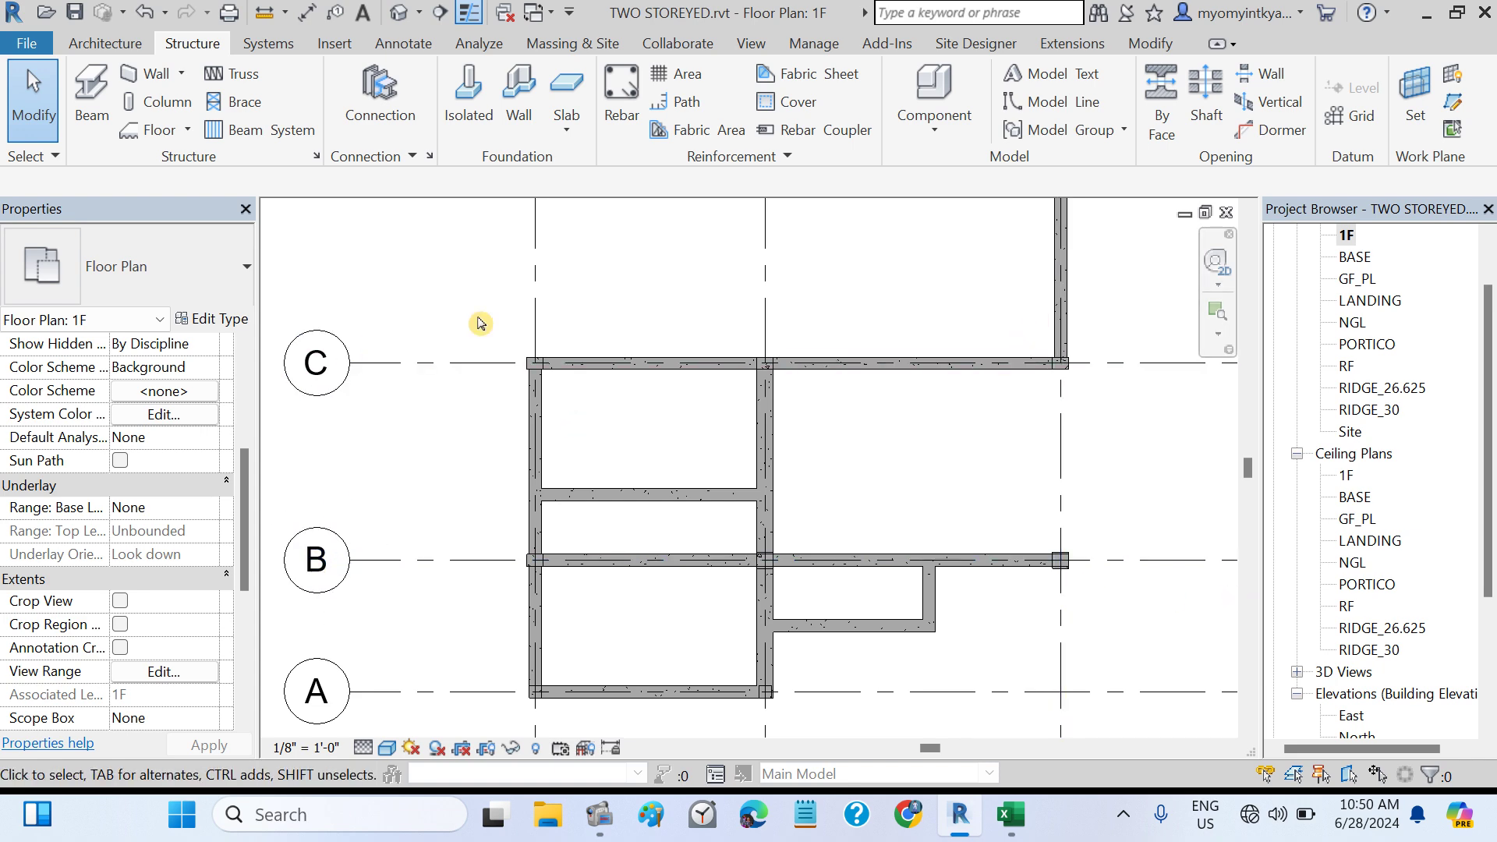
- Place an FB9X16 beam along grid 3 from grid B to grid C
left_click(95, 117)
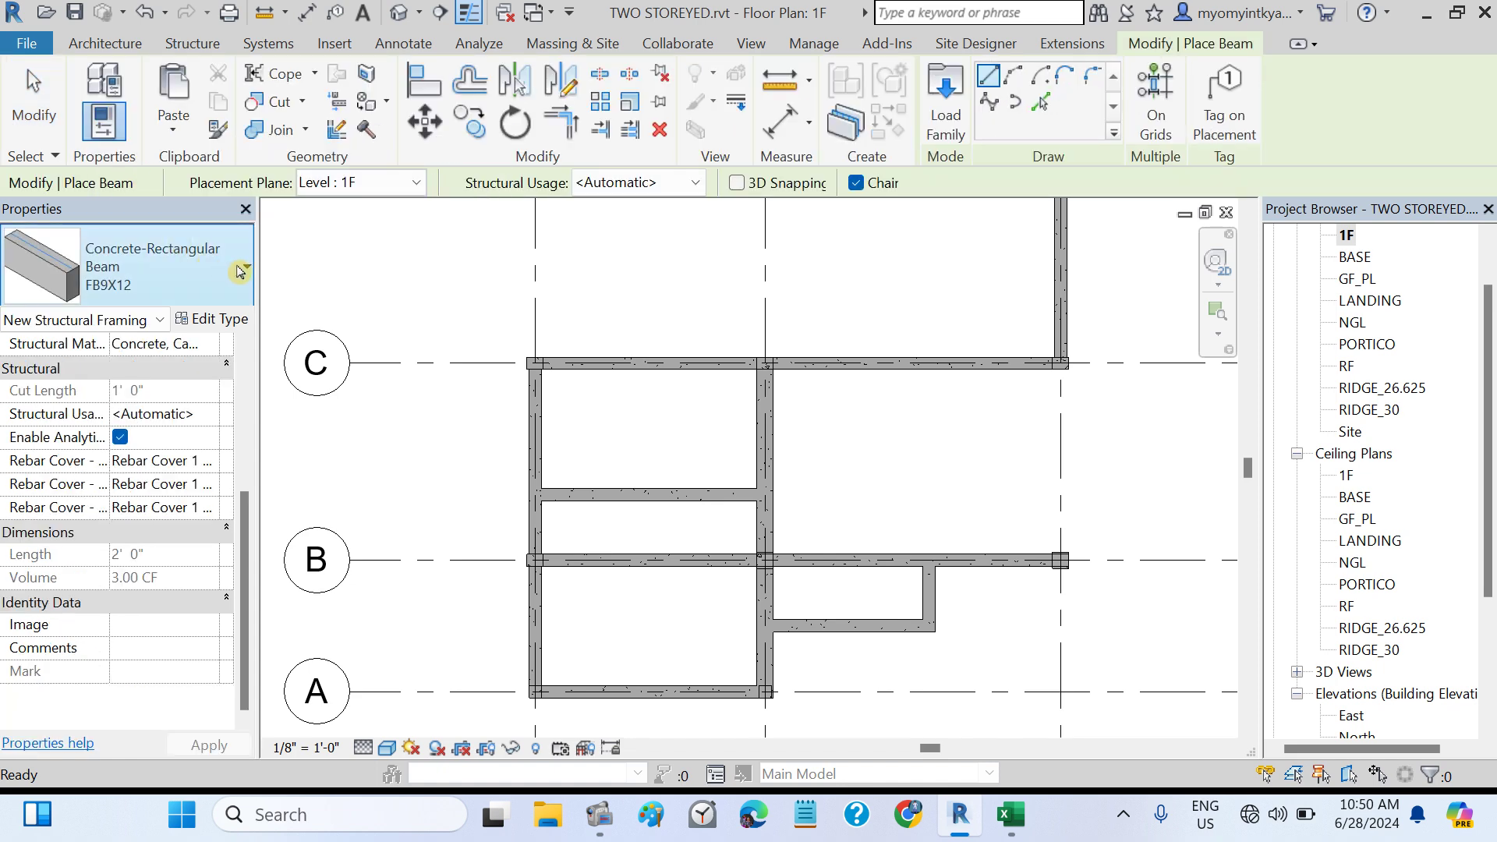
left_click(241, 270)
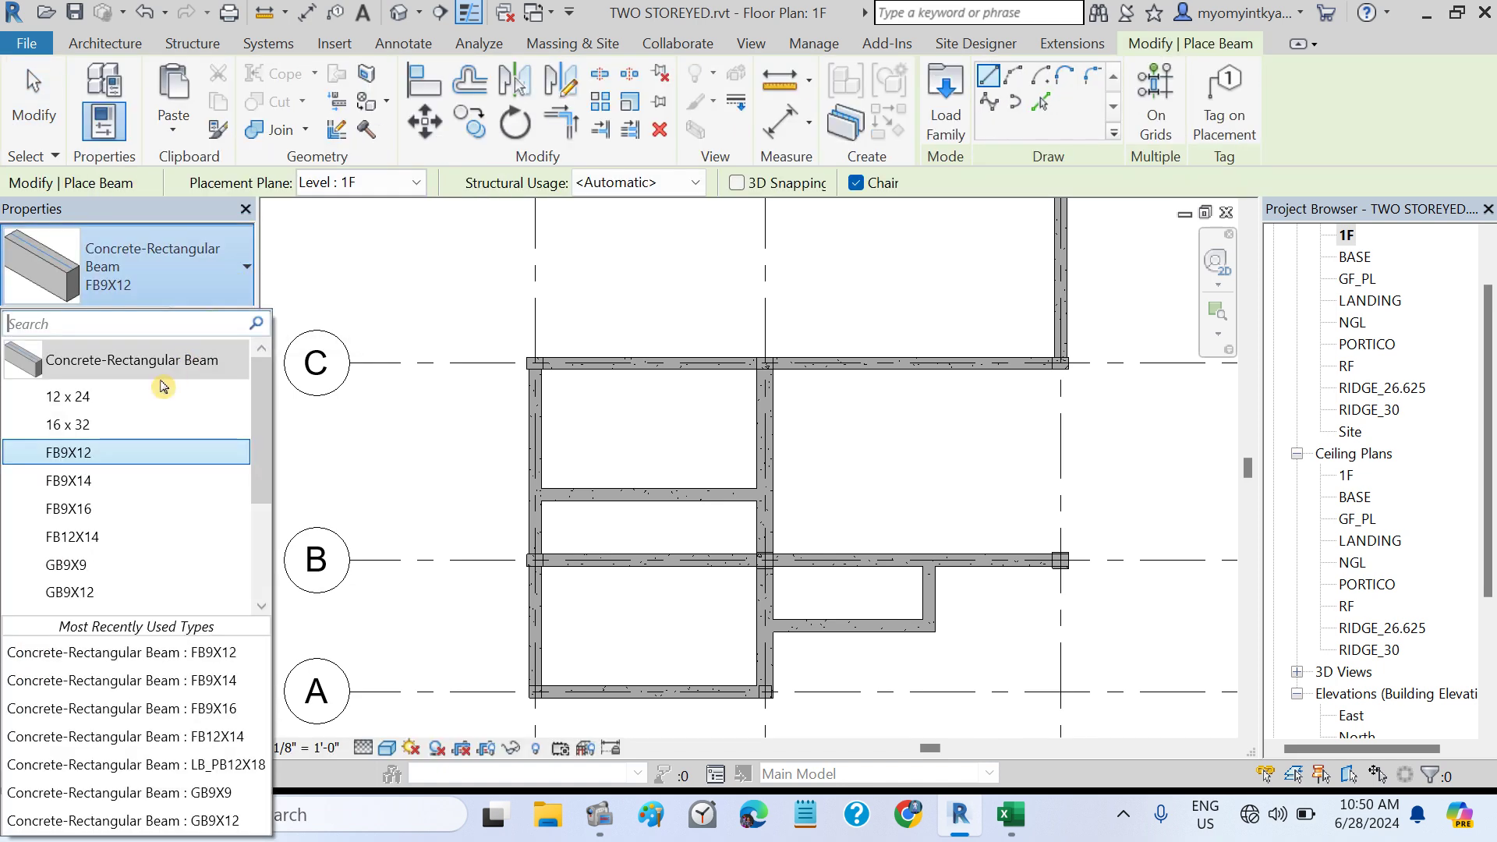
left_click(94, 509)
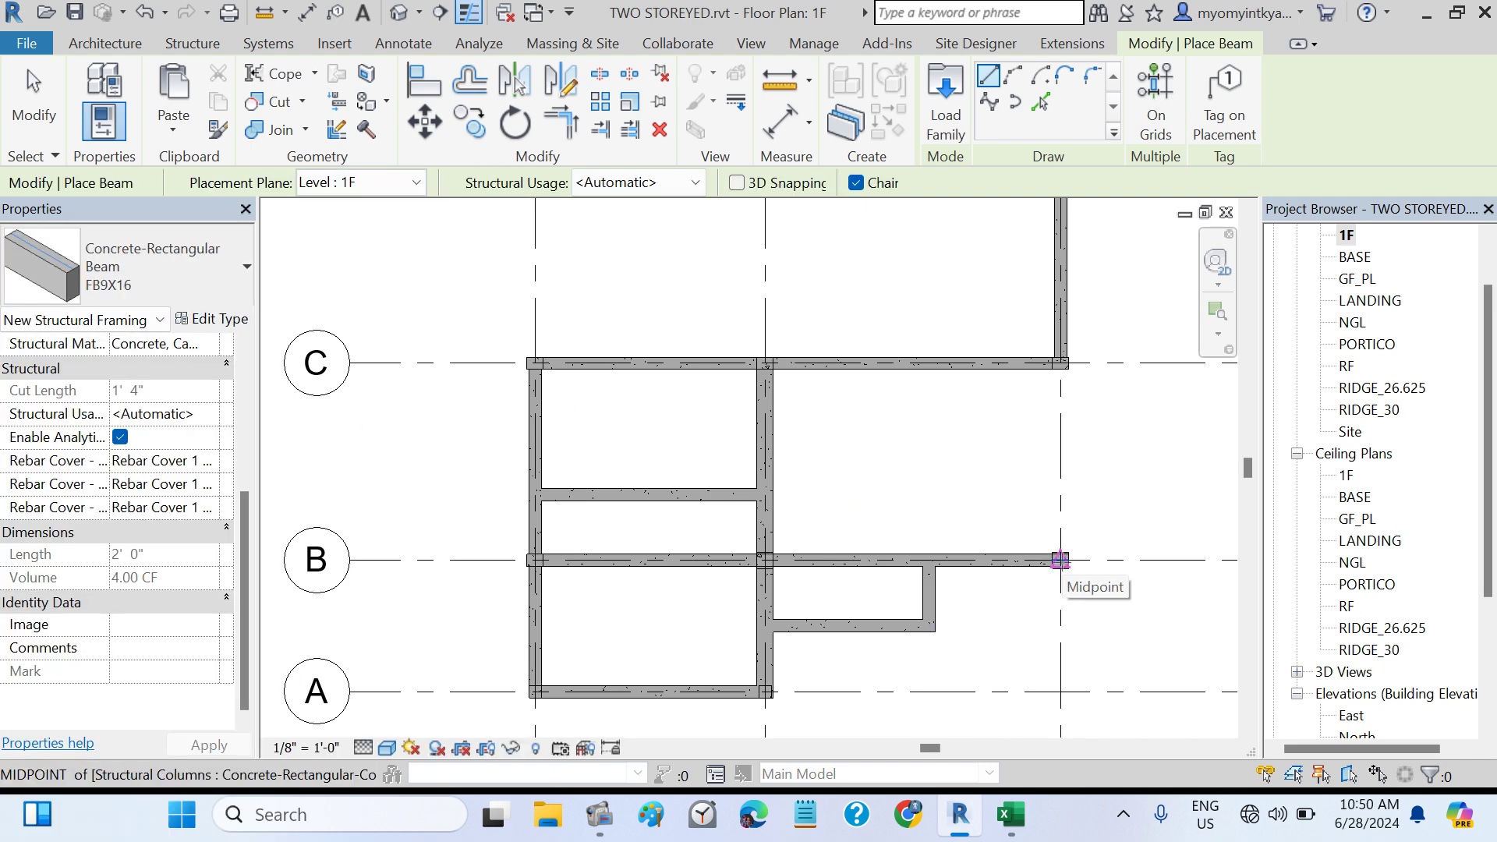
left_click(1060, 559)
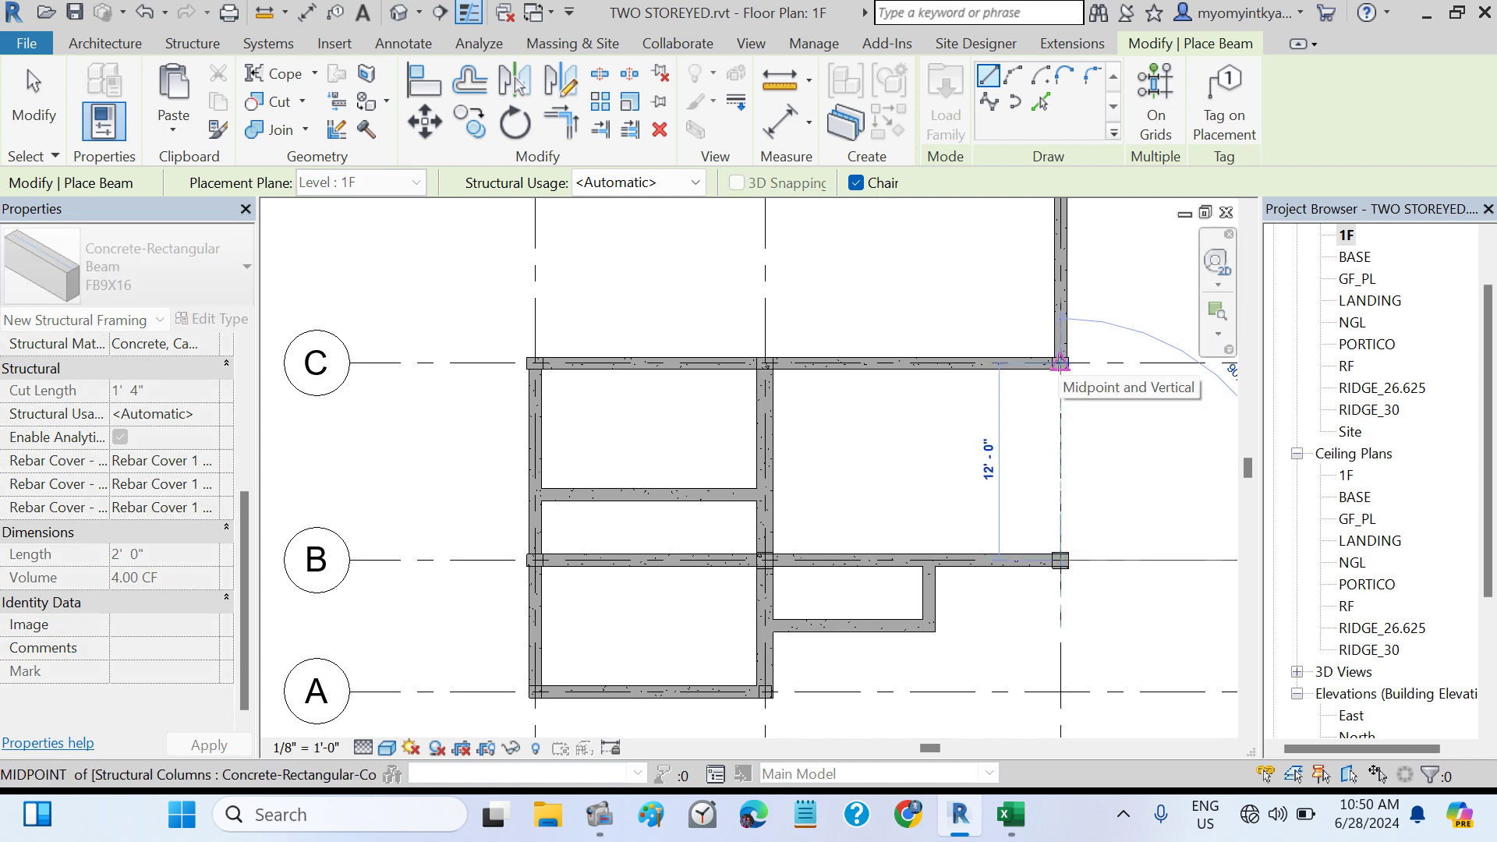
left_click(1146, 457)
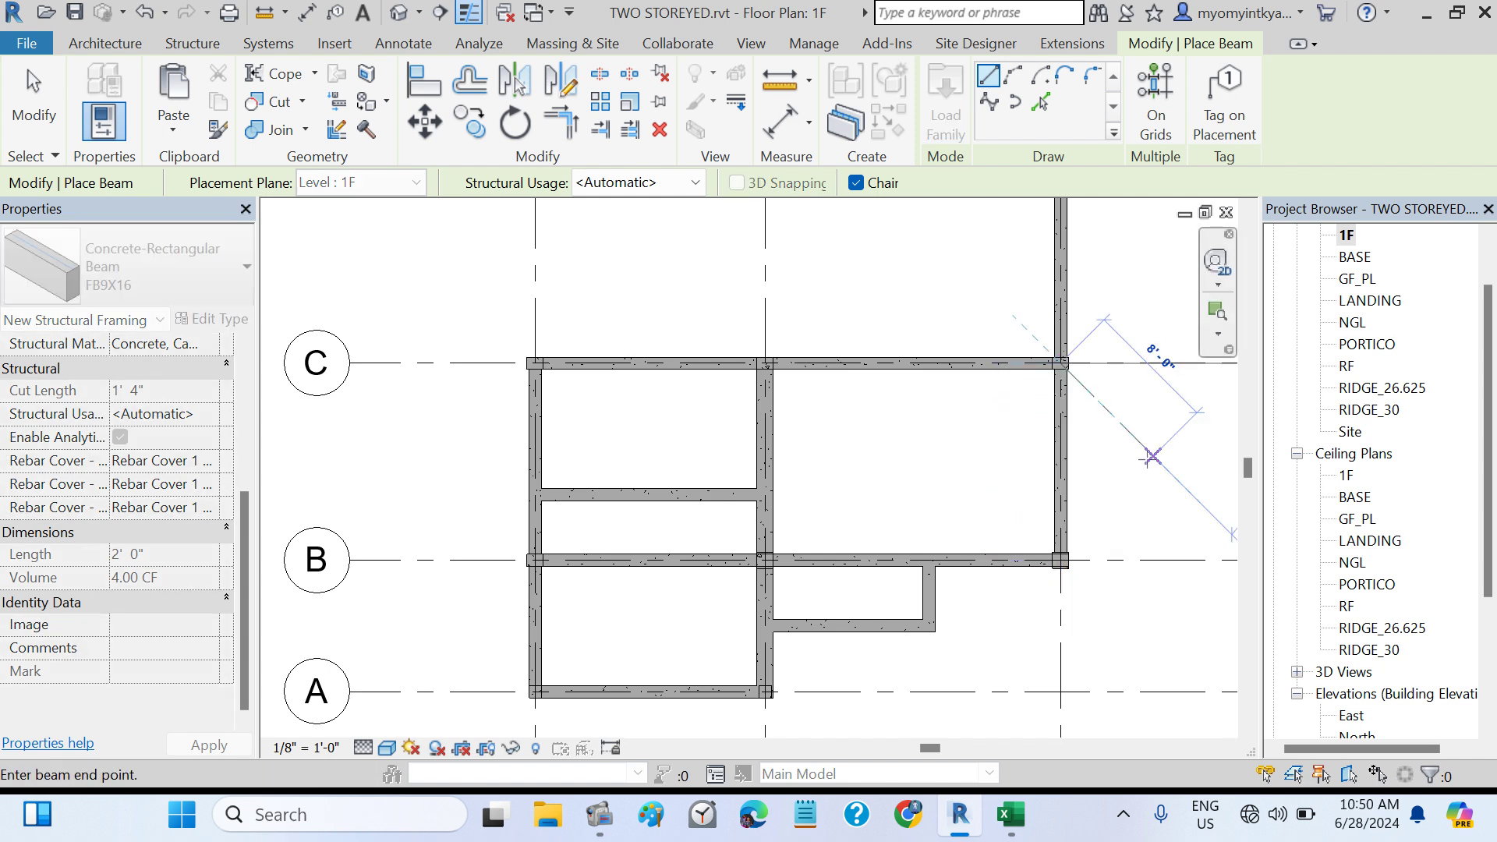
key("Escape")
key("Escape")
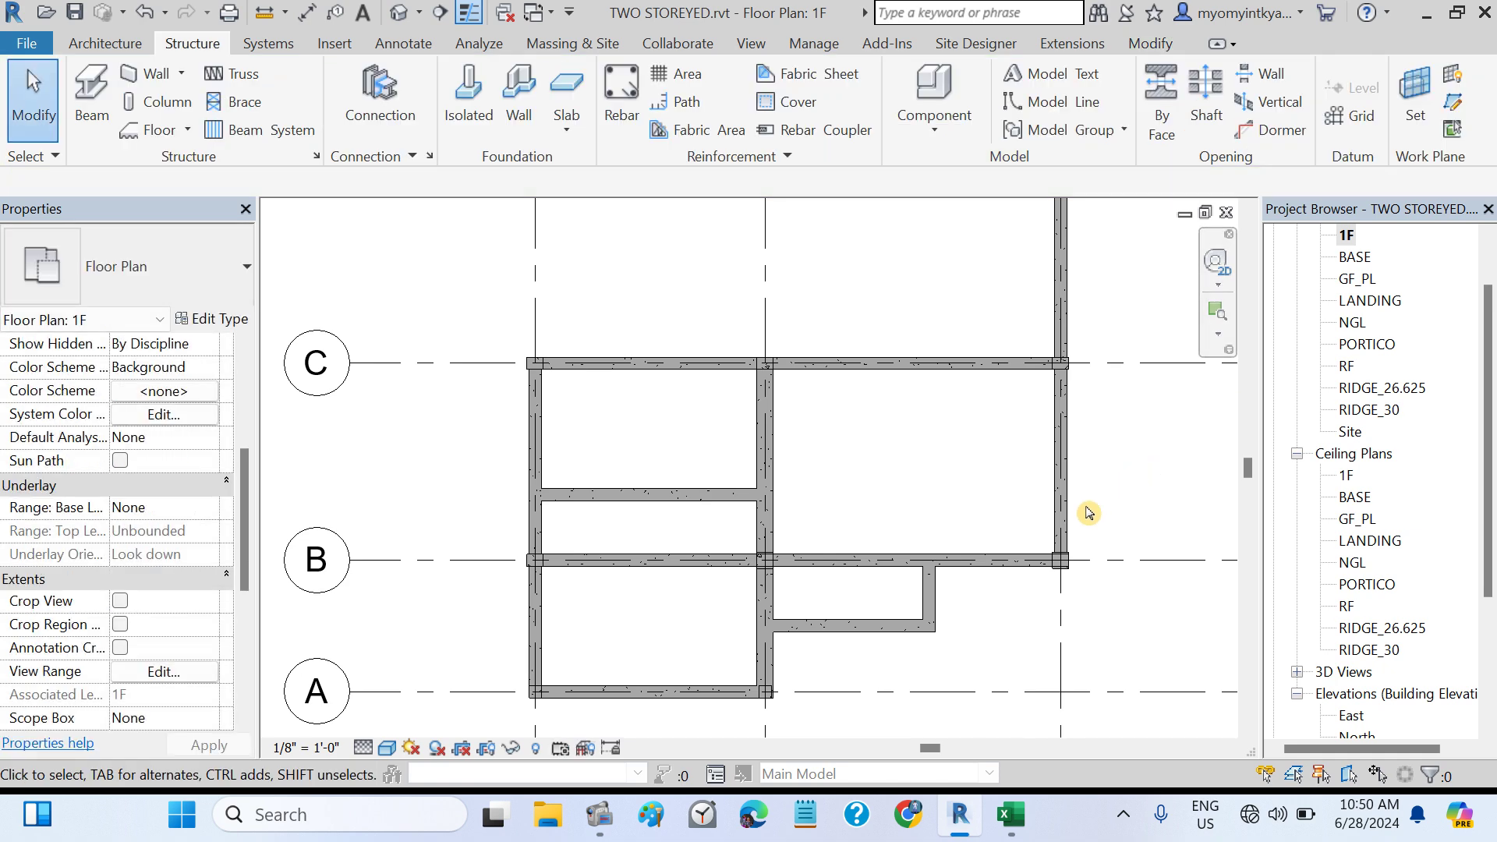
- Switch to Excel and examine the FB11, FB10 and FB15 beams between grids C and D in the 1F plan
scroll(1089, 512, "down", 1)
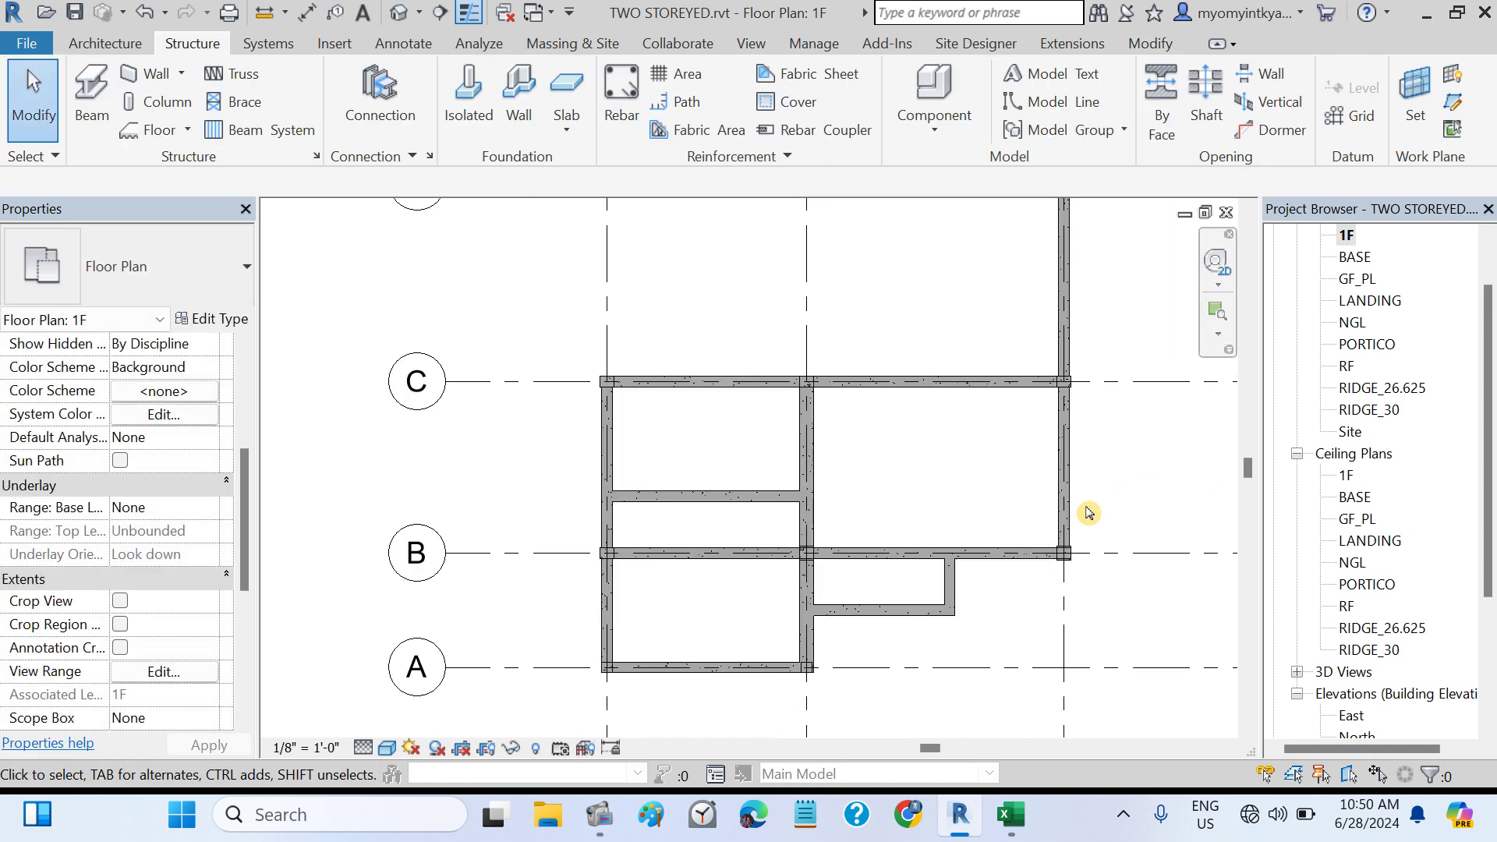
middle_click_drag(1126, 491, 1119, 597)
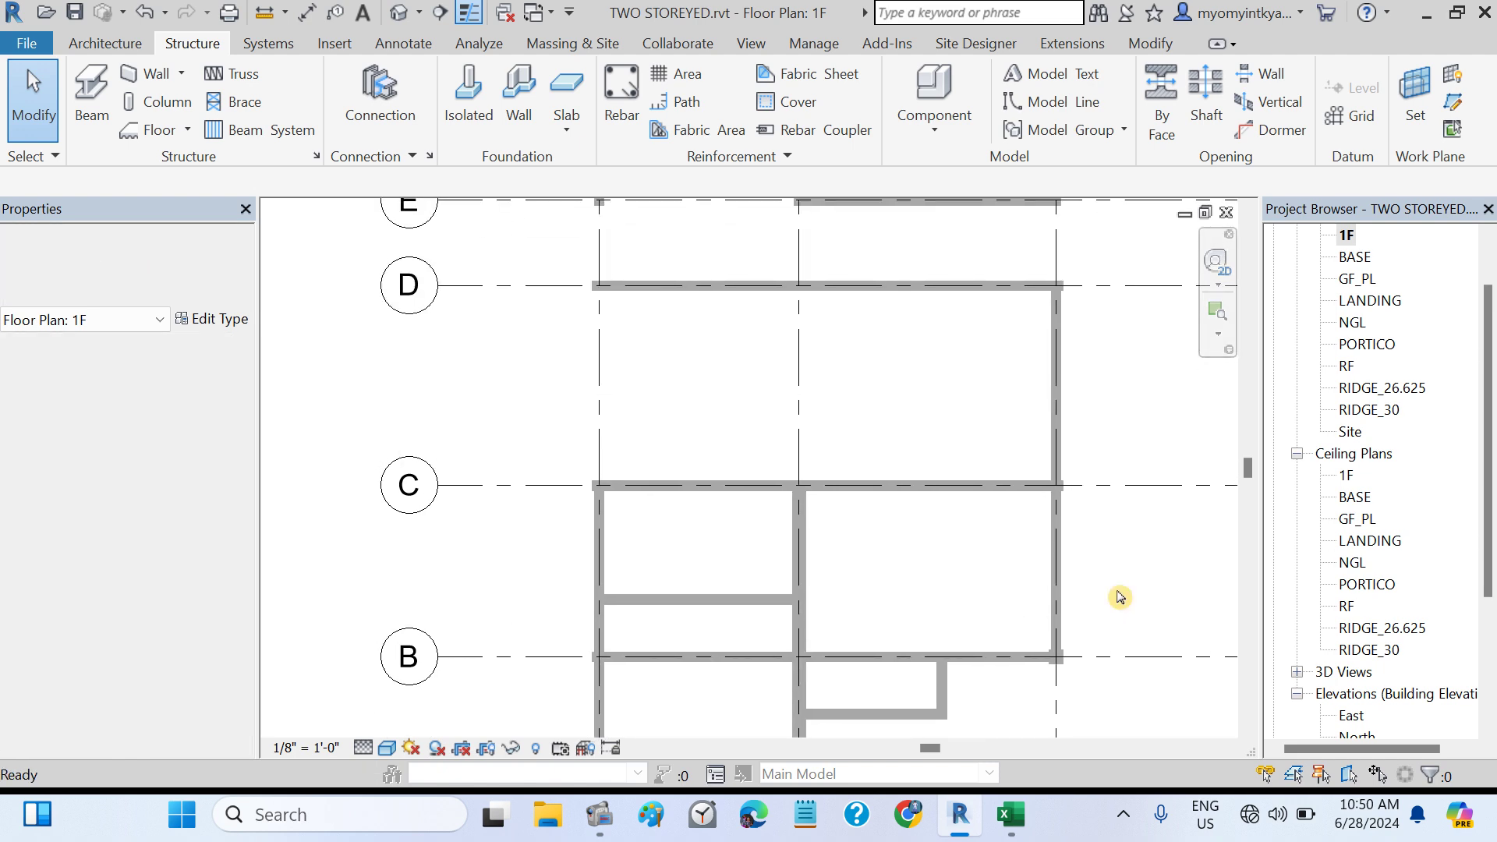
left_click(1010, 814)
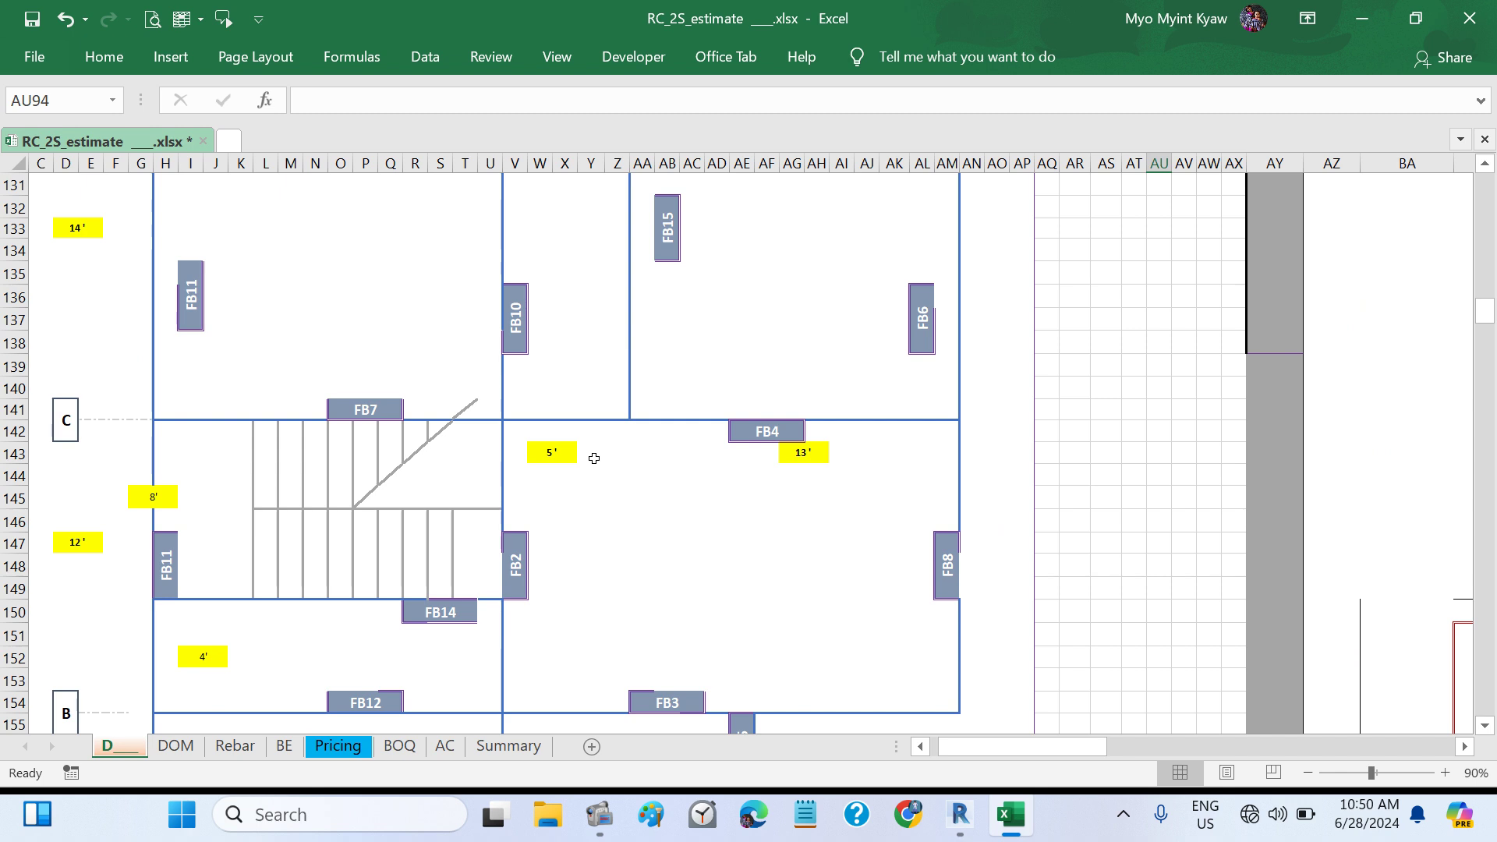
scroll(594, 458, "up", 4)
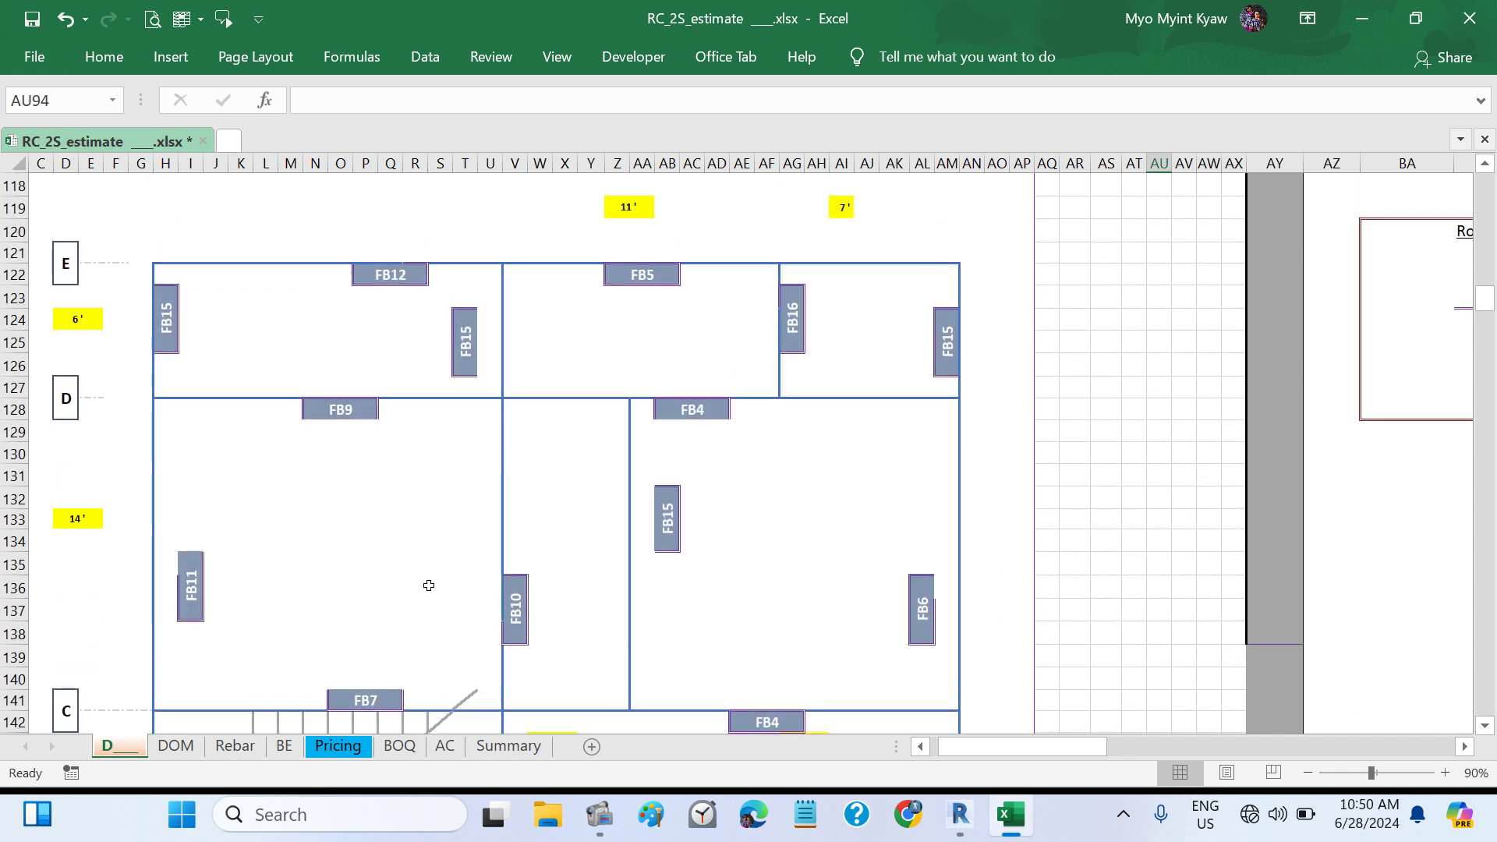
left_click(200, 597)
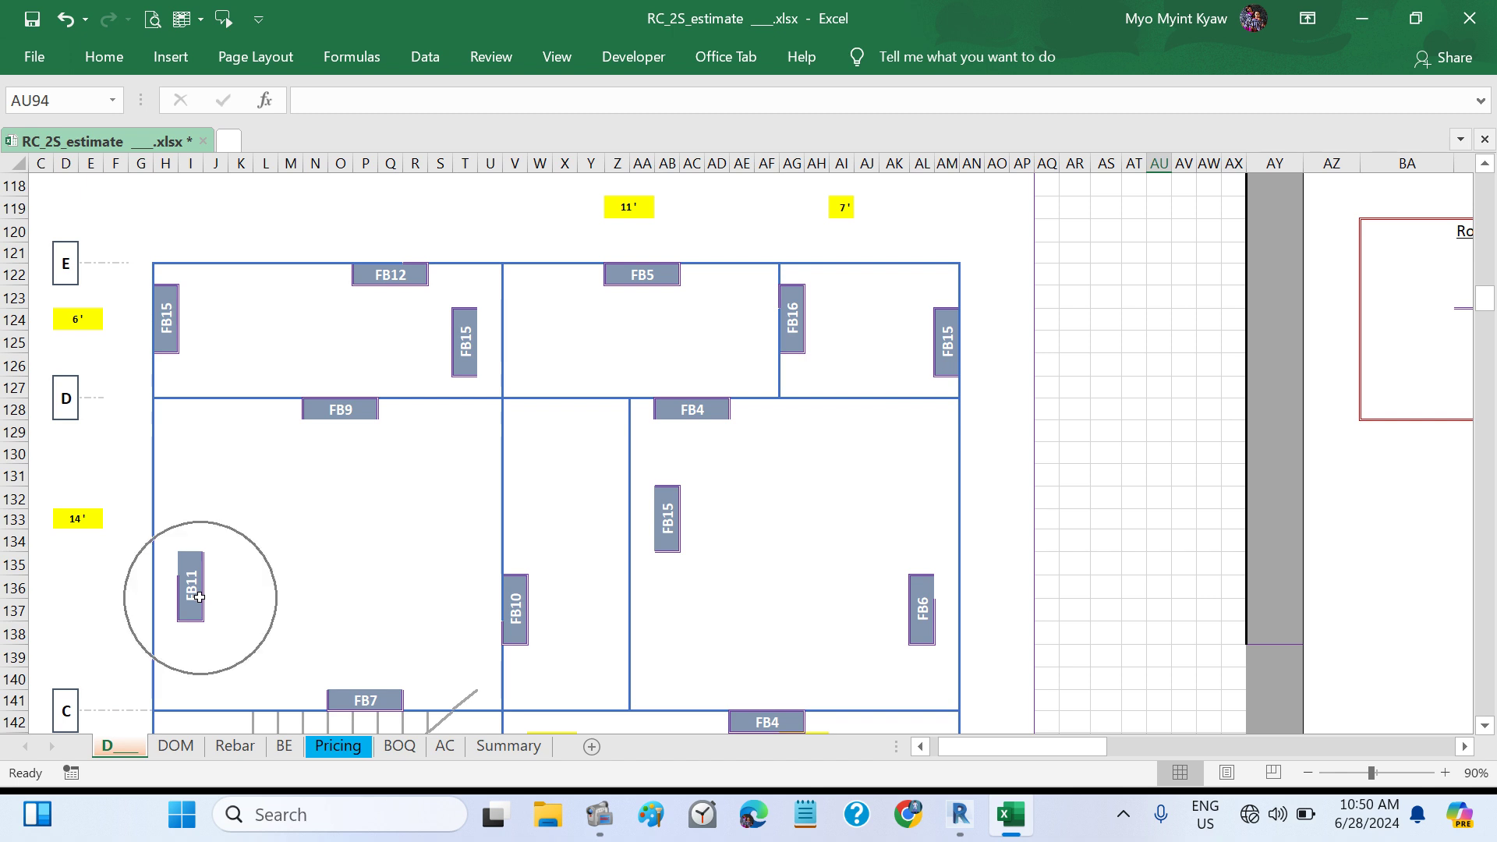
left_click(535, 613)
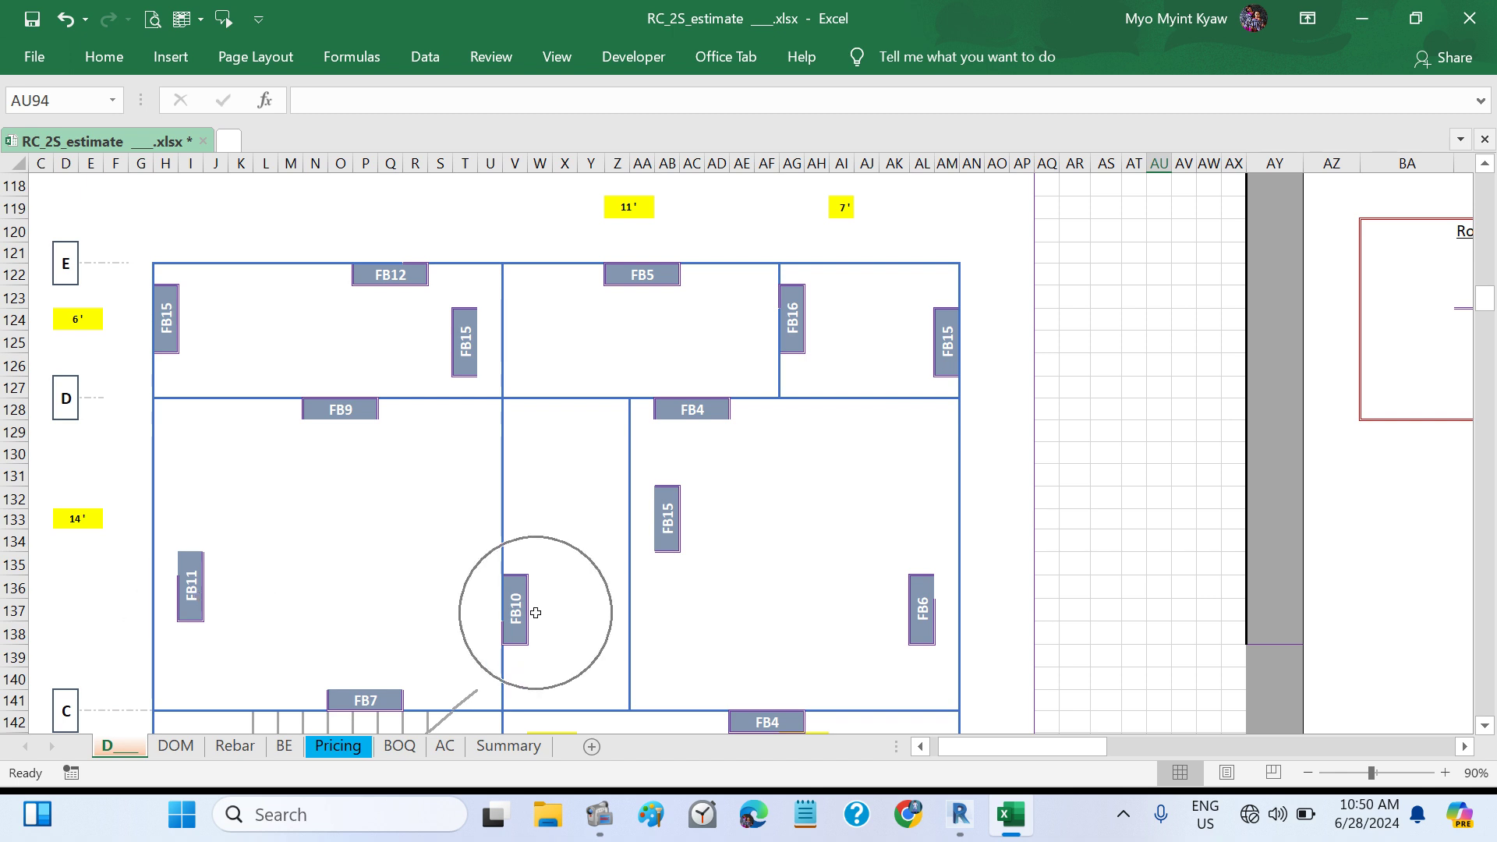
left_click(677, 559)
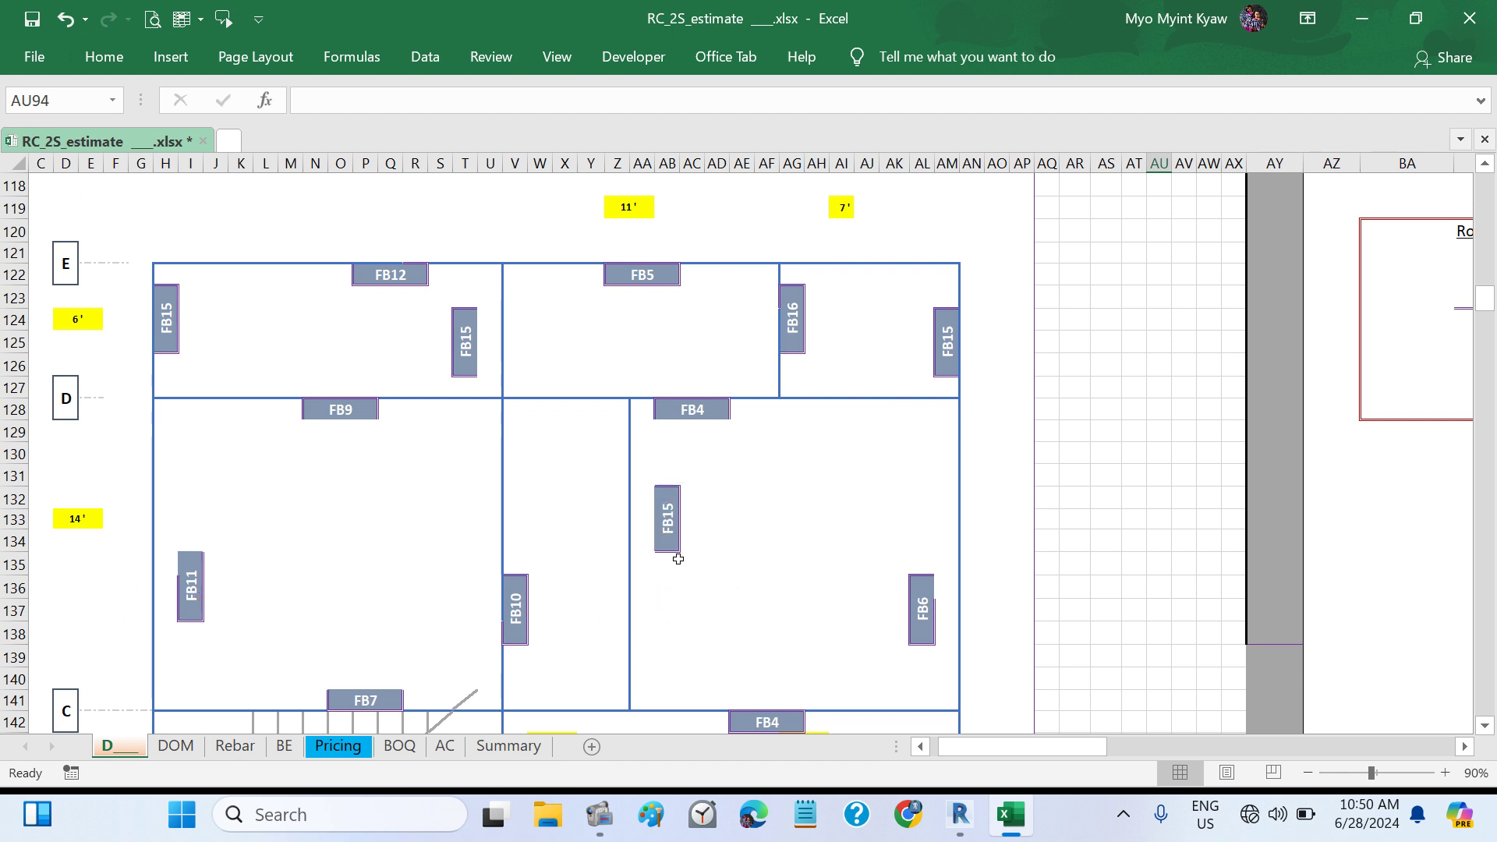
left_click(541, 628)
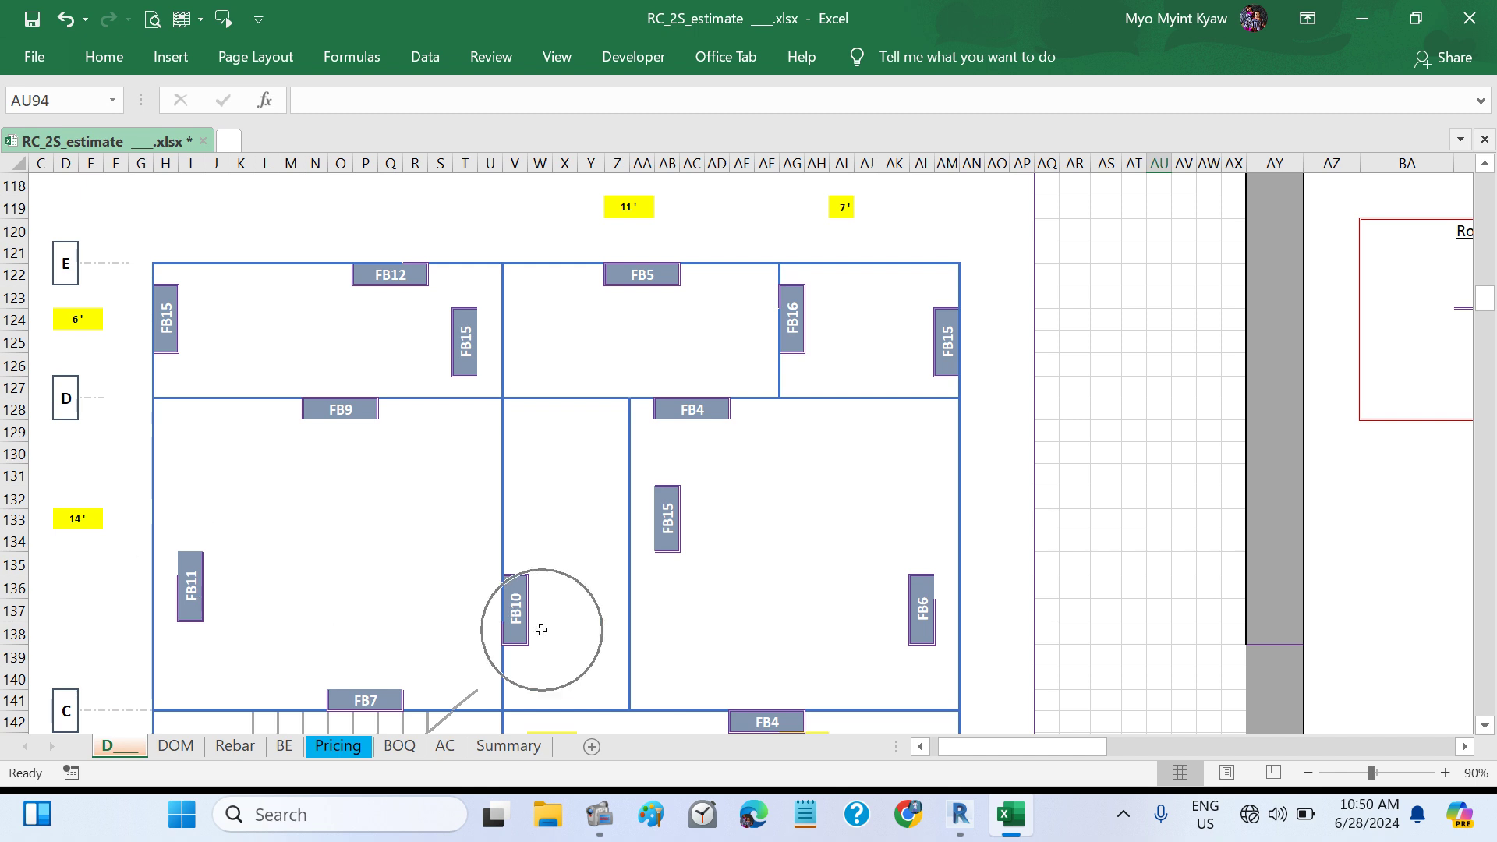
left_click_drag(665, 551, 445, 612)
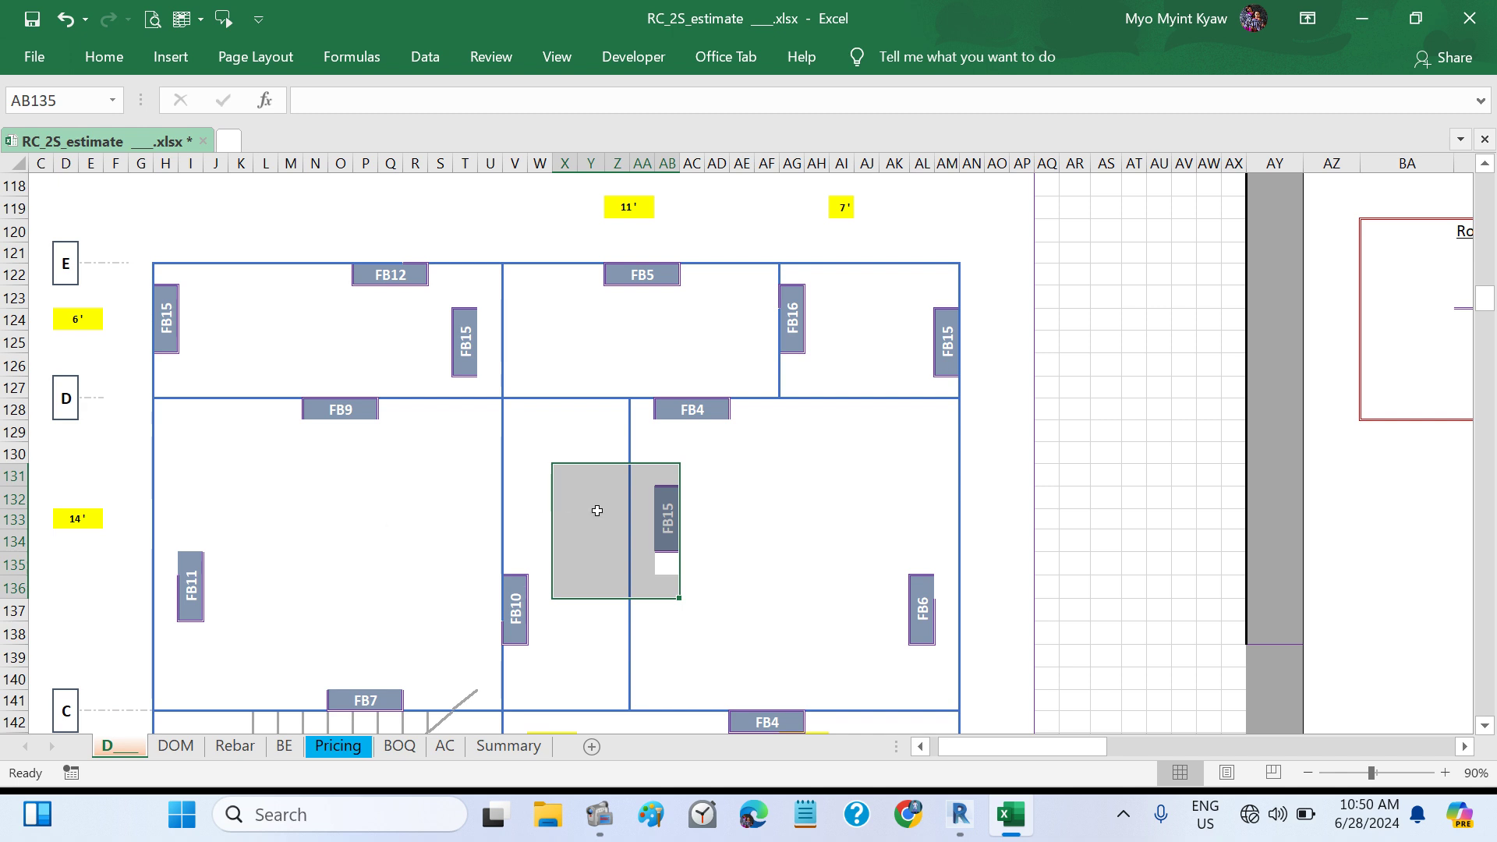
left_click(809, 549)
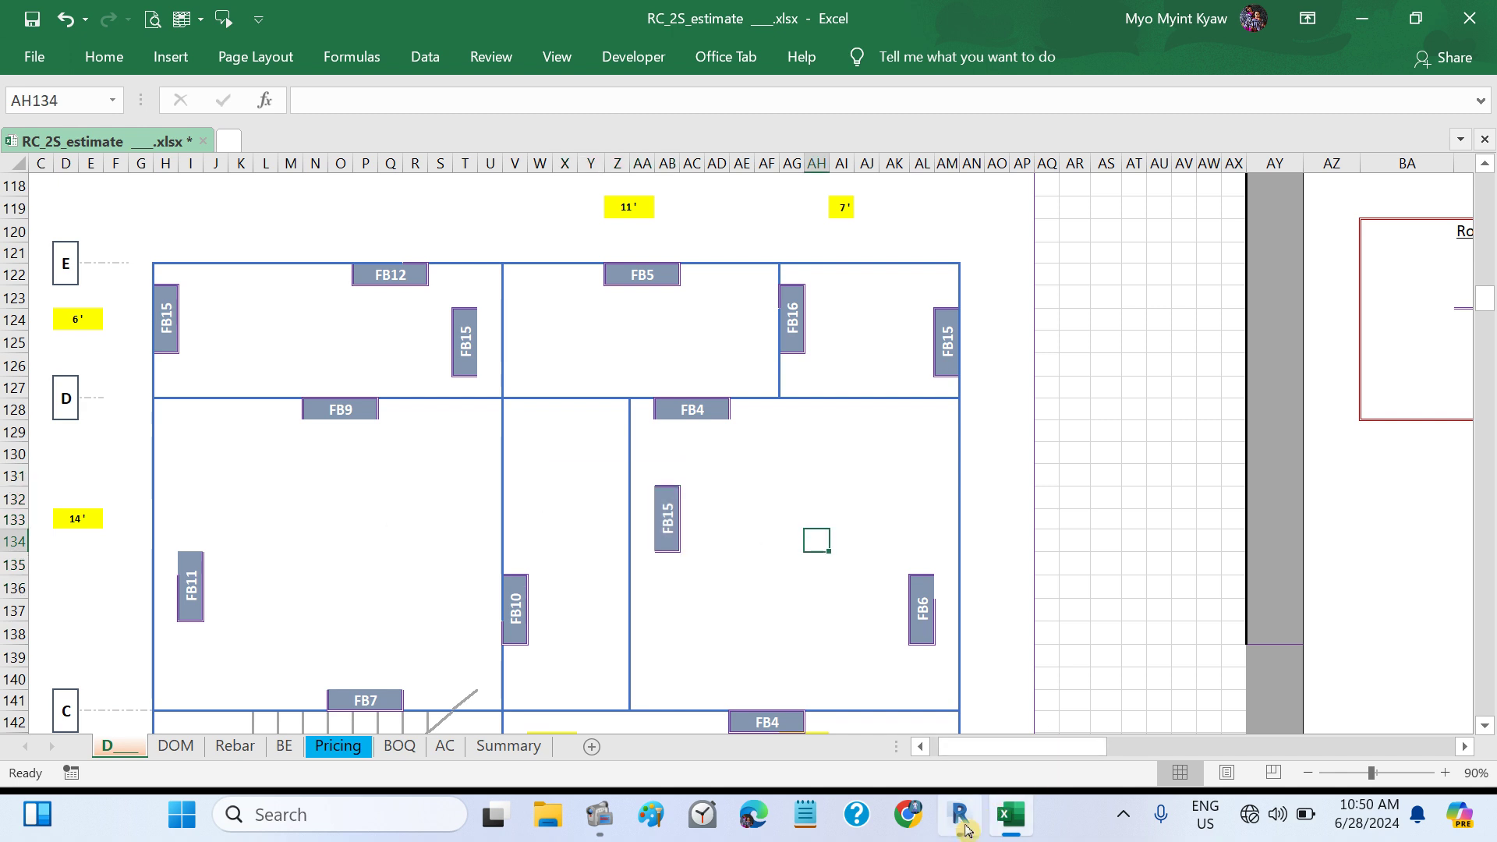
- Check the Excel 1F plan for the spacing of the FB15 beam between grids 2 and 3
mouse_move(961, 832)
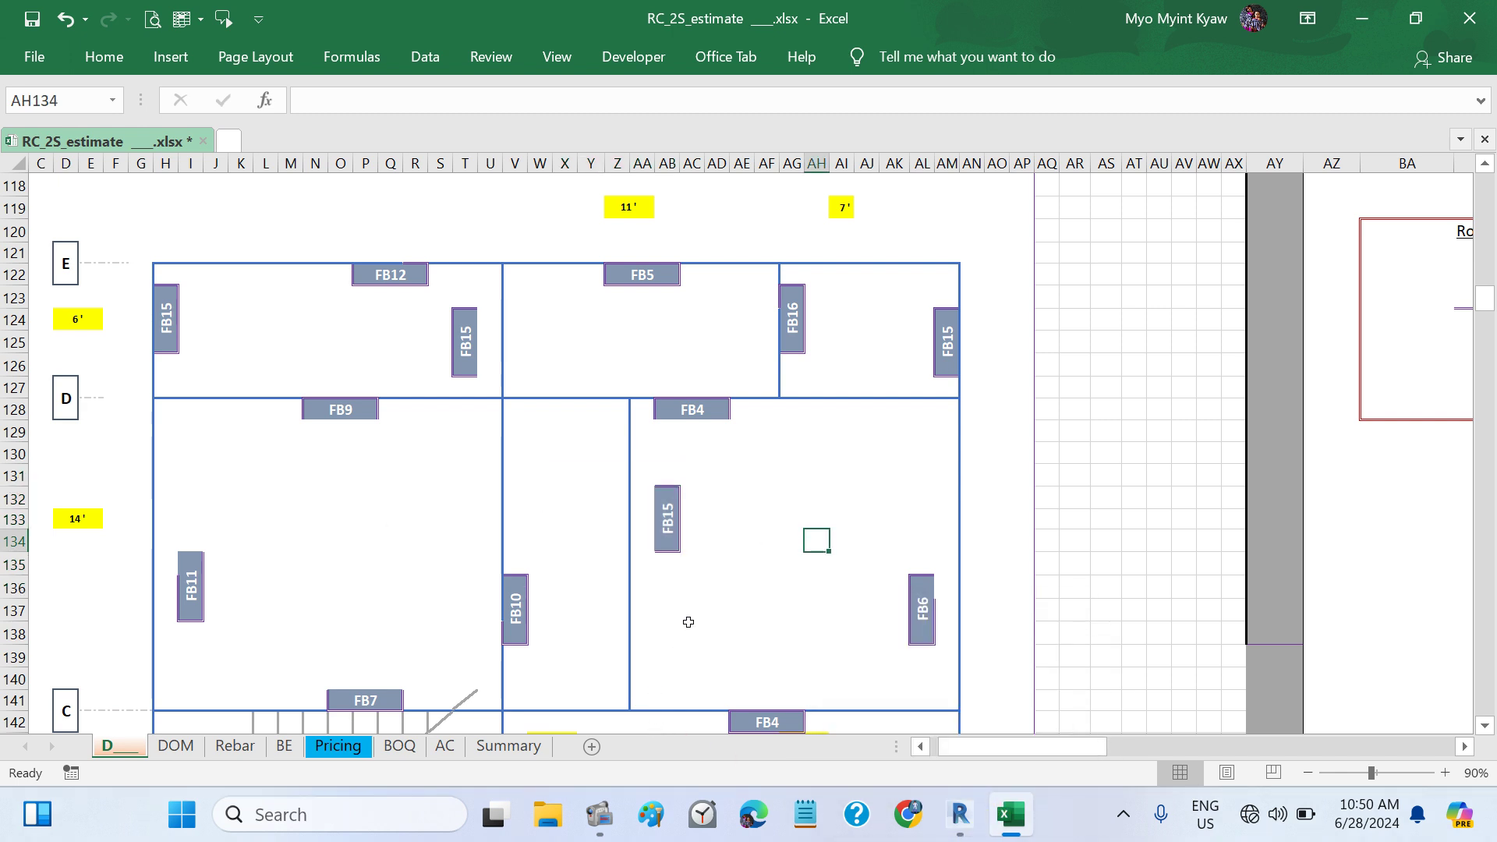
scroll(688, 622, "down", 9)
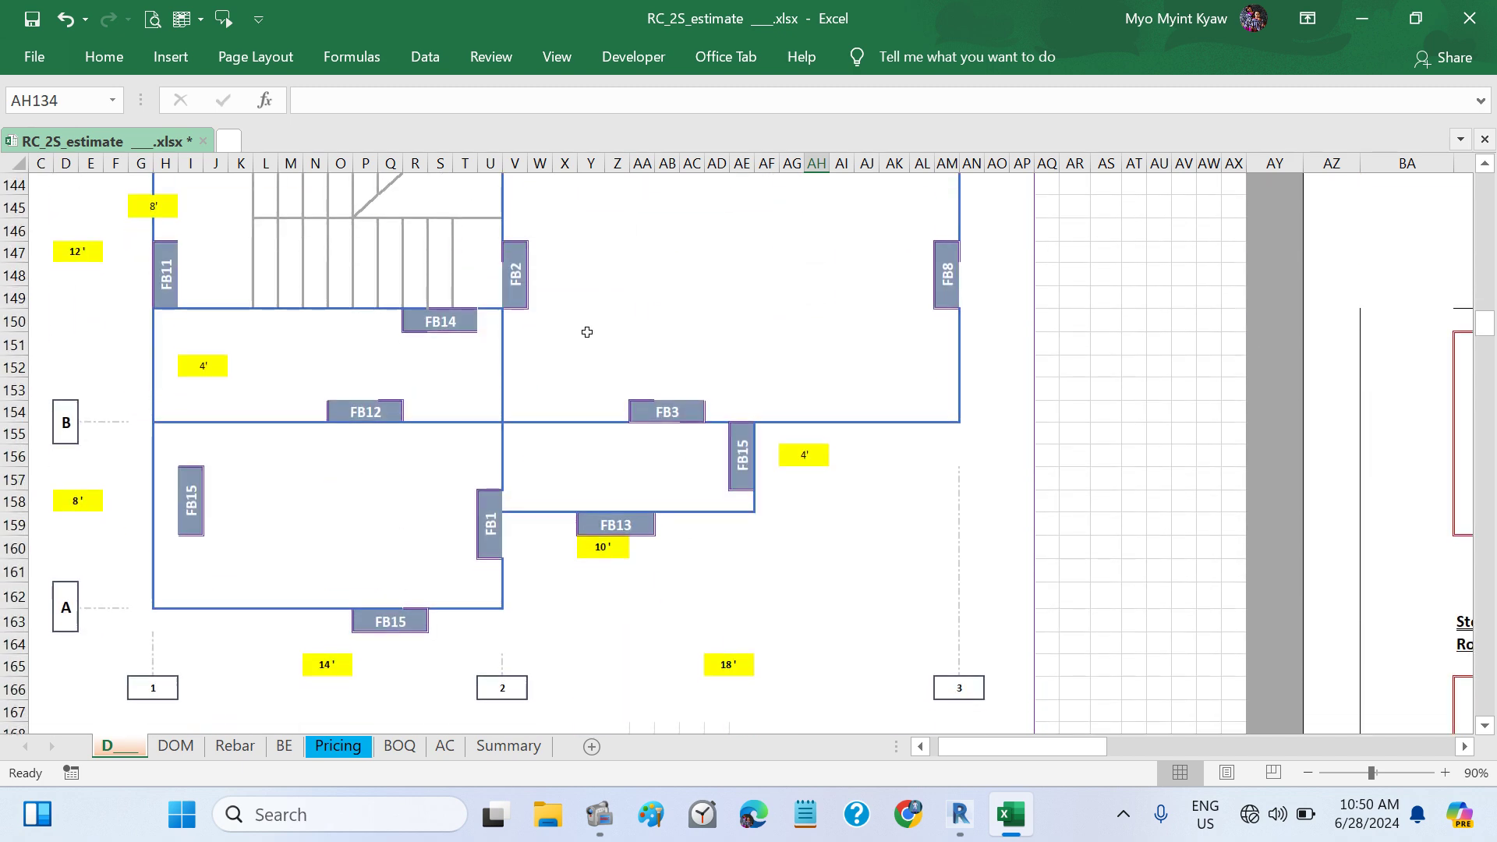
scroll(584, 327, "up", 9)
scroll(645, 639, "down", 5)
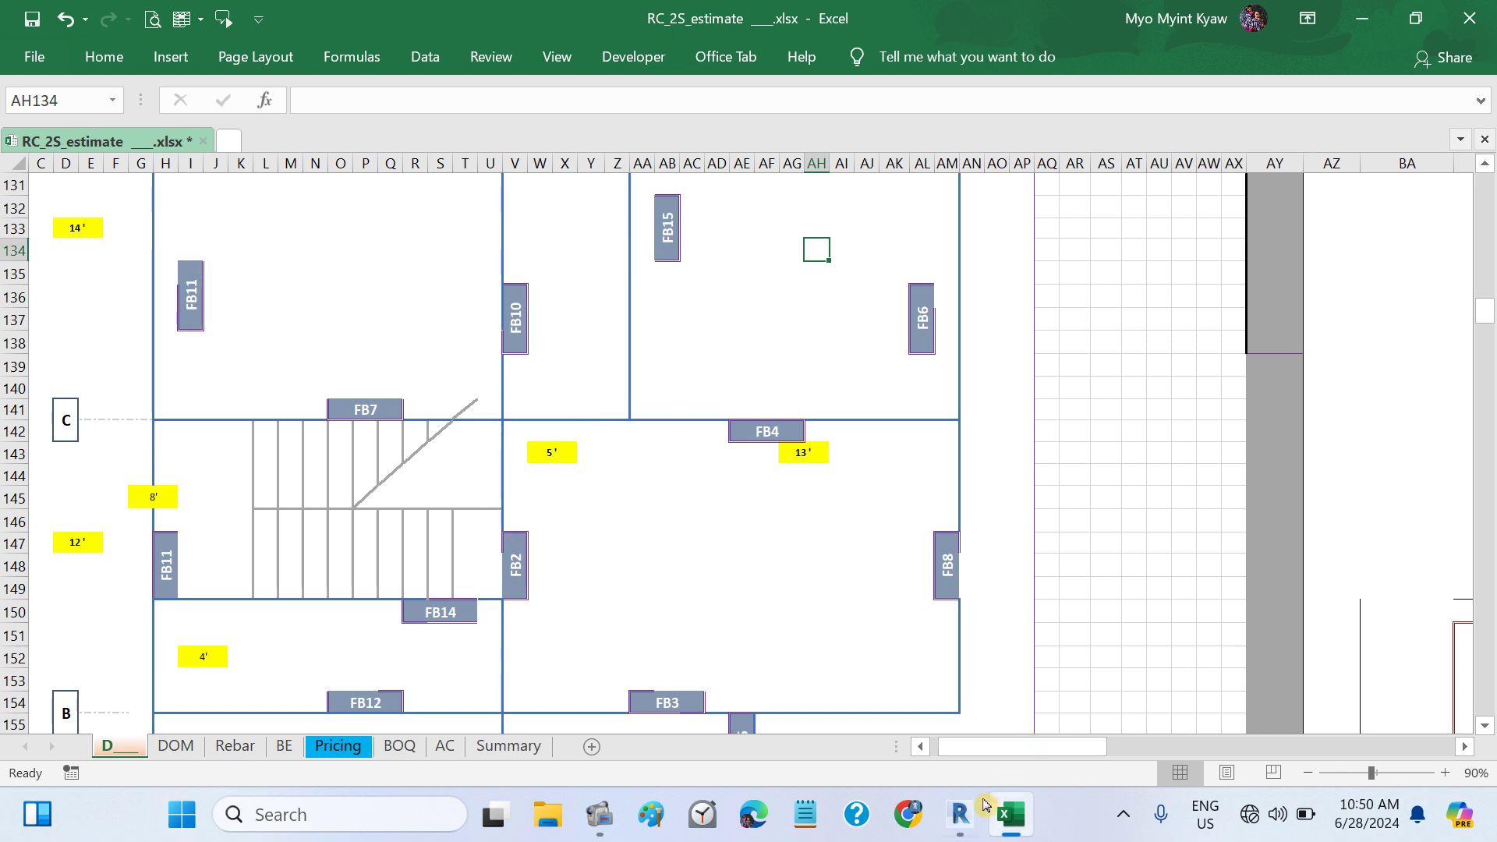
- In Revit, place an FB9X12 beam from grid C to grid D, 5'-0" from grid 2 toward grid 3
left_click(960, 813)
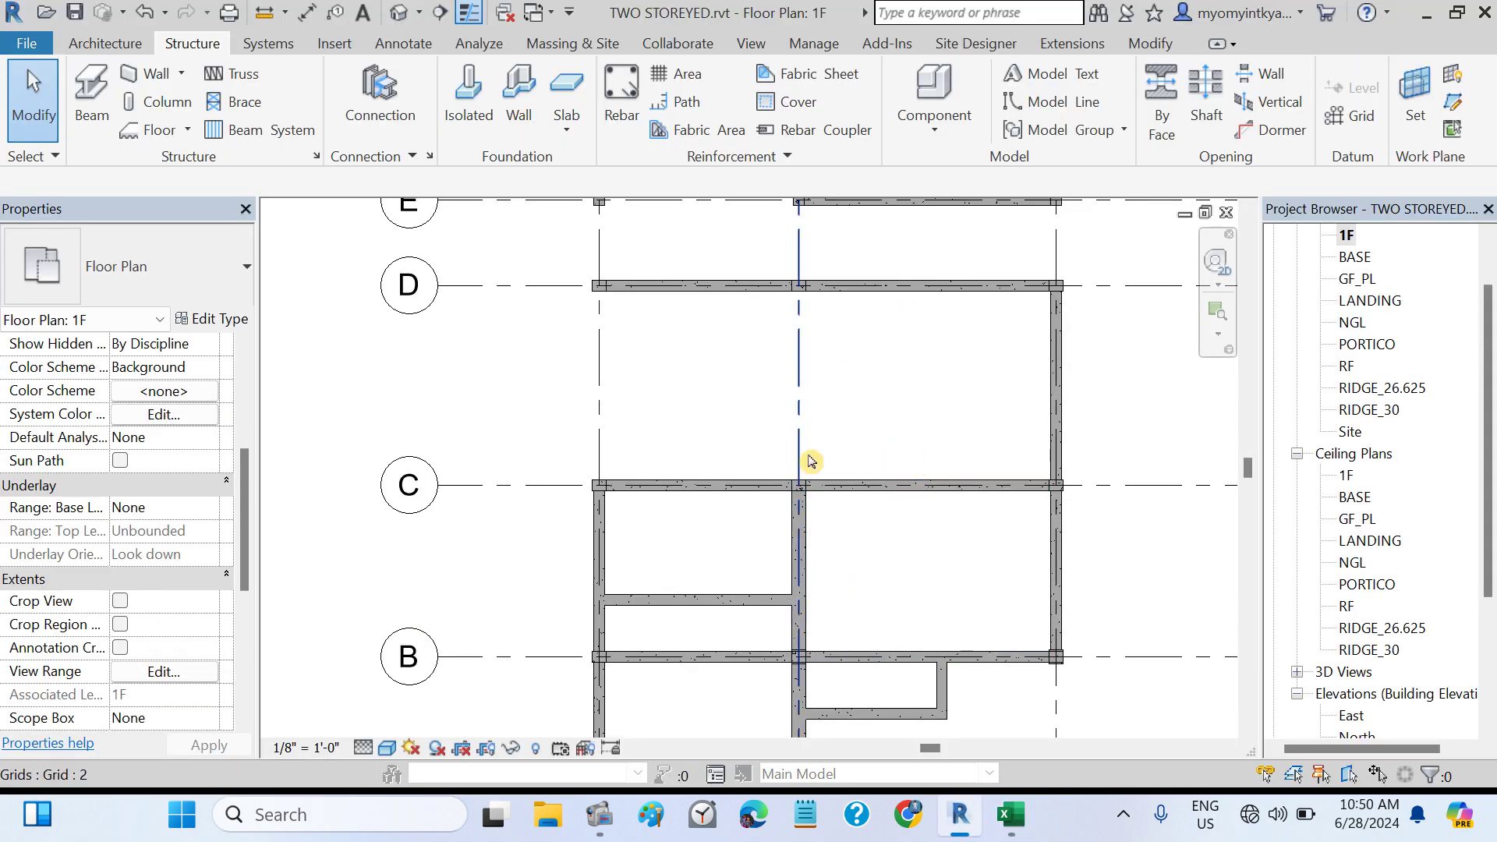
left_click(91, 102)
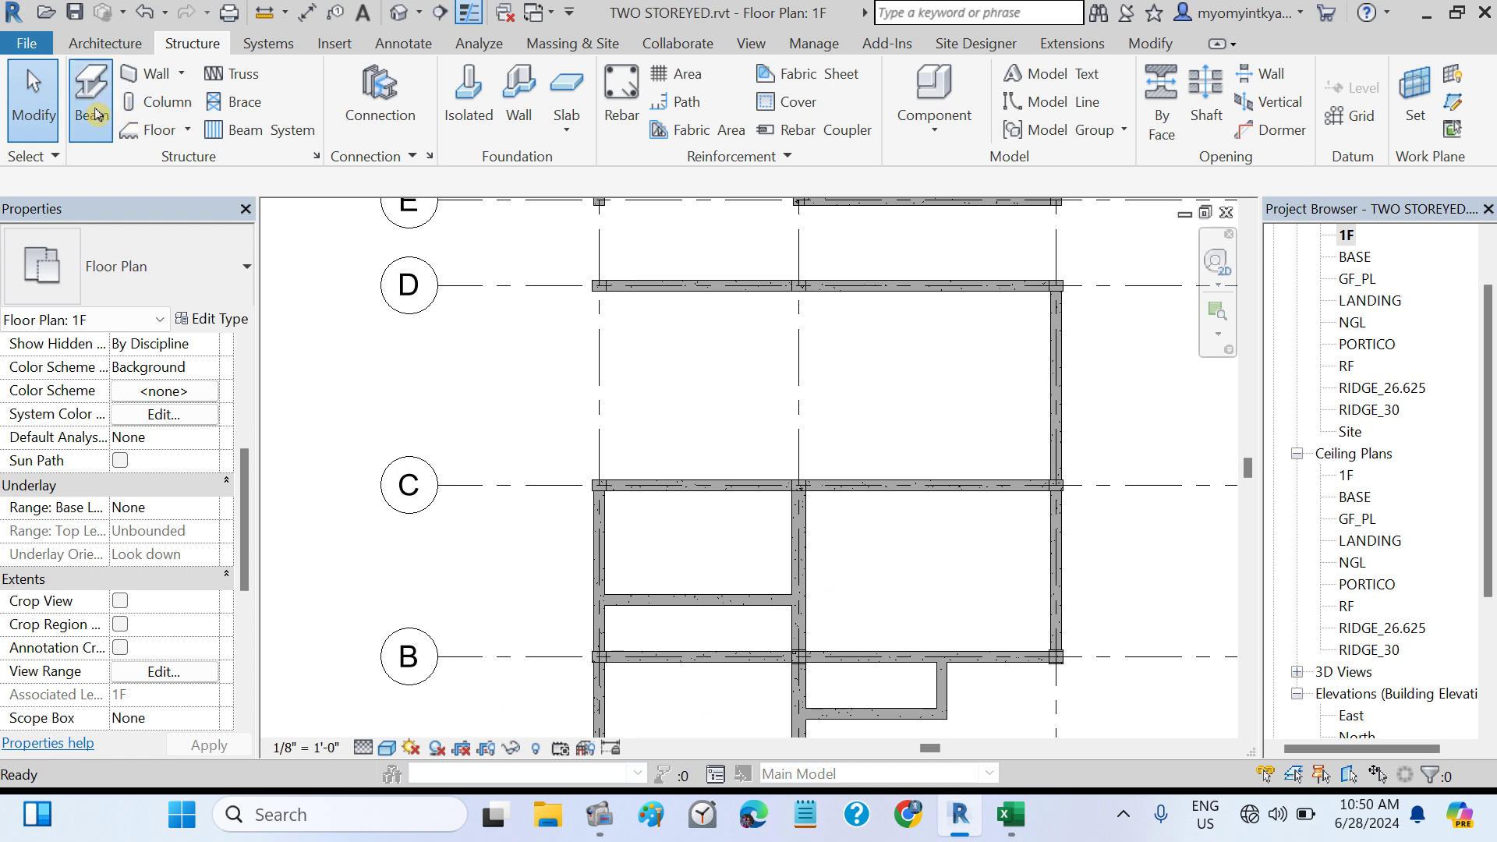
left_click(243, 275)
left_click(99, 453)
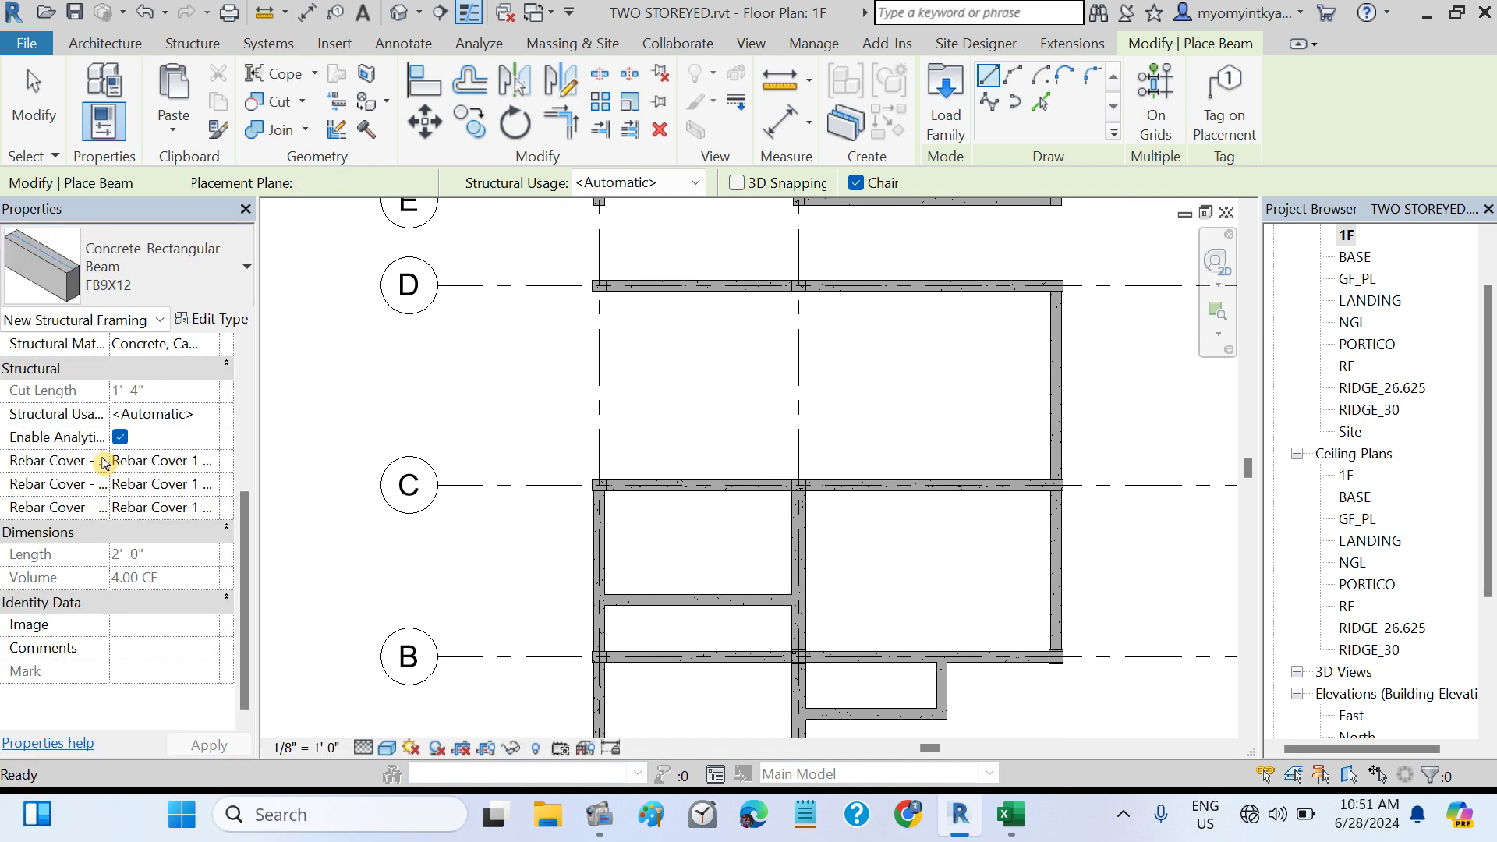
left_click(244, 267)
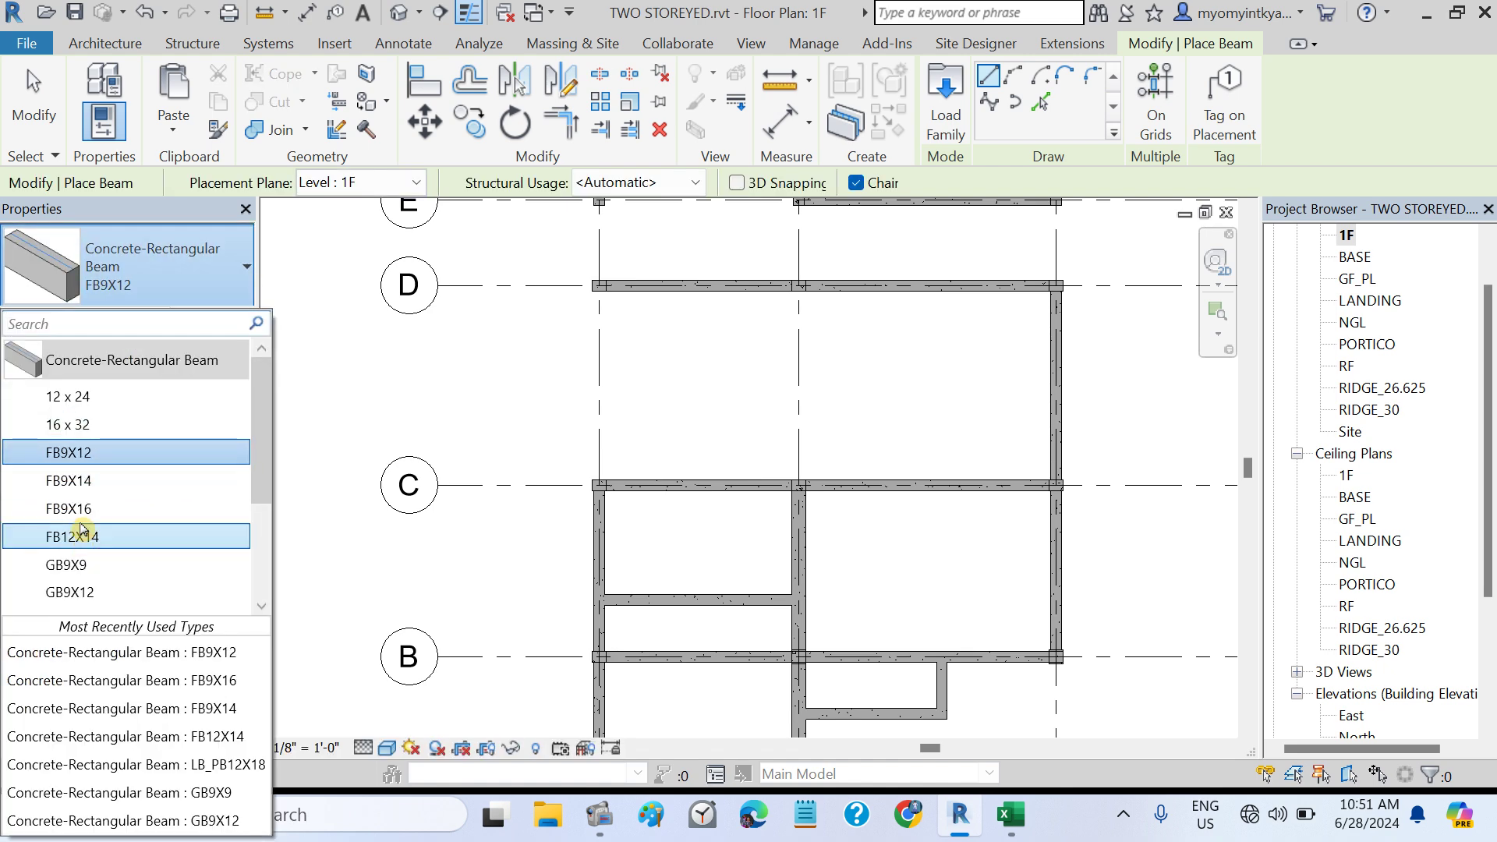
left_click(245, 269)
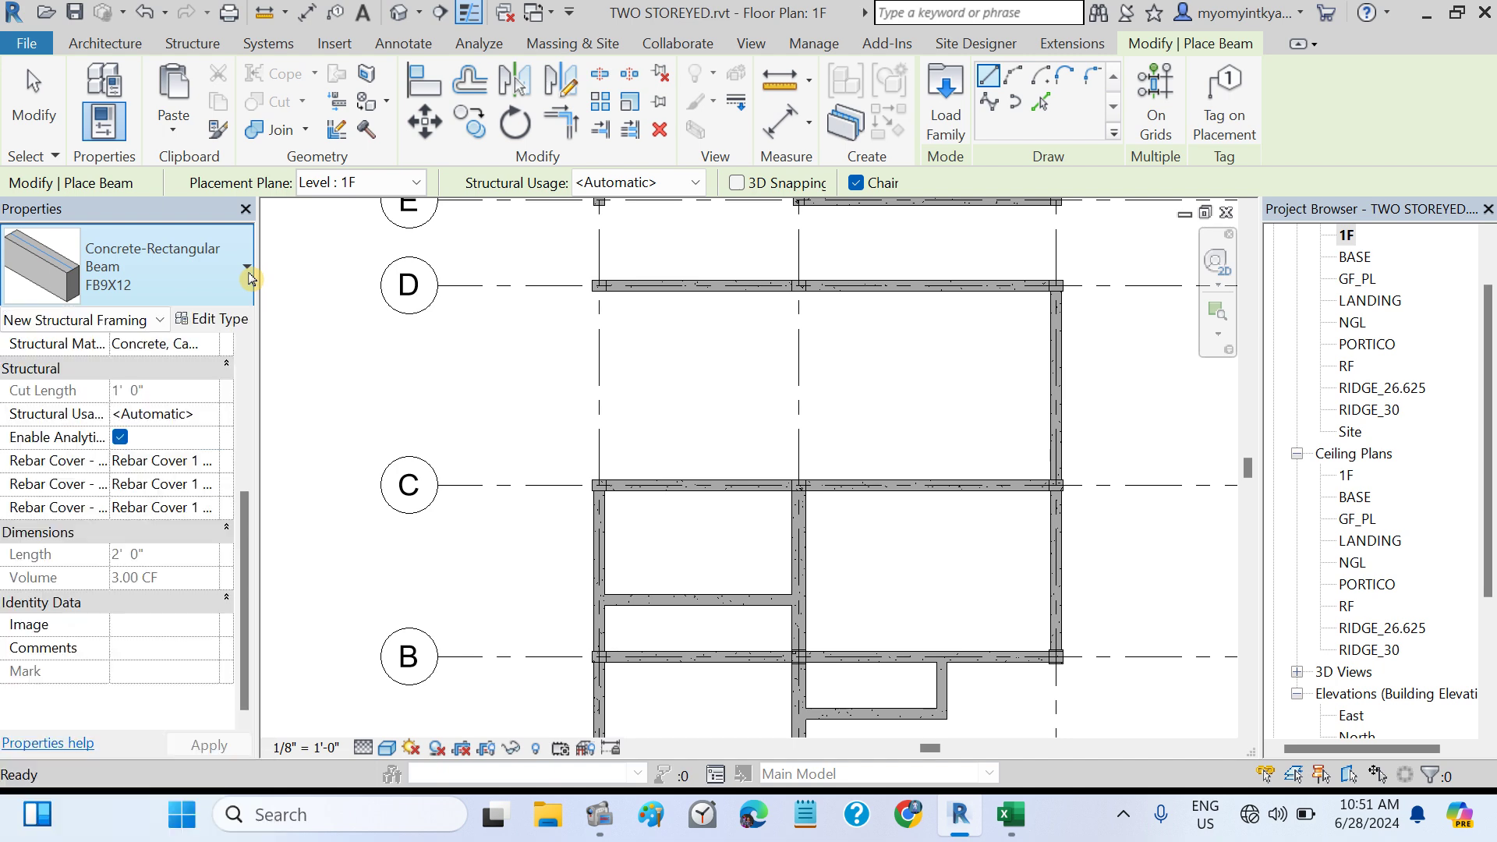
left_click(247, 273)
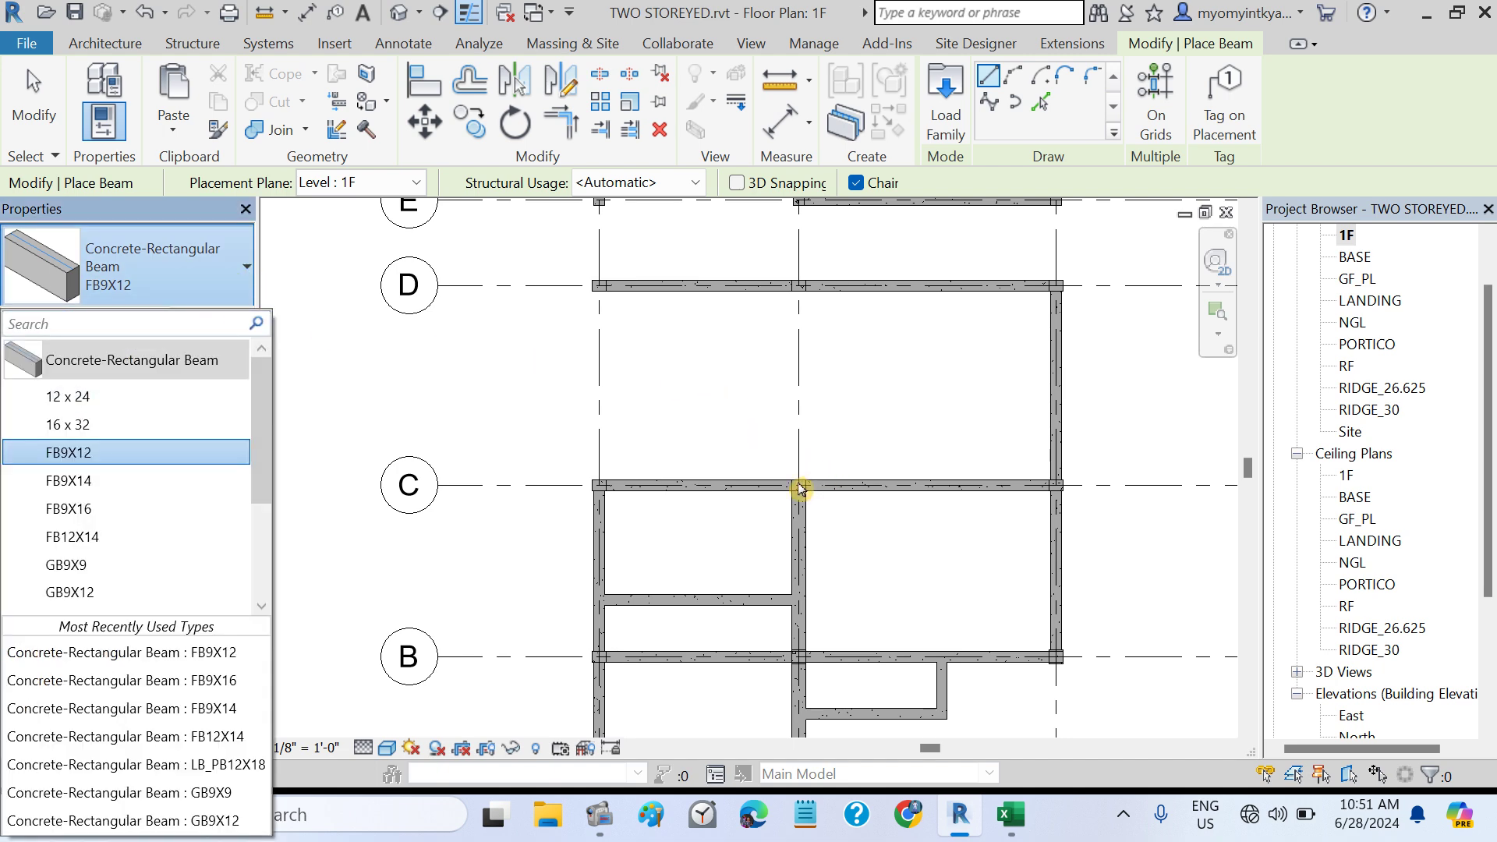
left_click(177, 285)
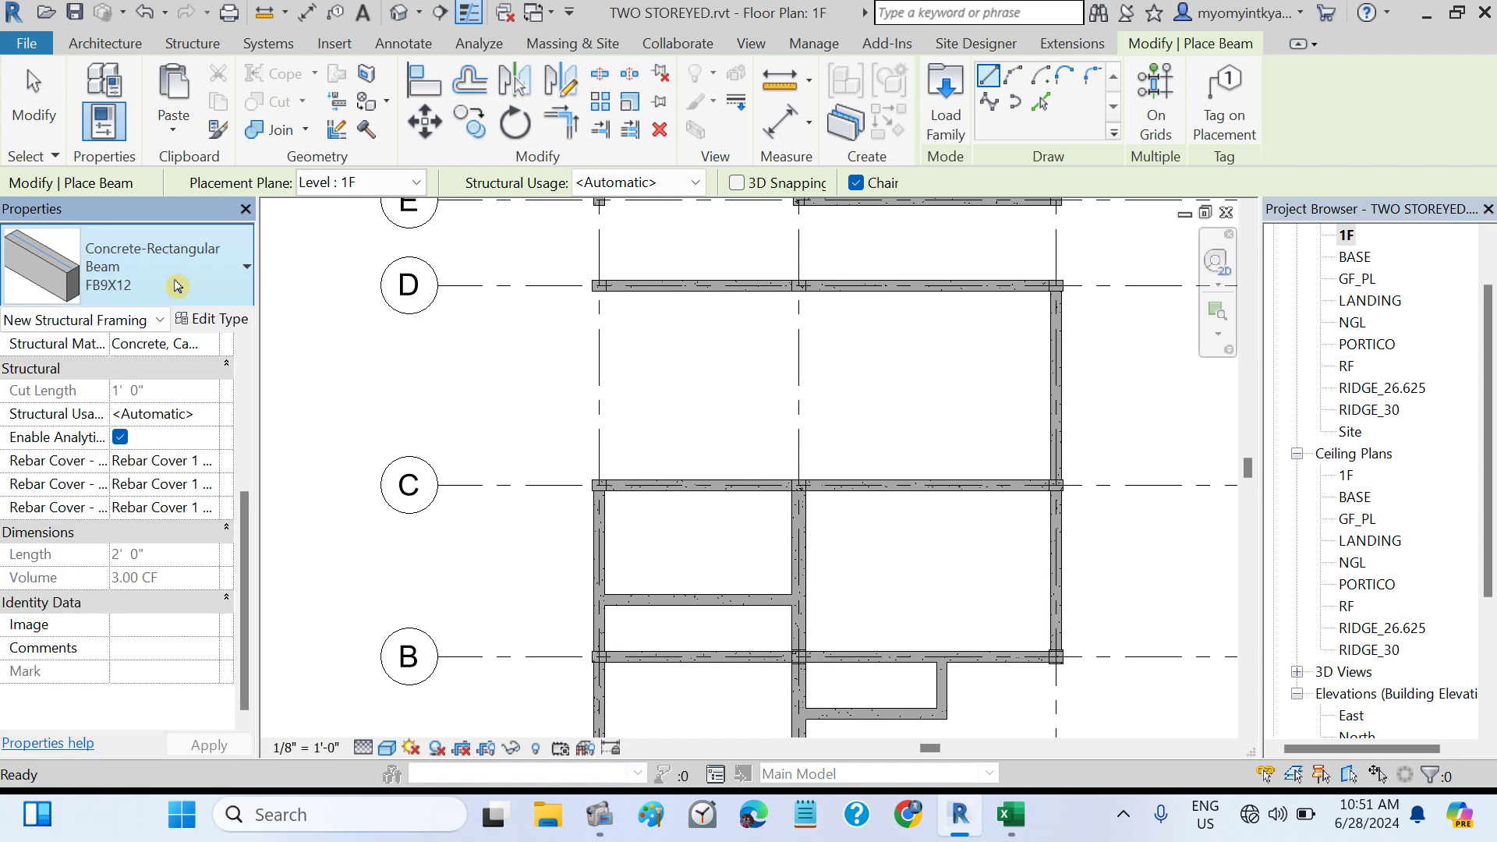
left_click(799, 485)
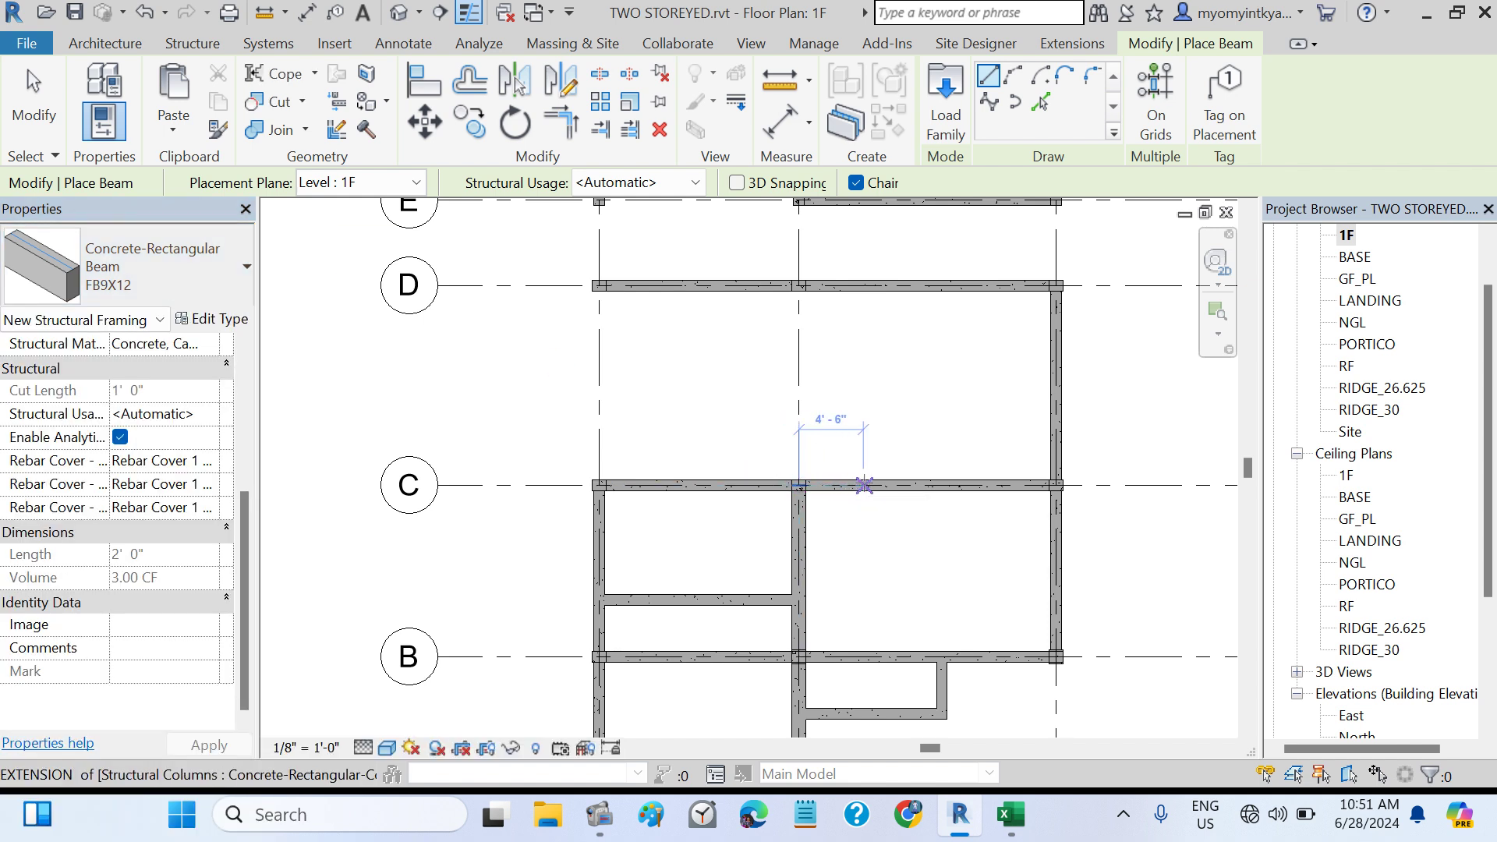
left_click(868, 484)
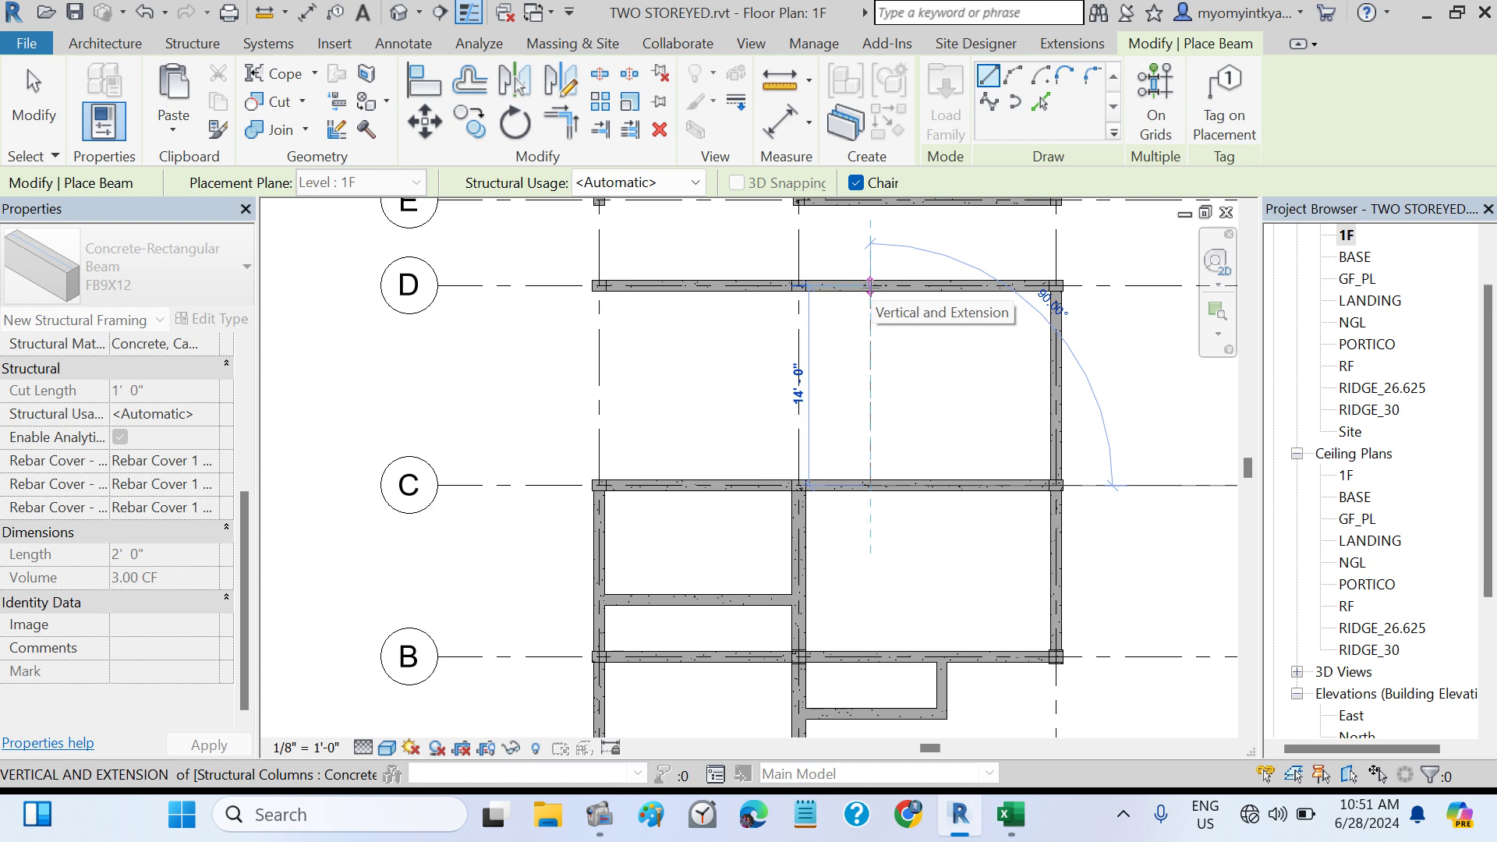
left_click(870, 285)
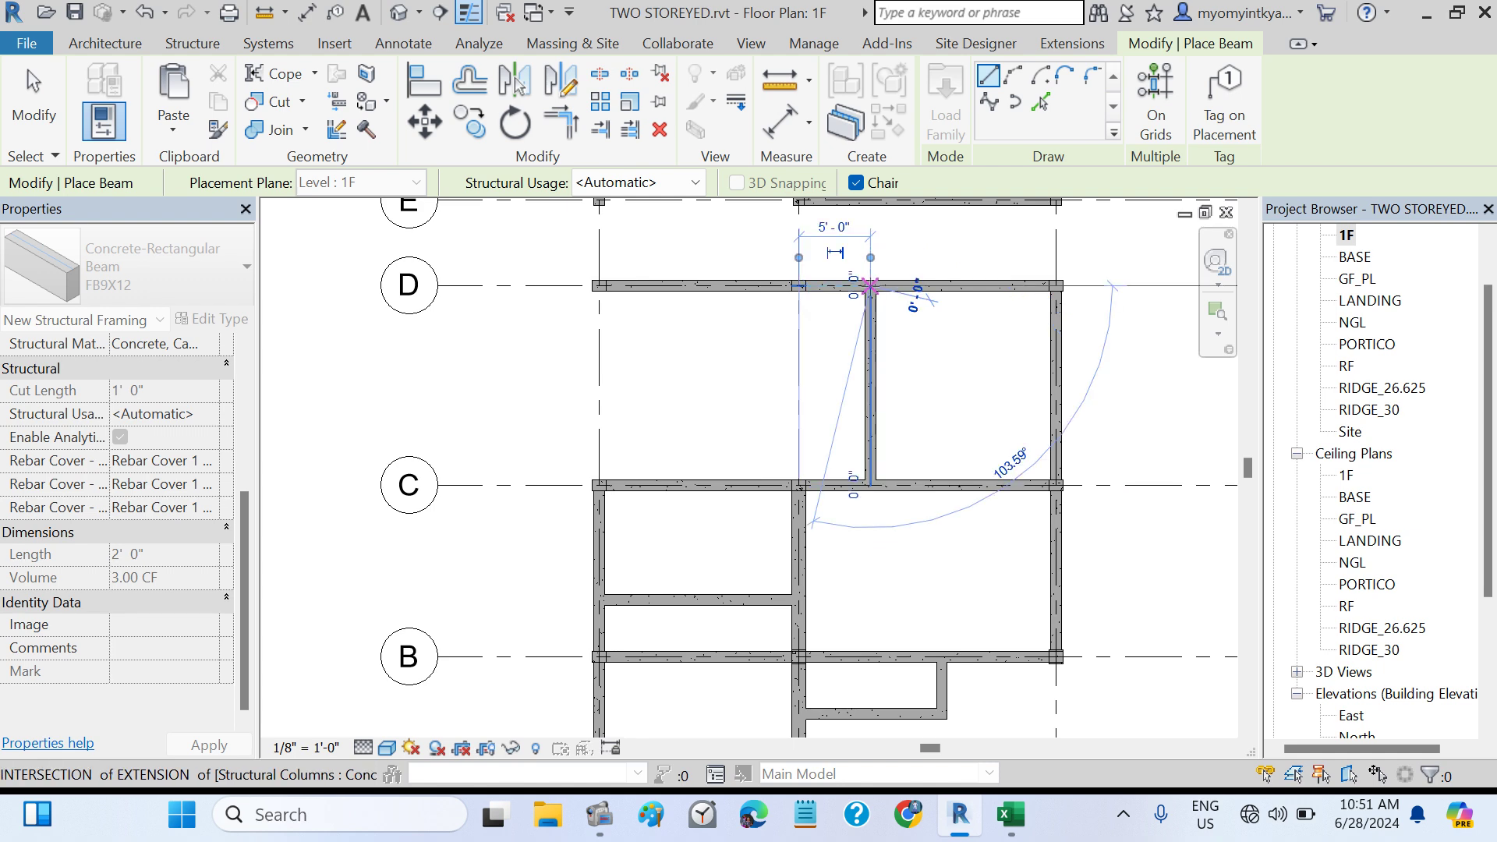
right_click(952, 366)
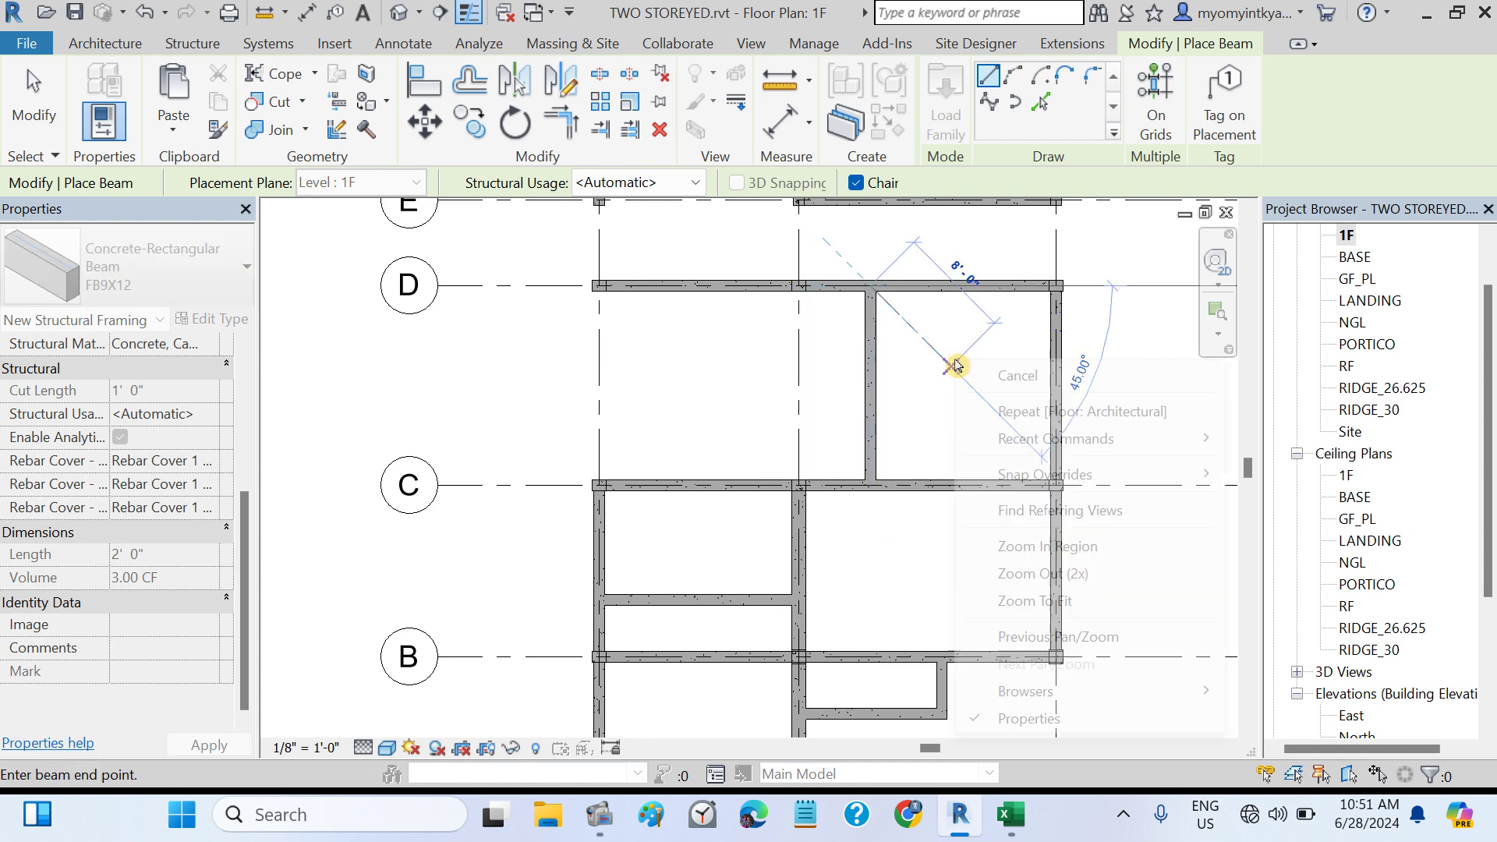
left_click(839, 326)
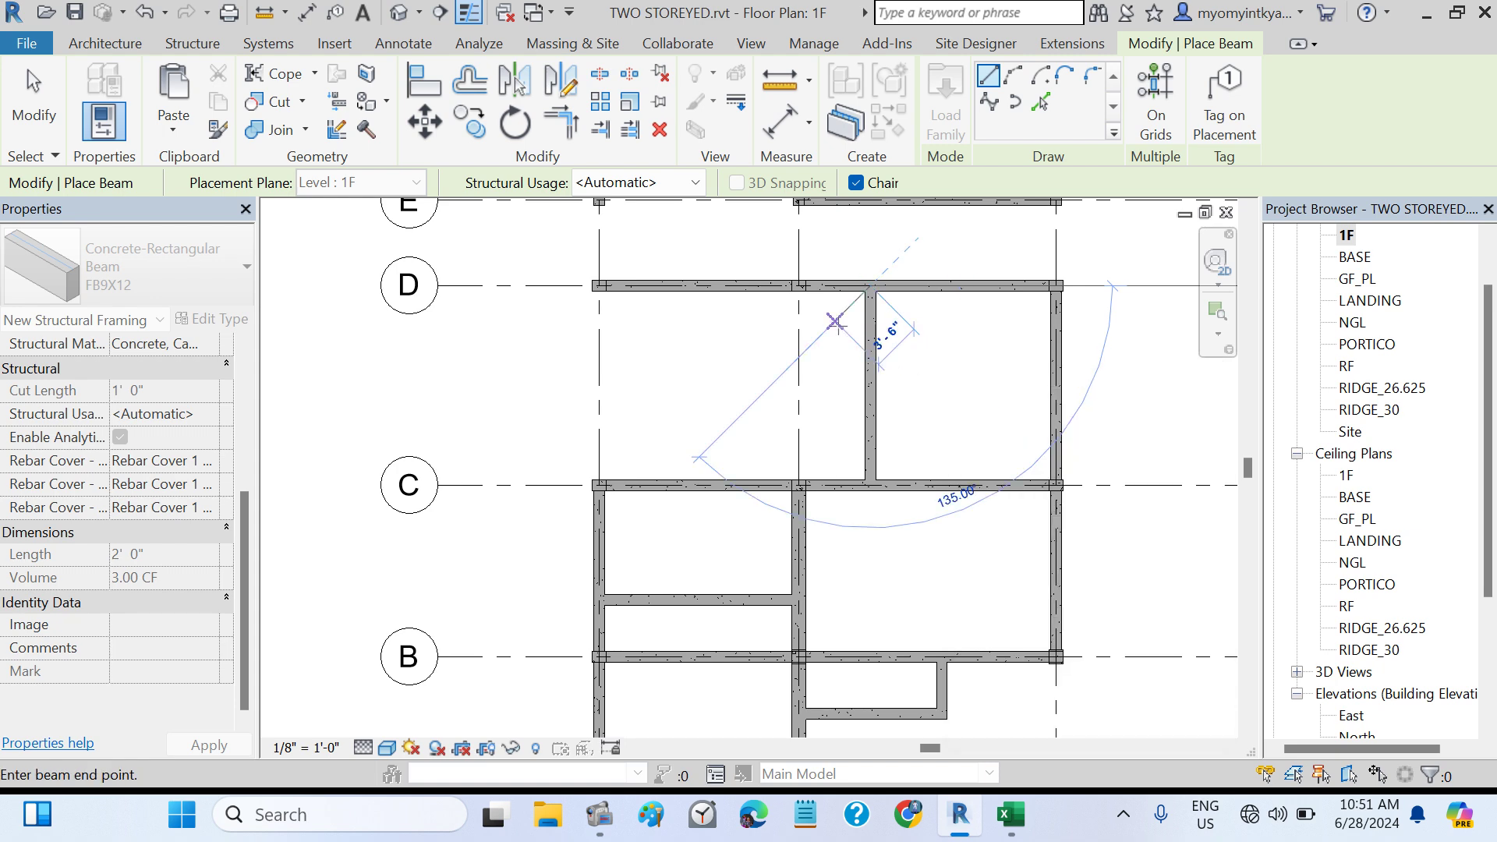
- Place FB9X12 beams from grid C to grid D along grid 2 and along grid 1
key("Escape")
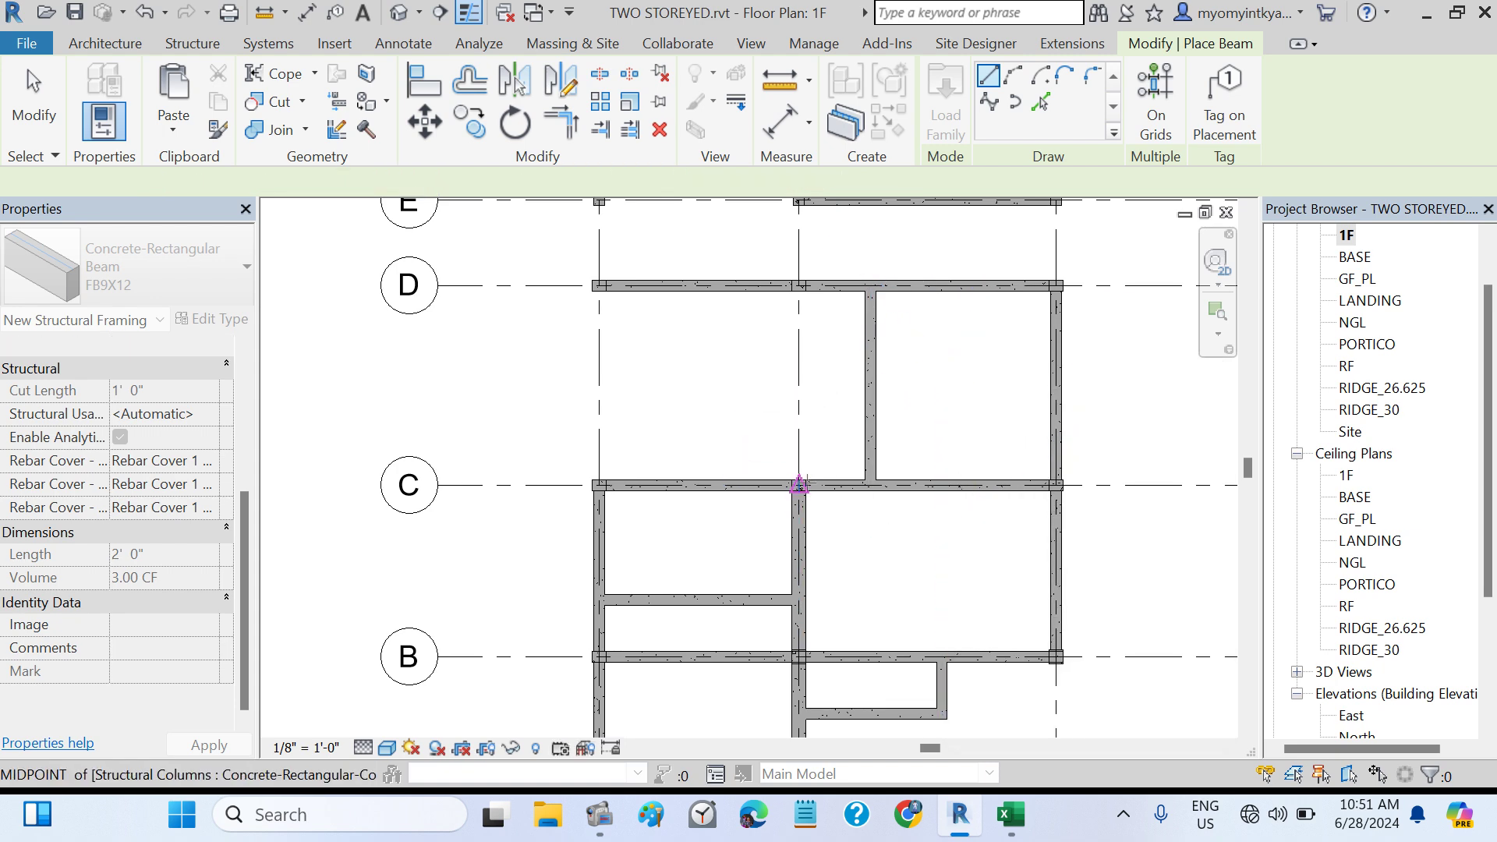
left_click(798, 481)
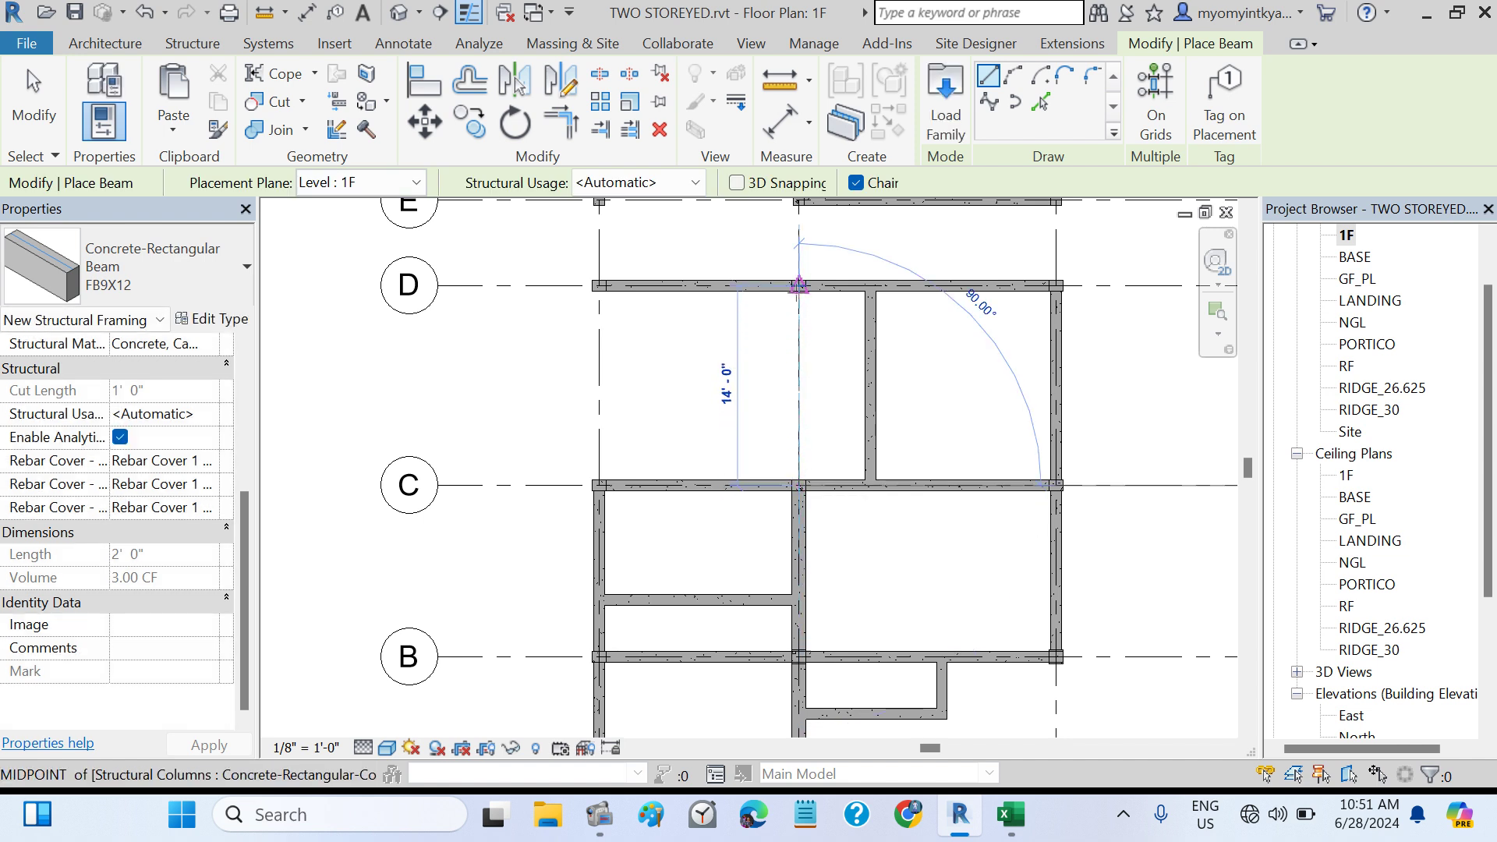
left_click(835, 382)
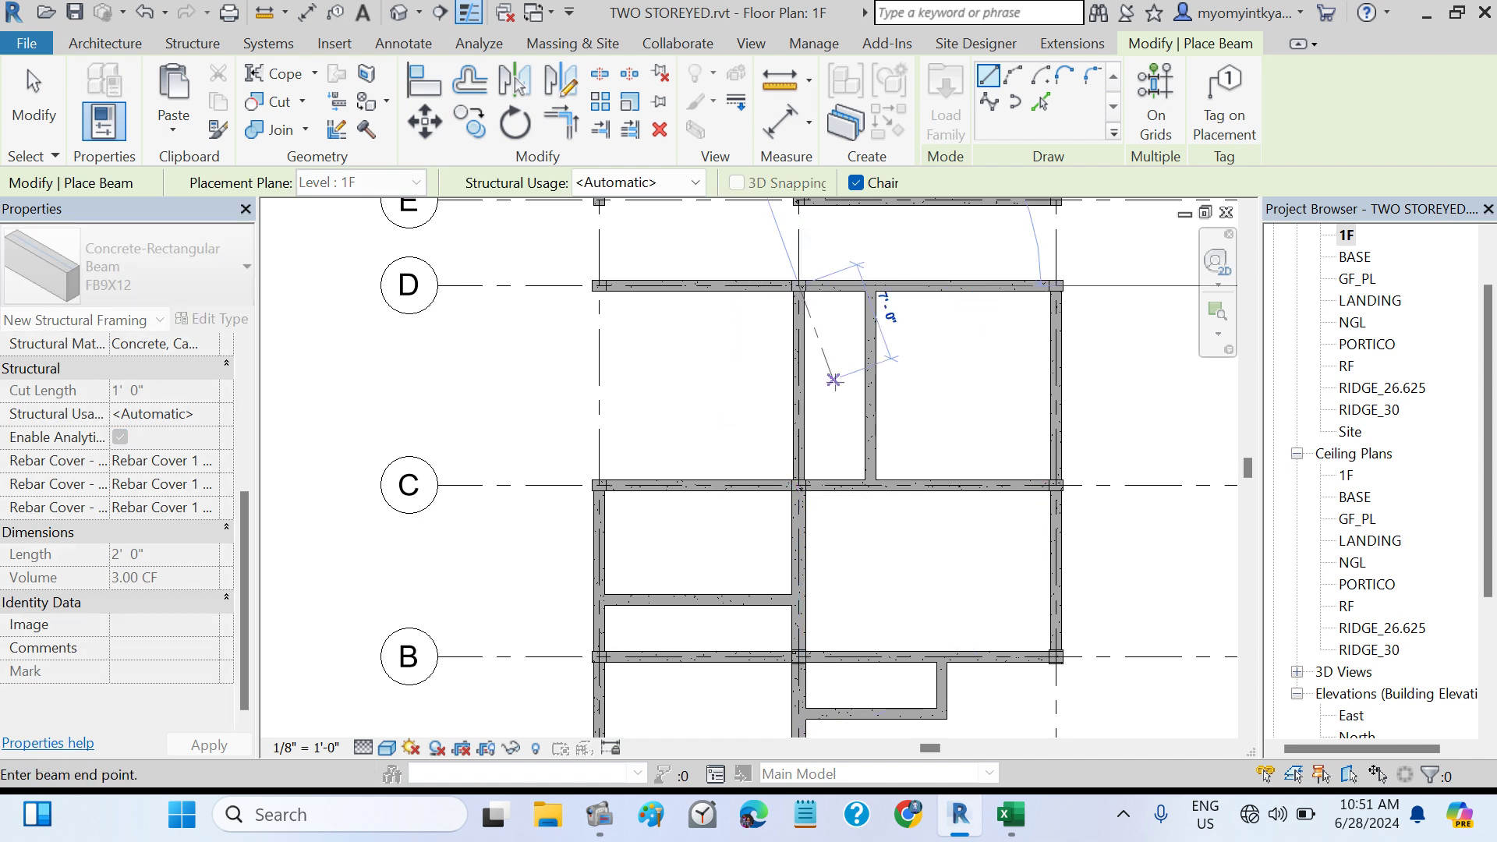
left_click(598, 485)
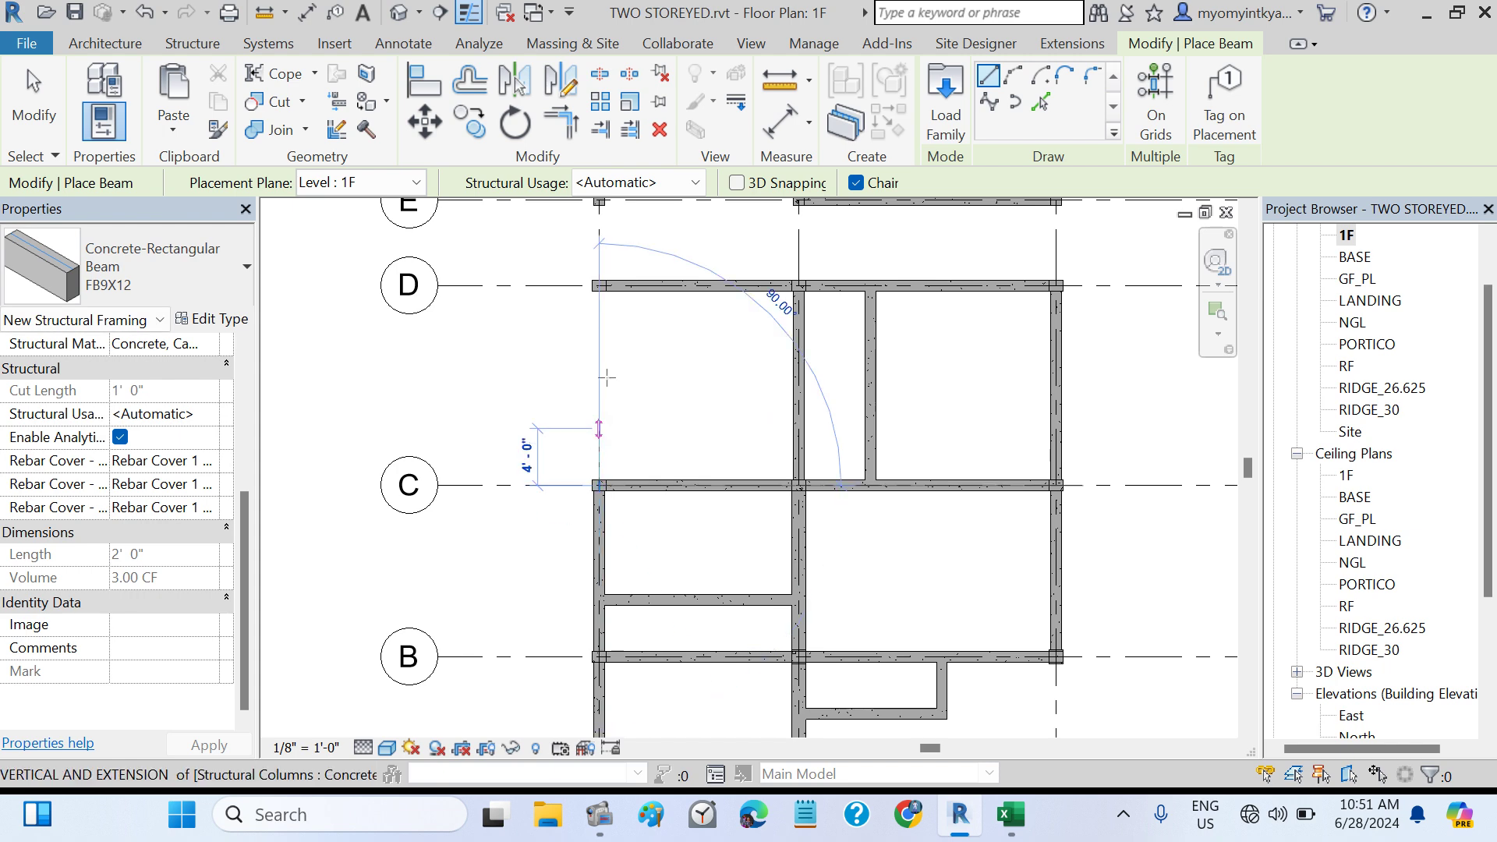
left_click(599, 285)
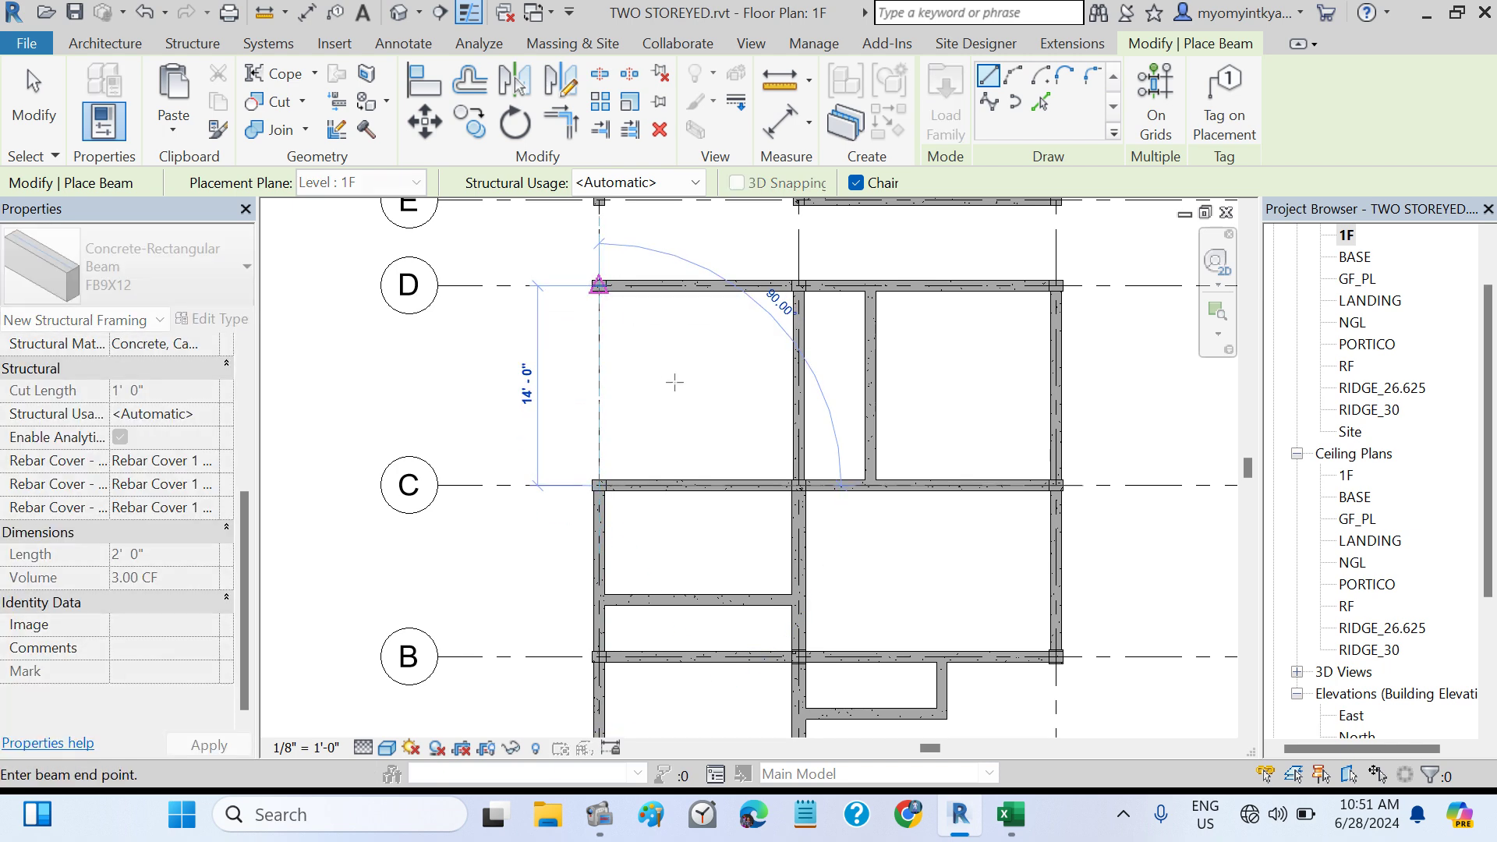
key("Escape")
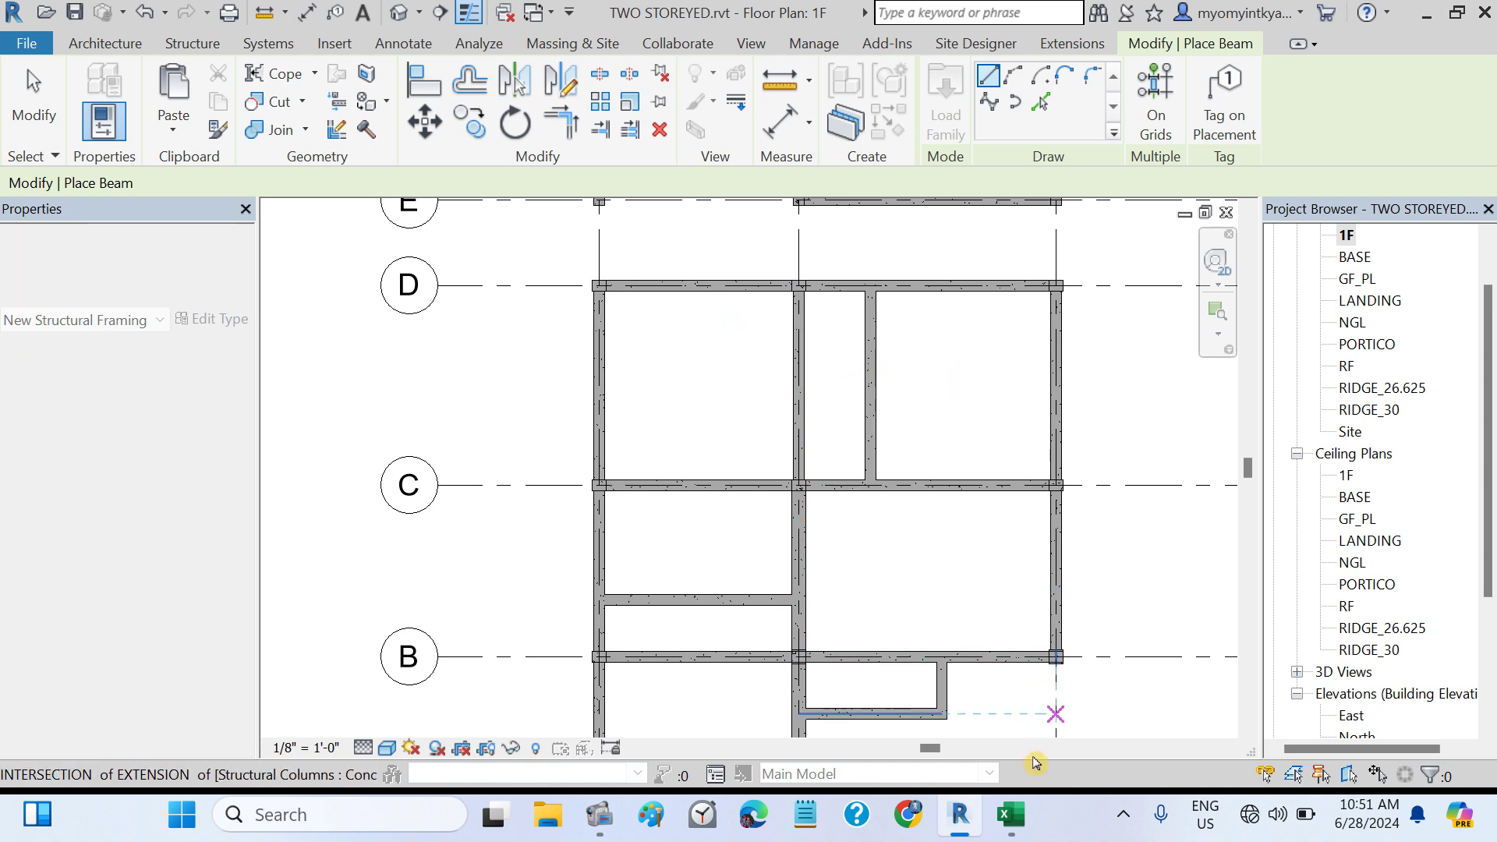
- Switch to Excel and examine the beam marks between grids D and E in the 1F floor beam plan
left_click(1009, 818)
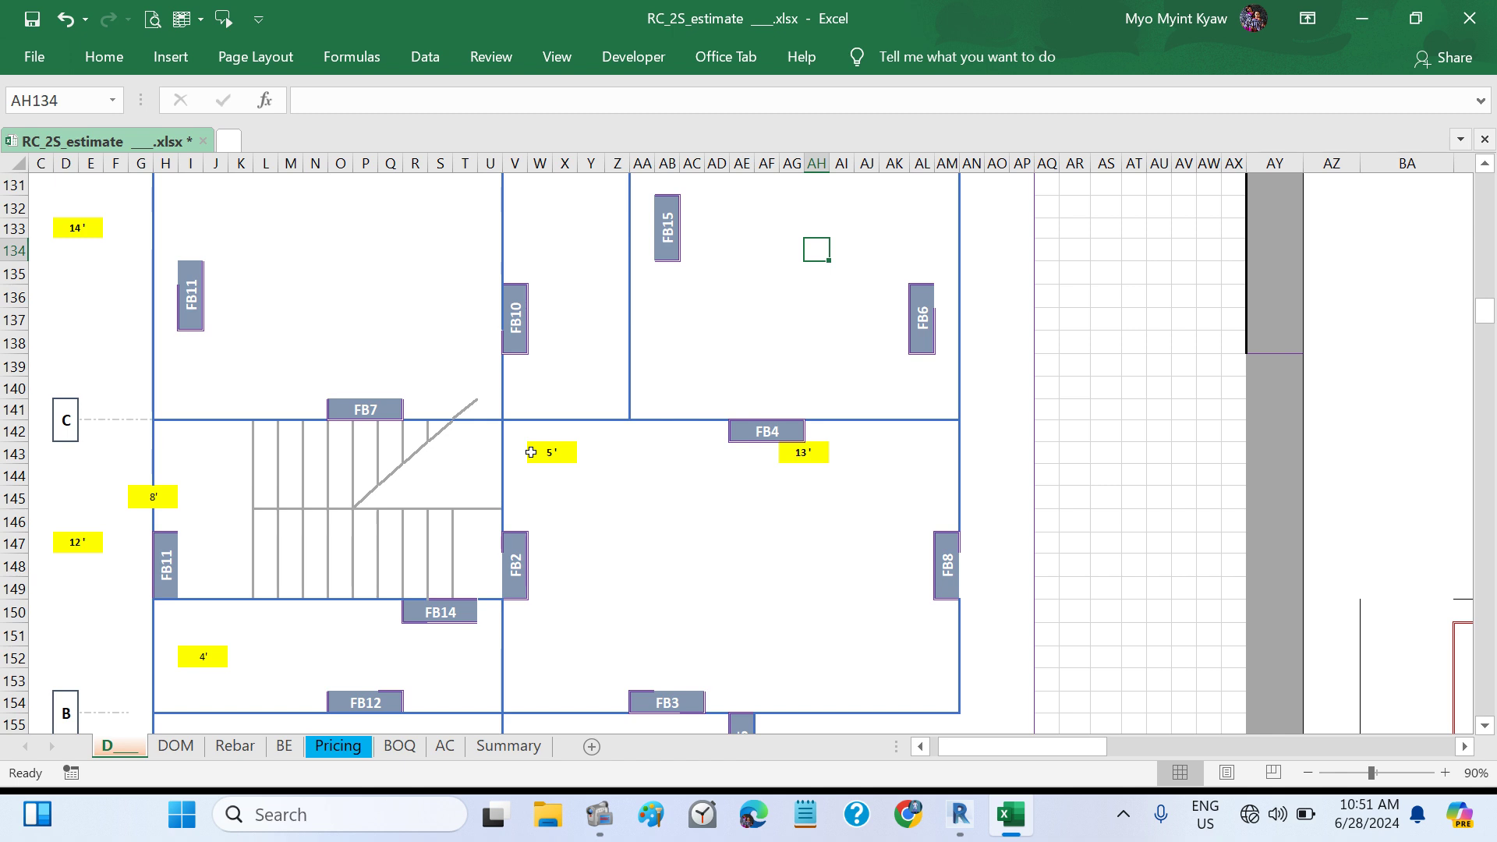
scroll(530, 453, "up", 4)
scroll(530, 452, "left", 1)
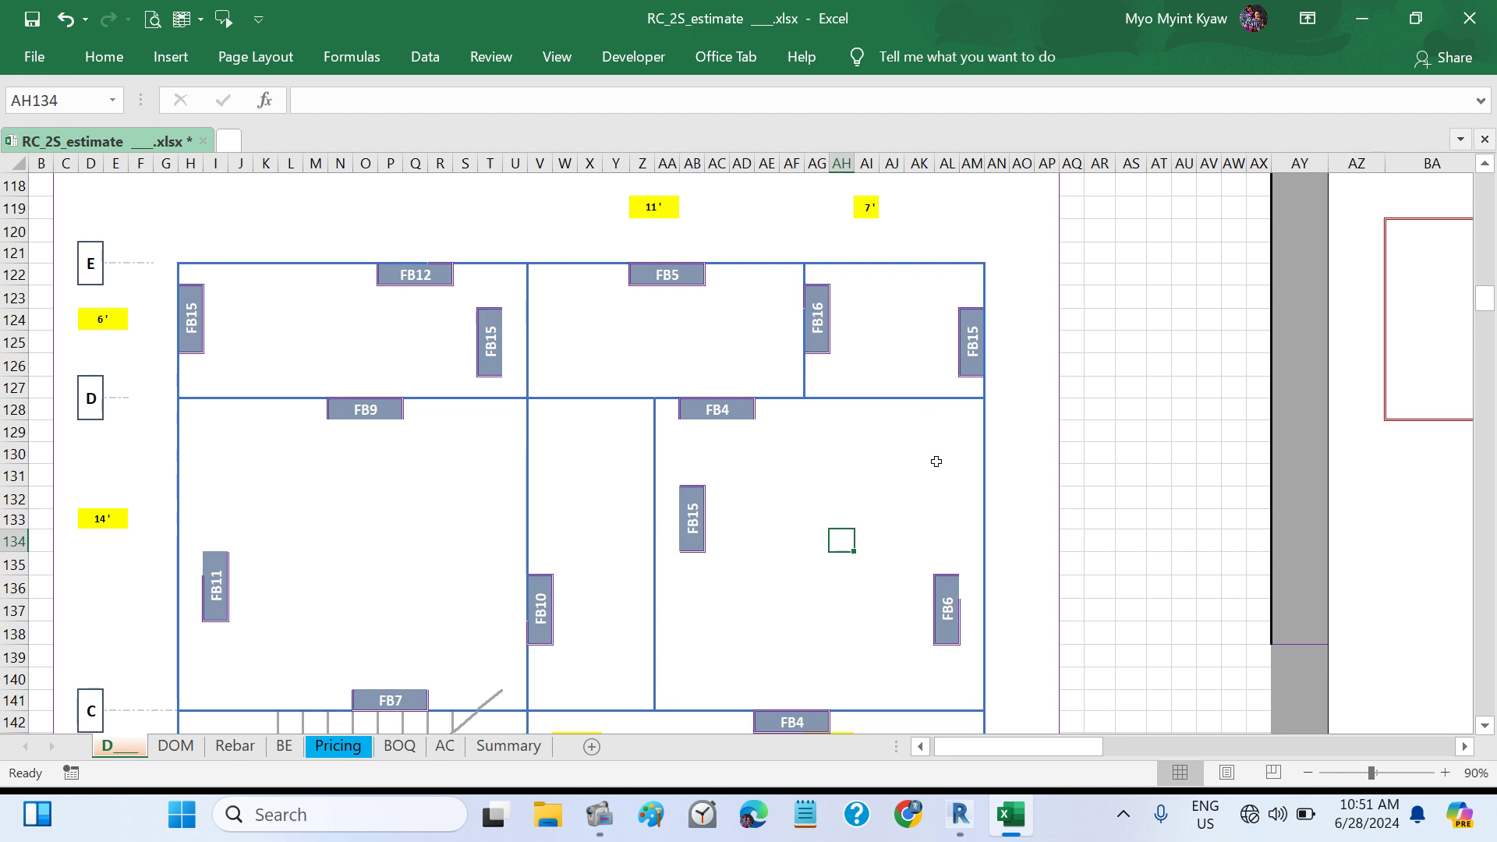
scroll(936, 461, "right", 1)
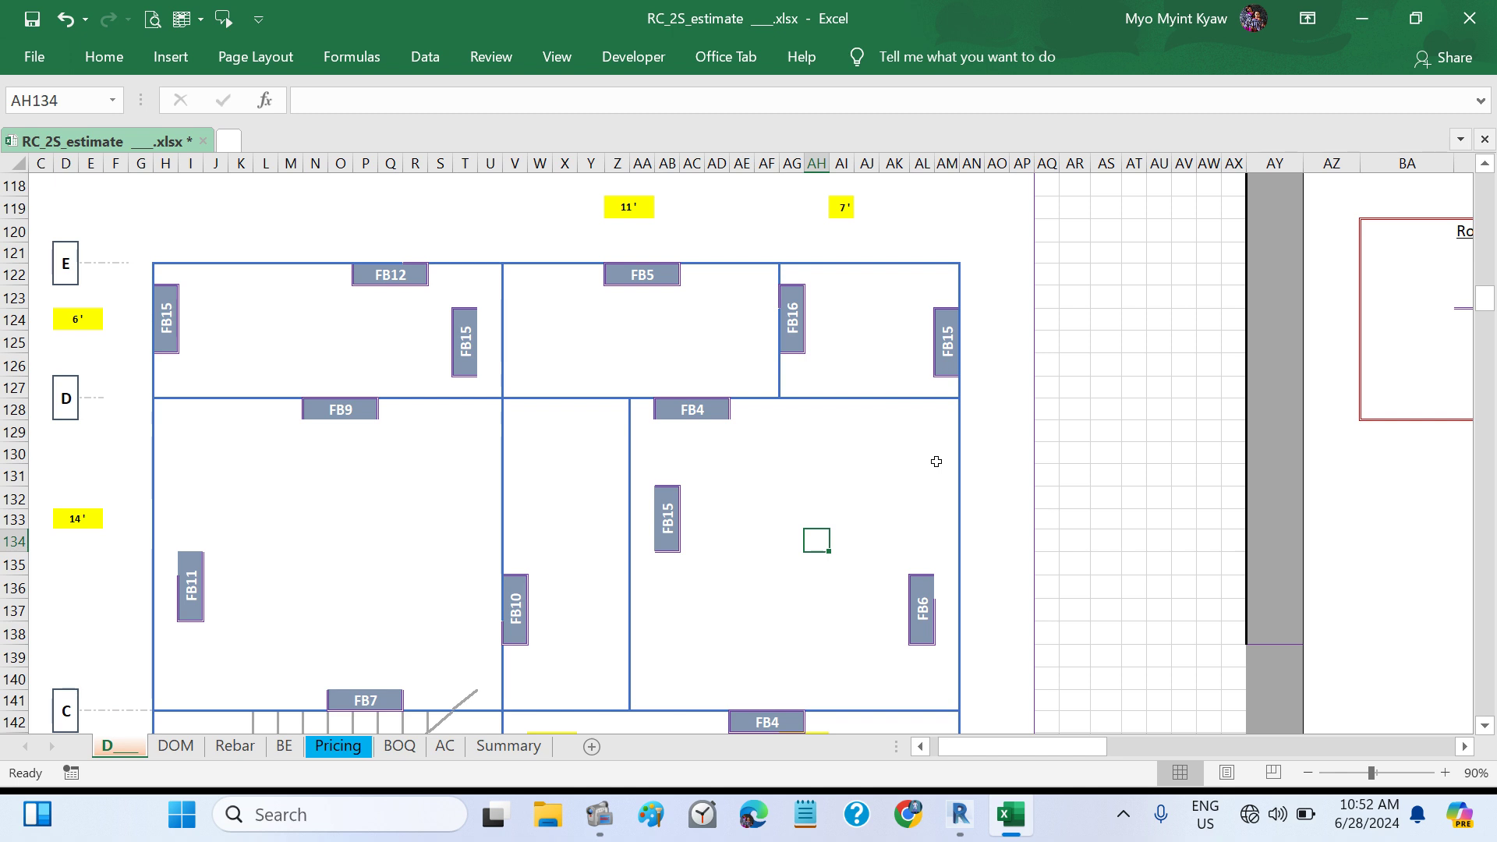
scroll(937, 462, "right", 2)
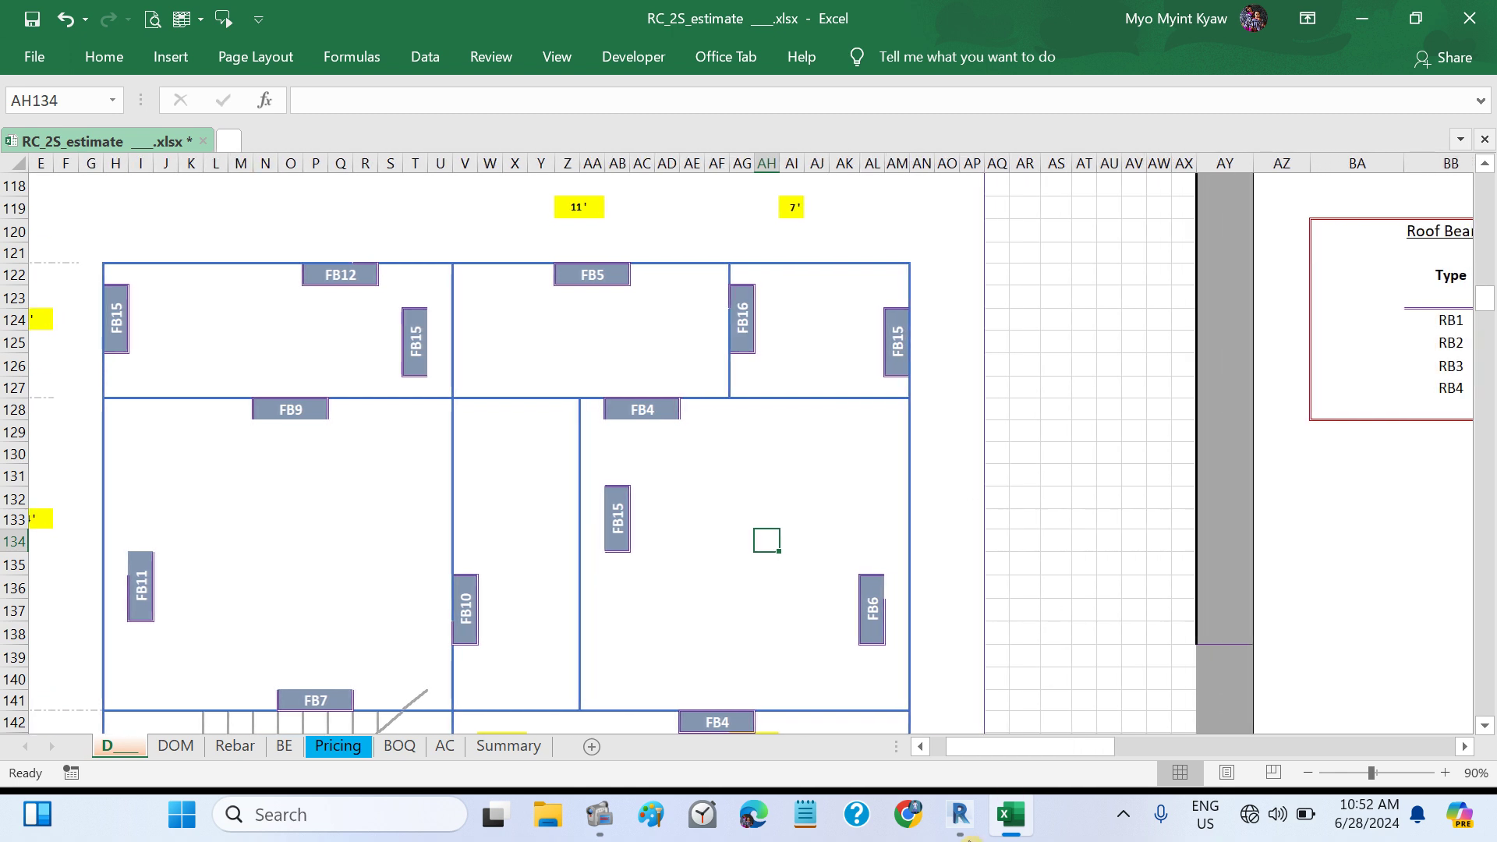
- Switch to Revit, end beam placement and inspect the bays between grids D and E
left_click(960, 815)
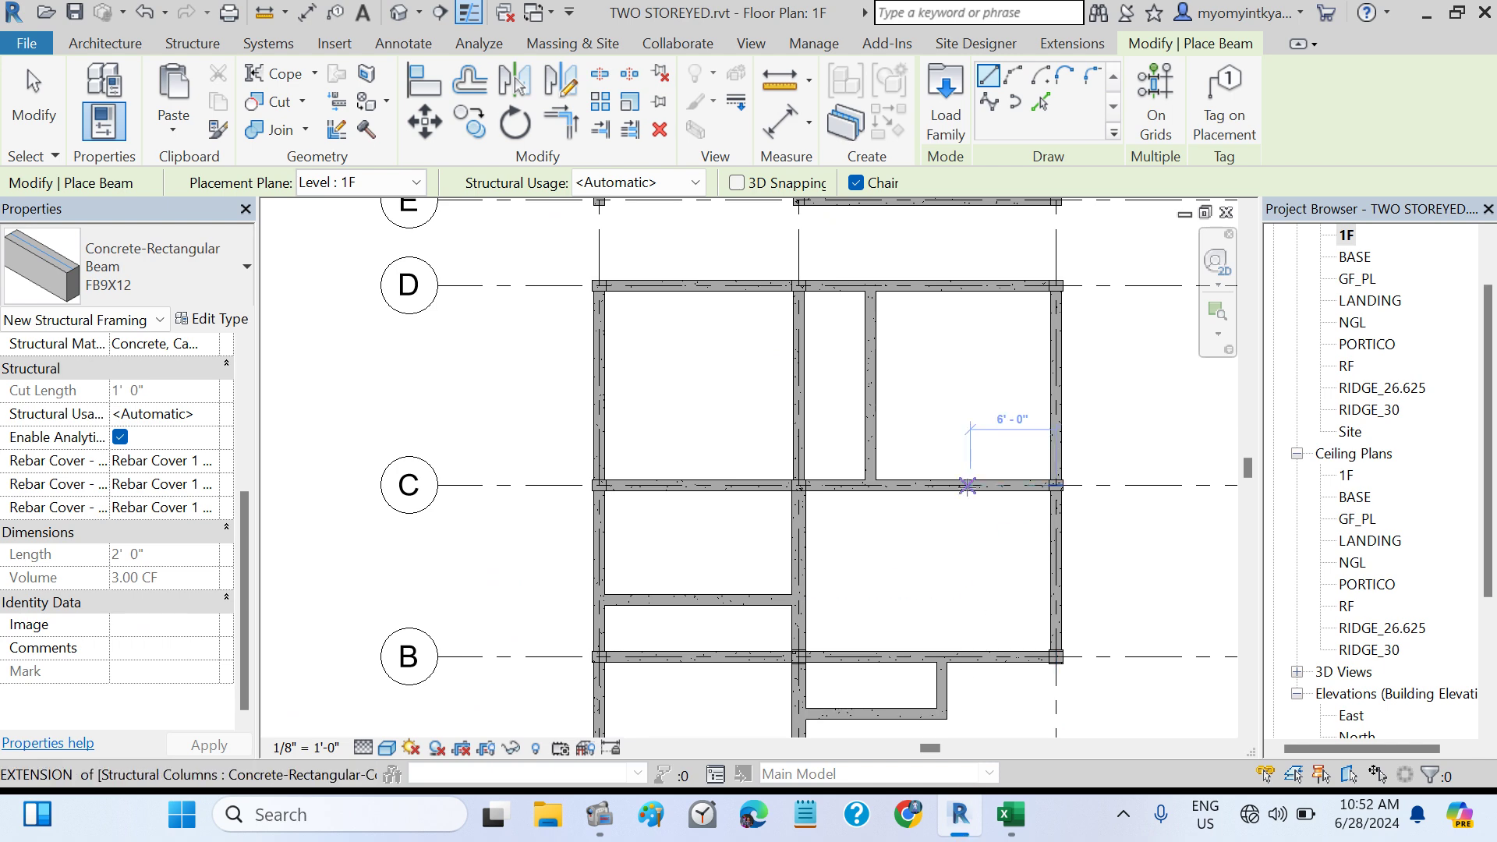
scroll(967, 485, "up", 1)
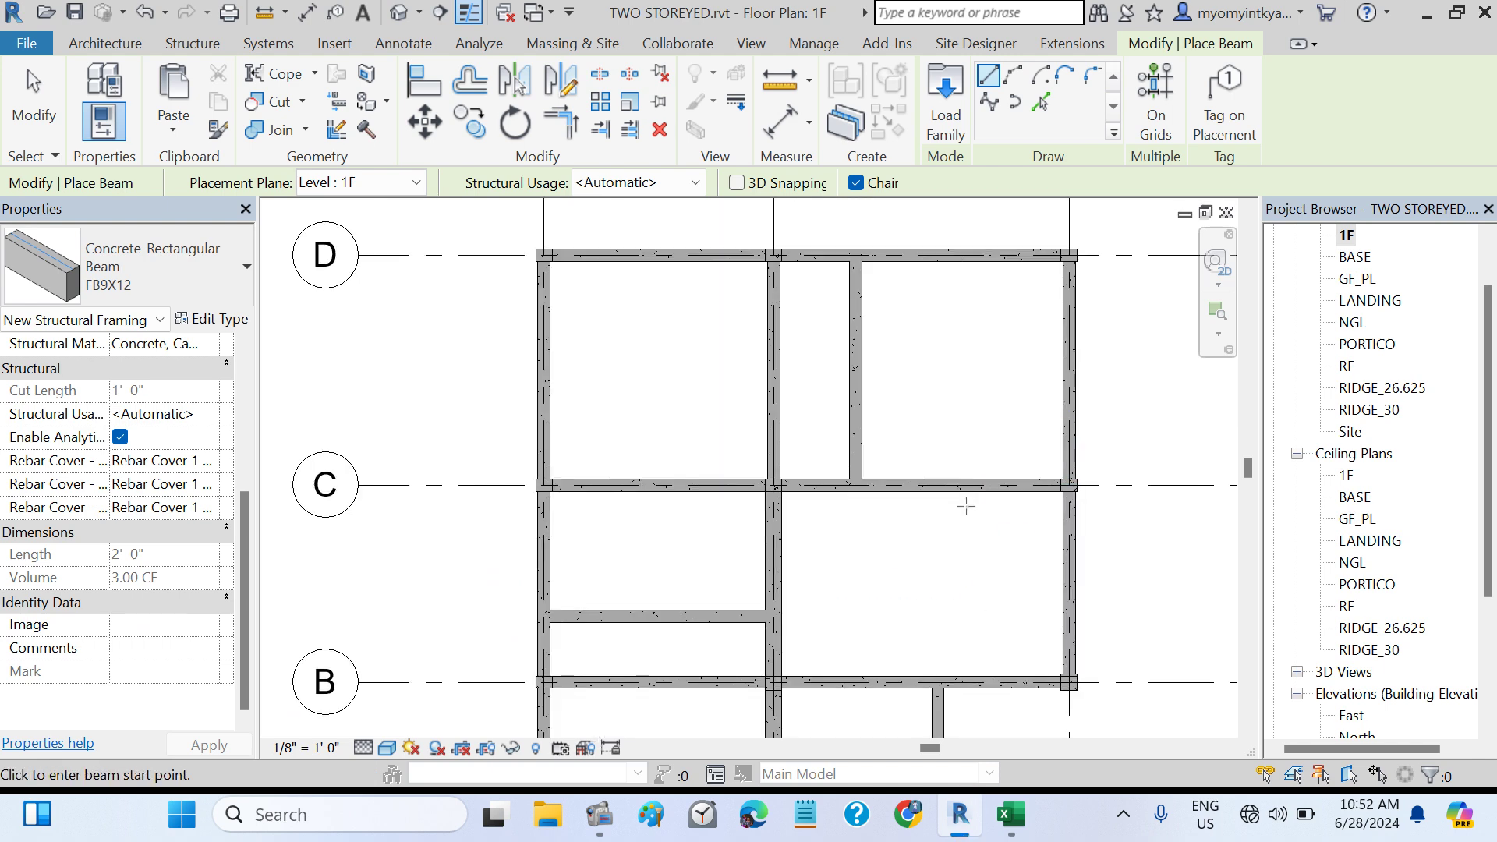
middle_click_drag(1002, 390, 927, 528)
key("Escape")
key("Escape")
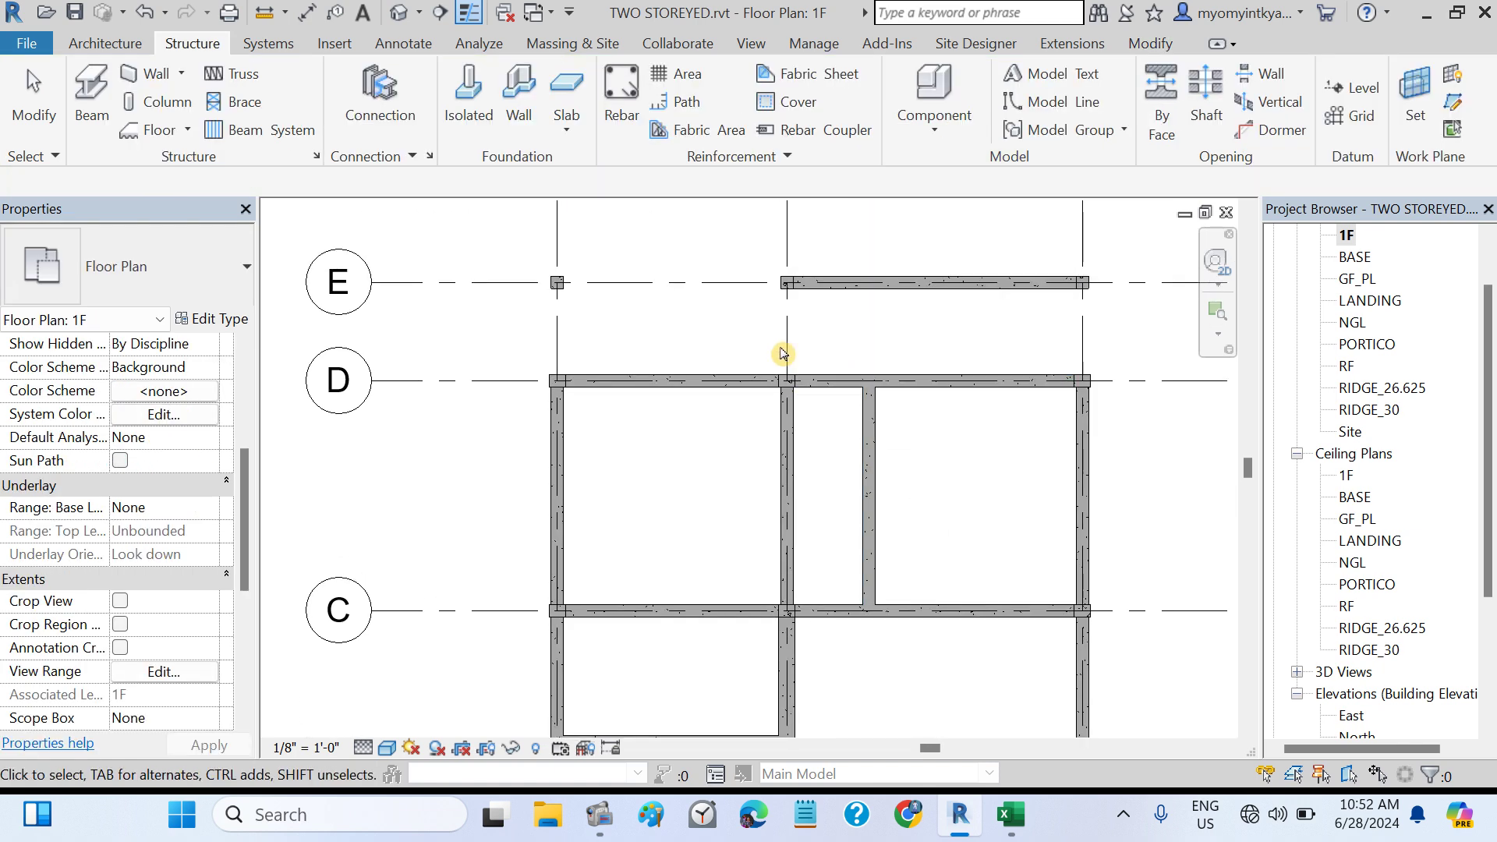
- Switch to Excel and look up the floor beam sizes in the Floor Beam schedule
left_click(1010, 815)
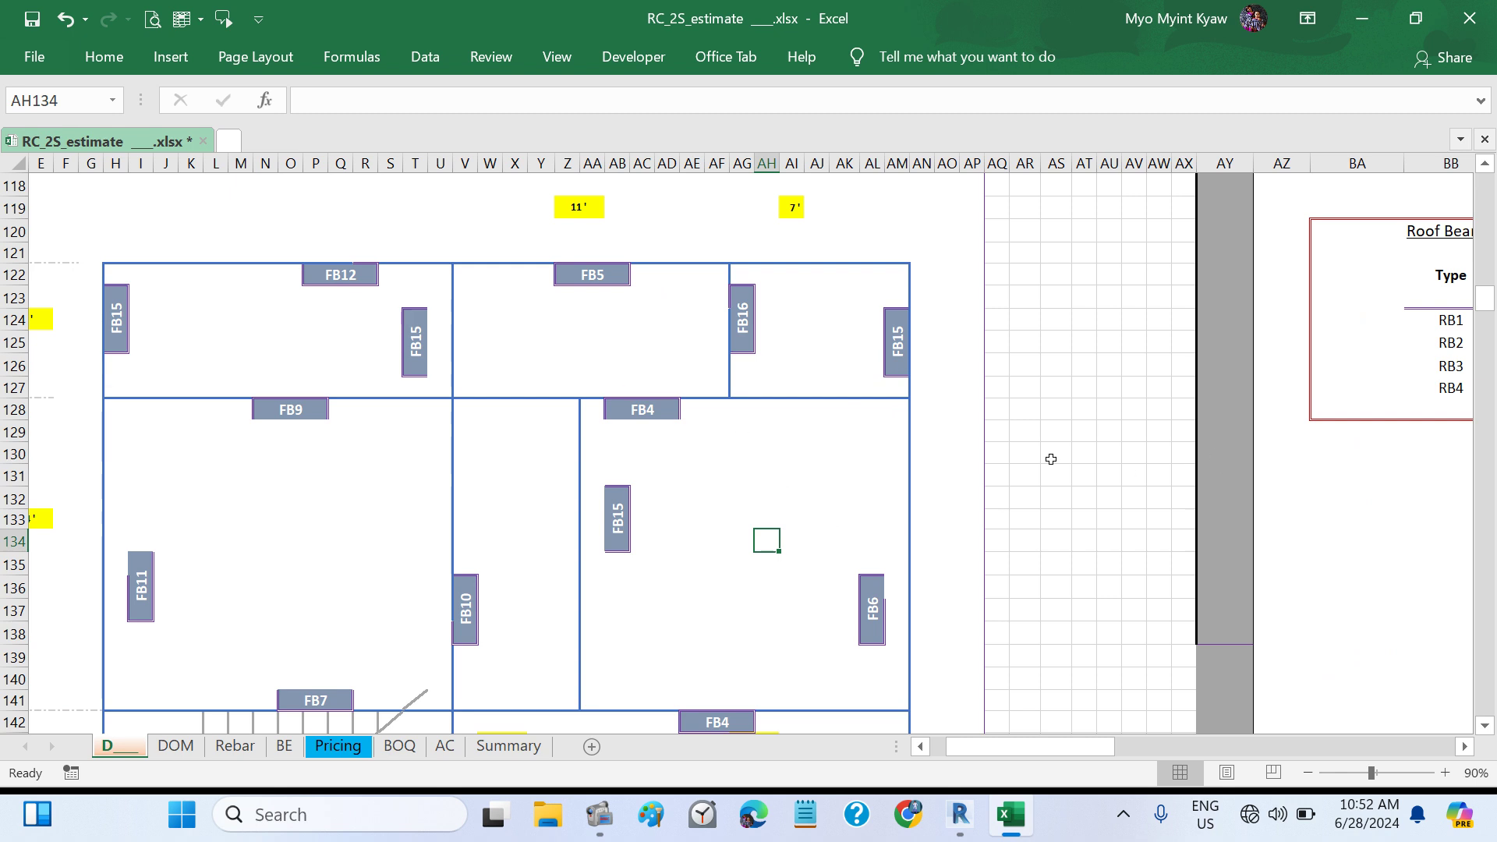
scroll(1051, 459, "right", 3)
scroll(1051, 460, "up", 9)
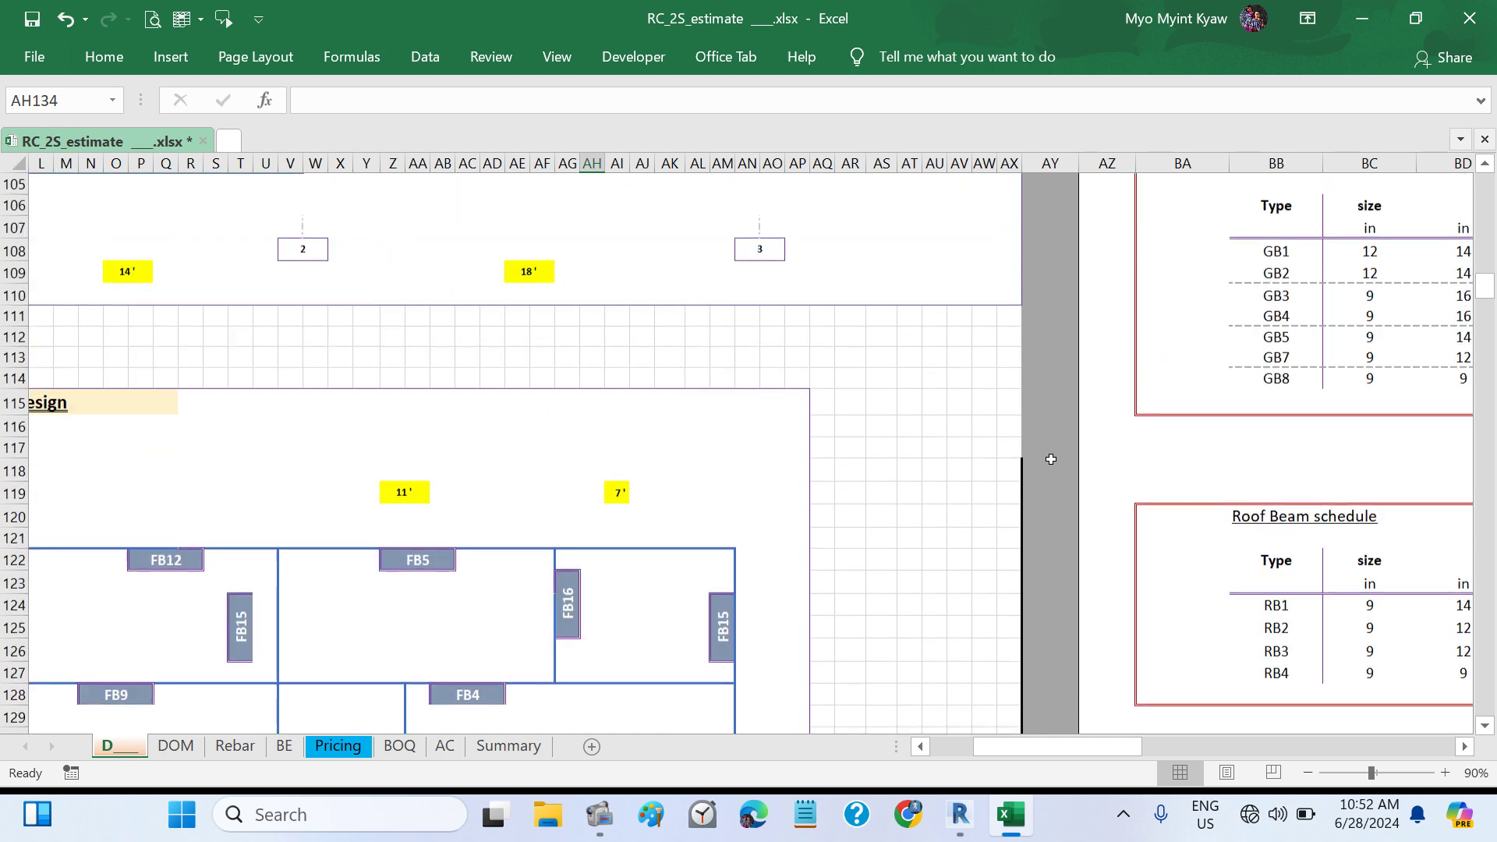
scroll(1051, 460, "right", 3)
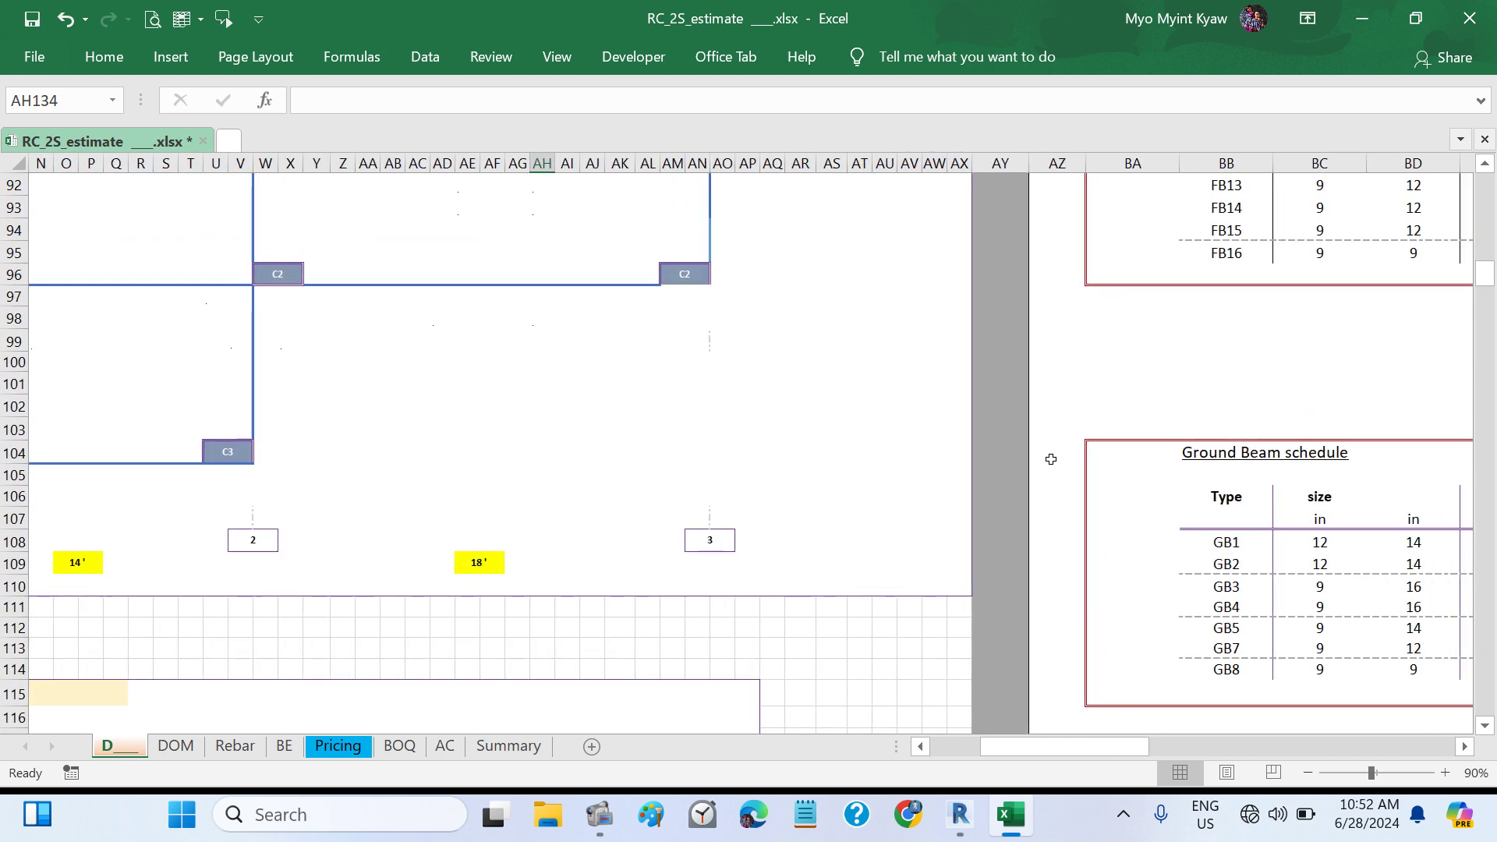
scroll(1051, 459, "right", 3)
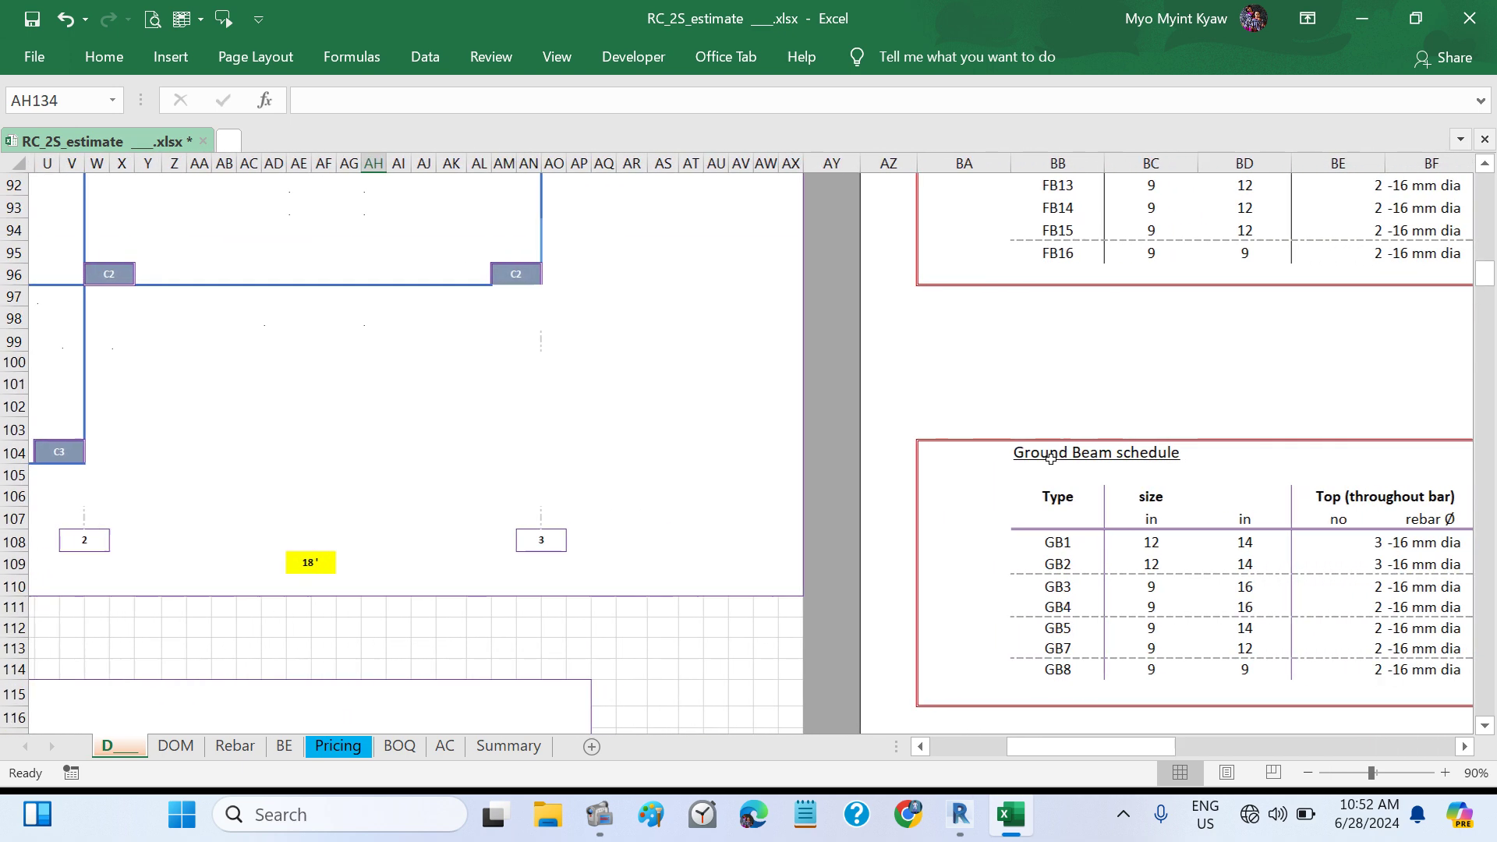
scroll(1050, 459, "up", 2)
scroll(1051, 459, "up", 2)
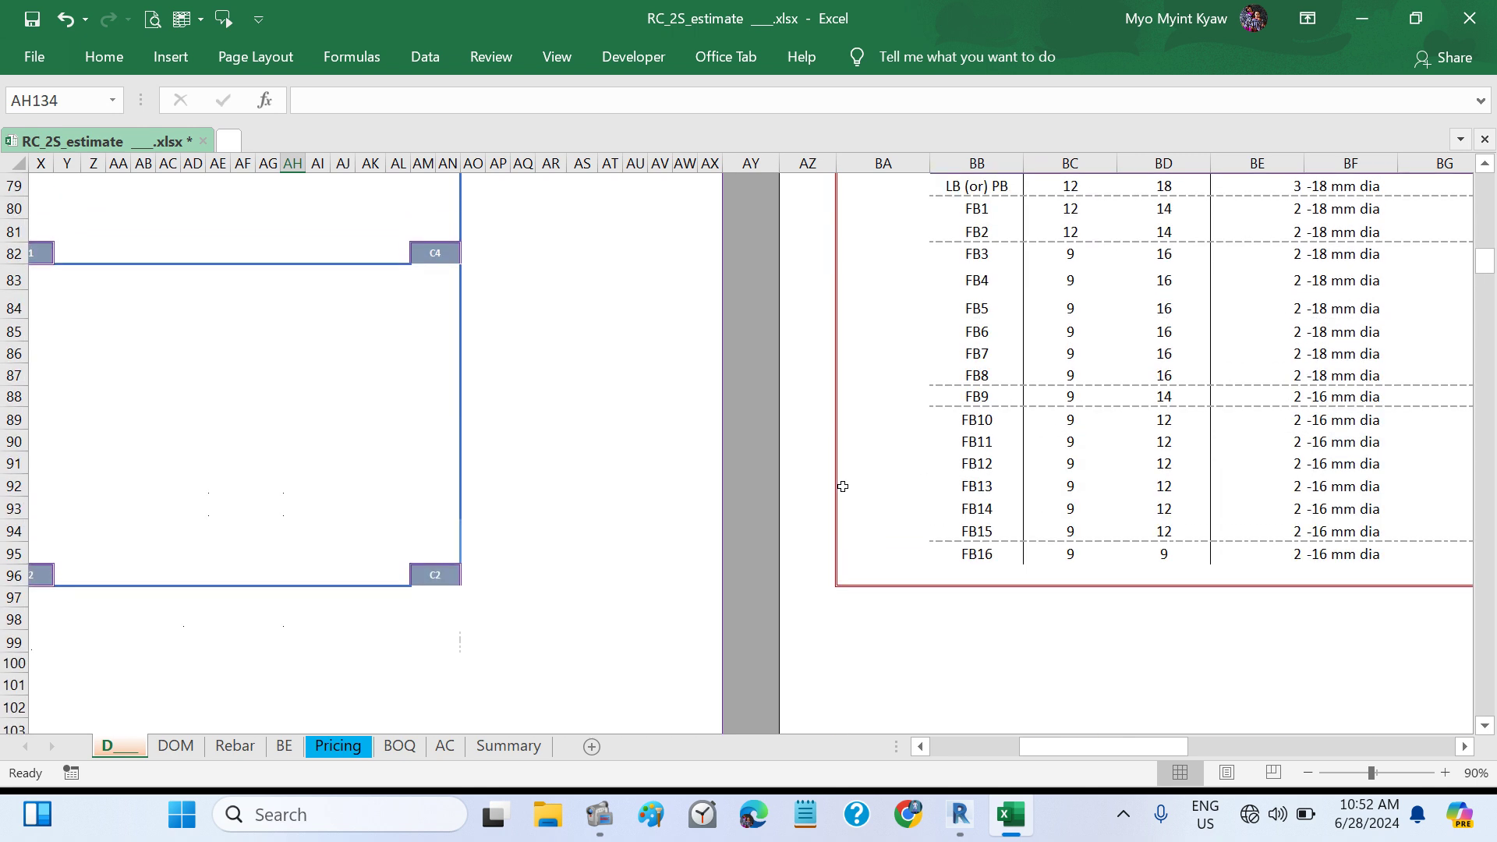
- Return to the 1F floor beam plan and highlight the FB15 beams between grids D and E
scroll(631, 499, "left", 3)
scroll(632, 499, "down", 5)
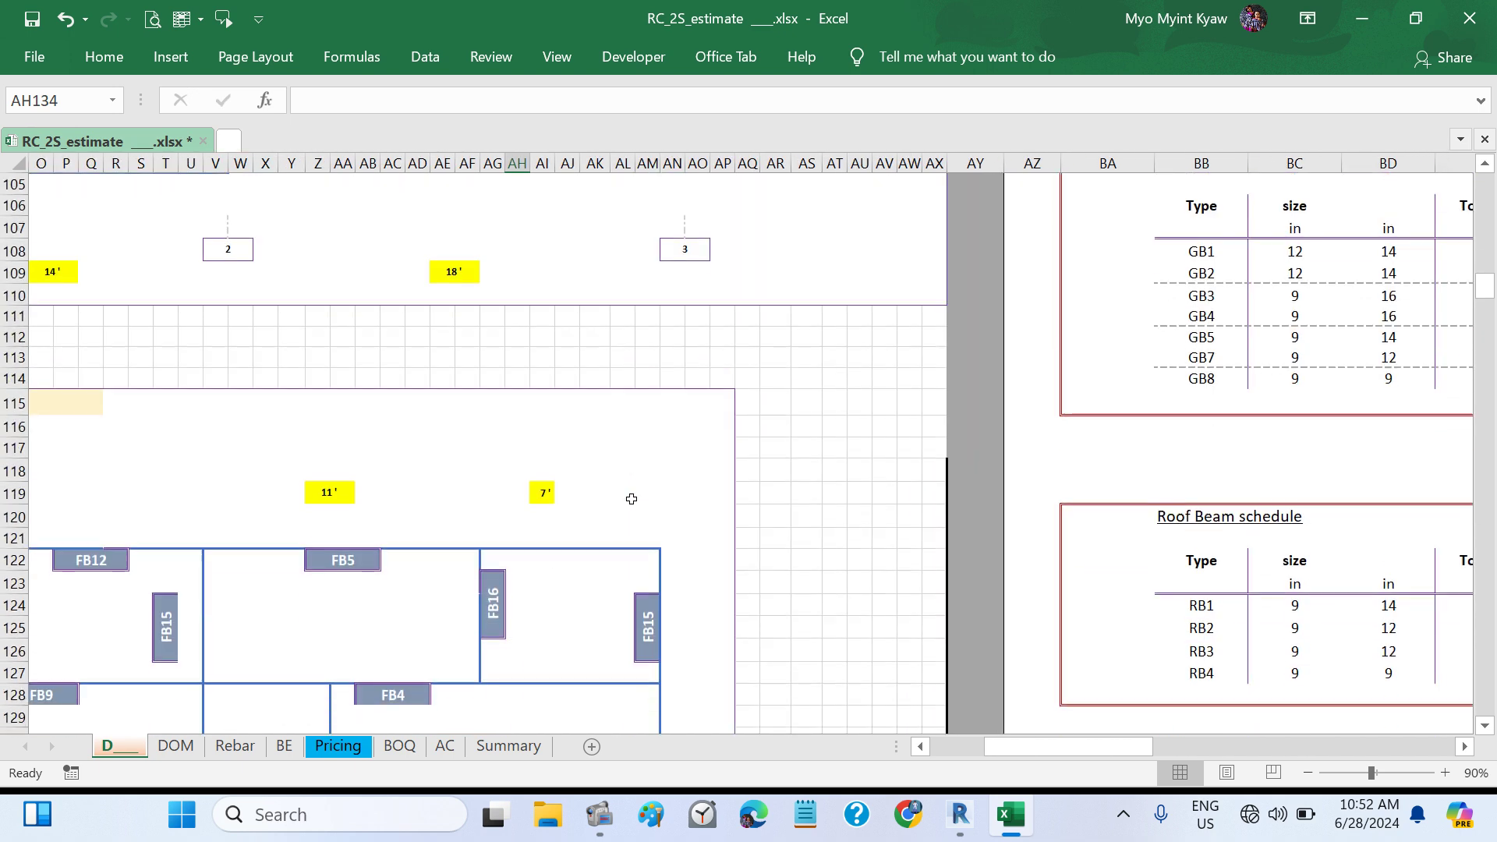
scroll(631, 499, "left", 2)
scroll(631, 499, "left", 4)
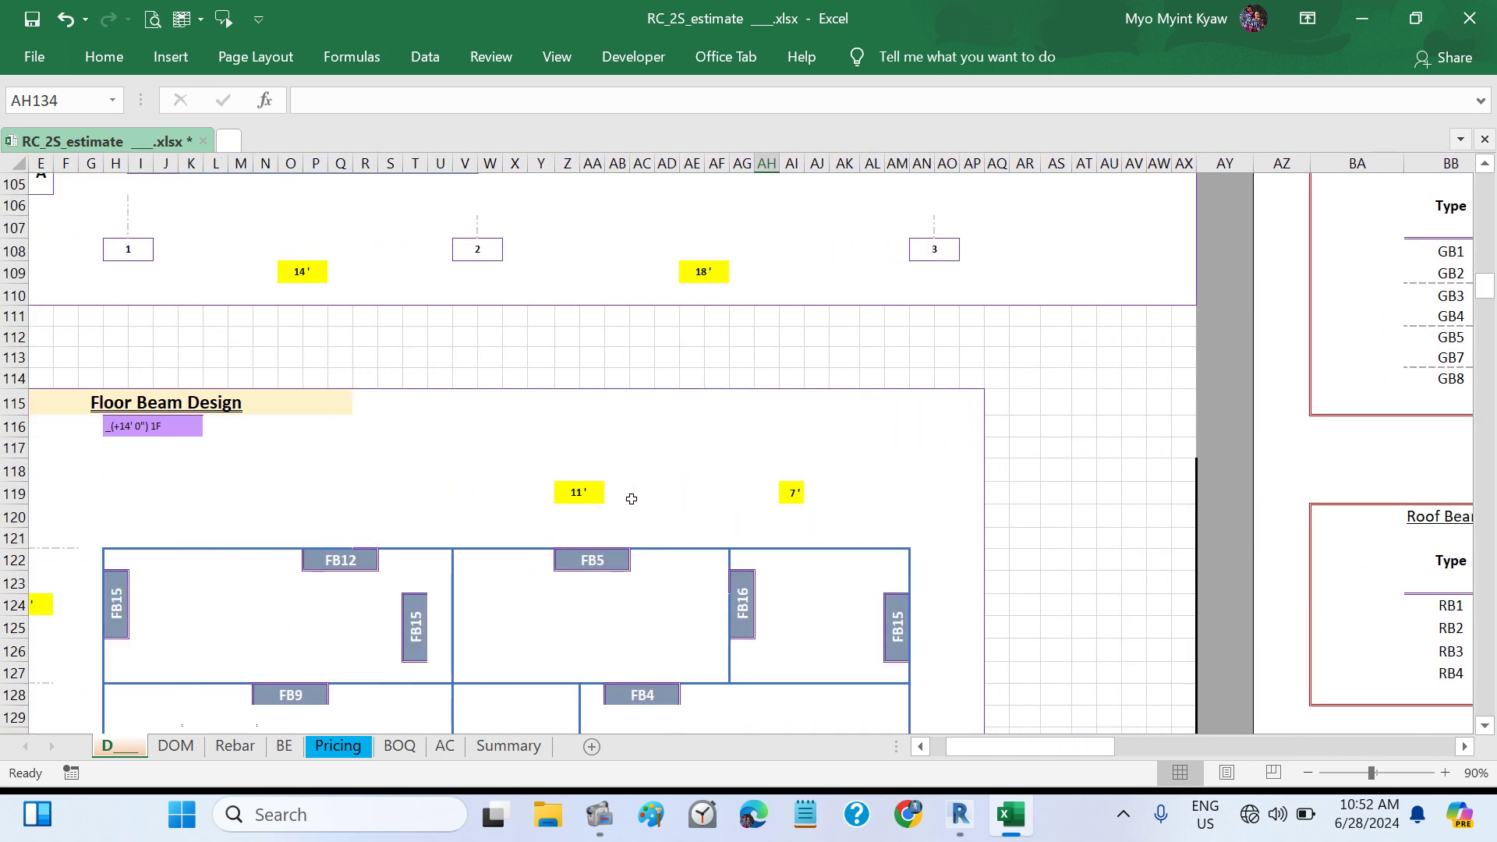
scroll(631, 499, "down", 2)
scroll(631, 499, "down", 2)
left_click_drag(131, 316, 444, 326)
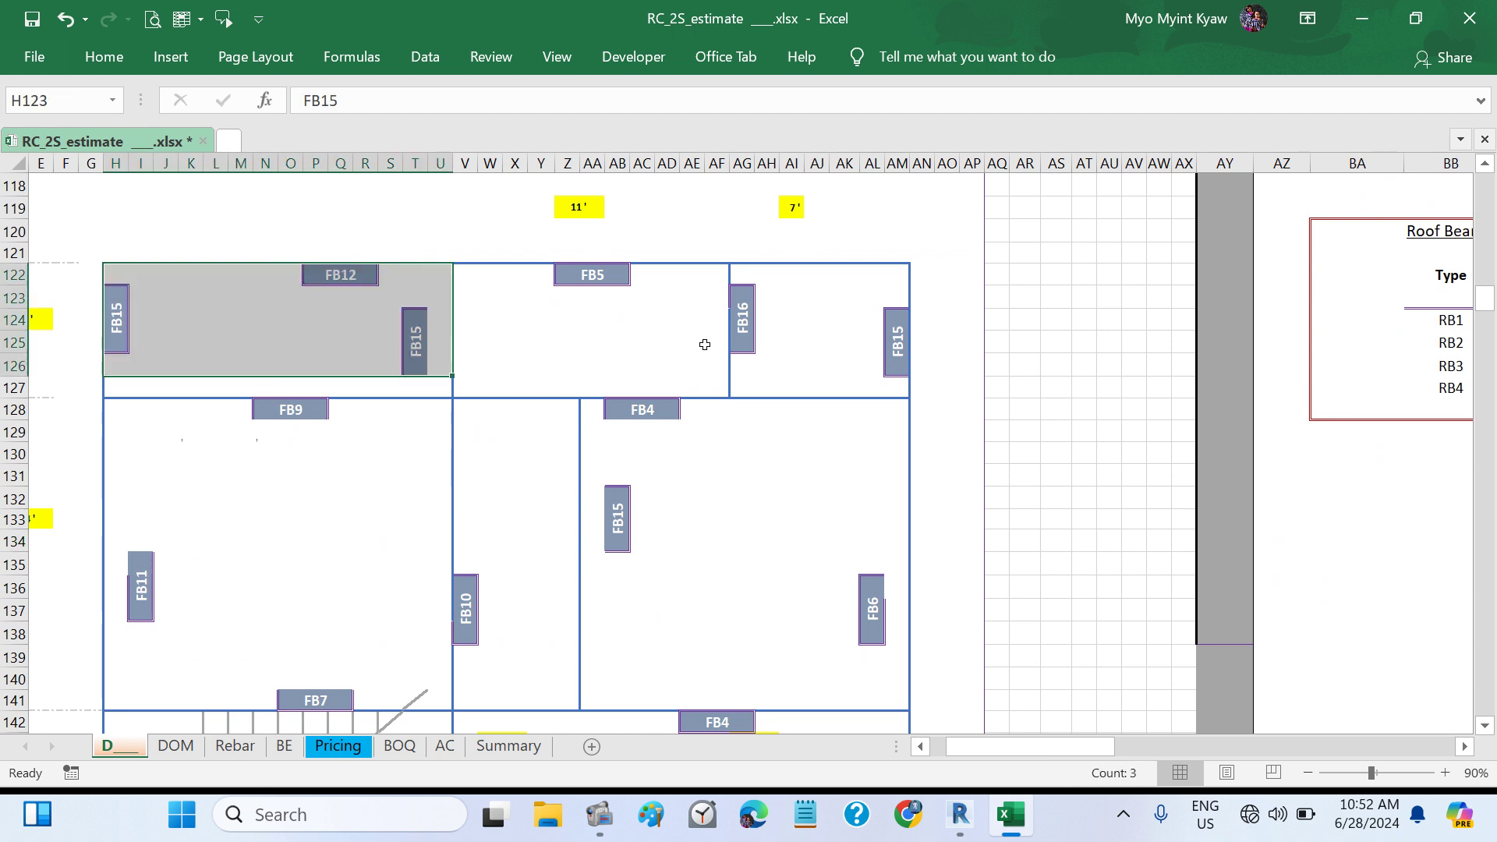
left_click_drag(845, 328, 918, 342)
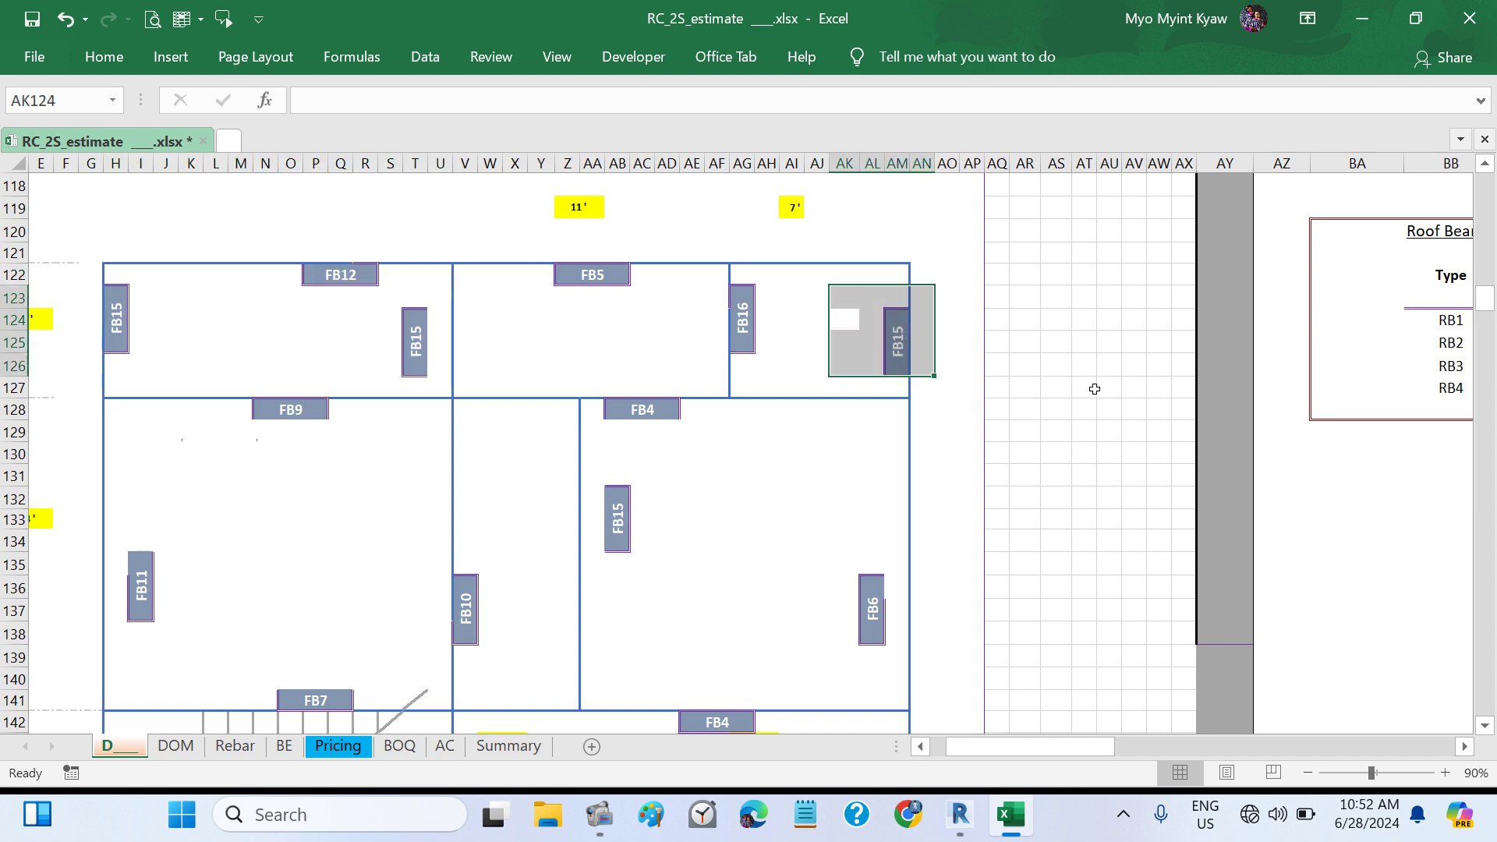
- Check the sizes of beams FB10 to FB15 in the Floor Beam schedule
scroll(1094, 388, "right", 5)
scroll(1095, 388, "up", 15)
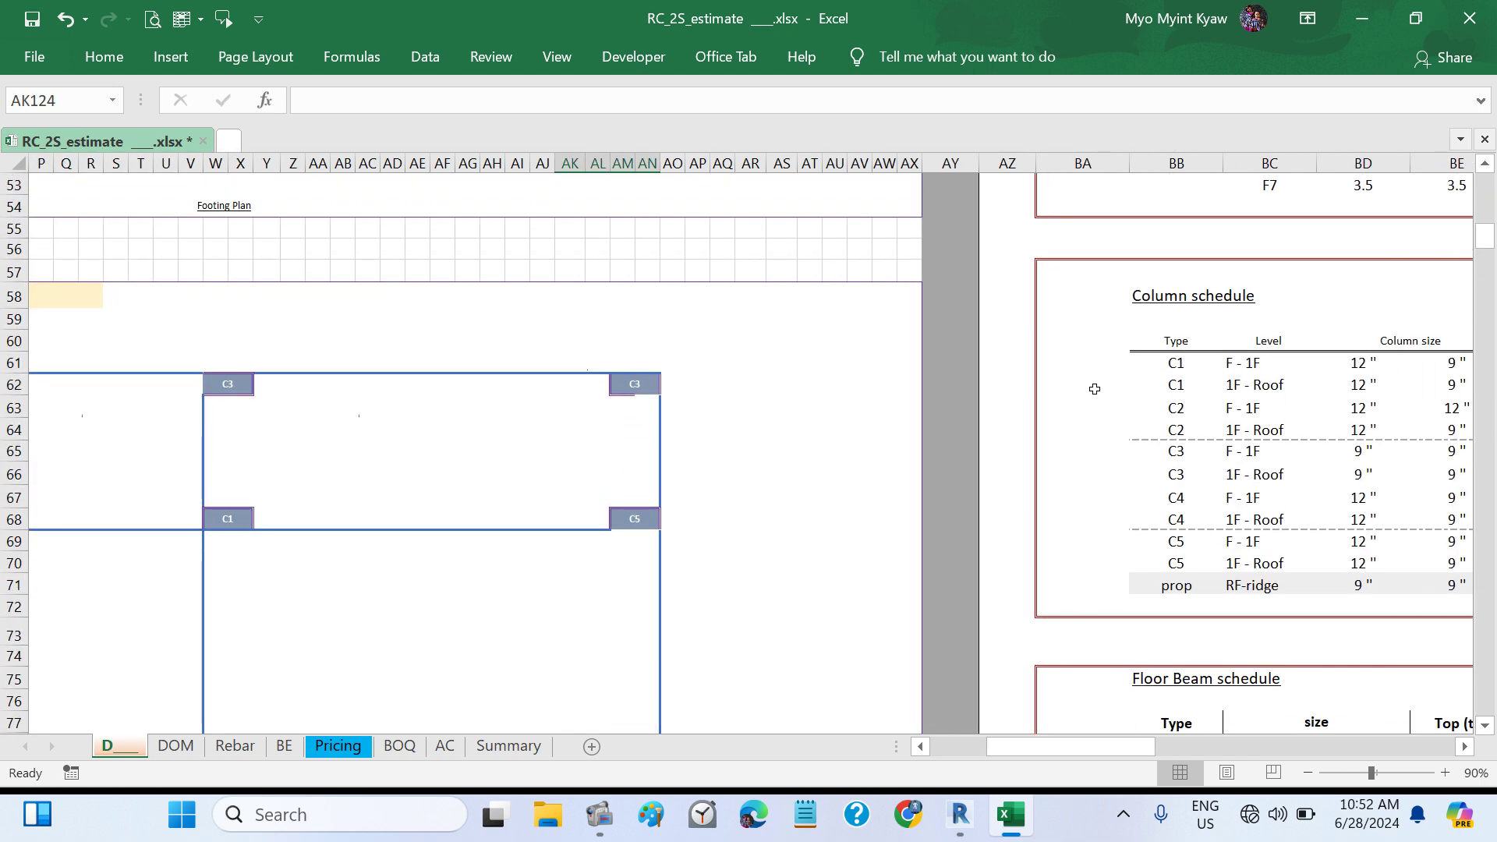
scroll(1095, 388, "down", 13)
scroll(1095, 389, "right", 2)
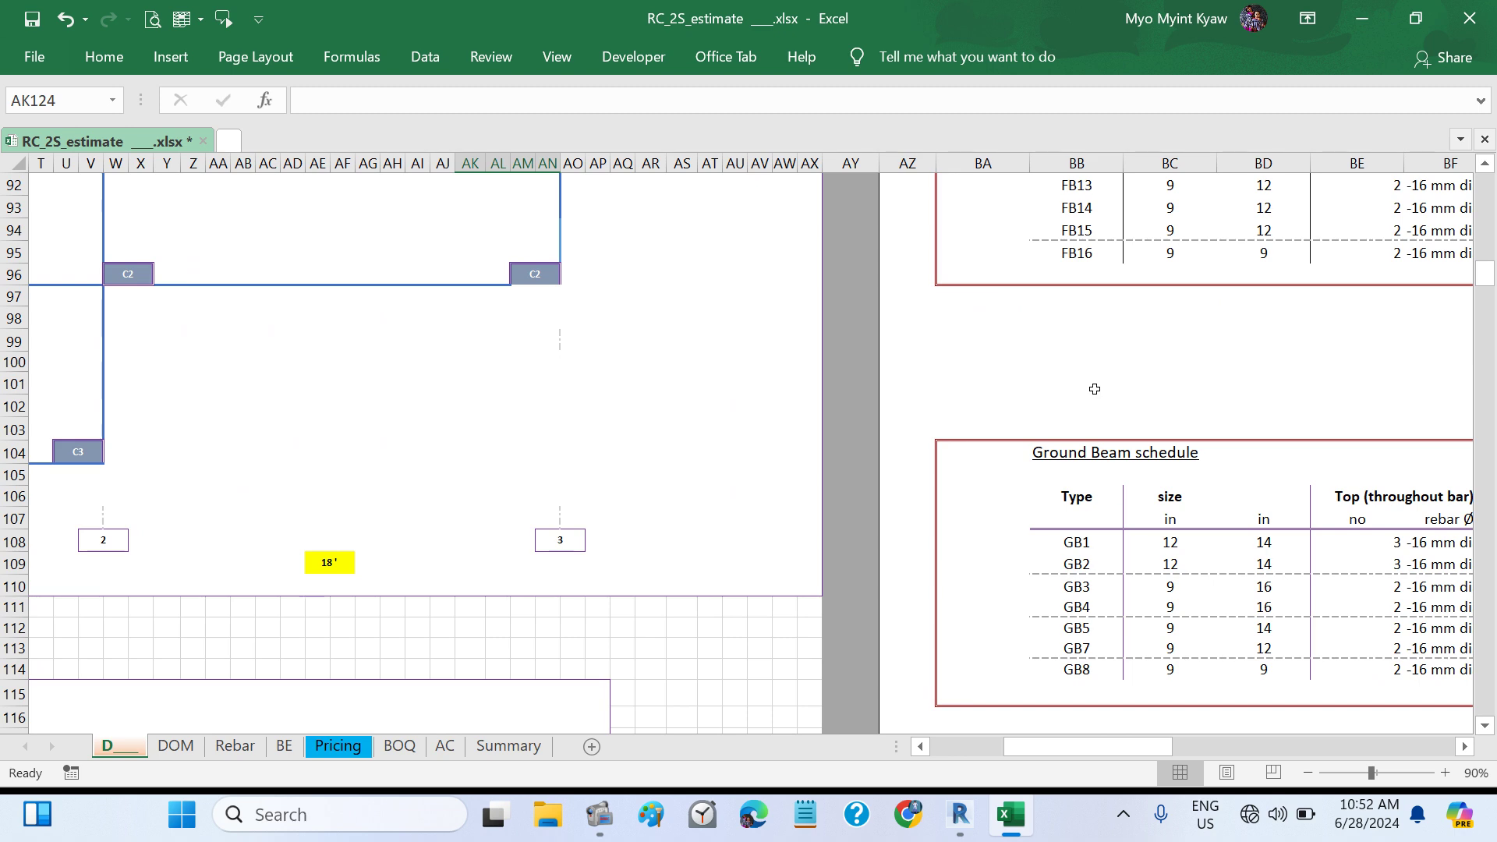
scroll(1094, 388, "up", 4)
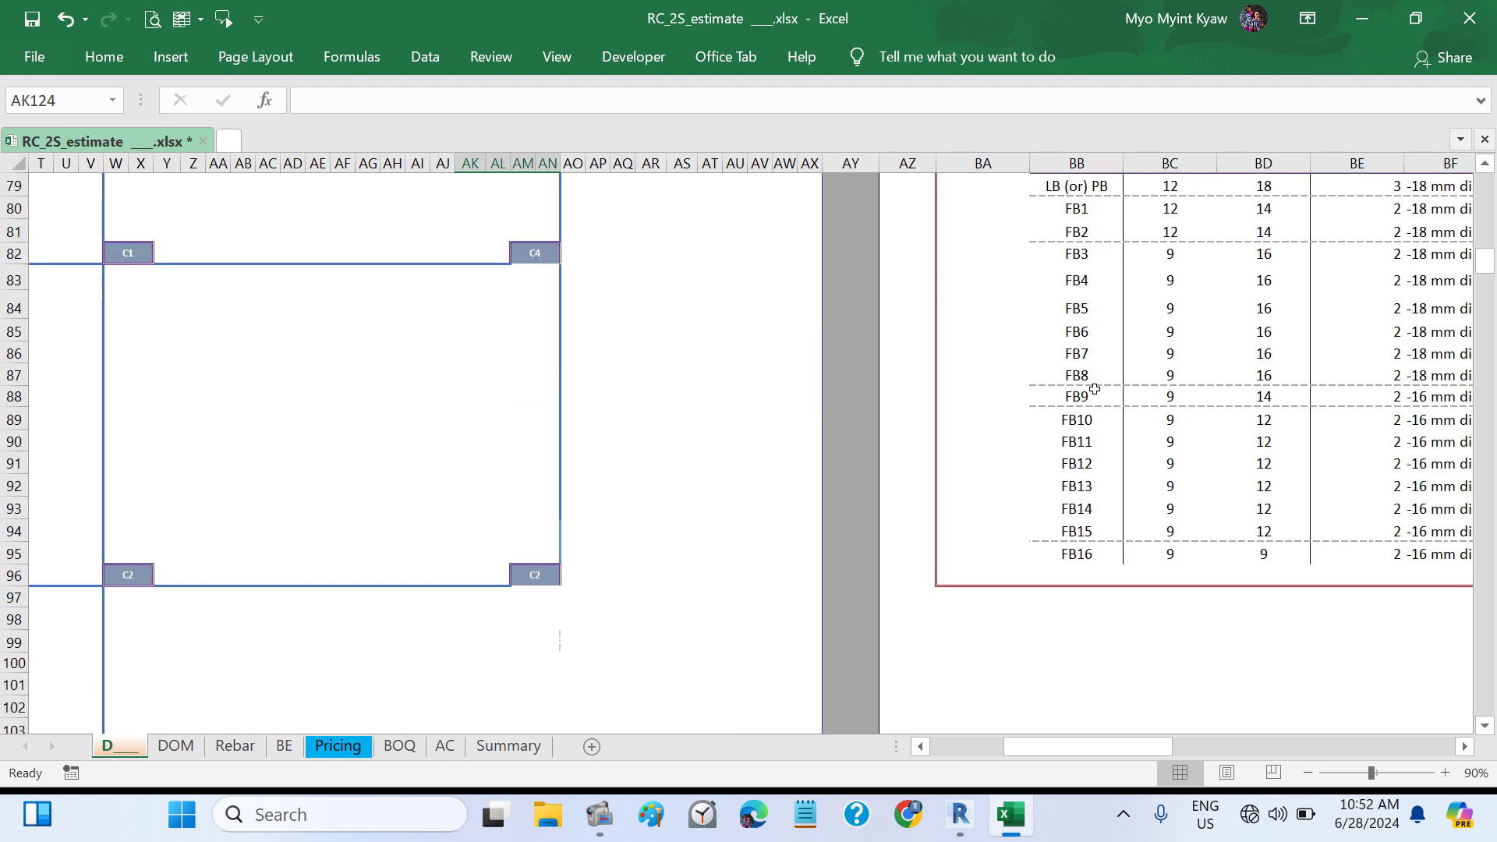
left_click_drag(1089, 416, 1230, 531)
left_click(597, 570)
- Review the beams between grids D and E in the Excel 1F plan and compare them with the Revit model
scroll(688, 627, "left", 5)
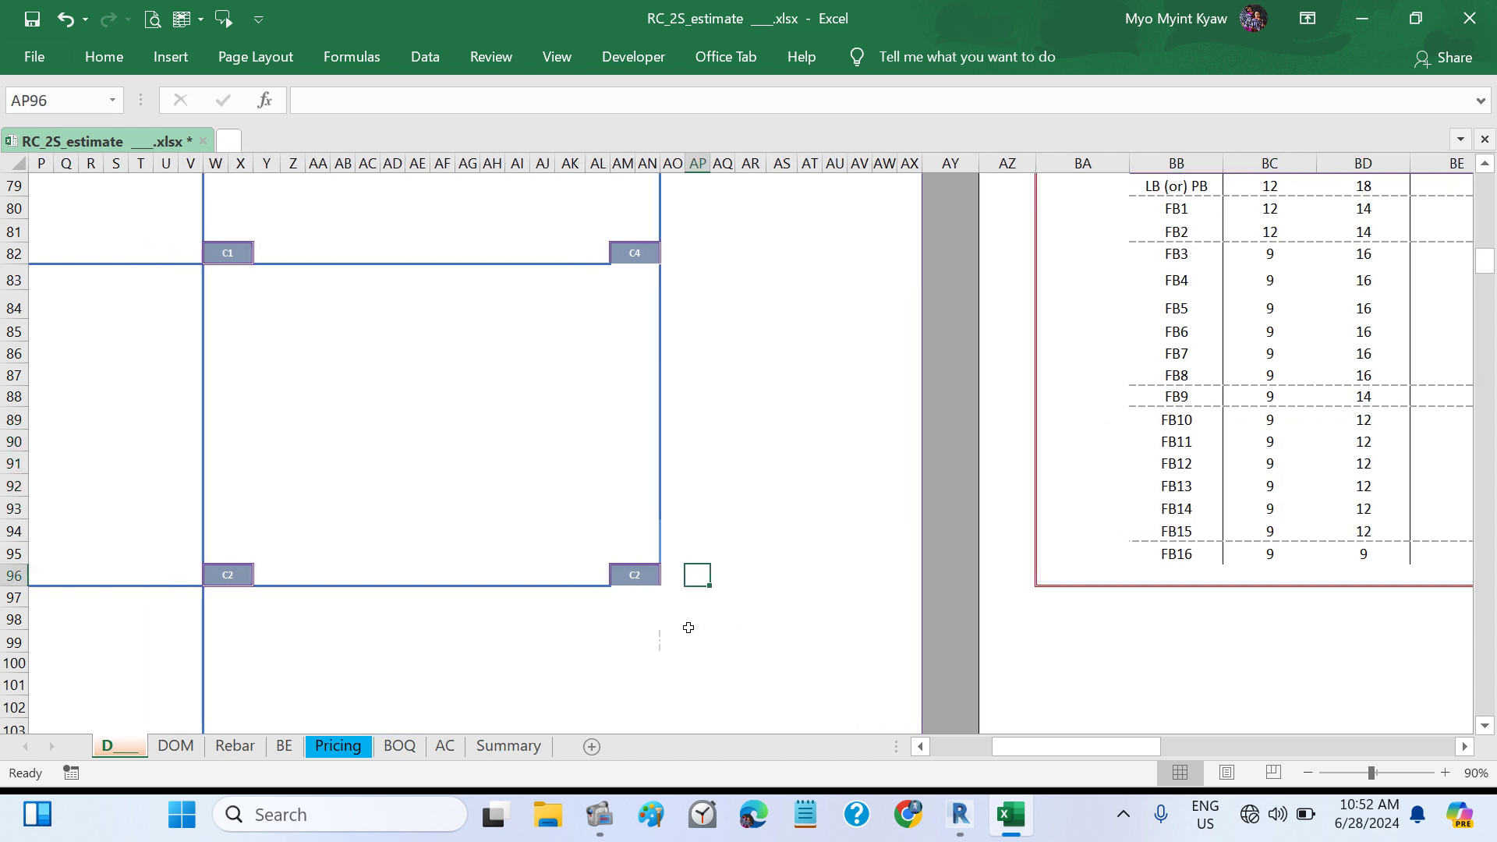
scroll(687, 627, "down", 13)
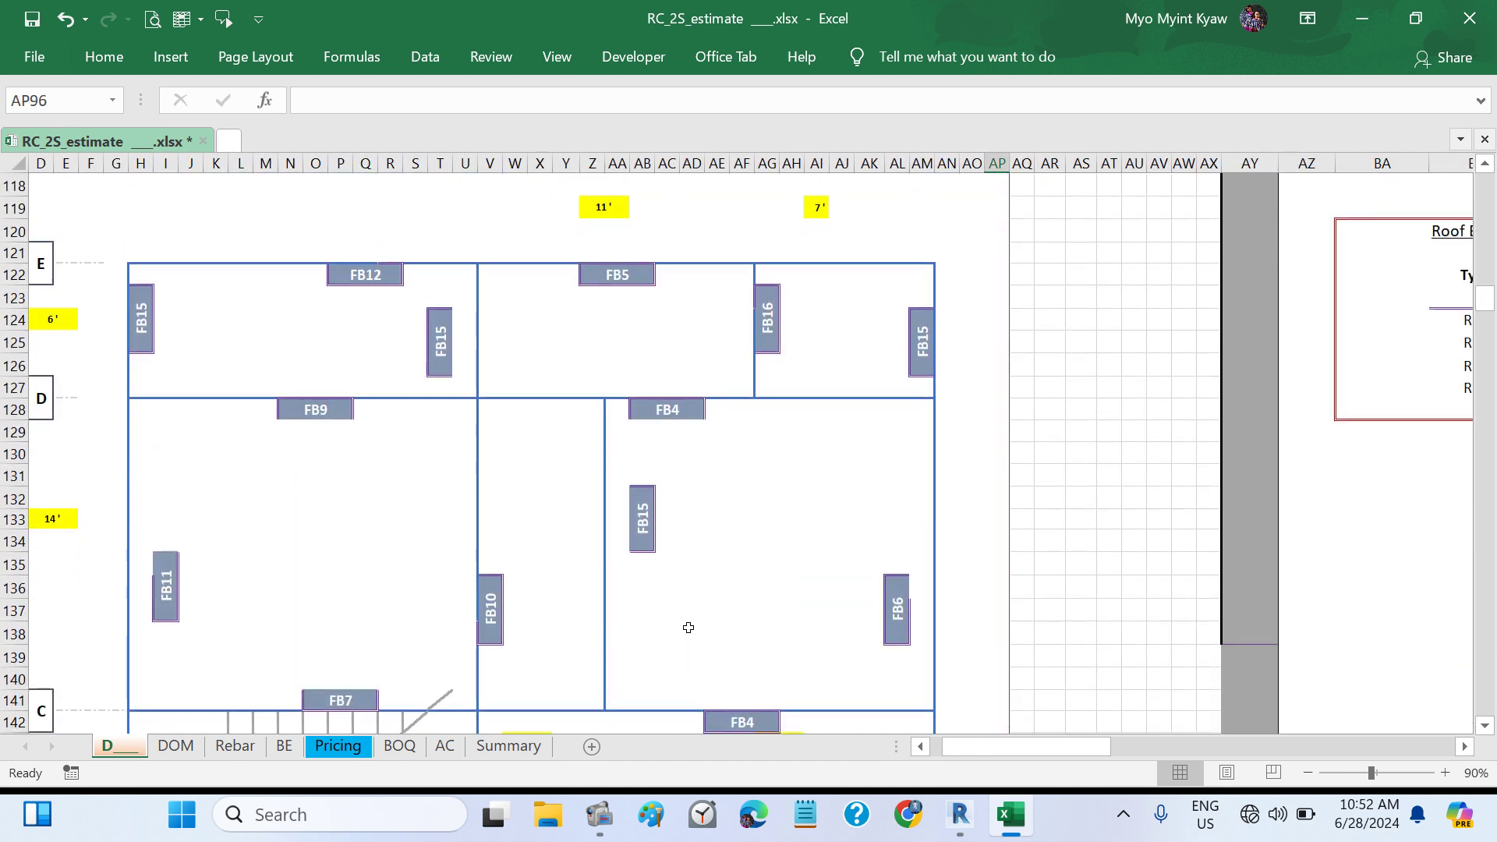
left_click_drag(131, 295, 920, 363)
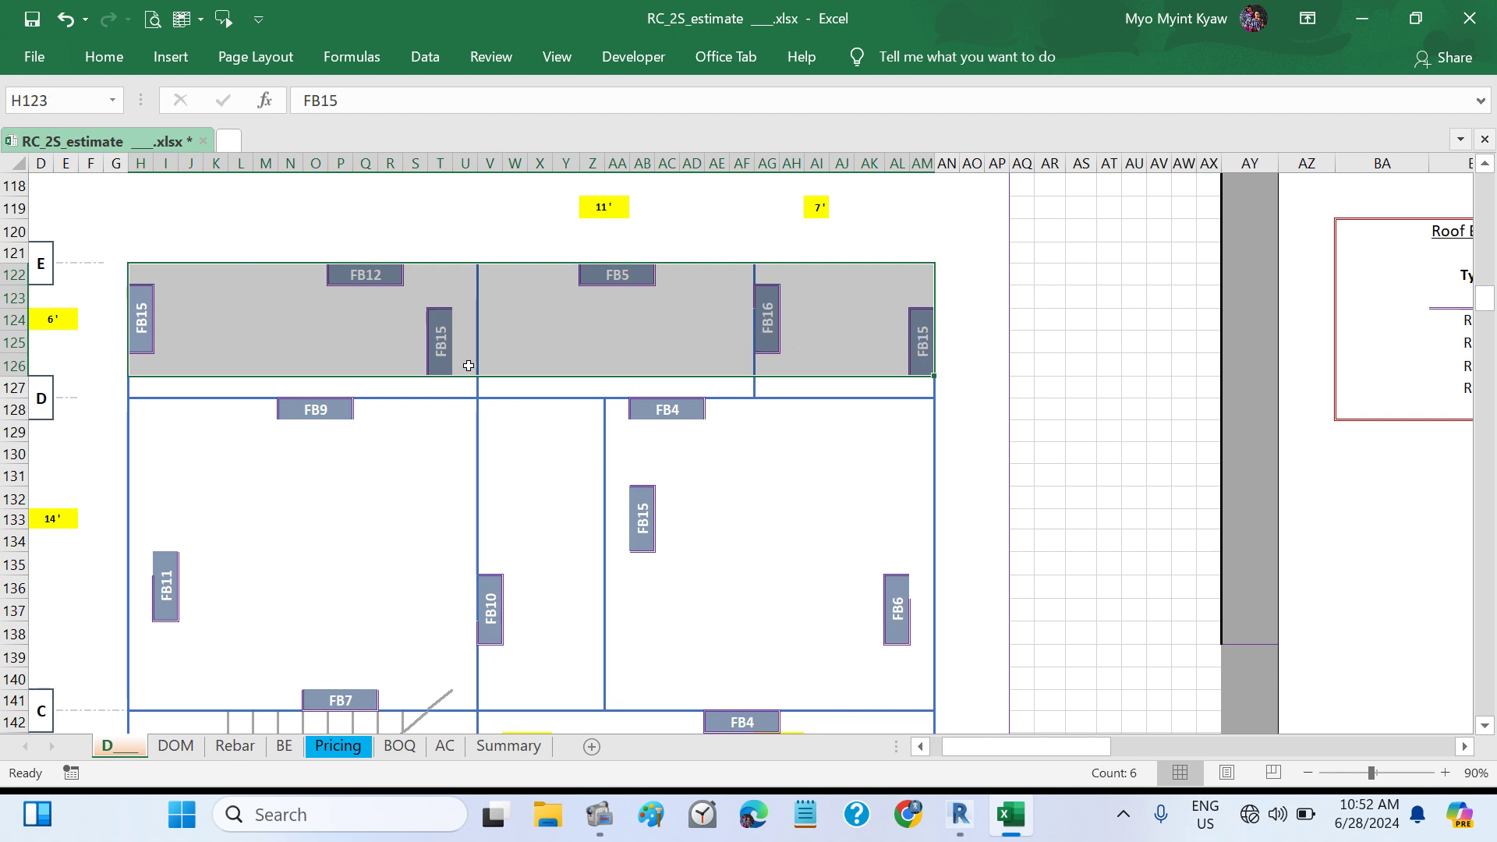
left_click(978, 475)
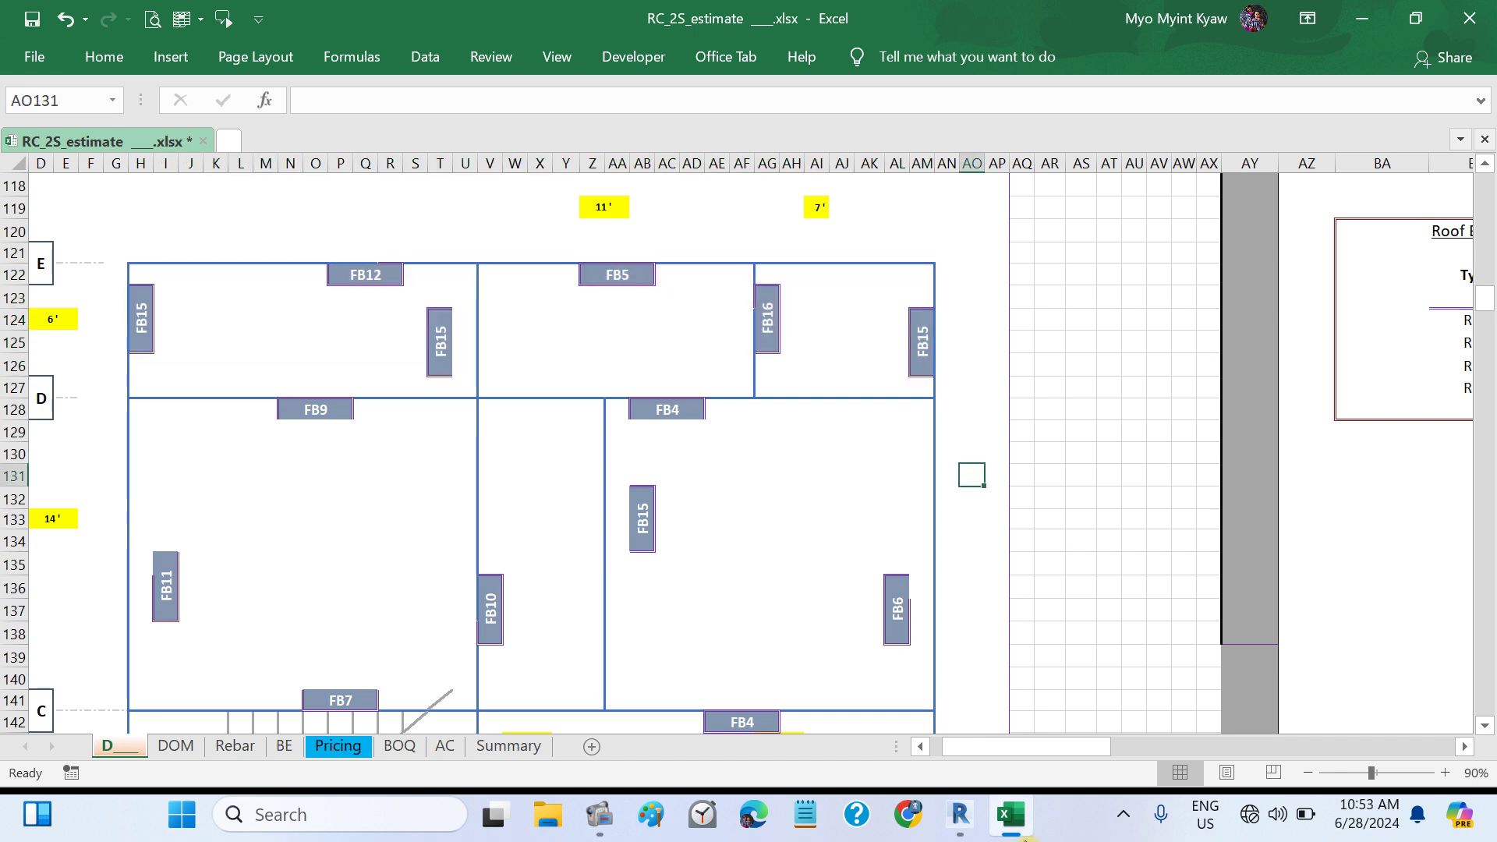
left_click(928, 706)
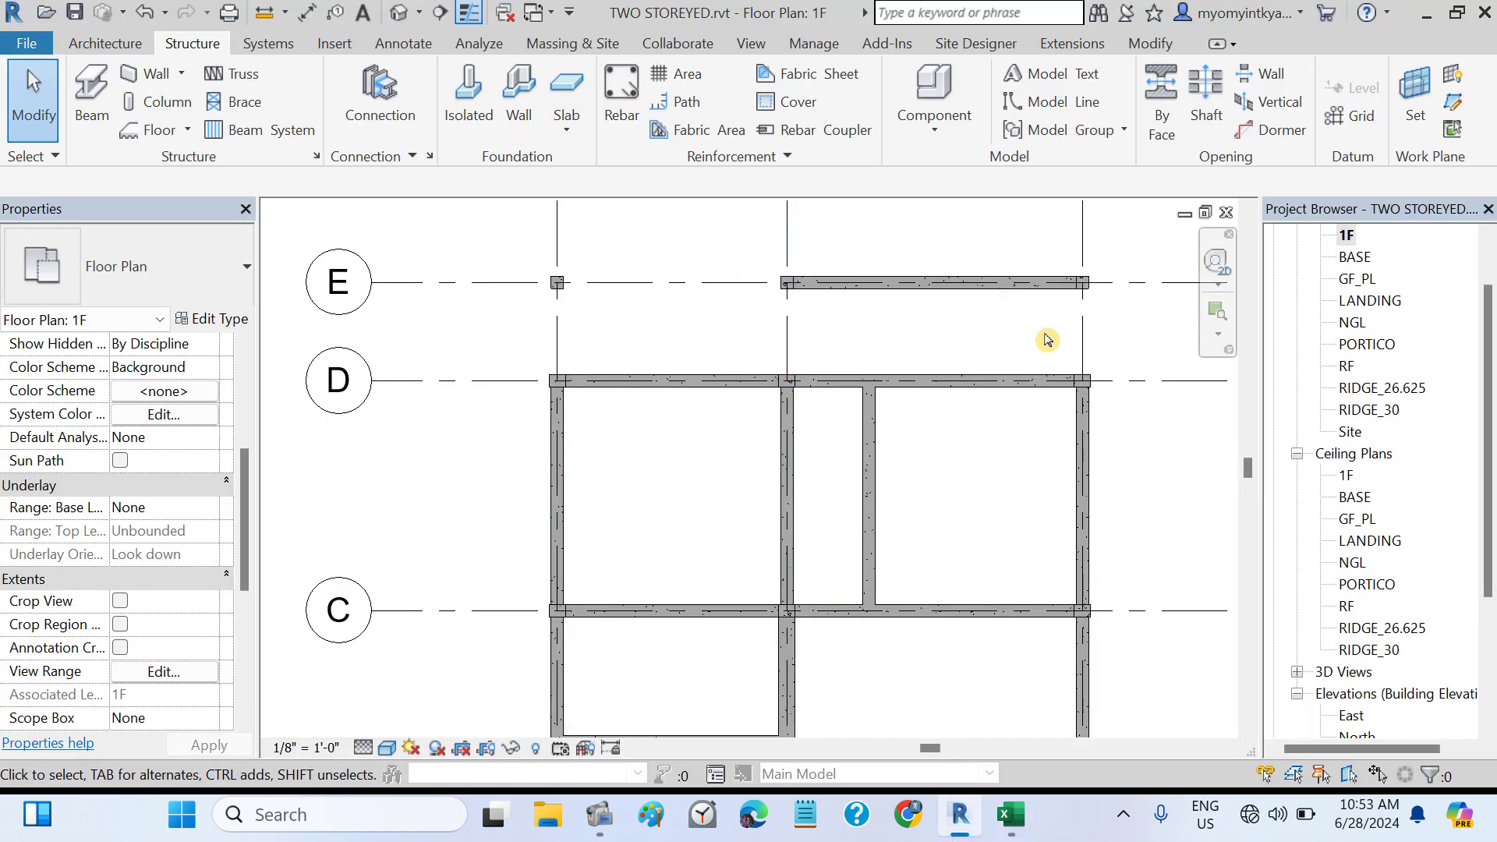
left_click(1010, 815)
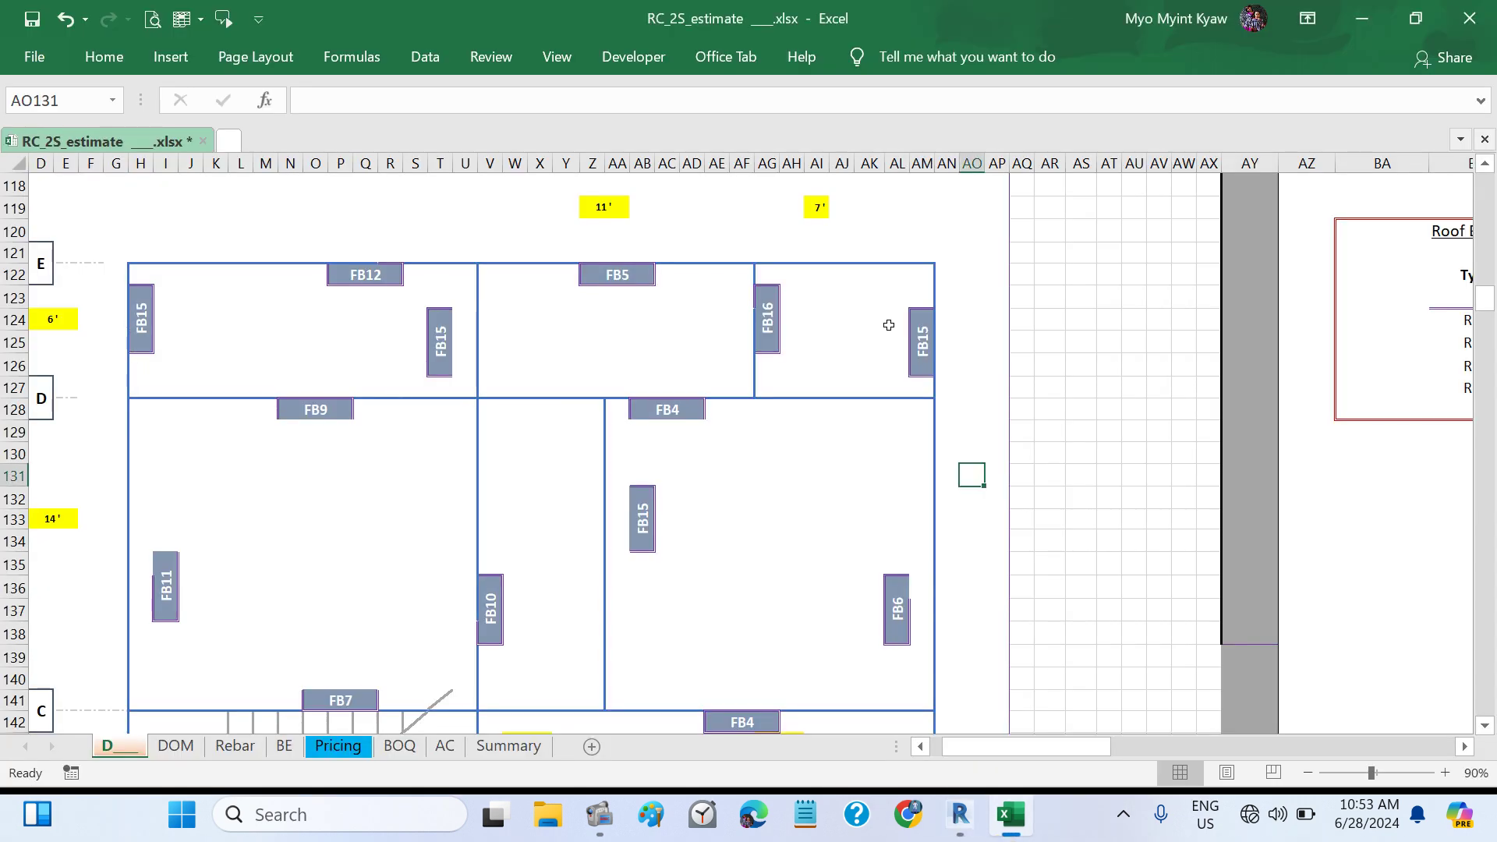
- Switch to Revit and place an FB9X12 beam along grid 1 from grid D to grid E
left_click(966, 831)
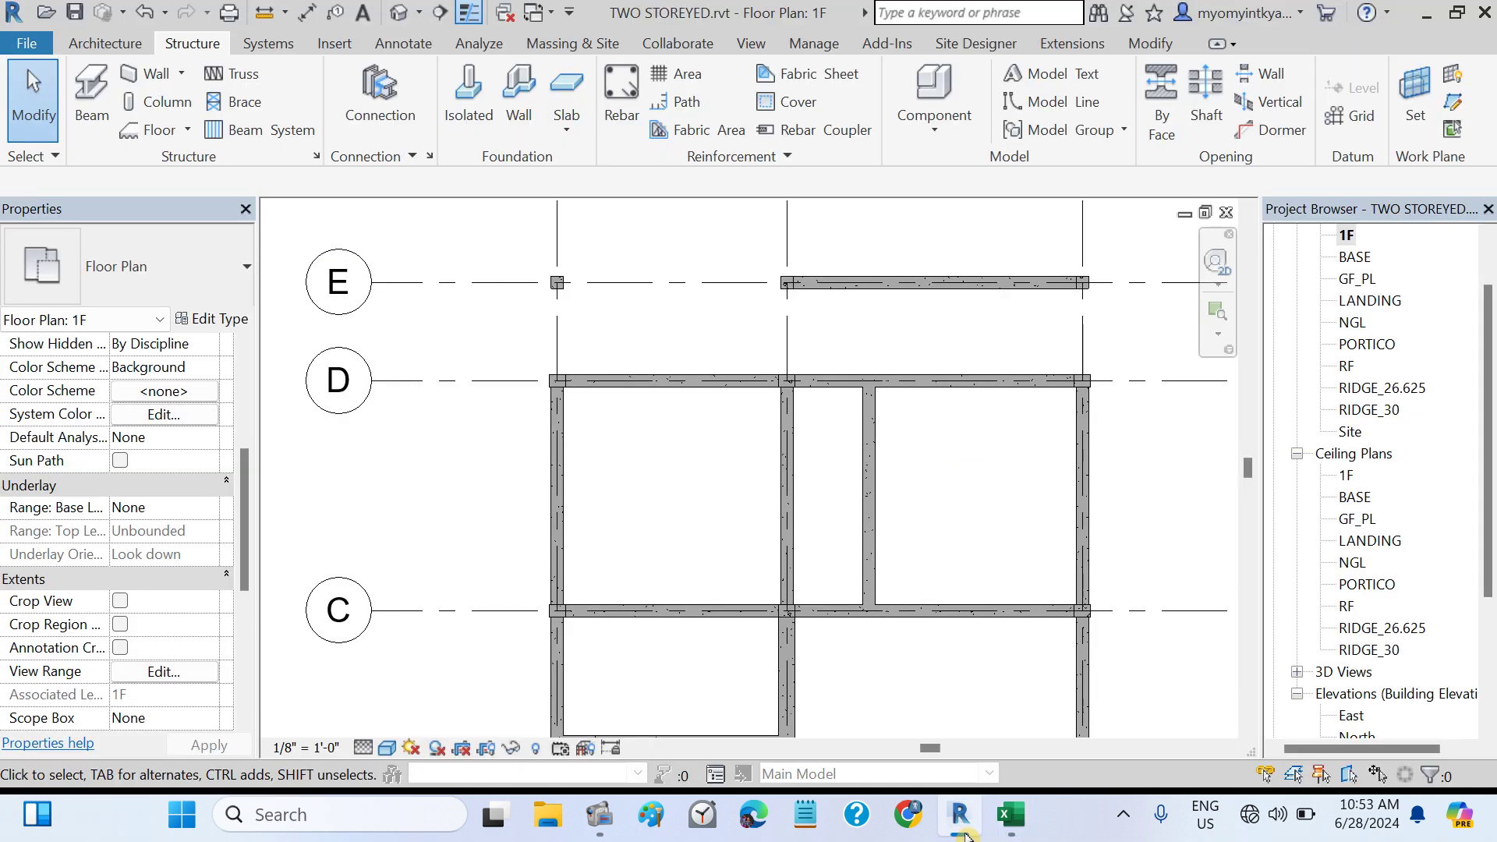
left_click(88, 125)
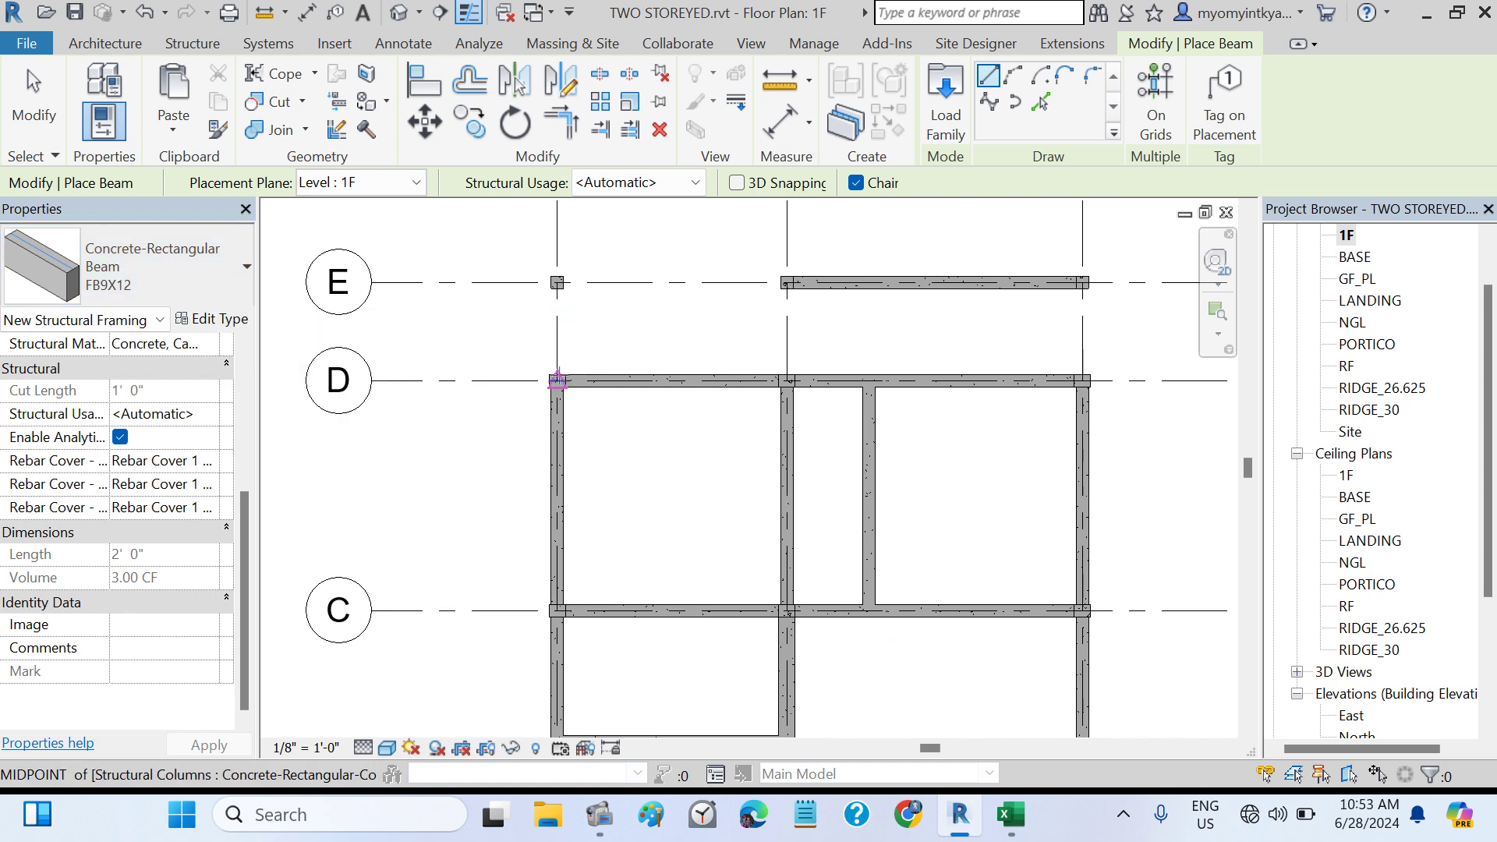
left_click(557, 380)
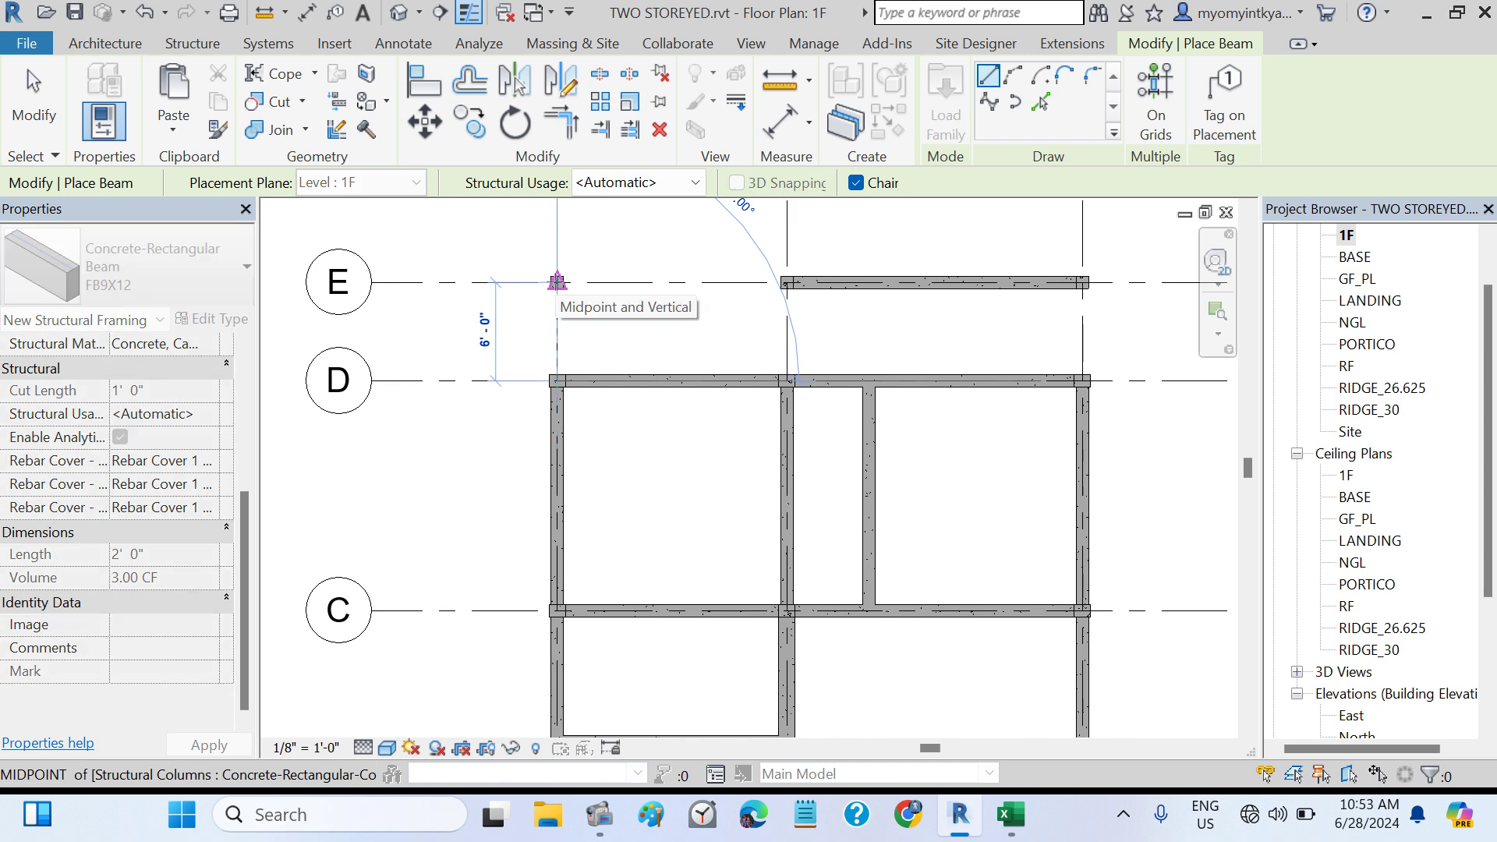
left_click(557, 282)
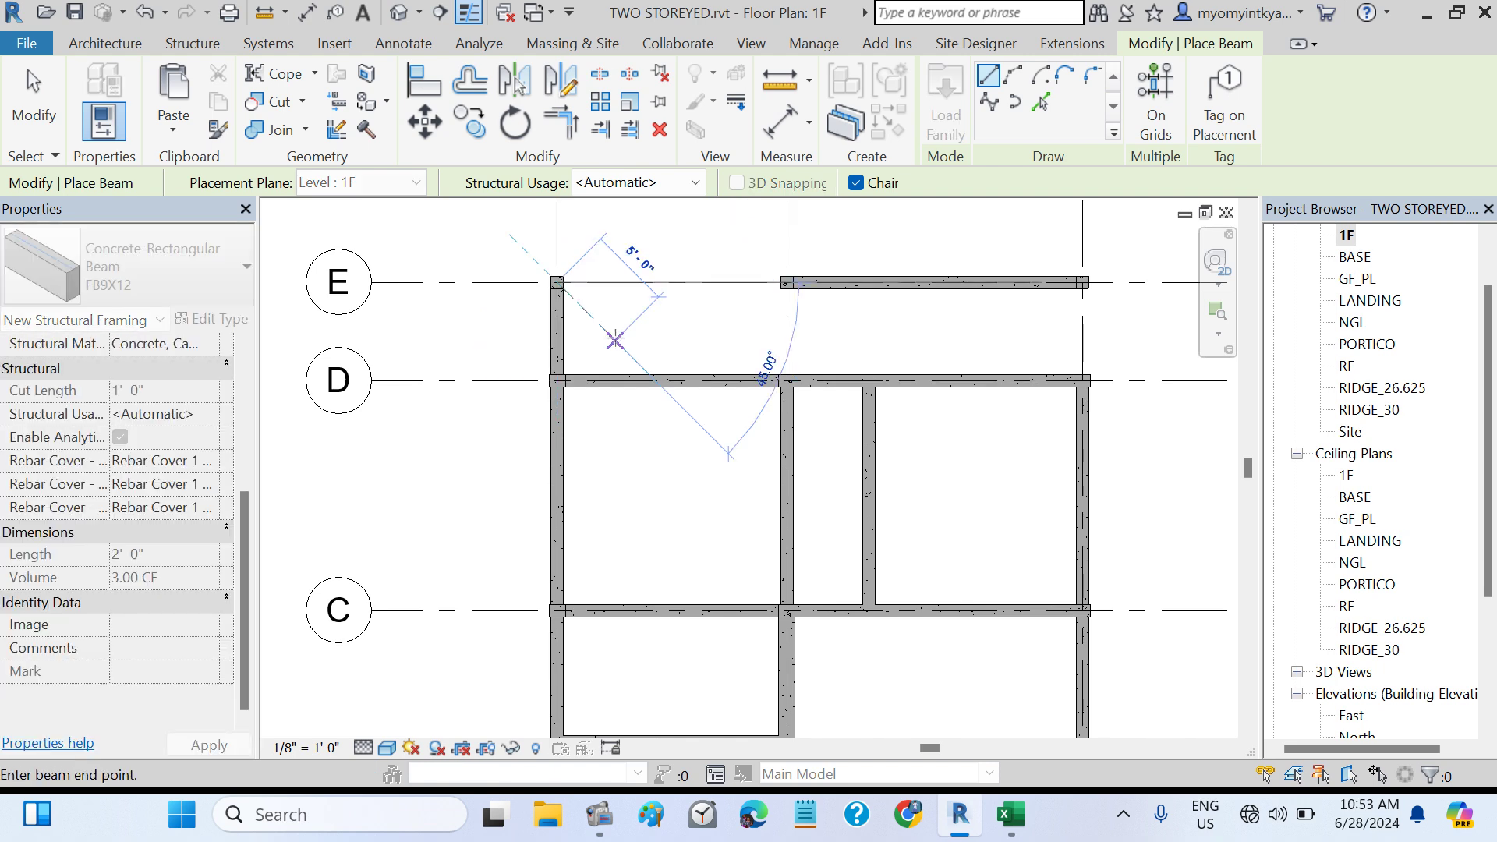
- Place FB9X12 beams between grids D and E along grid 2 and along grid 3
key("Escape")
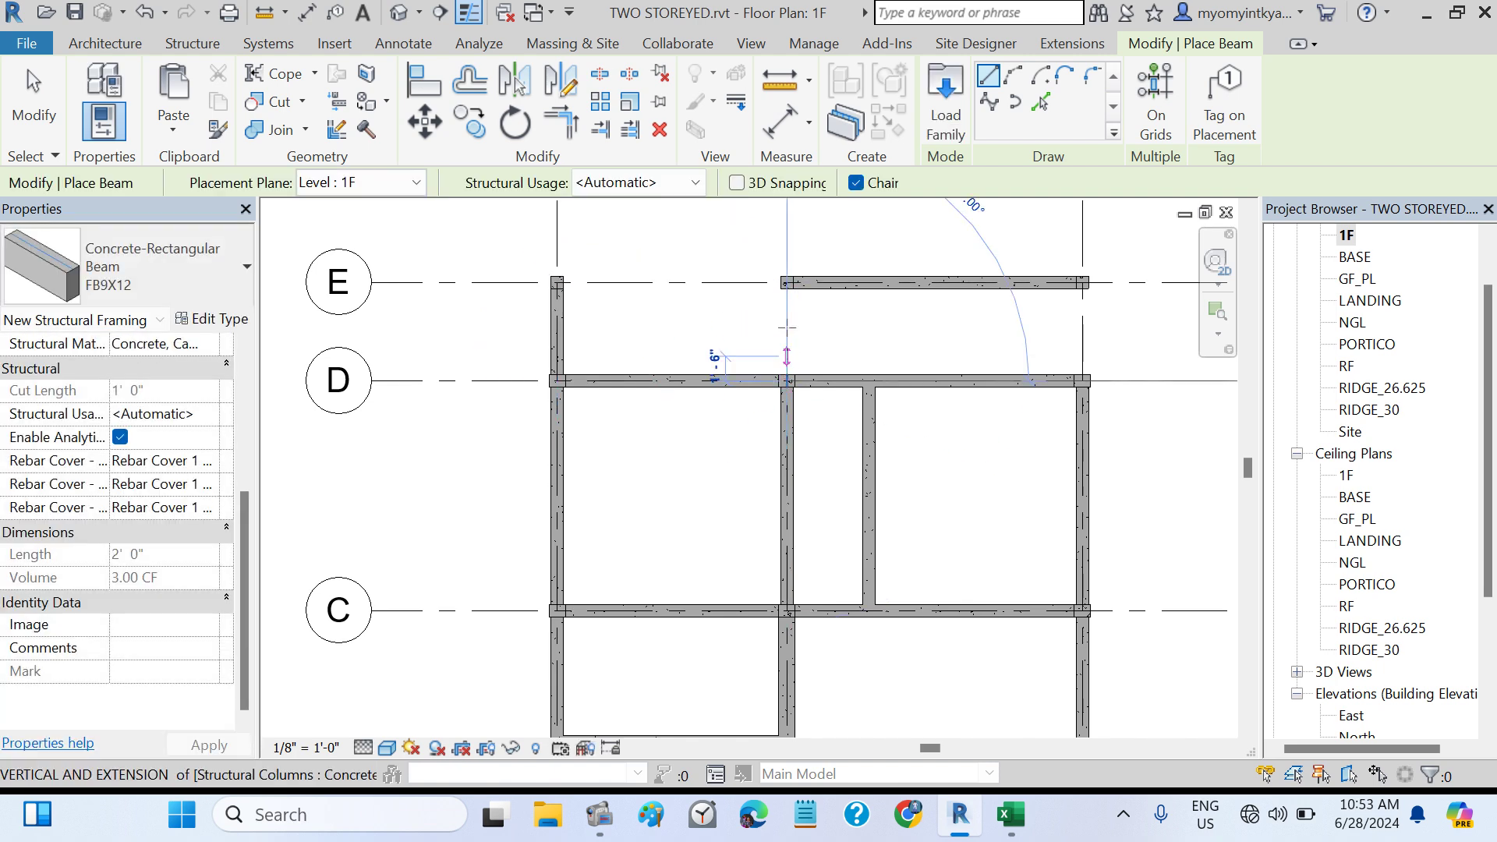
left_click(786, 281)
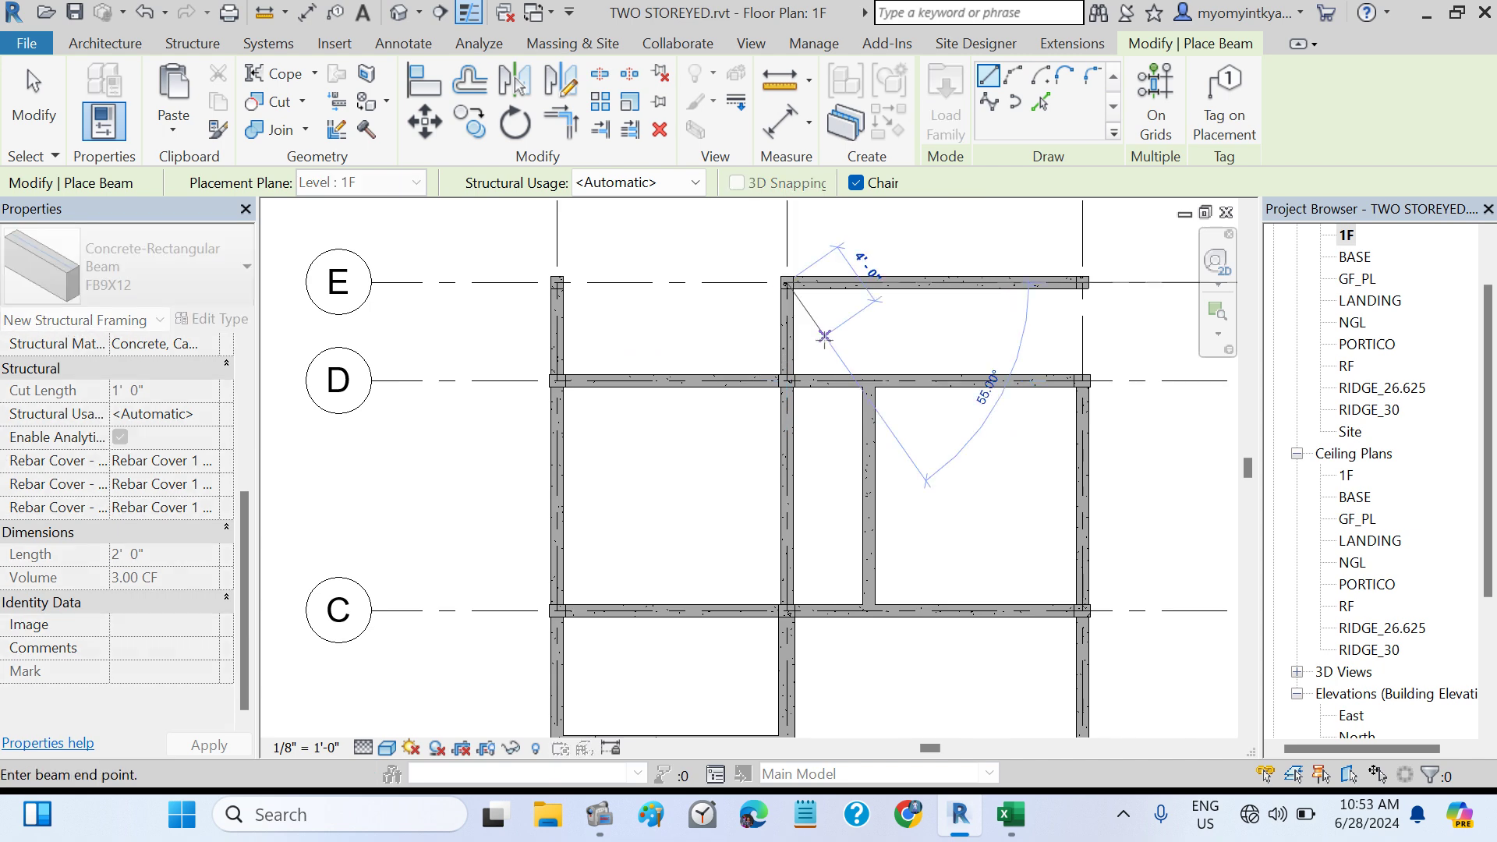
left_click(787, 379)
left_click(1091, 380)
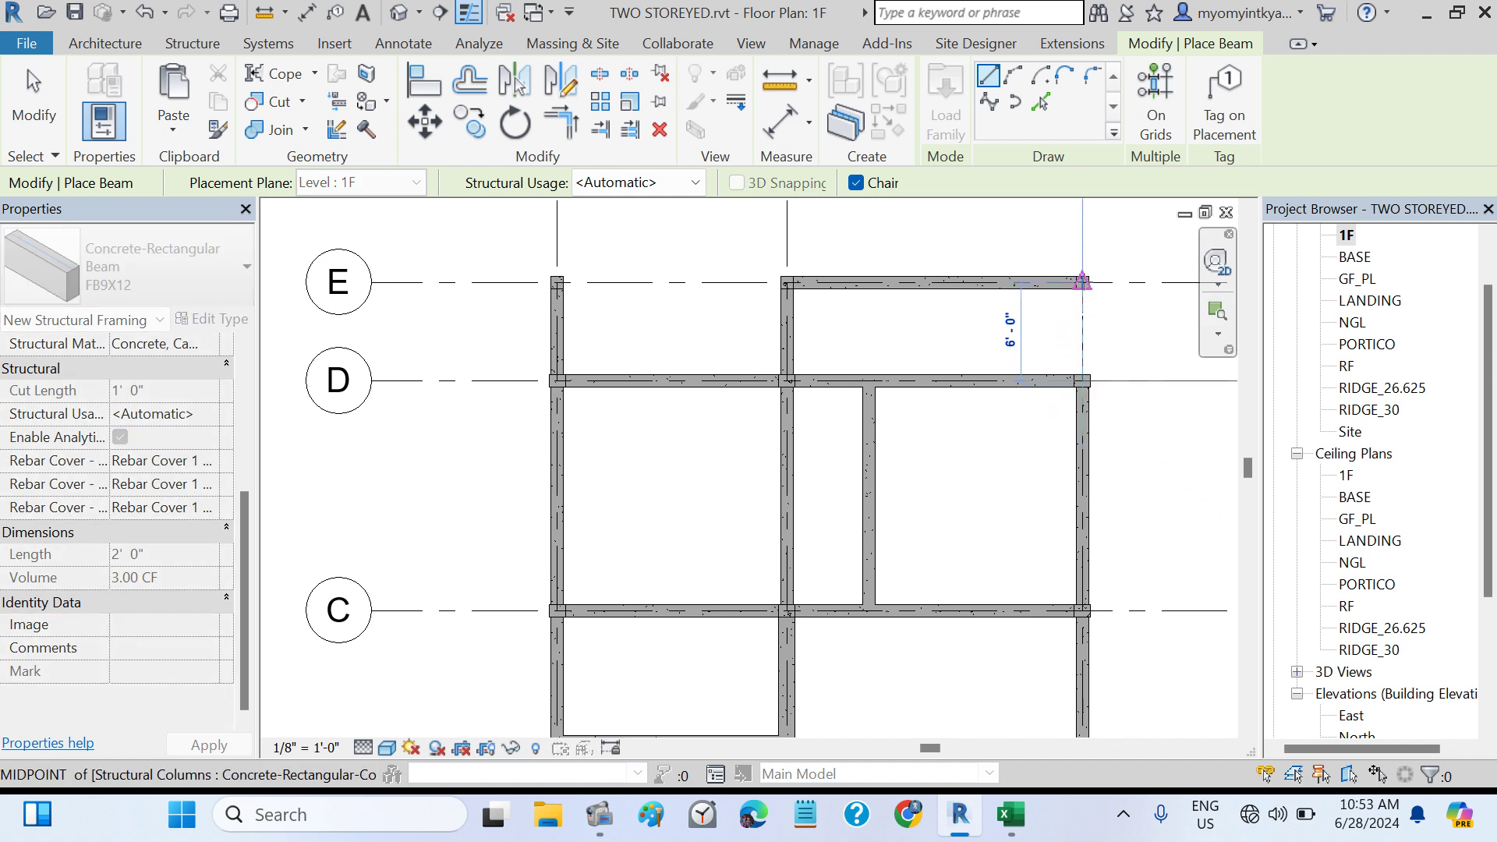
left_click(1122, 327)
key("Escape")
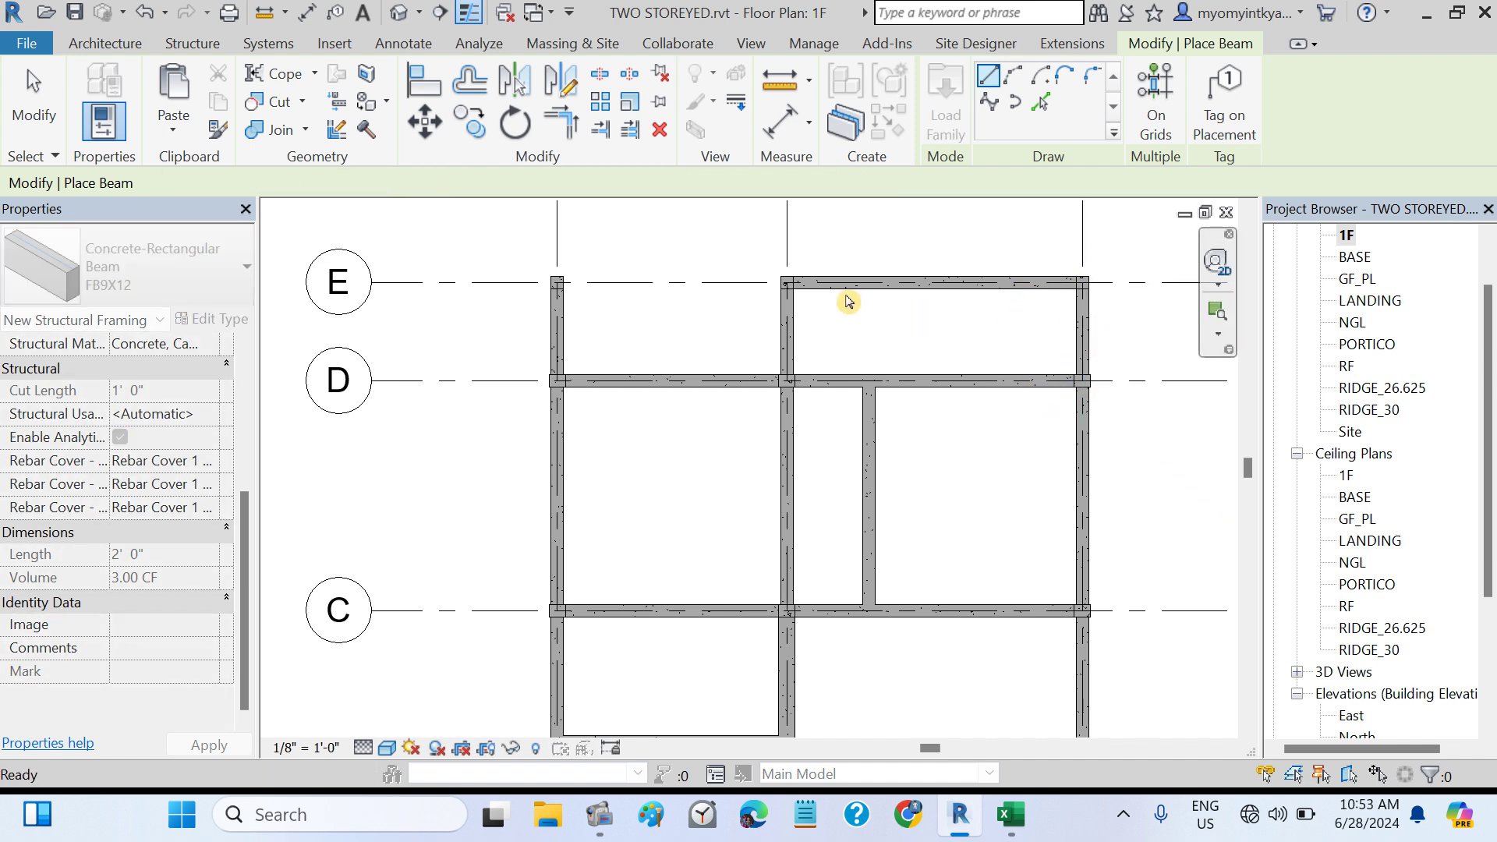
- Place an FB9X12 beam along grid E from grid 1 to grid 2 and finish beam placement
left_click(556, 282)
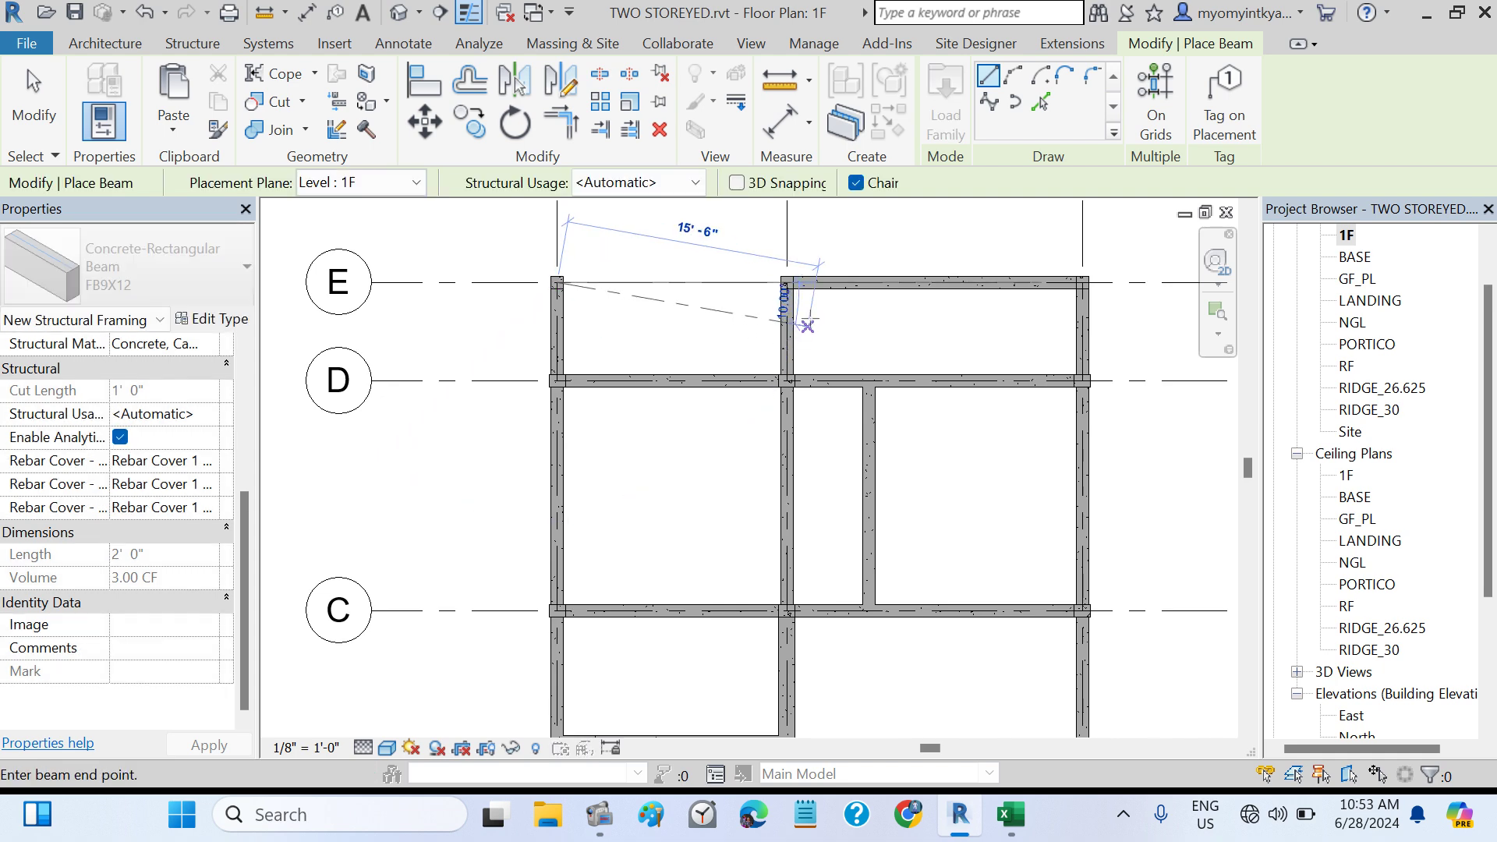
left_click(786, 281)
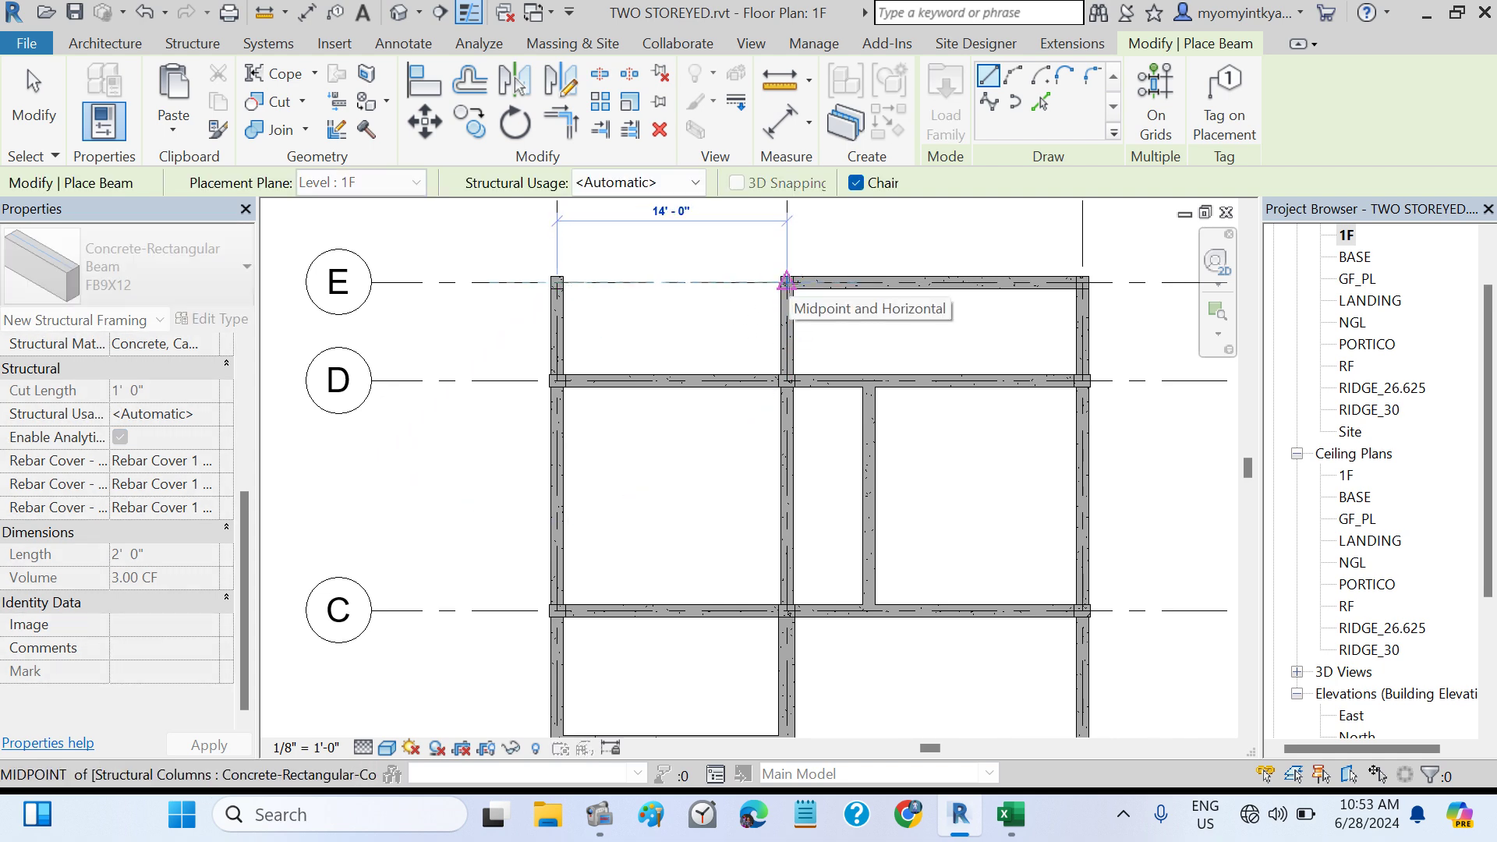
key("Escape")
key("Escape")
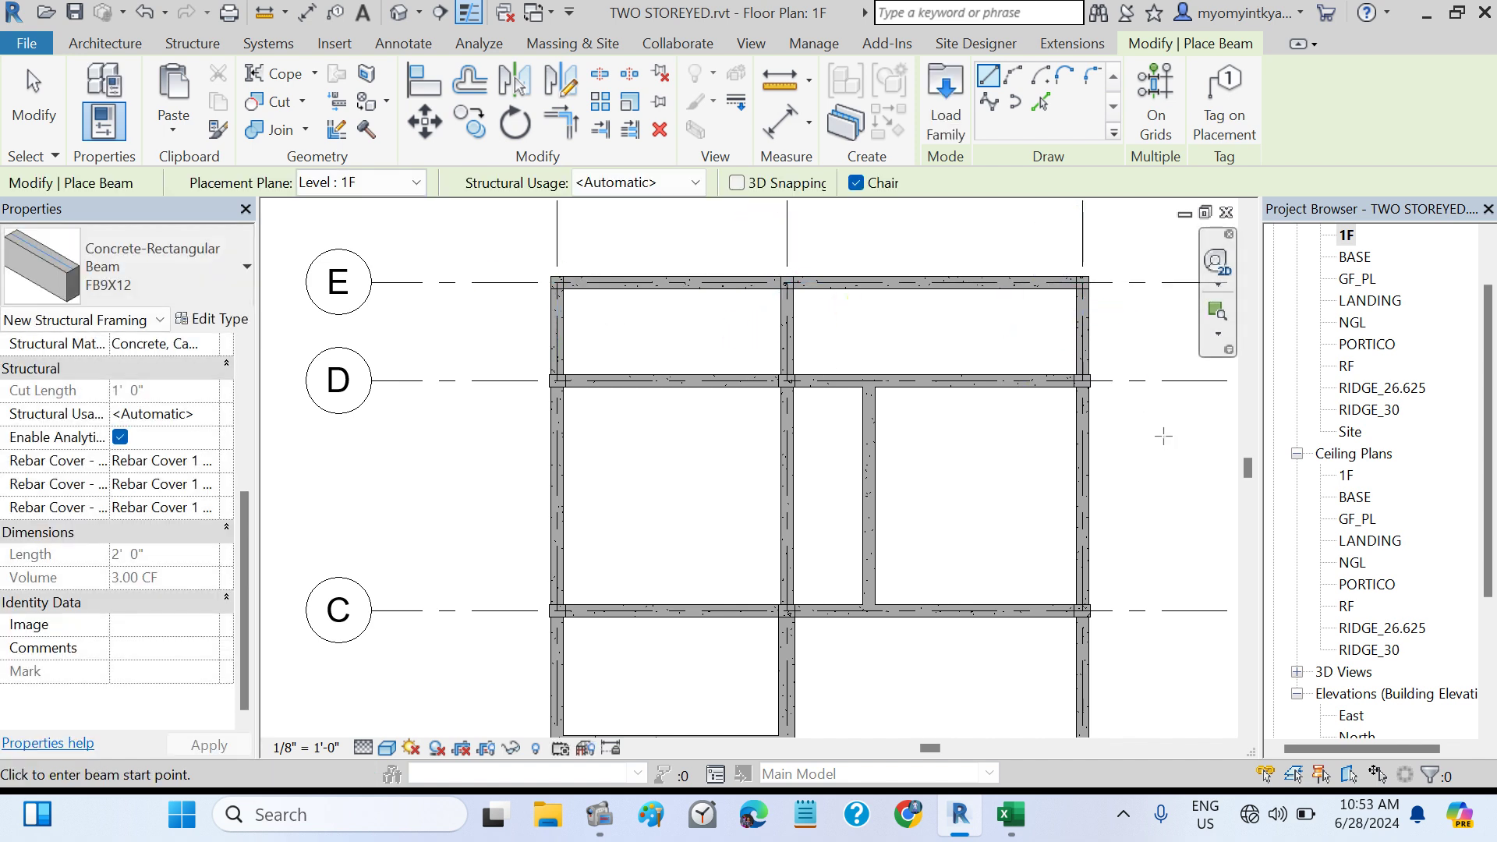
key("Escape")
key("Escape")
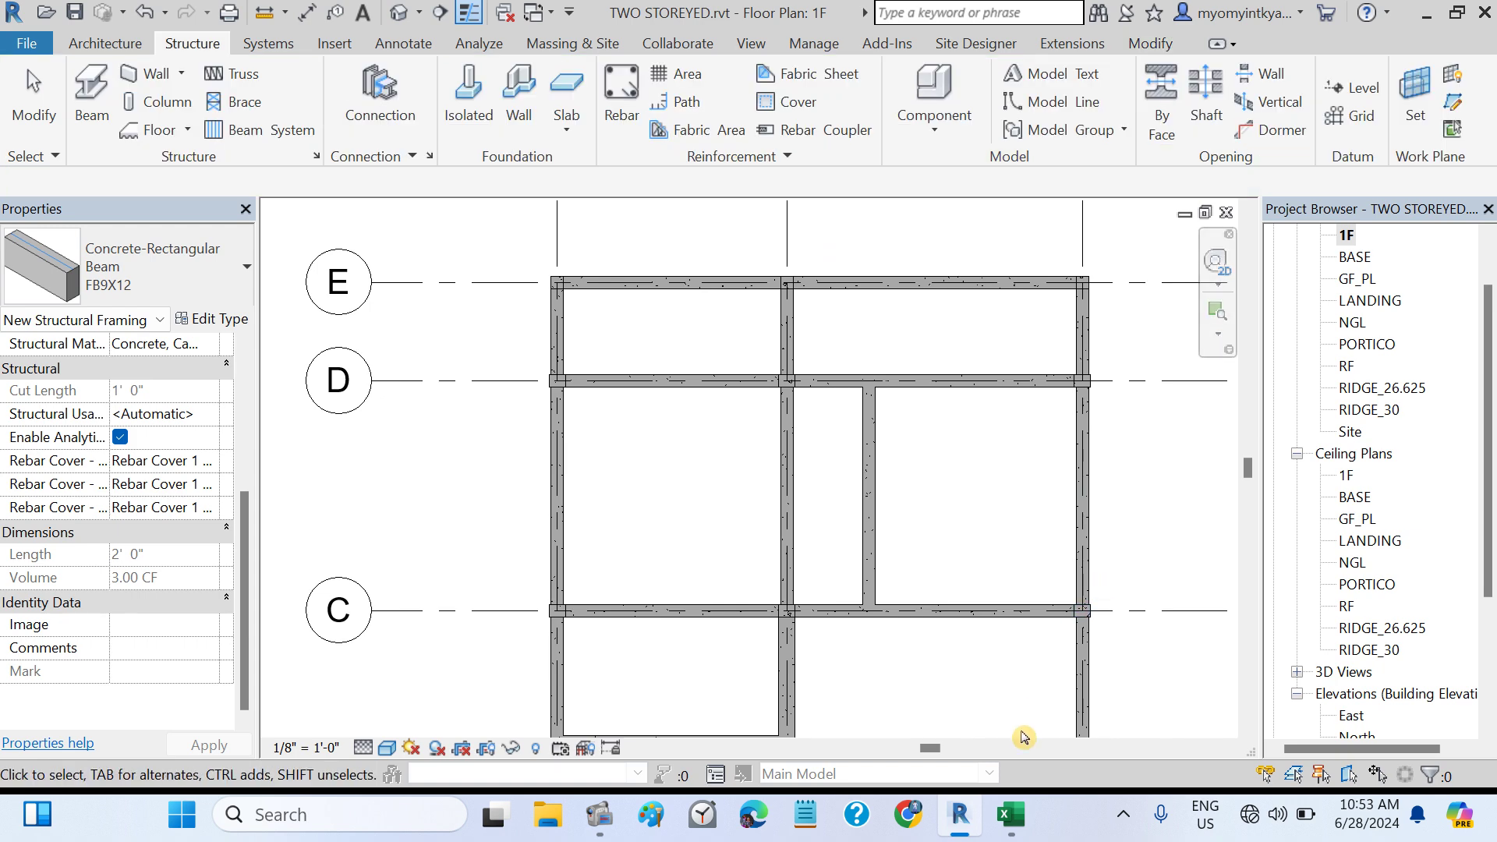
- Switch to Excel, check the 1F beam plan between grids D and E, and find the upper-floor room plan with the Bath & WC rooms
left_click(1009, 815)
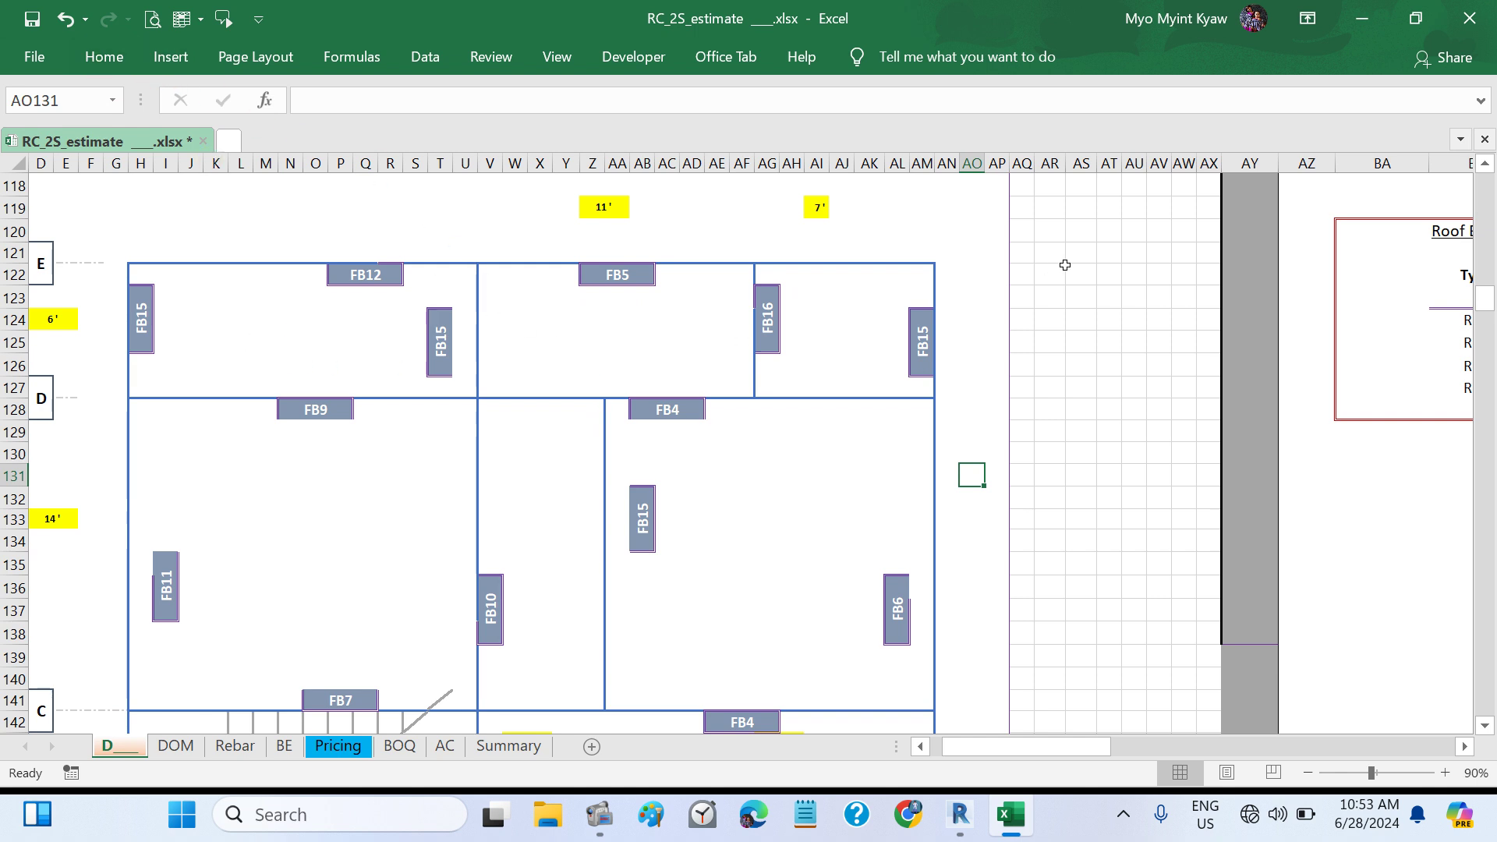
left_click(960, 815)
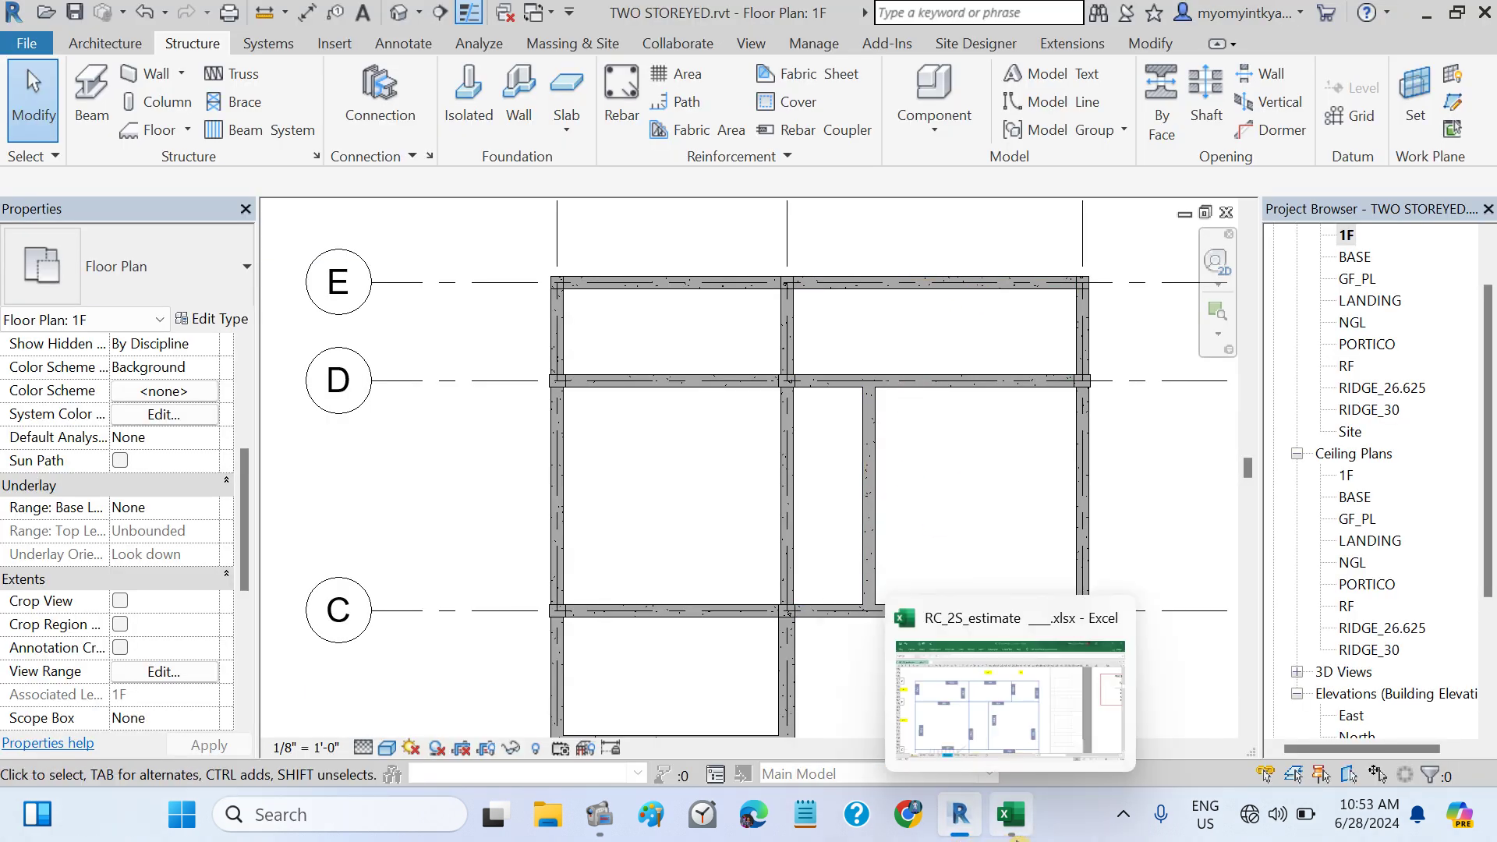
left_click(1010, 815)
scroll(1114, 494, "right", 10)
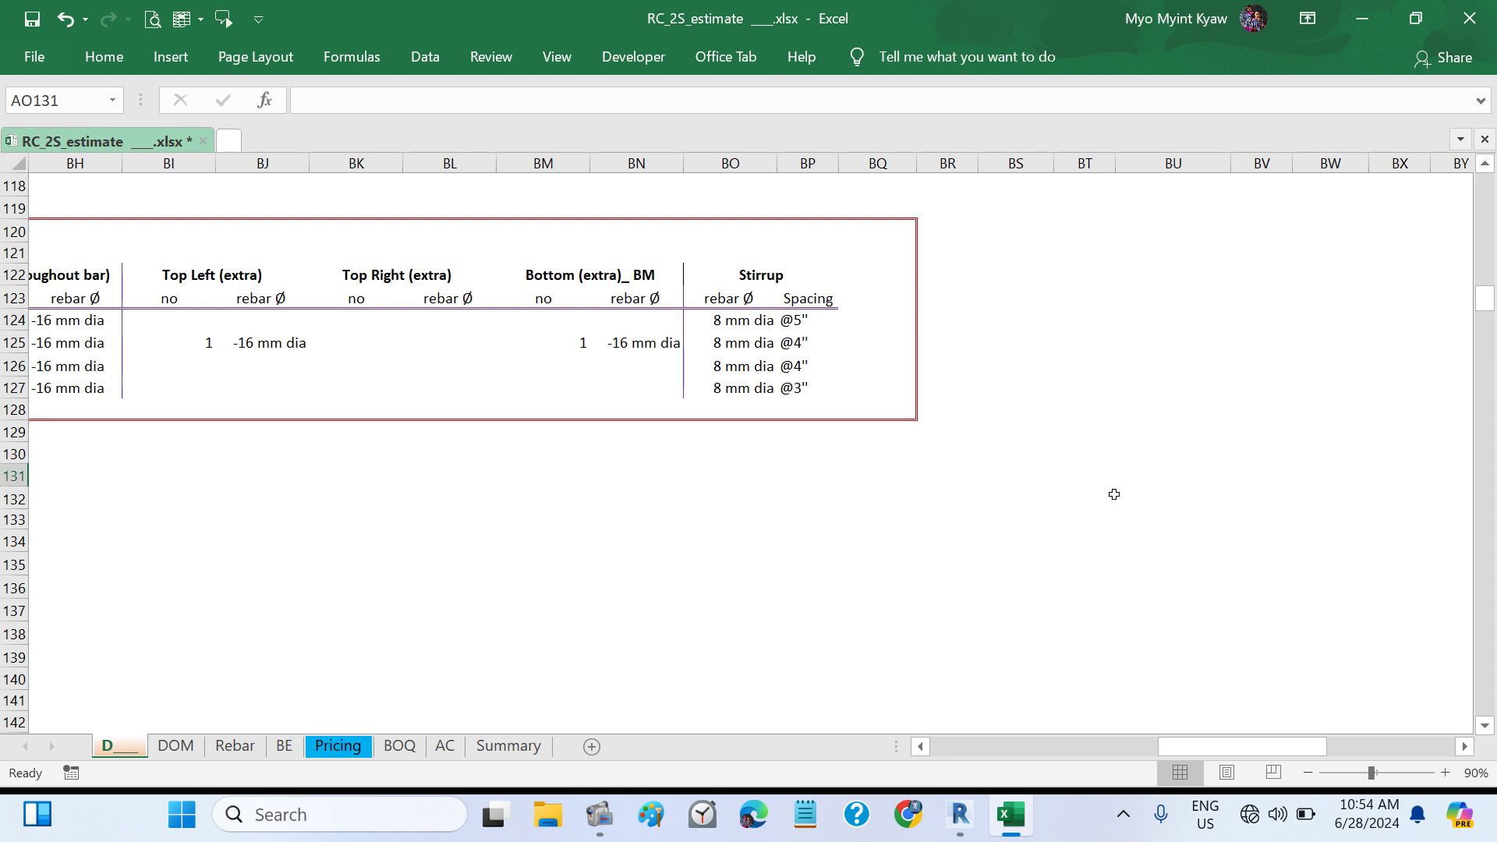
scroll(1114, 494, "up", 17)
scroll(1114, 495, "right", 8)
scroll(1114, 494, "right", 9)
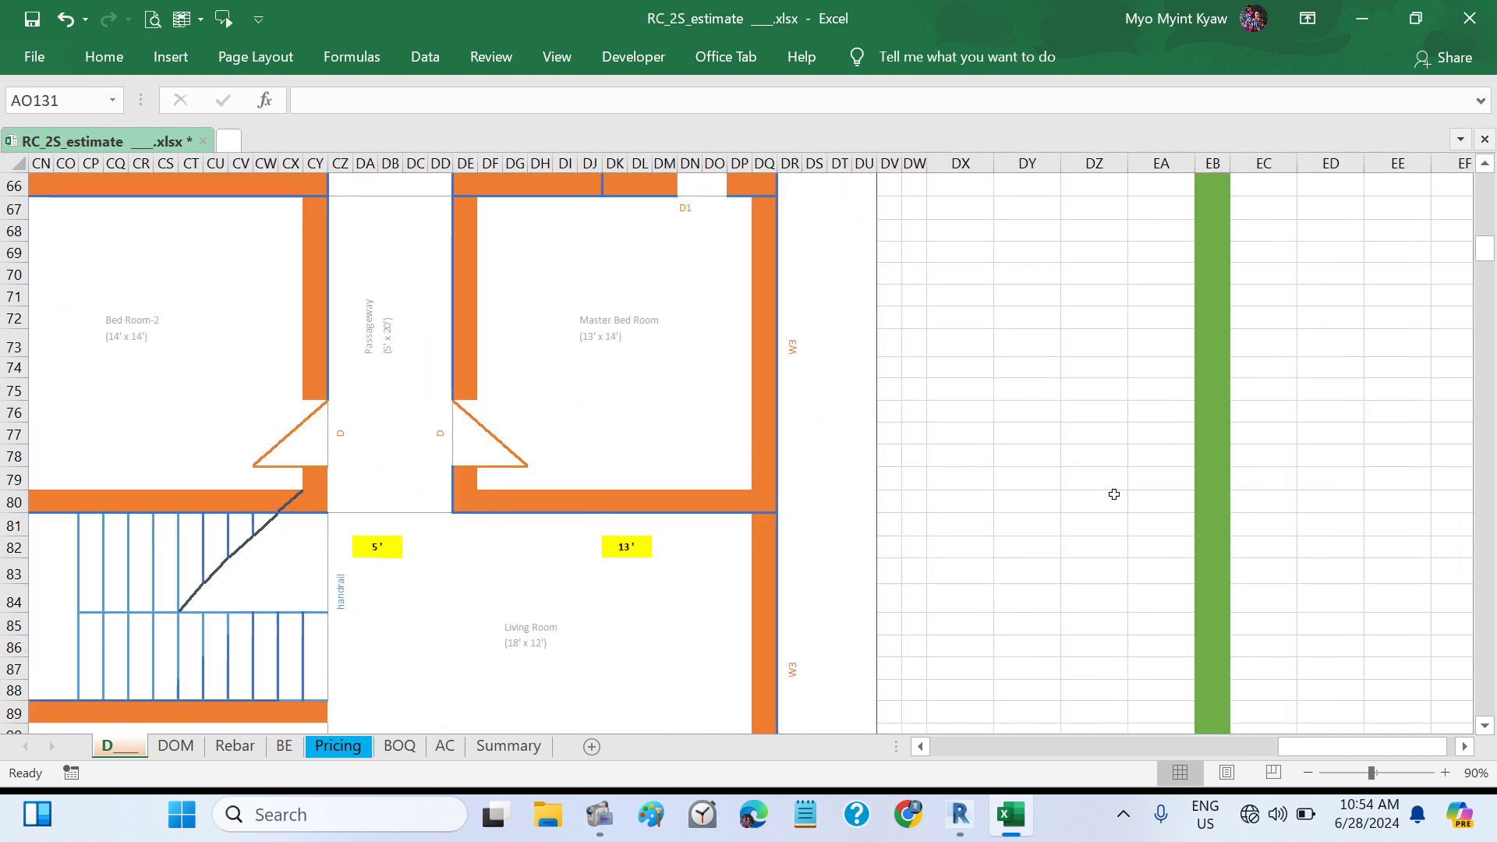
scroll(1114, 494, "up", 9)
scroll(1114, 494, "left", 3)
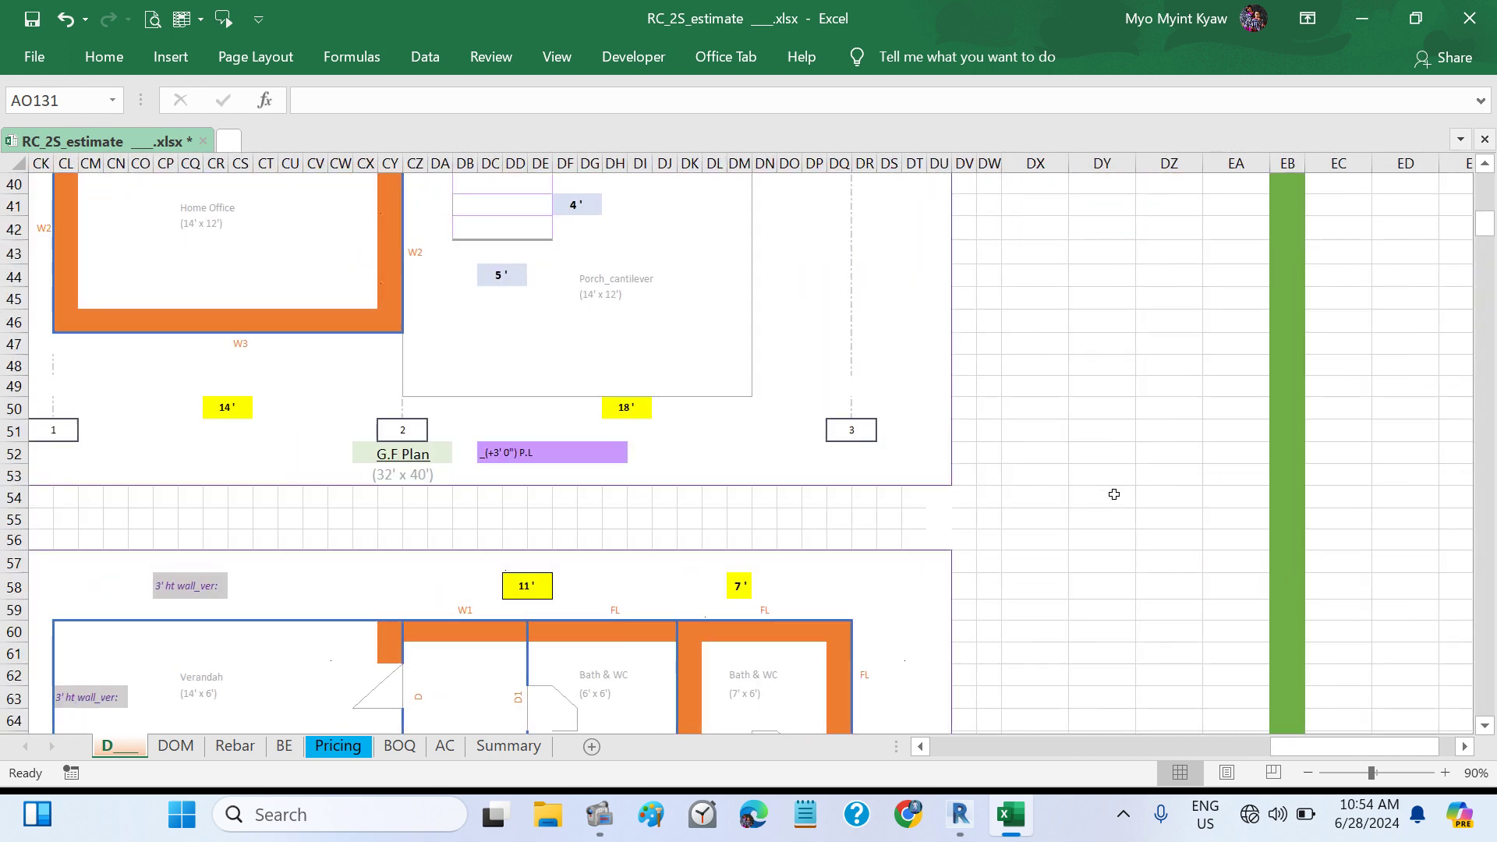
scroll(1114, 495, "down", 4)
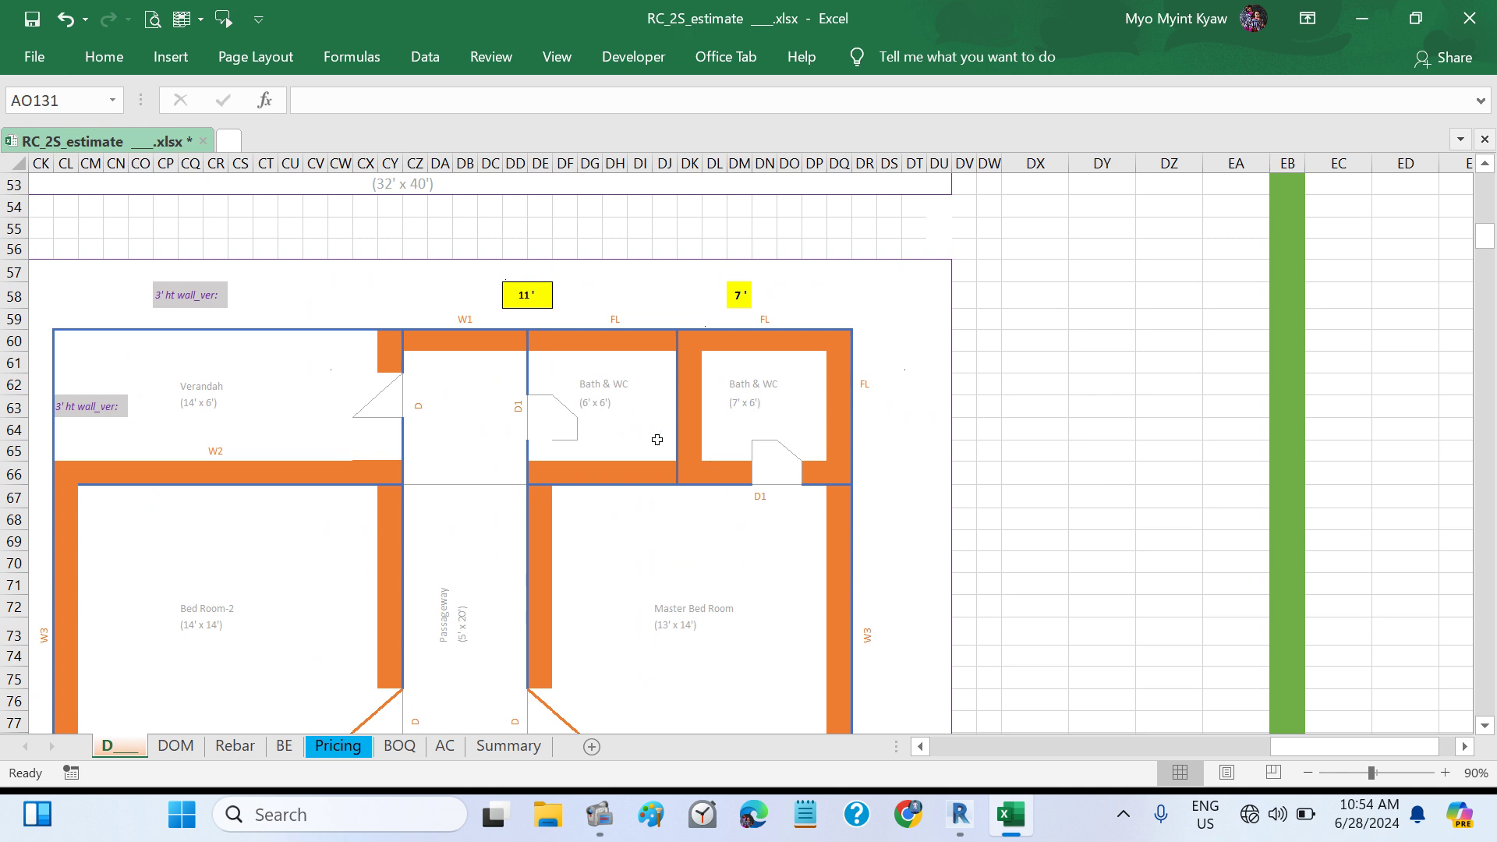
- Compare the Bath & WC wall positions in the Excel room plan with the beam layout in Revit
left_click(658, 439)
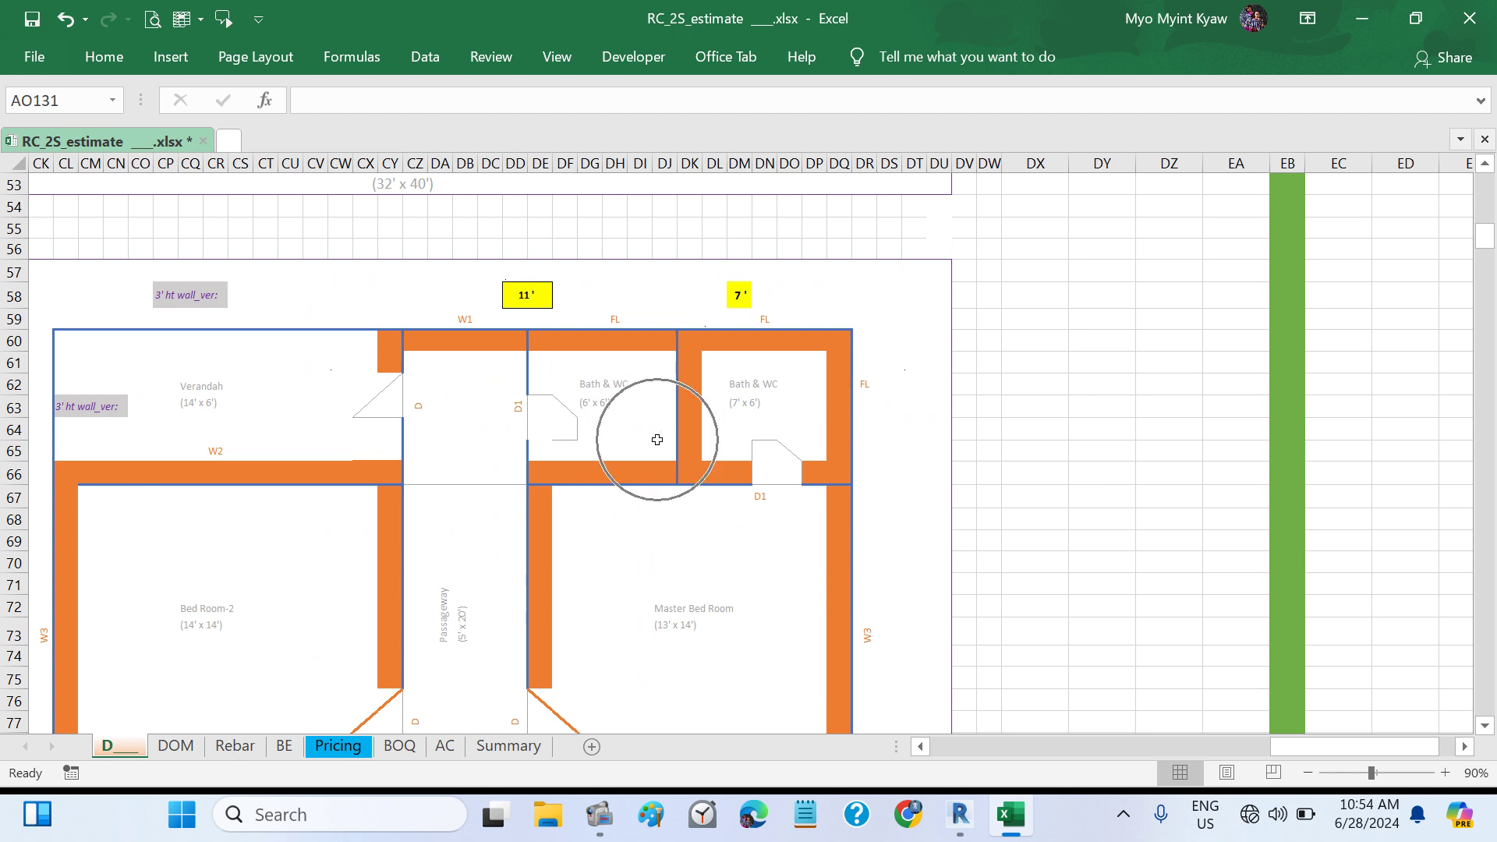
left_click(546, 400)
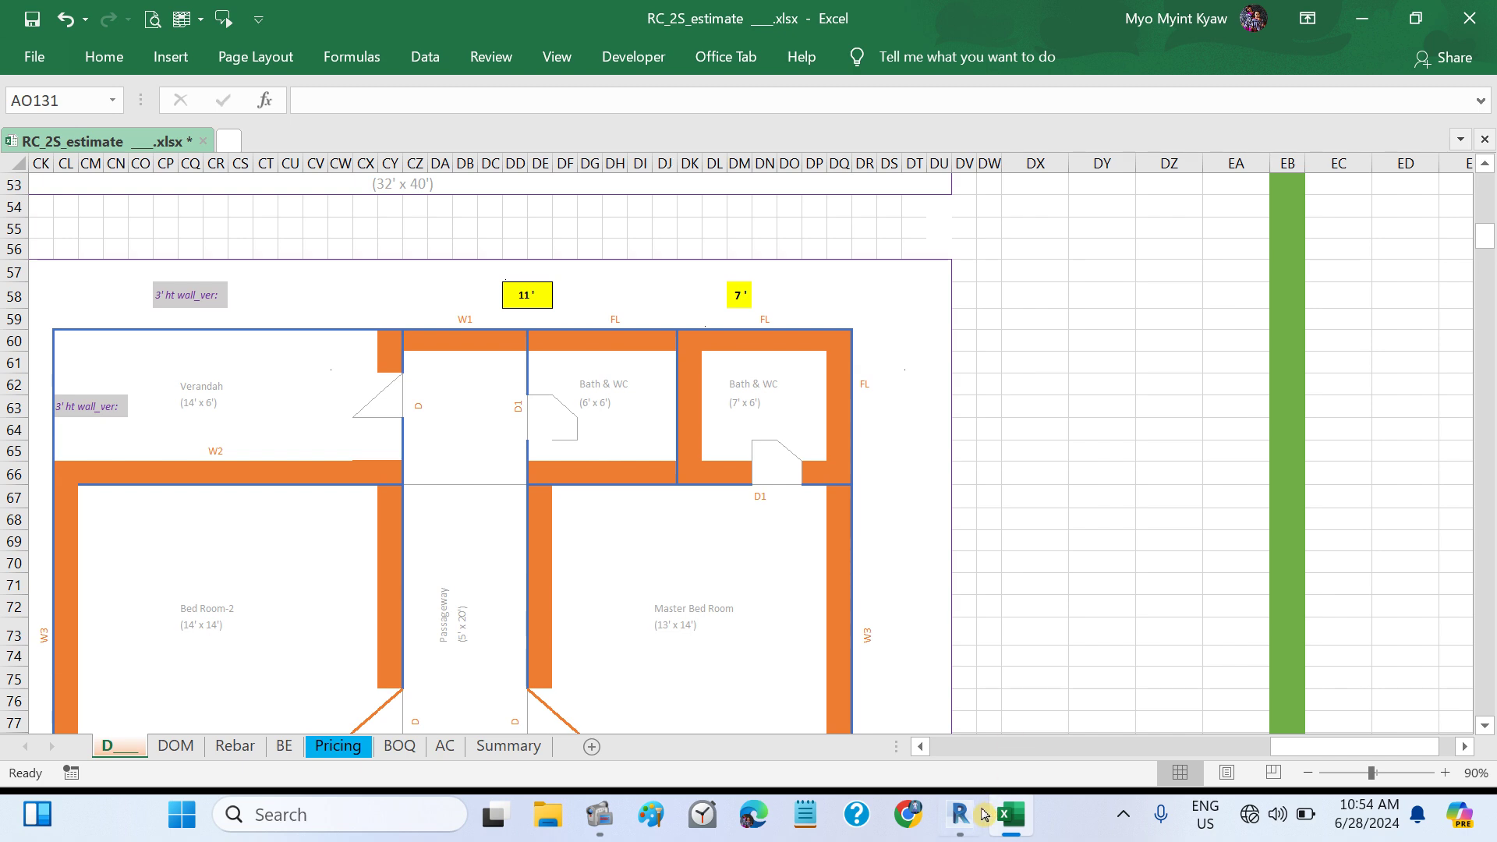
left_click(975, 694)
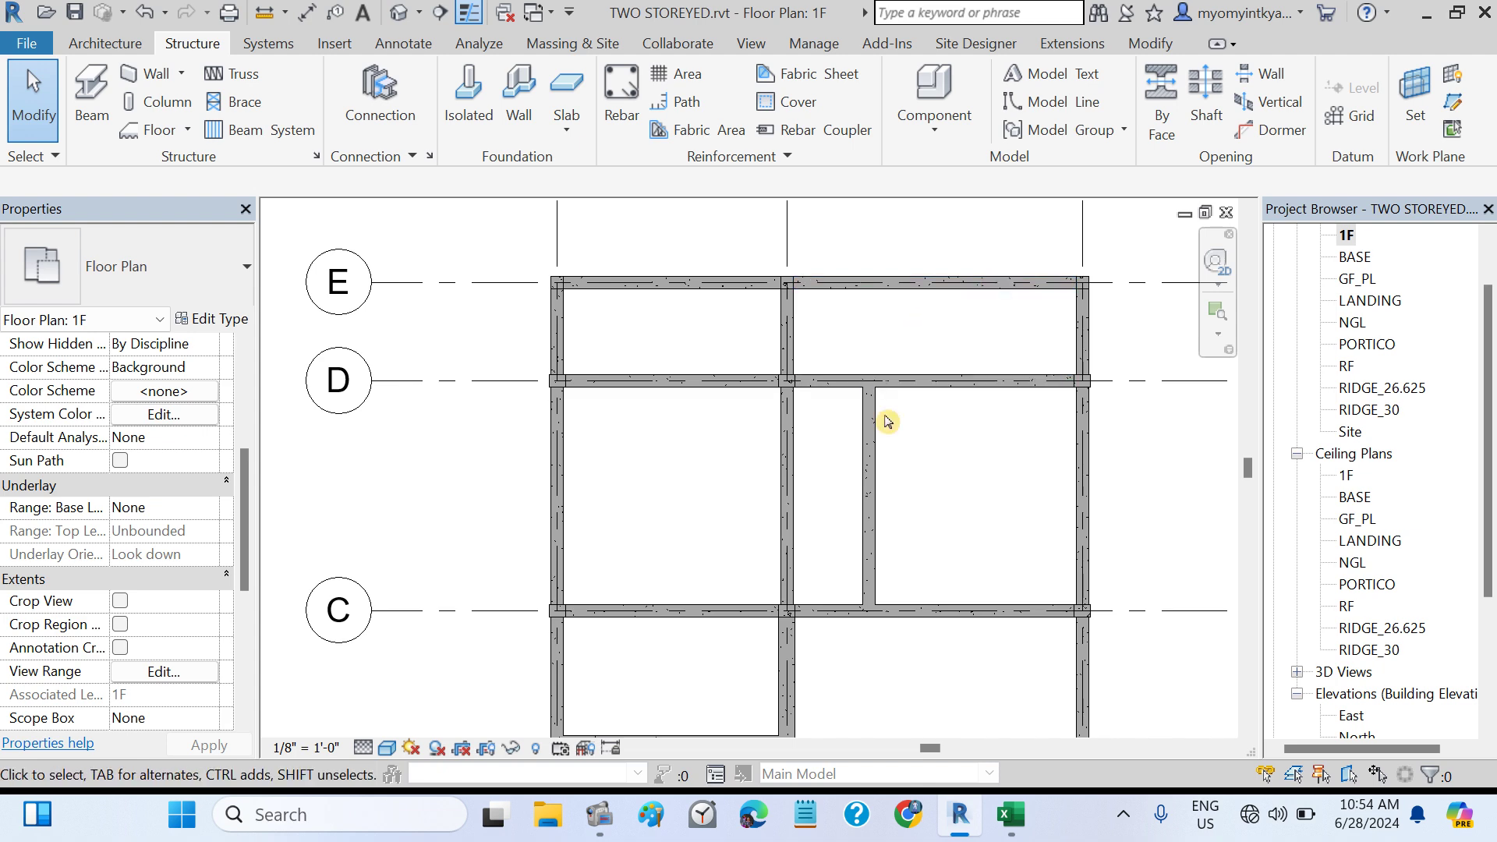
key("alt+Tab")
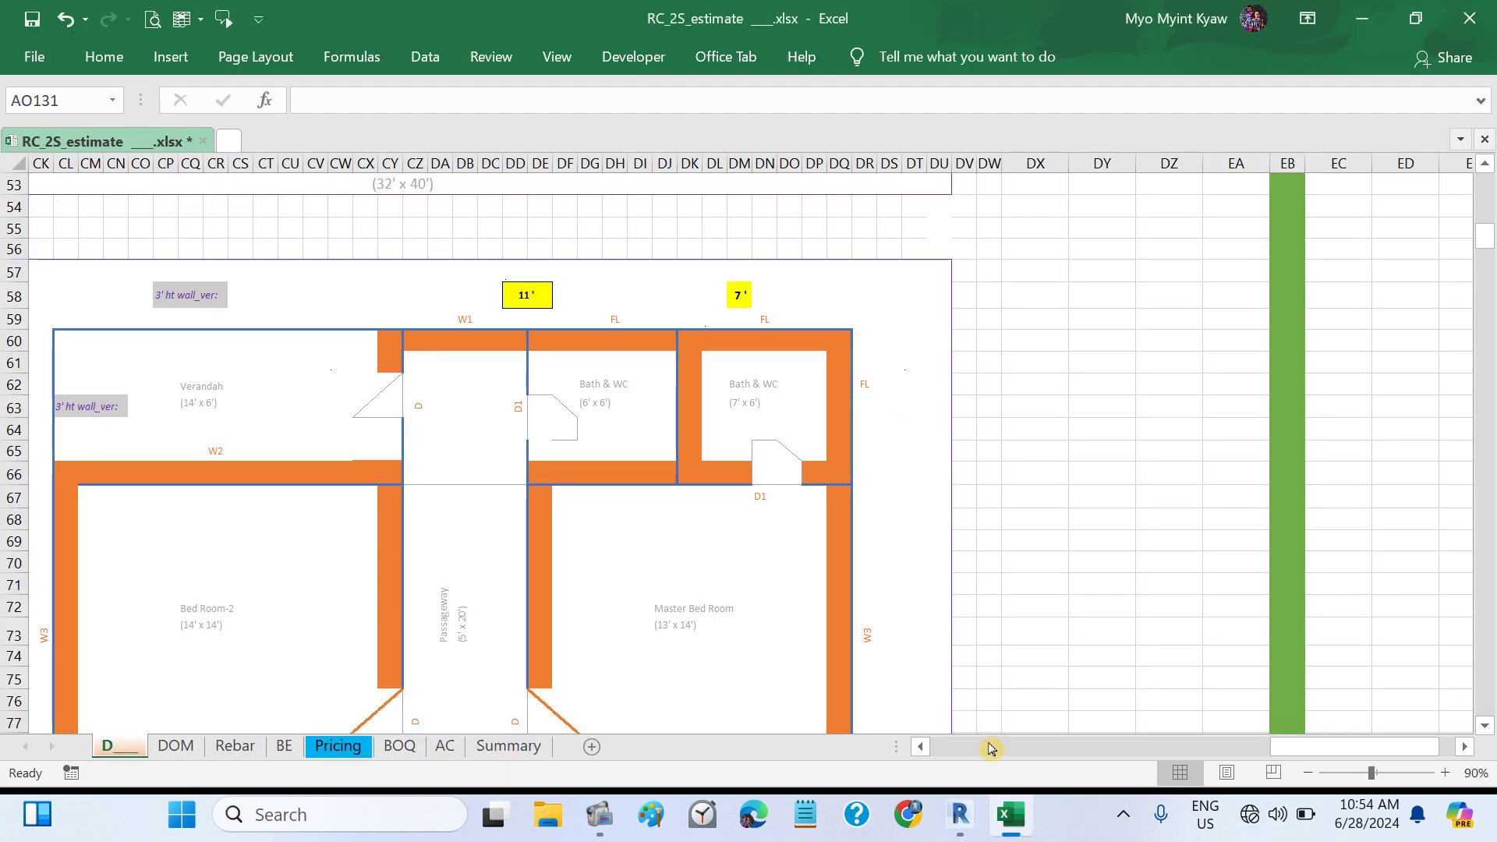
- Switch to Revit and duplicate the FB9X12 beam type as FB9X9 with its h dimension set to 9"
left_click(960, 816)
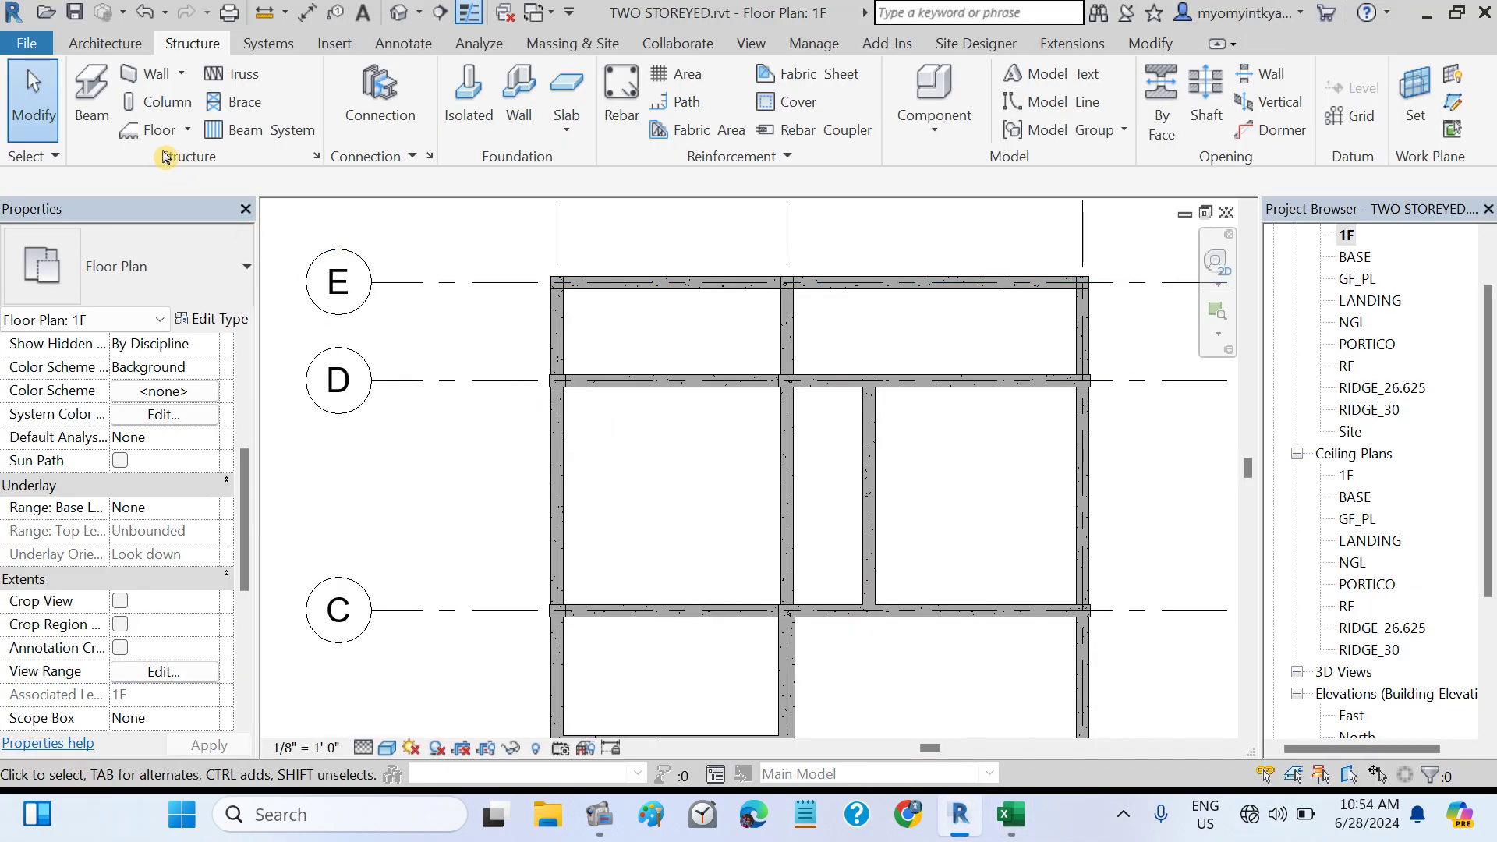
left_click(92, 109)
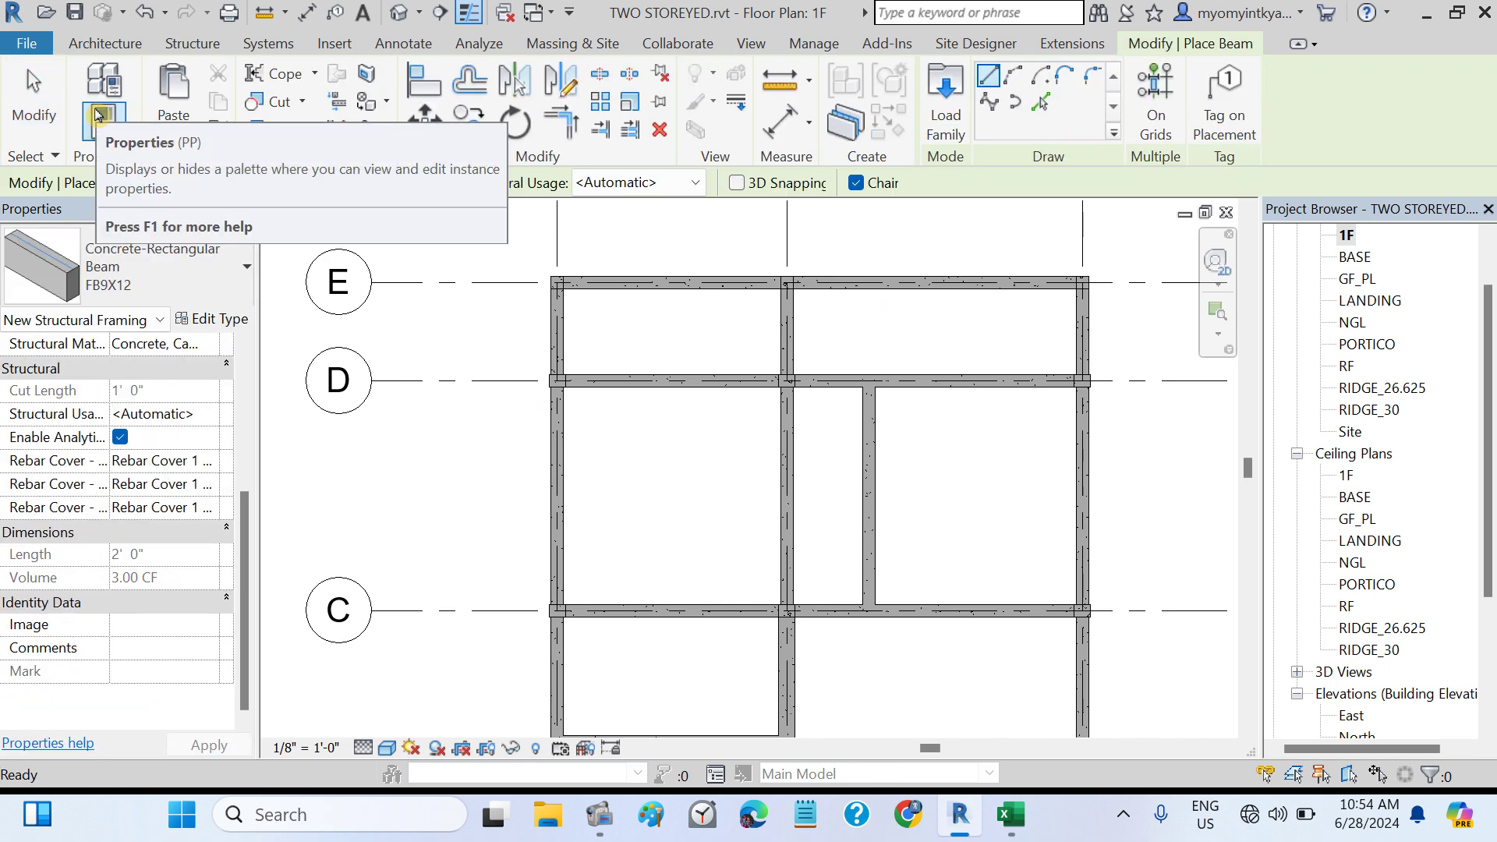
left_click(206, 319)
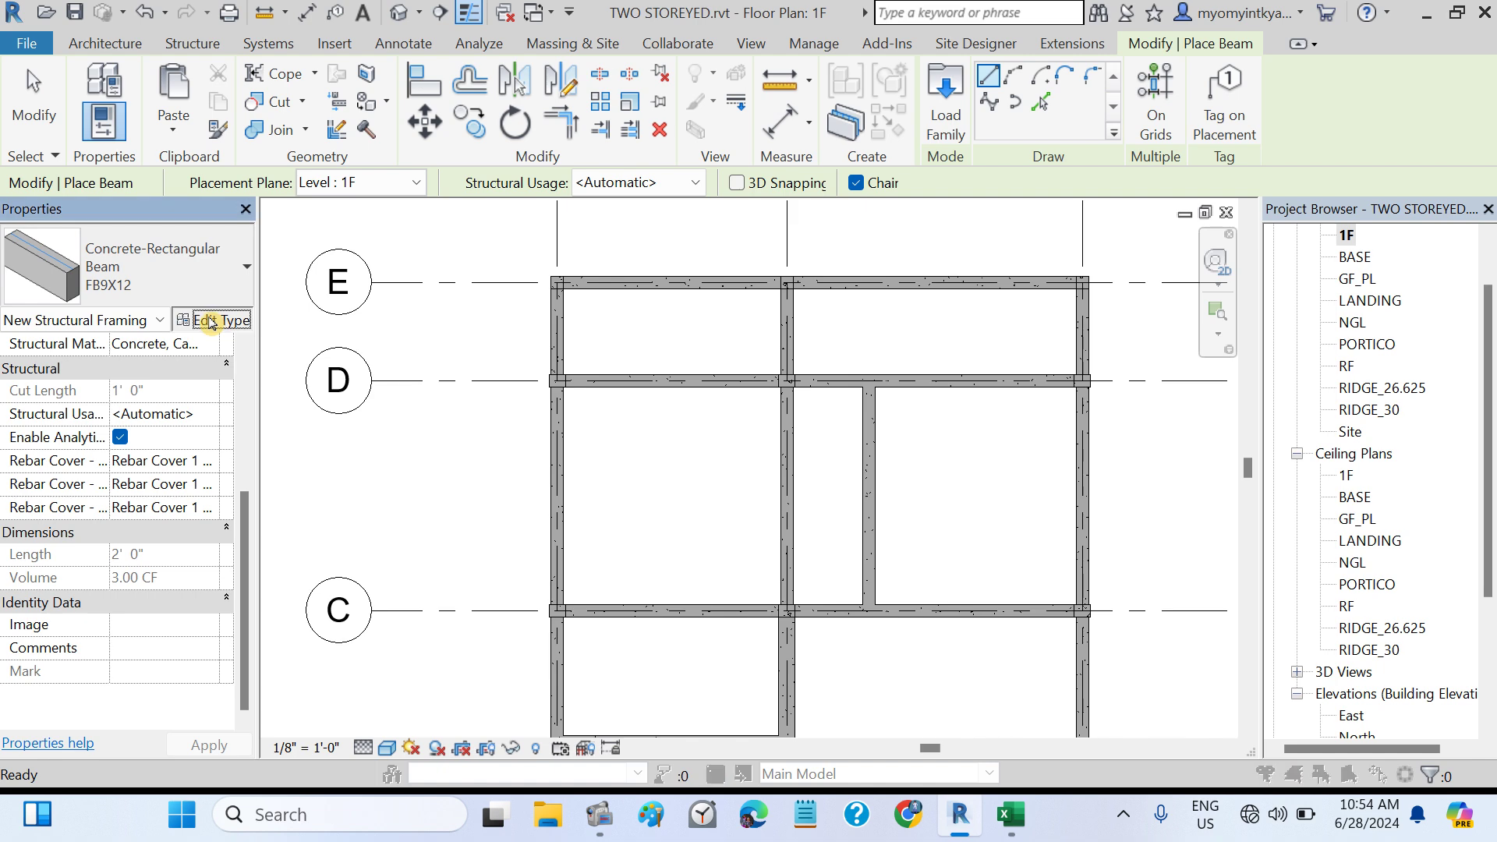
left_click(886, 202)
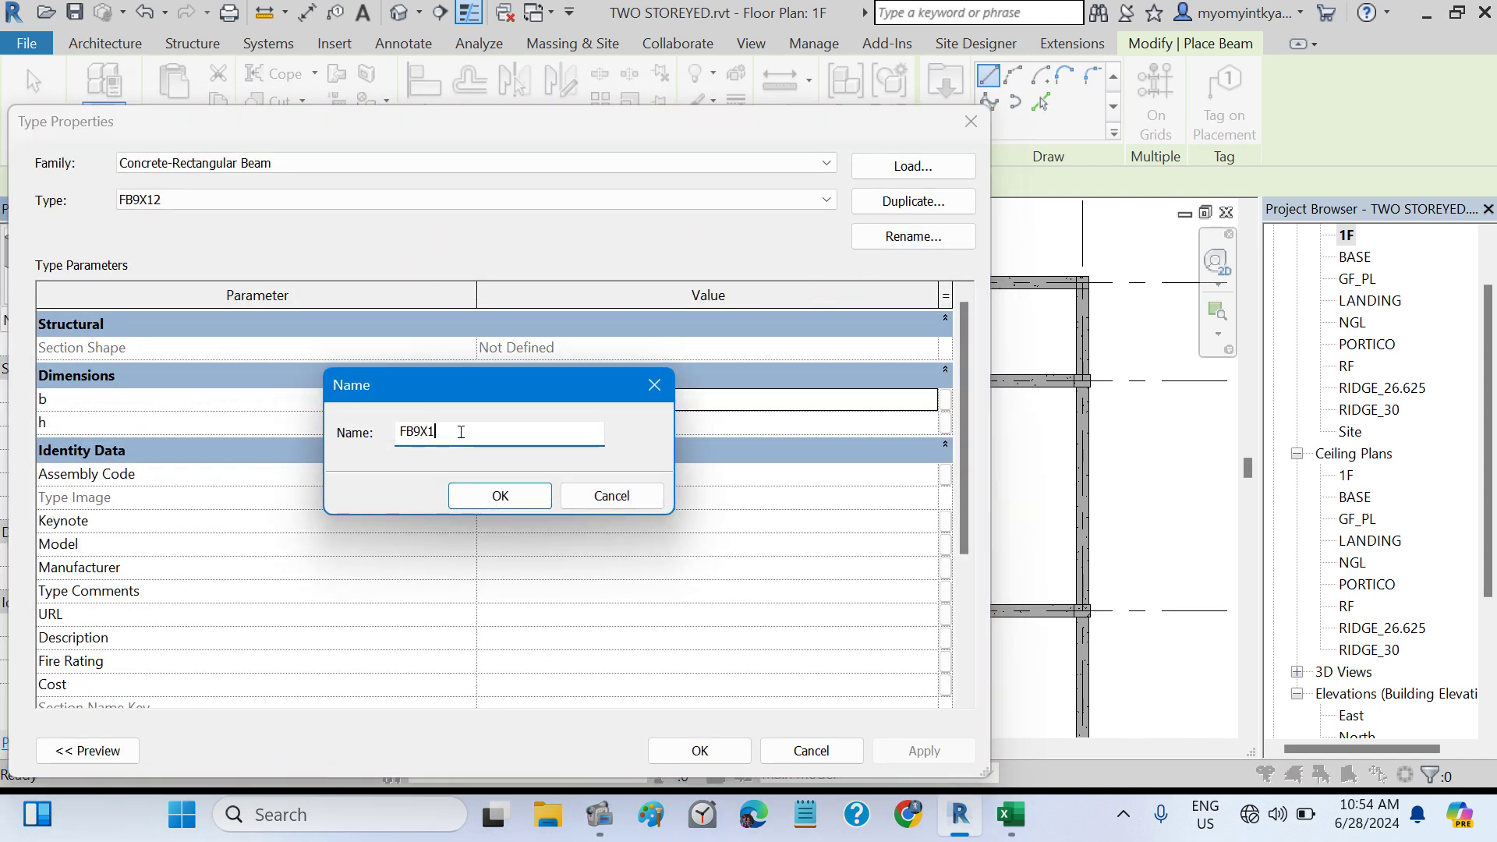
left_click(485, 495)
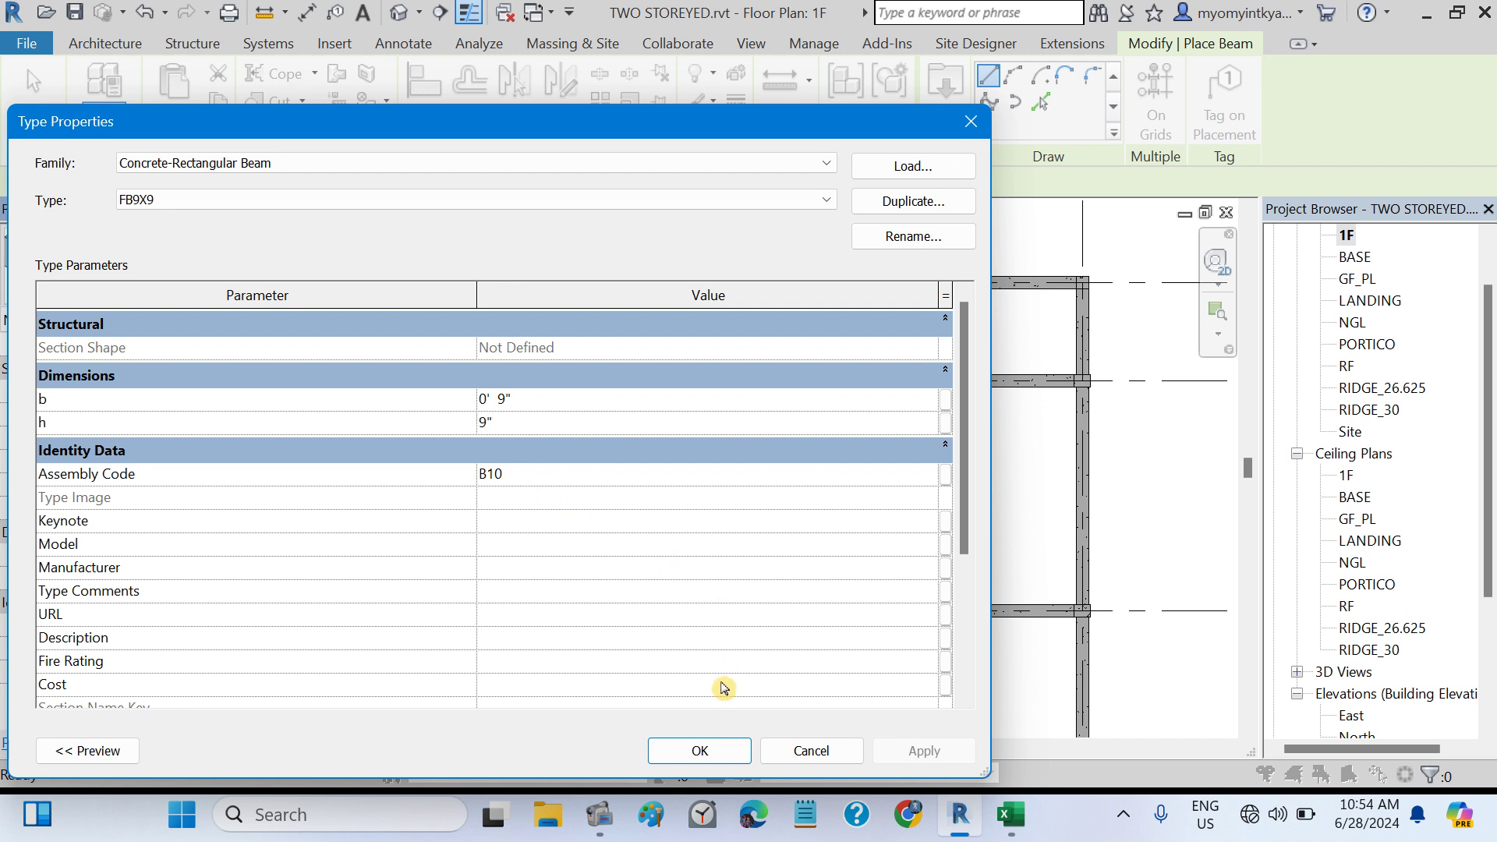
left_click(668, 618)
left_click(690, 753)
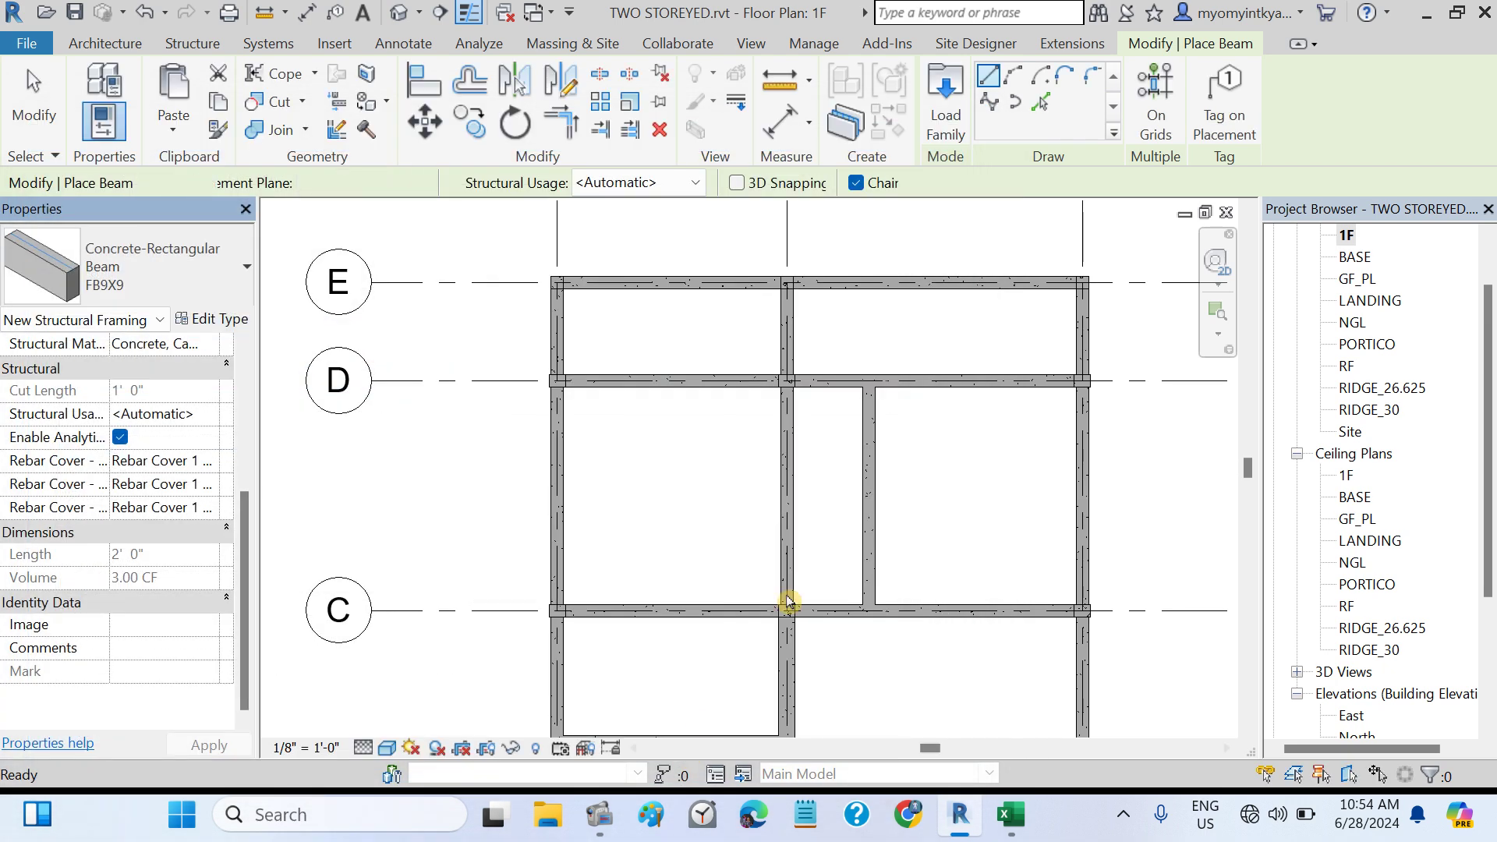
left_click(1082, 280)
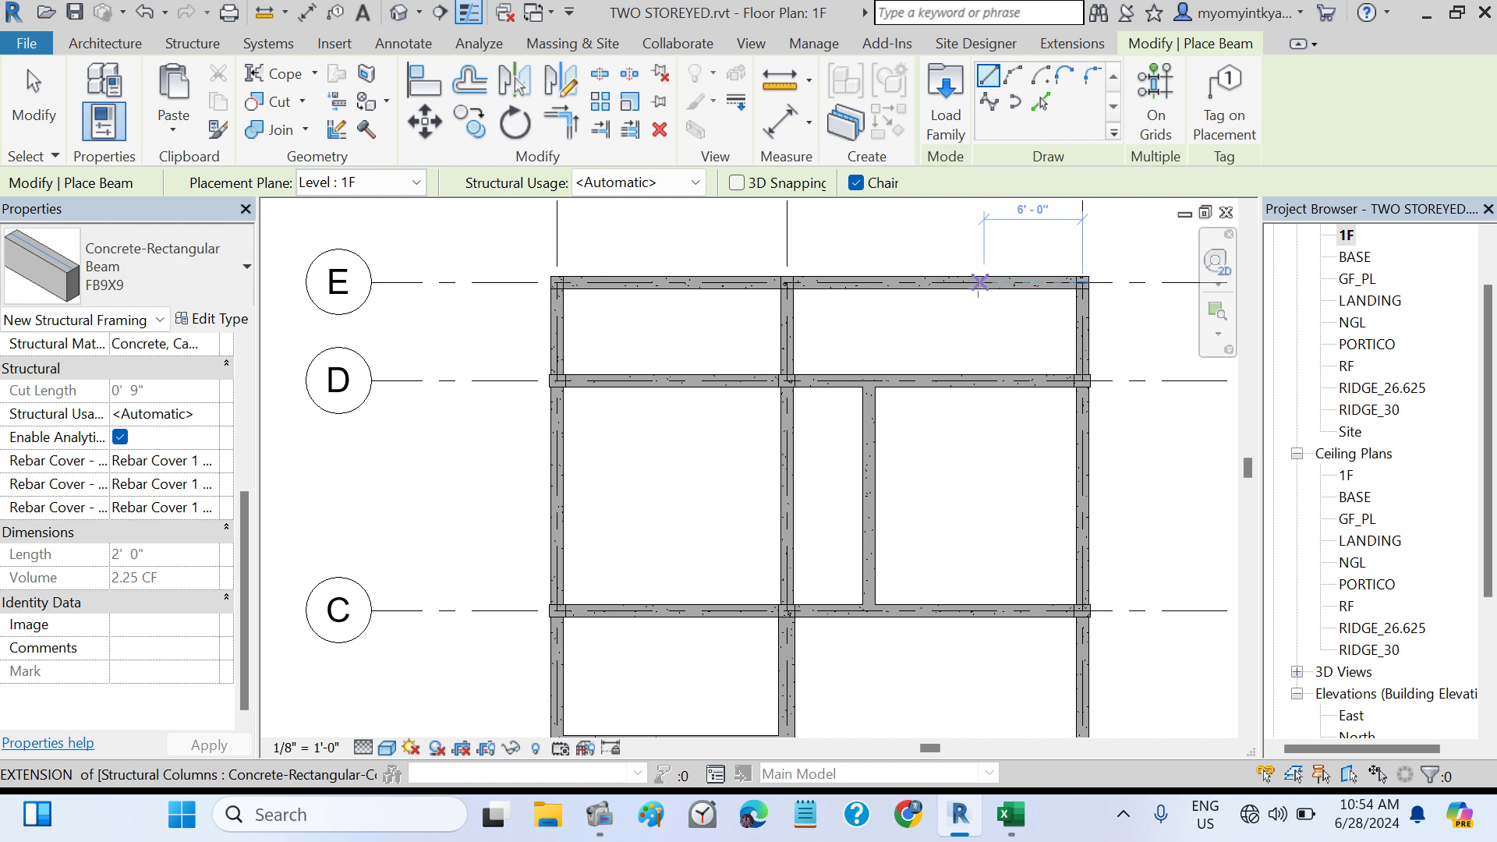
left_click(968, 282)
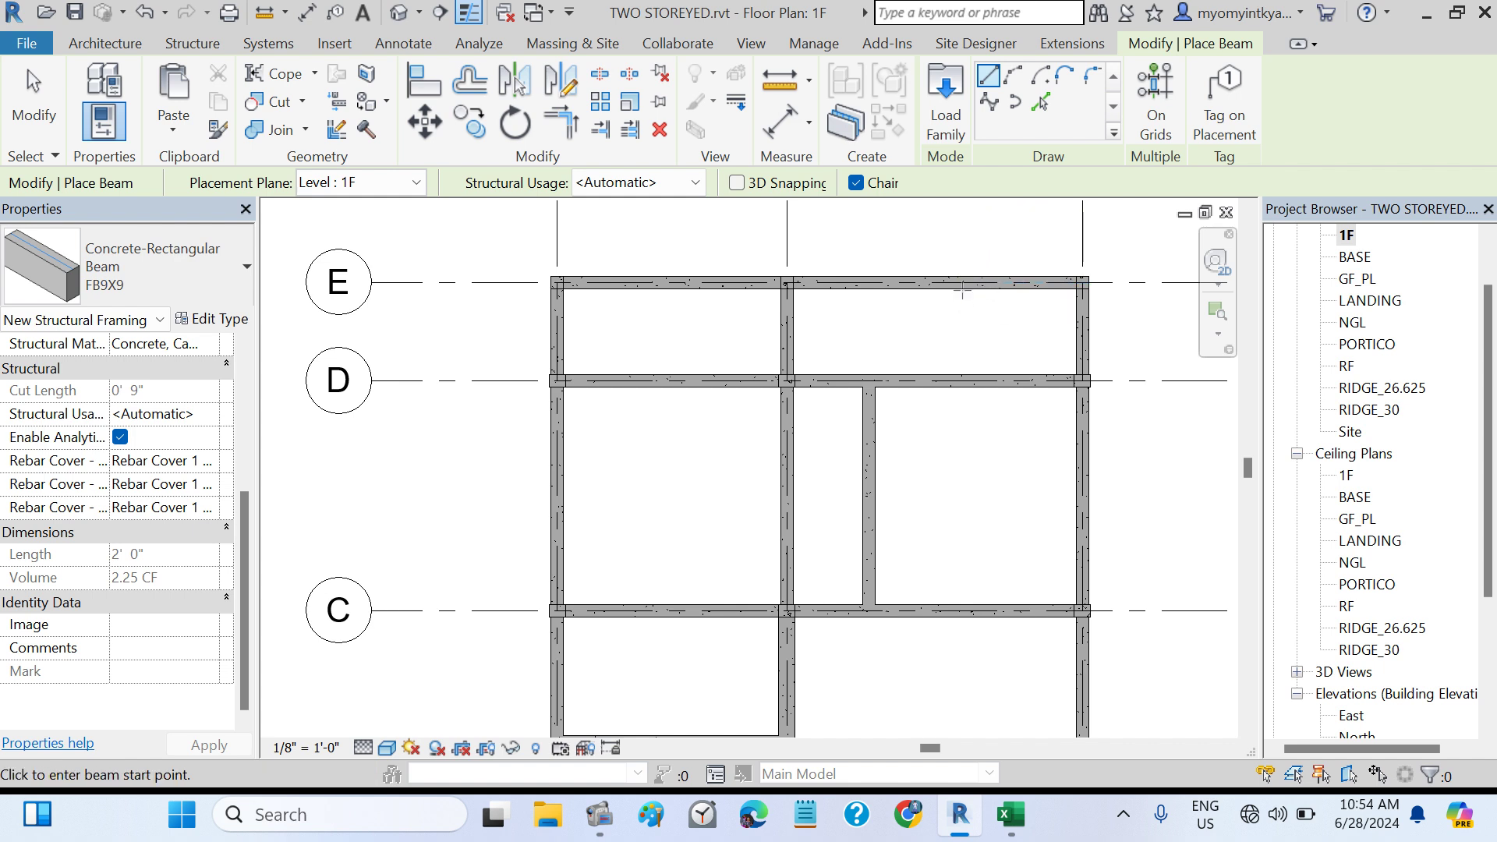
left_click(968, 281)
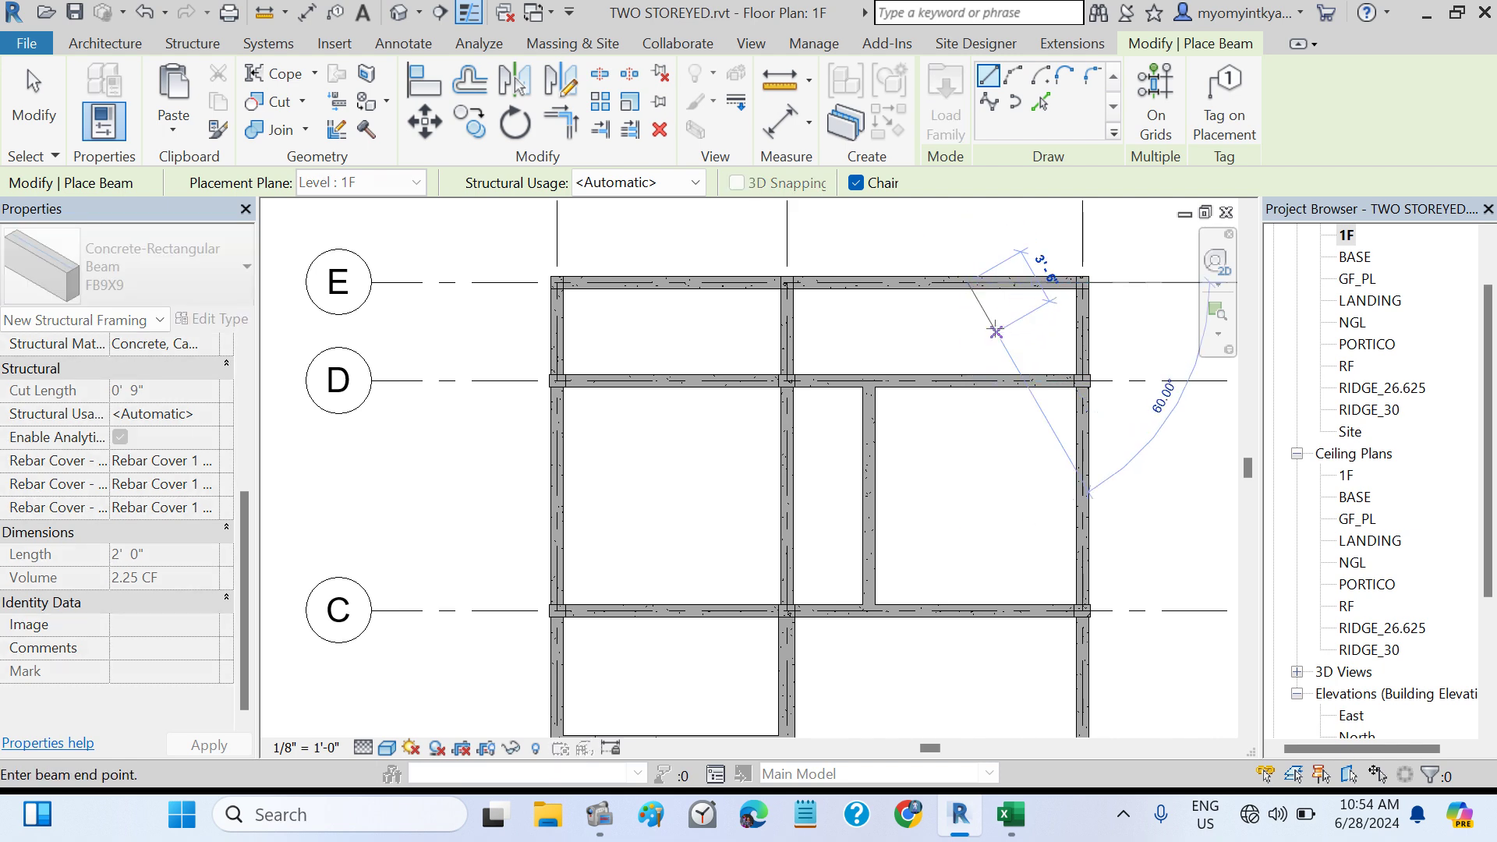
key("Escape")
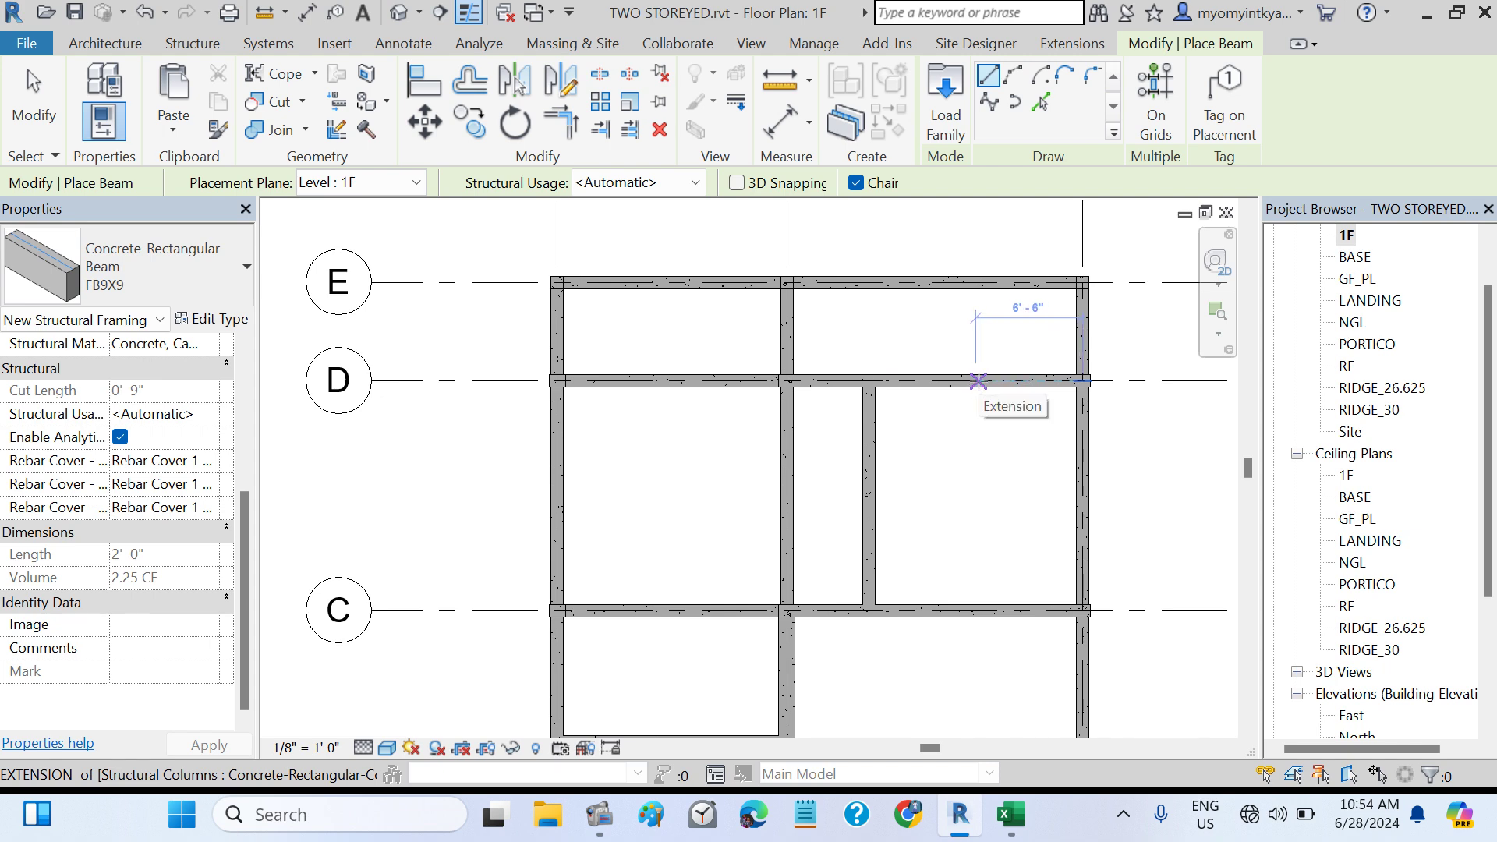
- Place an FB9X9 beam from grid D to grid E, between grids 2 and 3 and about 6' from grid 3
left_click(984, 380)
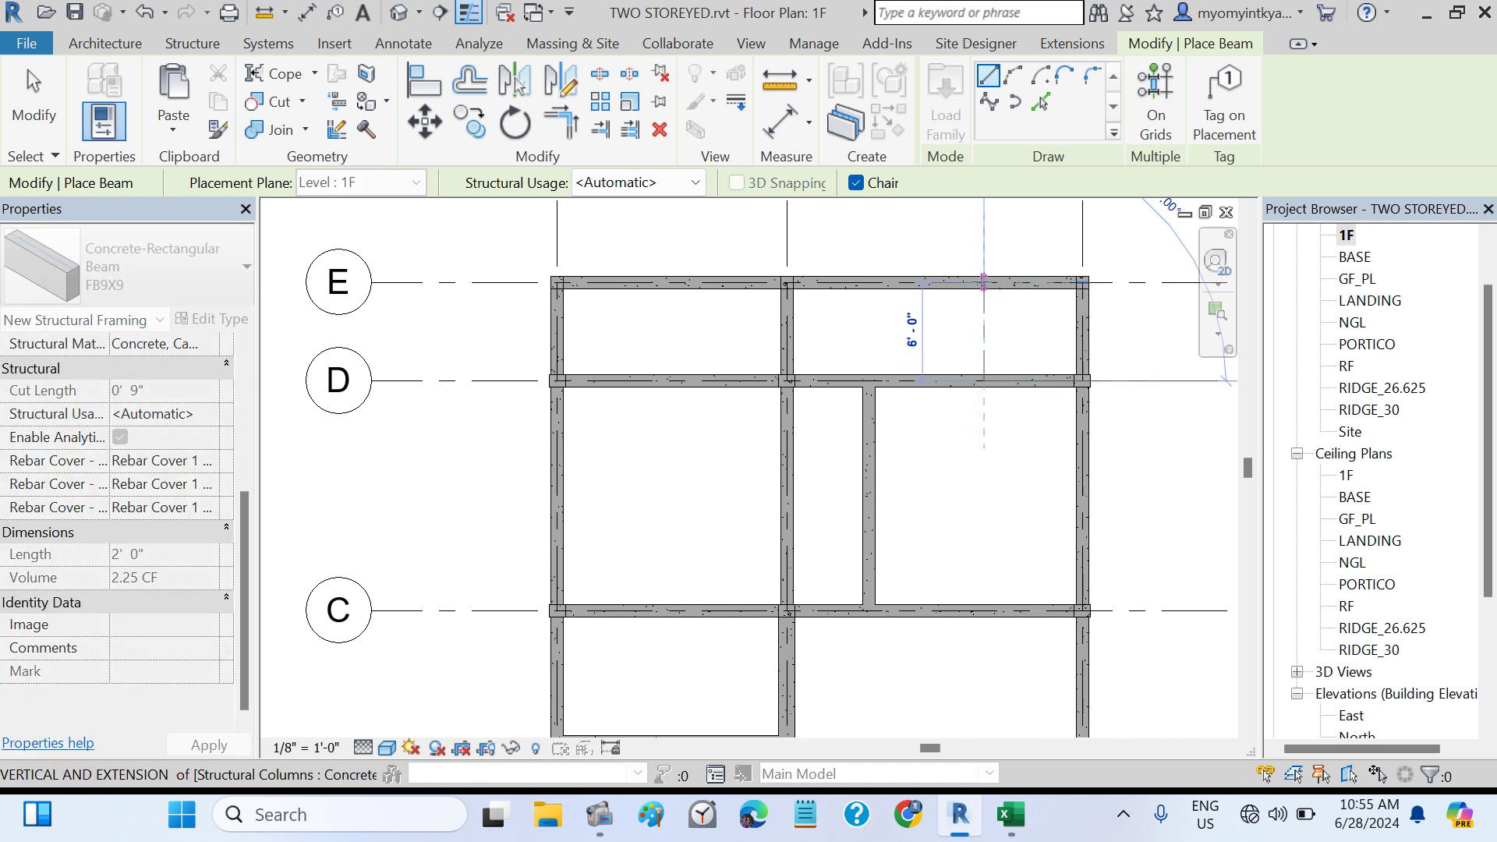
left_click(984, 283)
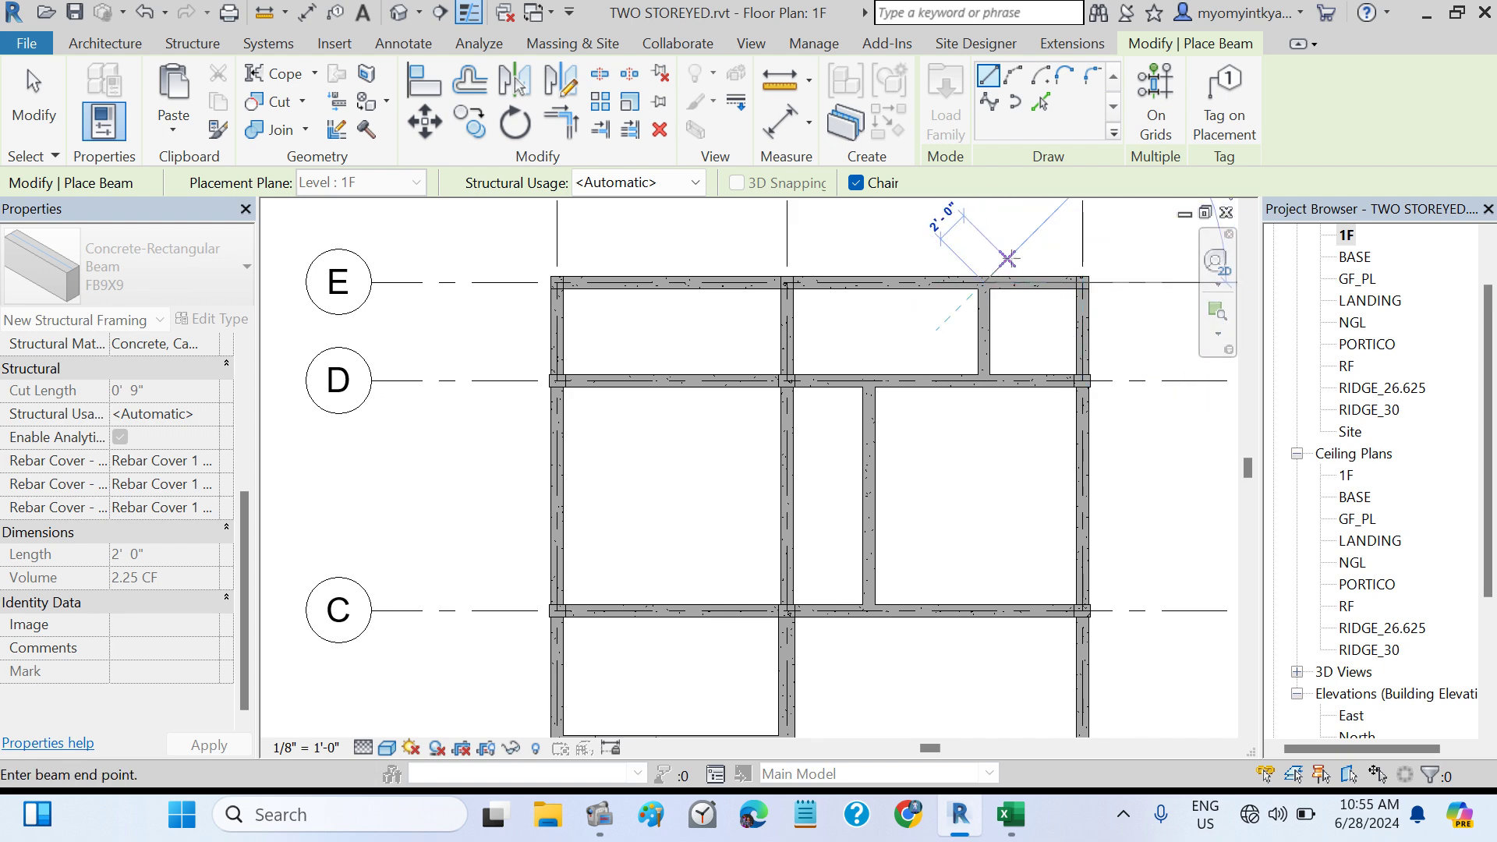
key("Escape")
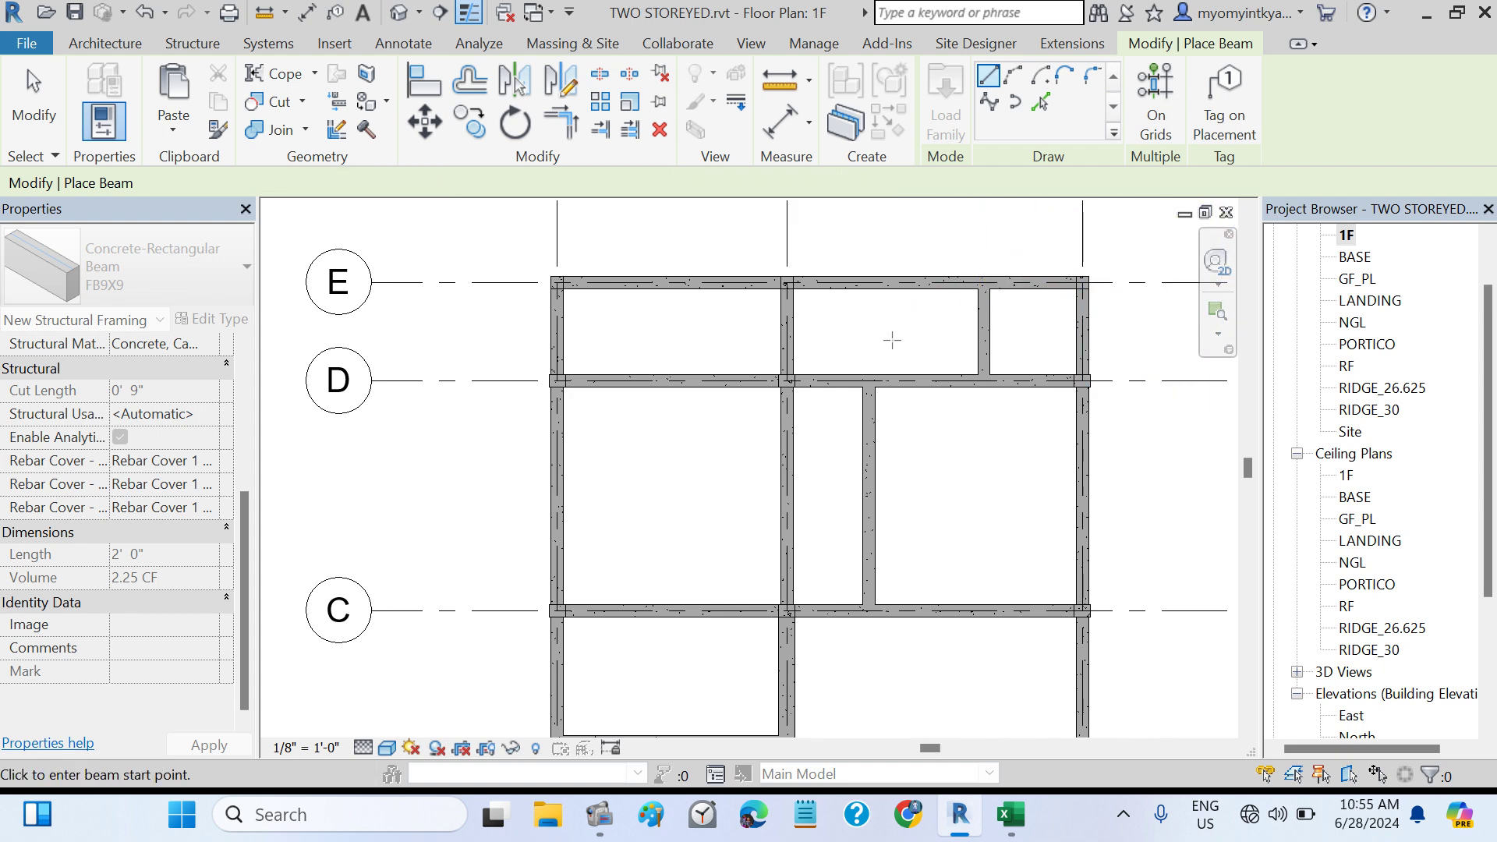
- Place another FB9X9 beam from grid D to grid E, in line with the intermediate beam between grids C and D
left_click(870, 380)
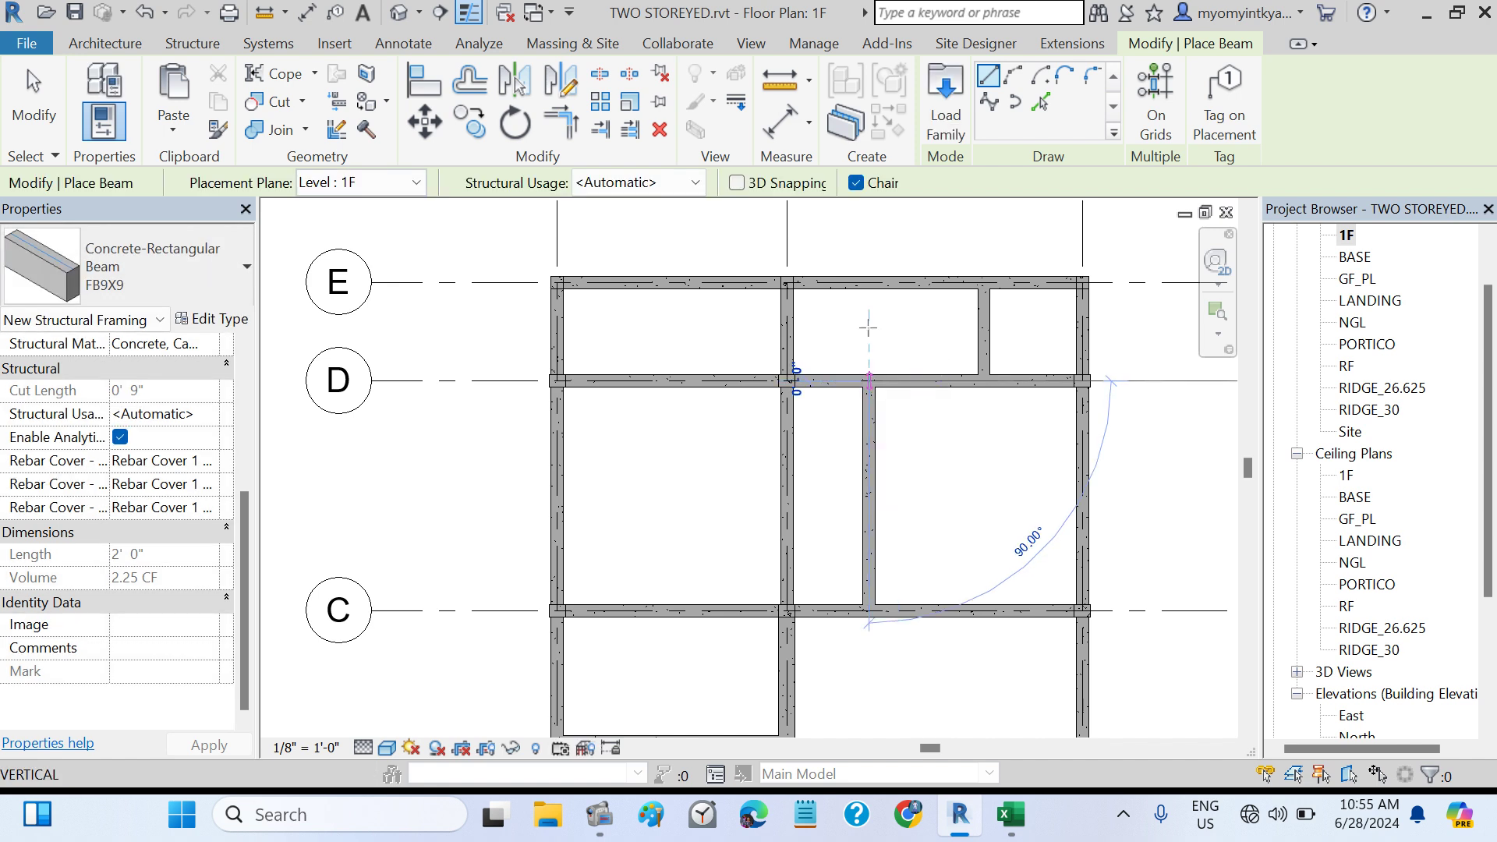
left_click(869, 281)
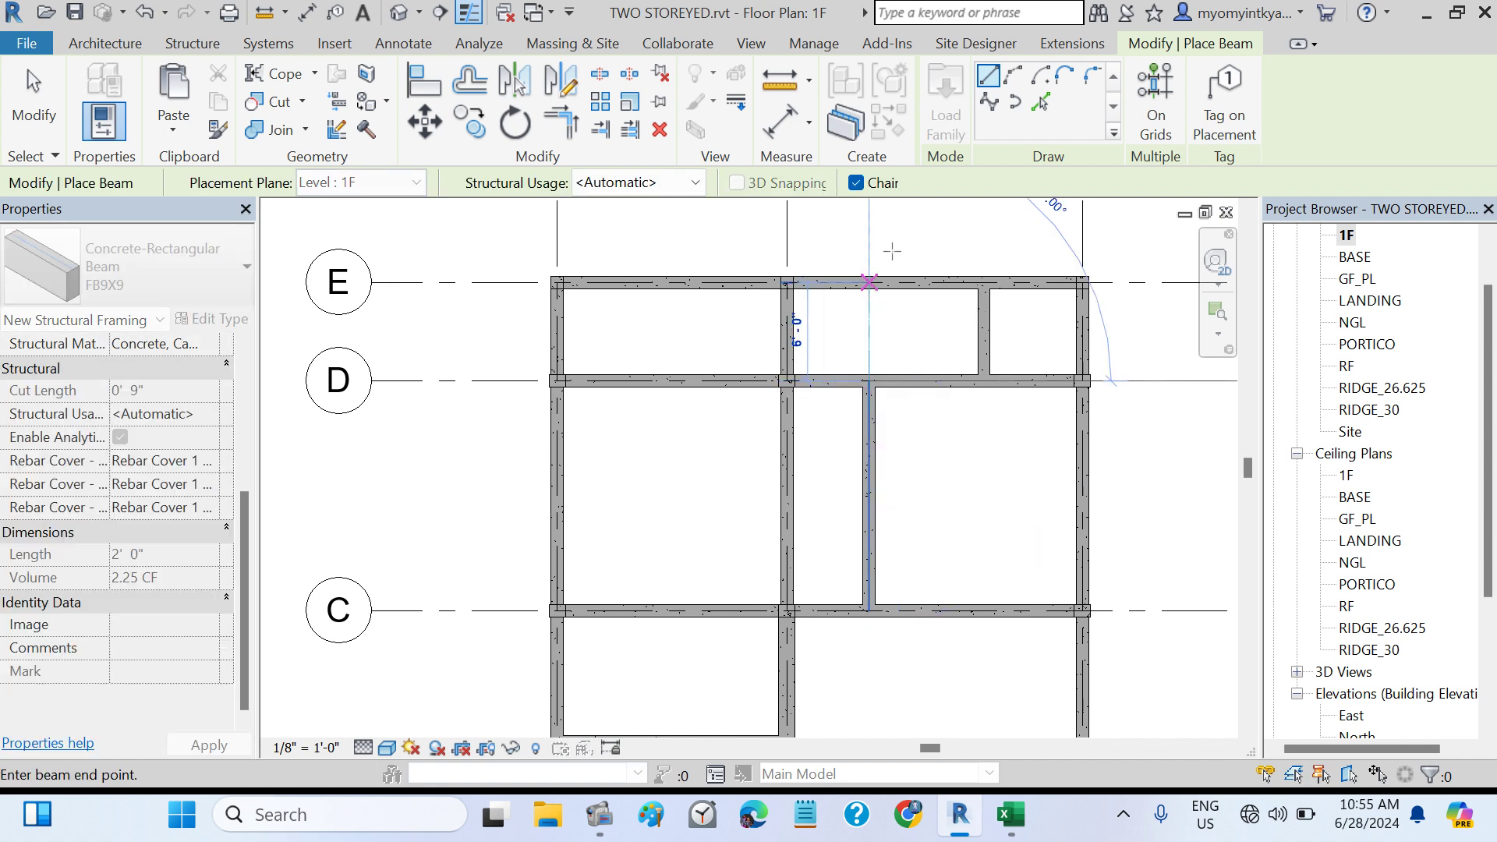
key("Escape")
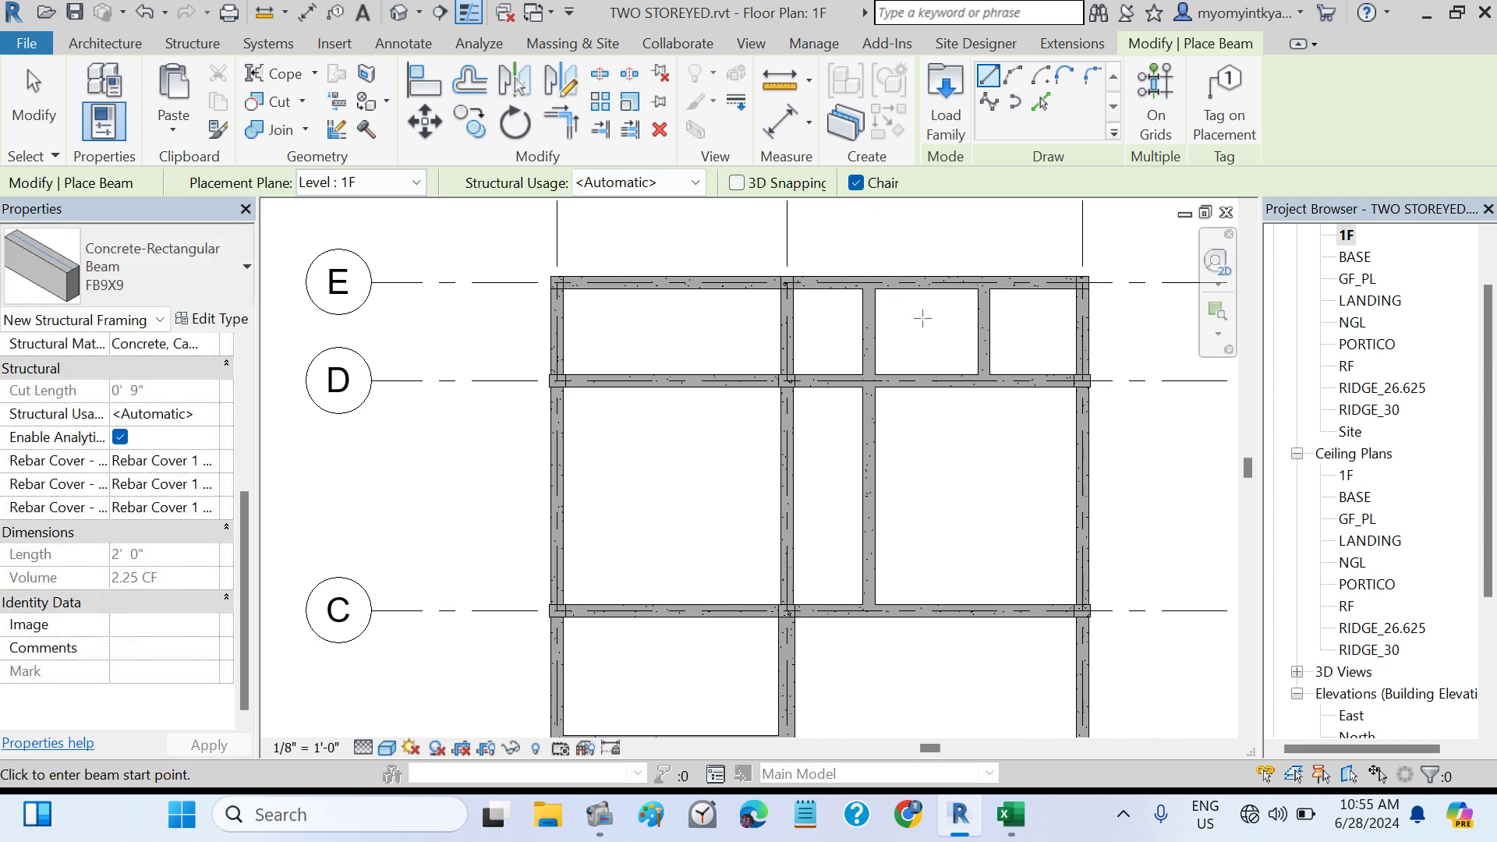
key("Escape")
middle_click_drag(923, 335, 911, 391)
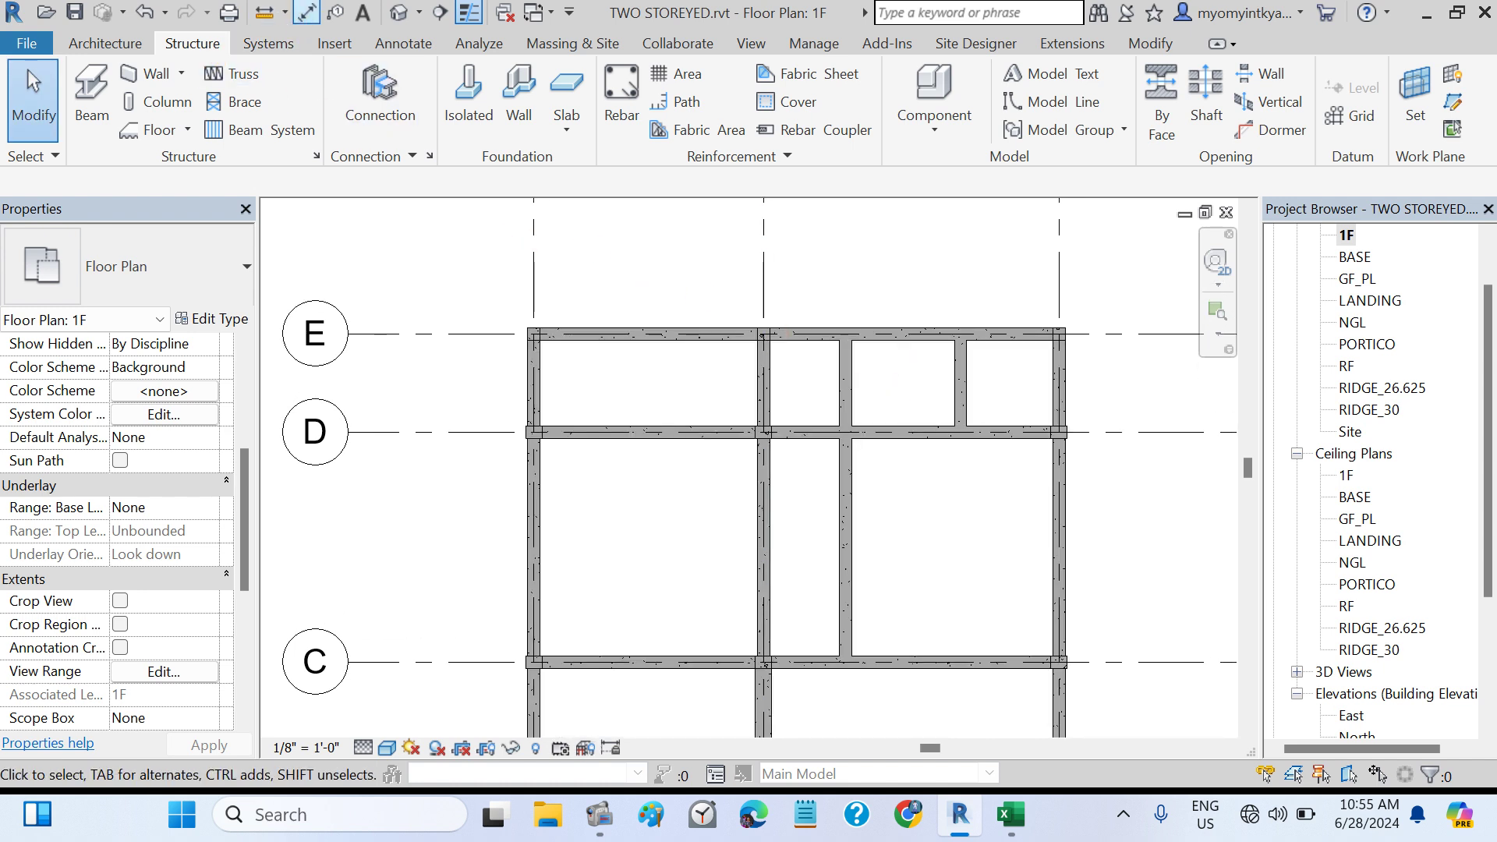
- Place an aligned dimension above grid E from grid 3 to the centreline of the nearest FB9X9 beam
left_click(306, 13)
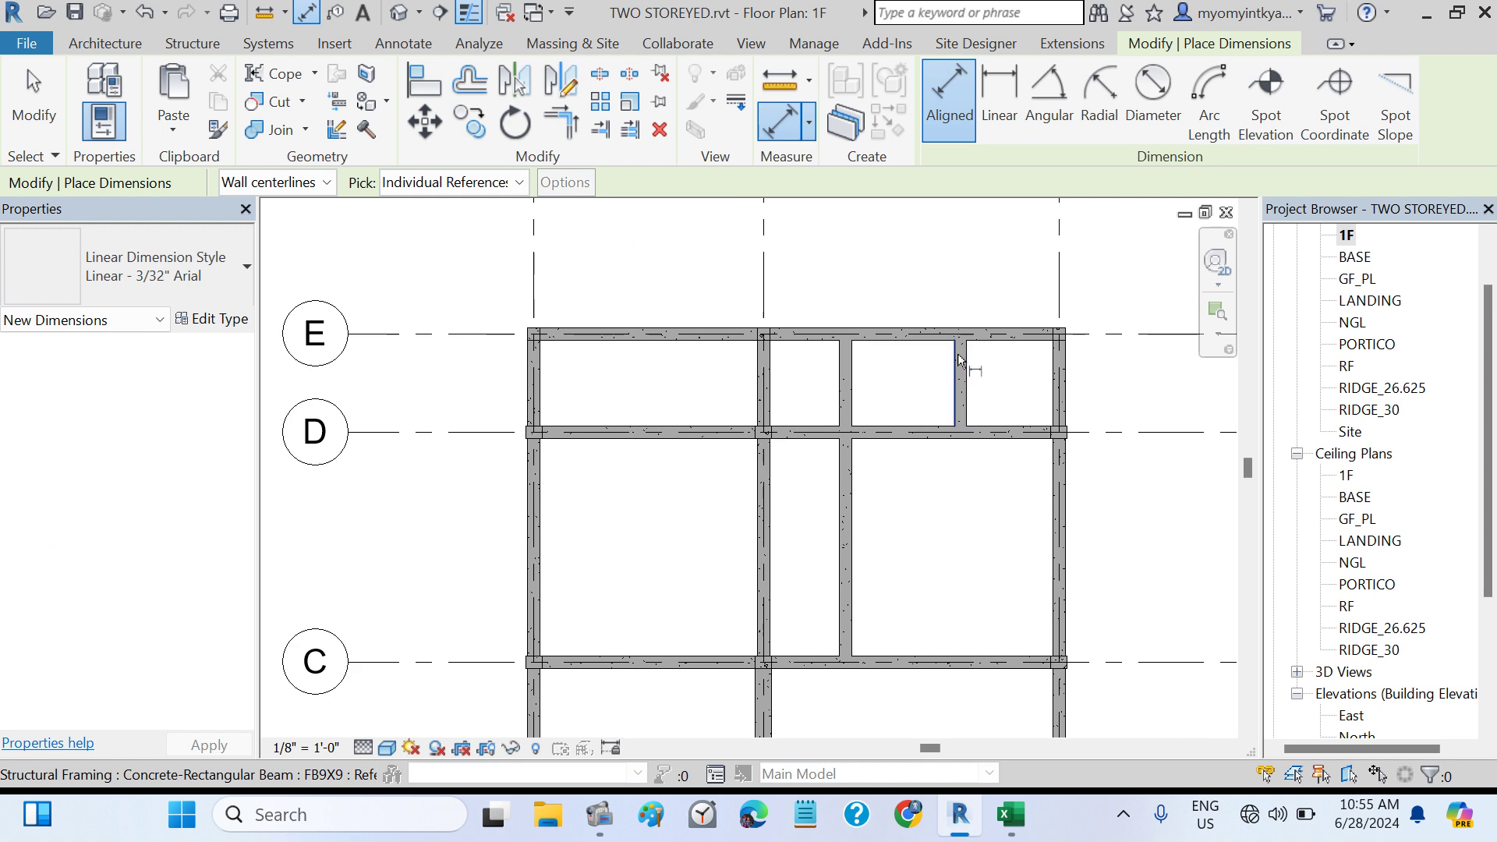
left_click(1059, 335)
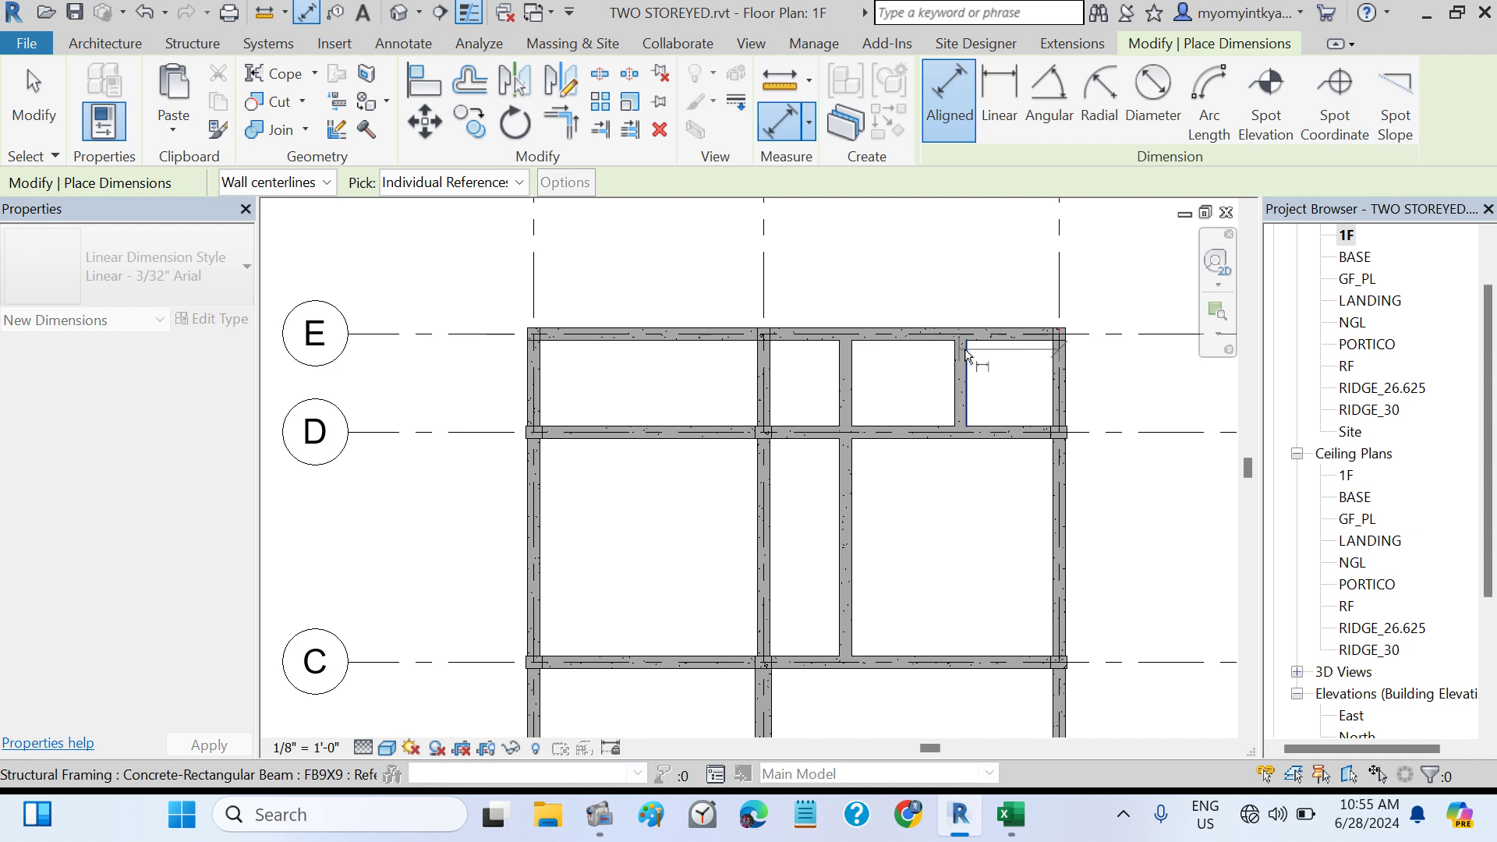
key("Tab")
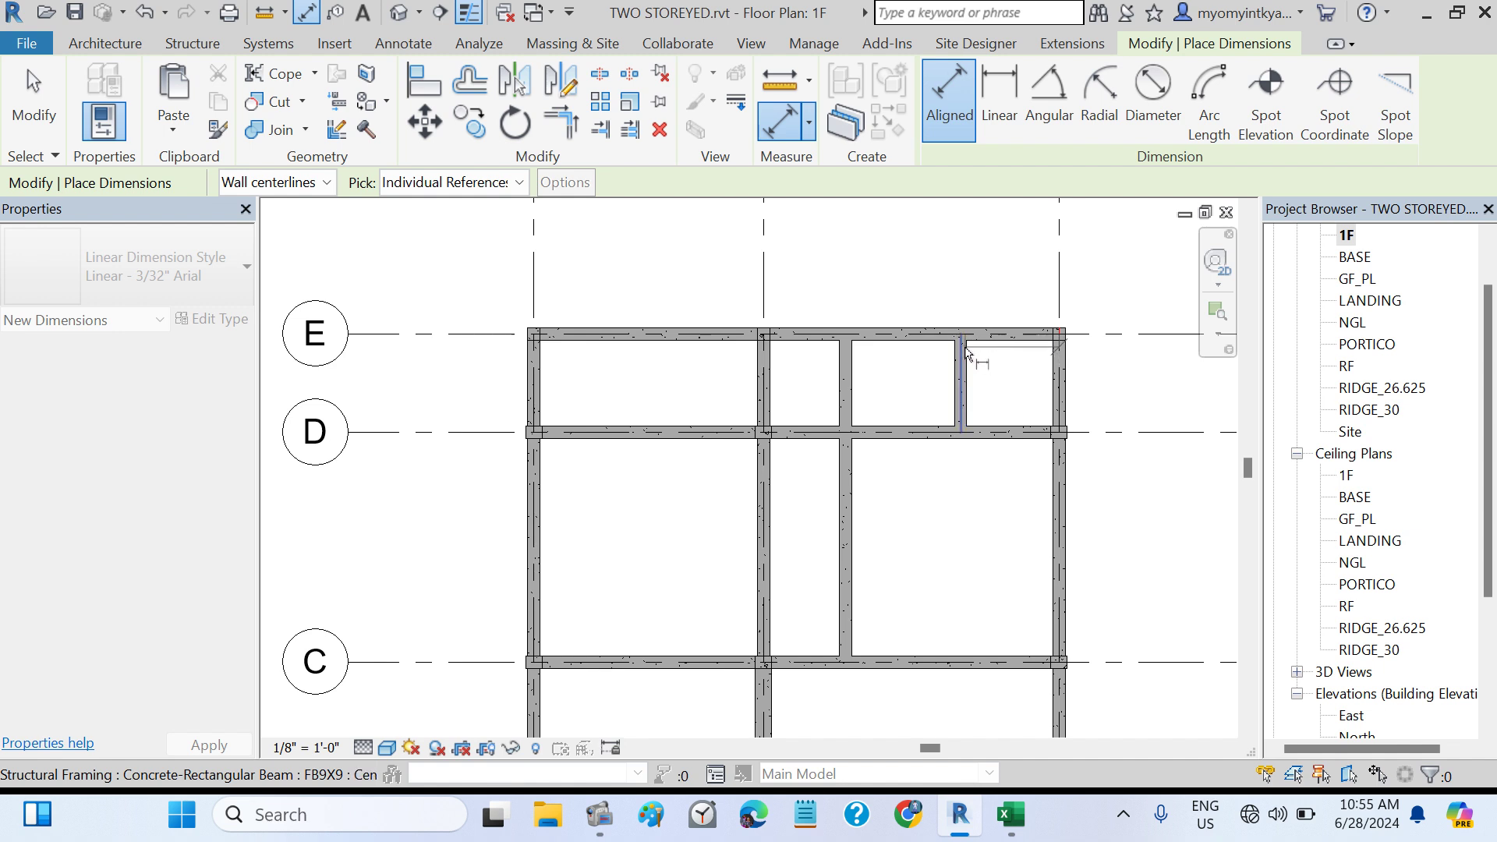
left_click(965, 352)
left_click(1010, 300)
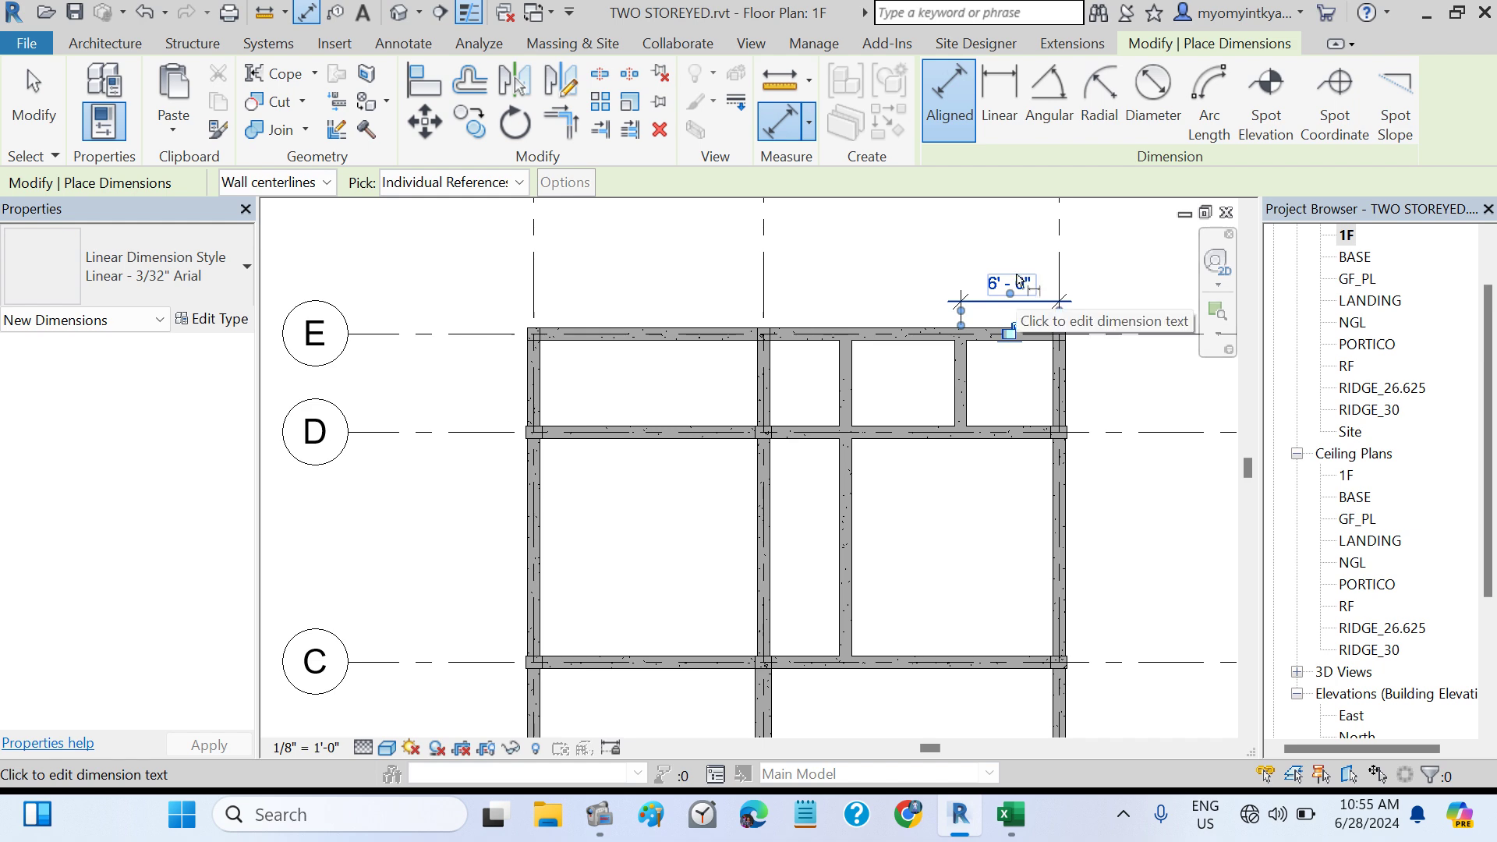
left_click(1017, 282)
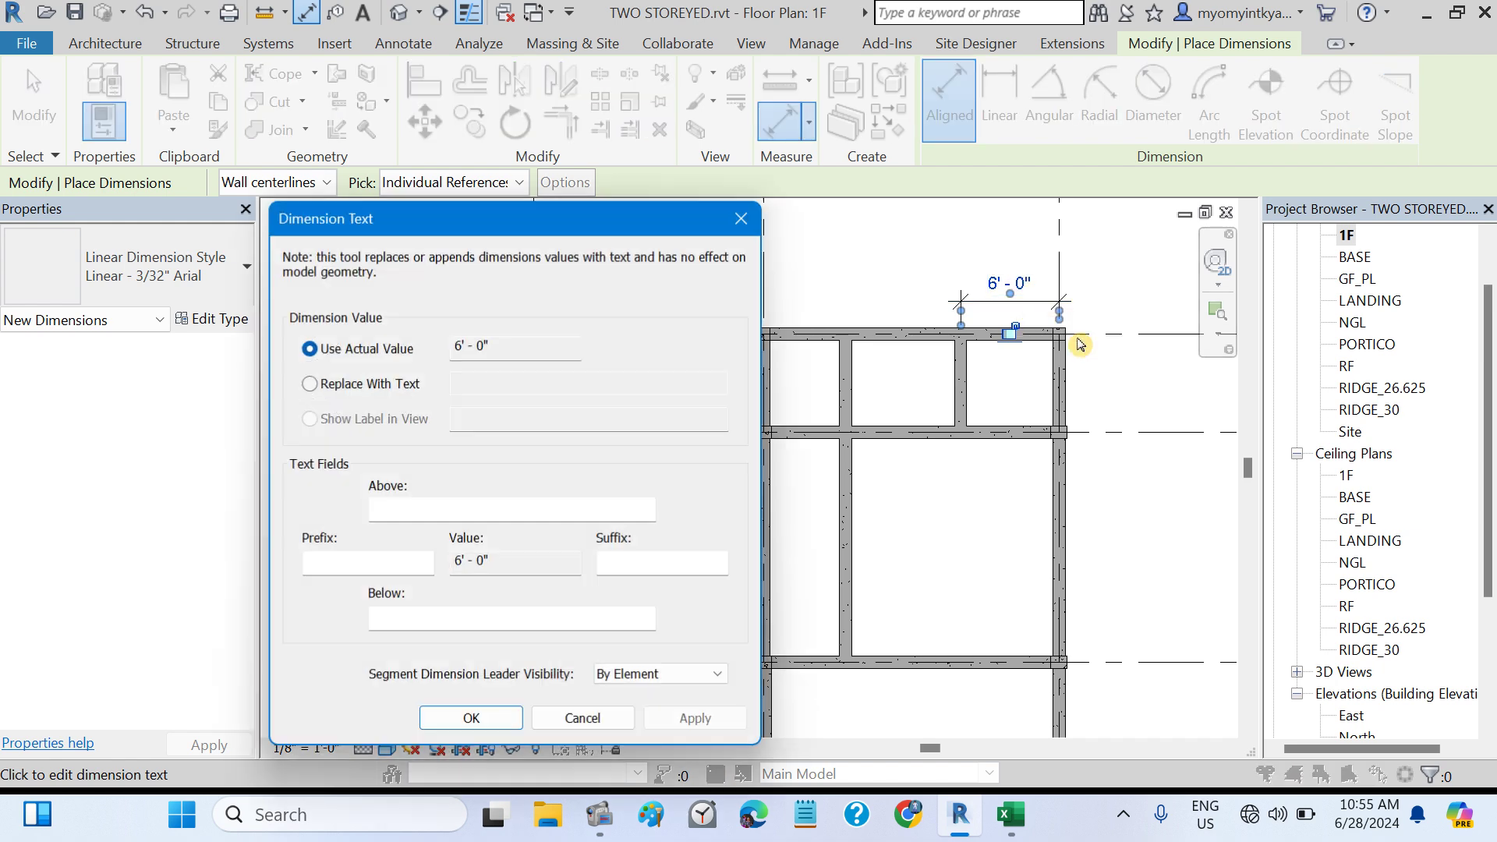
left_click(741, 219)
key("Escape")
key("Escape")
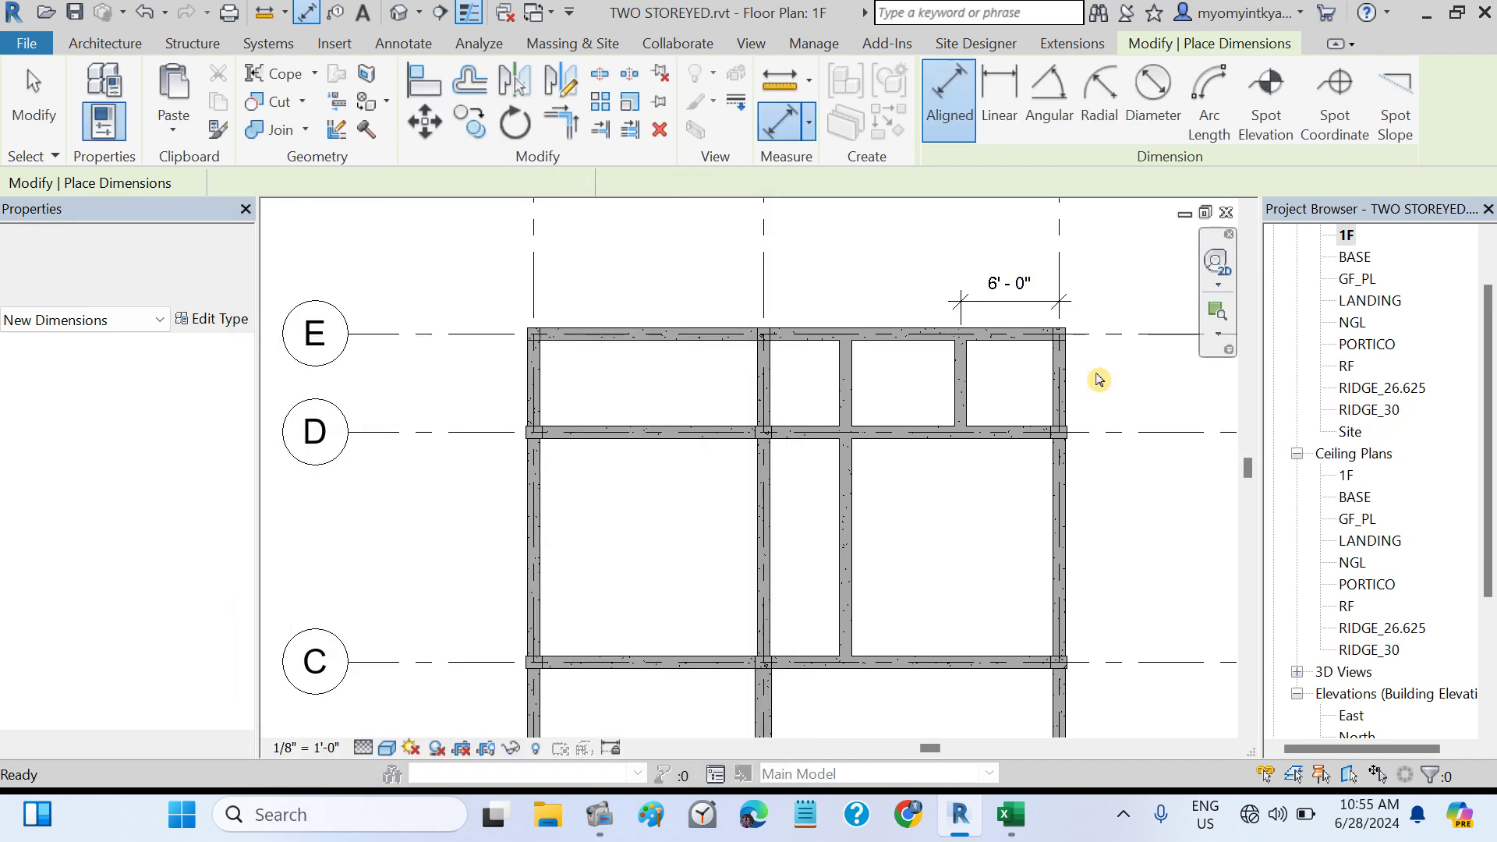
- Try to edit the value of the aligned dimension between grid 3 and the FB9X9 beam
left_click(1006, 291)
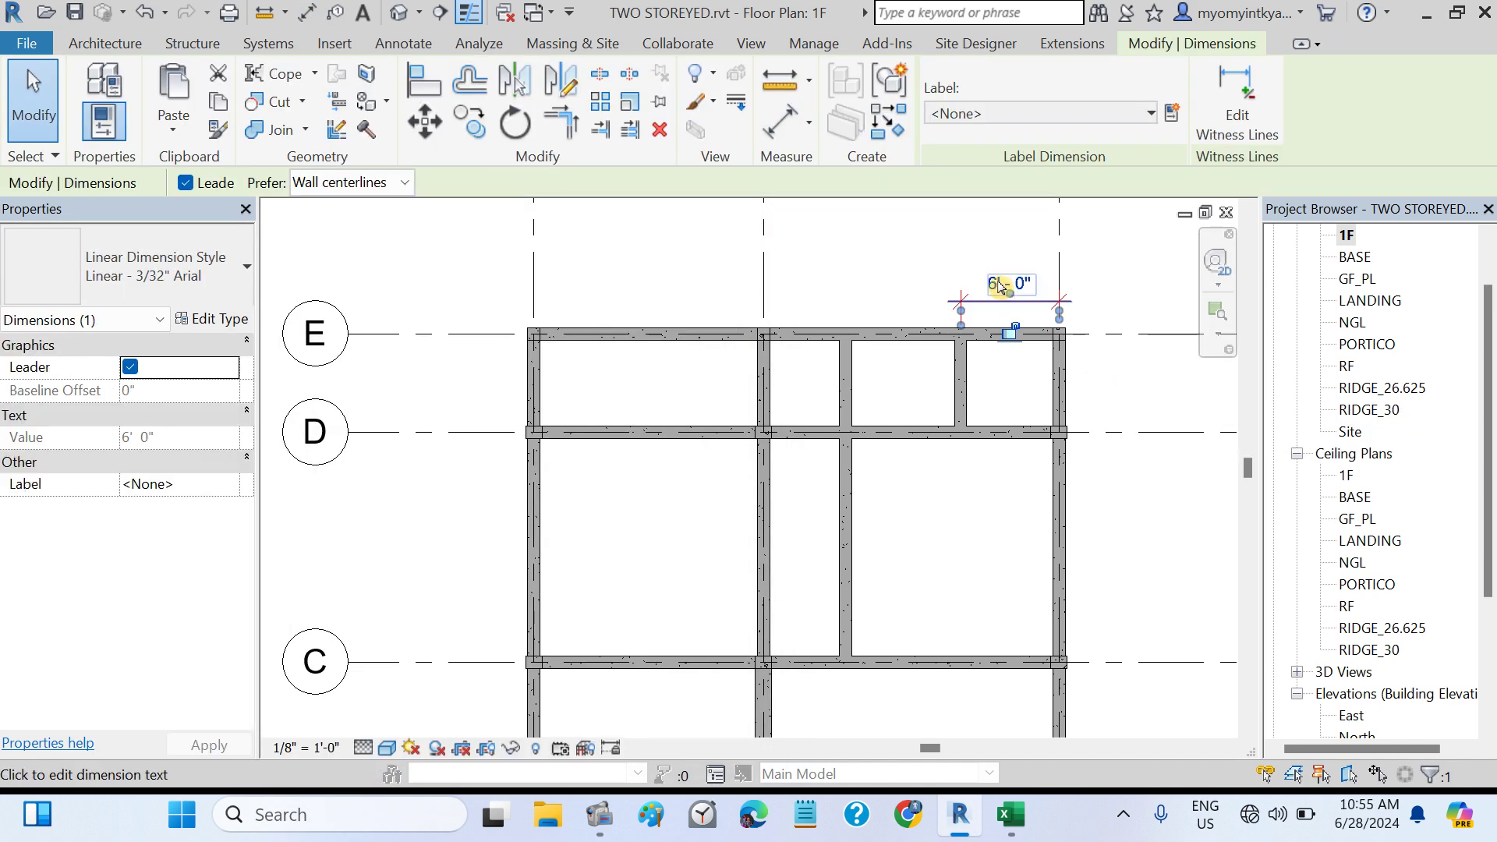
left_click(1006, 290)
left_click(743, 220)
left_click(995, 271)
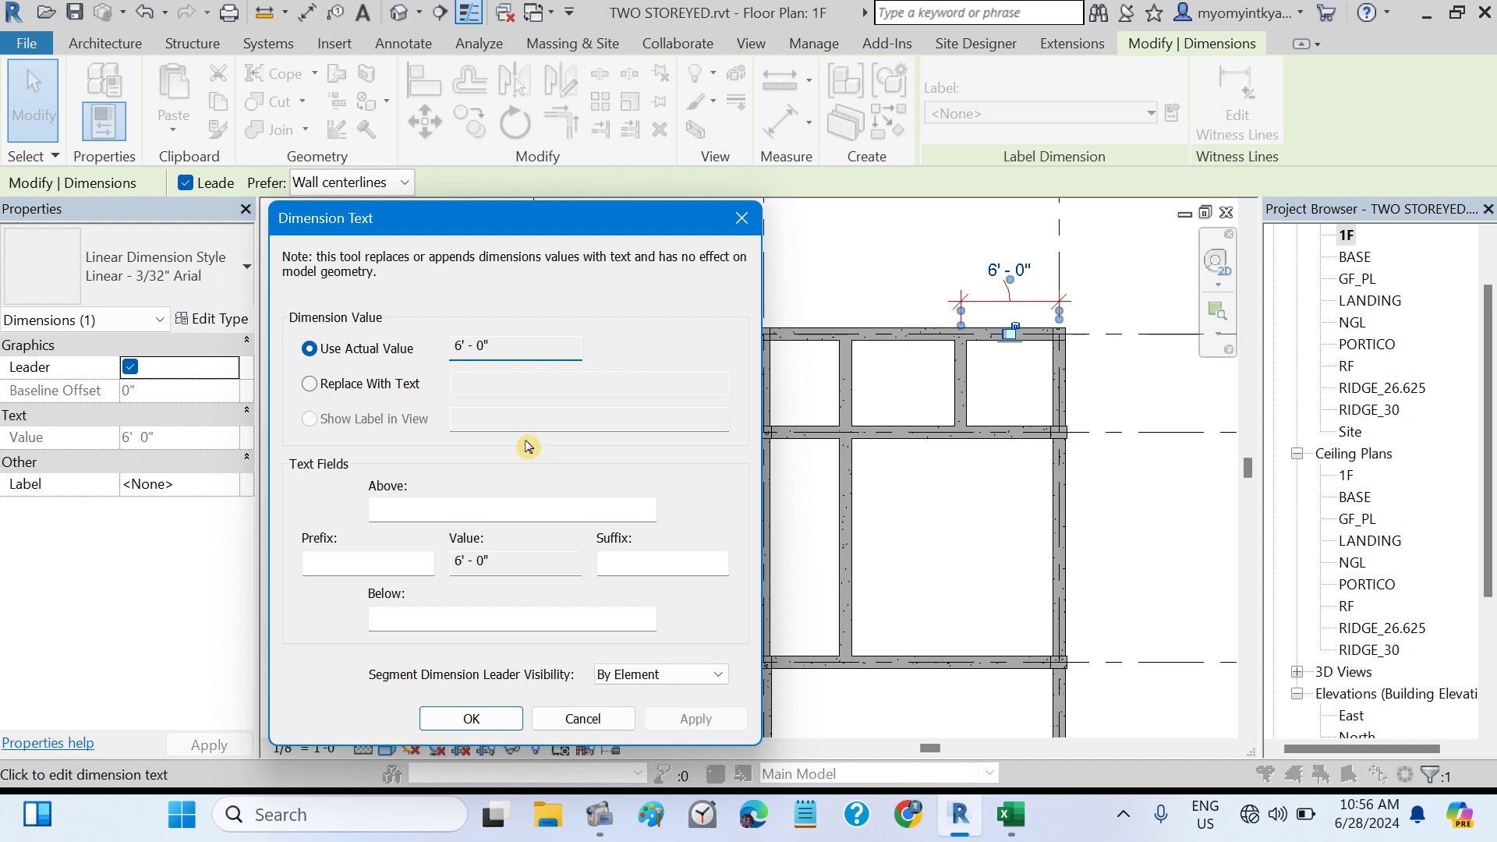
left_click(738, 219)
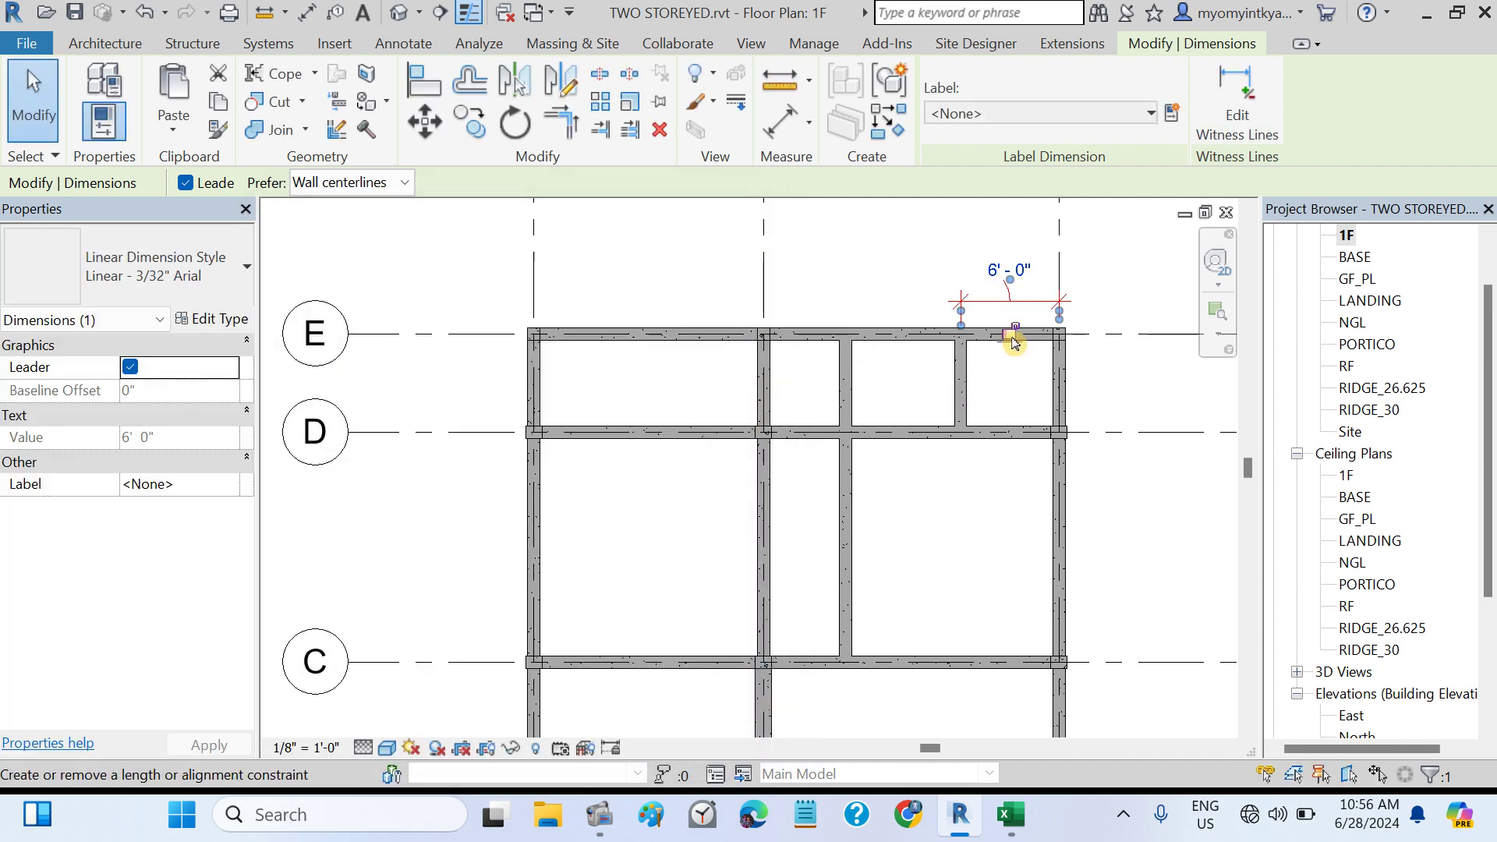
left_click(1005, 298)
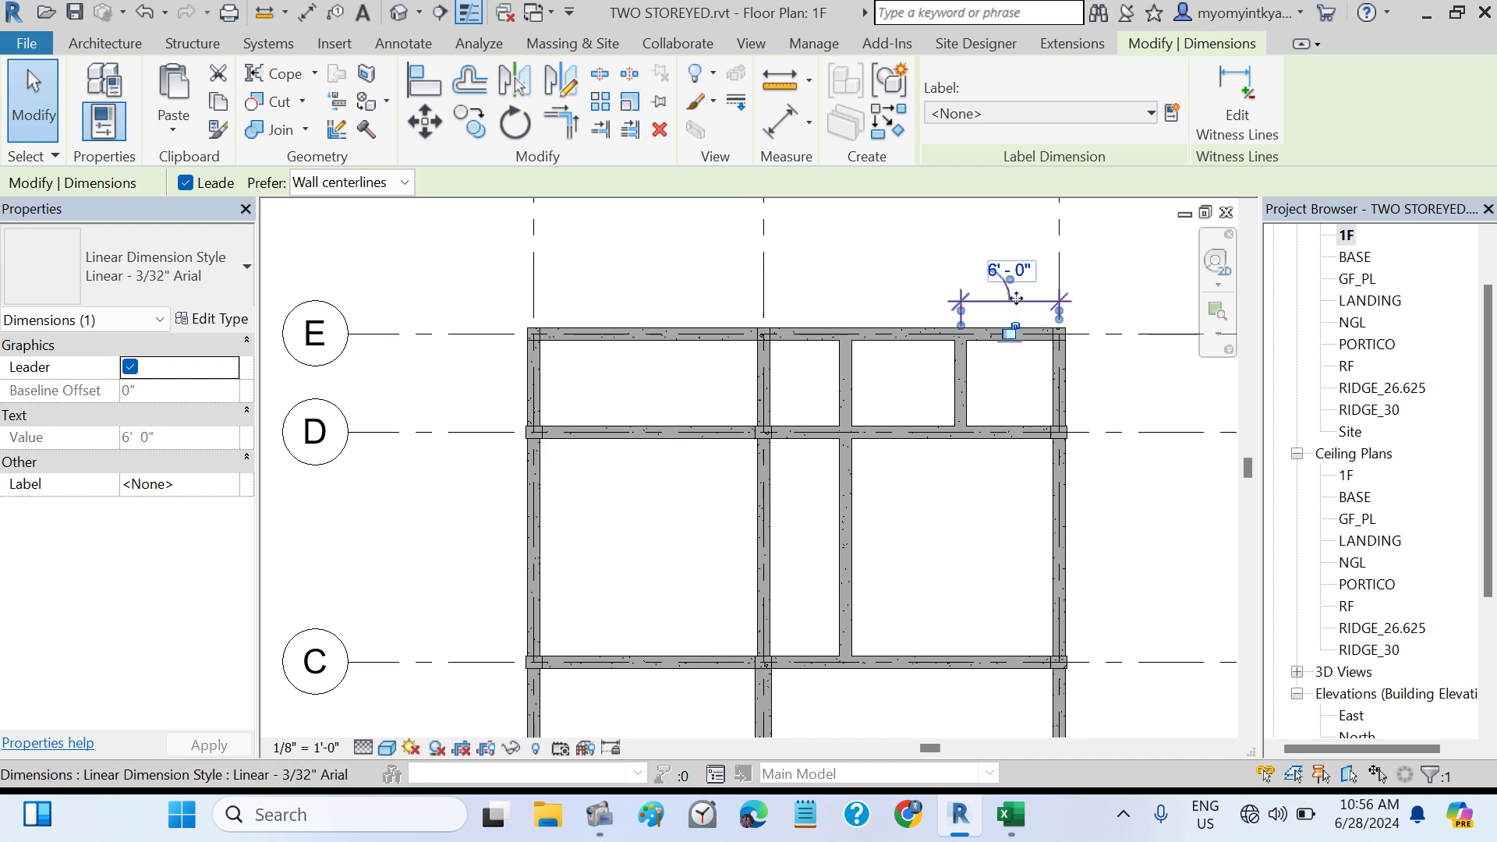
left_click(1017, 368)
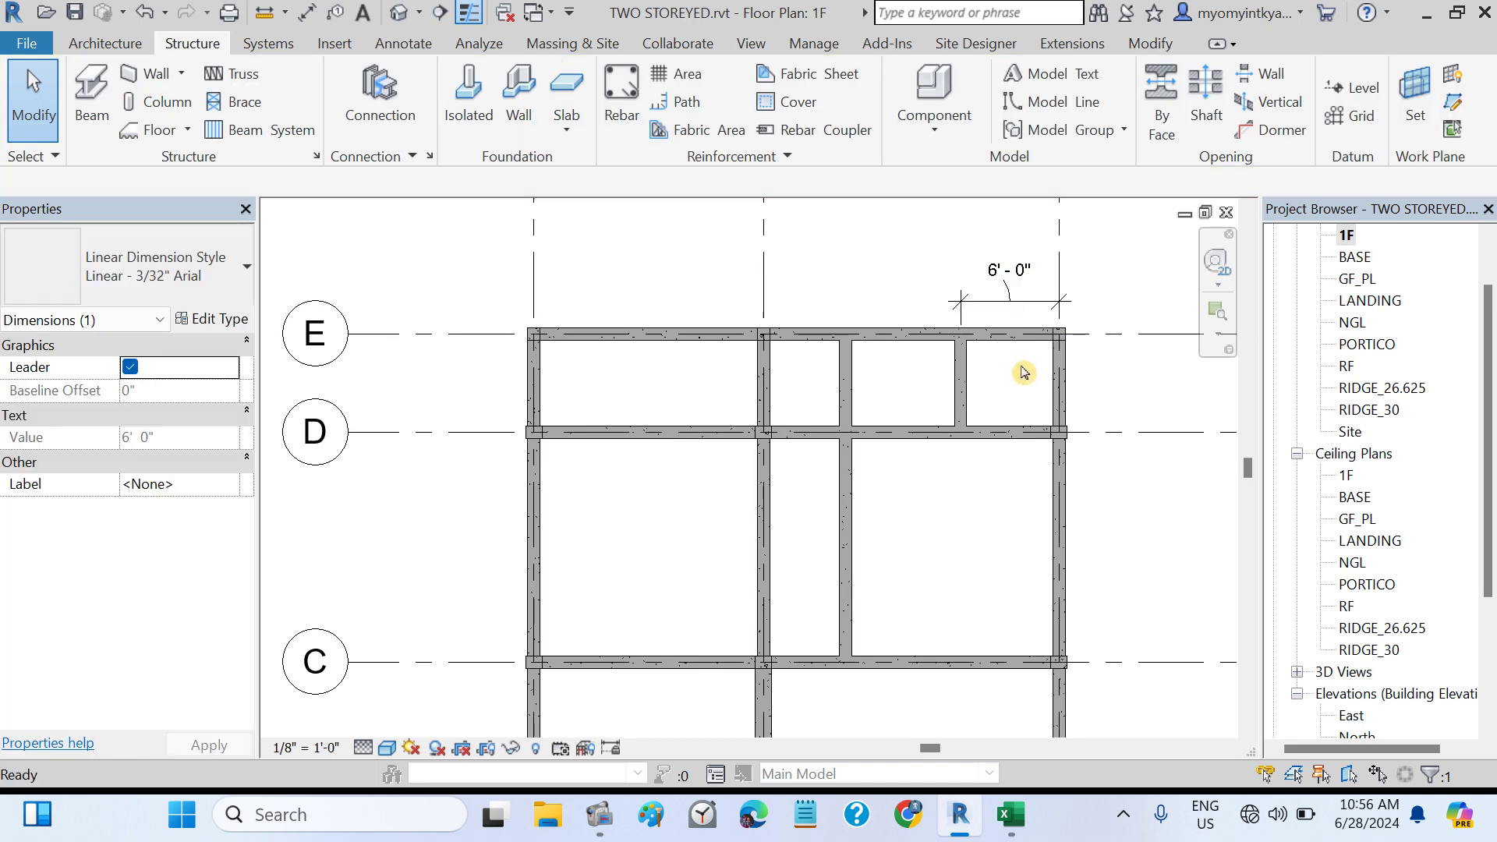
double_click(1010, 269)
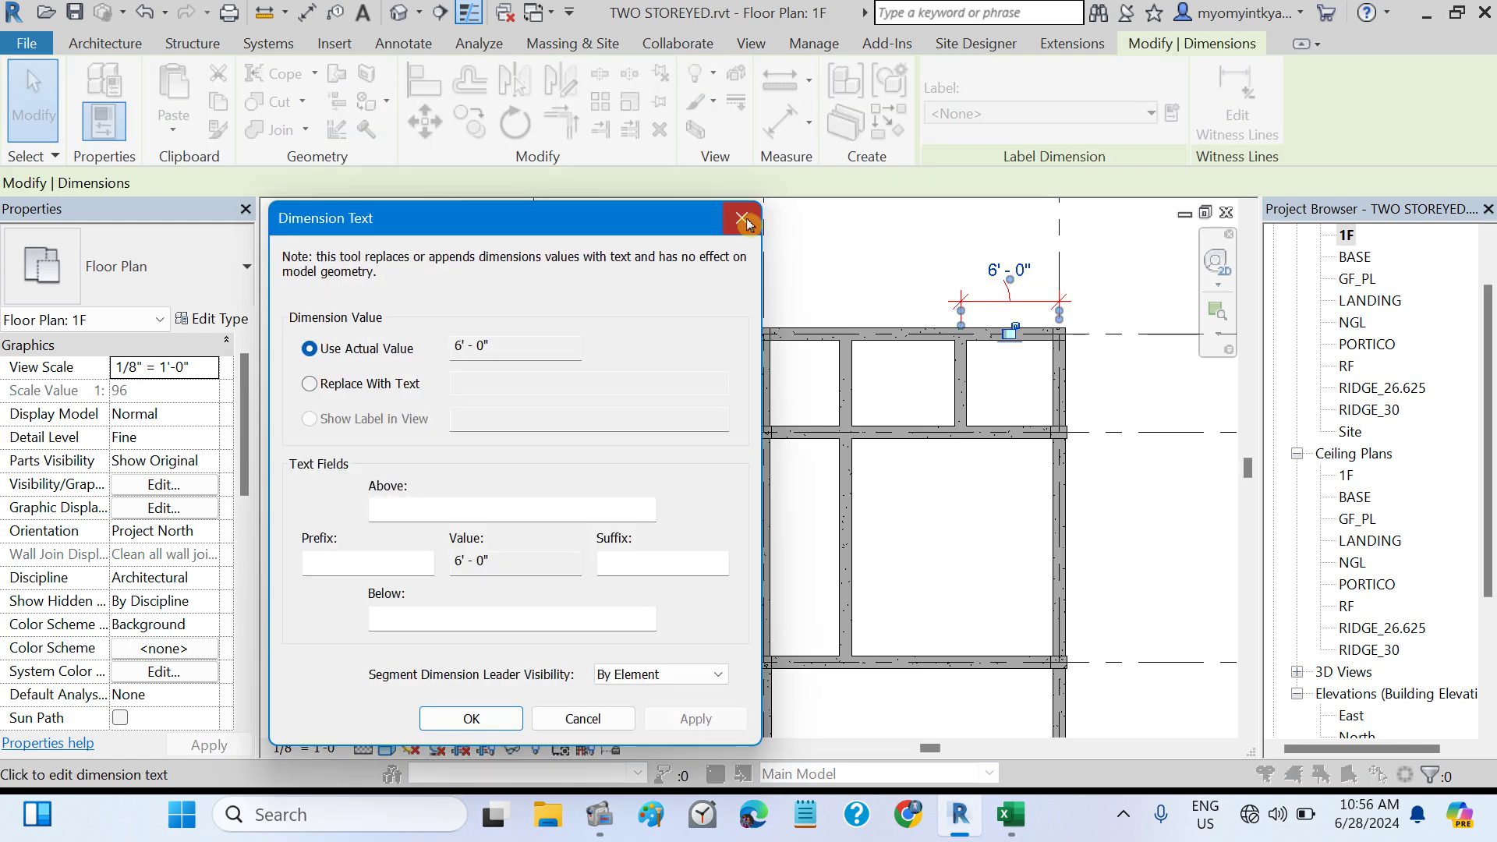
left_click(741, 218)
- Delete the aligned dimension between the FB9X9 beam and grid 3
left_click(998, 374)
left_click(988, 398)
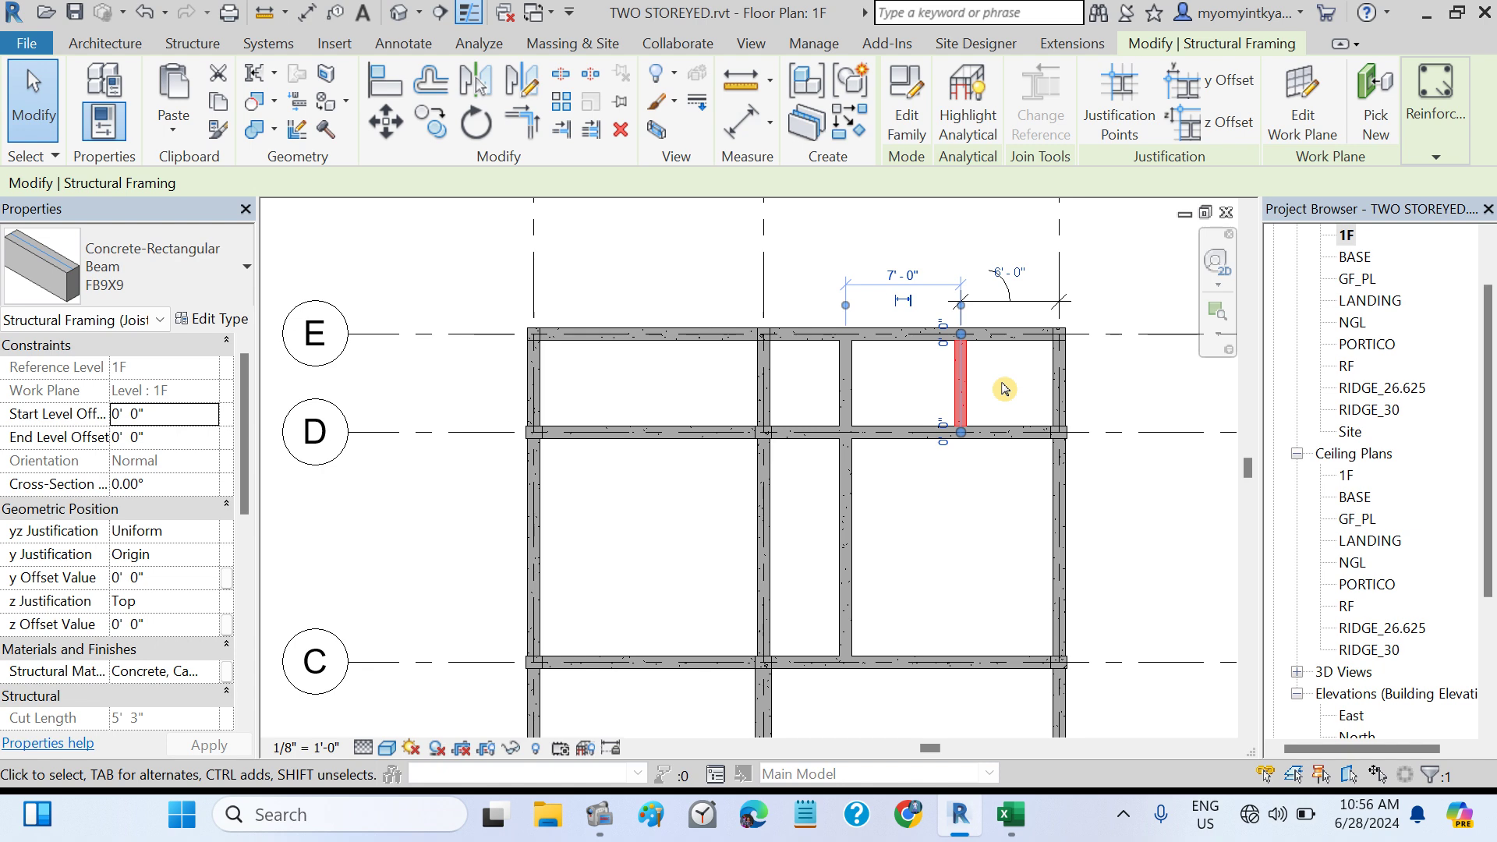
left_click(1004, 392)
left_click(1021, 301)
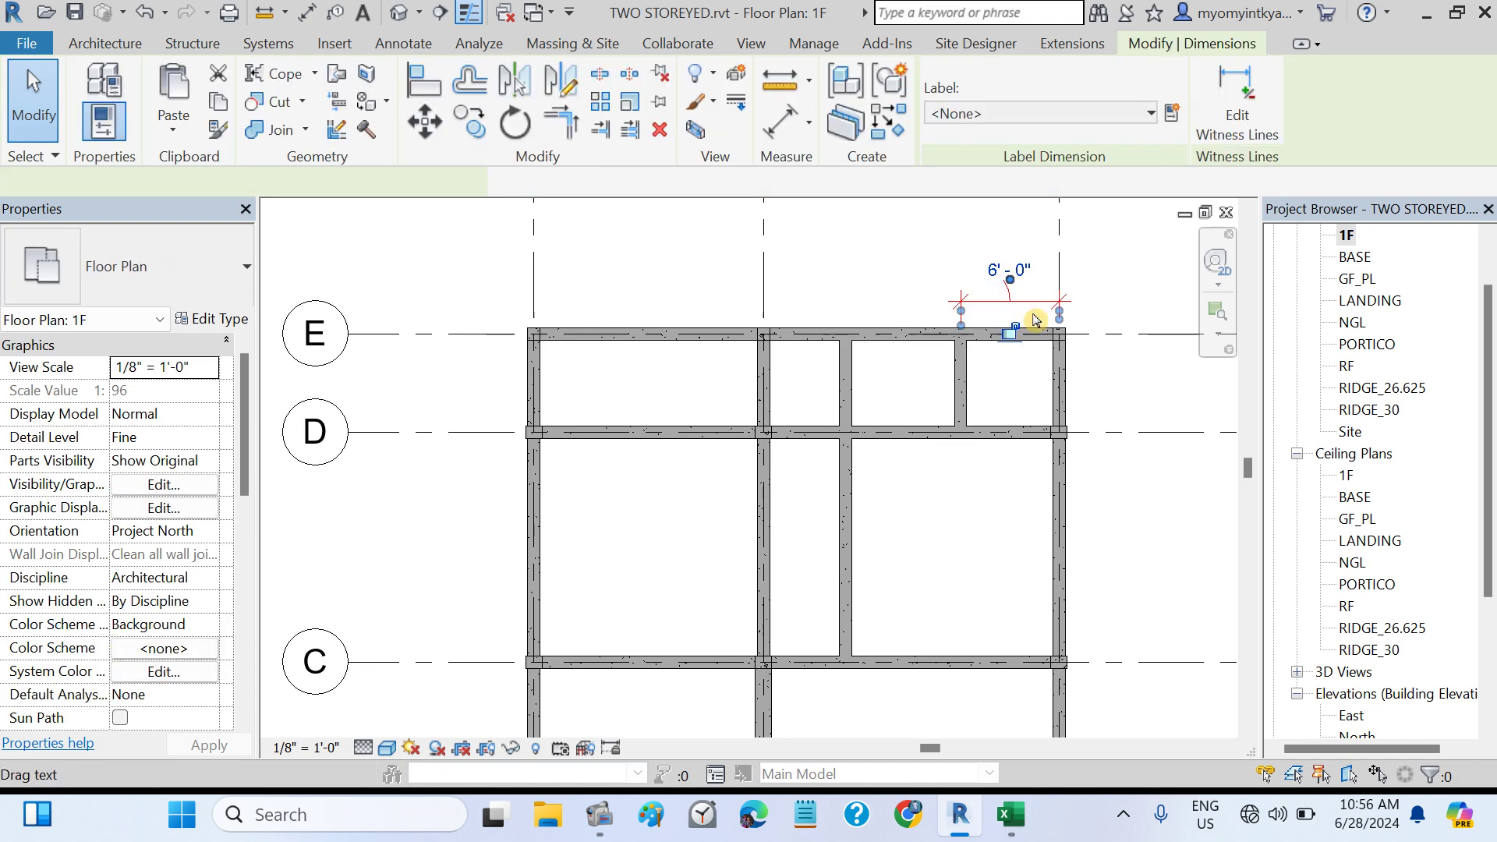
left_click(1115, 307)
- Set the spacing between the two FB9X9 beams between grids D and E to 6'
left_click(961, 381)
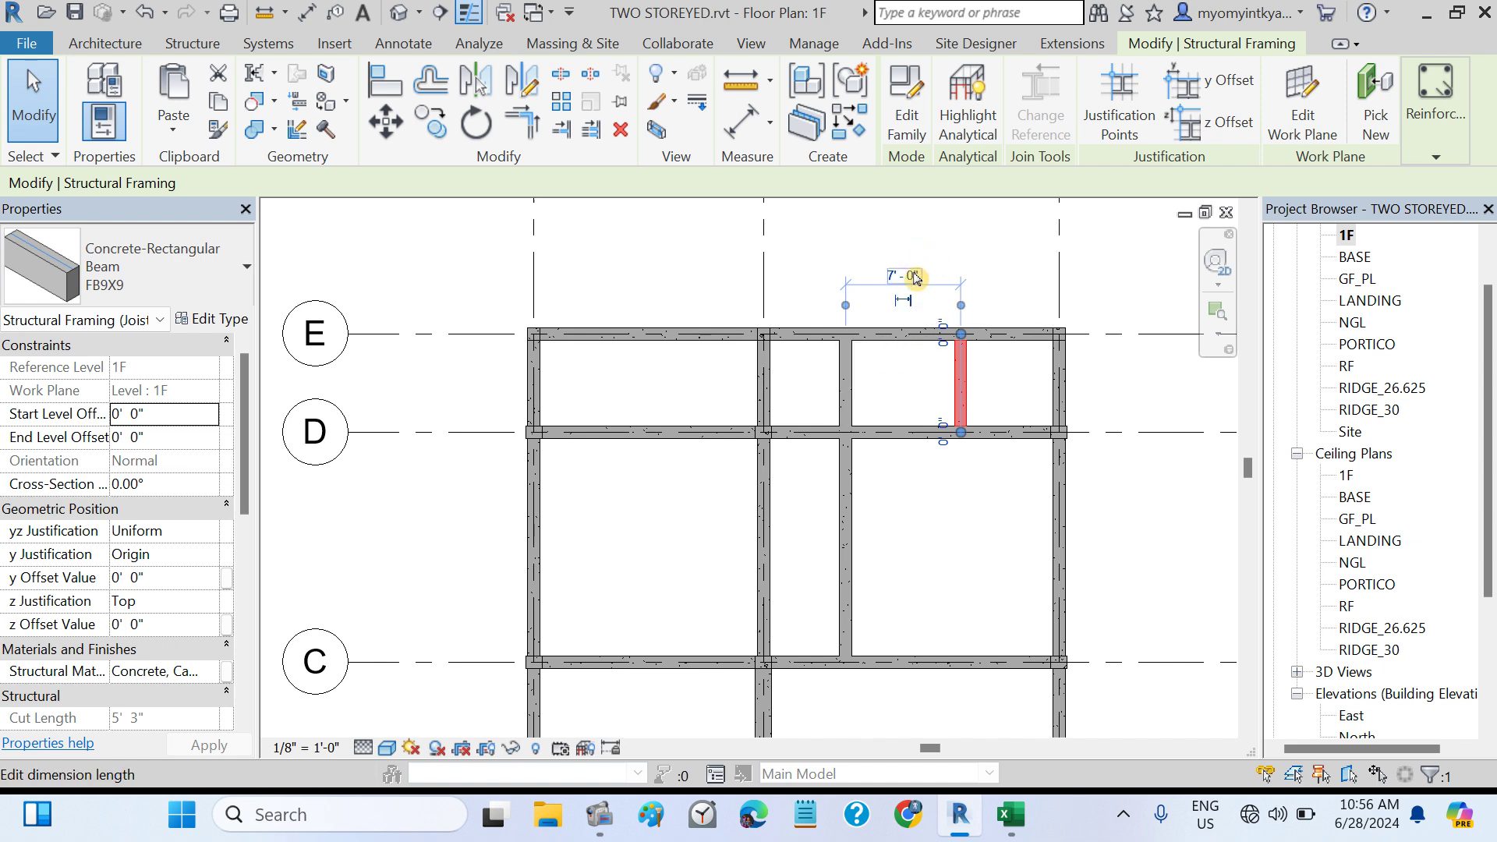
left_click(914, 278)
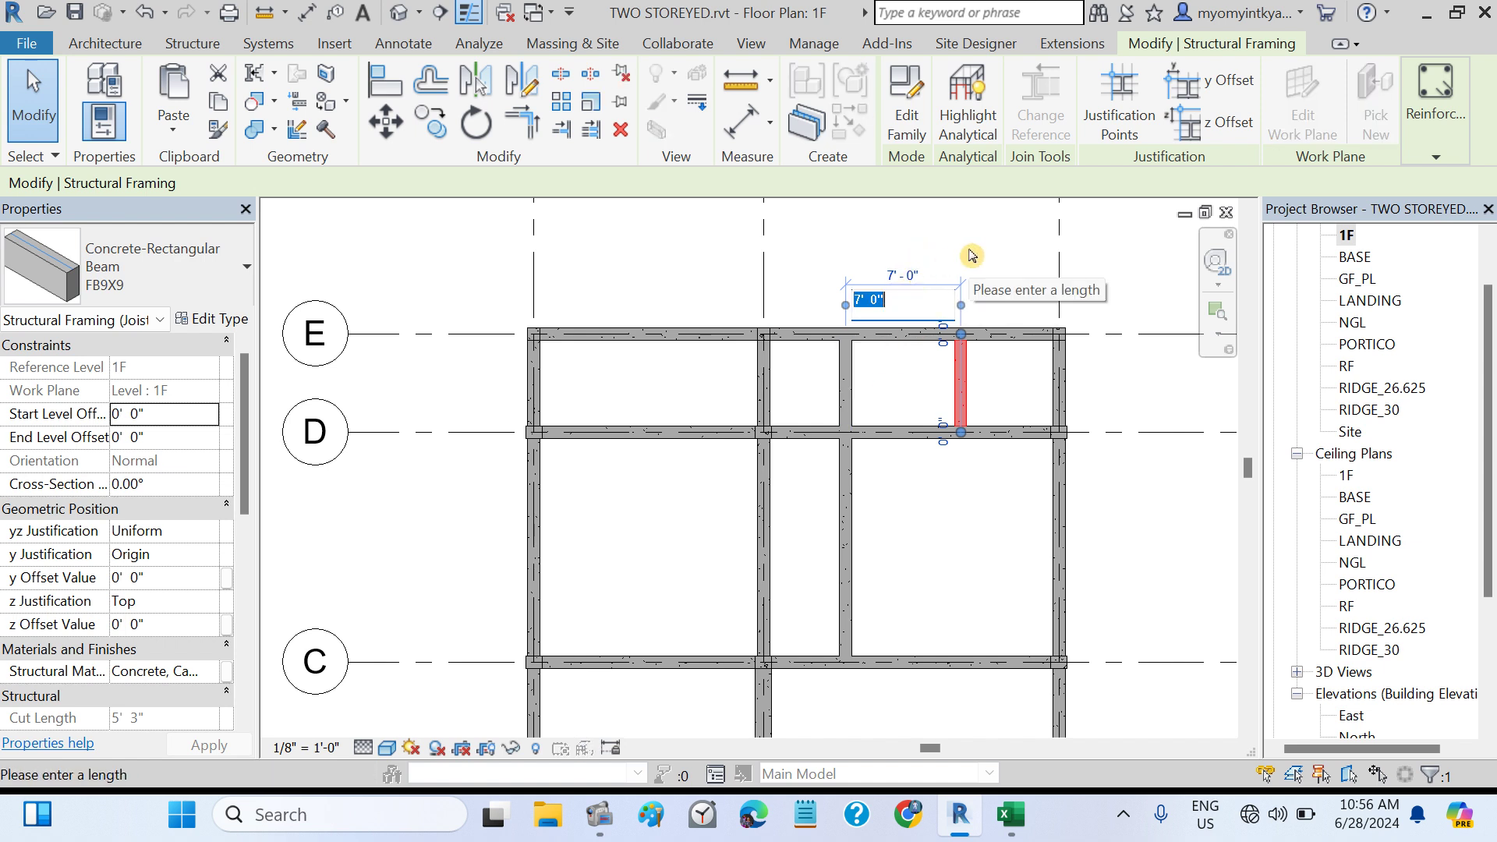
type("6")
key("Return")
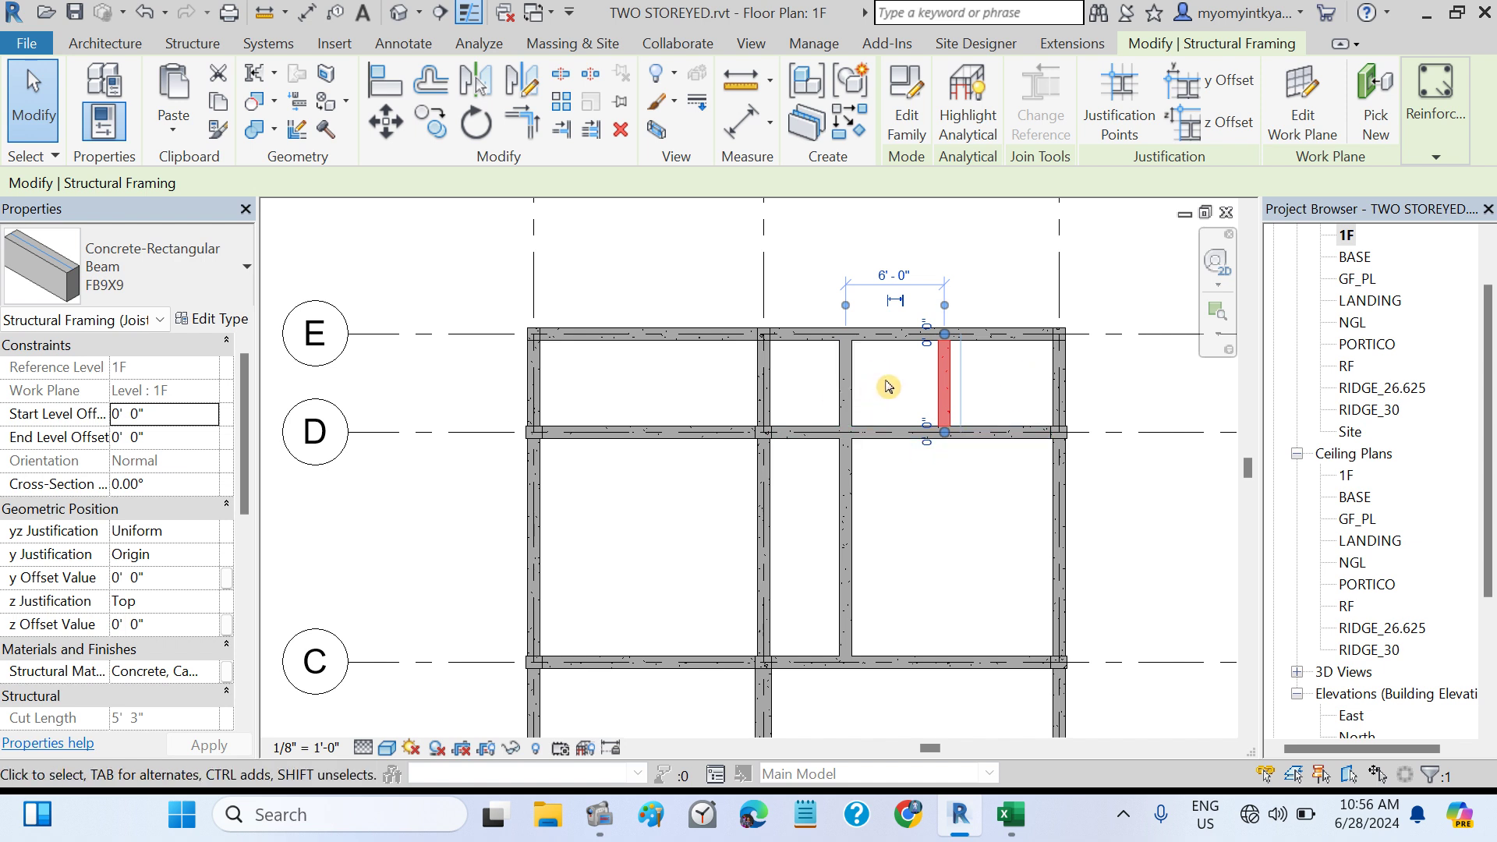
- Check the beam spacings from grid 2 to grid 3 in the D–E bay against the Bath & WC sizes in the Excel room plan
left_click(1060, 373)
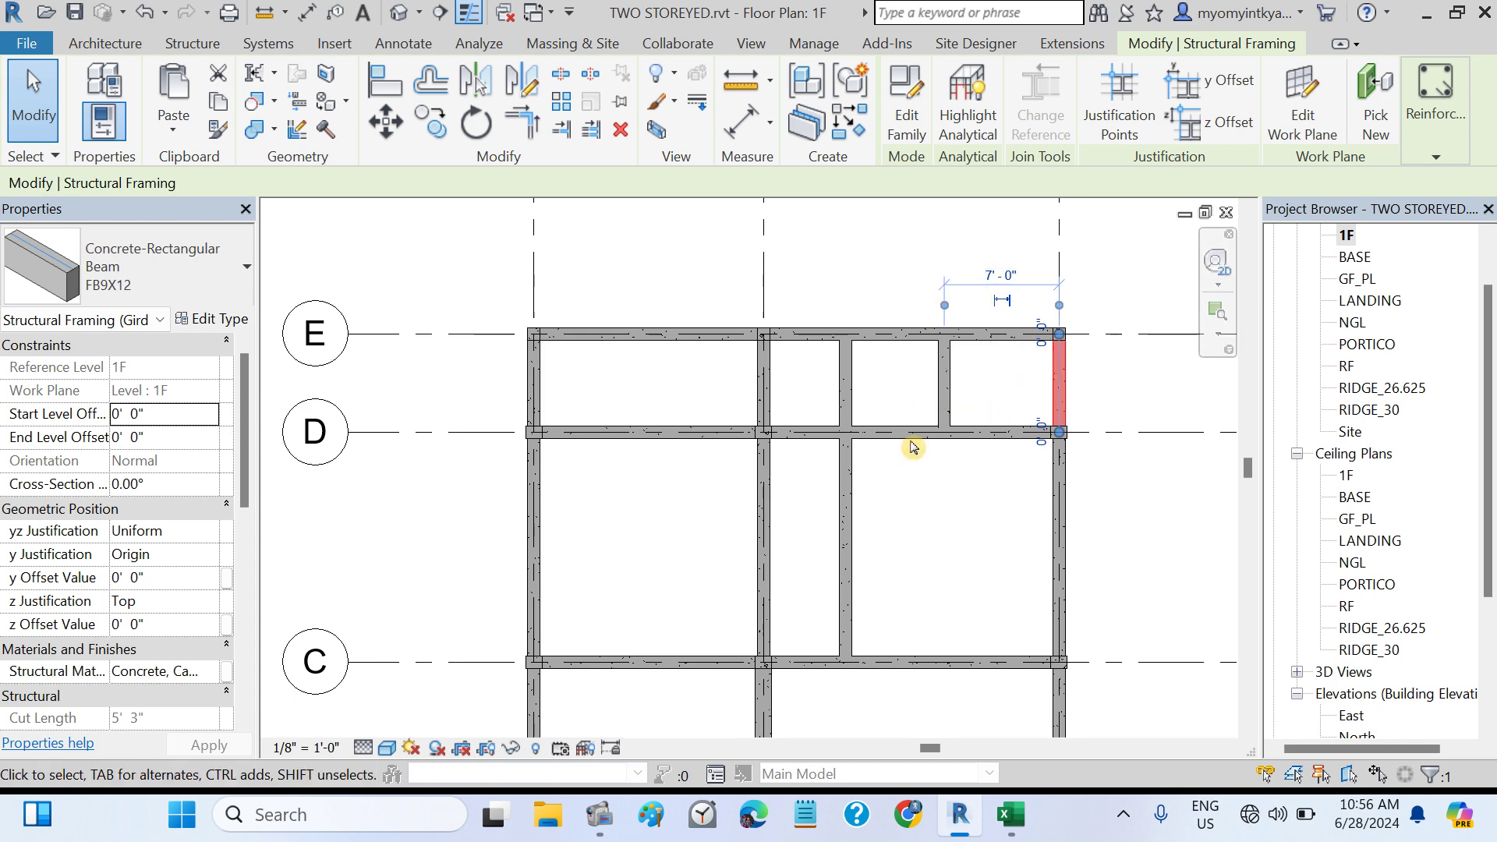
left_click(945, 551)
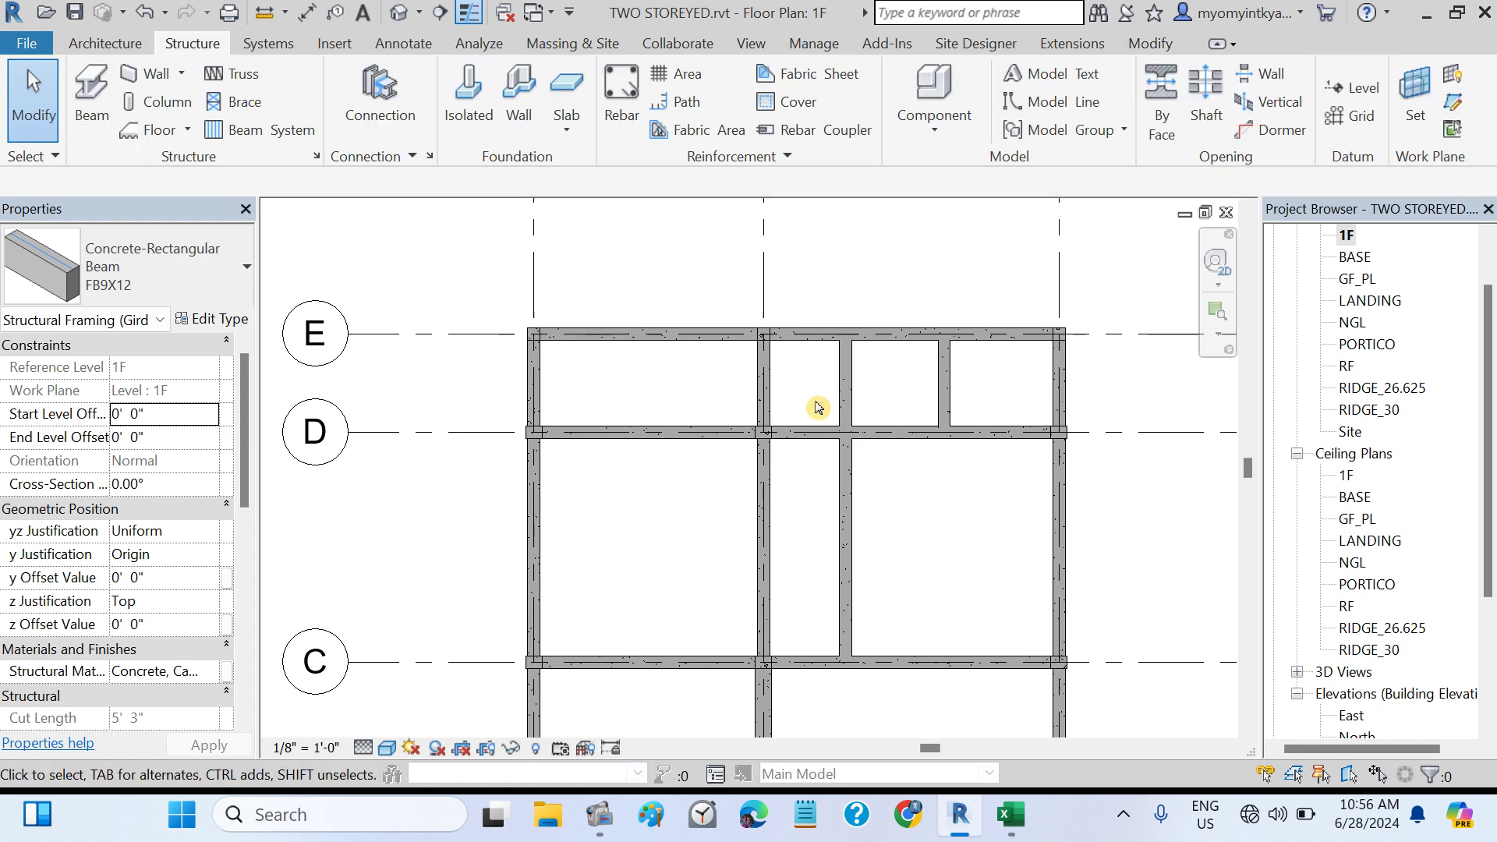
left_click(759, 385)
left_click(846, 382)
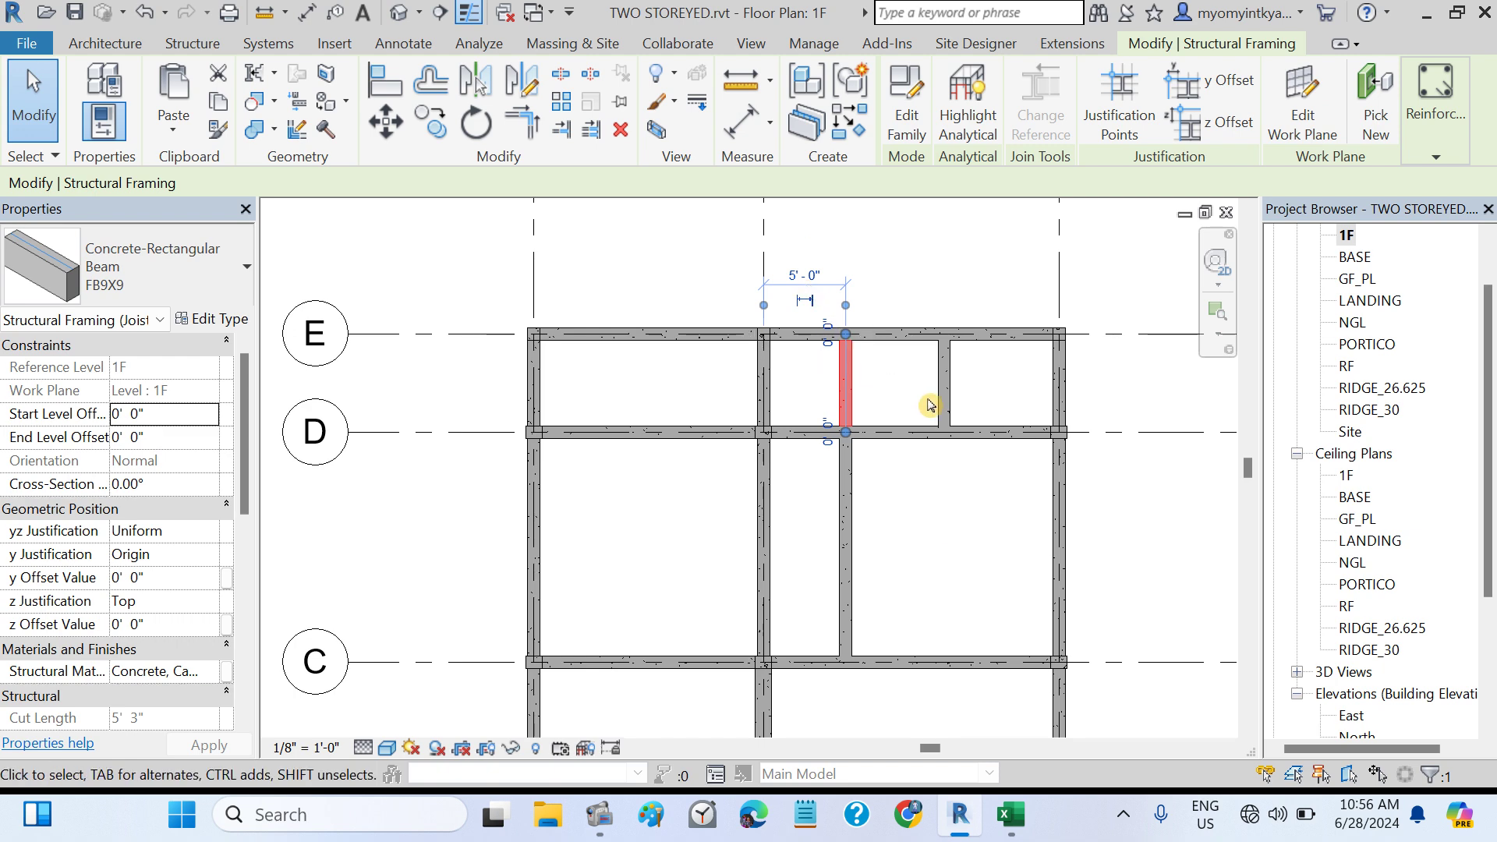
left_click(964, 531)
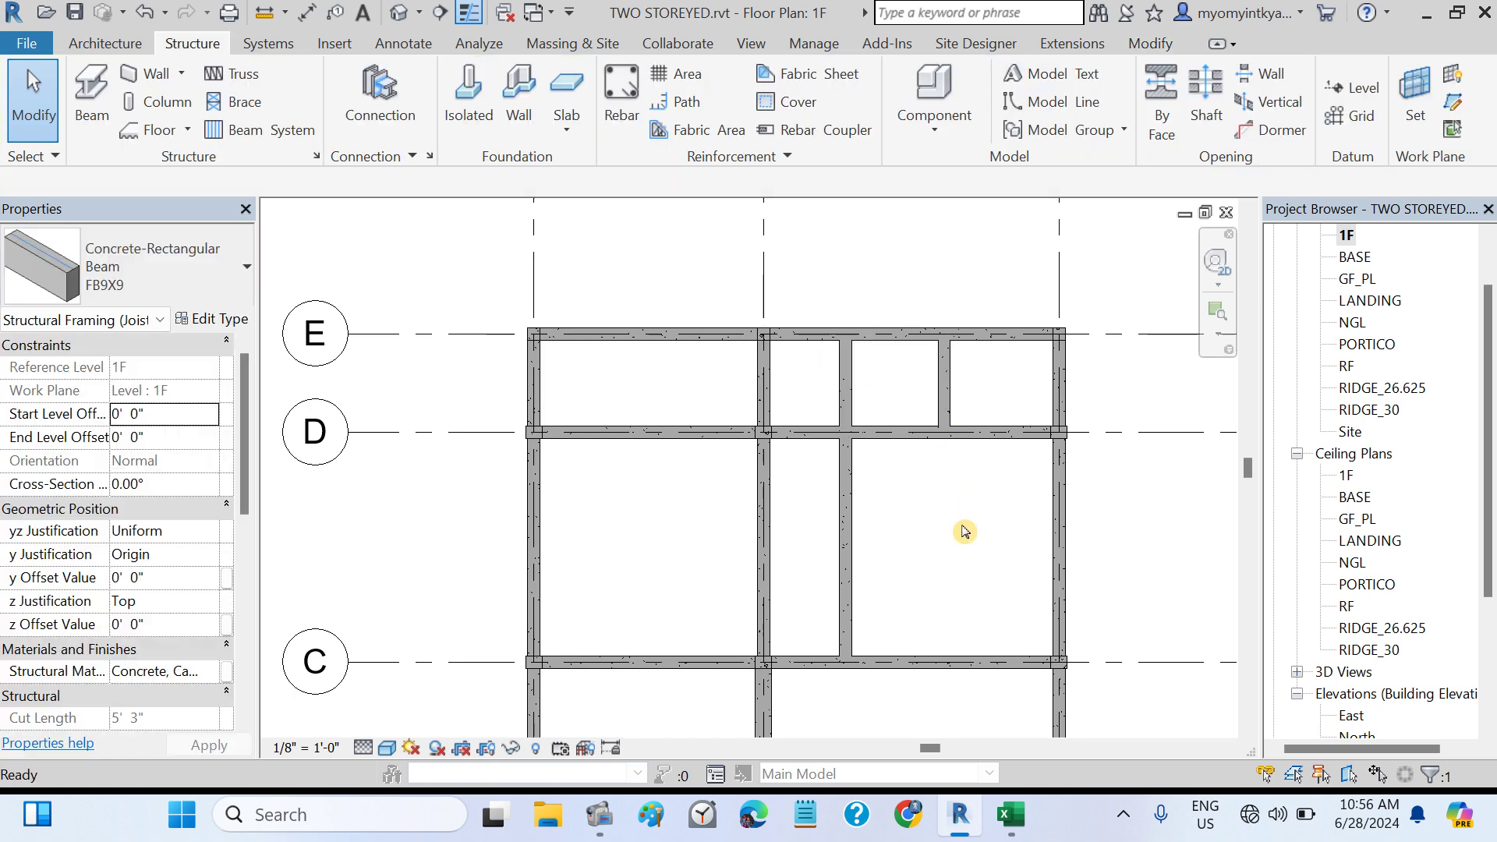
left_click(1010, 815)
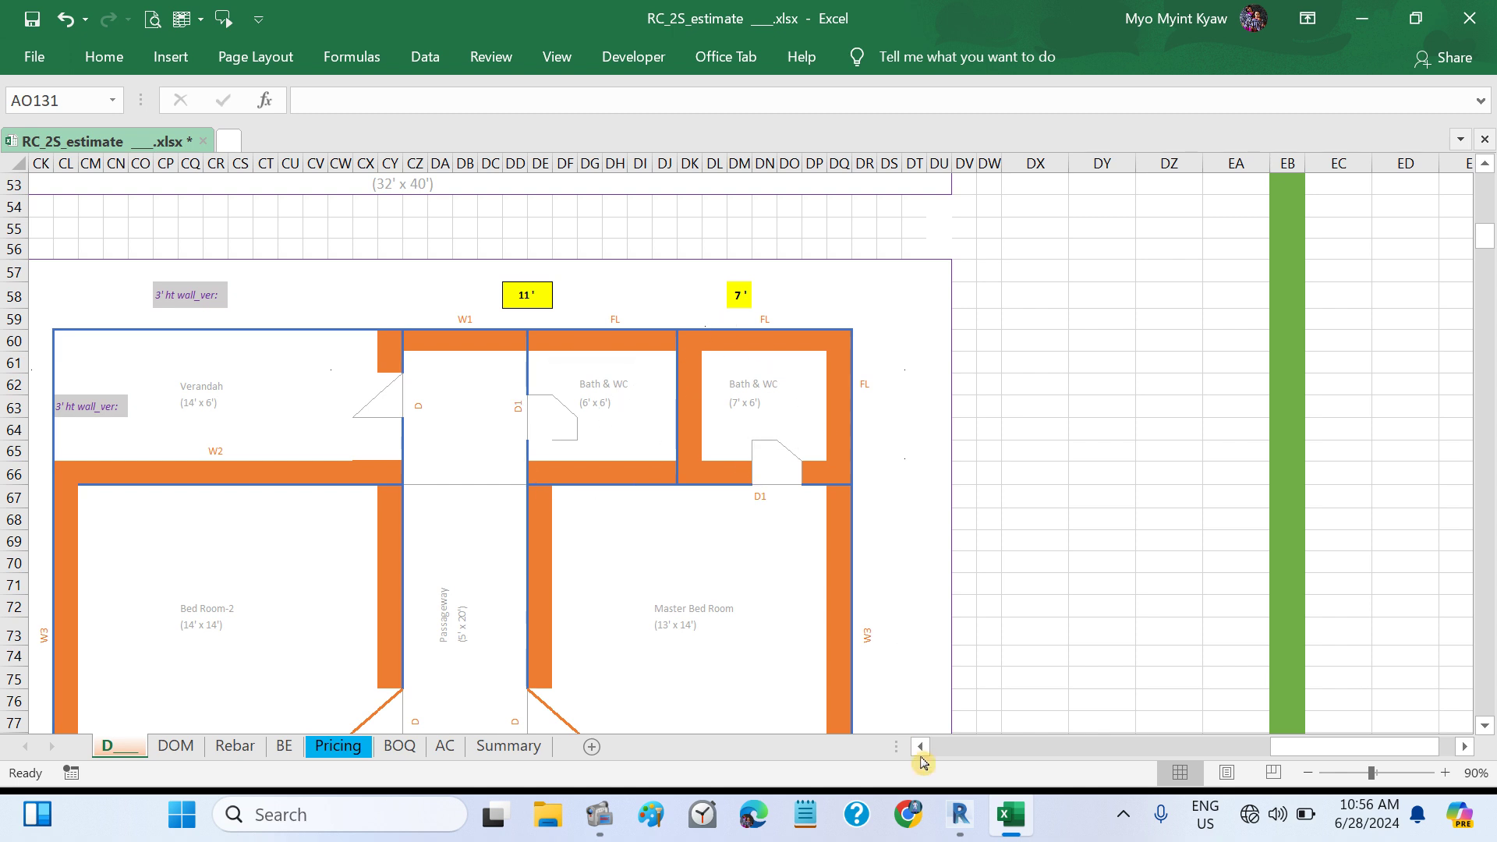
left_click(959, 815)
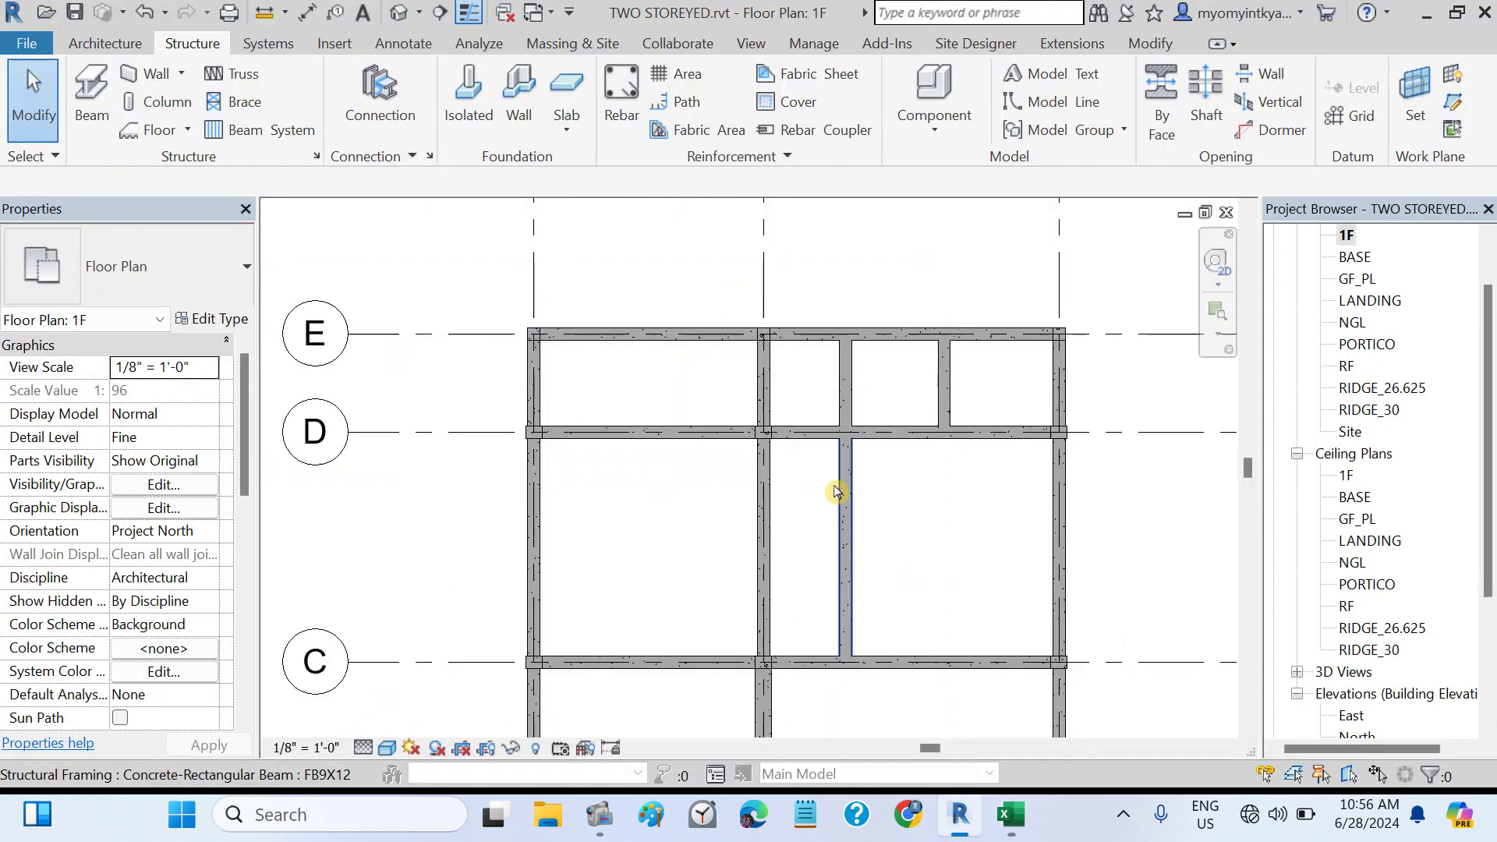
left_click(849, 389)
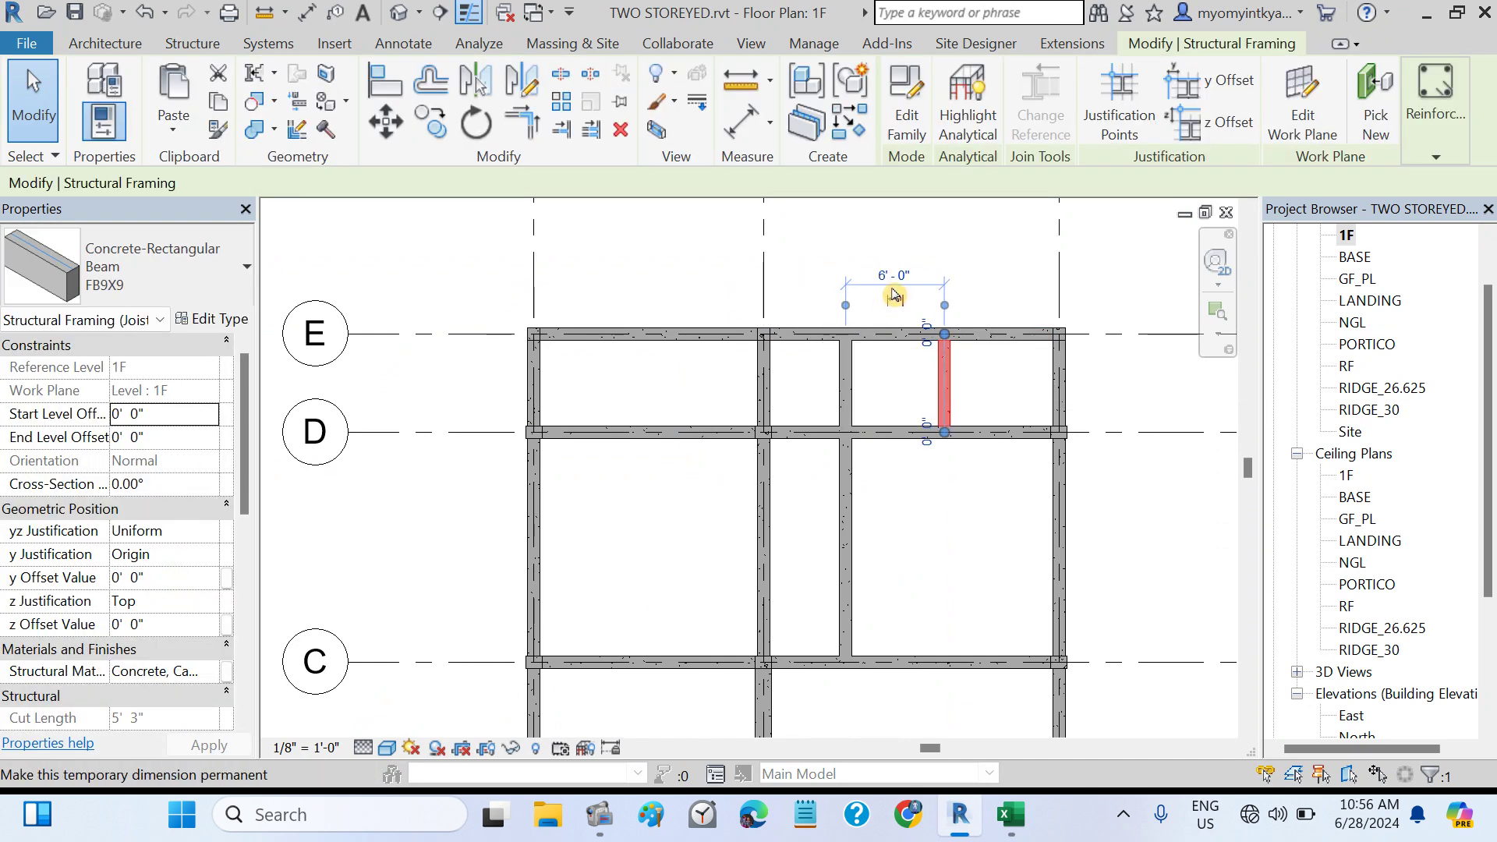
left_click(972, 367)
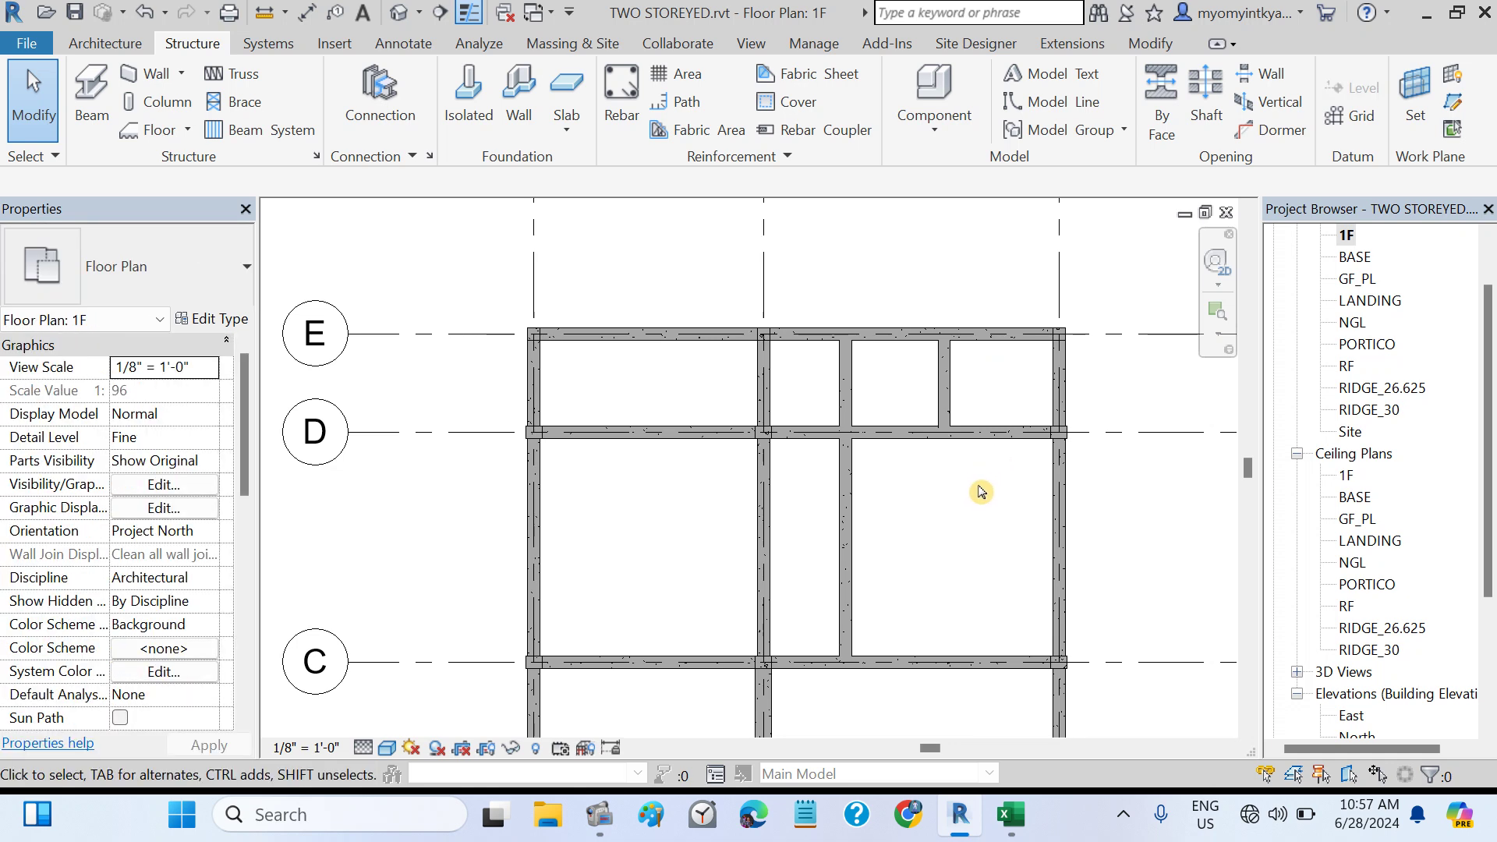
- Open the RF floor plan view
scroll(980, 491, "down", 2)
middle_click_drag(980, 495, 953, 355)
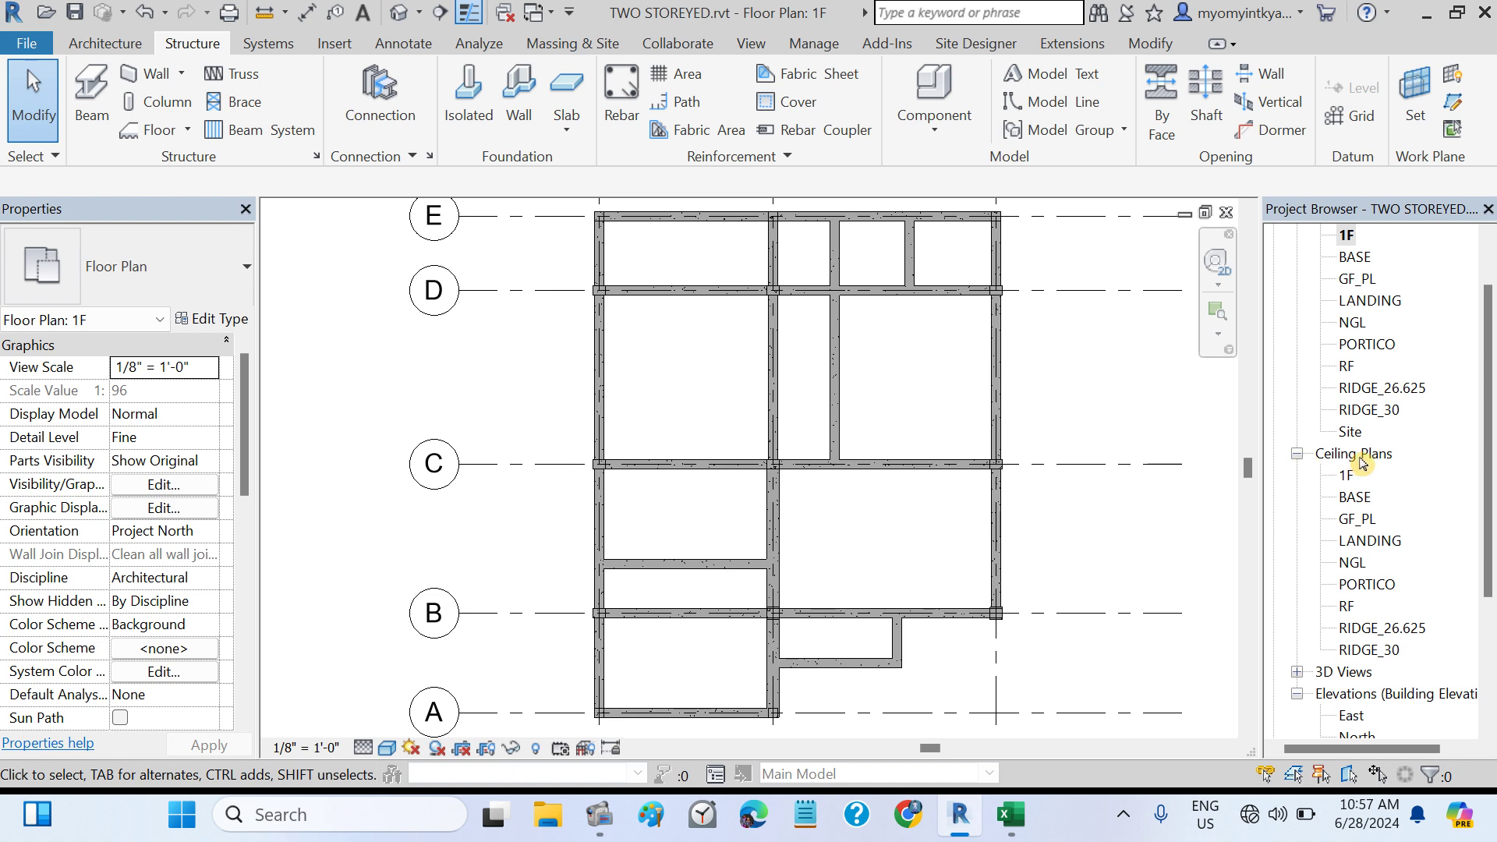
double_click(1347, 365)
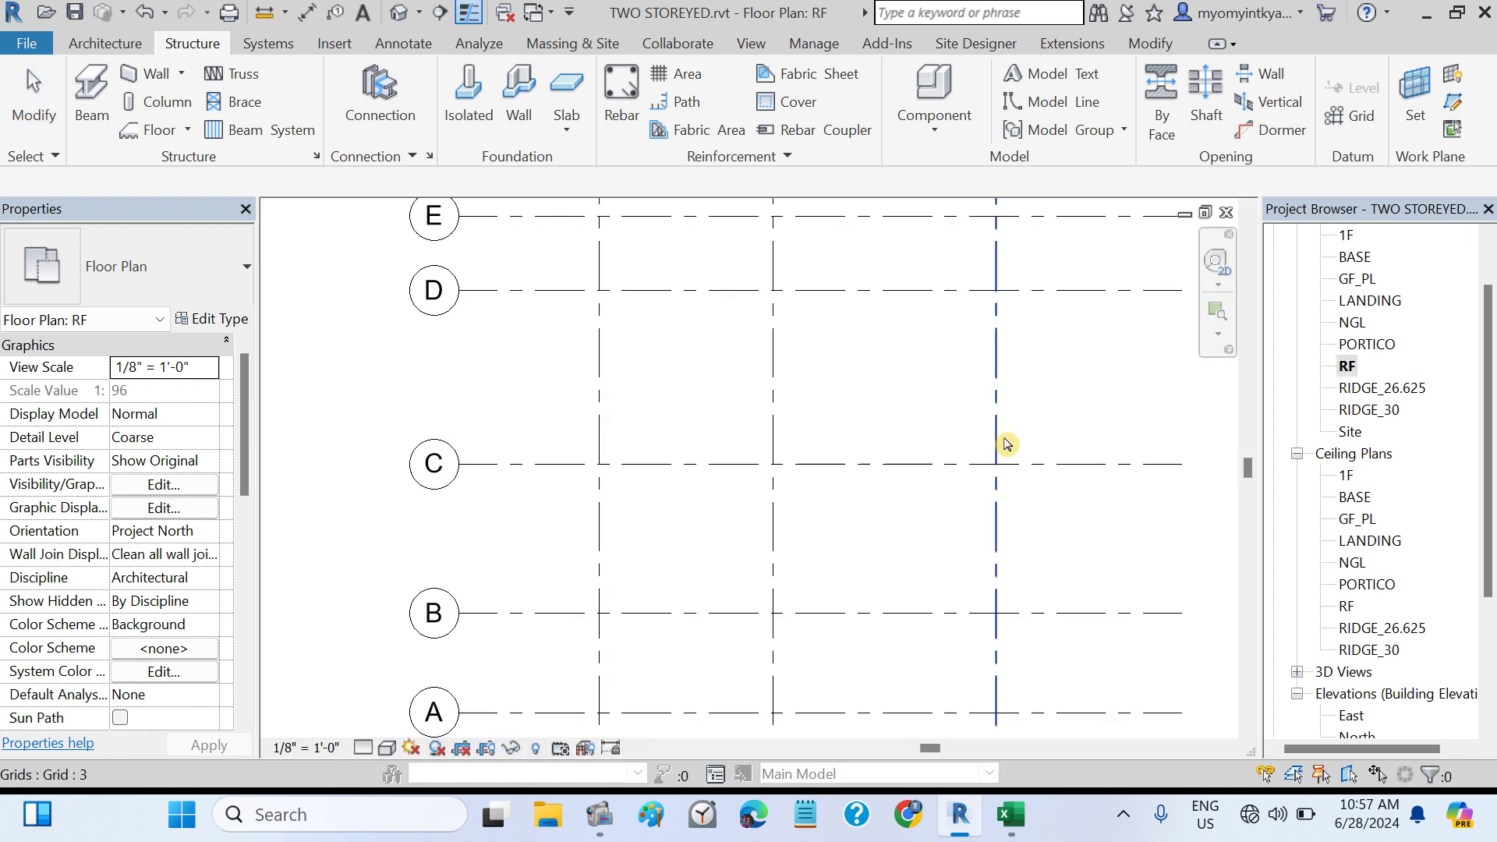
- View the 1F floor plan for reference and return to the RF floor plan
mouse_move(1017, 825)
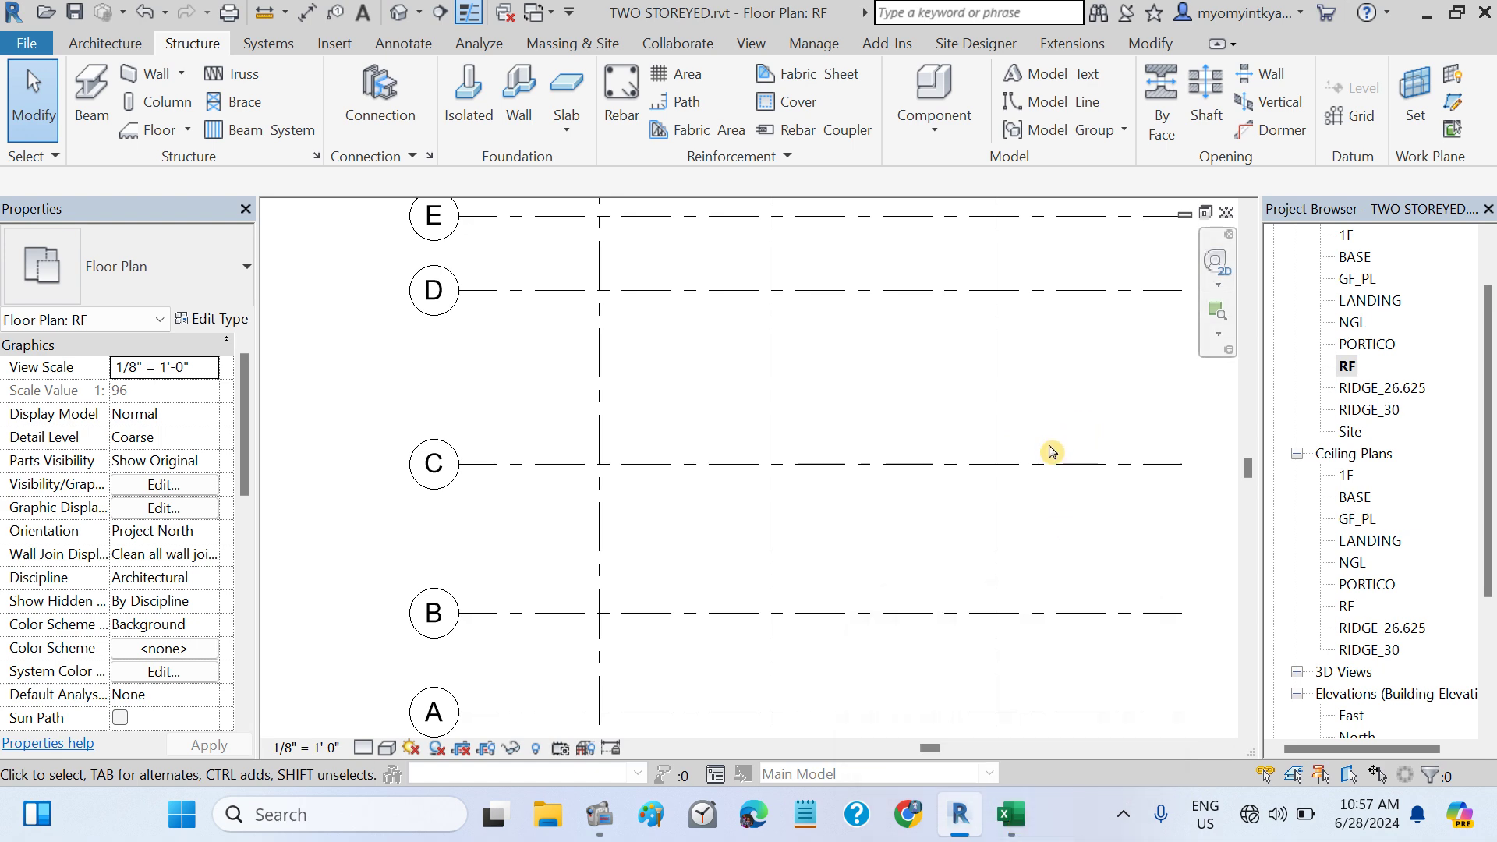
double_click(1347, 237)
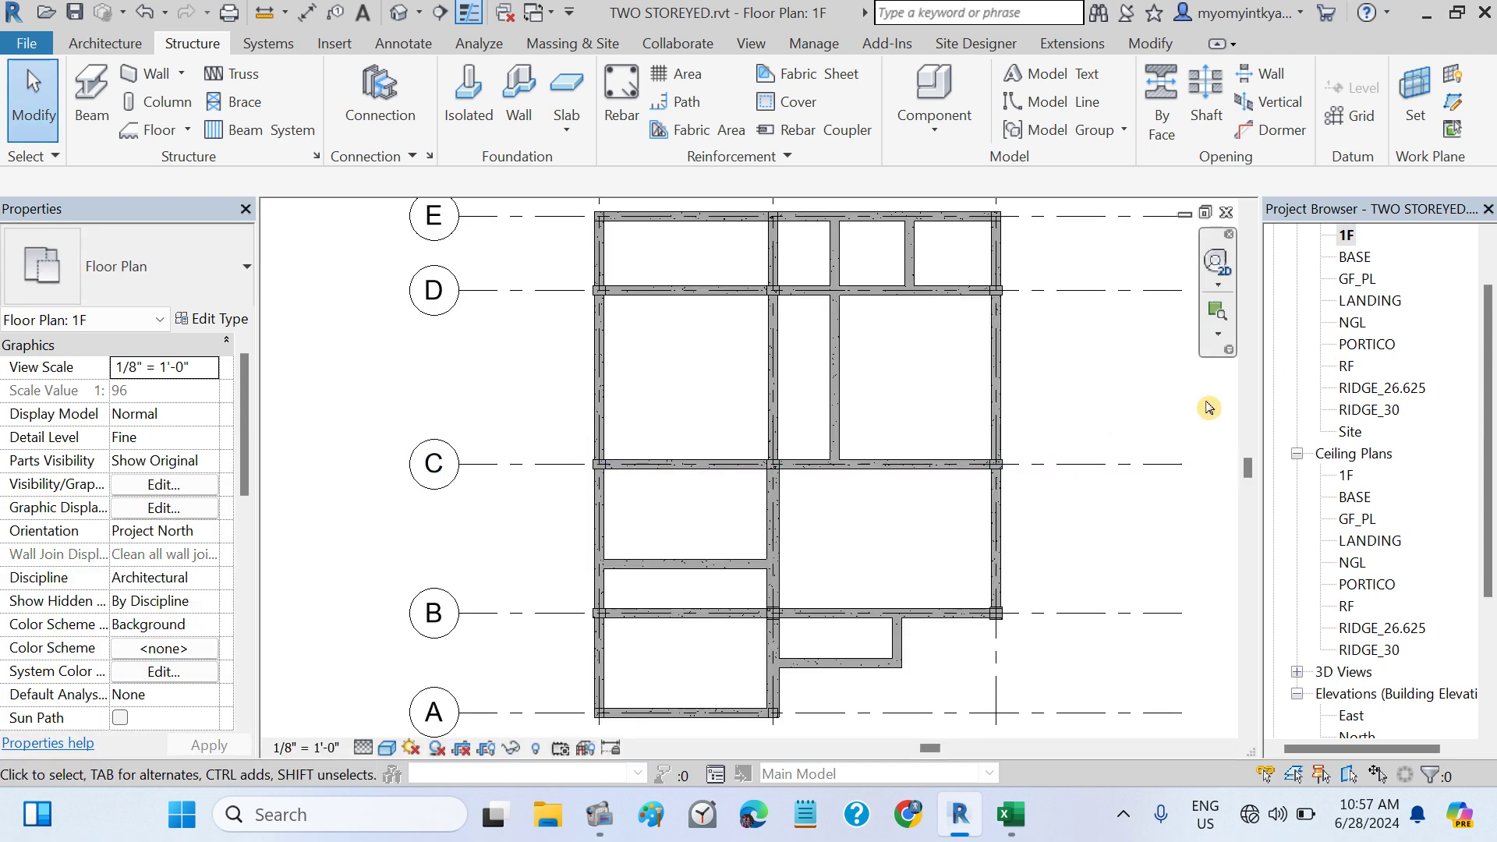
left_click(1347, 366)
double_click(1348, 367)
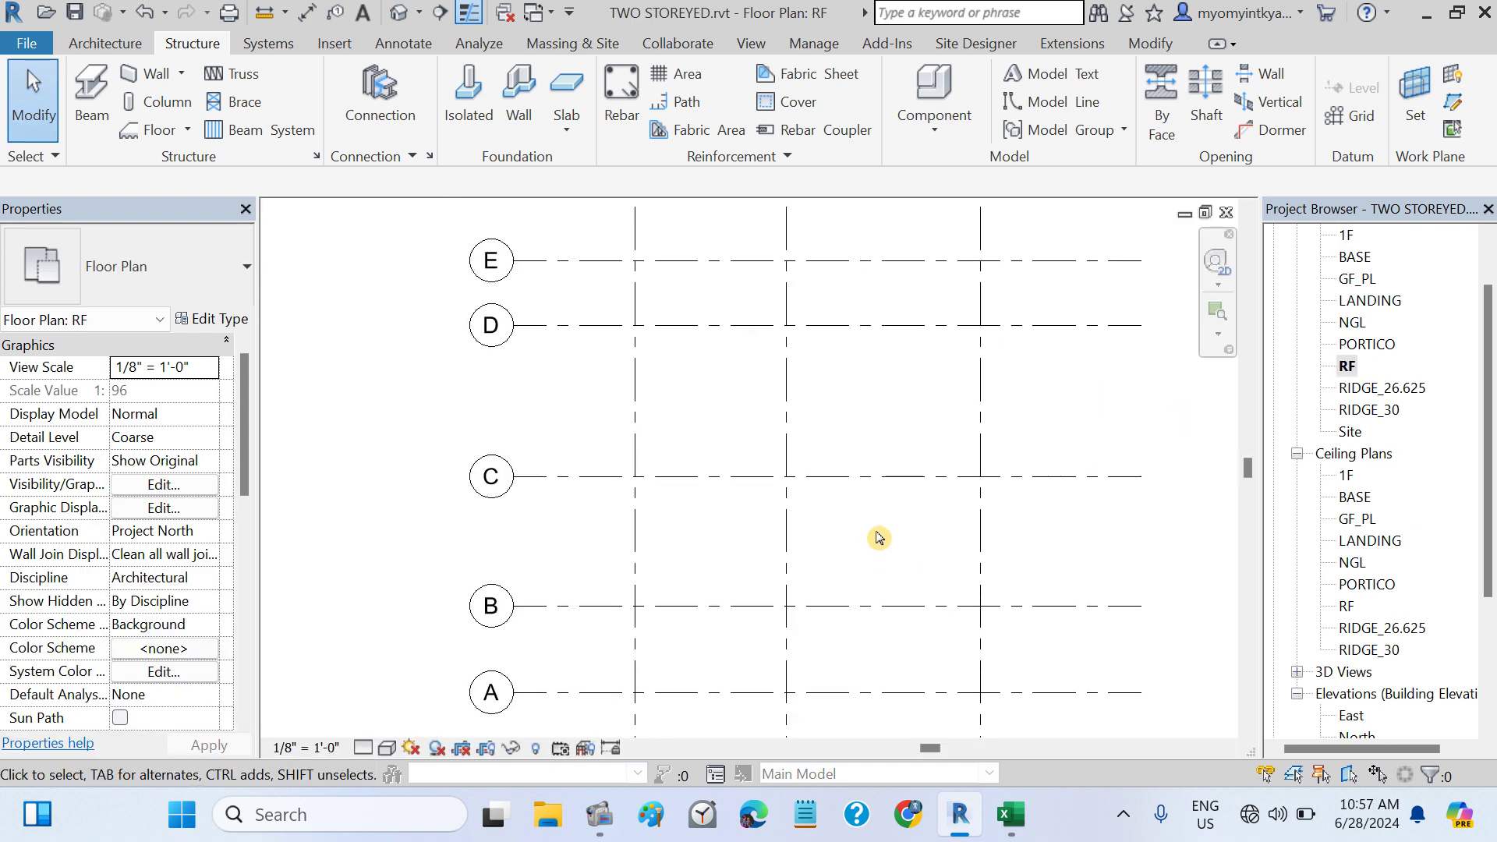
- Set the RF floor plan's detail level to Fine and its visual style to Shaded
middle_click_drag(888, 541, 909, 558)
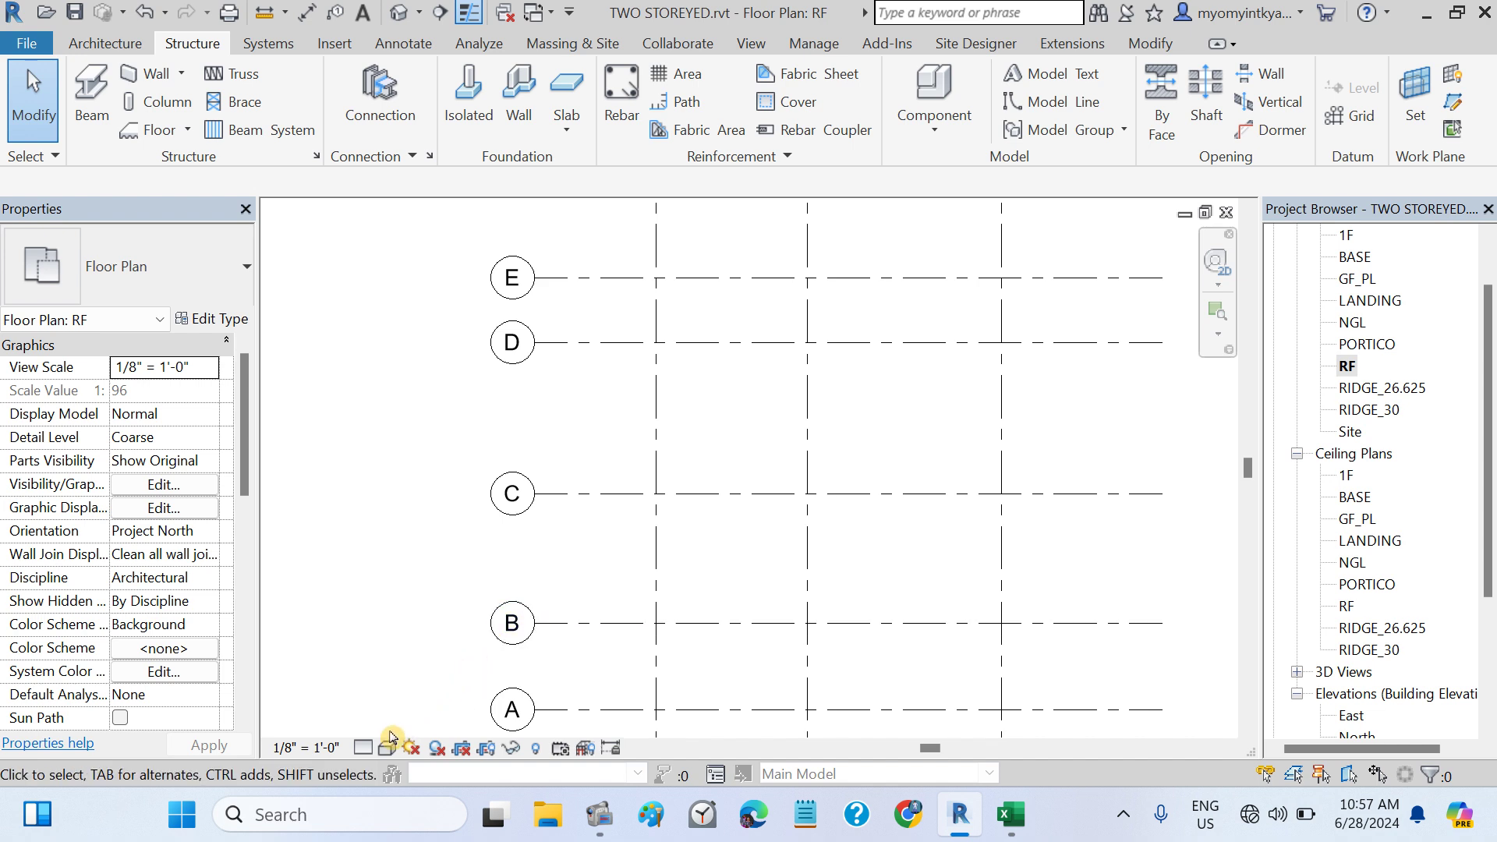
left_click(363, 747)
left_click(388, 725)
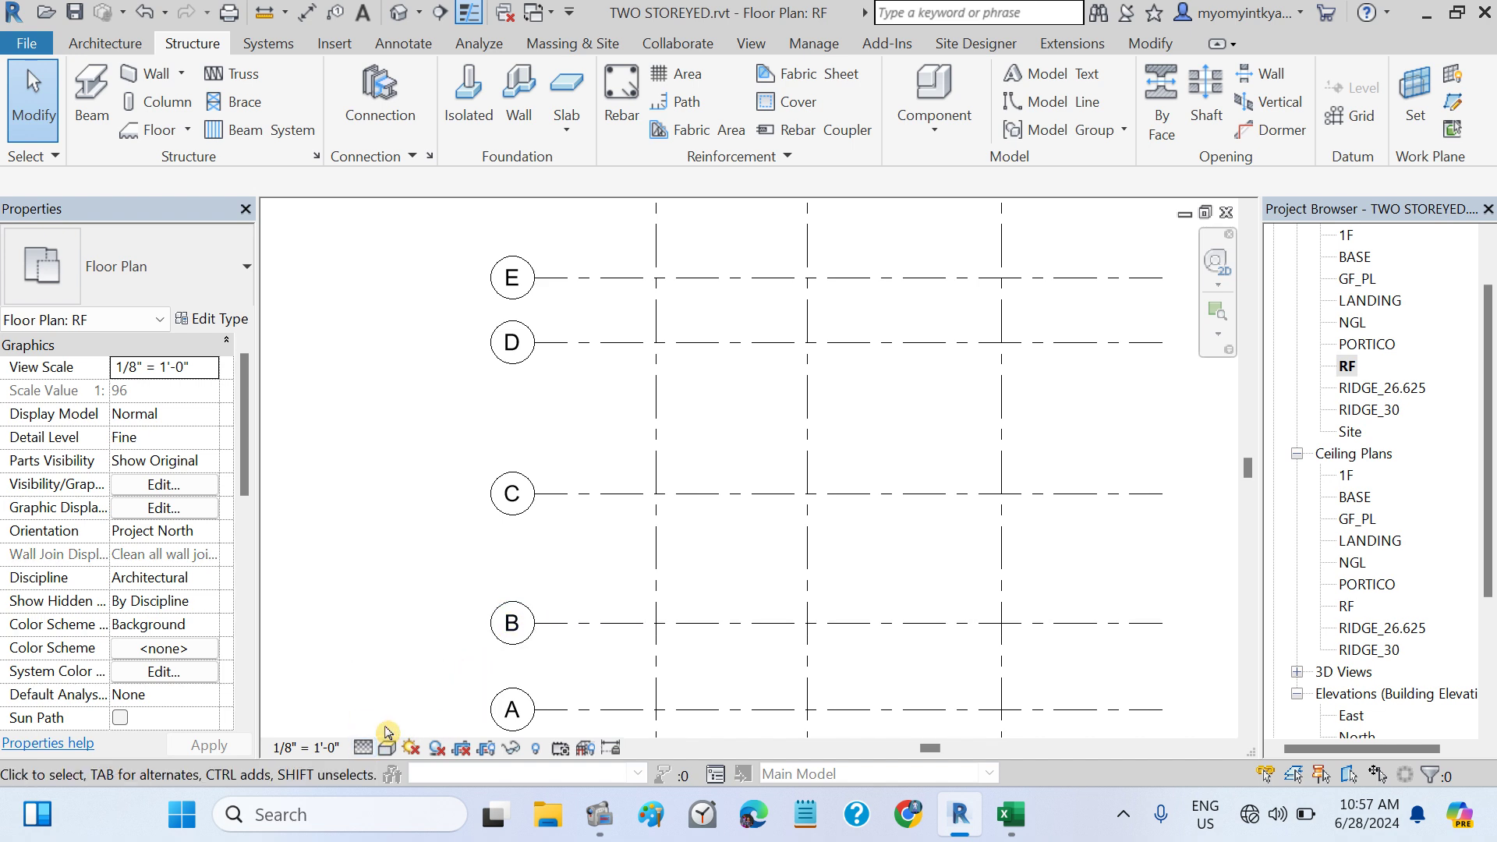
left_click(387, 748)
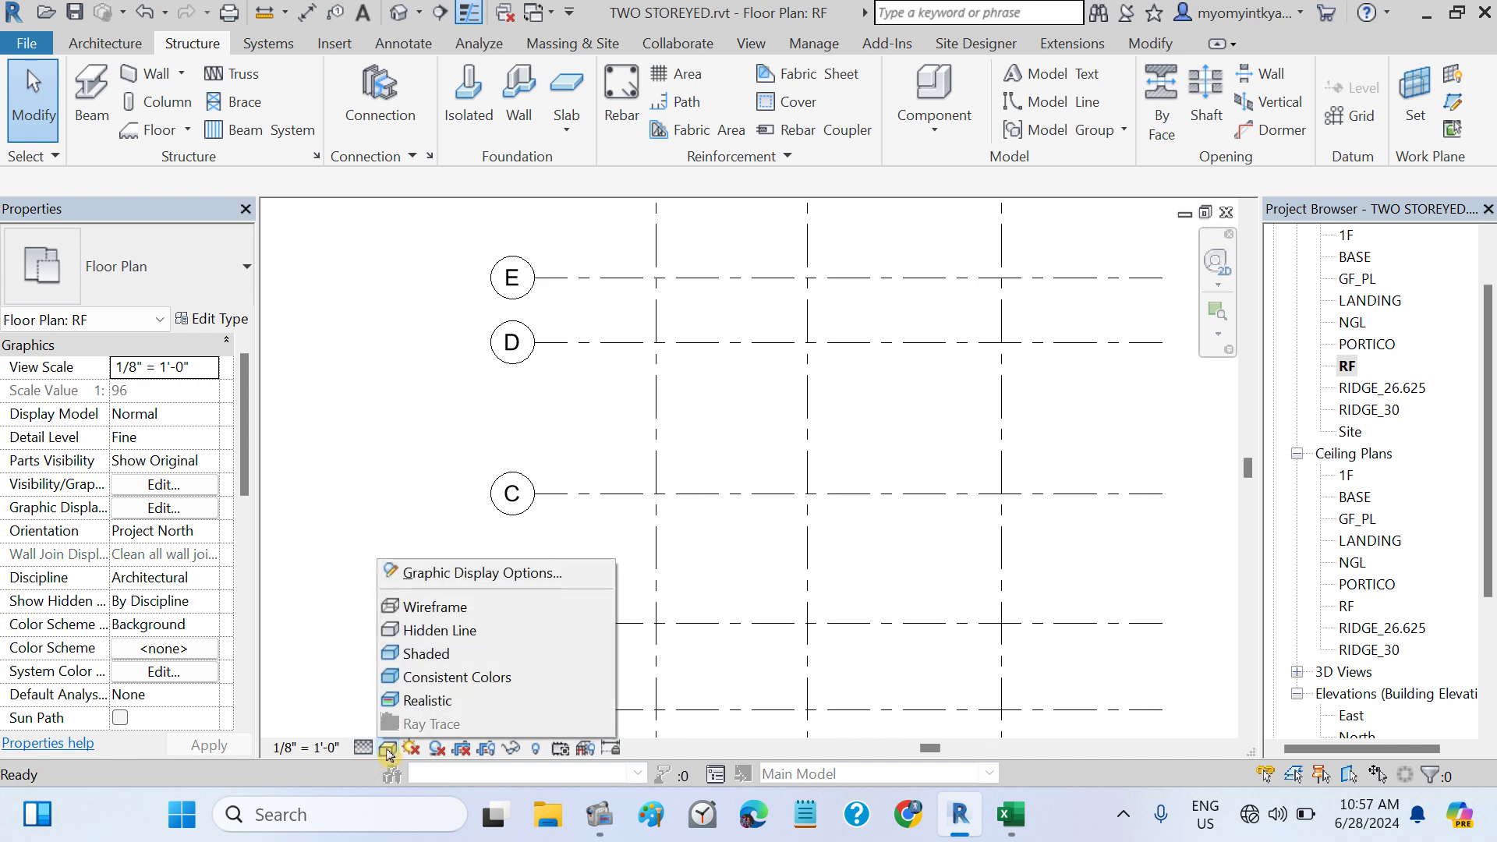
left_click(421, 653)
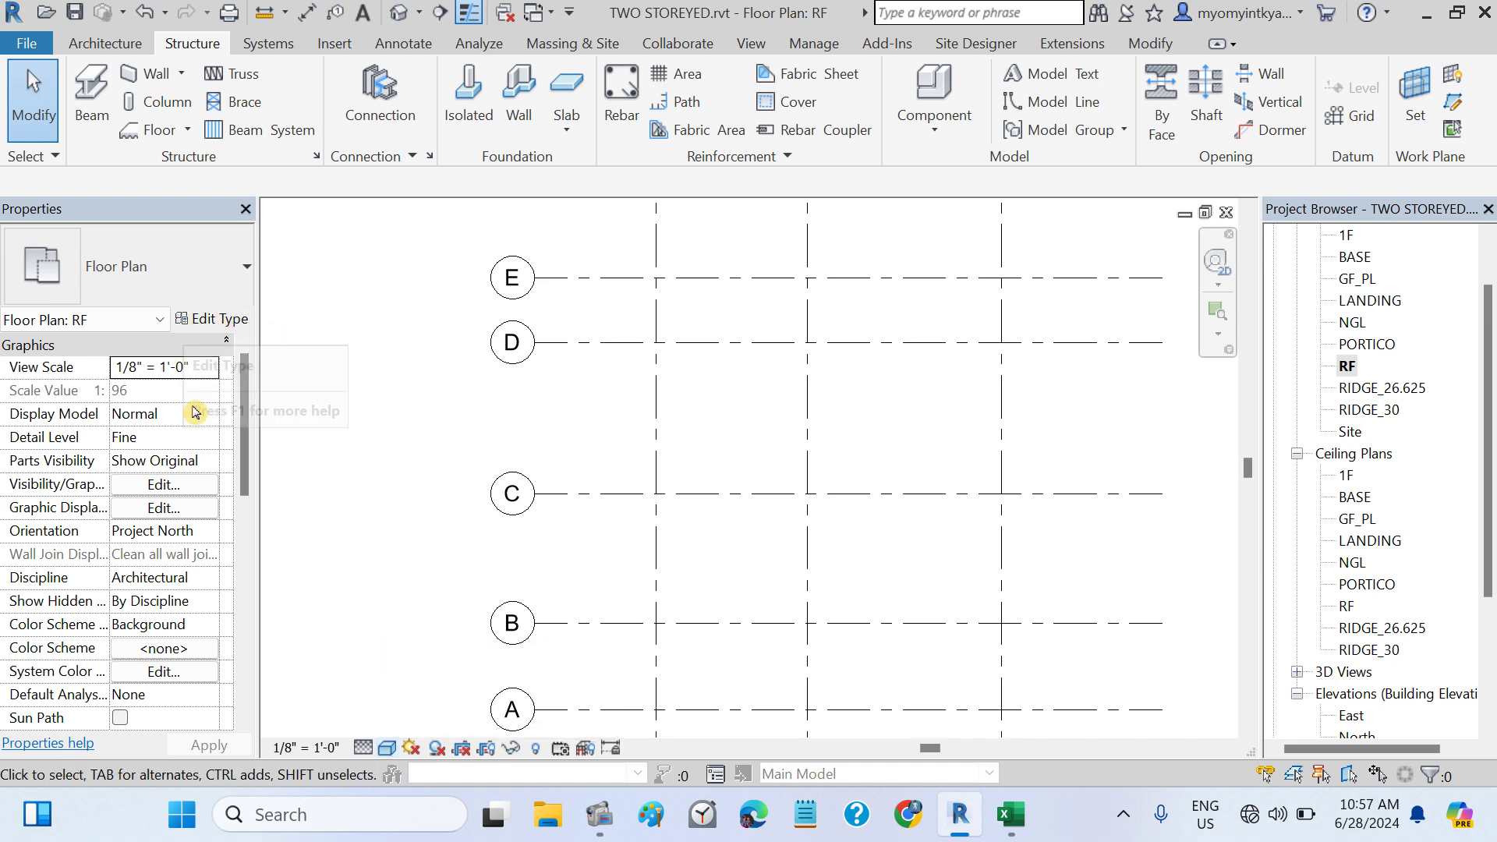
- Set the RF plan's view range bottom and view depth offsets to -1' 0" and save the project
left_click_drag(244, 450, 227, 551)
left_click(142, 658)
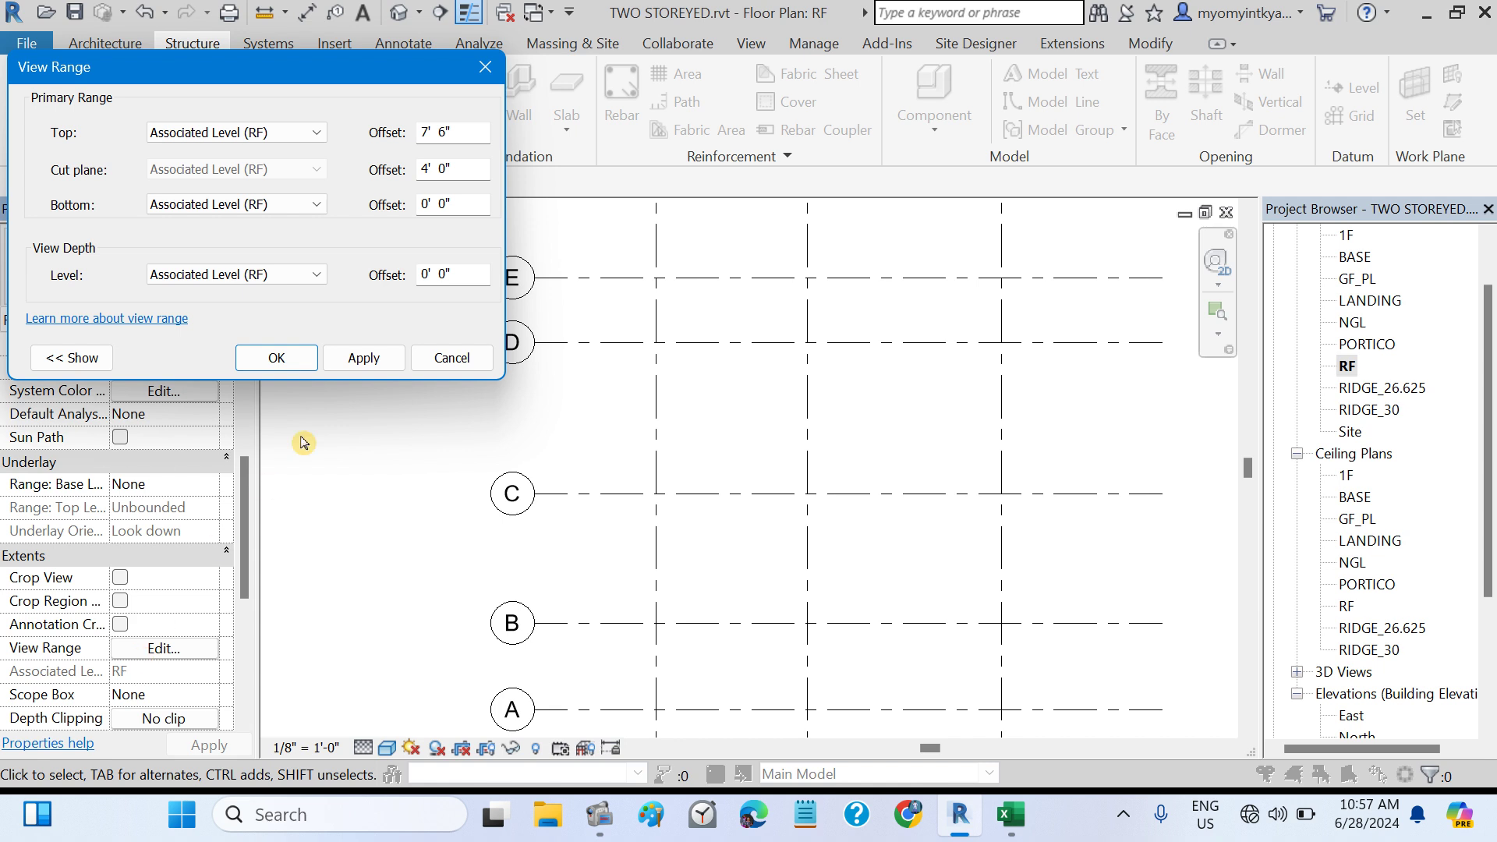
left_click_drag(462, 209, 413, 218)
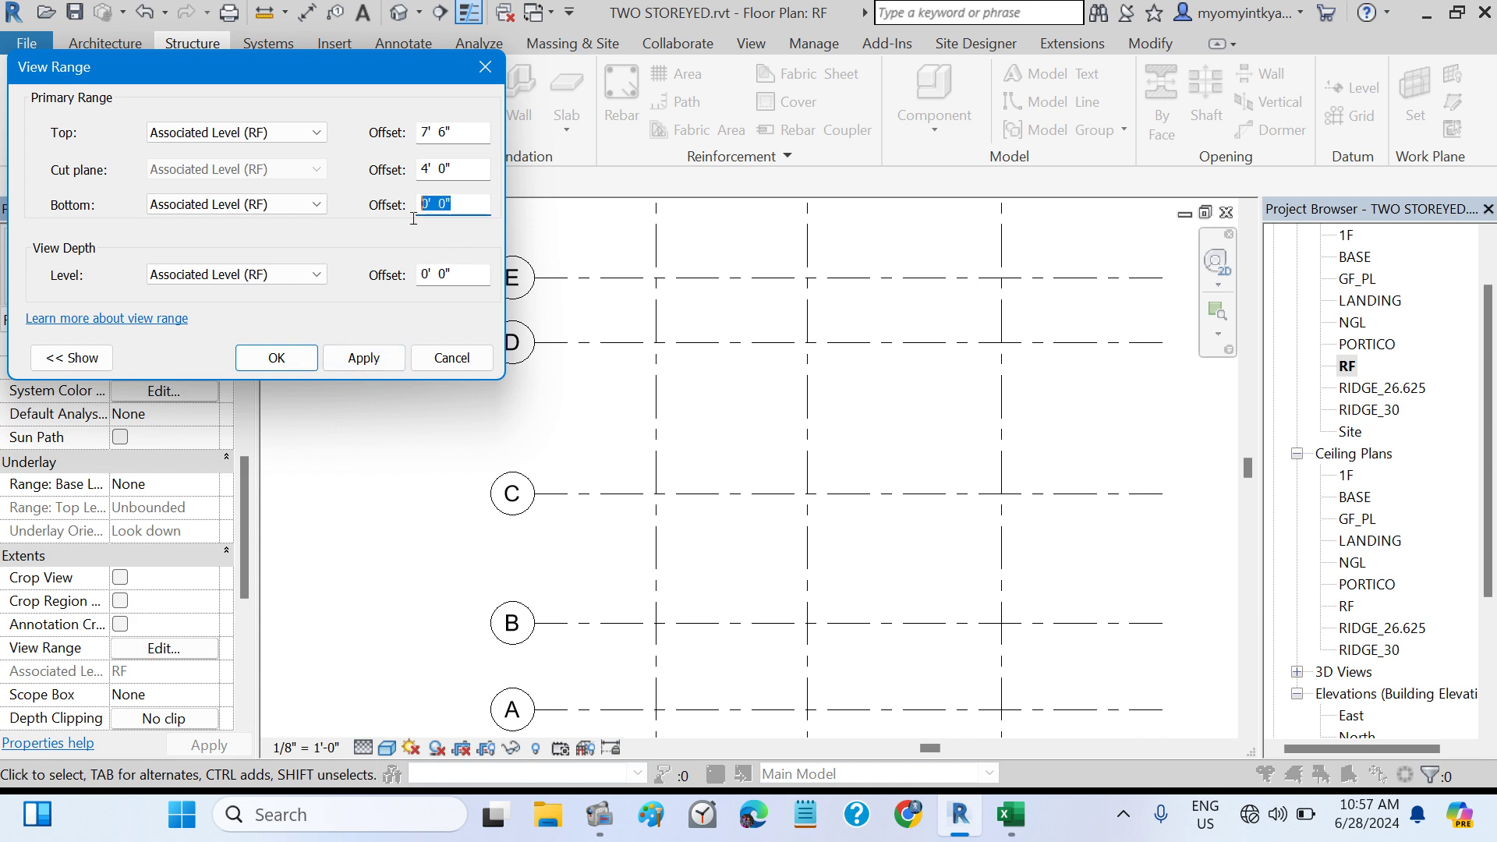
type("-1")
double_click(460, 278)
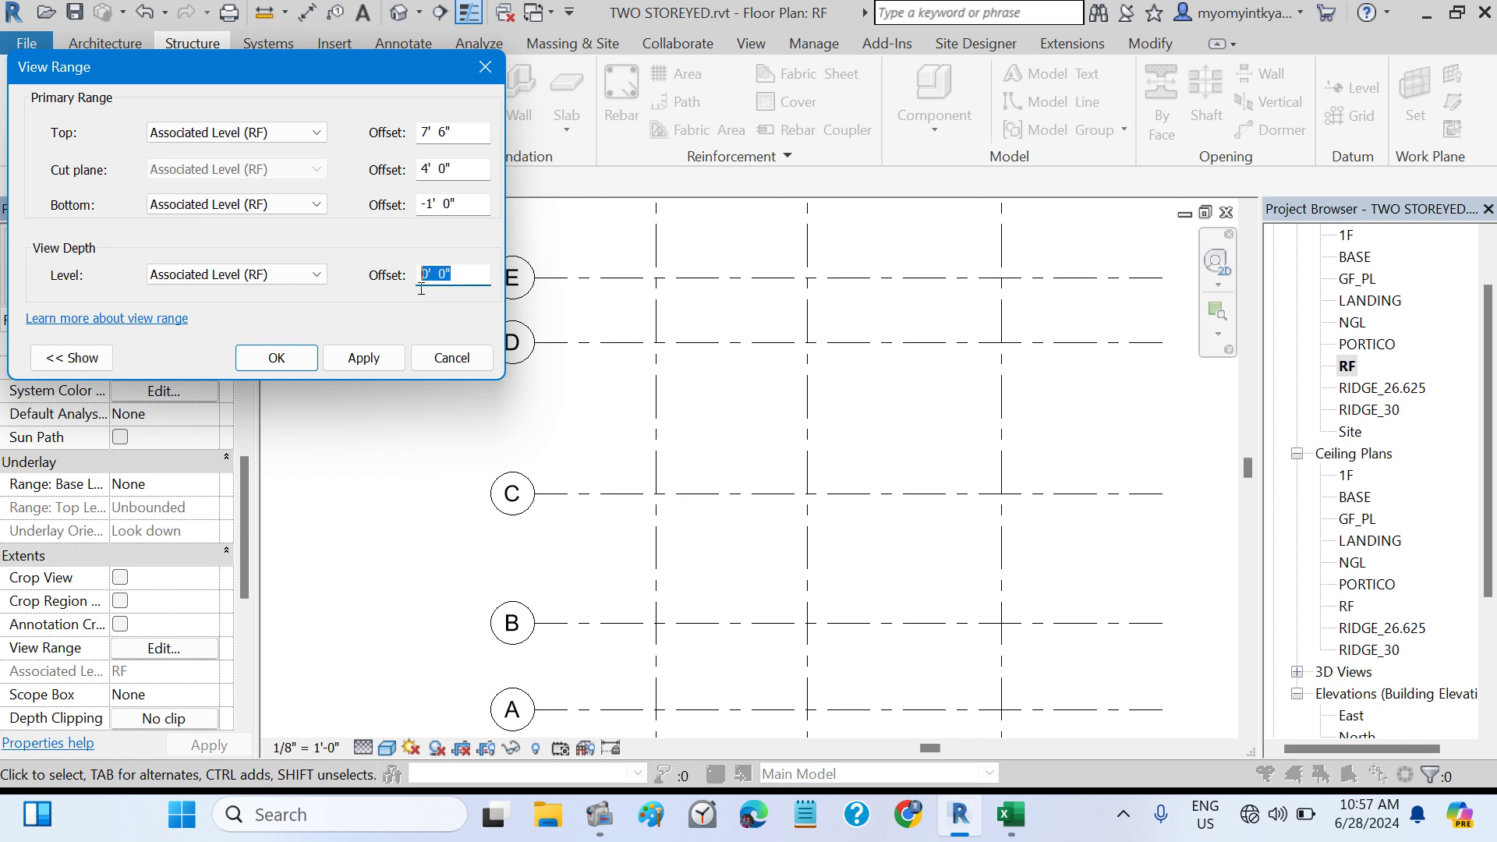
type("-1")
left_click(368, 359)
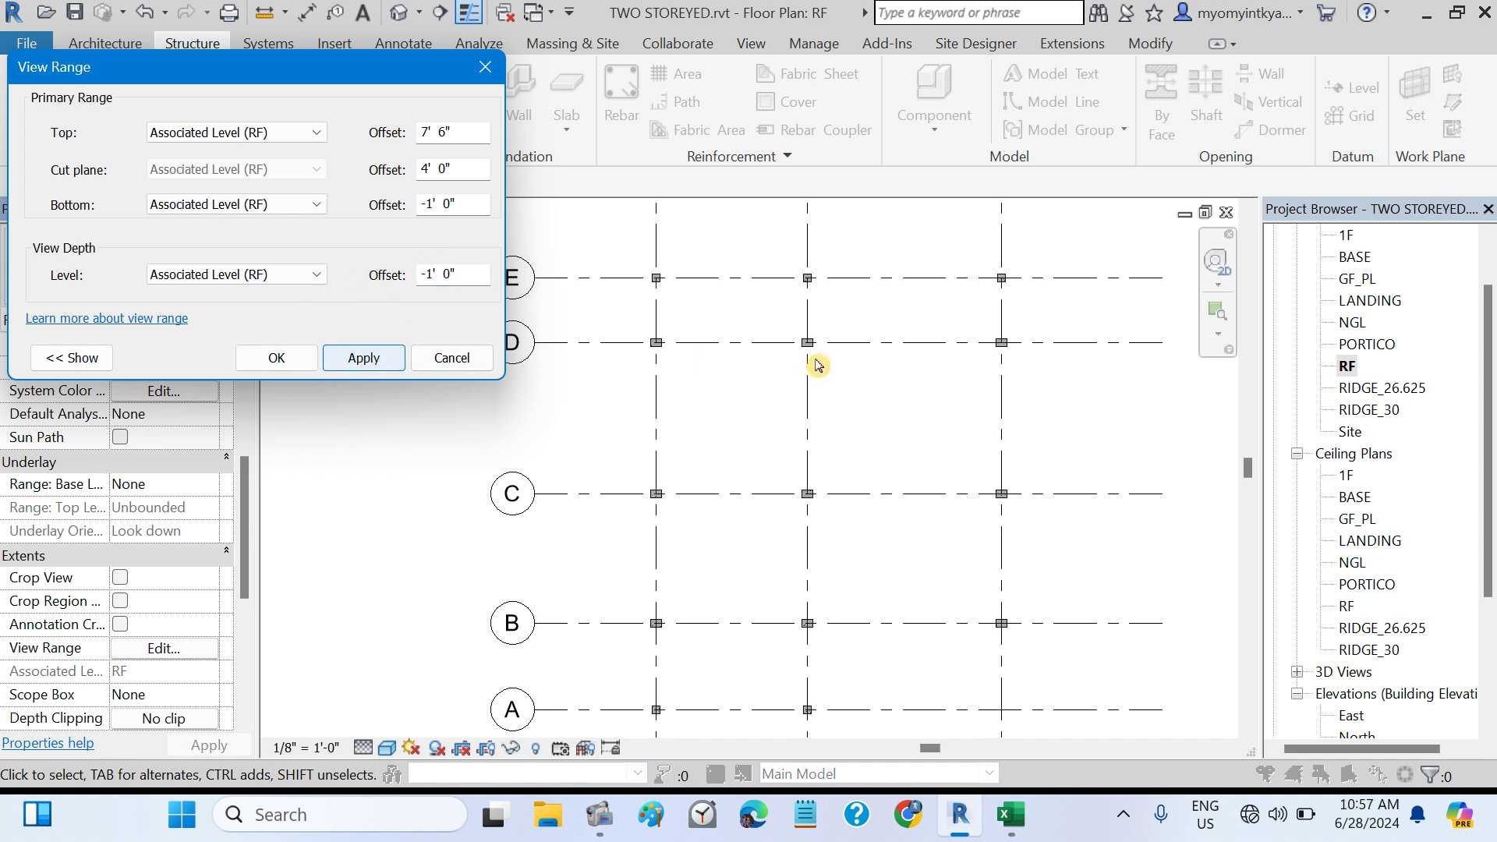
left_click(278, 359)
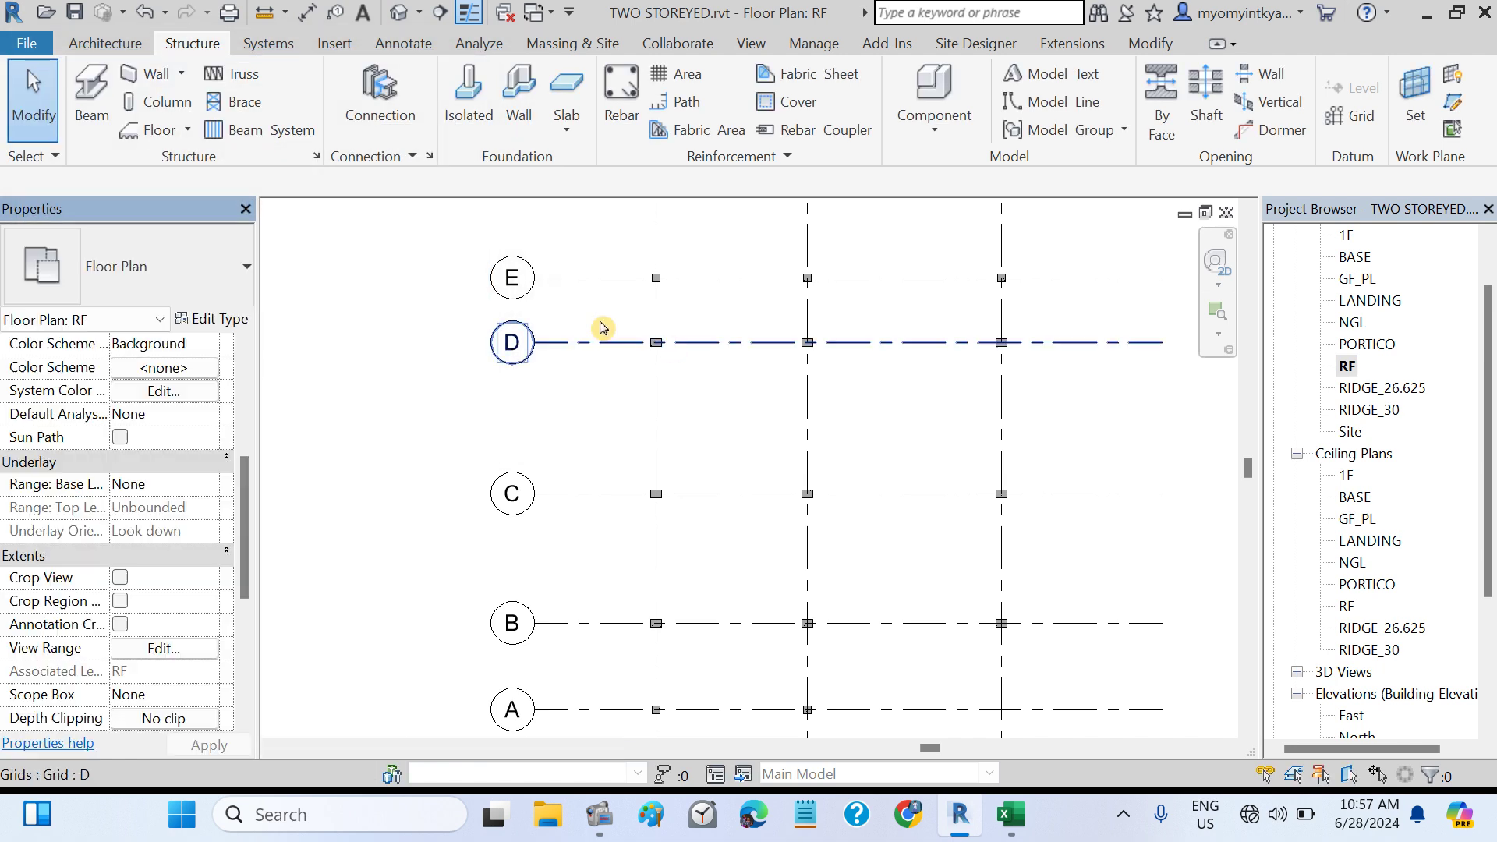
left_click(75, 12)
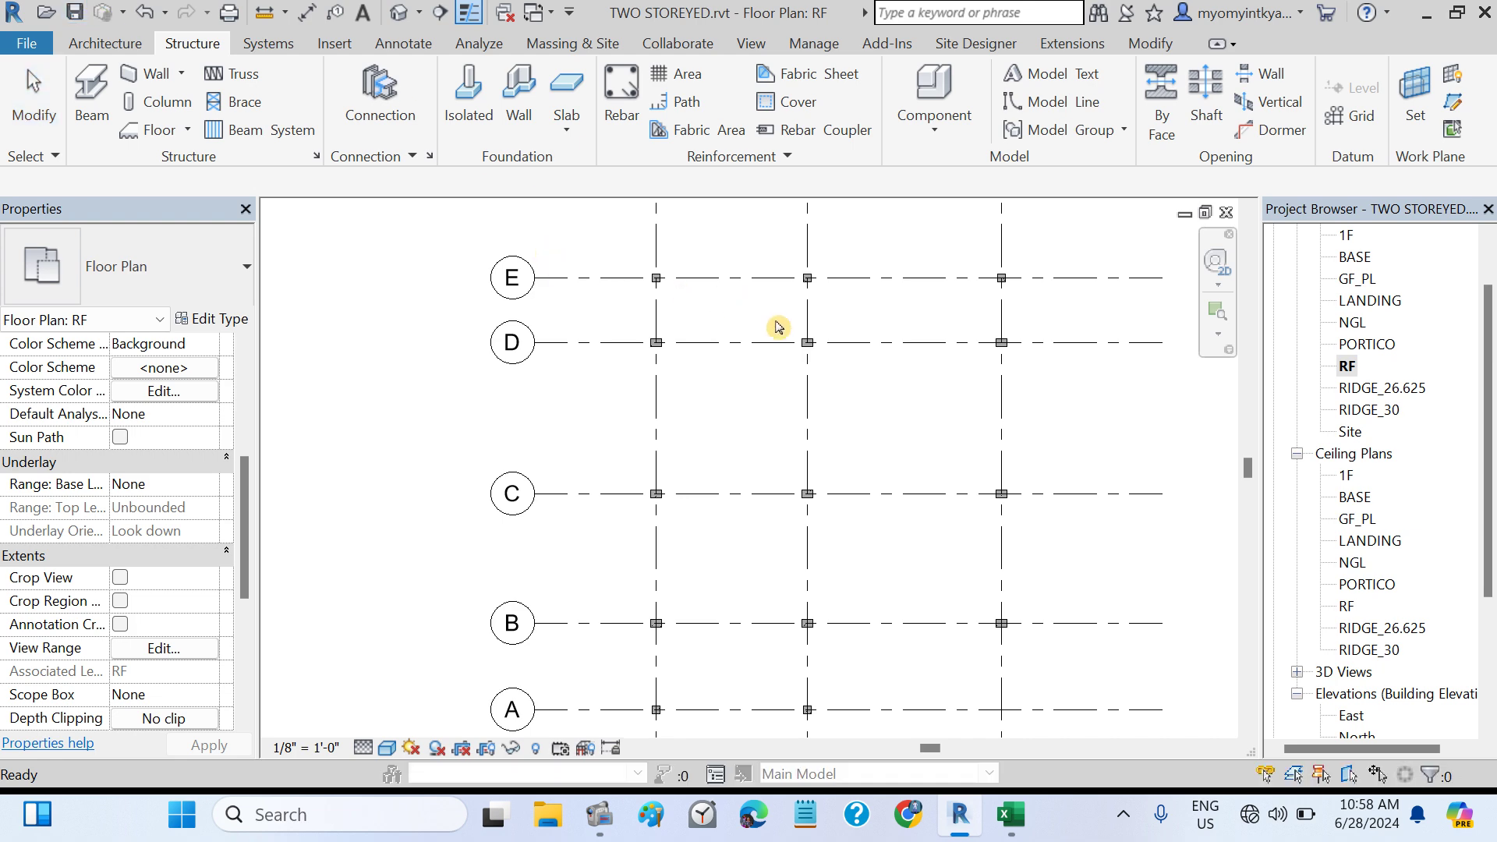
- Switch to the RC_2S_estimate workbook in Excel and examine the roof beam layout, including the ridge beams and their levels
left_click(1010, 814)
scroll(817, 510, "down", 20)
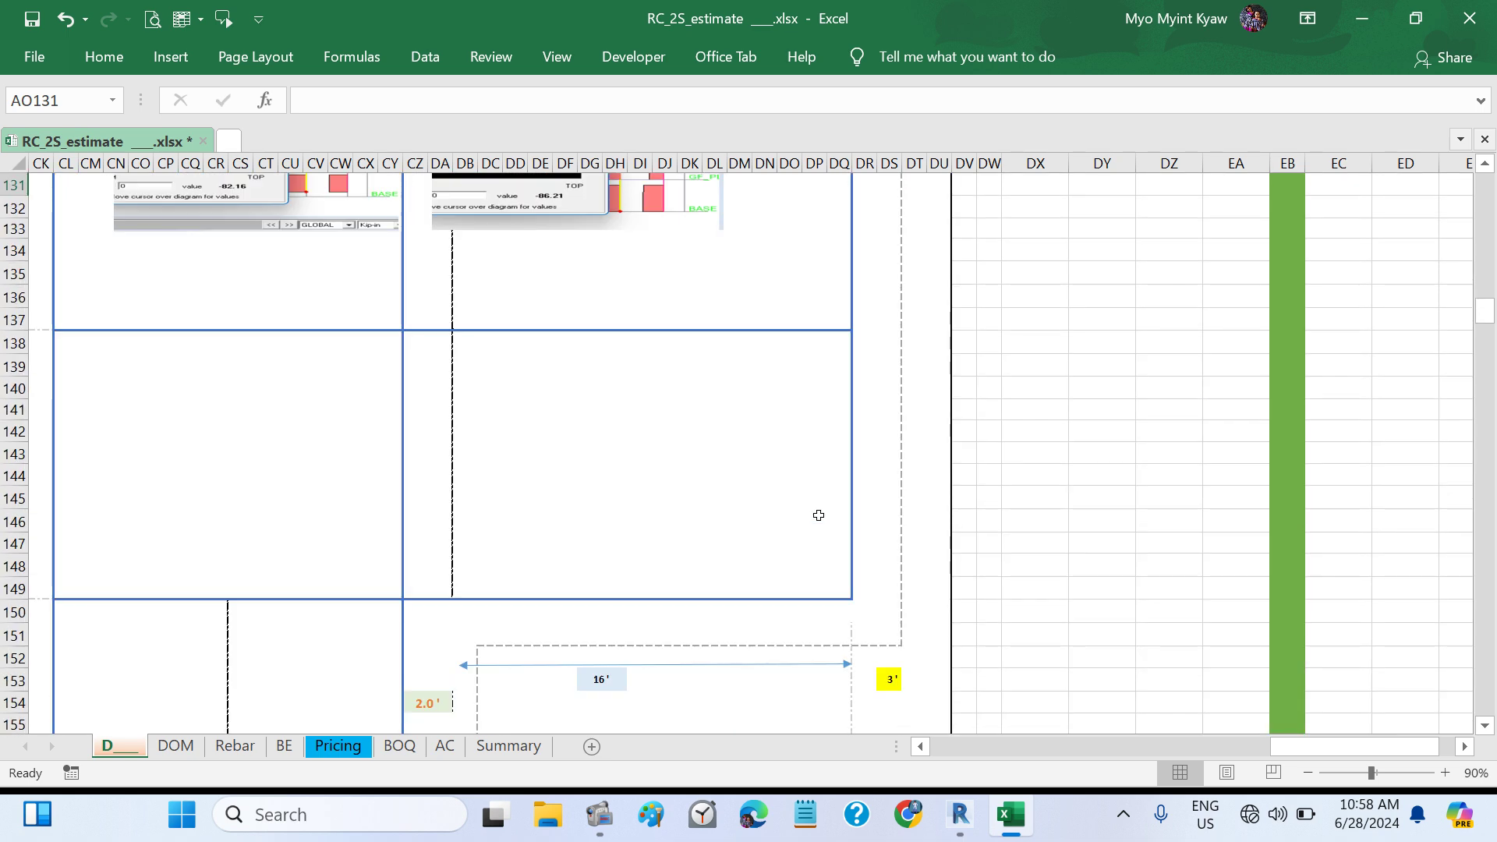
scroll(818, 515, "left", 1)
scroll(818, 516, "up", 9)
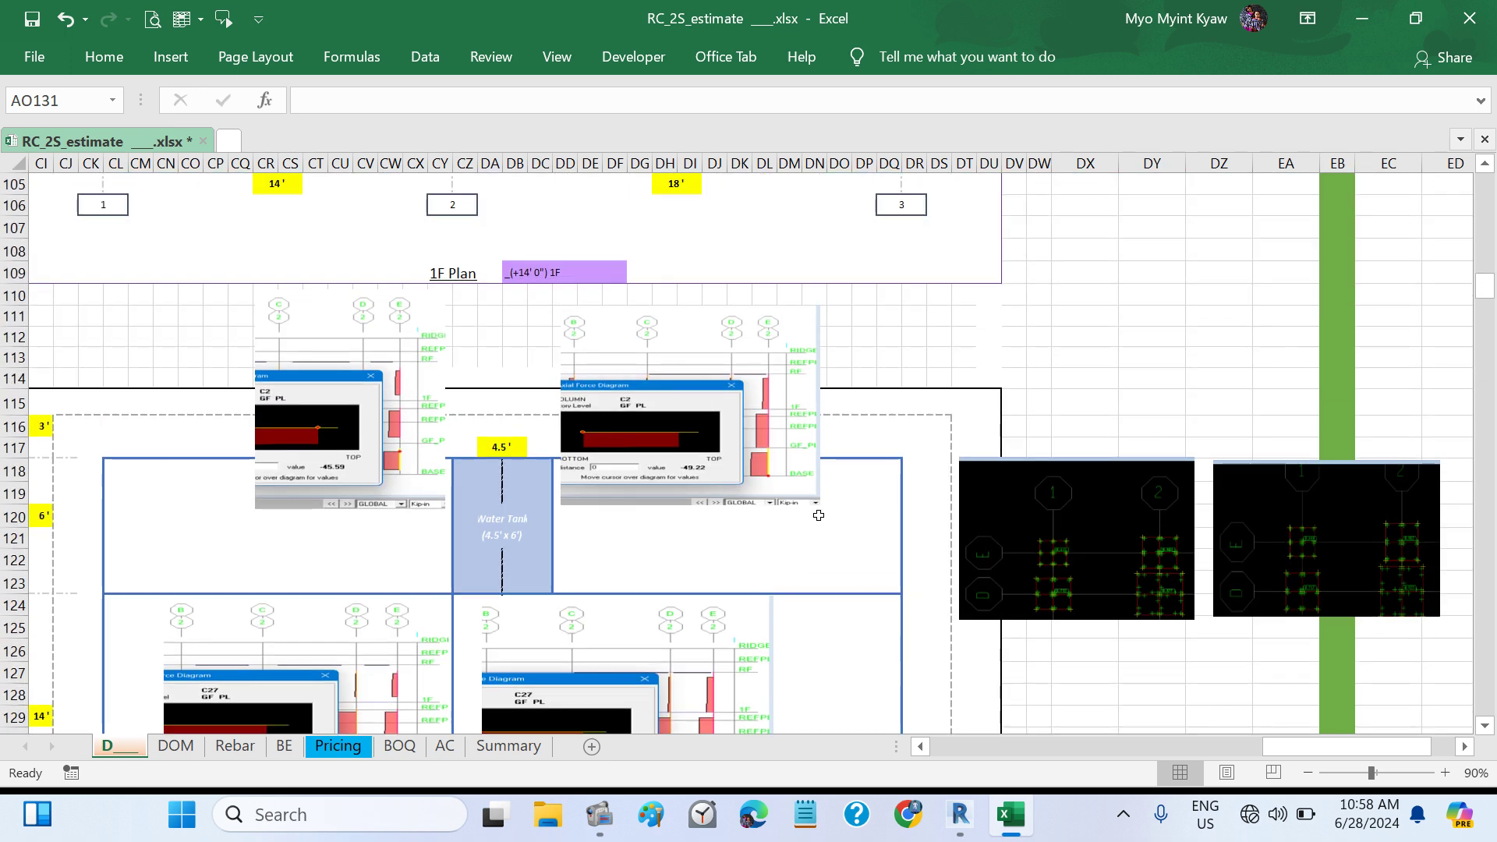
scroll(818, 515, "down", 4)
scroll(818, 516, "up", 4)
scroll(522, 538, "left", 15)
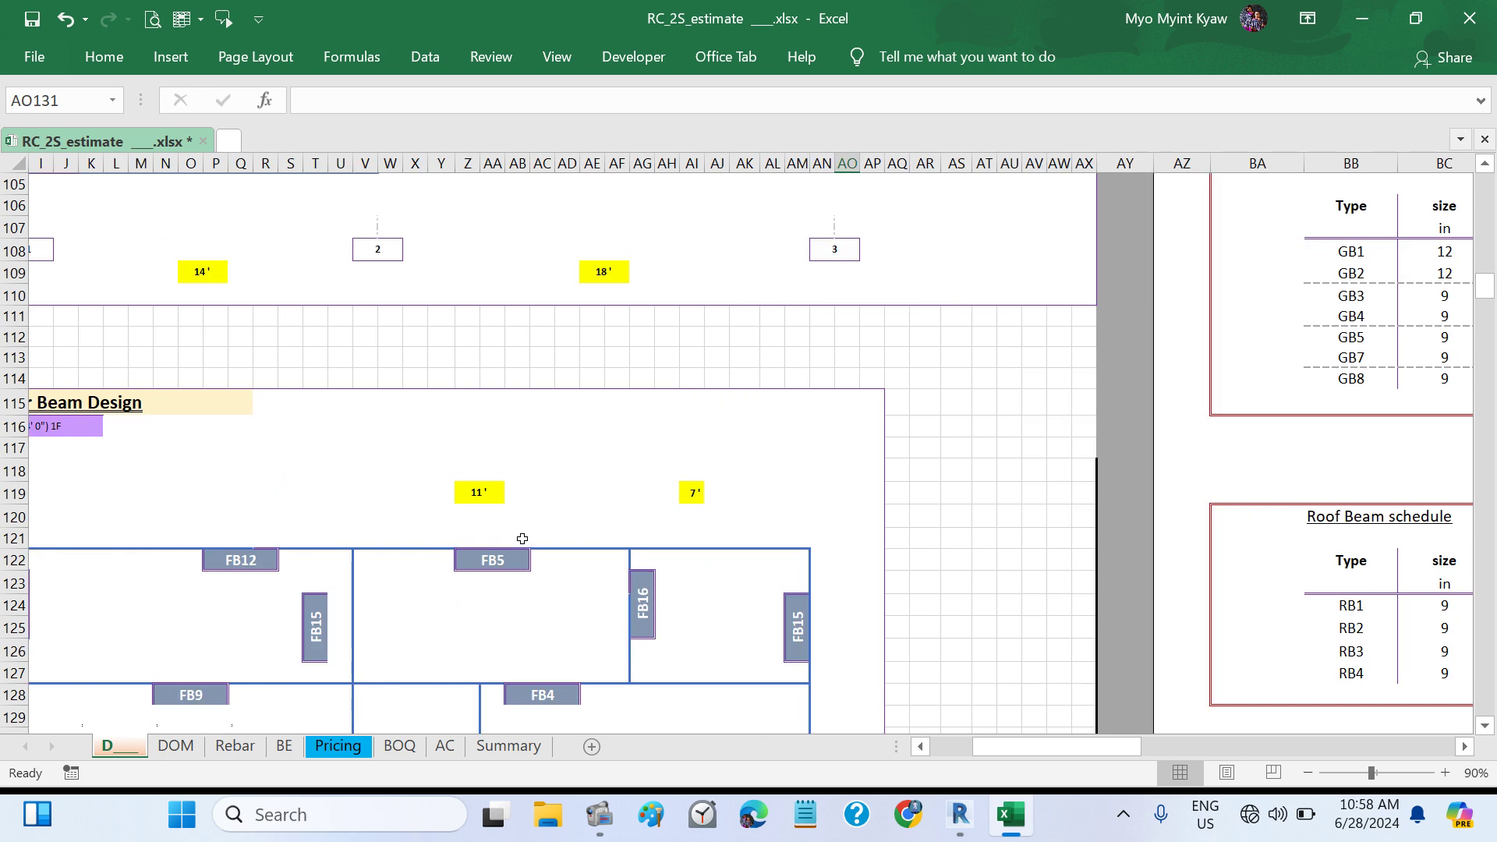
scroll(522, 539, "down", 20)
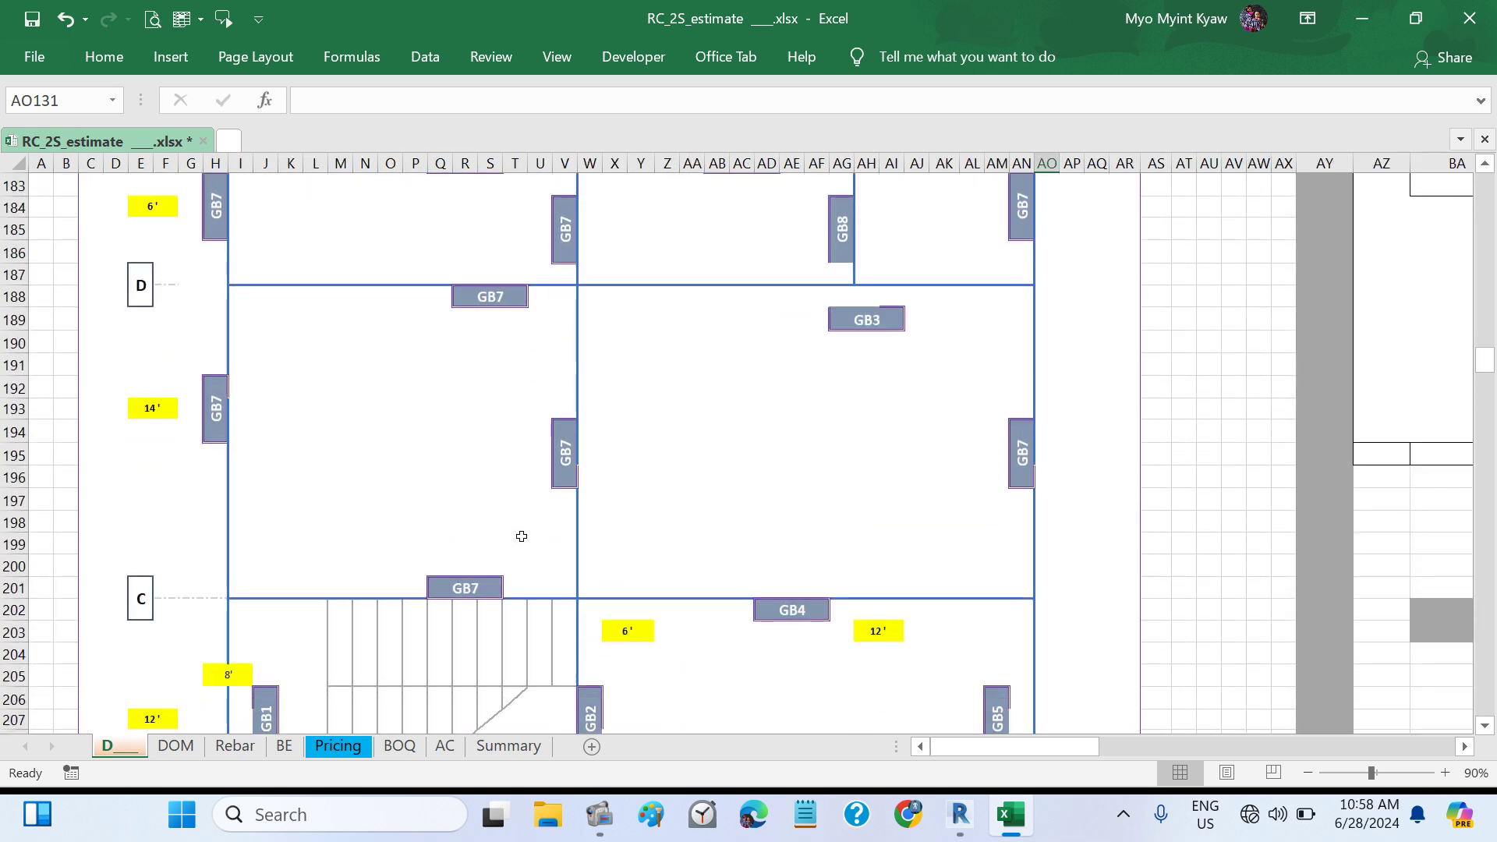
scroll(521, 536, "down", 17)
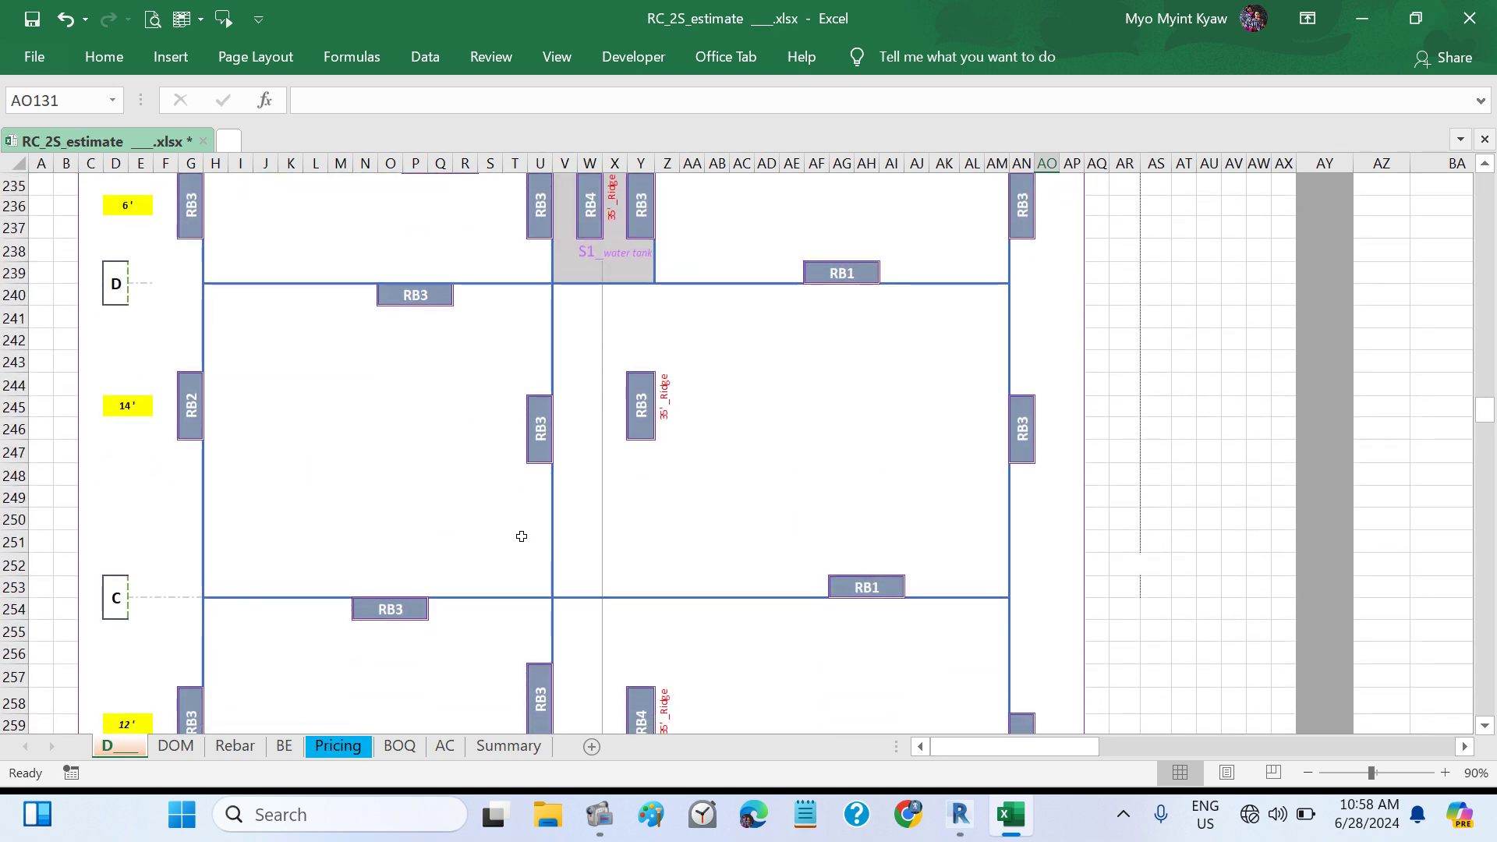
scroll(521, 536, "down", 4)
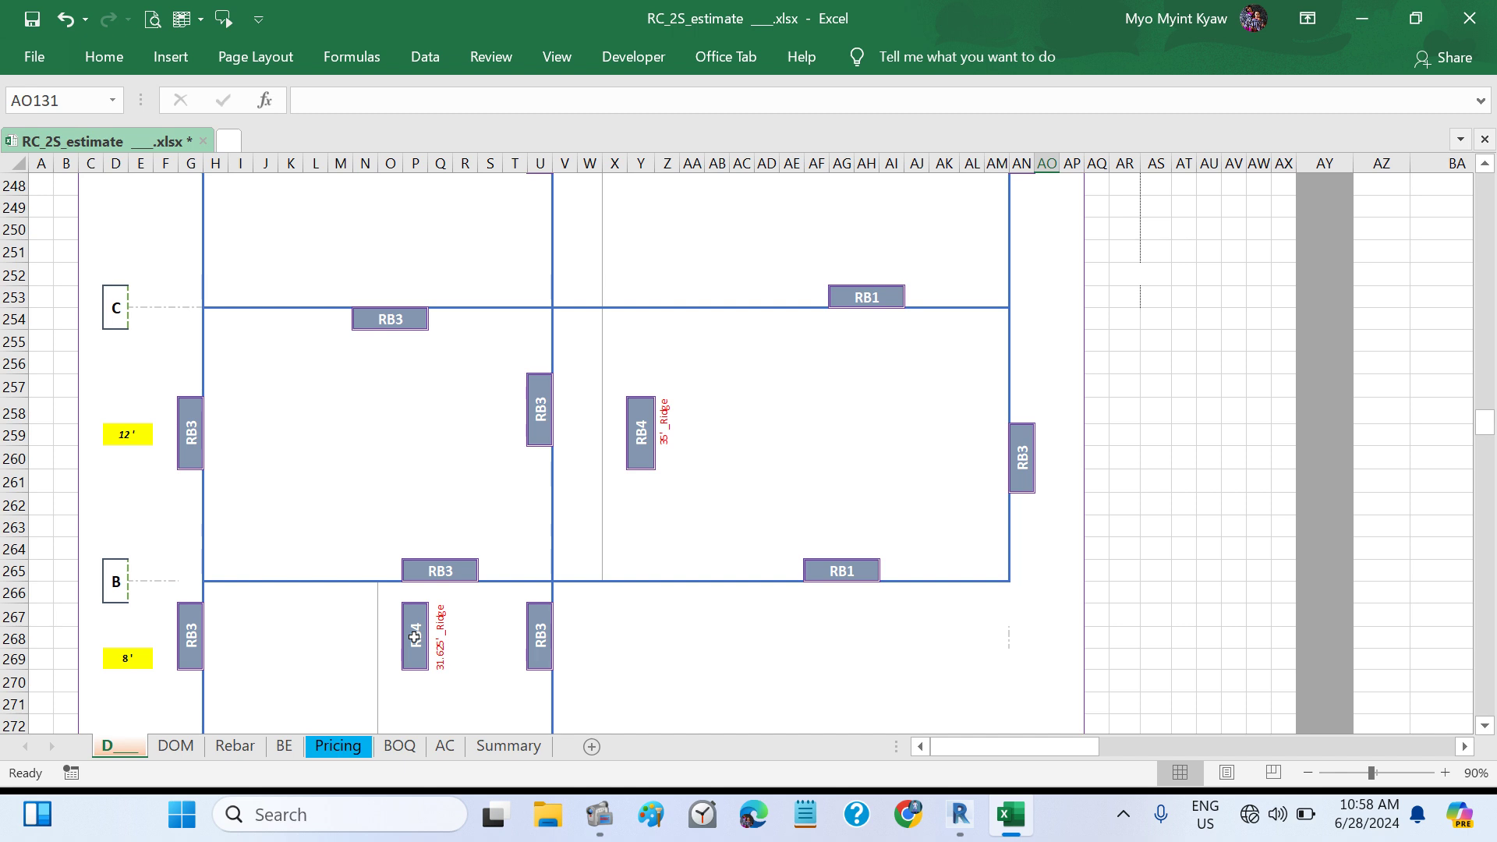
scroll(414, 637, "down", 4)
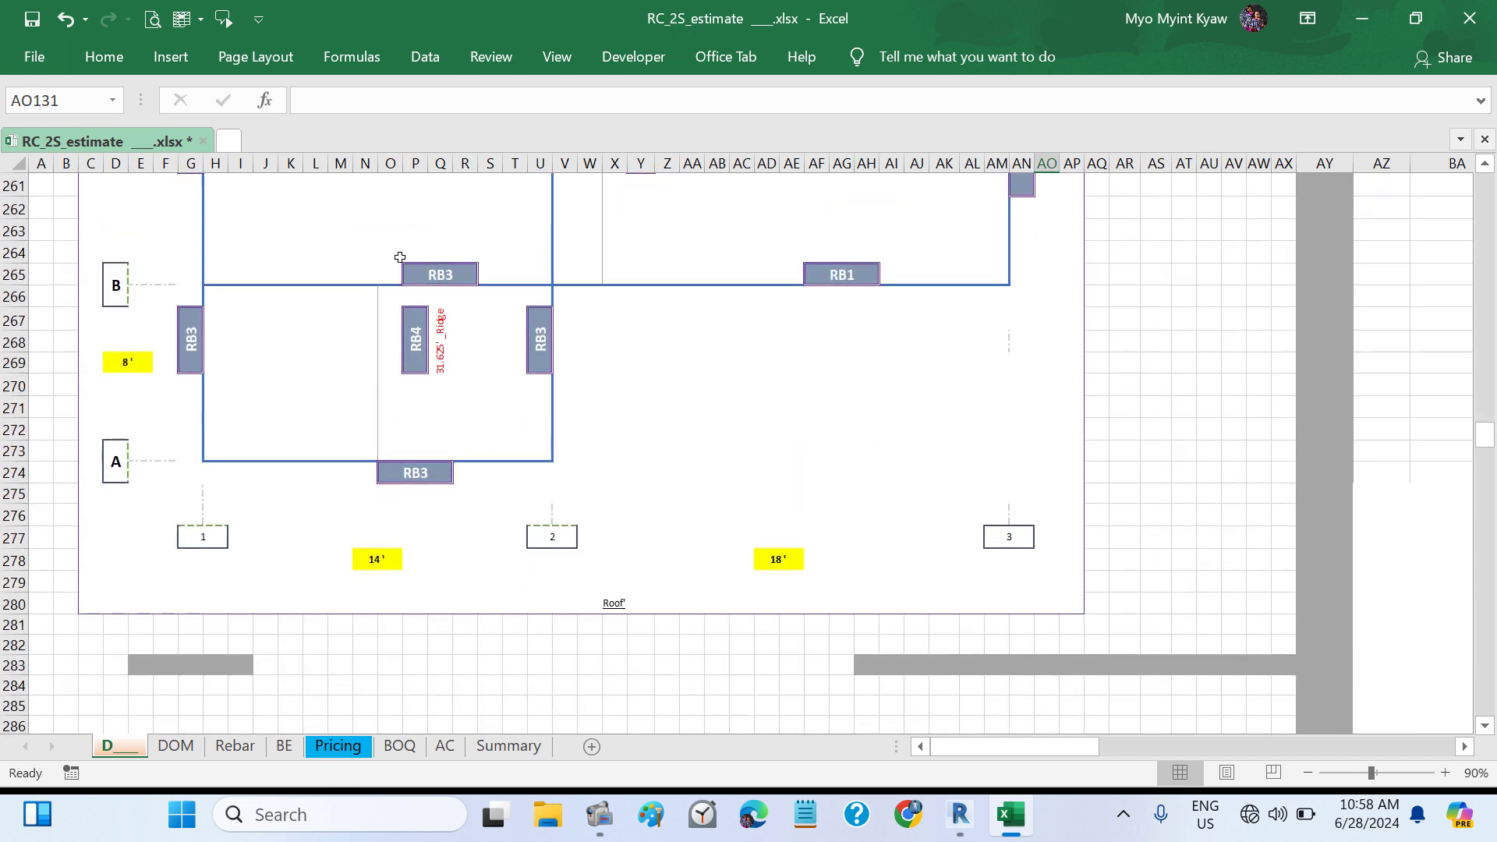
left_click(379, 316)
- Return to Revit, open the RIDGE_26.625 floor plan, and open the type properties for a new structural column
left_click(961, 831)
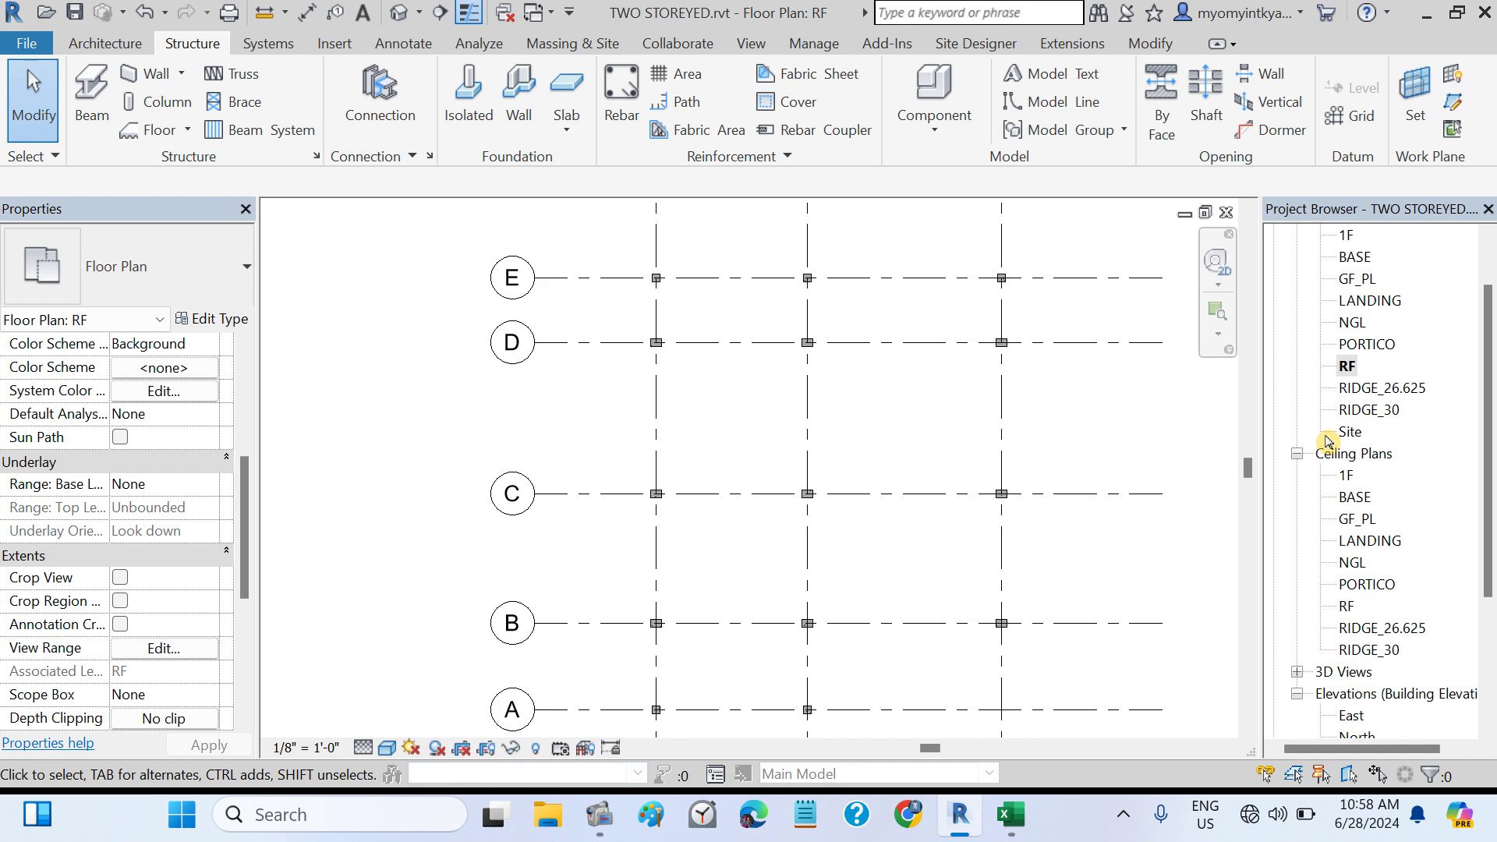
double_click(1353, 388)
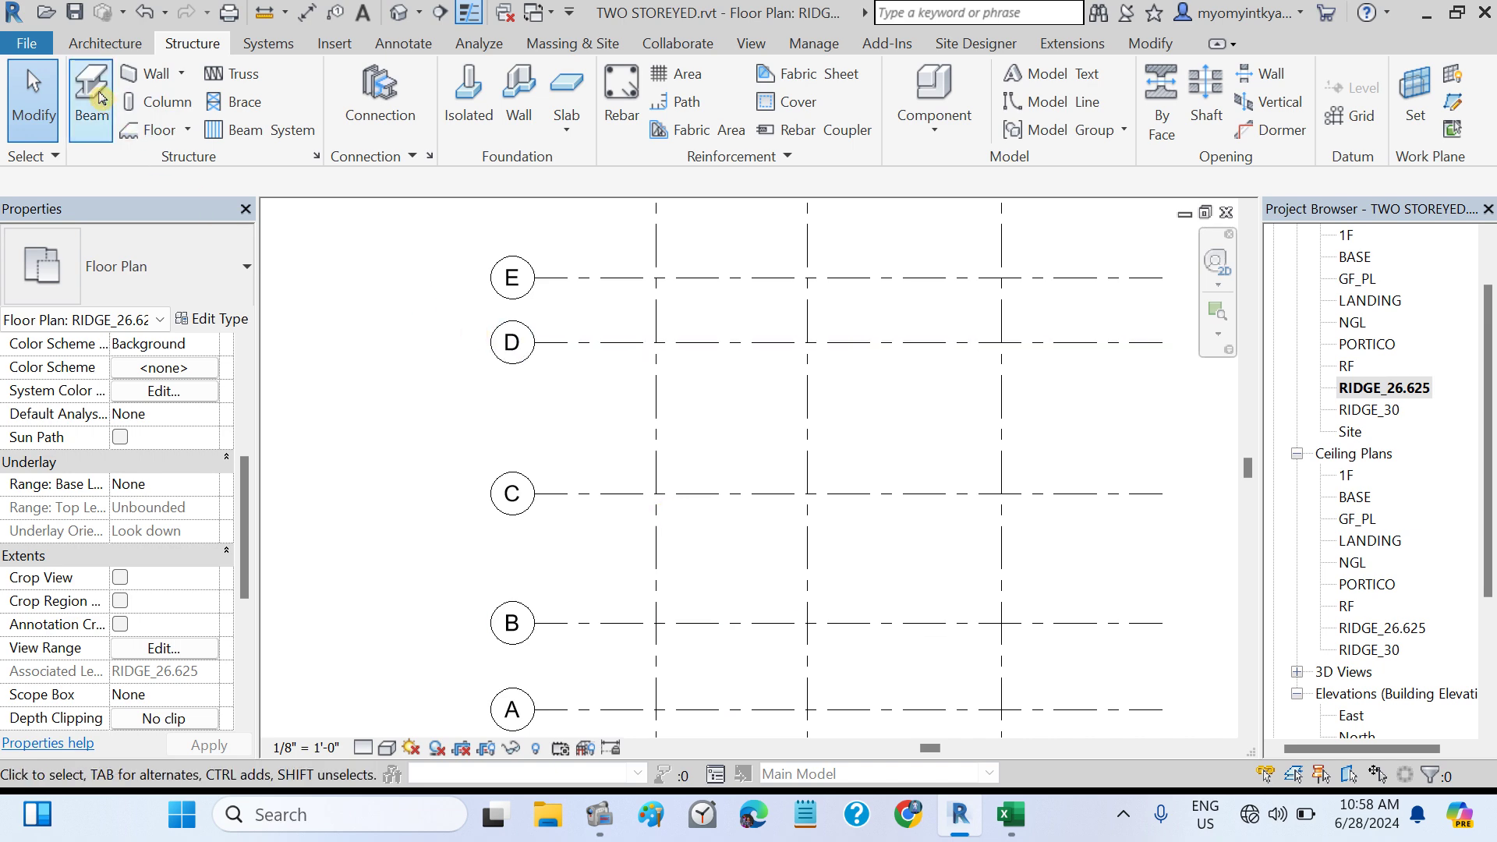
left_click(162, 102)
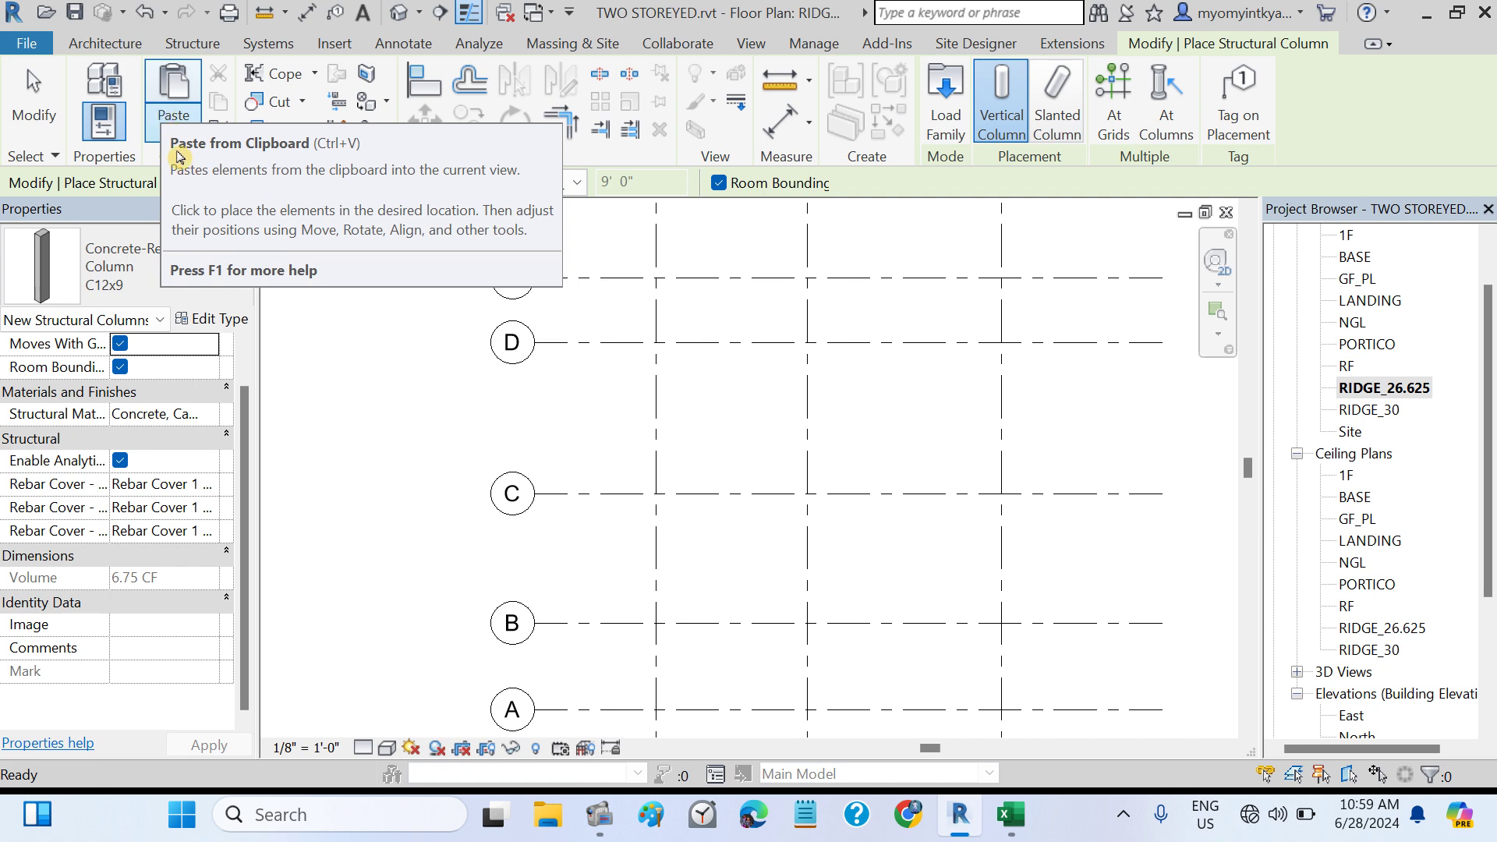
left_click(209, 319)
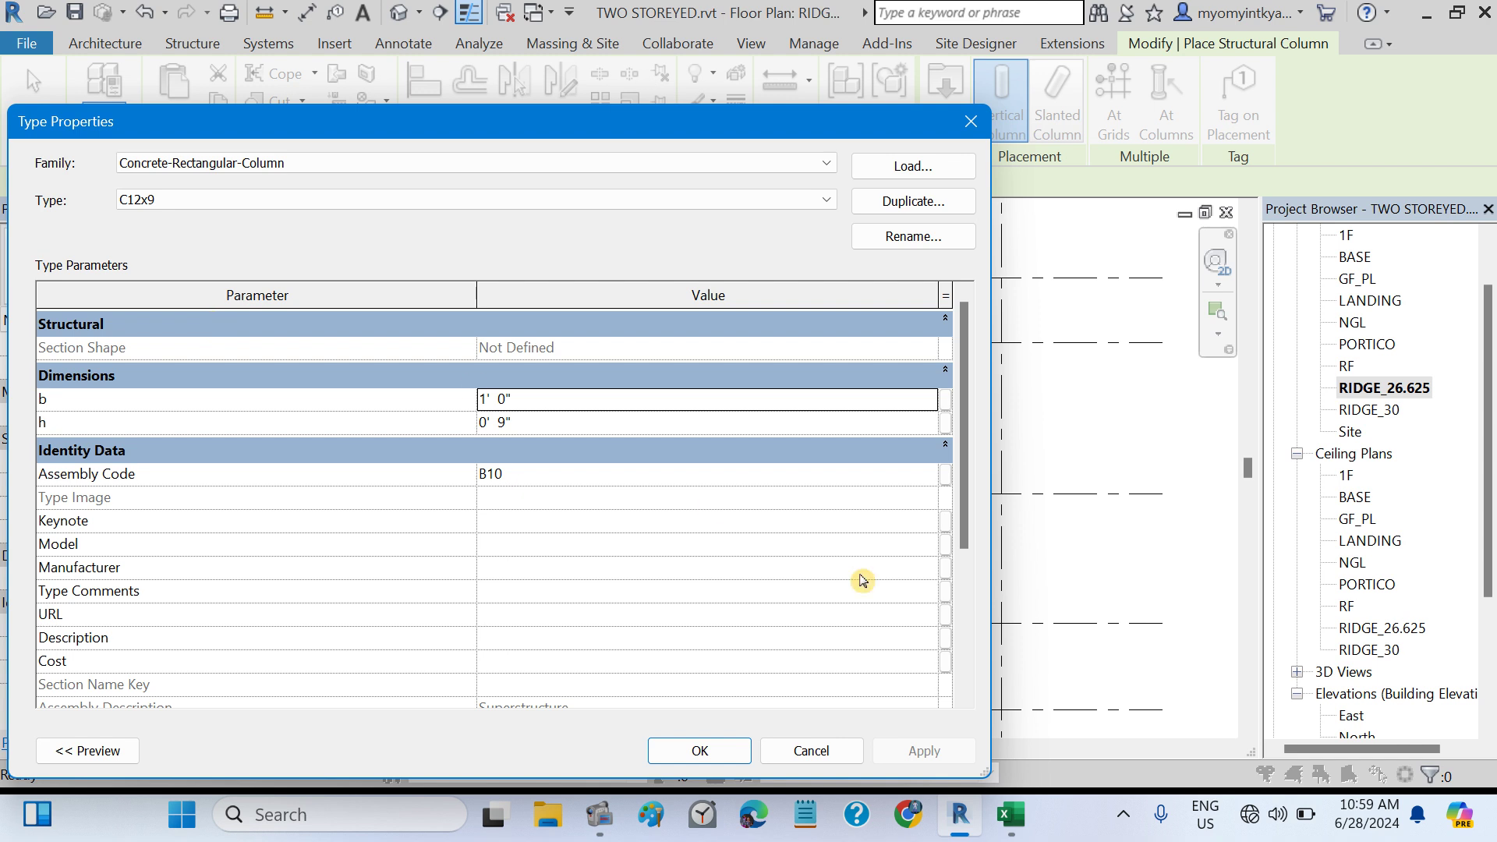
- Switch to the Excel workbook and look up the RF-ridge prop size in the Column schedule
key("alt+Tab")
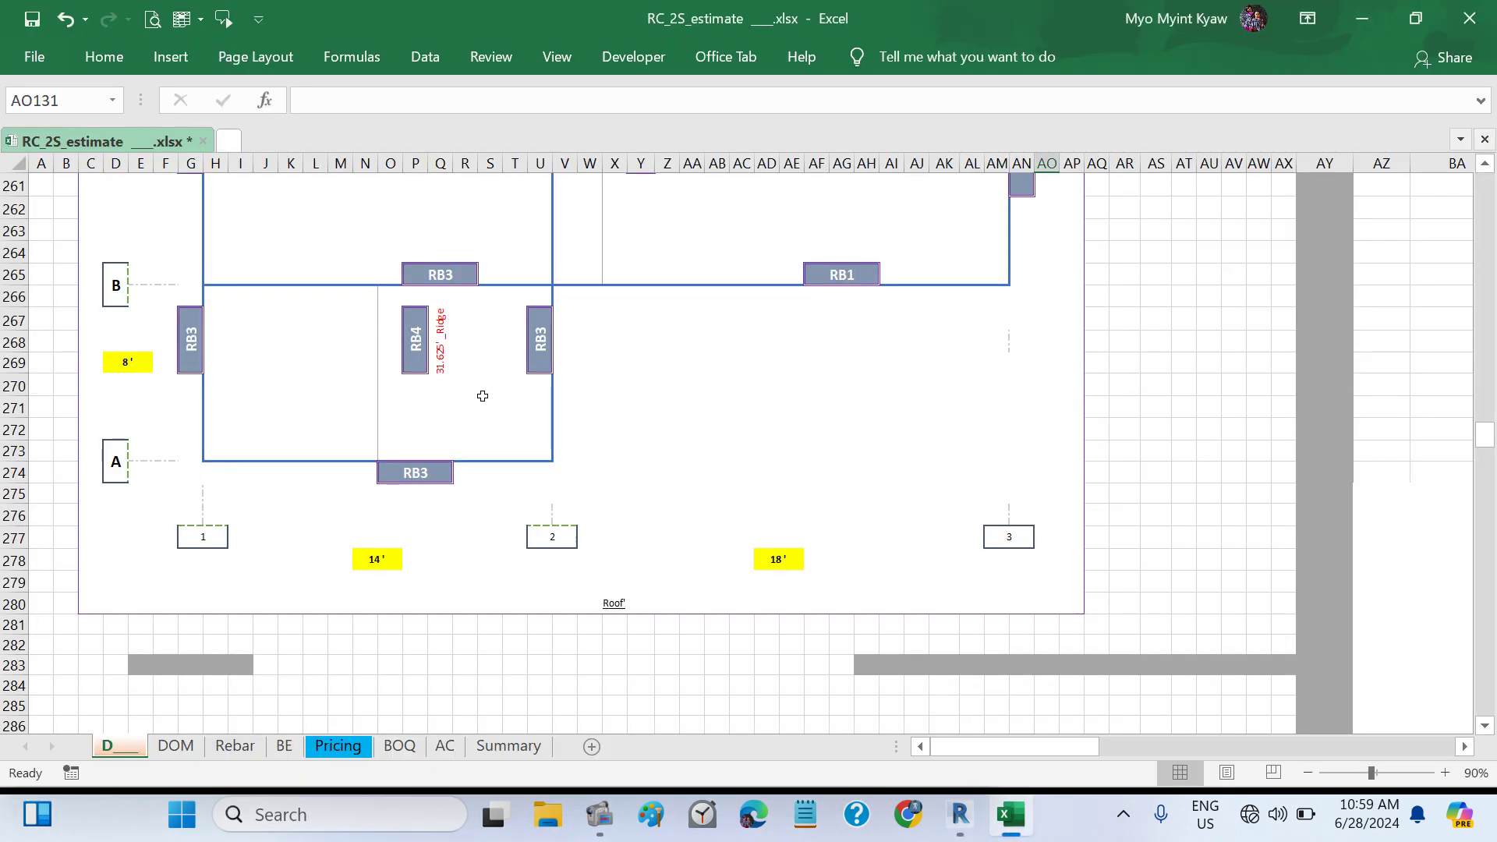
scroll(895, 414, "up", 9)
scroll(894, 414, "right", 10)
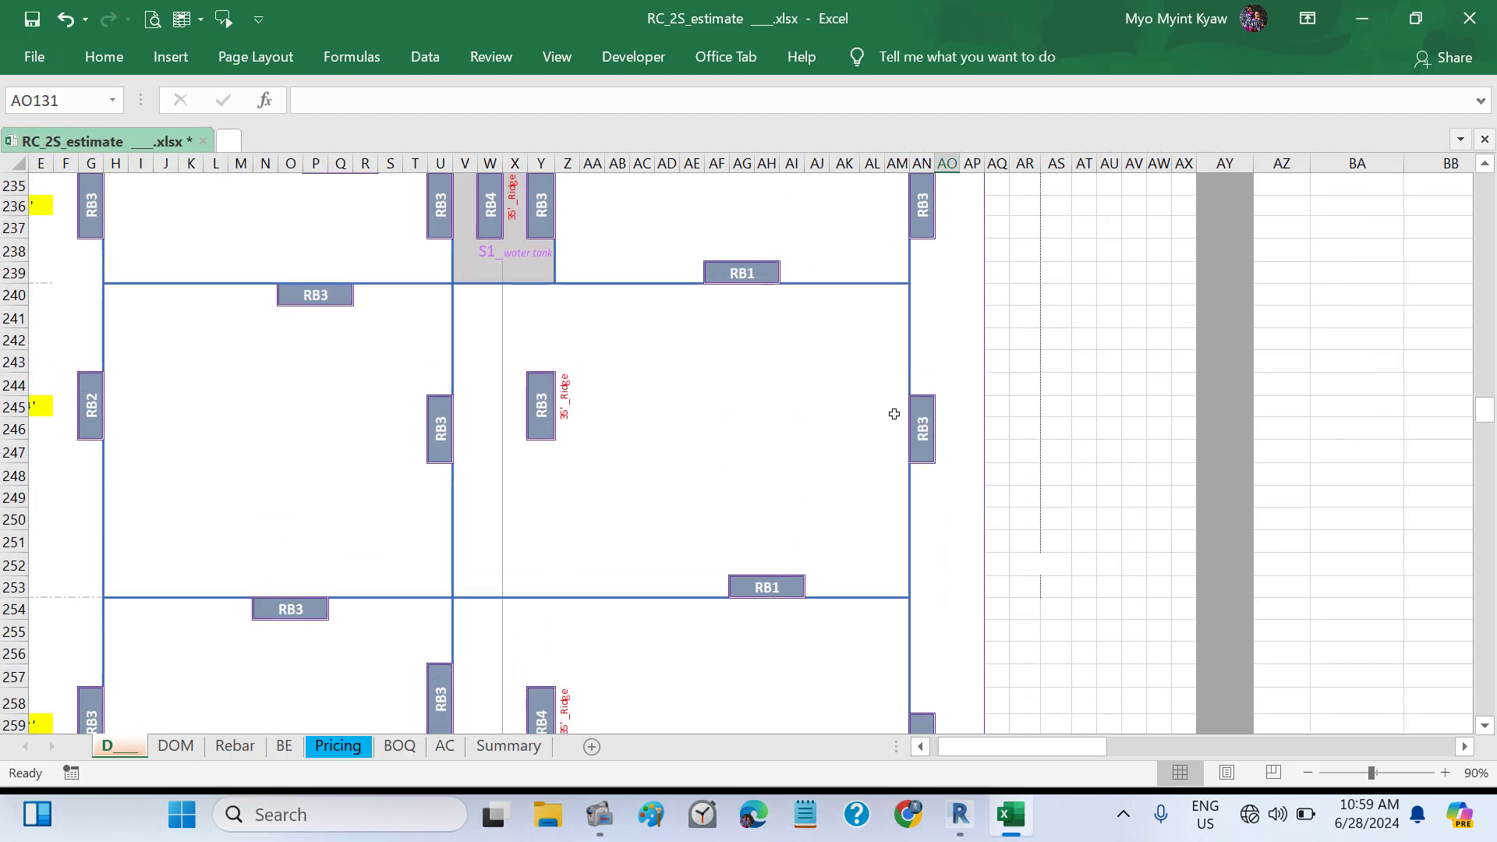
scroll(894, 414, "up", 20)
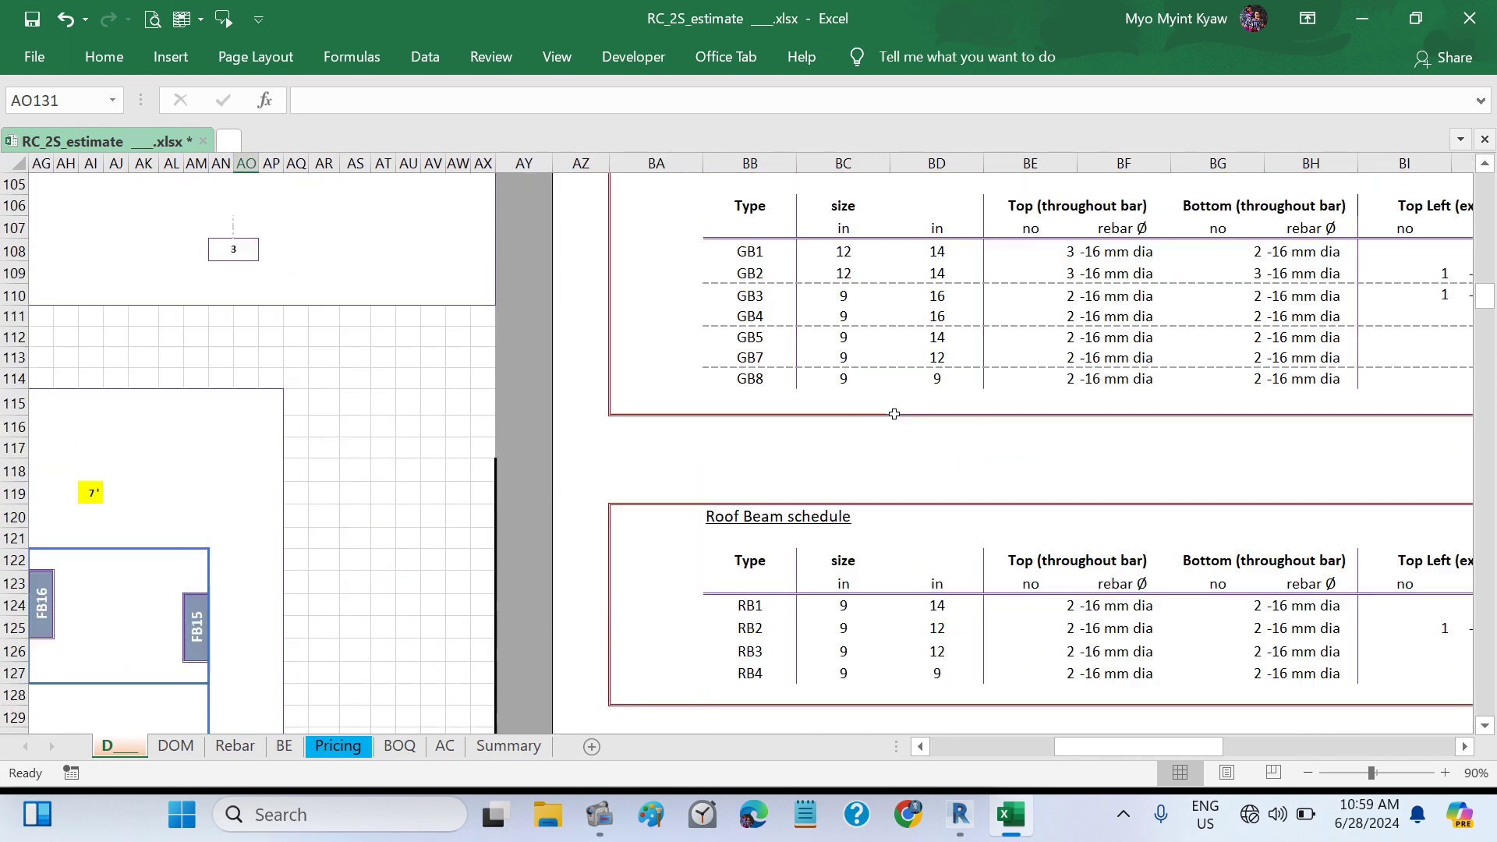
scroll(894, 414, "up", 14)
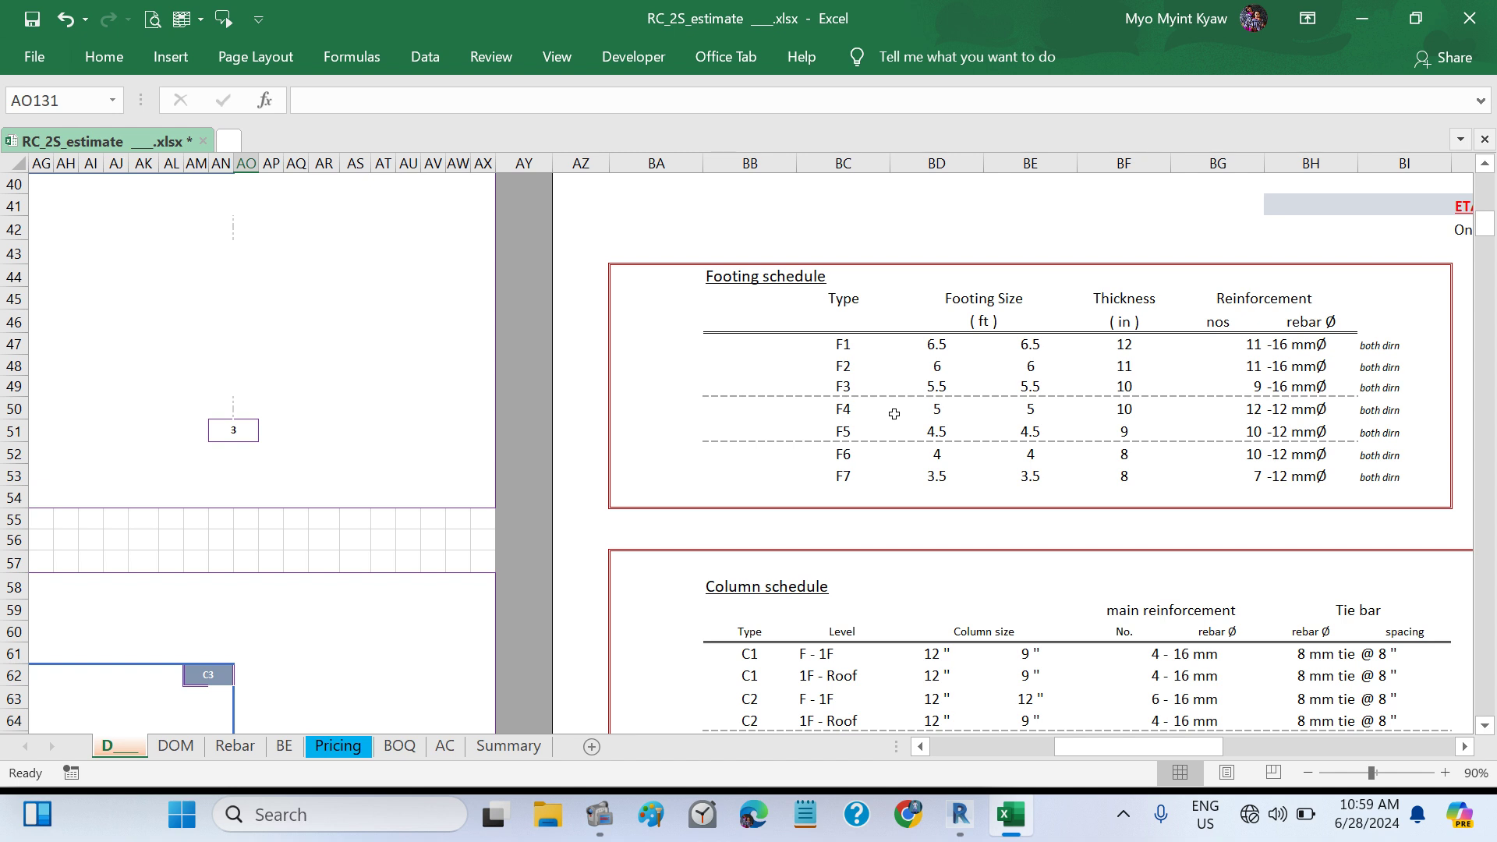
scroll(895, 414, "down", 4)
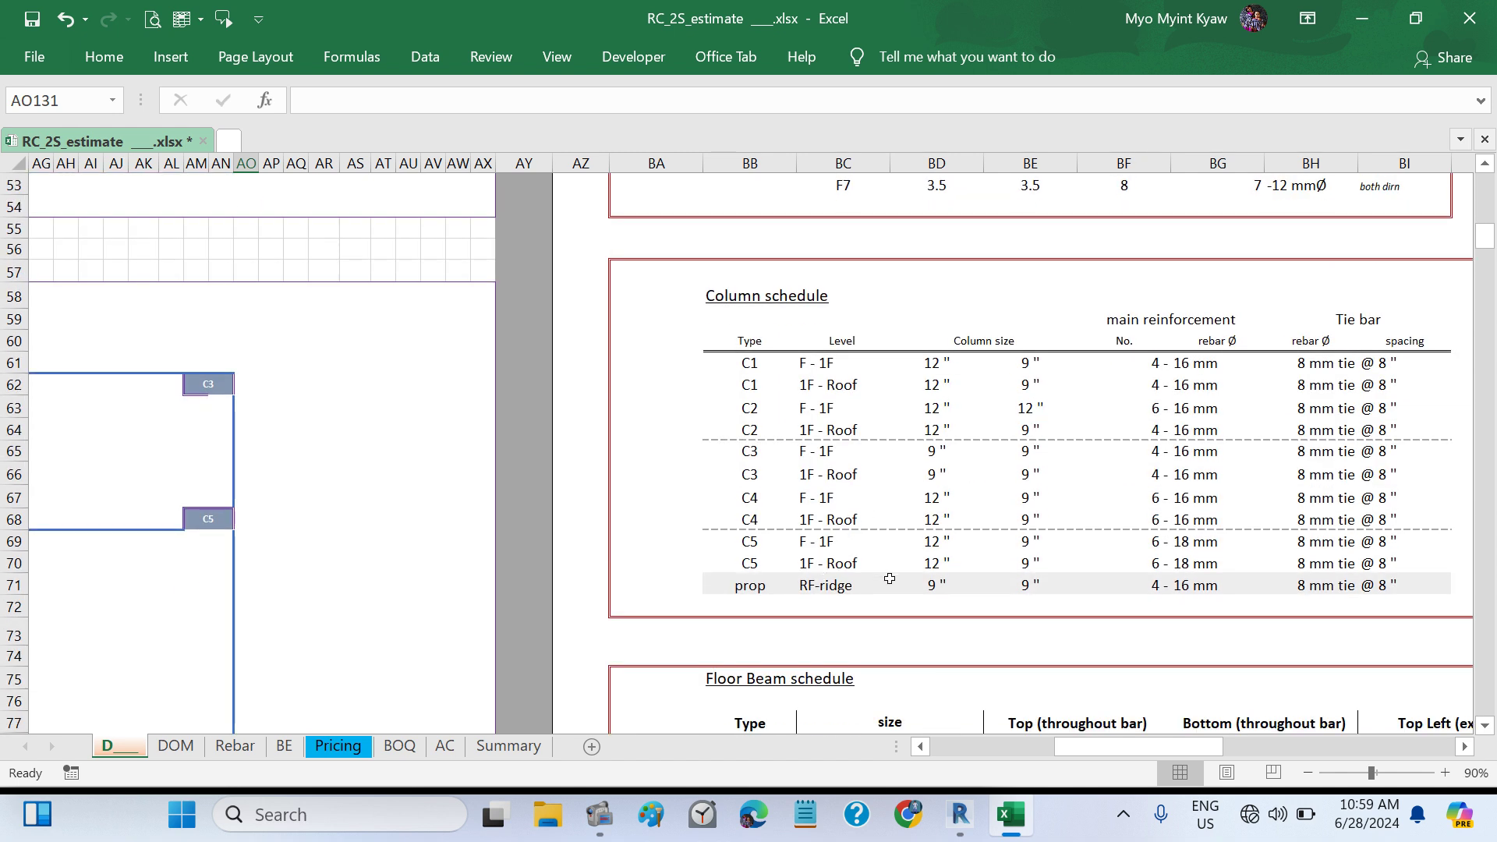
key("ctrl")
mouse_move(957, 834)
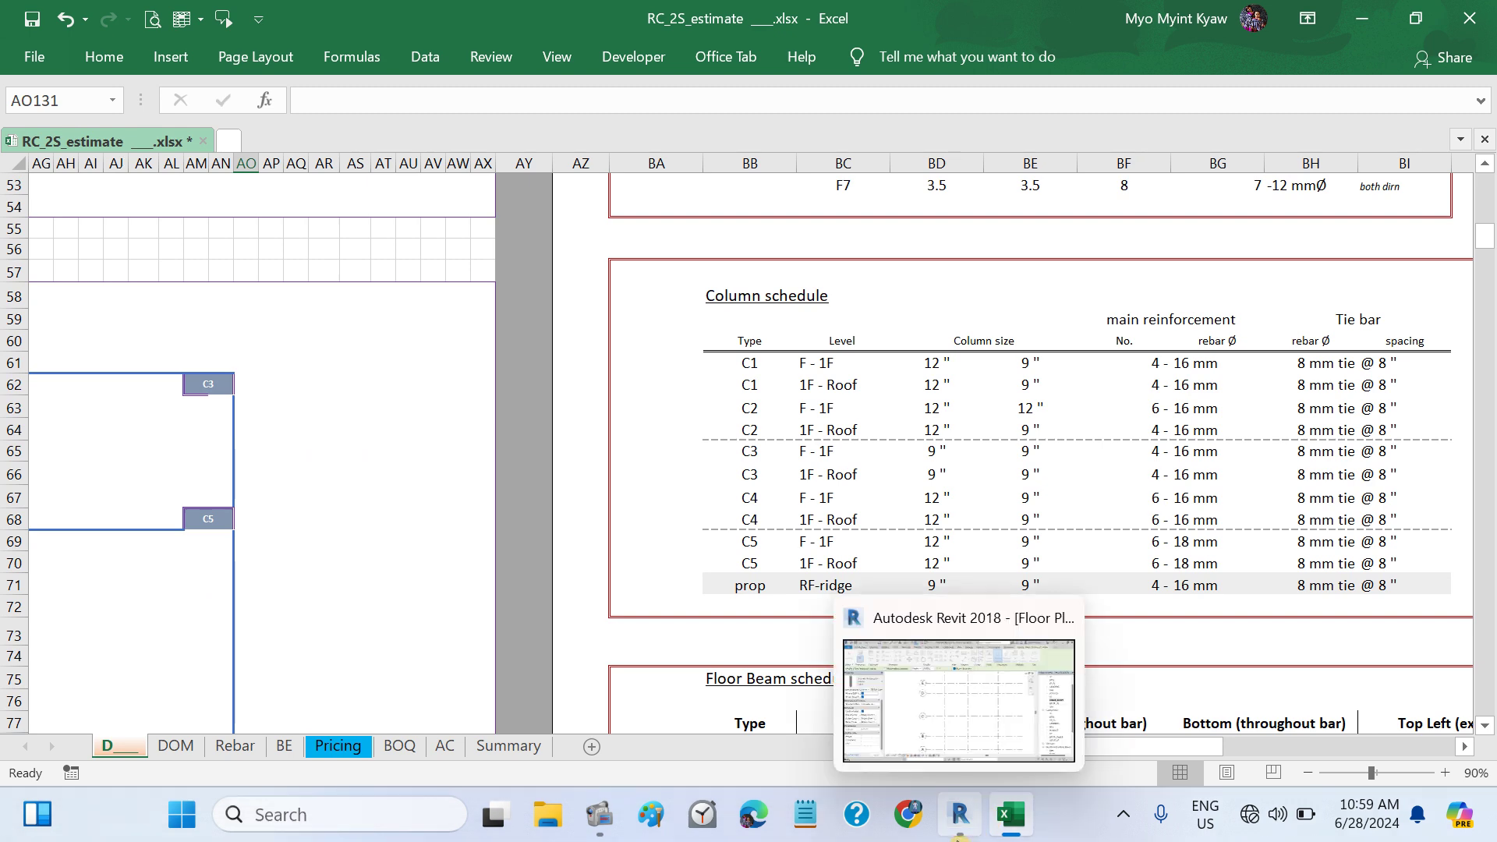
- Switch to Revit and duplicate the C12x9 structural column type under the name PROP9"X9"
left_click(957, 836)
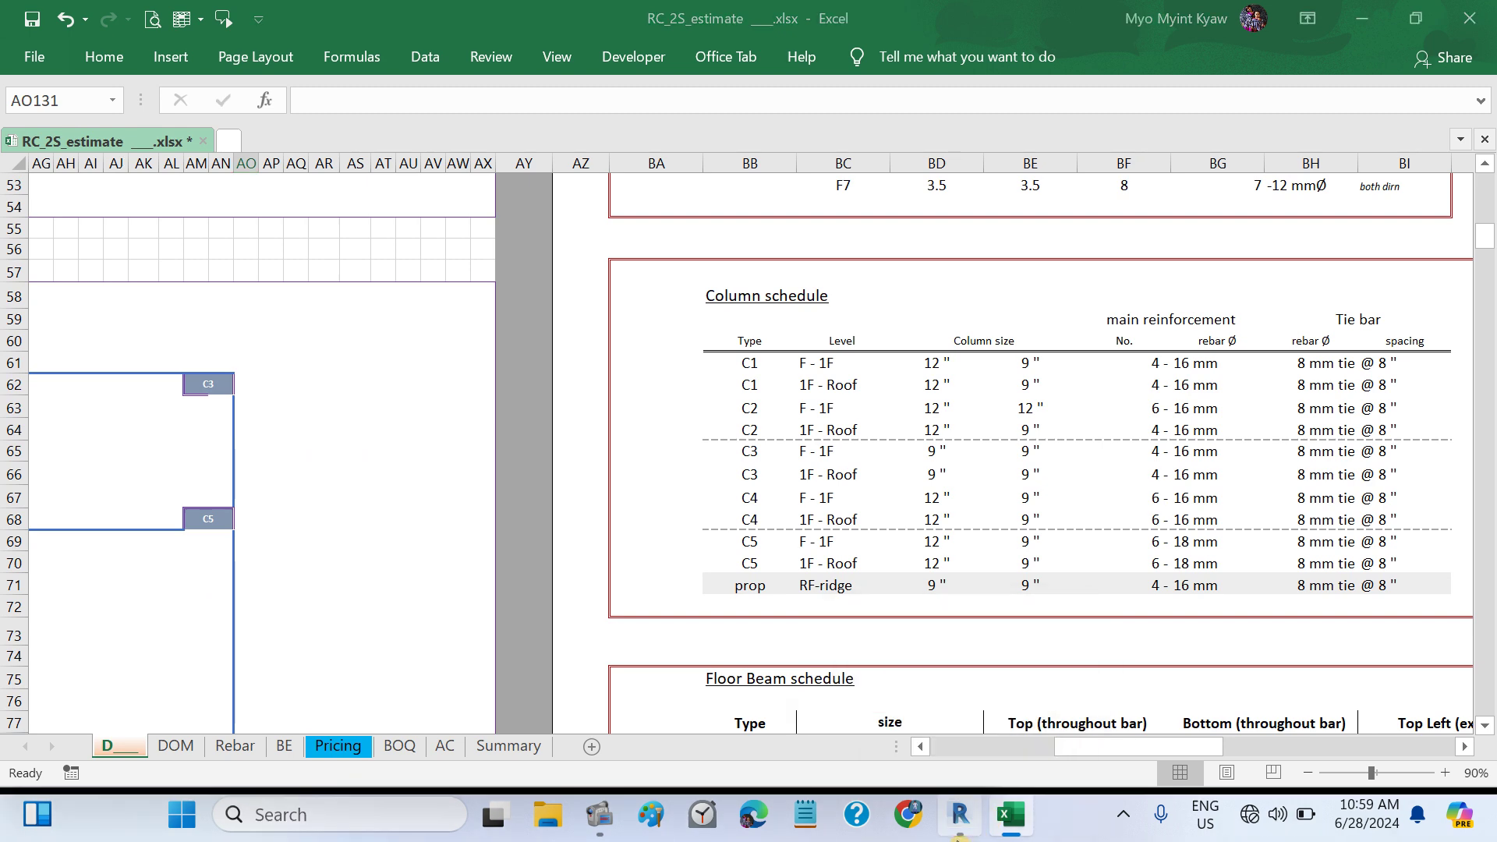
left_click(910, 201)
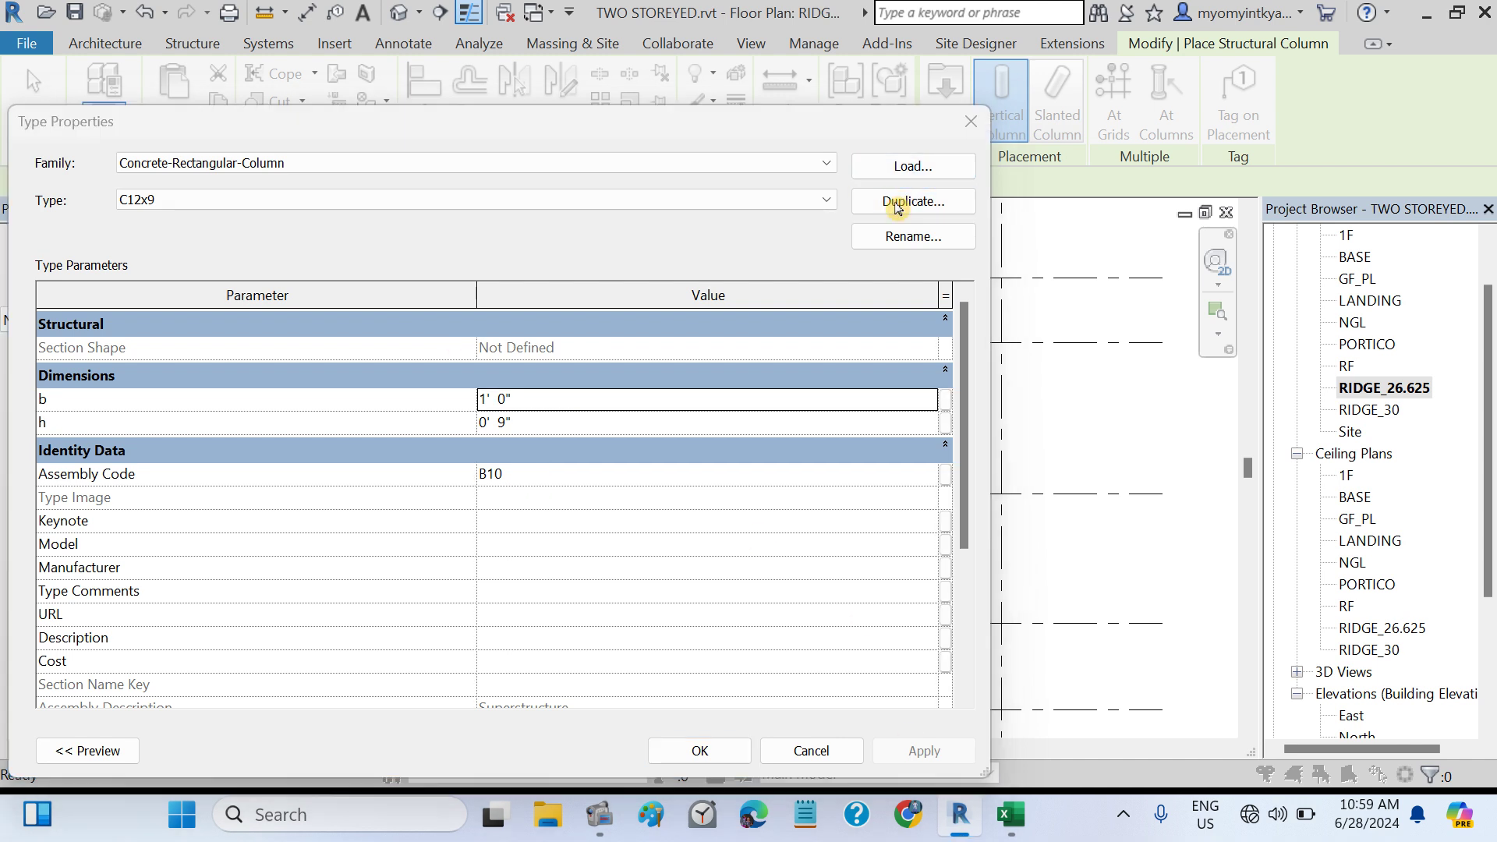
type("P")
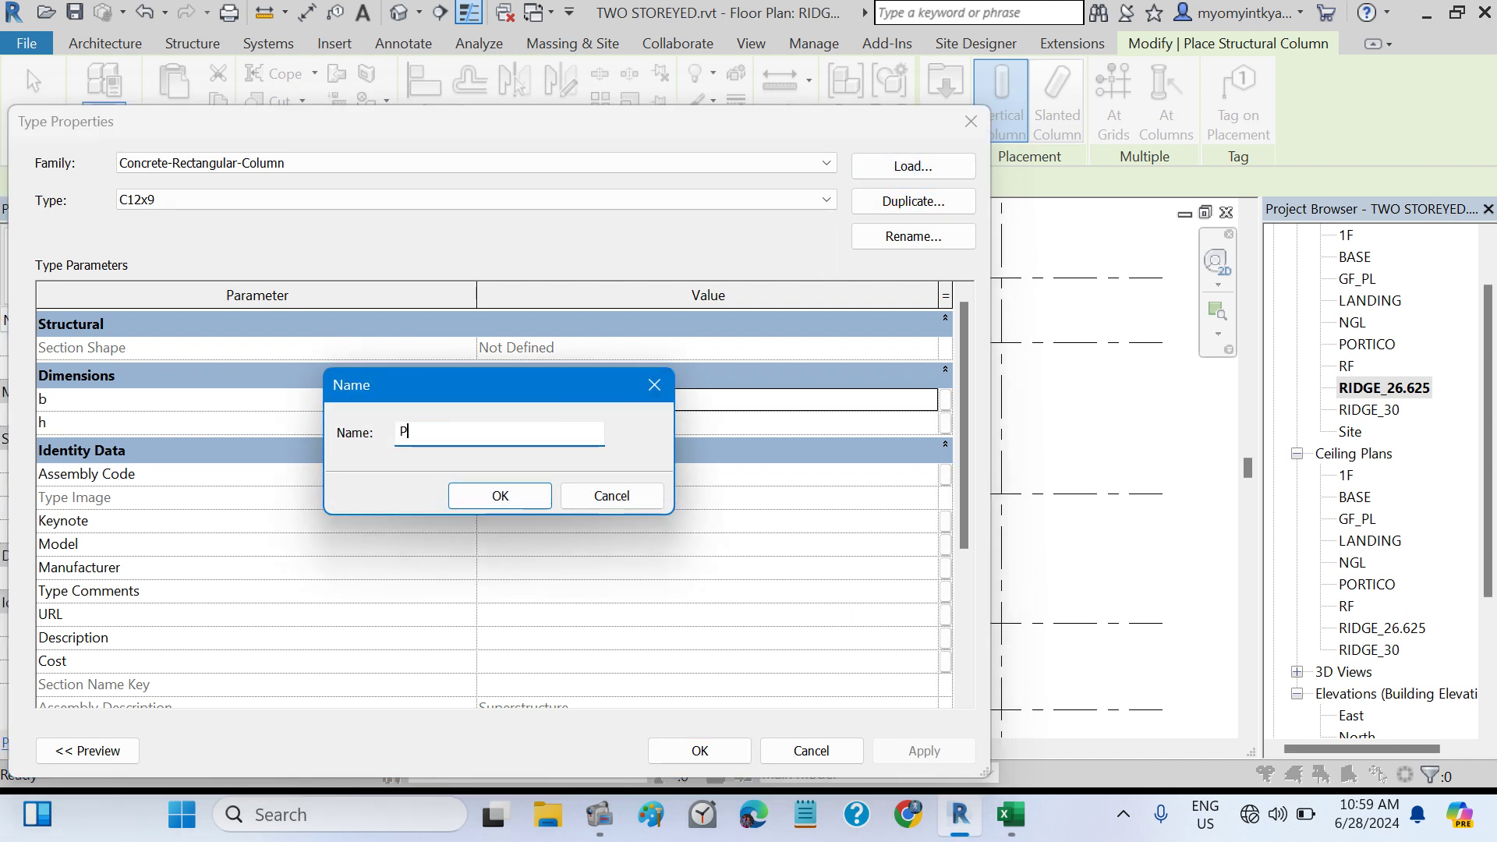
type("ROP9\"X9")
left_click(497, 495)
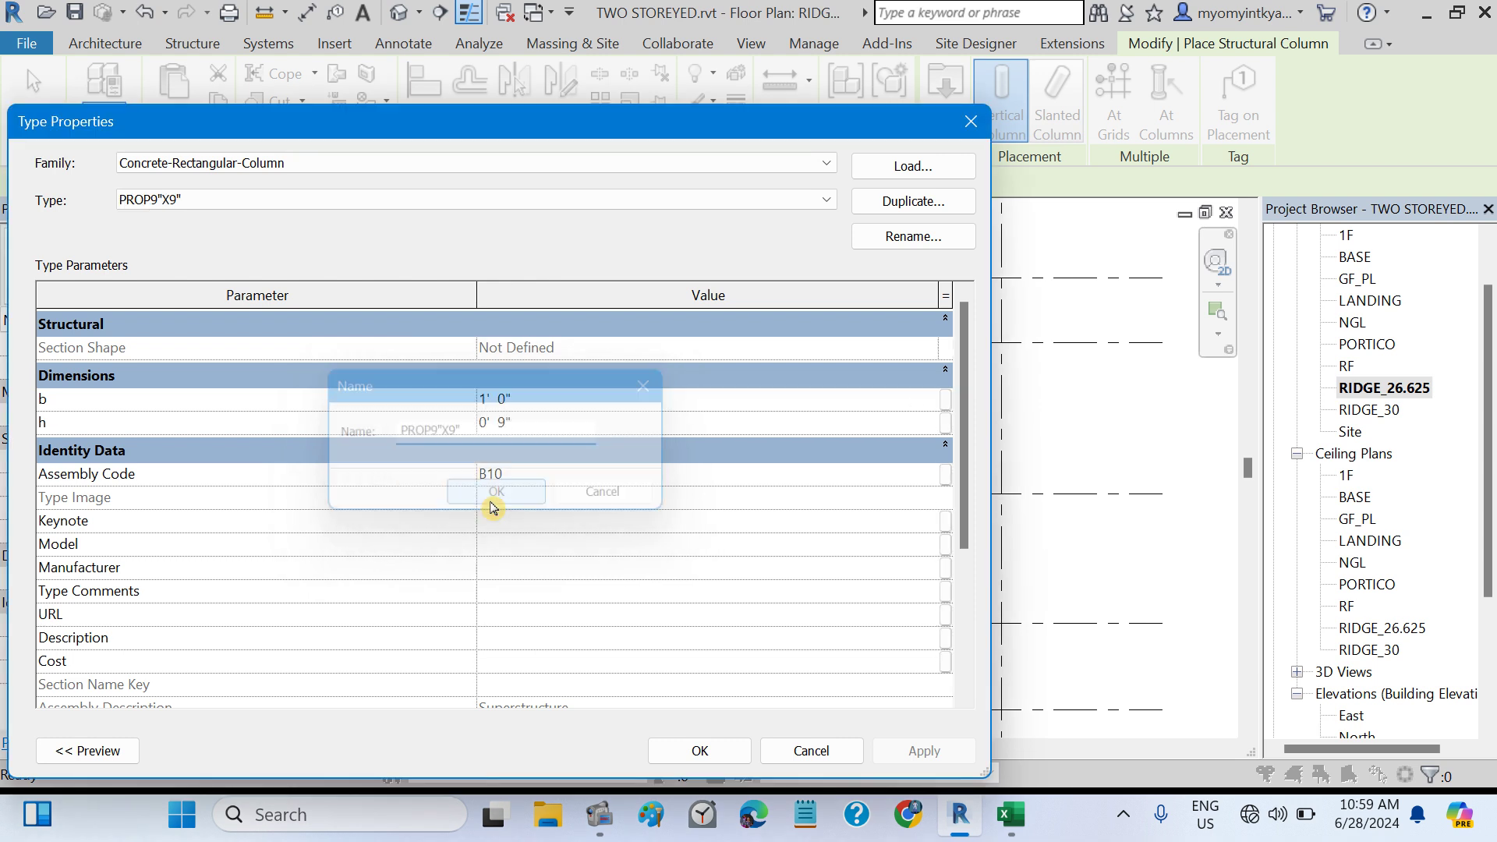
- Set the PROP9"X9" type's b dimension to 9" and make the new column's height Unconnected
left_click(505, 400)
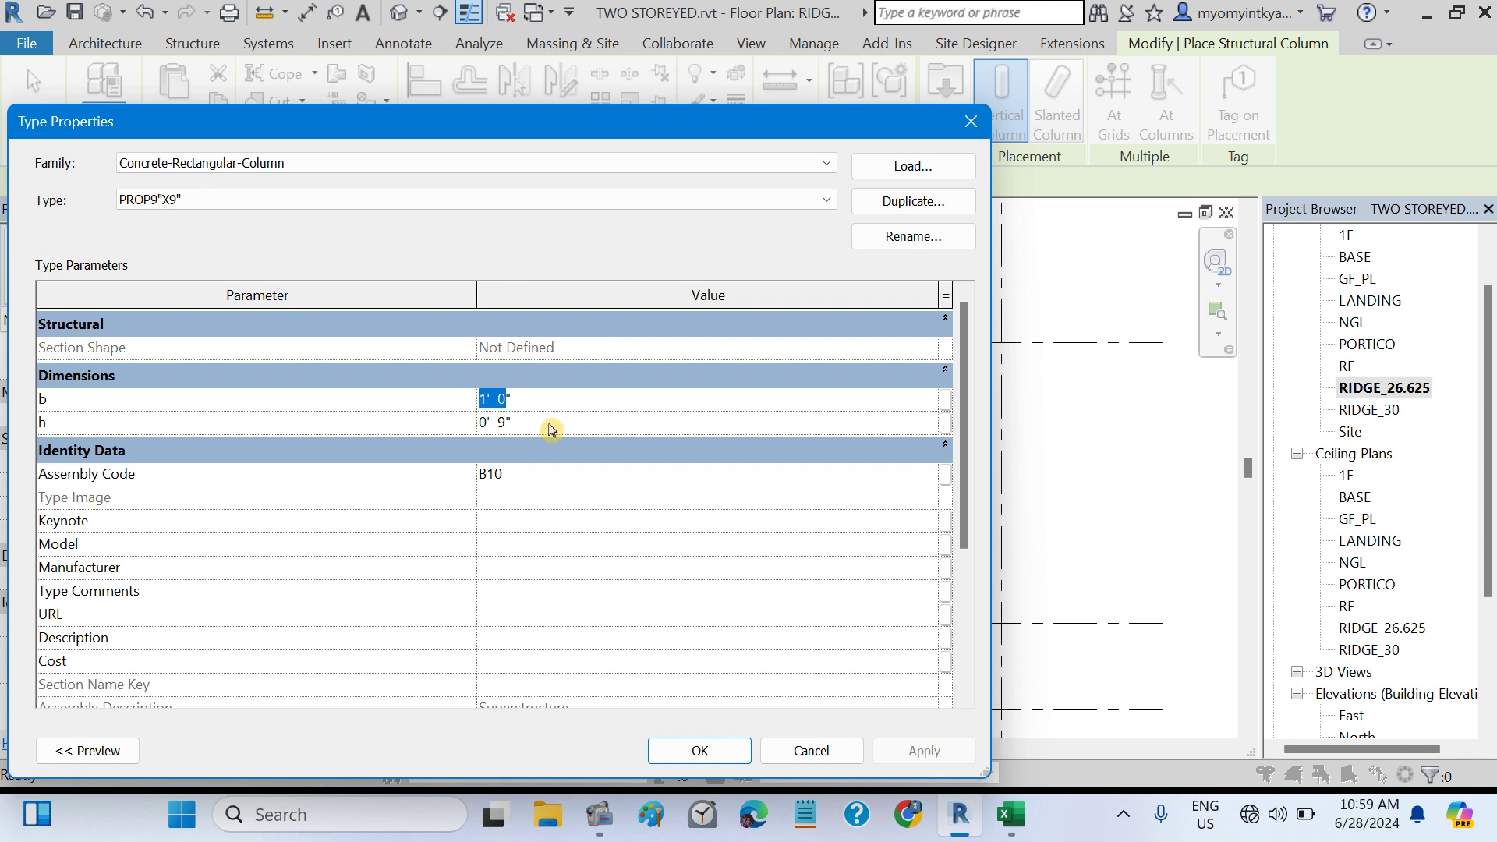
type("9\"")
left_click(588, 543)
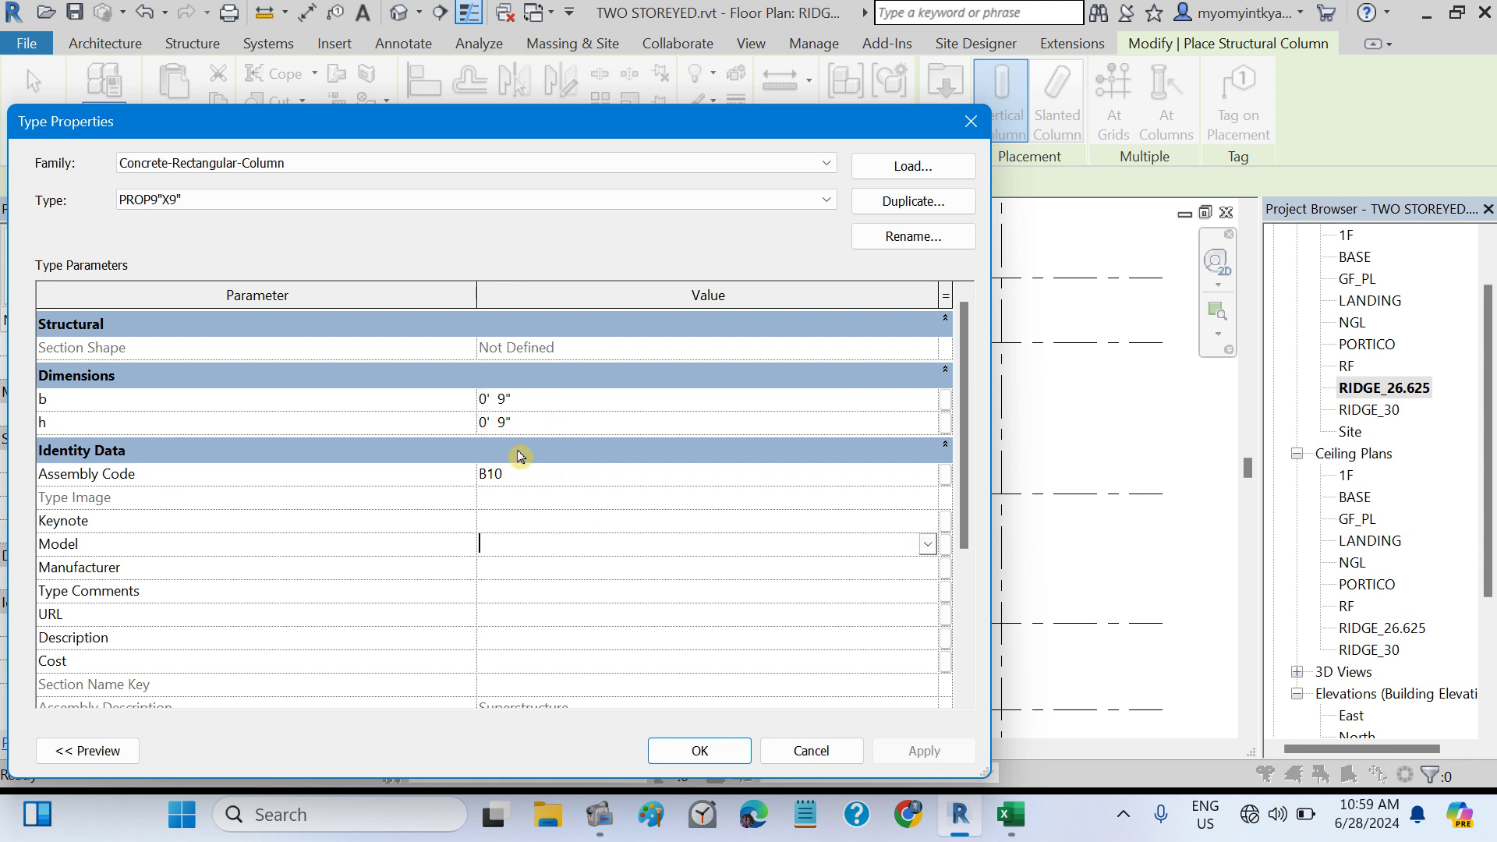
left_click(700, 750)
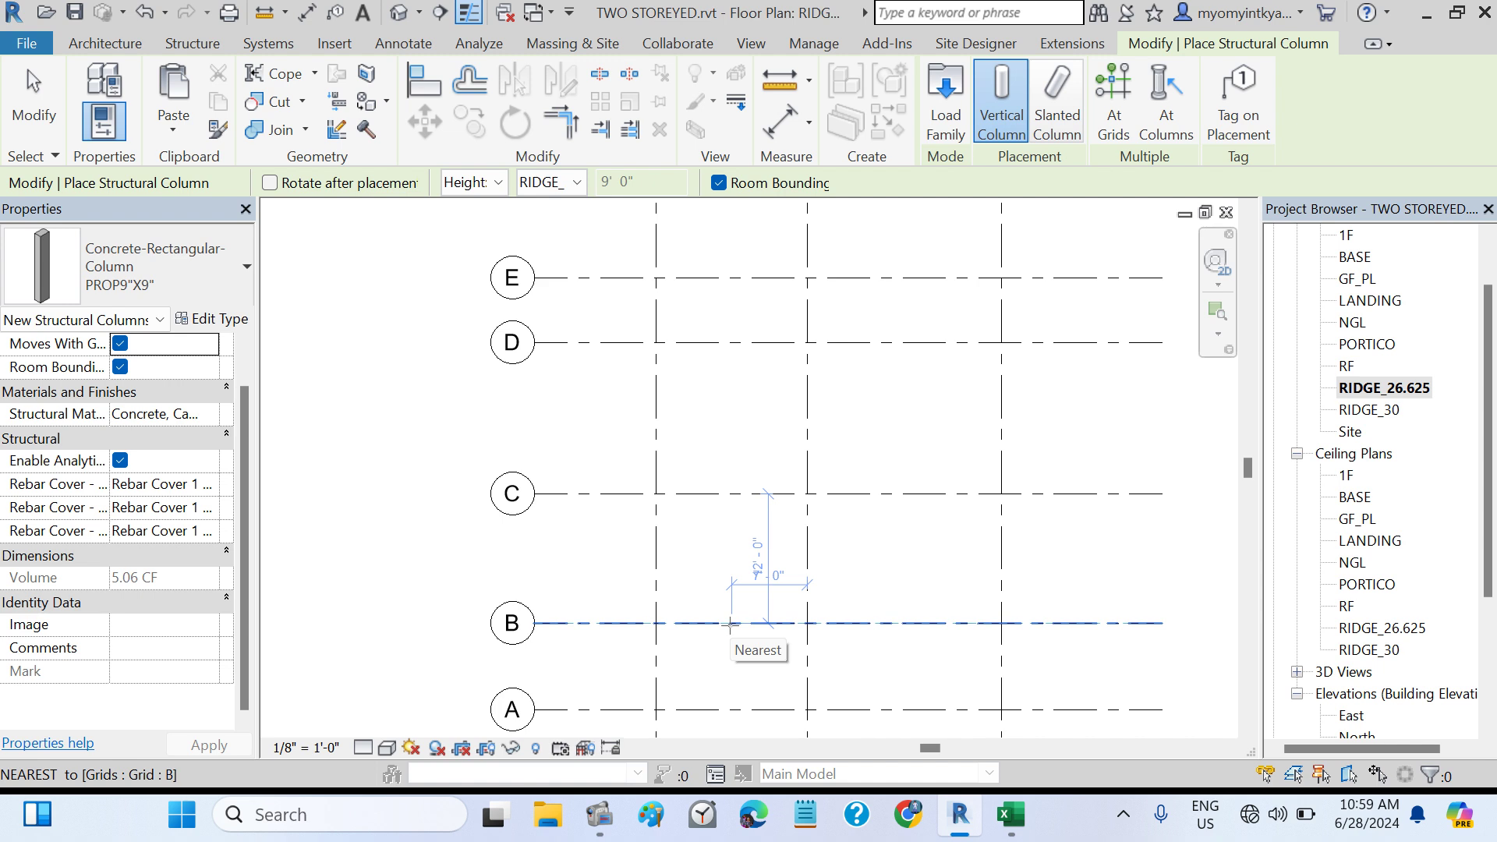
left_click(576, 184)
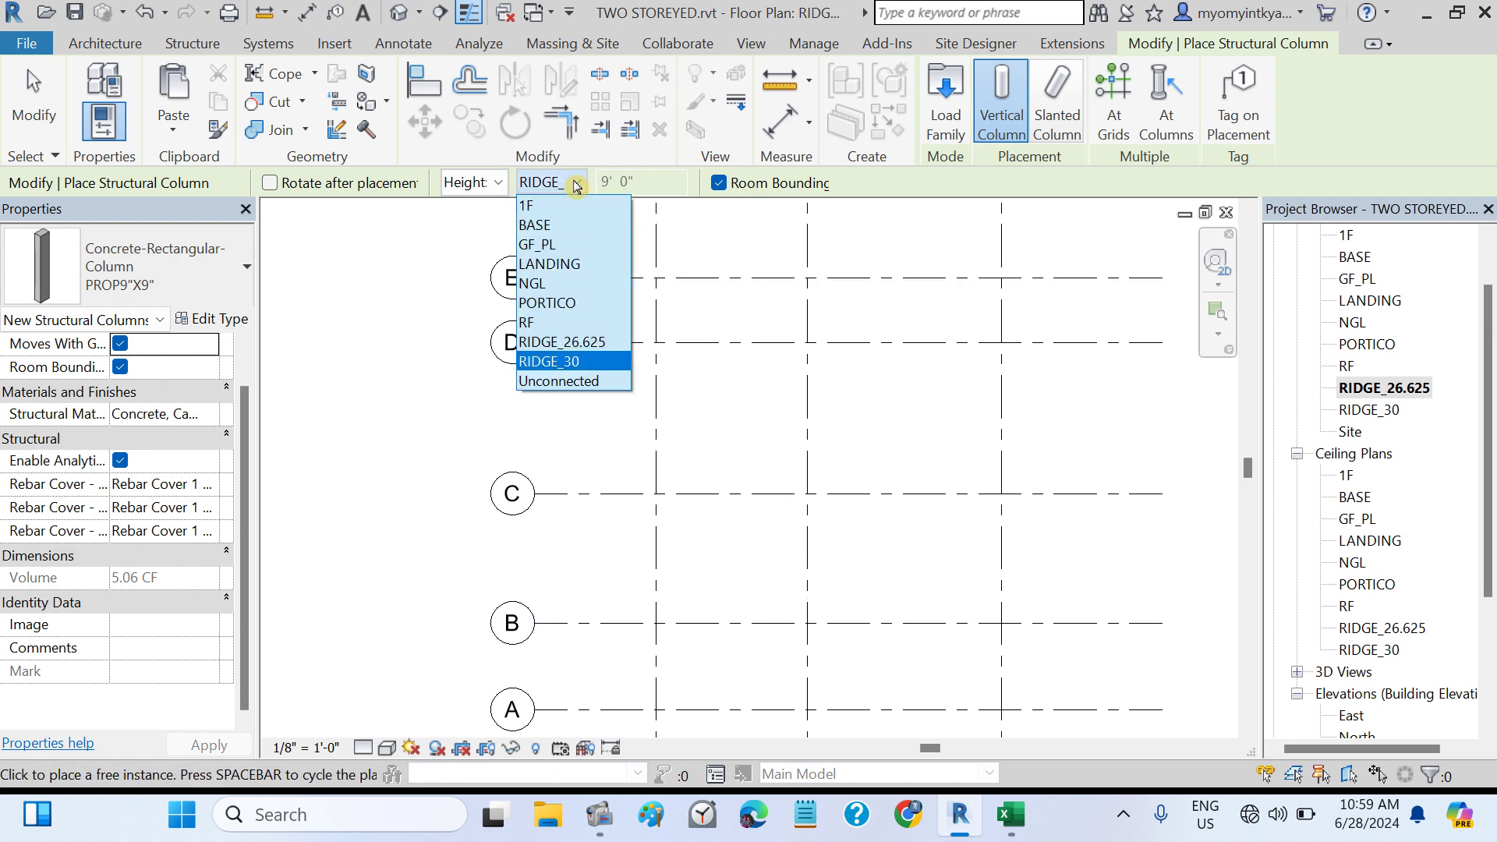
left_click(574, 380)
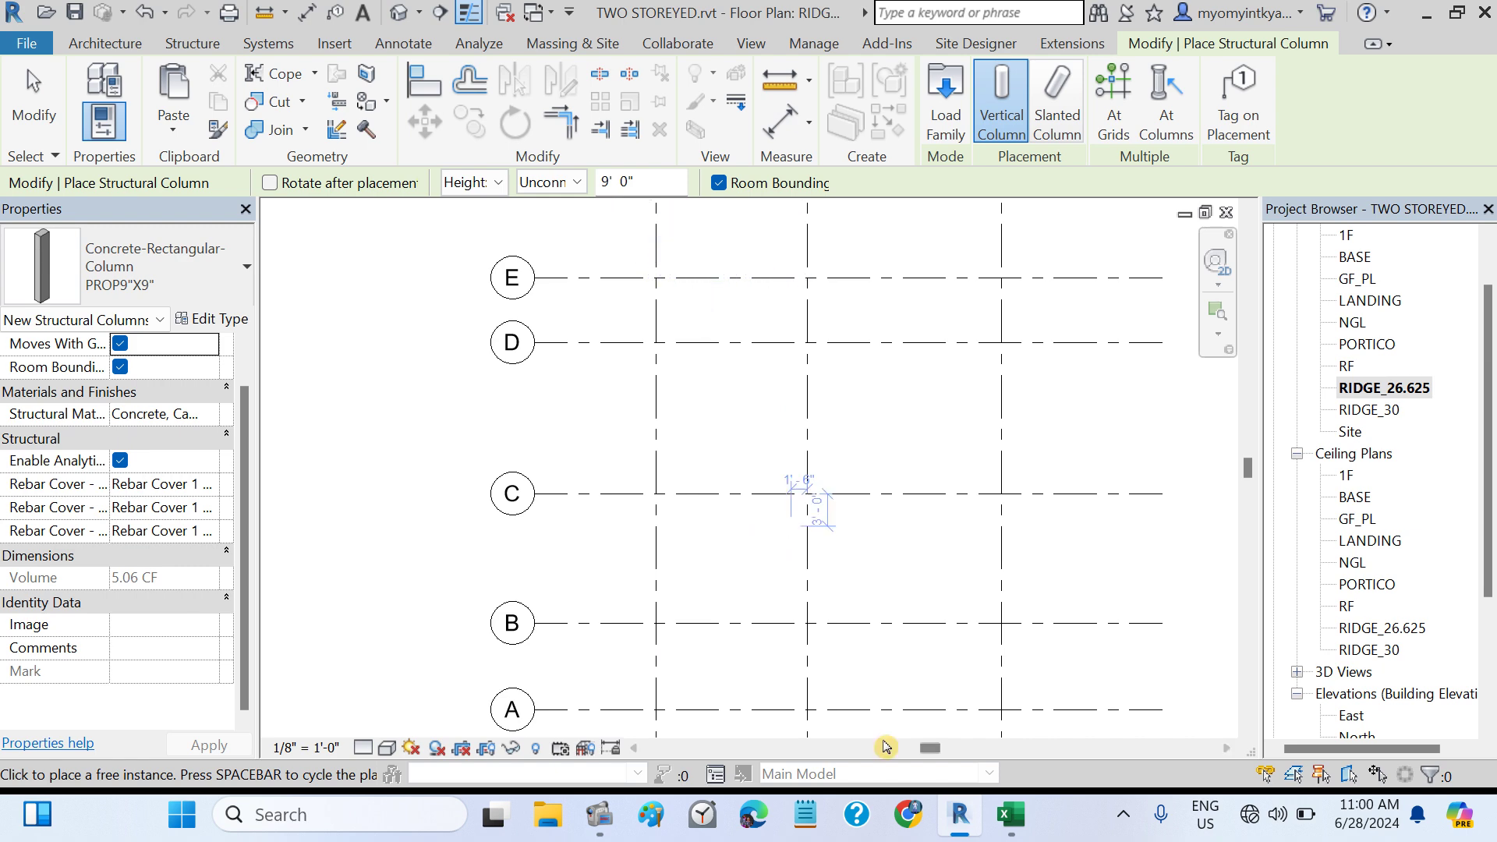
- Switch to the RC_2S_estimate workbook in Excel and look up the smaller ridge's height in the roof section at grid A-1&2
left_click(1008, 814)
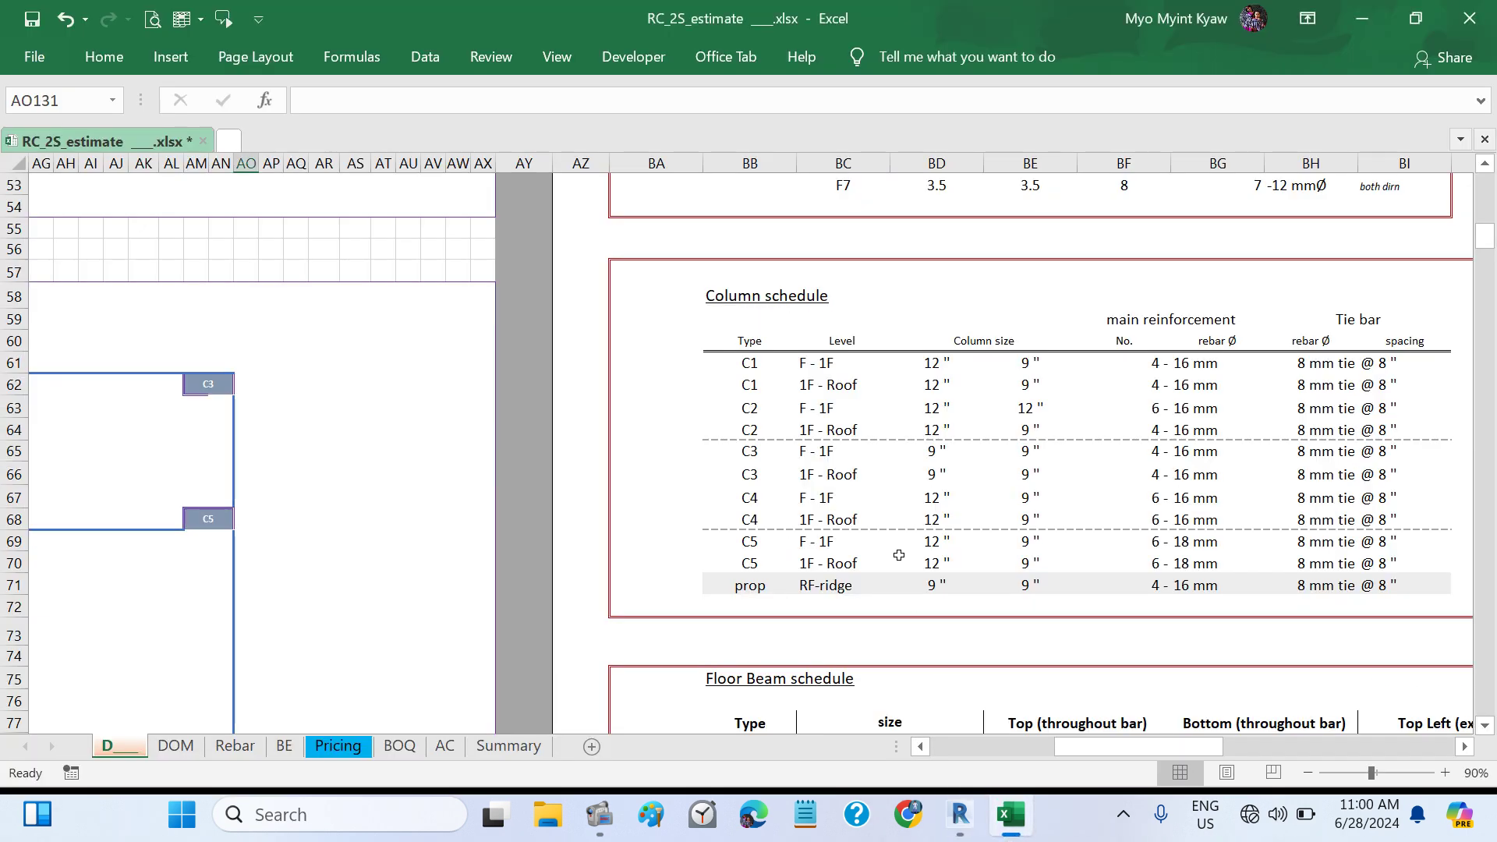
scroll(898, 554, "right", 10)
scroll(898, 554, "down", 17)
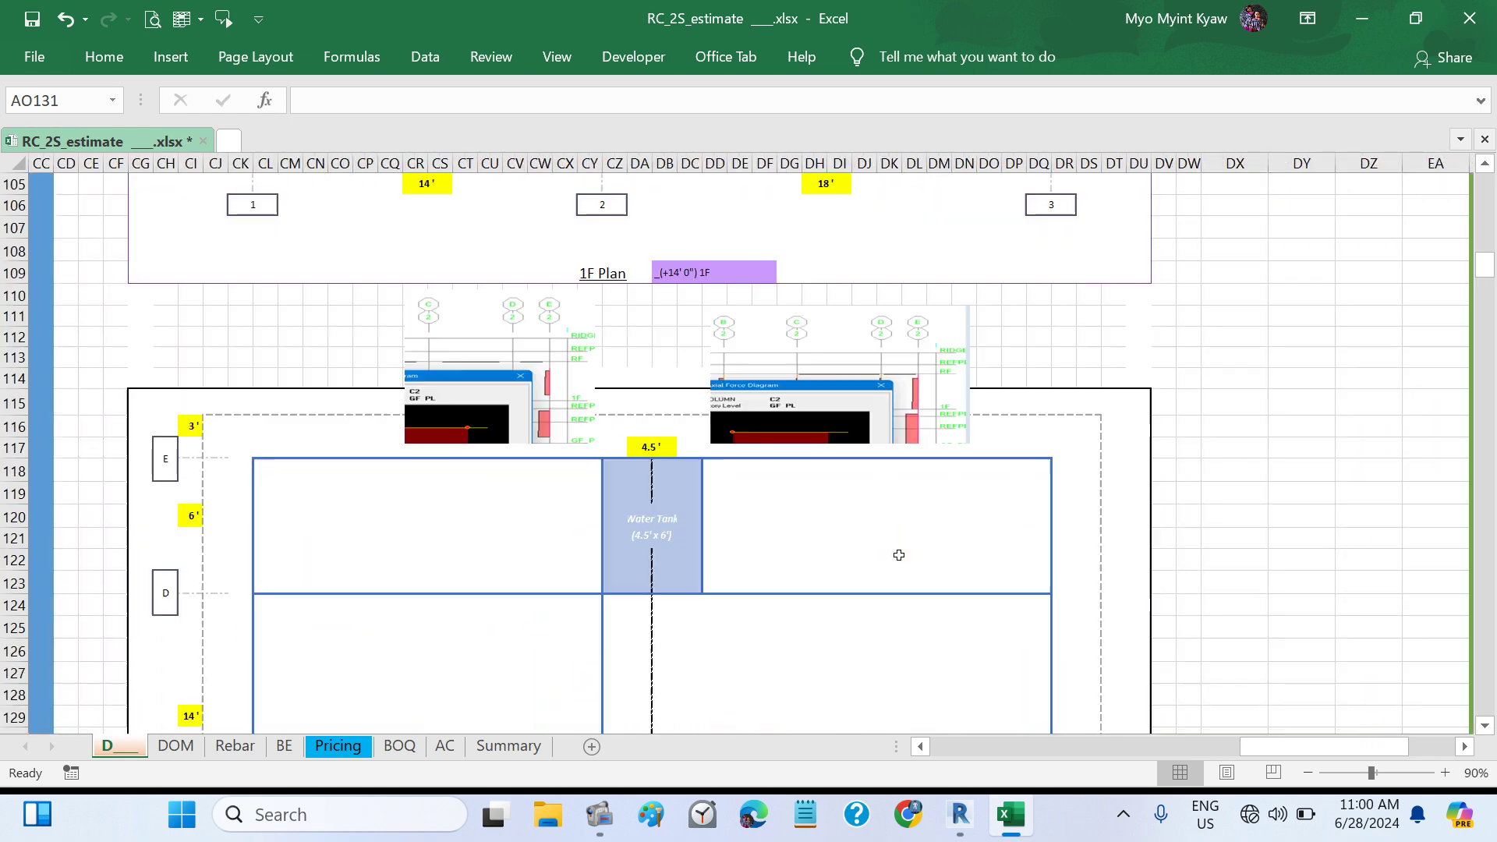
scroll(898, 554, "down", 20)
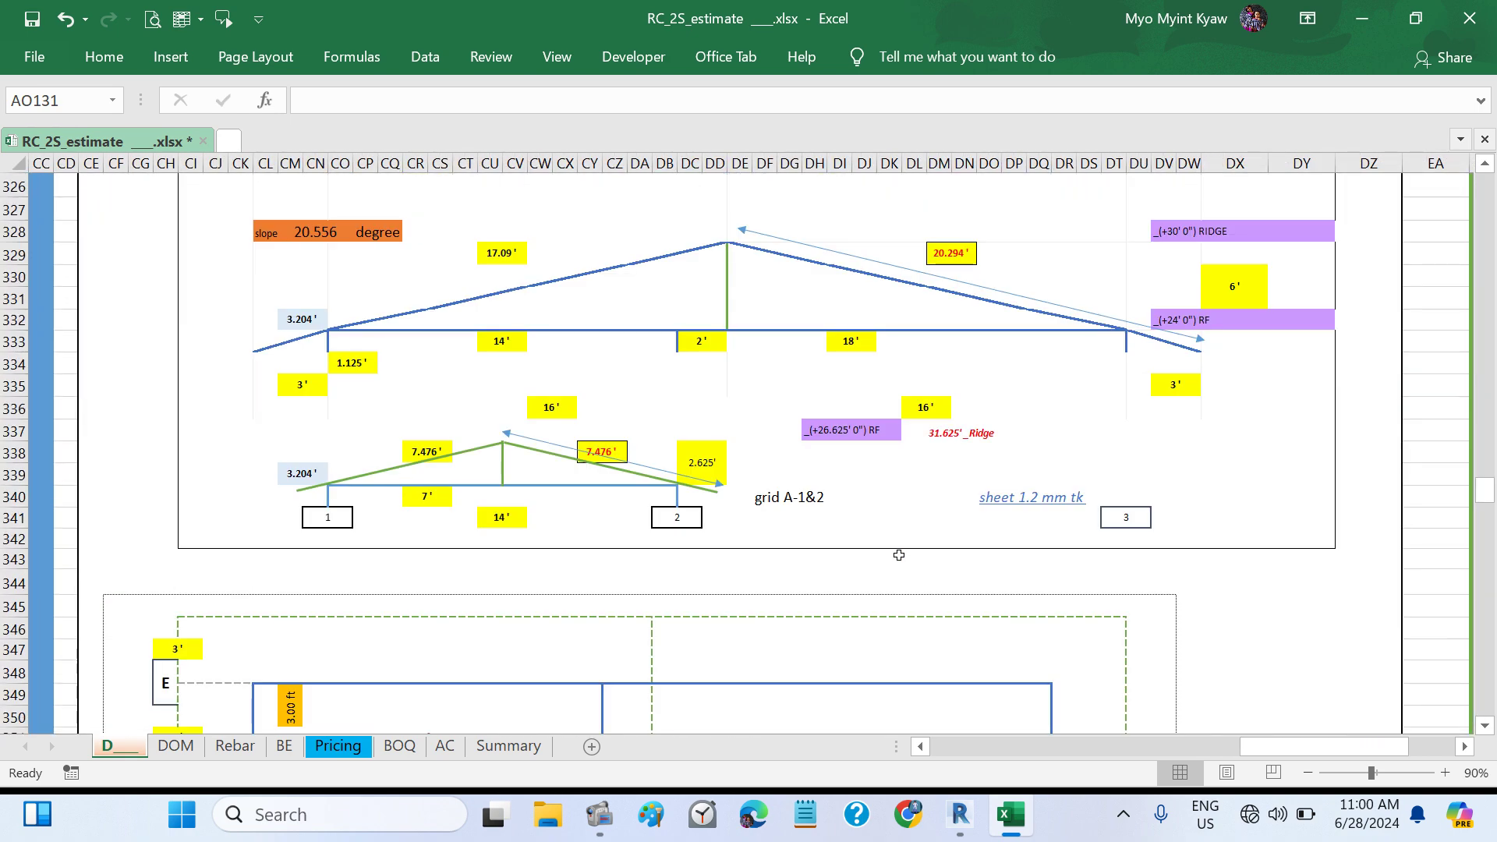
scroll(898, 554, "down", 9)
scroll(898, 554, "up", 13)
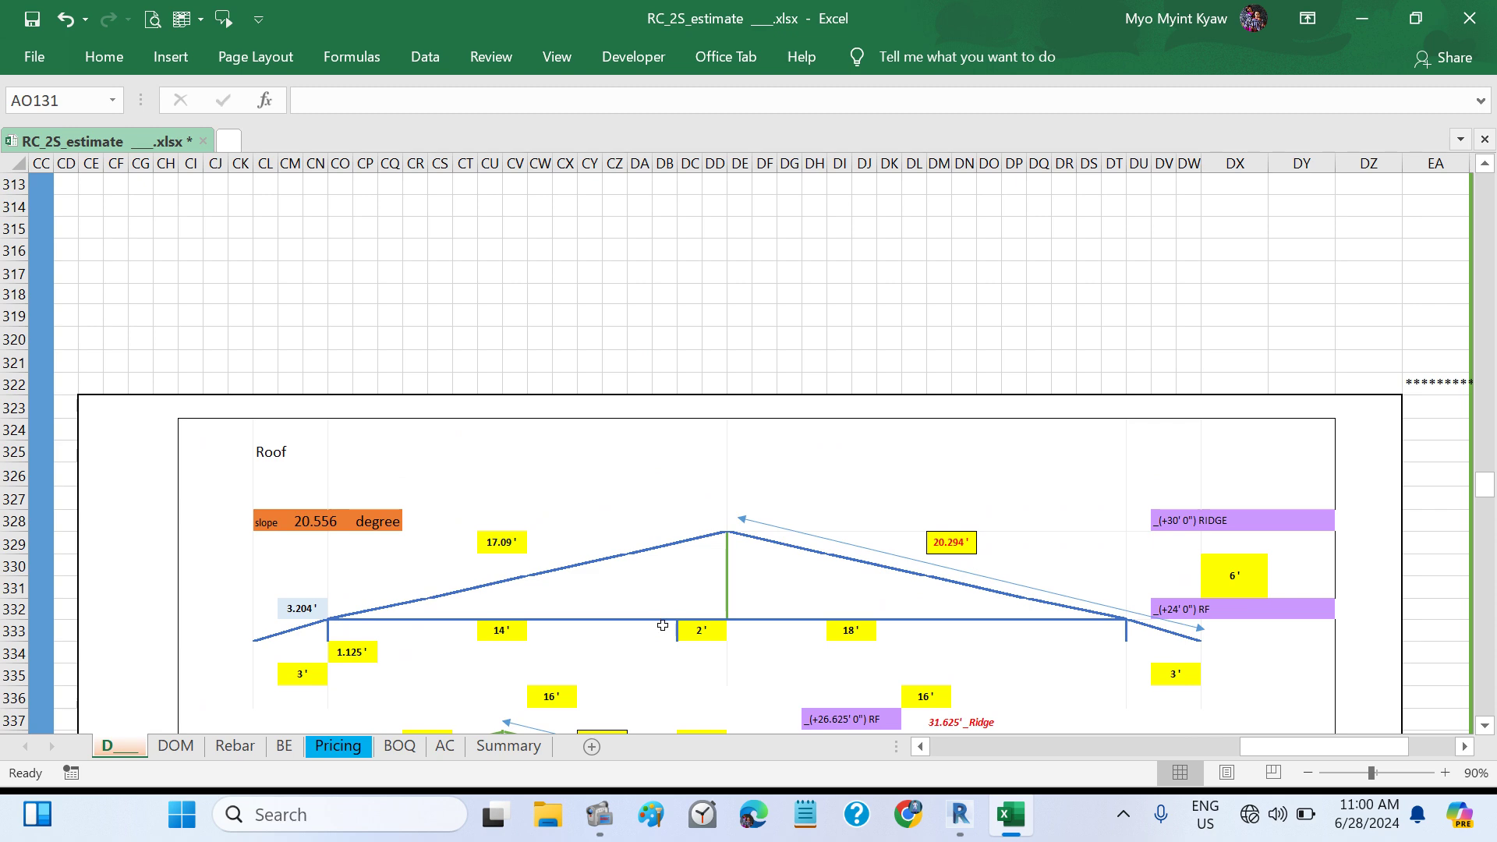
scroll(663, 625, "down", 4)
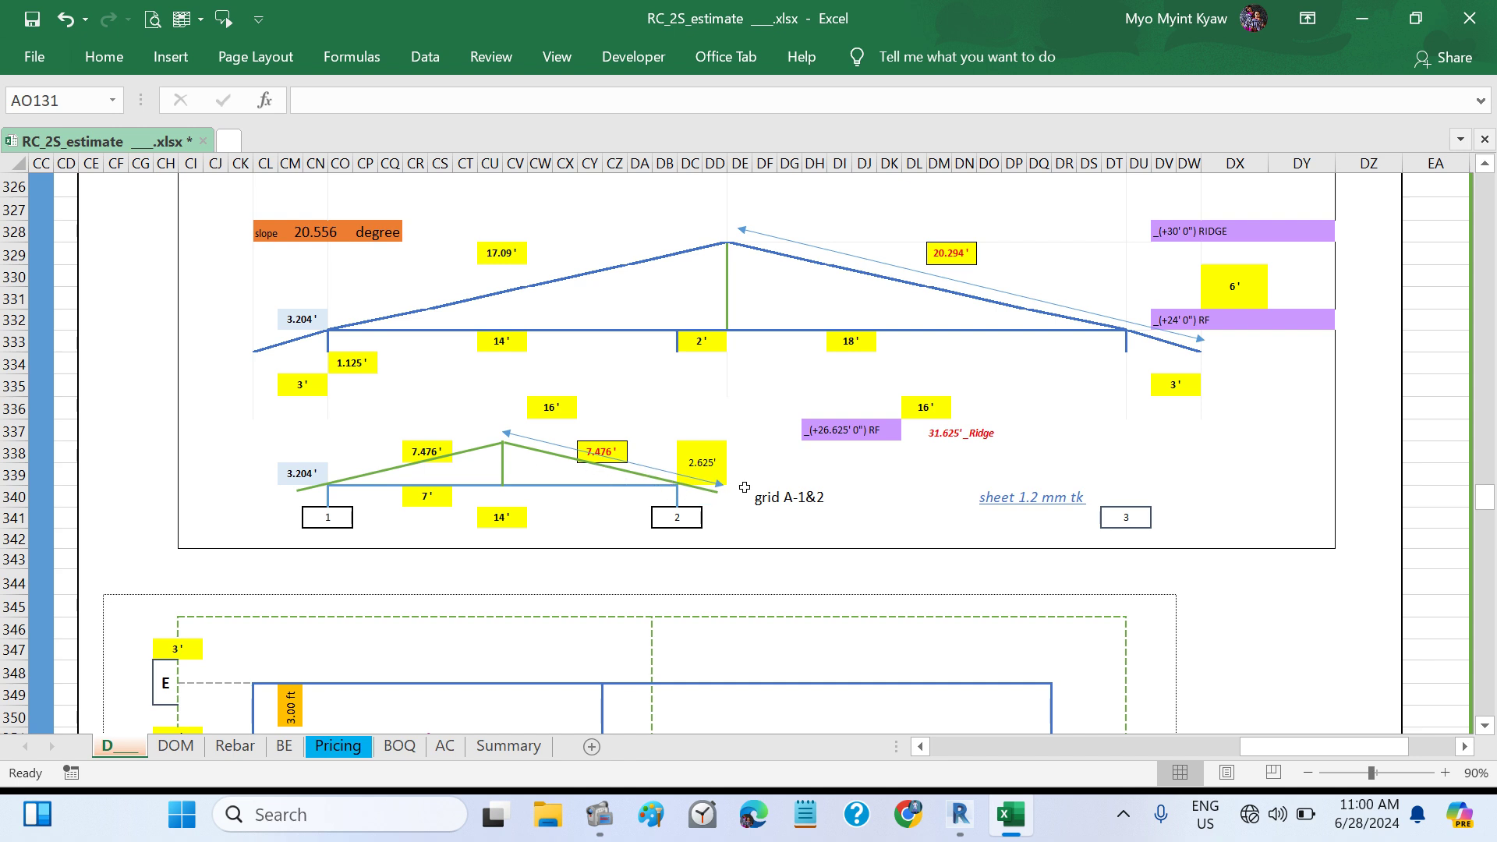
left_click(704, 475)
- Return to Revit and set the prop column to run as an unconnected depth of 2.625 feet
left_click(960, 814)
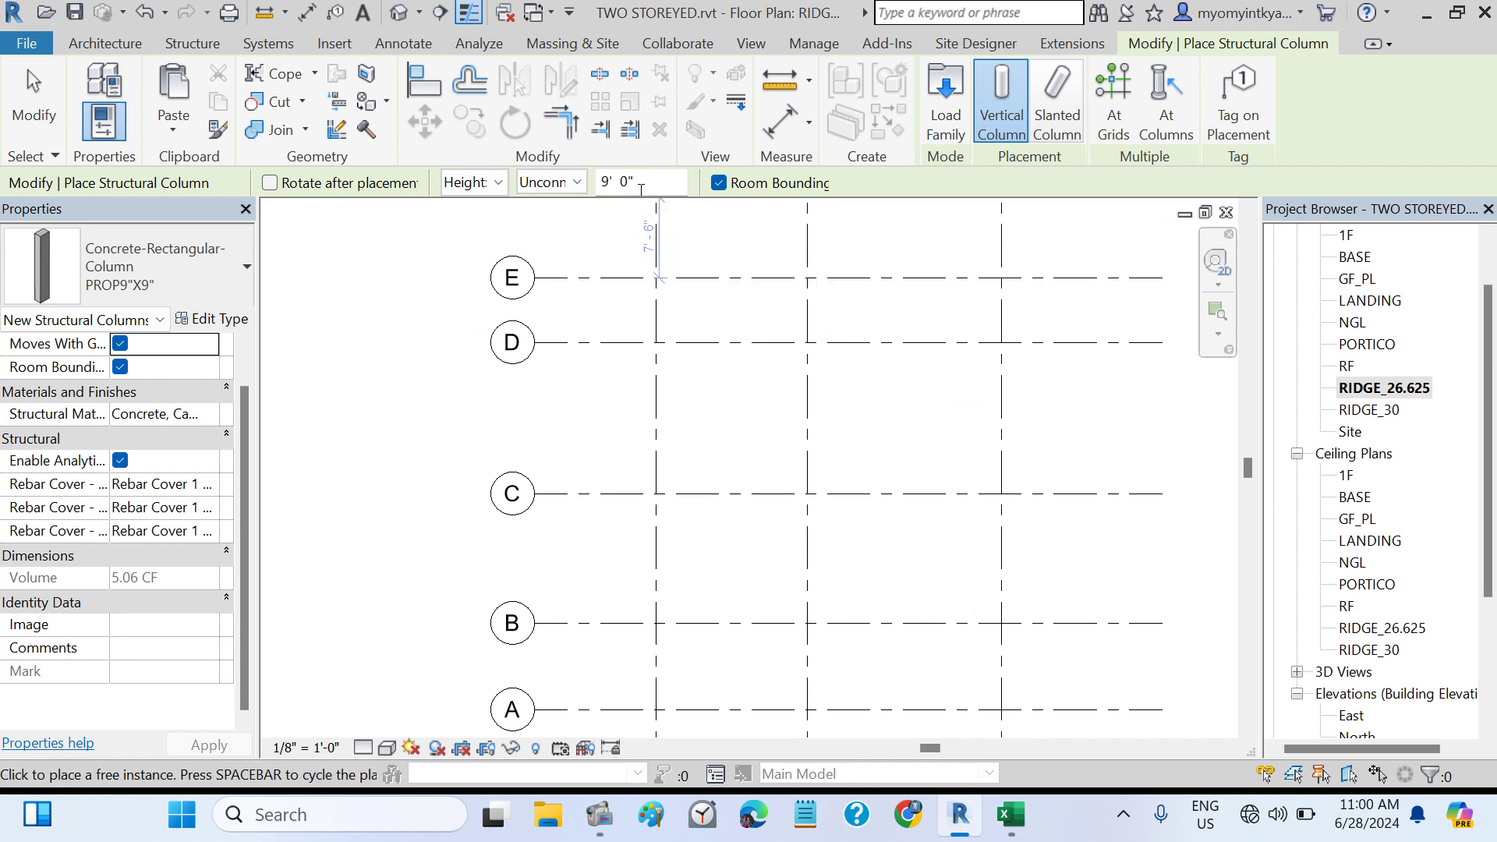
left_click_drag(640, 185, 597, 198)
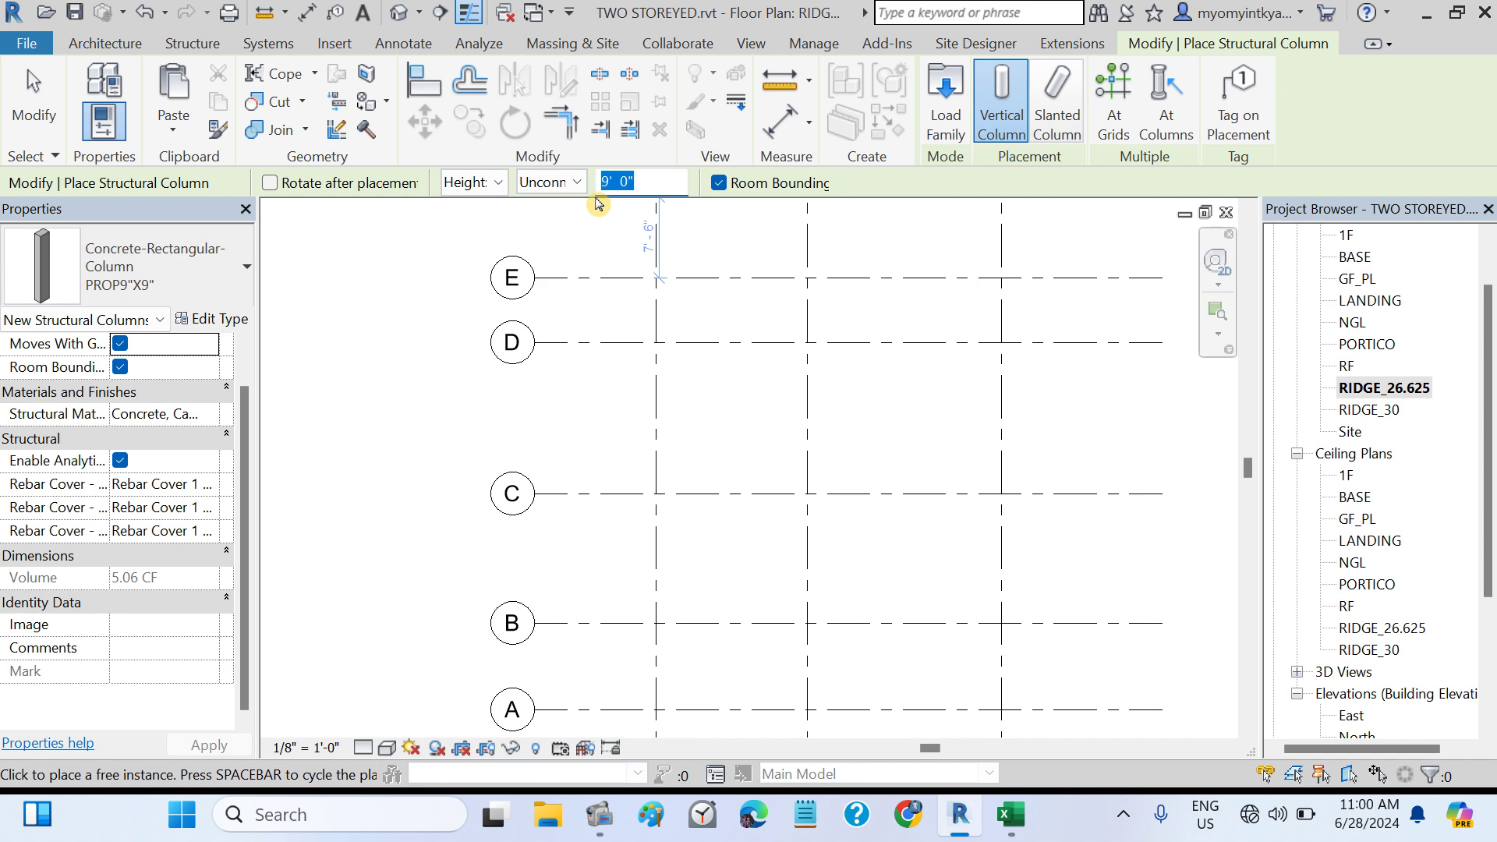
type("2.625")
left_click(500, 184)
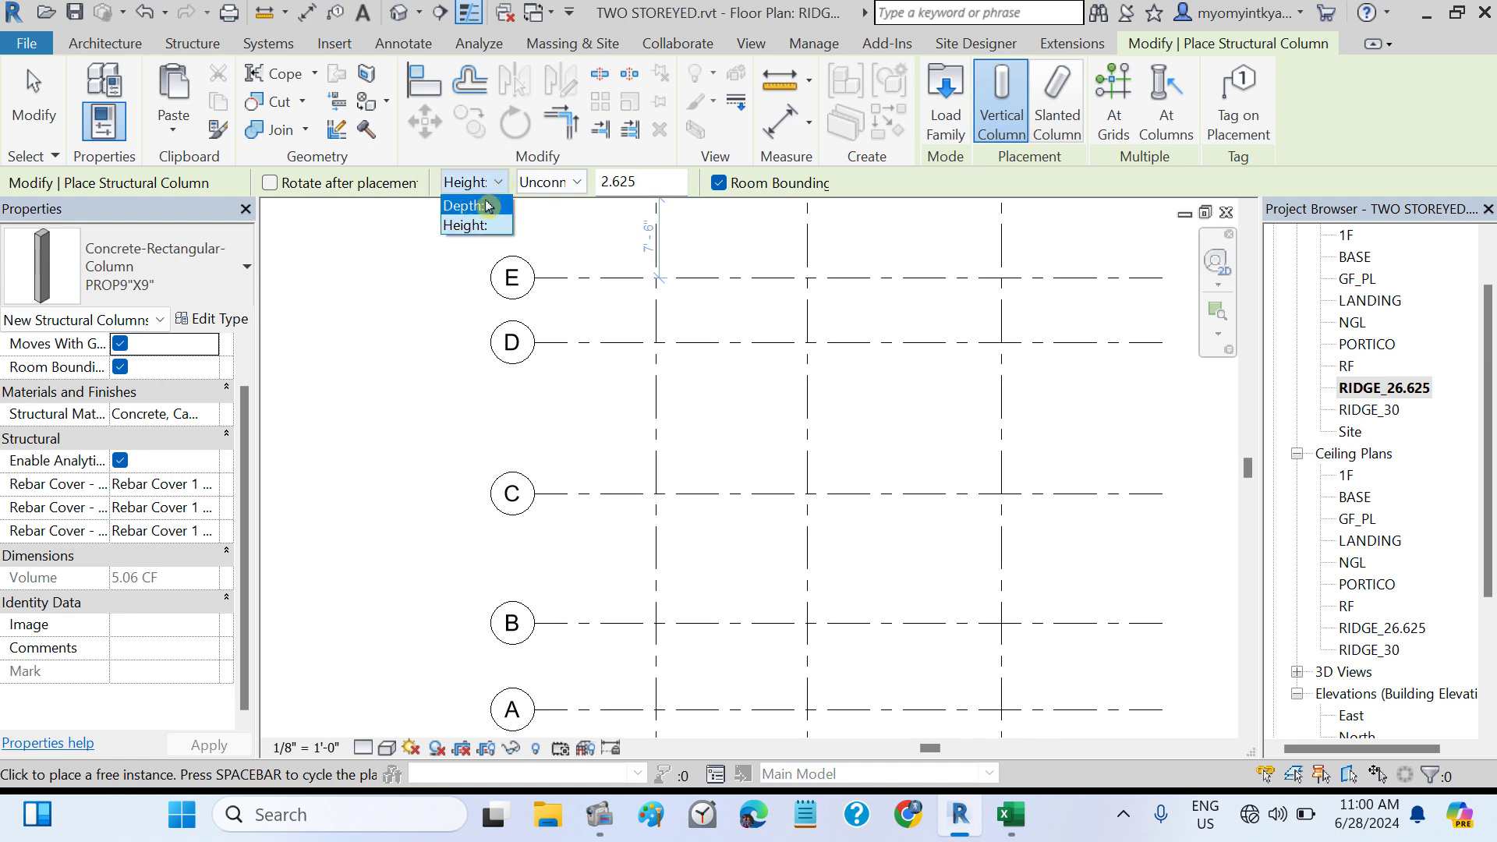
left_click(485, 202)
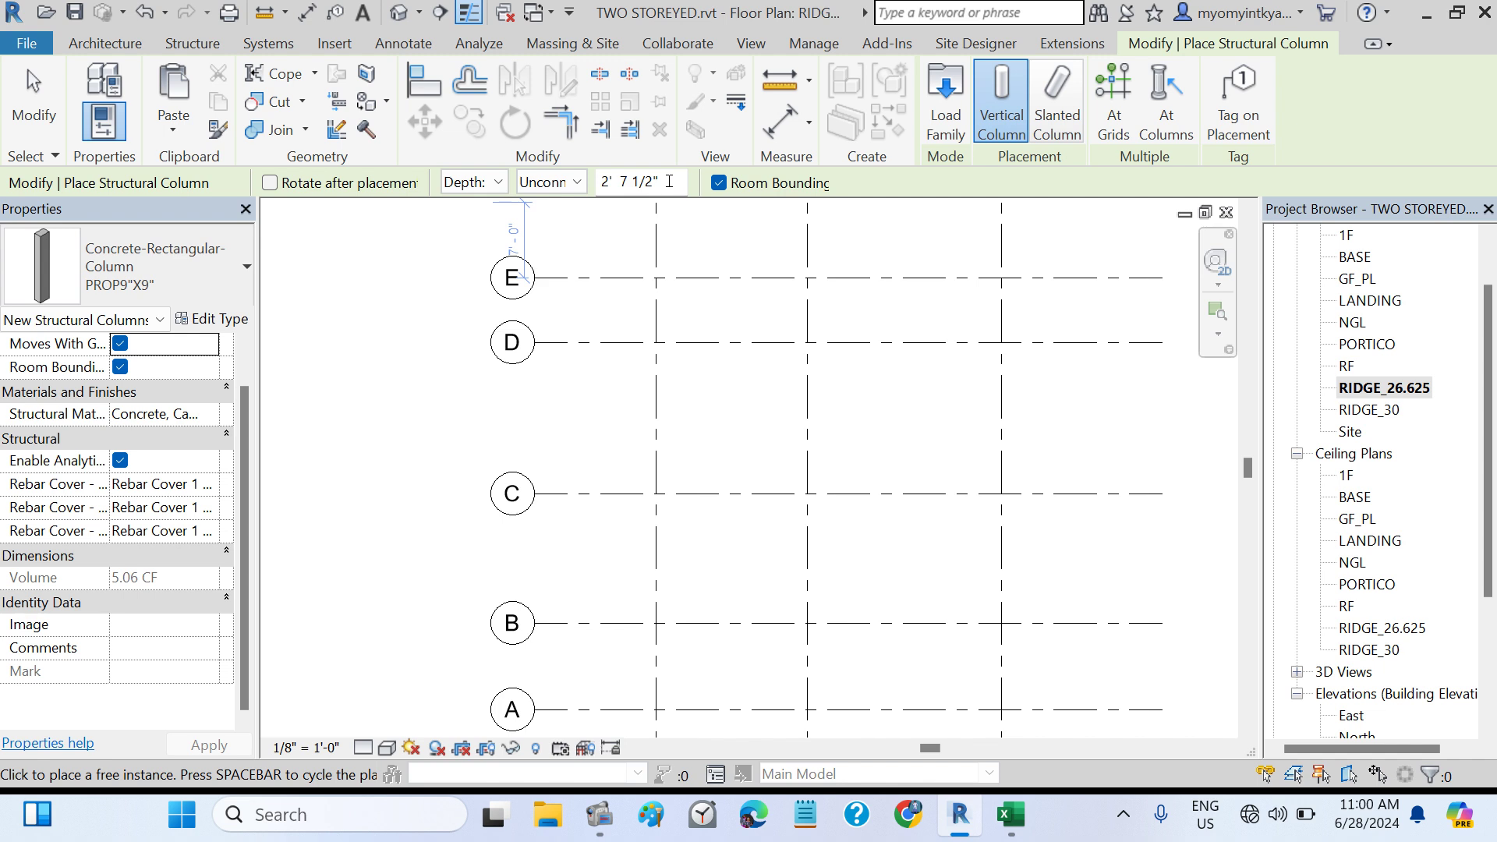
- Place prop columns on grids A and B between grids 1 and 2, about 7' 6" from grid 2, and save the project
left_click(1393, 388)
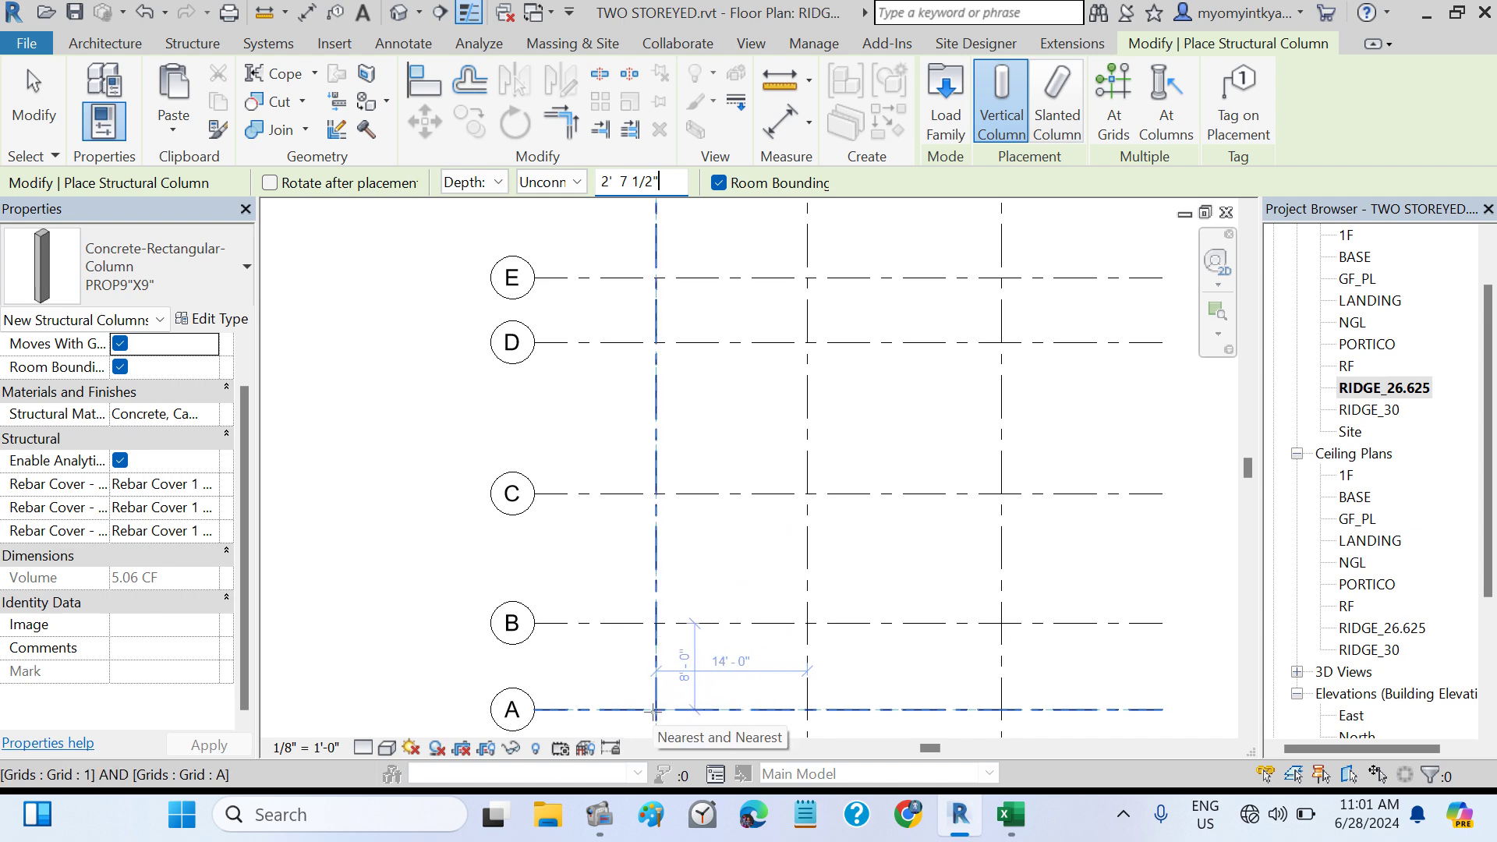
left_click(727, 709)
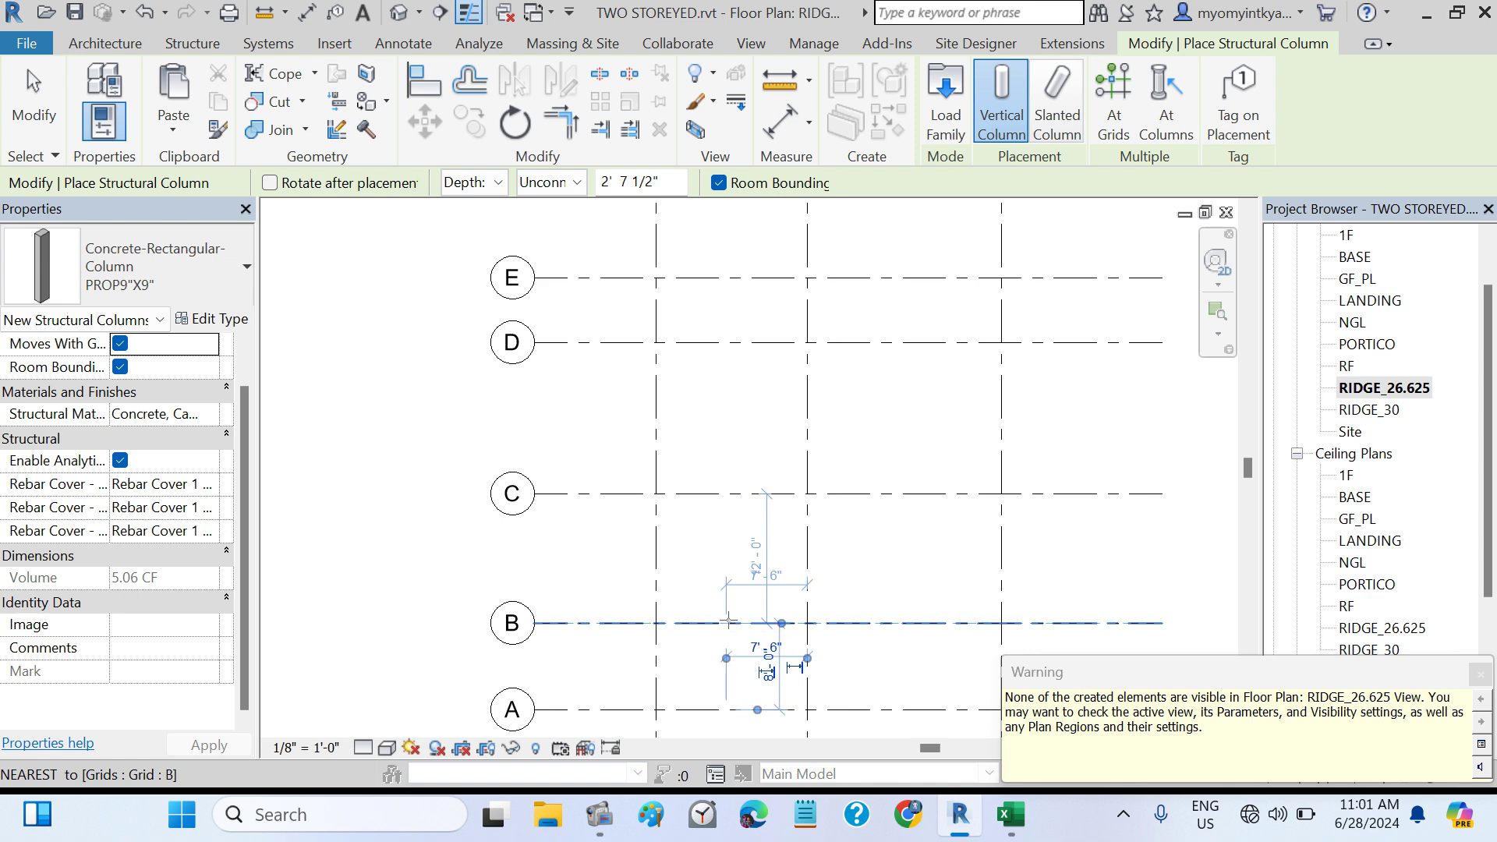
left_click(766, 593)
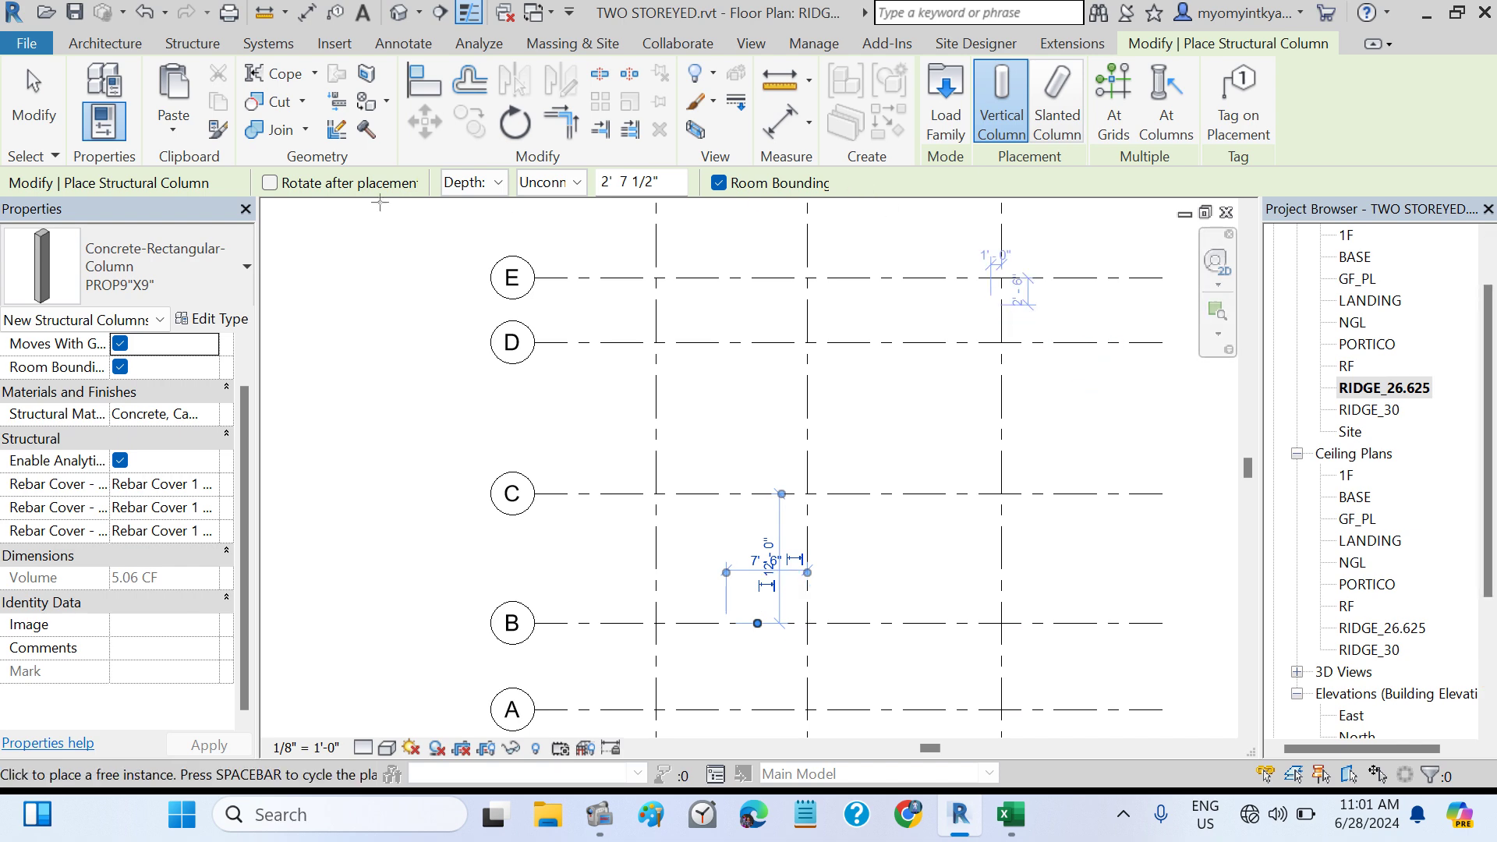
left_click(74, 11)
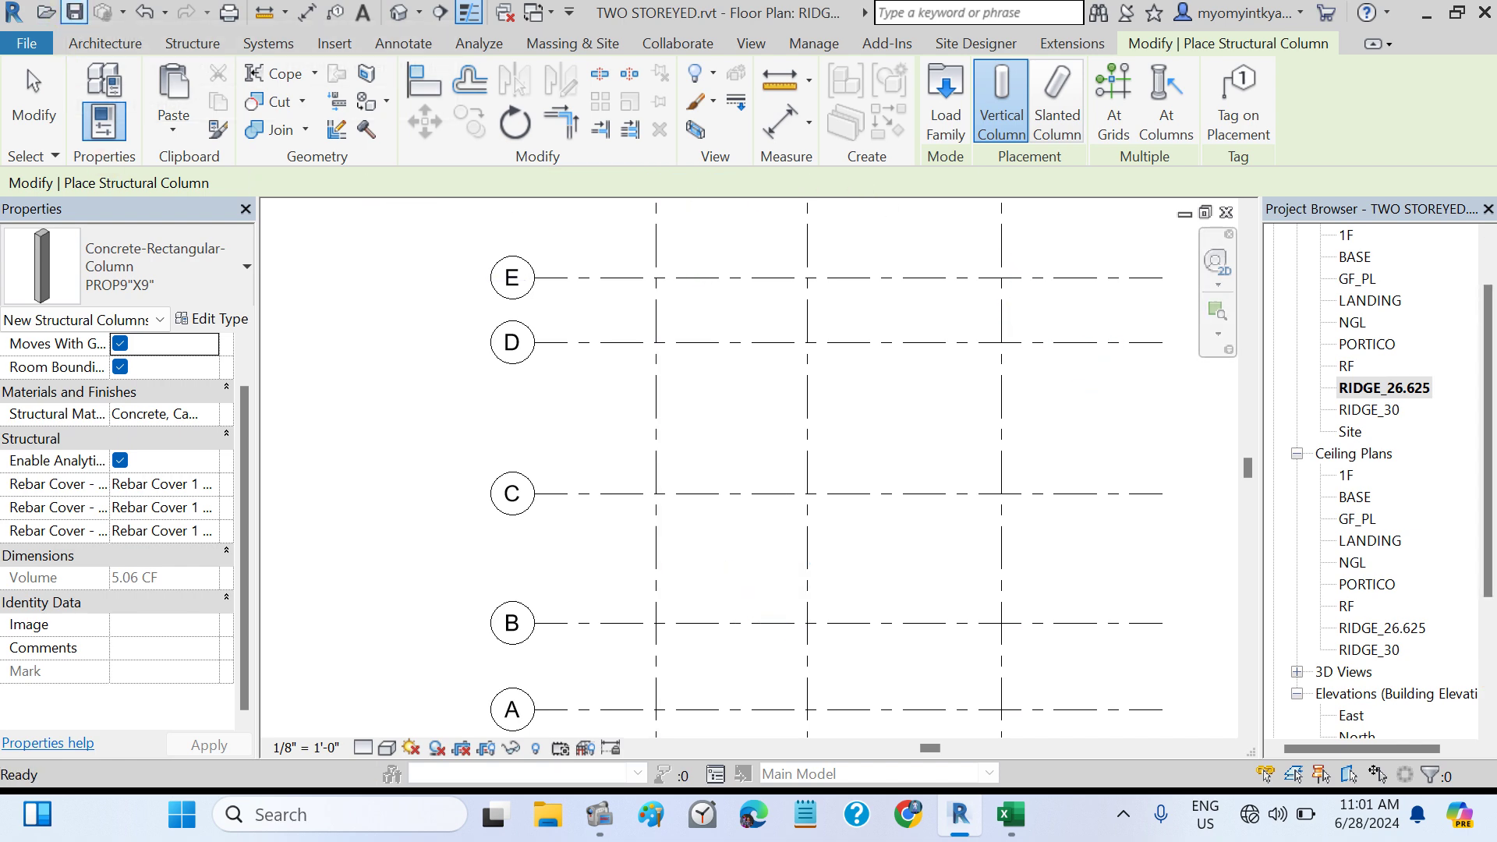
- Open the 3D view, leave column placement, and examine the placed props and the building frame from several sides
left_click(399, 17)
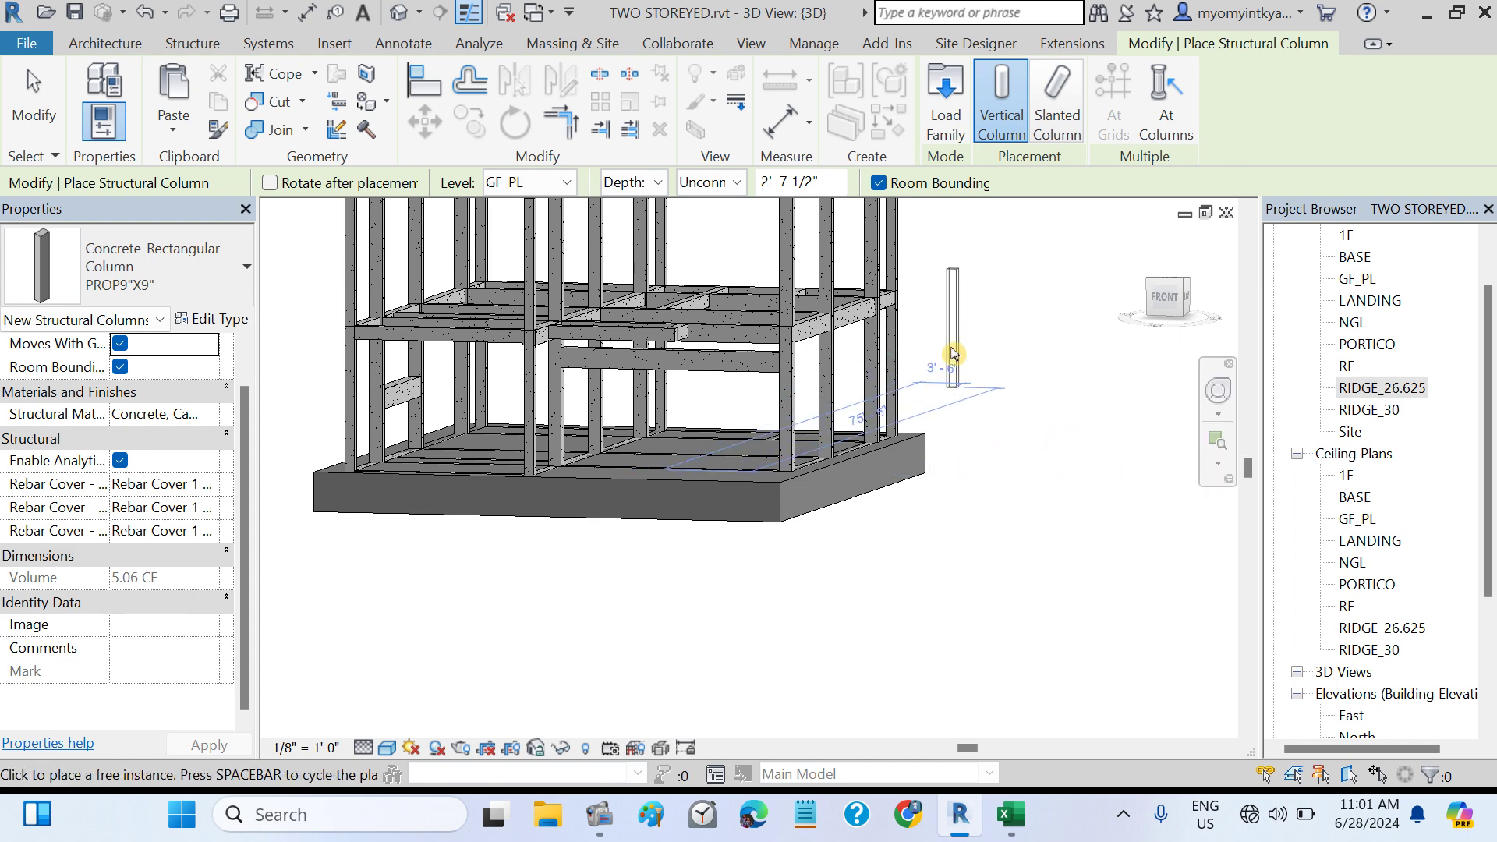
key("Escape")
key("Escape")
scroll(965, 362, "down", 2)
middle_click_drag(964, 363, 962, 386)
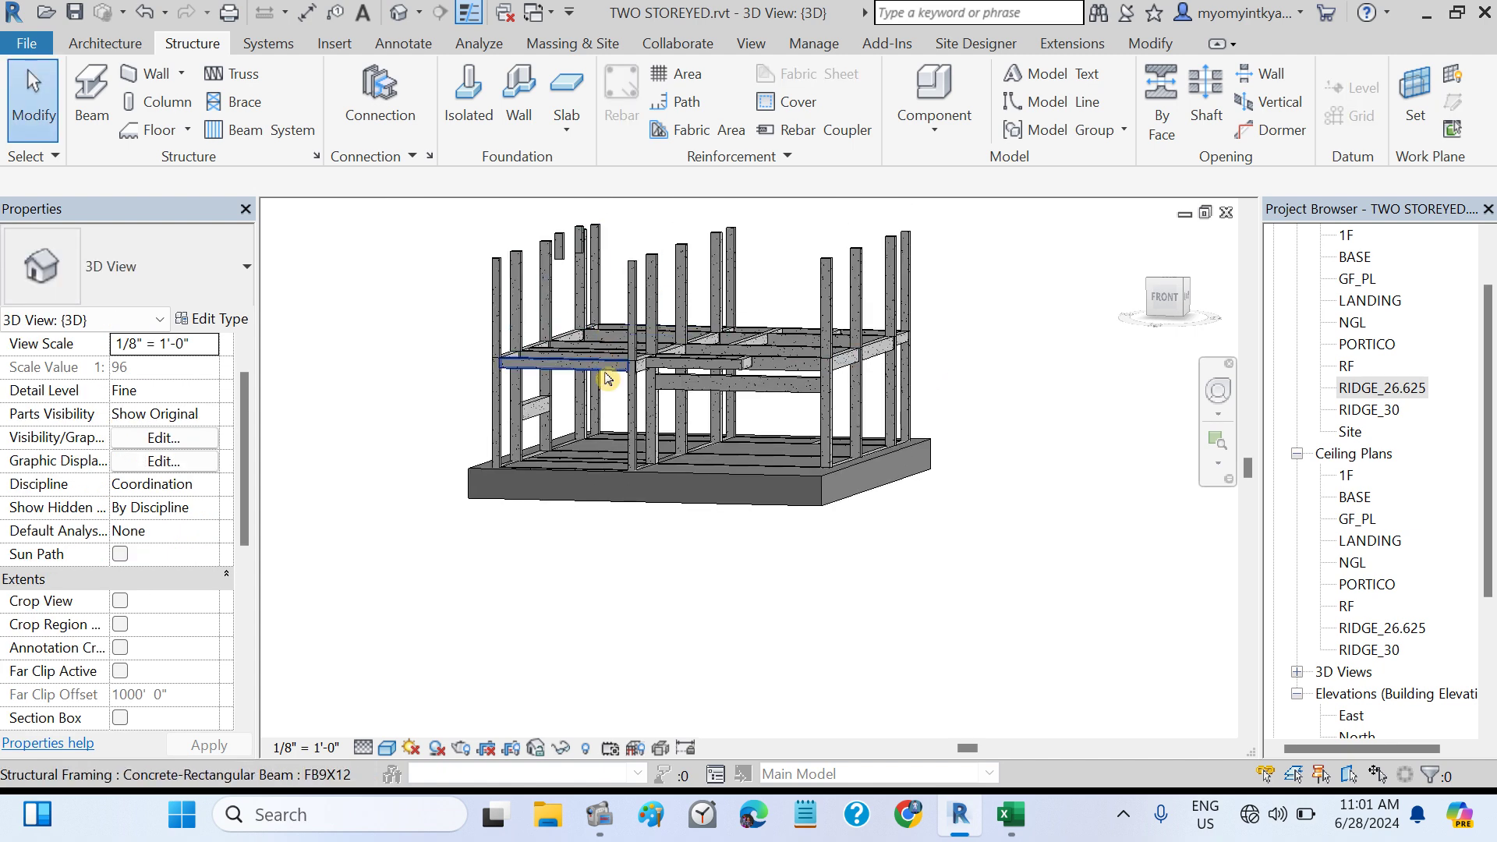
scroll(609, 380, "up", 1)
middle_click_drag(610, 381, 944, 382)
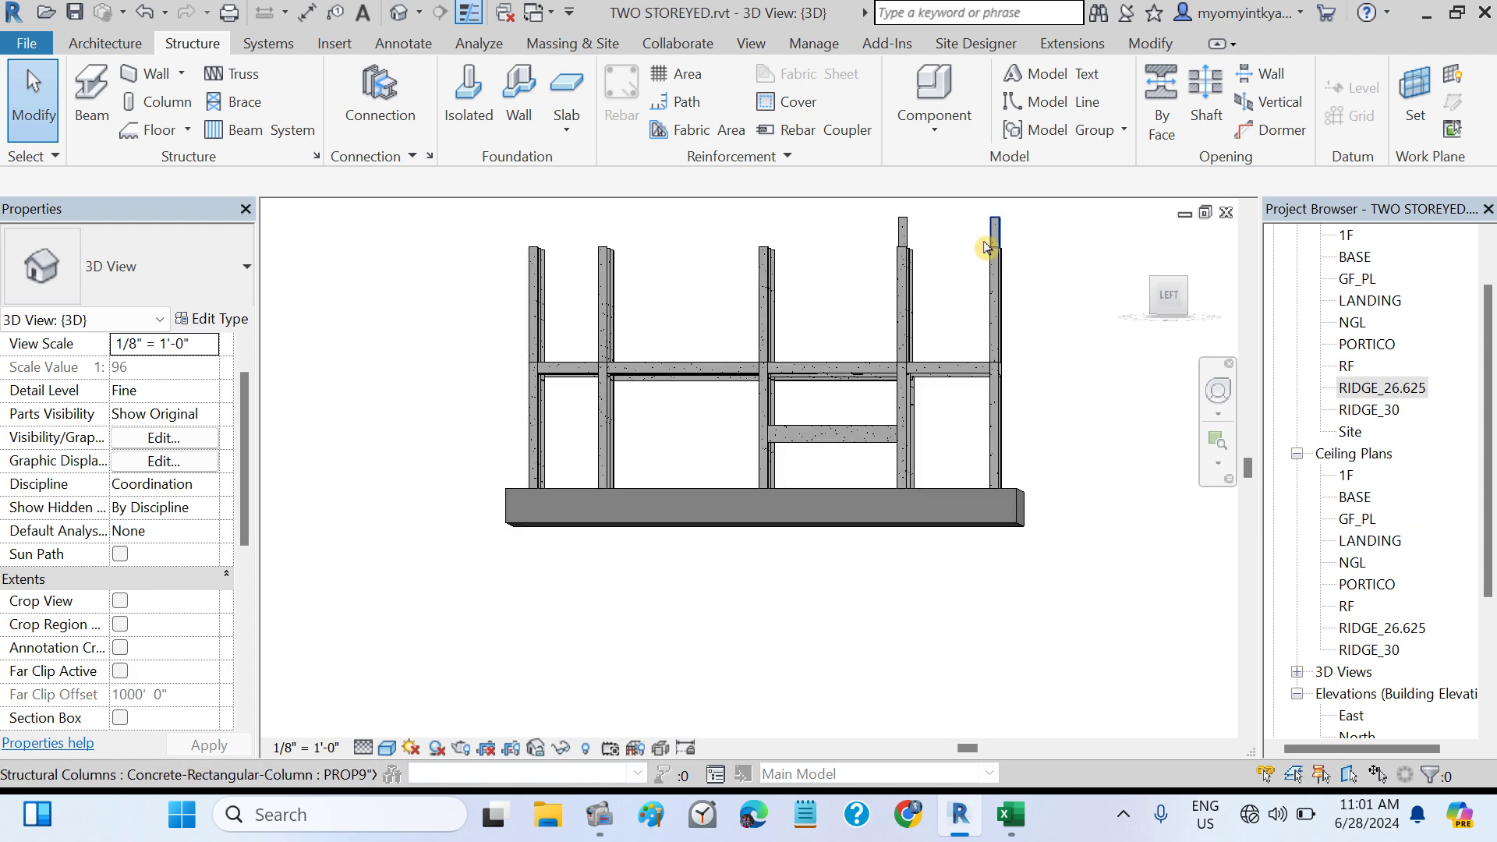
middle_click_drag(1002, 319, 896, 316, "shift")
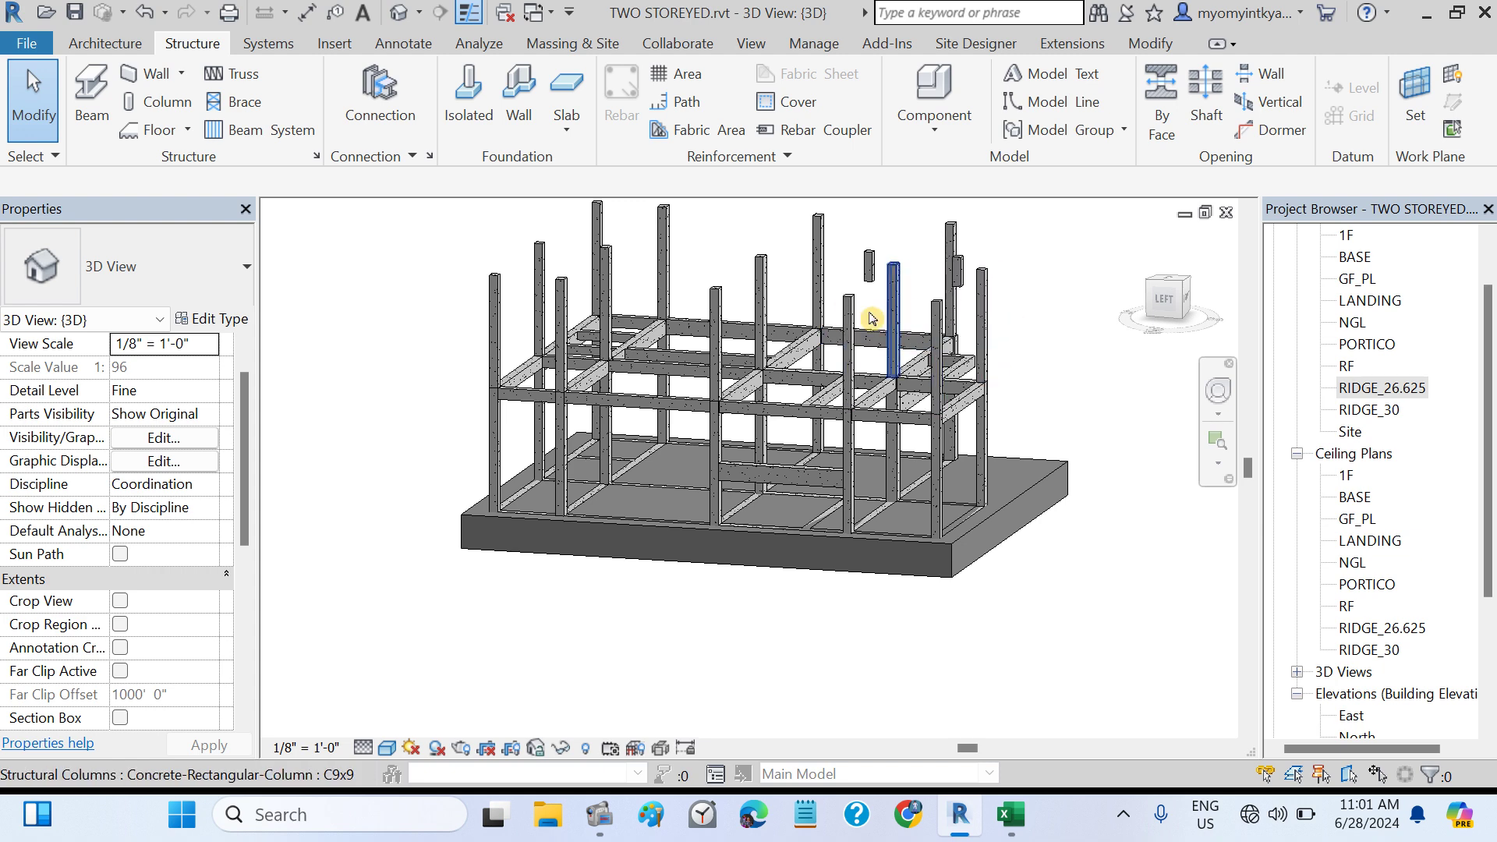
middle_click_drag(1043, 351, 811, 284, "shift")
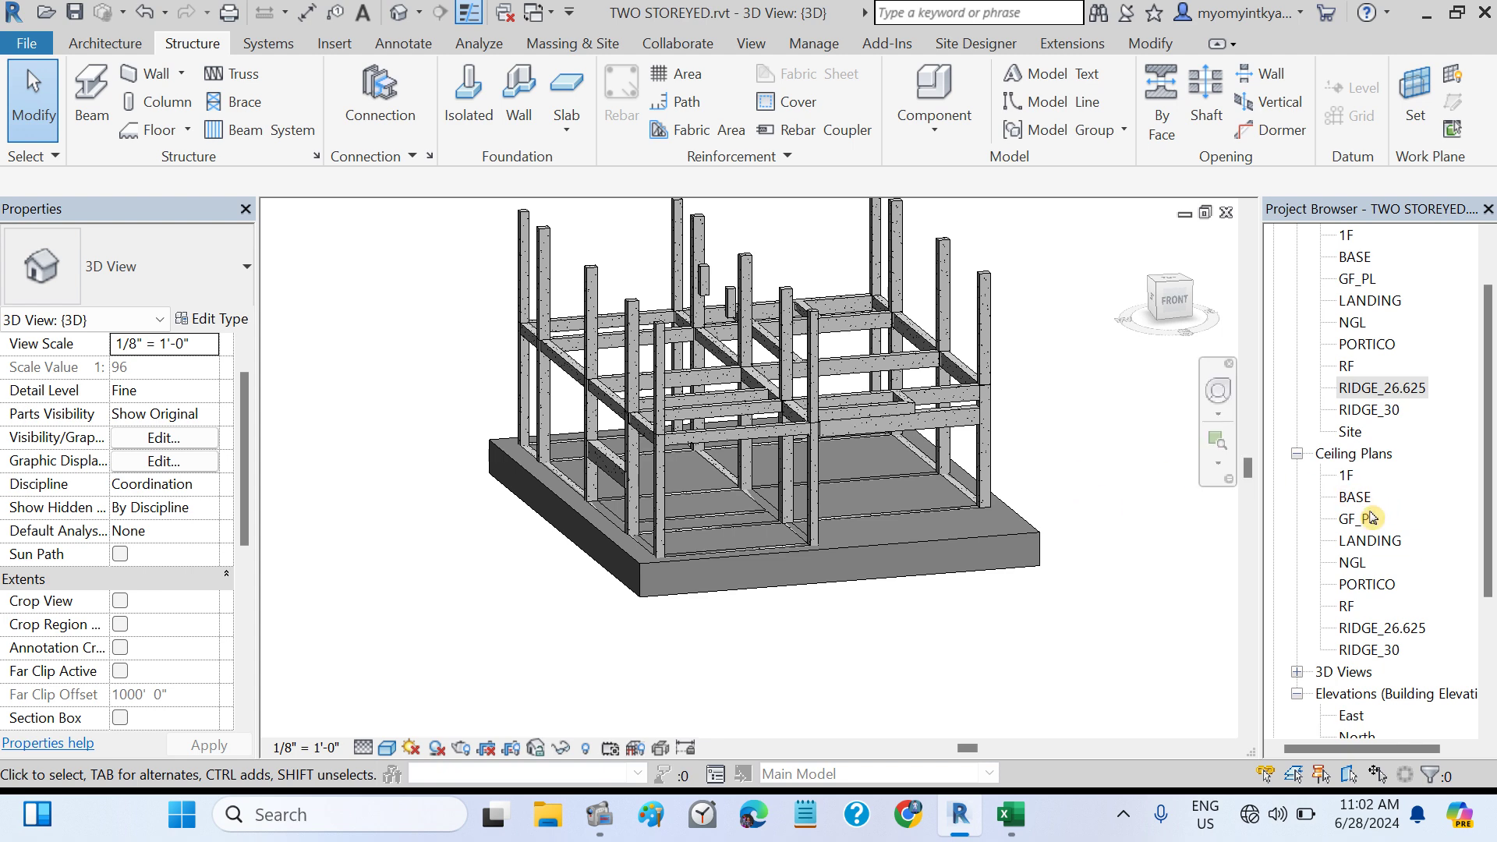
- Open the RIDGE_30 floor plan and look up the main ridge's height above the RF level in the Excel workbook
double_click(1357, 413)
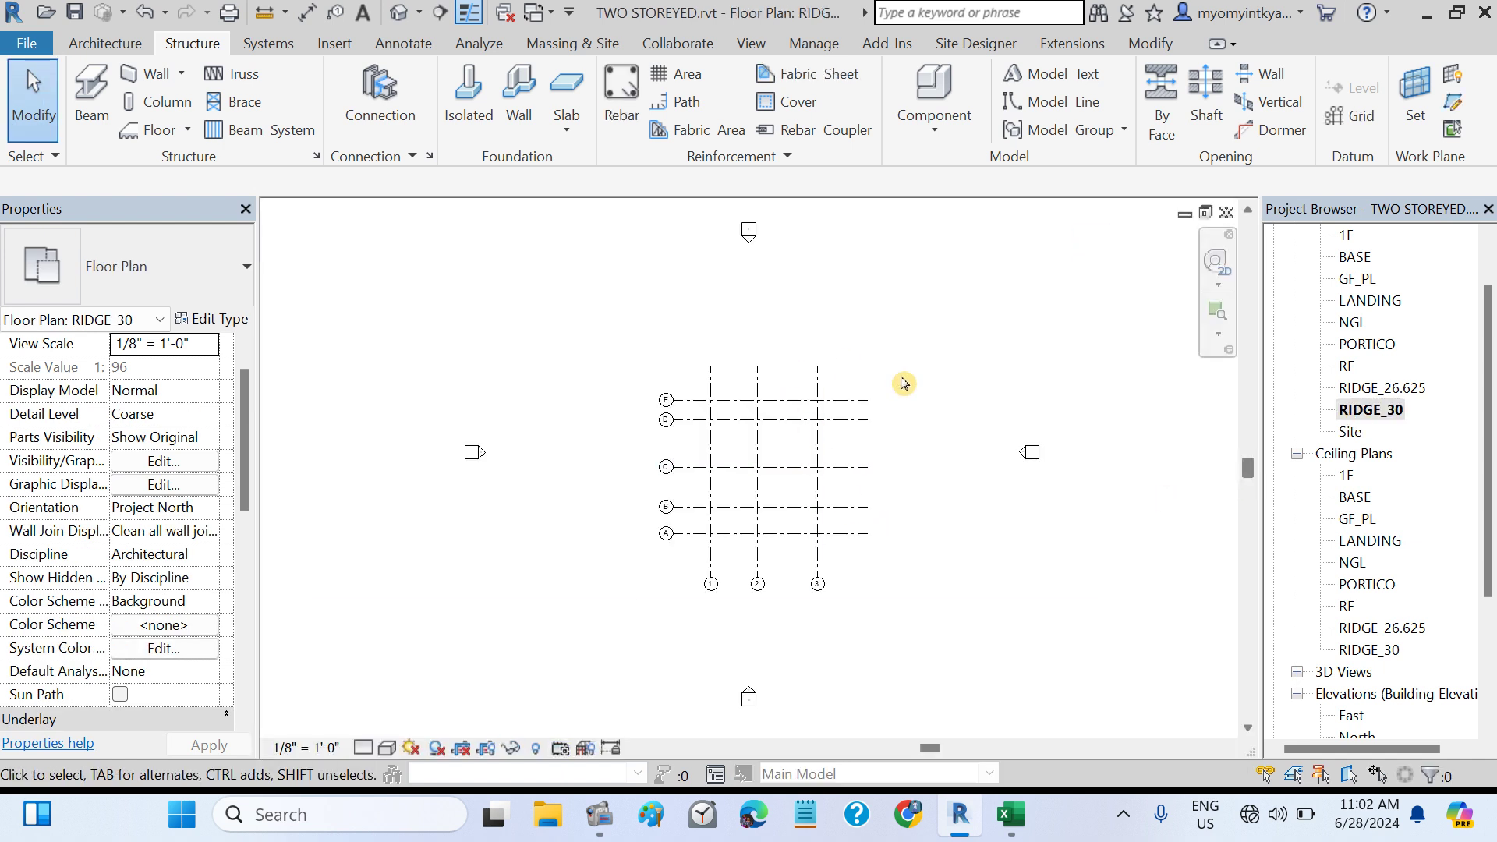
scroll(832, 532, "up", 2)
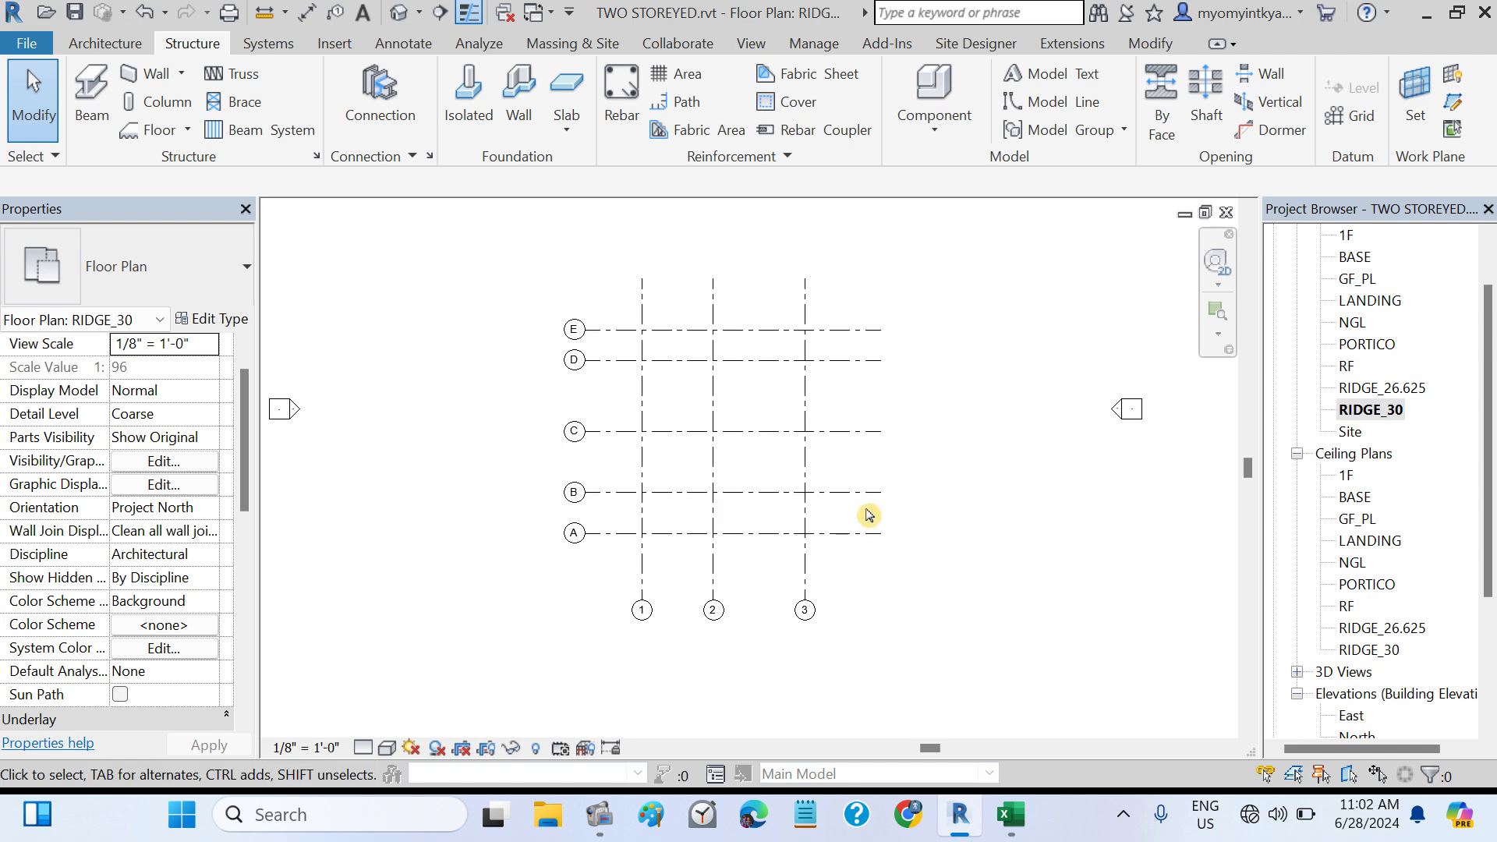
scroll(868, 507, "up", 3)
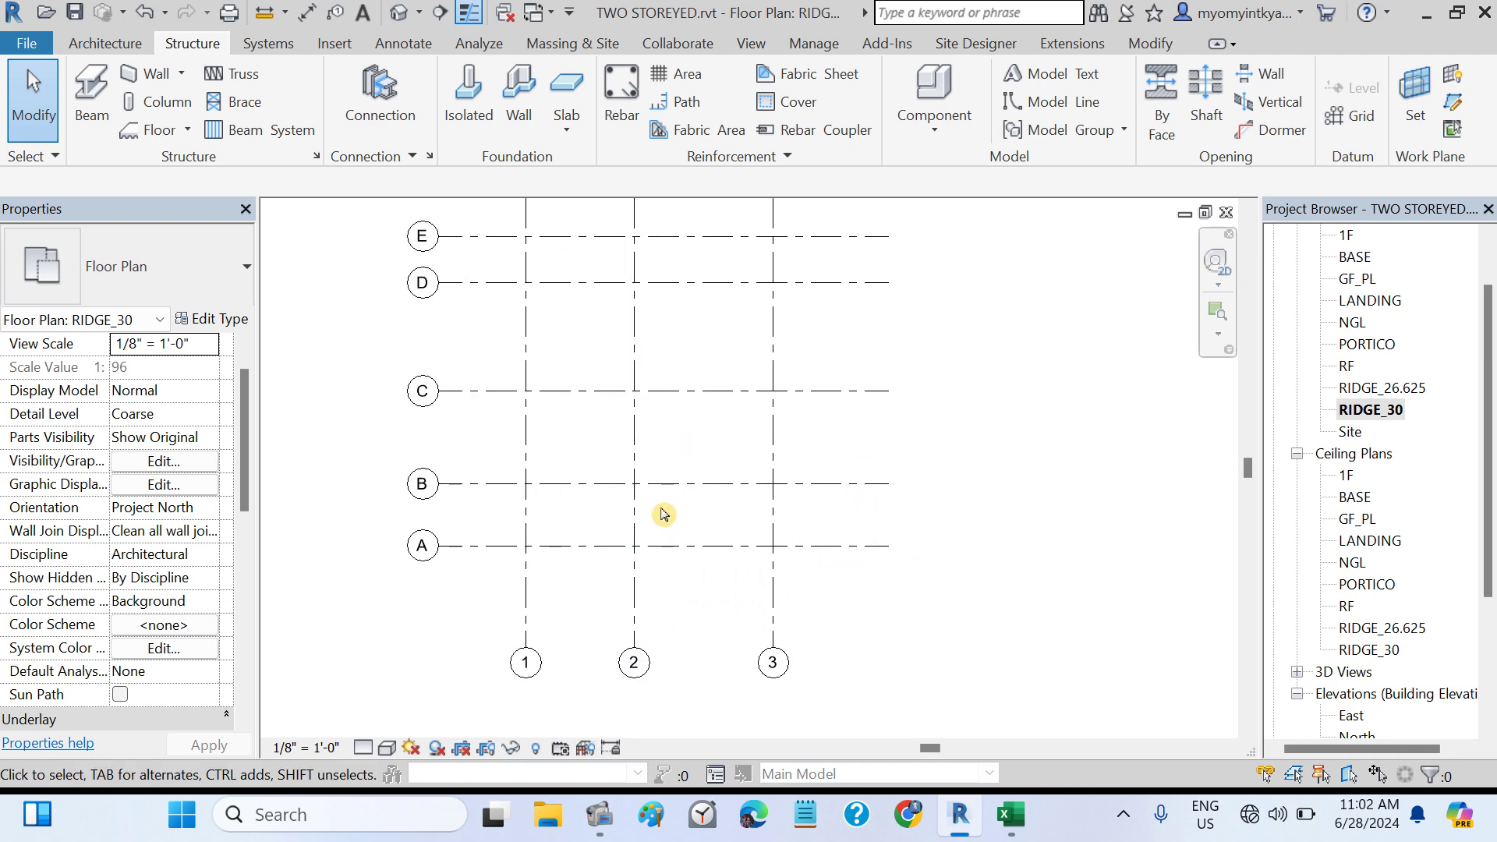
left_click(1010, 814)
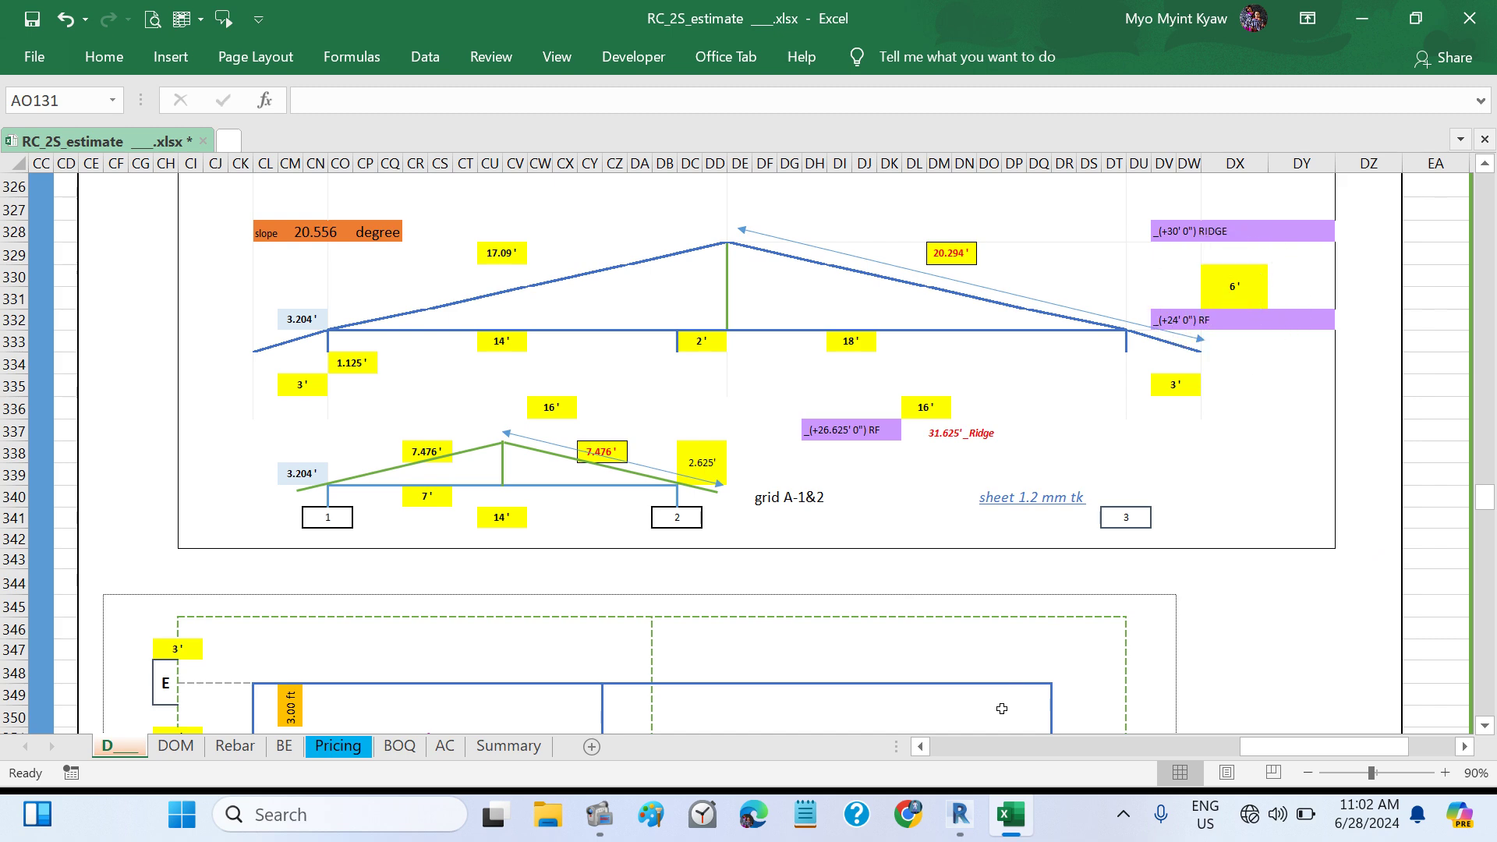
- Return to Revit and place a prop column with an unconnected depth of 6' 0" on grid A, 16' 0" from grid 3
left_click(963, 824)
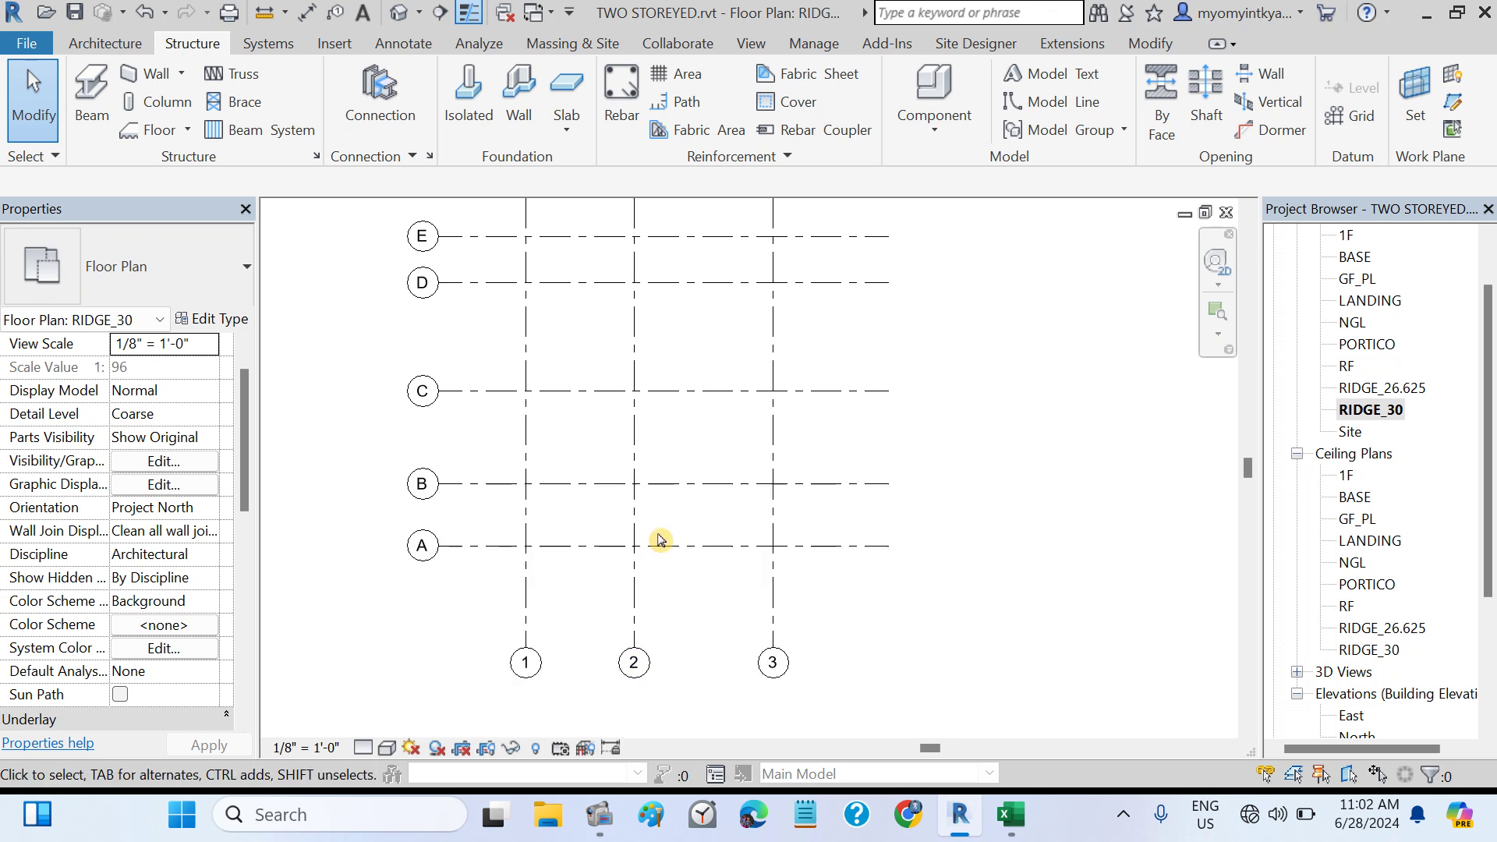
left_click(153, 107)
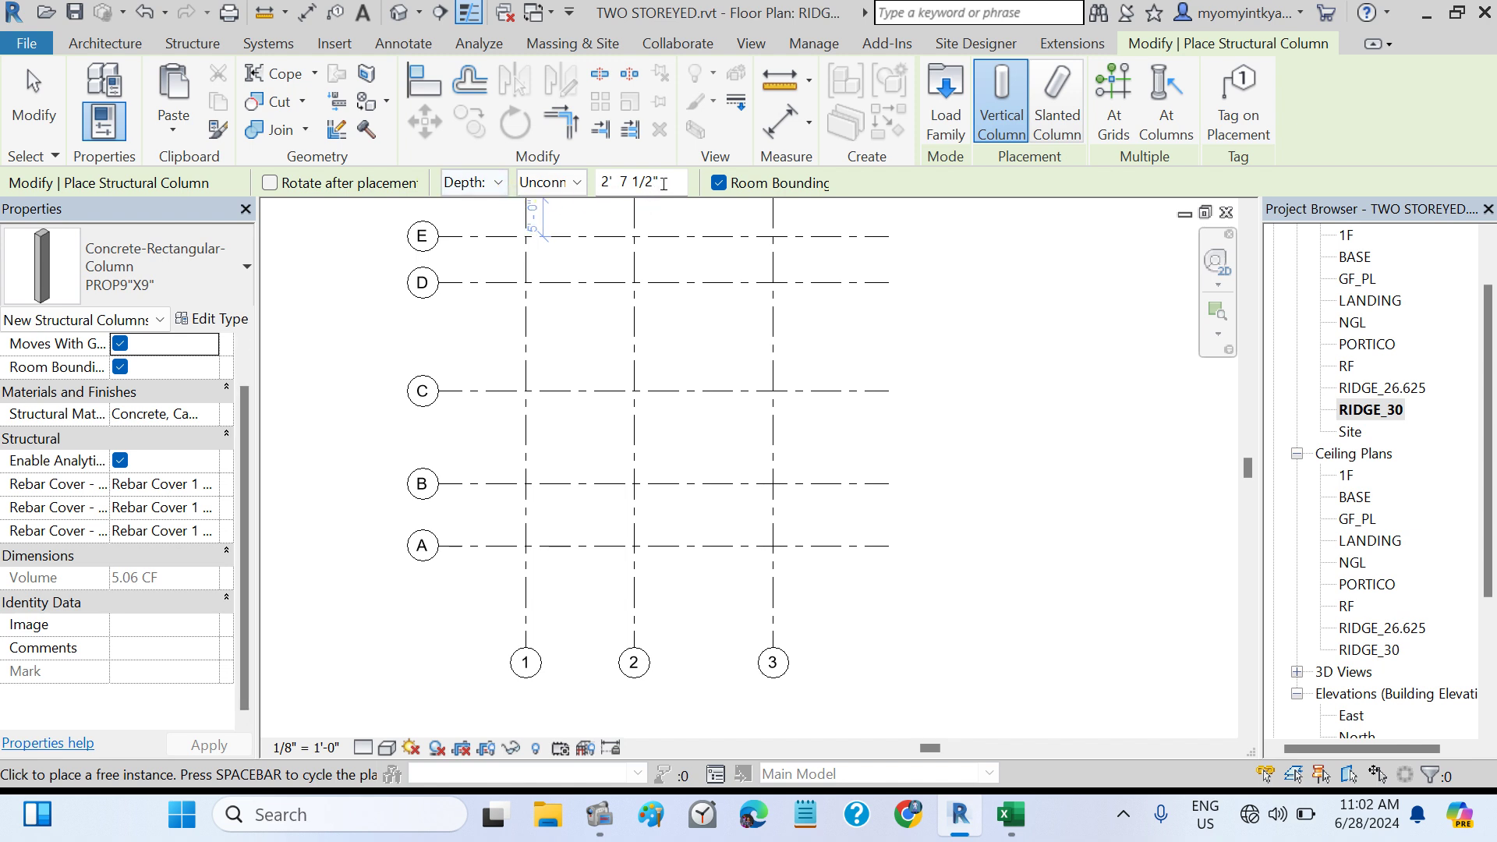
left_click_drag(663, 183, 600, 188)
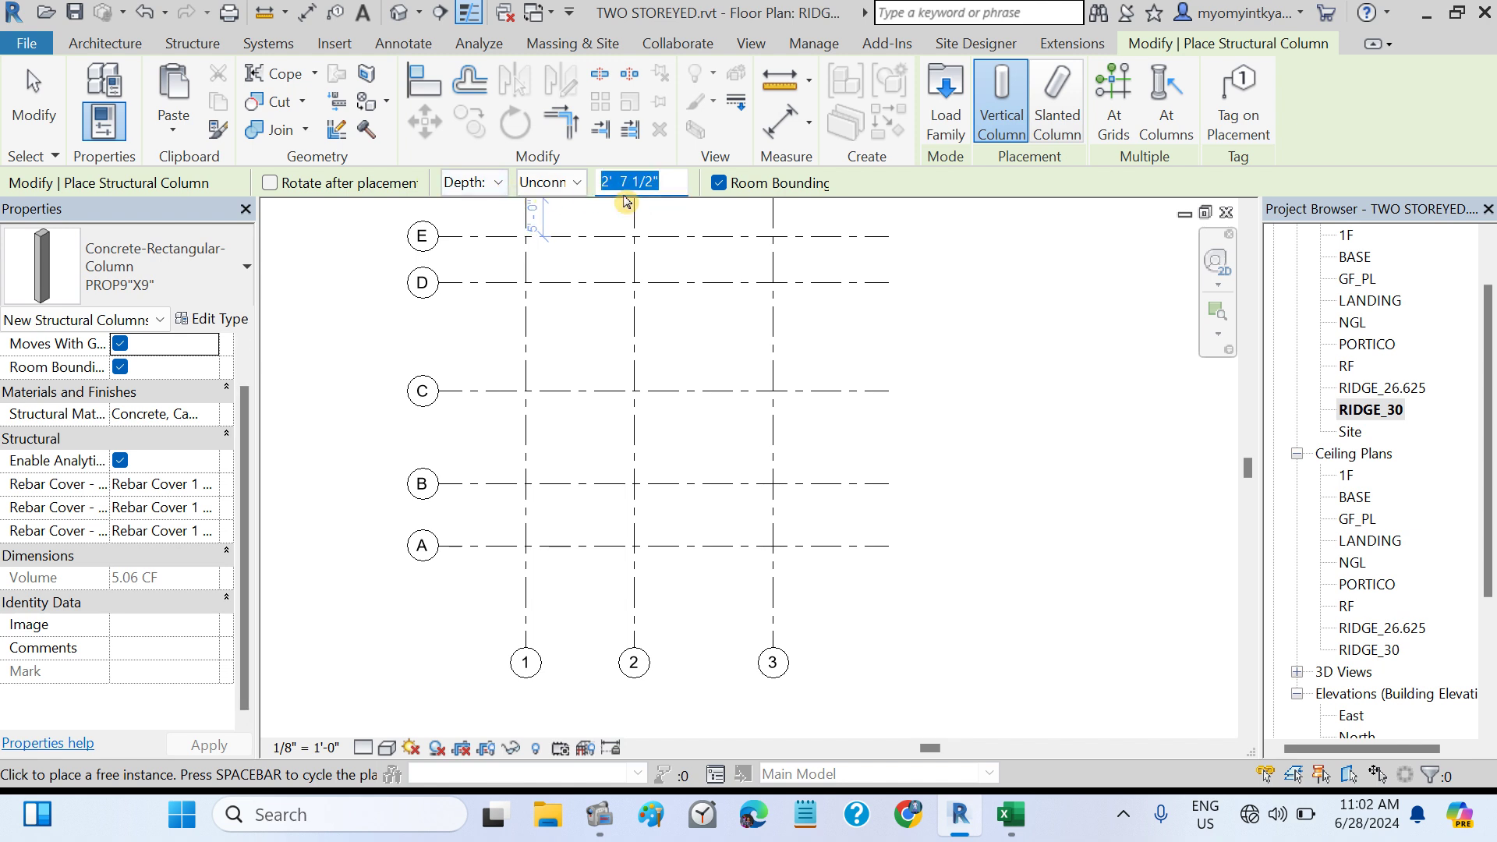
type("6'  0")
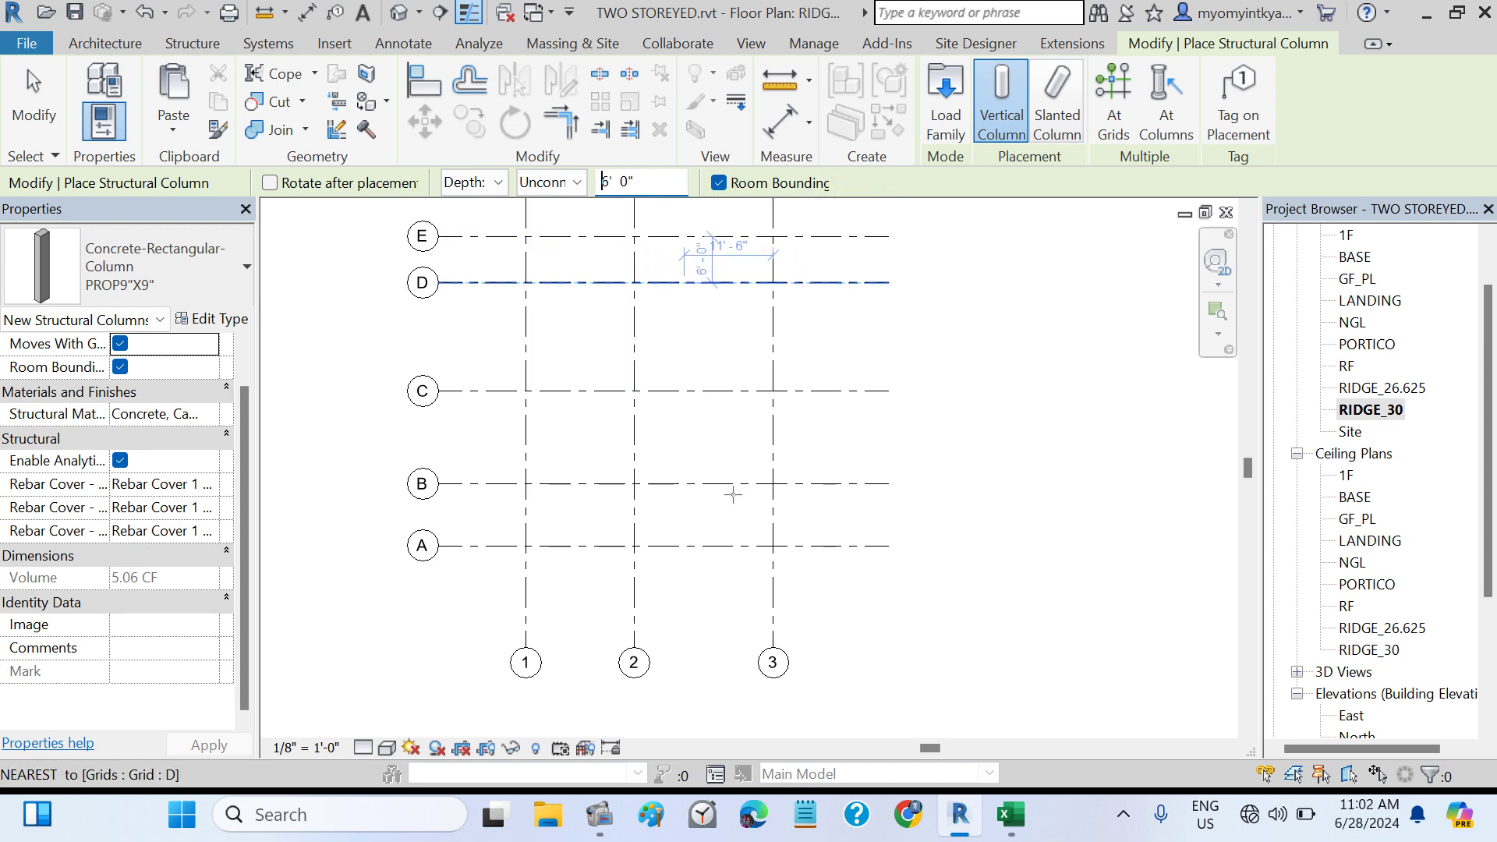
left_click(651, 546)
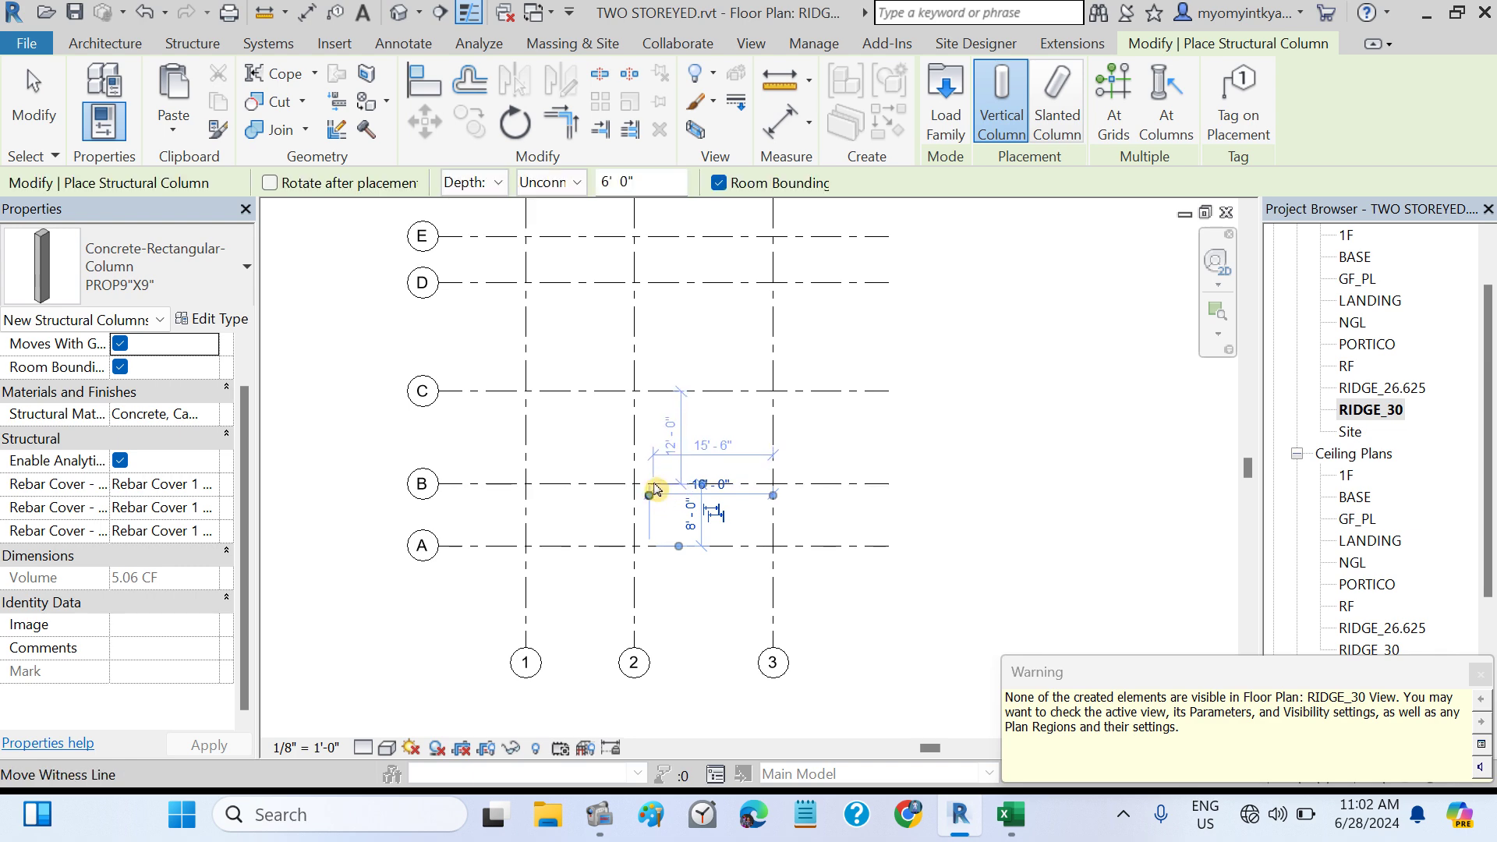
left_click(1481, 672)
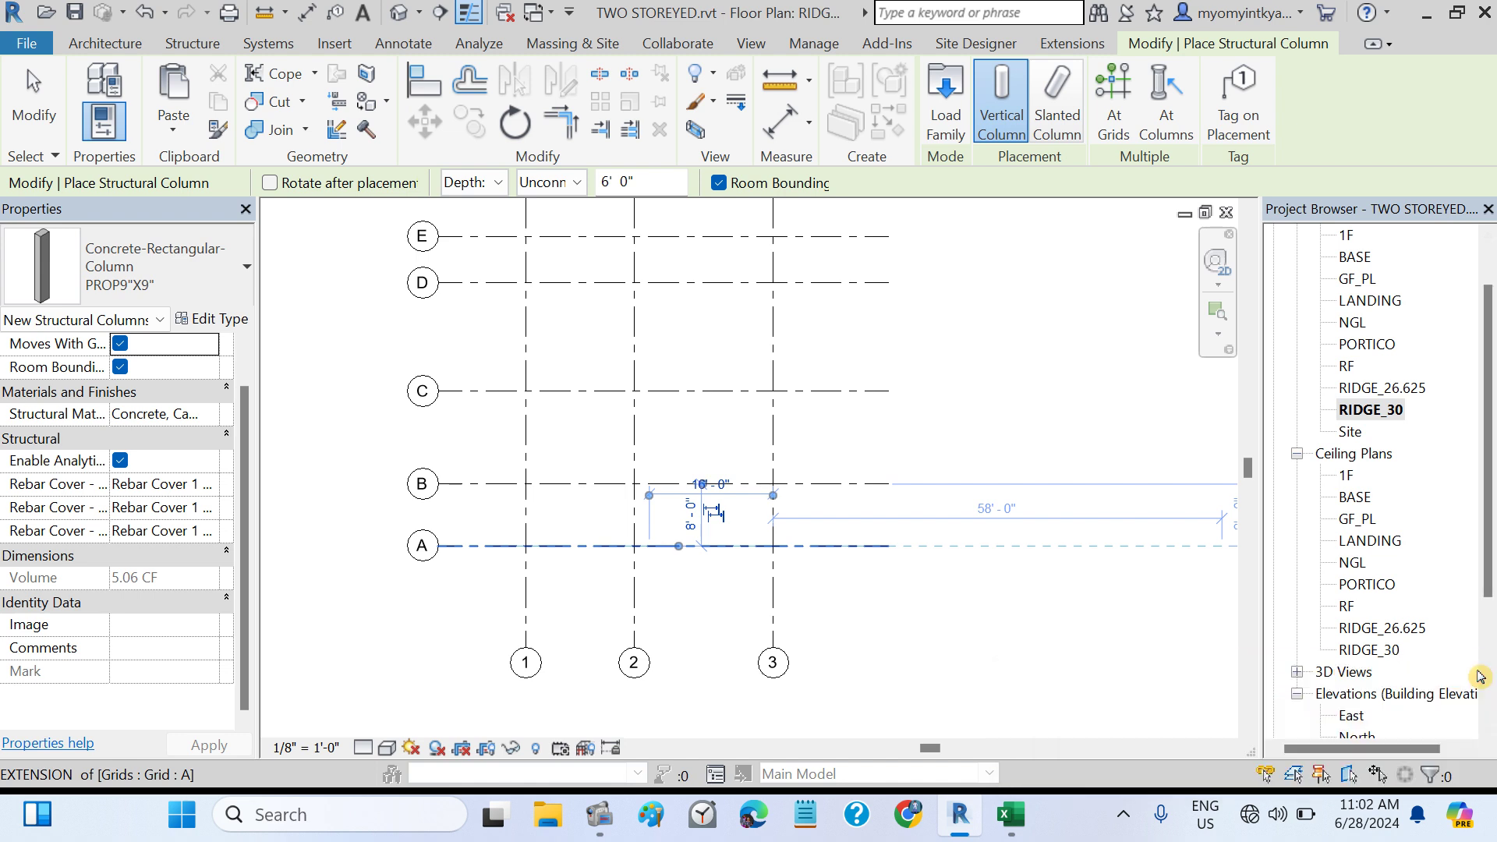
- Try to place a prop column on grid B, about 16' 0" from grid 3
left_click(656, 484)
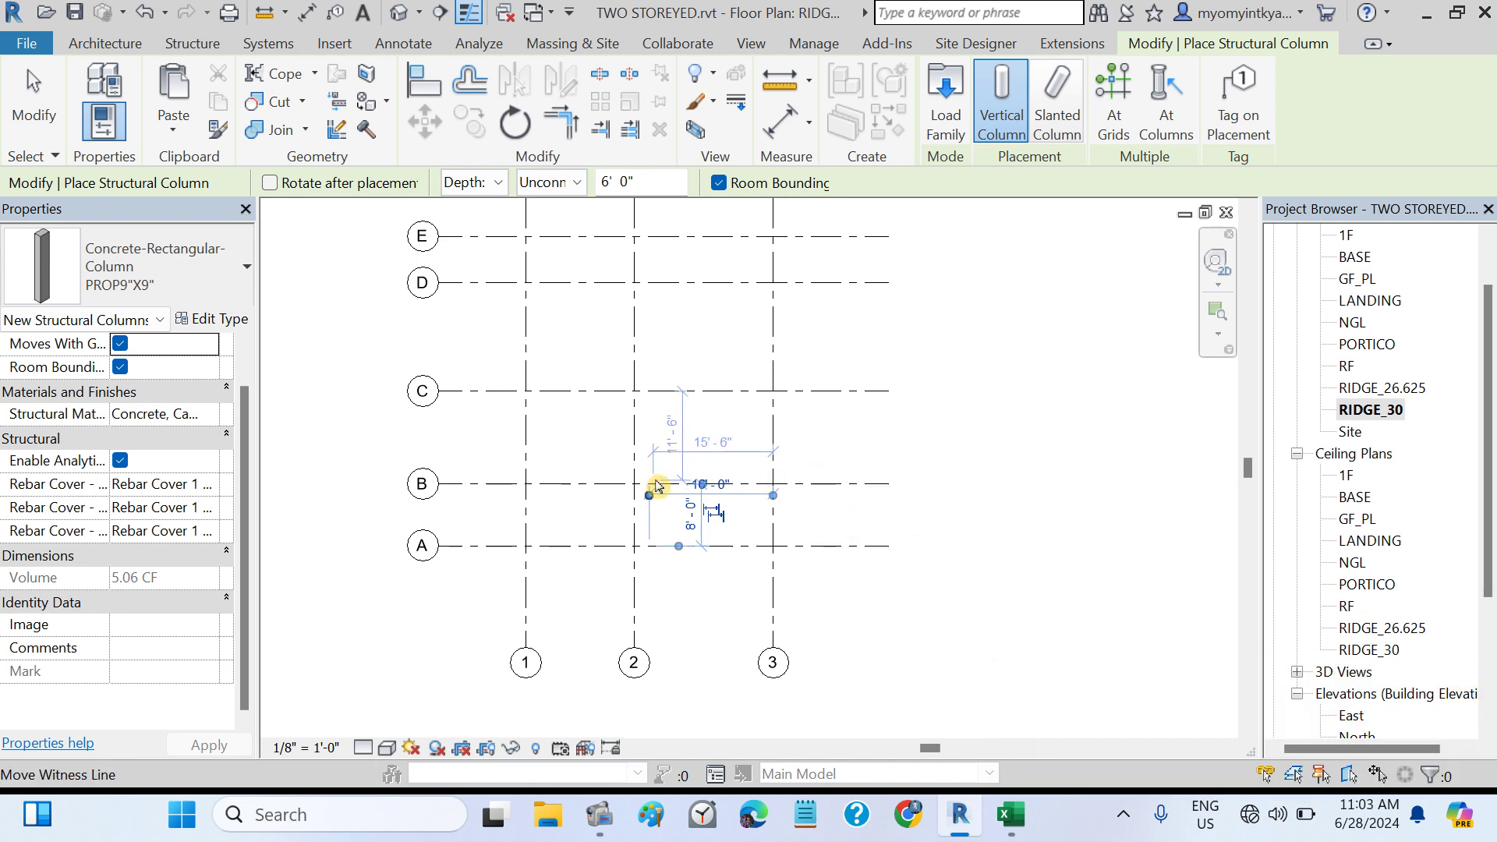
left_click_drag(655, 482, 654, 489)
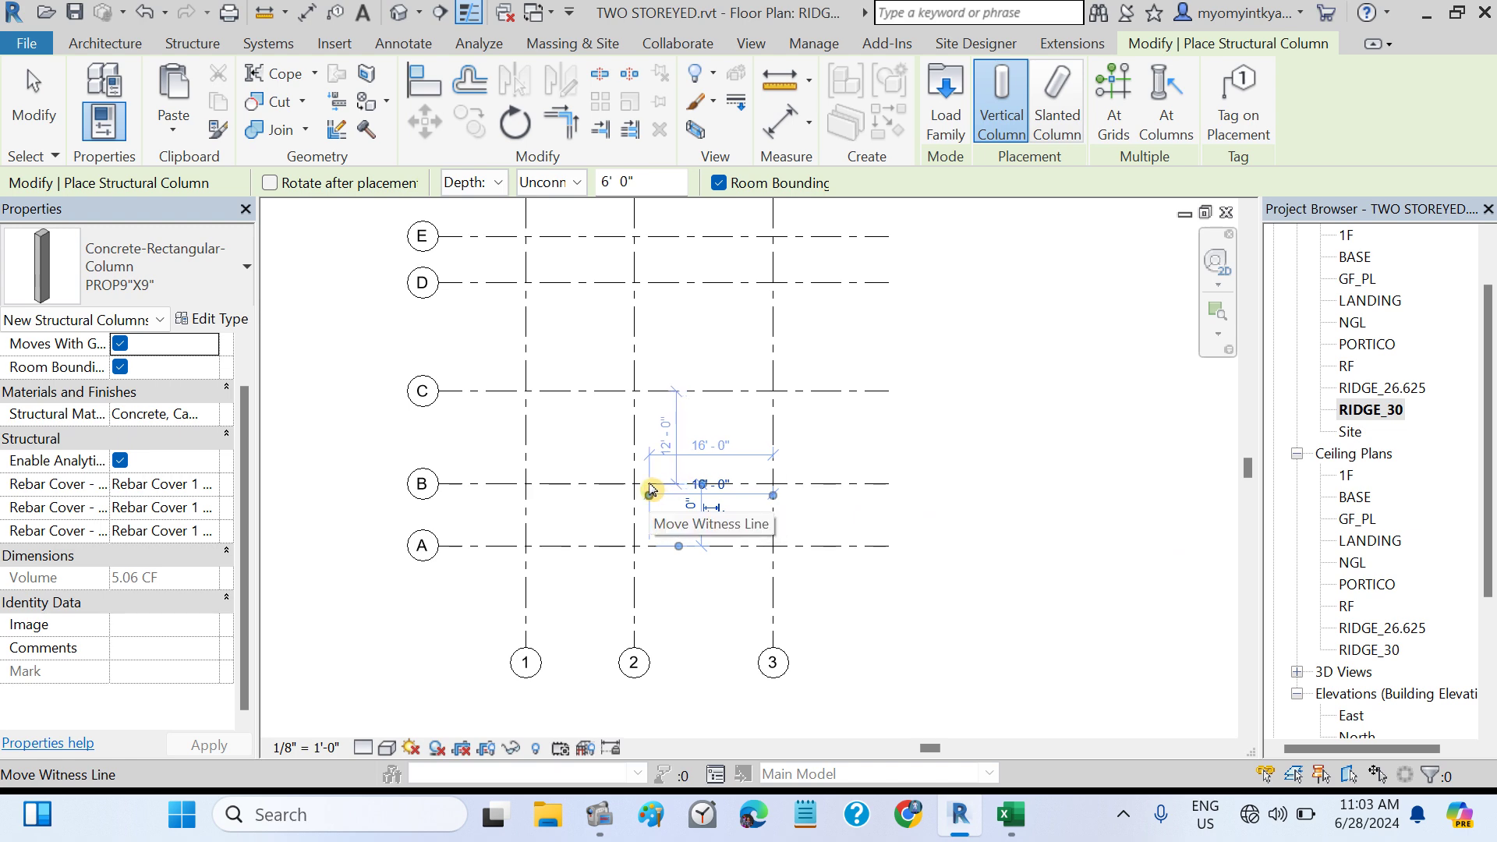
left_click_drag(651, 490, 654, 491)
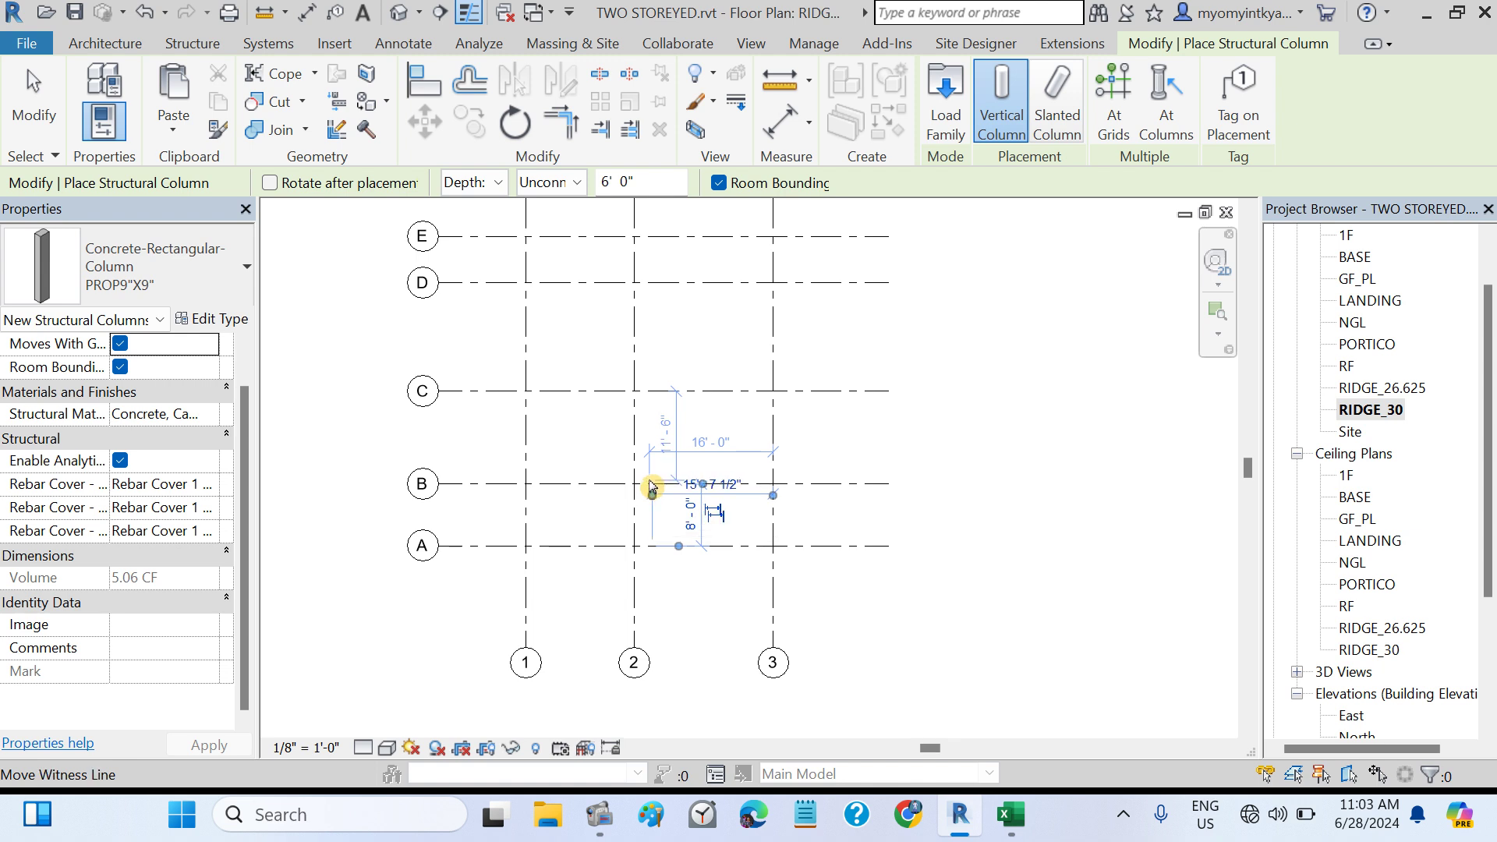
- Place prop columns on grids C and D, each 16' 0" from grid 3
left_click(650, 396)
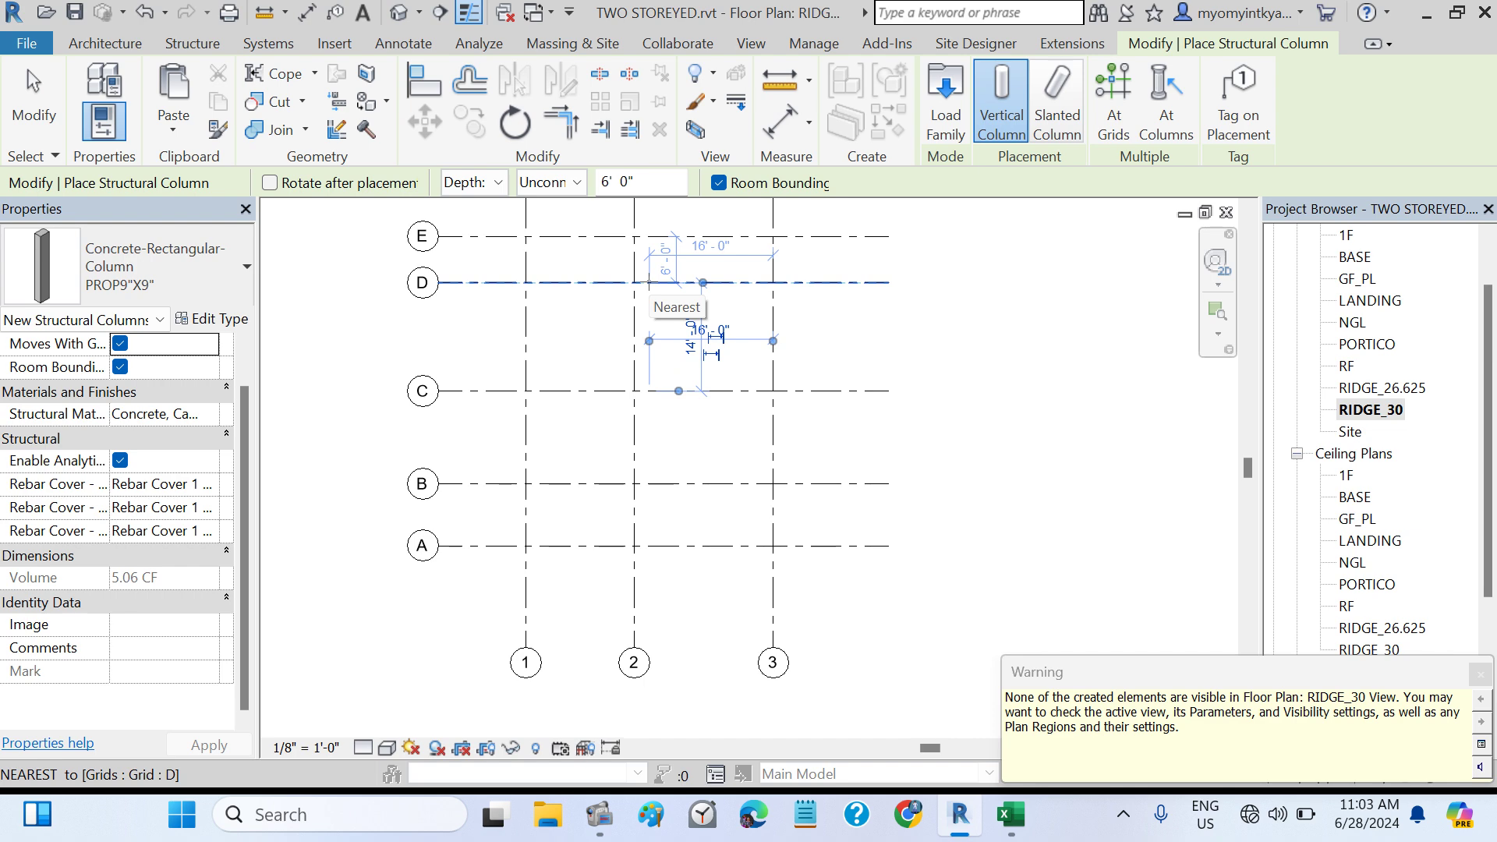
left_click(649, 282)
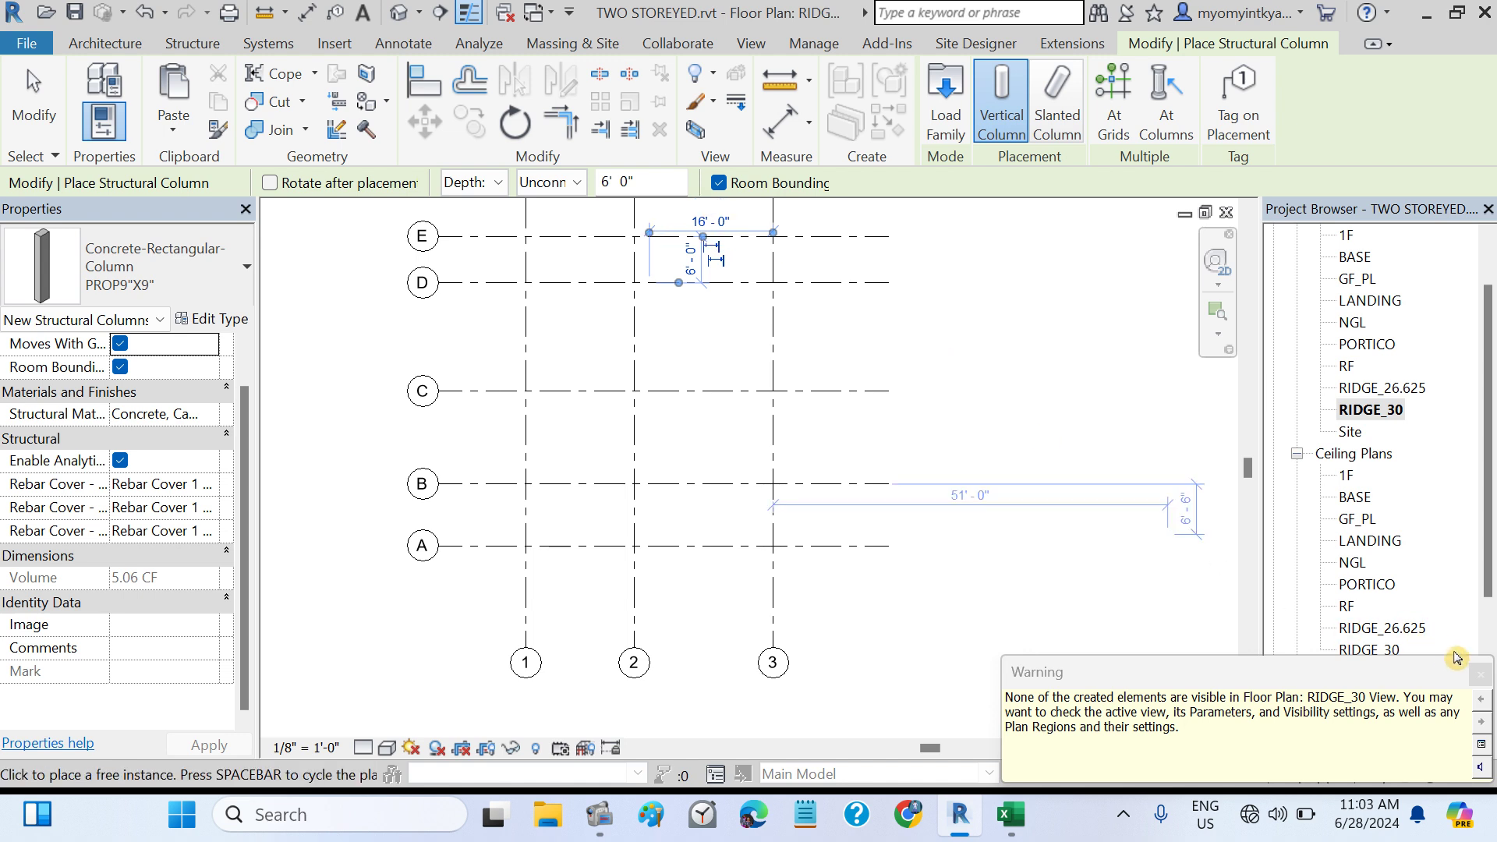
left_click(1477, 677)
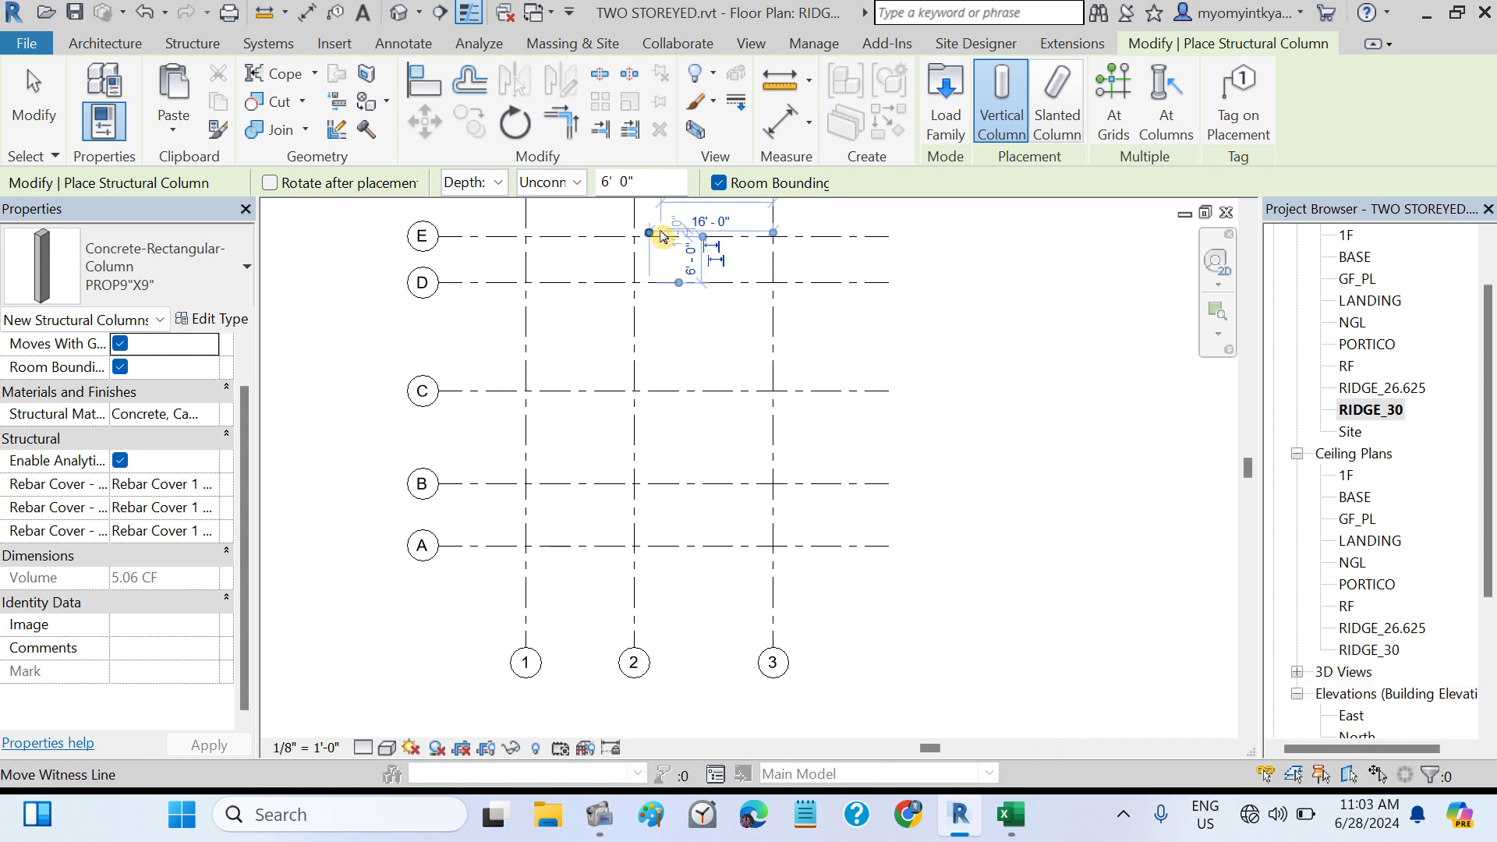
- Try to place a prop column on grid E about 16' from grid 3, and leave column placement
middle_click_drag(702, 244, 708, 304)
scroll(711, 390, "up", 2)
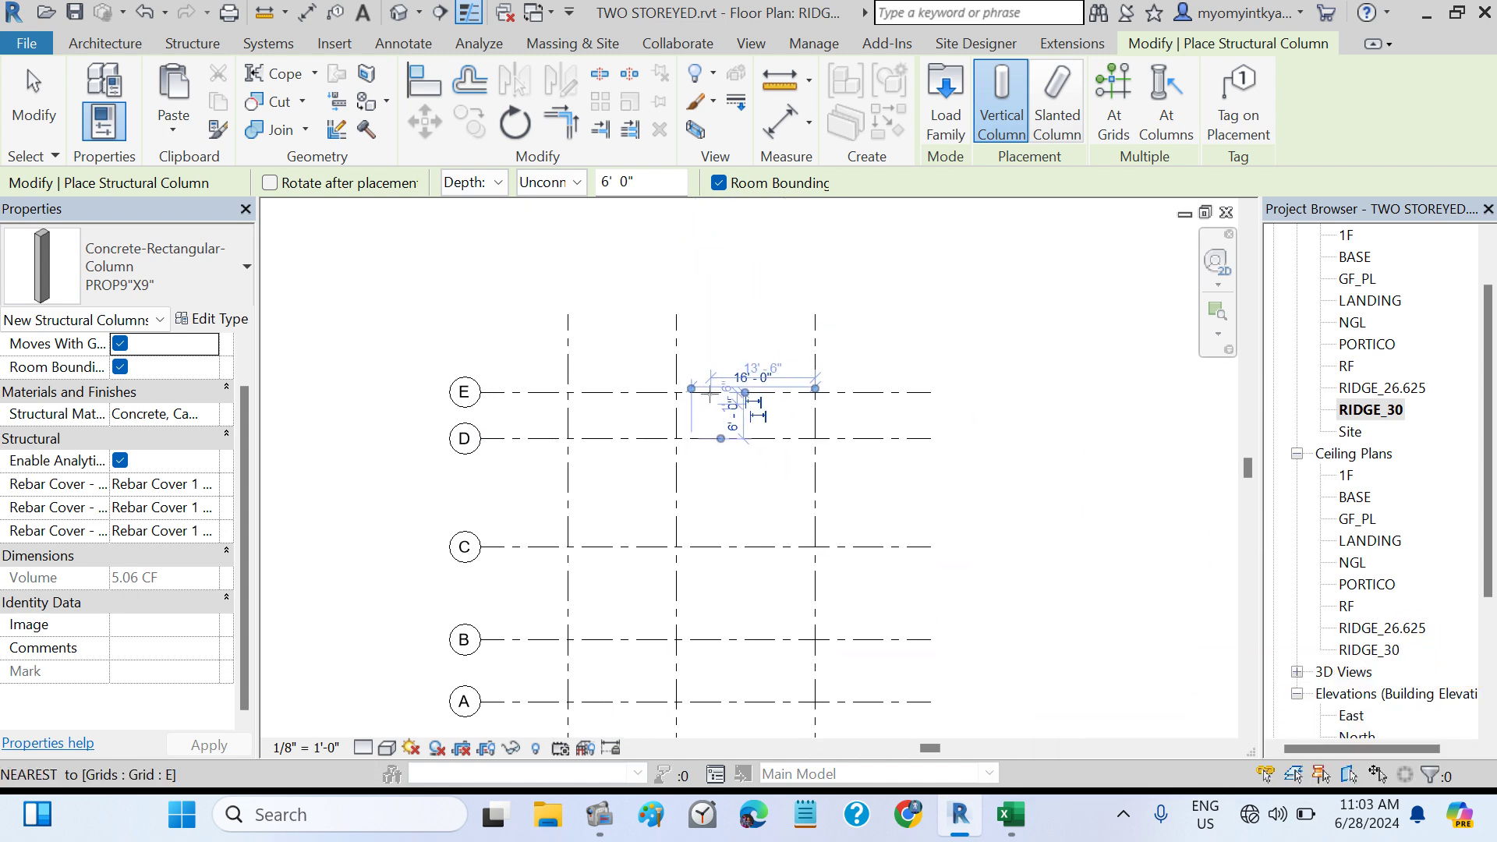
scroll(710, 392, "up", 3)
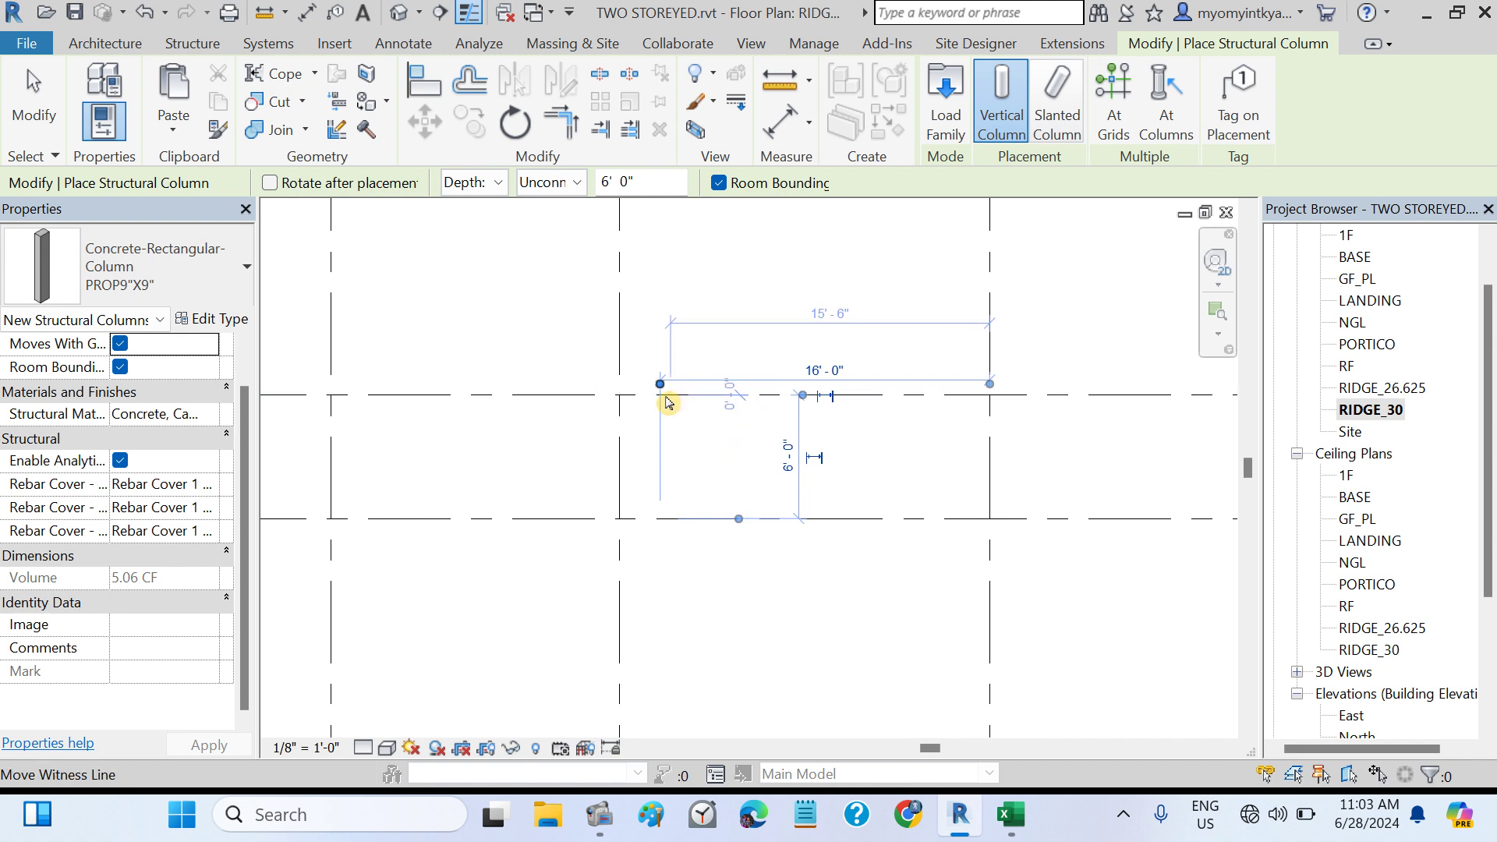
left_click(659, 399)
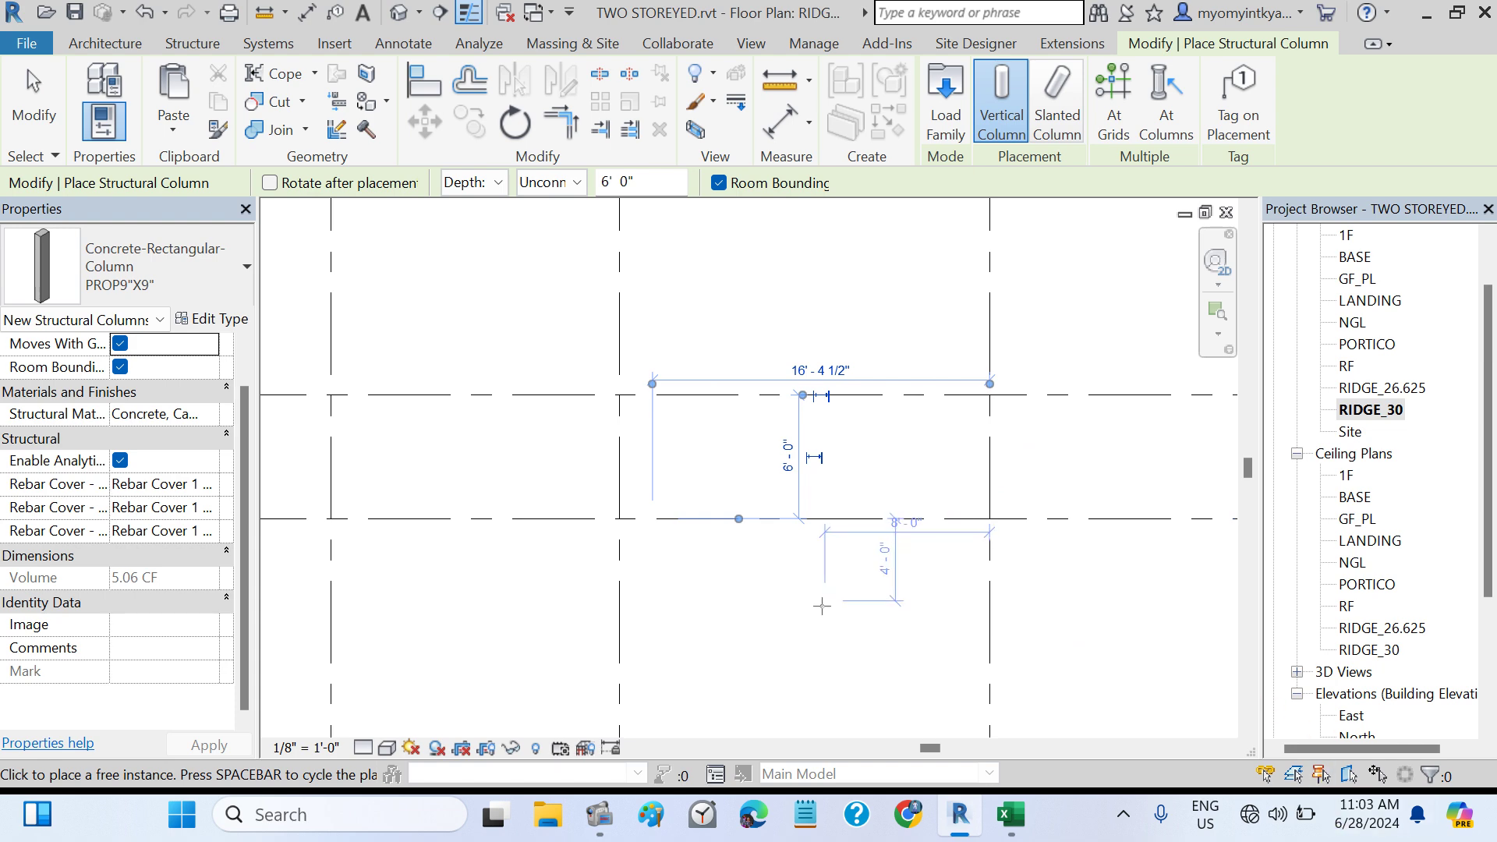
key("Escape")
key("Escape")
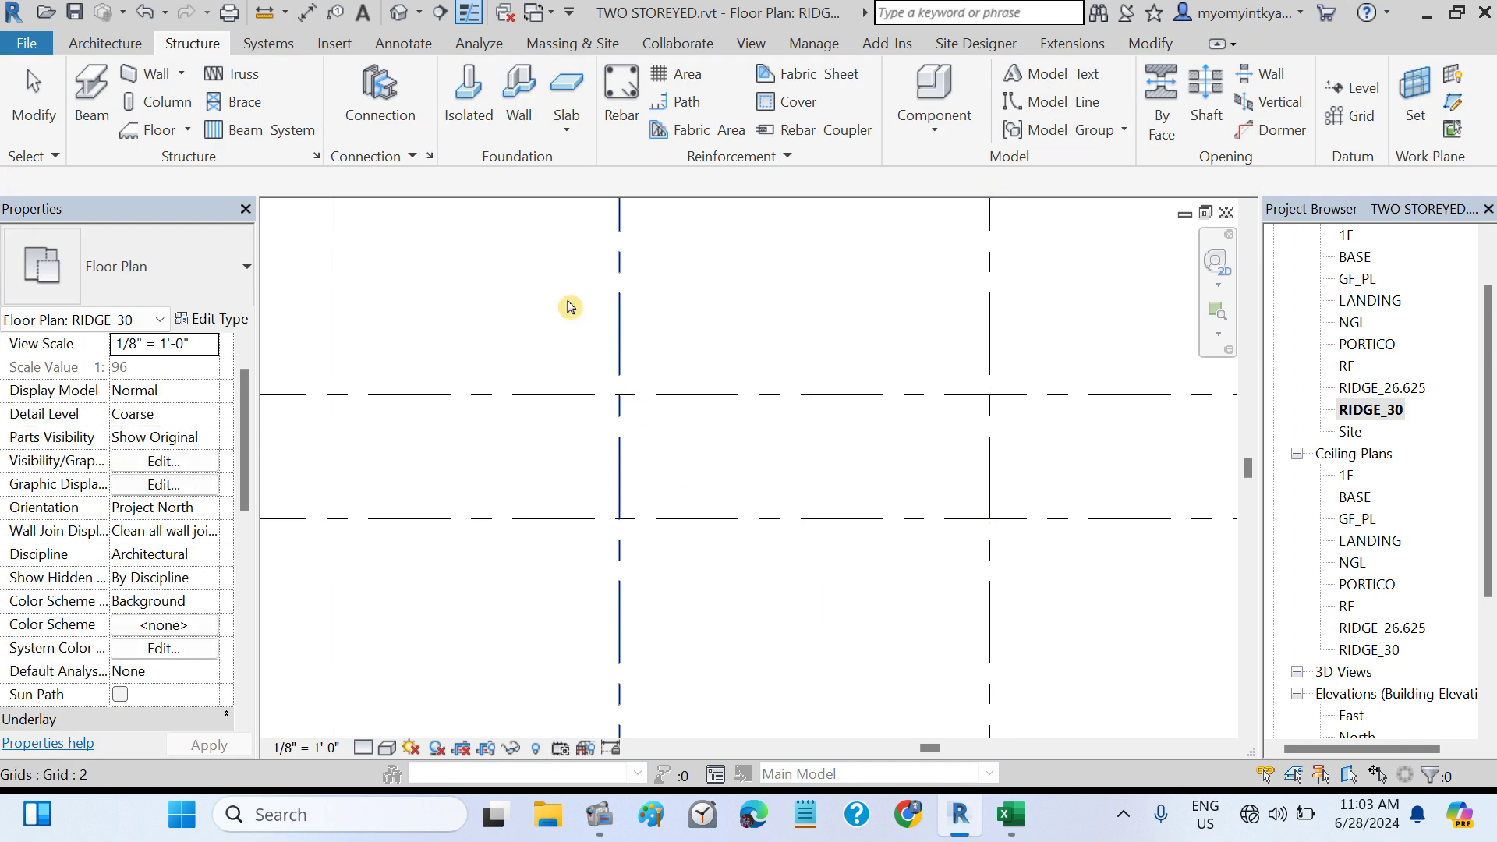
- Open the 3D view and examine the main ridge's prop columns from several sides to check which grids have one
left_click(467, 98)
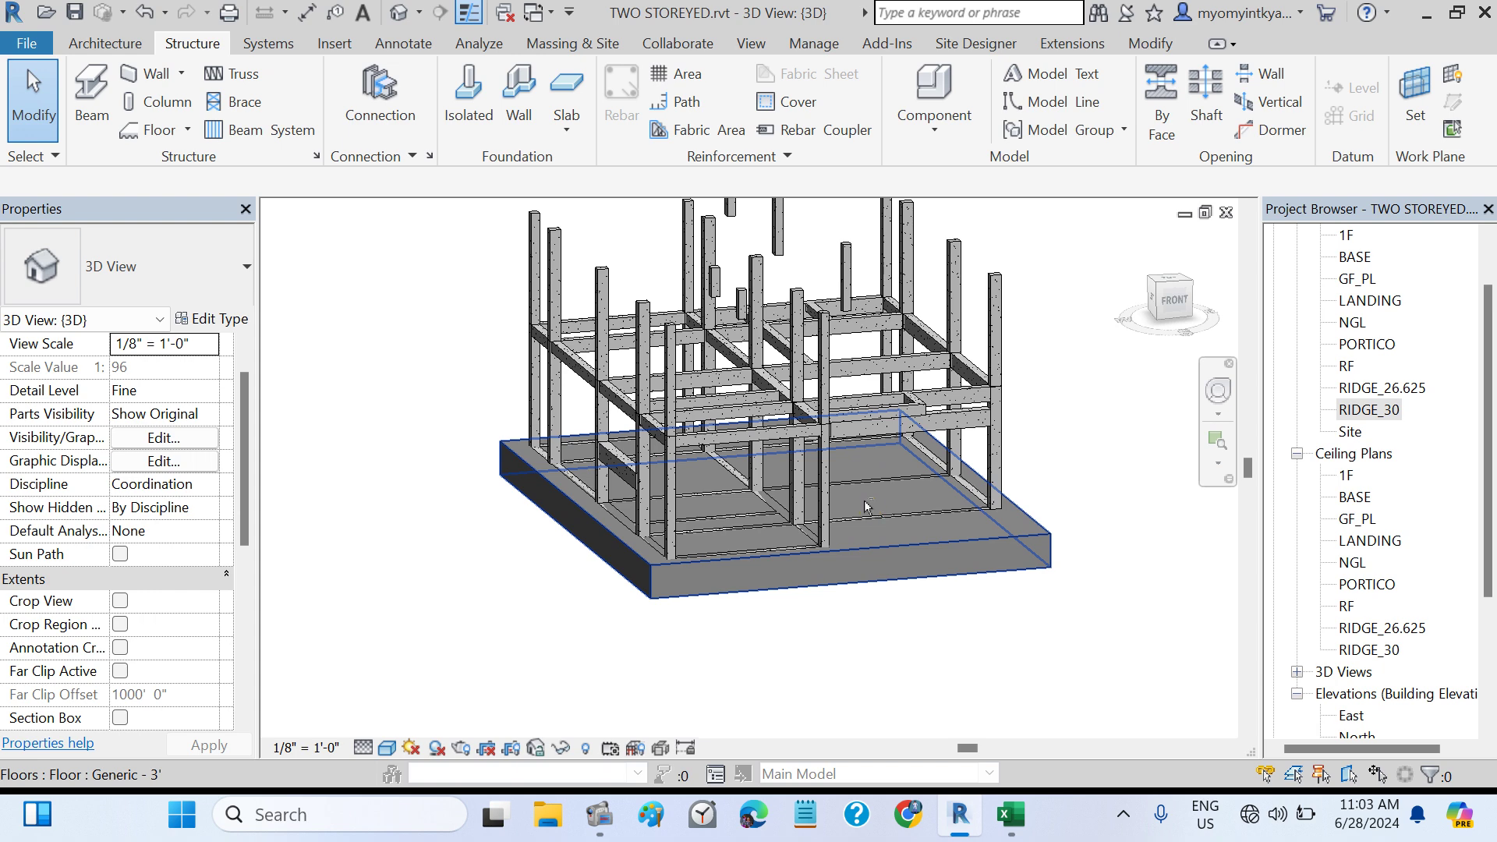
middle_click_drag(871, 505, 926, 453, "shift")
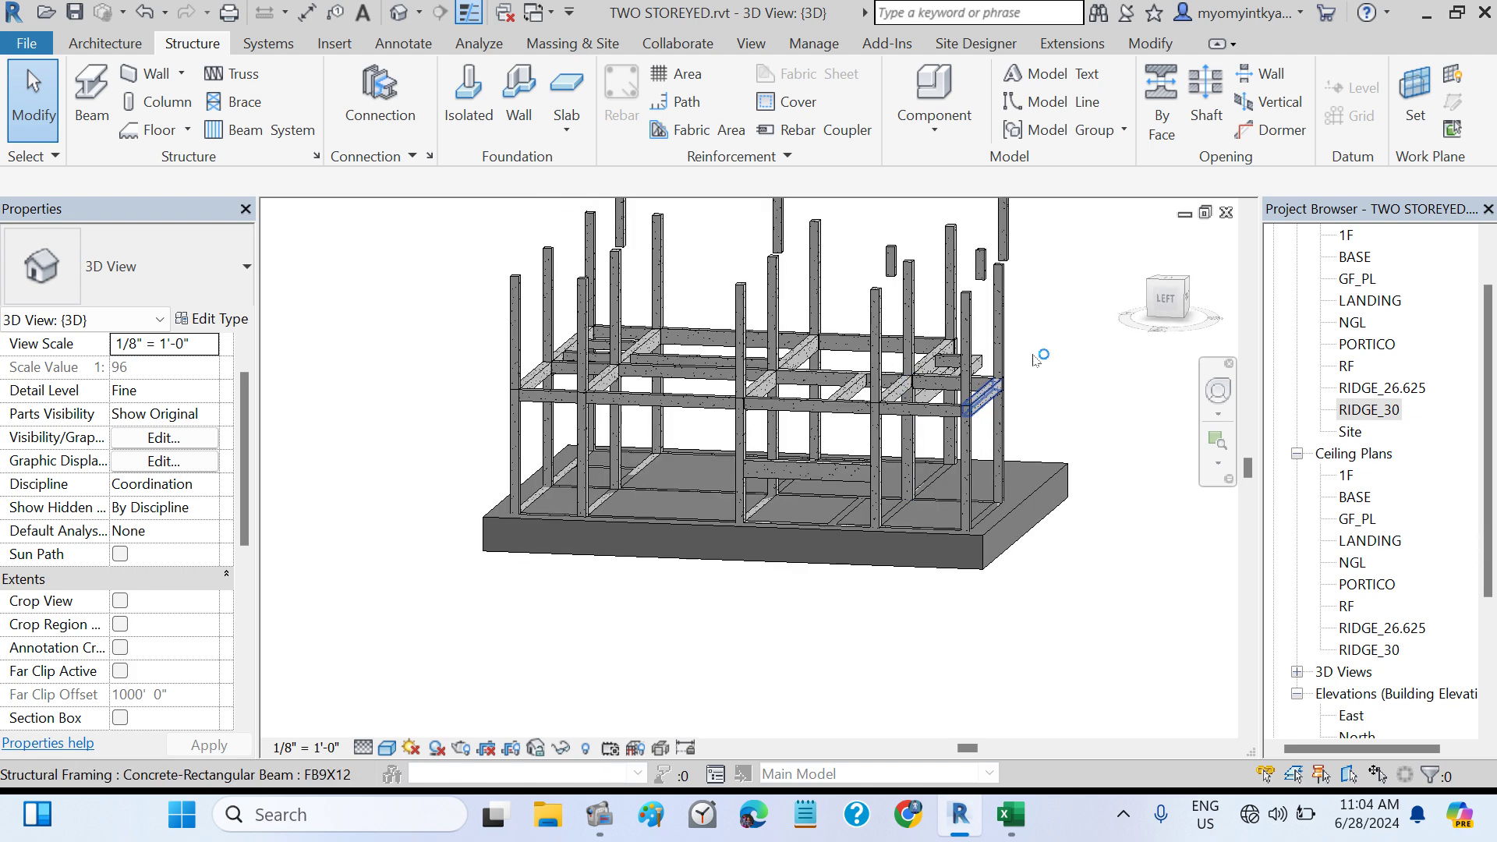
middle_click_drag(1060, 335, 789, 319, "shift")
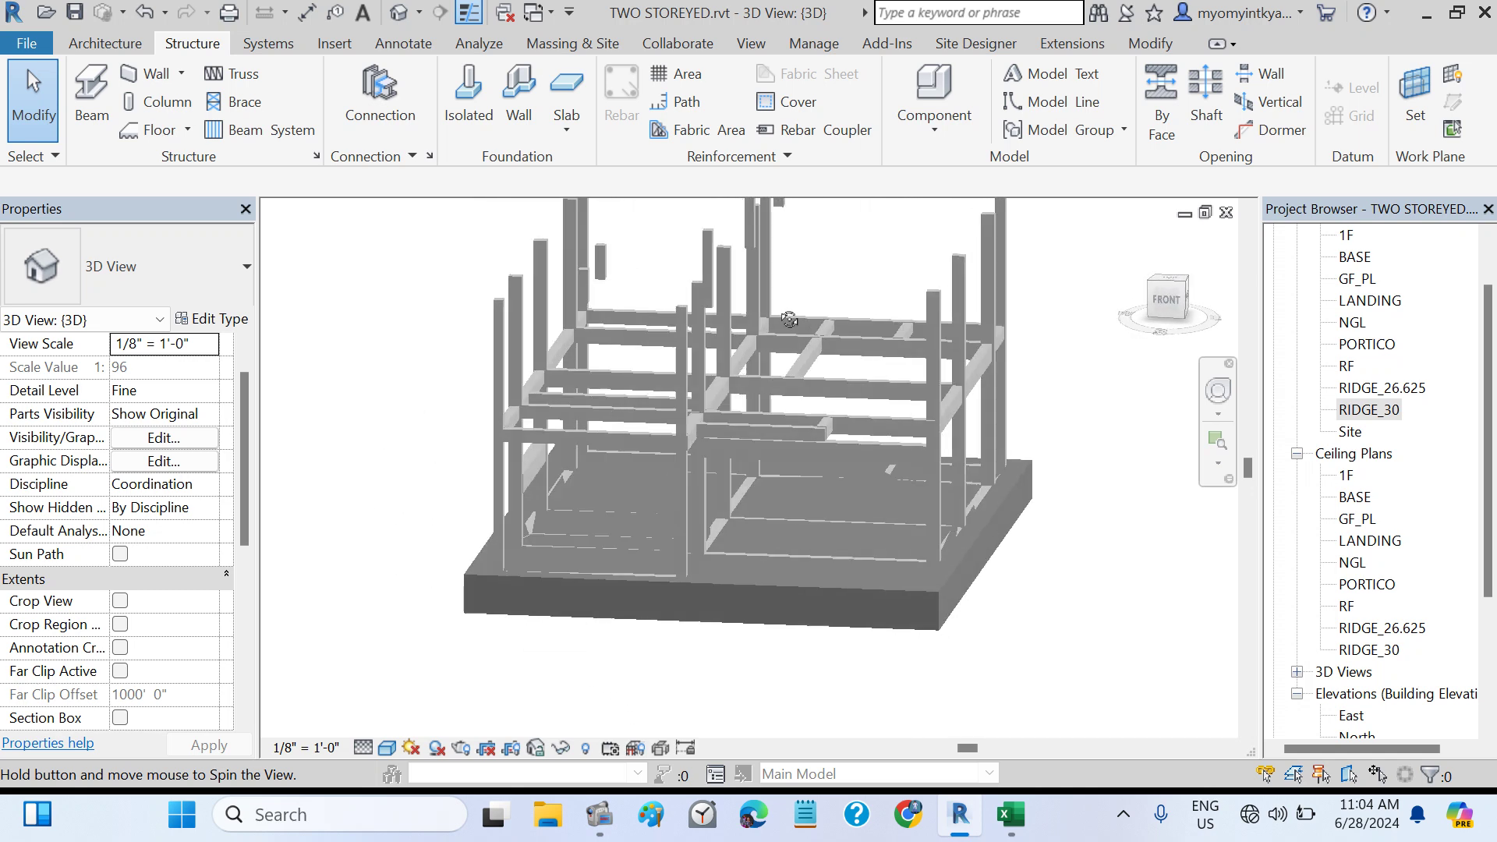
middle_click_drag(740, 252, 501, 227, "shift")
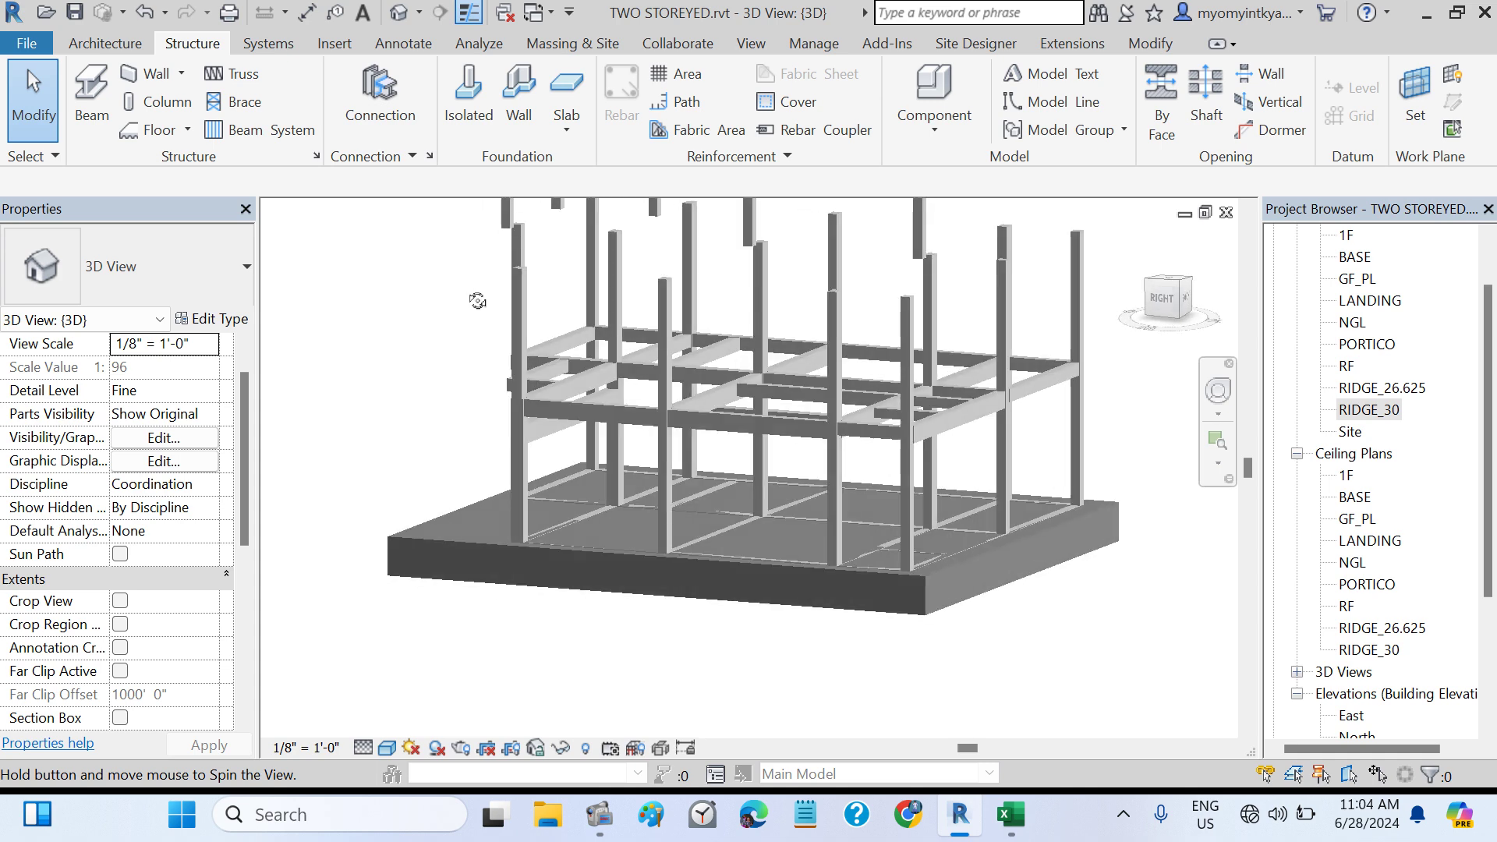
left_click(505, 221)
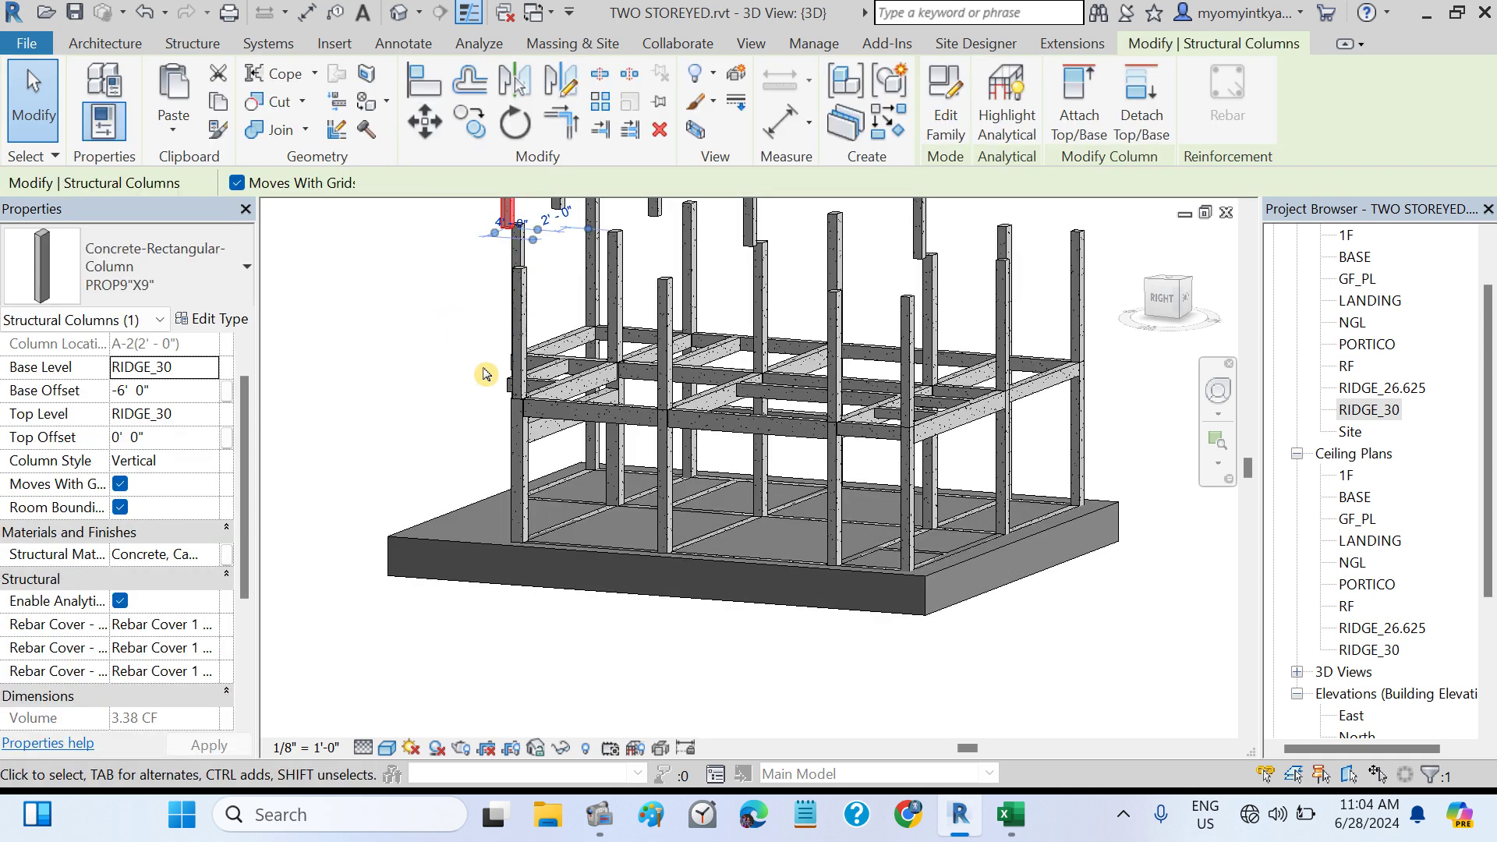
left_click(488, 372)
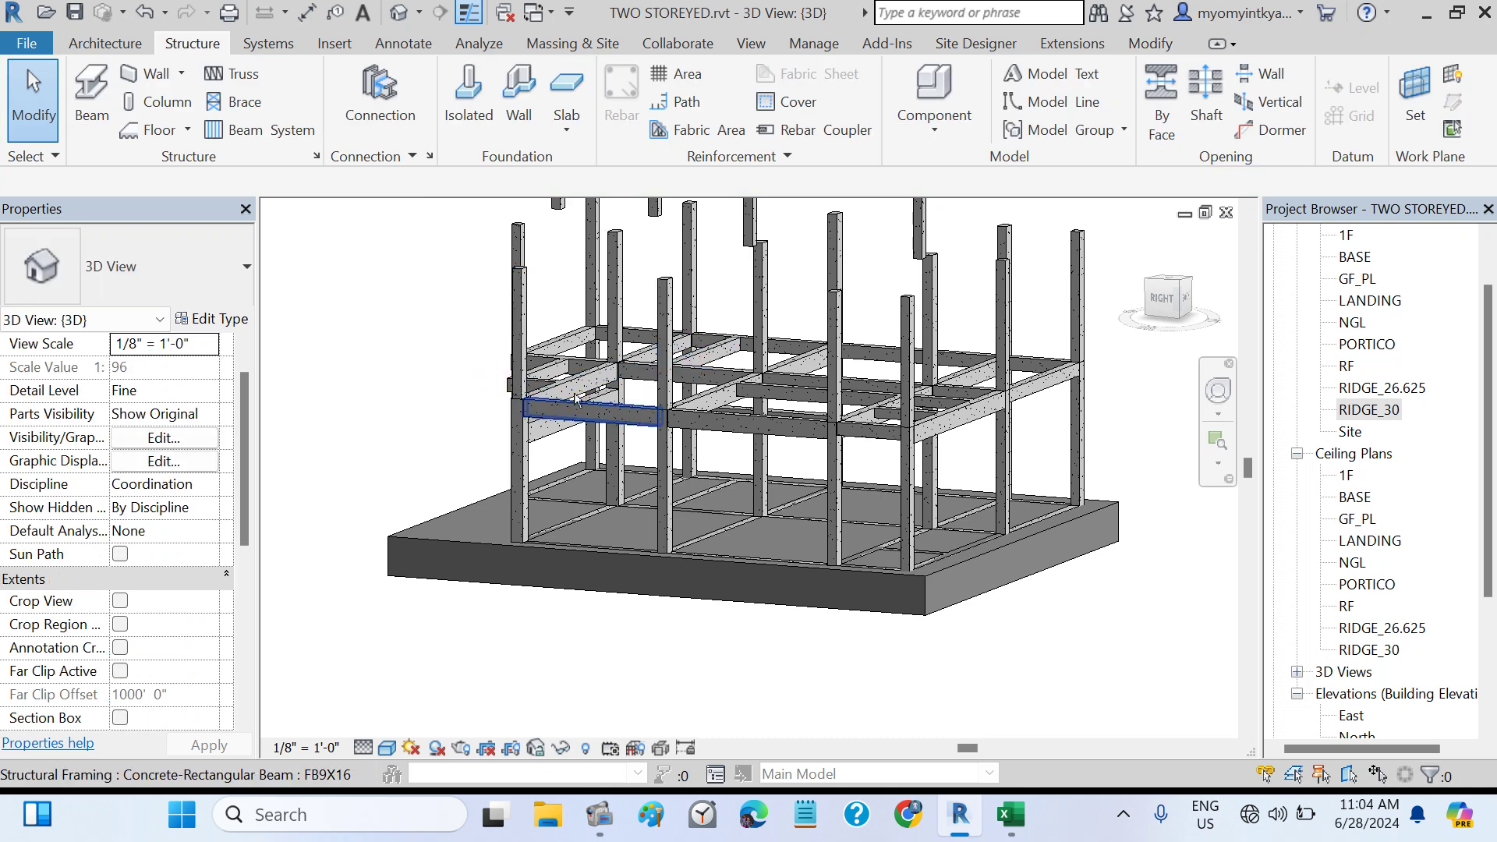
middle_click_drag(574, 398, 893, 373, "shift")
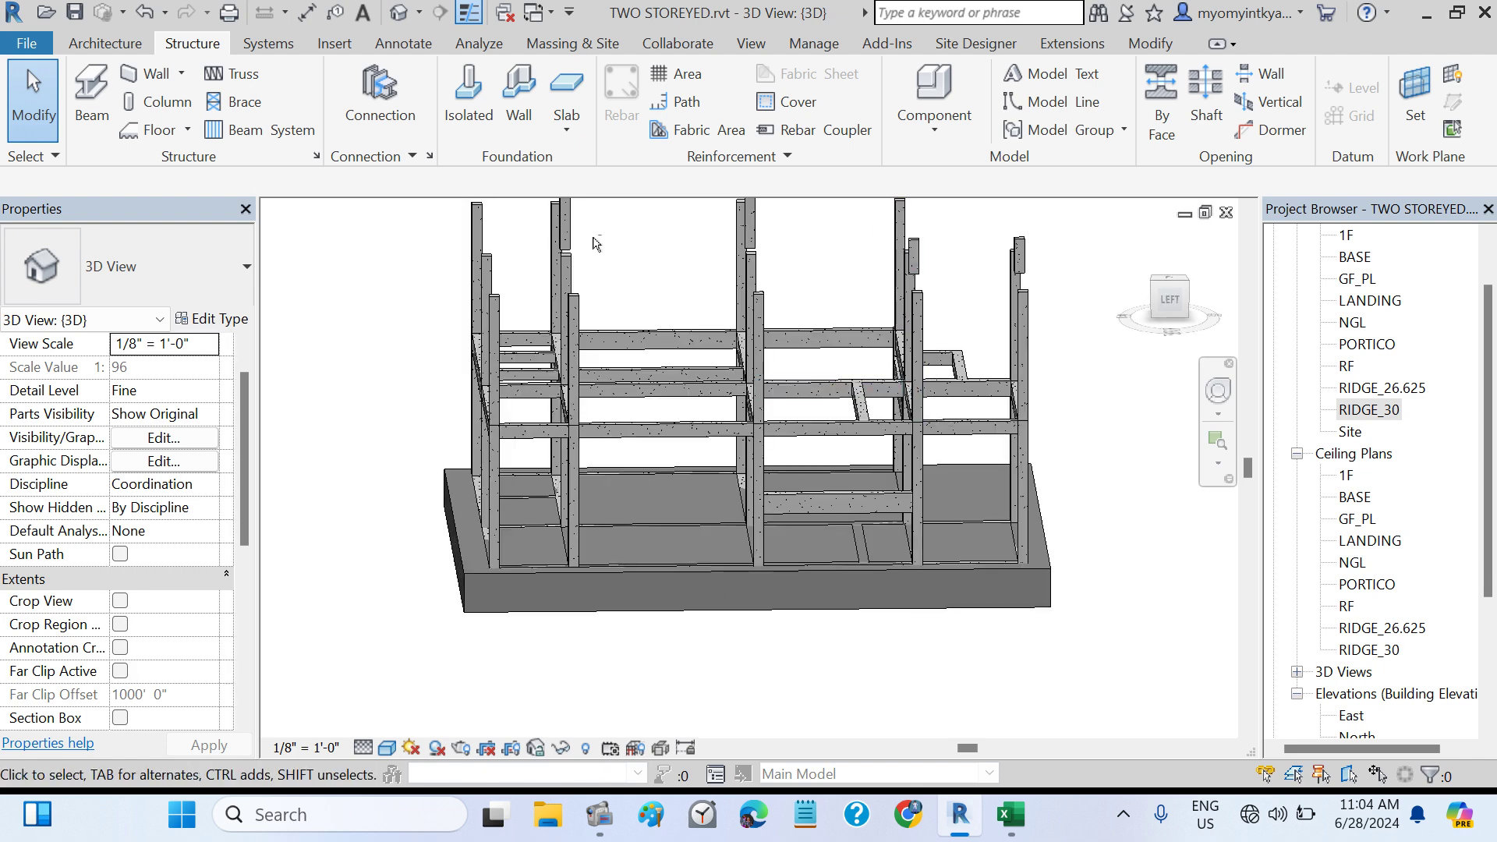
middle_click_drag(742, 373, 902, 394, "shift")
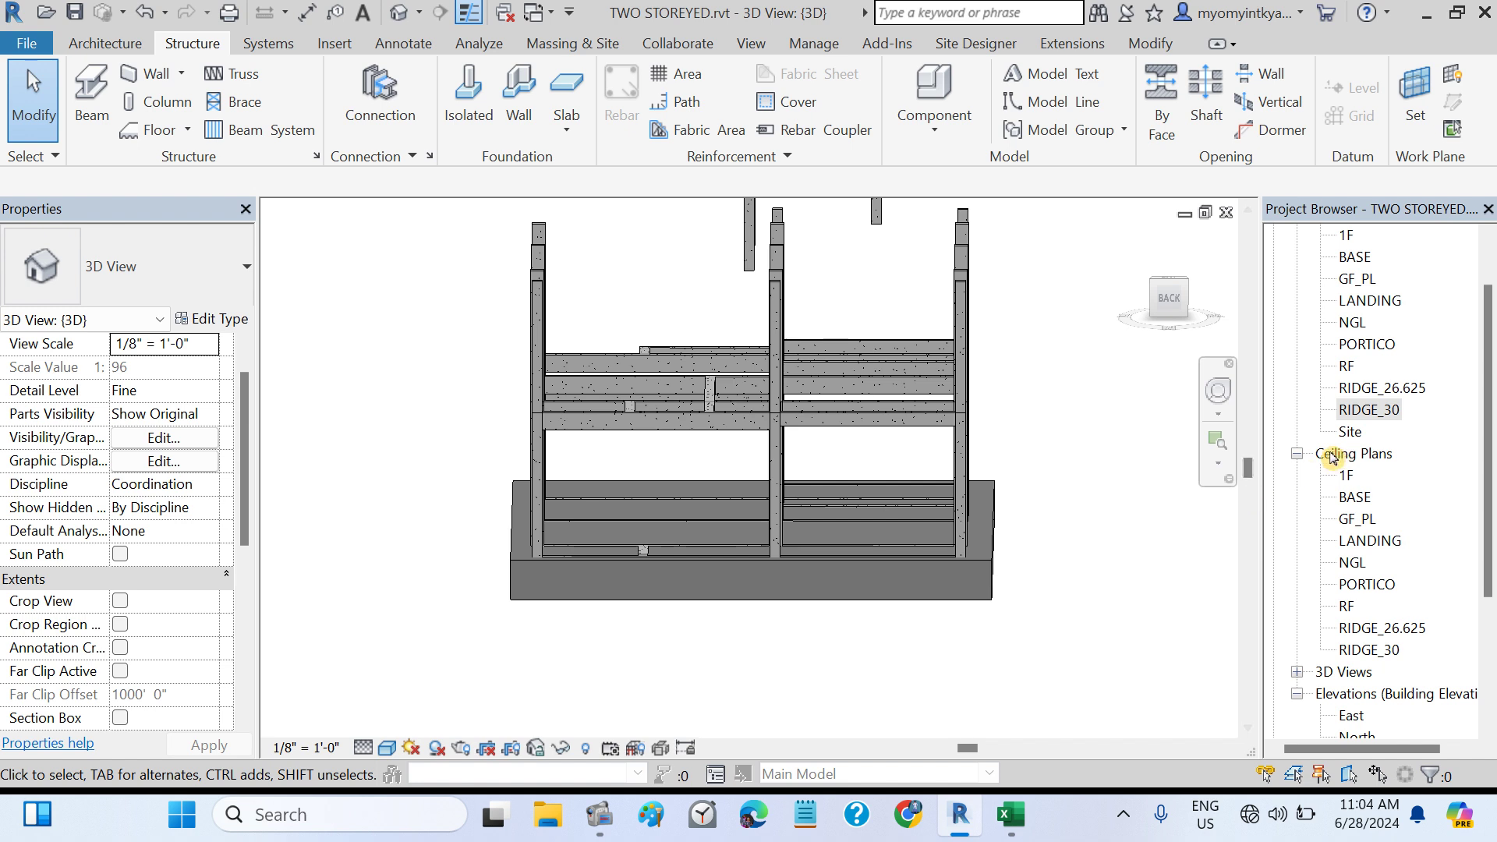
- In the RIDGE_30 floor plan, place prop columns on grids B and E, each 16' 0" from grid 3, and reopen the 3D view
double_click(1361, 411)
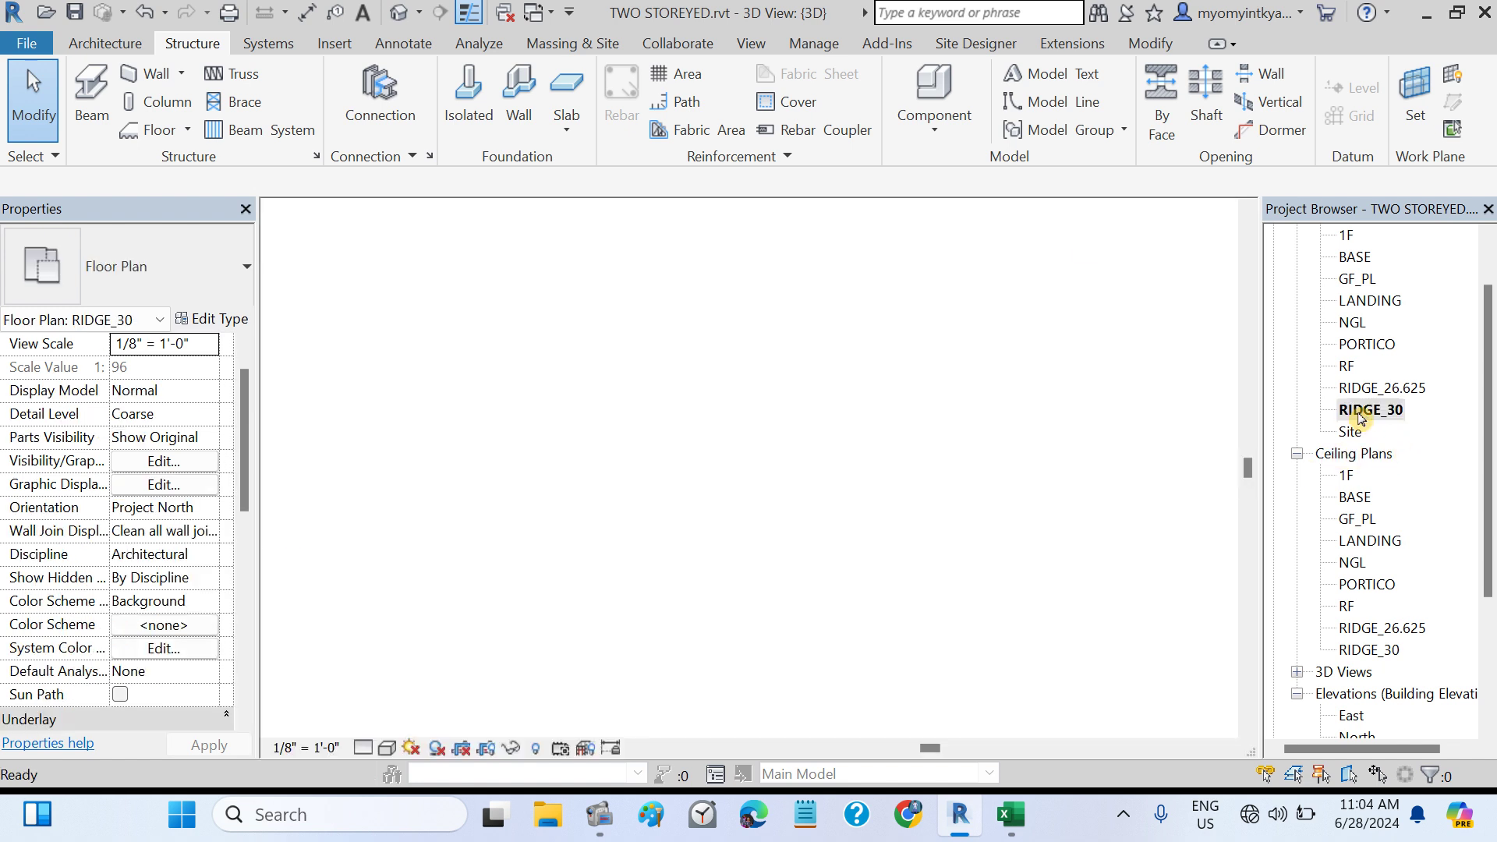
scroll(948, 581, "down", 4)
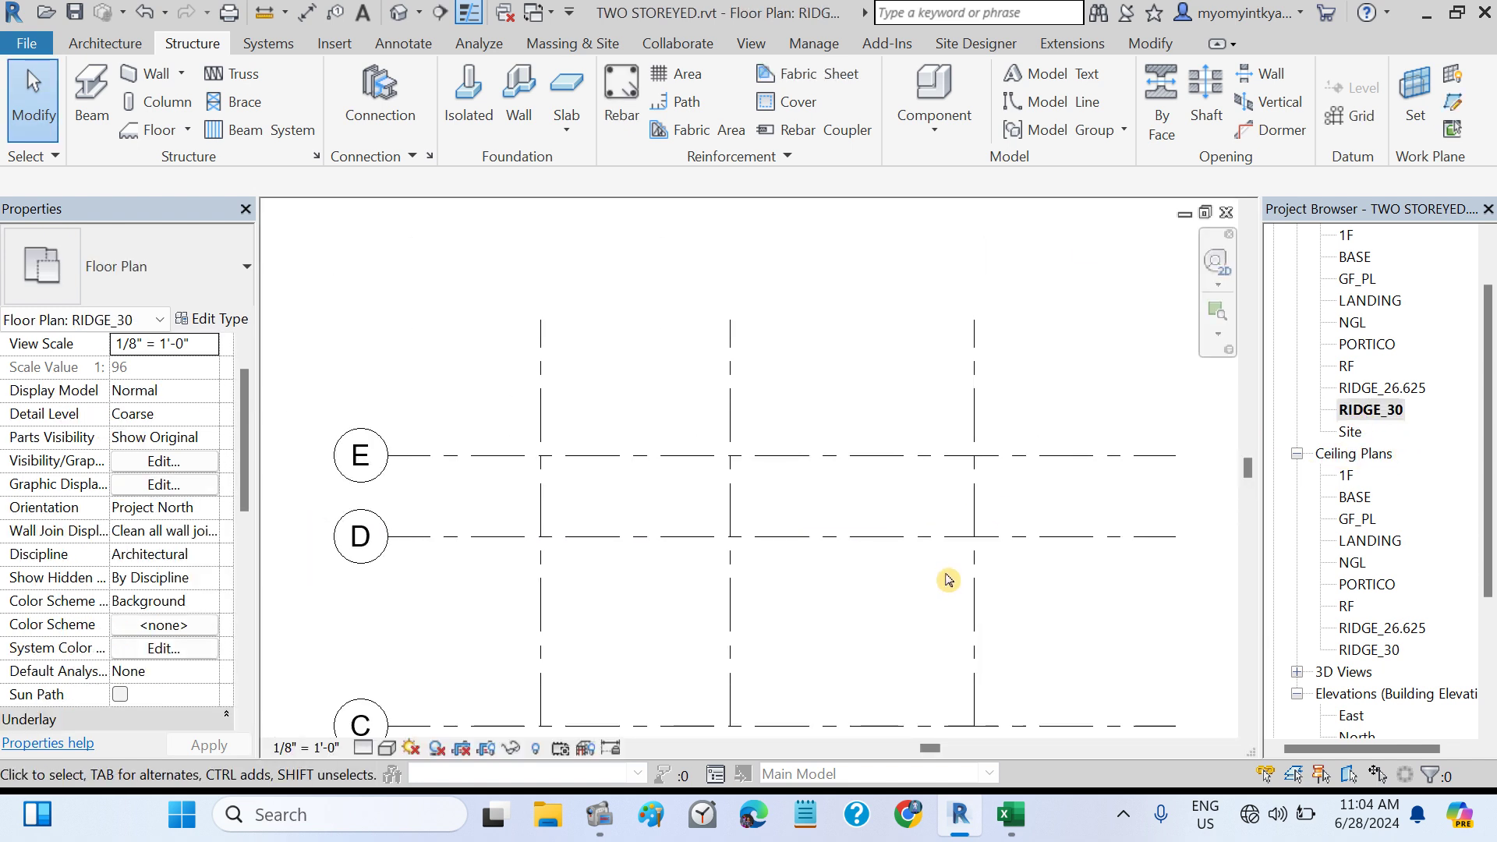
middle_click_drag(922, 595, 866, 393)
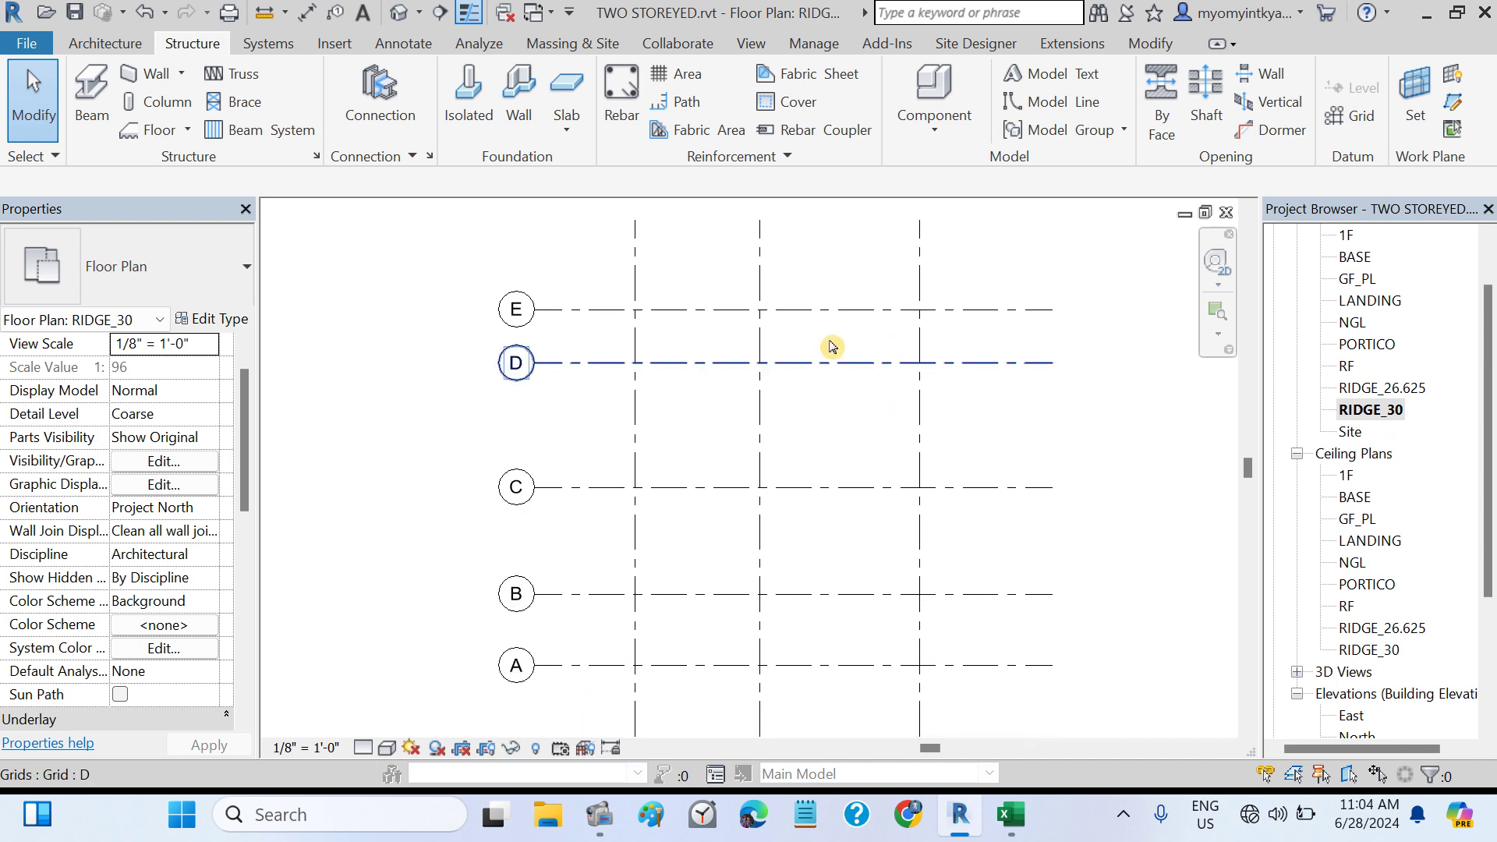
left_click(785, 313)
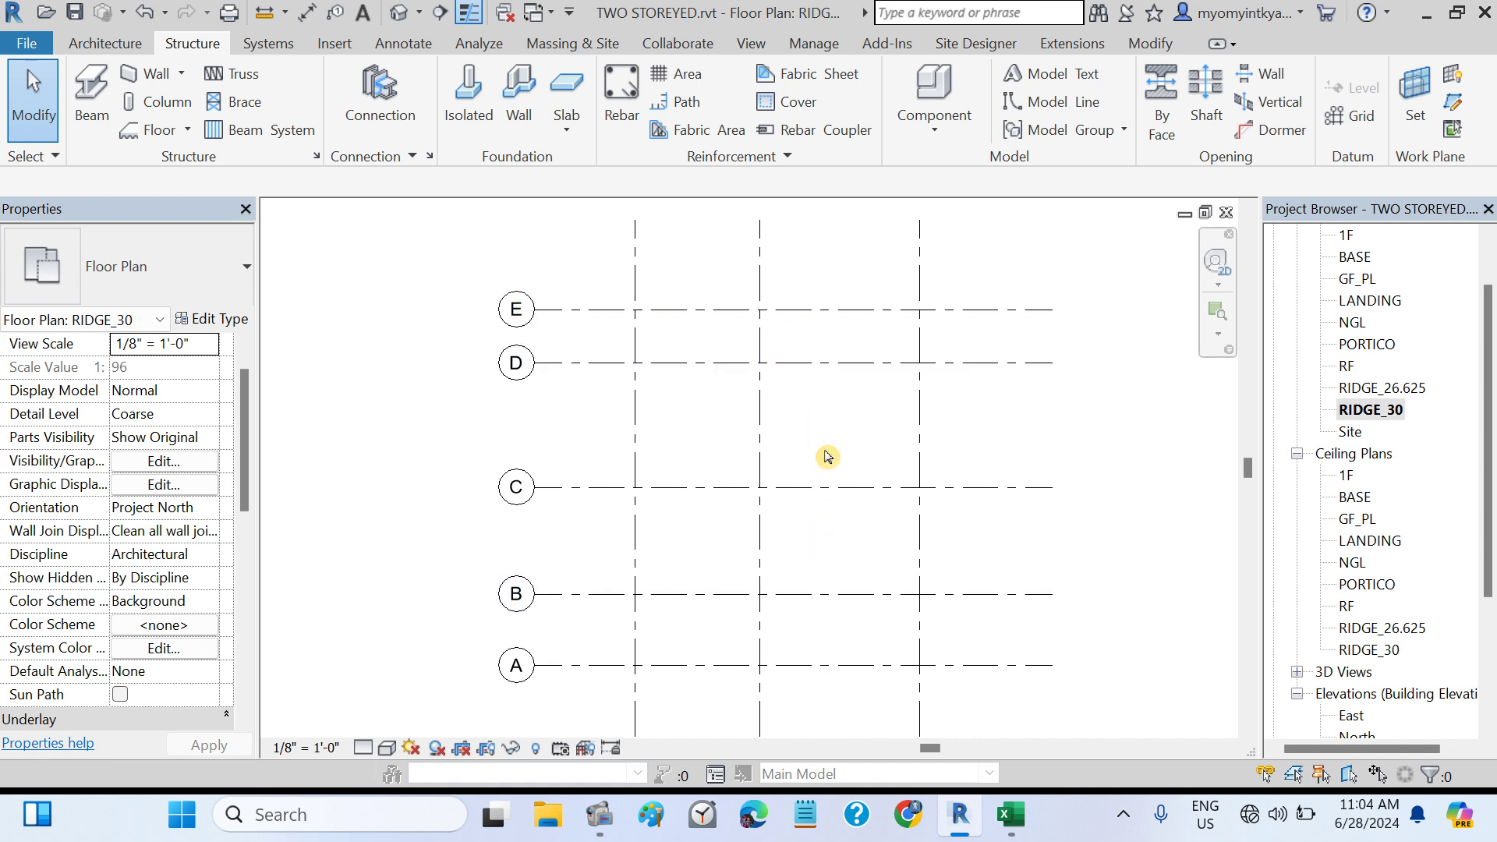
left_click(161, 114)
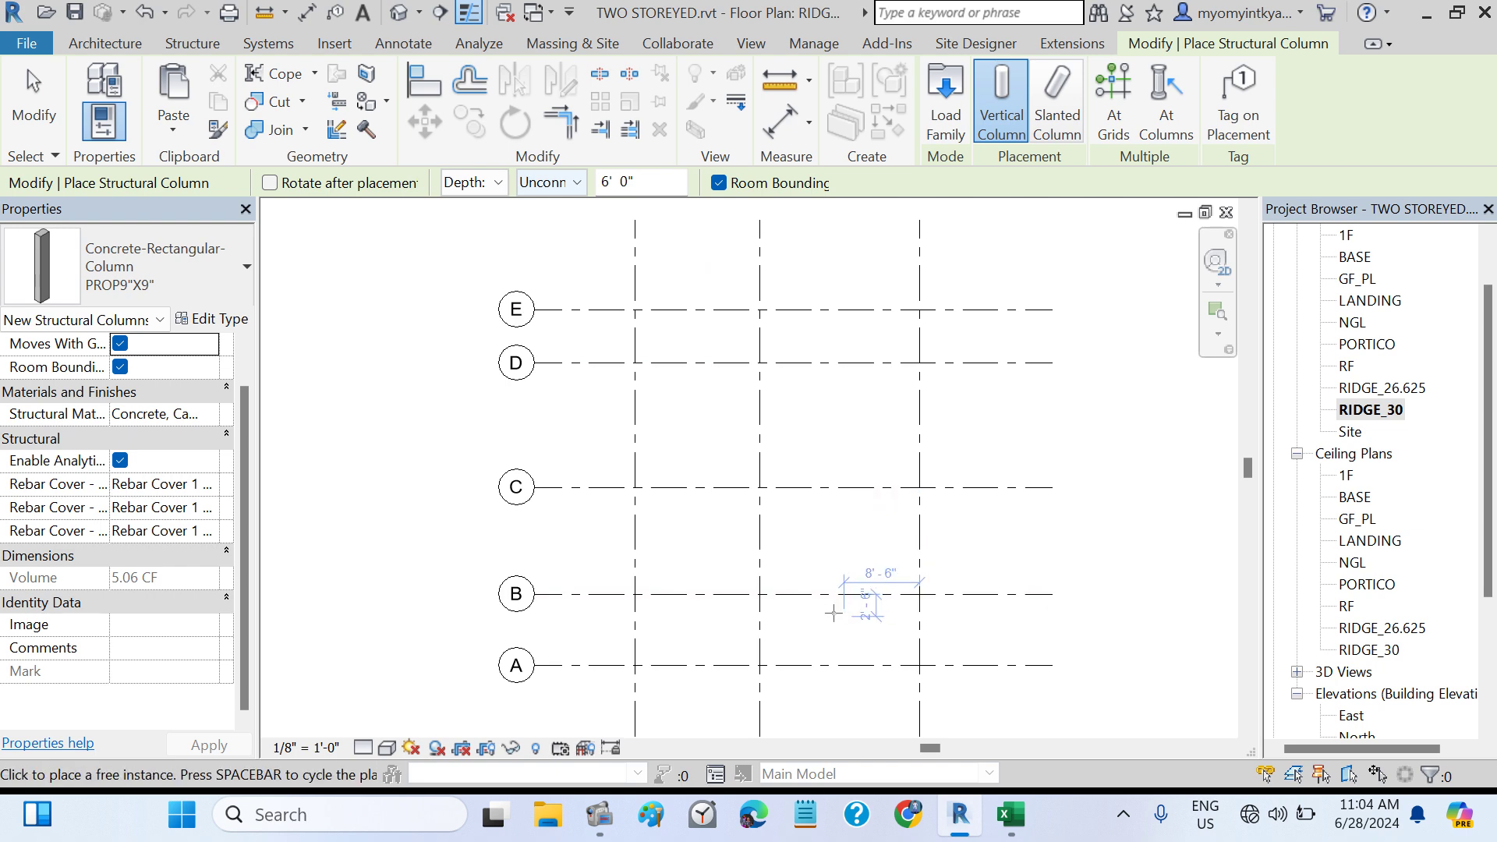
left_click(777, 595)
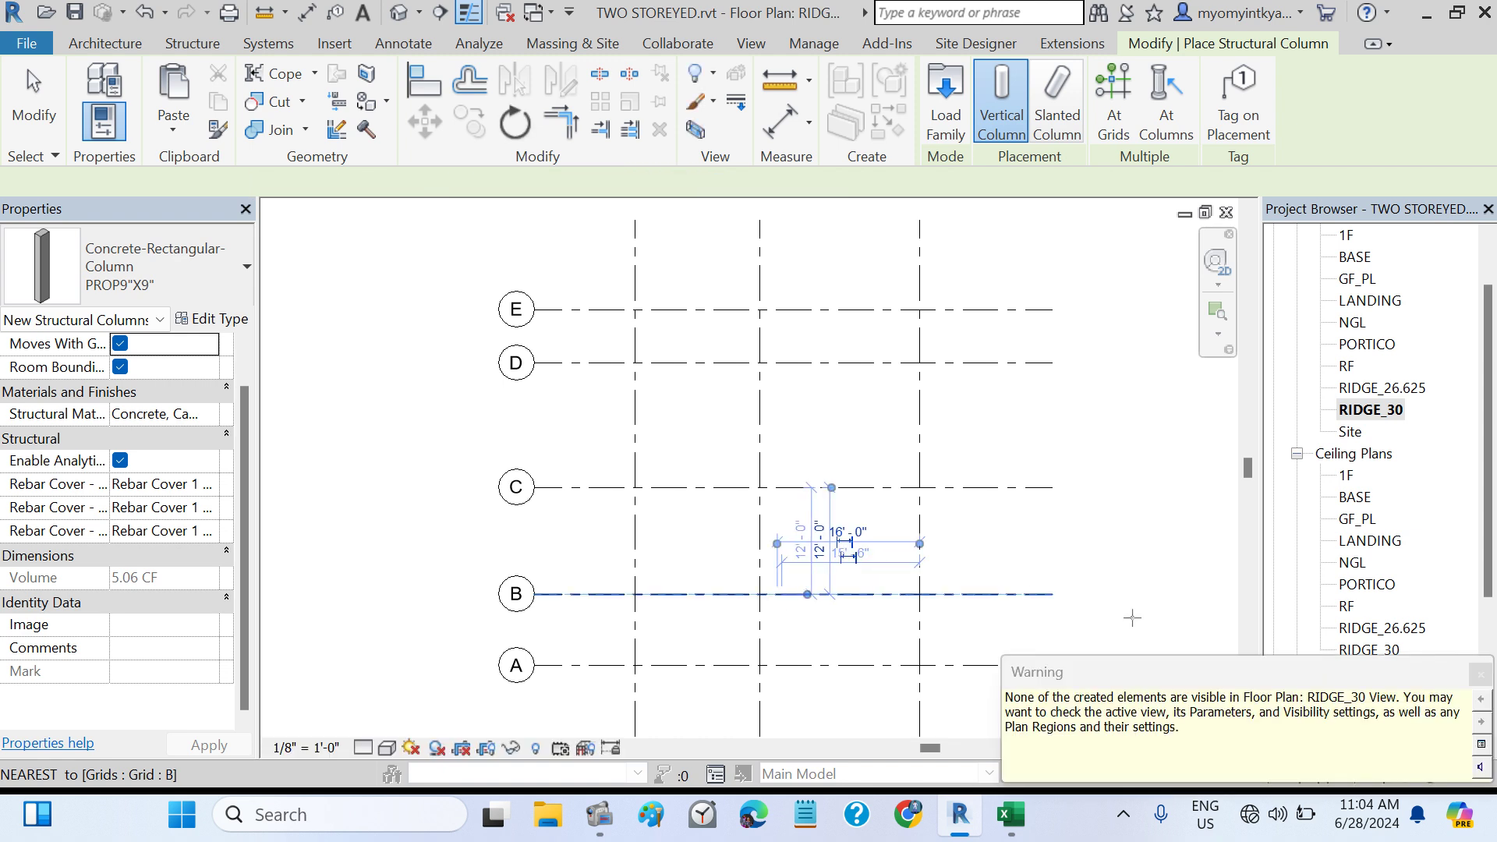
left_click(1480, 679)
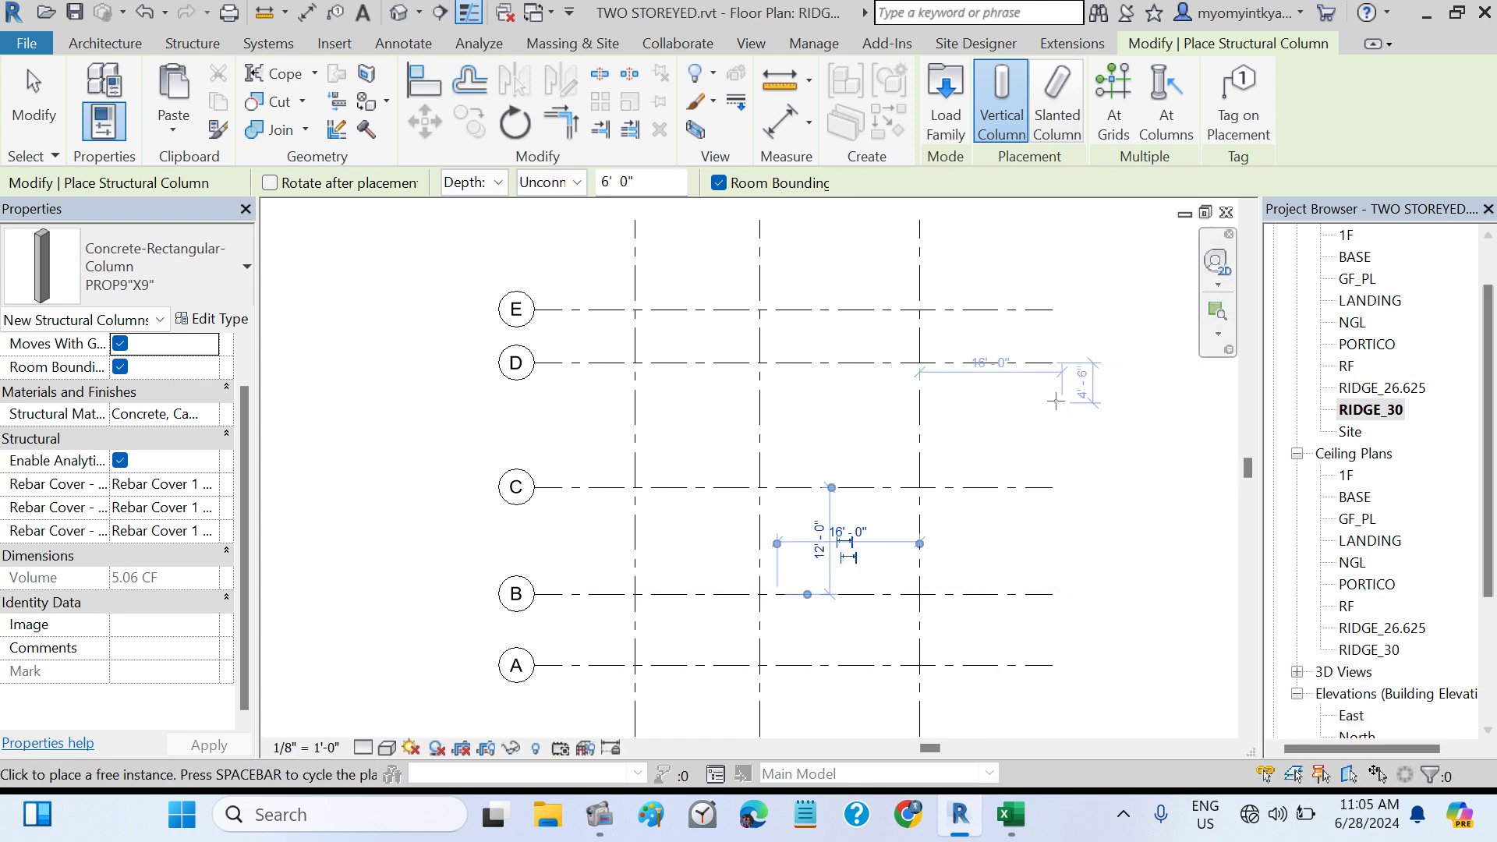
left_click(776, 309)
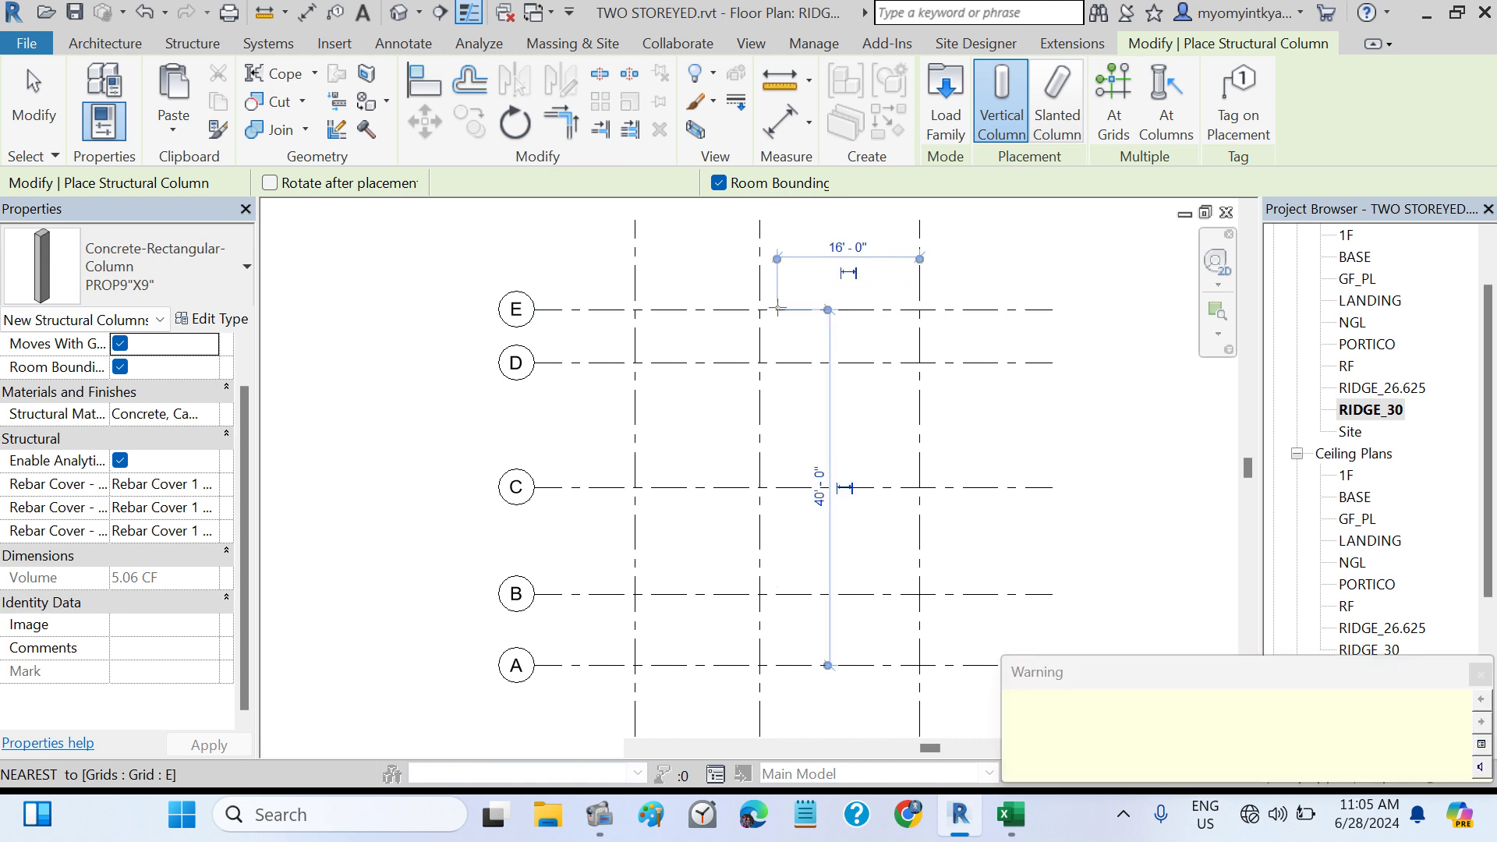
left_click(1480, 676)
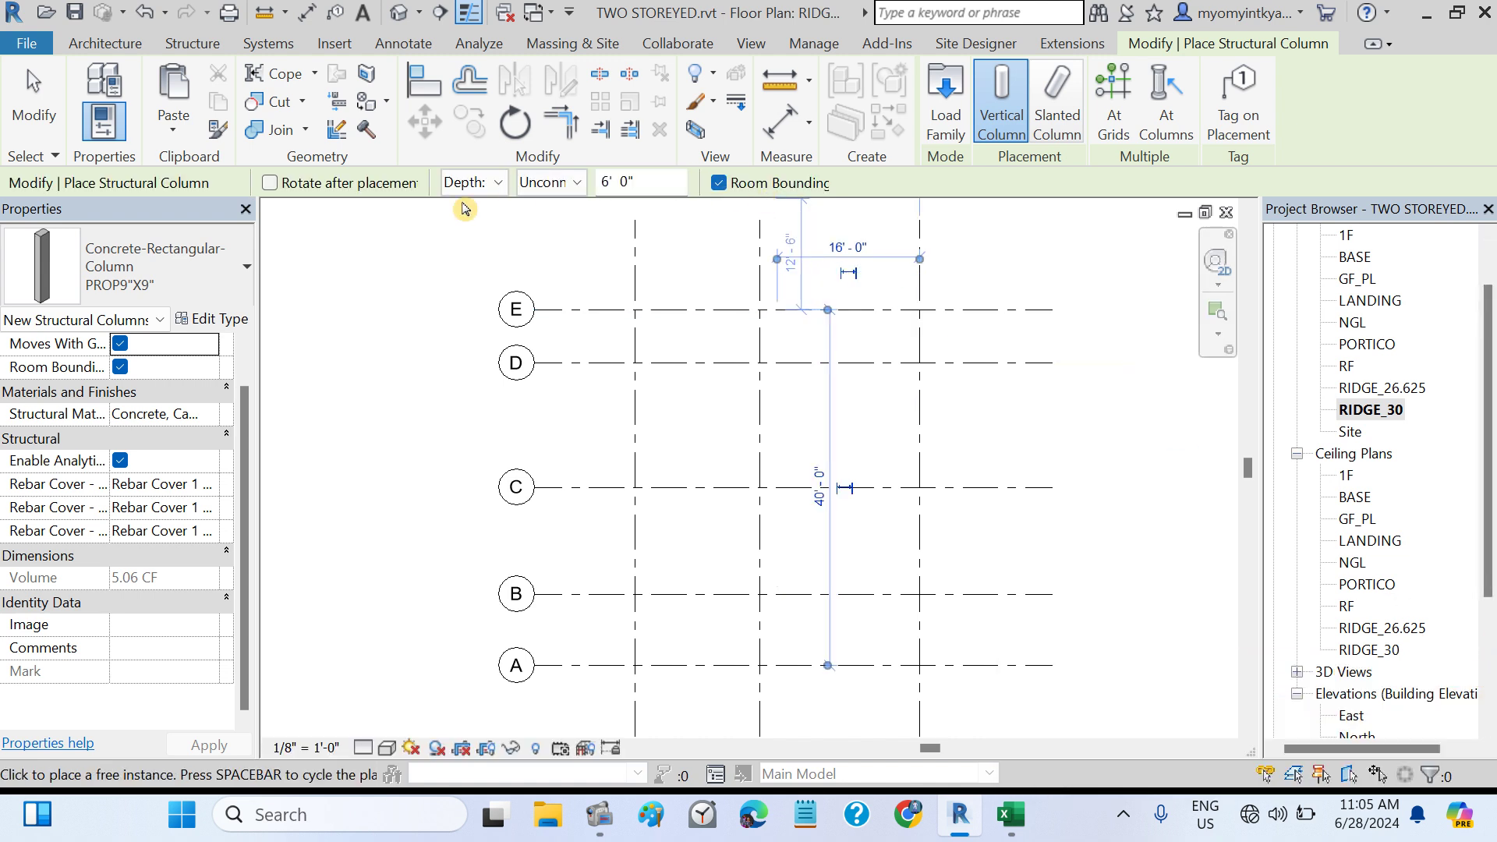
key("Escape")
key("Escape")
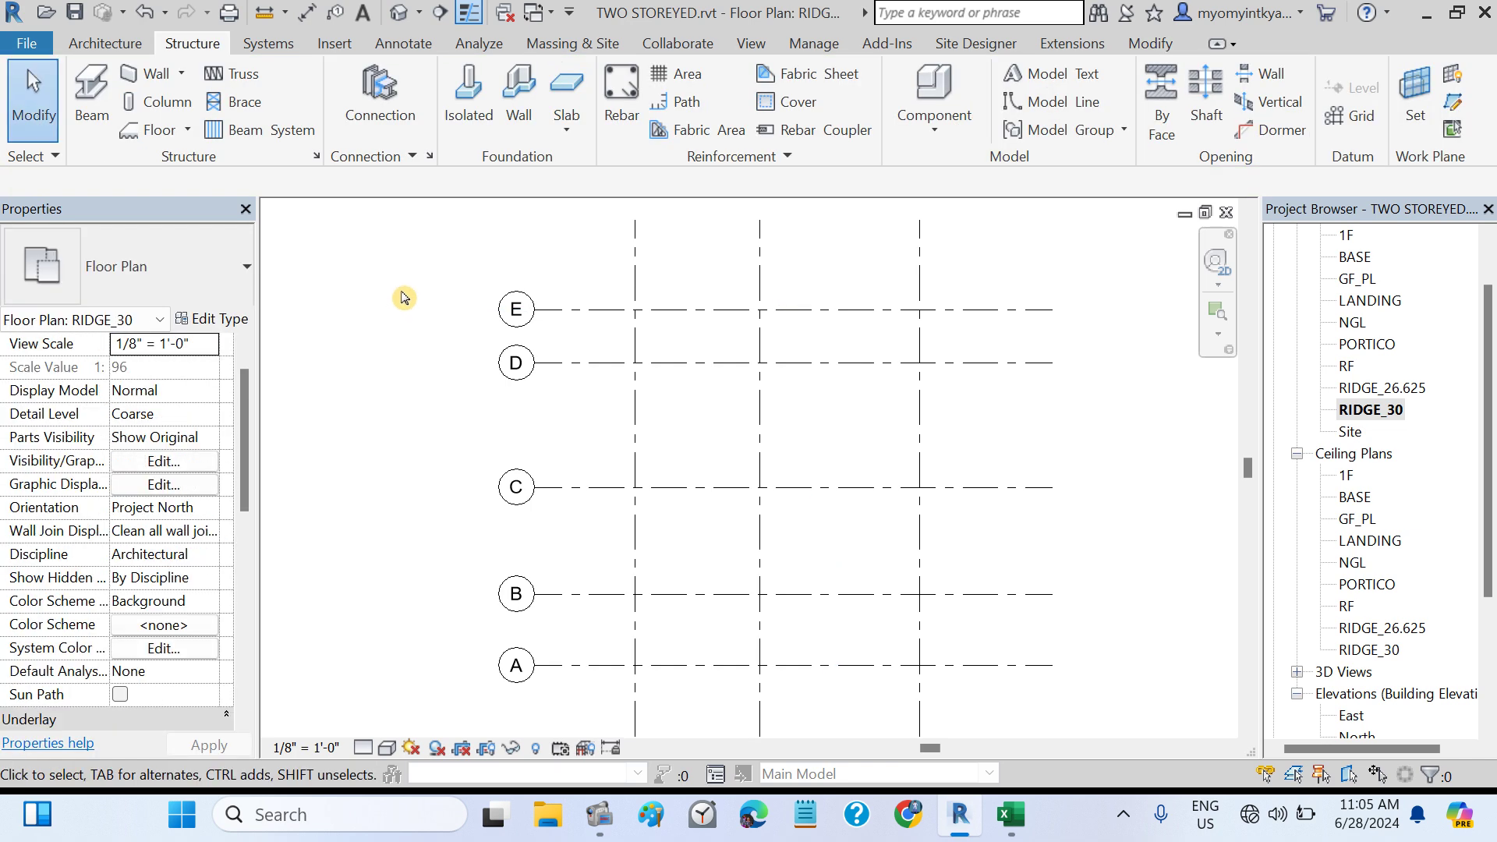
left_click(398, 12)
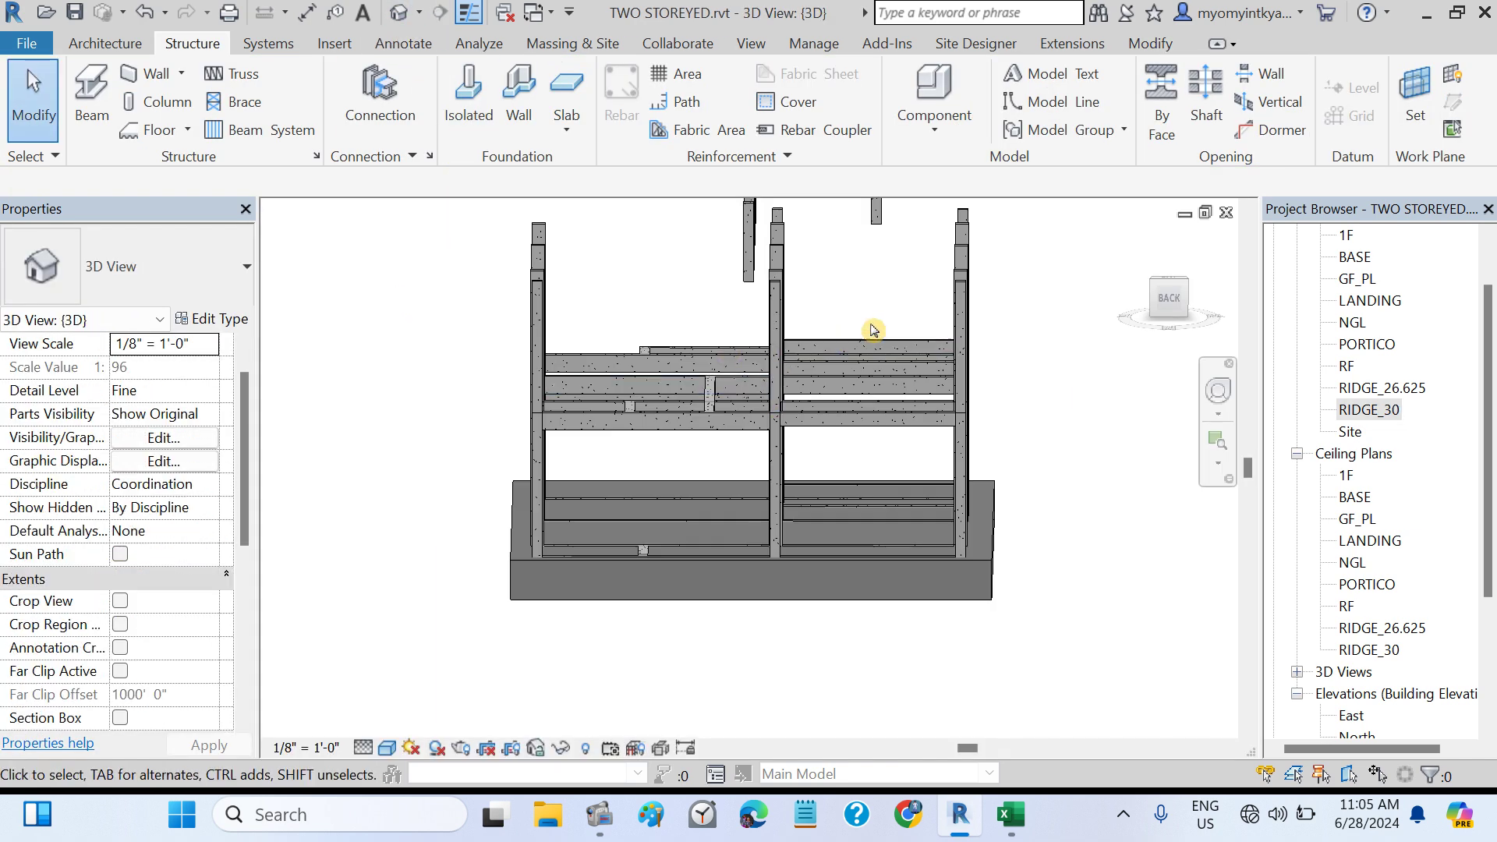
- Open the RF floor plan and check the spacing of the columns on grids A and B between grids 1 and 2
middle_click_drag(853, 338, 919, 399)
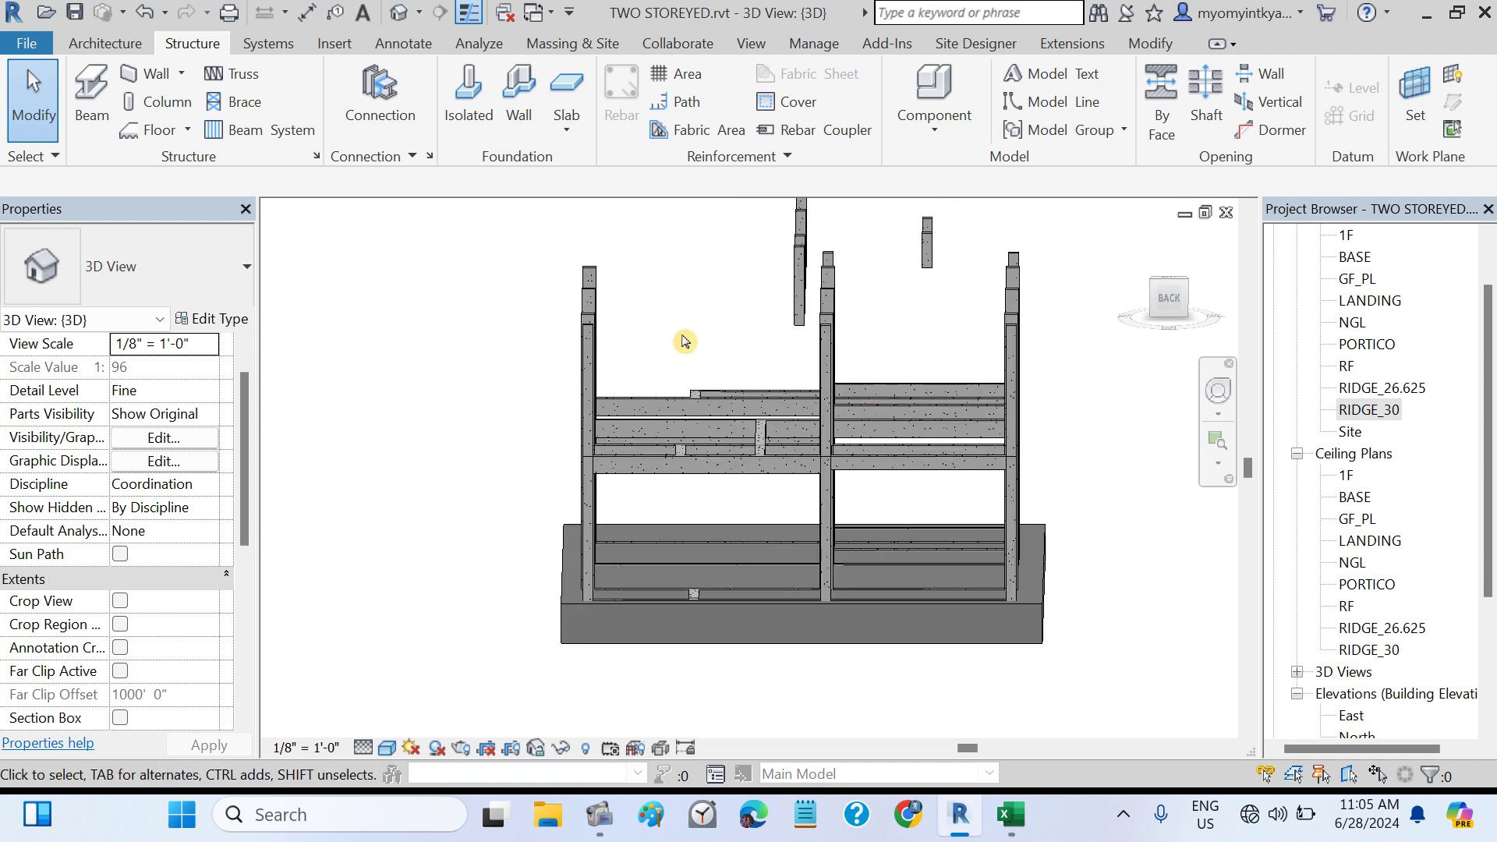
middle_click_drag(702, 347, 792, 410, "shift")
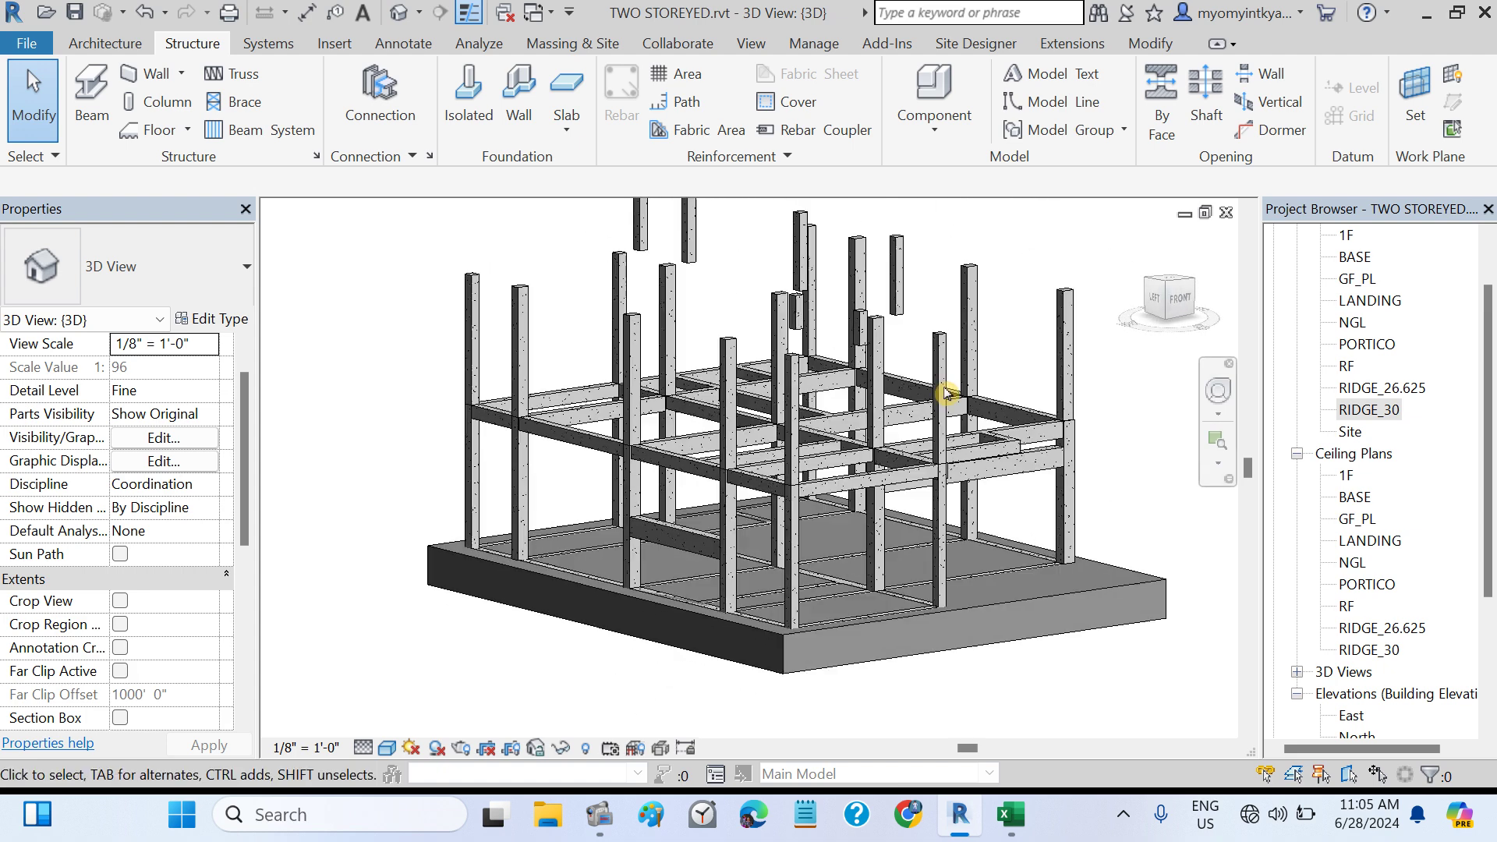
double_click(1346, 366)
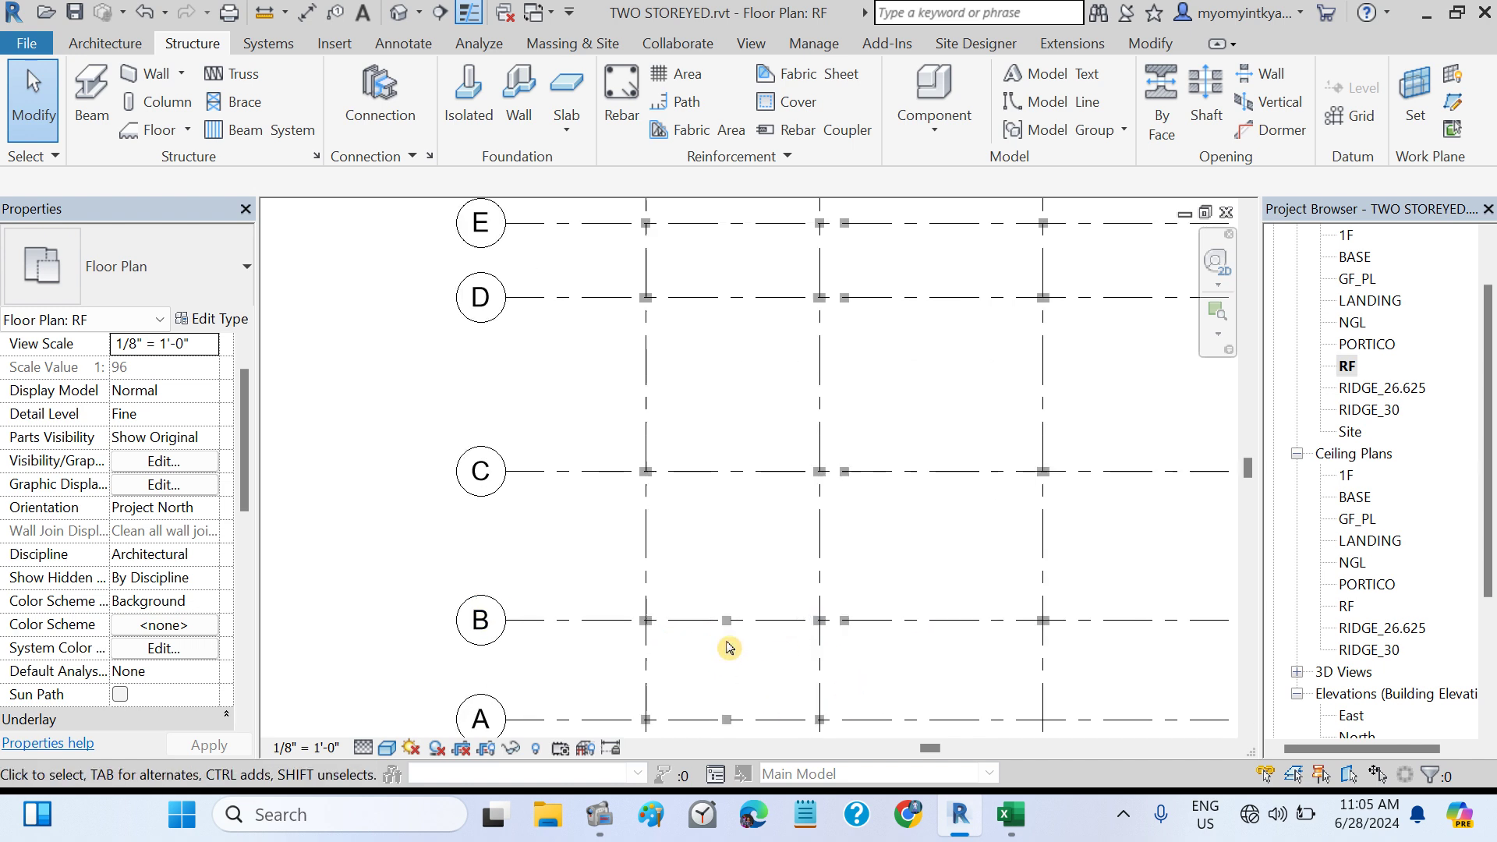
scroll(726, 645, "up", 2)
middle_click_drag(749, 639, 730, 479)
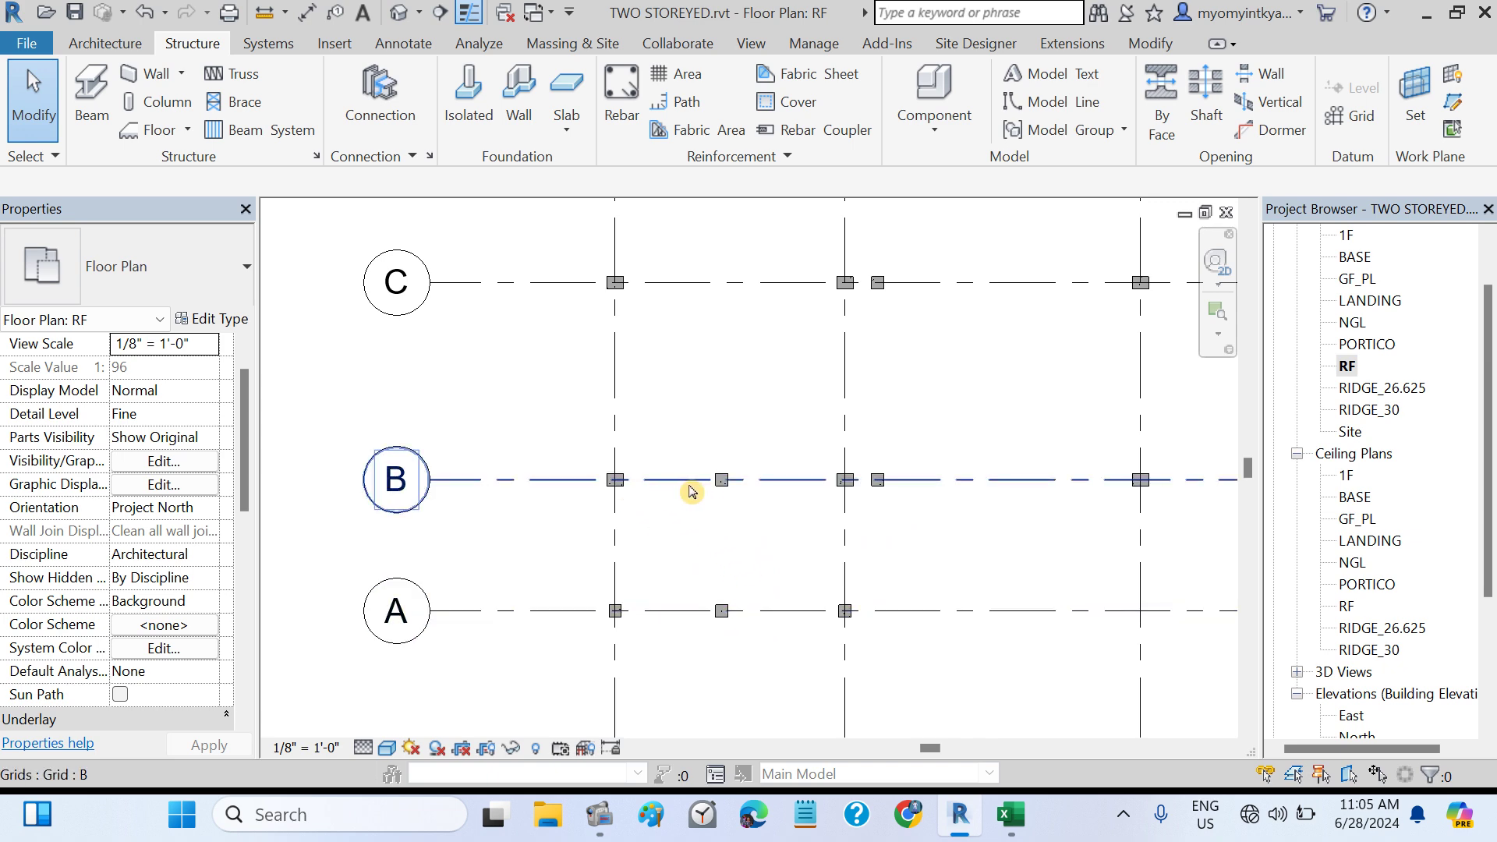
left_click(723, 481)
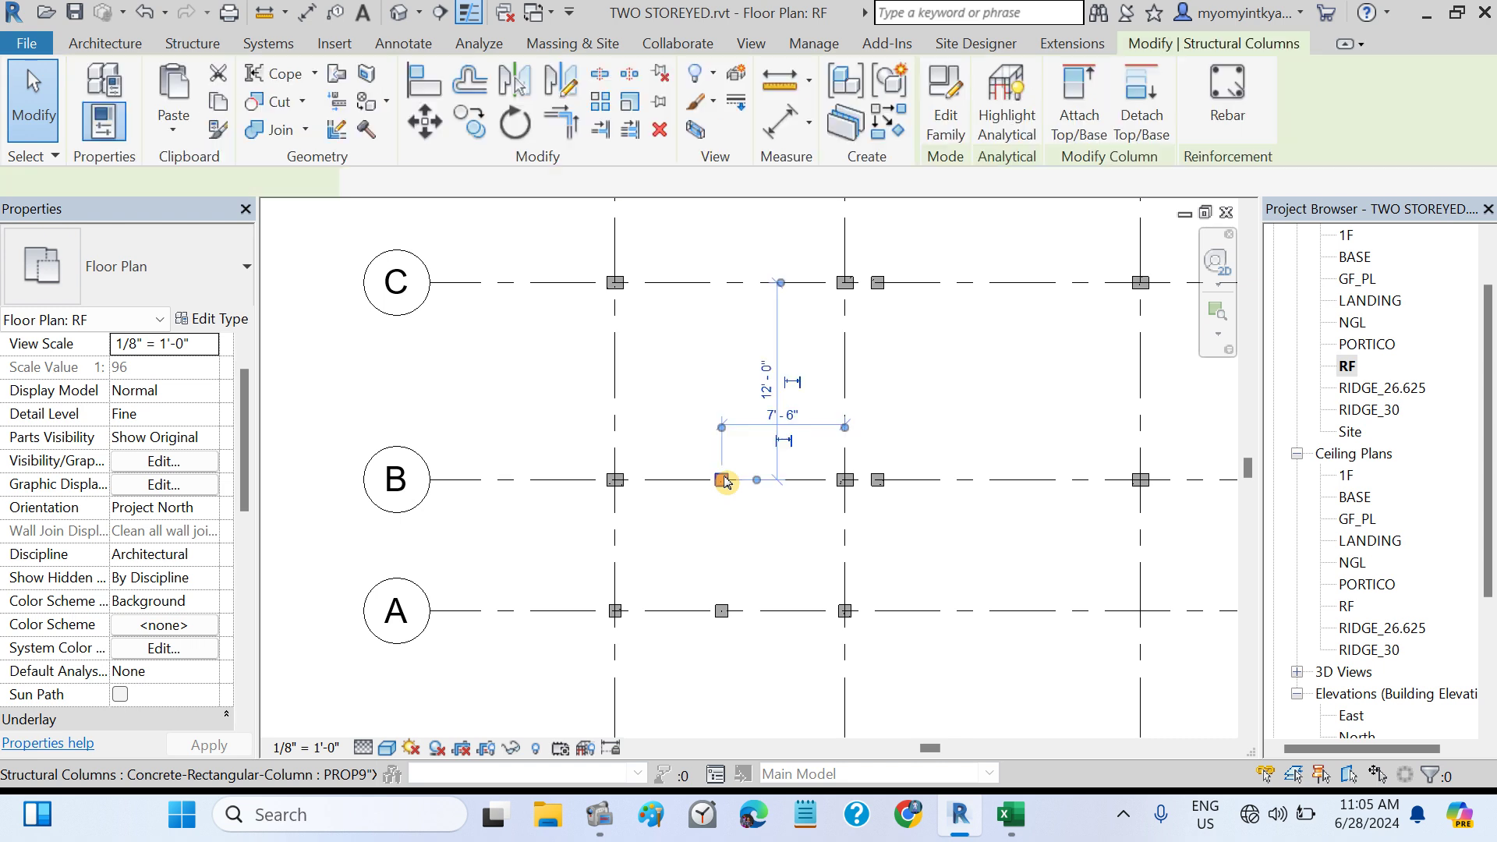
left_click(613, 481)
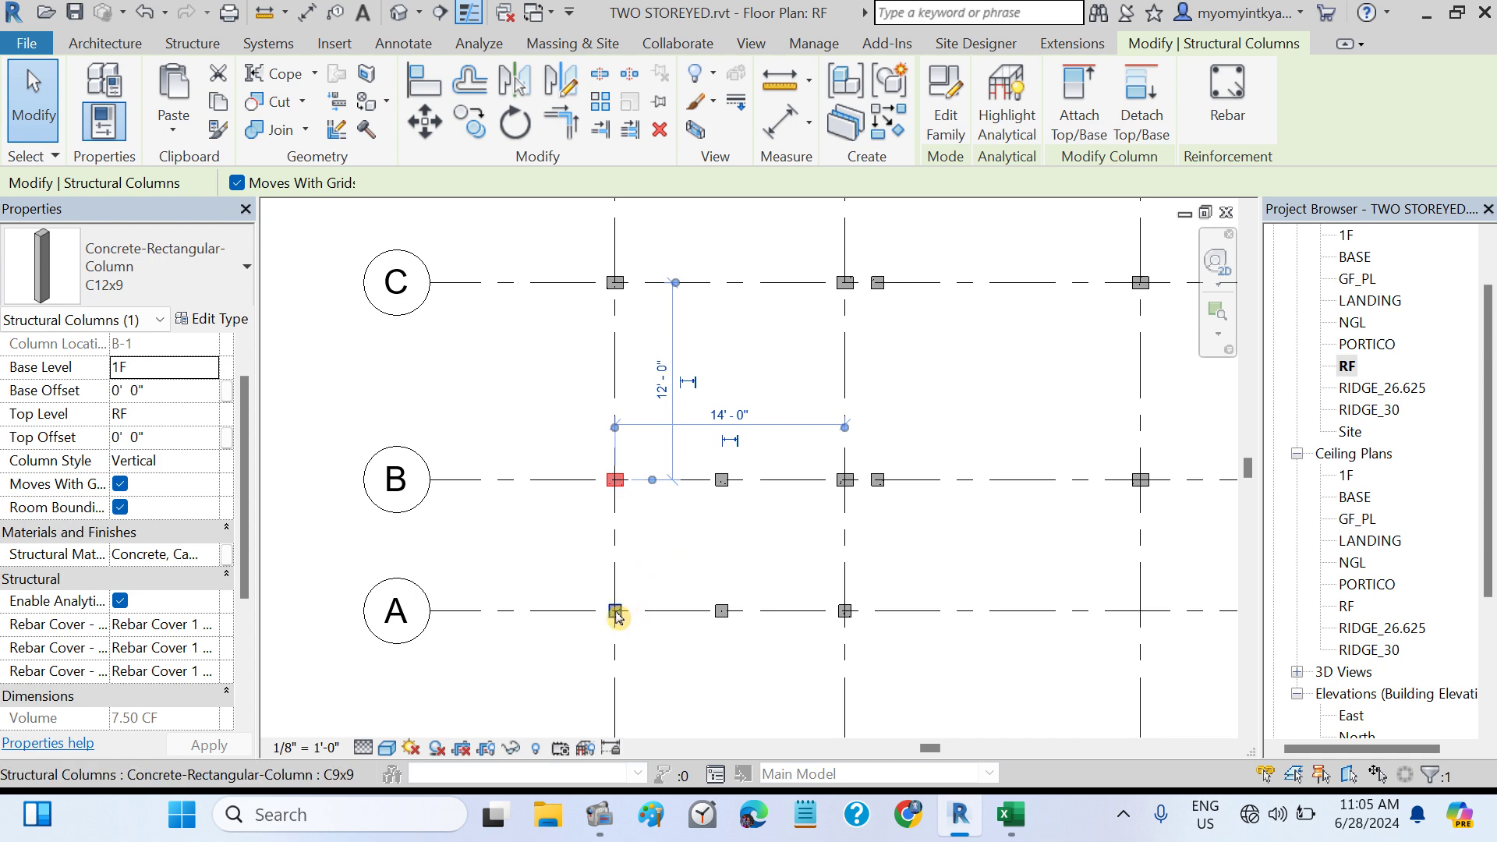
left_click(615, 612)
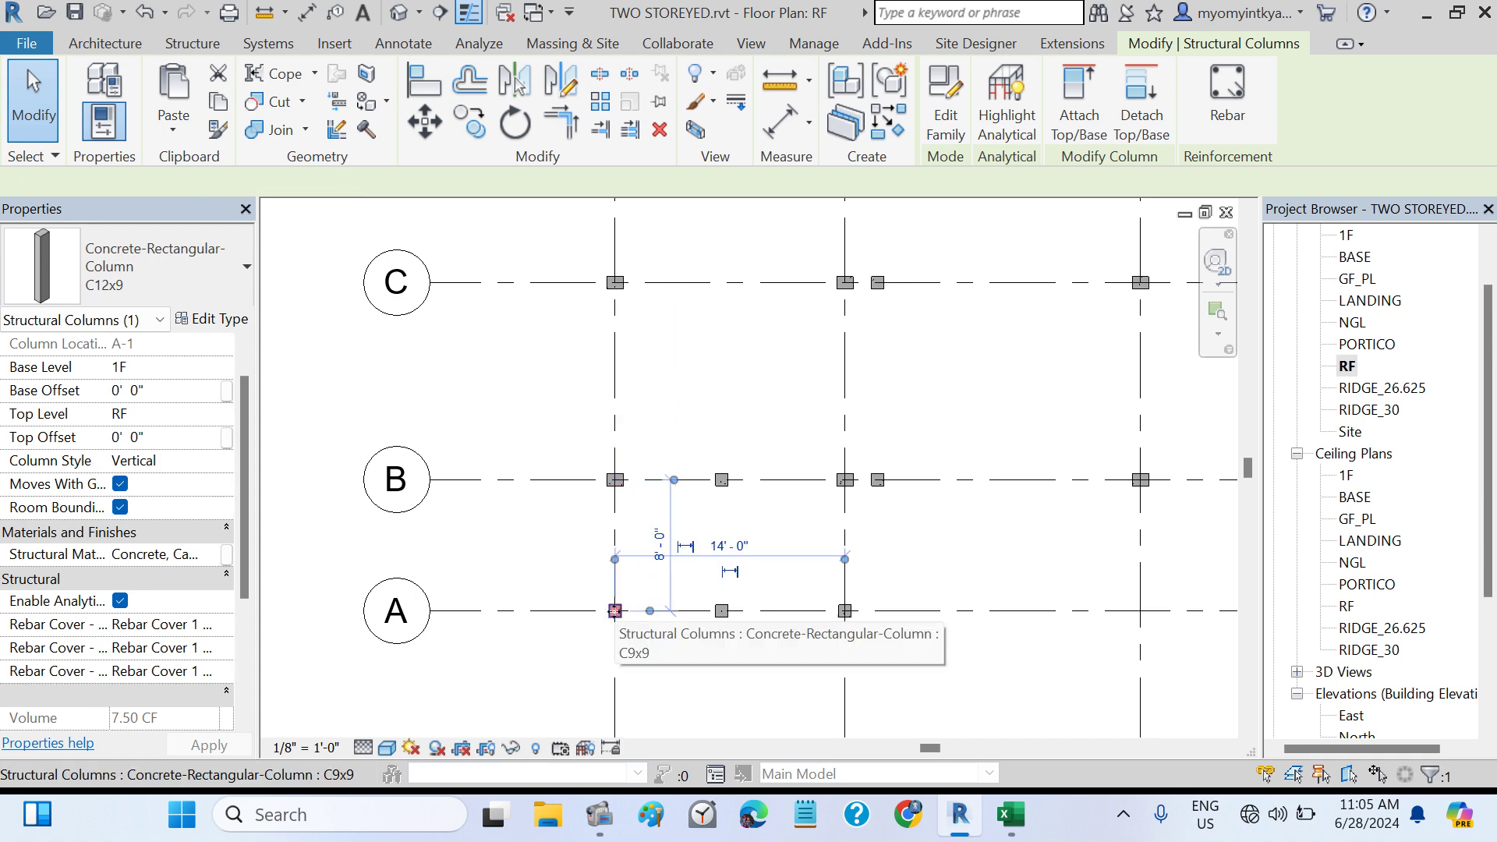
left_click(723, 615)
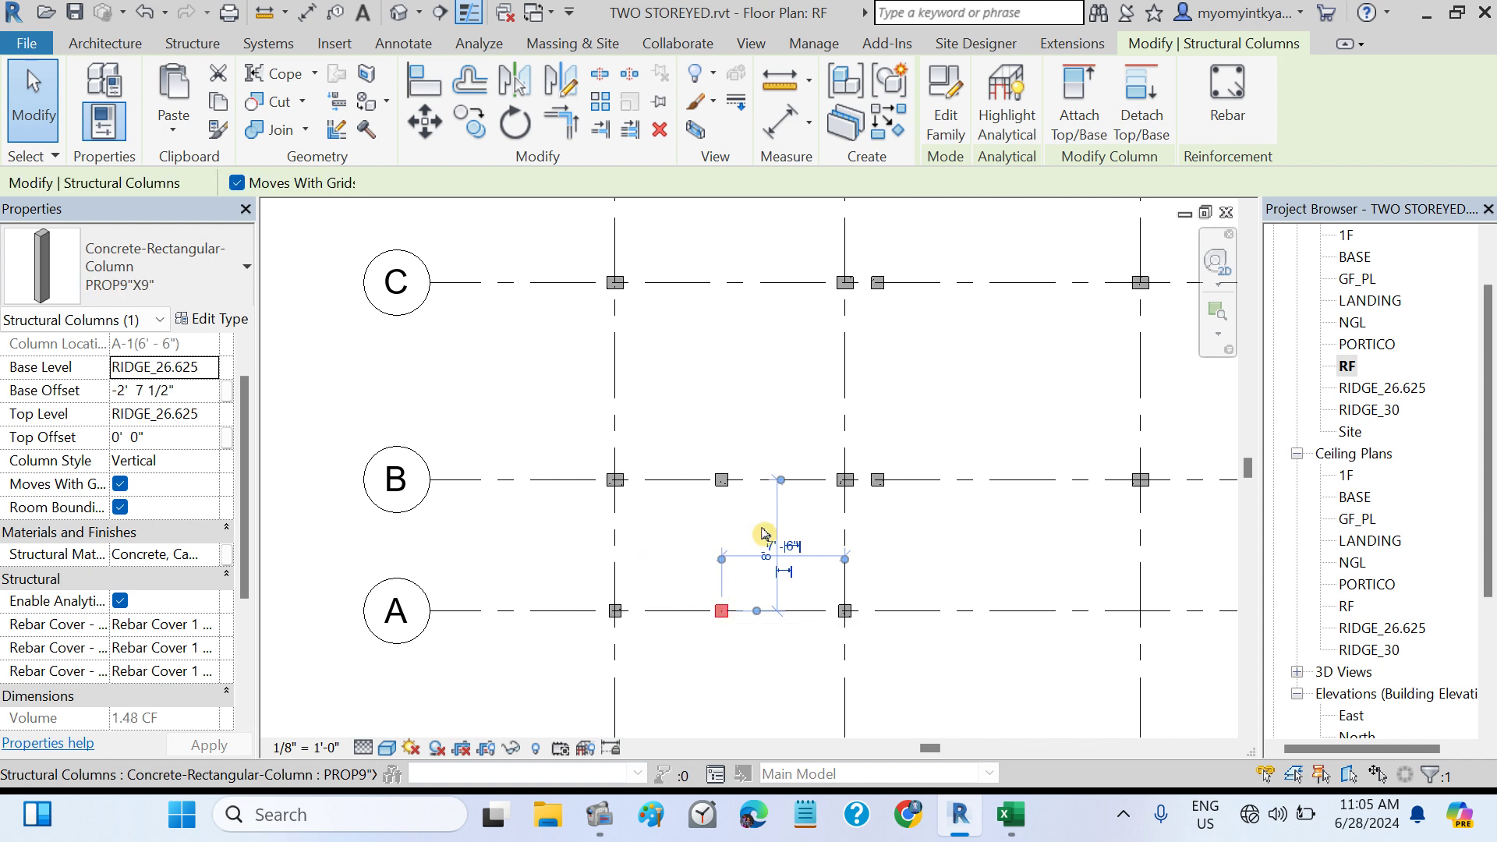
- Move the prop columns on grids B and A between grids 1 and 2 to 7' 0" from grid 2
left_click(721, 482)
left_click(802, 418)
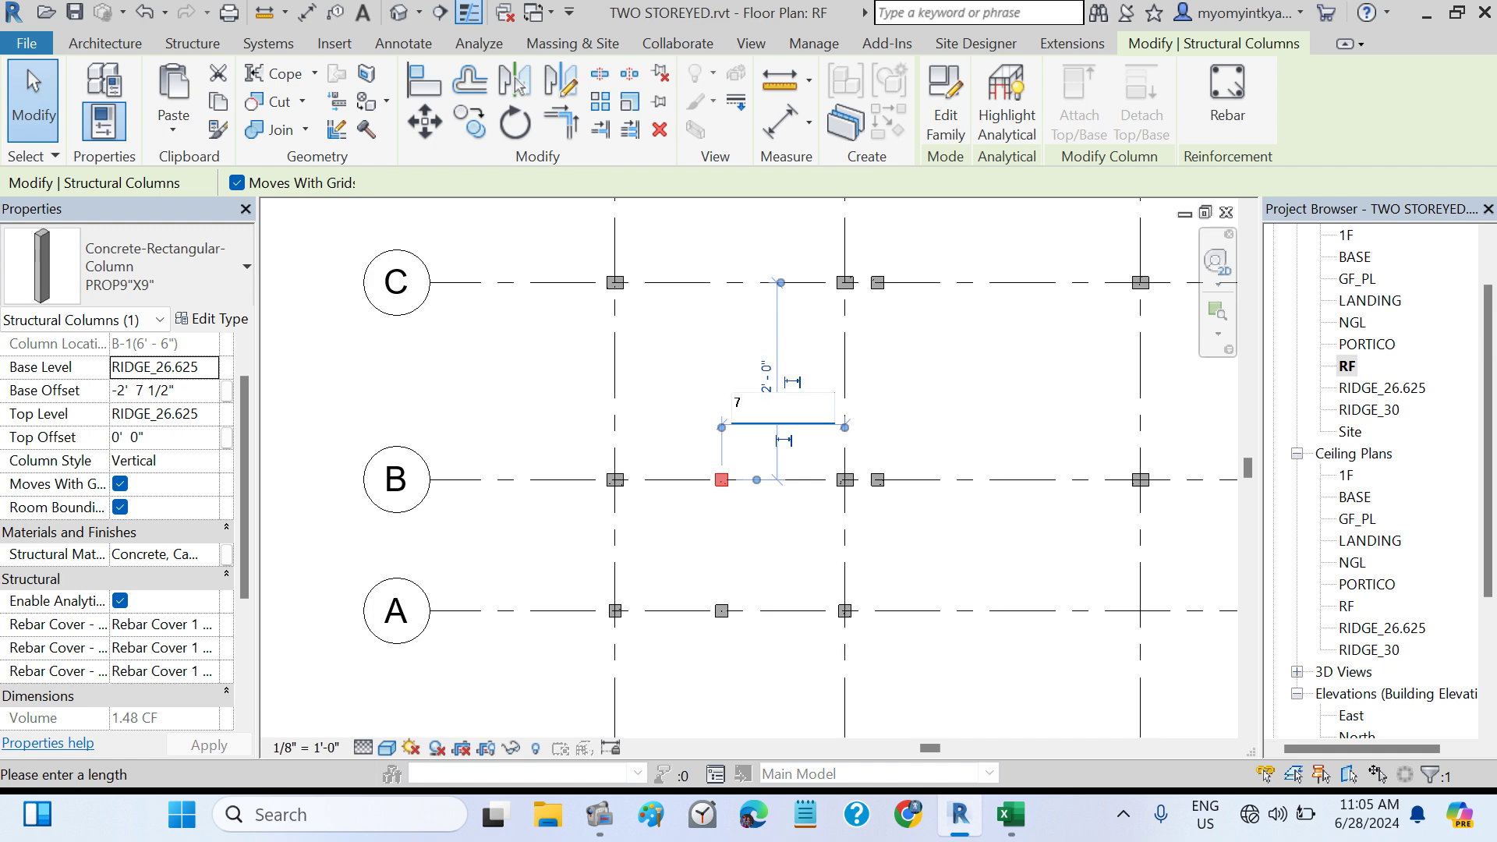
type("7")
key("Return")
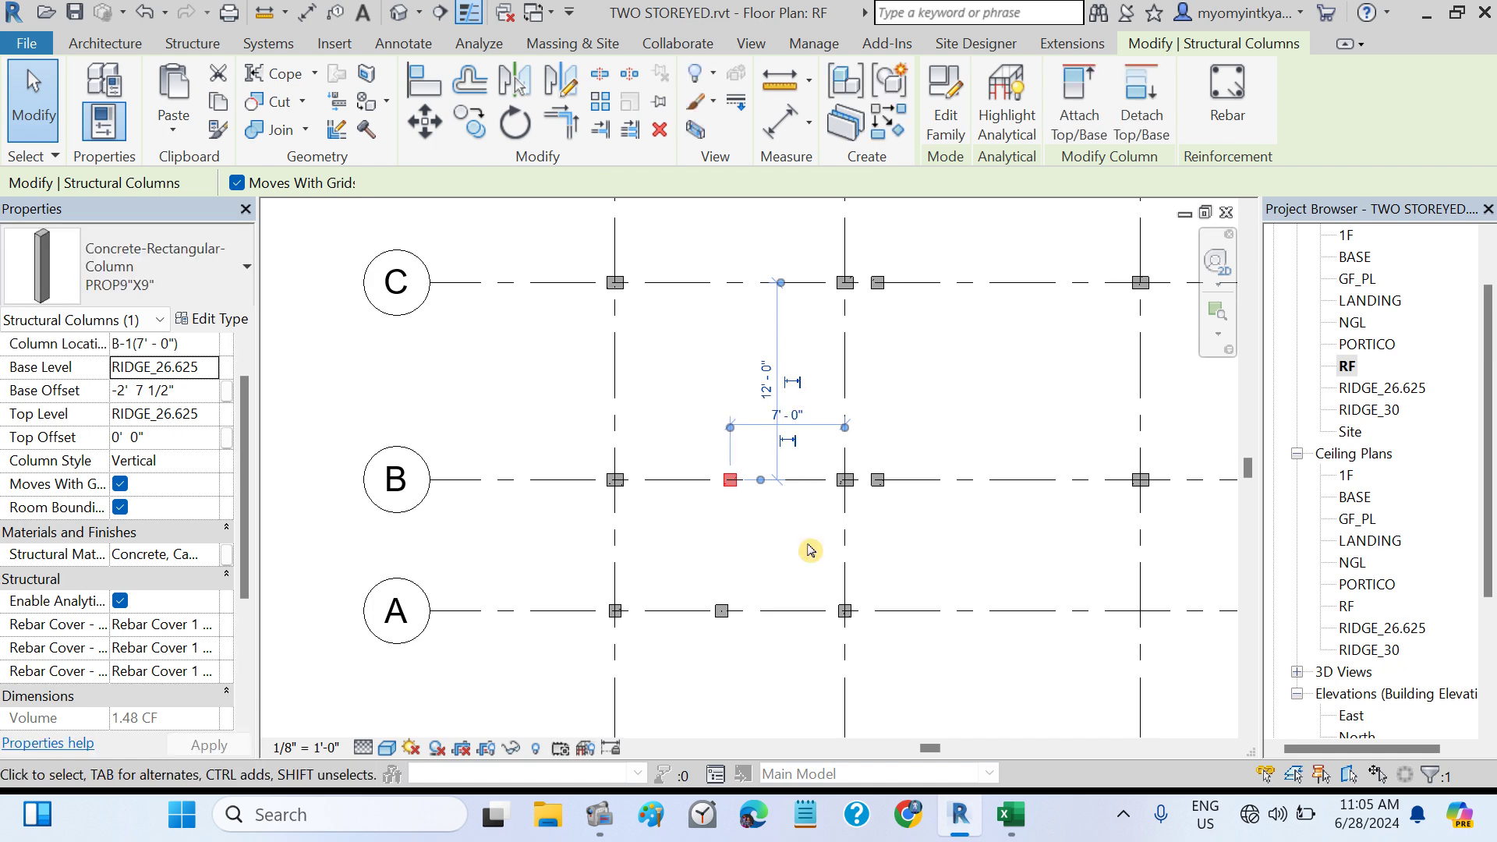
left_click(722, 610)
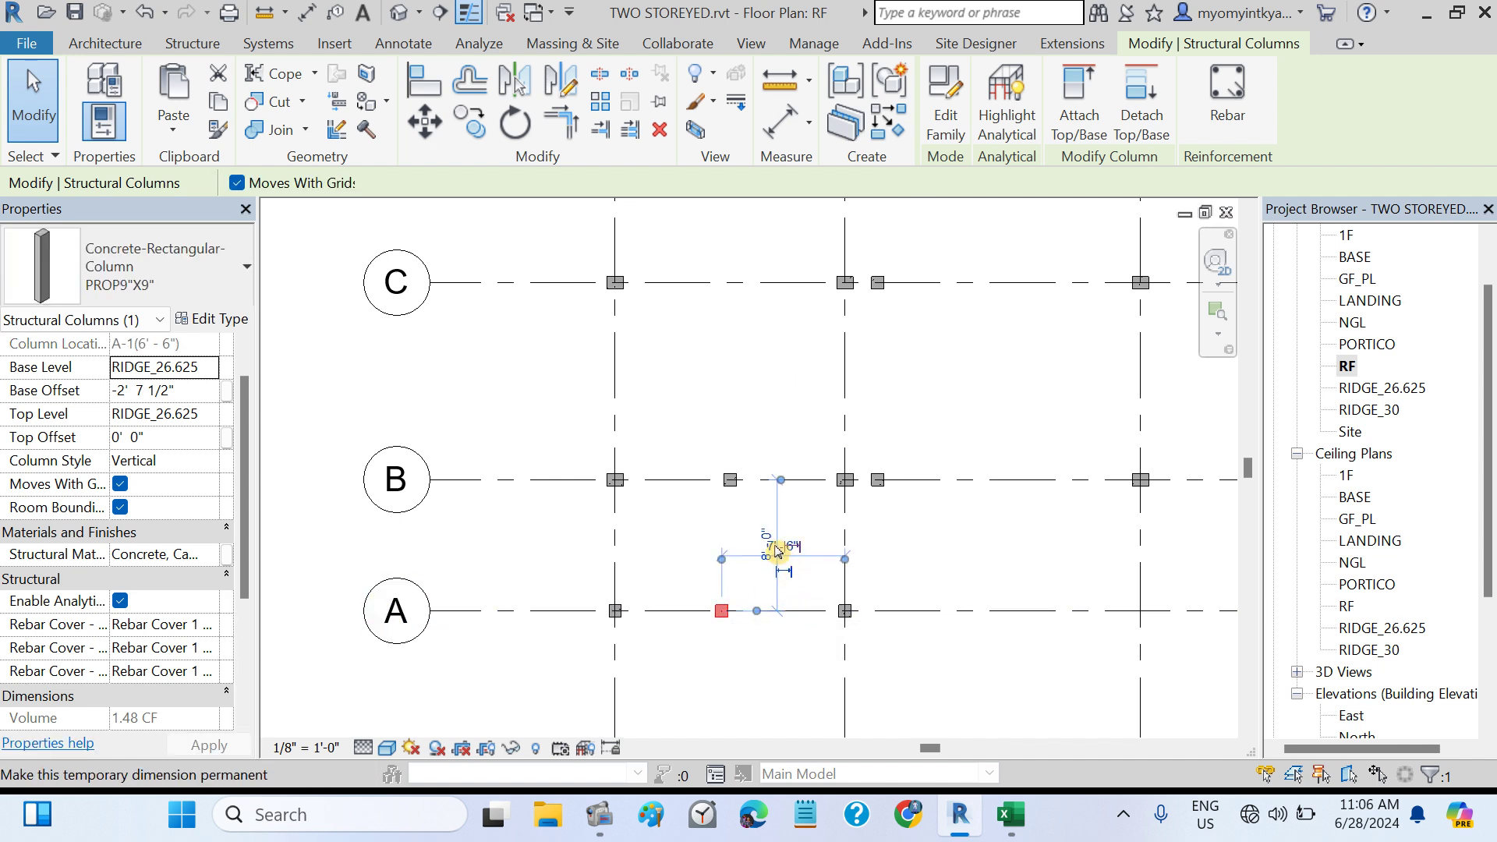
left_click(792, 548)
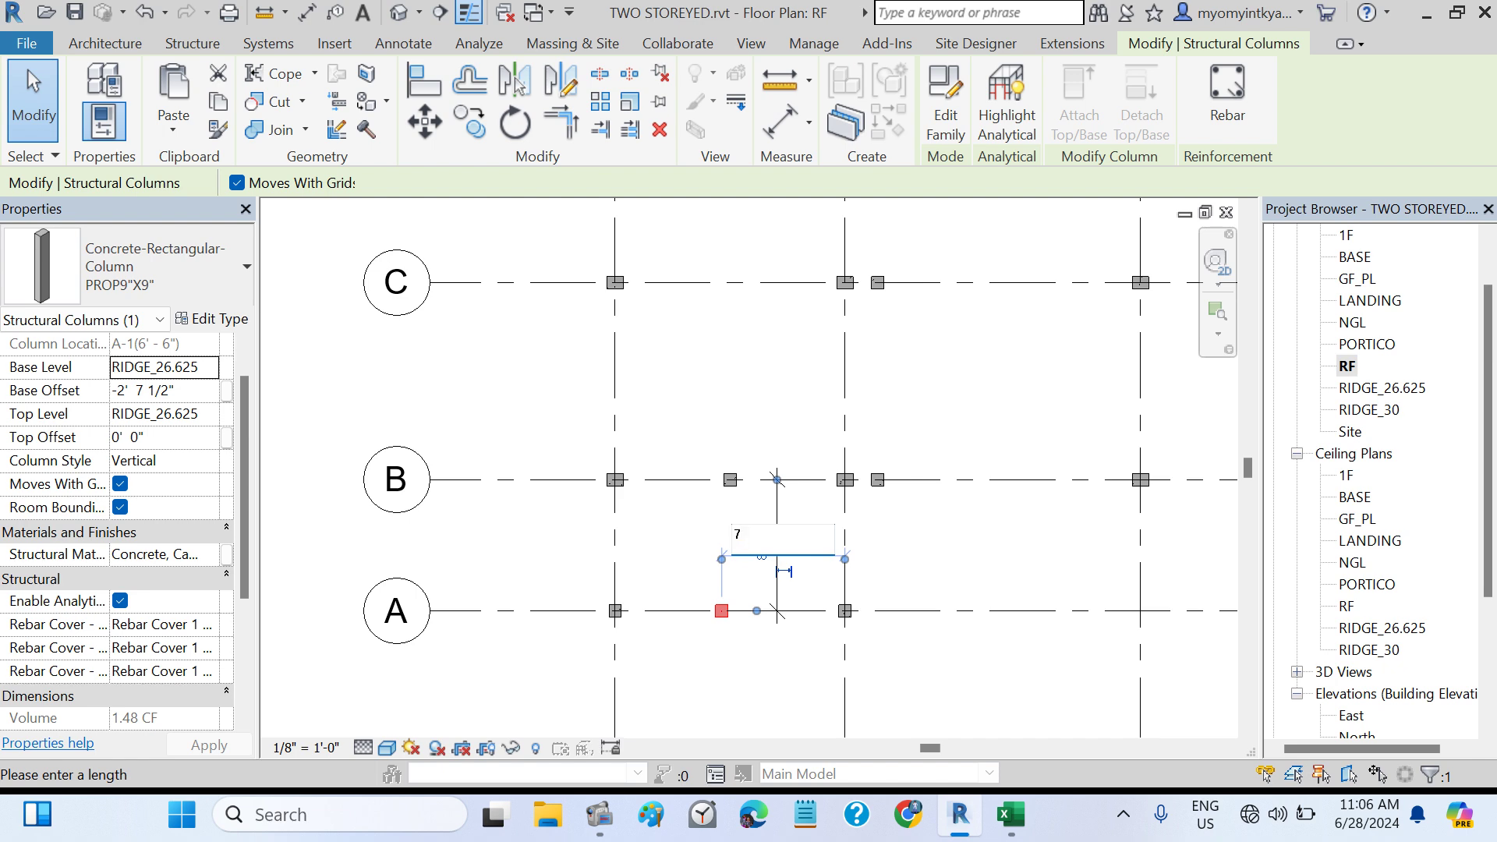
key("Return")
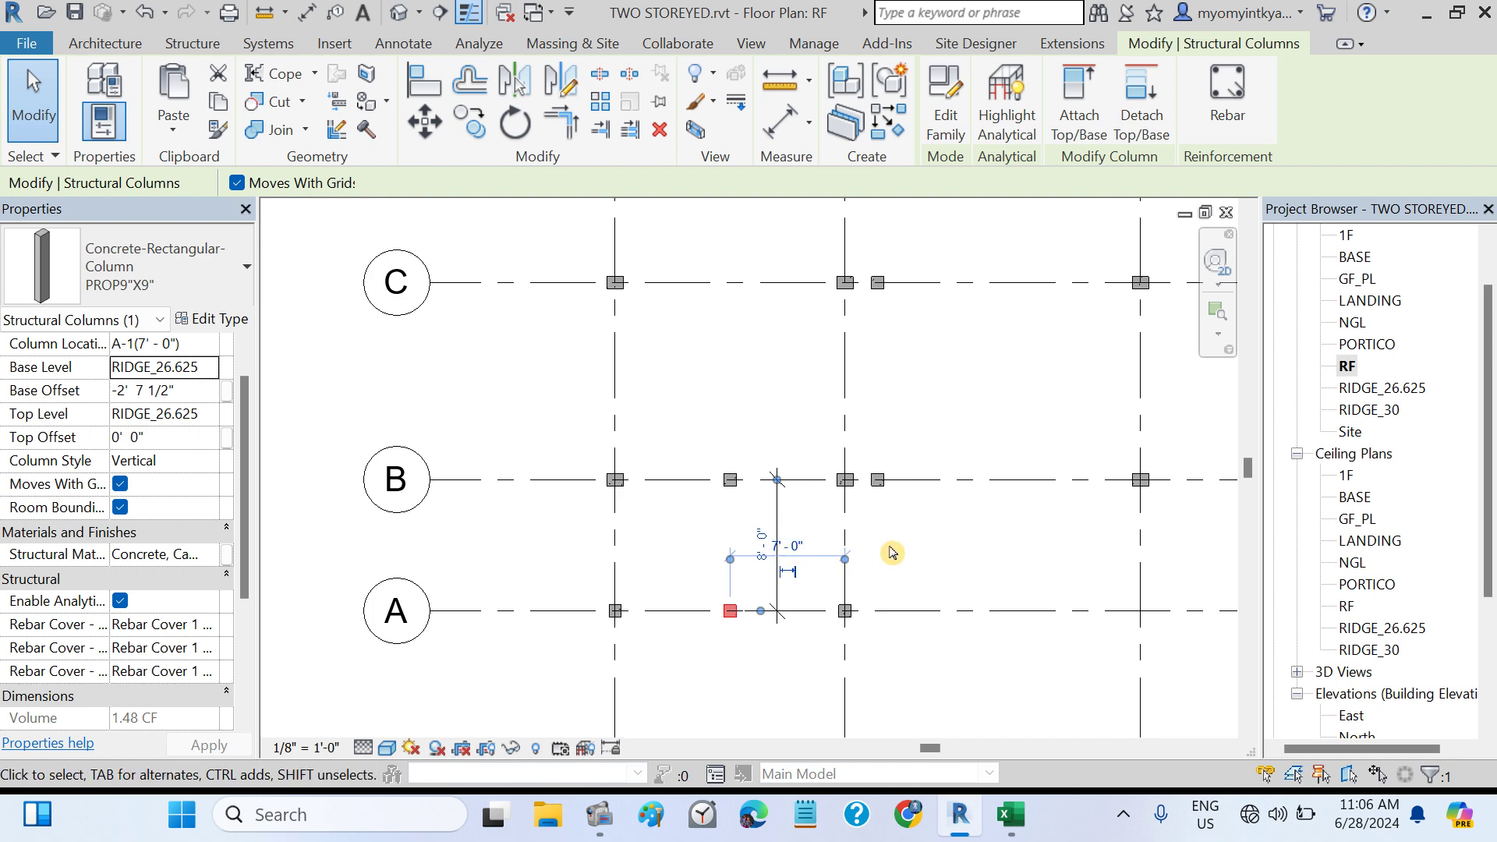
left_click(916, 553)
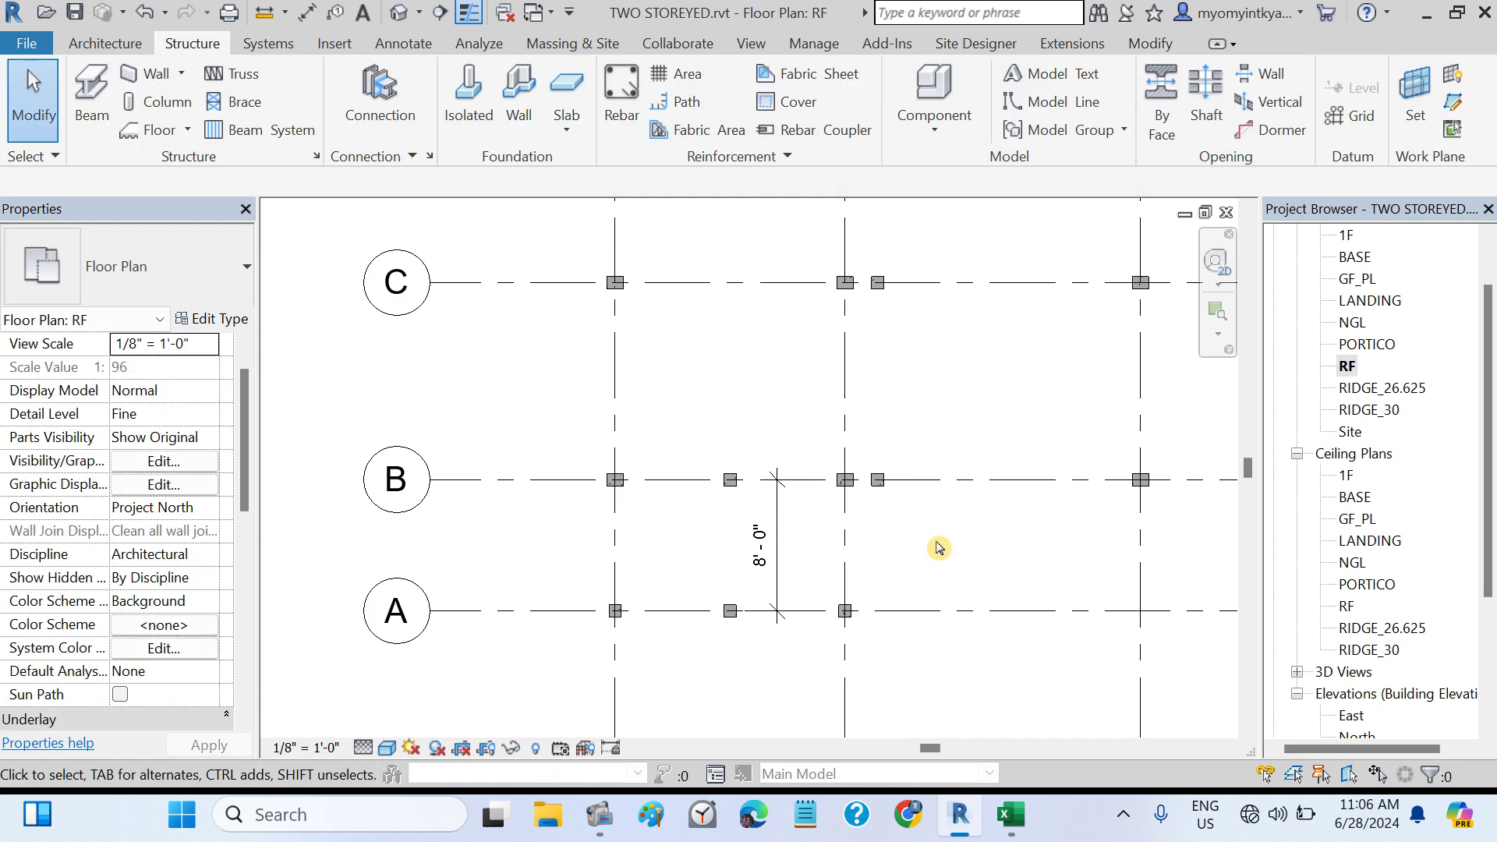
- Check the distance from grid 3 of the main ridge's prop columns on grids B, C, D and E
middle_click_drag(958, 538, 821, 560)
left_click(817, 552)
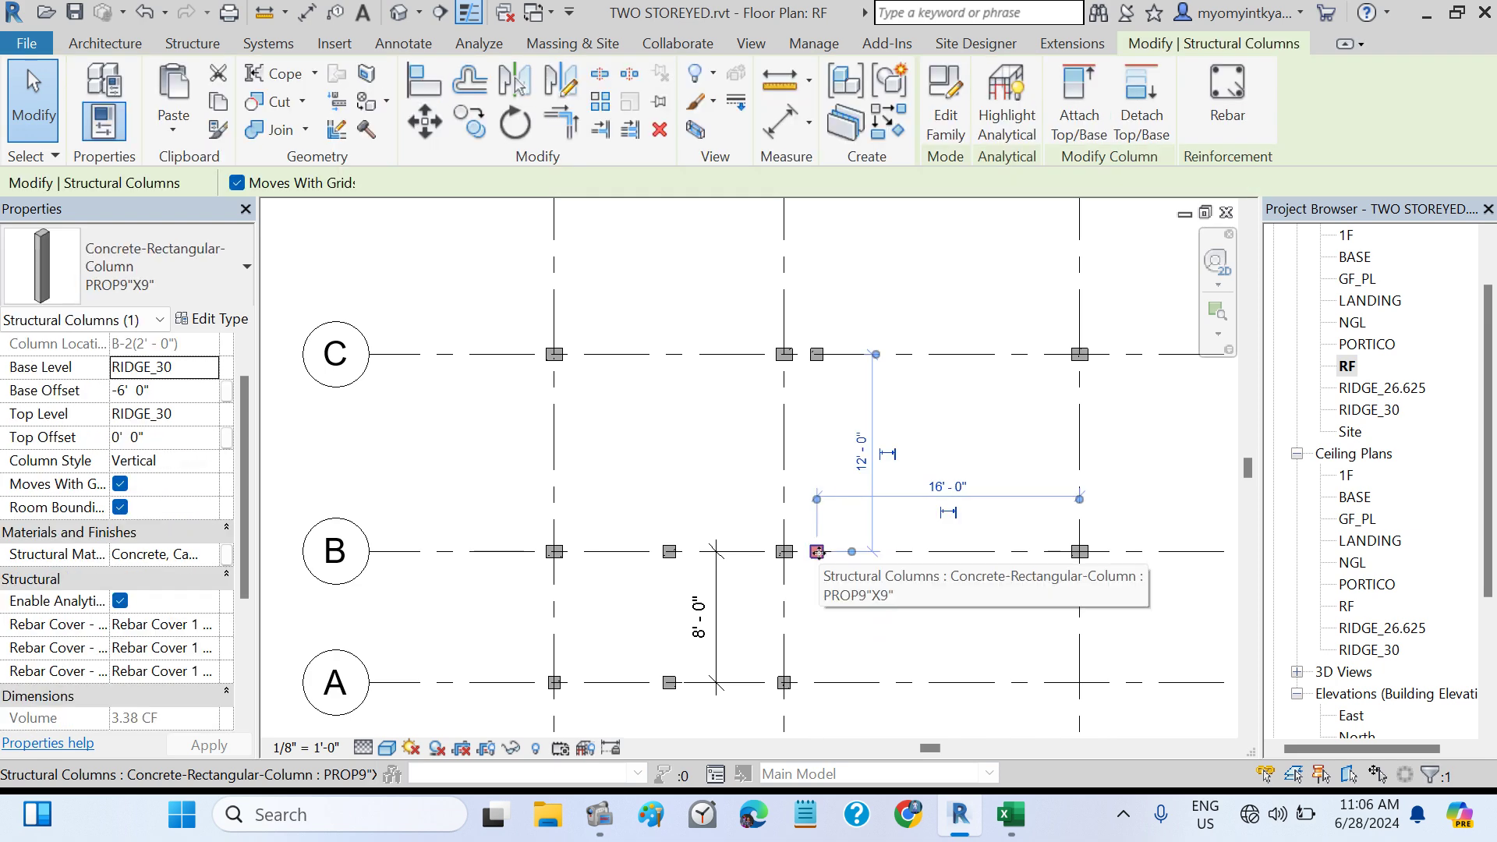
left_click(816, 354)
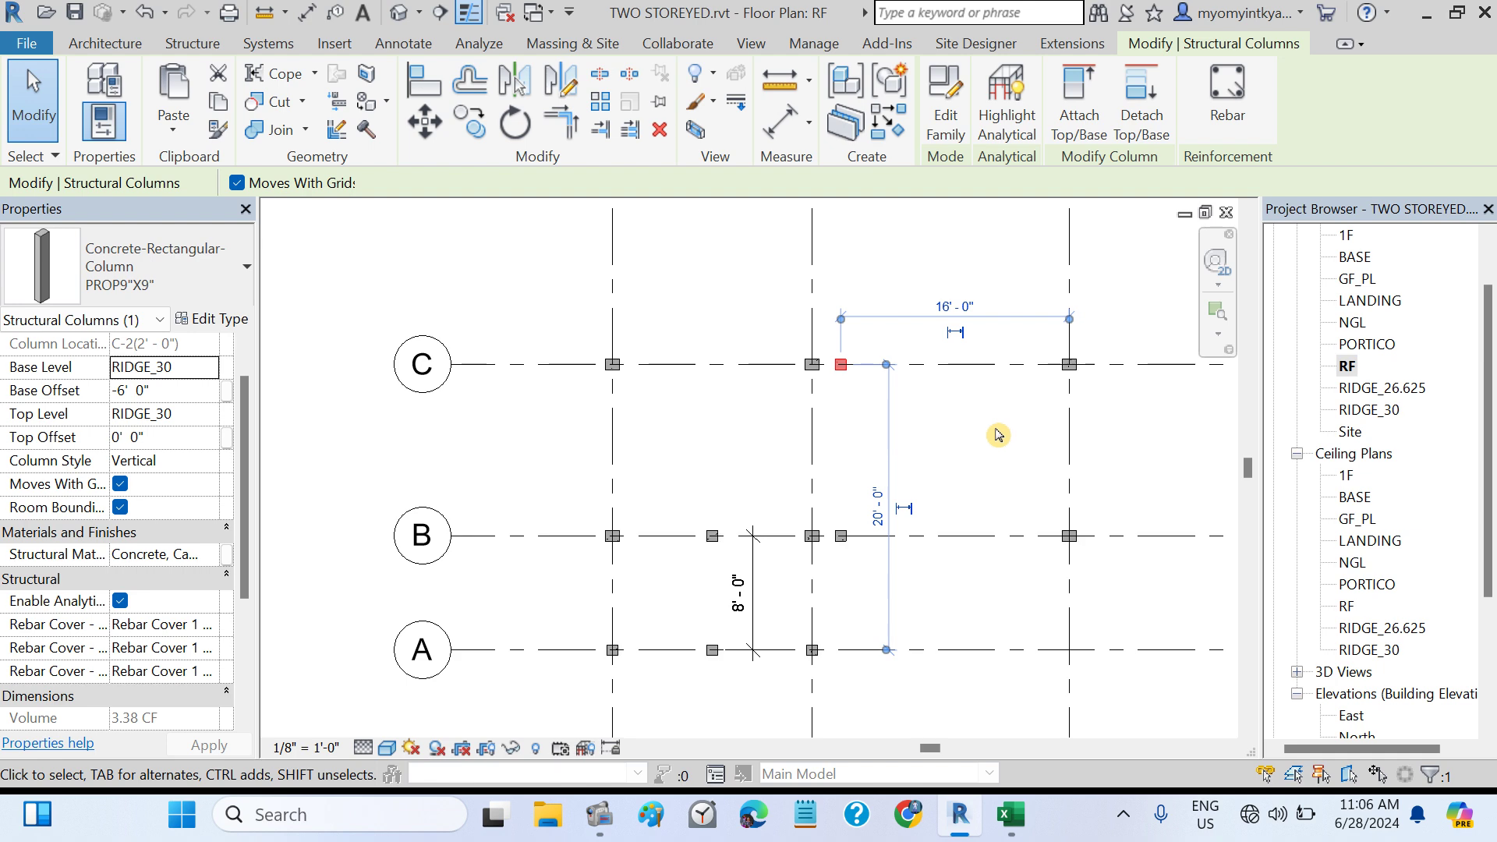
middle_click_drag(995, 431, 987, 609)
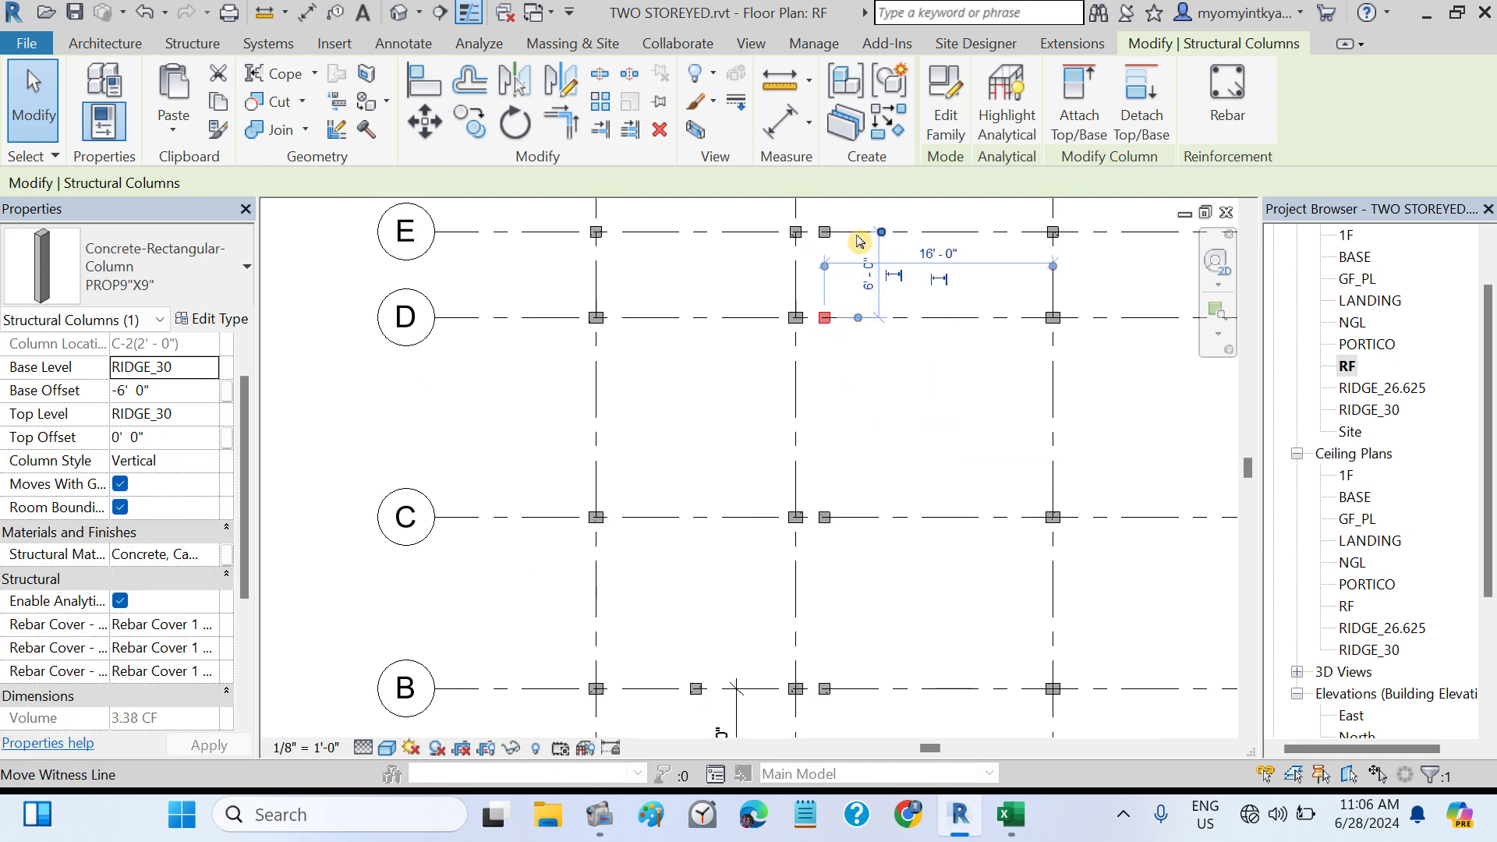
left_click(824, 231)
scroll(967, 366, "up", 3, "ctrl")
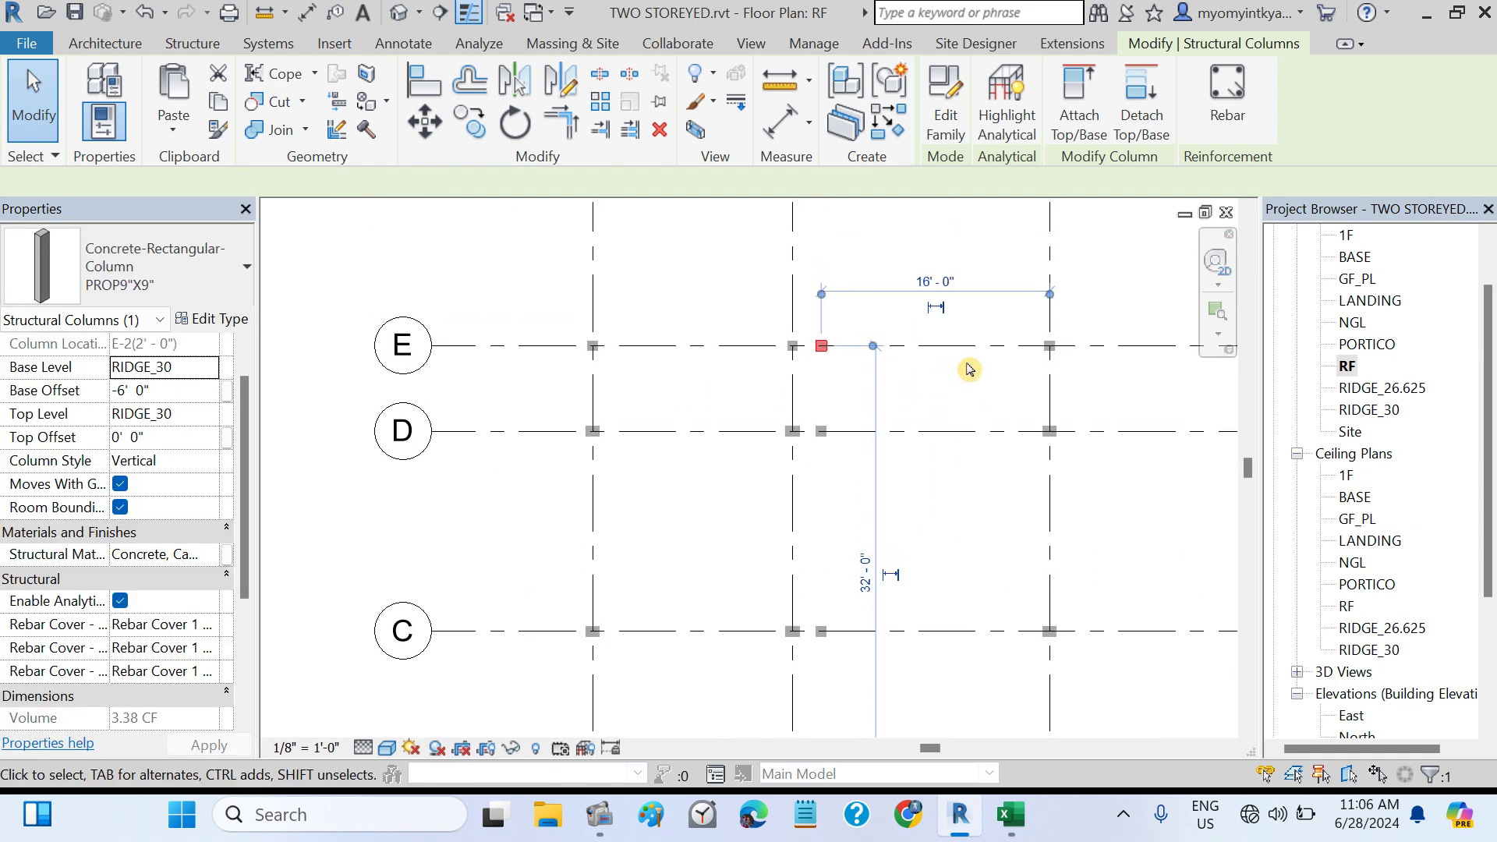
scroll(990, 535, "down", 2)
middle_click_drag(988, 553, 1001, 454)
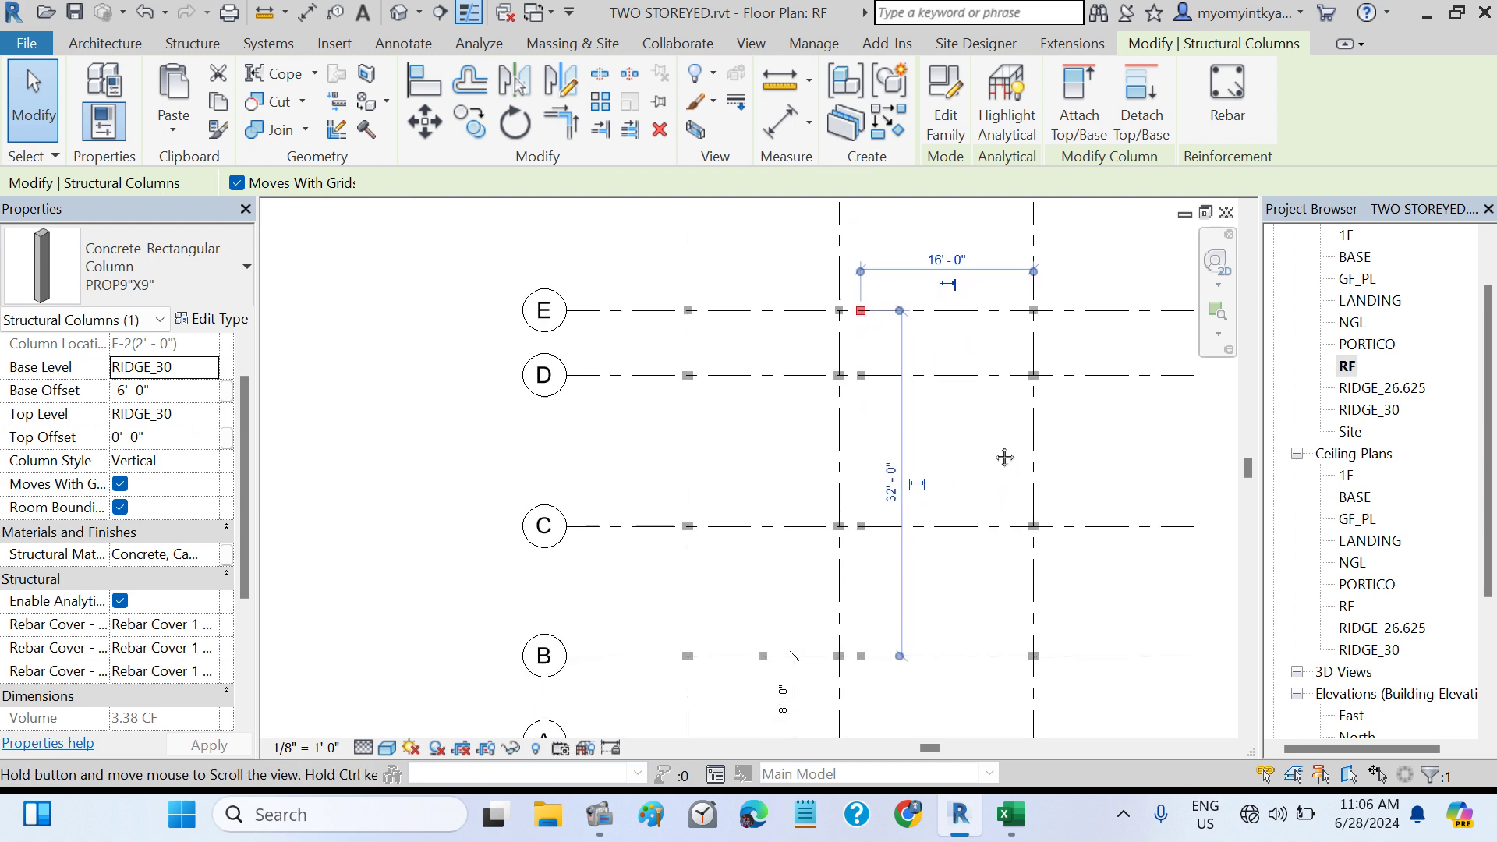
key("Escape")
middle_click_drag(931, 584, 904, 530)
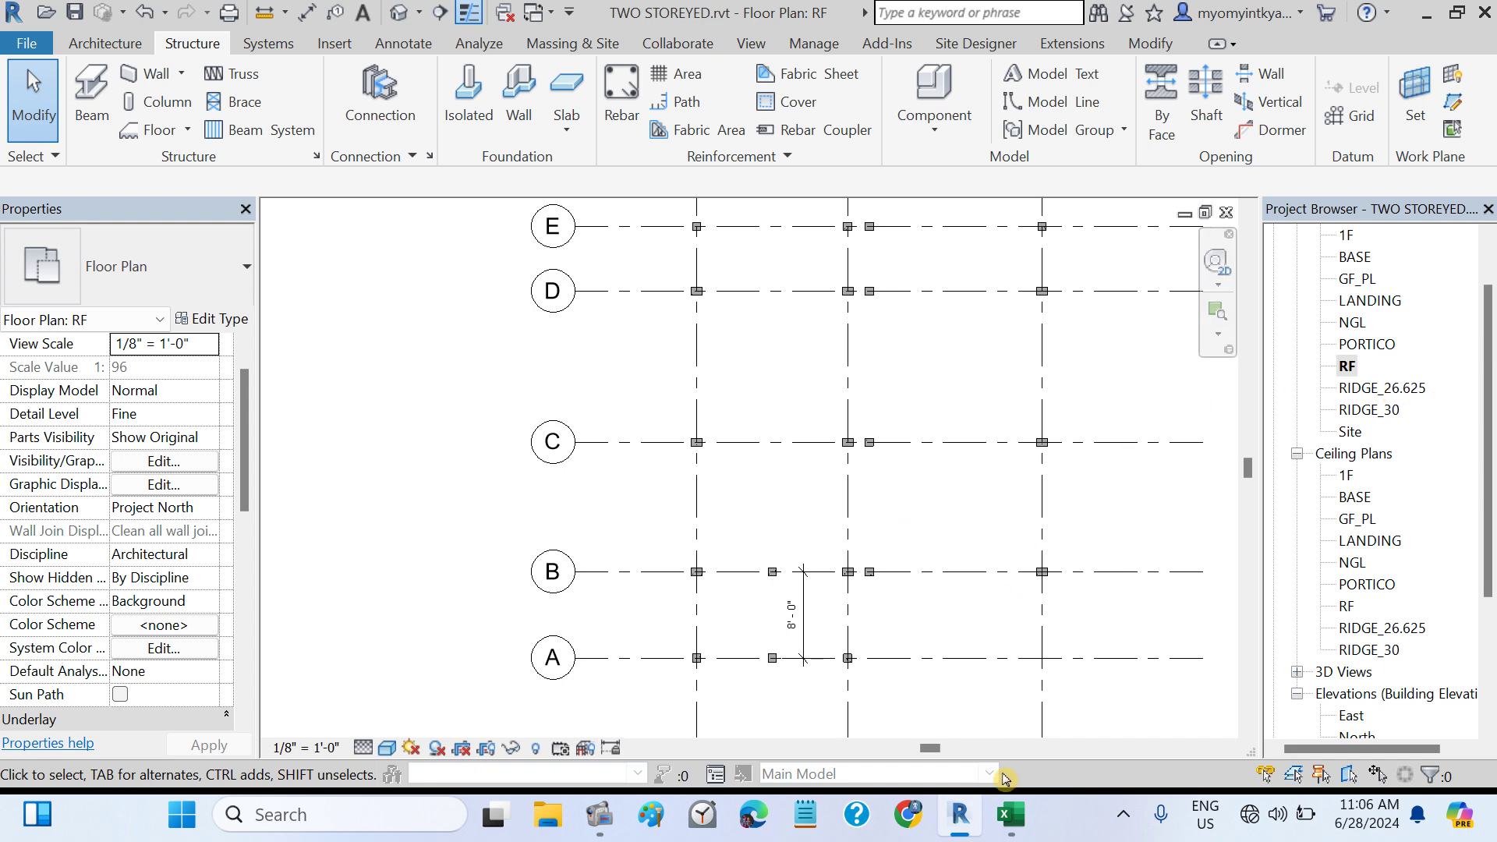
- Switch to the RC_2S_estimate workbook in Excel and examine the Roof Beam Design plan for the beam types on each grid
left_click(1010, 814)
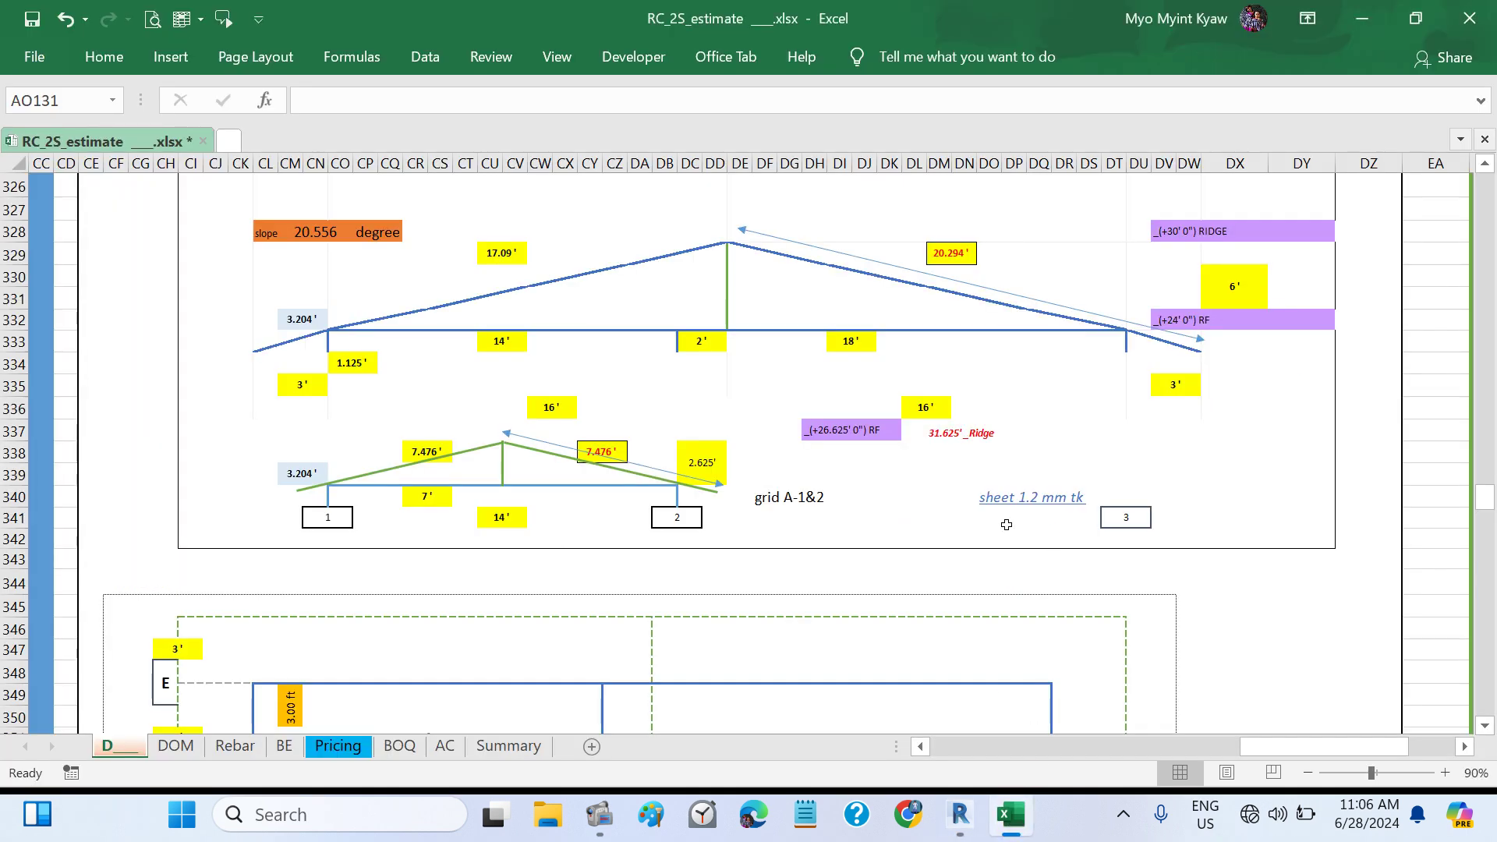
scroll(1007, 525, "up", 13)
scroll(1007, 525, "left", 6)
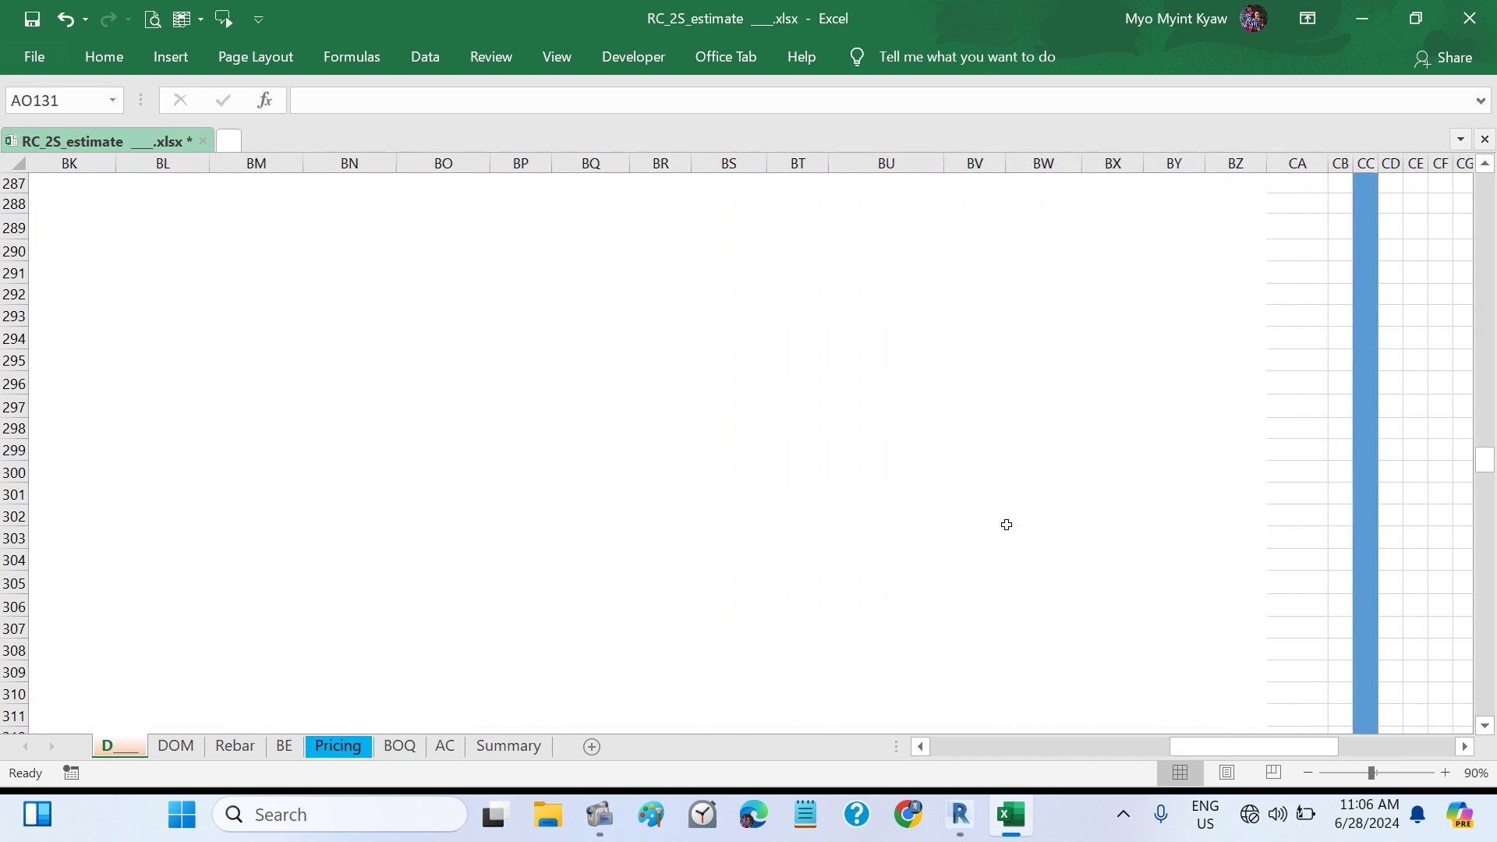
scroll(1006, 524, "up", 20)
scroll(1006, 525, "left", 17)
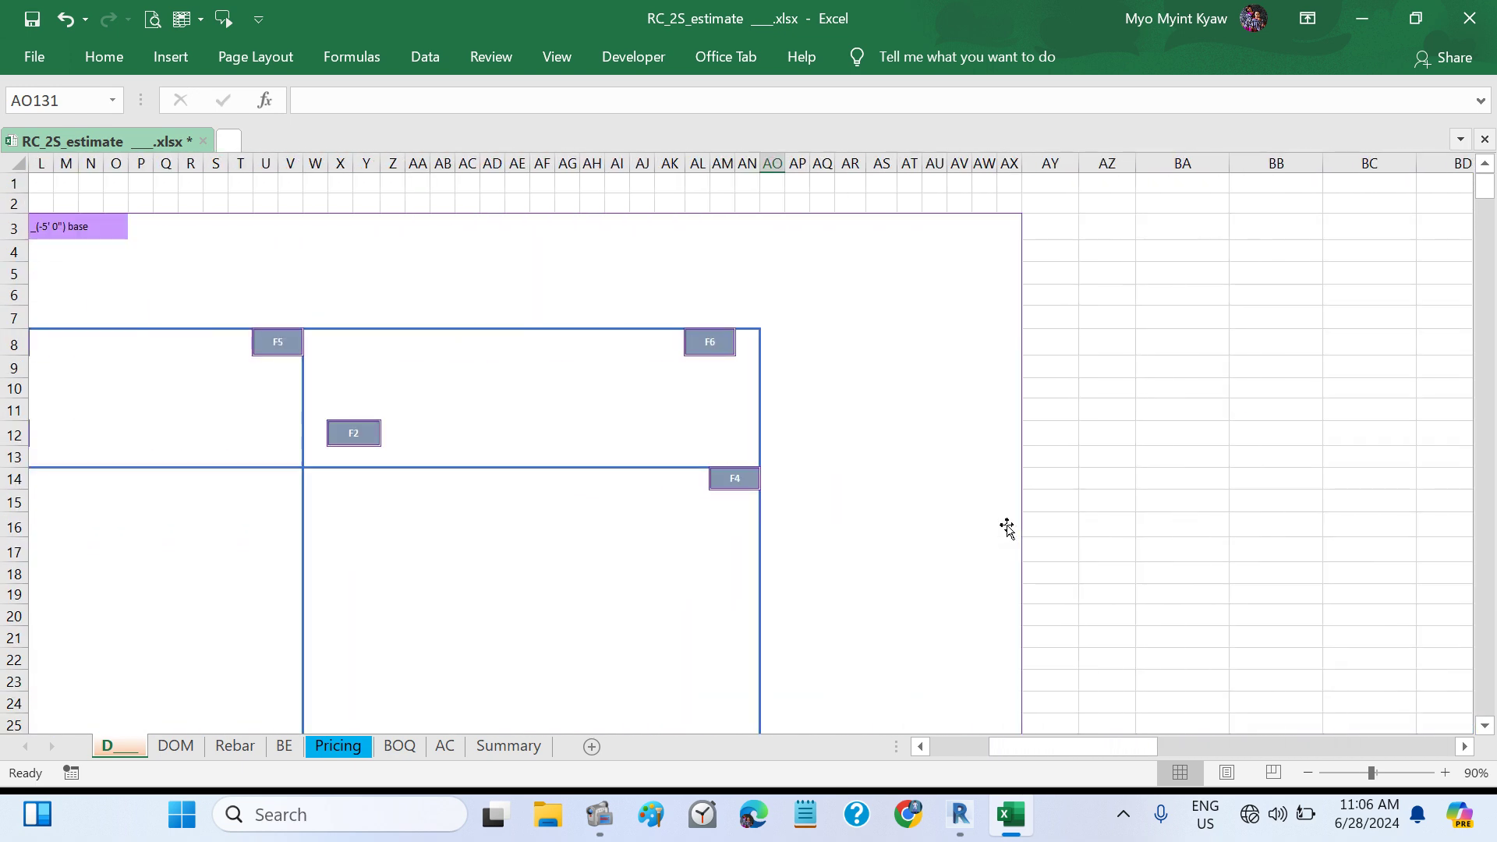
scroll(1006, 528, "left", 4)
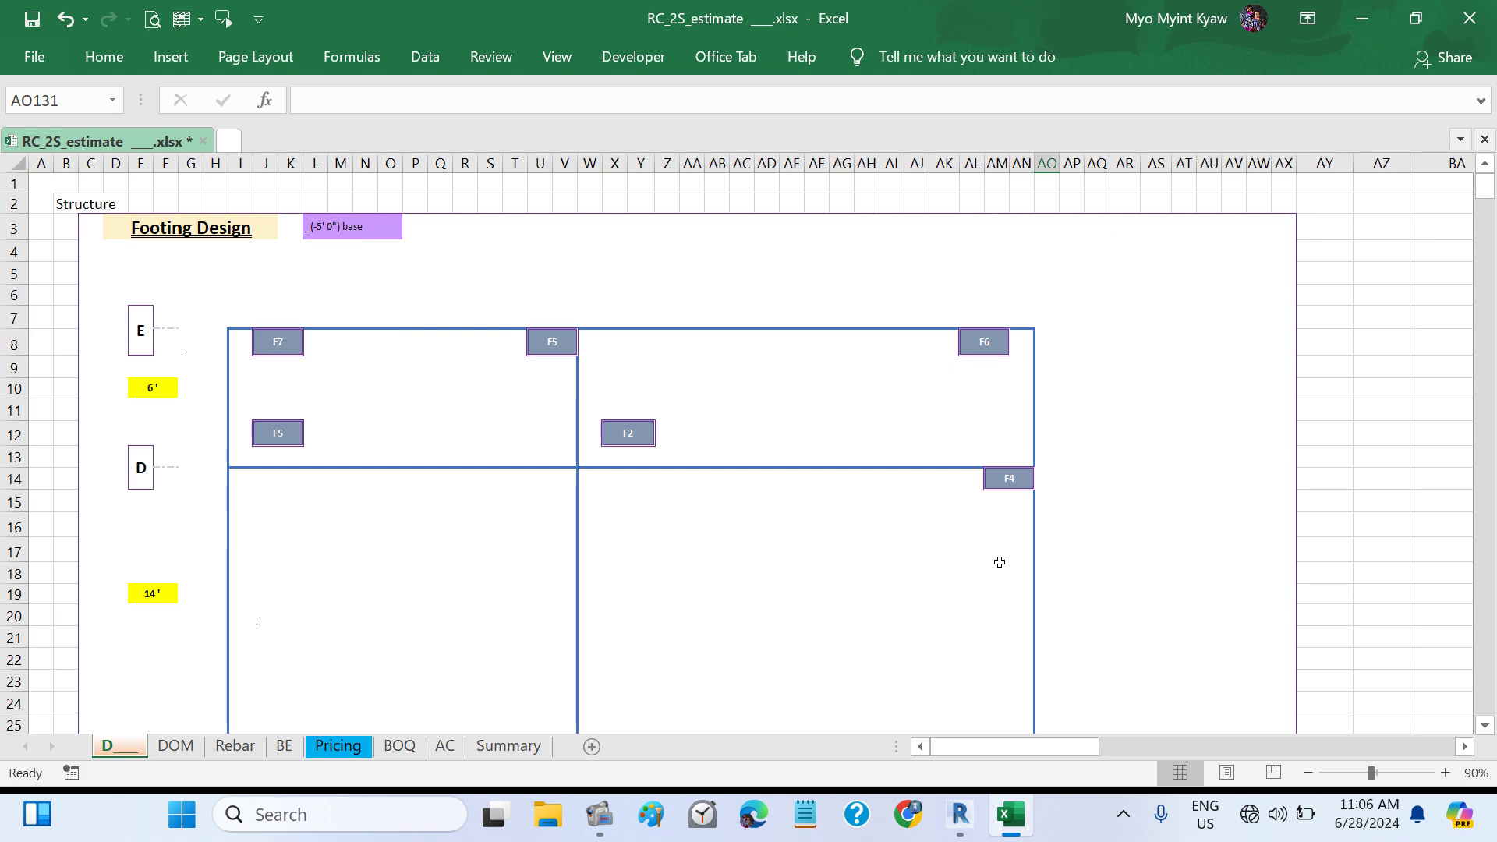
scroll(999, 562, "down", 20)
scroll(999, 561, "down", 17)
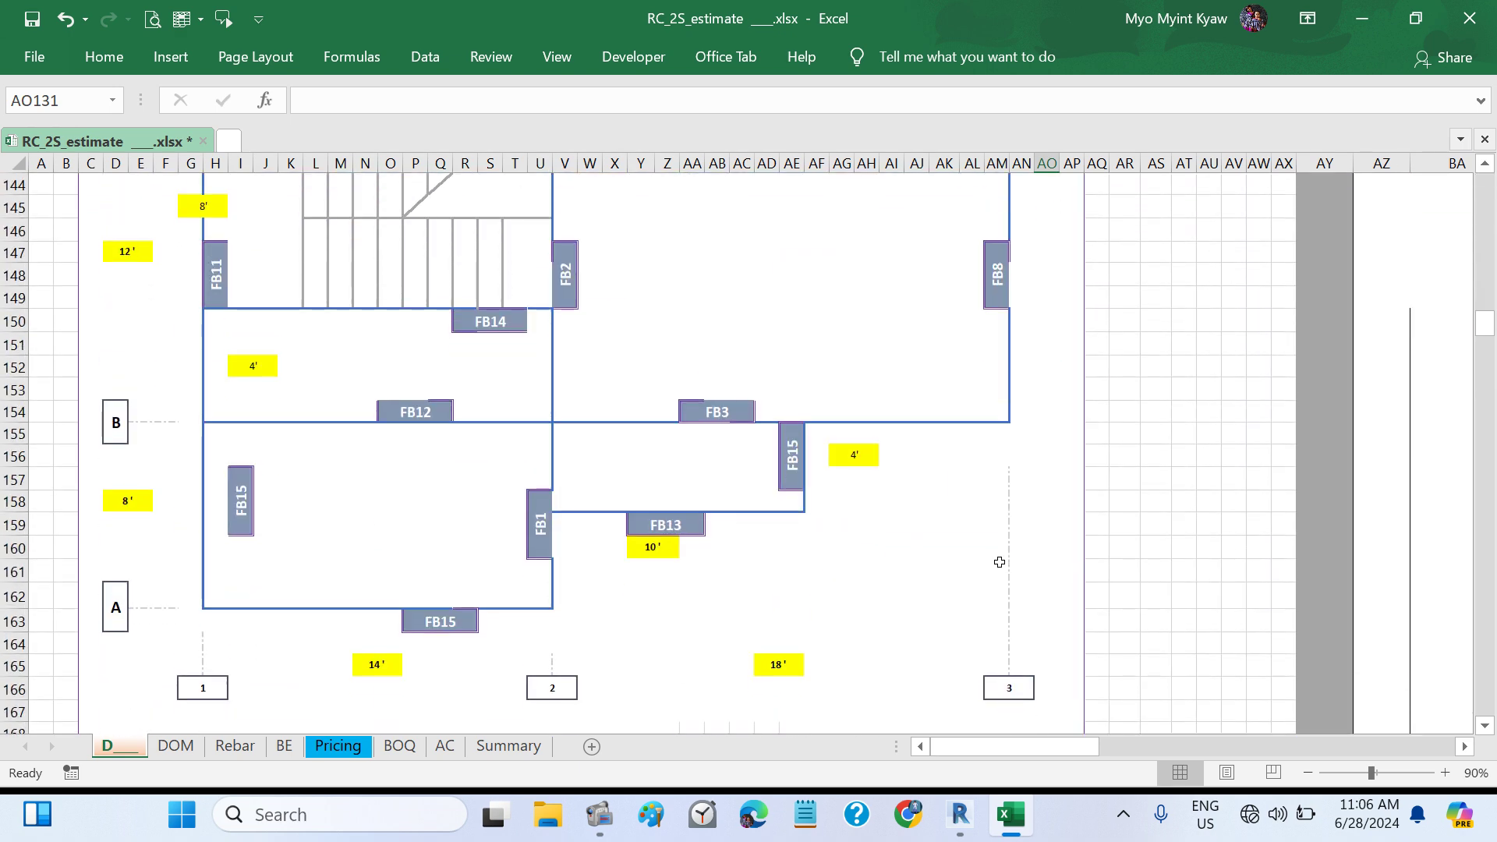
scroll(999, 561, "down", 20)
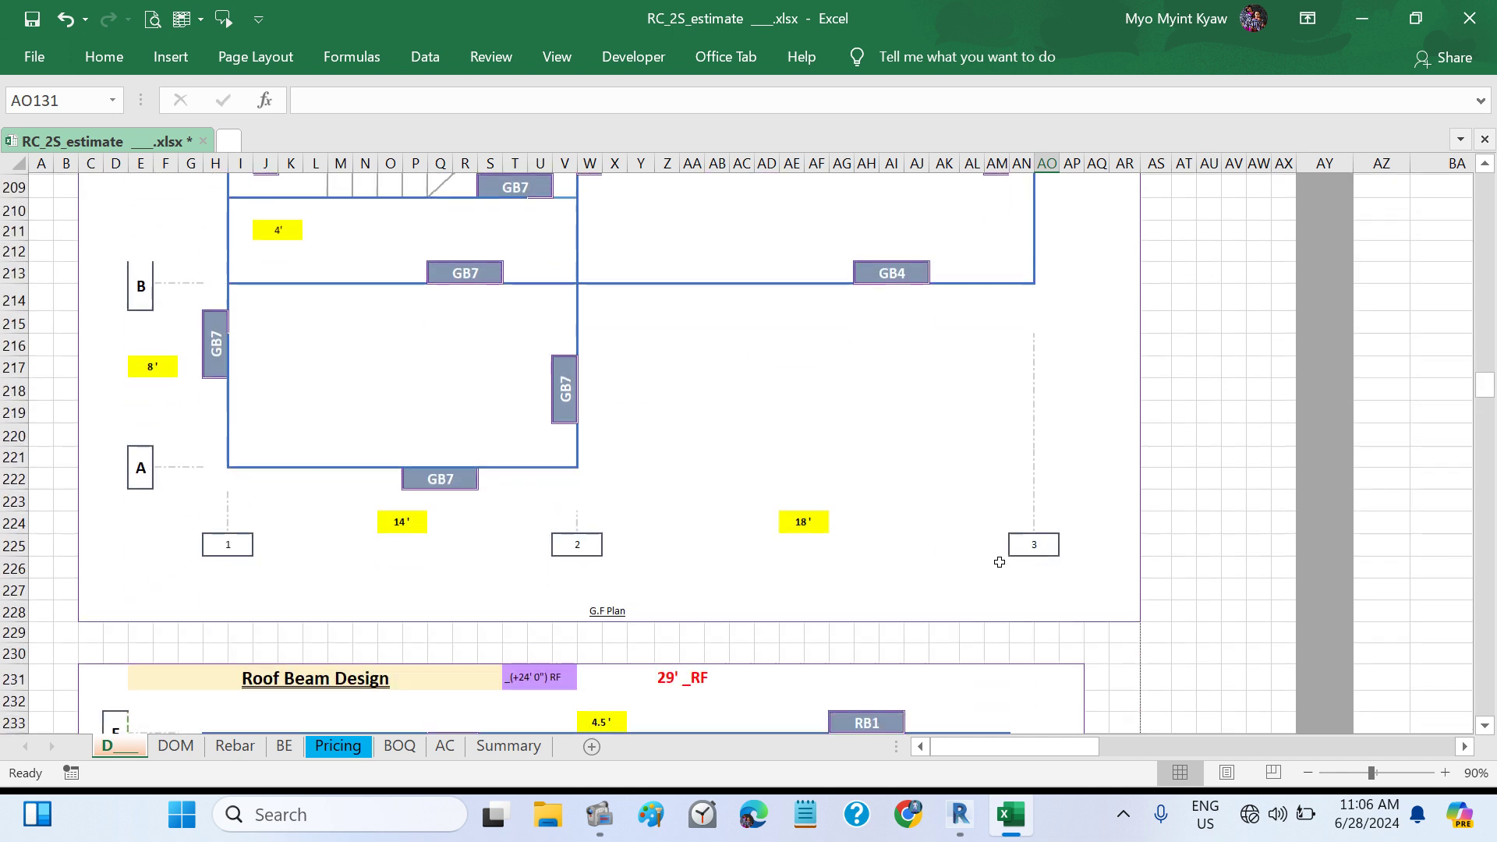
scroll(998, 561, "down", 4)
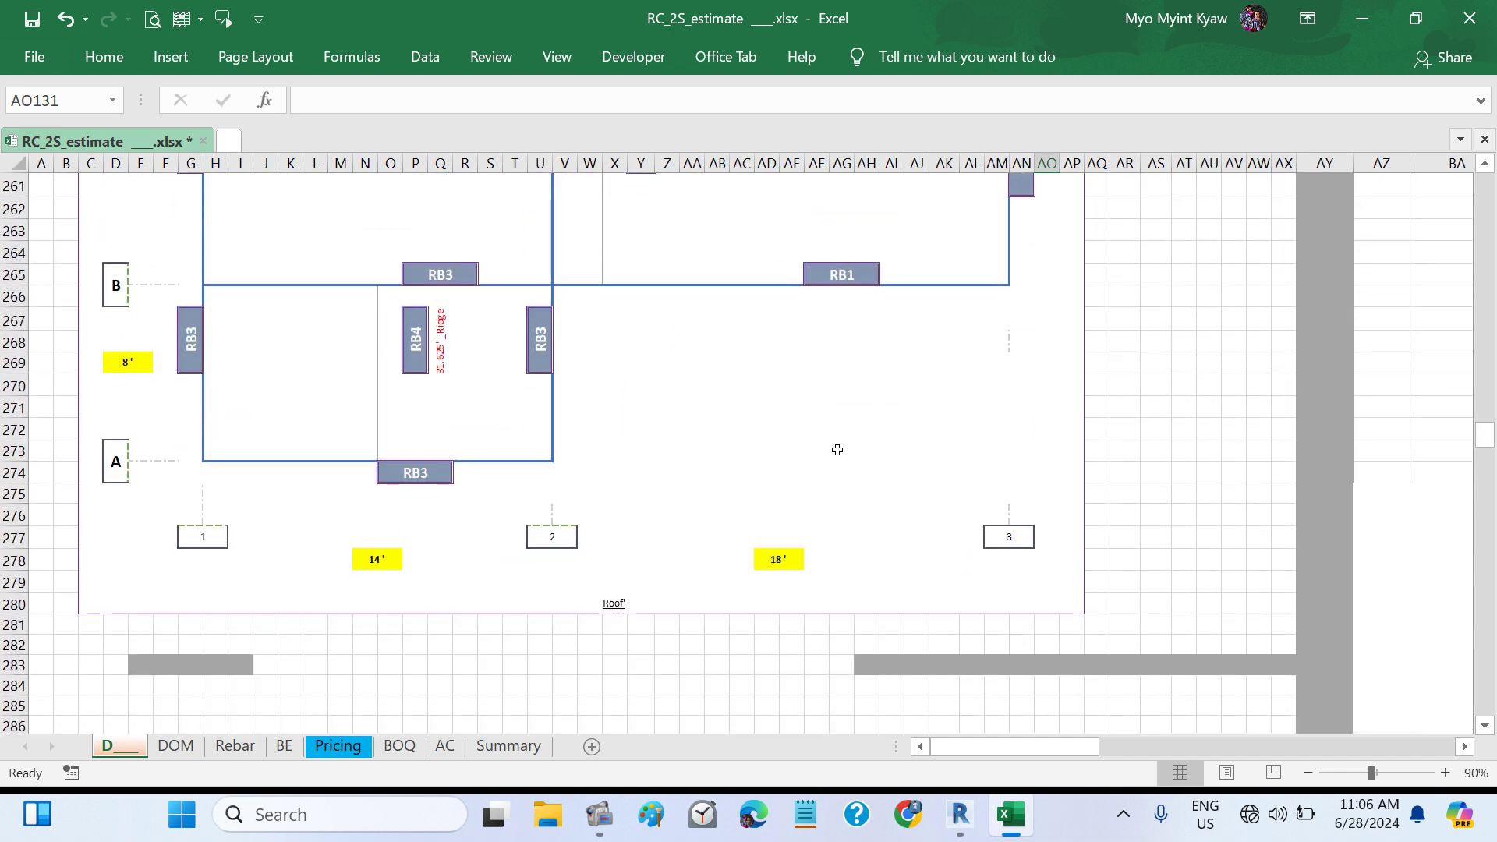
scroll(838, 450, "right", 3)
scroll(838, 450, "up", 4)
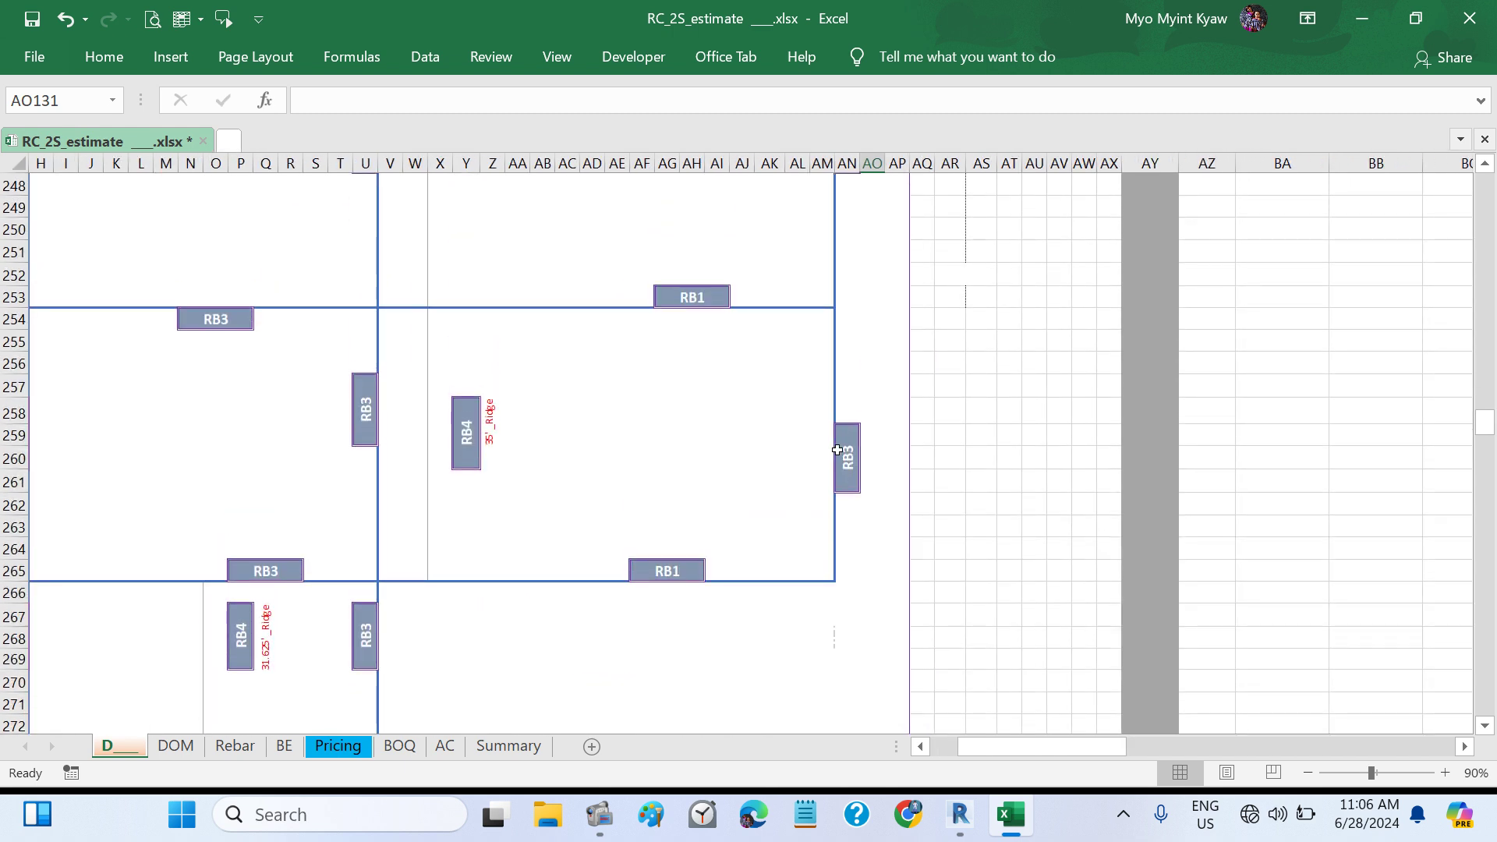
scroll(740, 482, "right", 1)
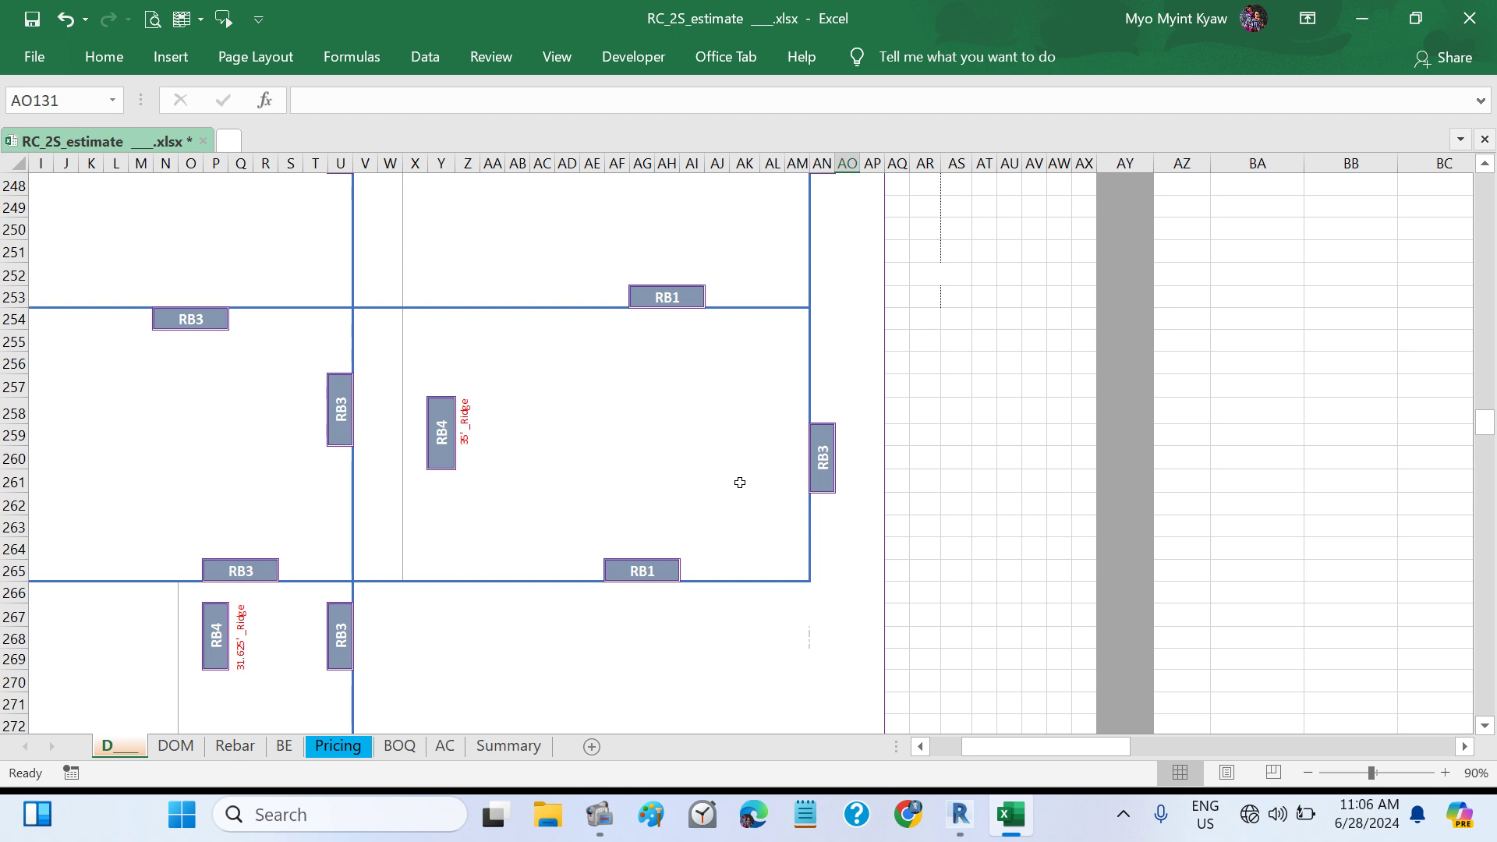
scroll(740, 482, "right", 3)
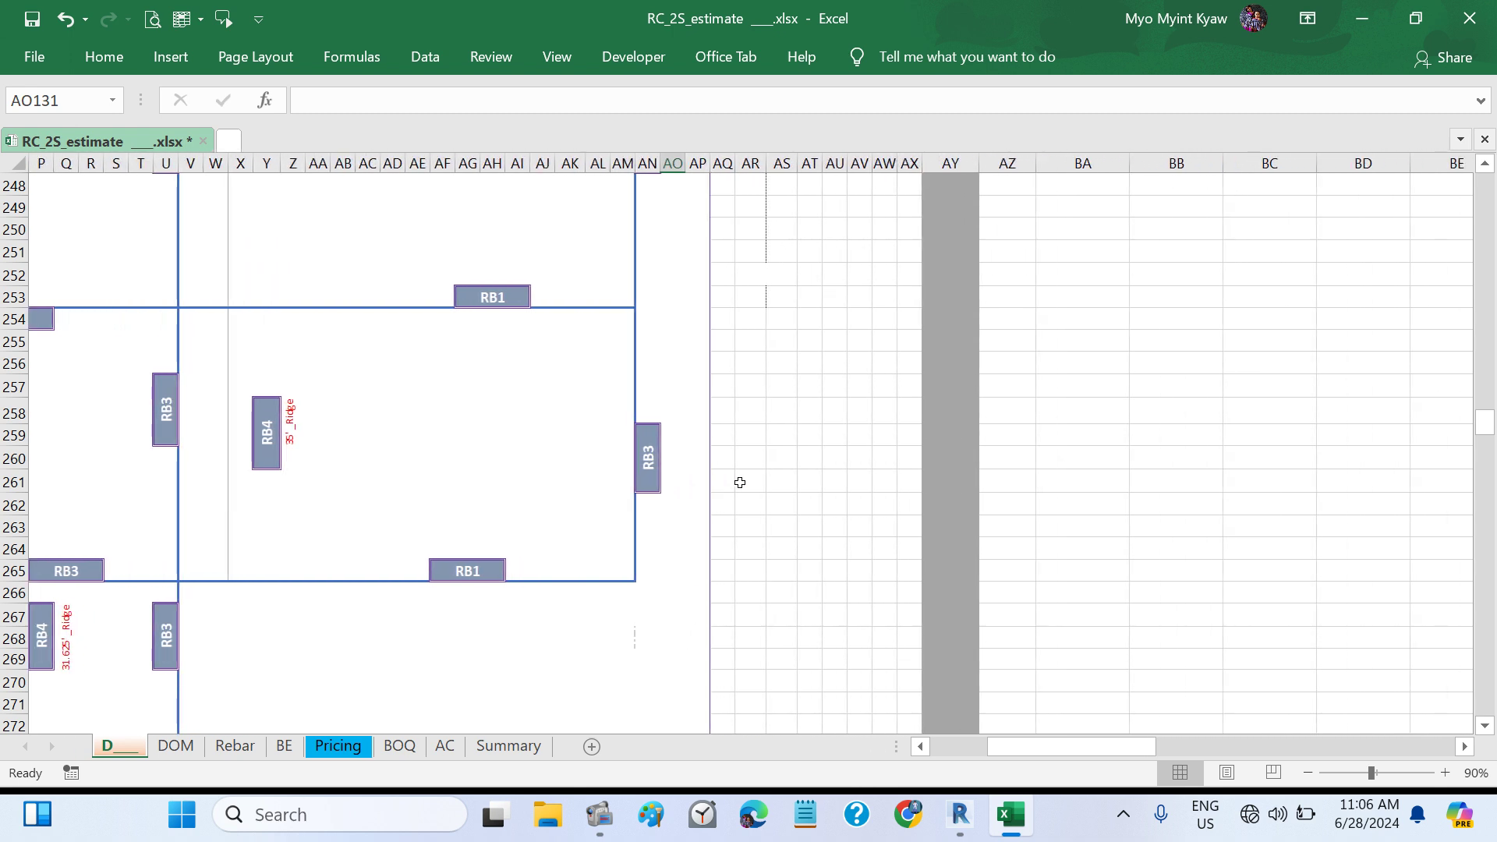
- Find the Roof Beam schedule in the workbook and look up the size of beam type RB1
scroll(740, 482, "up", 4)
scroll(739, 483, "up", 20)
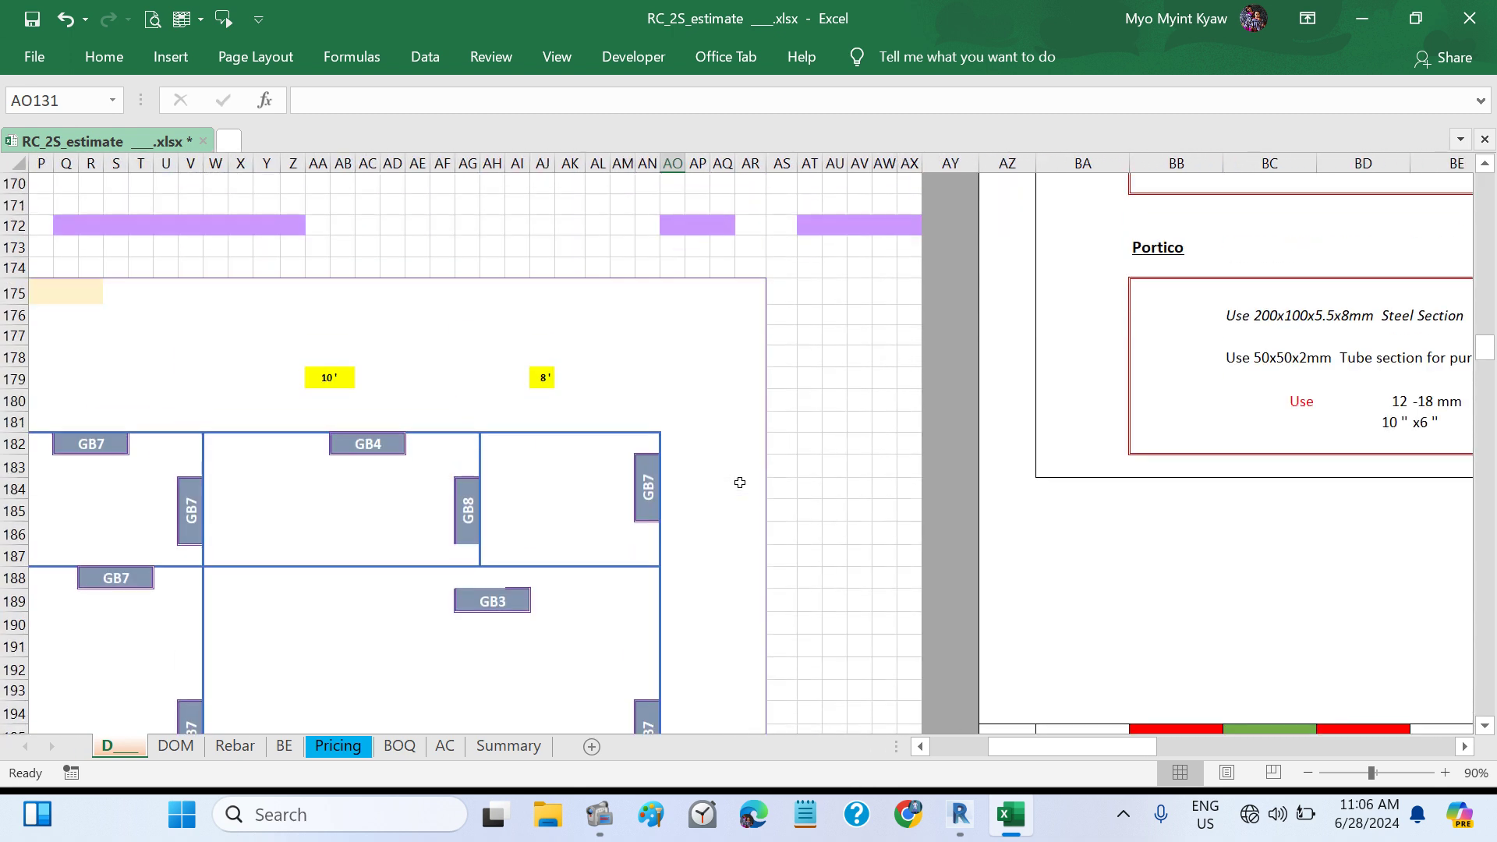
scroll(739, 482, "right", 3)
scroll(740, 482, "right", 3)
scroll(740, 482, "up", 13)
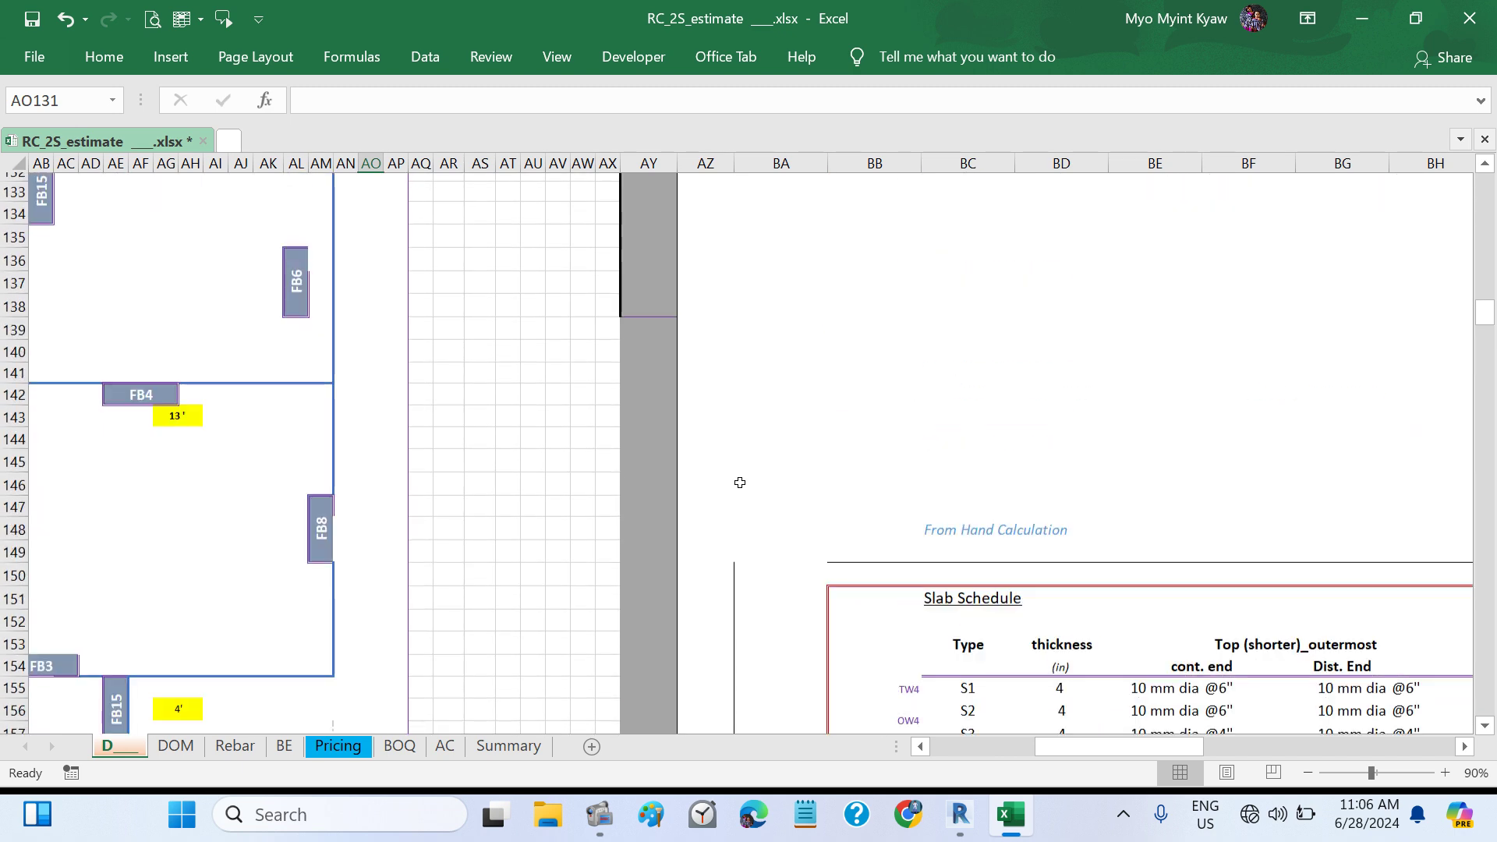
scroll(740, 483, "up", 4)
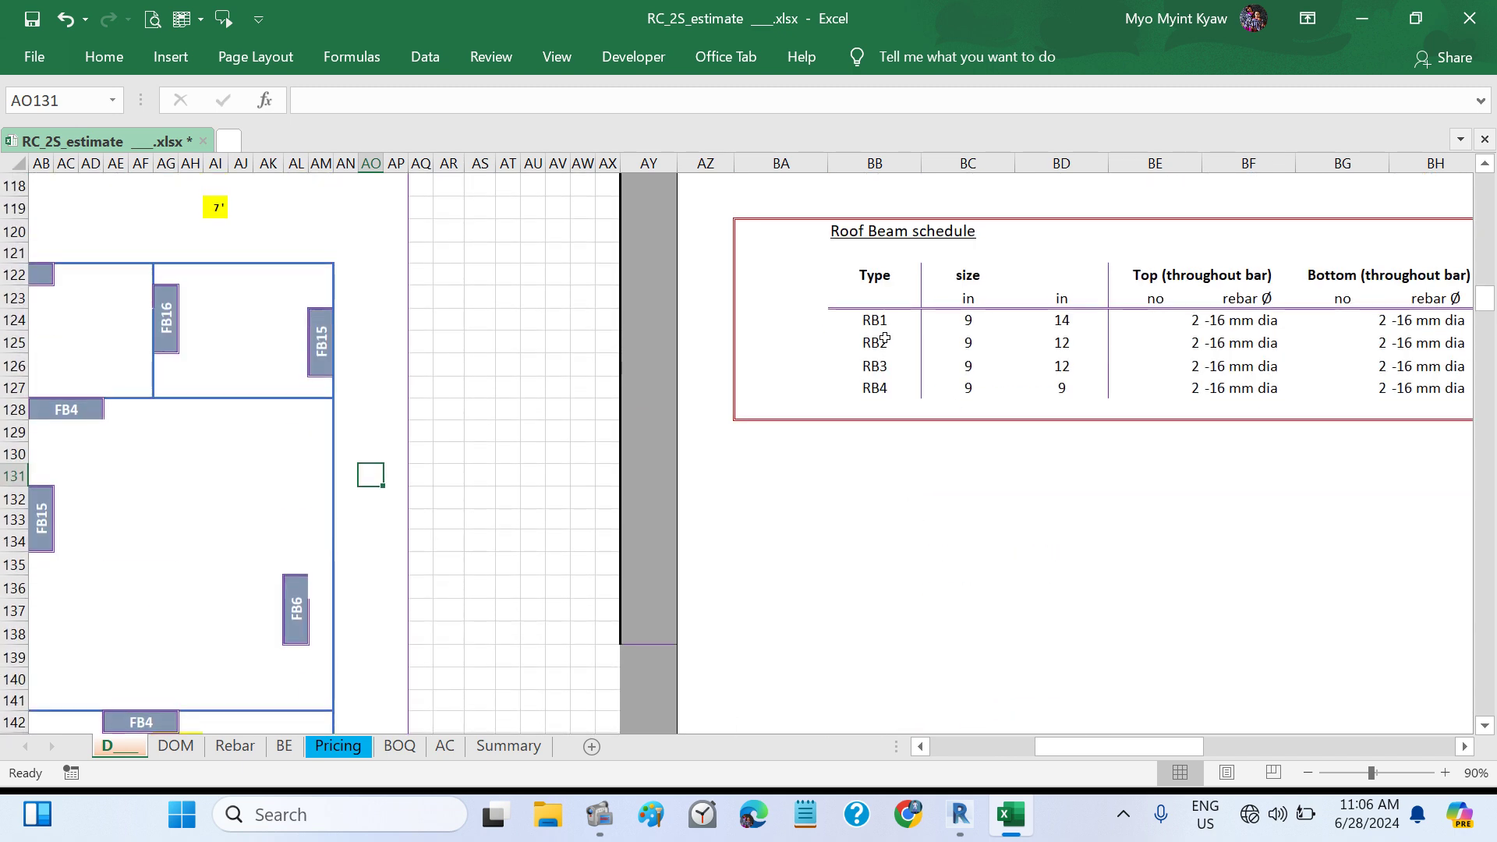
left_click_drag(874, 320, 1069, 323)
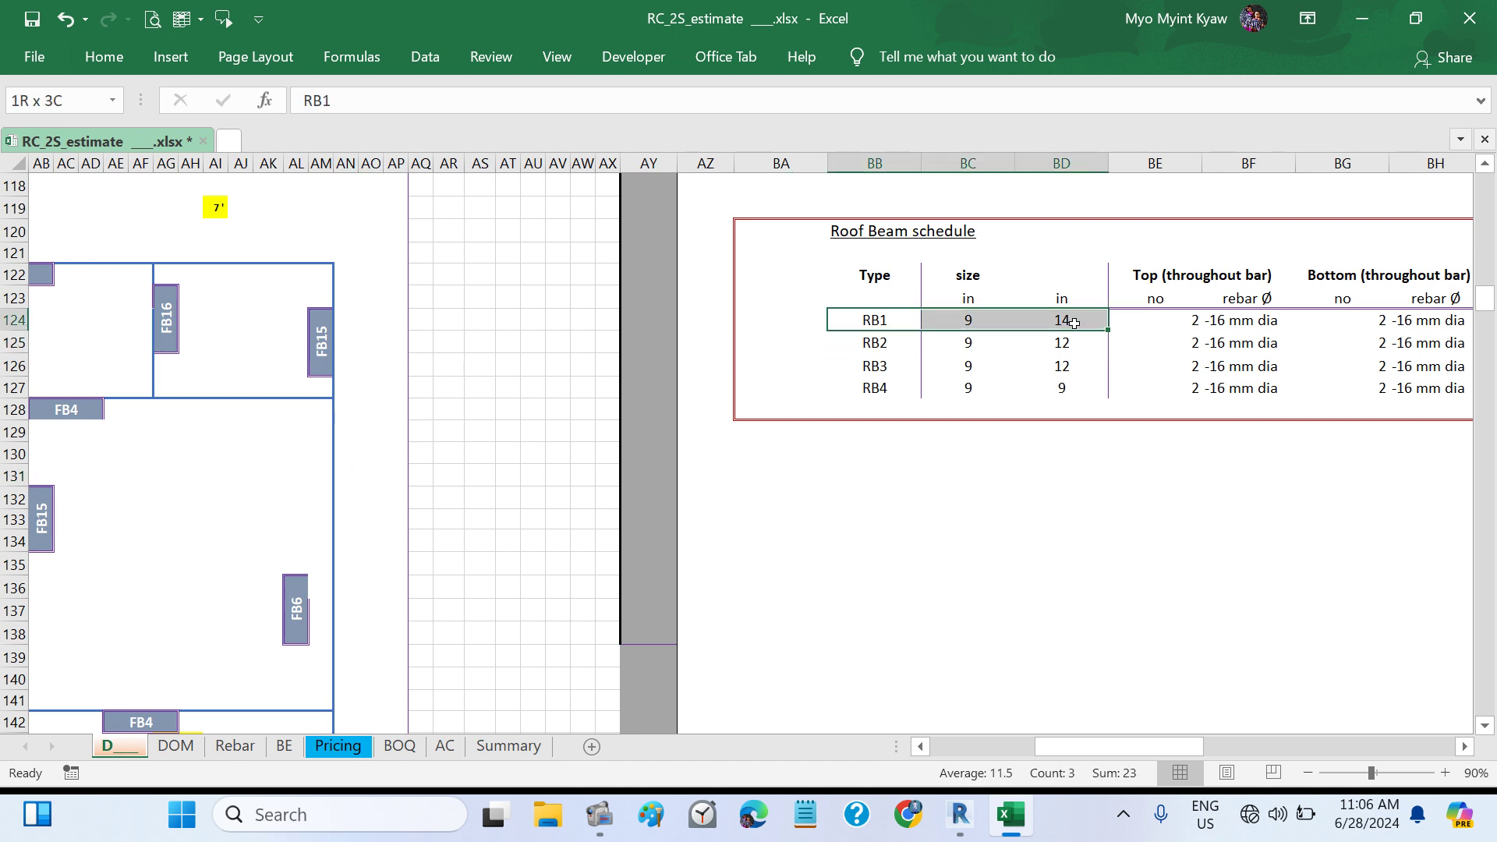
scroll(833, 515, "left", 1)
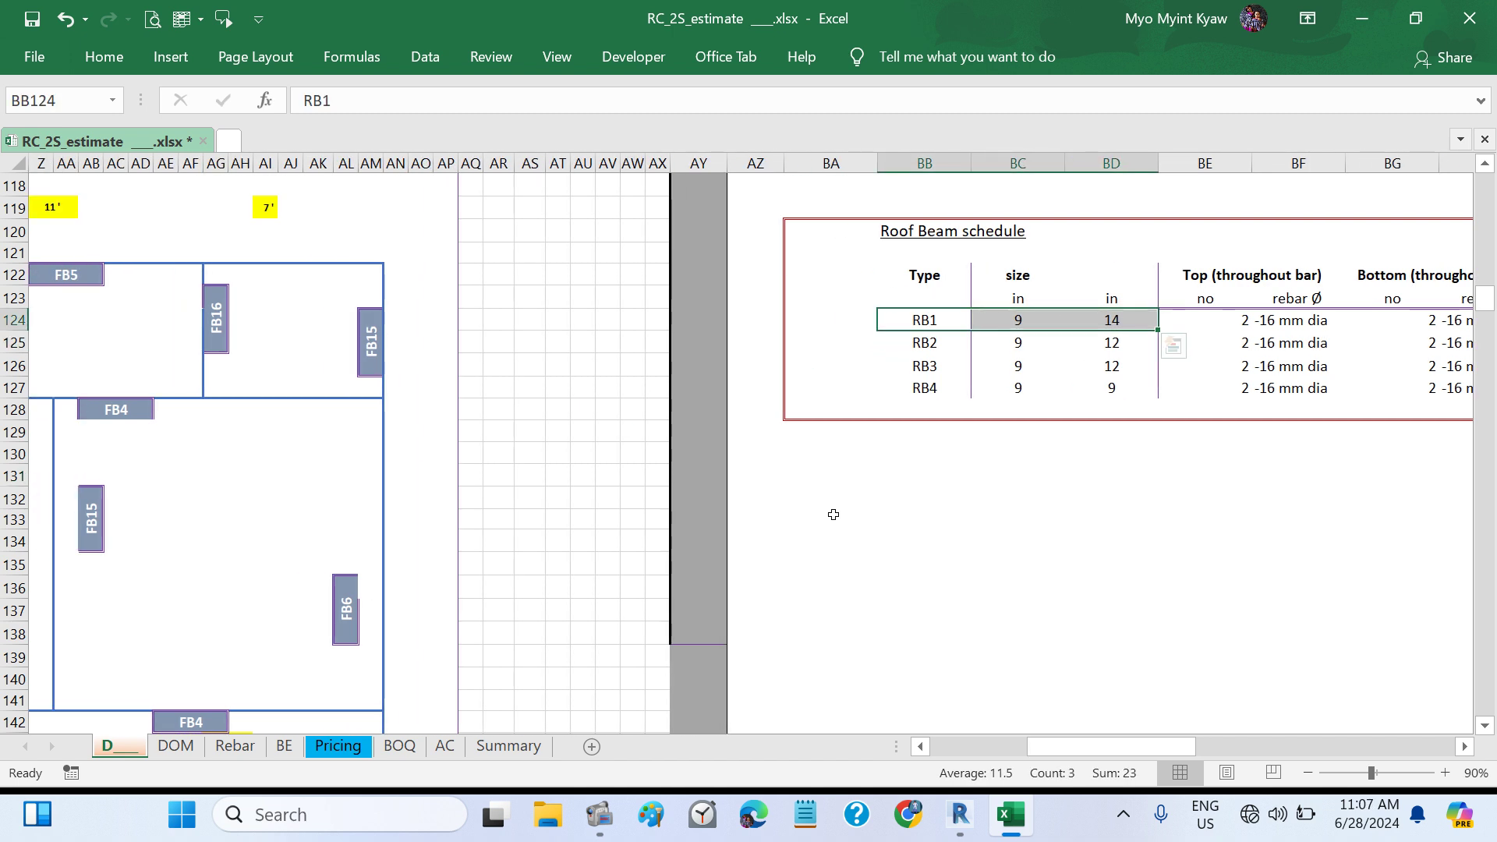
- Examine the Roof Beam Design plan for the grid lines that carry RB1 beams between grids 2 and 3
scroll(833, 515, "left", 4)
scroll(833, 514, "down", 20)
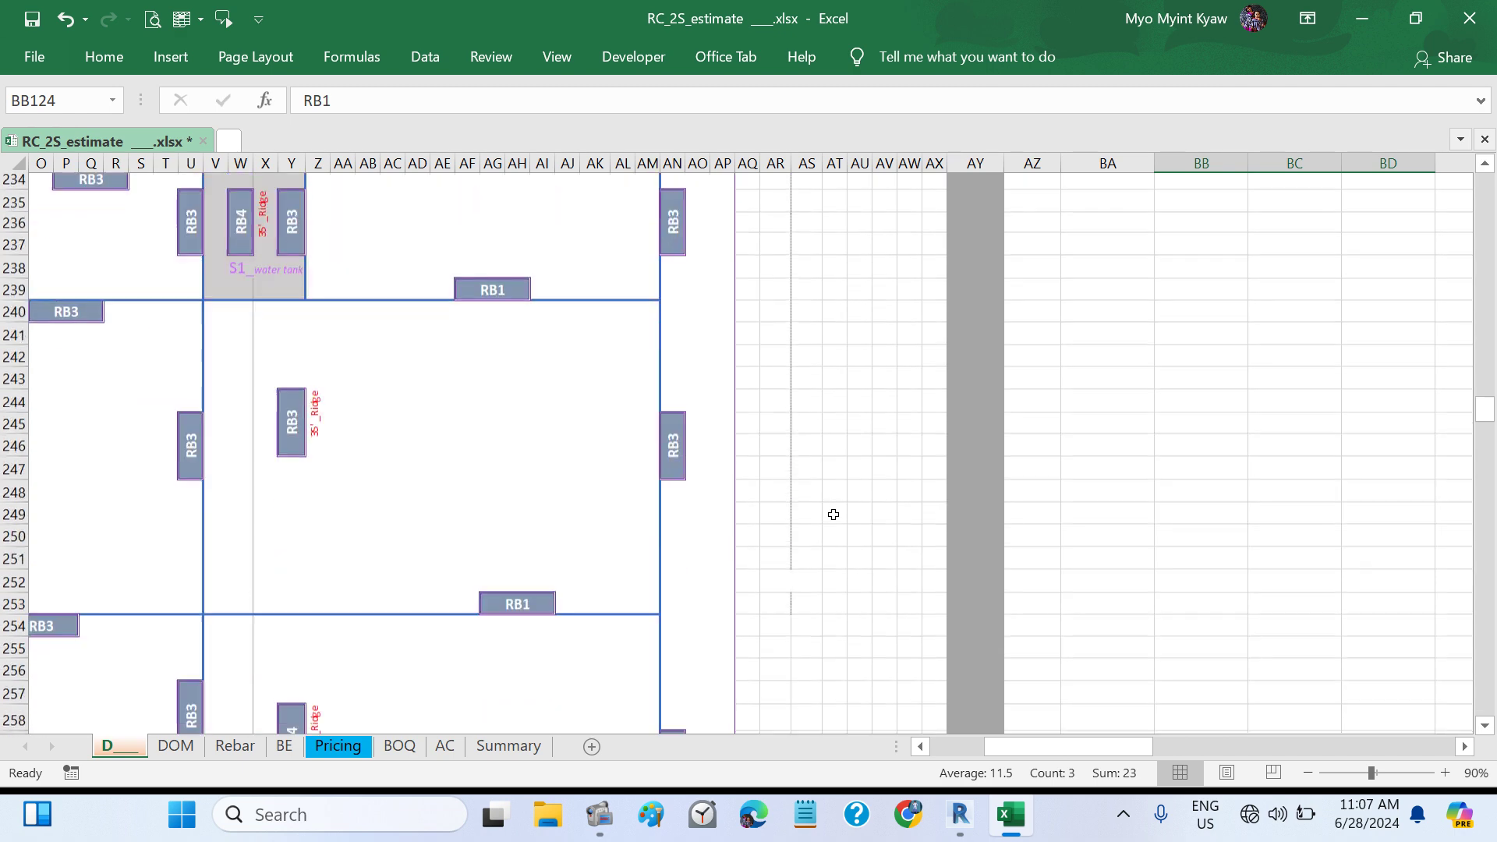
scroll(833, 515, "down", 12)
scroll(833, 514, "left", 3)
scroll(833, 514, "up", 6)
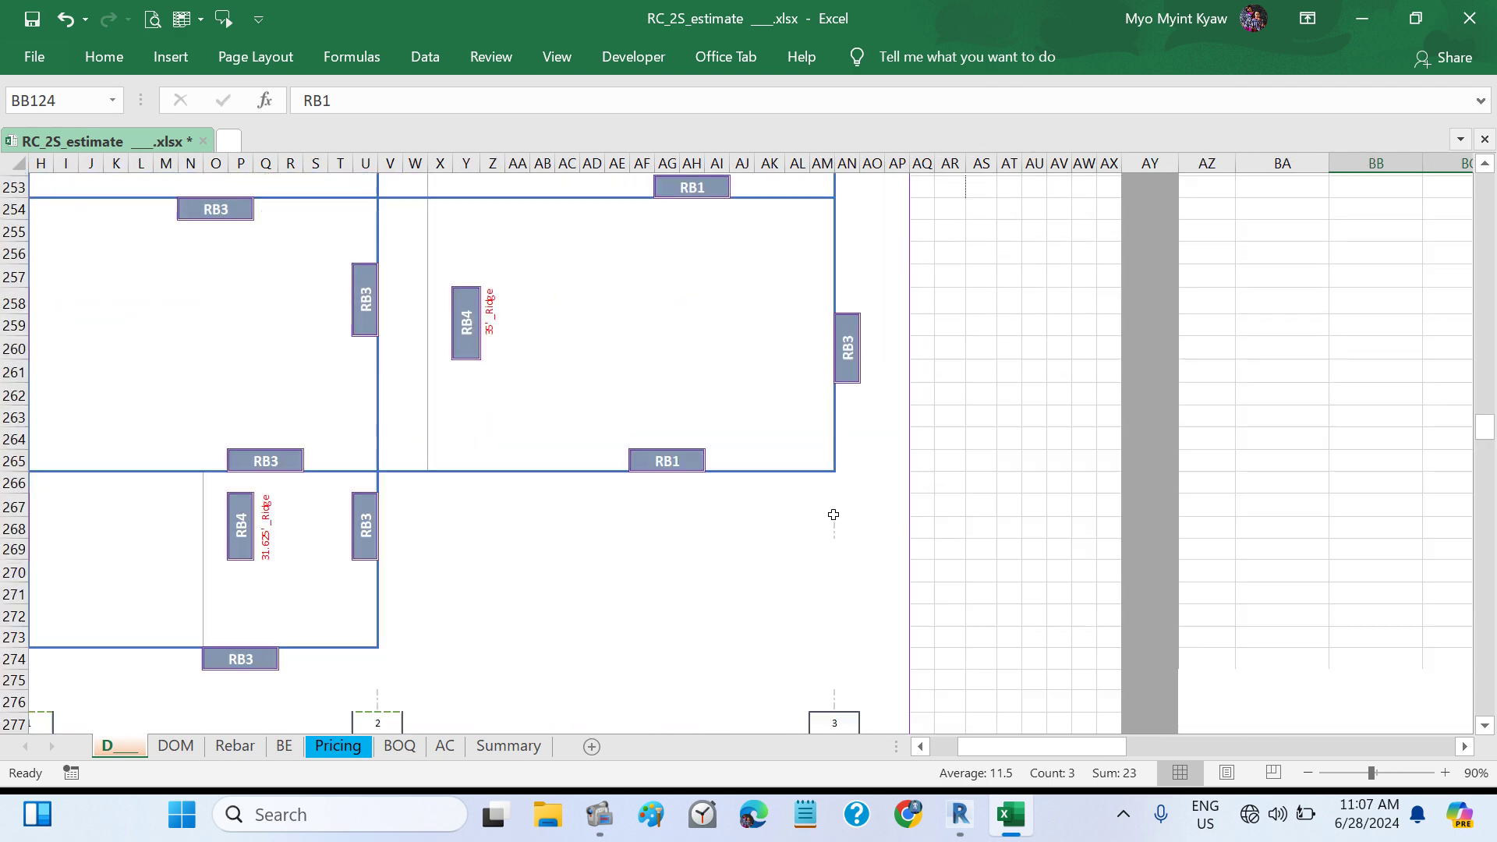
scroll(834, 515, "up", 2)
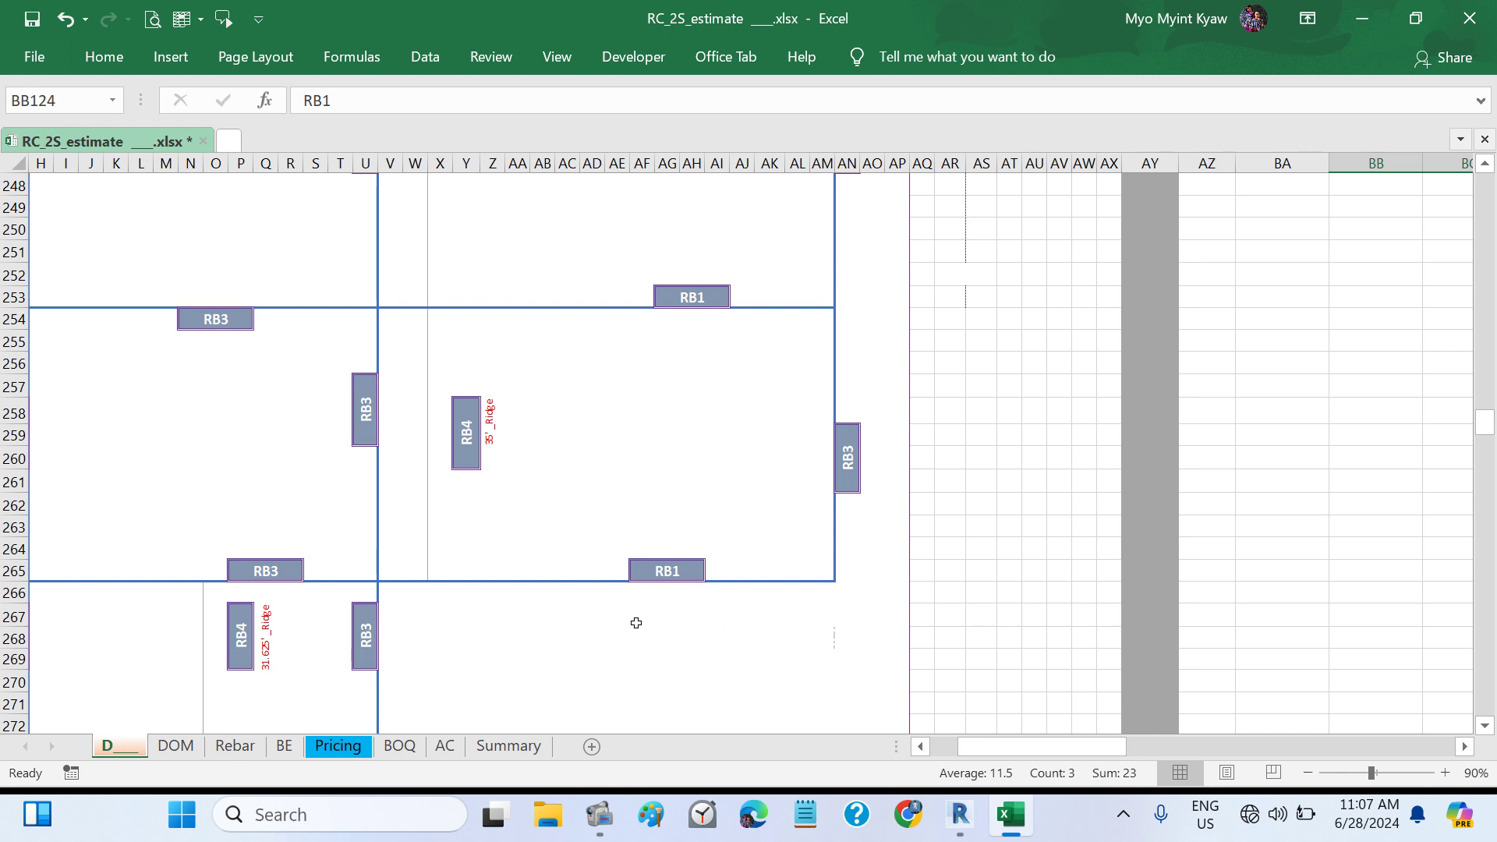
scroll(636, 623, "up", 4)
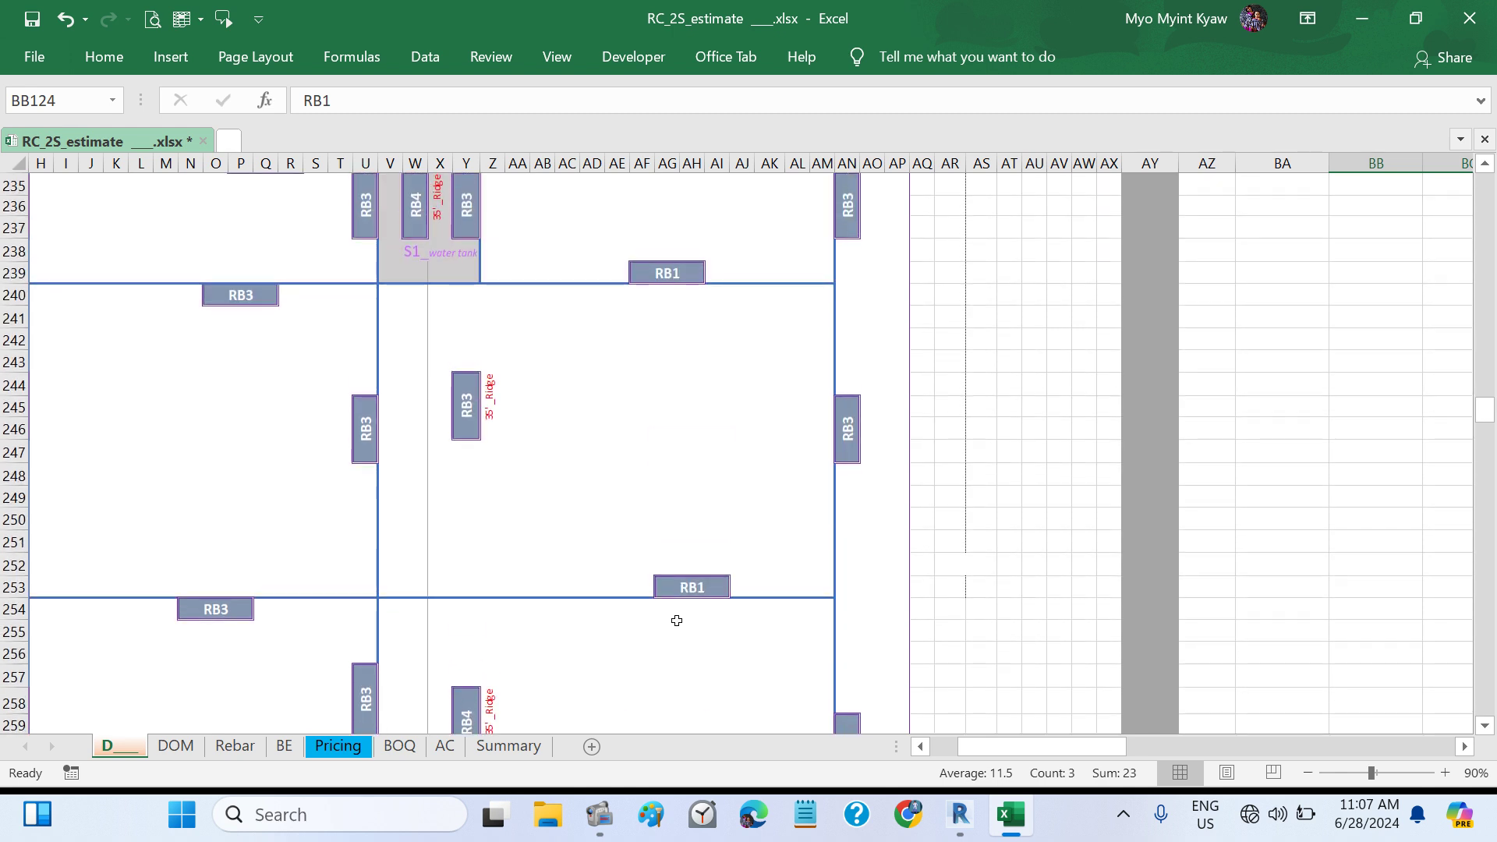
scroll(676, 620, "up", 8)
scroll(680, 666, "down", 4)
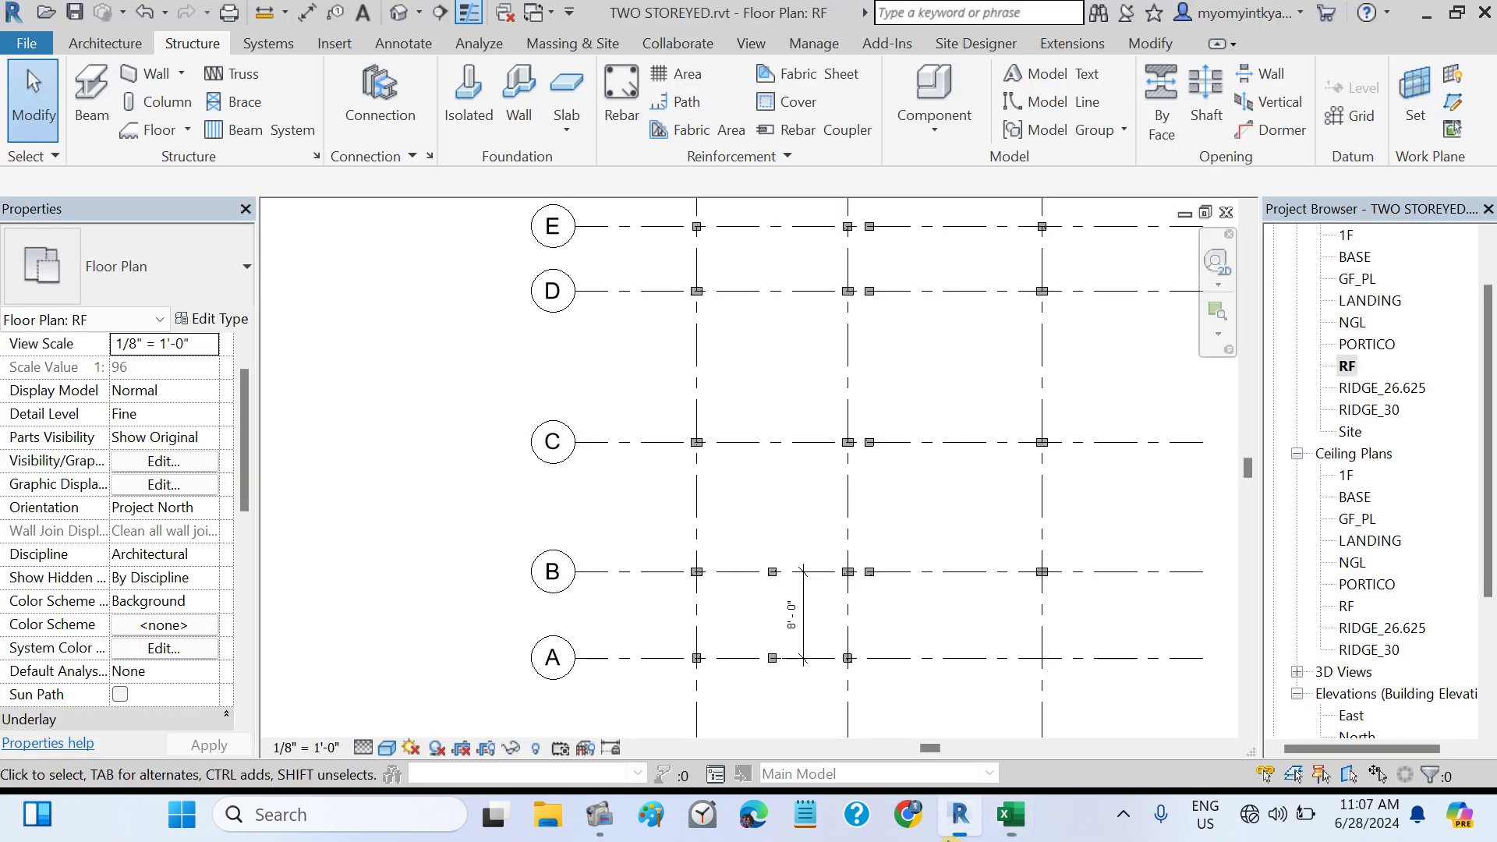
- Switch to Revit, start the Beam tool and duplicate the FB9X9 concrete beam type as RB 9X14
left_click(959, 815)
left_click(87, 113)
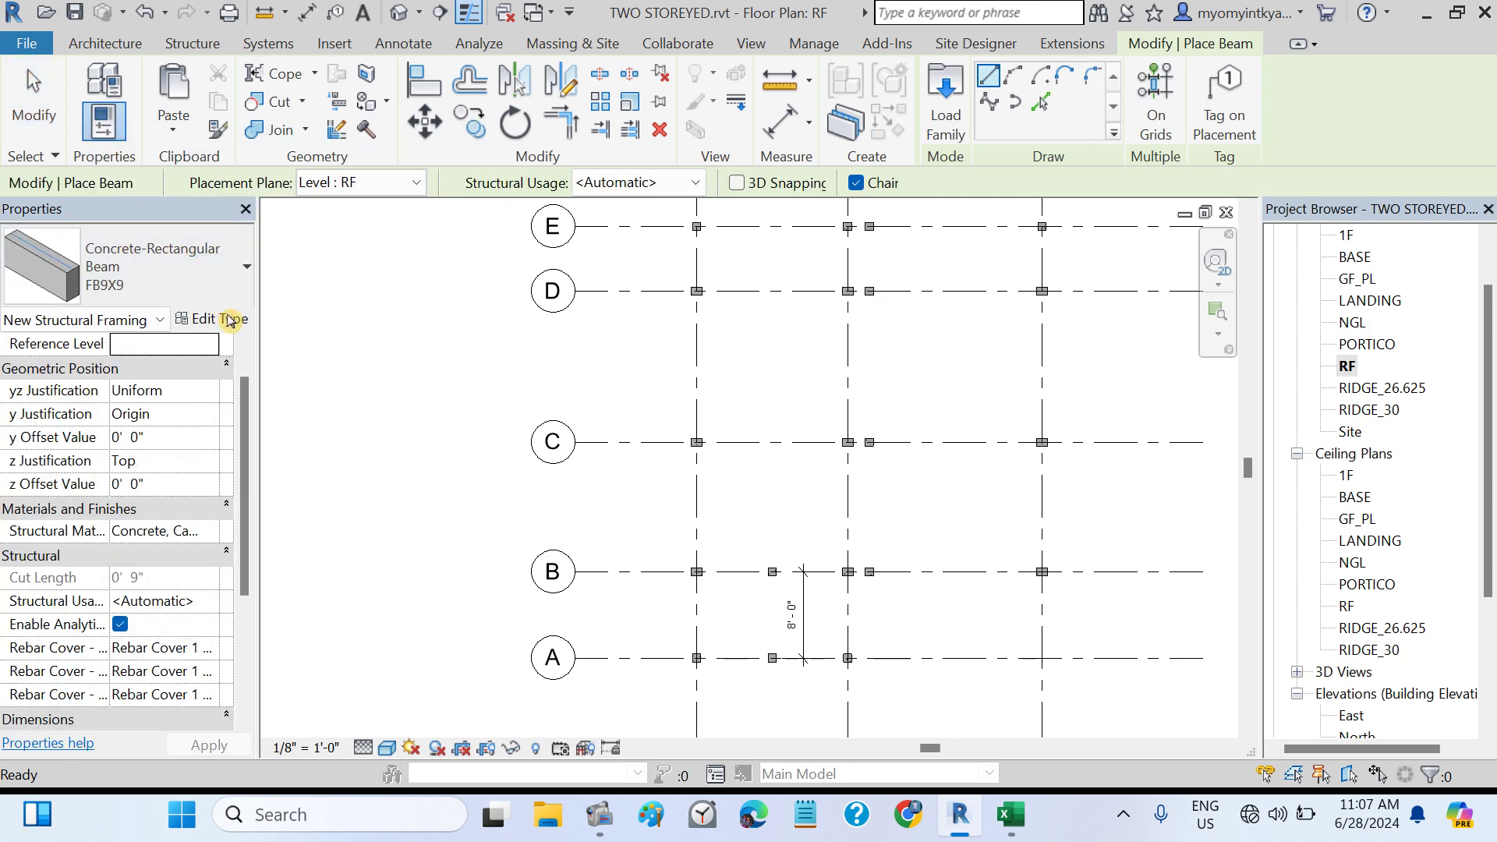
left_click(212, 319)
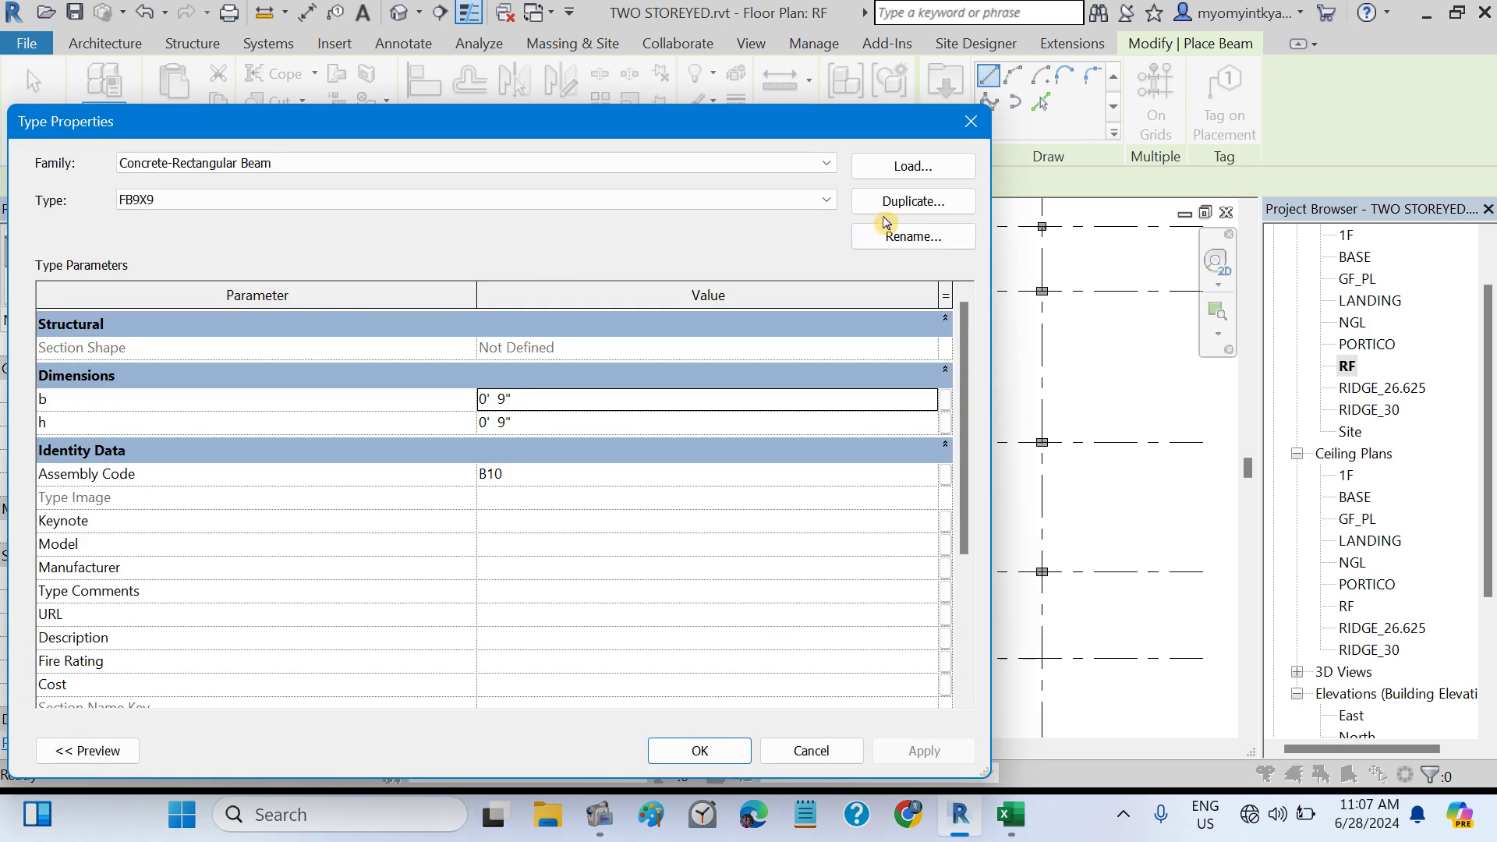
left_click(881, 203)
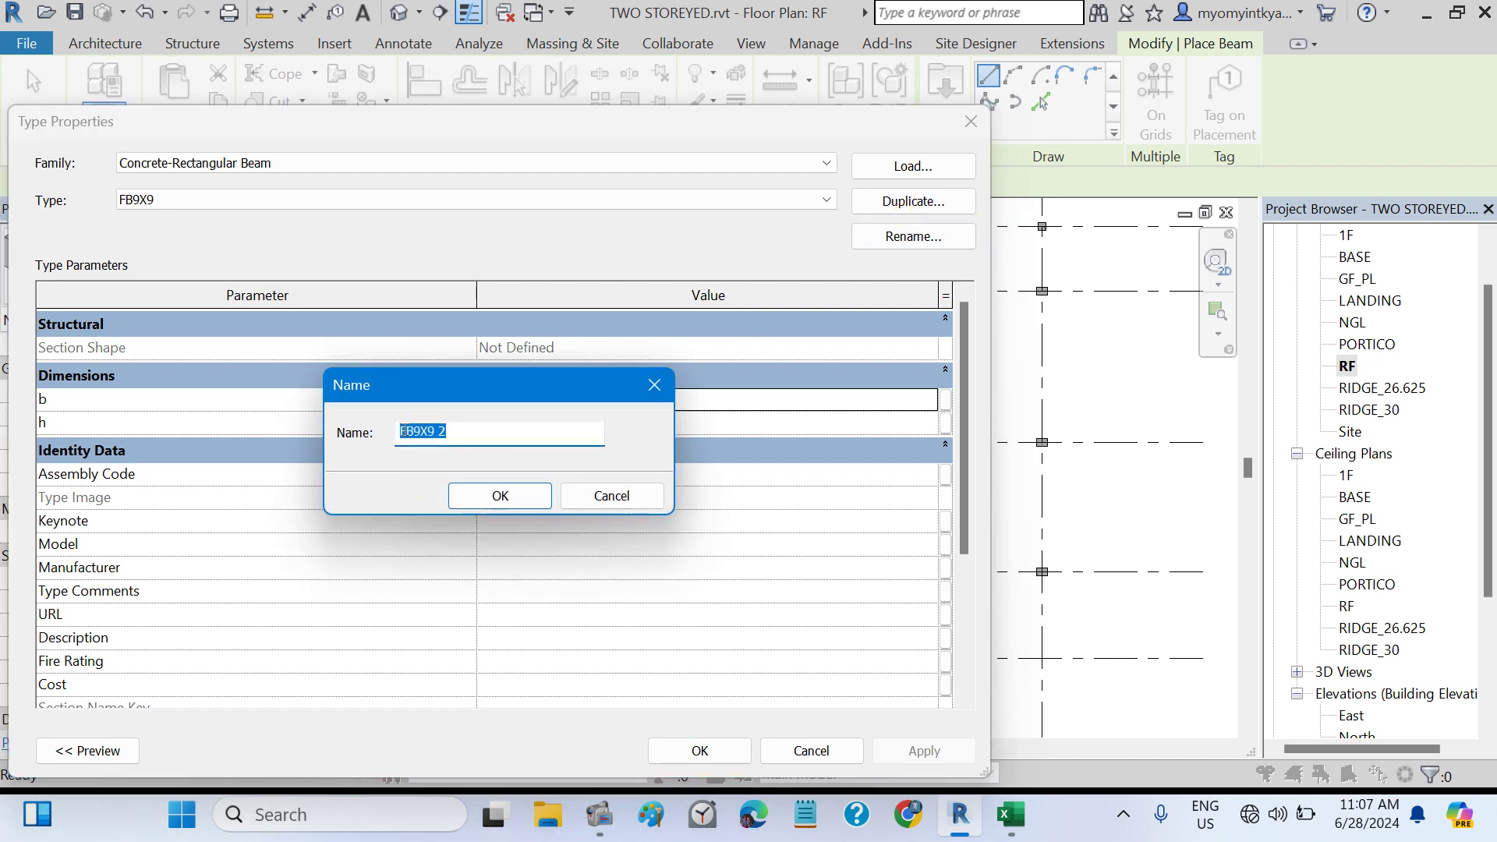
left_click(405, 431)
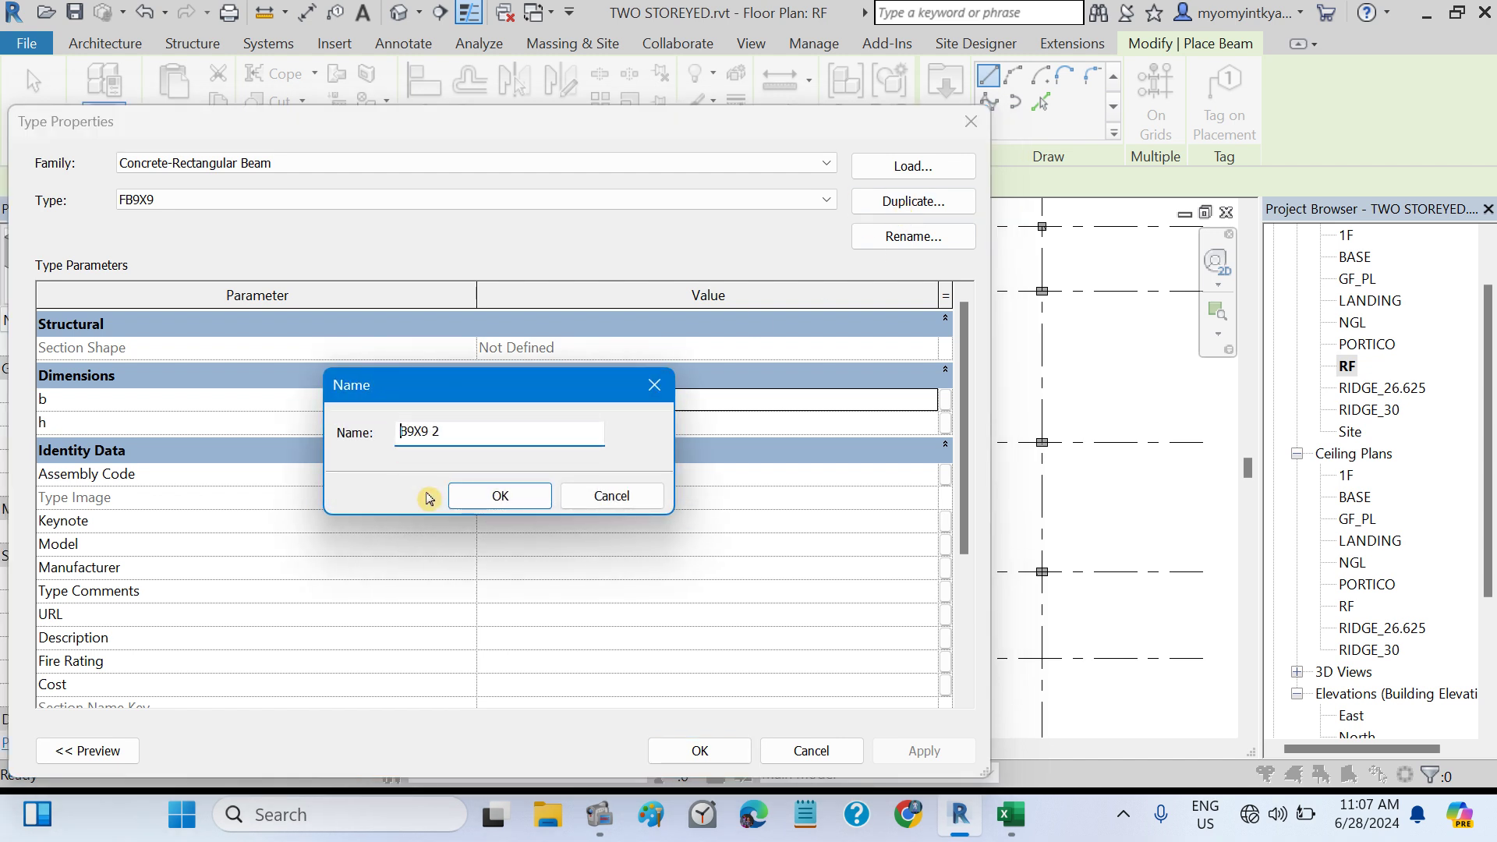
type("TR")
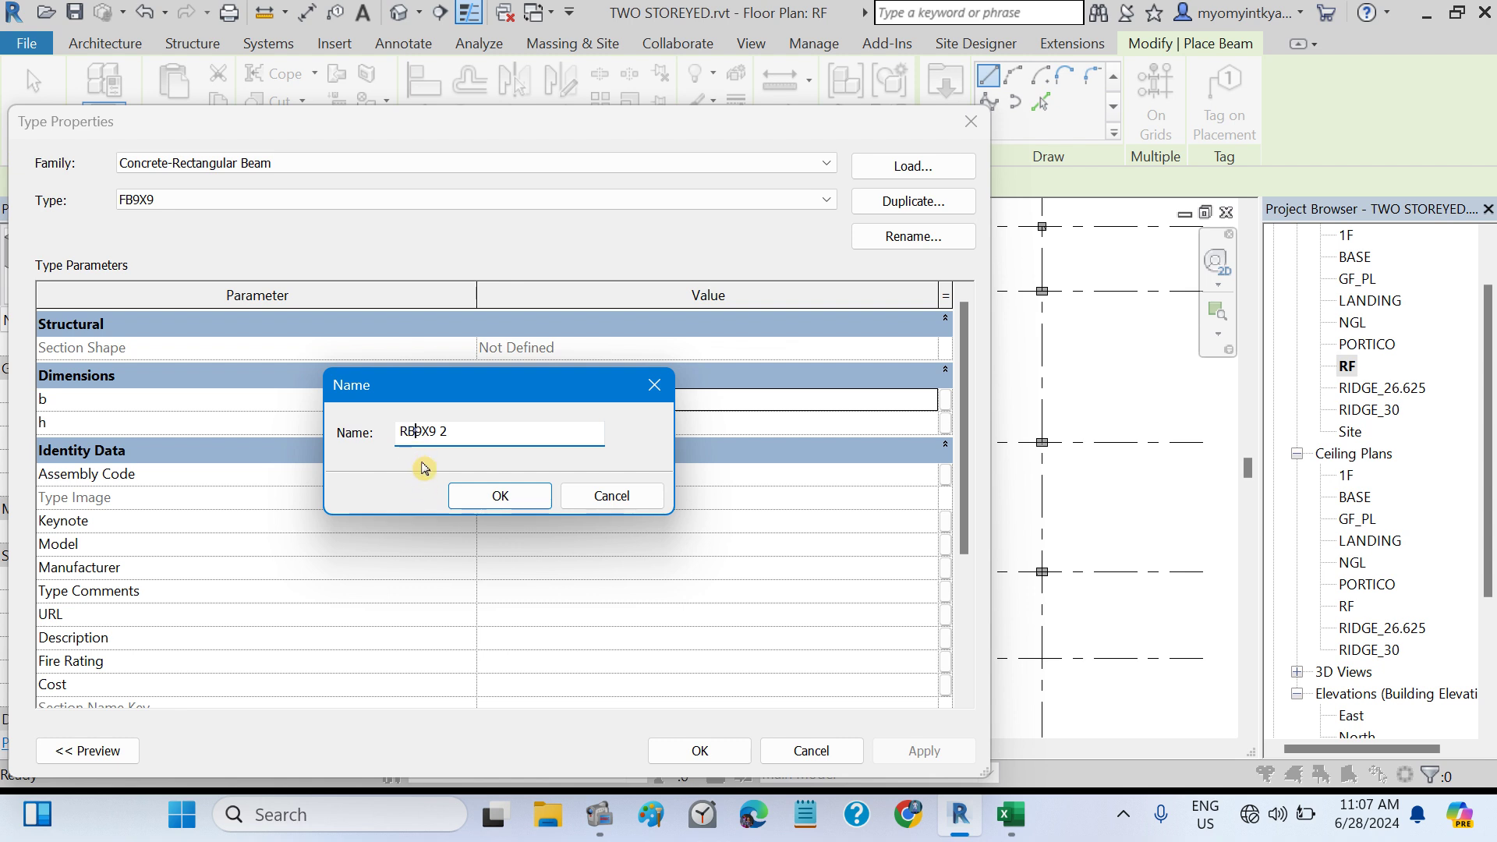
left_click(461, 436)
left_click(475, 494)
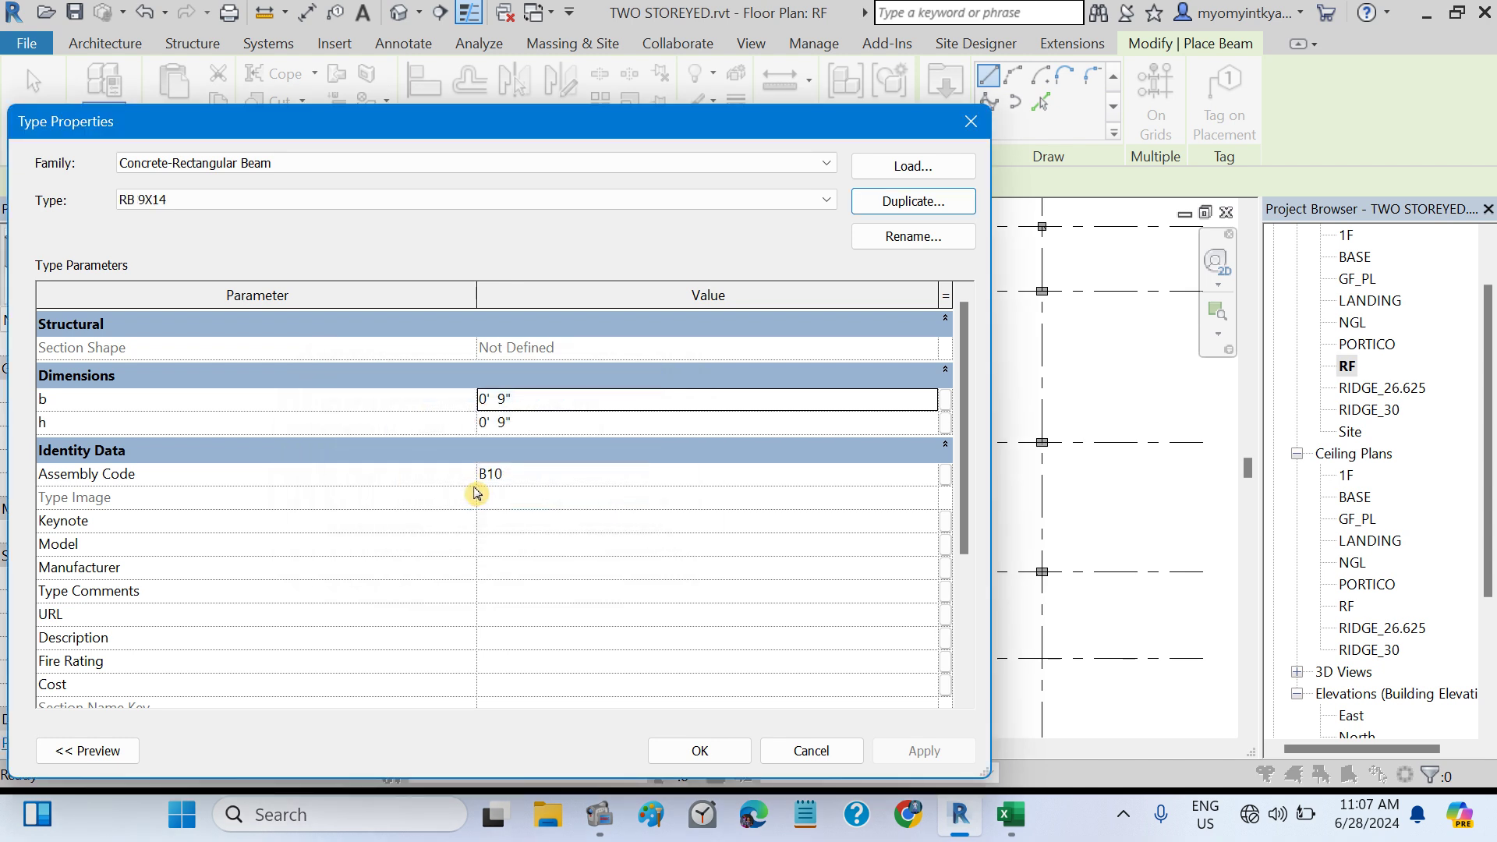
- Set the h dimension of the RB 9X14 beam type to 1' 2"
left_click(523, 400)
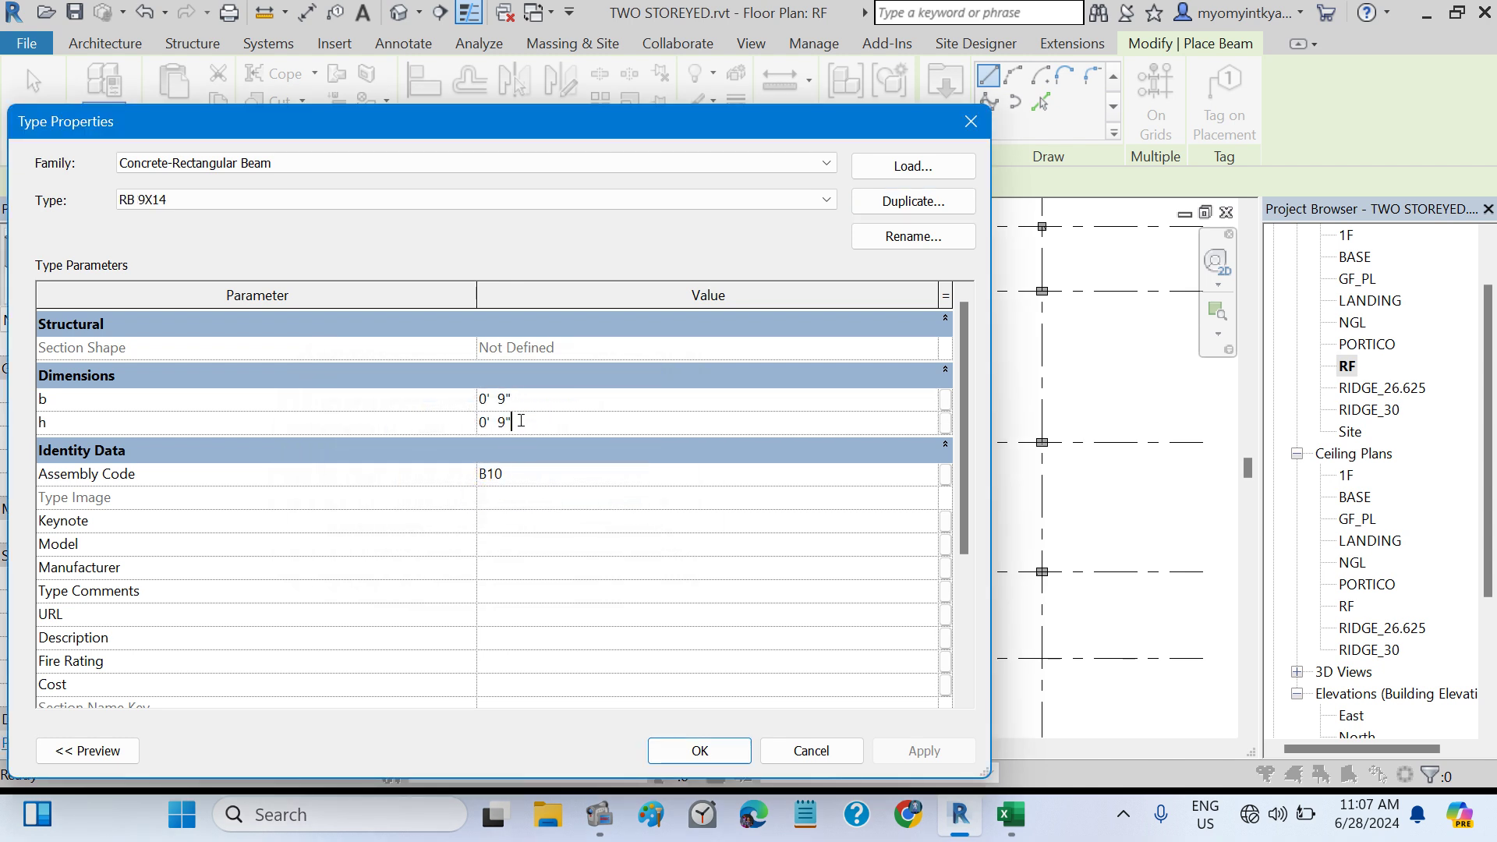
left_click_drag(520, 421, 468, 421)
type("1")
left_click(562, 553)
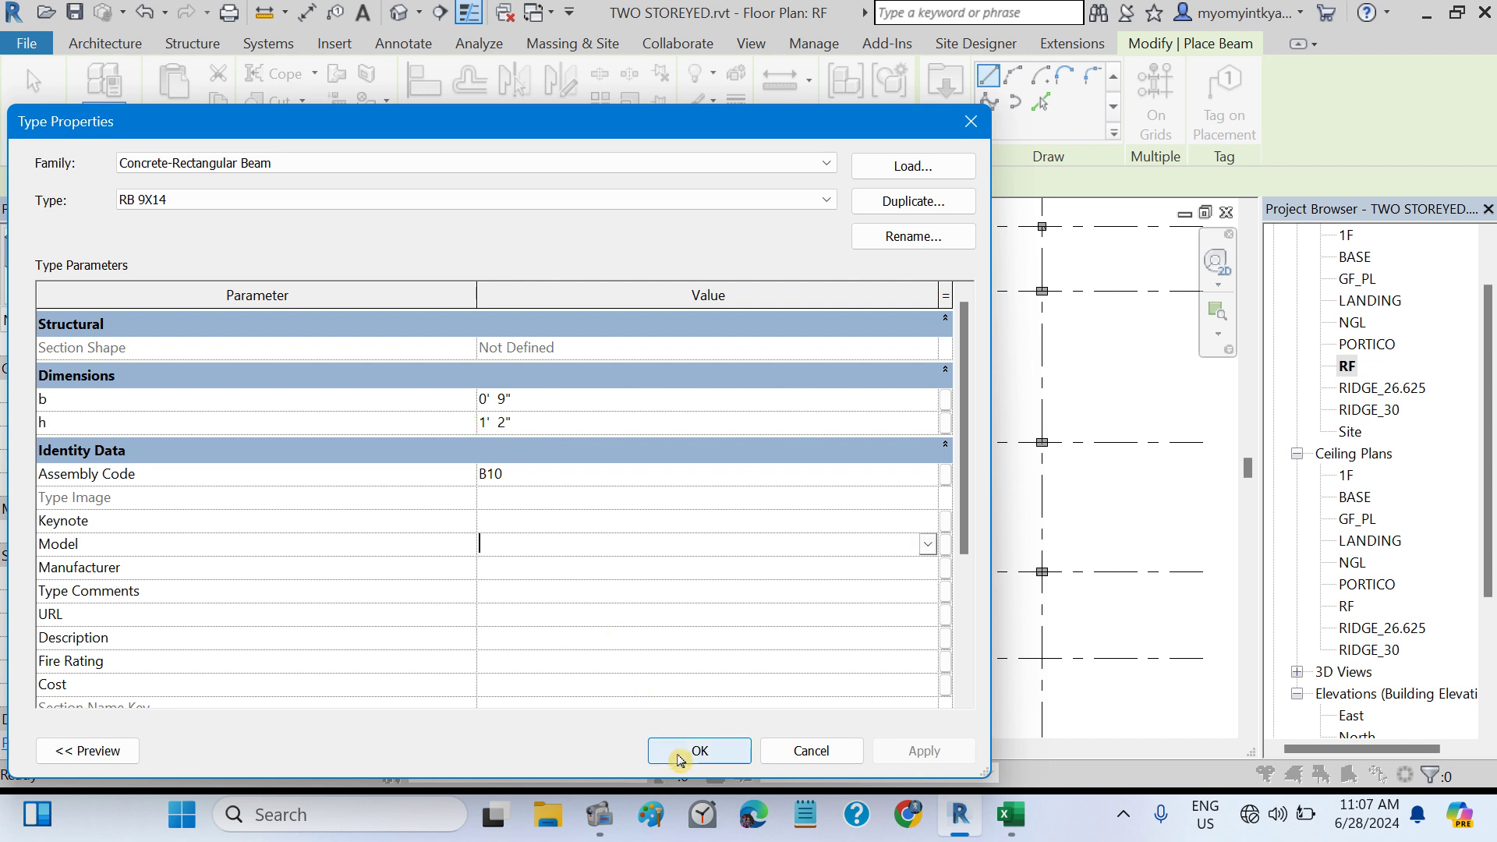
left_click(678, 753)
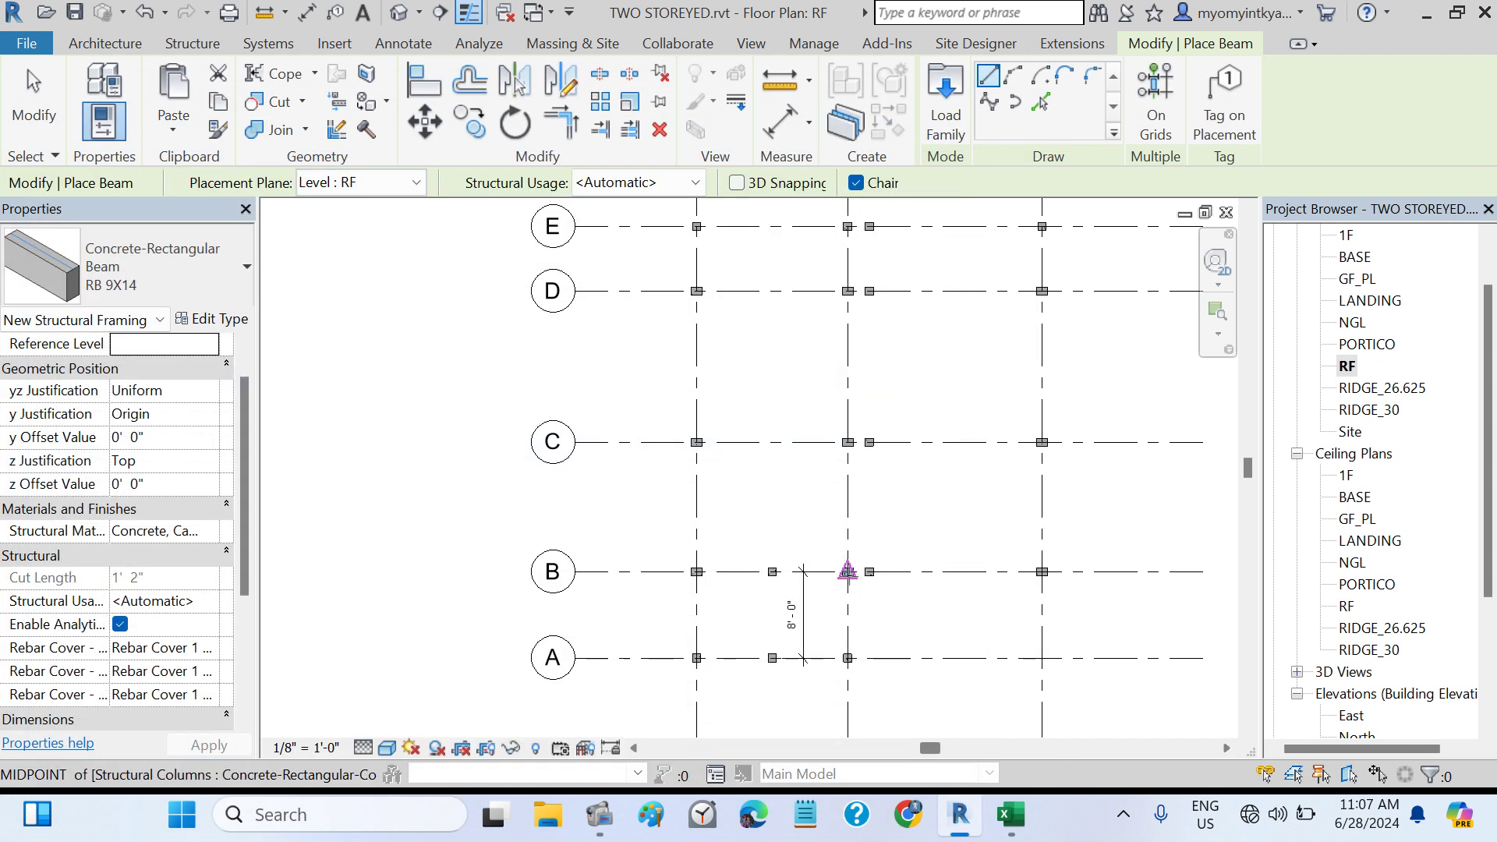
- Place RB 9X14 beams on the RF level along grids B and C, between the columns on grids 2 and 3
left_click(848, 572)
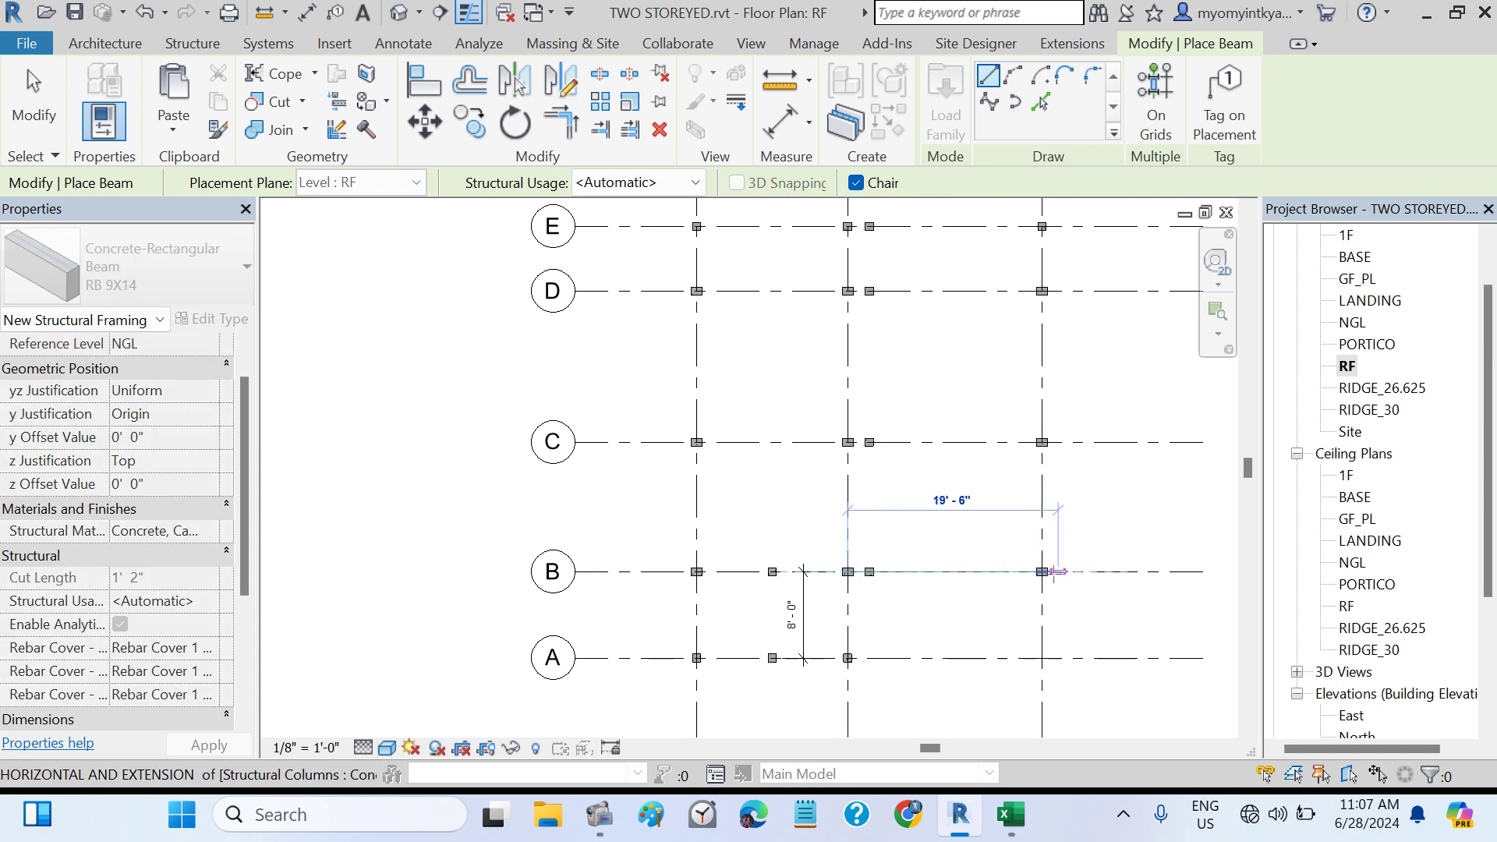
left_click(1042, 572)
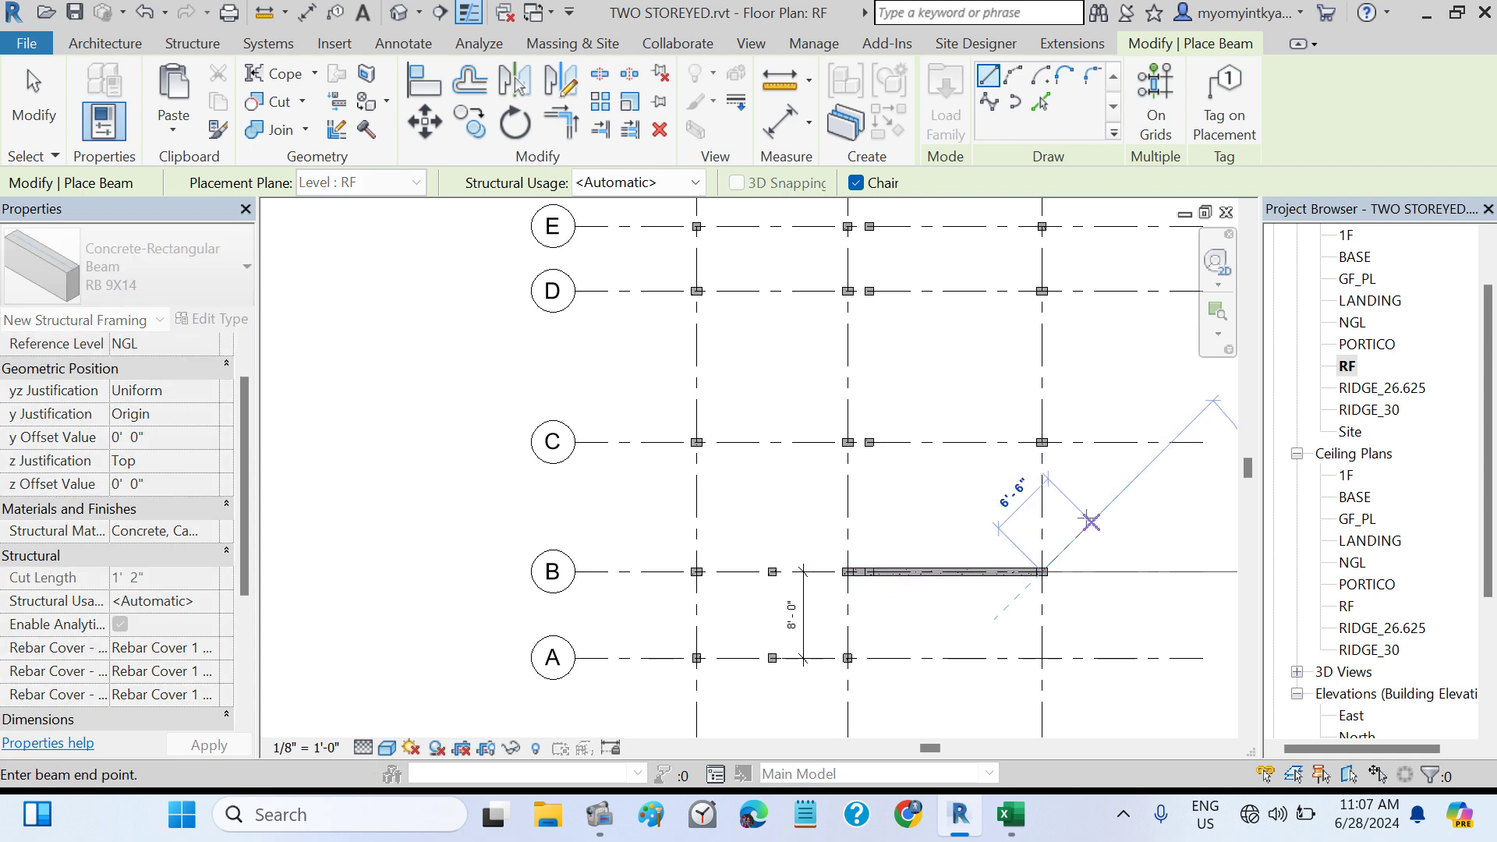
key("Escape")
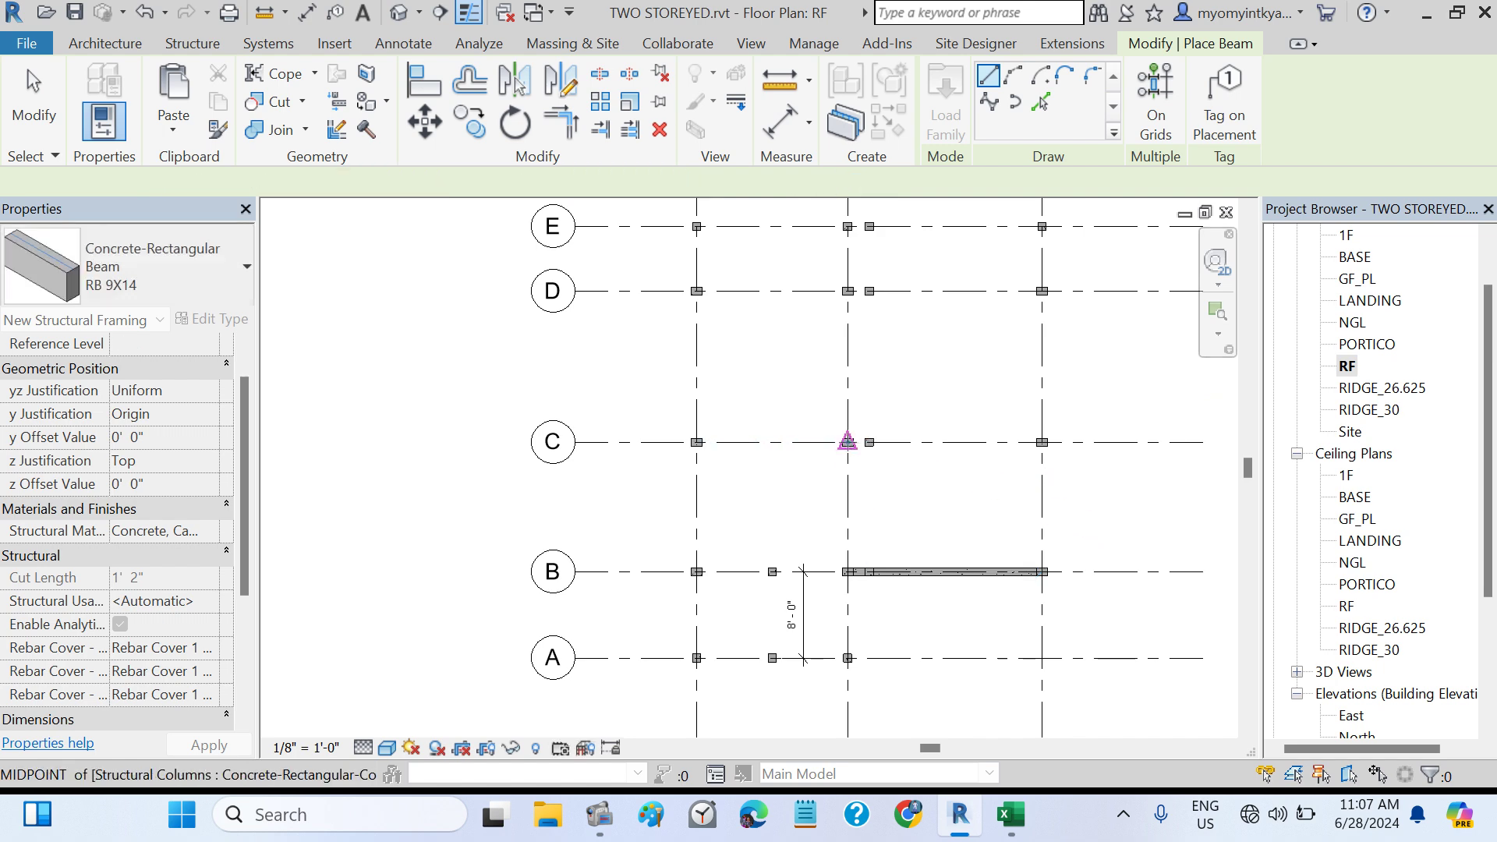
left_click(847, 442)
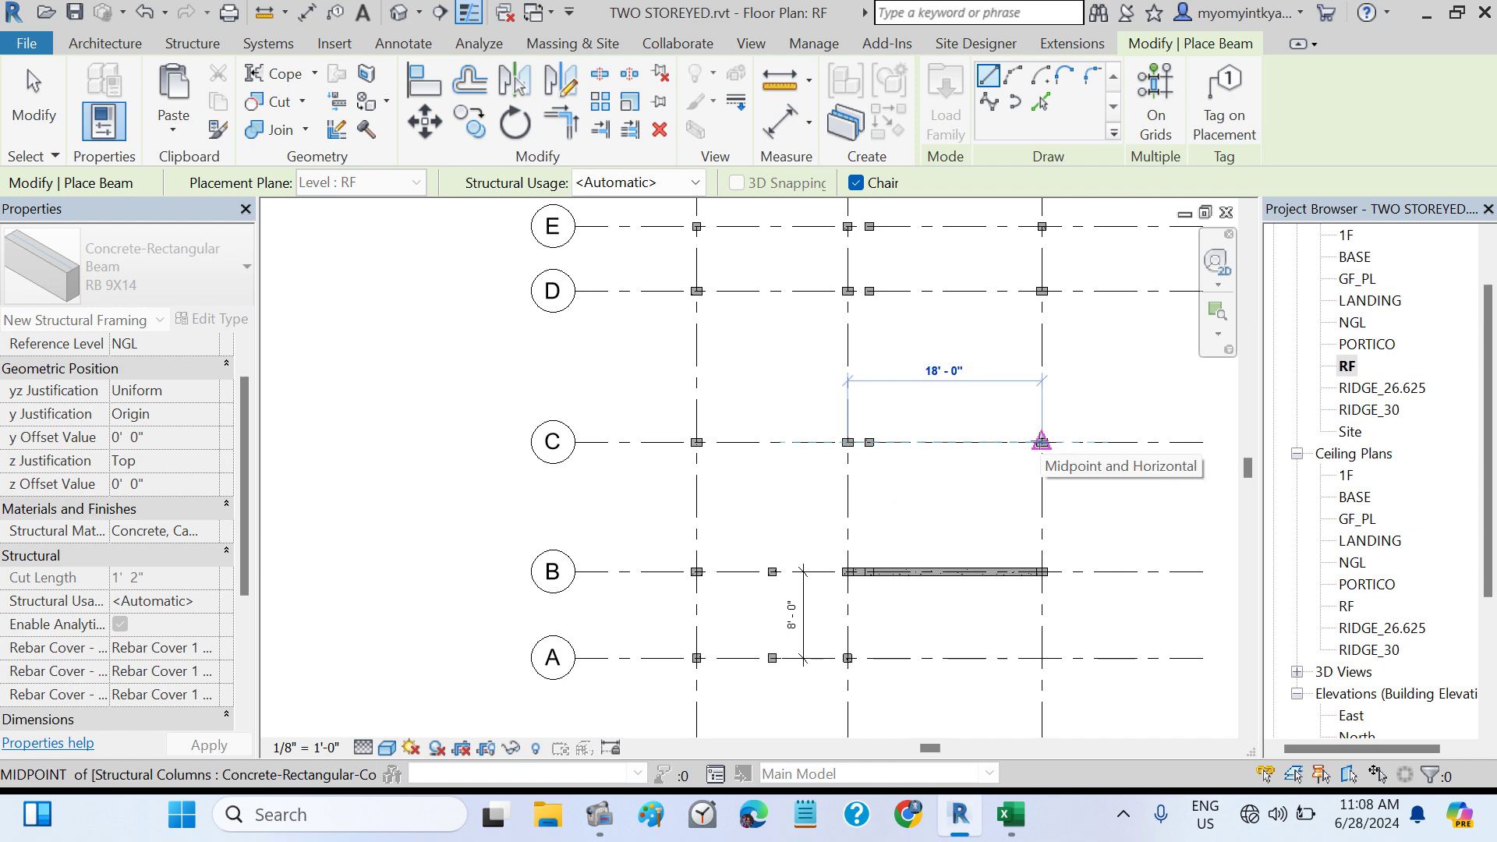
left_click(1042, 442)
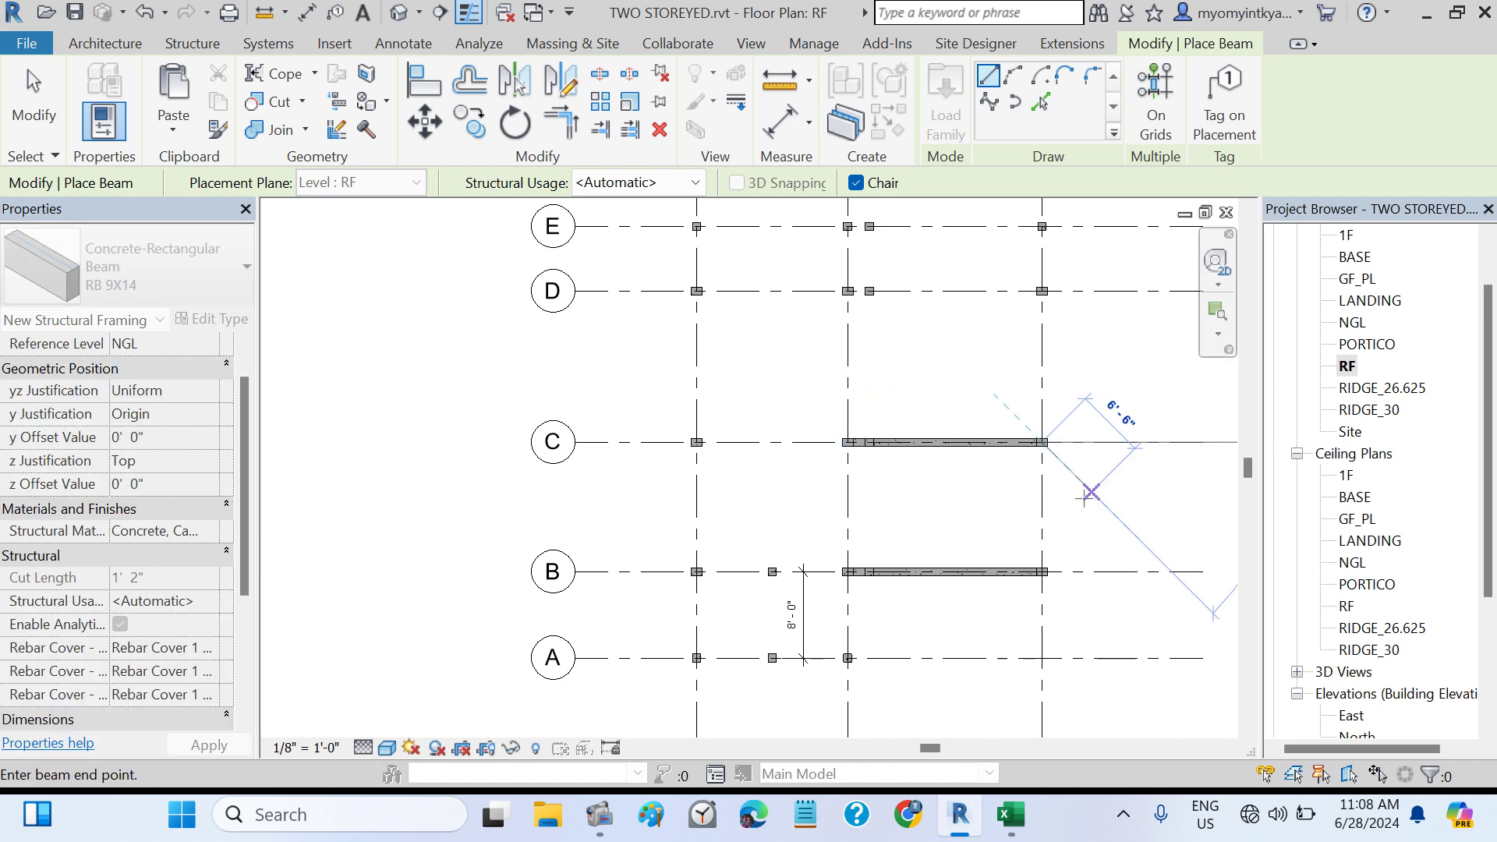
key("Escape")
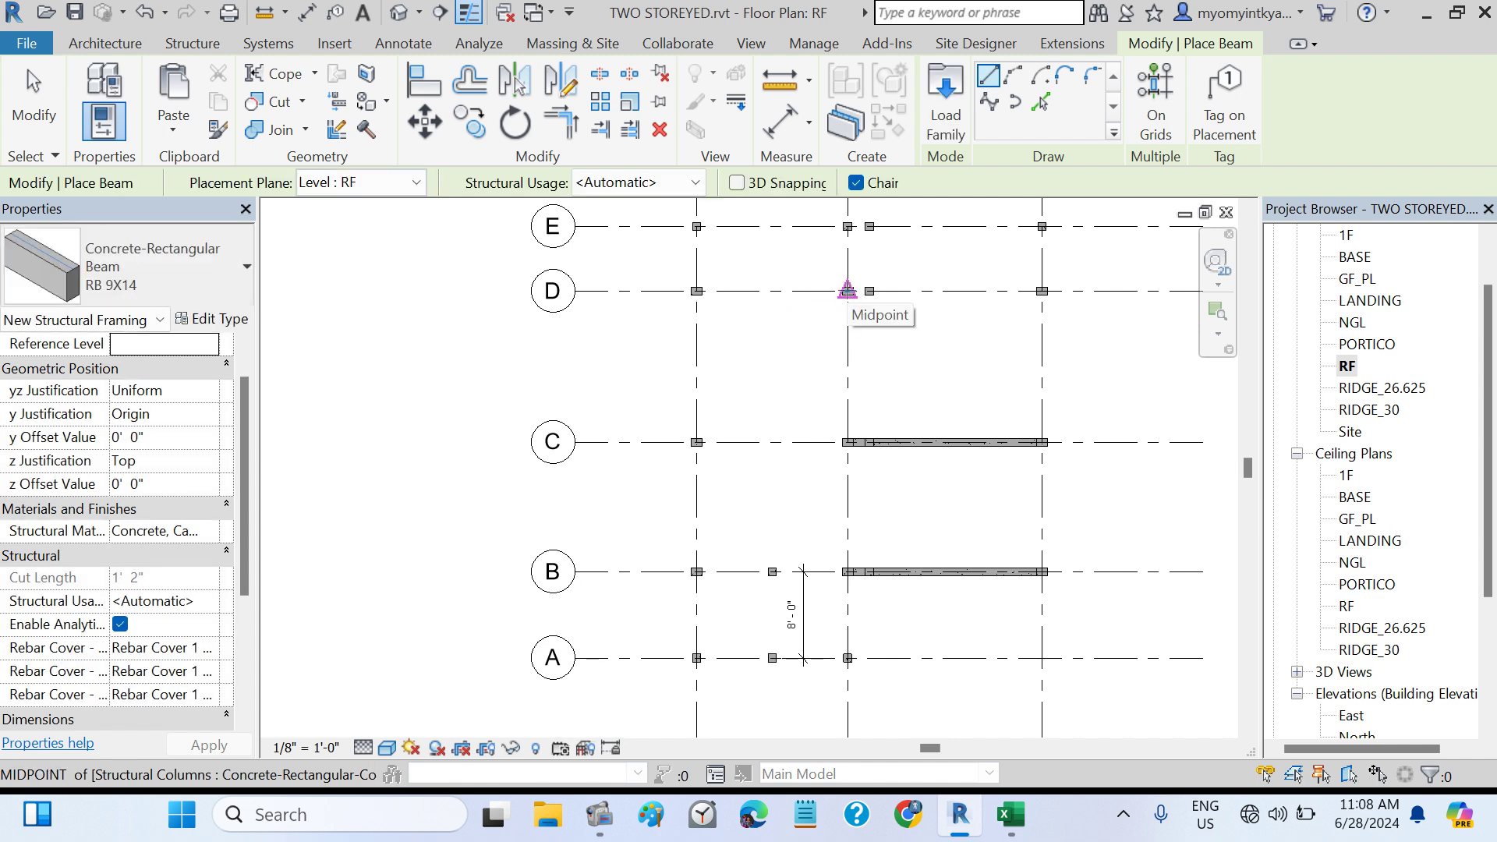
- Place RB 9X14 beams along grids D and E between grids 2 and 3, and check the beam on grid E
left_click(847, 291)
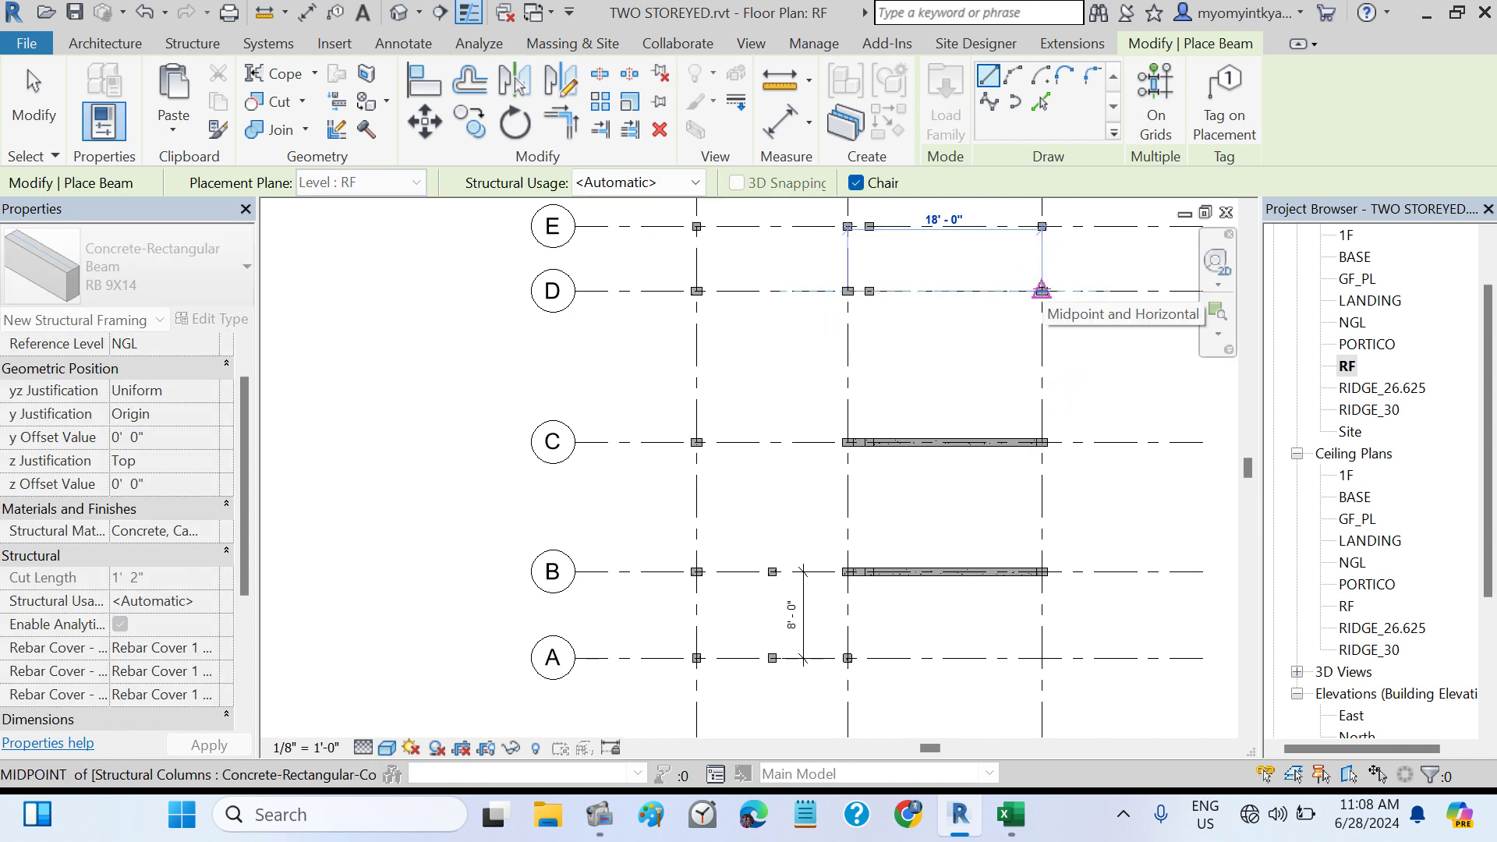
left_click(1042, 291)
key("Escape")
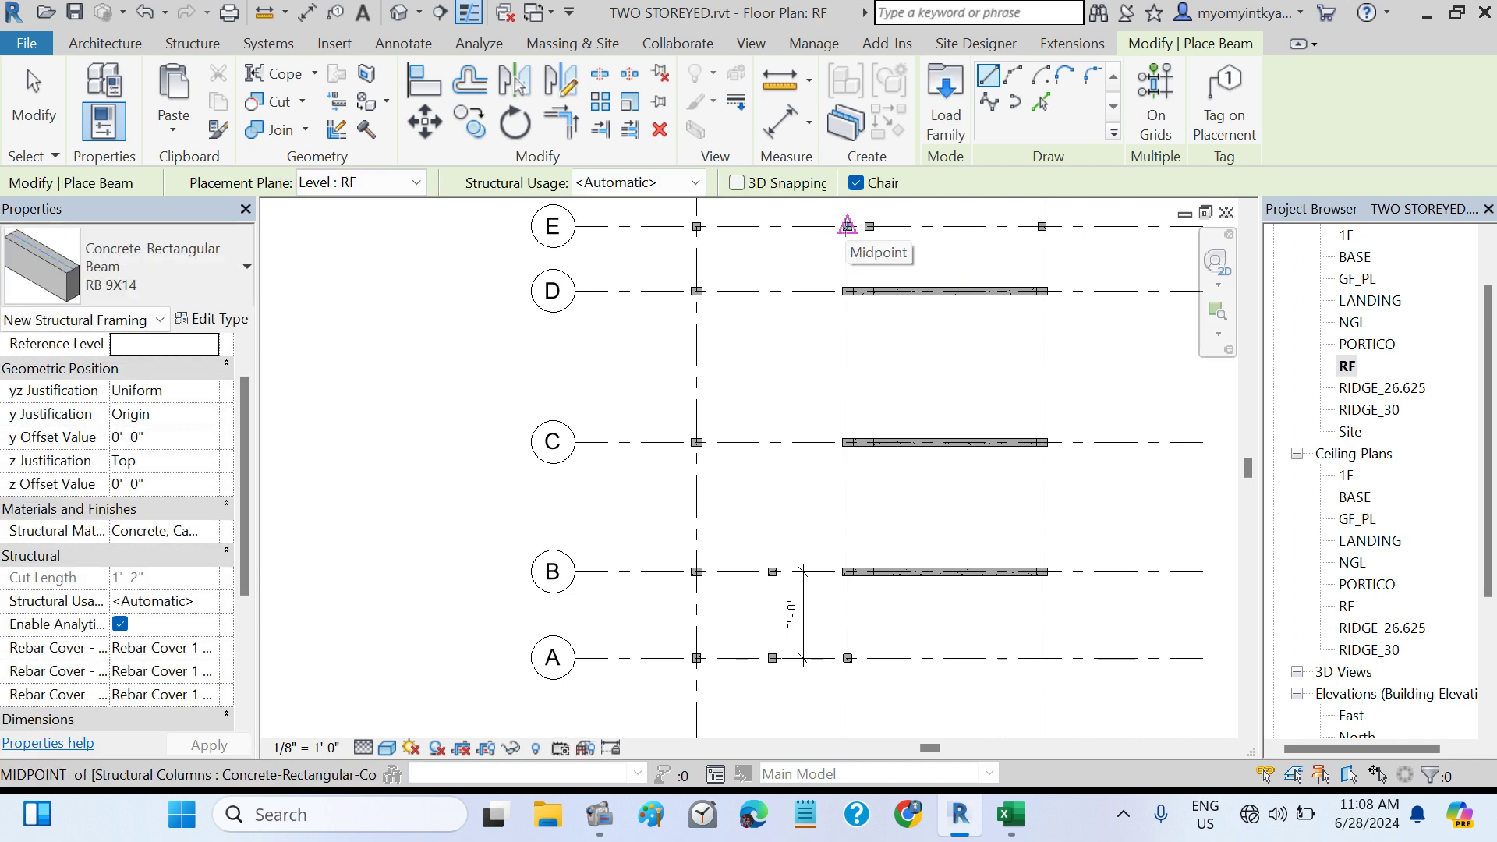
left_click(848, 226)
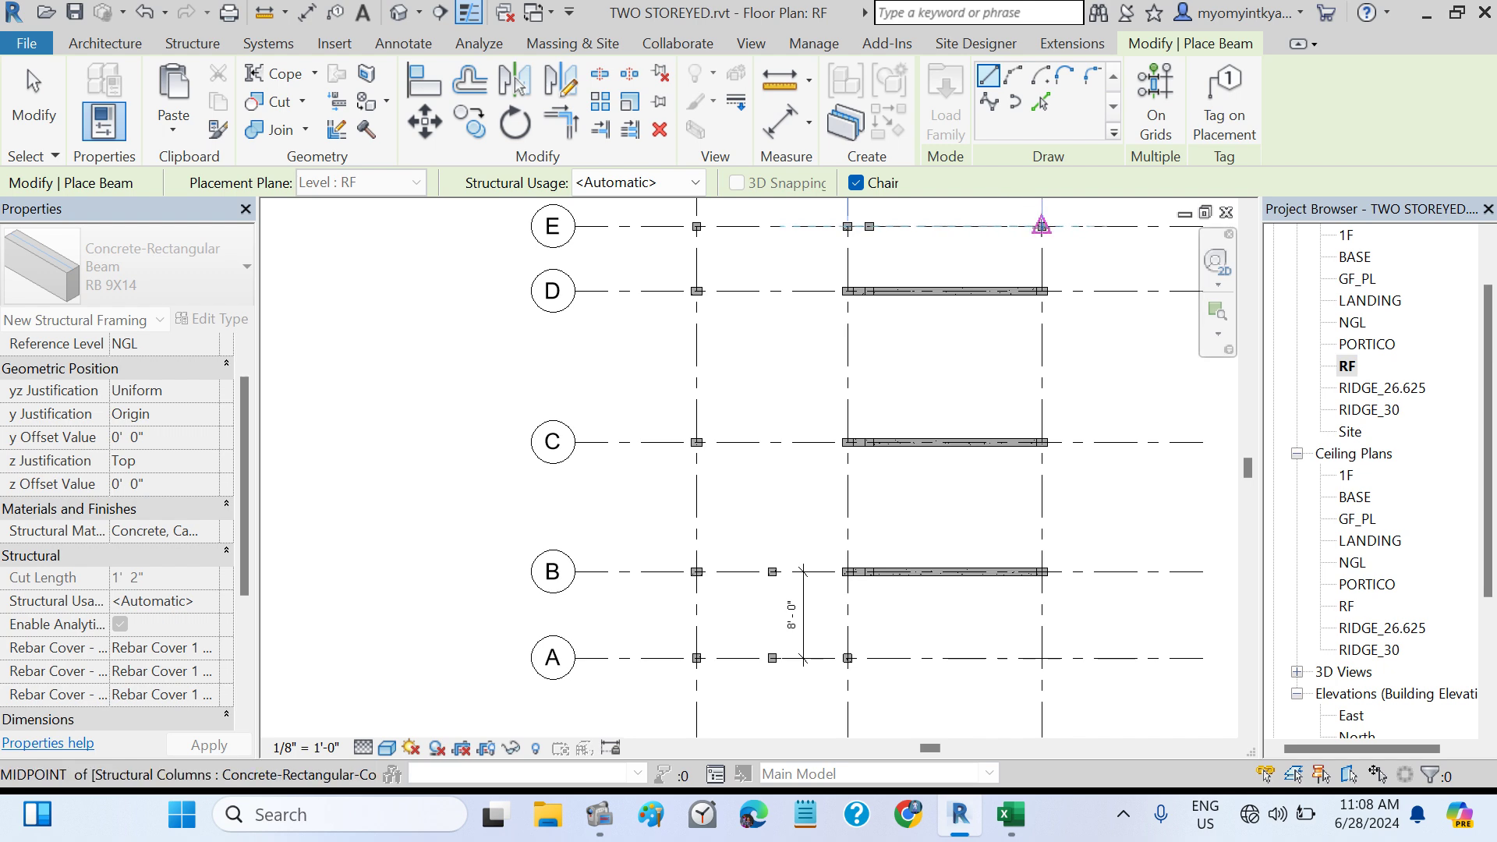
left_click(1041, 226)
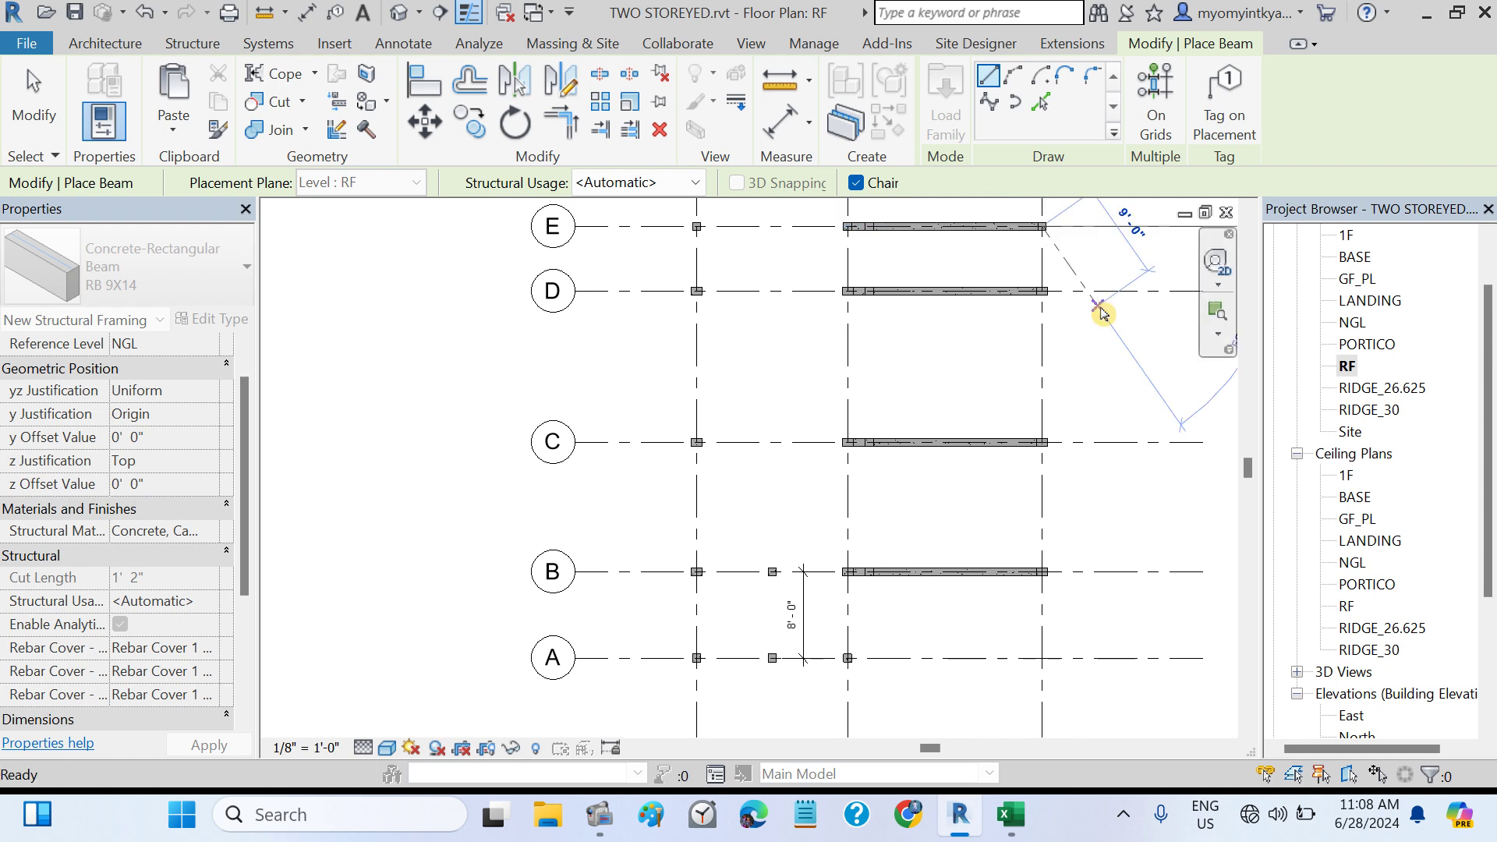
key("Escape")
key("Escape")
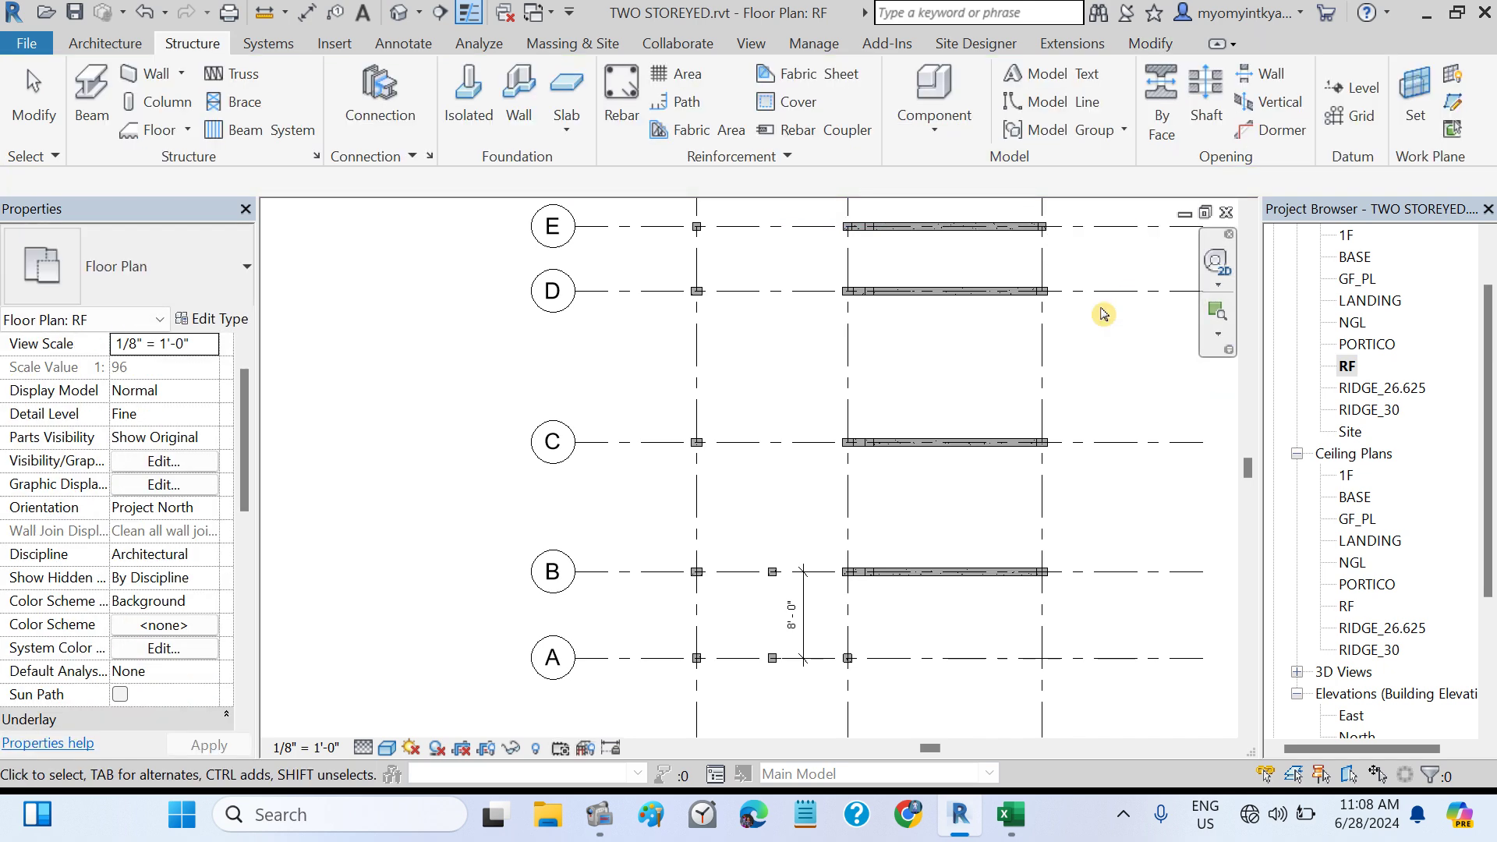
left_click(939, 230)
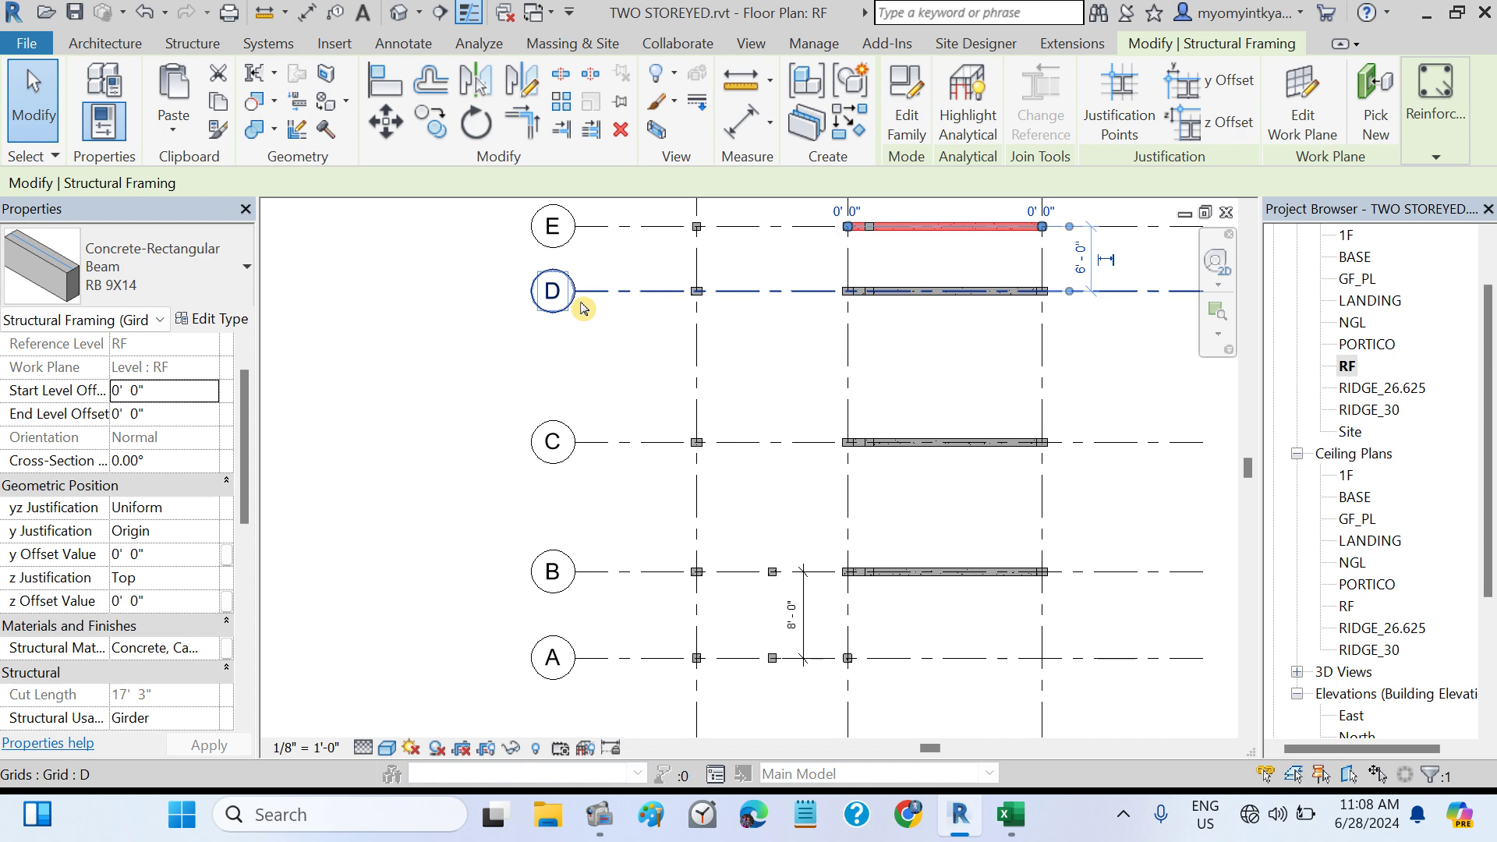
left_click(899, 377)
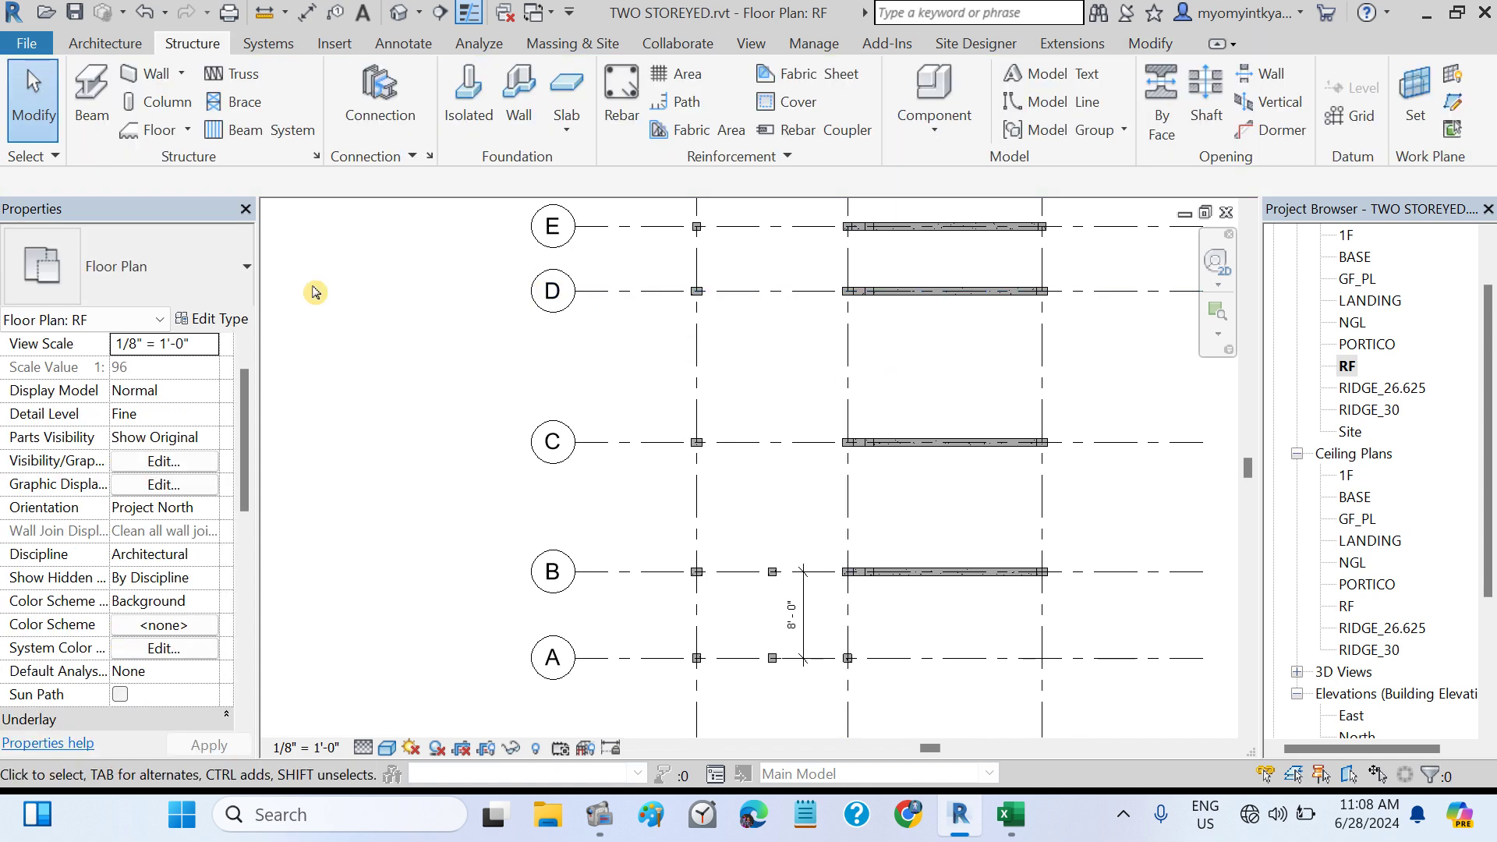
left_click(94, 105)
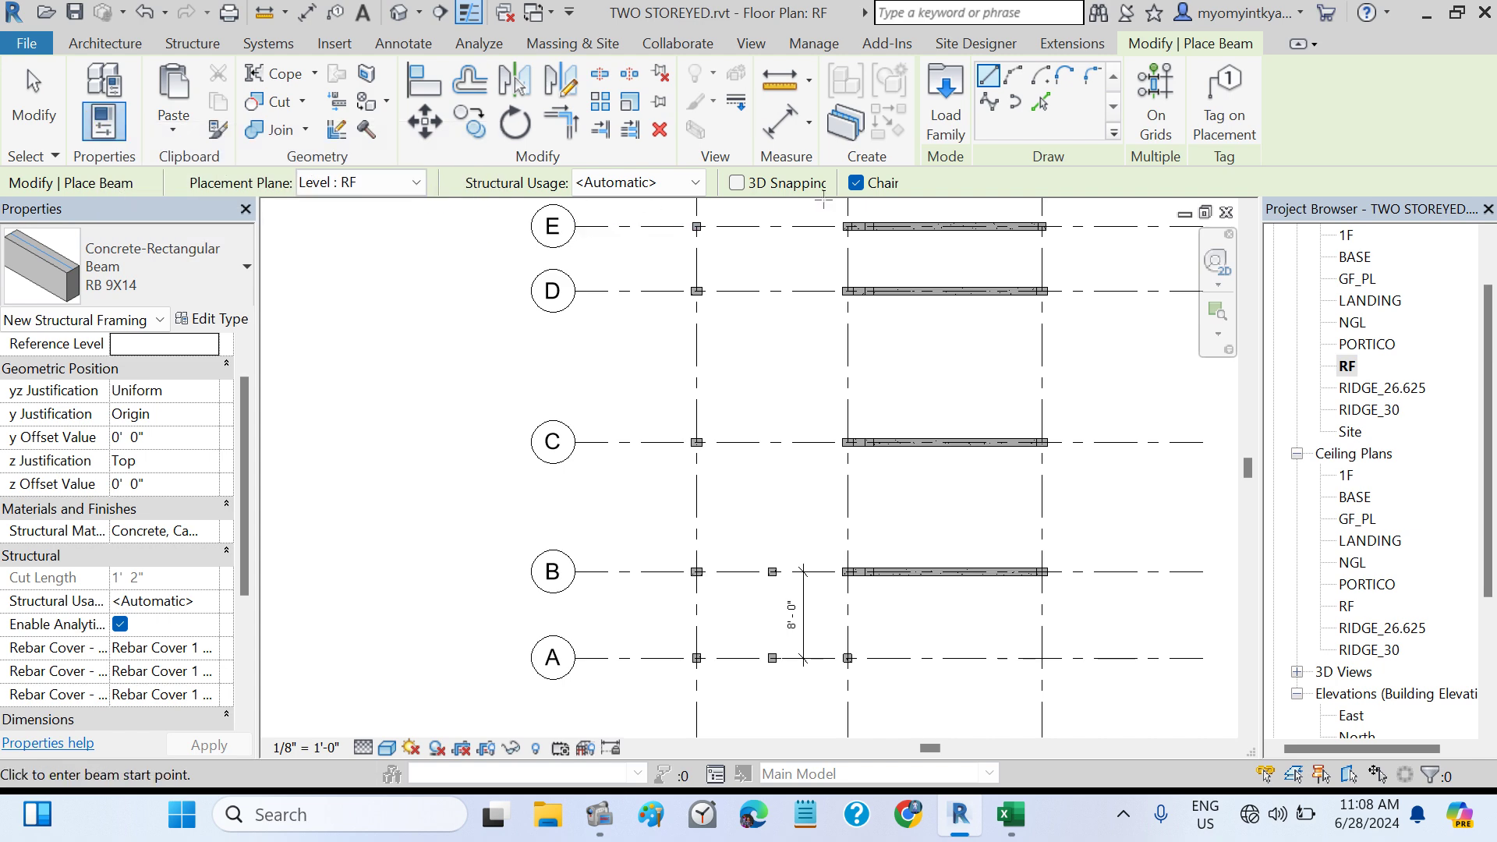
left_click(945, 117)
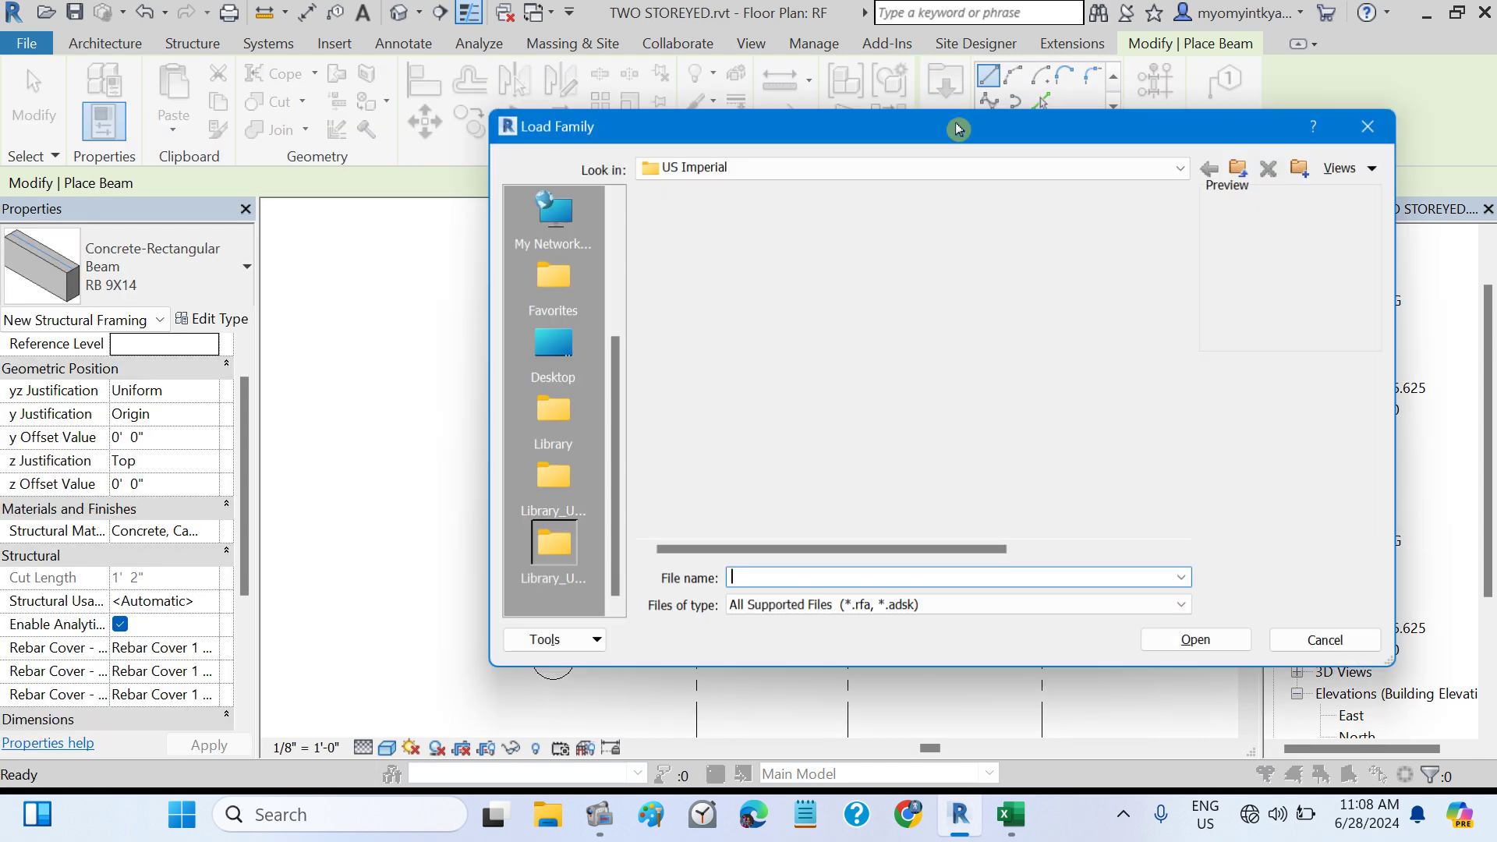
scroll(927, 343, "down", 10)
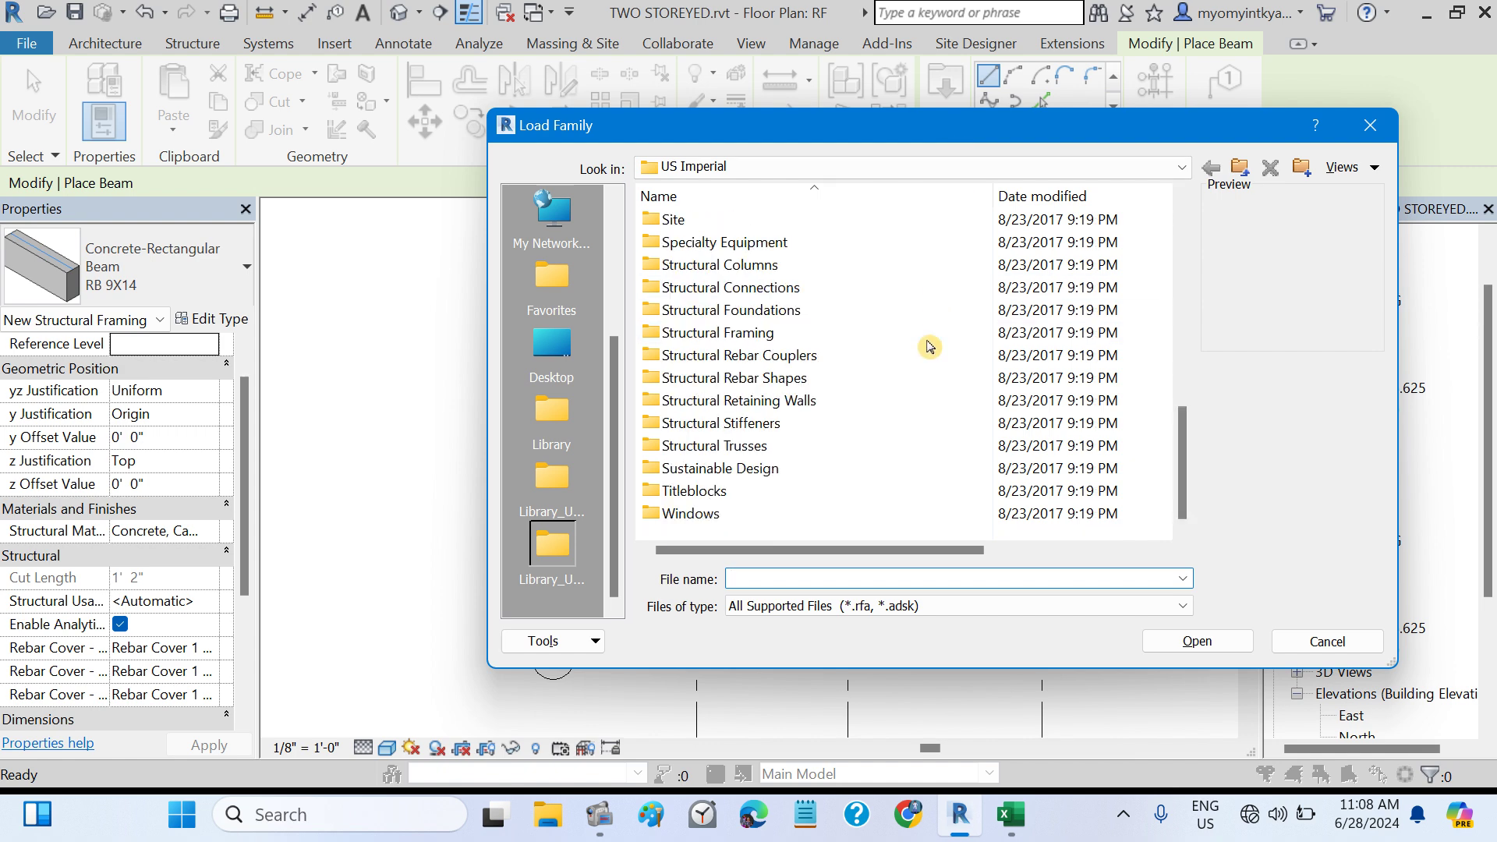
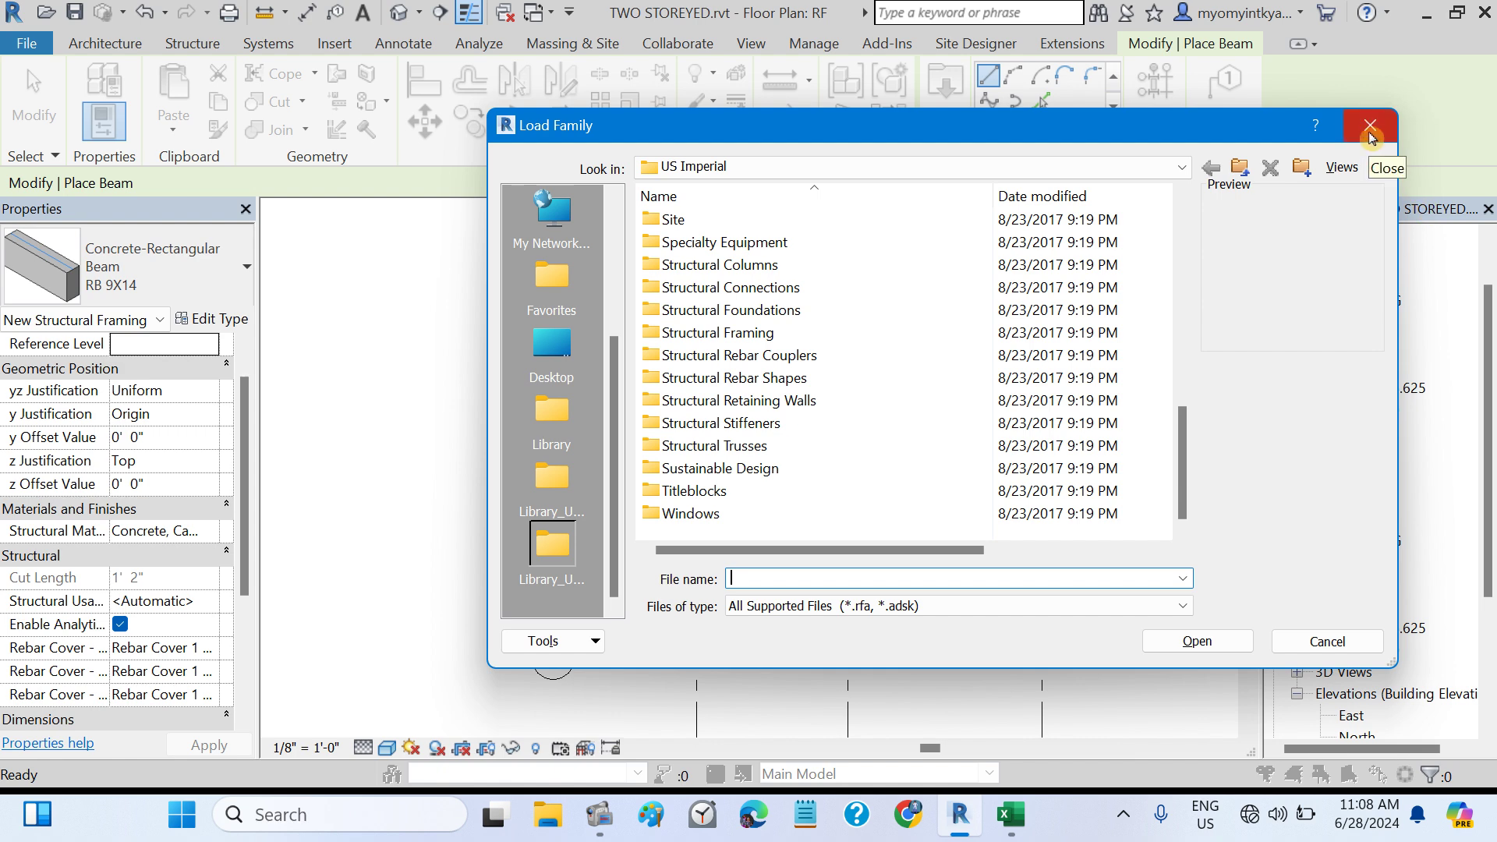
left_click(1370, 126)
key("Escape")
key("Escape")
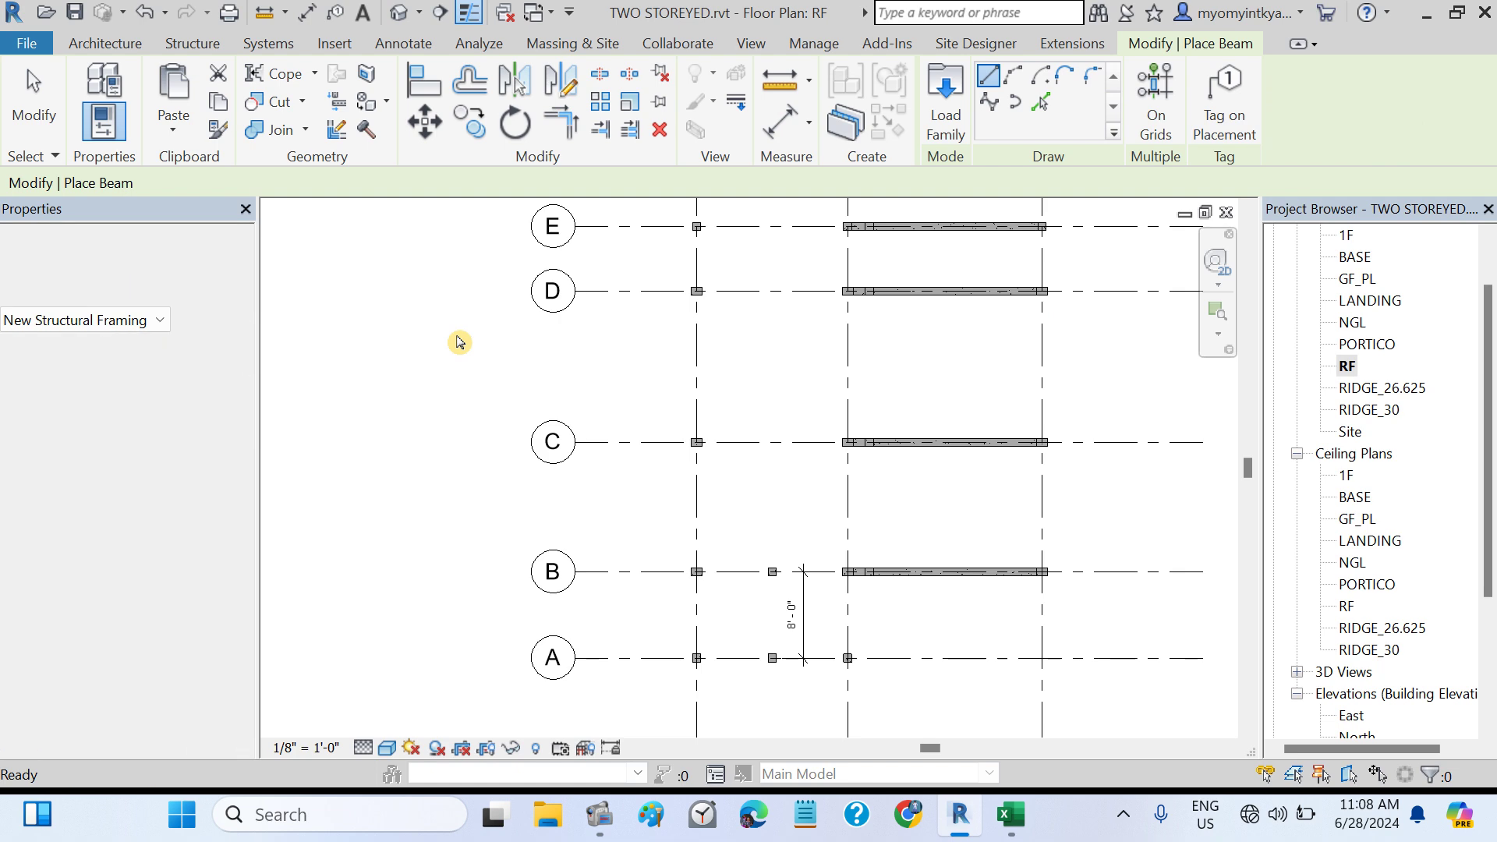
left_click(29, 75)
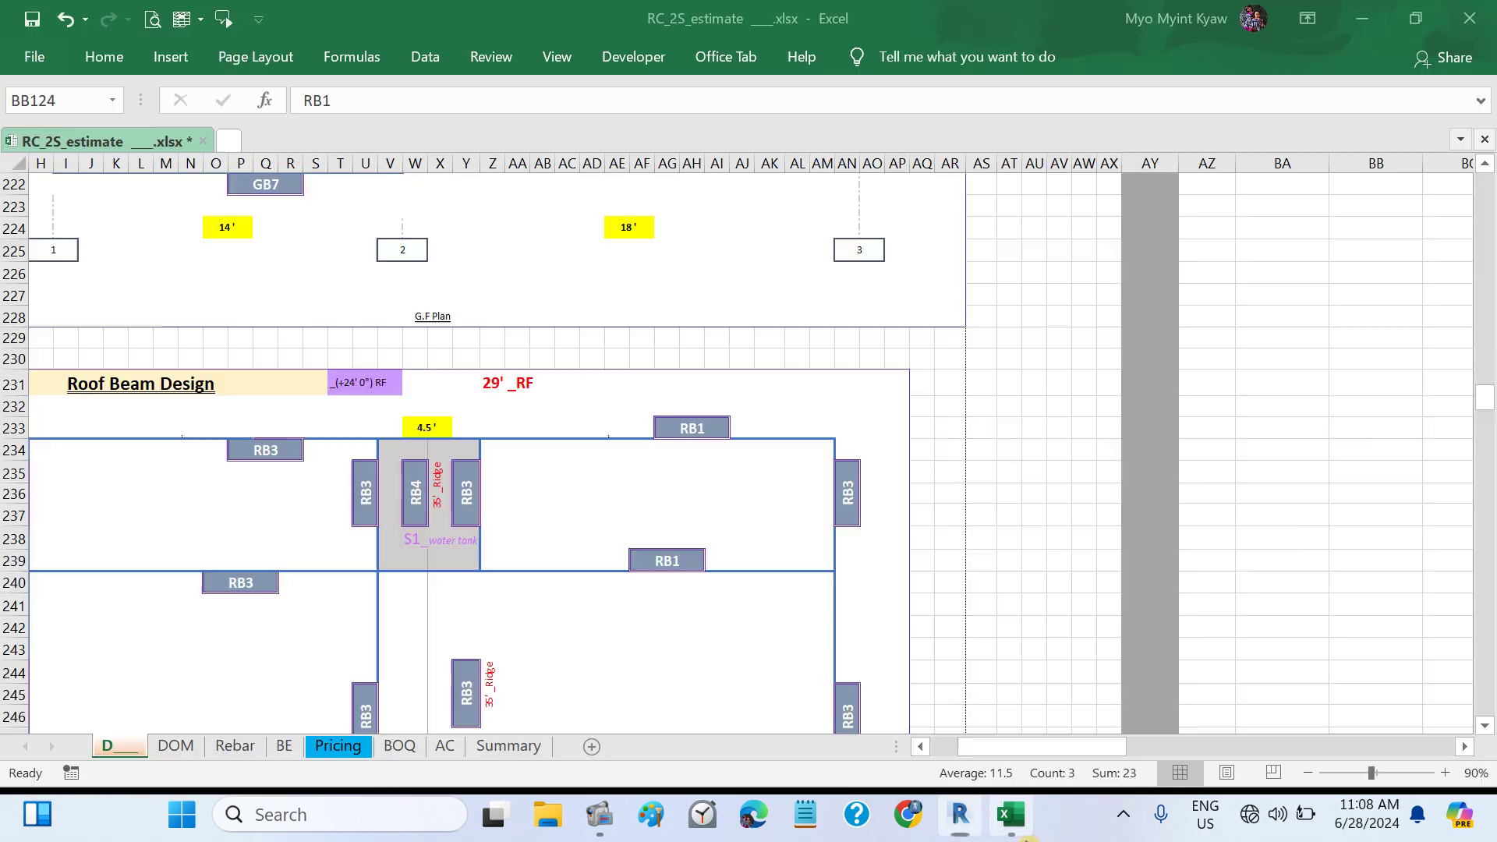
- Switch to the RC_2S_estimate workbook in Excel and review the beam labels across the Roof Beam Design plan
key("alt+Tab")
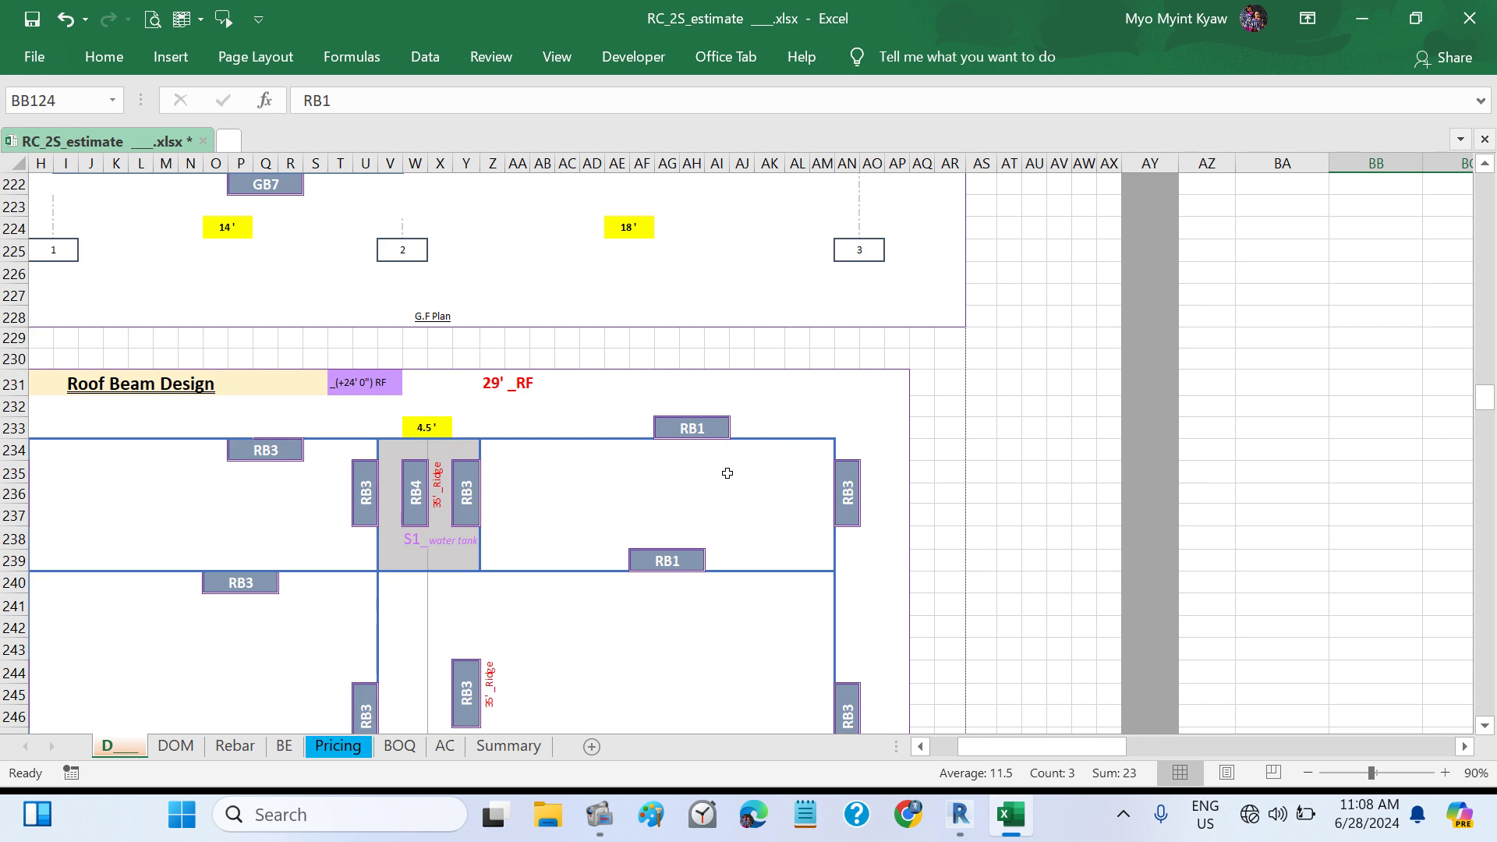
scroll(726, 473, "down", 9)
scroll(727, 474, "left", 1)
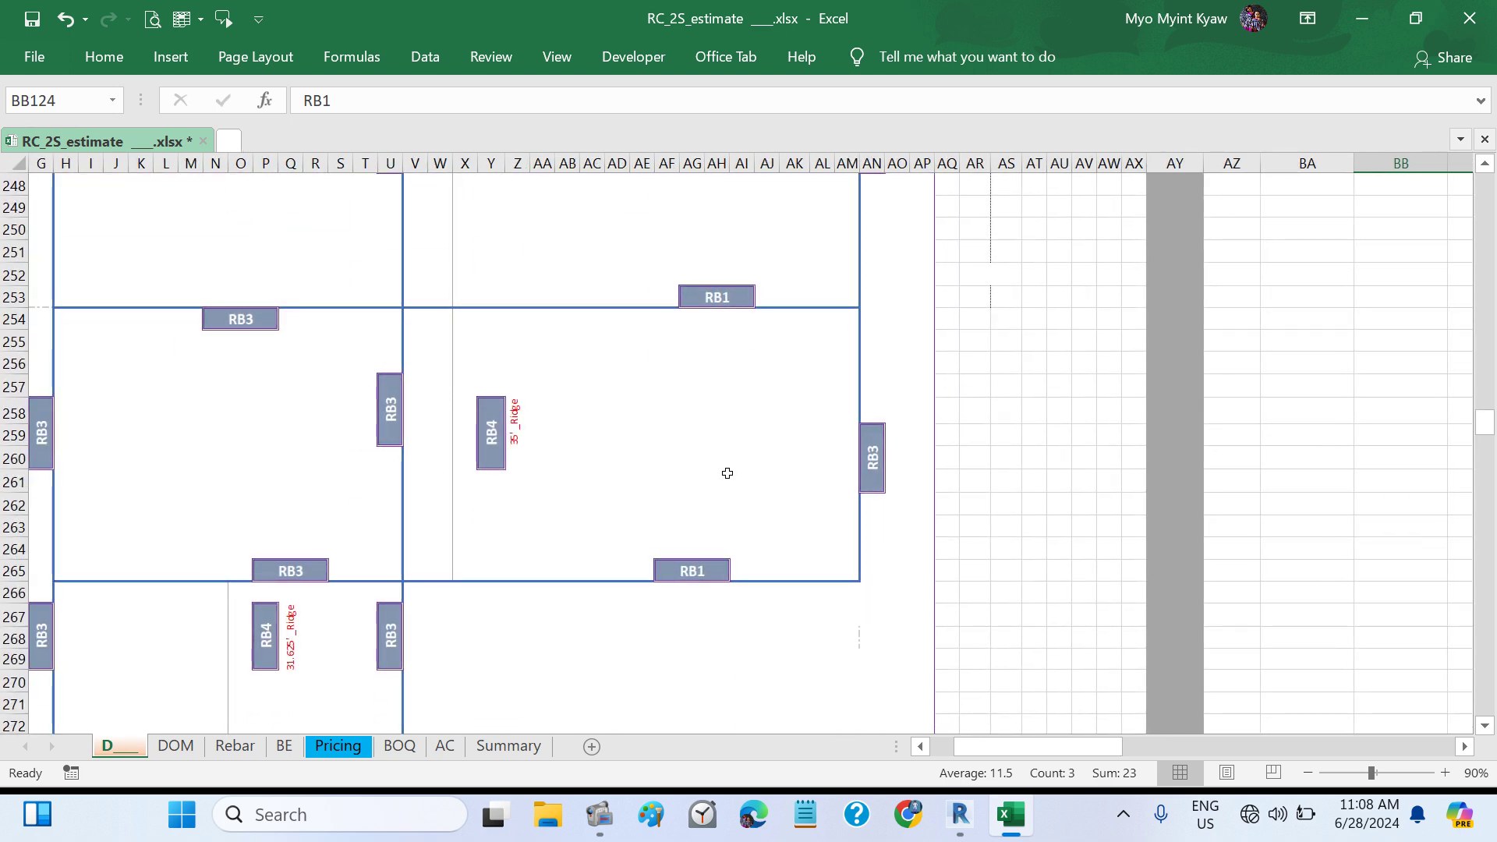
scroll(727, 474, "down", 9)
scroll(727, 473, "left", 2)
scroll(727, 473, "up", 4)
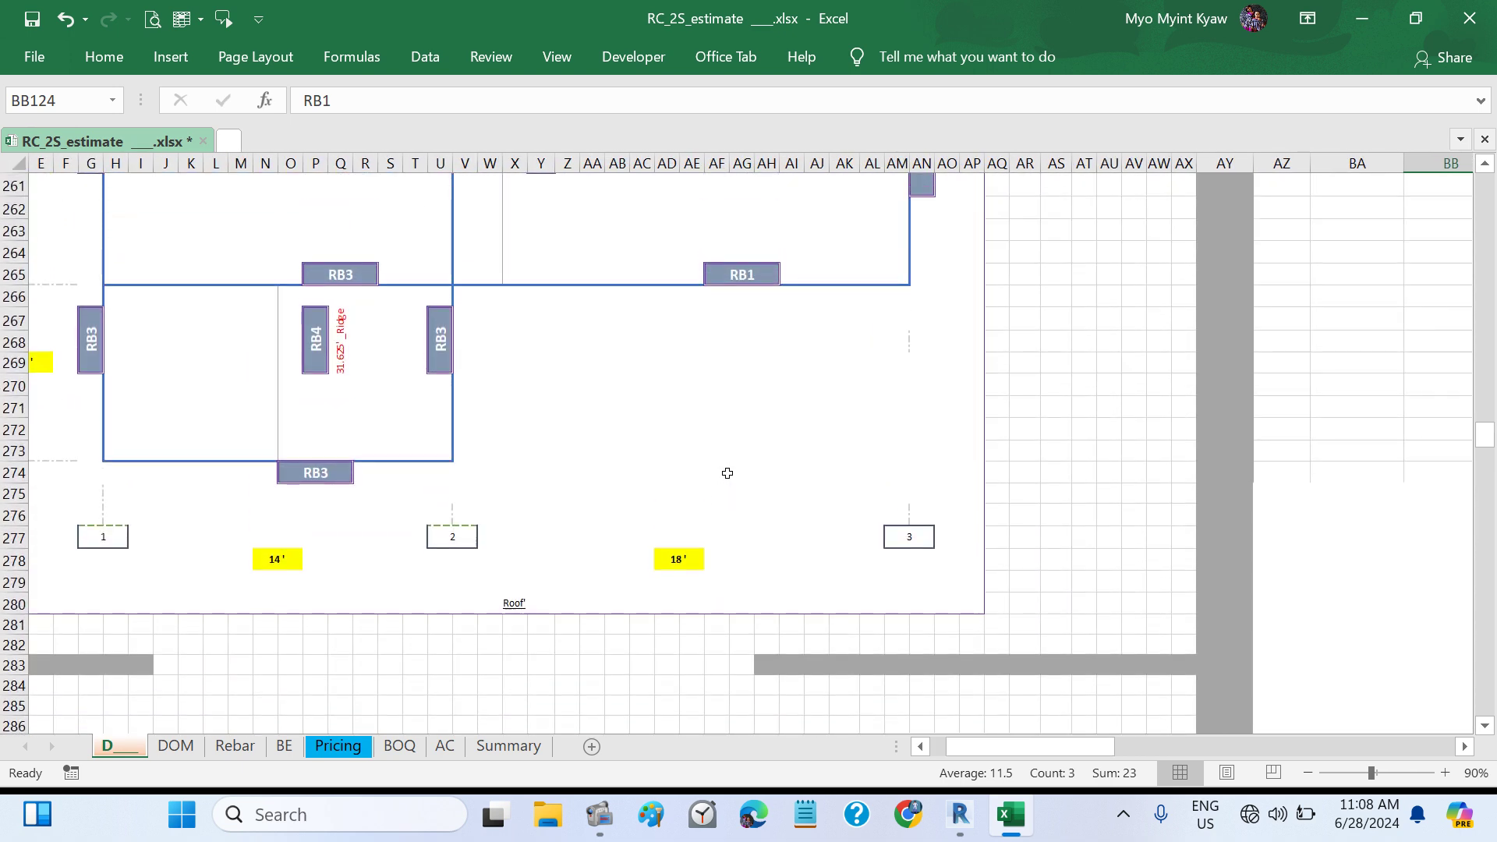
scroll(727, 473, "up", 4)
scroll(727, 473, "up", 9)
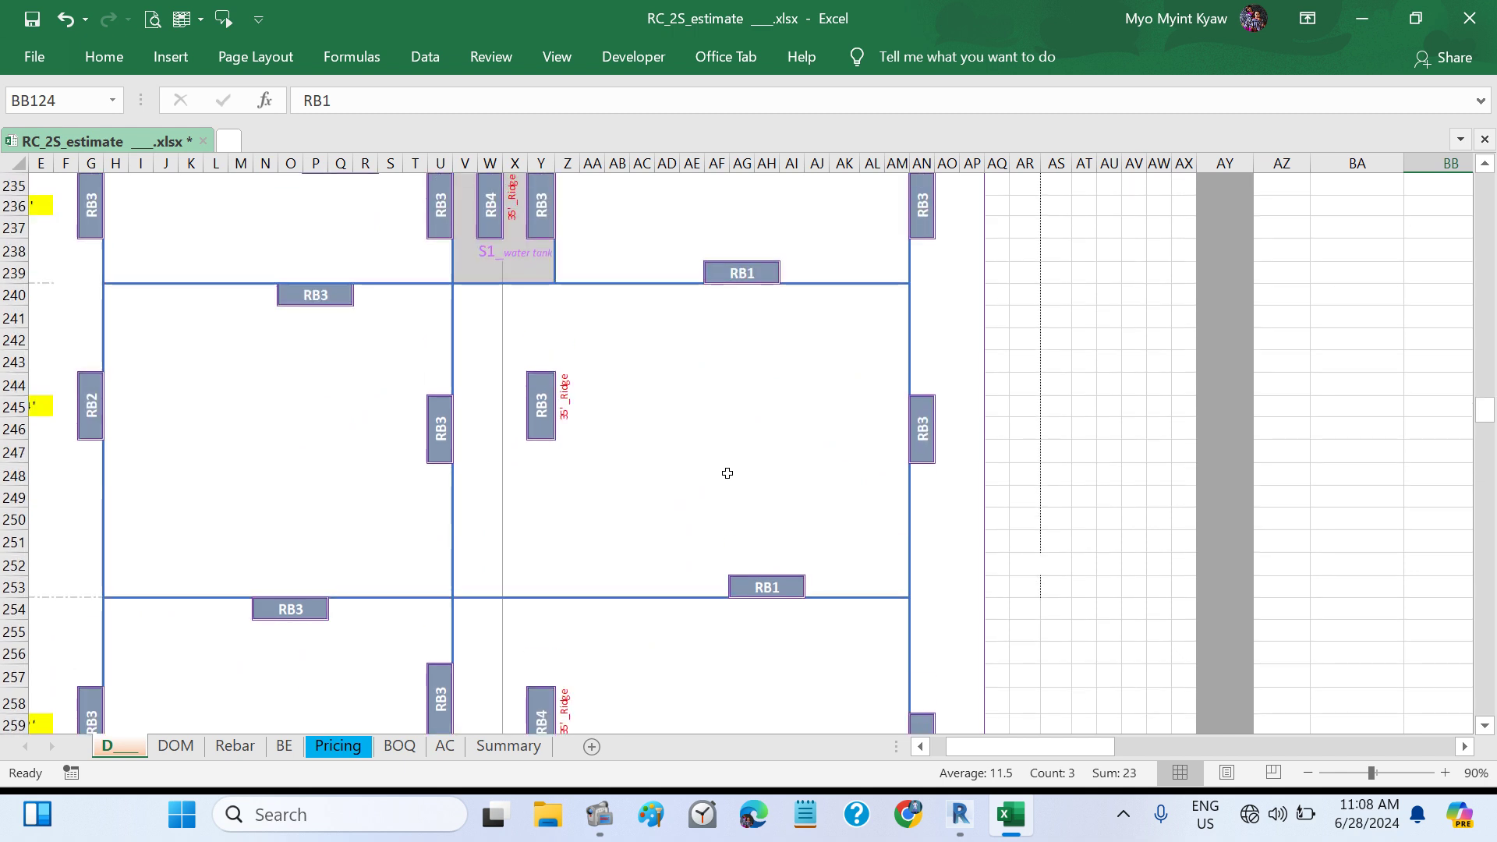
- Look up the size of RB2 in the Roof Beam schedule and select its type and size cells
scroll(919, 505, "right", 4)
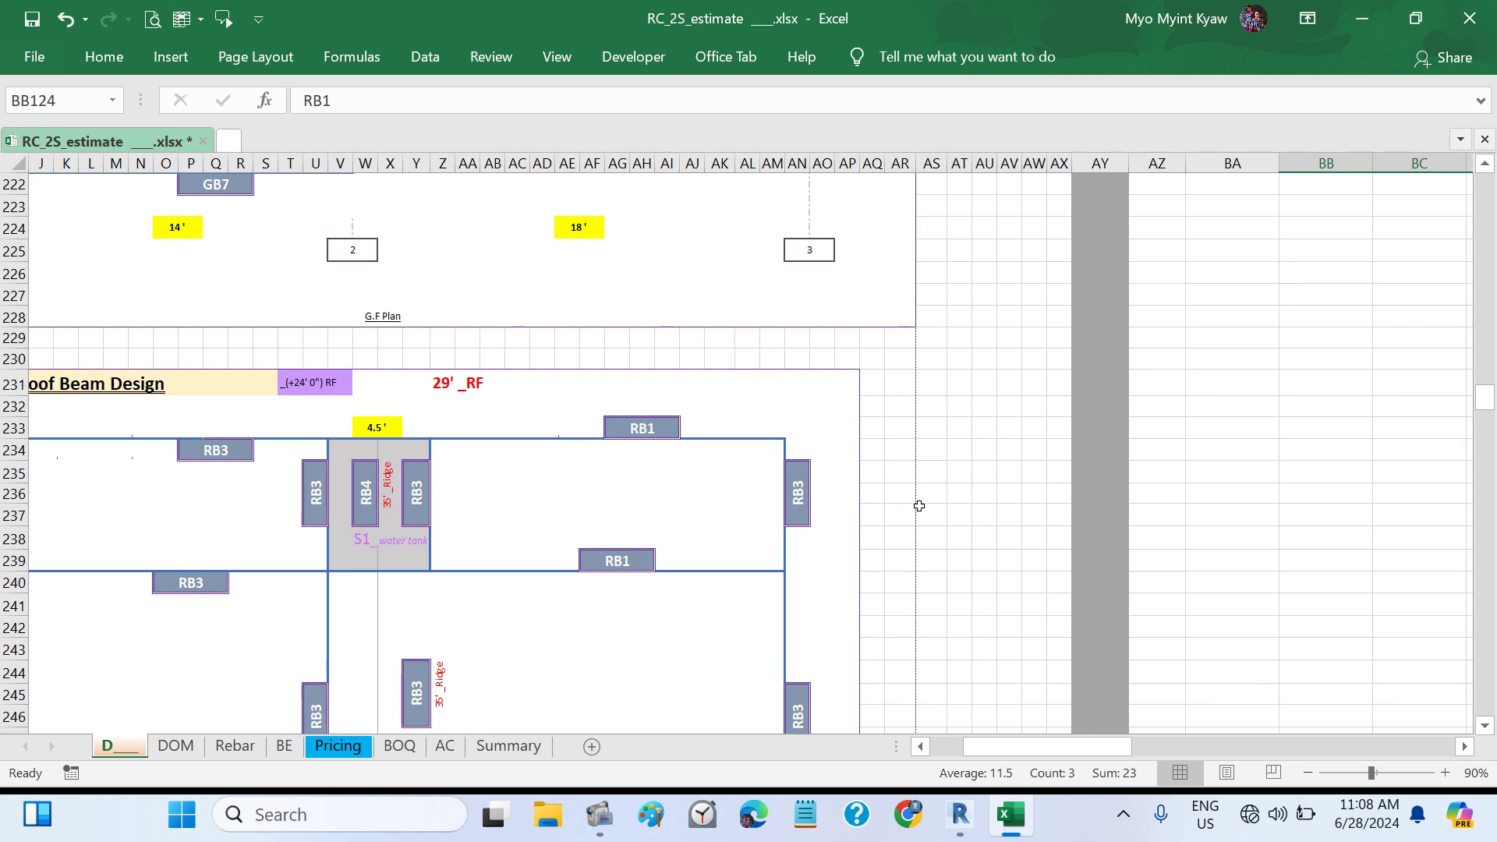
scroll(919, 505, "up", 20)
scroll(919, 505, "up", 10)
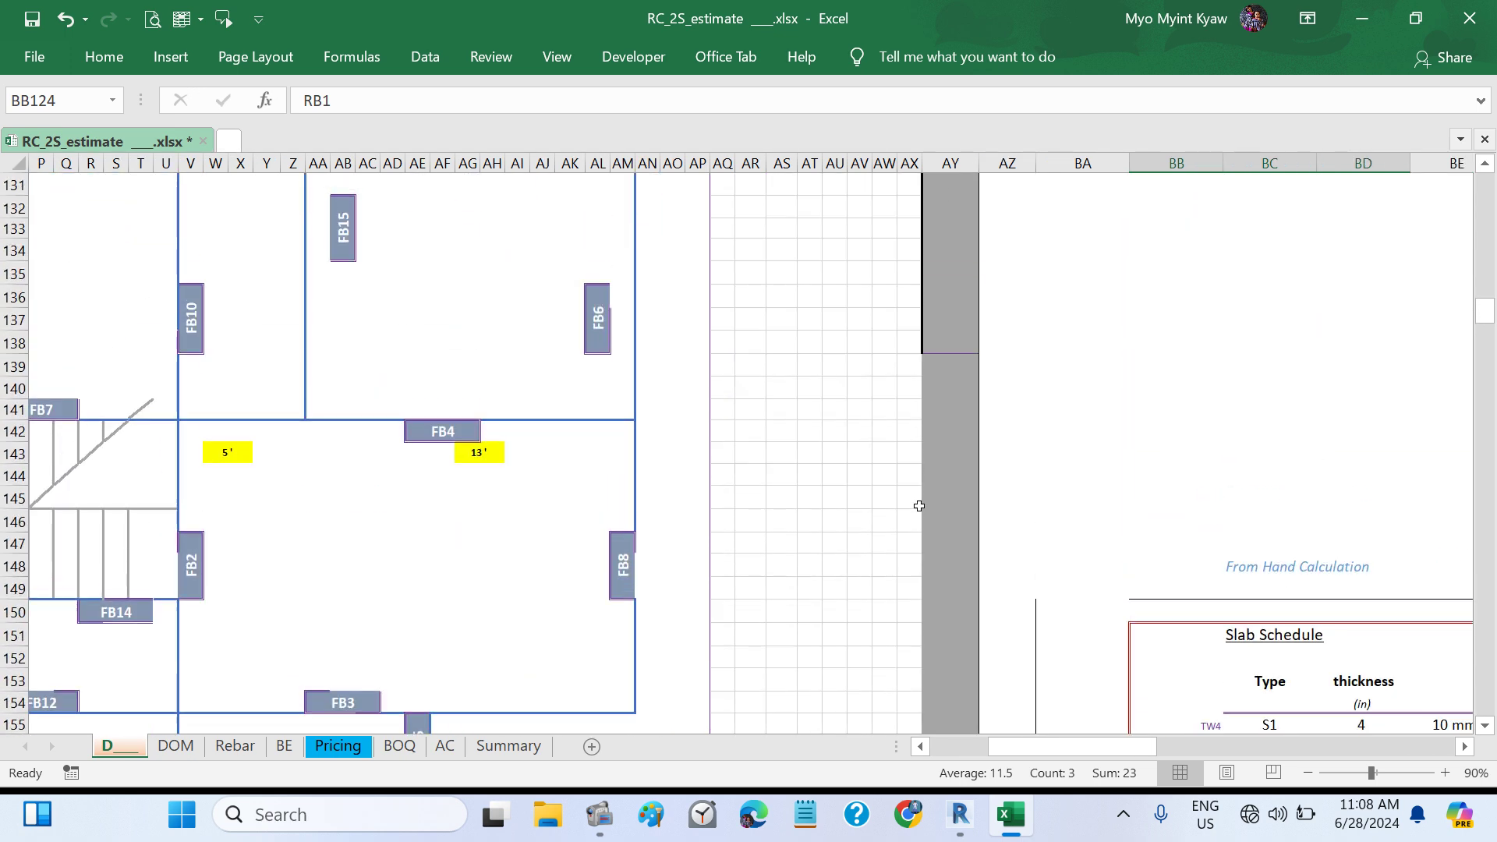
scroll(919, 505, "right", 2)
scroll(919, 506, "right", 2)
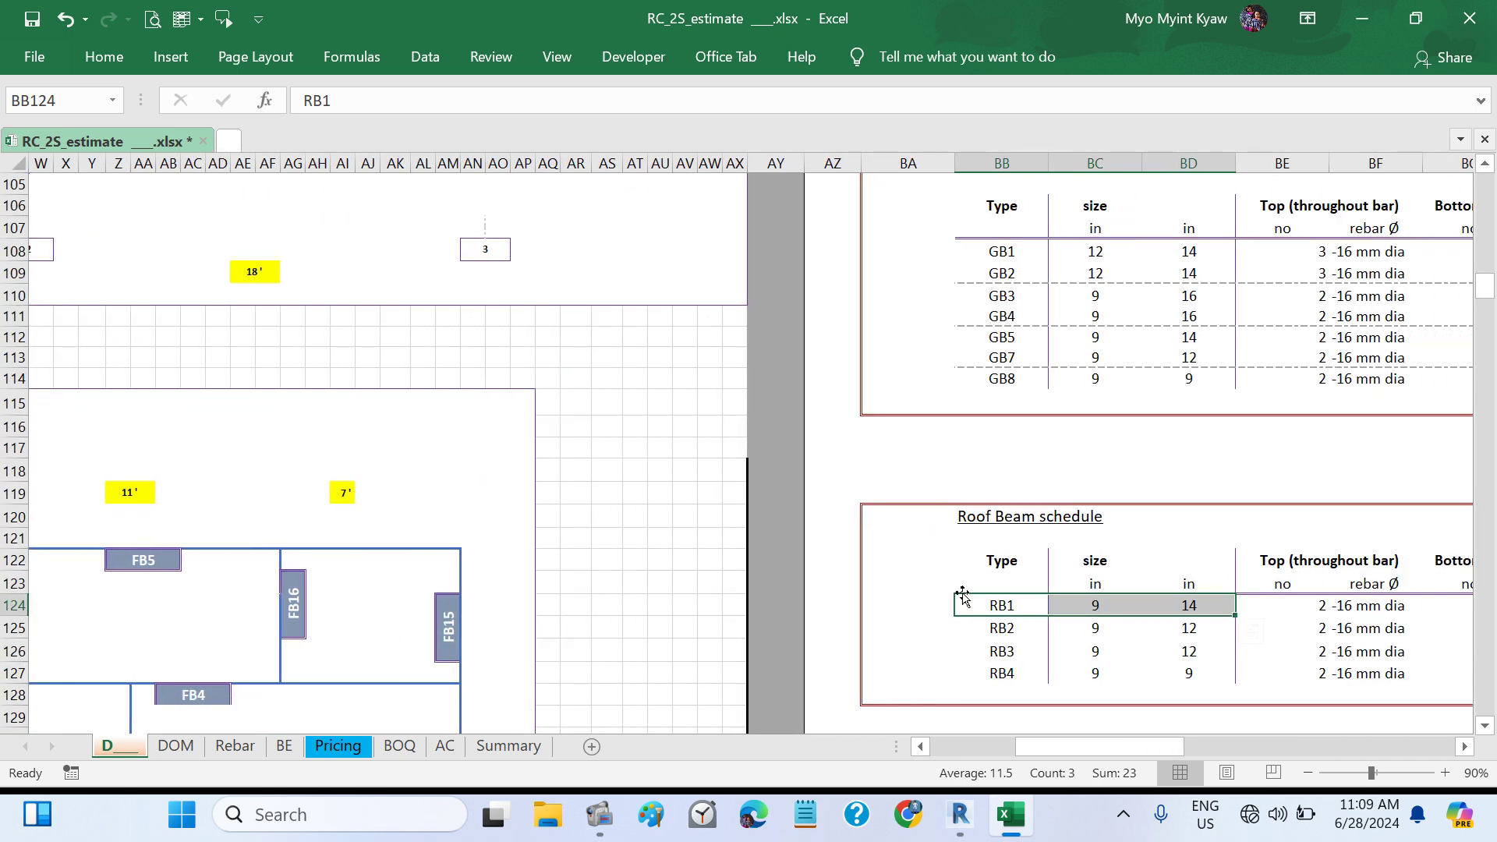
left_click_drag(982, 628, 1174, 628)
- Return to the Roof Beam Design plan and locate the RB2 beam between grids C and D
scroll(796, 597, "down", 13)
scroll(795, 597, "left", 10)
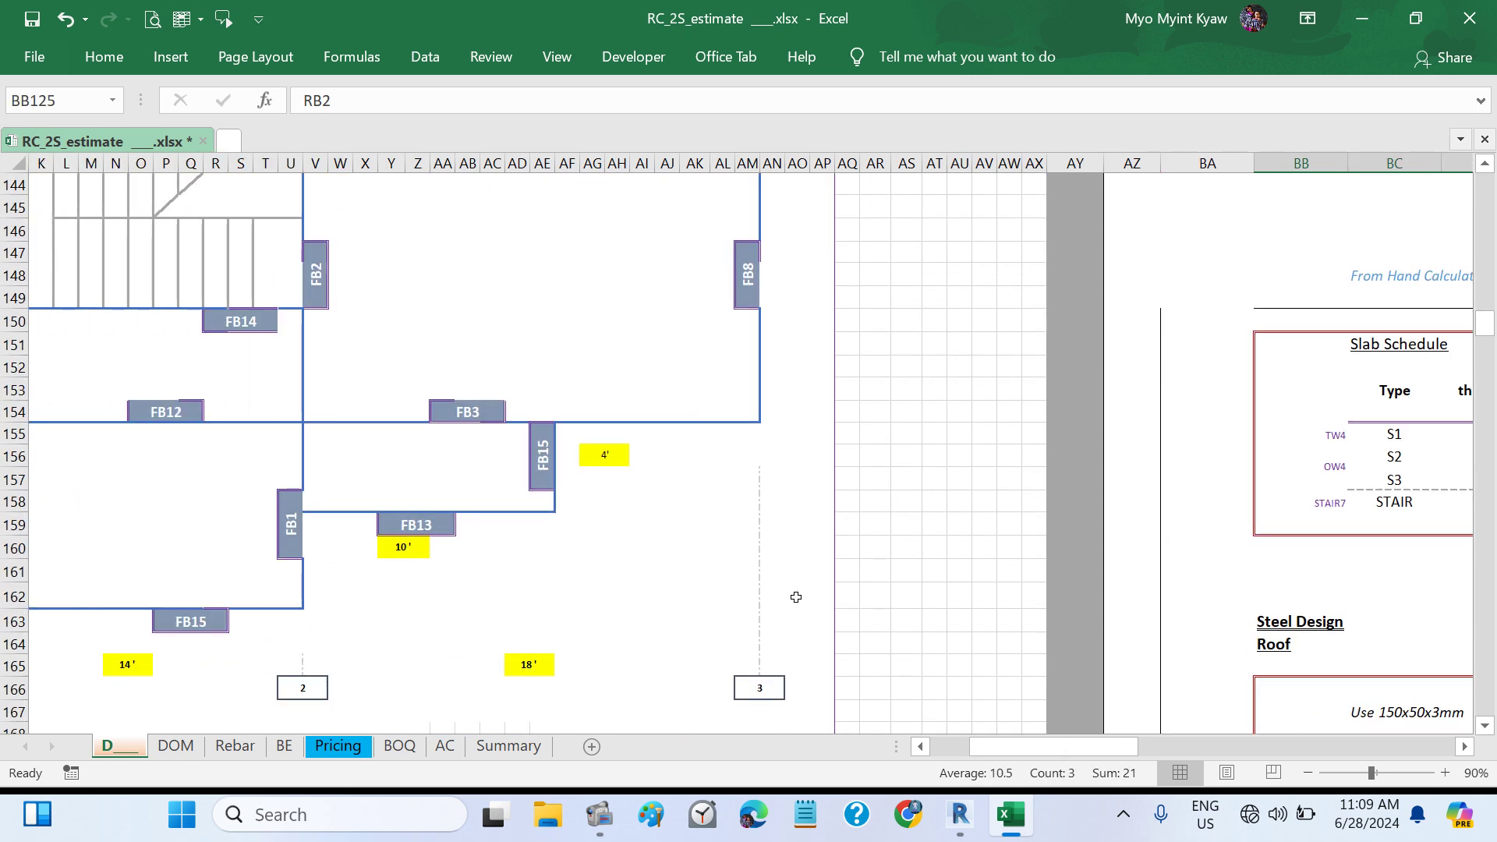
scroll(795, 597, "down", 17)
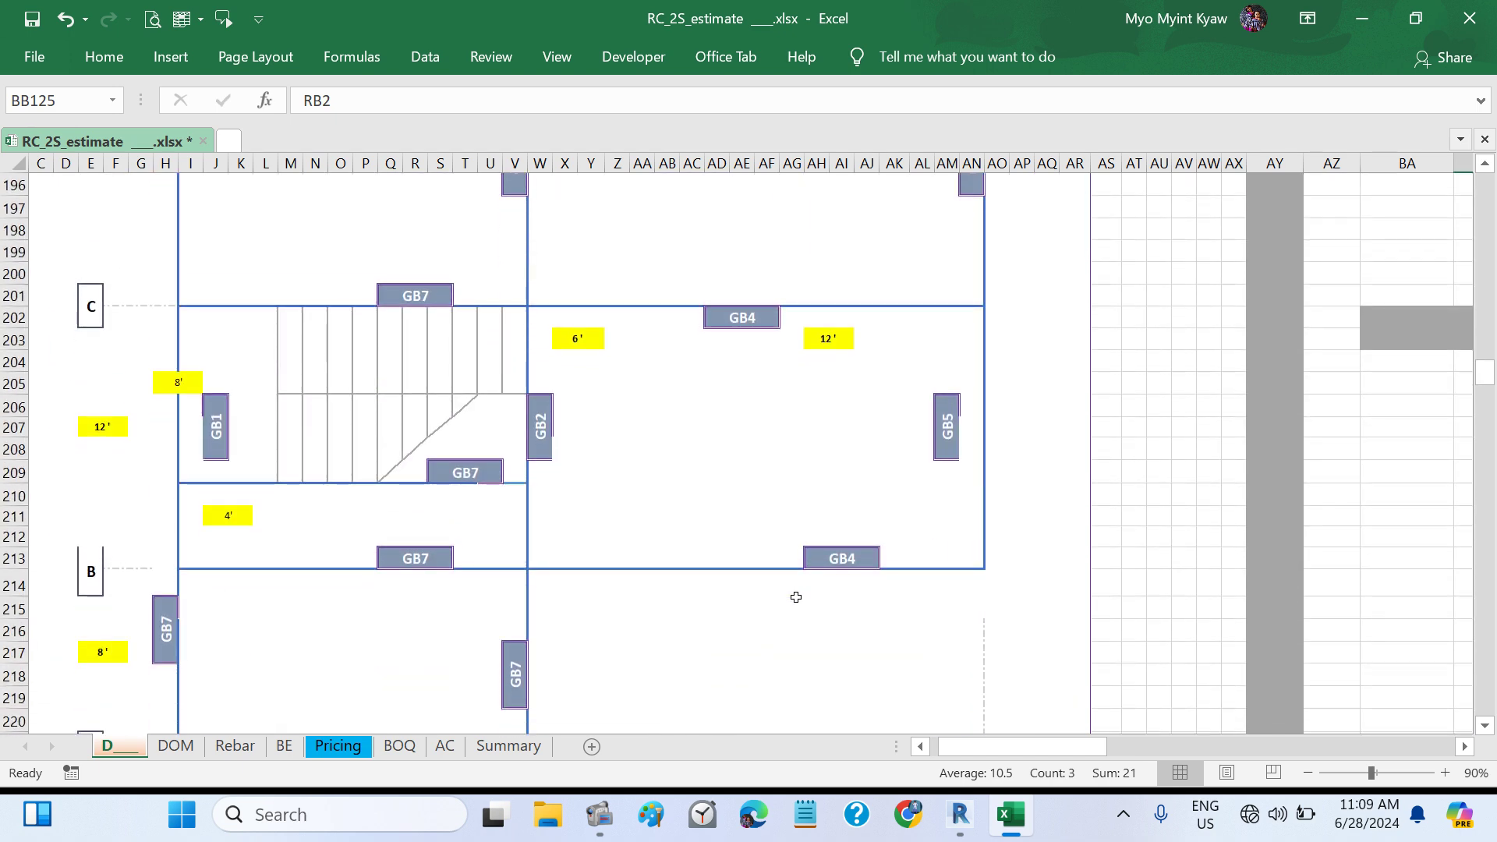
scroll(796, 597, "down", 9)
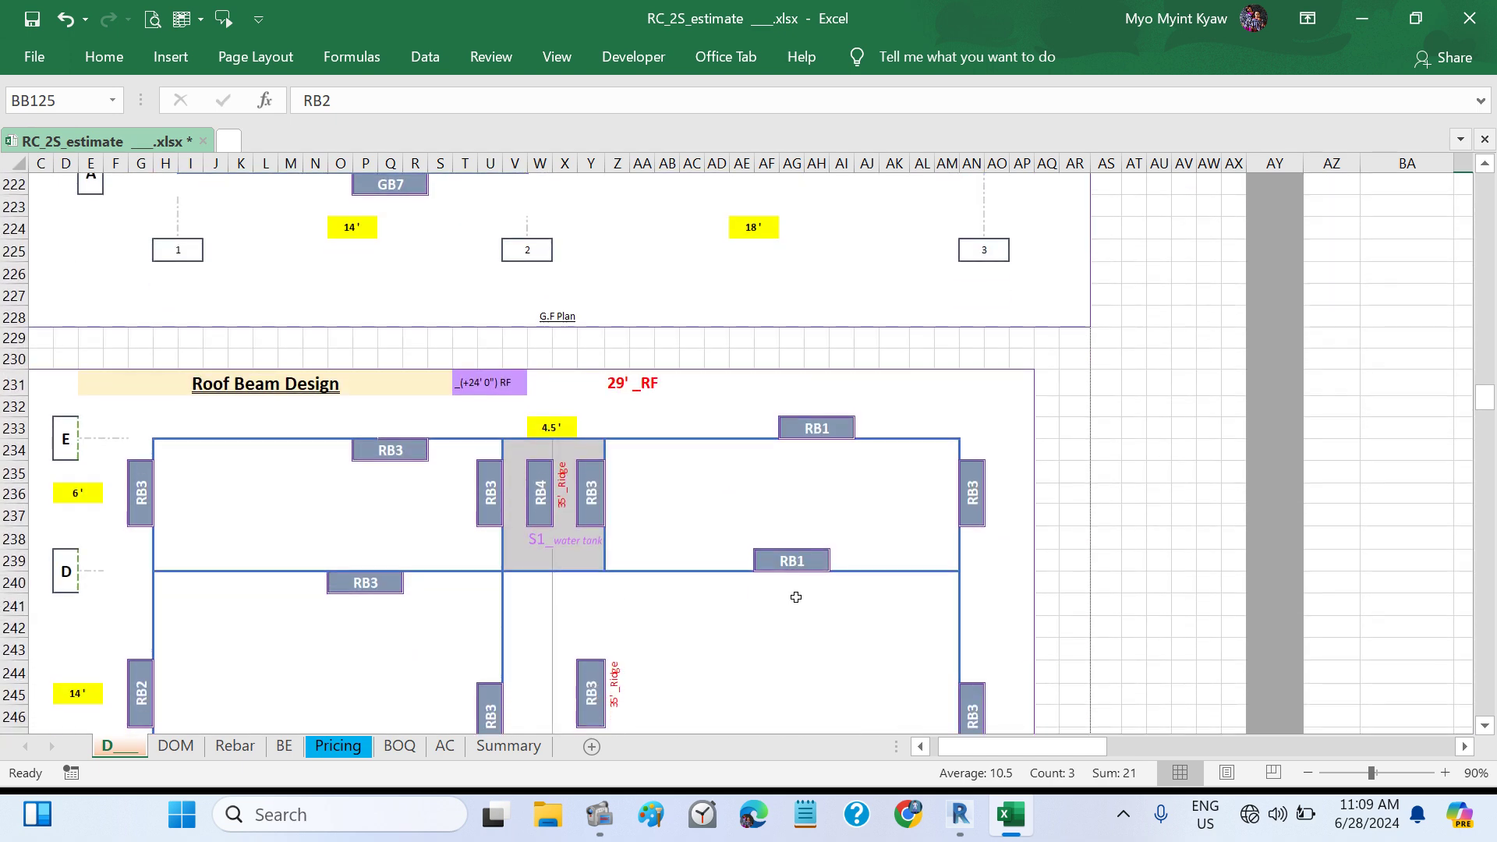
scroll(795, 598, "down", 4)
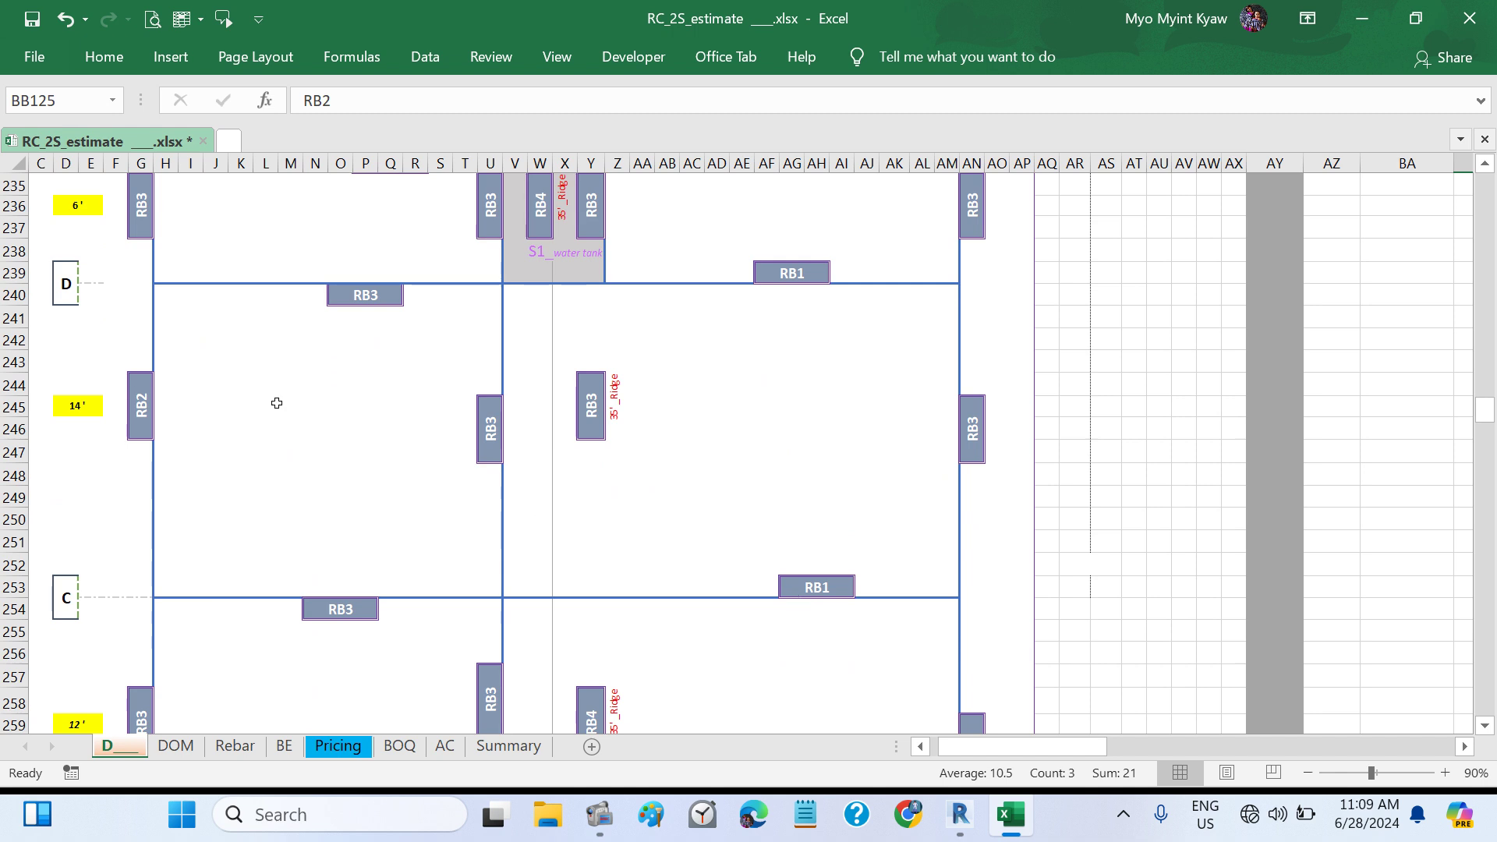
left_click(165, 416)
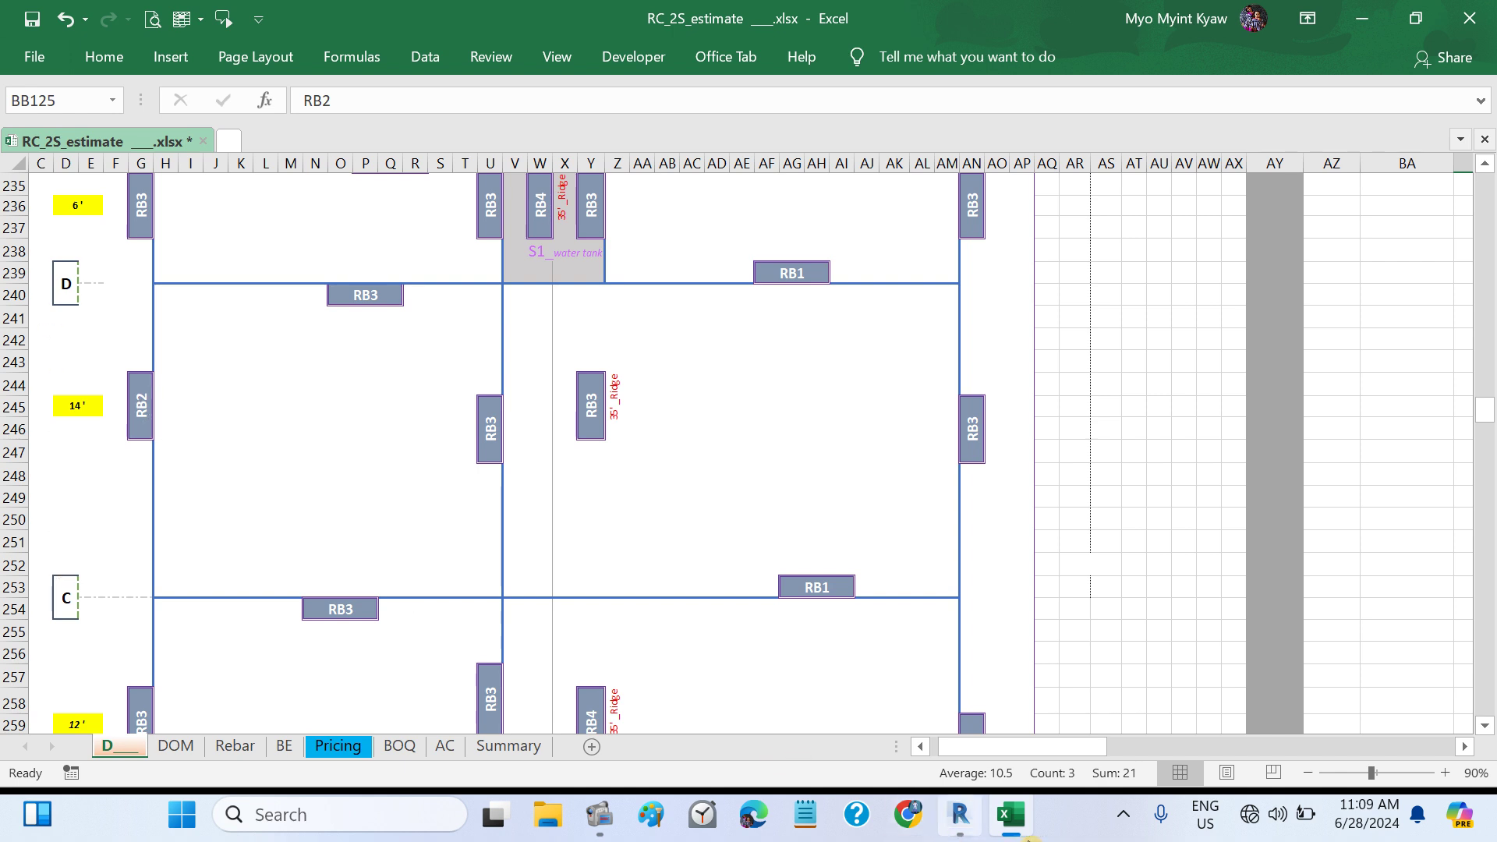
- Switch to Revit, start the Beam tool and duplicate the RB 9X14 concrete beam type as RB 9X12
left_click(960, 814)
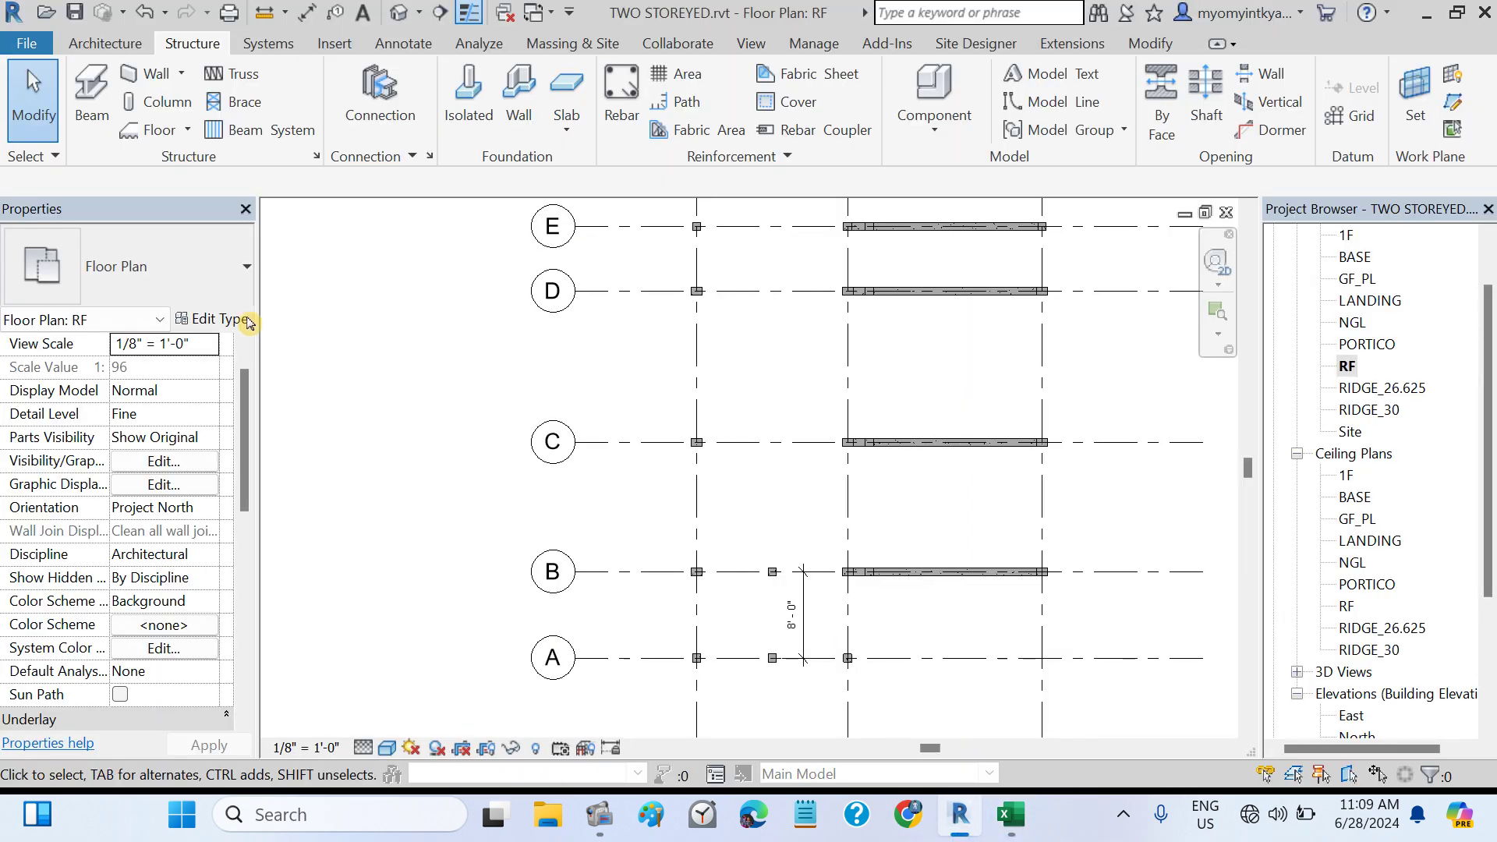
left_click(87, 84)
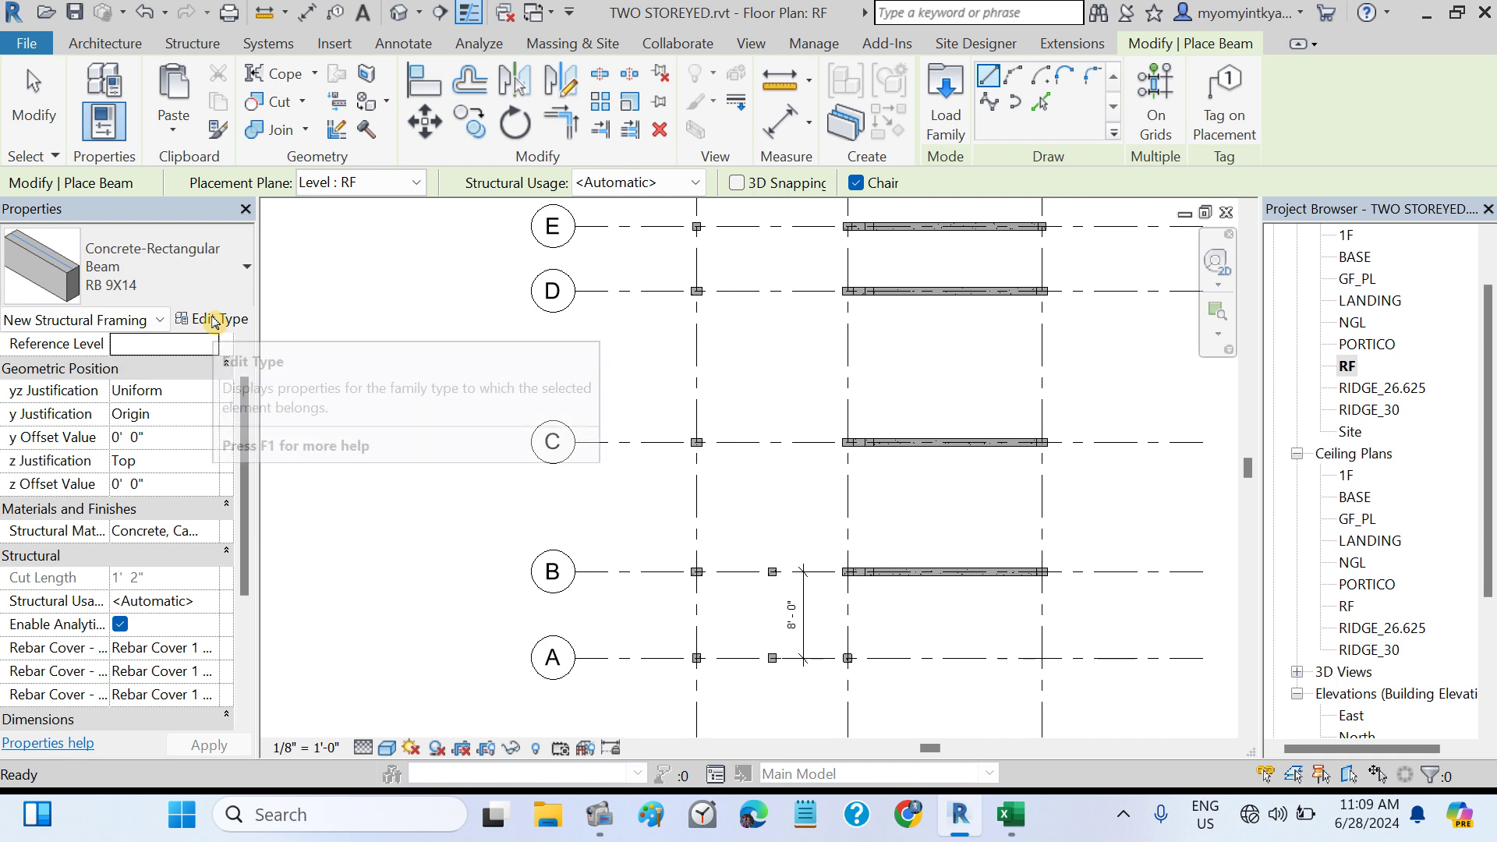
left_click(214, 321)
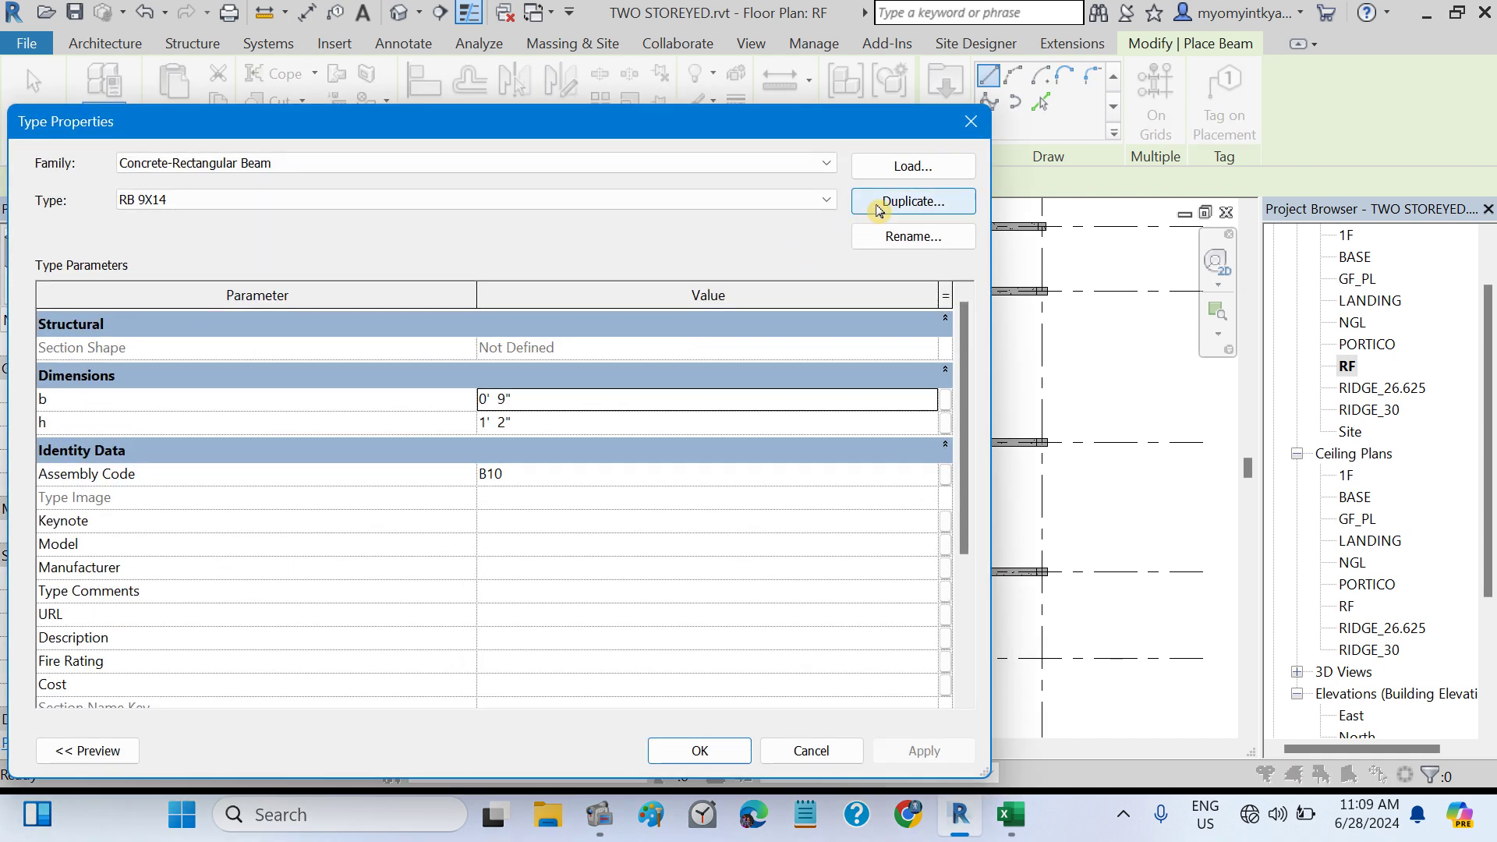
left_click(877, 205)
left_click(477, 426)
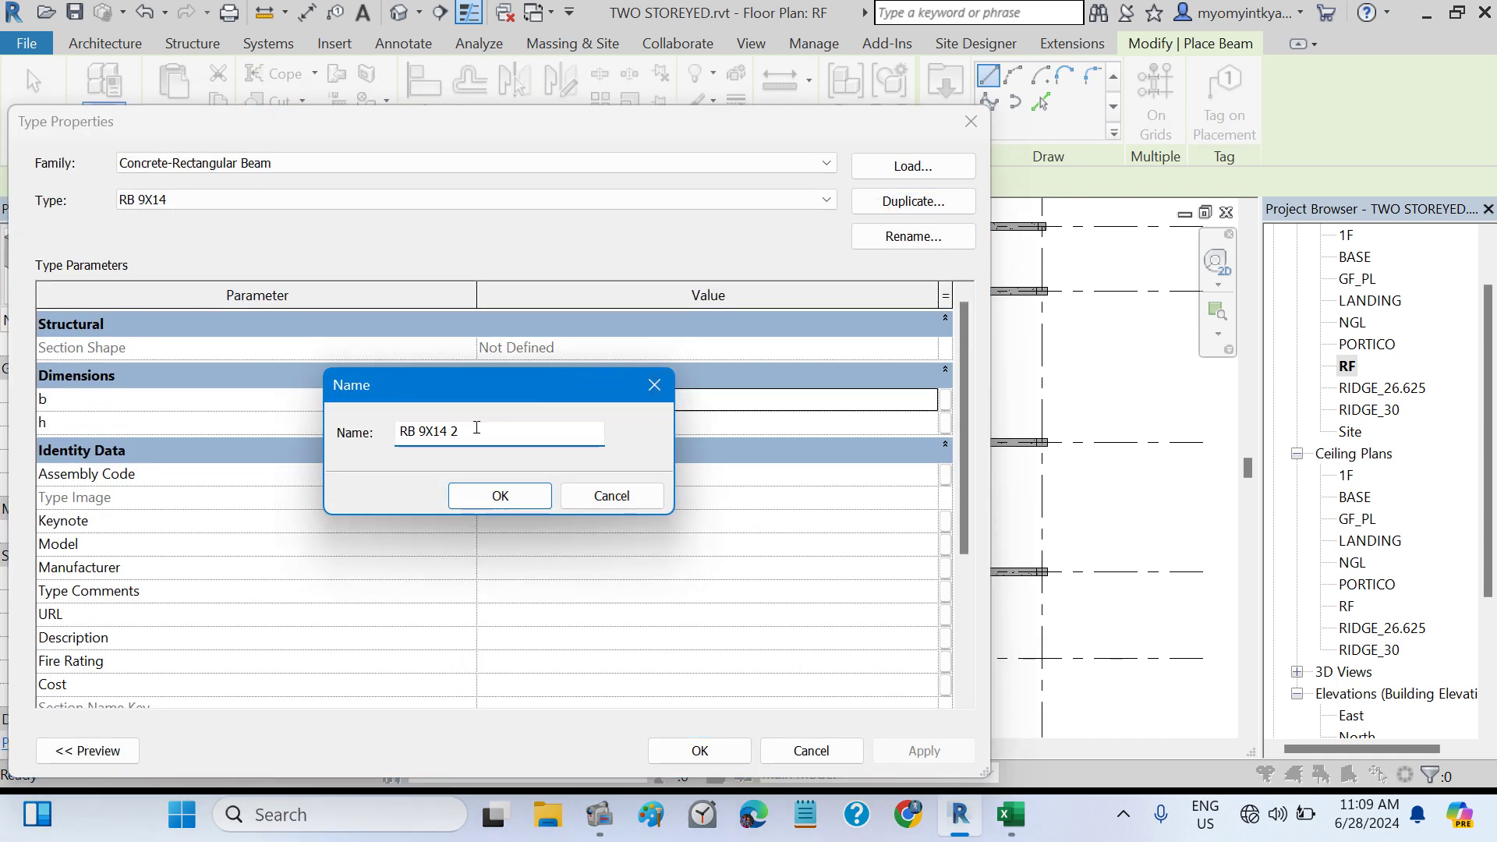
key("BackSpace")
left_click(479, 493)
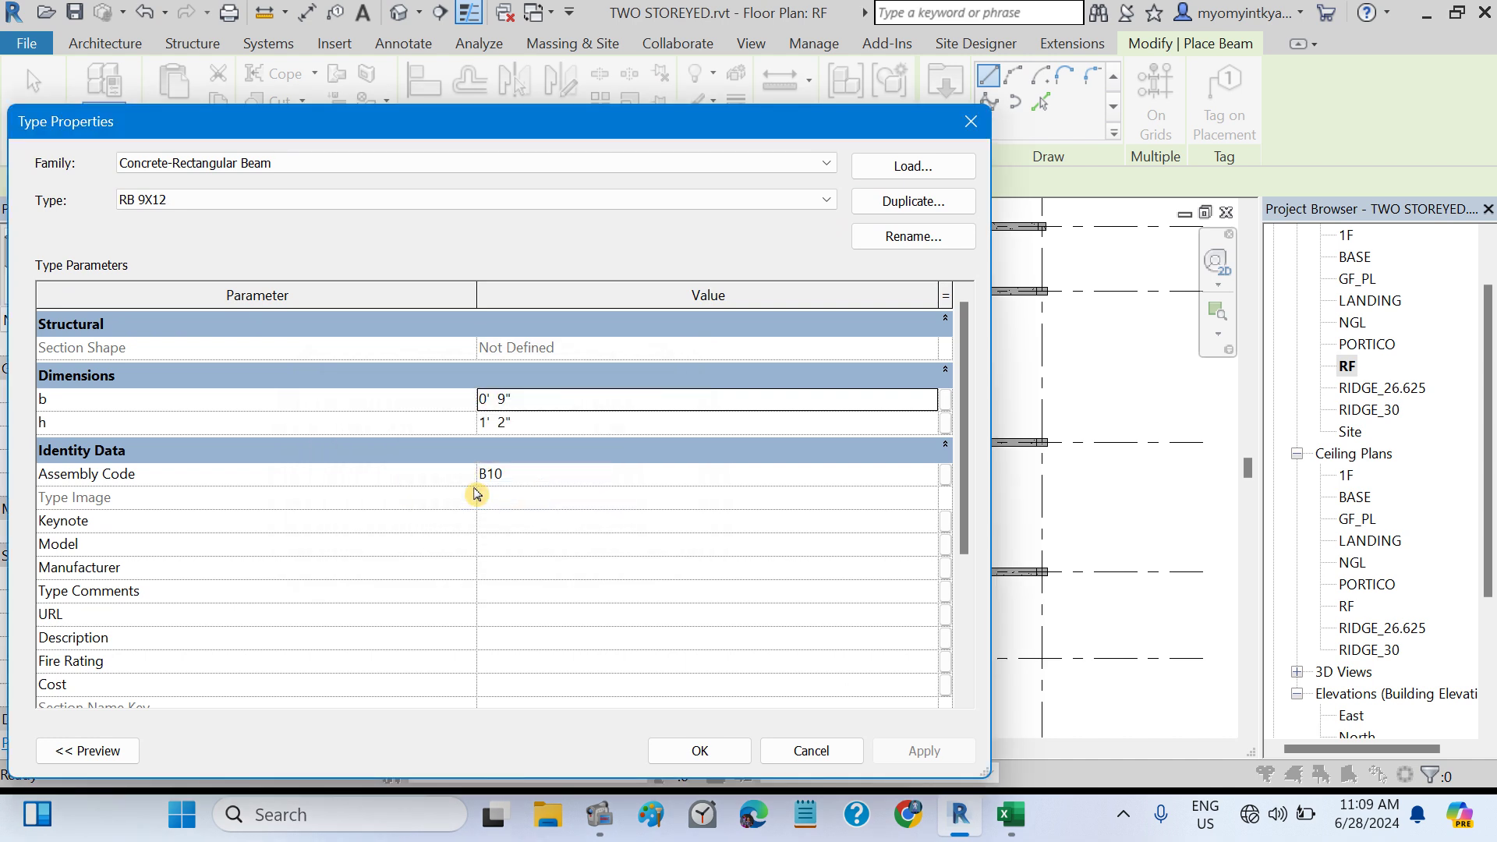
- Set the h dimension of the RB 9X12 beam type to 12" and apply the type changes
left_click(514, 421)
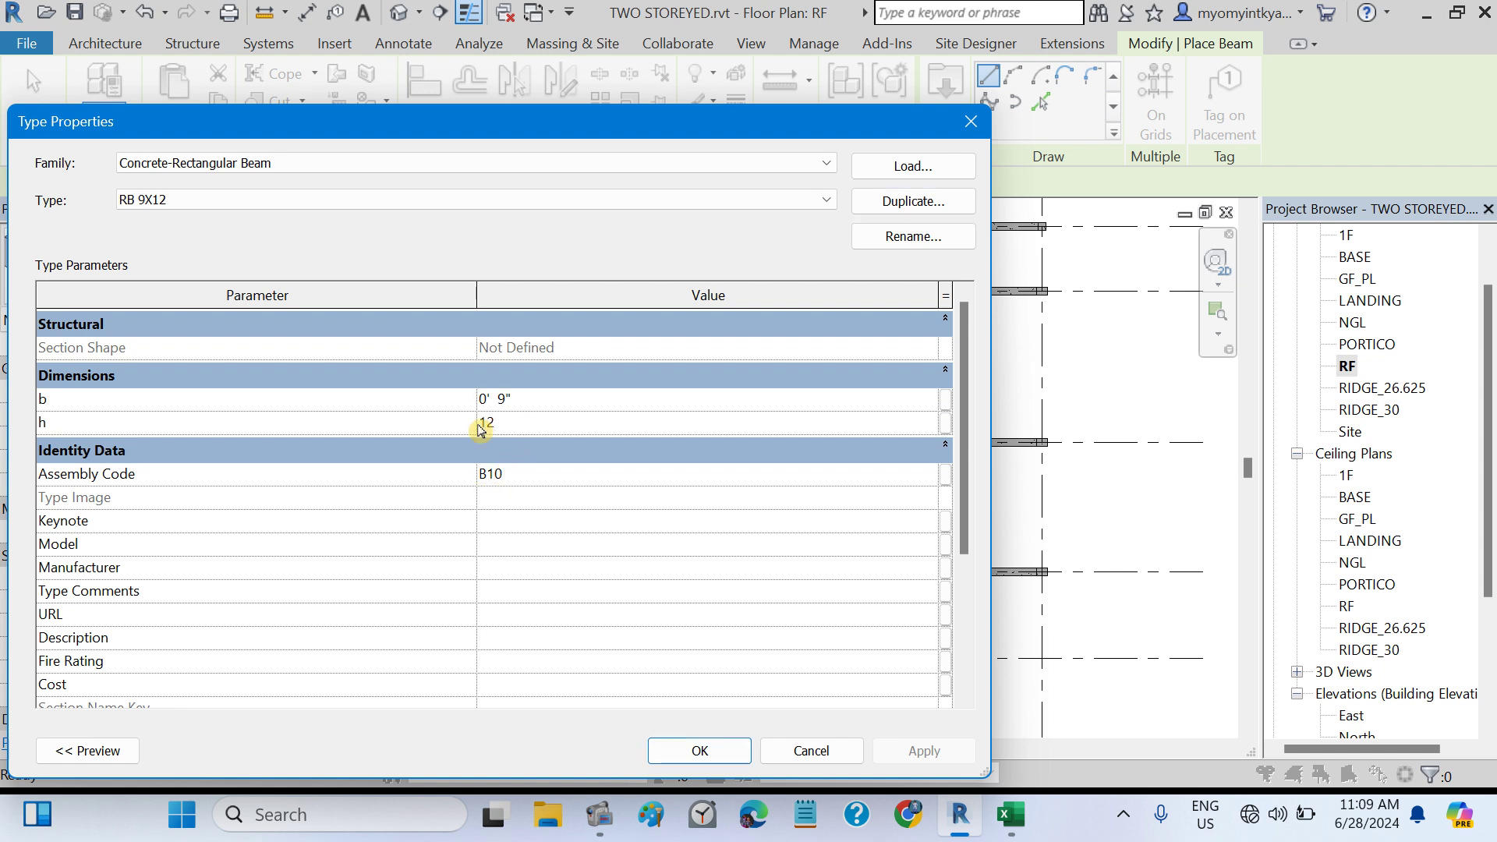
type("12\"")
left_click(575, 616)
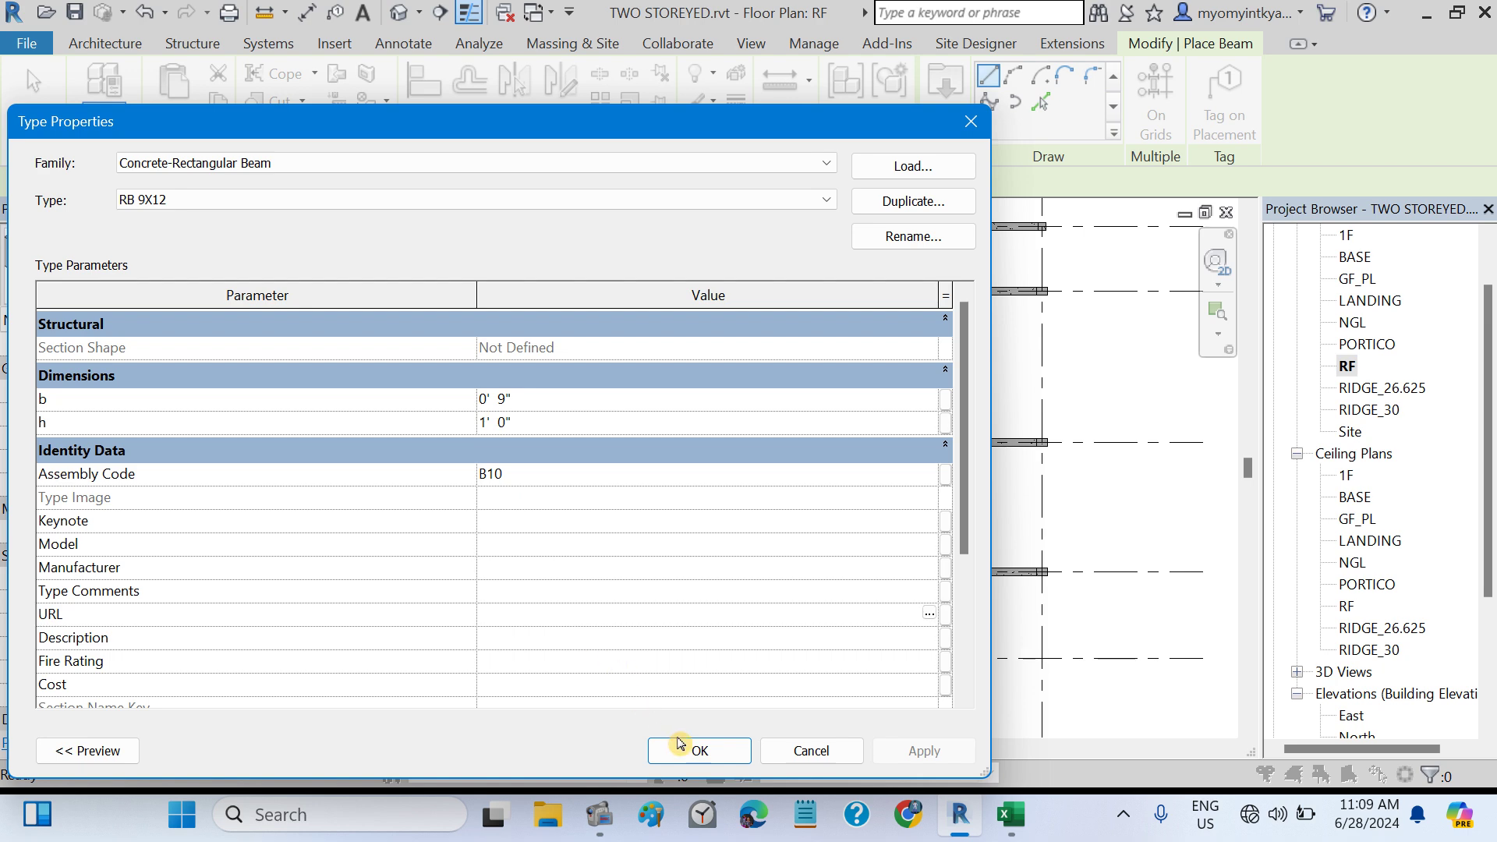
left_click(694, 753)
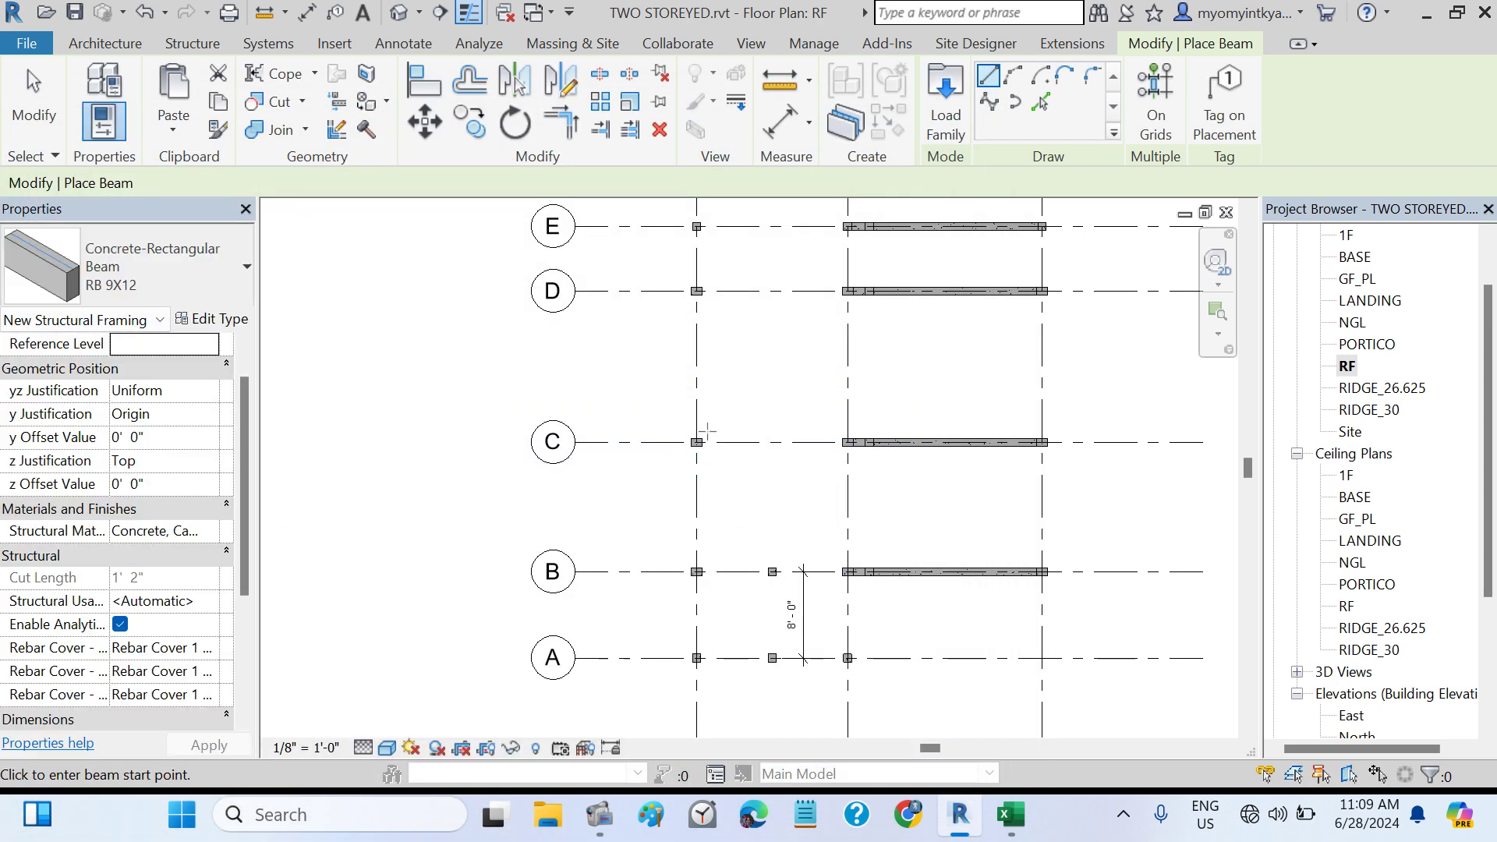
- Place an RB 9X12 beam on the RF level along grid 1, between the columns on grids C and D
left_click(696, 440)
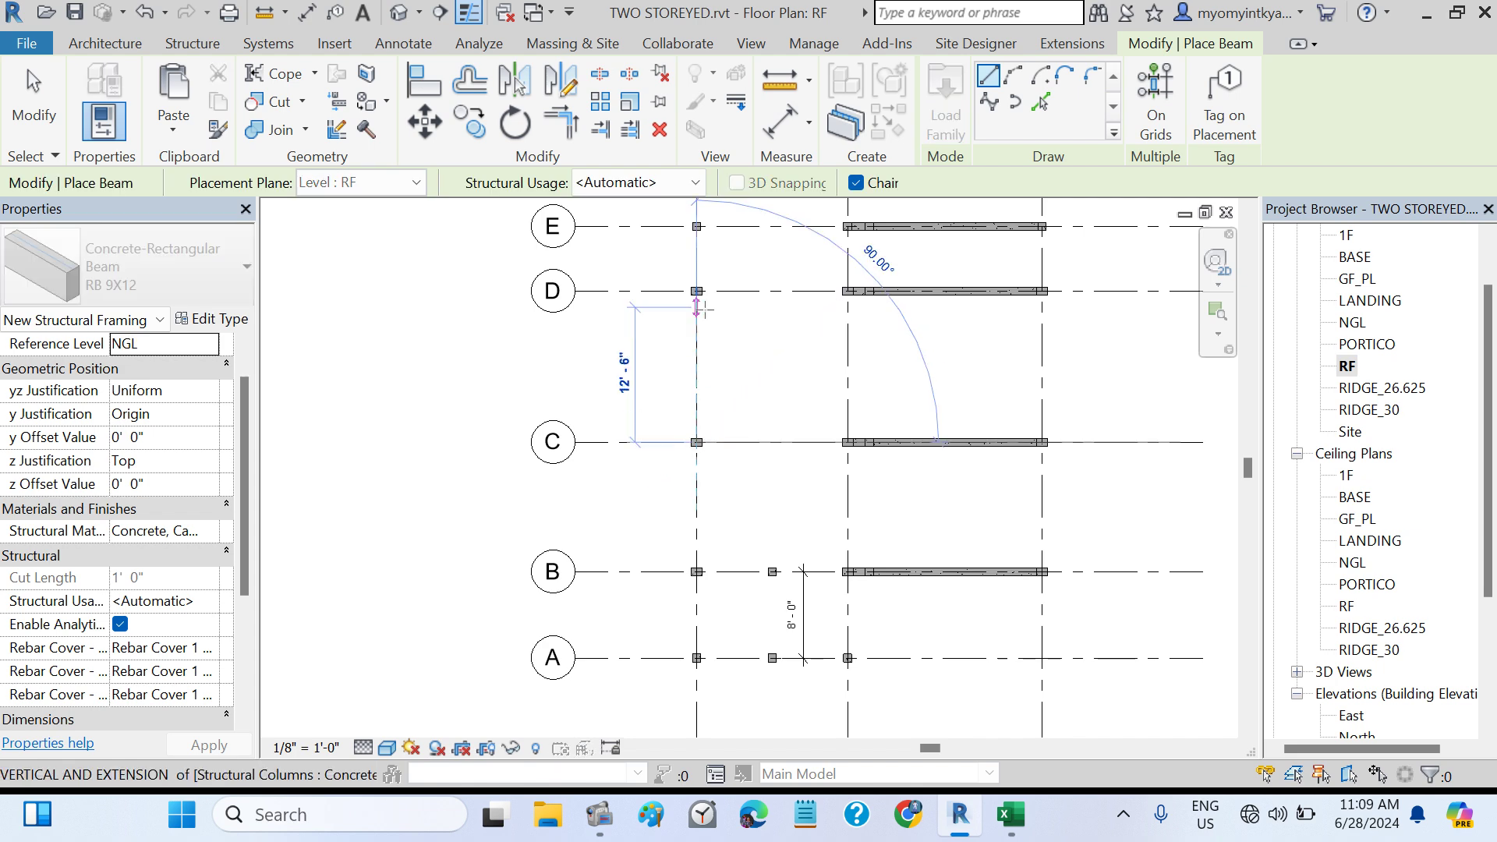
left_click(696, 290)
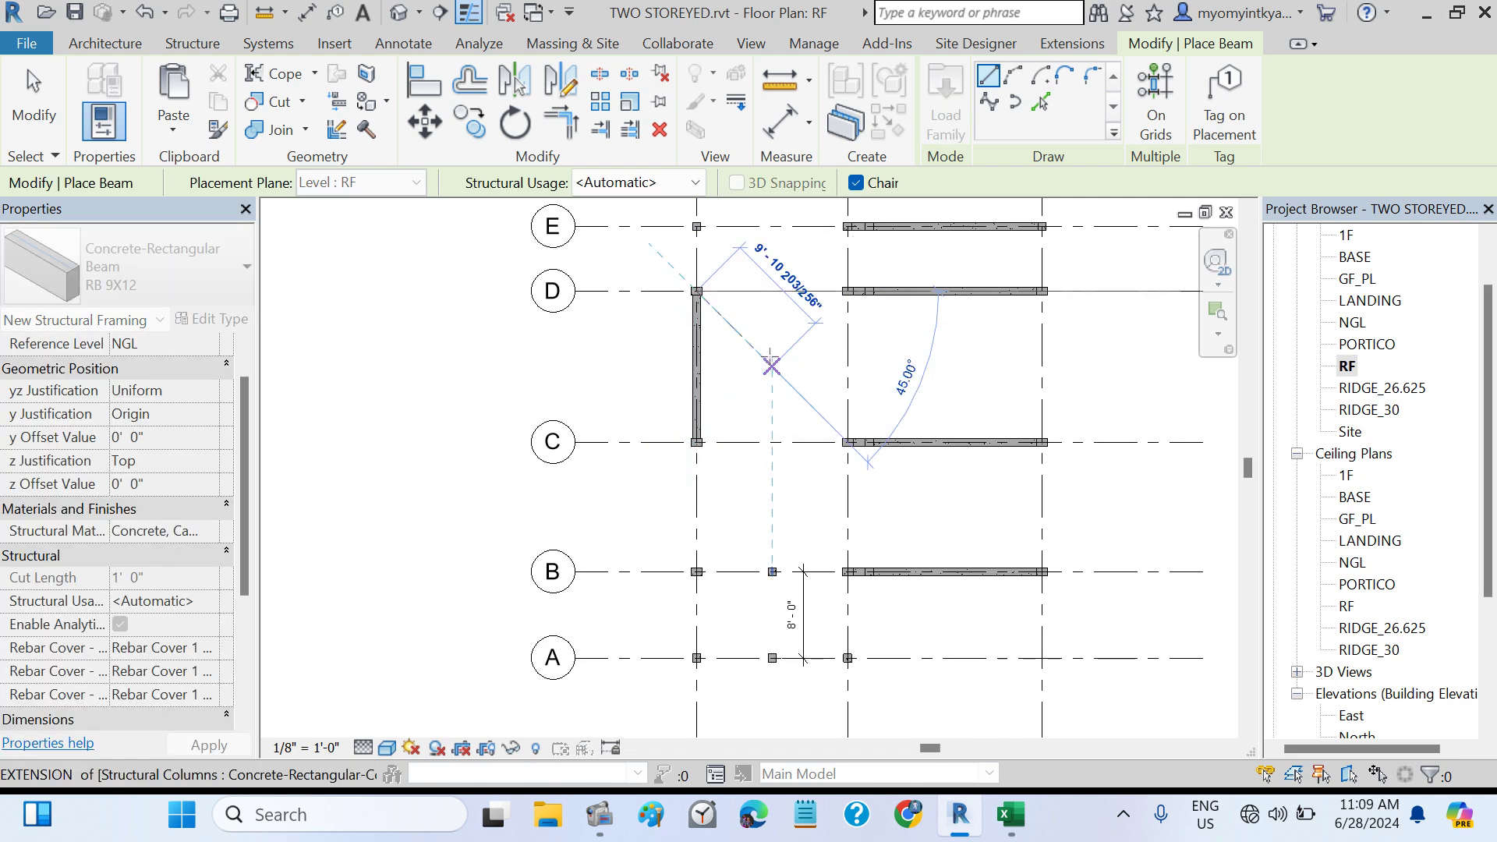
key("Escape")
key("Escape")
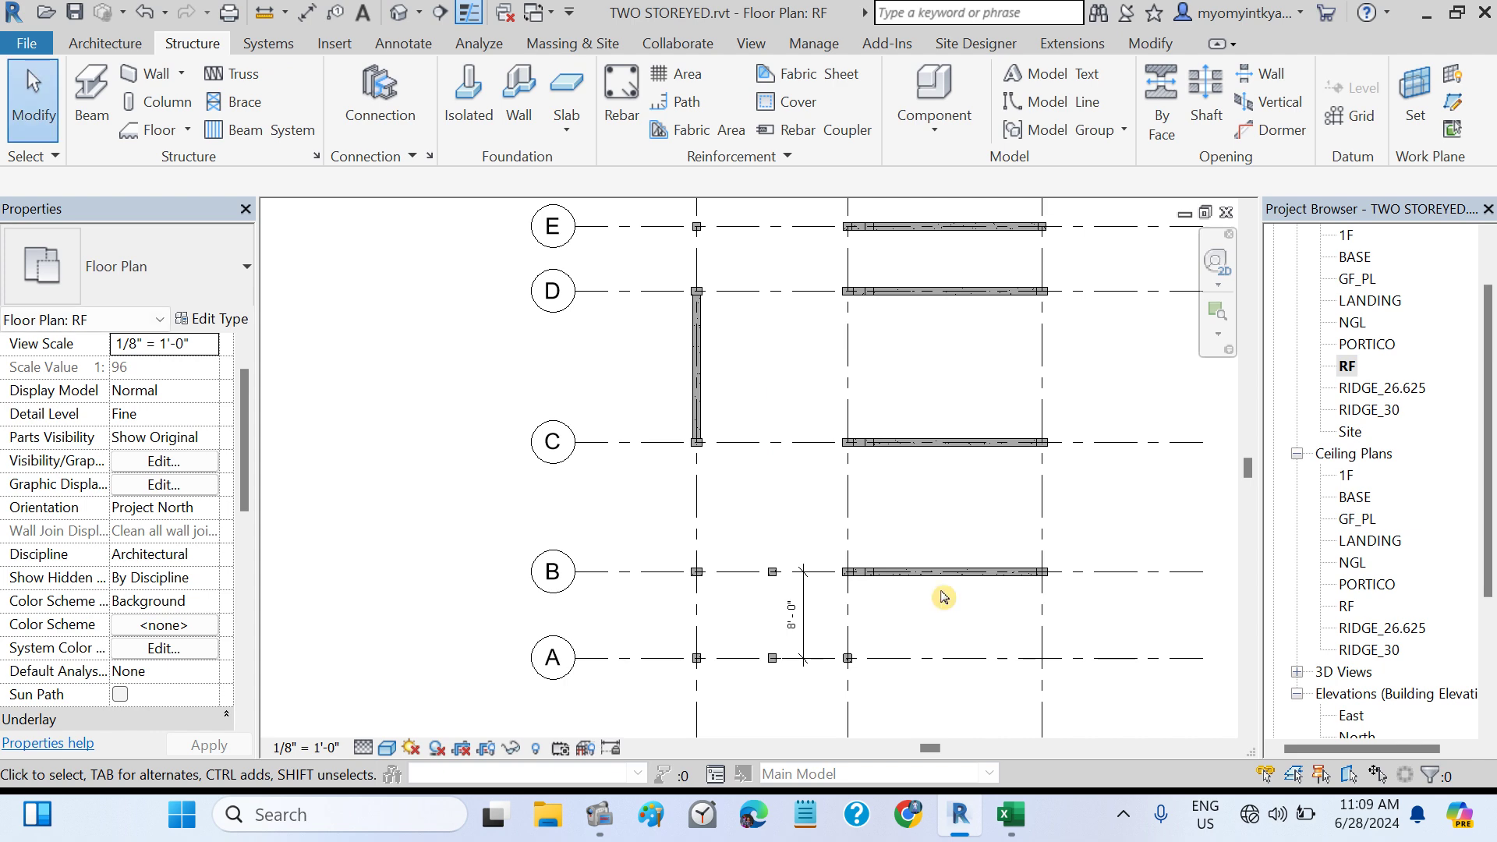
- Switch to Excel and check where the RB3 beams run on the Roof Beam Design plan, from grid A to grid E
left_click(1001, 826)
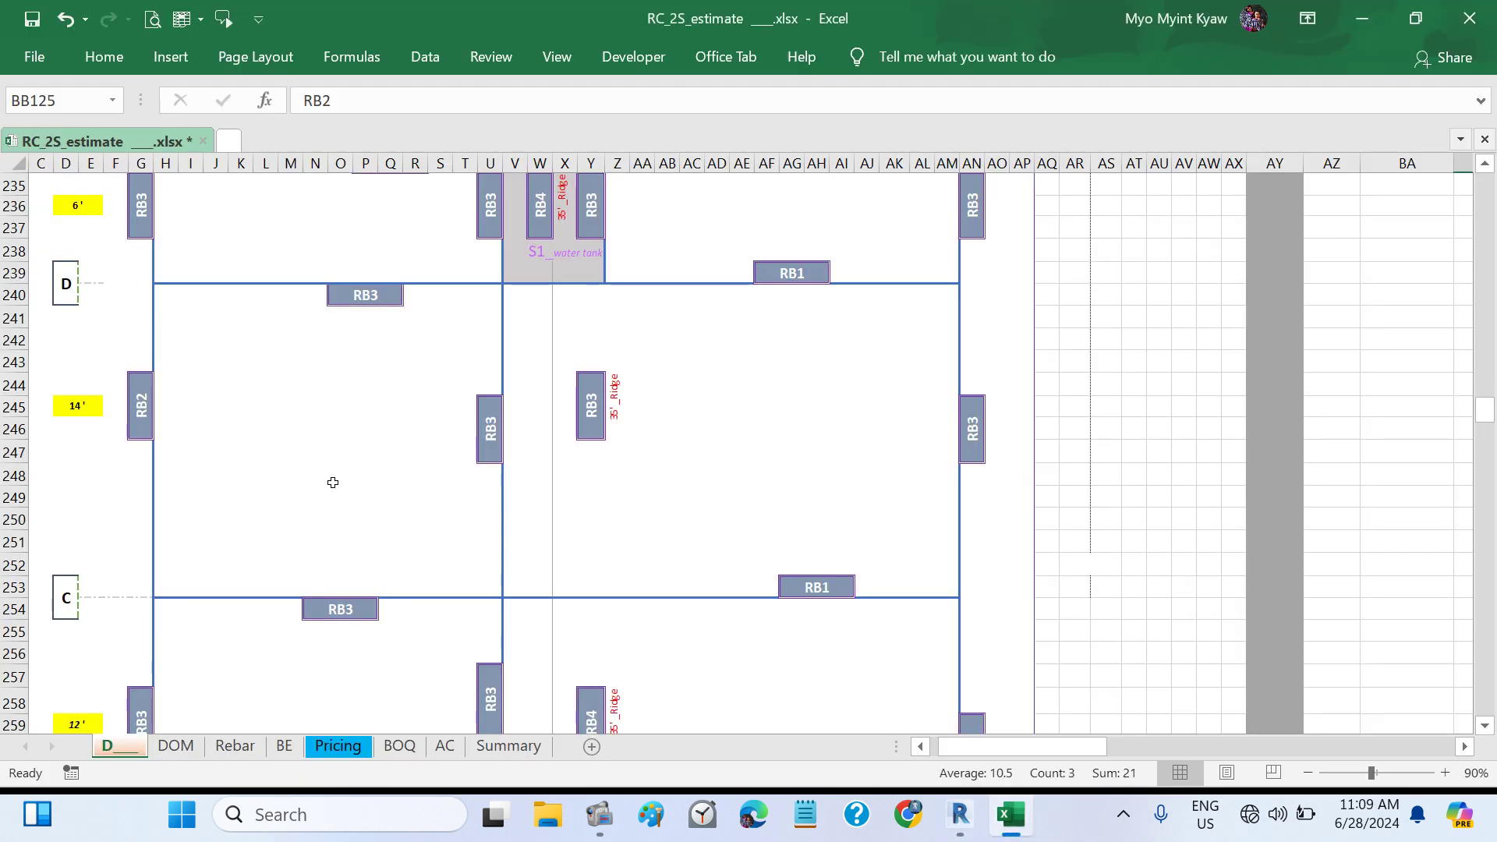
left_click(151, 414)
scroll(655, 499, "down", 9)
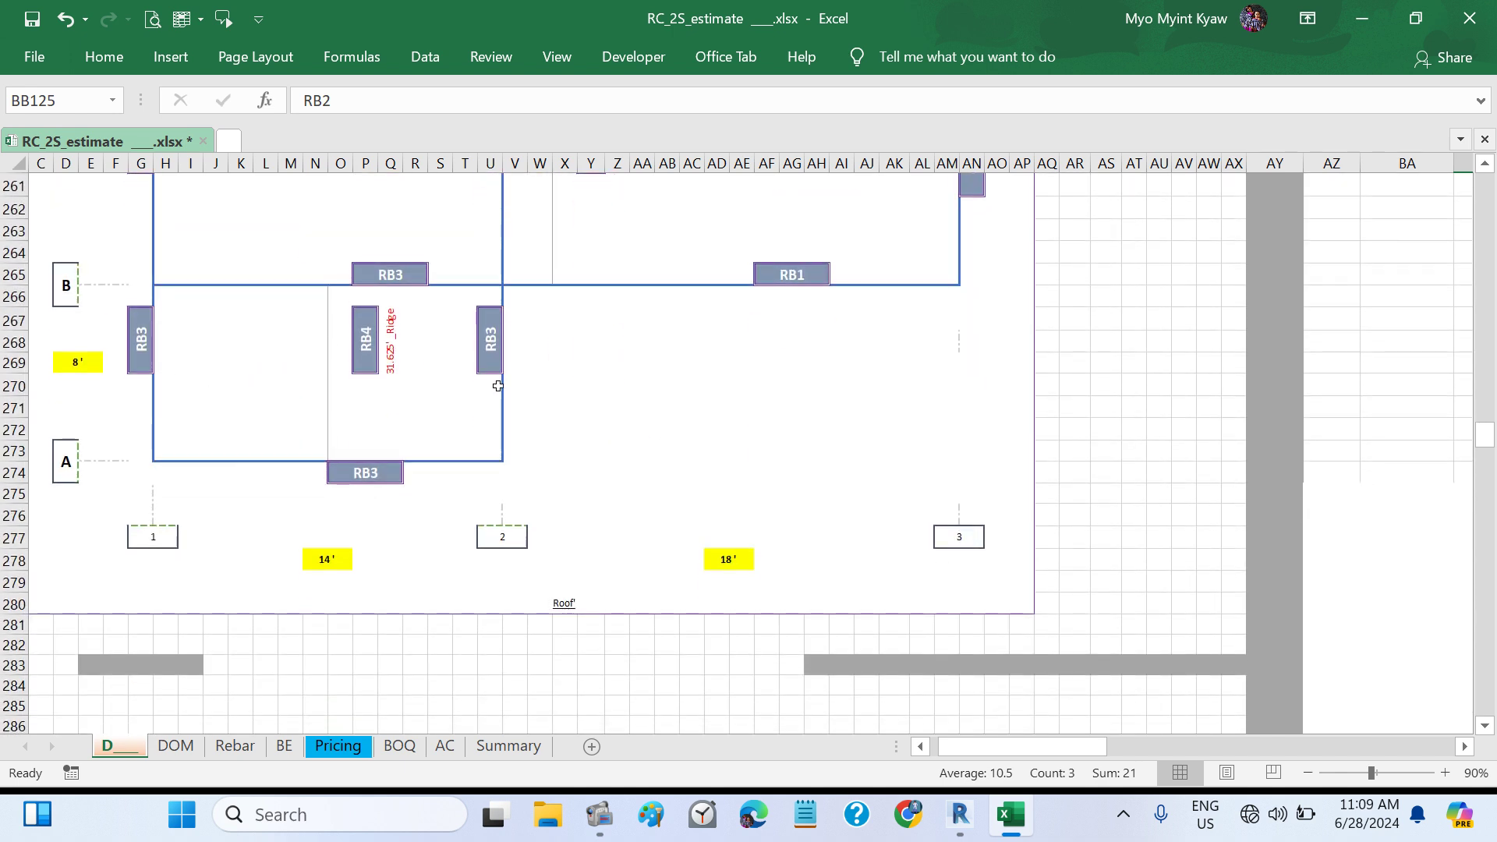
scroll(497, 386, "up", 4)
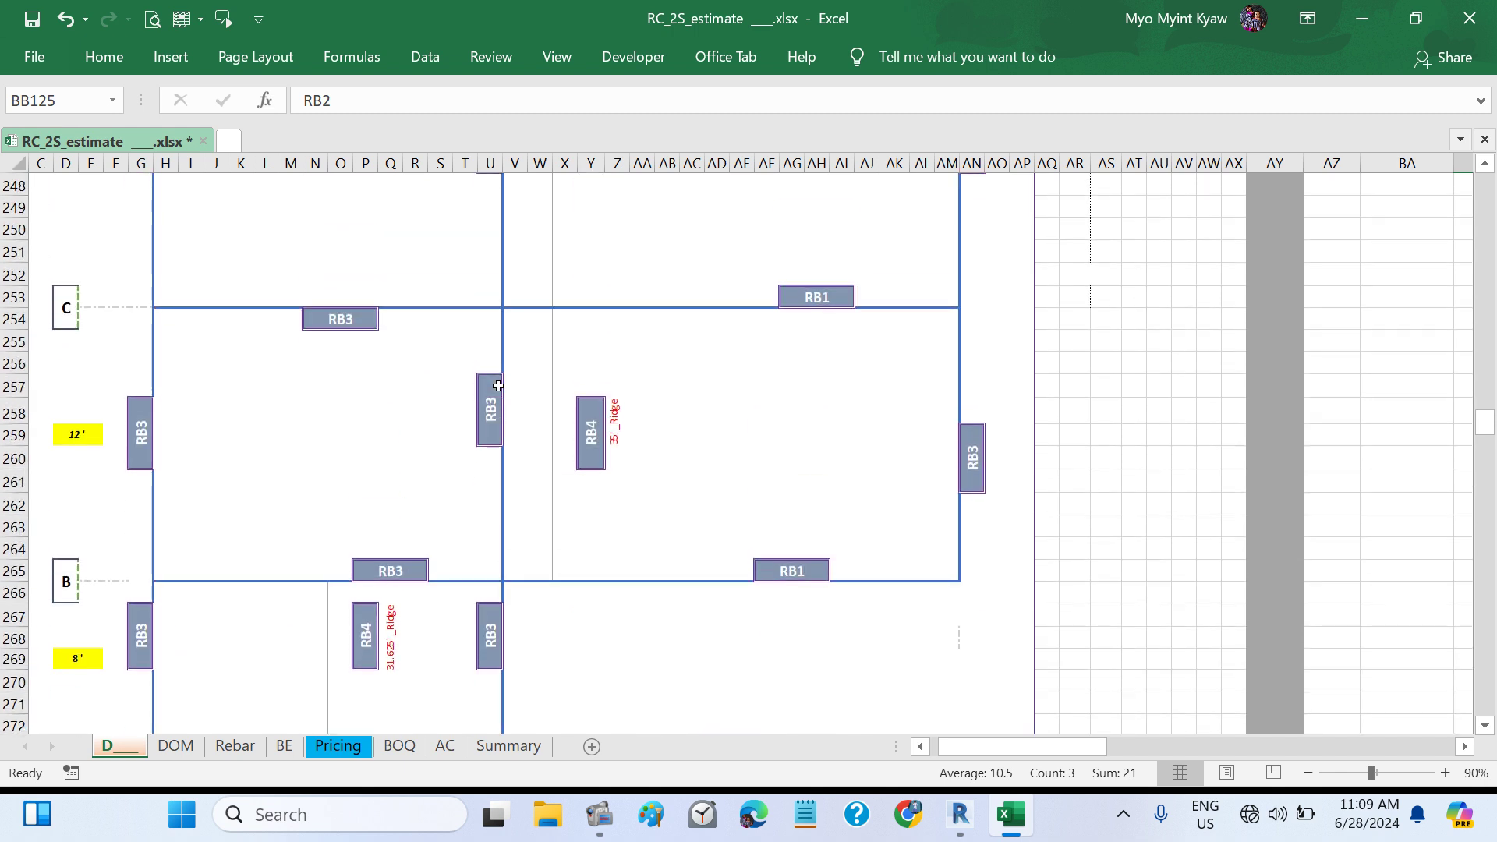
scroll(616, 436, "up", 4)
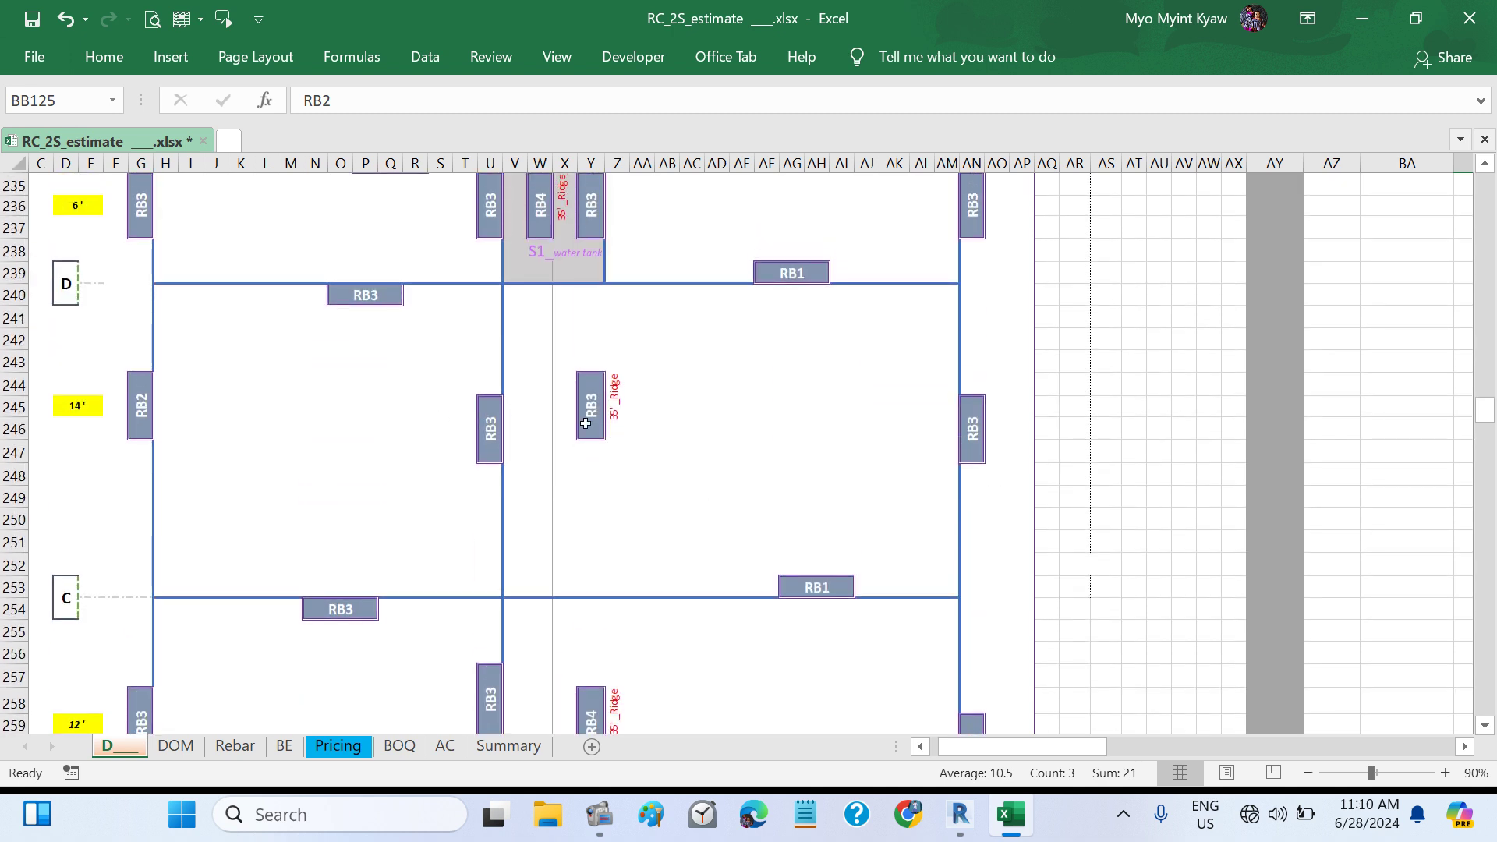
scroll(585, 424, "up", 4)
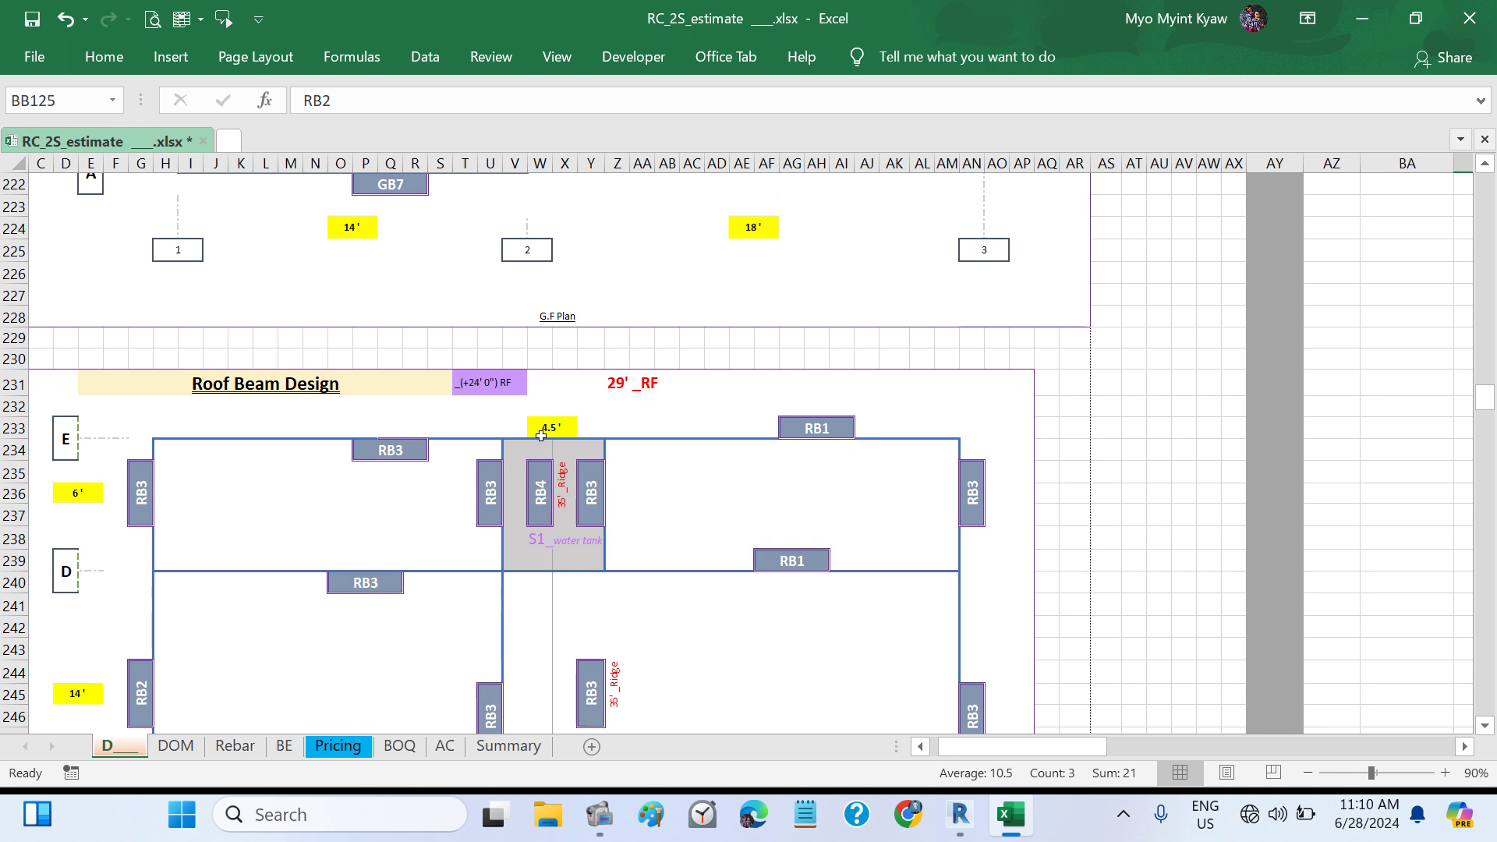
- Look up the size of RB3 in the Roof Beam schedule and select its type and size cells
scroll(1062, 475, "right", 6)
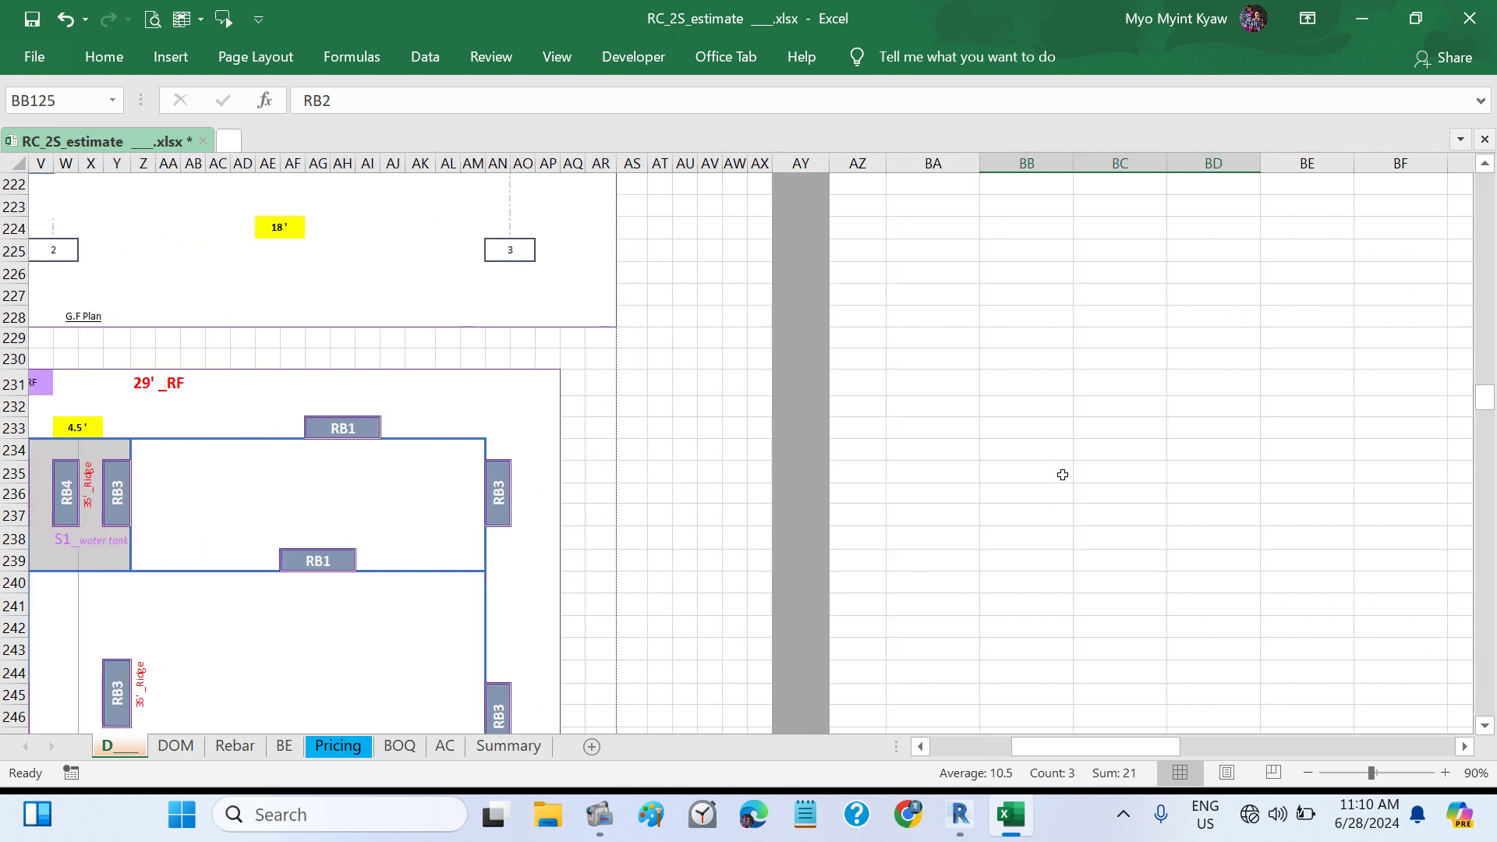
scroll(1061, 474, "up", 4)
scroll(1062, 475, "up", 8)
scroll(1061, 474, "right", 2)
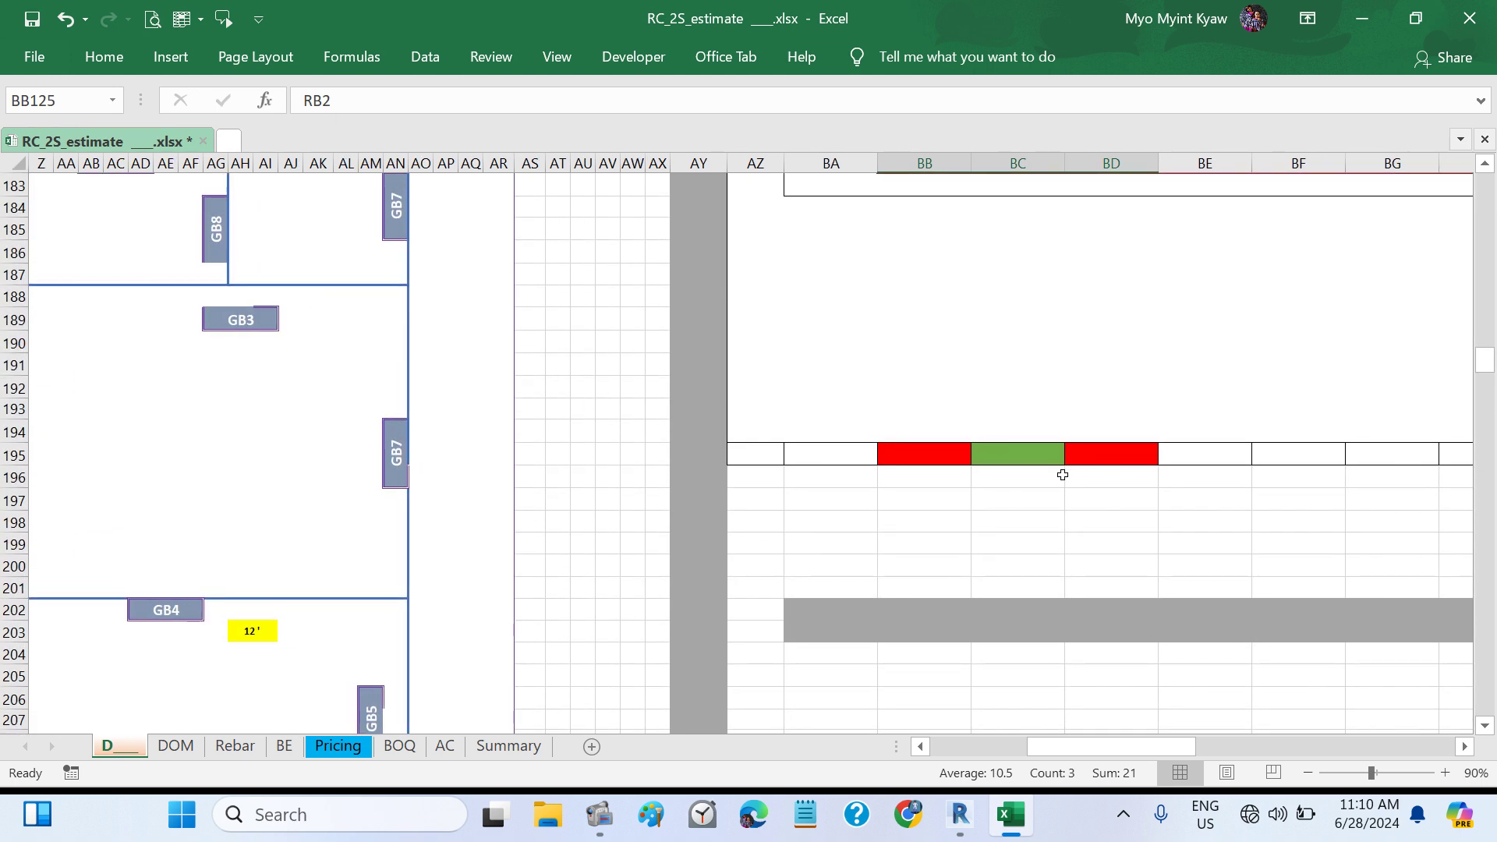
scroll(1062, 475, "up", 8)
scroll(1062, 475, "up", 13)
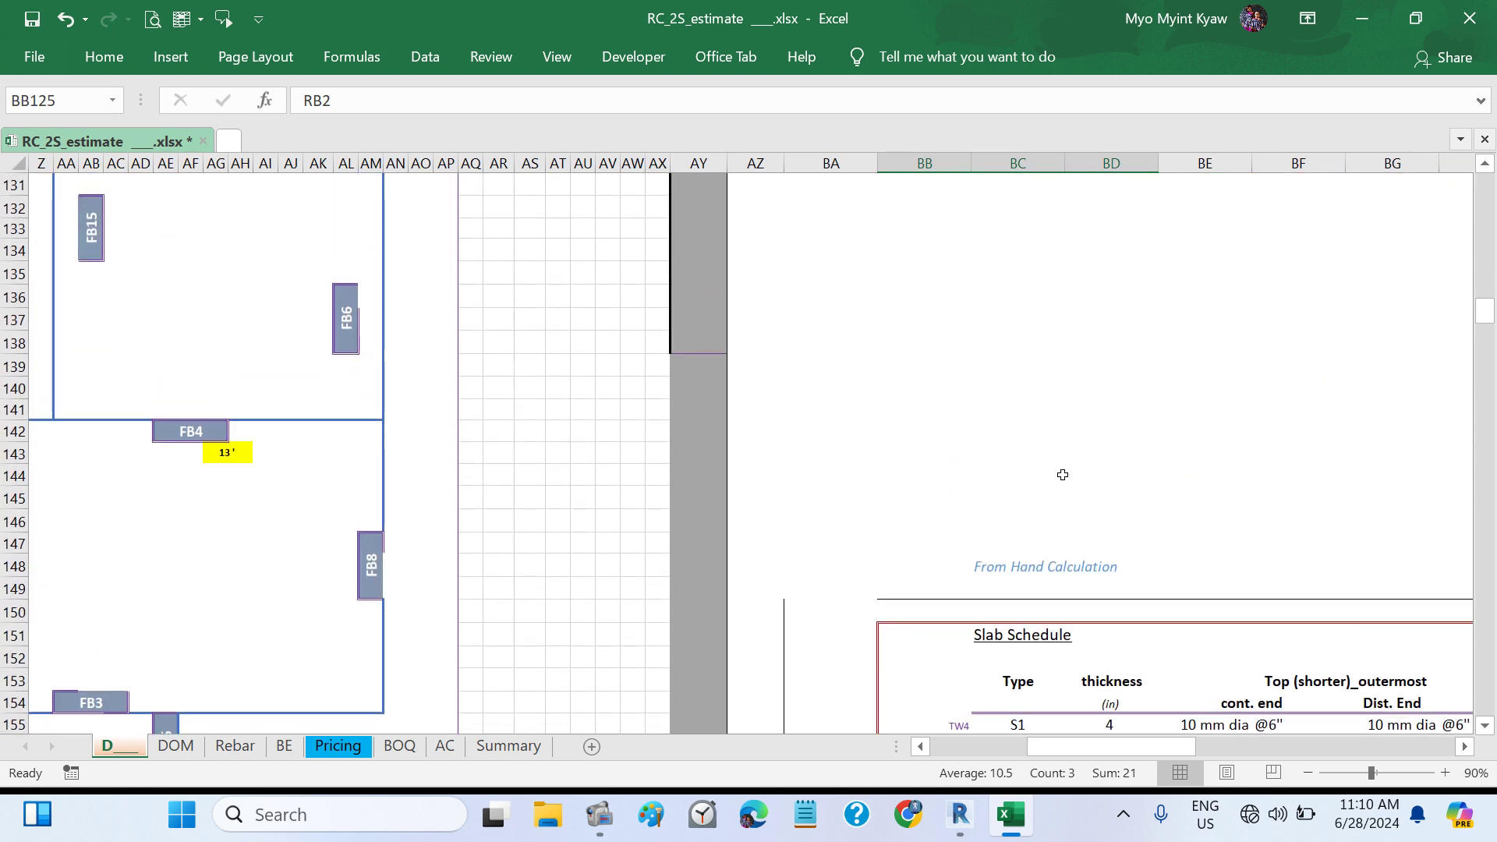
left_click_drag(943, 363, 1102, 357)
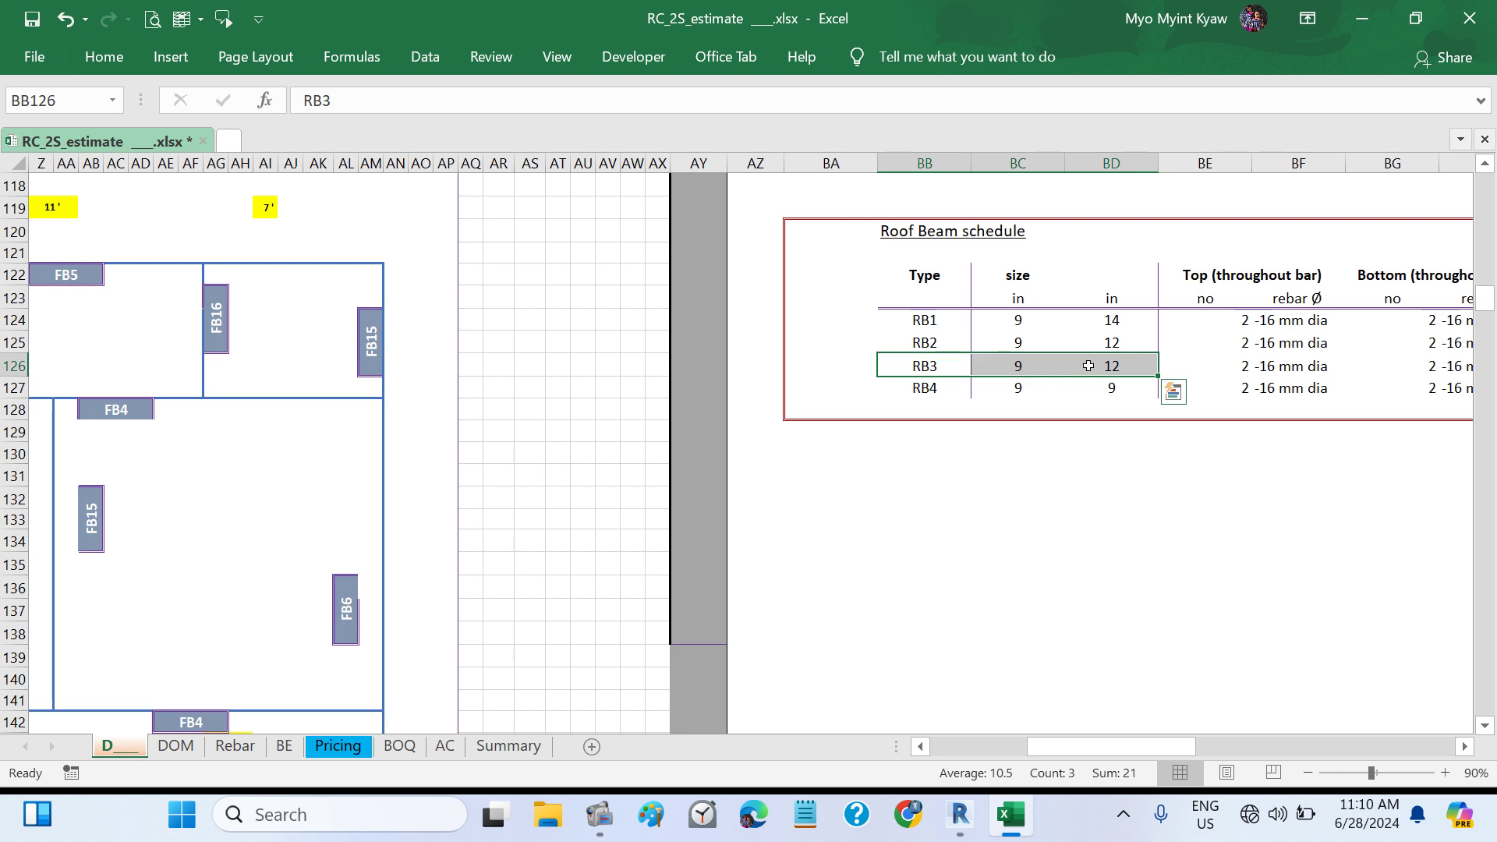
- Go back to the Roof Beam Design plan to examine the RB3 beam locations
scroll(543, 459, "left", 10)
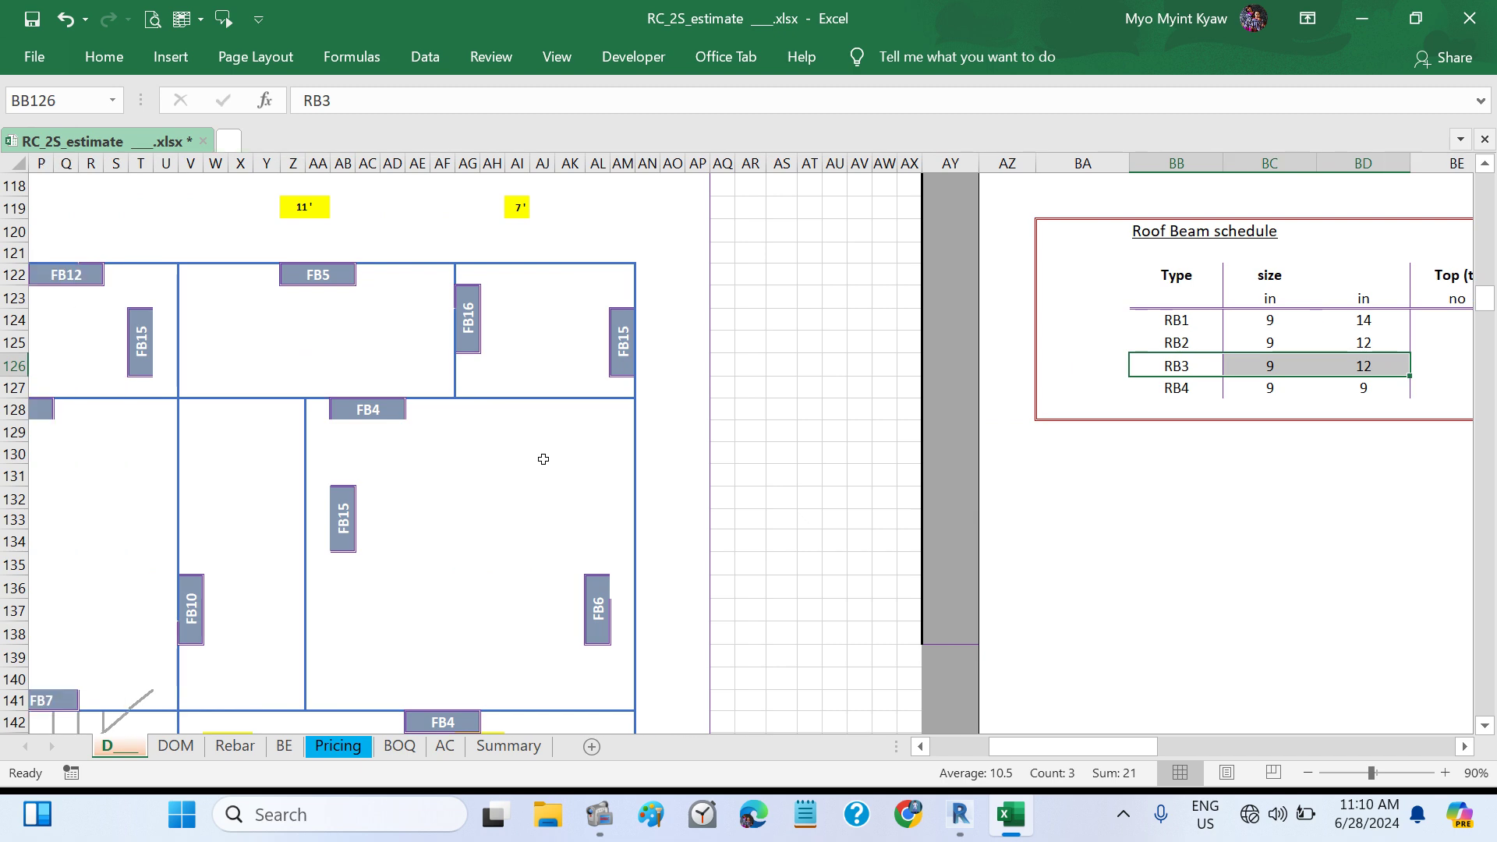
scroll(544, 459, "down", 13)
scroll(543, 459, "down", 4)
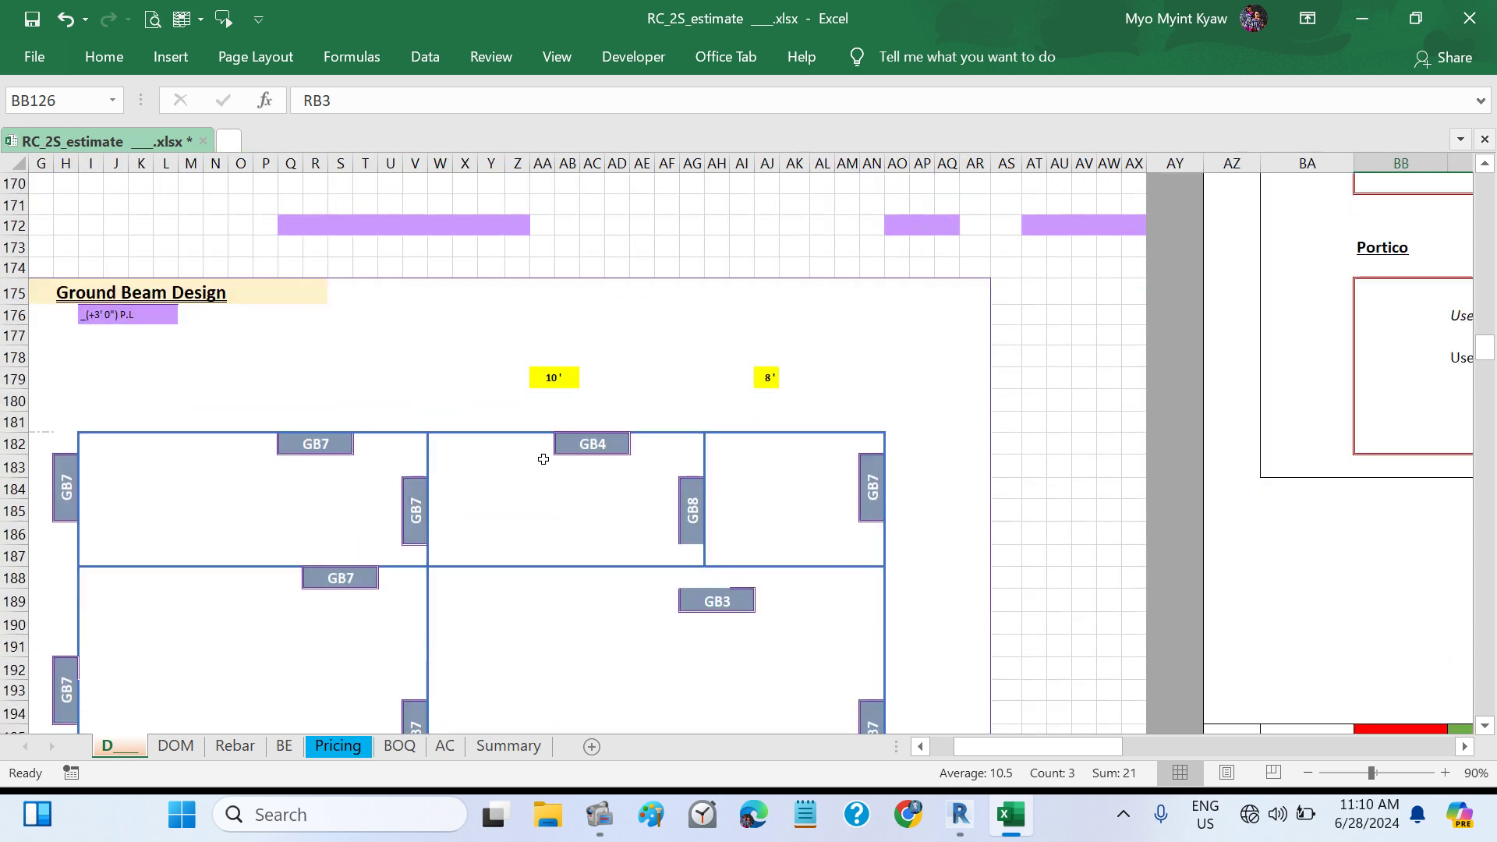
scroll(546, 450, "down", 20)
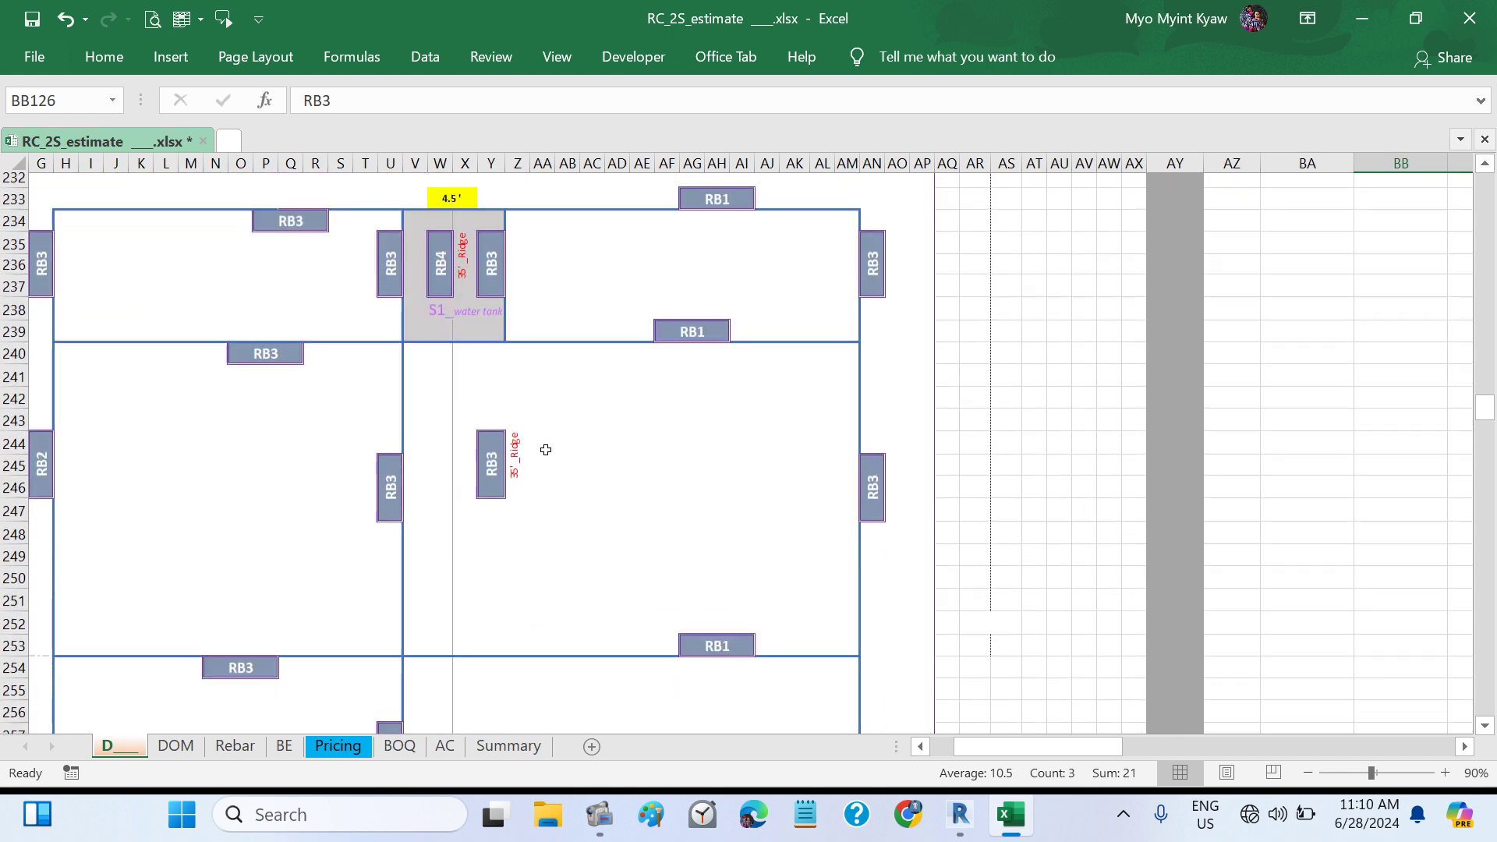
- Check the RB3 locations around grids A and B, switch to Revit and place RB 9X12 beams along both grids, between grids 1 and 2
scroll(545, 450, "down", 4)
scroll(546, 450, "left", 2)
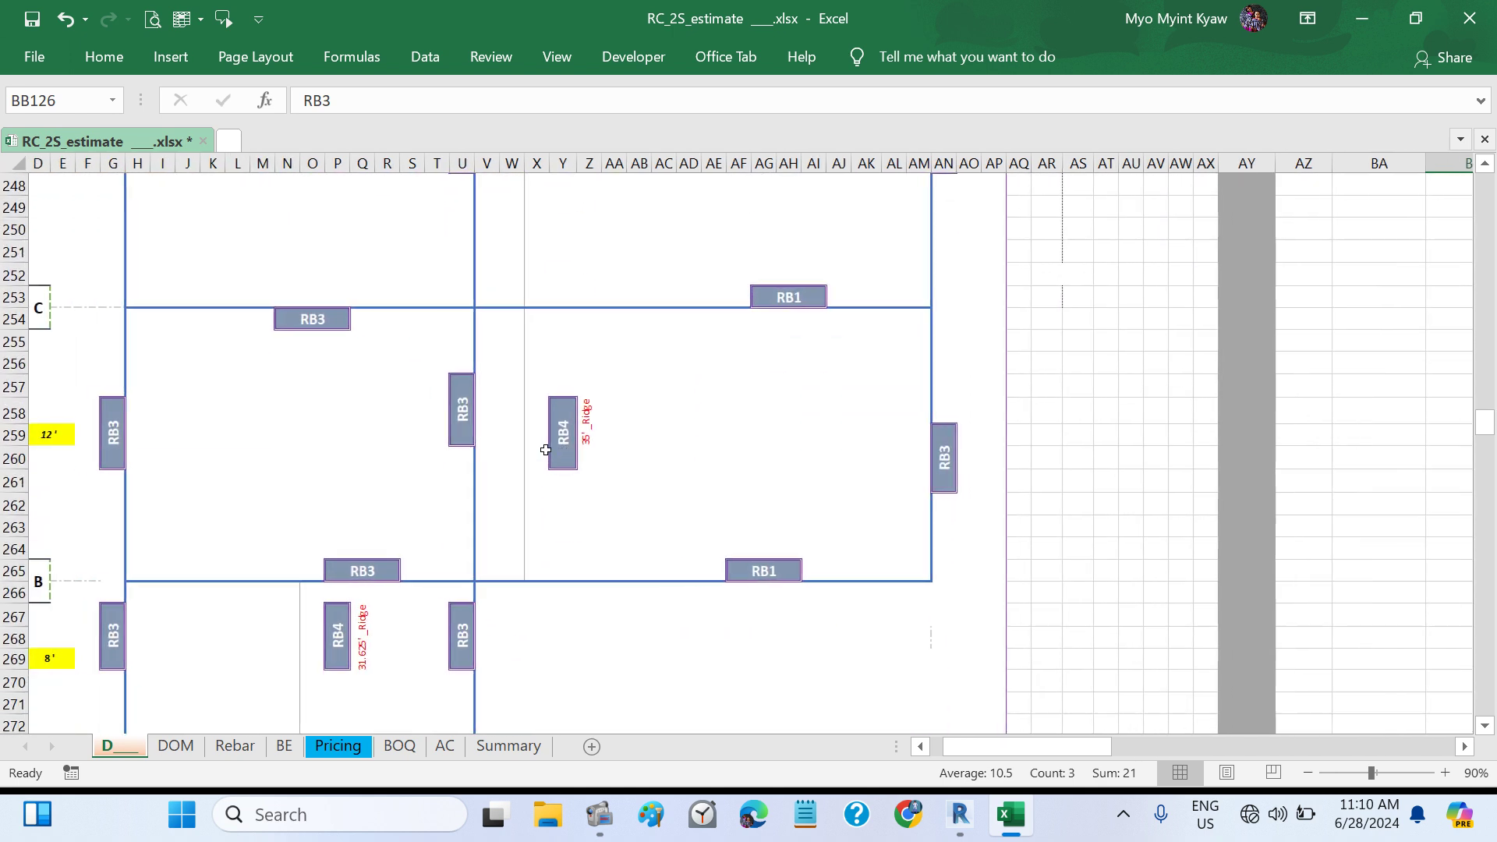
scroll(545, 450, "down", 4)
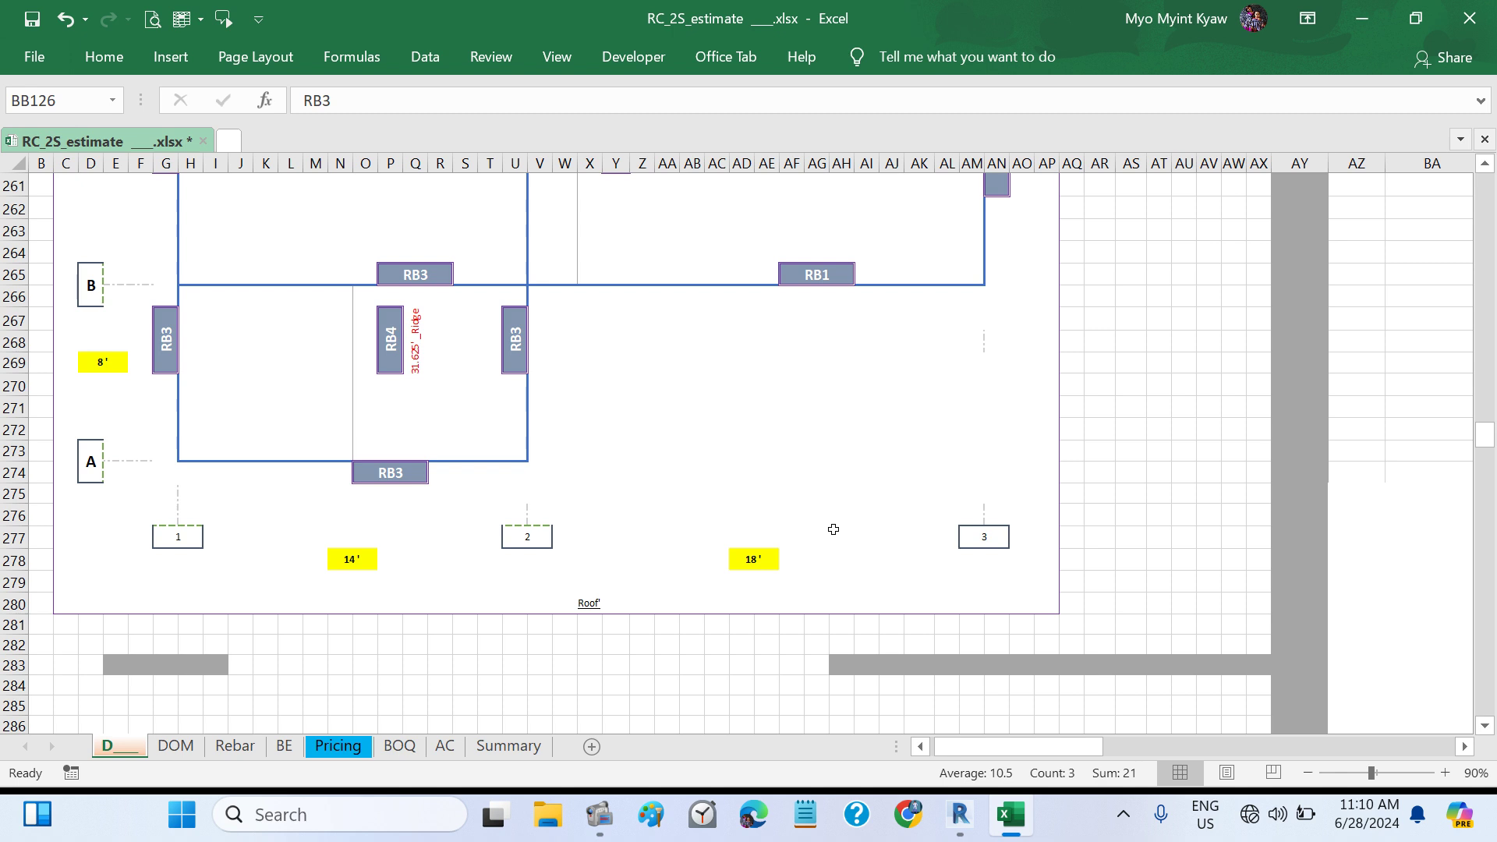
left_click(959, 815)
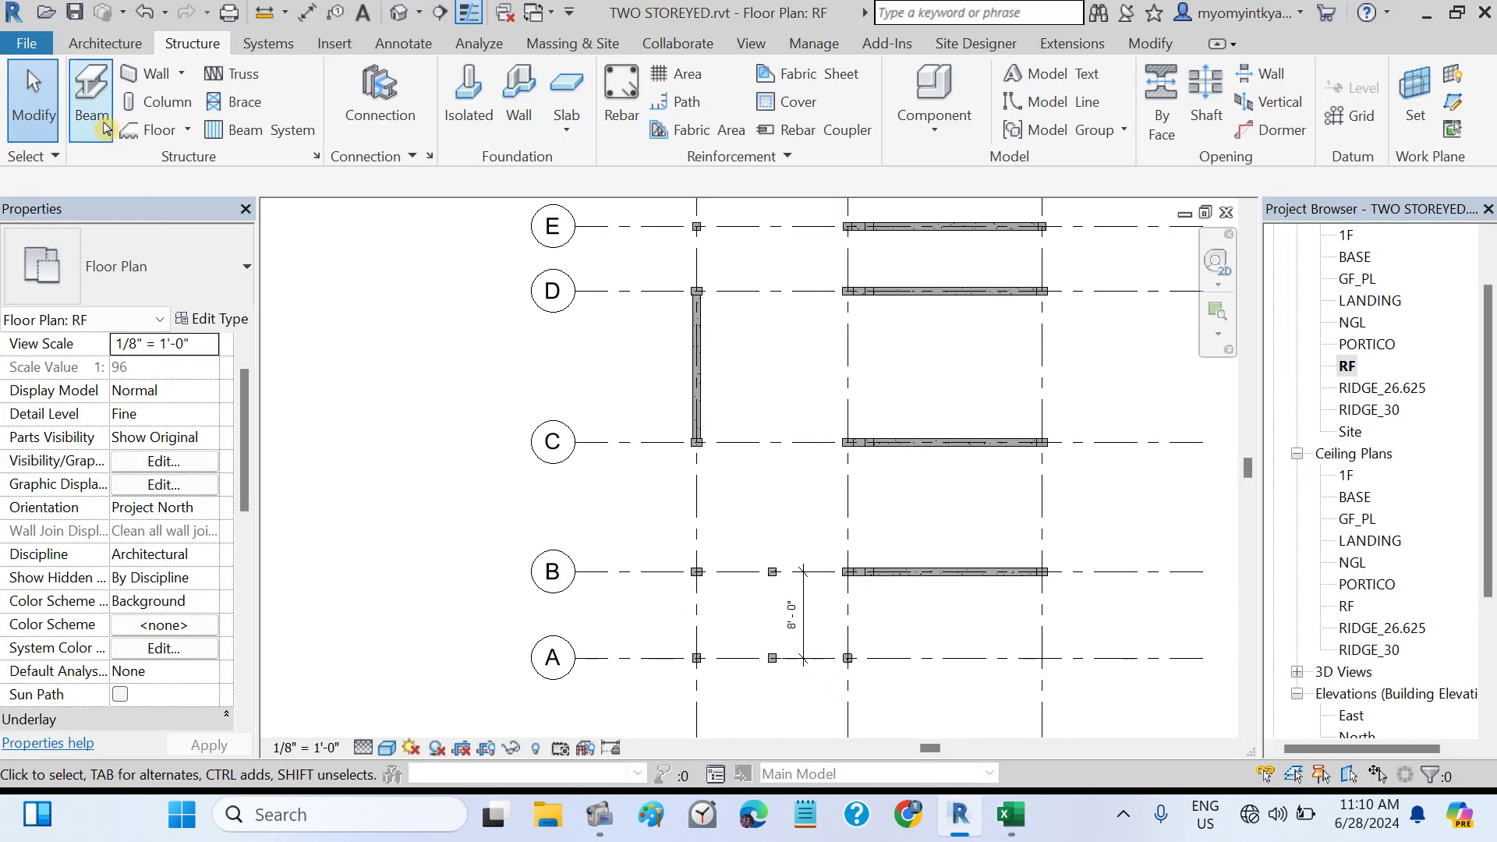
left_click(92, 103)
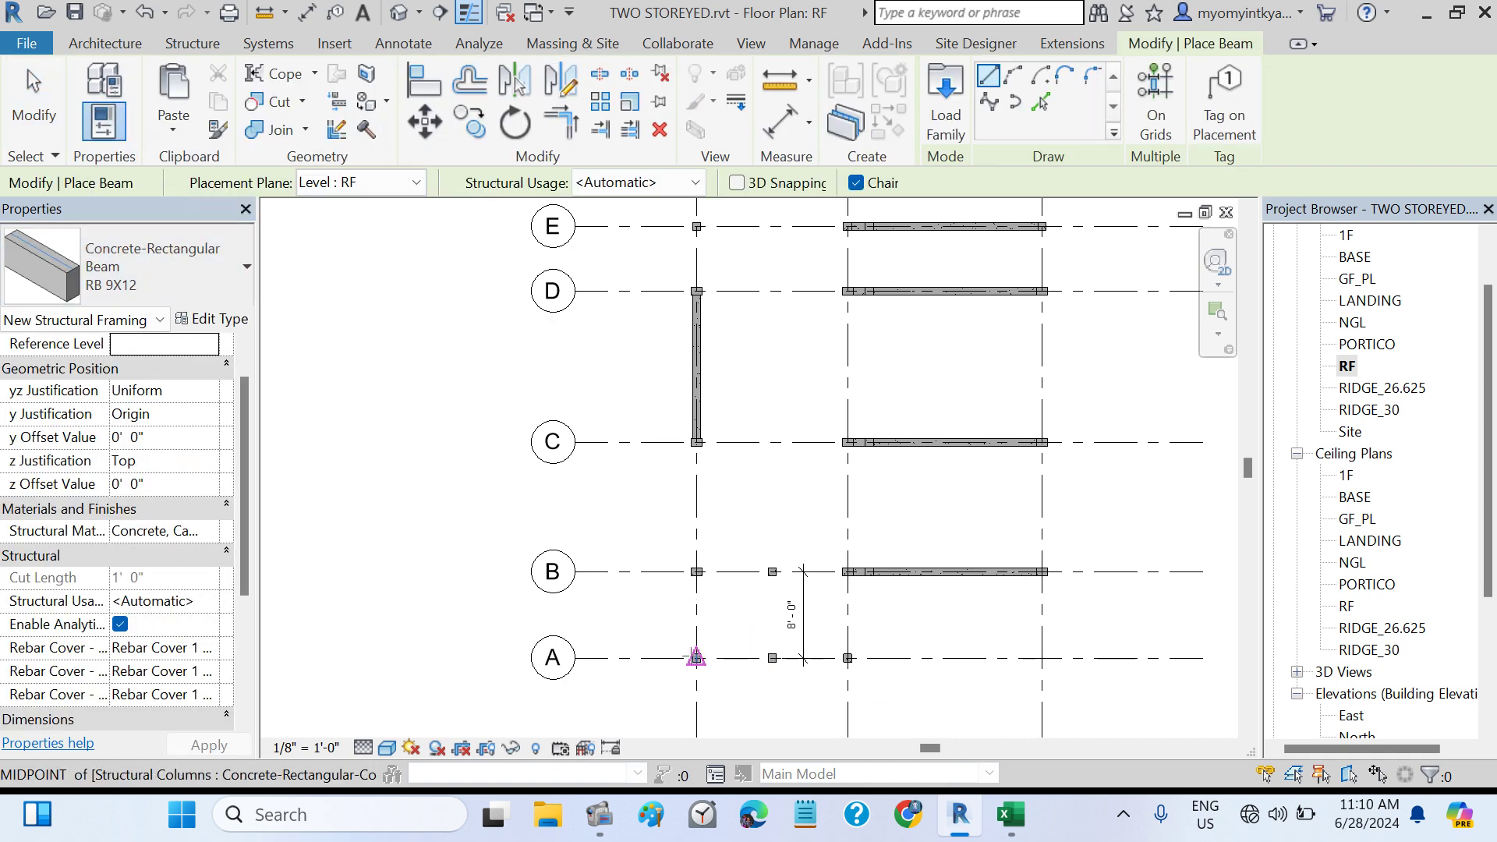
left_click(696, 658)
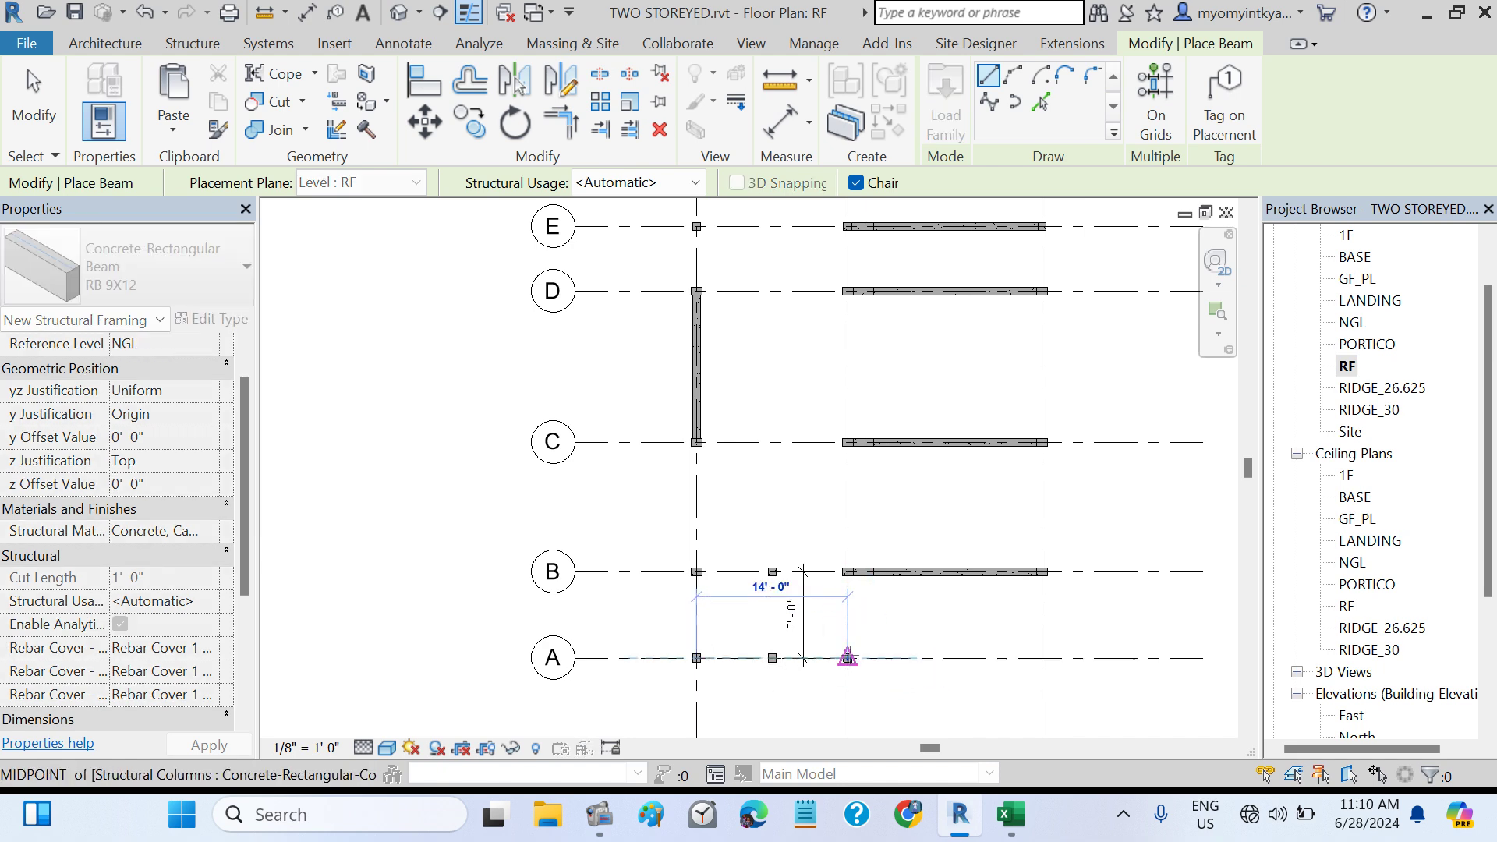
left_click(848, 657)
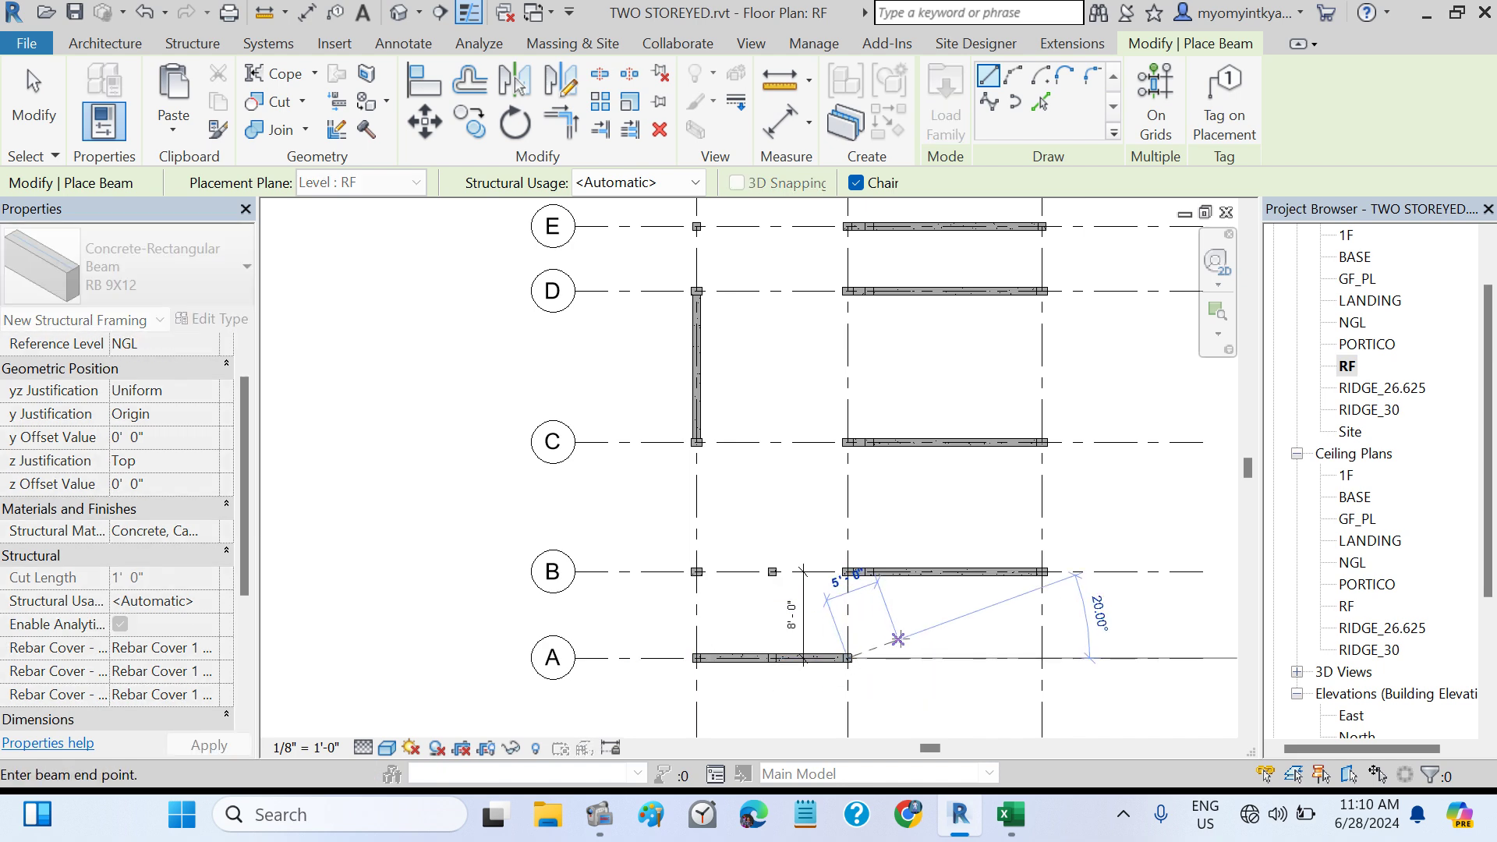
key("Escape")
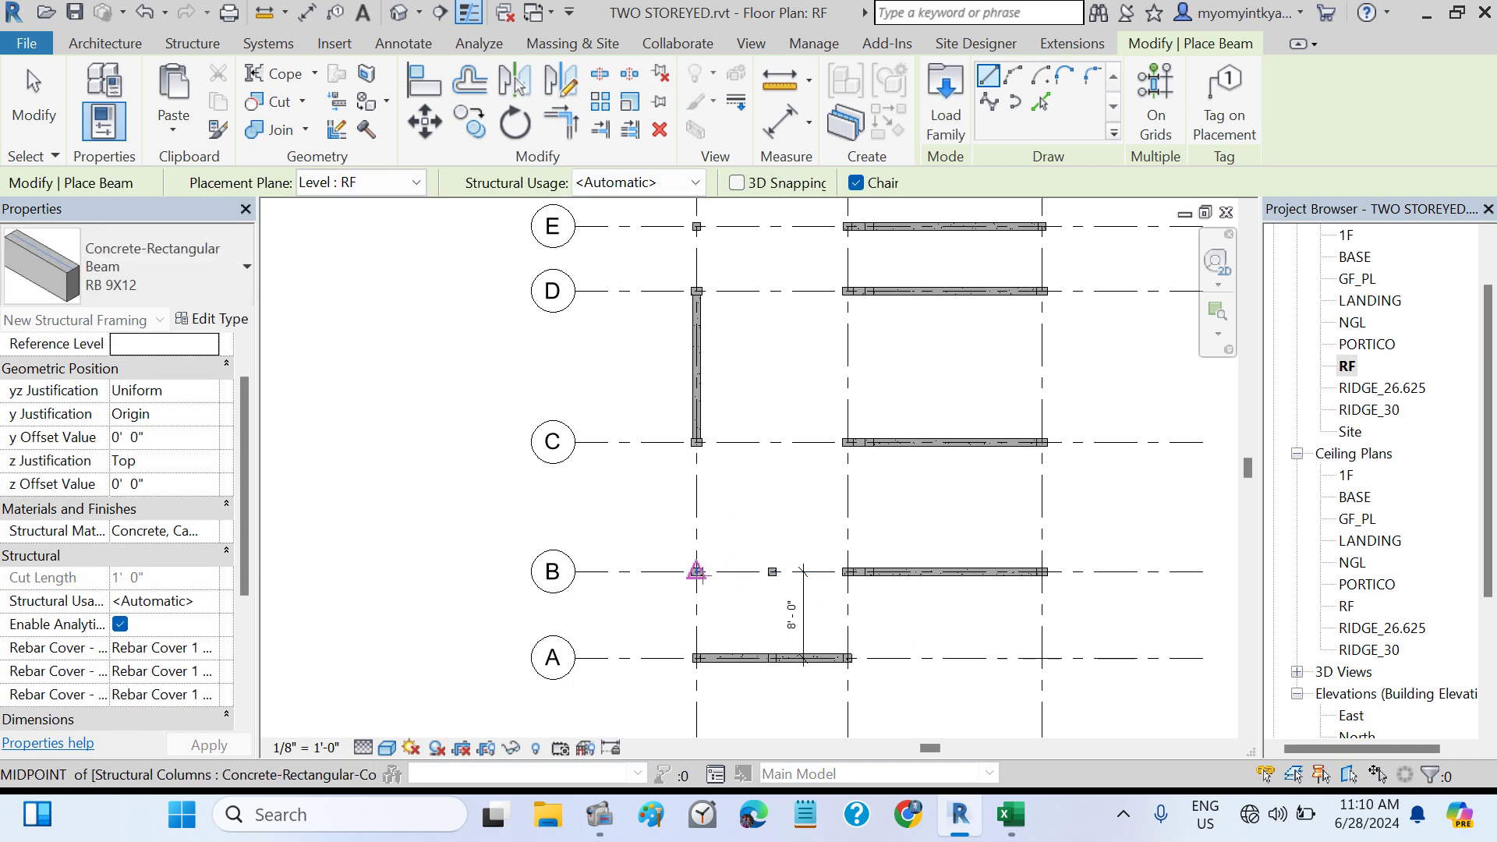
left_click(696, 571)
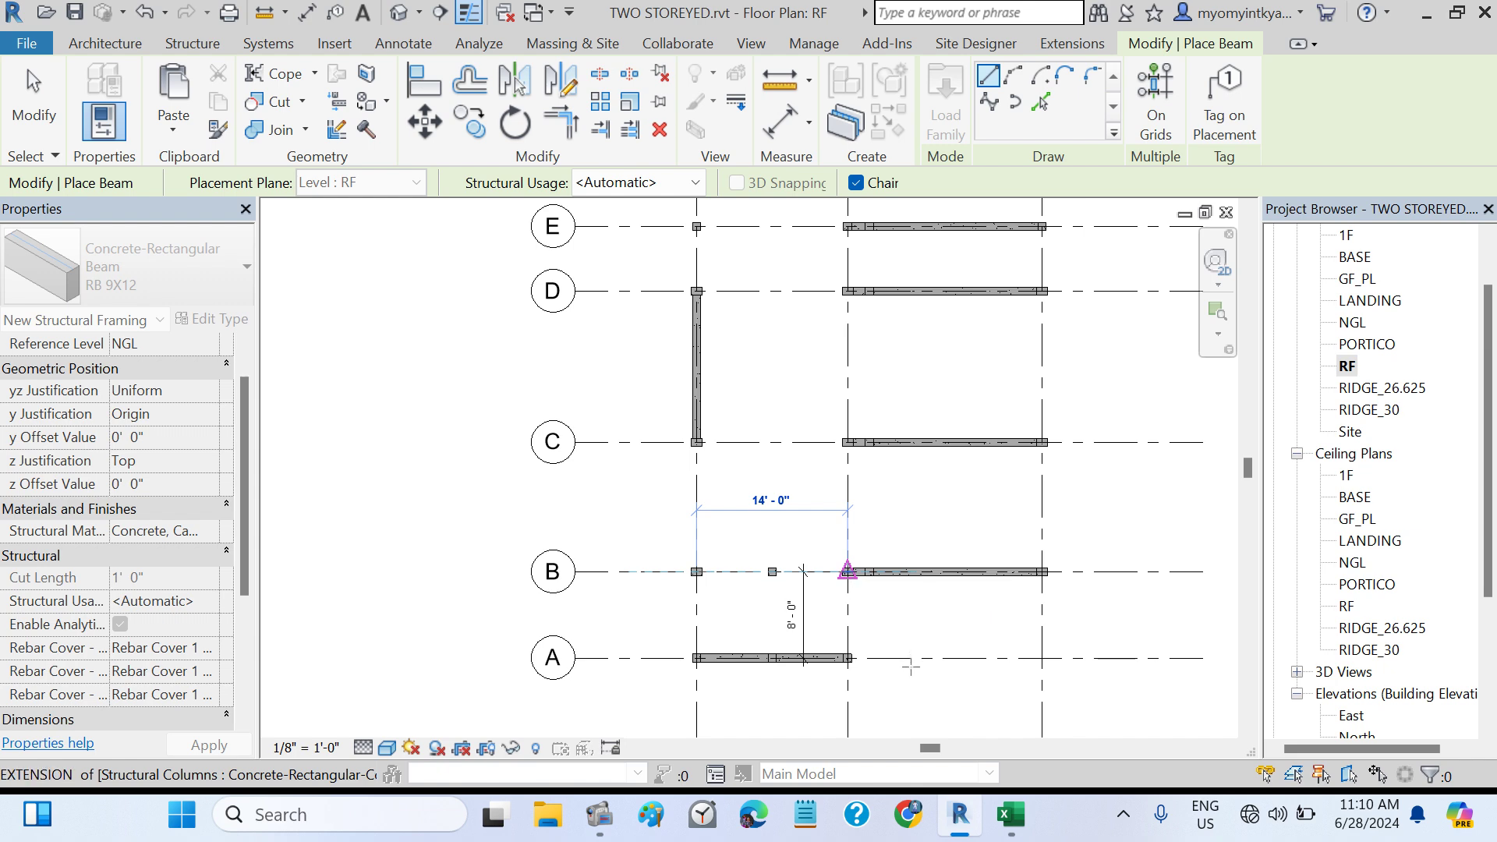
left_click(848, 571)
key("Escape")
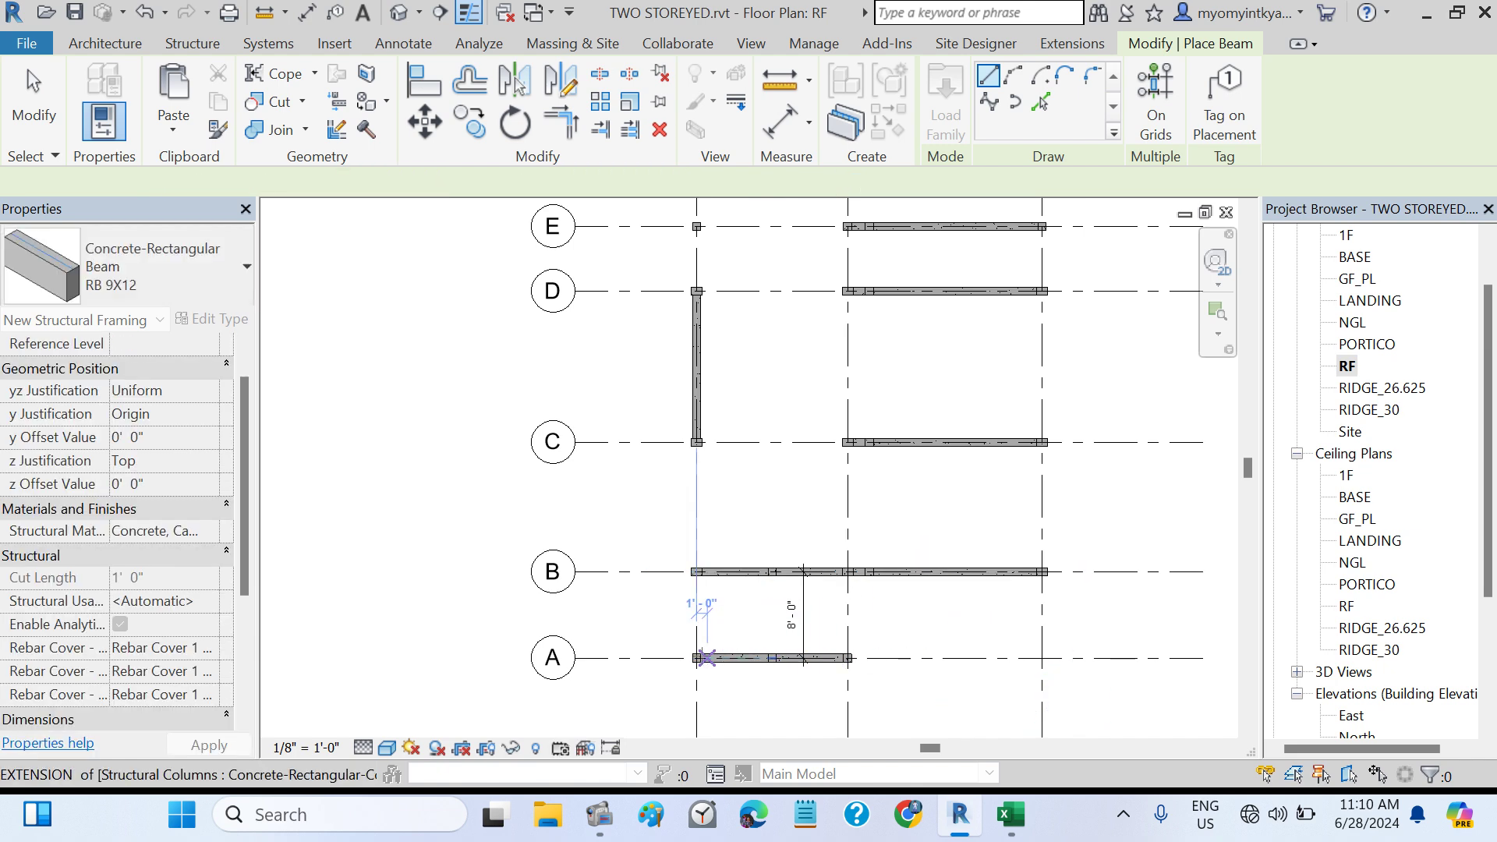
- Place RB 9X12 beams on the RF level along grids 1 and 2, between the columns on grids A and B
left_click(697, 657)
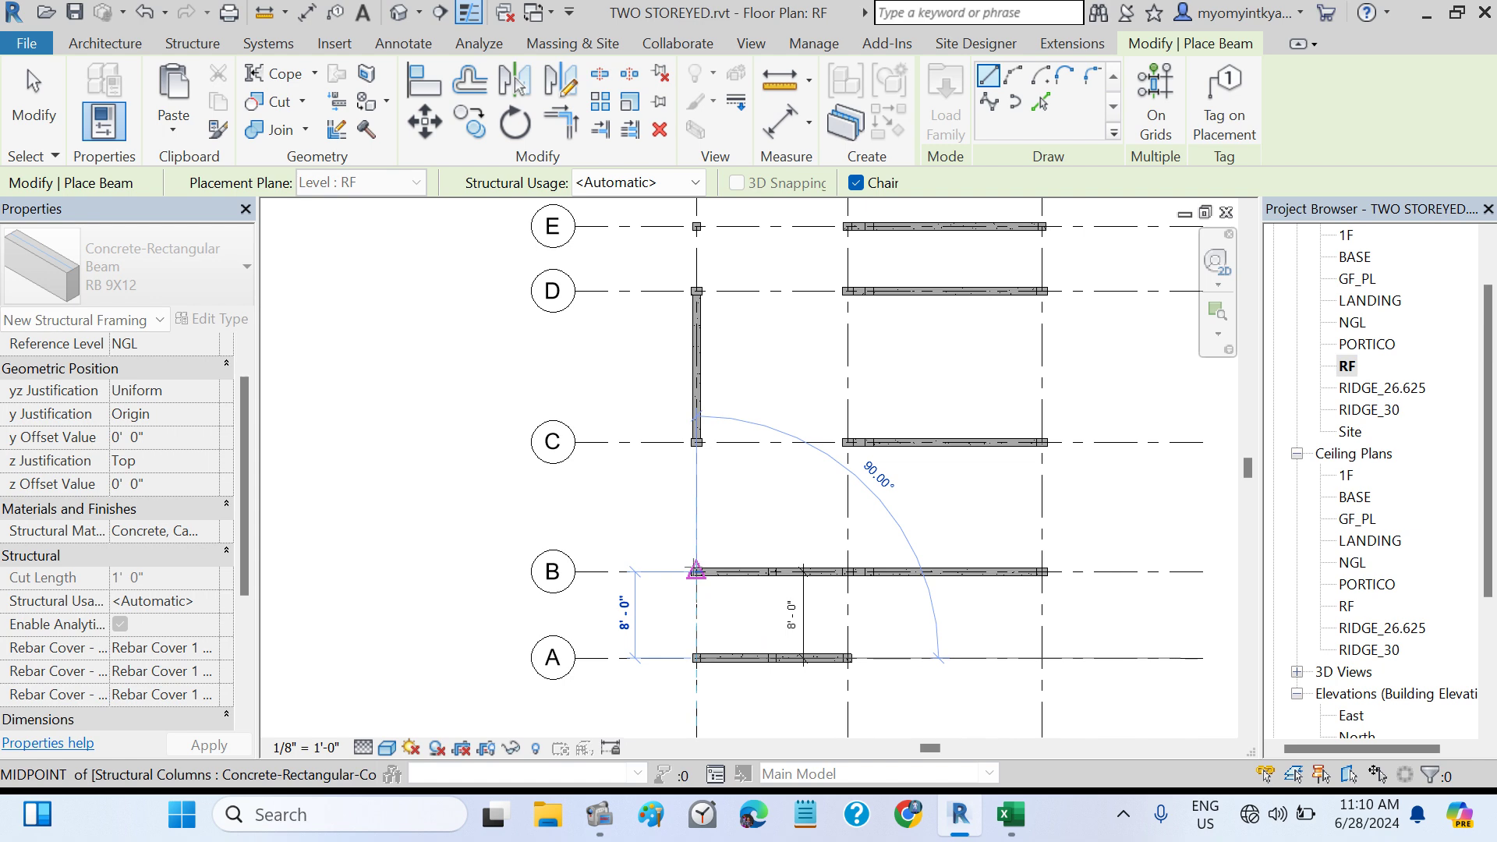
left_click(696, 571)
key("Escape")
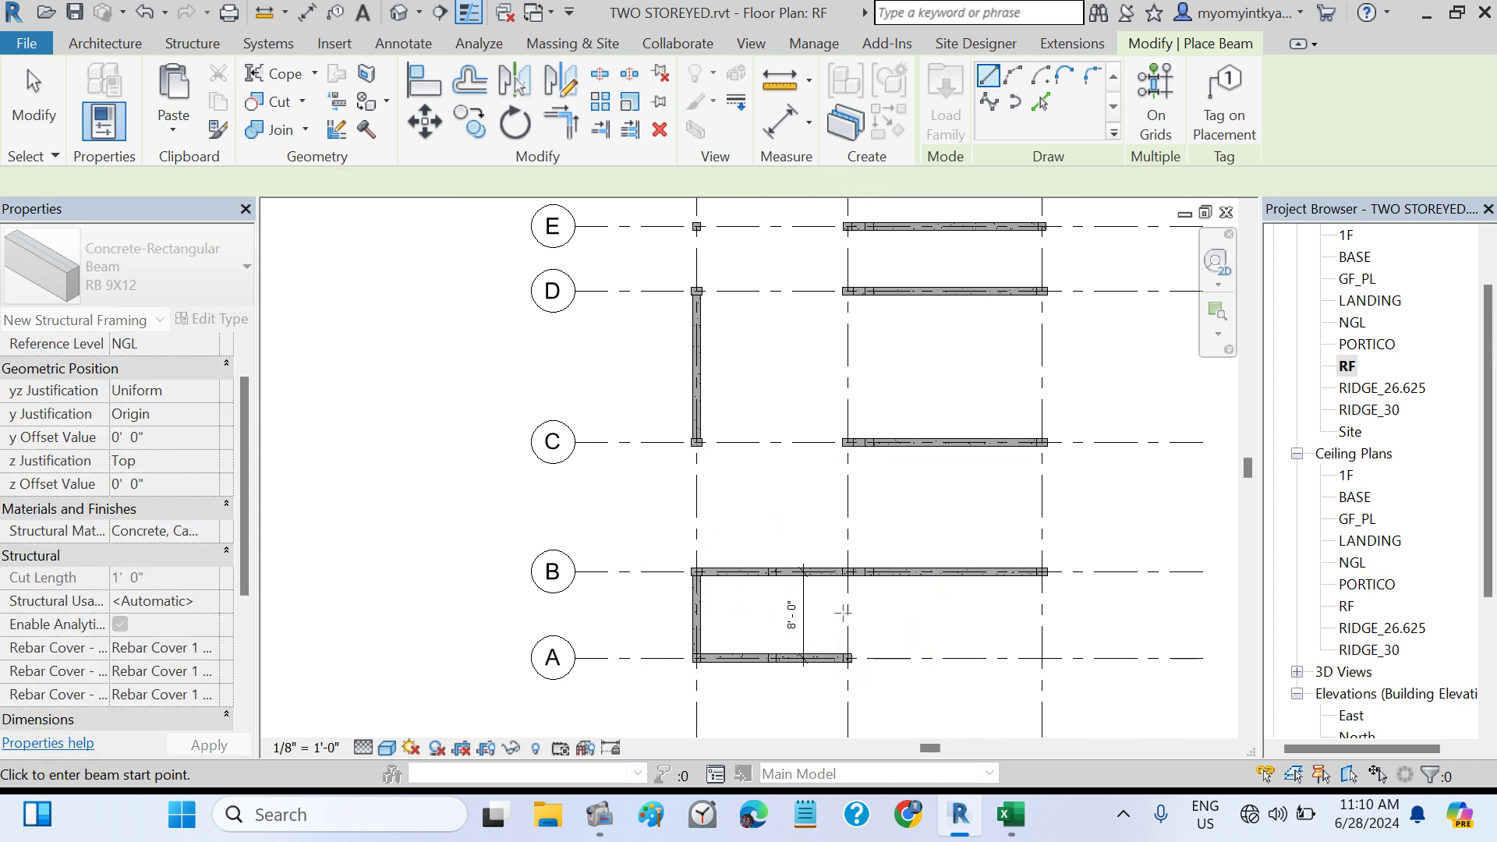
left_click(848, 657)
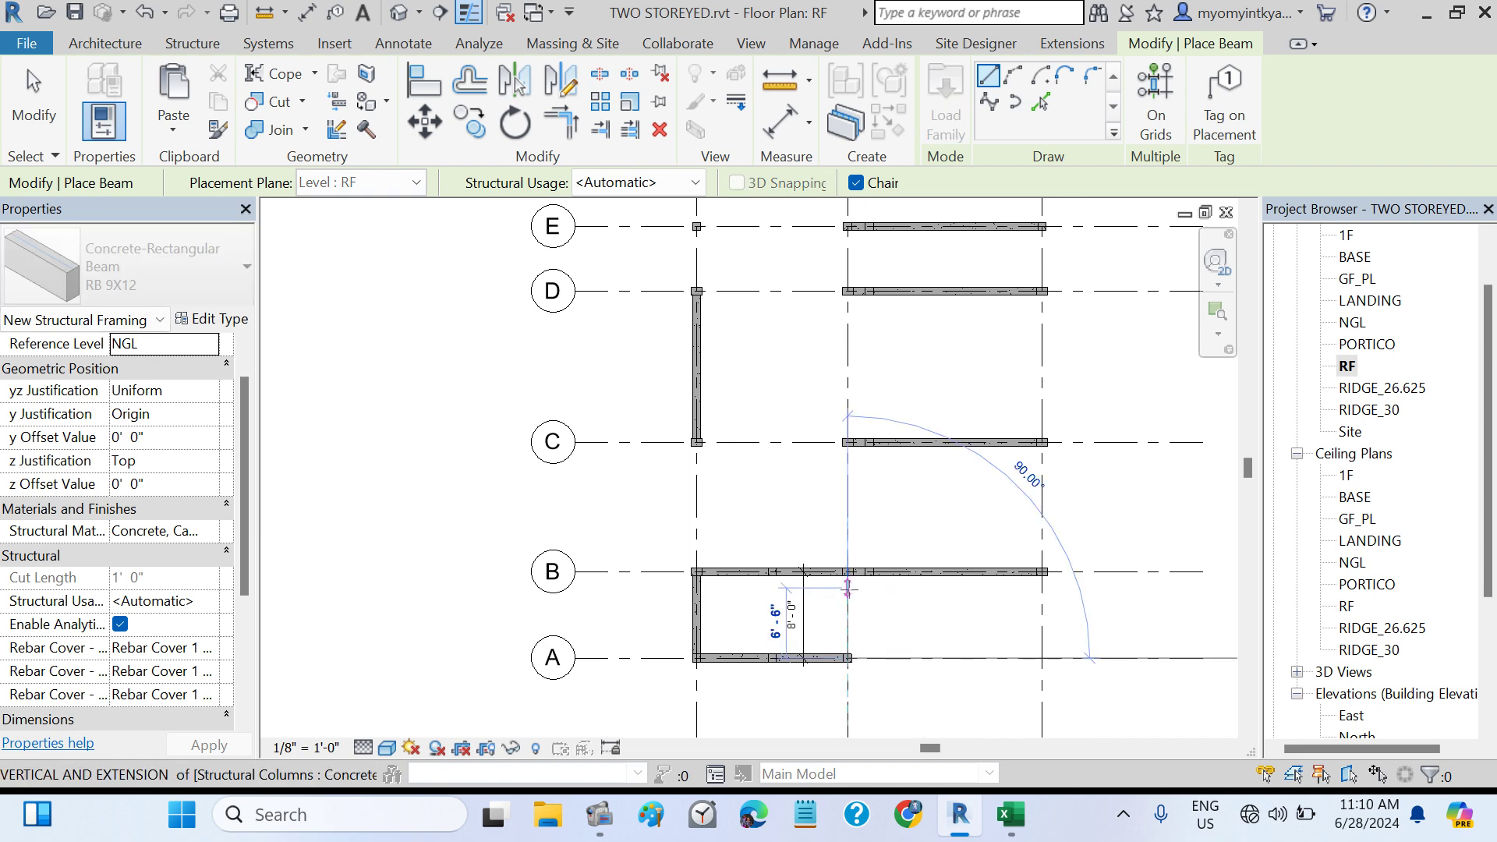
left_click(847, 571)
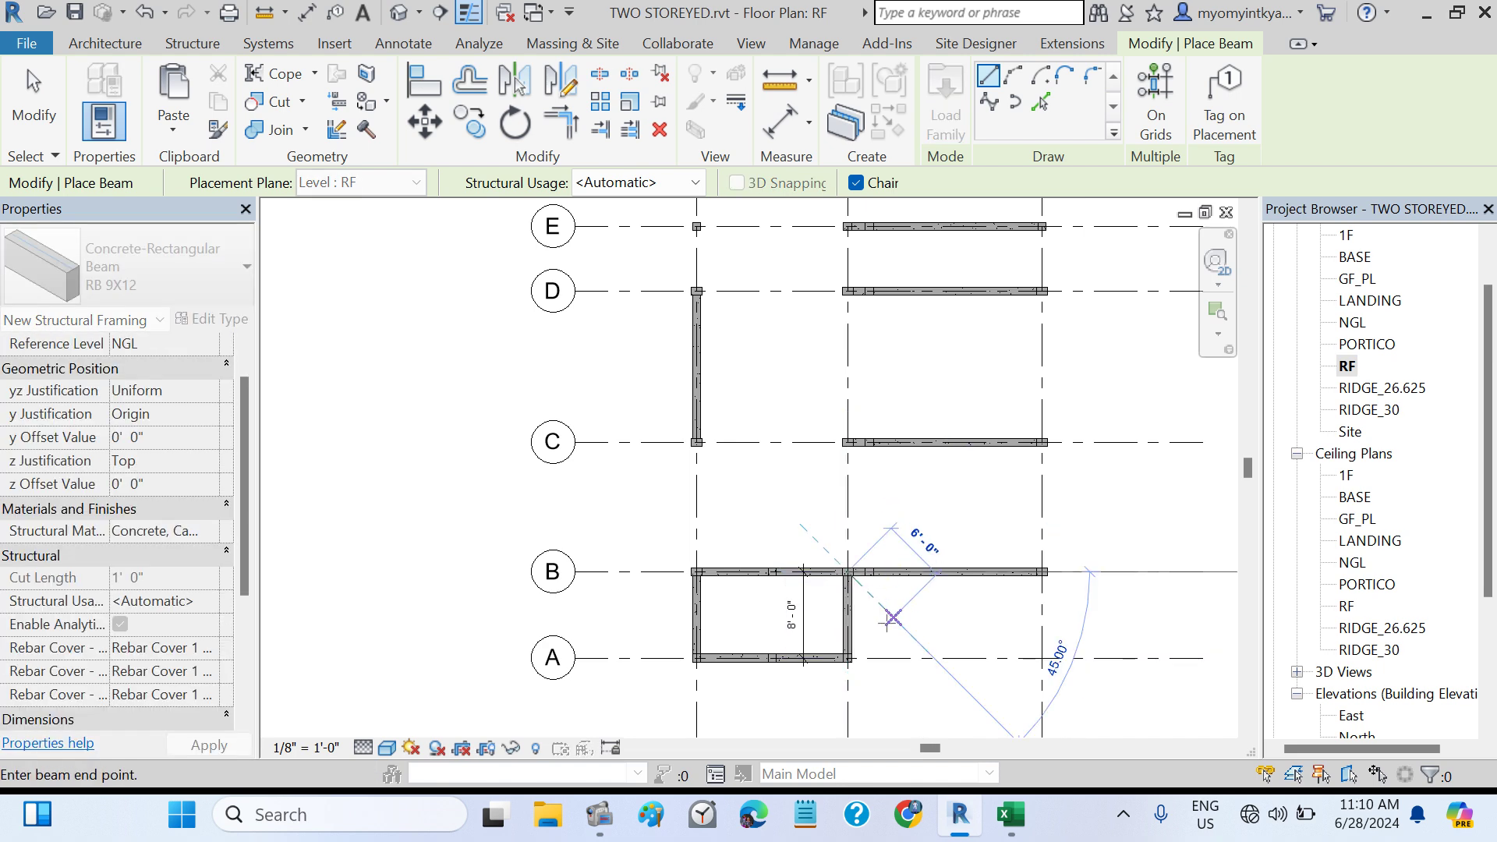
key("Escape")
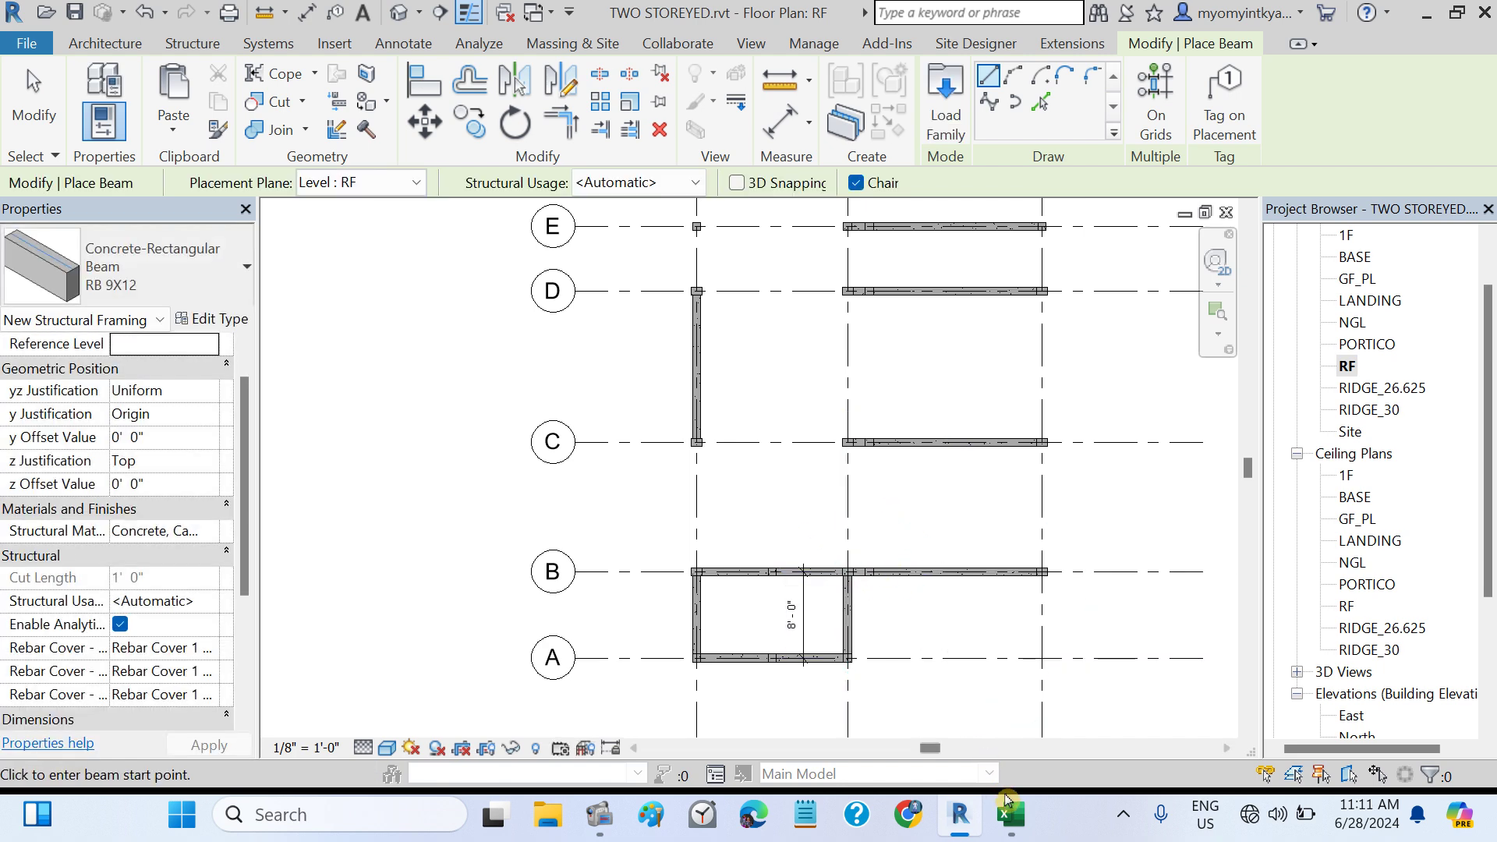
- Check the bay between grids B and C in the Excel roof plan, and place its RB 9X12 beam along grid 1 in Revit
left_click(1010, 813)
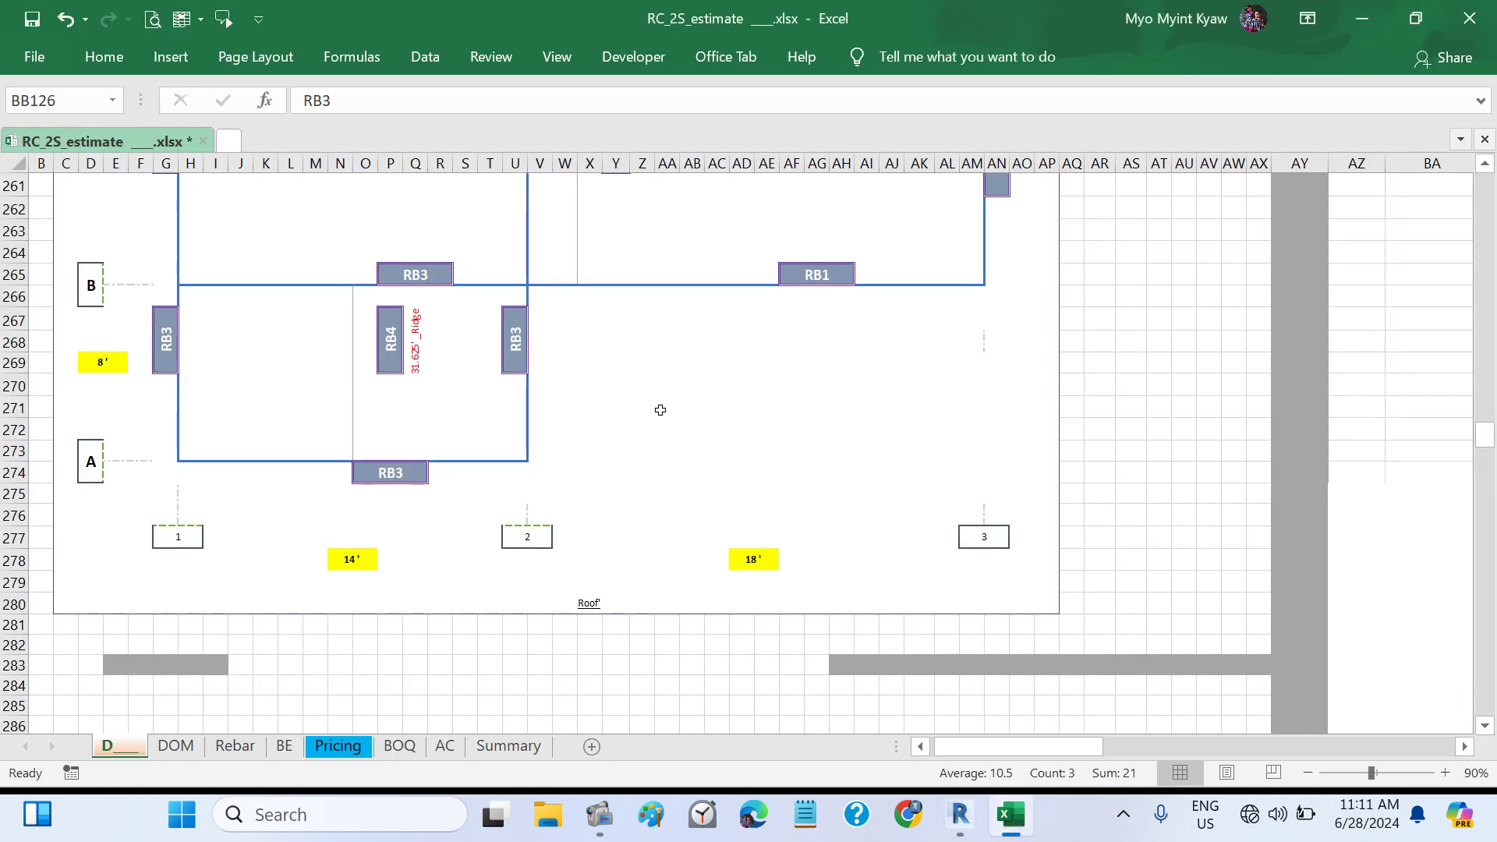
scroll(660, 410, "up", 4)
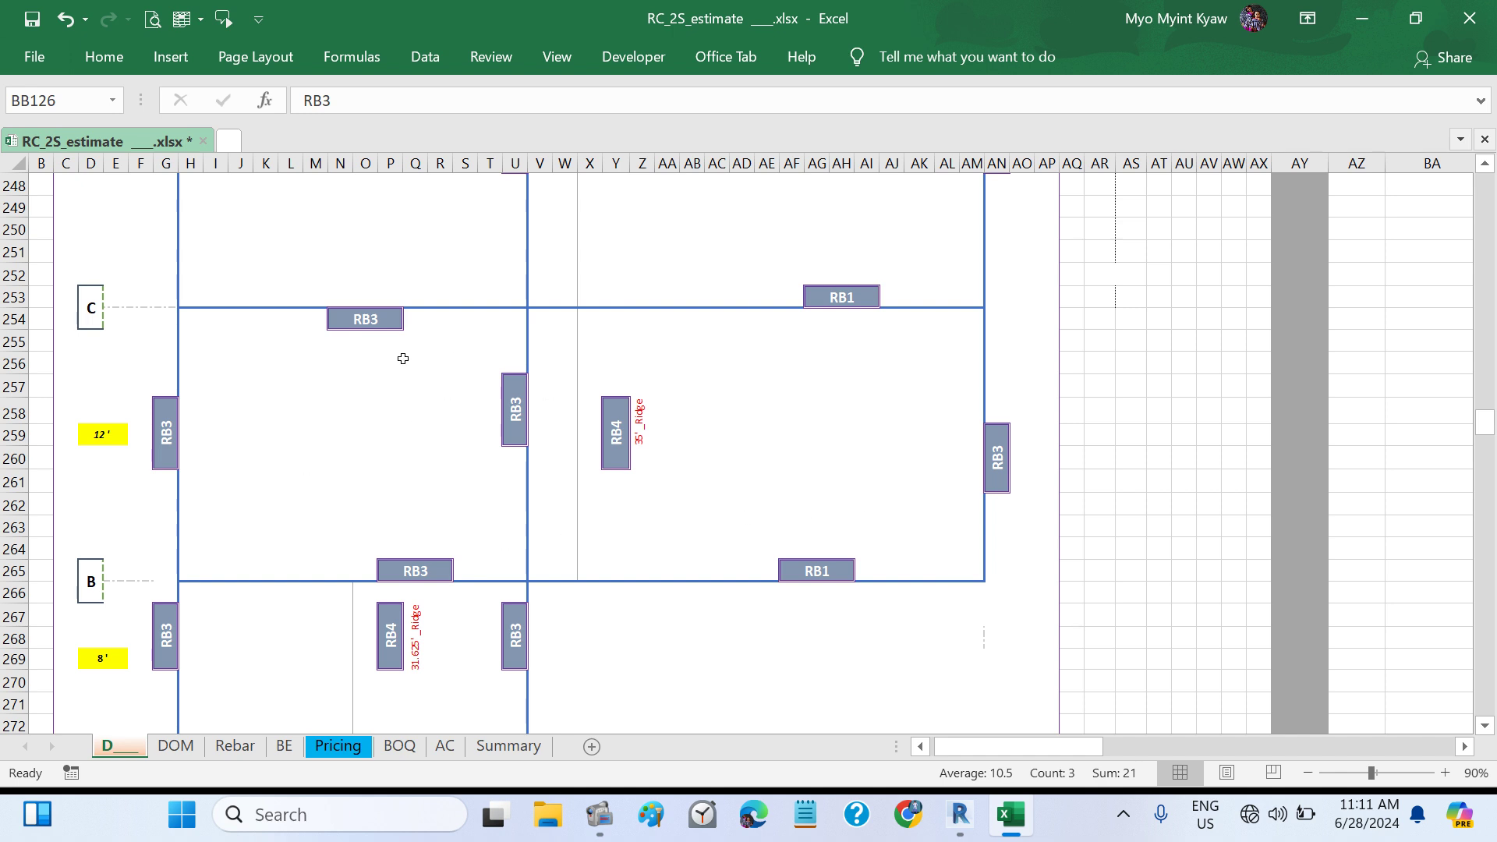
left_click(959, 814)
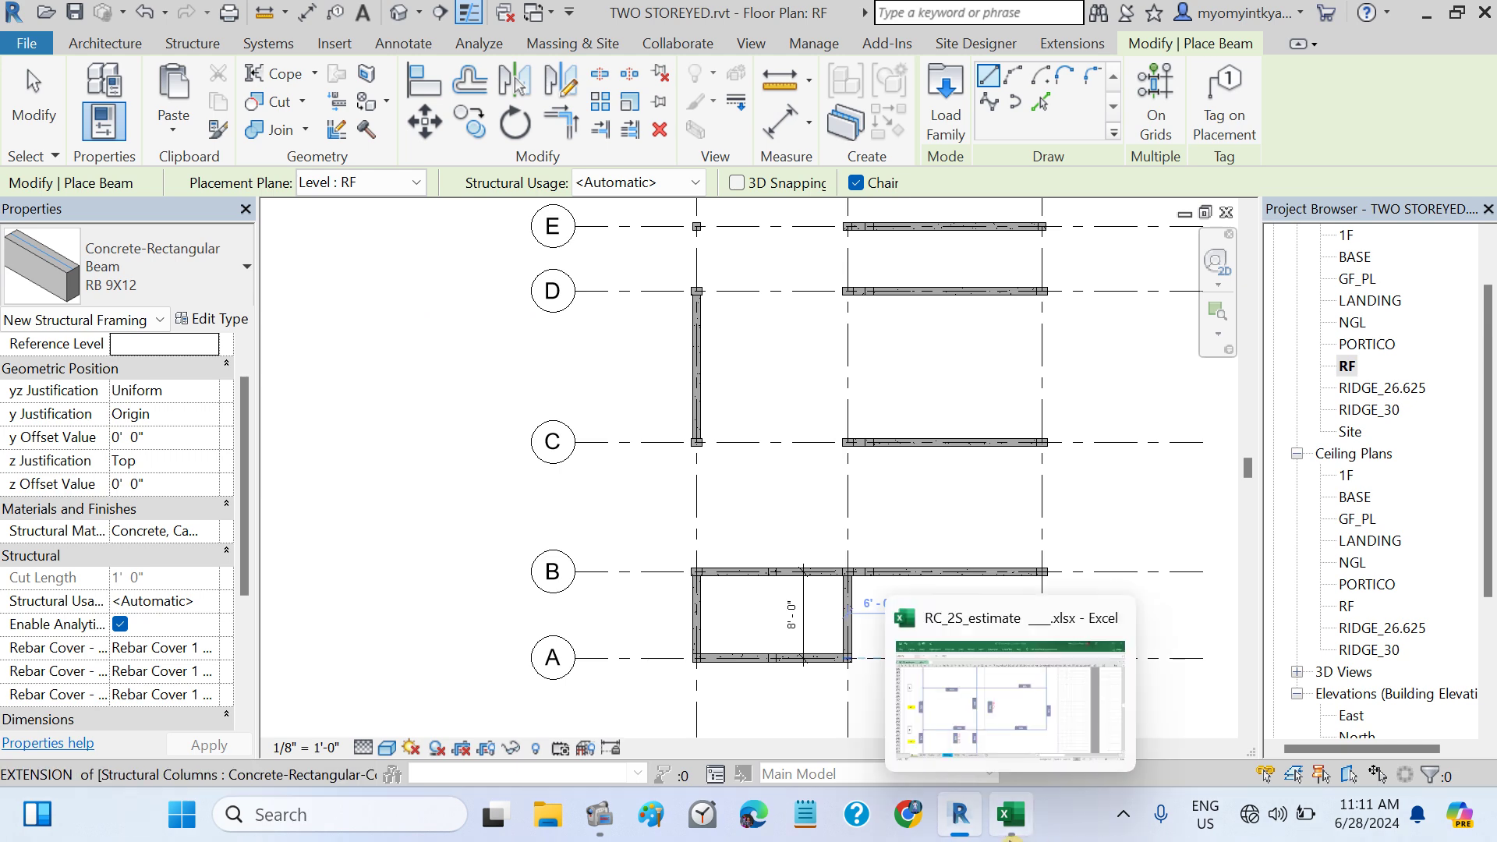
left_click(1008, 814)
left_click(959, 814)
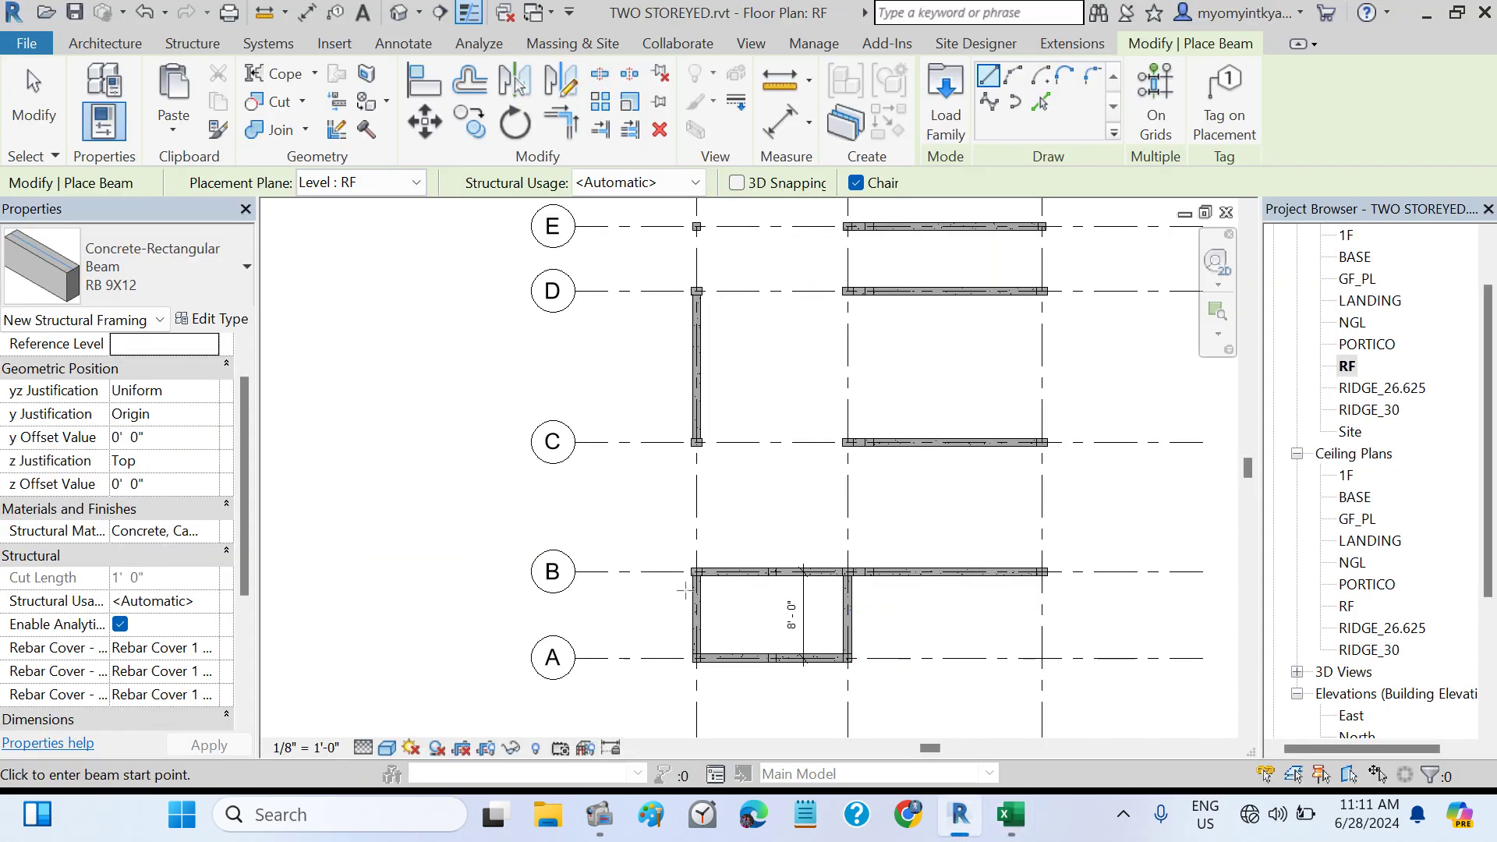
left_click(697, 572)
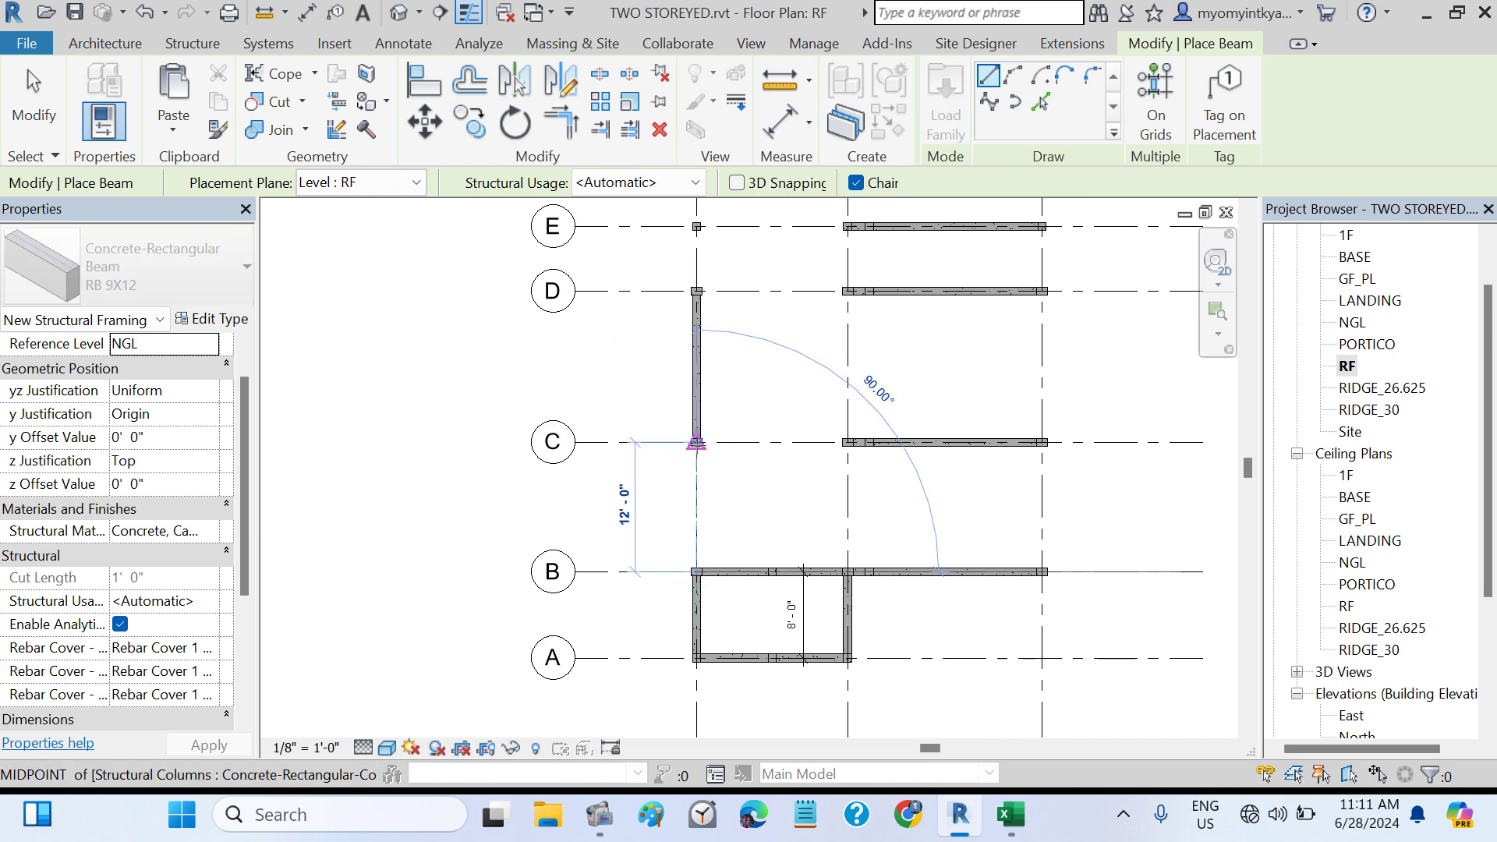
left_click(757, 492)
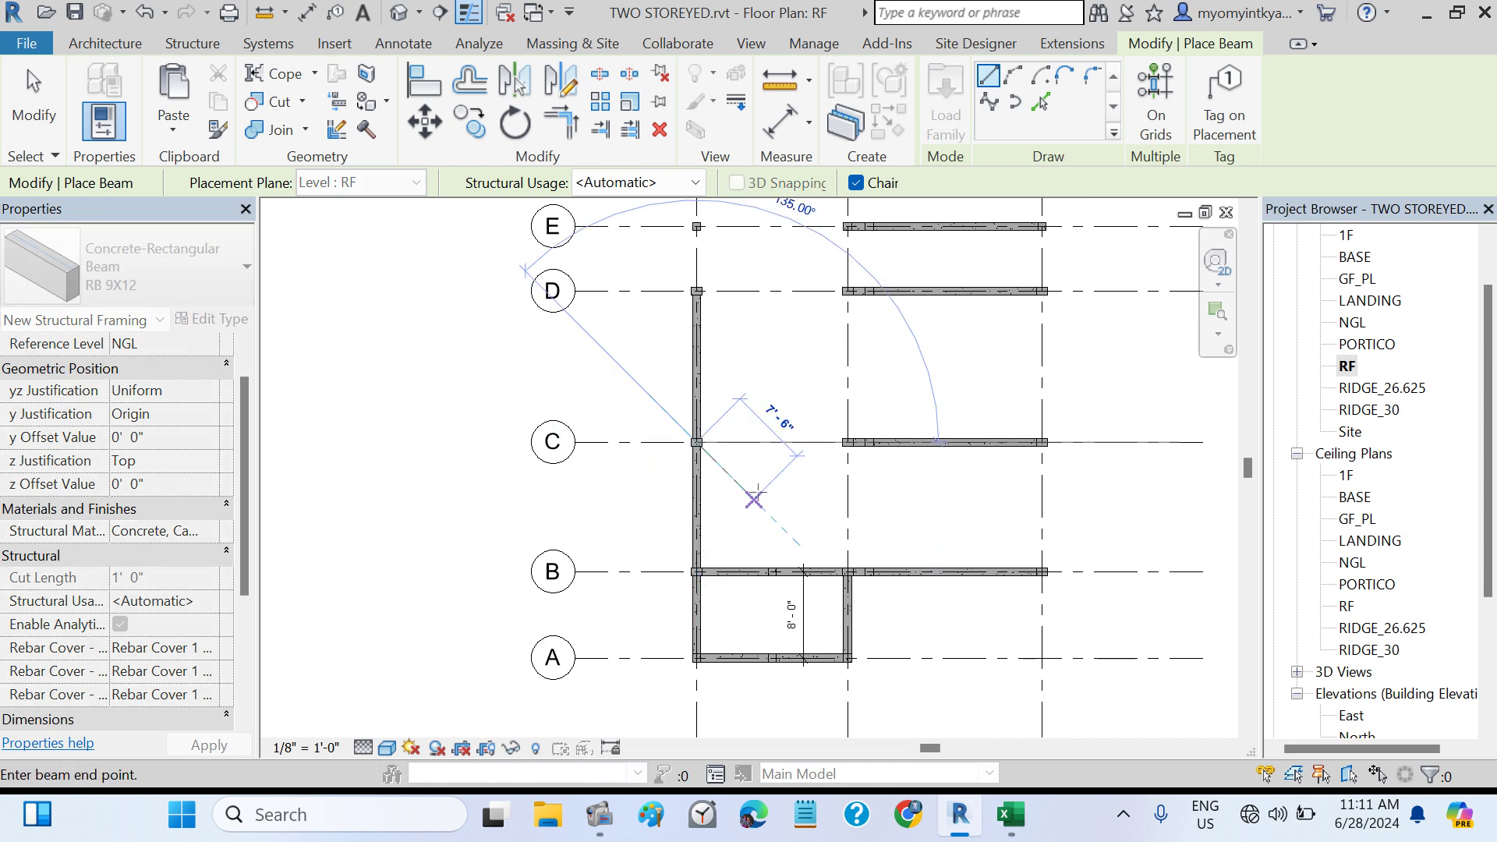
key("Escape")
- Place RB 9X12 beams on the RF level along grids 2 and 3, between the columns on grids B and C
left_click(847, 571)
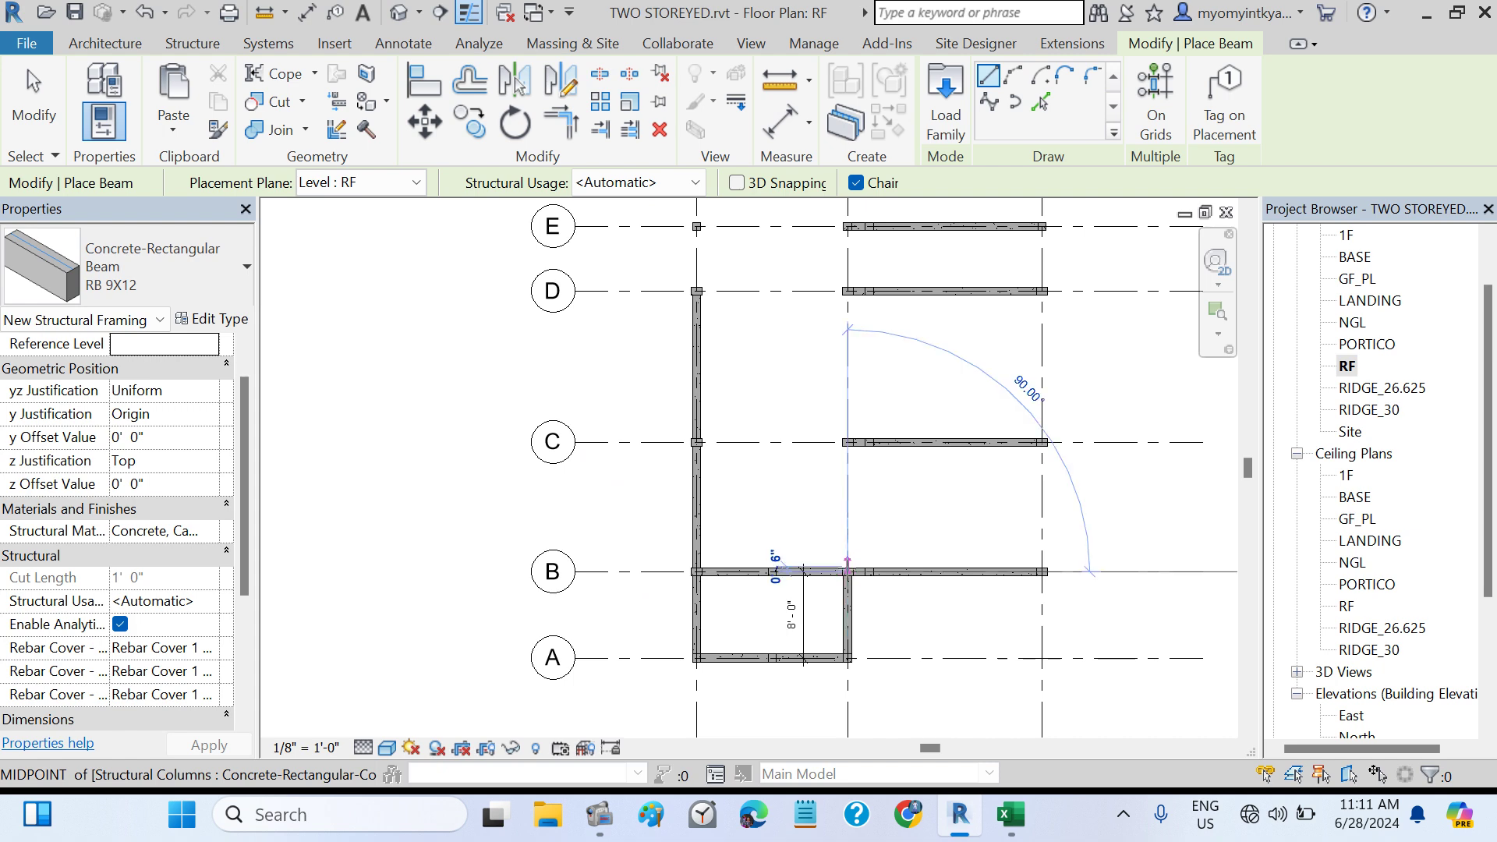
left_click(848, 442)
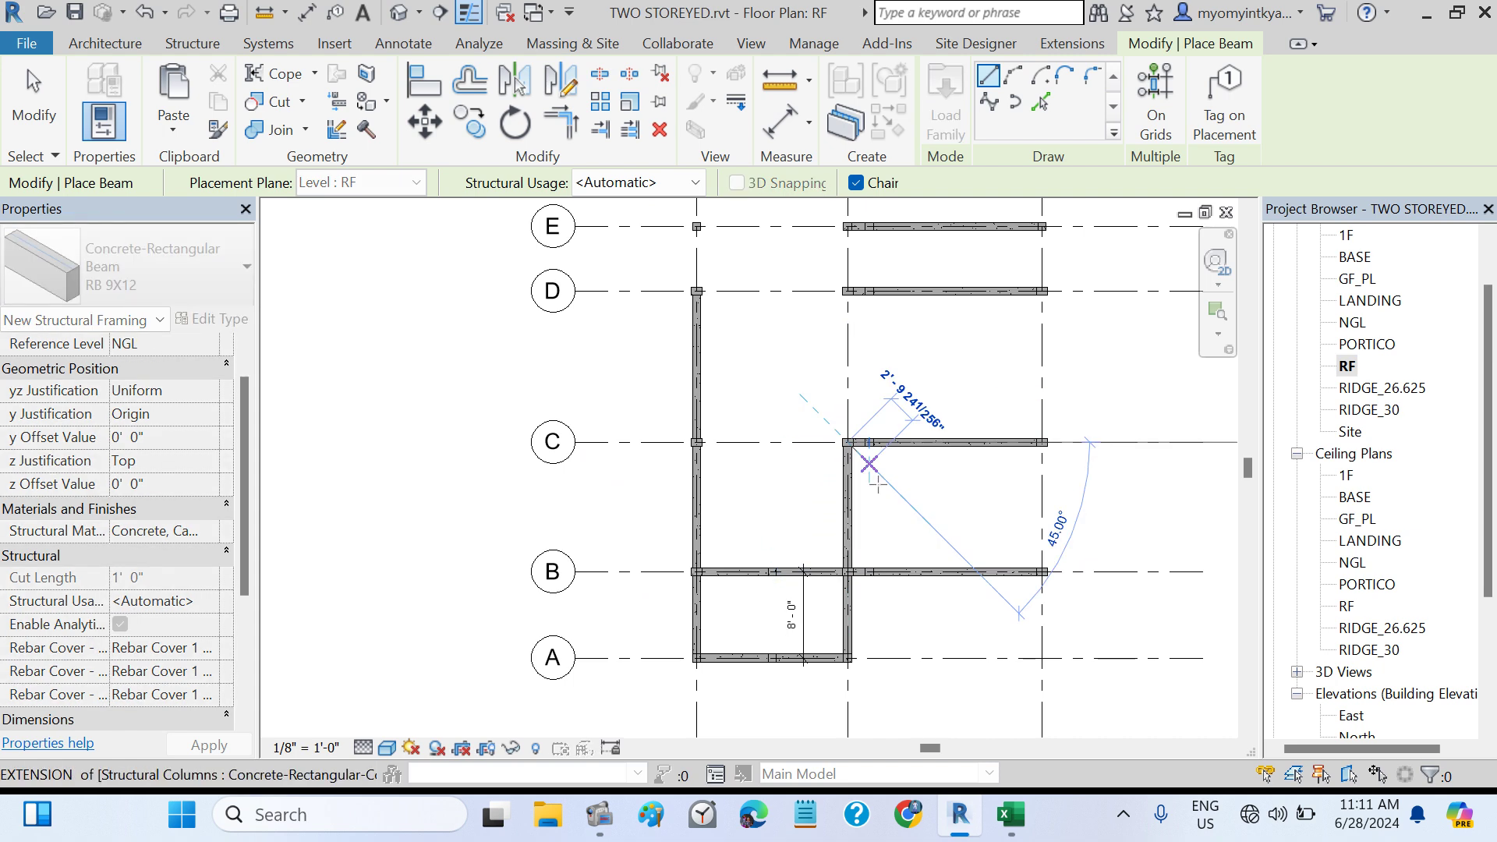
key("Escape")
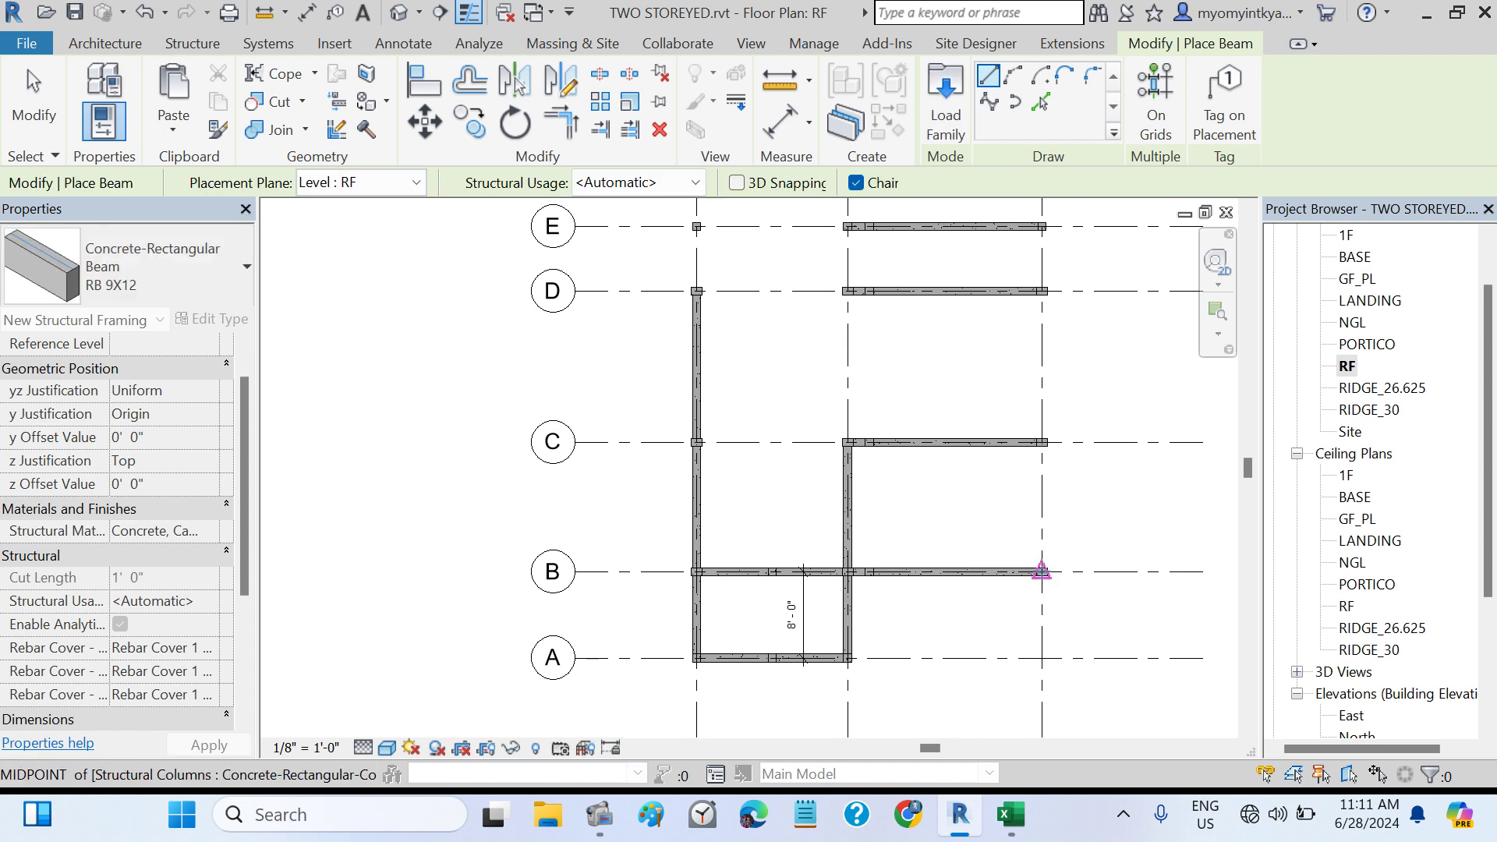
left_click(1042, 572)
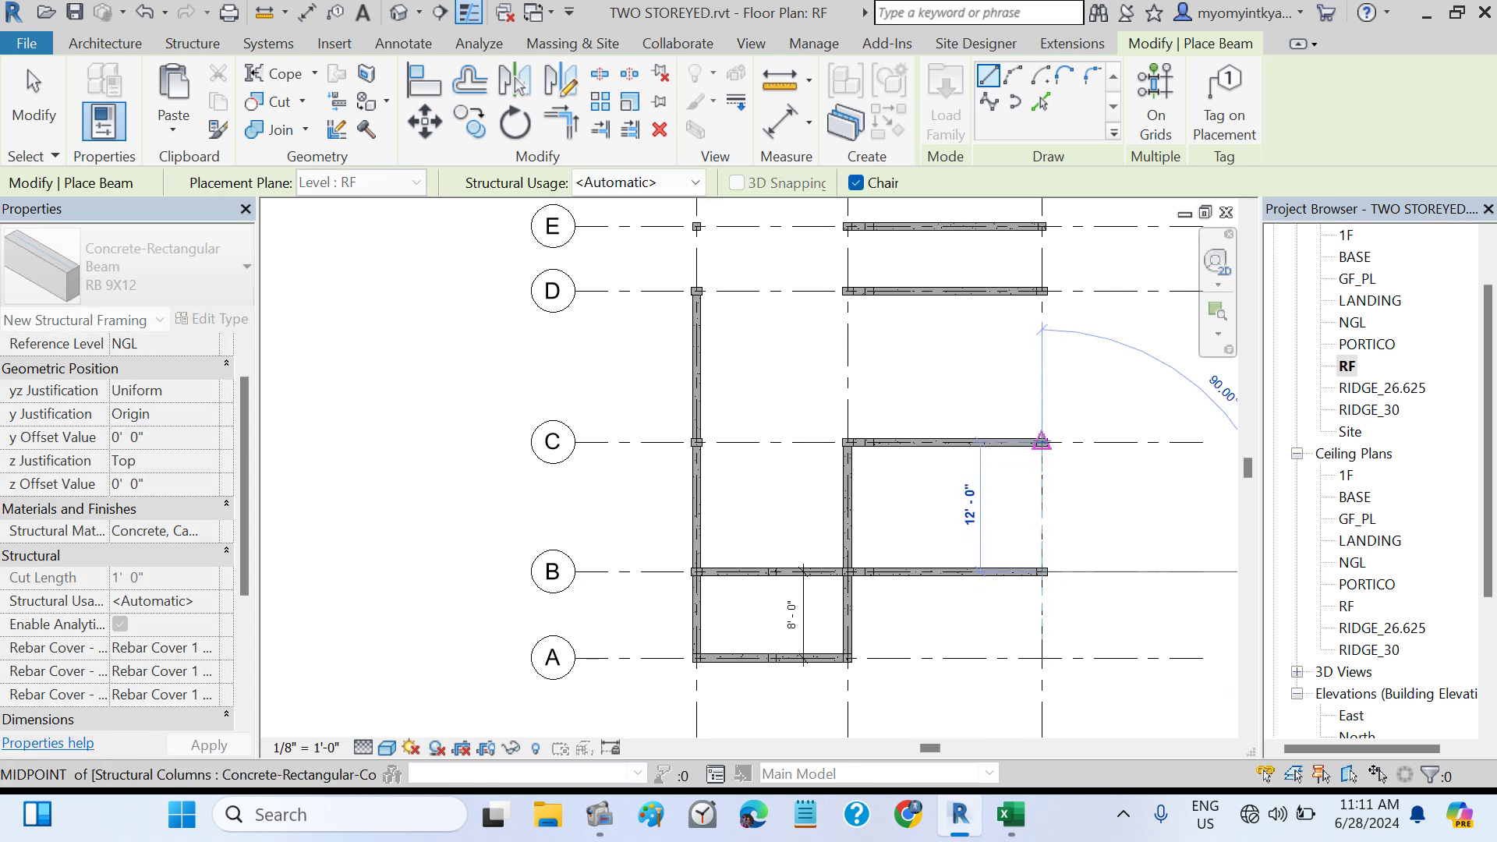
left_click(1041, 442)
key("Escape")
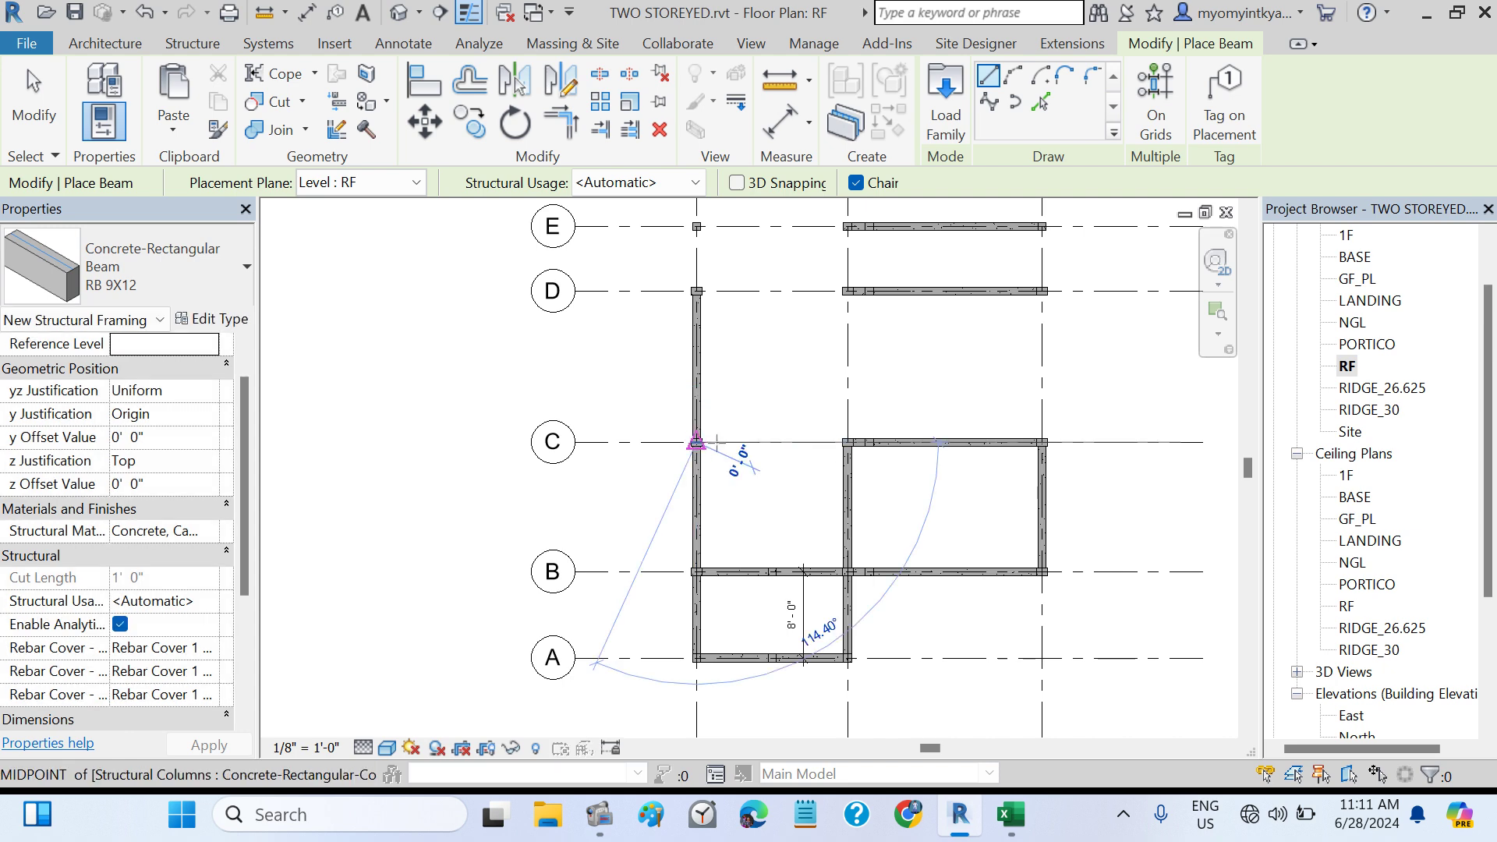
- Place an RB 9X12 beam on the RF level along grid C, between the columns on grids 1 and 2
left_click(696, 442)
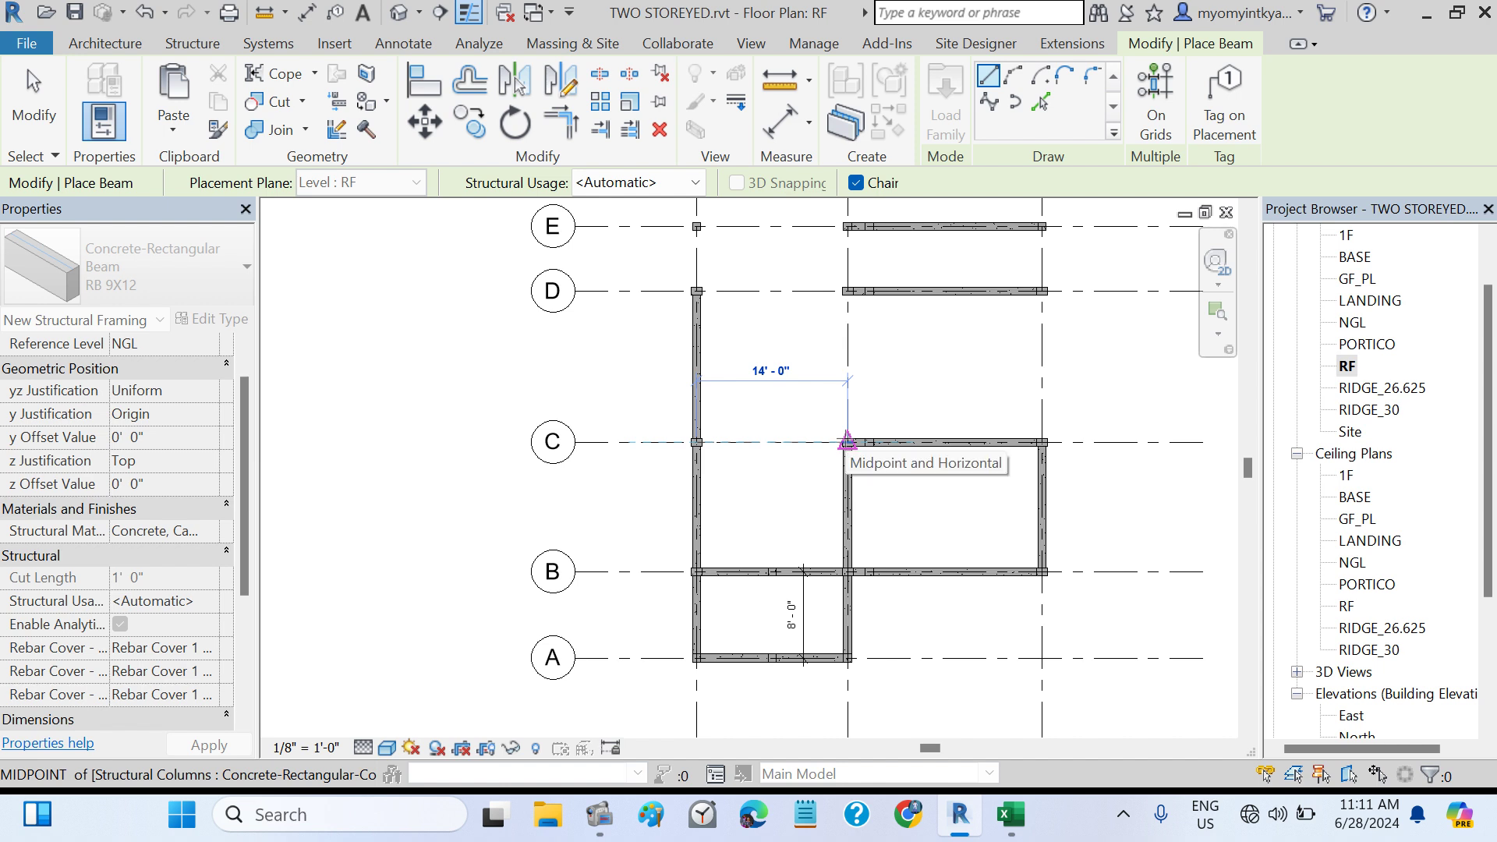
left_click(848, 442)
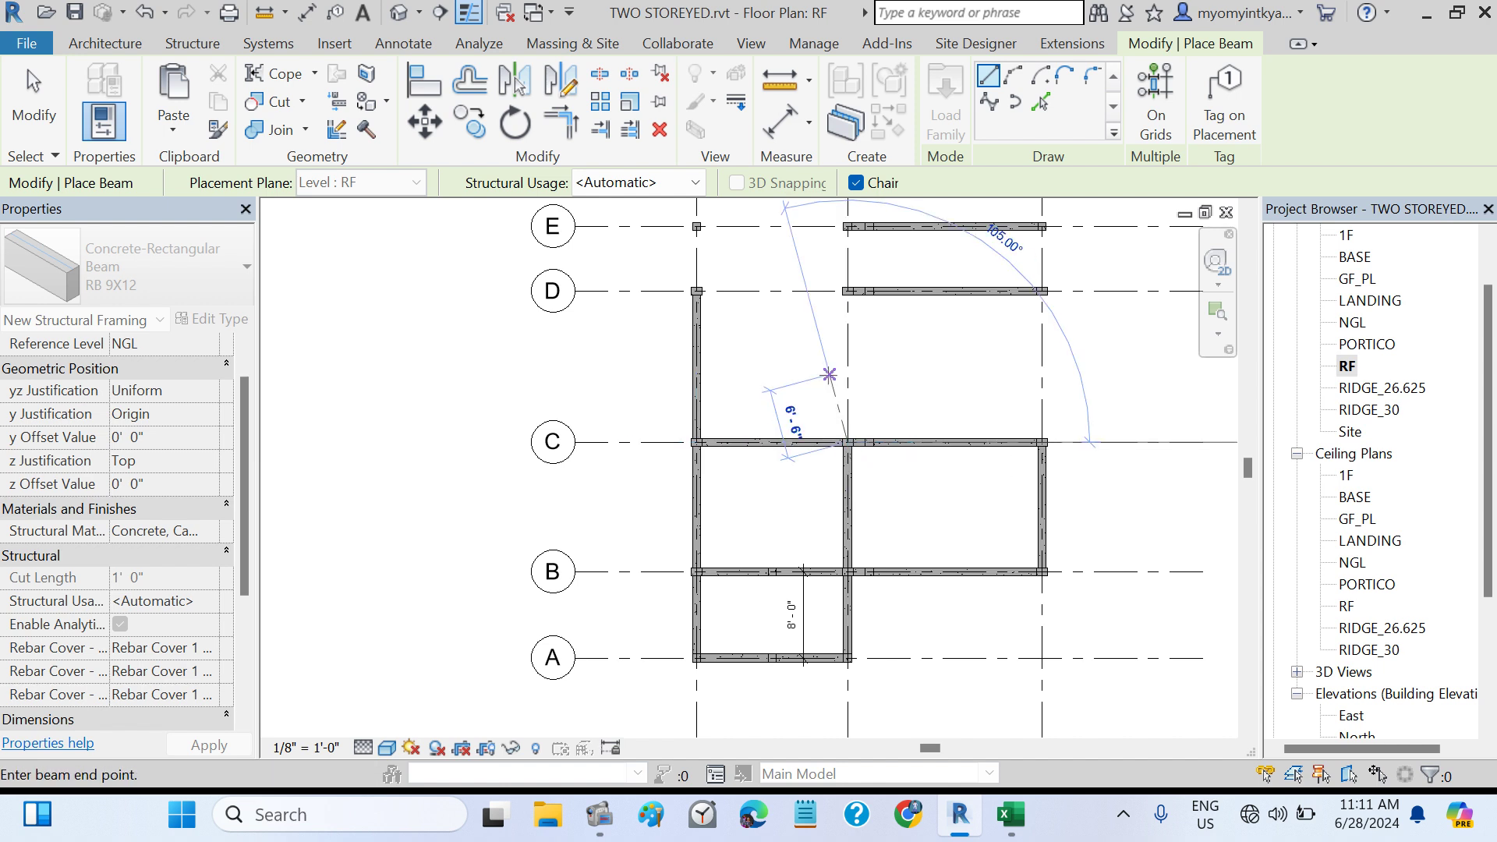
key("Escape")
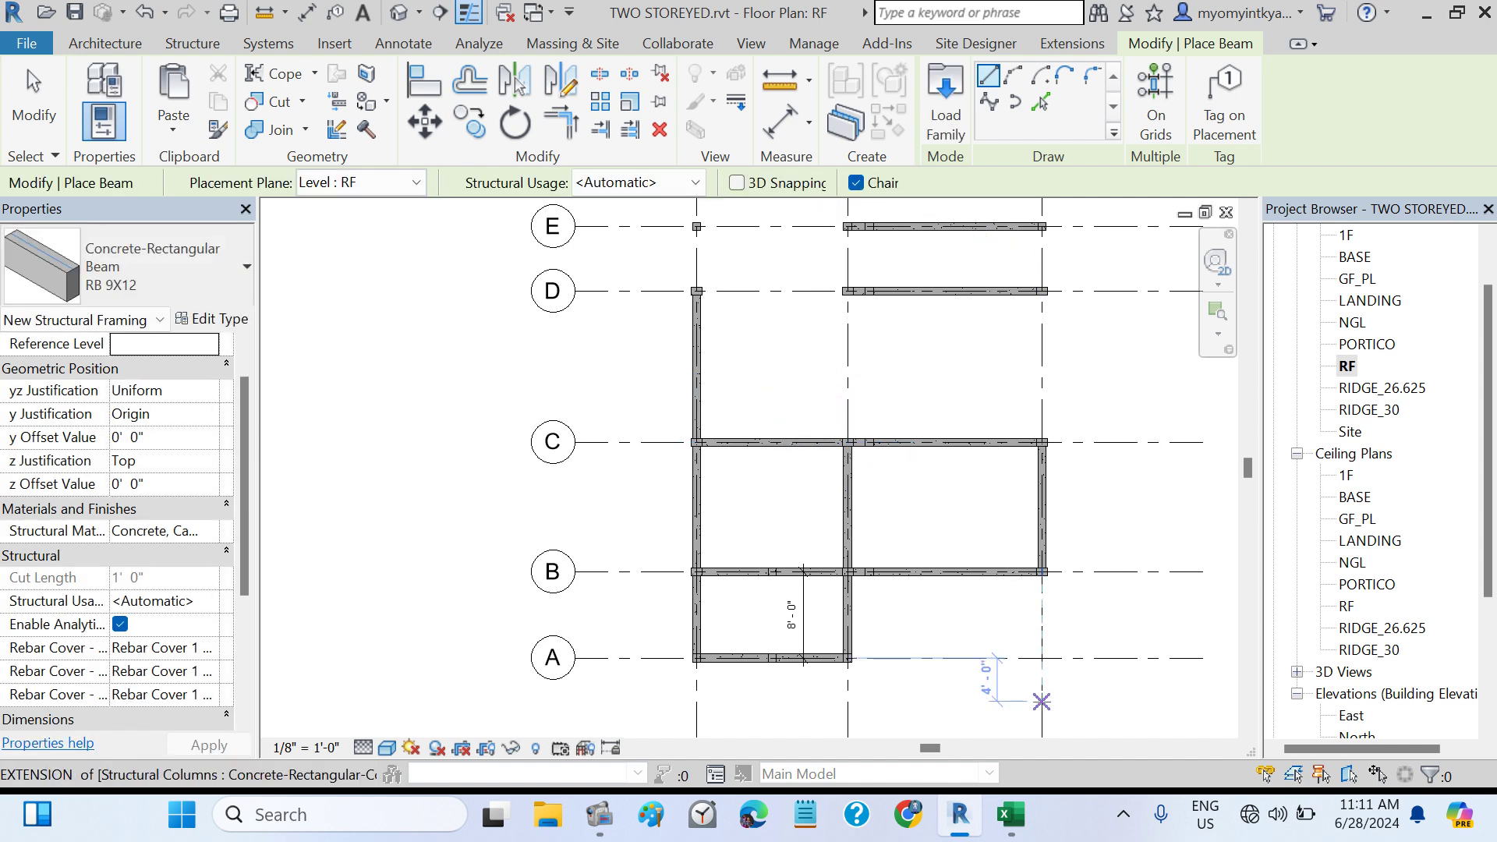
- Check the bay between grids C and D in the Excel roof plan, and place its RB 9X12 beams along grids 2 and 3 in Revit
left_click(1012, 816)
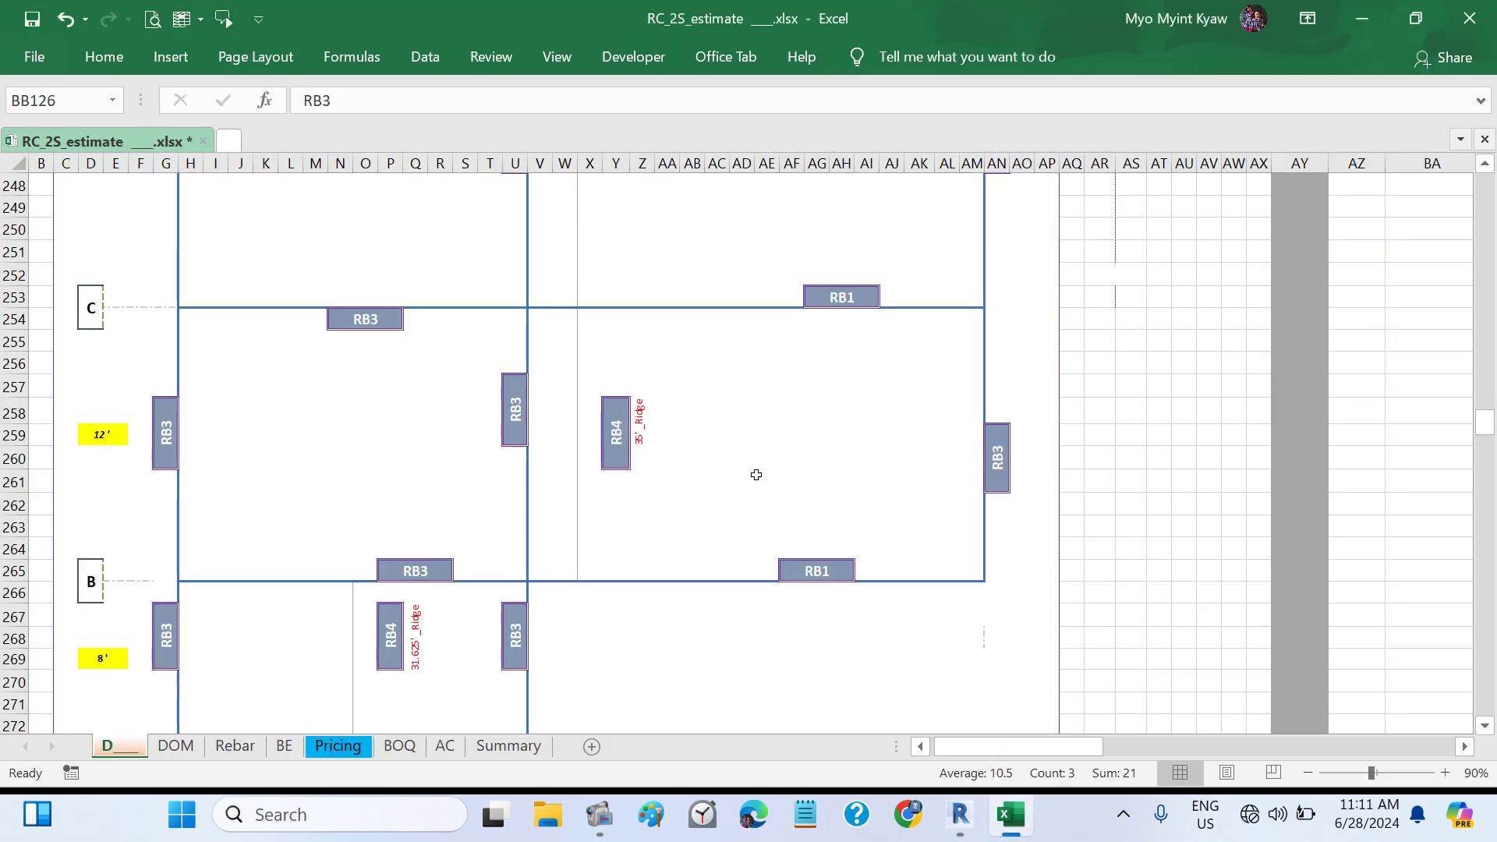
scroll(755, 471, "up", 5)
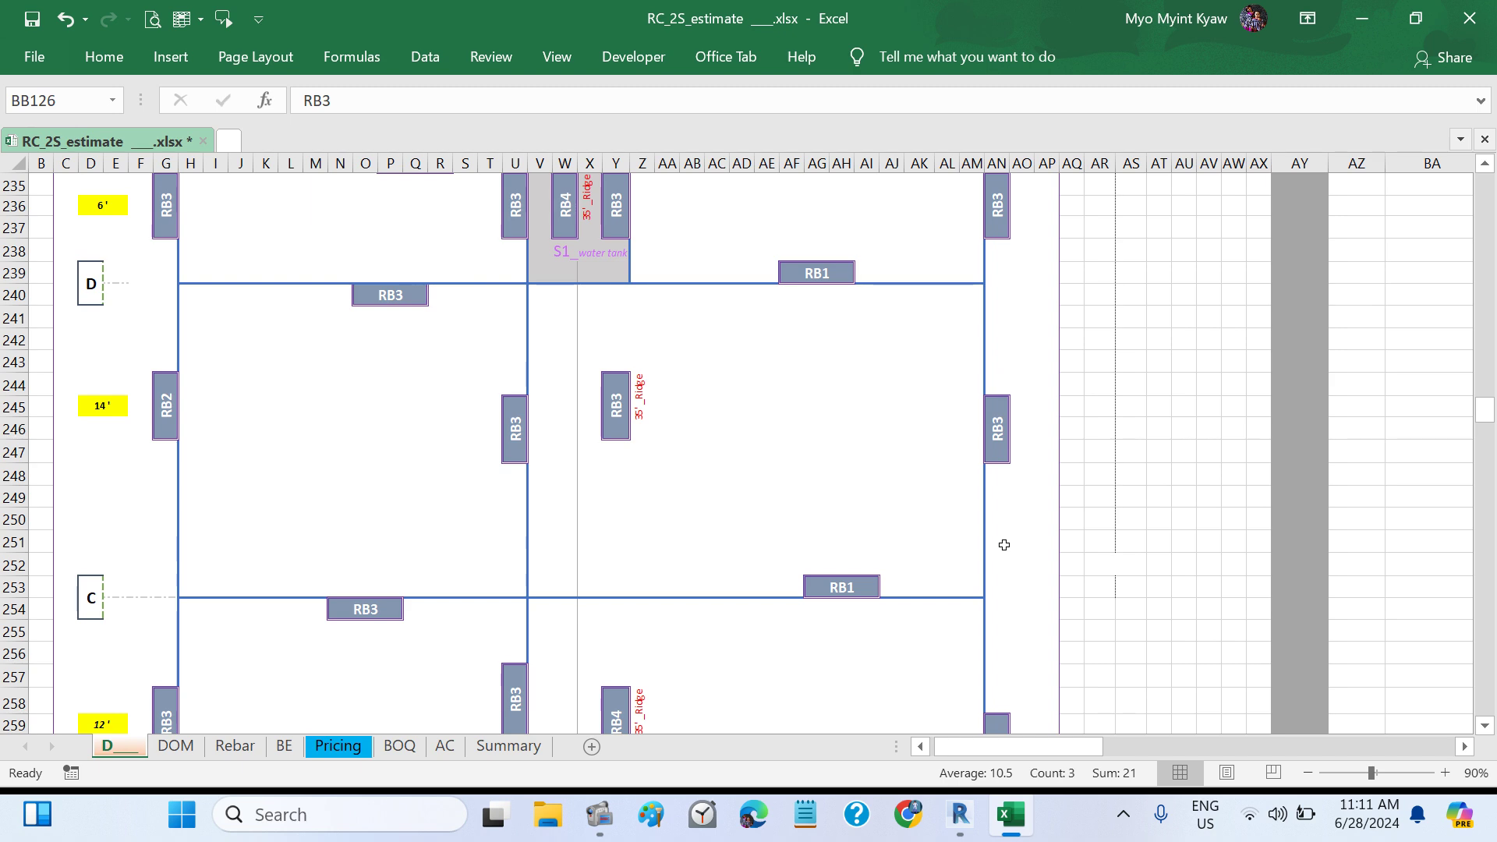
left_click(960, 815)
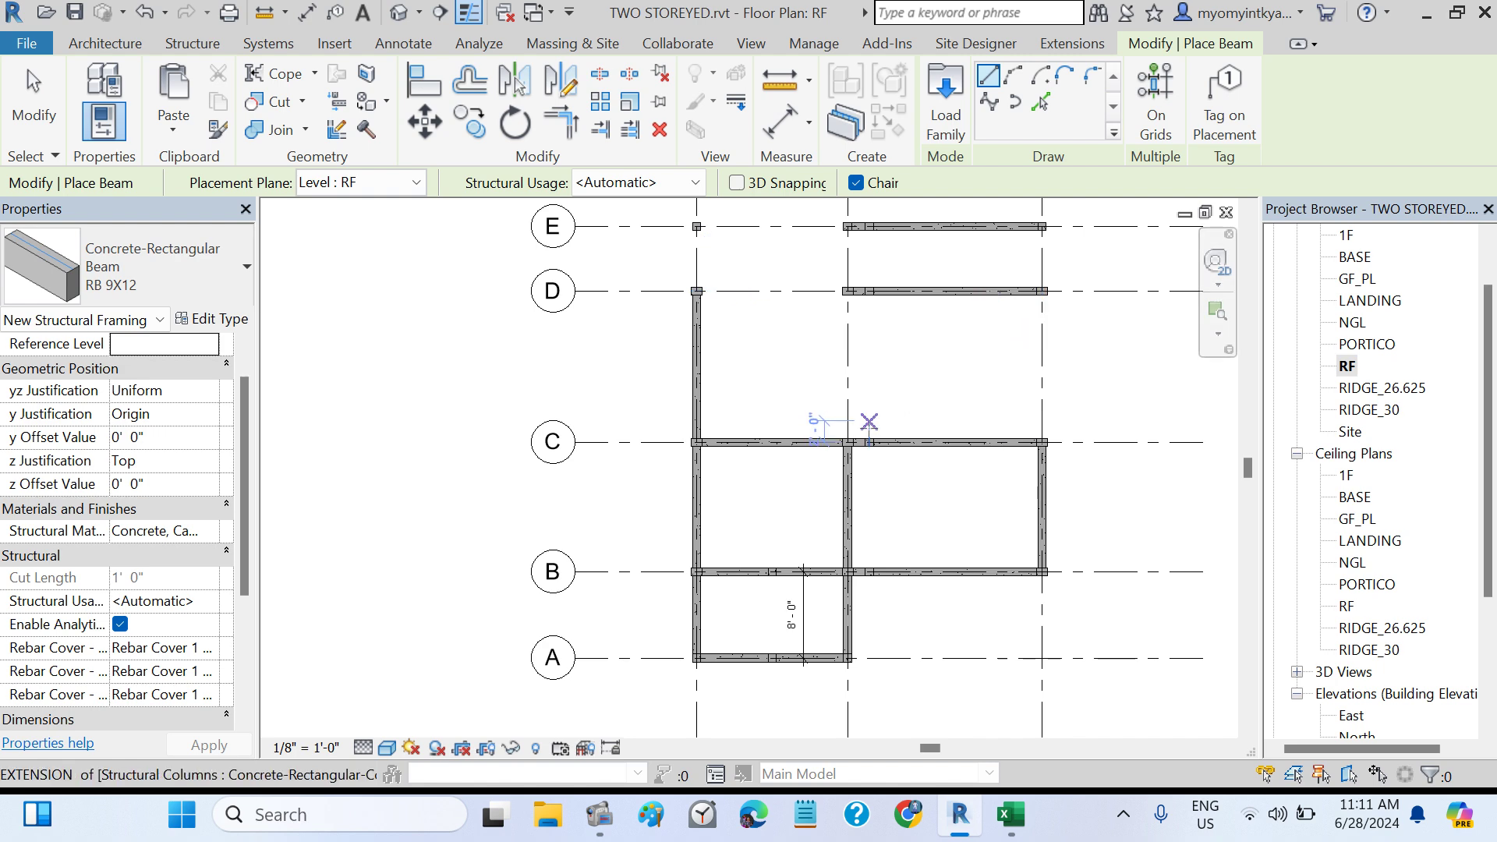
left_click(847, 442)
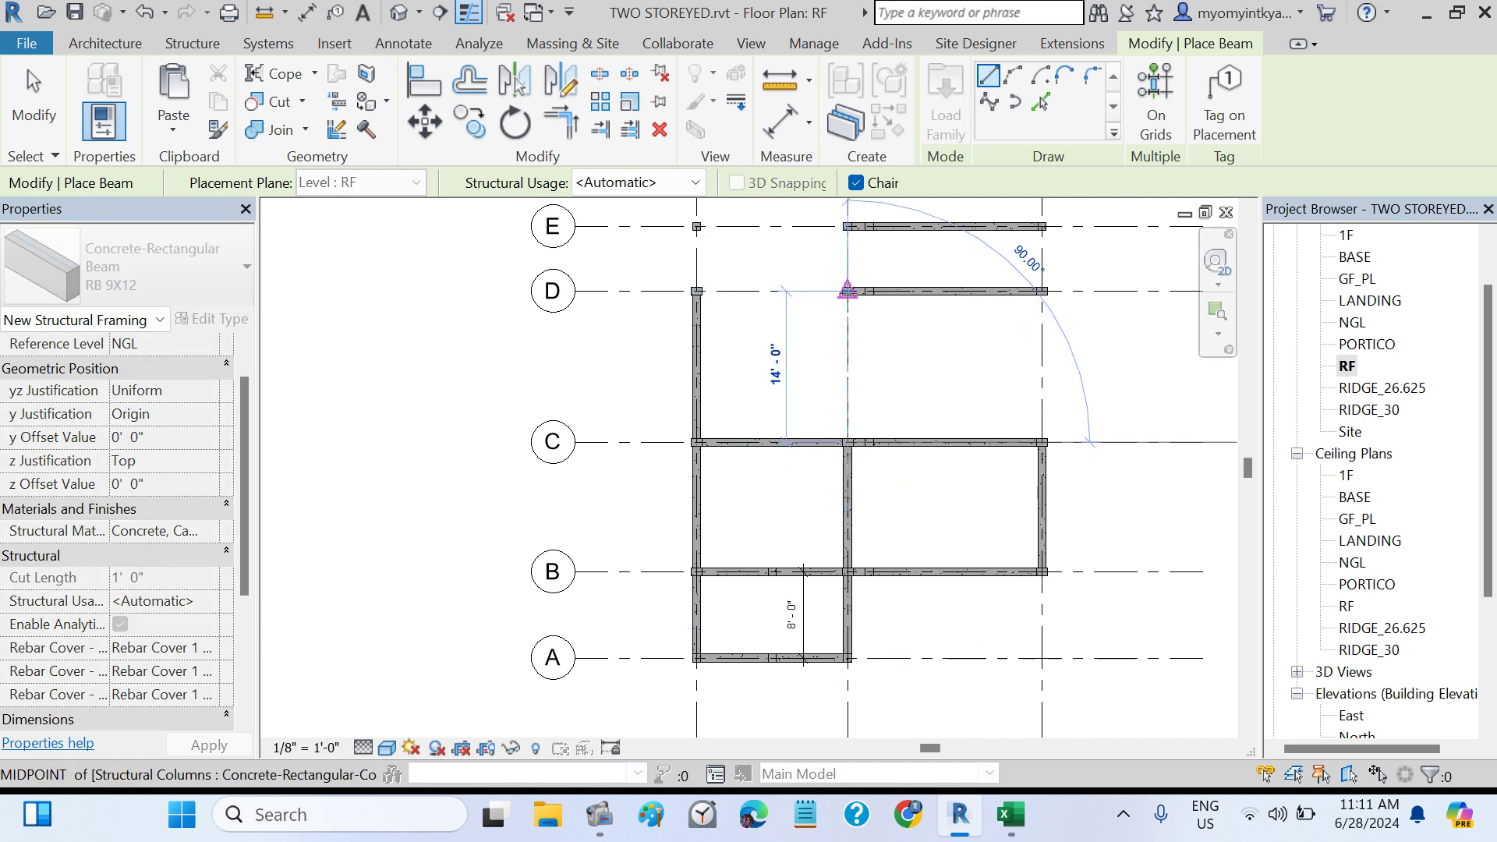
left_click(848, 290)
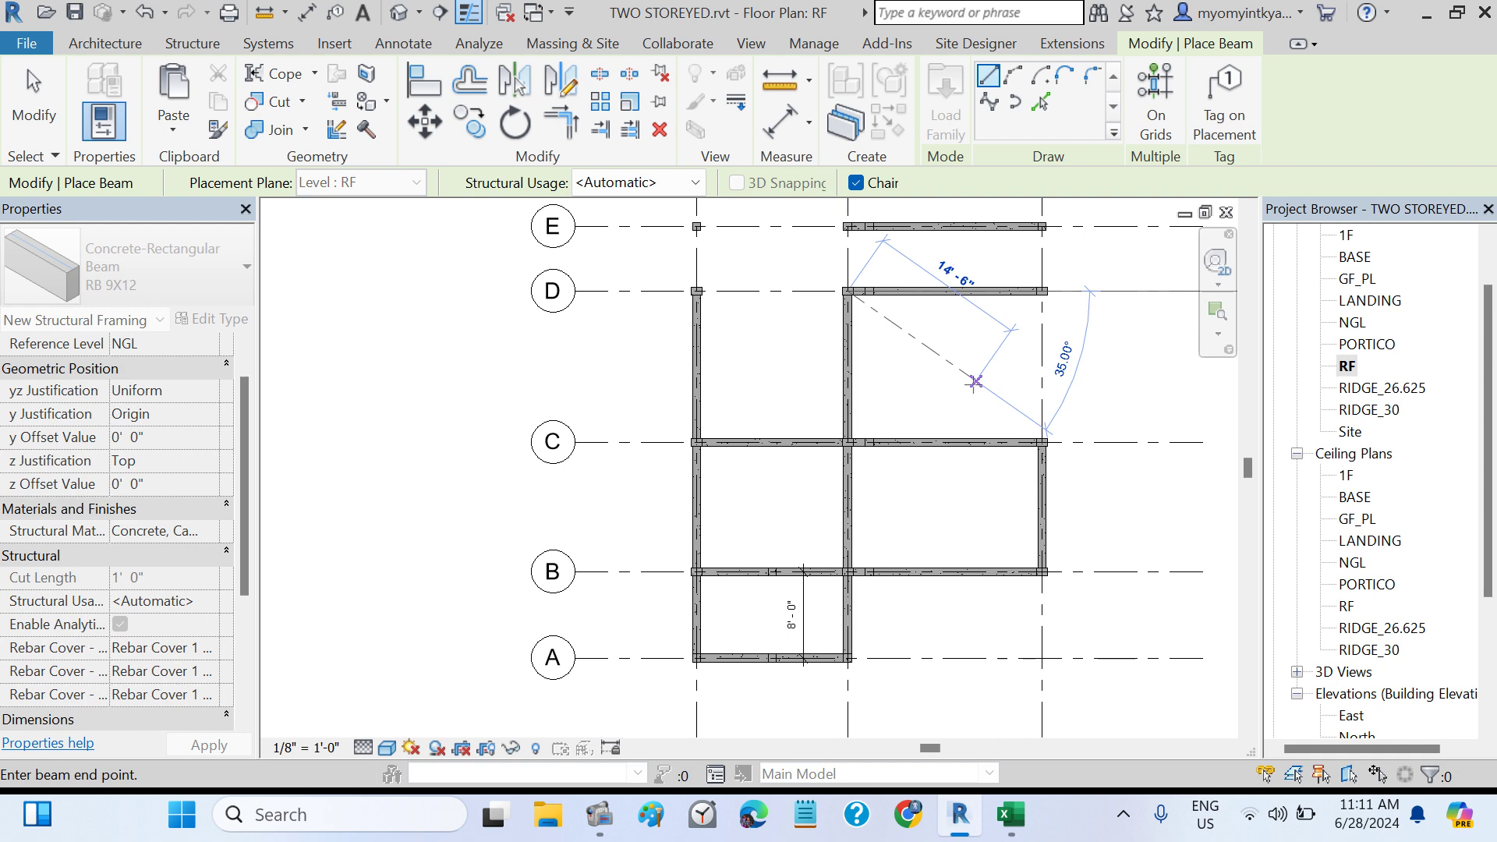
key("Escape")
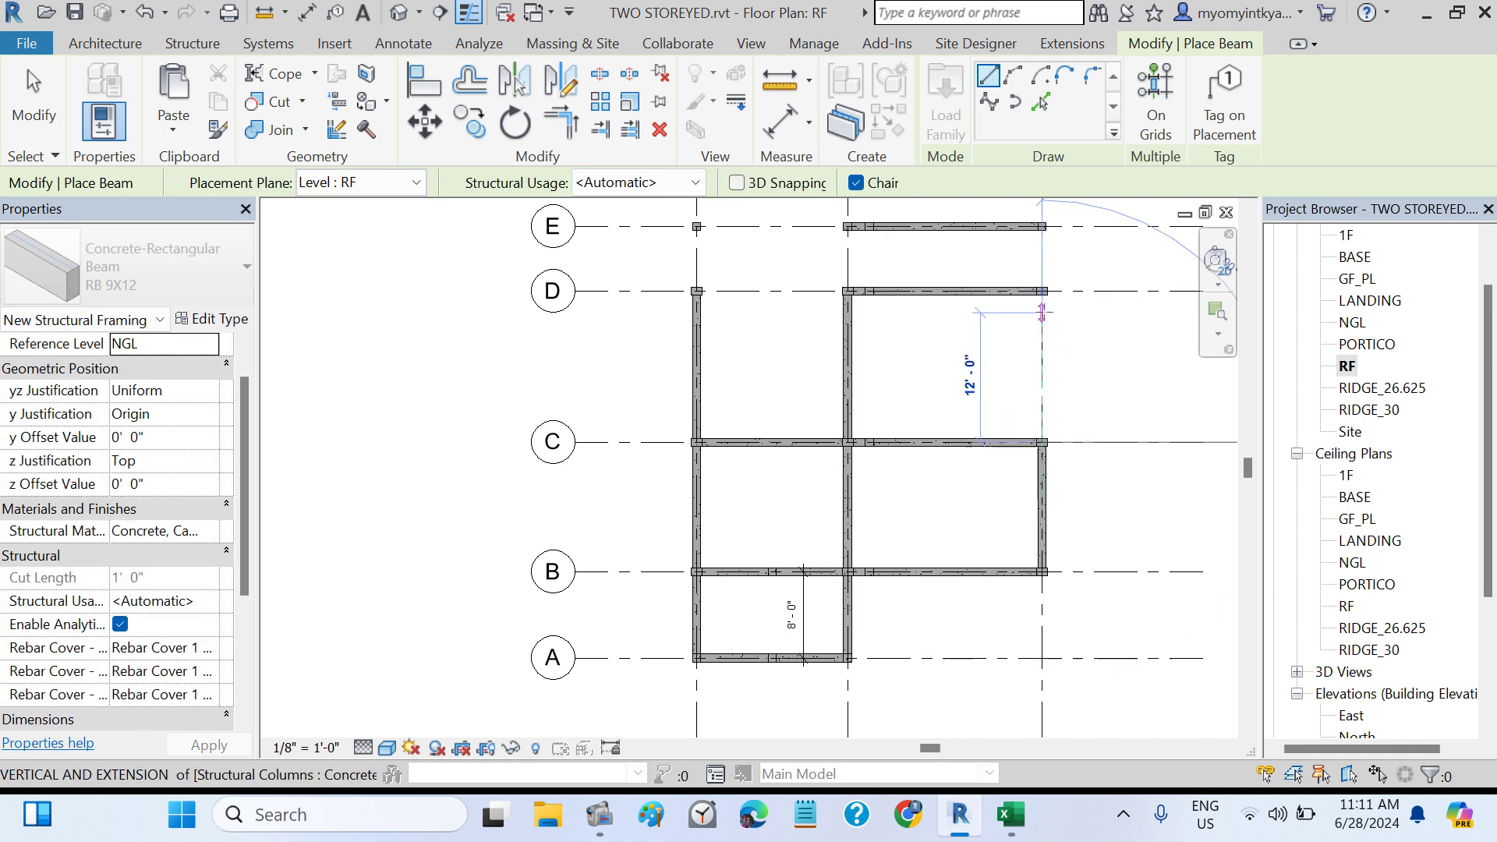
left_click(1042, 290)
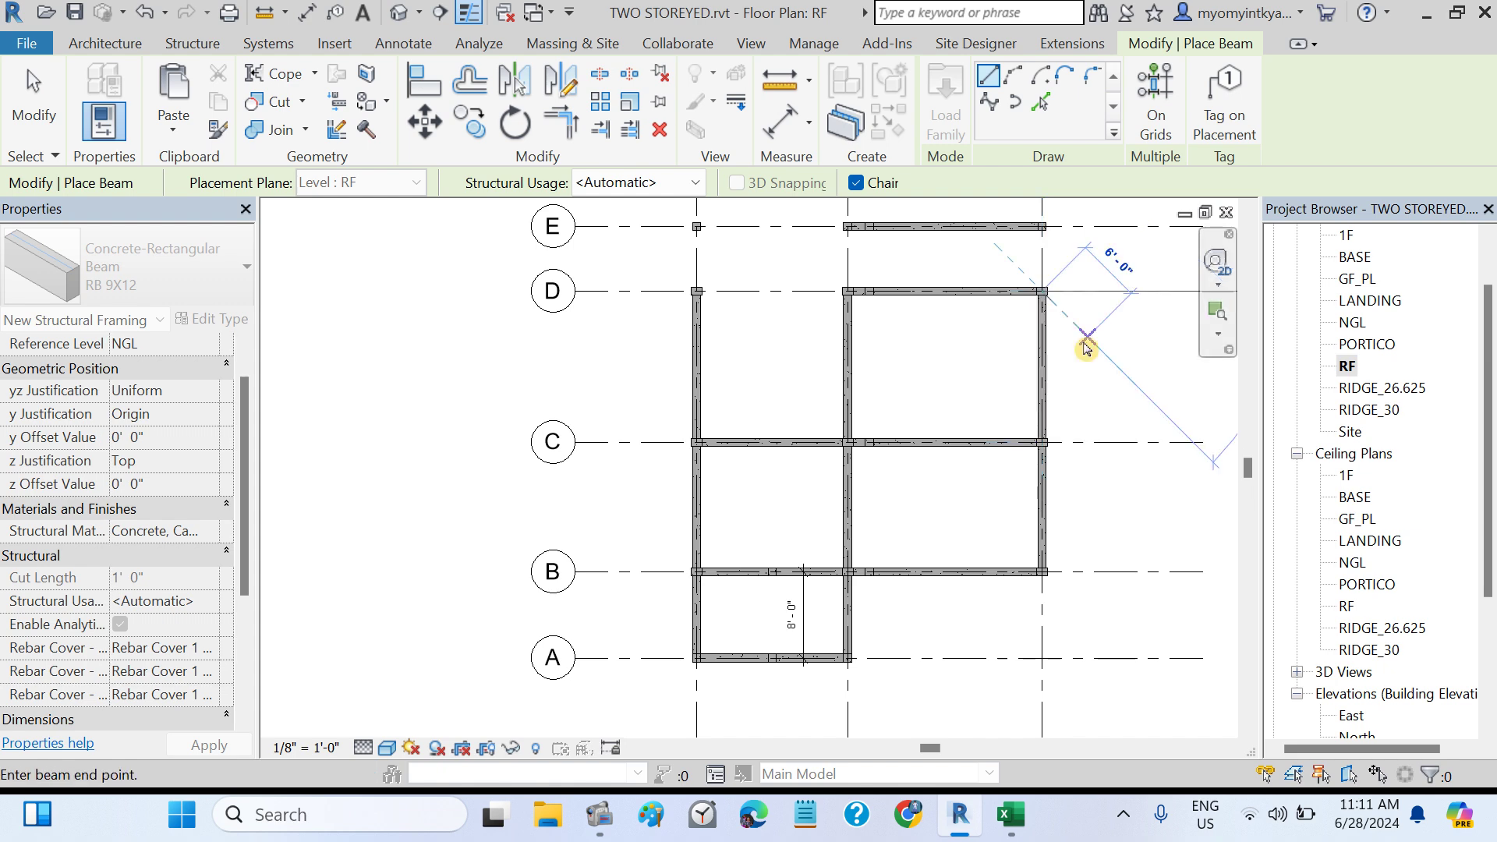
- Place an RB 9X12 beam on the RF level along grid D, between the columns on grids 1 and 2
key("Escape")
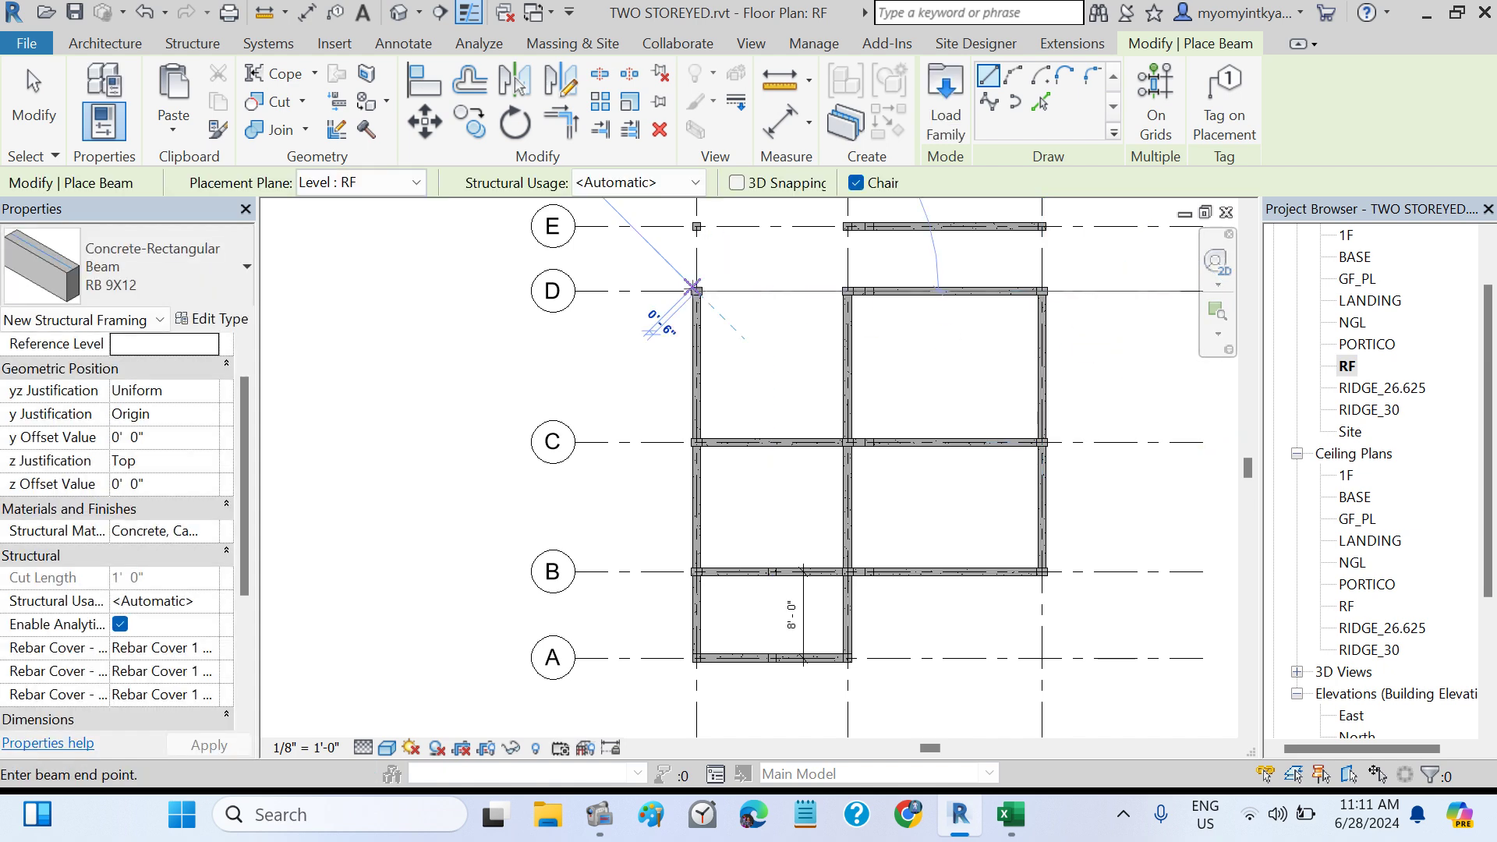
left_click(696, 291)
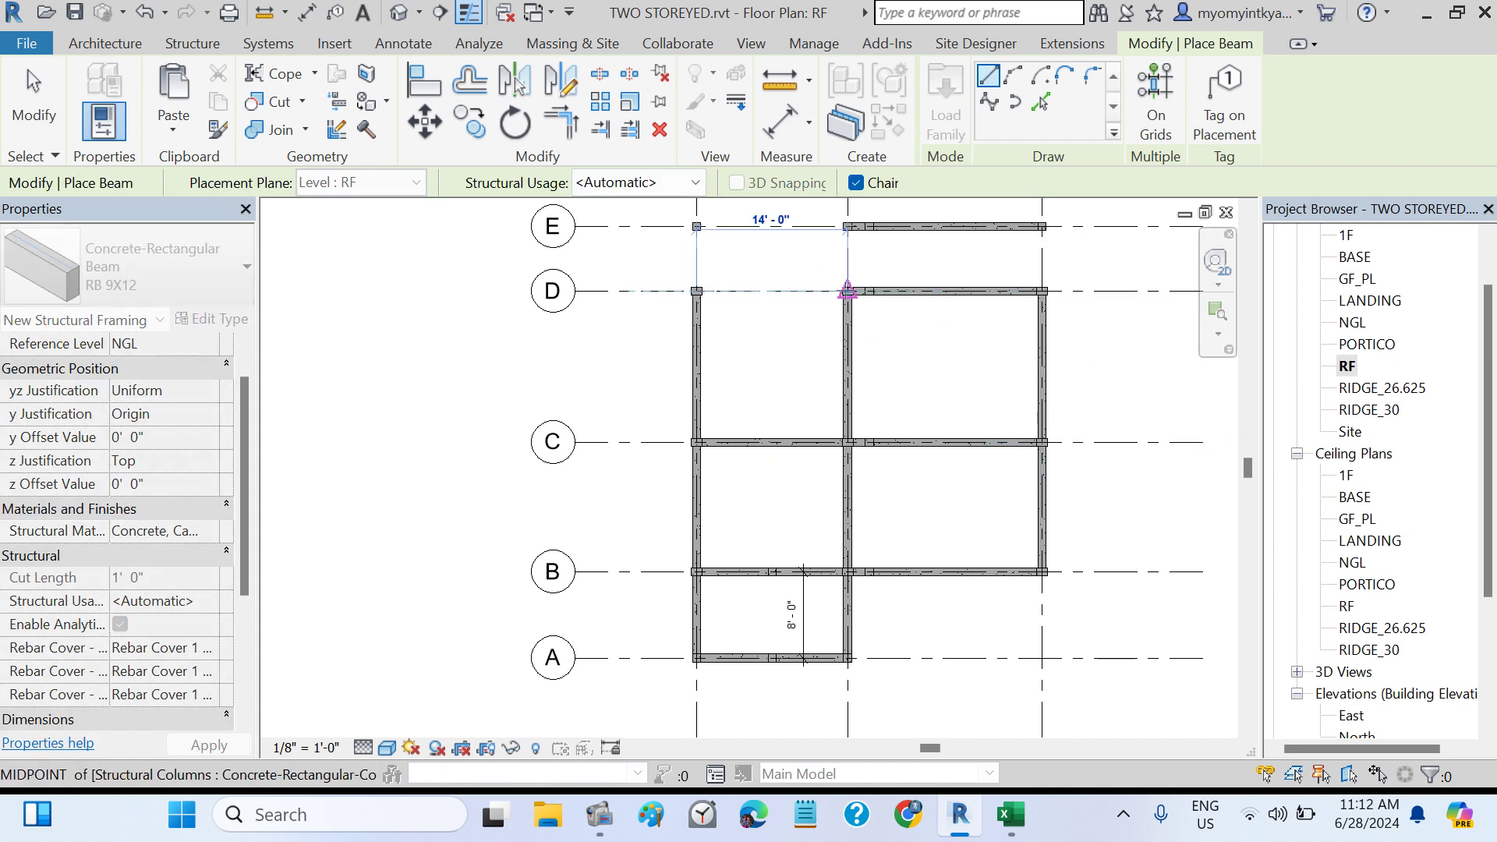
left_click(848, 291)
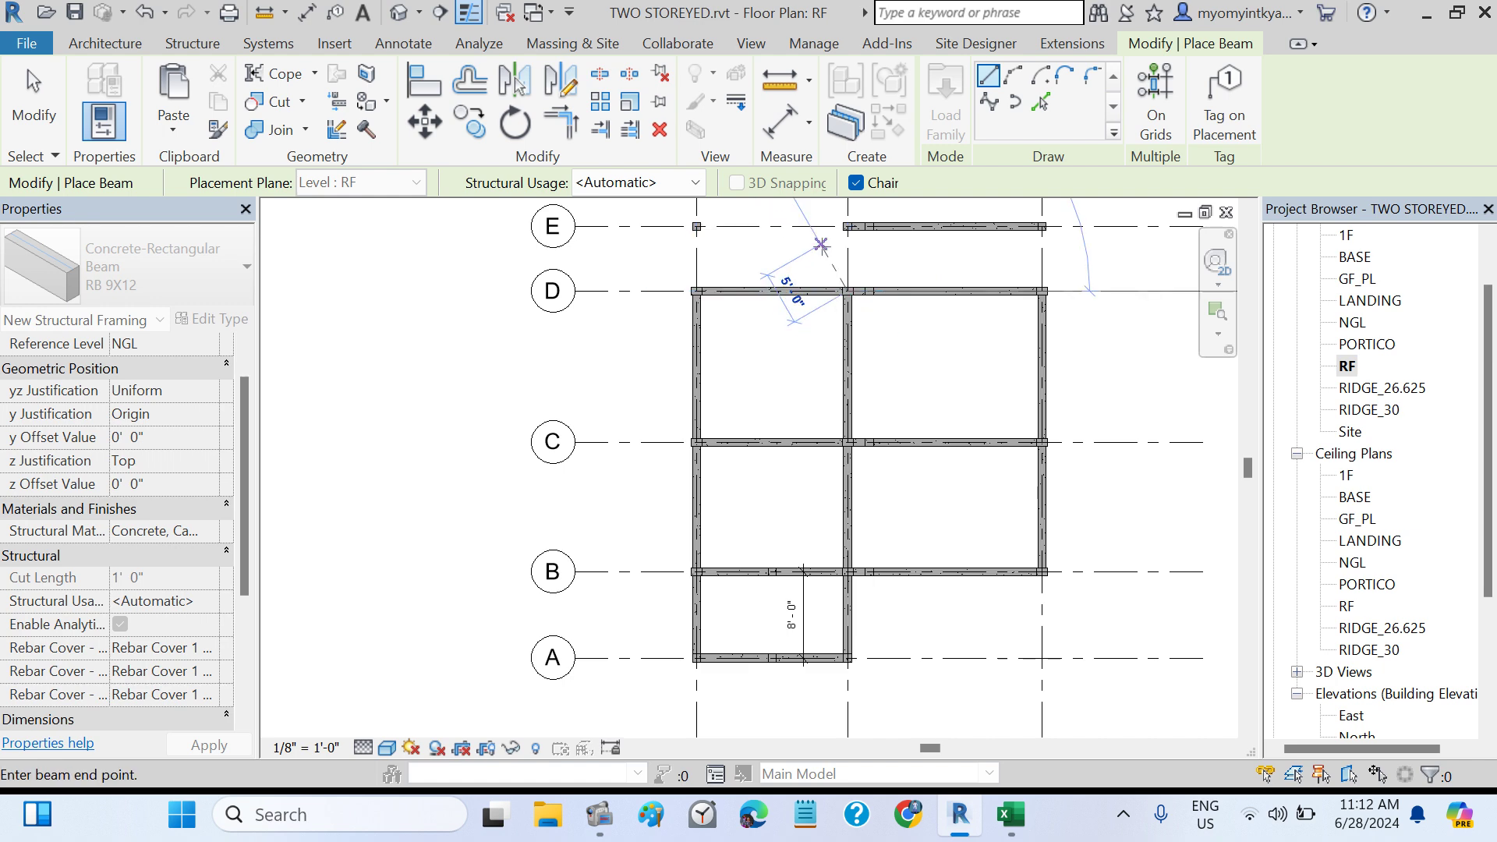
key("Escape")
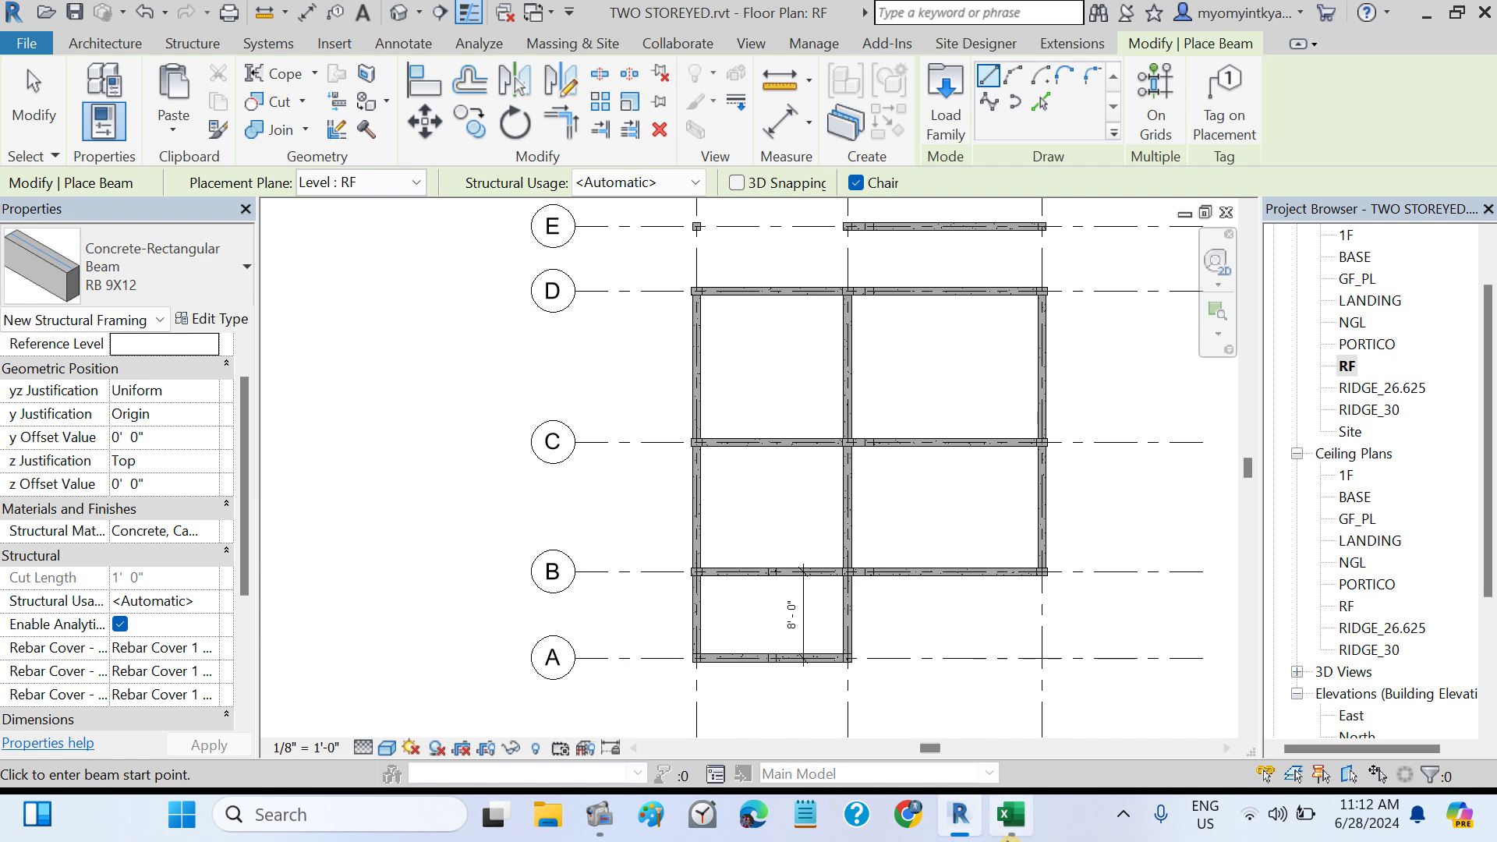
- Check the bay between grids D and E in the Excel roof plan, and place its RB 9X12 beams along grids 1 and 2 in Revit
left_click(1009, 816)
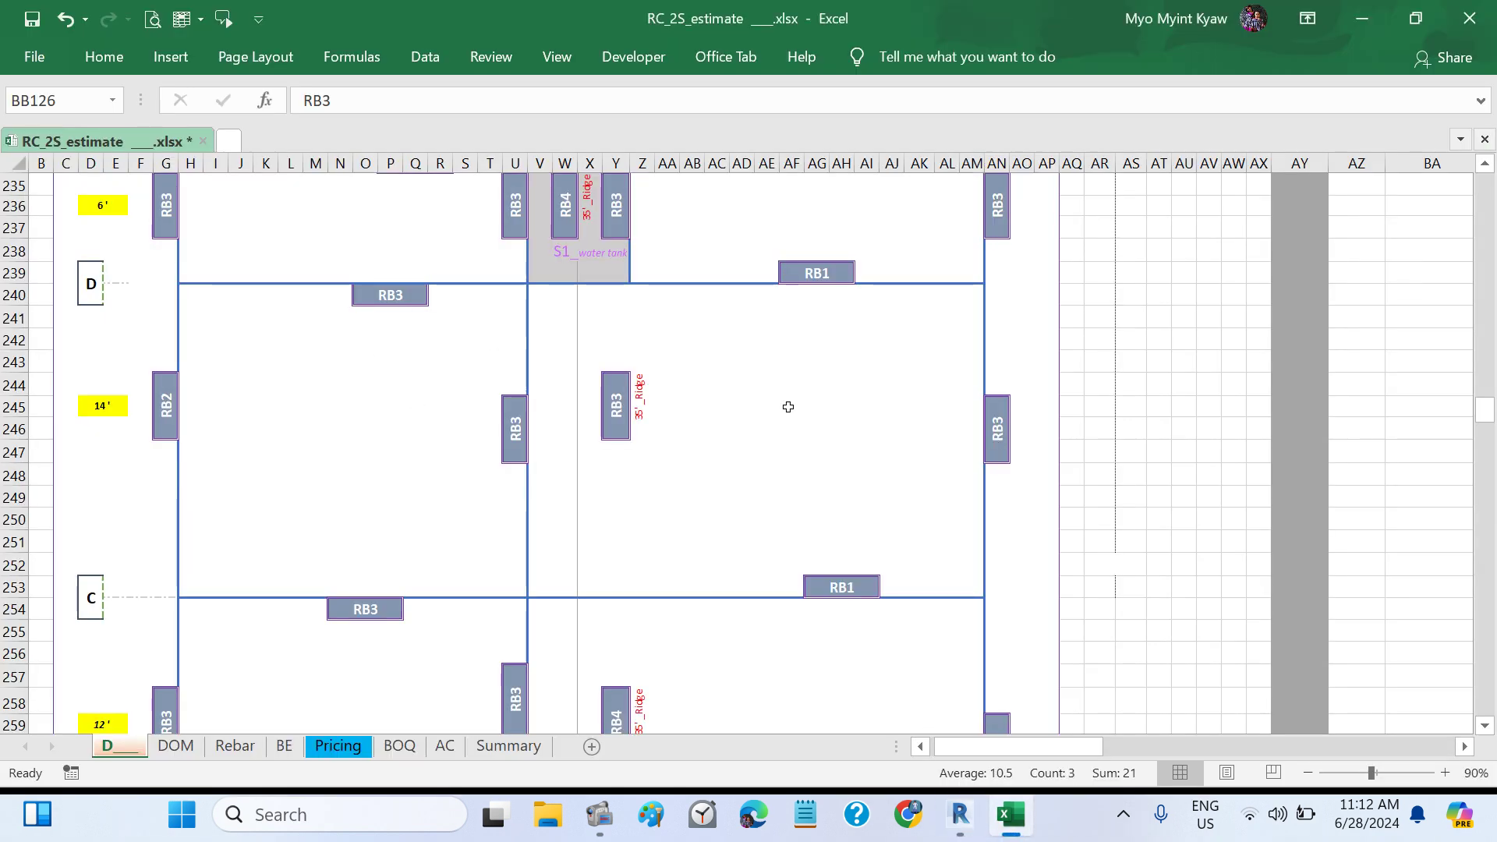
scroll(781, 407, "up", 4)
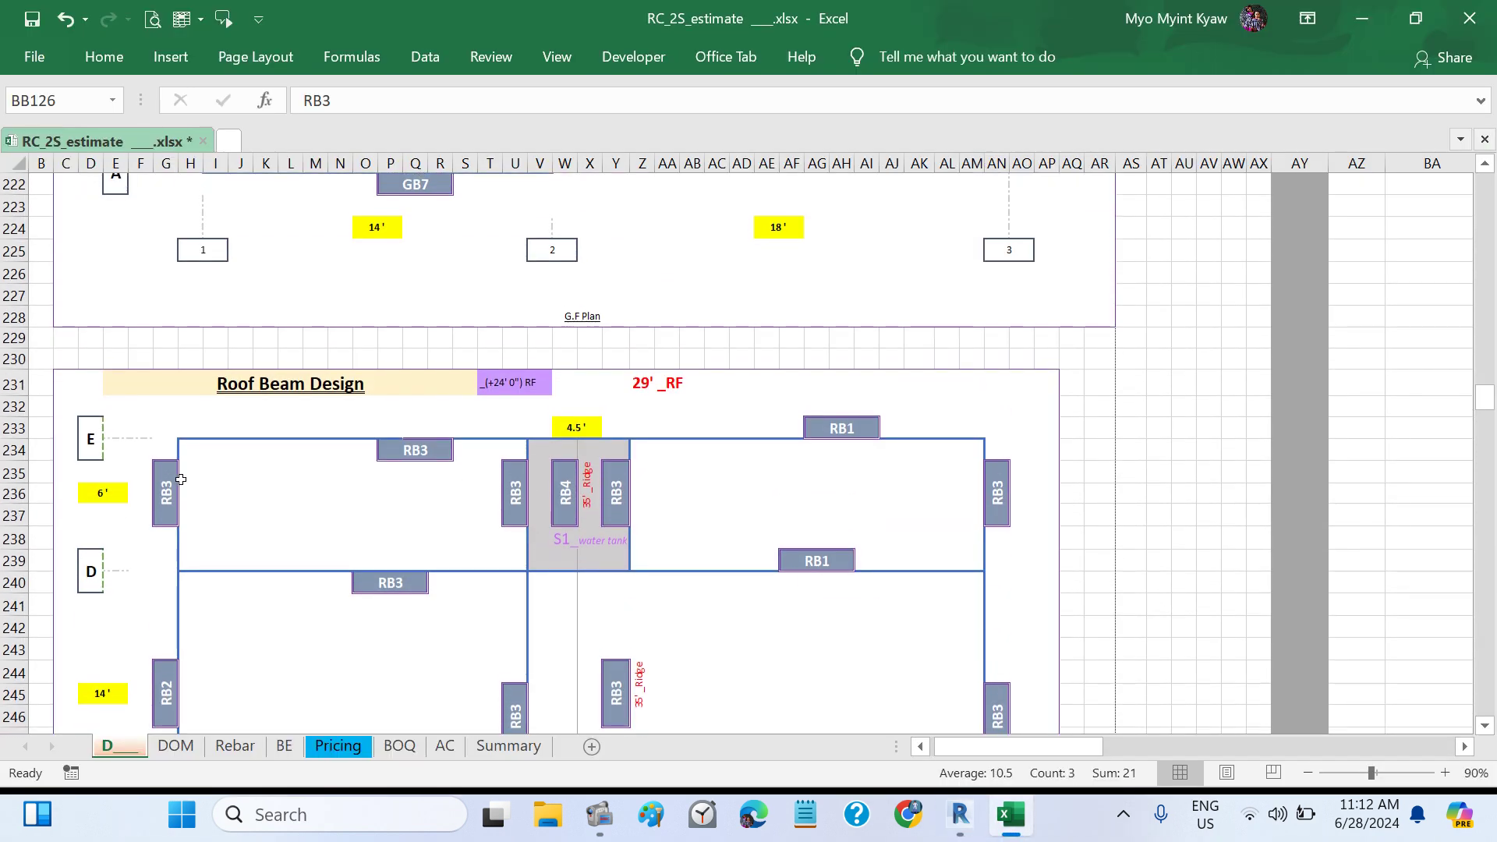
left_click(637, 499)
left_click(959, 814)
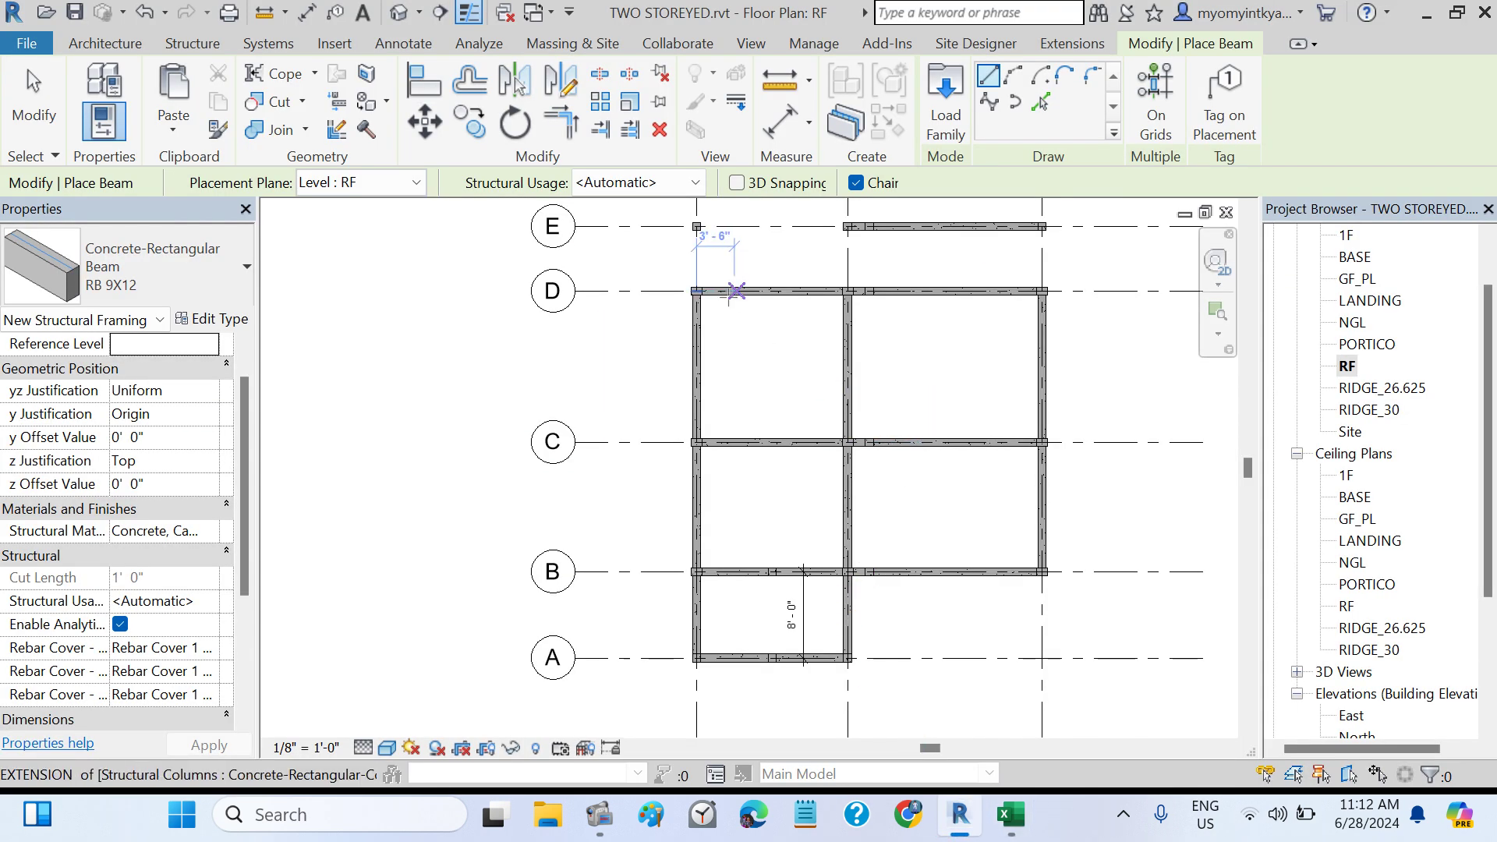
left_click(696, 291)
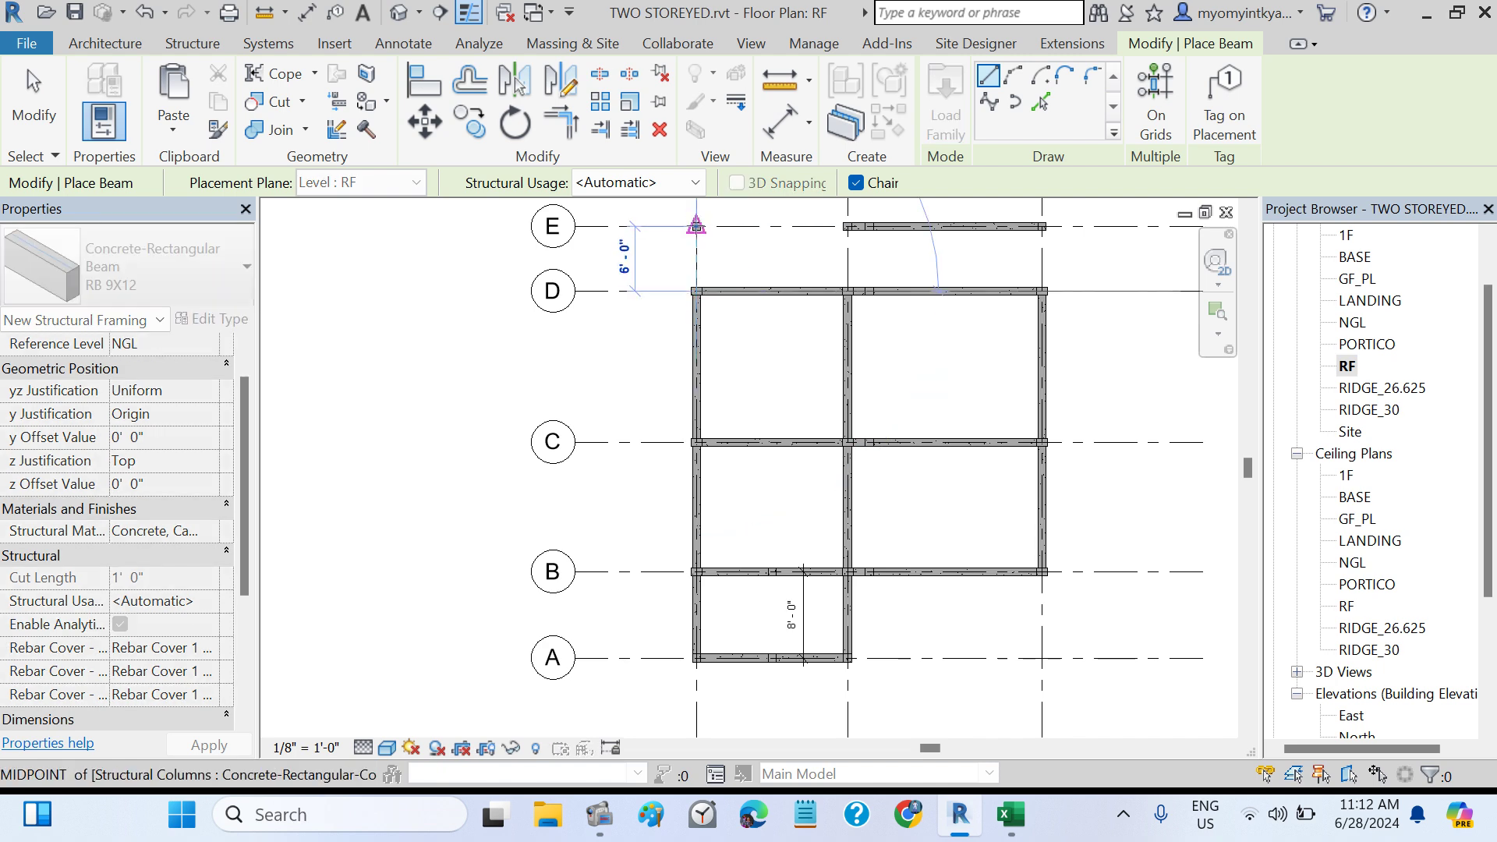
left_click(737, 251)
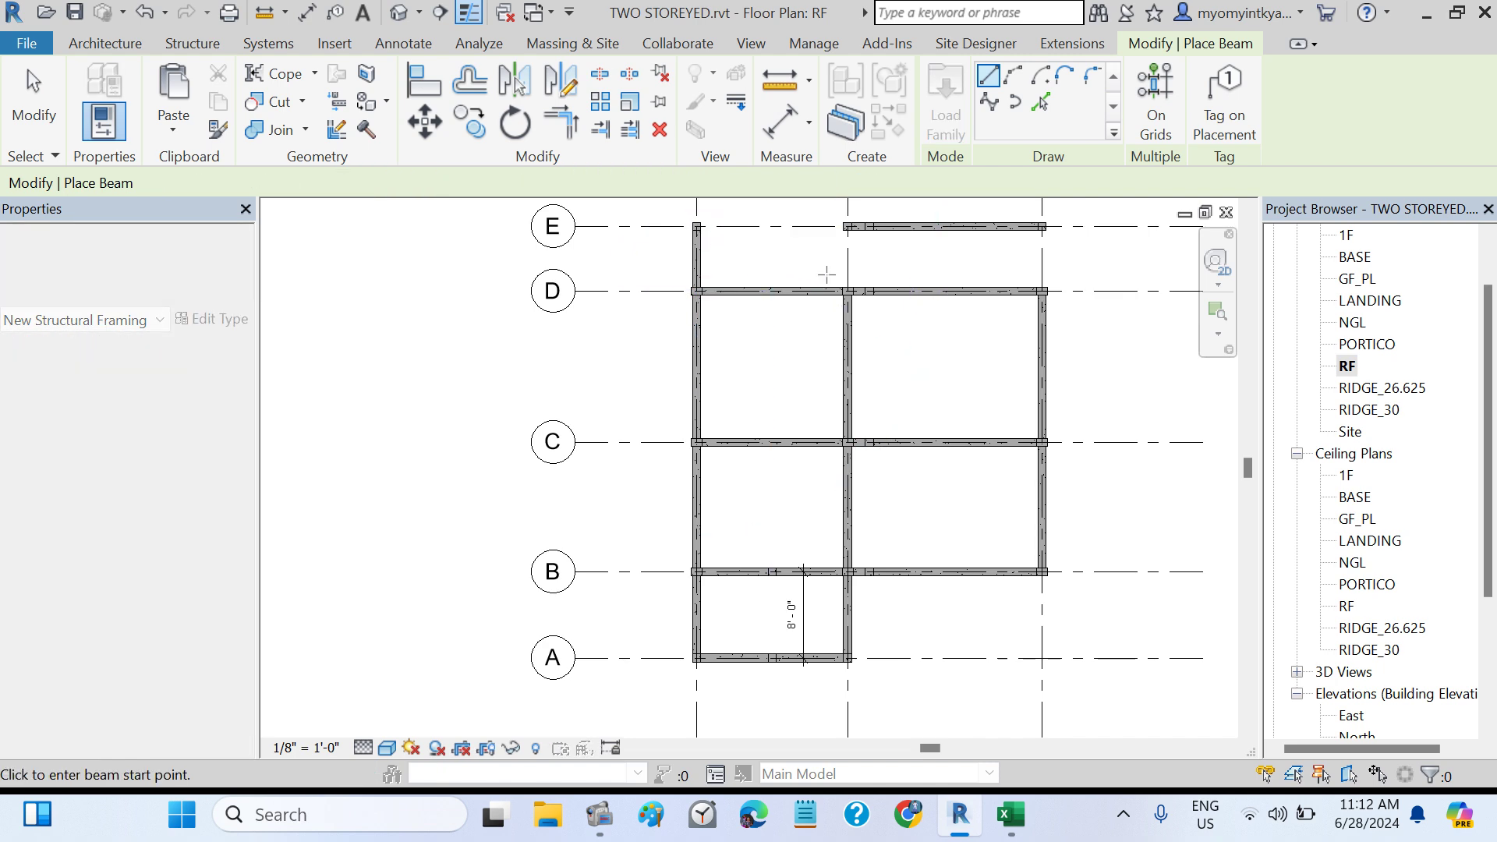
left_click(847, 290)
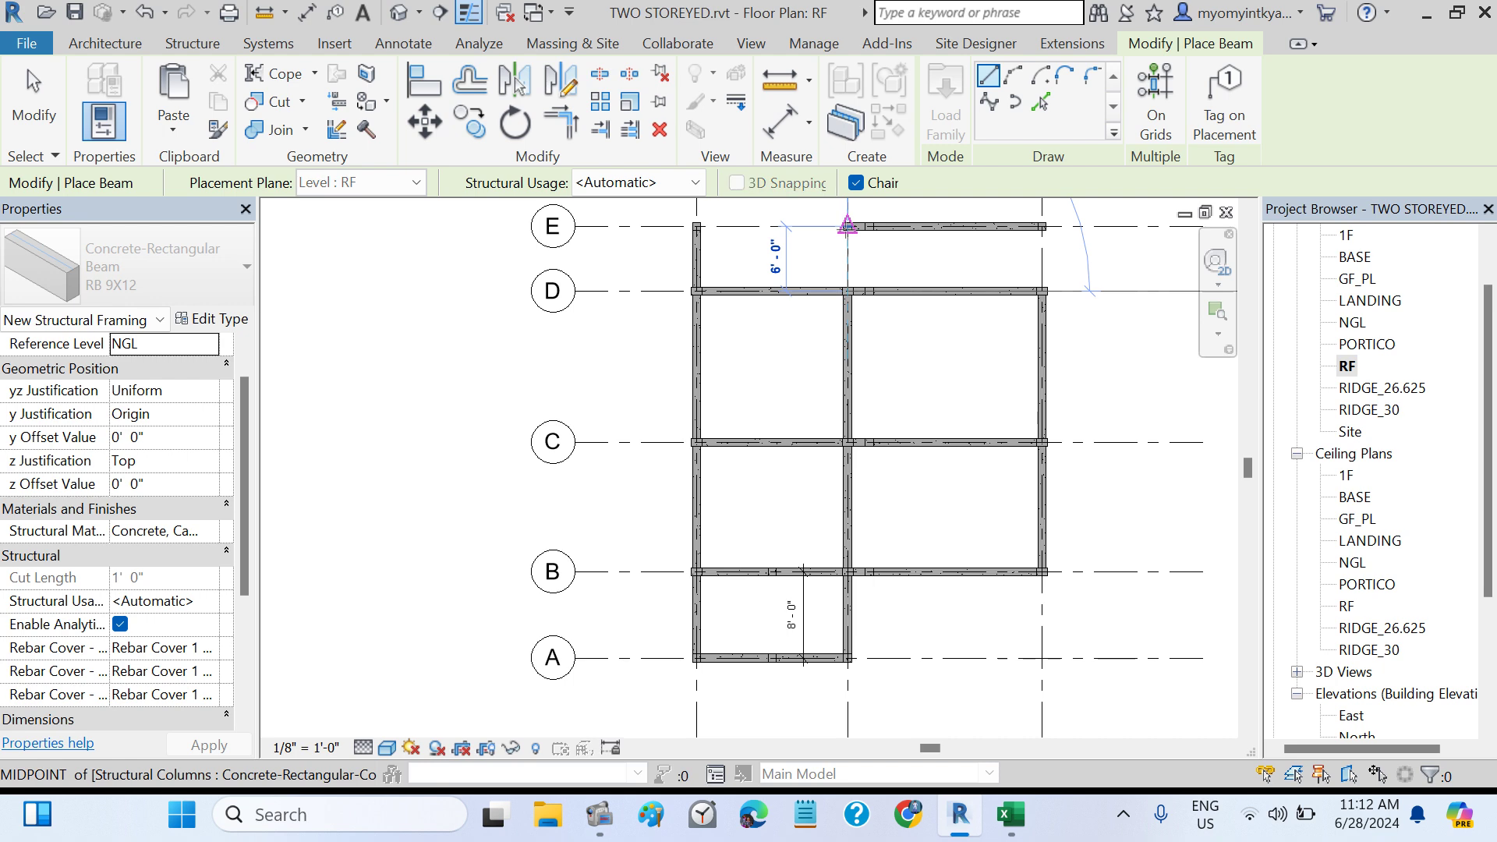
left_click(847, 226)
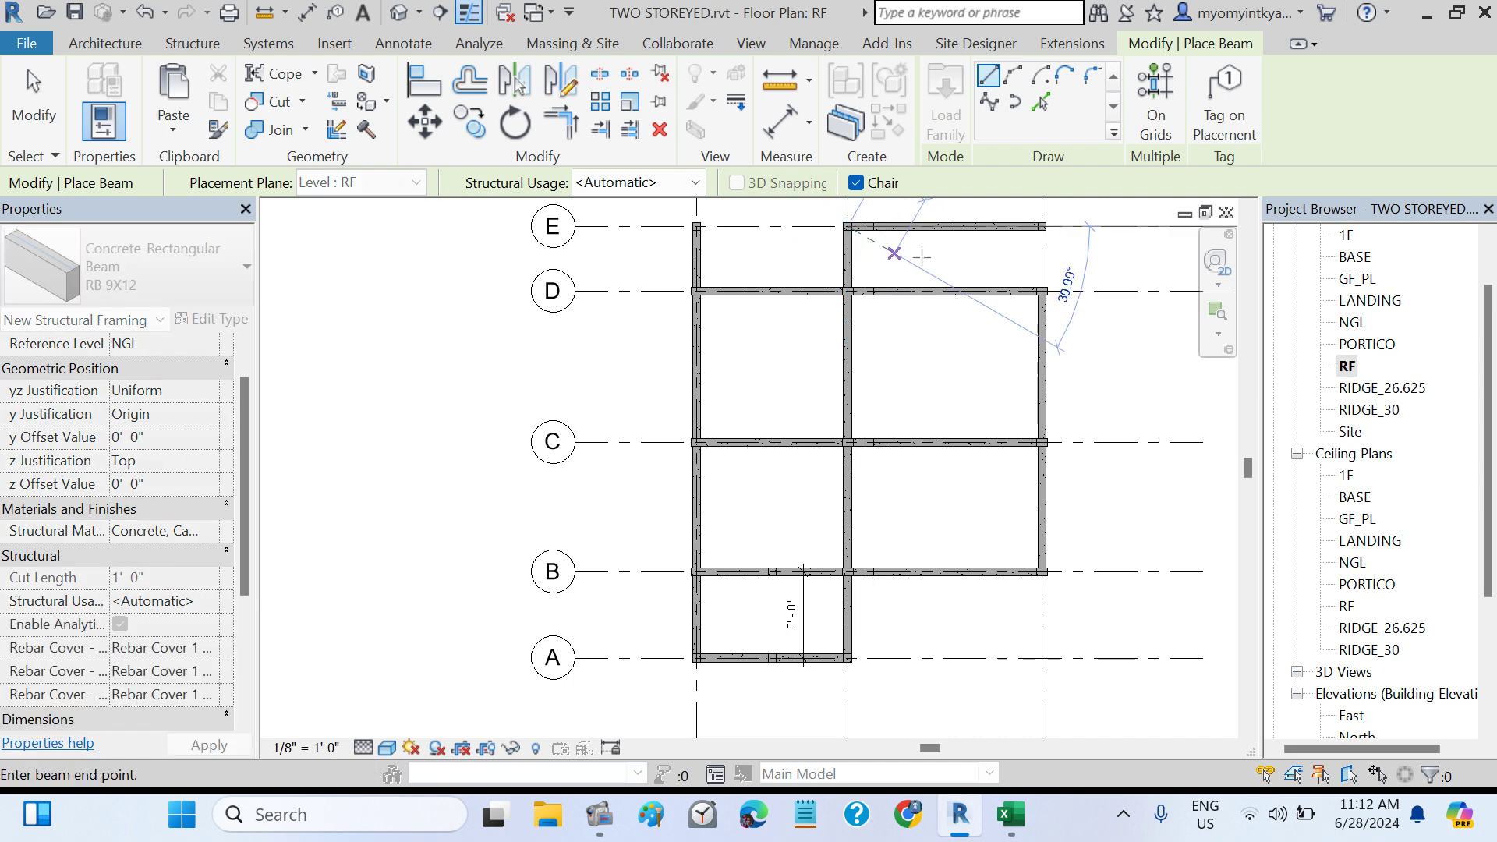
key("Escape")
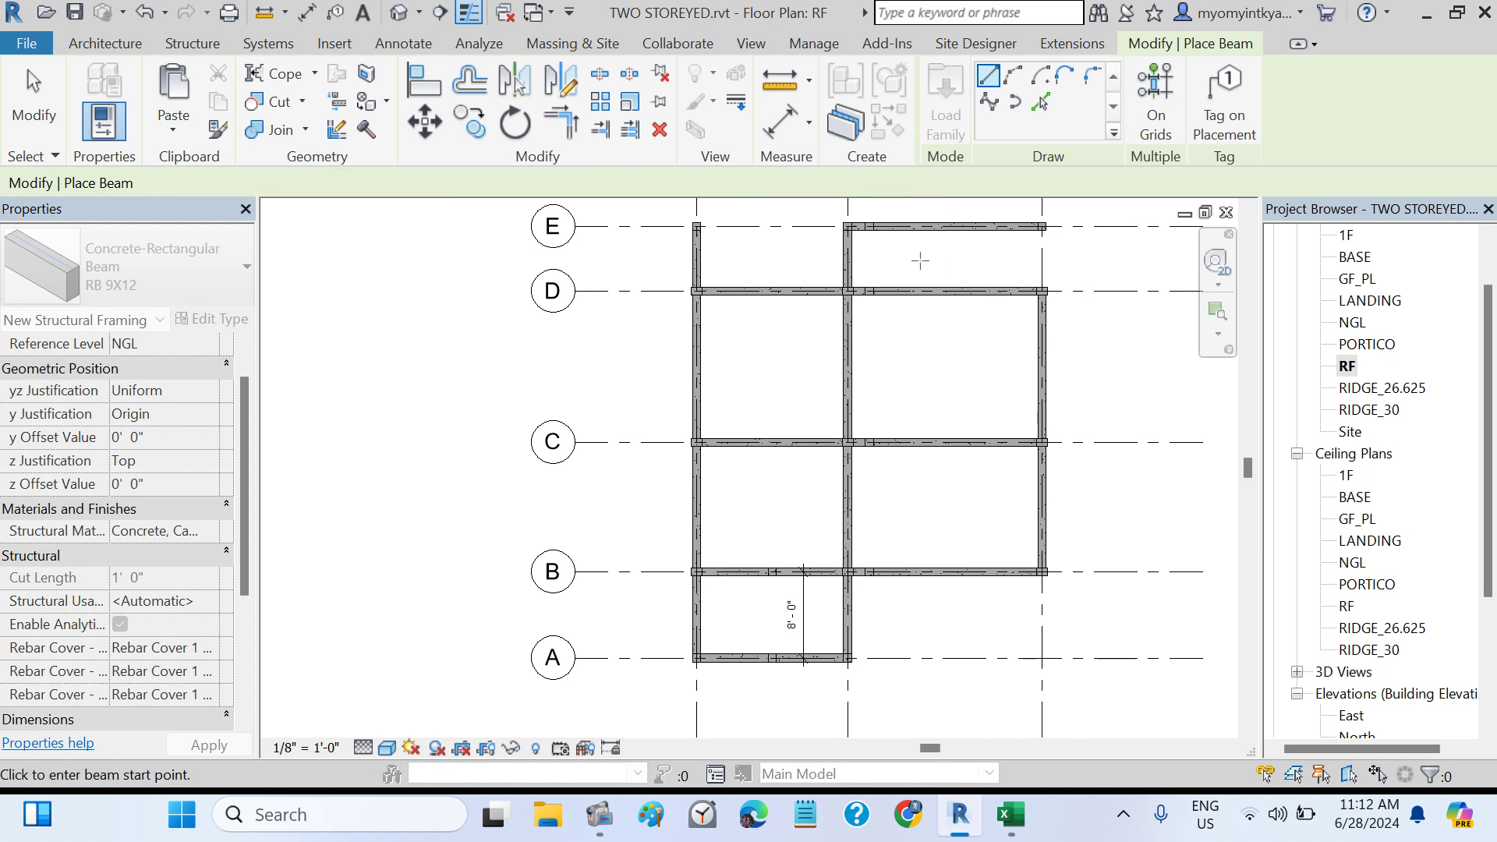
- Place RB 9X12 beams on the RF level along grid E between grids 1 and 2, and along grid 3 between grids D and E
left_click(697, 226)
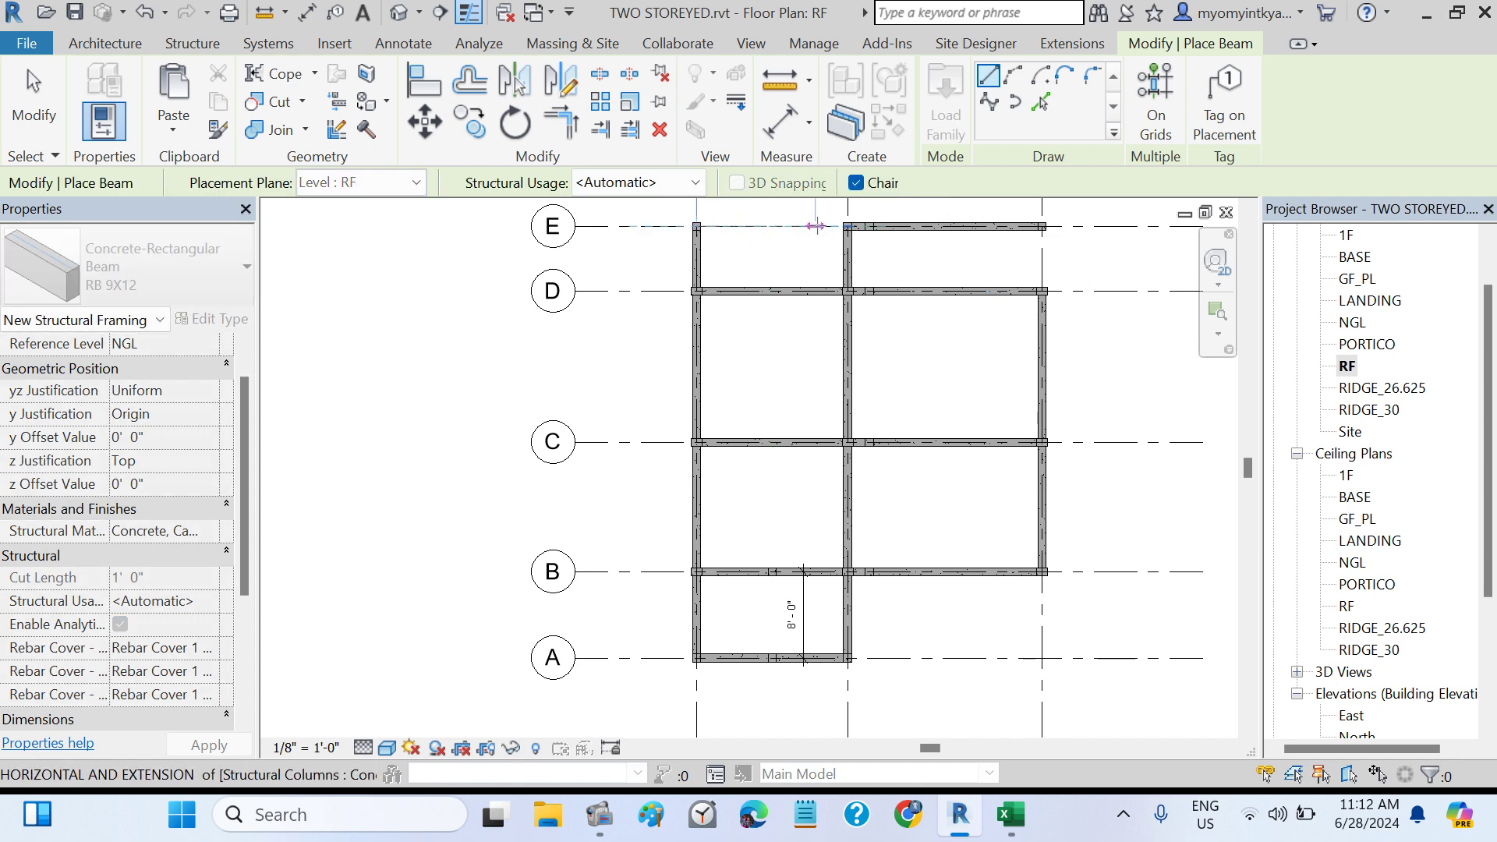
left_click(848, 226)
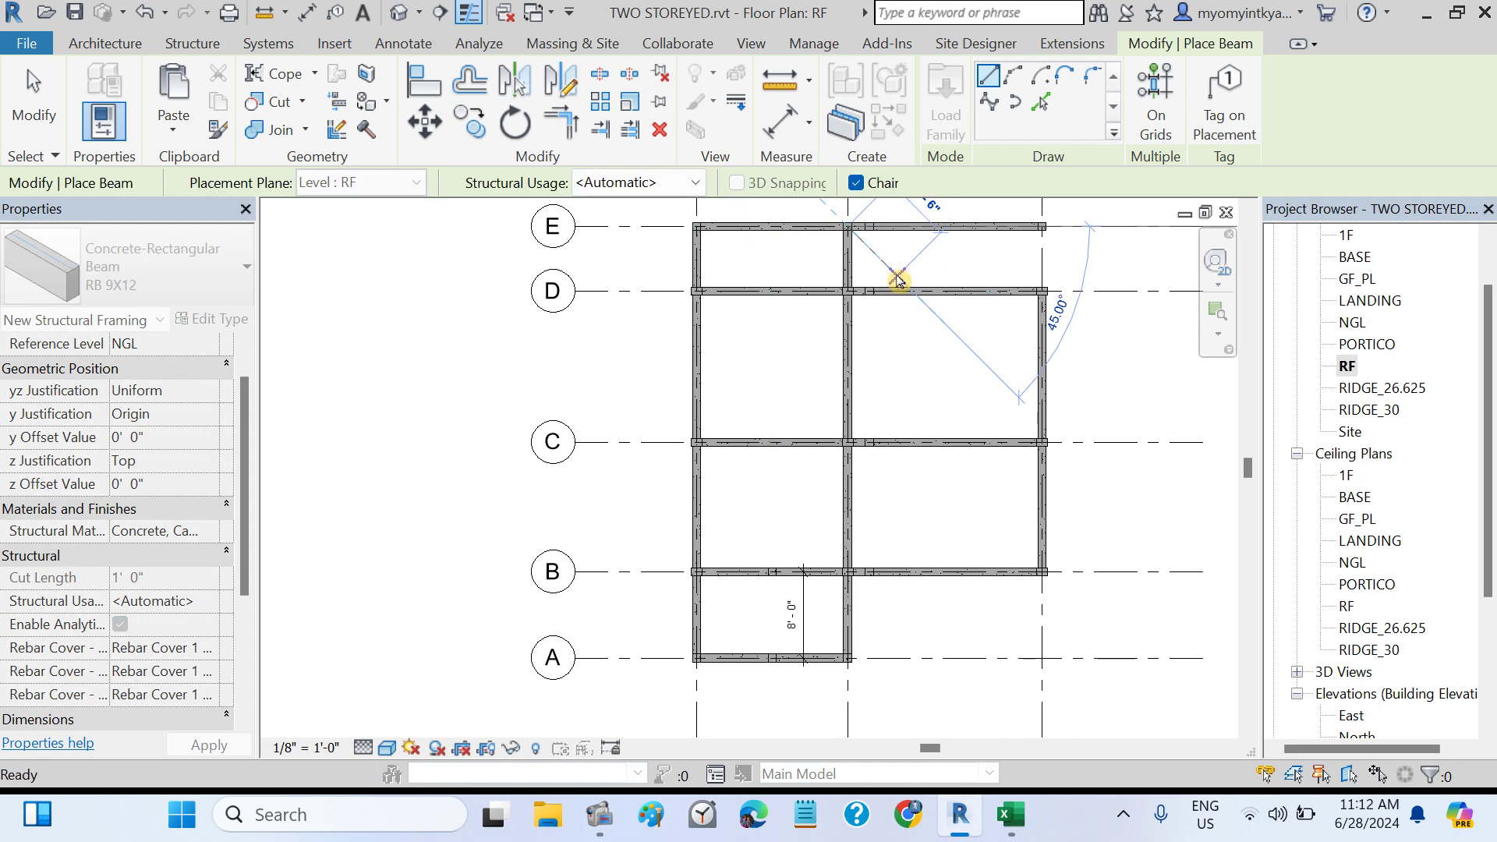
key("Escape")
left_click(1042, 291)
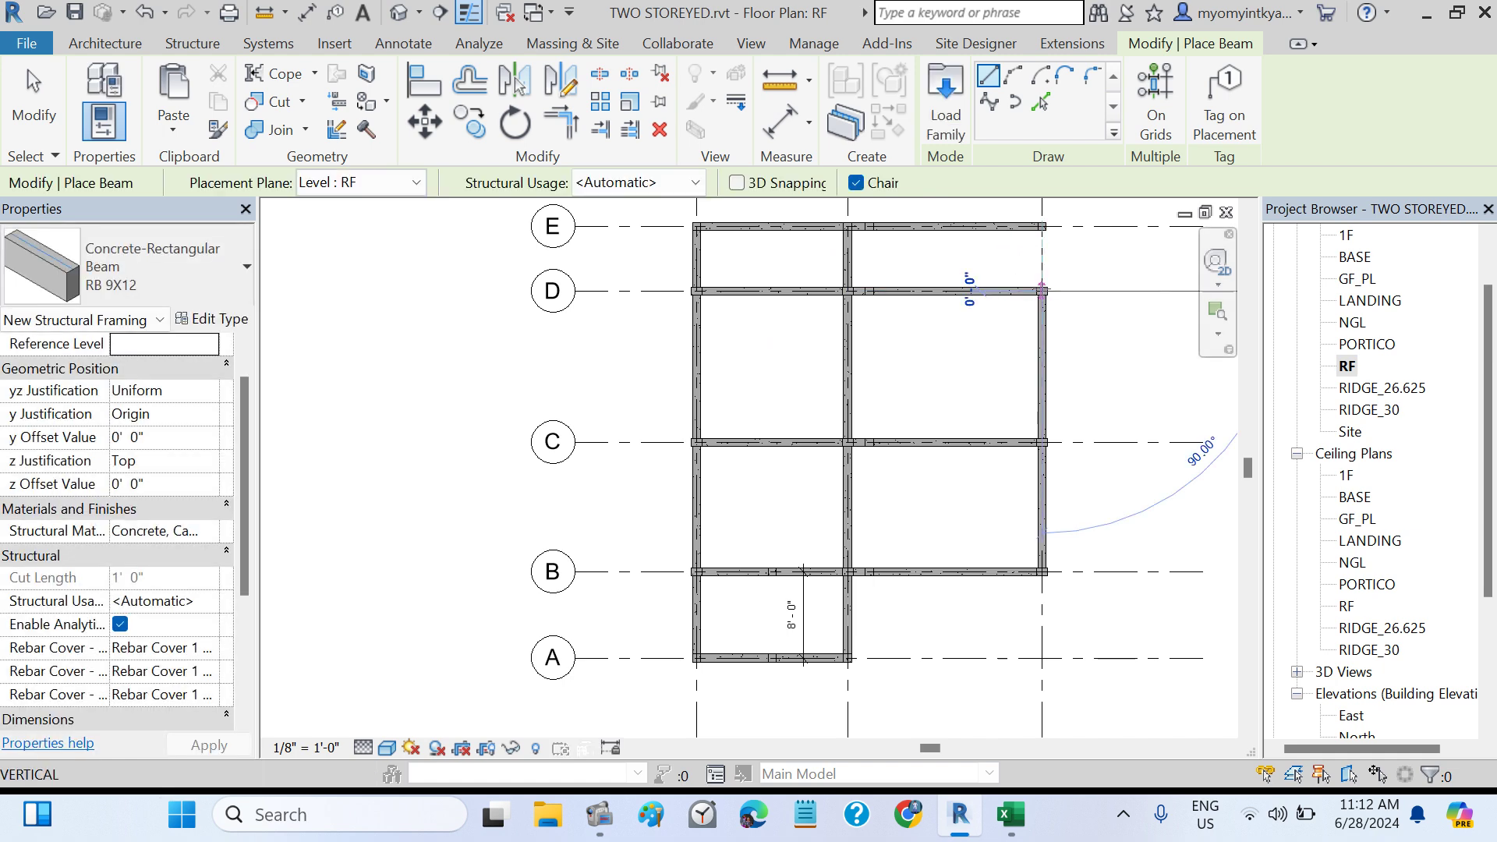
left_click(1041, 226)
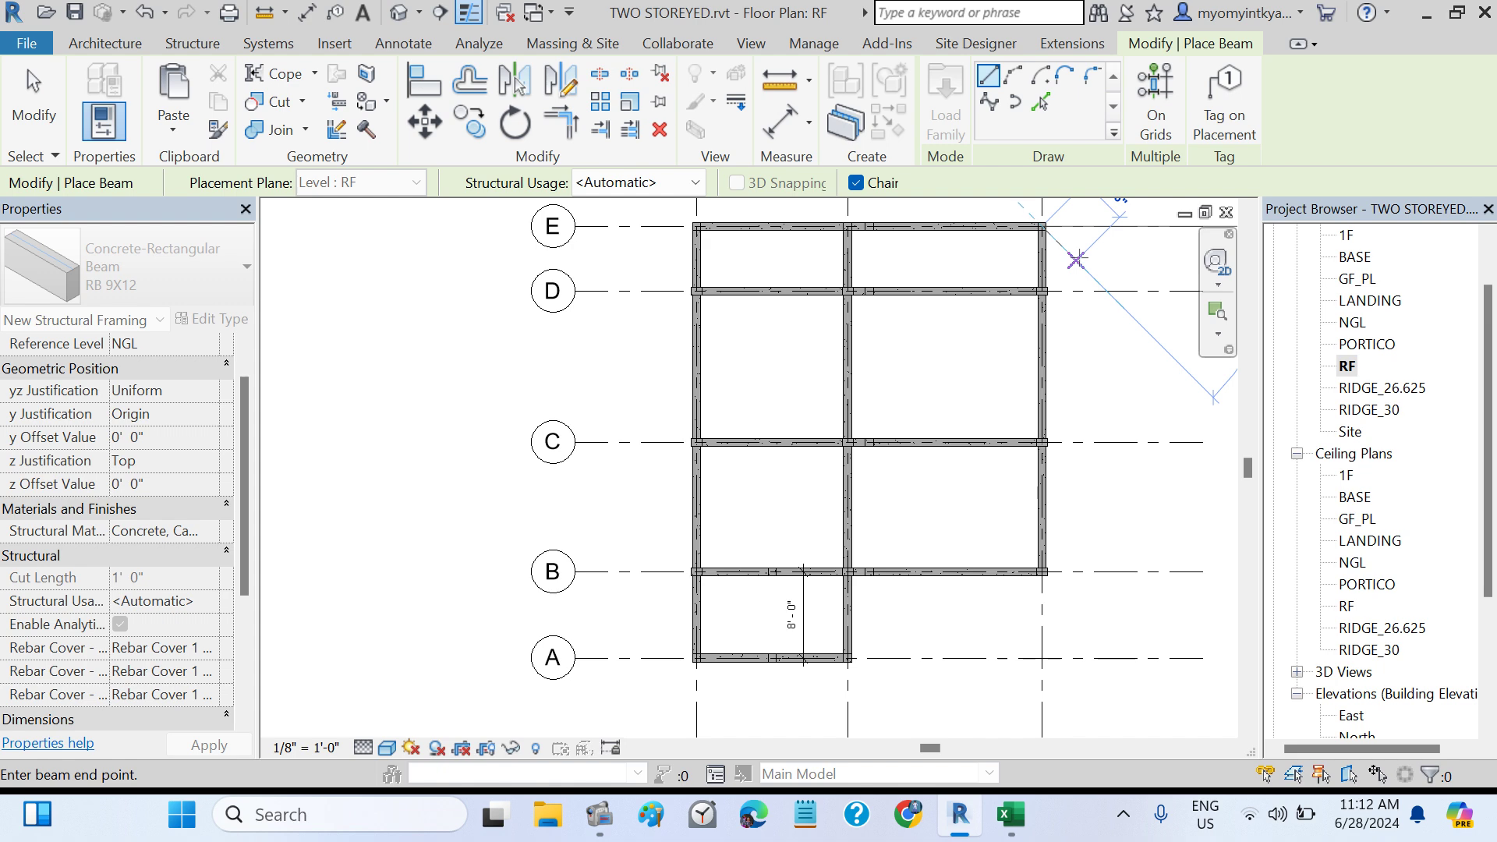
key("Escape")
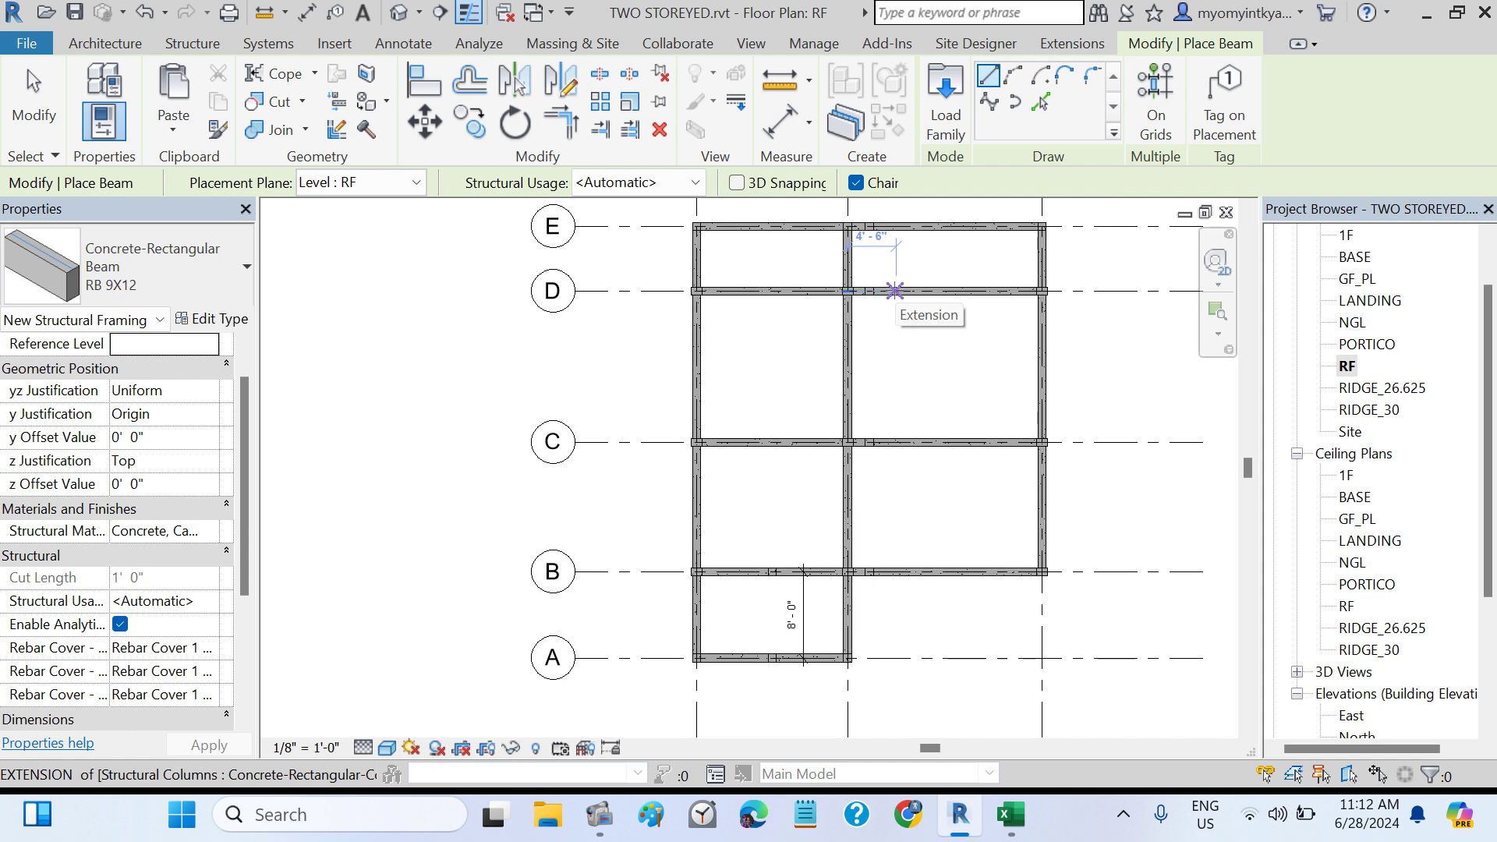
- Place an RB 9X12 beam between grids D and E, 4'-6" from grid 2 toward grid 3, and end beam placement
left_click(895, 291)
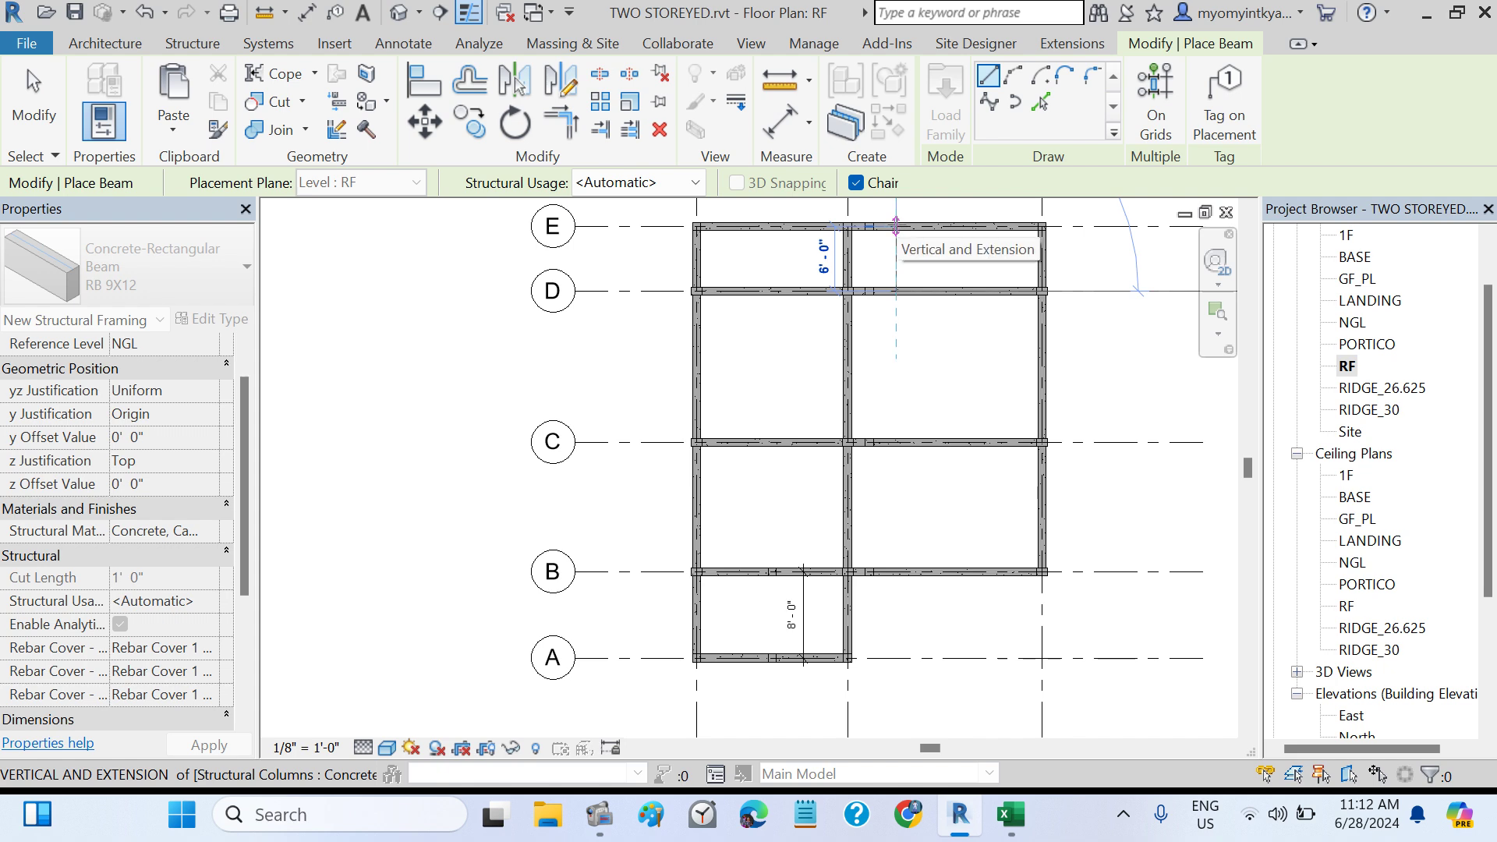
left_click(895, 227)
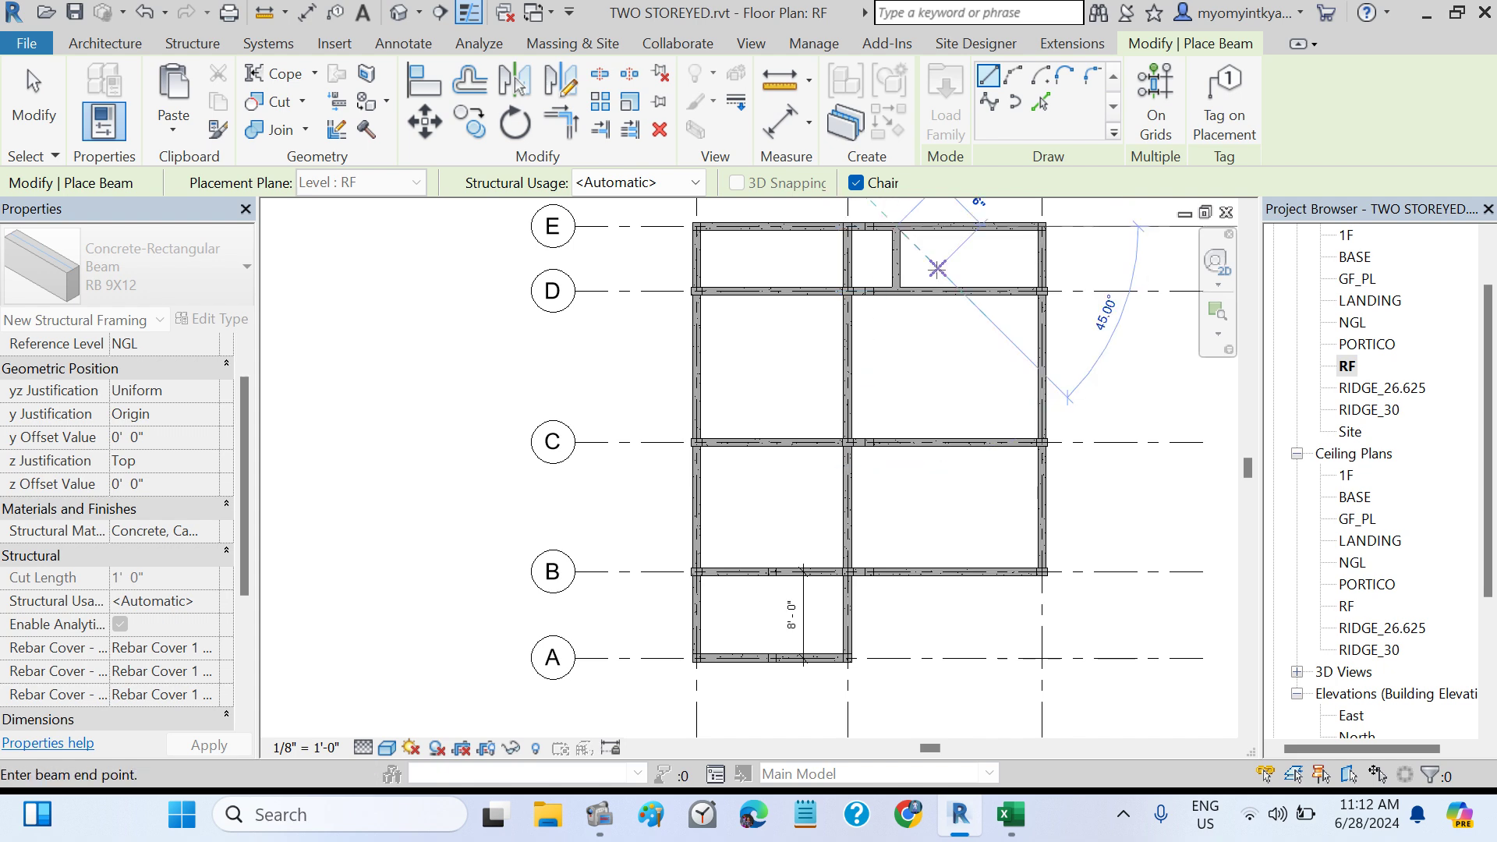
key("Escape")
key("Escape")
left_click(871, 260)
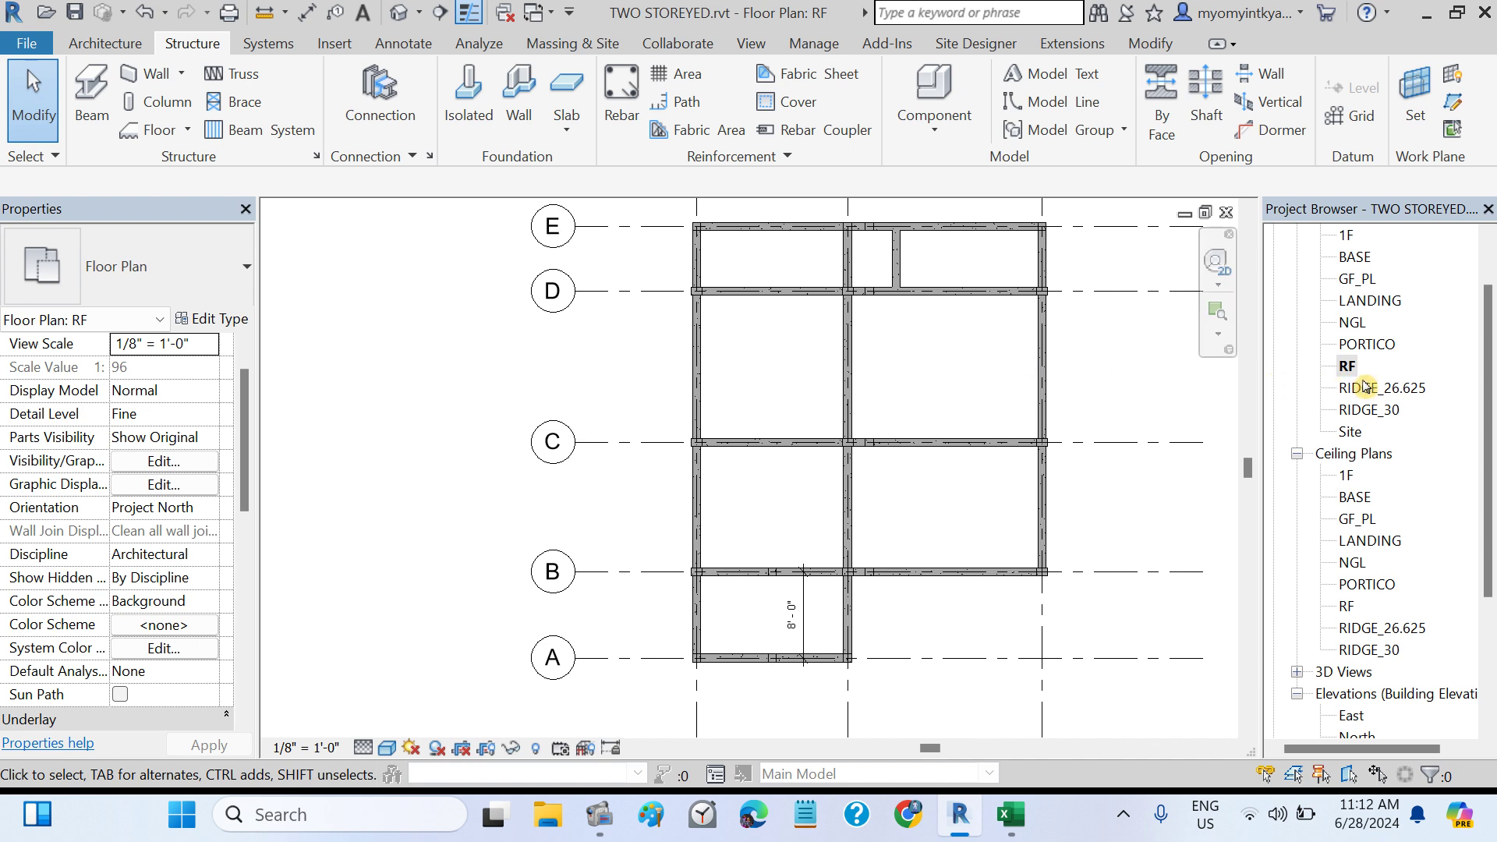
- Open the RIDGE_26.625 floor plan, and examine the ridge beam types and ridge levels in the Excel roof plan
double_click(1370, 387)
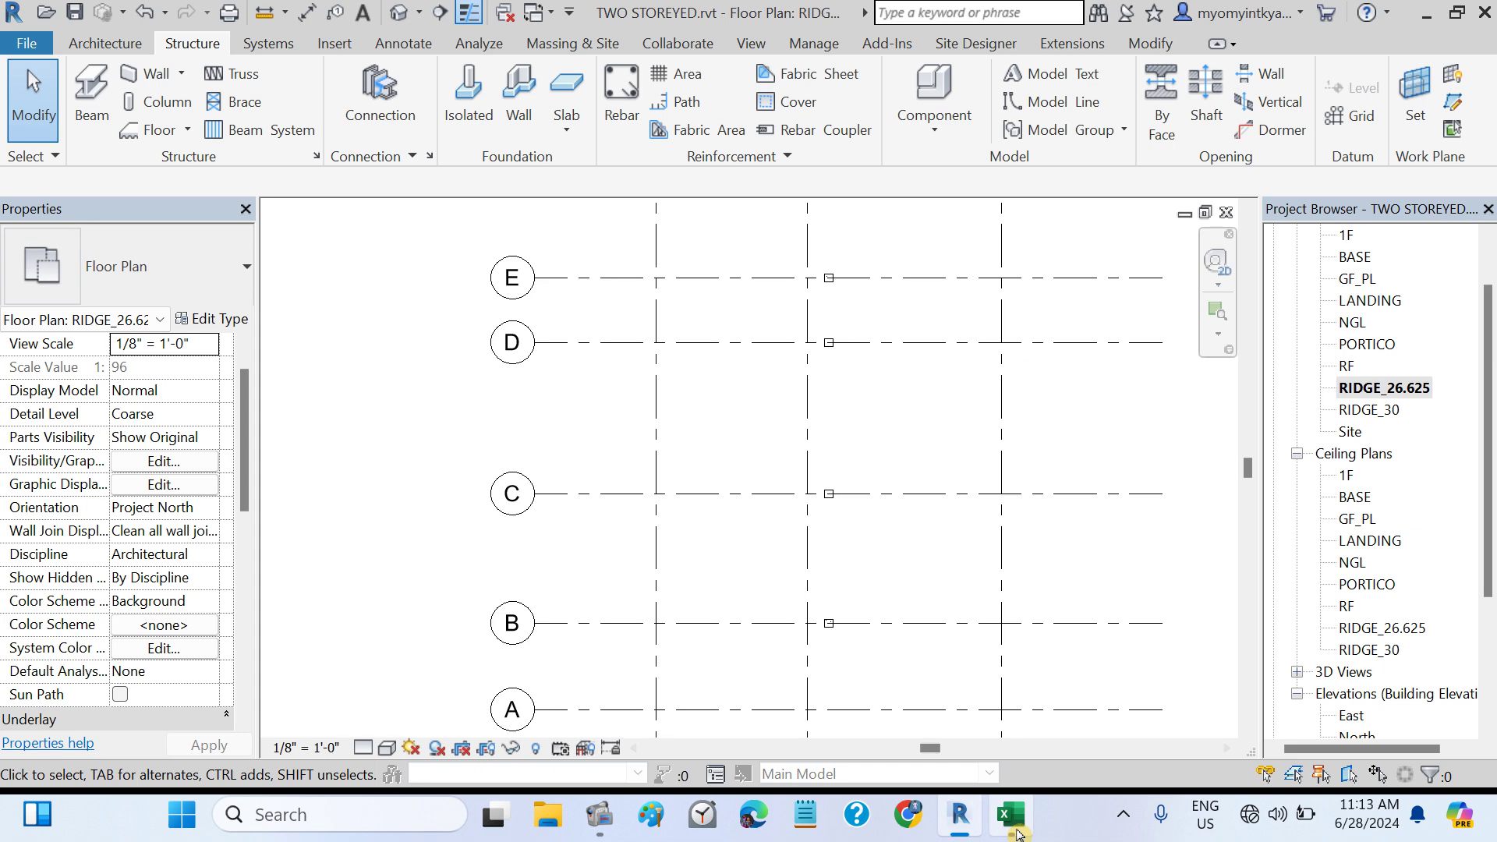
left_click(1010, 815)
scroll(769, 563, "down", 4)
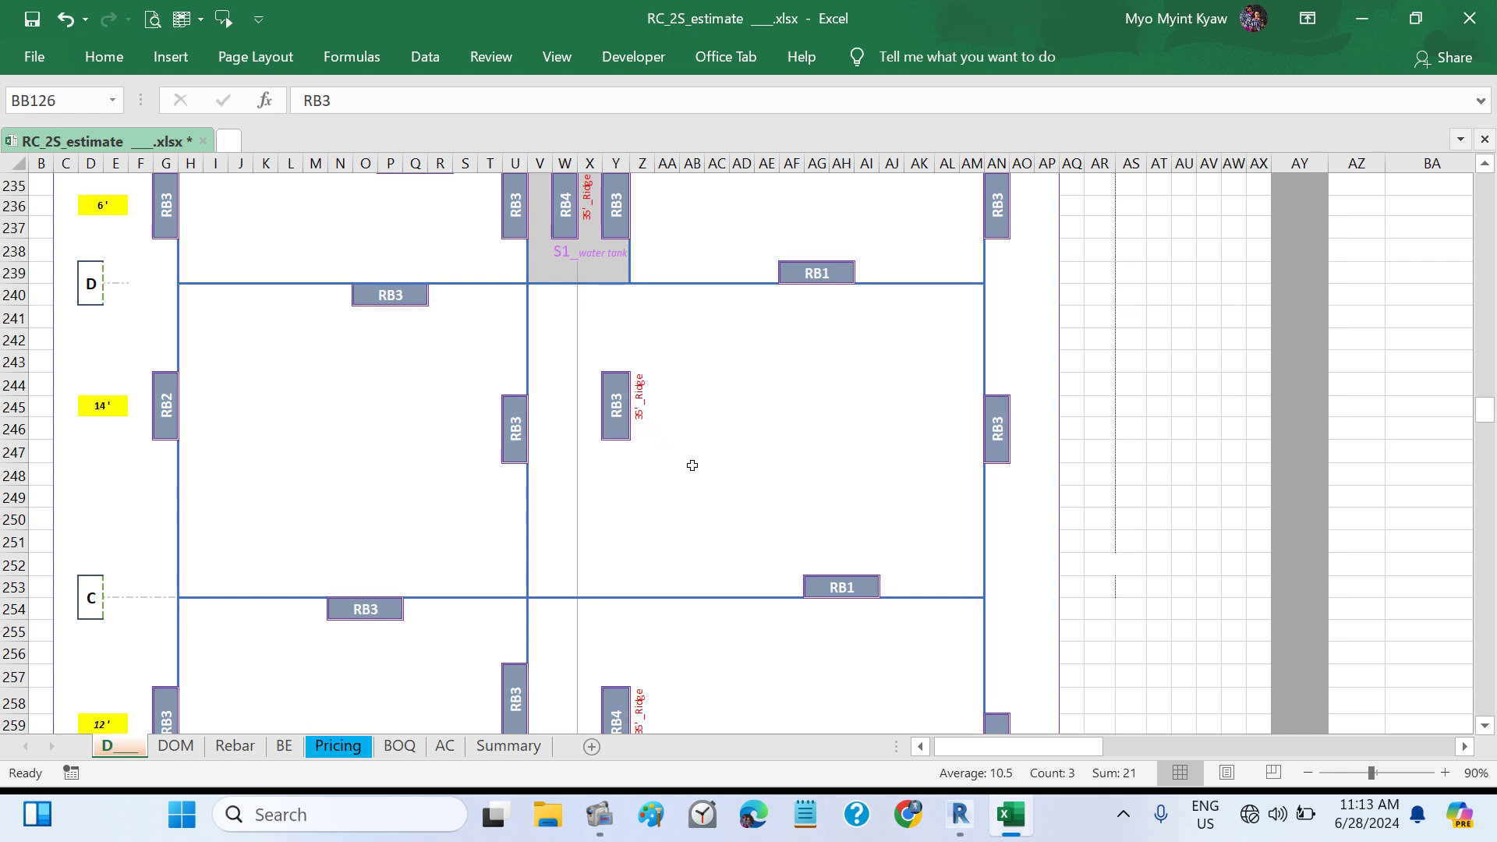
scroll(692, 465, "down", 4)
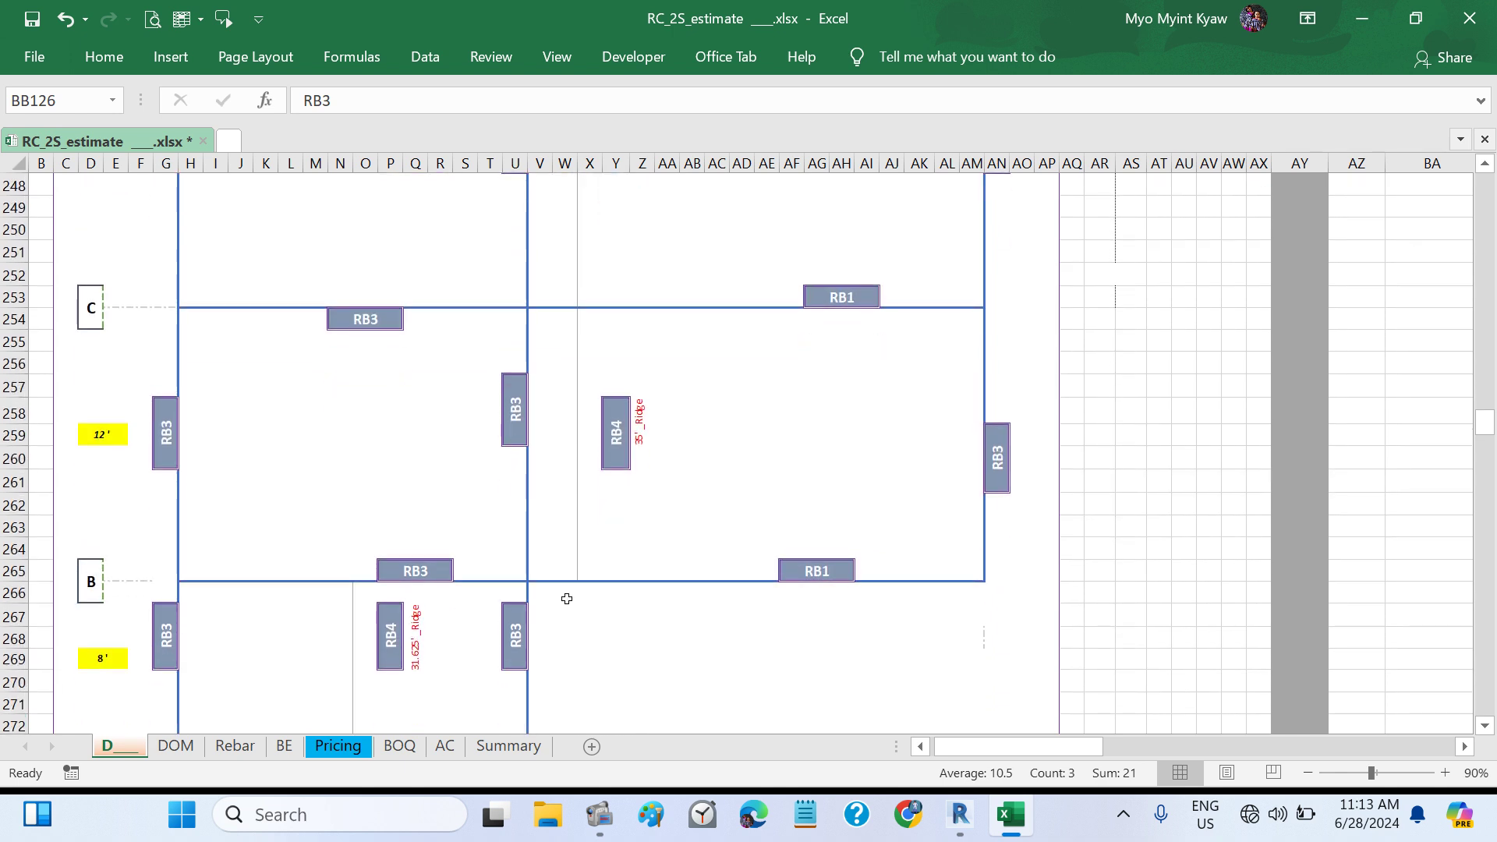
scroll(861, 502, "up", 4)
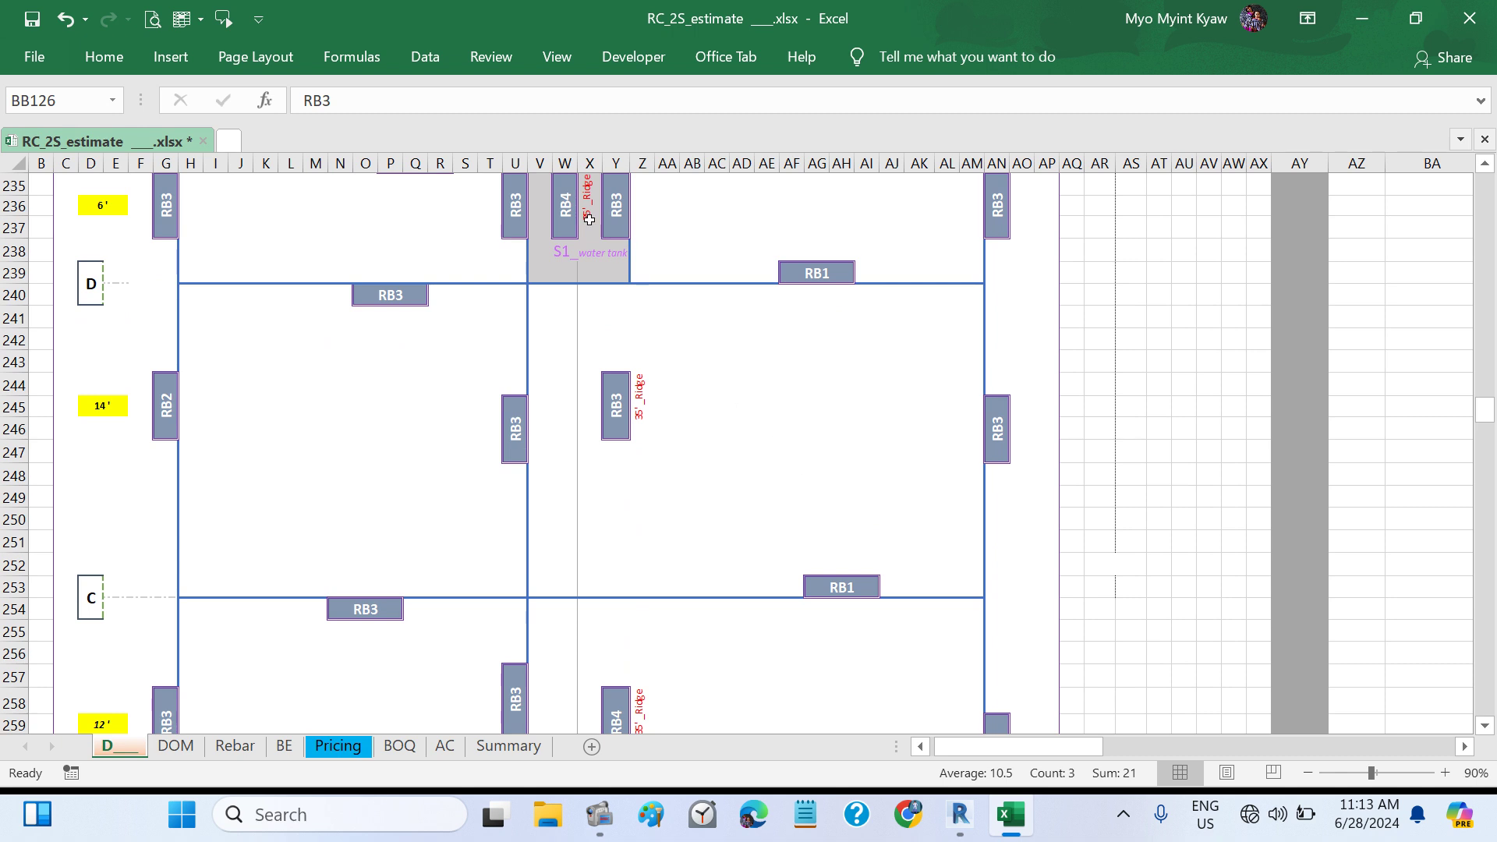
scroll(784, 423, "right", 3)
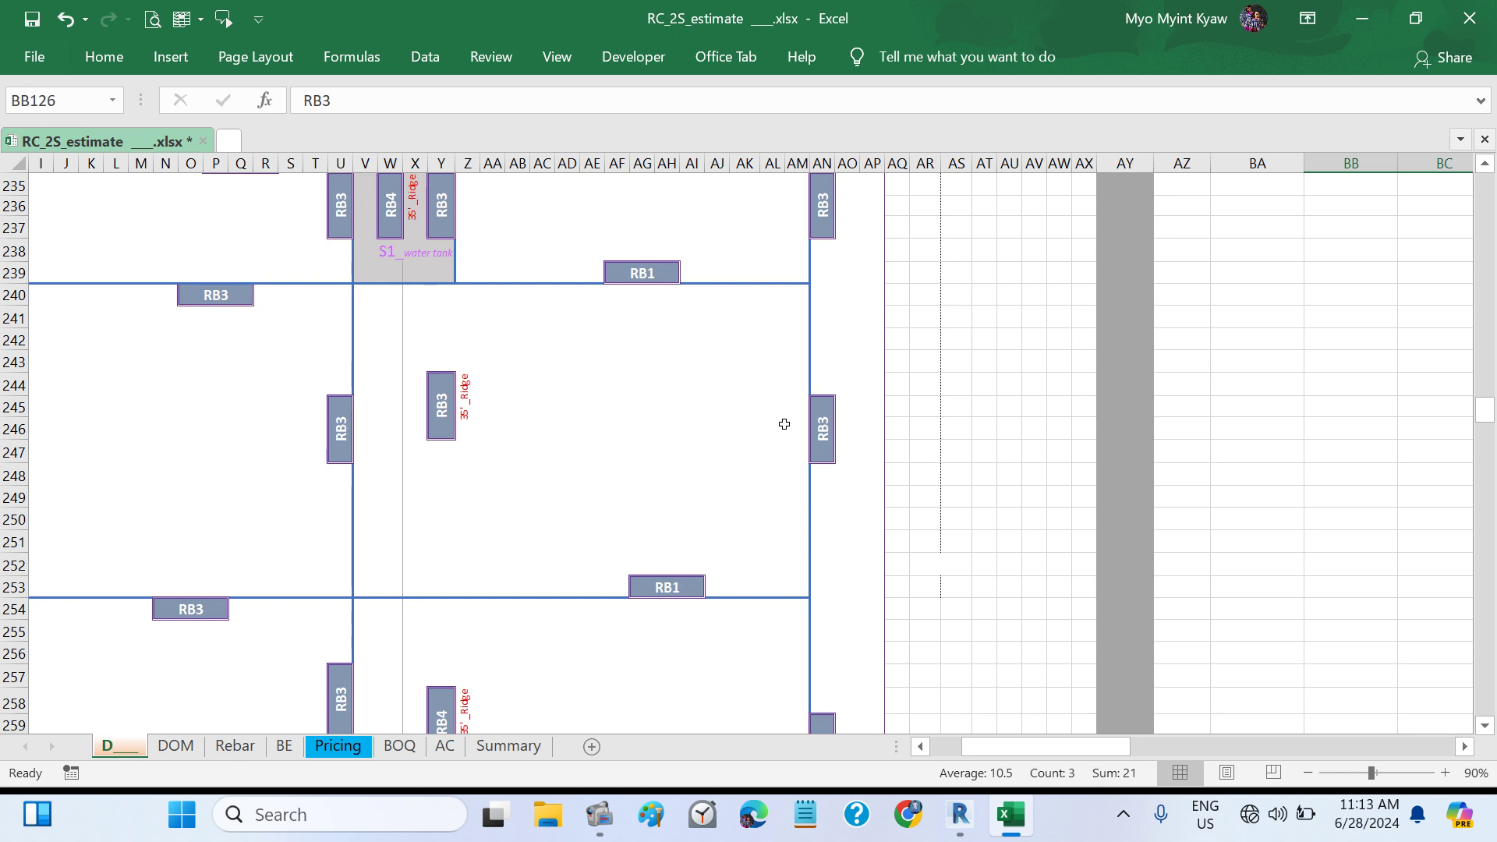
key("ctrl")
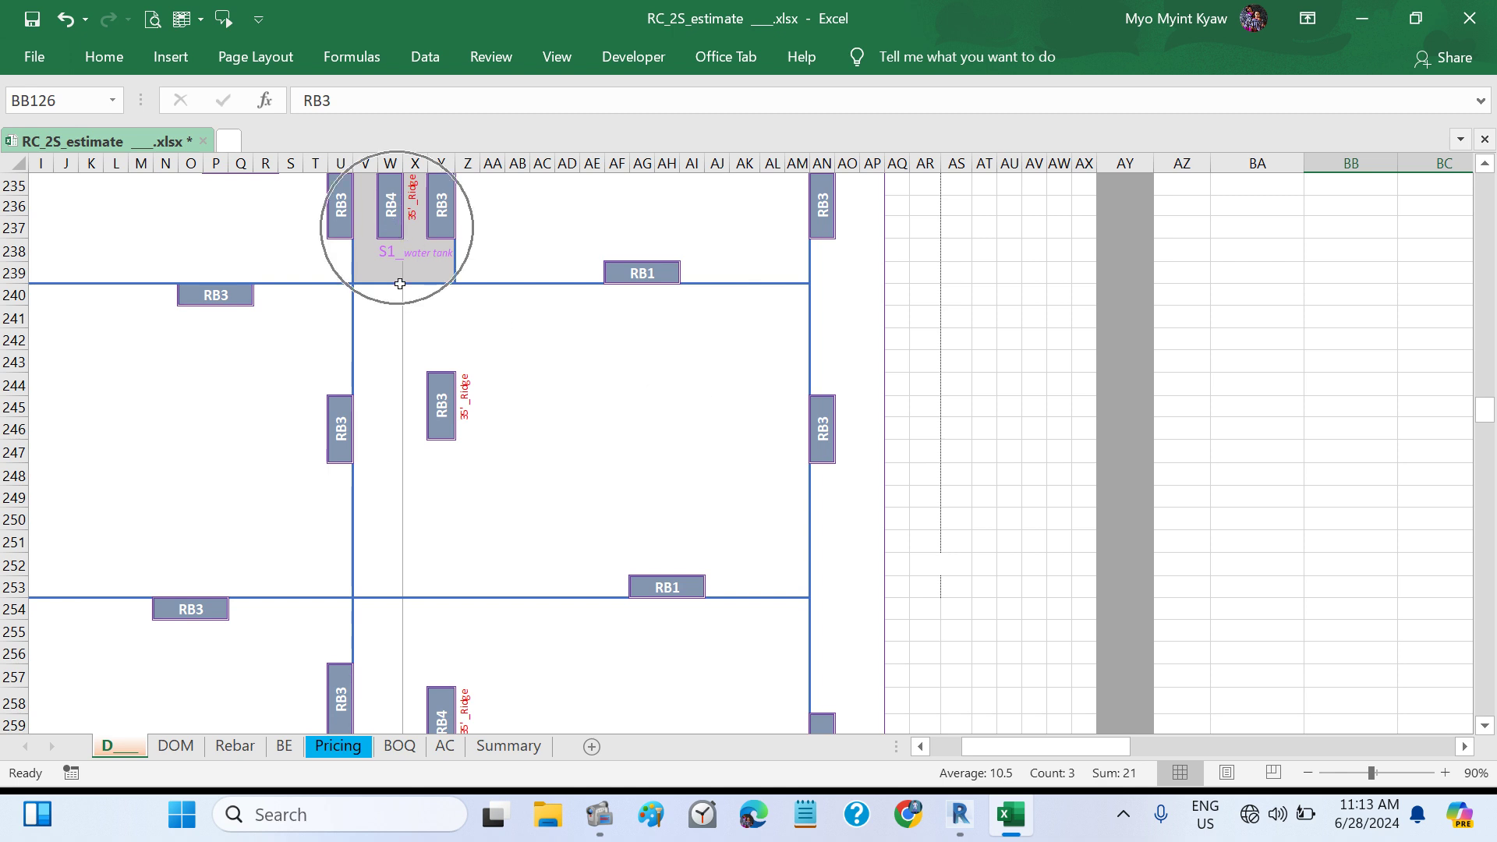
scroll(516, 654, "down", 4)
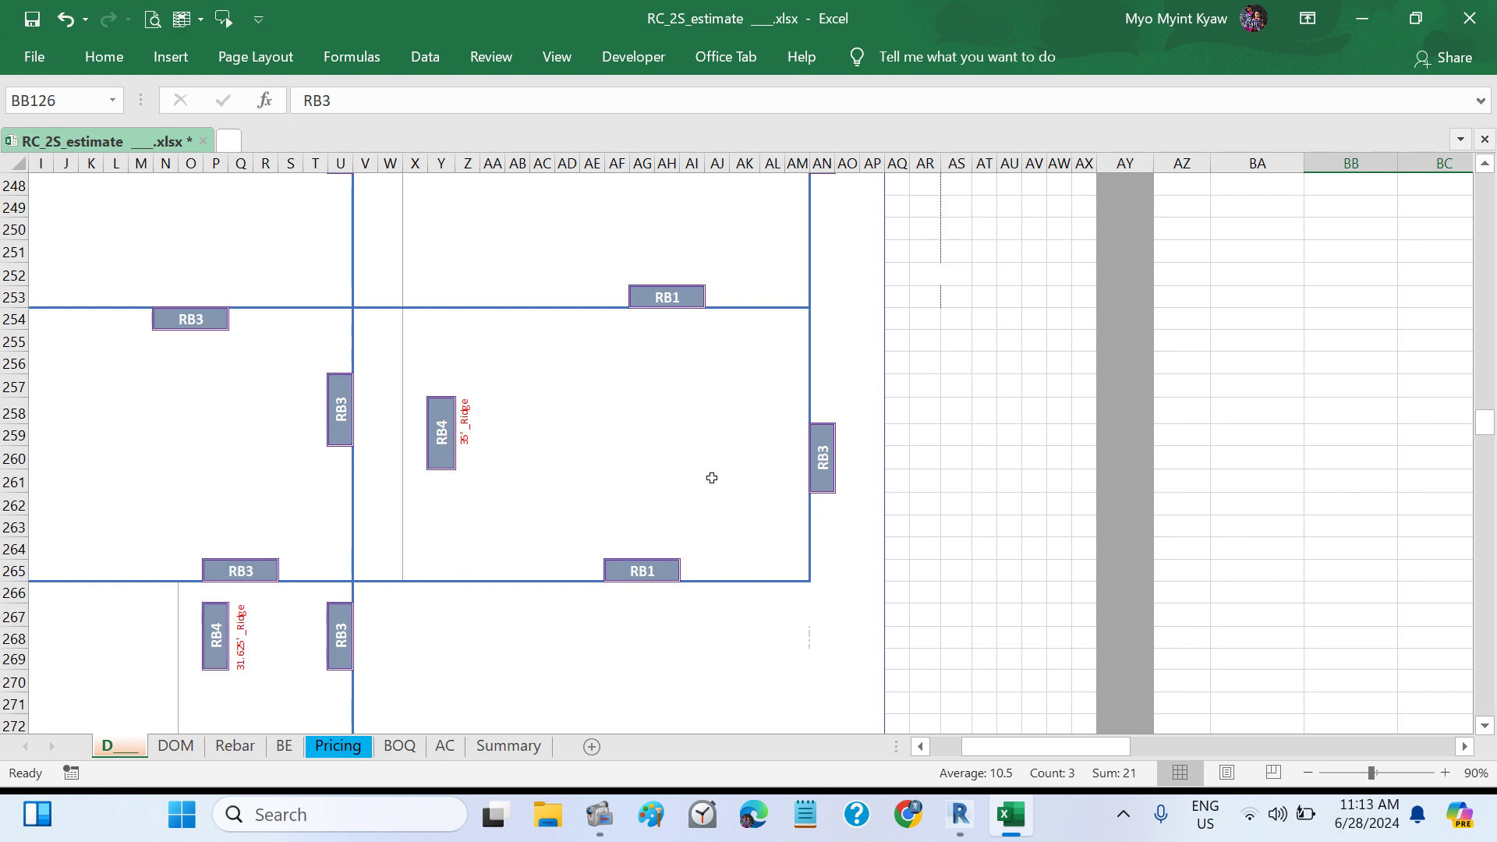
- Look up the RB4 row in the workbook's roof beam schedule and select its type and size cells
scroll(710, 477, "up", 17)
scroll(712, 478, "right", 3)
scroll(712, 478, "up", 20)
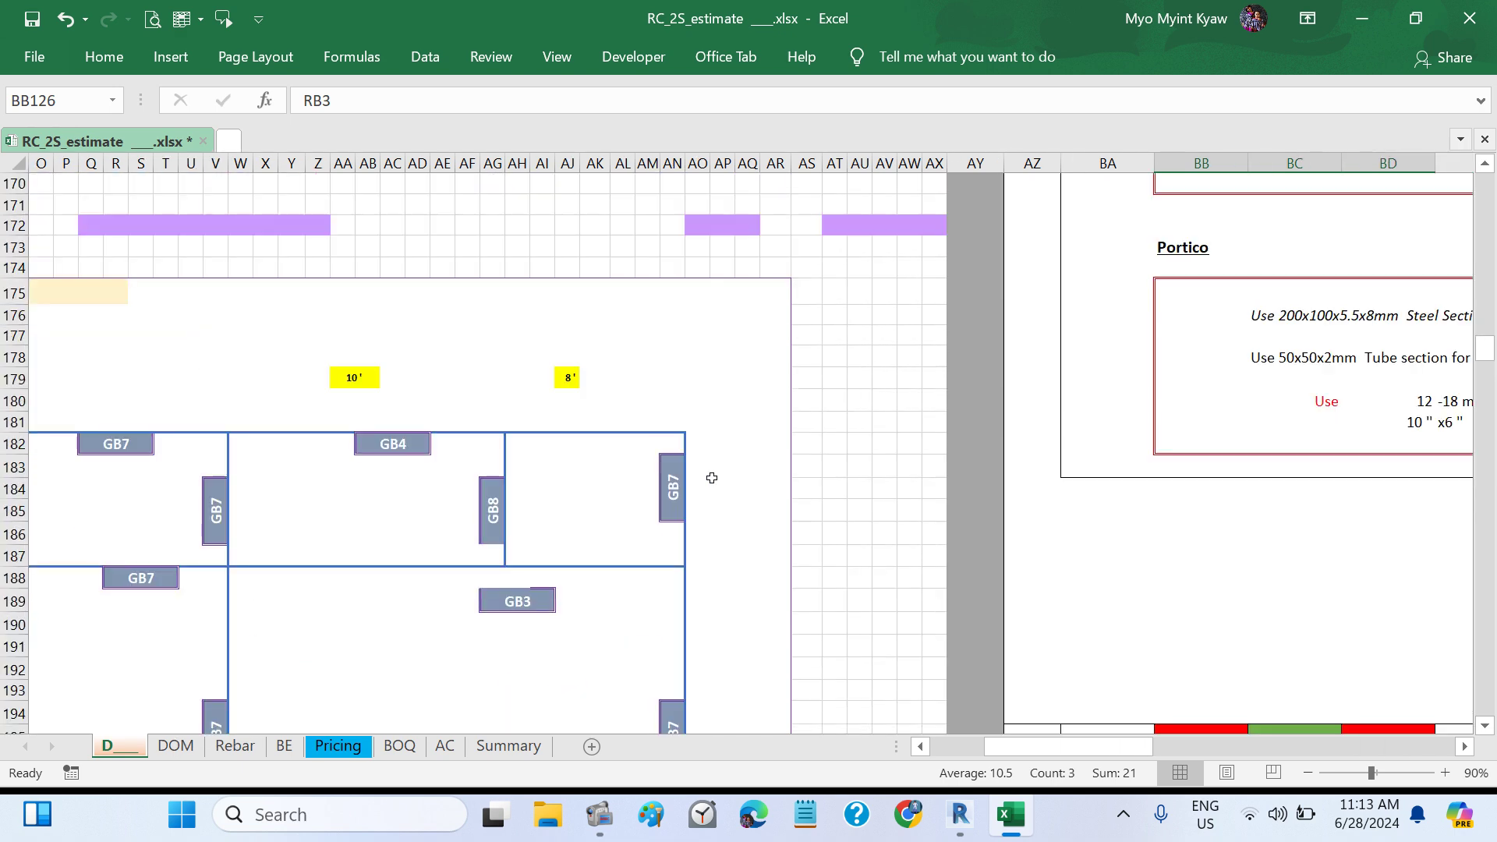
scroll(711, 478, "up", 4)
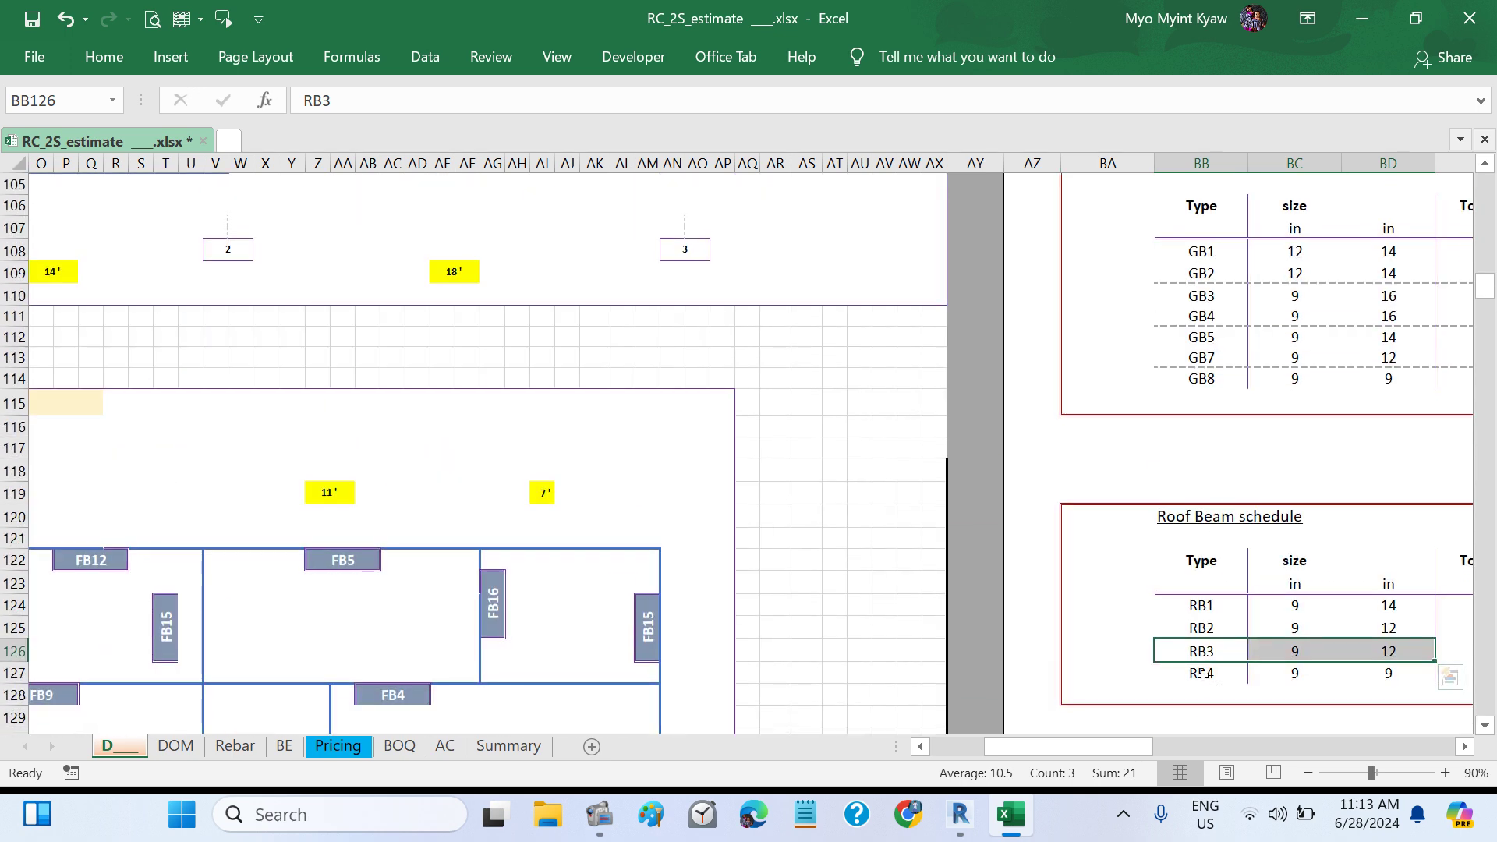
left_click_drag(1201, 674, 1392, 675)
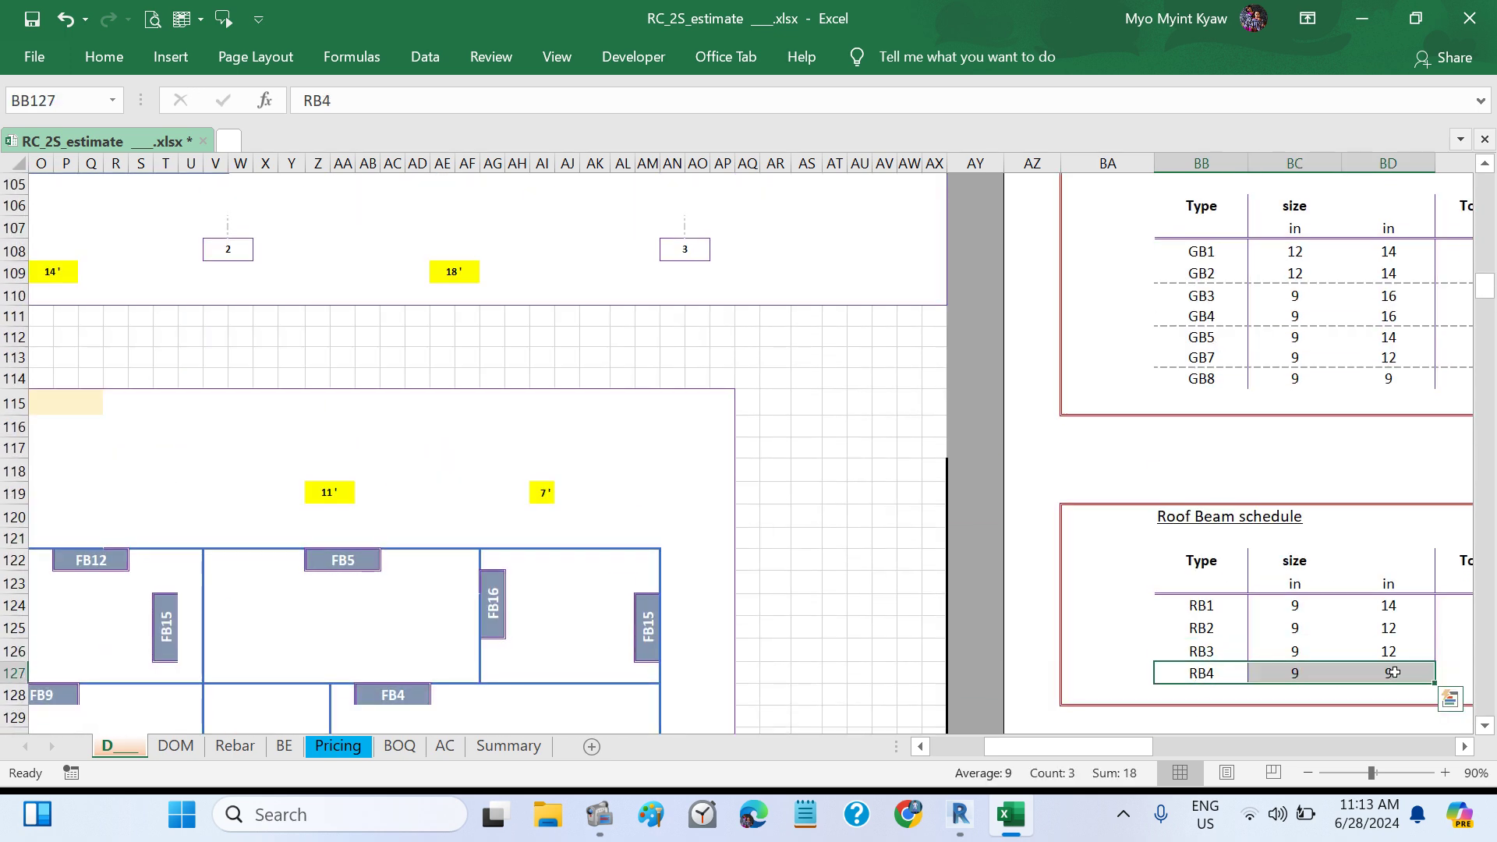
- Switch to Revit and duplicate the RB 9X12 concrete beam type as RB 9X9, with its depth h set to 9"
left_click(958, 832)
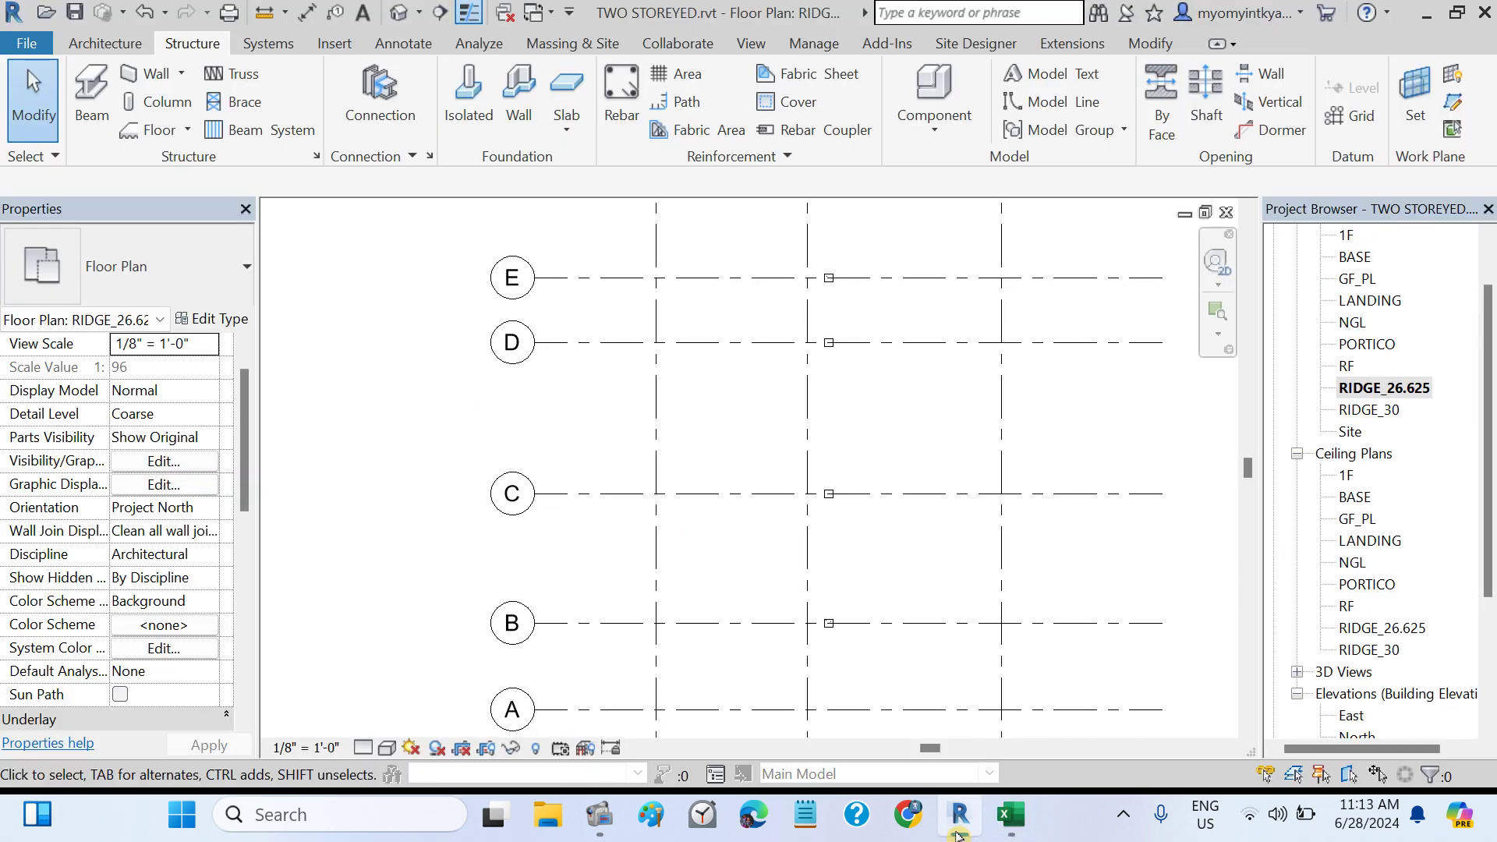
left_click(93, 110)
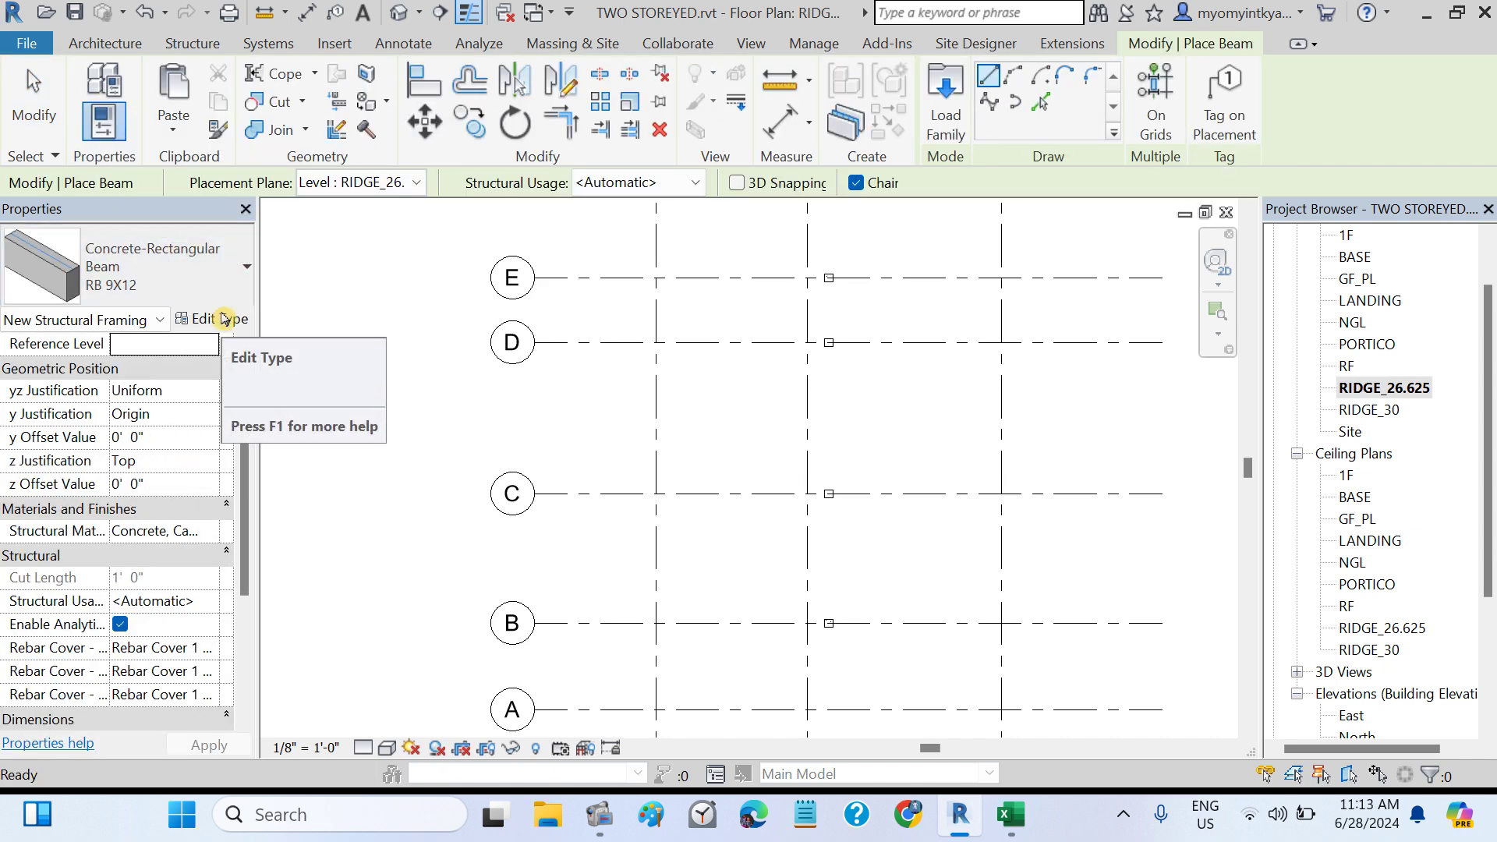
left_click(224, 318)
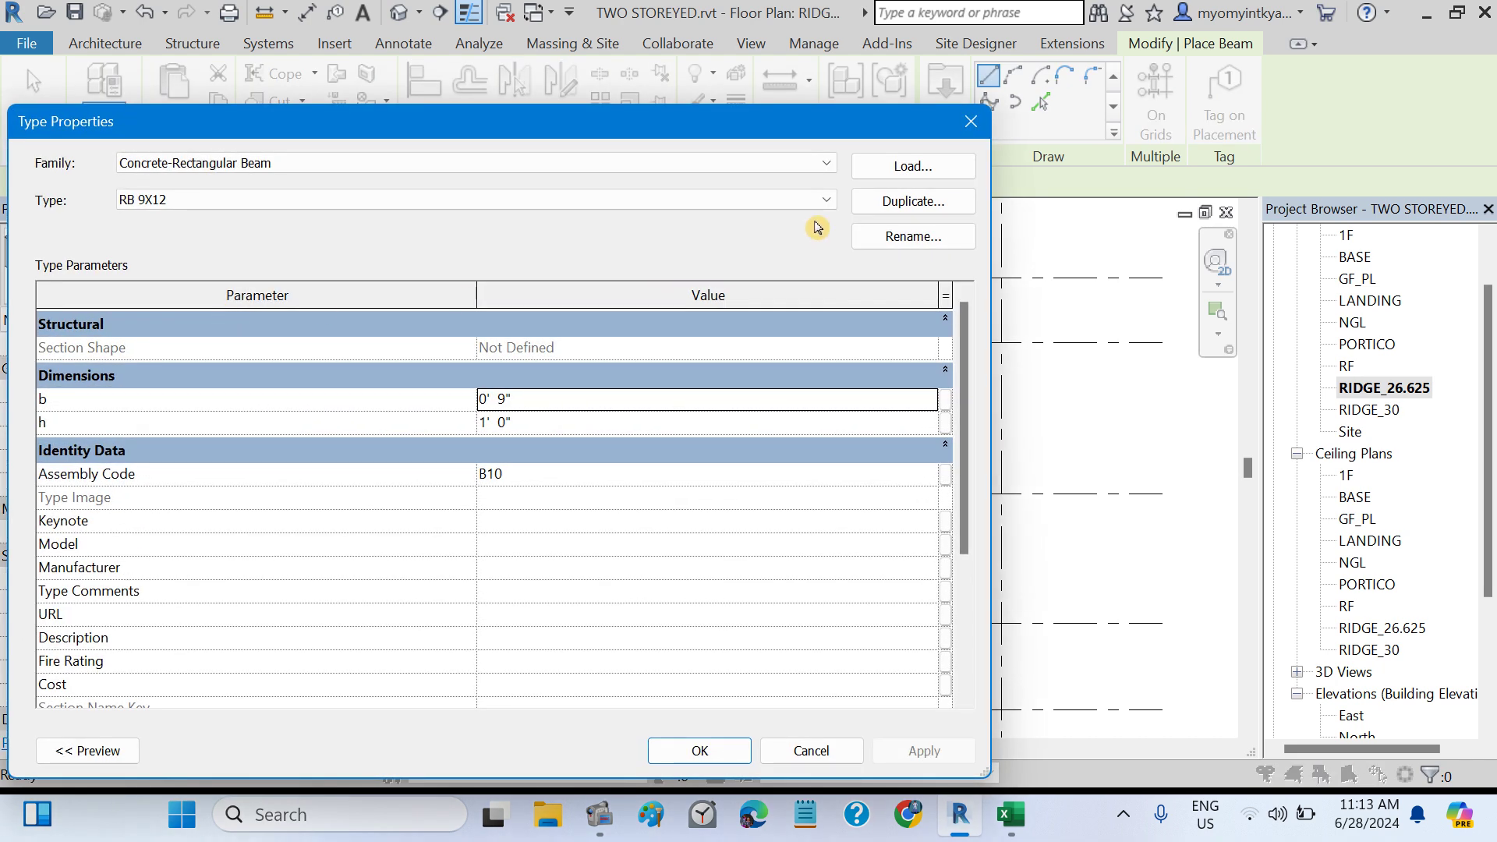
left_click(893, 203)
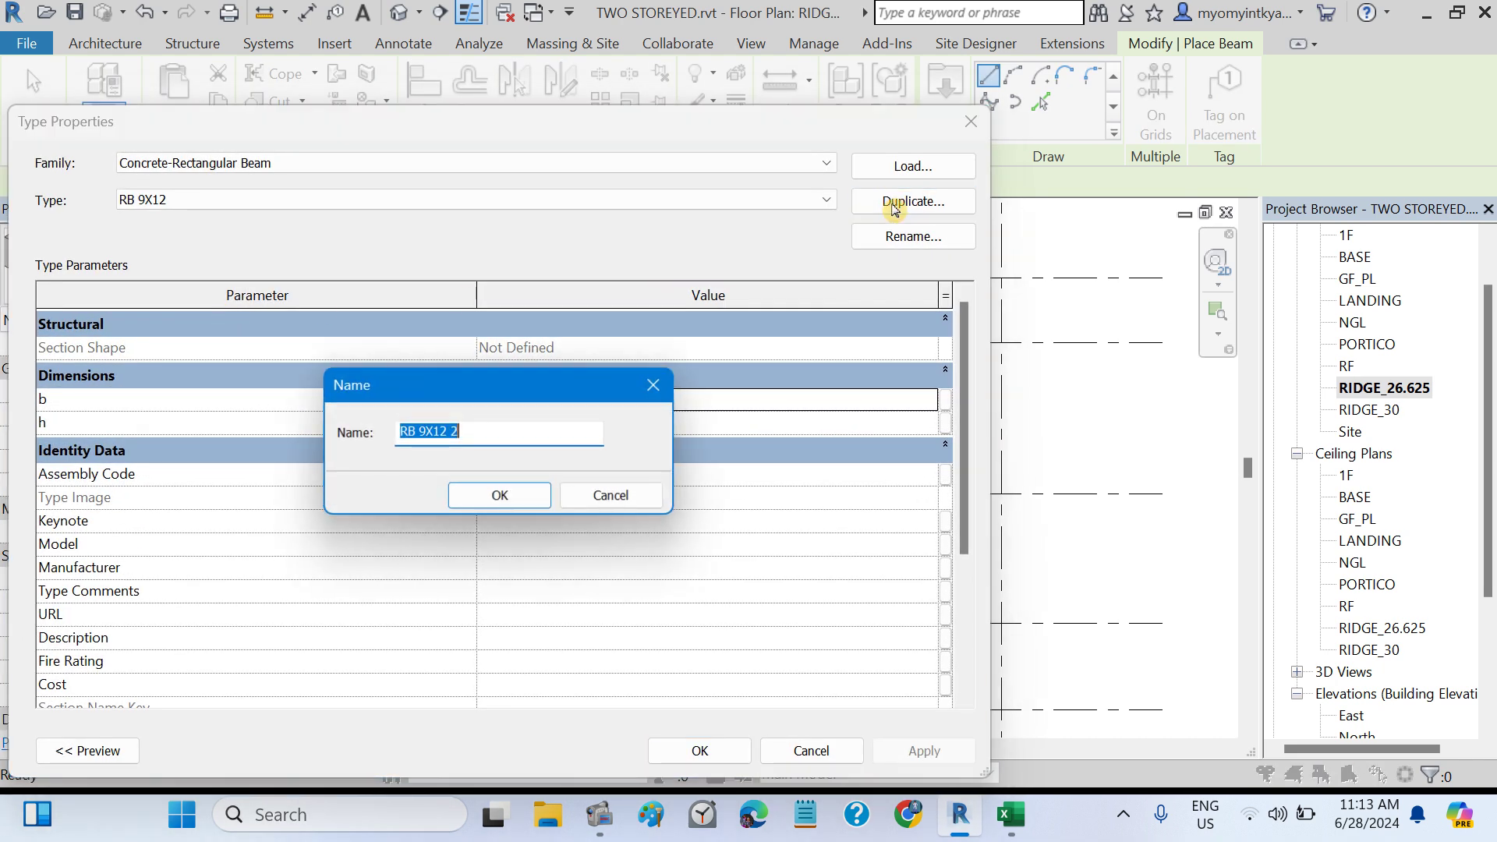
left_click(481, 435)
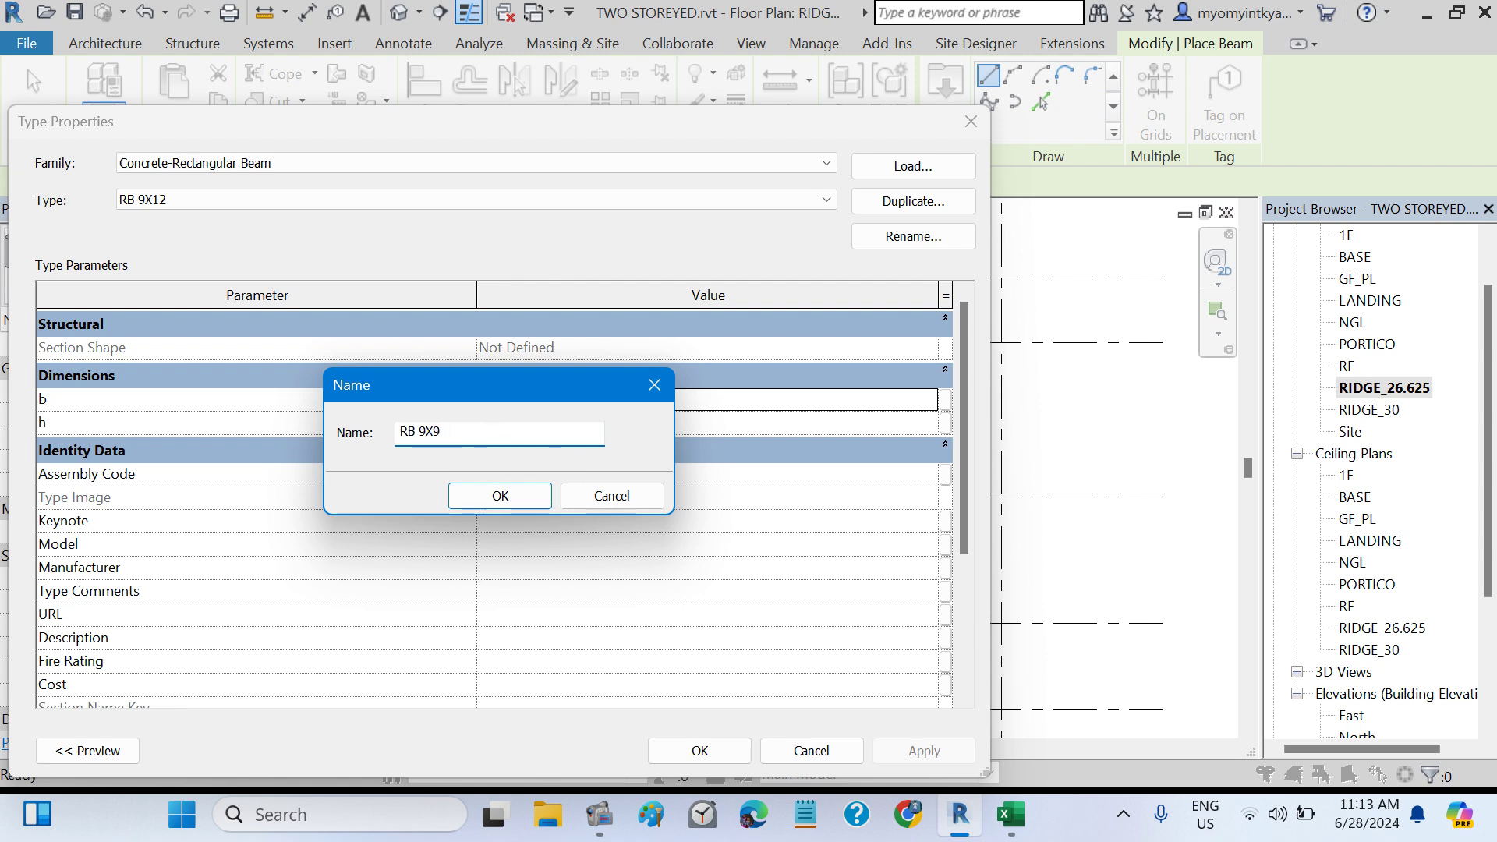
left_click(494, 499)
left_click(521, 422)
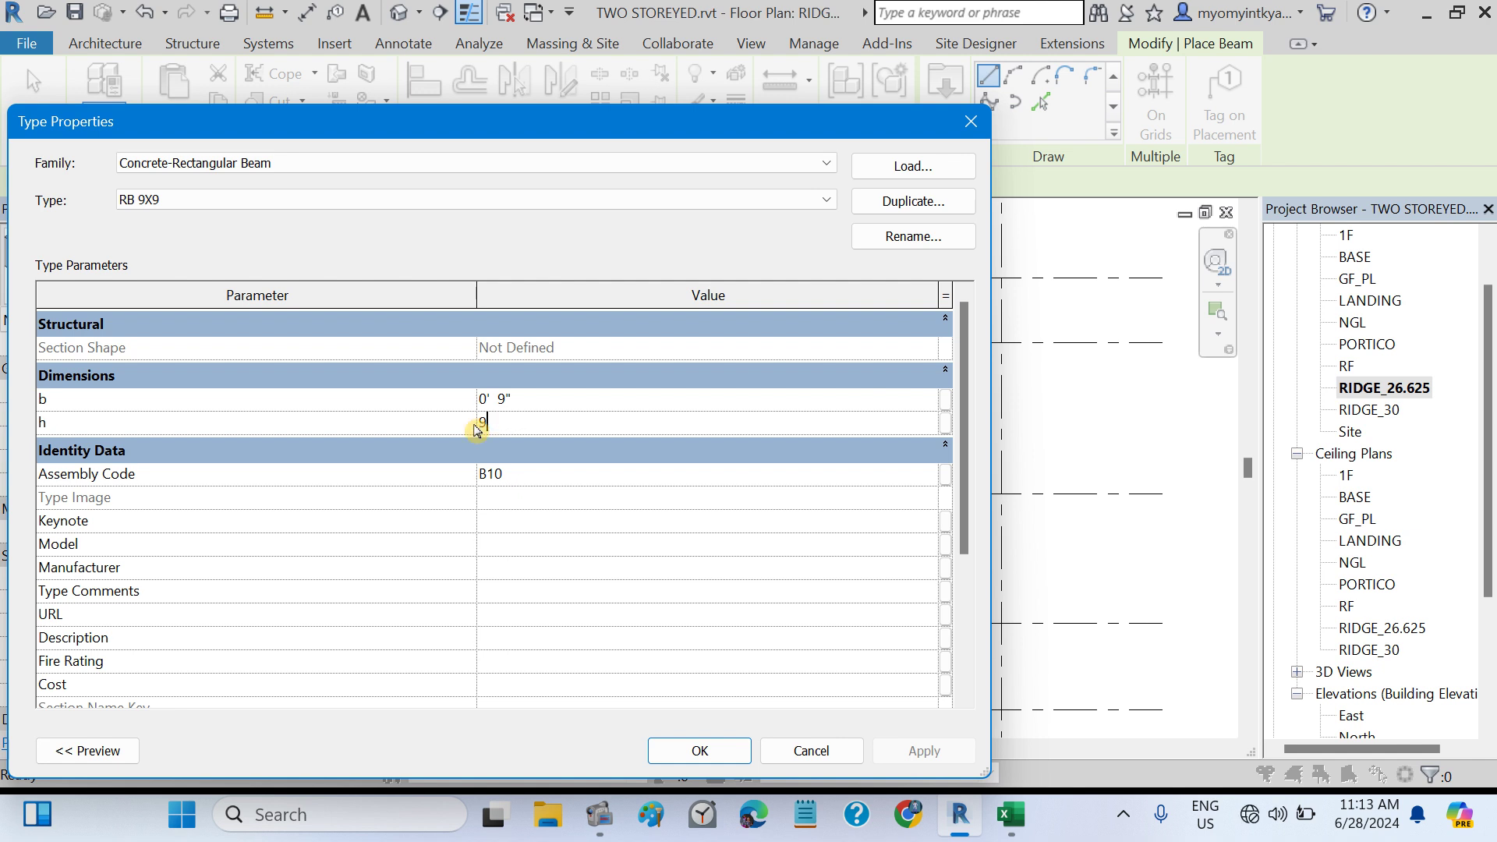
type("9\"")
left_click(586, 543)
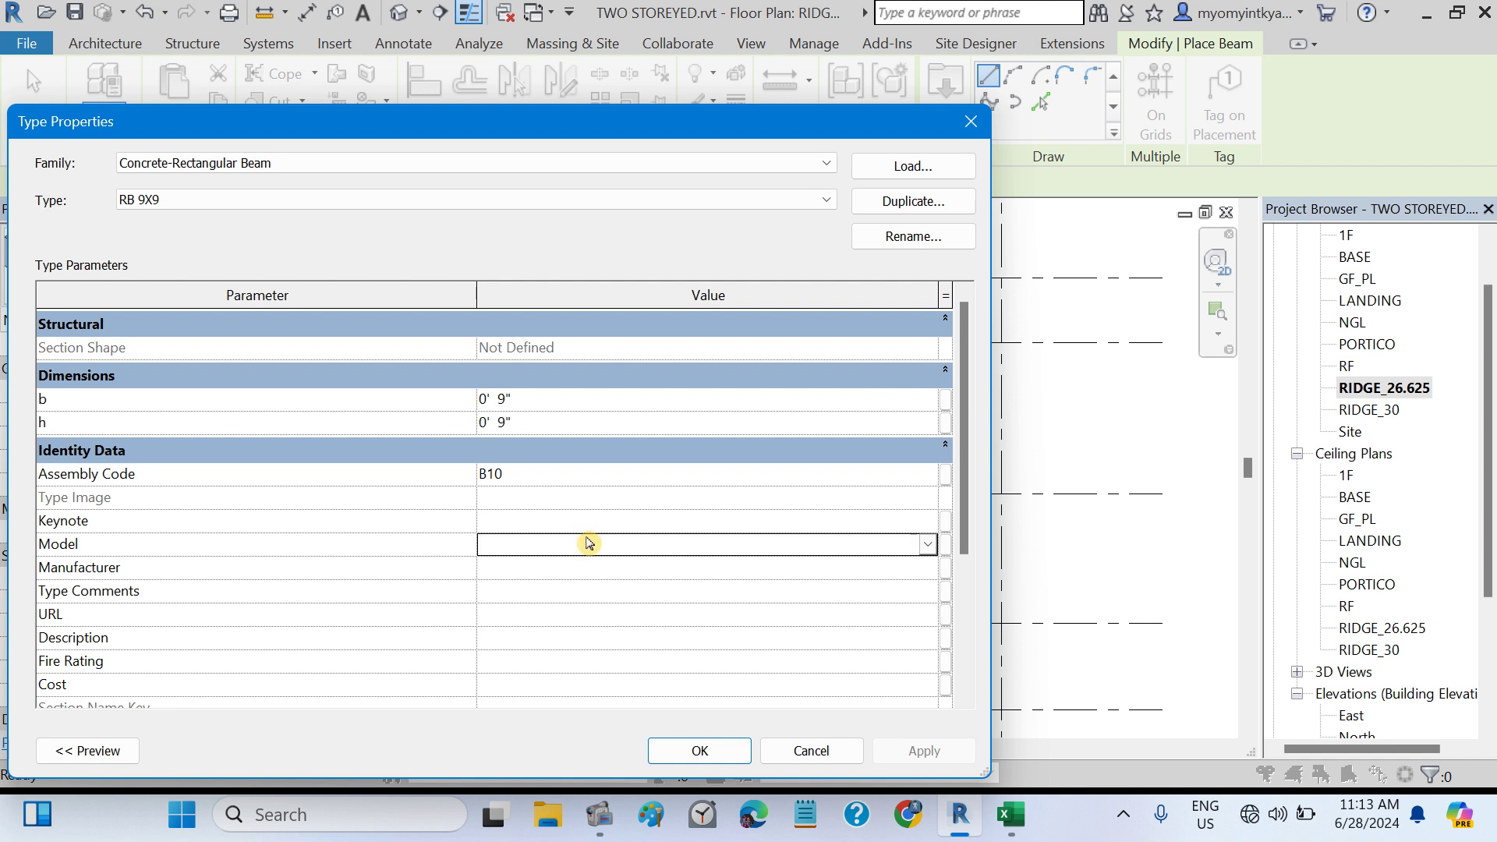
left_click(699, 751)
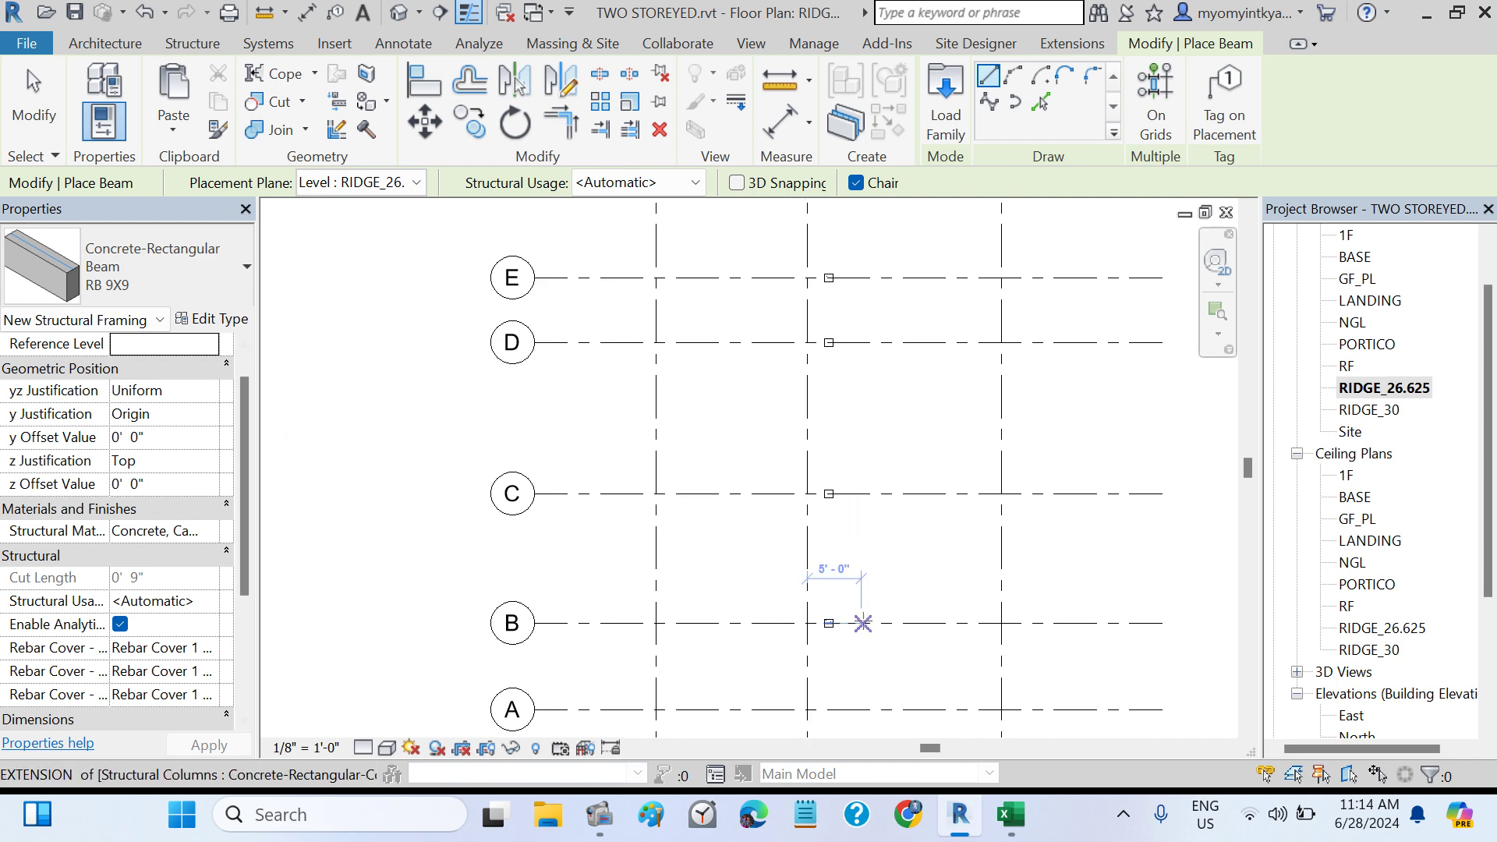
- Open the RIDGE_30 floor plan and set its view range bottom and view depth offsets to -1' 6"
double_click(1369, 410)
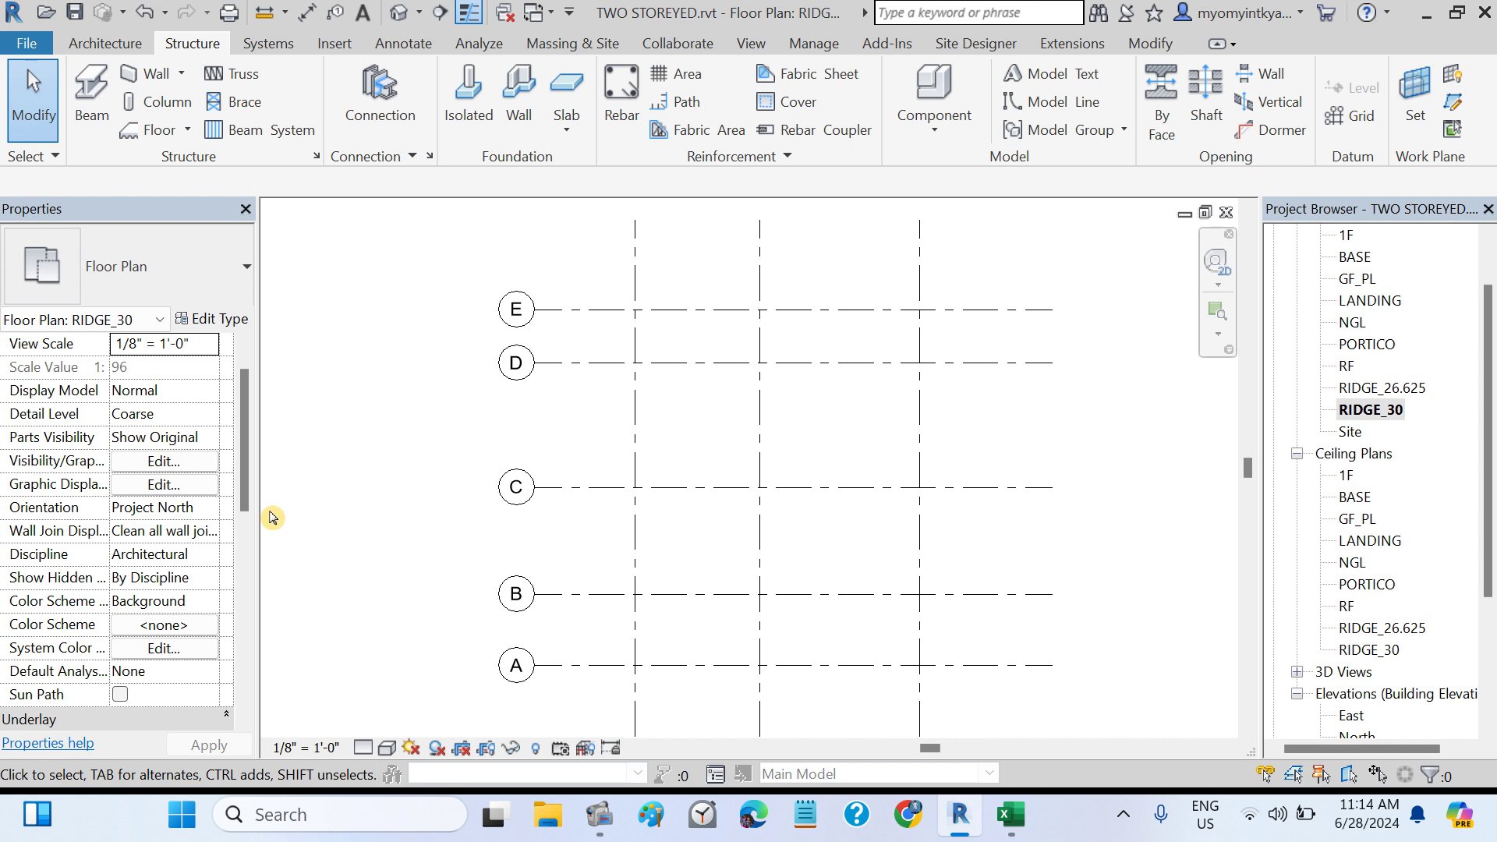
left_click_drag(240, 482, 240, 601)
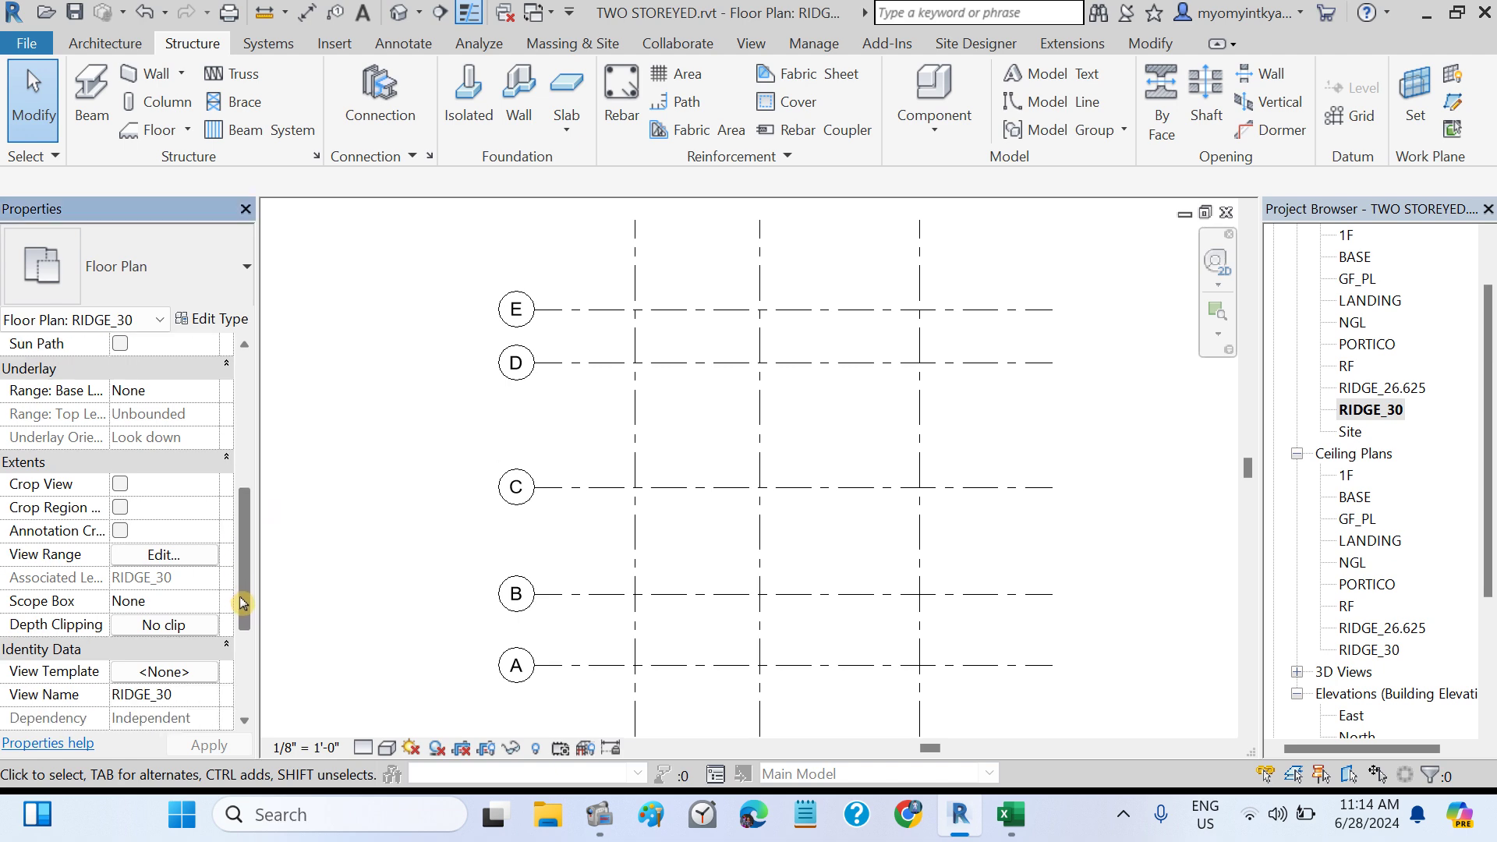
left_click(153, 555)
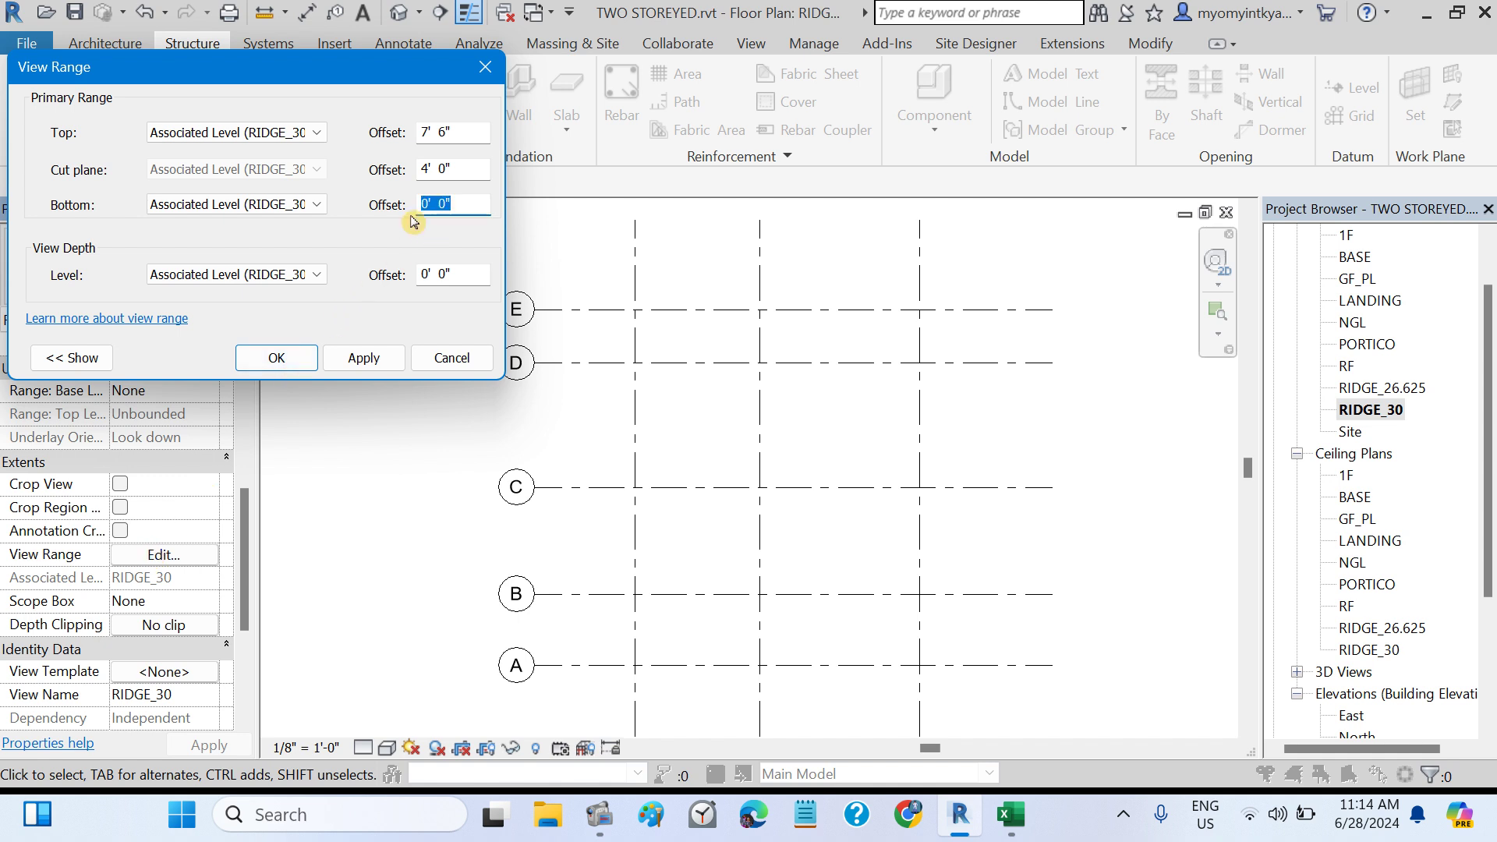
type("-")
type("1' 6")
left_click(459, 273)
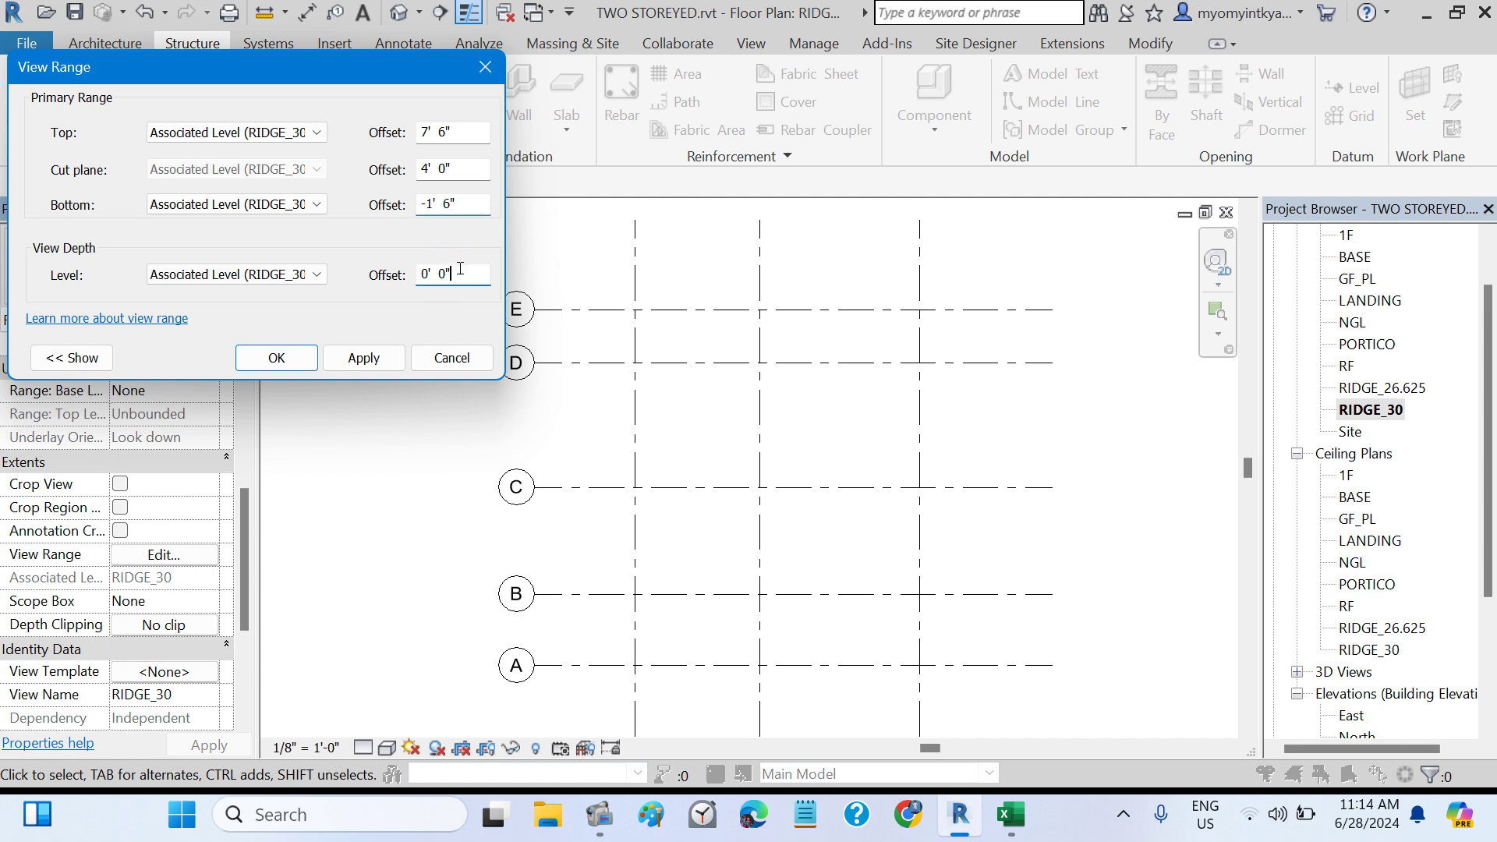
type("-1 6")
left_click(365, 358)
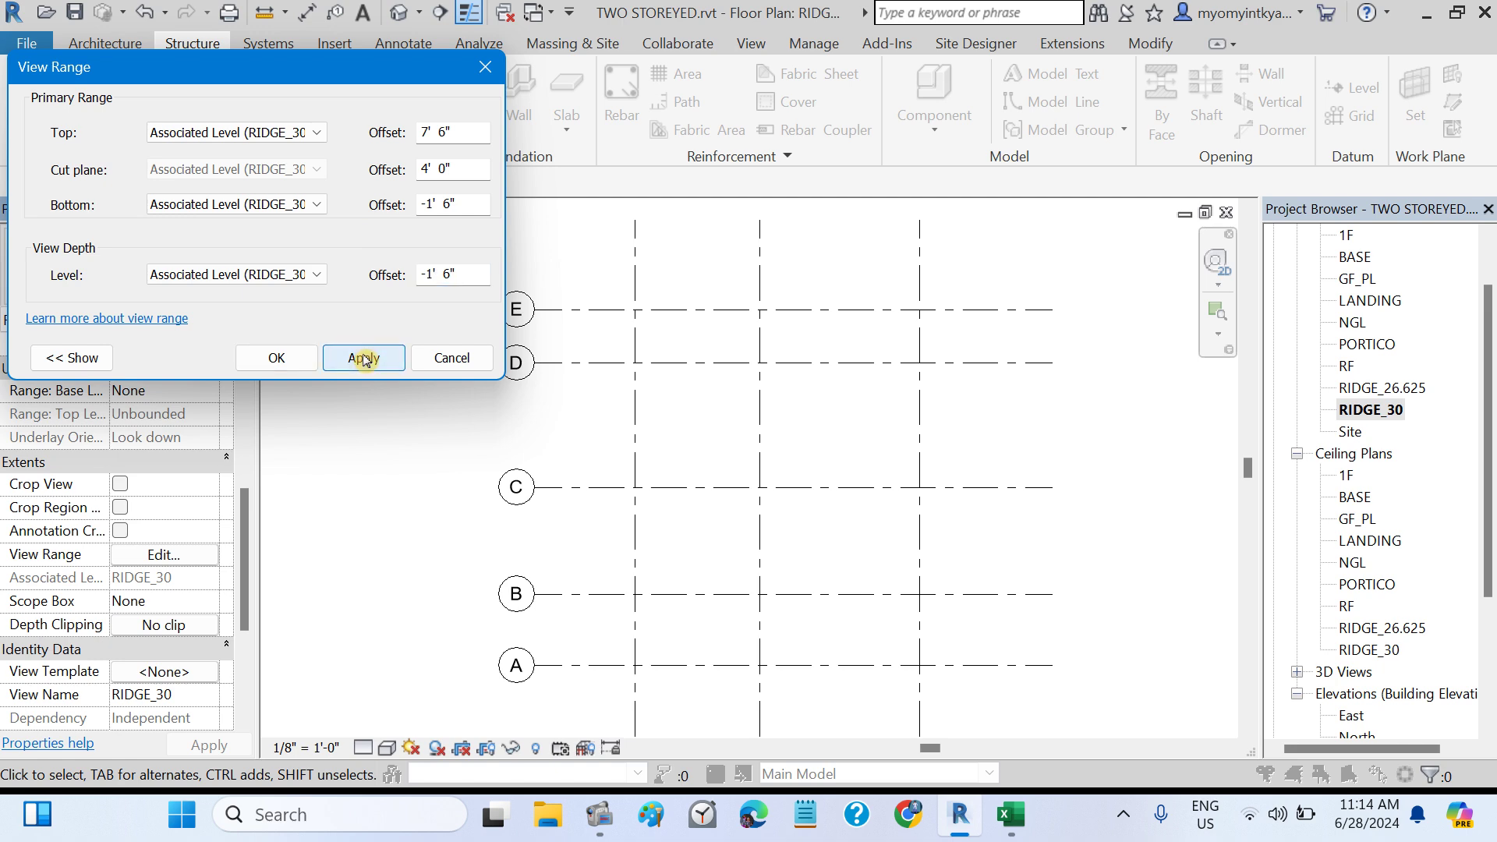
left_click(273, 358)
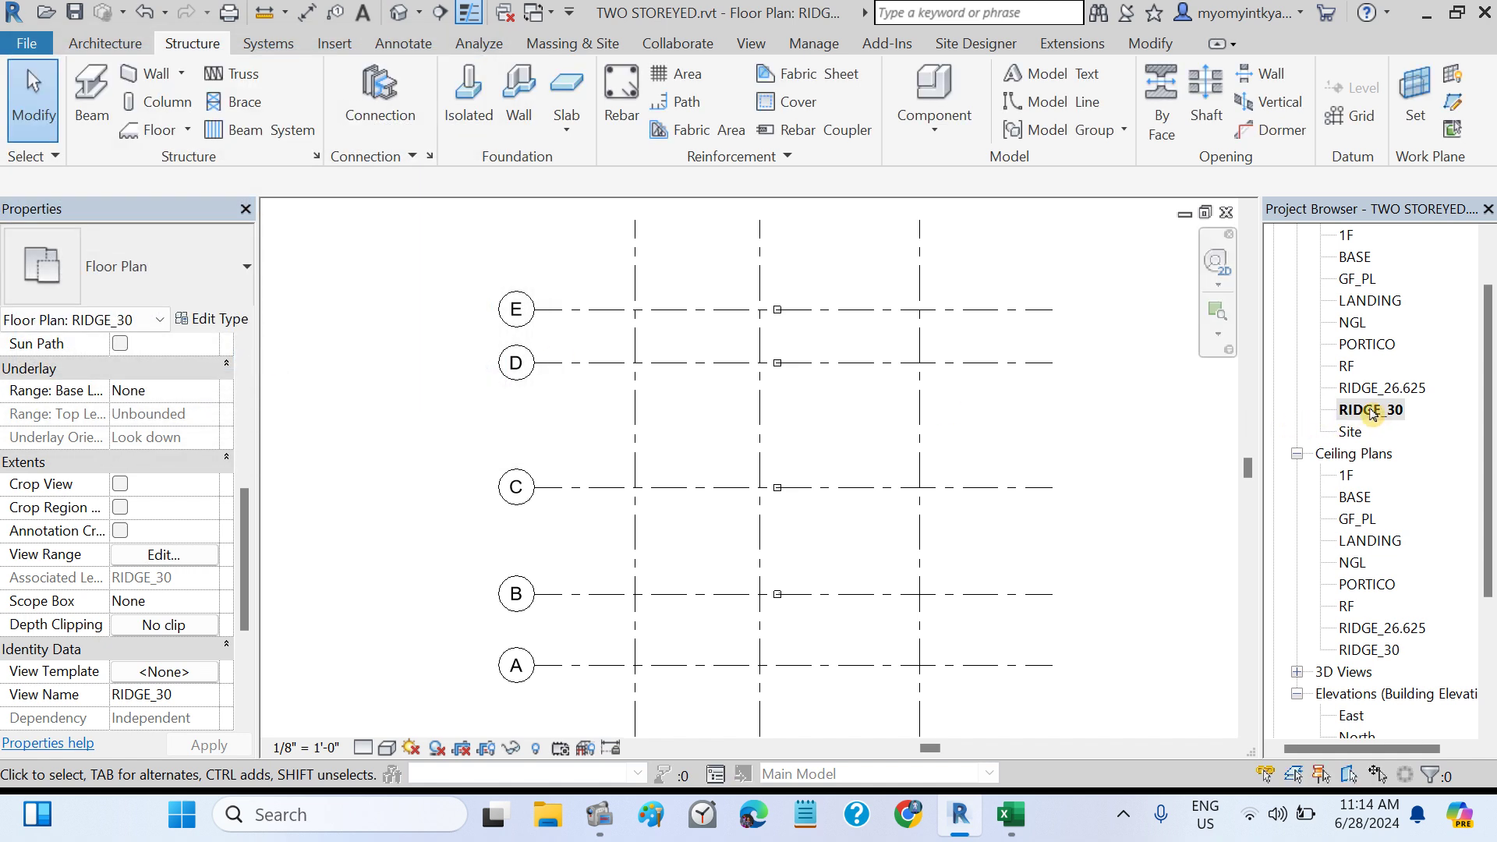
- Place RB 9X9 beams on the RIDGE_30 level between the ridge columns at grids B and C, and at grids D and E
left_click(84, 87)
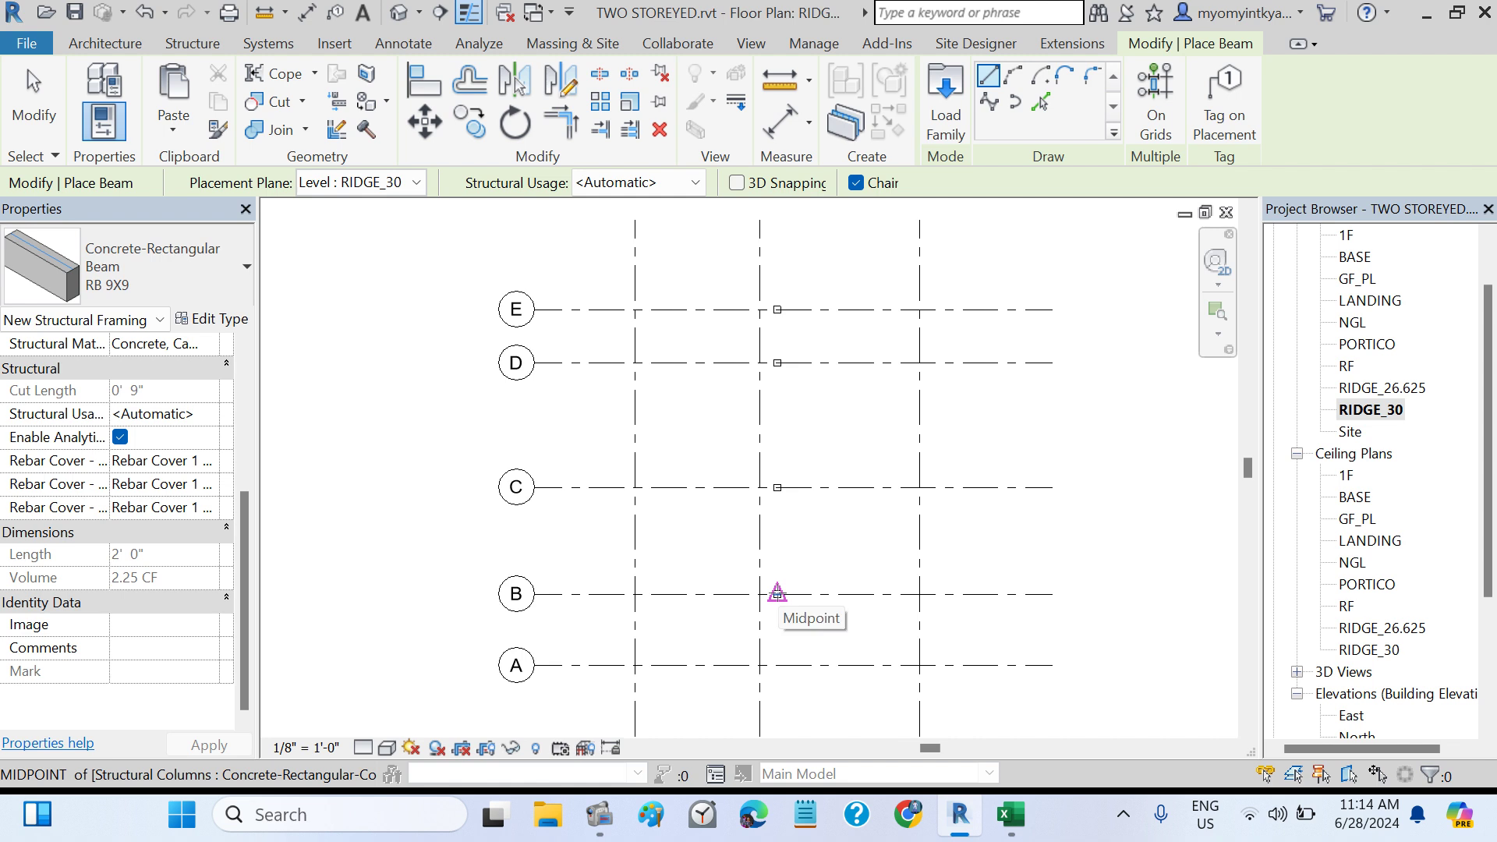
left_click(777, 594)
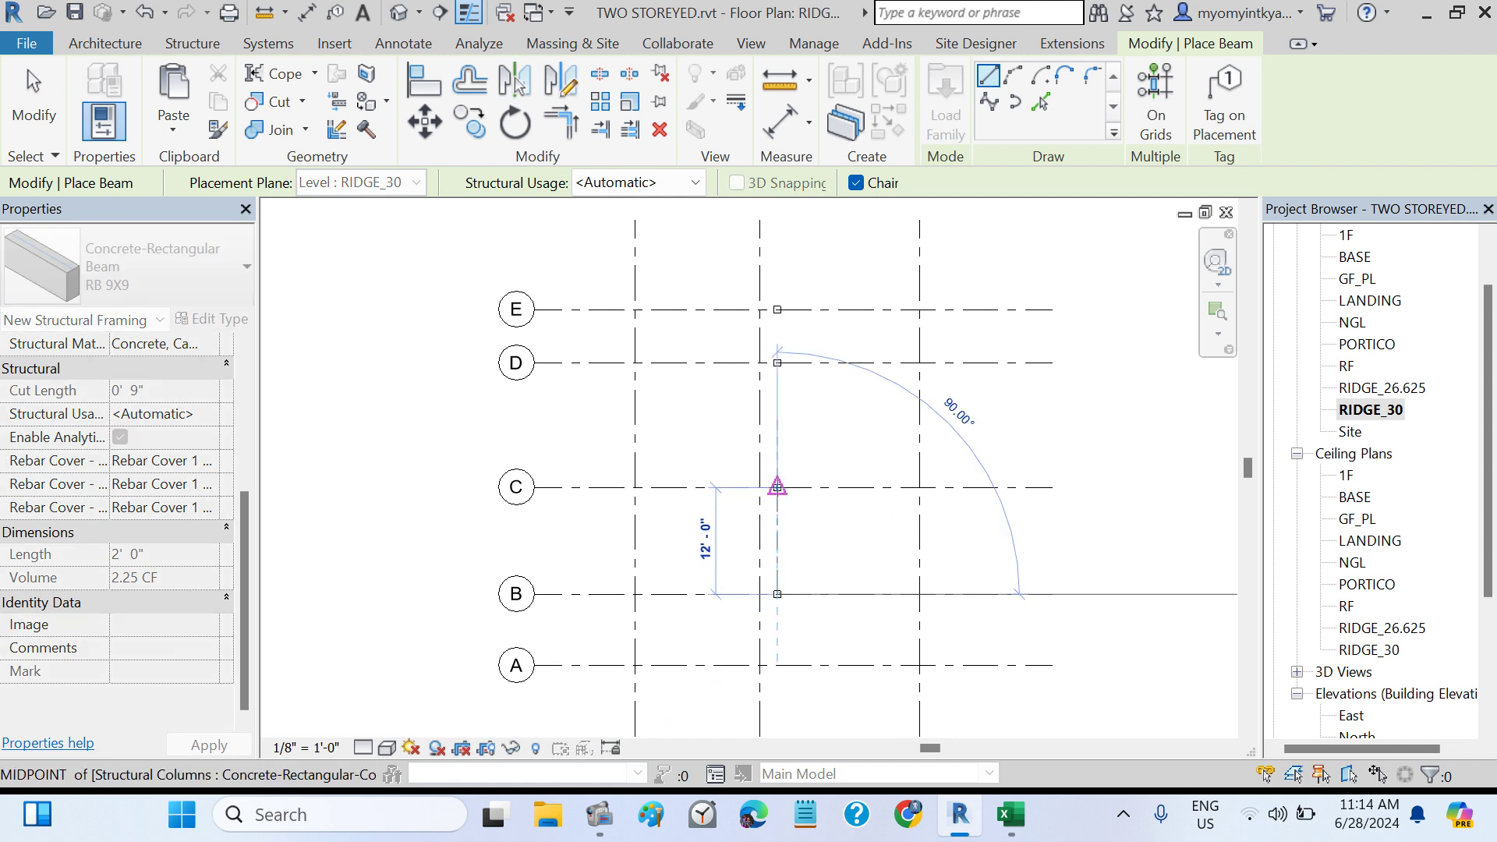
left_click(778, 488)
key("Escape")
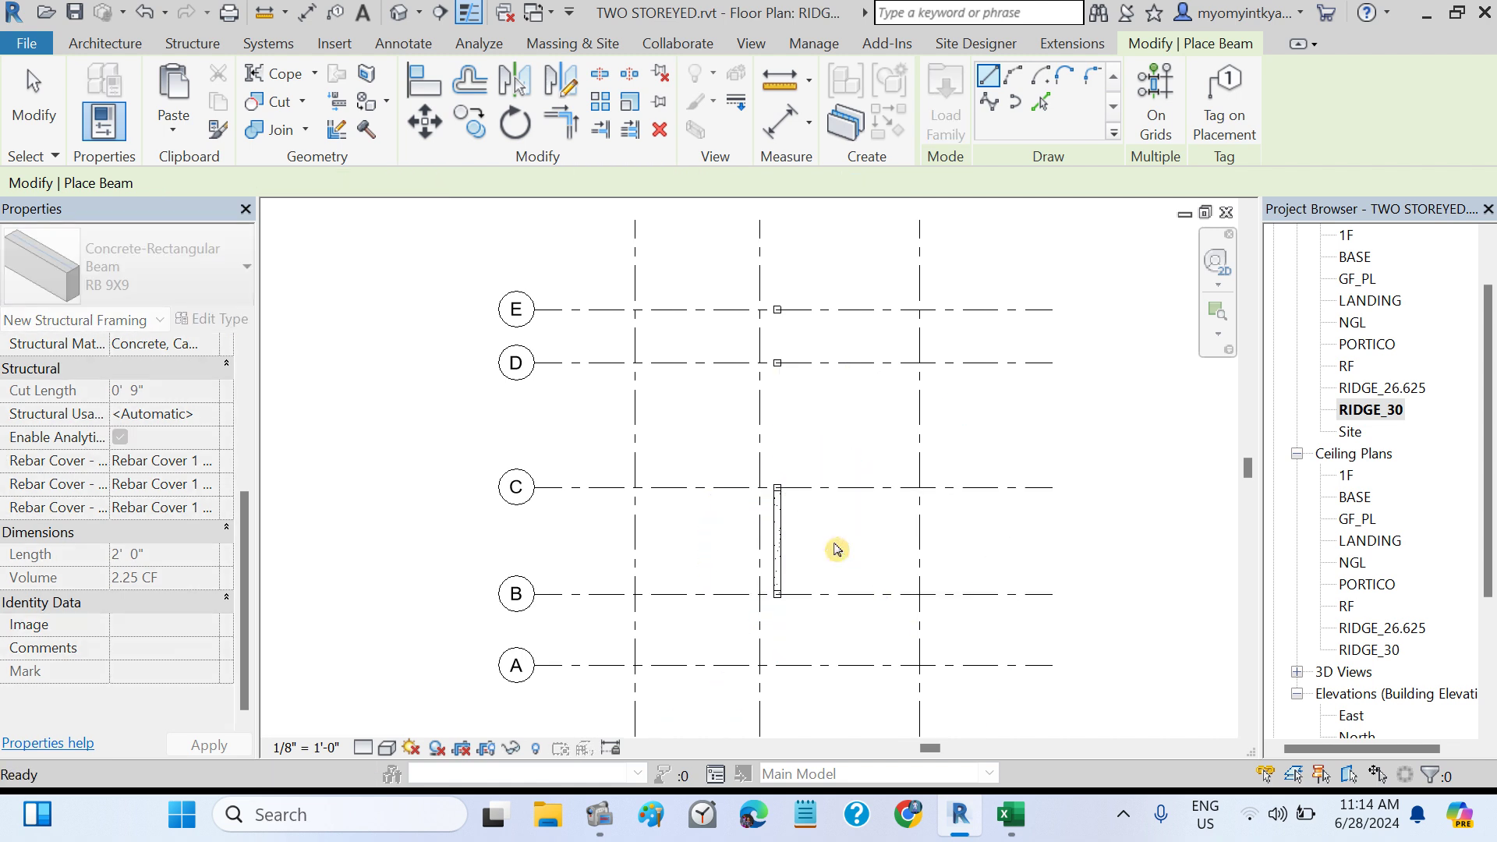
left_click(777, 361)
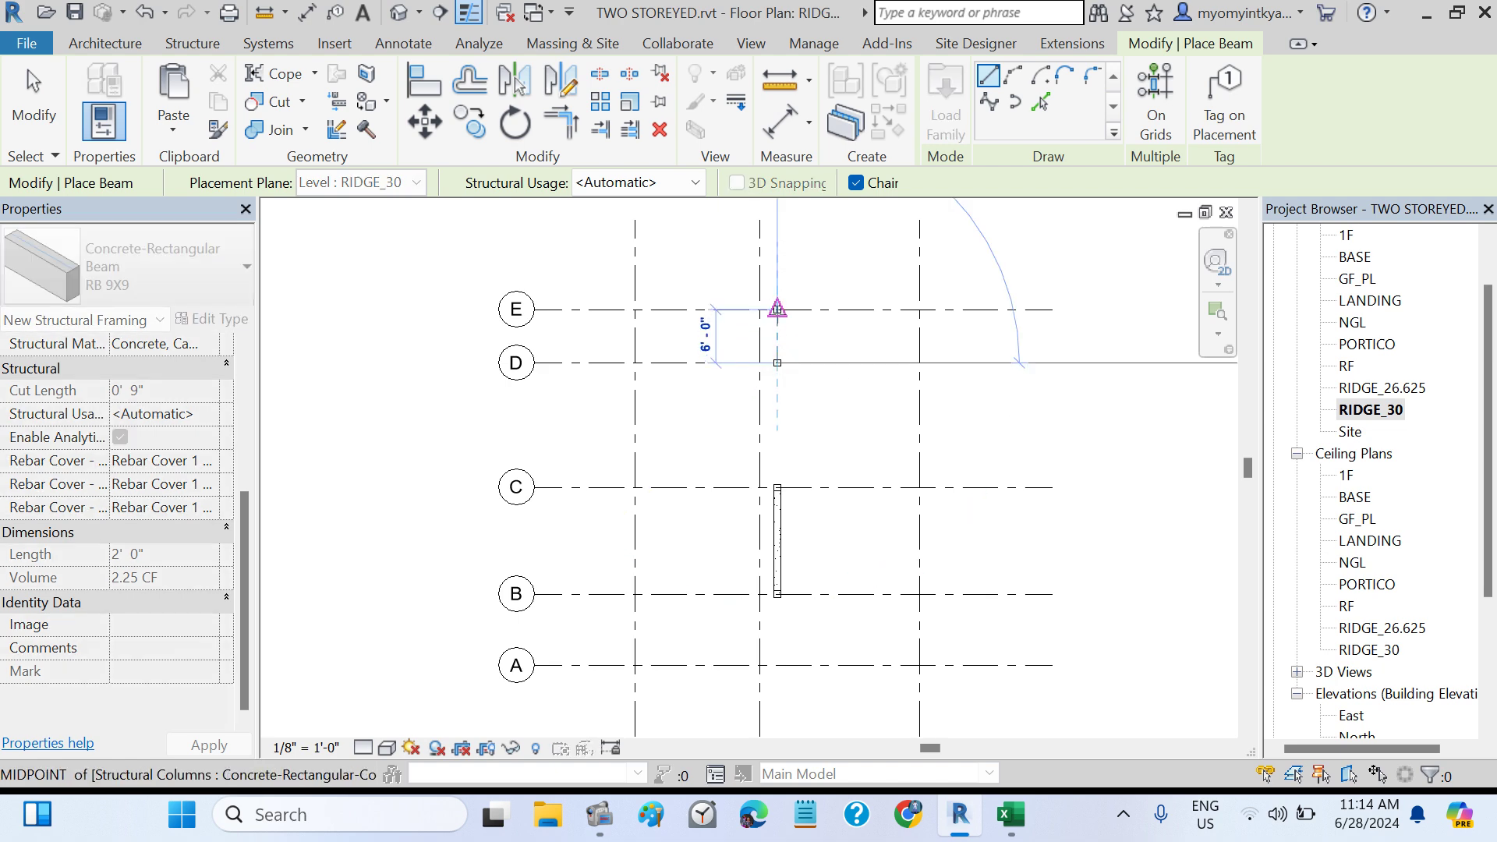
left_click(777, 308)
key("Escape")
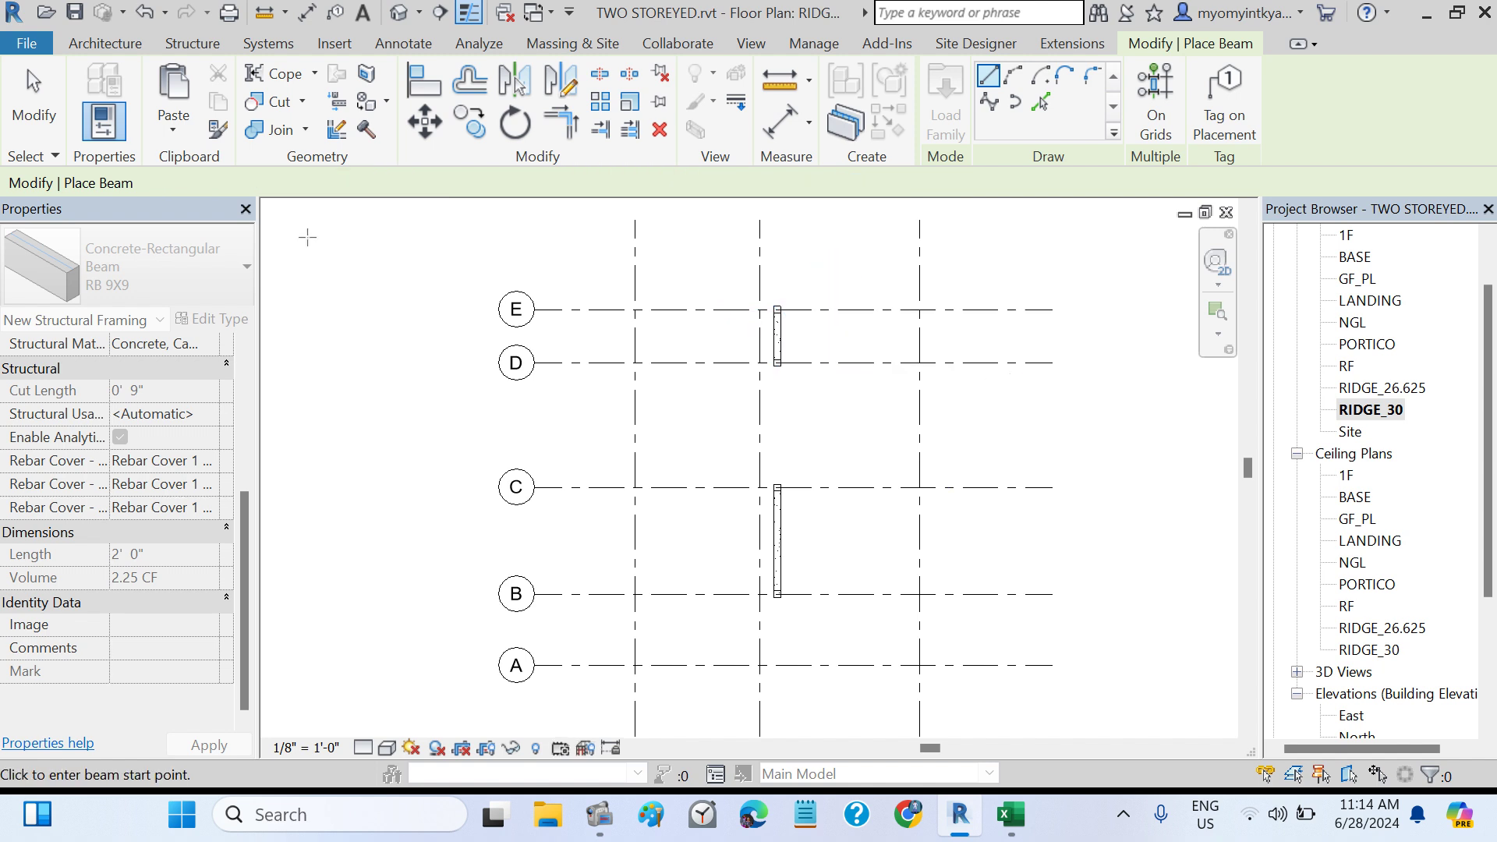
- Place an RB 9X12 beam on the RIDGE_30 level between the ridge columns at grids C and D, and end beam placement
left_click(233, 276)
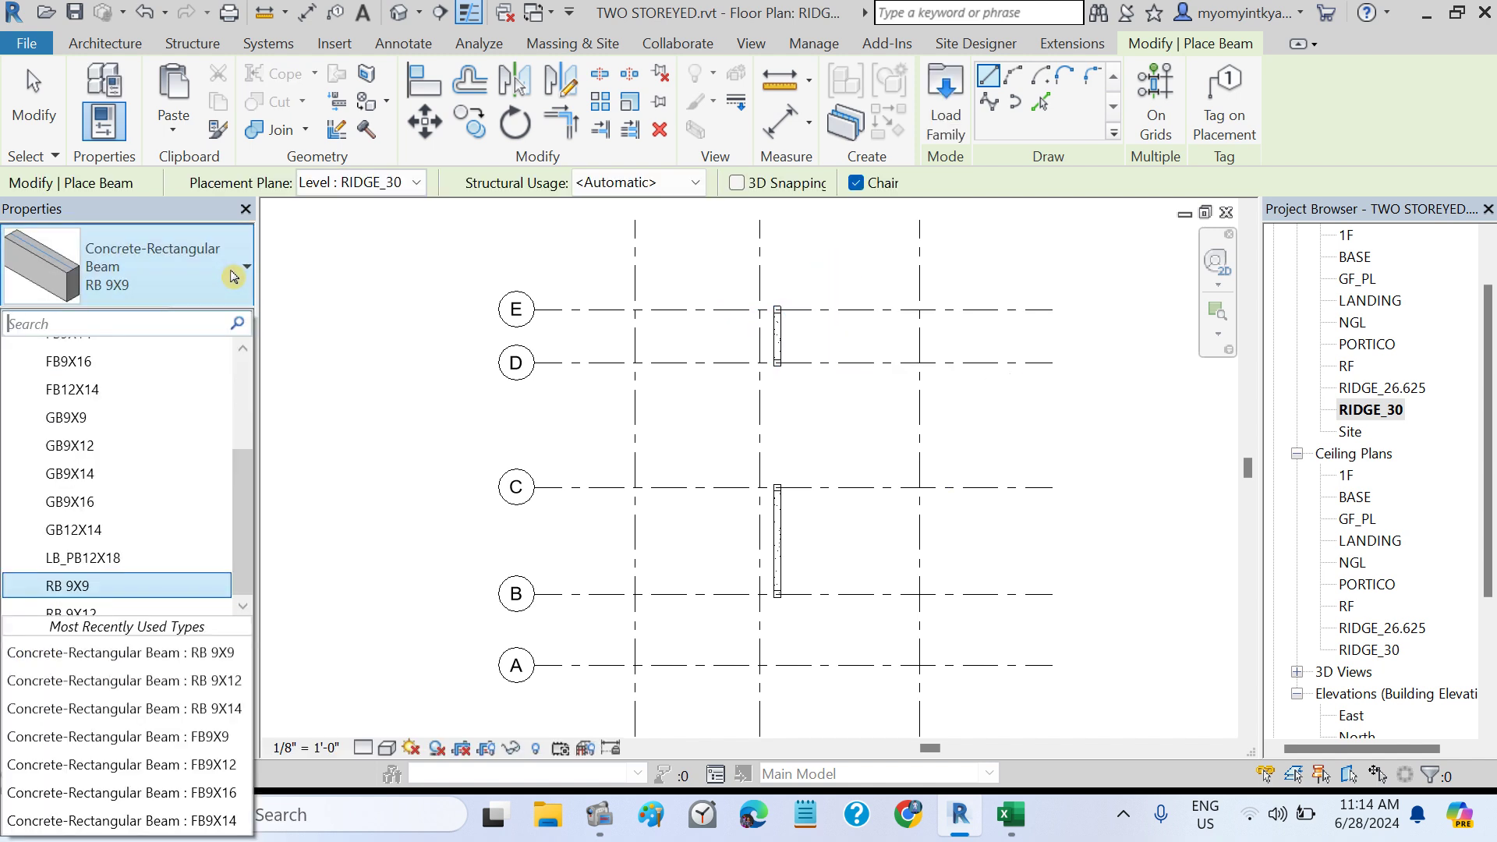
left_click(92, 612)
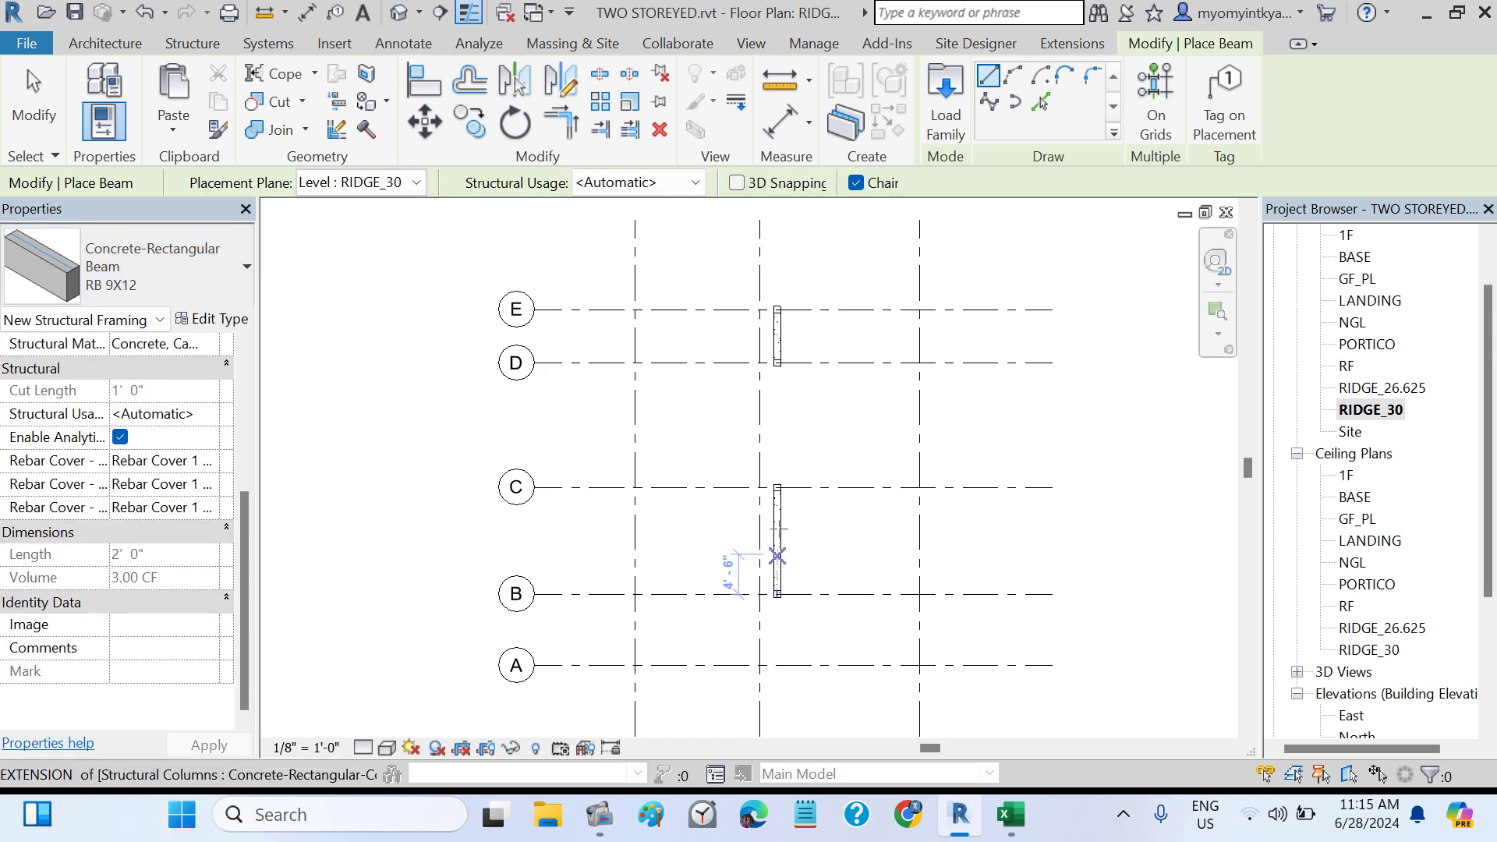
left_click(777, 486)
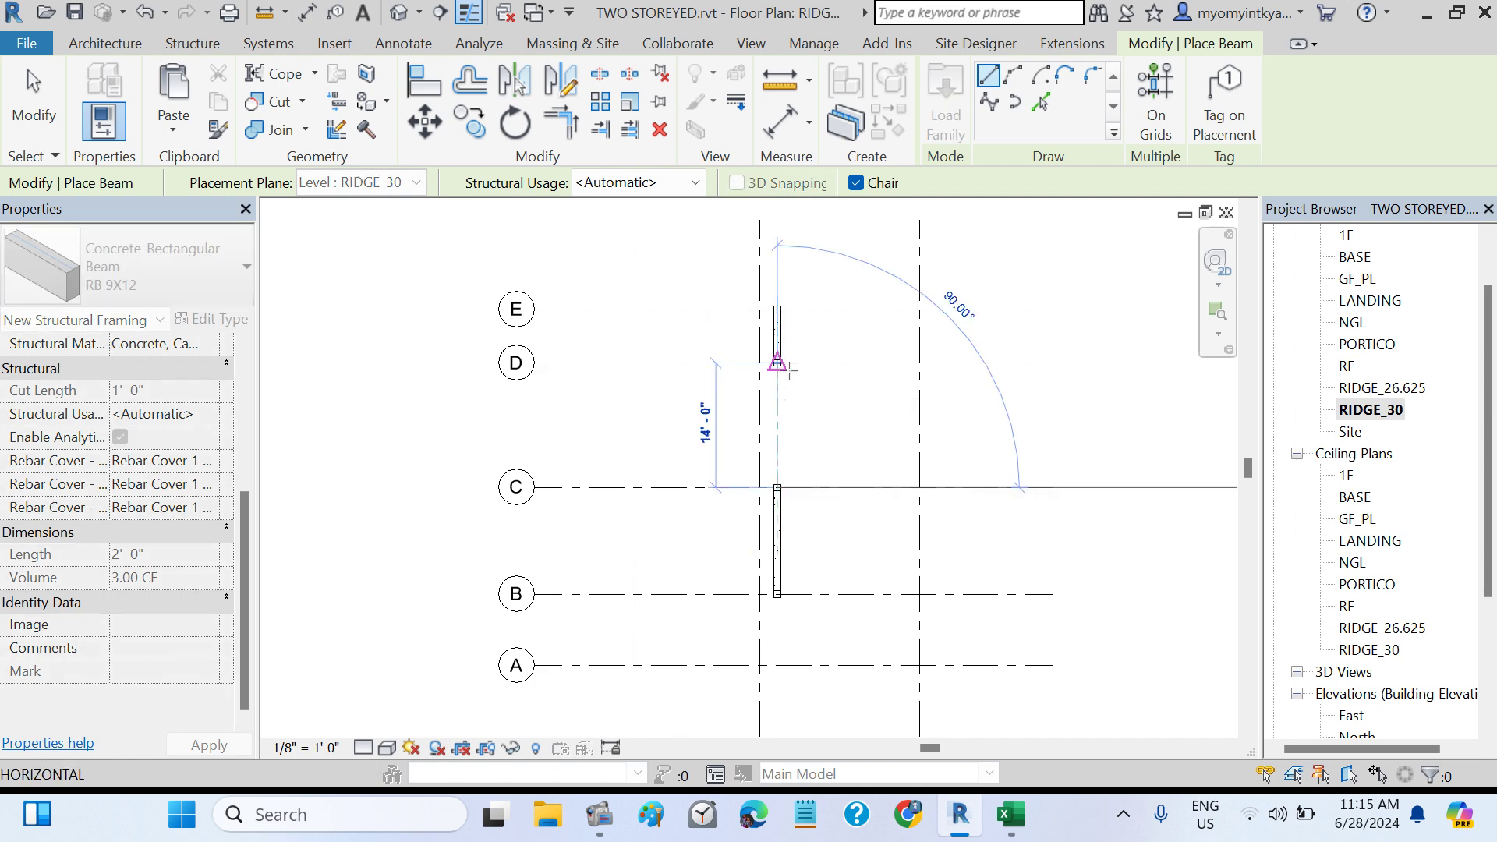
left_click(777, 362)
key("Escape")
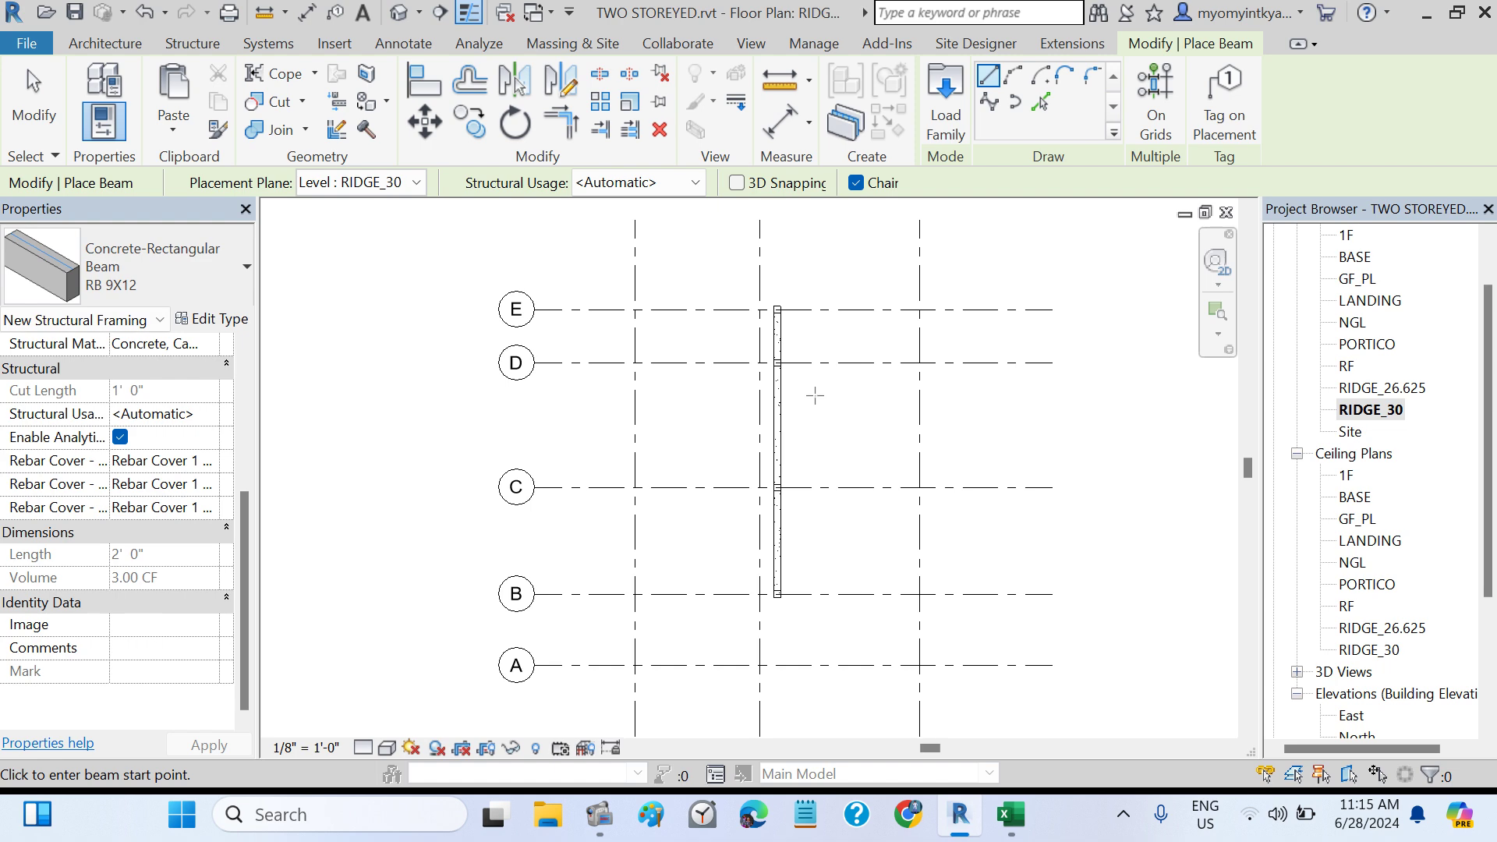
key("Escape")
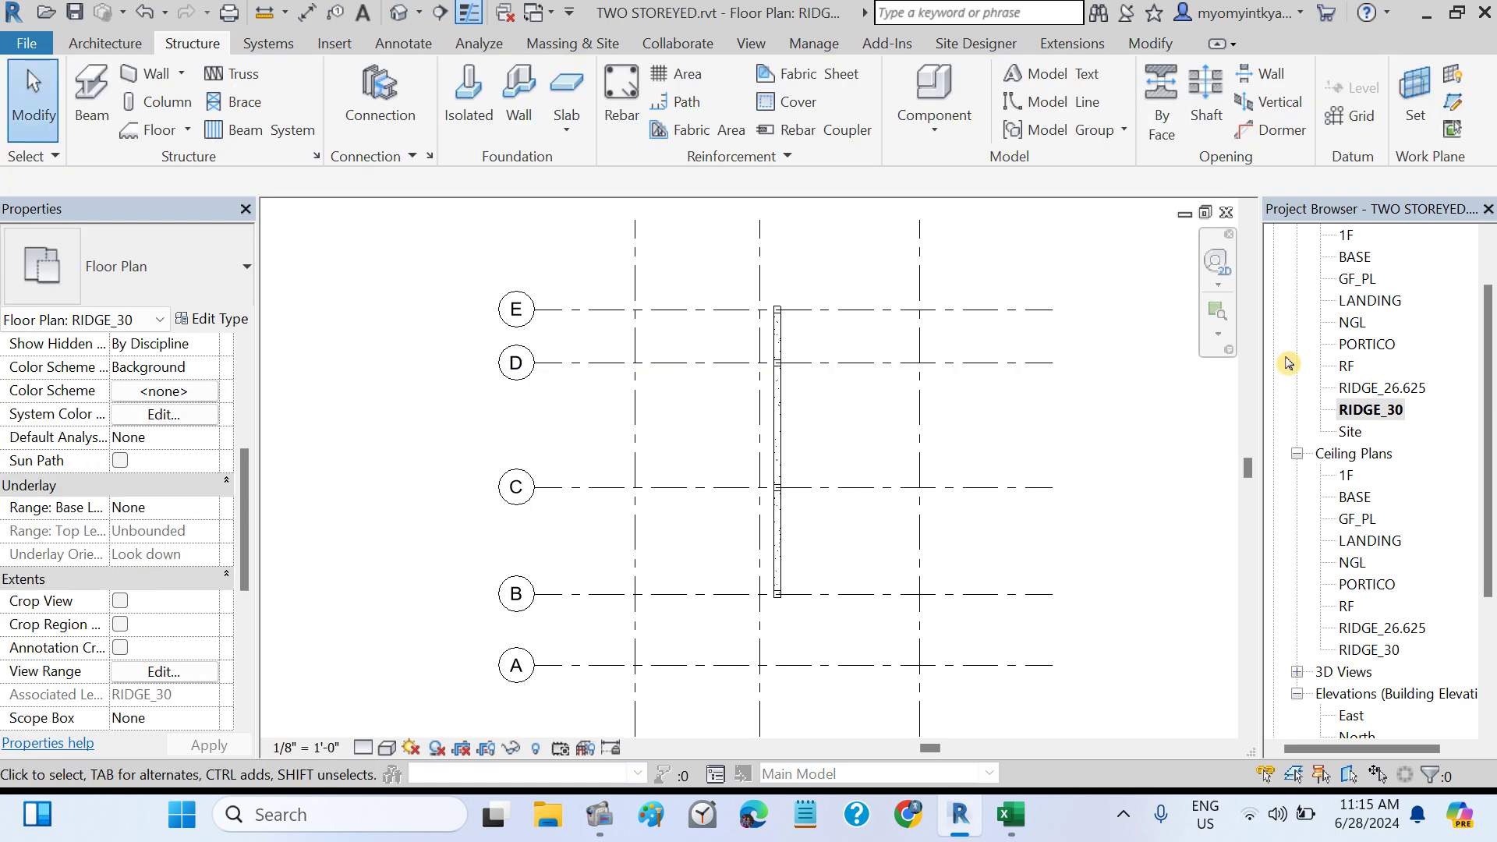
- Open the RIDGE_26.625 floor plan and set its view range bottom and view depth offsets to -1' 6"
double_click(1373, 389)
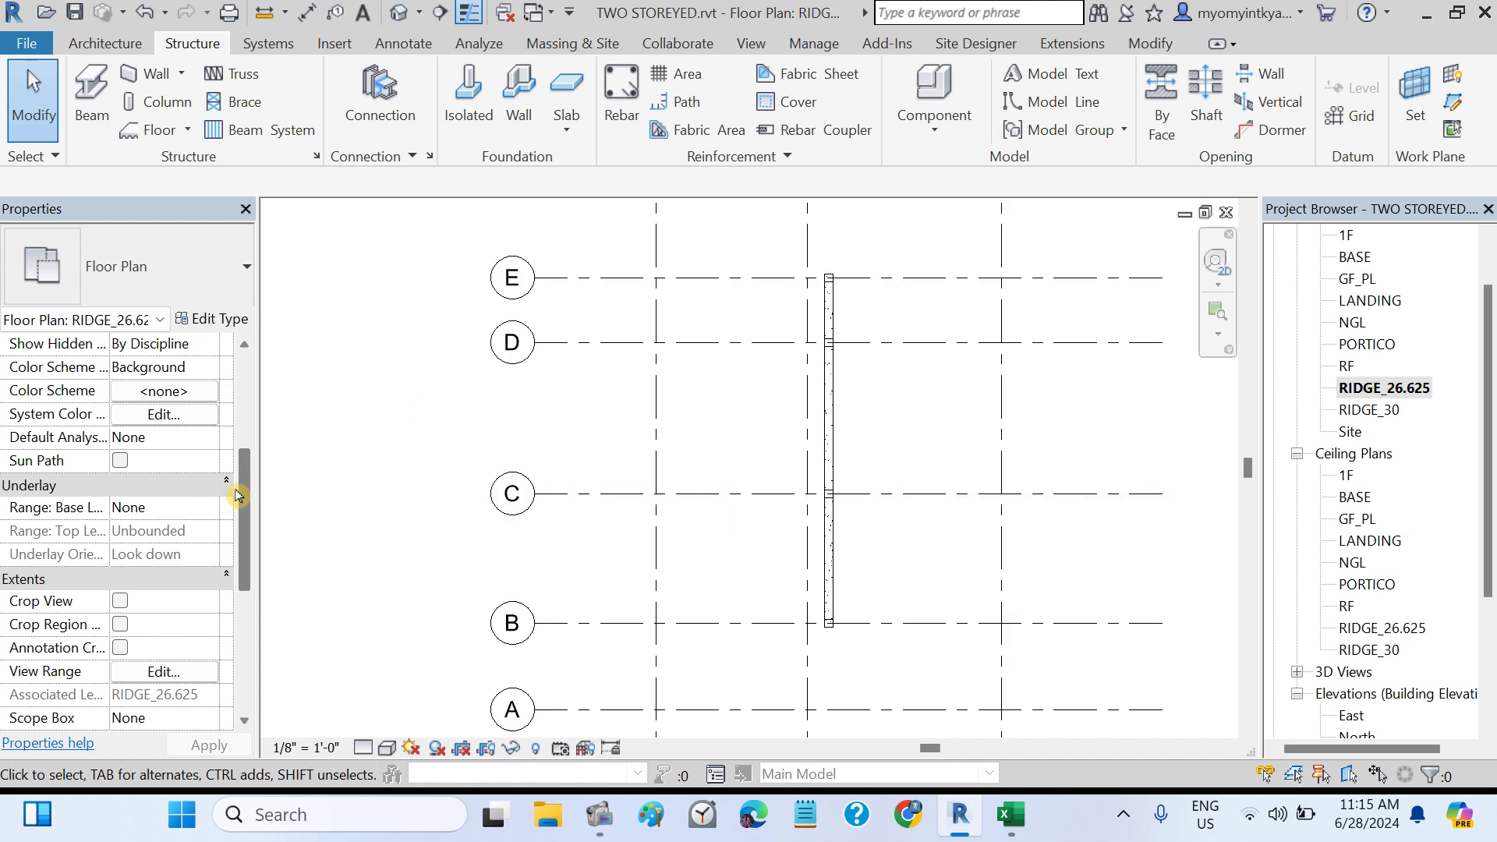
left_click_drag(242, 494, 243, 551)
left_click(162, 508)
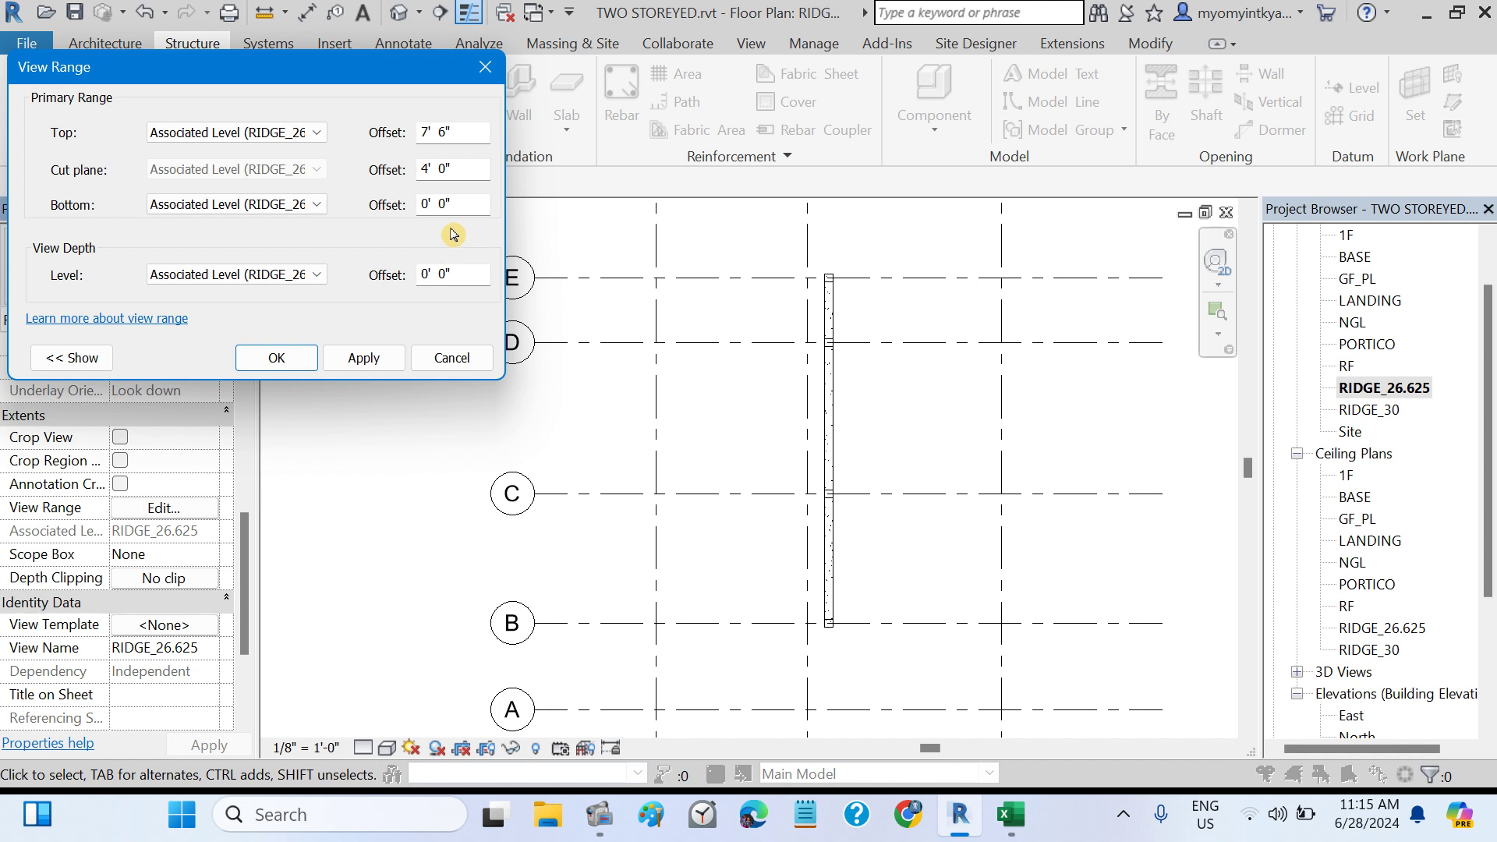
left_click_drag(472, 209, 417, 217)
type("-1")
left_click(463, 277)
right_click(424, 276)
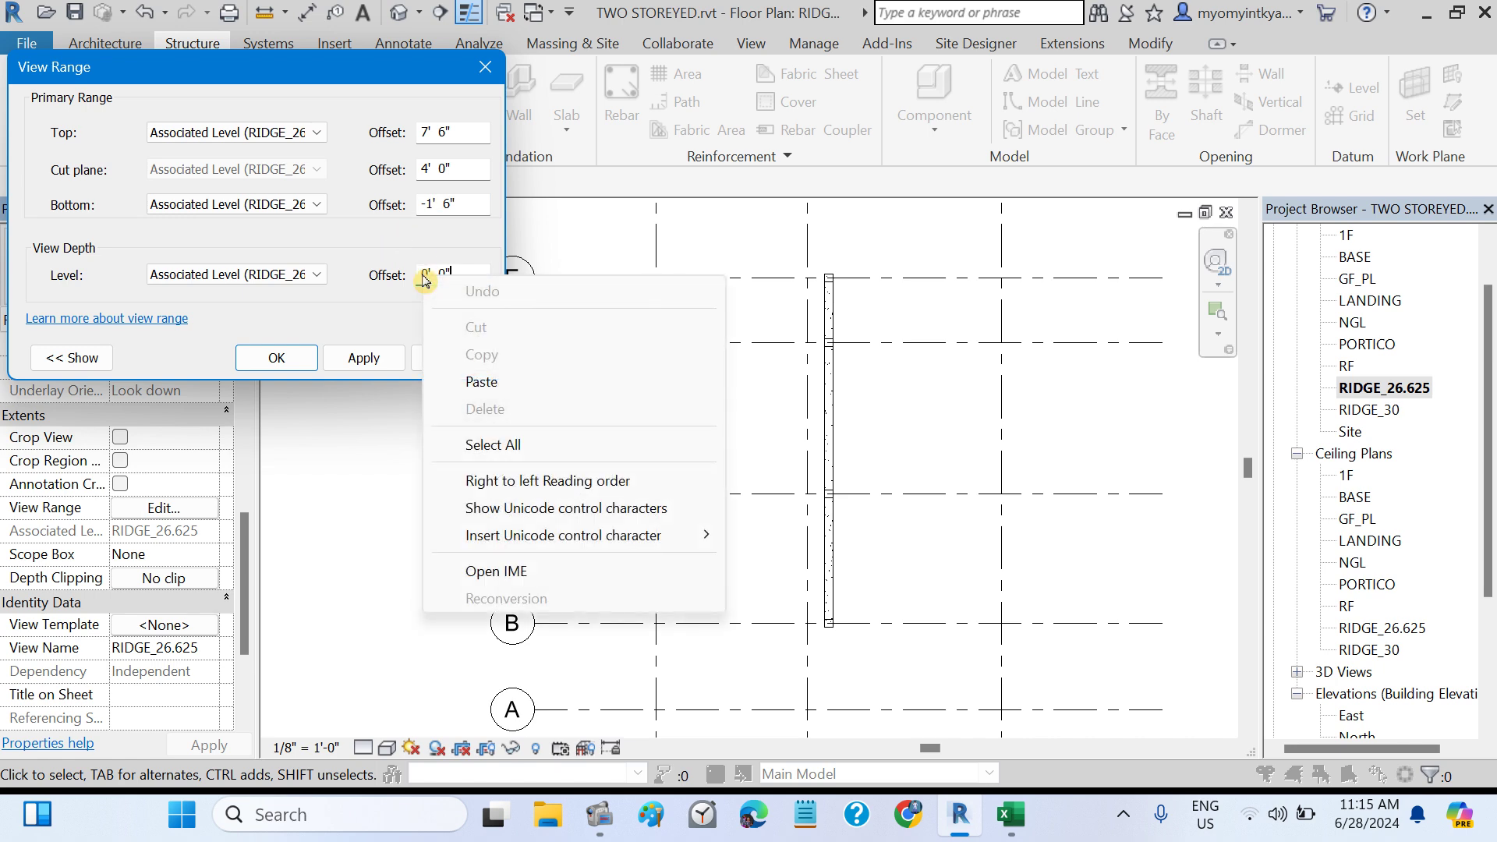
left_click(432, 268)
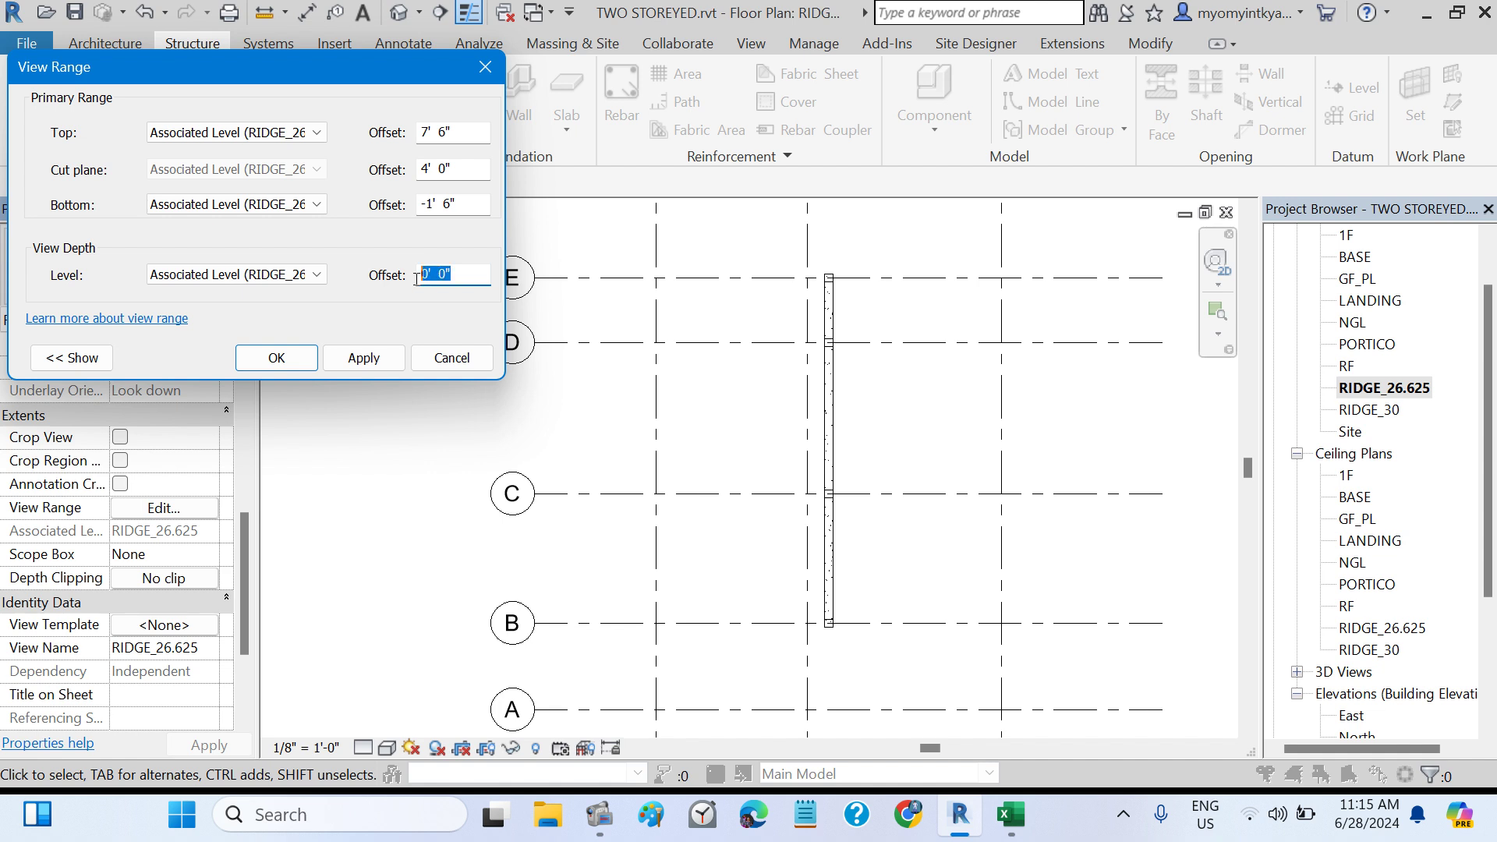
type("-1")
left_click(364, 358)
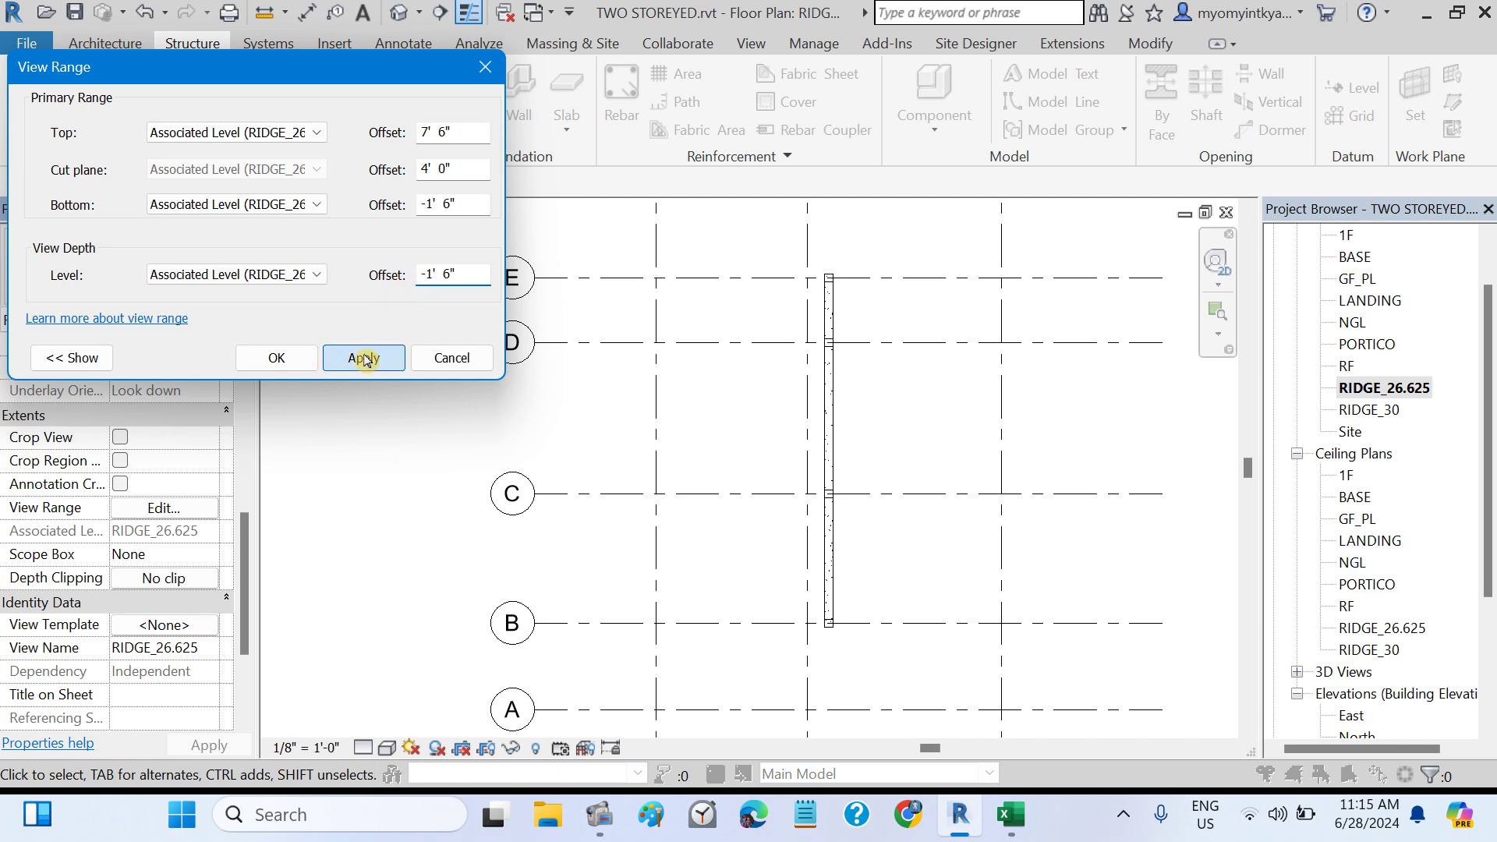
left_click(365, 359)
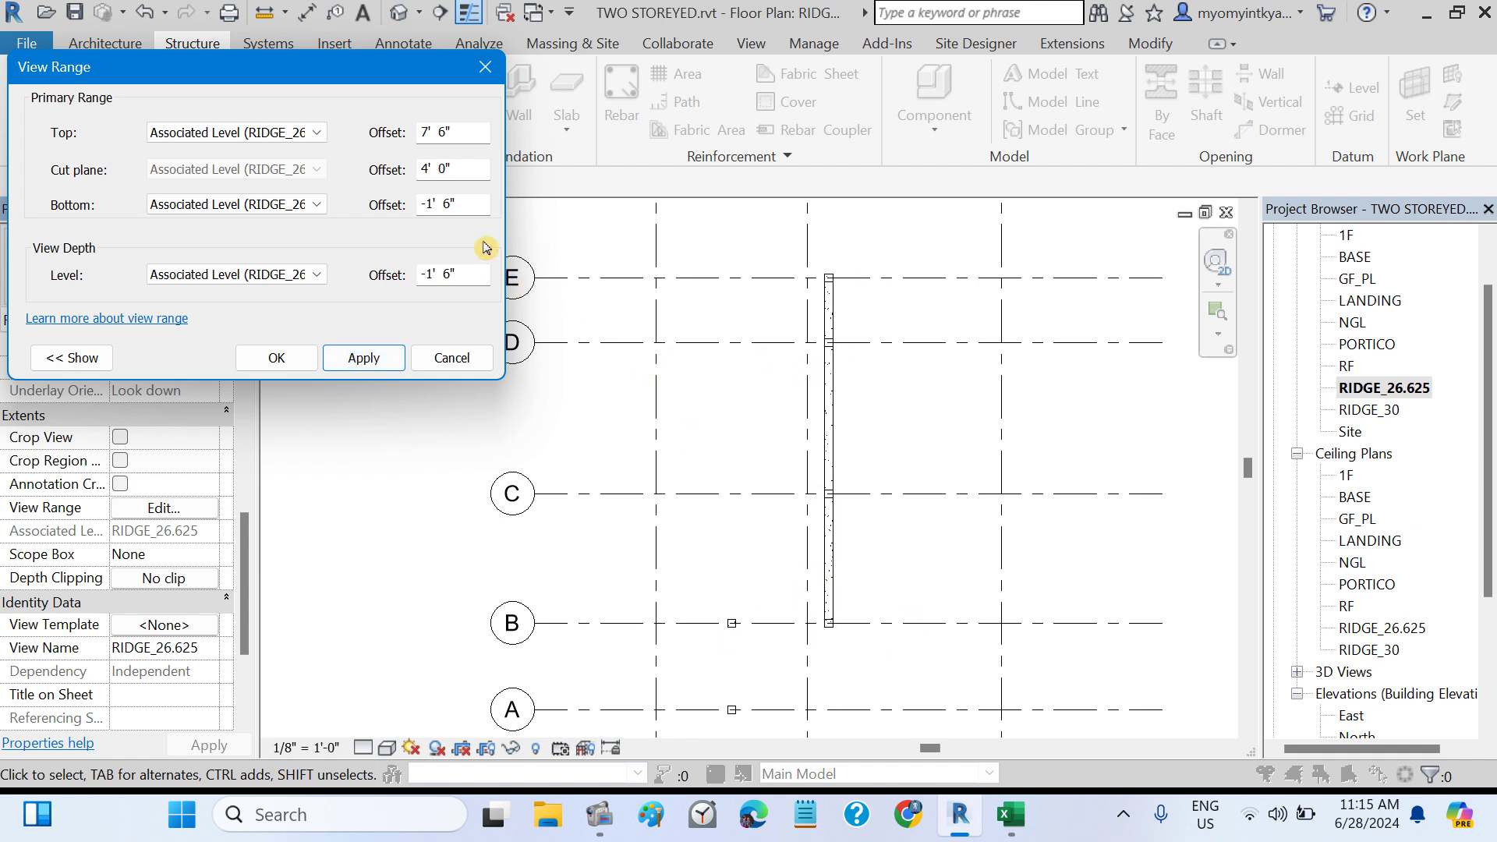
- Set the RIDGE_26.625 plan's cut plane offset to 2' 0" and accept the view range
left_click(459, 171)
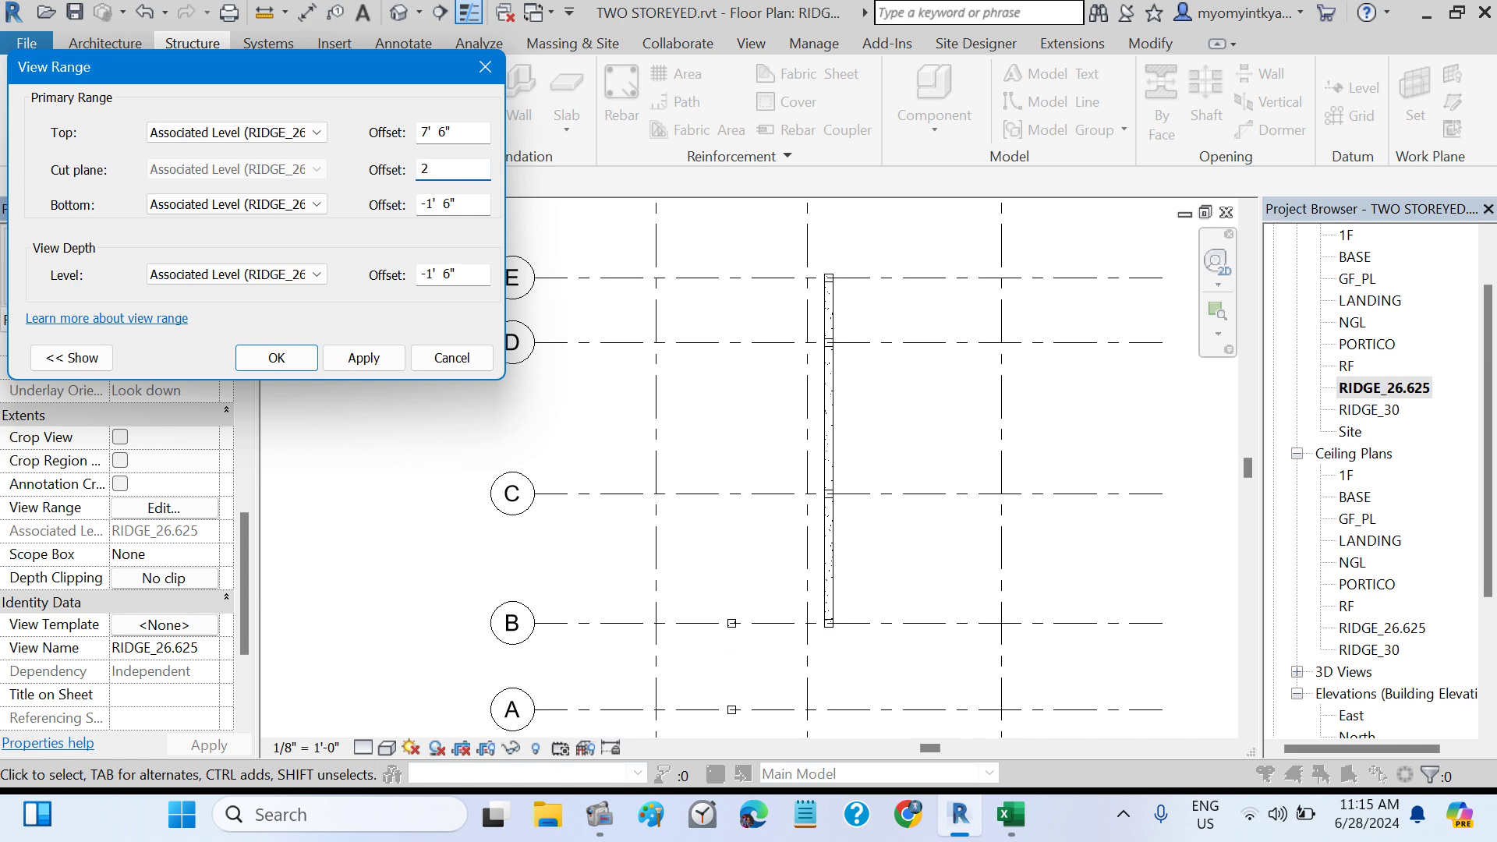
left_click(363, 357)
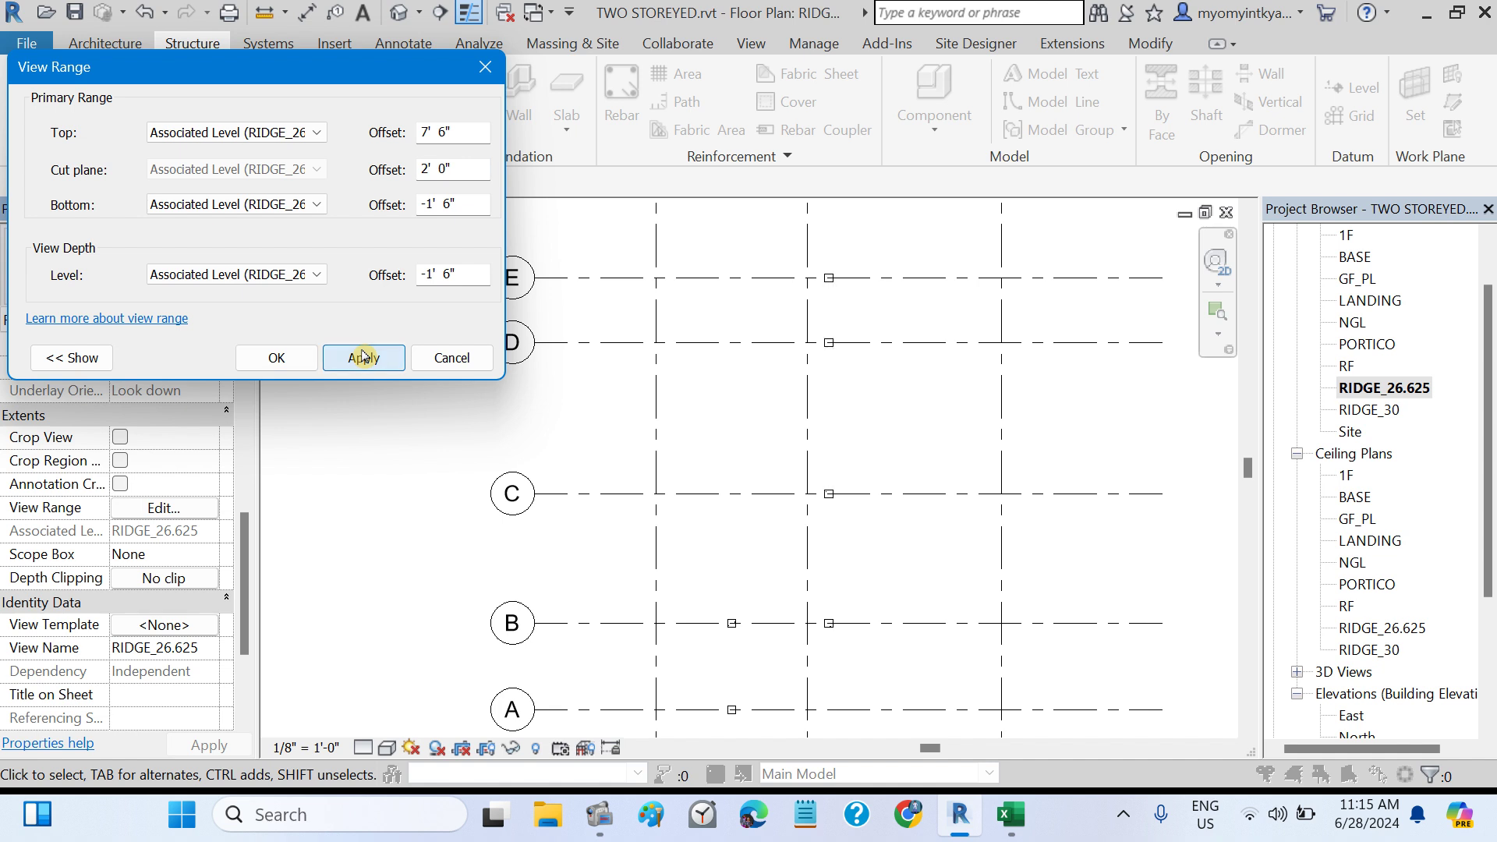
left_click(277, 361)
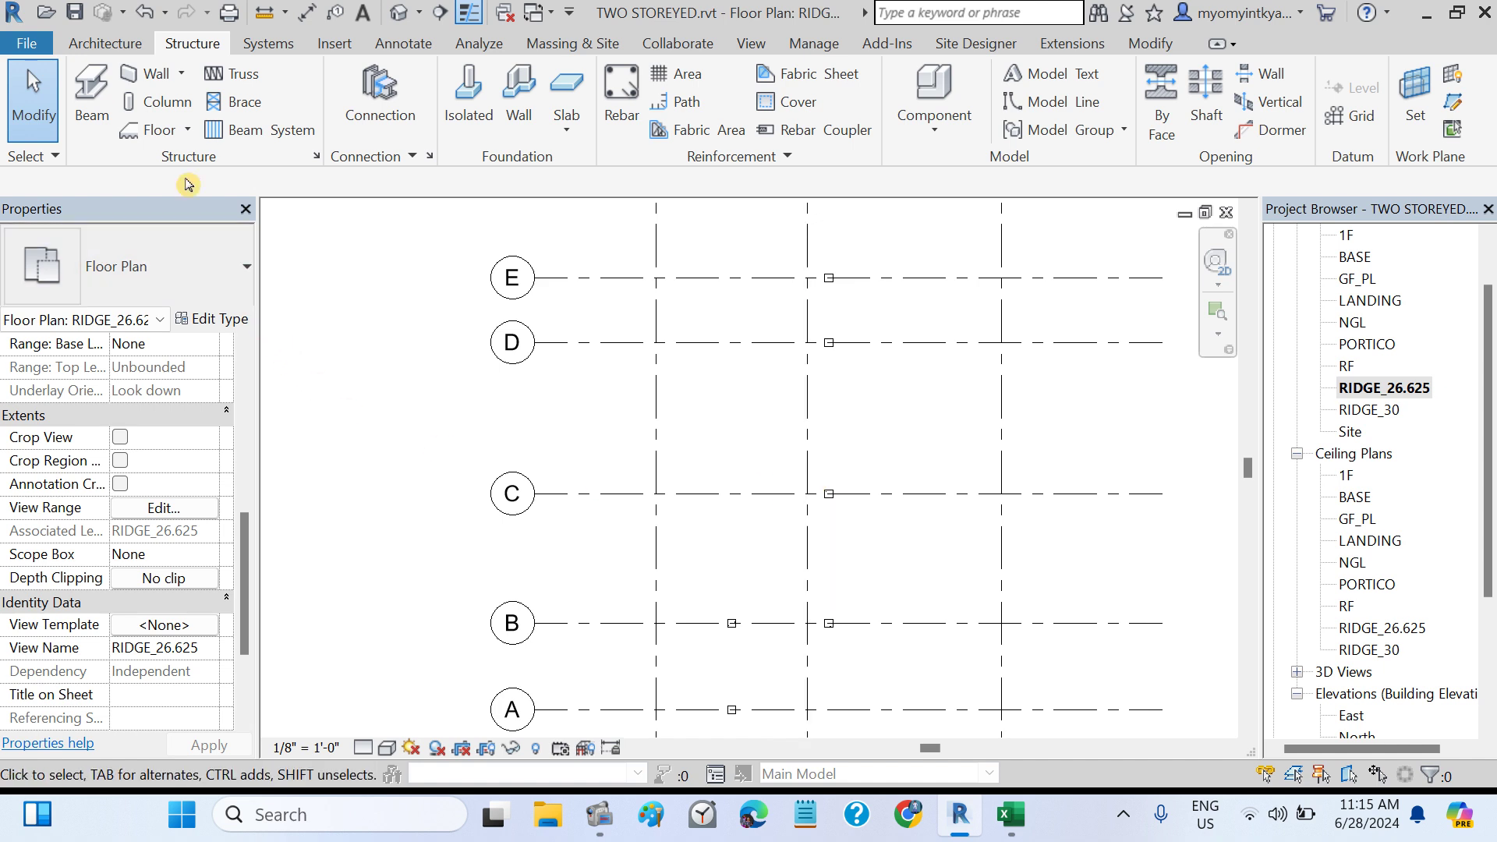
- Place an RB 9X9 beam on the RIDGE_26.625 level between the ridge columns at grids A and B, and end beam placement
left_click(100, 101)
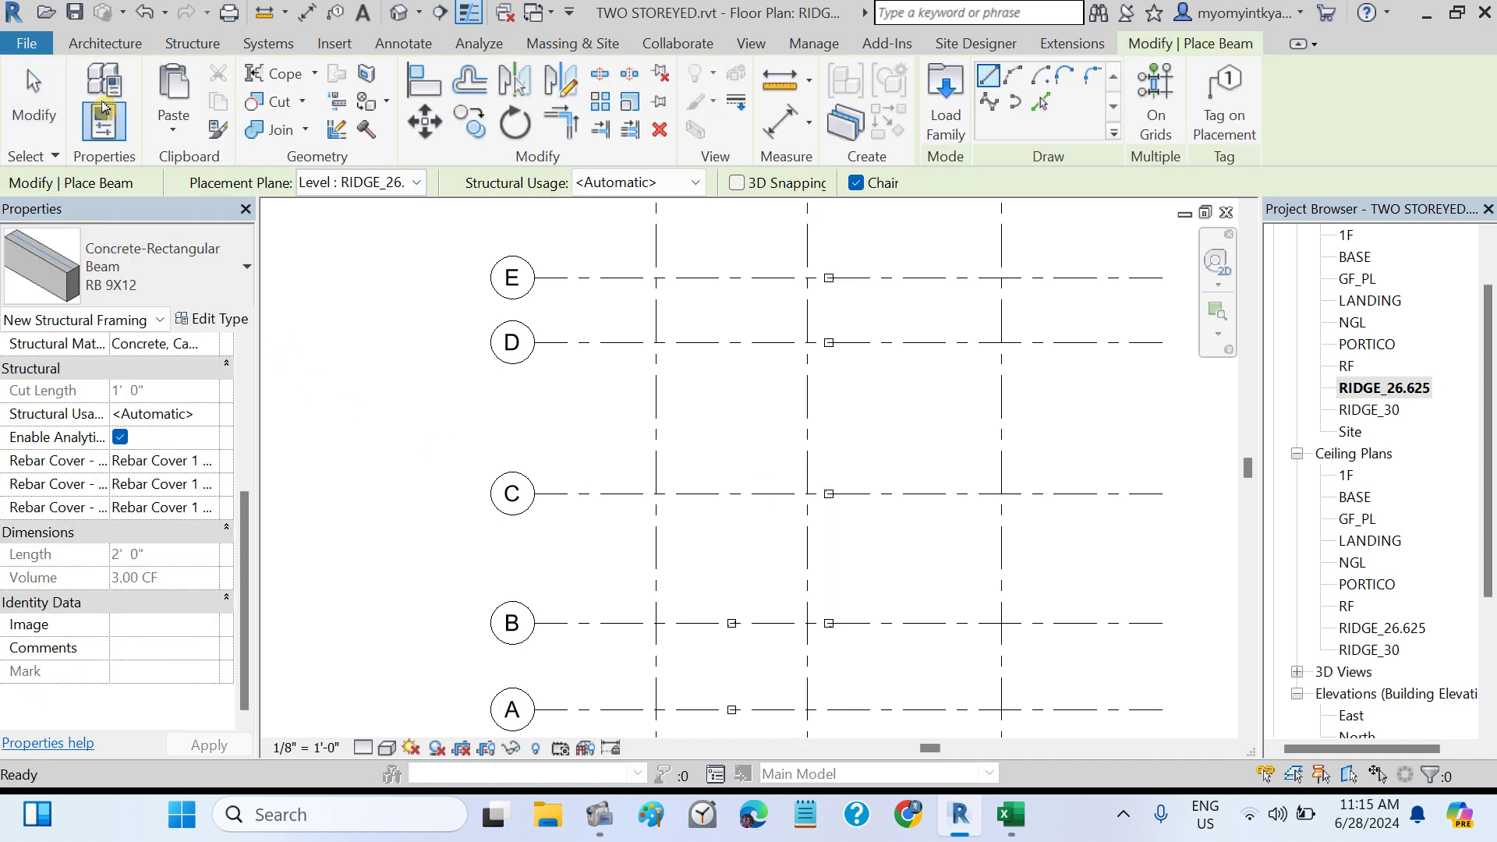
left_click(247, 267)
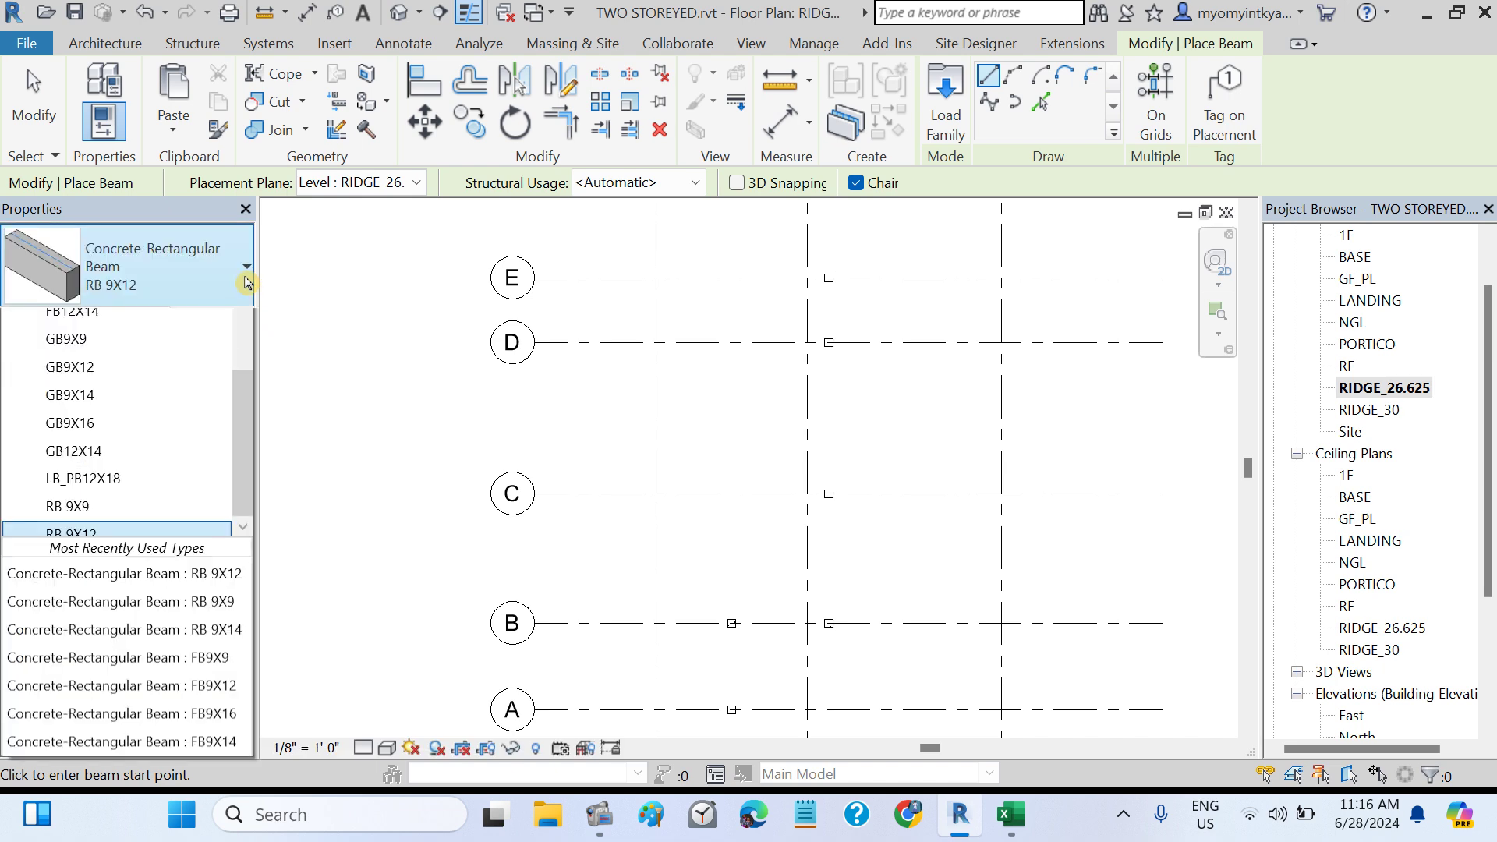
left_click(83, 589)
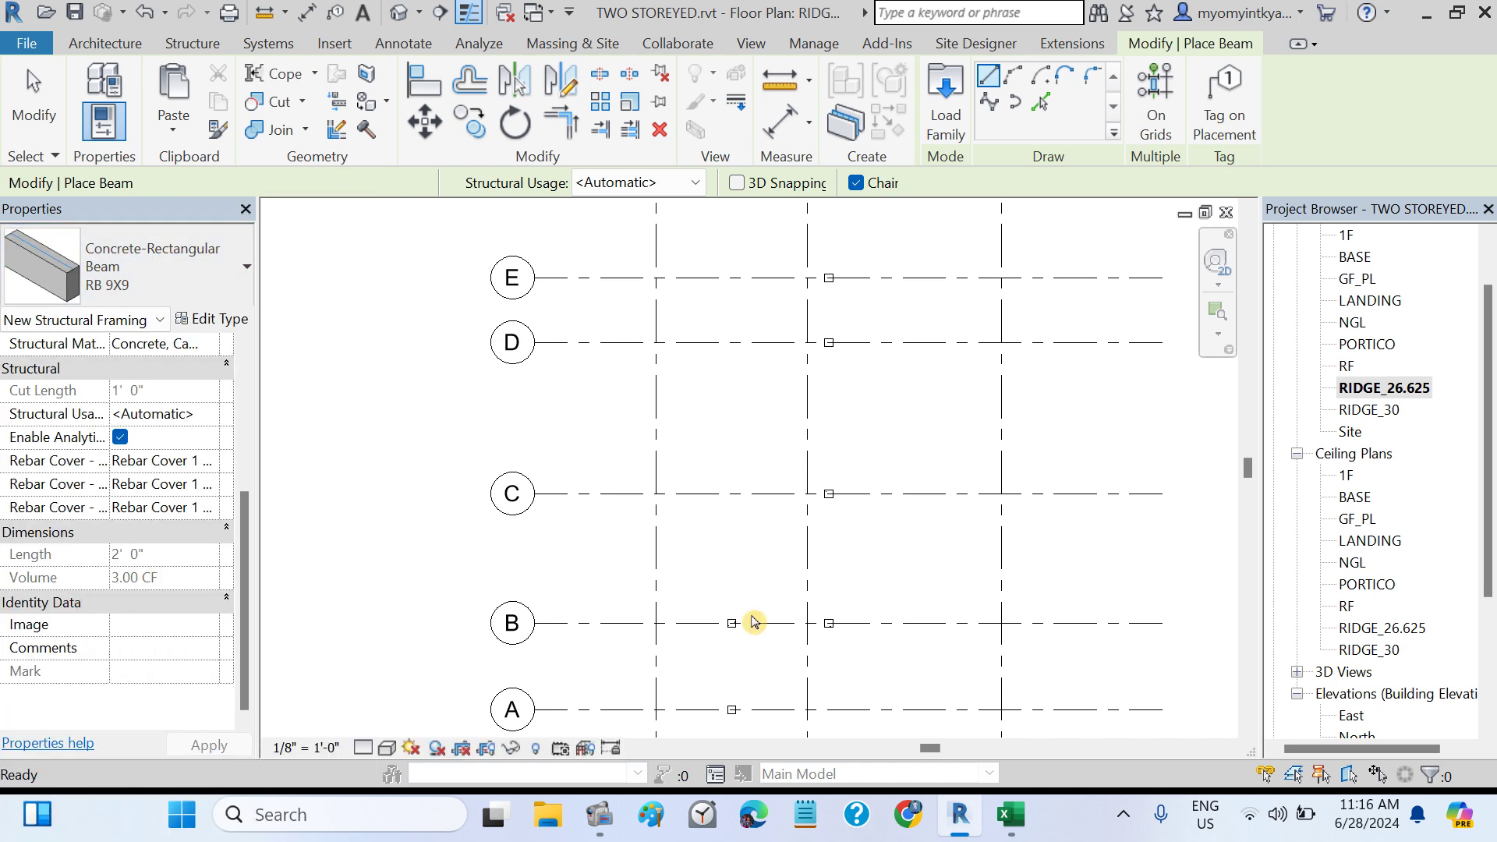
left_click(731, 708)
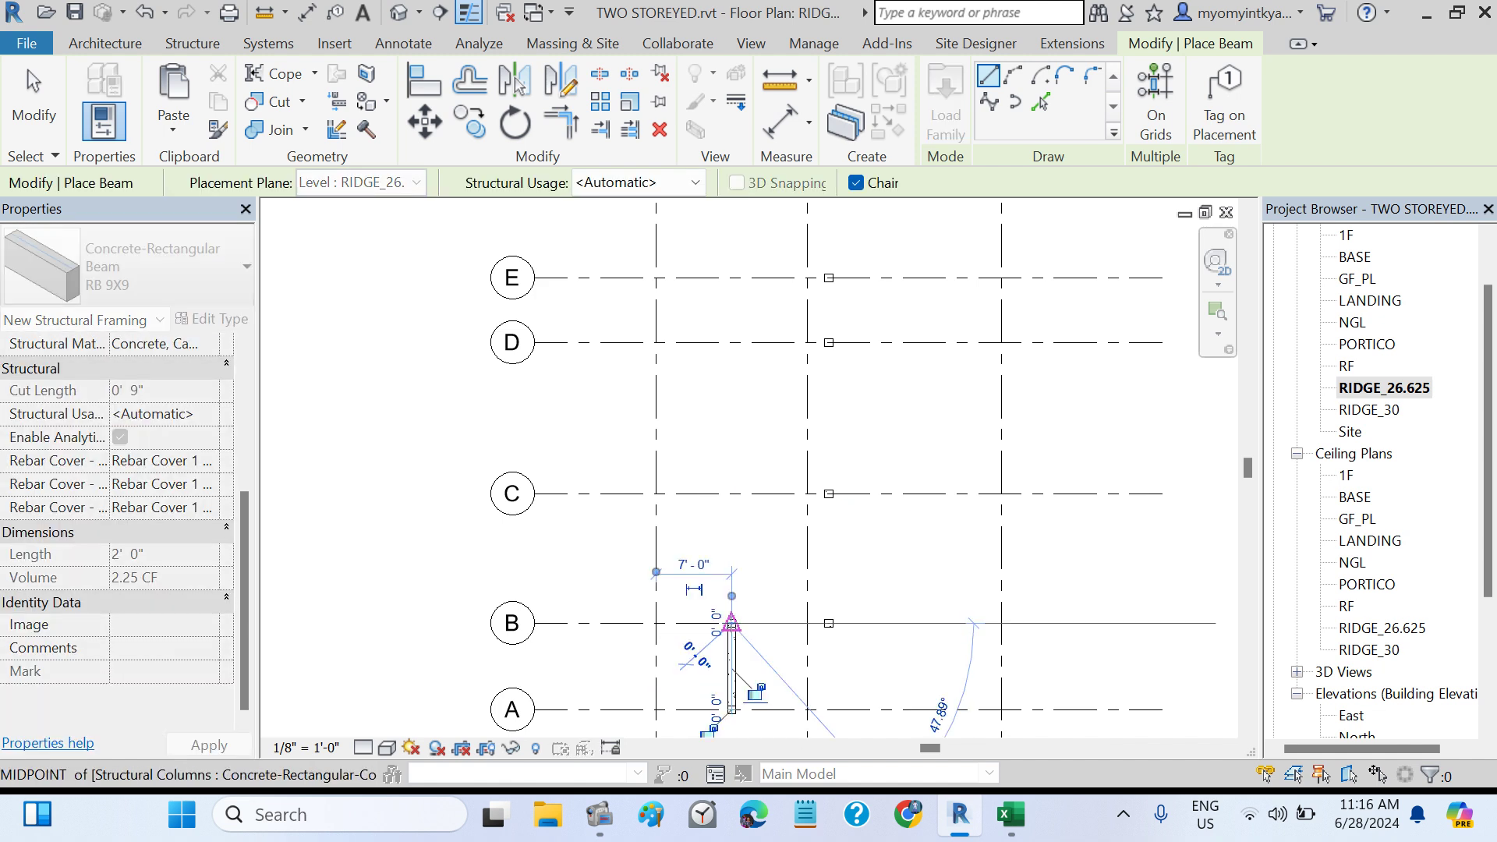
left_click(731, 623)
key("Escape")
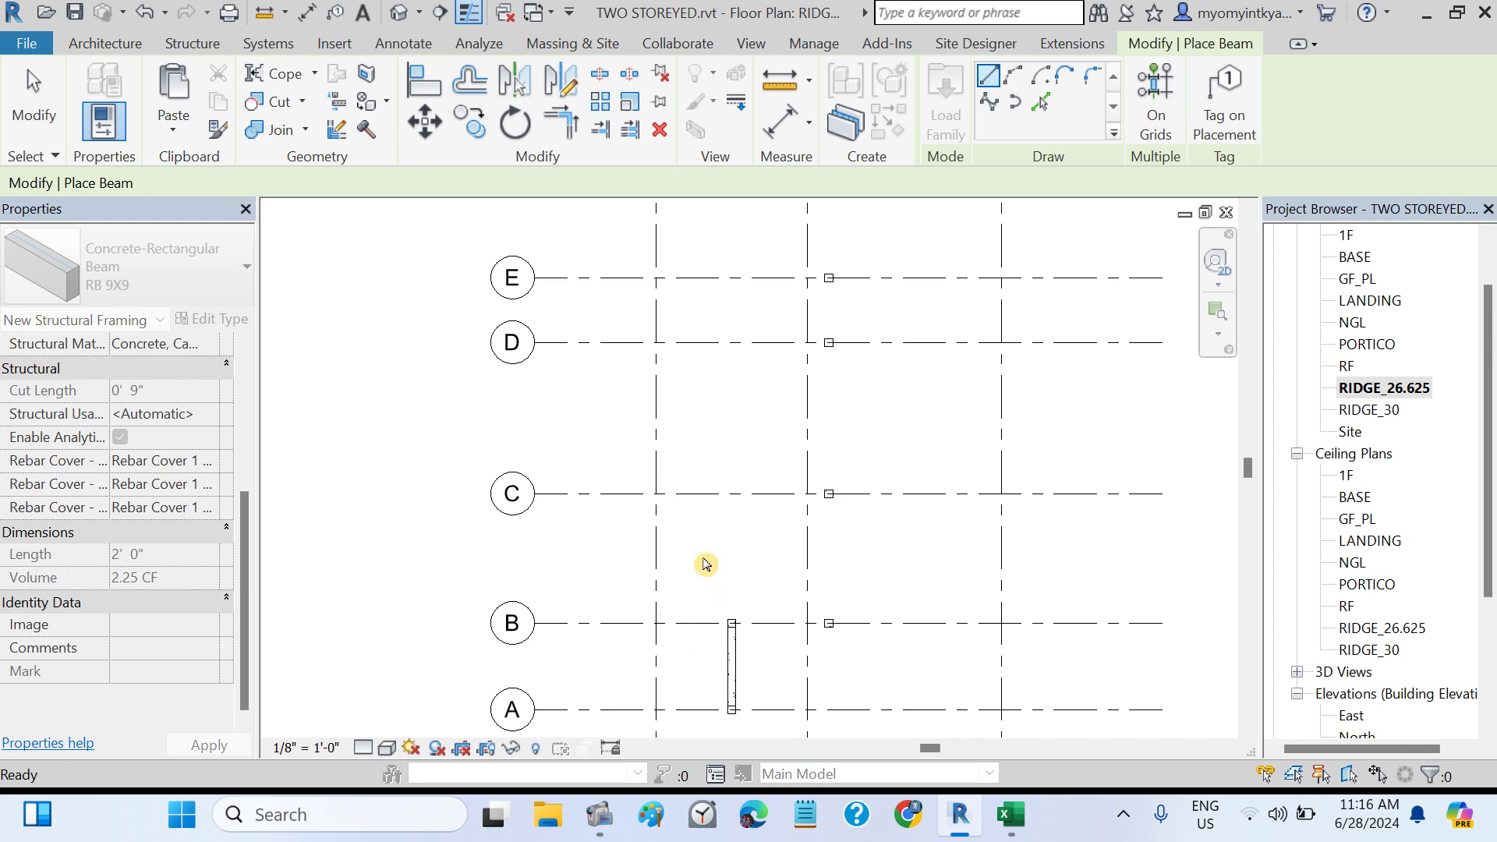
key("Escape")
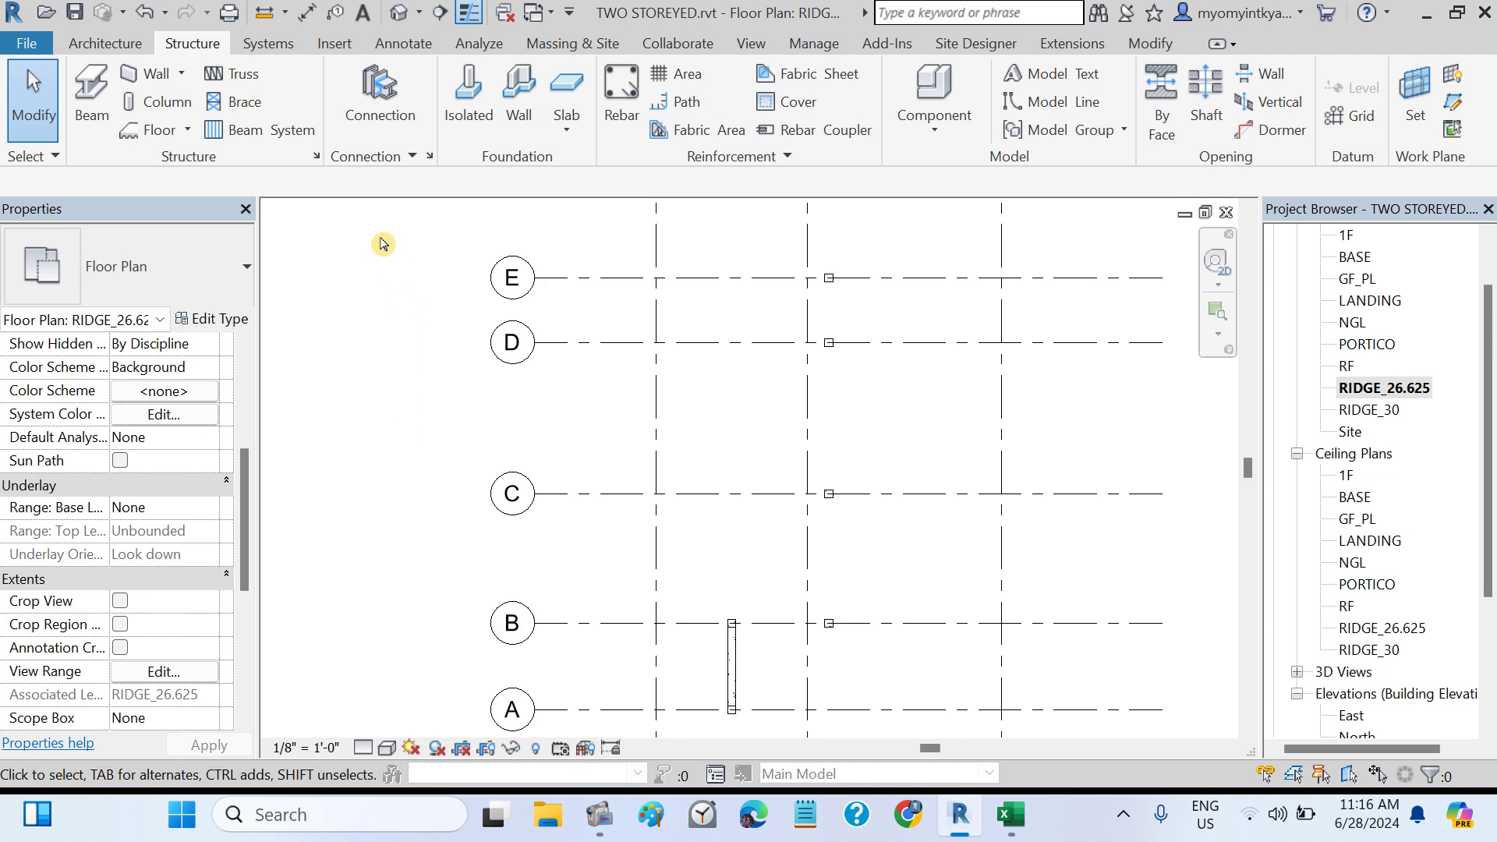
- Open the default 3D view and examine the concrete frame and its roof and ridge beams from all sides
left_click(396, 17)
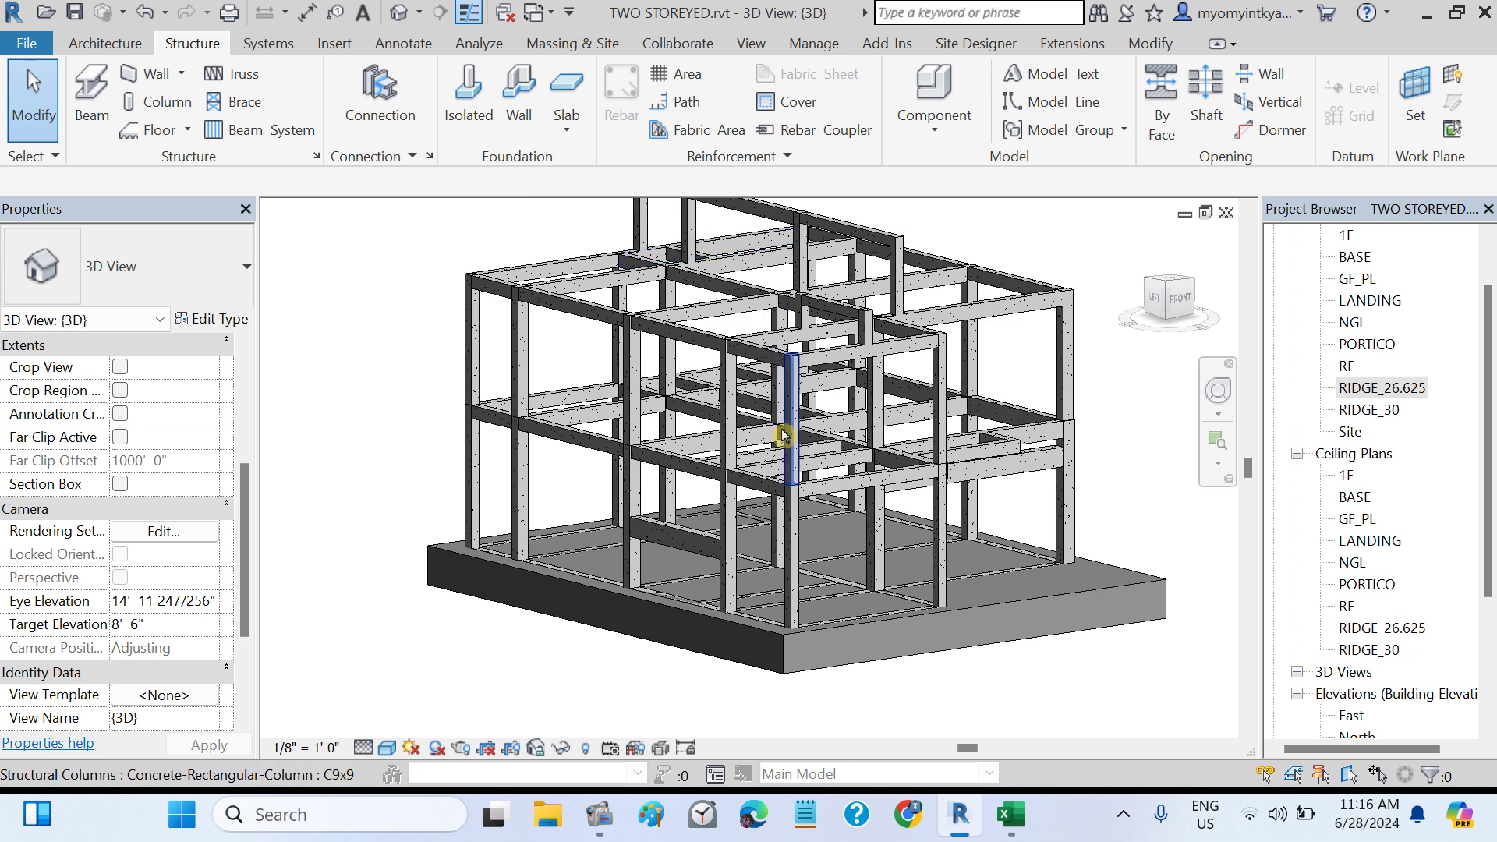
middle_click_drag(895, 430, 822, 392, "shift")
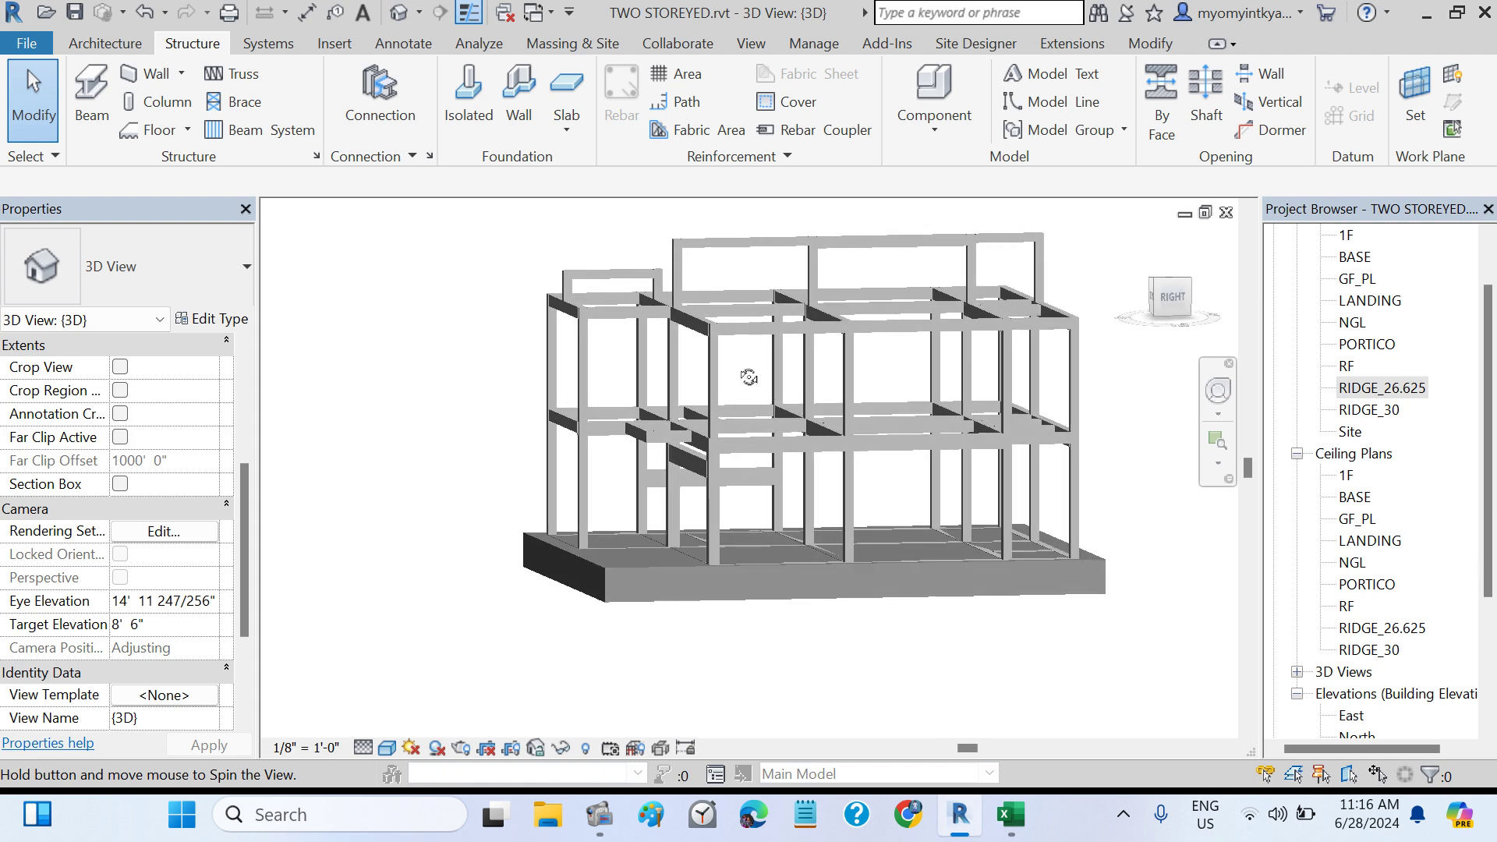
middle_click_drag(748, 377, 980, 363, "shift")
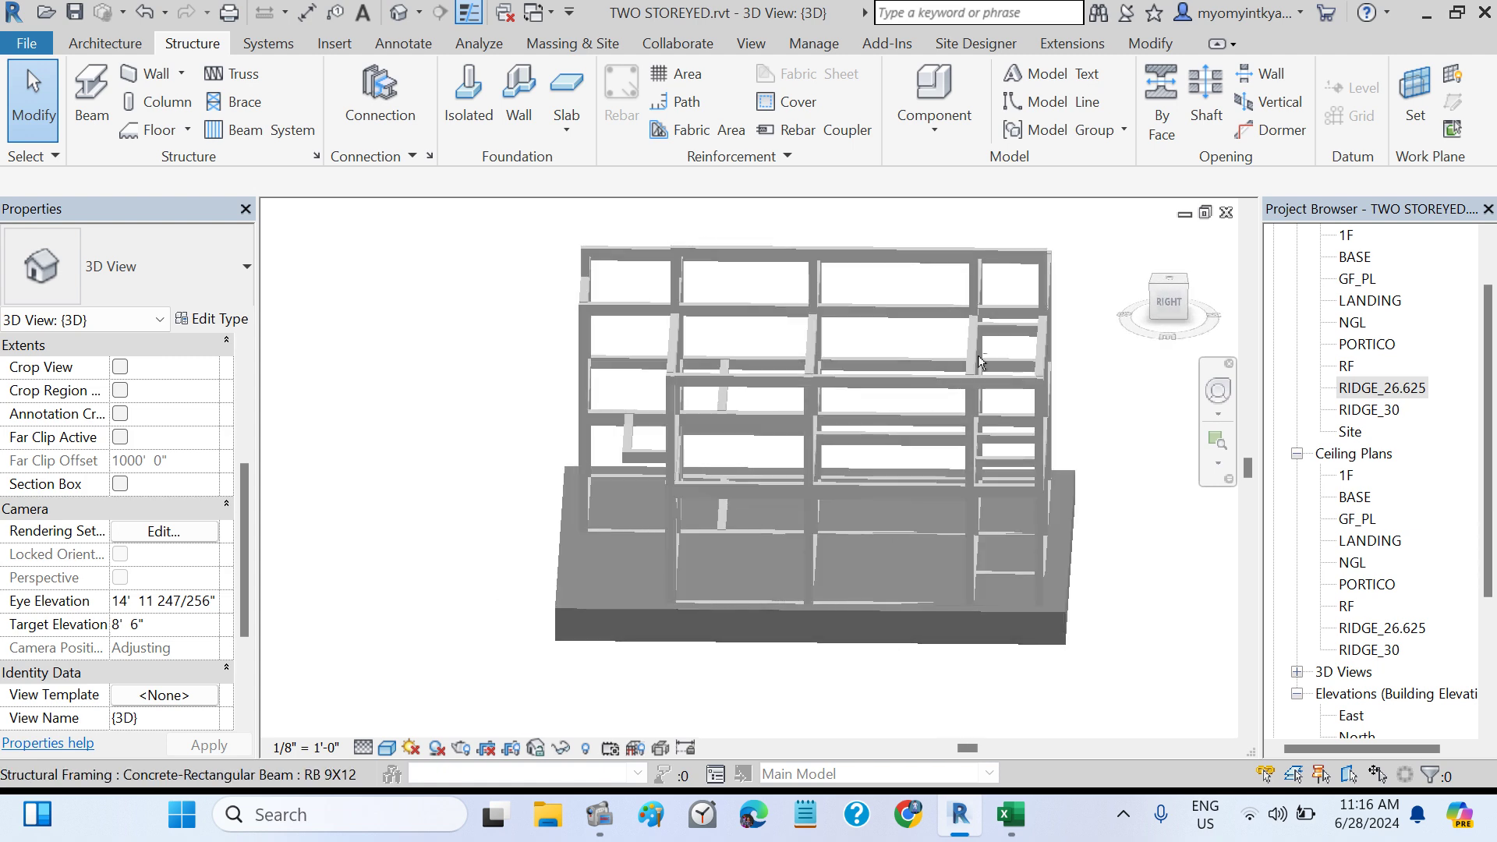
middle_click_drag(1005, 313, 975, 554, "shift")
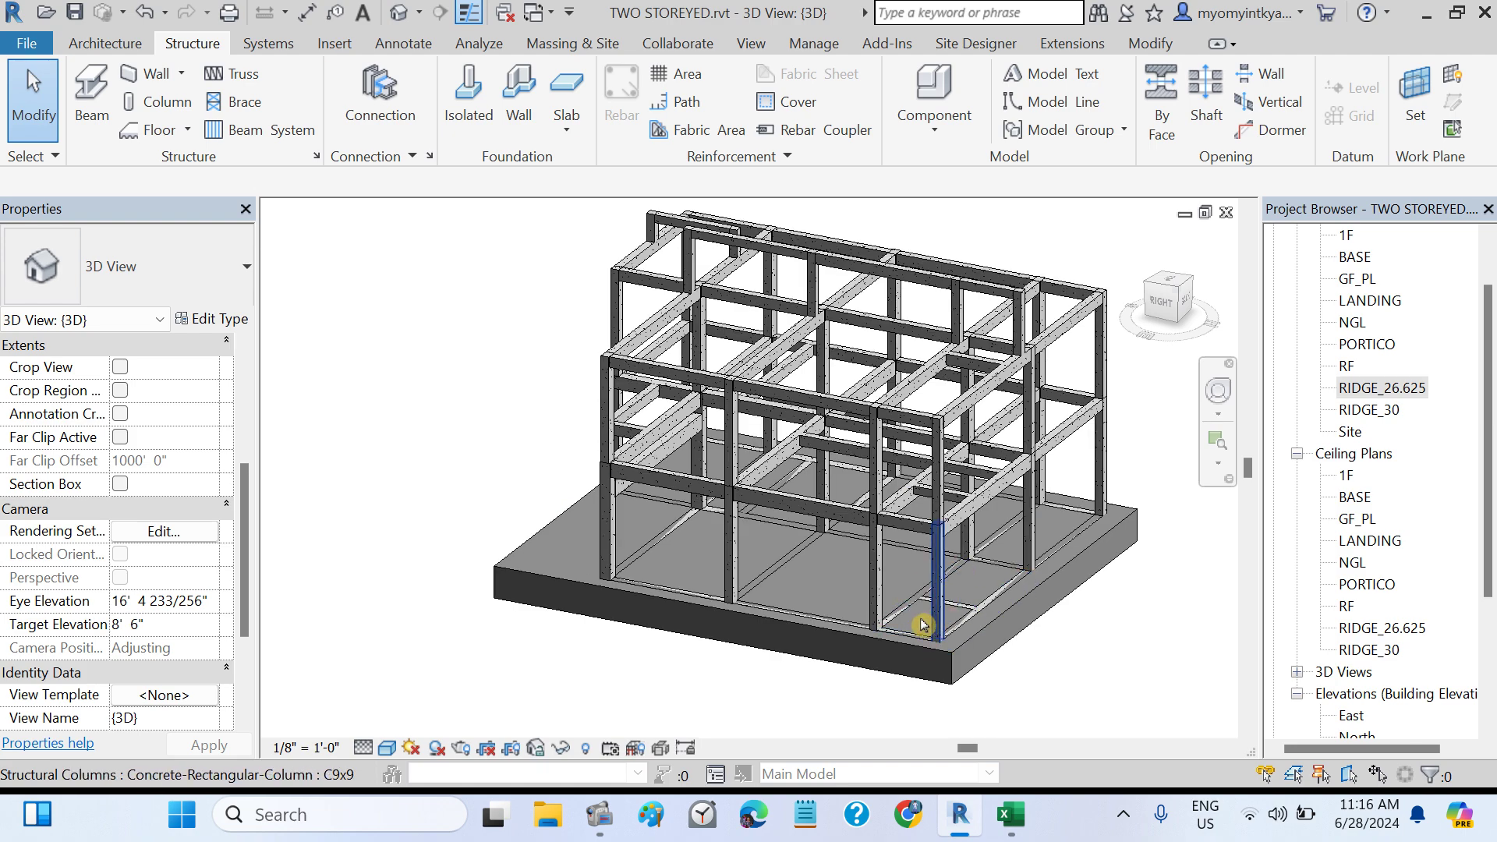
middle_click_drag(920, 608, 918, 470, "shift")
middle_click_drag(819, 420, 809, 519, "shift")
middle_click_drag(889, 479, 913, 548, "shift")
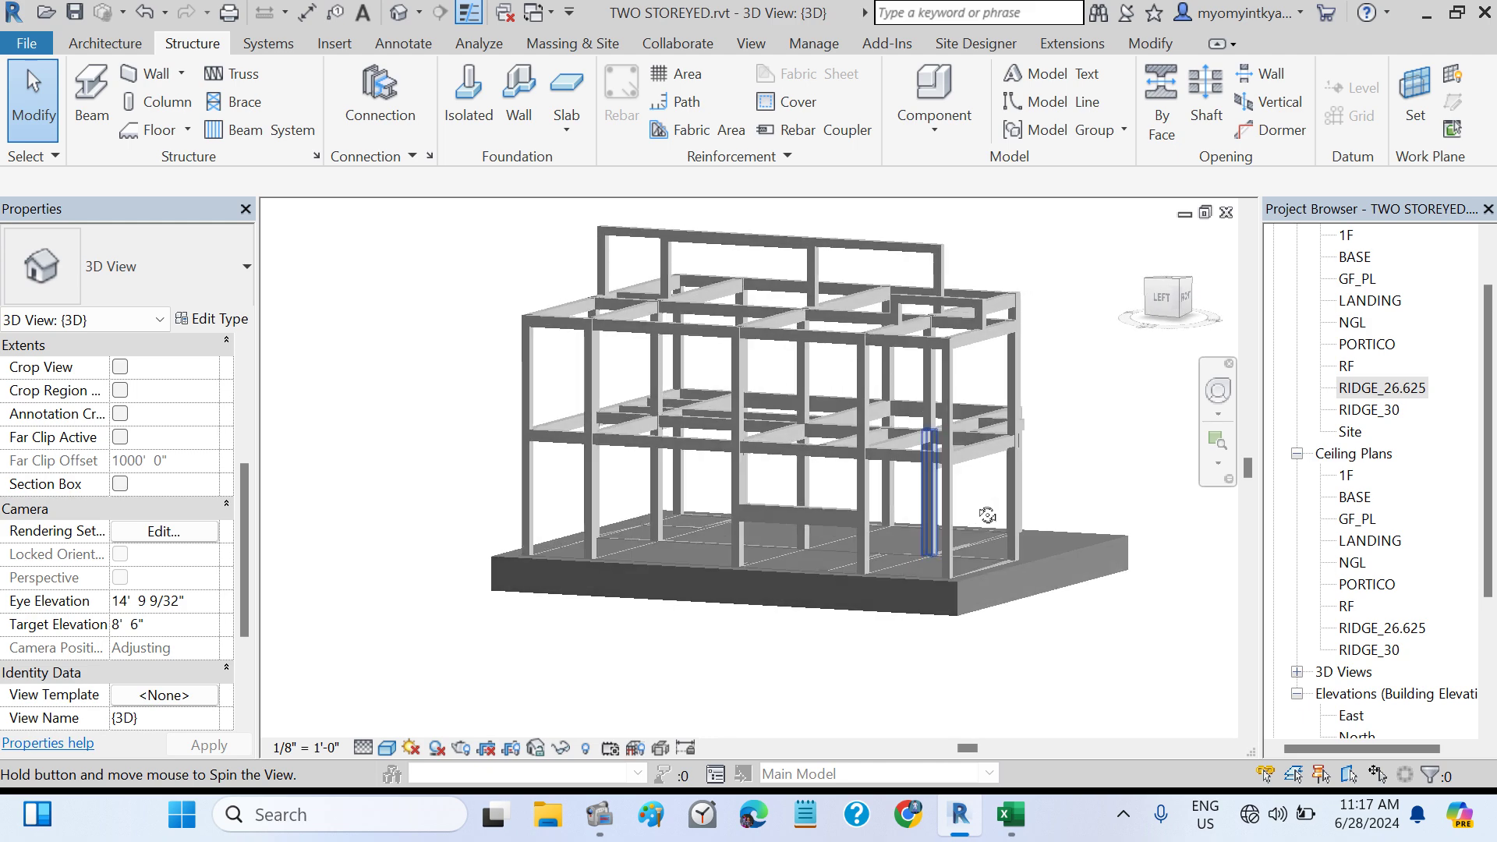
middle_click_drag(831, 550, 722, 525, "shift")
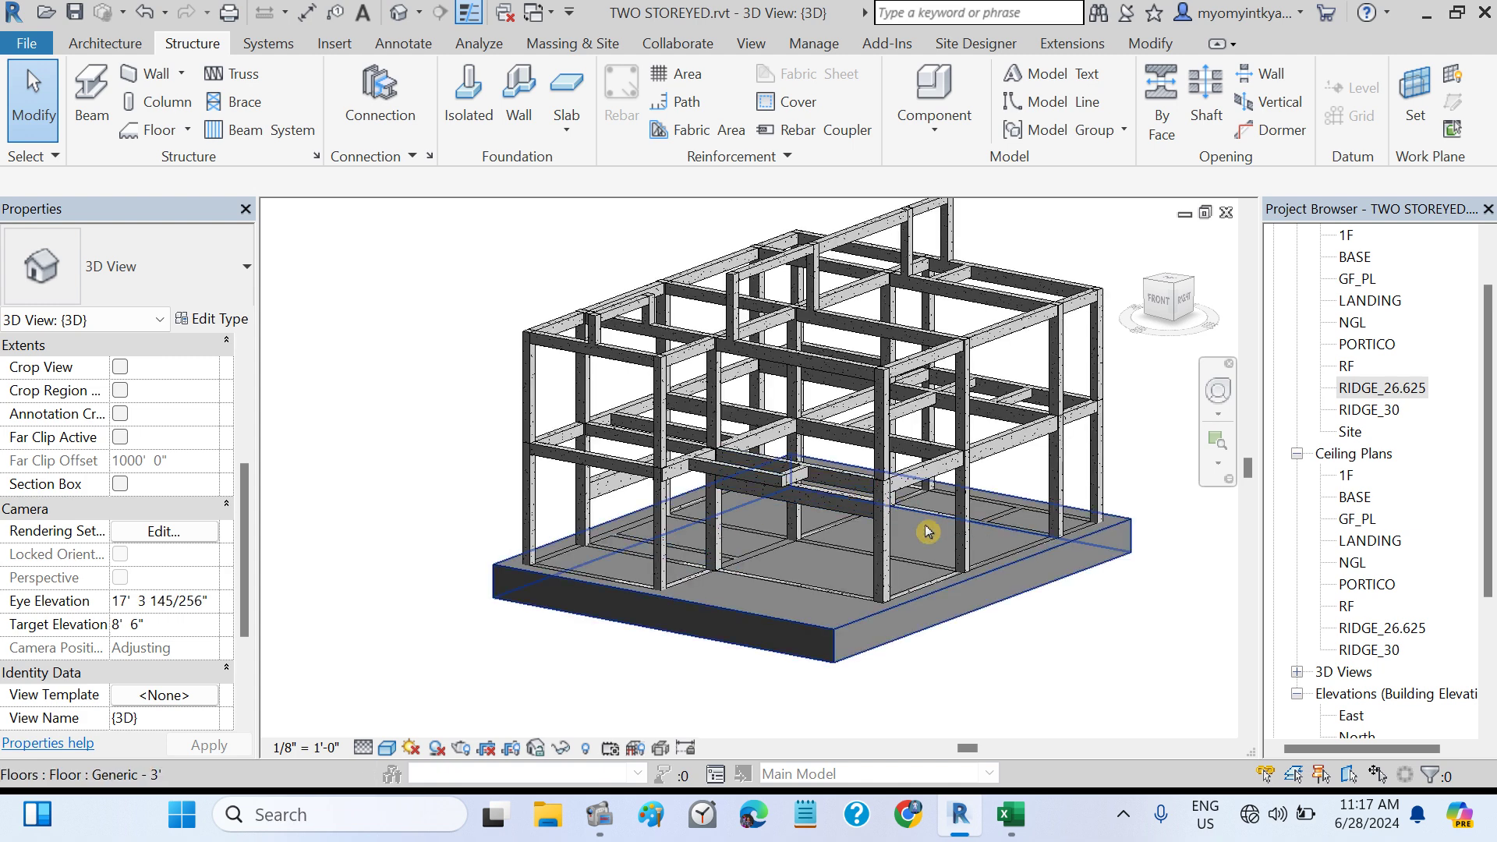
scroll(908, 569, "up", 1)
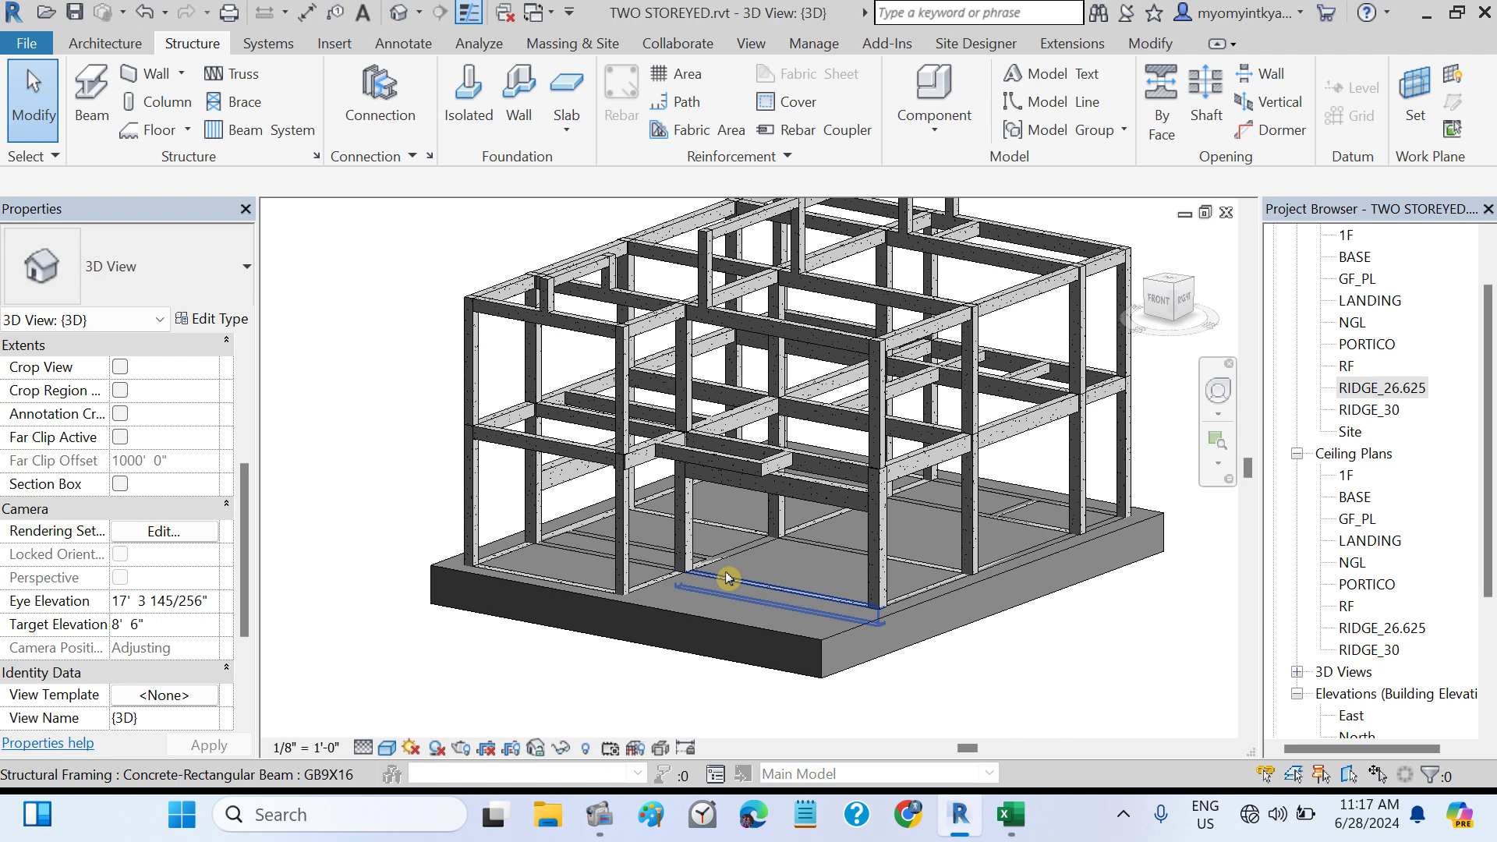
middle_click_drag(741, 584, 1068, 623, "shift")
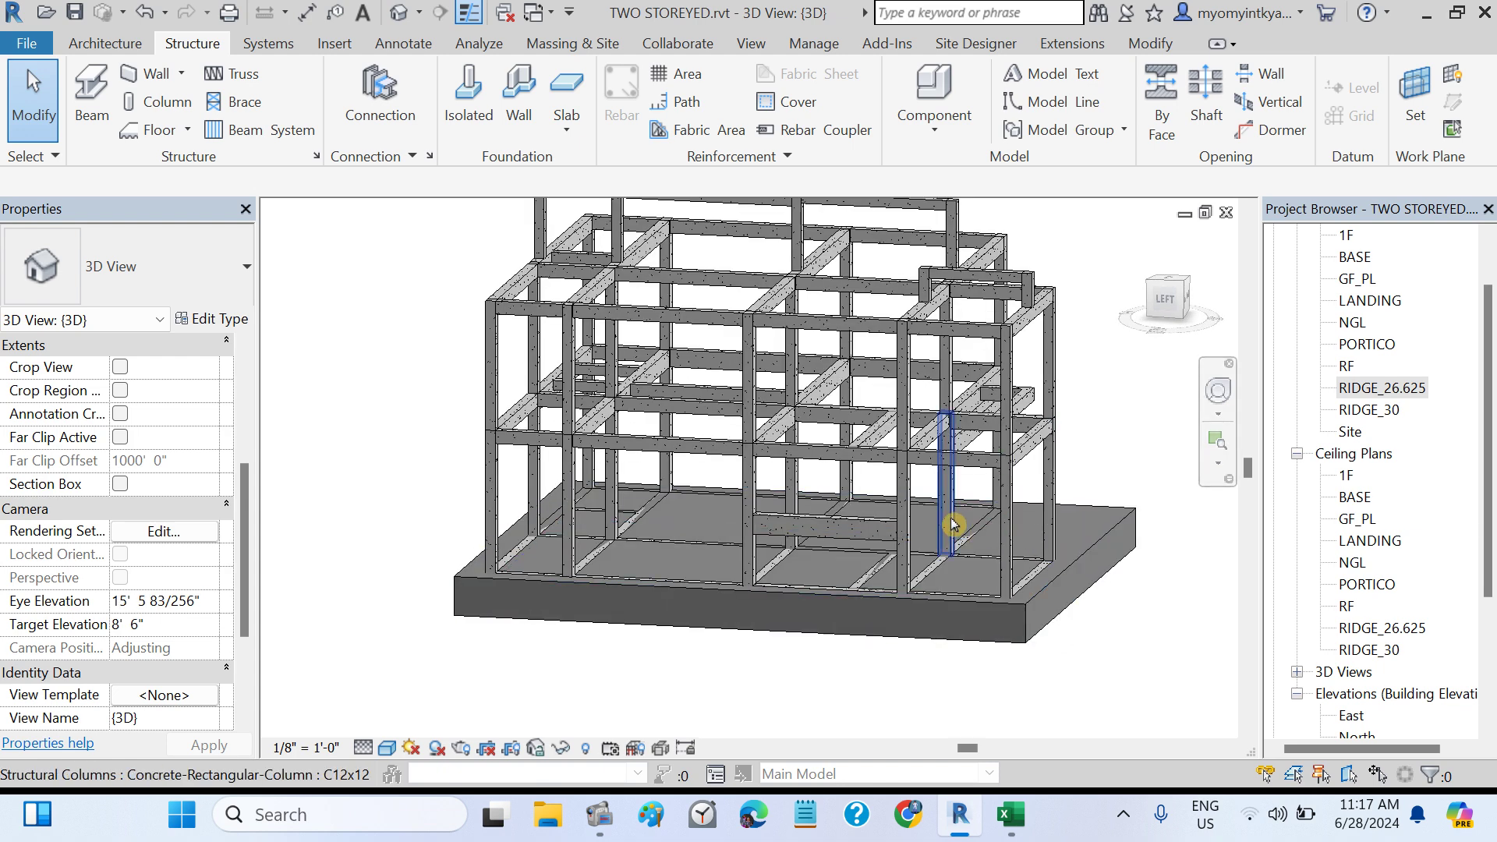
middle_click_drag(948, 515, 980, 585)
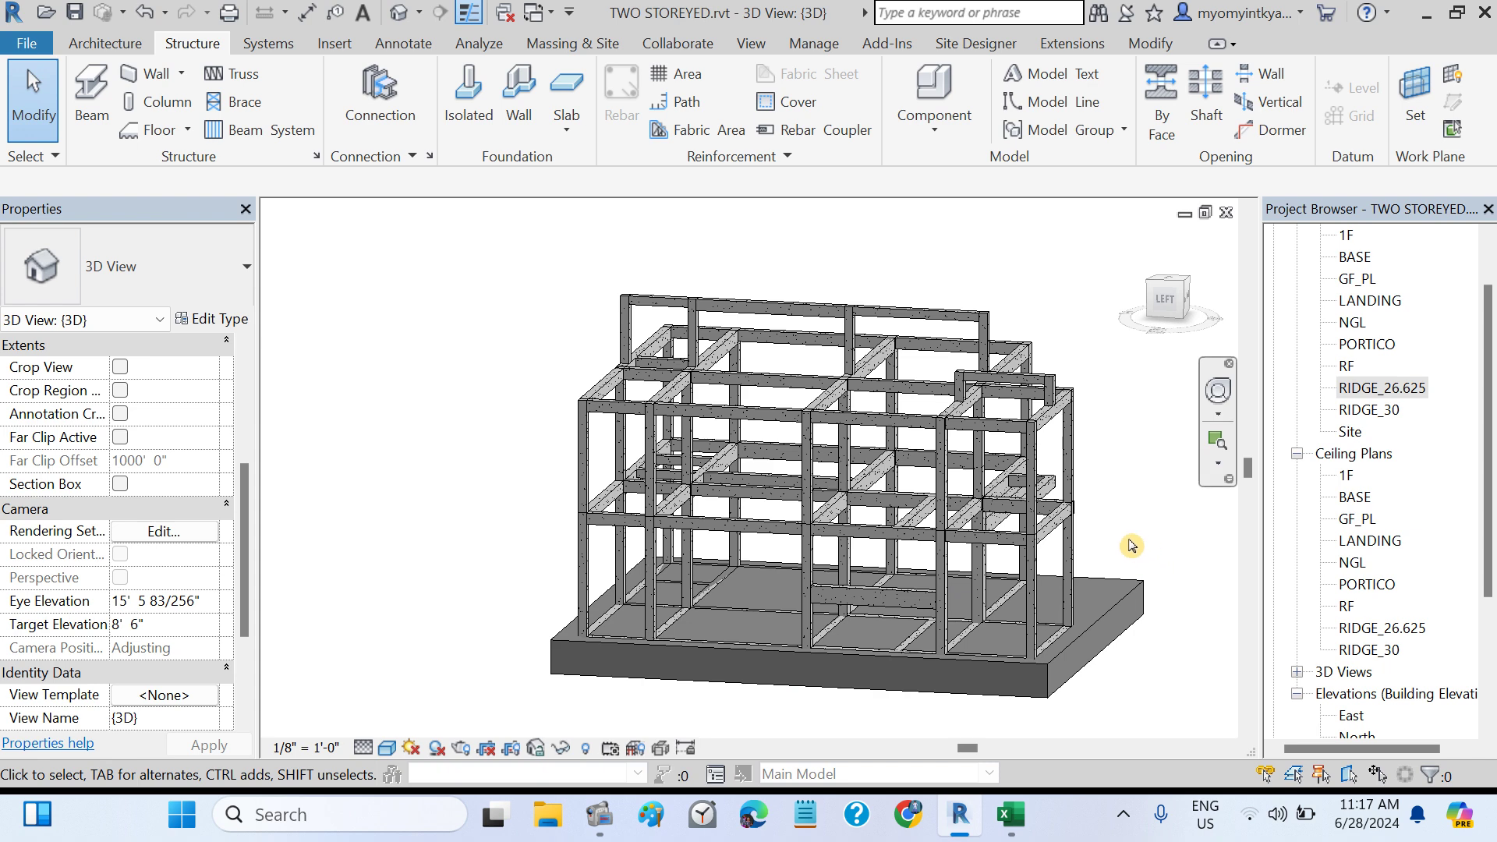
scroll(1113, 546, "up", 2)
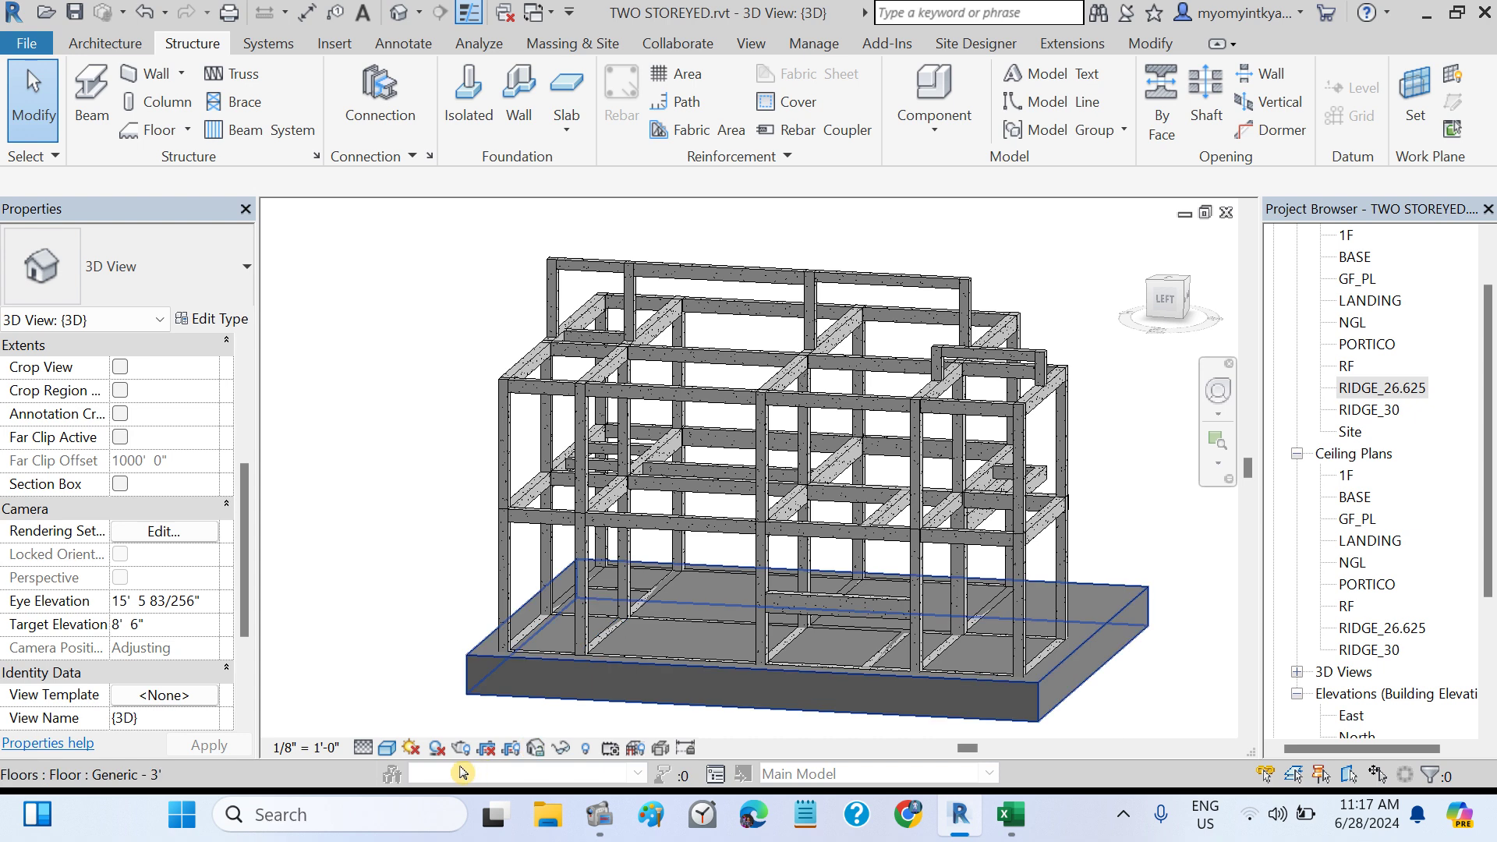
- Set the 3D view to Fine detail and Realistic visual style, and capture a screen snip of the frame
left_click(362, 749)
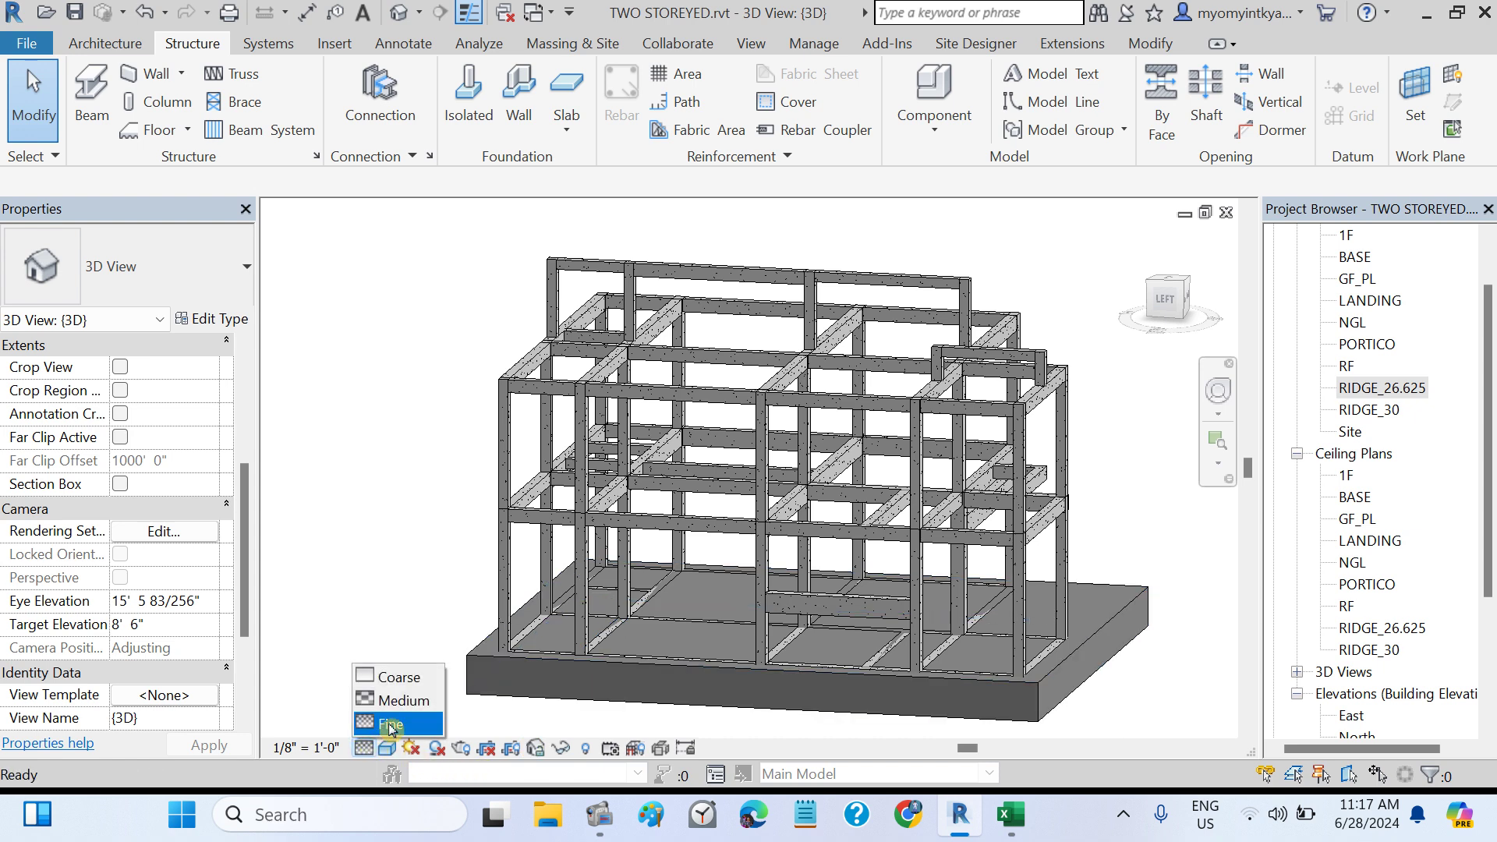
left_click(390, 723)
left_click(385, 748)
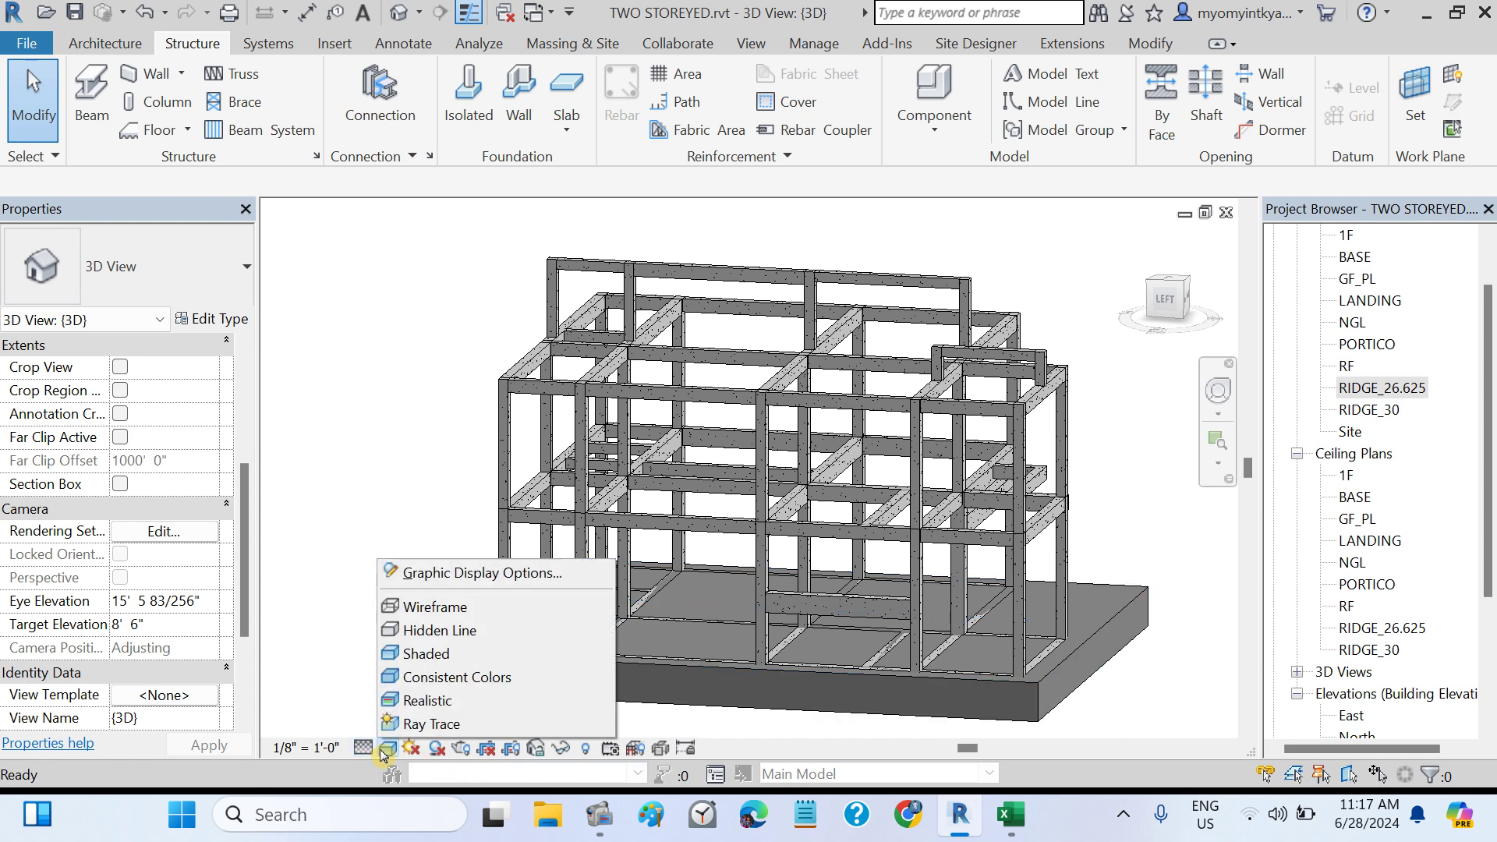
left_click(470, 697)
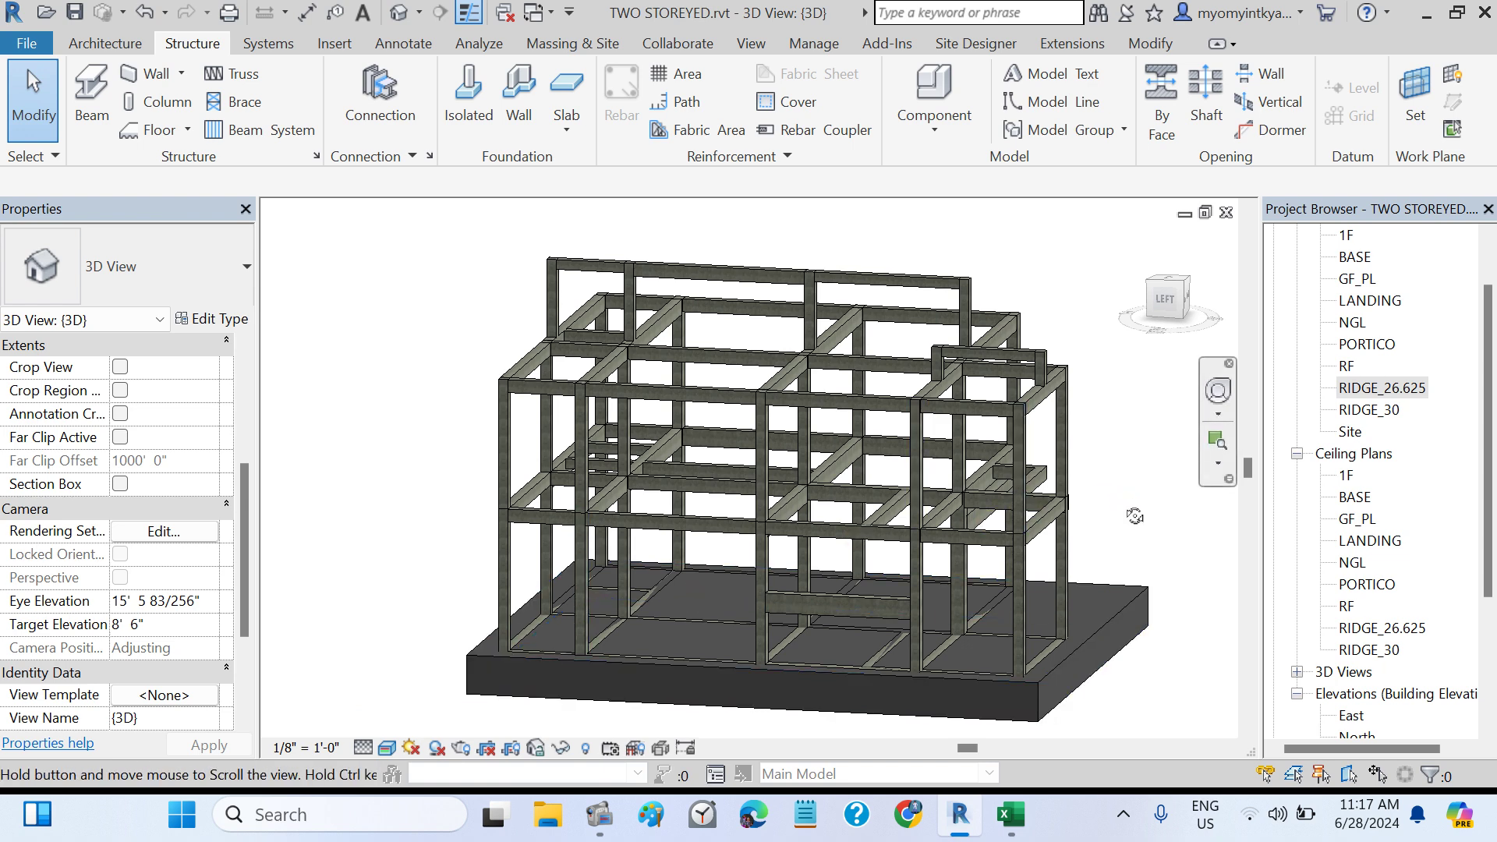
middle_click_drag(1135, 516, 1207, 530, "shift")
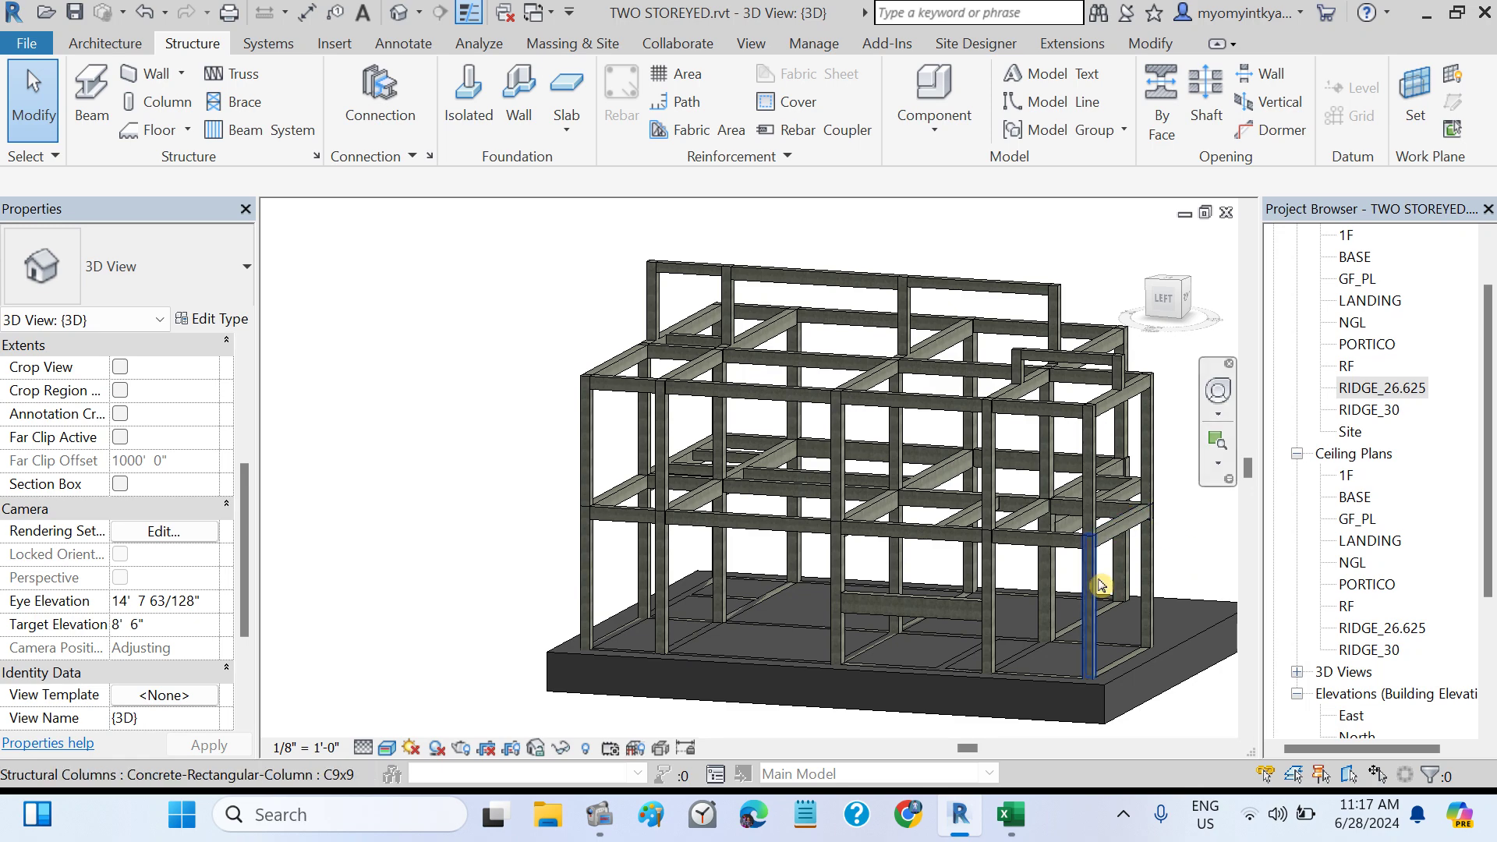
key("super+shift+s")
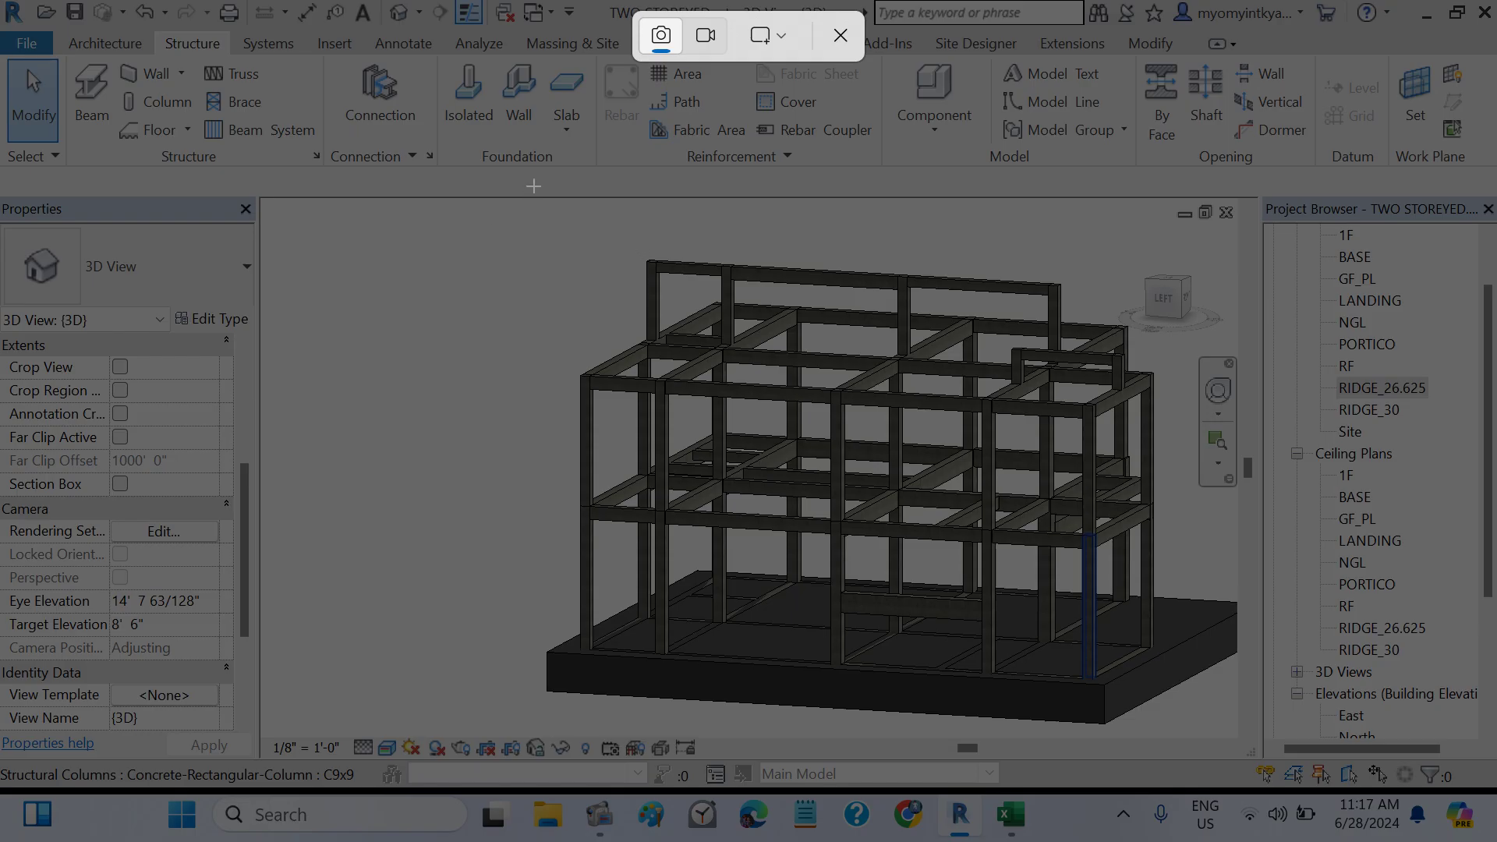
left_click_drag(534, 186, 1317, 790)
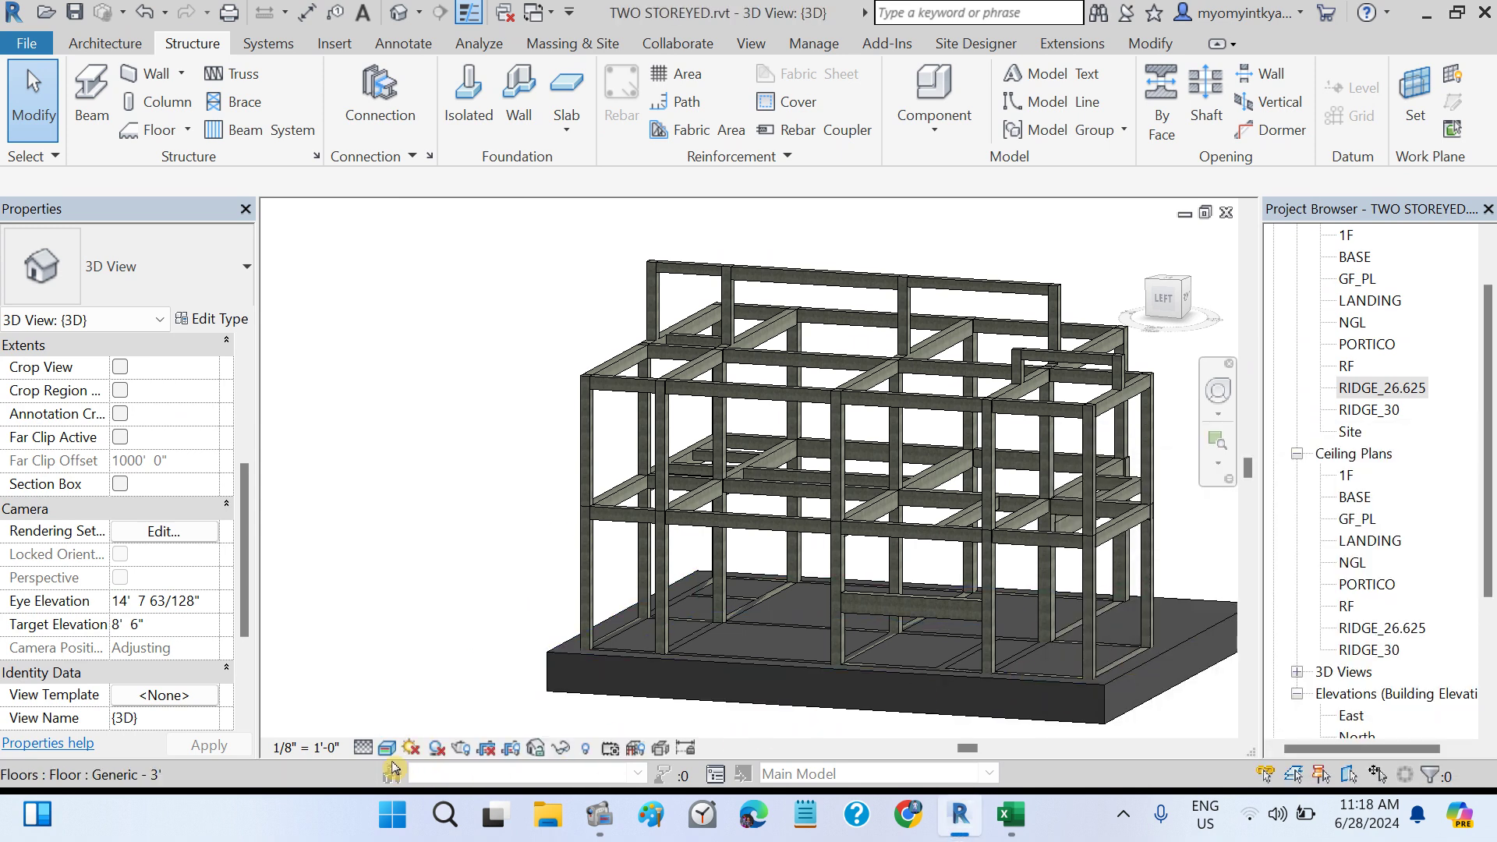
- Switch the 3D view's visual style to Shaded and save the project
left_click(387, 748)
left_click(431, 657)
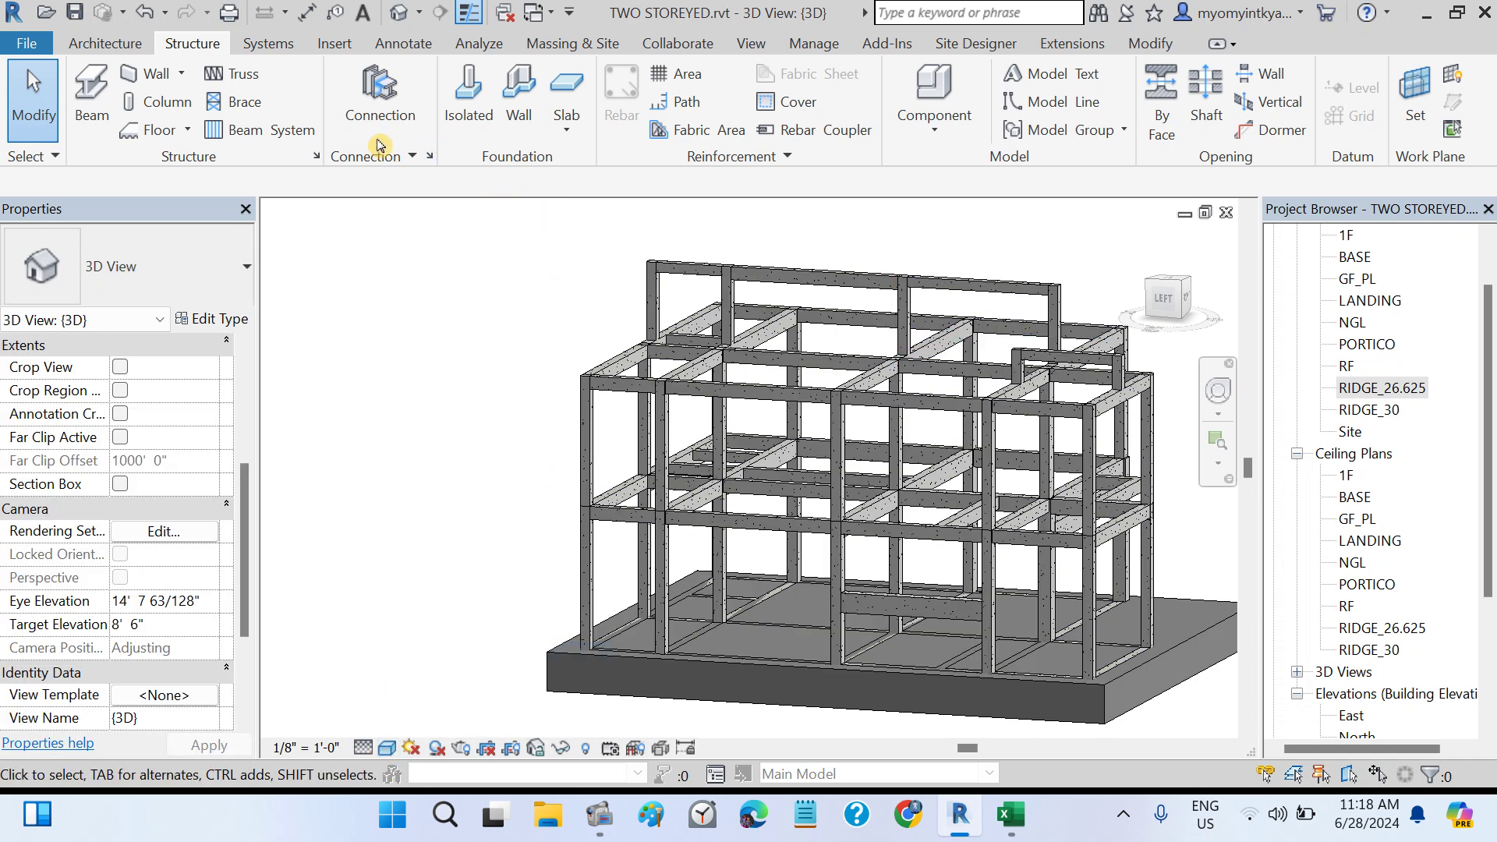
left_click(73, 14)
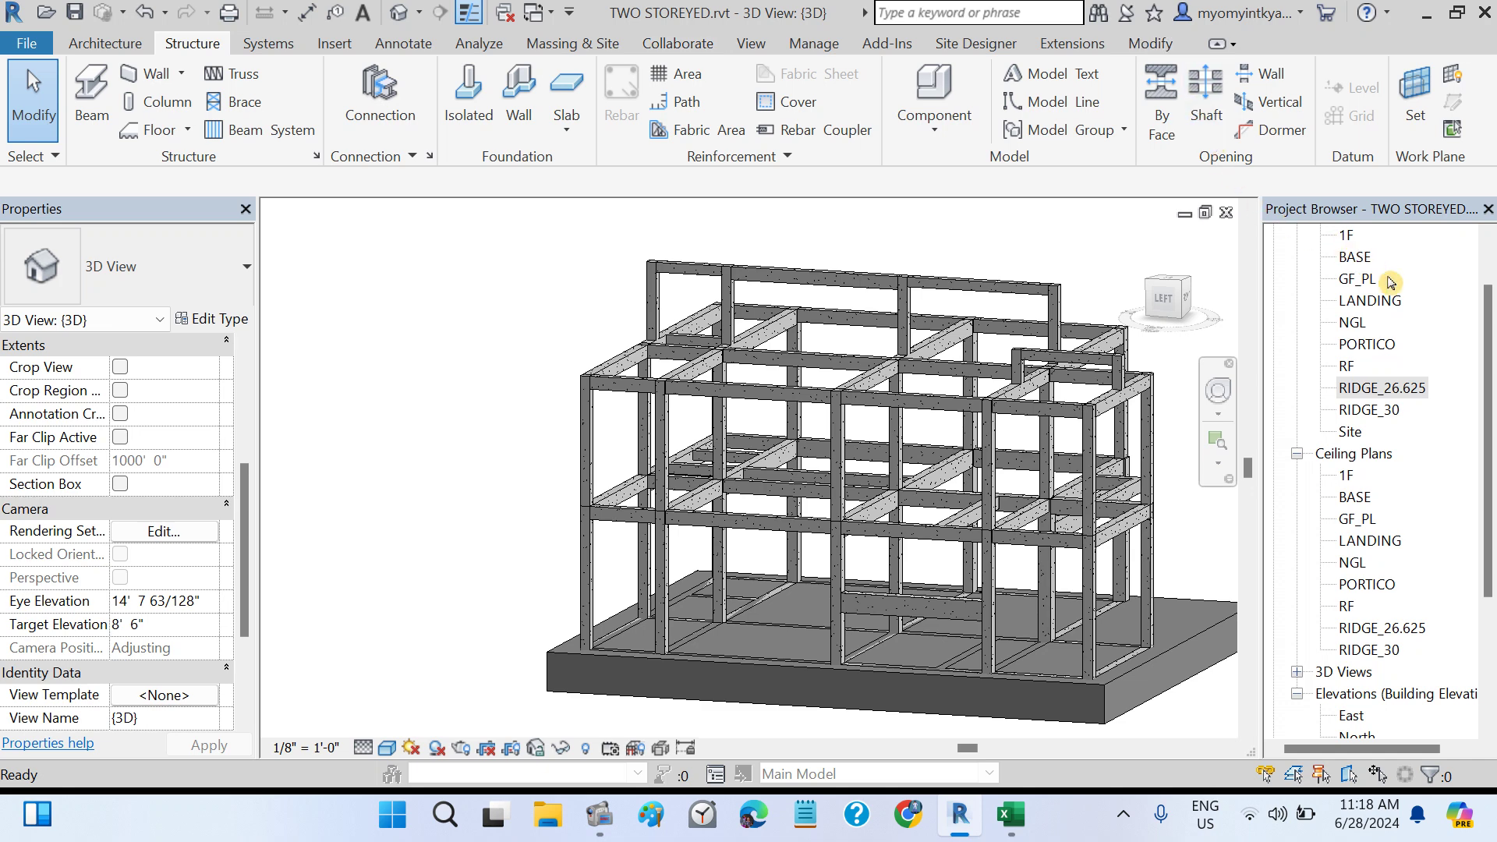
- Save the project with the whole GF_PL floor plan open, and close the program
double_click(1357, 279)
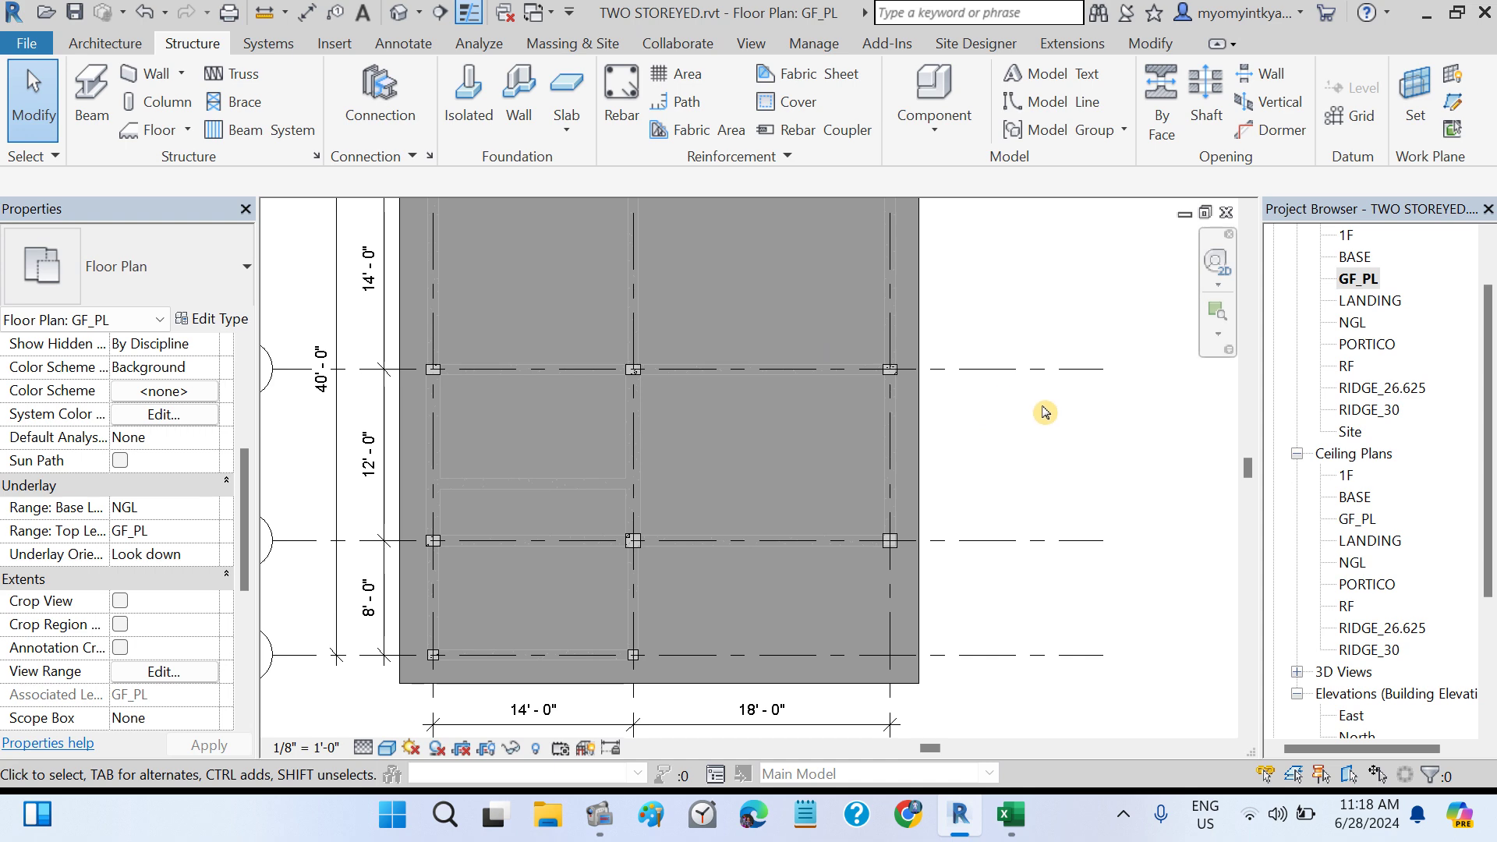
scroll(1045, 404, "down", 3)
middle_click_drag(1020, 377, 1050, 439)
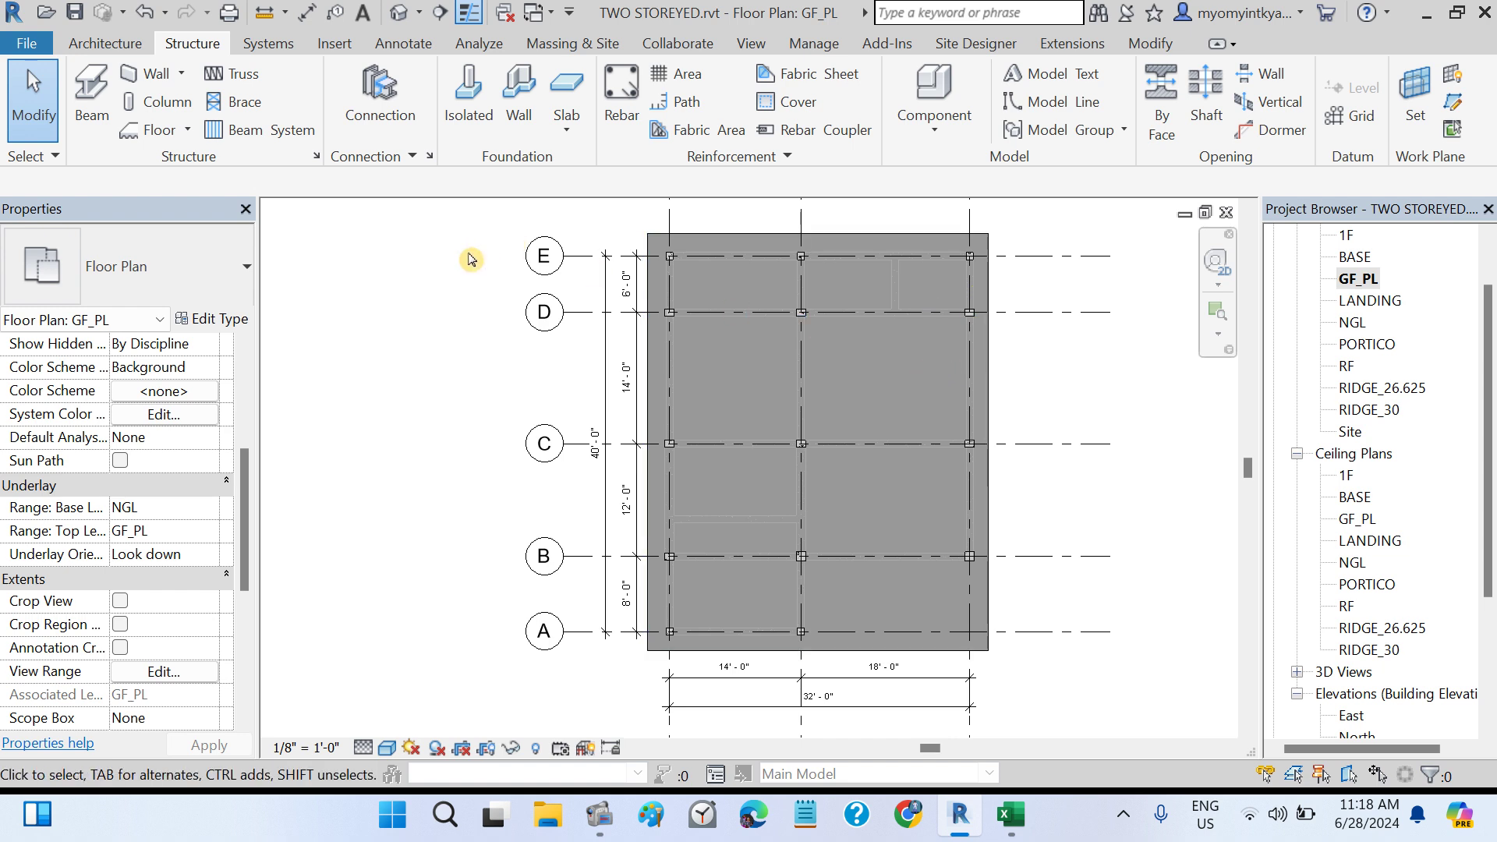
left_click(74, 13)
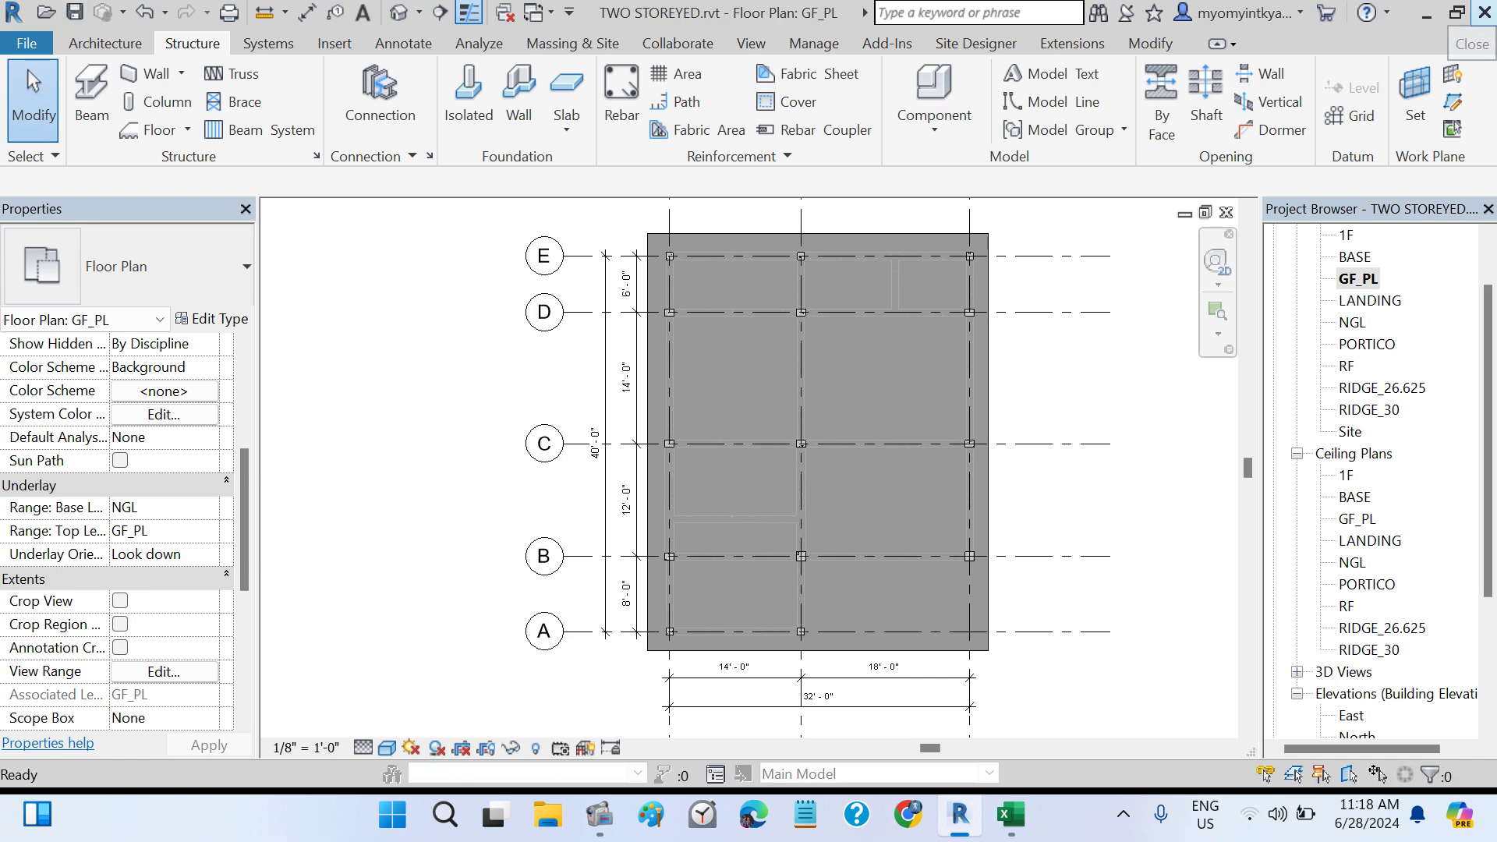
left_click(1485, 12)
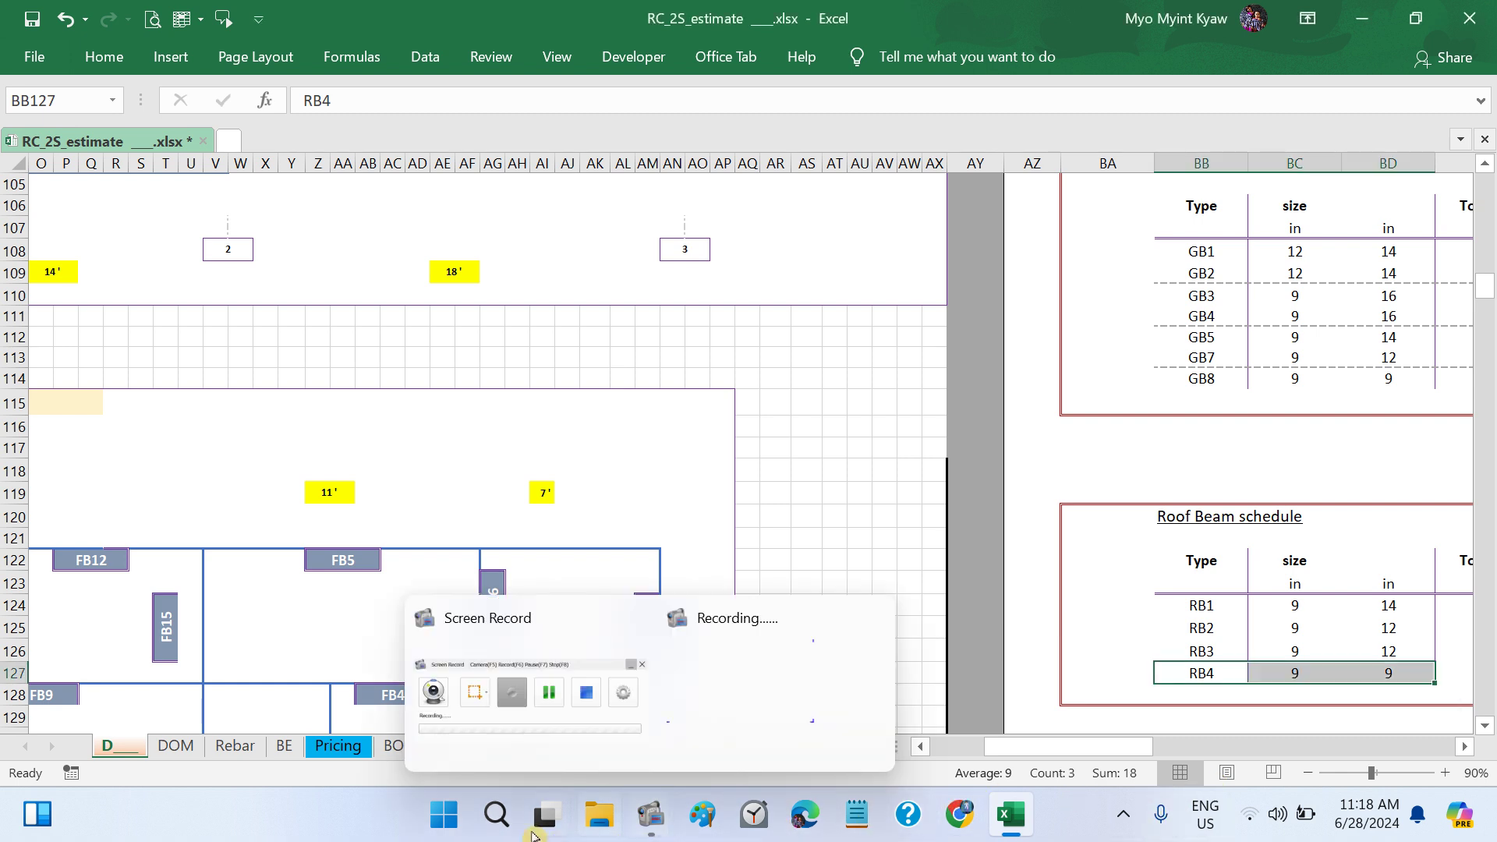
- On the workbook's DOM sheet, complete cell W7 as "25f_2S_esti_revit18_structural framing" and enter 25g in cell W8
left_click(177, 746)
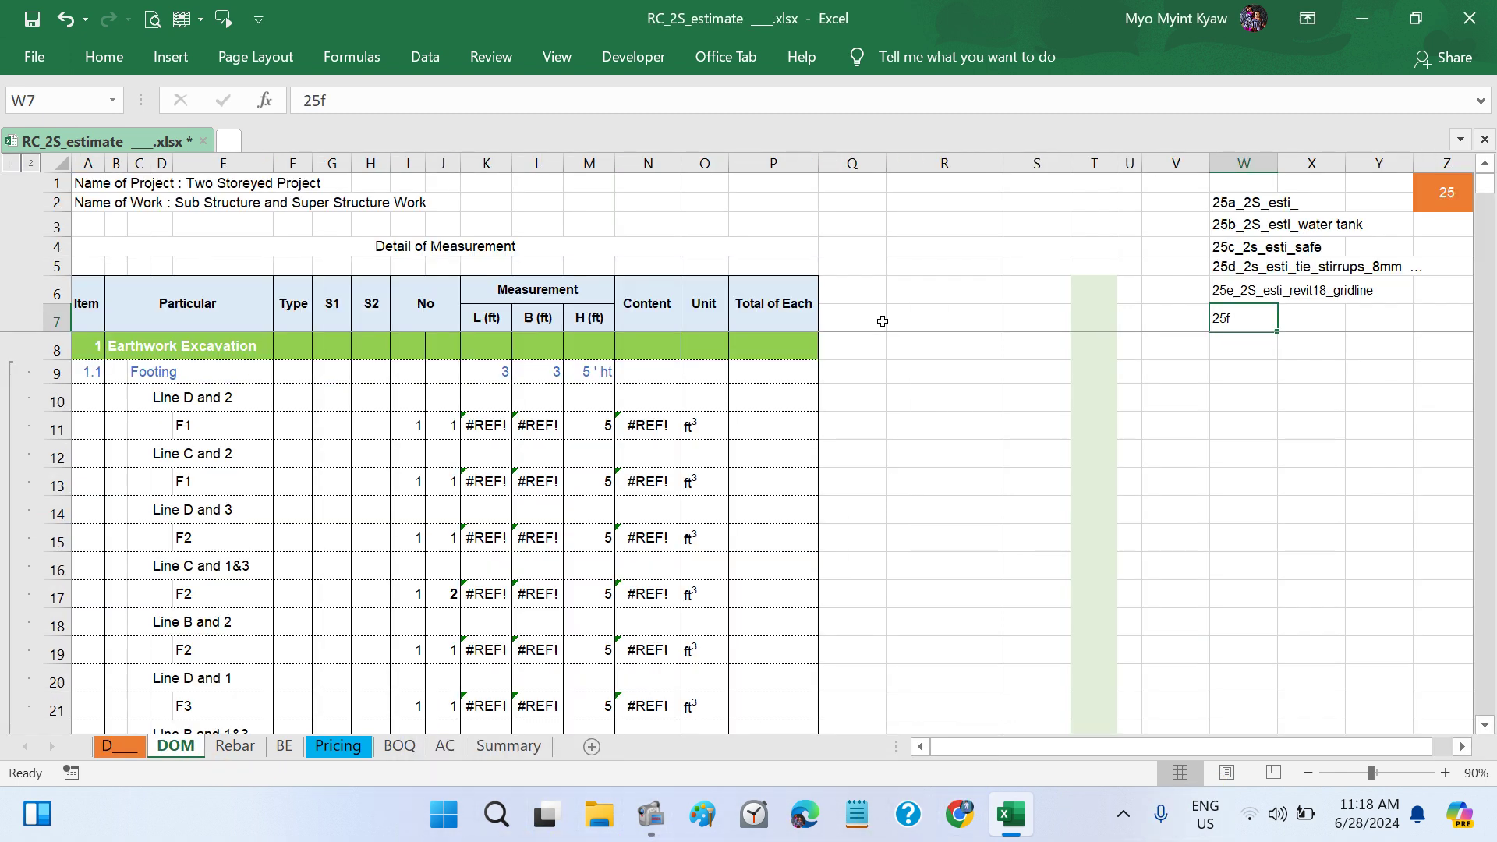
left_click(1250, 292)
left_click(1247, 320)
double_click(1261, 323)
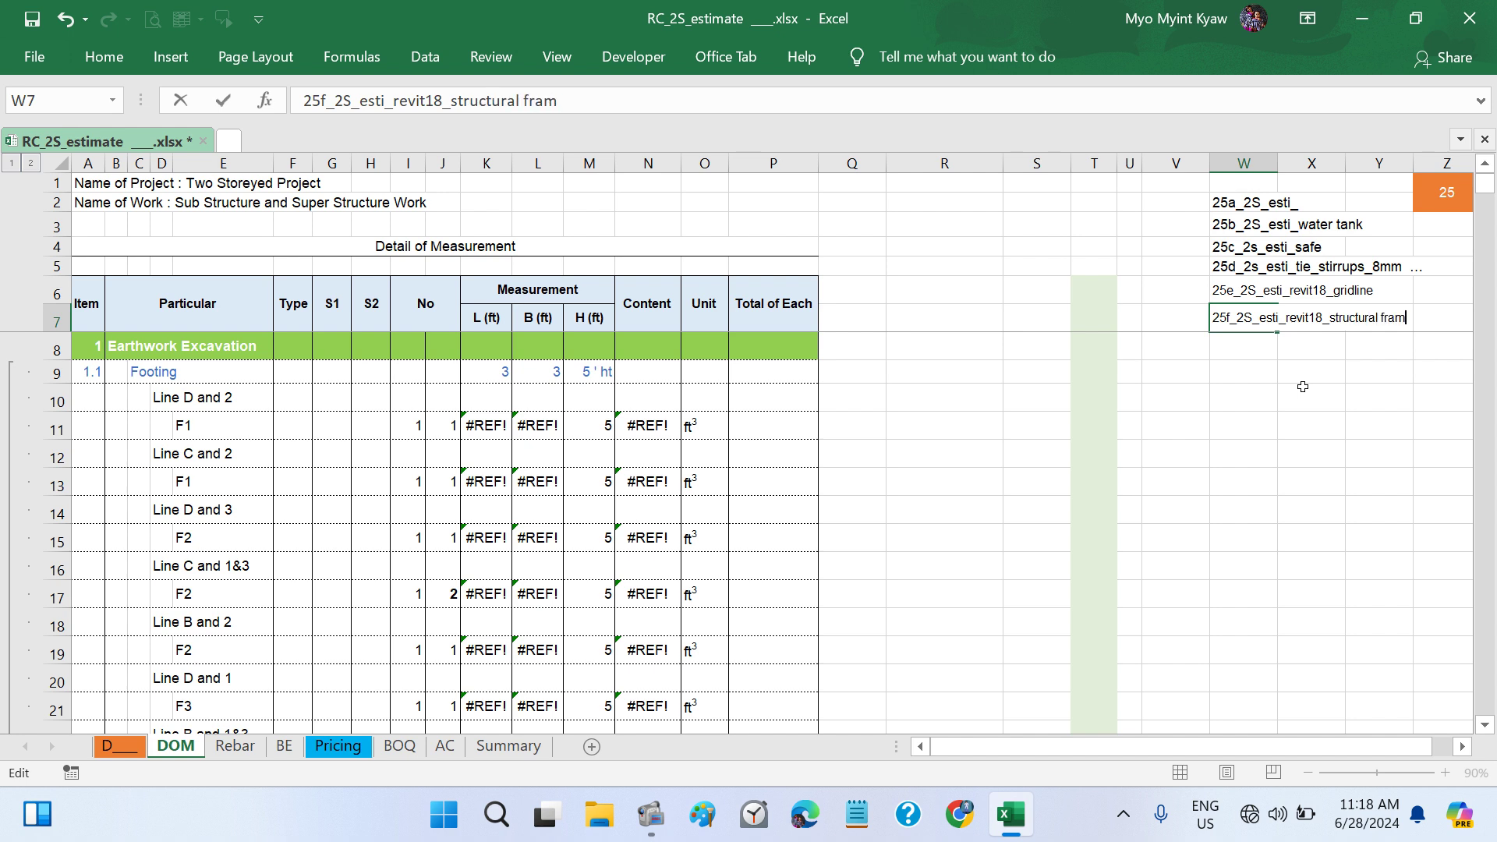
type("ng")
key("Return")
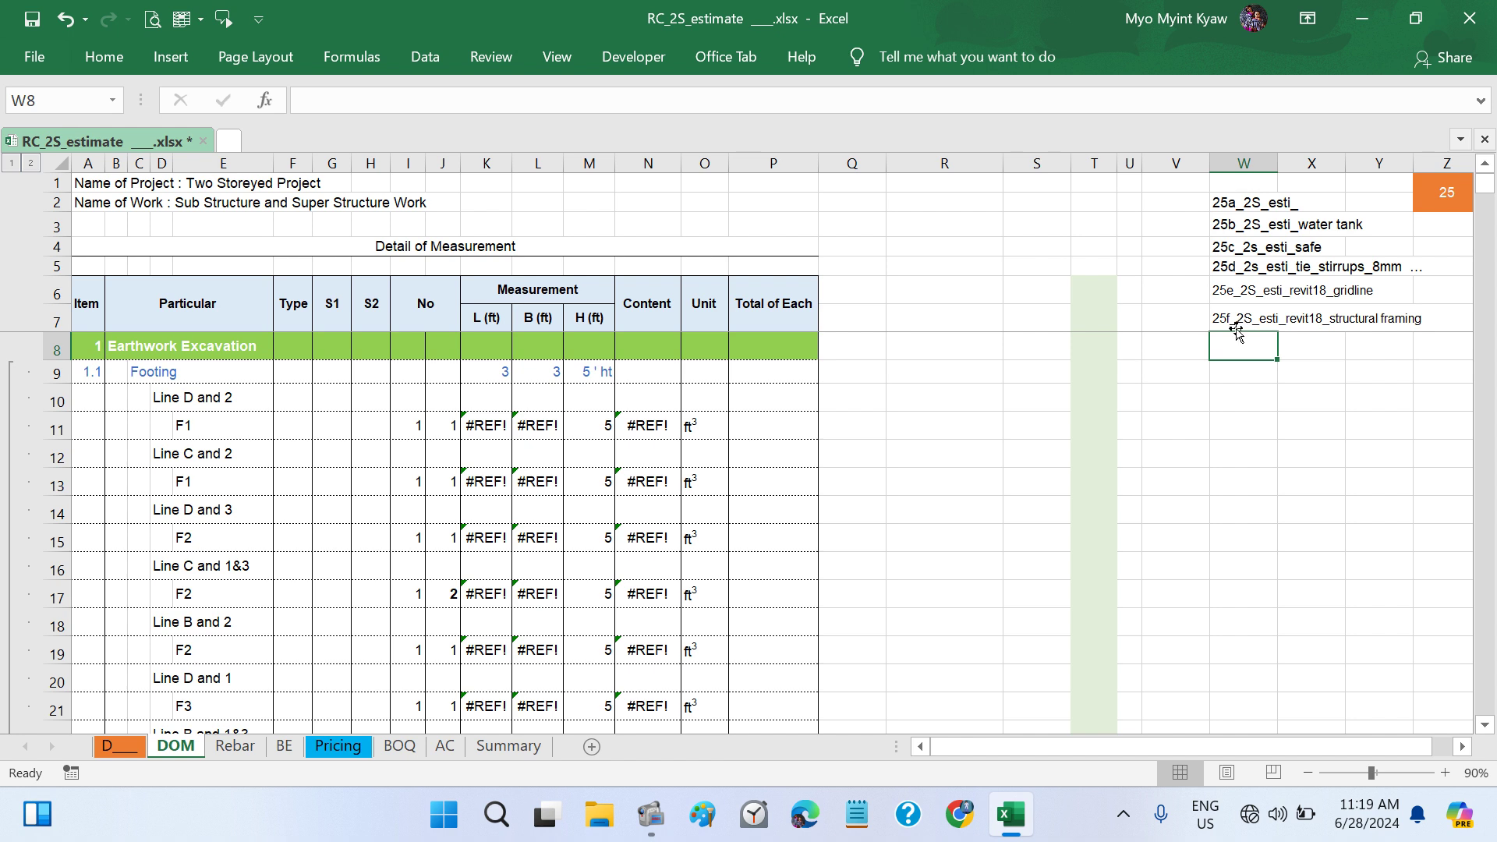
type("25g")
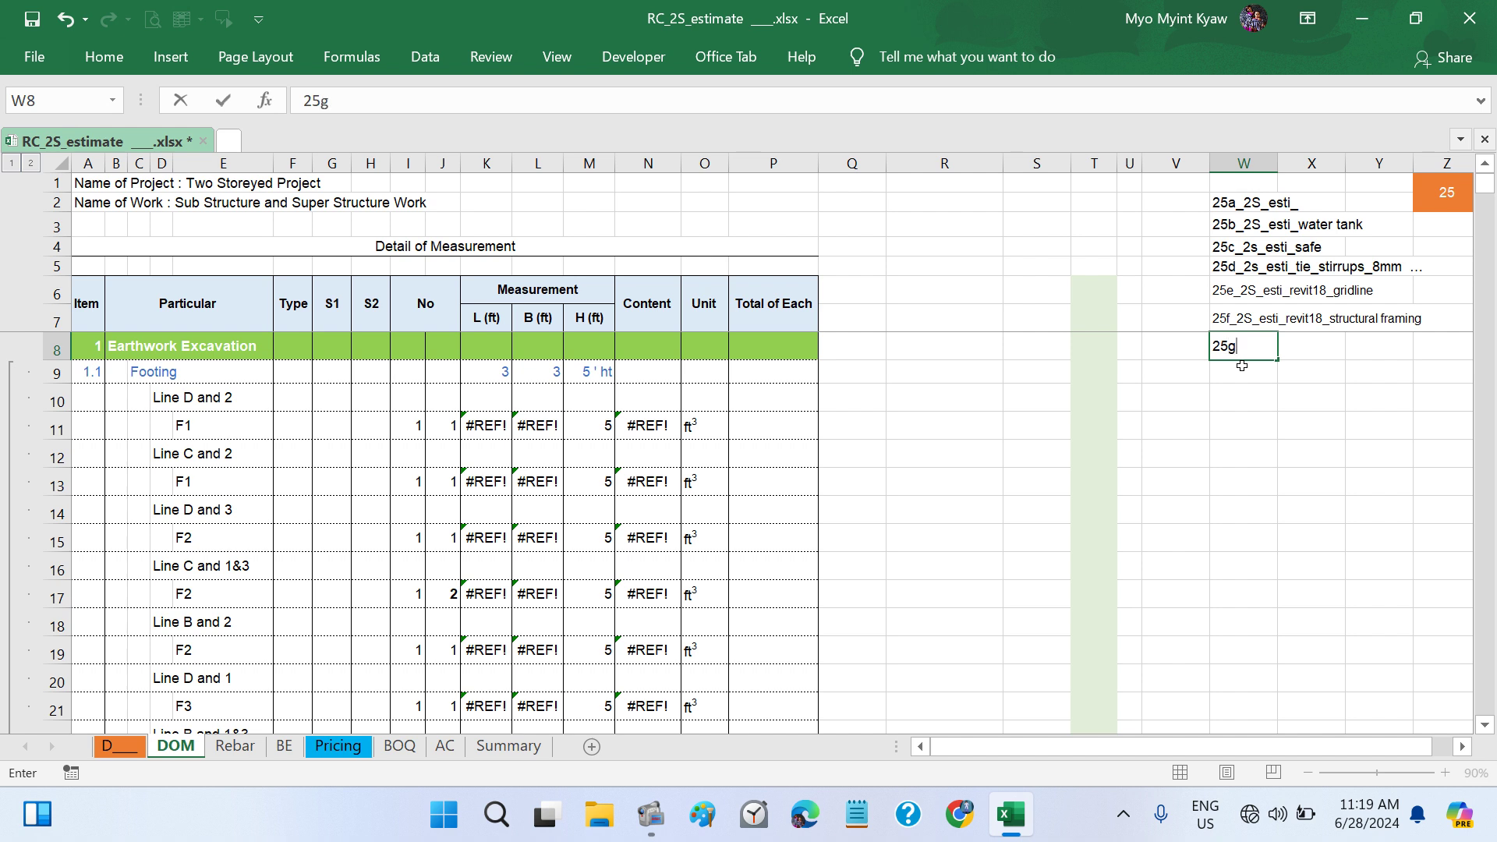
key("Return")
- Copy the full text of cell W7 on the DOM sheet and leave the cell
left_click(1221, 319)
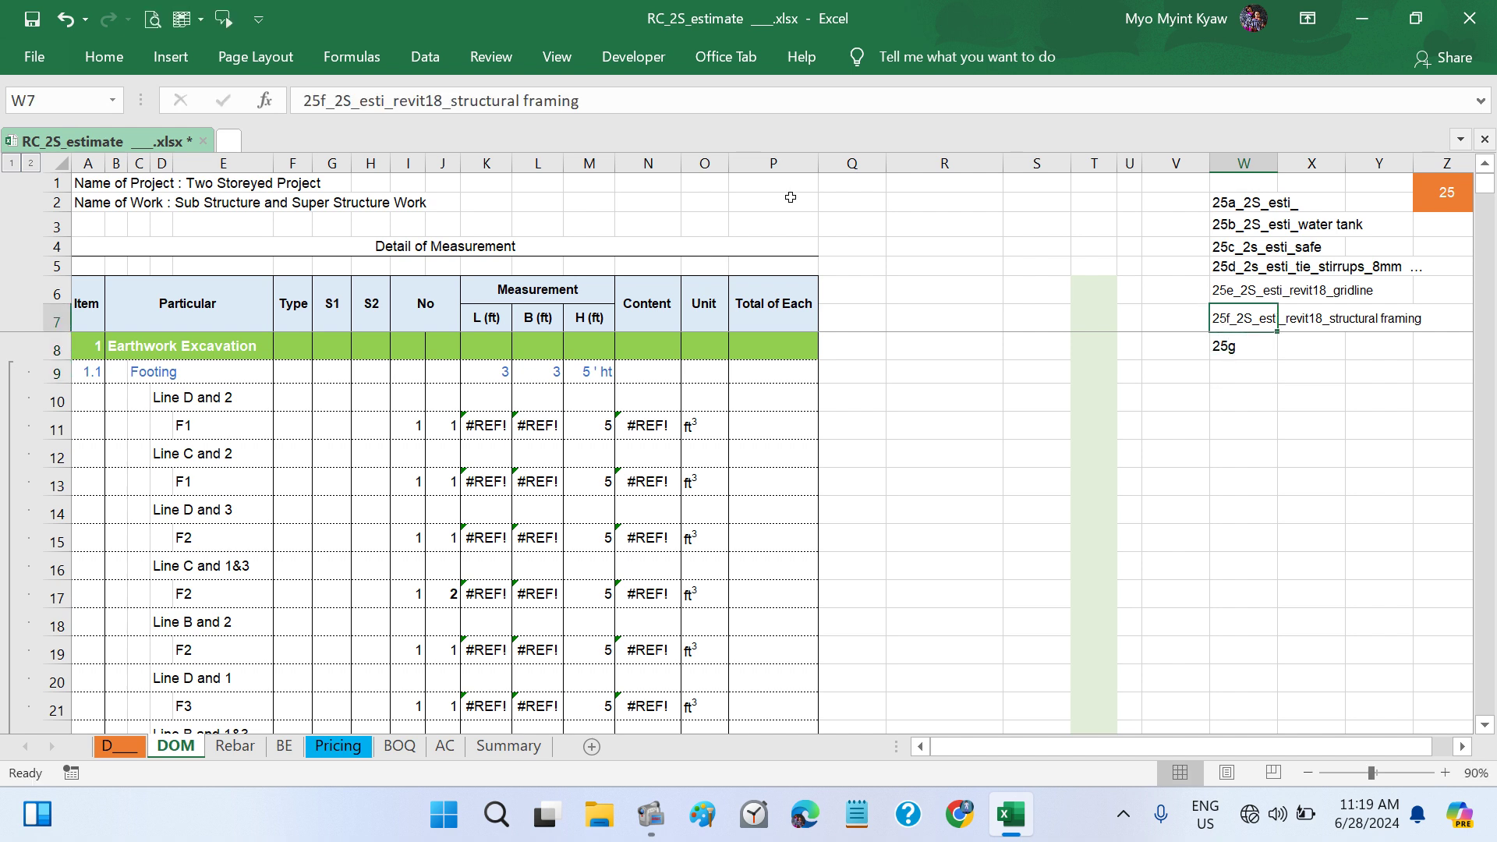
triple_click(356, 102)
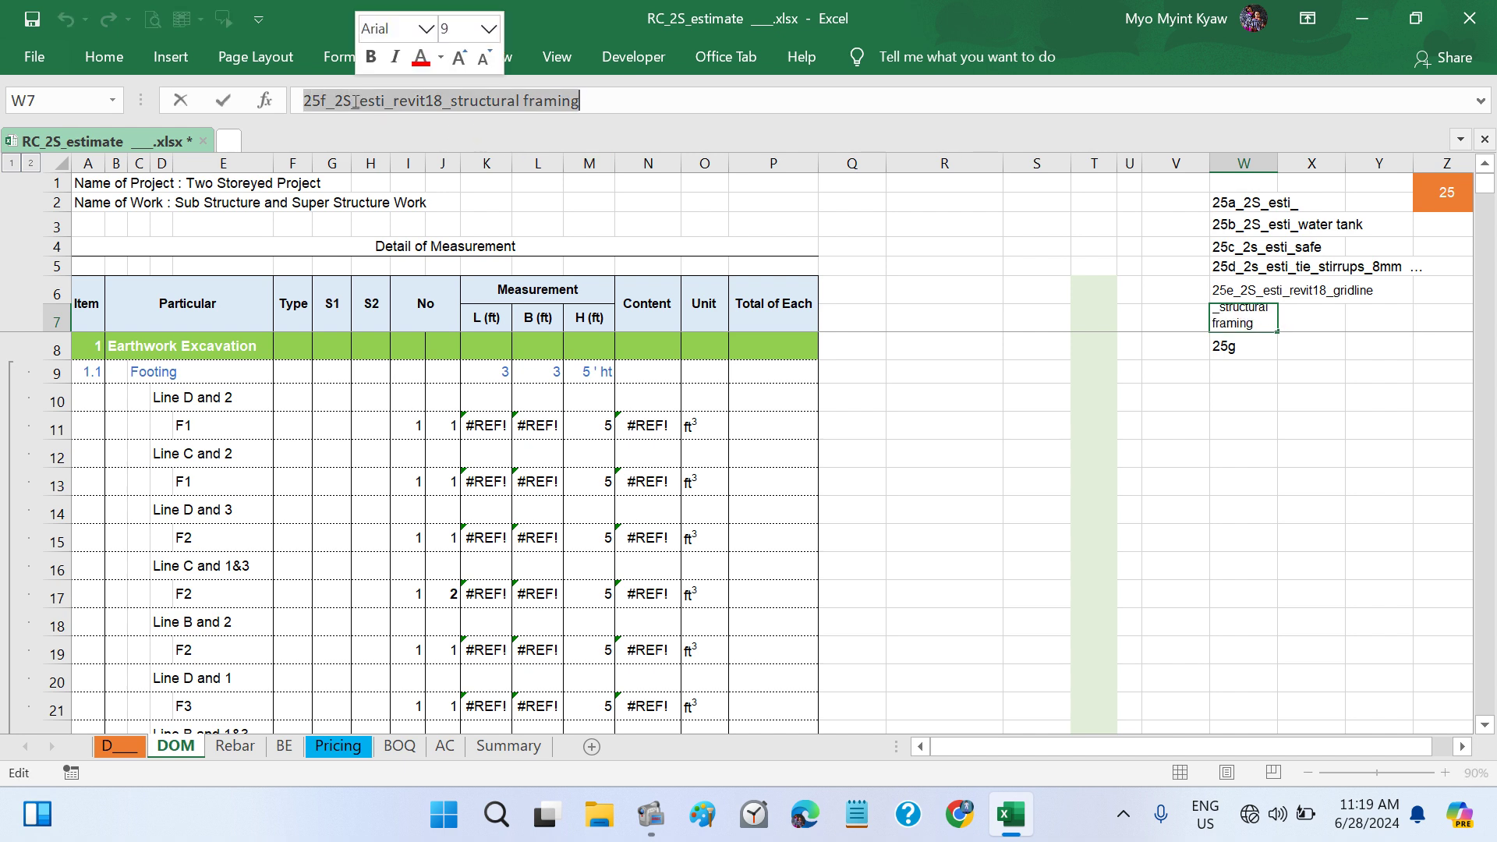
right_click(355, 101)
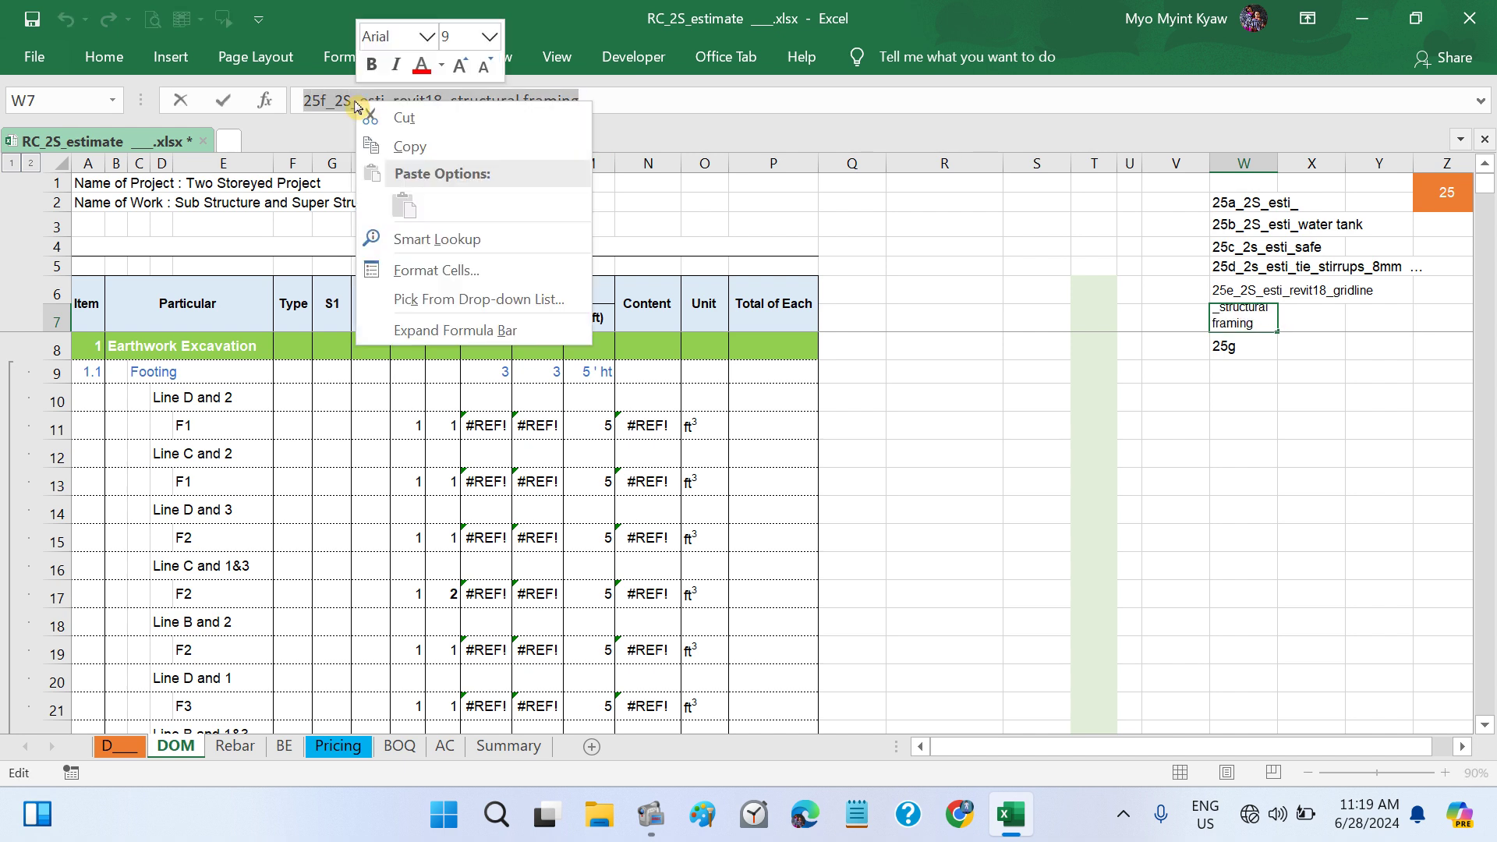
left_click(403, 148)
left_click(971, 500)
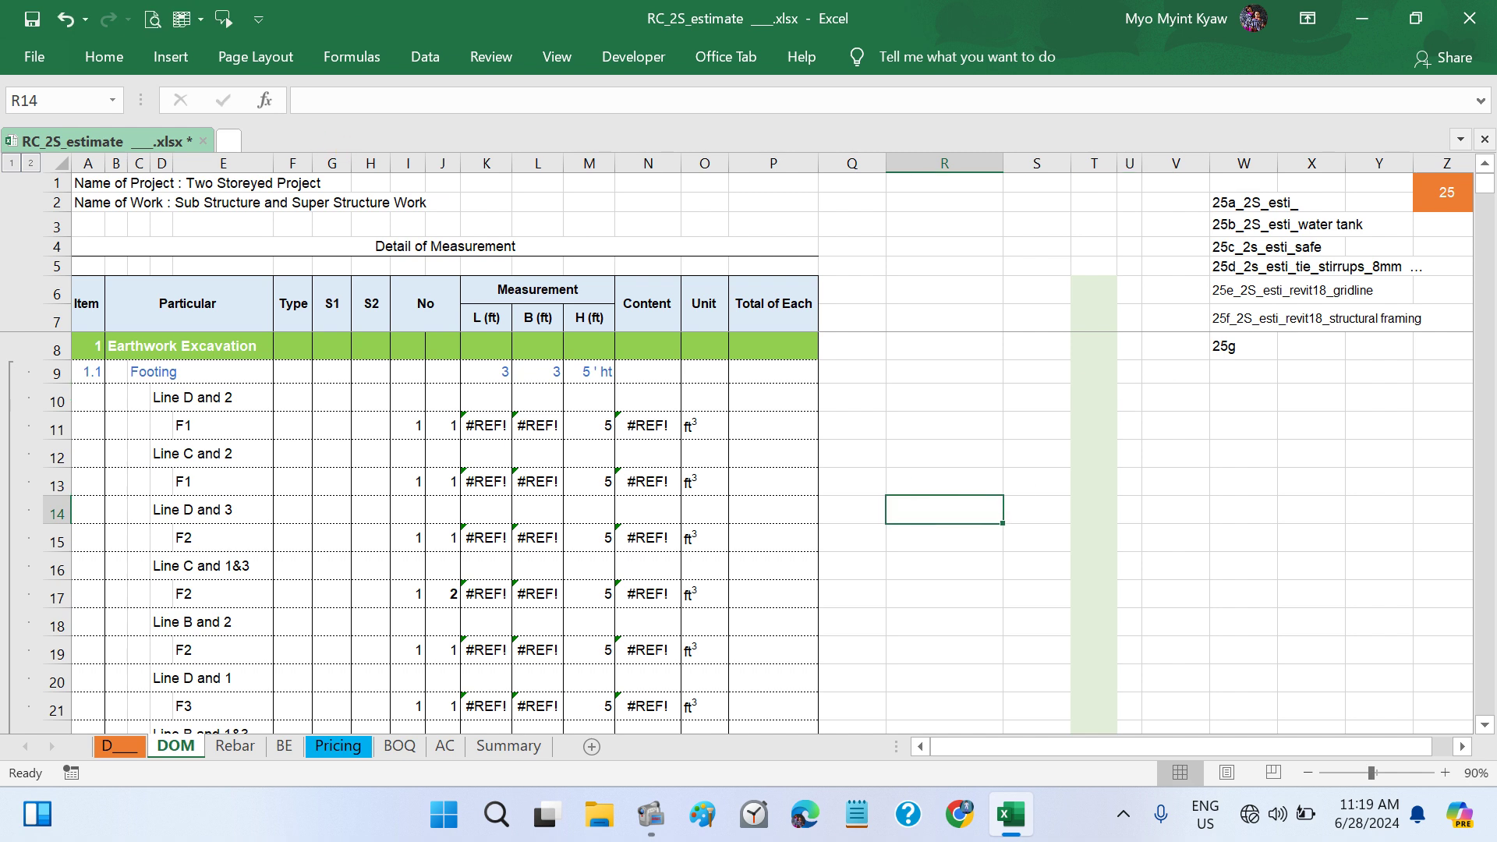
- Save the RC_2S_estimate workbook and close it
key("ctrl+s")
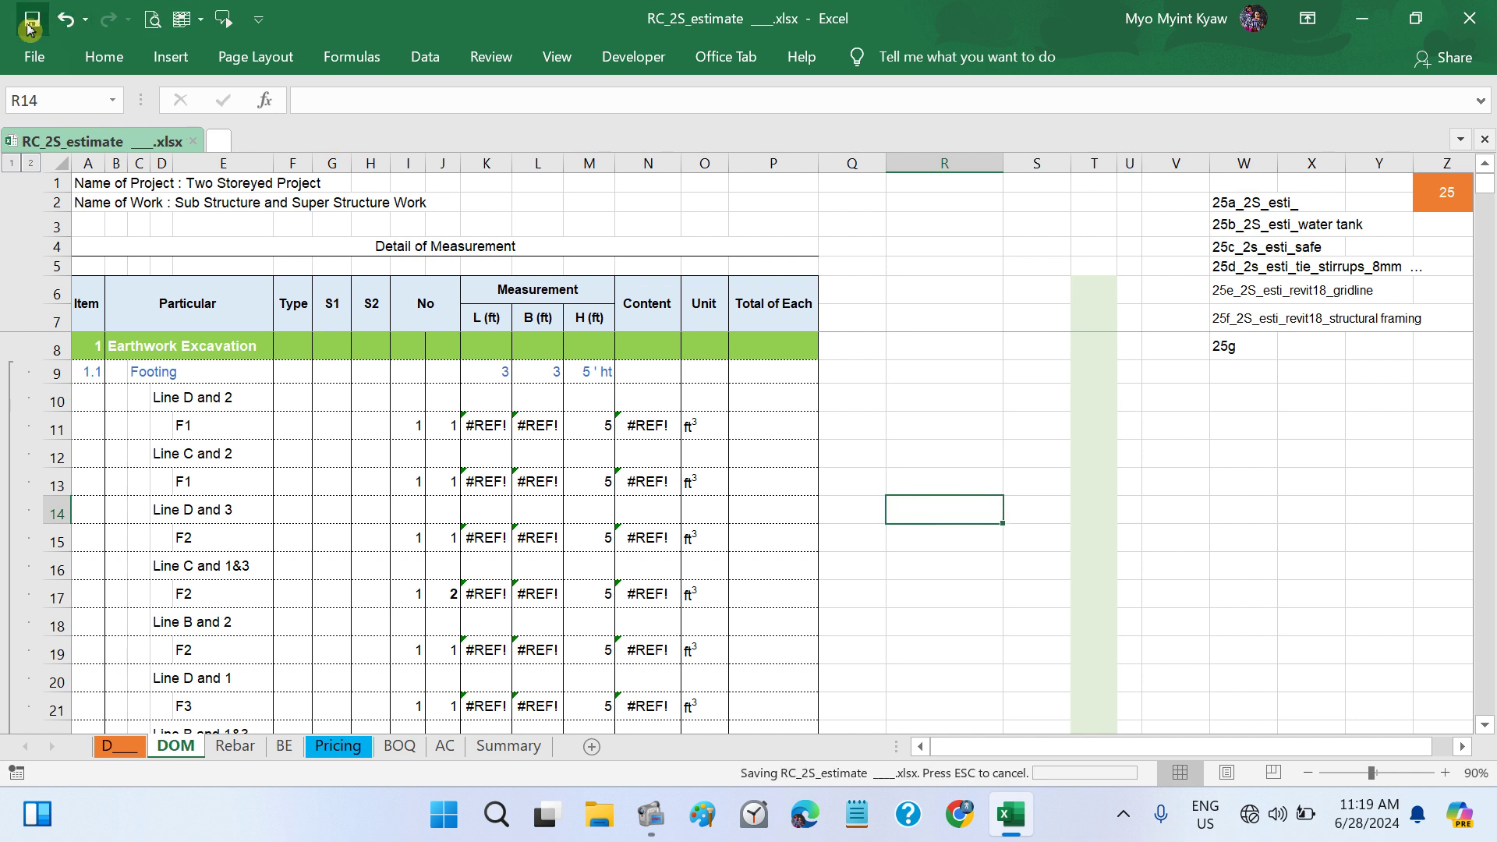
left_click(1469, 18)
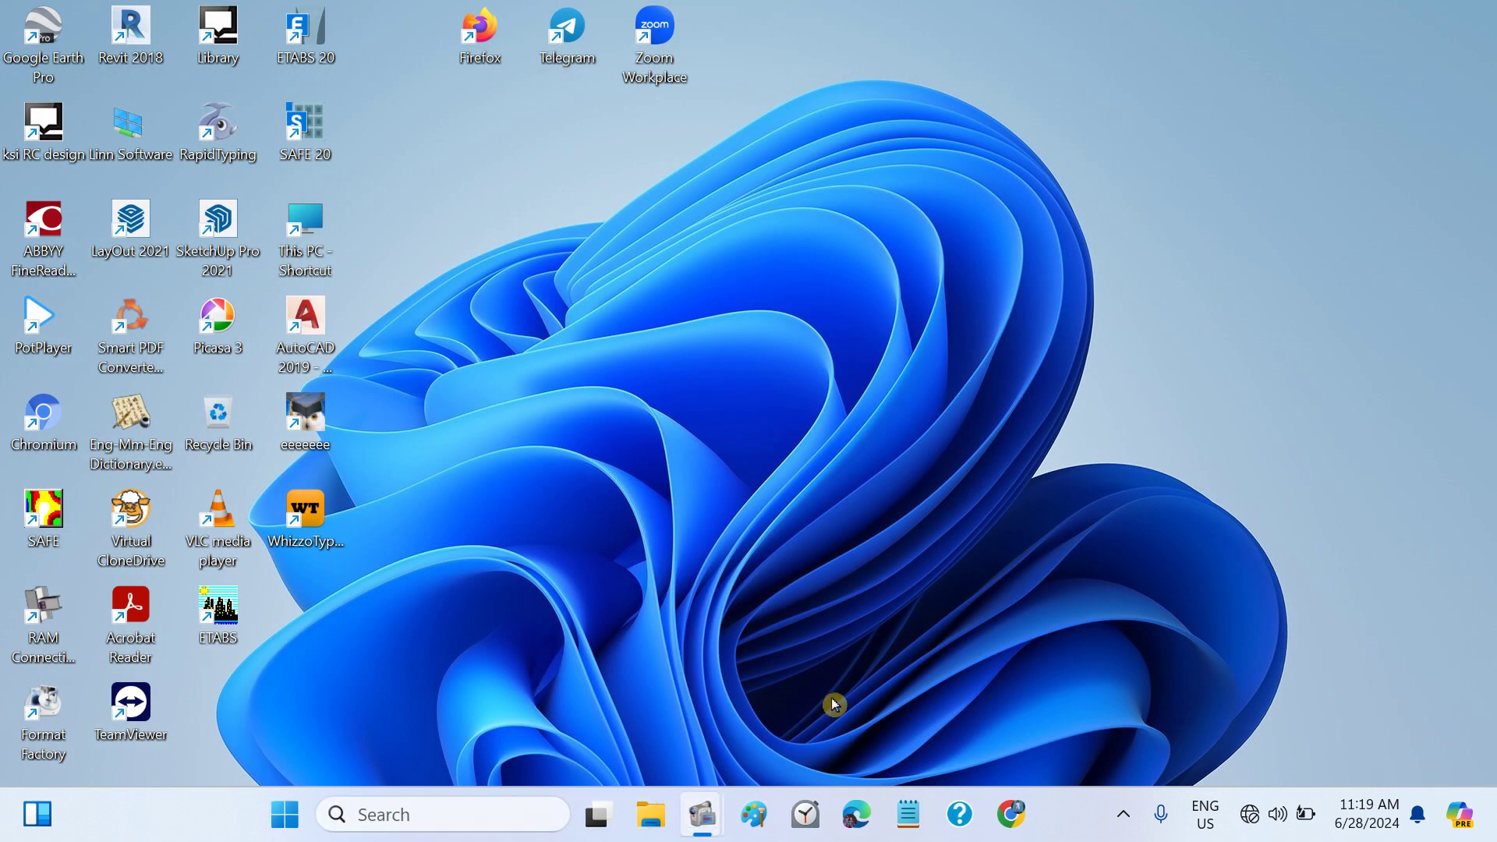
mouse_move(713, 834)
left_click(616, 651)
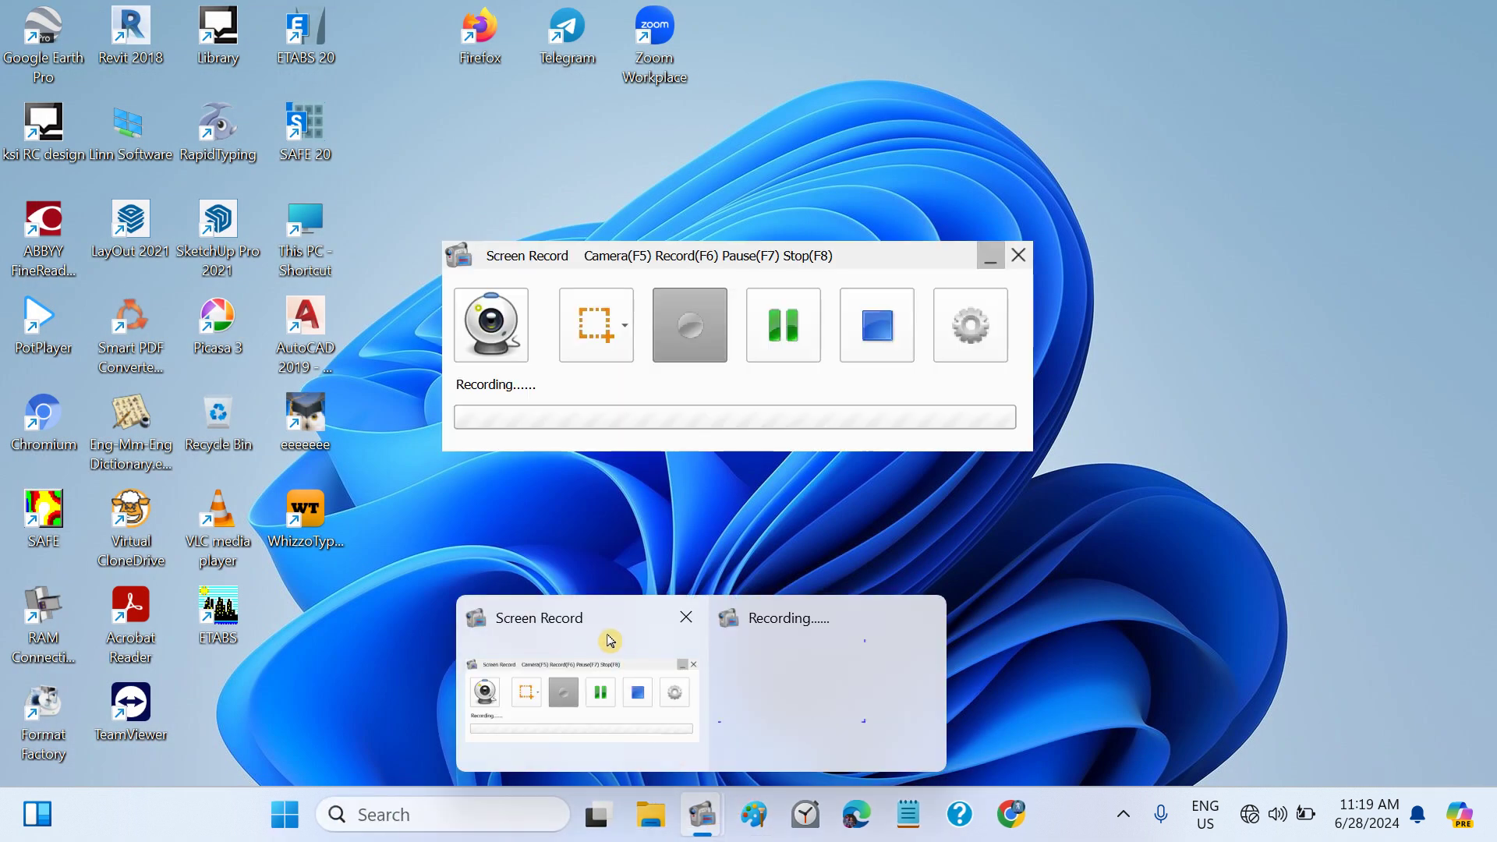